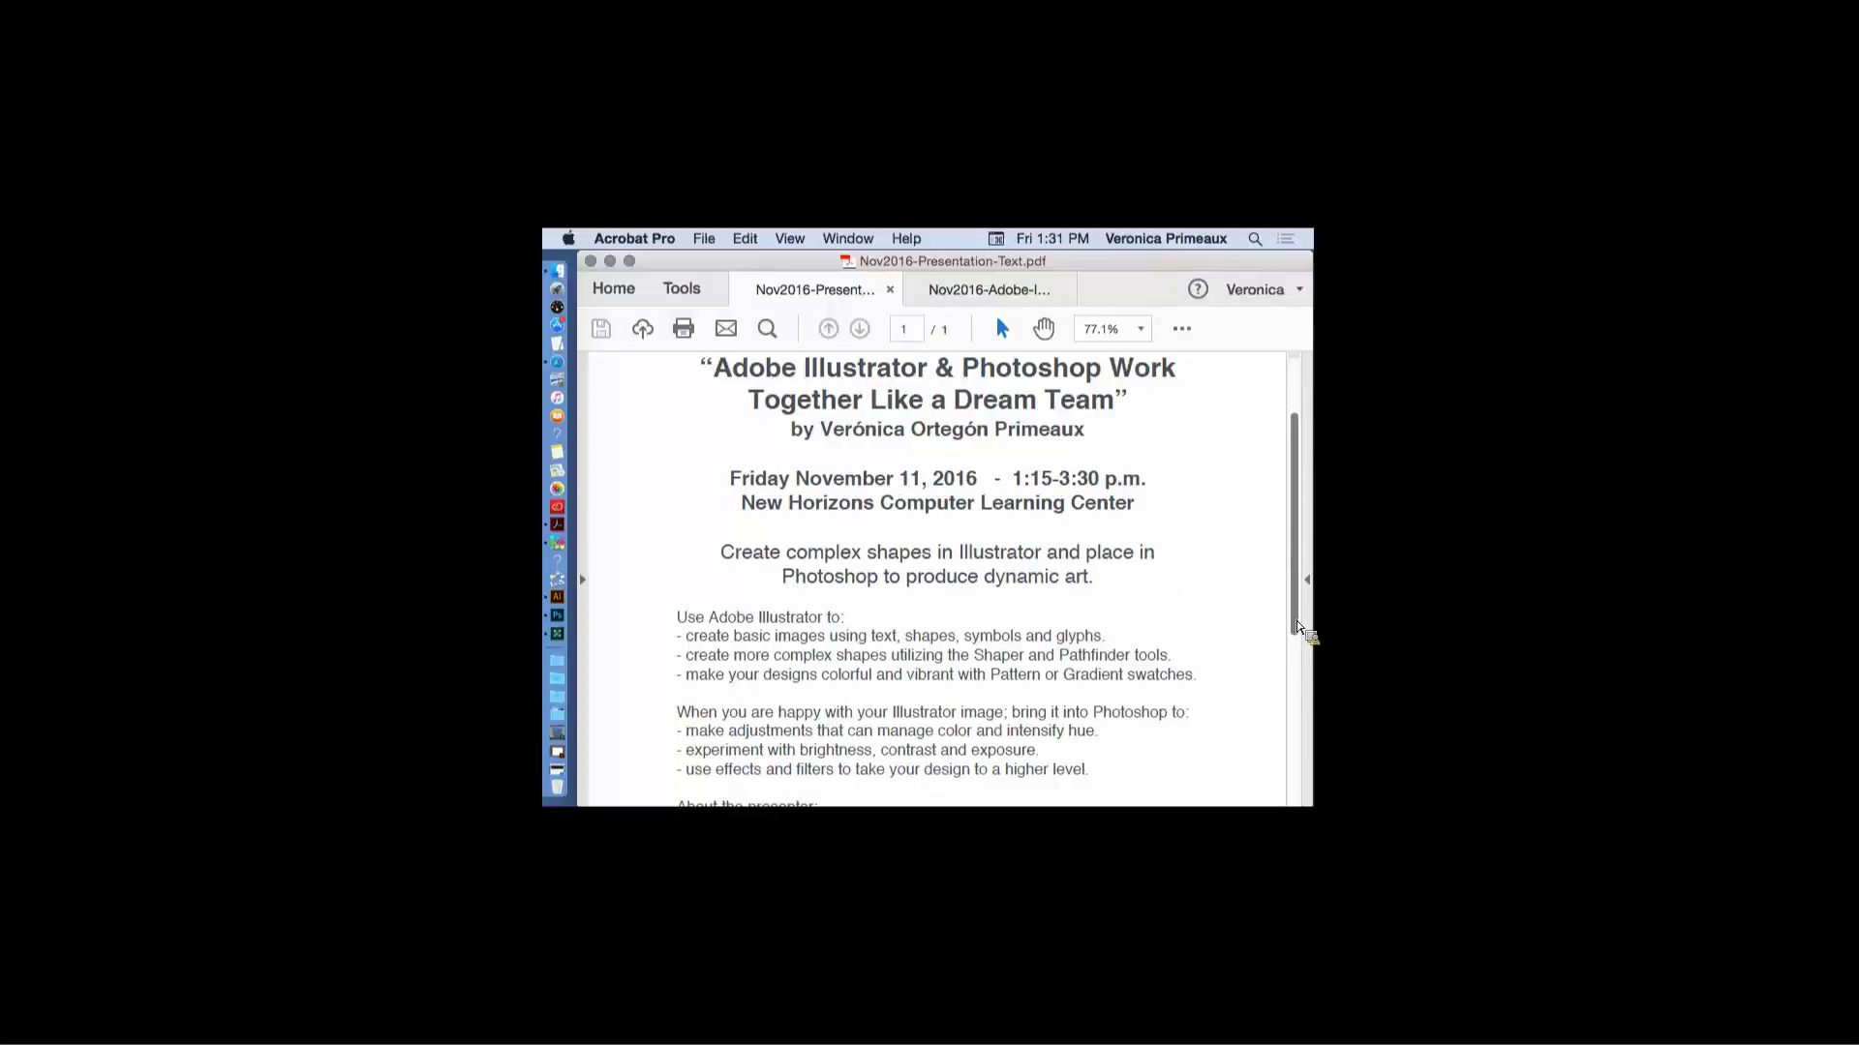
# - Scroll the presentation flyer down until the 'About the presenter' paragraph is visible
pyautogui.scroll(-3, 1284, 620)
pyautogui.scroll(-2, 1279, 678)
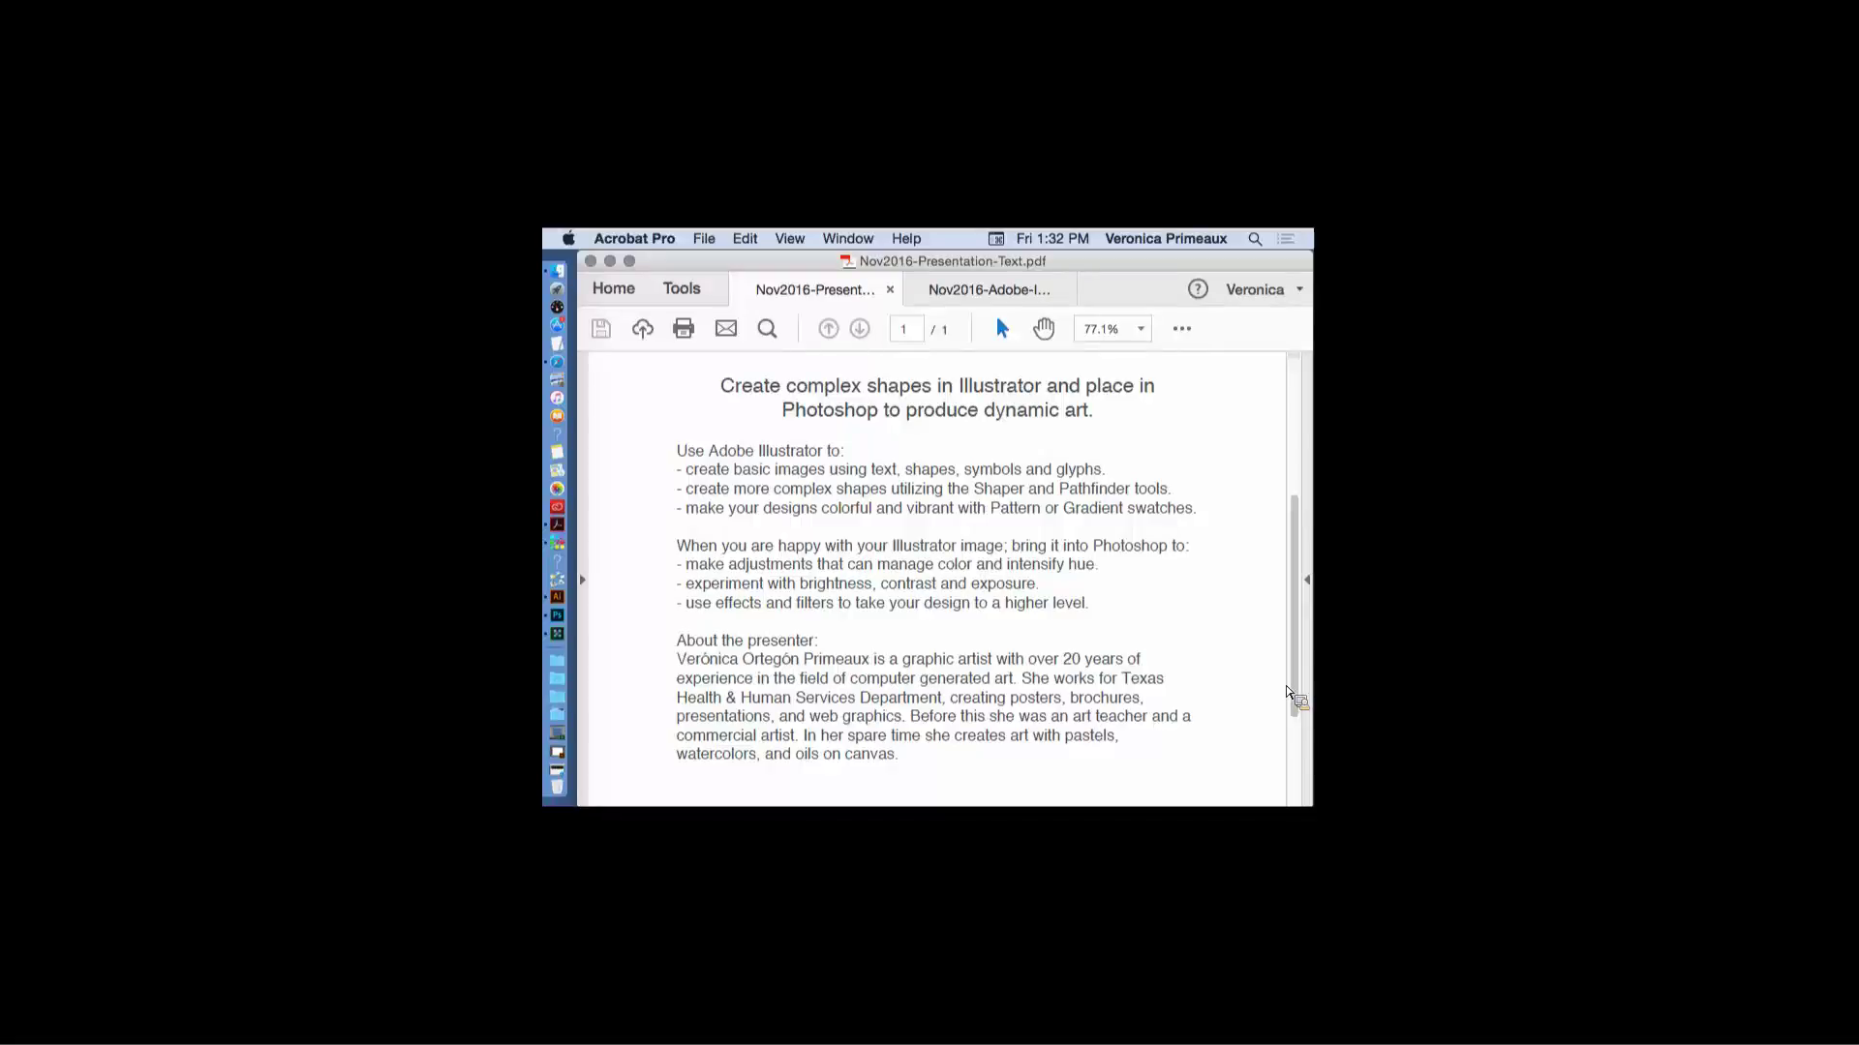
# - Close the flyer and page forward past the LOVE slides to the overlapping circles slide
pyautogui.click(889, 290)
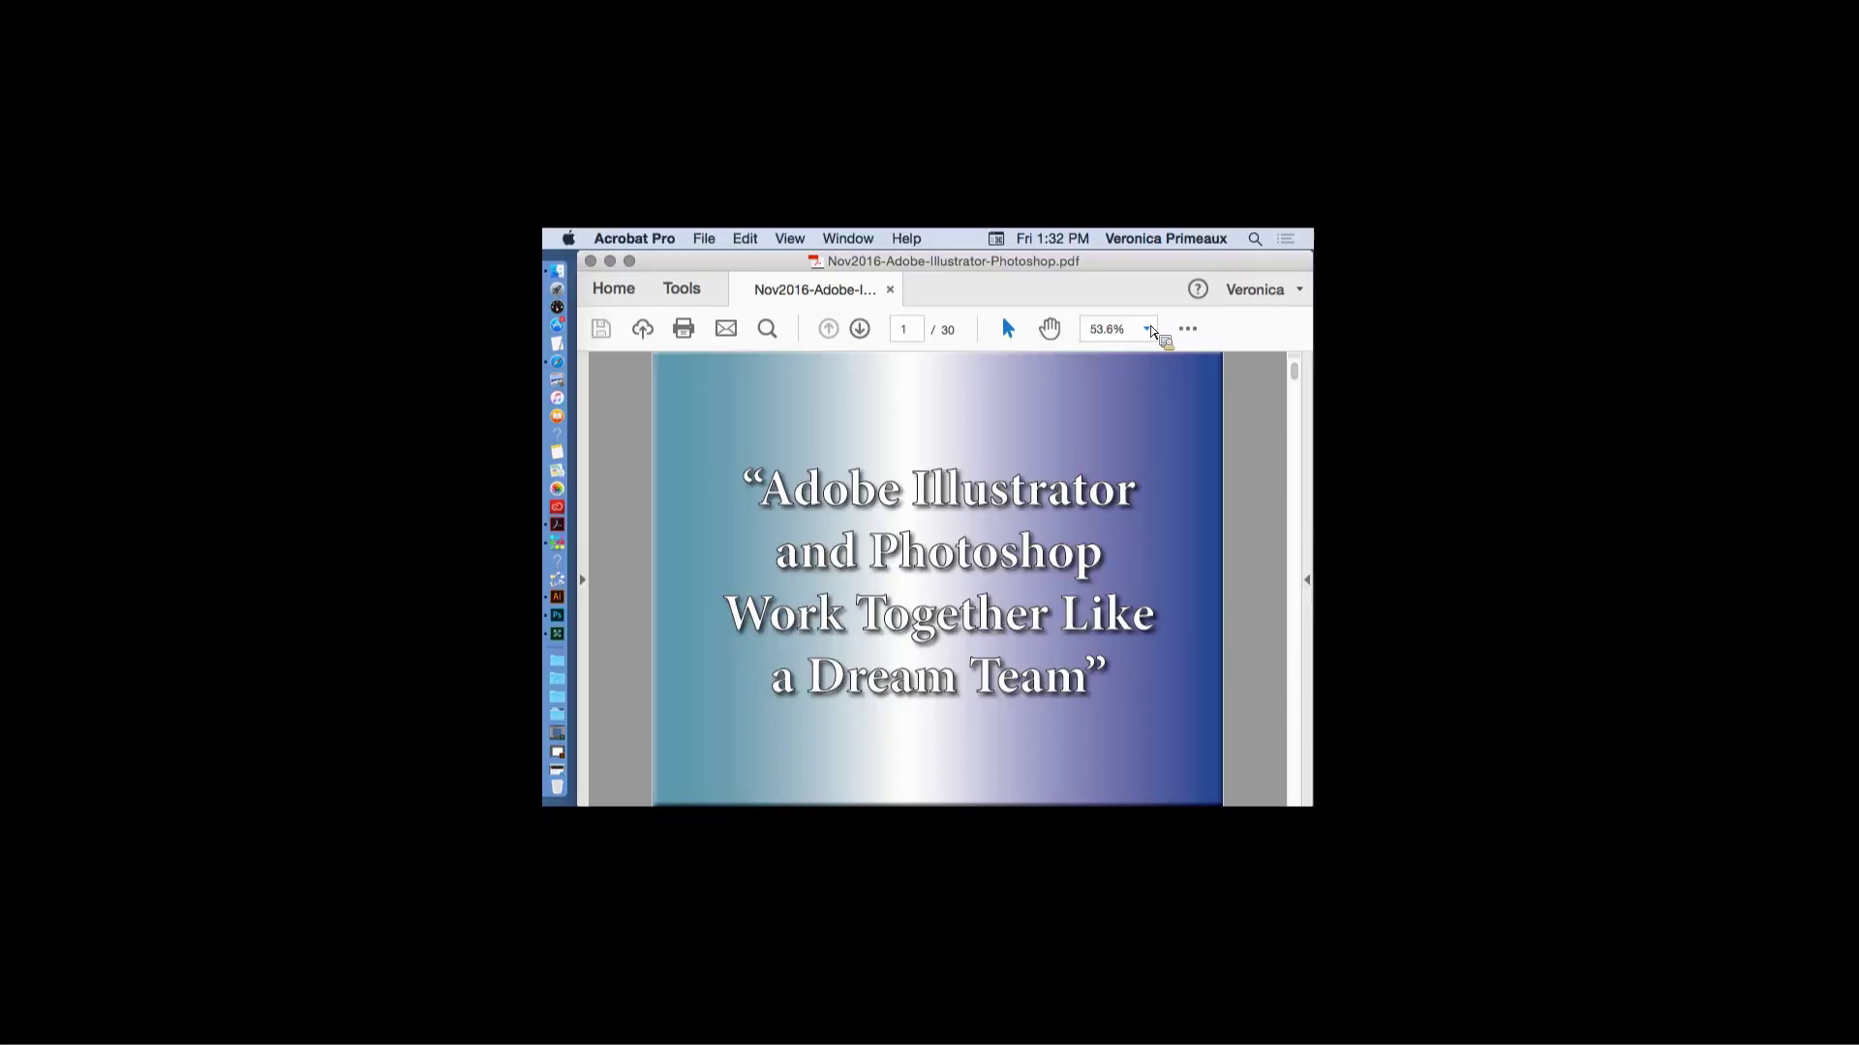
pyautogui.press('Right')
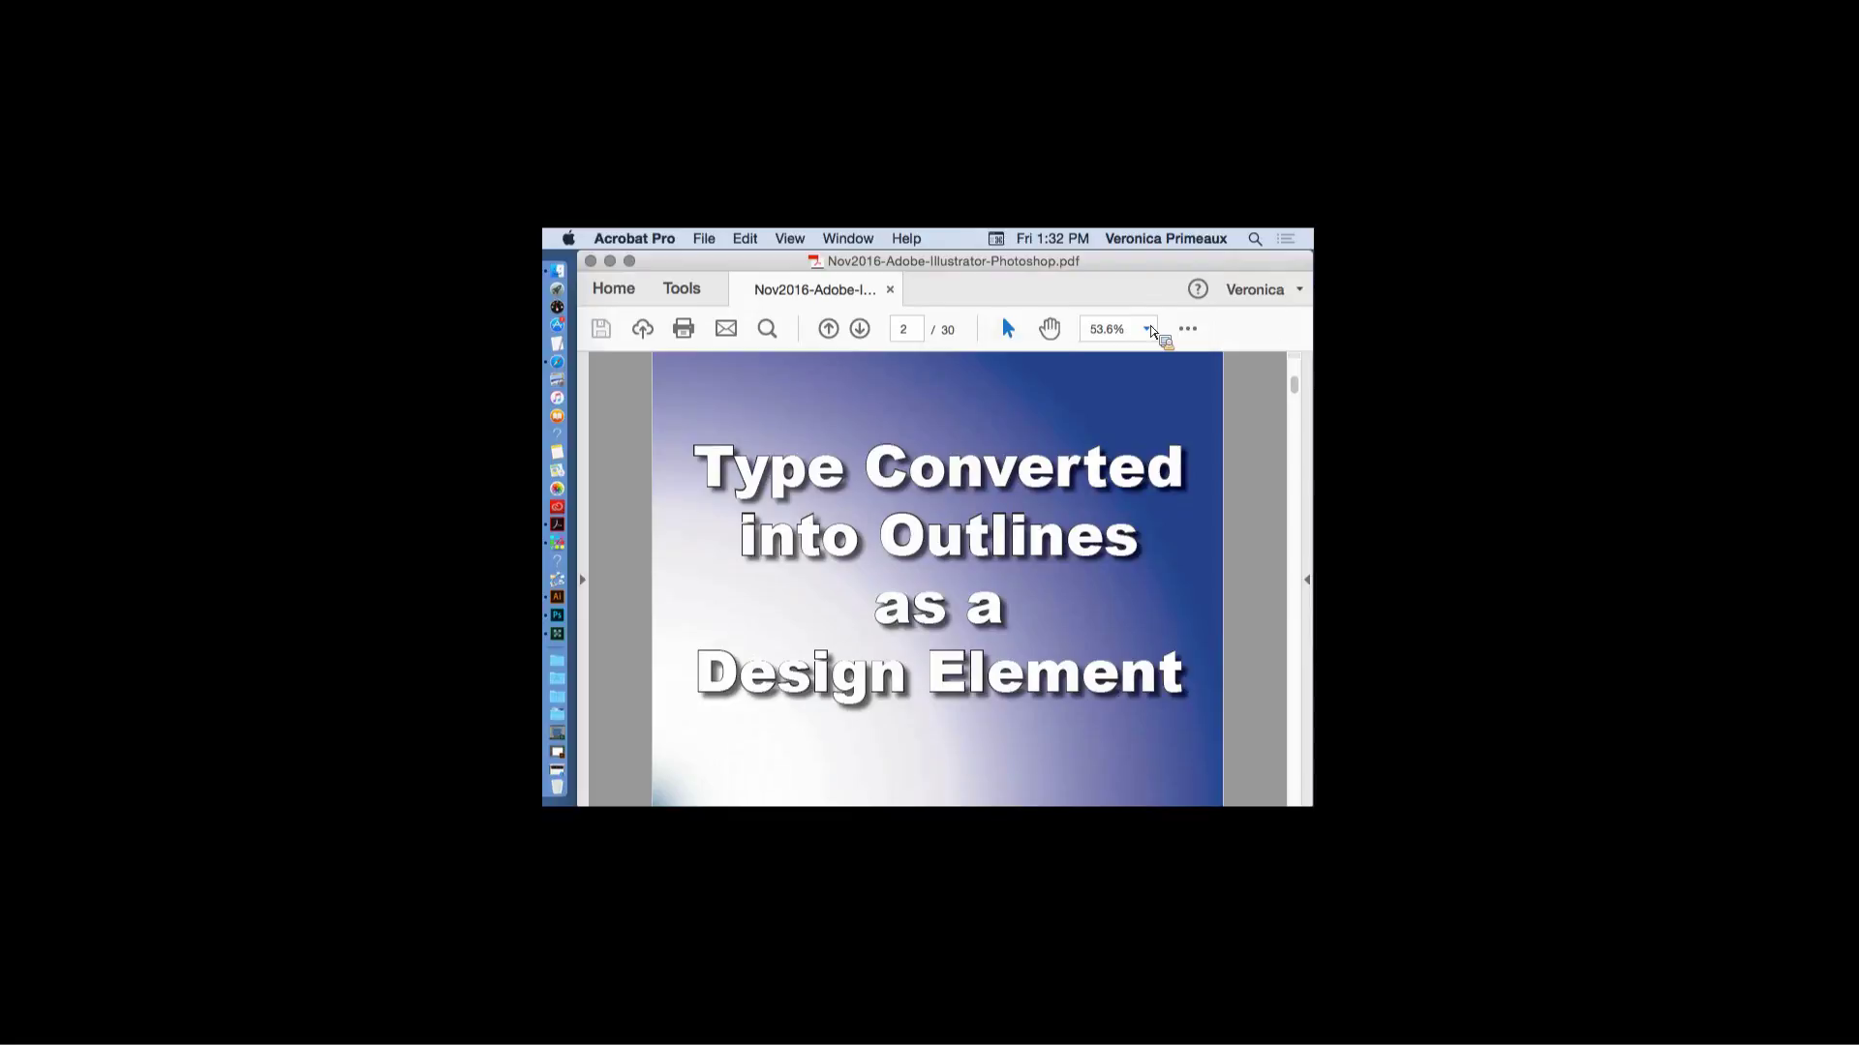
pyautogui.press('Right')
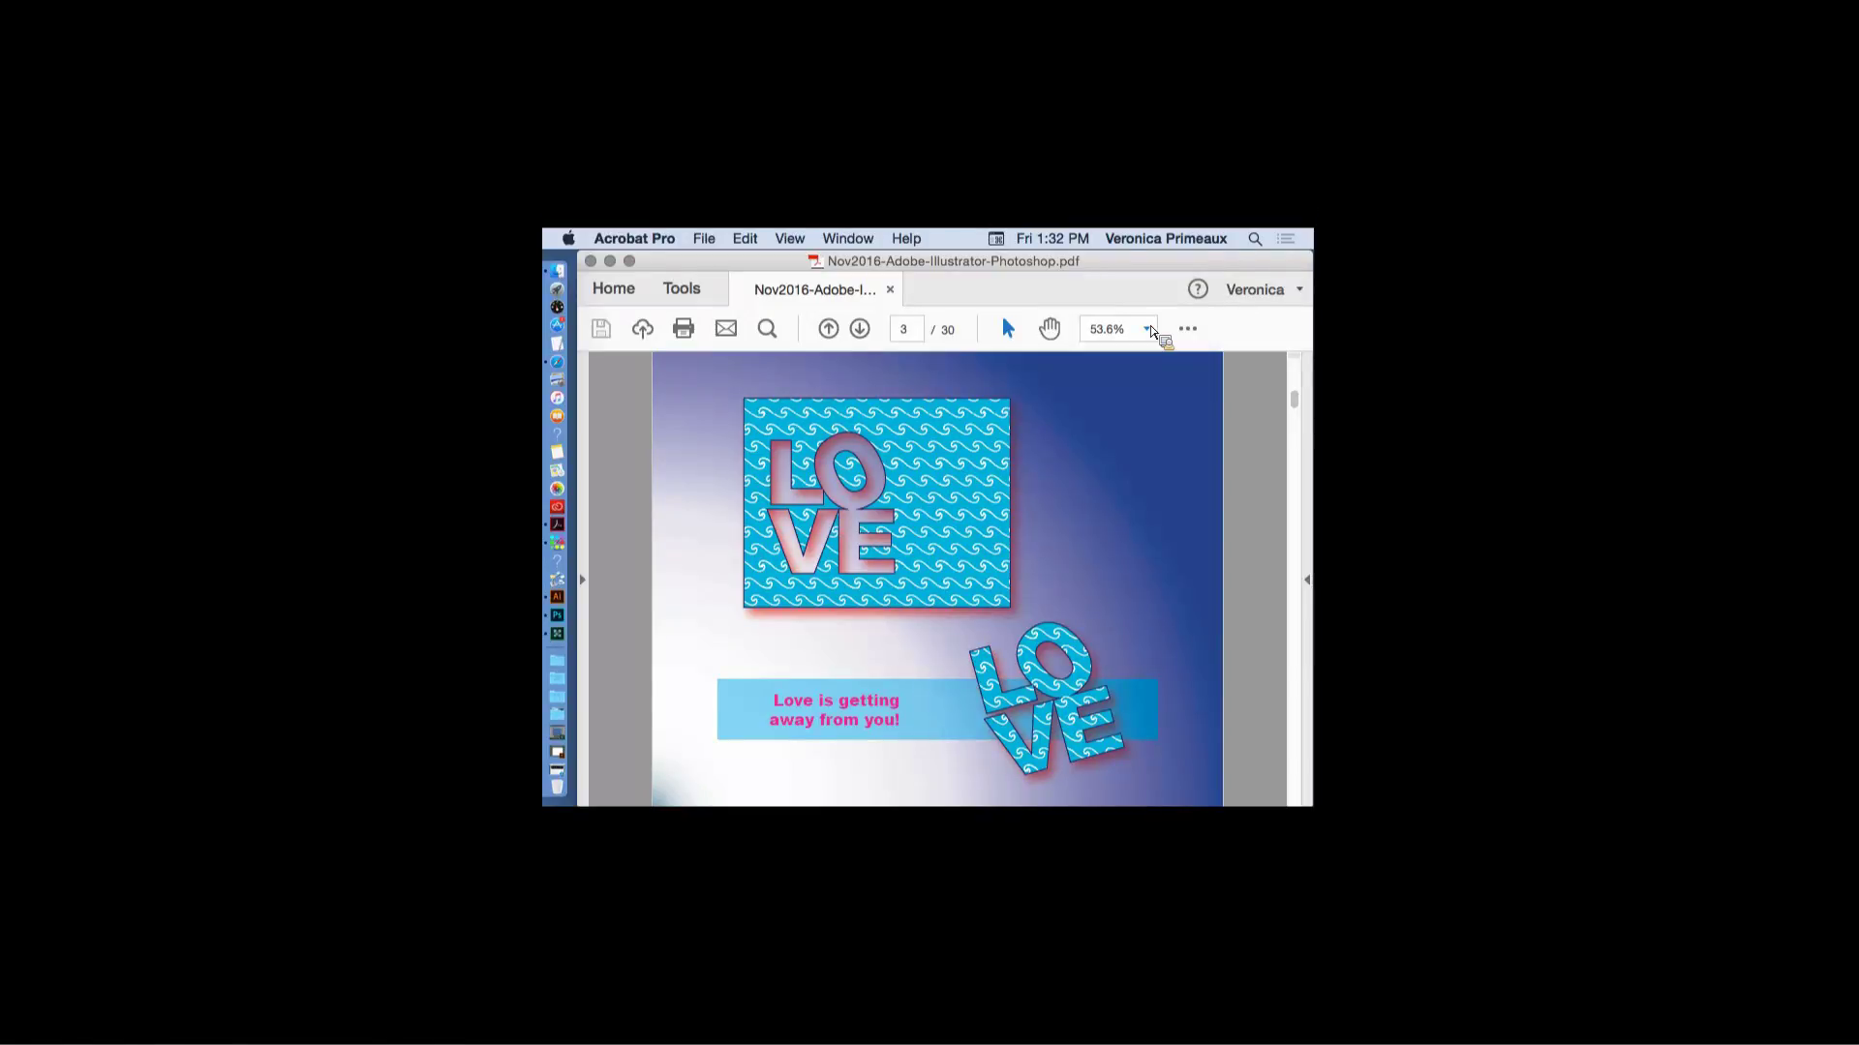
pyautogui.press('Right')
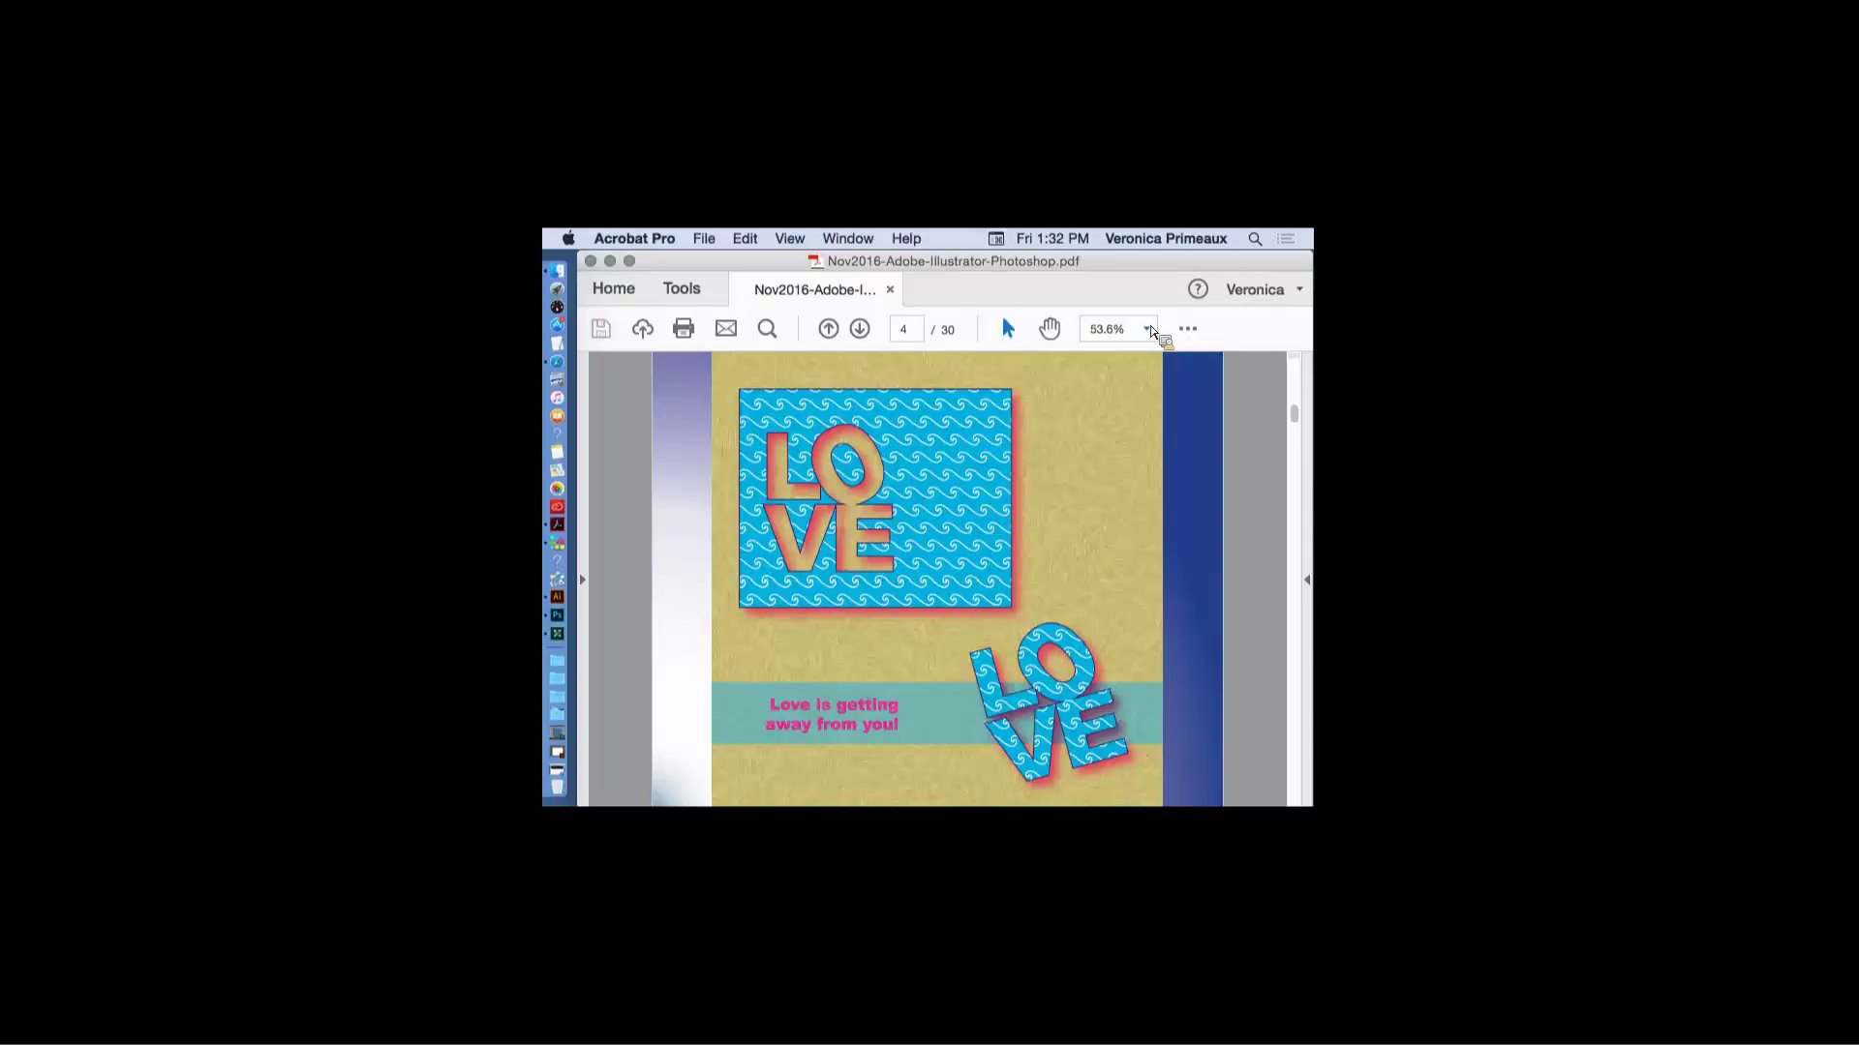
pyautogui.press('Right')
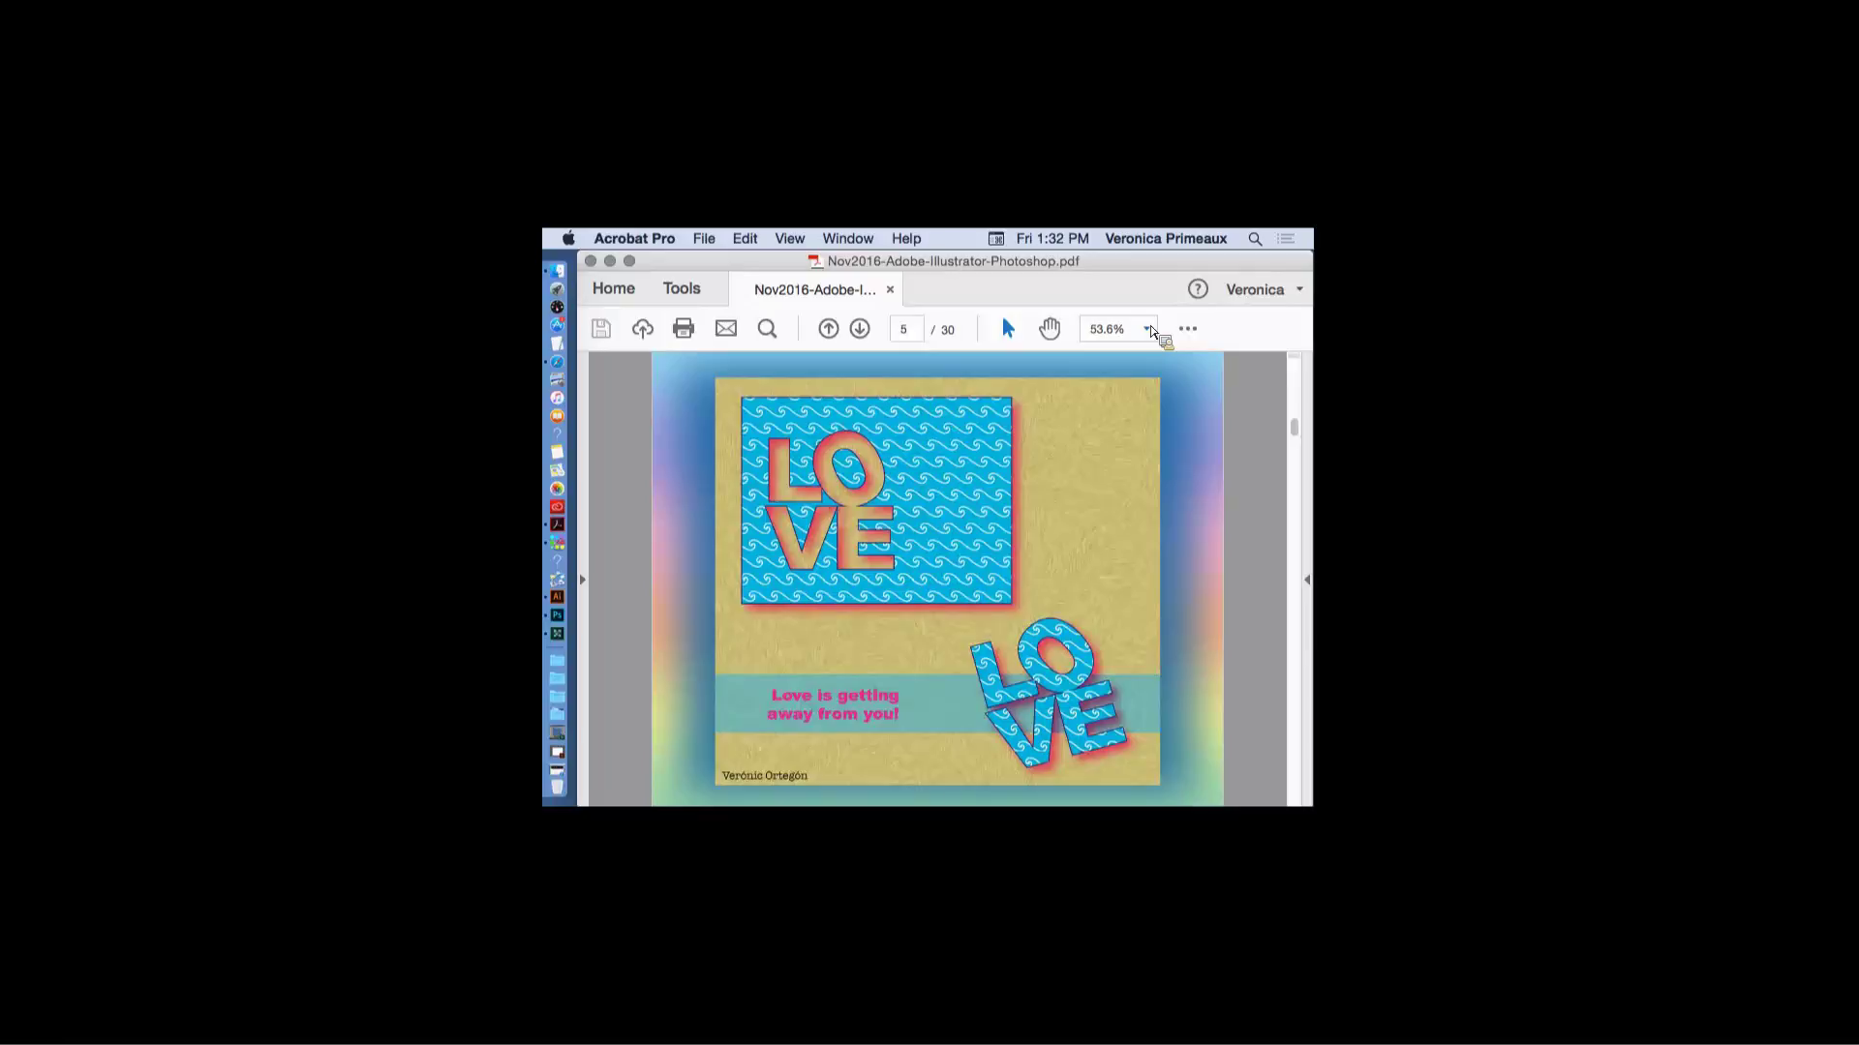
pyautogui.press('Right')
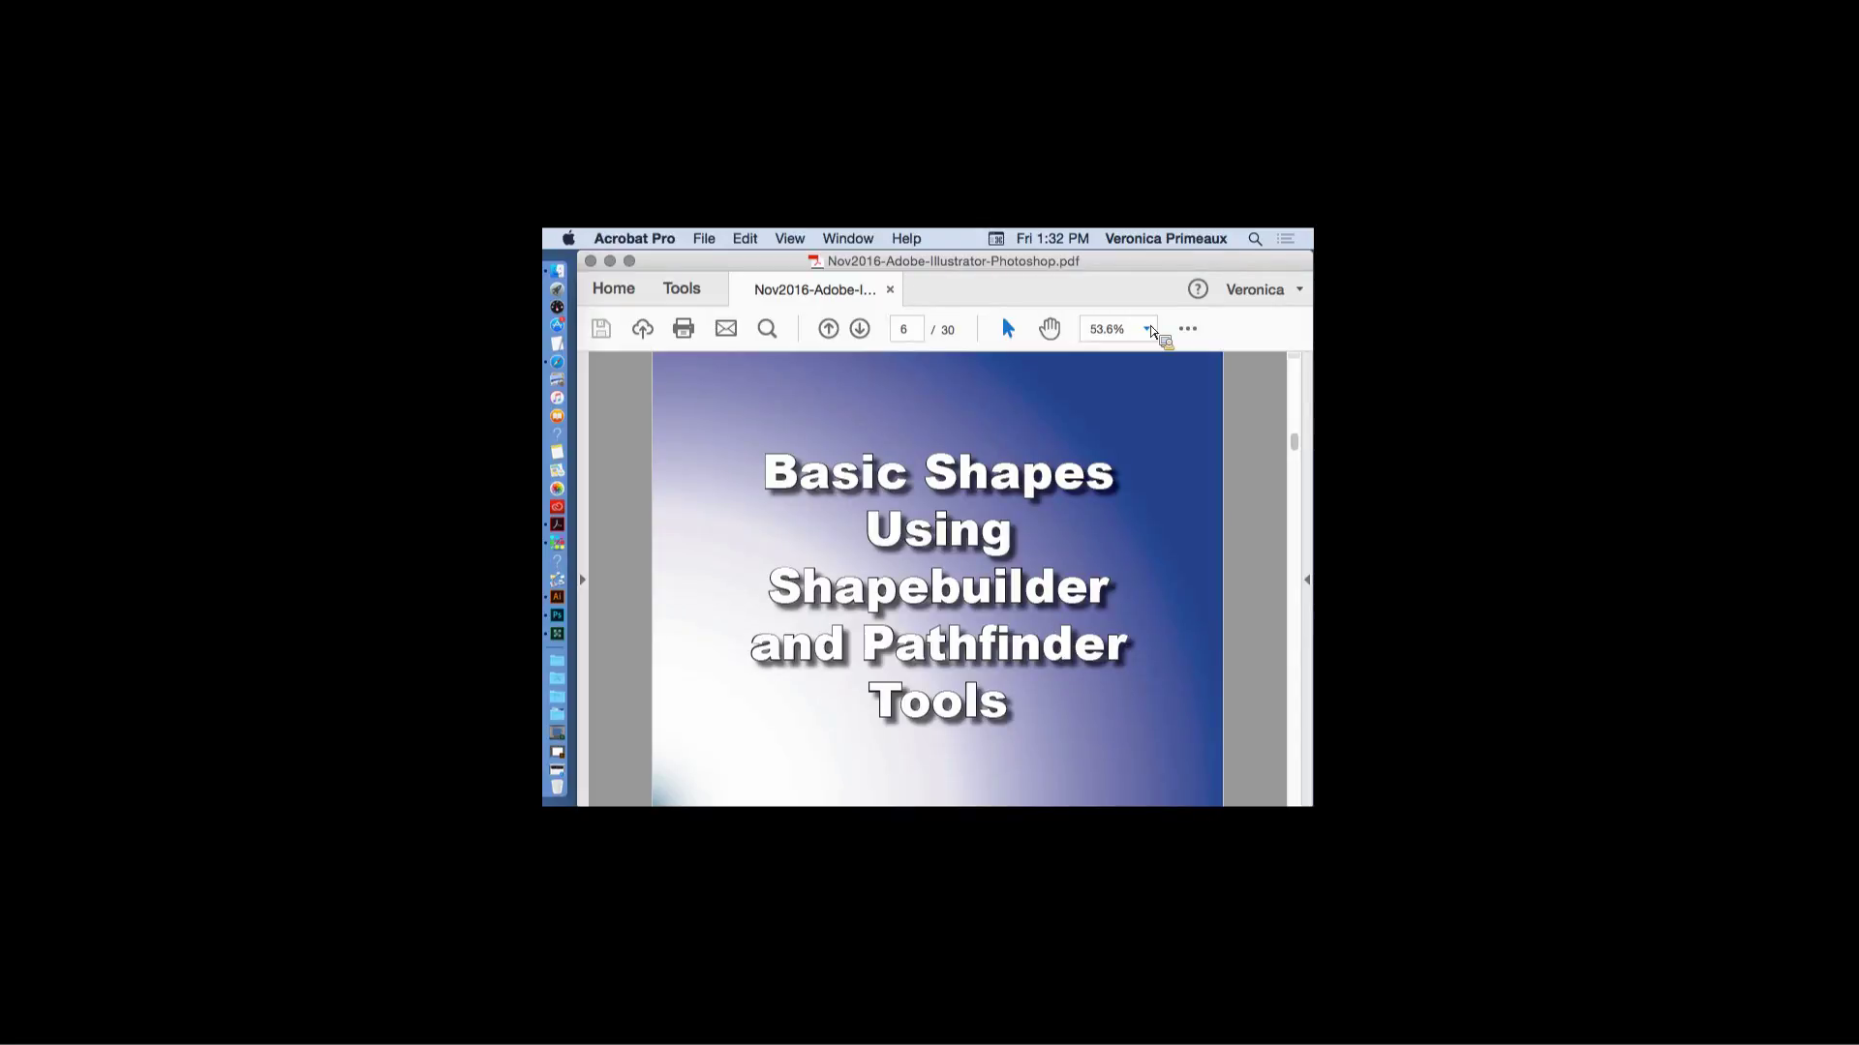
pyautogui.press('Right')
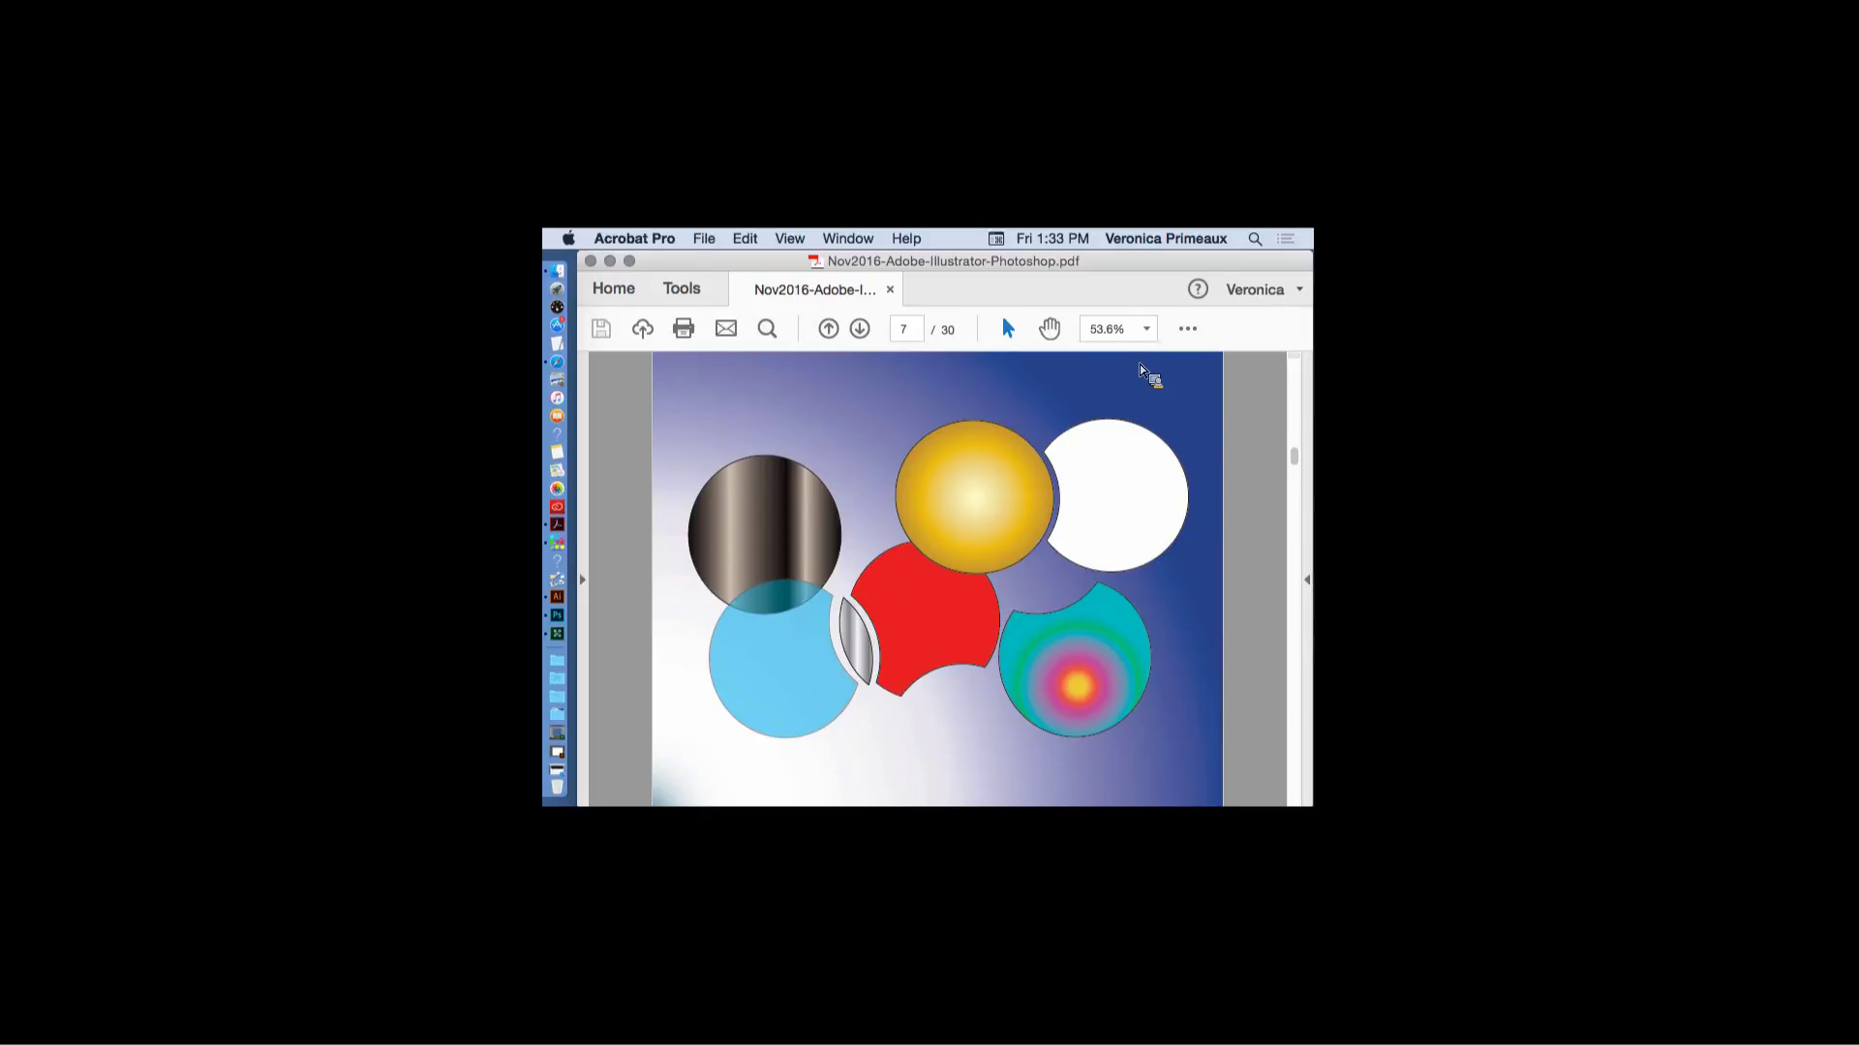
# - Page through the Shapebuilder Tool slides to page 14, 'Glyphs as a Design Element'
pyautogui.scroll(-3, 935, 654)
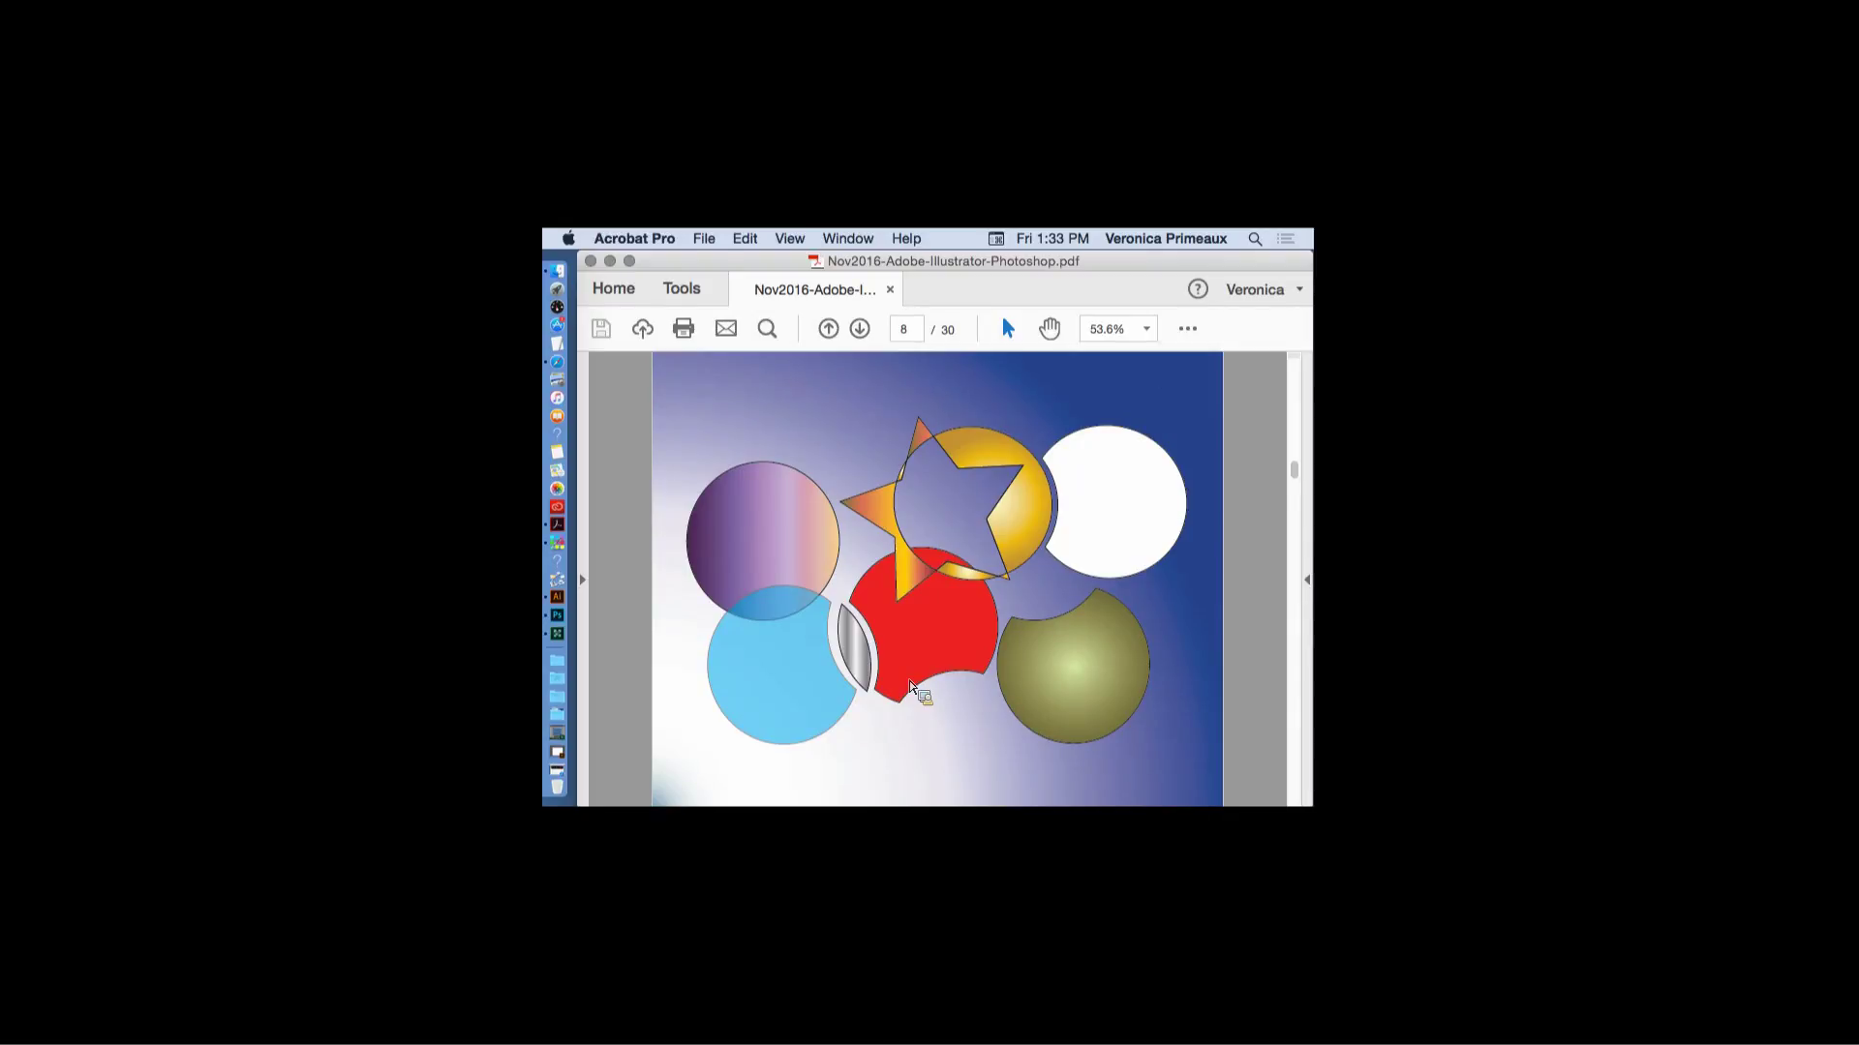
pyautogui.scroll(-3, 910, 683)
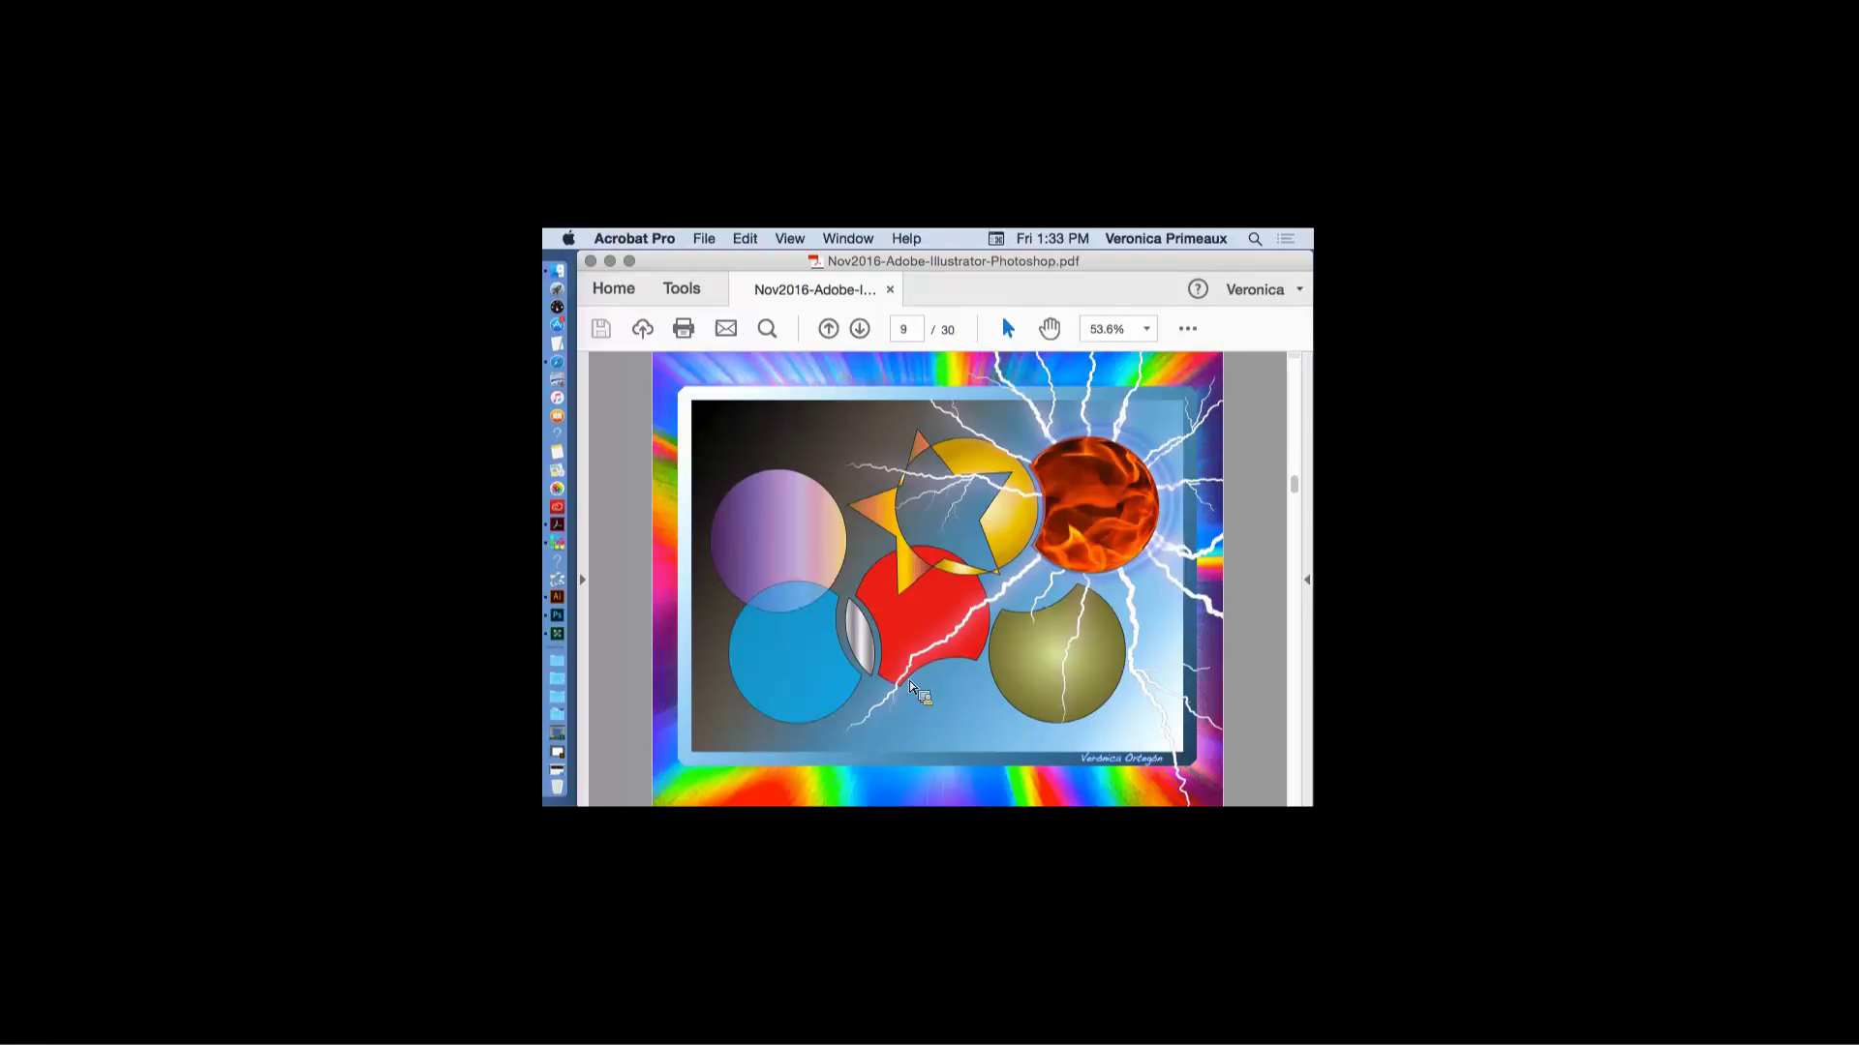
pyautogui.press('Right')
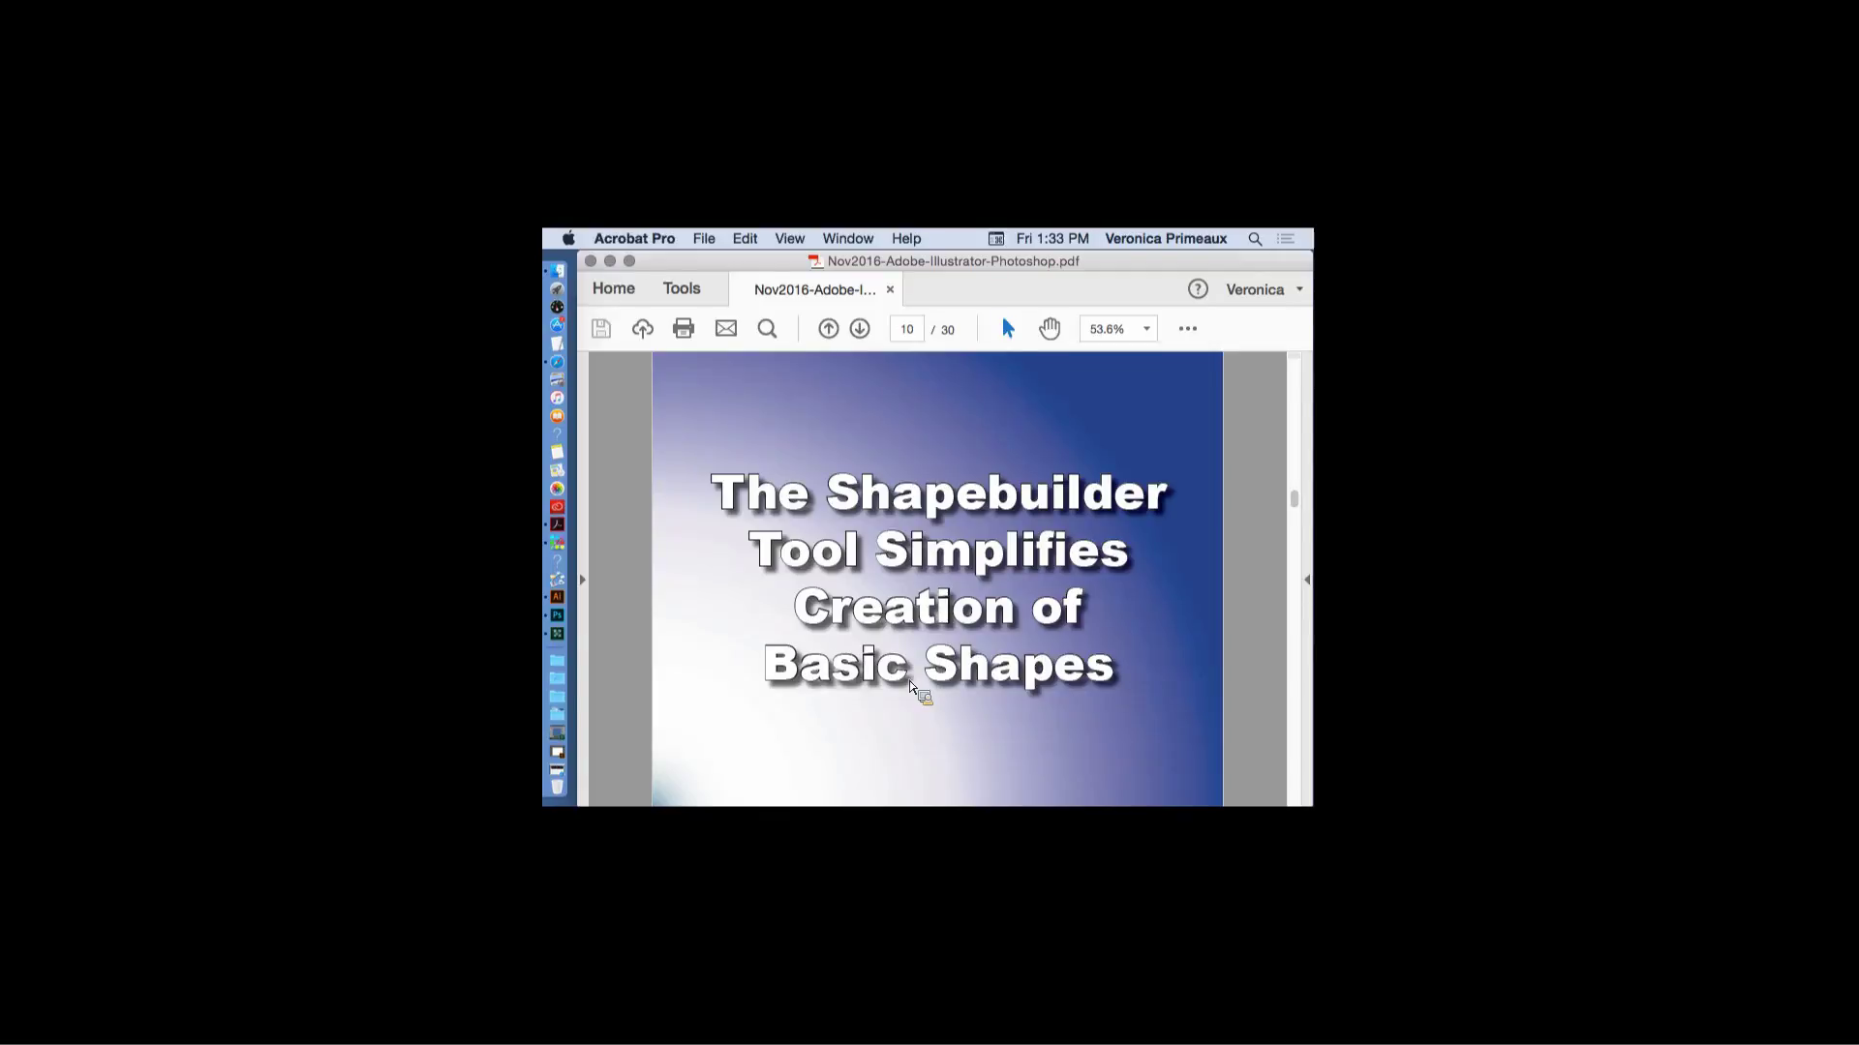
pyautogui.press('Right')
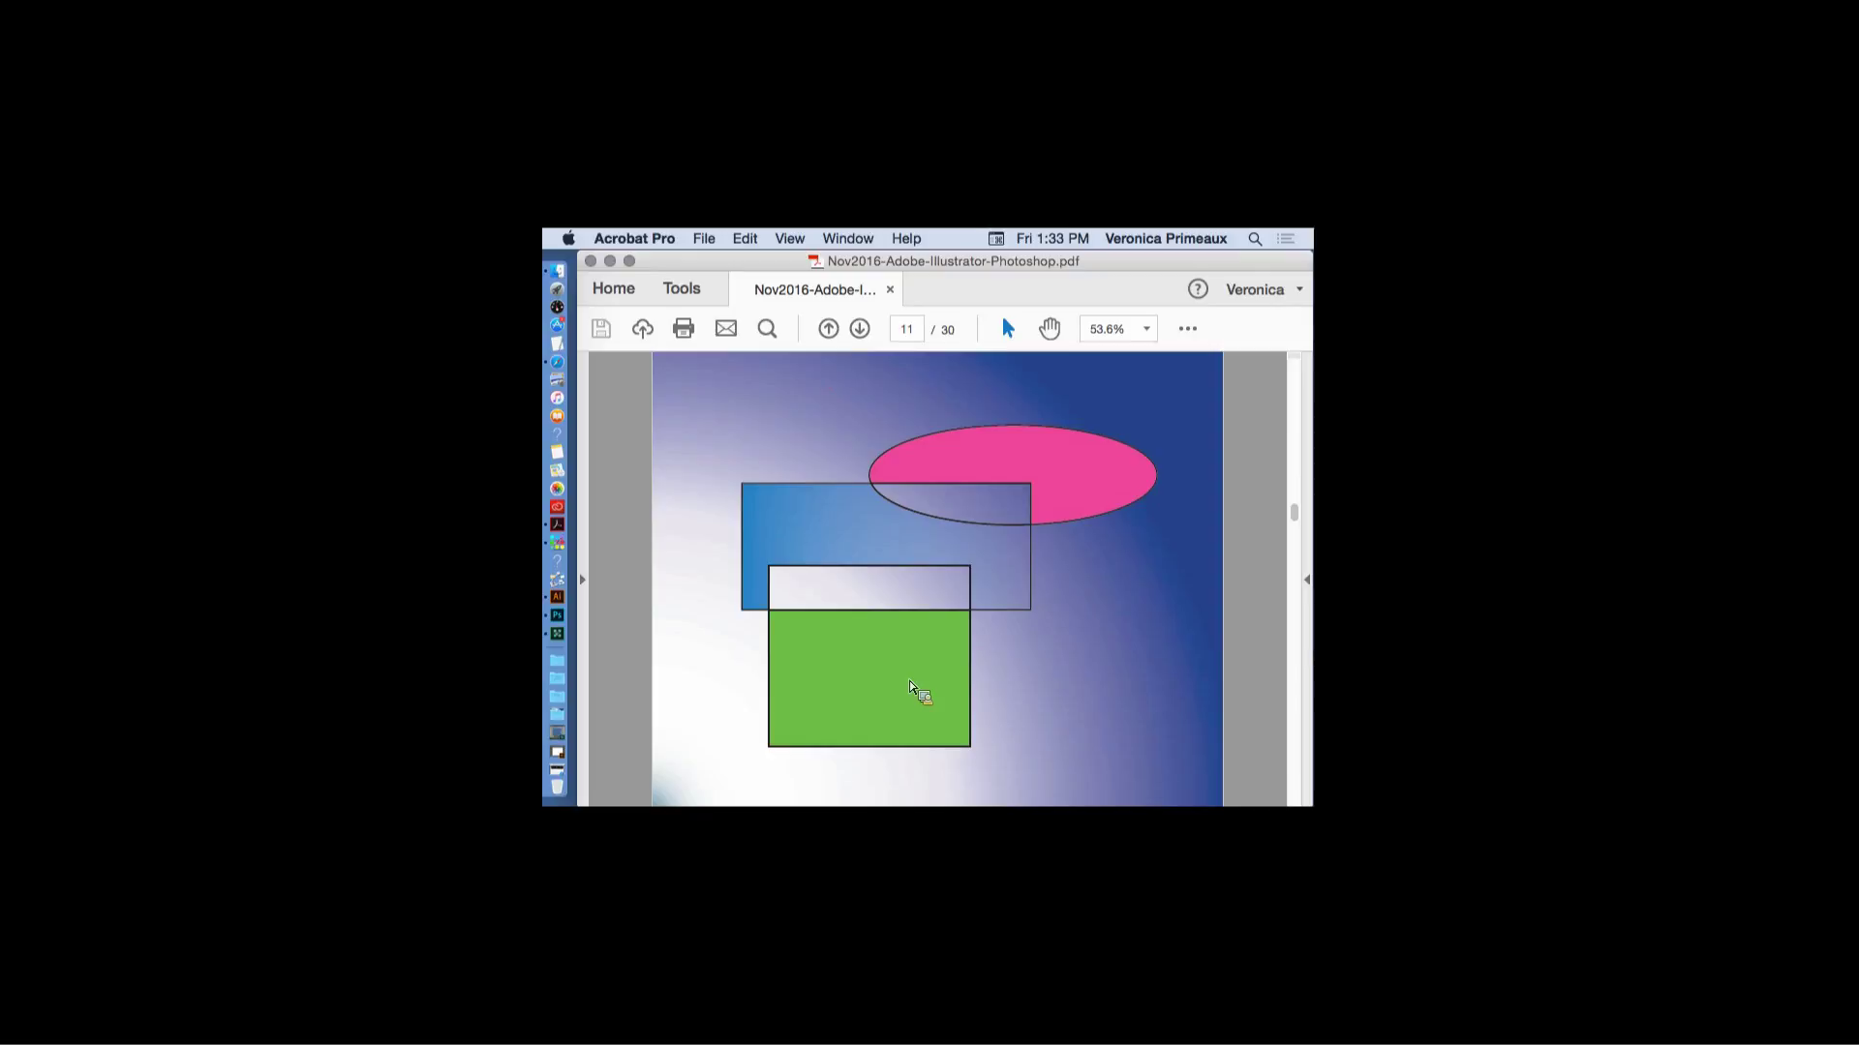
pyautogui.press('Right')
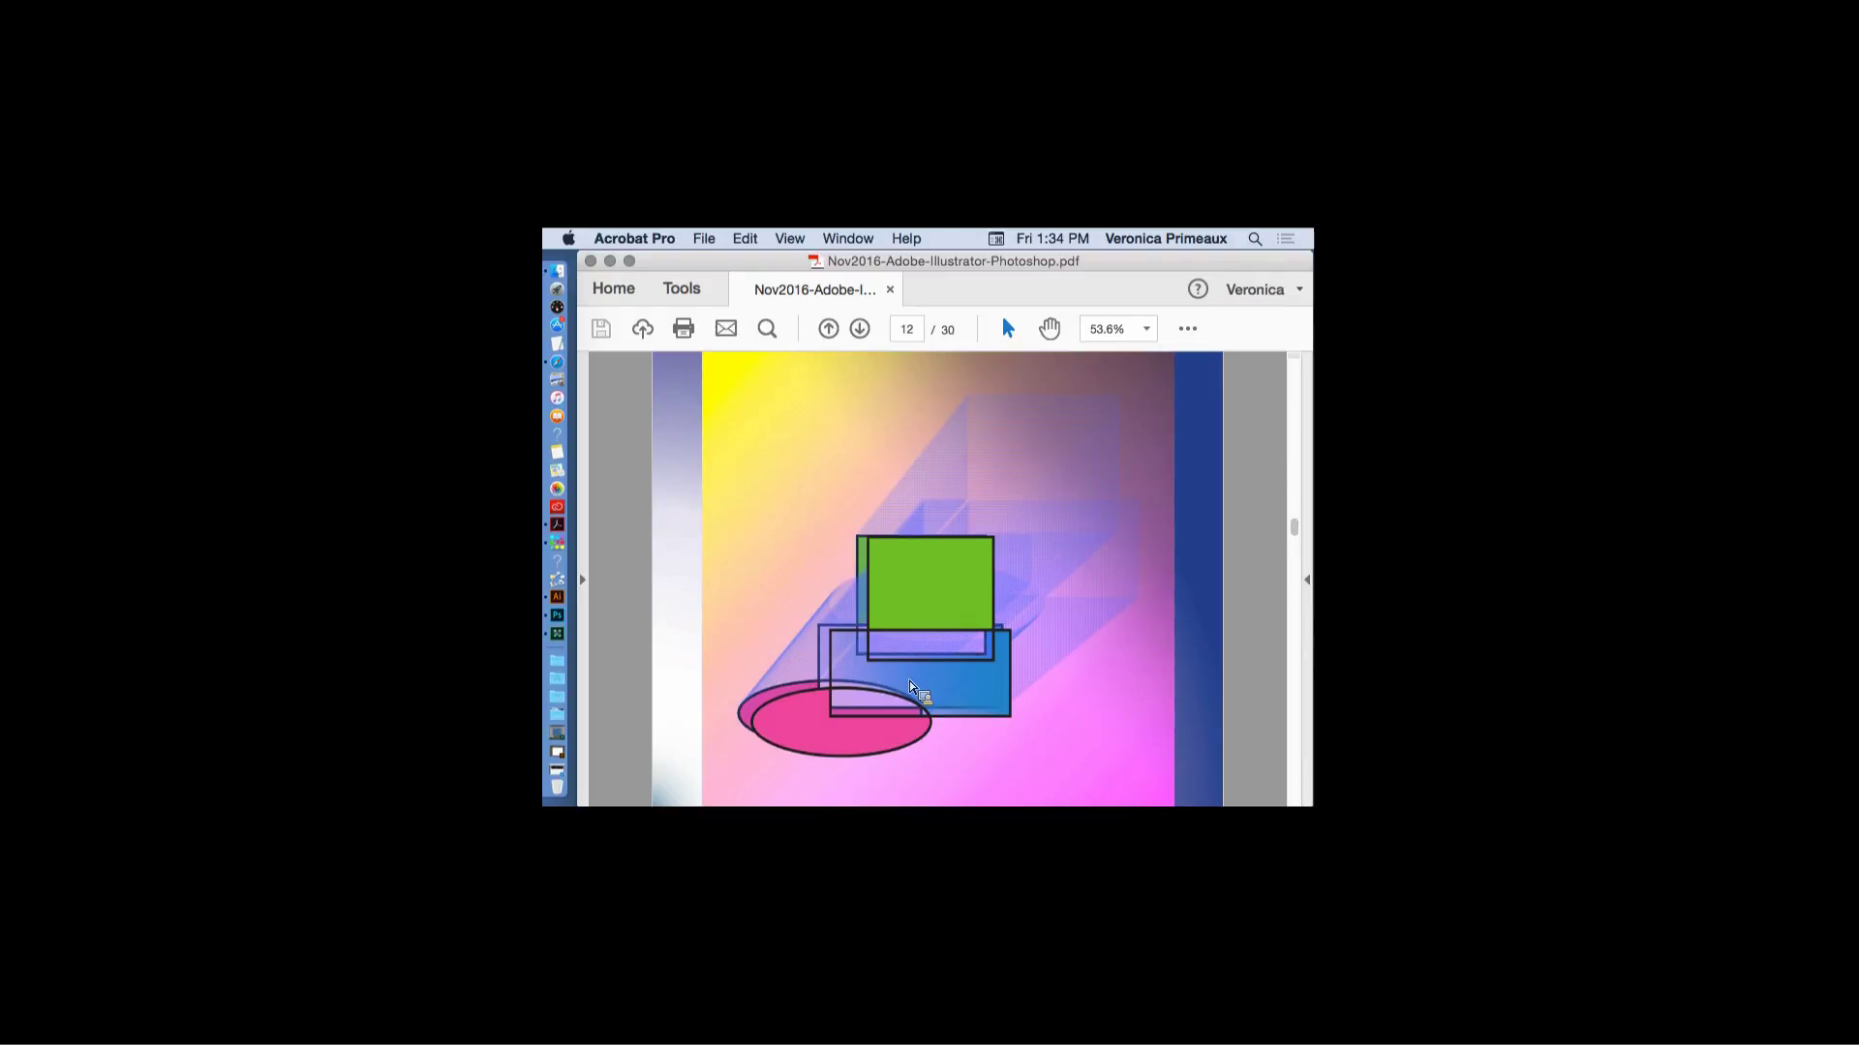
pyautogui.press('Right')
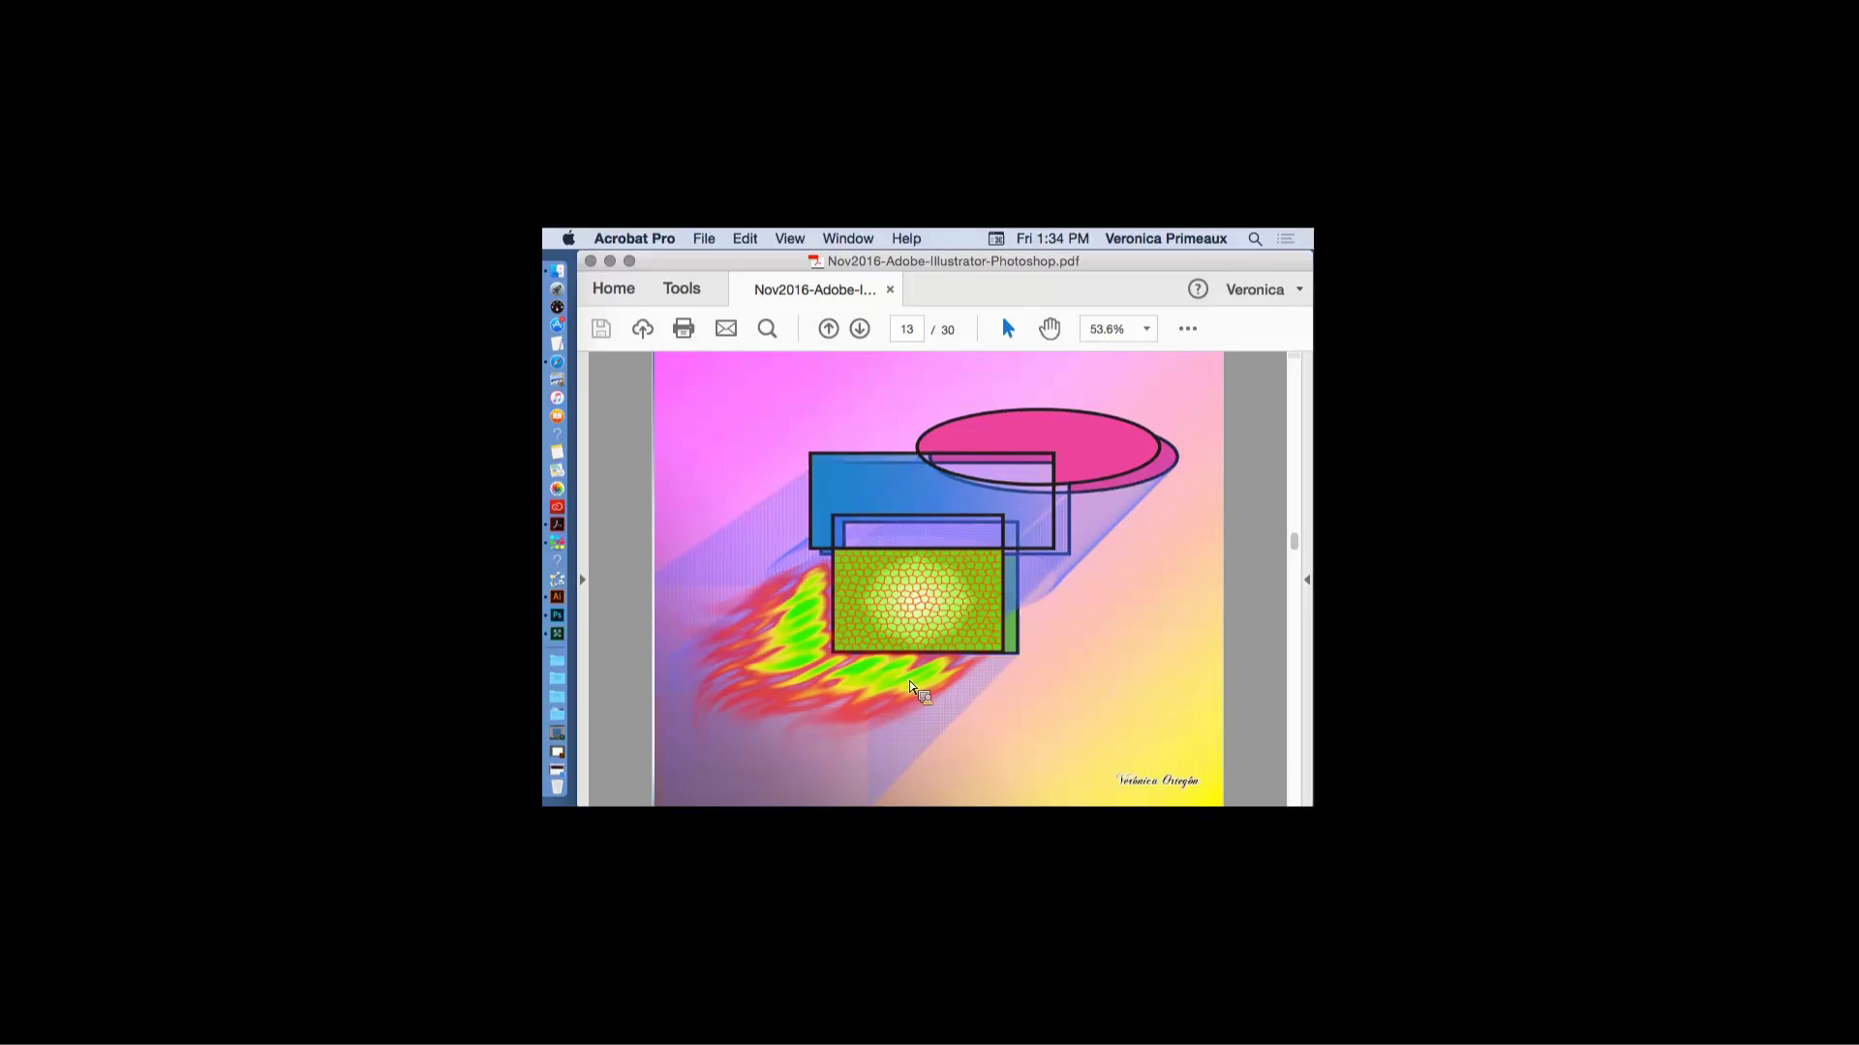
pyautogui.press('Right')
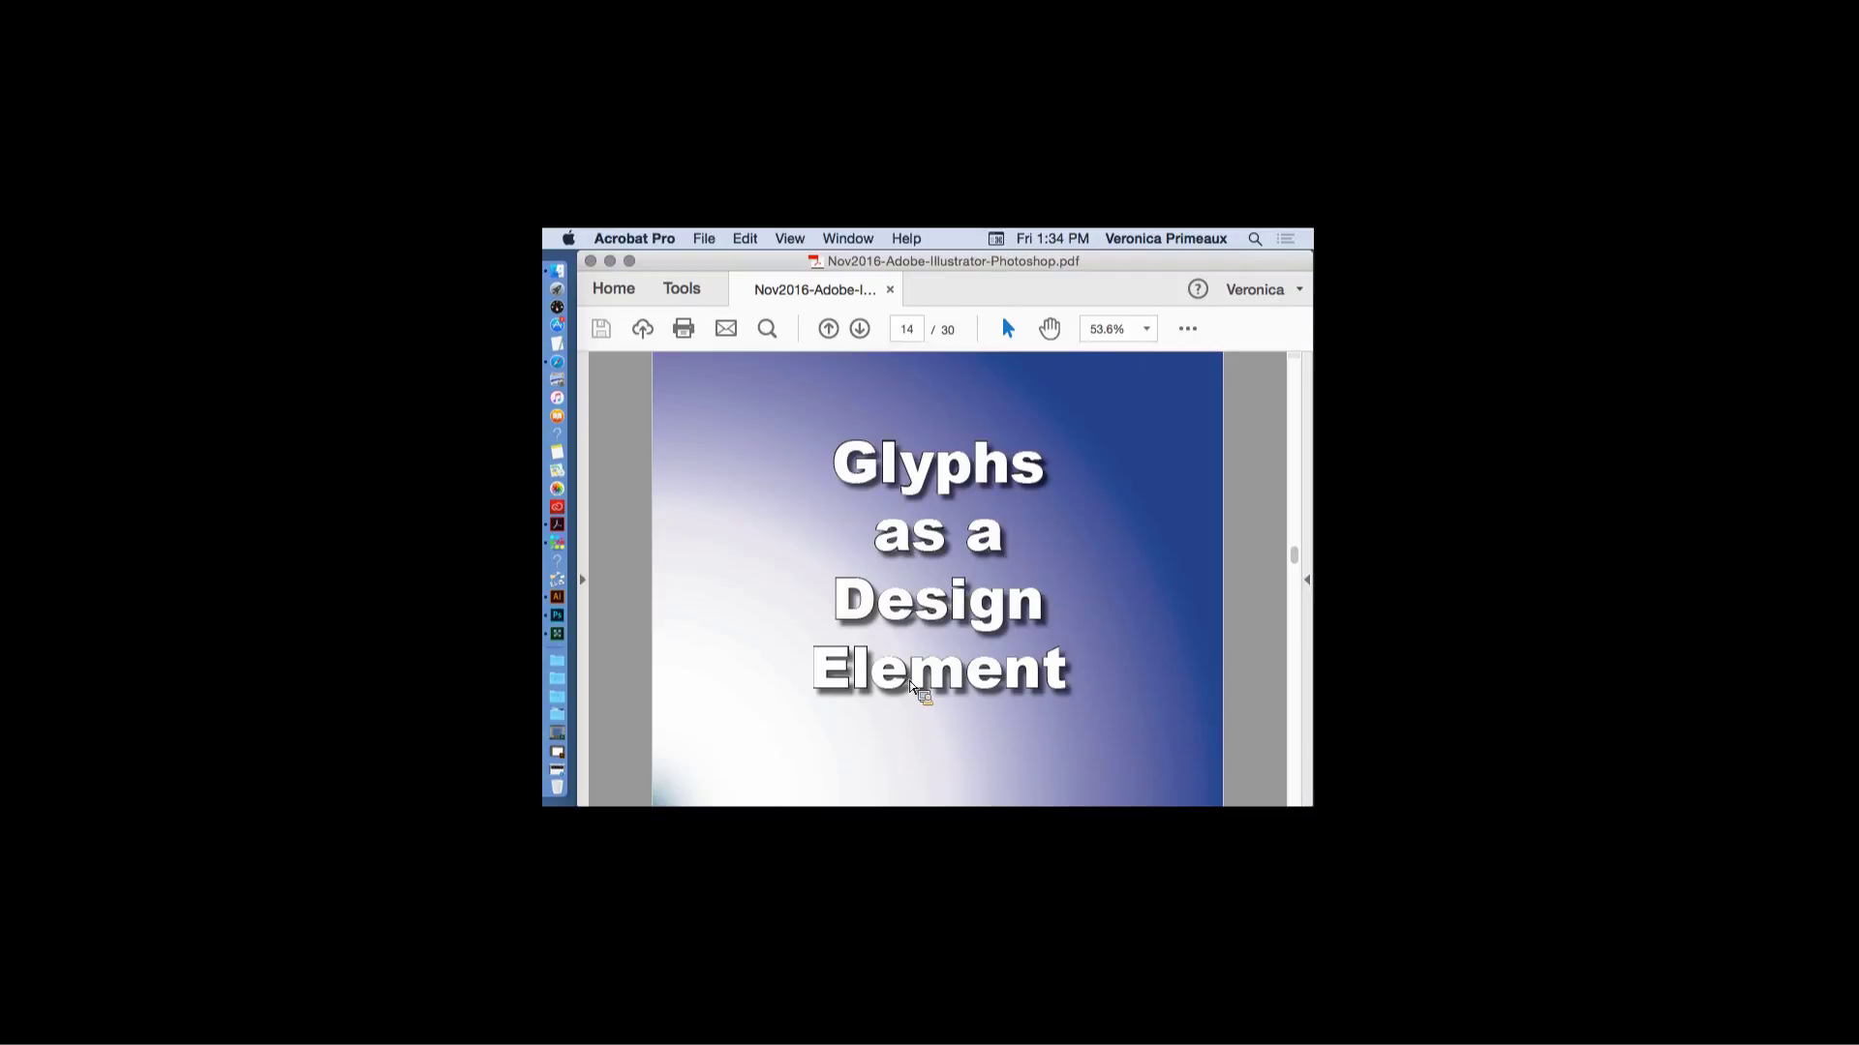
# - Advance past the droplet yin-yang artworks to the 'Vector Designs Altered in Illustrator' slide
pyautogui.press('Right')
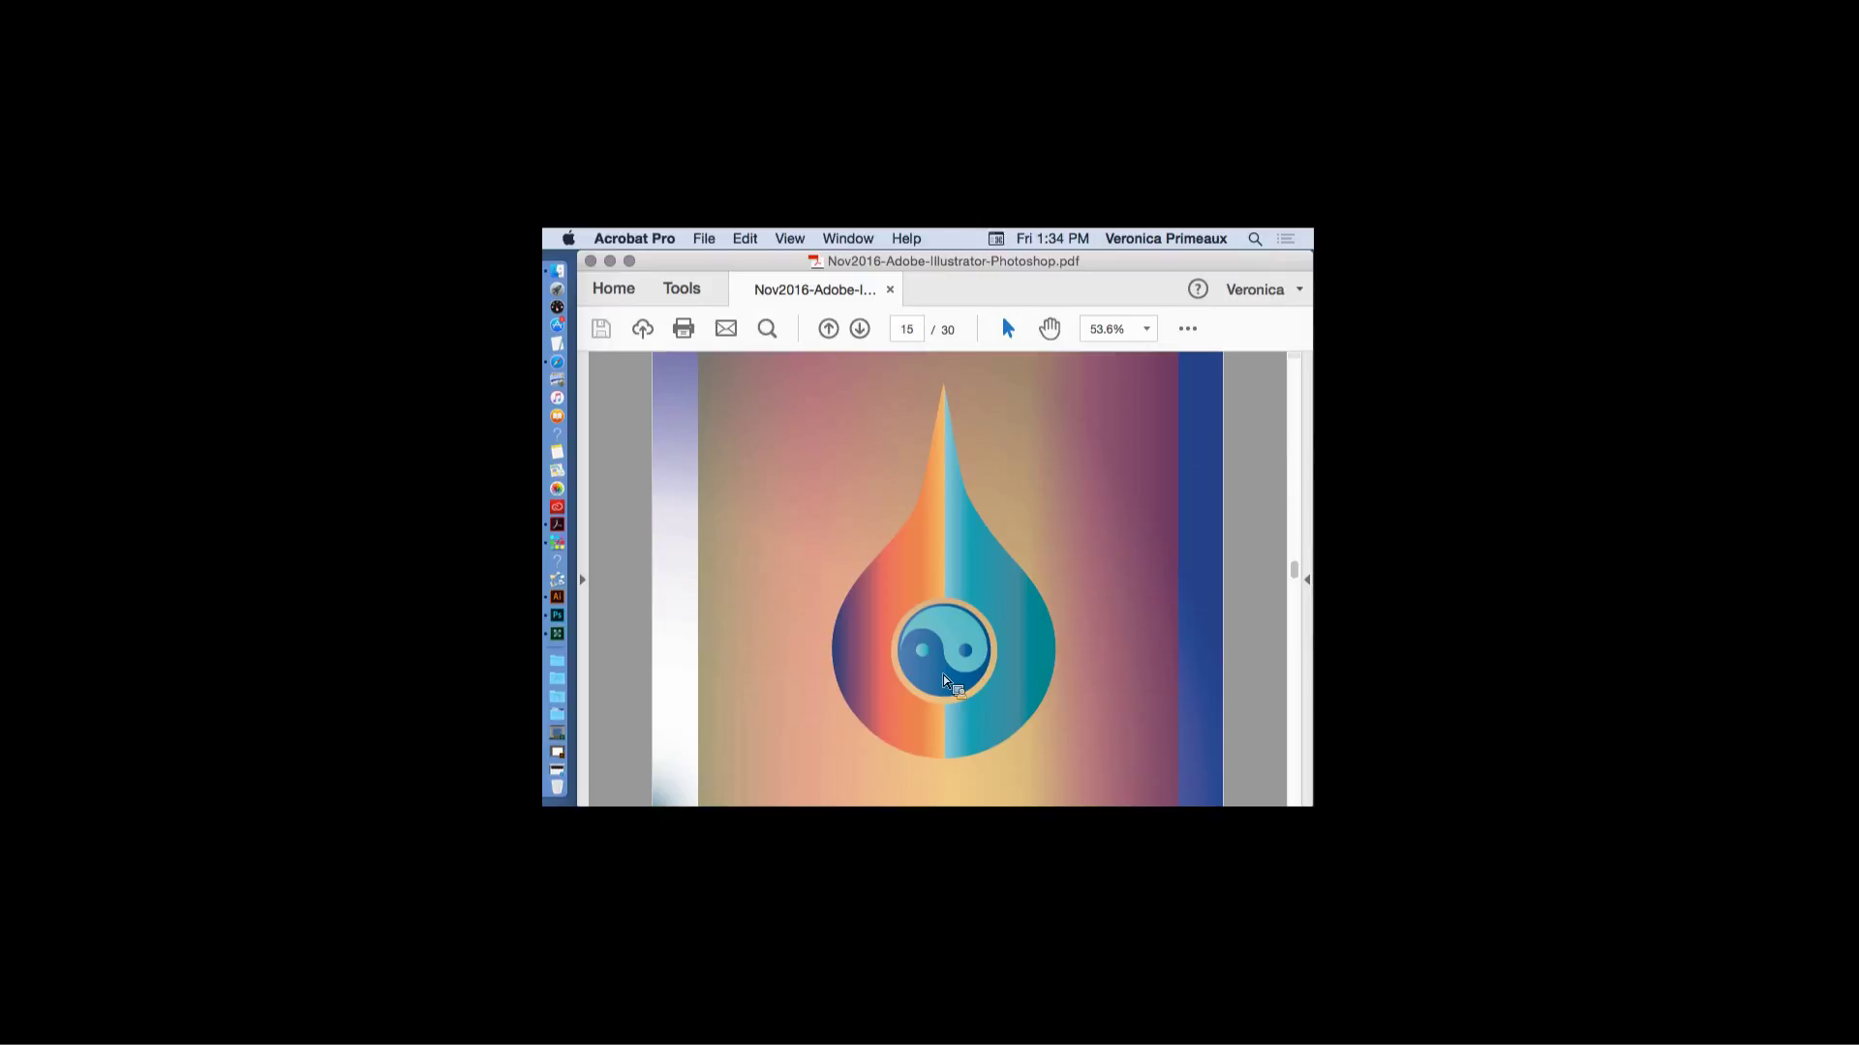
pyautogui.scroll(-3, 946, 678)
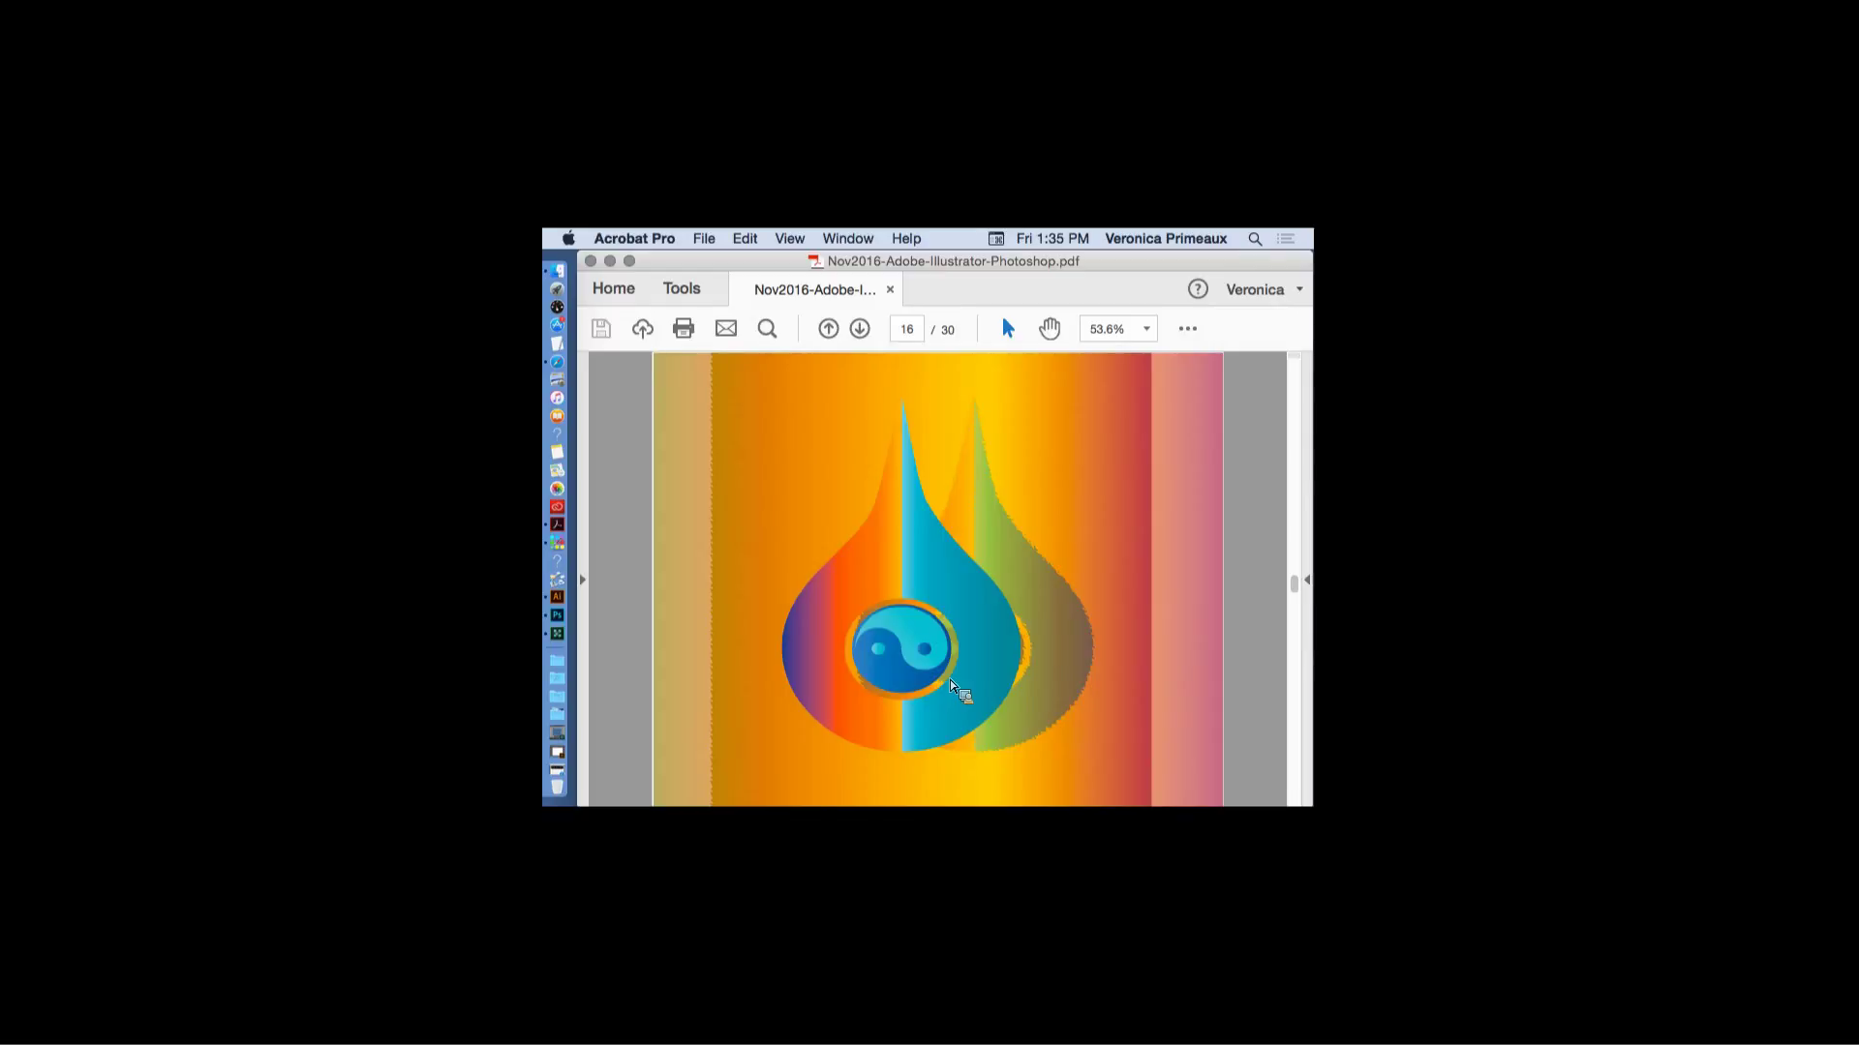
pyautogui.press('Right')
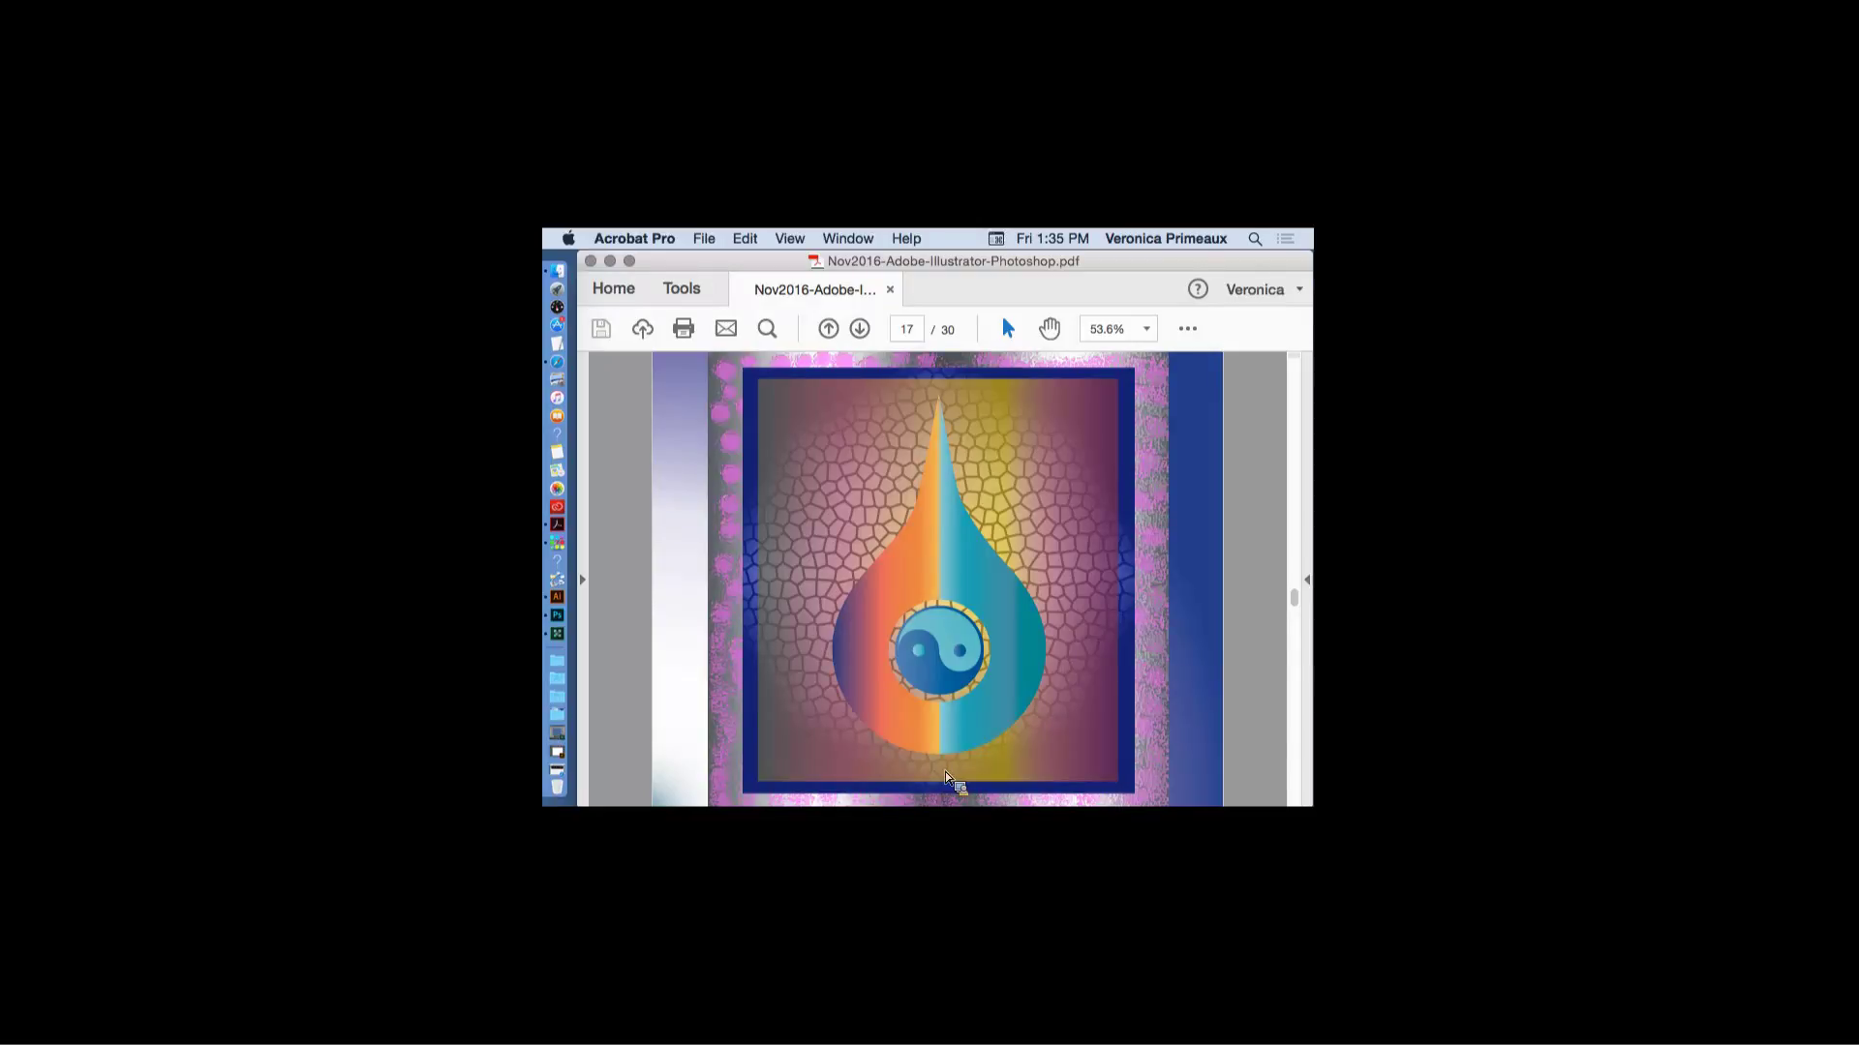
pyautogui.press('Right')
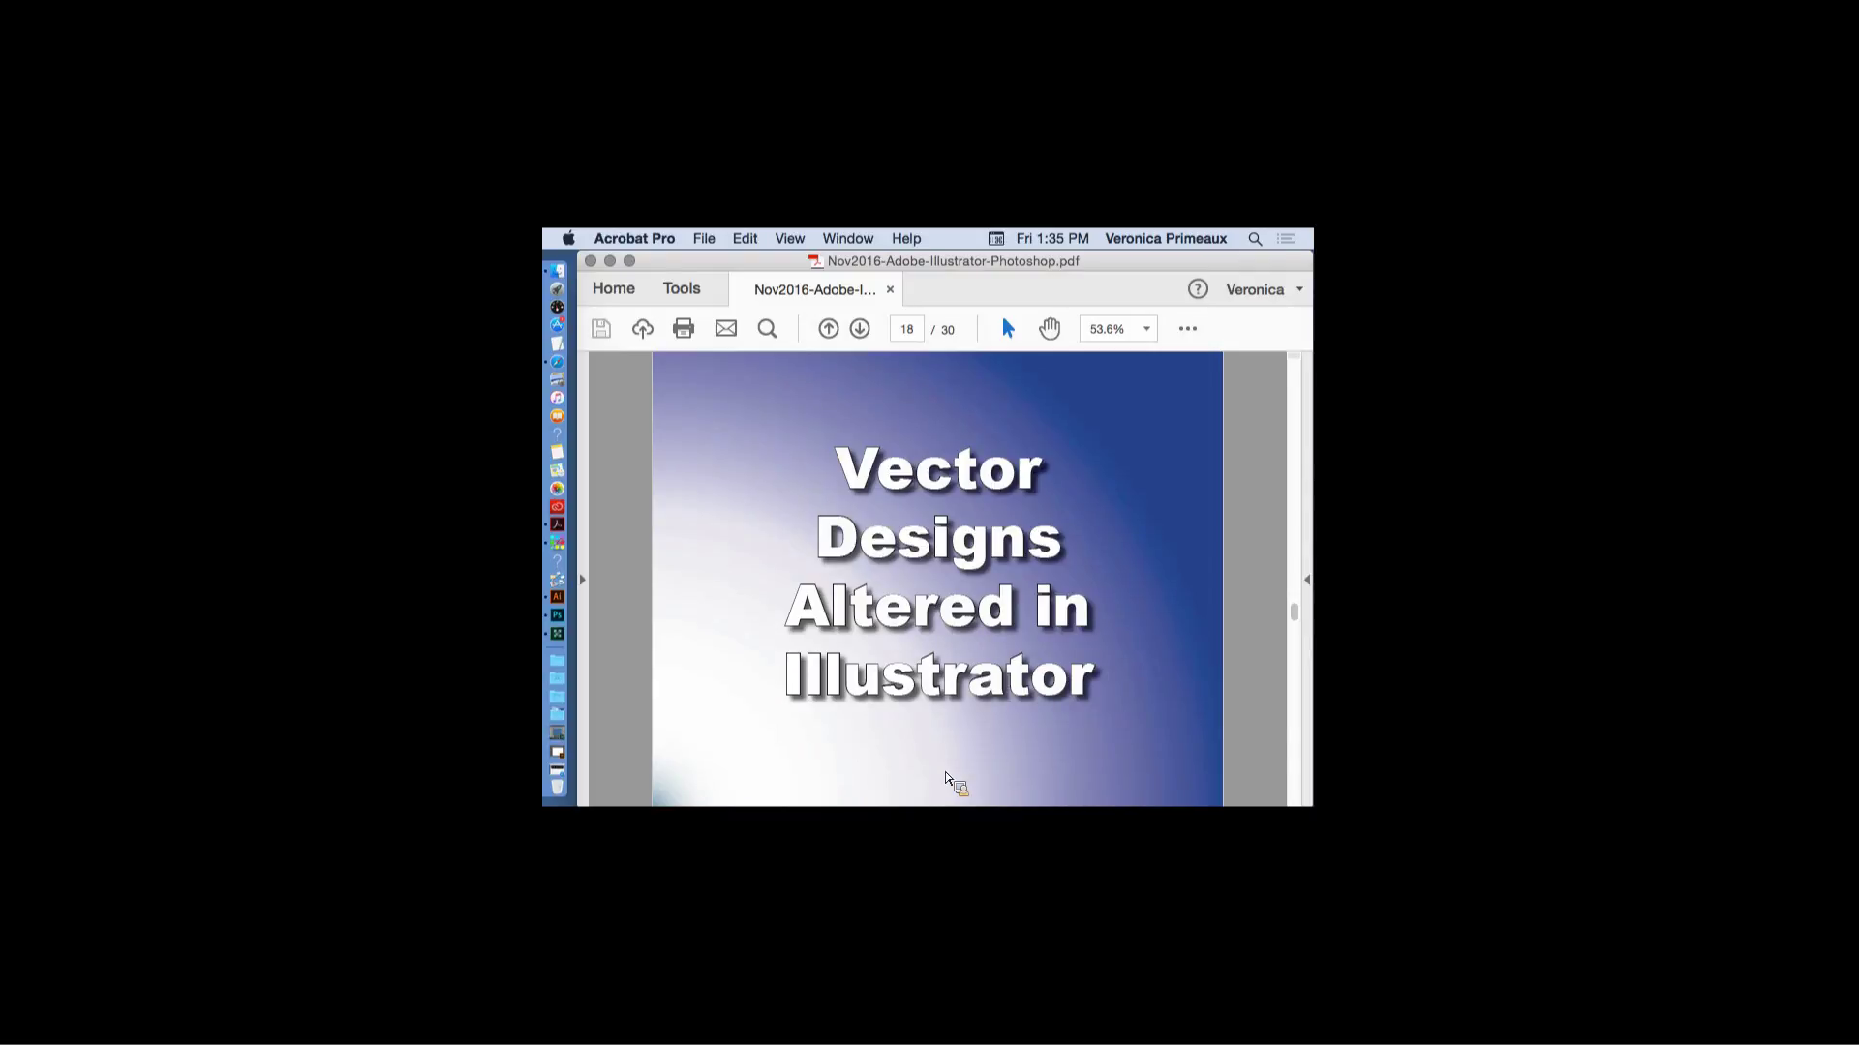
# - Zoom in on the page 21 wave drawings, refit the page, and advance to page 23
pyautogui.press('Right')
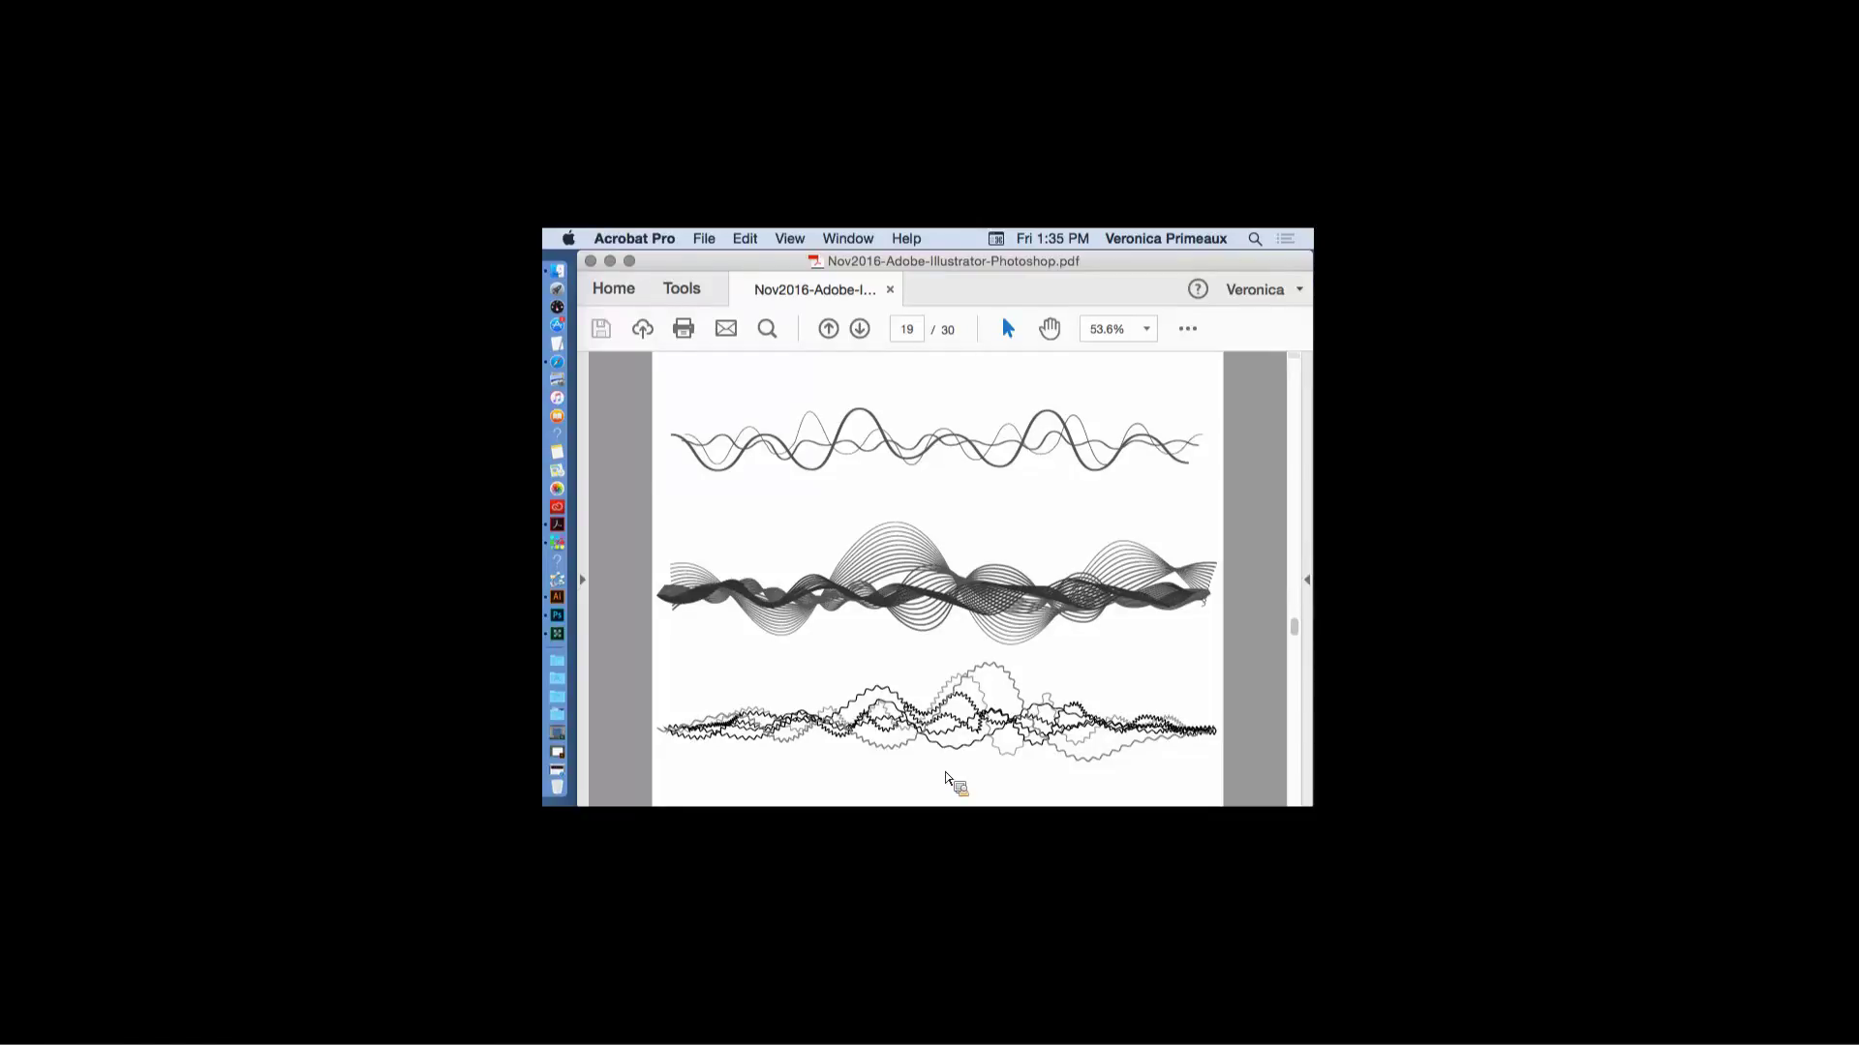
pyautogui.scroll(-3, 1018, 459)
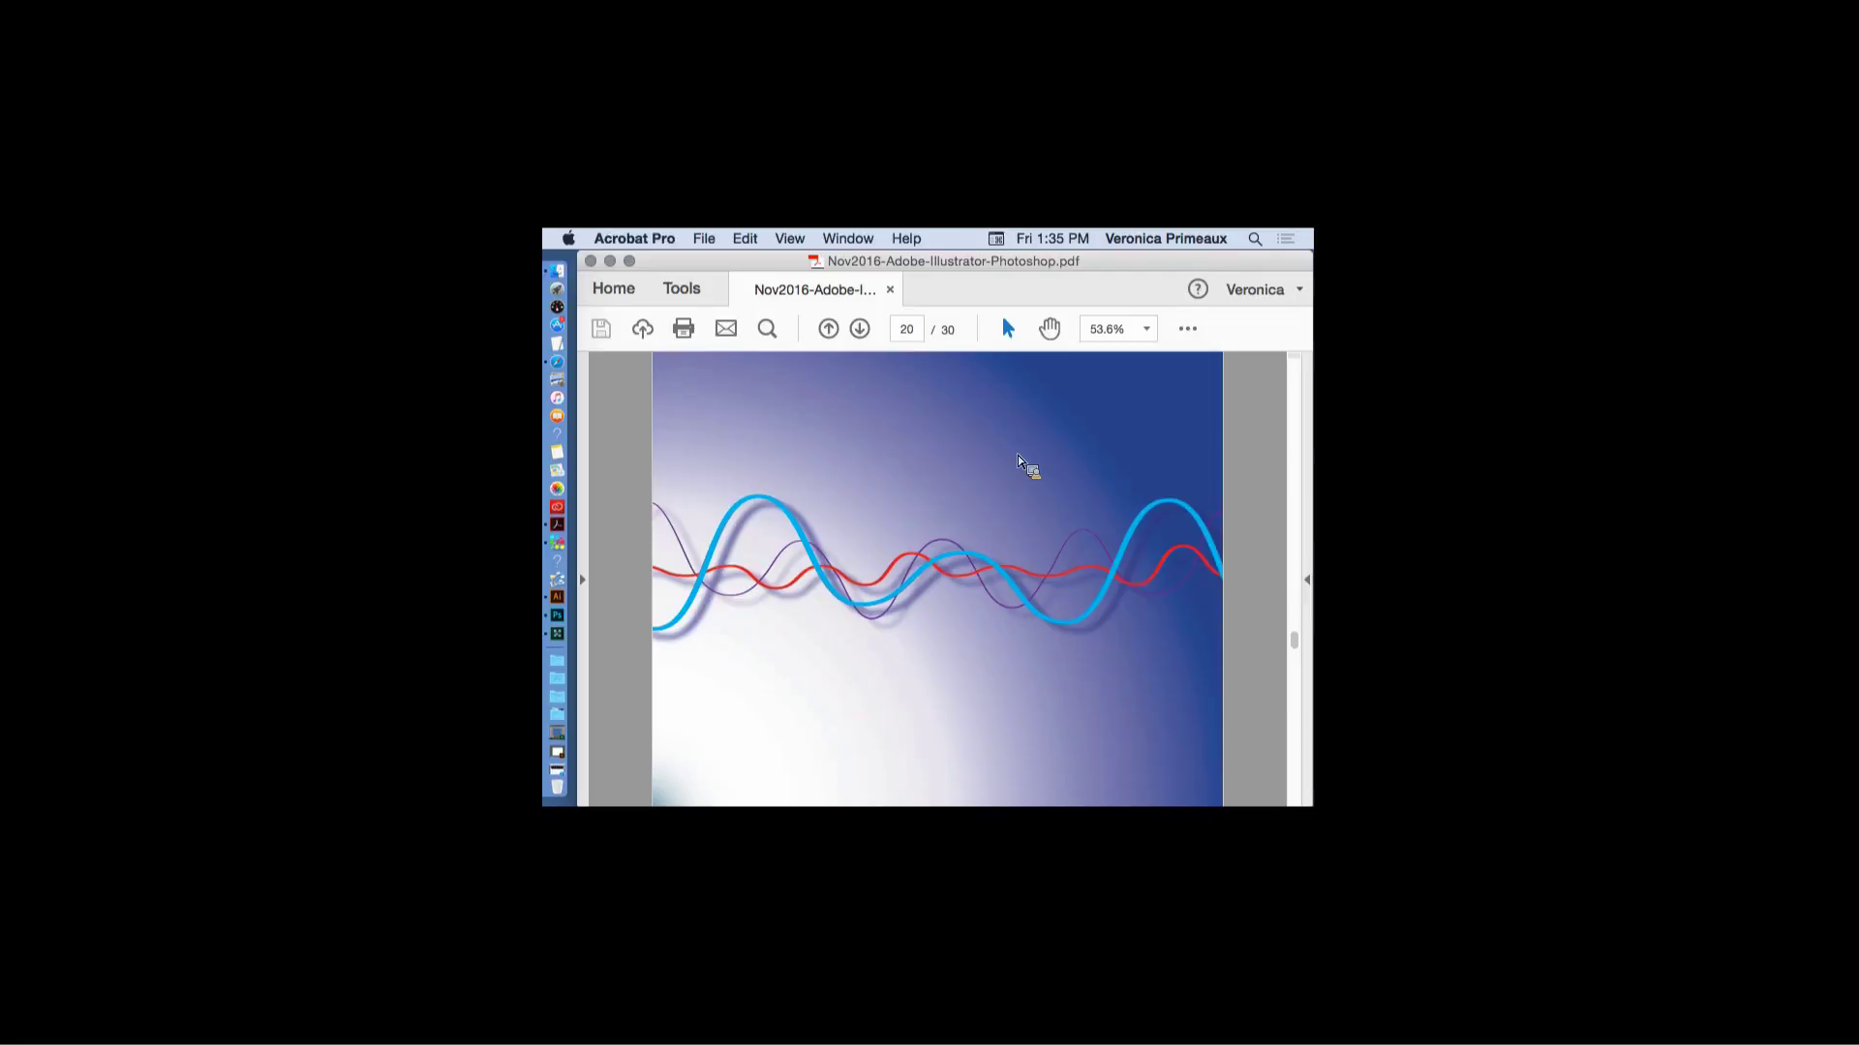
pyautogui.scroll(-3, 1018, 459)
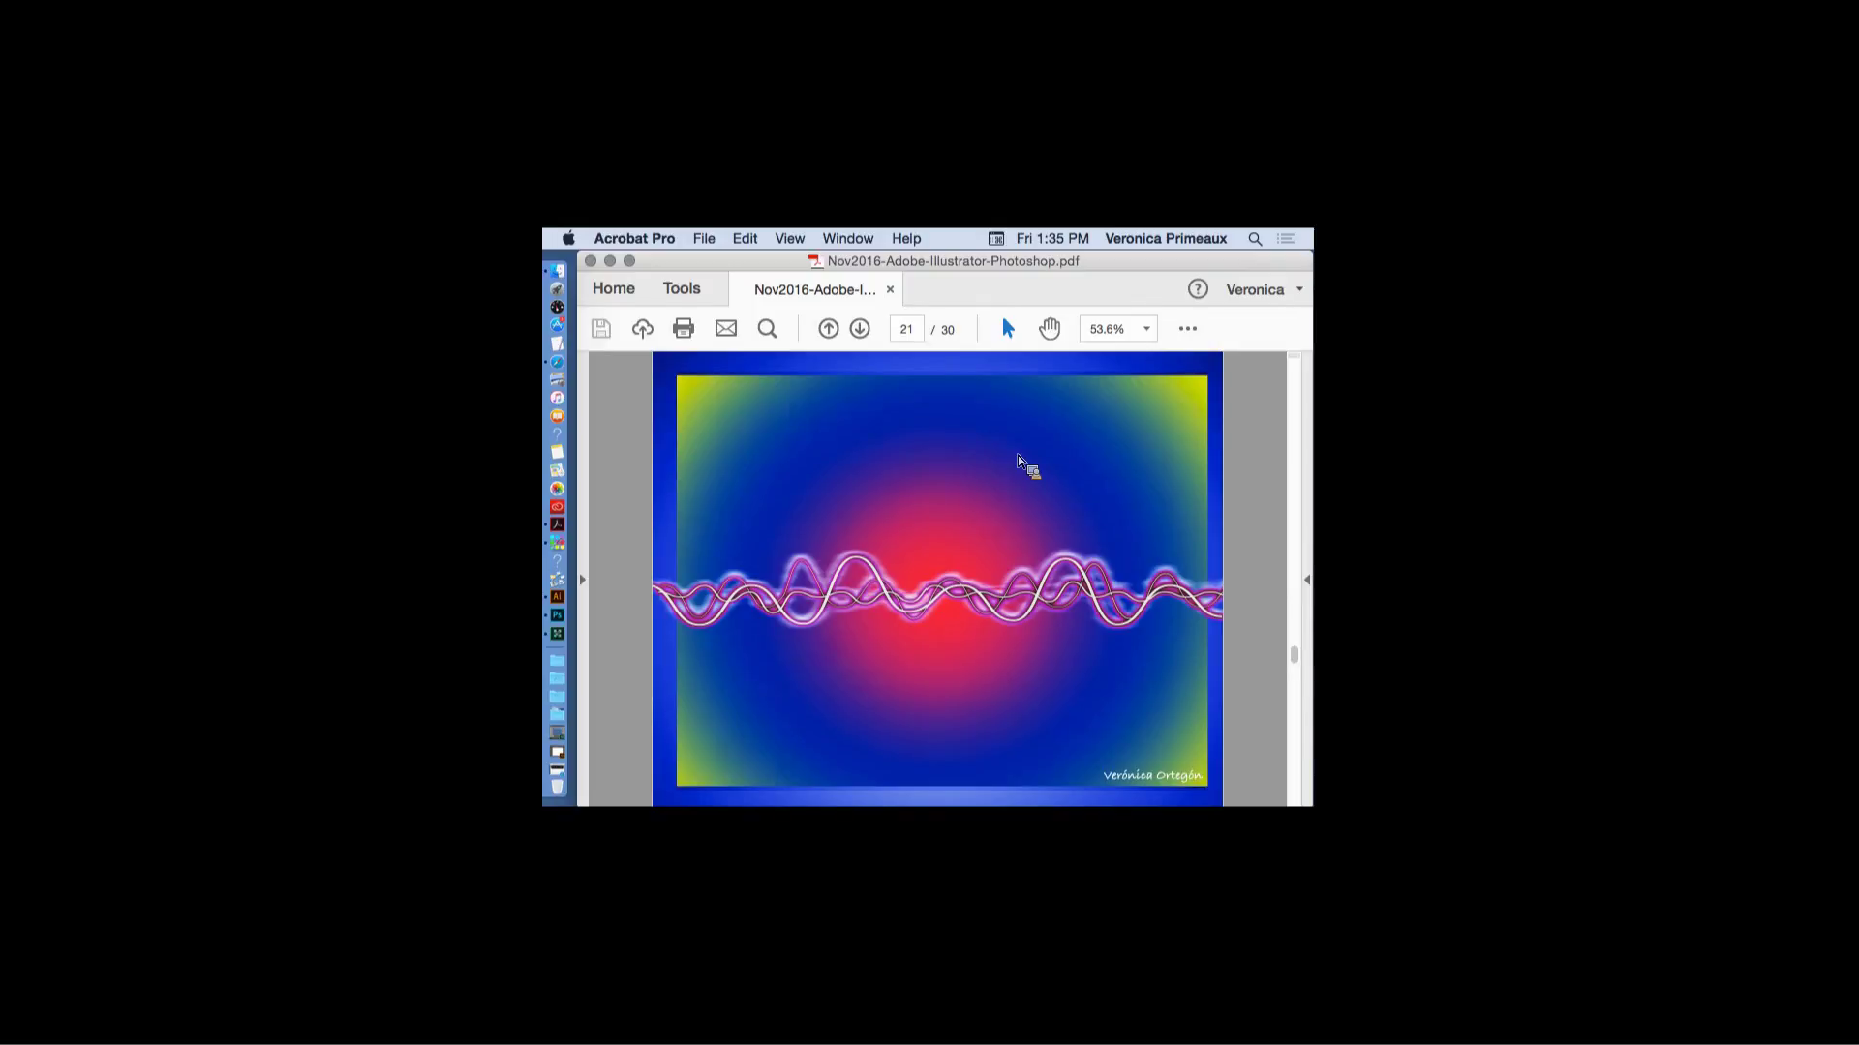
pyautogui.scroll(2, 1018, 457)
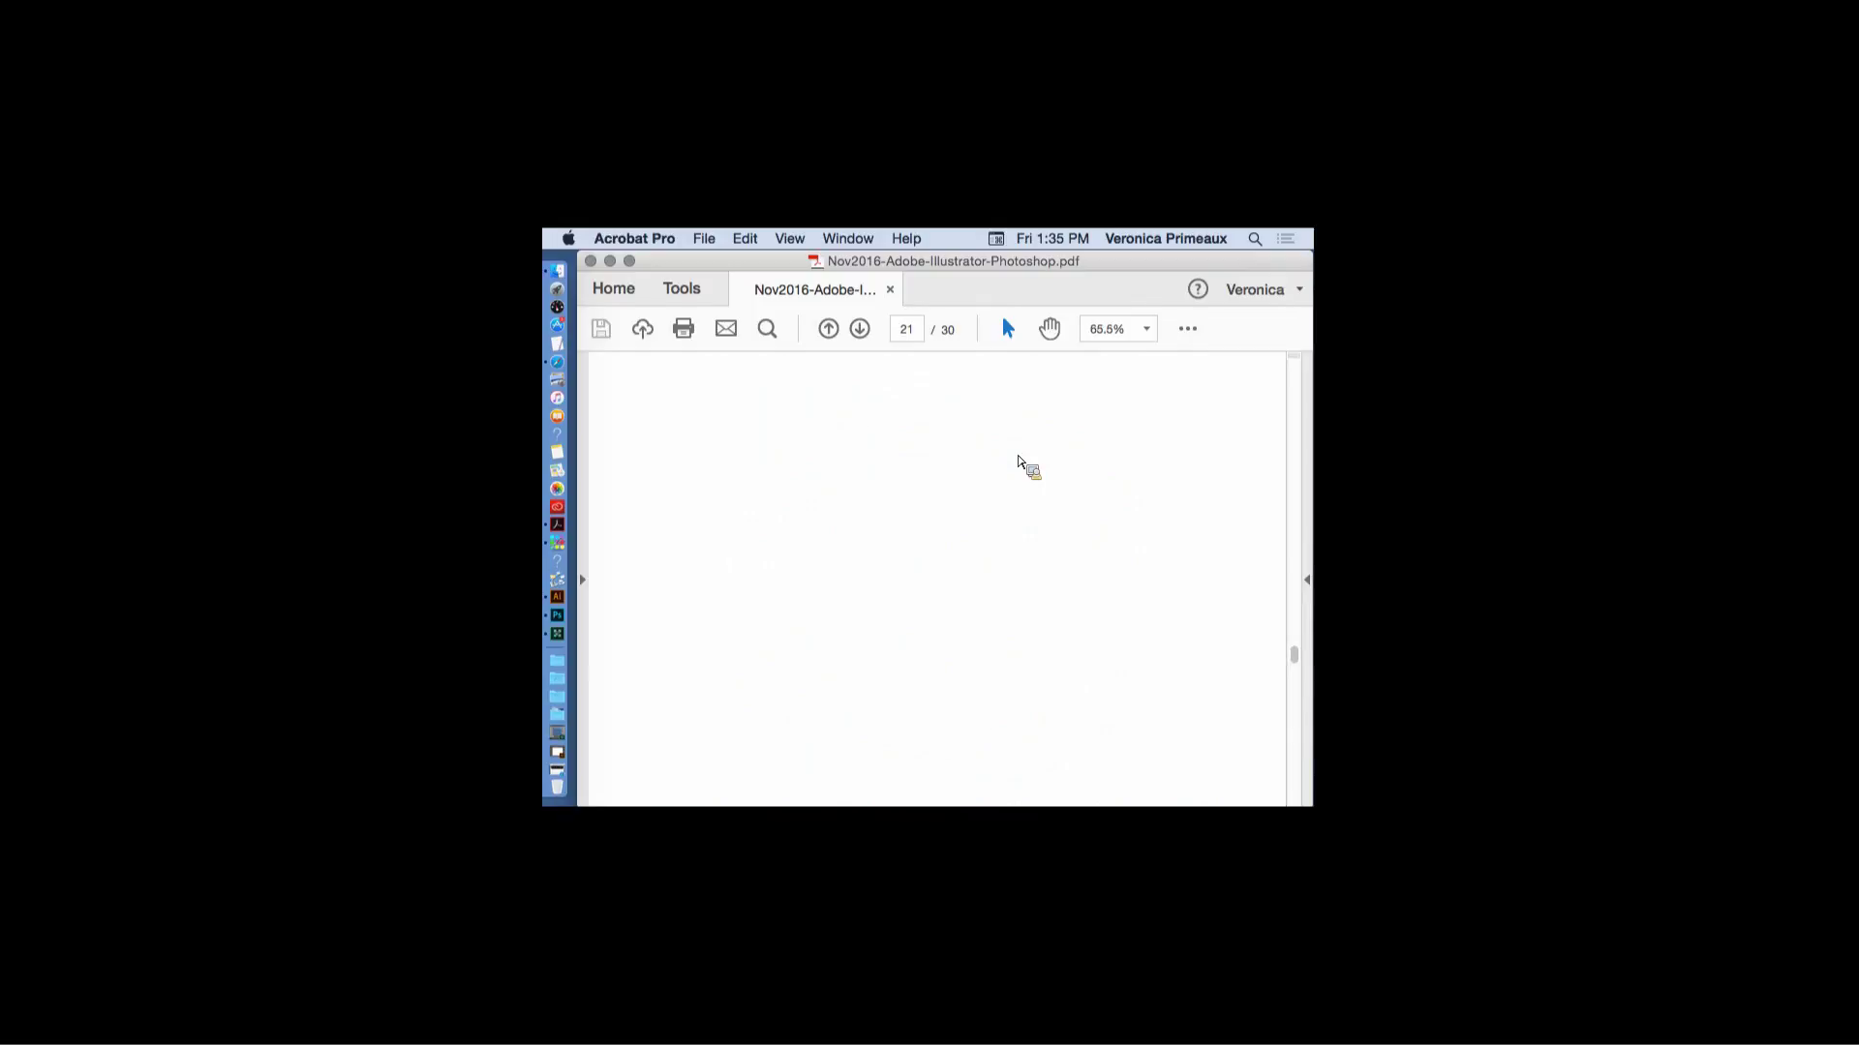
pyautogui.scroll(1, 1018, 461)
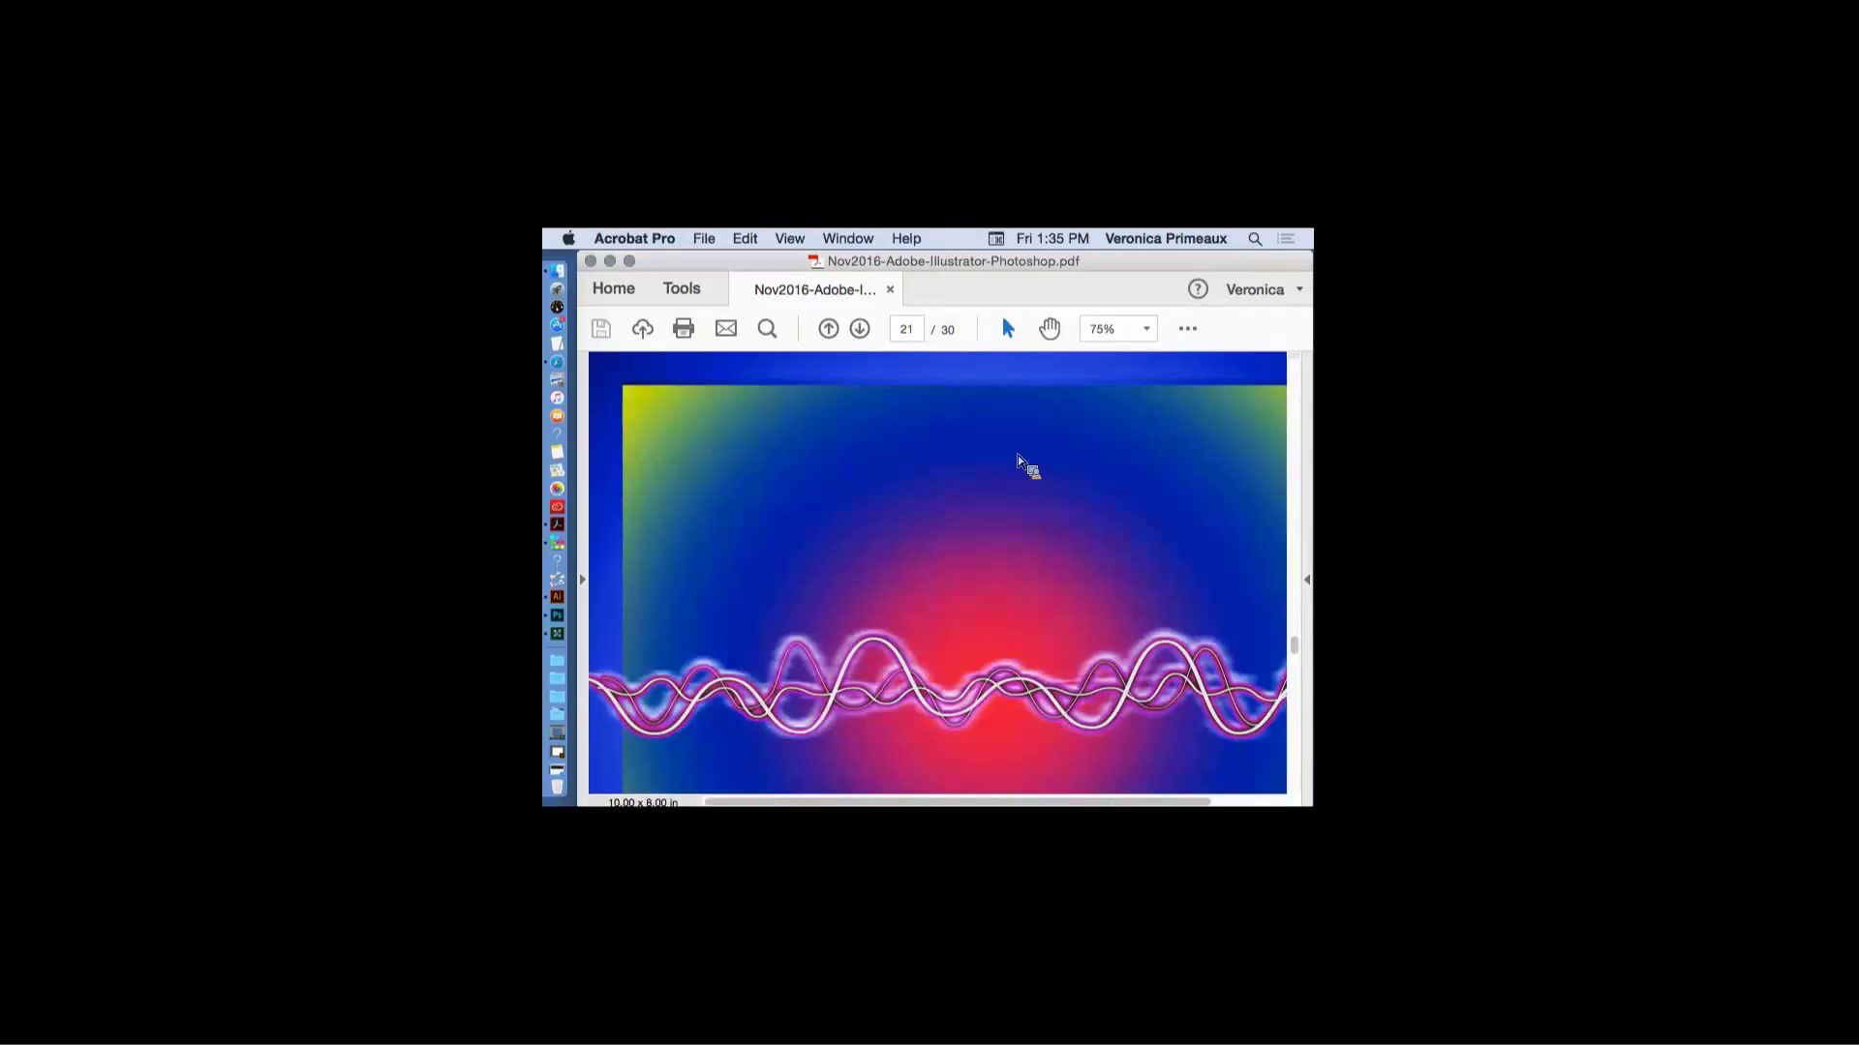
pyautogui.moveTo(1310, 594); pyautogui.dragTo(1299, 647)
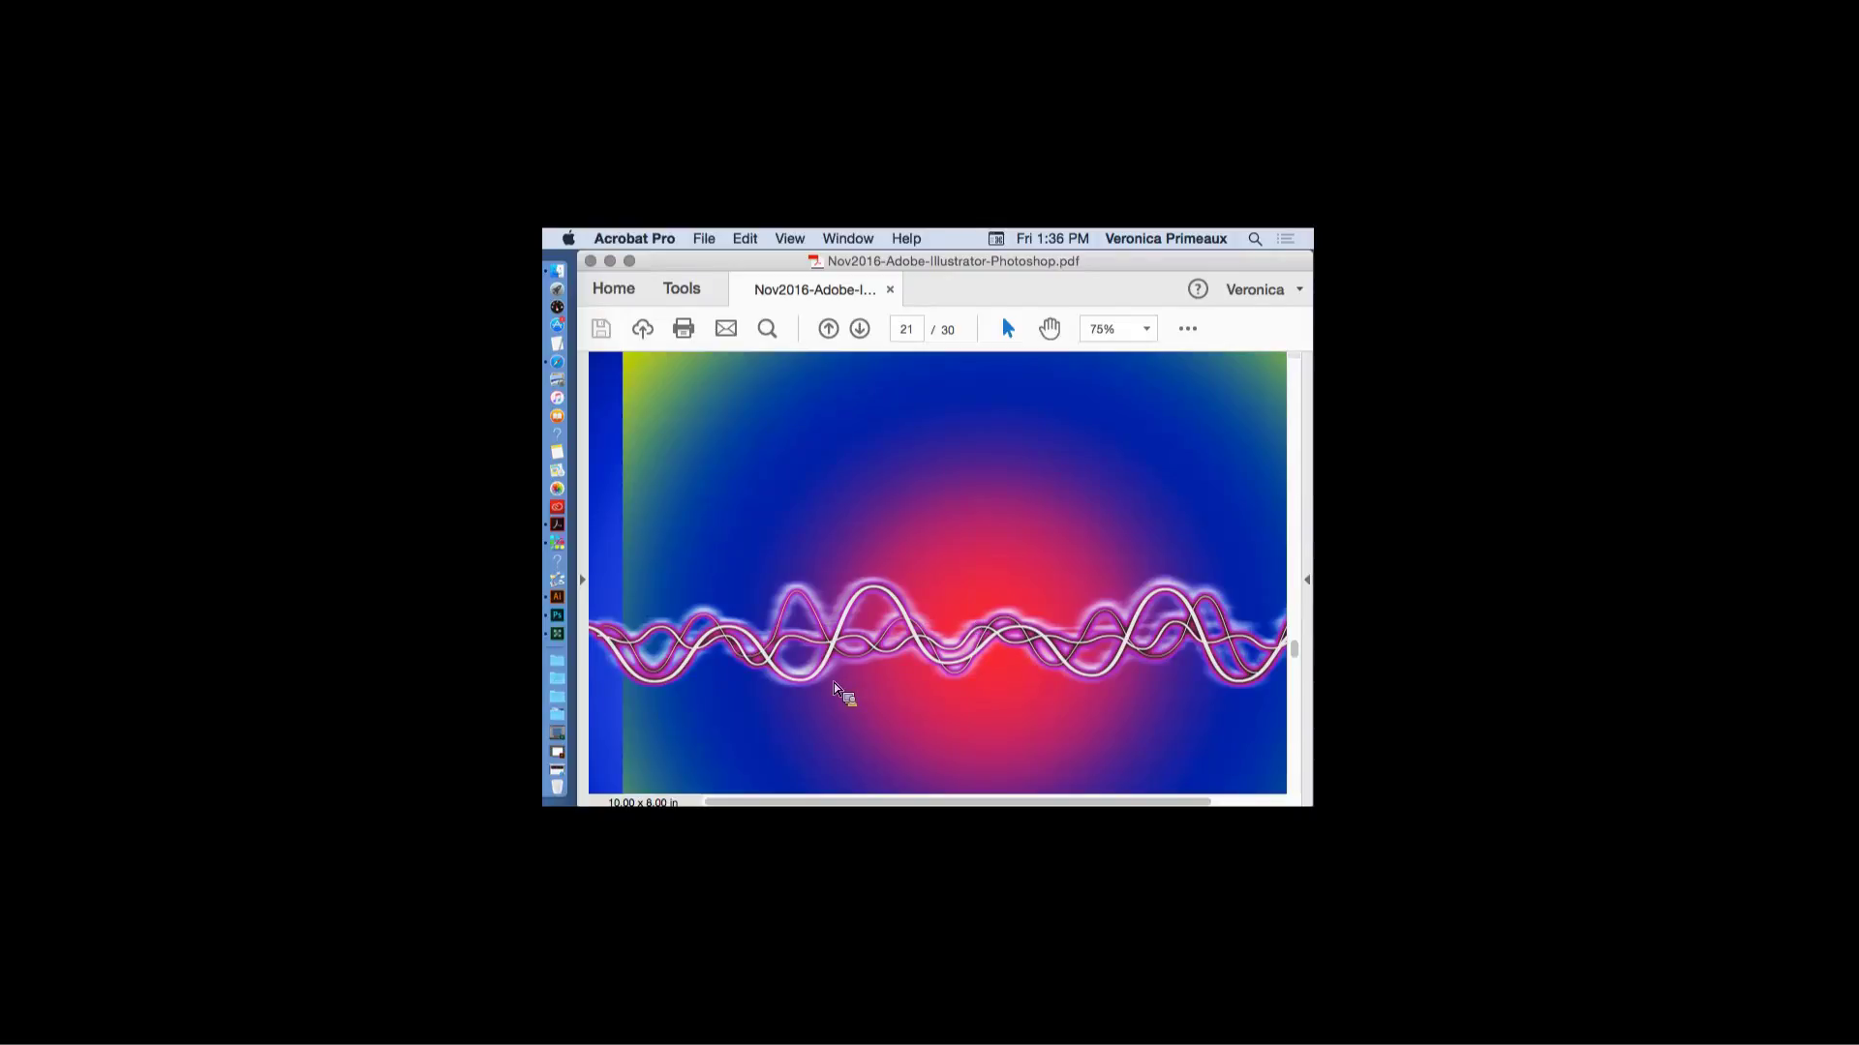
pyautogui.press('super+0')
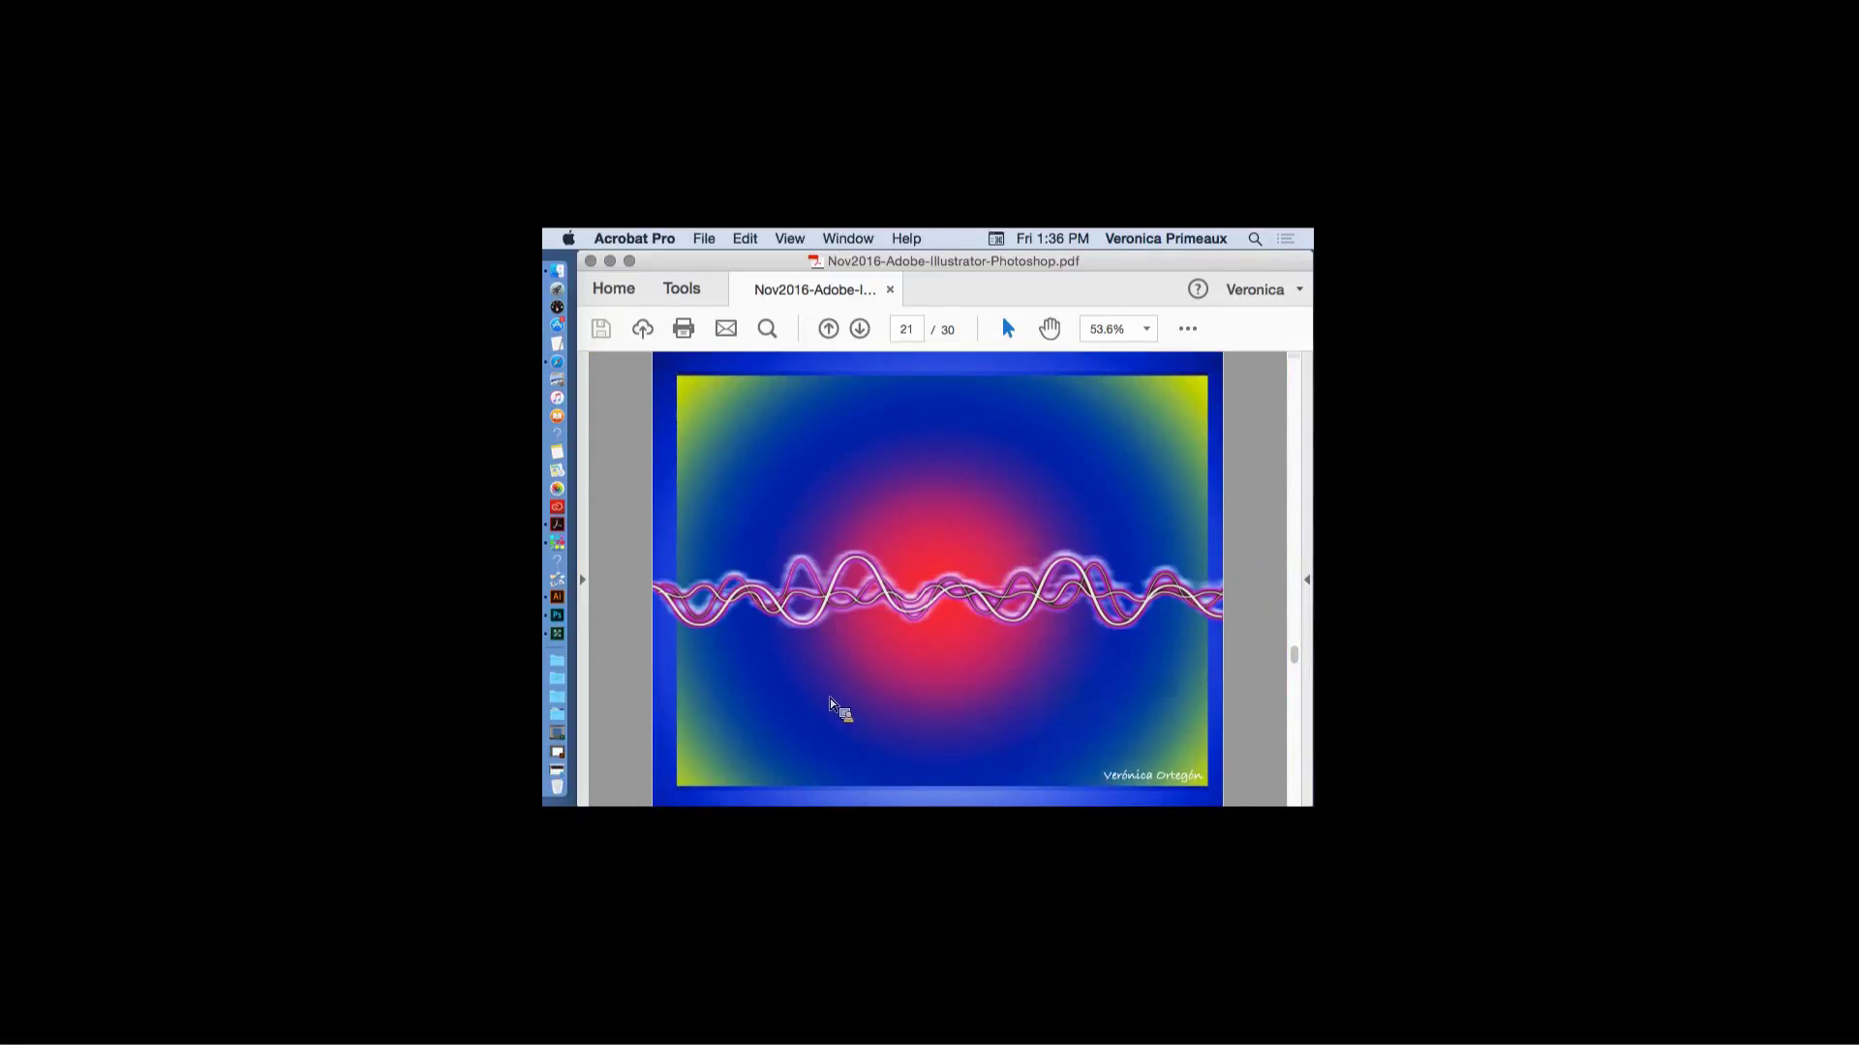
pyautogui.scroll(-1, 828, 699)
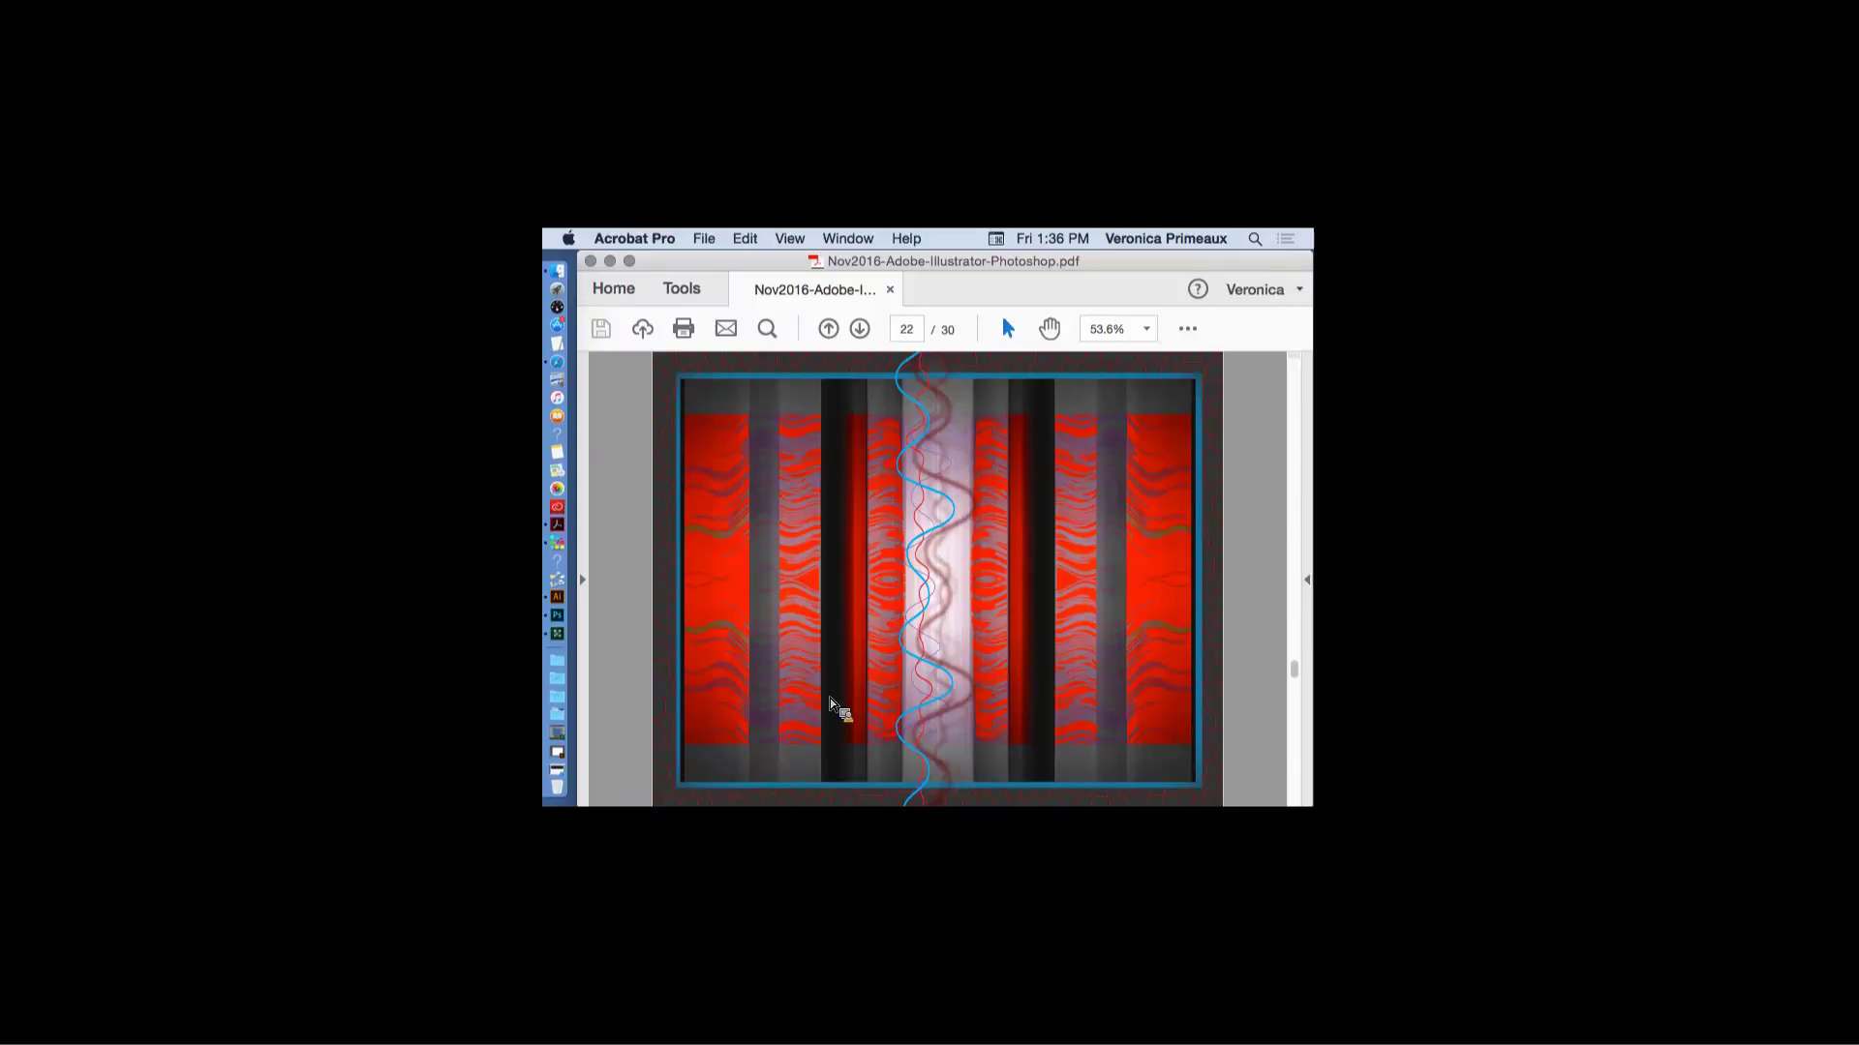
pyautogui.press('Right')
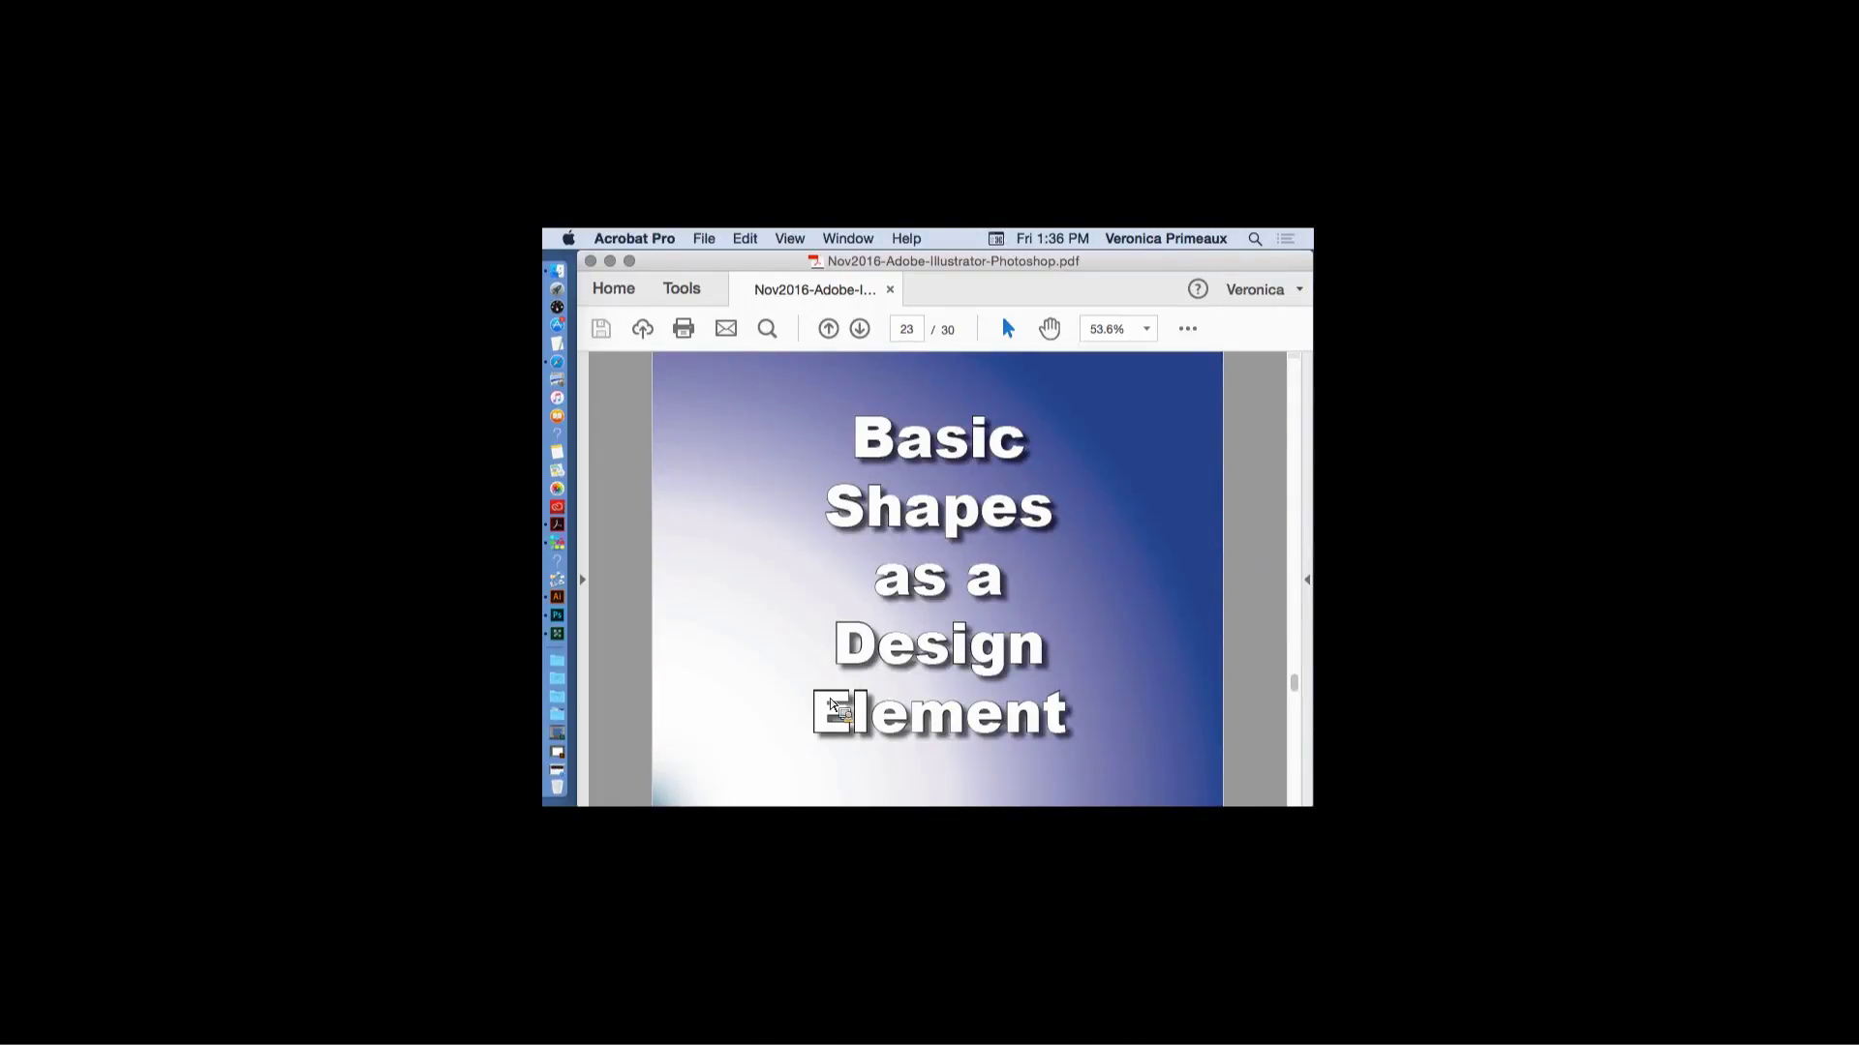
# - Page through the rainbow artworks, pages 24–27, to the 'Text as a Design Element' page
pyautogui.press('Right')
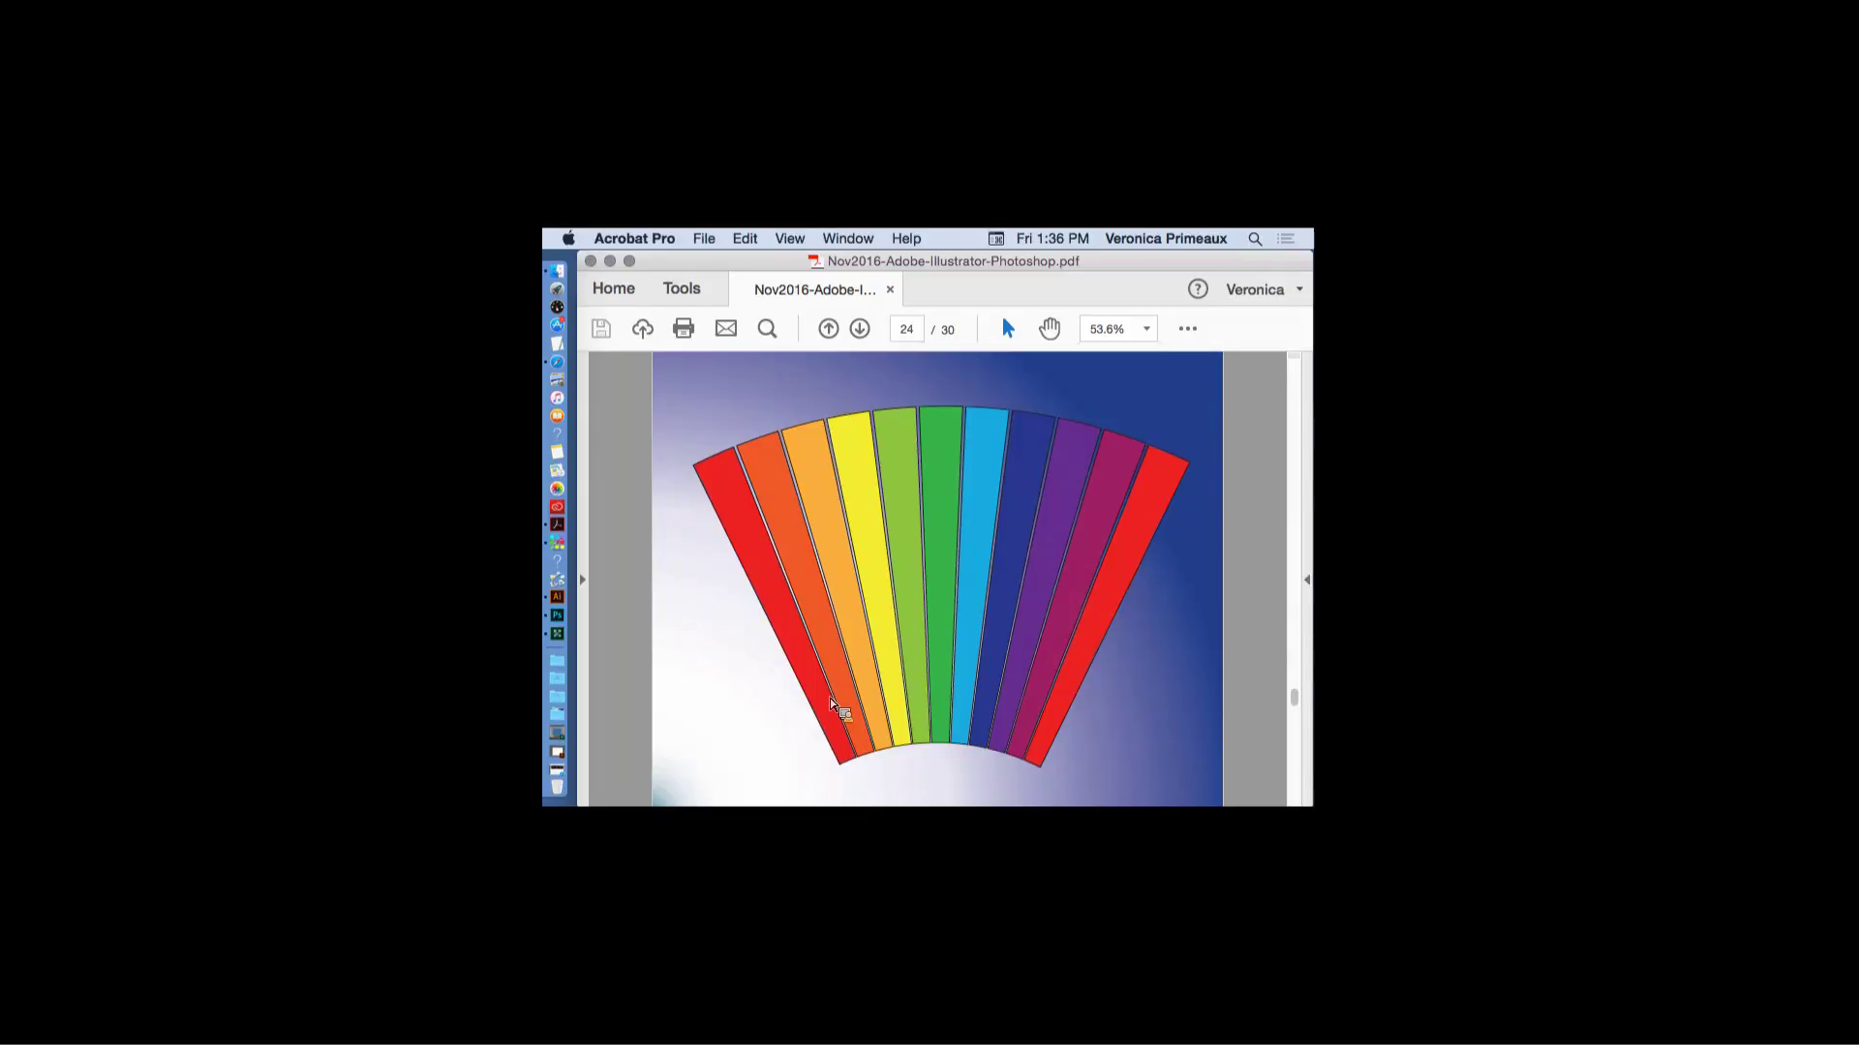
pyautogui.press('Right')
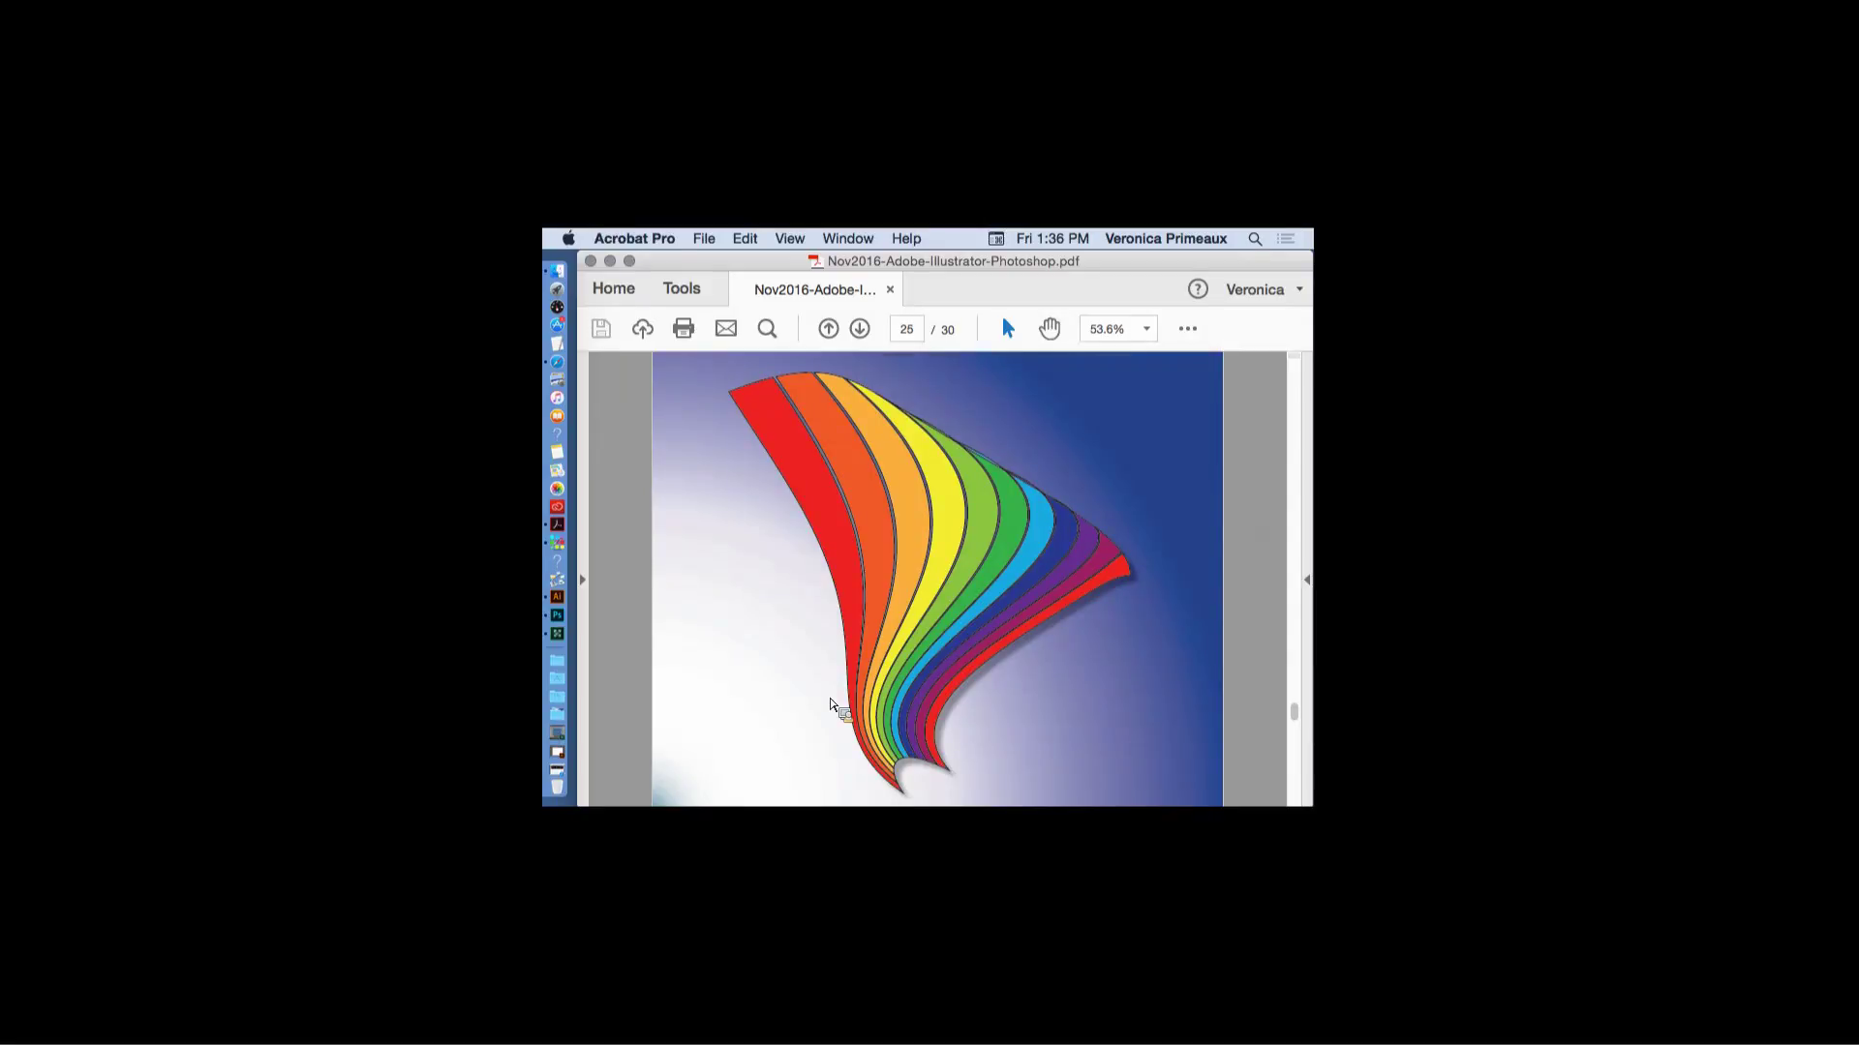
pyautogui.press('Right')
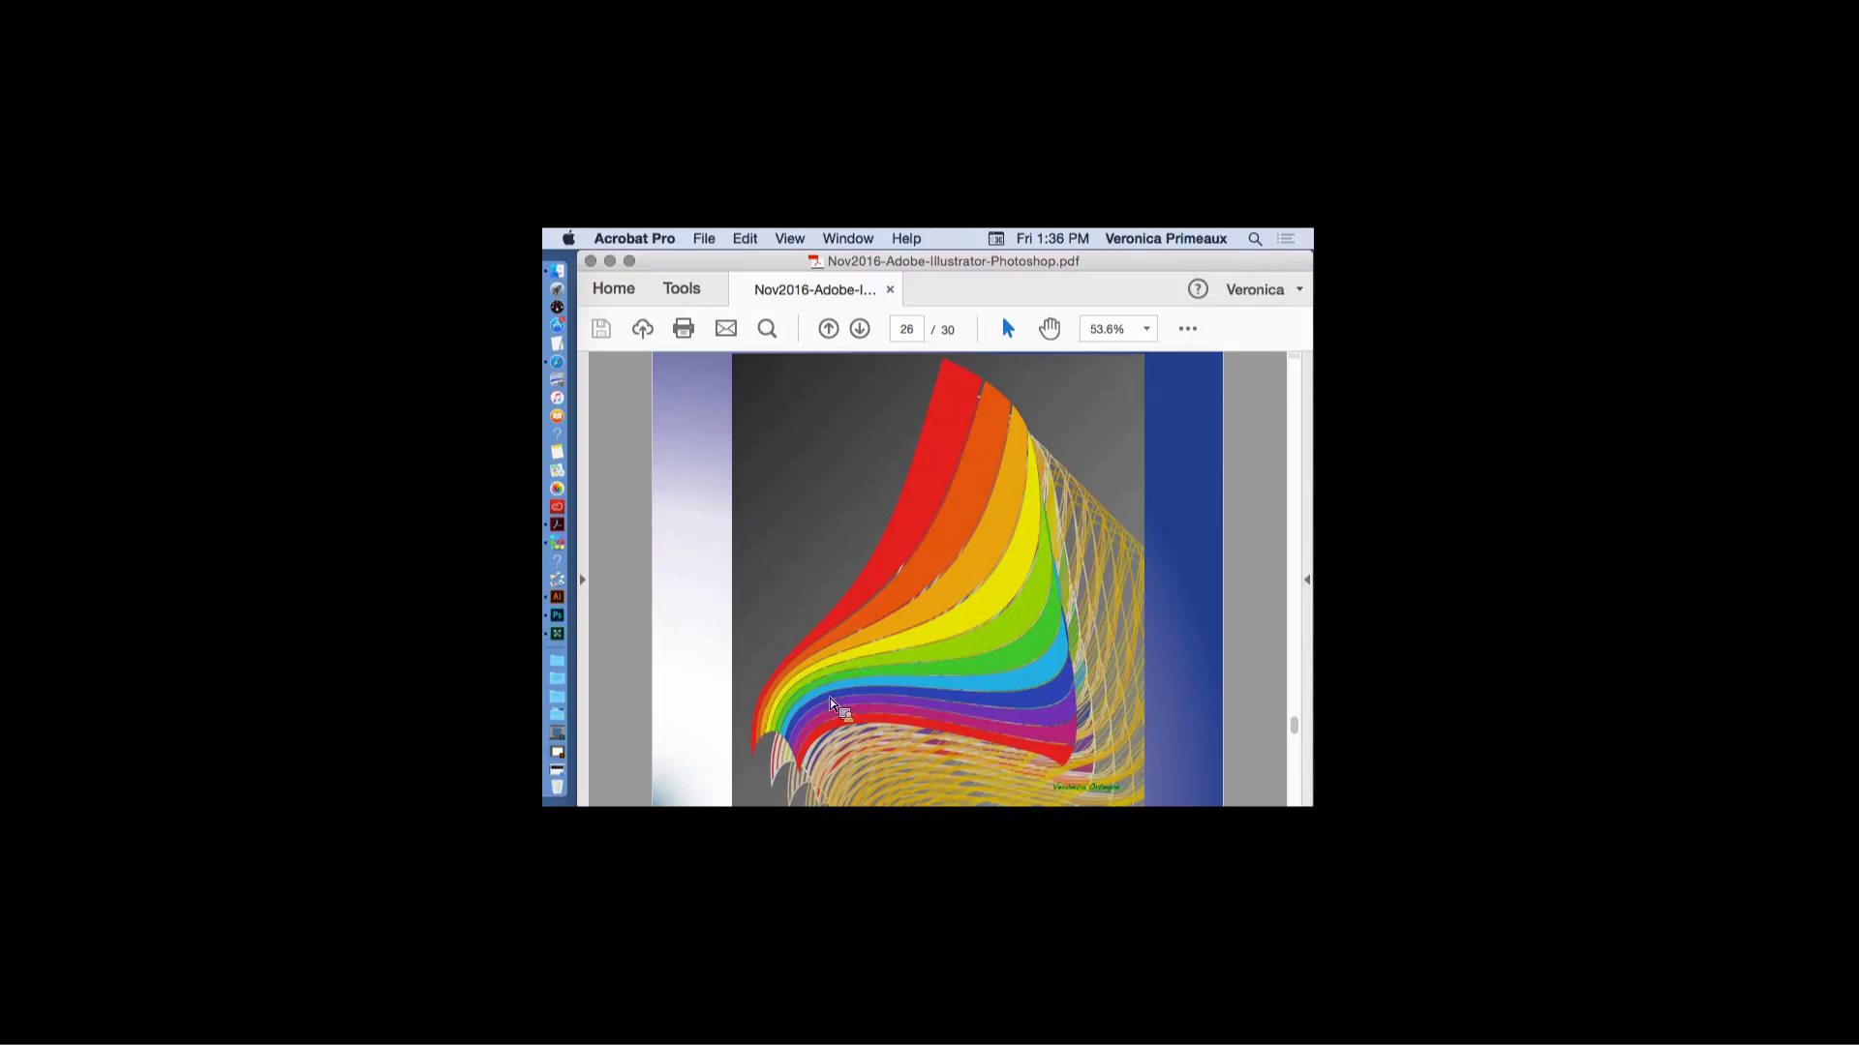
pyautogui.press('Right')
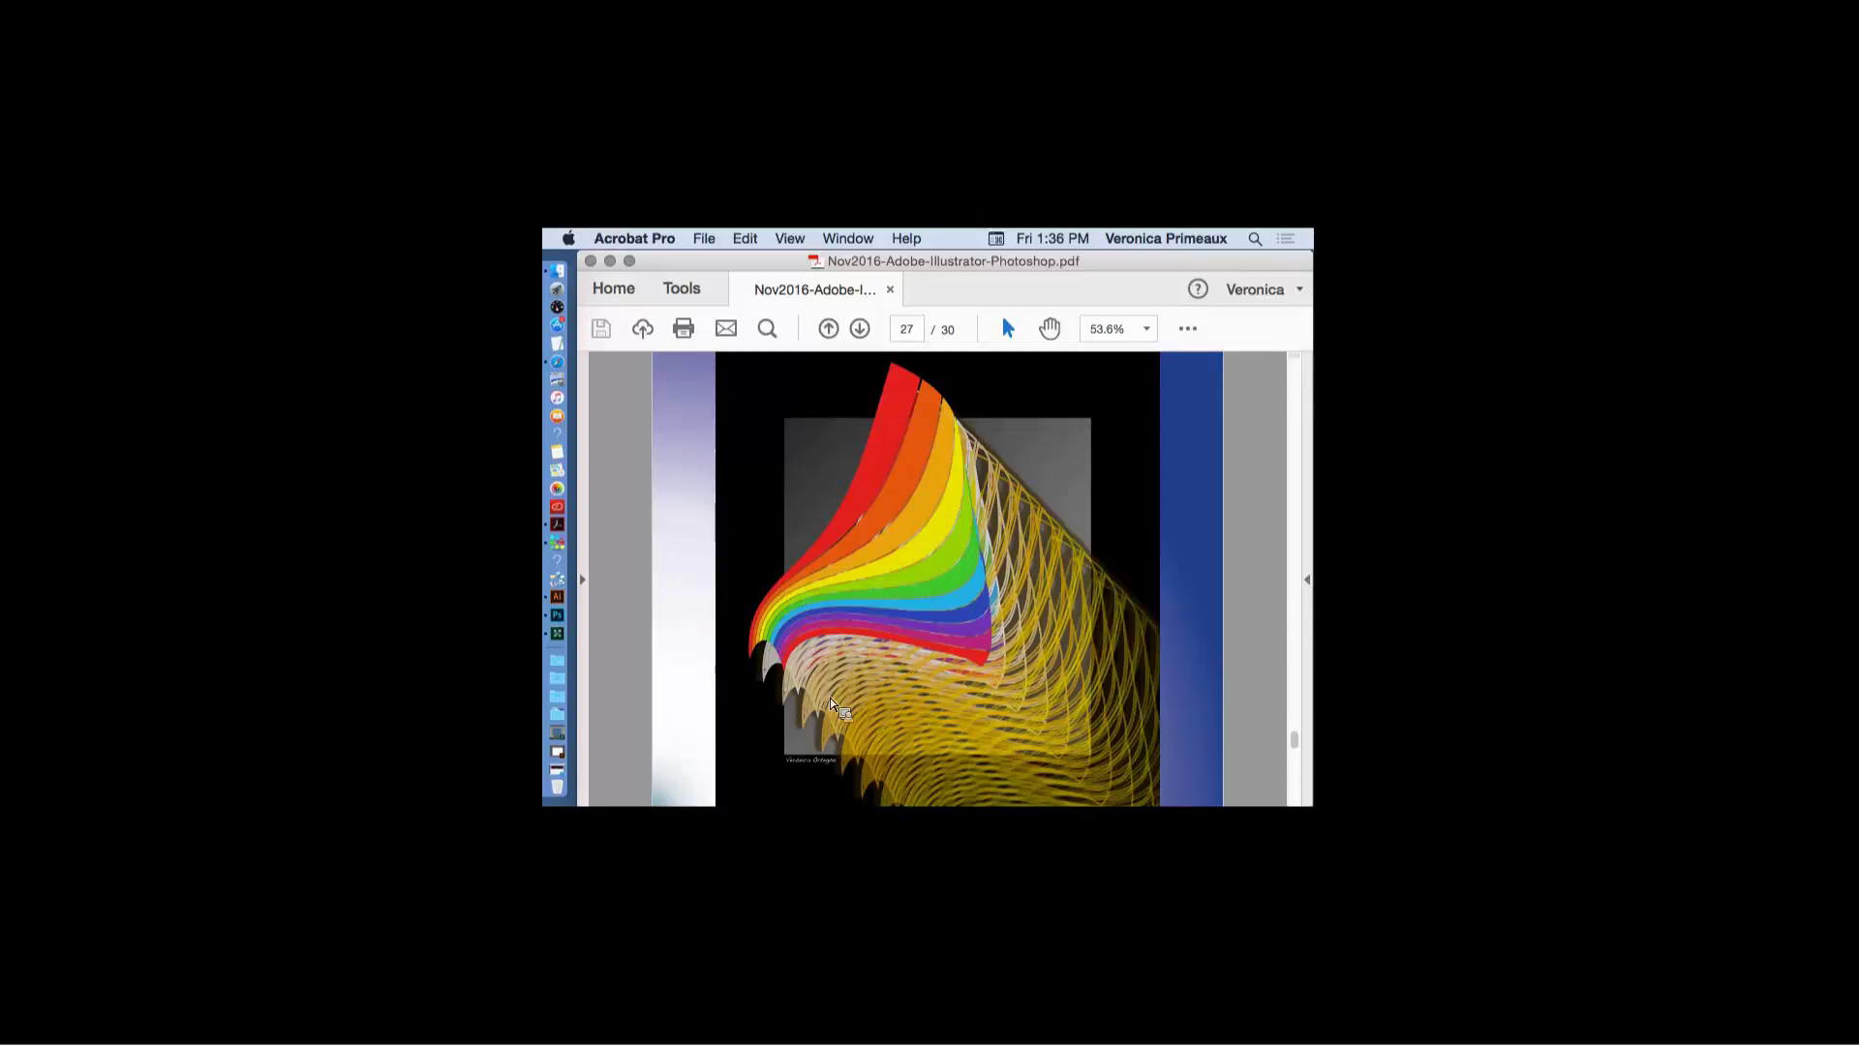
pyautogui.press('Right')
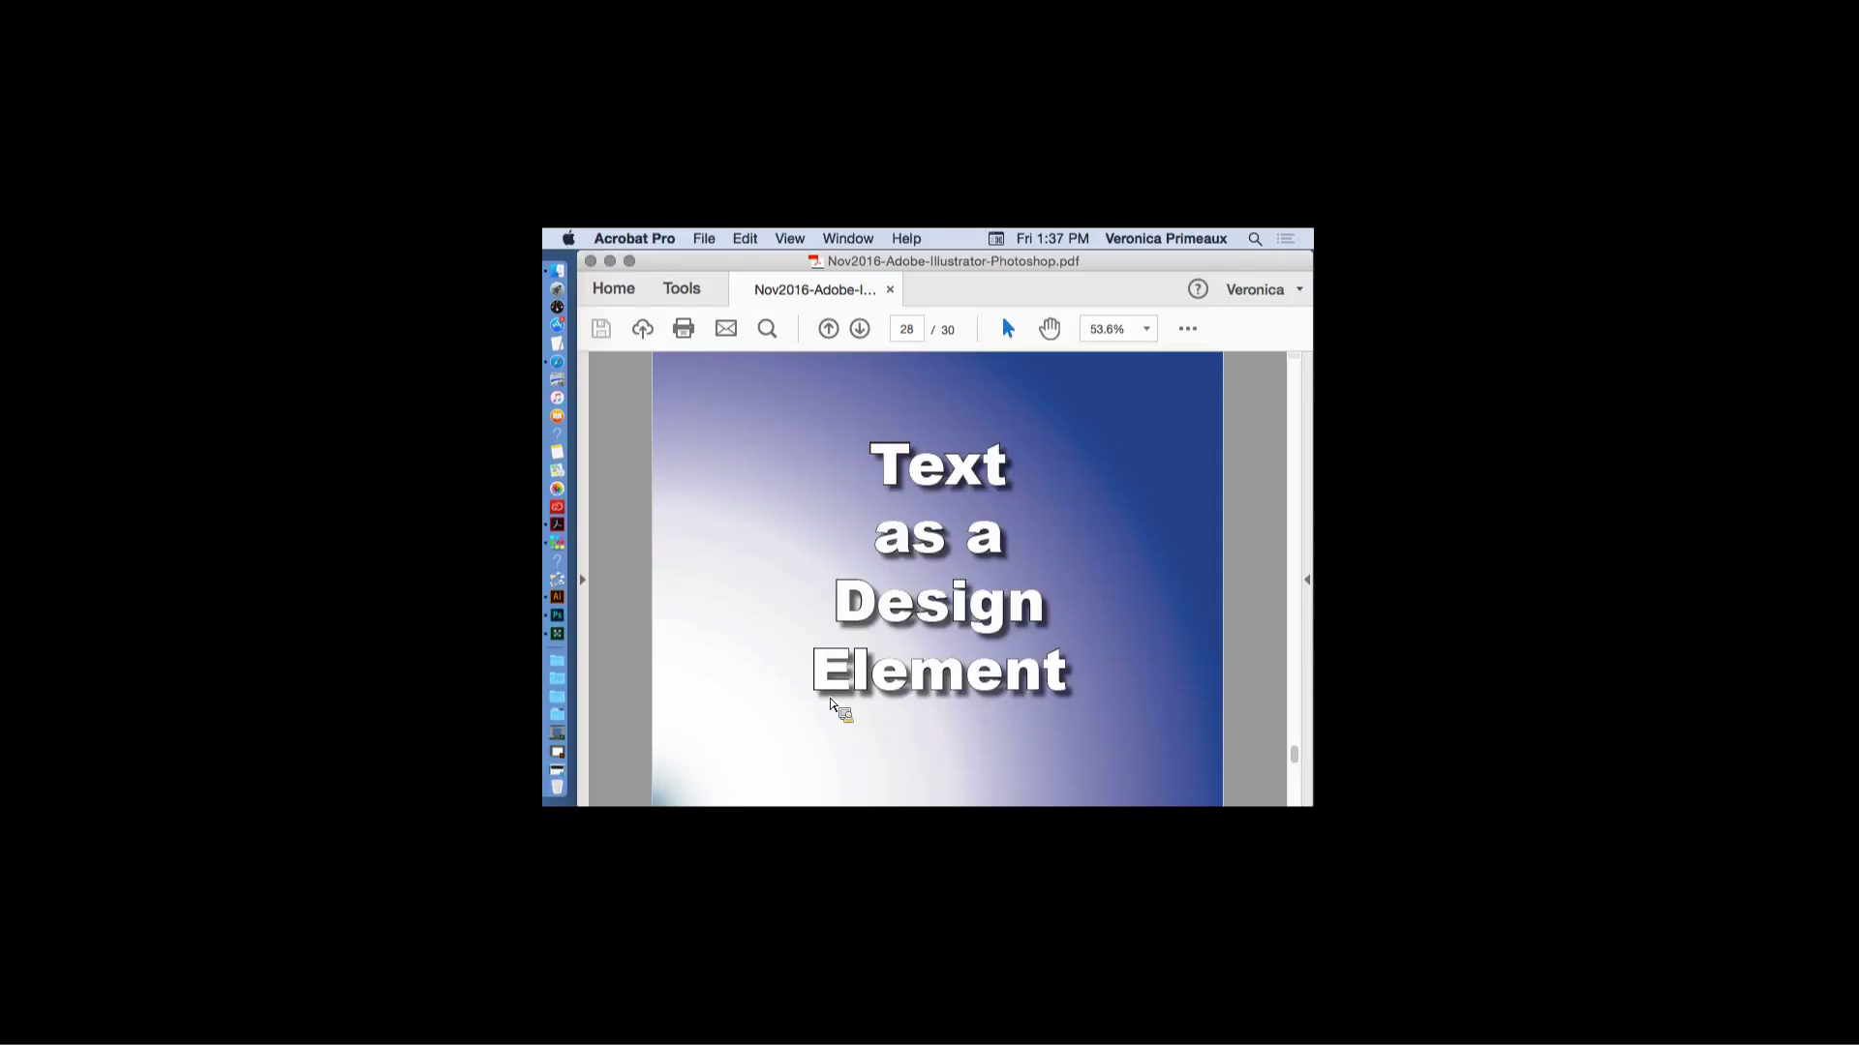
# - View the smoke and fire pages 29–30, then close the presentation PDF
pyautogui.press('Right')
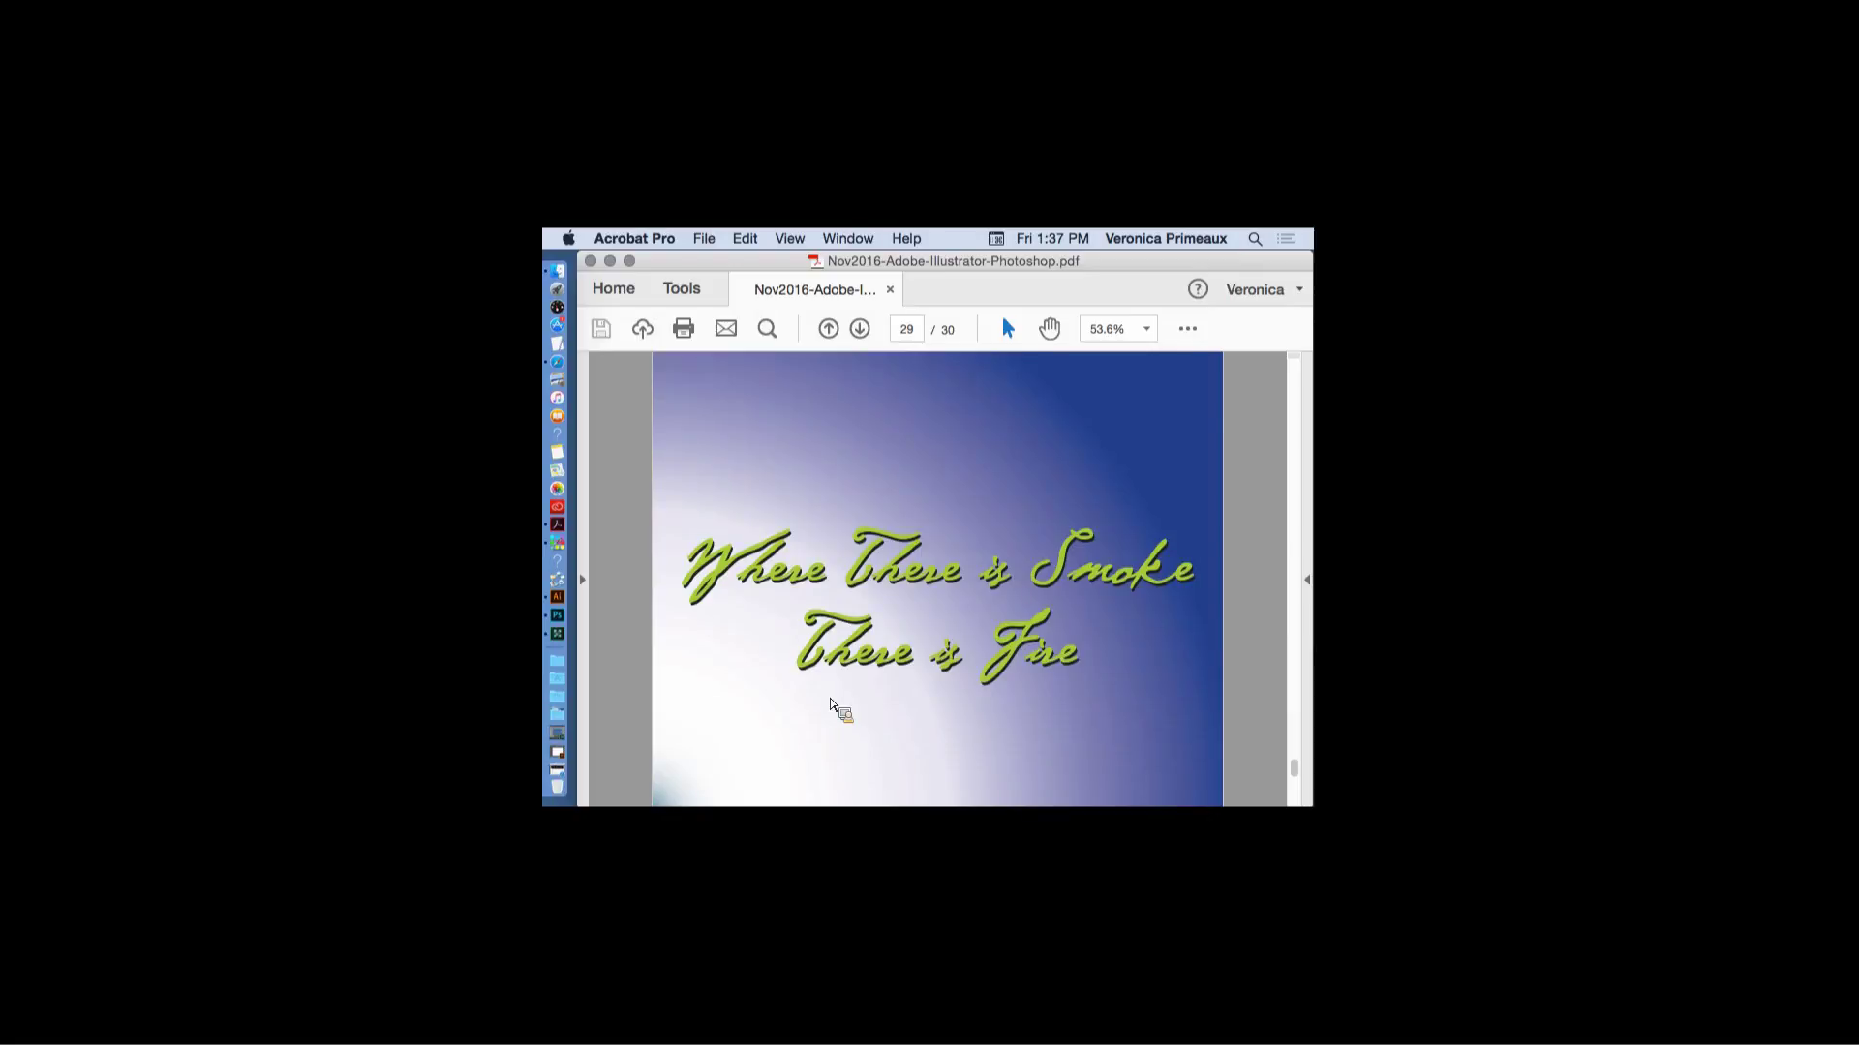
pyautogui.press('Right')
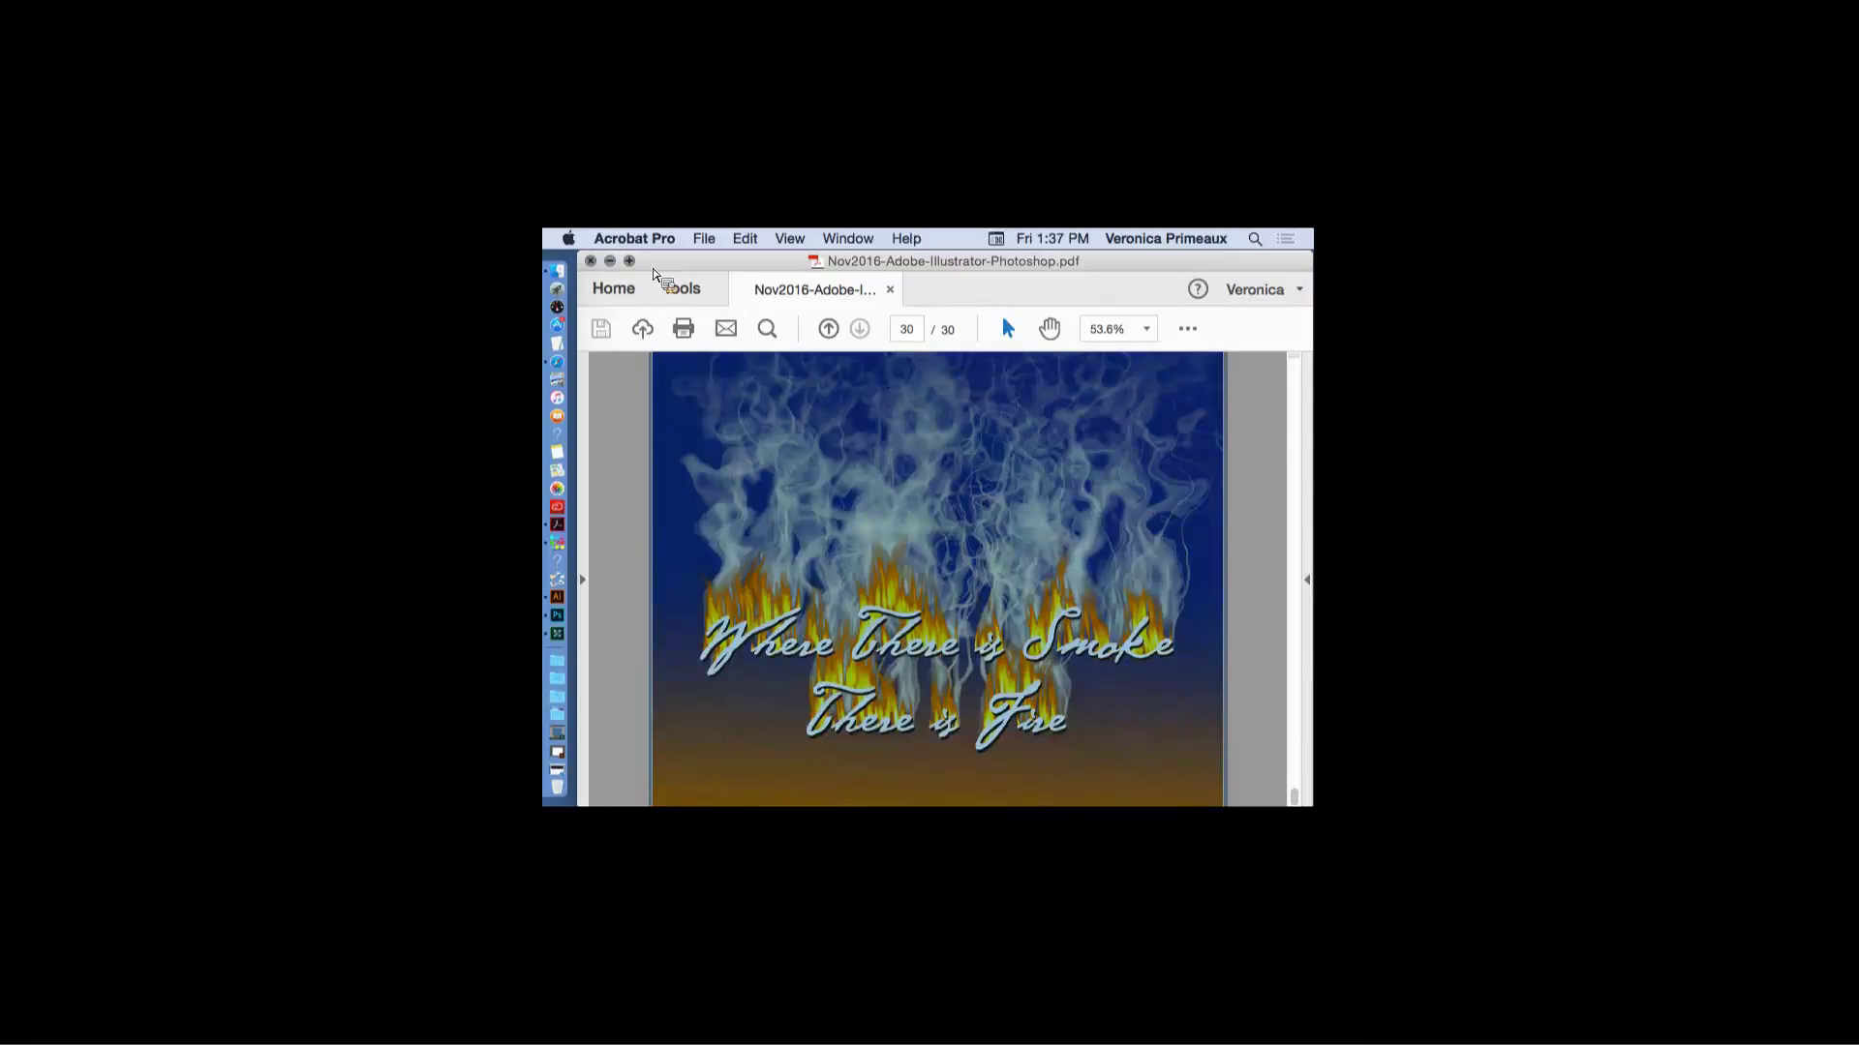
pyautogui.press('super+w')
# - Restore the minimized NEWpresentationDESIGN.ai document from the Dock
pyautogui.click(606, 279)
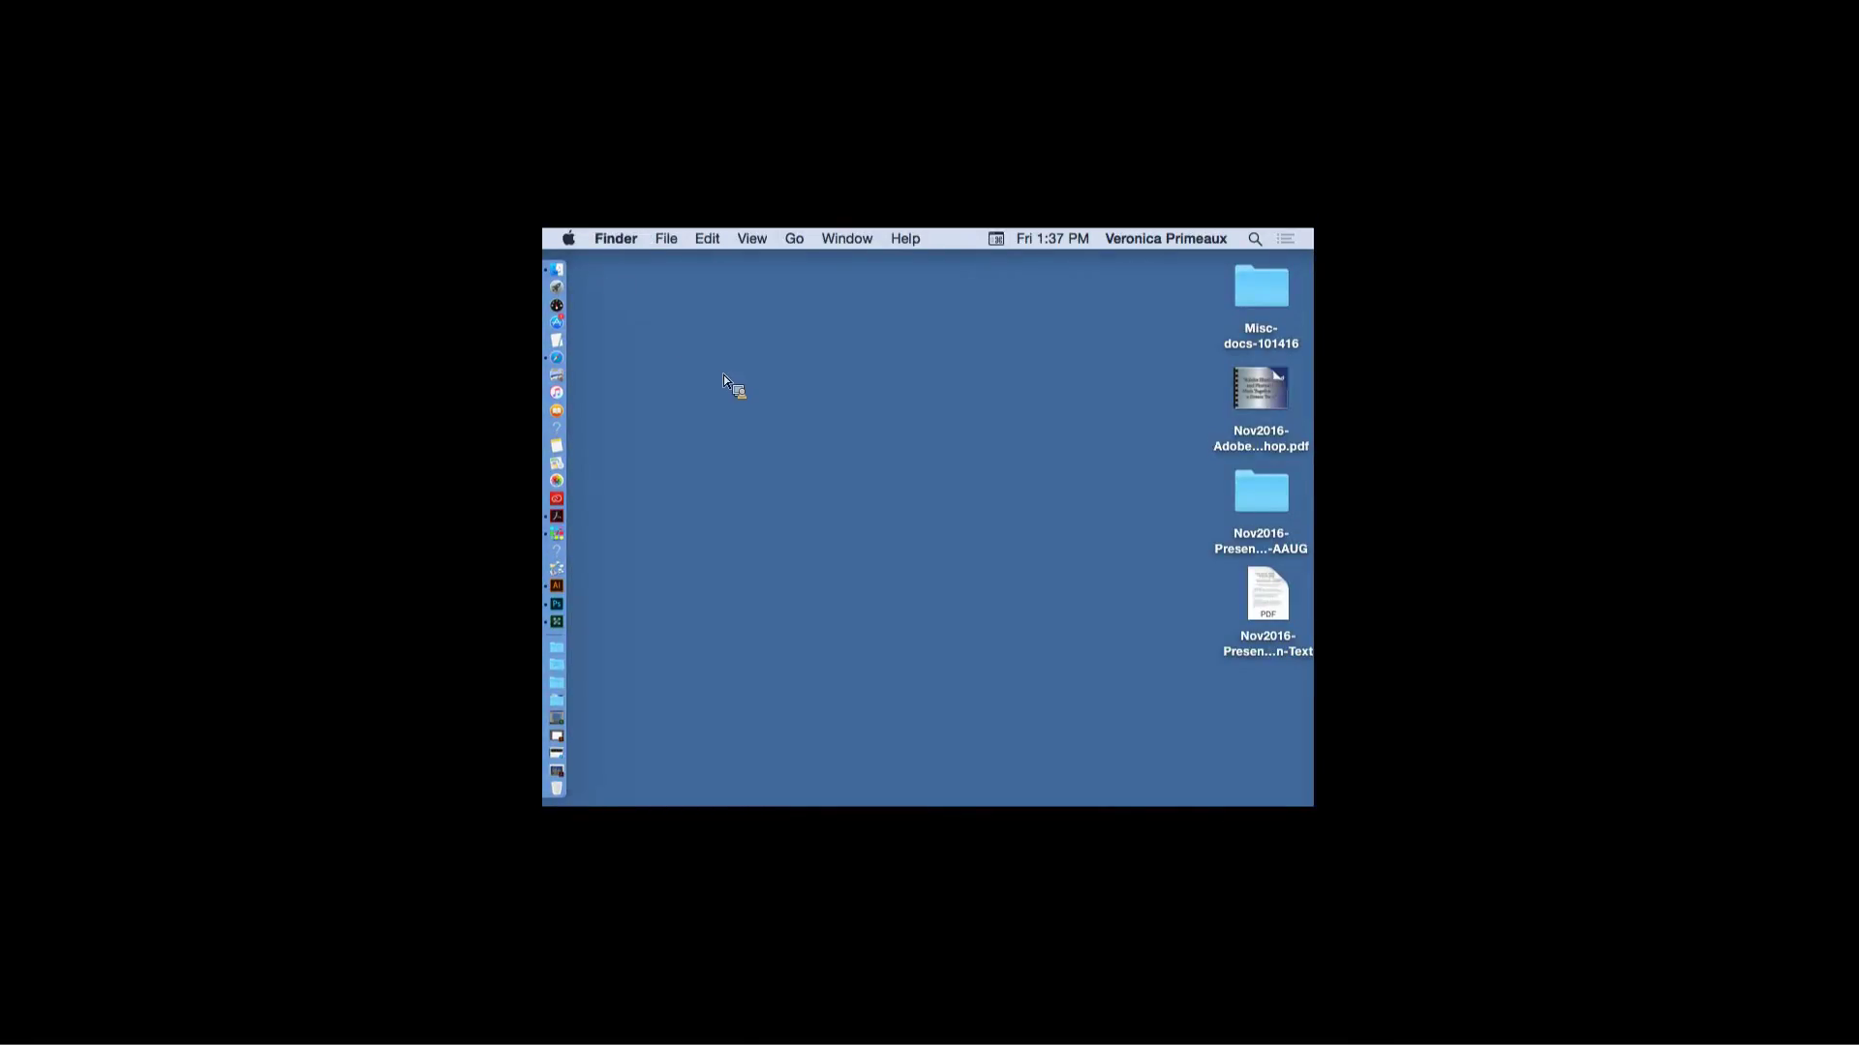
pyautogui.click(558, 737)
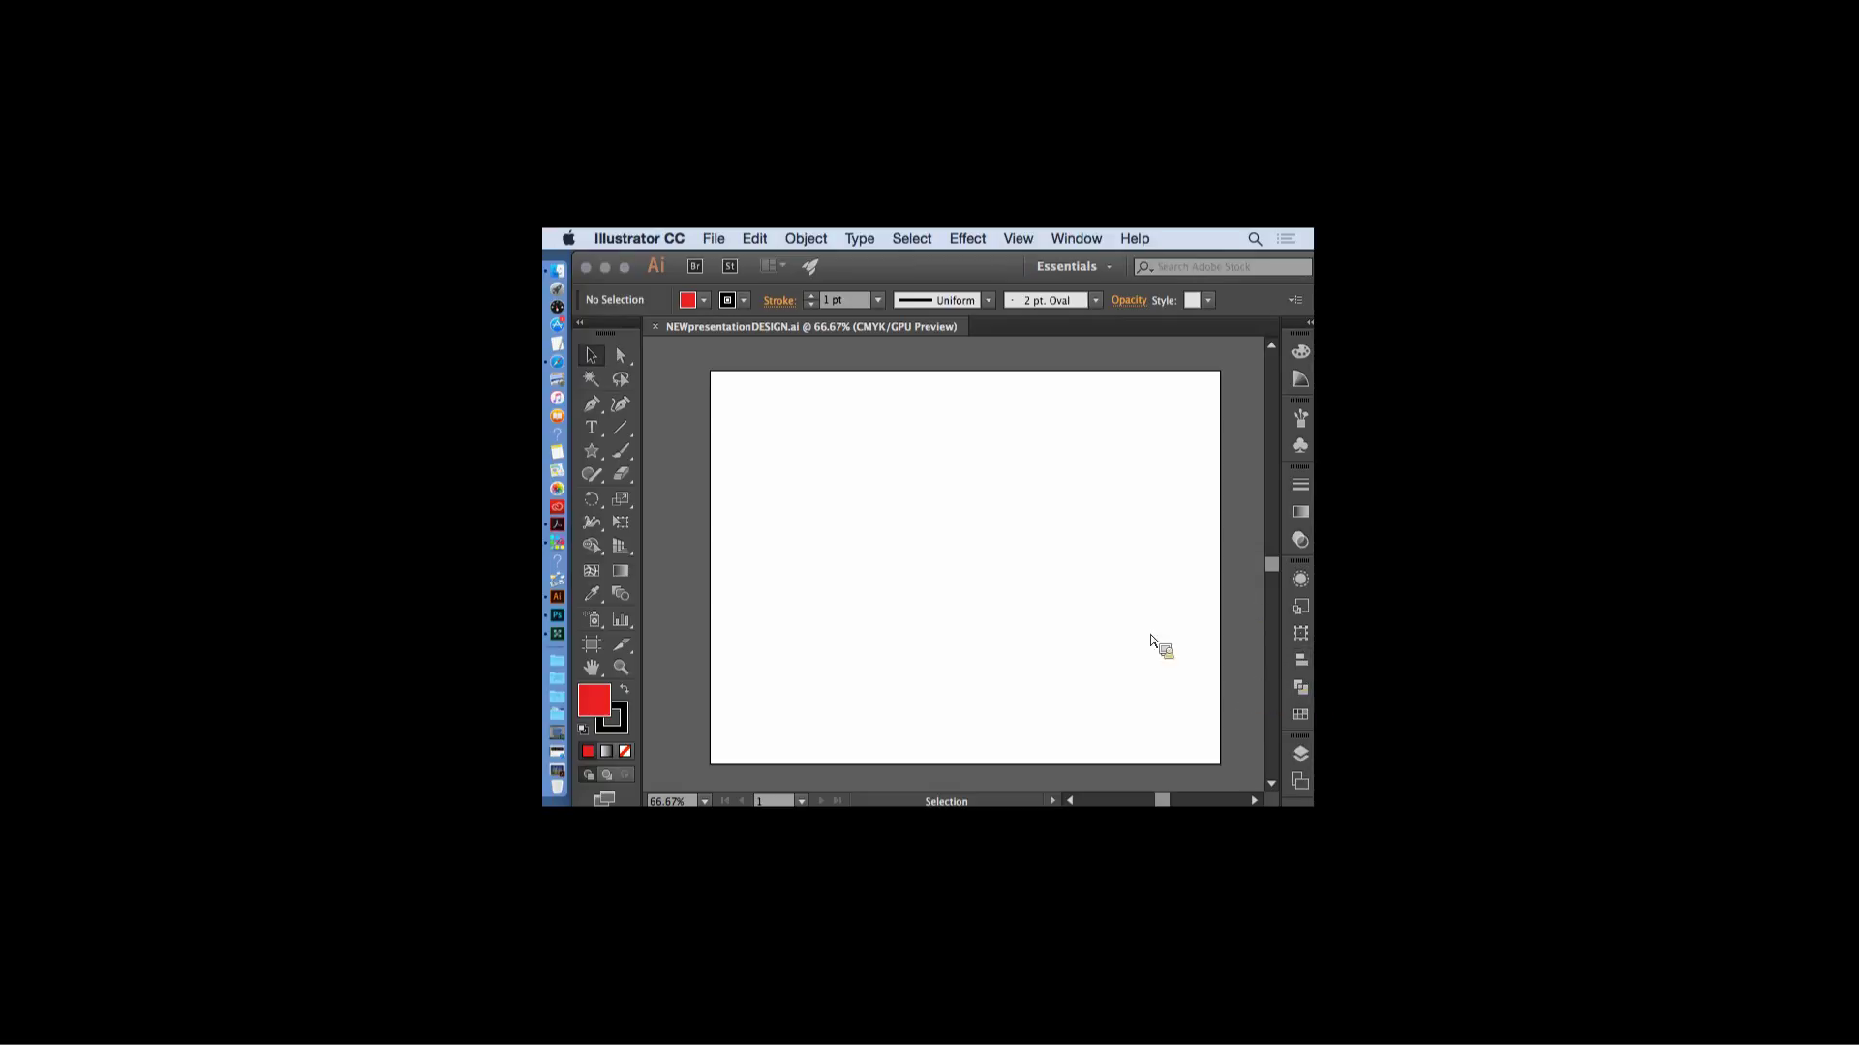
# - Select the Shaper tool in the Tools panel
pyautogui.click(593, 478)
# - Choose the Rectangle tool from the Star tool's flyout
pyautogui.click(600, 456)
pyautogui.click(603, 463)
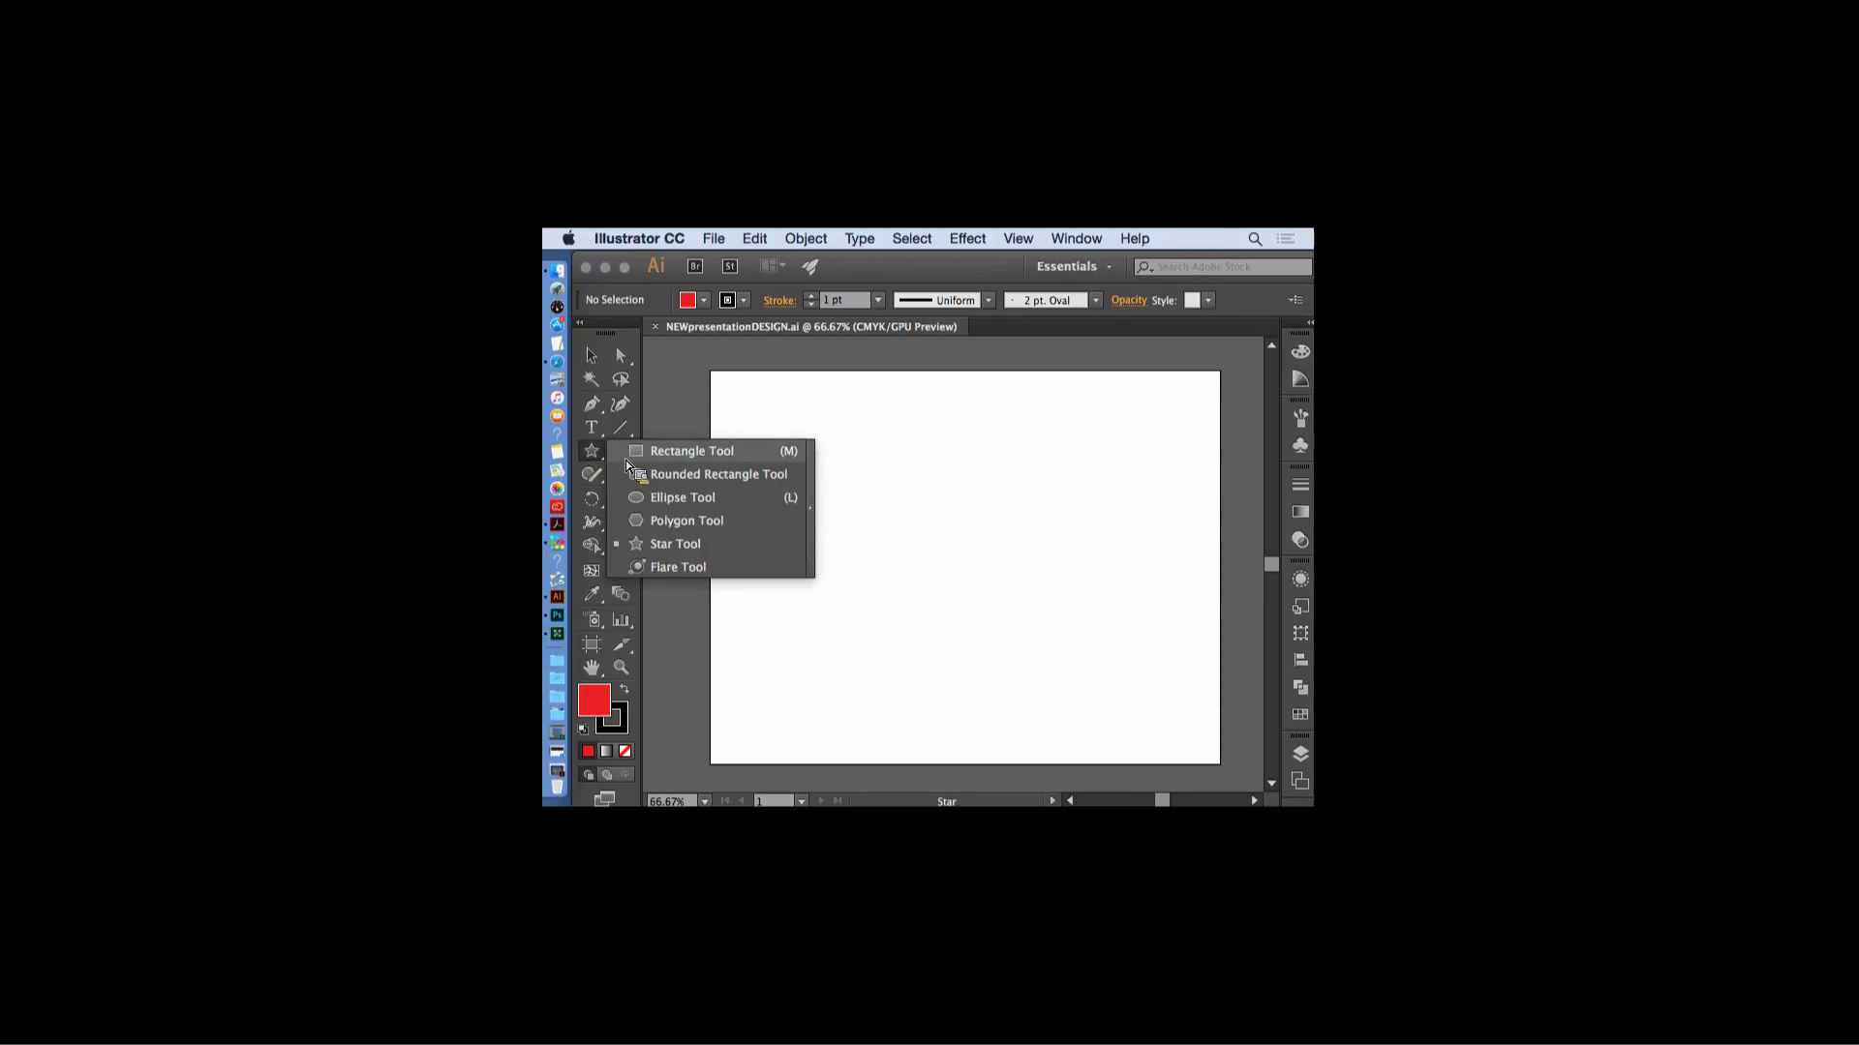
pyautogui.click(626, 459)
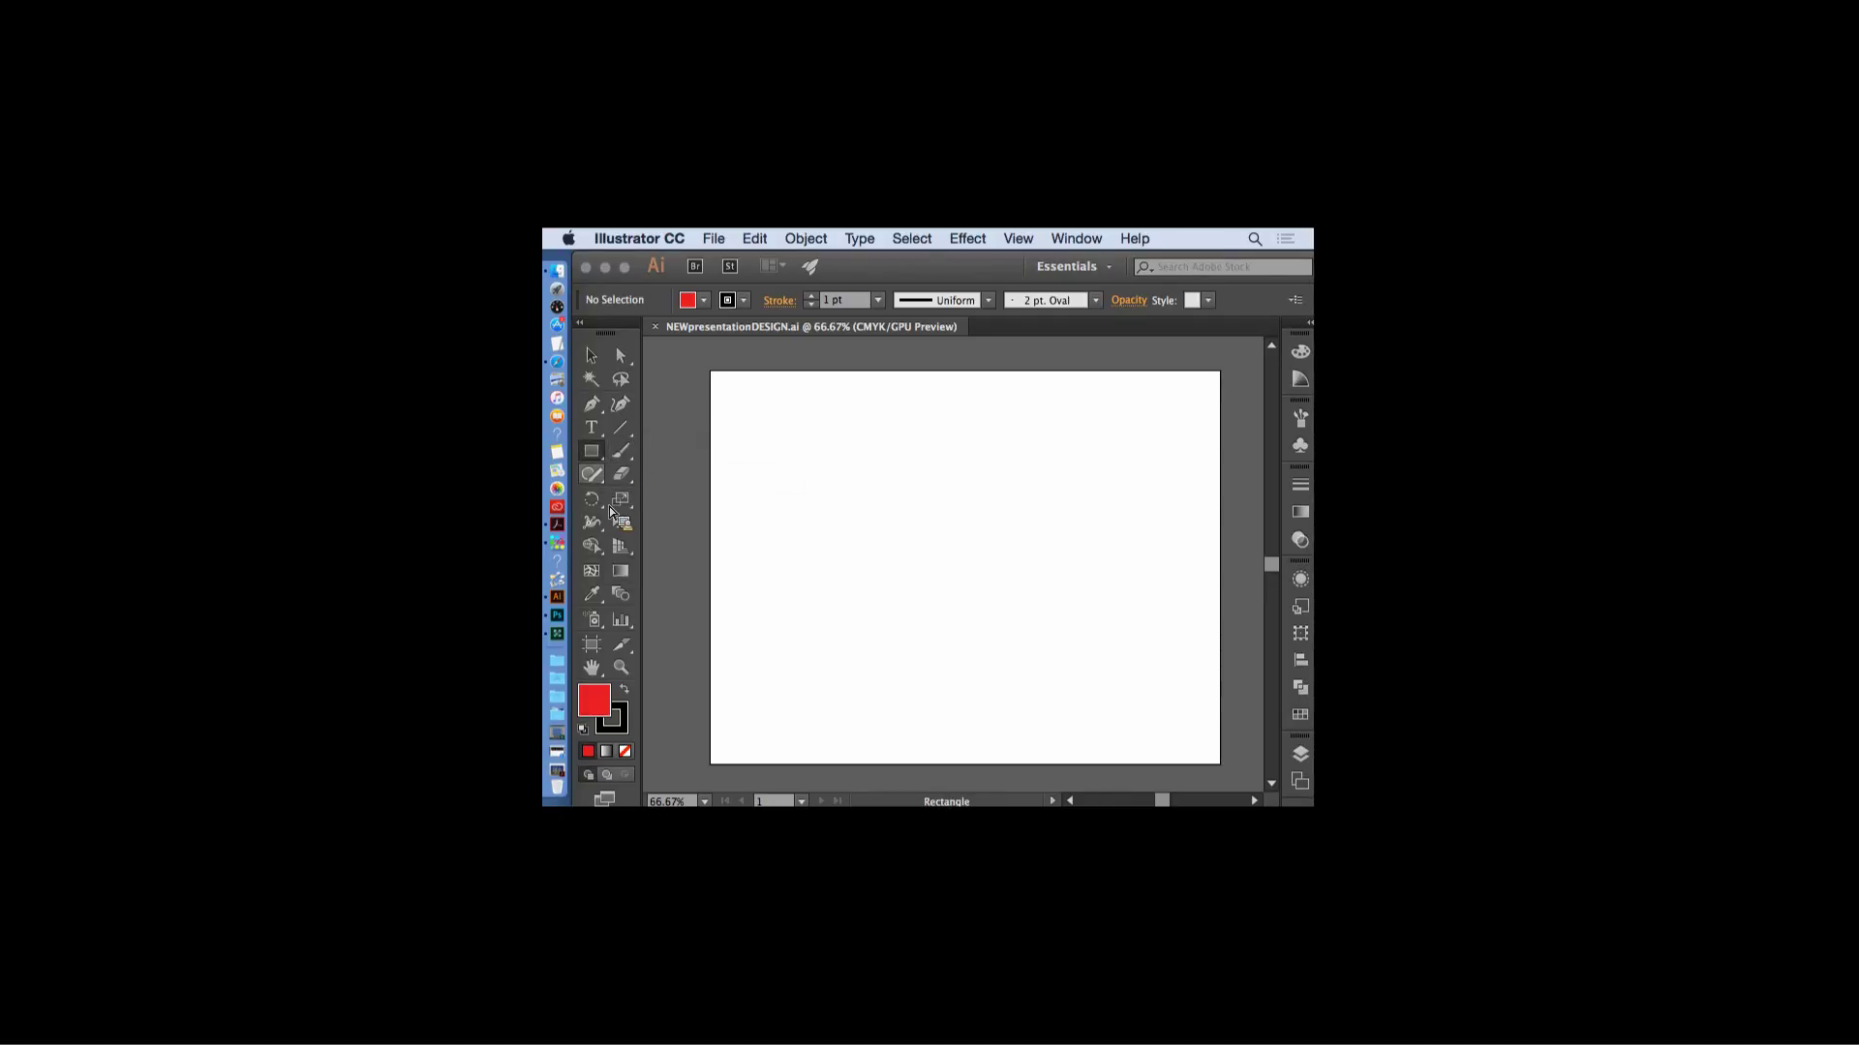
# - Scribble a circle, a triangle to its right and crossing rectangles below with the Shaper tool
pyautogui.click(595, 479)
pyautogui.moveTo(887, 504)
pyautogui.mouseDown()
pyautogui.moveTo(865, 468)
pyautogui.moveTo(877, 438)
pyautogui.mouseUp()
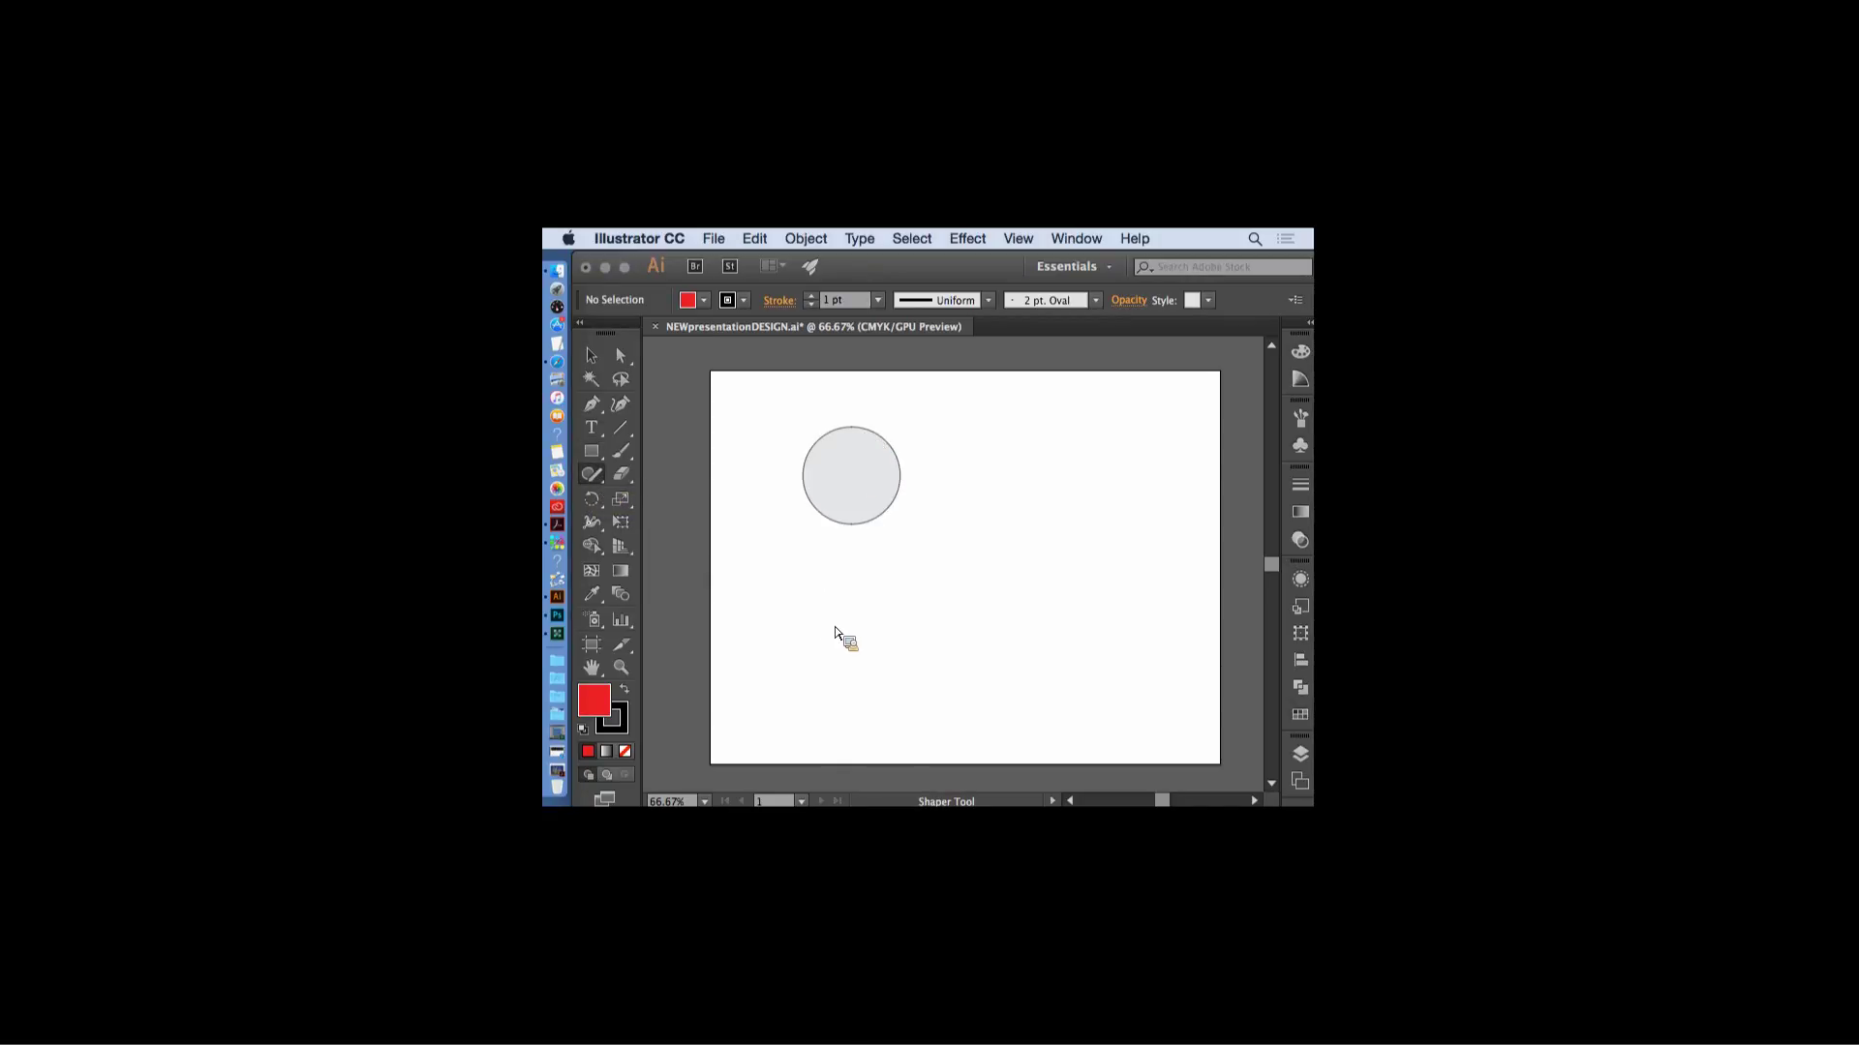
pyautogui.moveTo(1104, 467)
pyautogui.mouseDown()
pyautogui.moveTo(1070, 441)
pyautogui.moveTo(1009, 523)
pyautogui.moveTo(1082, 519)
pyautogui.mouseUp()
pyautogui.moveTo(1053, 438)
pyautogui.mouseDown()
pyautogui.moveTo(1009, 510)
pyautogui.moveTo(1122, 554)
pyautogui.moveTo(1081, 462)
pyautogui.moveTo(1036, 538)
pyautogui.moveTo(1144, 540)
pyautogui.moveTo(1097, 443)
pyautogui.mouseUp()
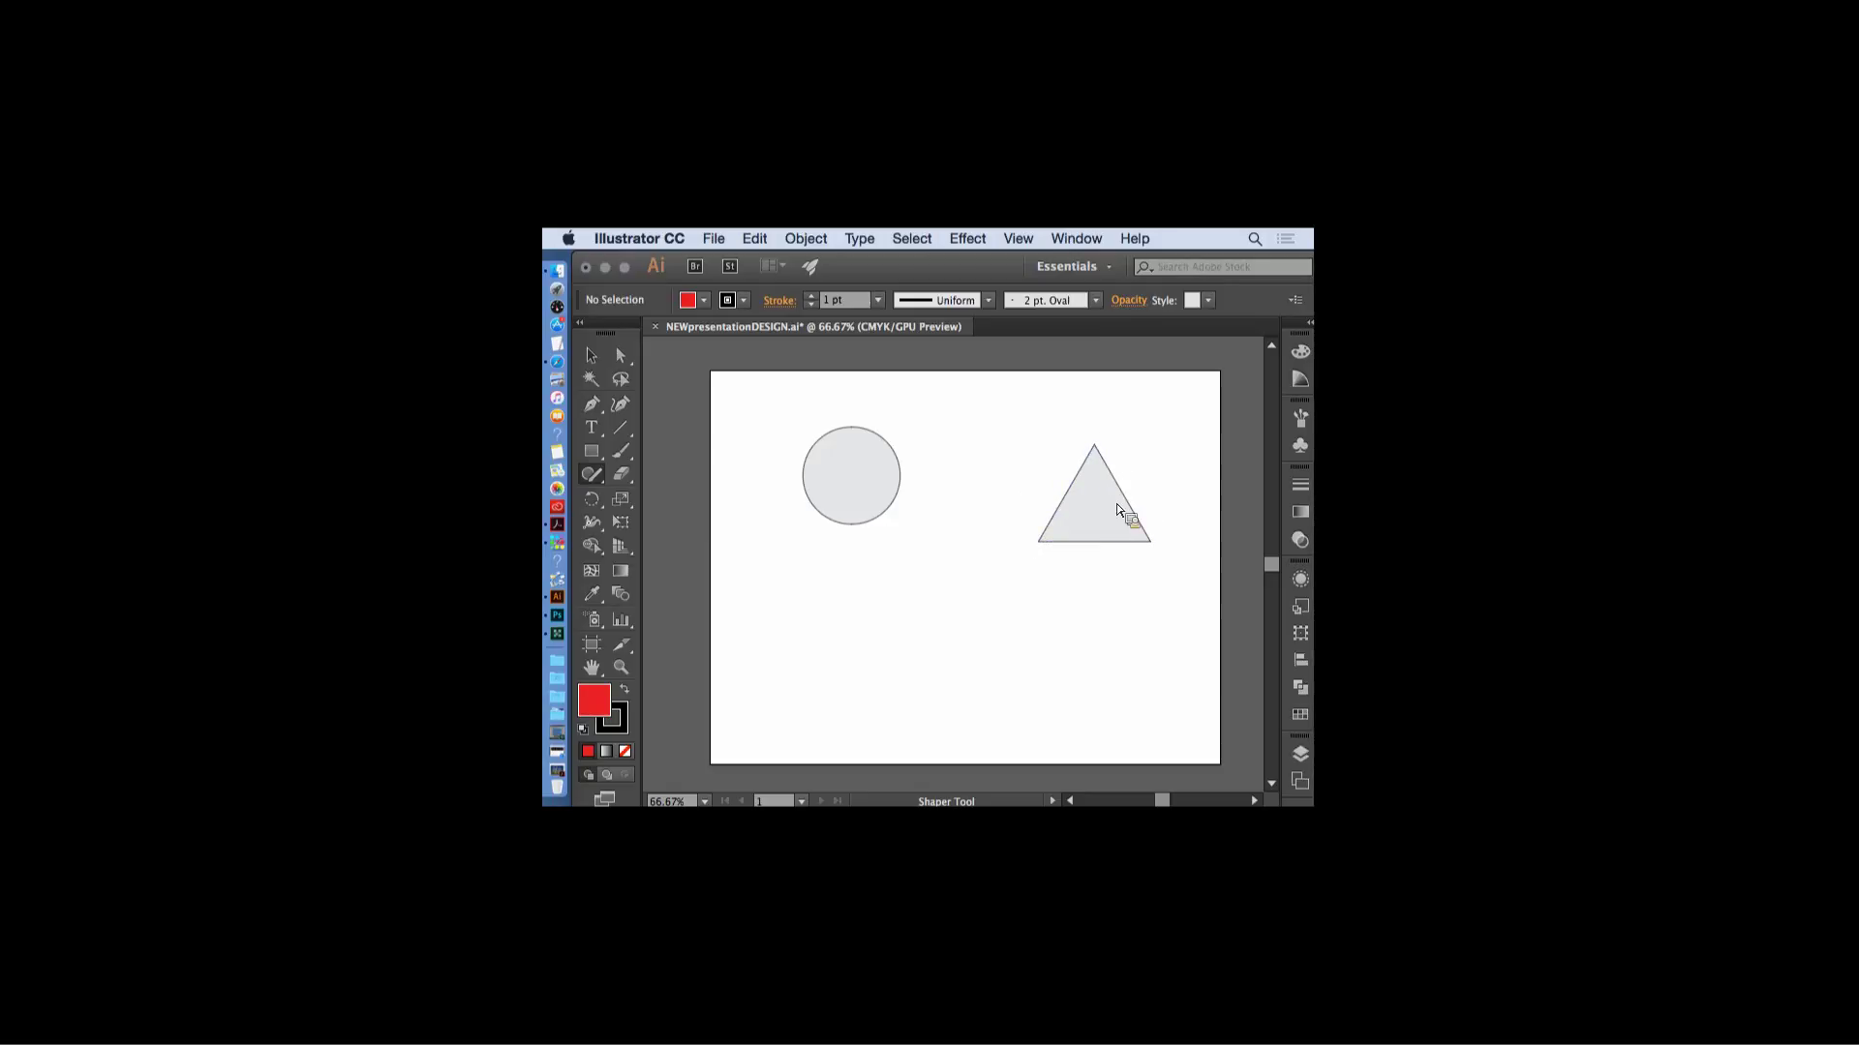
pyautogui.moveTo(886, 560)
pyautogui.mouseDown()
pyautogui.moveTo(971, 566)
pyautogui.moveTo(966, 649)
pyautogui.moveTo(855, 631)
pyautogui.moveTo(848, 592)
pyautogui.moveTo(1019, 623)
pyautogui.moveTo(824, 627)
pyautogui.moveTo(807, 597)
pyautogui.mouseUp()
pyautogui.click(703, 623)
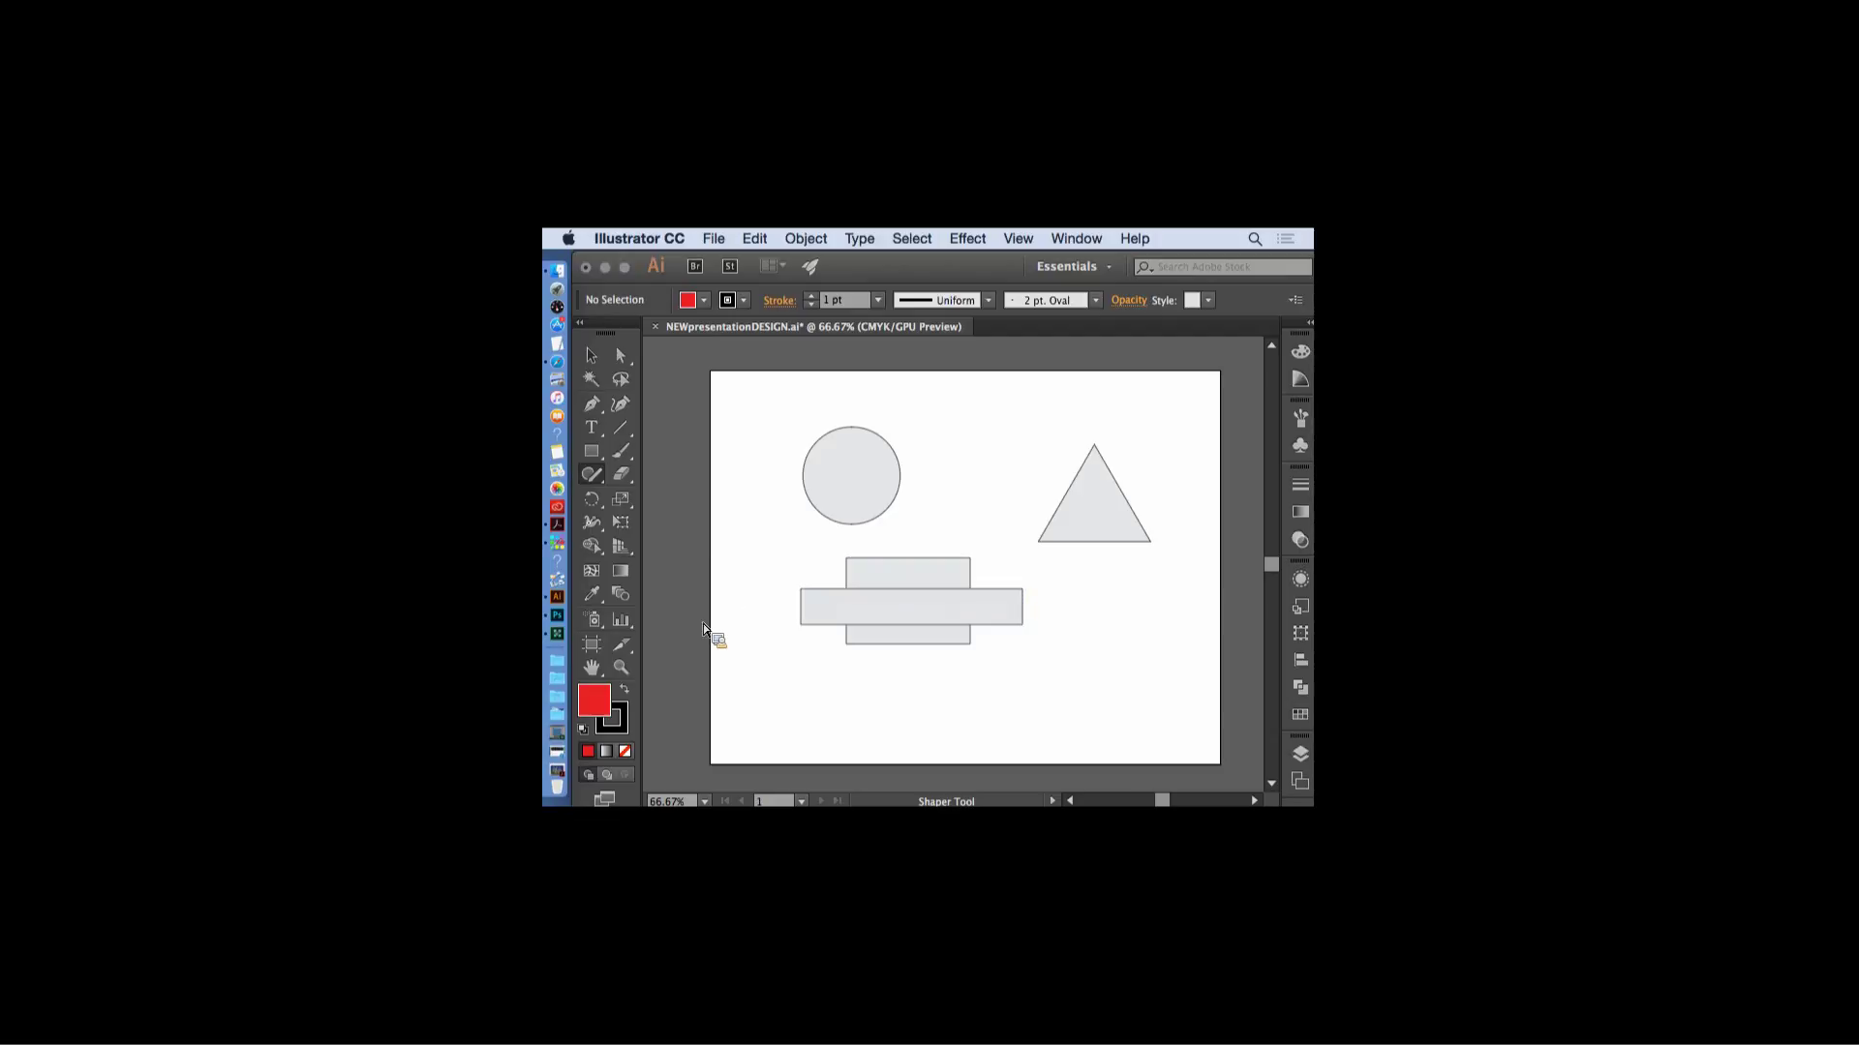
pyautogui.click(591, 356)
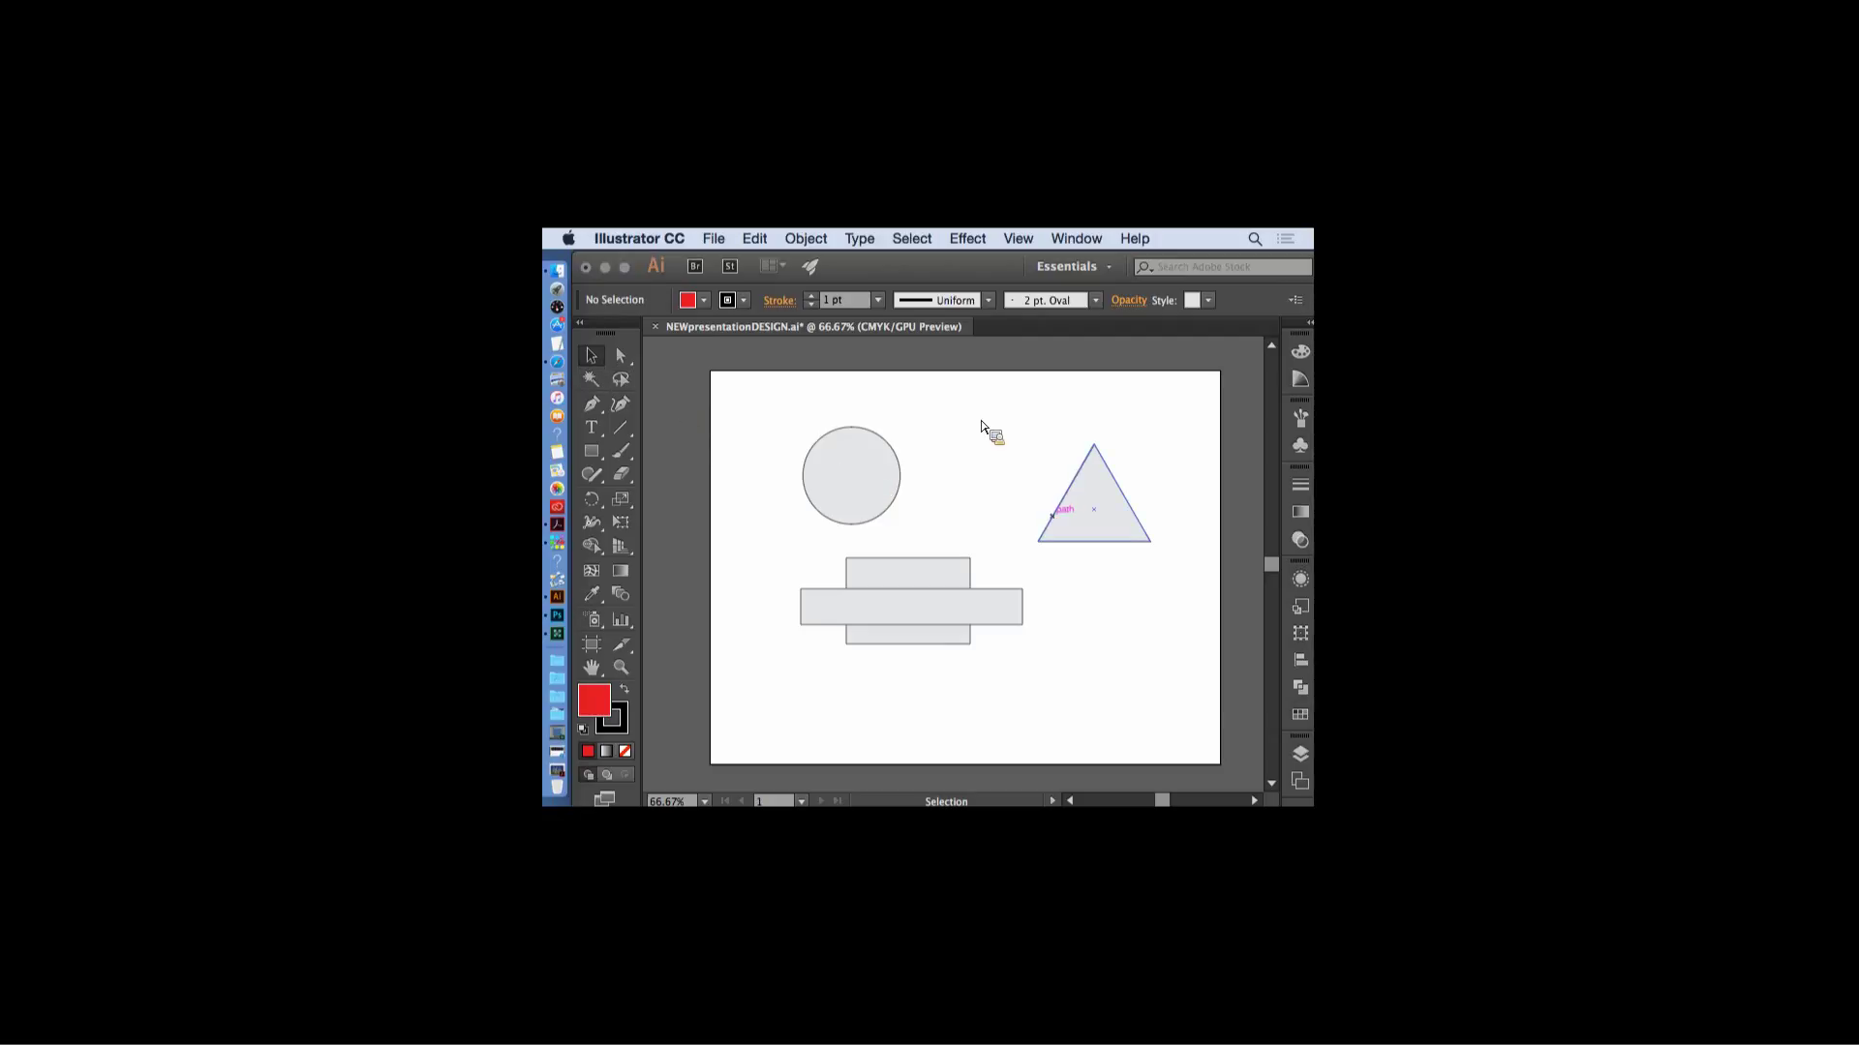
# - Move the triangle down-left, tilt it about 10°, drag the circle onto it, and zoom to 100%
pyautogui.moveTo(1109, 528); pyautogui.dragTo(988, 558)
pyautogui.moveTo(1036, 477); pyautogui.dragTo(961, 558)
pyautogui.moveTo(838, 463); pyautogui.dragTo(924, 483)
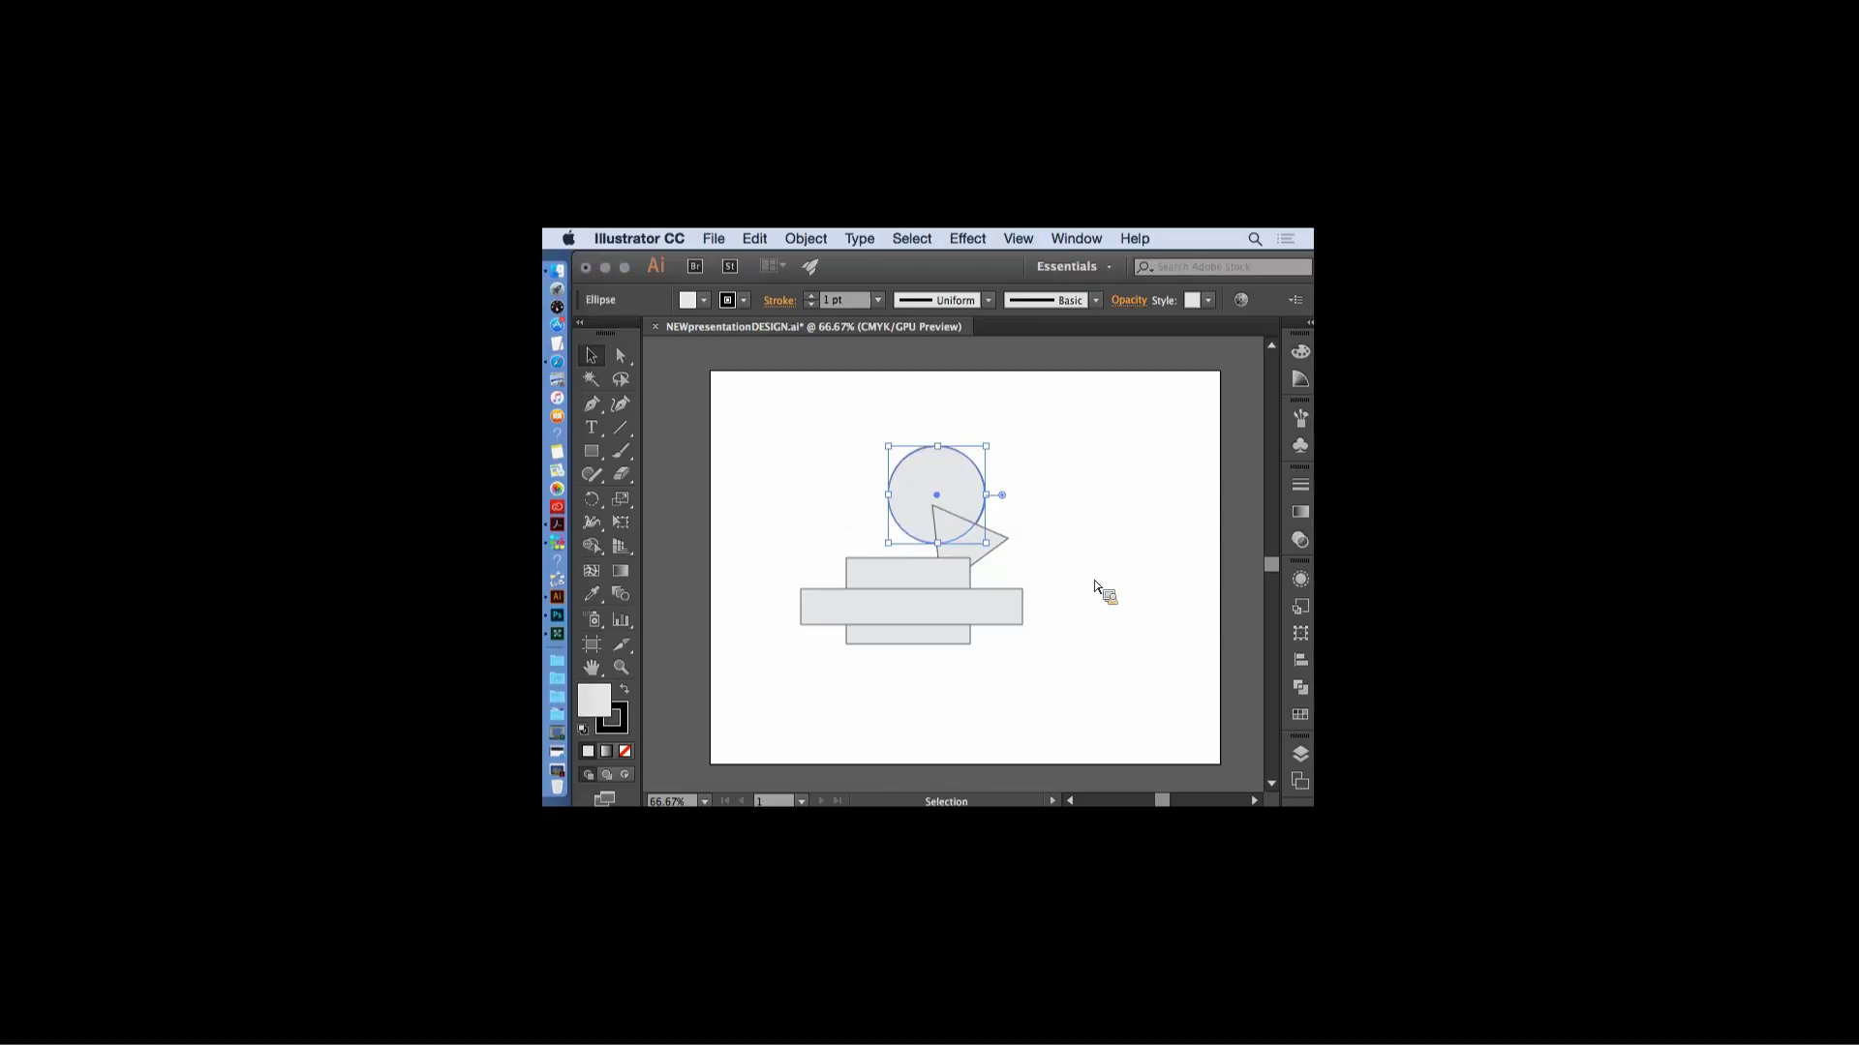
pyautogui.click(779, 496)
pyautogui.click(629, 667)
pyautogui.click(901, 573)
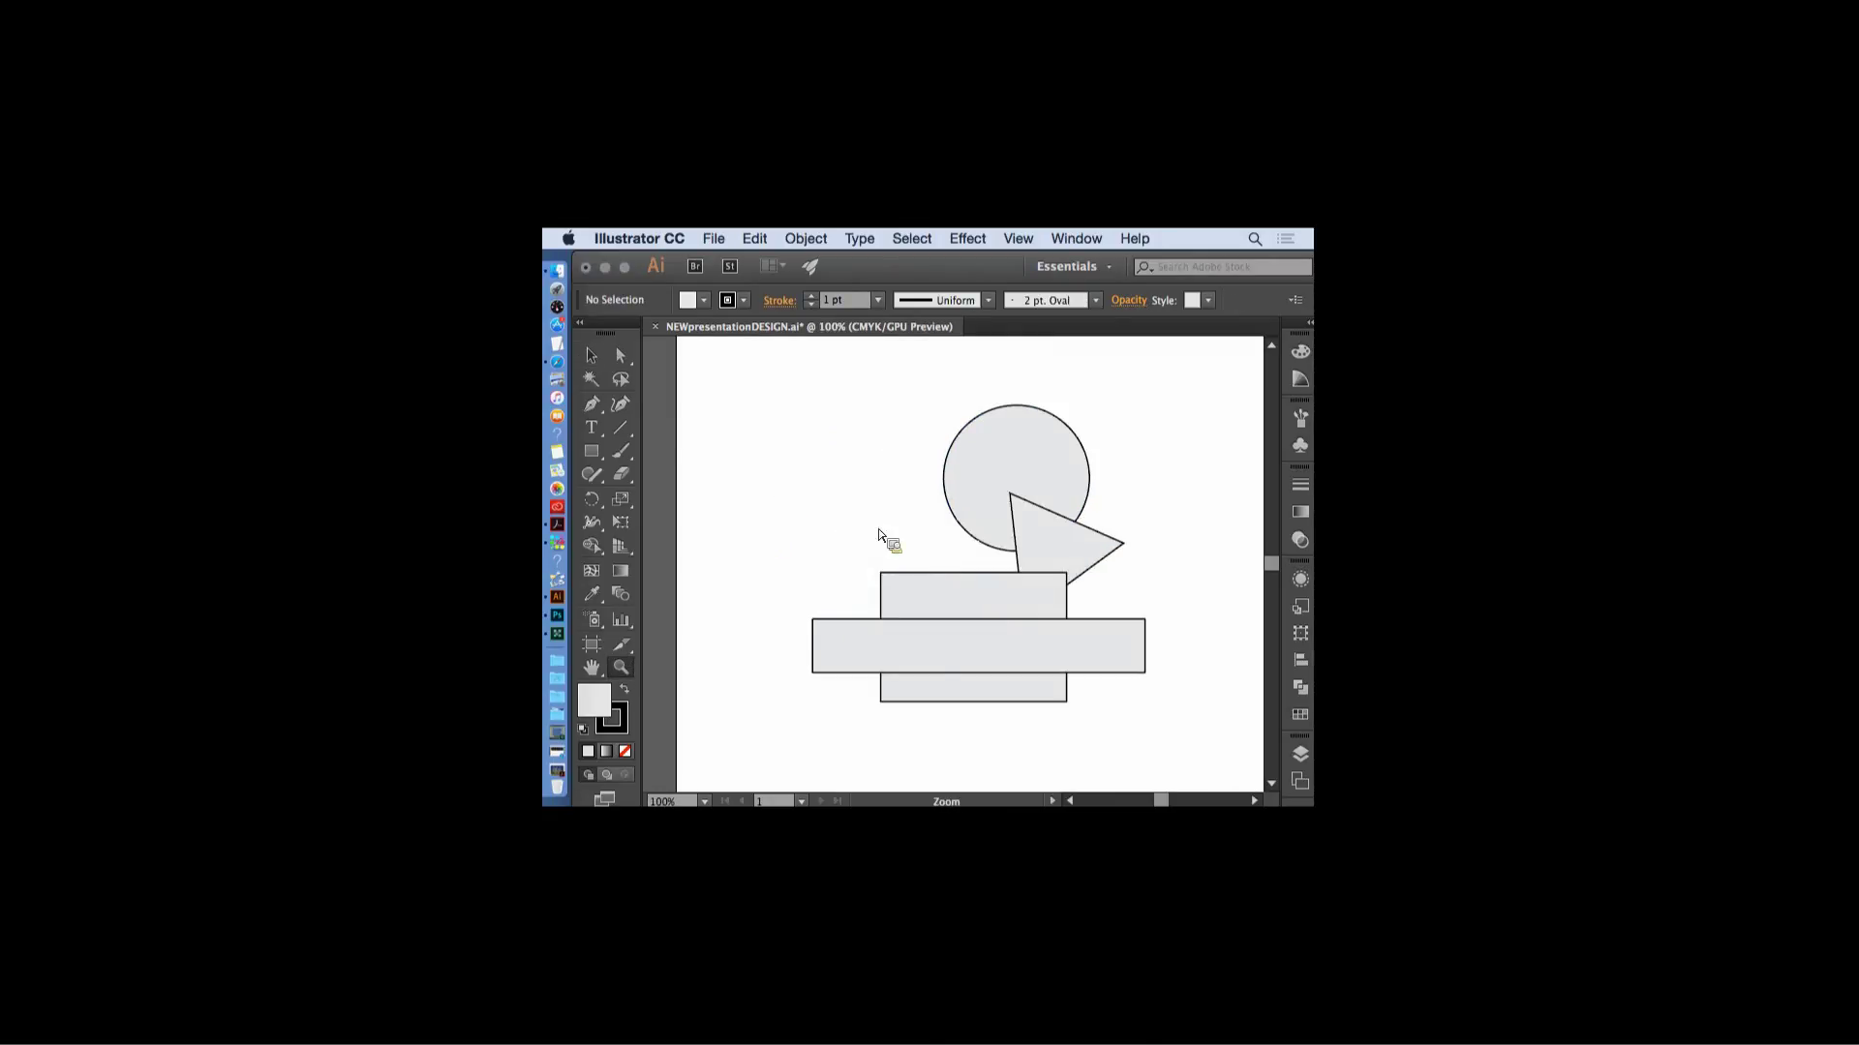
# - Cut away the triangle's overlap with the top rectangle using the Shaper tool
pyautogui.click(595, 479)
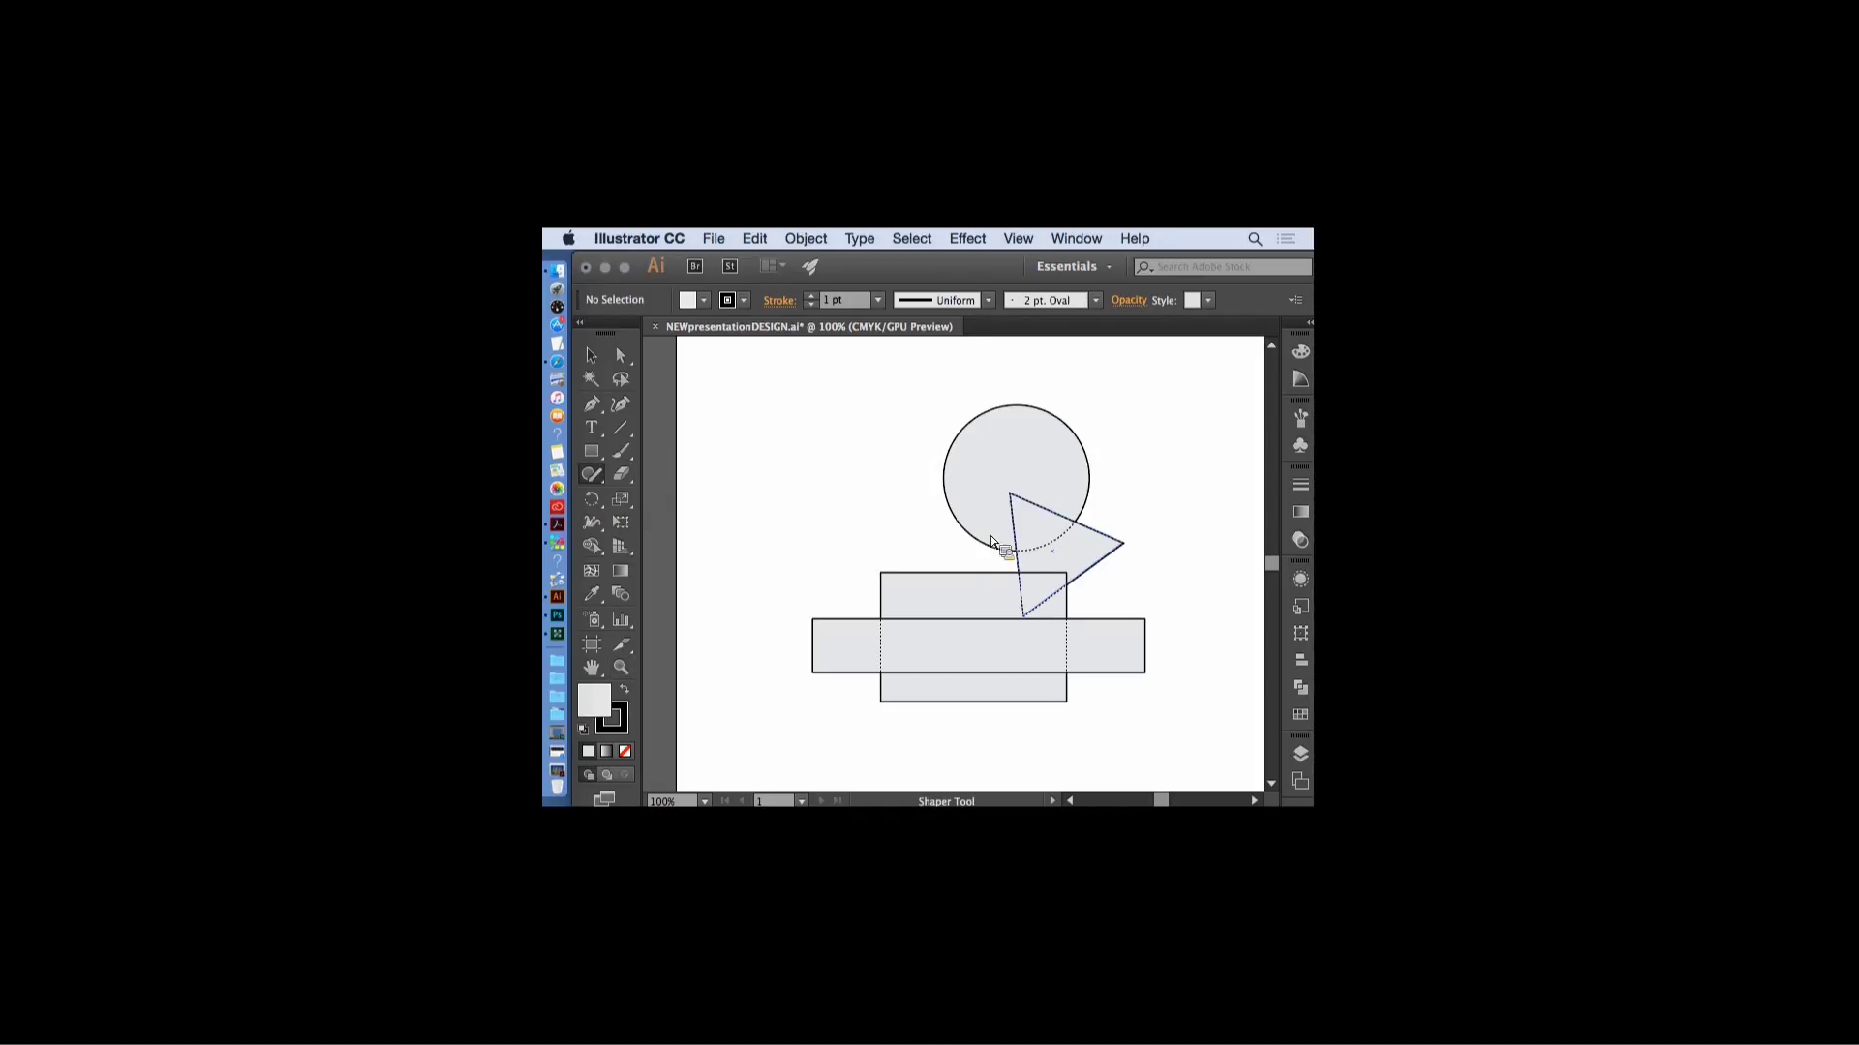
pyautogui.moveTo(1040, 526); pyautogui.dragTo(1035, 539)
pyautogui.click(1046, 592)
pyautogui.click(1046, 591)
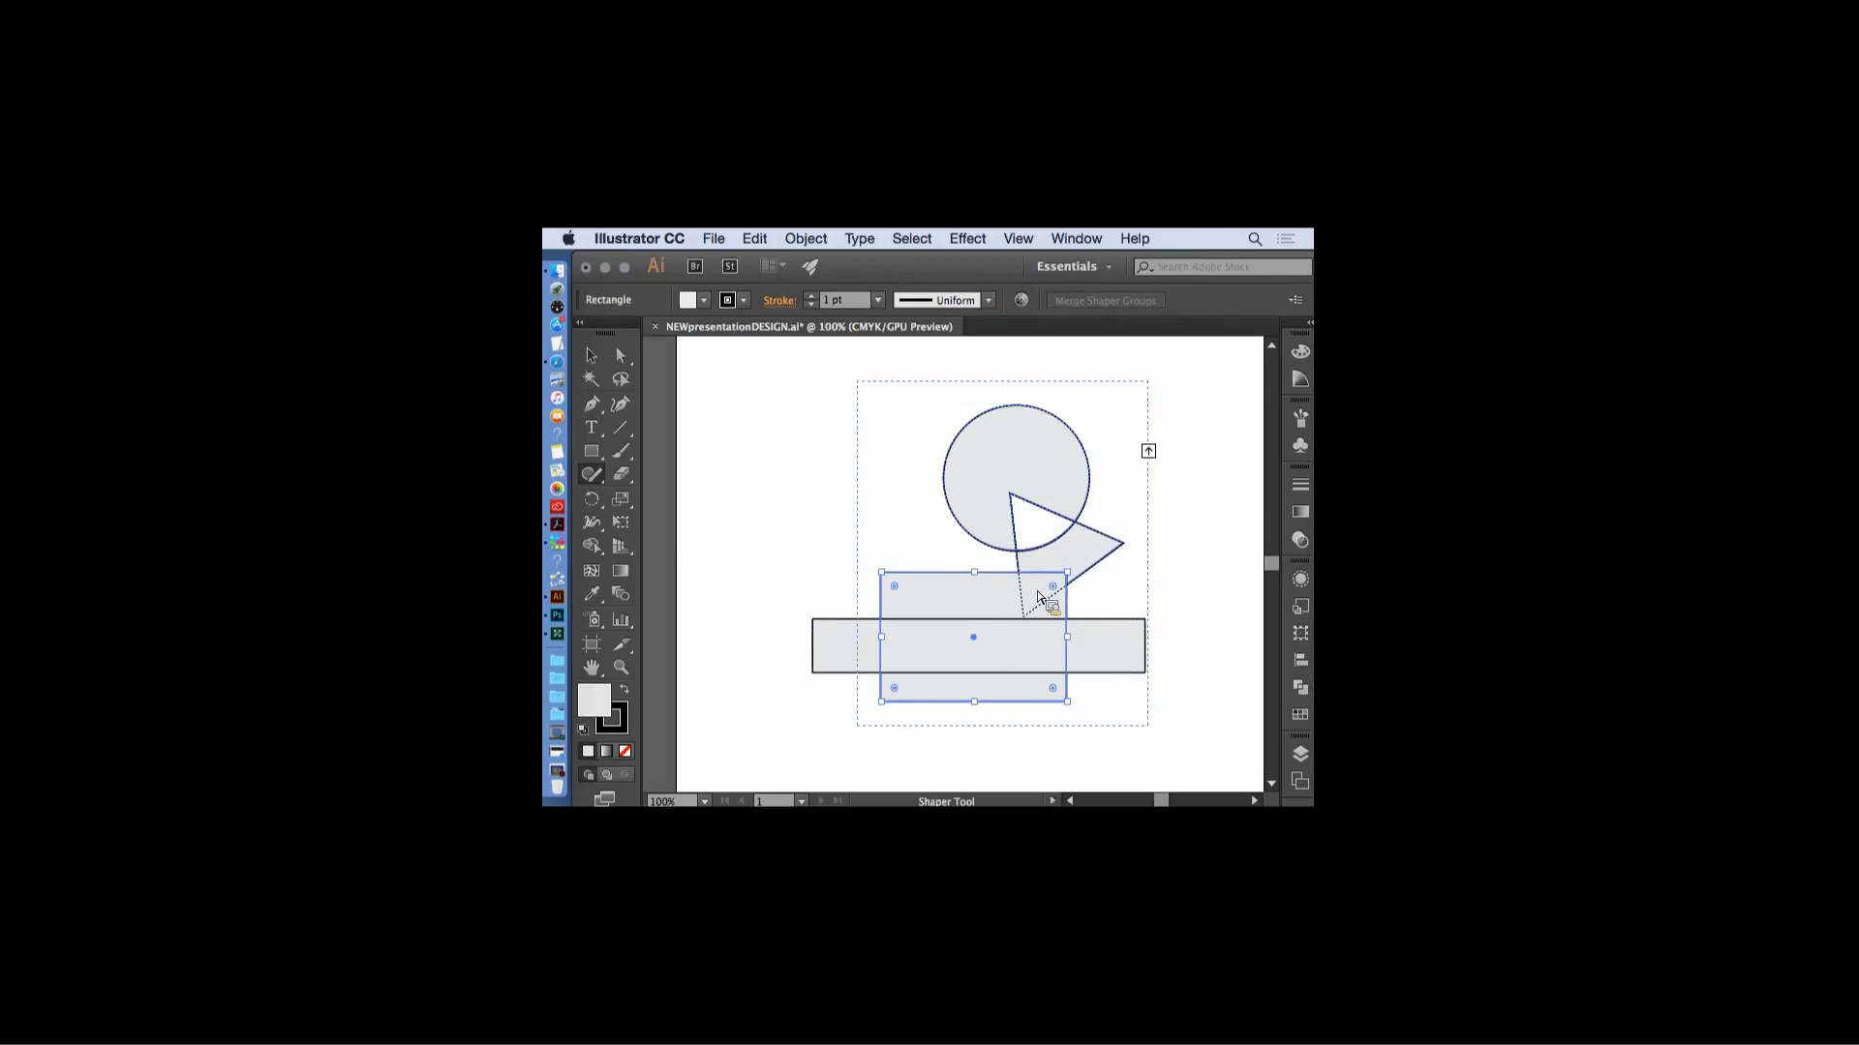
pyautogui.click(1188, 495)
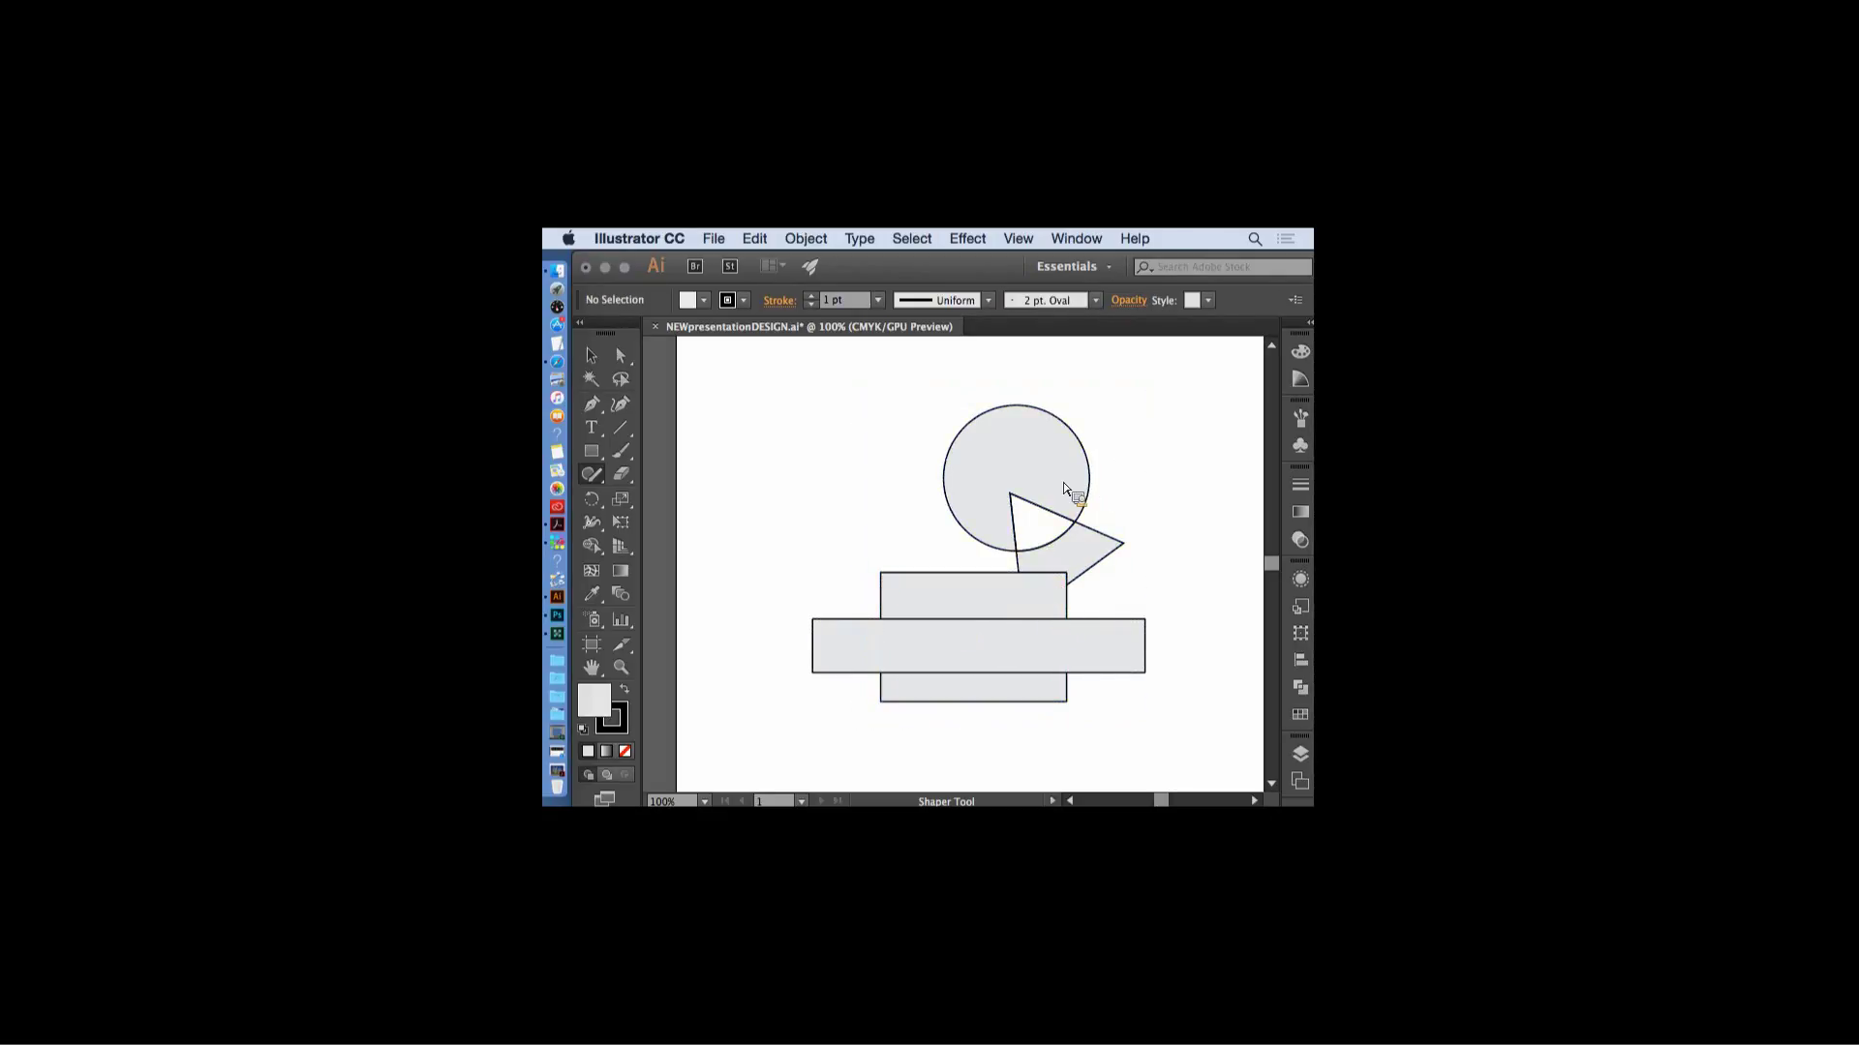
# - Punch out where the rectangles cross and knock out the horizontal rectangle's left end
pyautogui.moveTo(1063, 585); pyautogui.dragTo(1037, 596)
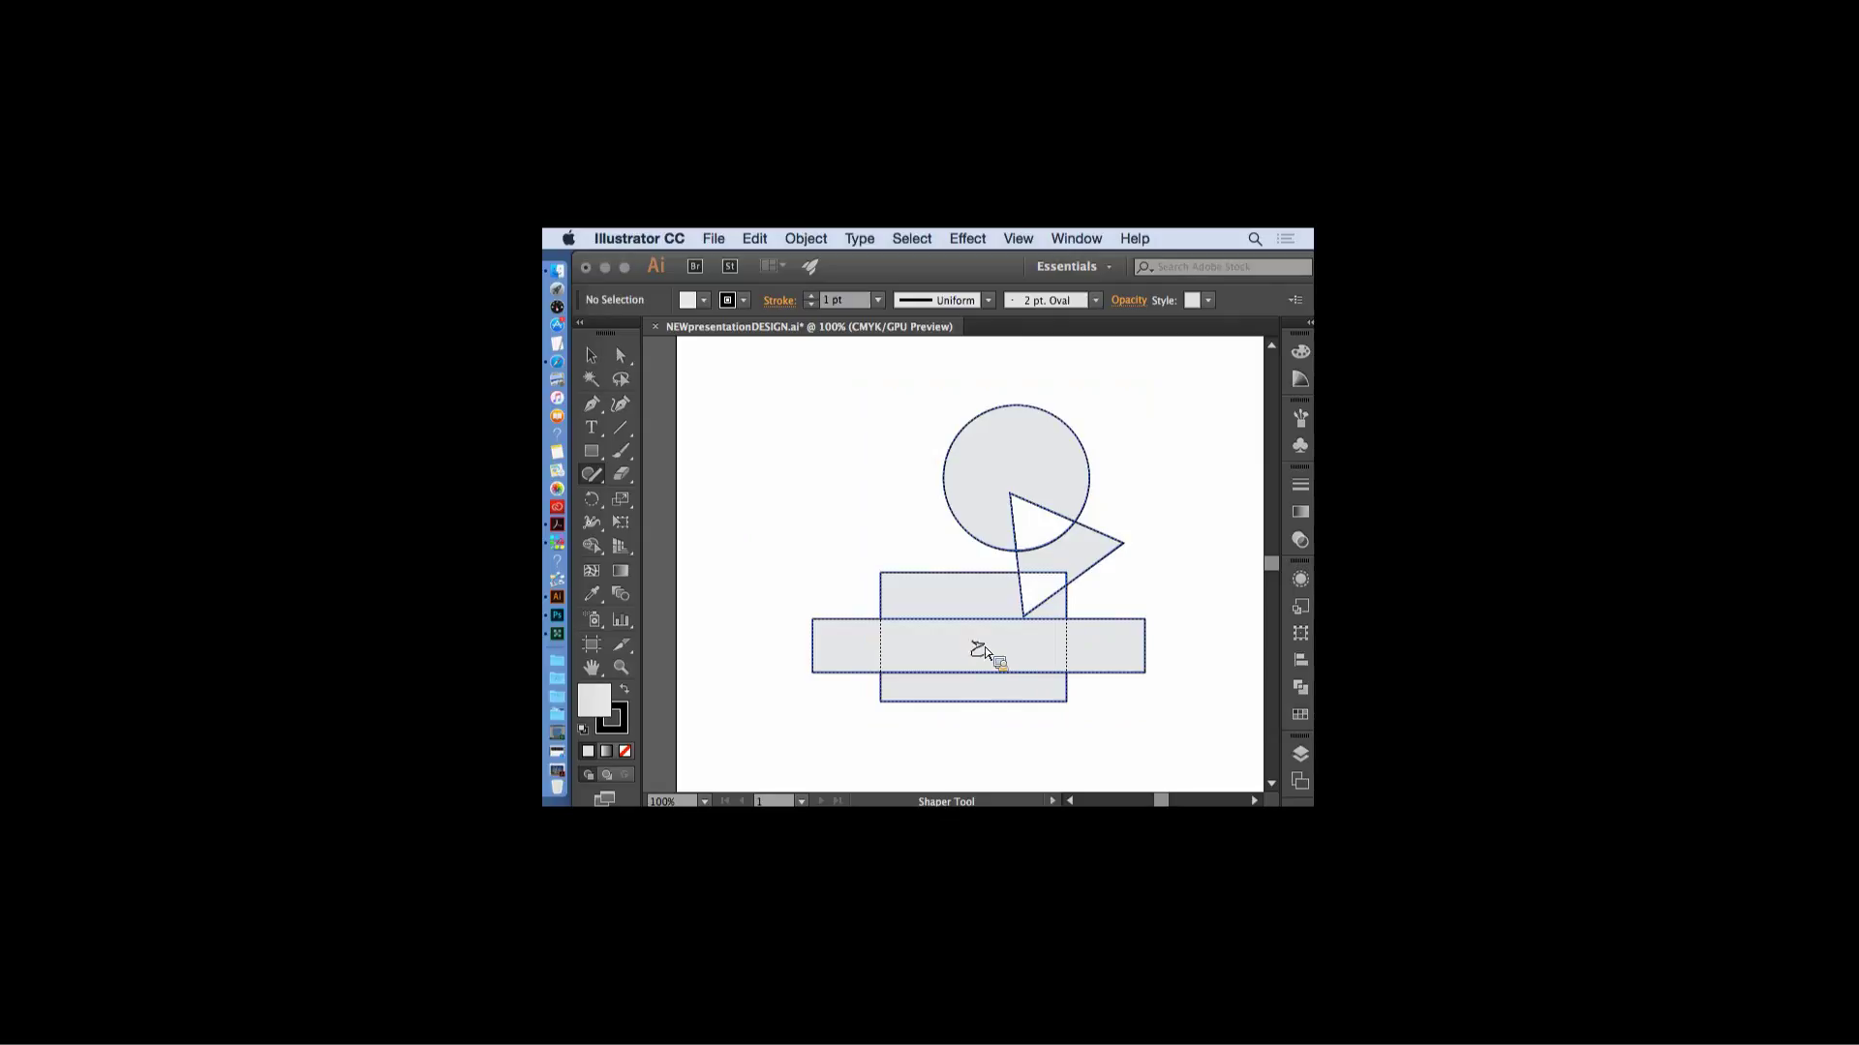
pyautogui.moveTo(985, 647); pyautogui.dragTo(1013, 664)
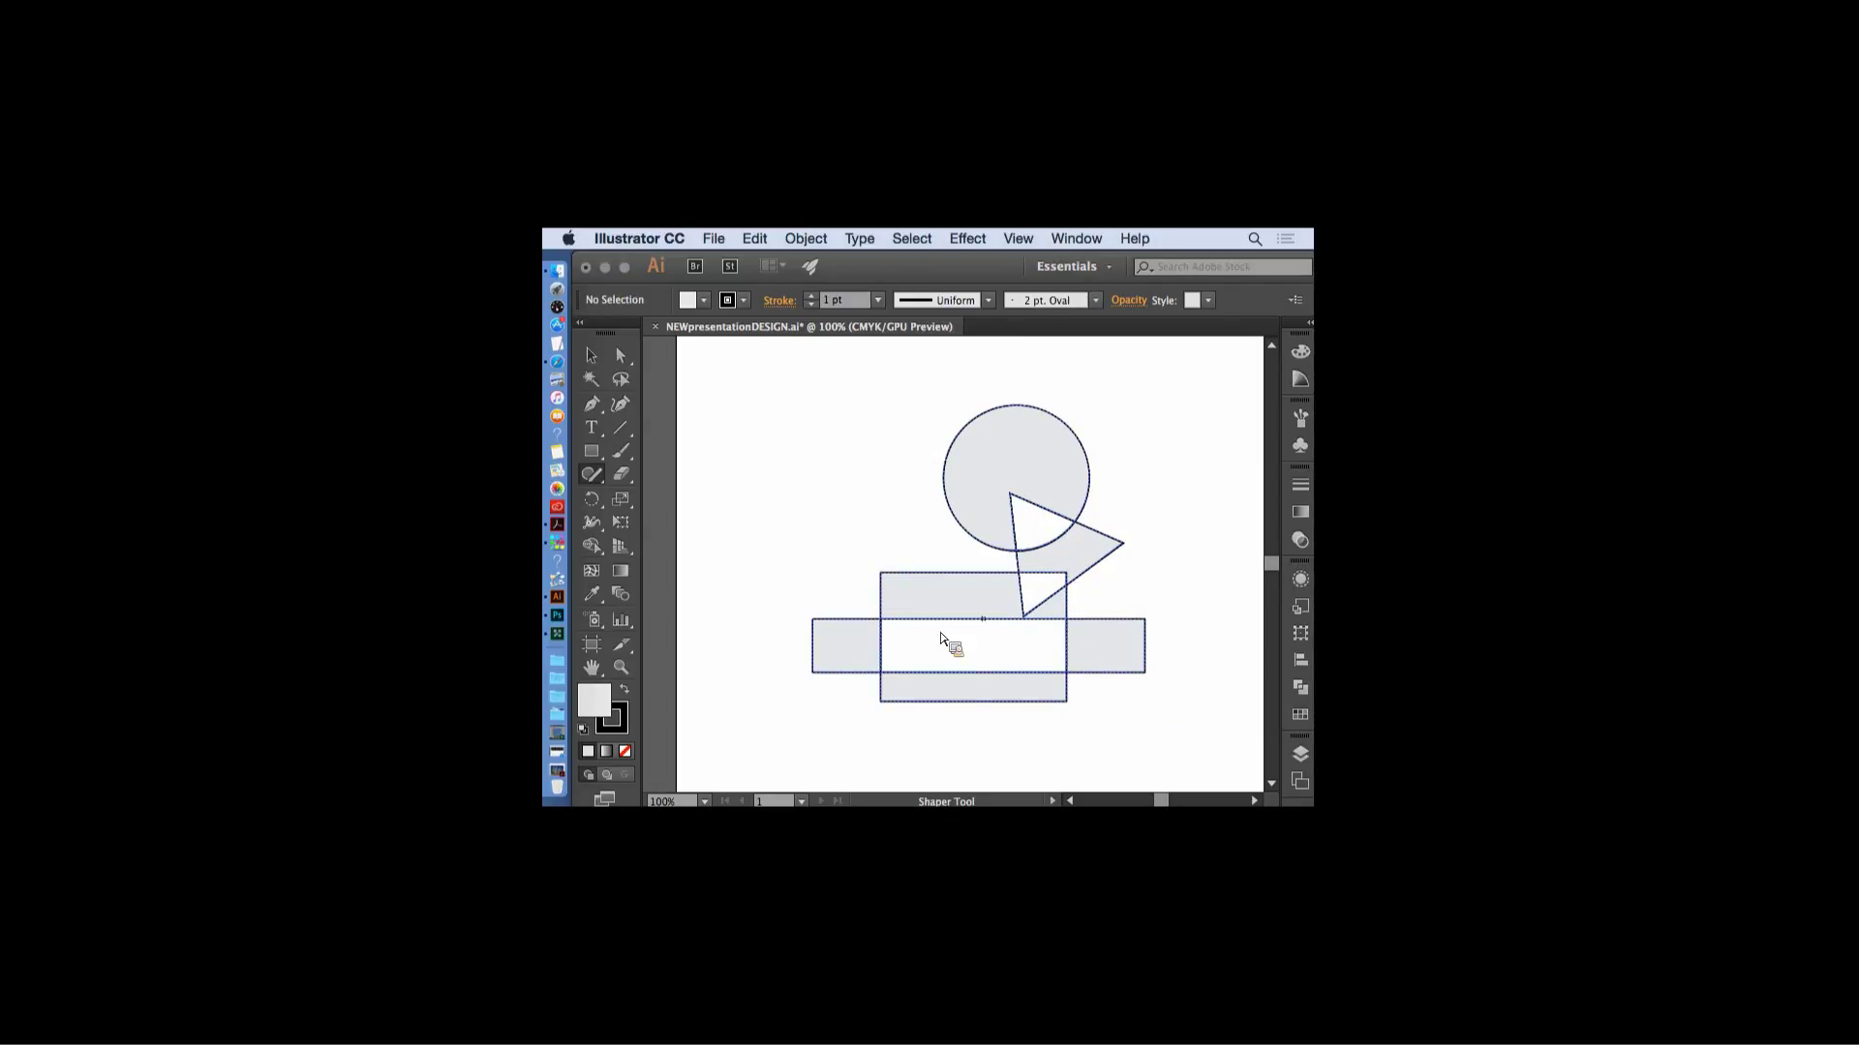
pyautogui.click(1020, 600)
pyautogui.click(1018, 602)
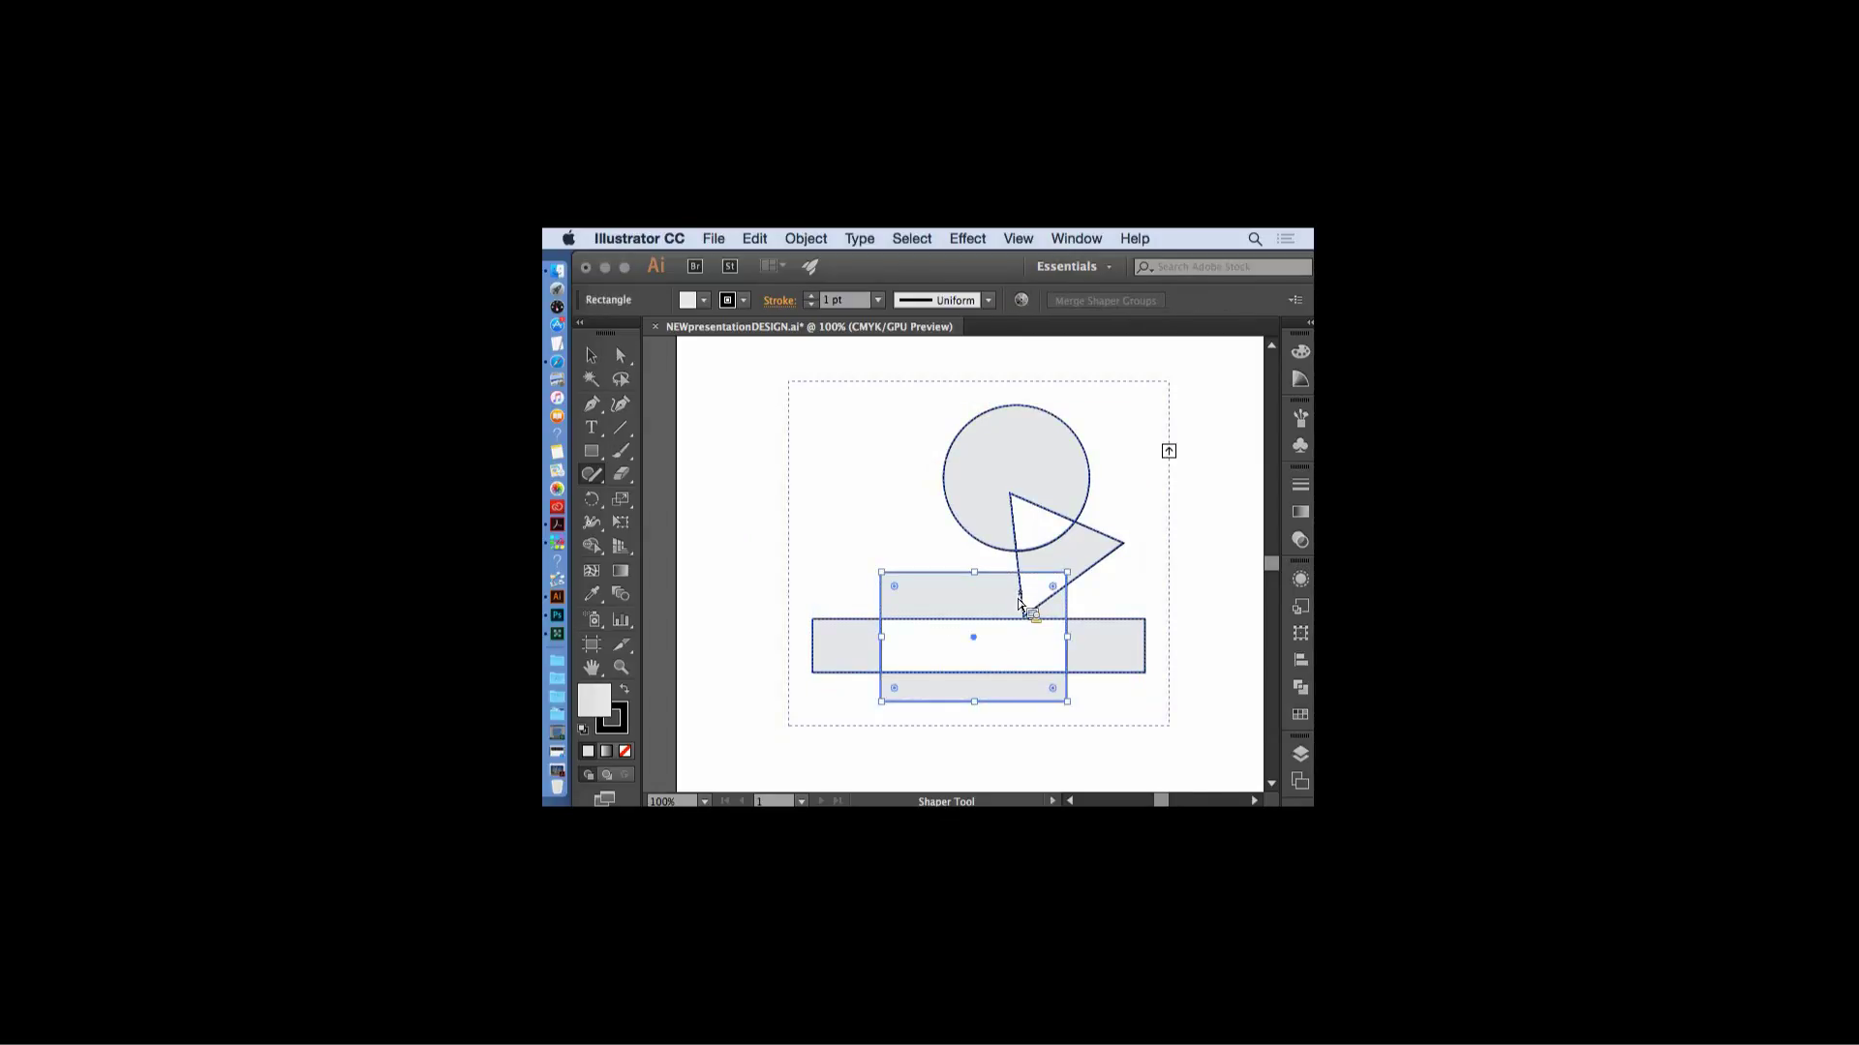
pyautogui.click(1203, 612)
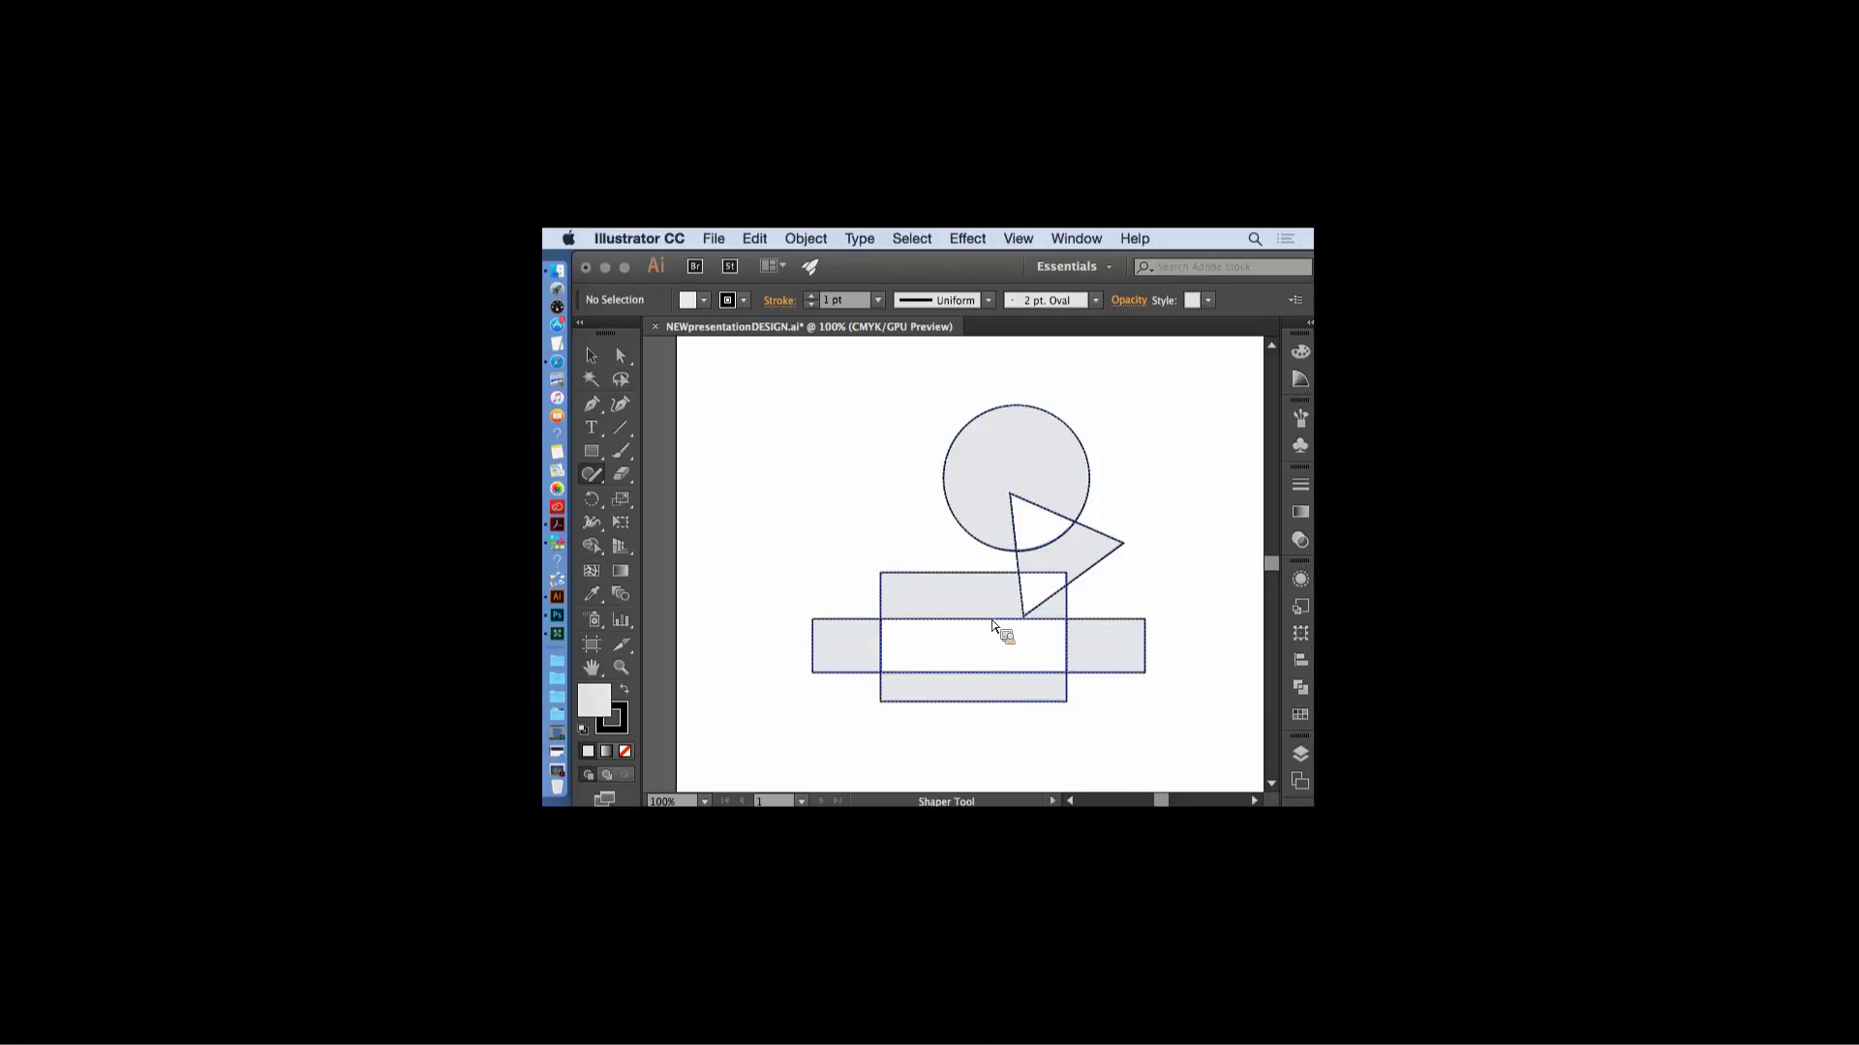
pyautogui.moveTo(882, 631); pyautogui.dragTo(886, 658)
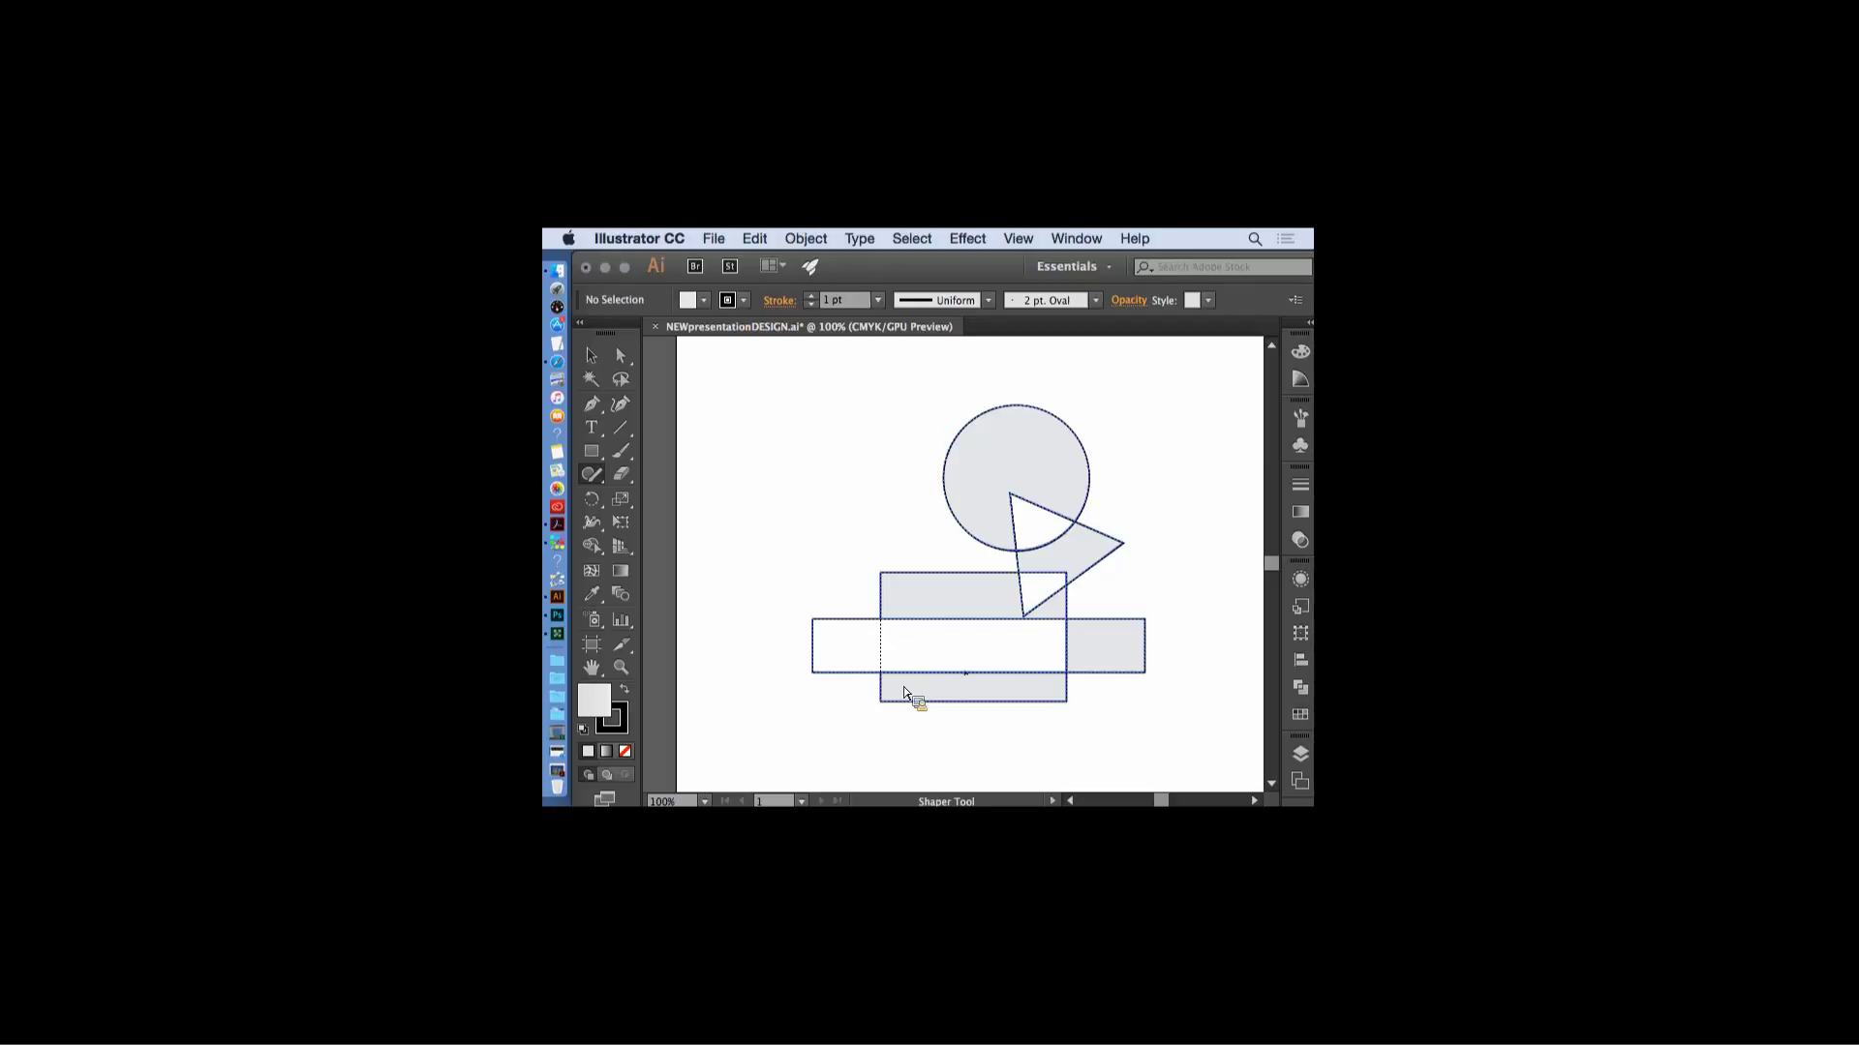
pyautogui.click(593, 357)
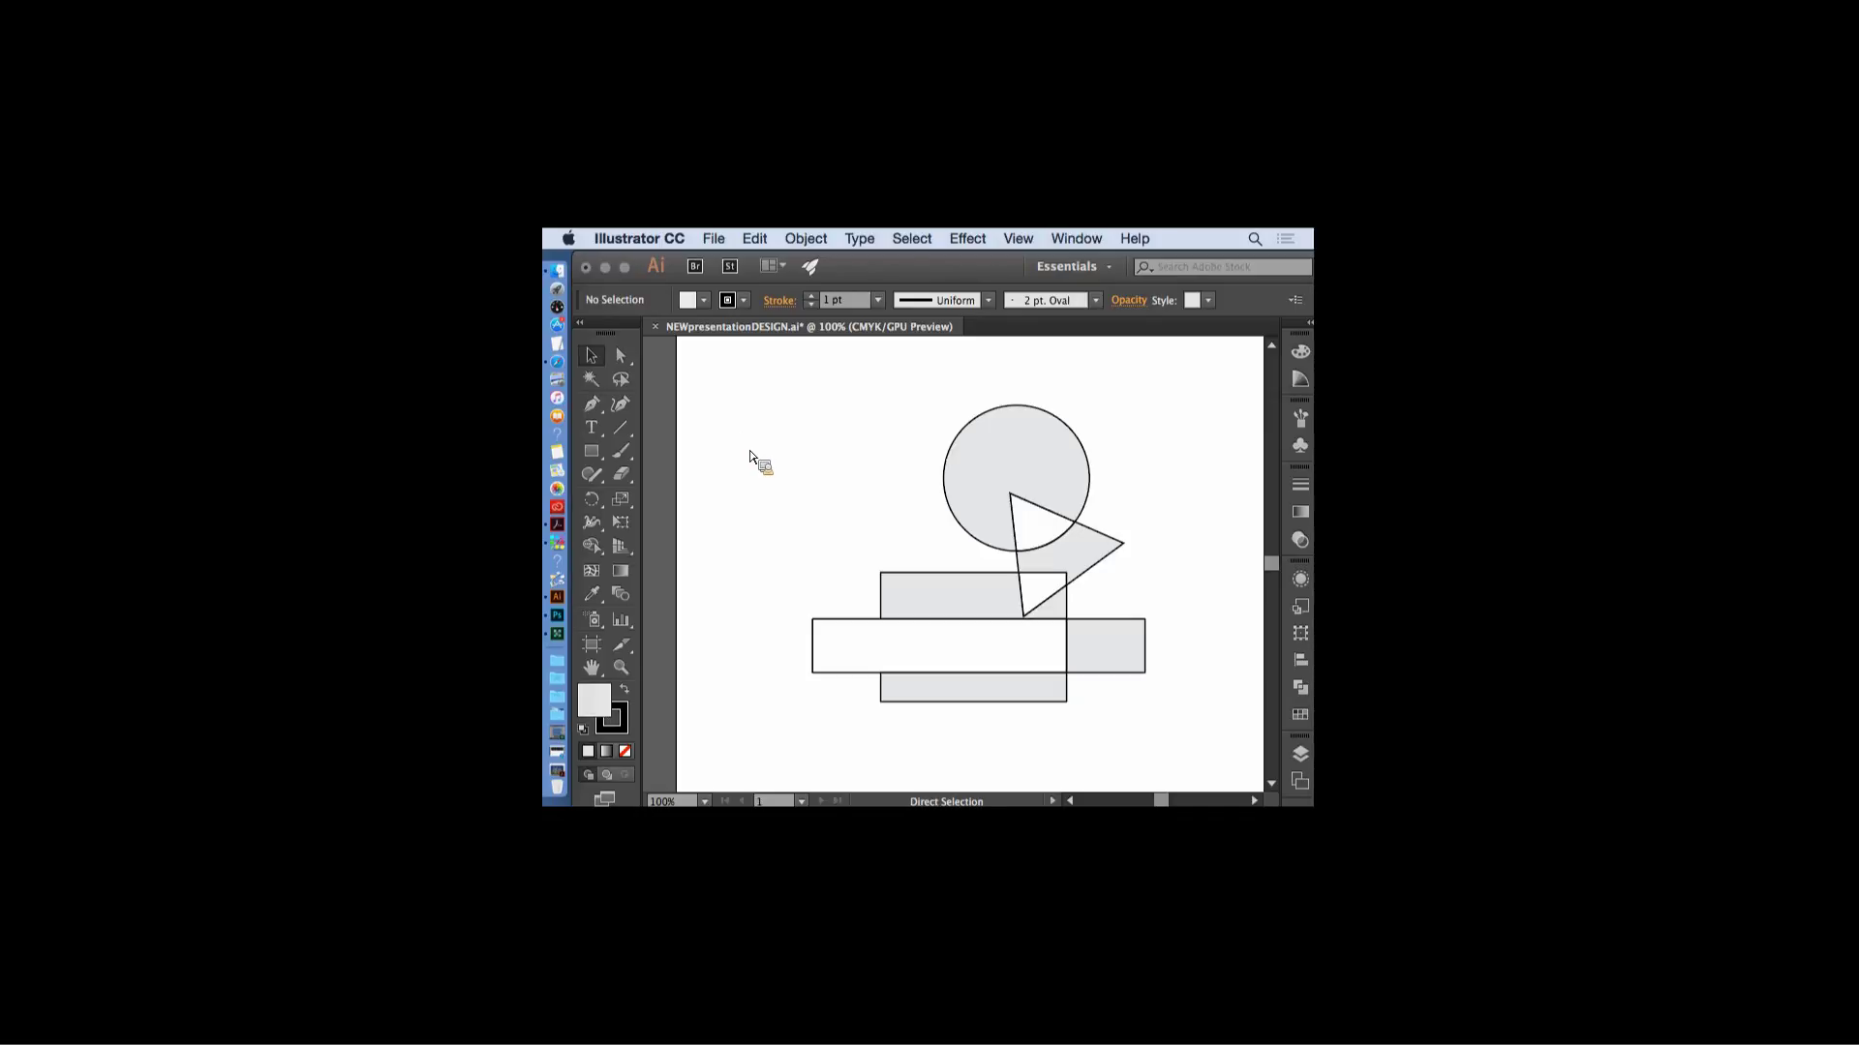
# - Zoom out, show the Pathfinder panel, and sketch extra shapes right of the circle
pyautogui.press('super+minus')
pyautogui.press('super+minus')
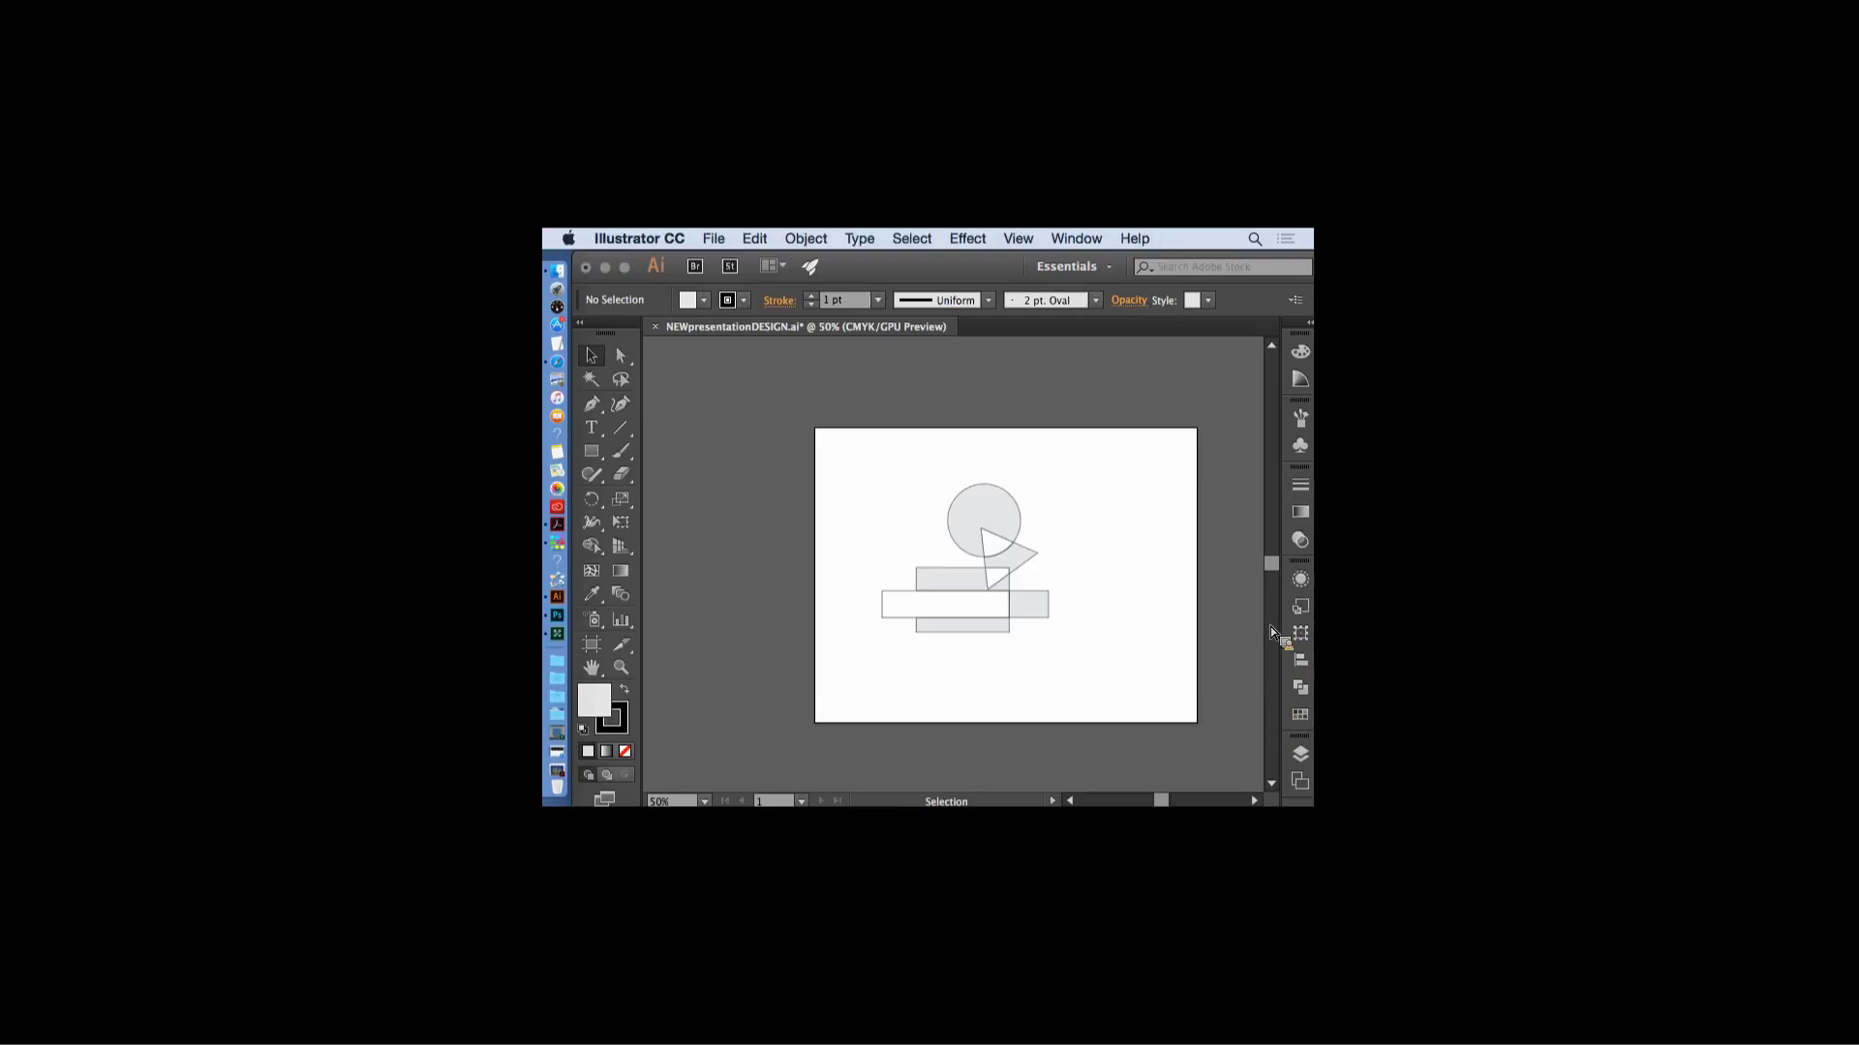
pyautogui.click(1297, 688)
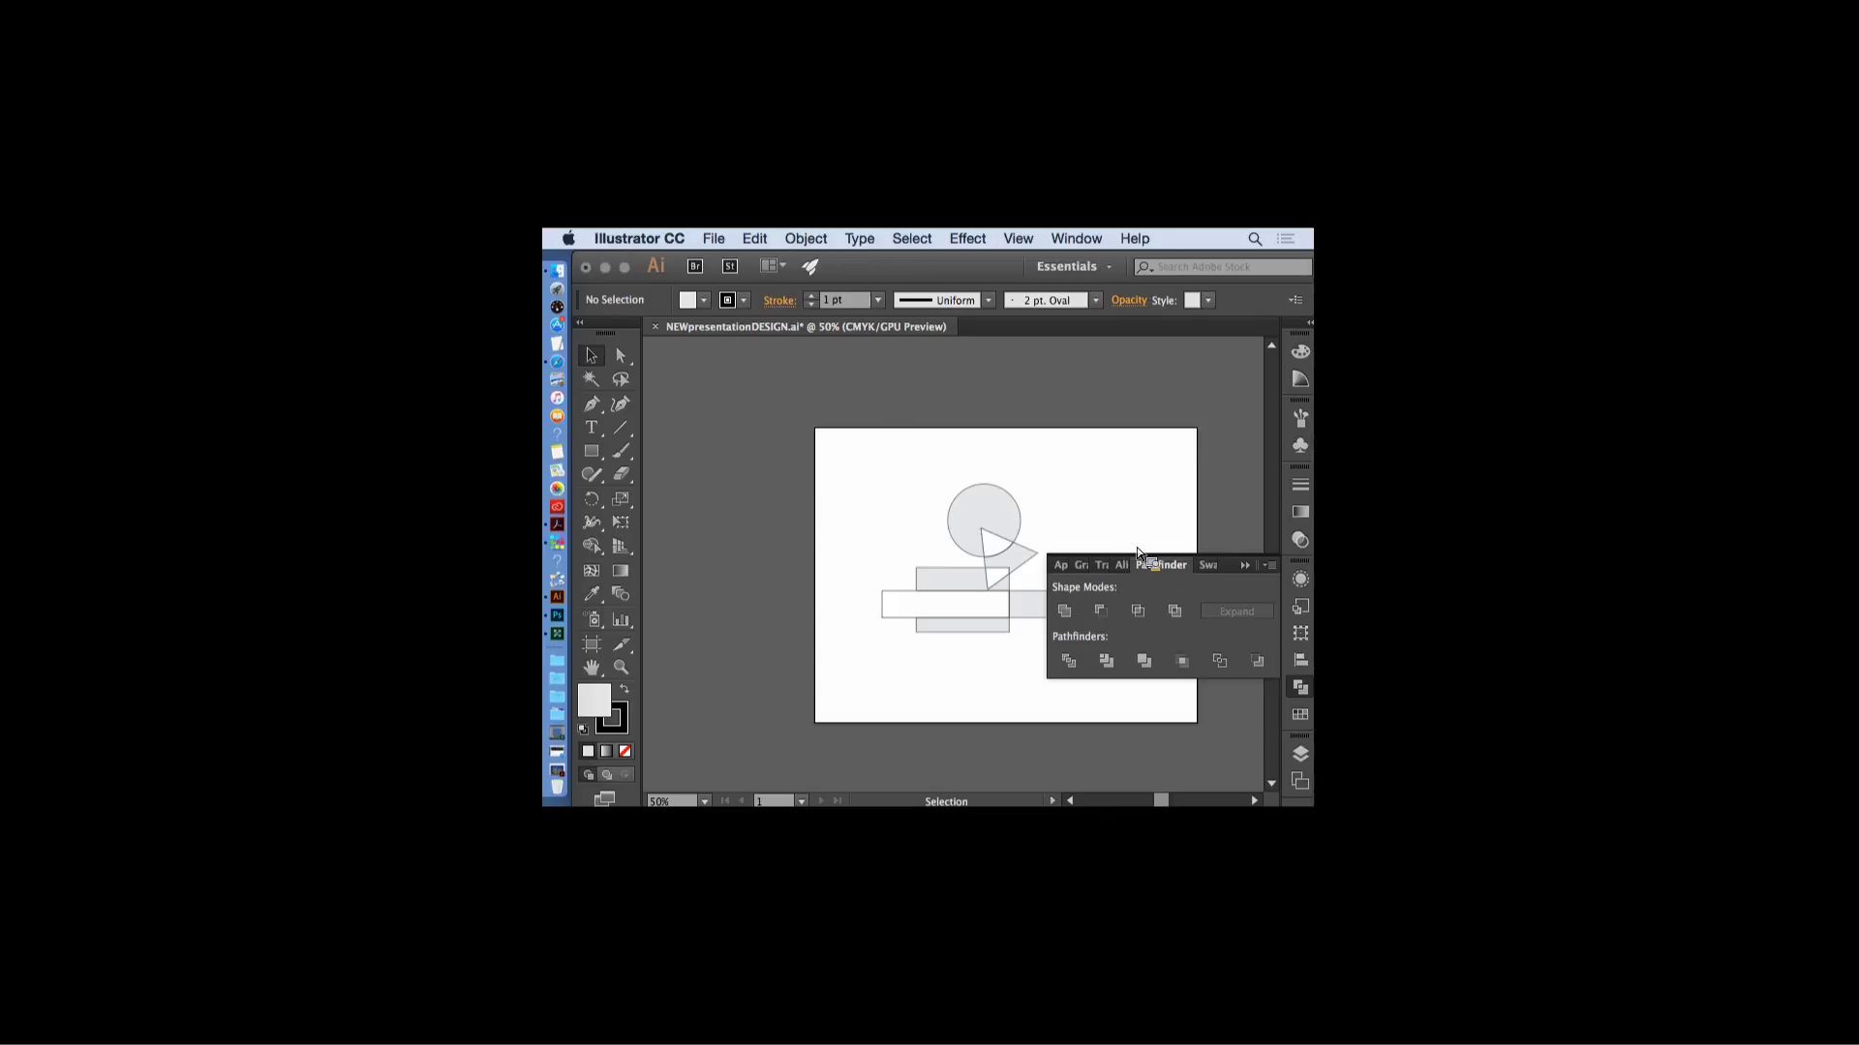
pyautogui.click(594, 476)
pyautogui.moveTo(1052, 449)
pyautogui.mouseDown()
pyautogui.moveTo(1153, 455)
pyautogui.moveTo(1154, 537)
pyautogui.moveTo(1129, 548)
pyautogui.moveTo(1051, 455)
pyautogui.mouseUp()
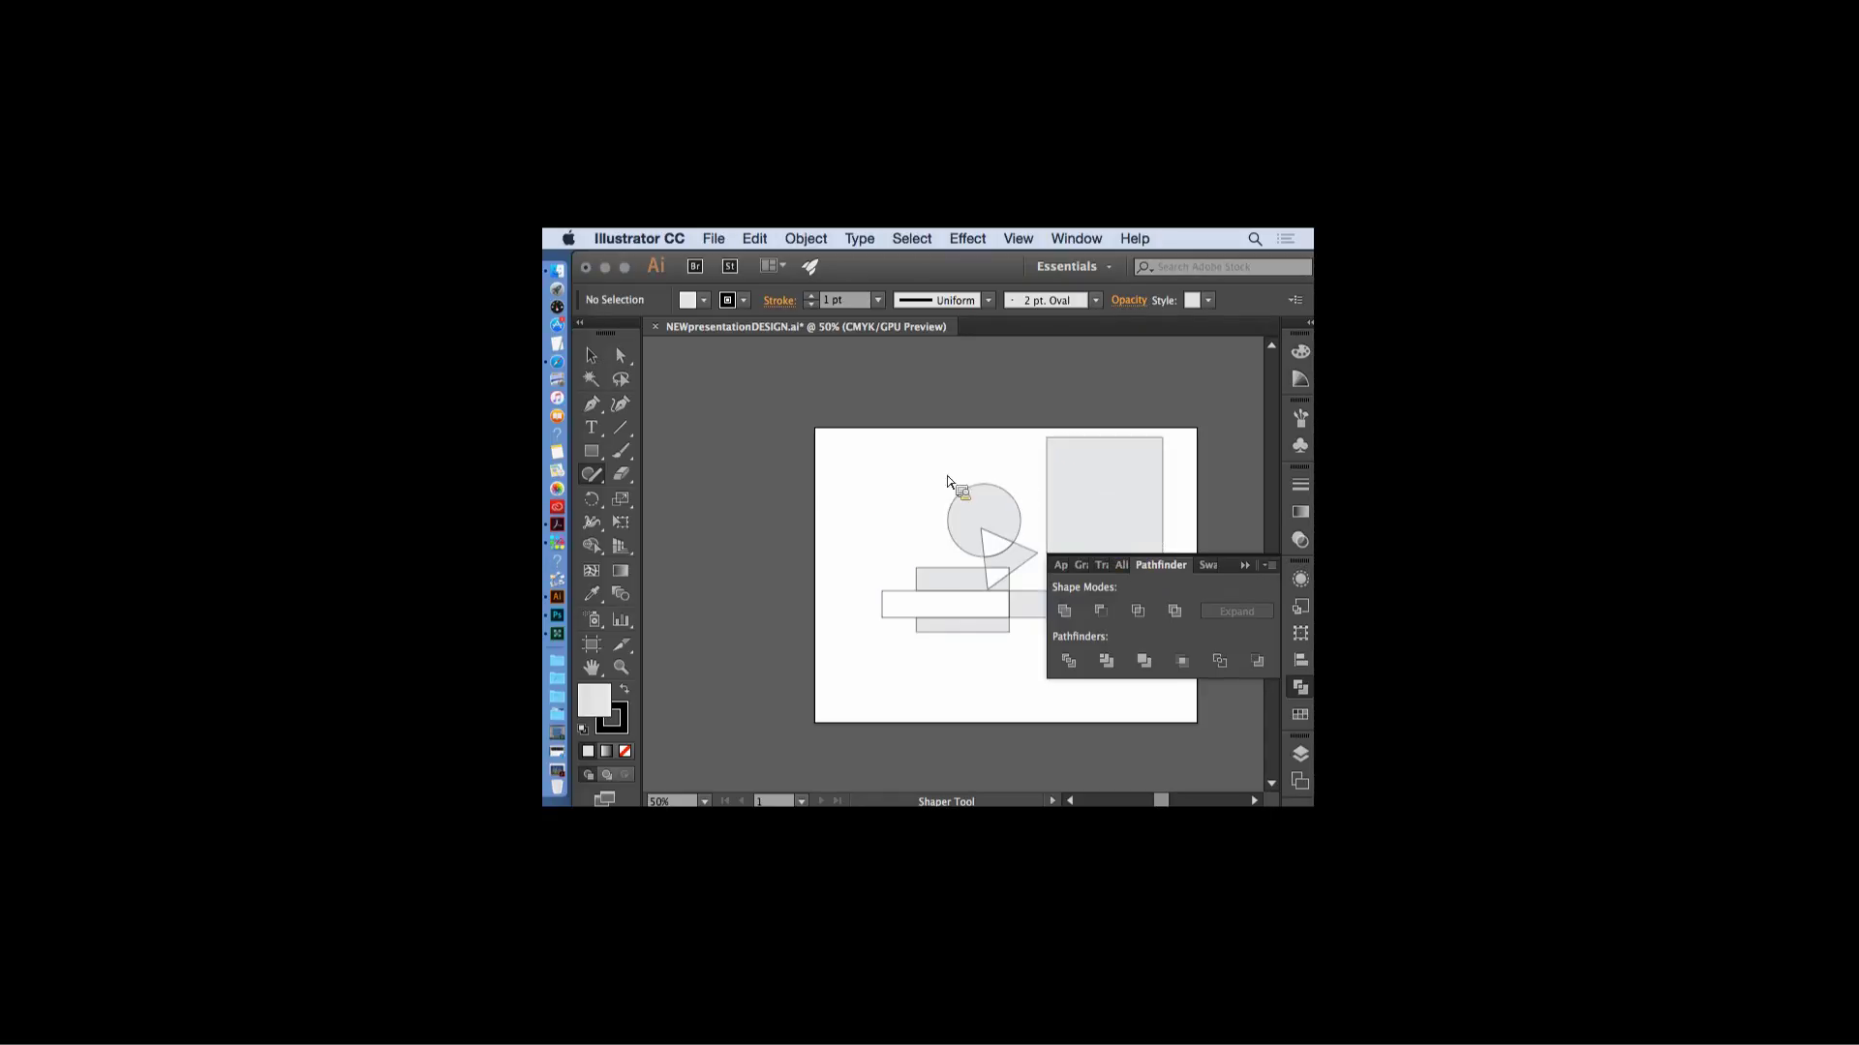
pyautogui.moveTo(1076, 448); pyautogui.dragTo(1106, 476)
pyautogui.click(592, 355)
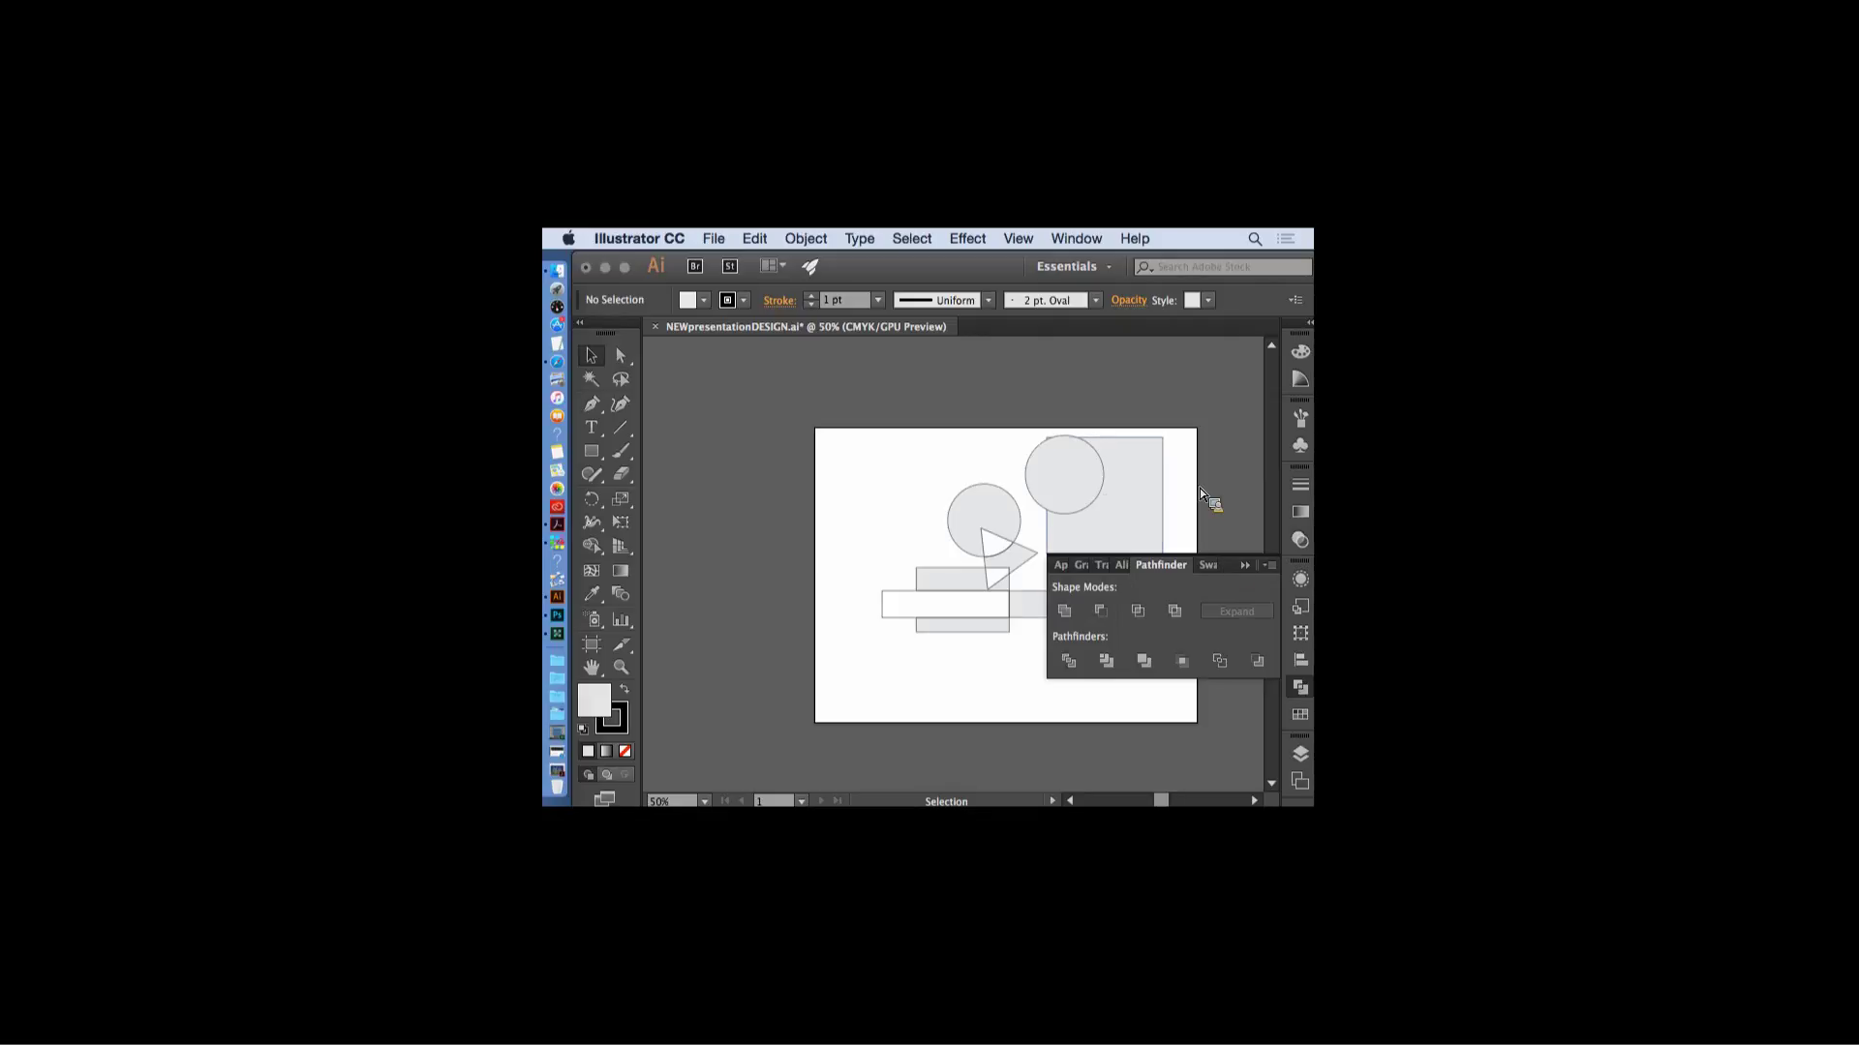
# - Try Pathfinder Divide on the top-right circle and square, undo it, then Unite them
pyautogui.click(1146, 513)
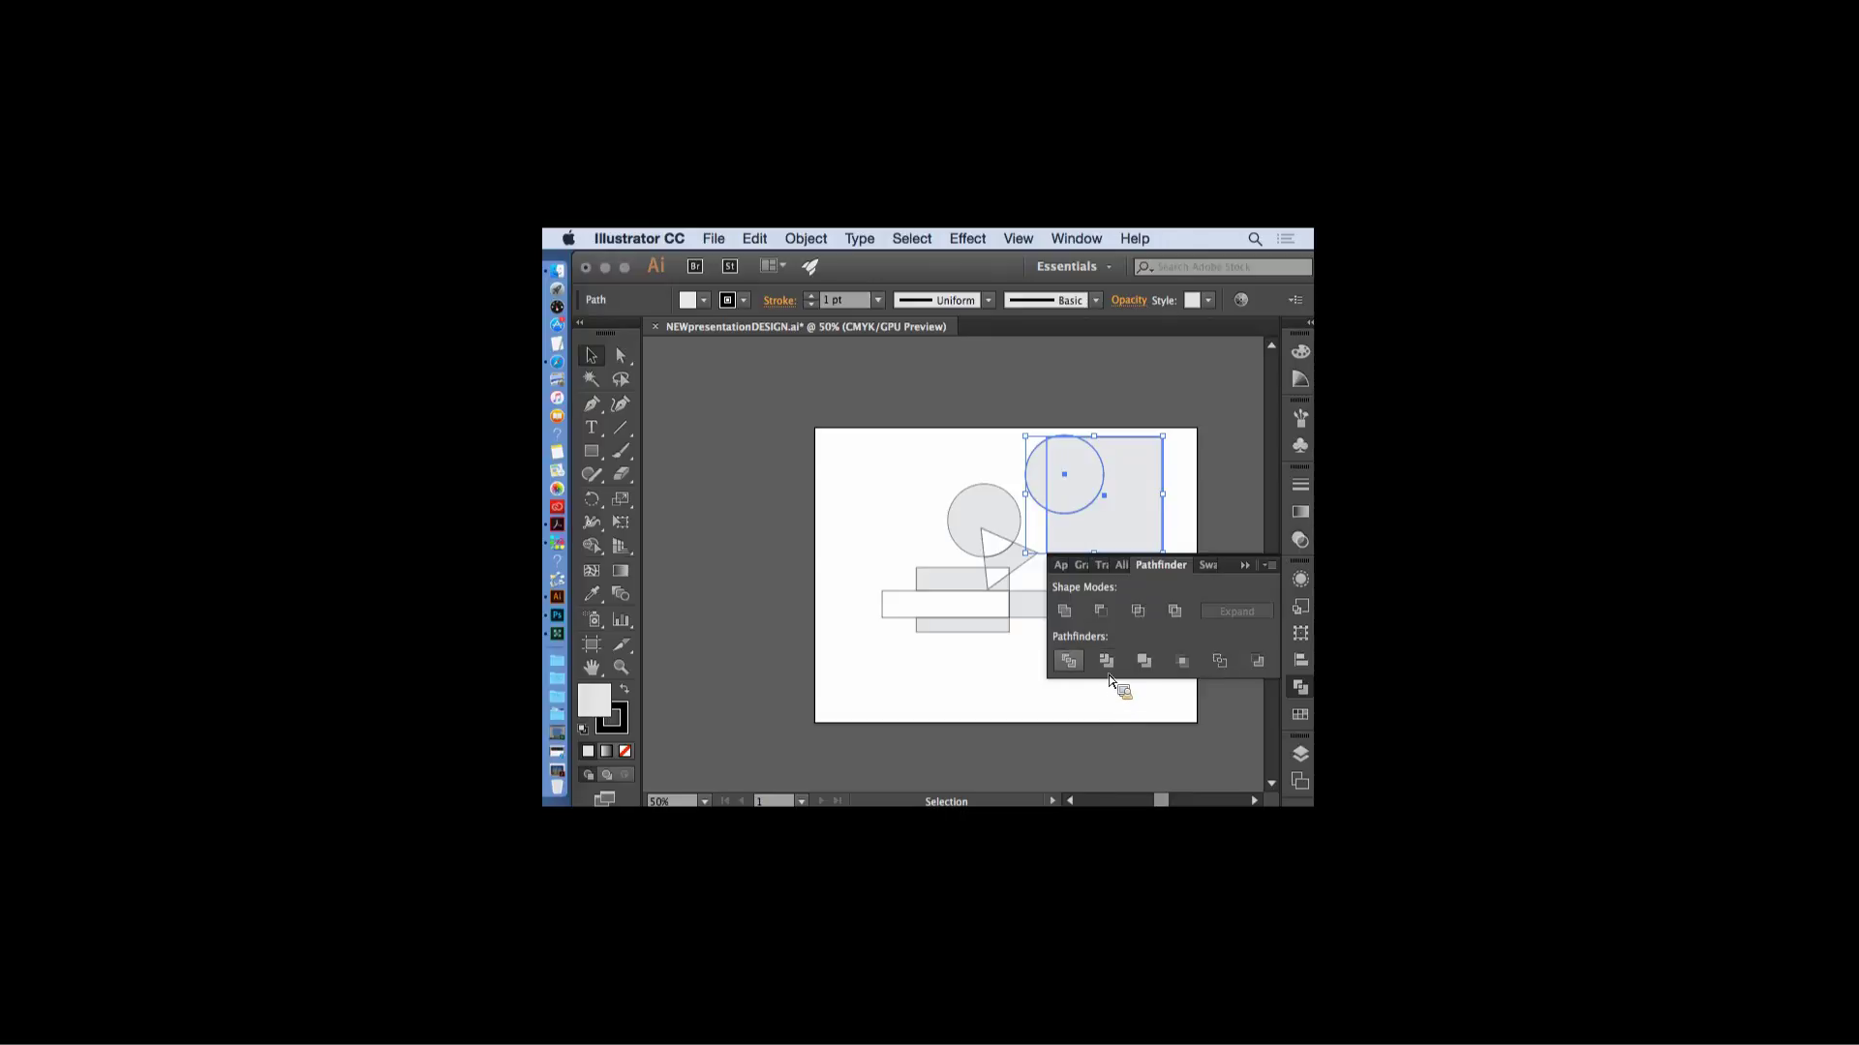
pyautogui.click(1070, 666)
pyautogui.press('super+z')
pyautogui.click(1260, 549)
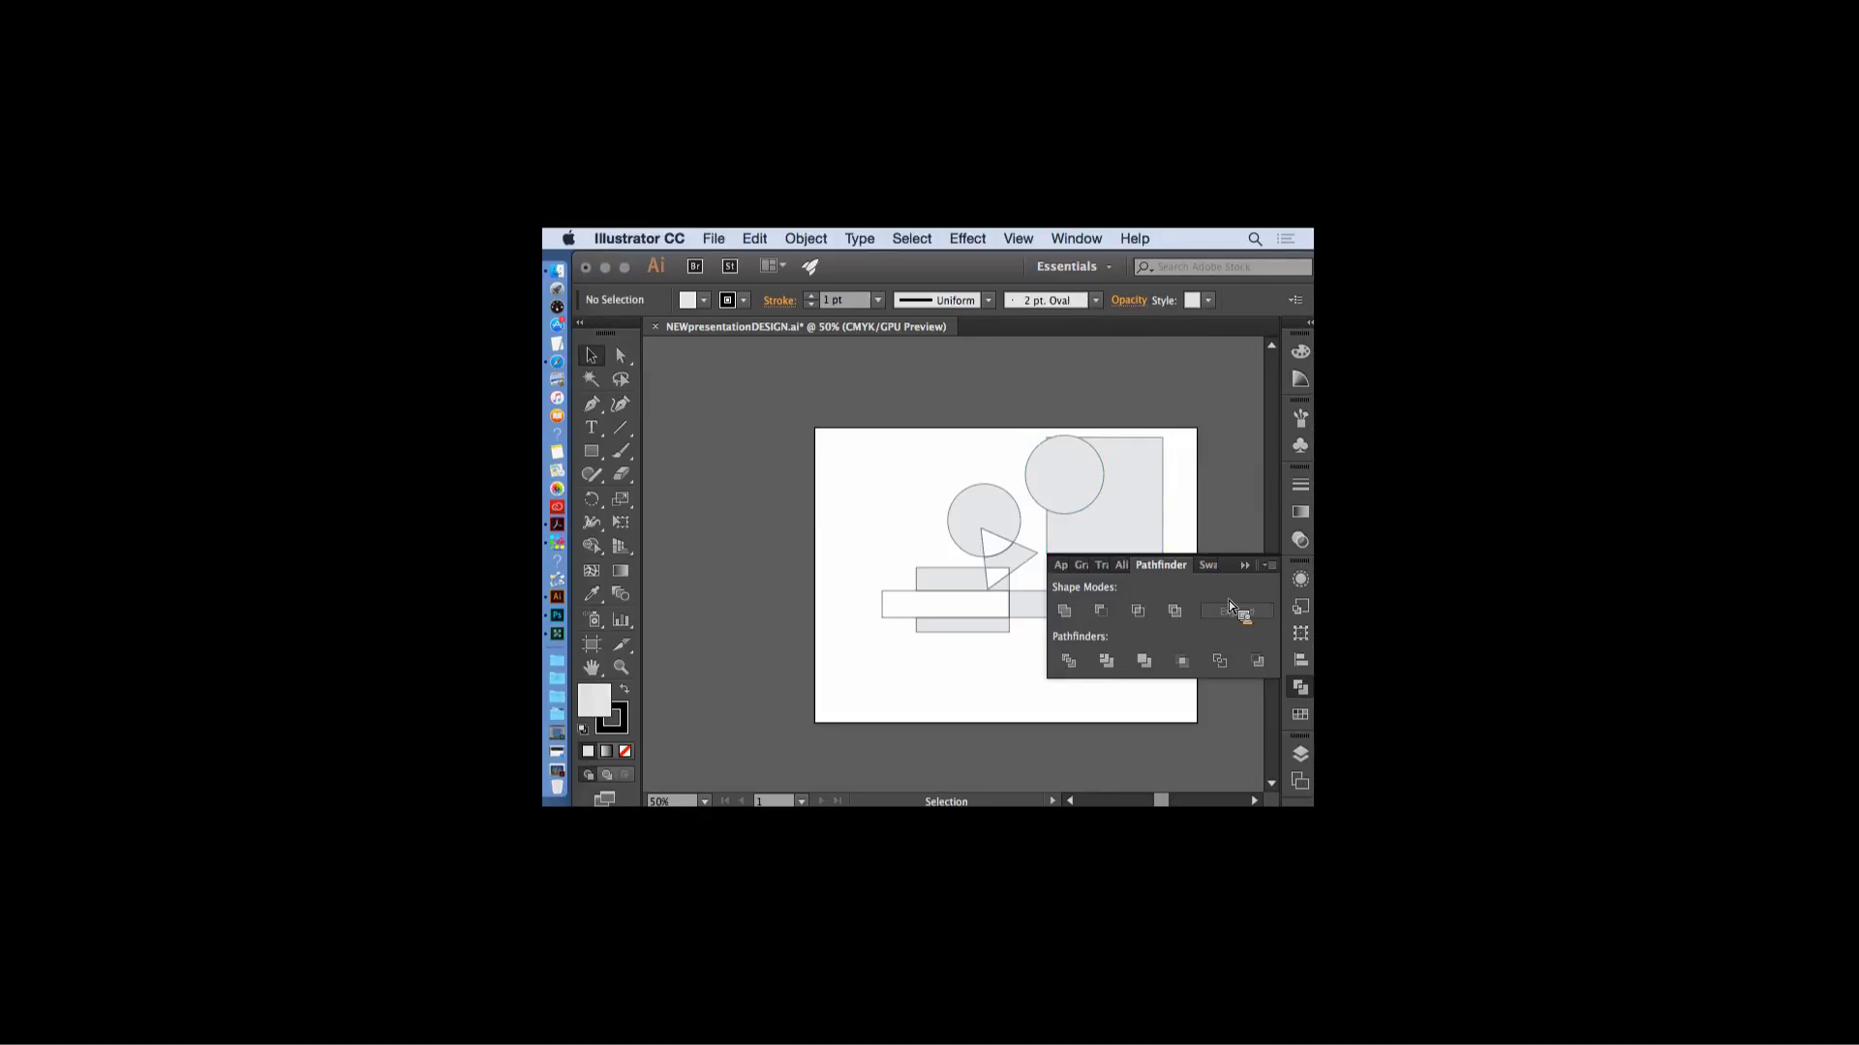
pyautogui.moveTo(1053, 502); pyautogui.dragTo(1092, 480)
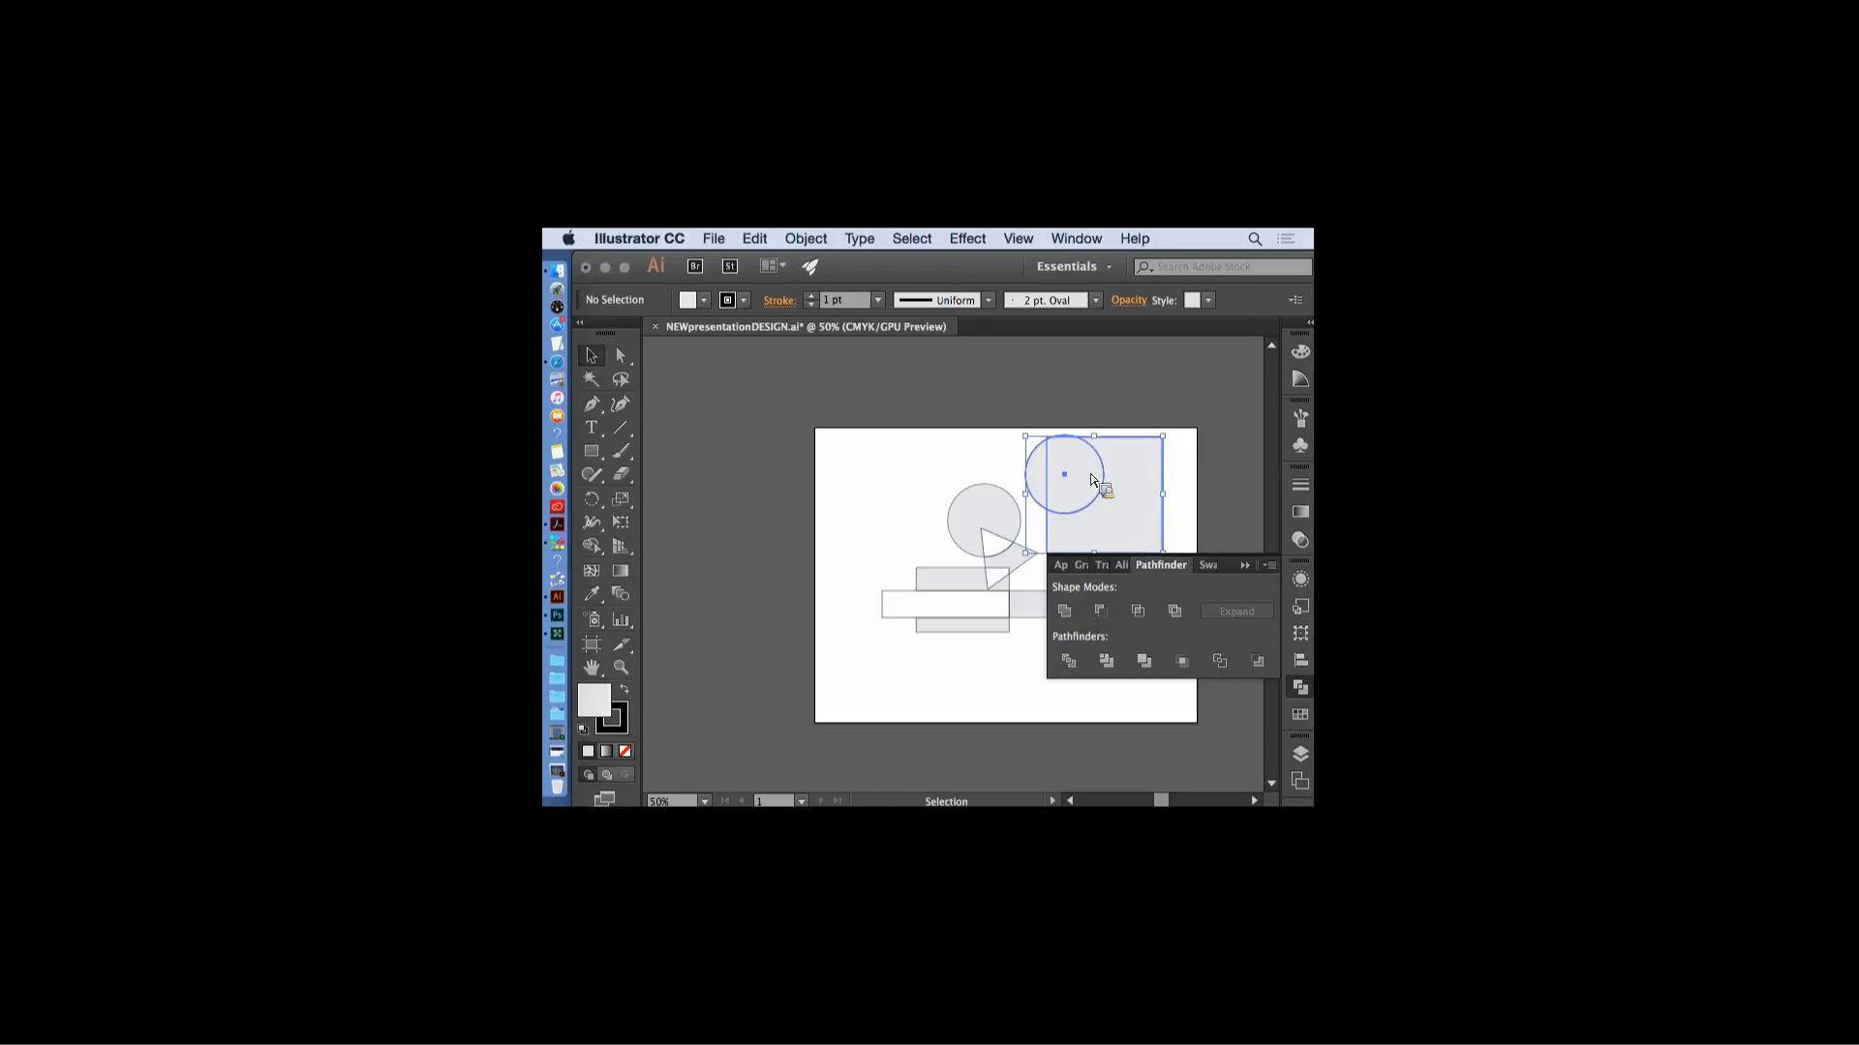
pyautogui.click(1059, 617)
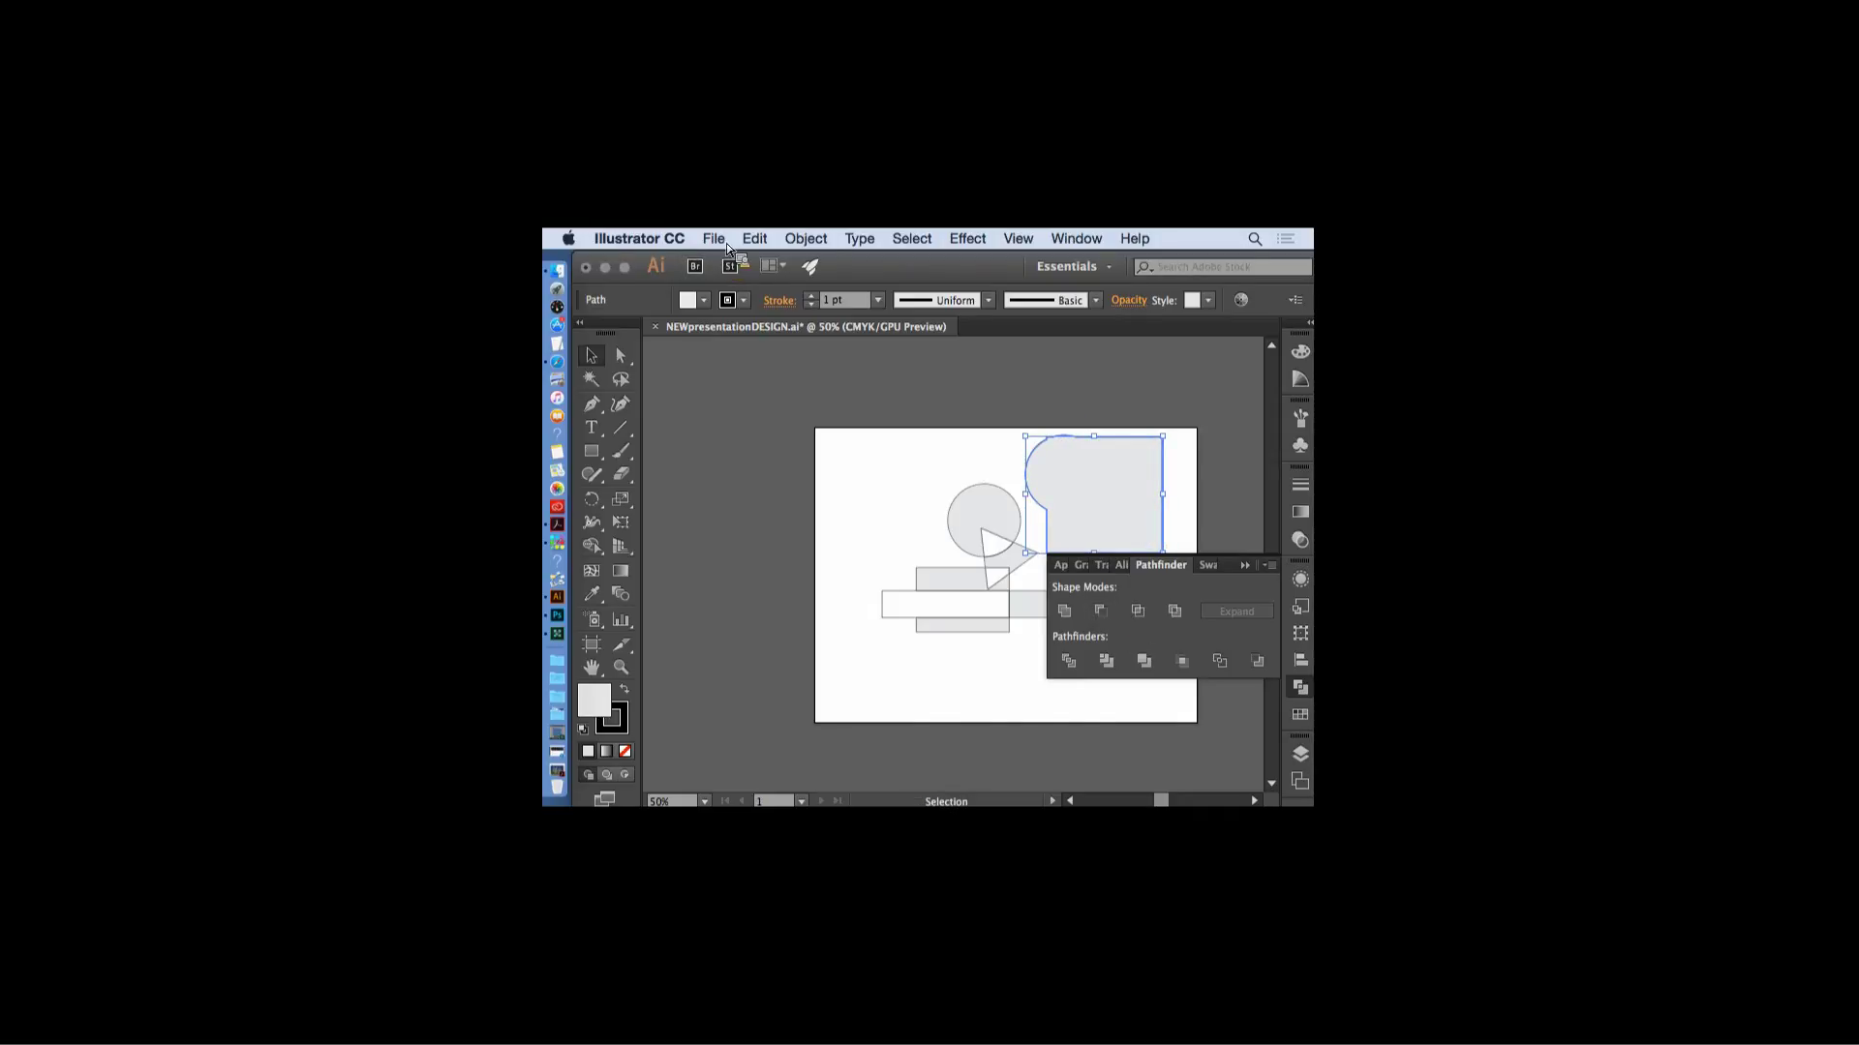
# - Delete the merged rounded shape and close the Pathfinder panel
pyautogui.click(753, 245)
pyautogui.click(754, 246)
pyautogui.click(751, 246)
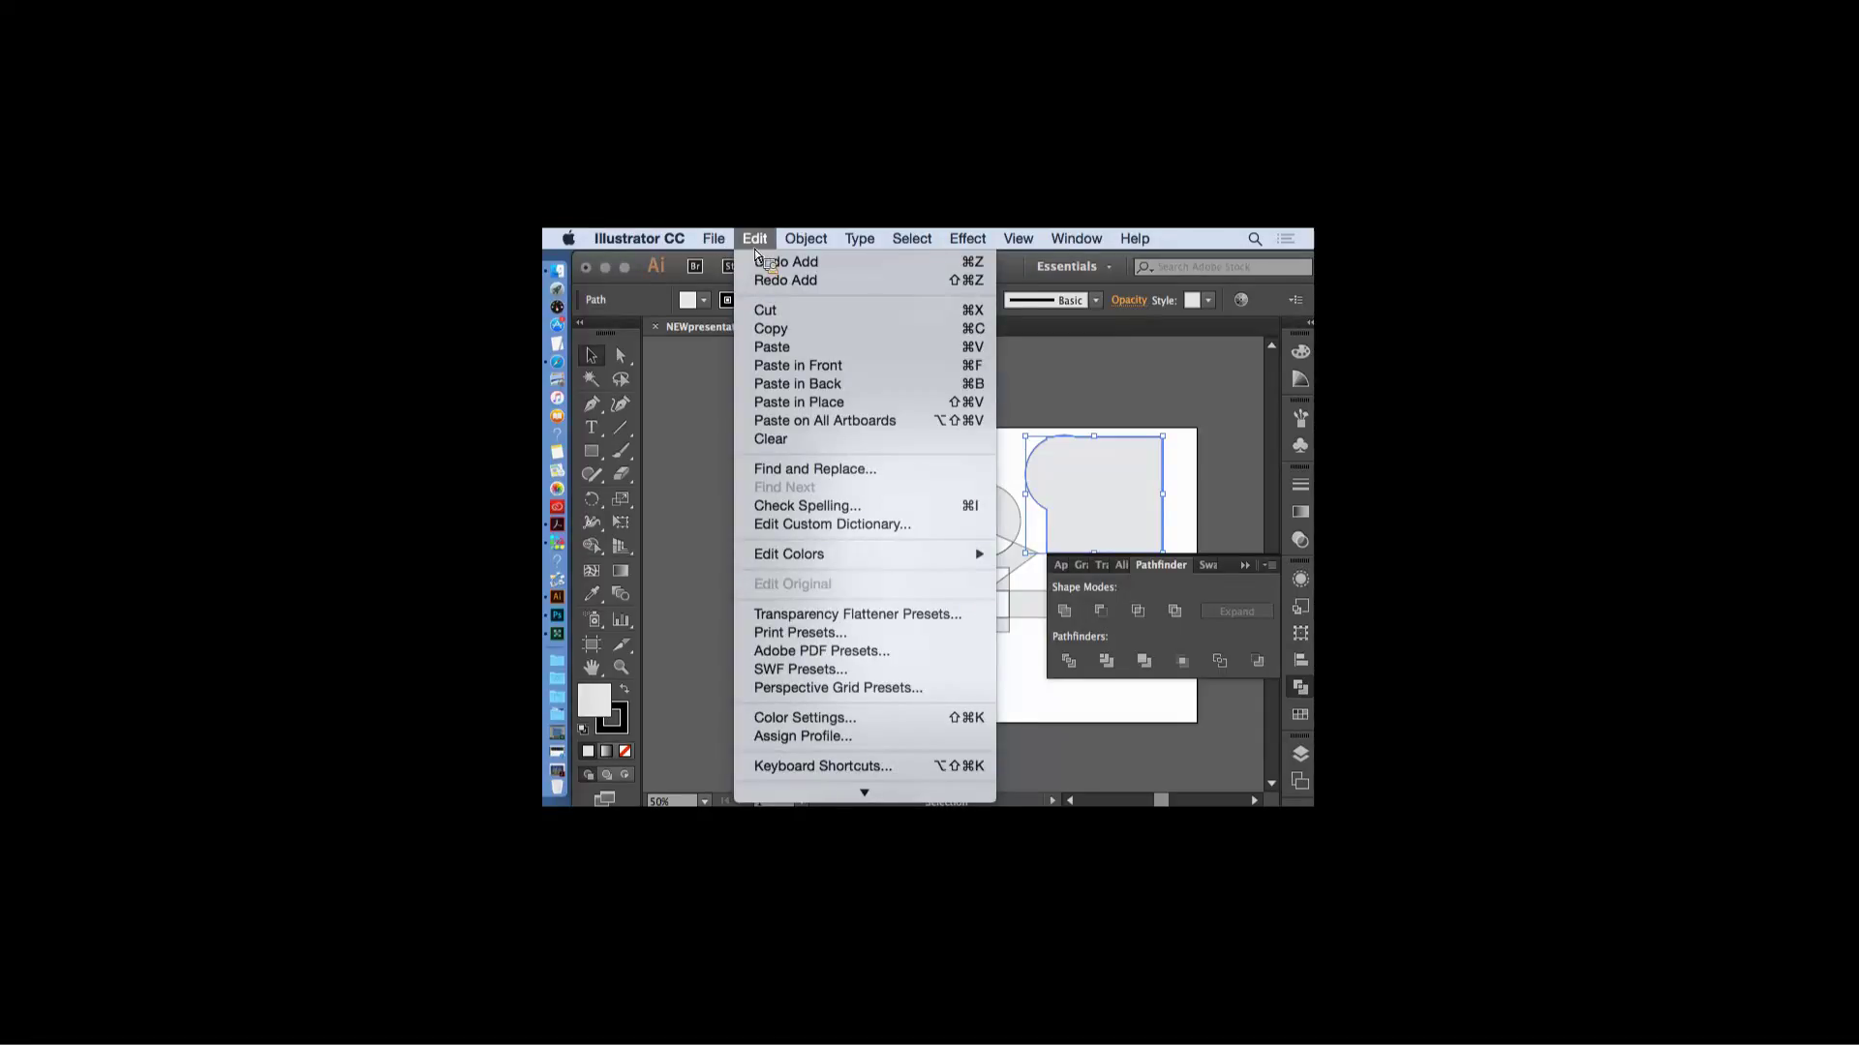
pyautogui.click(726, 430)
pyautogui.press('Delete')
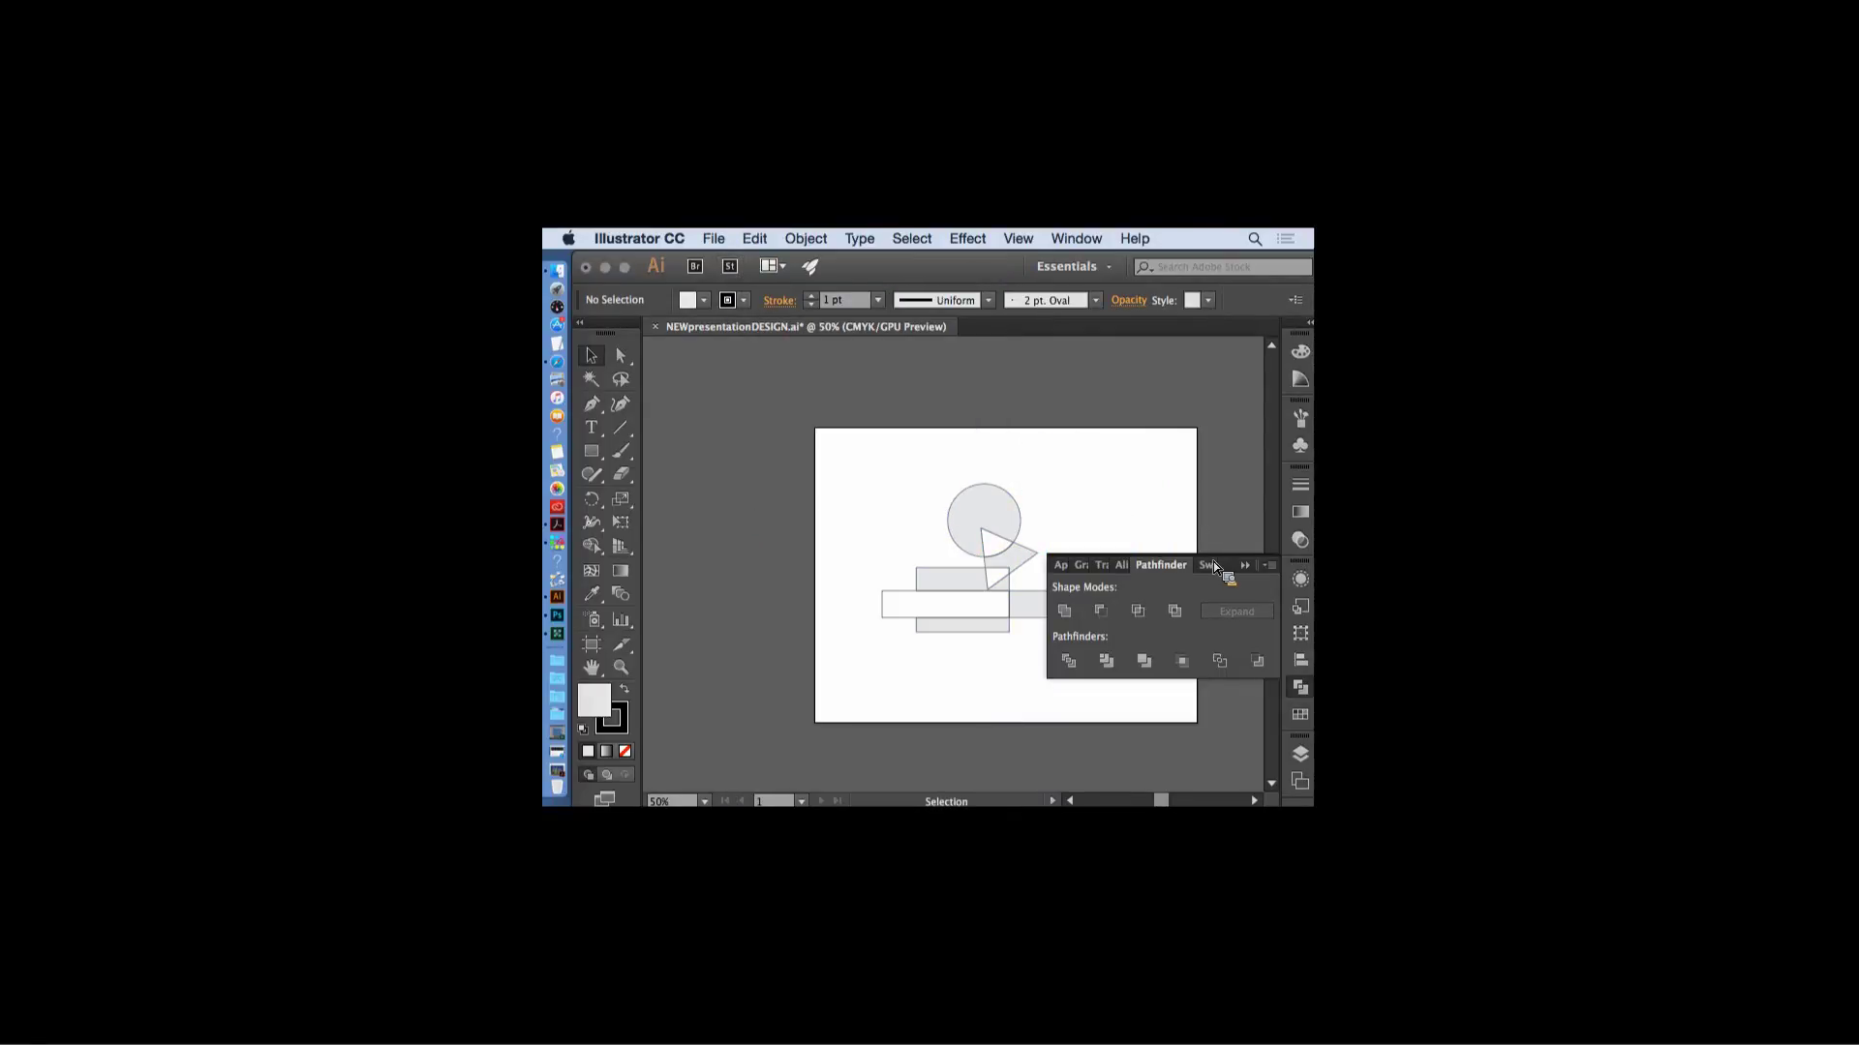
pyautogui.click(1251, 581)
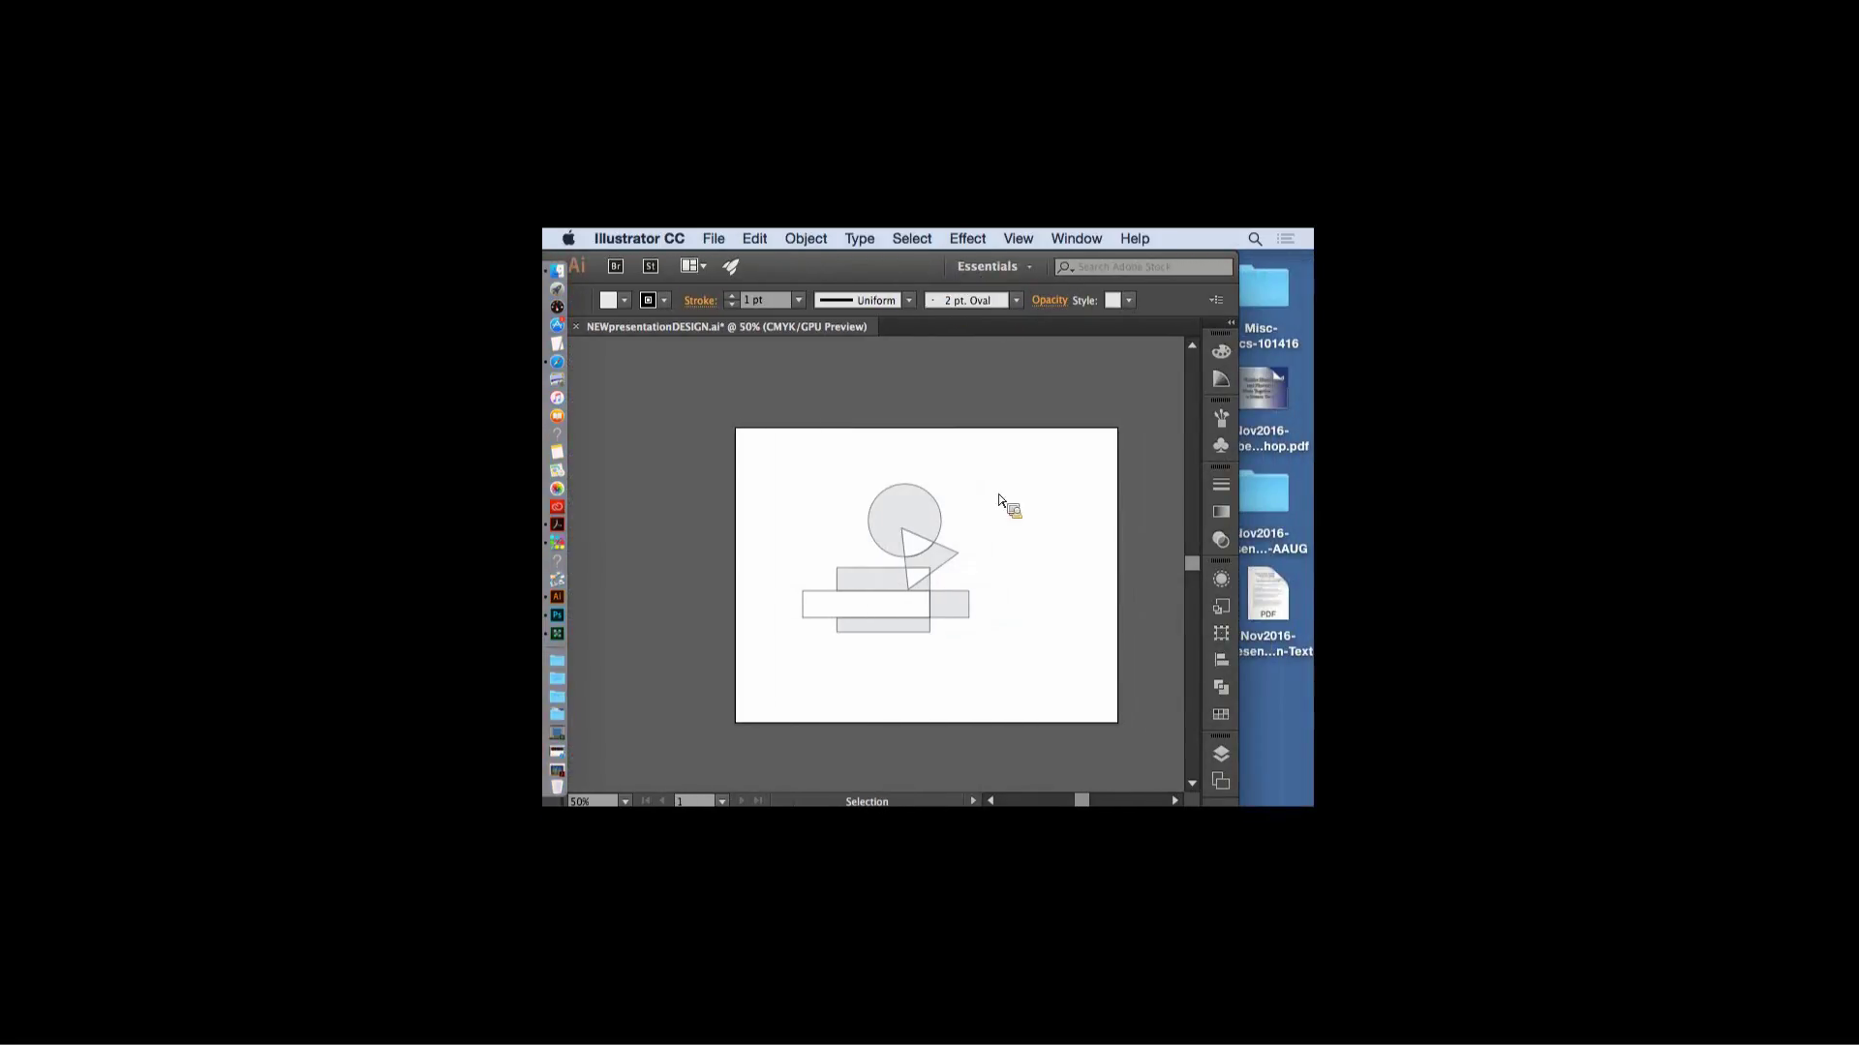
# - Maximize the window and move the circle down-left onto the rectangles
pyautogui.doubleClick(838, 273)
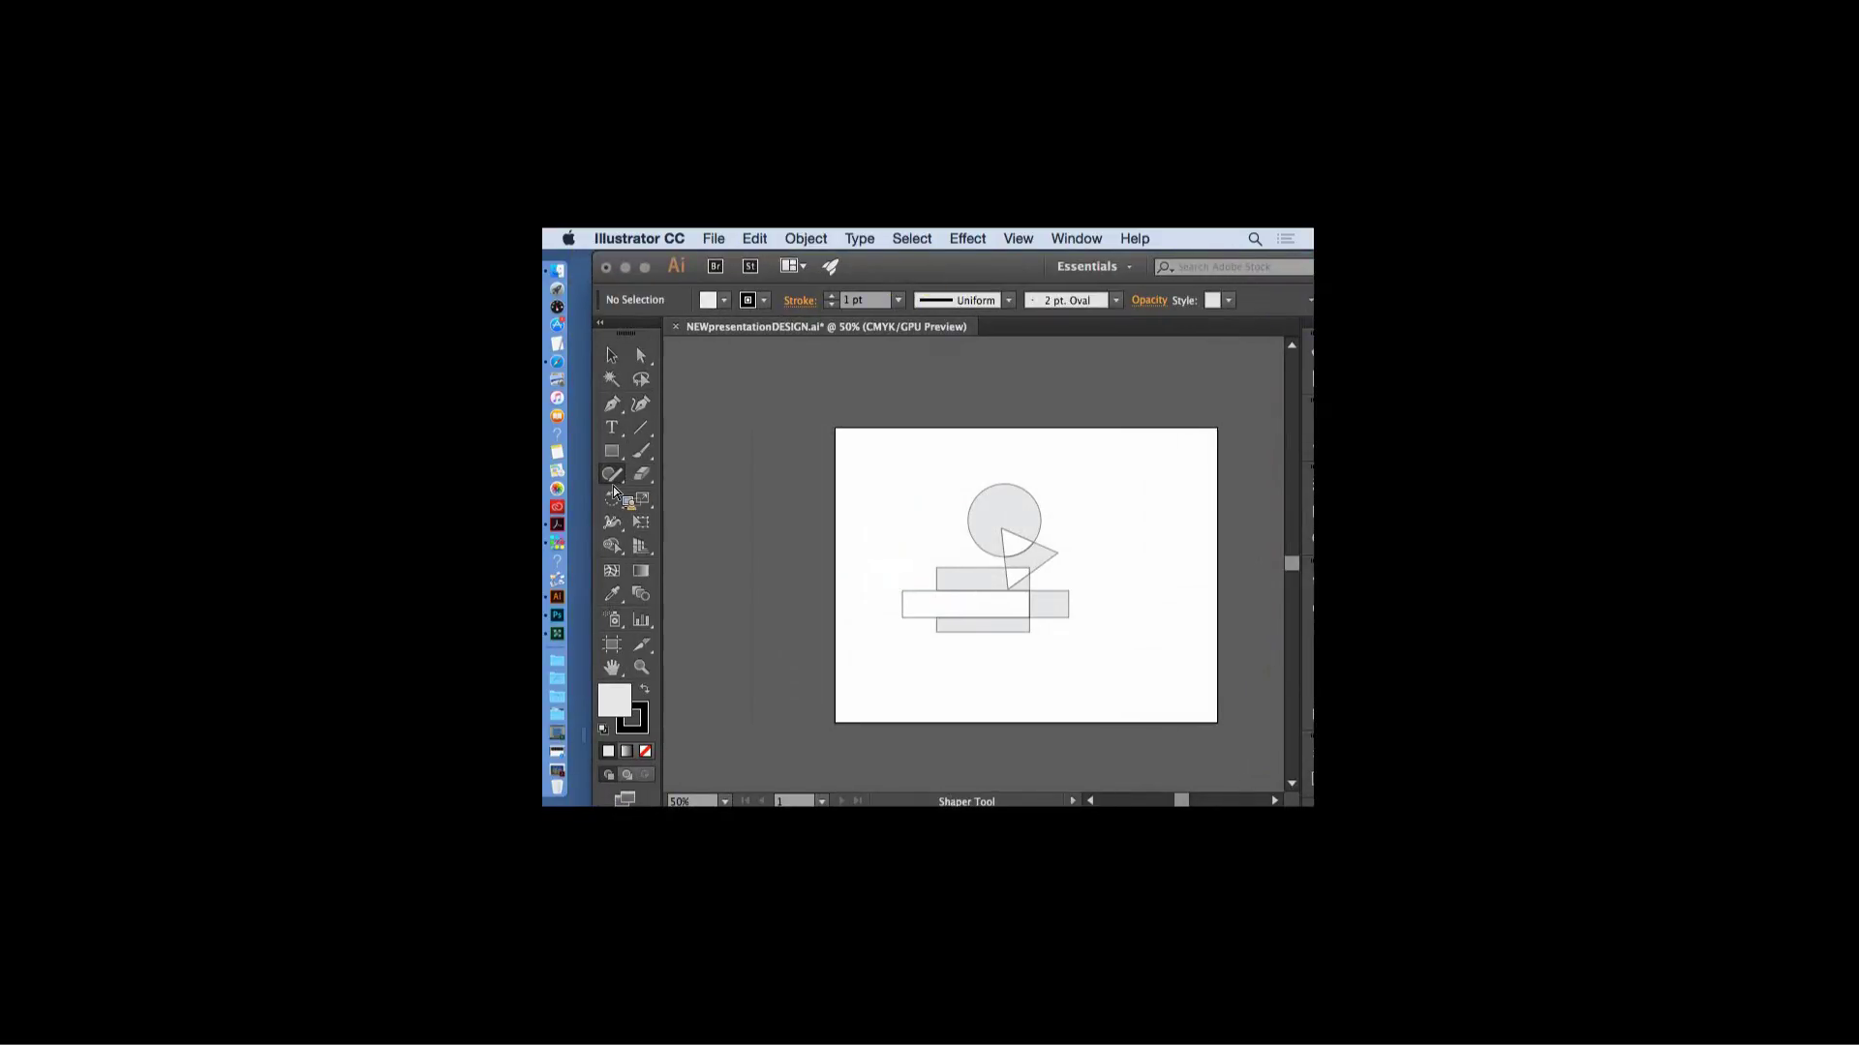
pyautogui.click(1042, 528)
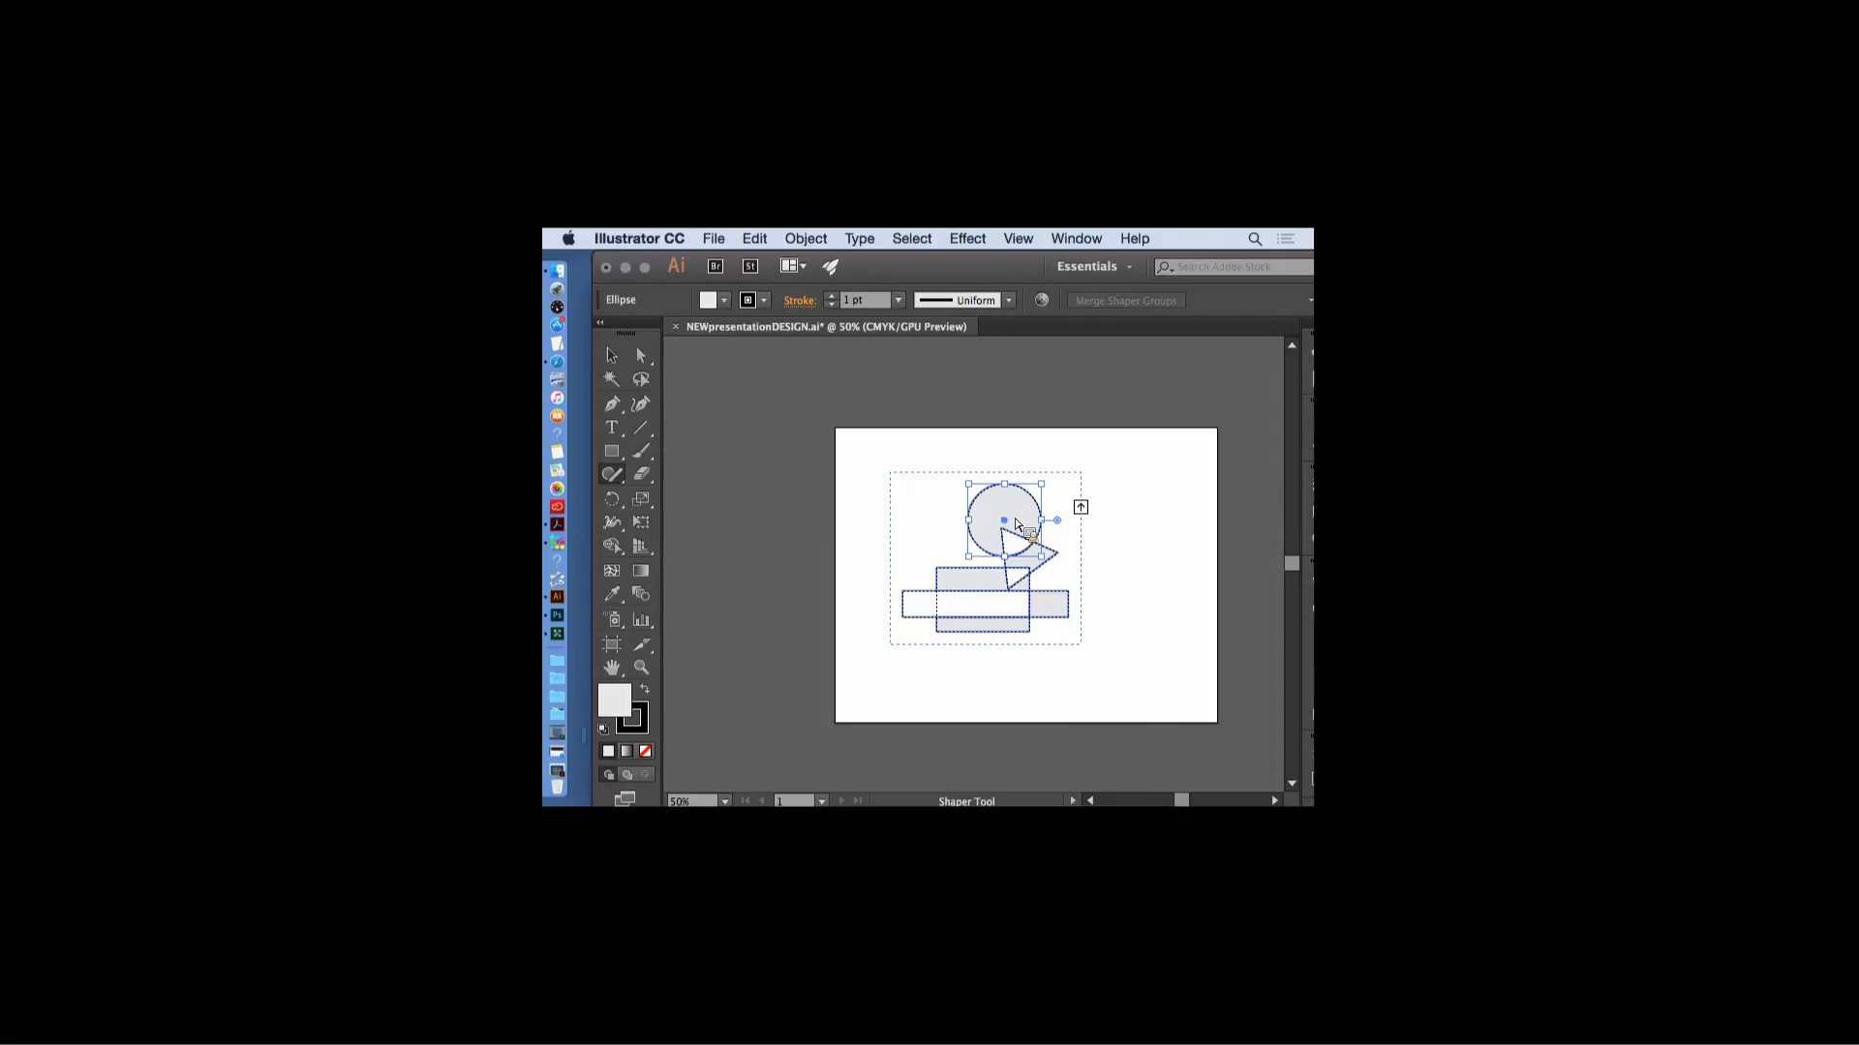
pyautogui.moveTo(1017, 525); pyautogui.dragTo(982, 572)
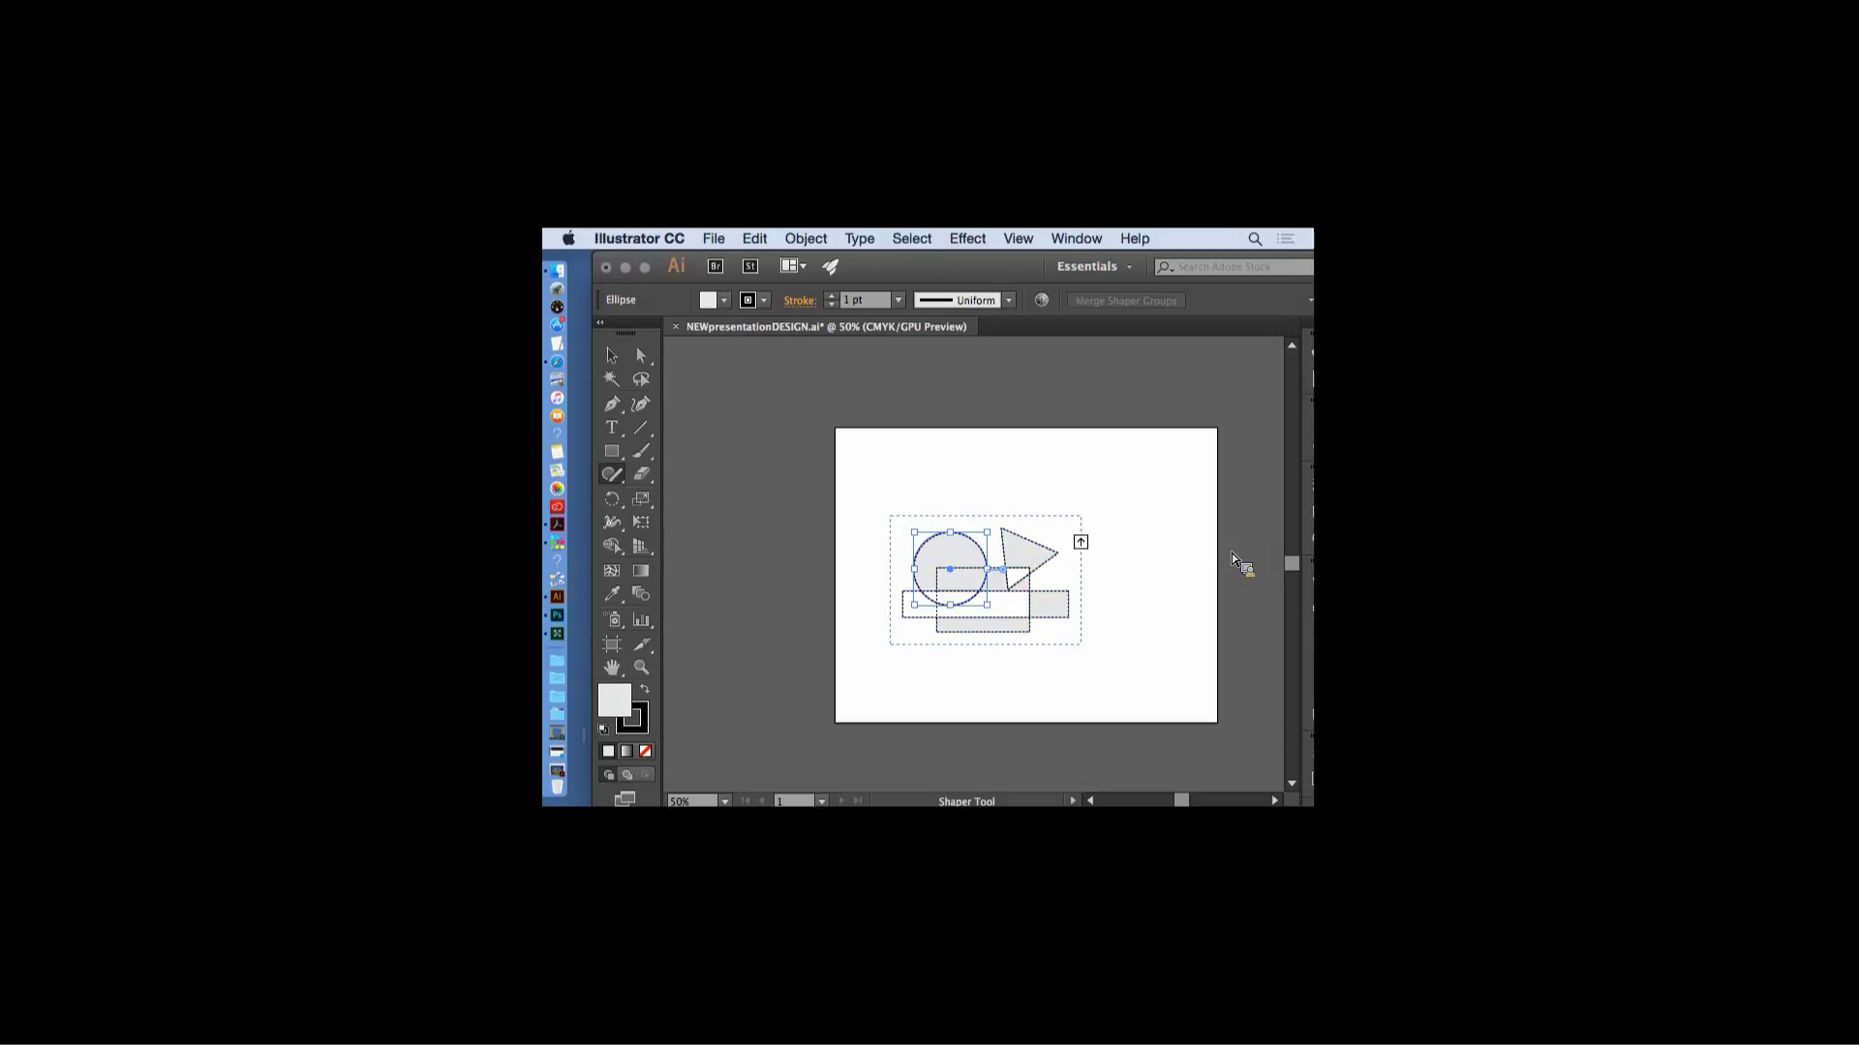
pyautogui.press('super+shift+a')
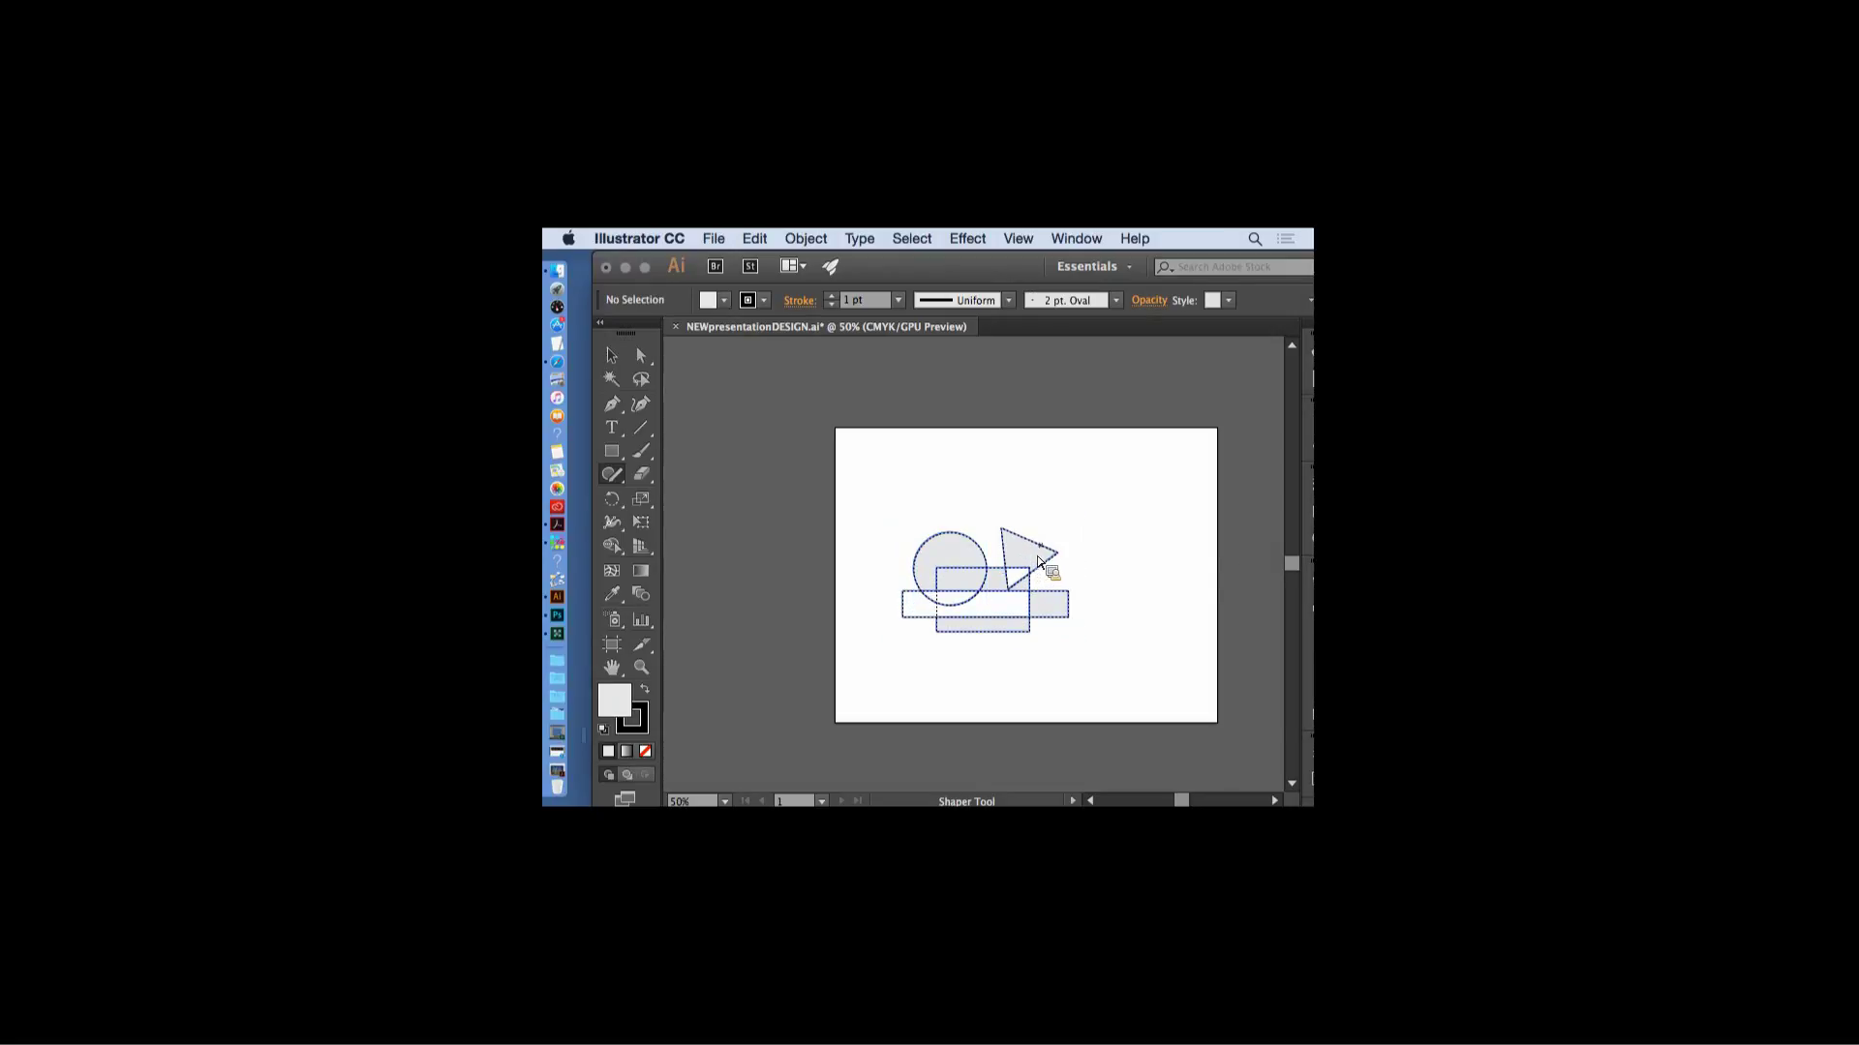
# - Rotate the triangle to point left, and set the Magic Wand to fill colour, tolerance 20
pyautogui.click(1038, 561)
pyautogui.click(1041, 561)
pyautogui.moveTo(1046, 563); pyautogui.dragTo(1062, 668)
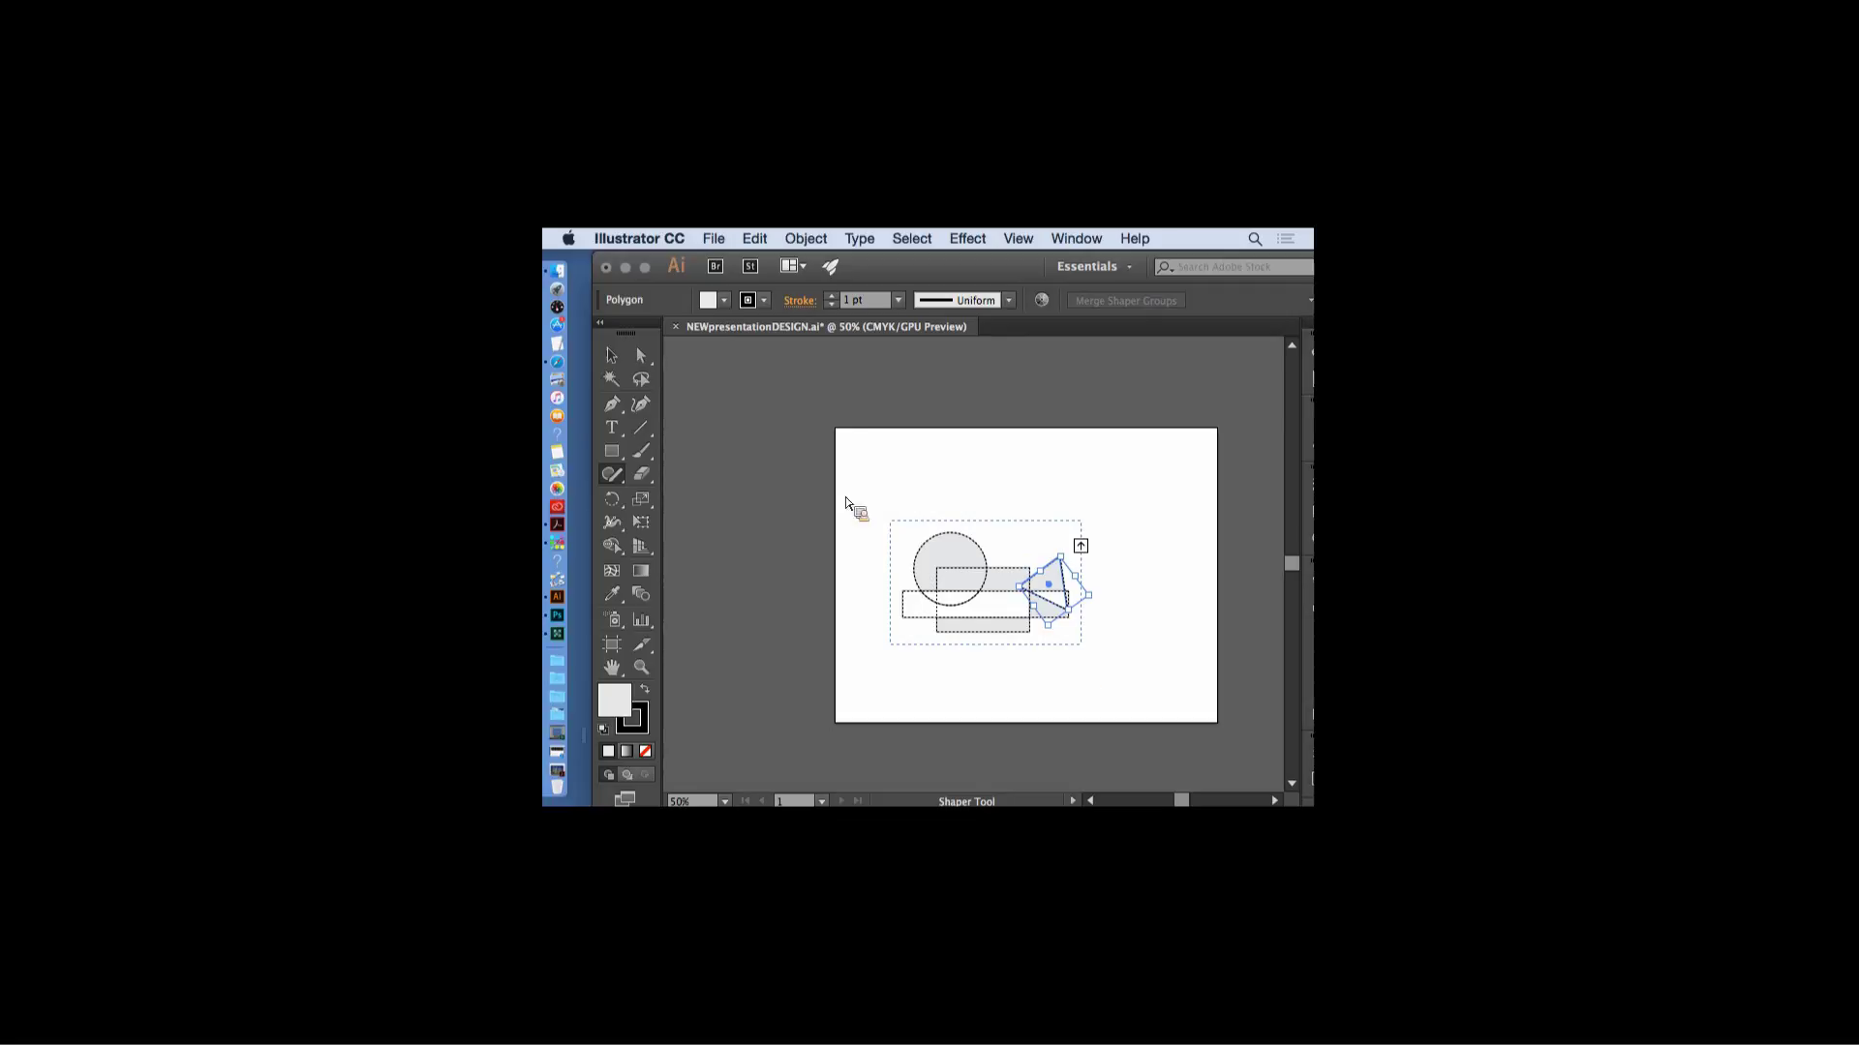
pyautogui.doubleClick(613, 377)
pyautogui.press('v')
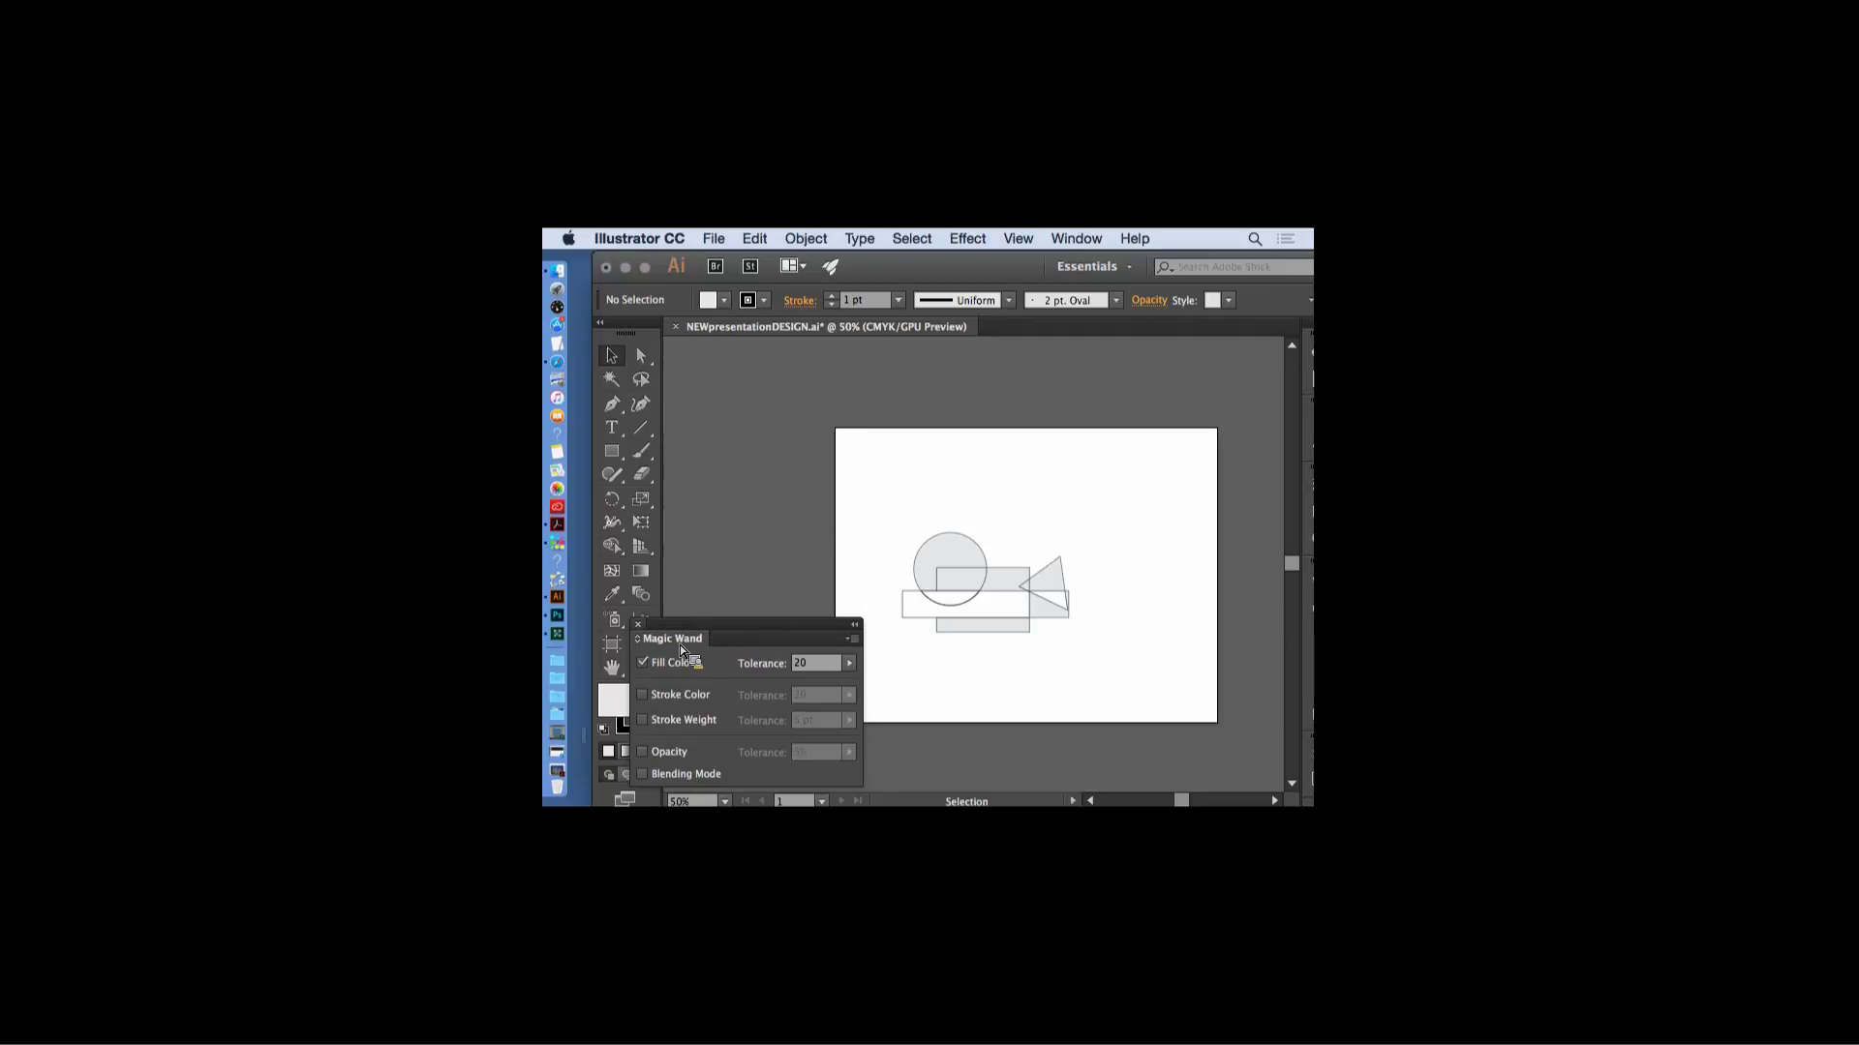
pyautogui.click(740, 575)
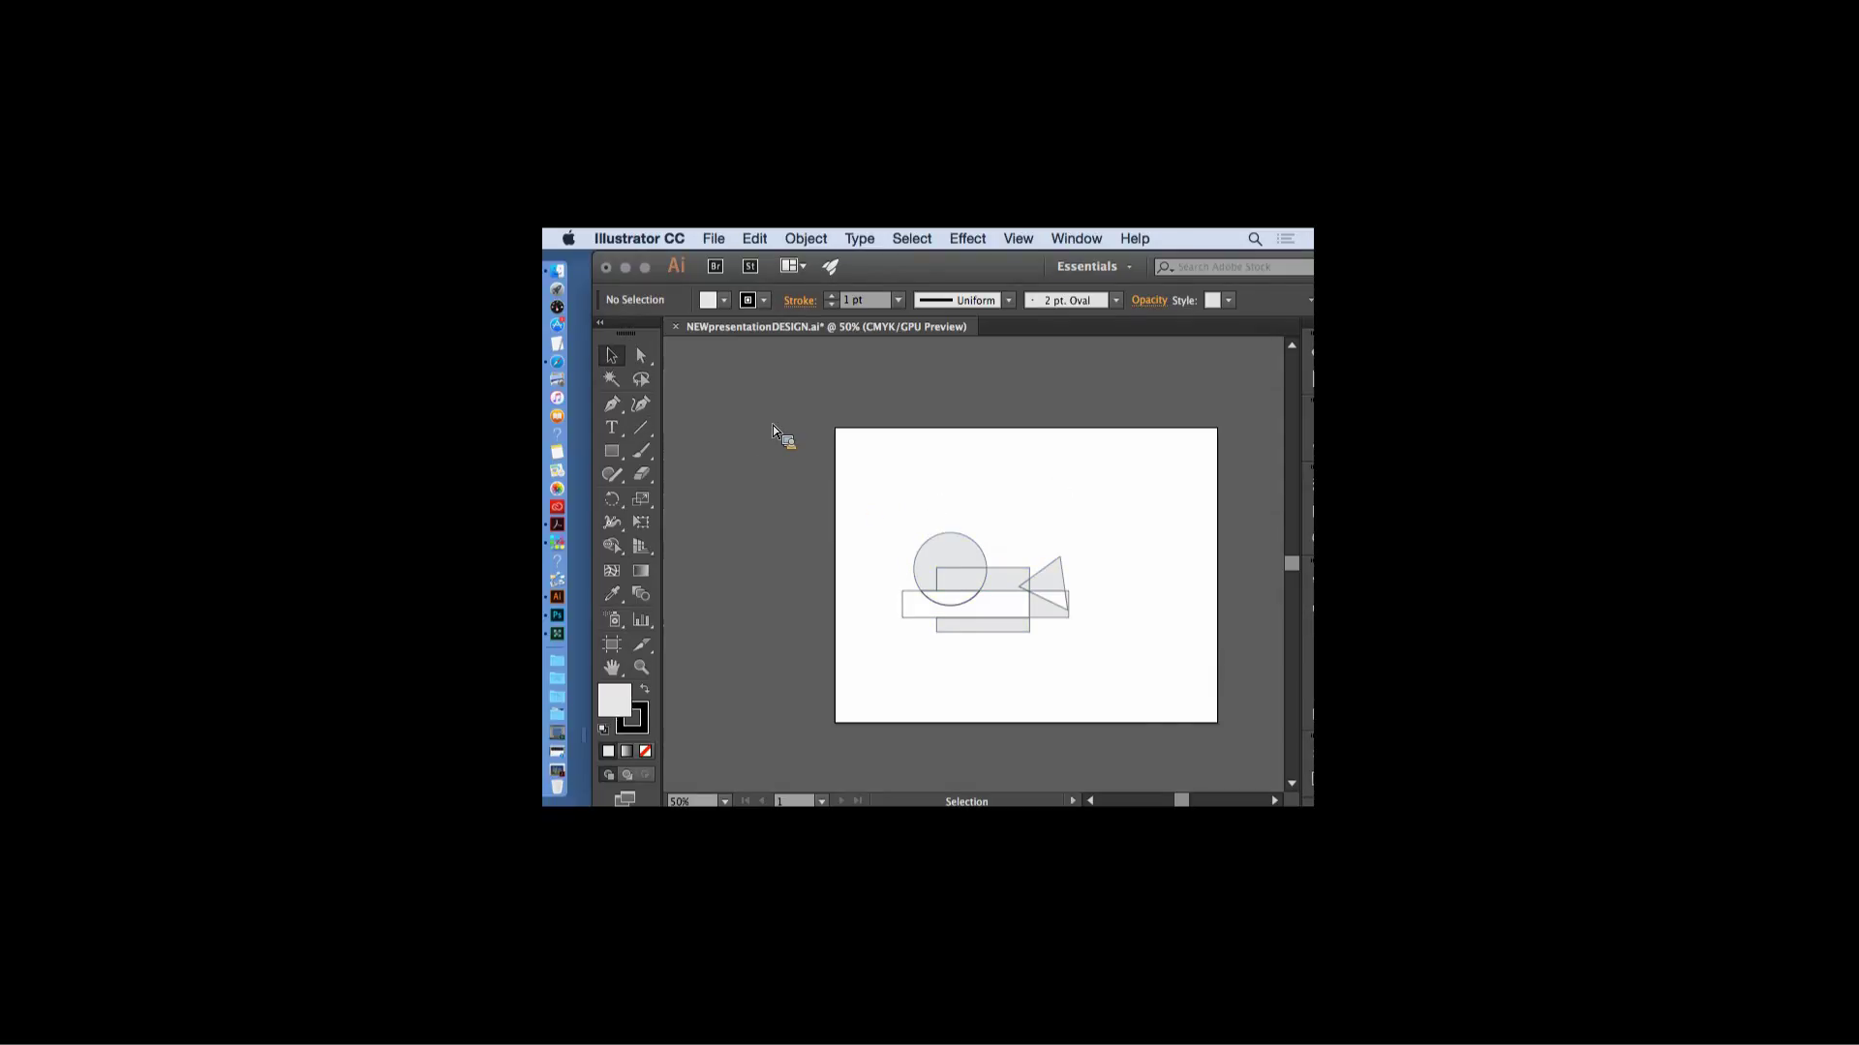
# - Select all shapes, zoom to 100%, and expand the Shaper group with Object > Expand
pyautogui.press('super+a')
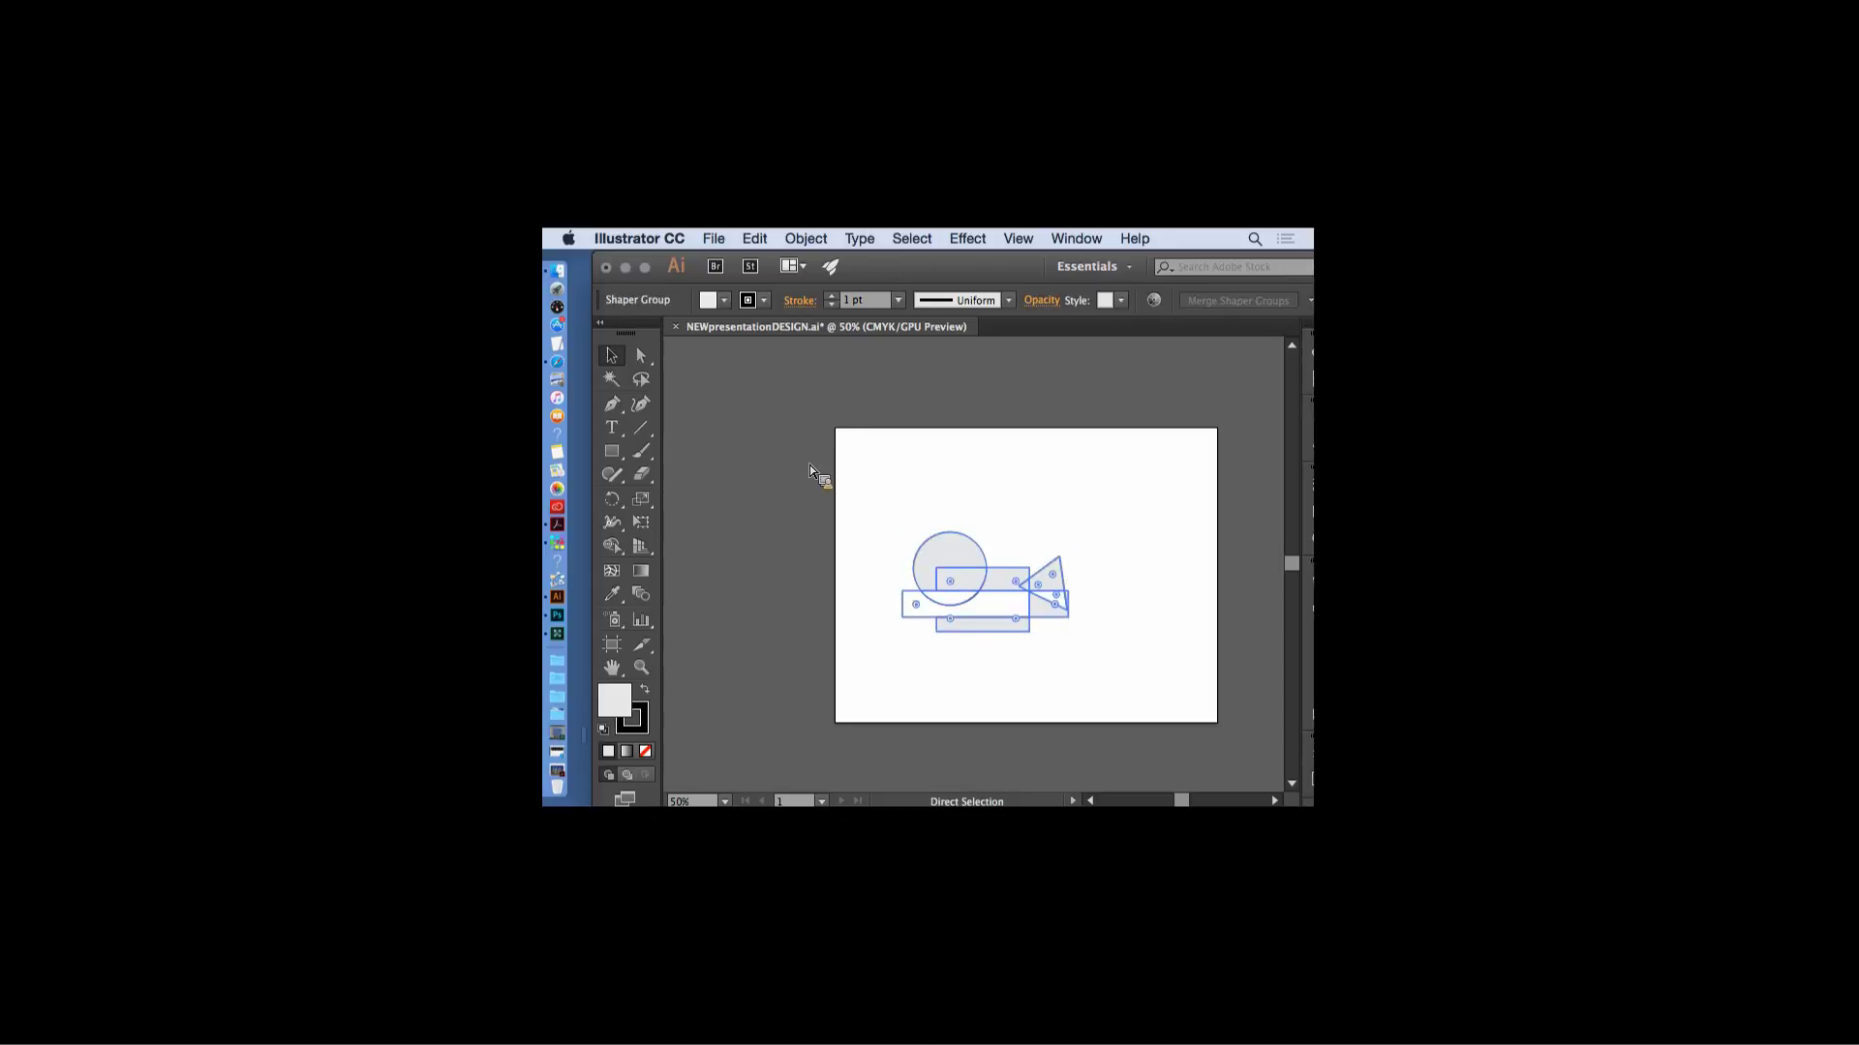
pyautogui.press('super+equal')
pyautogui.press('super+equal')
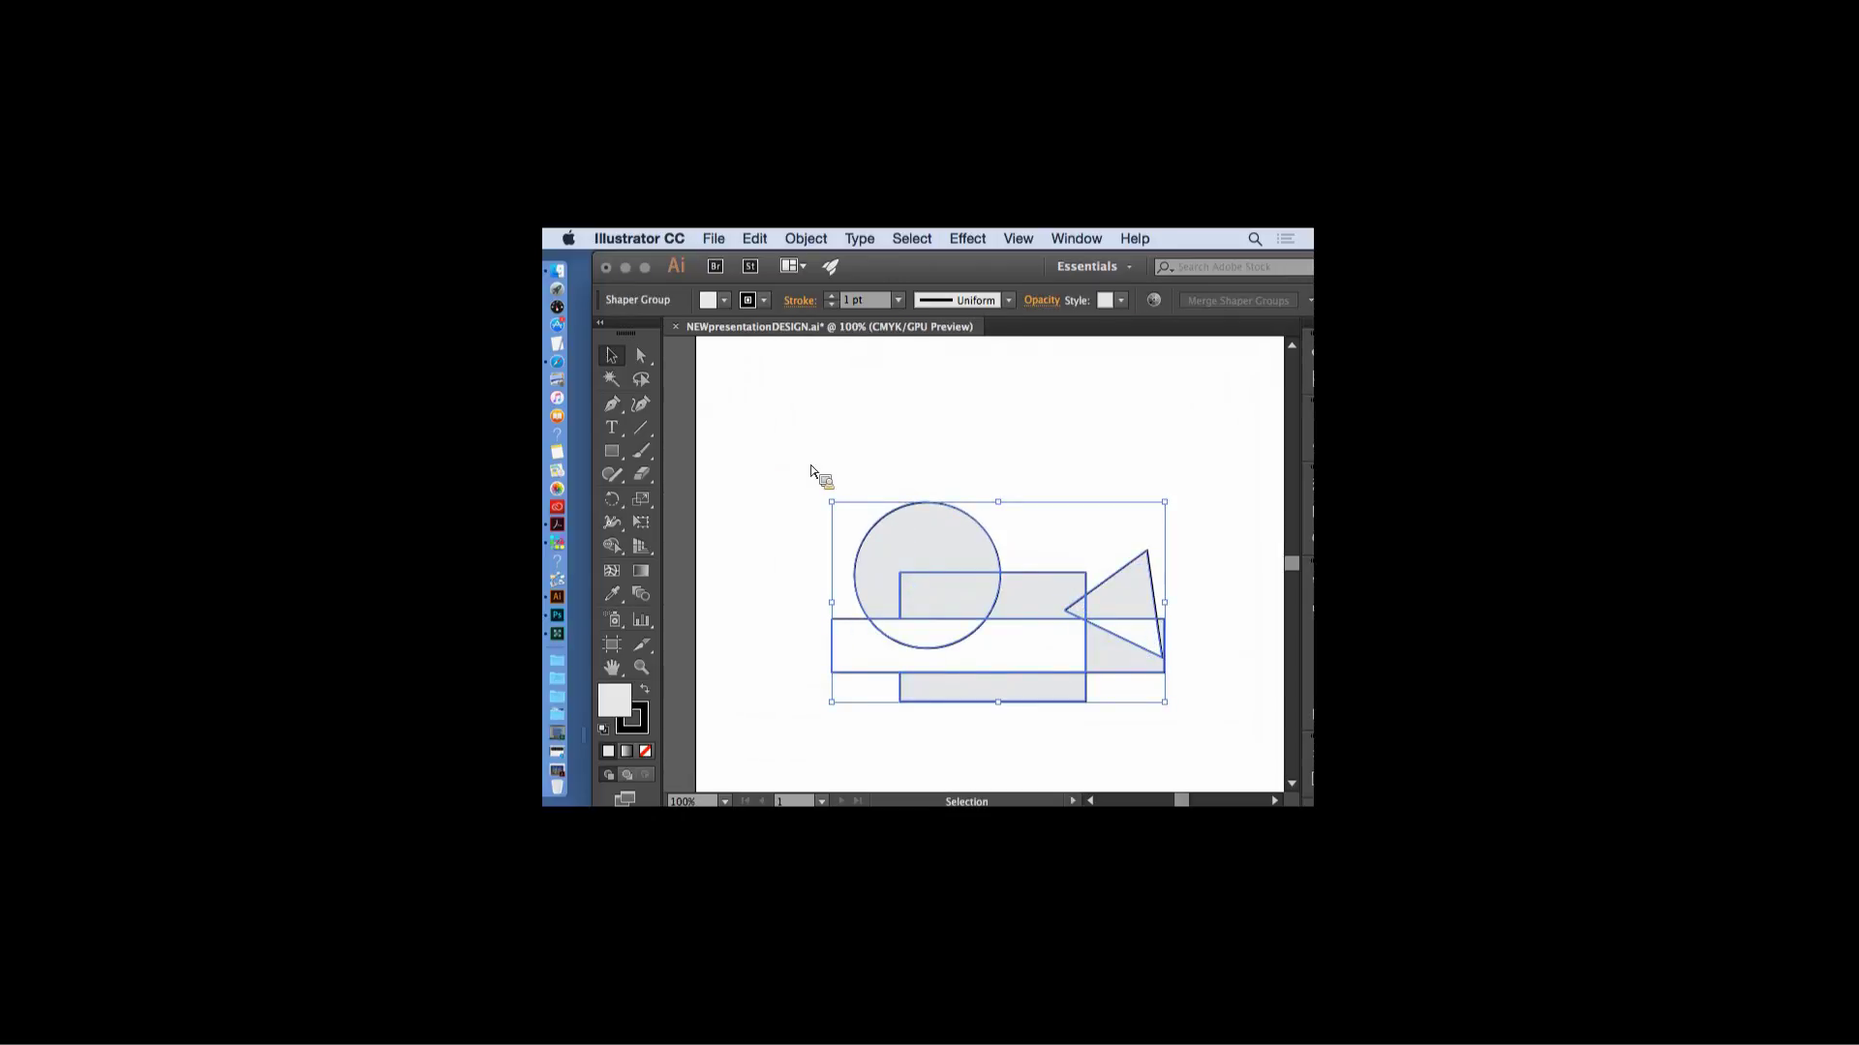
pyautogui.click(805, 239)
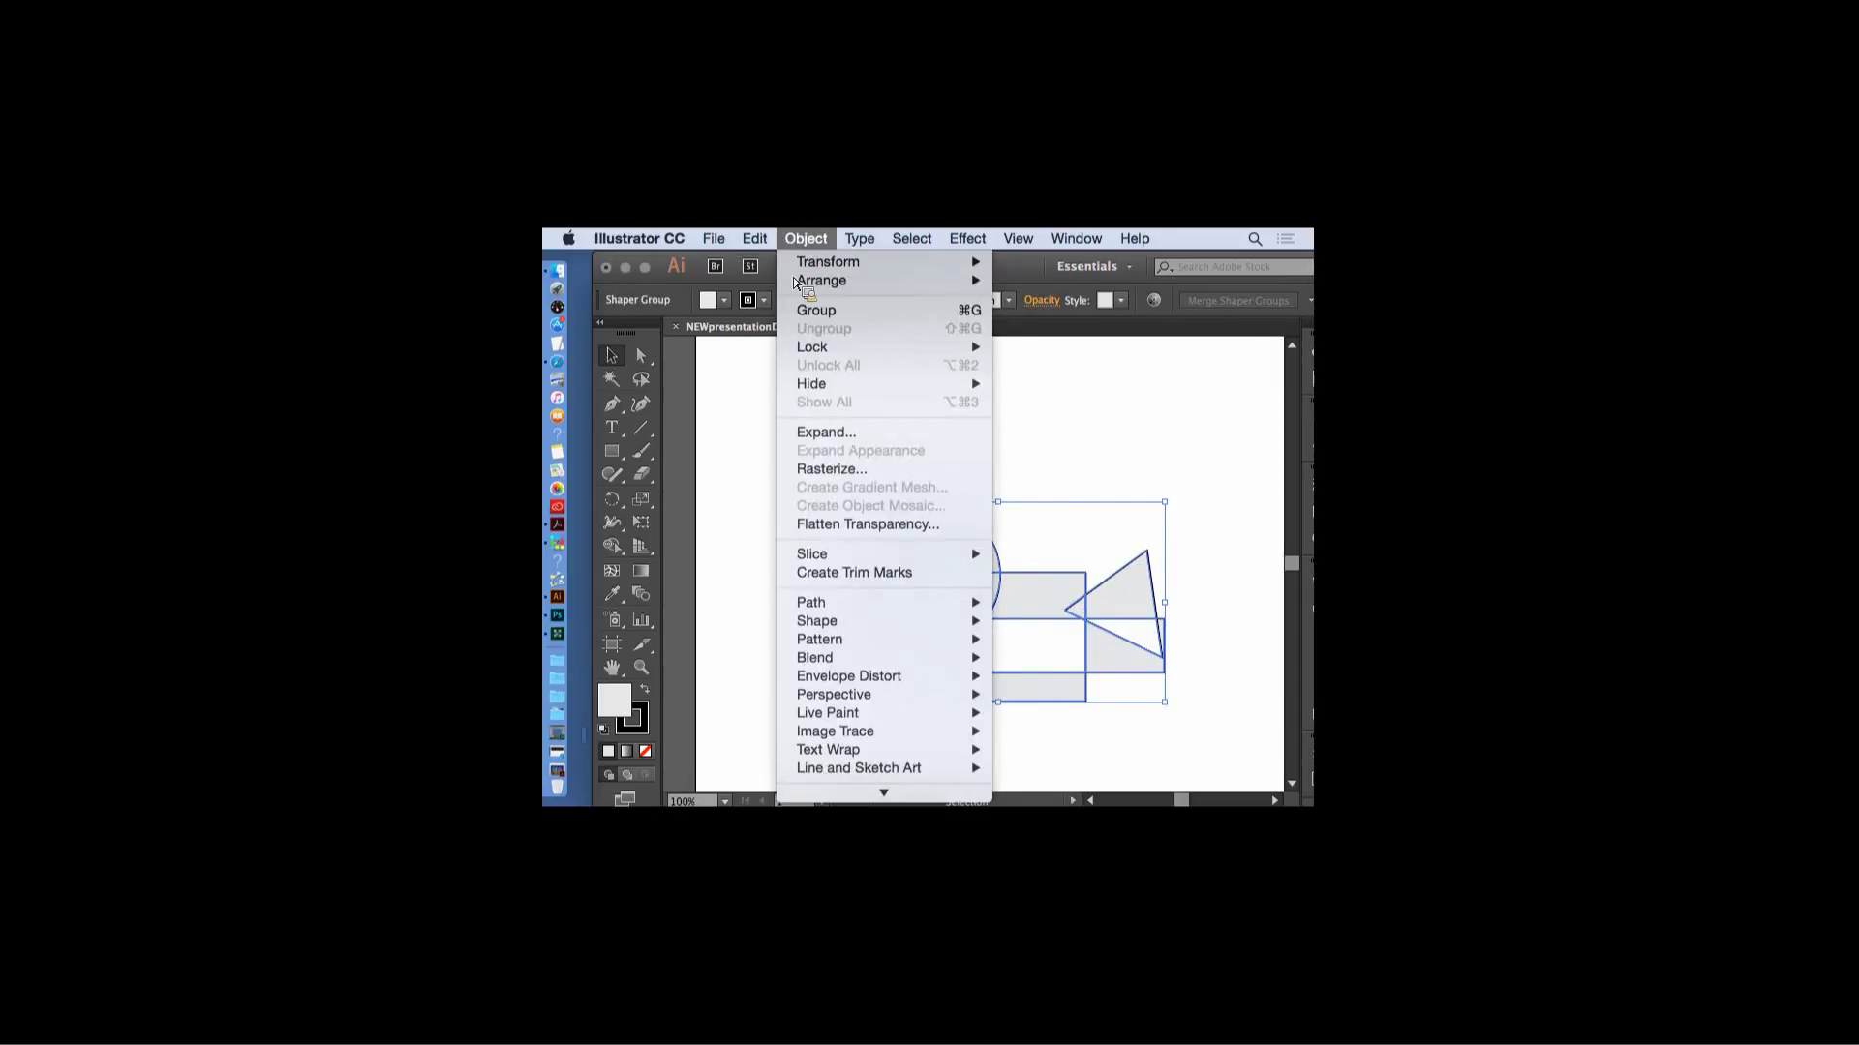
pyautogui.click(823, 432)
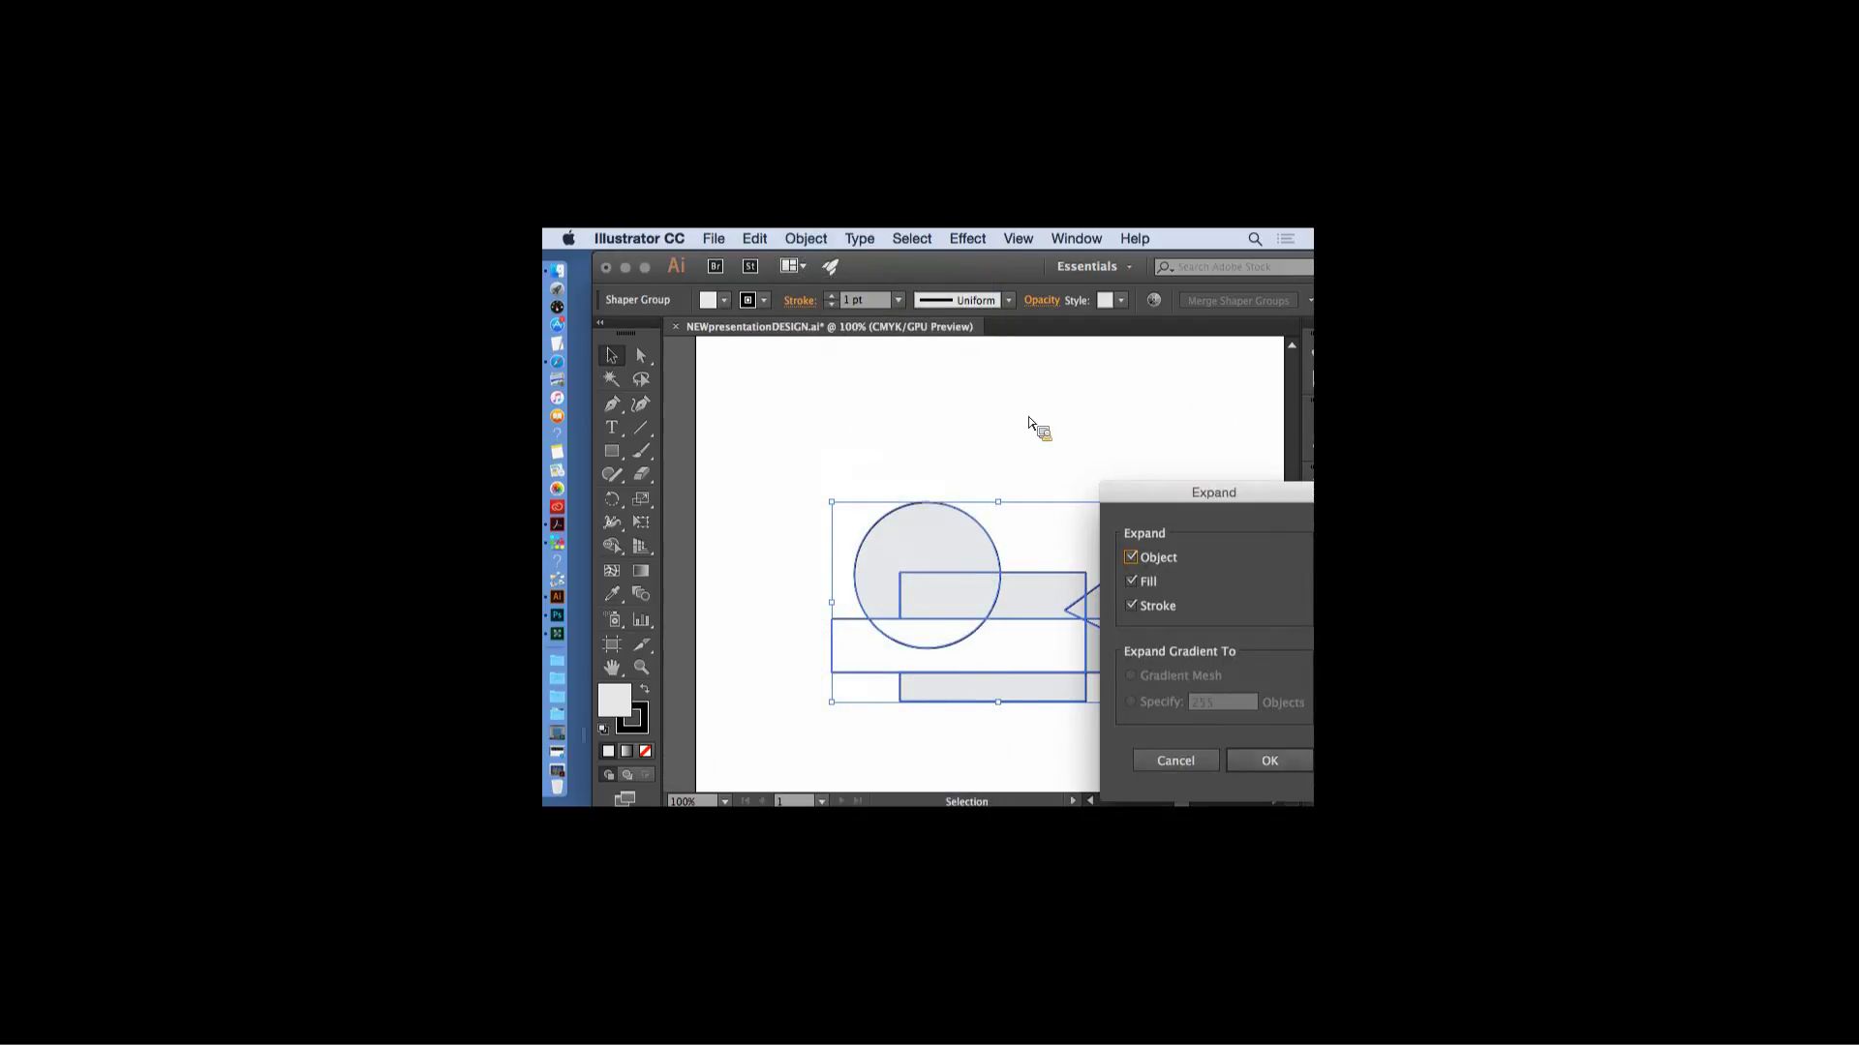
pyautogui.click(1267, 760)
pyautogui.click(1231, 714)
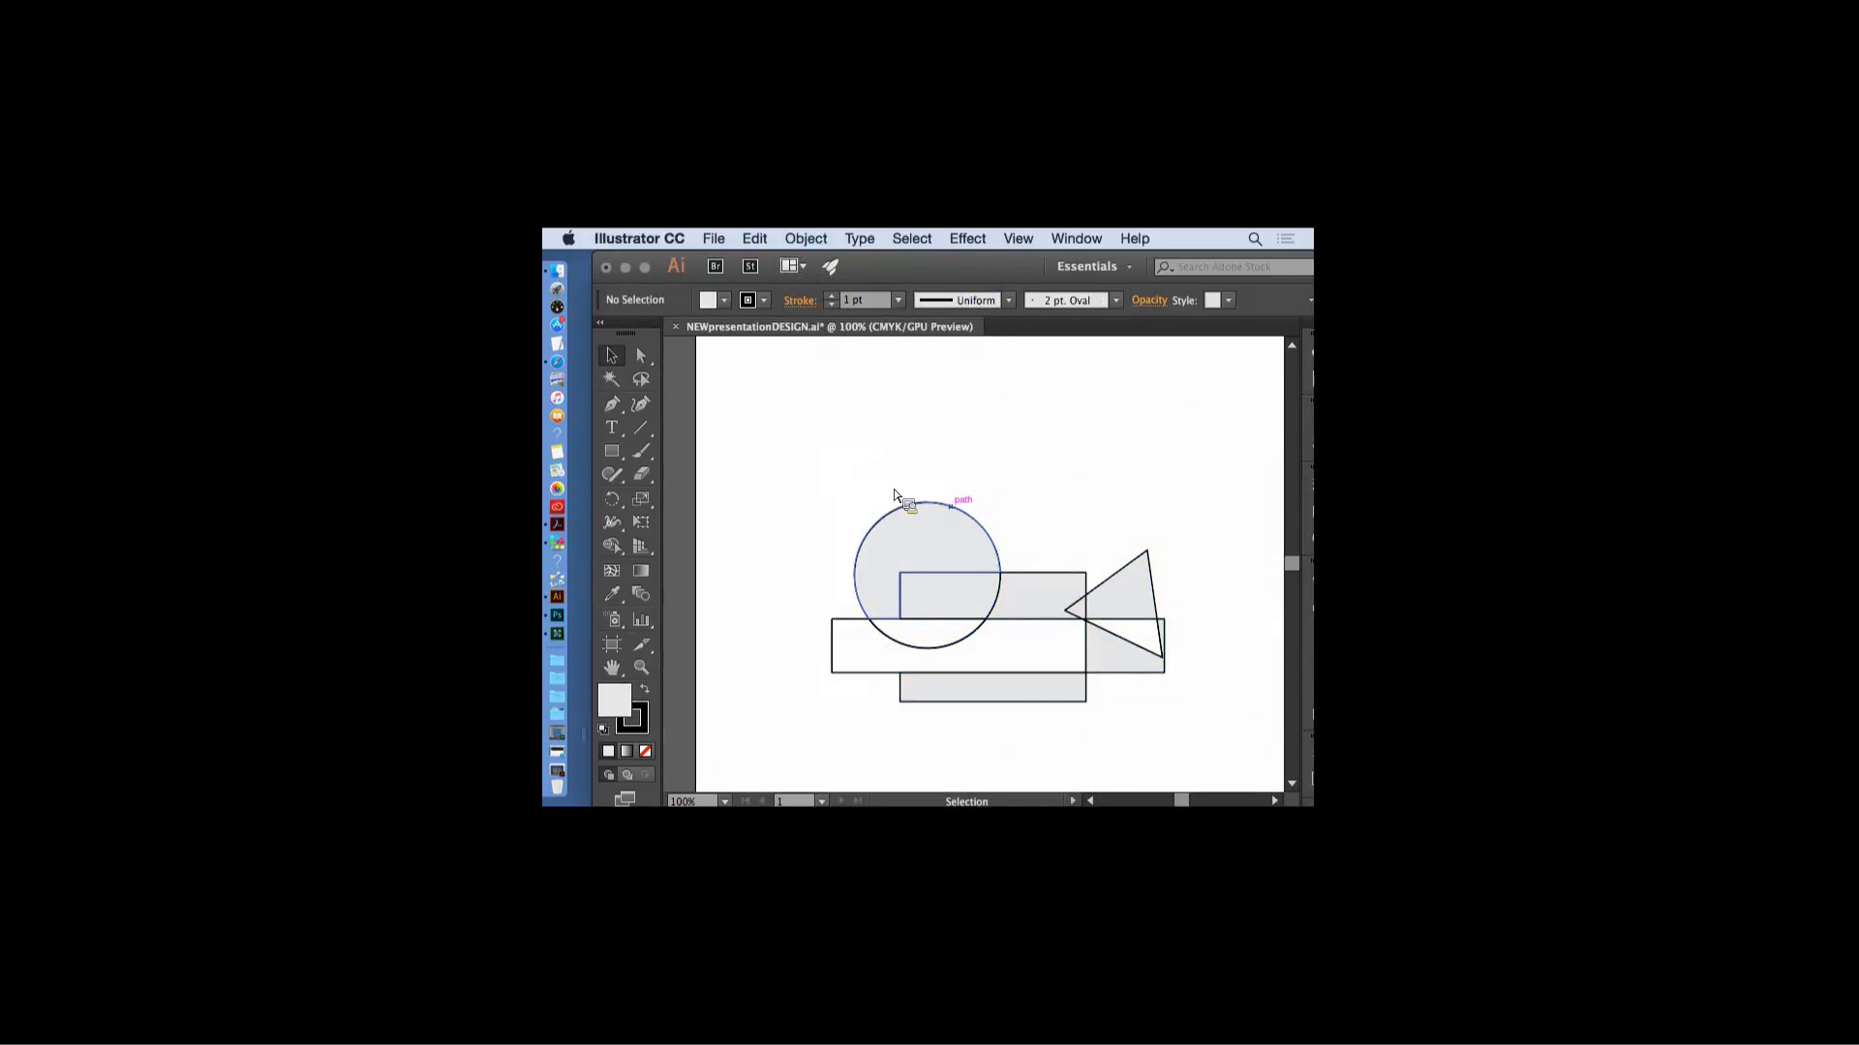
# - Ungroup the expanded shapes into separate objects and select the circle
pyautogui.click(951, 510)
pyautogui.click(809, 239)
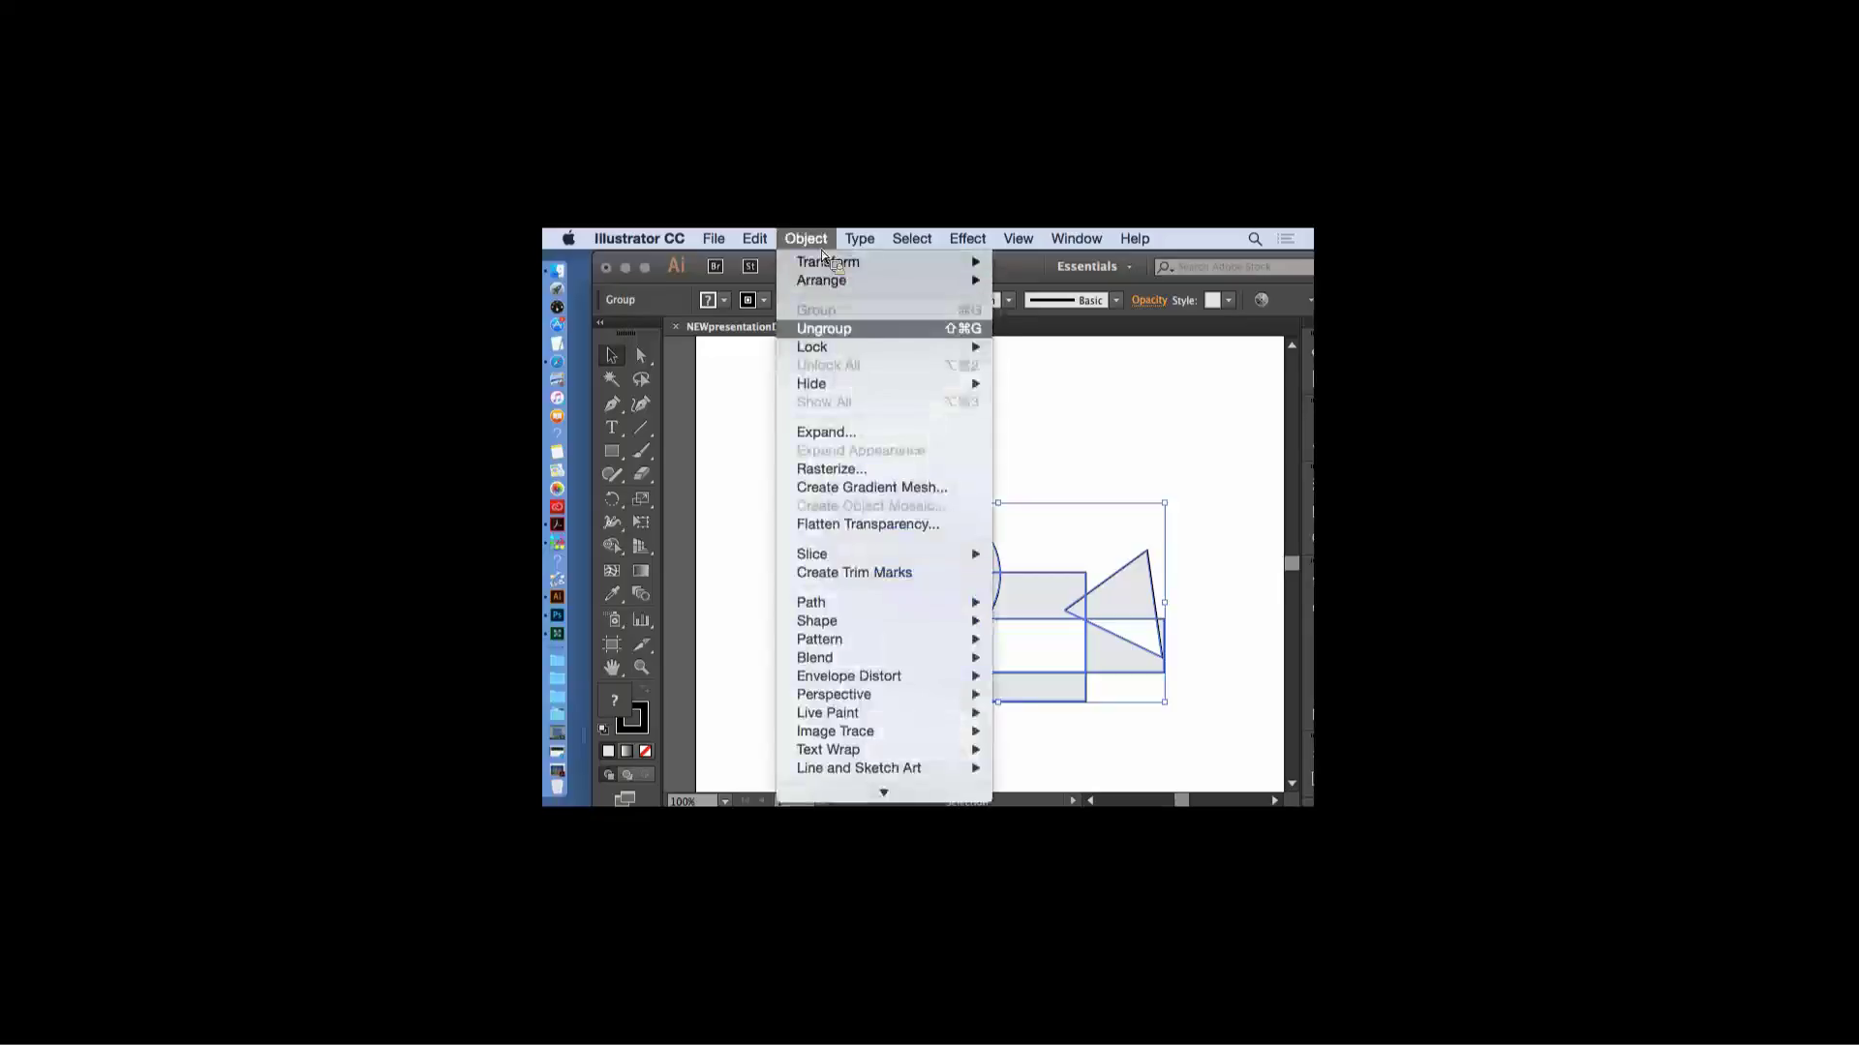
pyautogui.click(827, 334)
pyautogui.click(1035, 455)
pyautogui.click(989, 503)
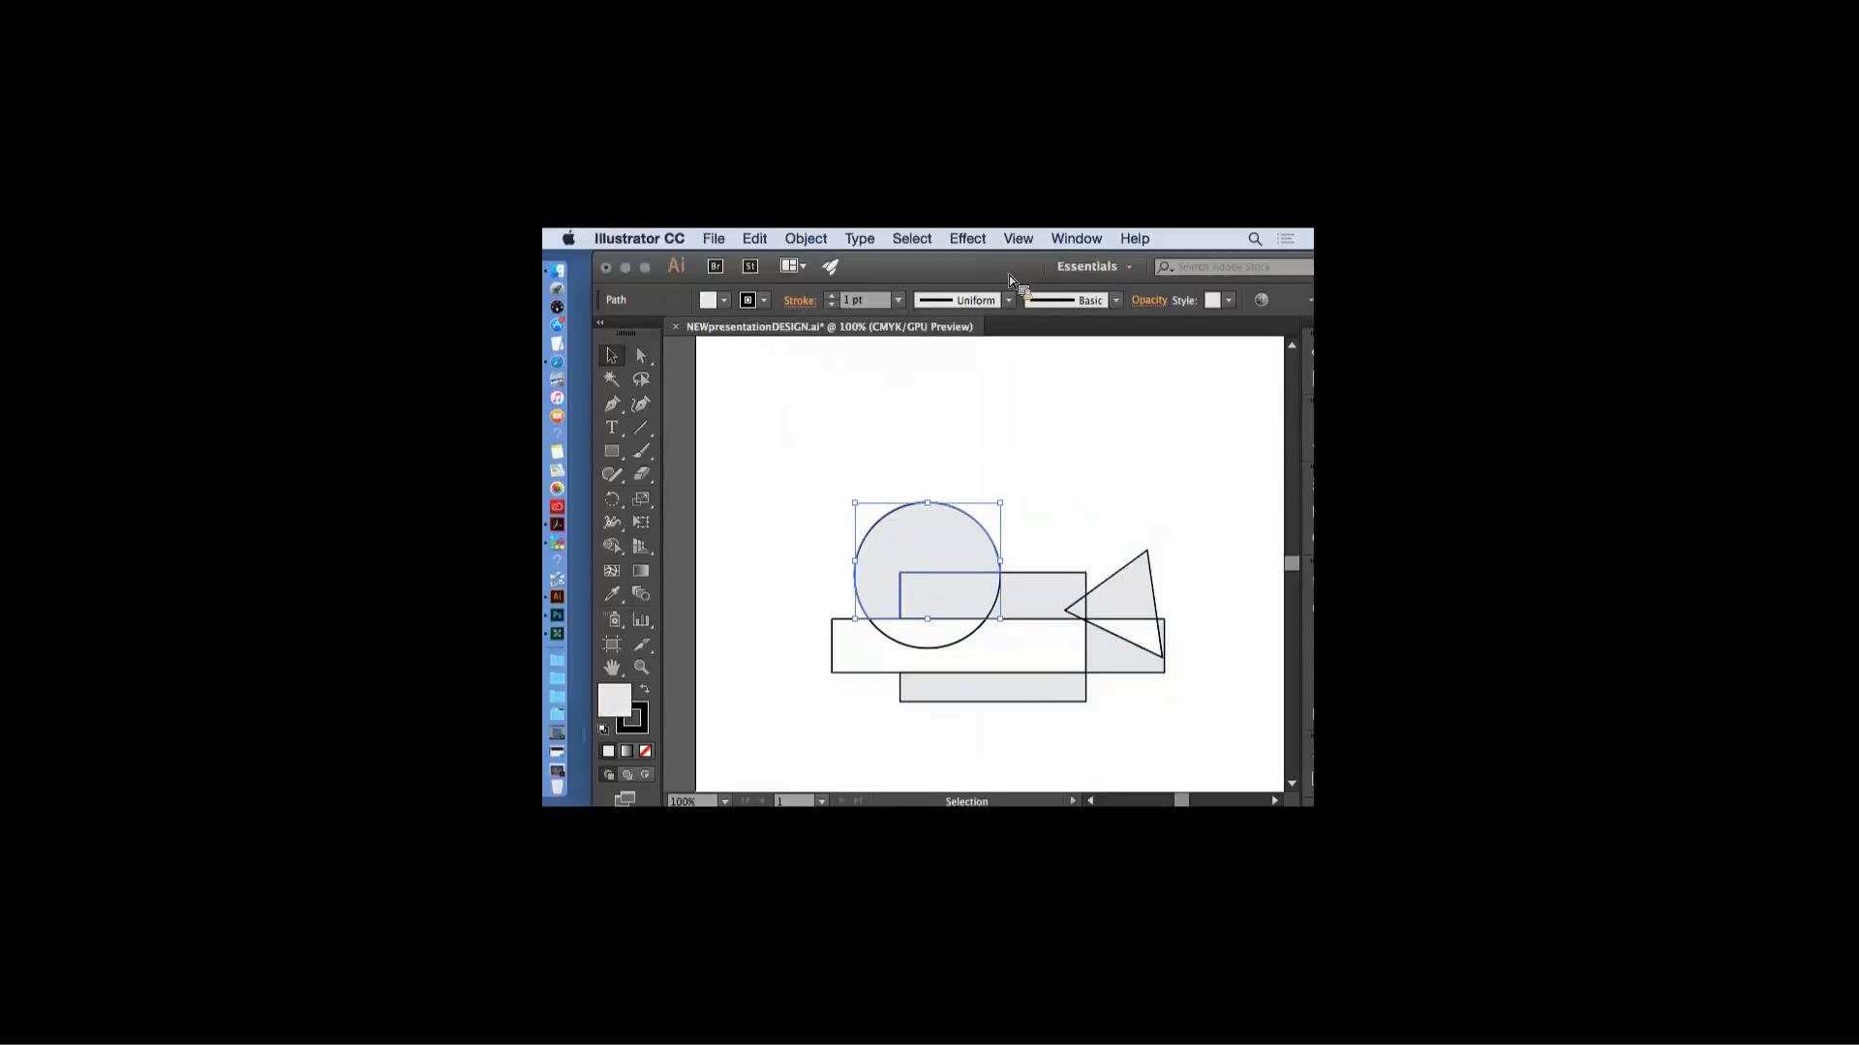
# - Fill the circle CMYK Red and the rectangle piece inside it CMYK Green
pyautogui.moveTo(1008, 275); pyautogui.dragTo(974, 276)
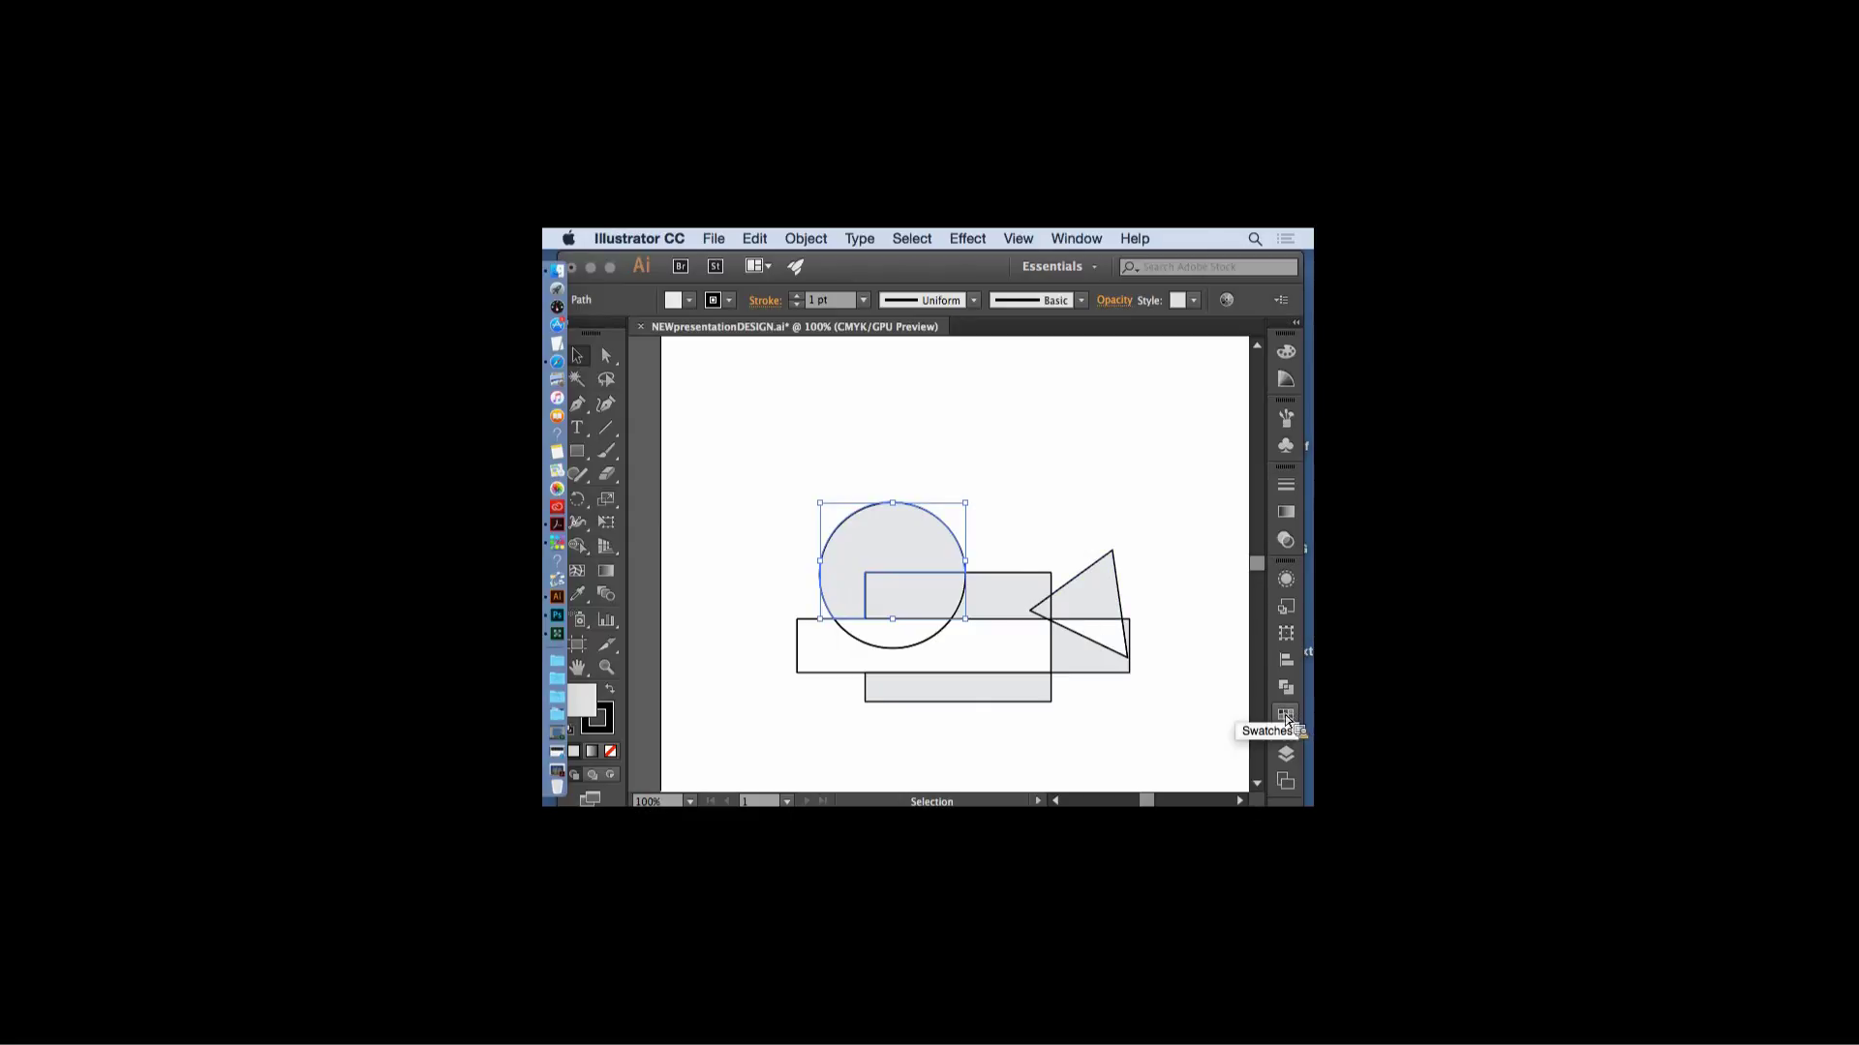
pyautogui.click(1286, 717)
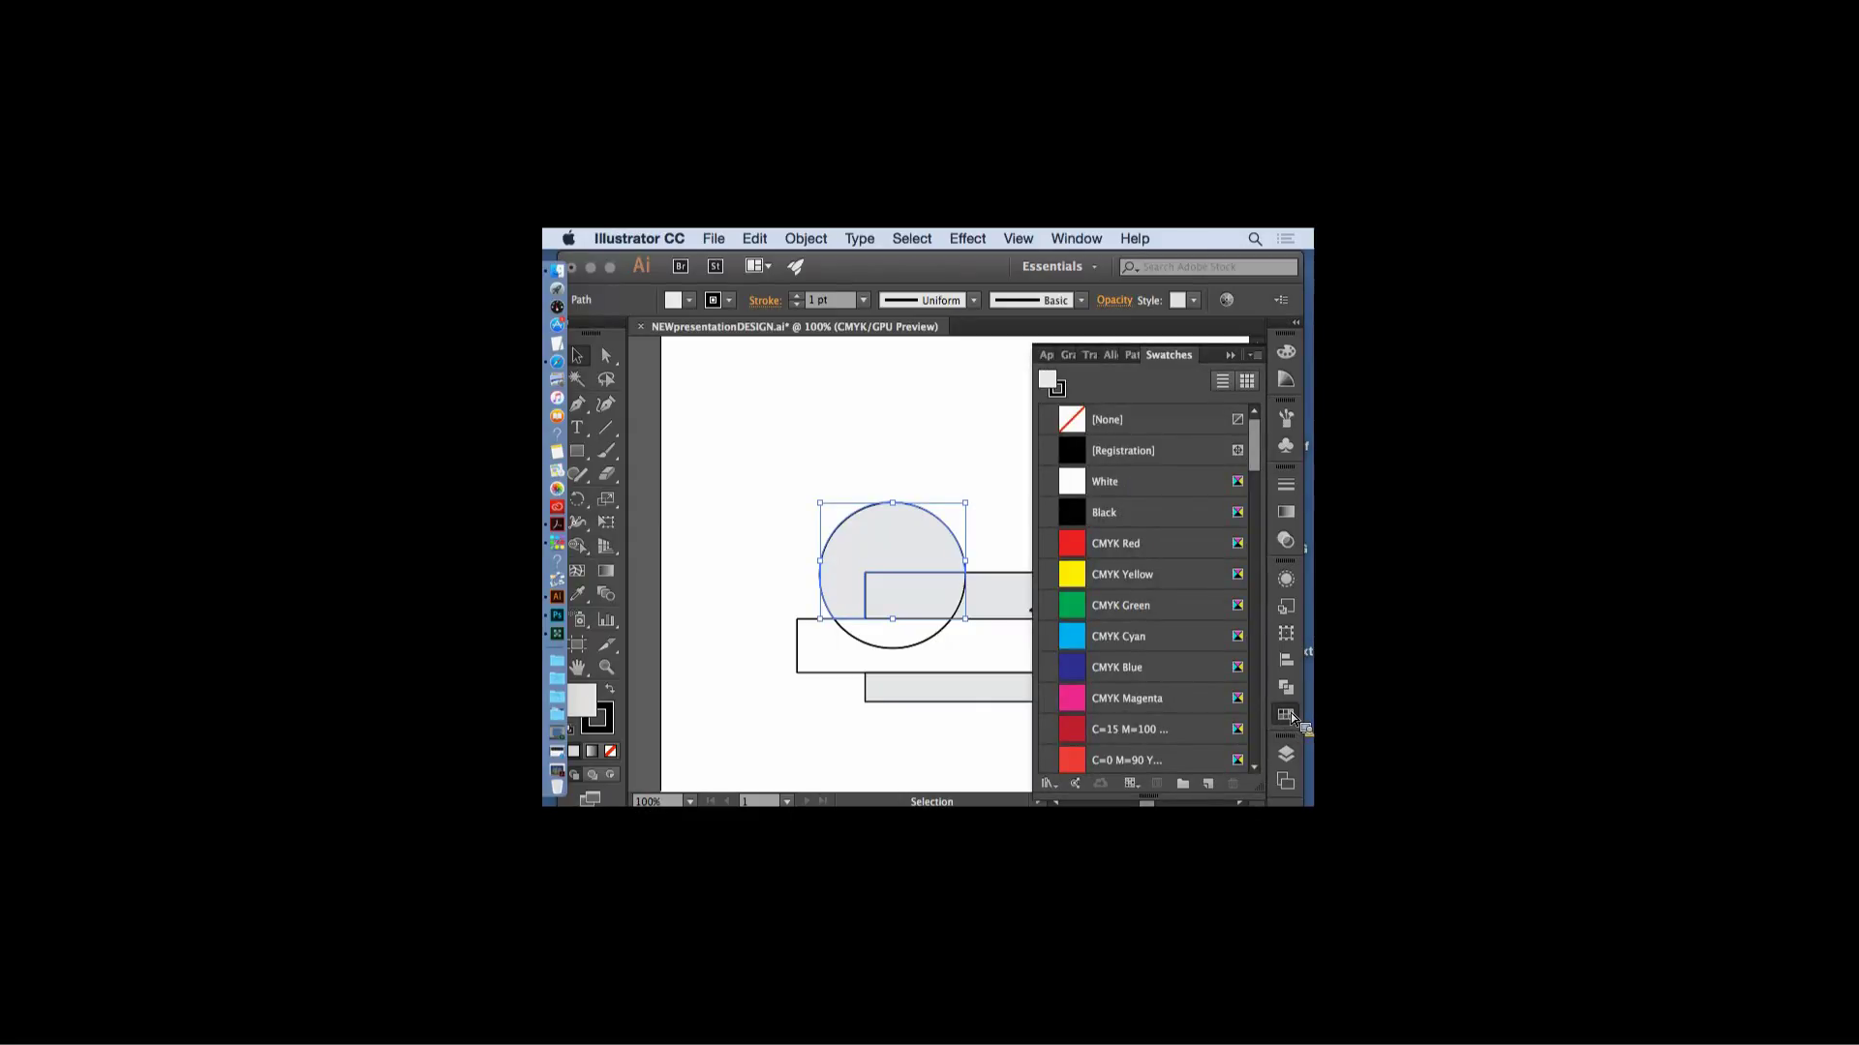
pyautogui.click(1084, 550)
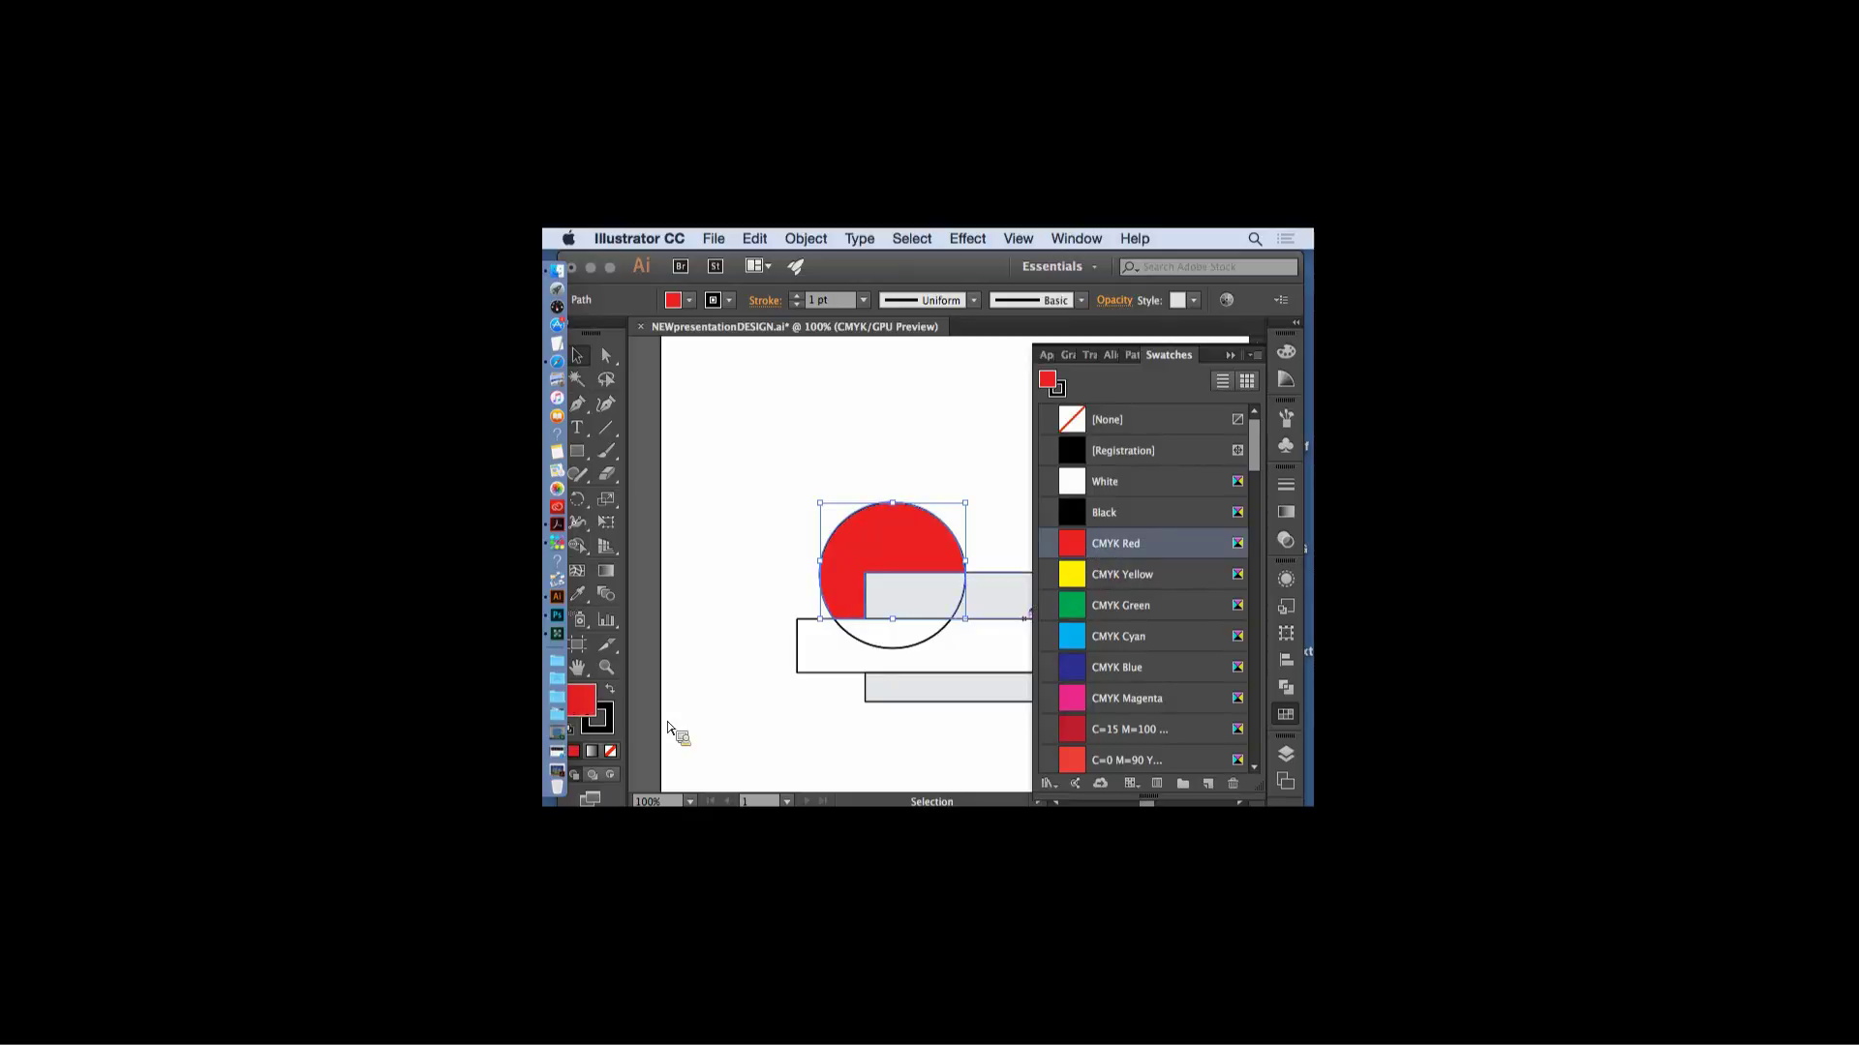
pyautogui.doubleClick(949, 610)
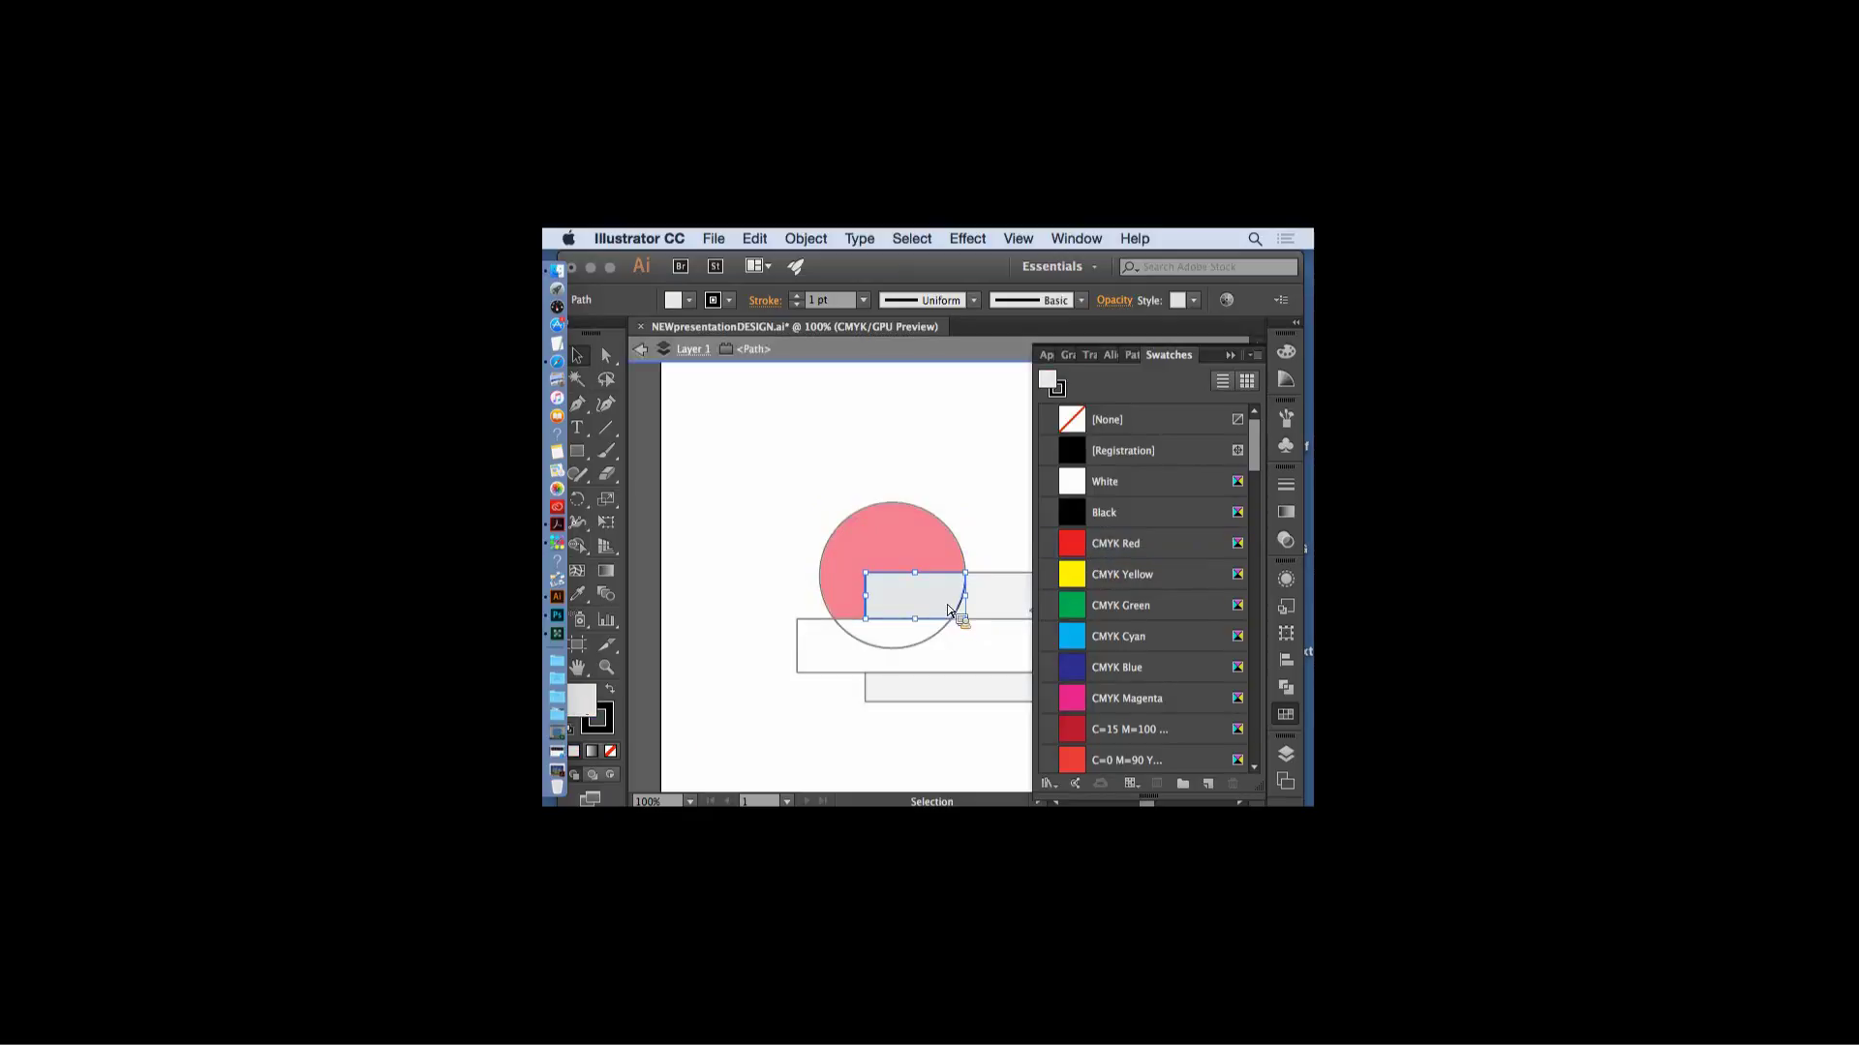
pyautogui.doubleClick(1076, 608)
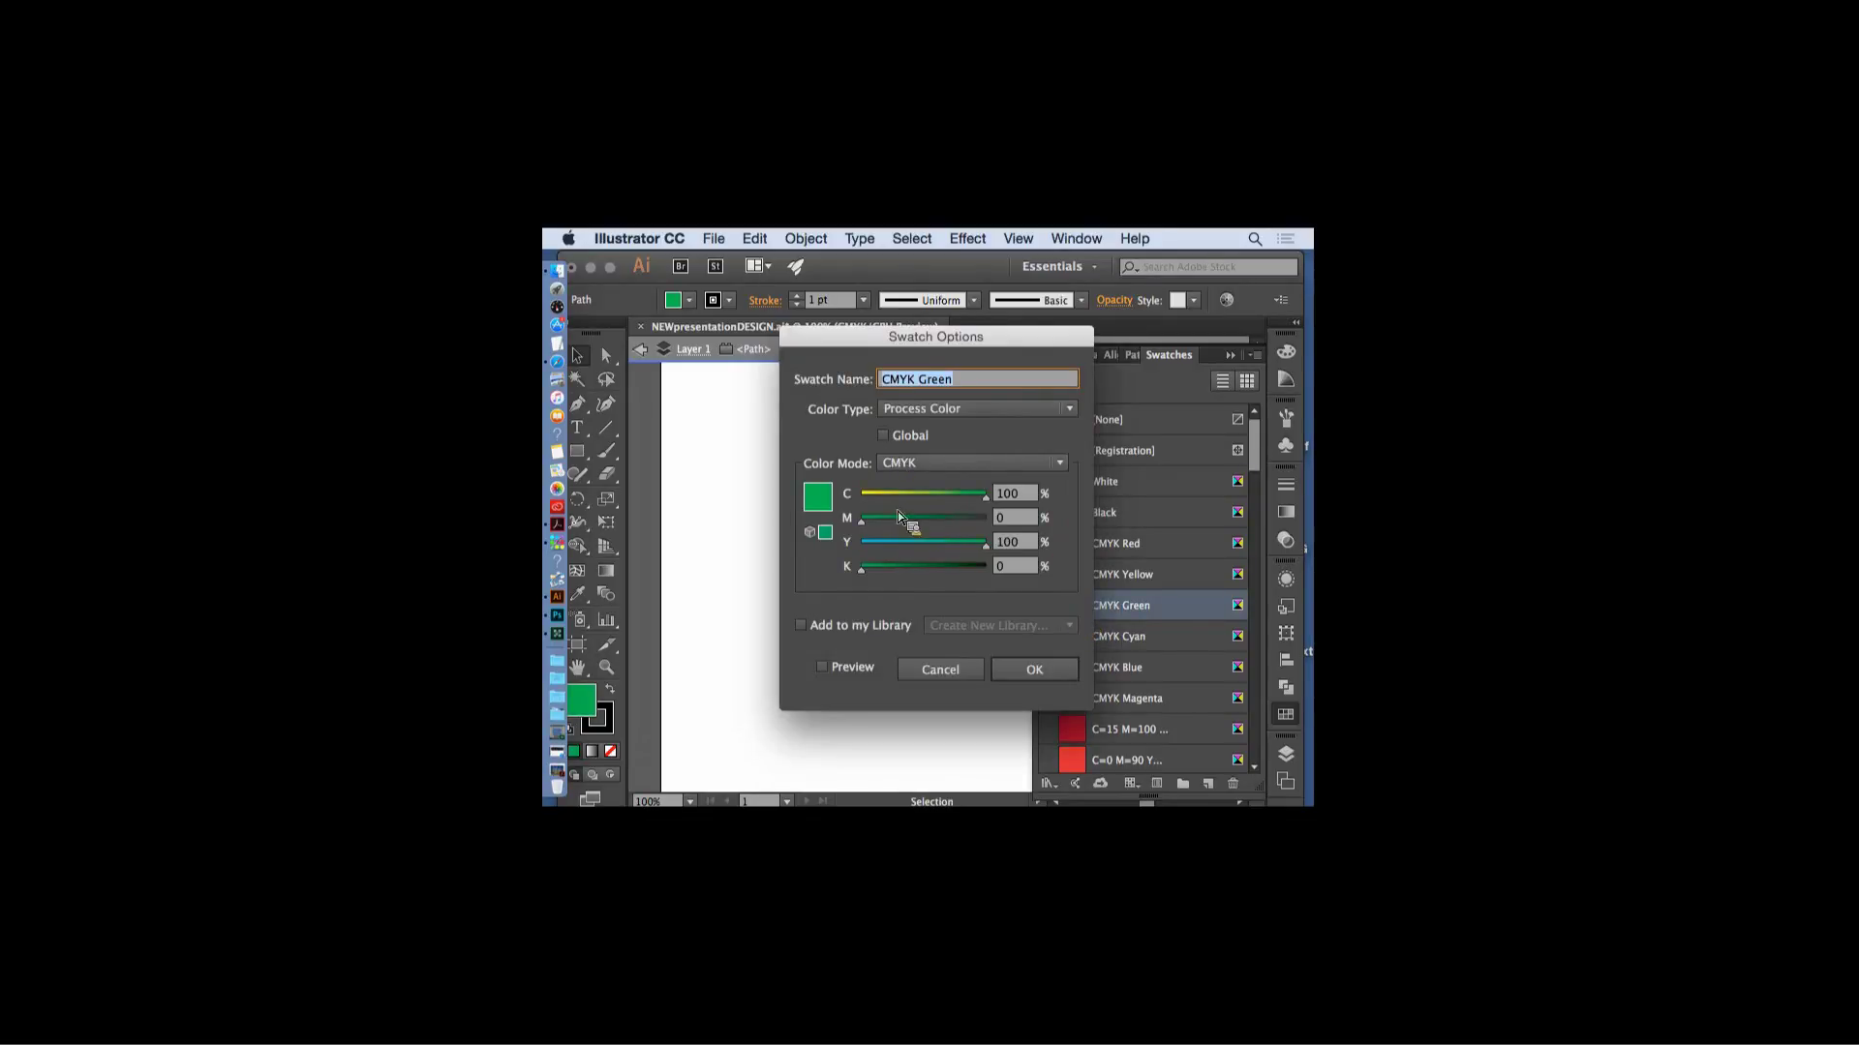
pyautogui.click(1034, 669)
# - Remove the white rectangle's fill, fill the horizontal bar magenta, exit isolation mode, and close Swatches
pyautogui.click(968, 649)
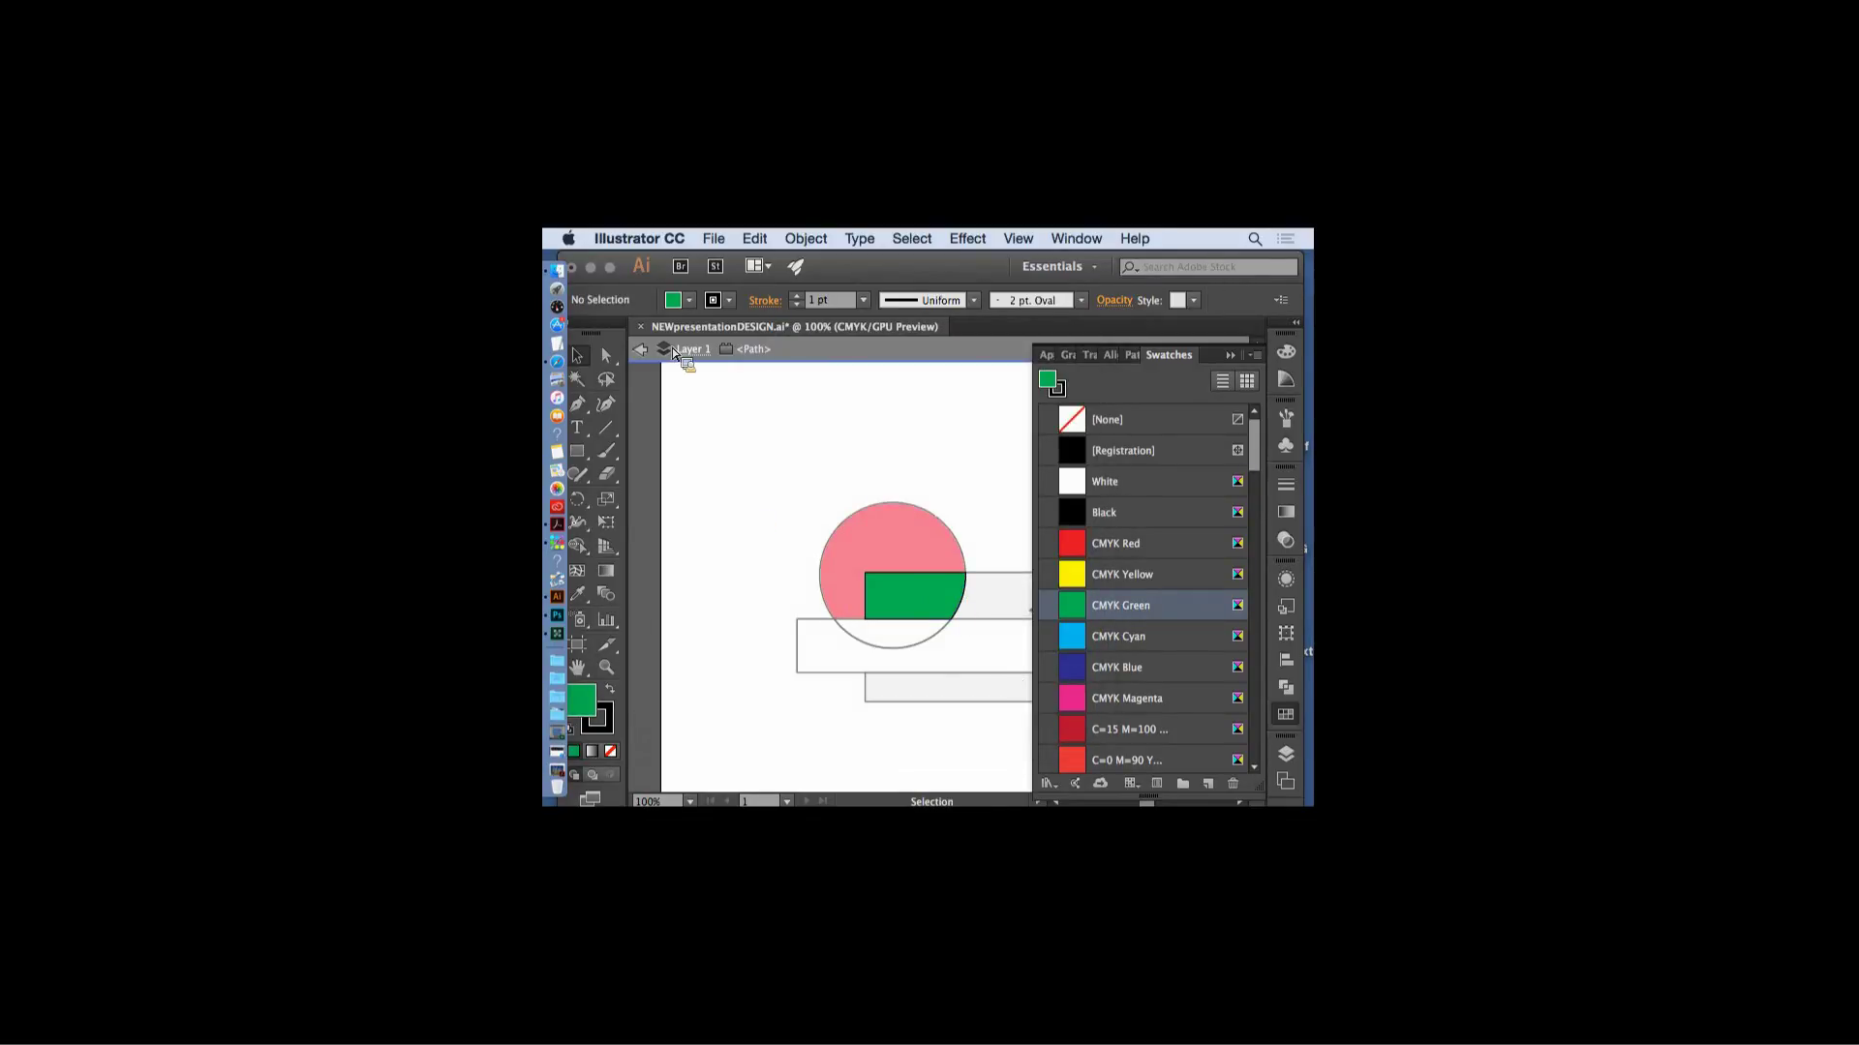
pyautogui.click(642, 350)
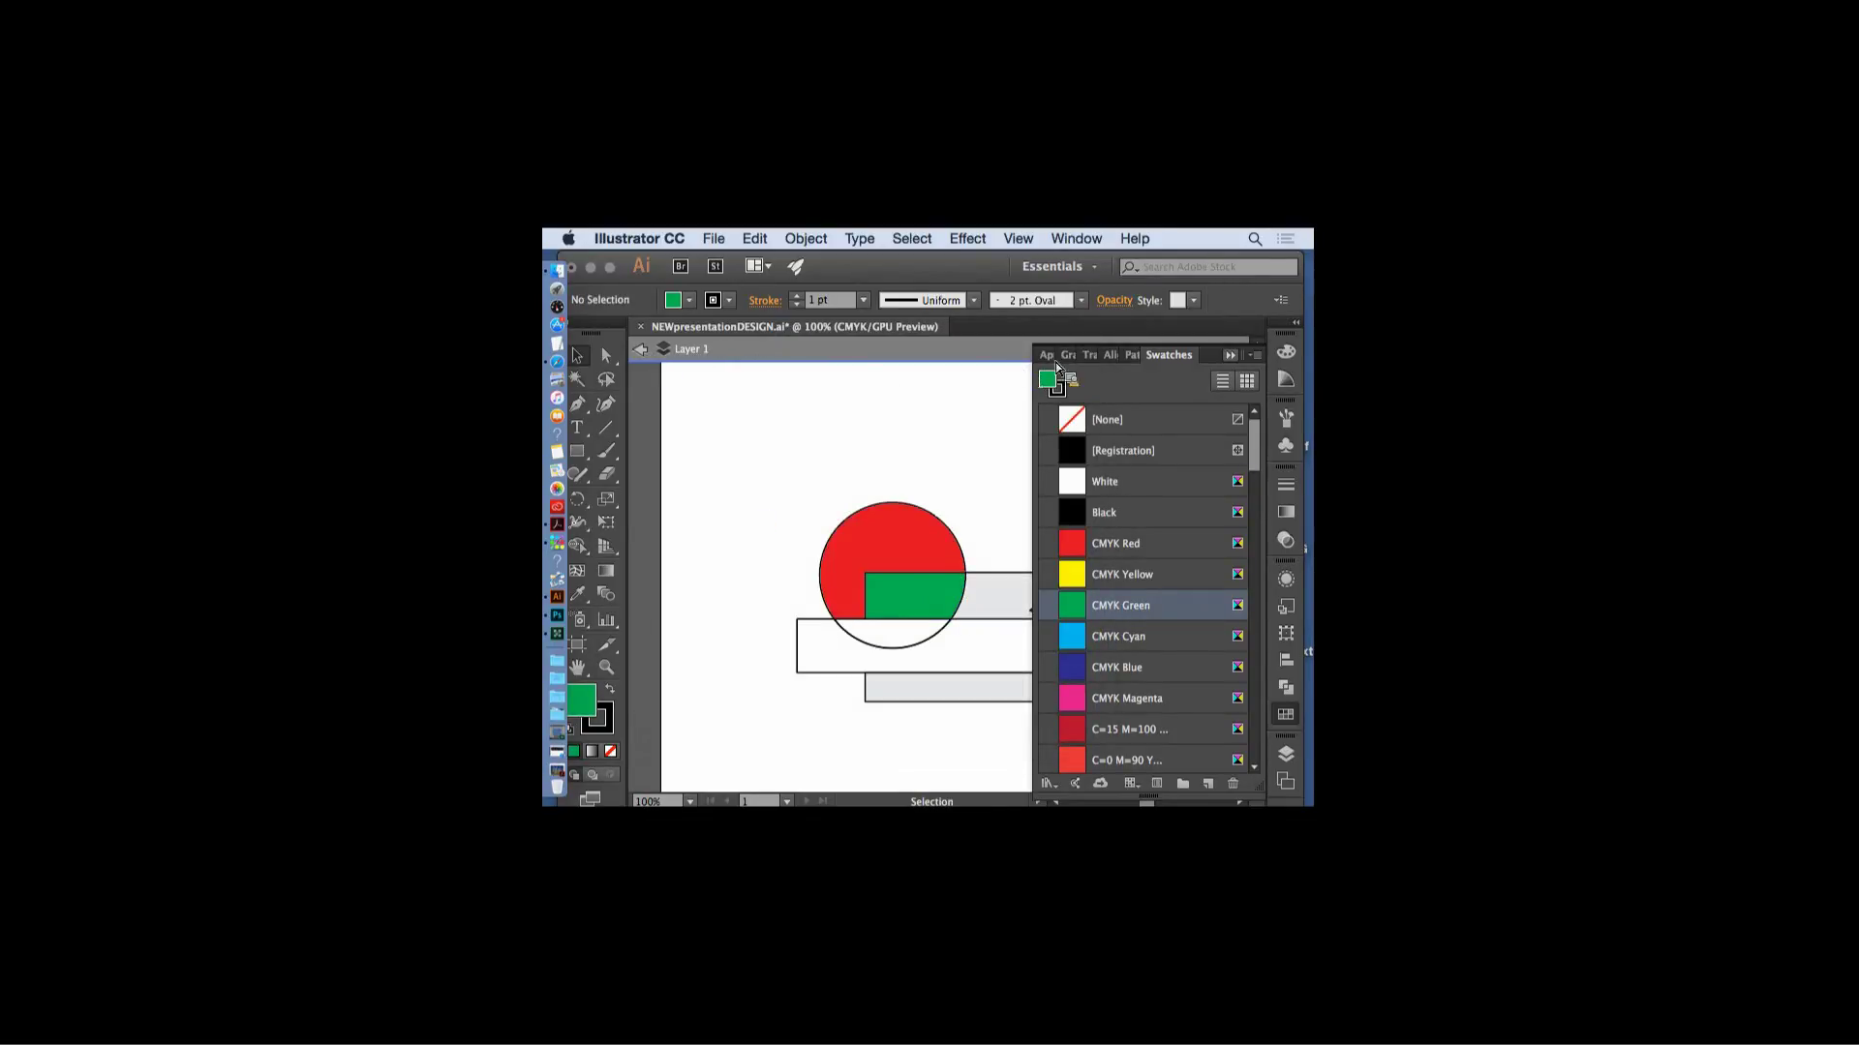
pyautogui.moveTo(1208, 367); pyautogui.dragTo(904, 671)
pyautogui.click(904, 671)
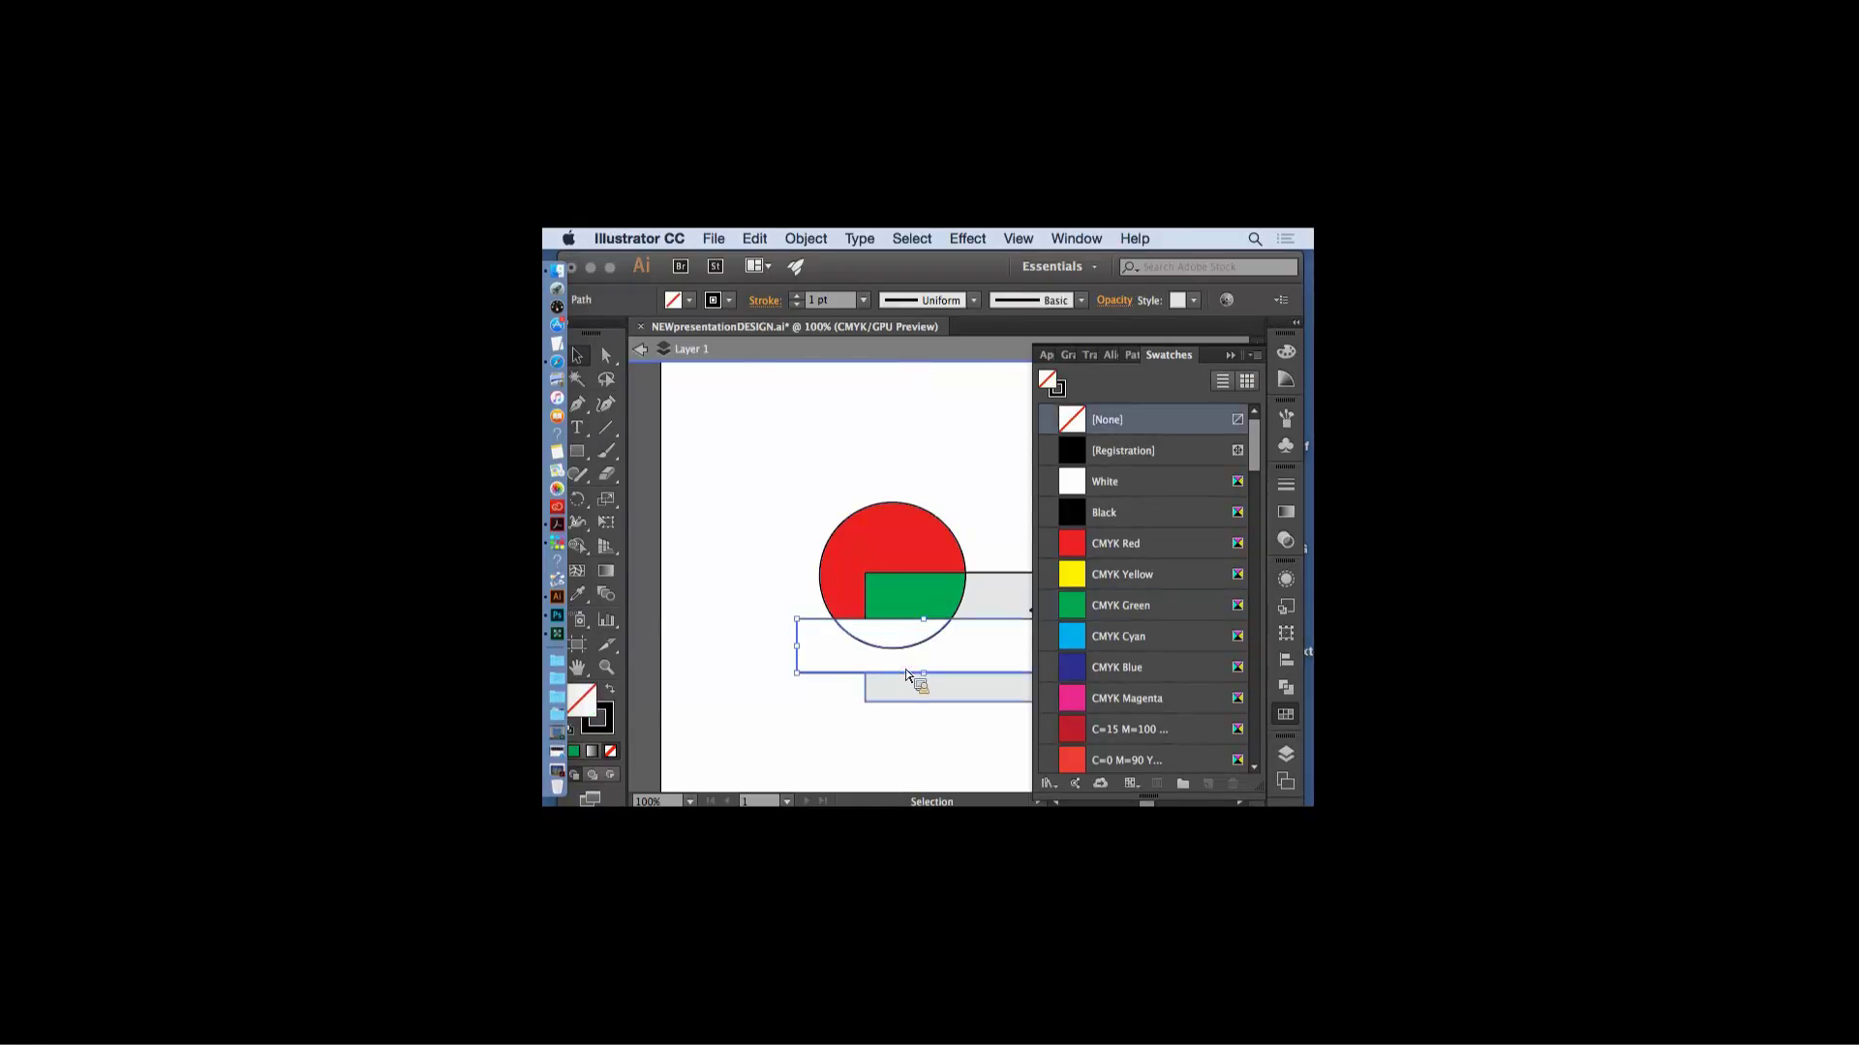
pyautogui.click(1088, 695)
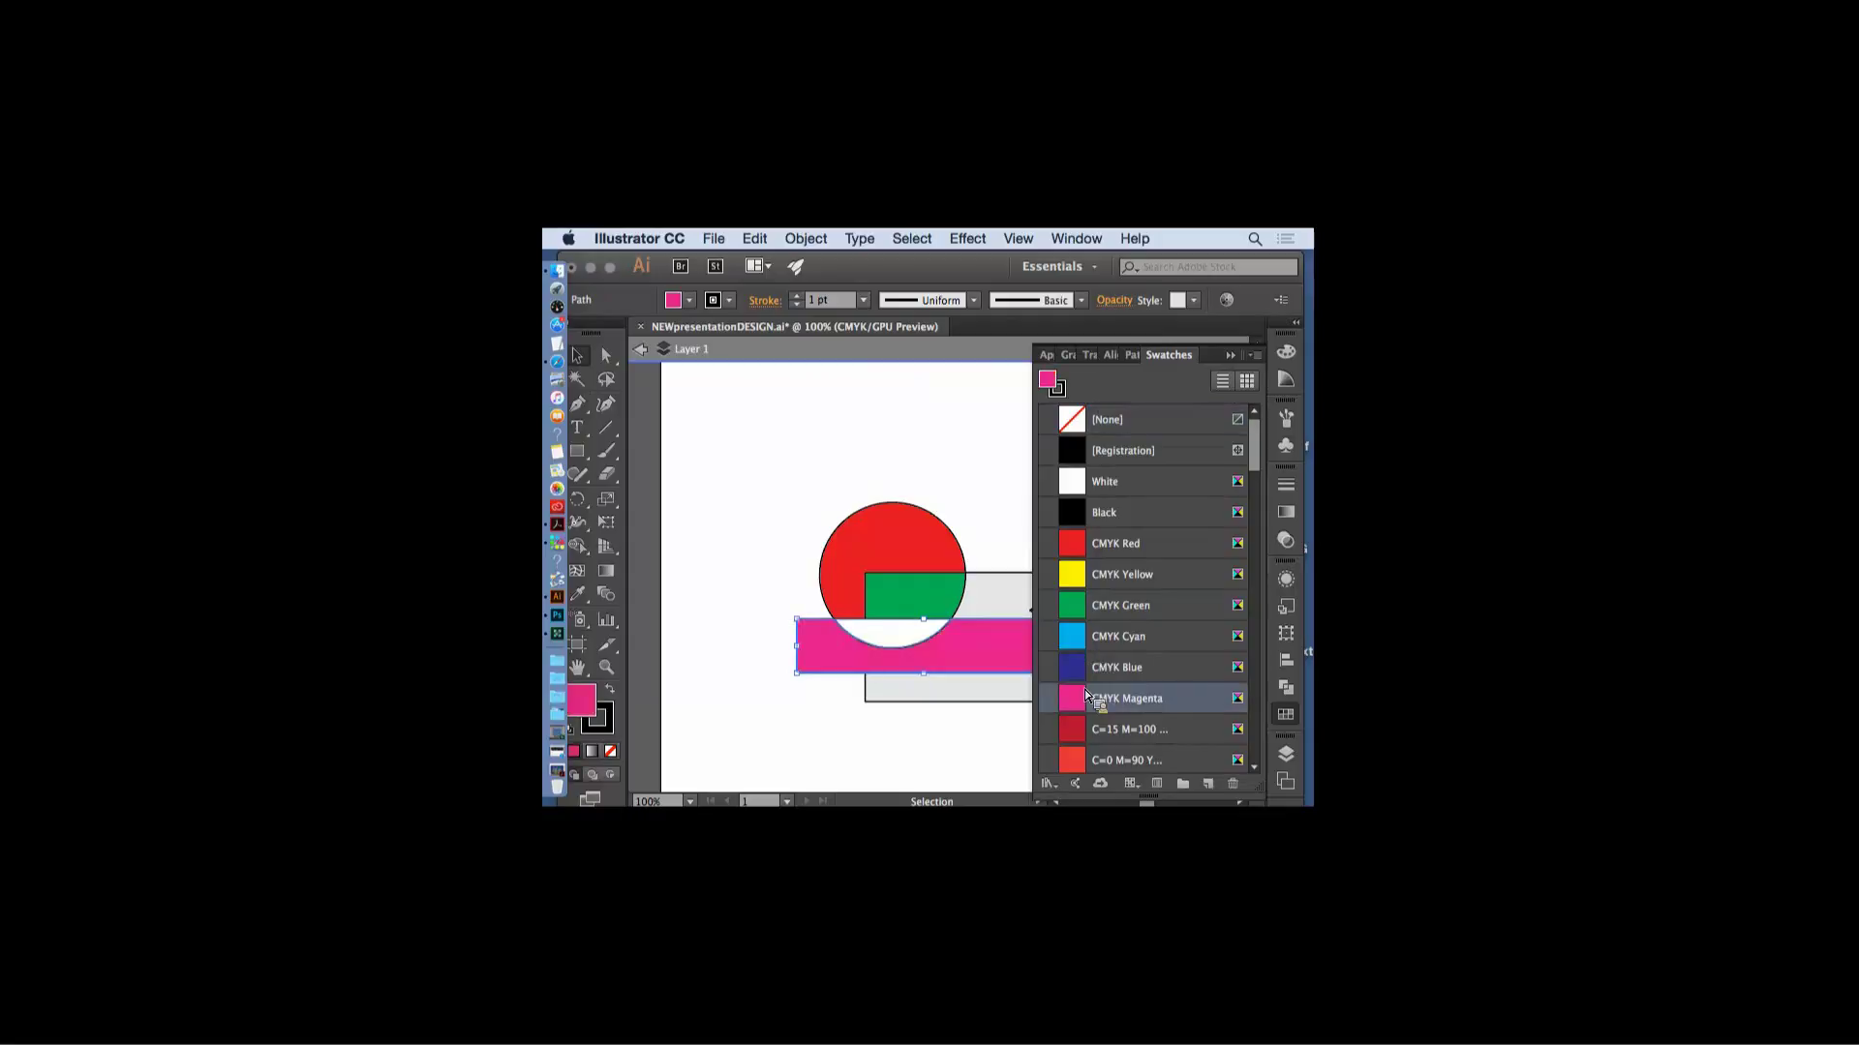
pyautogui.click(772, 710)
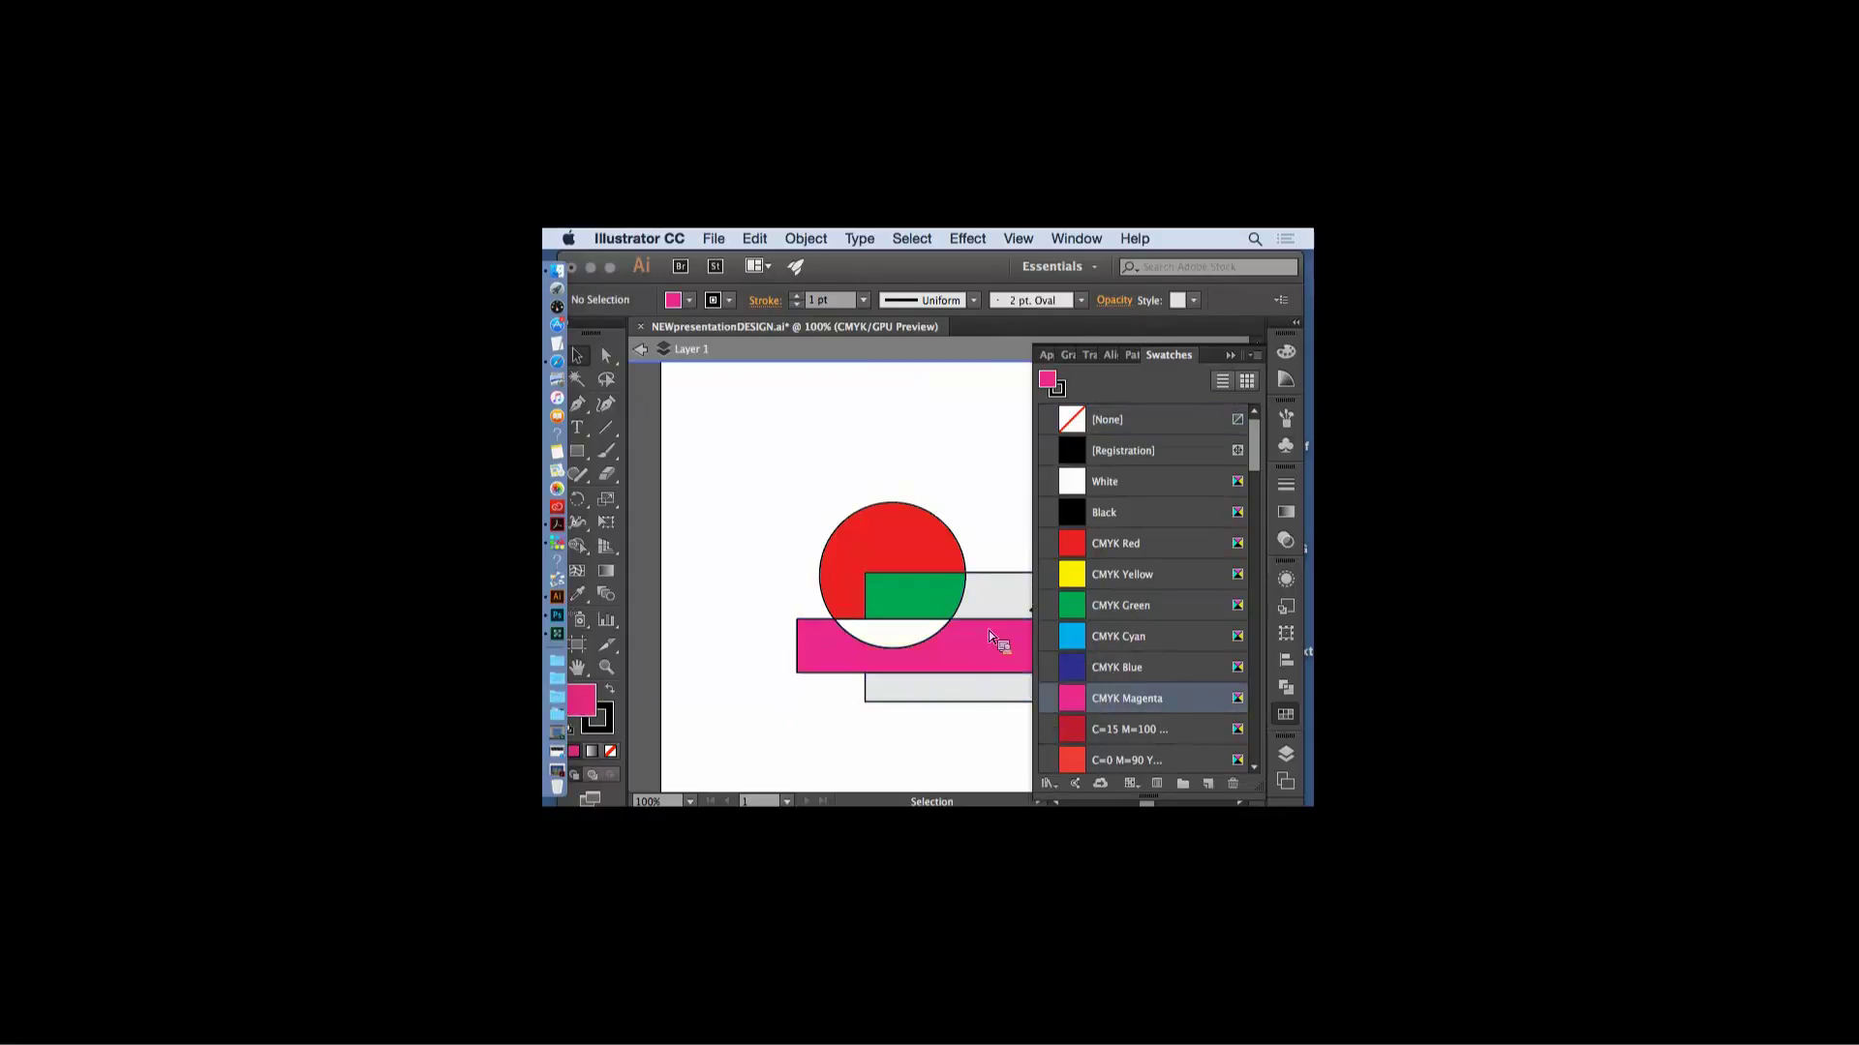
pyautogui.moveTo(997, 311); pyautogui.dragTo(970, 254)
pyautogui.click(604, 349)
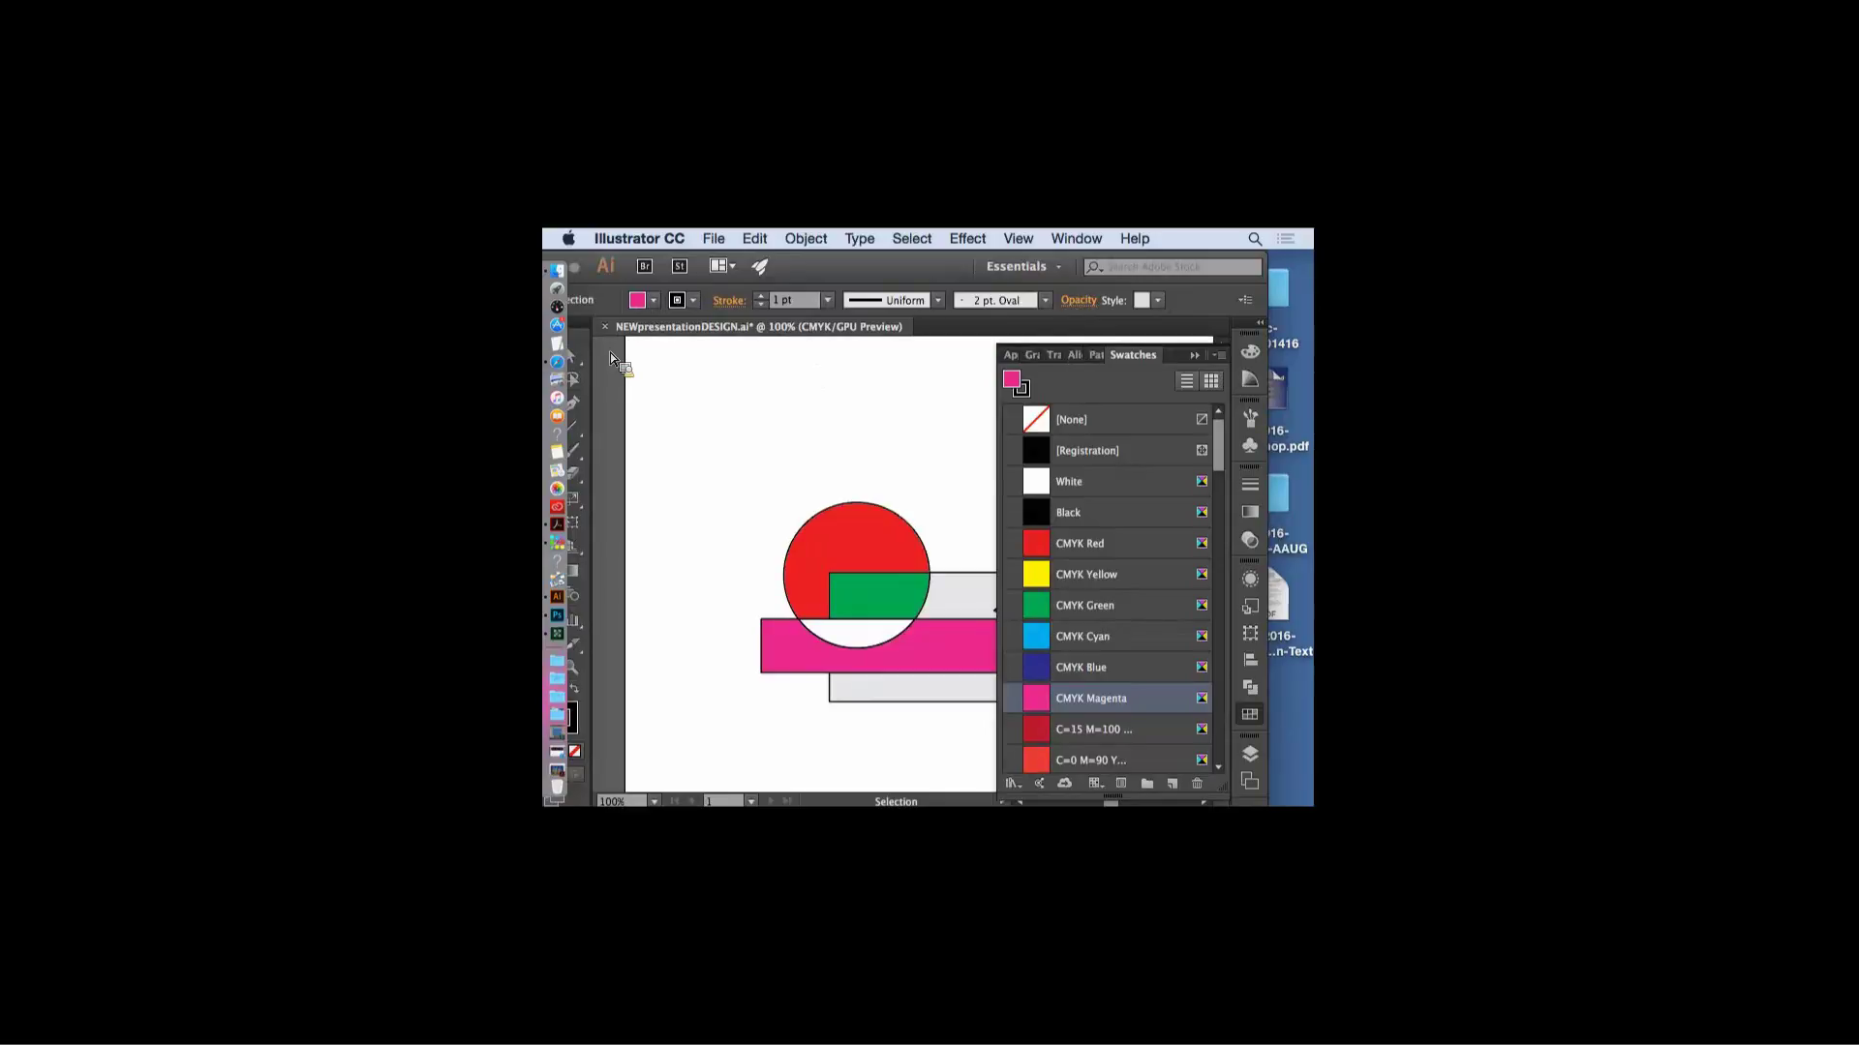
pyautogui.click(1195, 355)
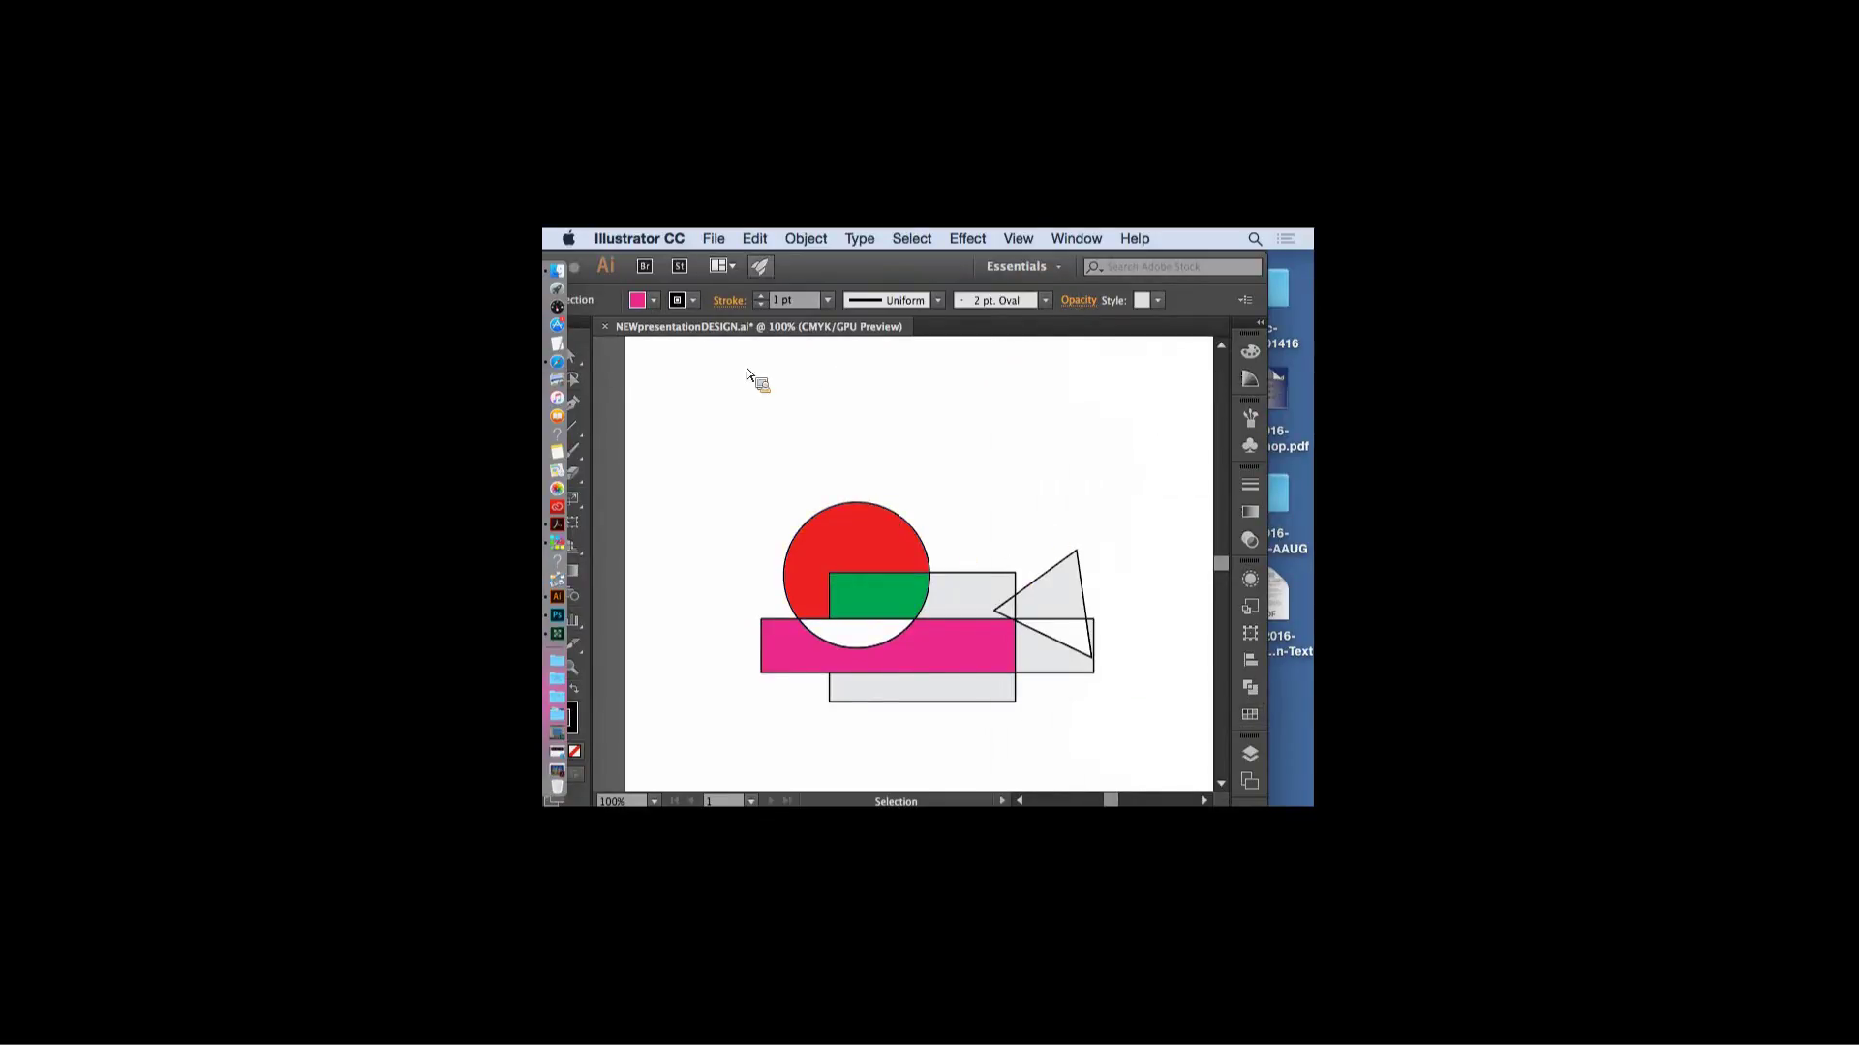
pyautogui.moveTo(811, 288); pyautogui.dragTo(894, 291)
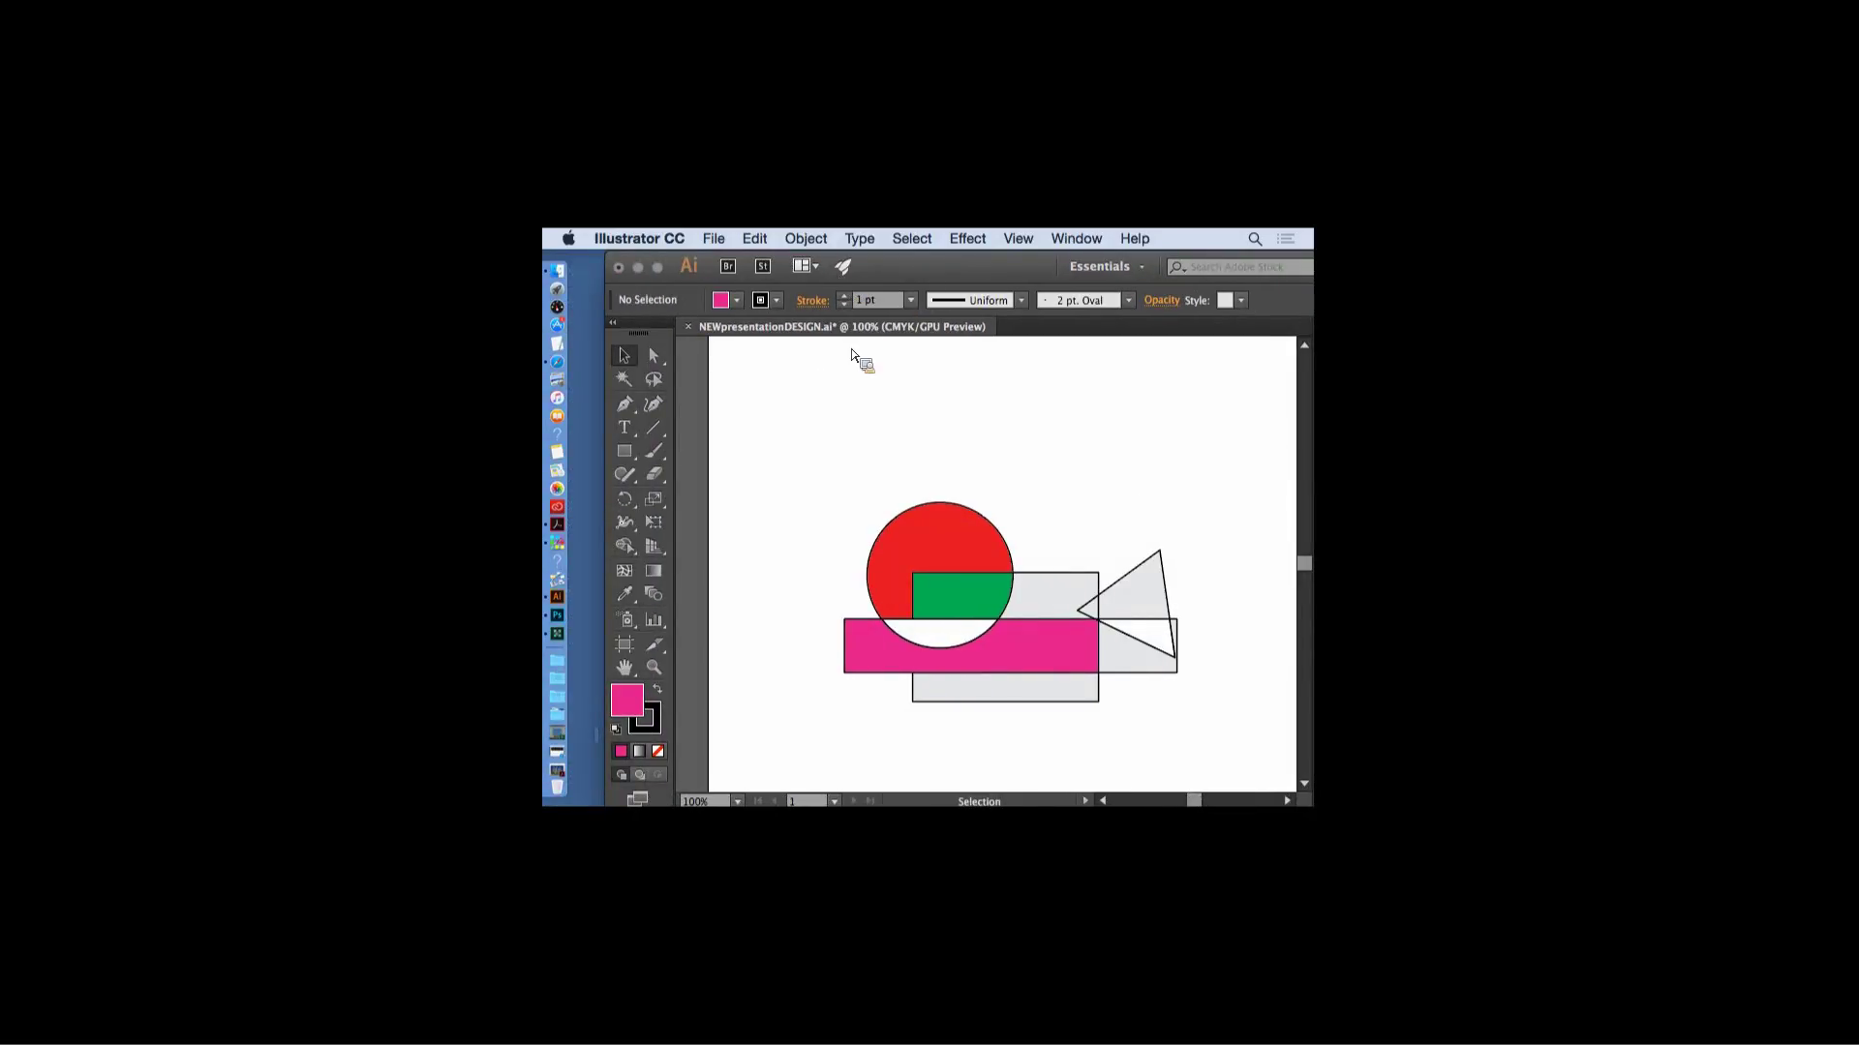
pyautogui.press('m')
pyautogui.moveTo(750, 364); pyautogui.dragTo(1208, 755)
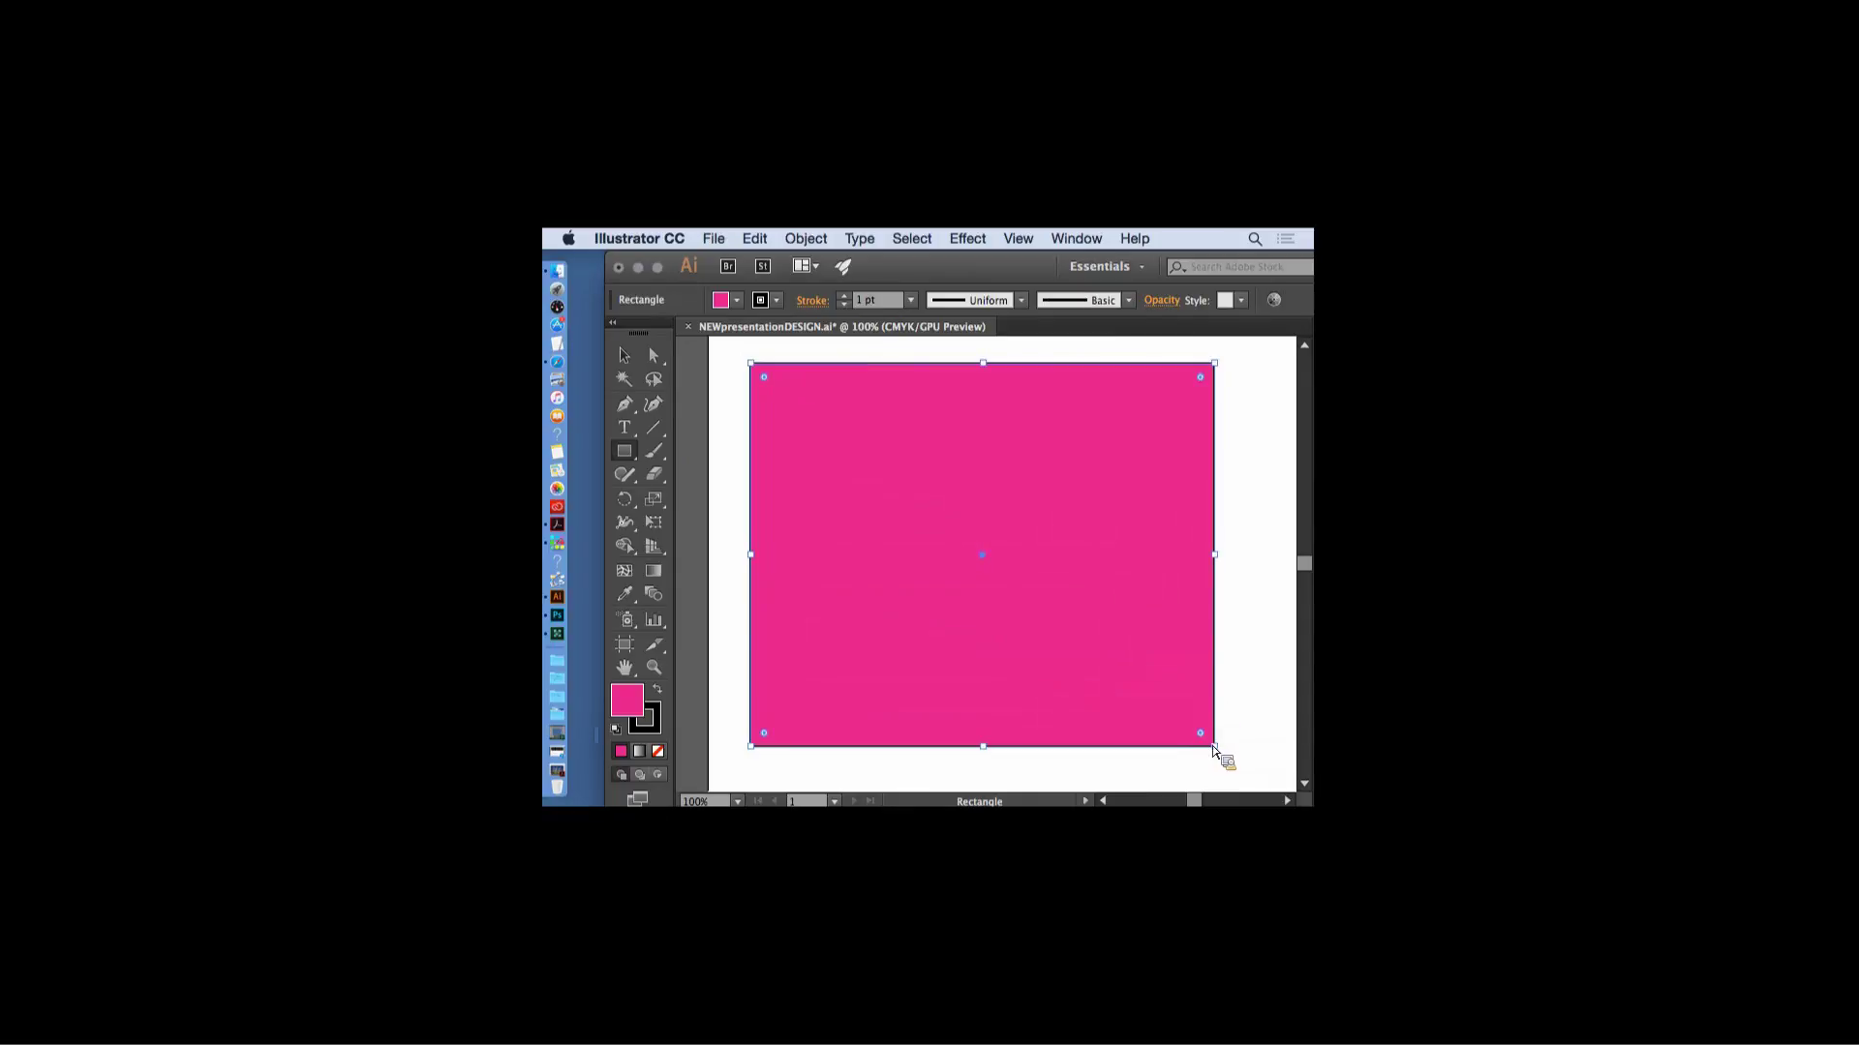
pyautogui.click(806, 239)
pyautogui.moveTo(813, 281)
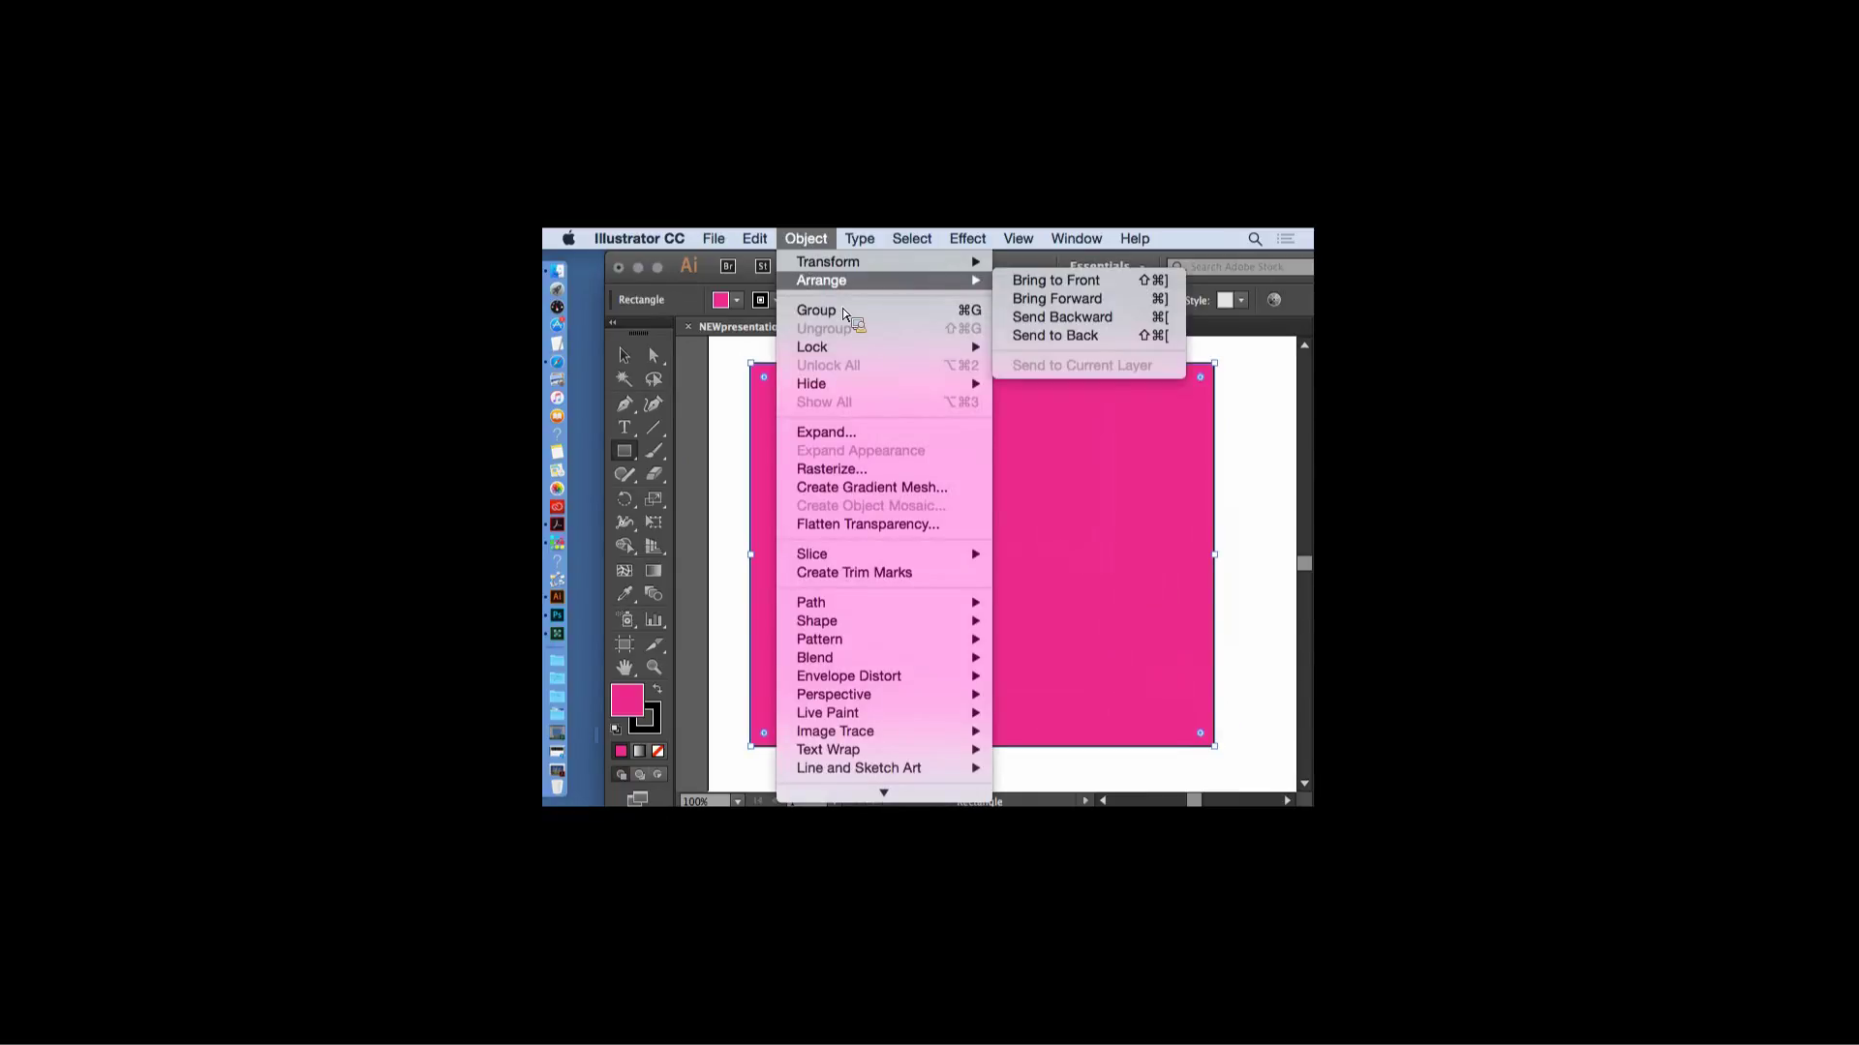
pyautogui.click(1077, 338)
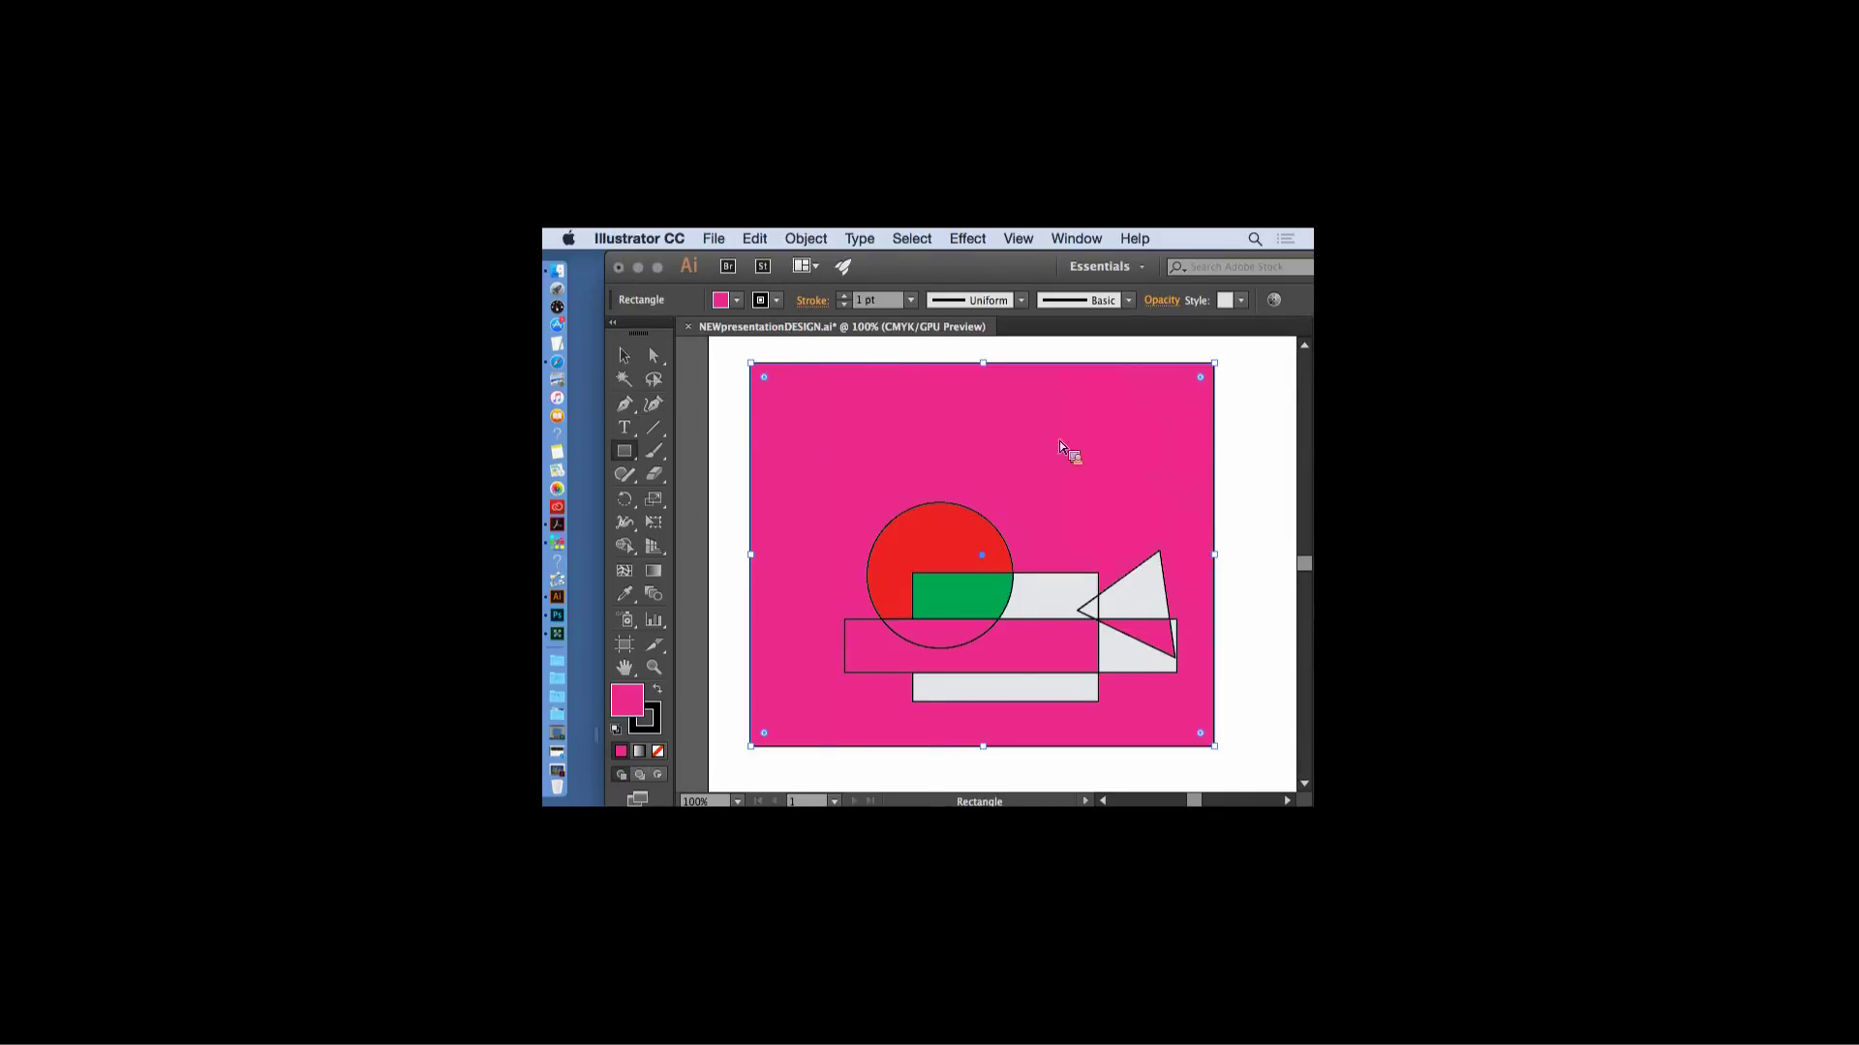
pyautogui.doubleClick(1016, 253)
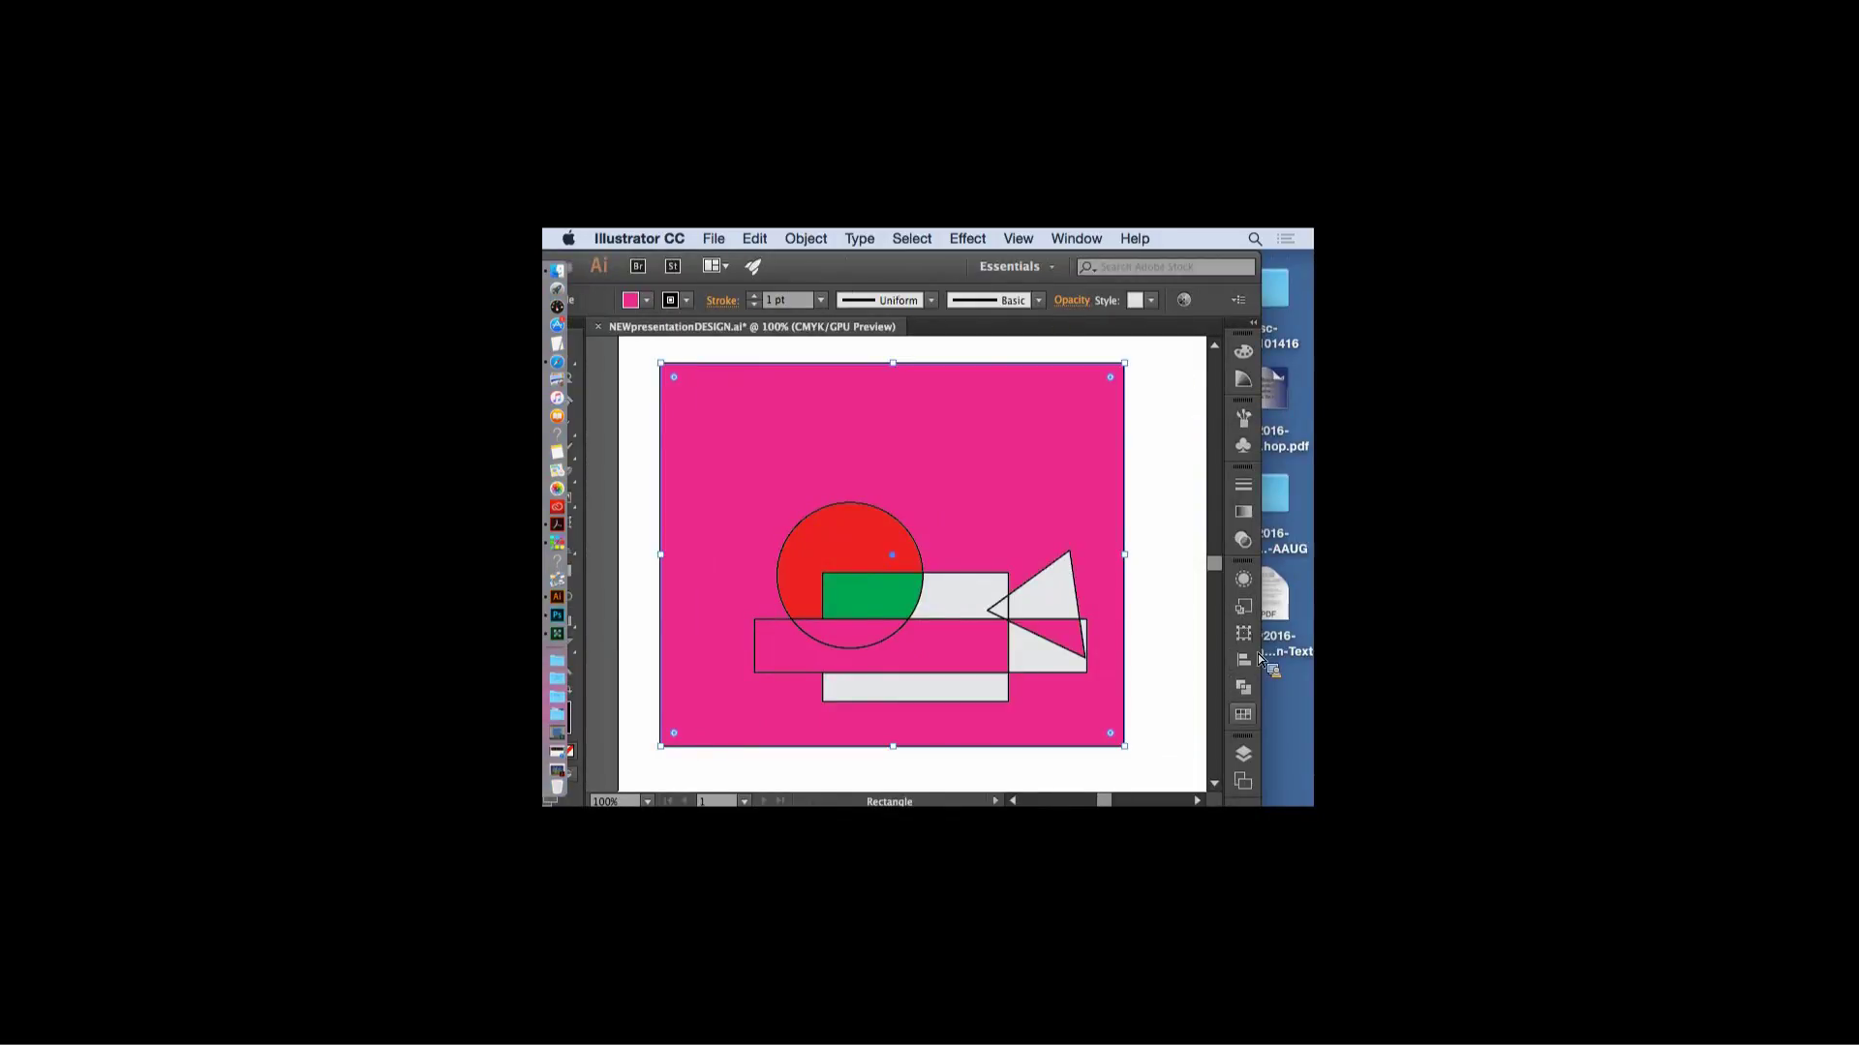
pyautogui.click(1243, 715)
pyautogui.click(1045, 510)
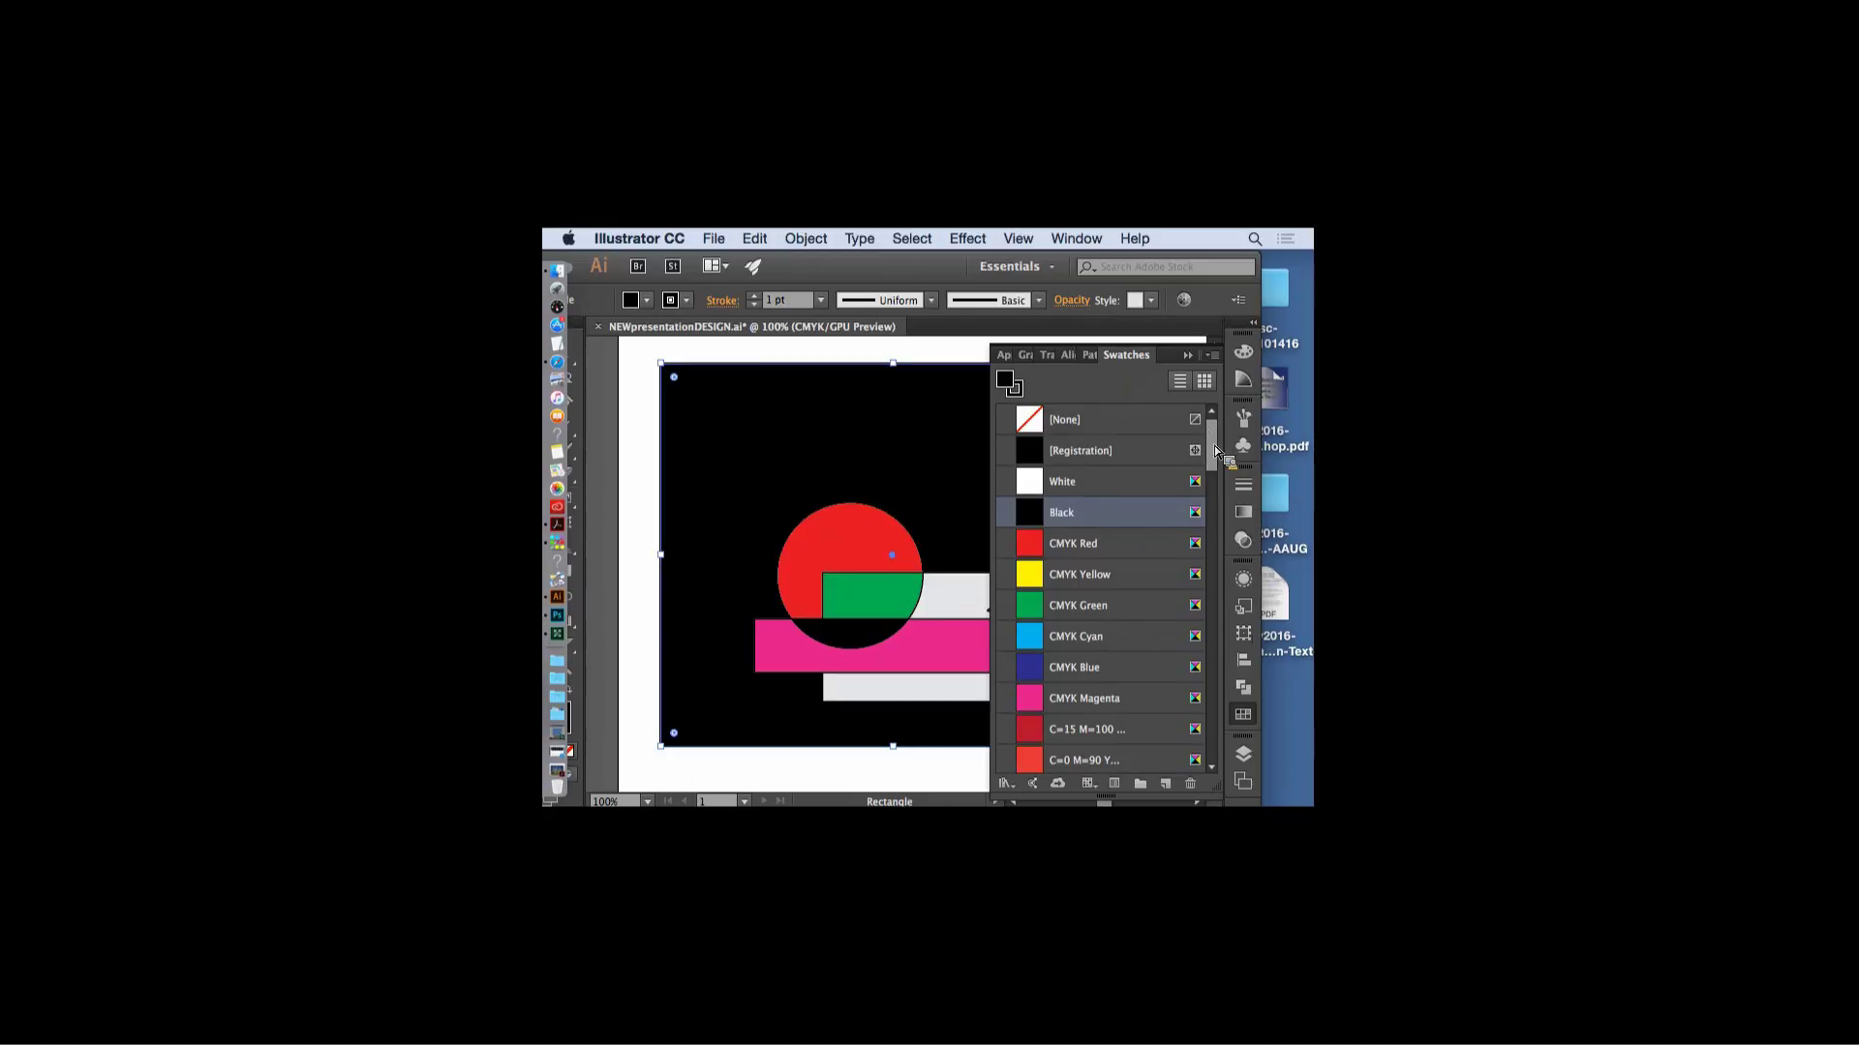
pyautogui.click(1186, 356)
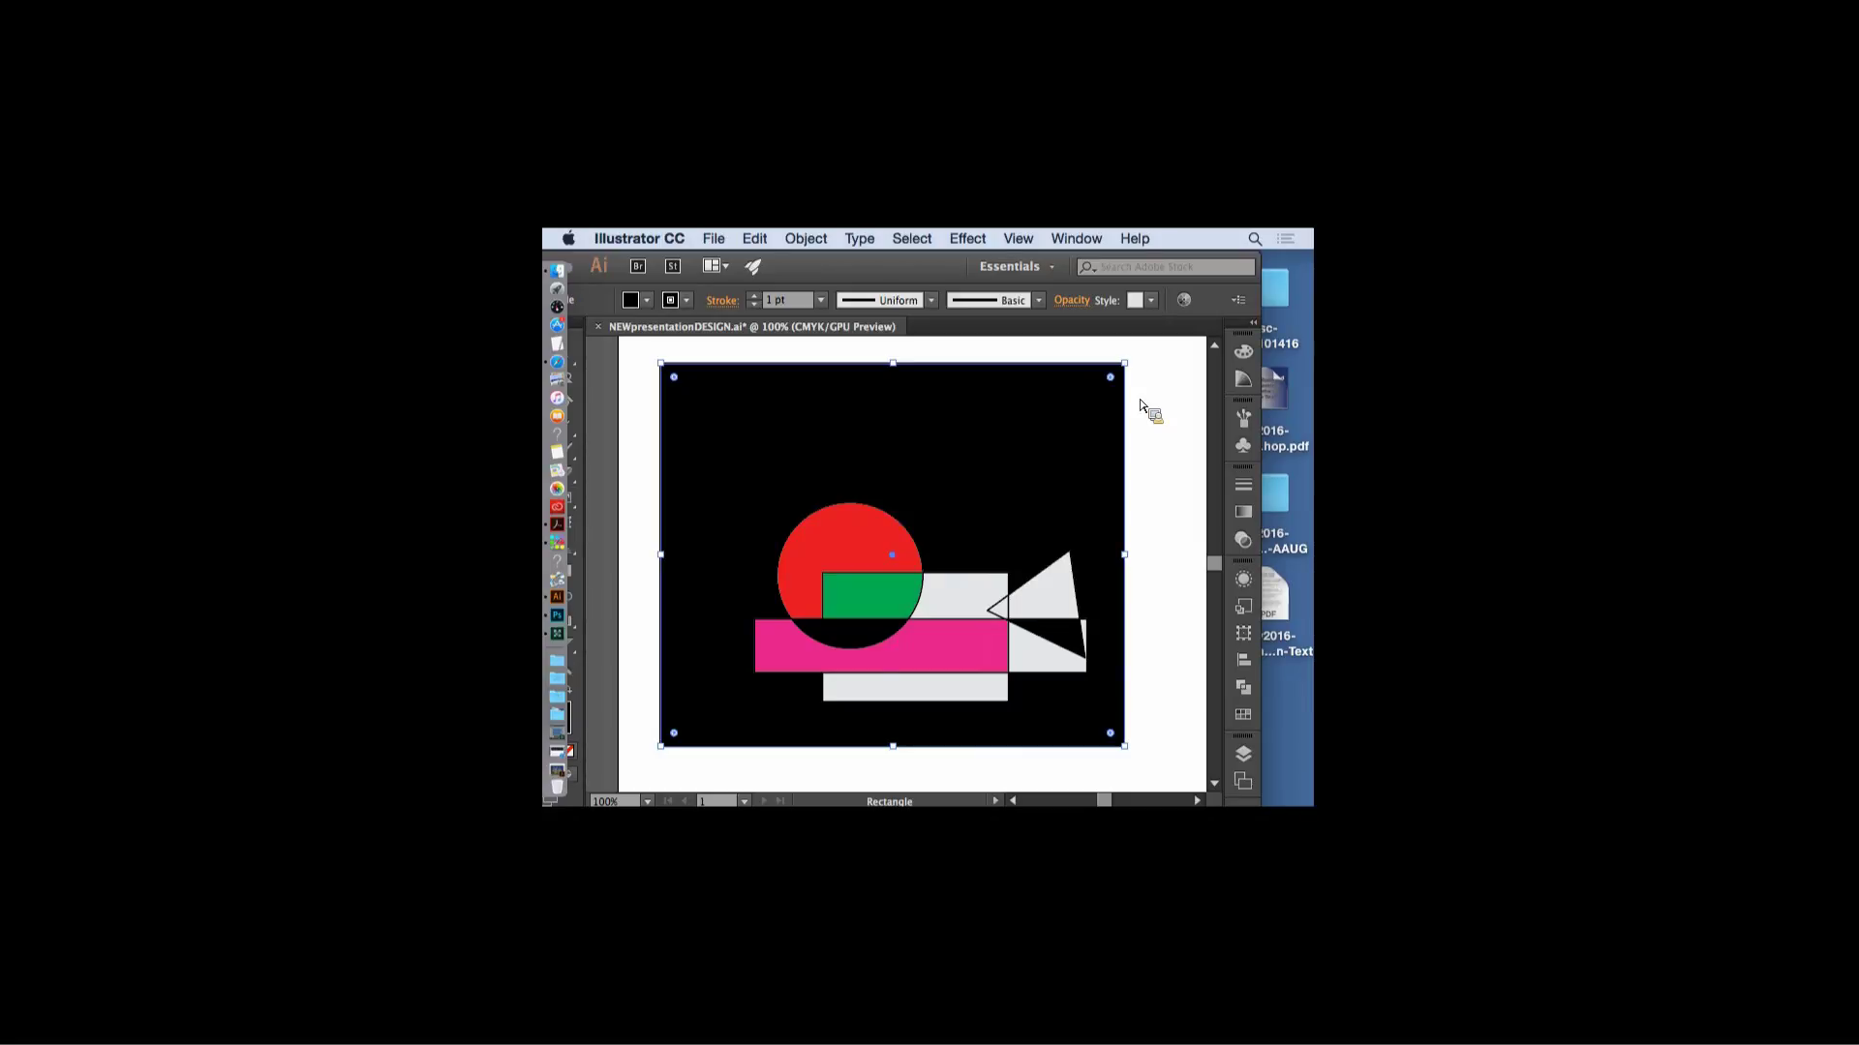
pyautogui.click(621, 392)
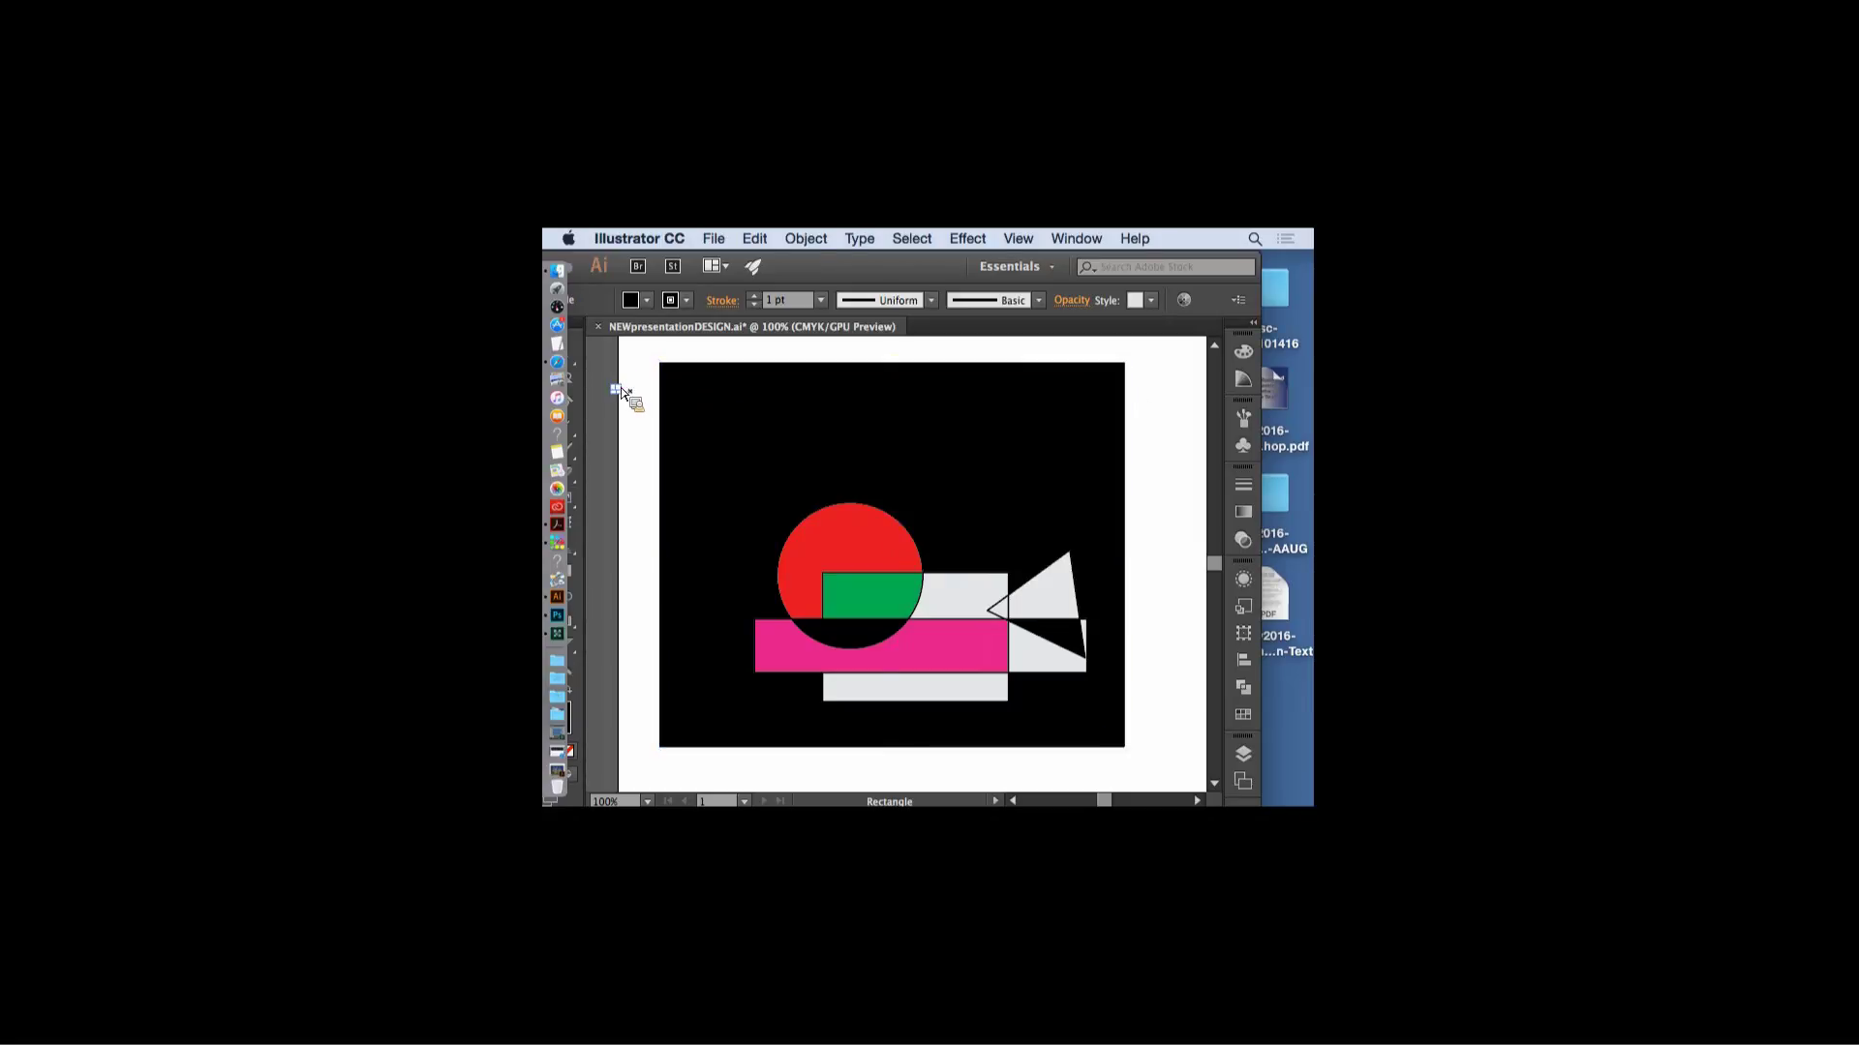
pyautogui.click(699, 404)
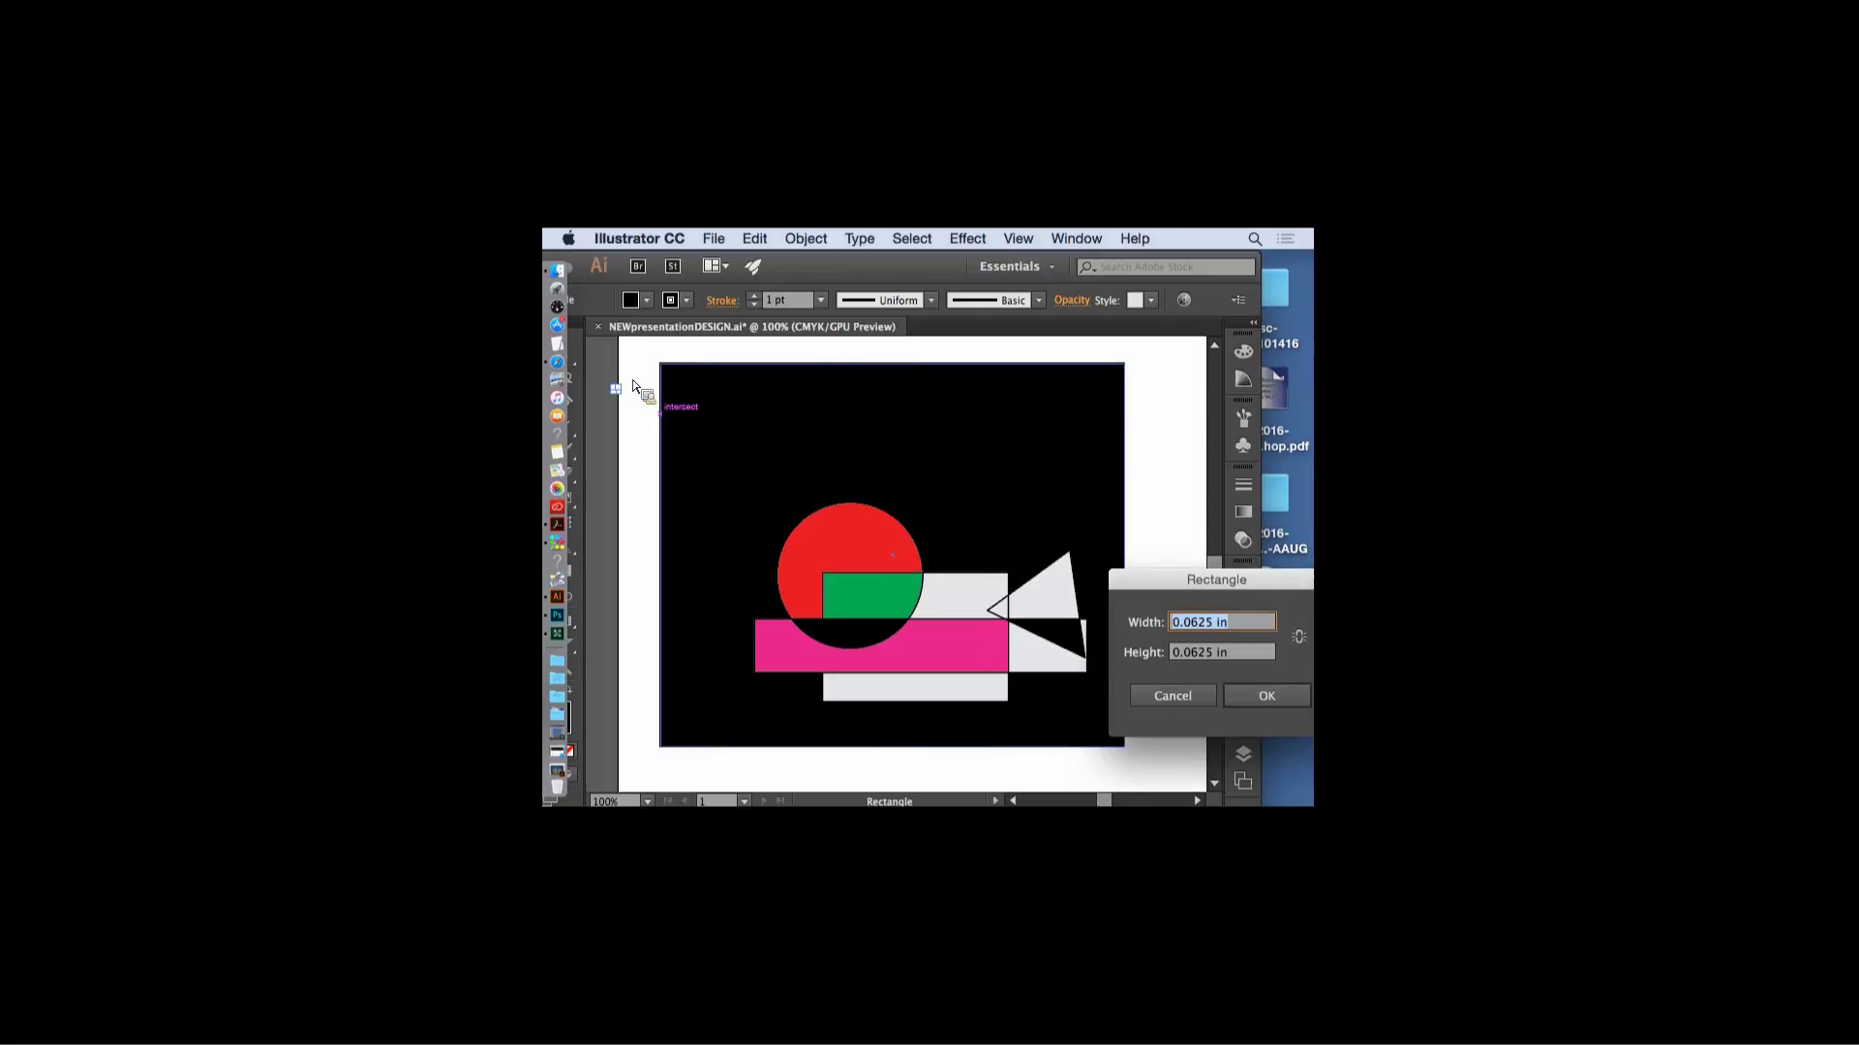
pyautogui.press('Escape')
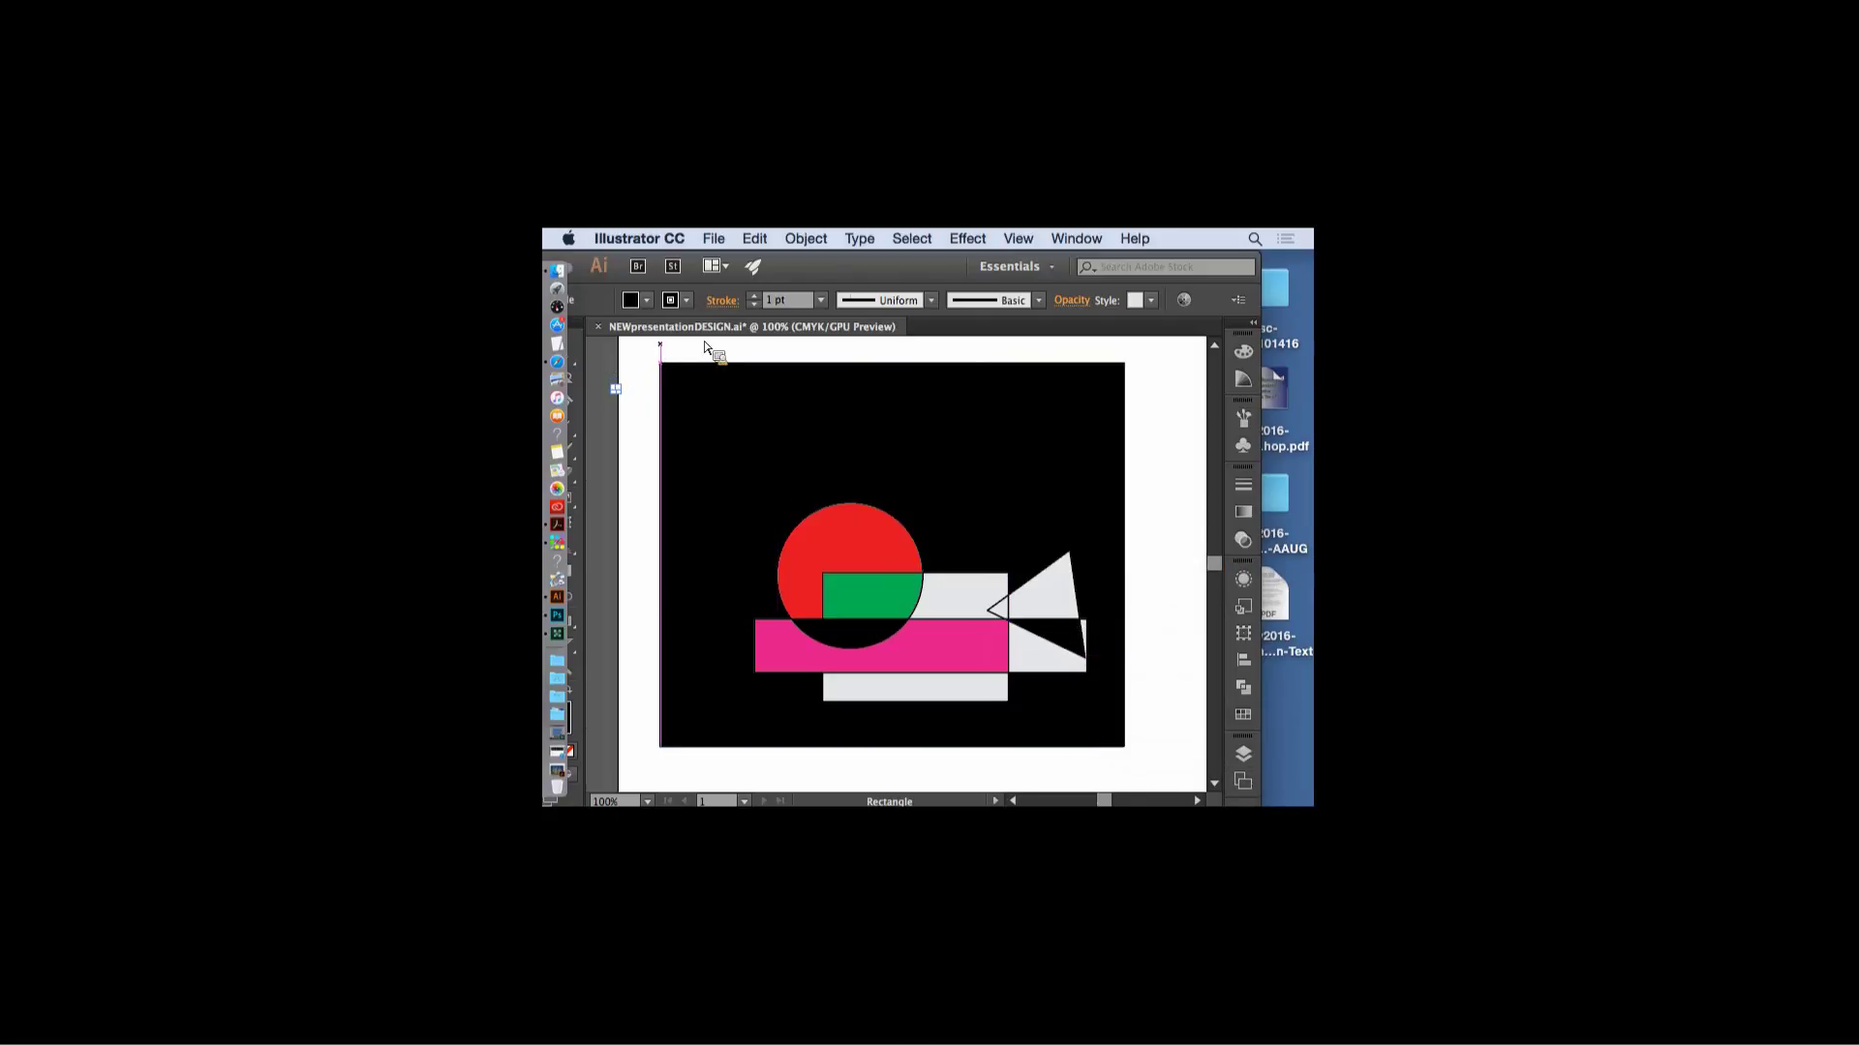
pyautogui.moveTo(807, 265); pyautogui.dragTo(875, 265)
pyautogui.click(604, 358)
pyautogui.click(752, 387)
pyautogui.press('Delete')
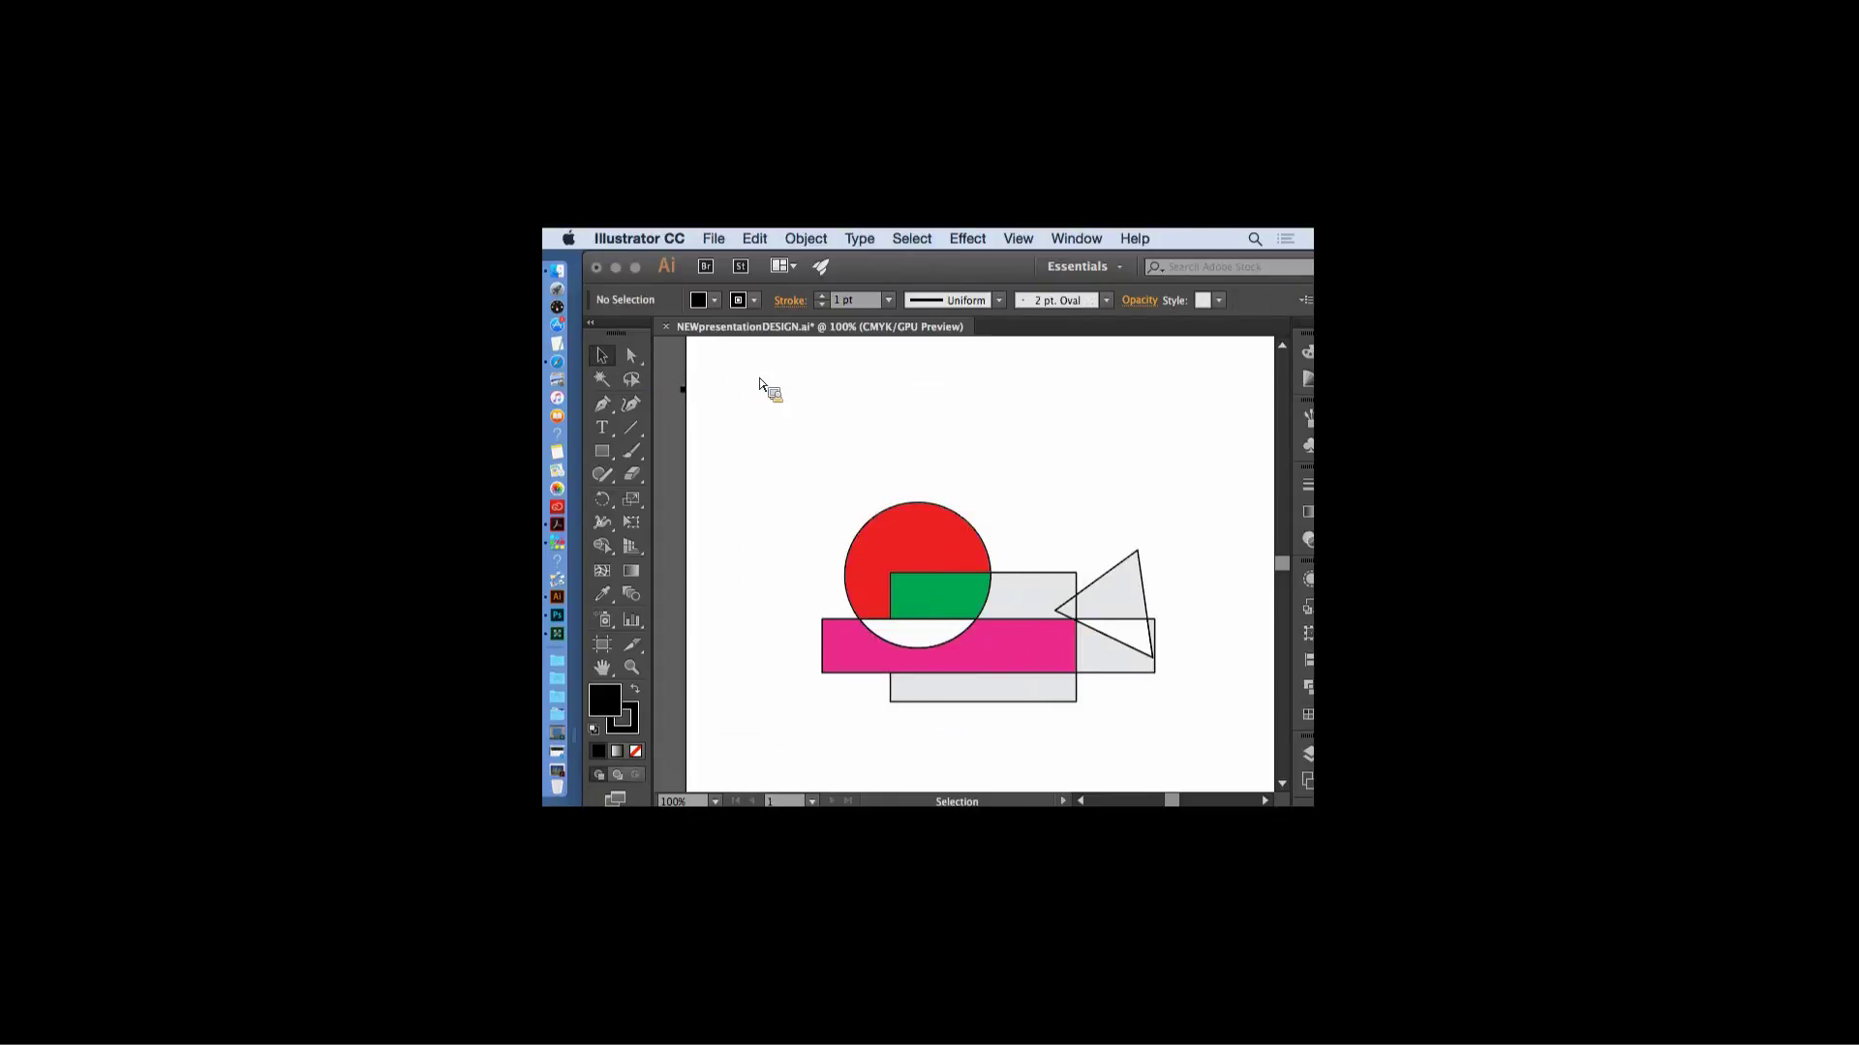
# - Select the upper triangle and load the Decorative Legacy pattern library, enlarged beside the artwork
pyautogui.click(1136, 602)
pyautogui.moveTo(1062, 268); pyautogui.dragTo(960, 270)
pyautogui.click(1238, 713)
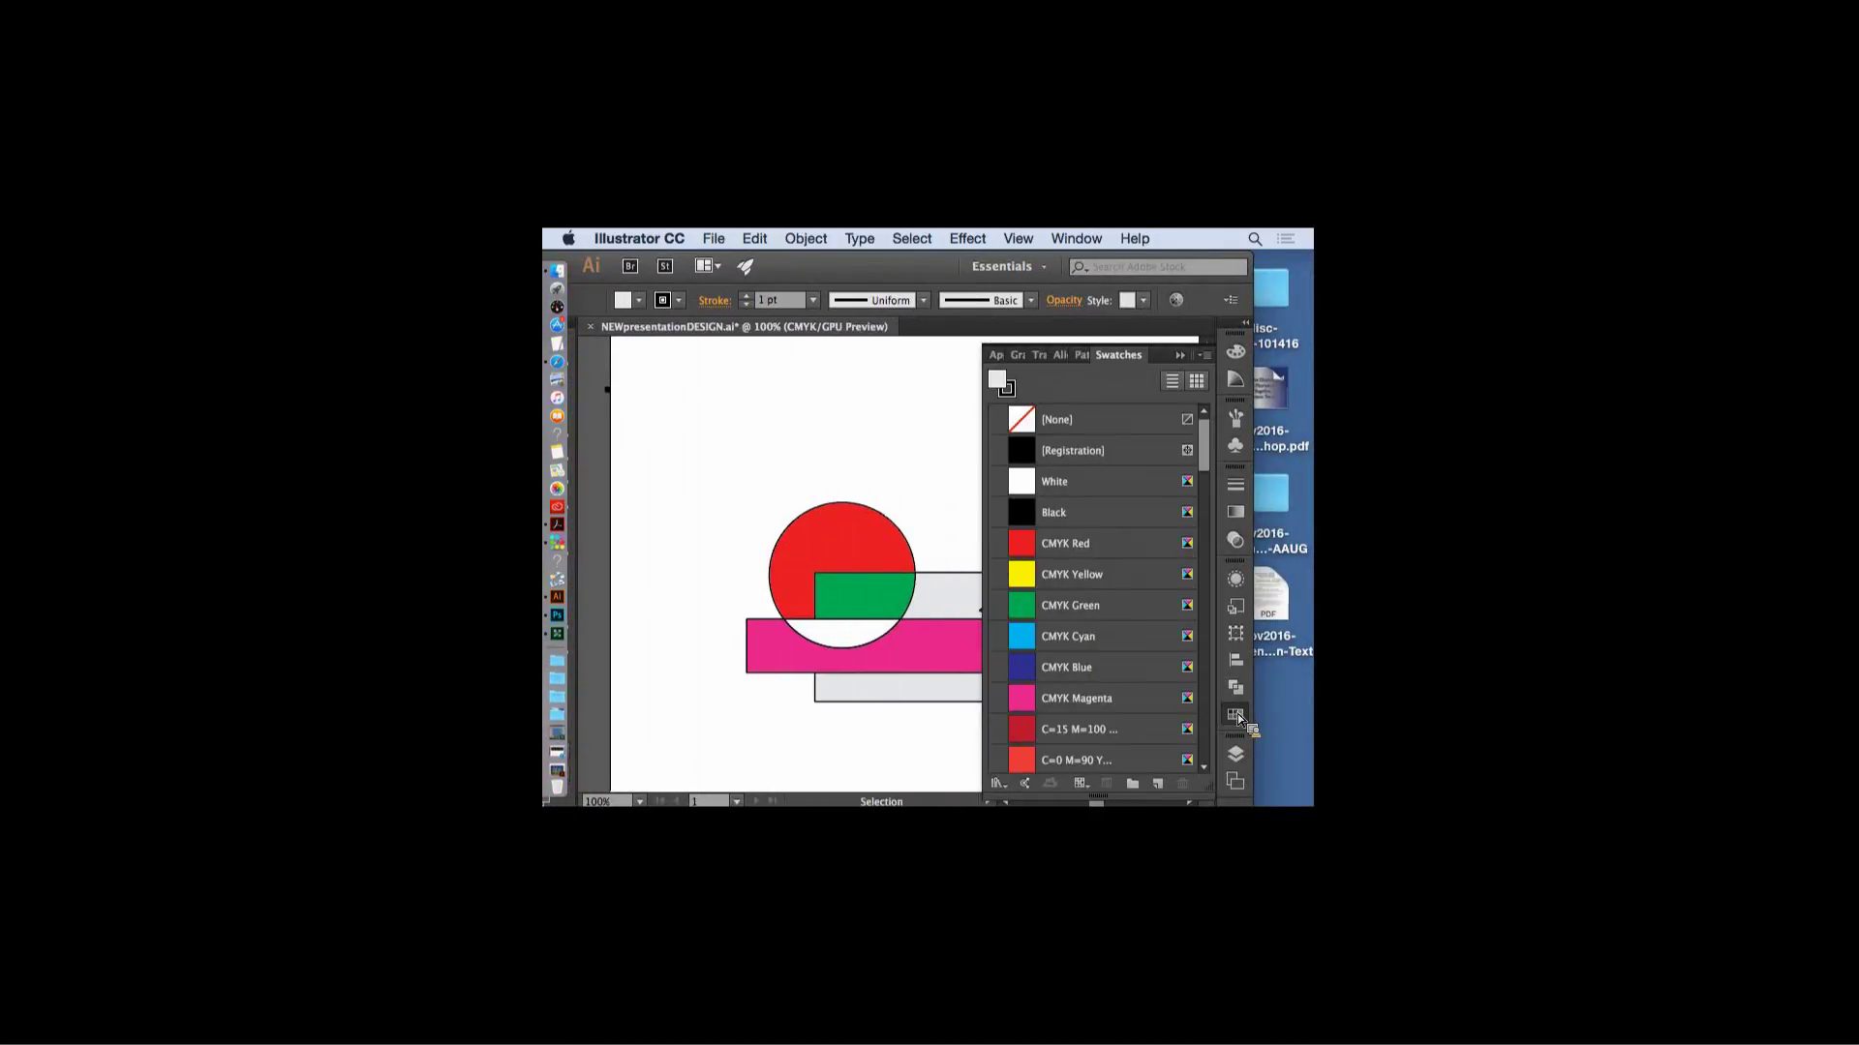
pyautogui.click(1007, 792)
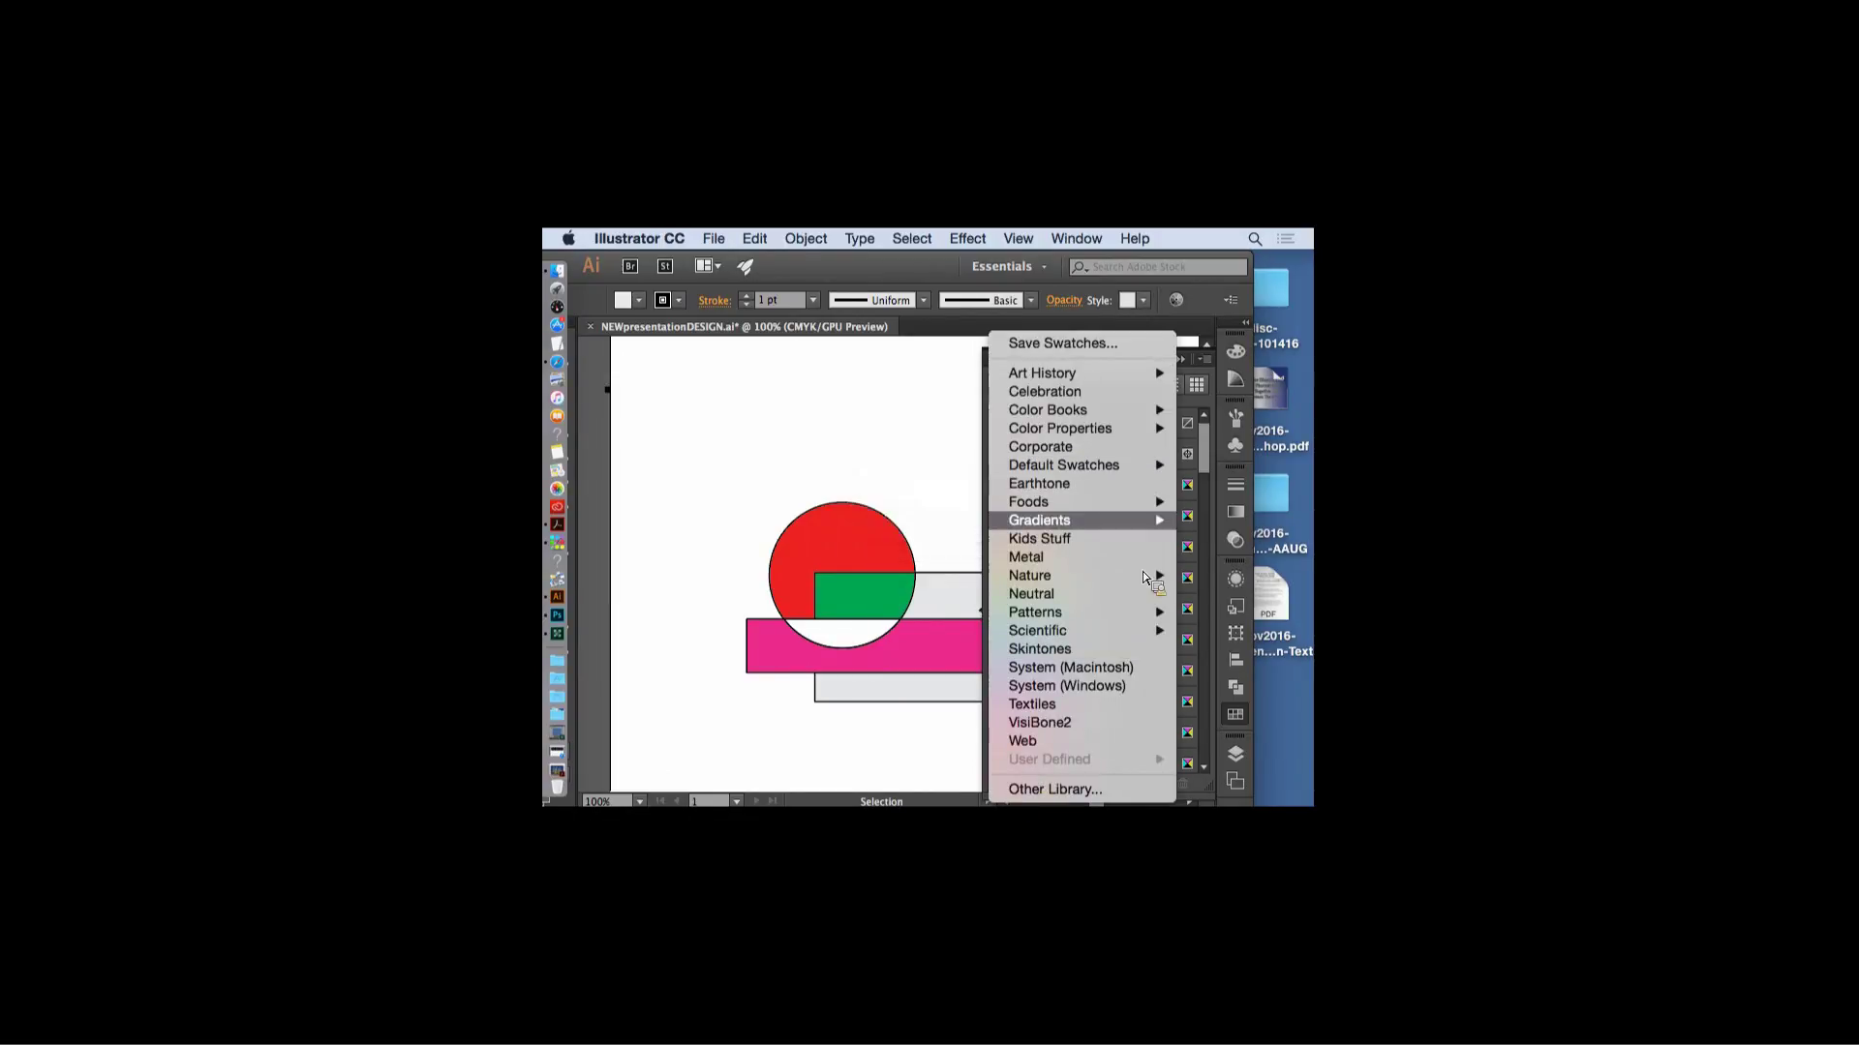
pyautogui.moveTo(1071, 615)
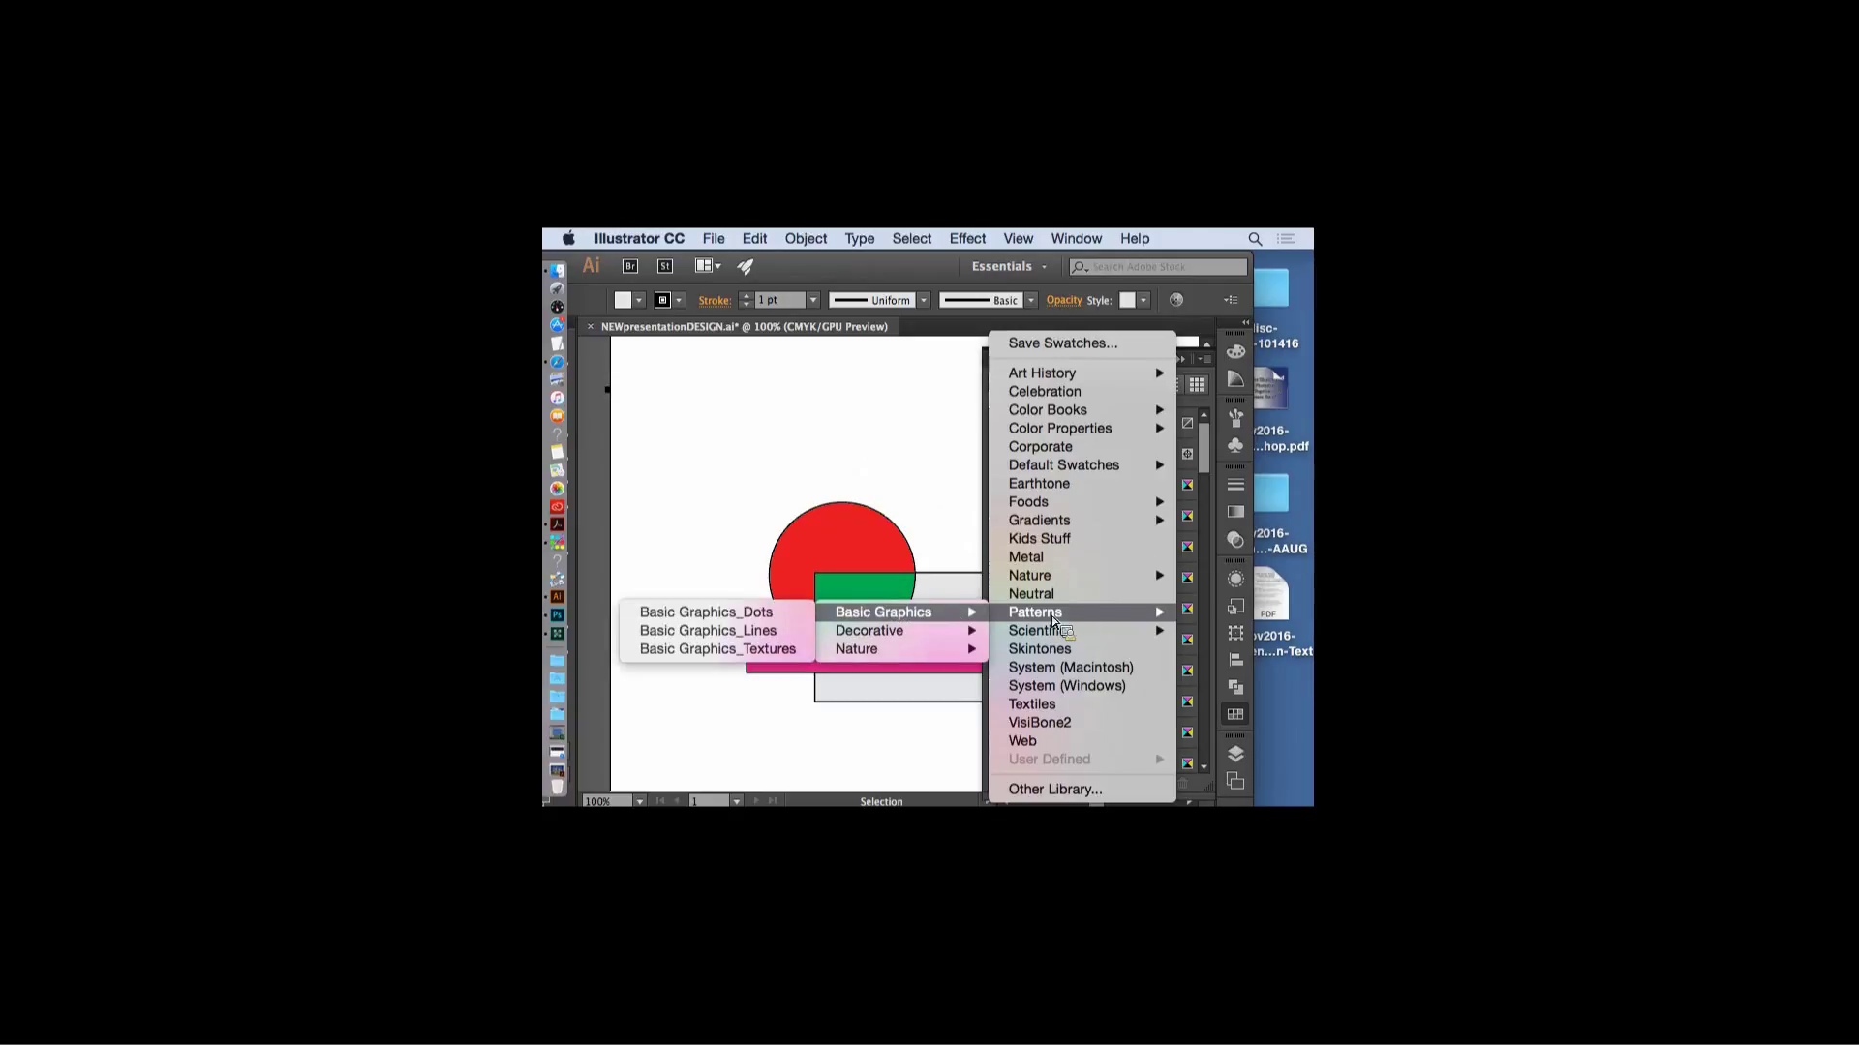
pyautogui.moveTo(945, 627)
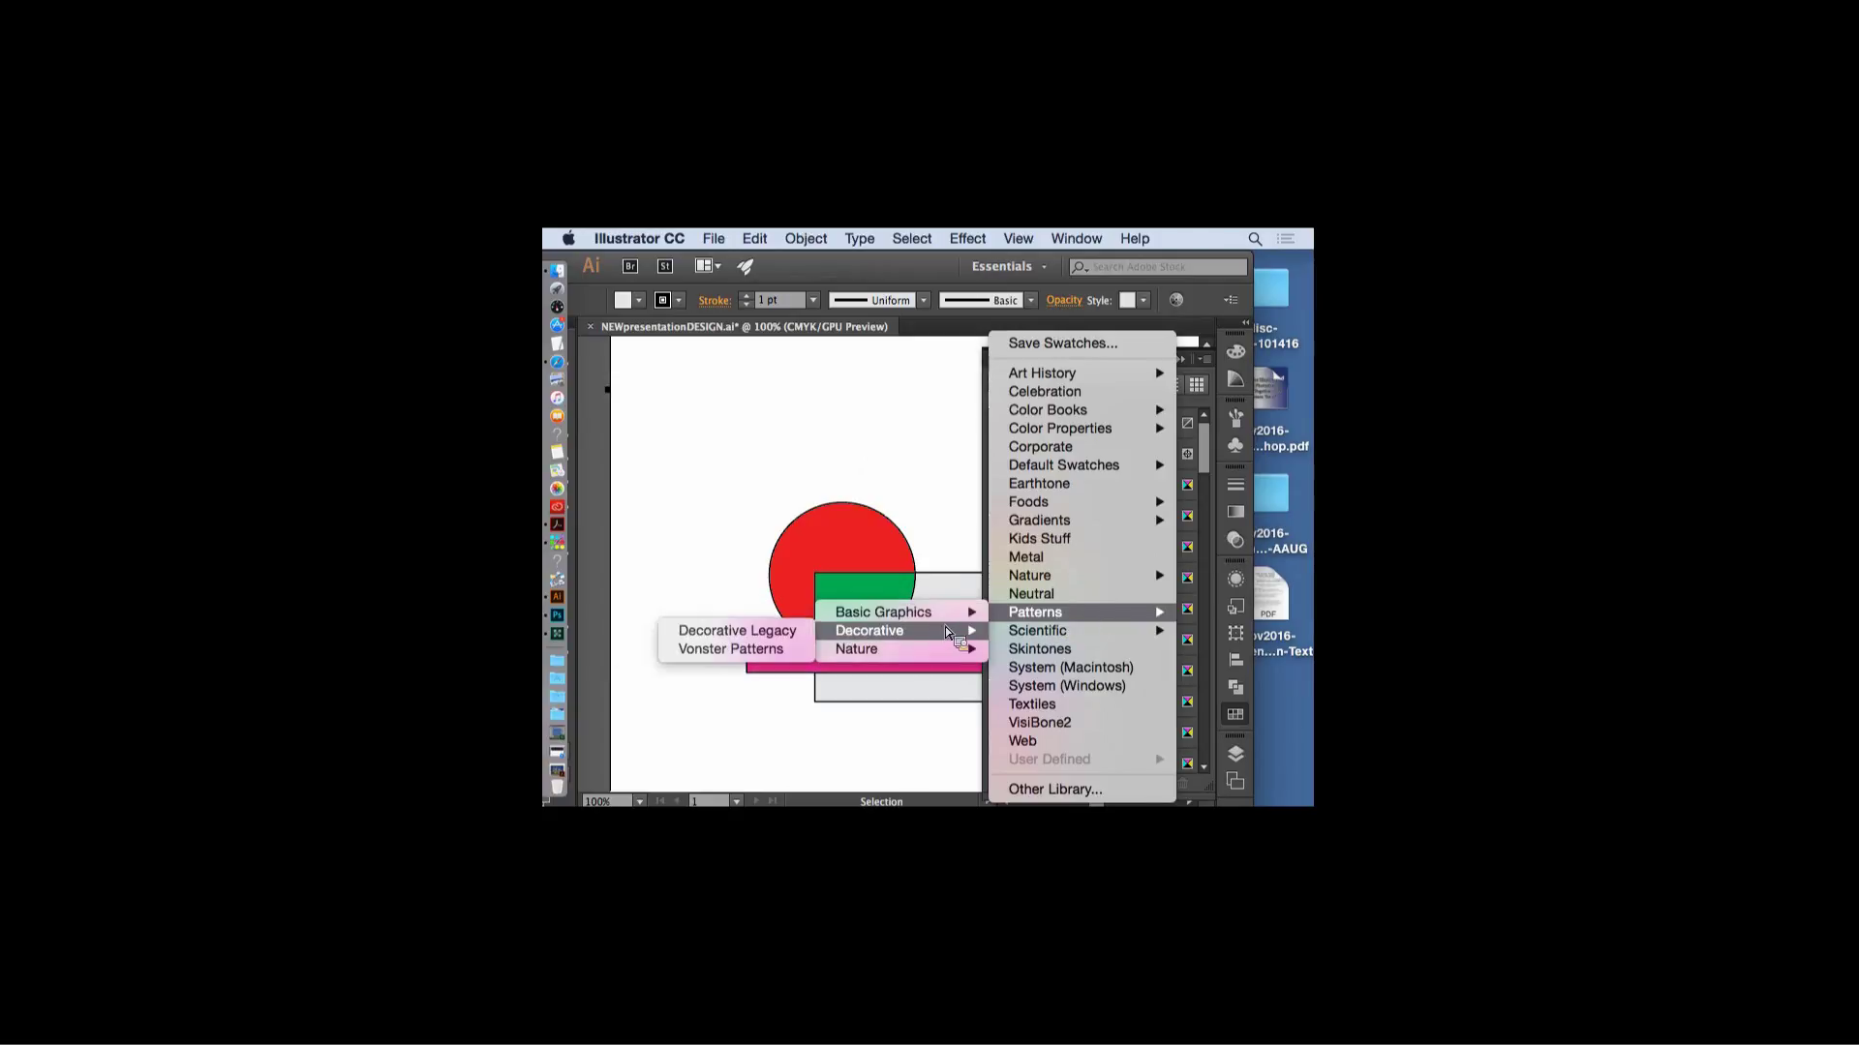
pyautogui.click(781, 634)
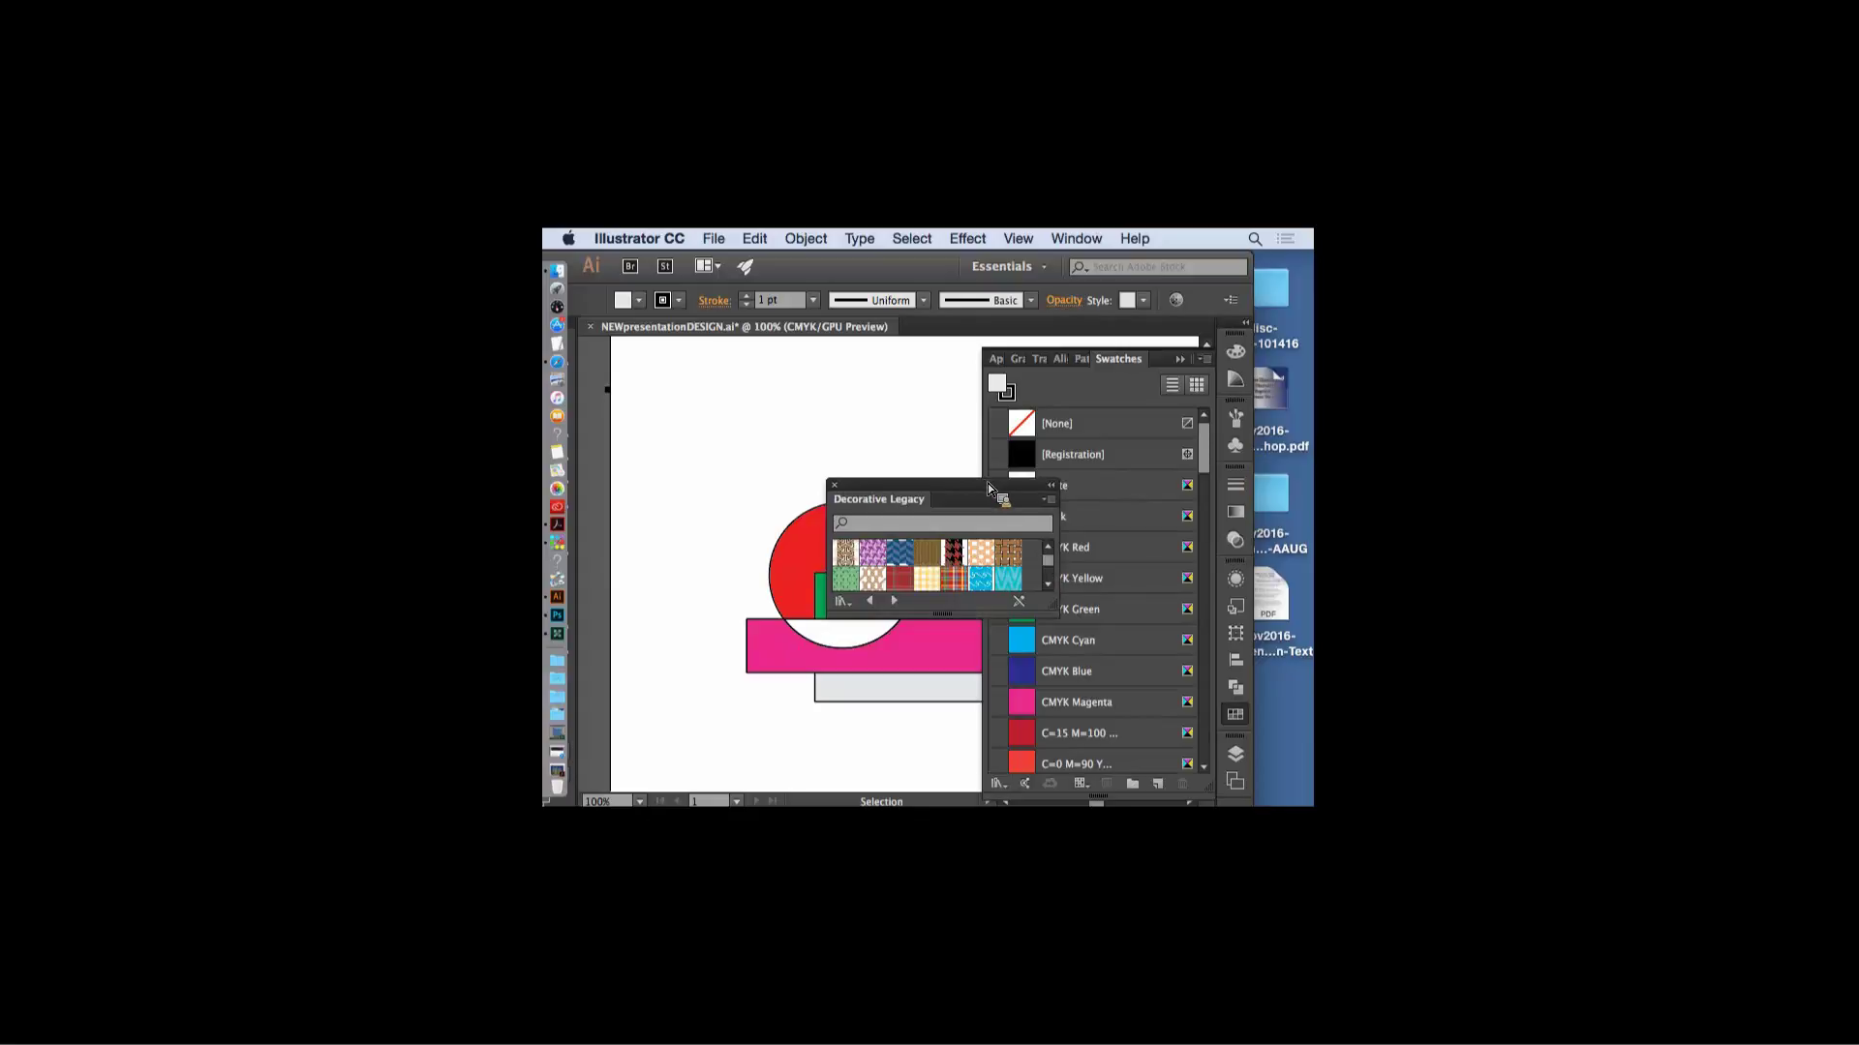
pyautogui.click(1180, 359)
pyautogui.moveTo(954, 495); pyautogui.dragTo(1123, 346)
pyautogui.moveTo(1218, 455); pyautogui.dragTo(1206, 559)
pyautogui.moveTo(1145, 501); pyautogui.dragTo(986, 635)
# - Fill the upper triangle with the grey pattern and the lower triangle with purple dots
pyautogui.click(1179, 496)
pyautogui.click(1042, 689)
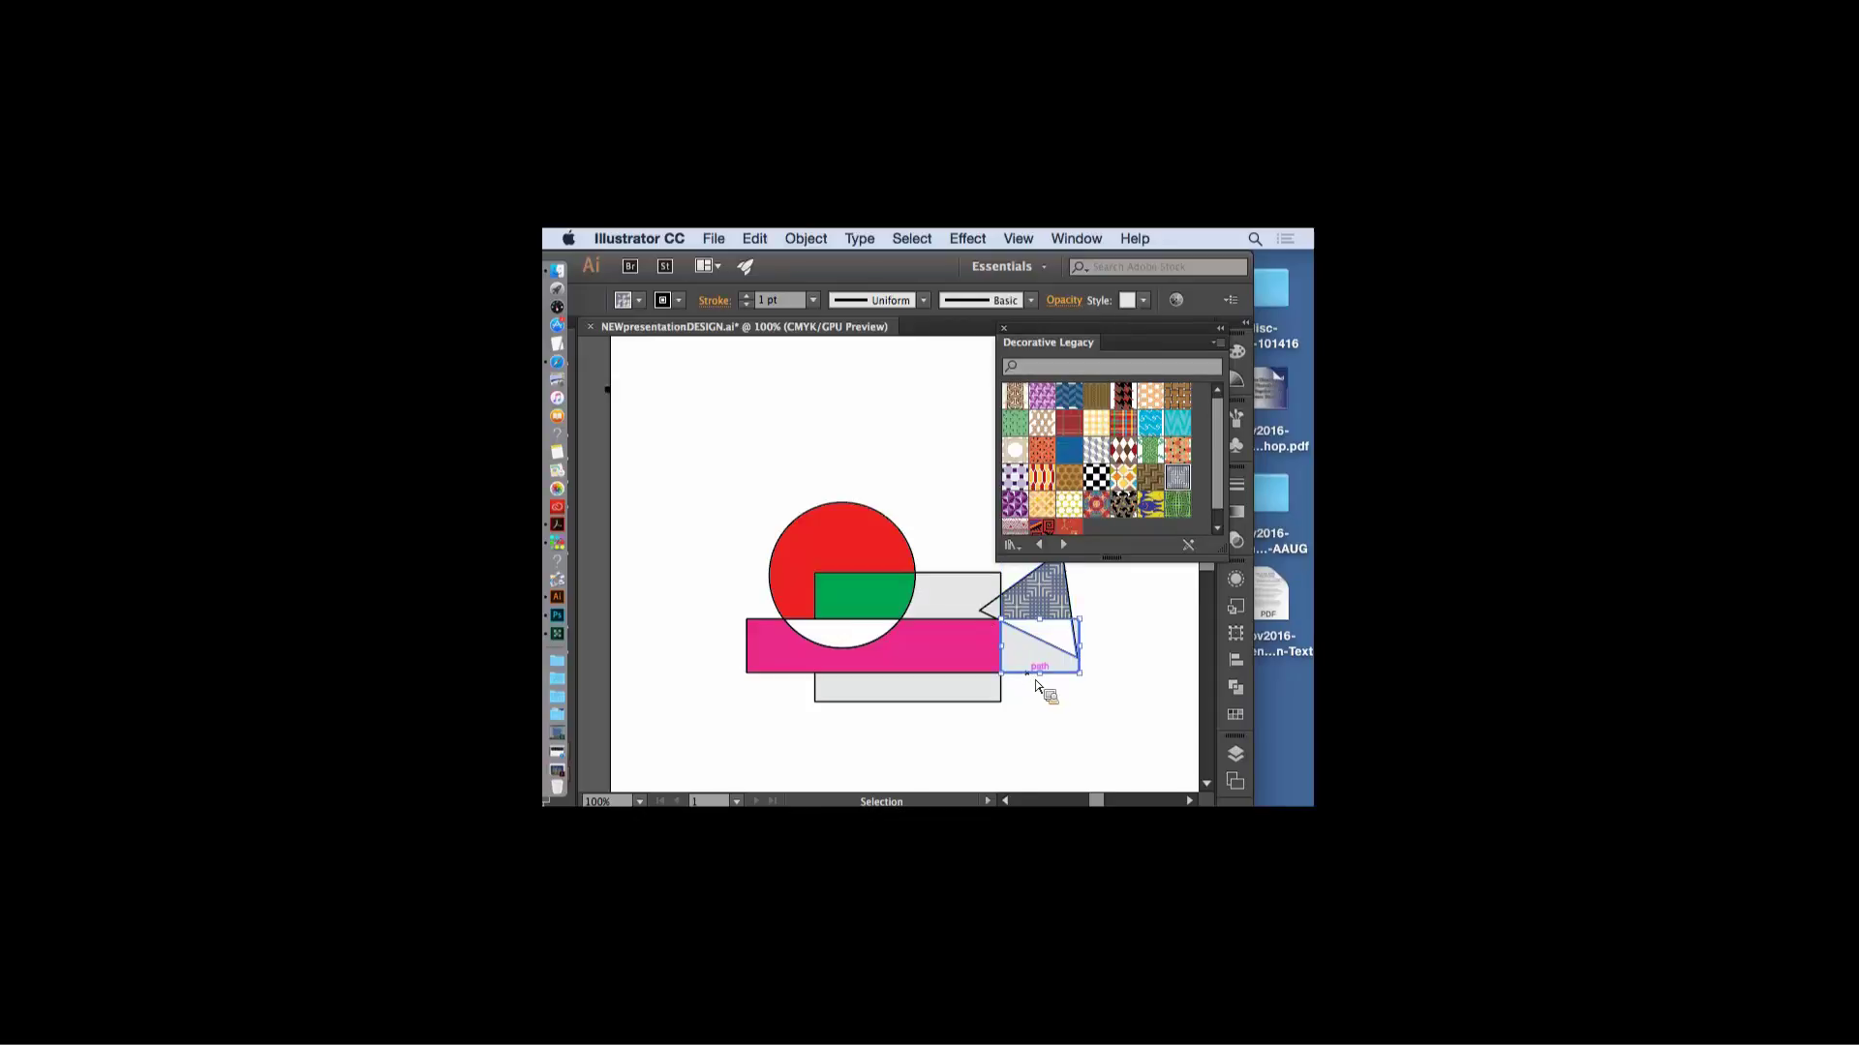
pyautogui.click(1050, 628)
pyautogui.click(1013, 477)
# - Nudge the lower rectangle down two steps, fill it with the green leaf pattern, and close the library
pyautogui.click(893, 697)
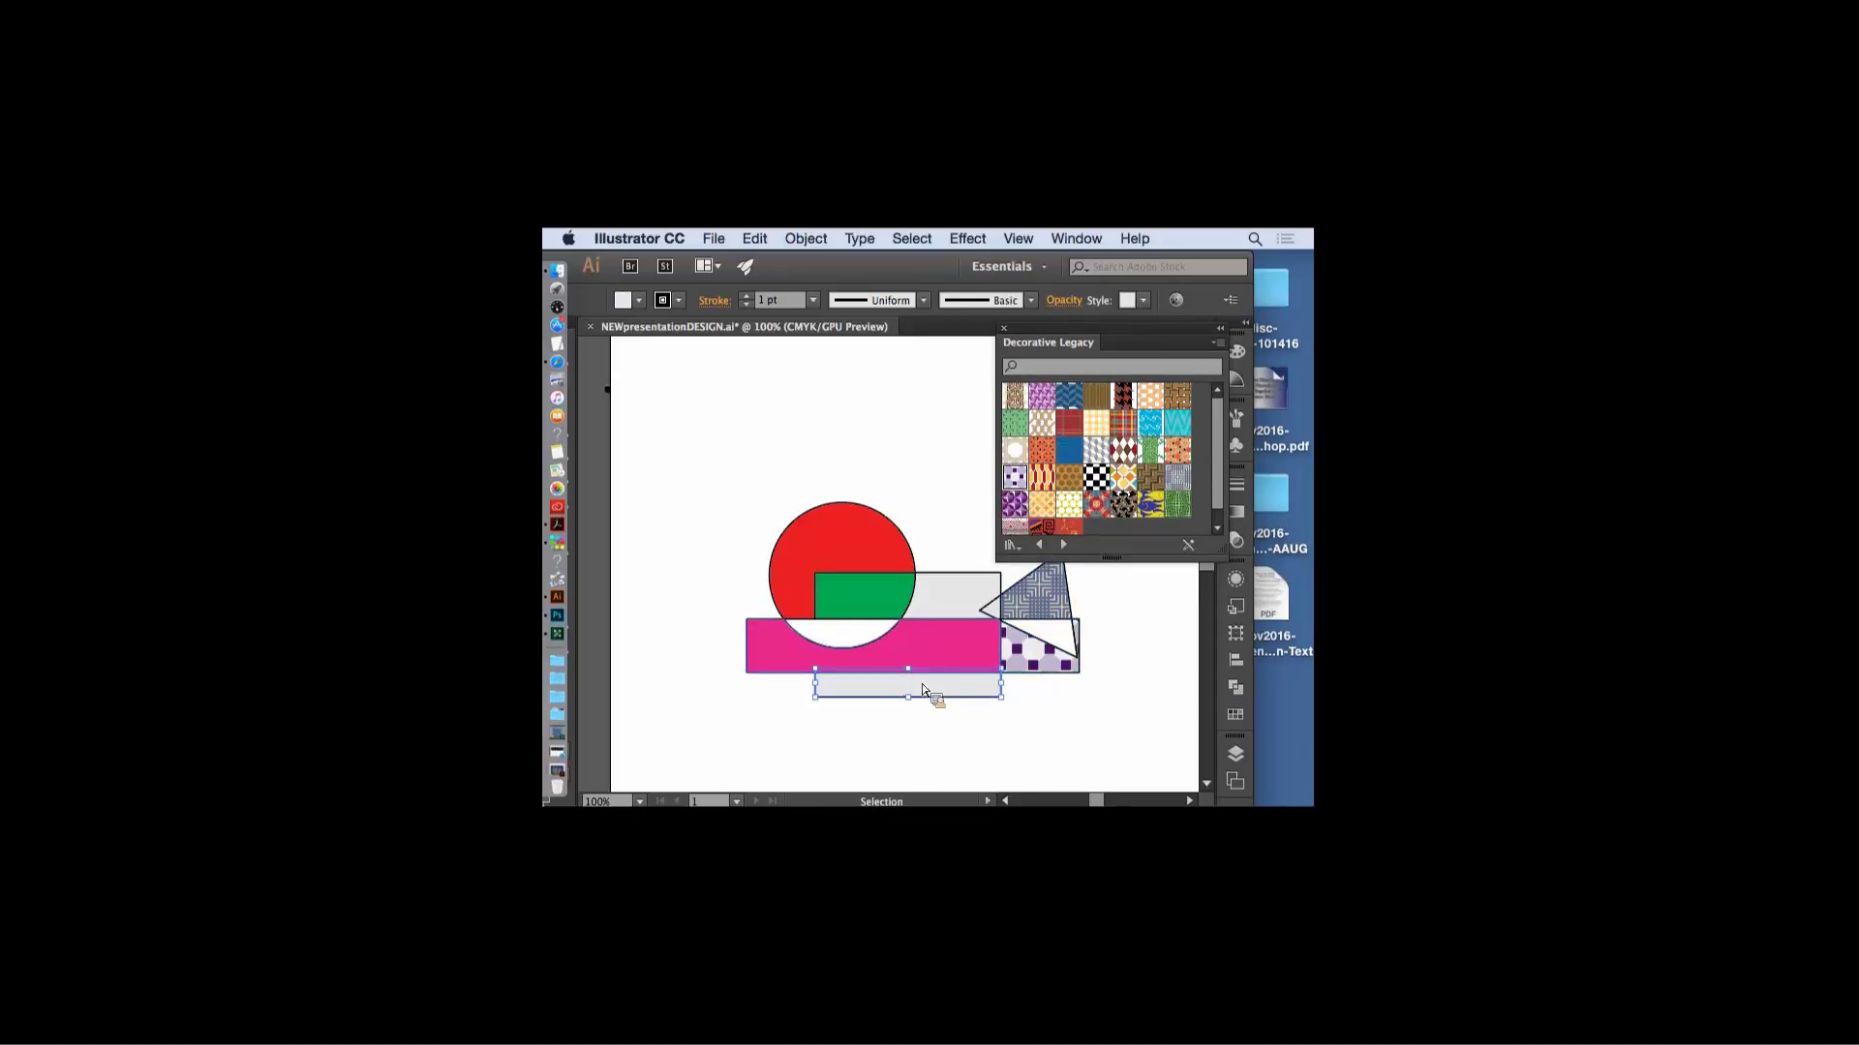
pyautogui.press('Down')
pyautogui.press('Down')
pyautogui.press('Down')
pyautogui.press('Down')
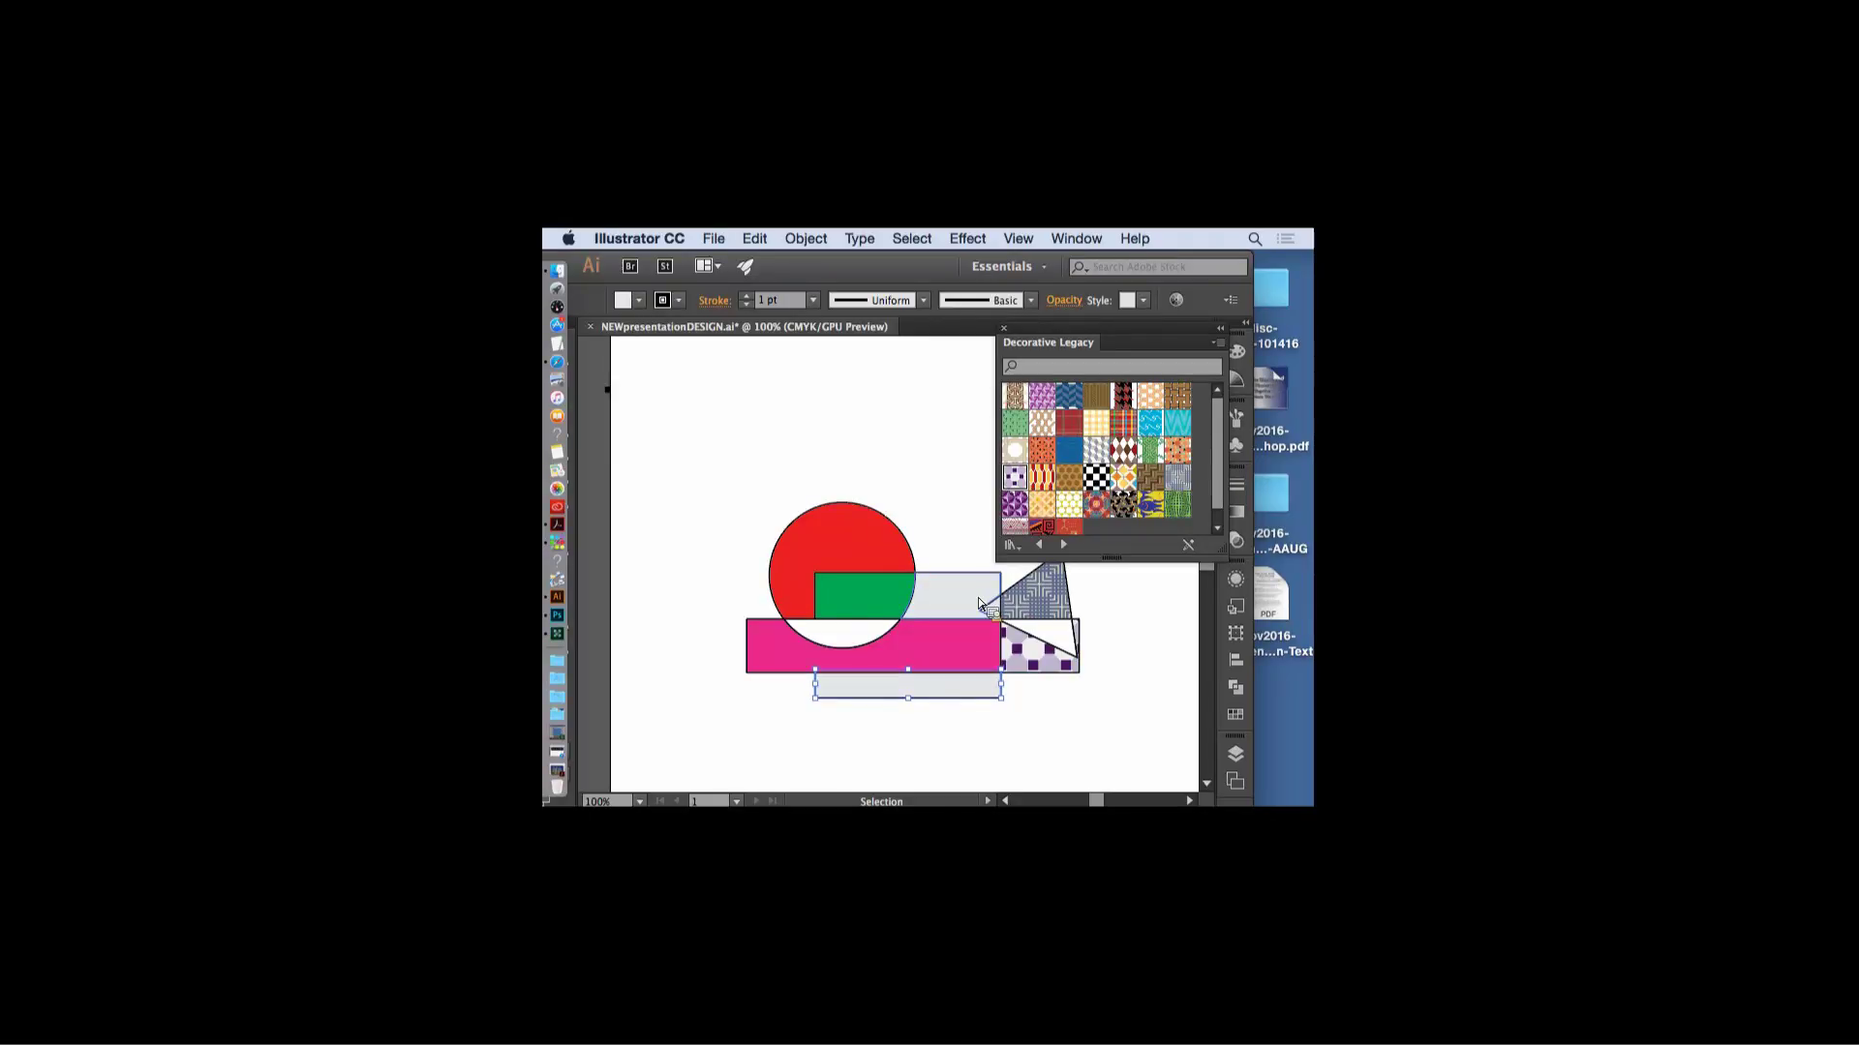
pyautogui.press('Down')
pyautogui.press('Down')
pyautogui.press('Down')
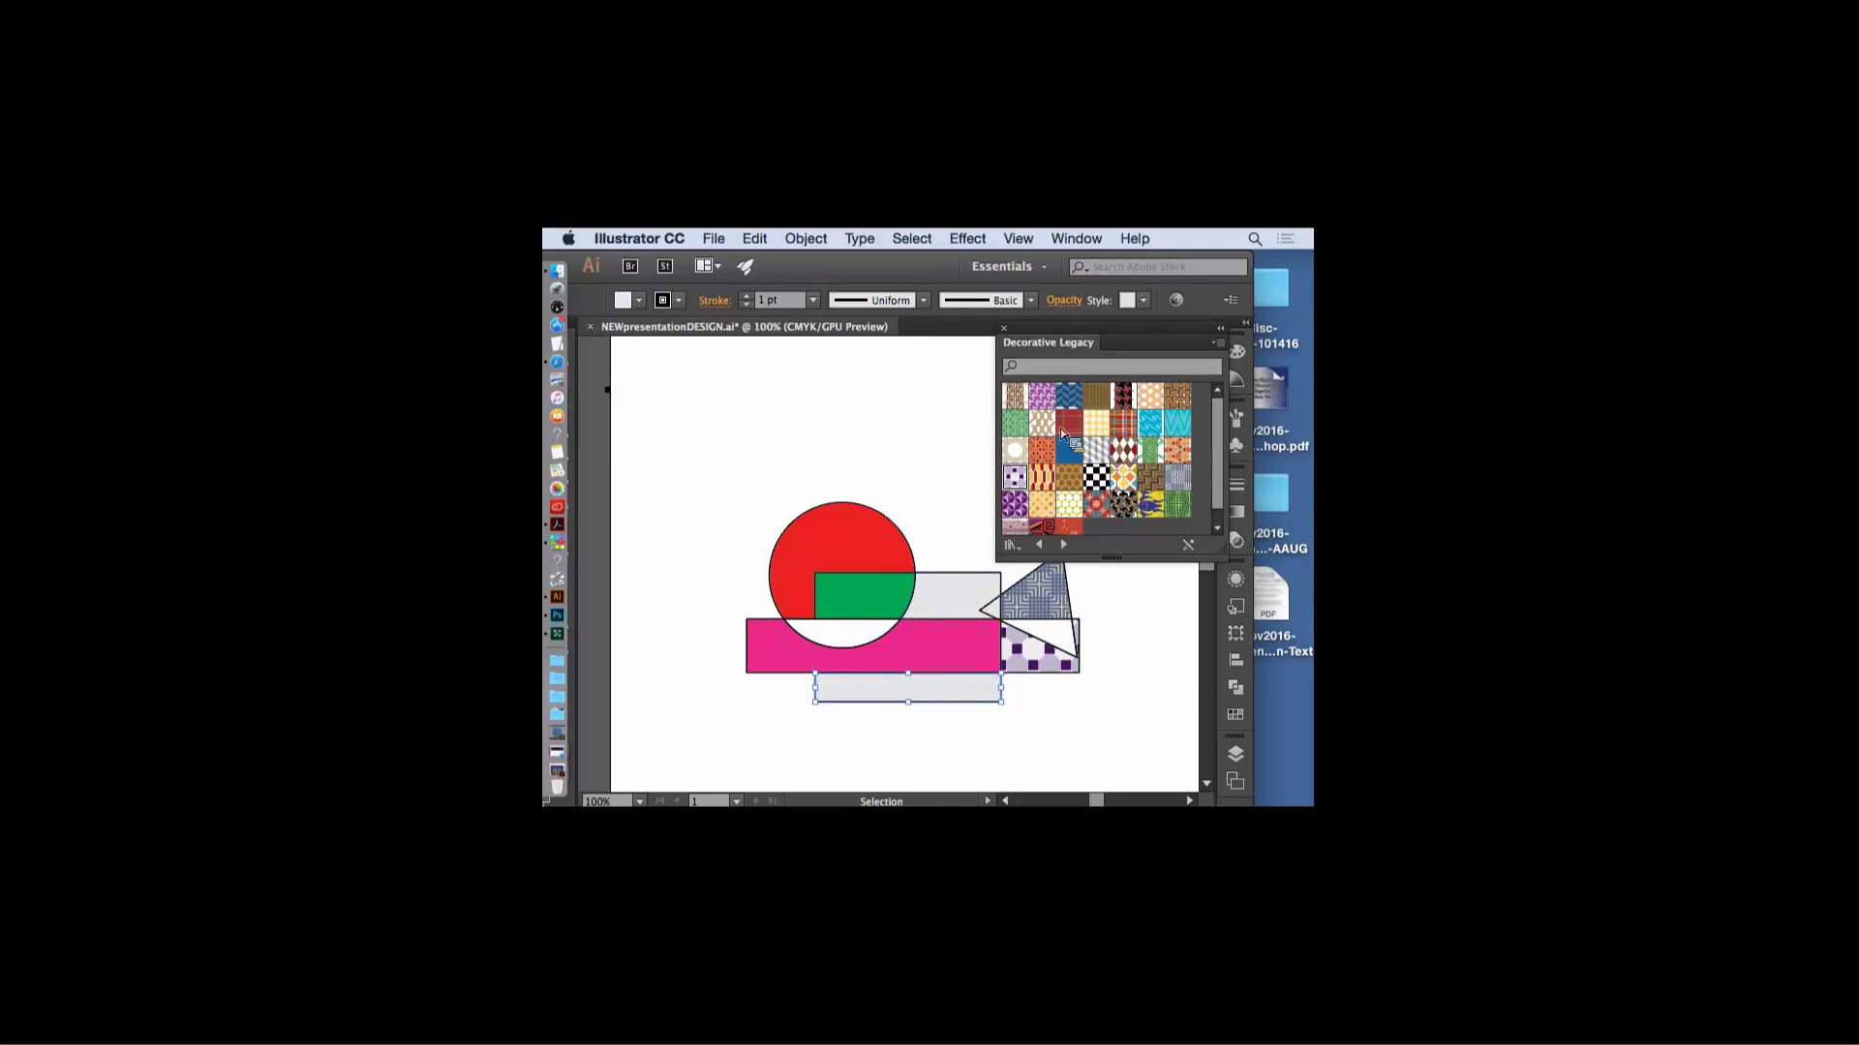
pyautogui.click(1015, 423)
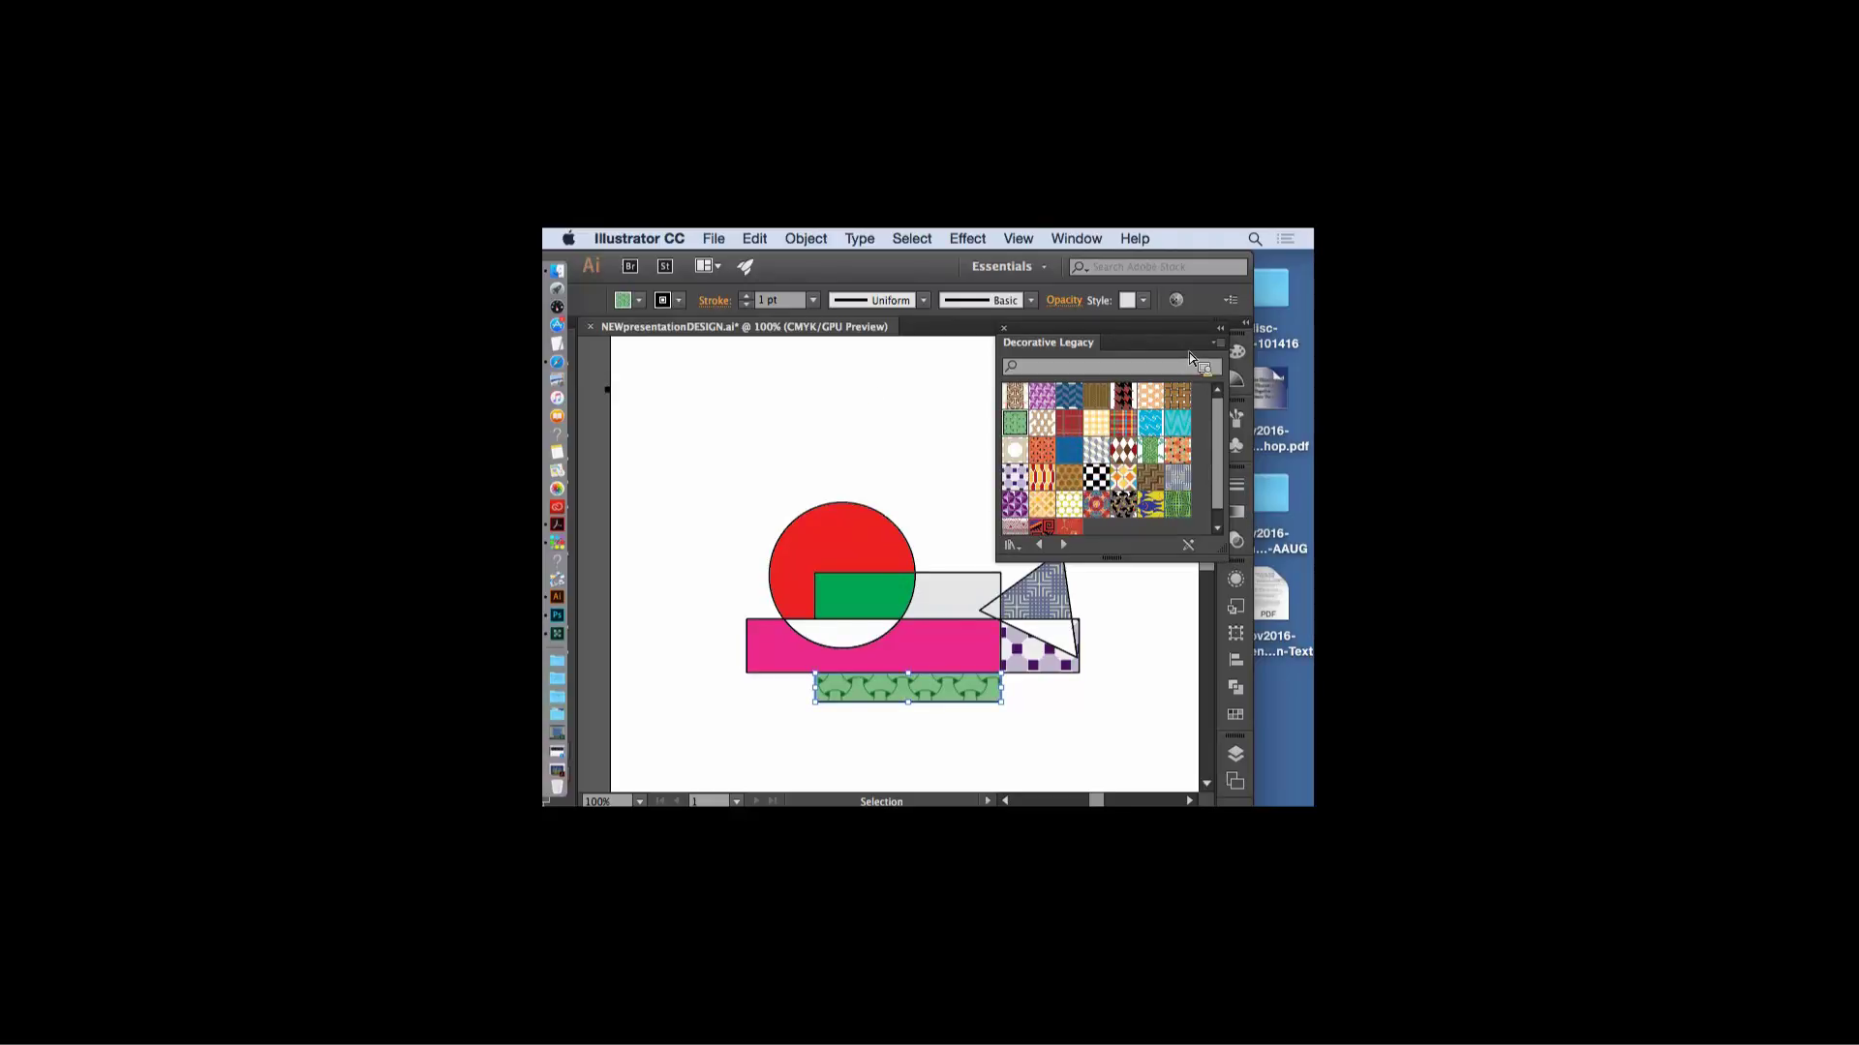
pyautogui.click(1004, 328)
pyautogui.click(991, 403)
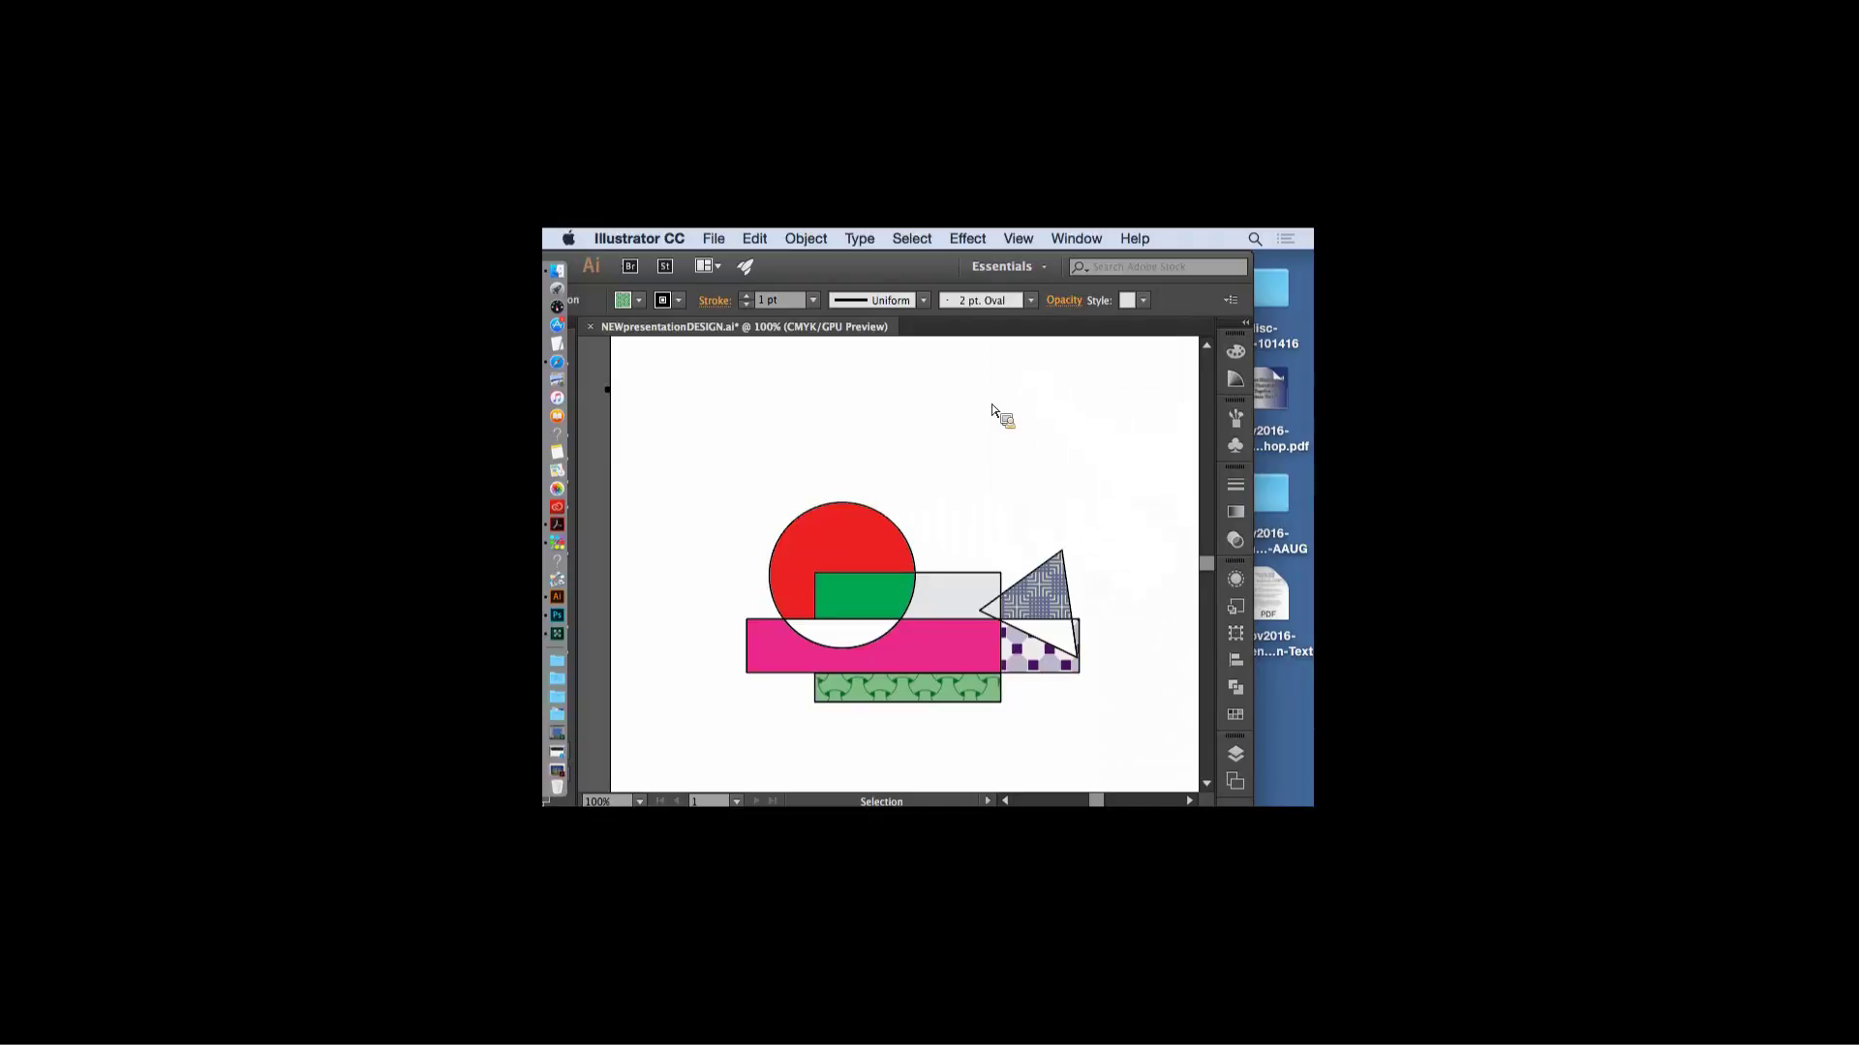
# - Zoom out, save the document, and select every shape on the artboard
pyautogui.press('a')
pyautogui.press('super+a')
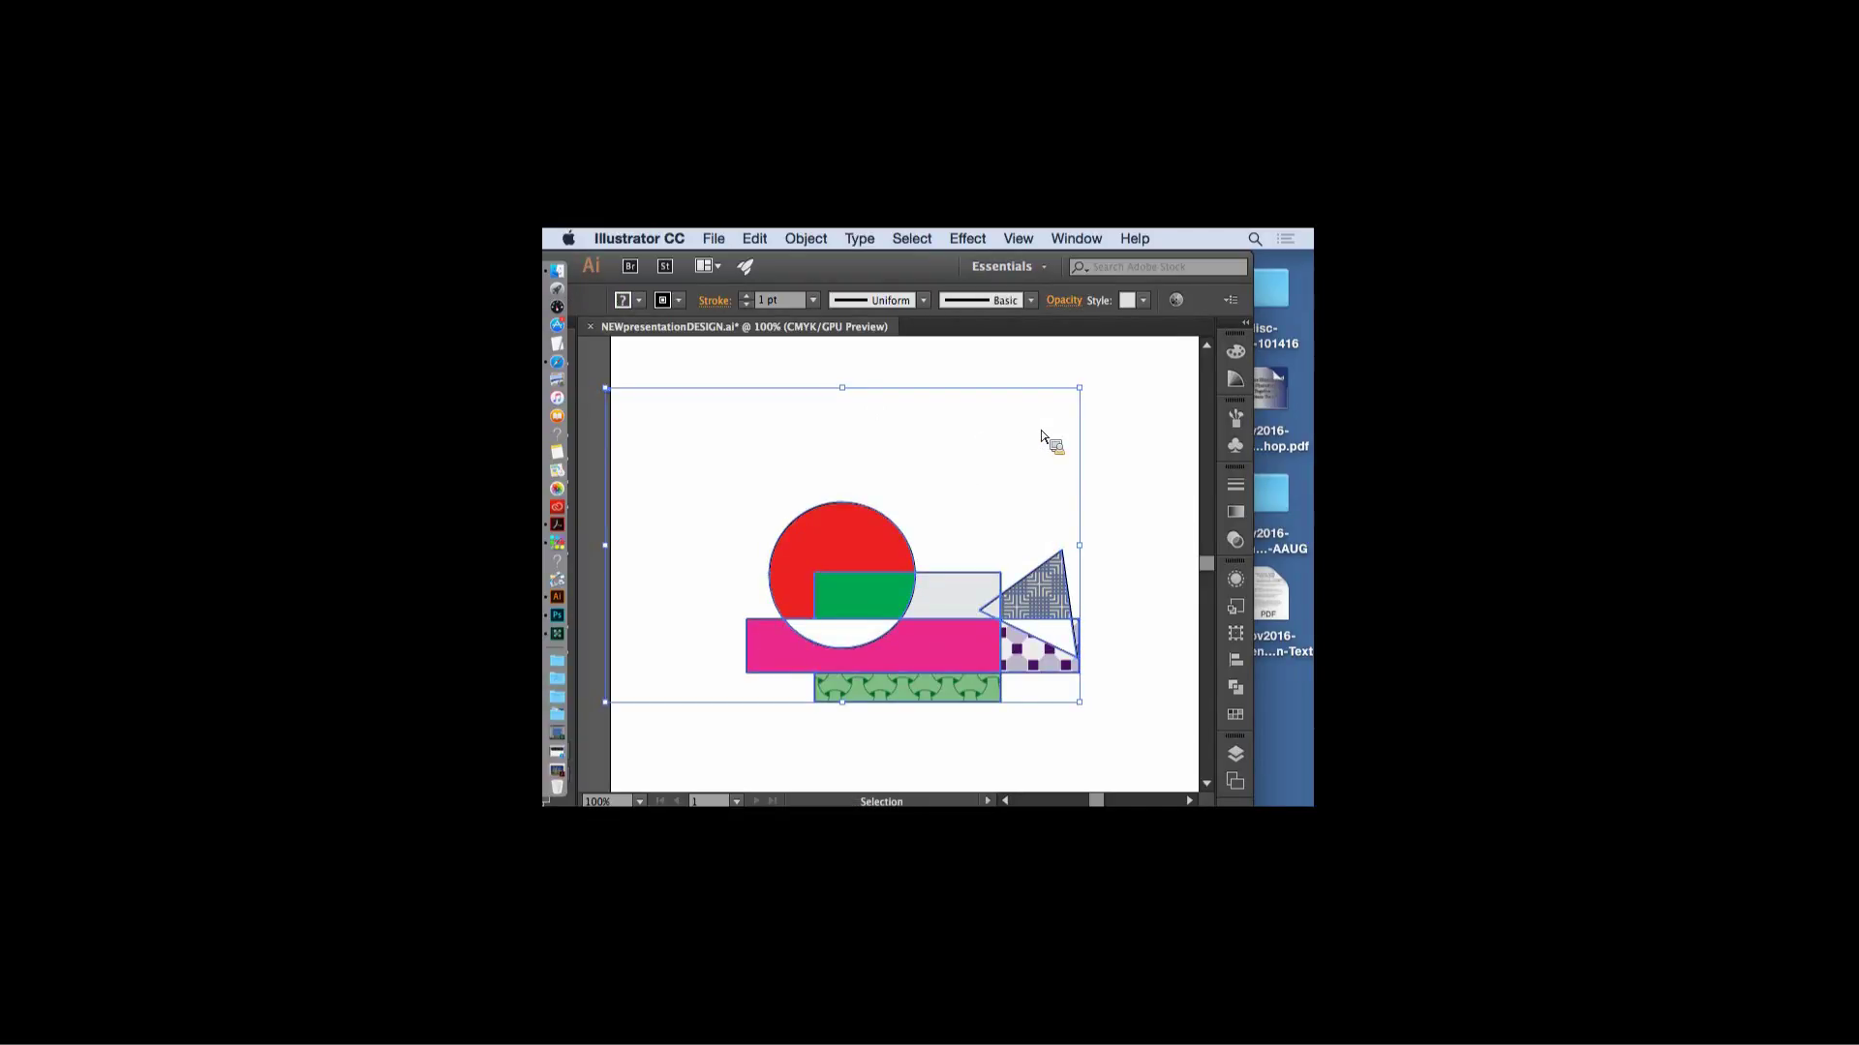
pyautogui.press('super+minus')
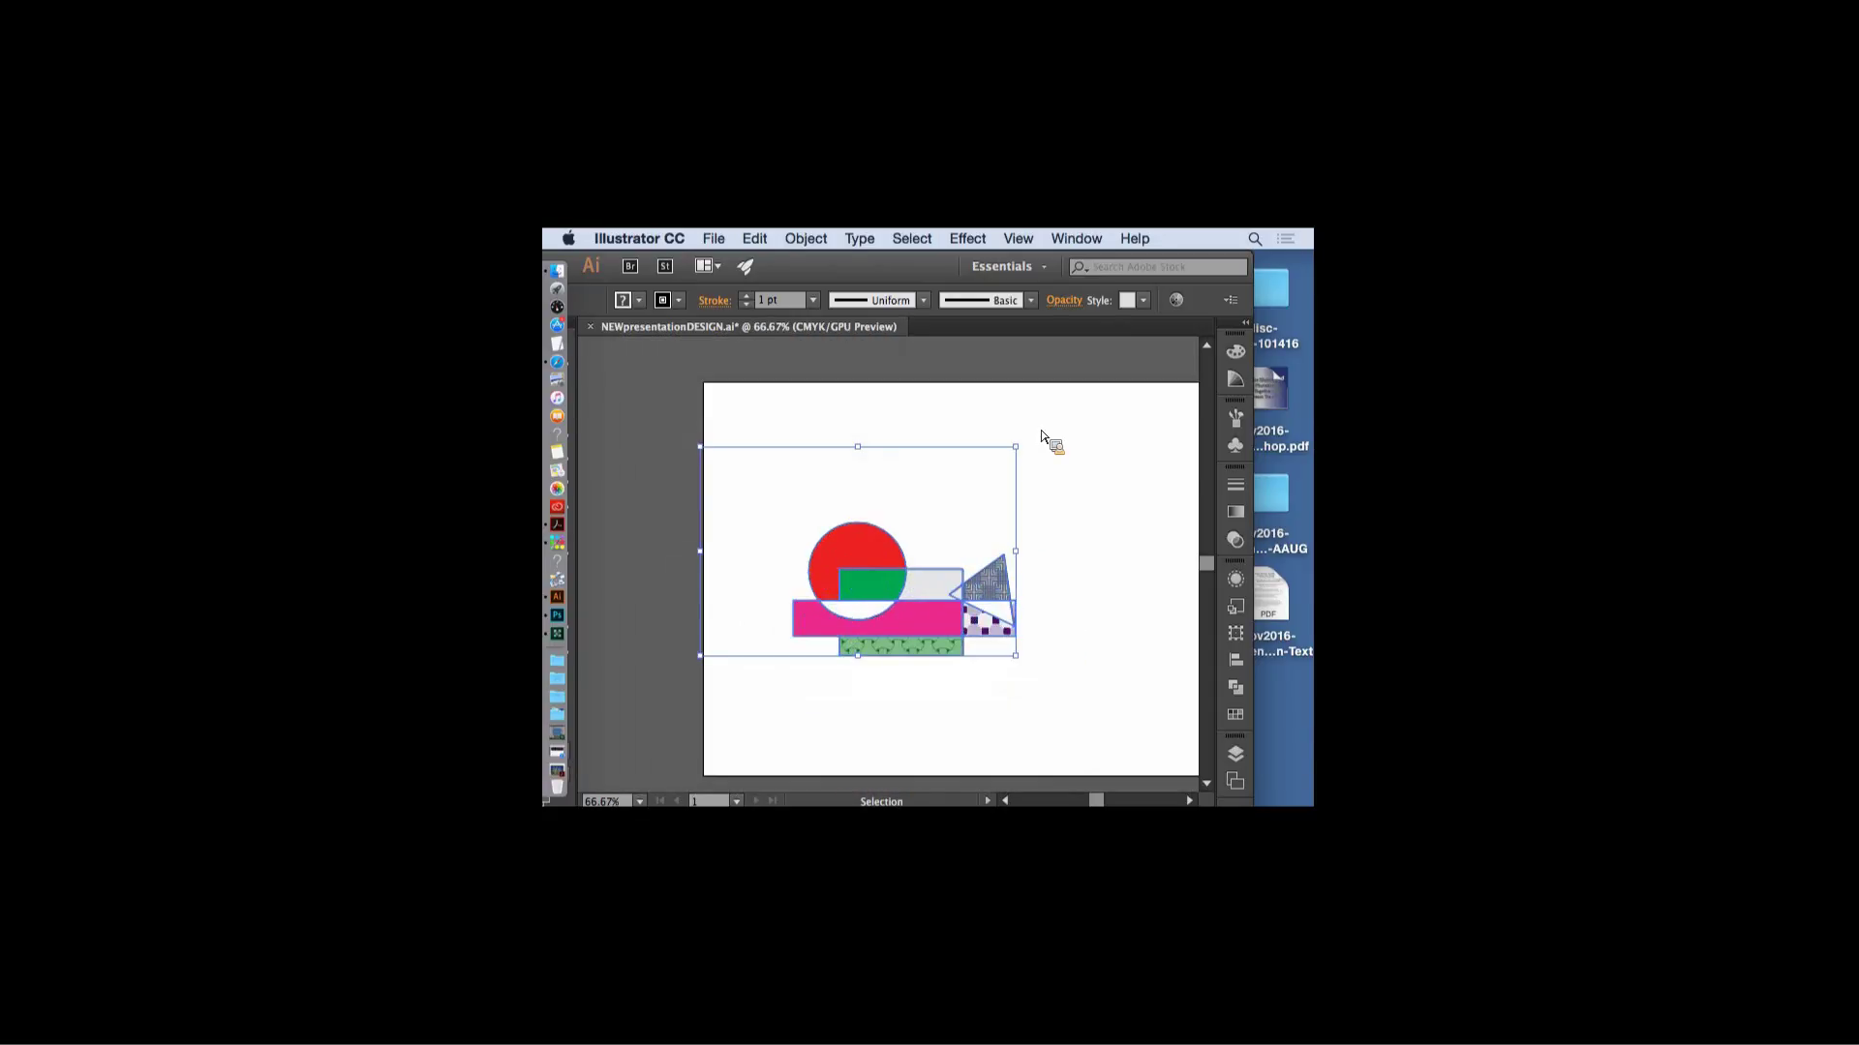
pyautogui.click(906, 387)
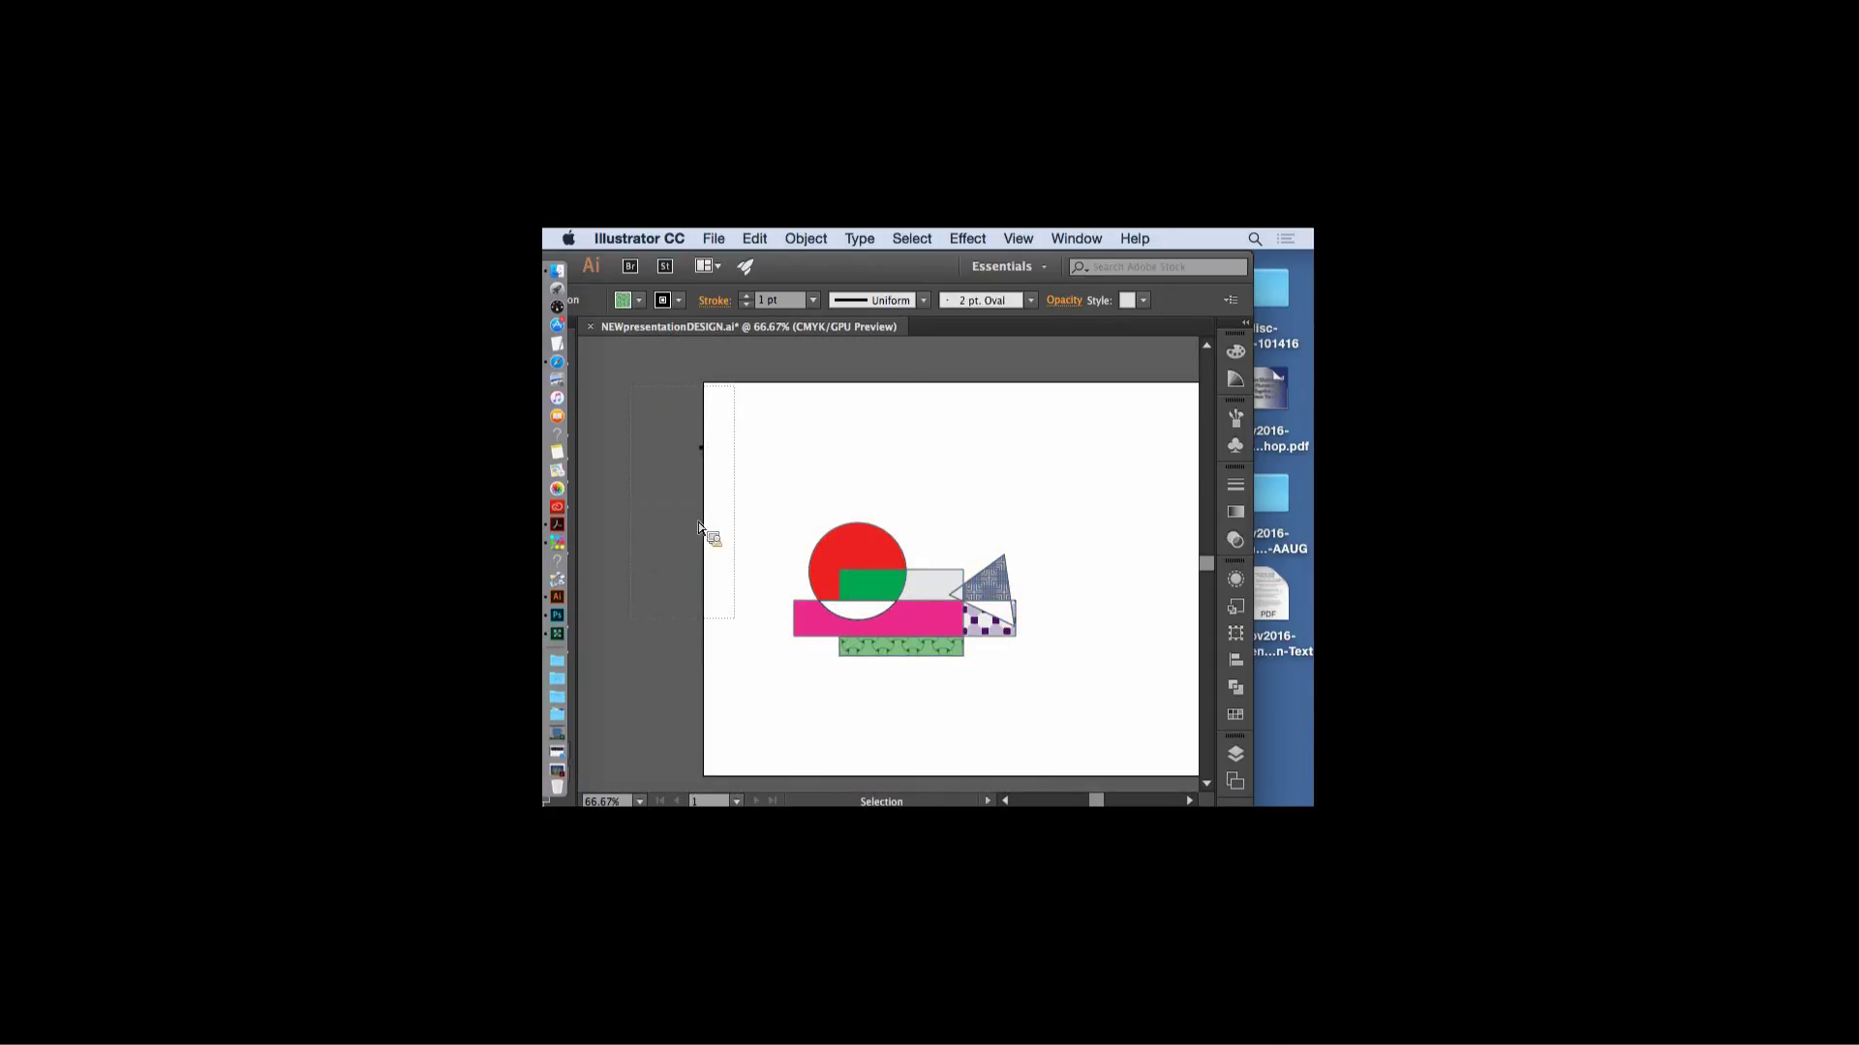
pyautogui.press('a')
pyautogui.press('super+s')
pyautogui.press('v')
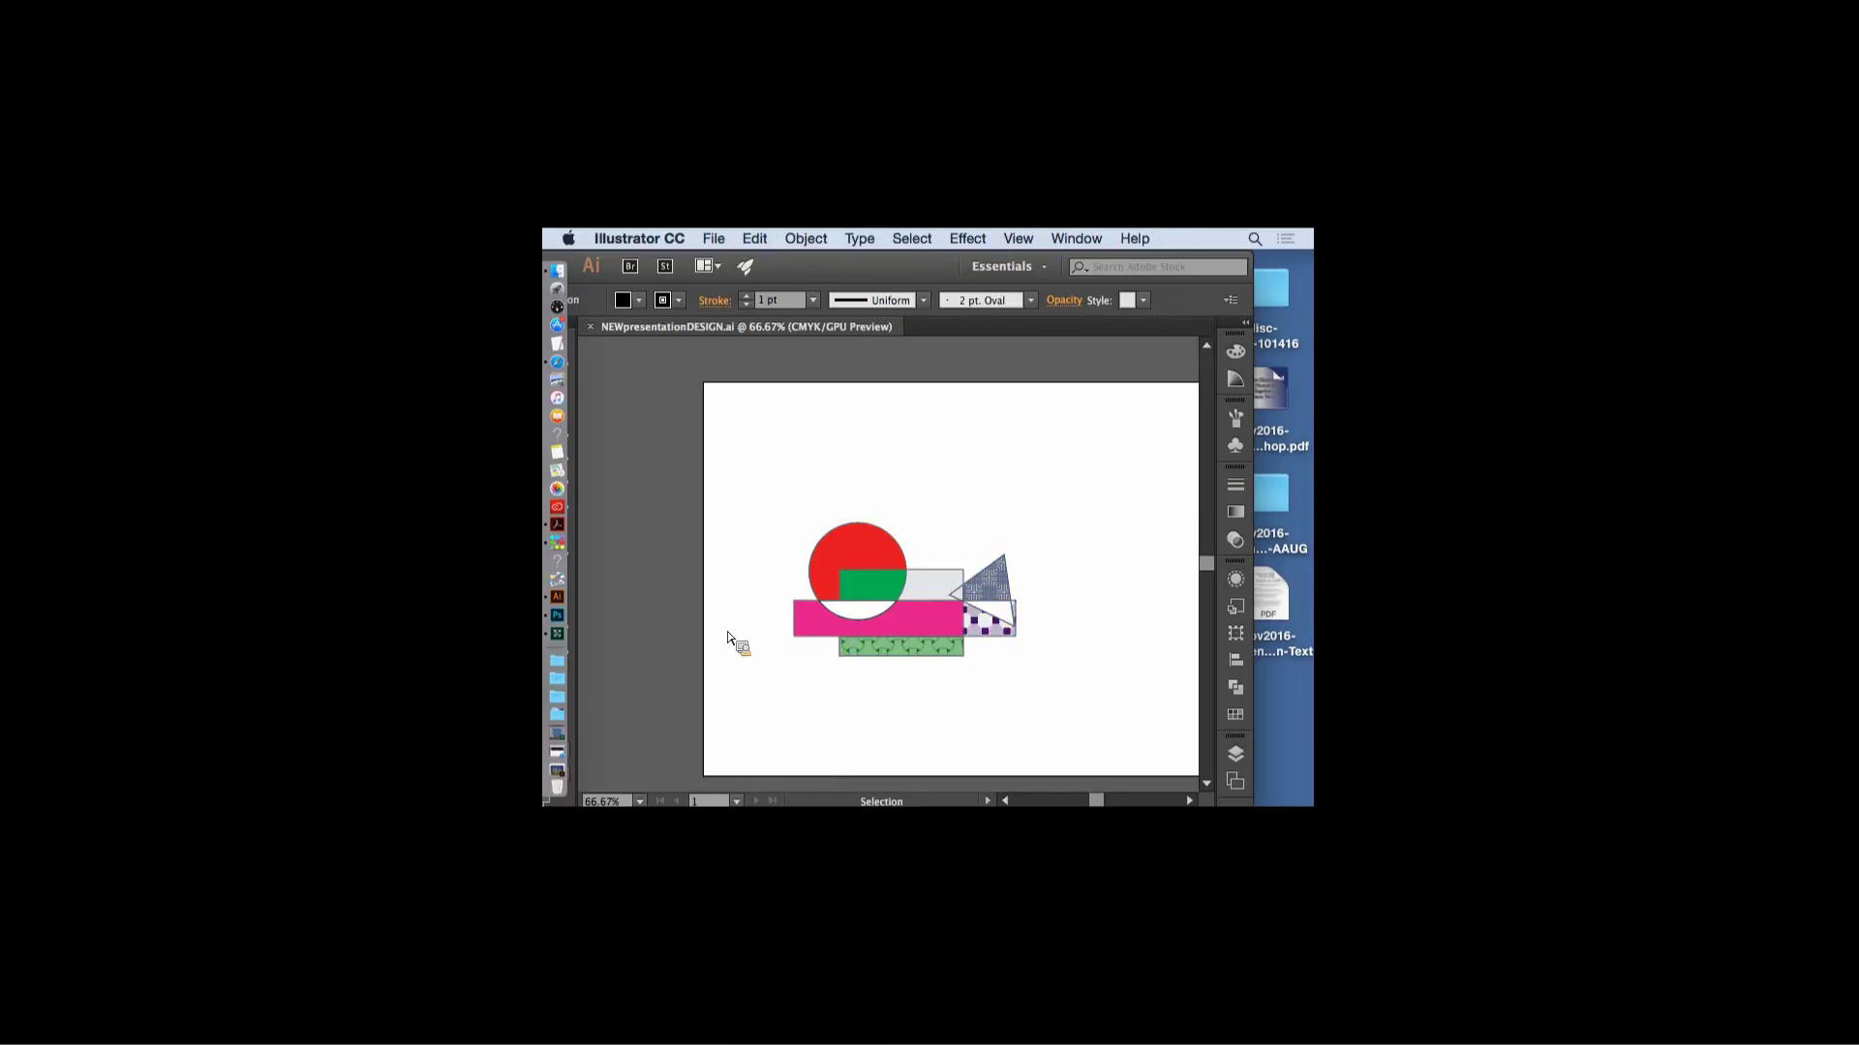
pyautogui.press('a')
pyautogui.press('super+a')
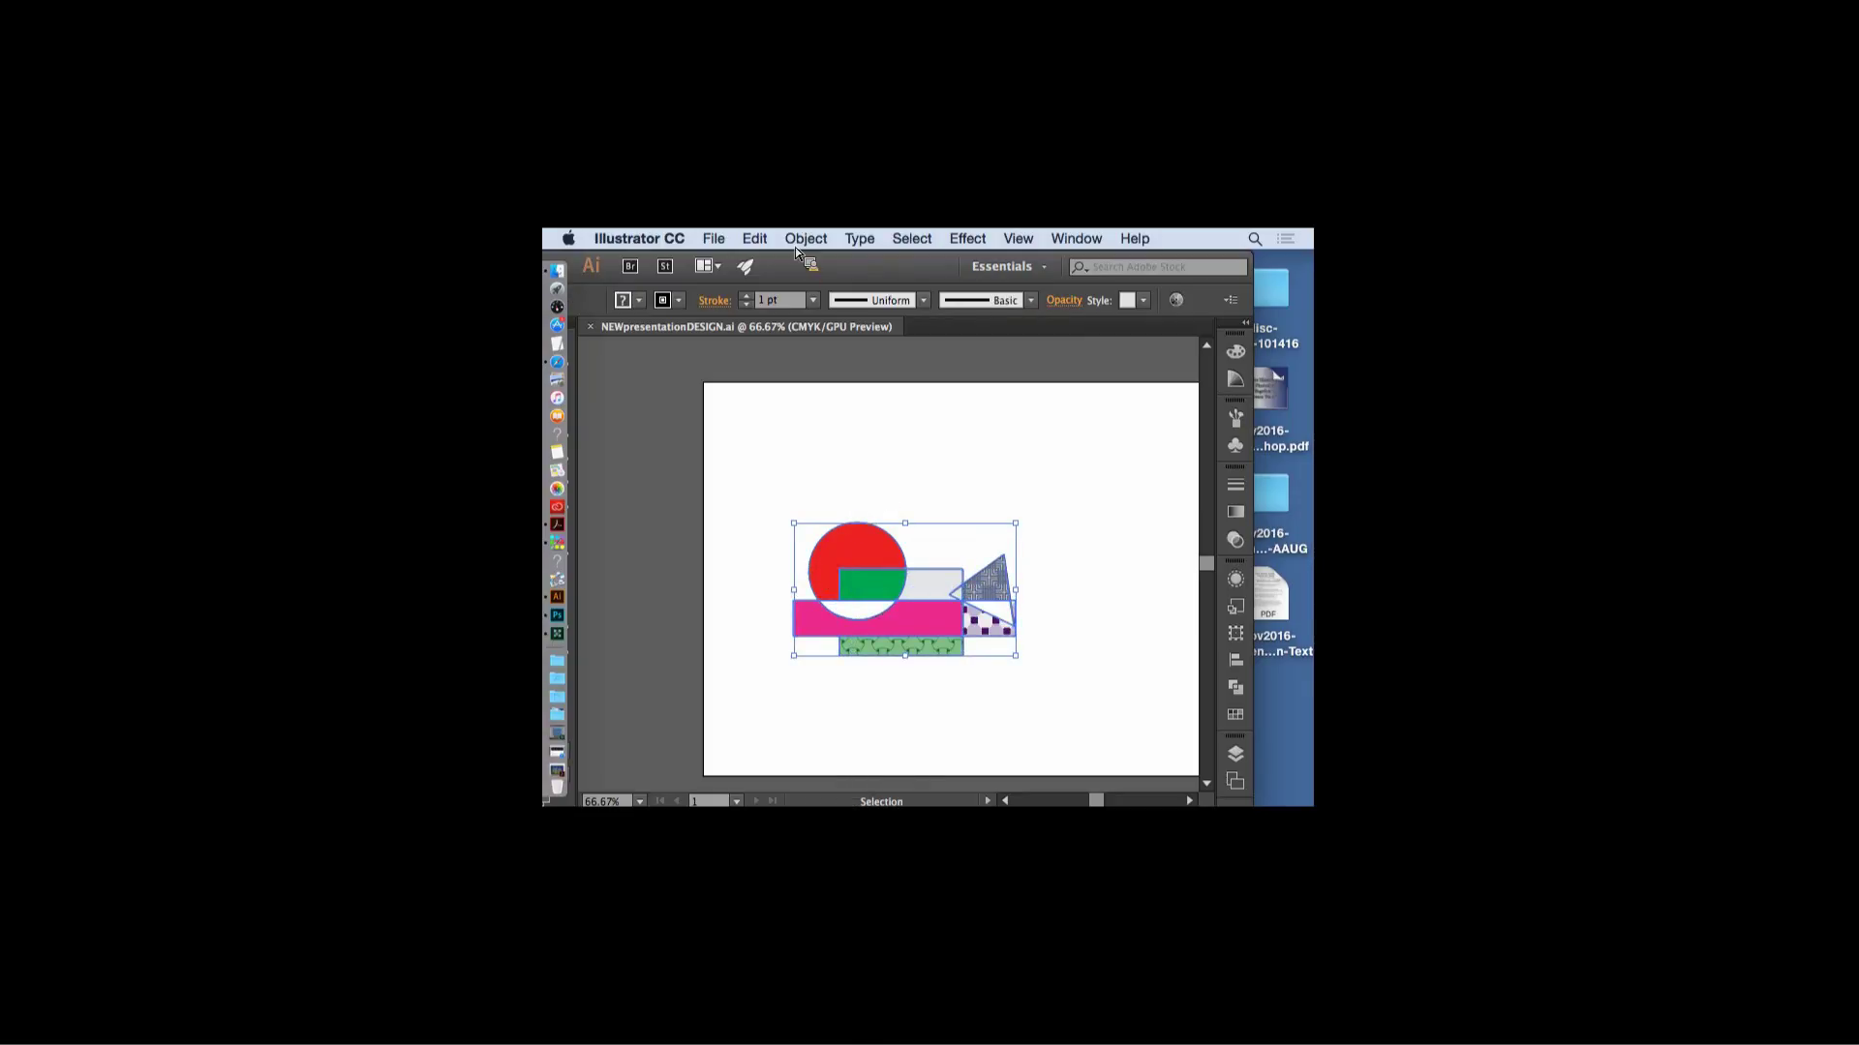
# - Add an Effect > Stylize > Drop Shadow to the selection with preview on
pyautogui.click(965, 239)
pyautogui.moveTo(1013, 487)
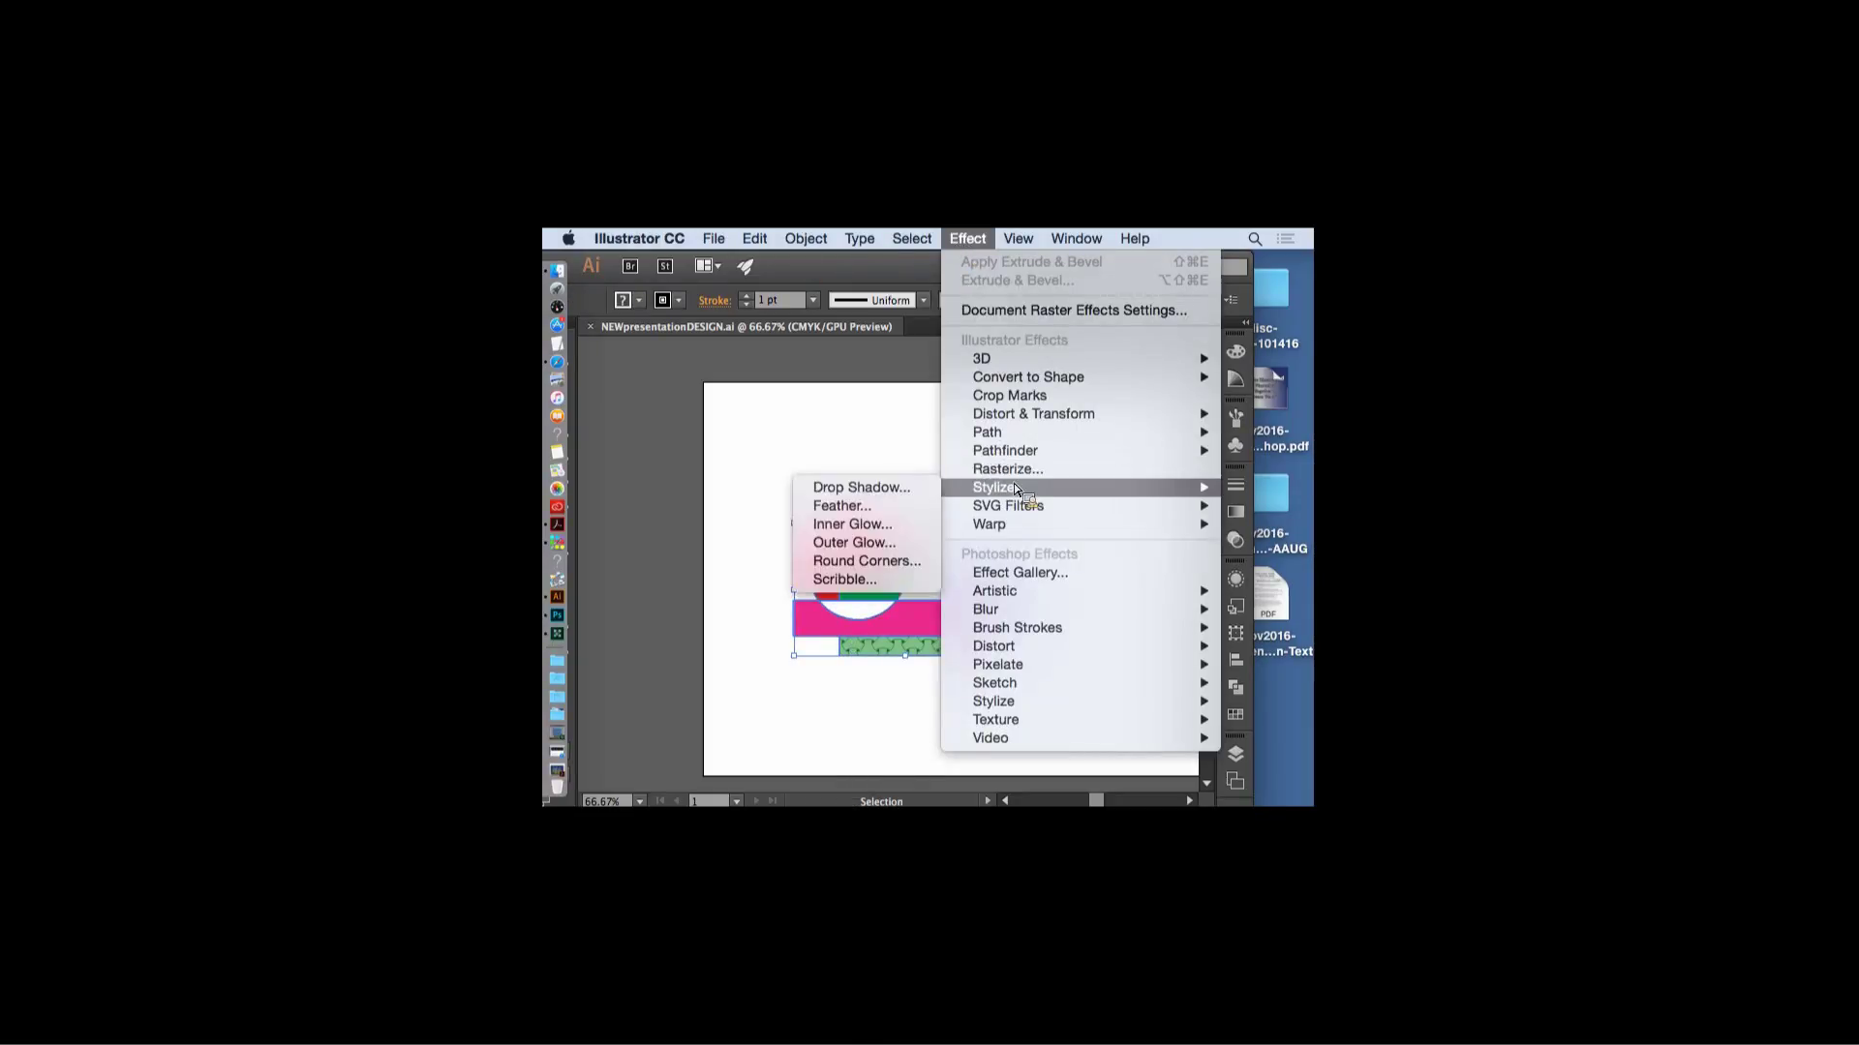
pyautogui.click(900, 488)
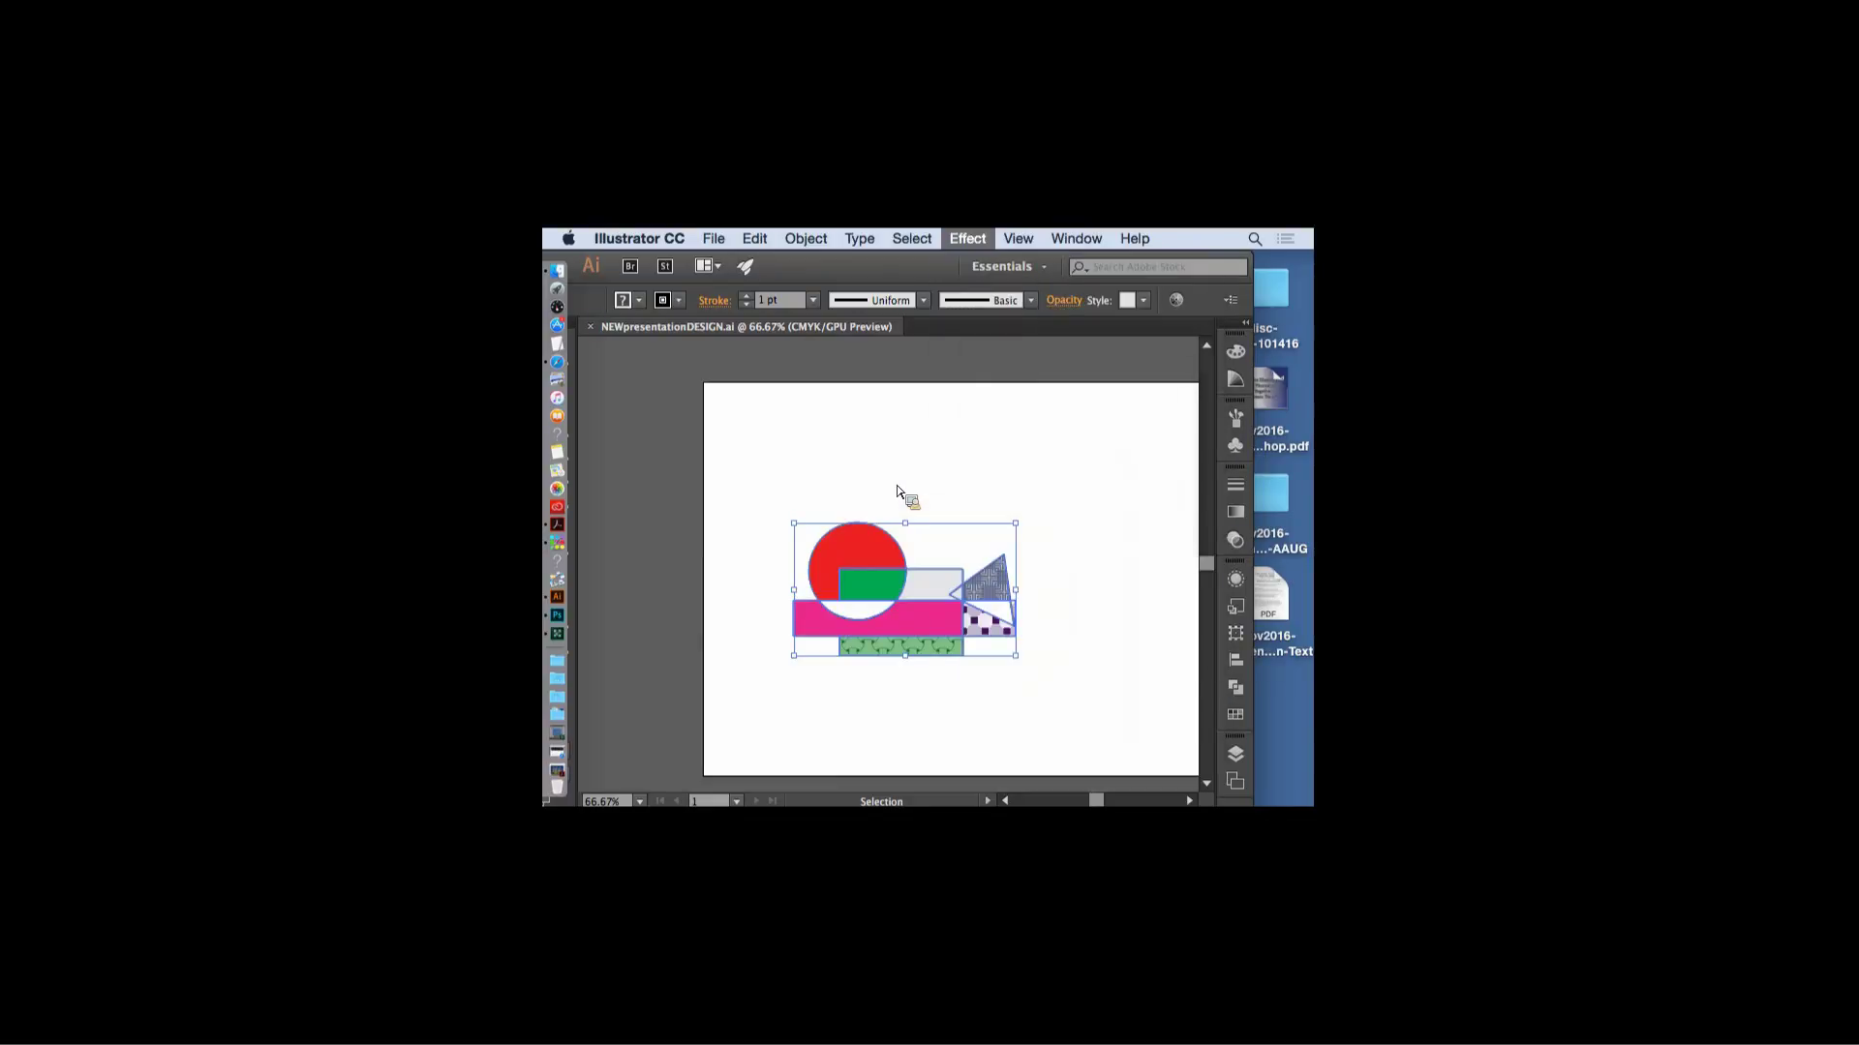
pyautogui.moveTo(1264, 349); pyautogui.dragTo(1053, 311)
pyautogui.click(1045, 533)
pyautogui.press('space')
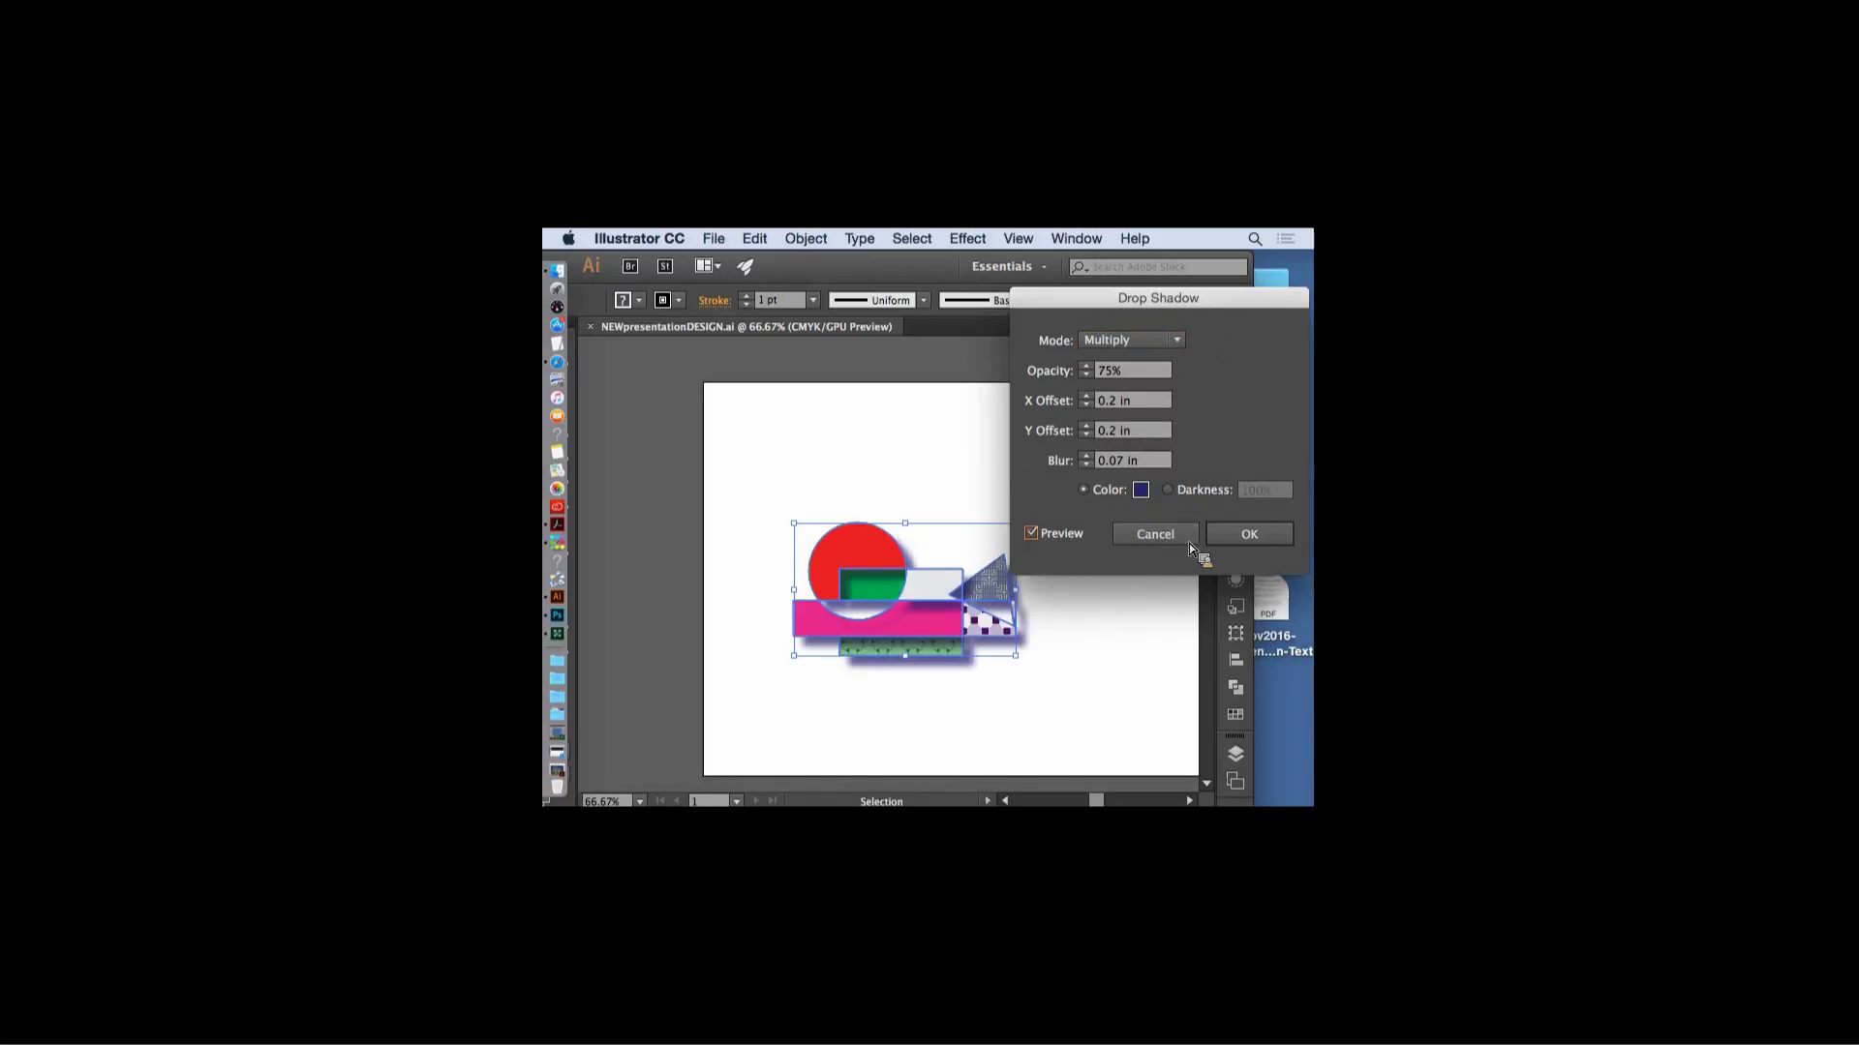
pyautogui.moveTo(1117, 297); pyautogui.dragTo(1121, 261)
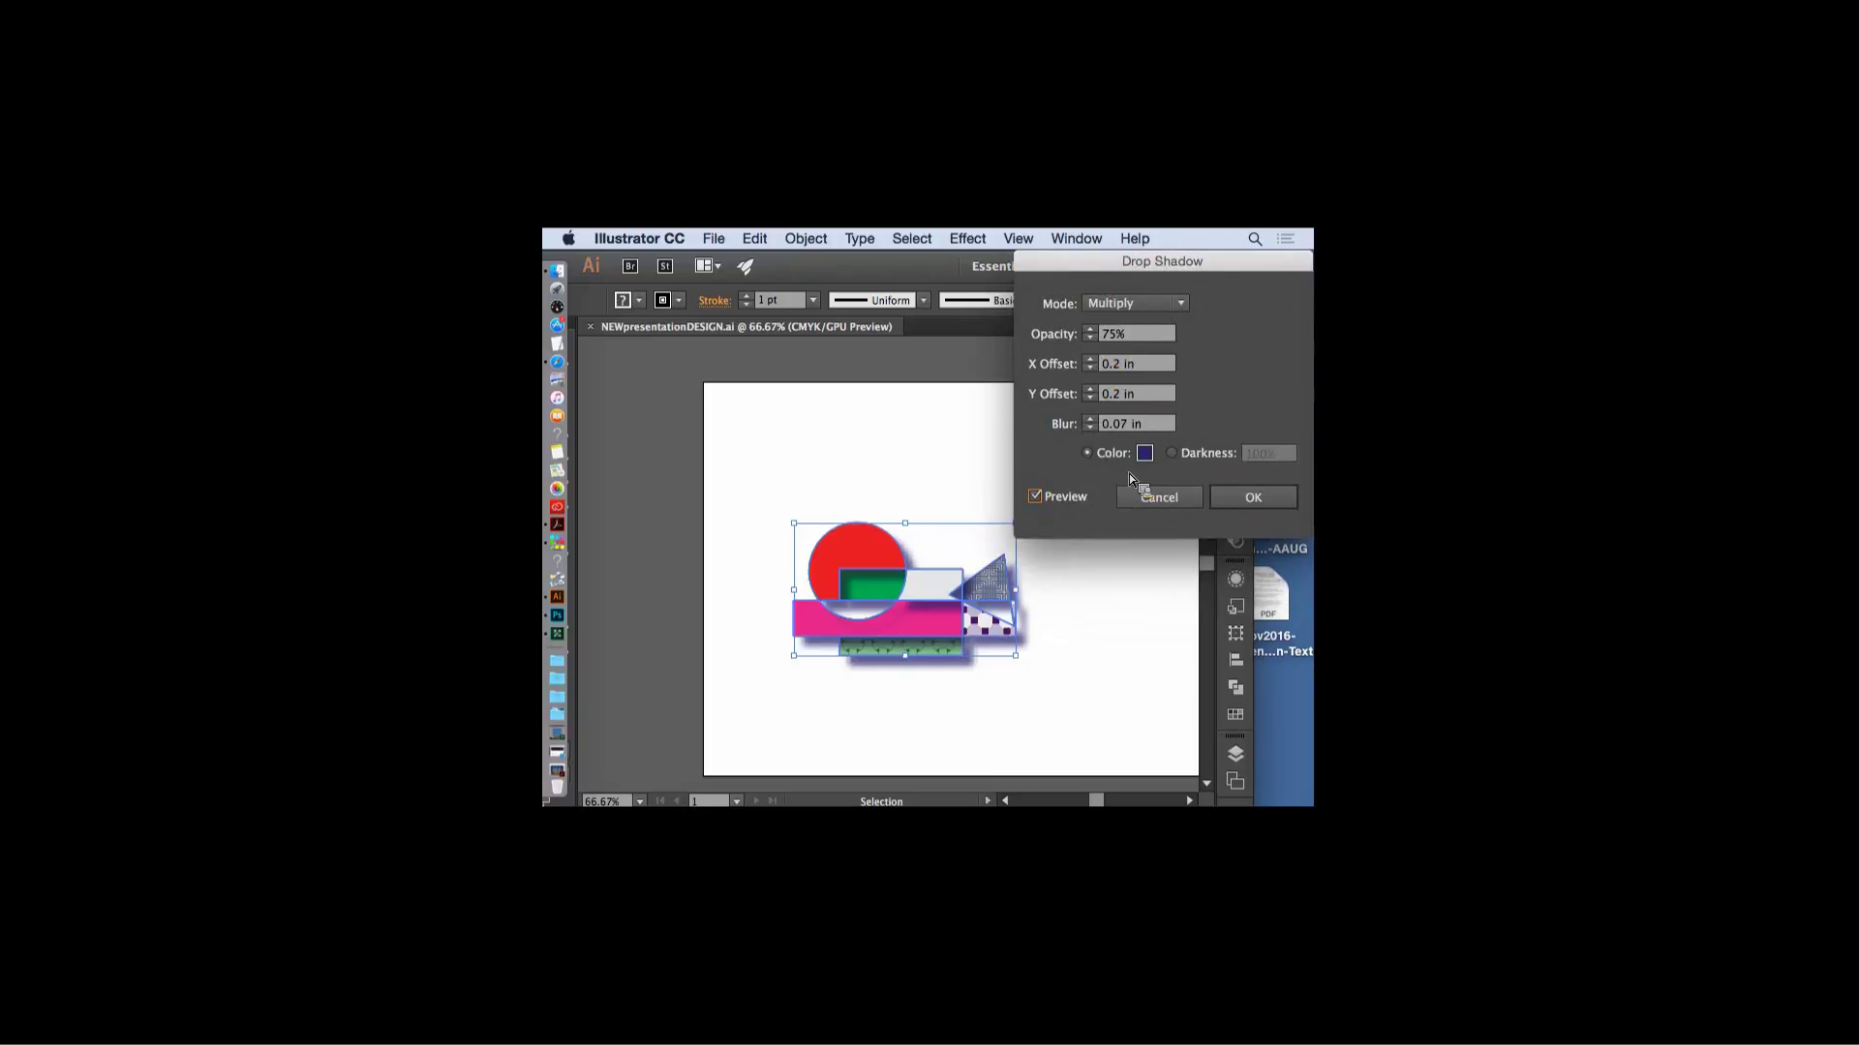
# - Set the shadow's X offset to 0.6 in and blur to 0.4 in, and apply it
pyautogui.click(1090, 366)
pyautogui.click(1091, 365)
pyautogui.click(1091, 365)
pyautogui.click(1091, 365)
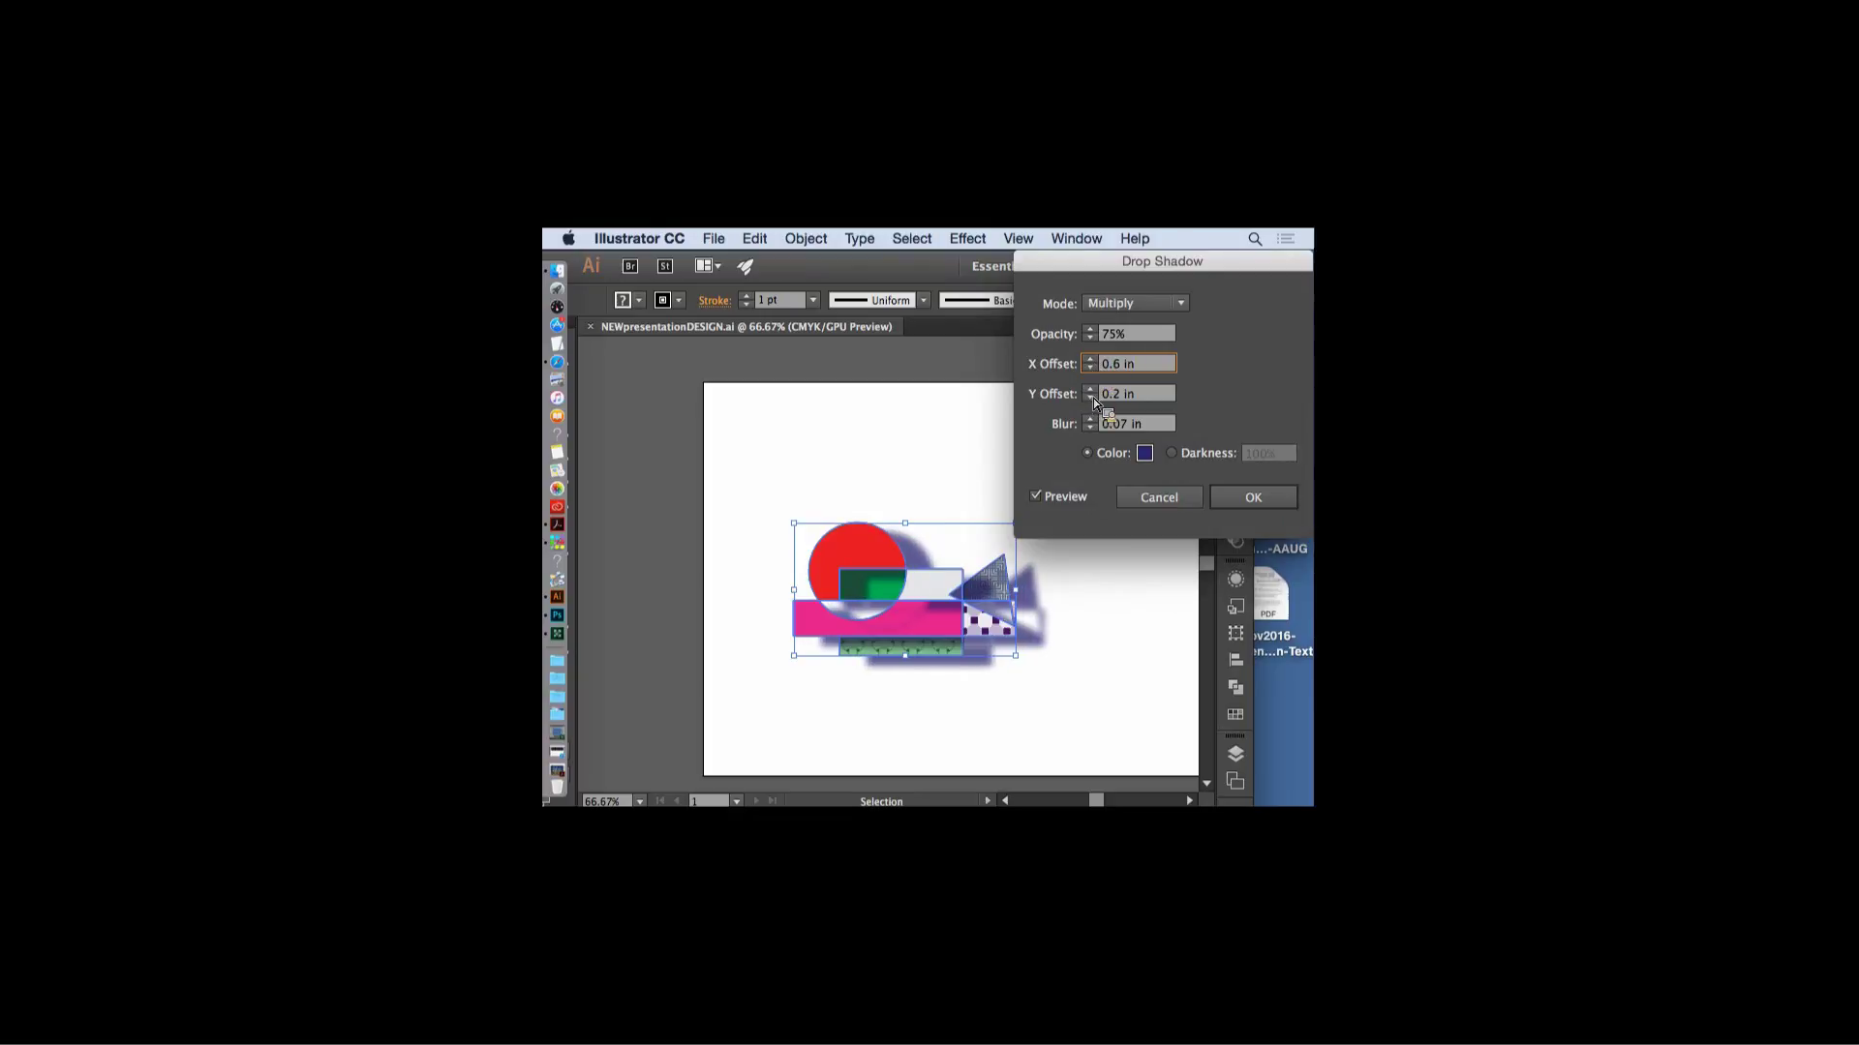
pyautogui.click(1090, 419)
pyautogui.click(1090, 420)
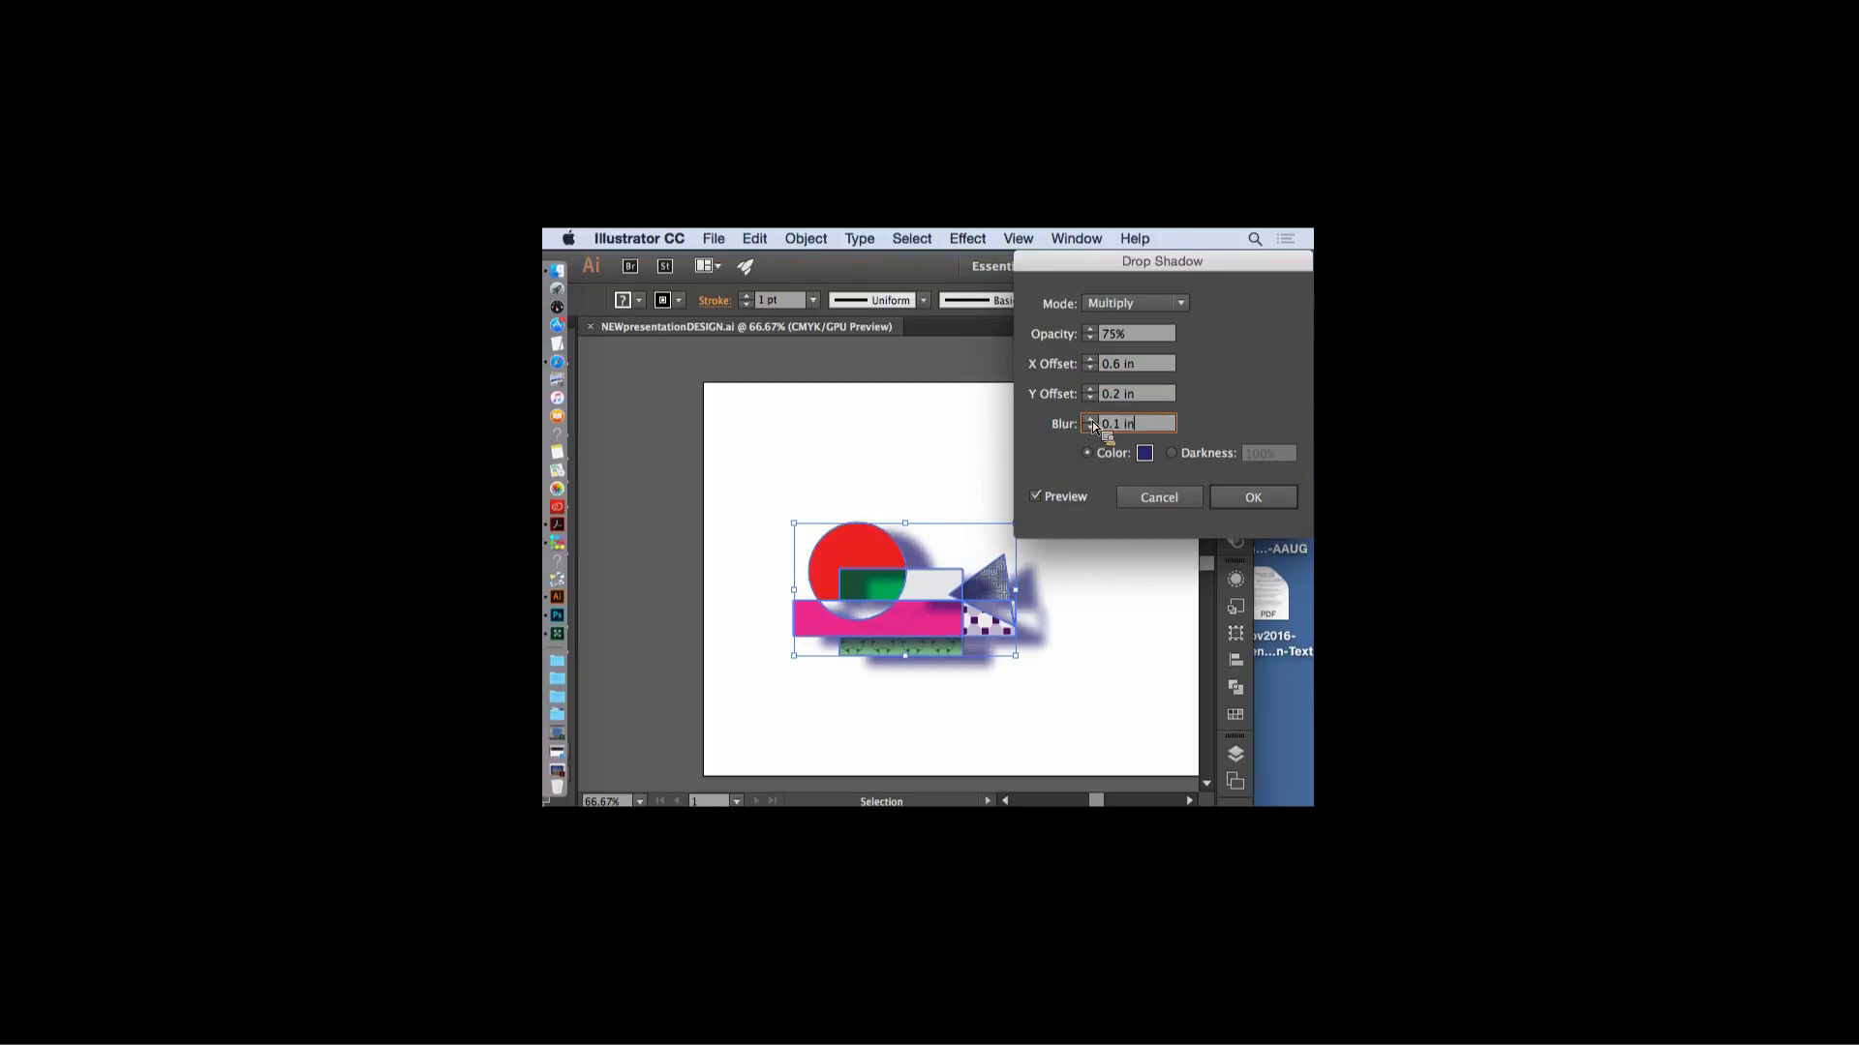
pyautogui.click(1091, 418)
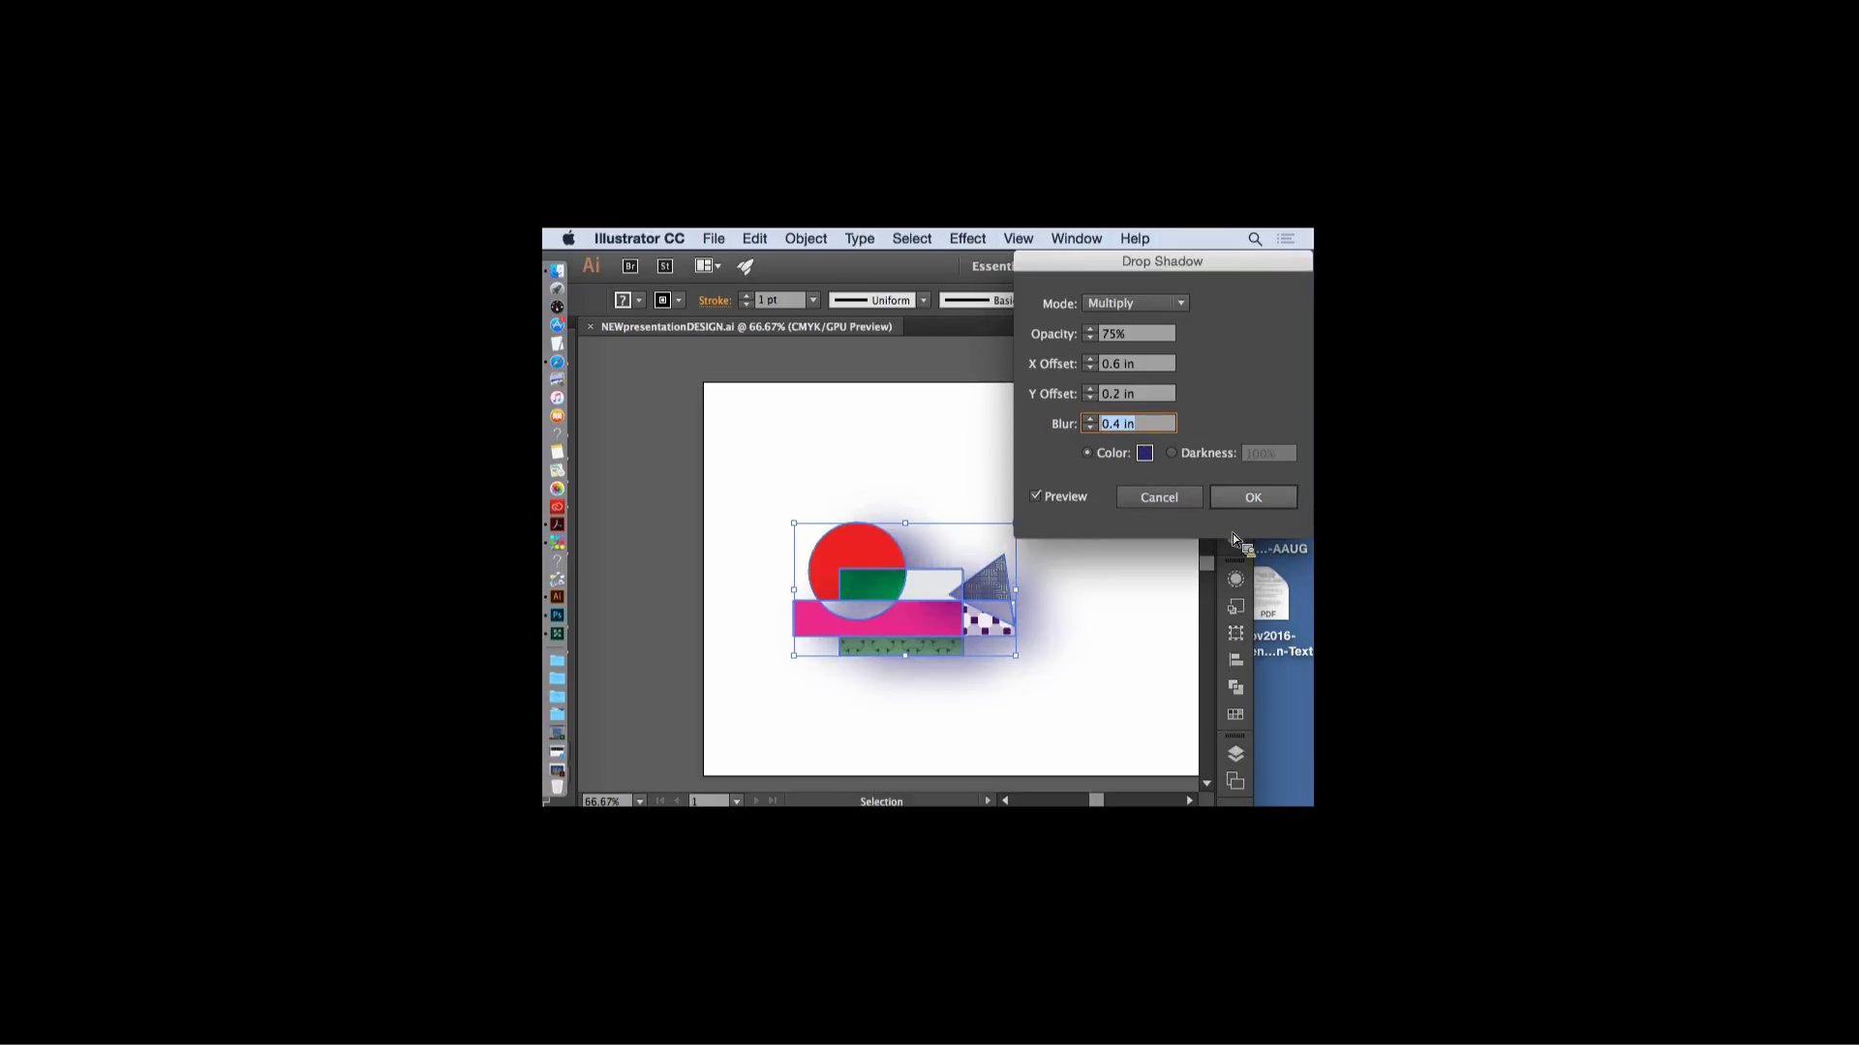
pyautogui.click(1255, 502)
pyautogui.press('super+shift+a')
# - Zoom the view to 100% and return to the Selection tool with nothing selected
pyautogui.press('a')
pyautogui.press('super+1')
pyautogui.press('v')
pyautogui.click(1126, 652)
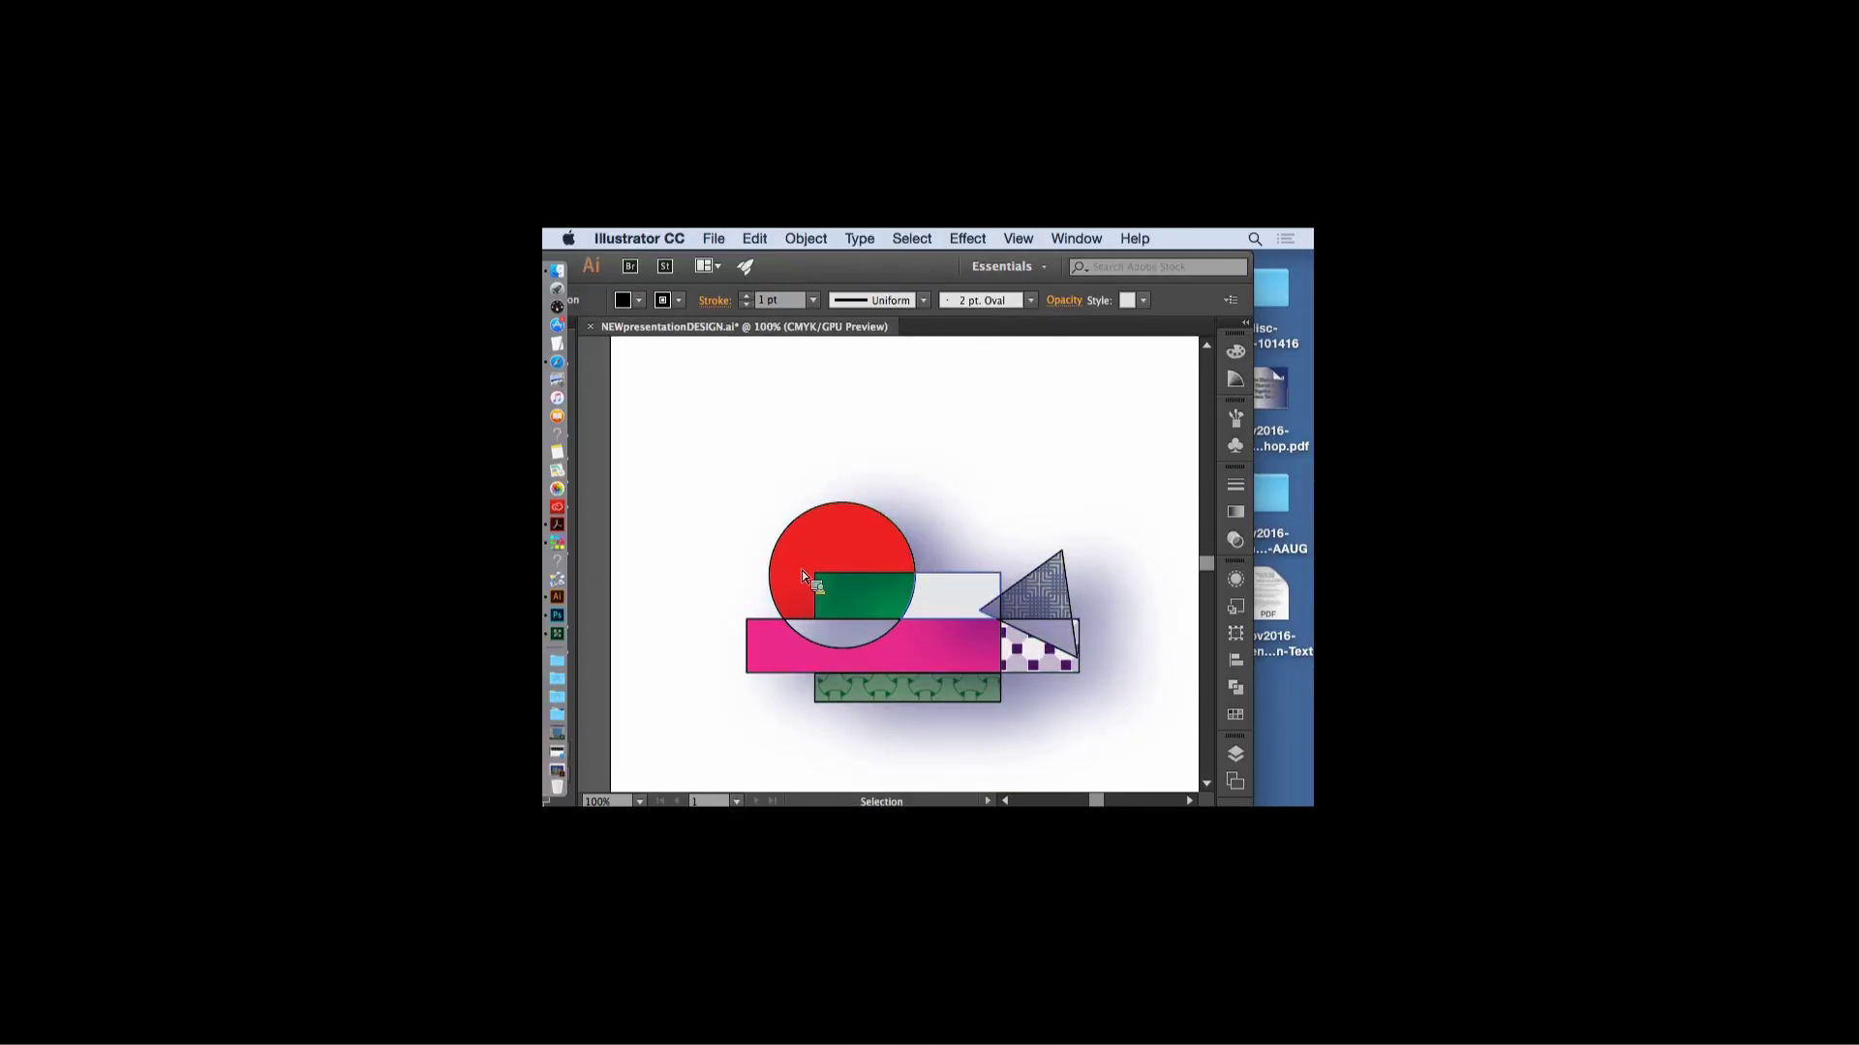
# - Fill the grey rectangle with CMYK Cyan
pyautogui.click(953, 576)
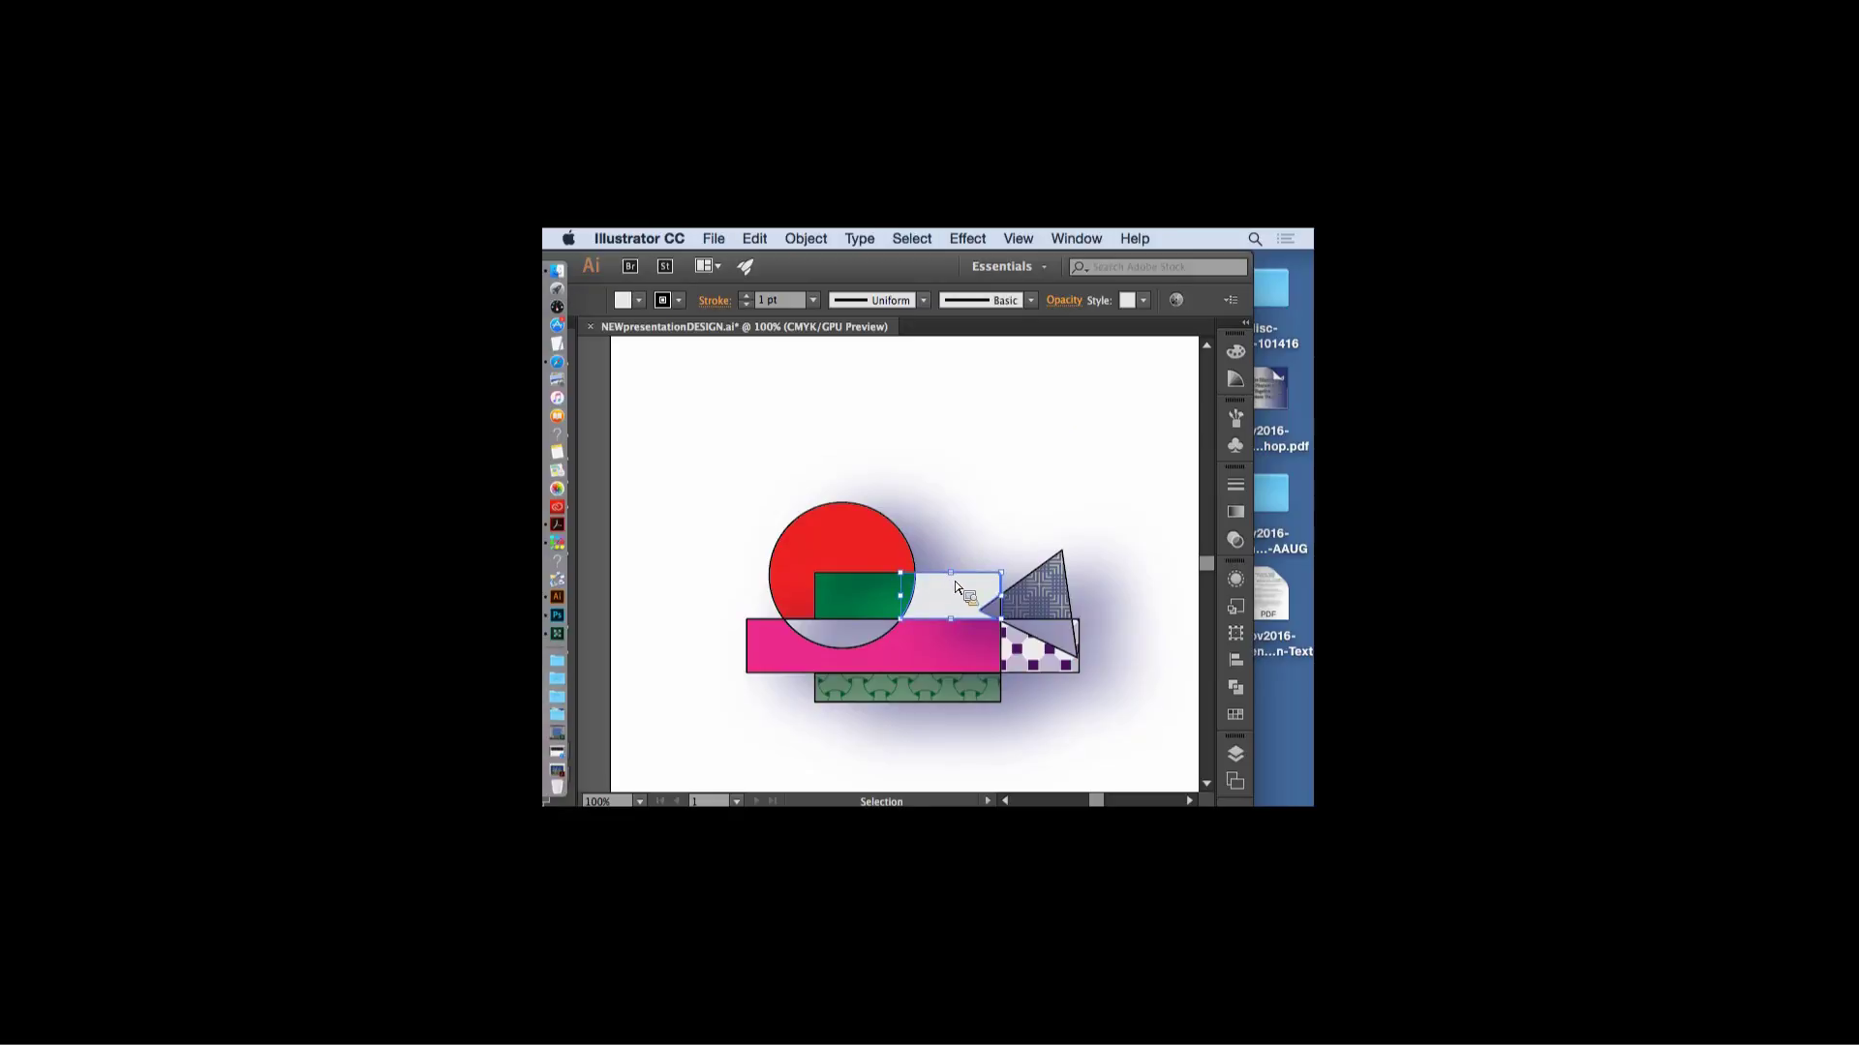
pyautogui.click(1237, 716)
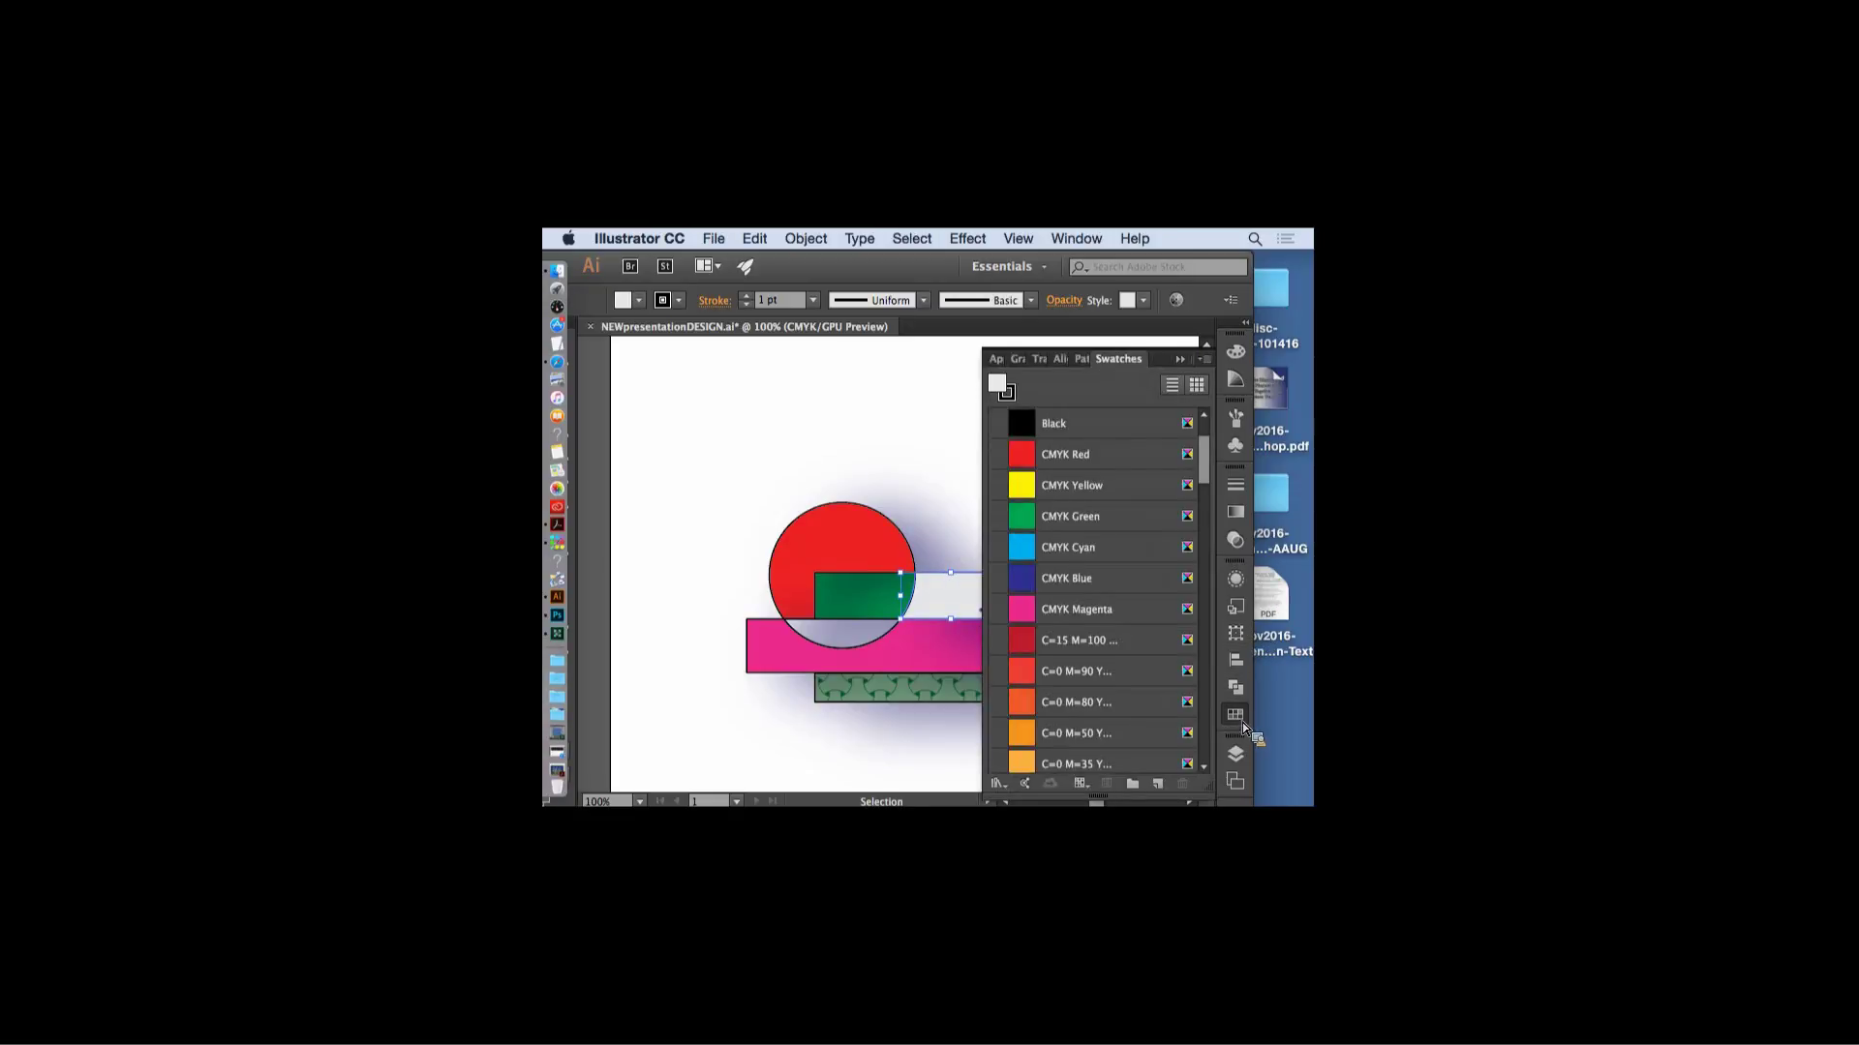
pyautogui.click(1080, 544)
pyautogui.click(1165, 430)
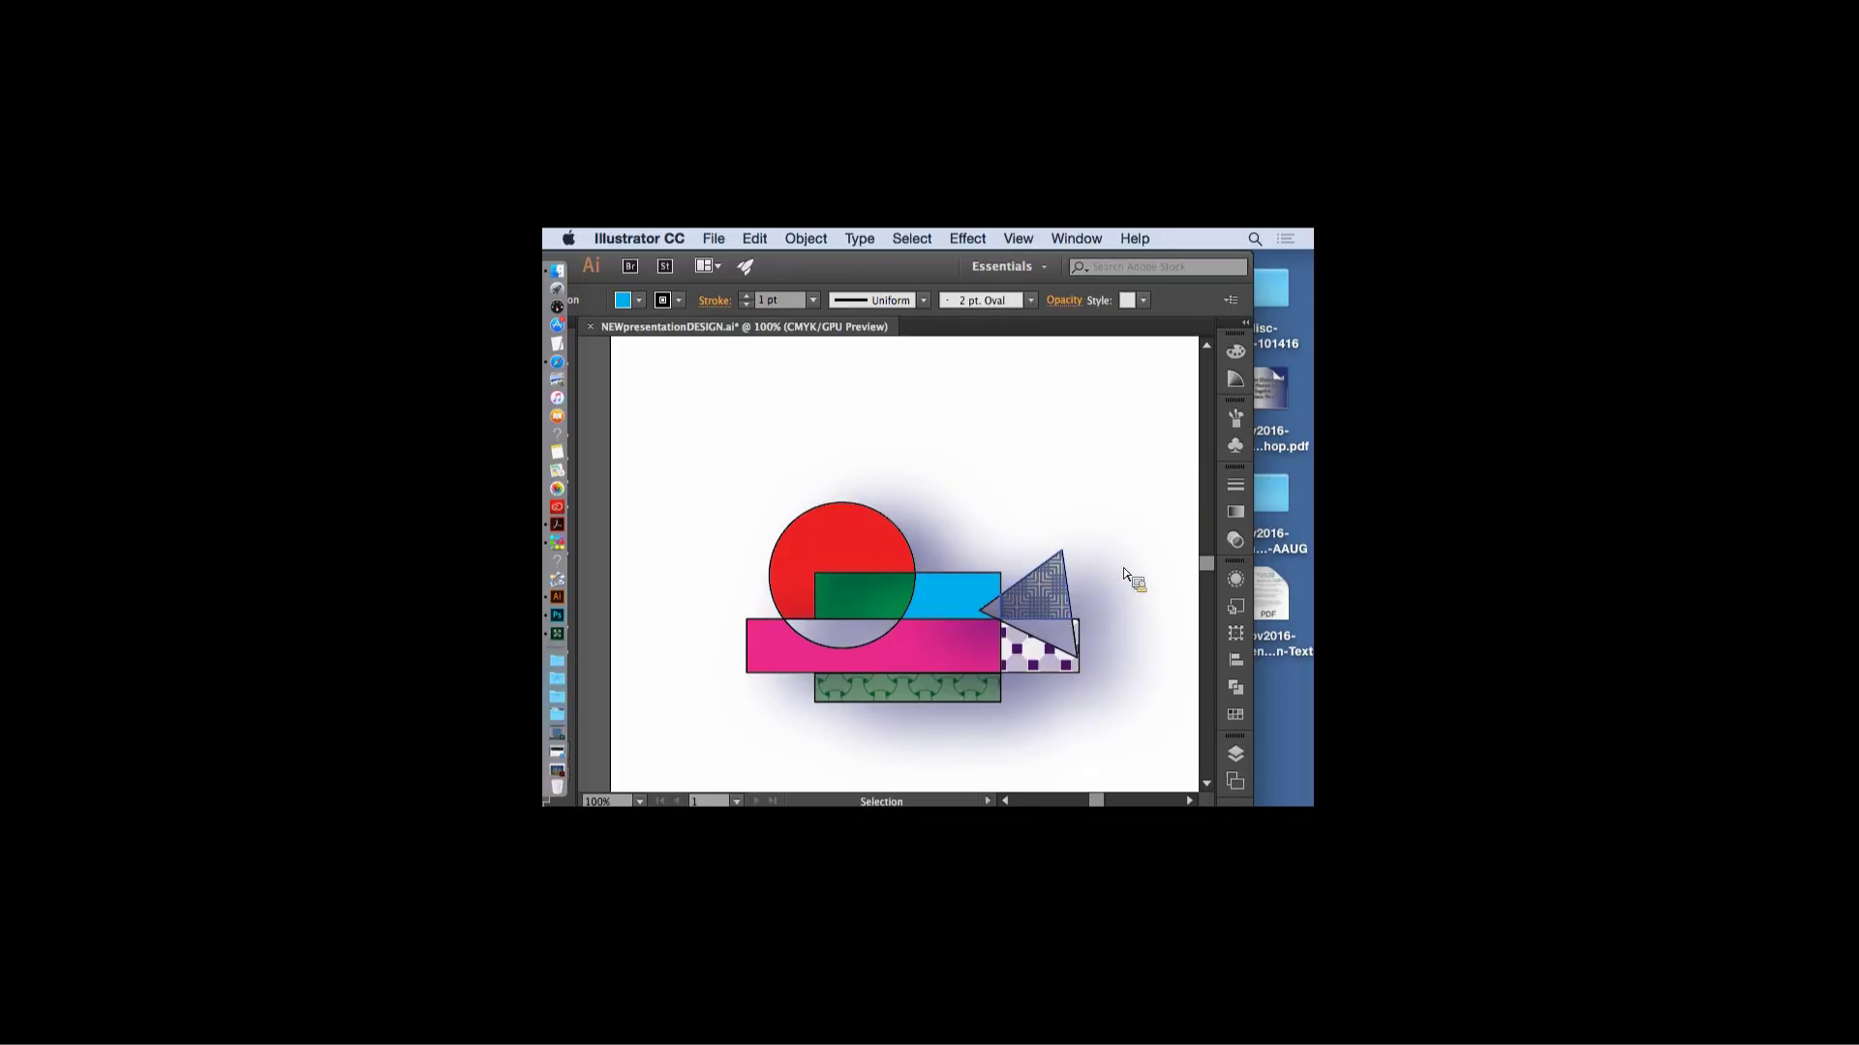
pyautogui.moveTo(1214, 700); pyautogui.dragTo(1227, 505)
# - Show Layer 1's paths in the Layers panel and drag the red cut circle to the top-left
pyautogui.click(1231, 754)
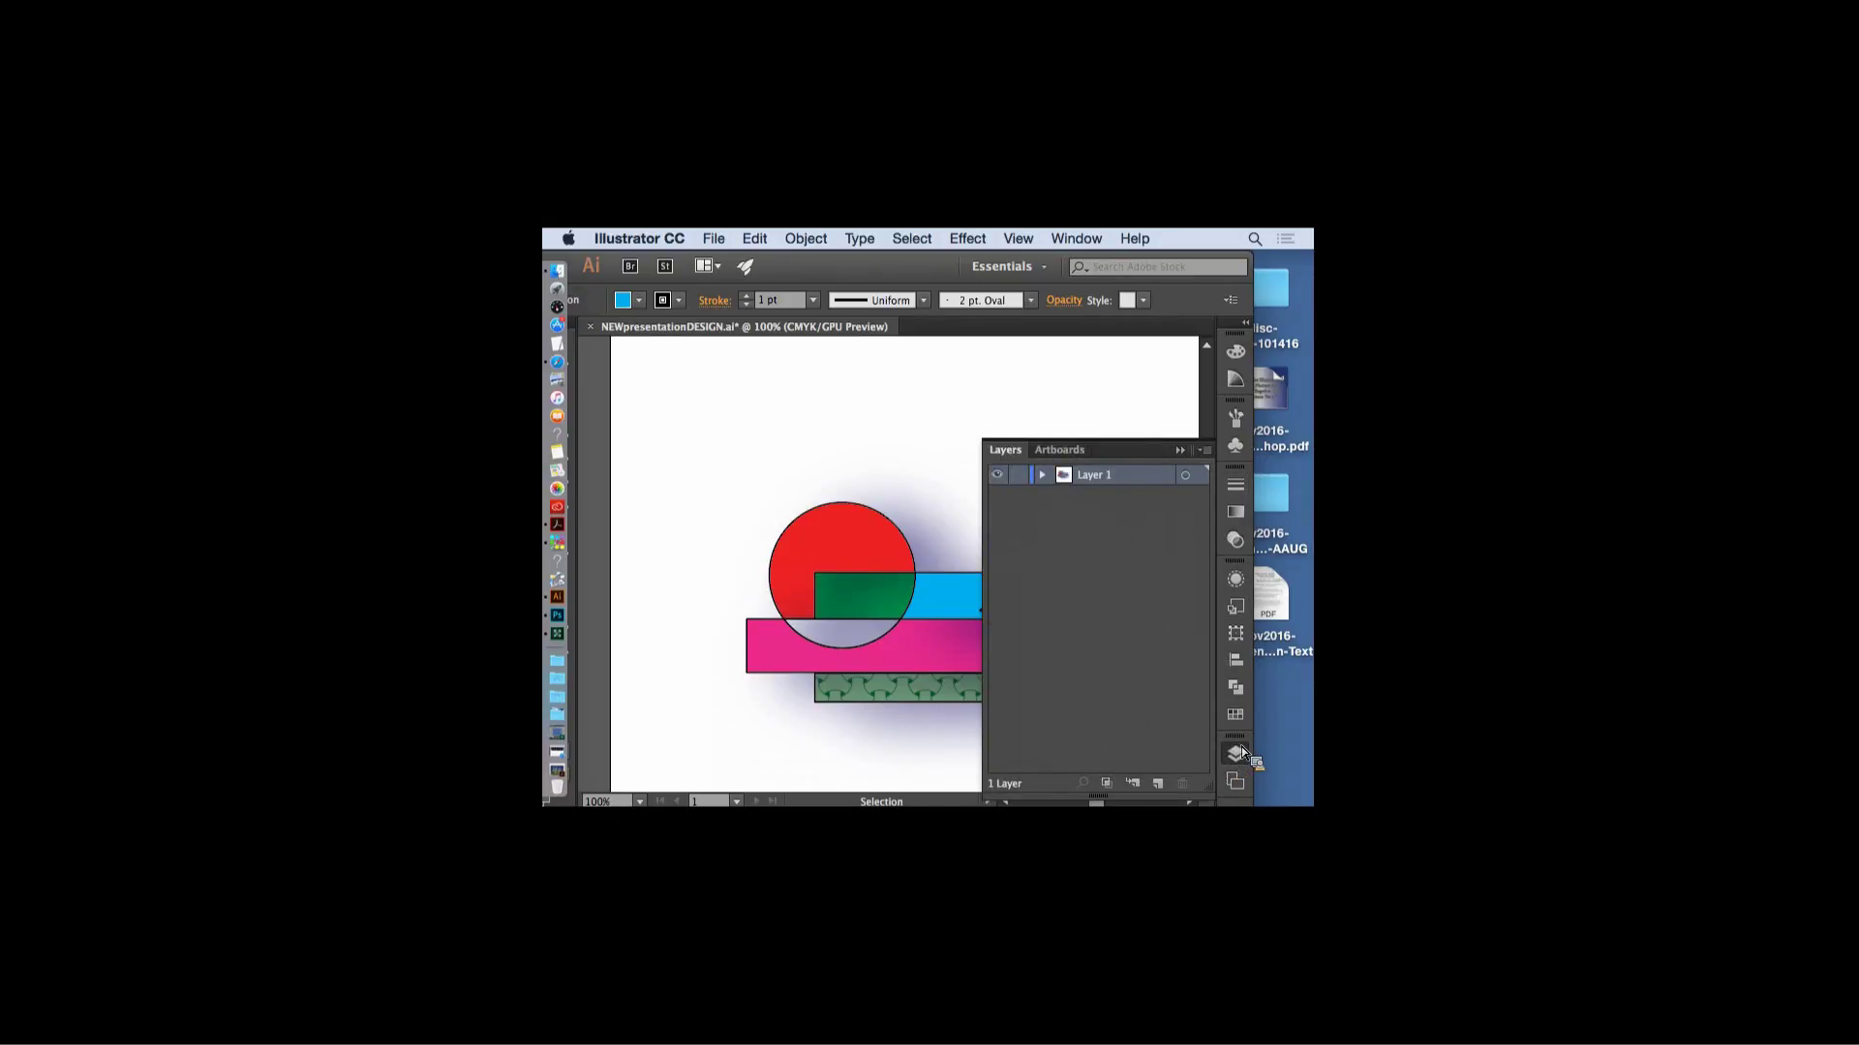
pyautogui.click(1042, 475)
pyautogui.moveTo(1175, 494); pyautogui.dragTo(1115, 768)
pyautogui.moveTo(1150, 586); pyautogui.dragTo(1177, 464)
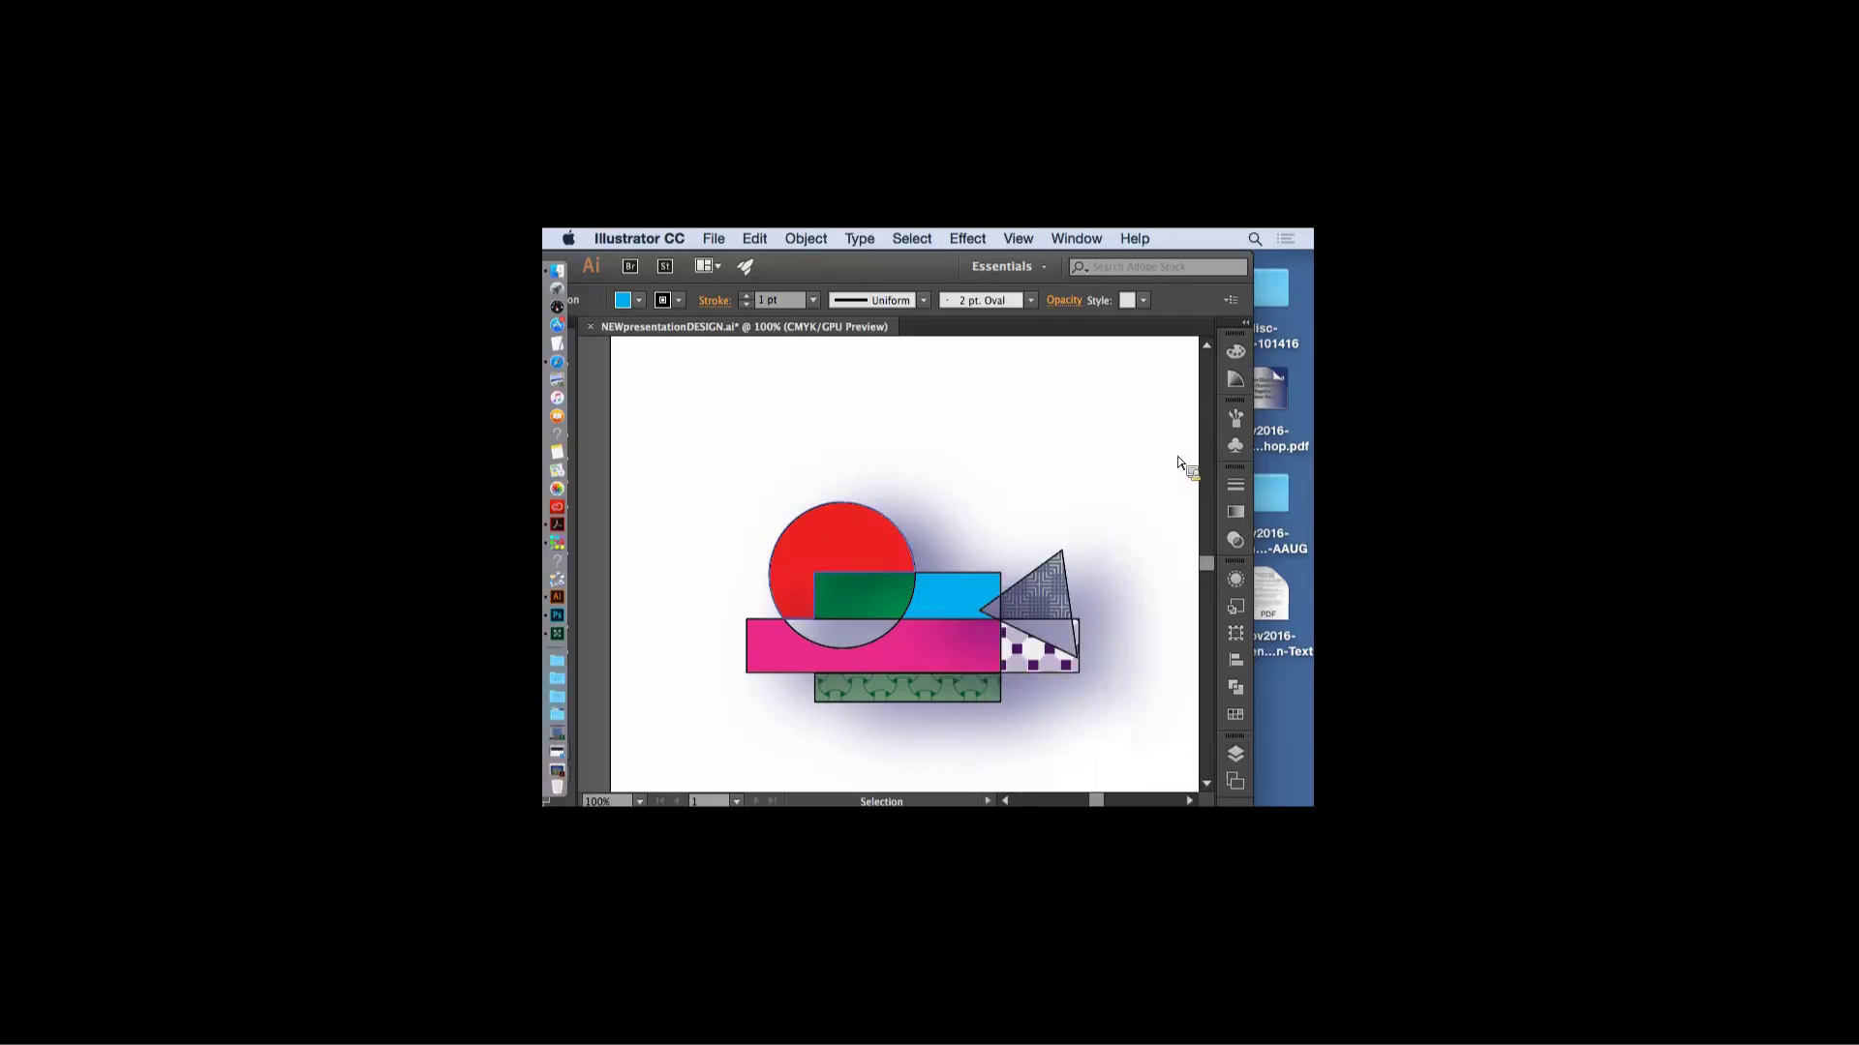
pyautogui.click(866, 522)
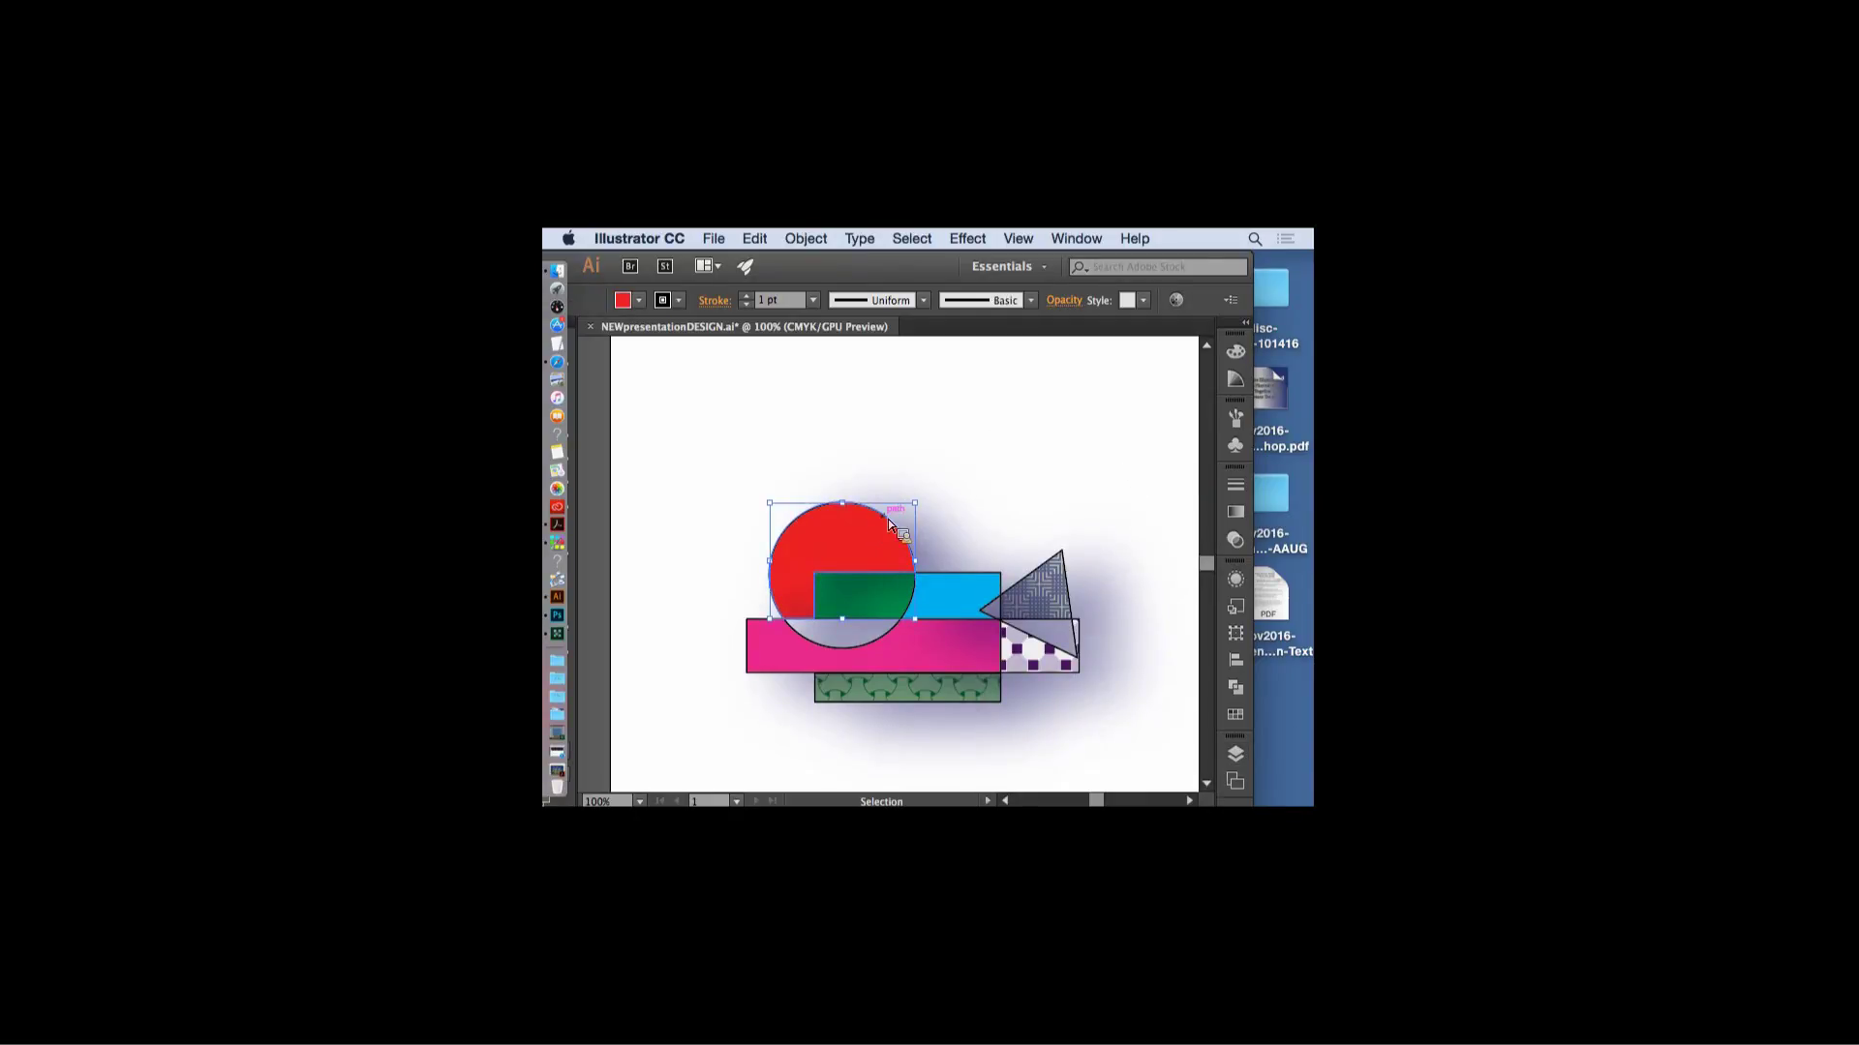
pyautogui.moveTo(890, 524); pyautogui.dragTo(781, 402)
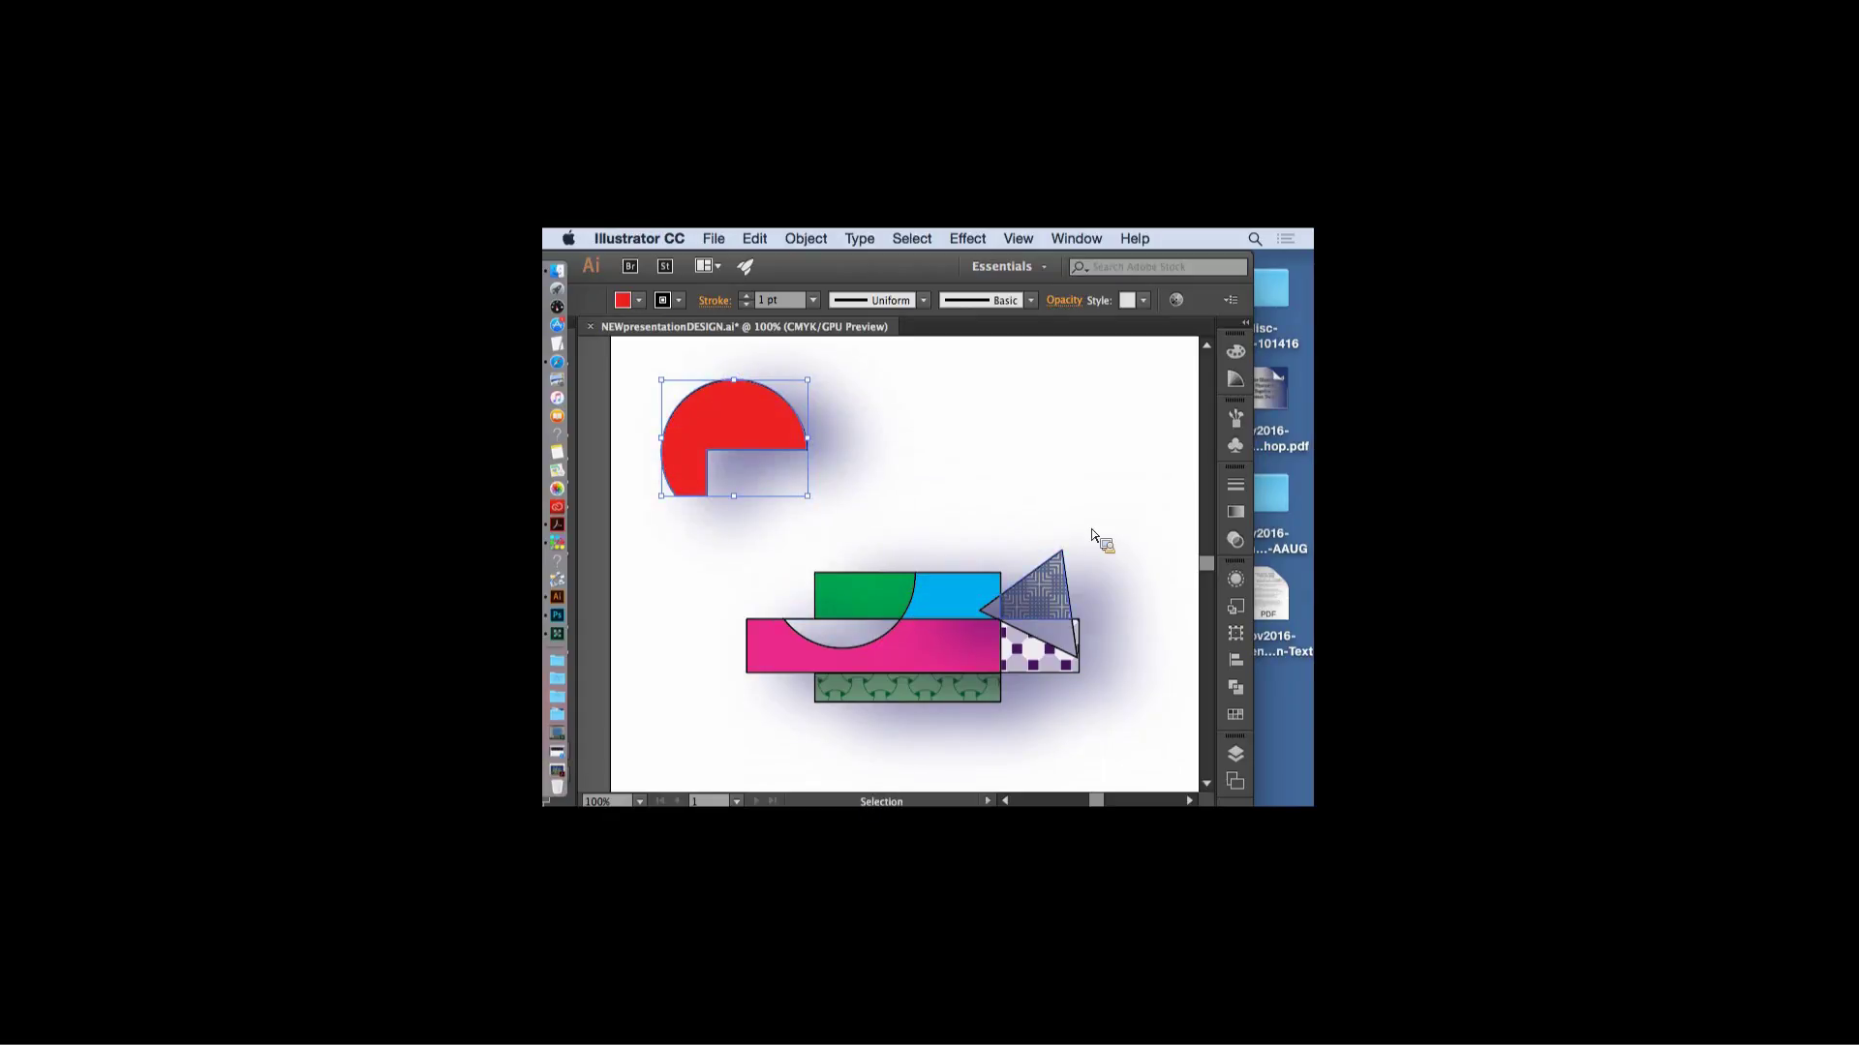
# - Select every object on the artboard with Cmd+A and delete it all
pyautogui.click(1125, 504)
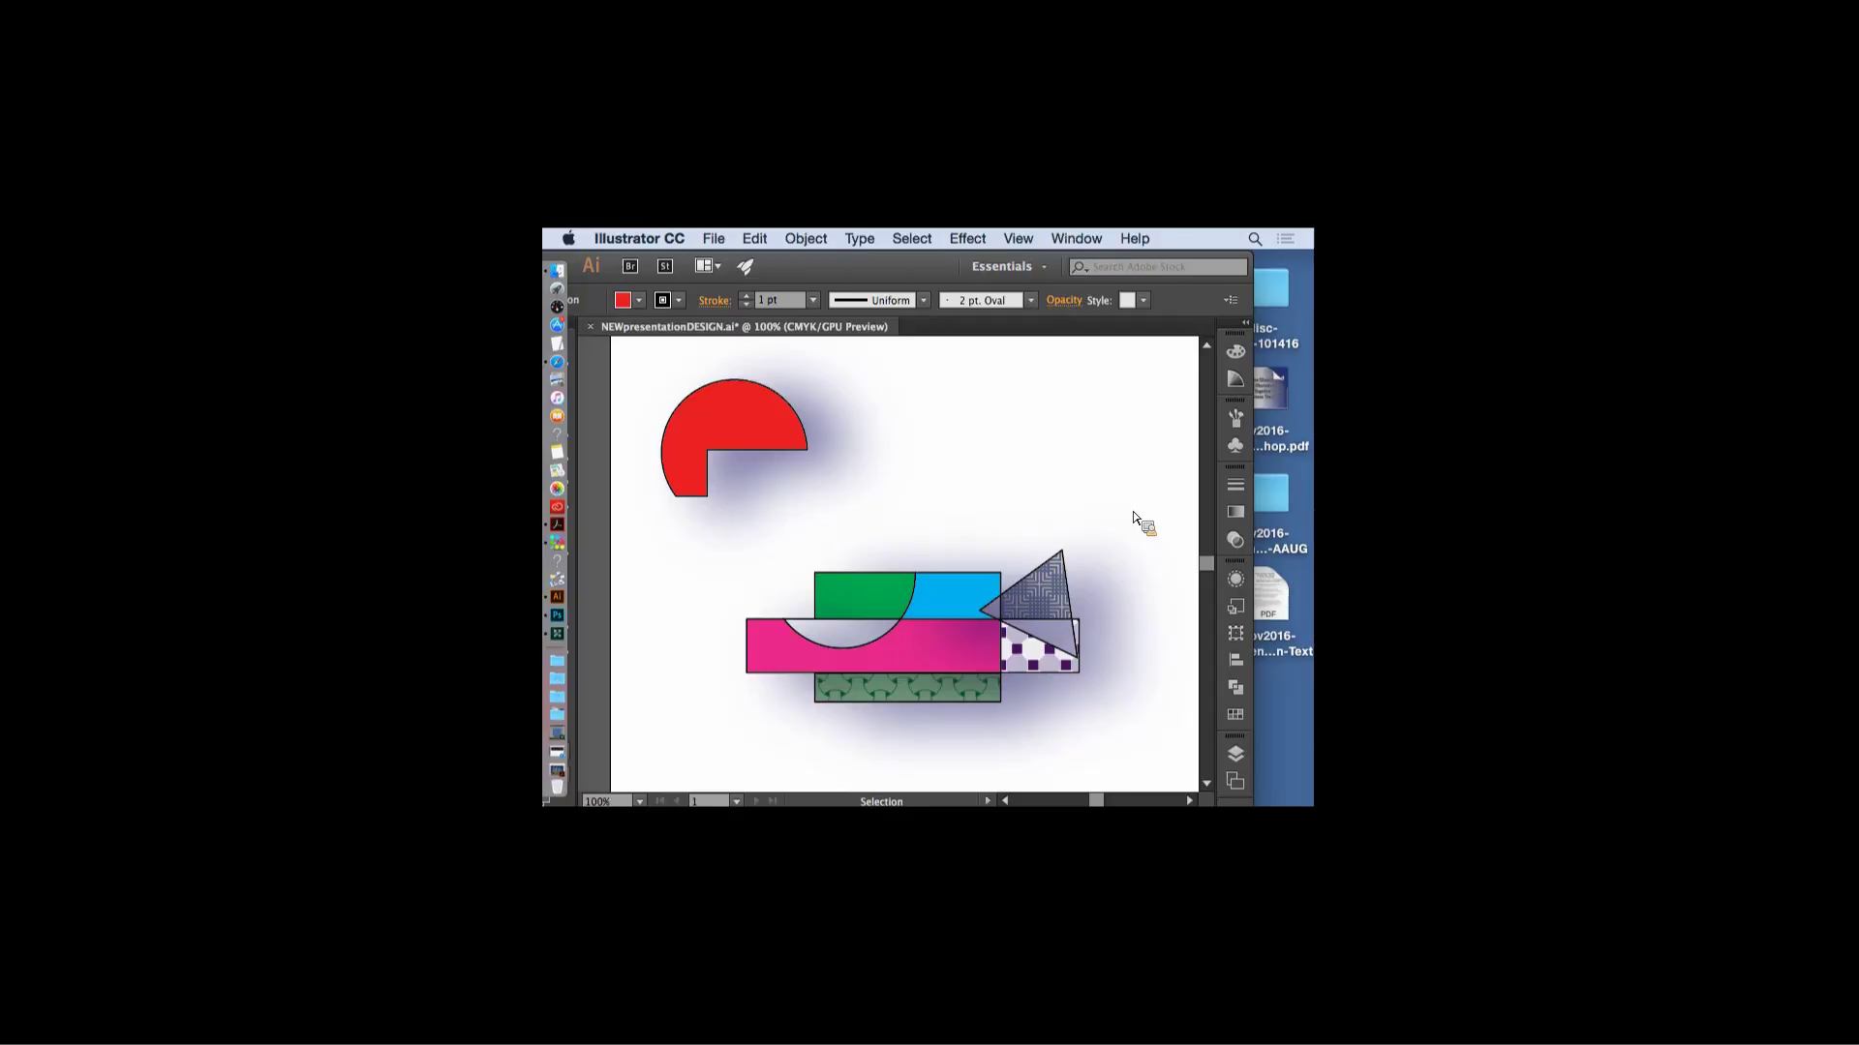
pyautogui.rightClick(1134, 513)
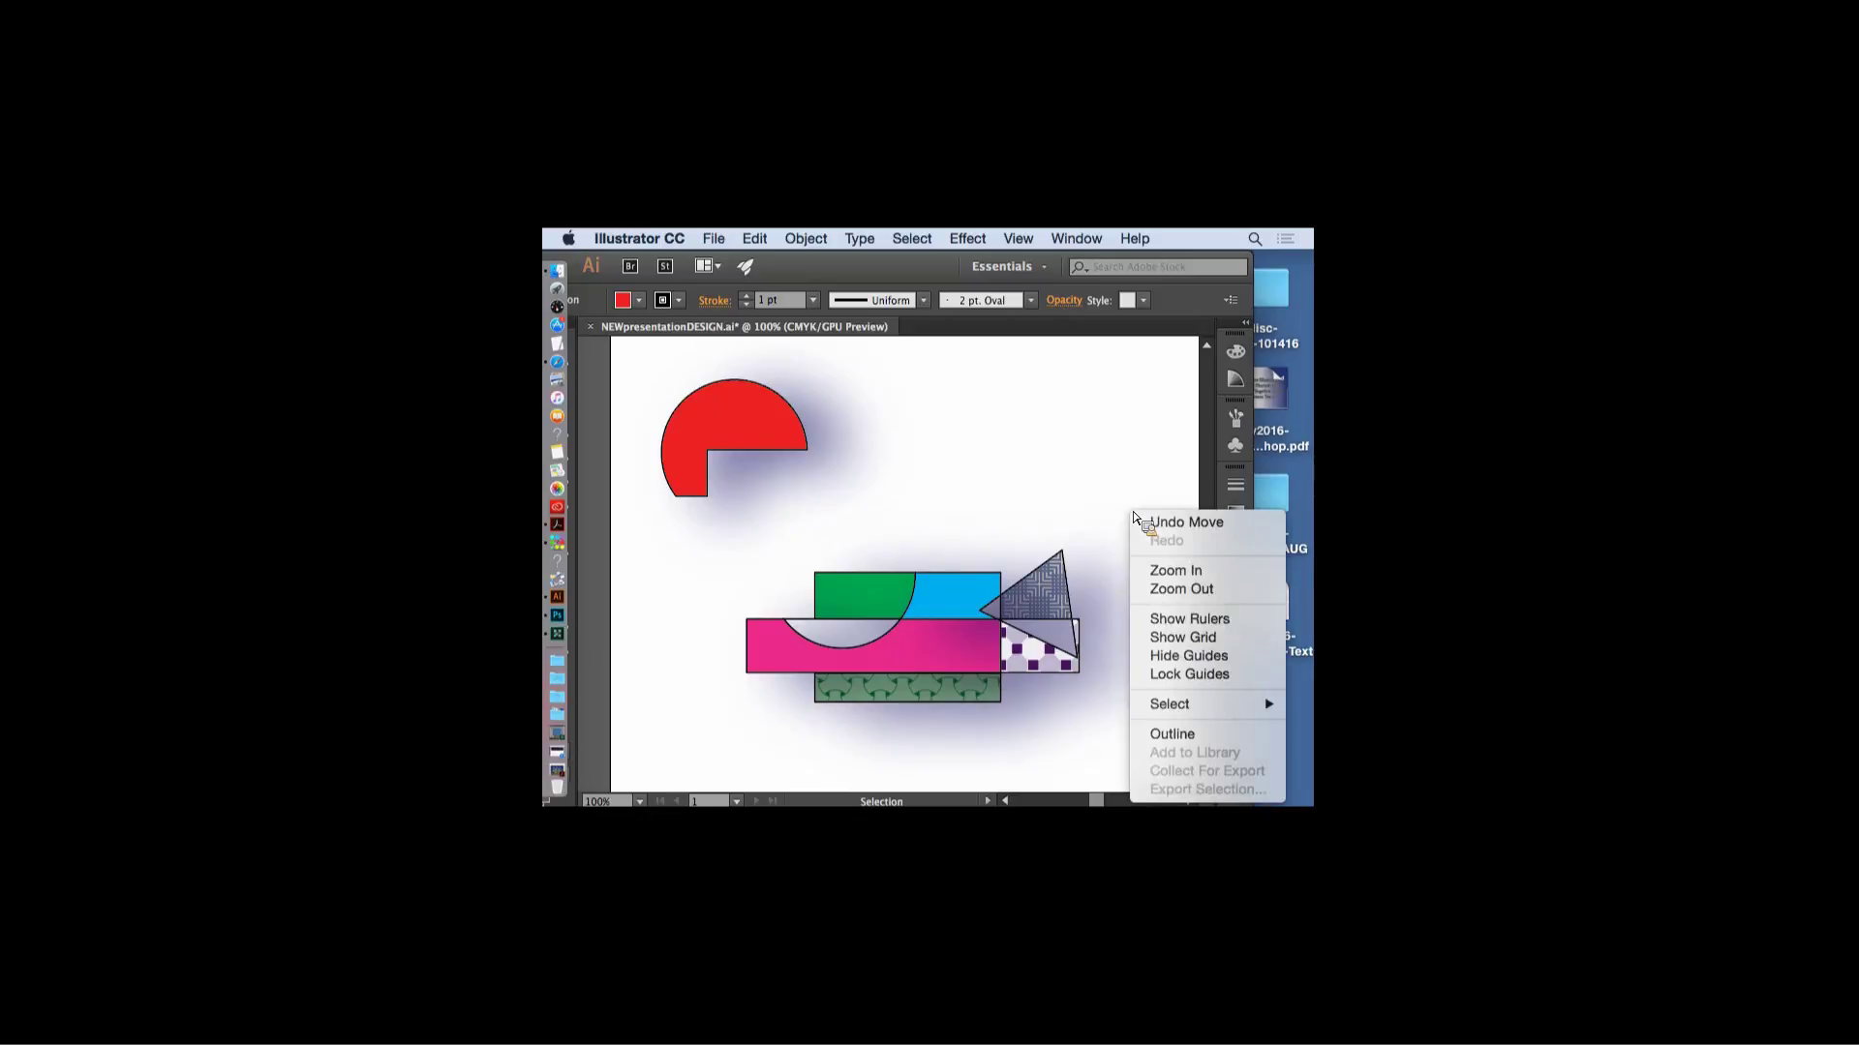
pyautogui.click(736, 629)
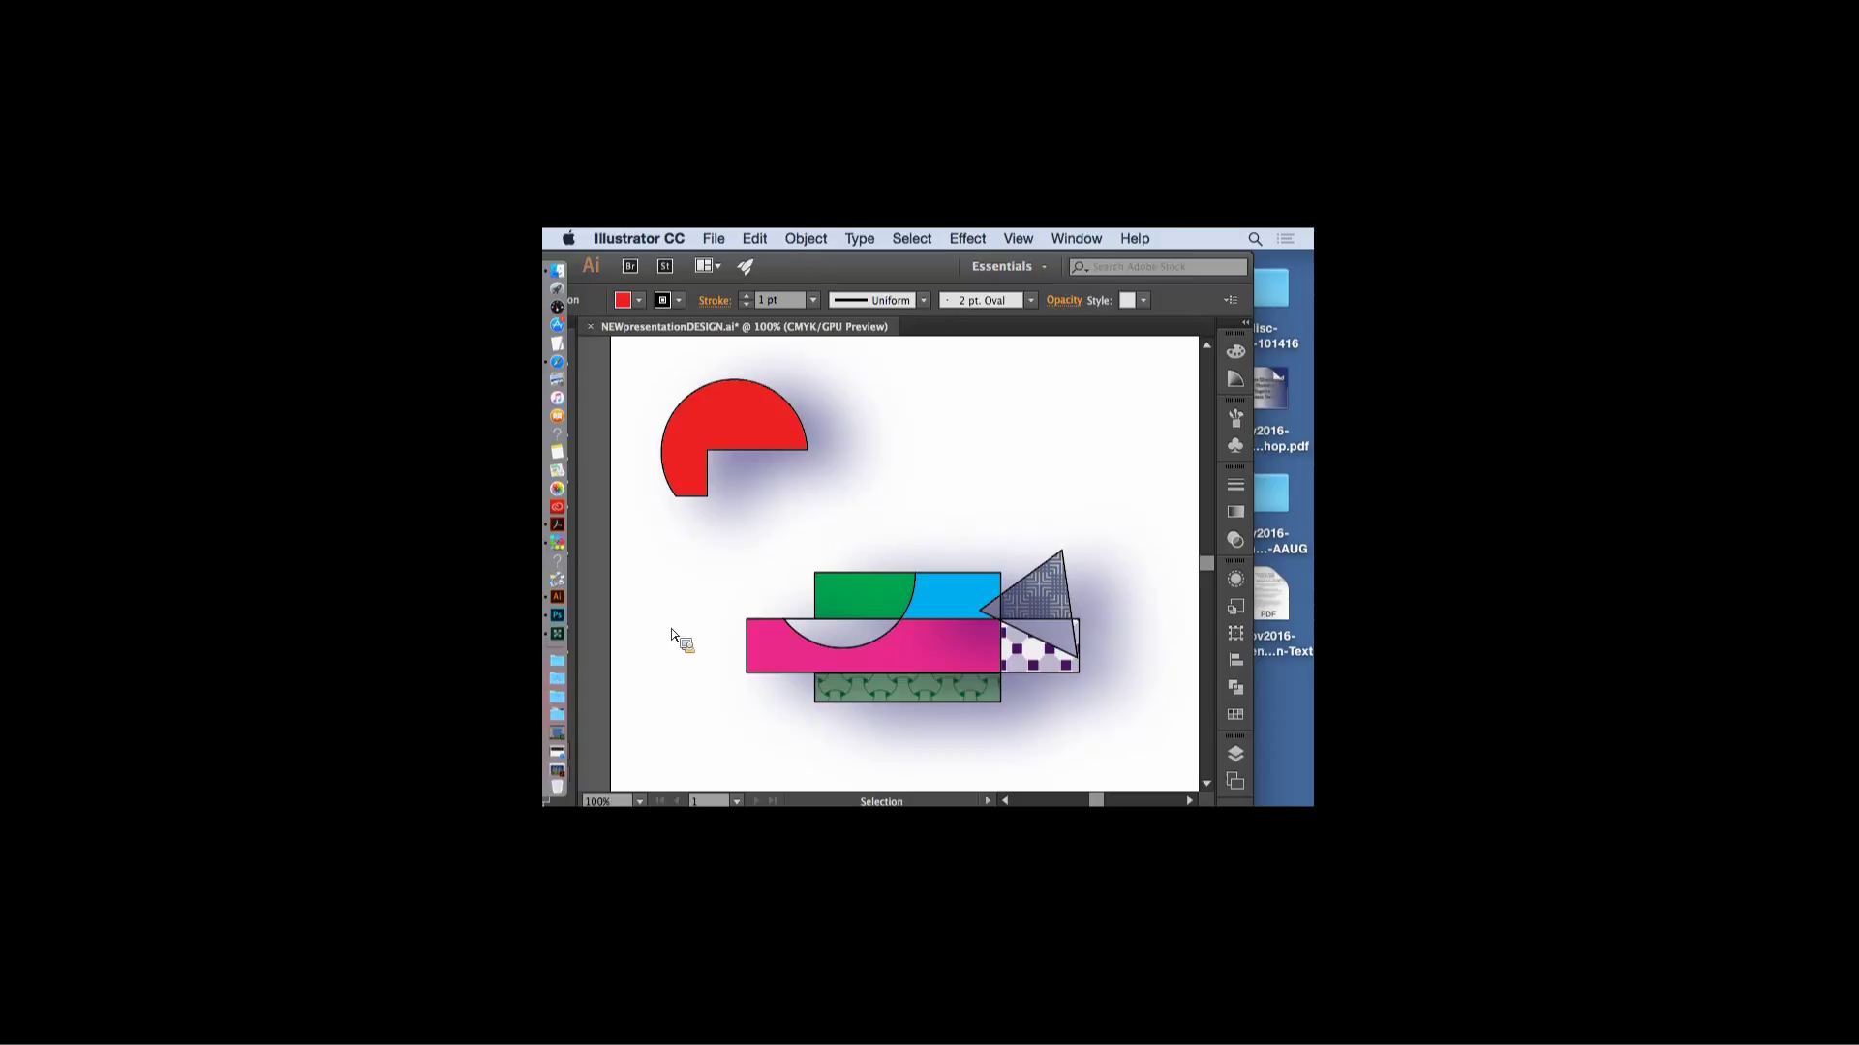
pyautogui.press('a')
pyautogui.press('v')
pyautogui.press('super+a')
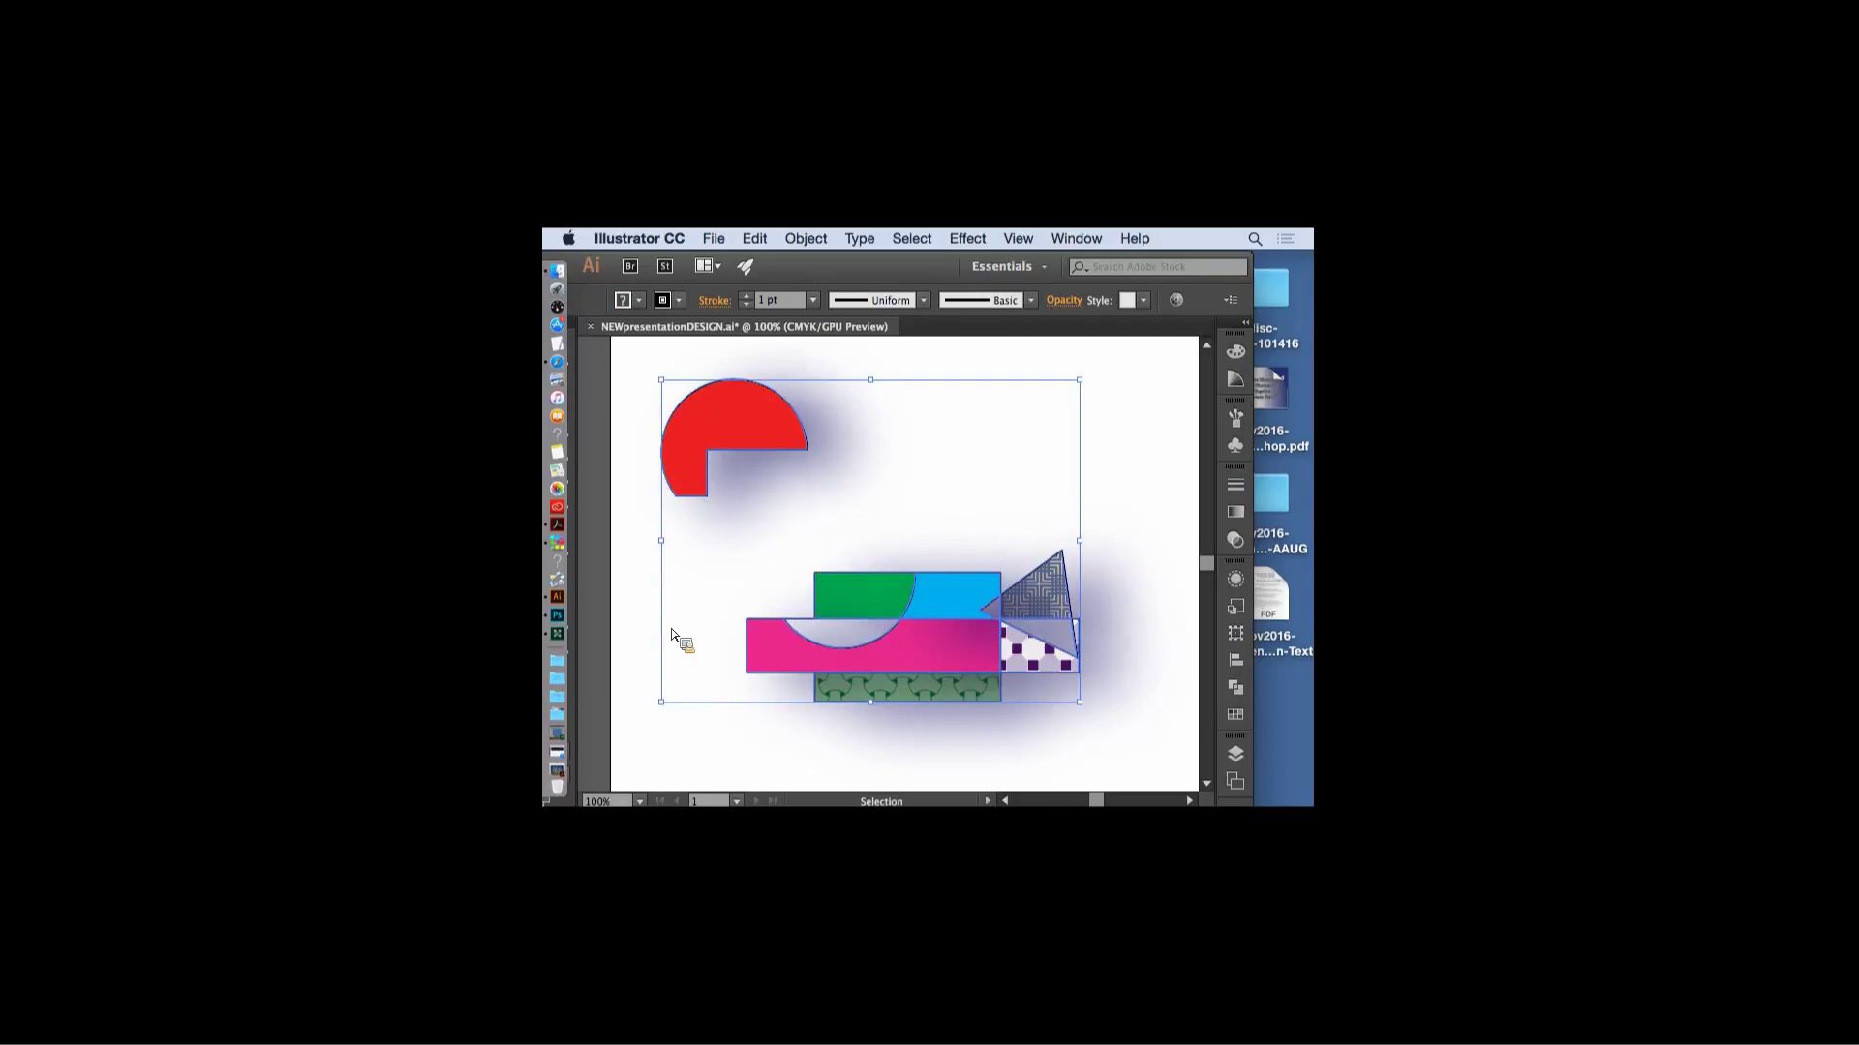
pyautogui.press('Delete')
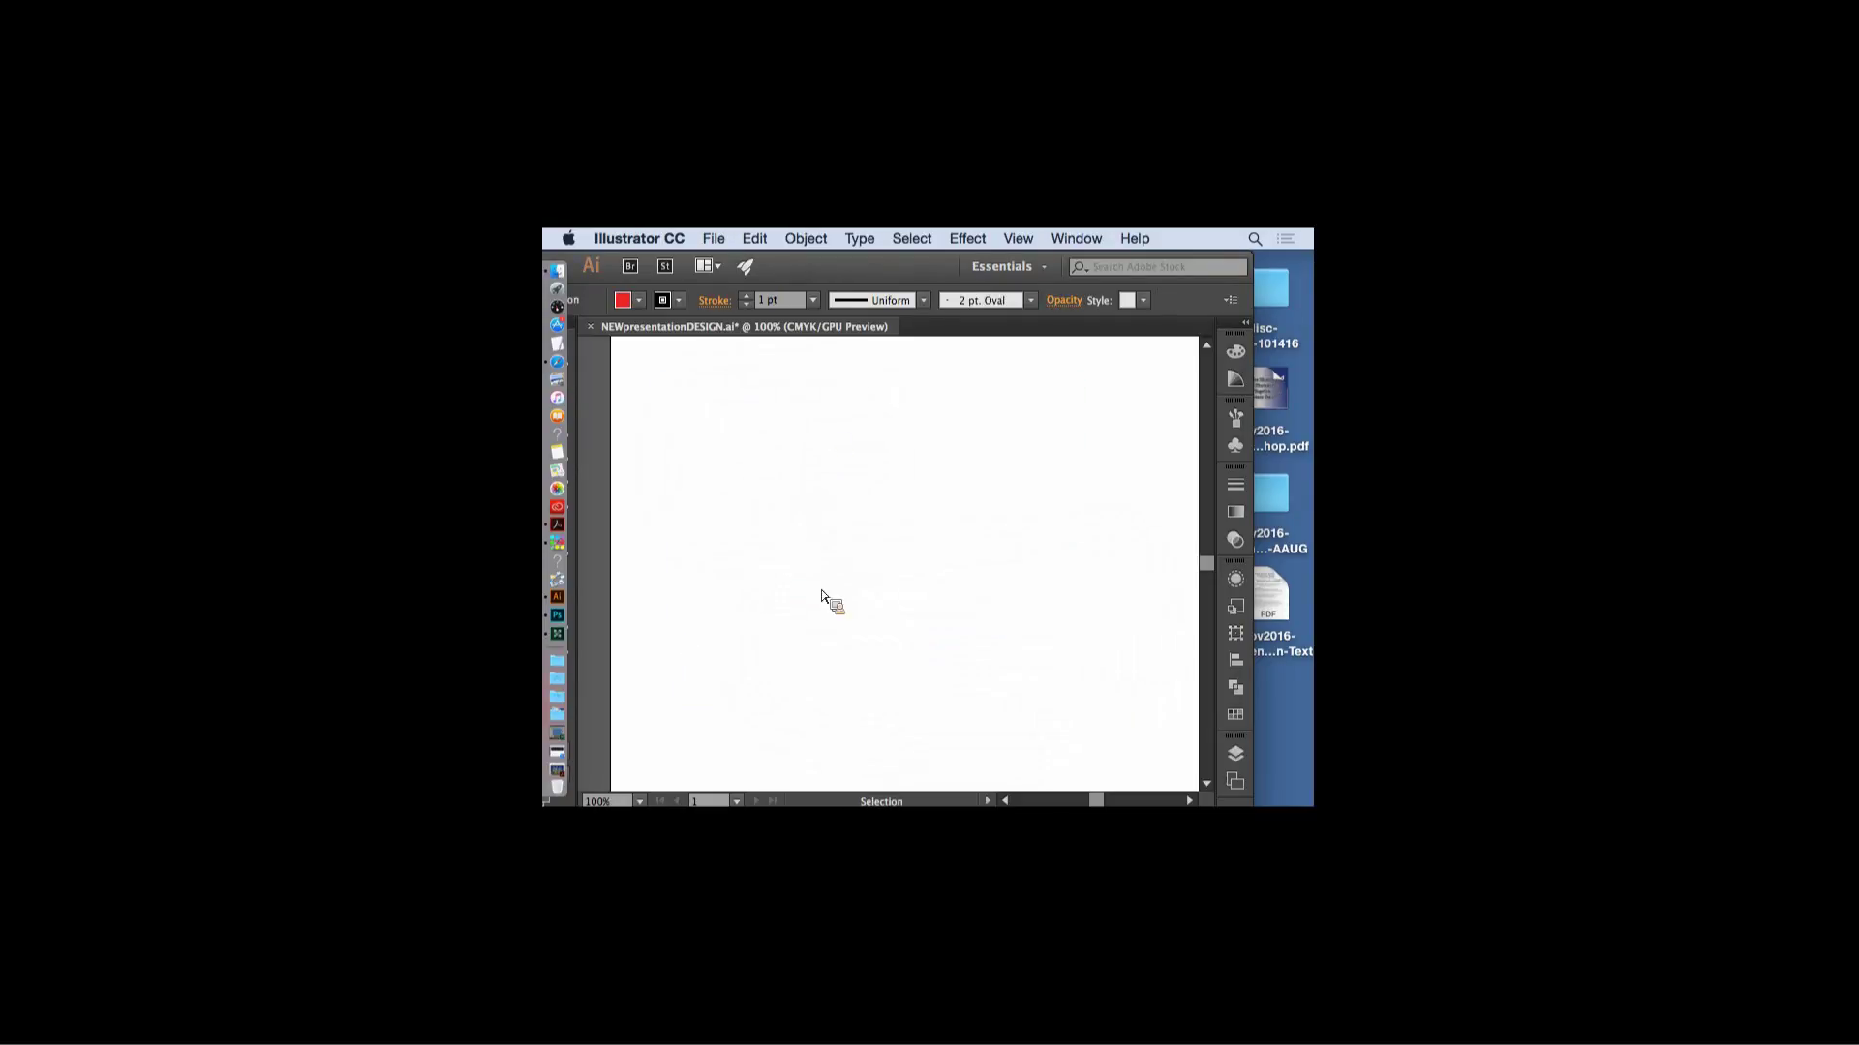
# - Show the Tools panel and sketch a large grey circle near the artboard top with the Shaper tool
pyautogui.press('Tab')
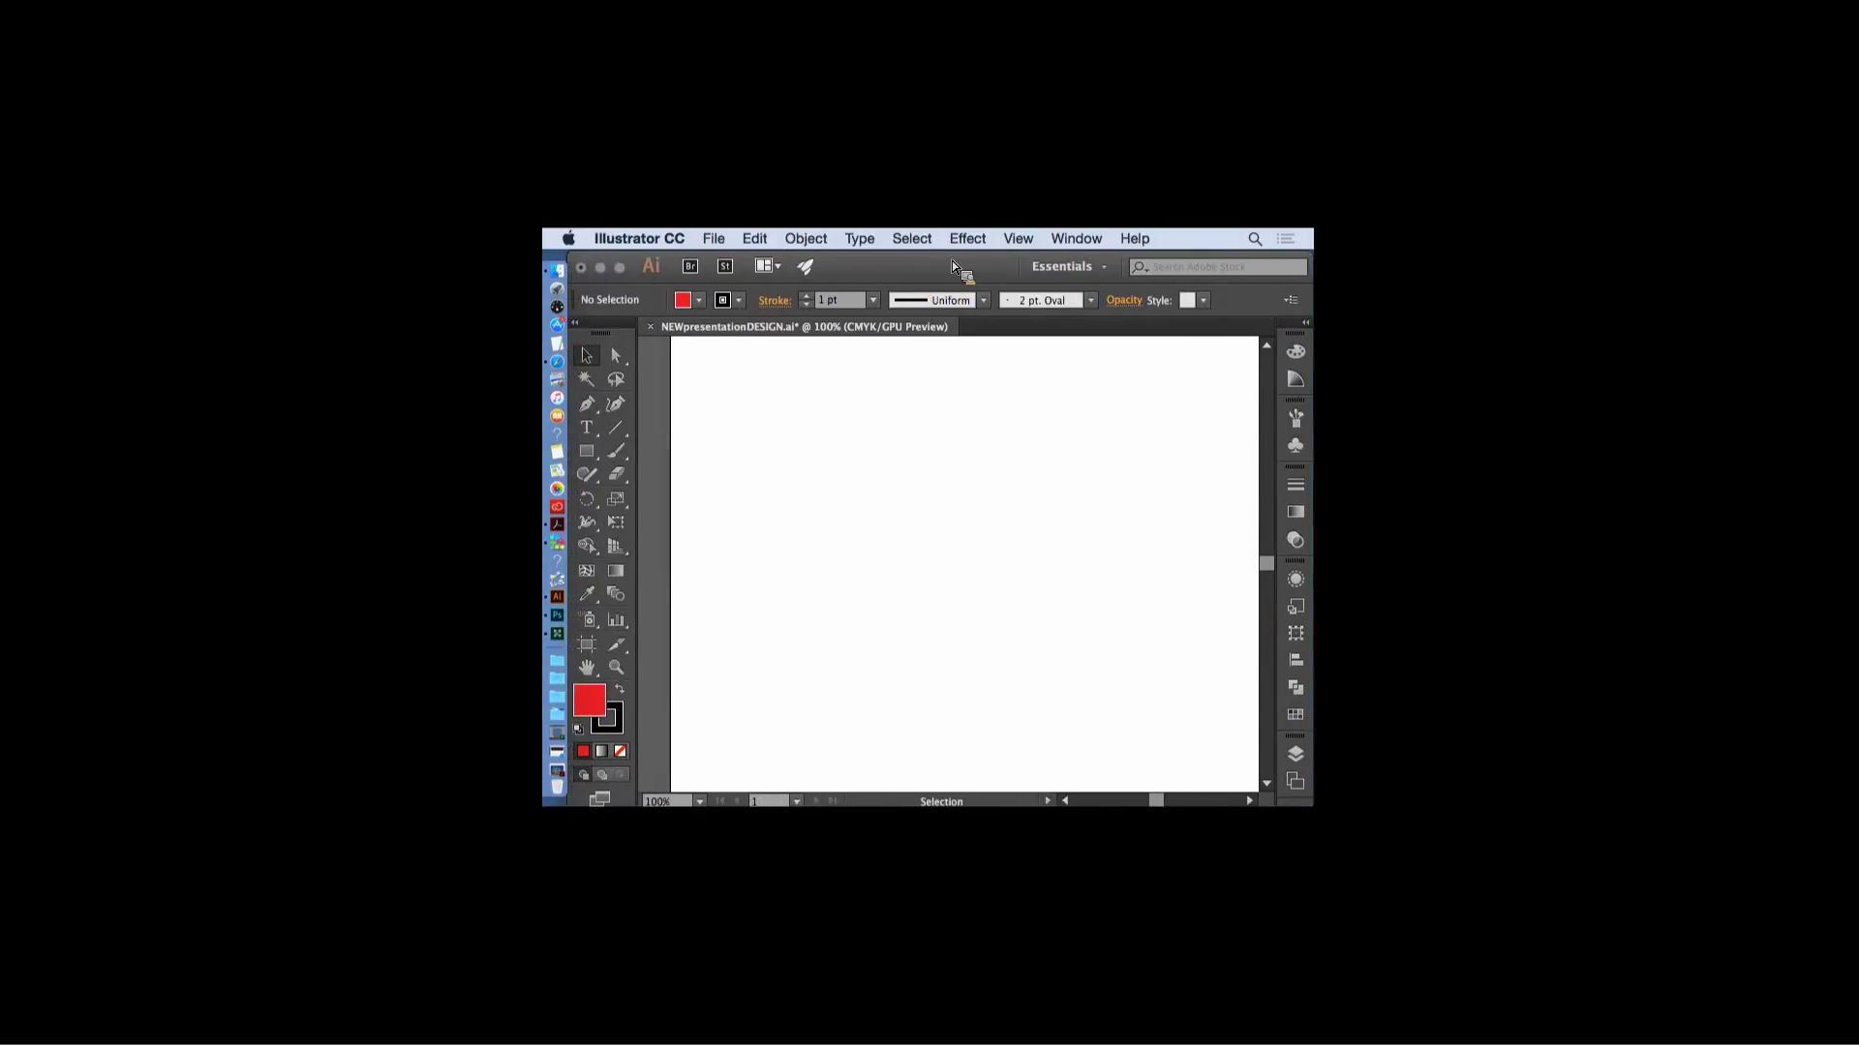
pyautogui.hotkey('shift', 'n')
pyautogui.moveTo(958, 403)
pyautogui.mouseDown()
pyautogui.moveTo(987, 568)
pyautogui.moveTo(1016, 412)
pyautogui.mouseUp()
# - Draw a red star overlapping the circle's left edge, deleting the failed star attempts
pyautogui.click(590, 455)
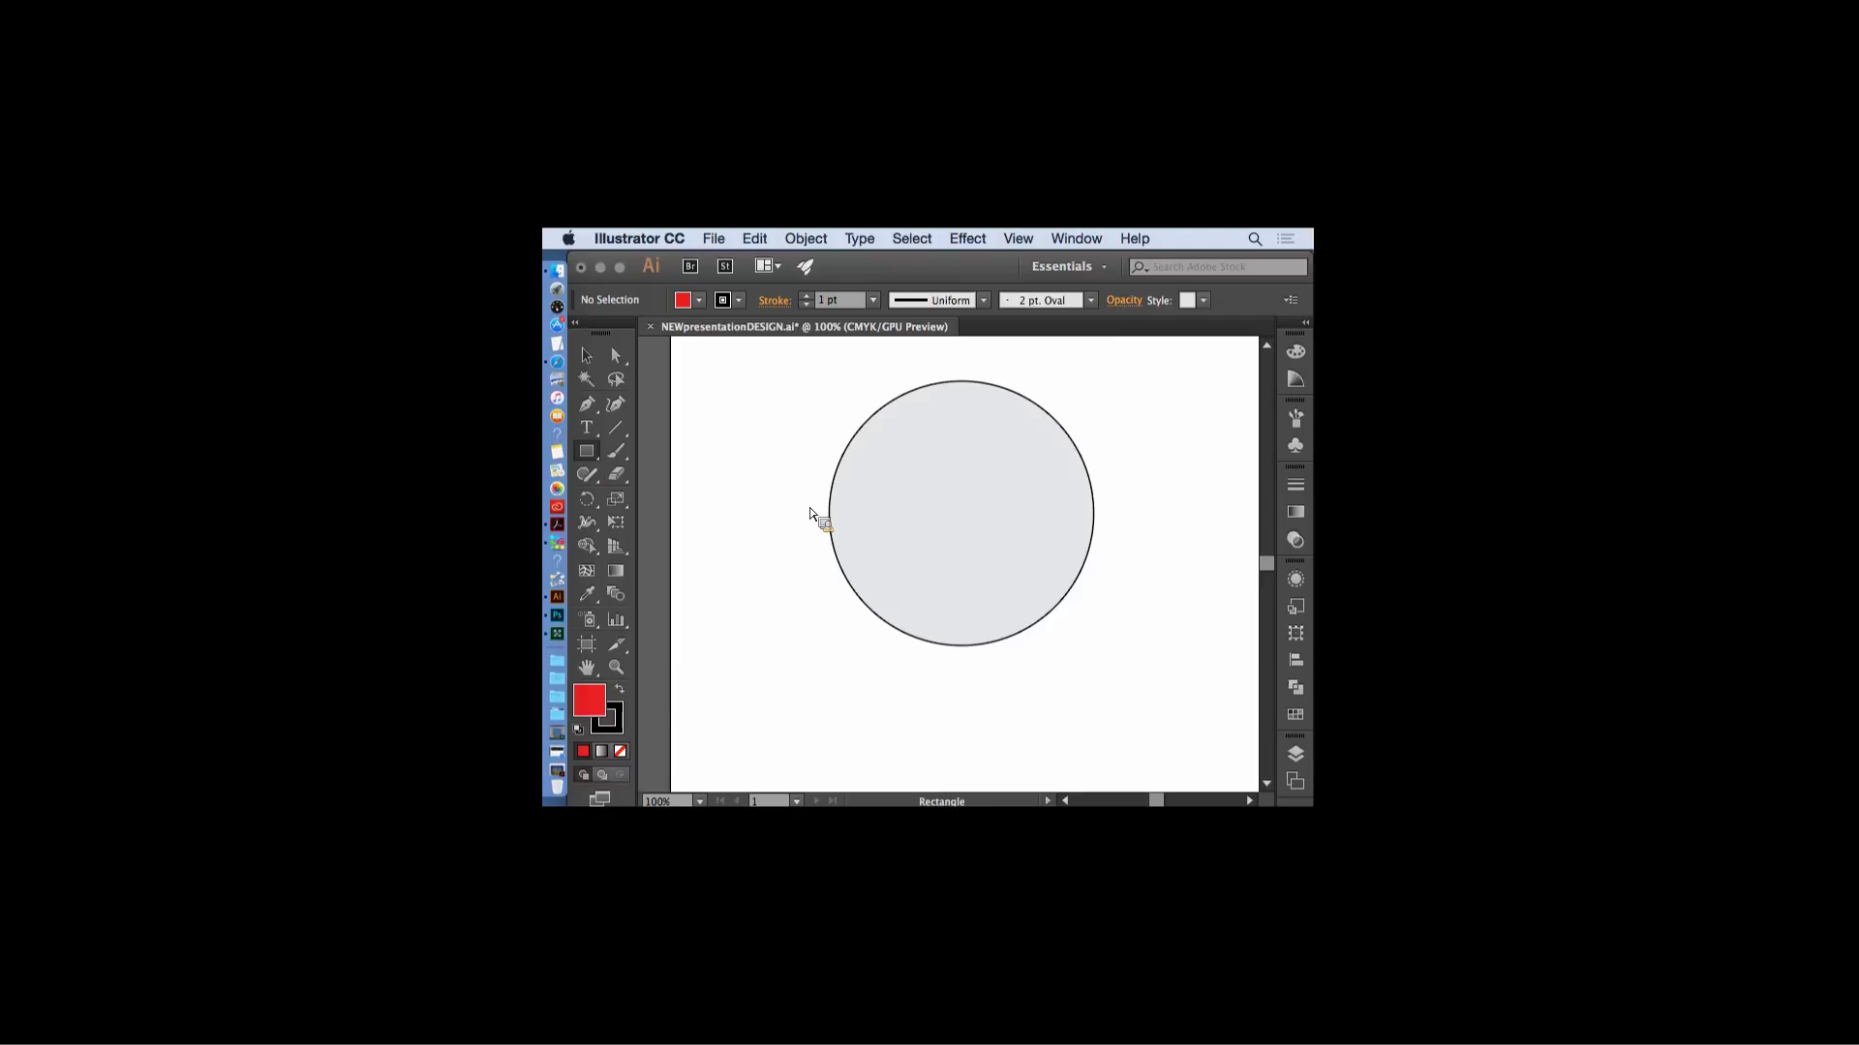
pyautogui.click(597, 462)
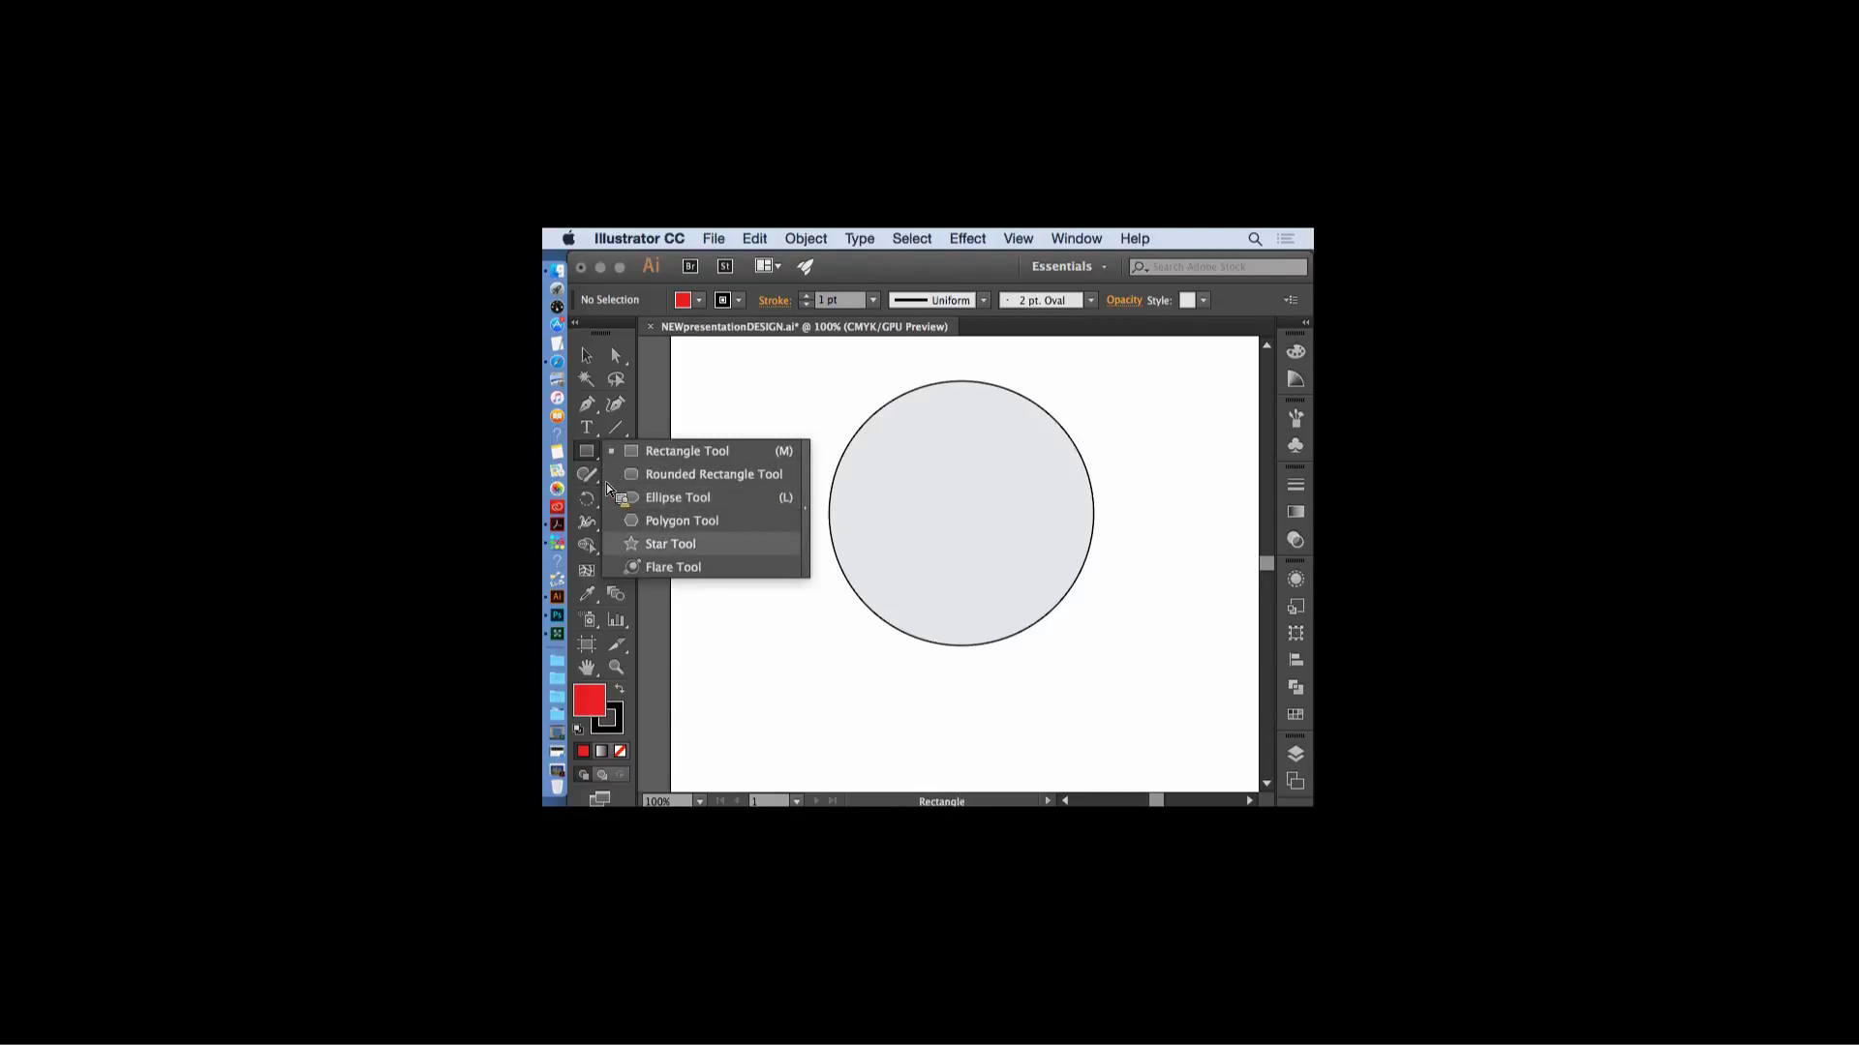
pyautogui.click(670, 544)
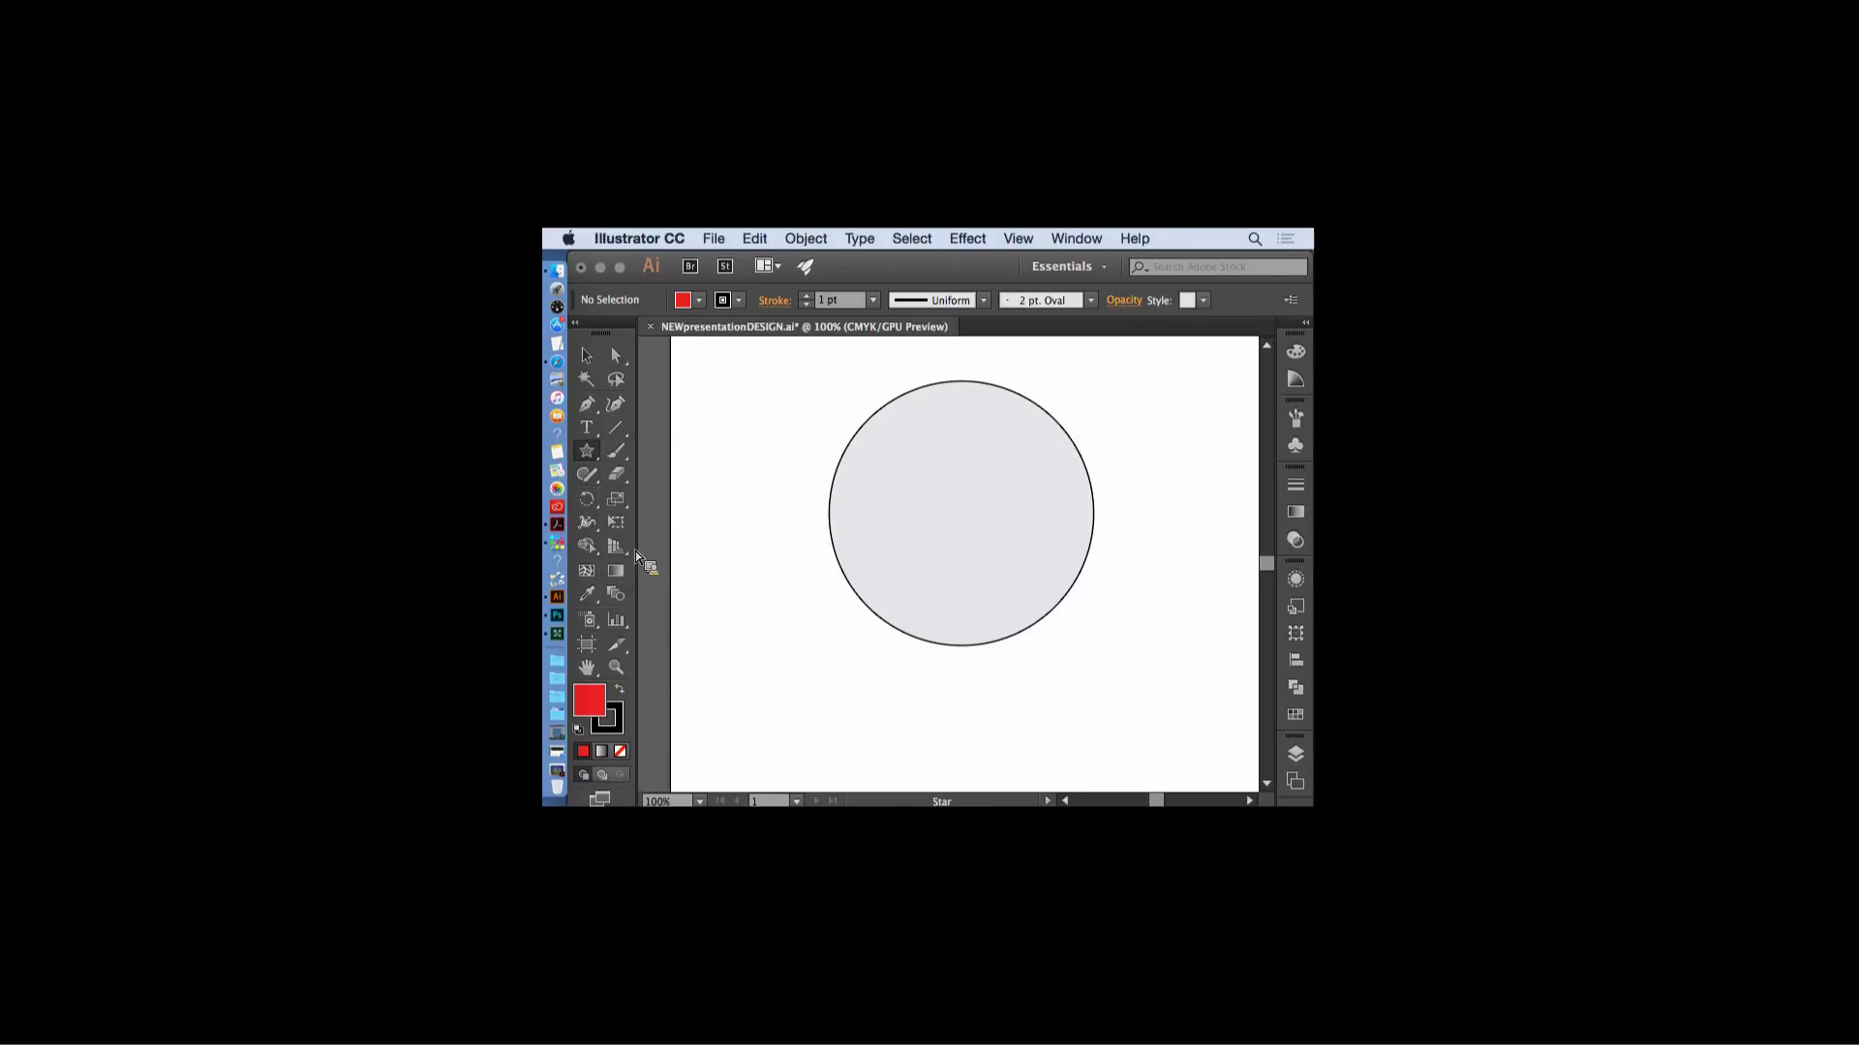
pyautogui.moveTo(727, 597)
pyautogui.mouseDown()
pyautogui.moveTo(732, 563)
pyautogui.moveTo(764, 693)
pyautogui.mouseUp()
pyautogui.press('v')
pyautogui.press('Delete')
pyautogui.click(738, 598)
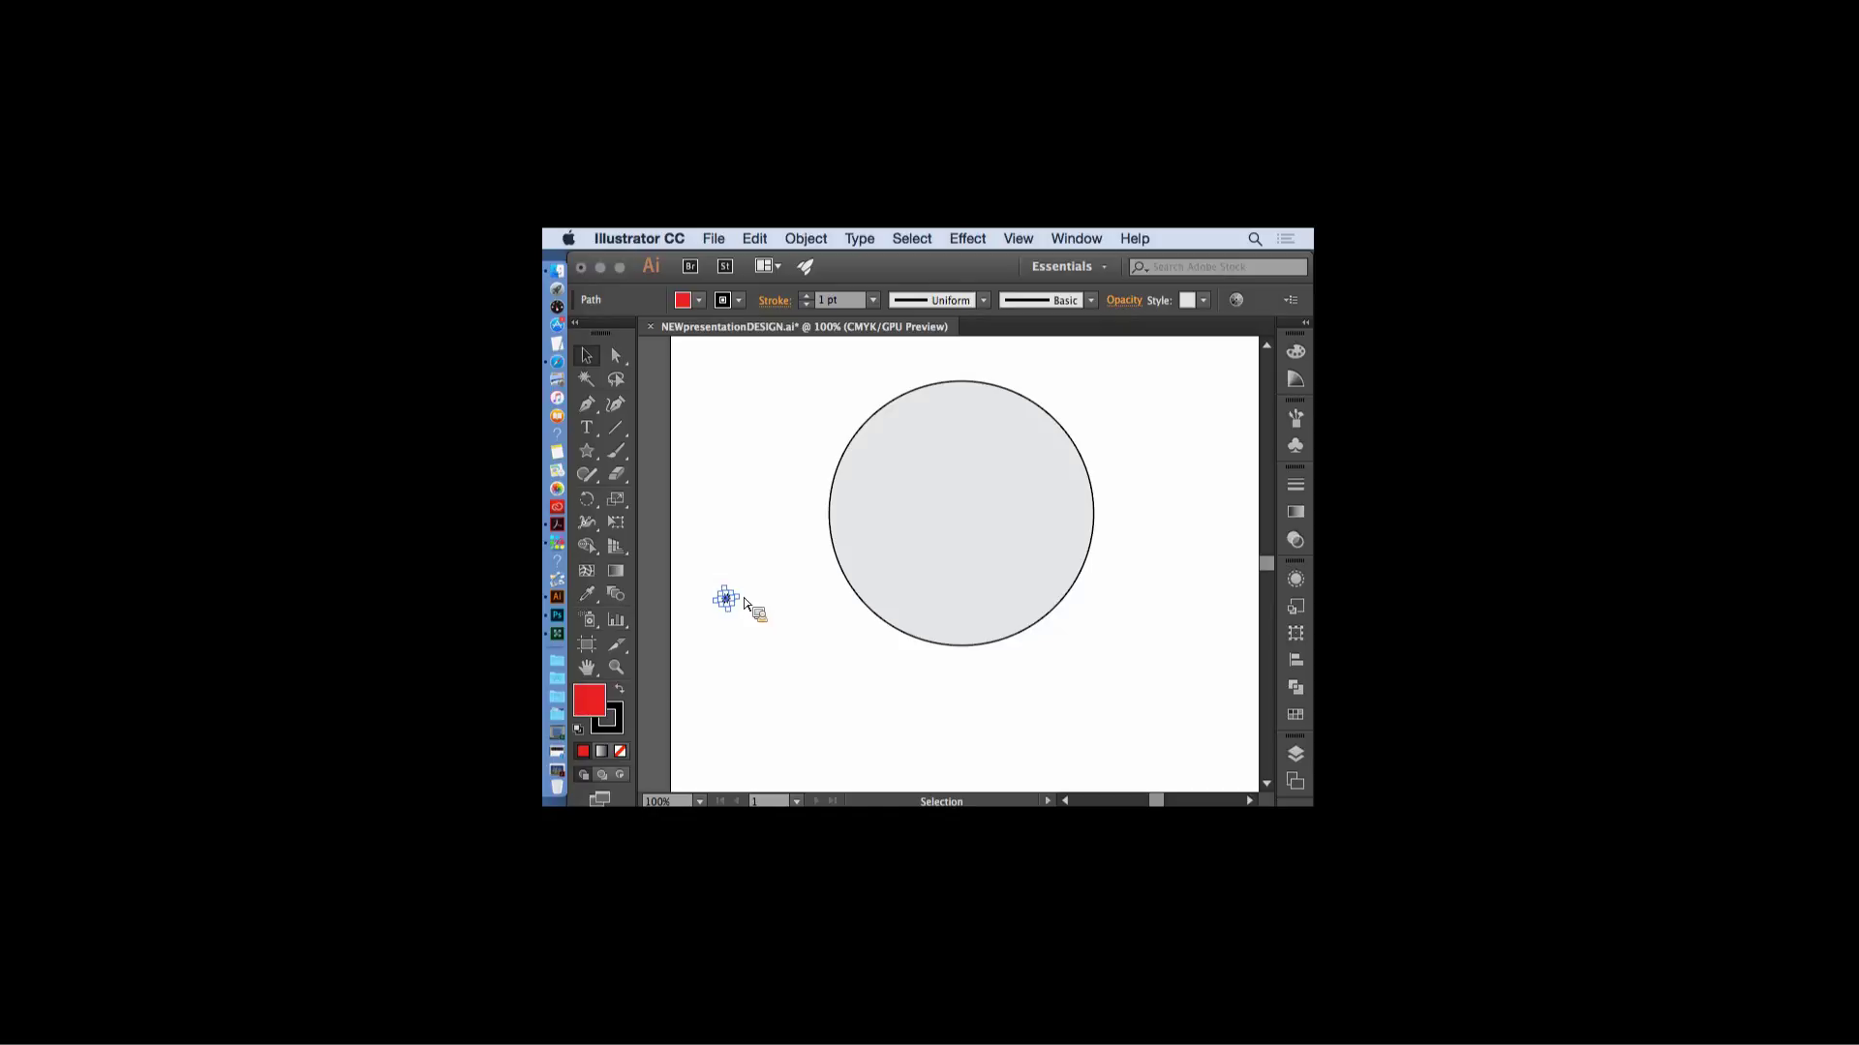
pyautogui.moveTo(737, 602); pyautogui.dragTo(780, 572)
pyautogui.press('Delete')
pyautogui.press('b')
pyautogui.click(586, 450)
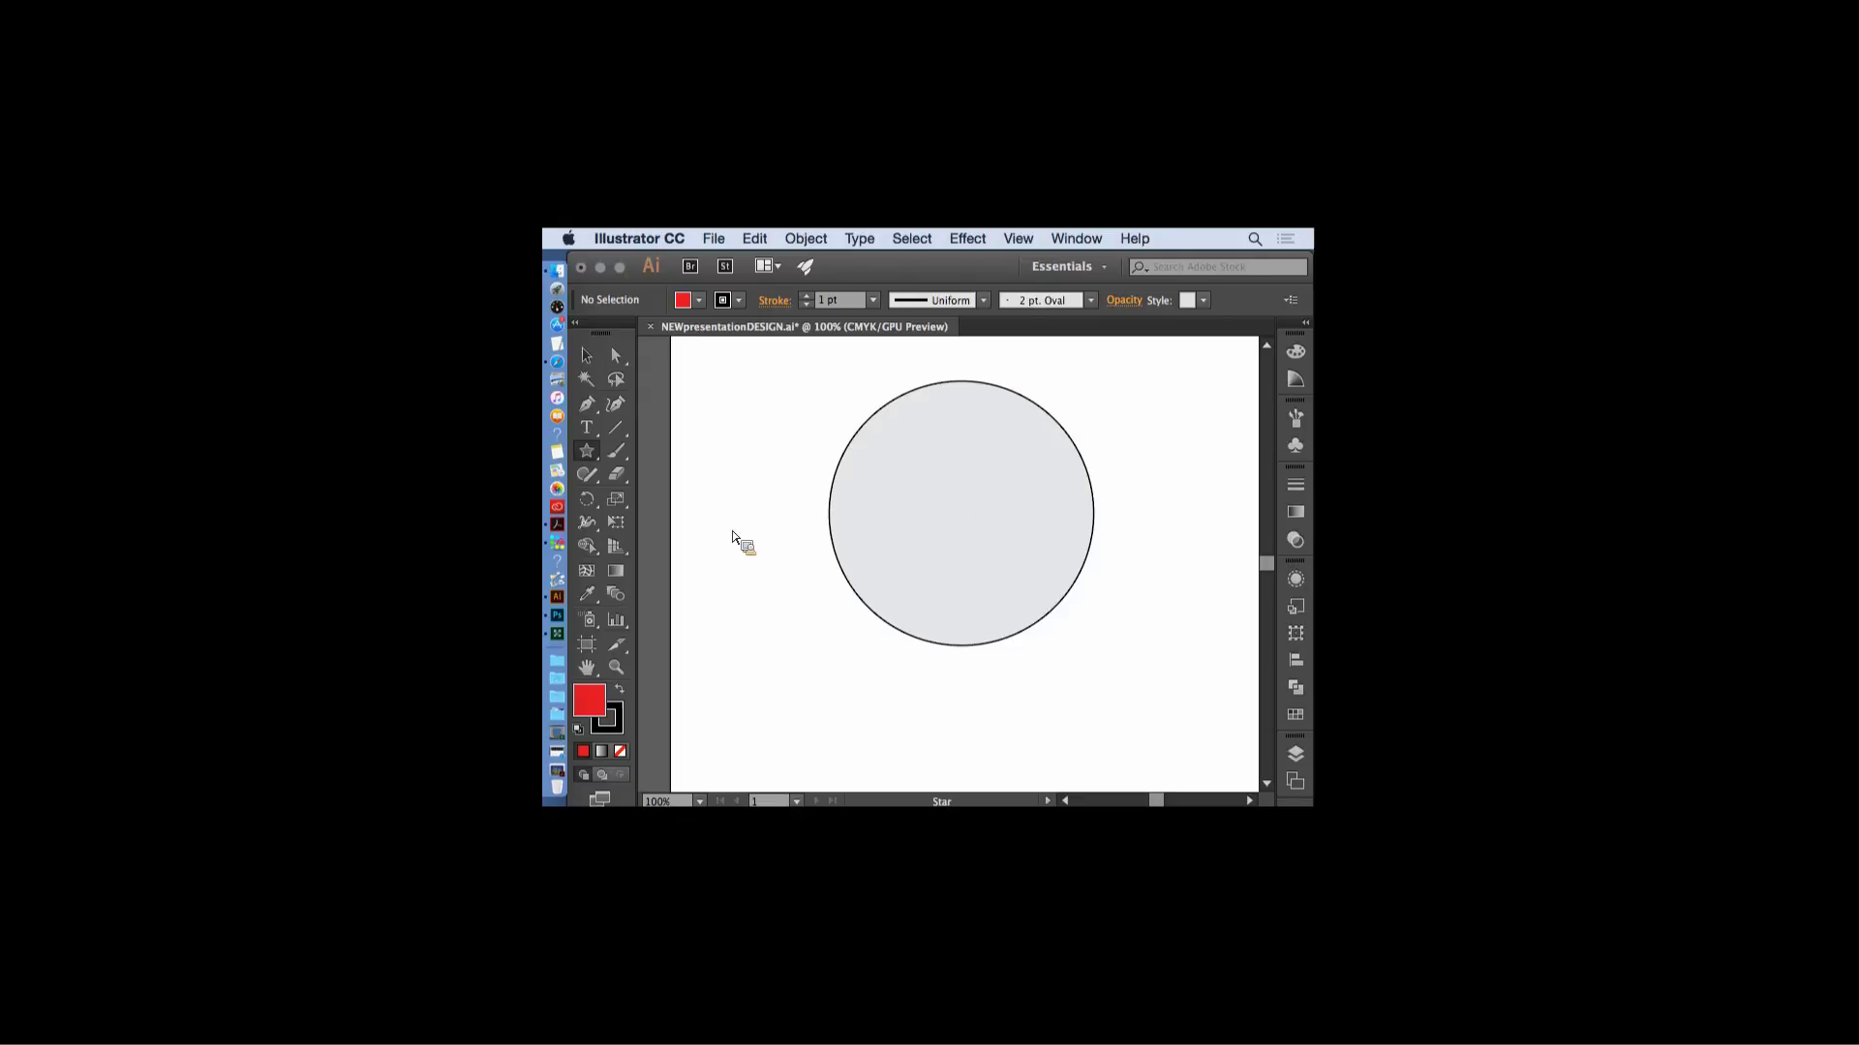
pyautogui.moveTo(719, 531)
pyautogui.mouseDown()
pyautogui.moveTo(826, 672)
pyautogui.moveTo(802, 655)
pyautogui.mouseUp()
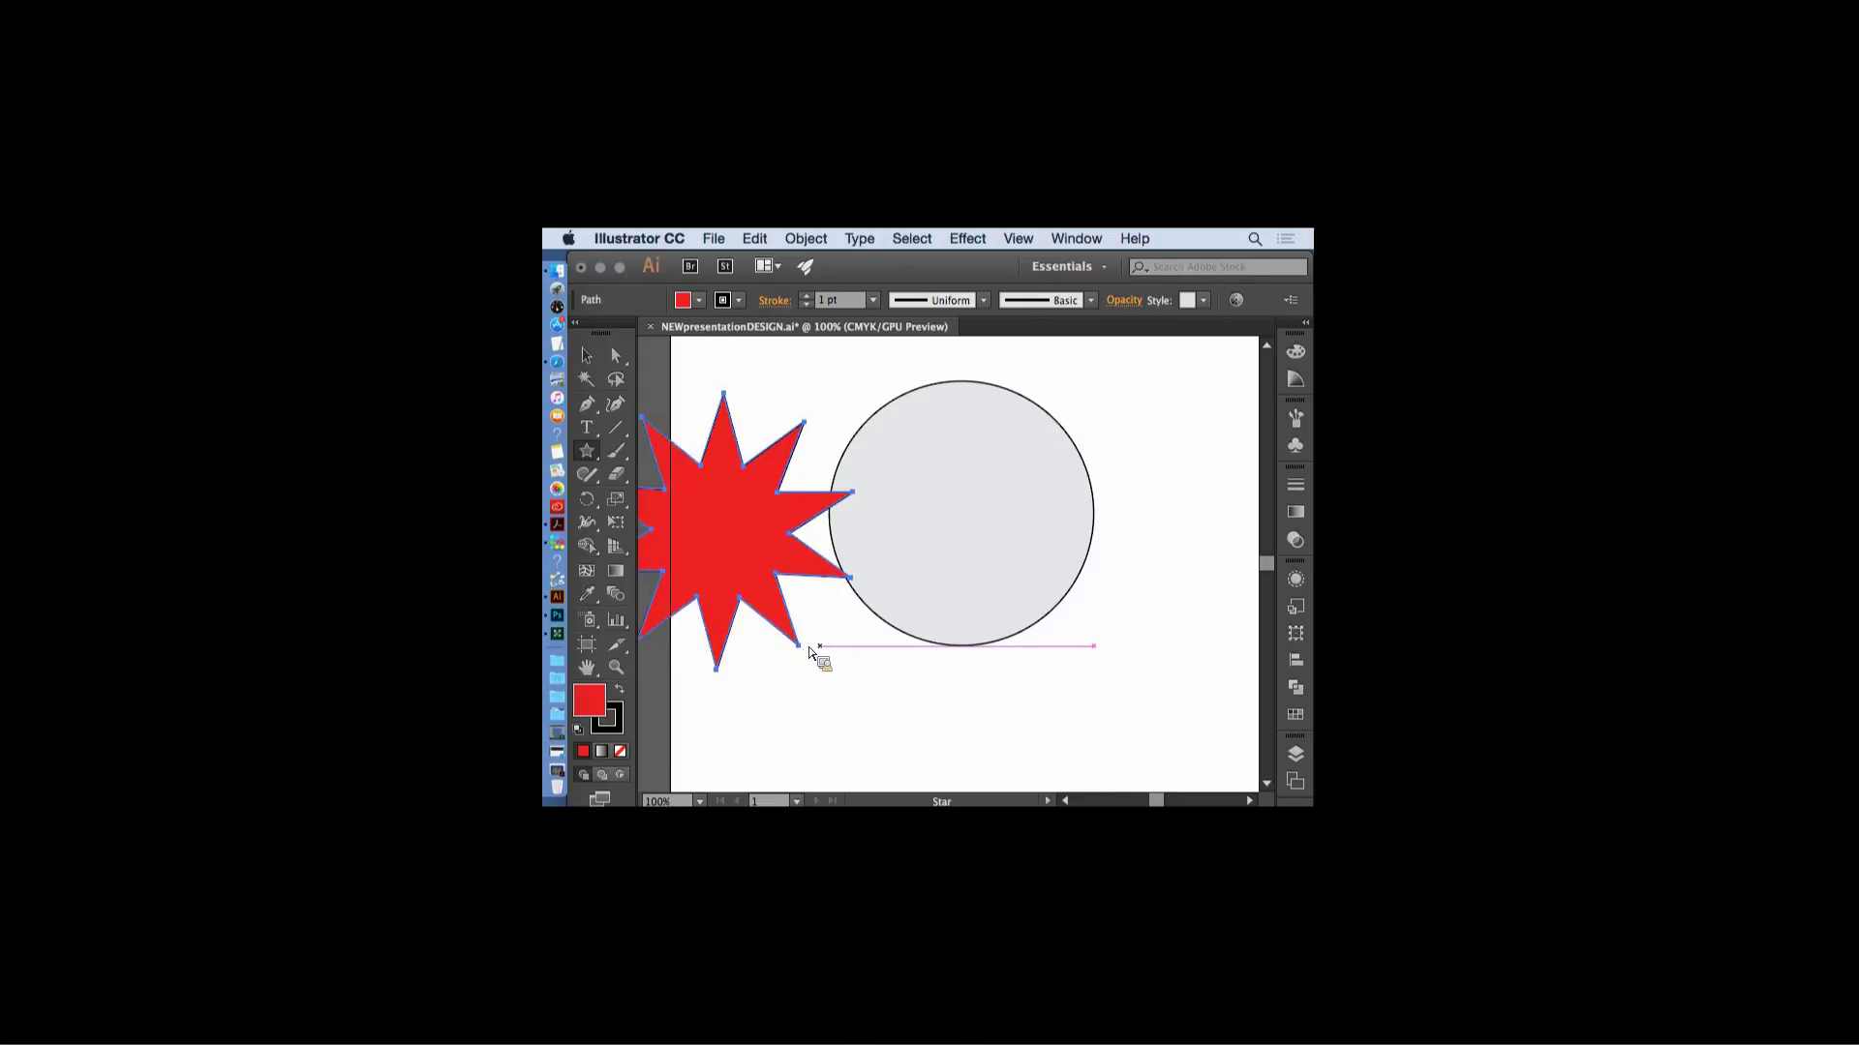
# - Nudge the red star right against the grey circle and delete a tiny test star
pyautogui.press('v')
pyautogui.moveTo(659, 523); pyautogui.dragTo(732, 527)
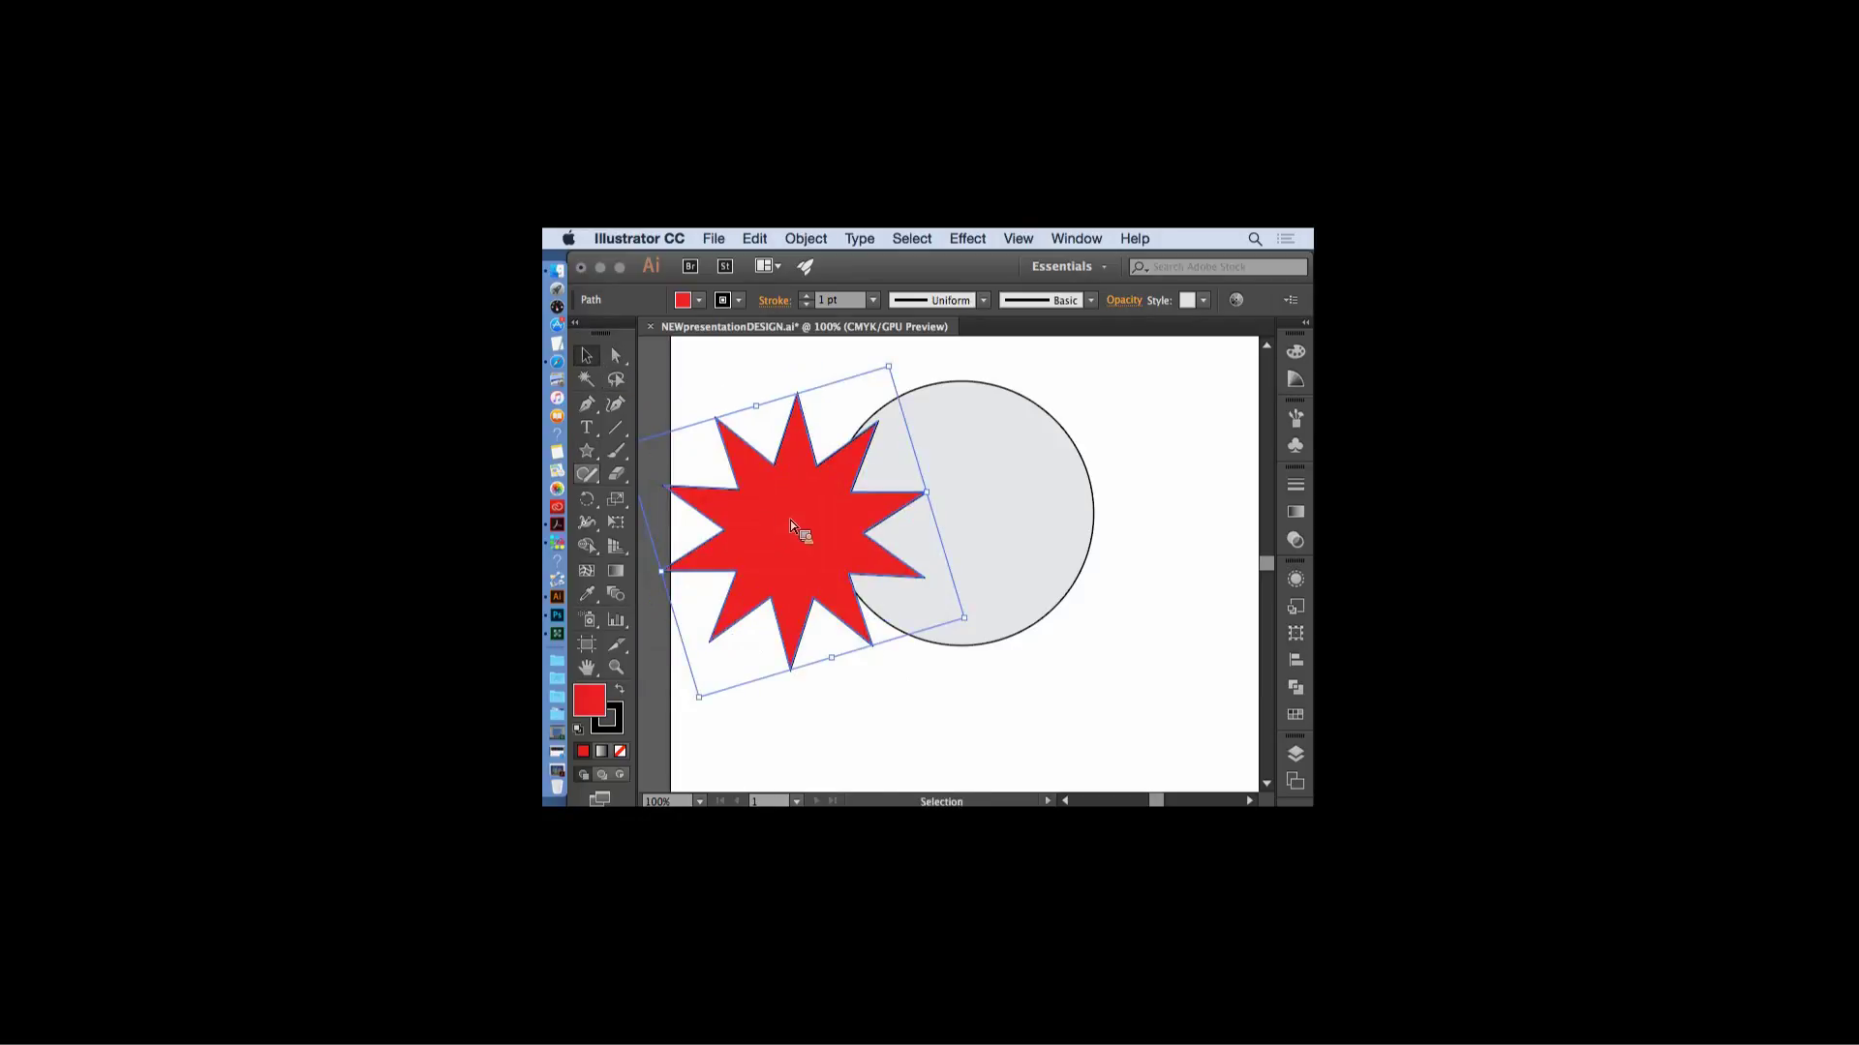
pyautogui.click(740, 400)
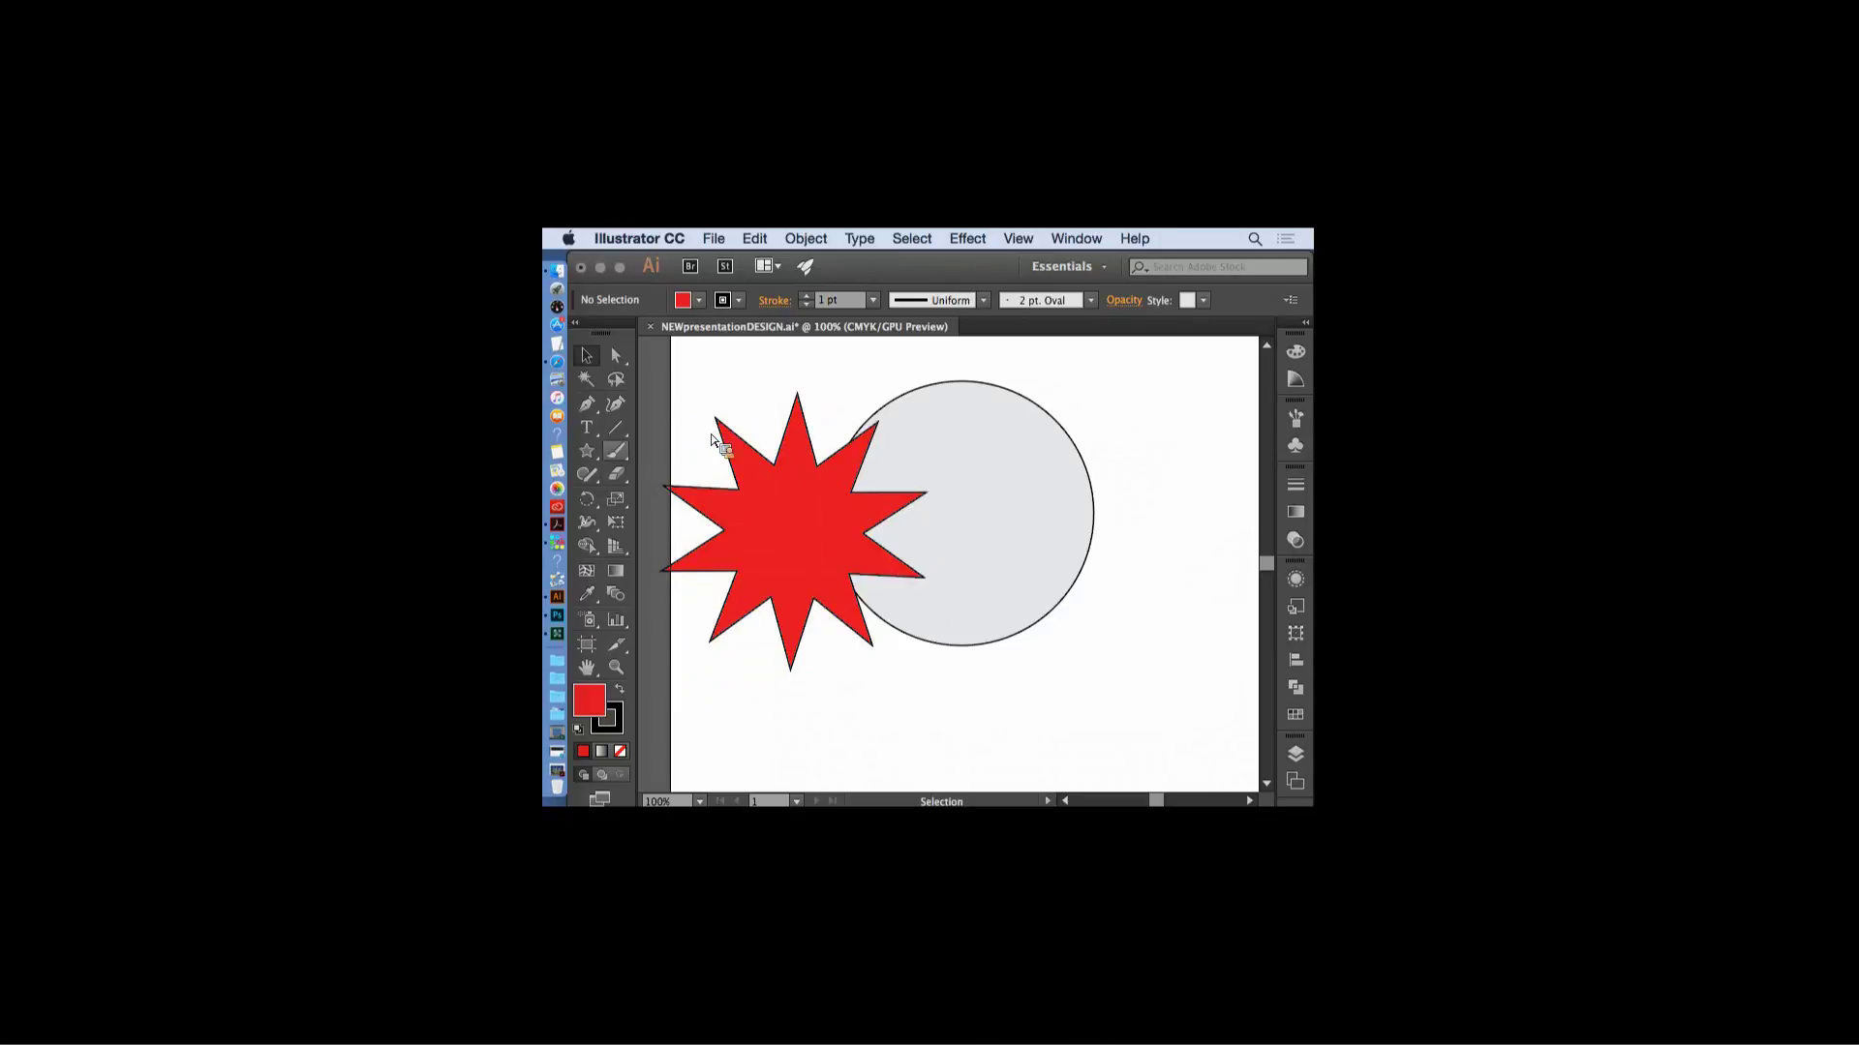
pyautogui.click(593, 454)
pyautogui.moveTo(1108, 409); pyautogui.dragTo(1113, 421)
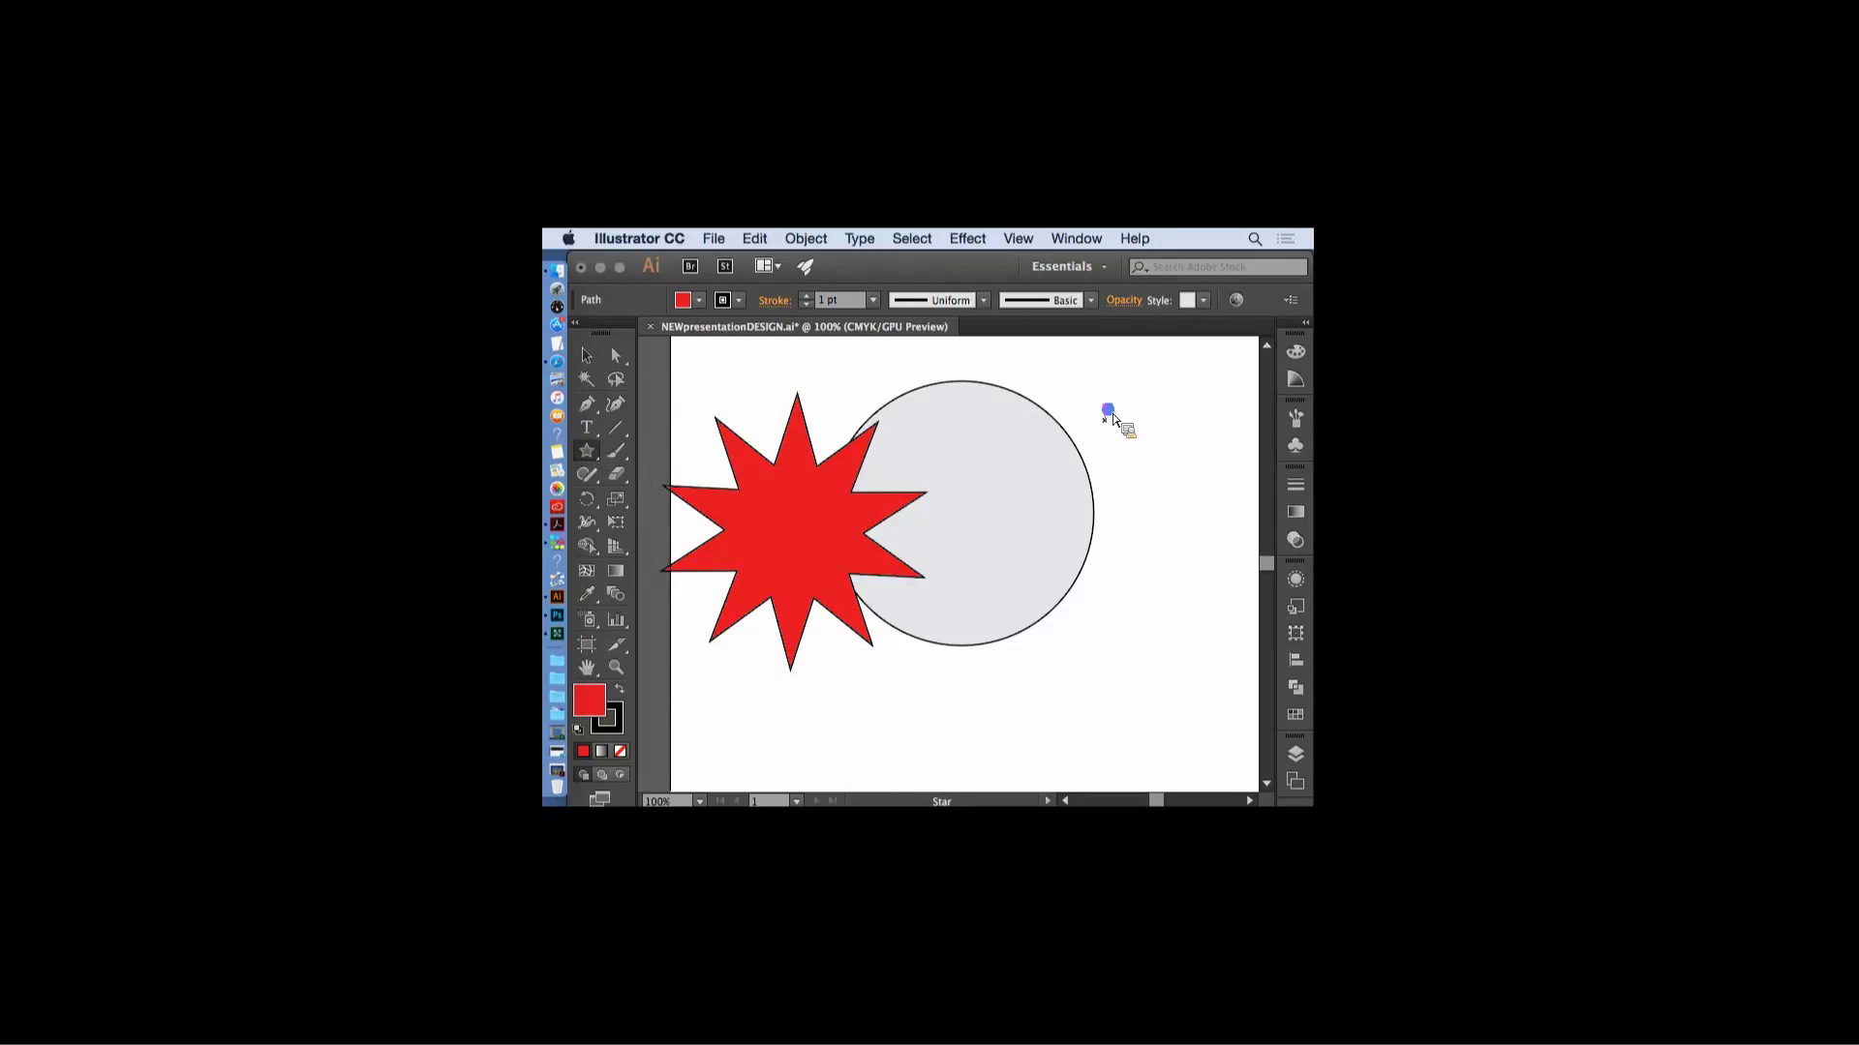
pyautogui.click(597, 360)
pyautogui.press('Delete')
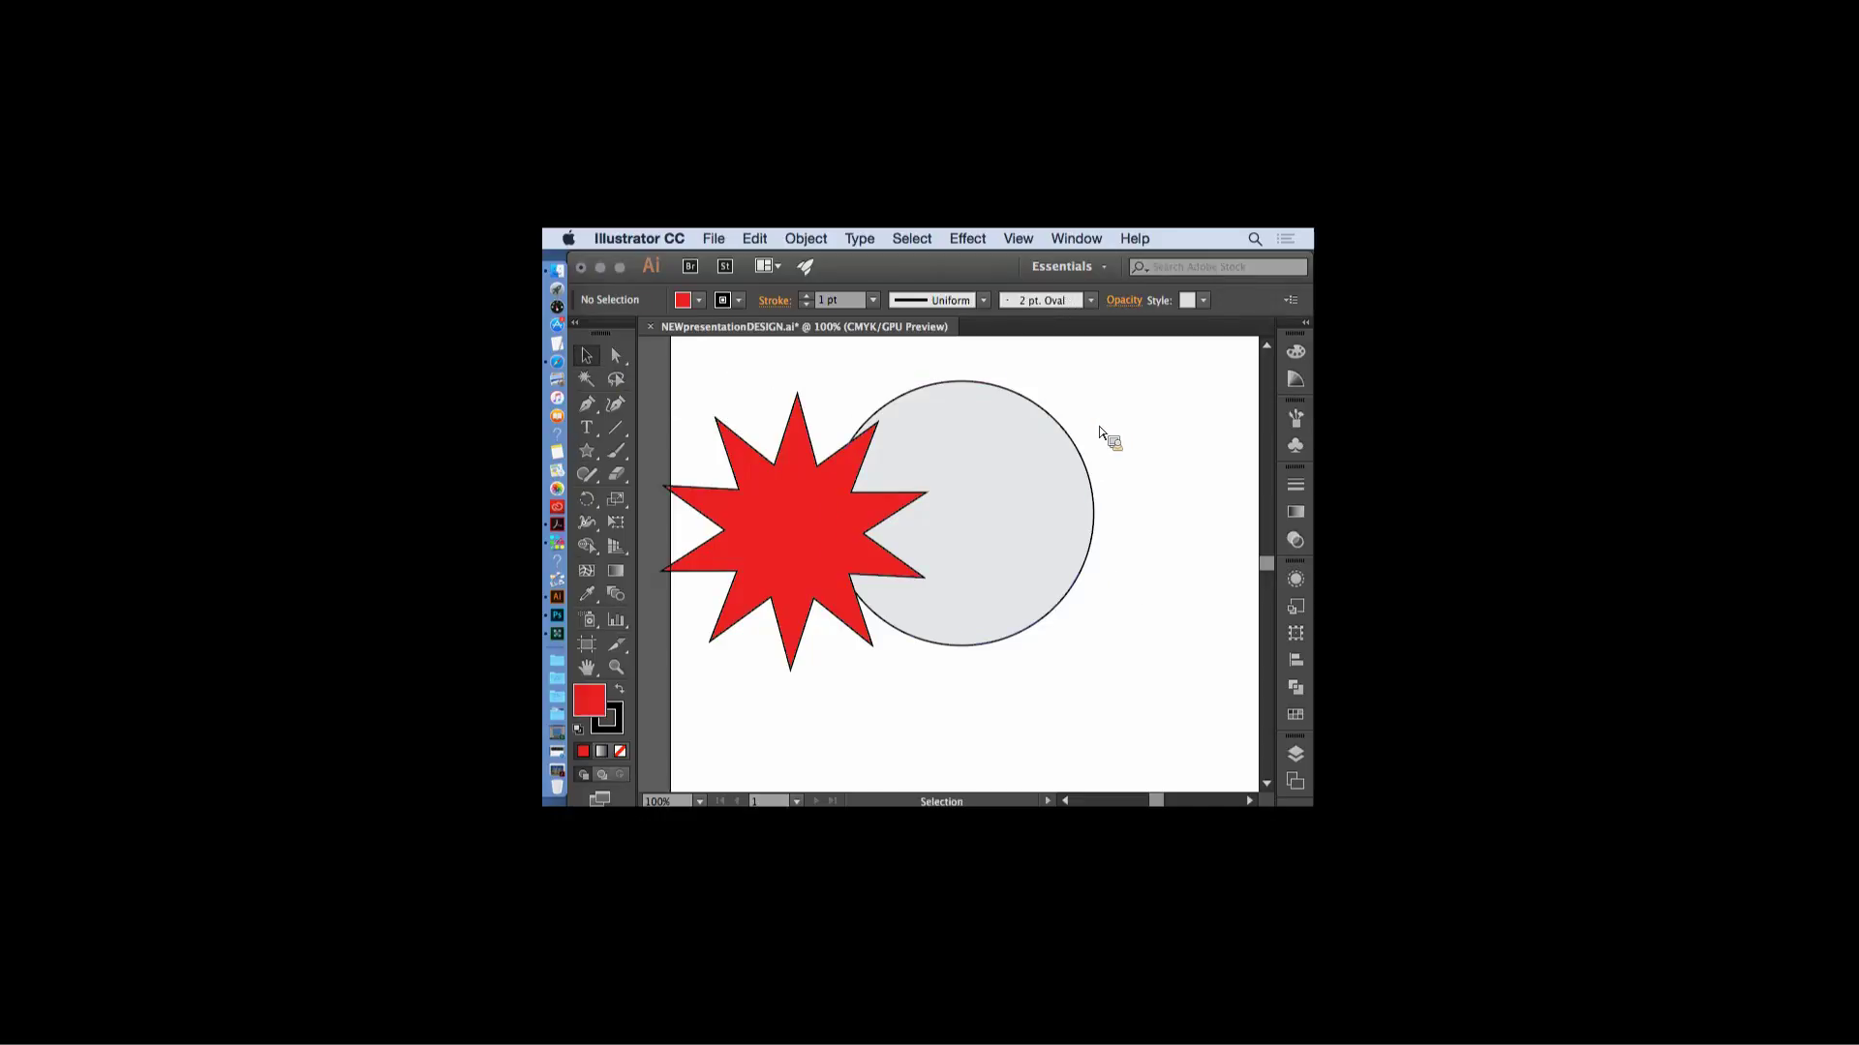
# - Draw a second red star right of the circle and delete a small stray star
pyautogui.click(587, 451)
pyautogui.moveTo(1121, 460); pyautogui.dragTo(1163, 566)
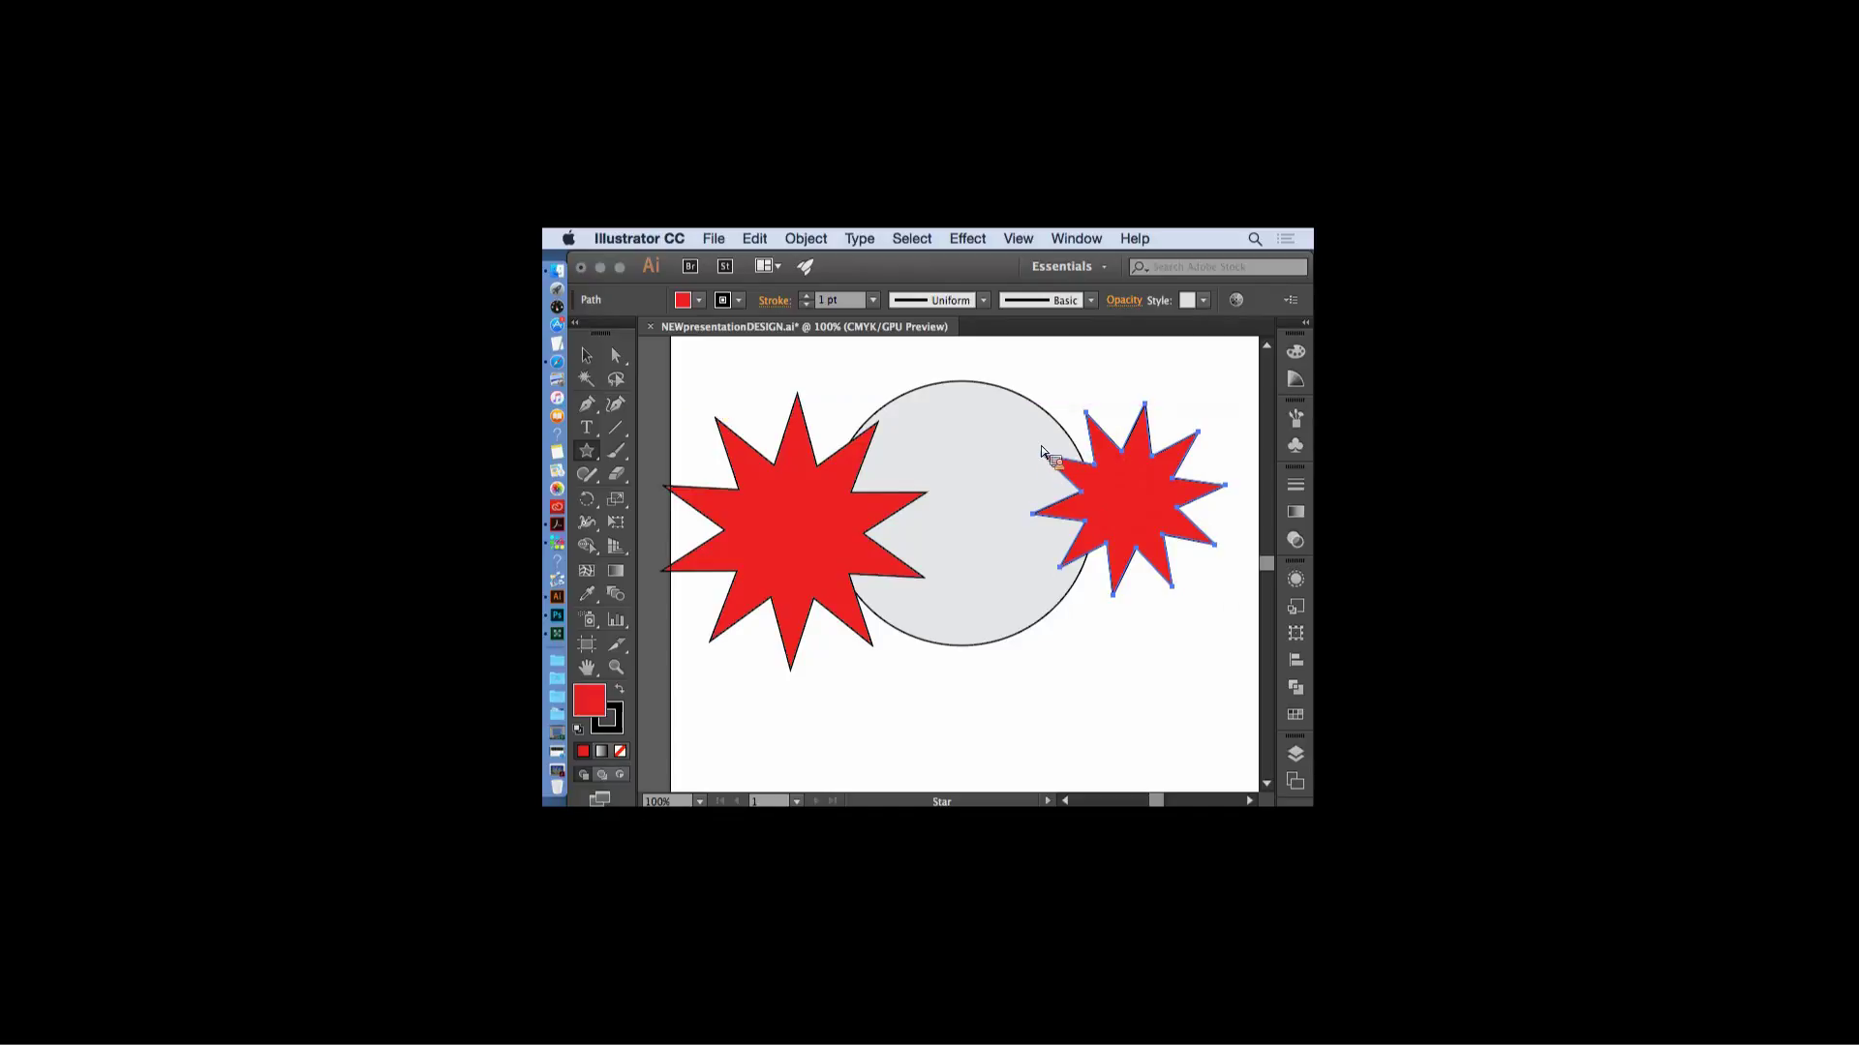
pyautogui.moveTo(1070, 668); pyautogui.dragTo(1123, 714)
pyautogui.click(586, 355)
pyautogui.press('Delete')
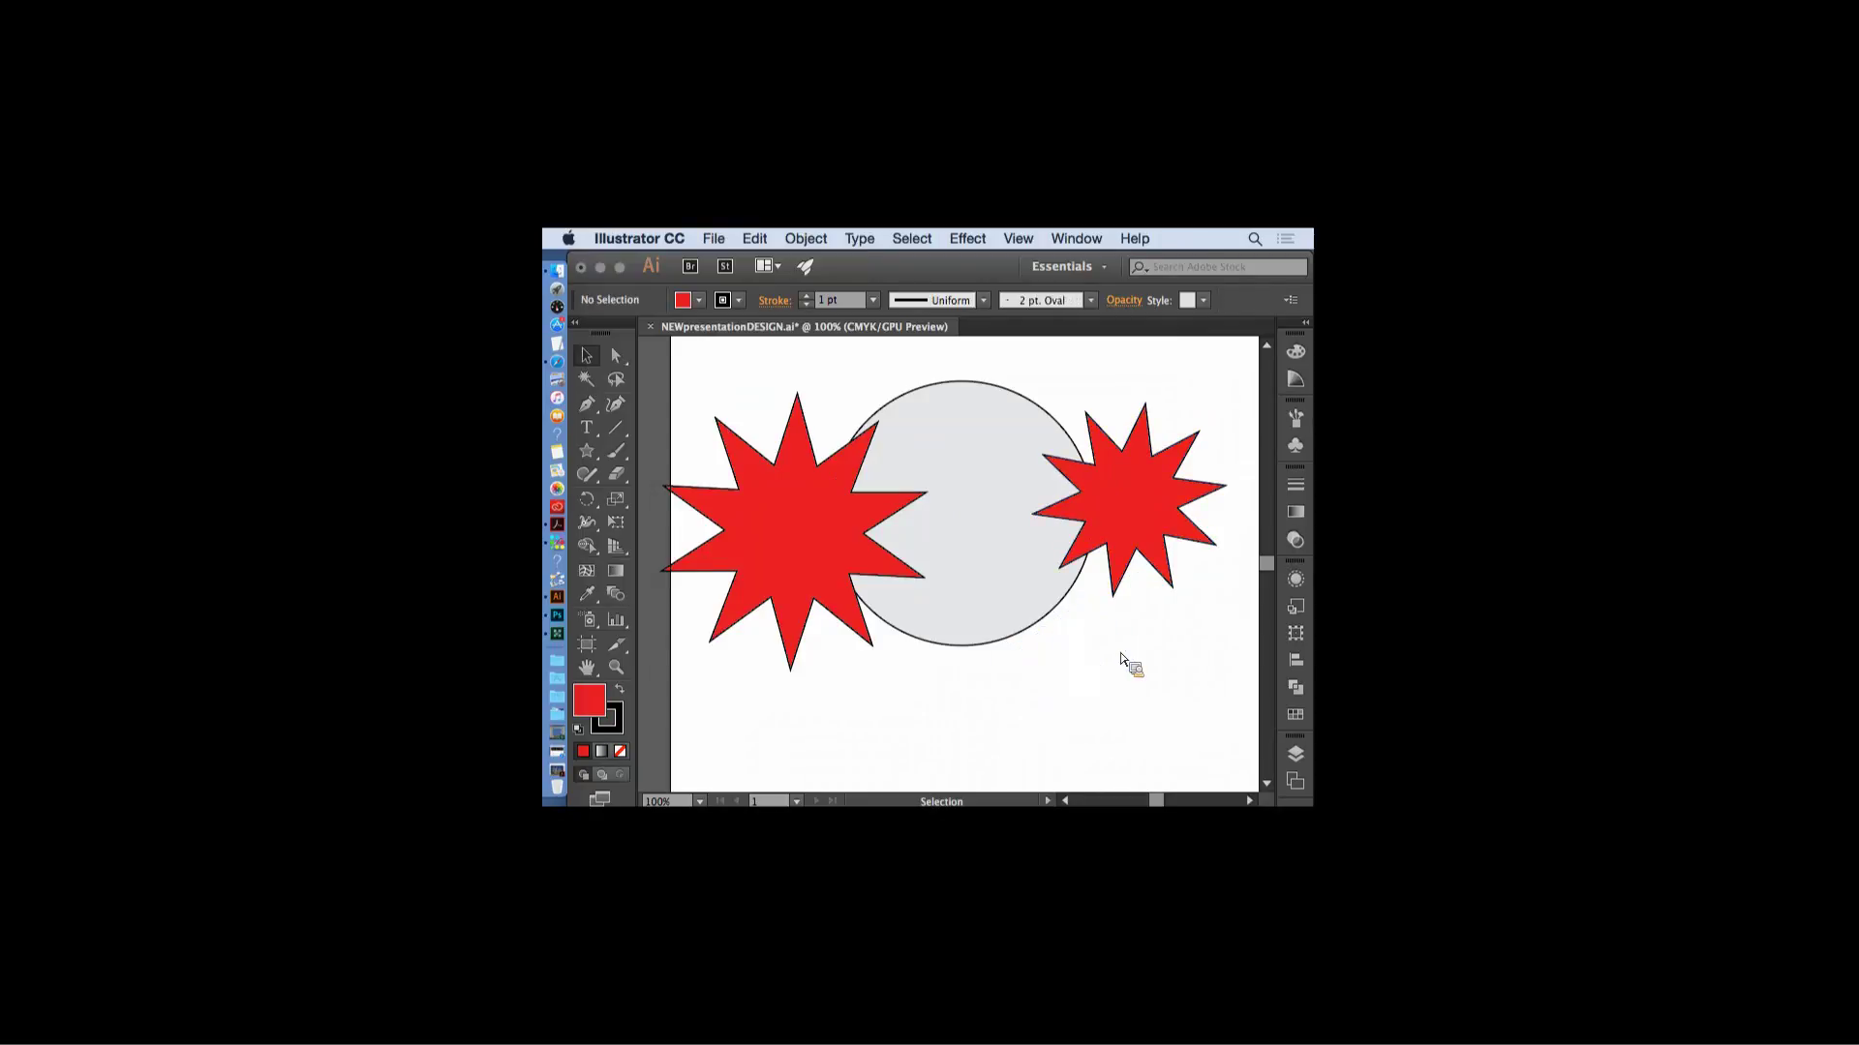
# - Delete the red star right of the circle and the tiny leftover star
pyautogui.click(1159, 559)
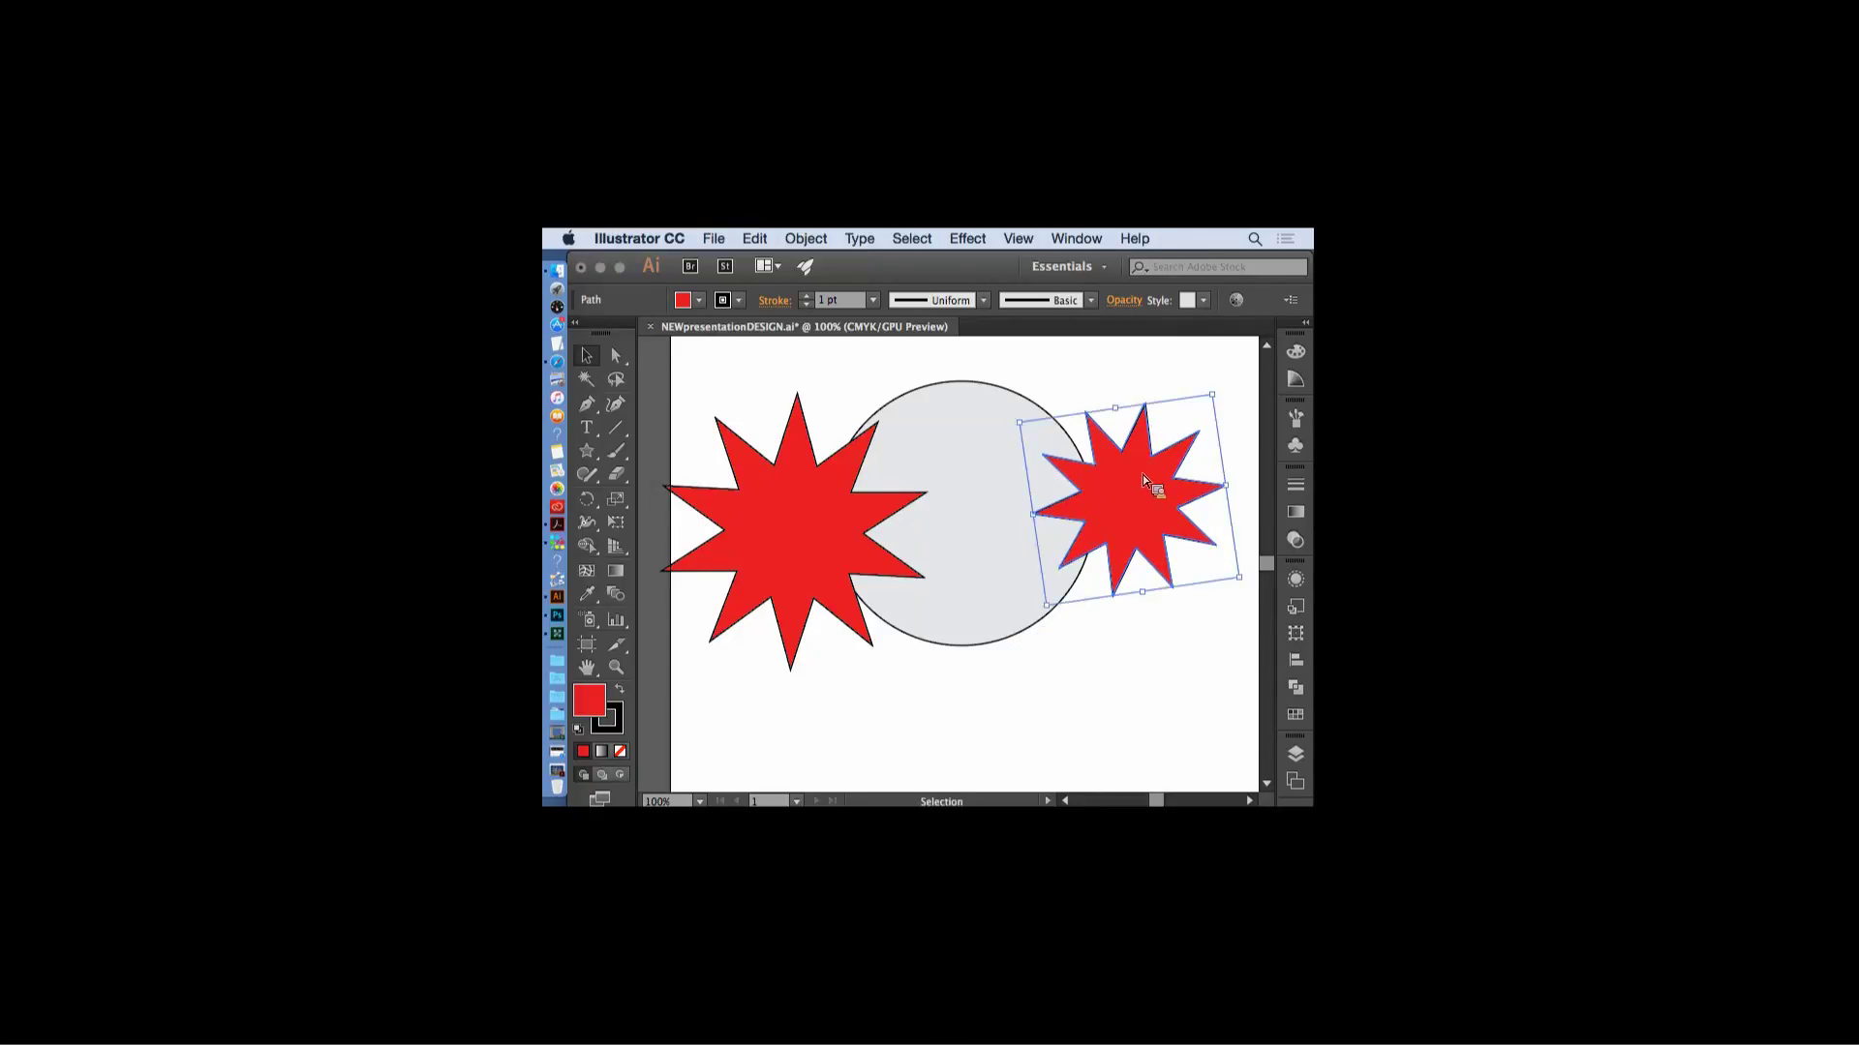
pyautogui.click(592, 459)
pyautogui.click(594, 457)
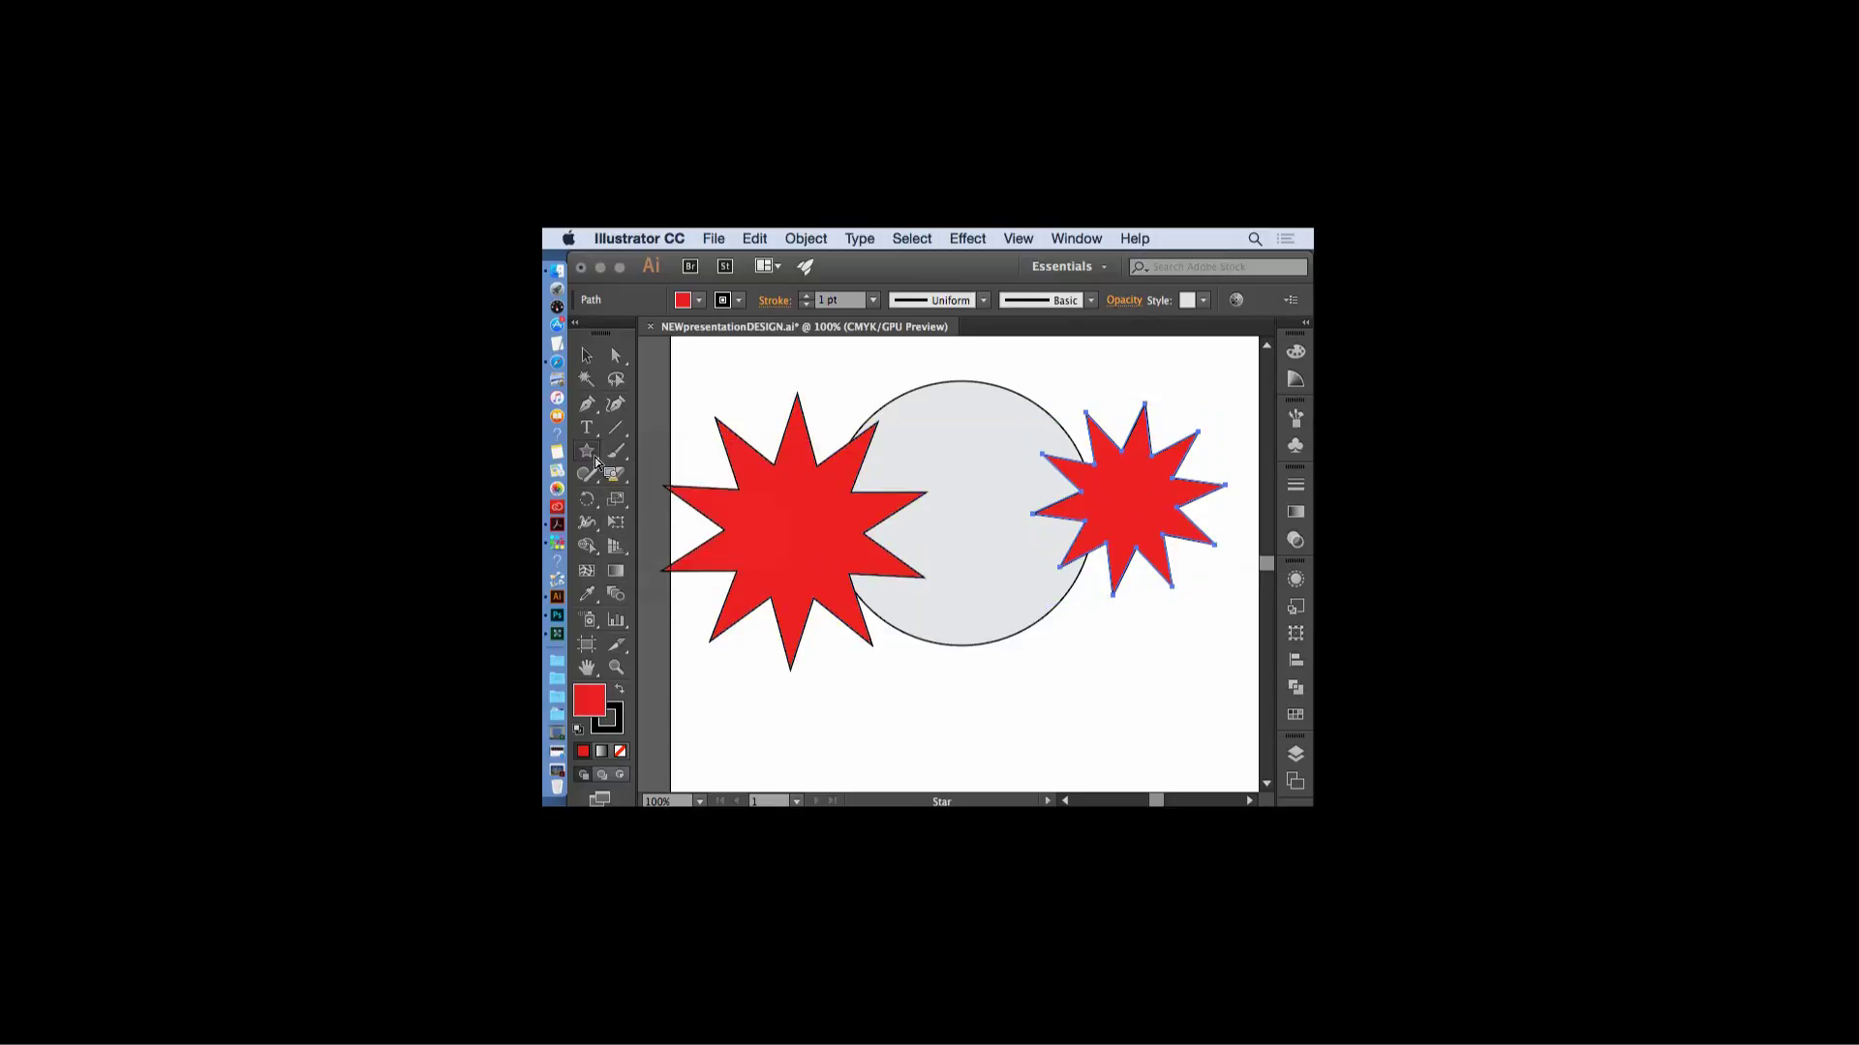
pyautogui.click(596, 457)
pyautogui.click(593, 464)
pyautogui.click(588, 358)
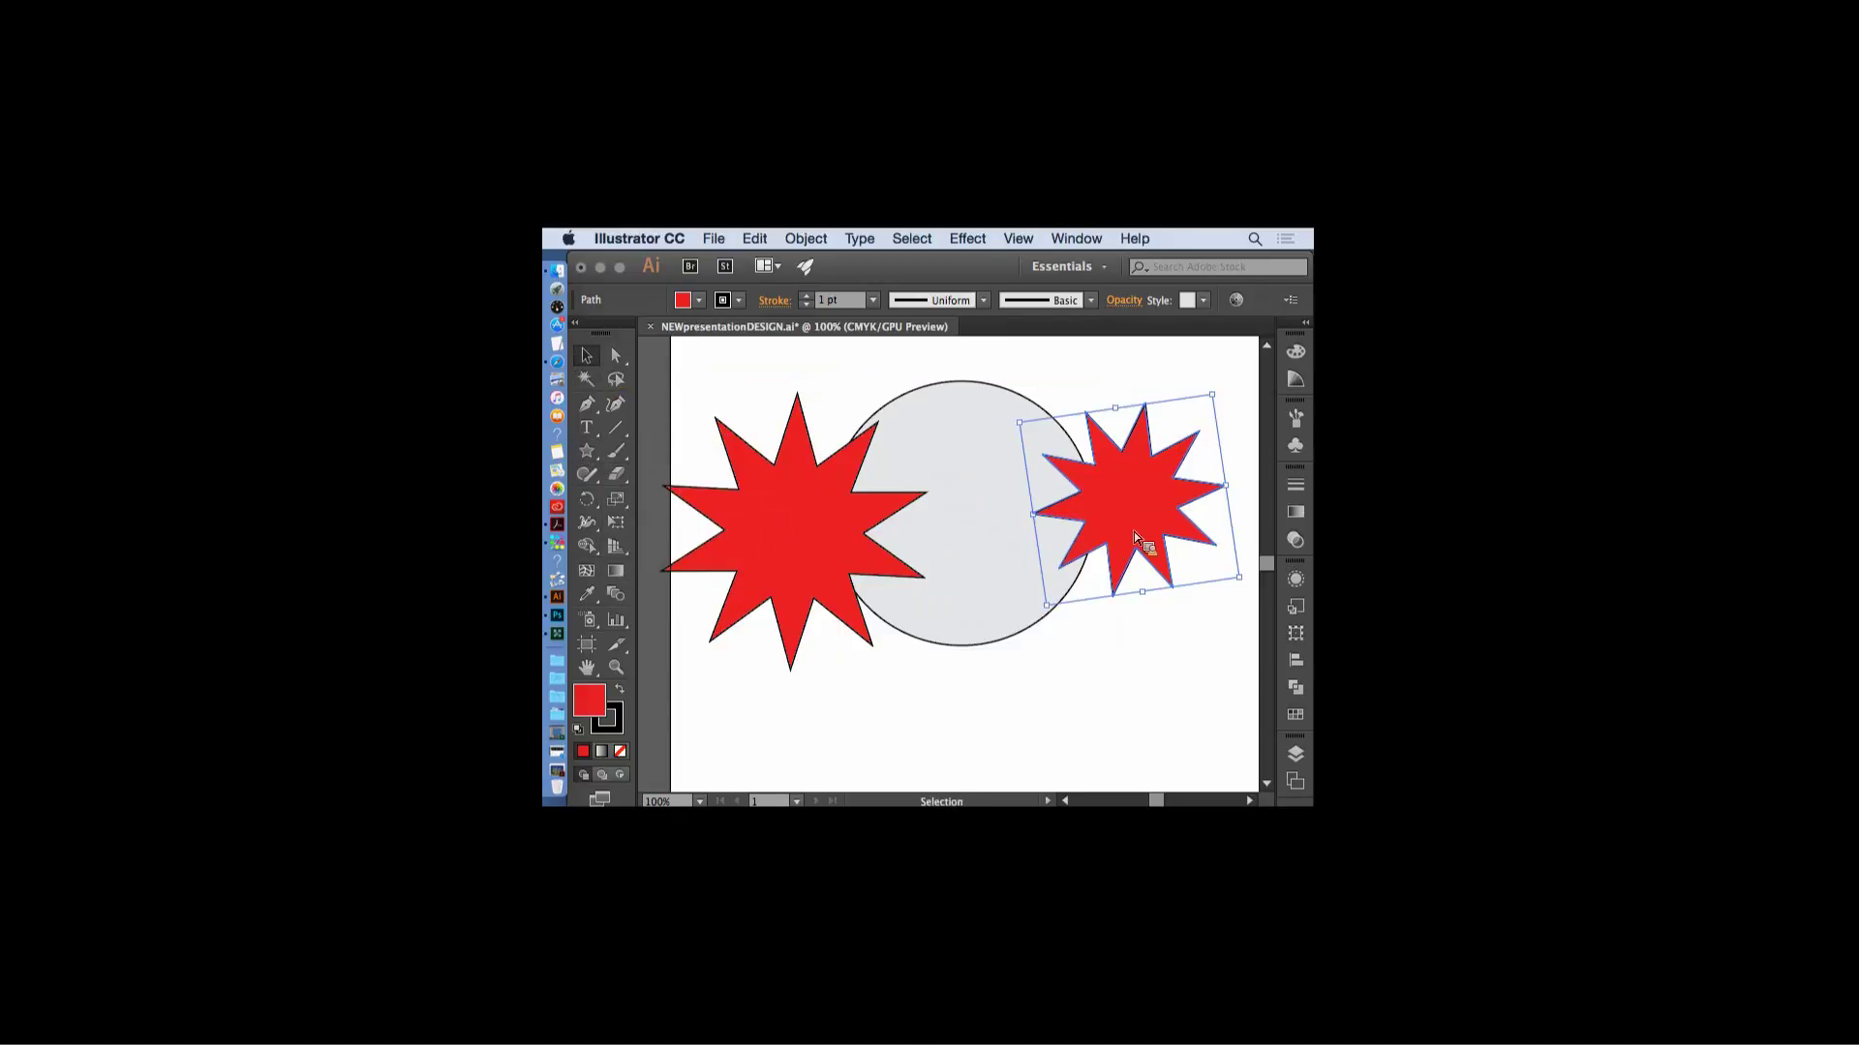
pyautogui.press('Delete')
pyautogui.click(617, 451)
pyautogui.press('v')
pyautogui.click(1121, 461)
pyautogui.press('Delete')
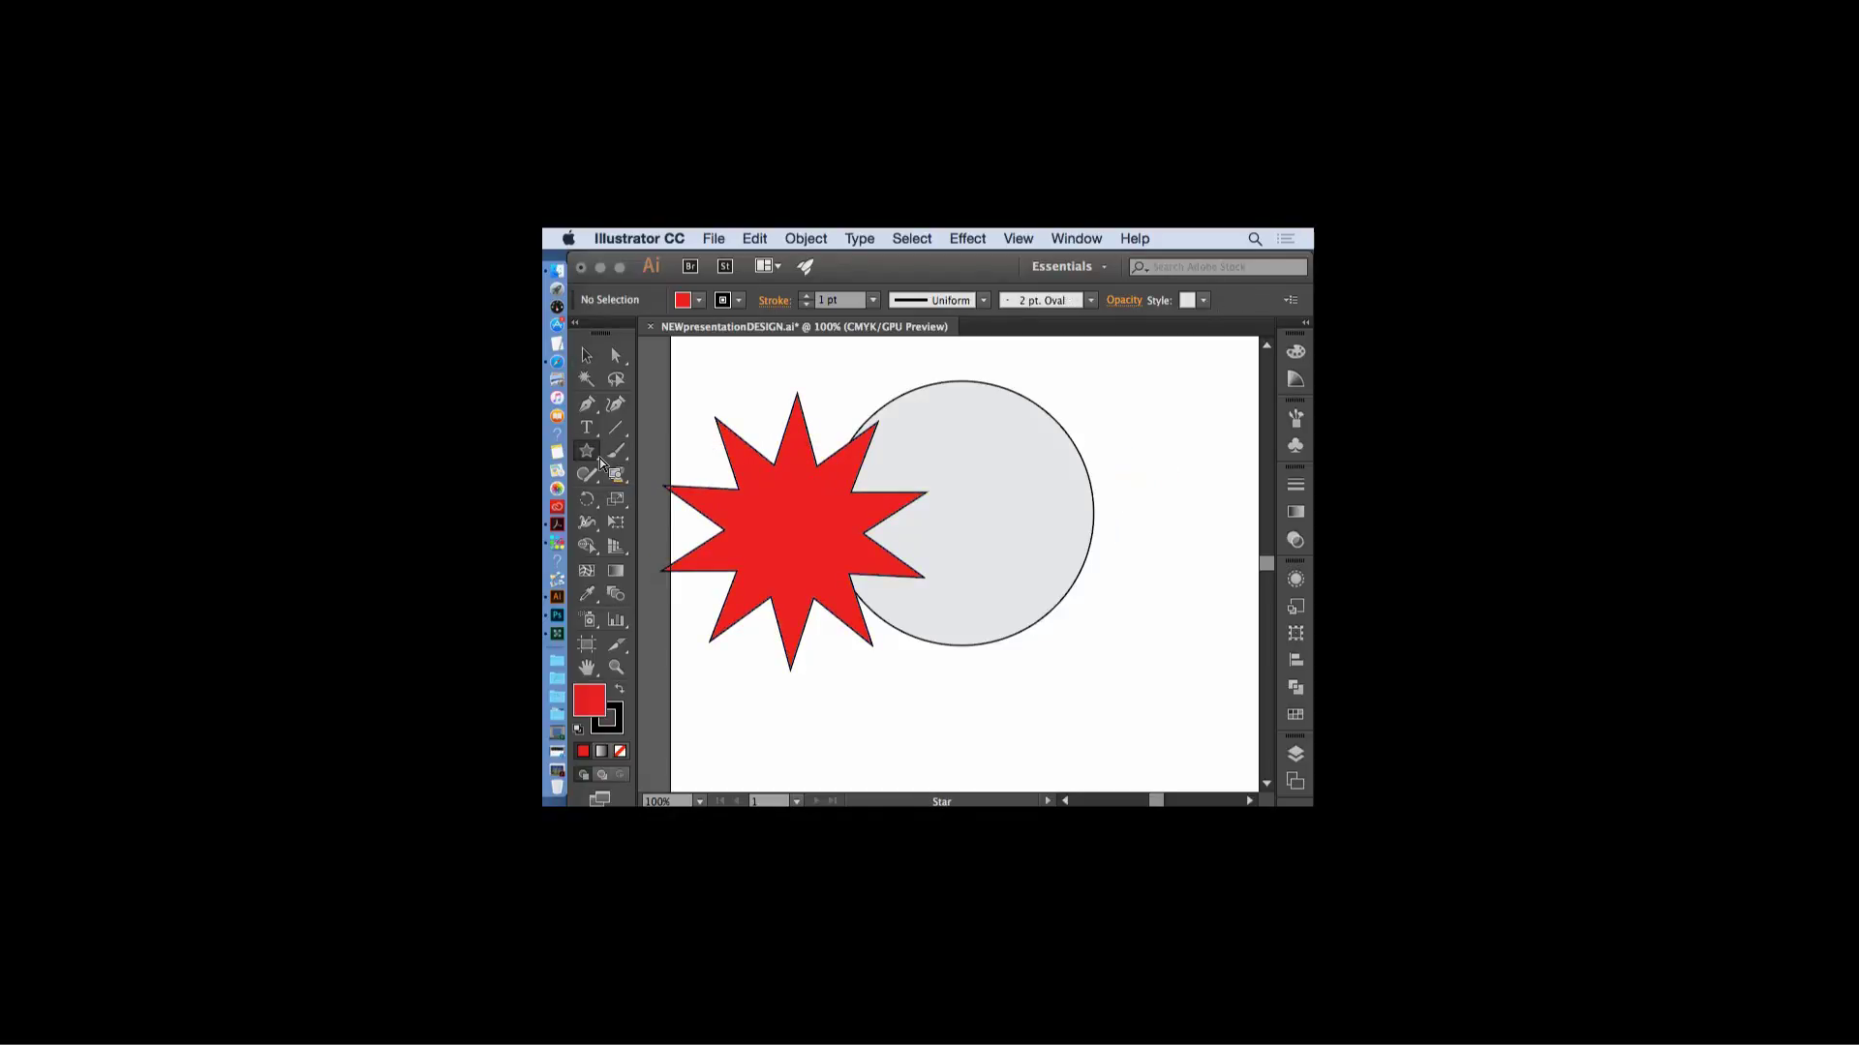
# - Select and delete the two stray dots right of the circle
pyautogui.click(1109, 447)
pyautogui.moveTo(1145, 551); pyautogui.dragTo(1144, 556)
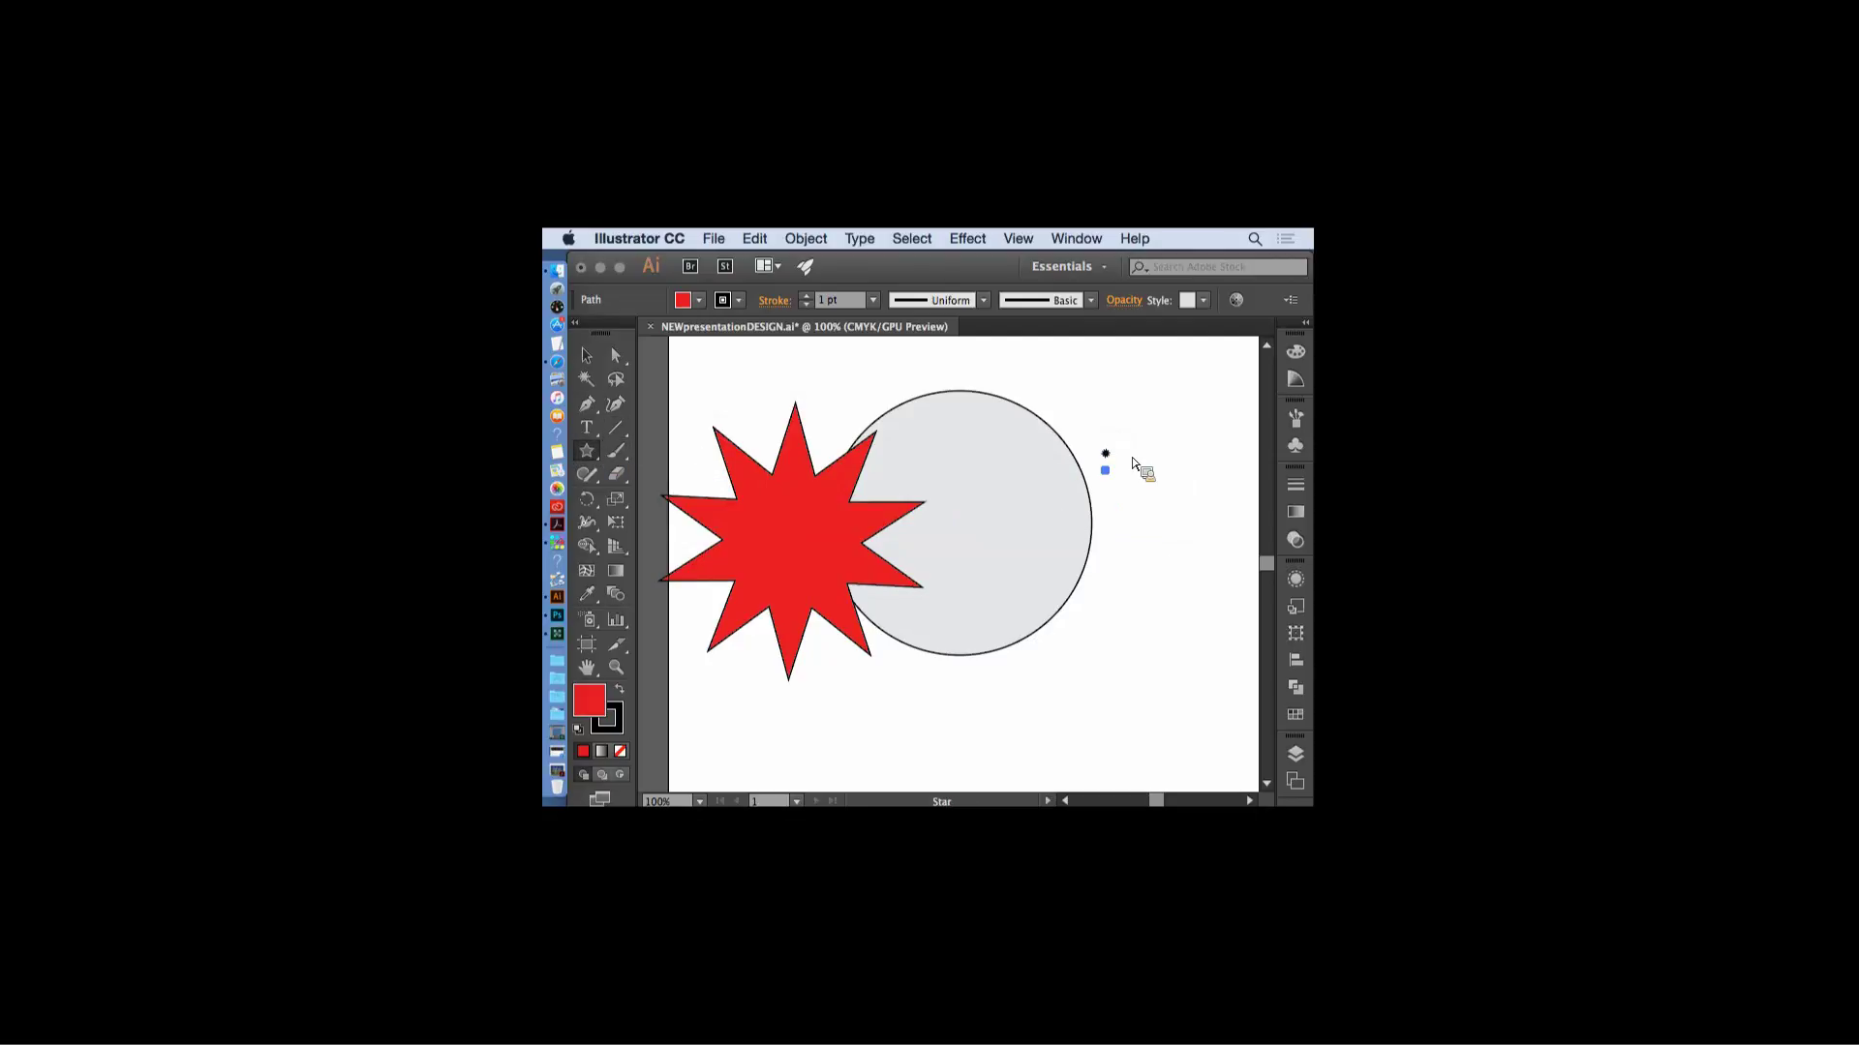
pyautogui.click(587, 355)
pyautogui.click(1125, 482)
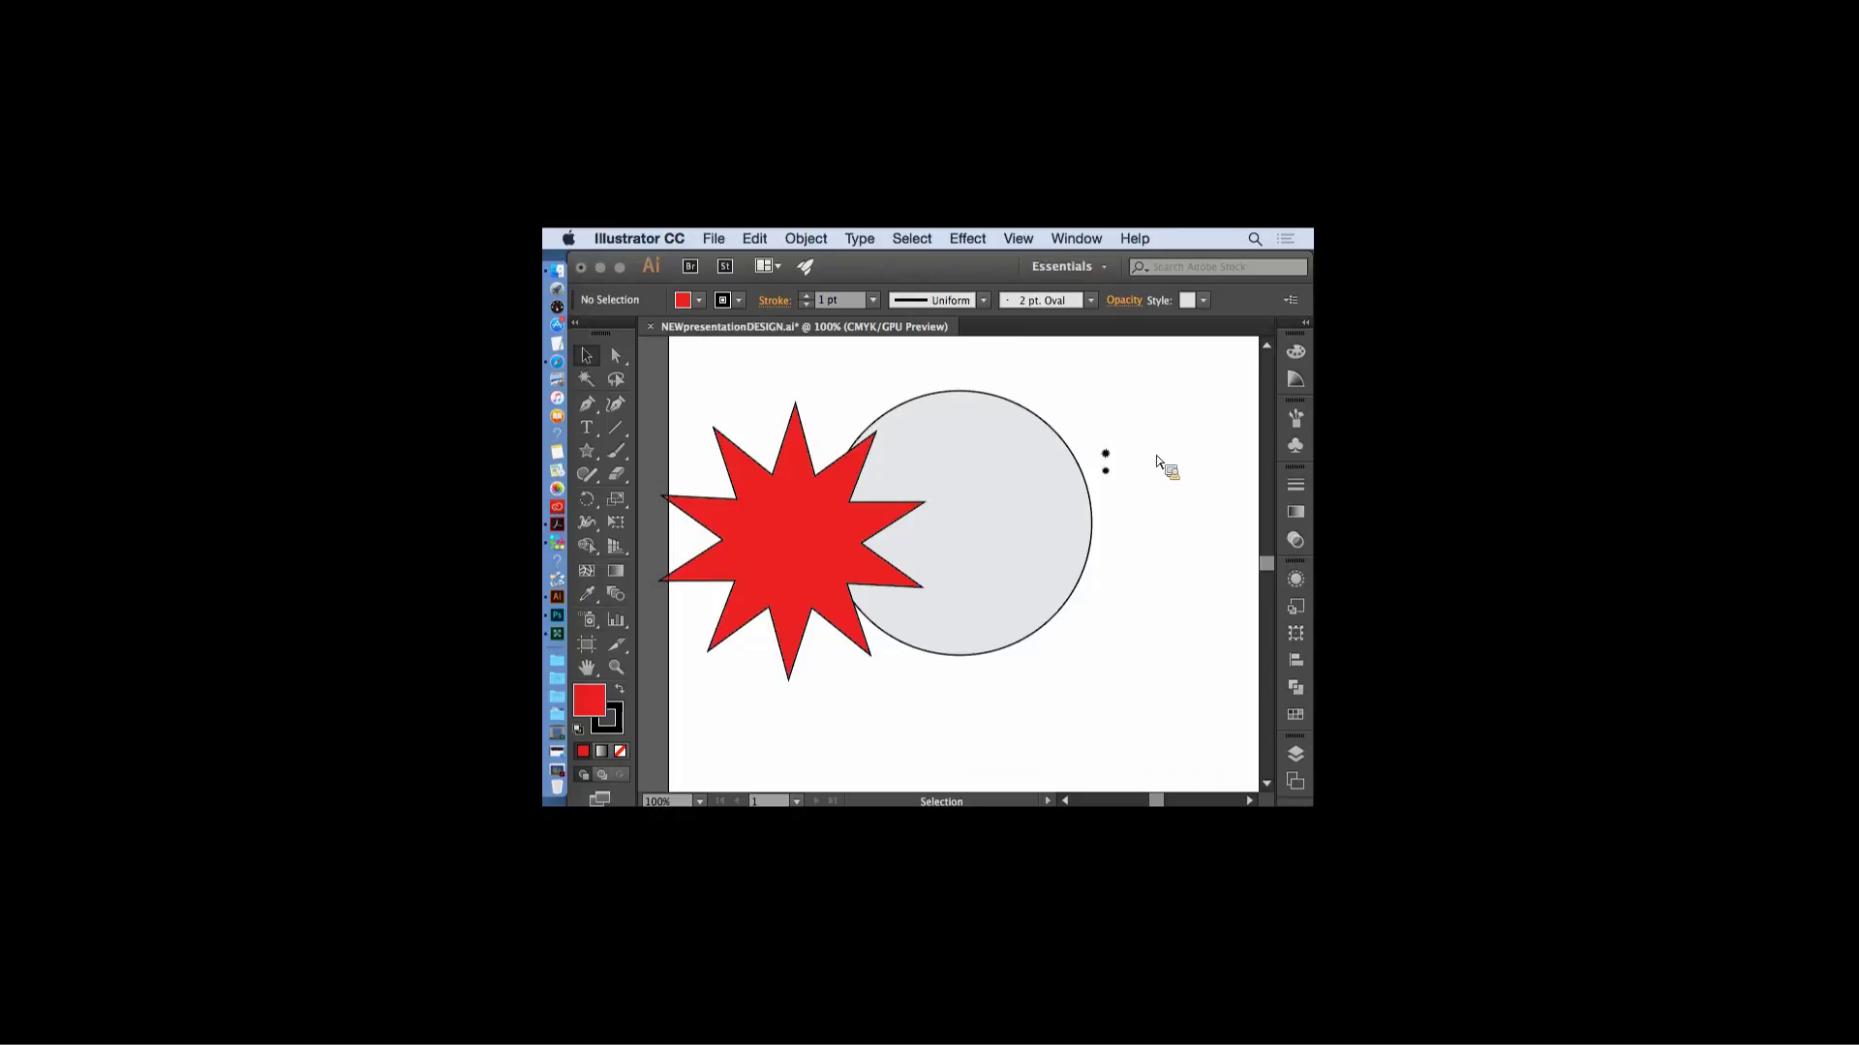
pyautogui.moveTo(1147, 442); pyautogui.dragTo(1097, 484)
pyautogui.press('Delete')
# - Browse the Object menu without choosing any command
pyautogui.click(805, 239)
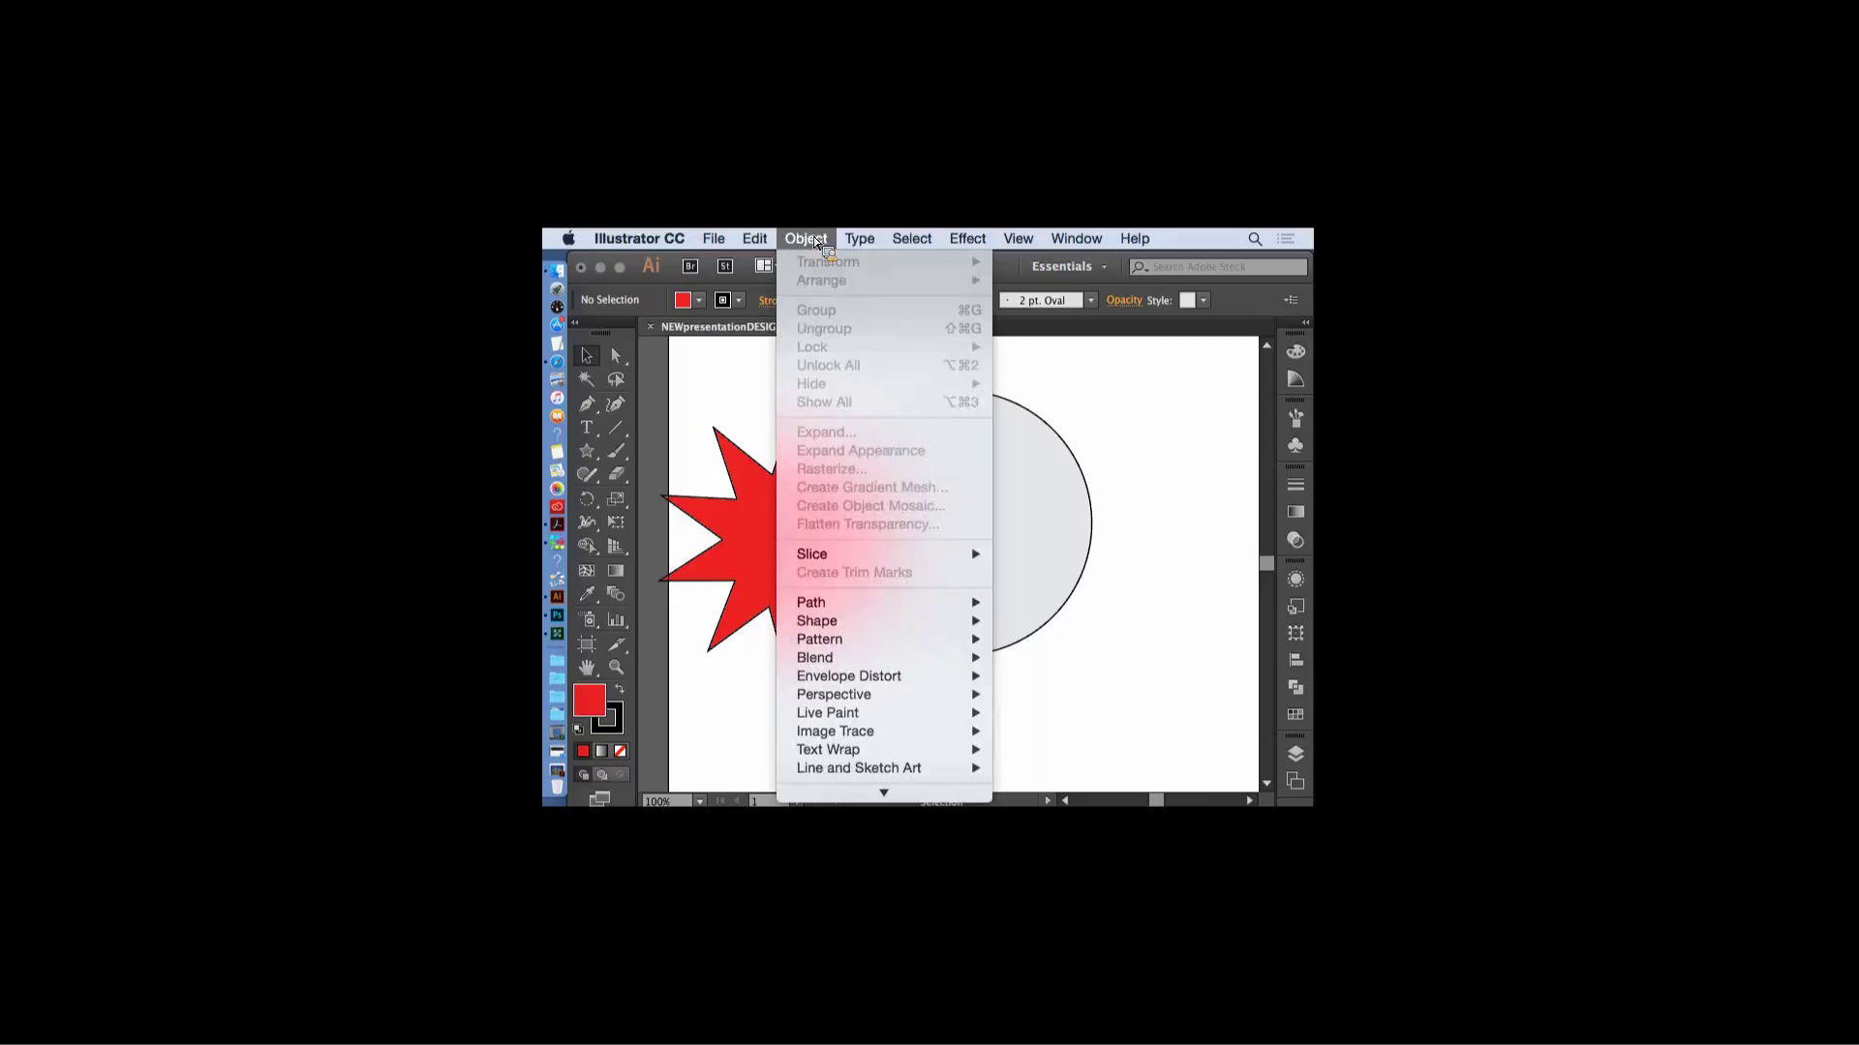
pyautogui.click(810, 242)
pyautogui.click(593, 457)
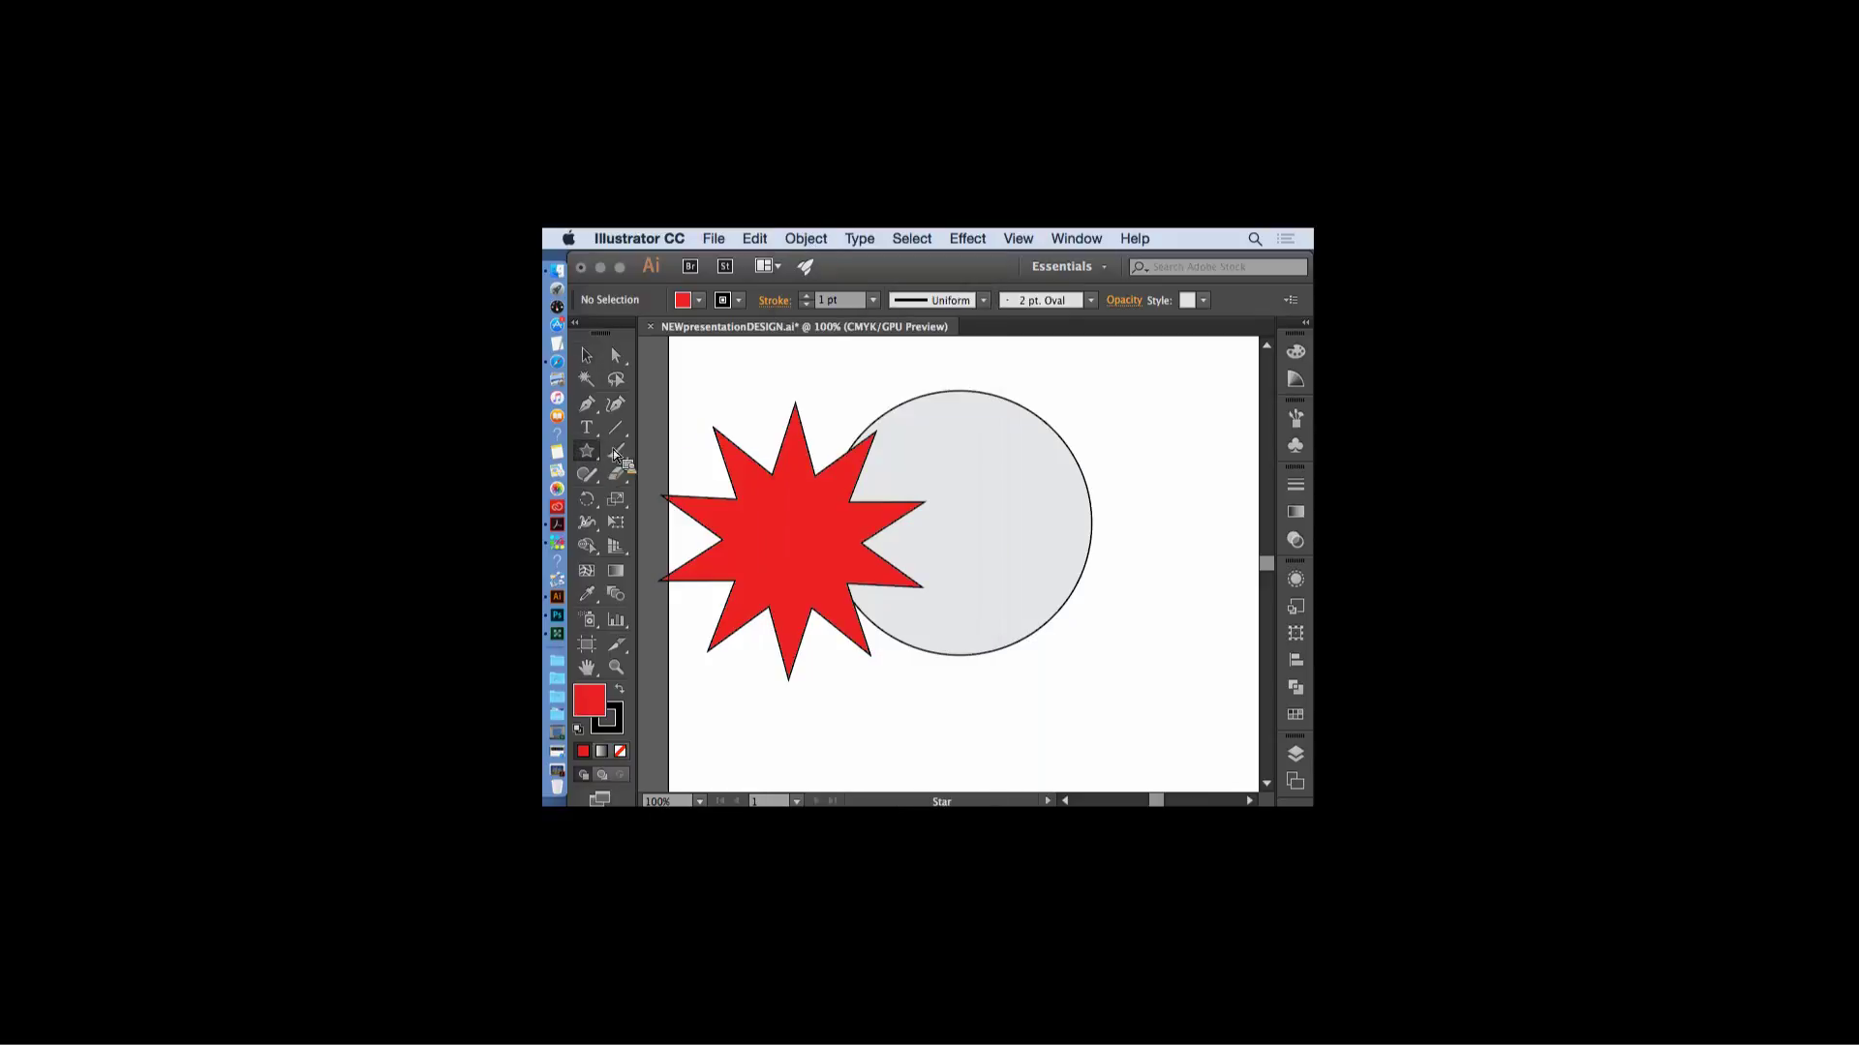
pyautogui.click(804, 240)
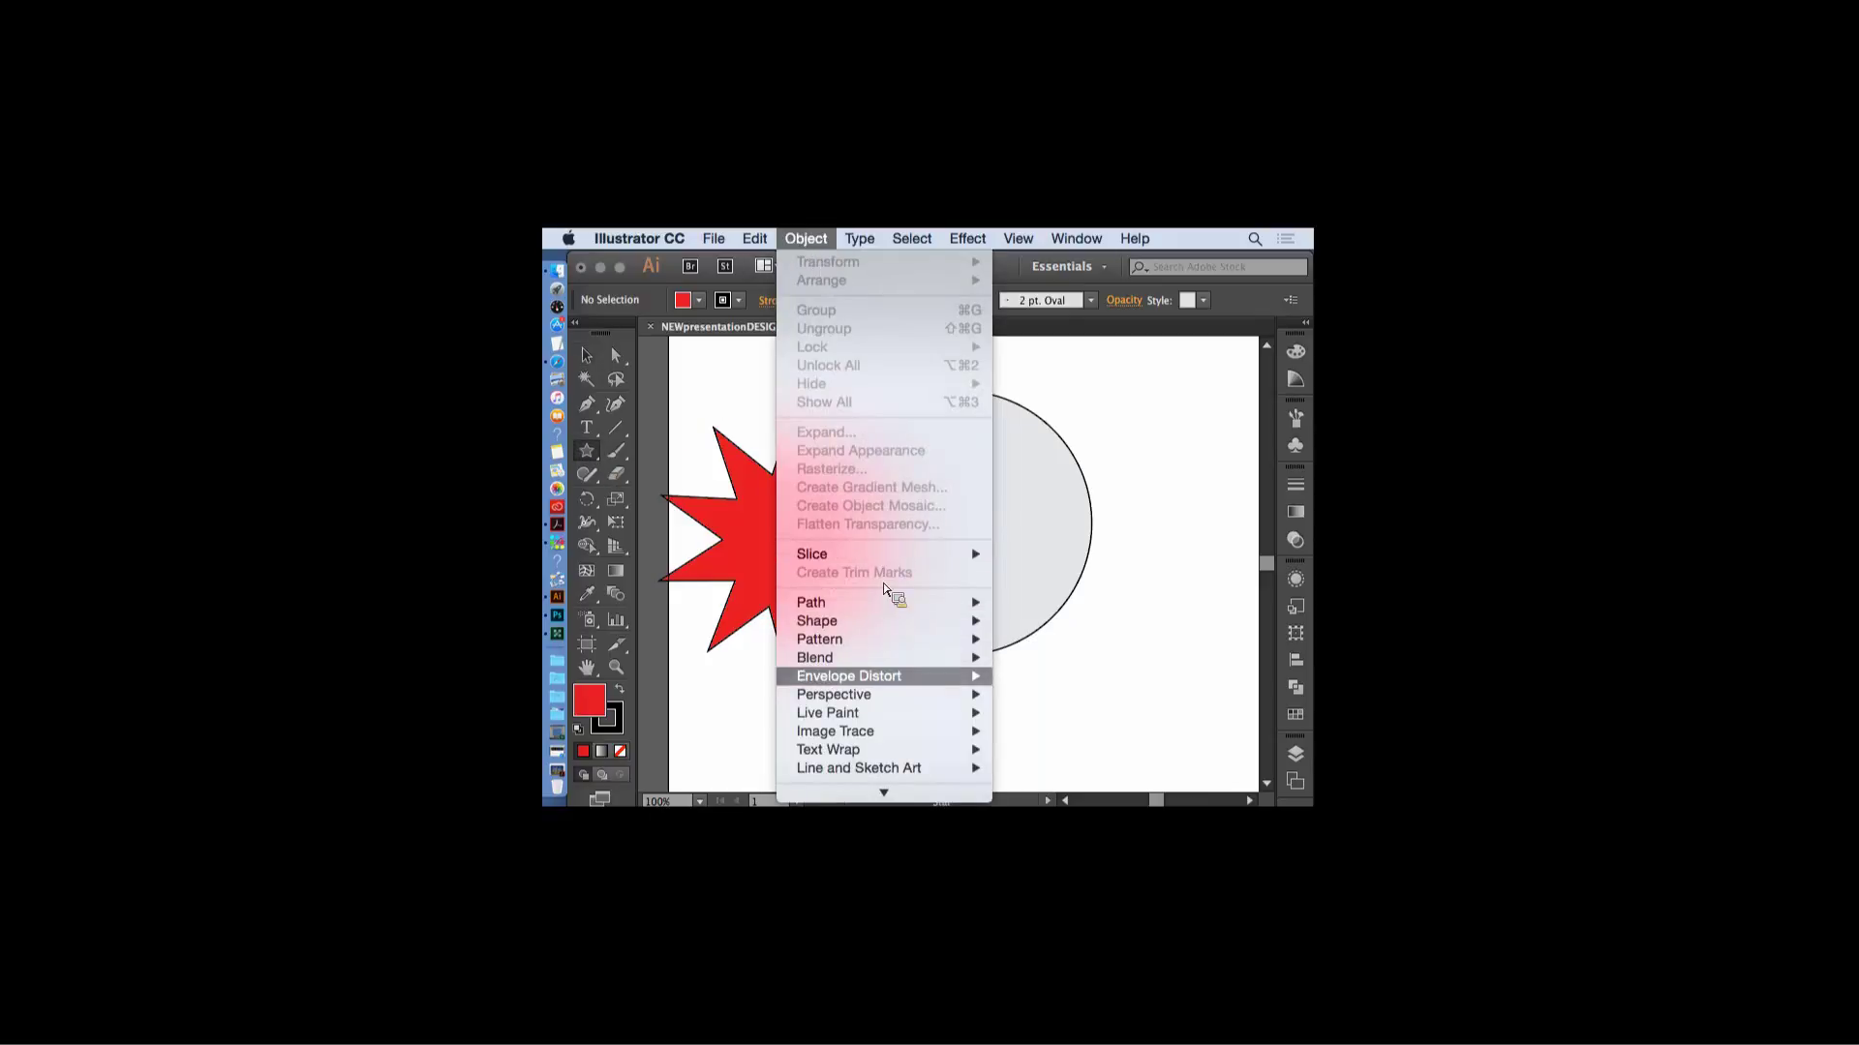
pyautogui.moveTo(900, 794)
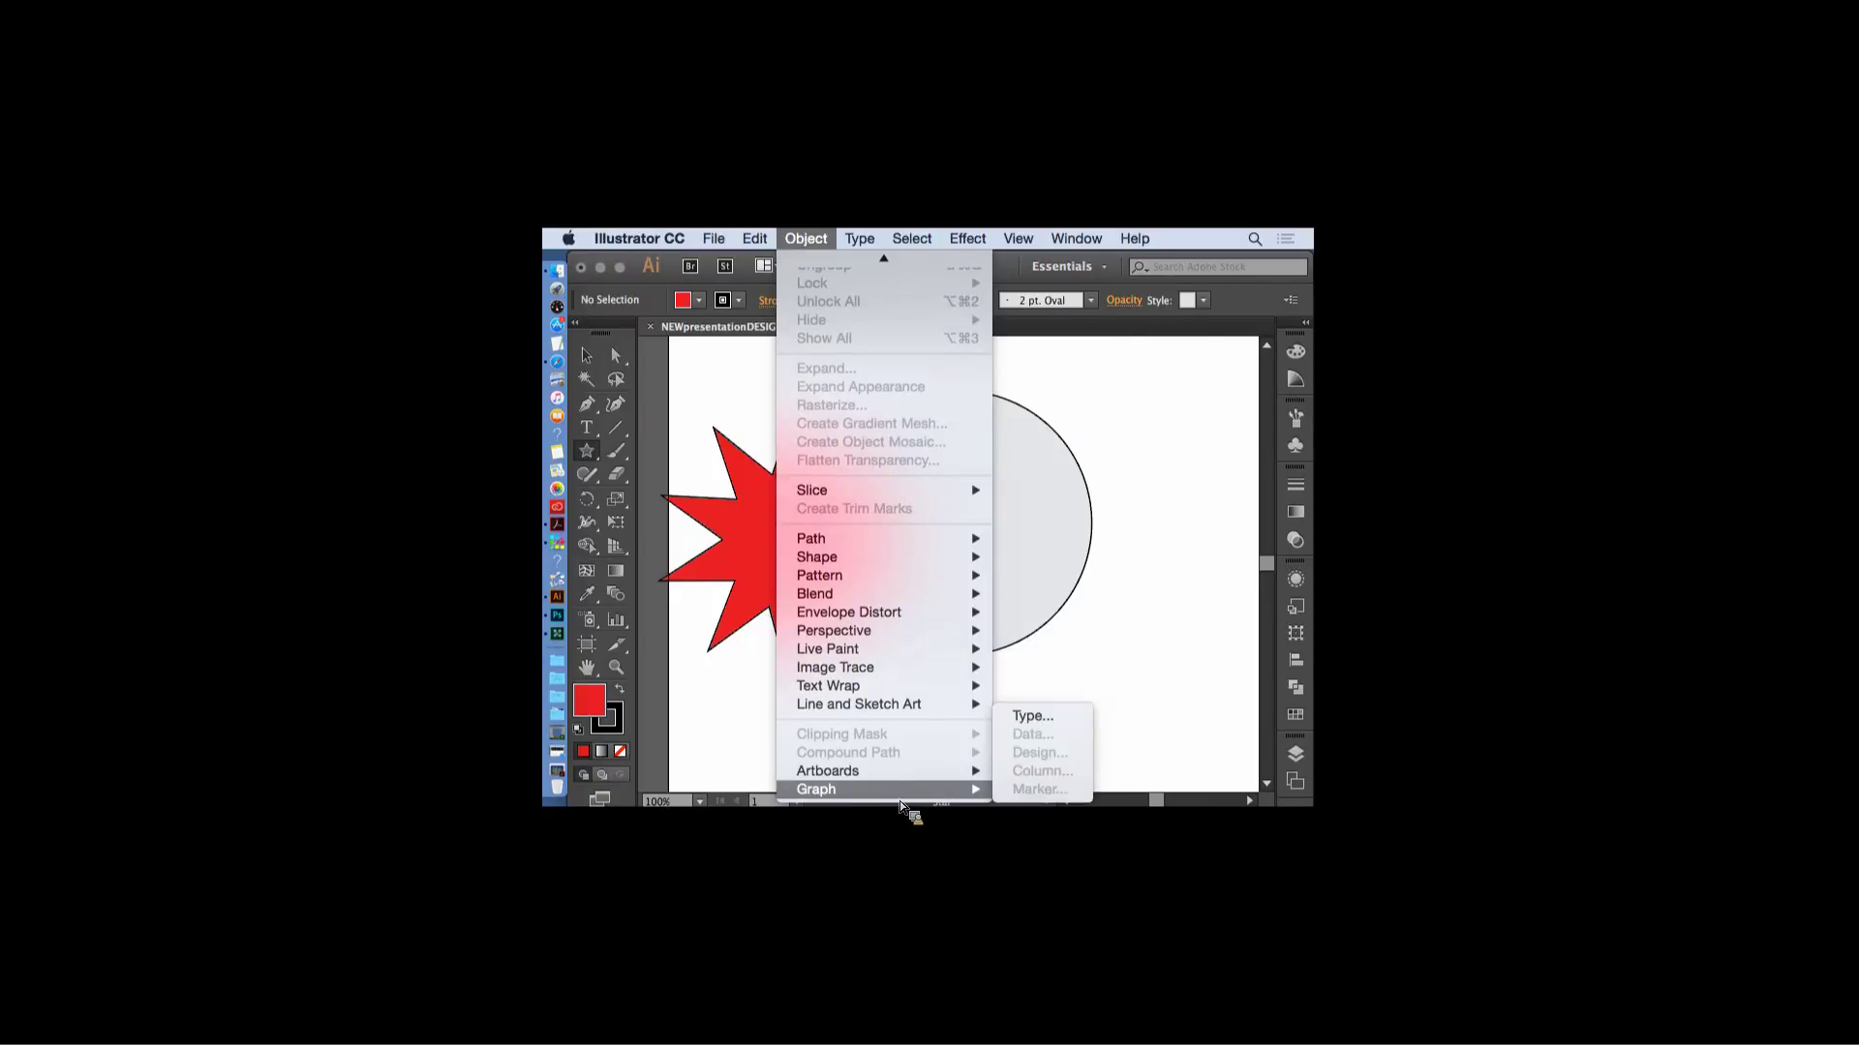
pyautogui.moveTo(872, 558)
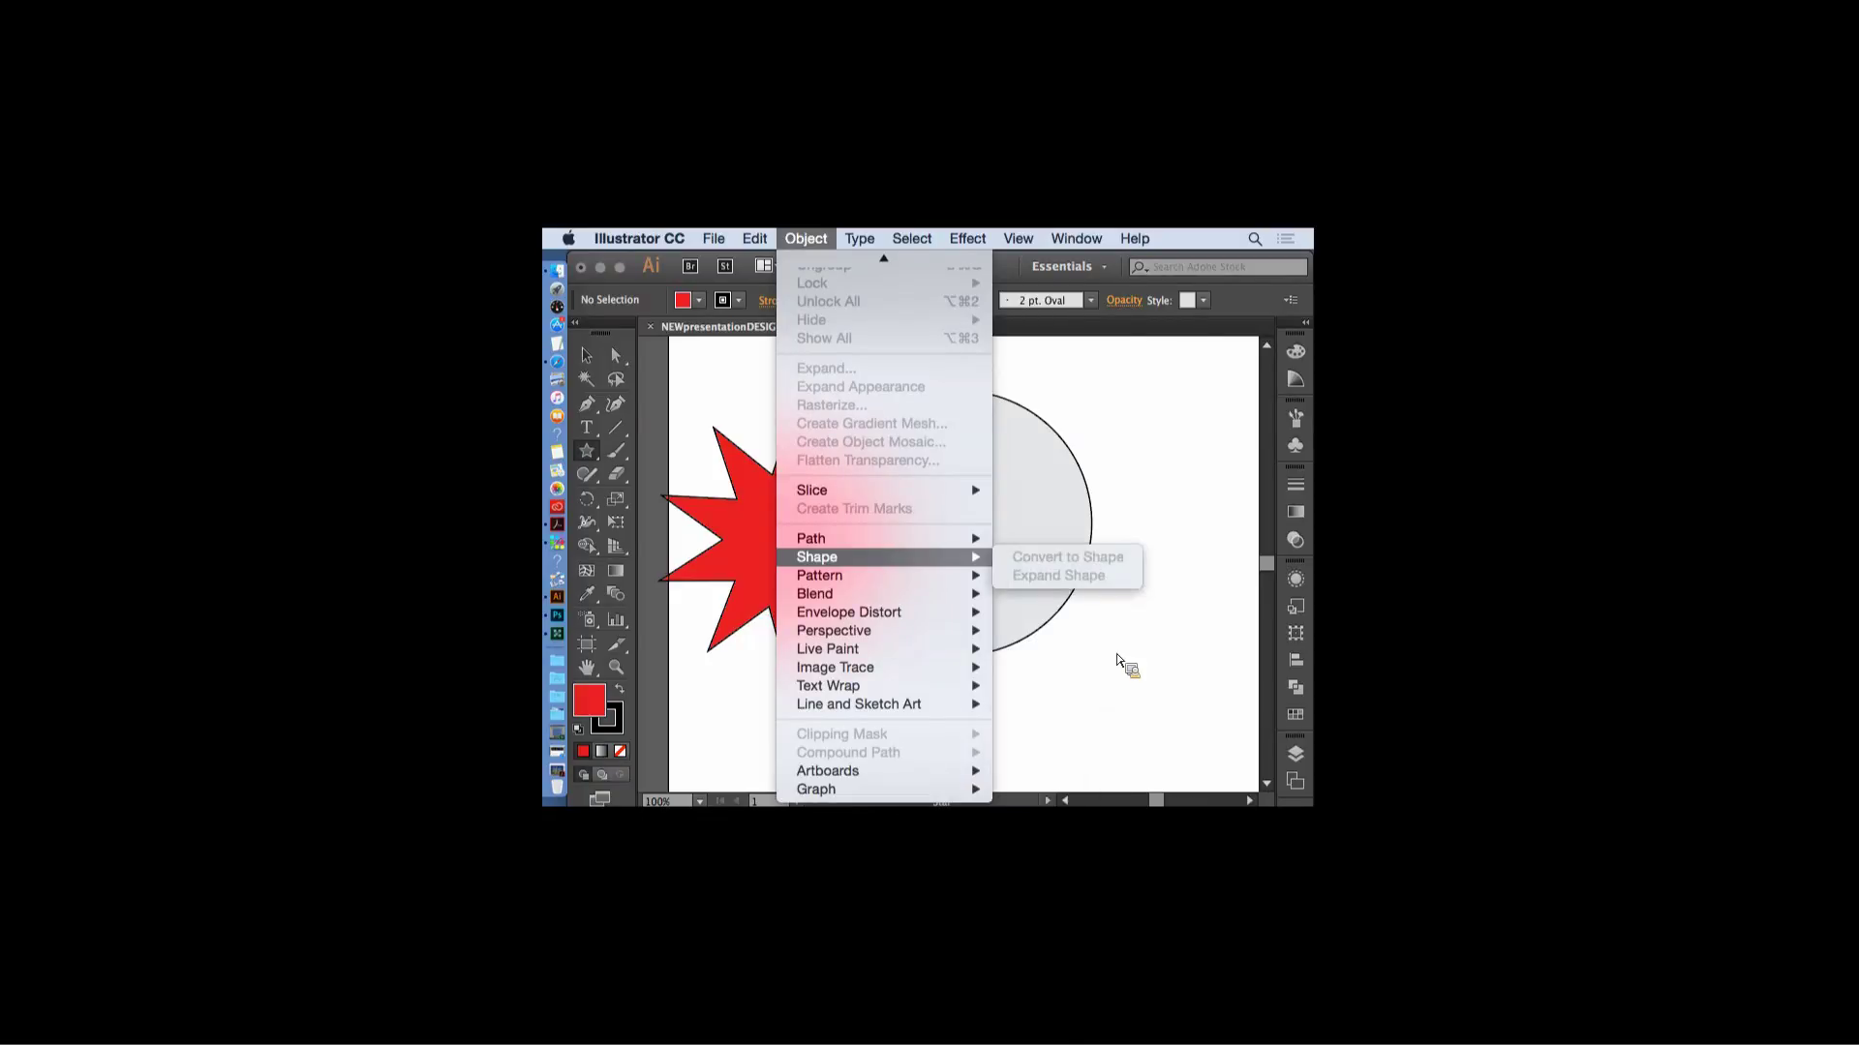
pyautogui.click(984, 565)
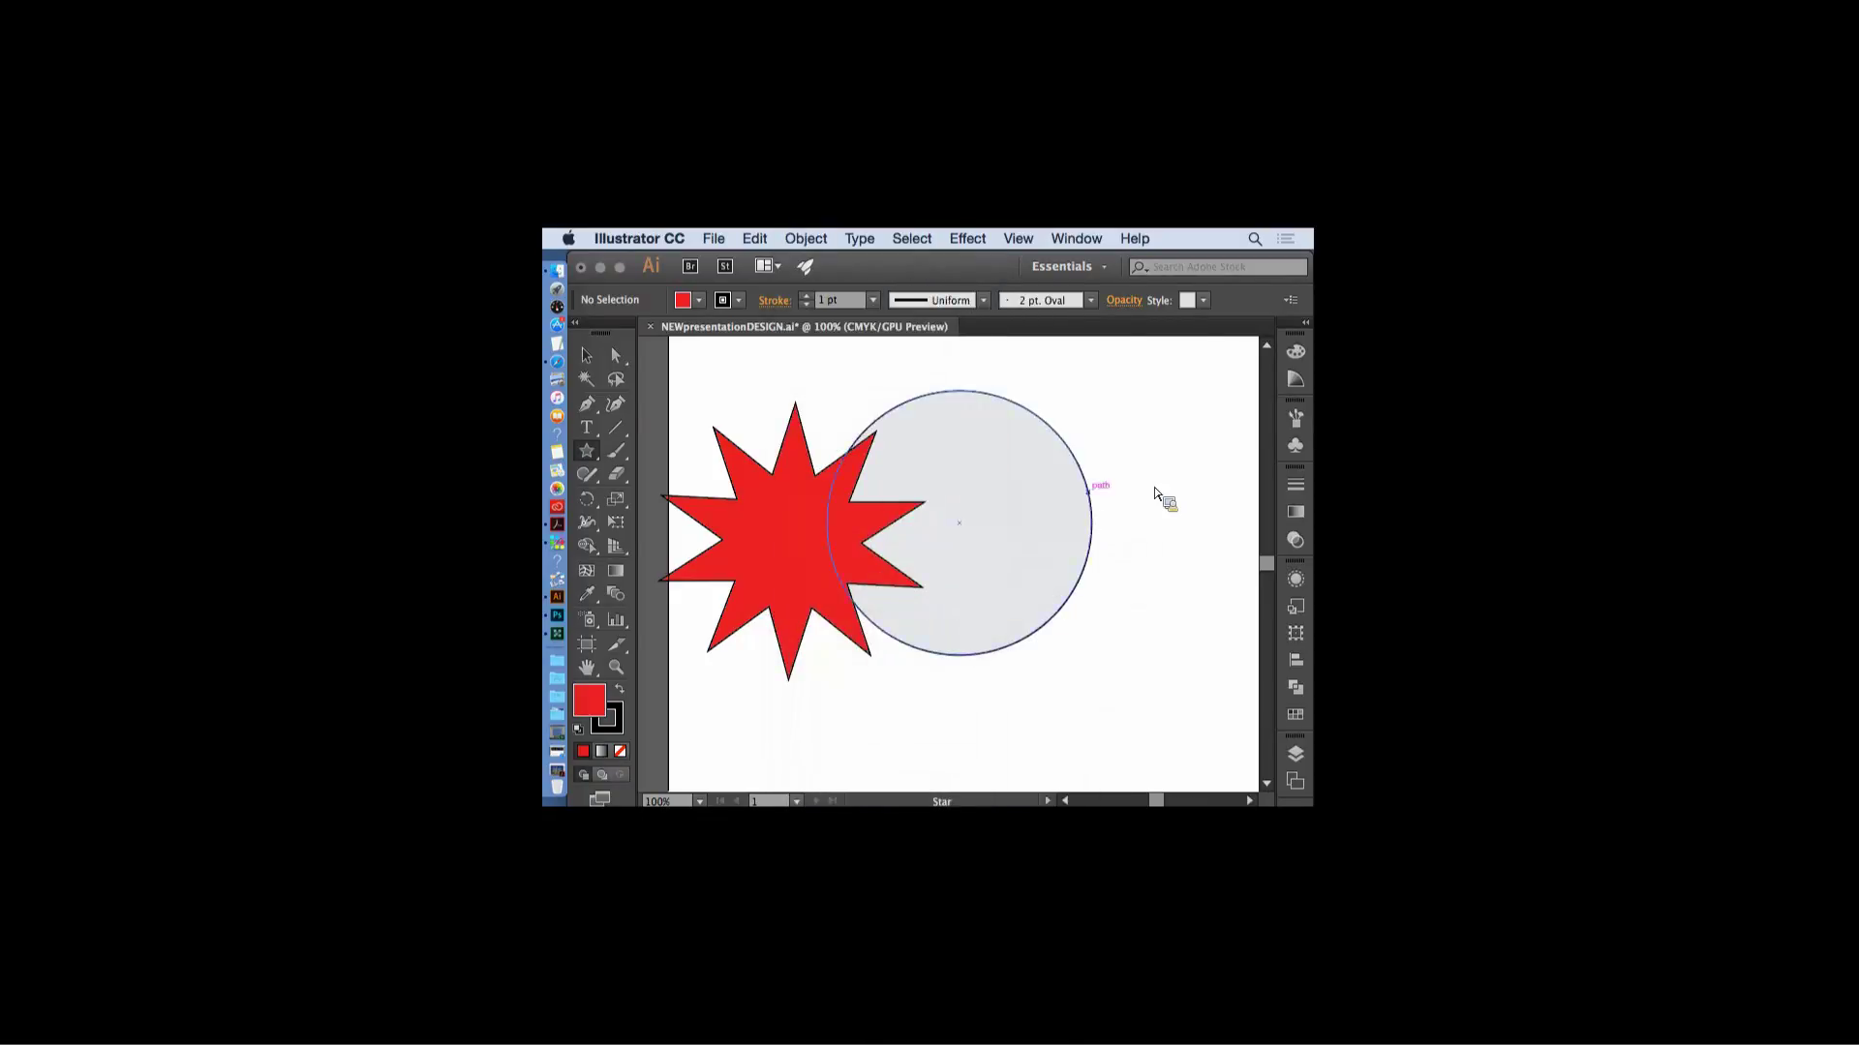
# - Draw and delete practice stars, then move the red star onto the circle's centre
pyautogui.moveTo(1104, 444)
pyautogui.mouseDown()
pyautogui.moveTo(1133, 560)
pyautogui.moveTo(1179, 598)
pyautogui.mouseUp()
pyautogui.moveTo(1148, 662); pyautogui.dragTo(1174, 697)
pyautogui.press('v')
pyautogui.moveTo(1147, 407); pyautogui.dragTo(1109, 528)
pyautogui.press('Delete')
pyautogui.moveTo(1196, 647); pyautogui.dragTo(1143, 708)
pyautogui.press('Delete')
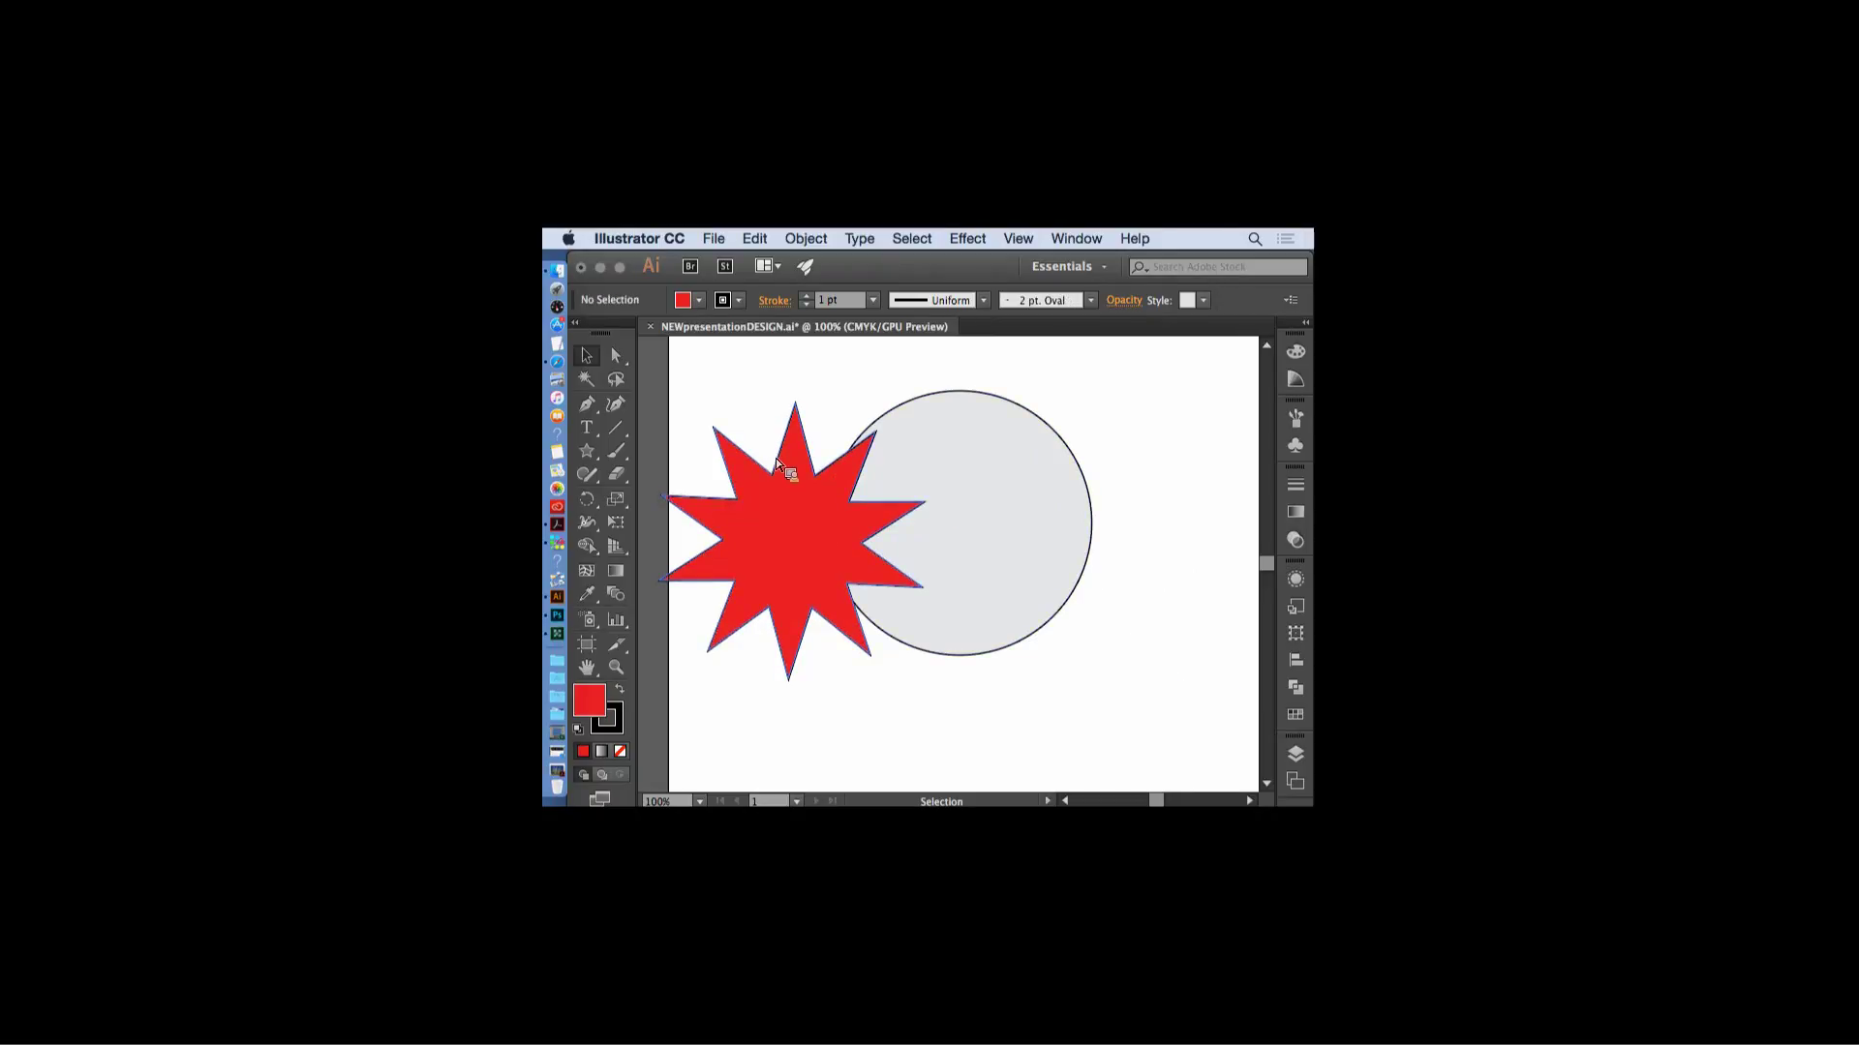
pyautogui.moveTo(776, 457); pyautogui.dragTo(918, 483)
pyautogui.click(1094, 511)
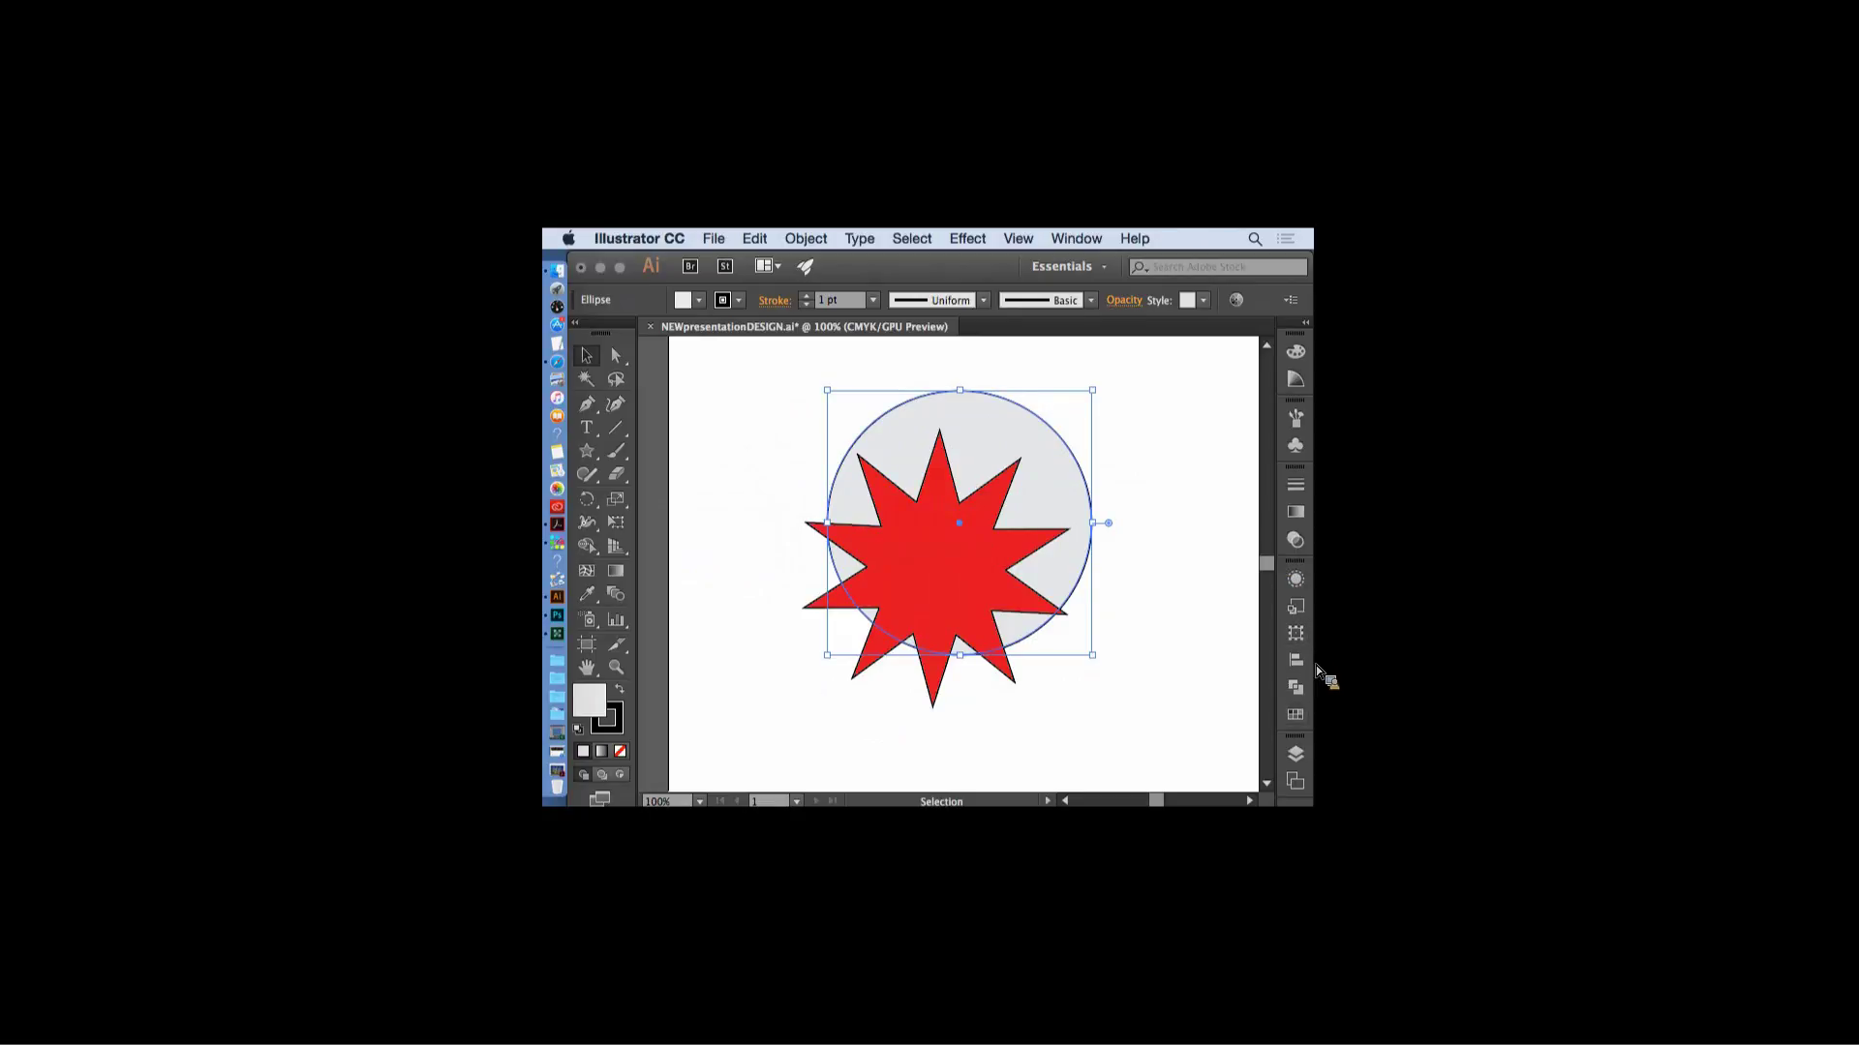
# - Fill the grey circle with CMYK Cyan from the swatches
pyautogui.click(1297, 720)
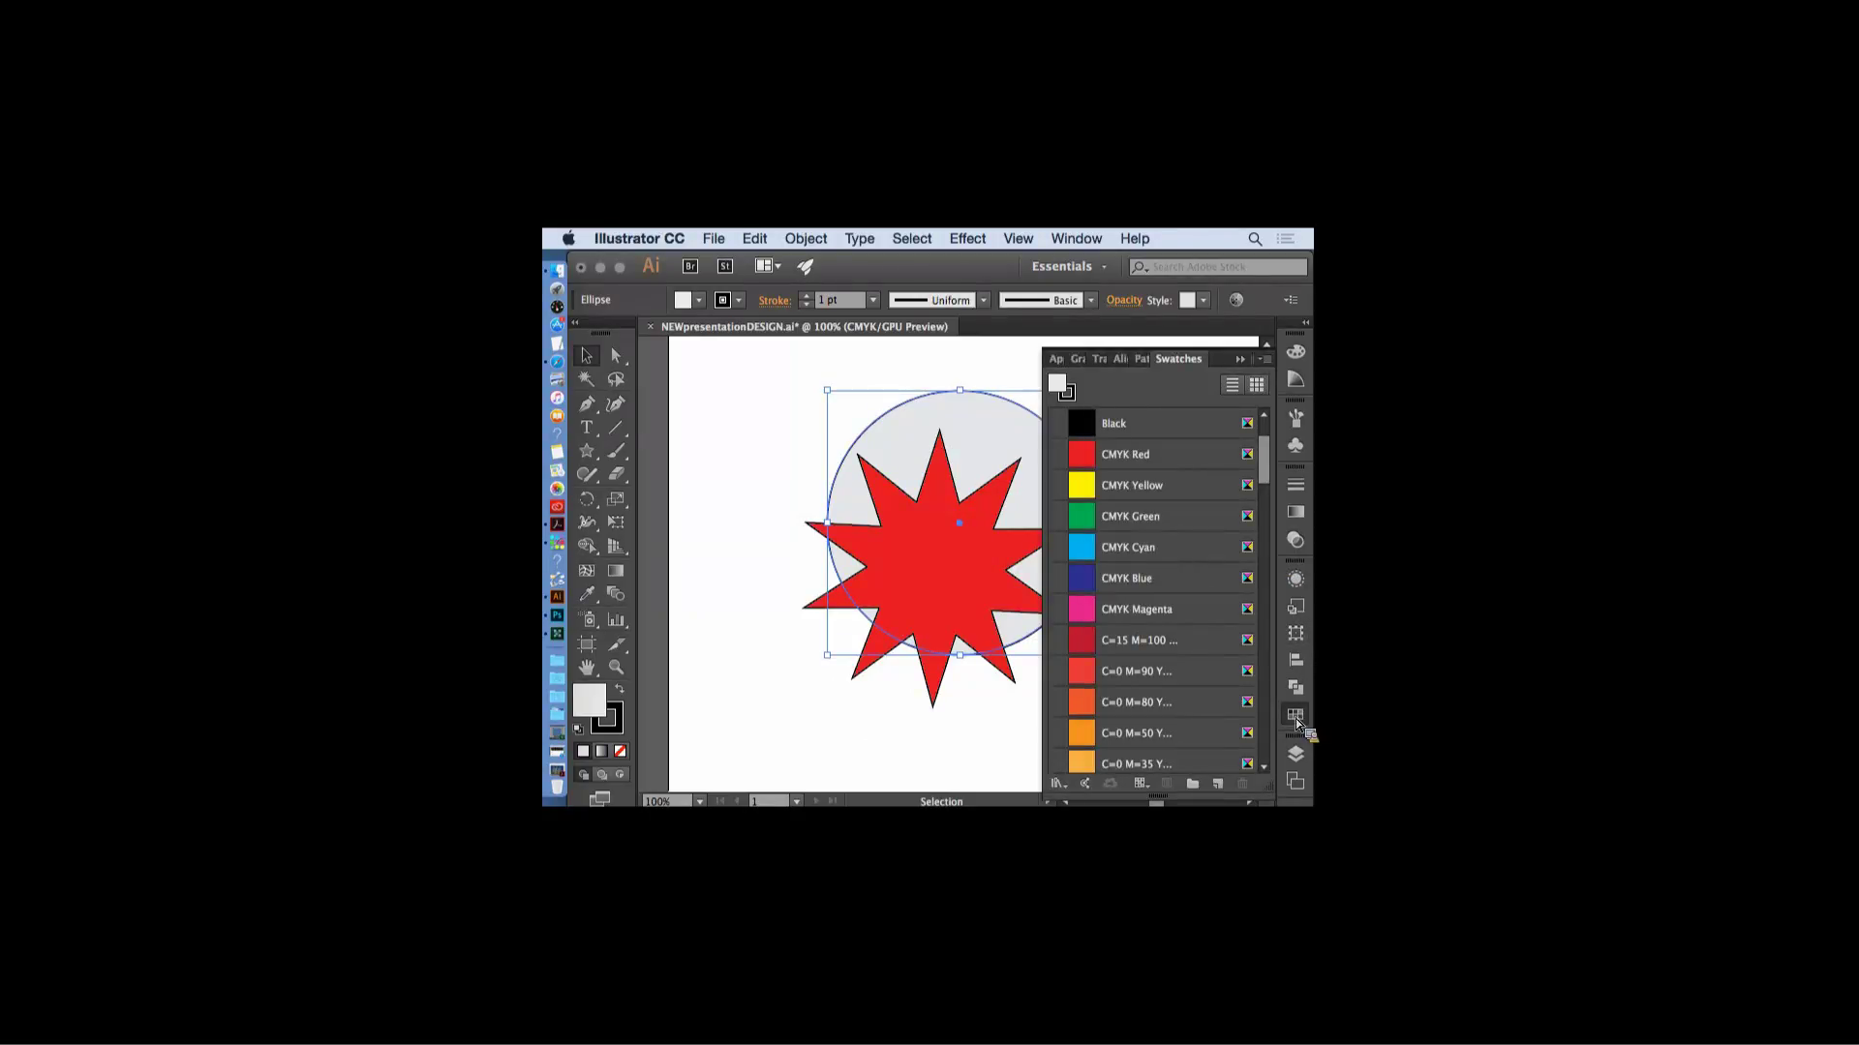
pyautogui.click(1092, 551)
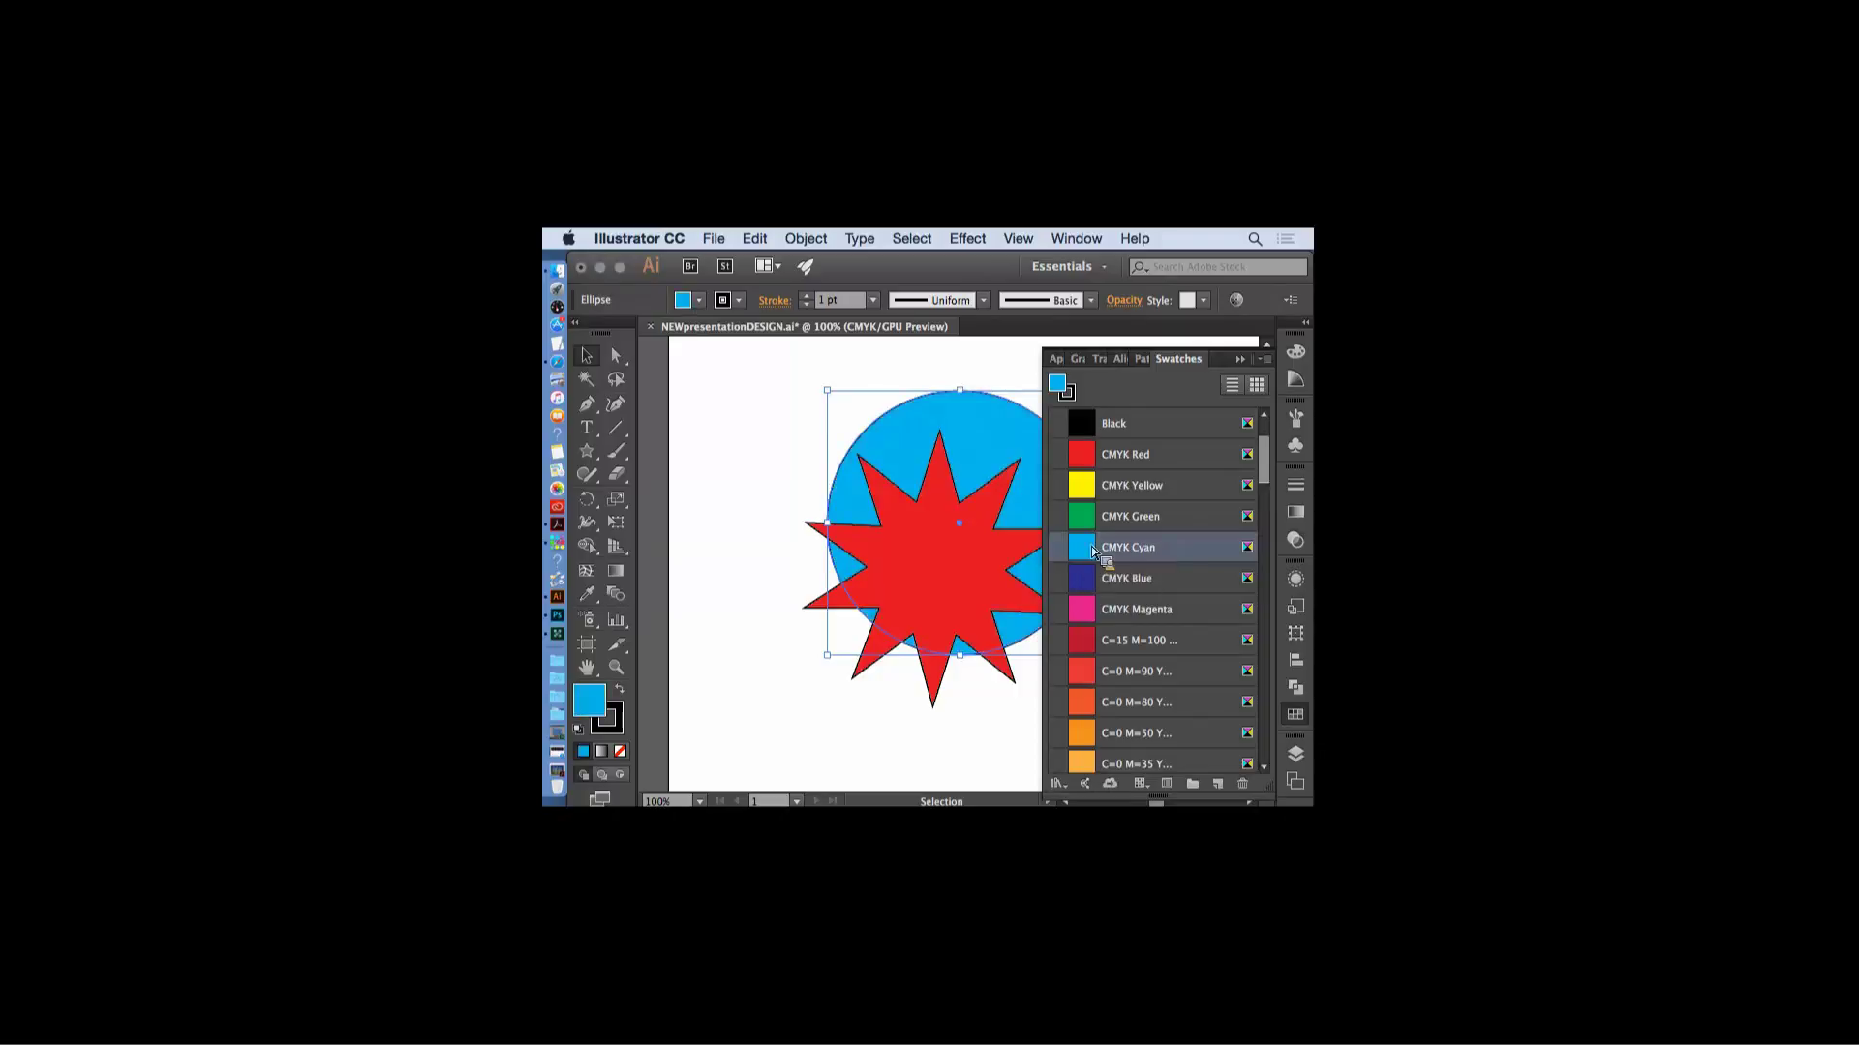
pyautogui.click(1270, 362)
pyautogui.click(850, 419)
# - Shrink the red star and align it to the blue circle's horizontal and vertical centres
pyautogui.click(968, 548)
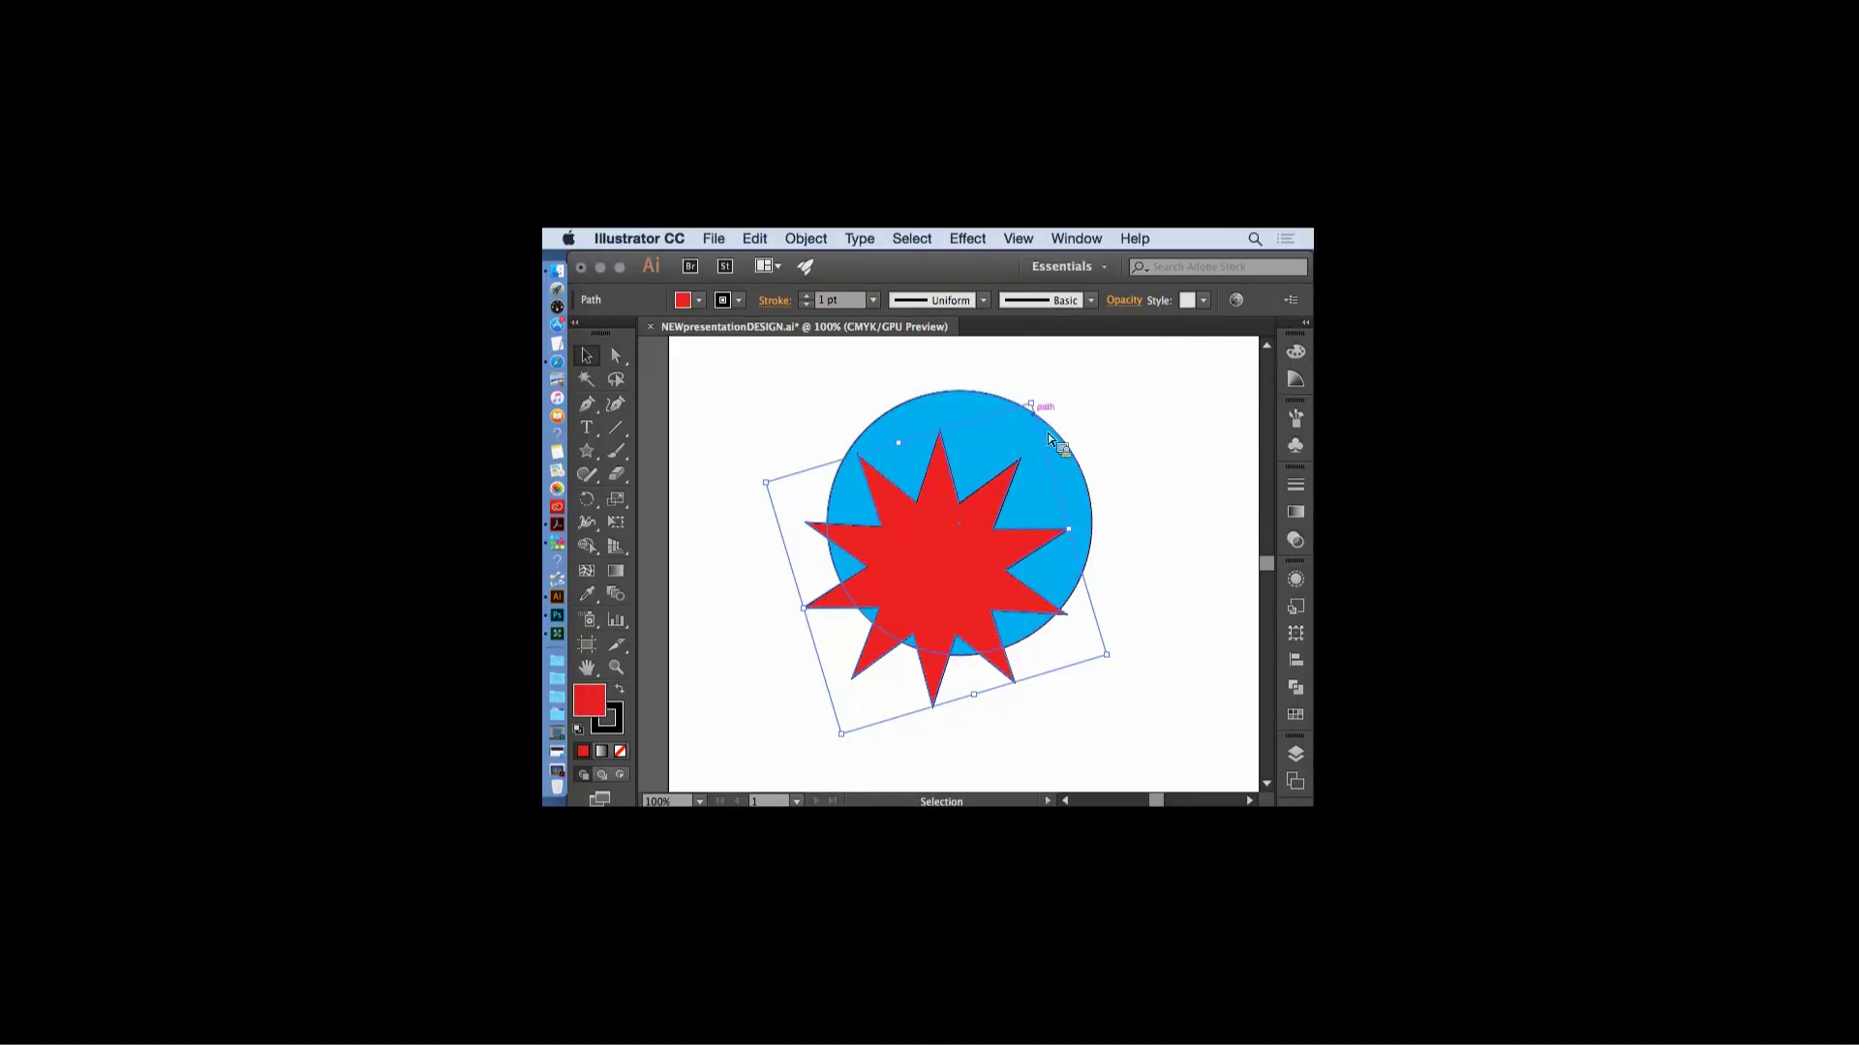
pyautogui.moveTo(1036, 408); pyautogui.dragTo(1012, 439)
pyautogui.moveTo(913, 625); pyautogui.dragTo(1006, 520)
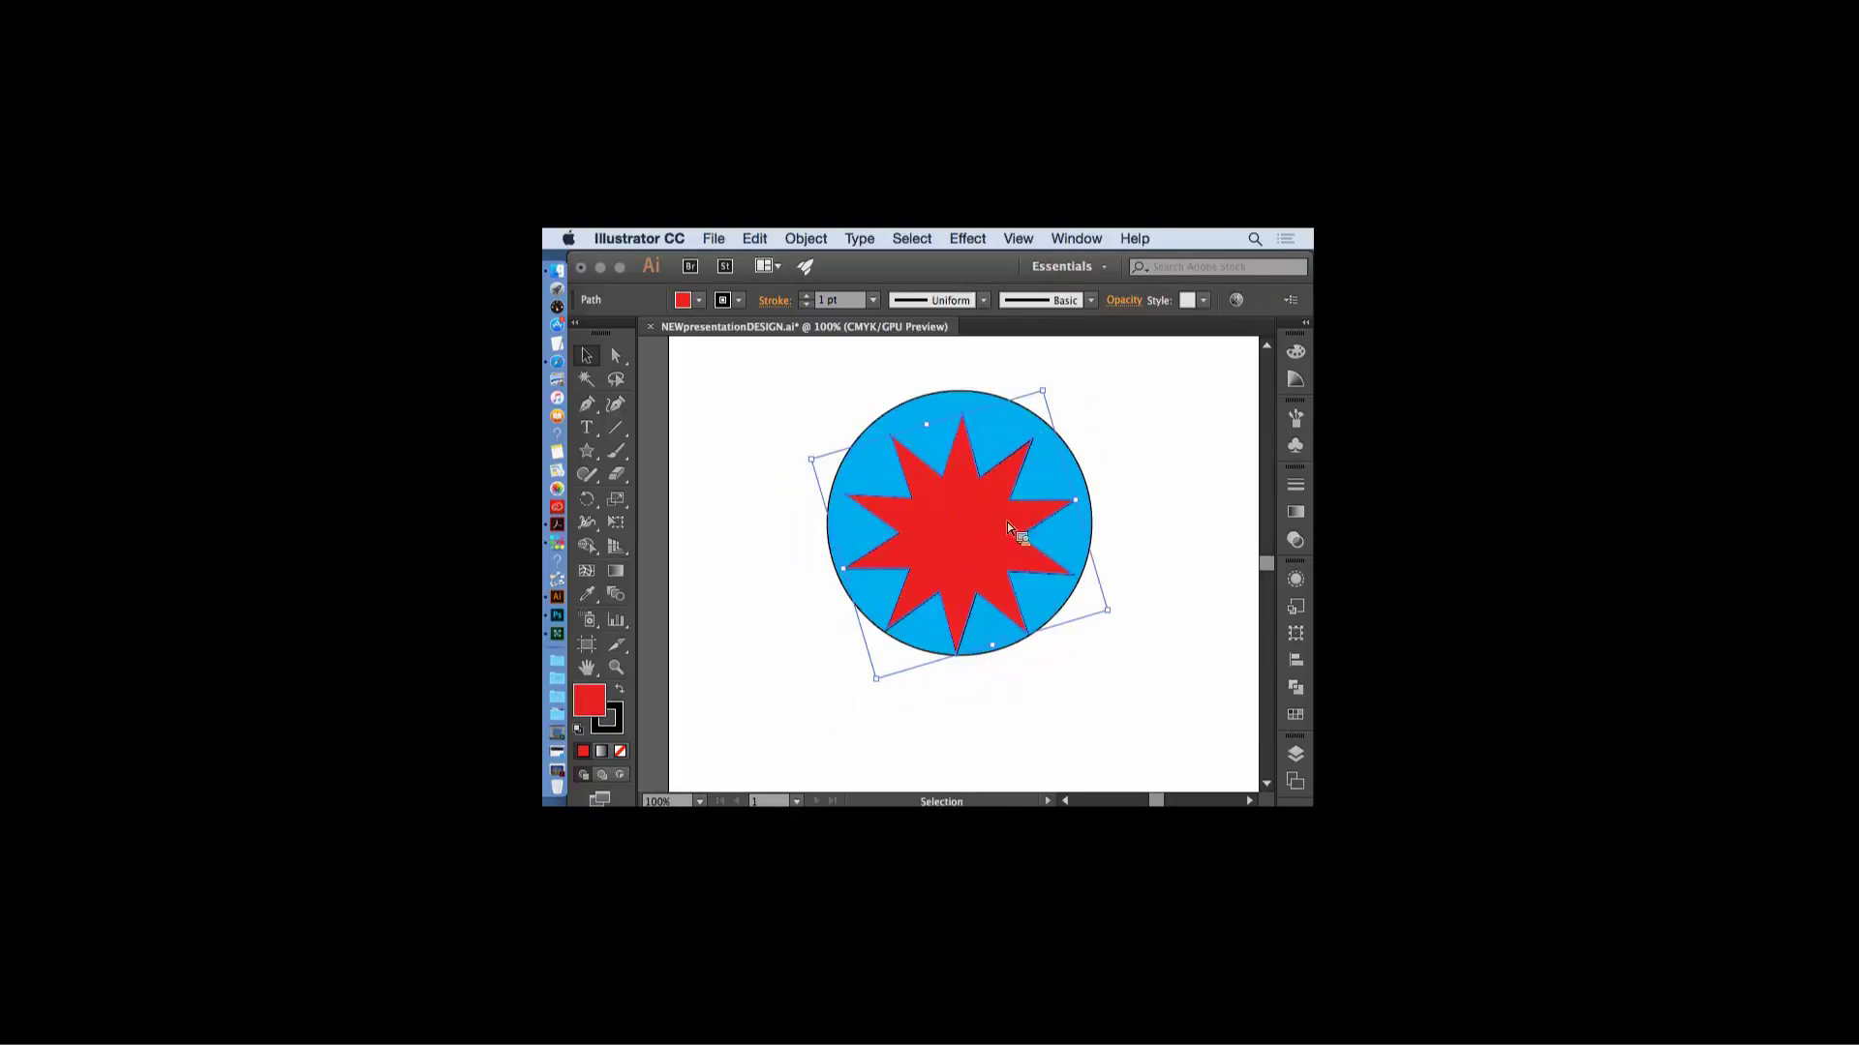
pyautogui.keyDown('shift'); pyautogui.click(1036, 511); pyautogui.keyUp('shift')
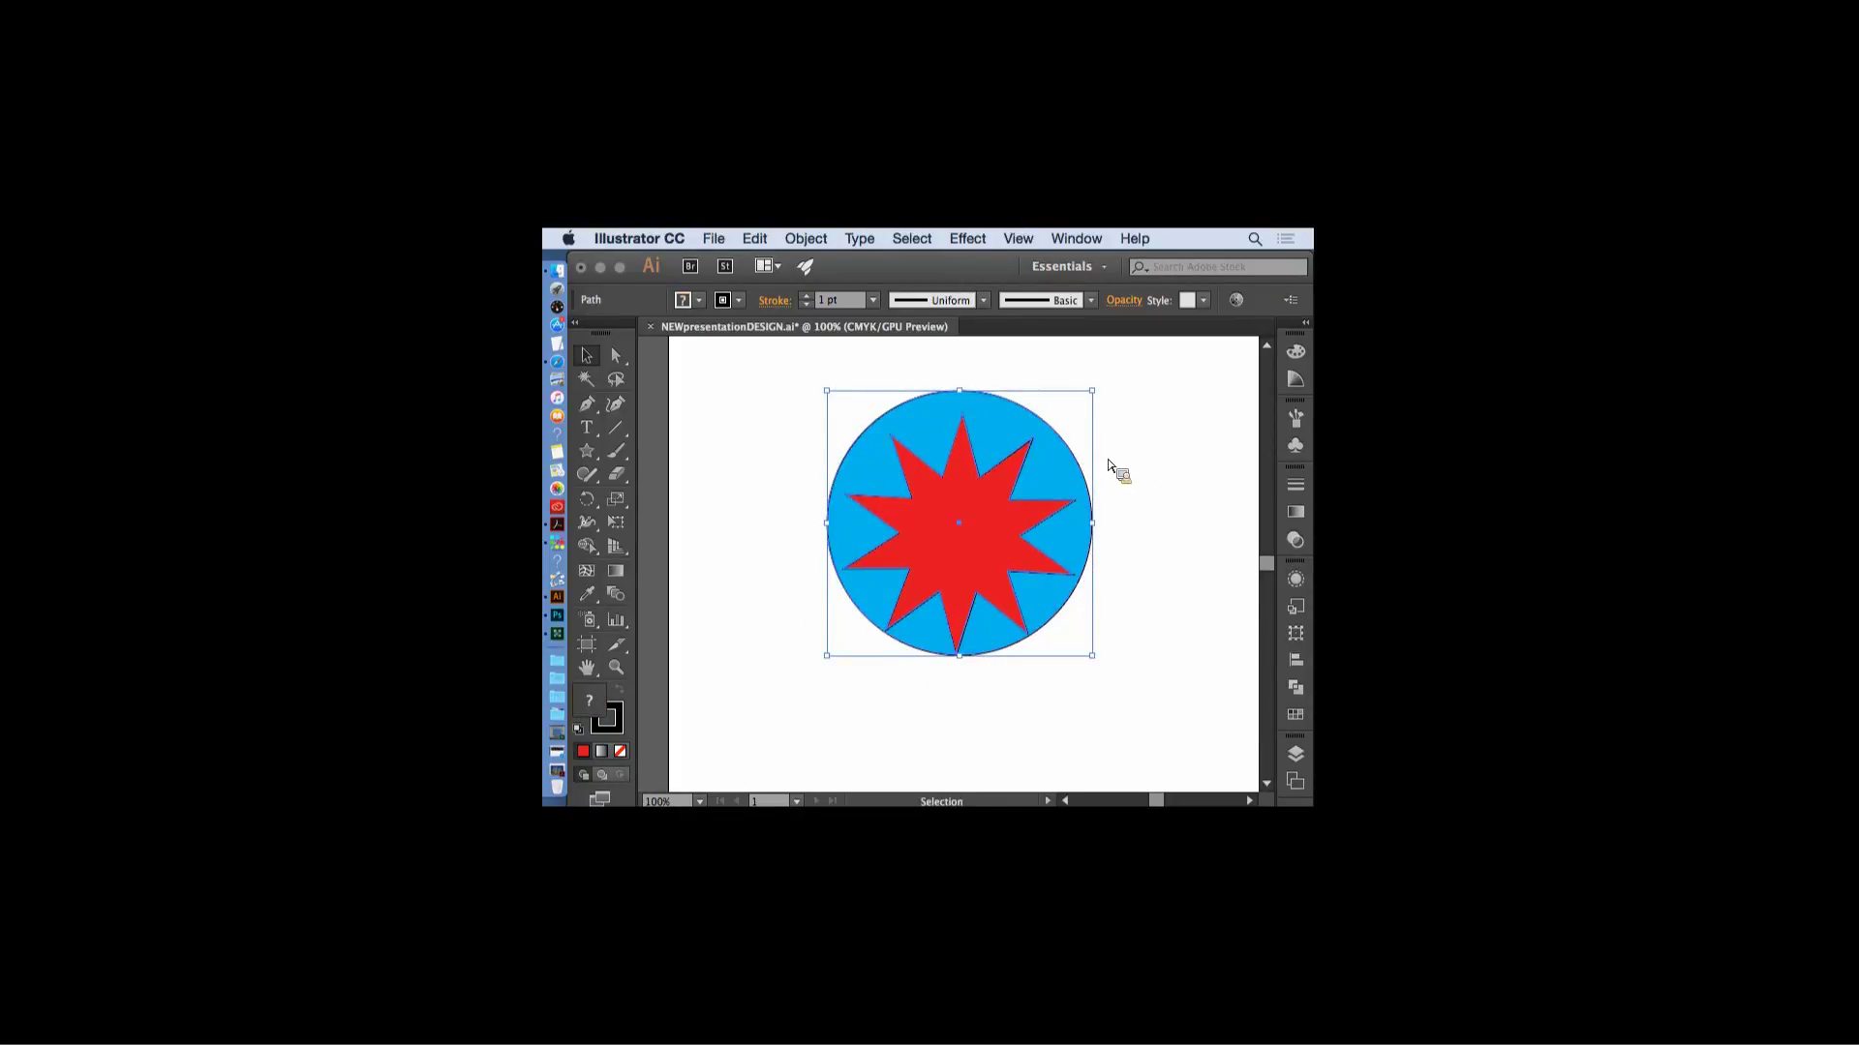
pyautogui.click(1296, 662)
pyautogui.click(1094, 611)
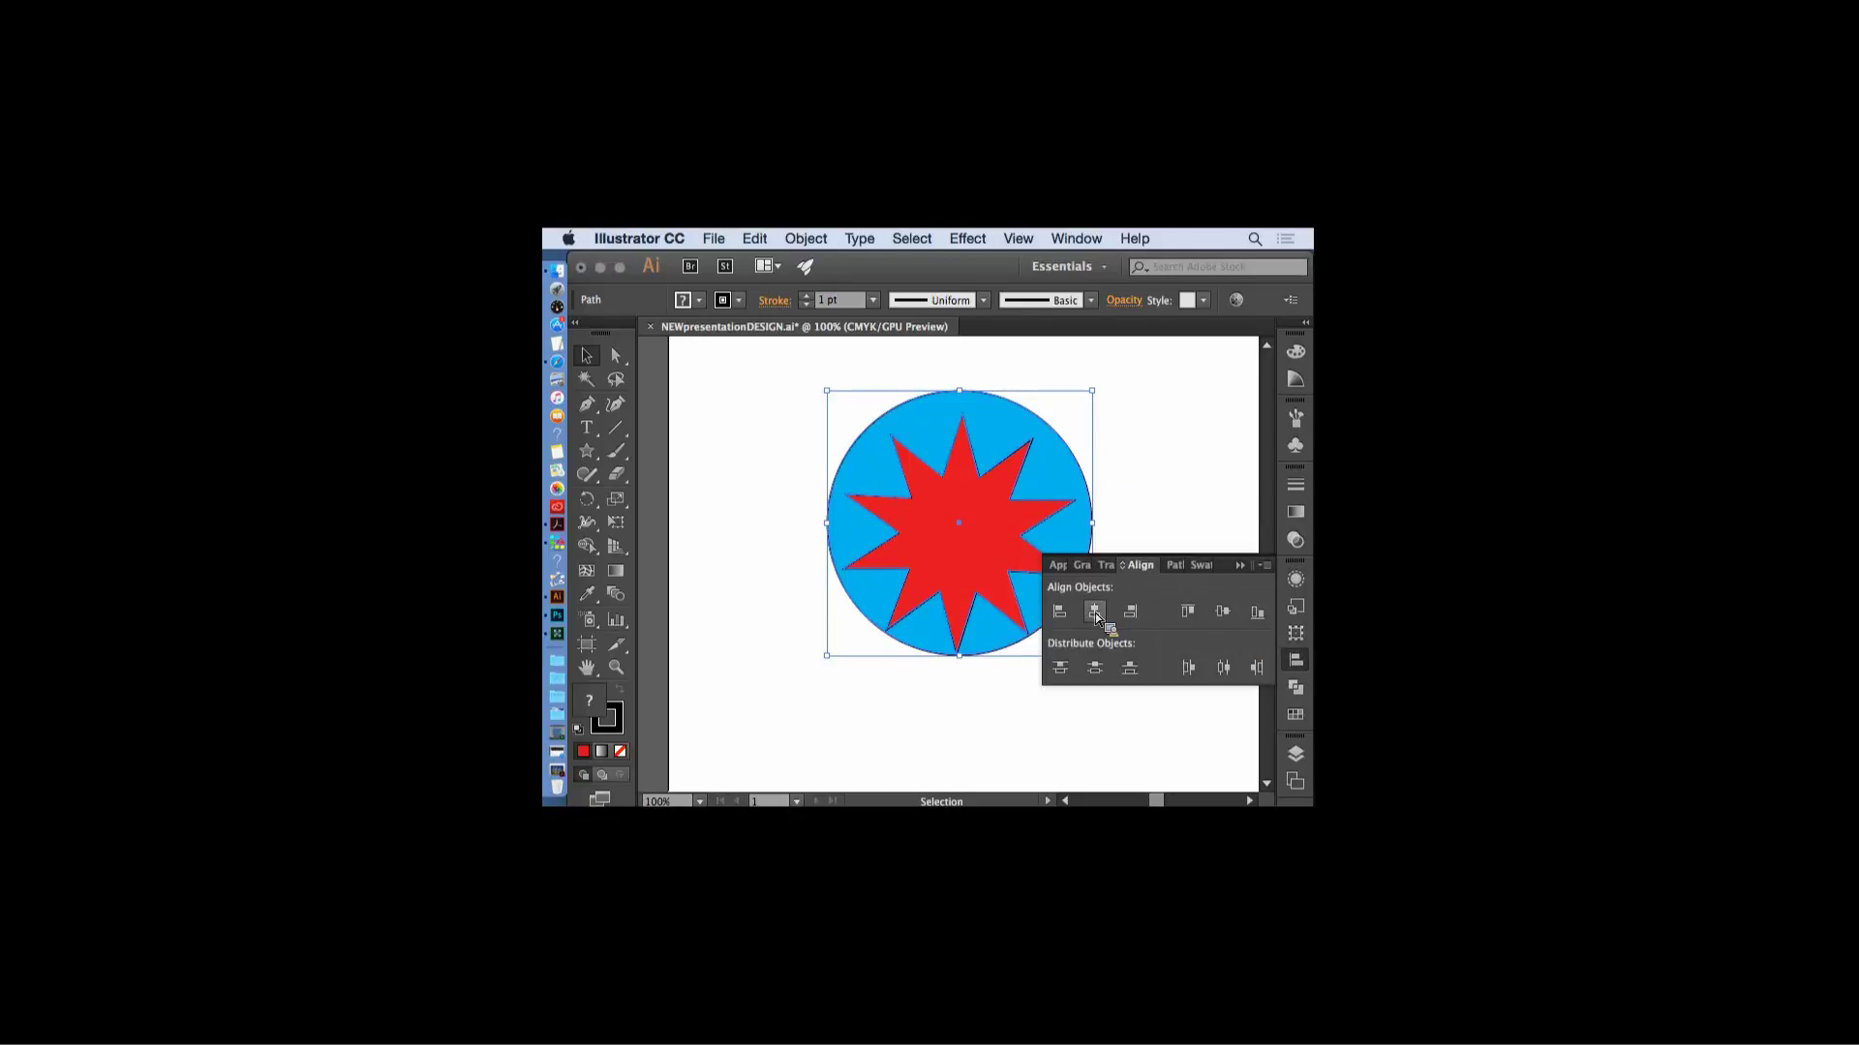
pyautogui.click(1225, 614)
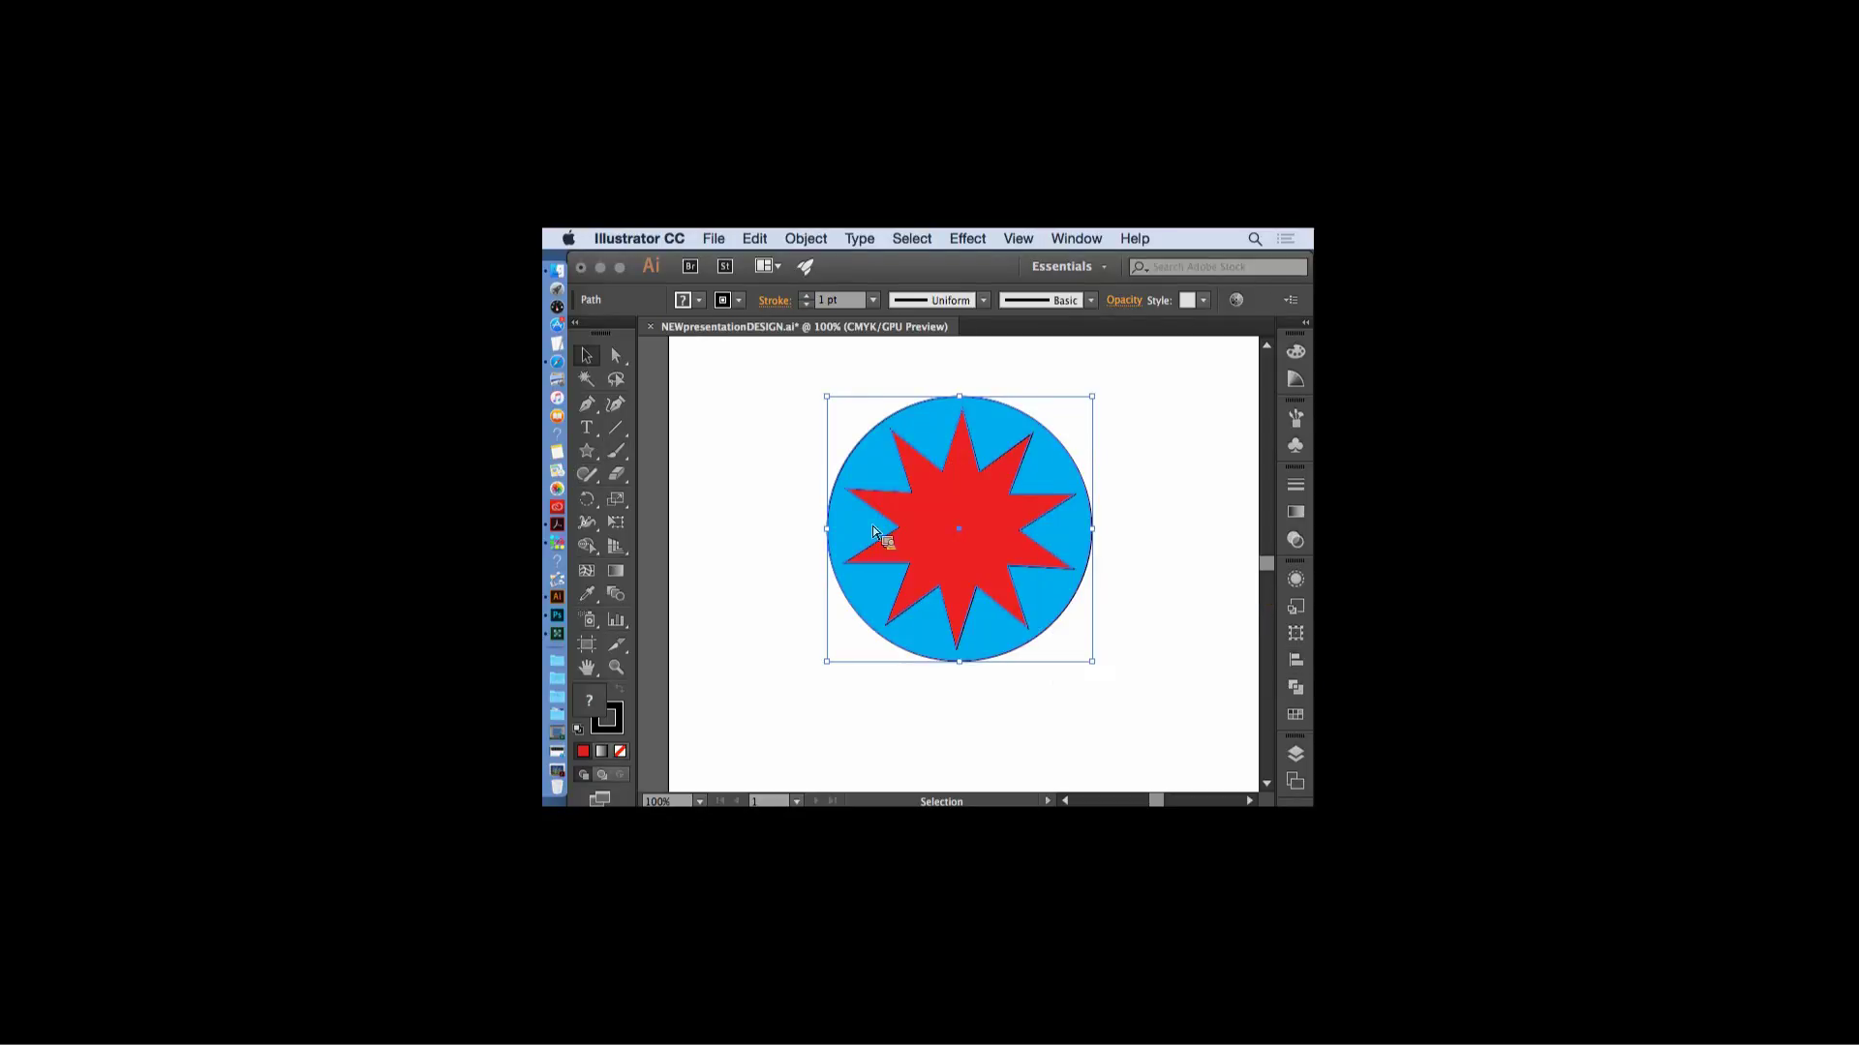
# - Scribble the star out of the blue circle with the Shaper tool and select the star-cut group
pyautogui.press('super+shift+a')
pyautogui.click(587, 477)
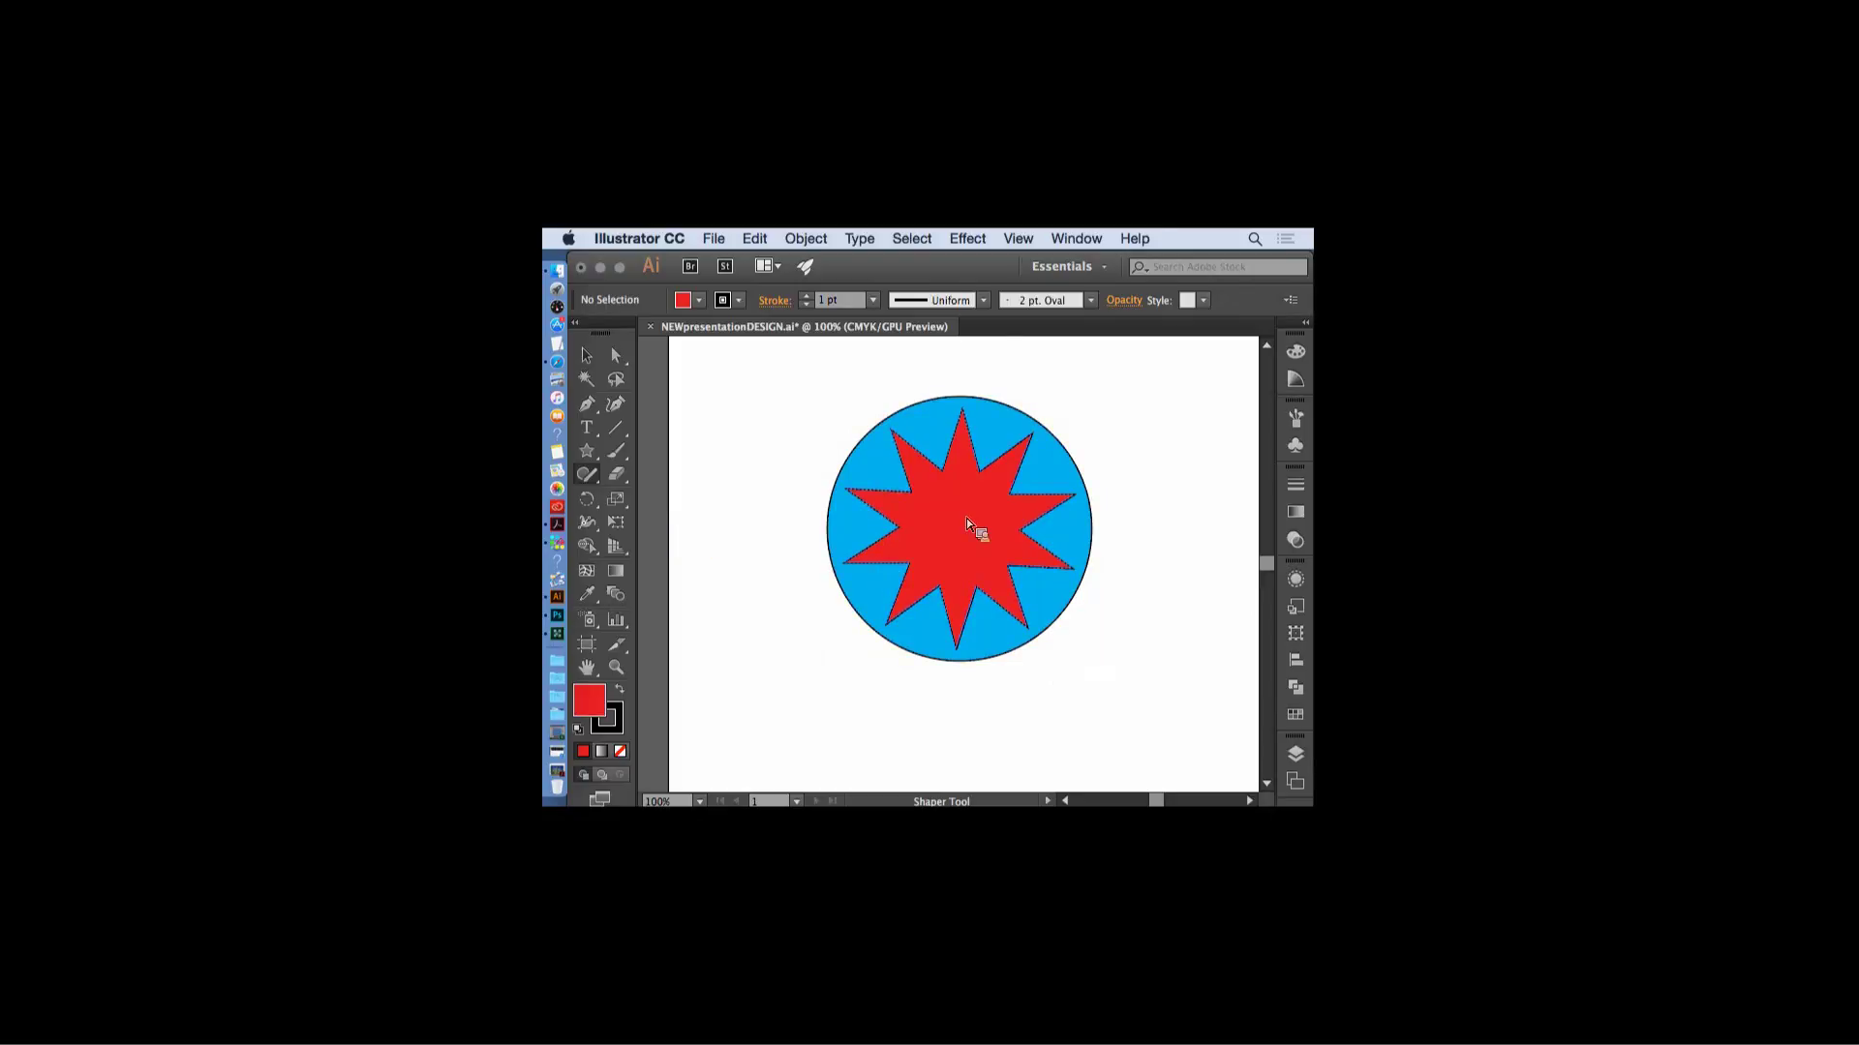
pyautogui.moveTo(966, 509); pyautogui.dragTo(958, 561)
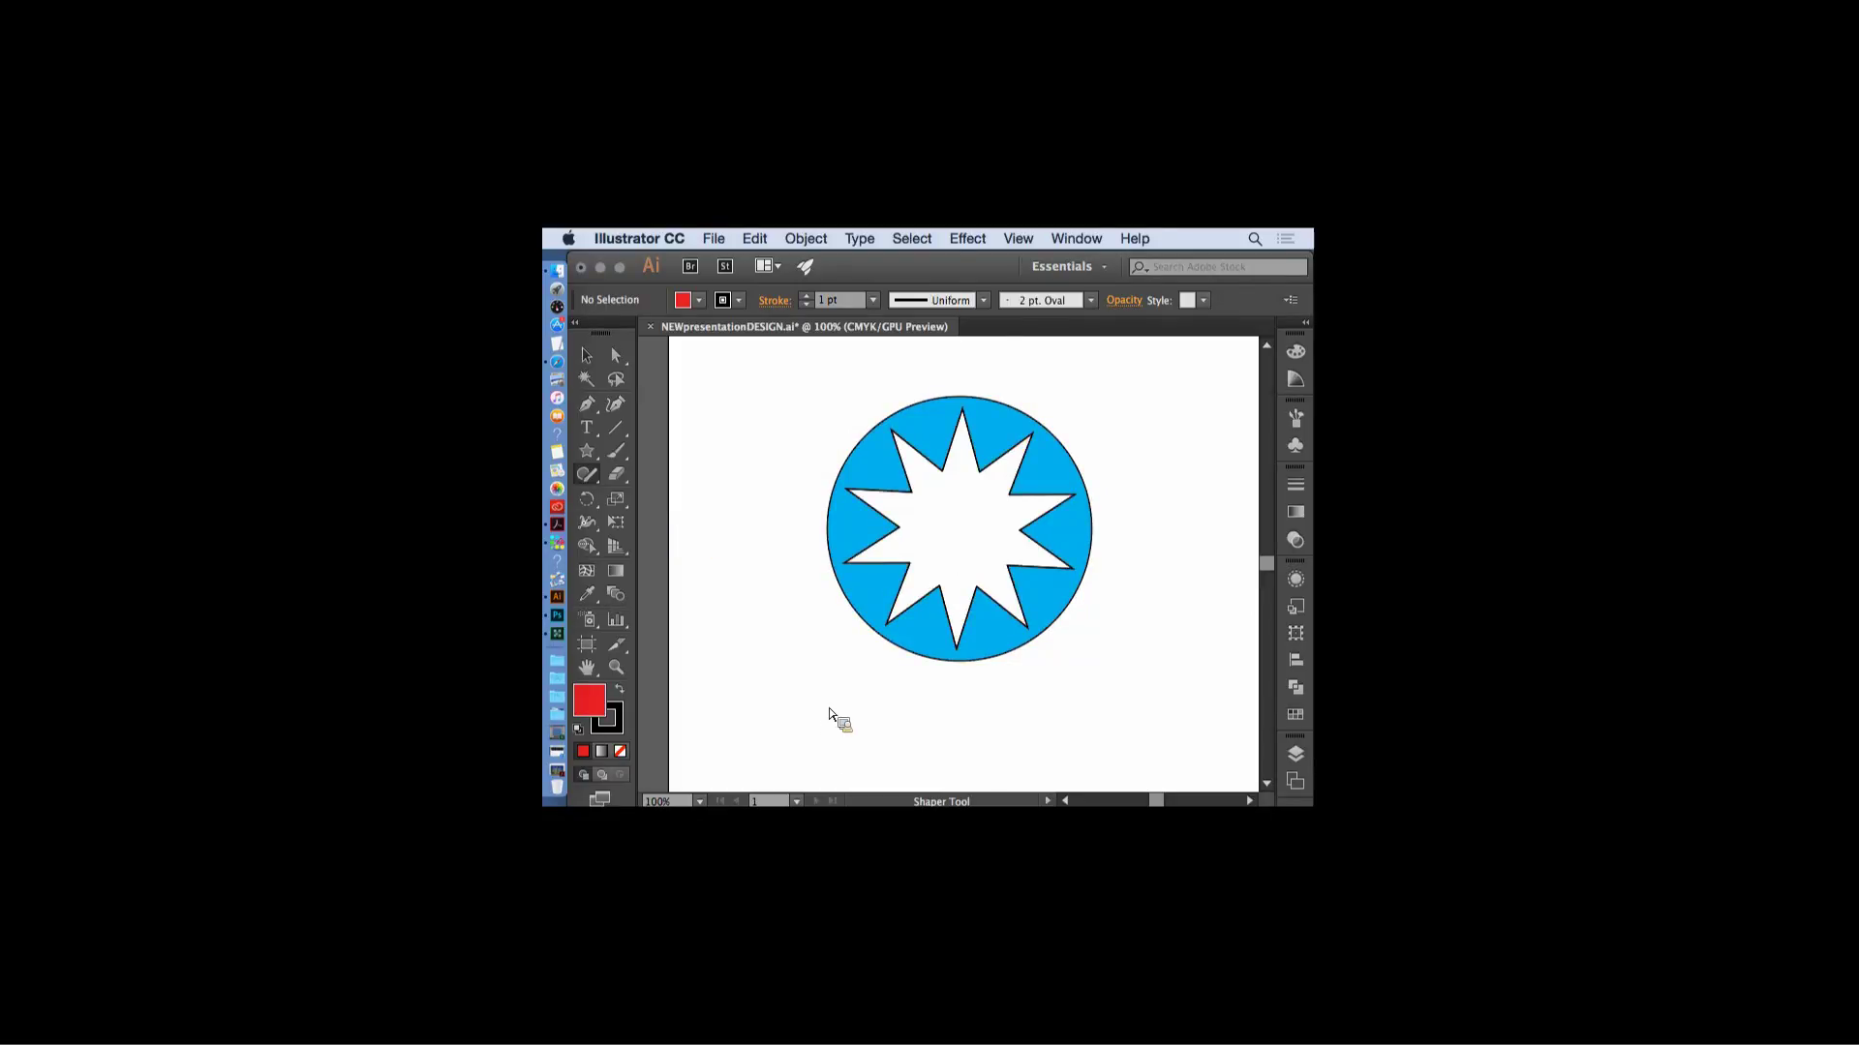
pyautogui.click(587, 355)
pyautogui.click(1000, 457)
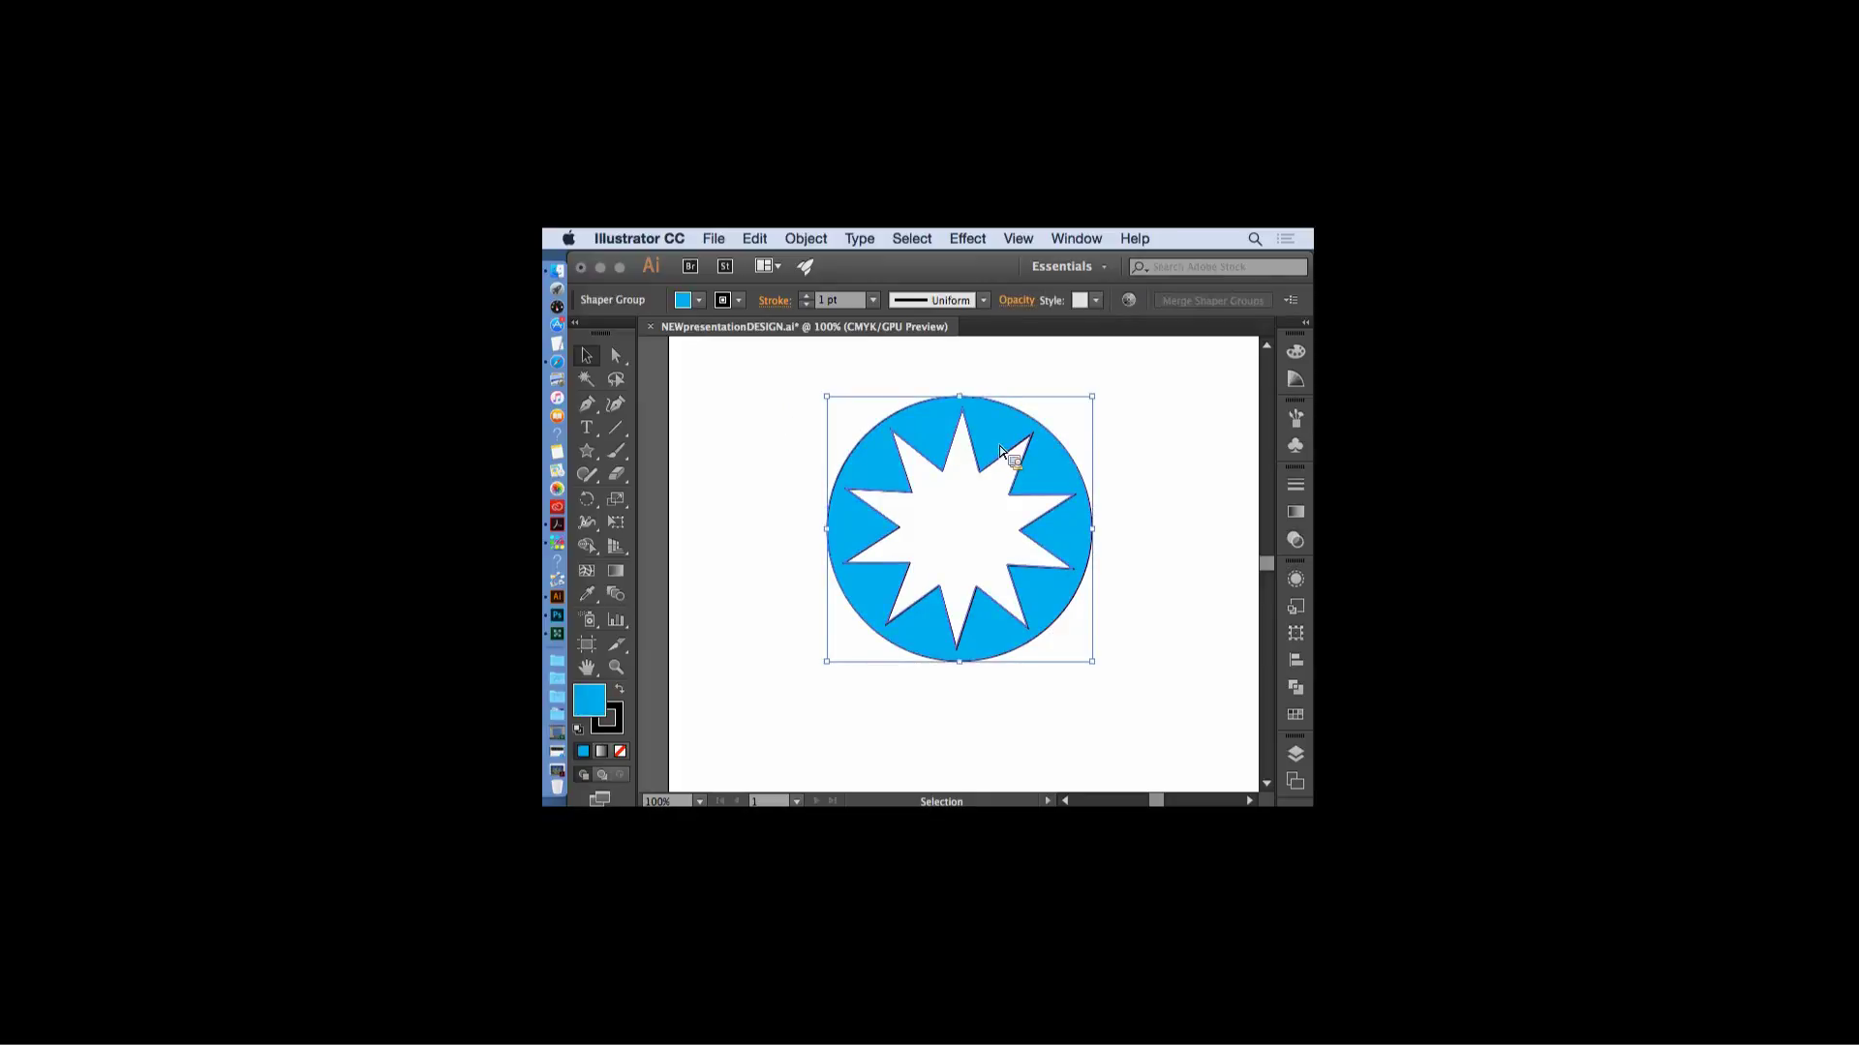
pyautogui.click(806, 238)
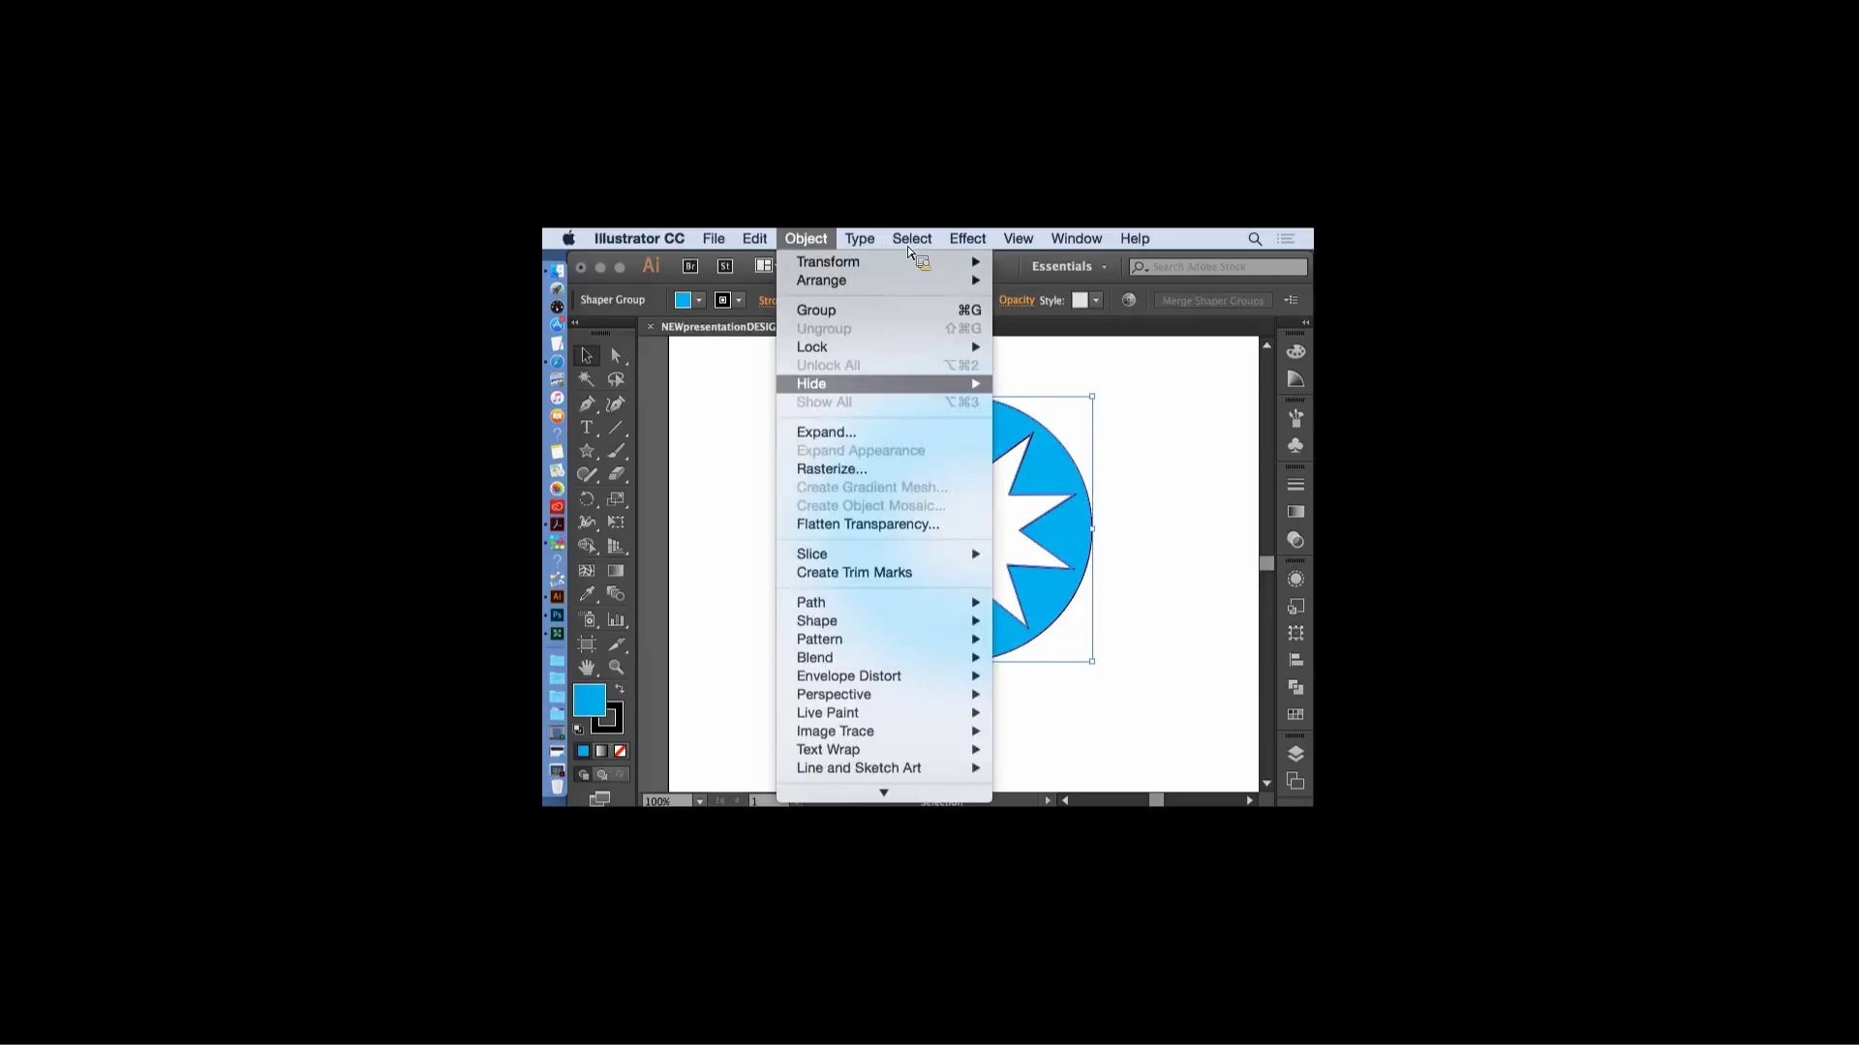
# - Apply an Effect > Stylize > Drop Shadow with preview, then undo it with Cmd+Z
pyautogui.moveTo(967, 238)
pyautogui.moveTo(1006, 487)
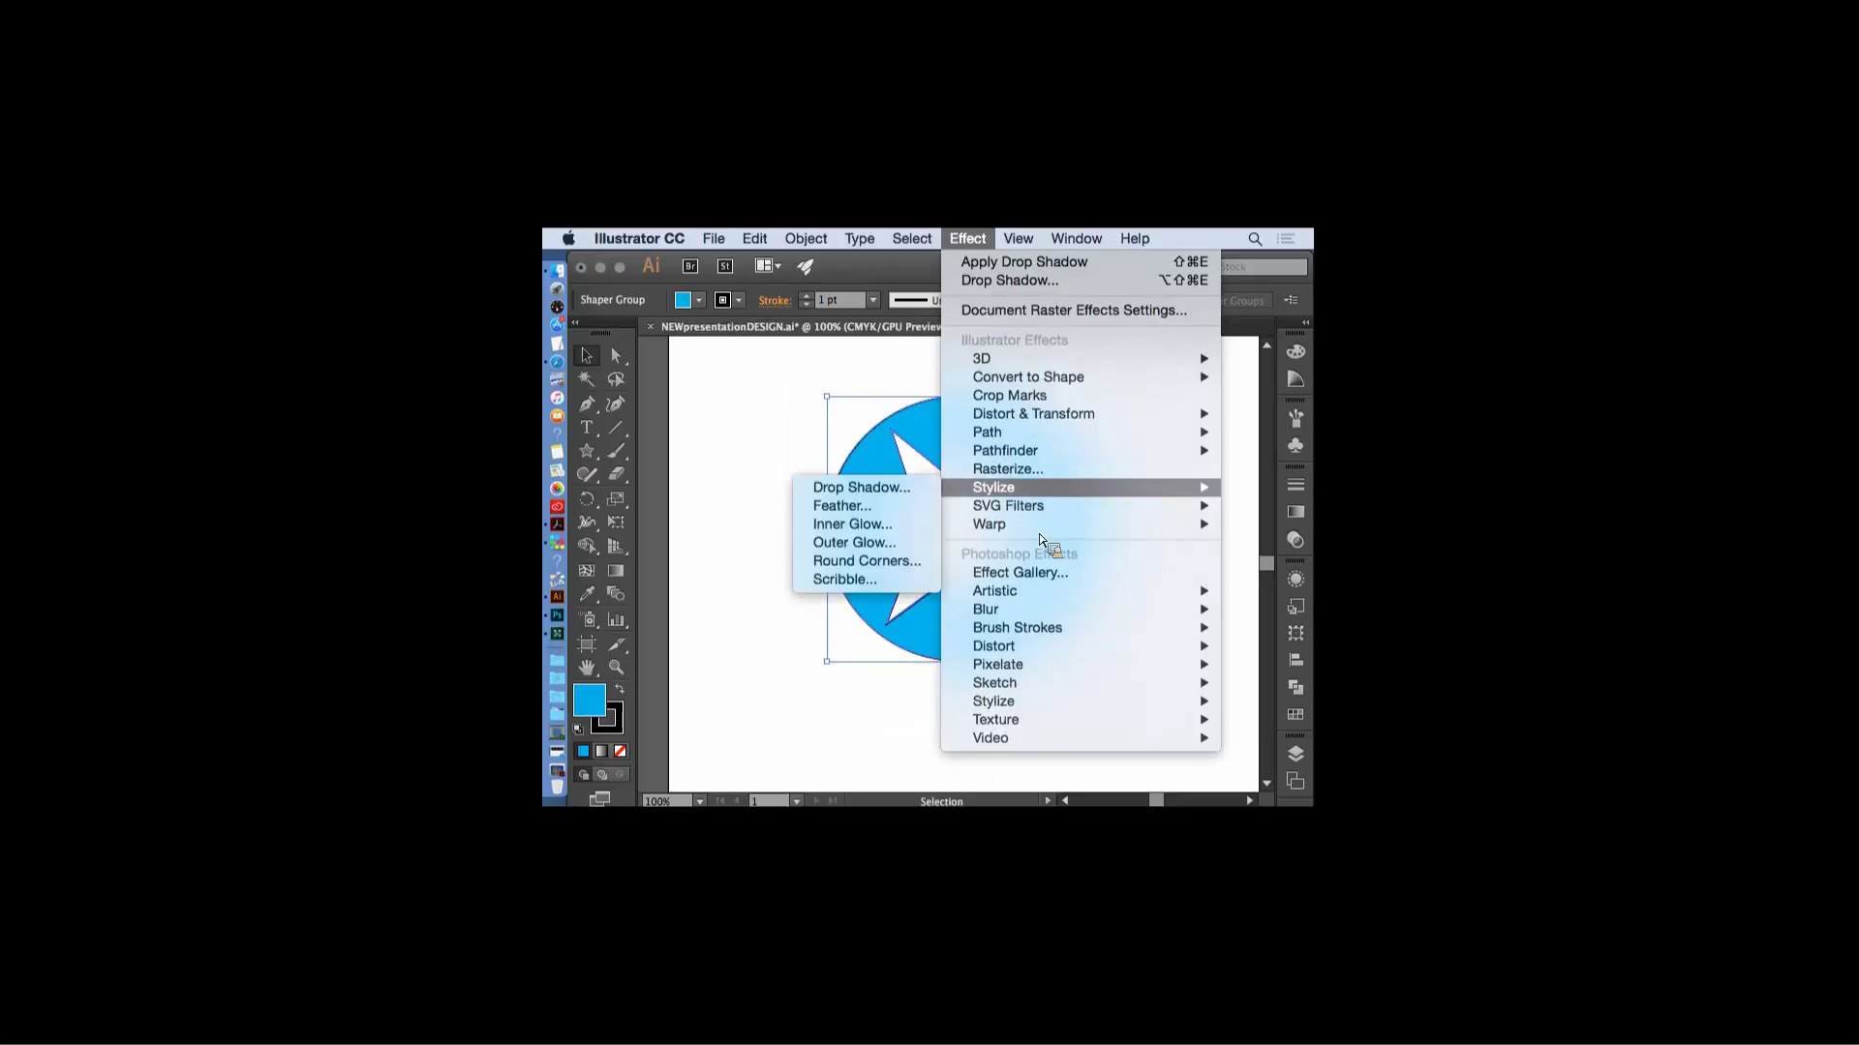
pyautogui.click(902, 492)
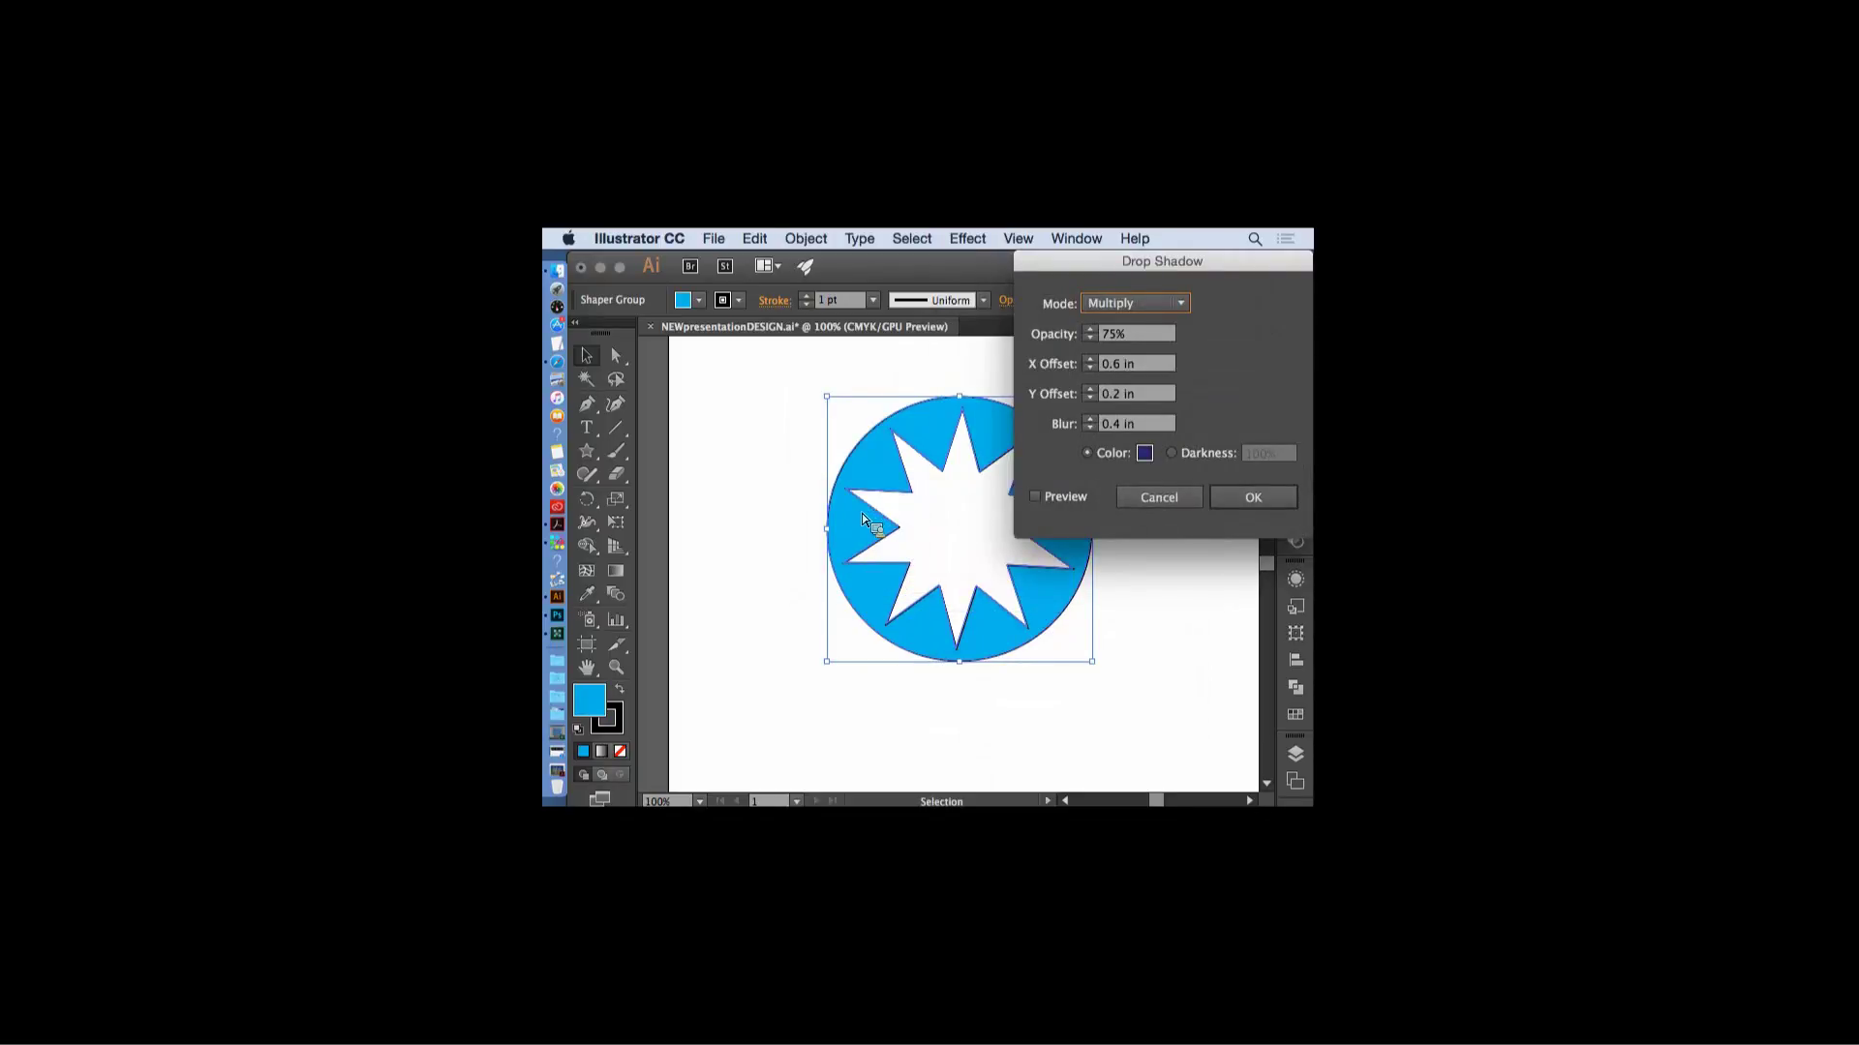
pyautogui.click(1038, 498)
pyautogui.click(1258, 500)
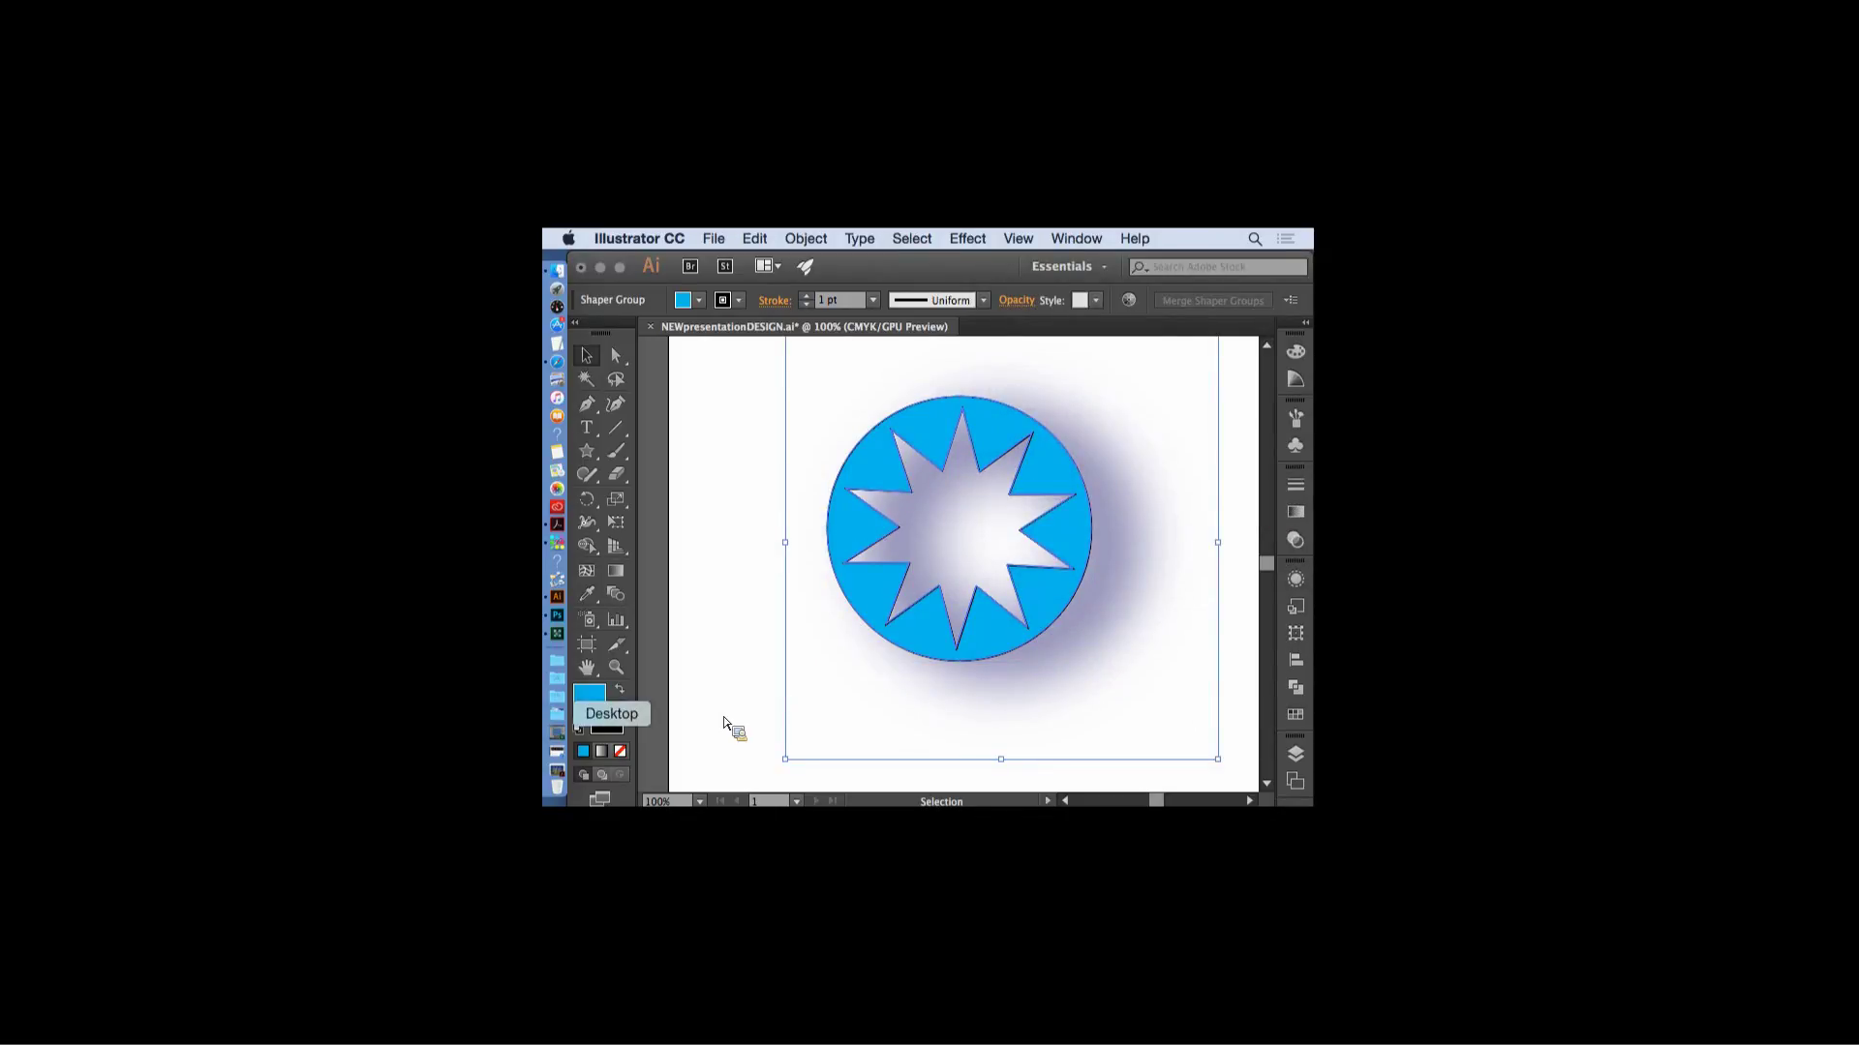
pyautogui.press('super+z')
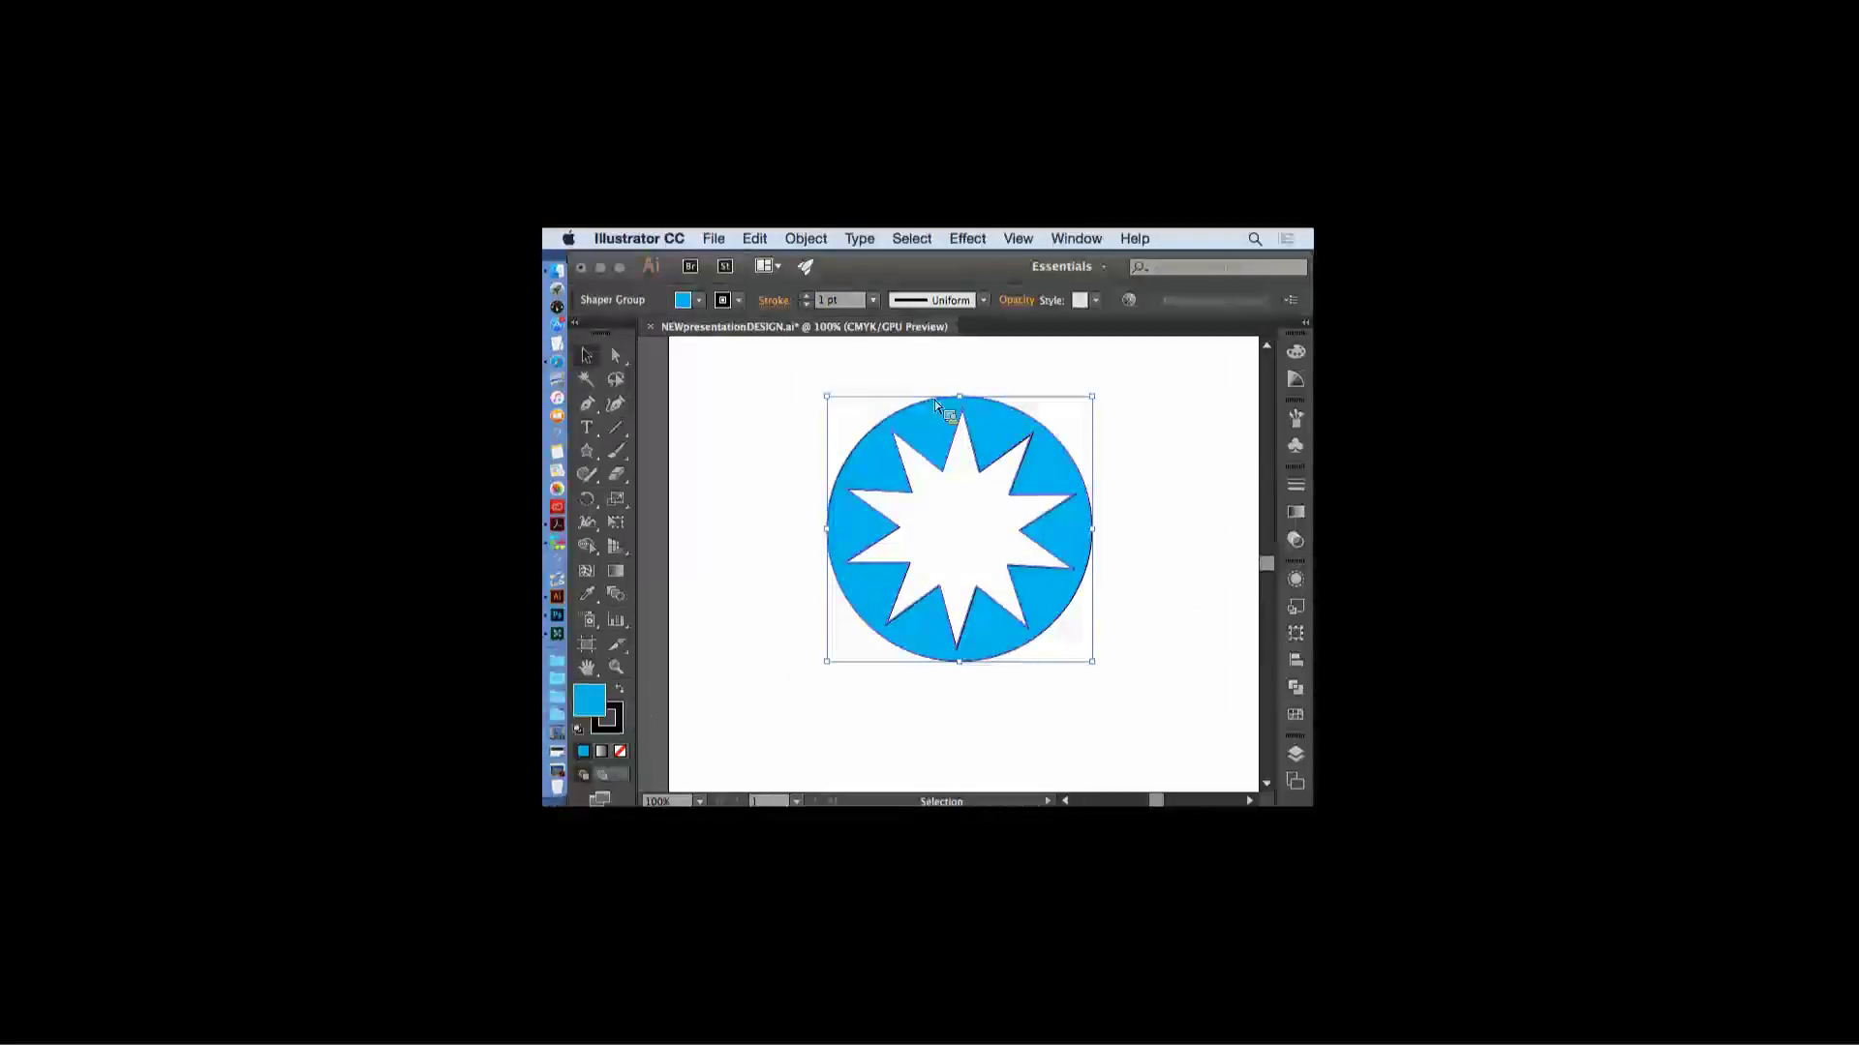
# - Preview a 3D Extrude & Bevel effect on the star-cut circle, then cancel it
pyautogui.click(986, 242)
pyautogui.moveTo(998, 362)
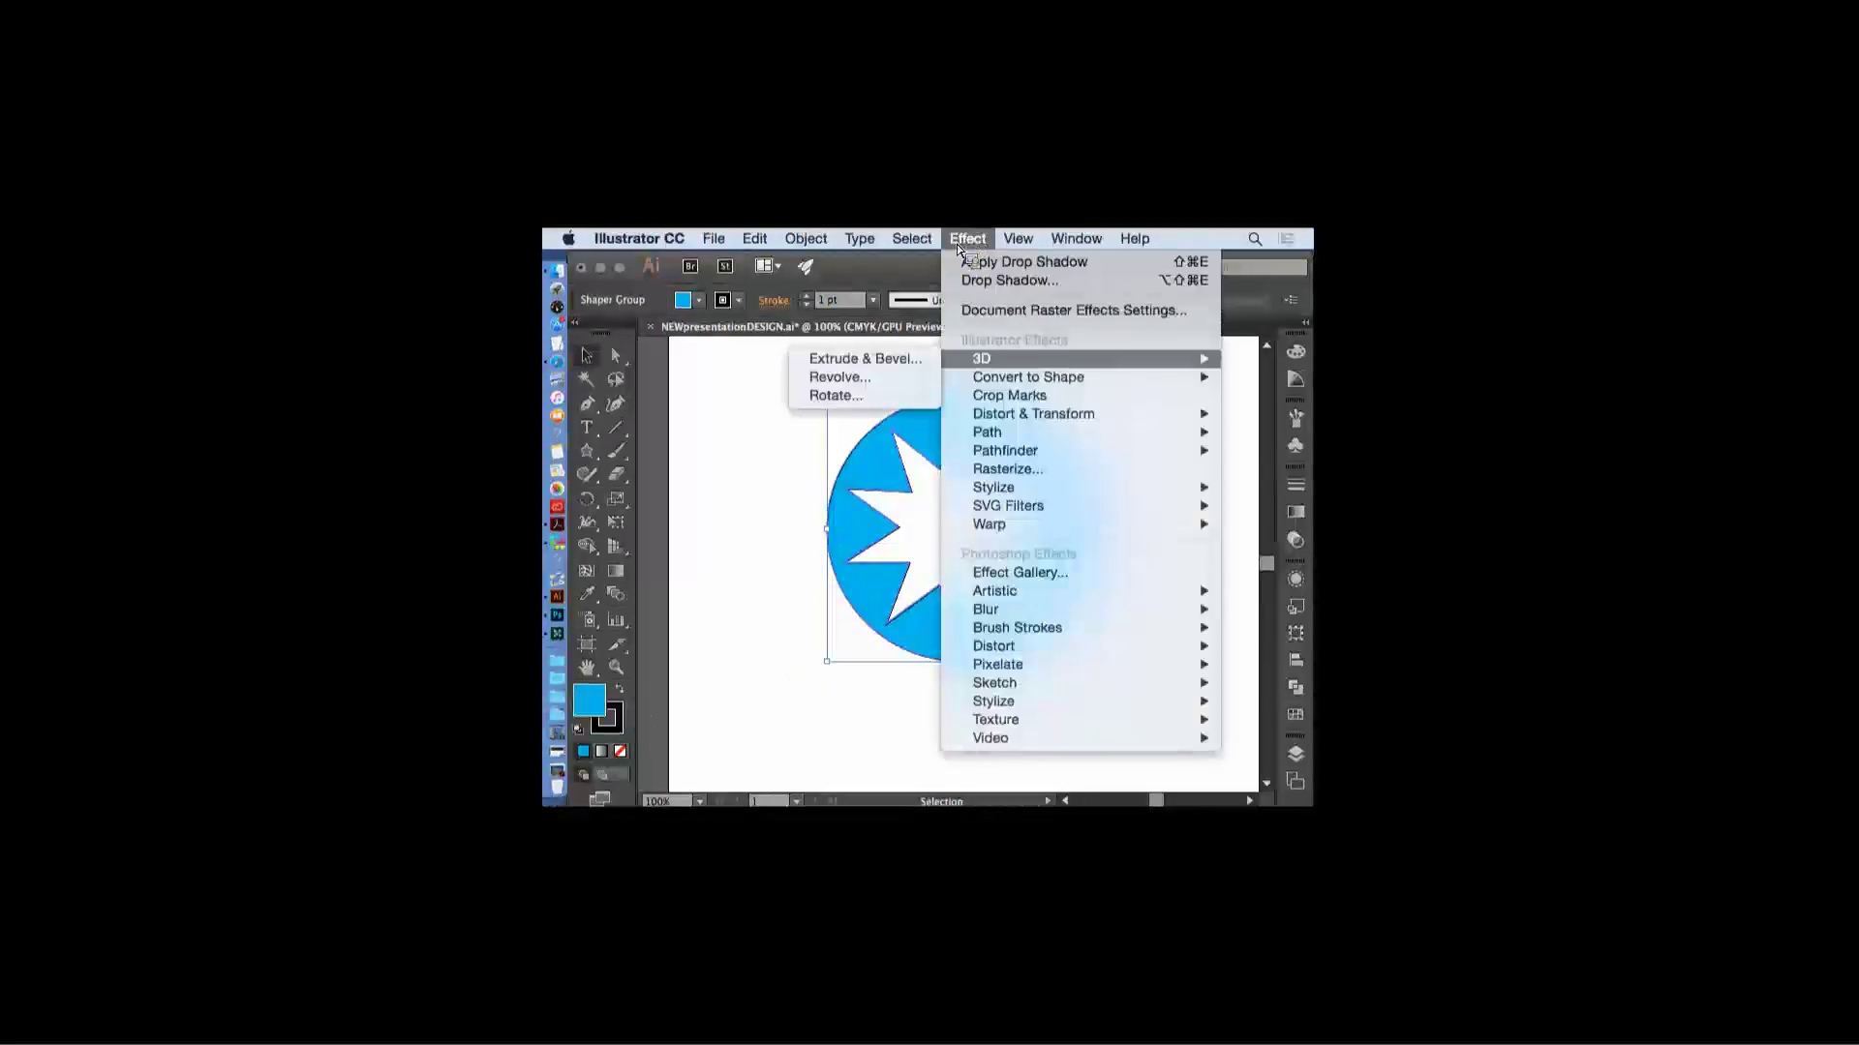
pyautogui.click(852, 360)
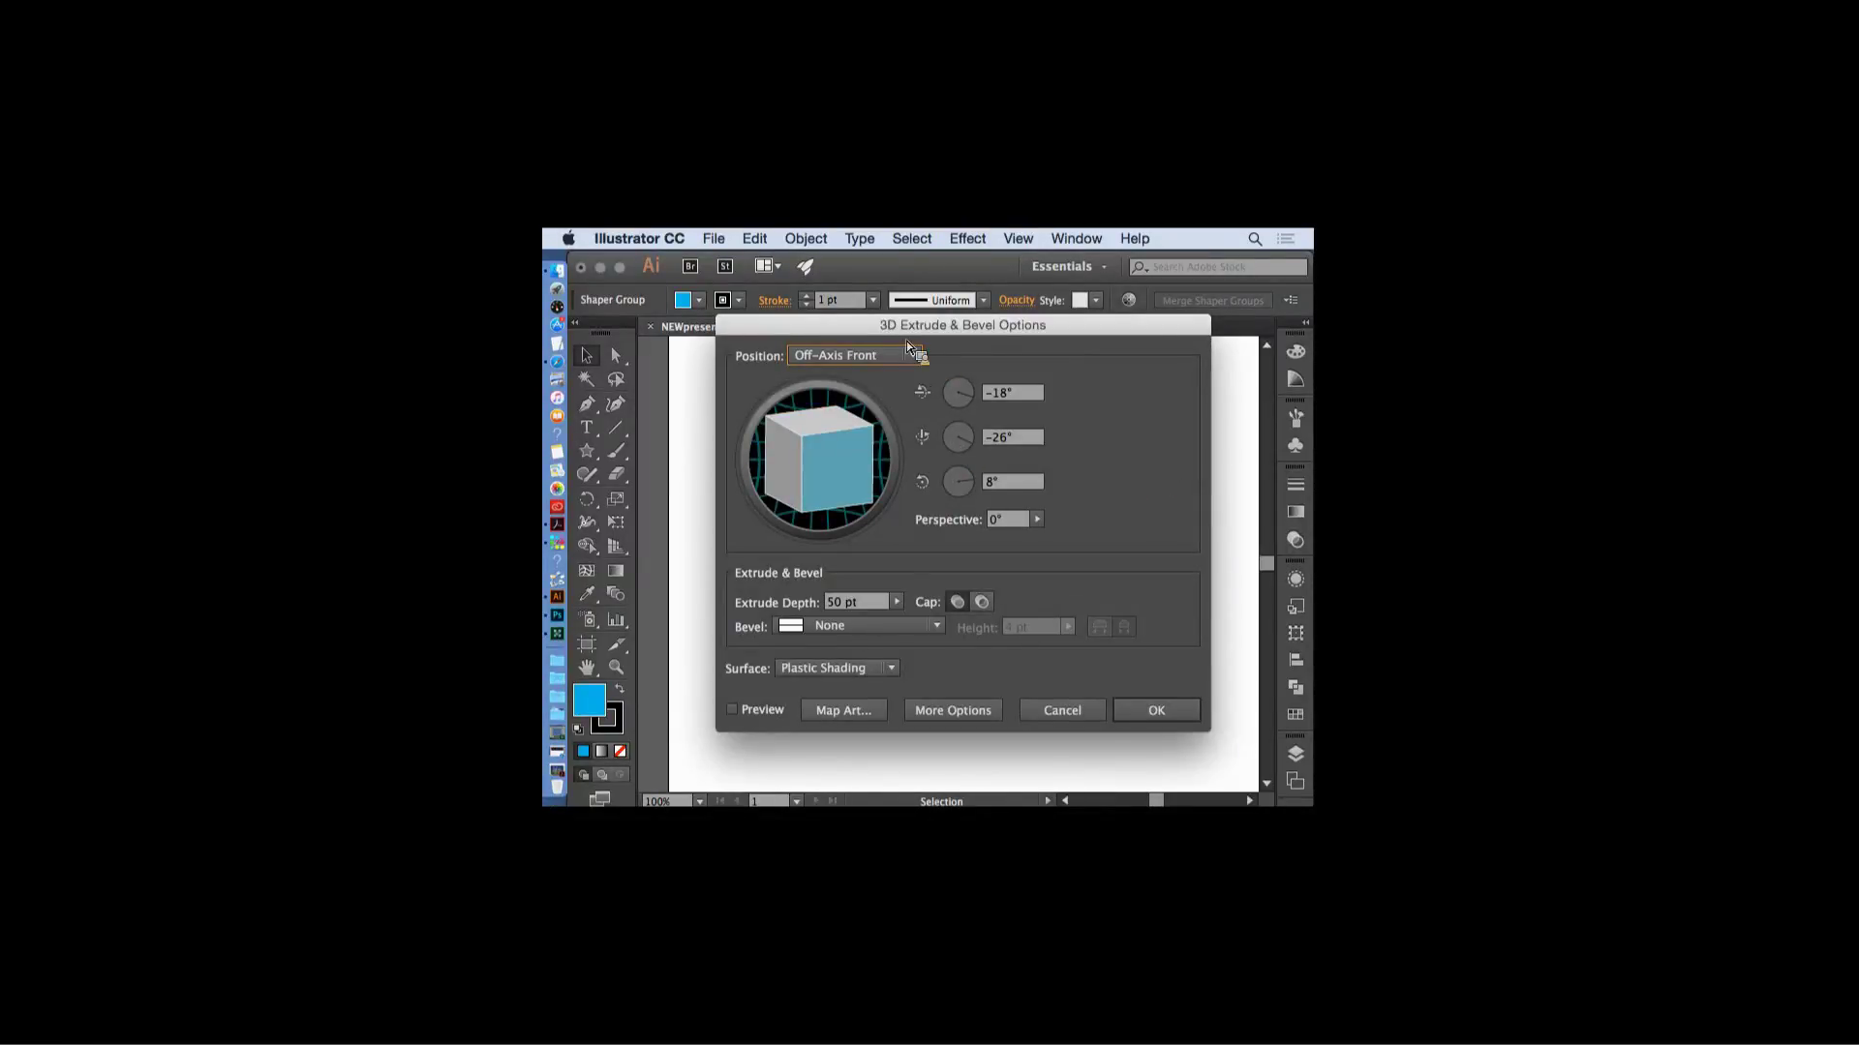
pyautogui.click(984, 679)
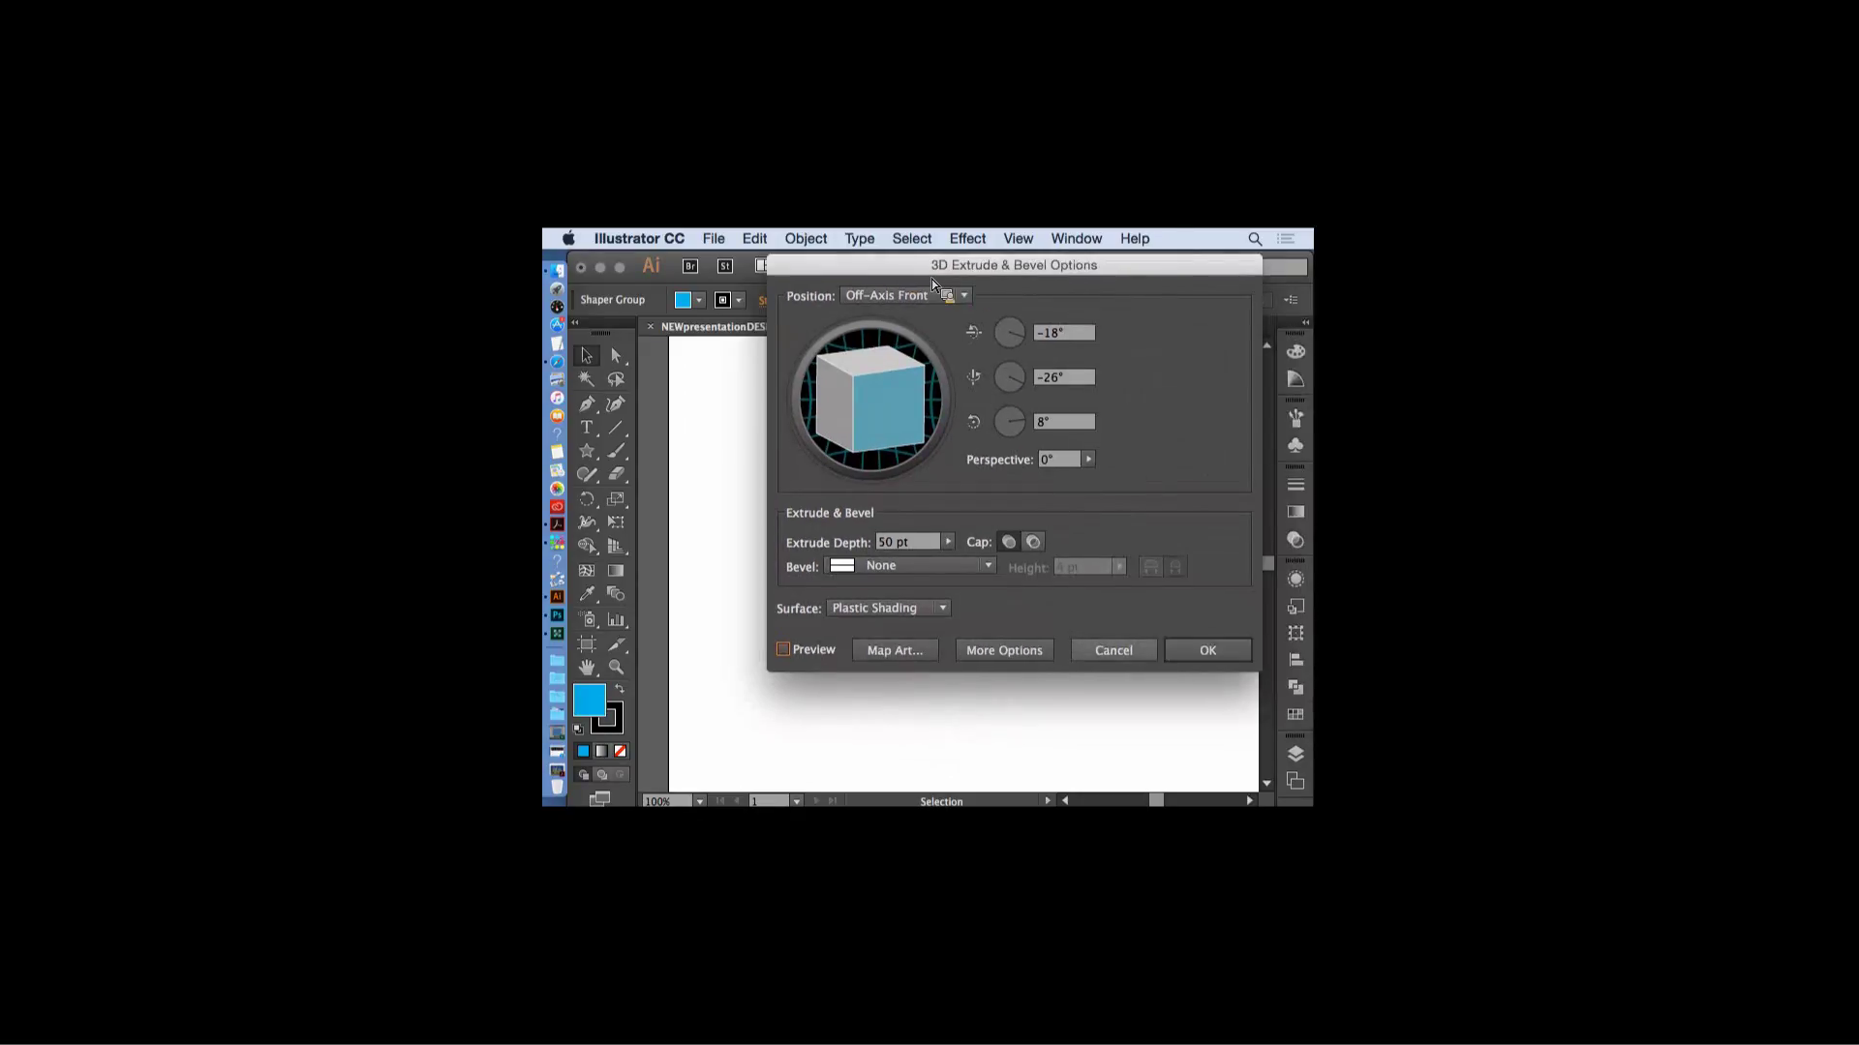
pyautogui.press('Escape')
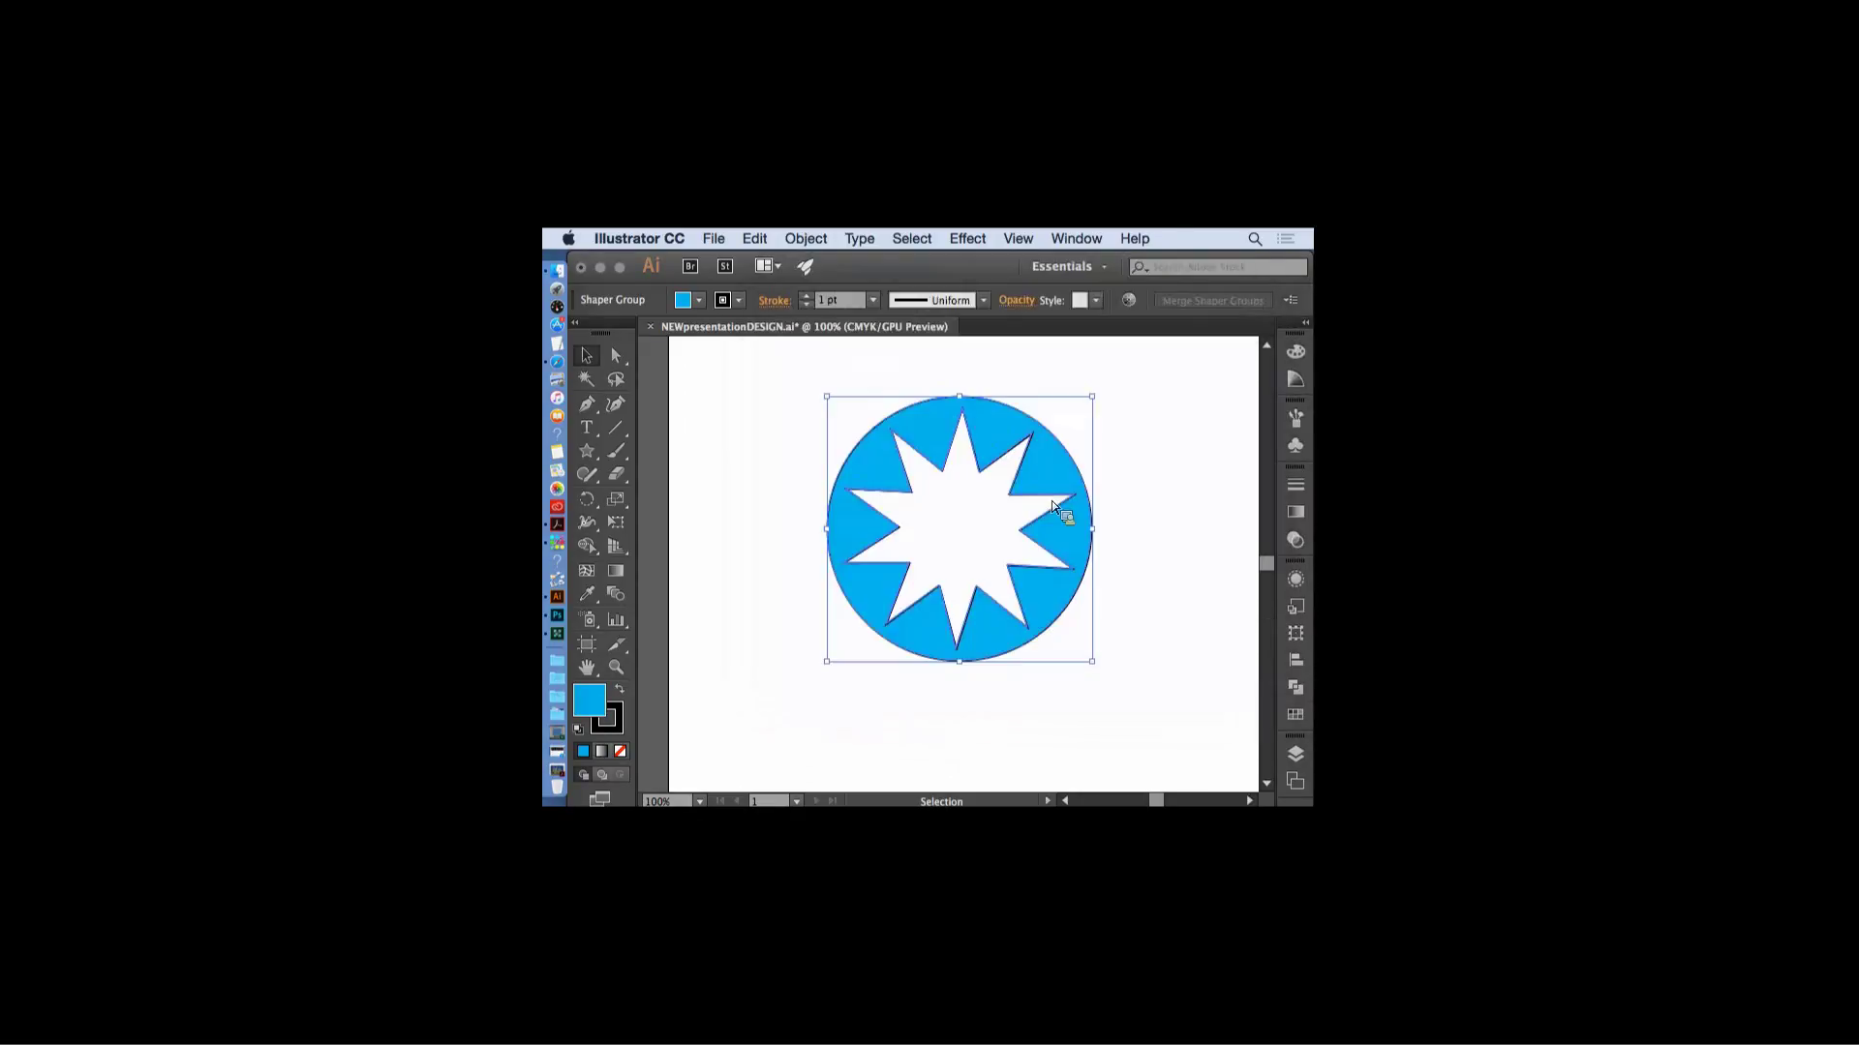
# - Set the circle's stroke colour to magenta from the Color panel spectrum
pyautogui.click(624, 726)
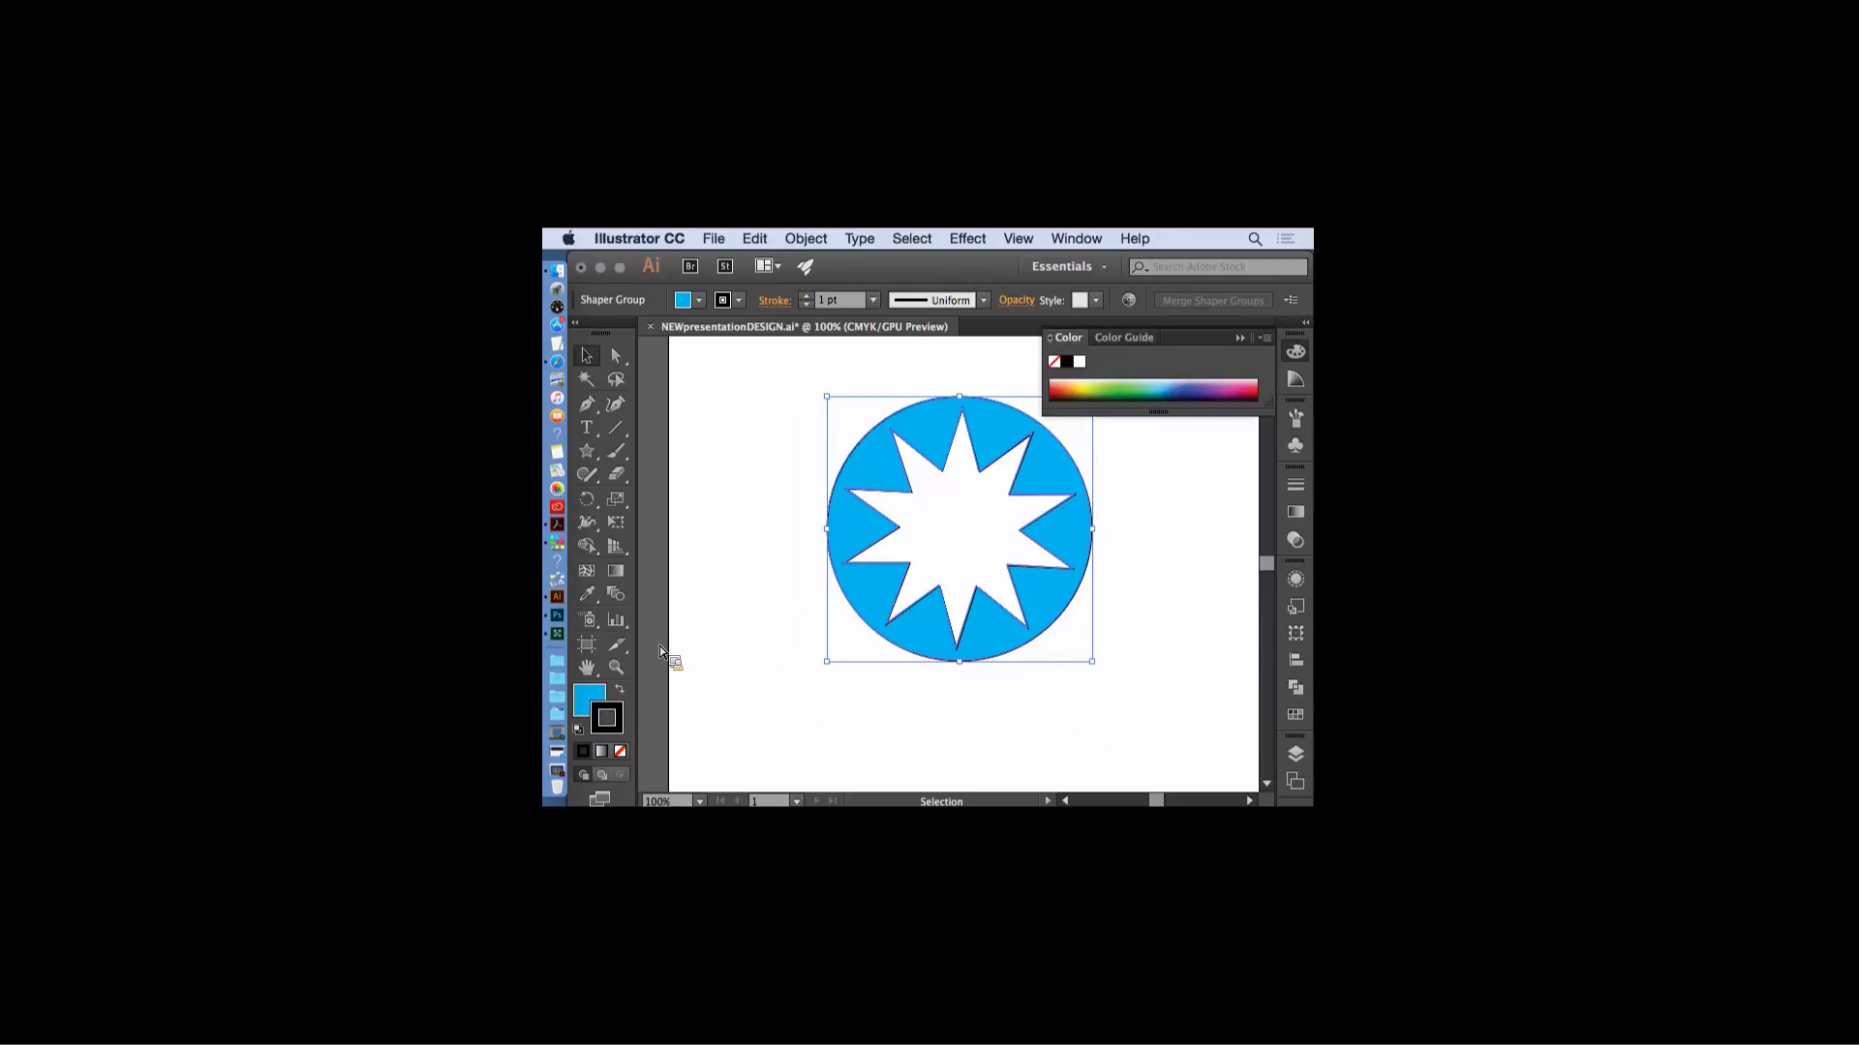
pyautogui.click(1242, 392)
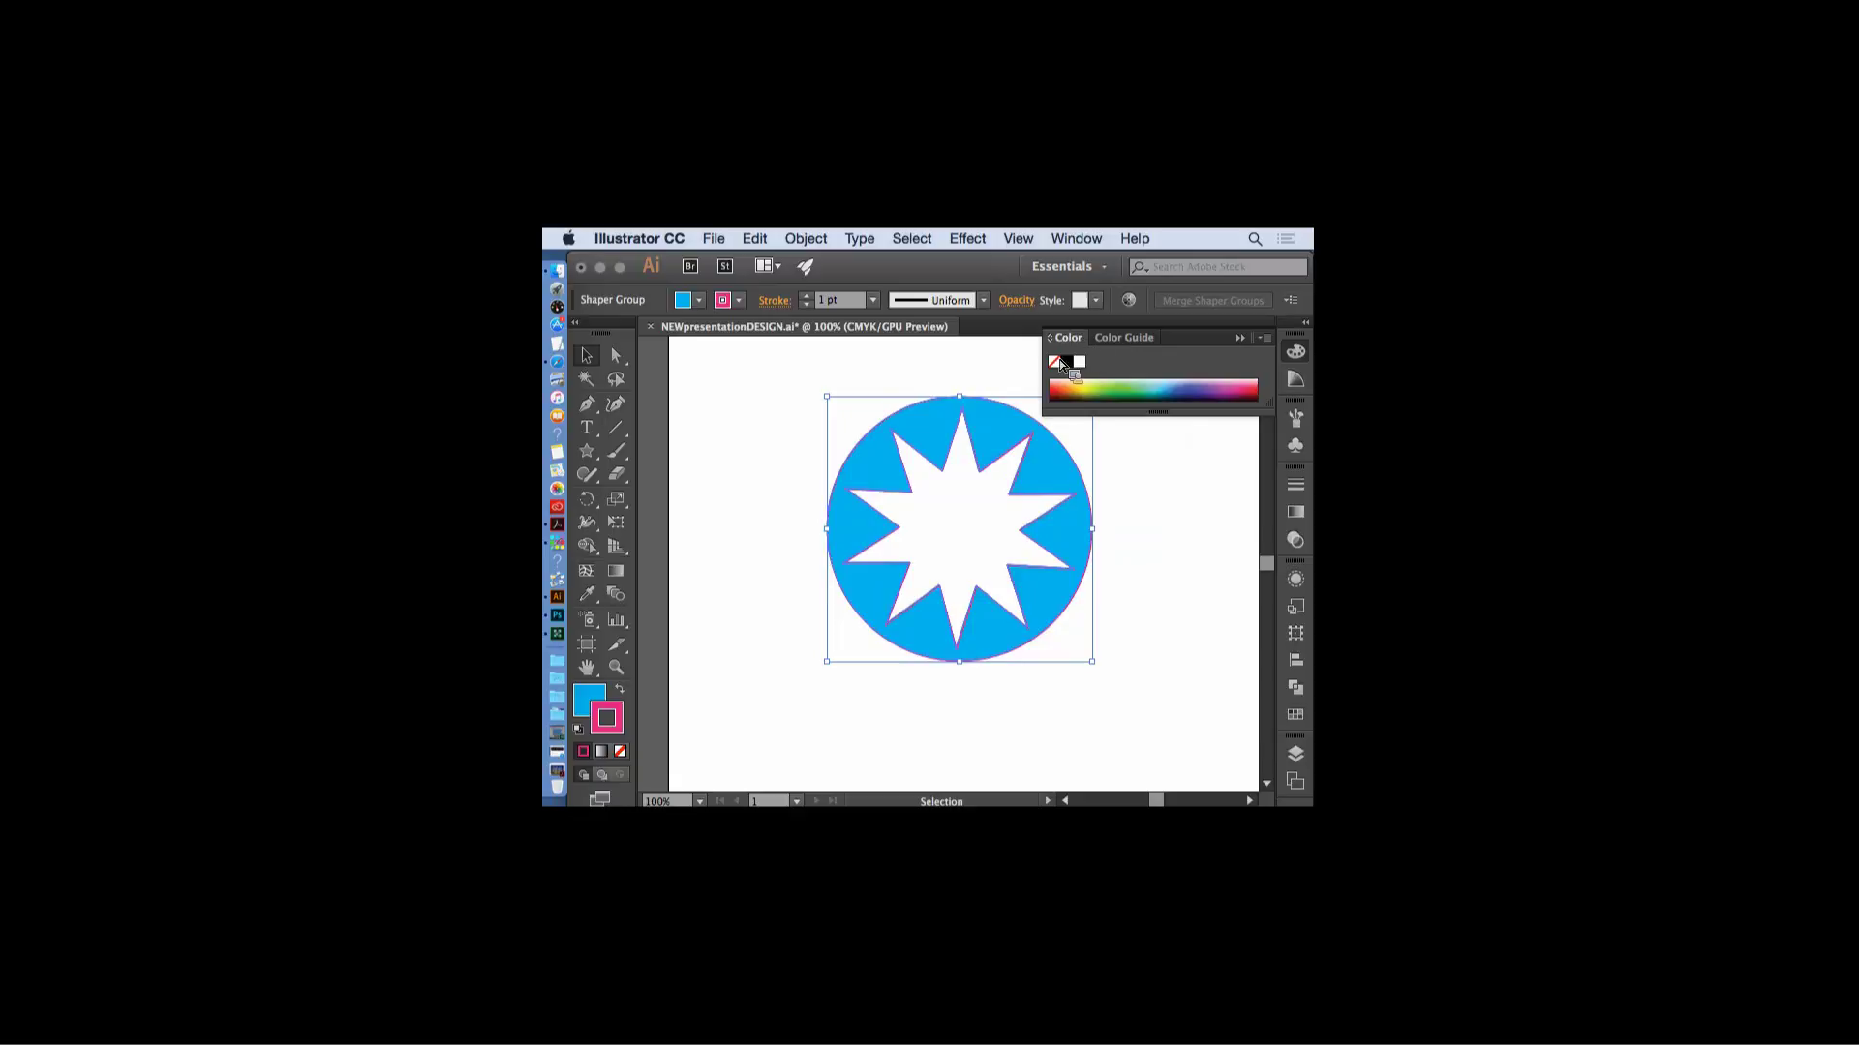
pyautogui.click(1257, 351)
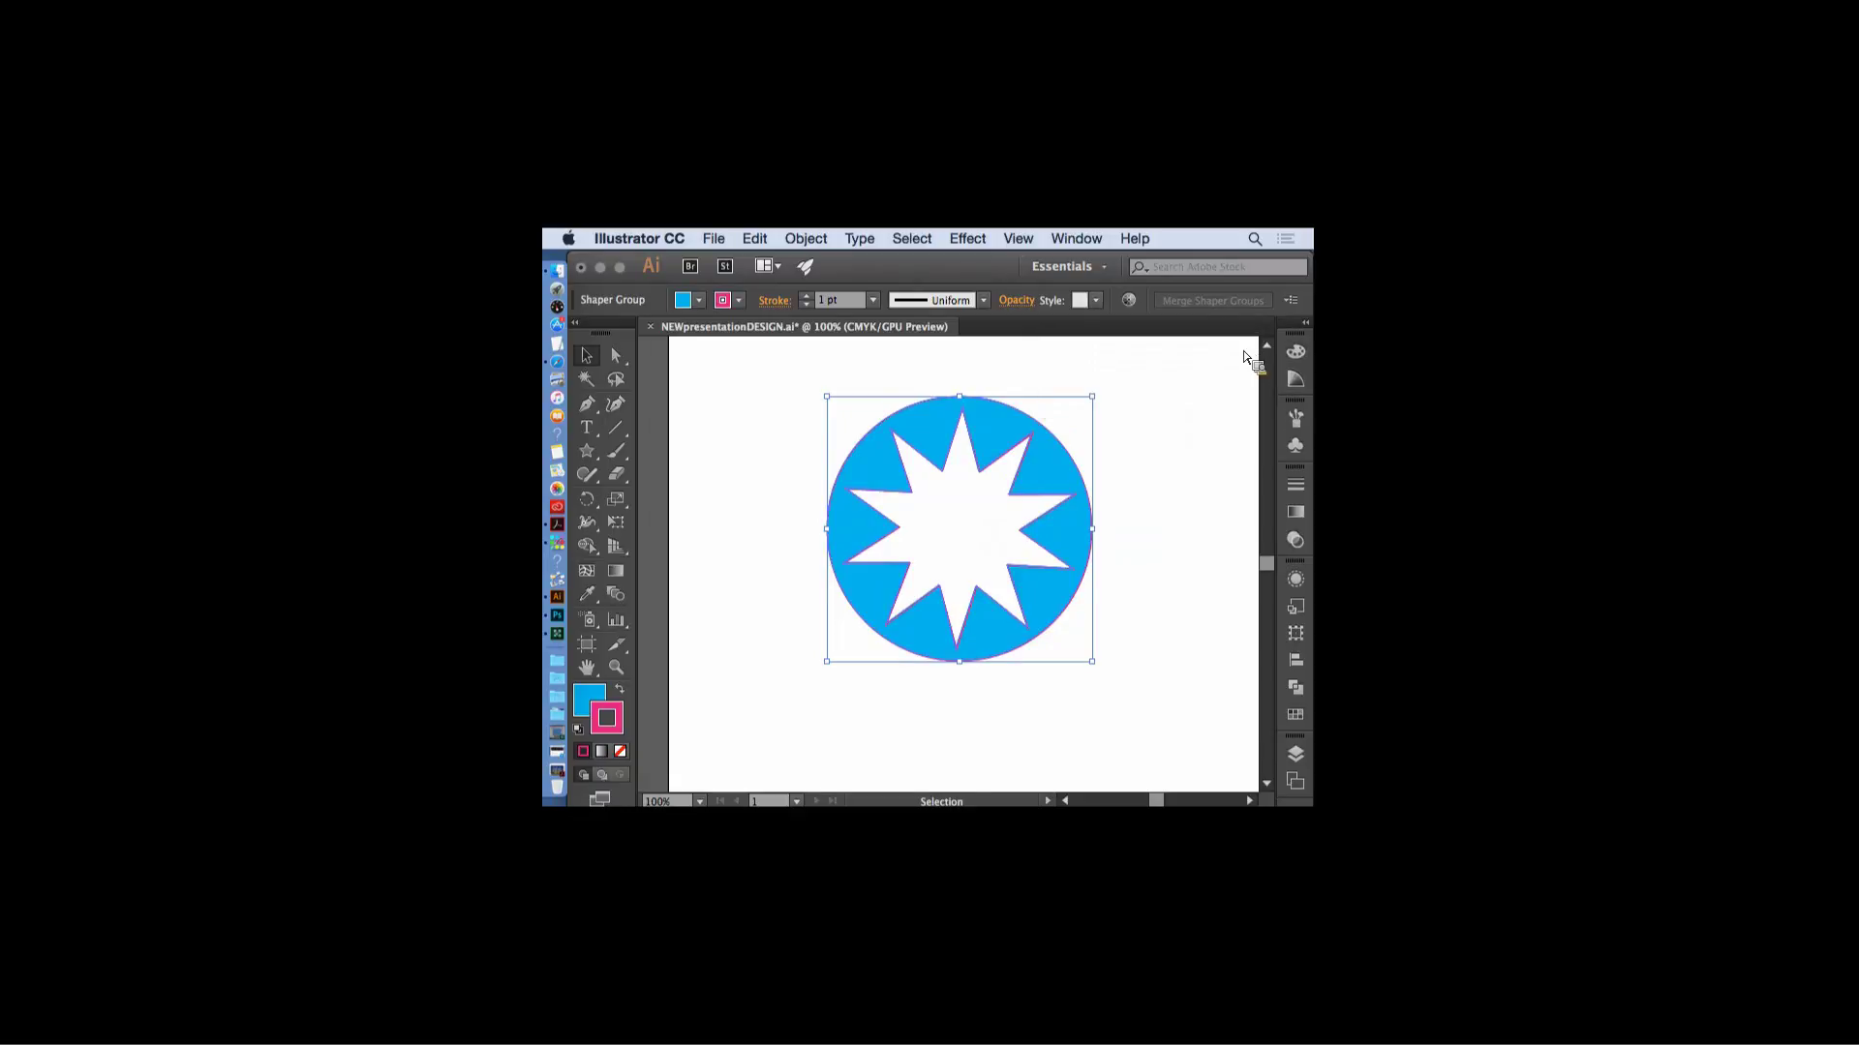
# - Open Effect > 3D > Extrude & Bevel with Preview on, moving the dialog off the artwork
pyautogui.click(967, 239)
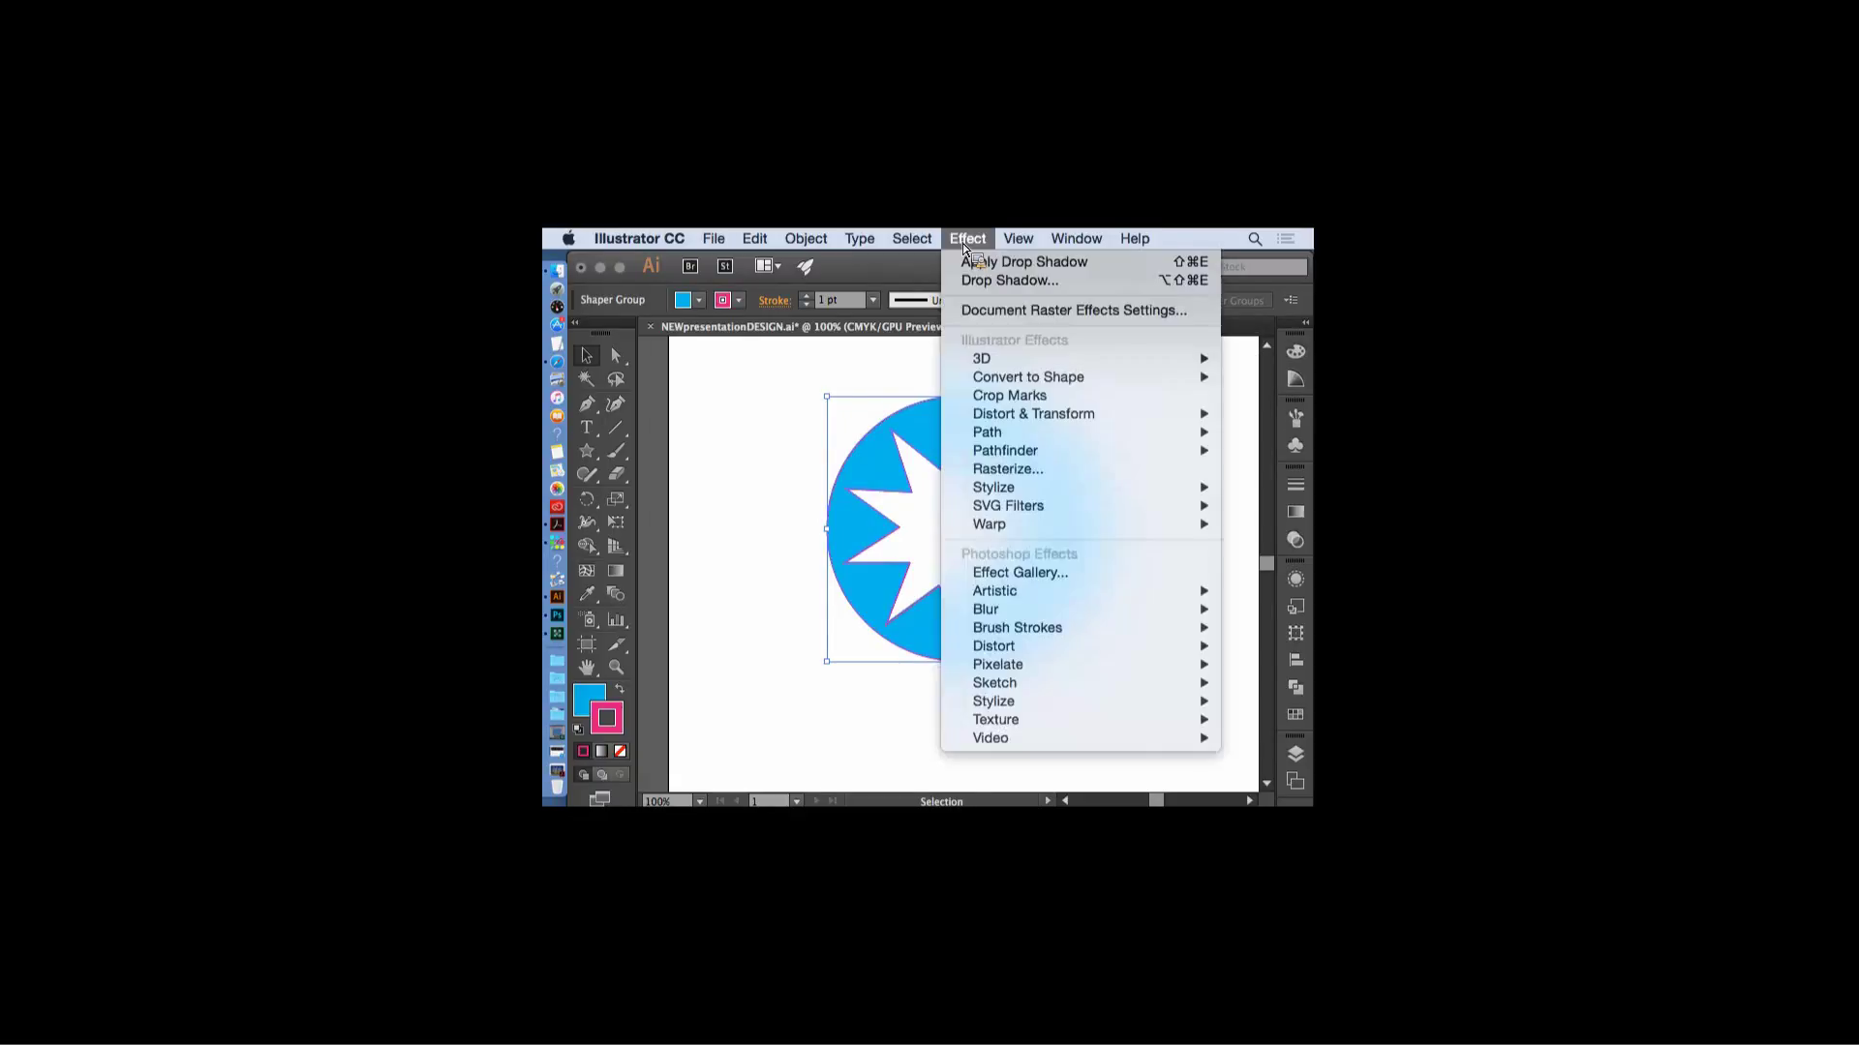
pyautogui.moveTo(1001, 366)
pyautogui.click(899, 362)
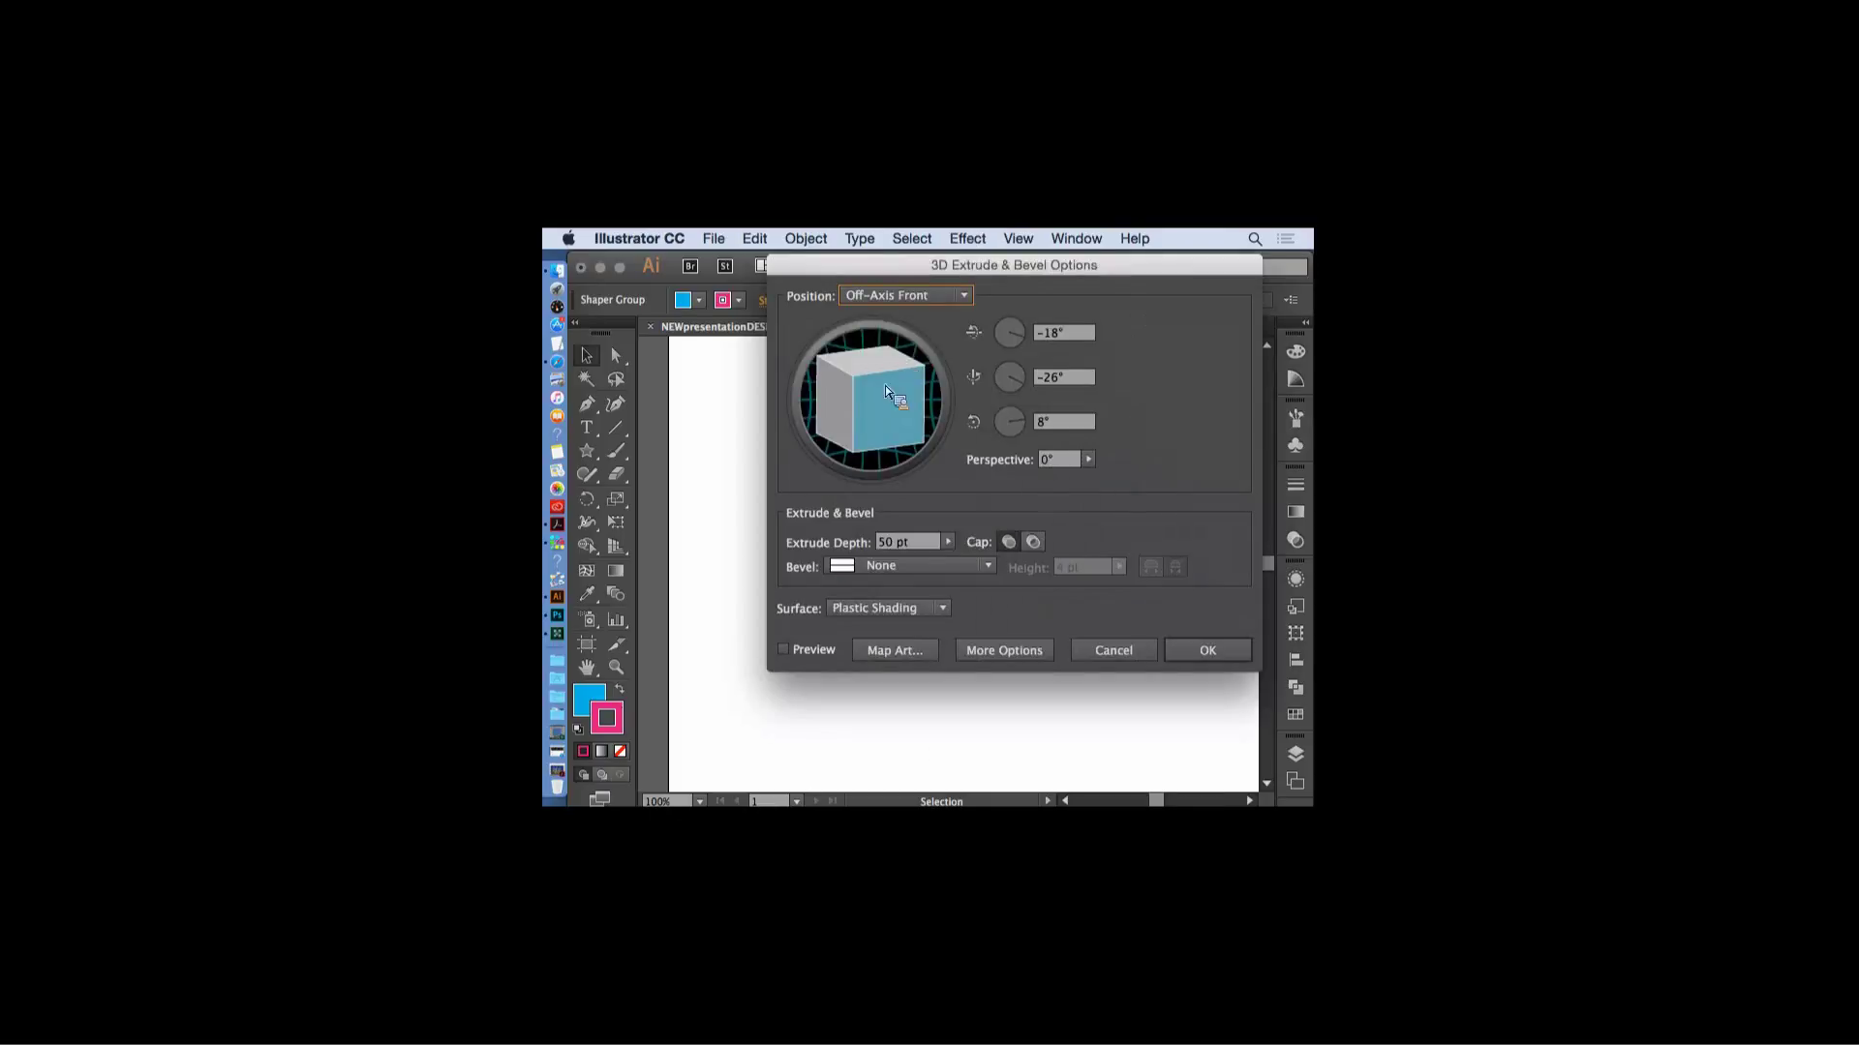
pyautogui.moveTo(915, 275); pyautogui.dragTo(1088, 264)
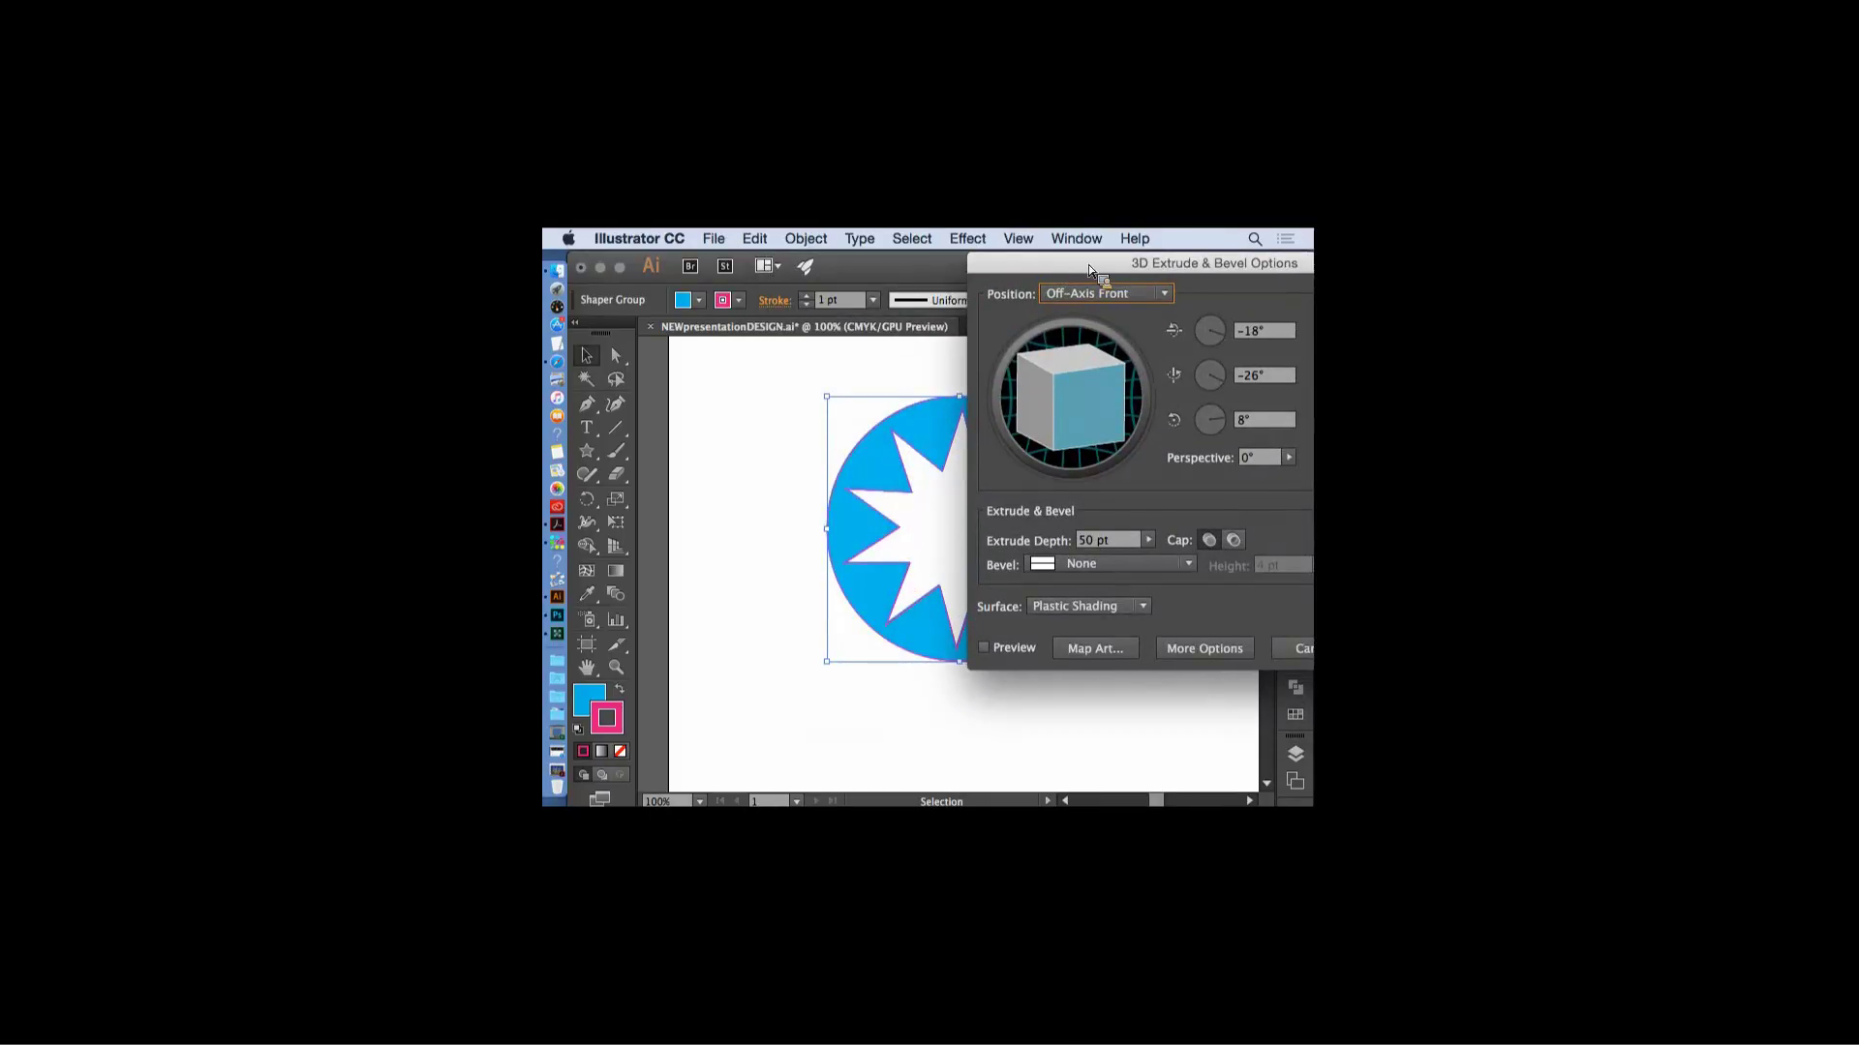
pyautogui.click(984, 648)
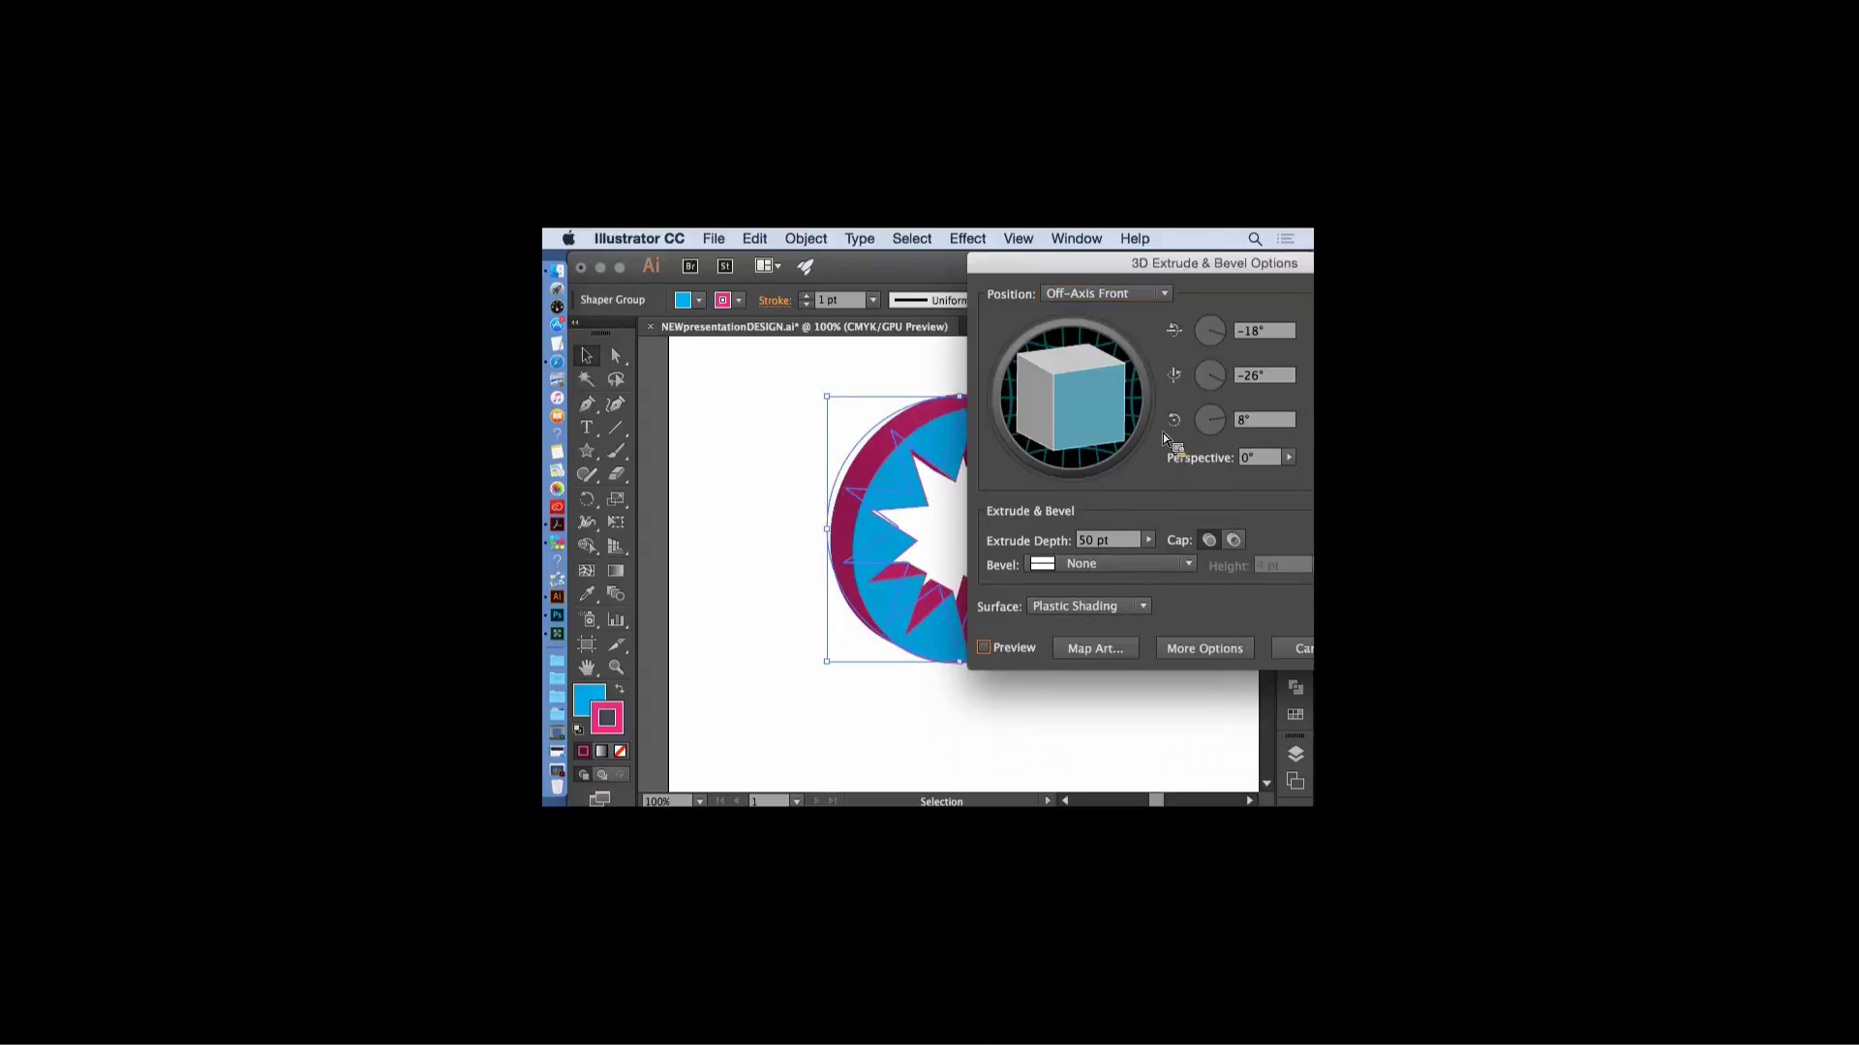
pyautogui.moveTo(1022, 259); pyautogui.dragTo(1099, 265)
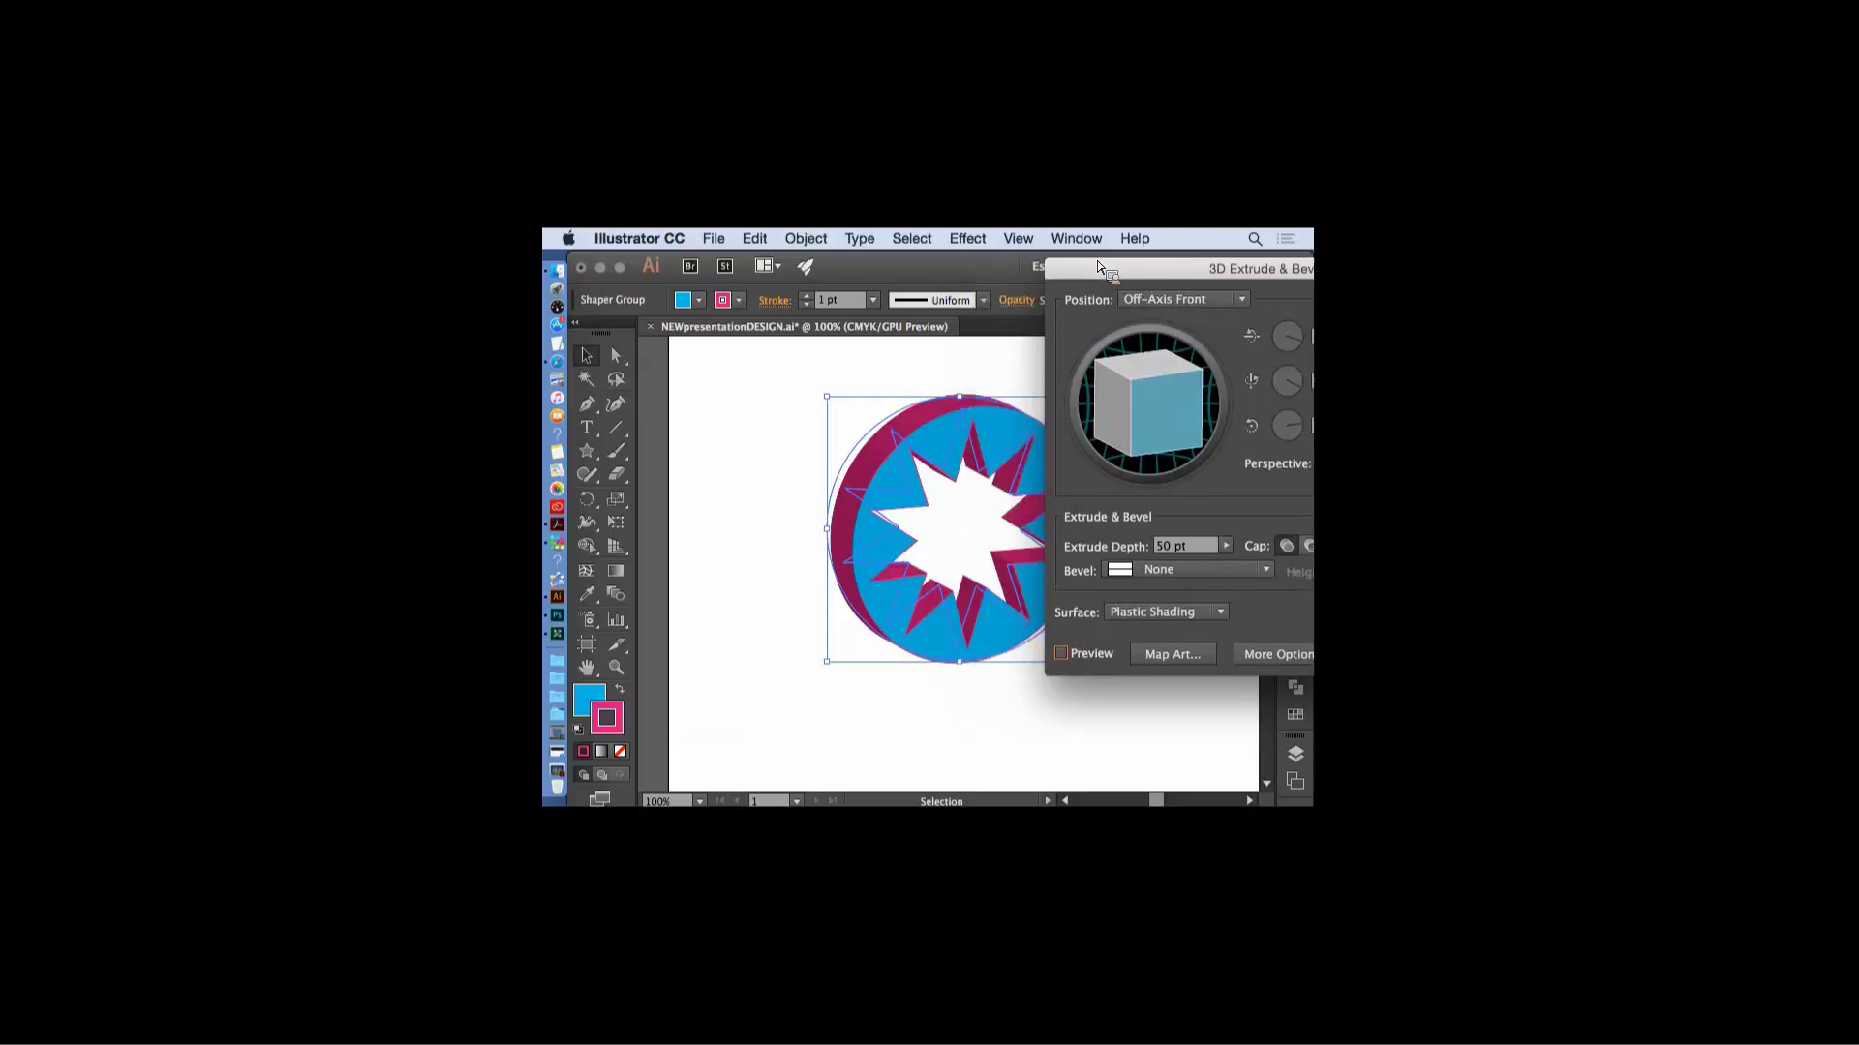
# - Rotate the track cube to tilt the 50 pt extrusion, showing magenta sides, then apply it
pyautogui.moveTo(1154, 379)
pyautogui.mouseDown()
pyautogui.moveTo(1146, 428)
pyautogui.moveTo(1160, 409)
pyautogui.mouseUp()
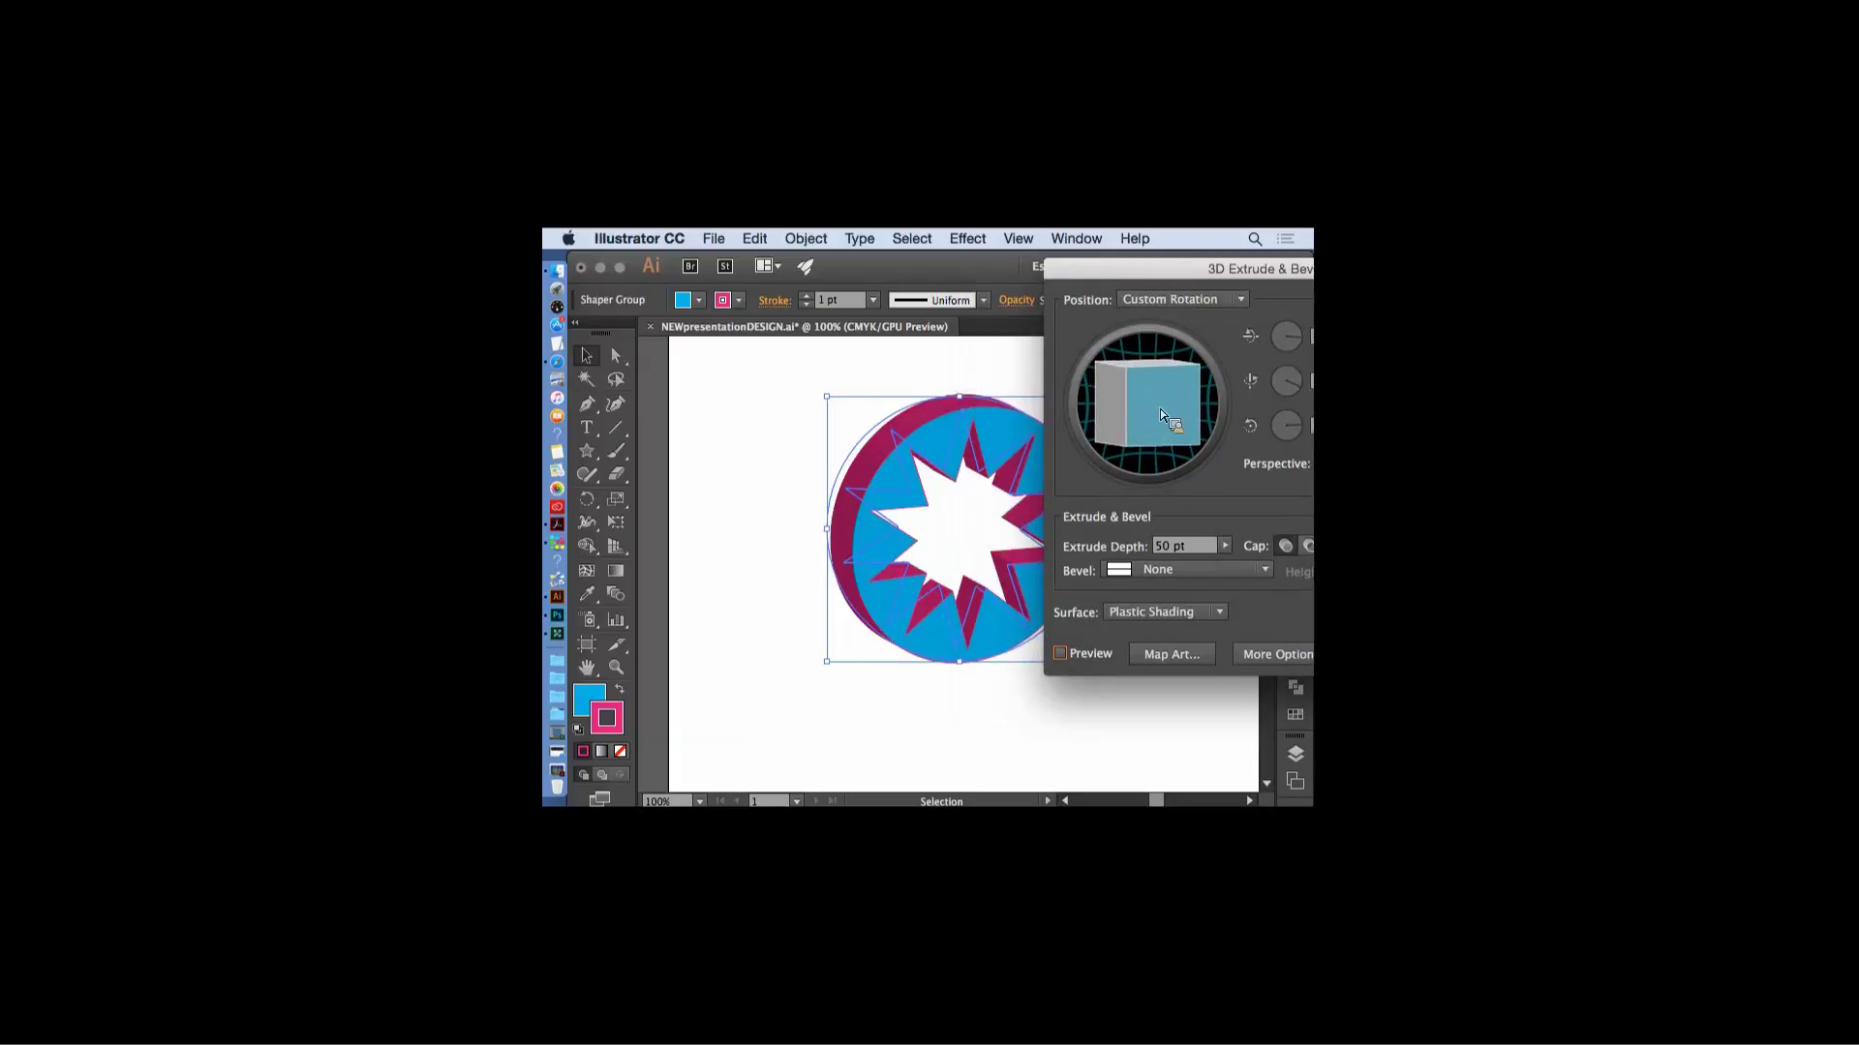
pyautogui.click(1060, 654)
pyautogui.moveTo(1157, 426); pyautogui.dragTo(1159, 441)
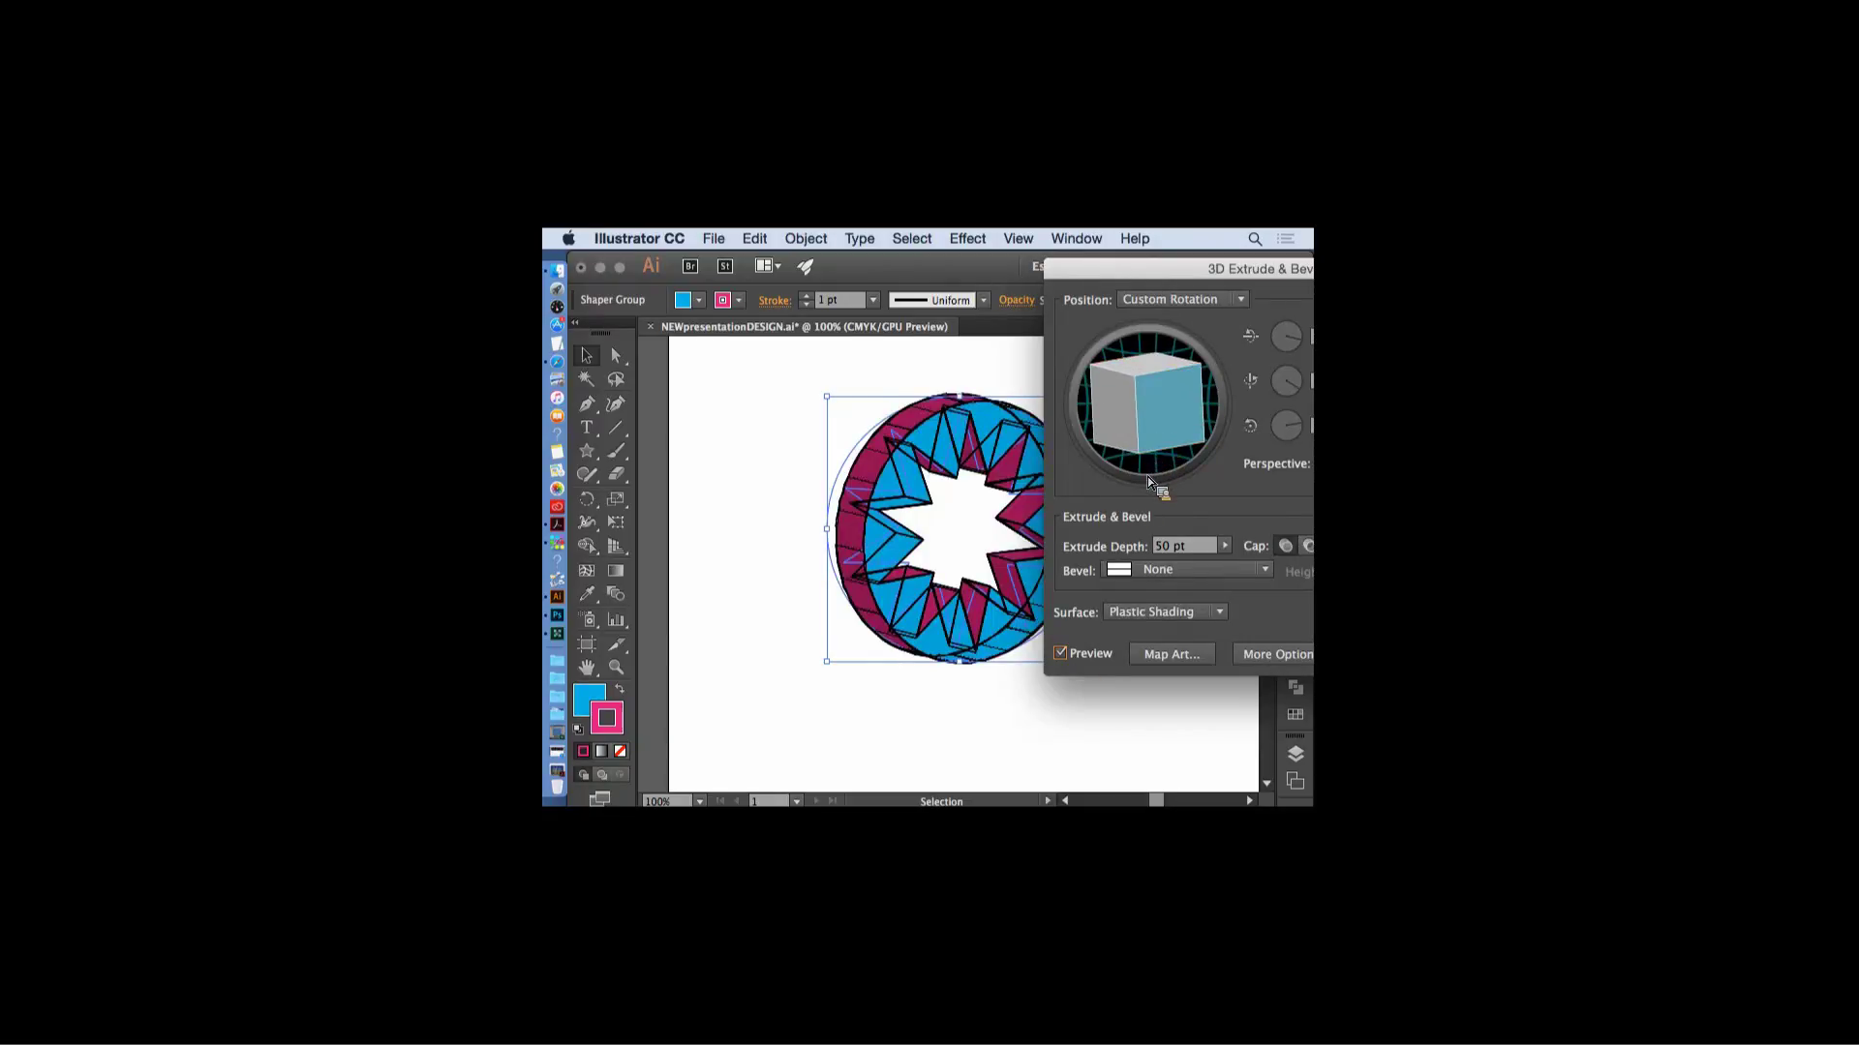
pyautogui.moveTo(1162, 441); pyautogui.dragTo(1165, 421)
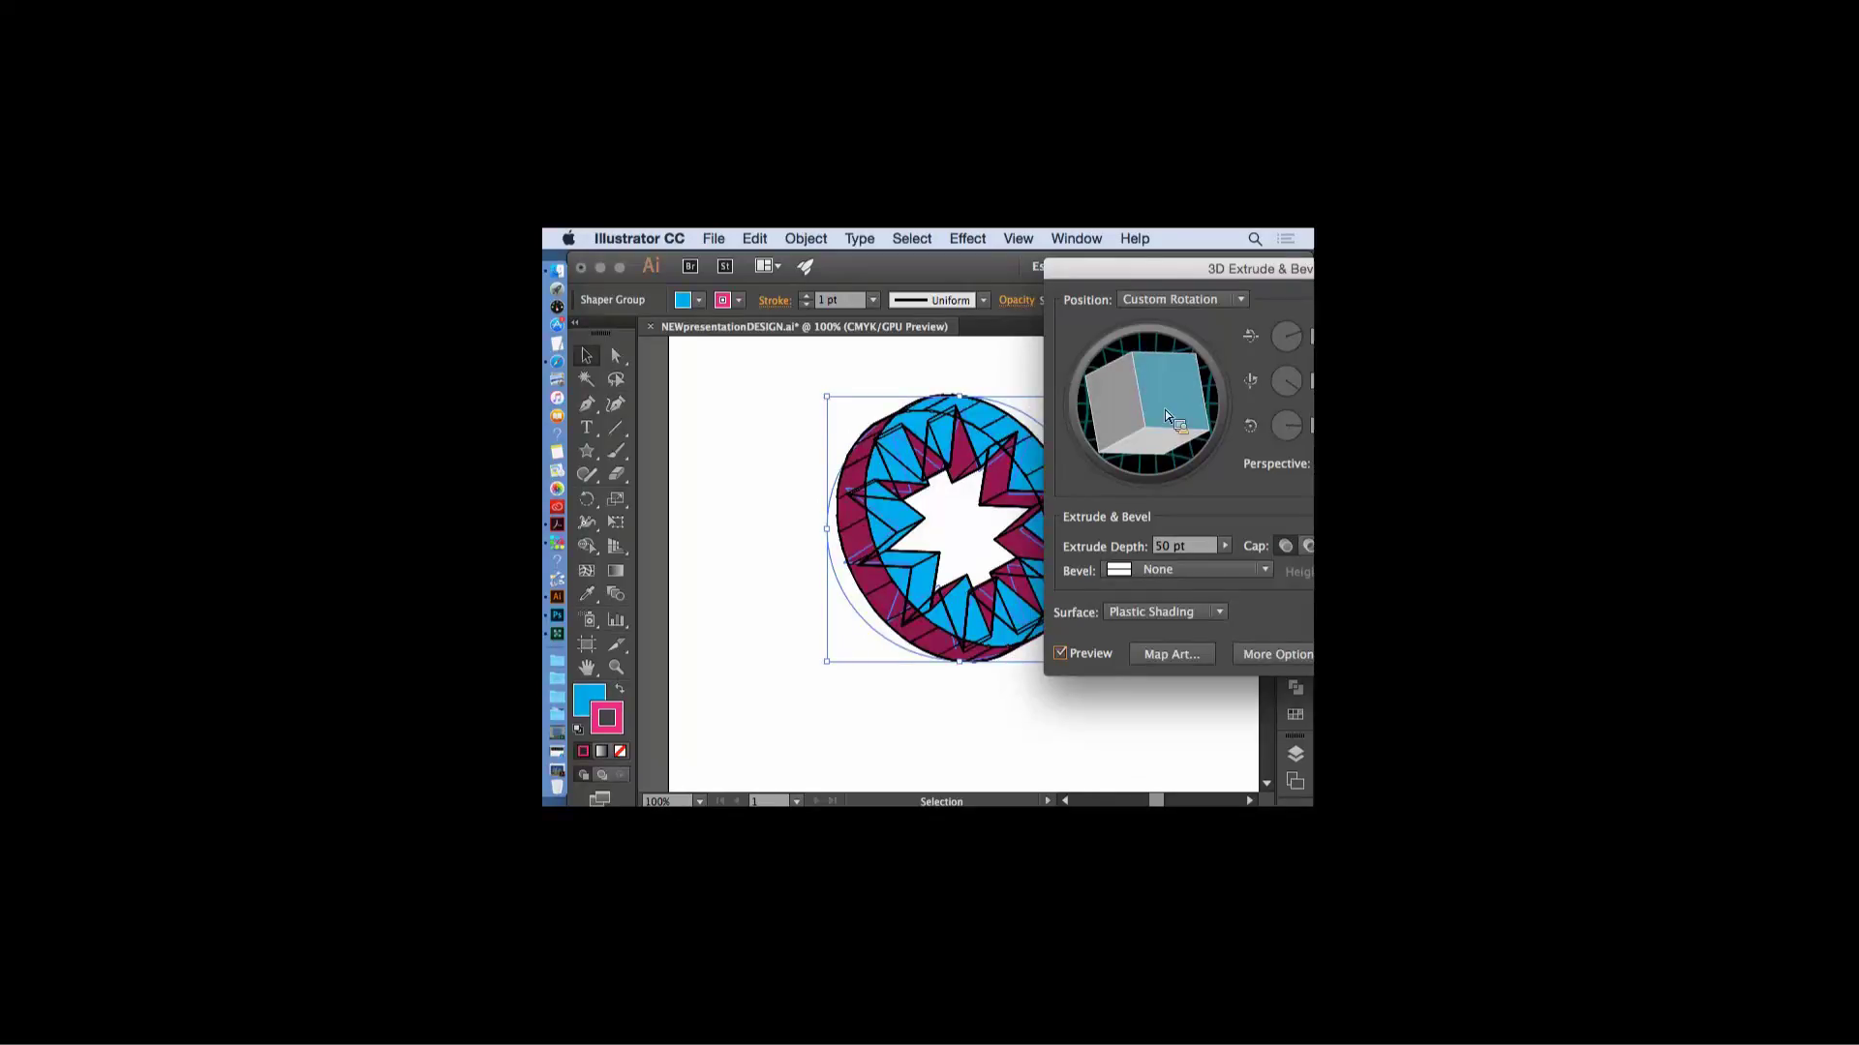
pyautogui.moveTo(1165, 268); pyautogui.dragTo(1030, 261)
pyautogui.moveTo(1289, 295); pyautogui.dragTo(1171, 274)
pyautogui.click(1191, 647)
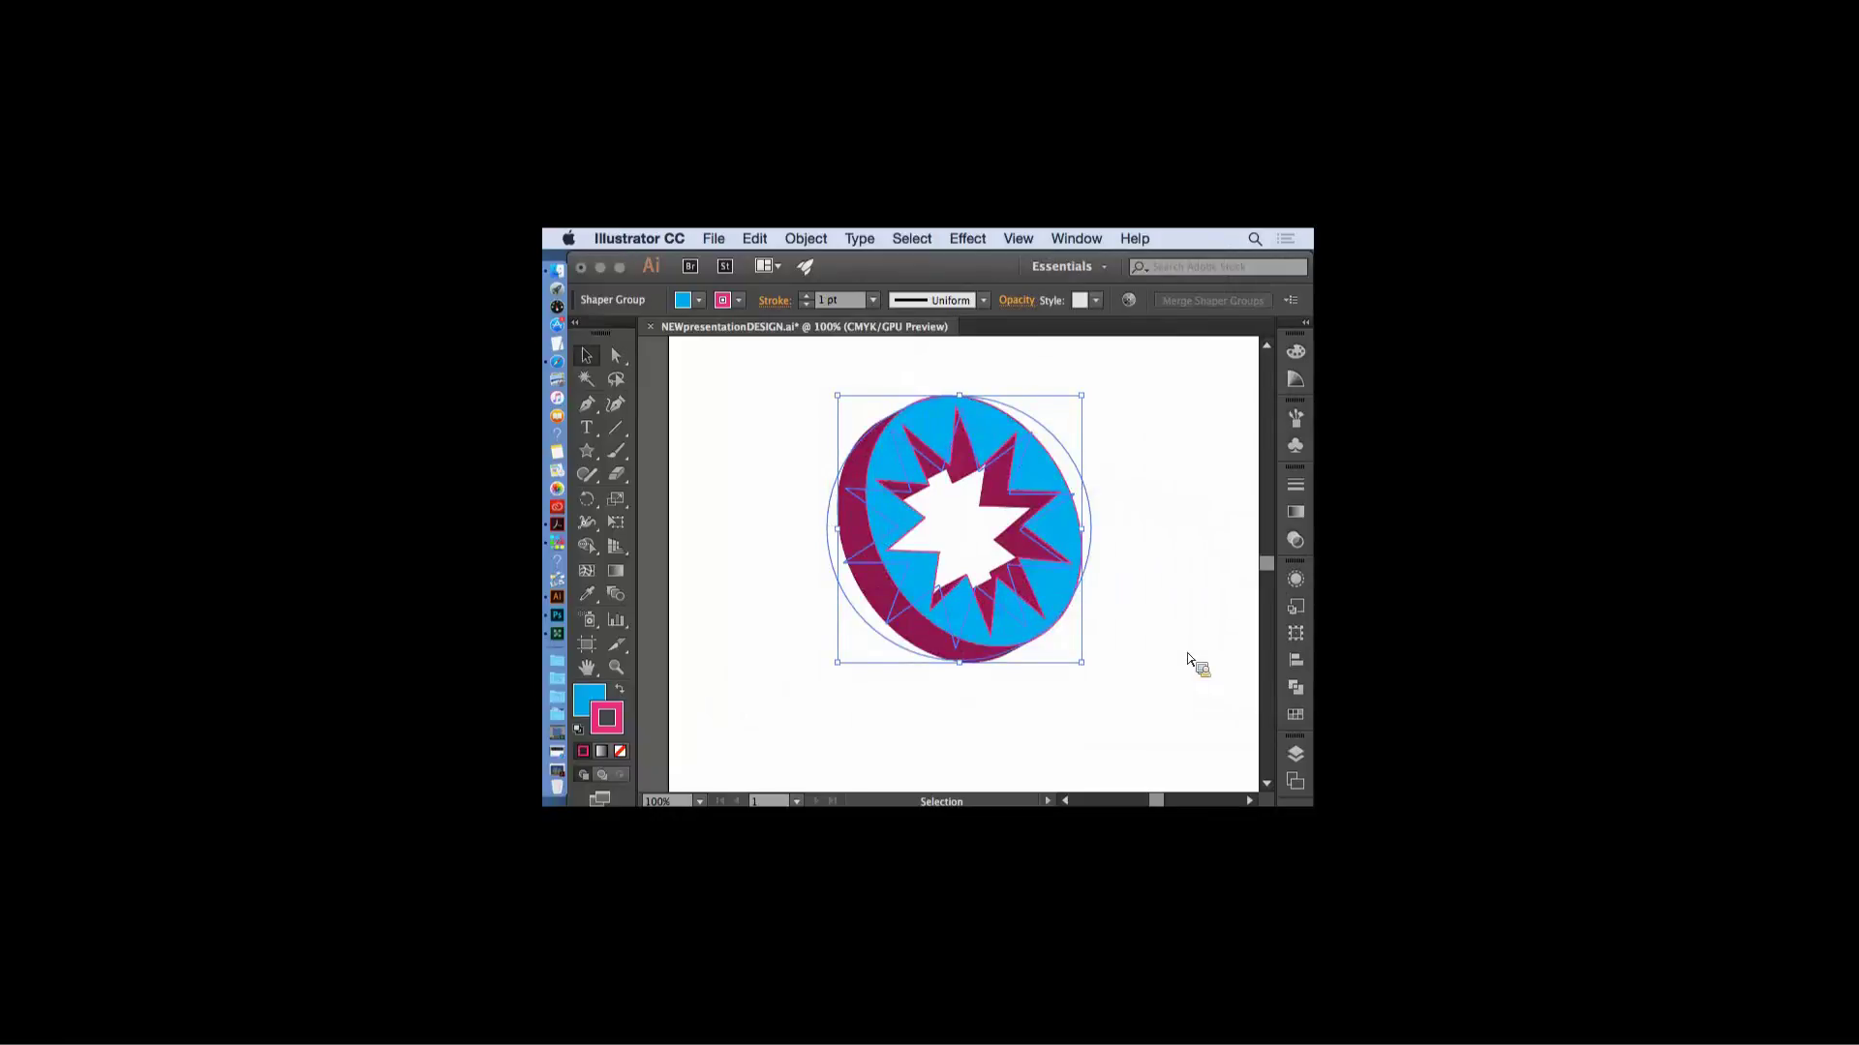
pyautogui.click(947, 573)
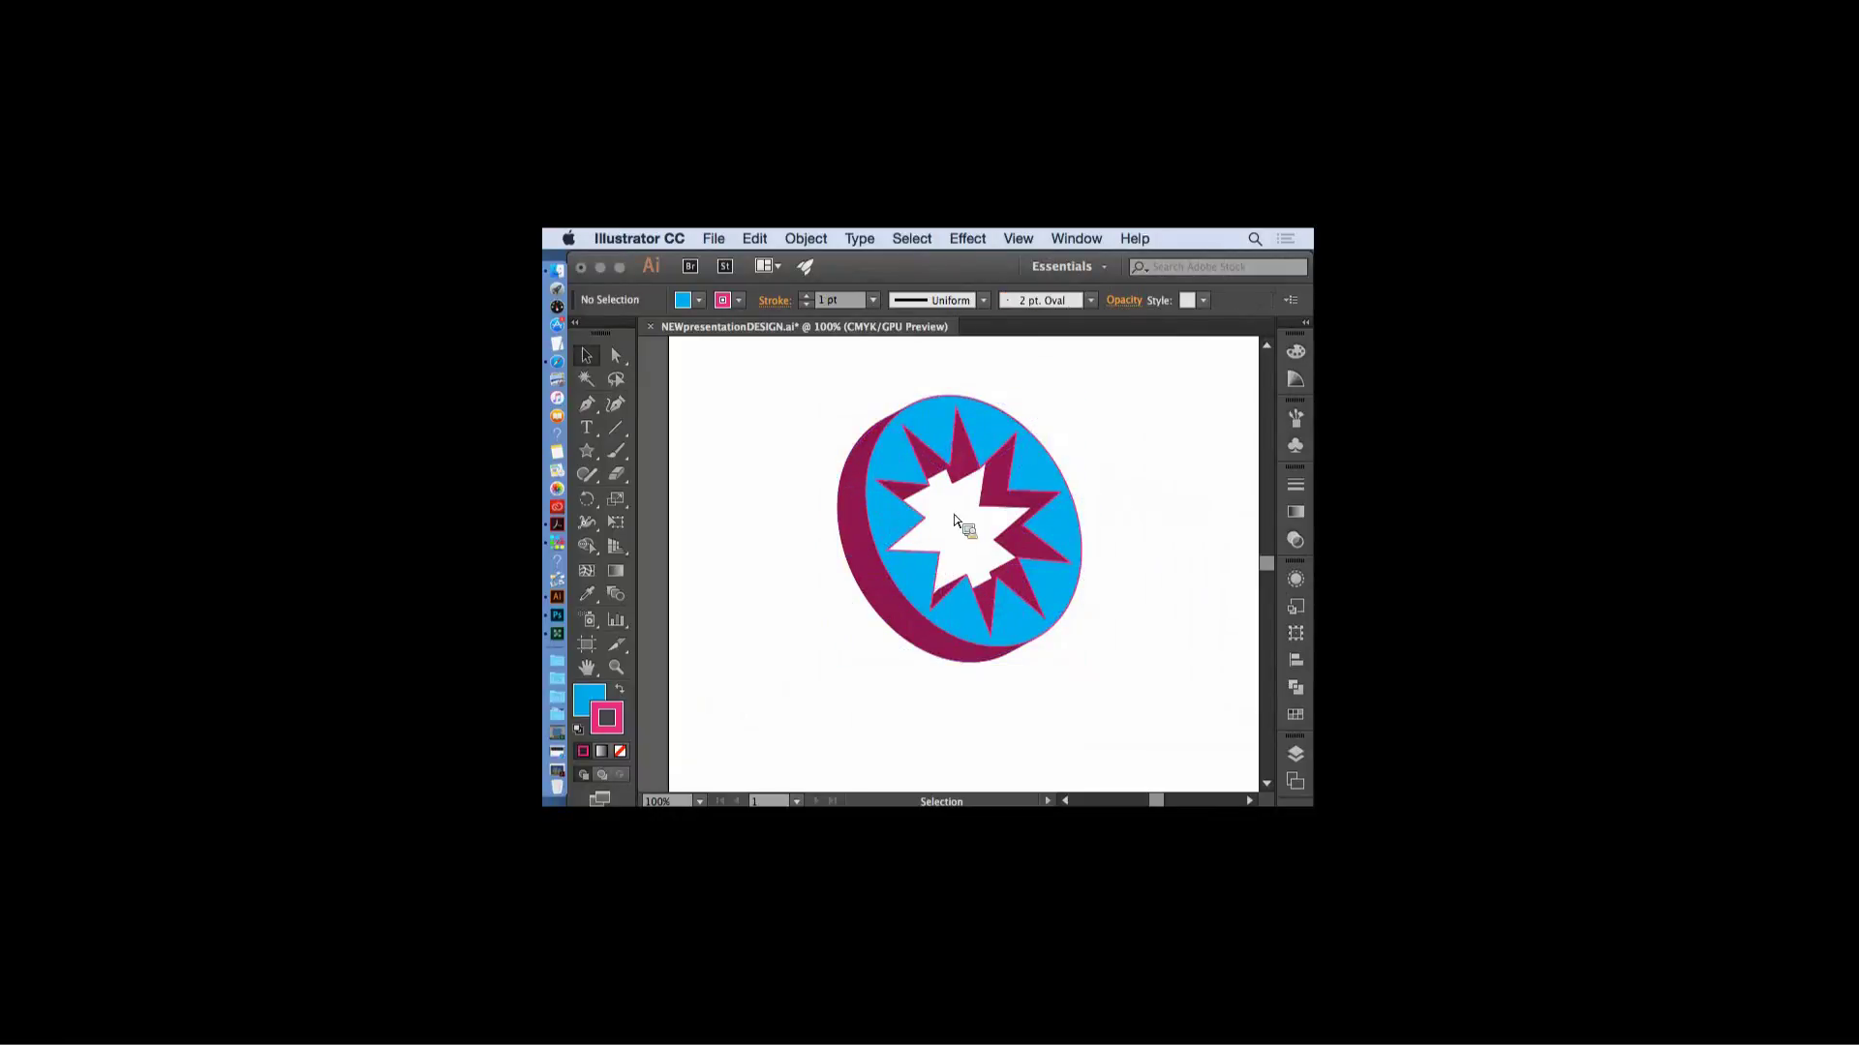
# - Expand the 3D ring's appearance into editable shapes via the Object menu
pyautogui.click(1049, 534)
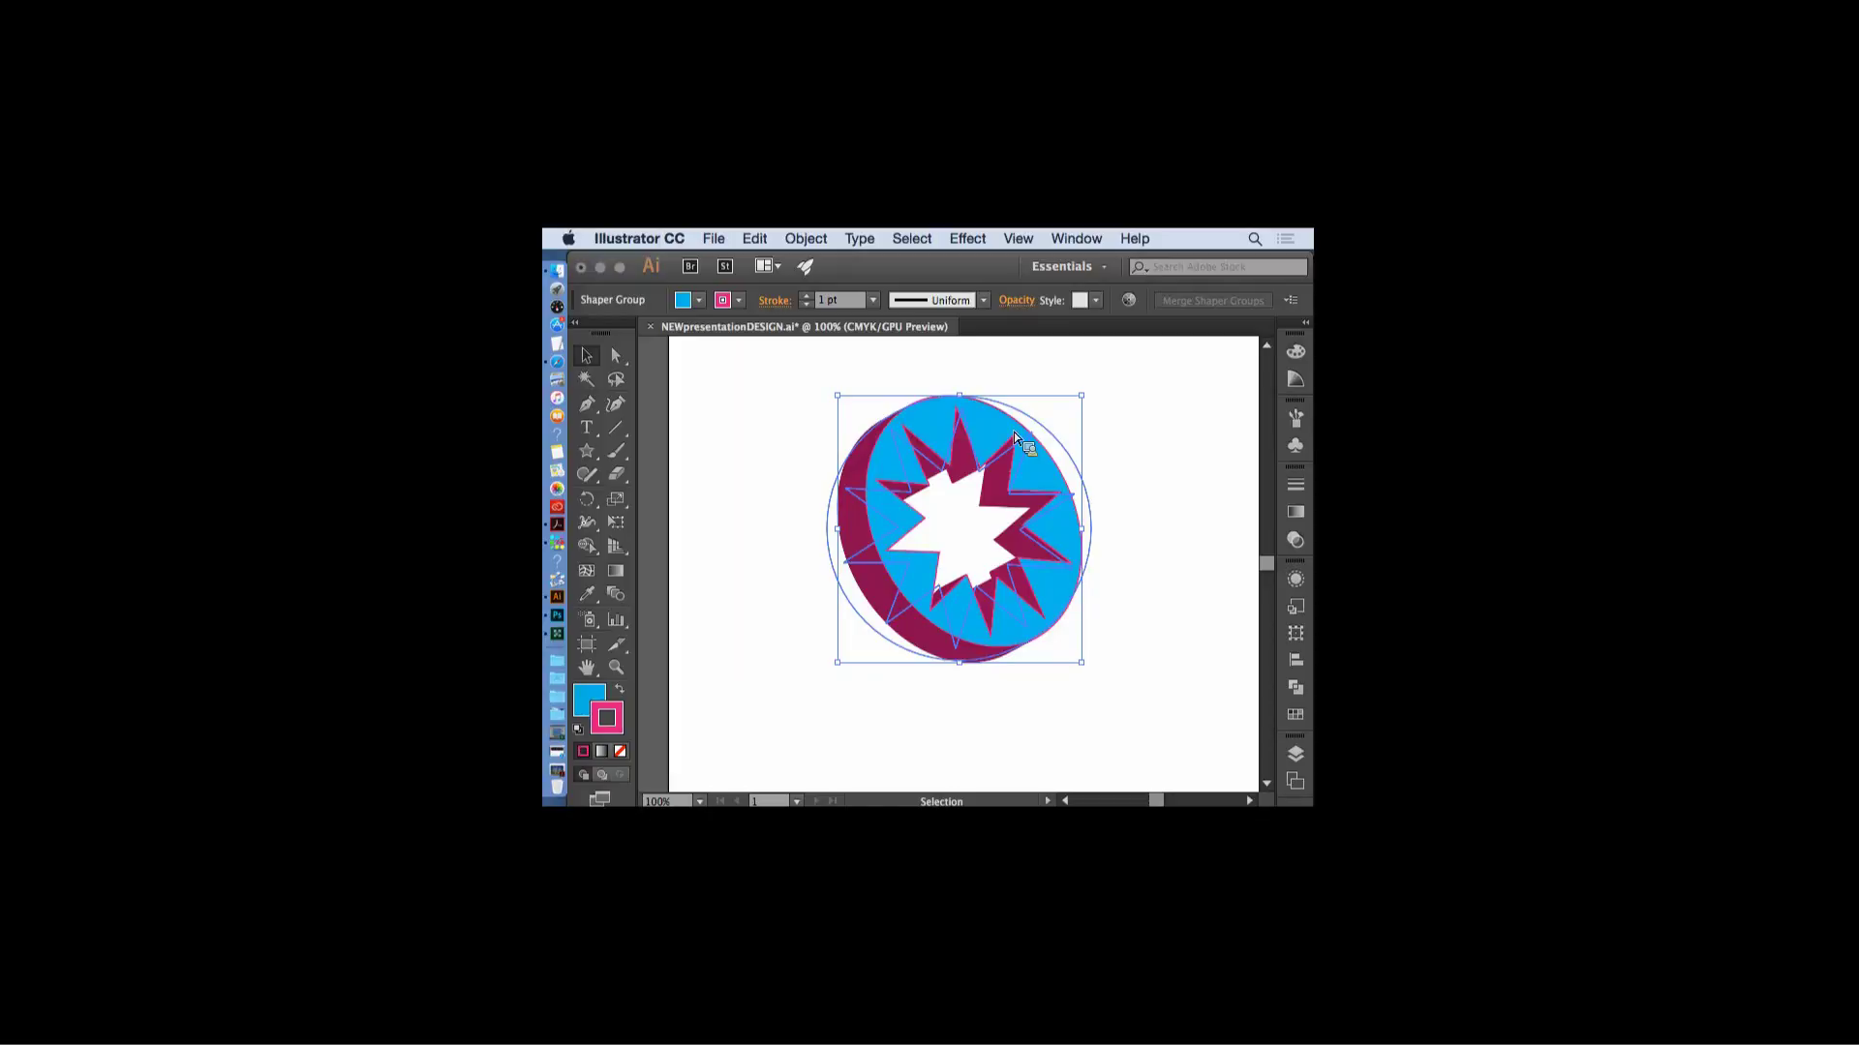
pyautogui.click(805, 238)
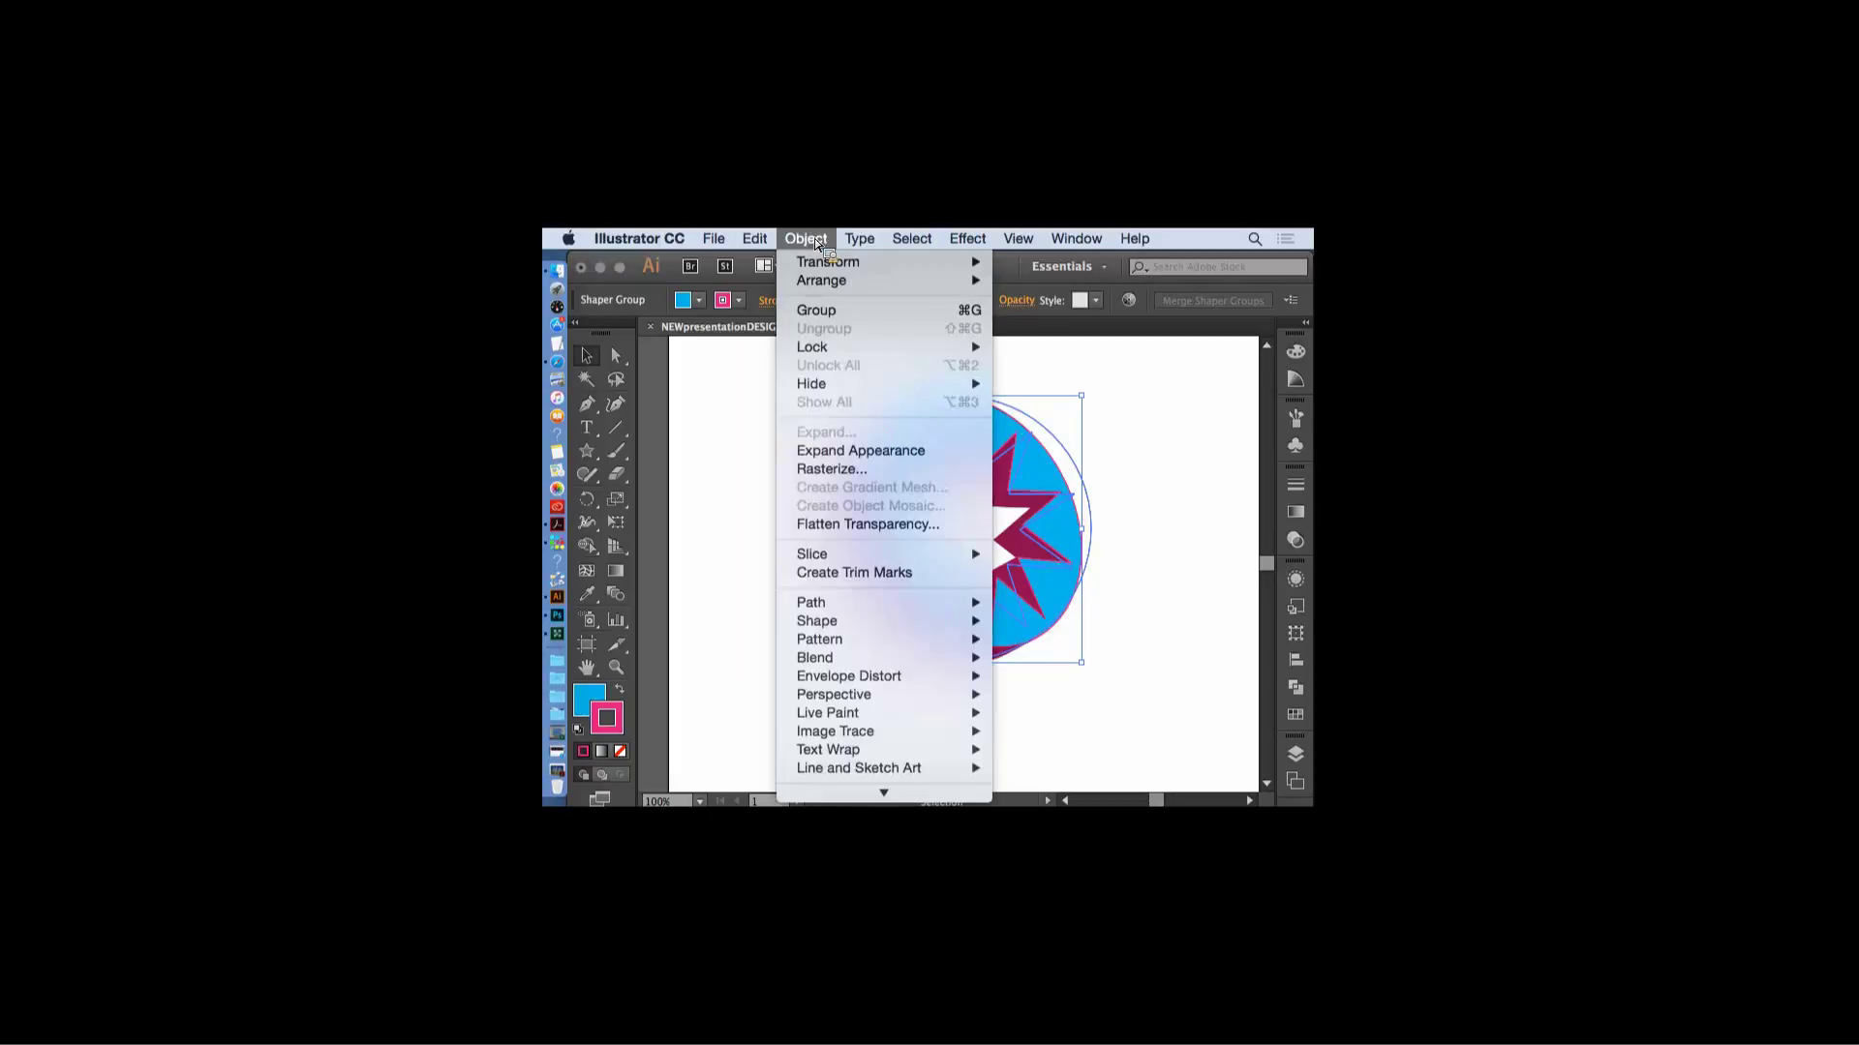
pyautogui.click(825, 451)
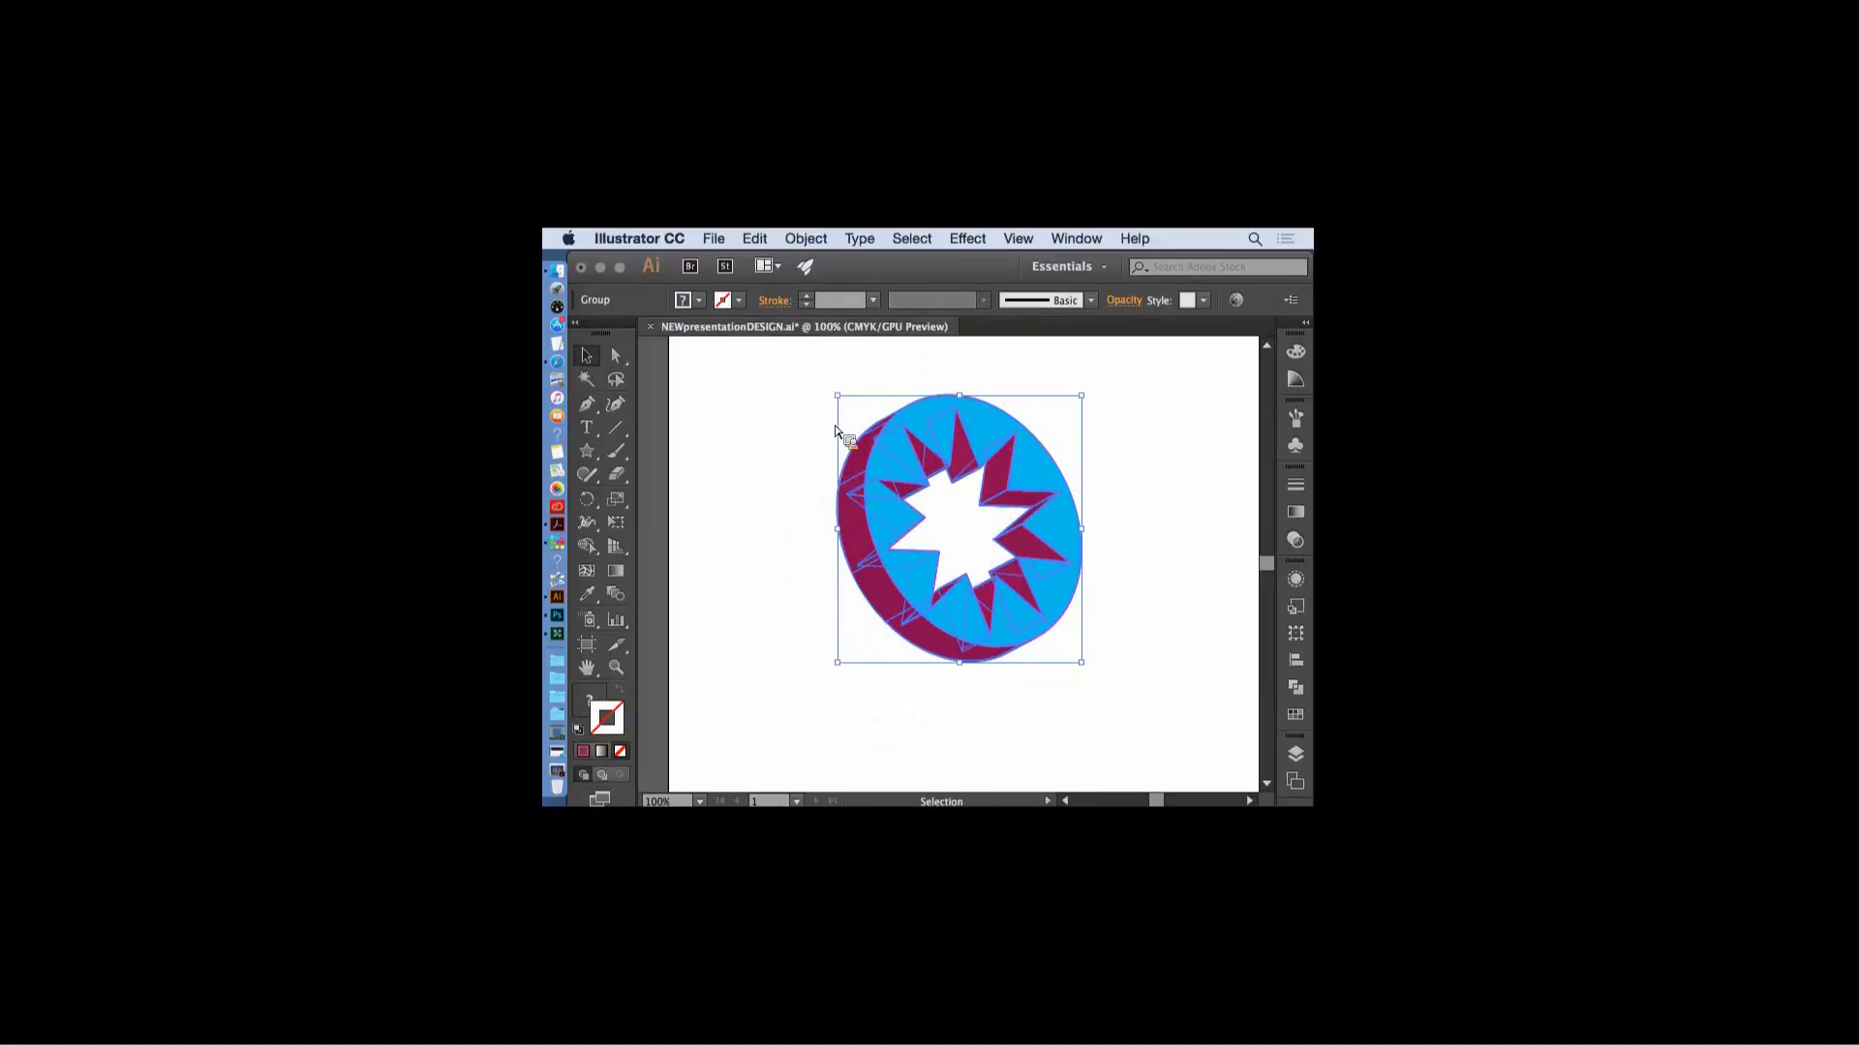
# - Enter the expanded group in isolation mode and ungroup the 3D artwork
pyautogui.click(792, 401)
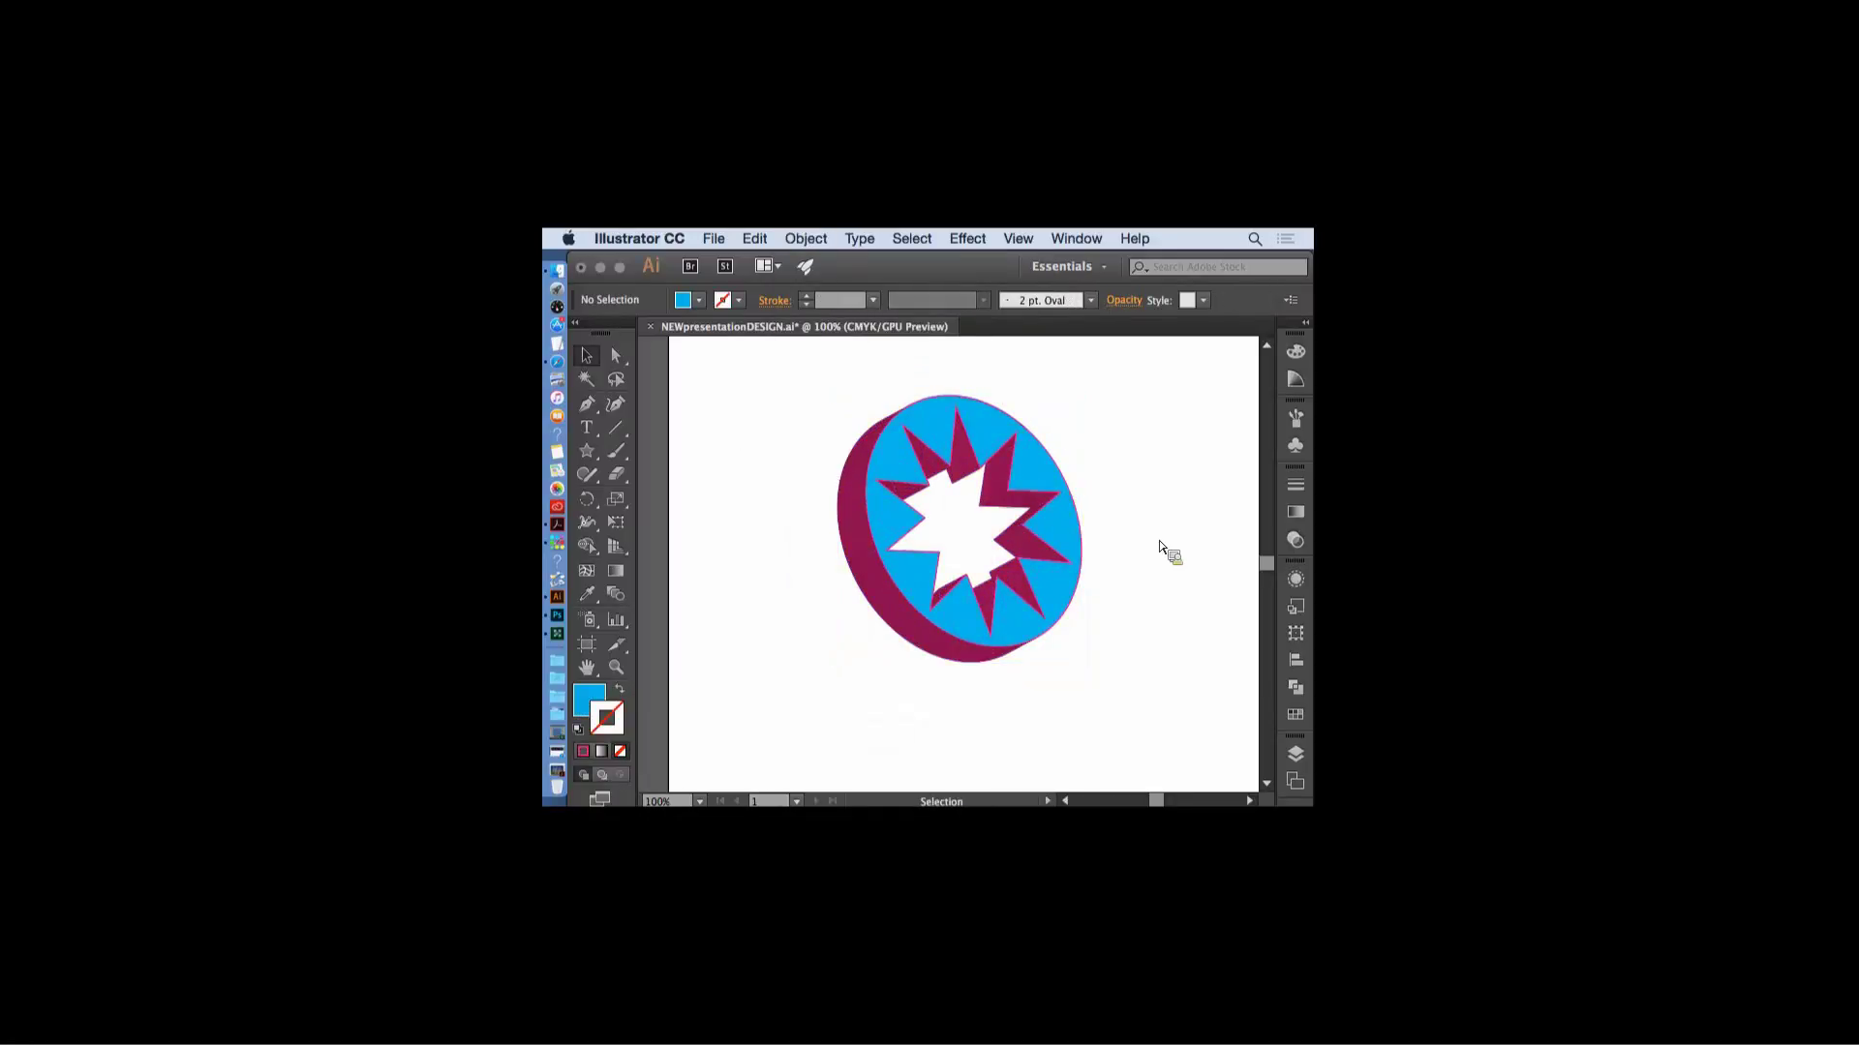
pyautogui.doubleClick(1009, 433)
pyautogui.click(1053, 479)
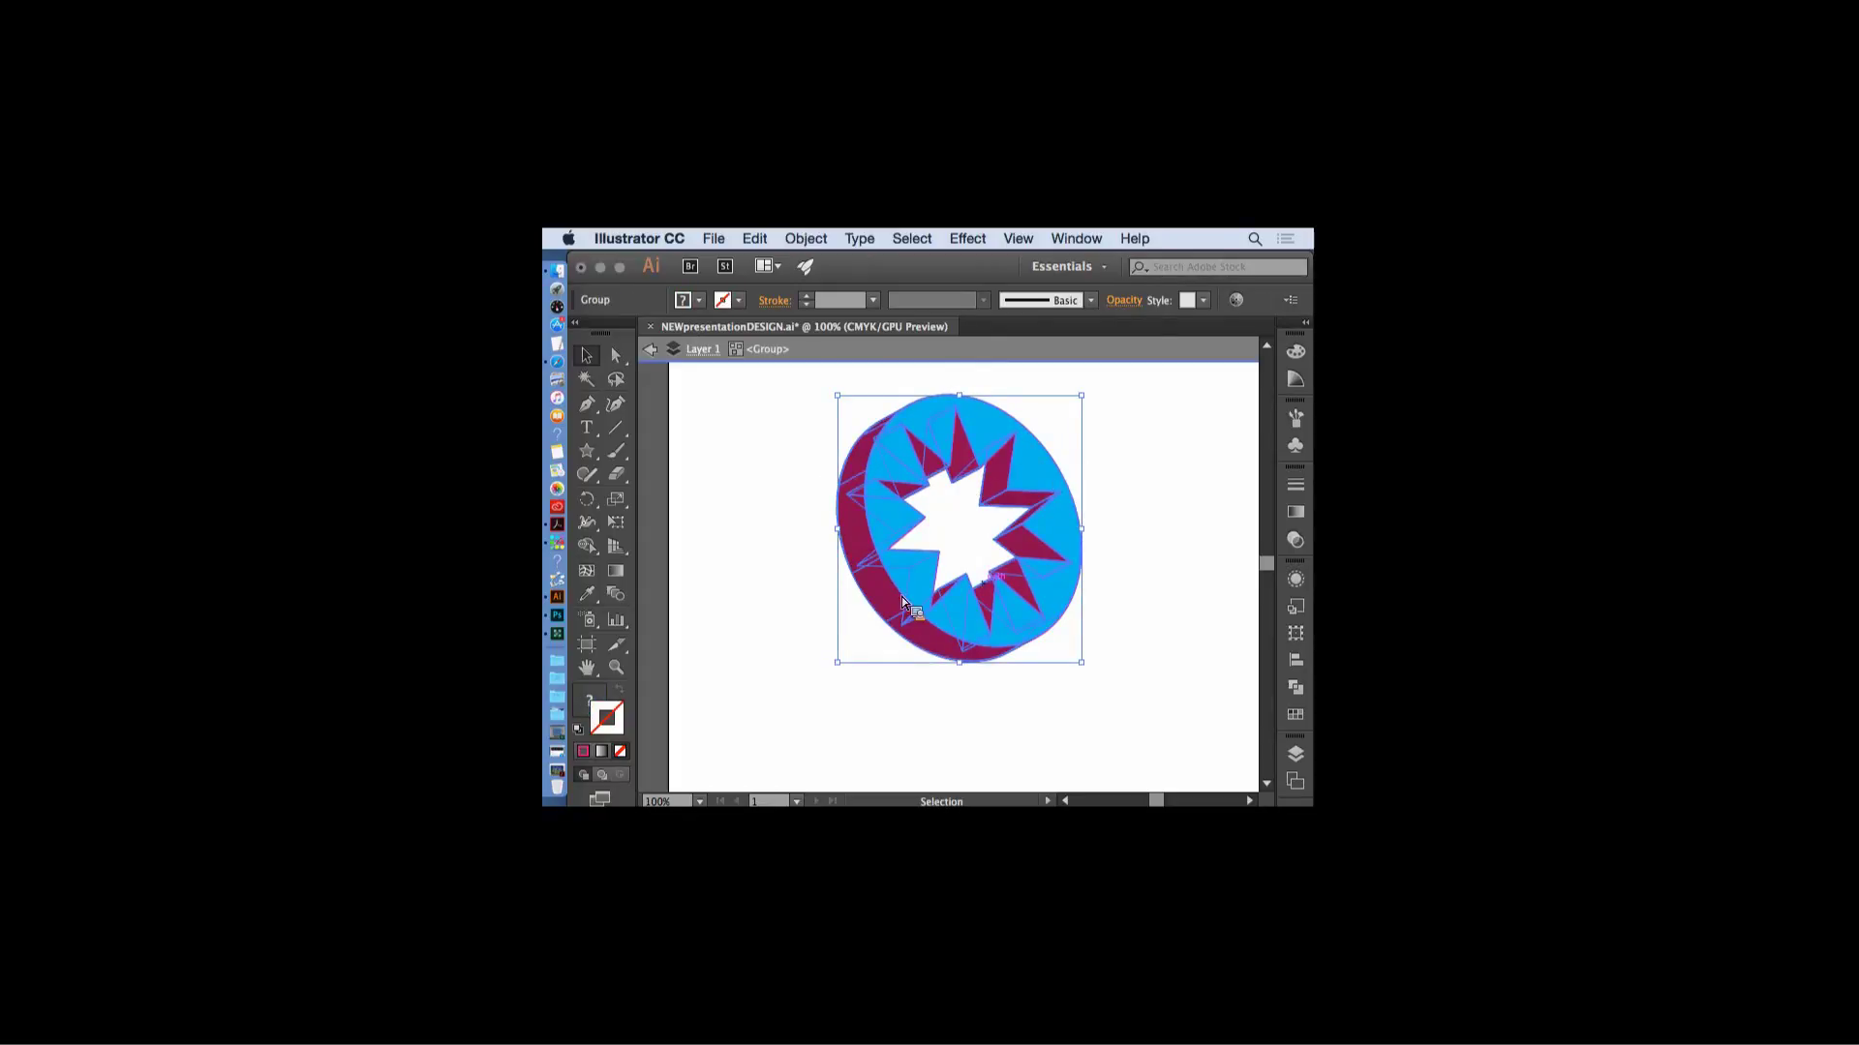
pyautogui.click(804, 238)
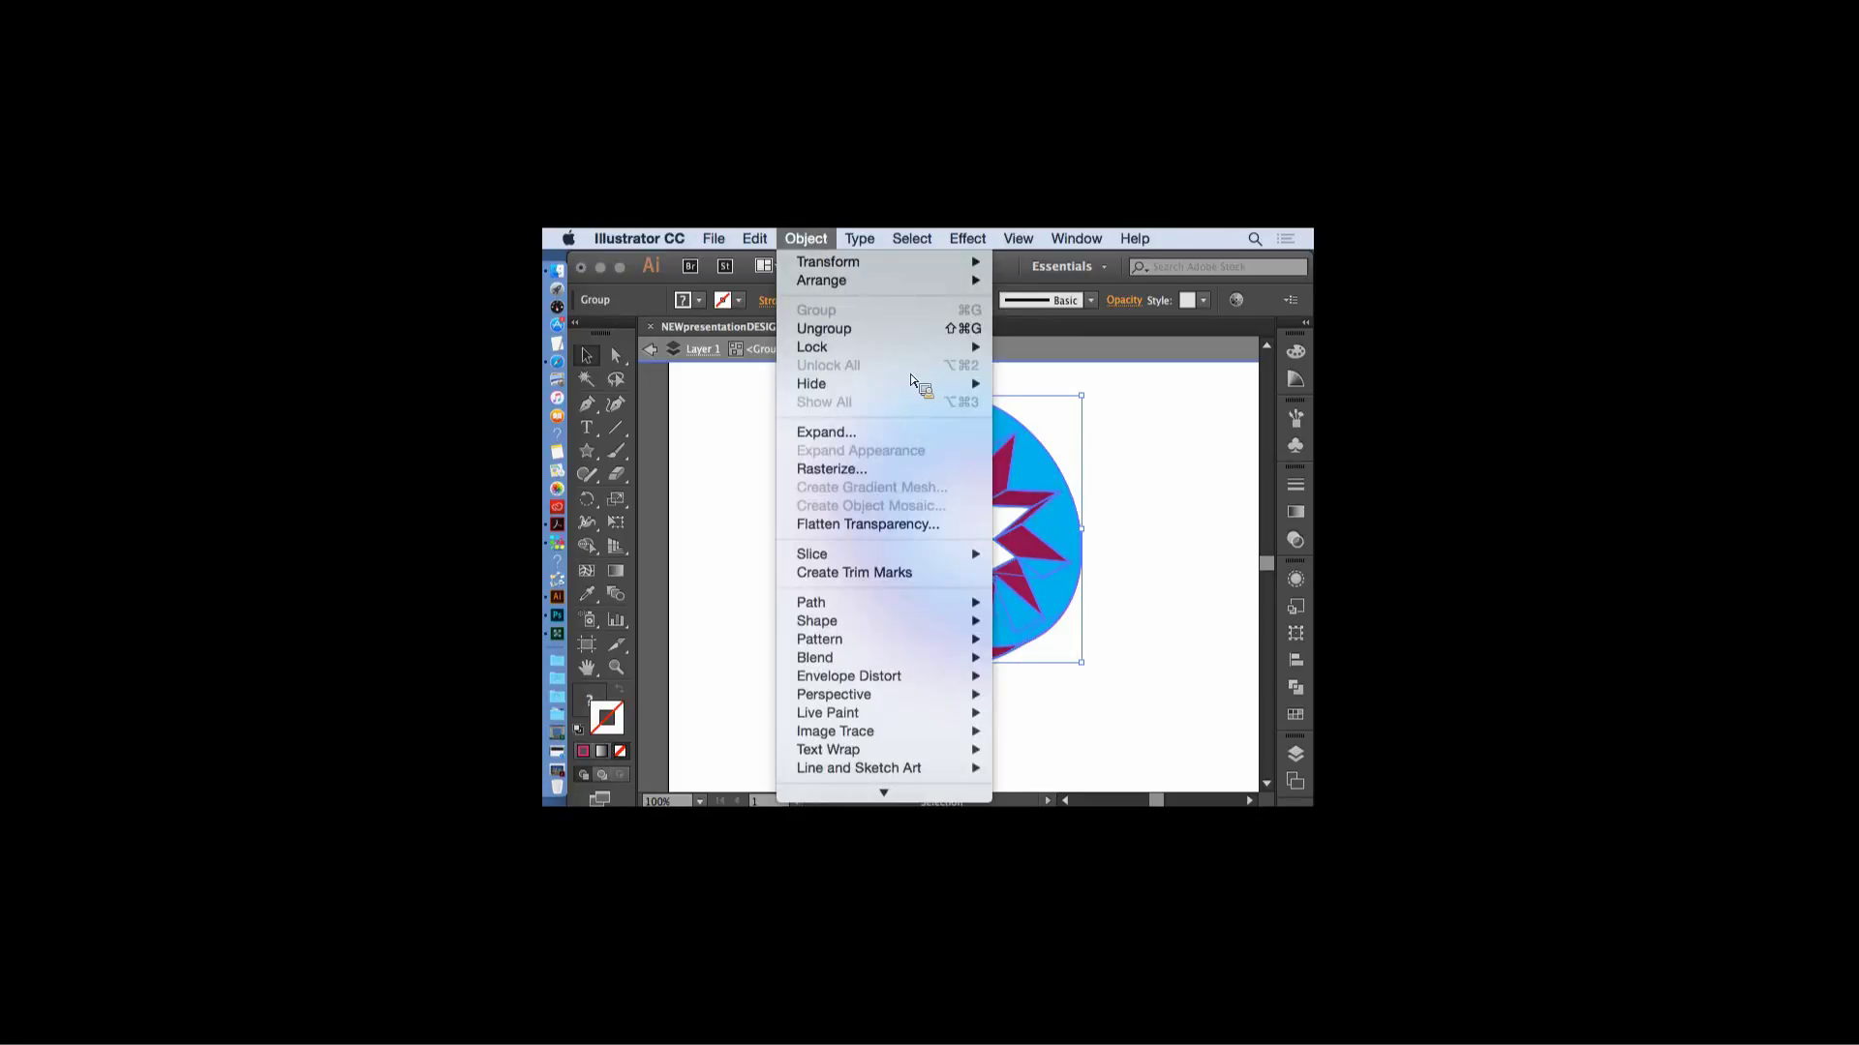
pyautogui.click(866, 330)
pyautogui.click(944, 382)
# - Place the blue star-cut disc left of the maroon extruded disc and exit isolation mode
pyautogui.moveTo(953, 489); pyautogui.dragTo(1142, 461)
pyautogui.moveTo(1175, 571); pyautogui.dragTo(787, 469)
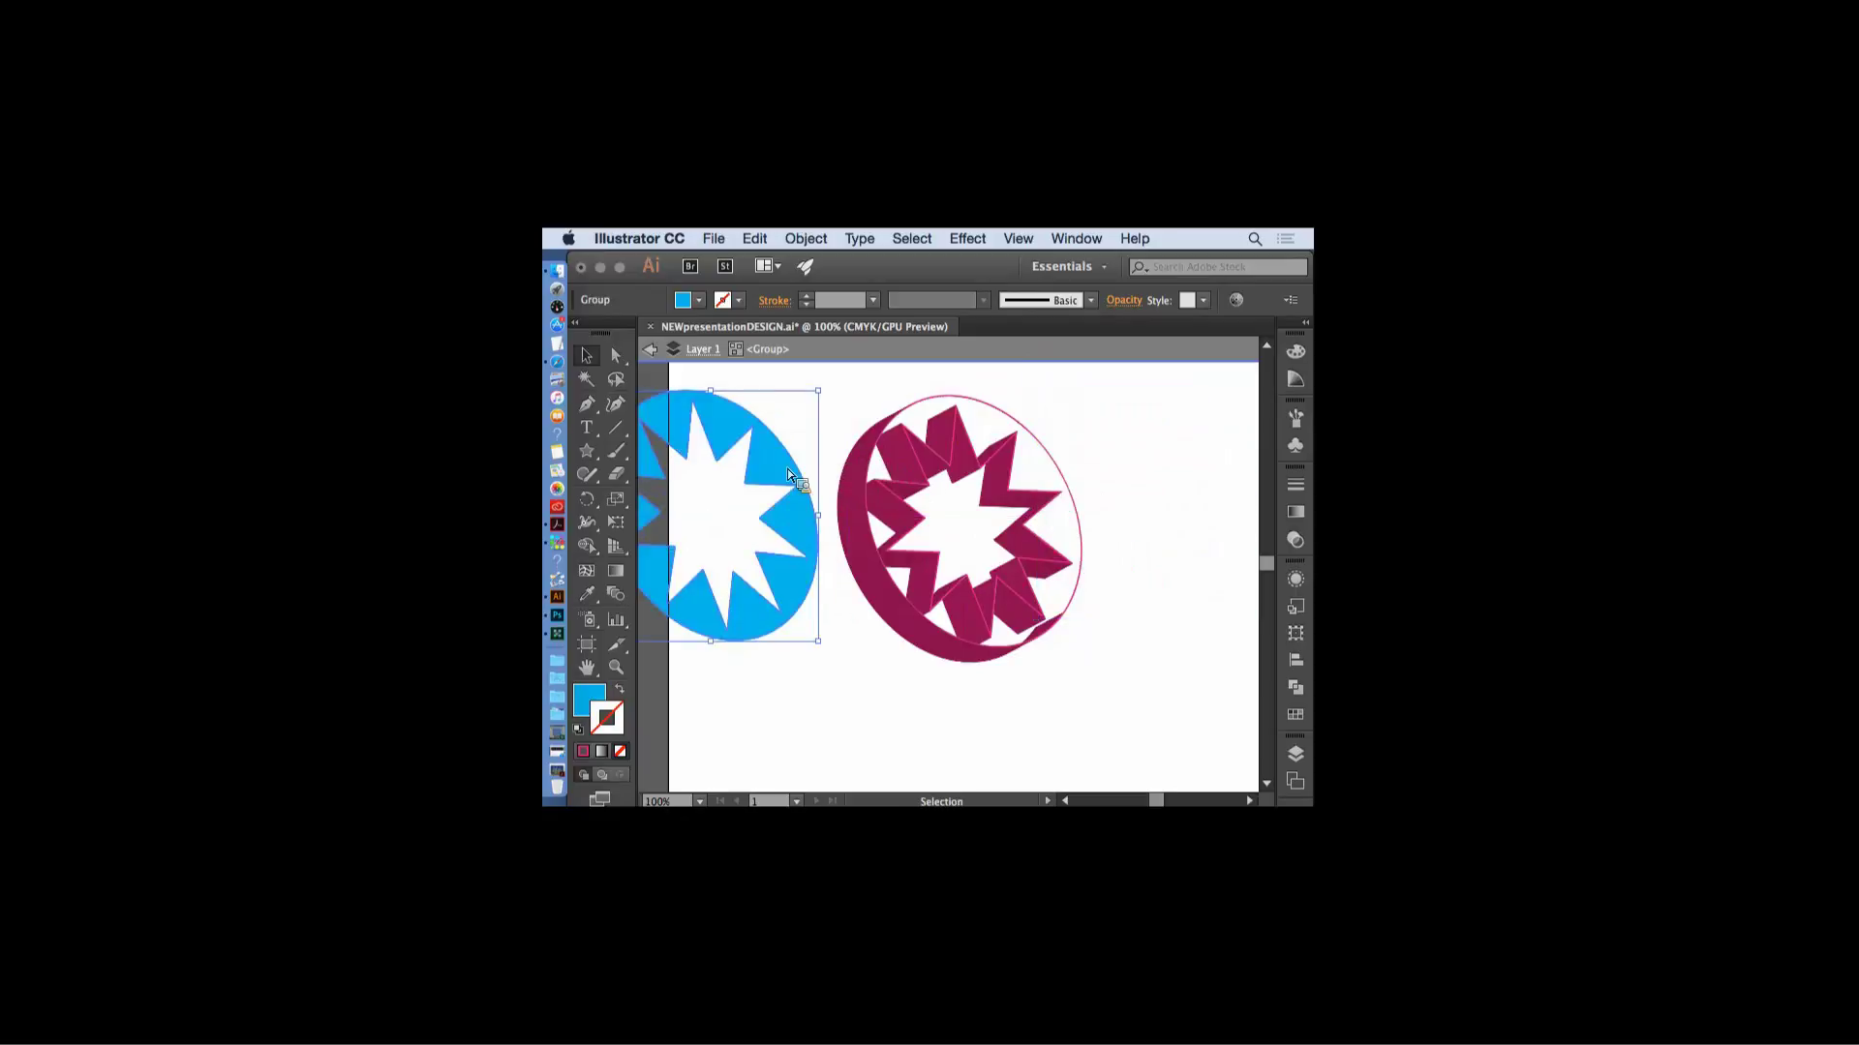
pyautogui.moveTo(877, 598); pyautogui.dragTo(877, 595)
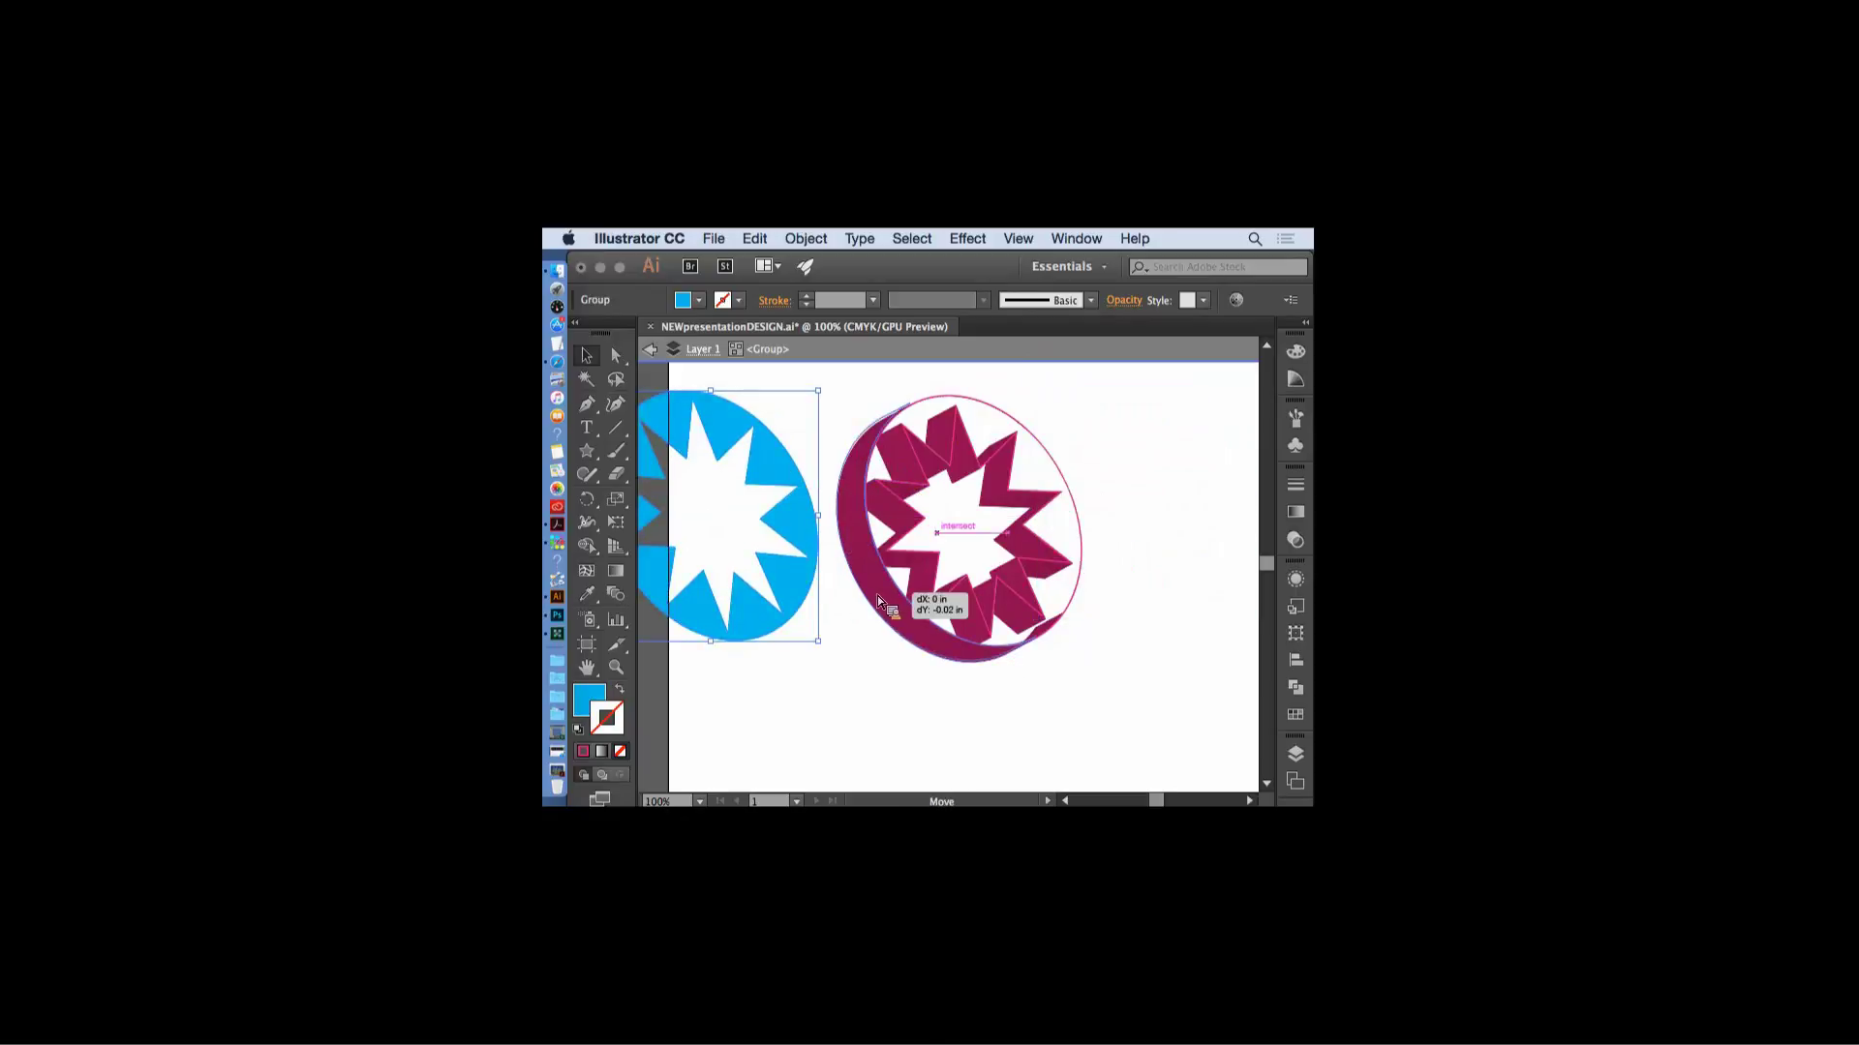
pyautogui.click(922, 732)
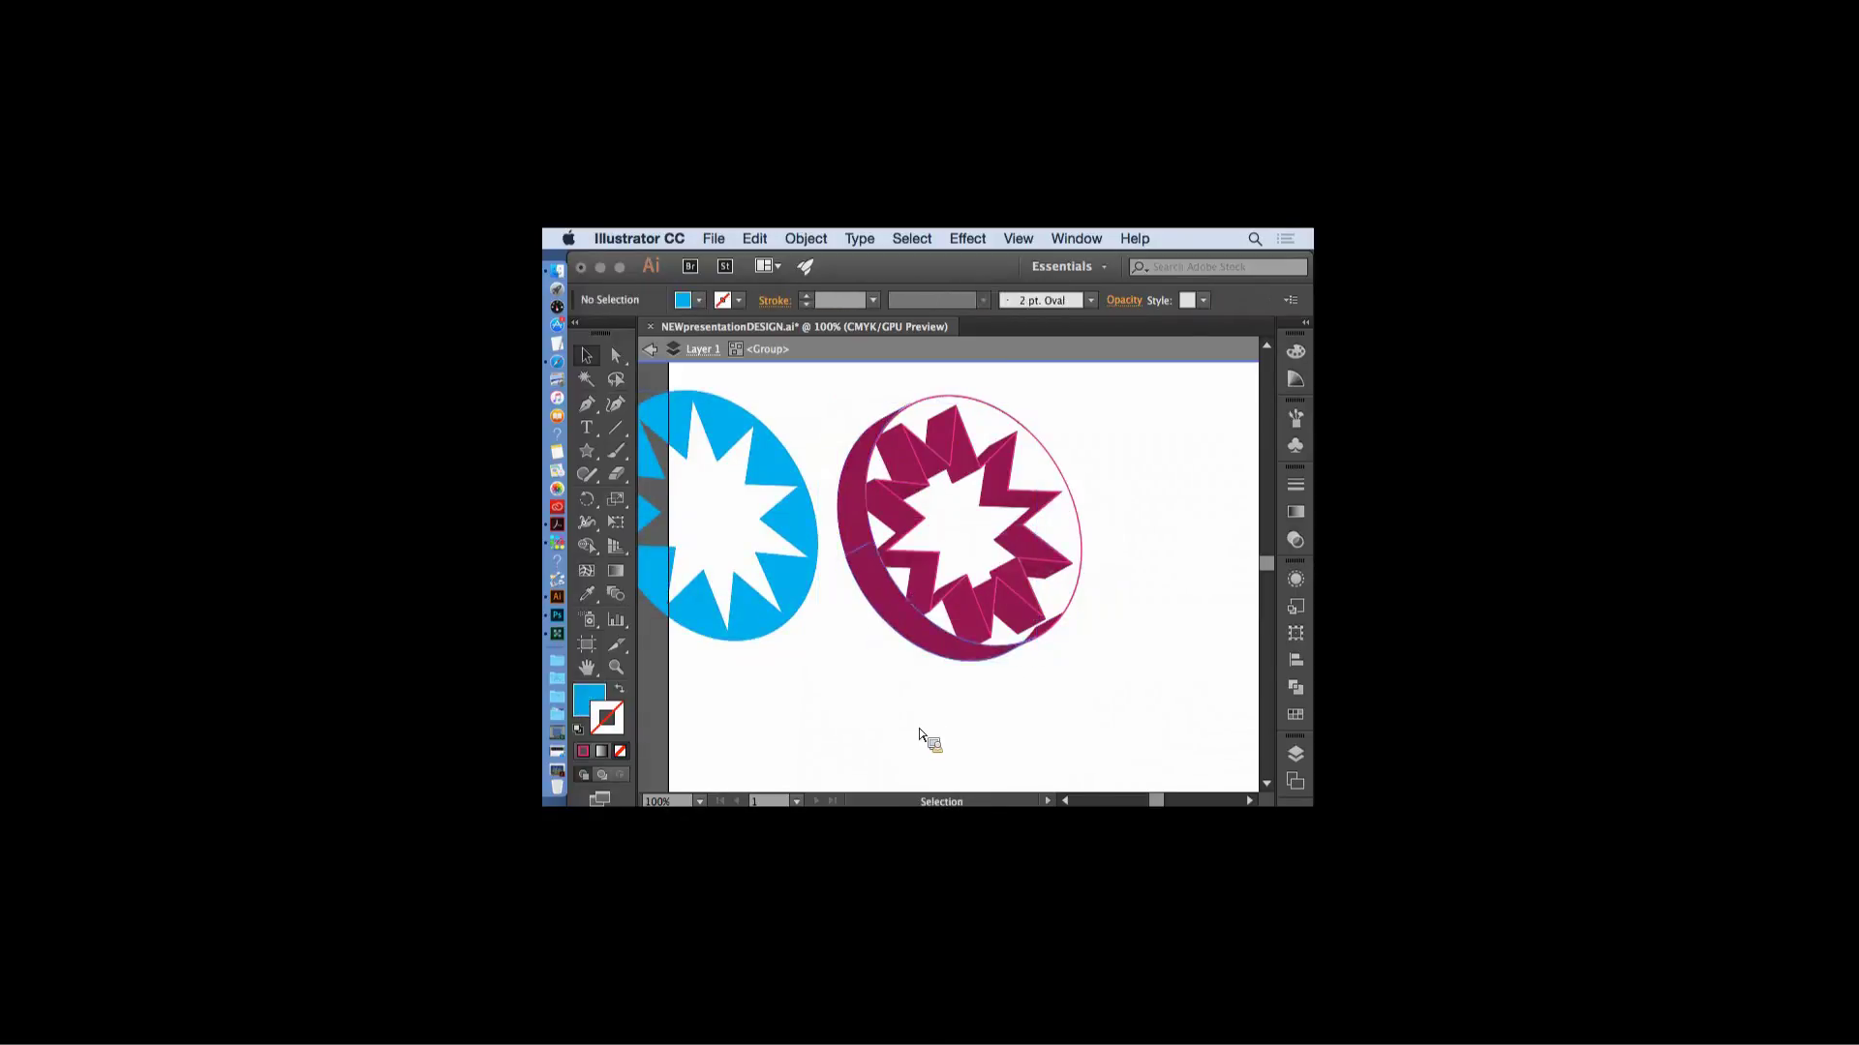
pyautogui.click(701, 348)
pyautogui.click(650, 350)
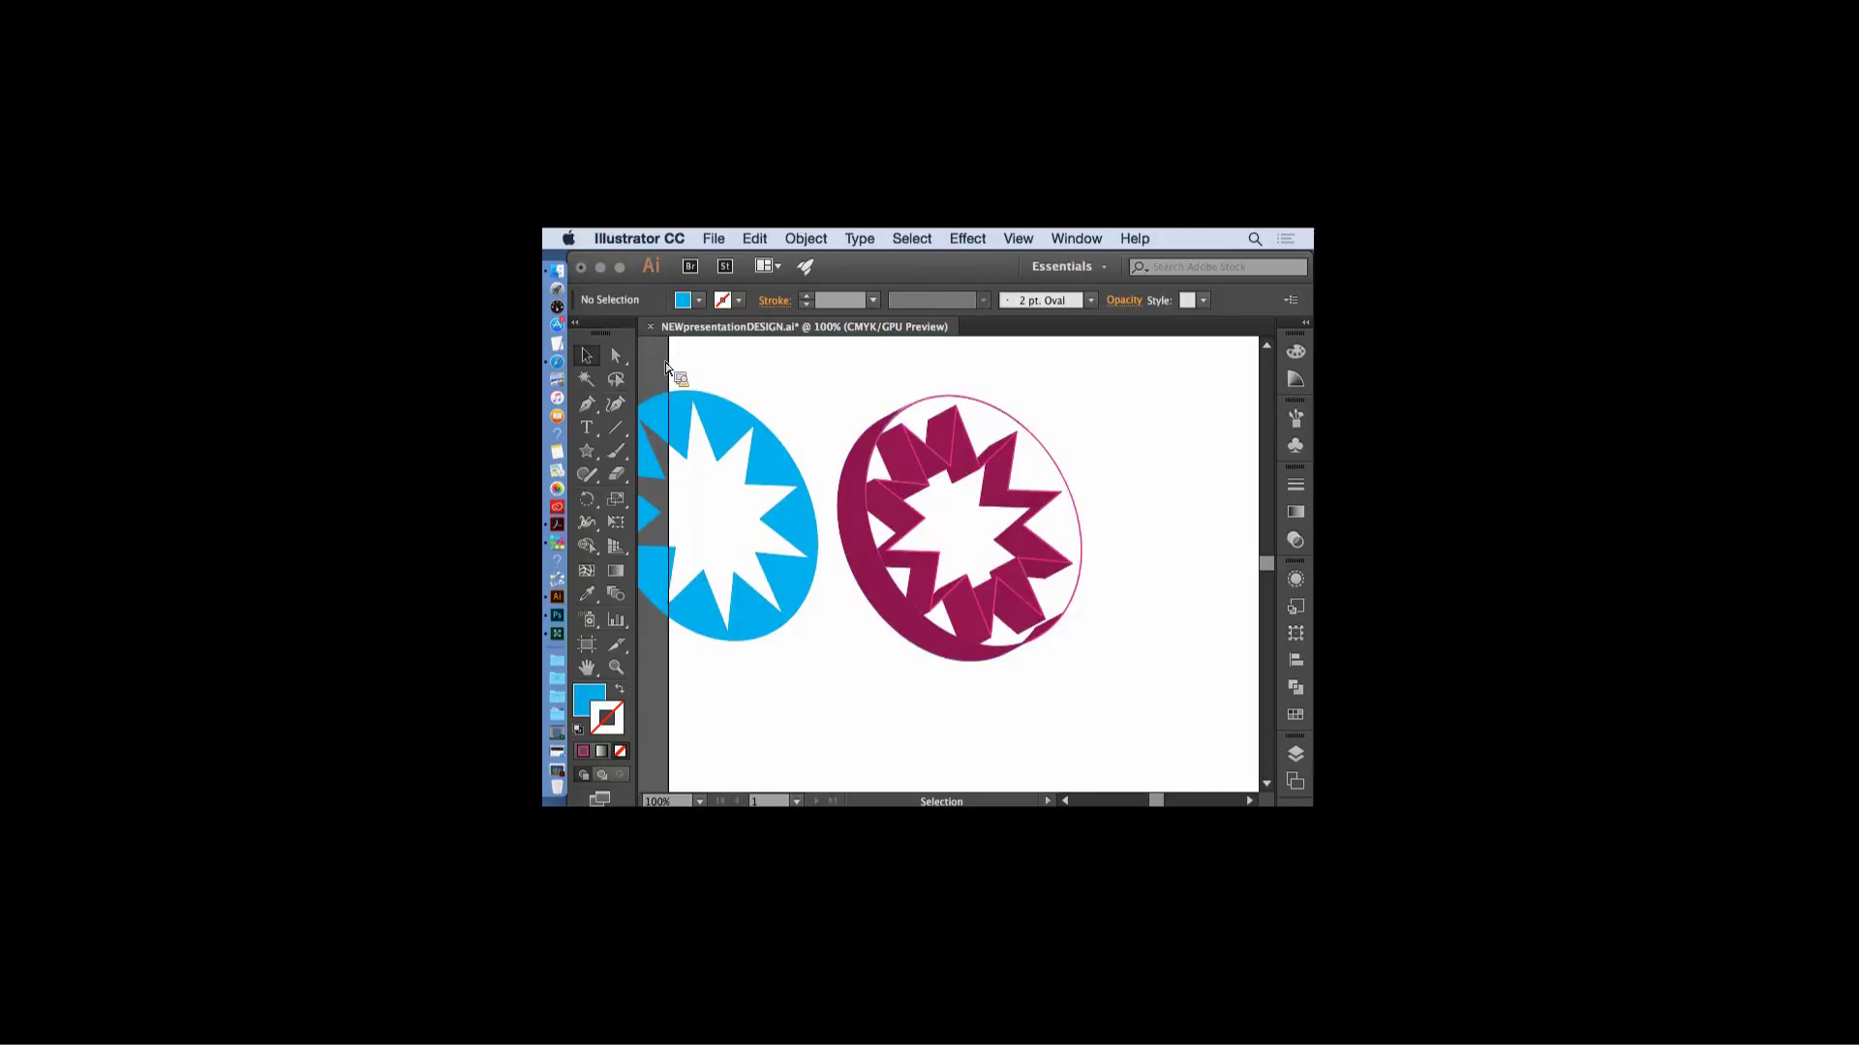
pyautogui.click(847, 531)
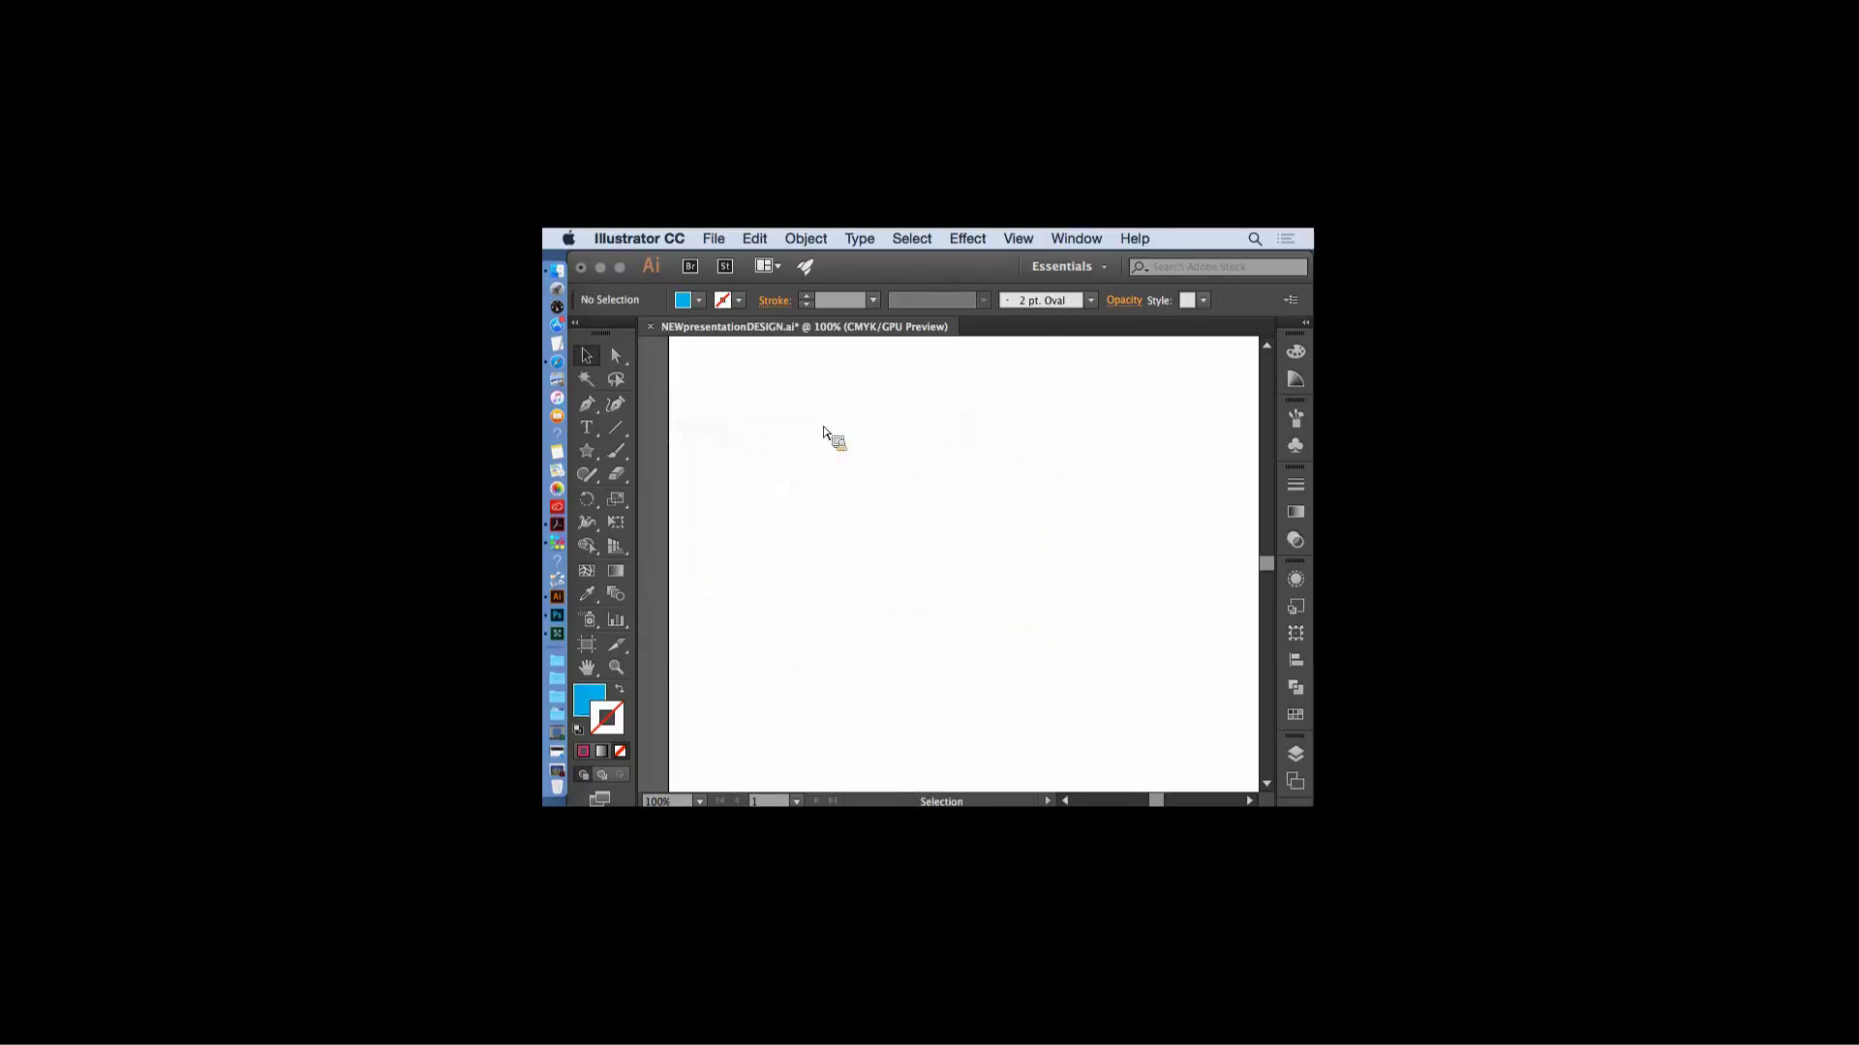
# - Sketch a new grey circle and a blue star, then rotate and move the star onto its right edge
pyautogui.click(587, 474)
pyautogui.moveTo(947, 415); pyautogui.dragTo(883, 427)
pyautogui.click(586, 450)
pyautogui.moveTo(748, 458); pyautogui.dragTo(815, 515)
pyautogui.press('v')
pyautogui.moveTo(659, 459); pyautogui.dragTo(1027, 542)
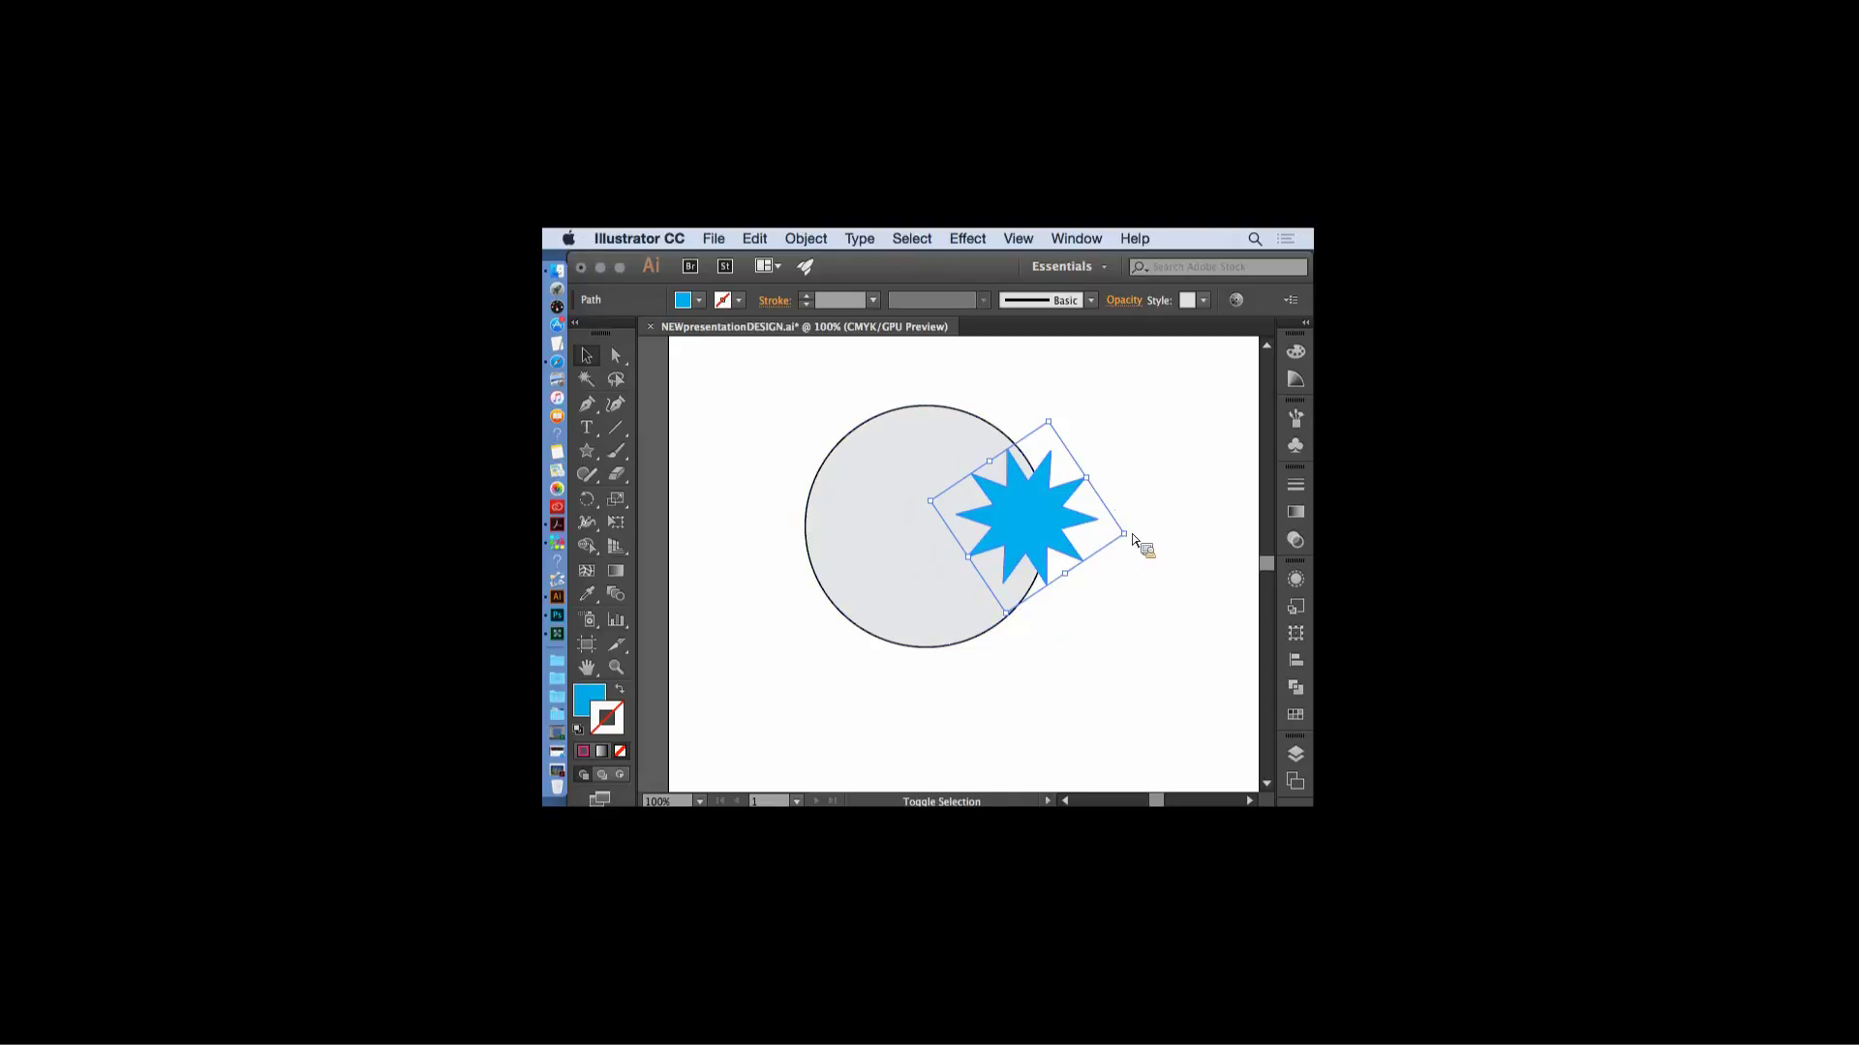
pyautogui.moveTo(1051, 426); pyautogui.dragTo(1054, 436)
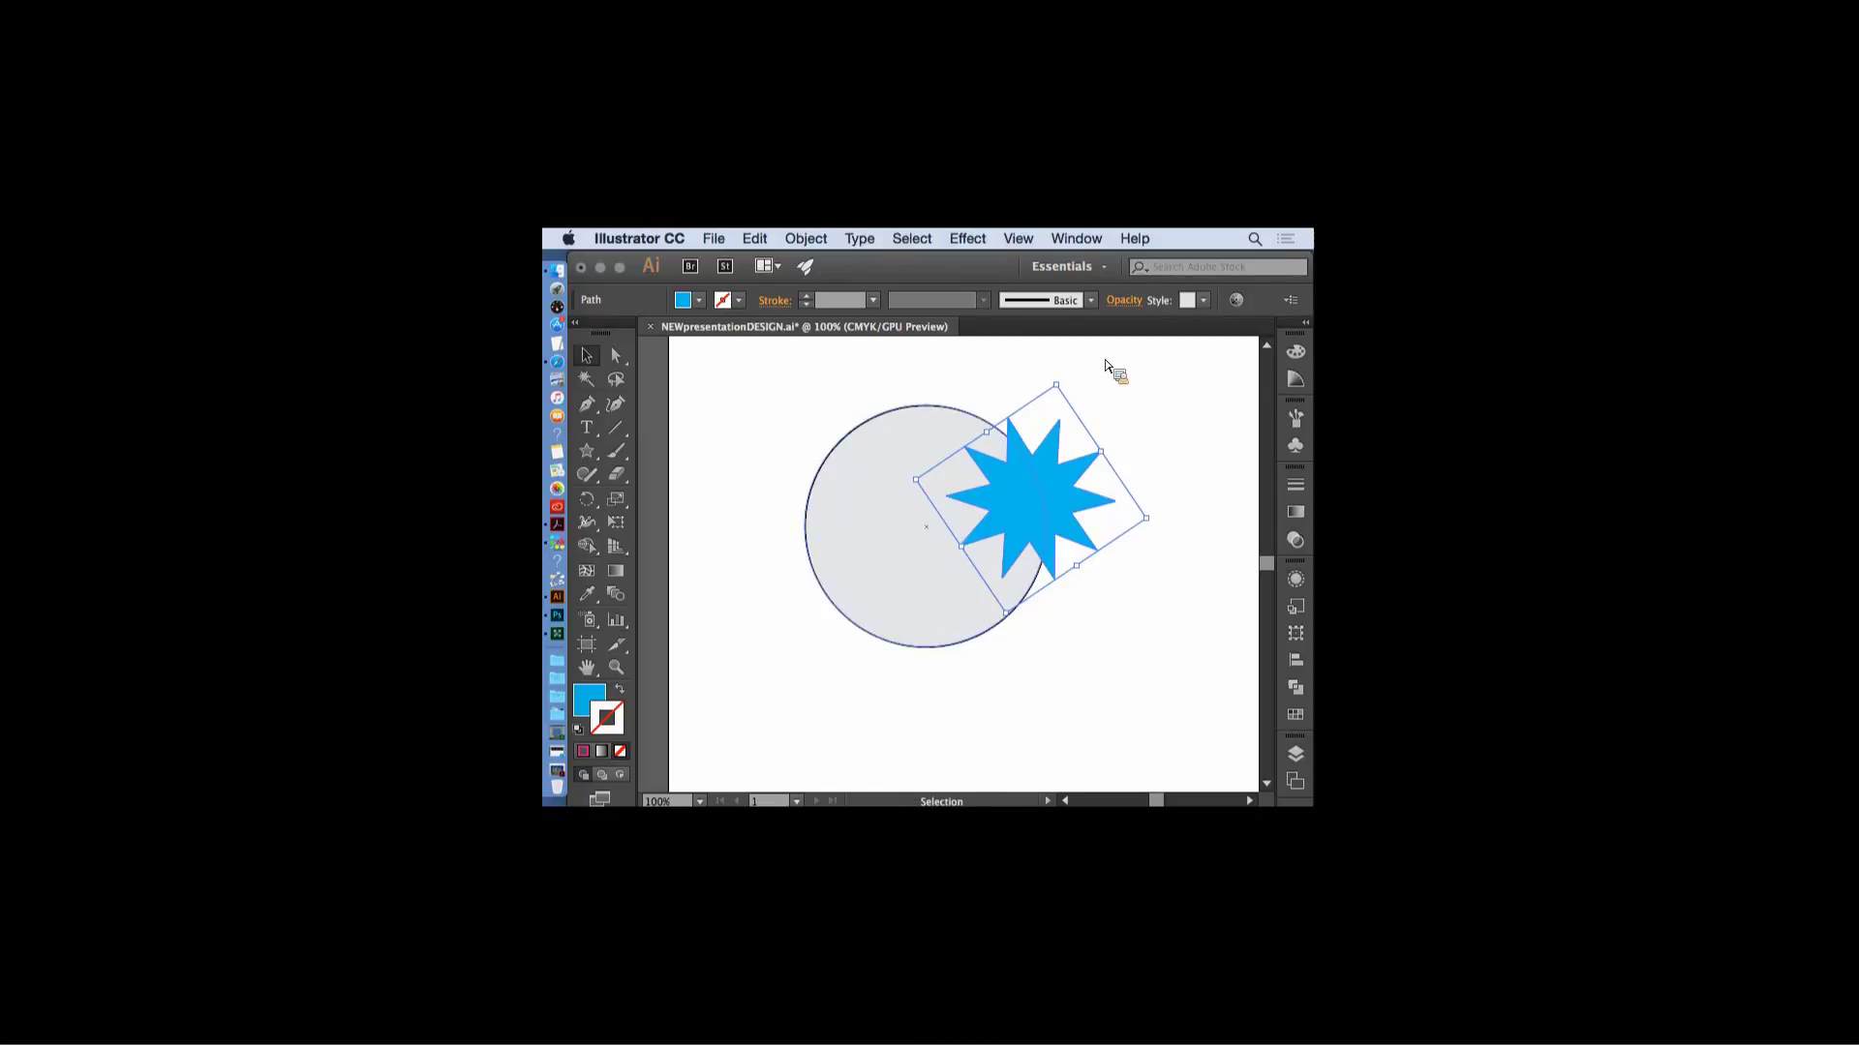
pyautogui.press('super+z')
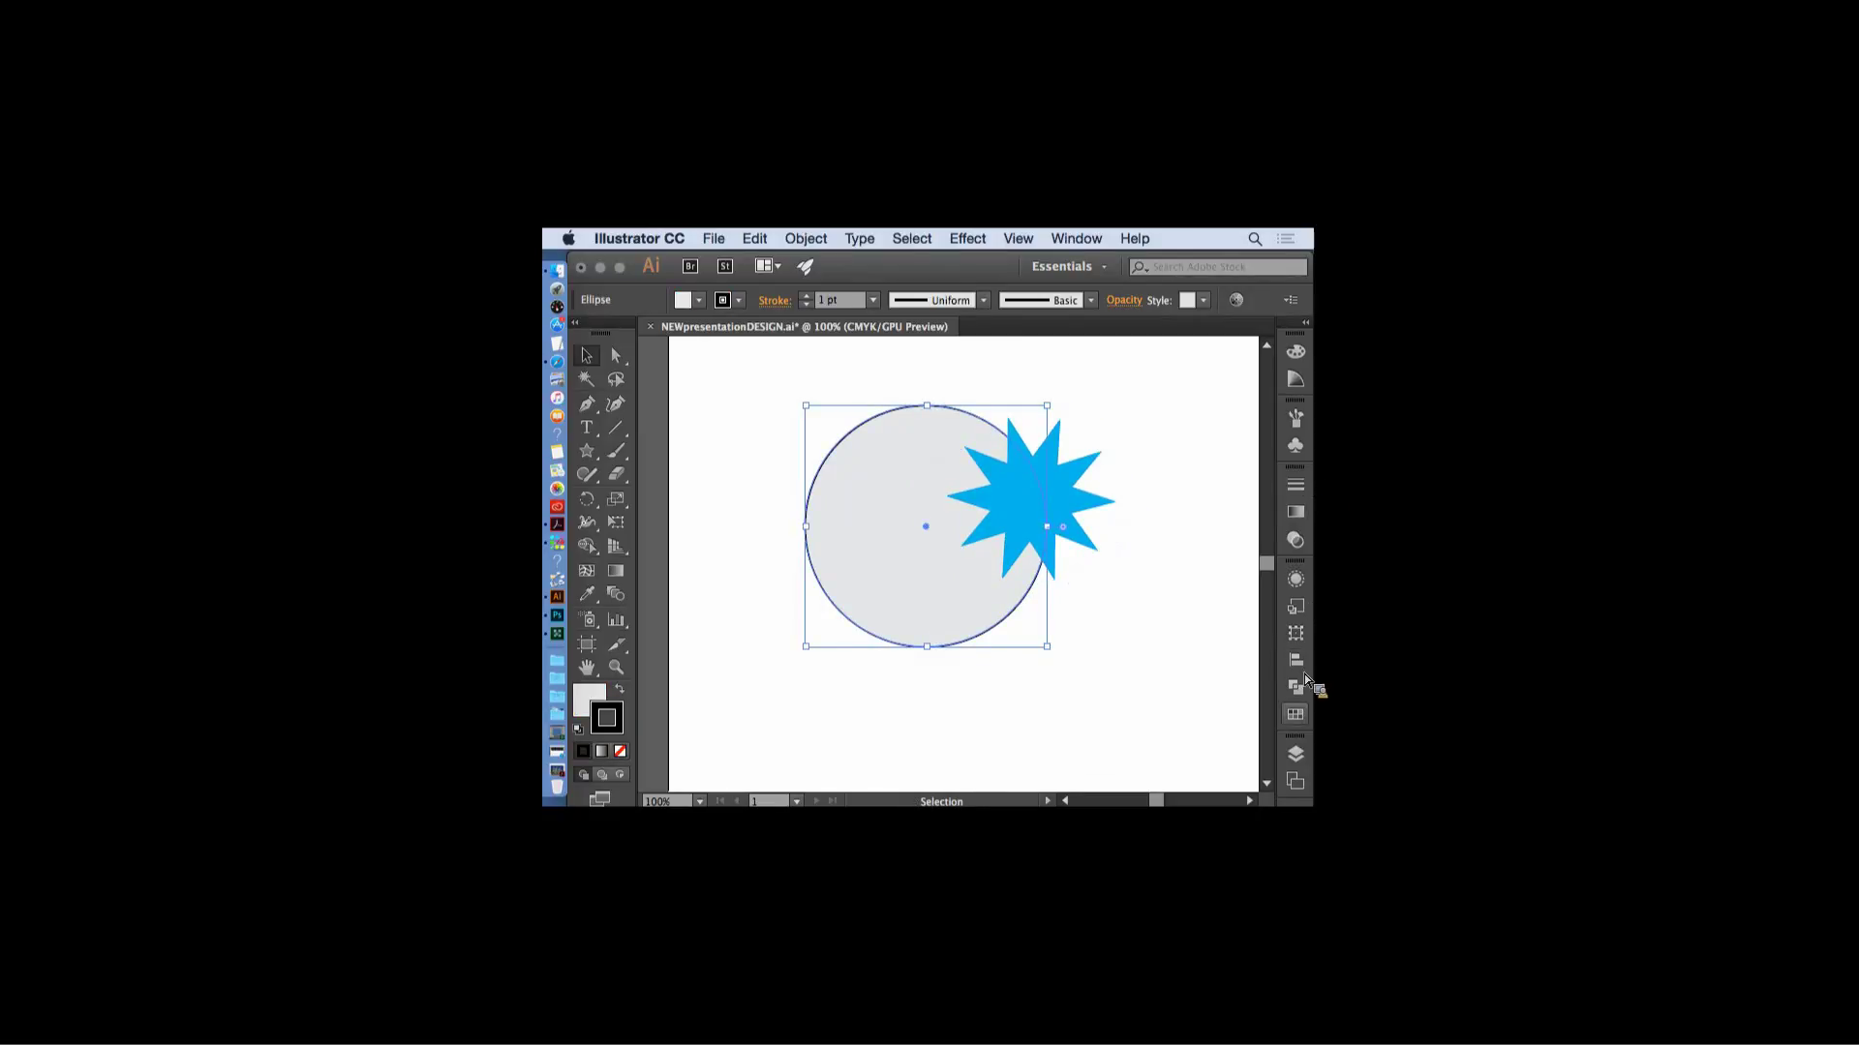
# - Fill the circle with blue 009EFF from the Color Picker
pyautogui.click(1295, 715)
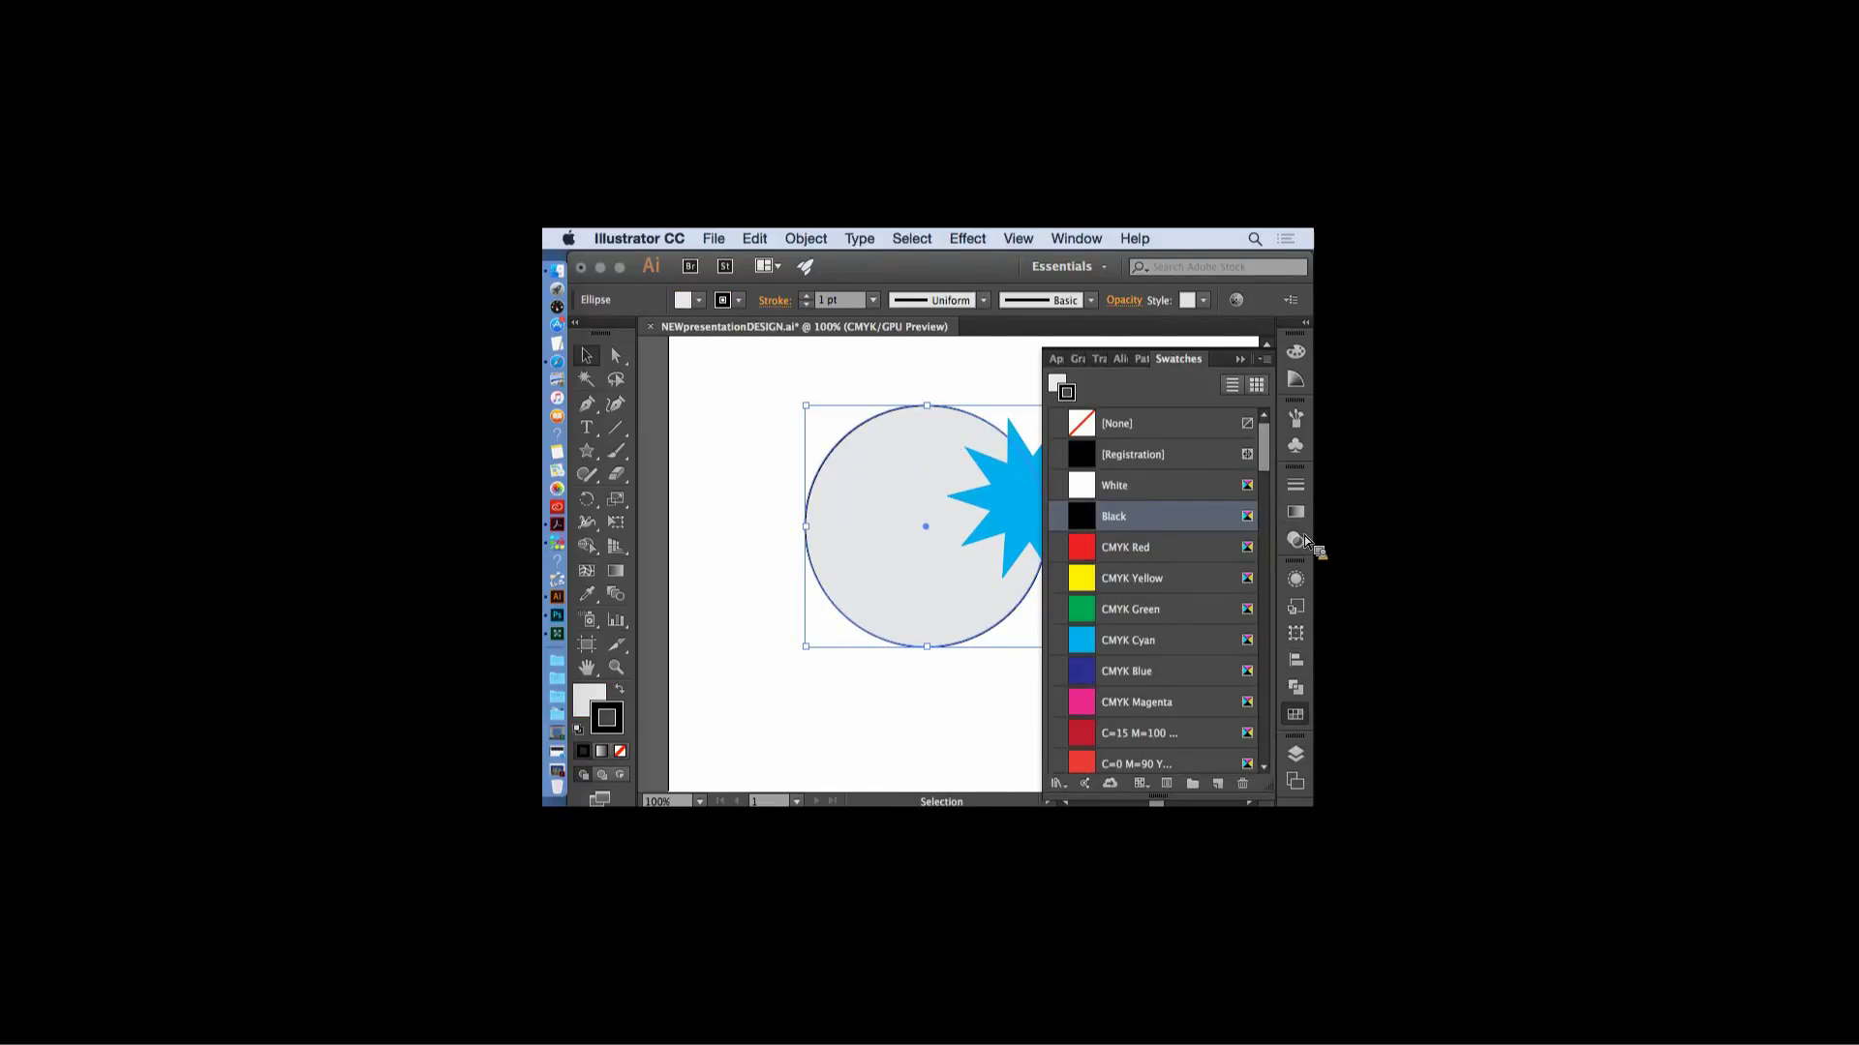
pyautogui.click(1089, 579)
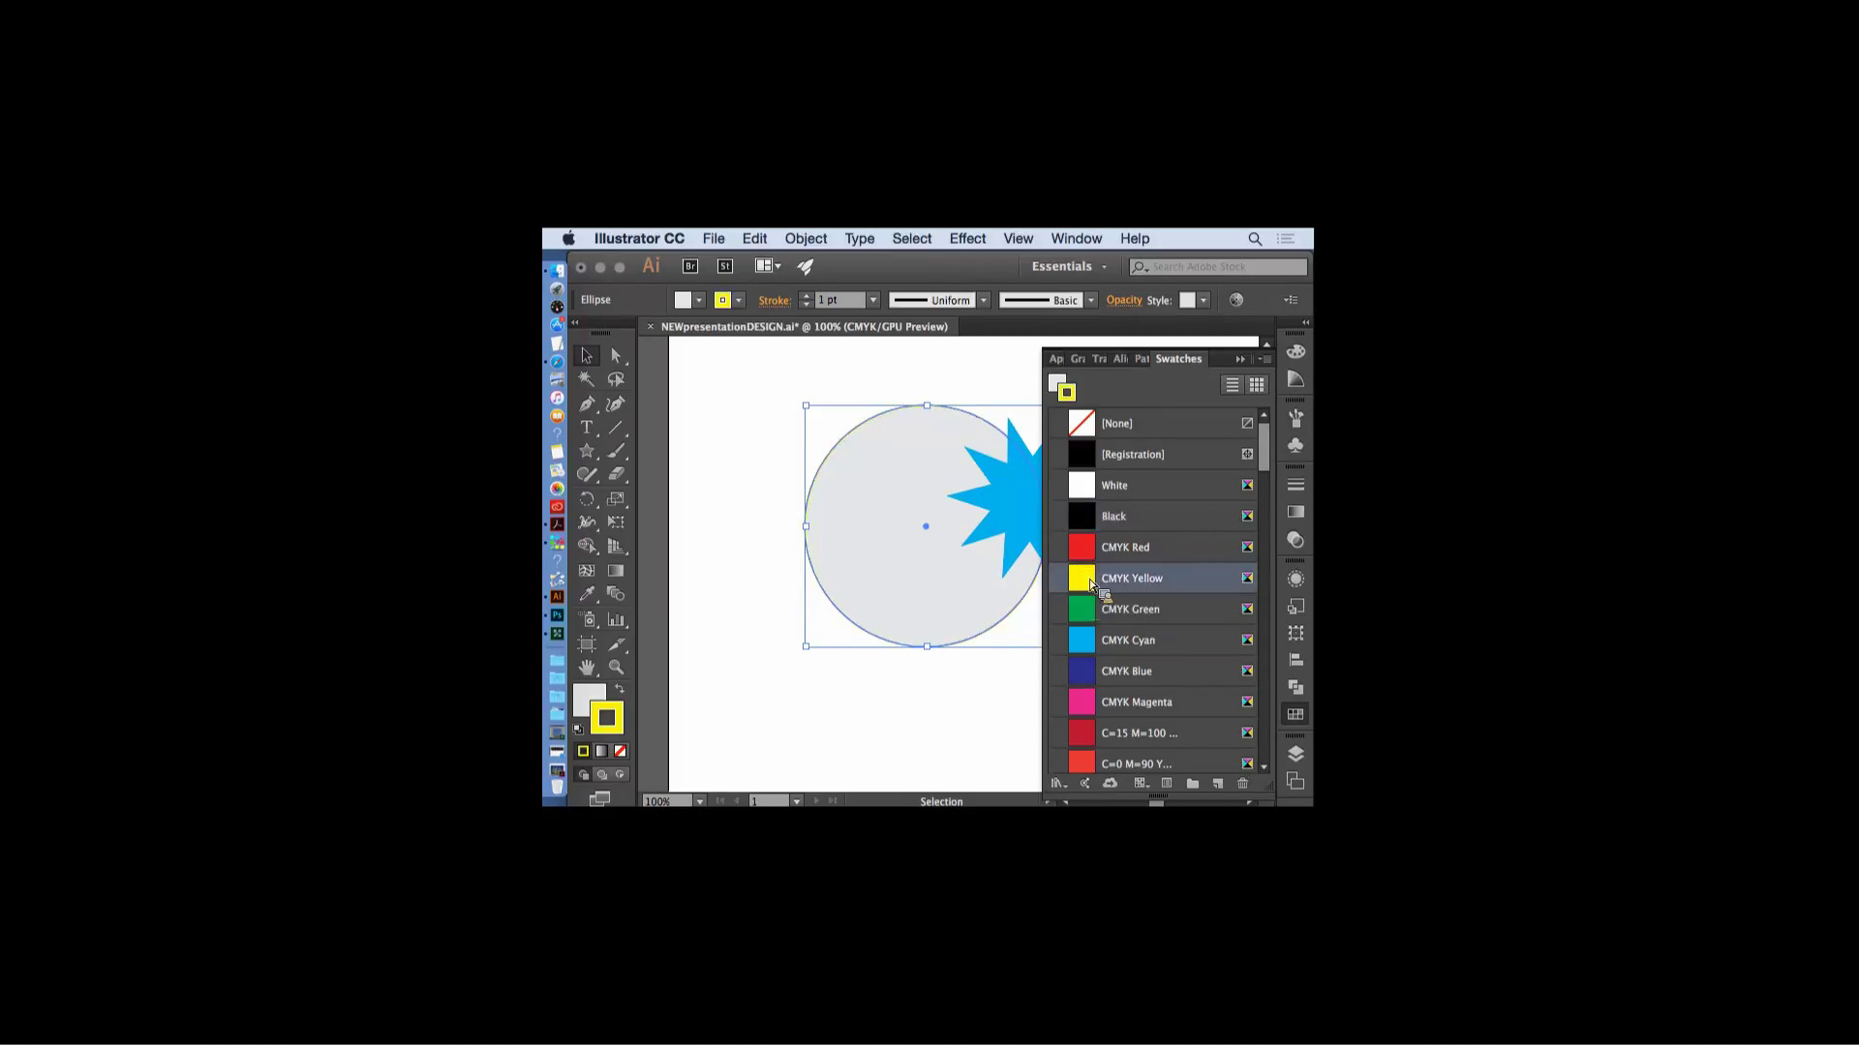
pyautogui.moveTo(1089, 579)
pyautogui.mouseDown()
pyautogui.moveTo(1088, 665)
pyautogui.moveTo(791, 553)
pyautogui.moveTo(601, 700)
pyautogui.mouseUp()
pyautogui.doubleClick(601, 699)
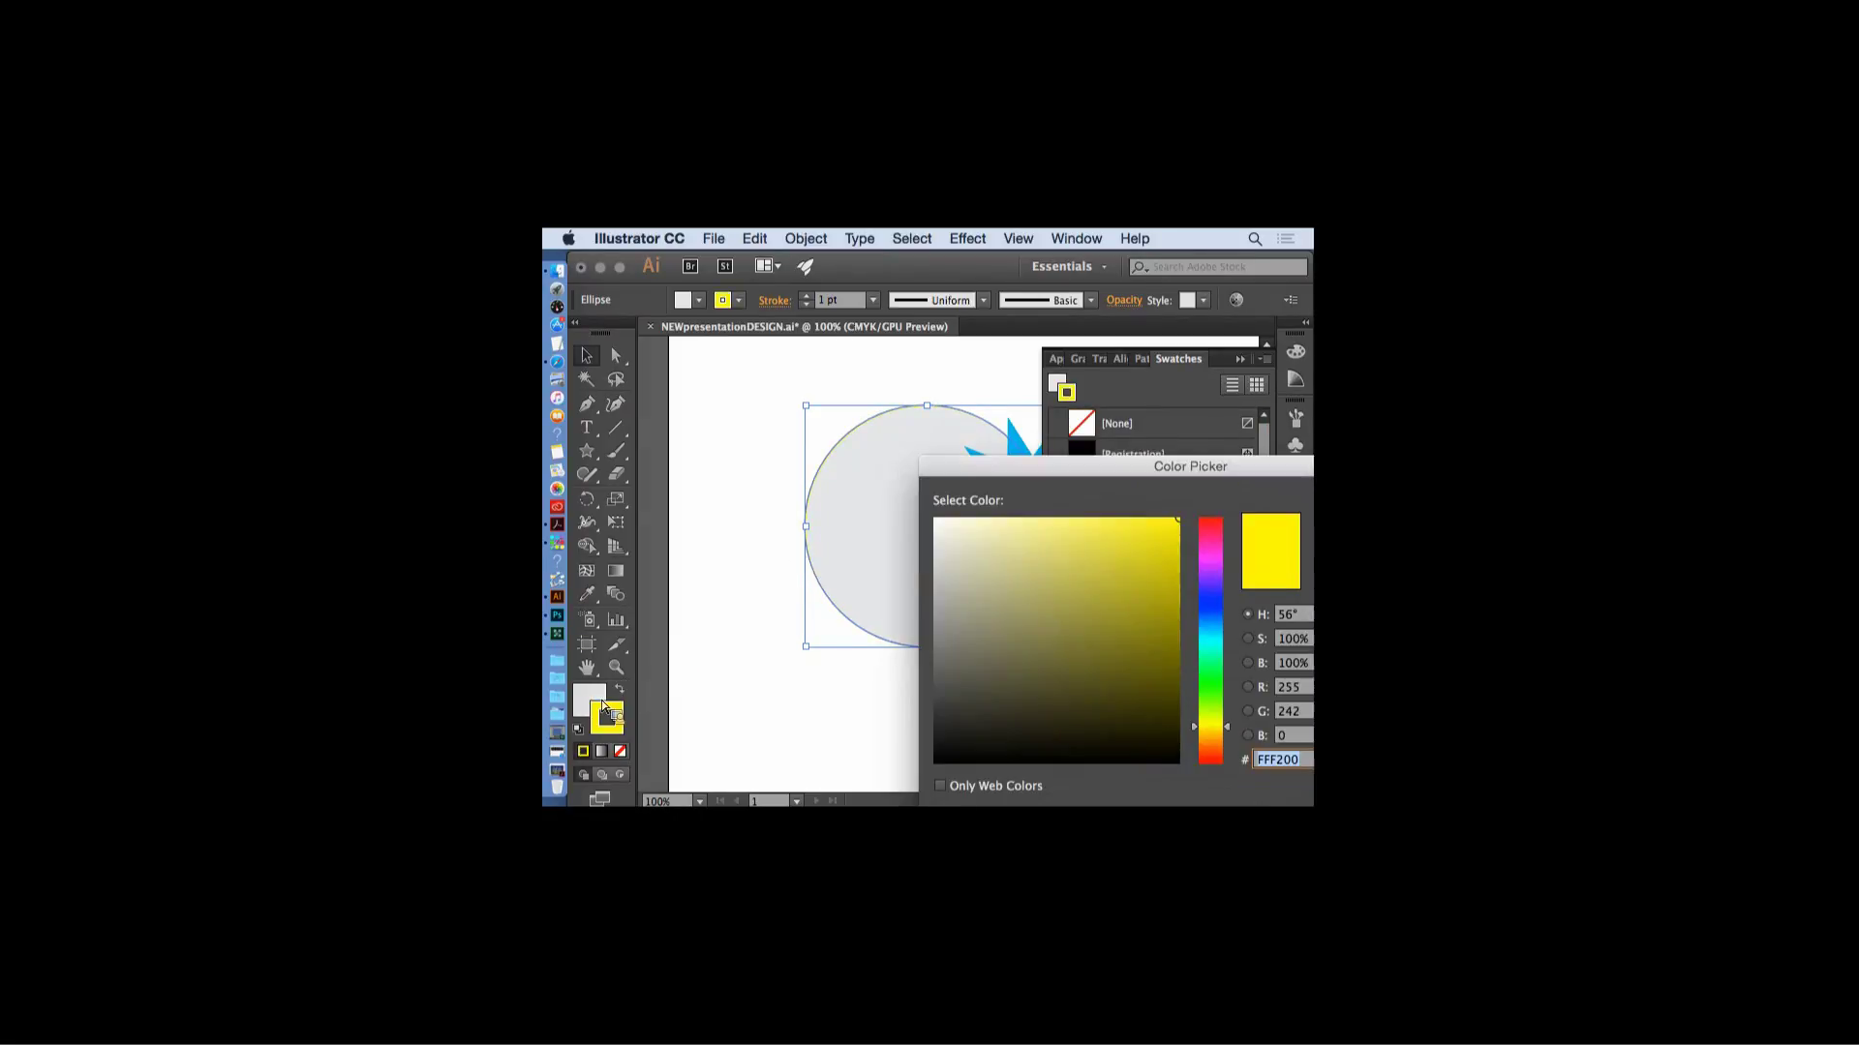
pyautogui.write('009EFF')
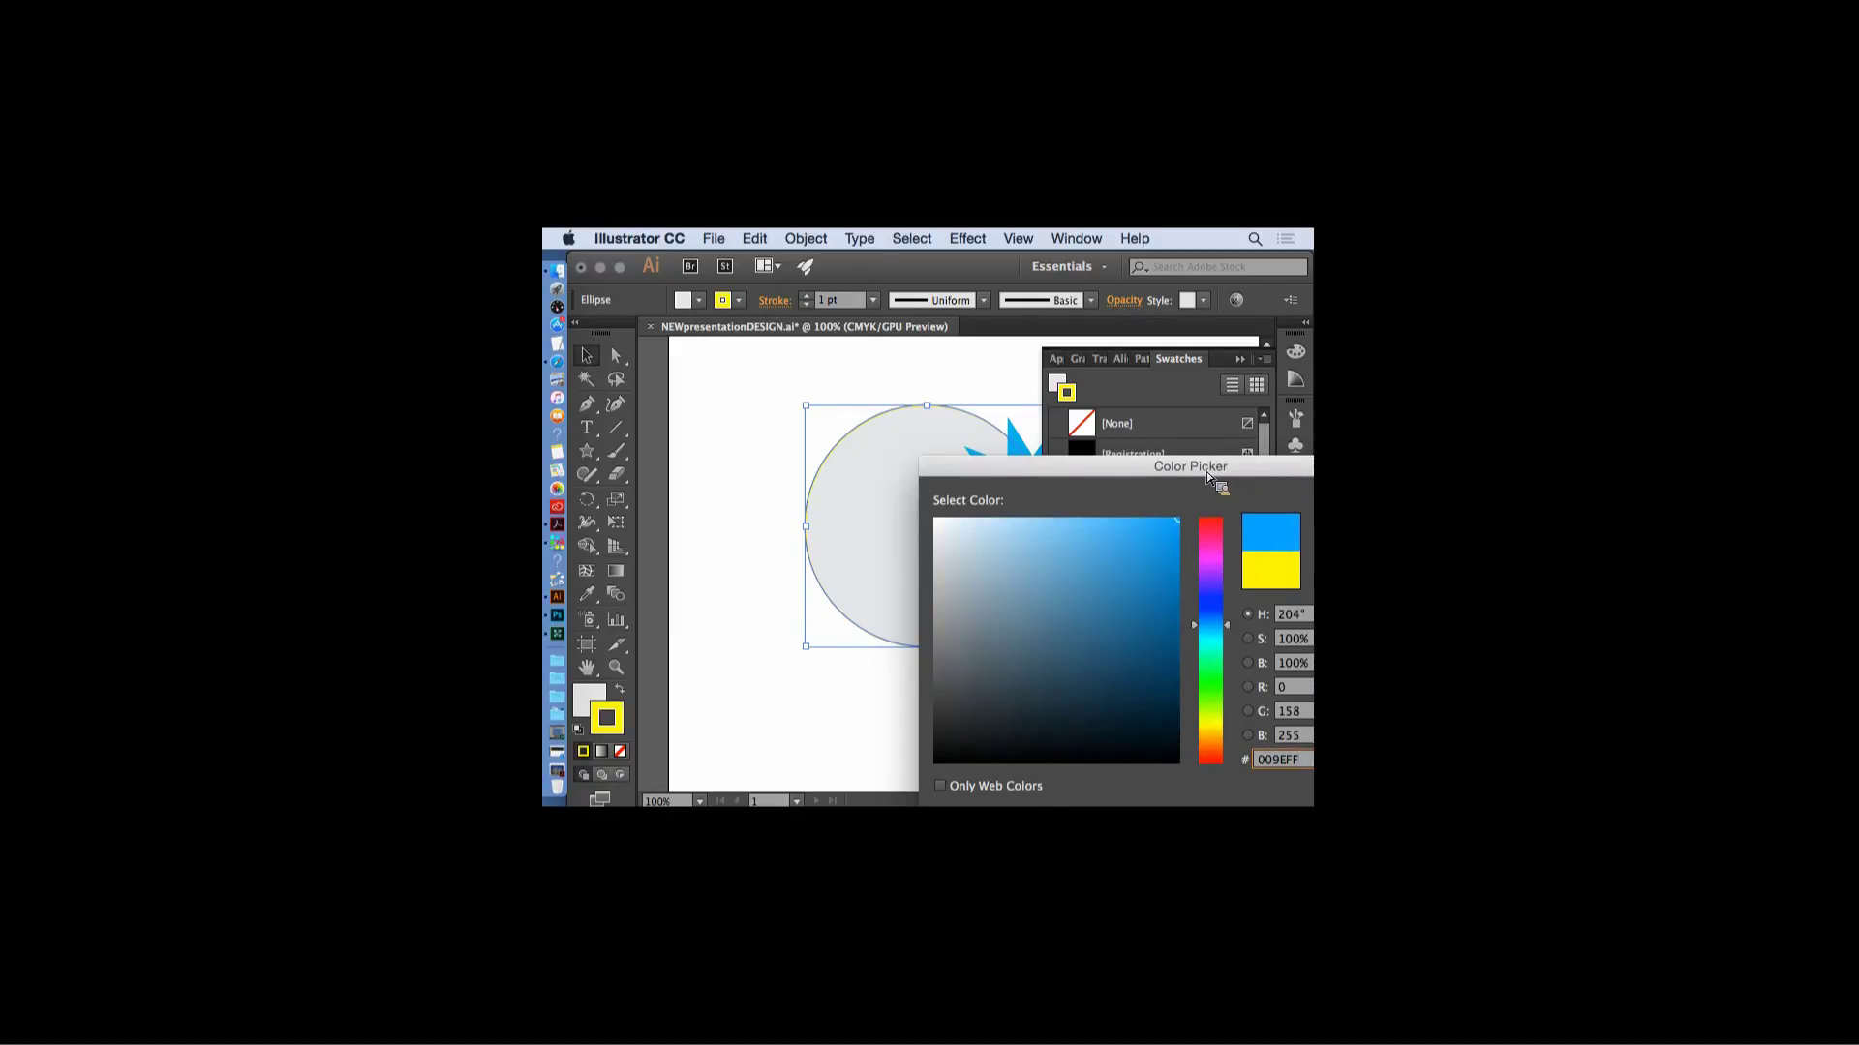
pyautogui.moveTo(1206, 472); pyautogui.dragTo(1107, 460)
pyautogui.click(1297, 514)
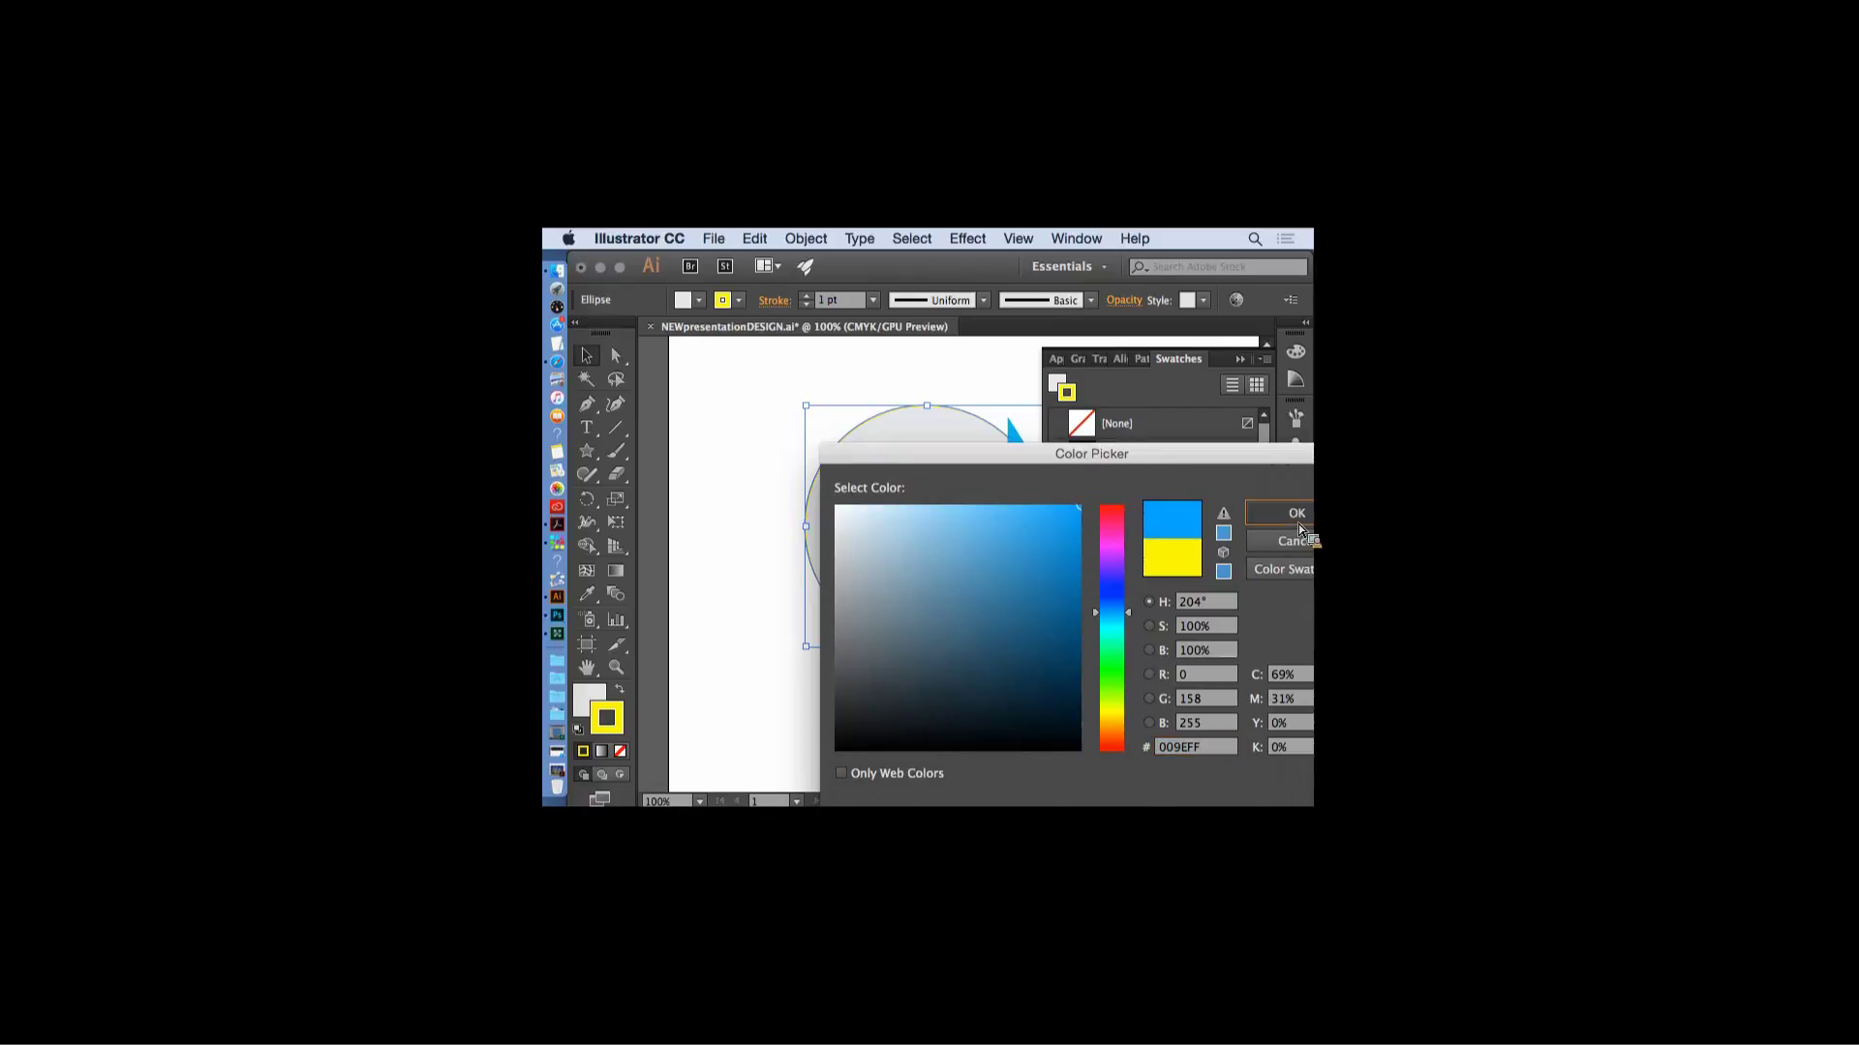
# - Give the circle a red outline with a 3 pt stroke weight
pyautogui.moveTo(1048, 415); pyautogui.dragTo(600, 703)
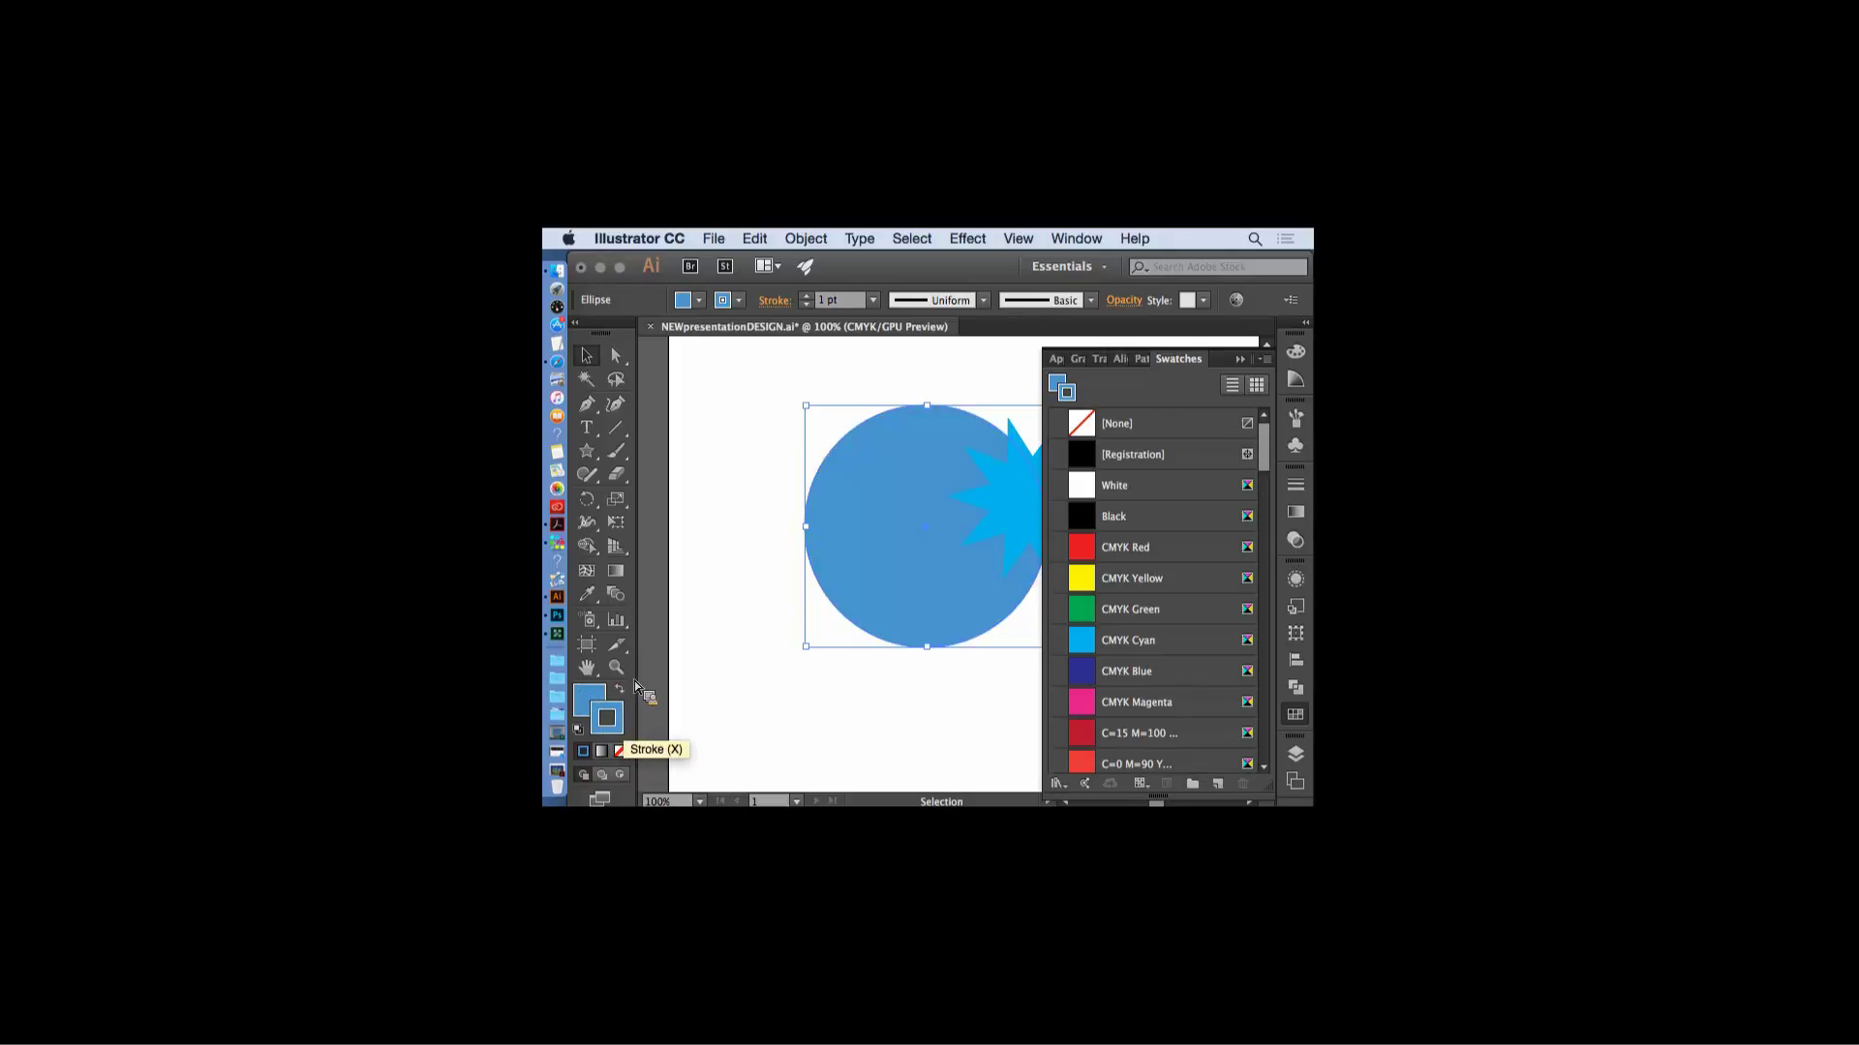
pyautogui.doubleClick(607, 718)
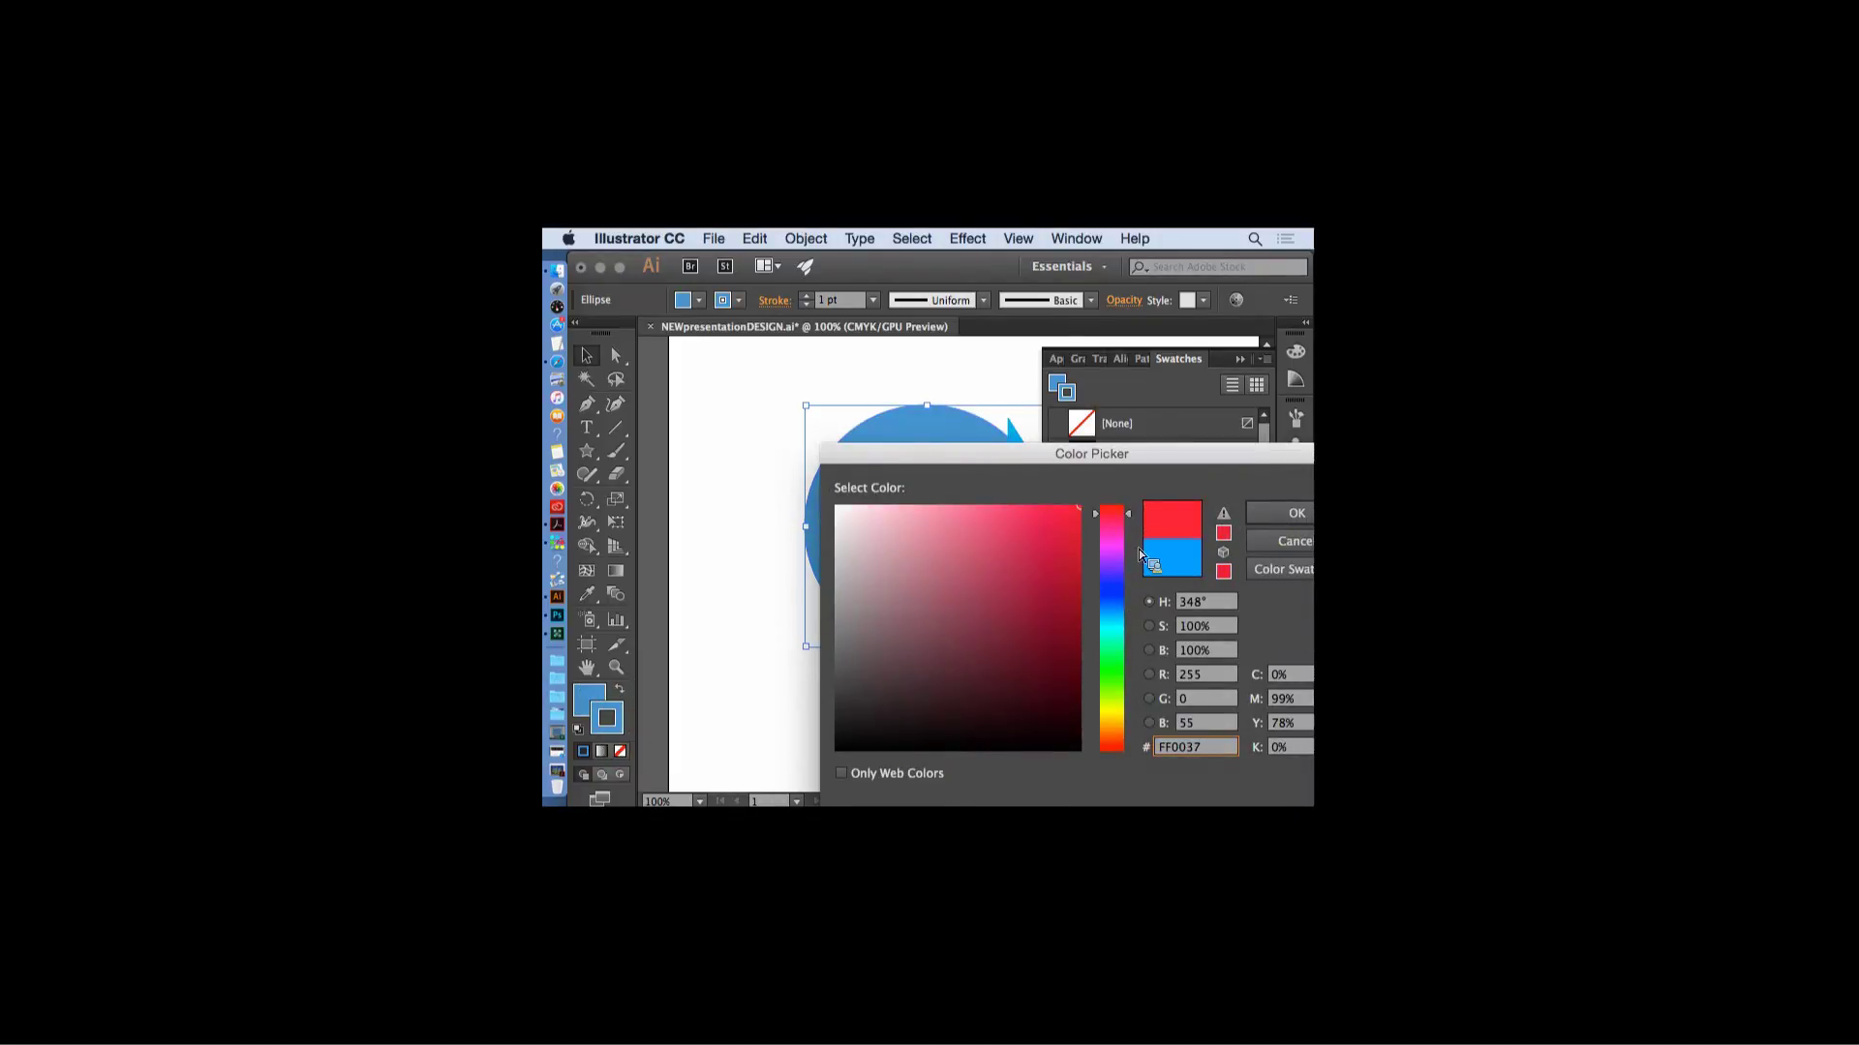
pyautogui.click(1275, 520)
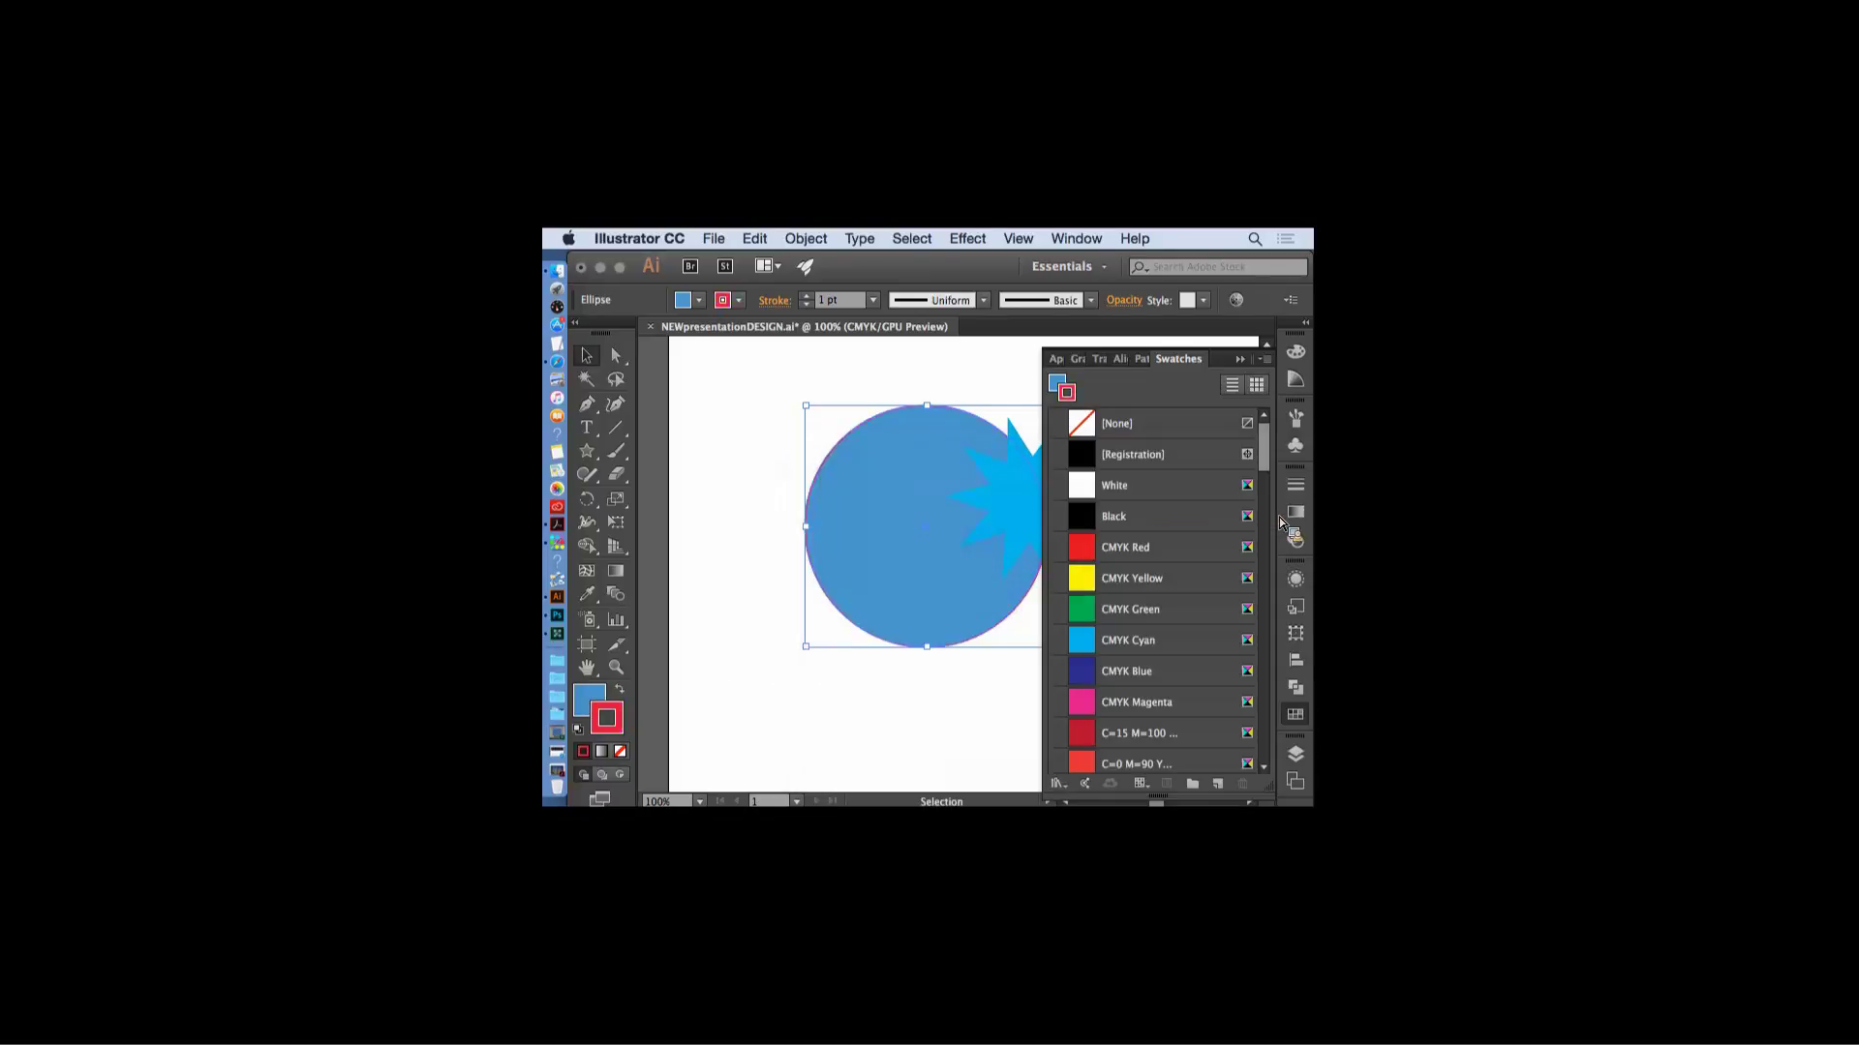
pyautogui.click(1240, 360)
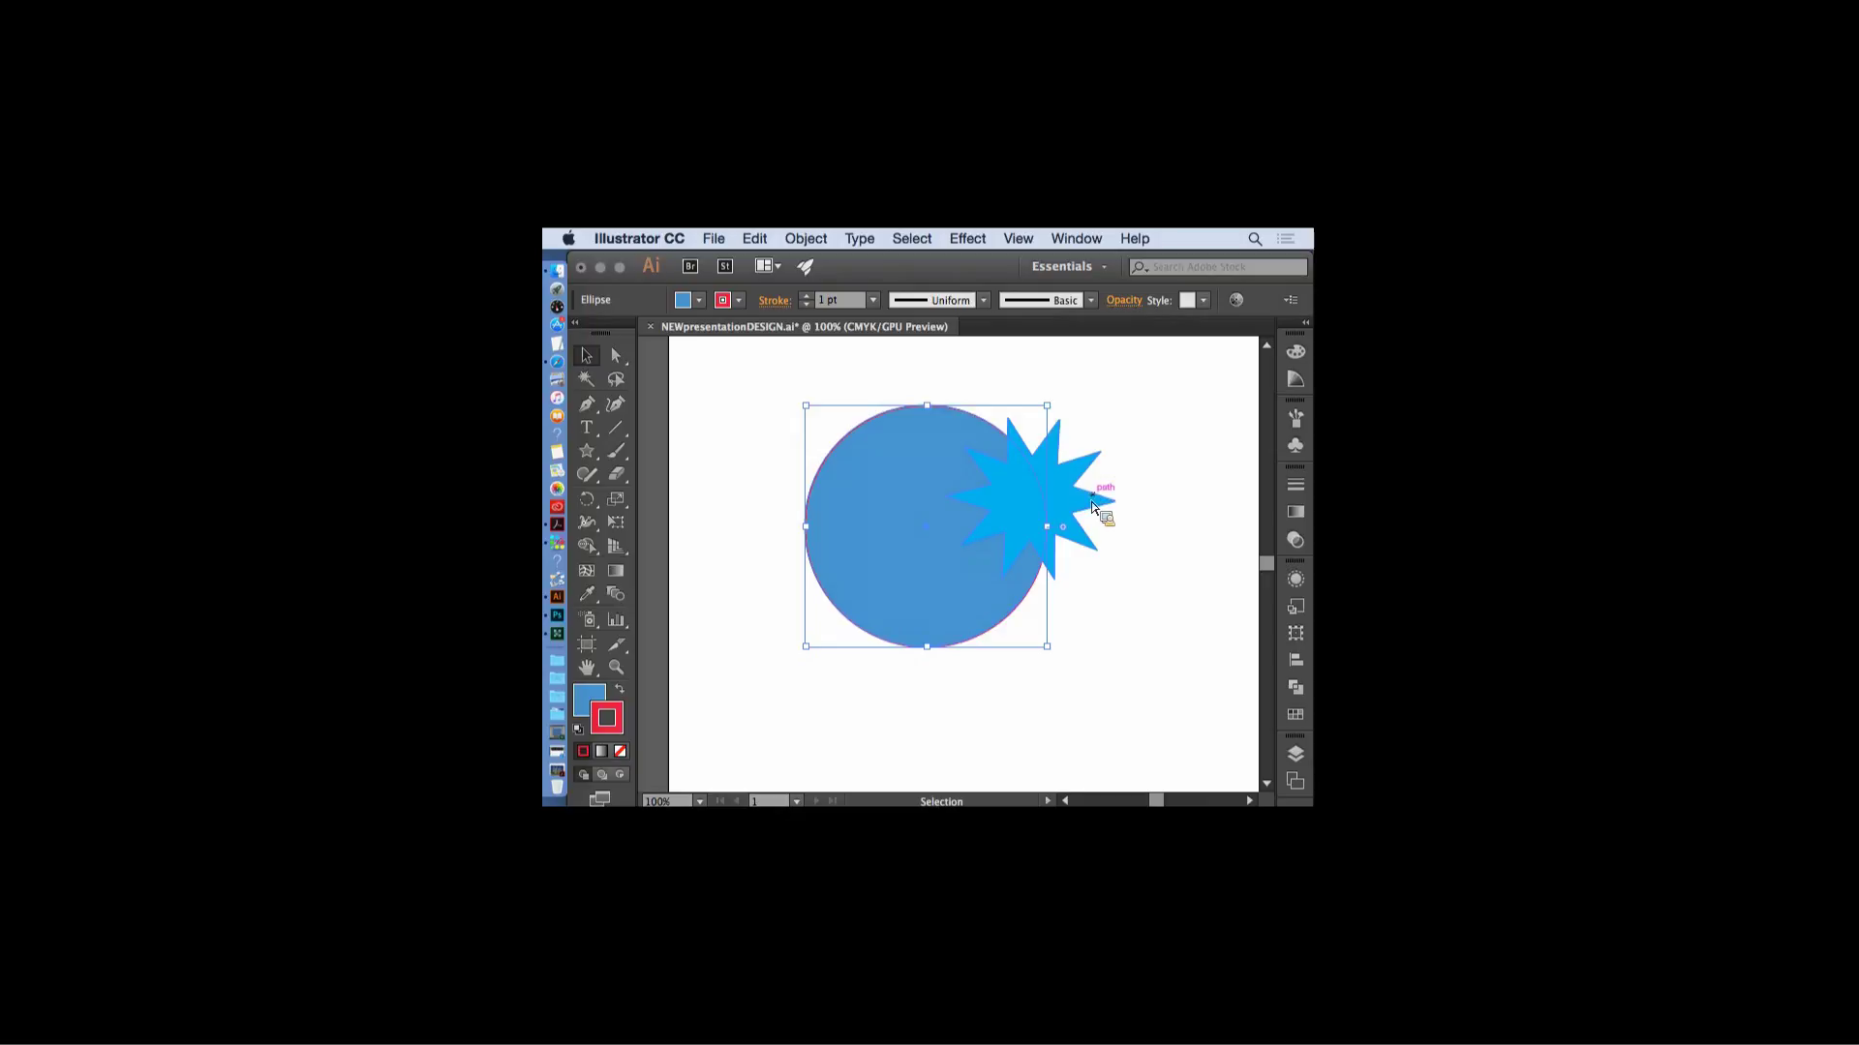
pyautogui.click(873, 300)
pyautogui.click(895, 432)
# - Fill the star yellow and move it down-left over the circle's lower right edge
pyautogui.click(1158, 699)
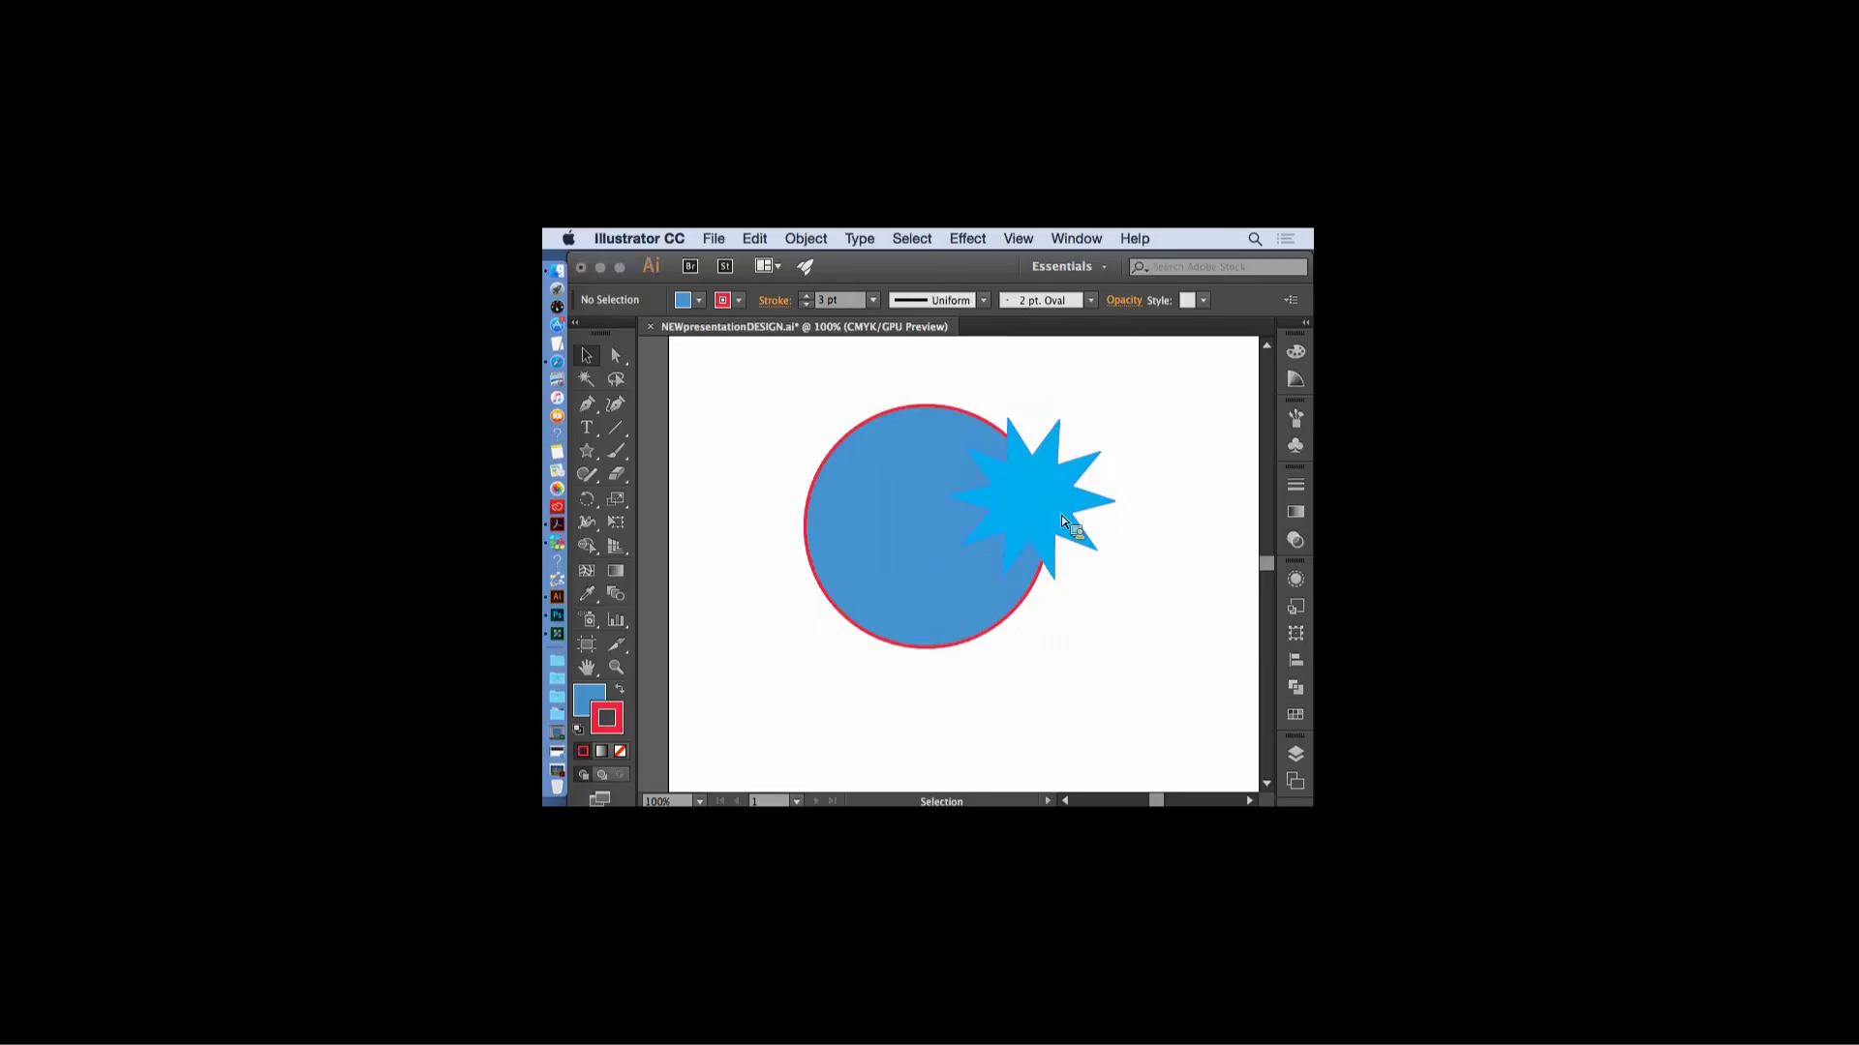
pyautogui.moveTo(1061, 515); pyautogui.dragTo(1065, 537)
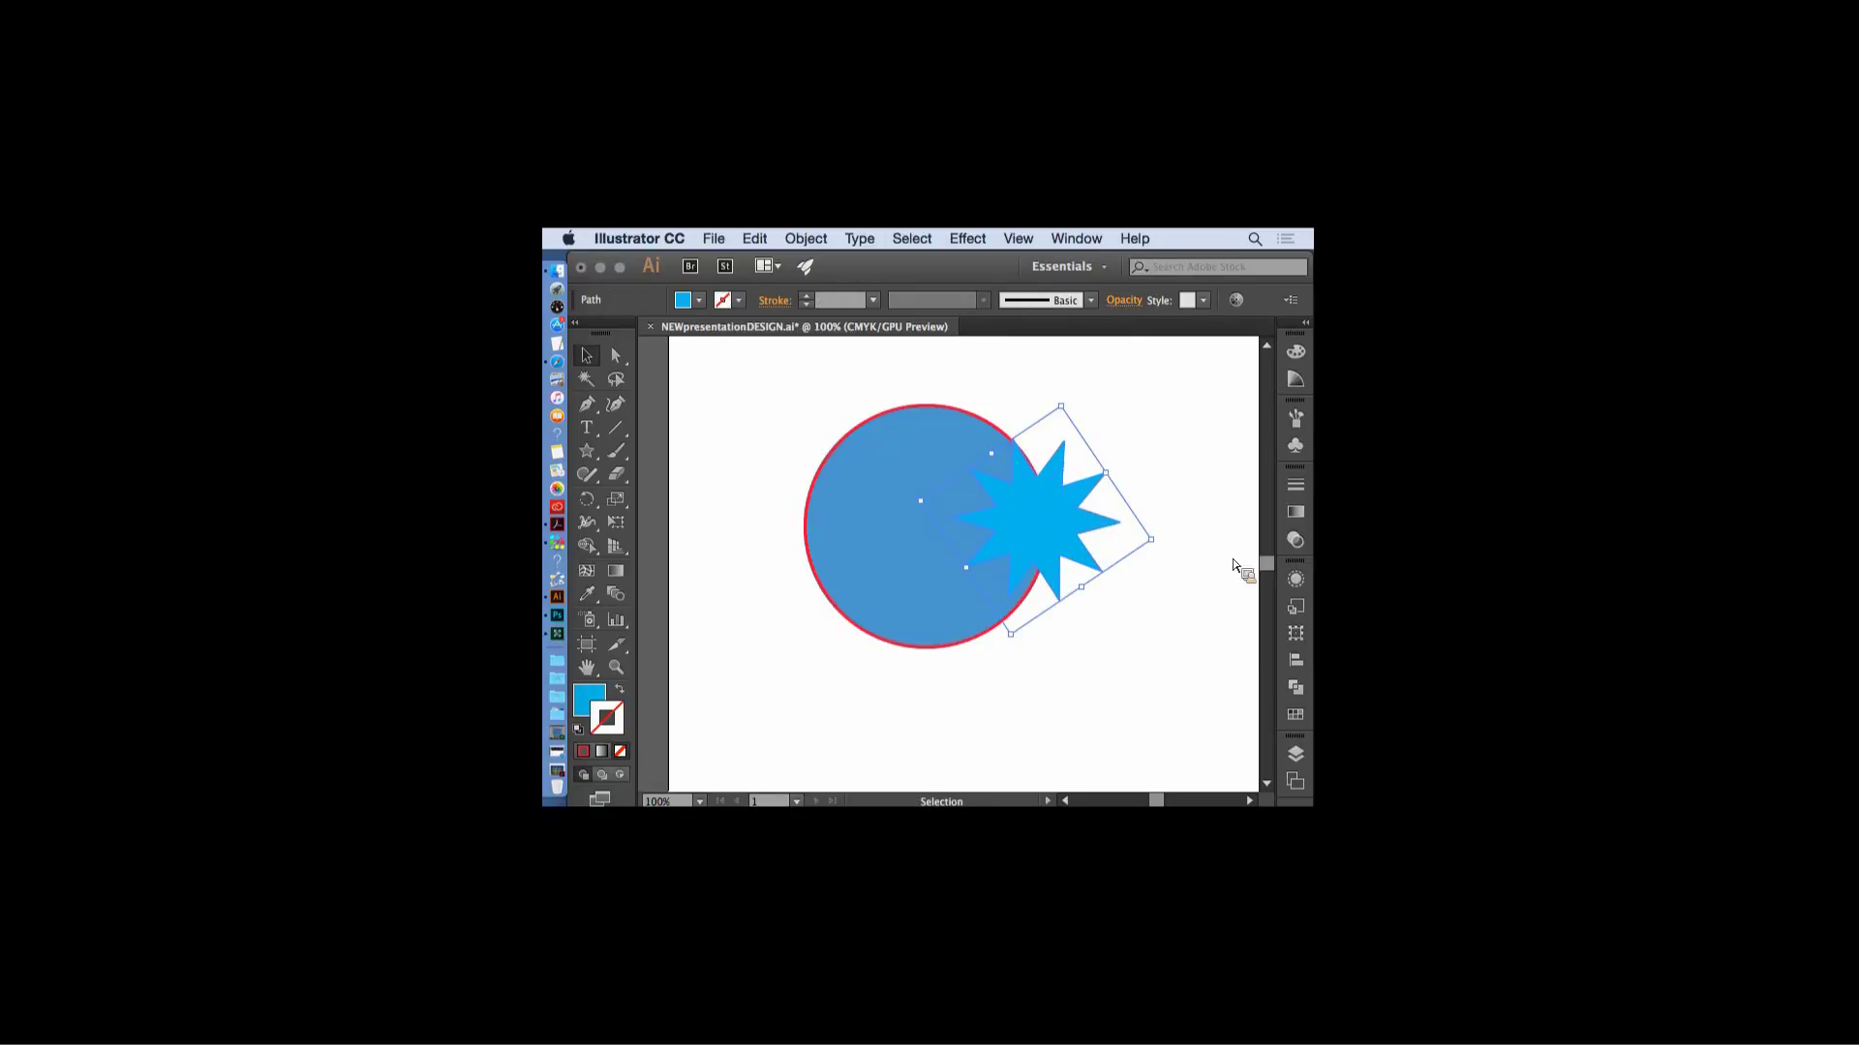
pyautogui.click(1295, 714)
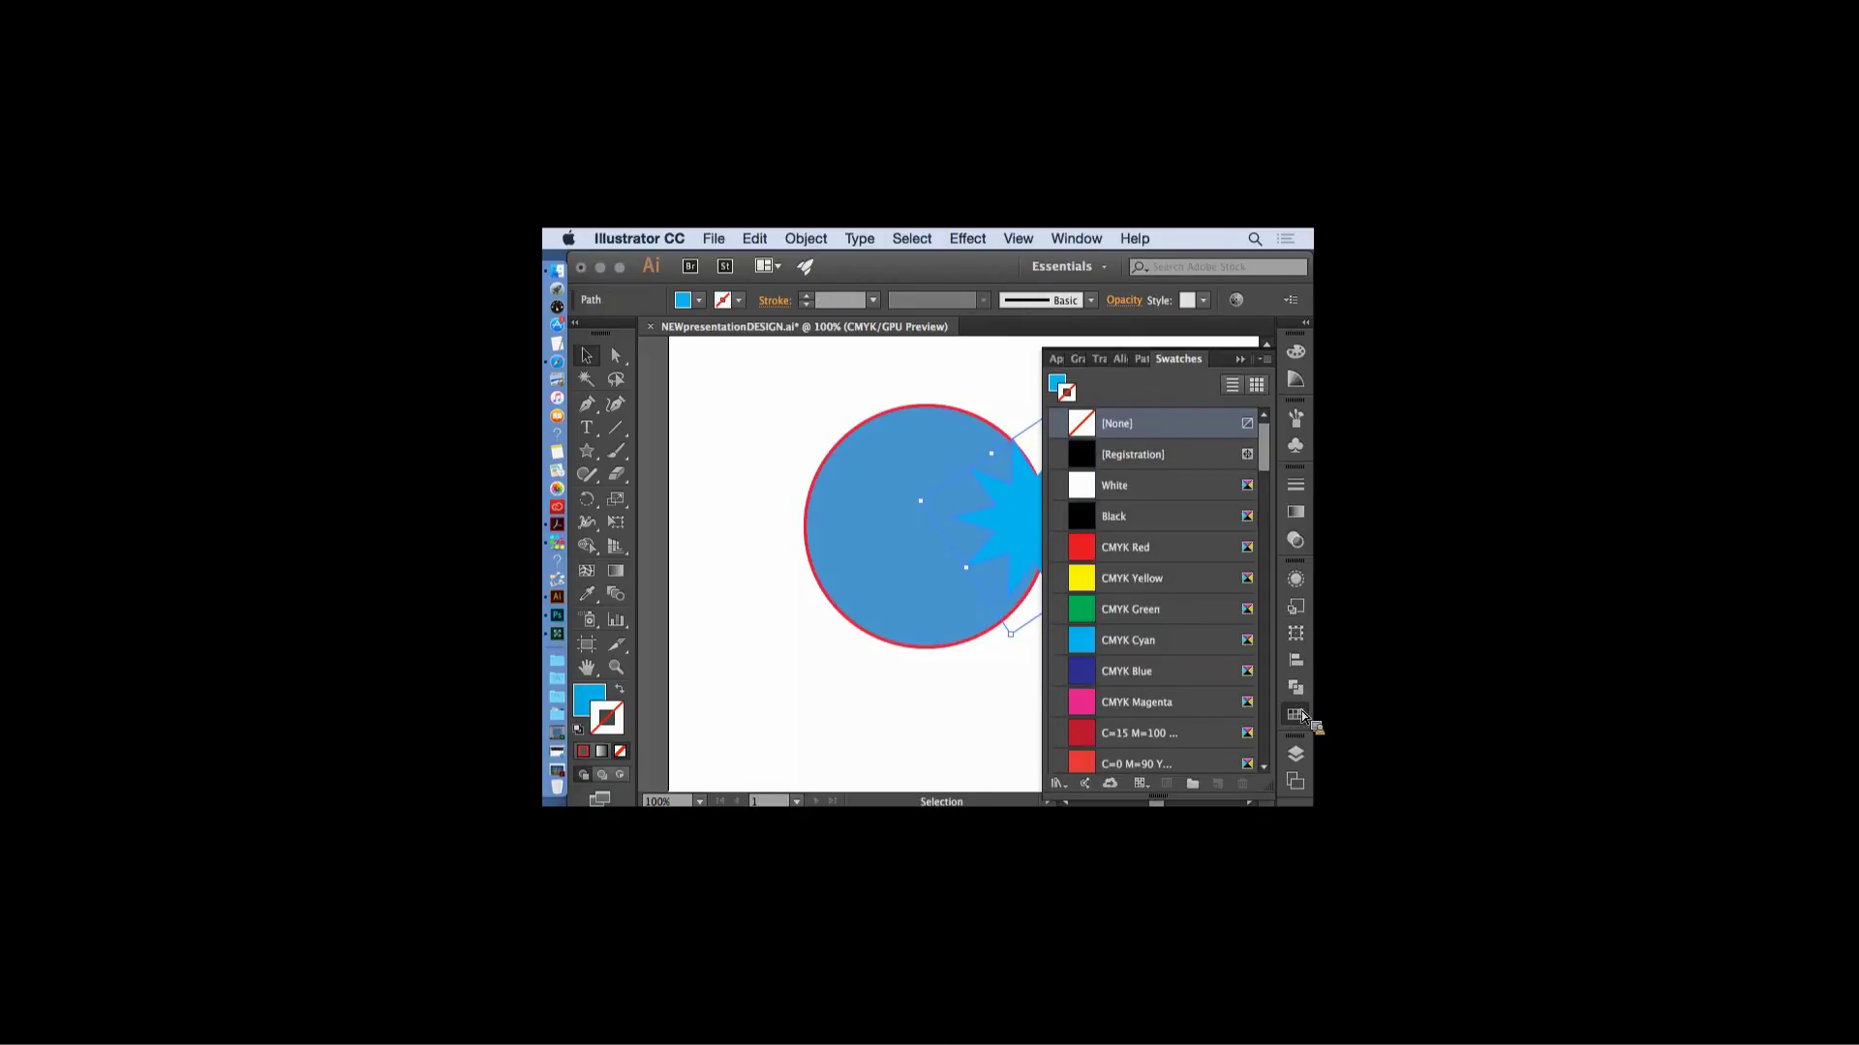
pyautogui.moveTo(1066, 584); pyautogui.dragTo(590, 699)
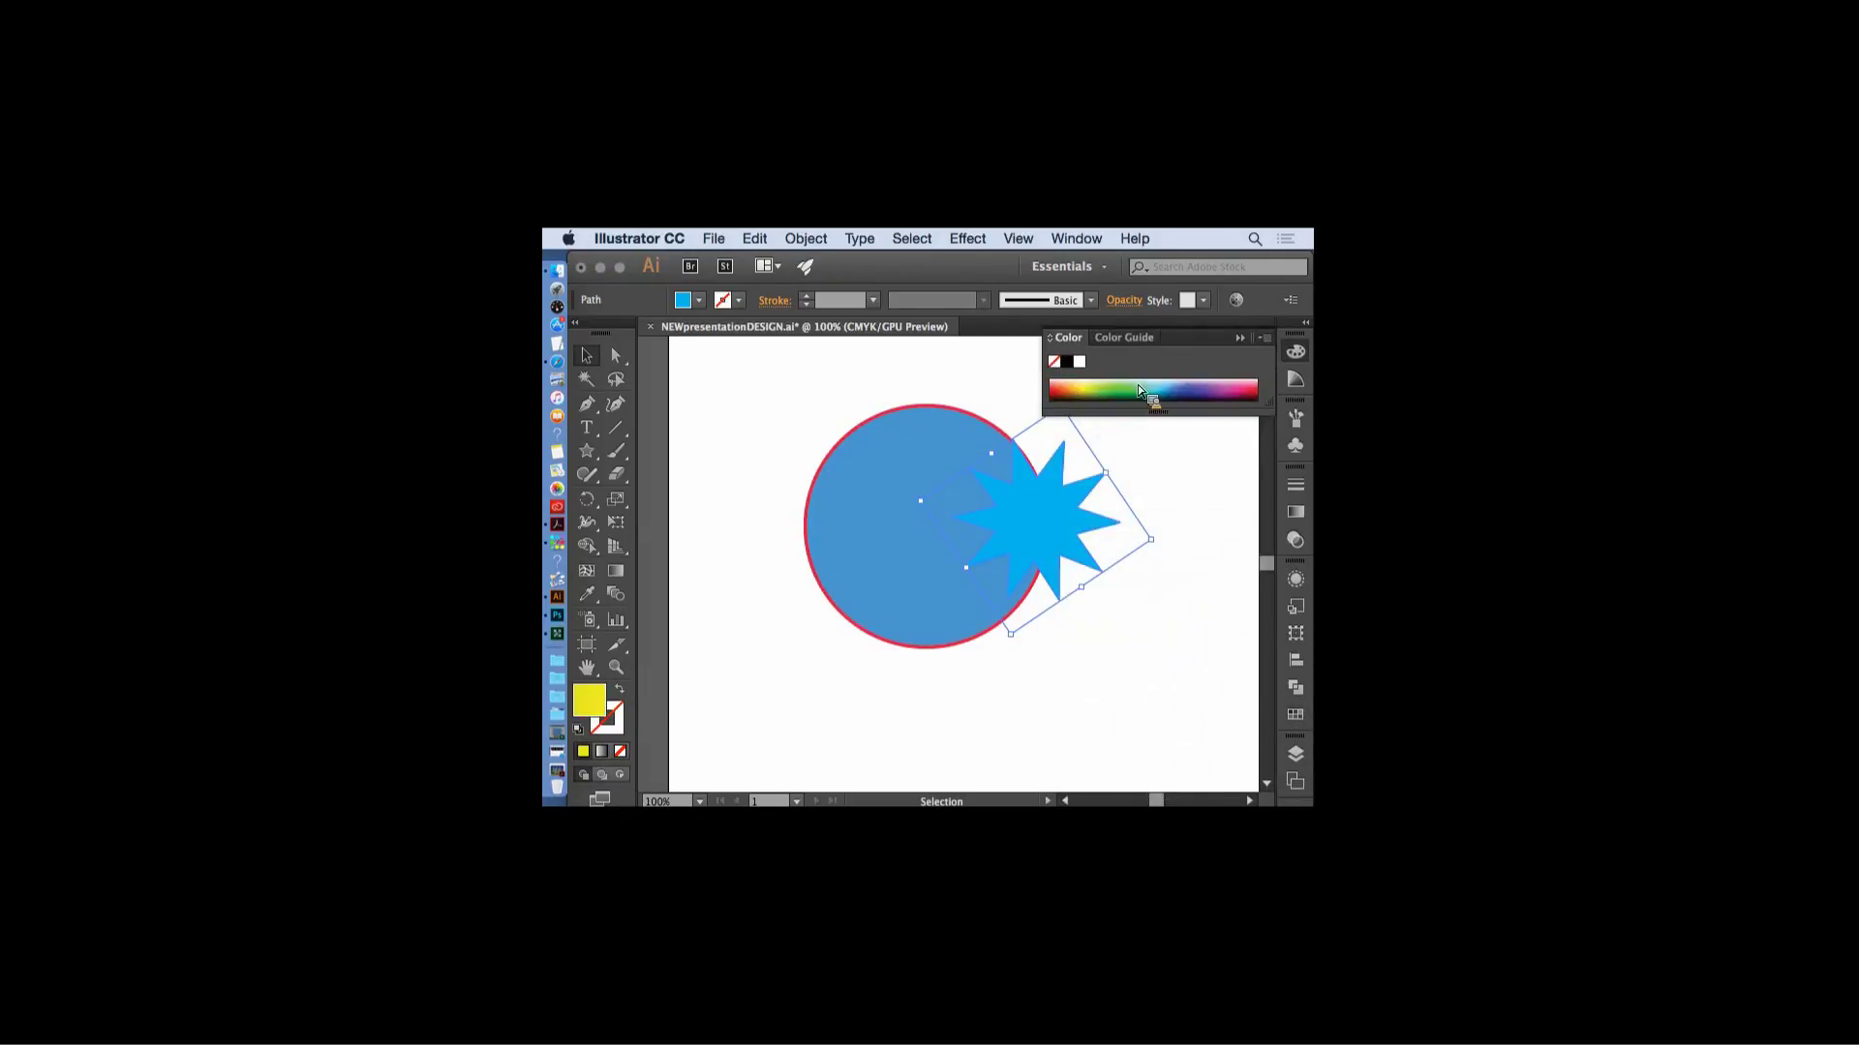
pyautogui.click(1178, 539)
pyautogui.moveTo(1080, 514); pyautogui.dragTo(1030, 563)
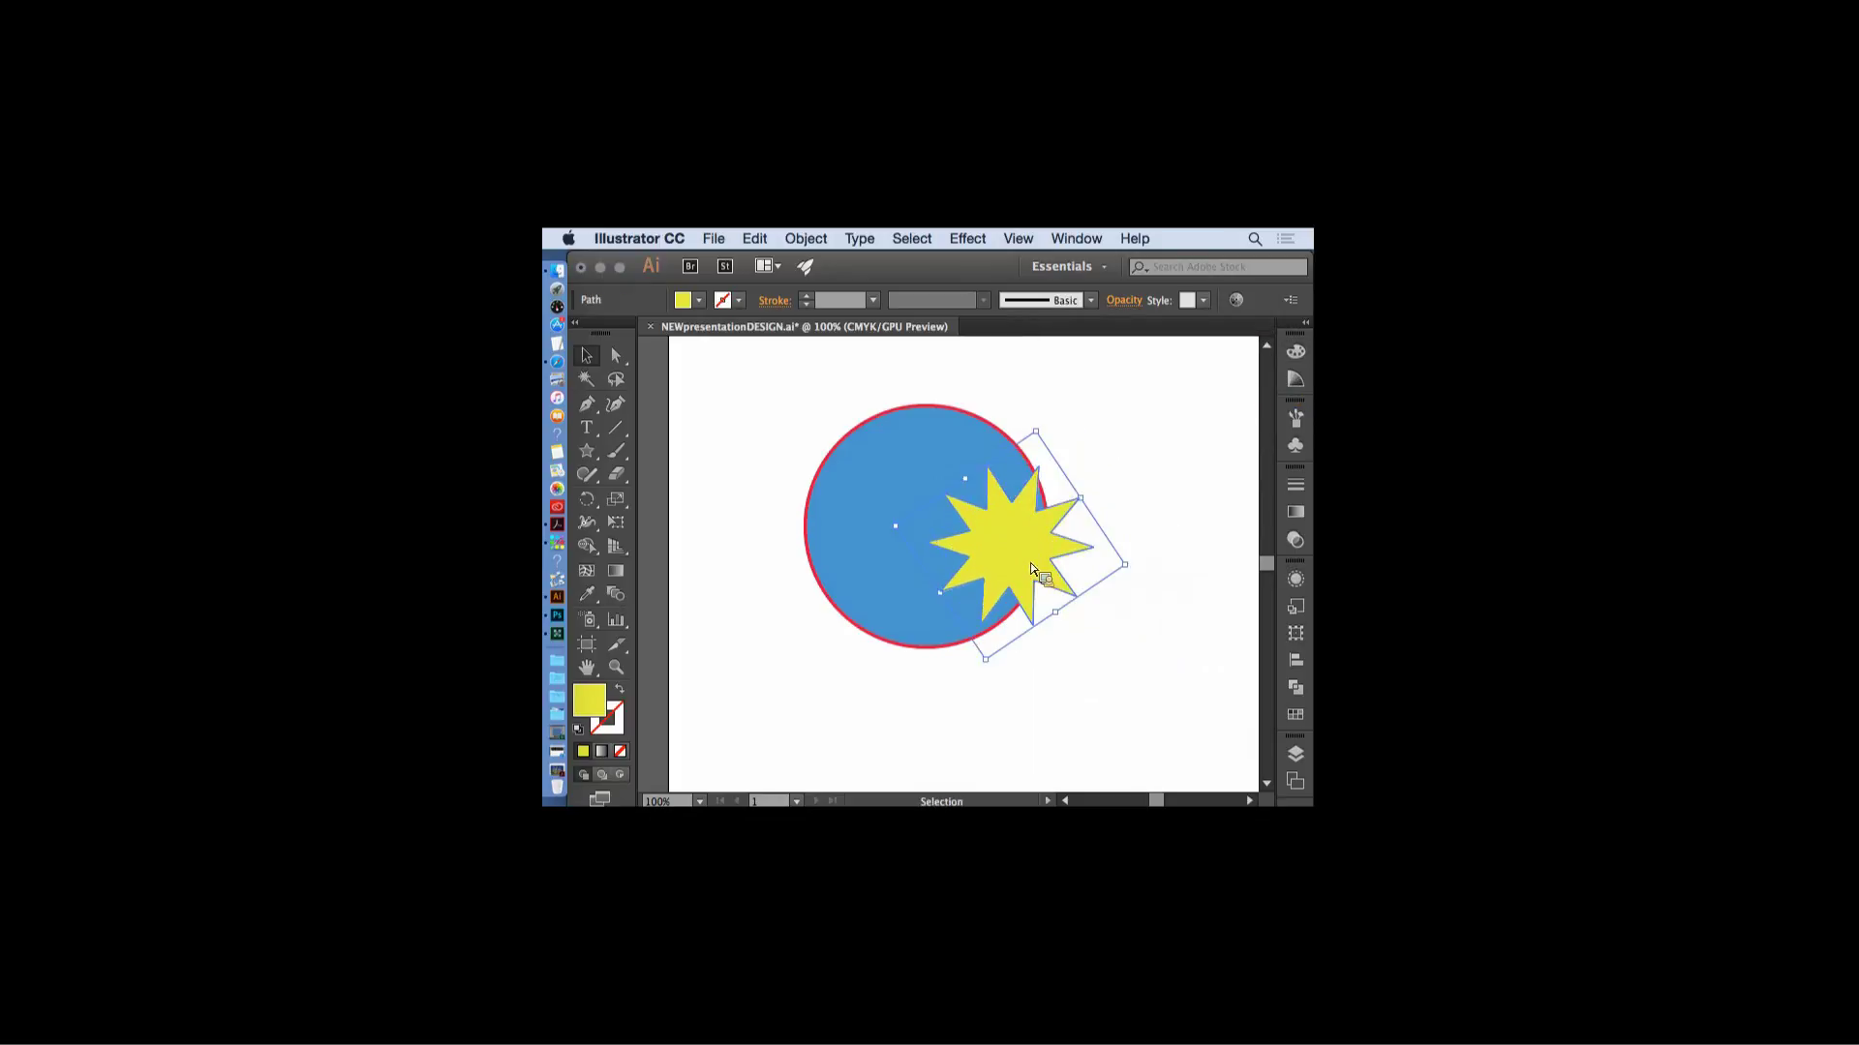
# - With the Shaper tool, punch the star's overlap out of the circle, undoing an accidental merge
pyautogui.click(586, 475)
pyautogui.moveTo(968, 513); pyautogui.dragTo(968, 527)
pyautogui.click(793, 646)
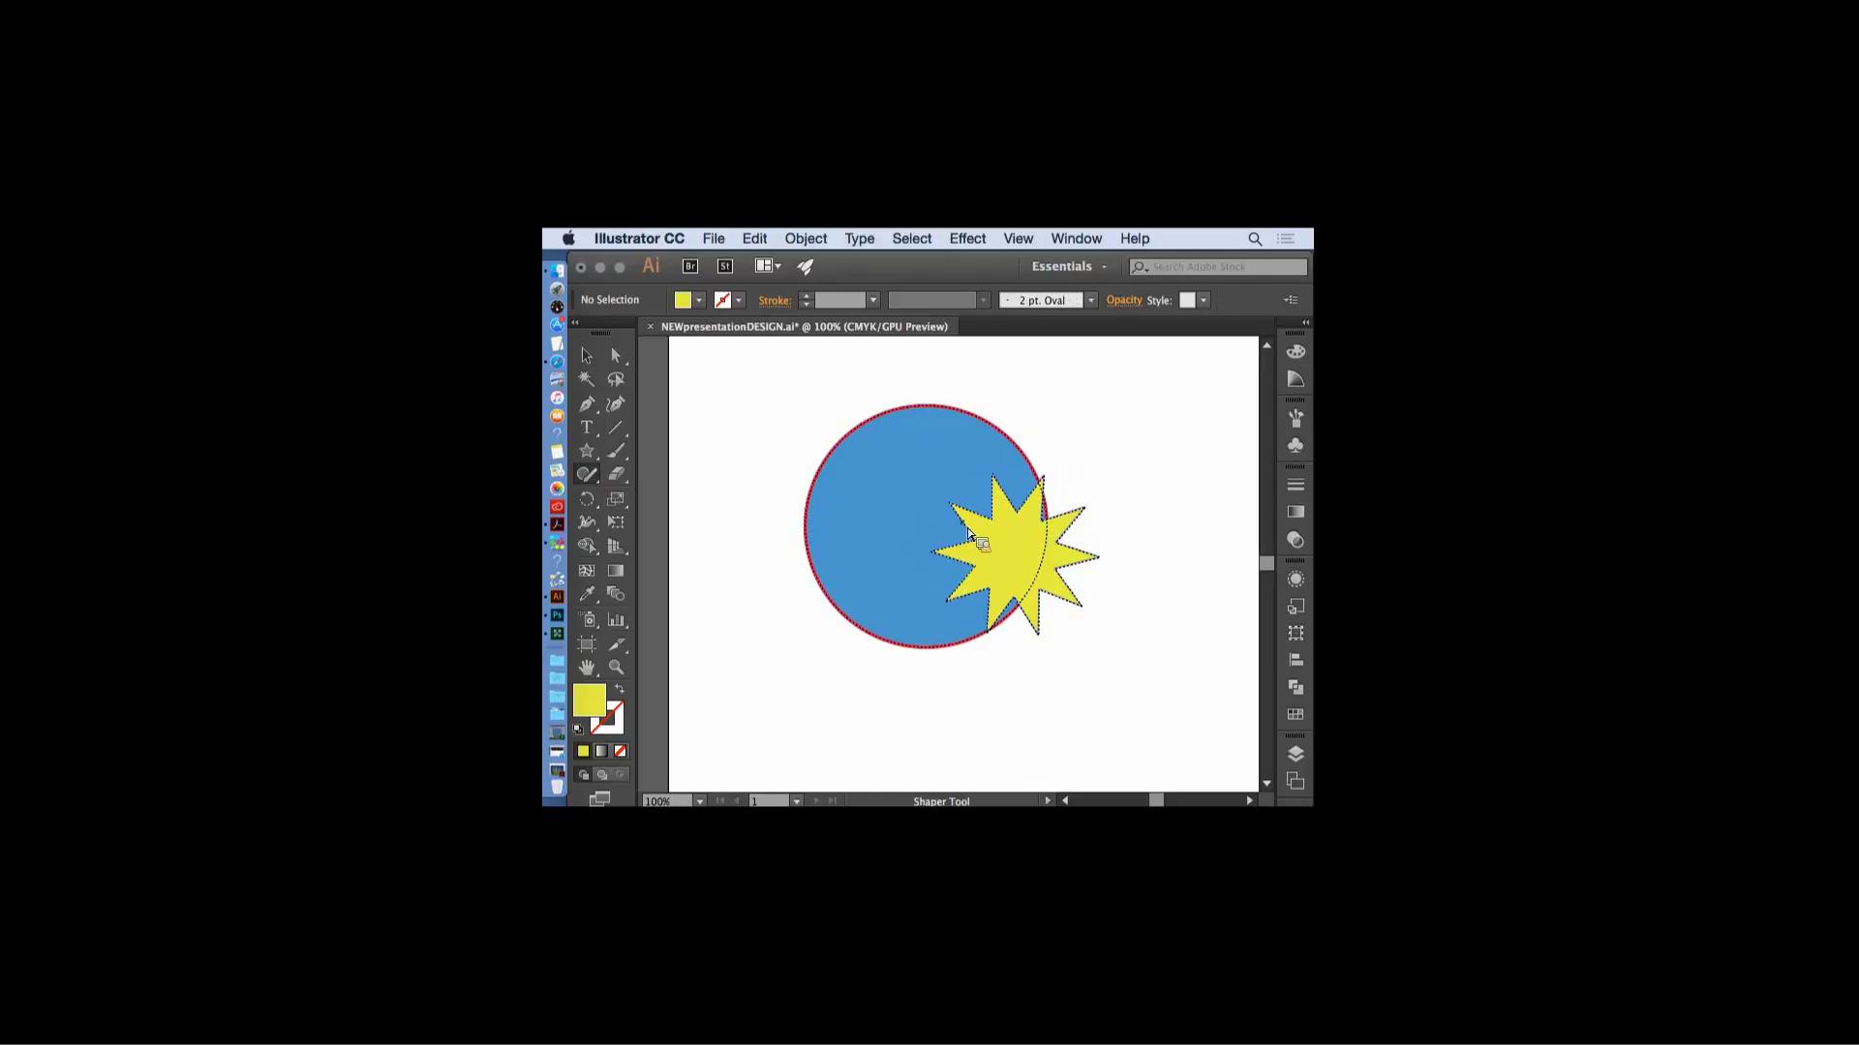
pyautogui.moveTo(972, 531); pyautogui.dragTo(891, 542)
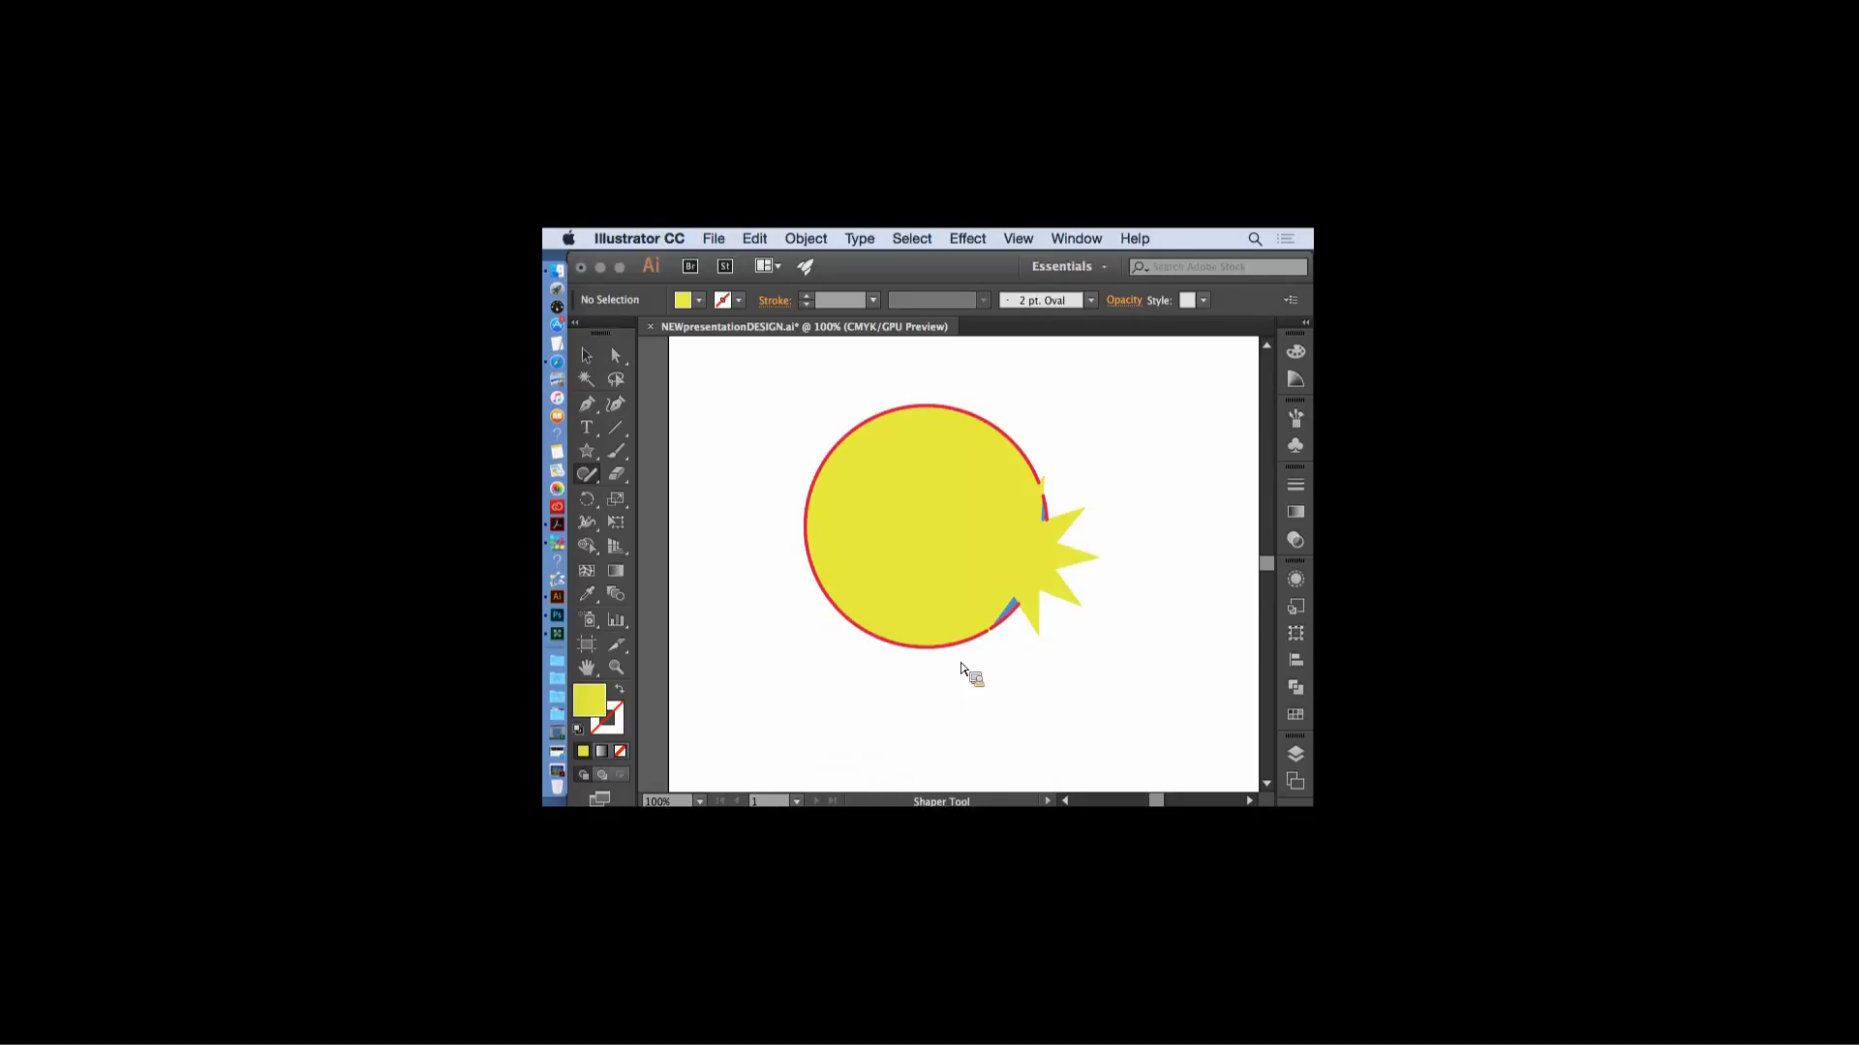
pyautogui.press('super+z')
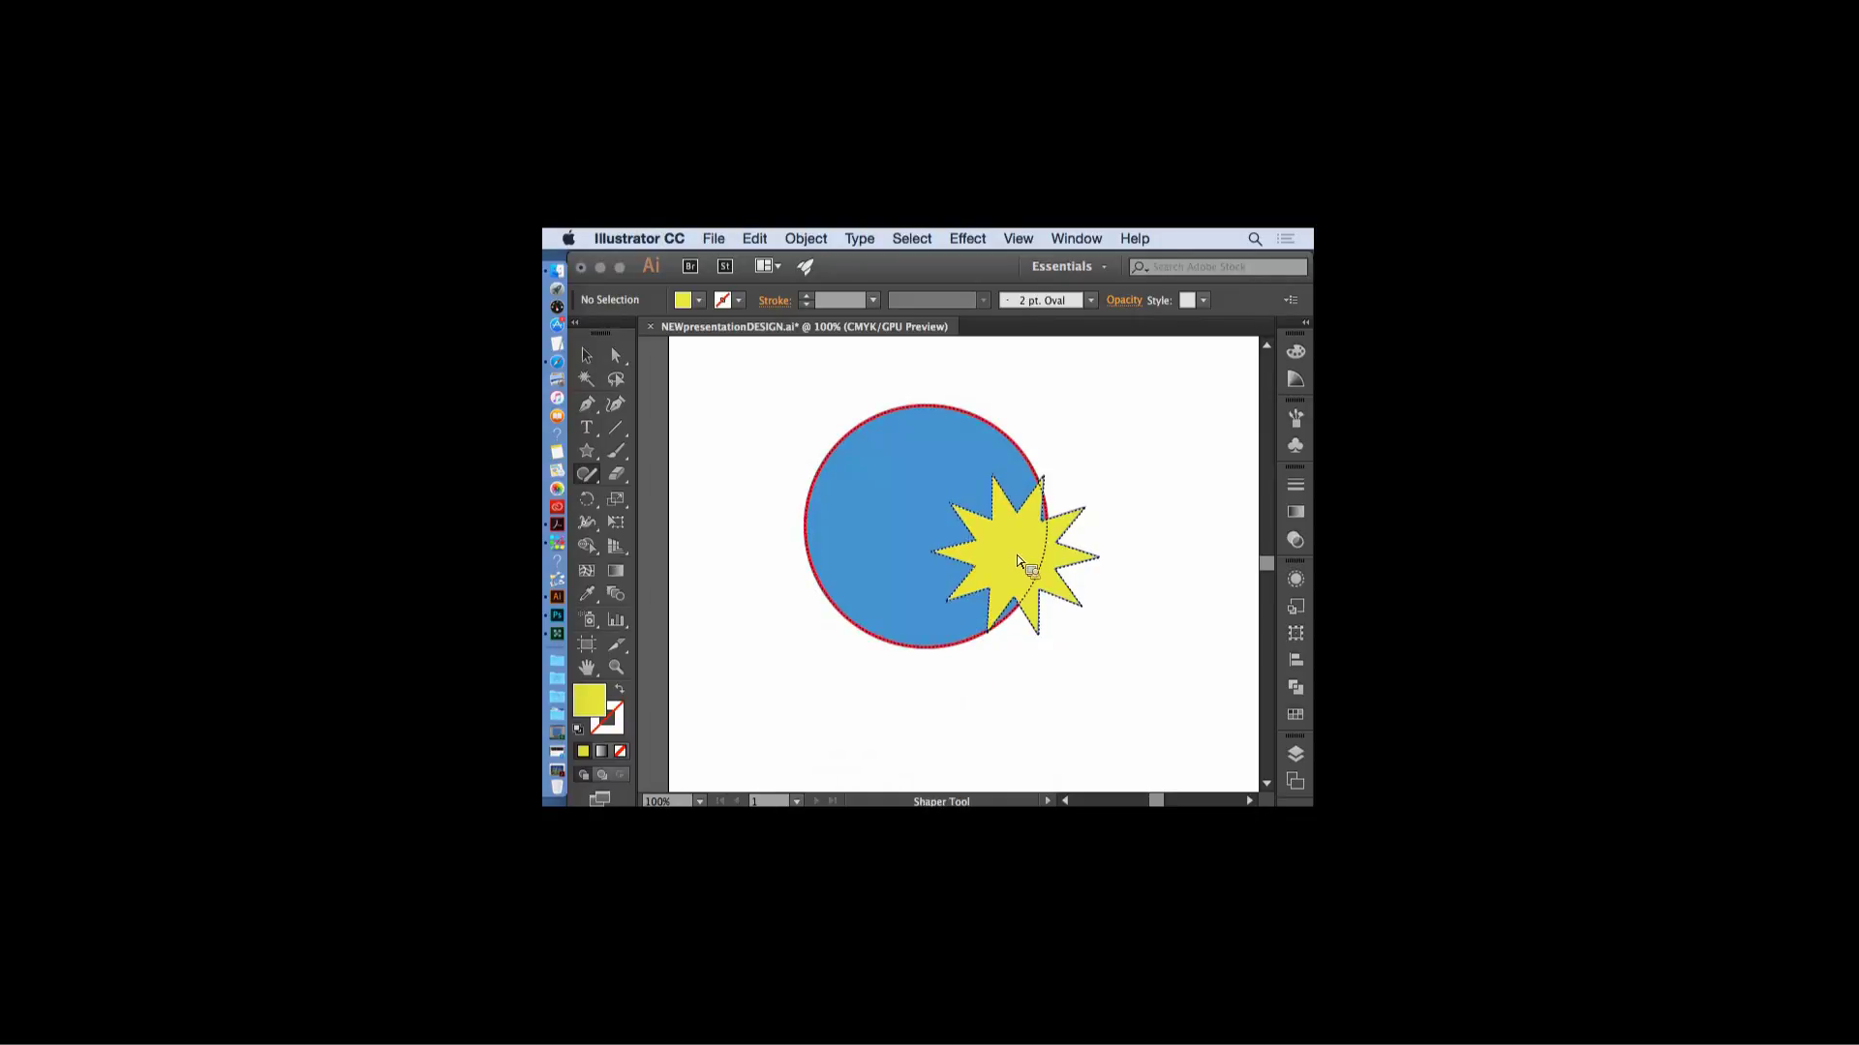
pyautogui.moveTo(1026, 542); pyautogui.dragTo(1007, 652)
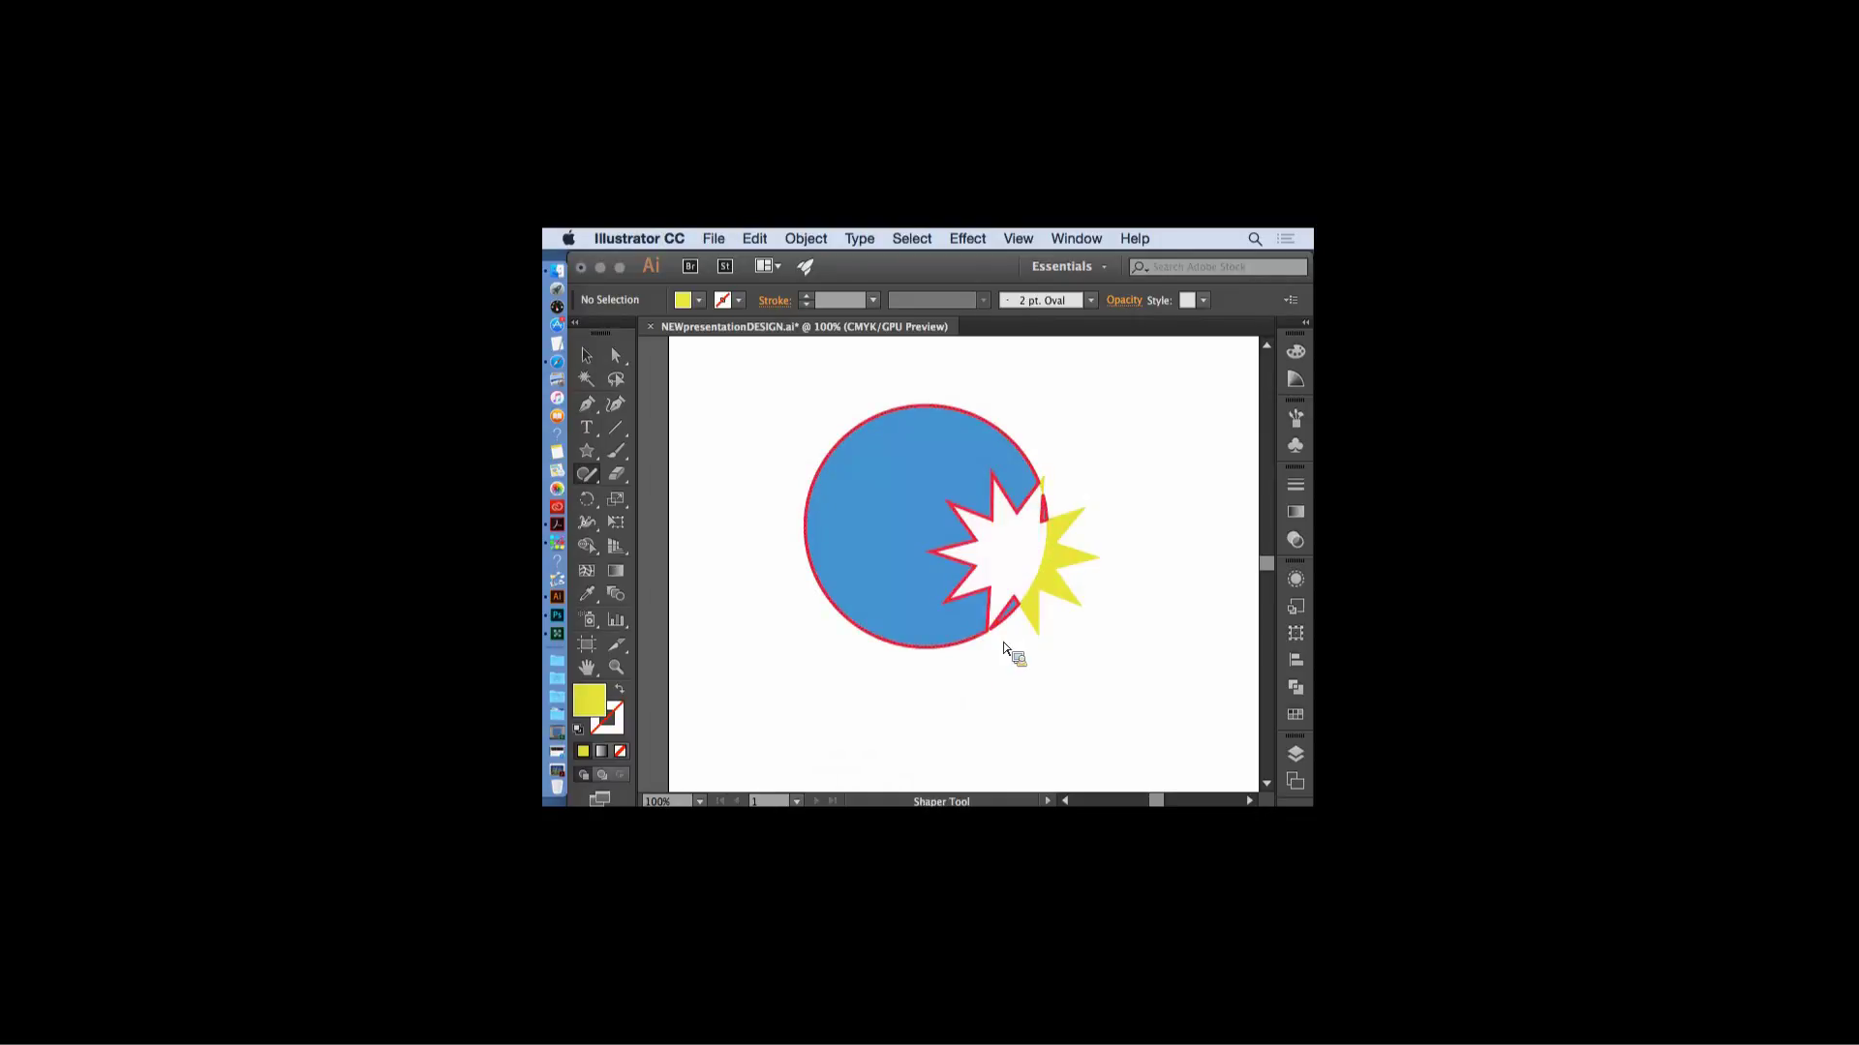
pyautogui.click(587, 355)
pyautogui.moveTo(1070, 552)
pyautogui.mouseDown()
pyautogui.moveTo(1245, 461)
pyautogui.moveTo(1069, 533)
pyautogui.mouseUp()
# - Expand the Shaper Group into plain shapes and reselect the artwork
pyautogui.click(805, 238)
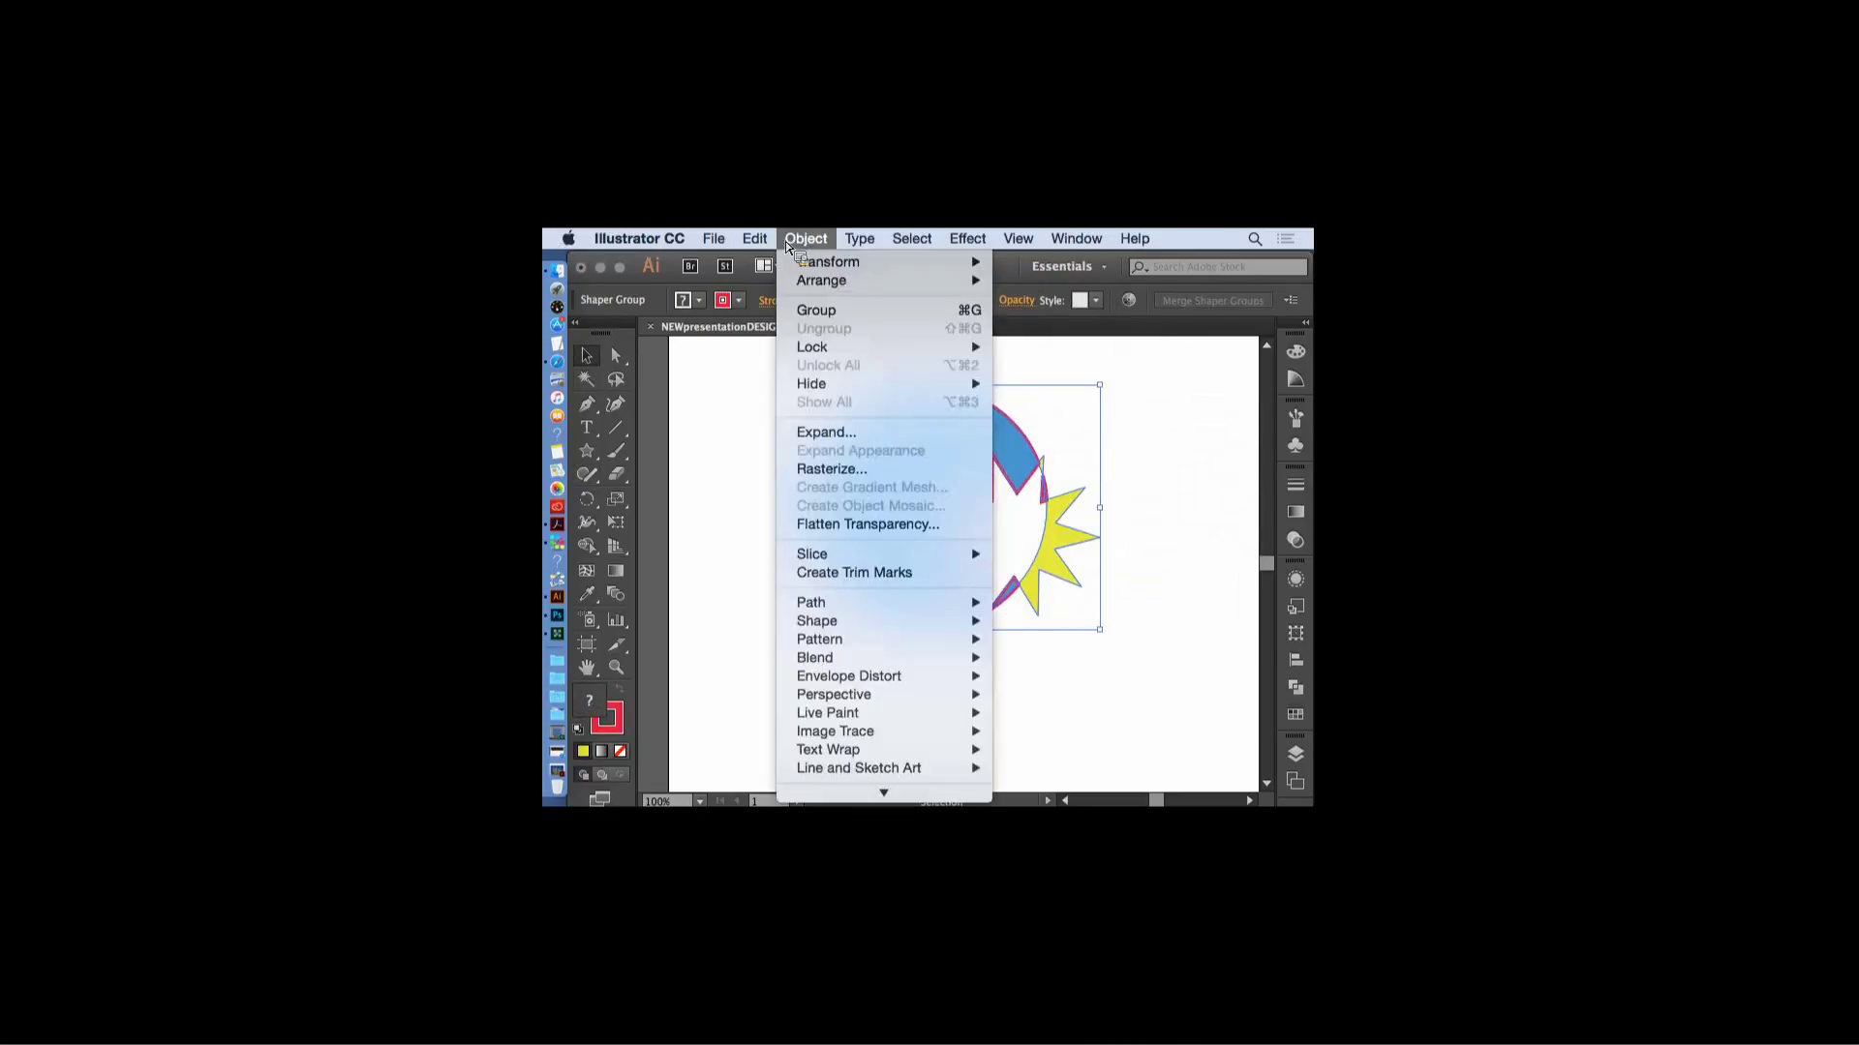
pyautogui.click(826, 432)
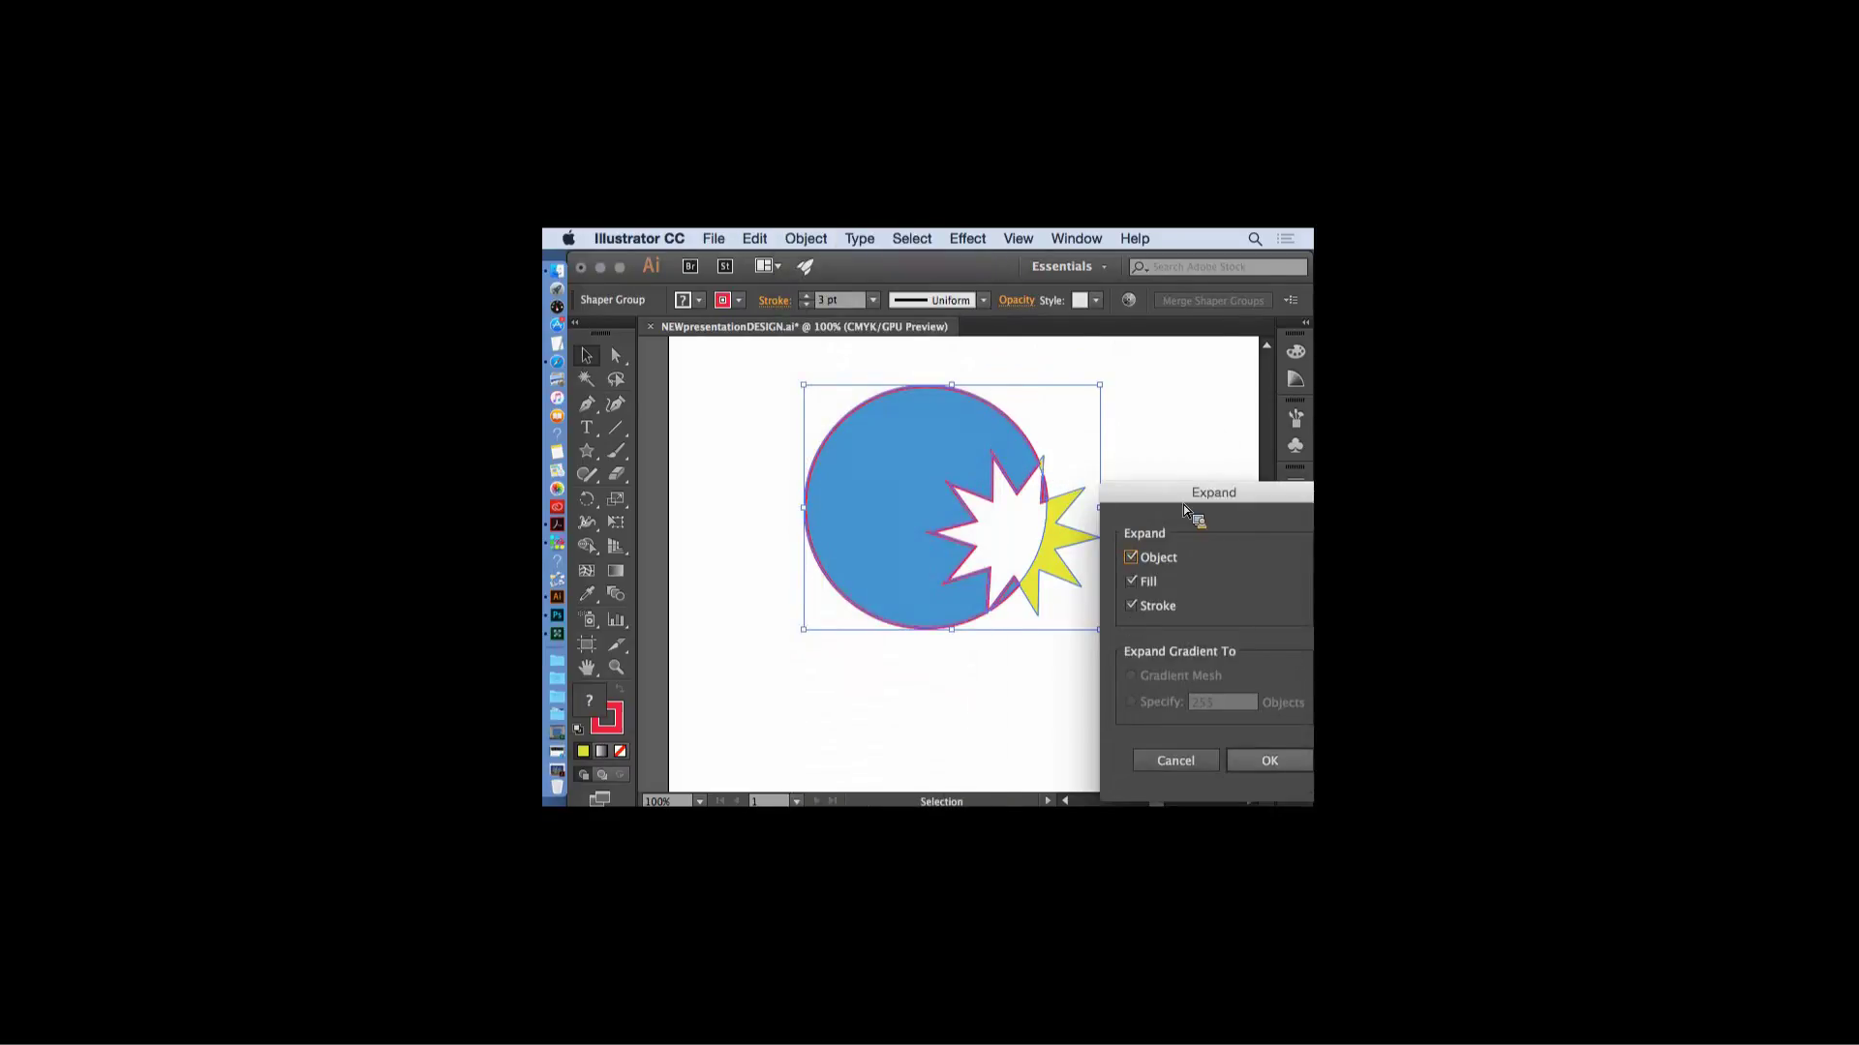
pyautogui.press('Return')
pyautogui.click(1158, 538)
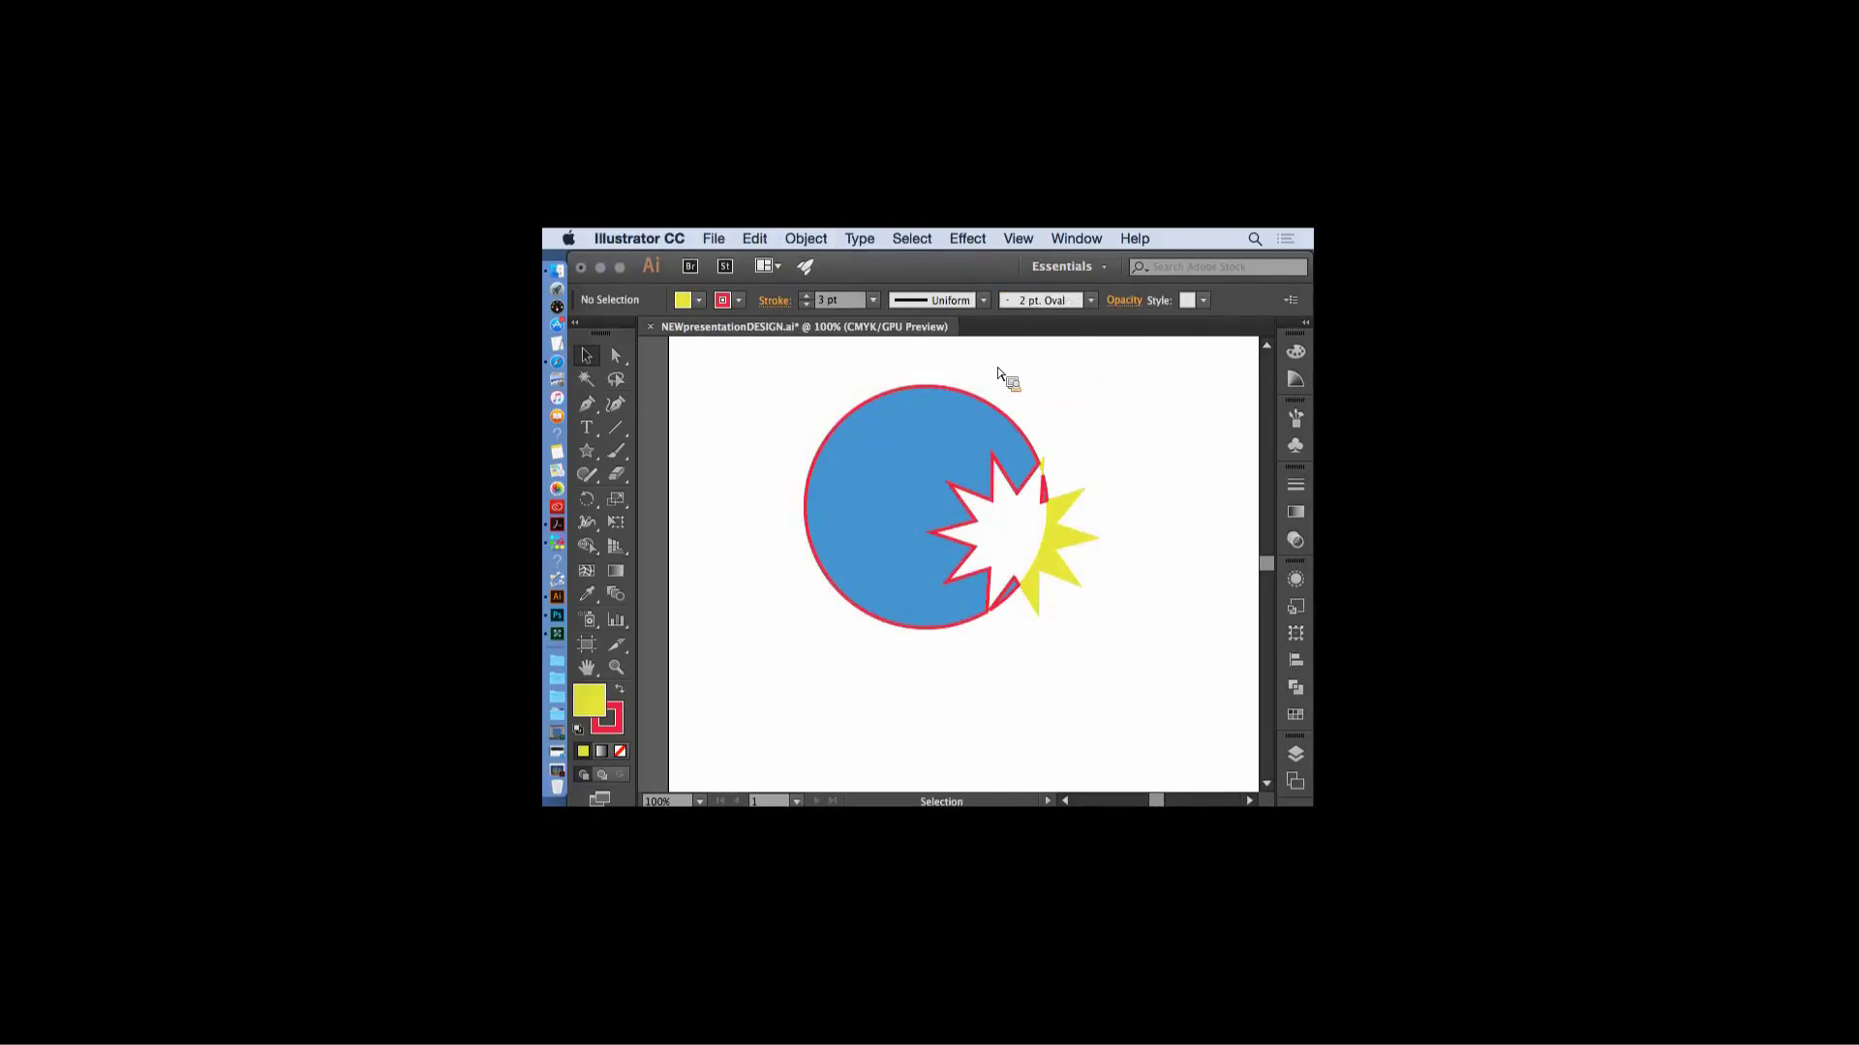
pyautogui.click(1064, 511)
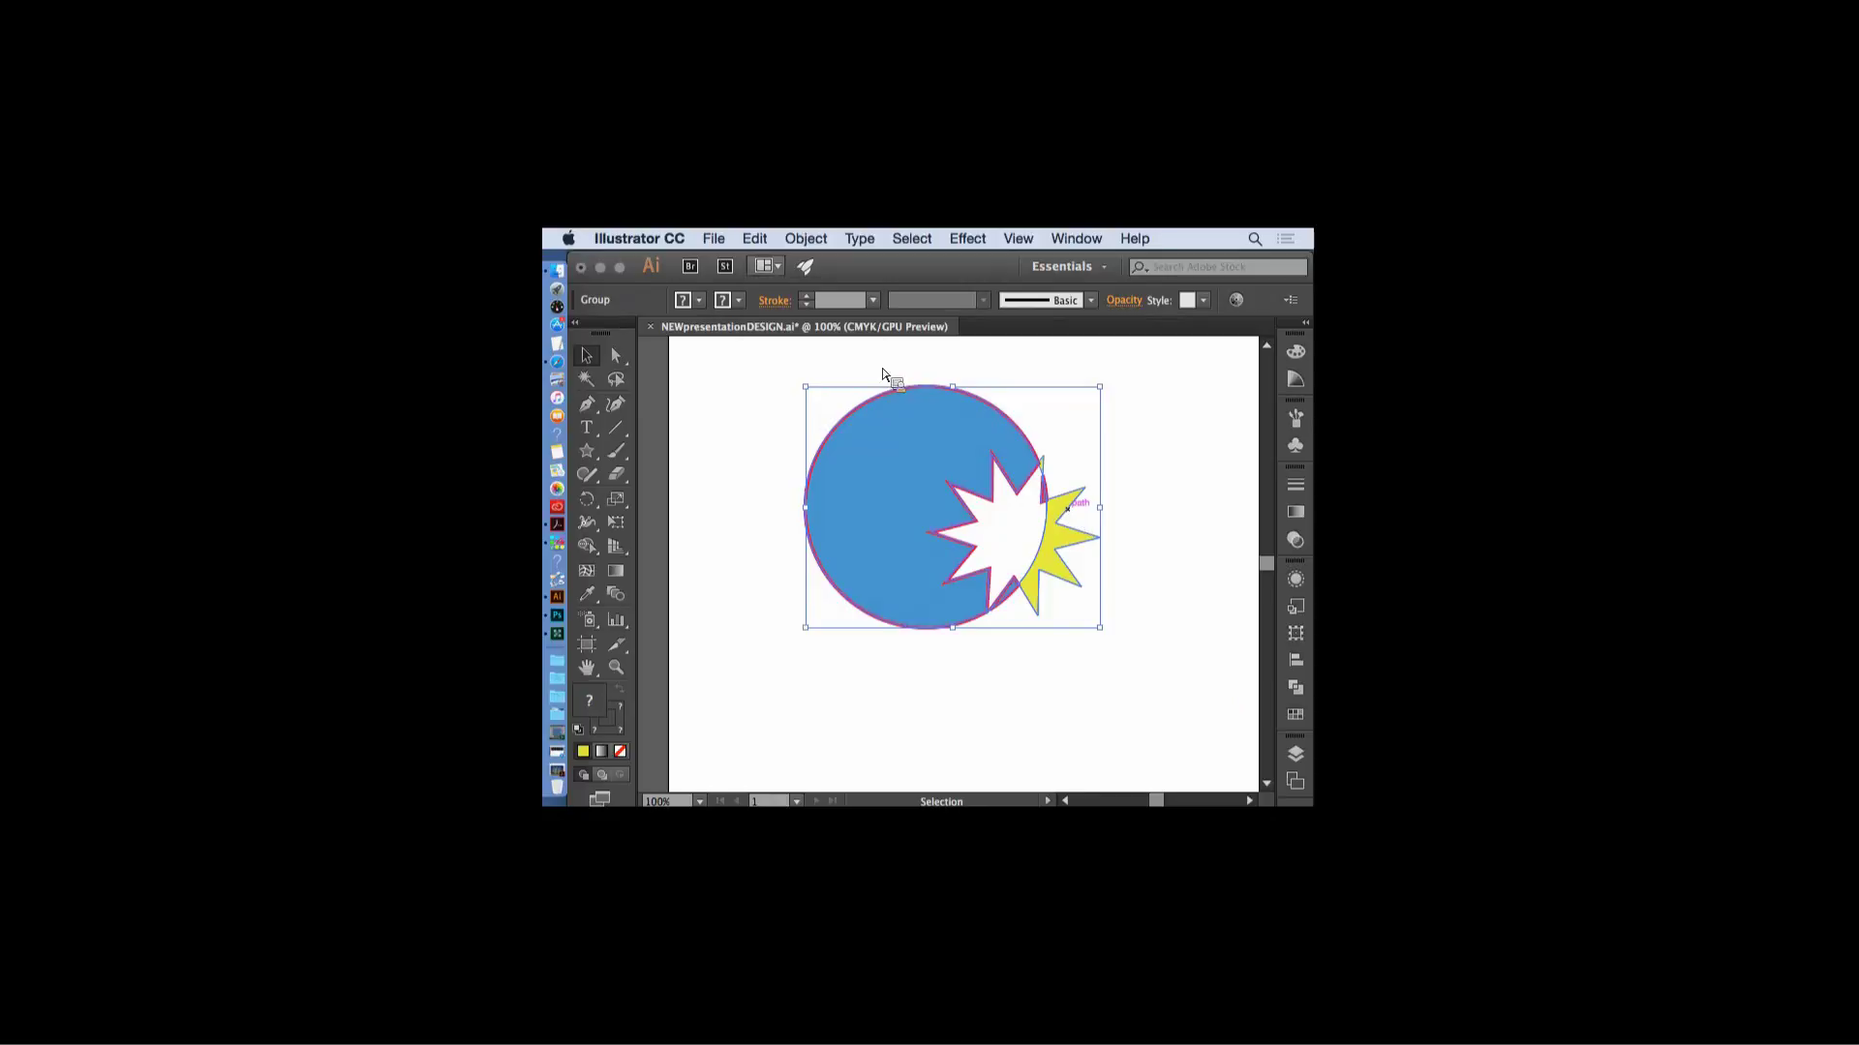
# - Ungroup the artwork twice and move the yellow star off the circle
pyautogui.click(805, 238)
pyautogui.click(823, 328)
pyautogui.click(807, 239)
pyautogui.click(824, 328)
pyautogui.click(1109, 489)
pyautogui.moveTo(1037, 537); pyautogui.dragTo(1064, 554)
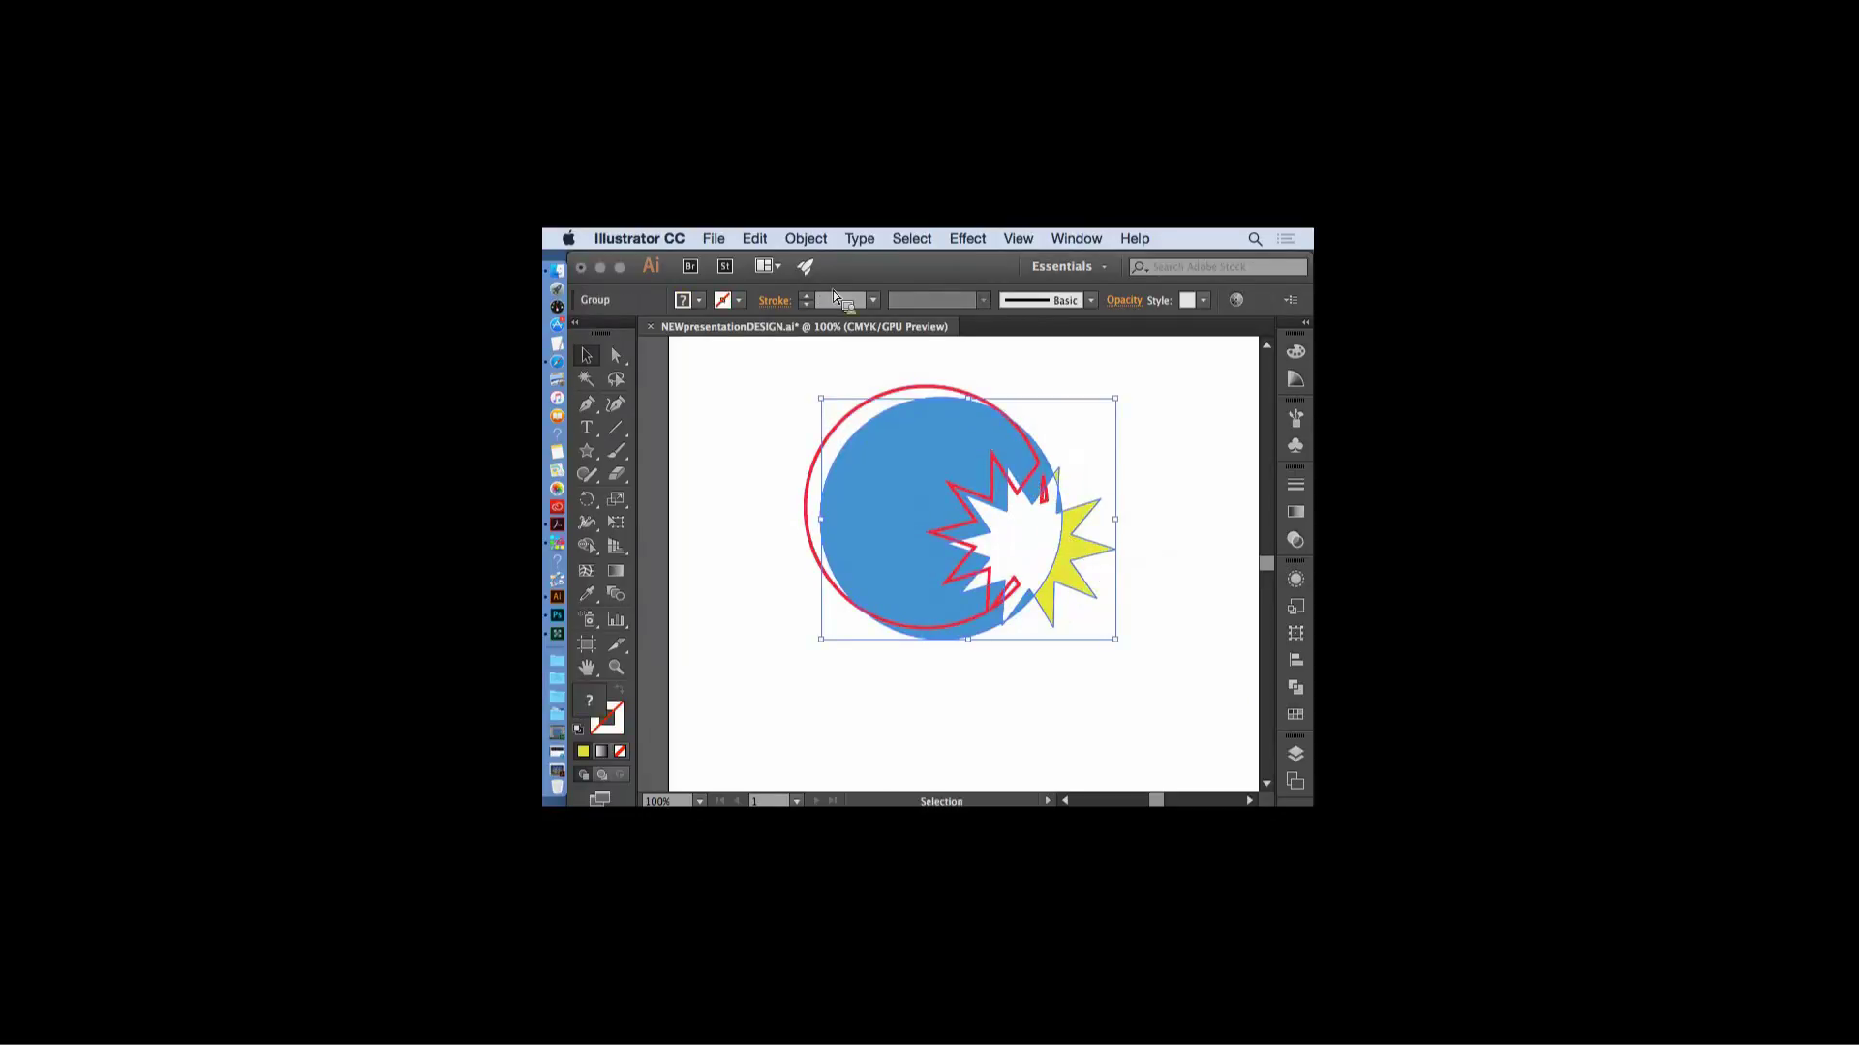
# - Lock all artwork above the selection and ungroup the selection once more
pyautogui.click(808, 239)
pyautogui.moveTo(871, 347)
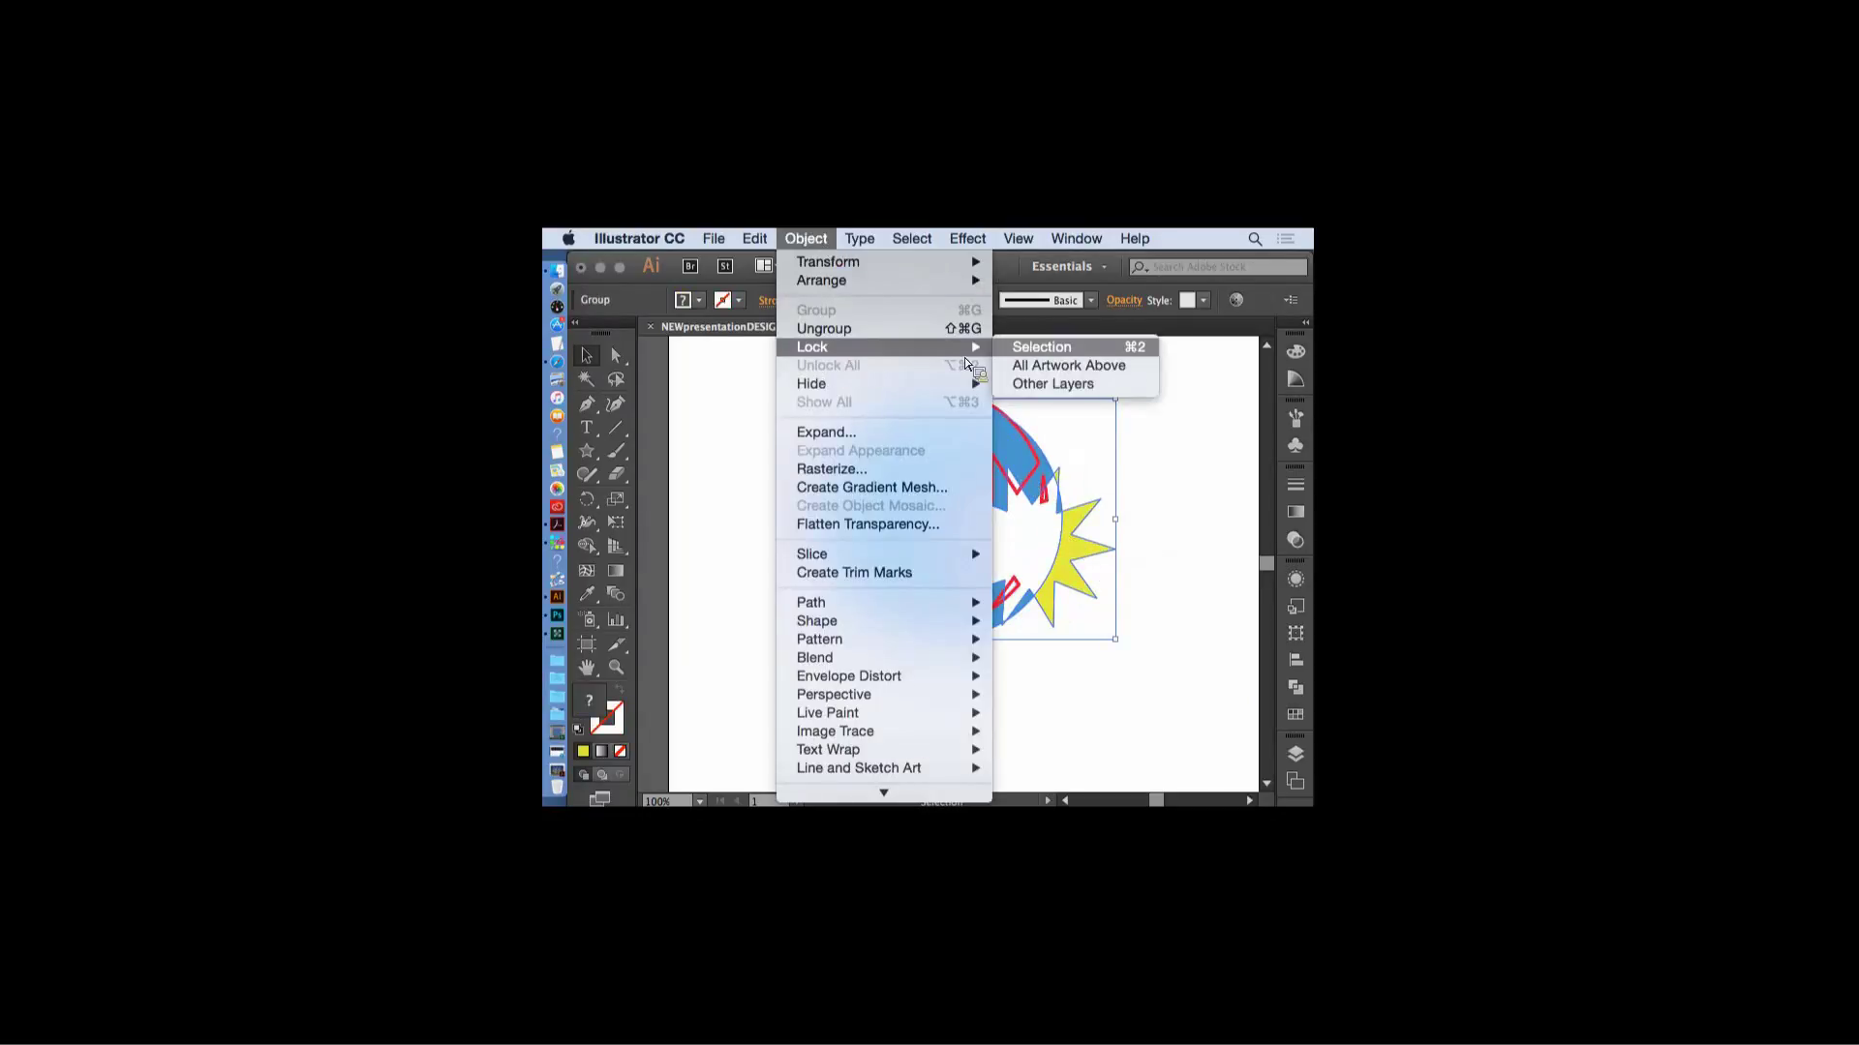
pyautogui.click(1035, 360)
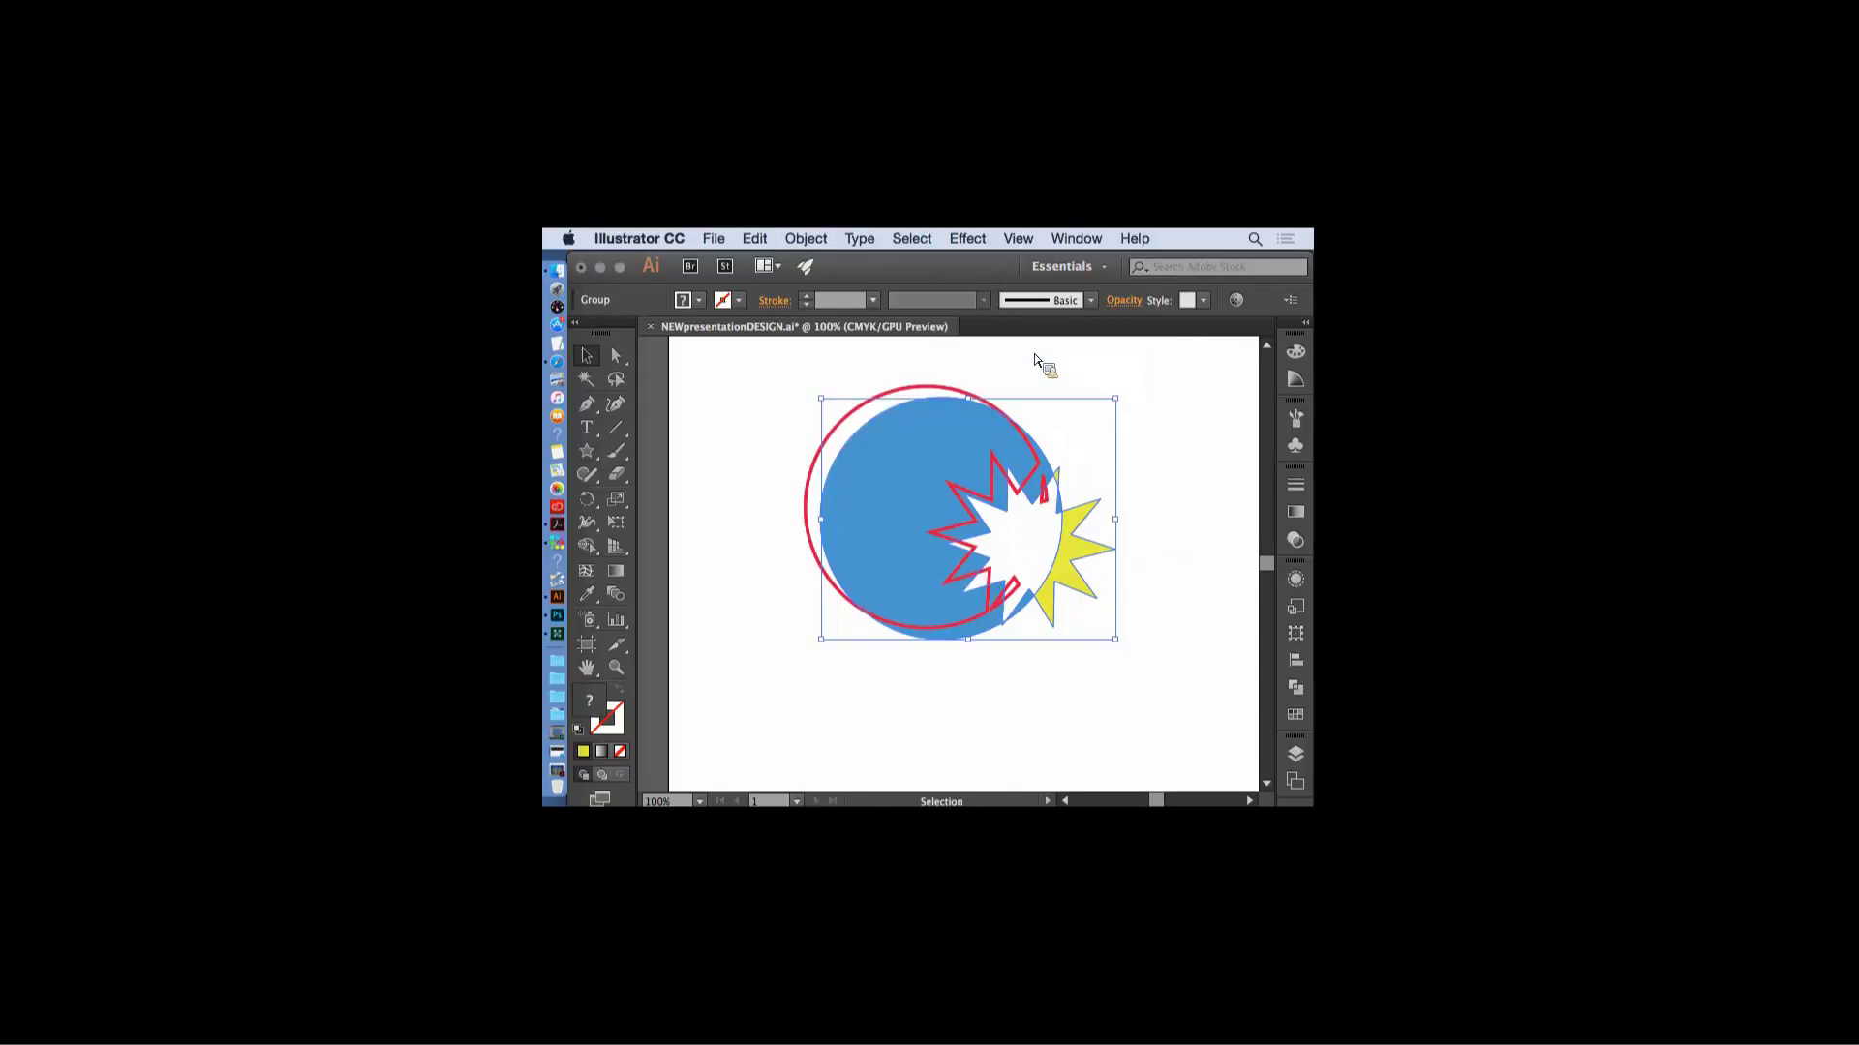
pyautogui.click(808, 239)
pyautogui.click(811, 334)
# - Spread out the yellow star, red outline circle and blue disc, deleting leftover shards
pyautogui.moveTo(1074, 542); pyautogui.dragTo(1200, 692)
pyautogui.moveTo(911, 383); pyautogui.dragTo(779, 601)
pyautogui.moveTo(962, 535); pyautogui.dragTo(1103, 650)
pyautogui.press('Delete')
pyautogui.moveTo(882, 515); pyautogui.dragTo(1000, 561)
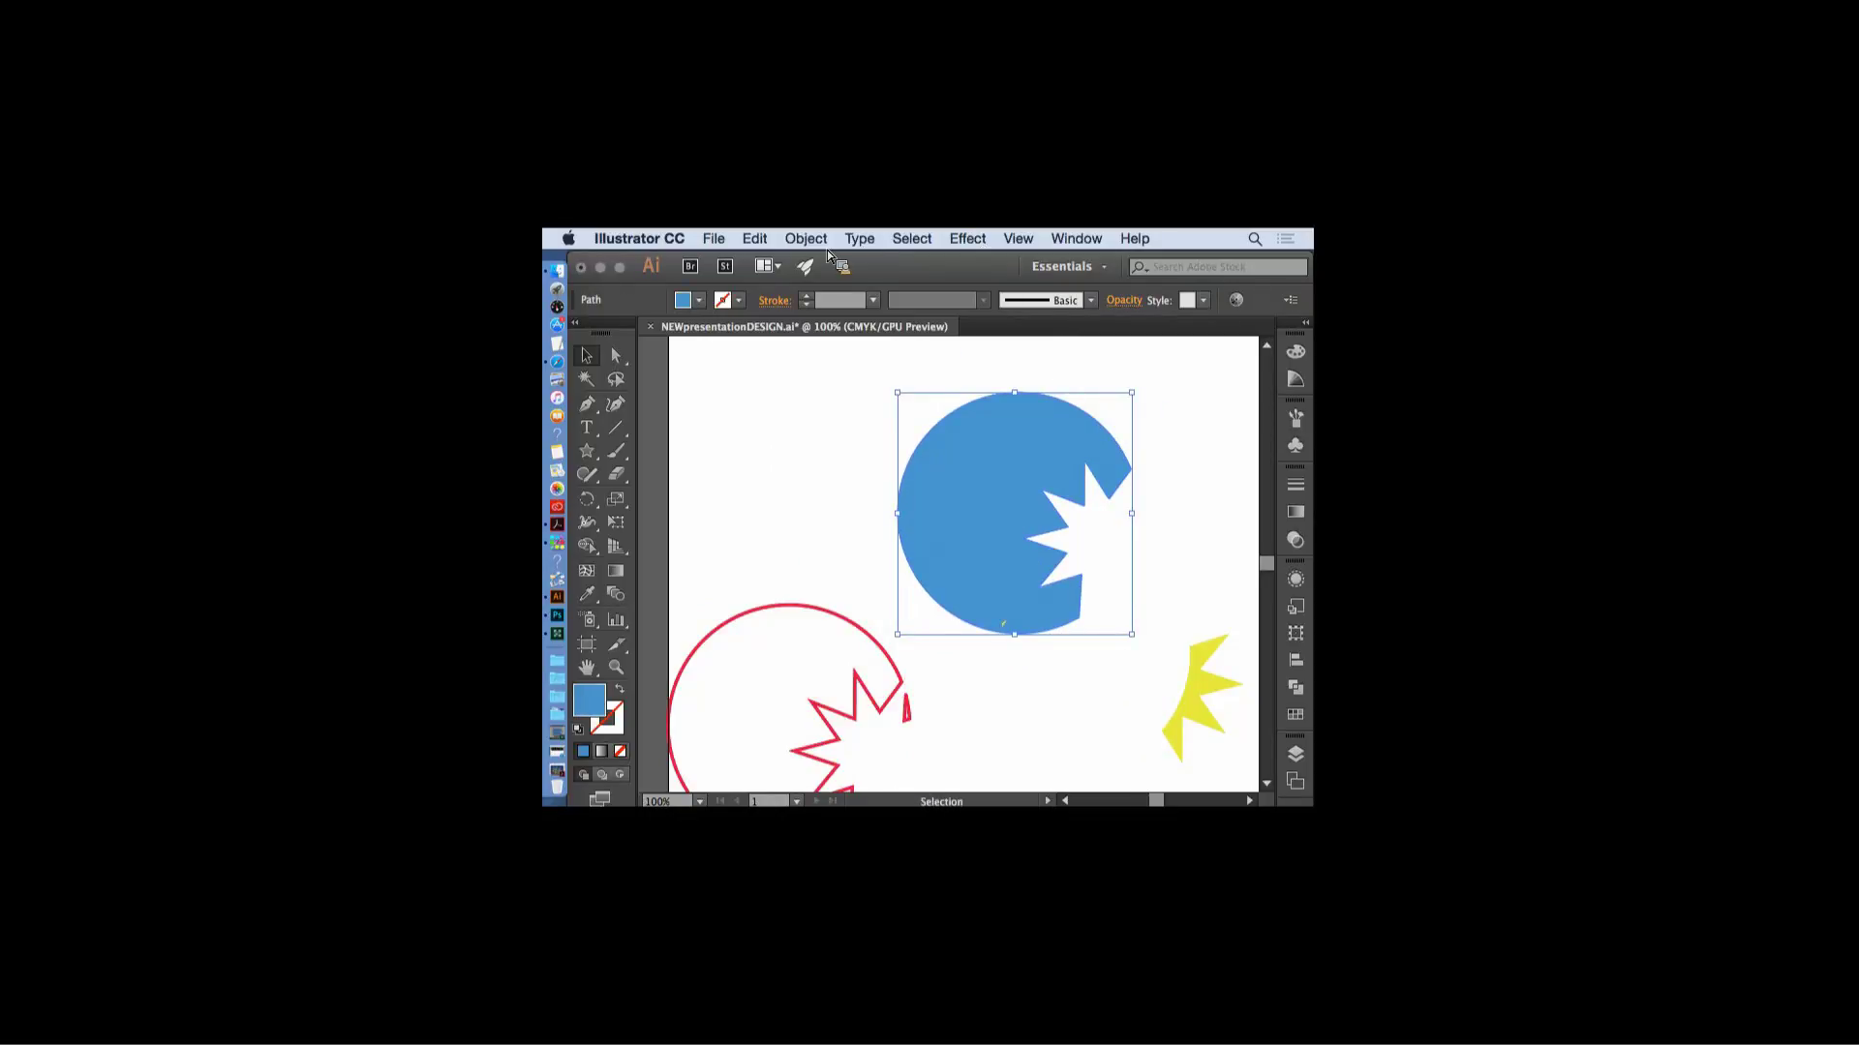
pyautogui.moveTo(983, 358)
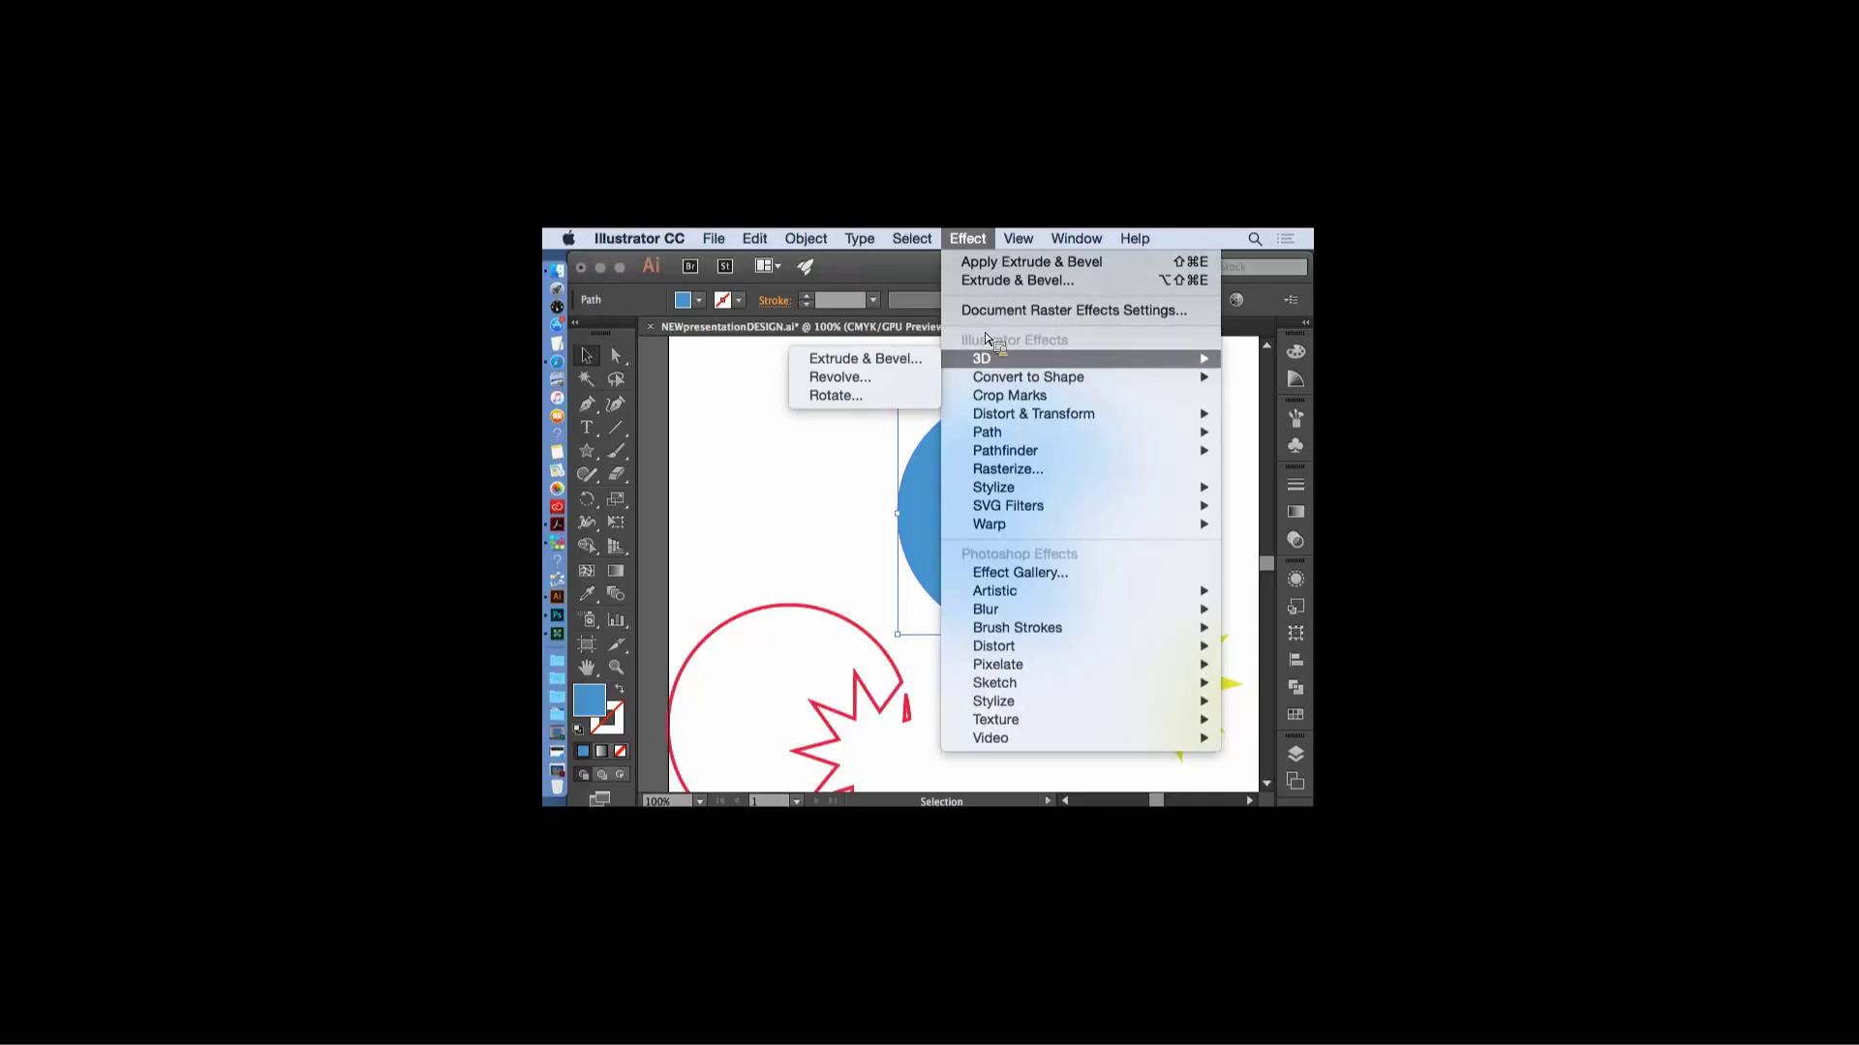
pyautogui.click(918, 366)
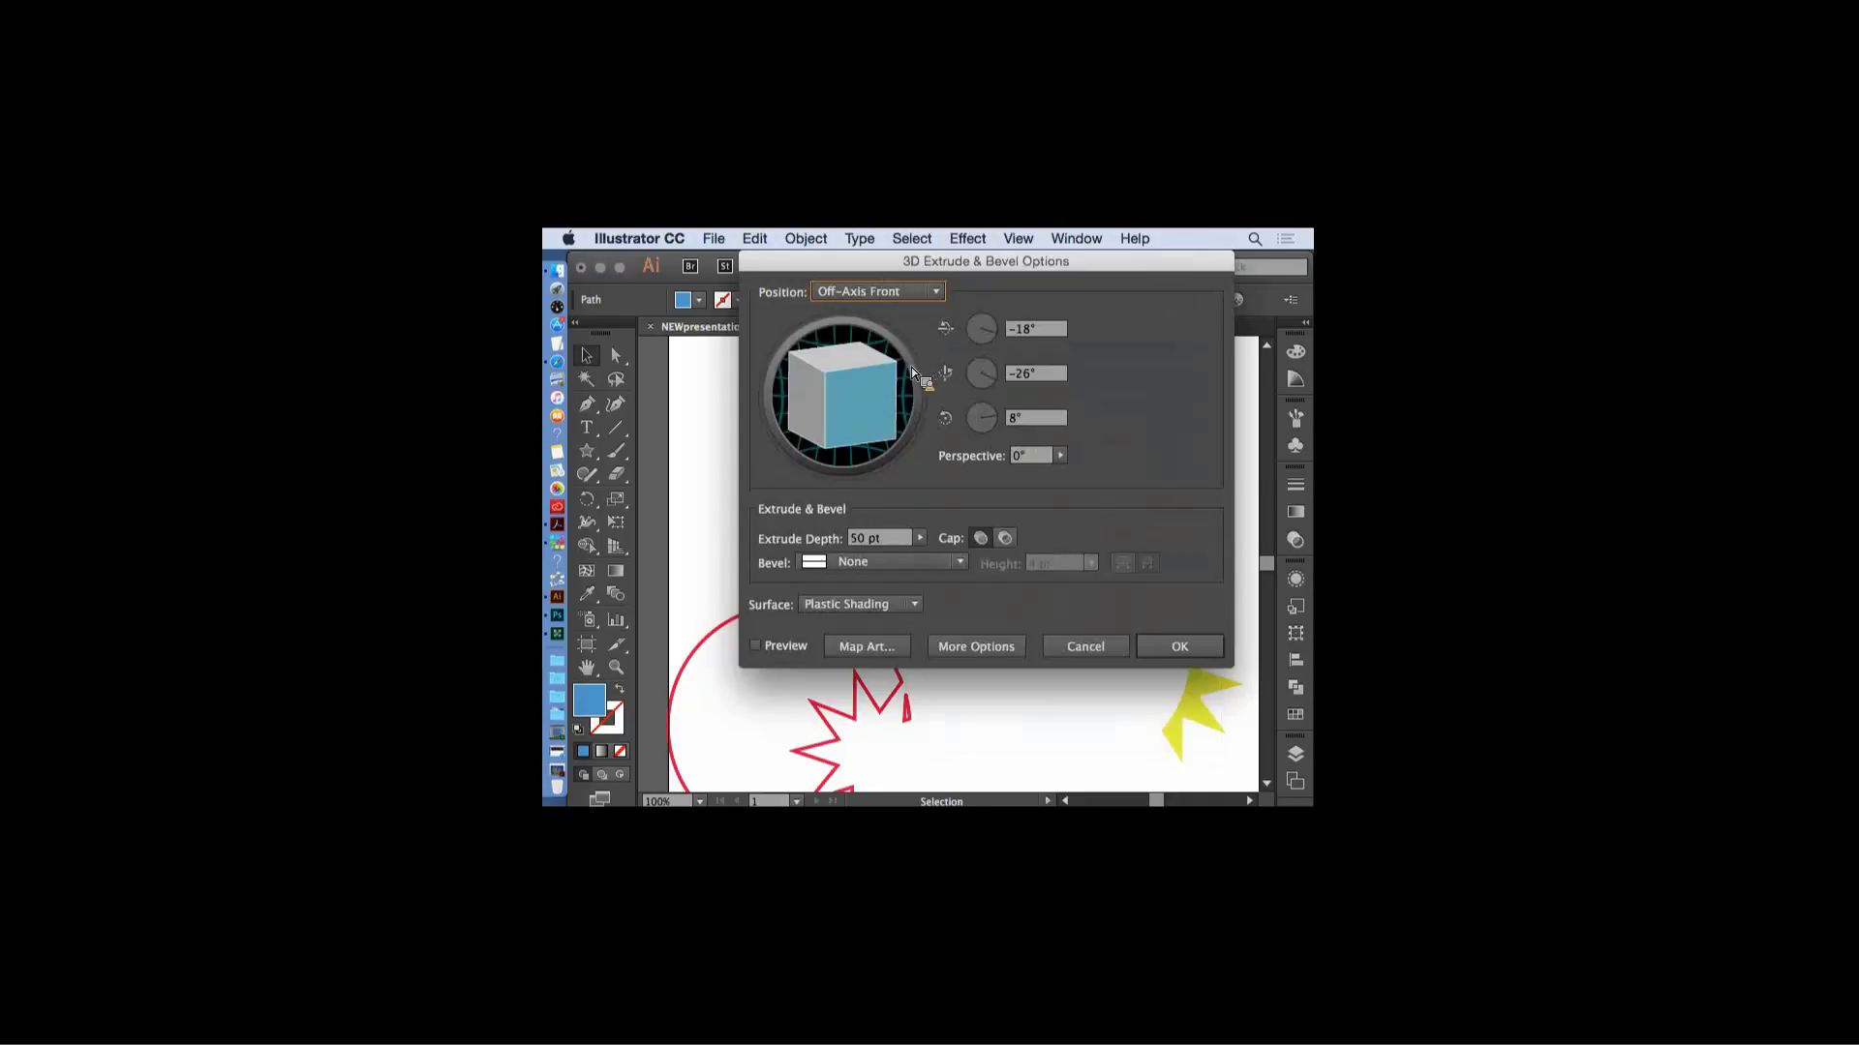
pyautogui.press('super+y')
pyautogui.moveTo(851, 260); pyautogui.dragTo(1071, 264)
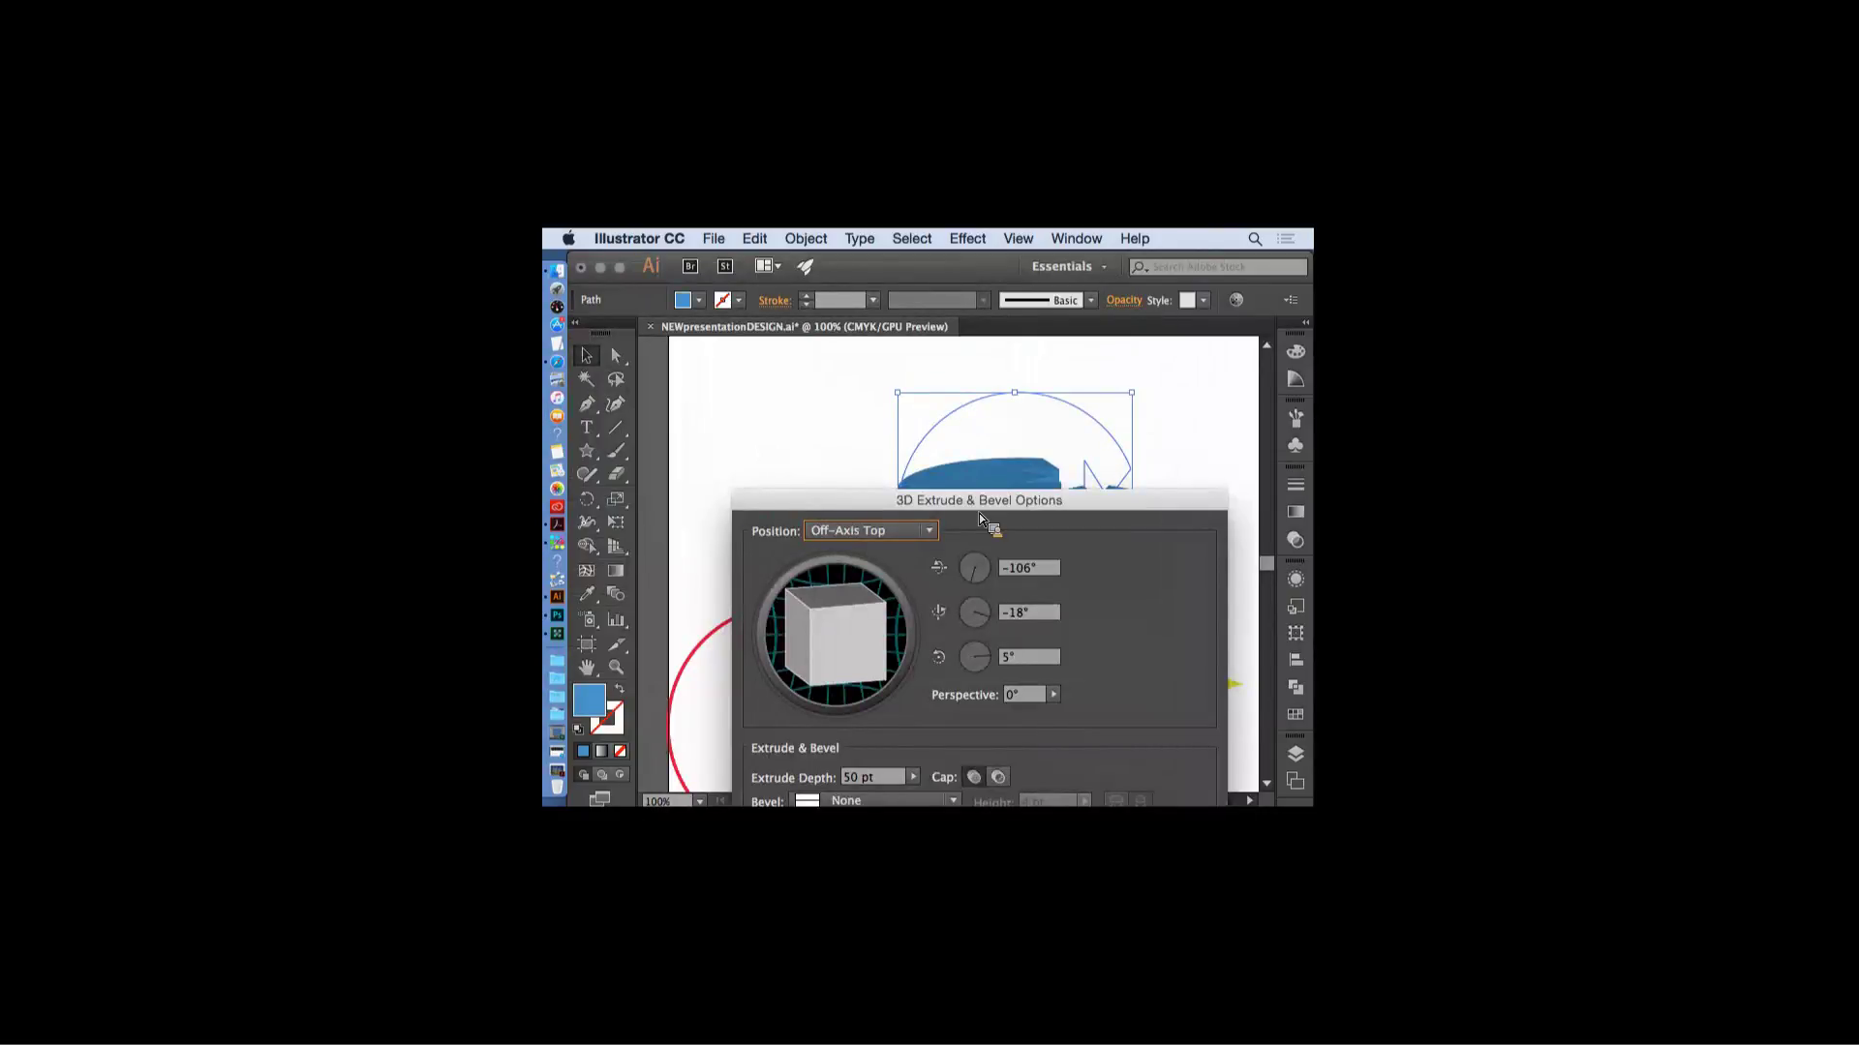
pyautogui.moveTo(979, 513); pyautogui.dragTo(1069, 321)
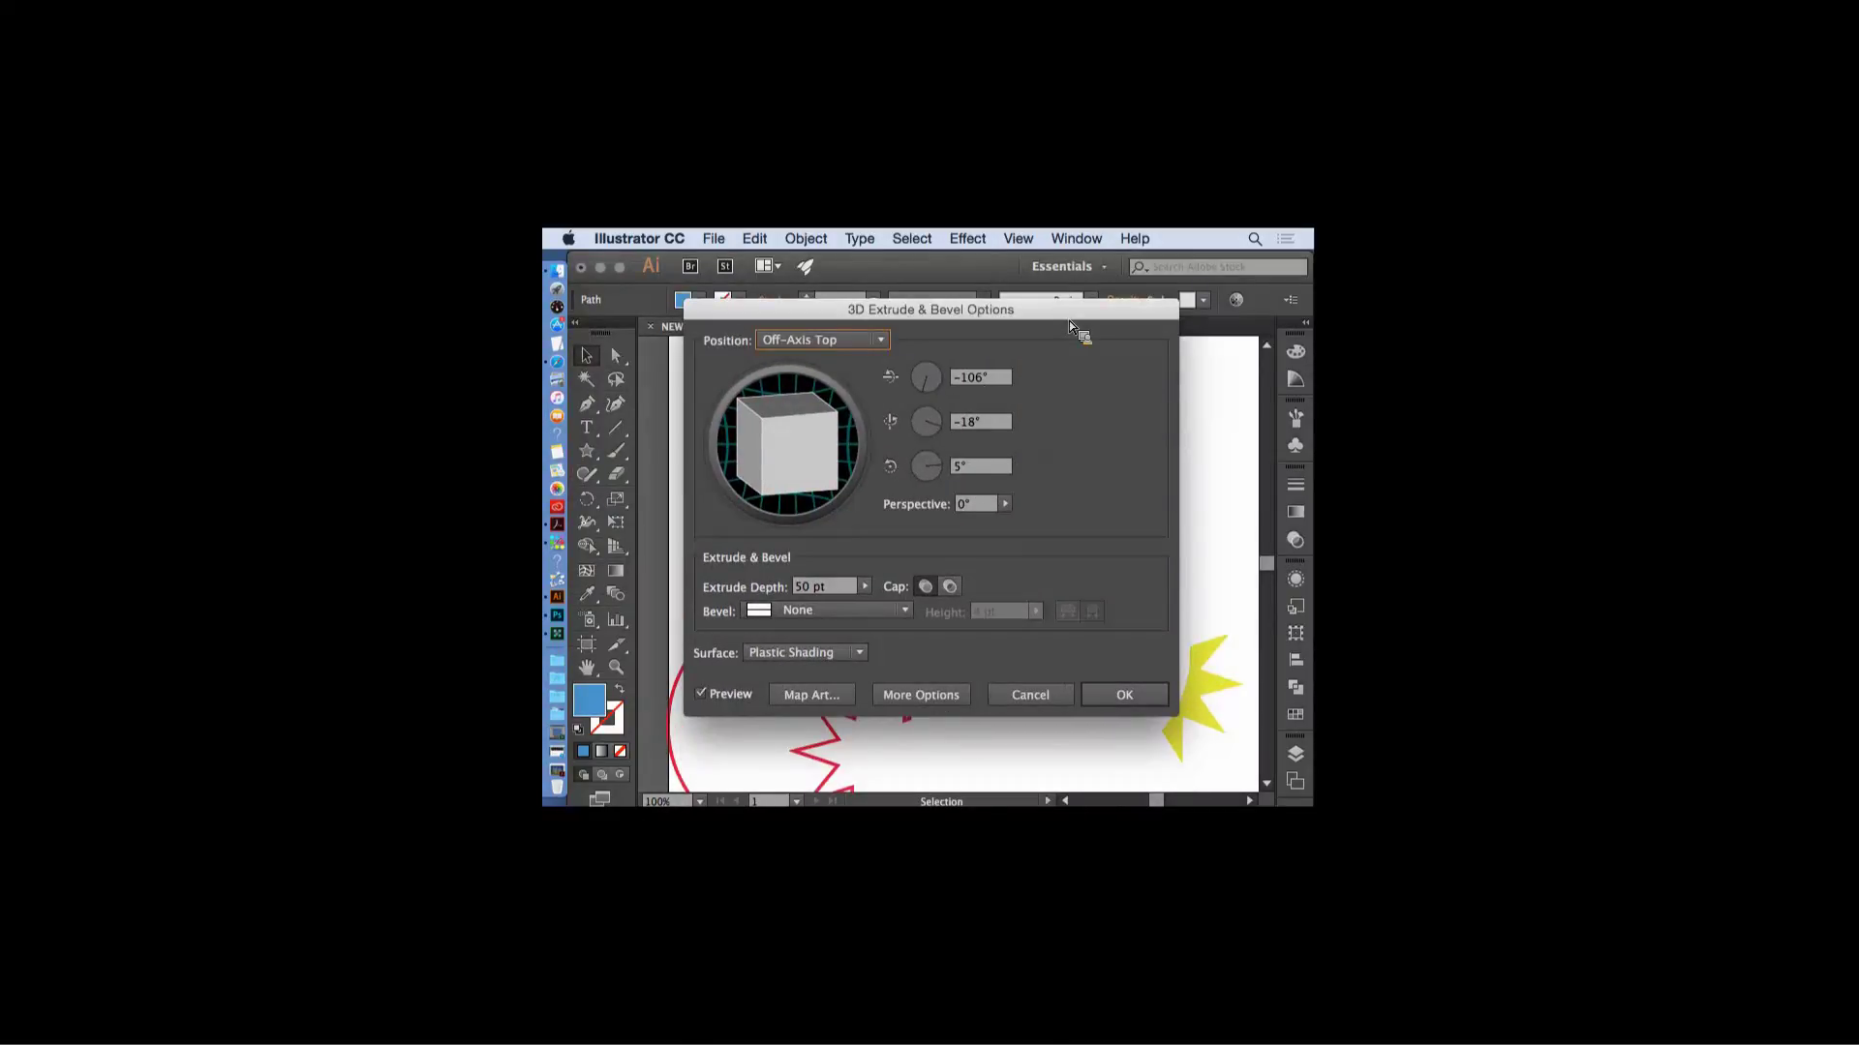
pyautogui.click(1043, 697)
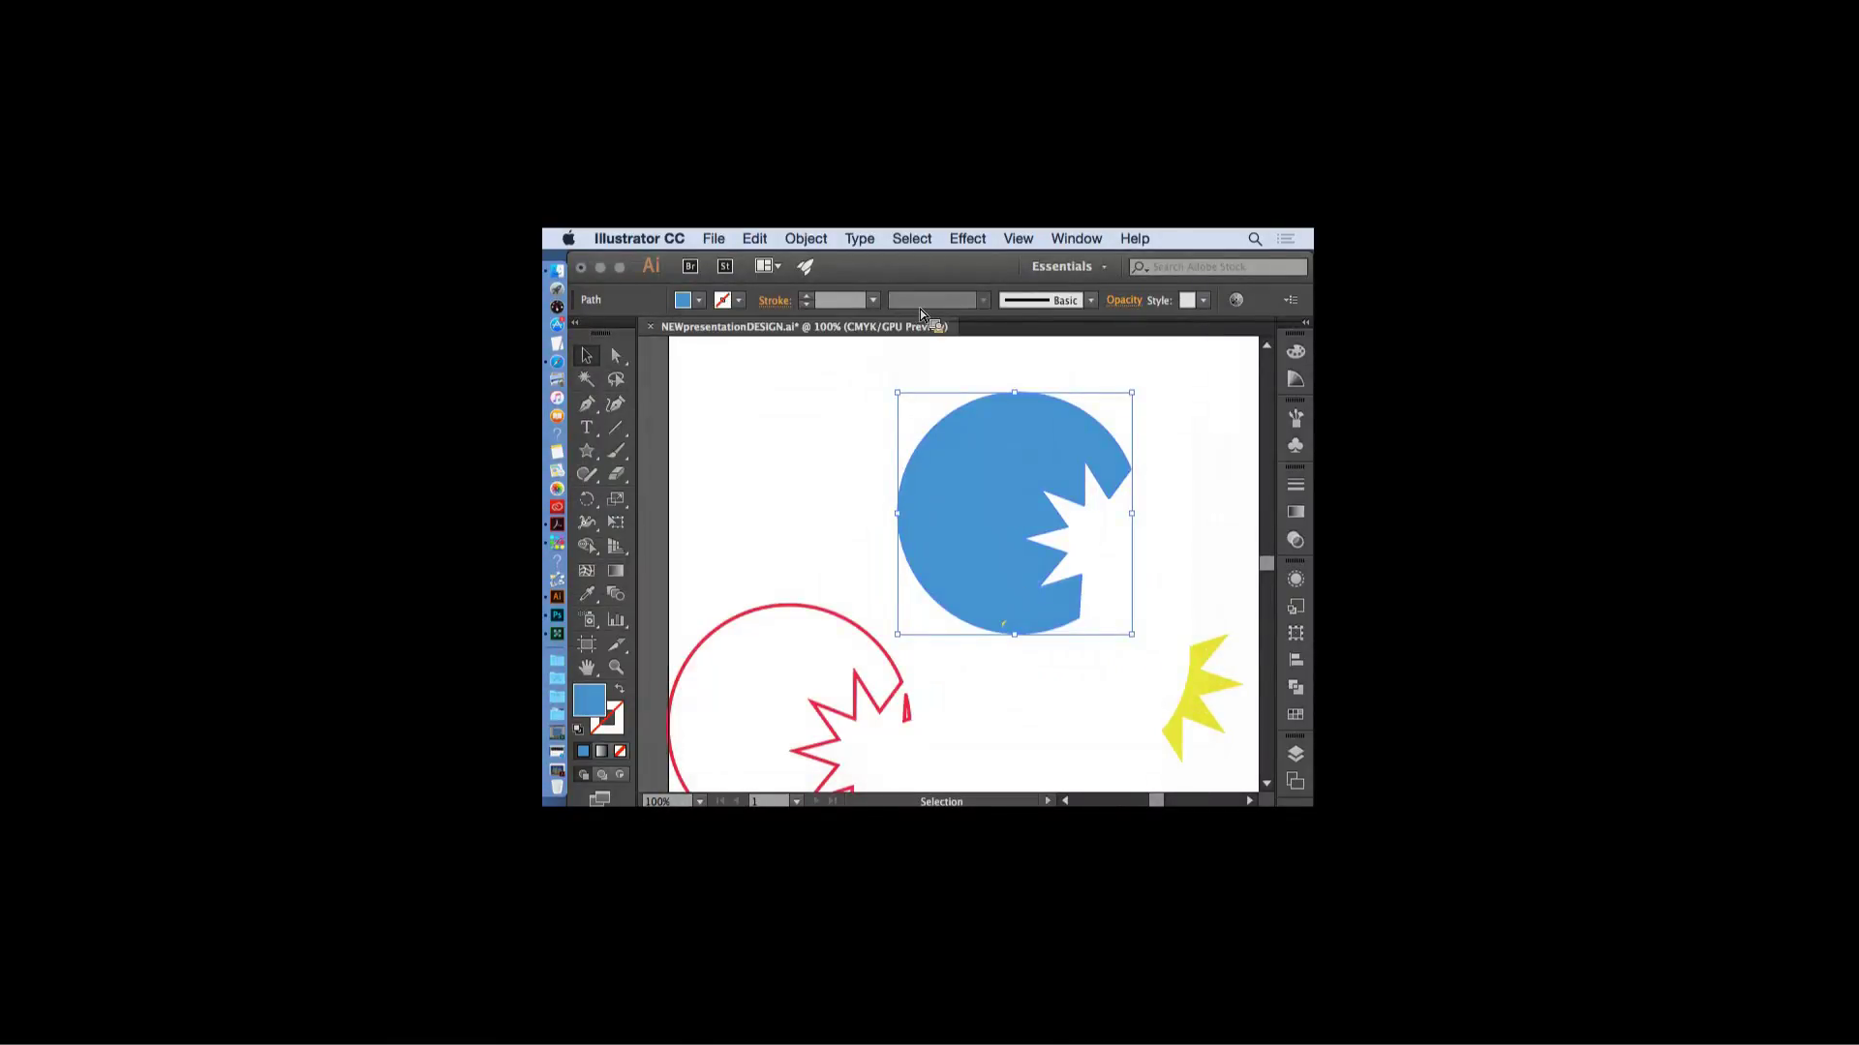
pyautogui.click(805, 239)
pyautogui.click(830, 288)
pyautogui.click(967, 238)
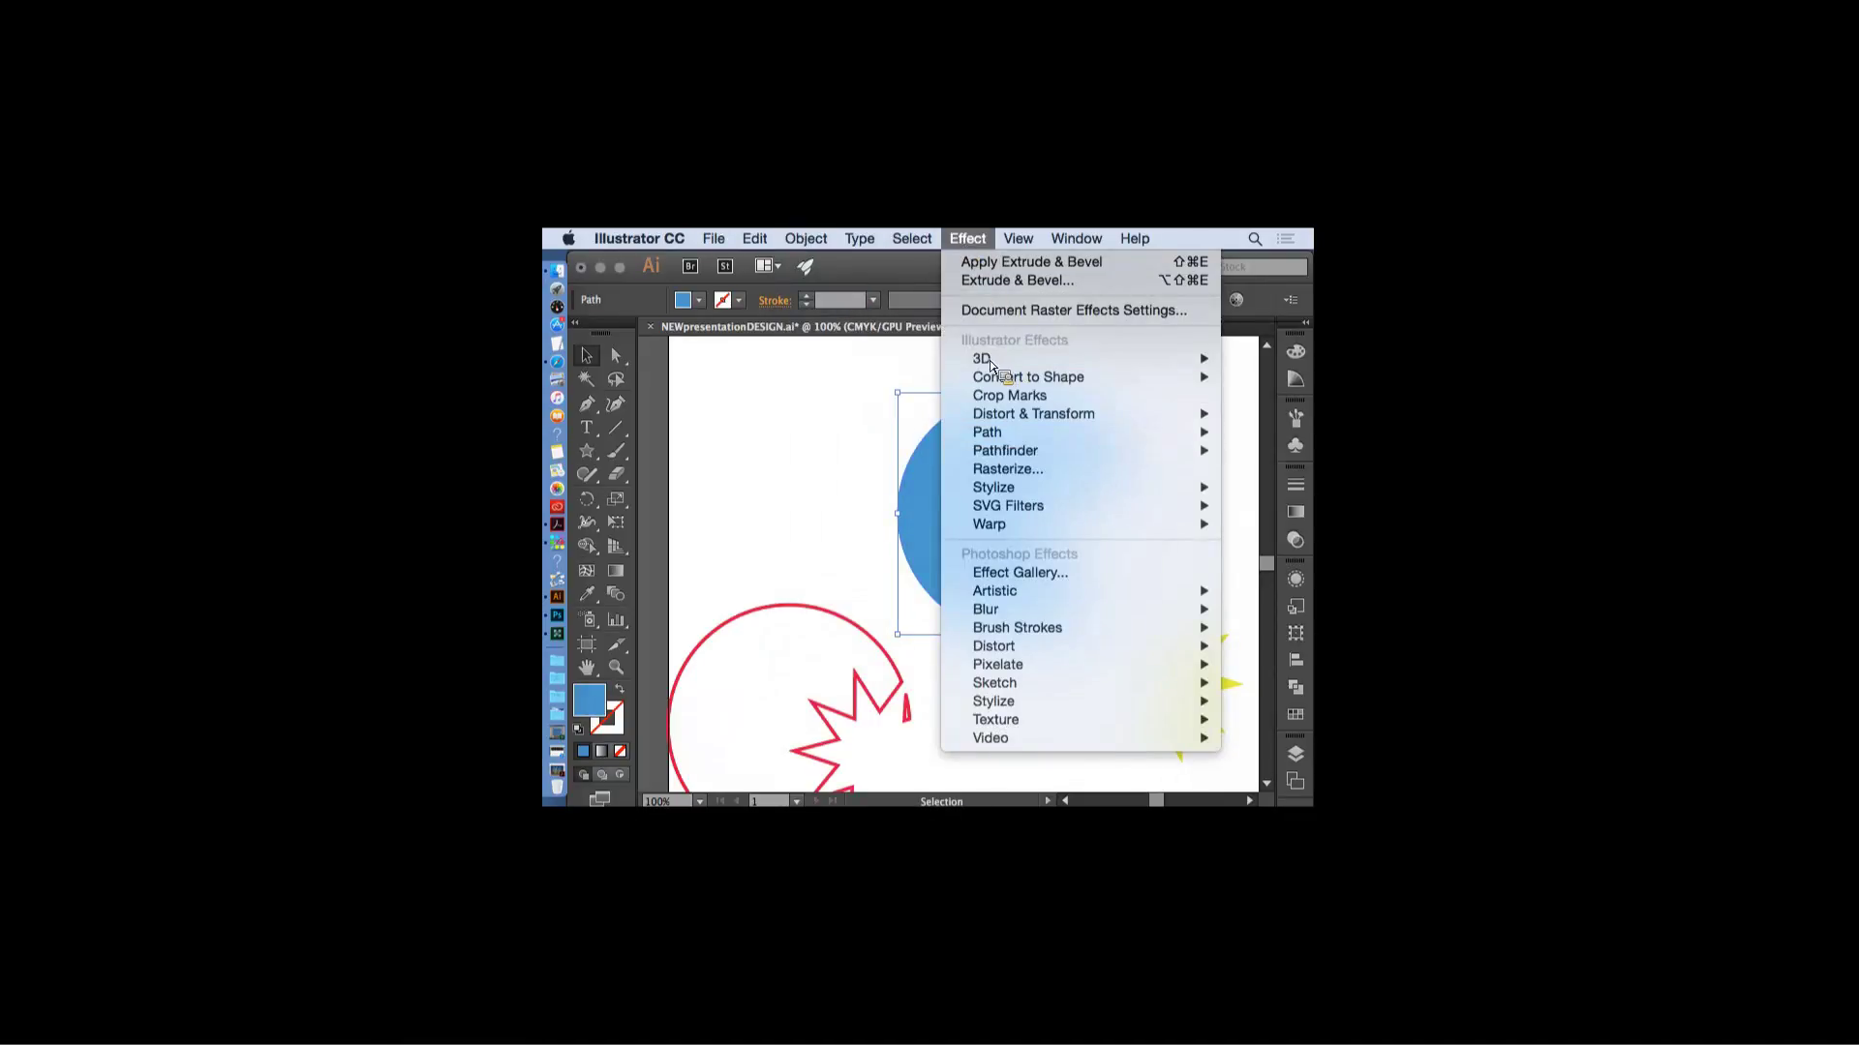
pyautogui.click(1232, 470)
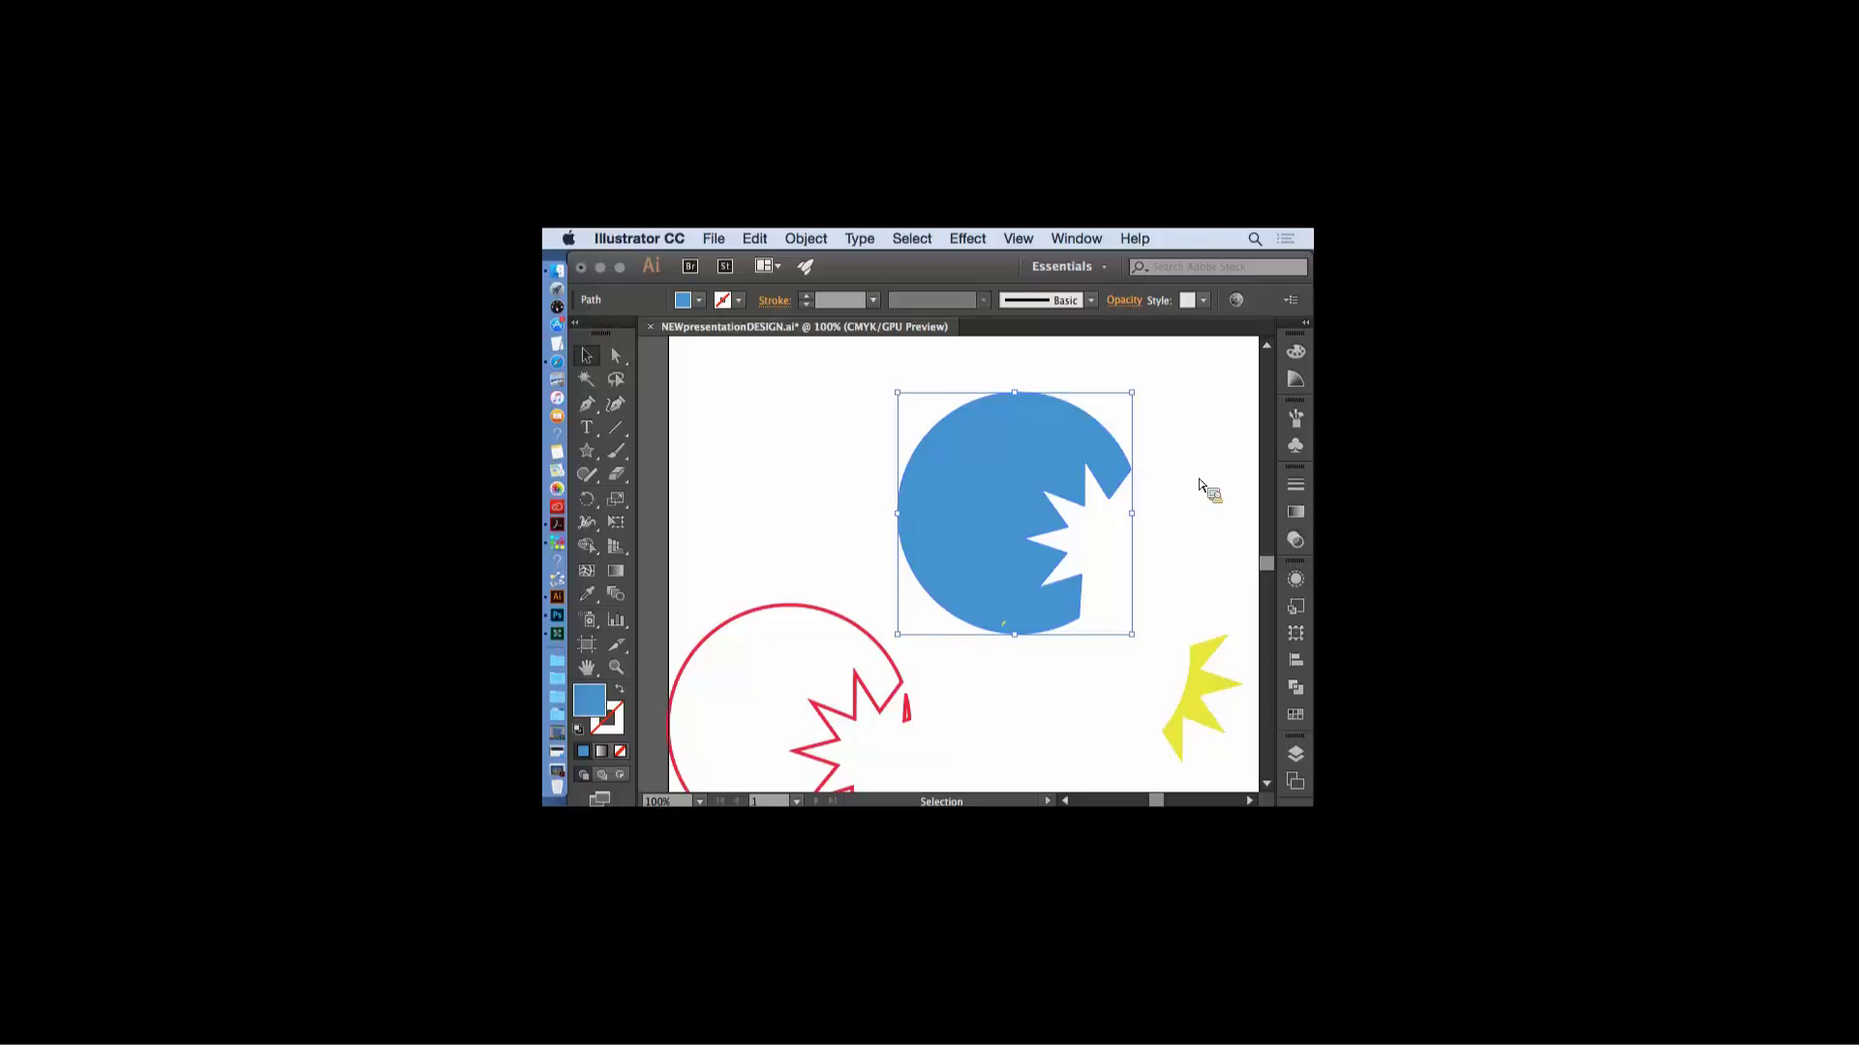
pyautogui.click(990, 238)
pyautogui.click(989, 238)
pyautogui.click(968, 239)
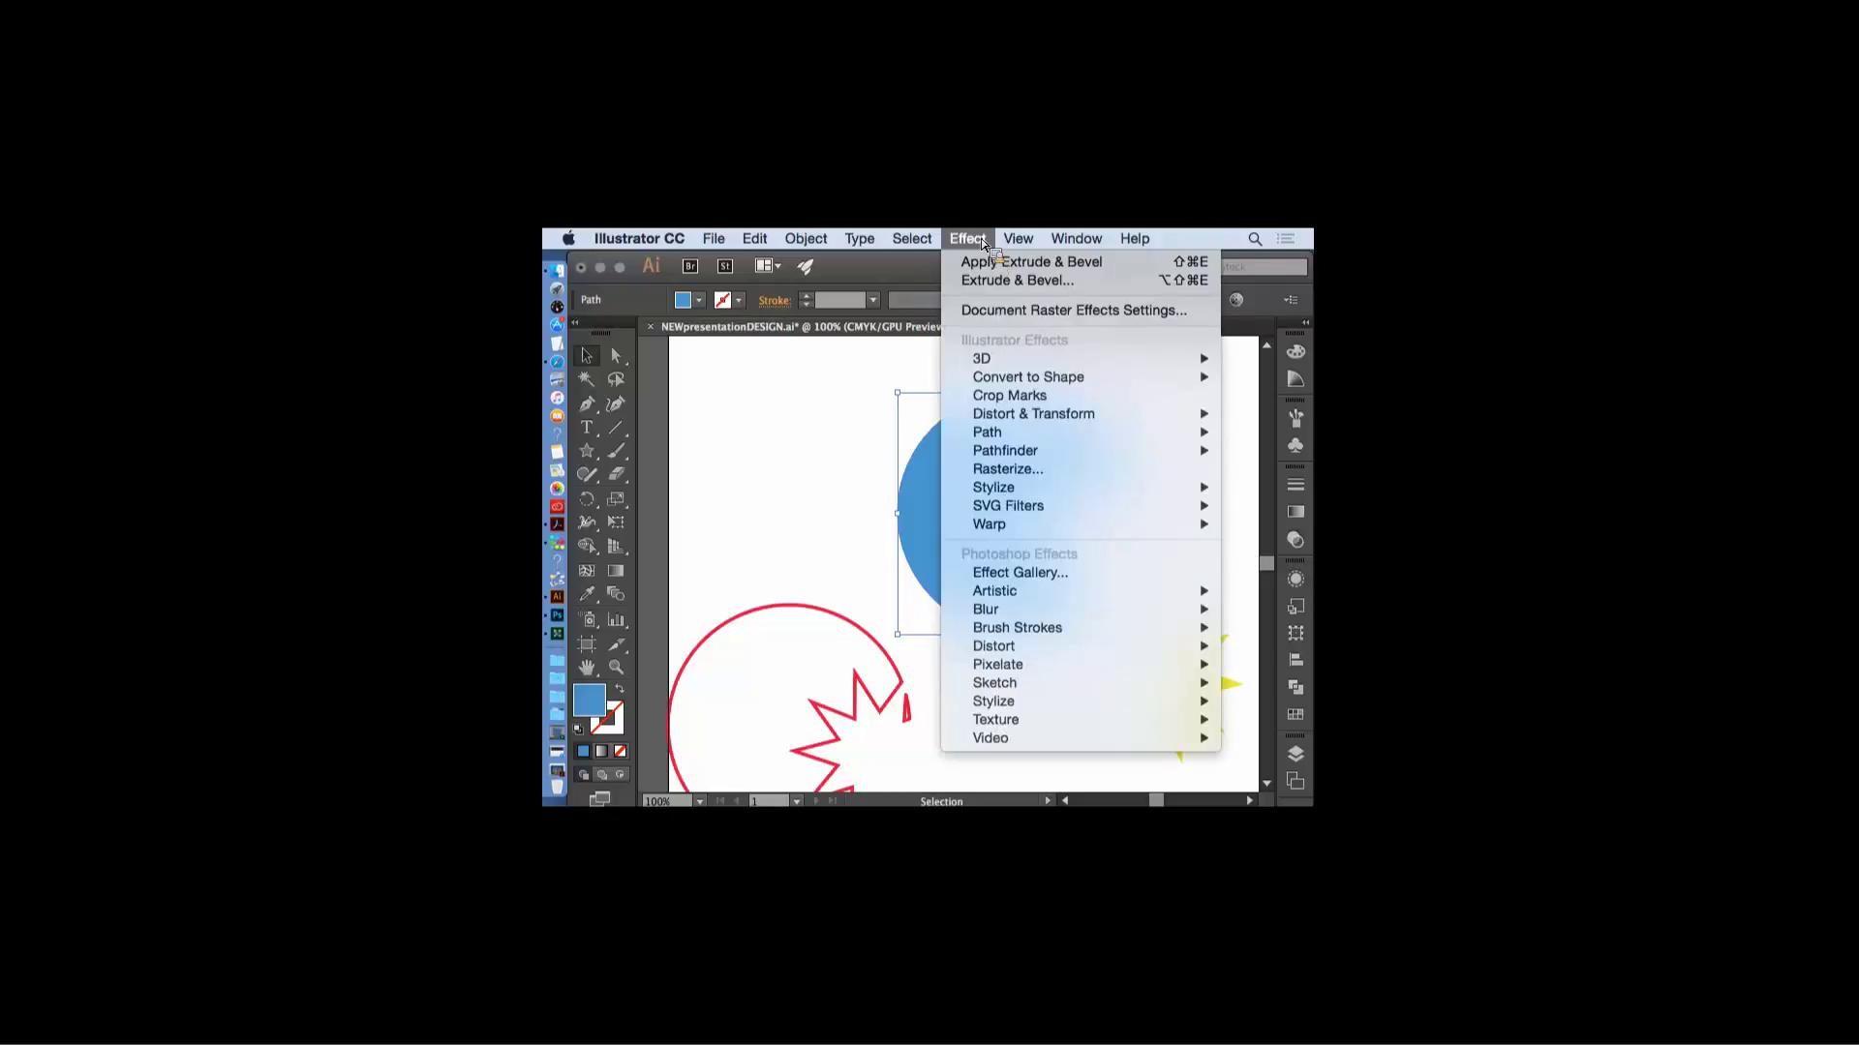
pyautogui.moveTo(980, 360)
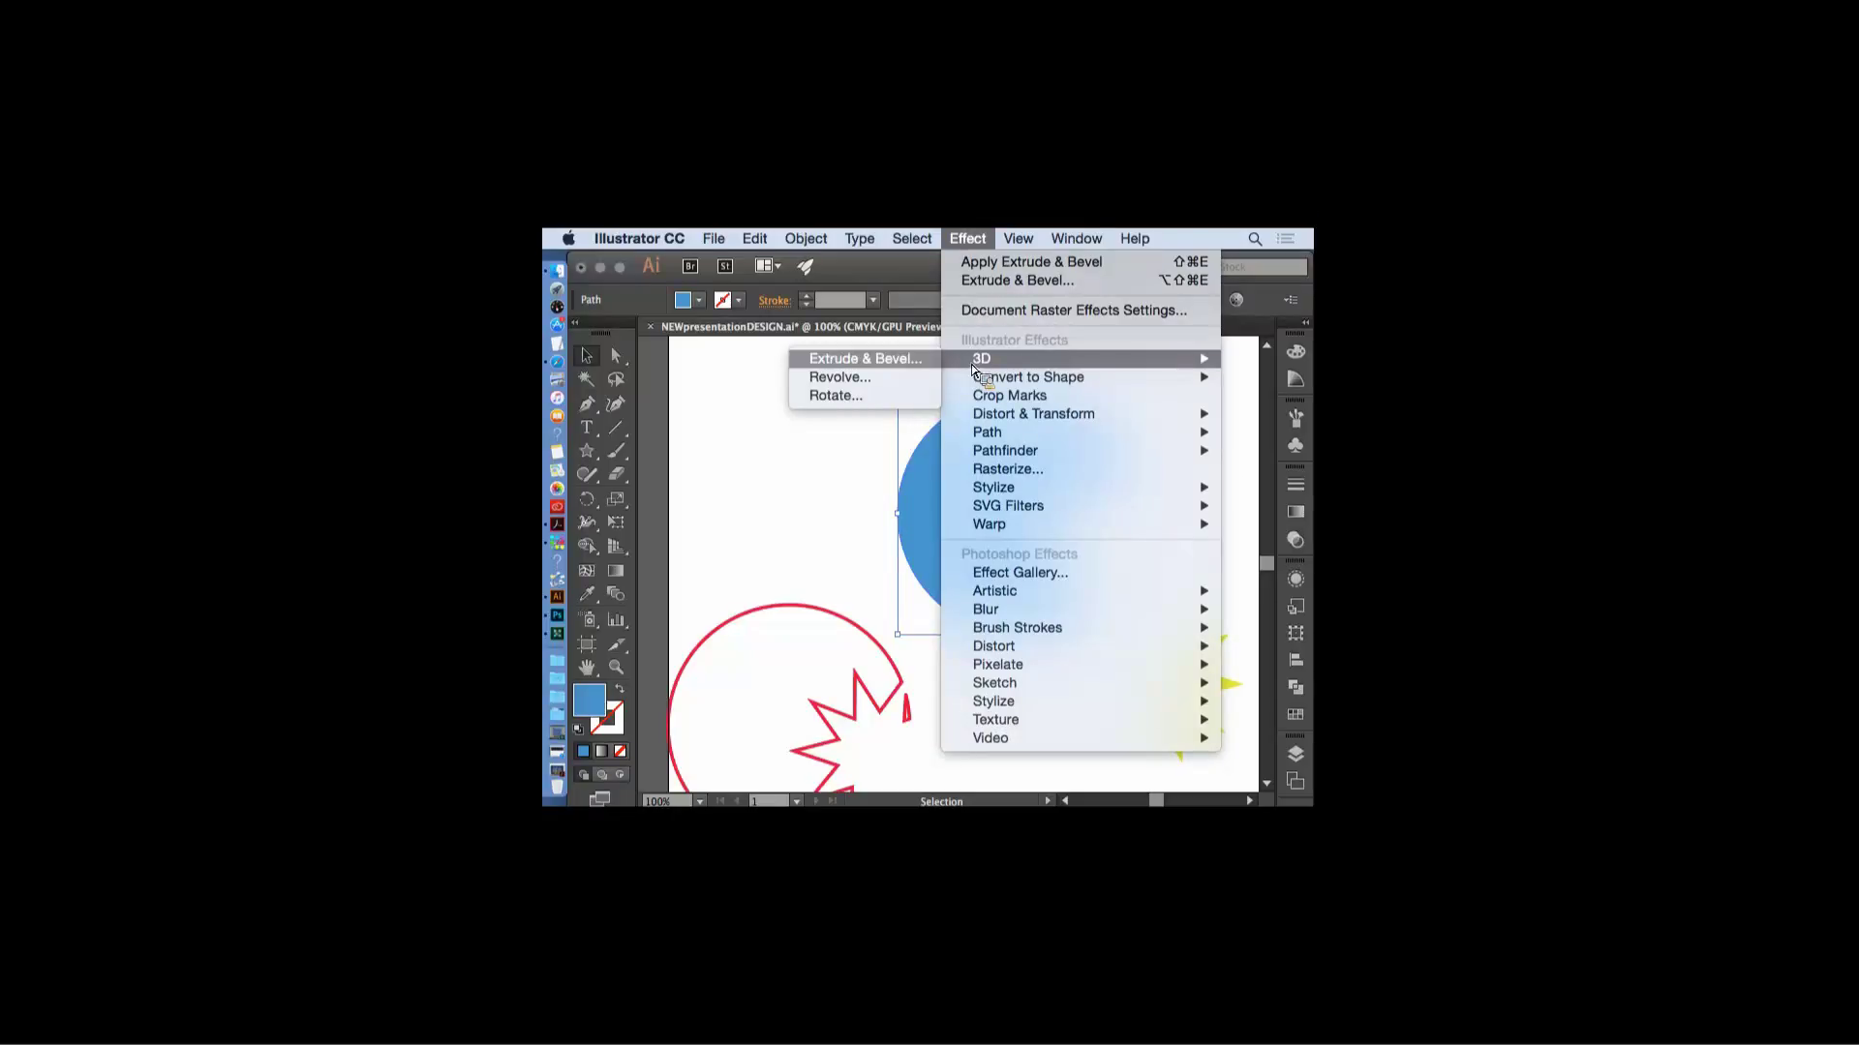
pyautogui.click(917, 360)
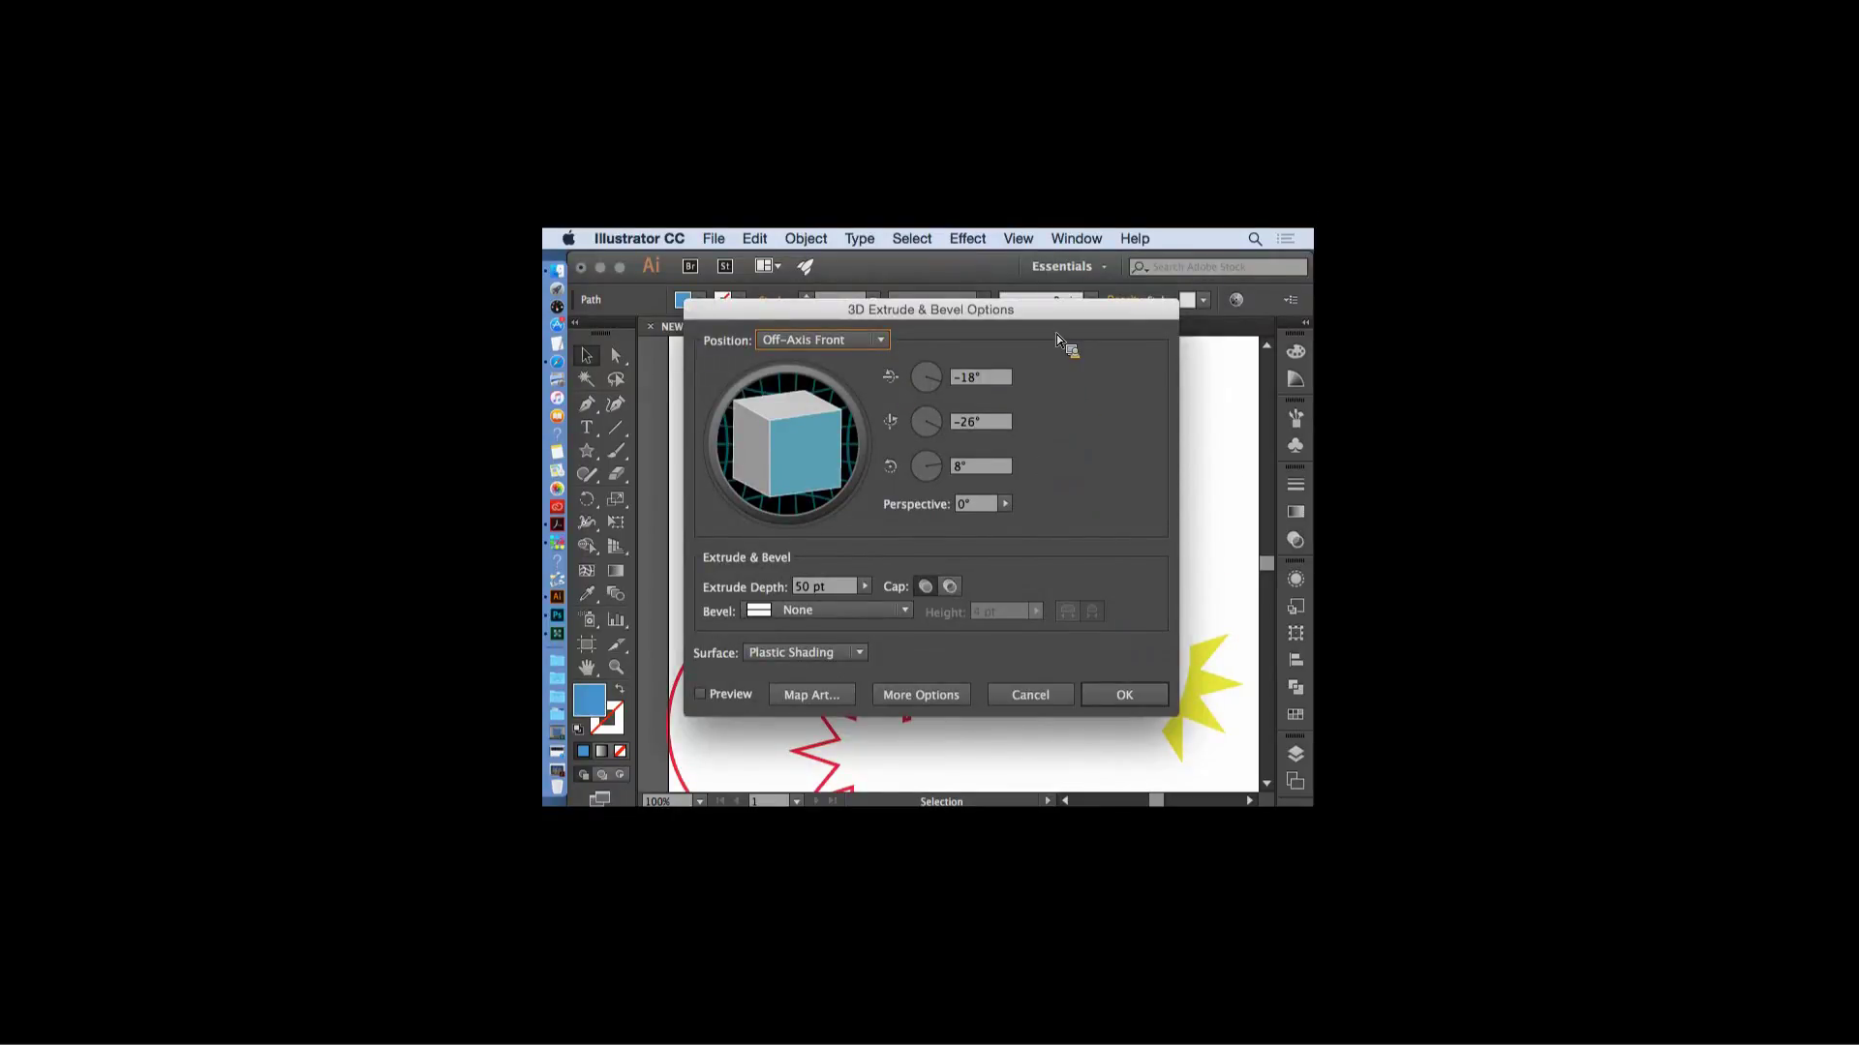
pyautogui.moveTo(1055, 334); pyautogui.dragTo(1183, 498)
pyautogui.moveTo(856, 476); pyautogui.dragTo(1143, 360)
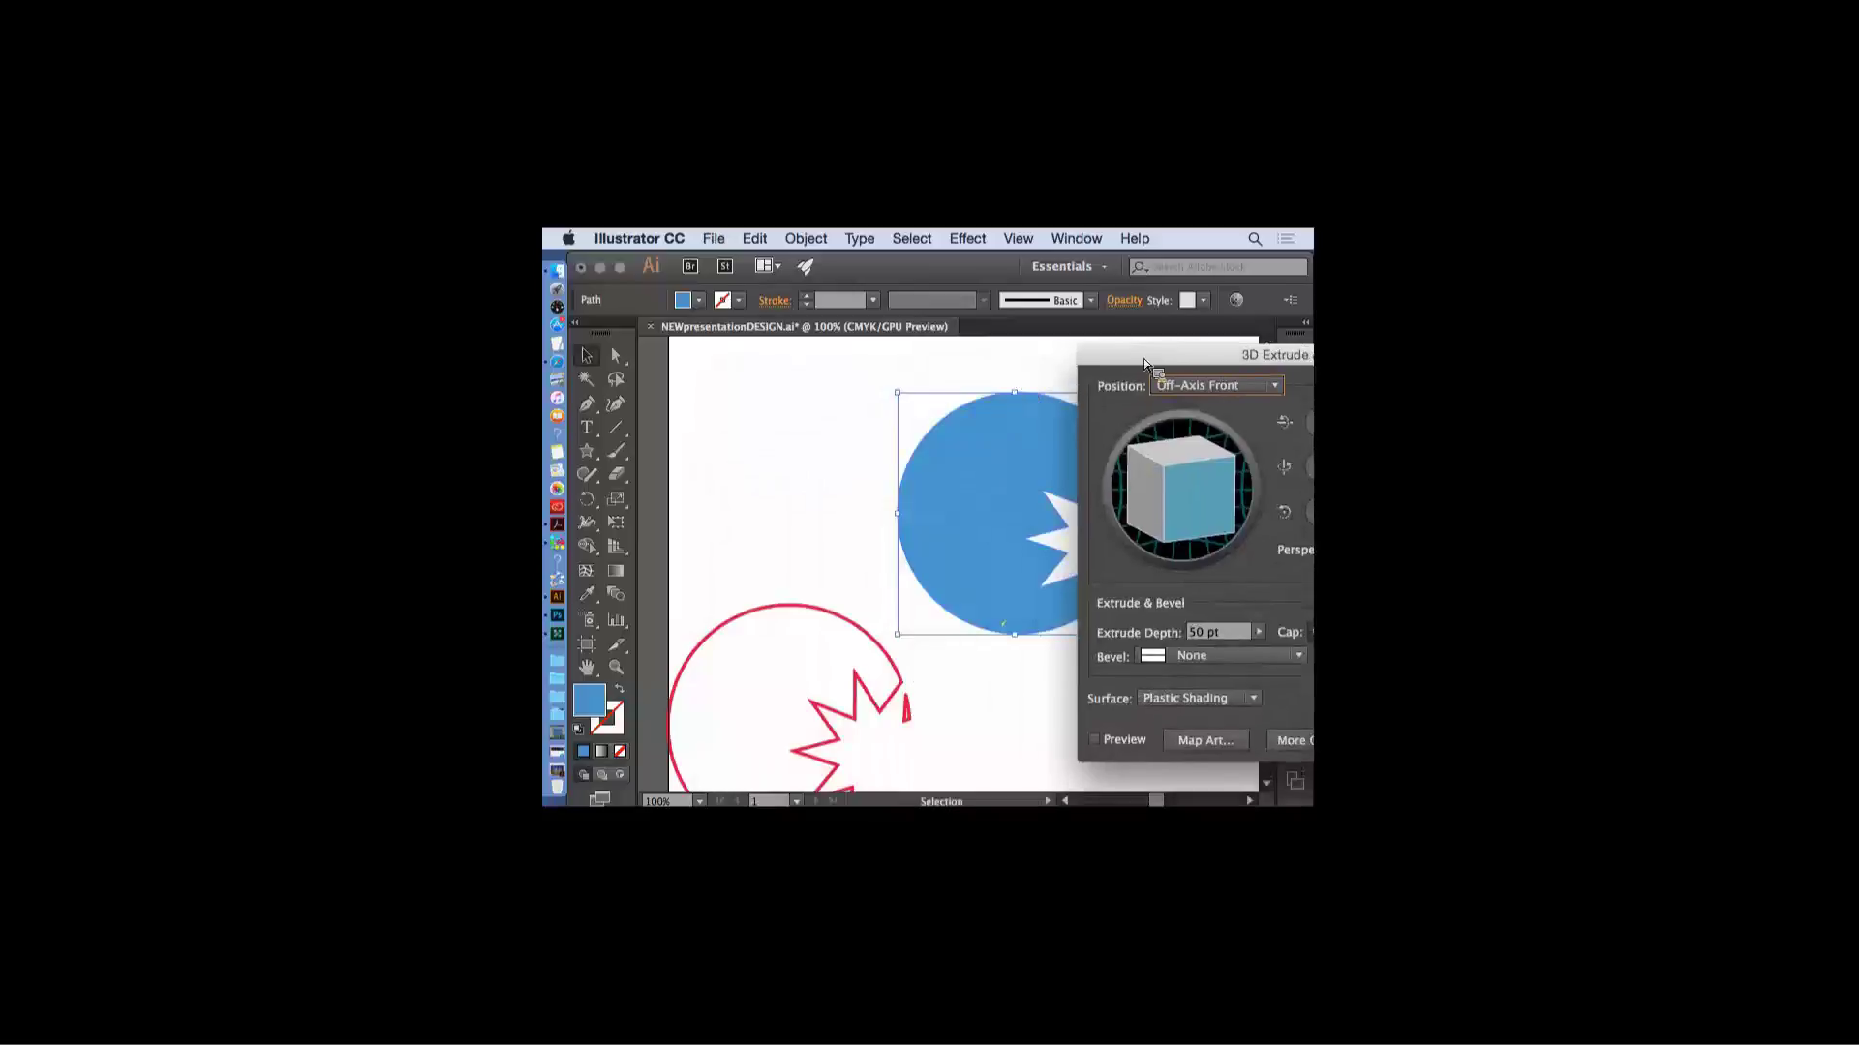
pyautogui.click(1097, 741)
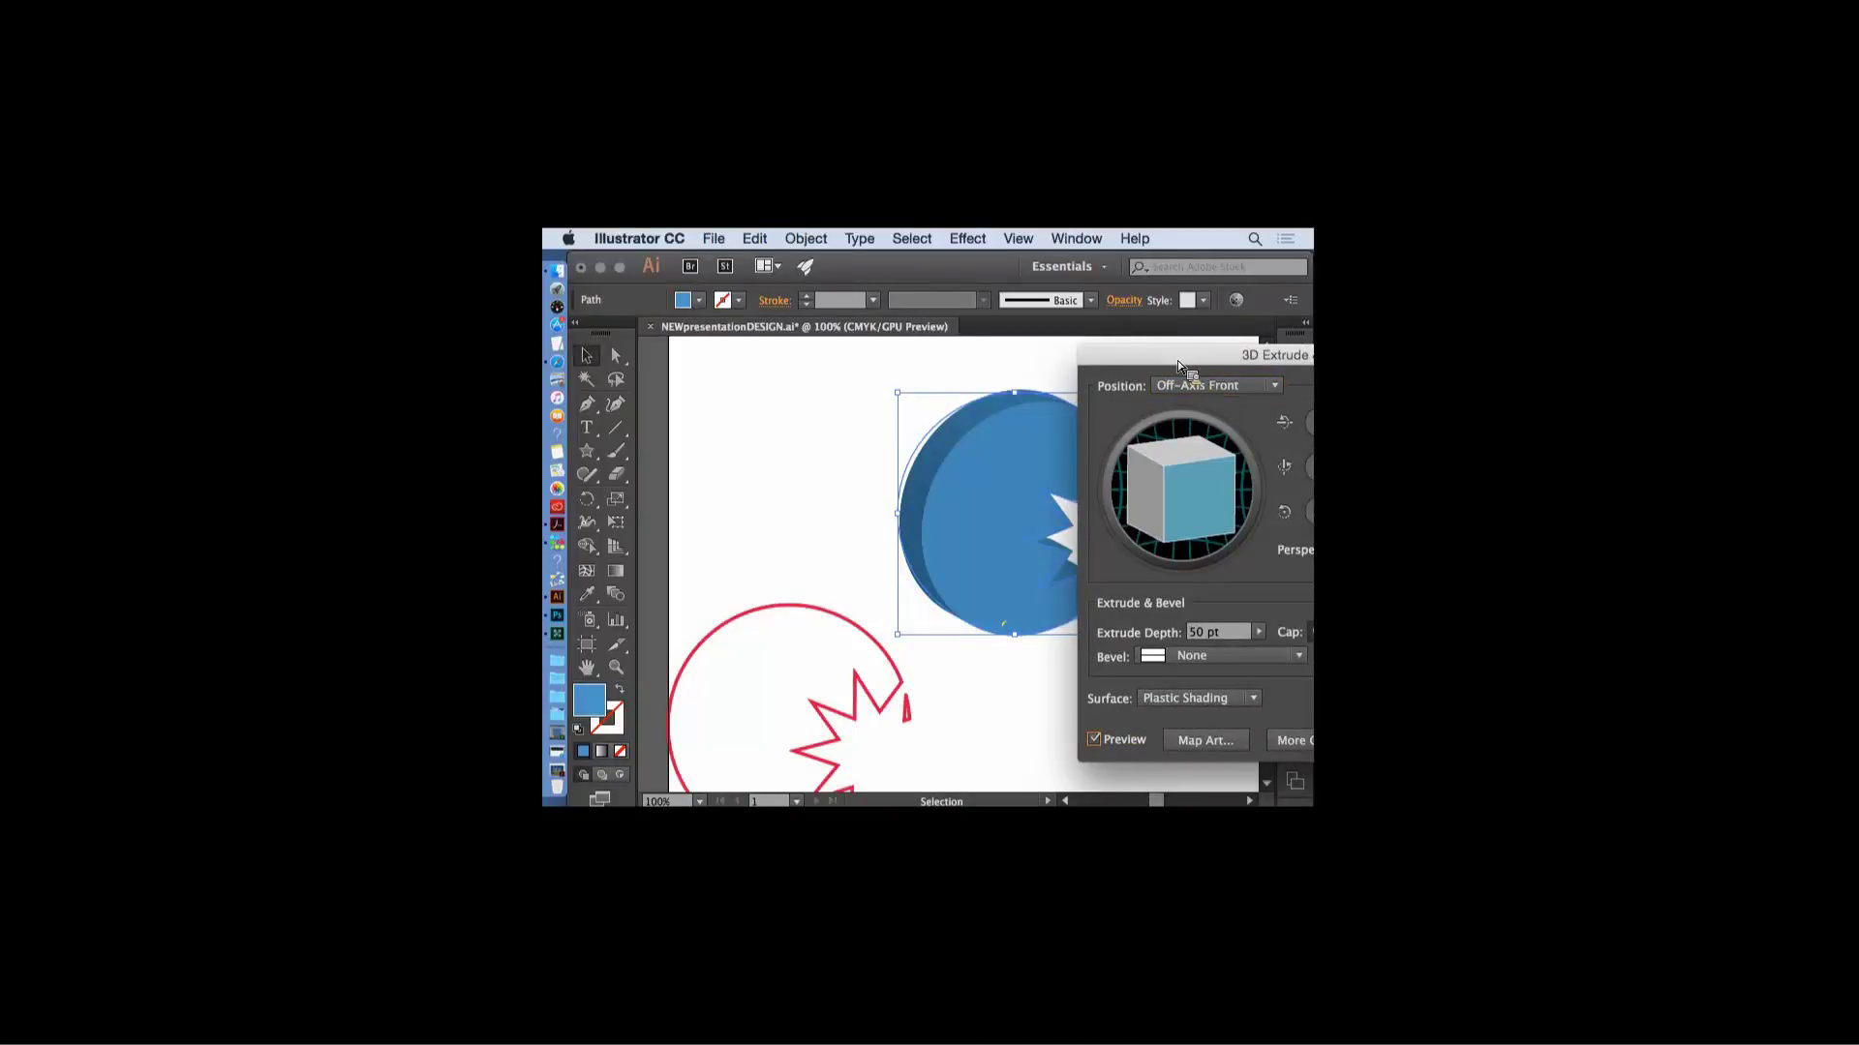
pyautogui.moveTo(1177, 360); pyautogui.dragTo(788, 405)
pyautogui.moveTo(814, 311); pyautogui.dragTo(966, 299)
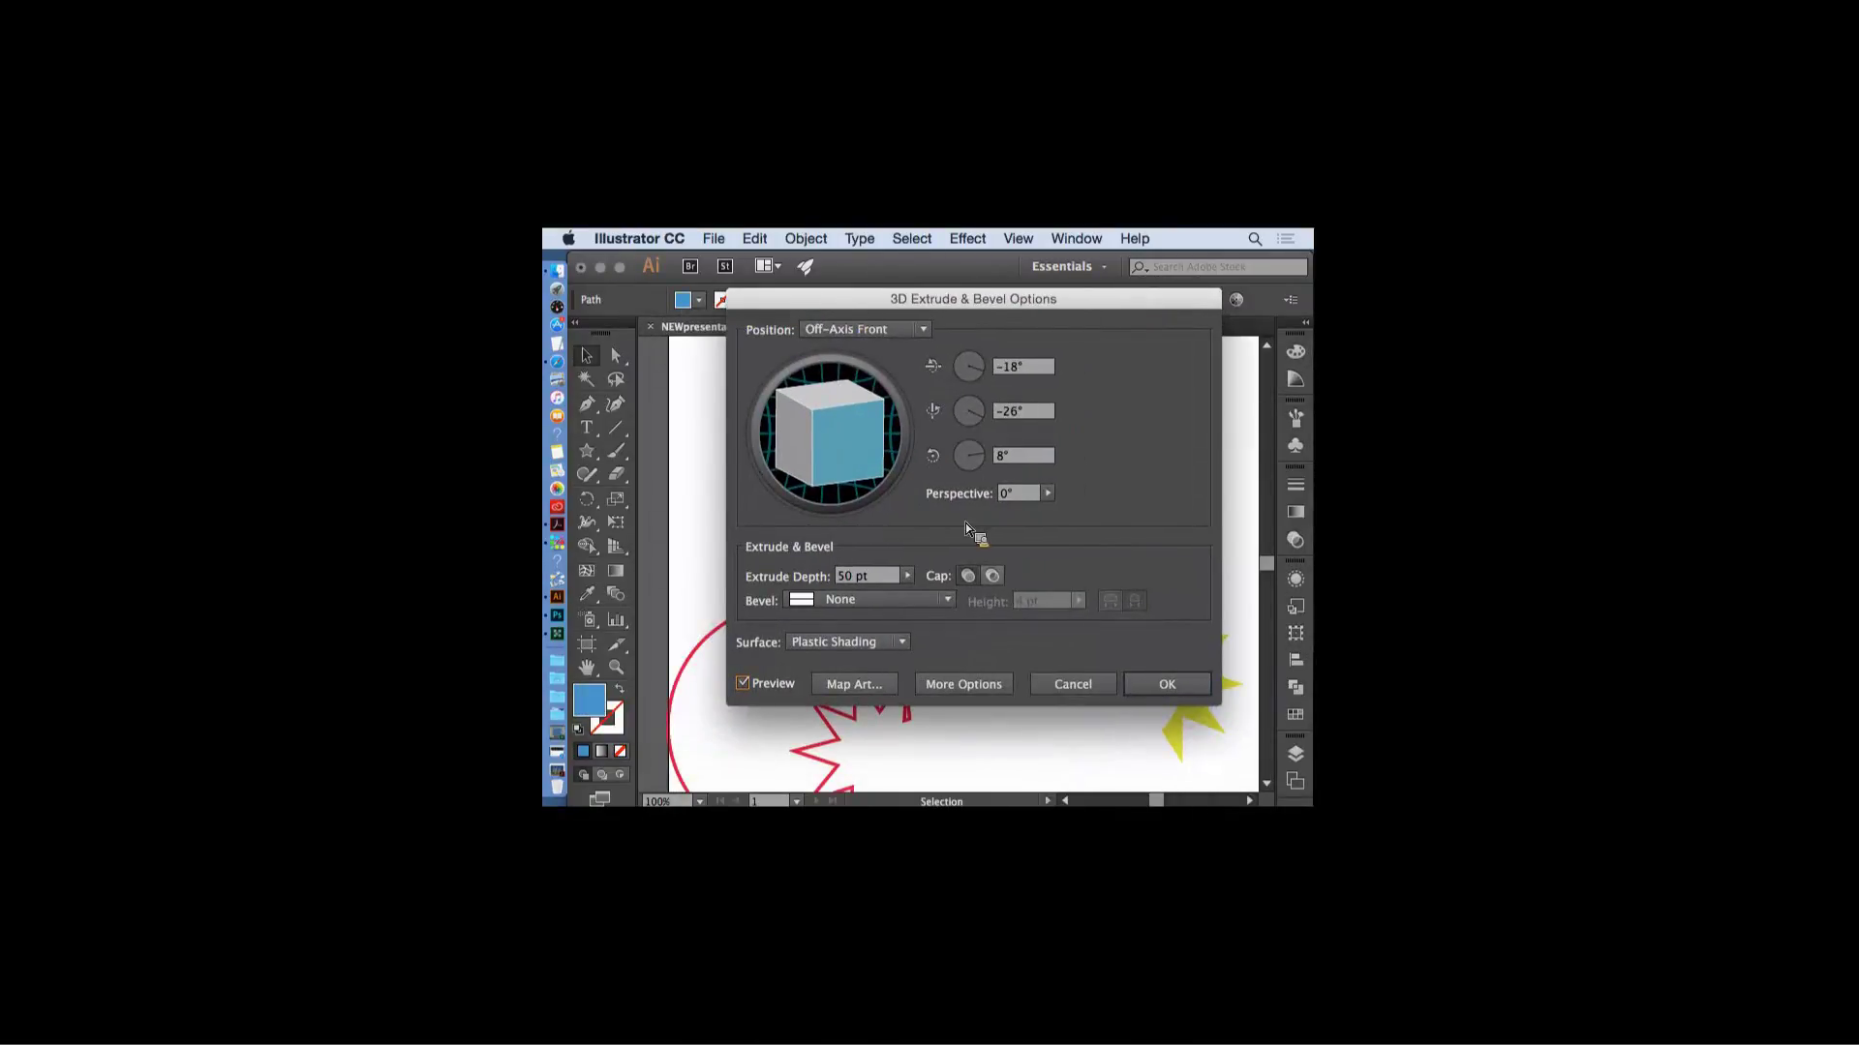
pyautogui.click(996, 579)
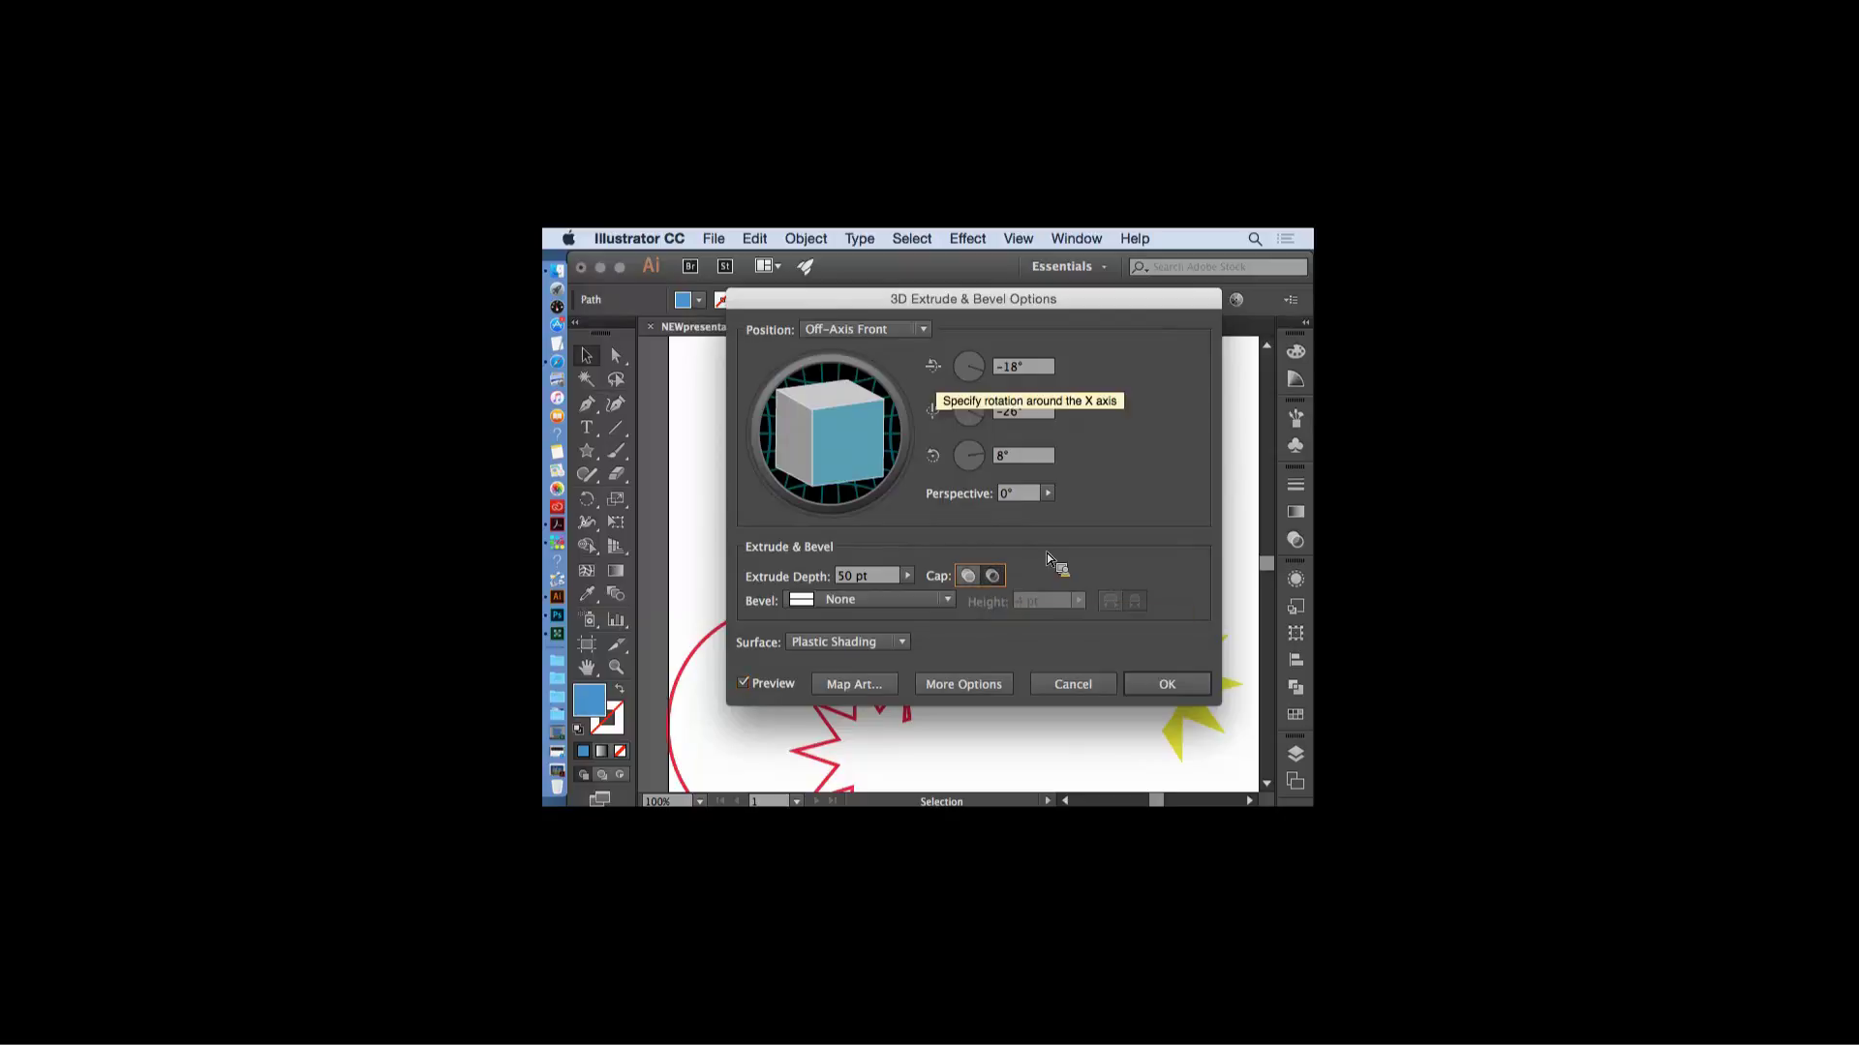
pyautogui.moveTo(862, 312); pyautogui.dragTo(889, 665)
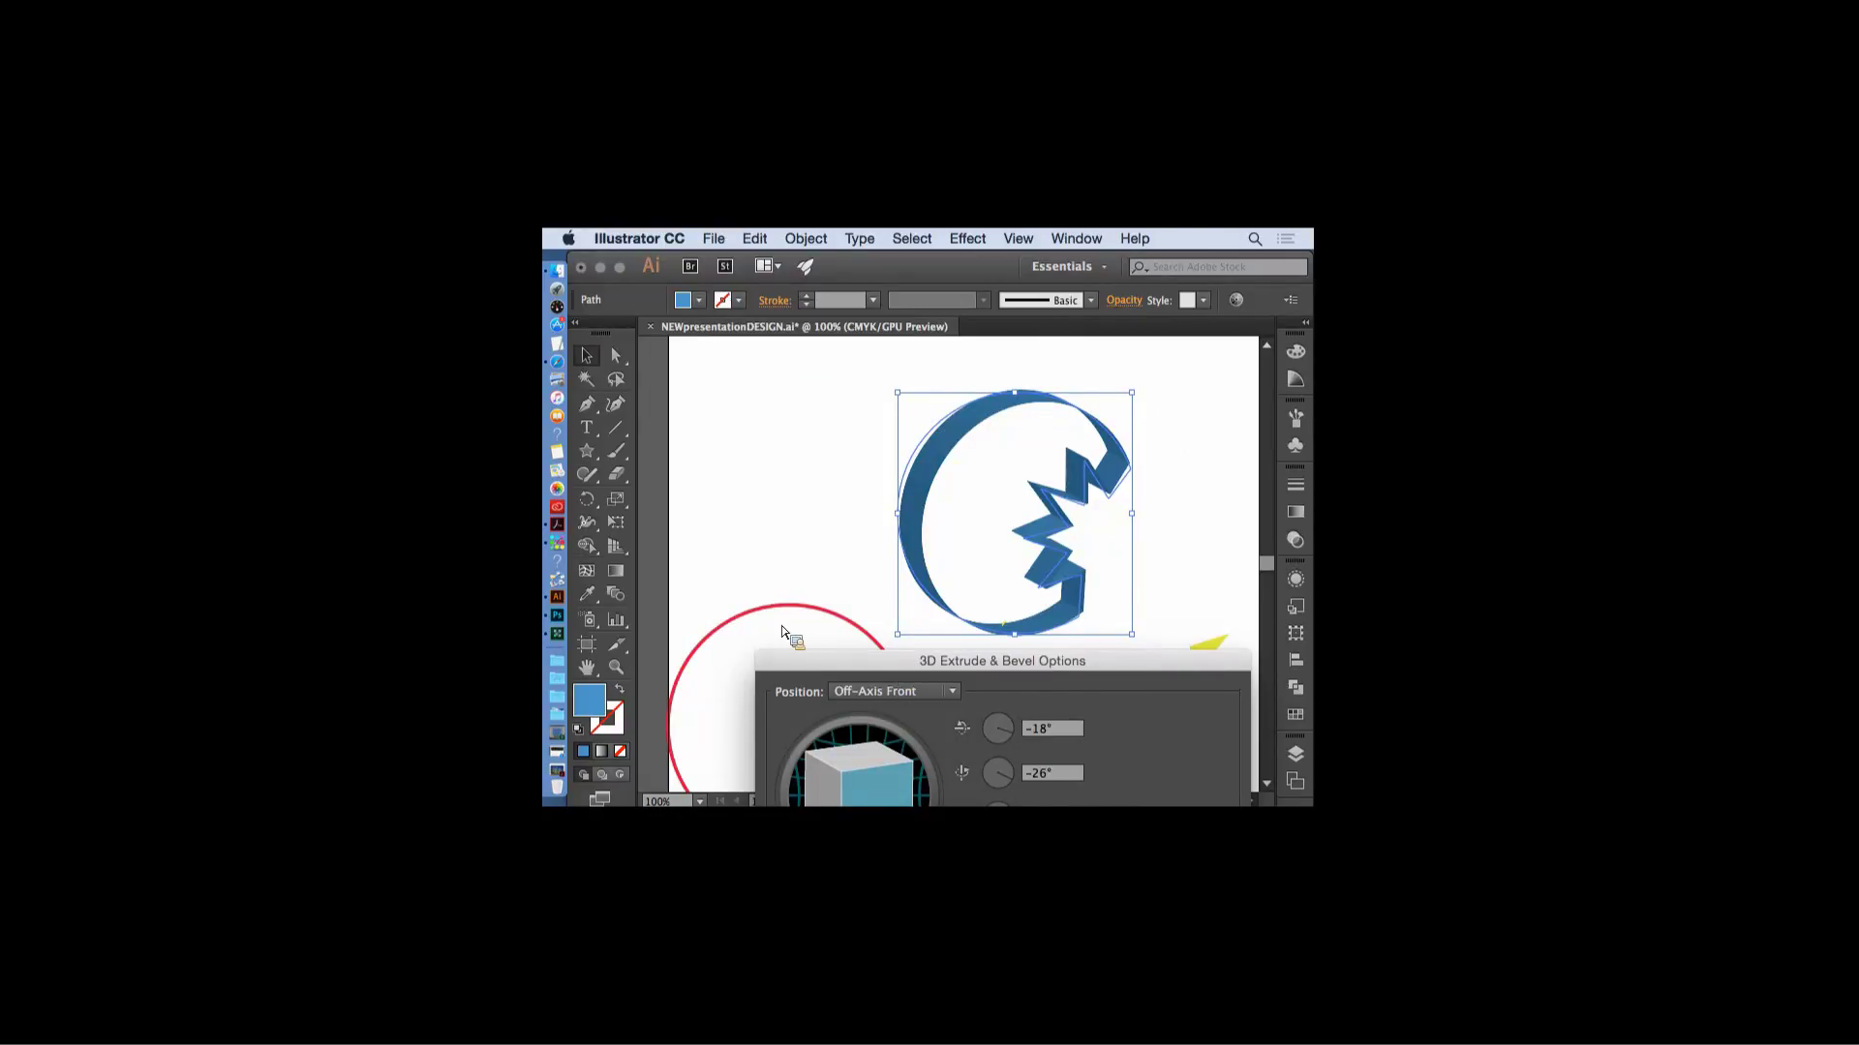
pyautogui.moveTo(862, 666); pyautogui.dragTo(799, 380)
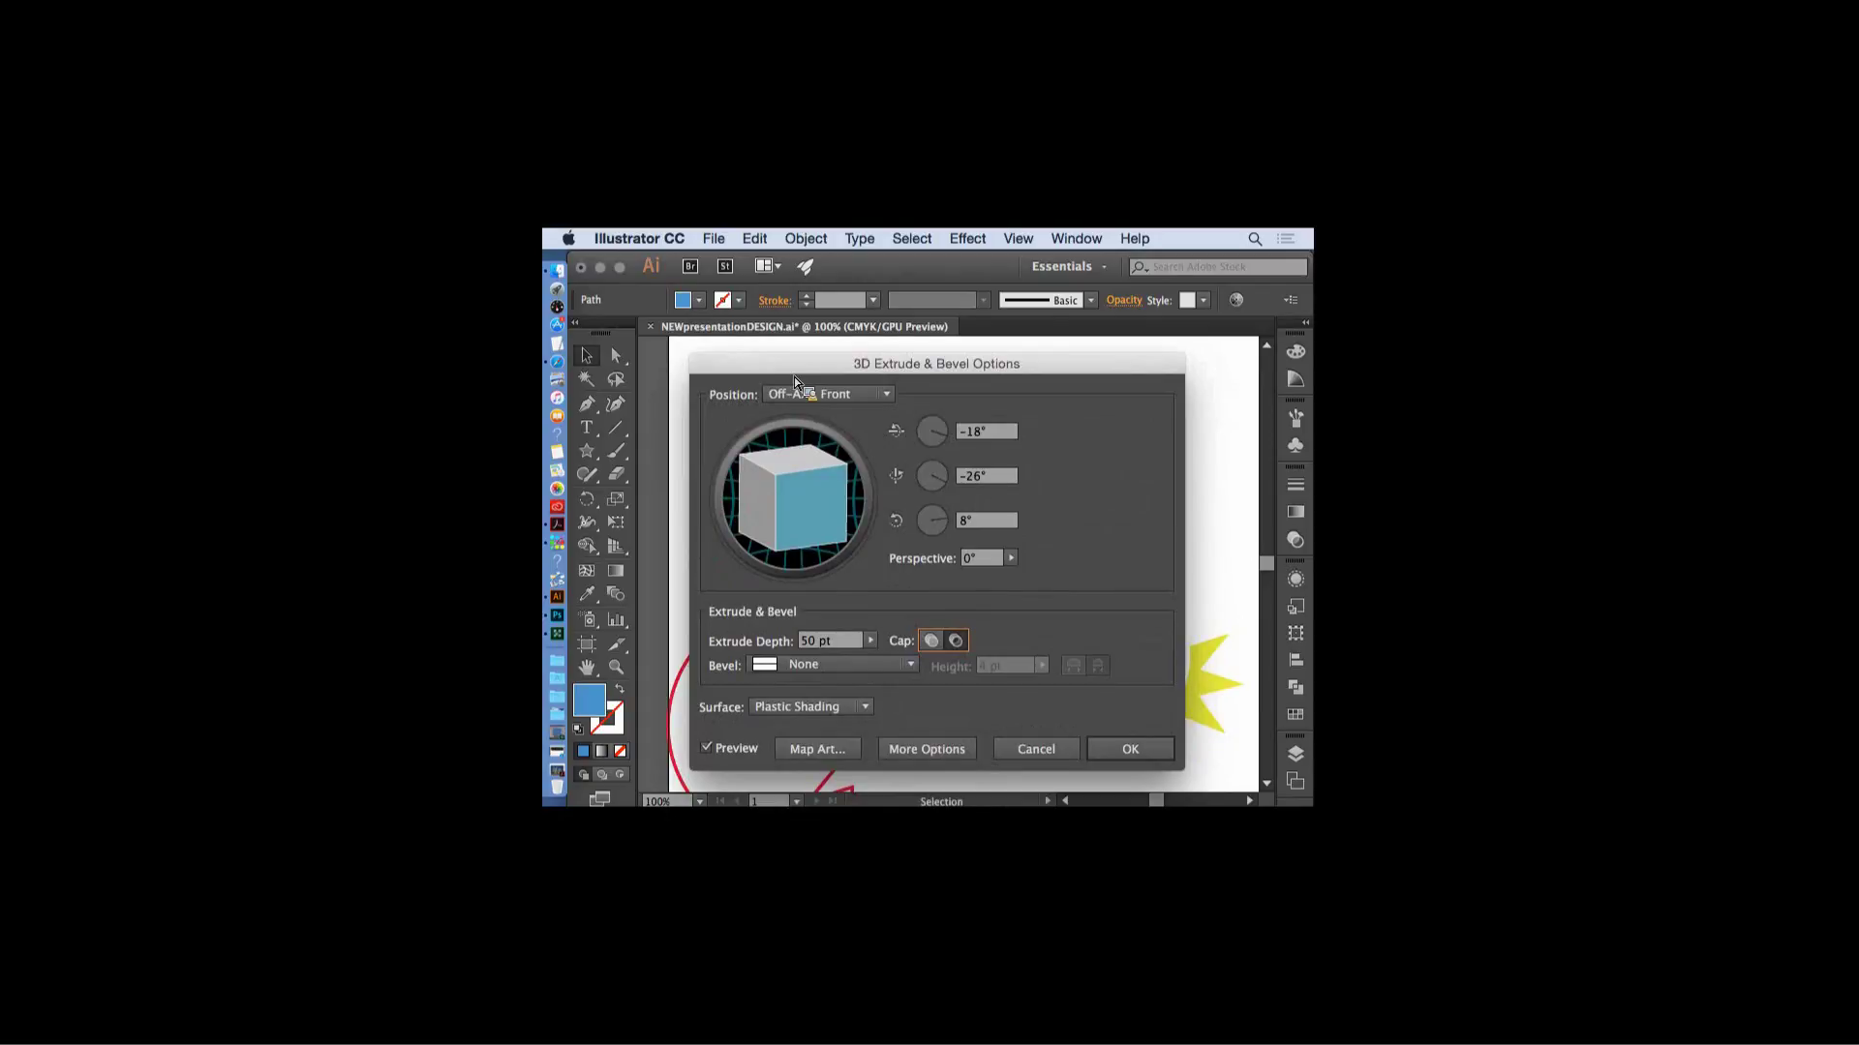
pyautogui.click(754, 238)
pyautogui.click(1046, 384)
pyautogui.click(1050, 753)
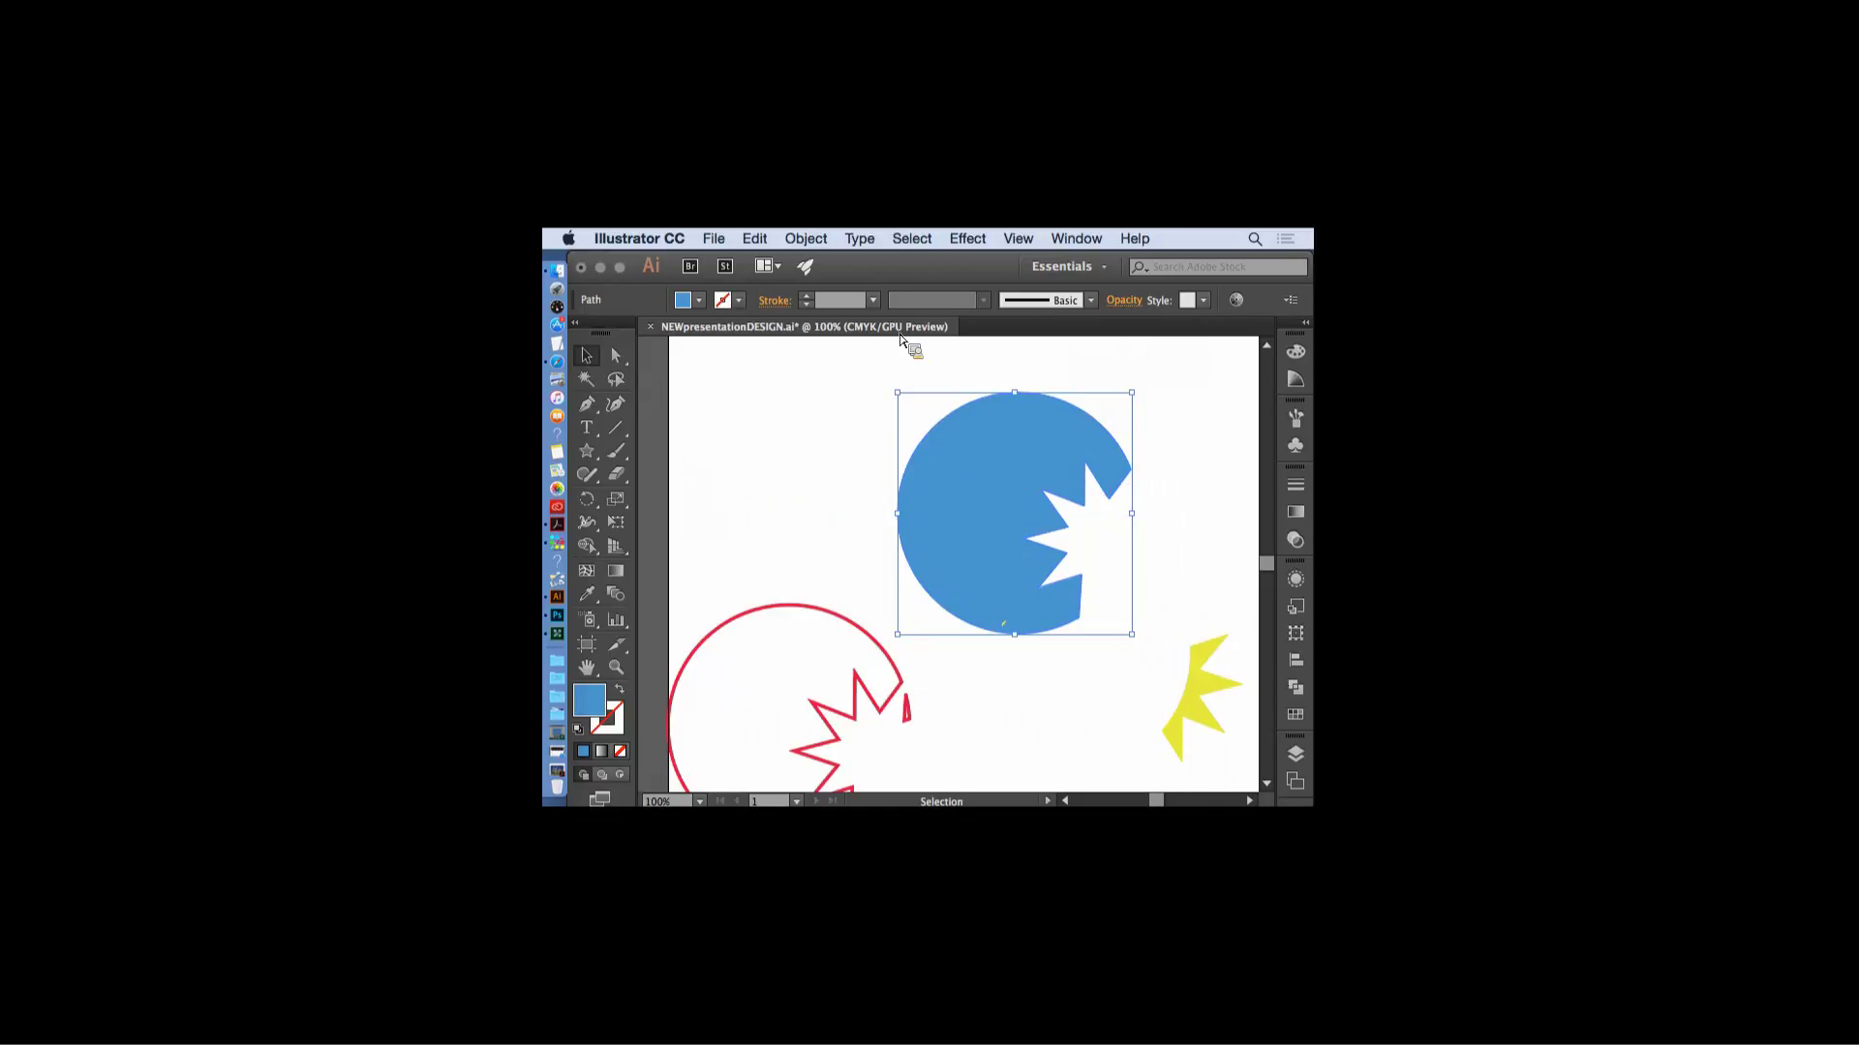
# - Apply Effect > 3D > Extrude & Bevel to the blue disc with Preview on
pyautogui.click(968, 238)
pyautogui.moveTo(983, 358)
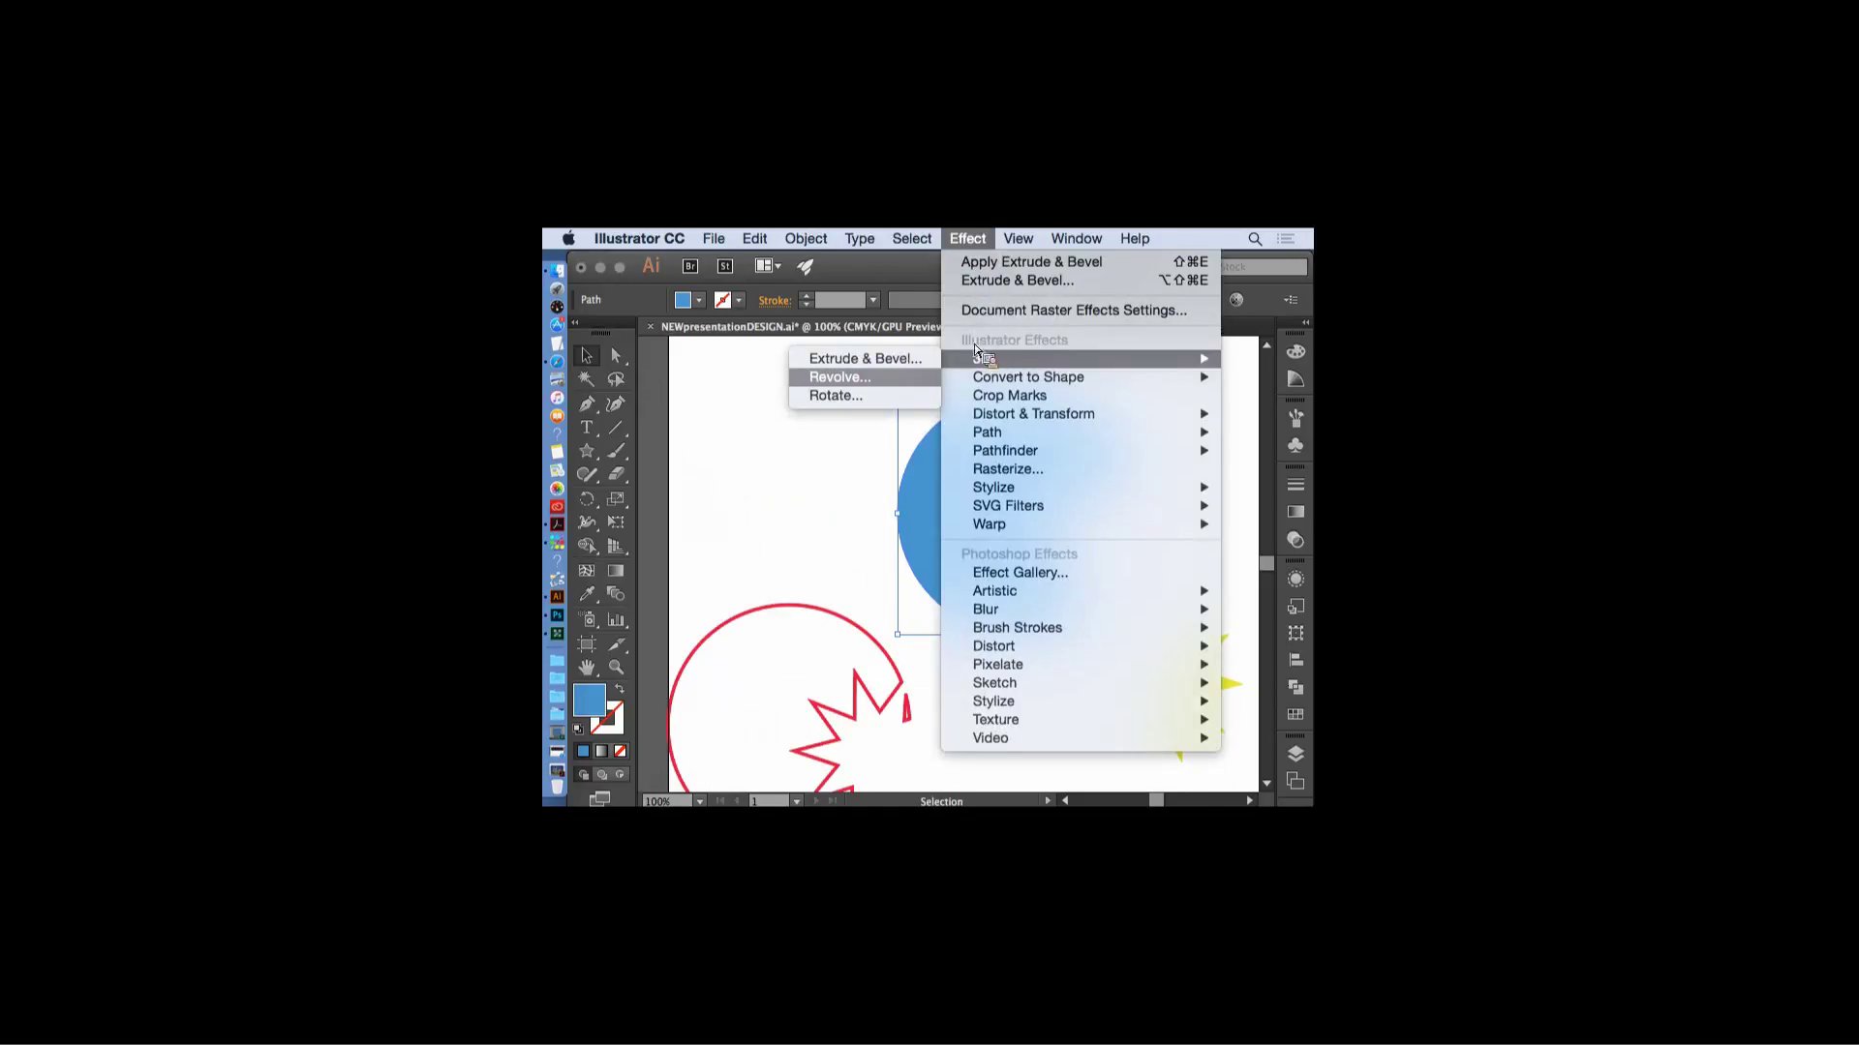
pyautogui.click(908, 367)
pyautogui.moveTo(917, 387); pyautogui.dragTo(1130, 373)
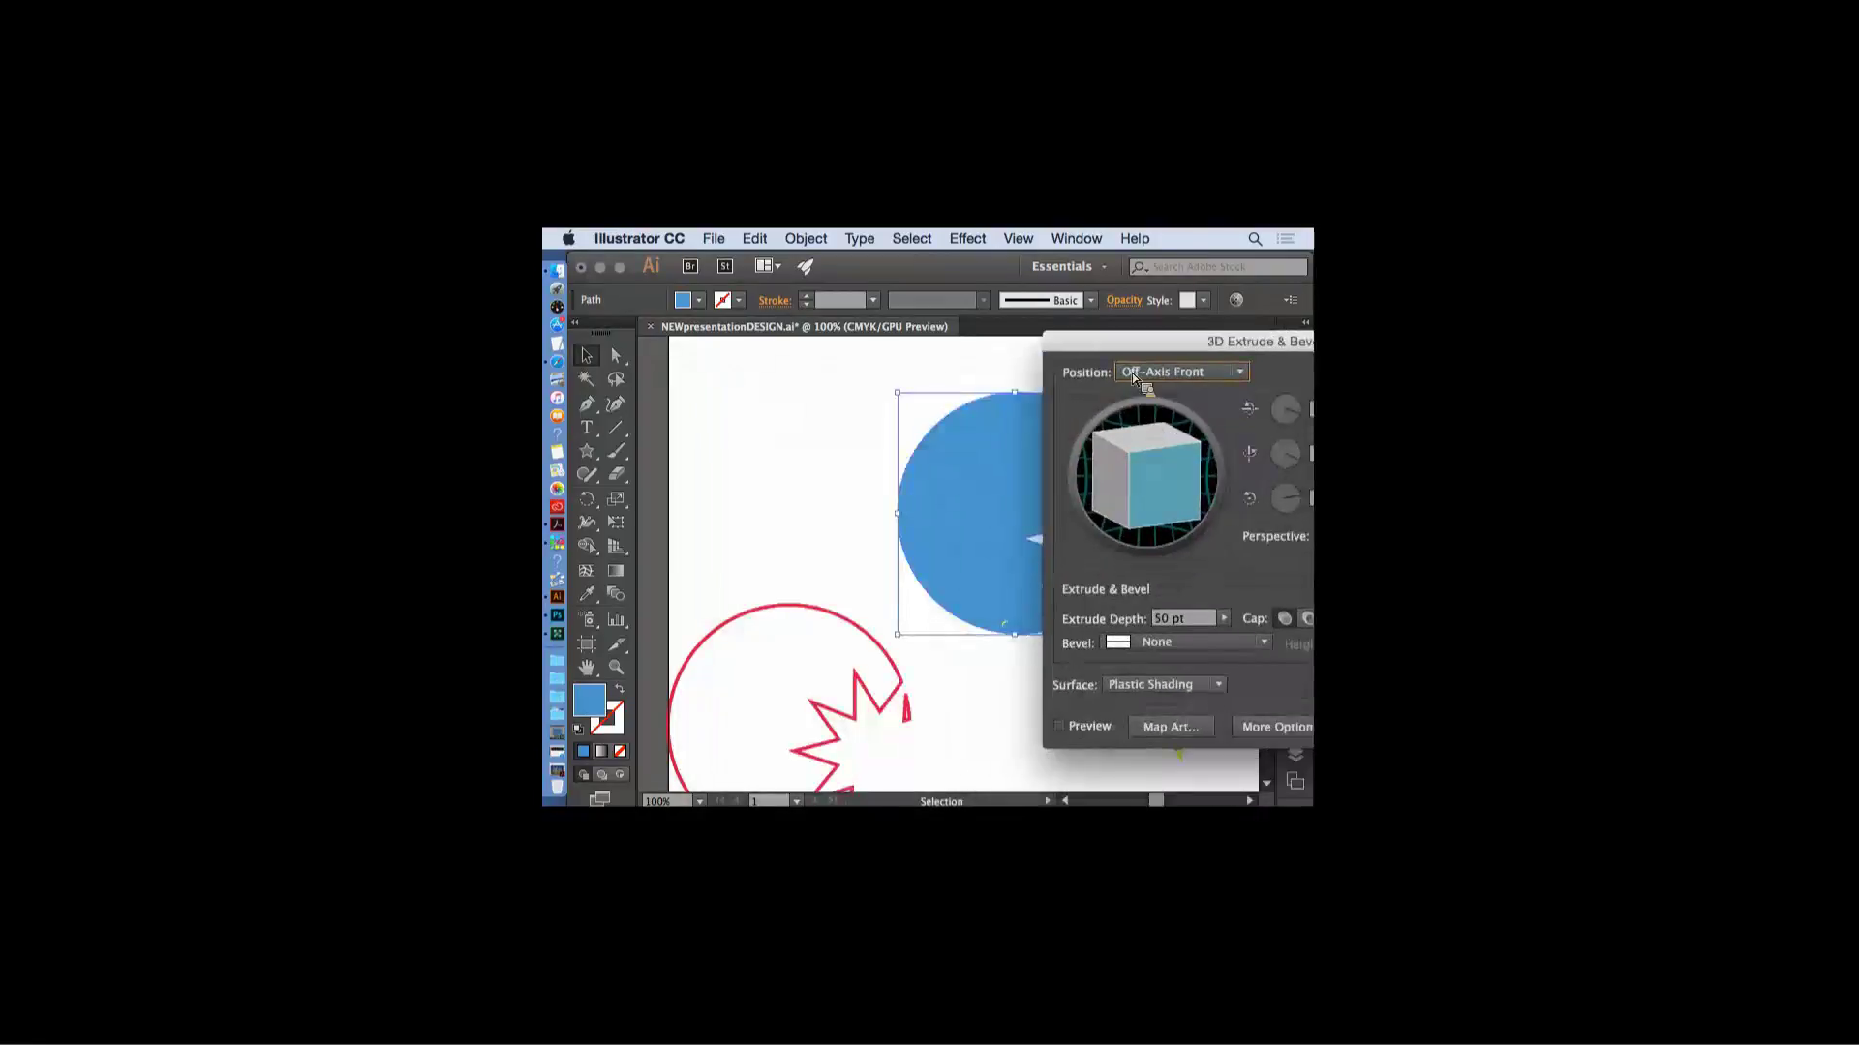
pyautogui.click(1062, 722)
pyautogui.moveTo(1131, 342); pyautogui.dragTo(1079, 699)
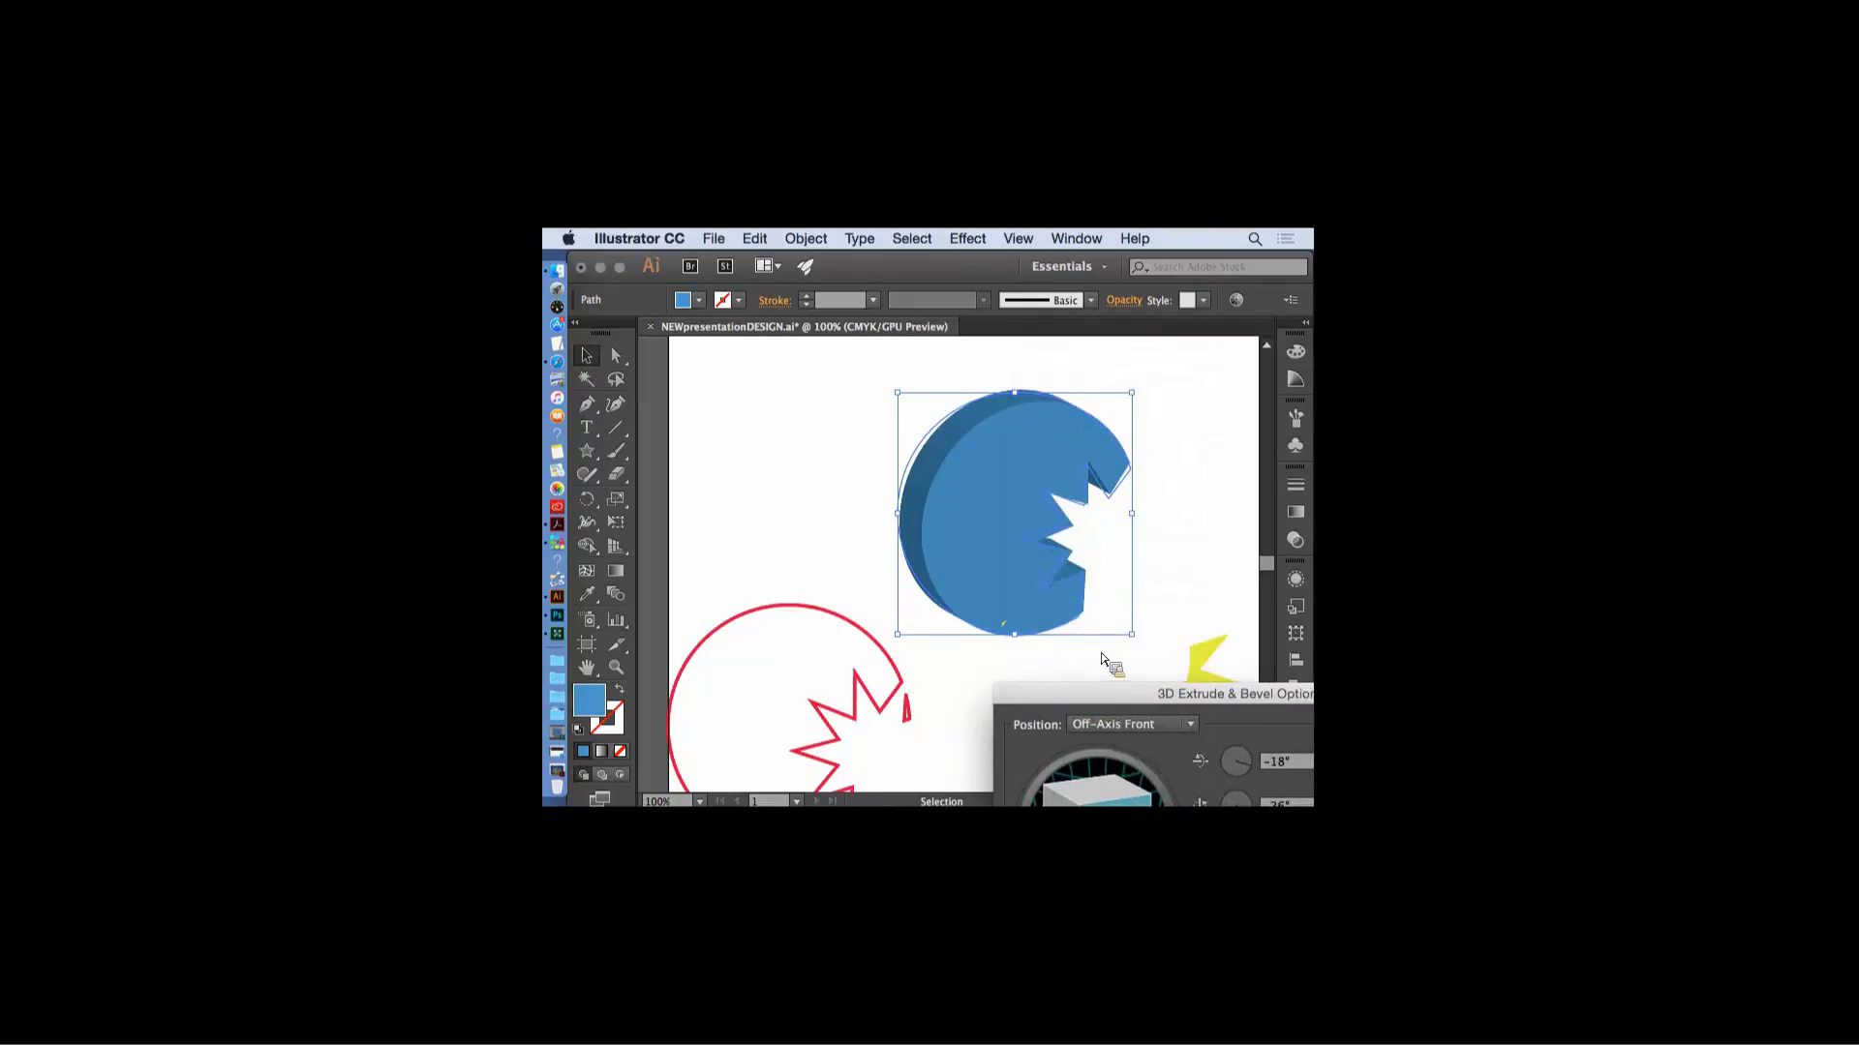
# - Turn the extrusion caps off so the disc previews as a hollow shell
pyautogui.moveTo(1143, 694); pyautogui.dragTo(839, 420)
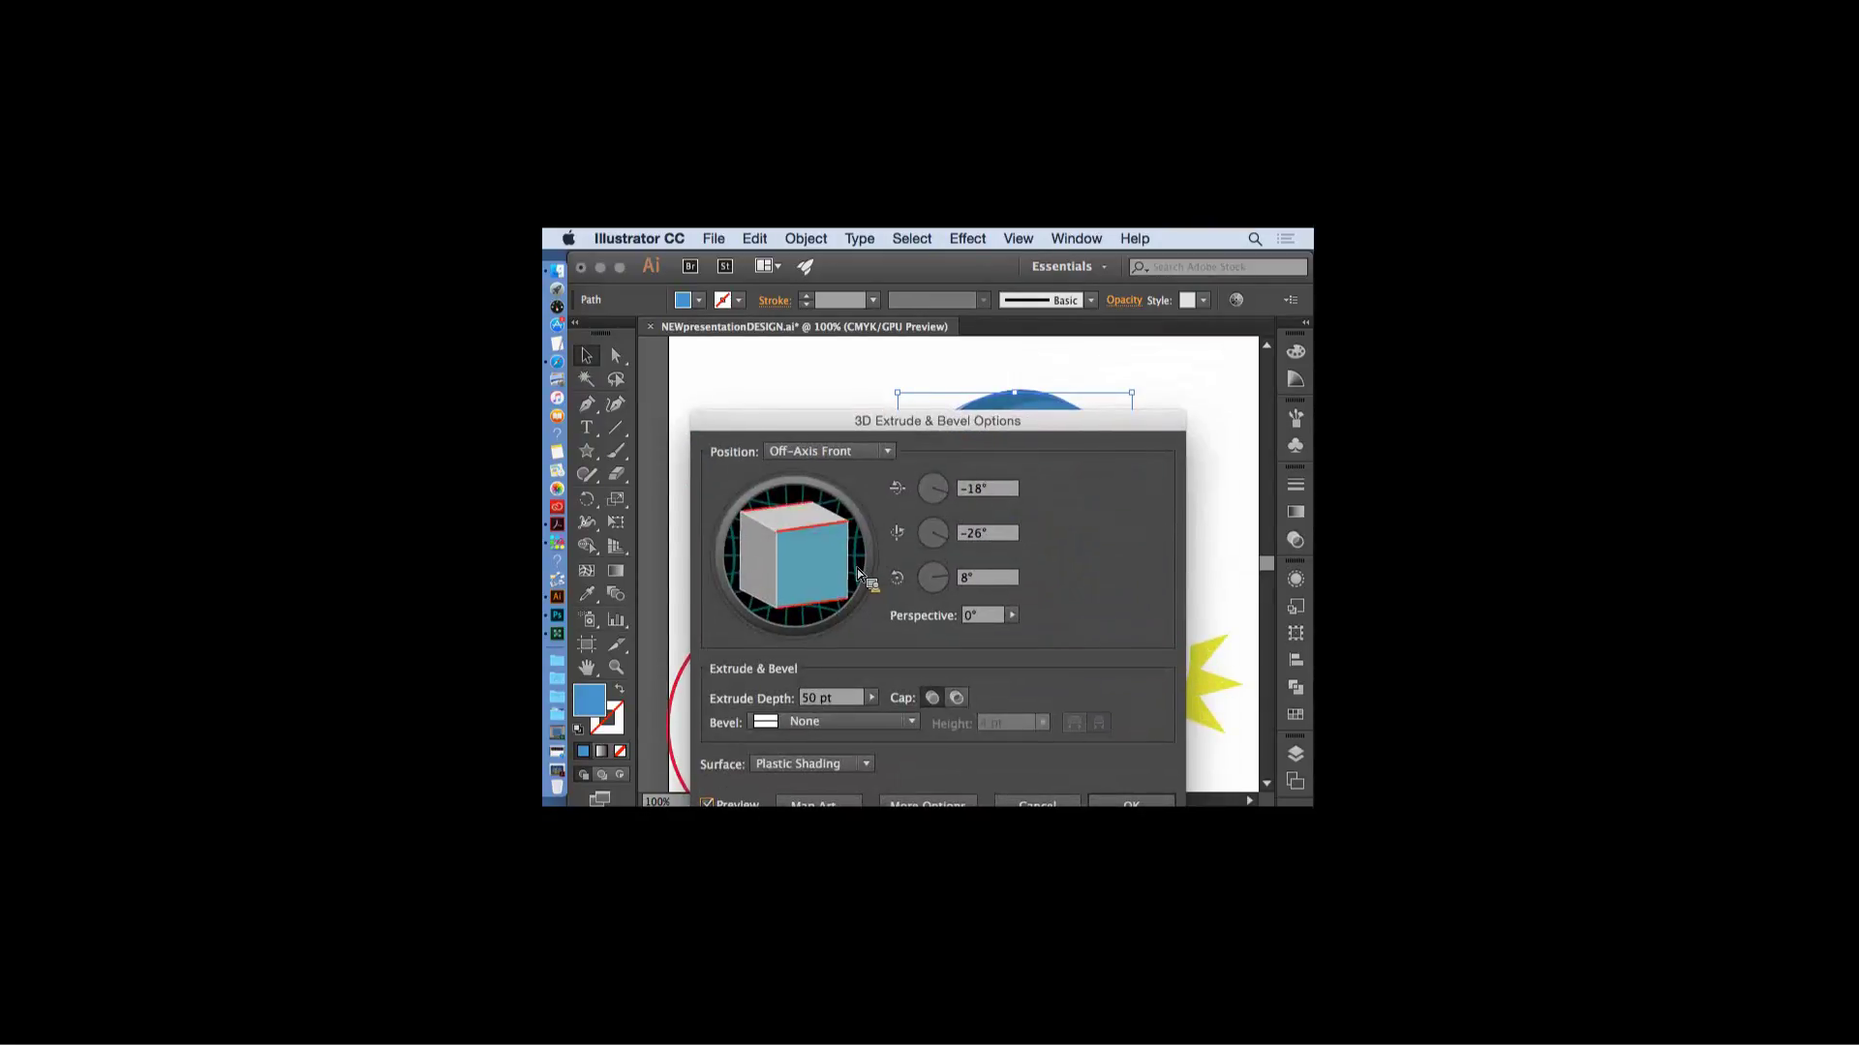
pyautogui.click(960, 708)
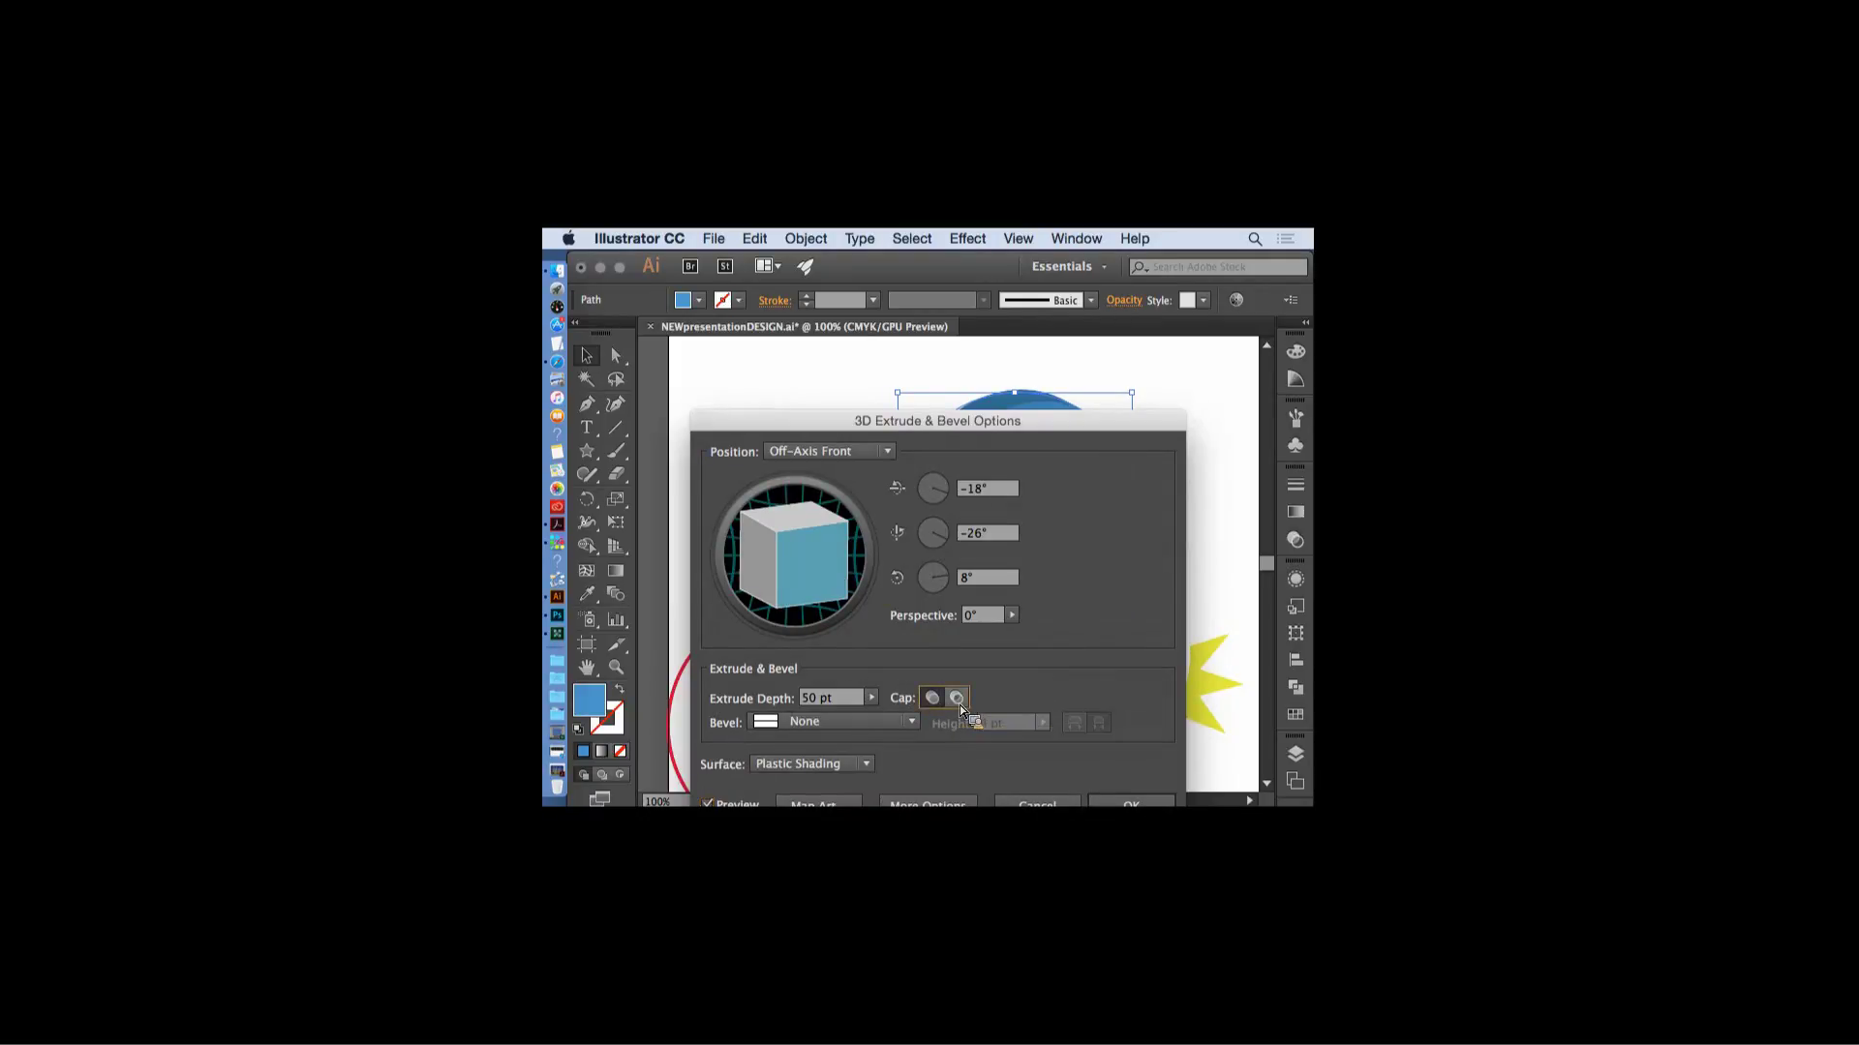
pyautogui.moveTo(803, 414); pyautogui.dragTo(831, 683)
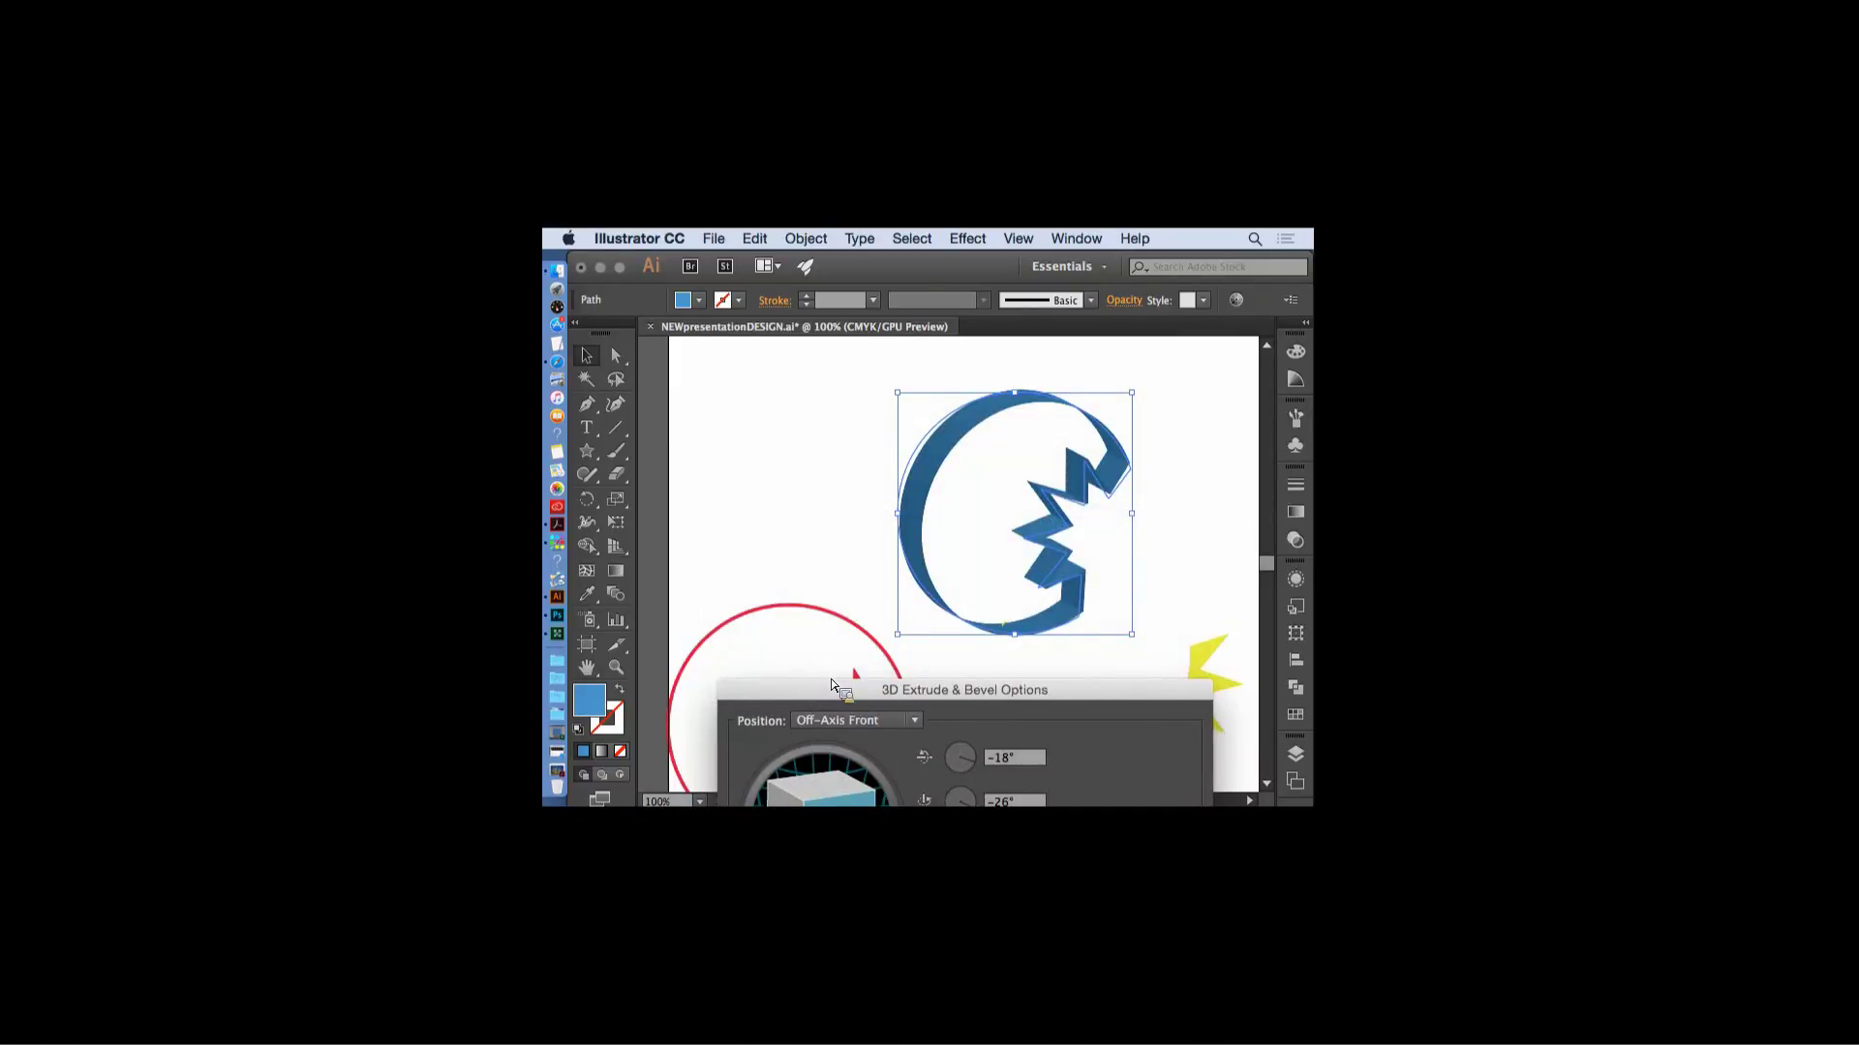
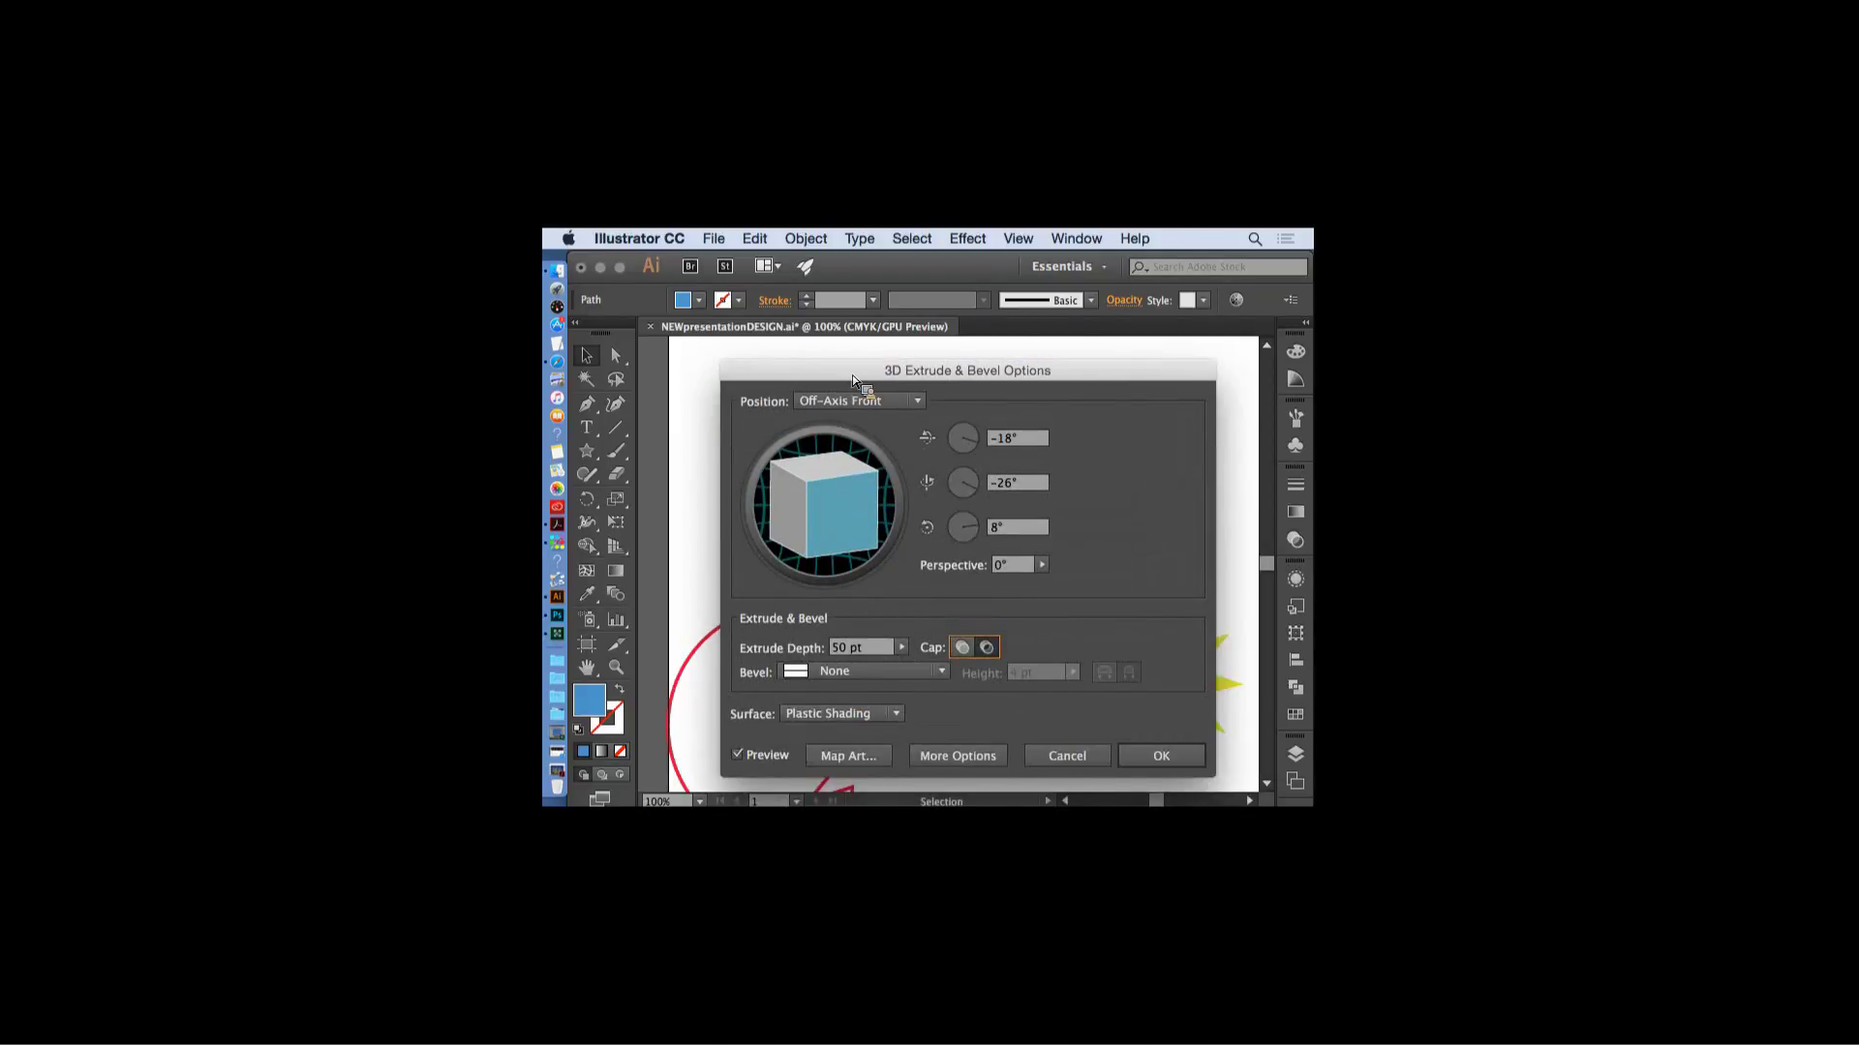
# - Confirm the 3D extrusion and expand the blue shape's appearance into an editable group
pyautogui.click(1160, 757)
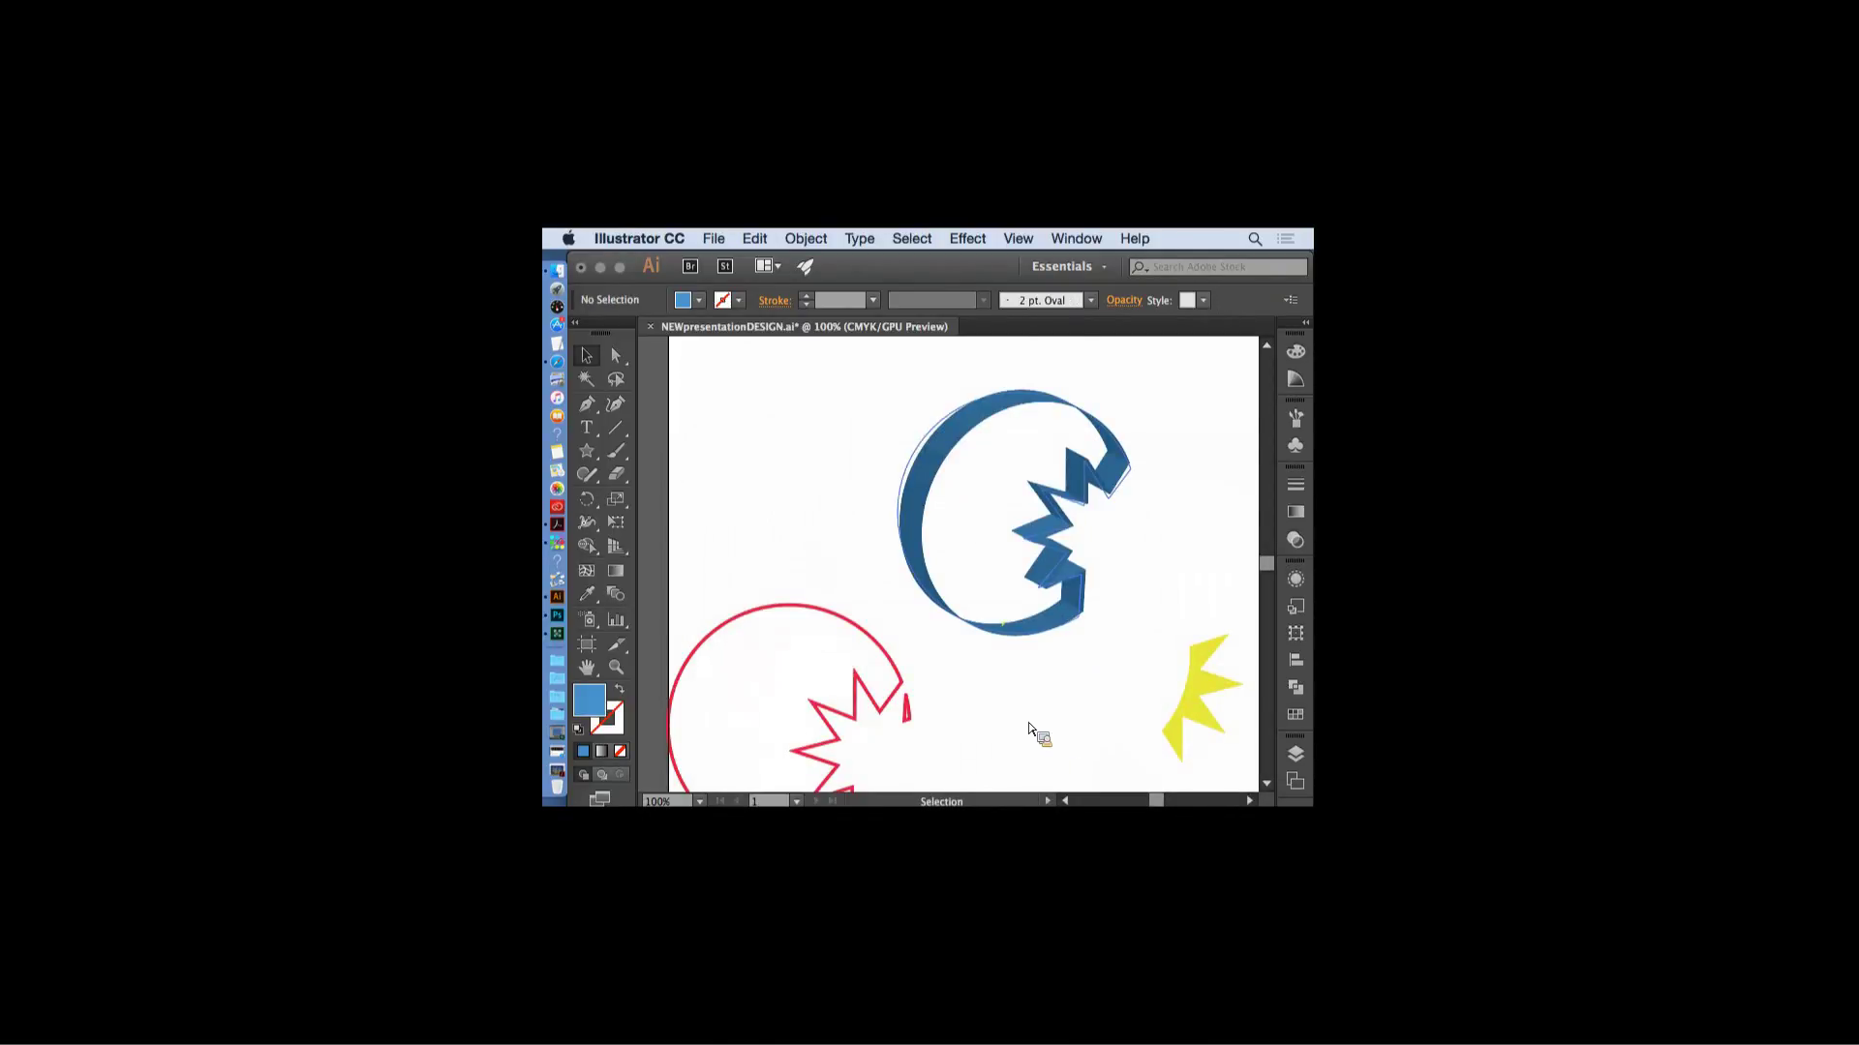
pyautogui.click(1007, 428)
pyautogui.click(805, 238)
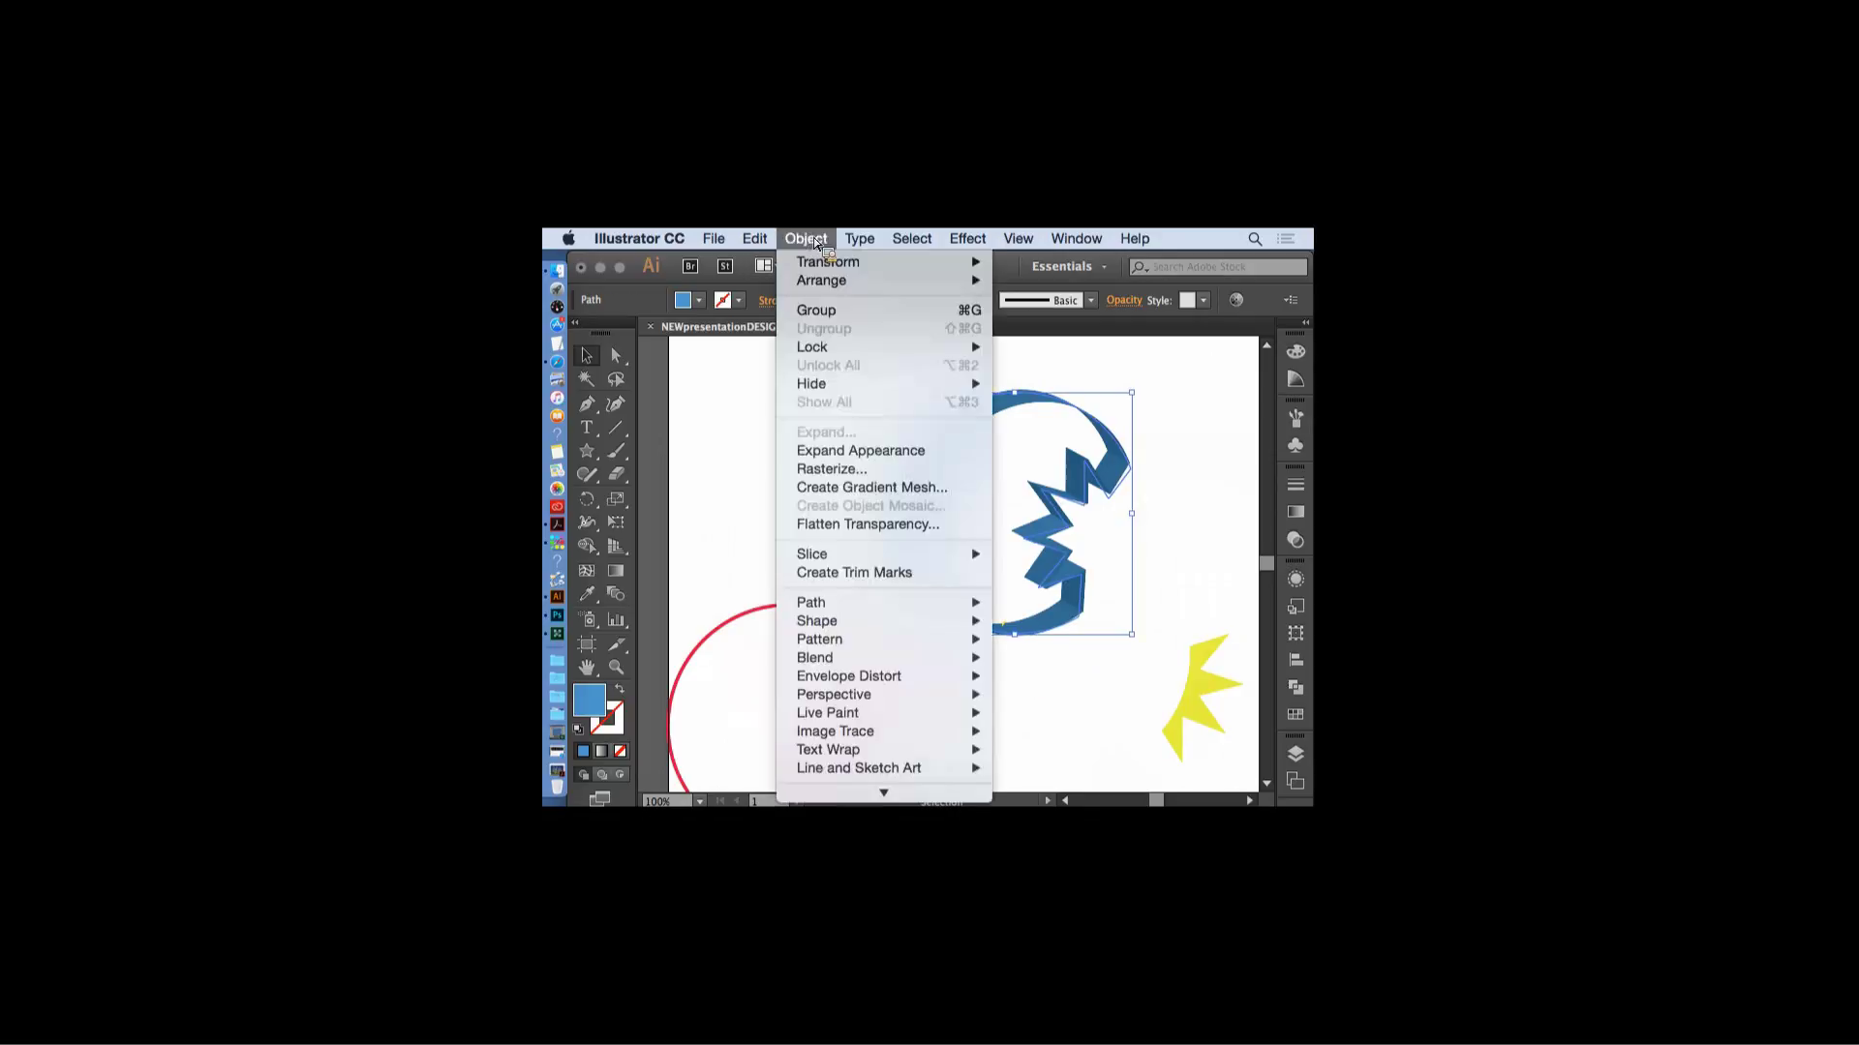
pyautogui.click(851, 449)
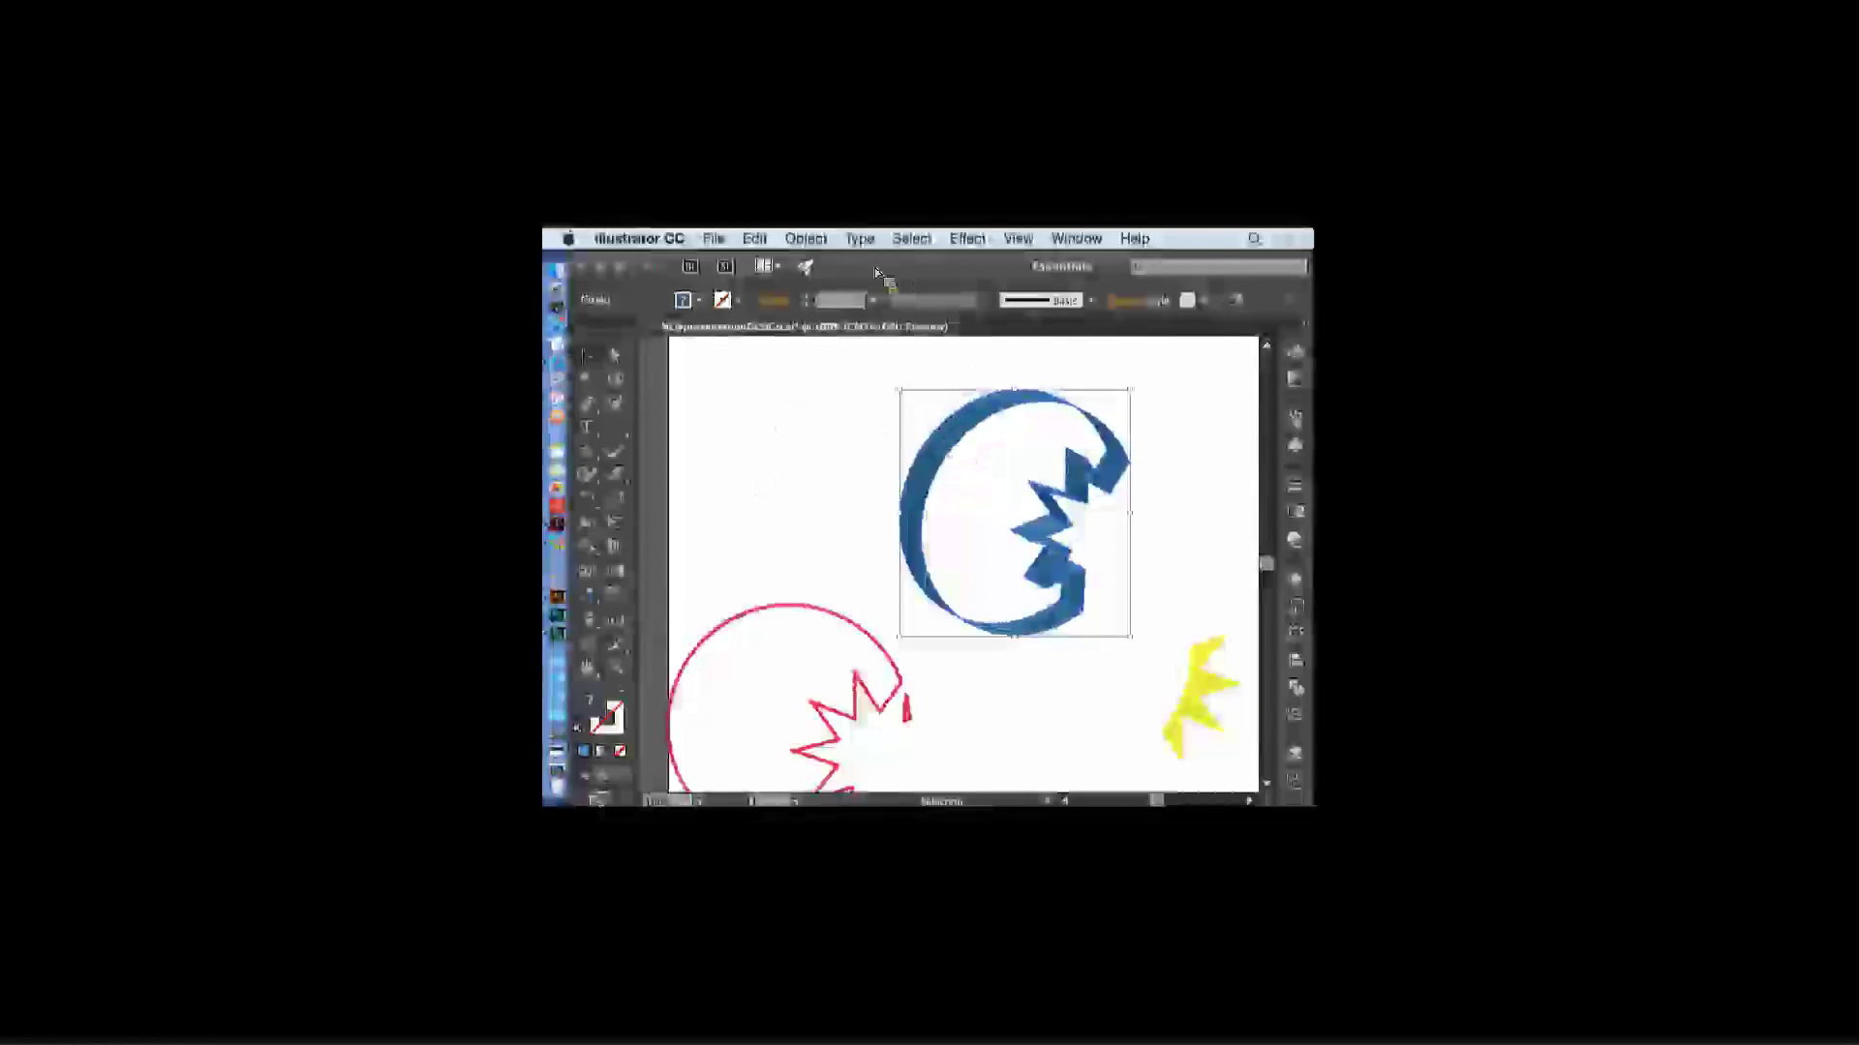
# - Apply Effect > Stylize > Outer Glow to the expanded blue shape
pyautogui.click(967, 238)
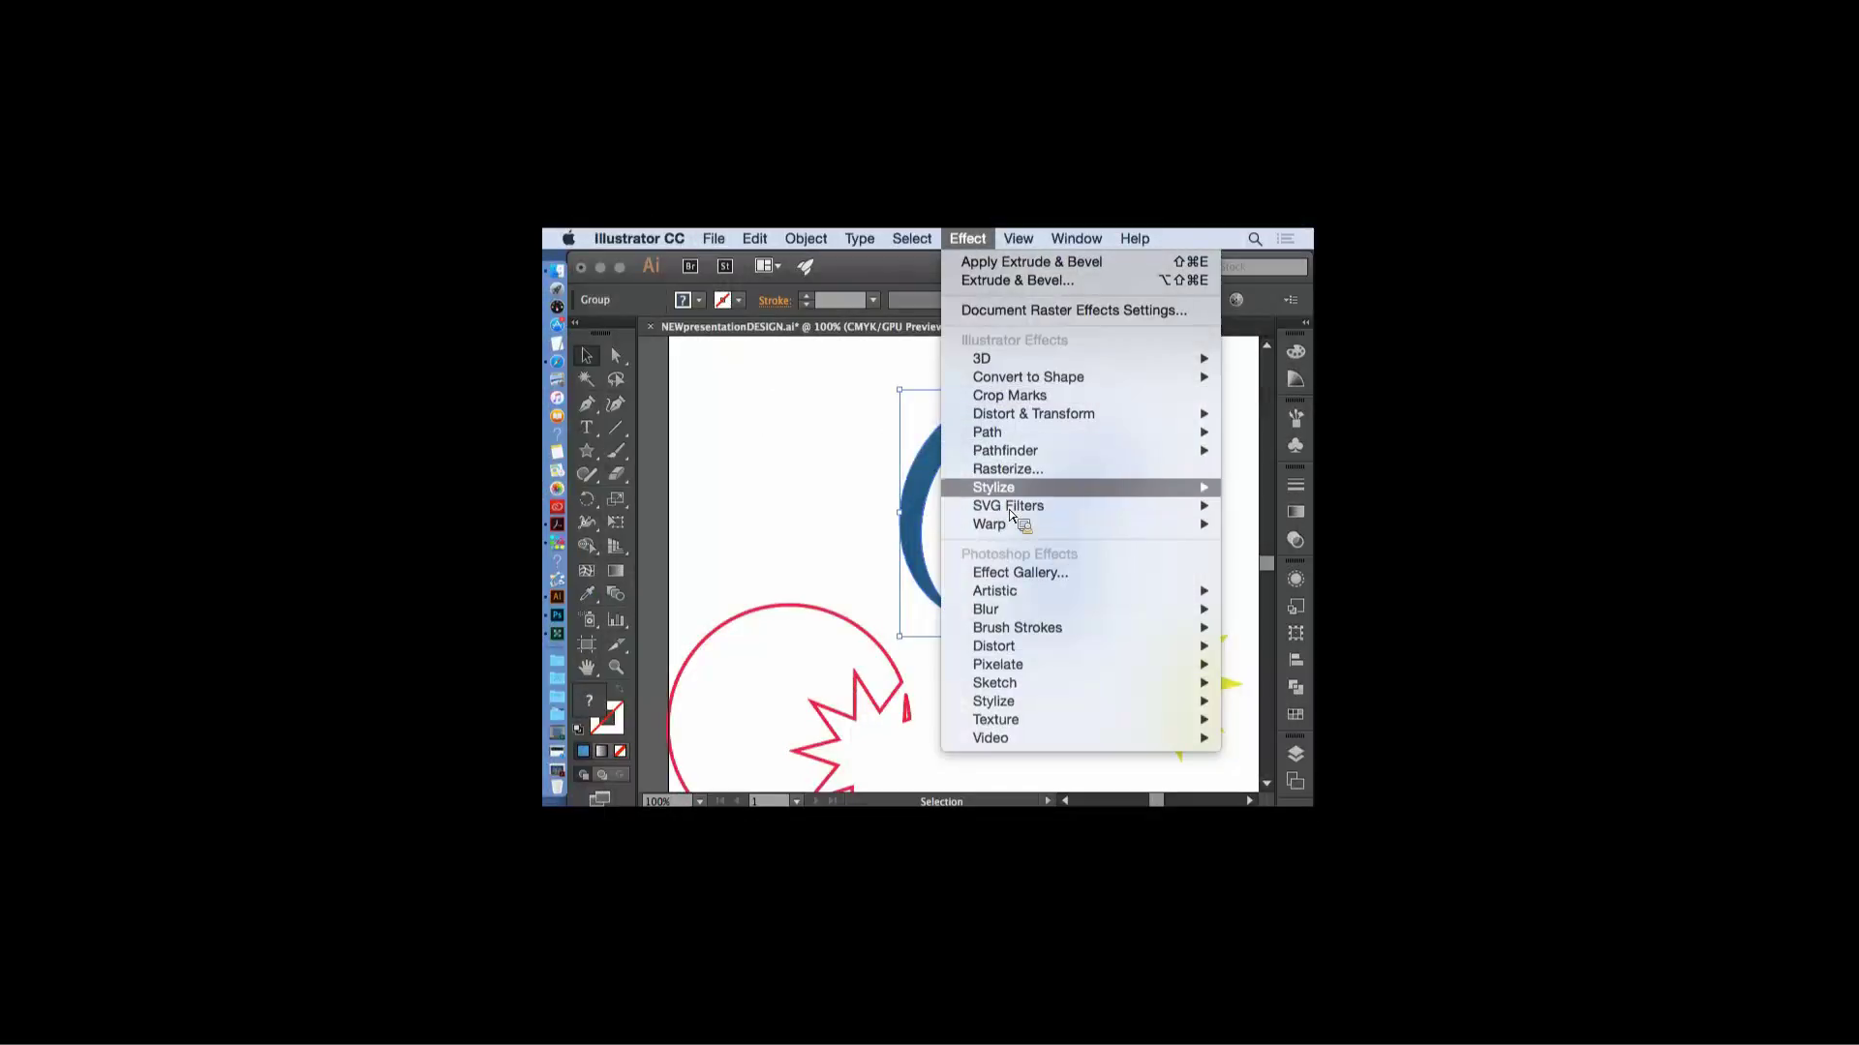
pyautogui.moveTo(1020, 491)
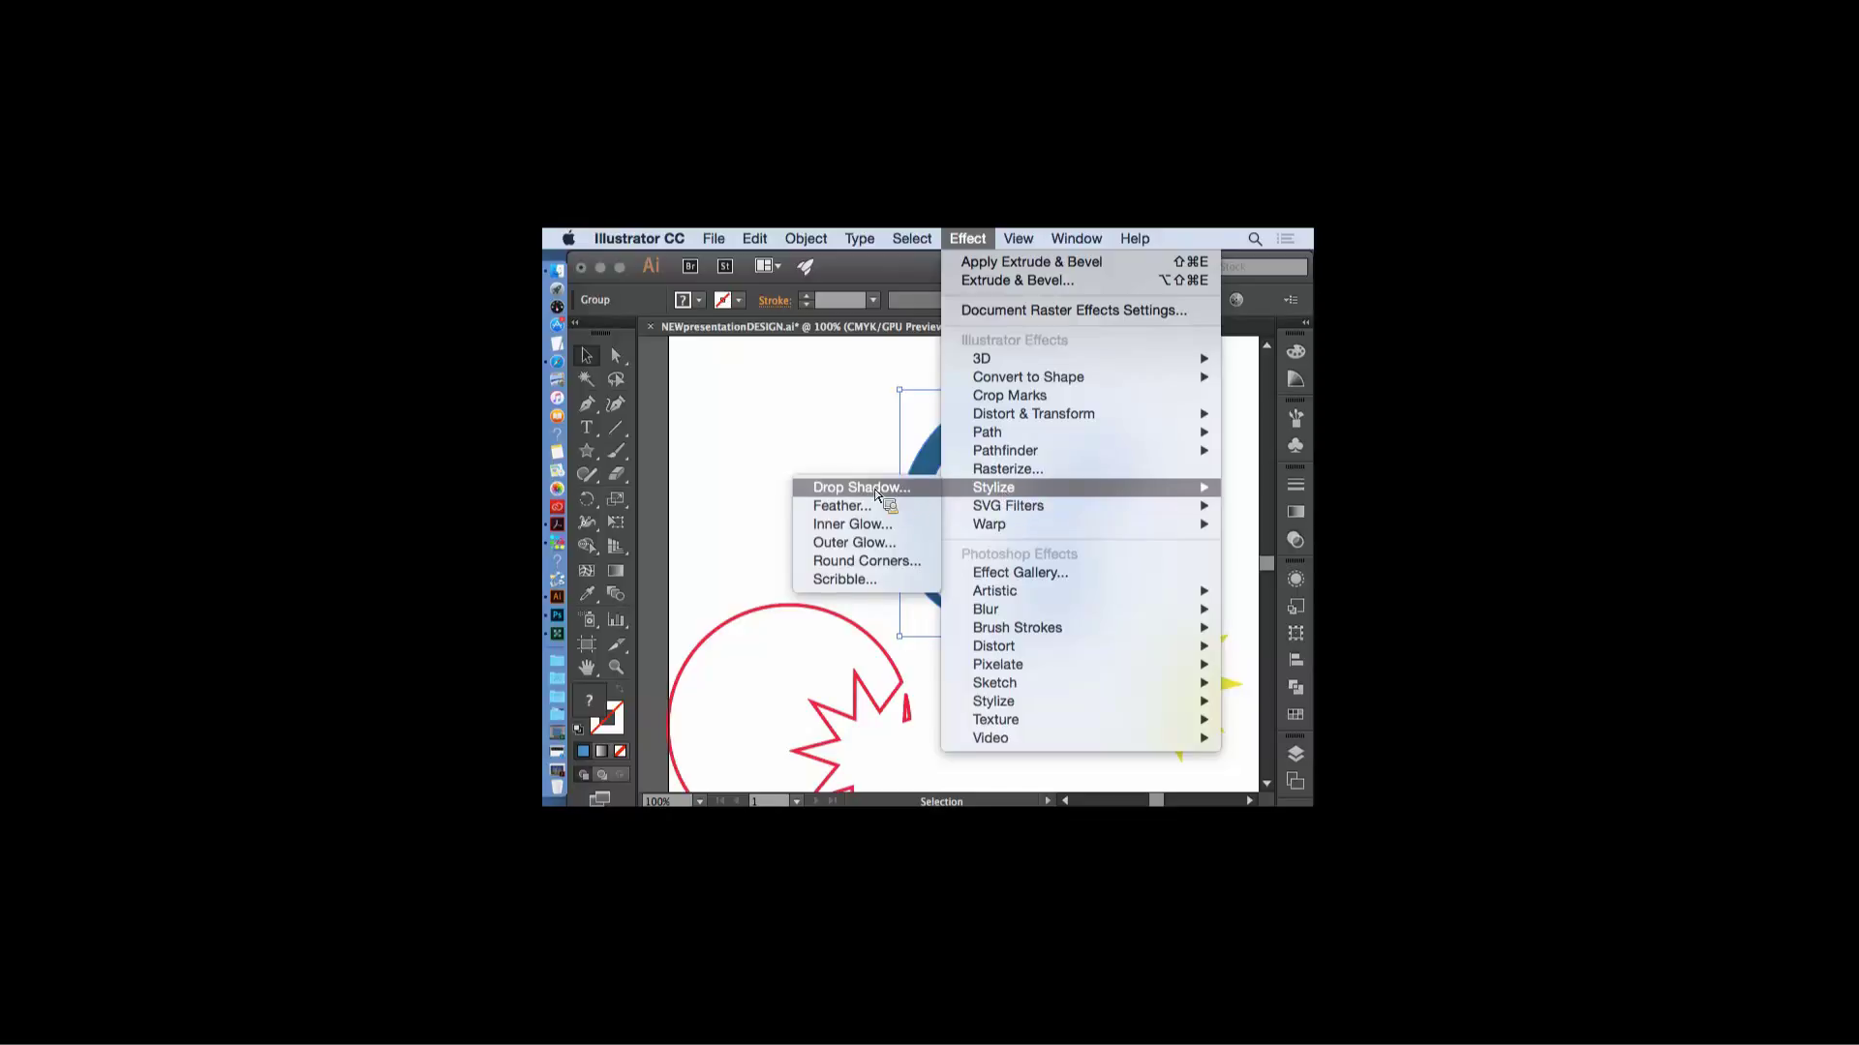
pyautogui.click(873, 545)
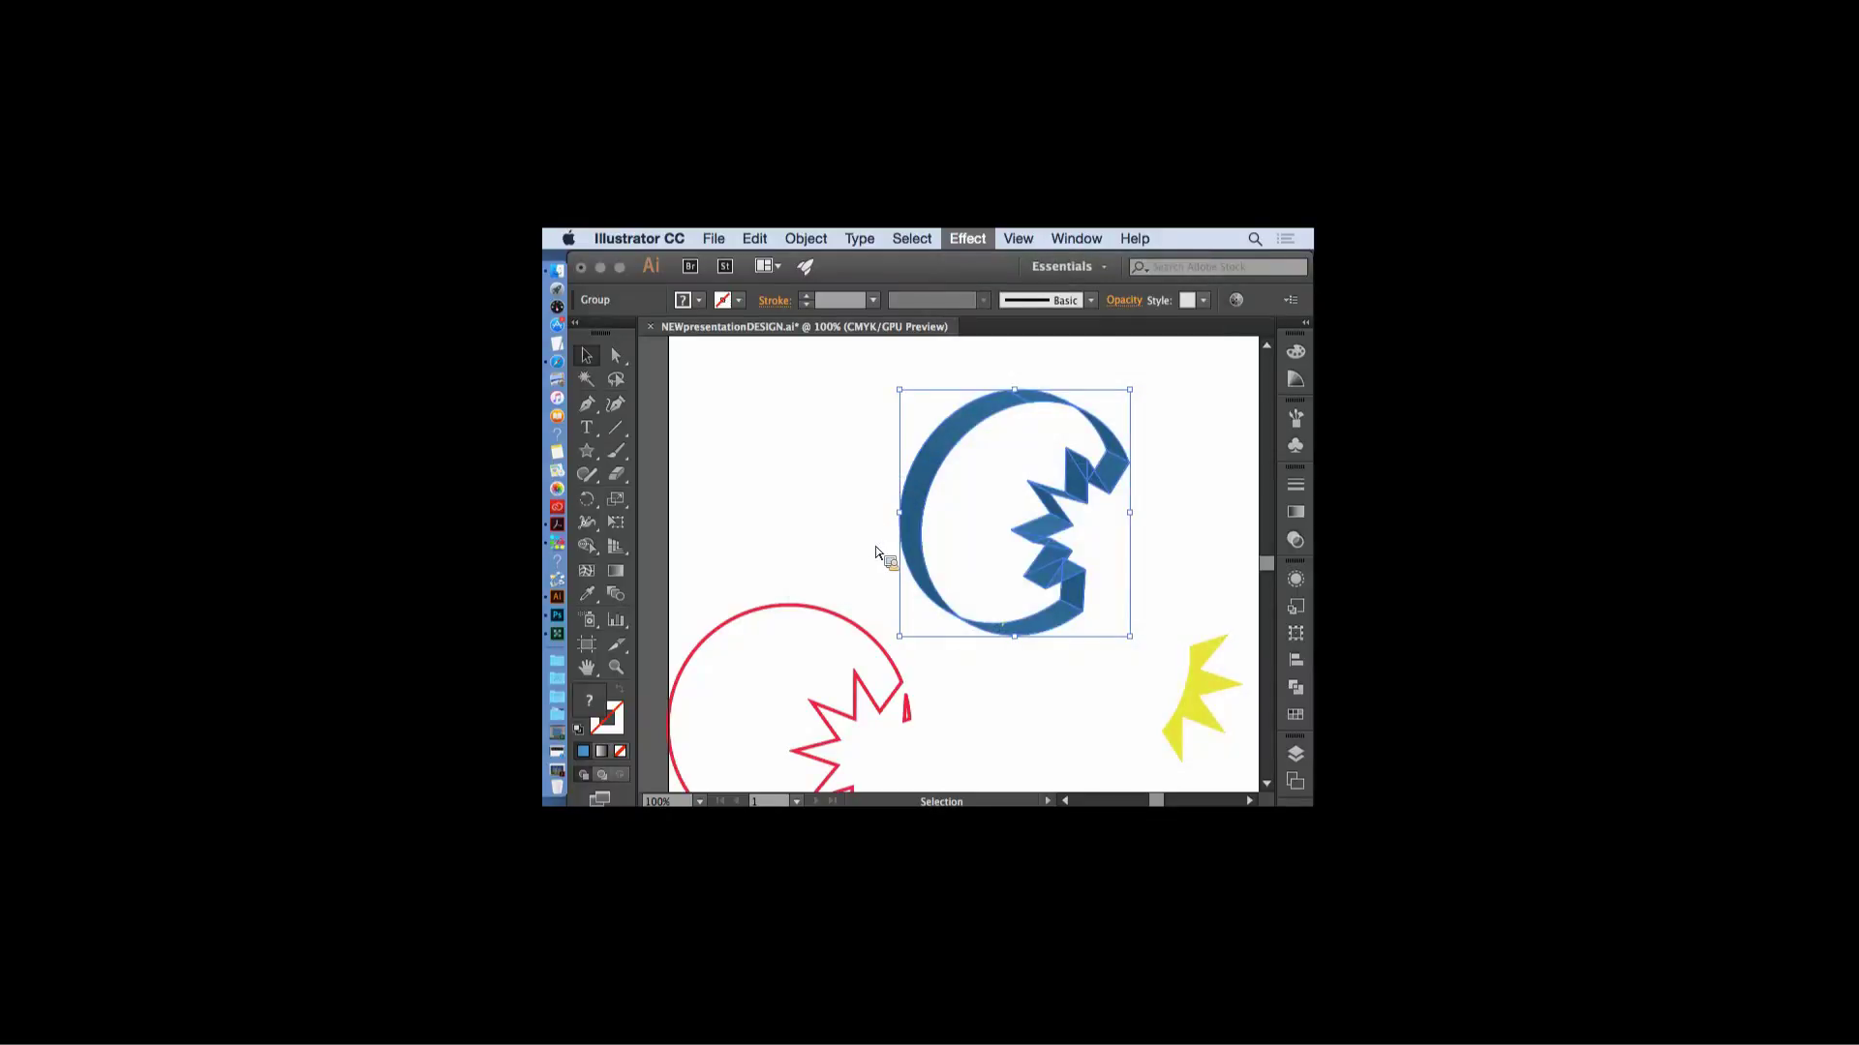
# - Paste a new glow colour, turn on Preview, and raise the glow opacity to 93%
pyautogui.moveTo(813, 369); pyautogui.dragTo(766, 261)
pyautogui.click(811, 303)
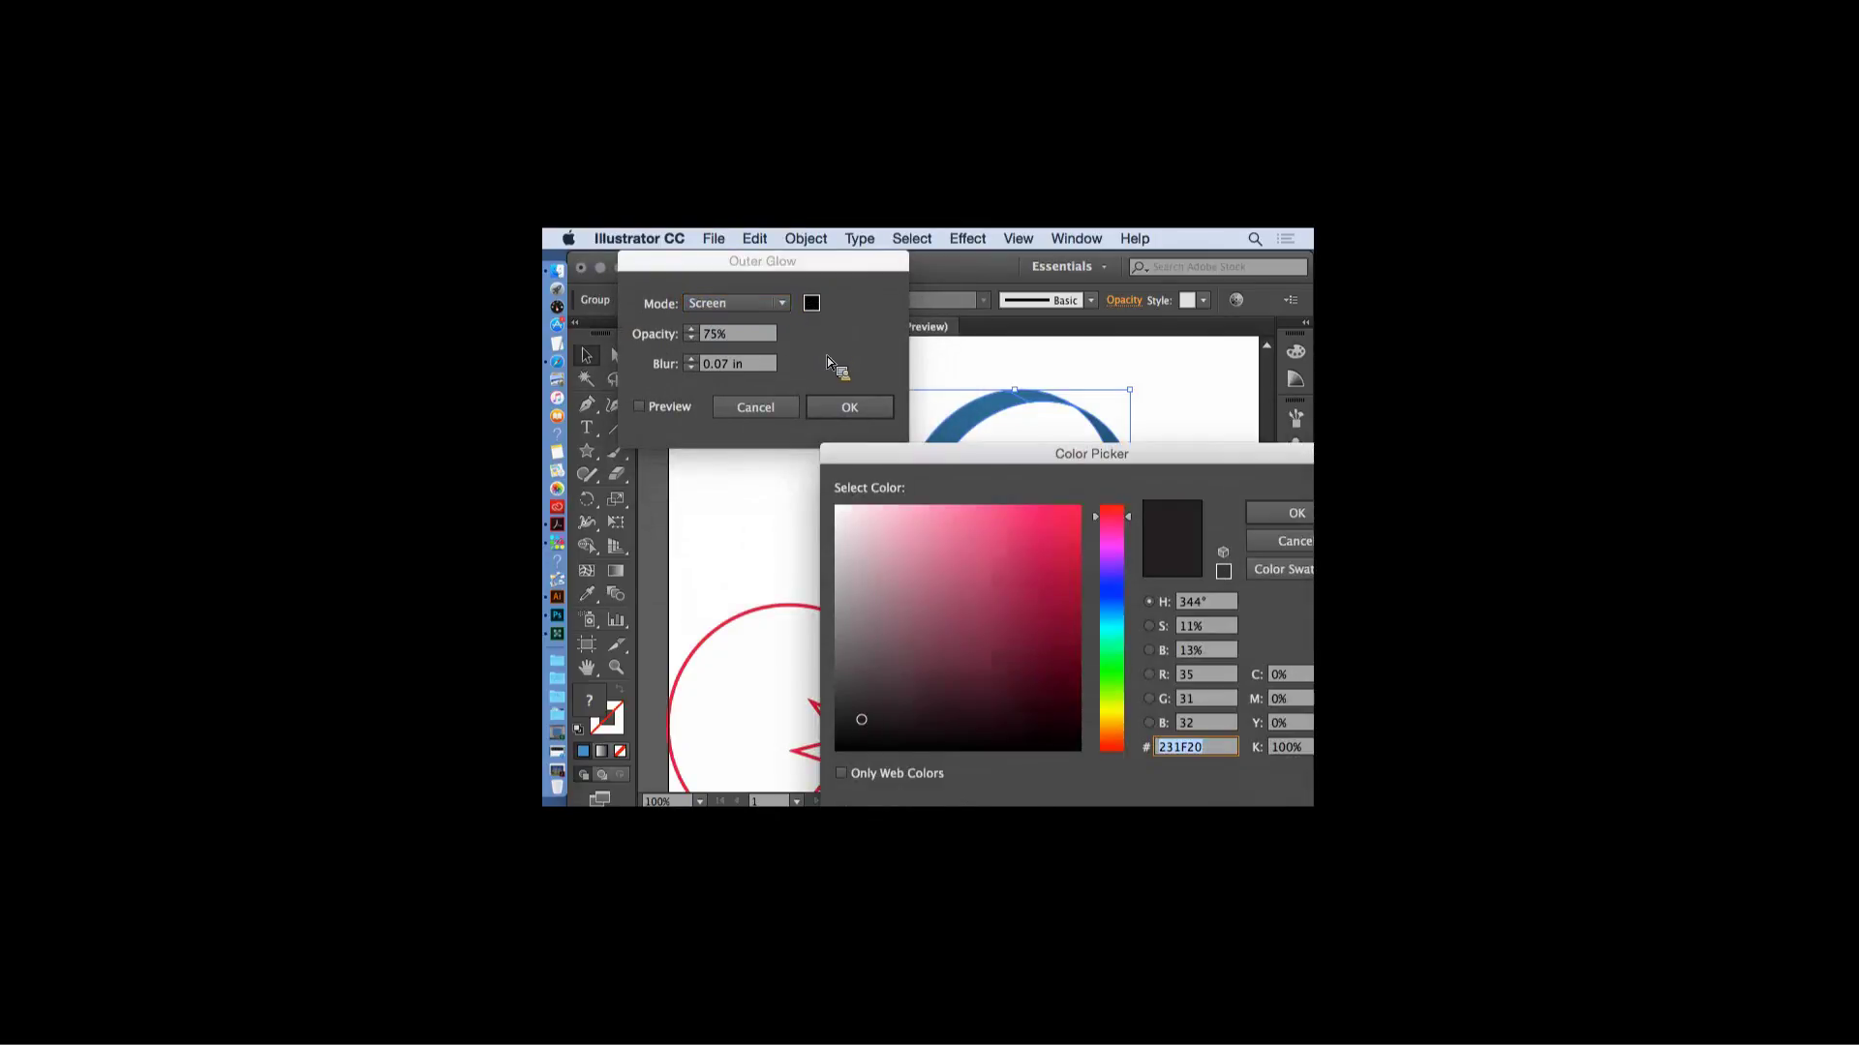
pyautogui.write('211D1E')
pyautogui.click(1289, 521)
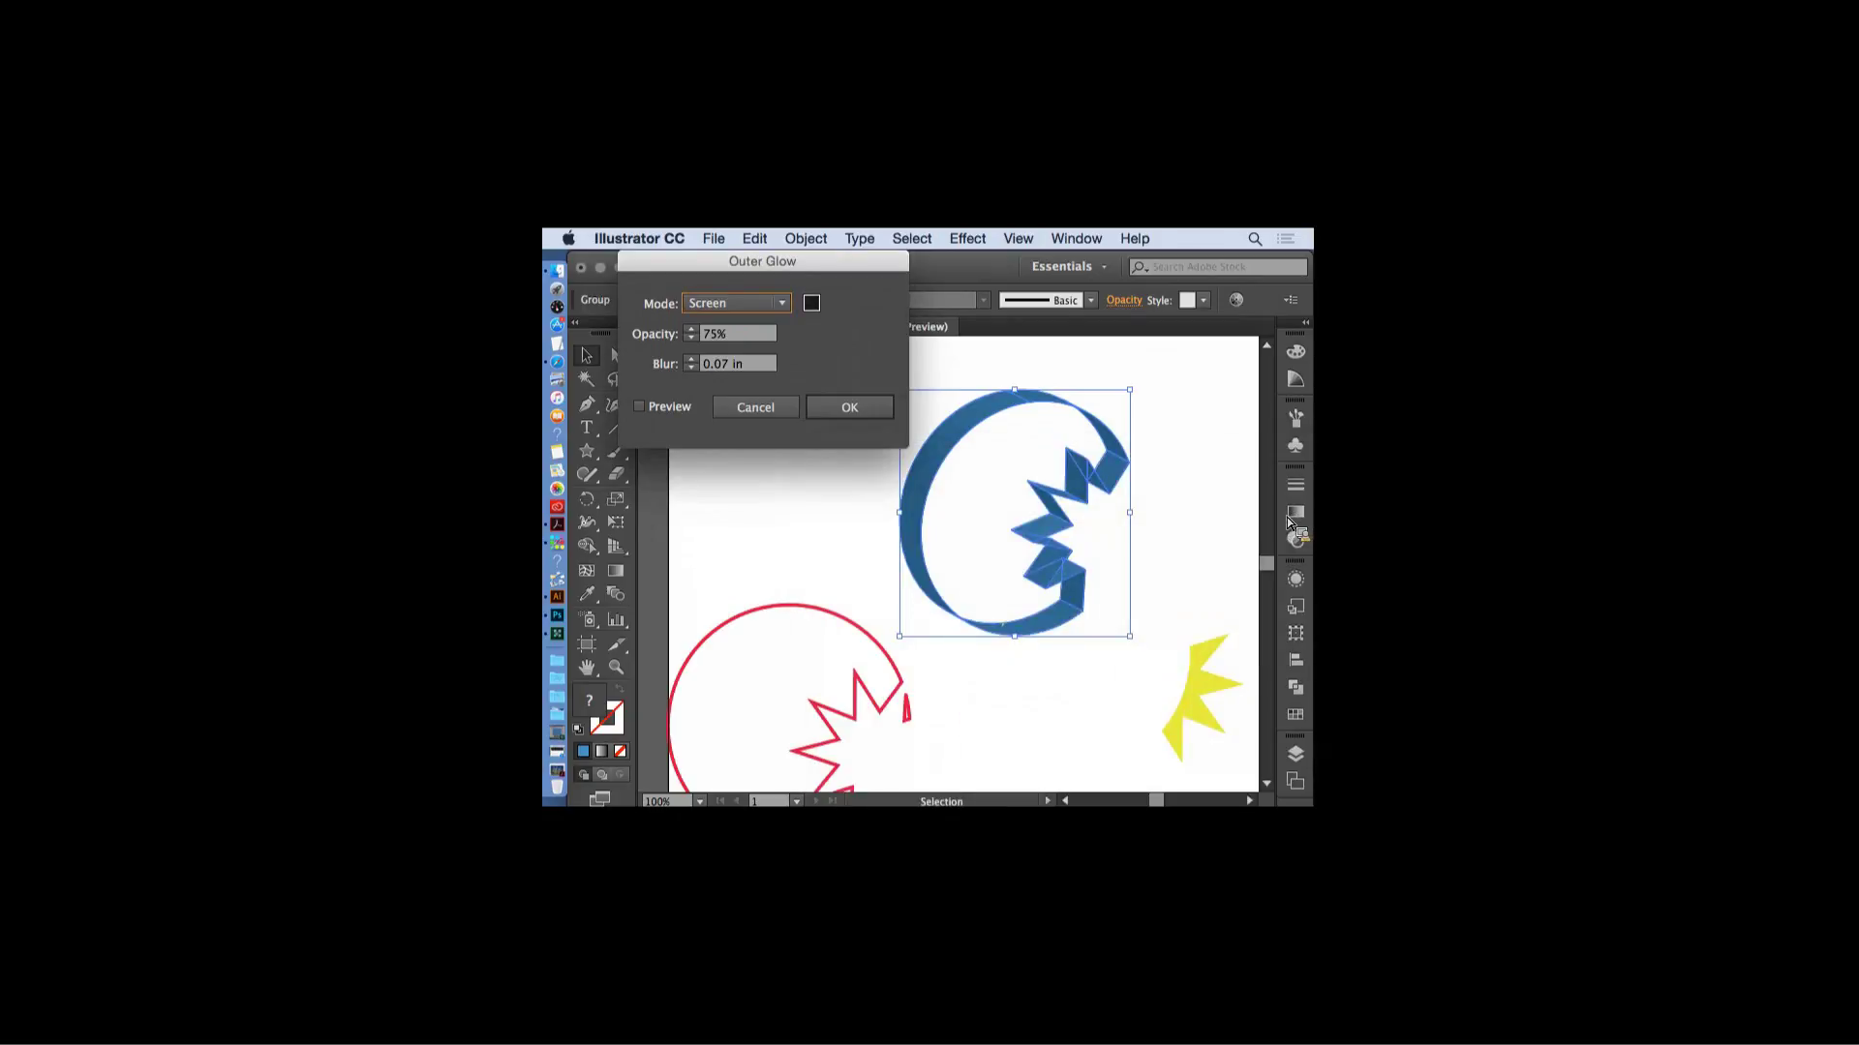
pyautogui.click(641, 408)
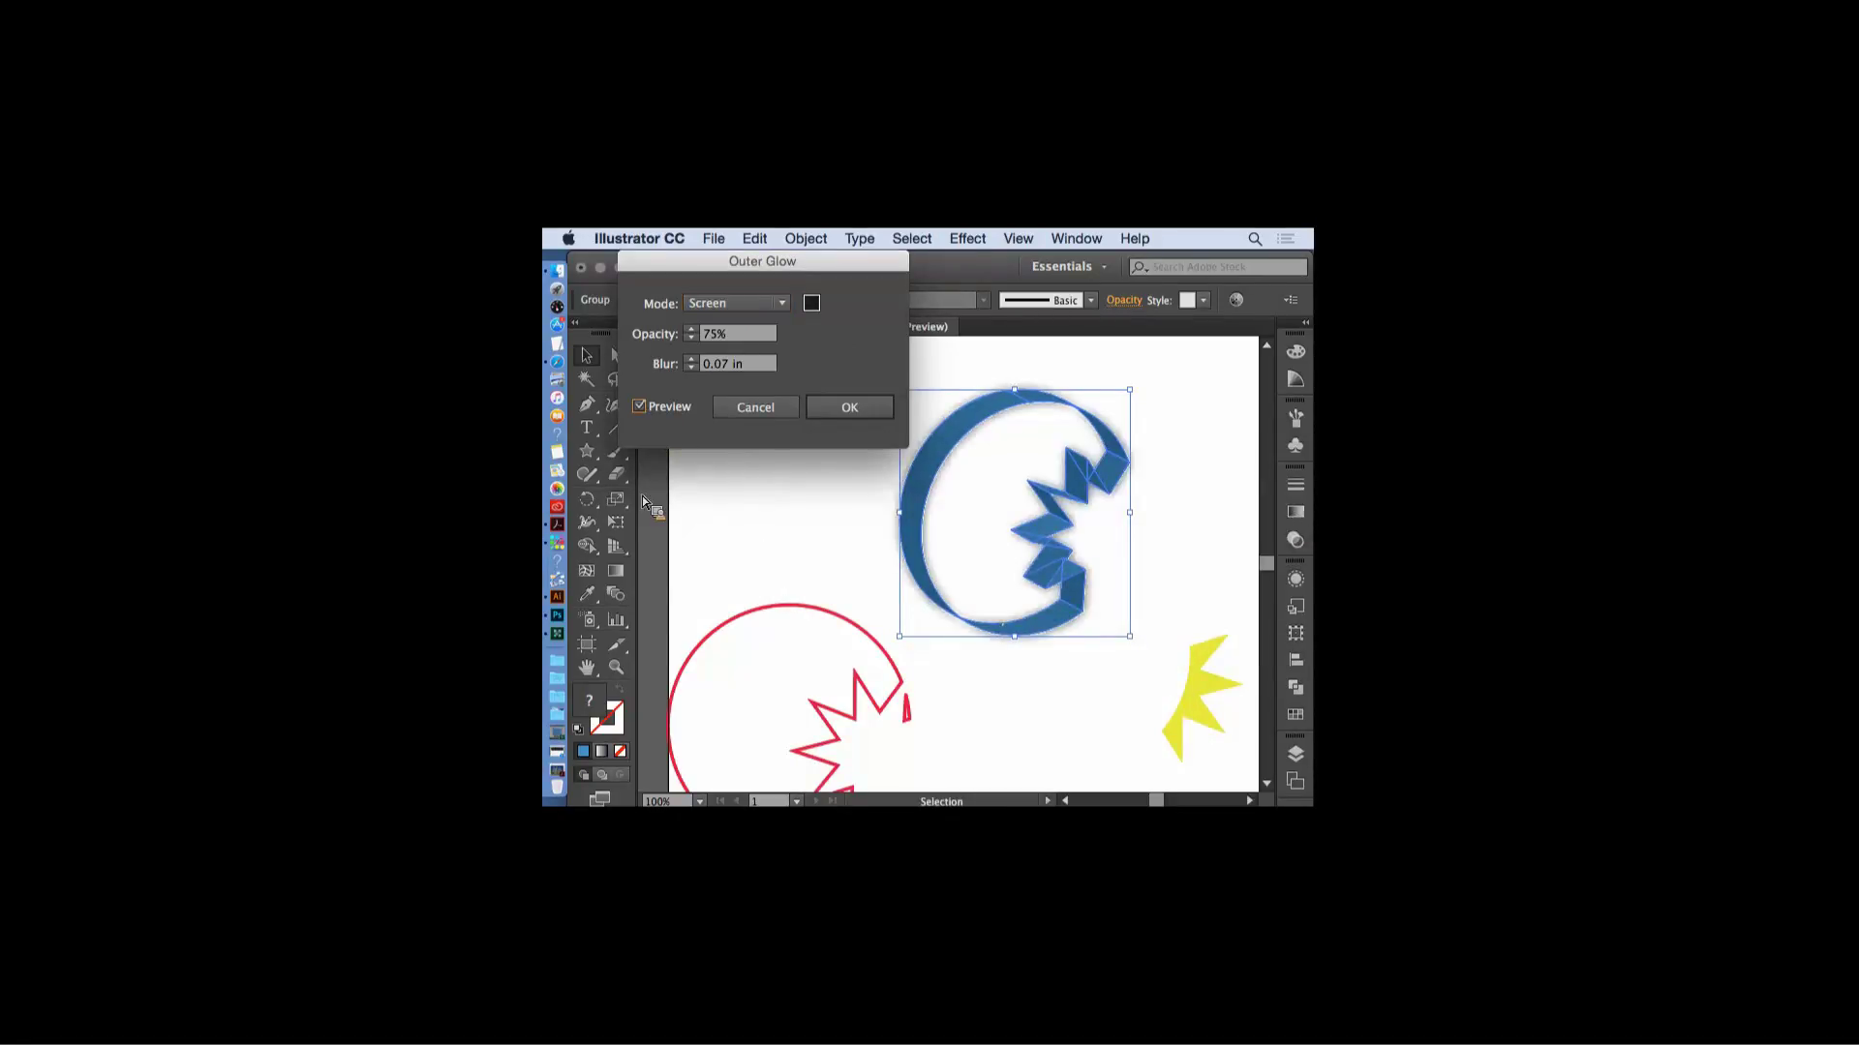
pyautogui.click(691, 330)
pyautogui.click(691, 330)
pyautogui.click(691, 330)
pyautogui.click(692, 330)
pyautogui.click(691, 330)
pyautogui.click(691, 330)
pyautogui.click(691, 331)
pyautogui.click(691, 331)
pyautogui.click(692, 331)
pyautogui.click(691, 330)
pyautogui.click(692, 330)
pyautogui.click(691, 330)
pyautogui.click(691, 330)
pyautogui.click(691, 330)
pyautogui.click(691, 330)
pyautogui.click(691, 330)
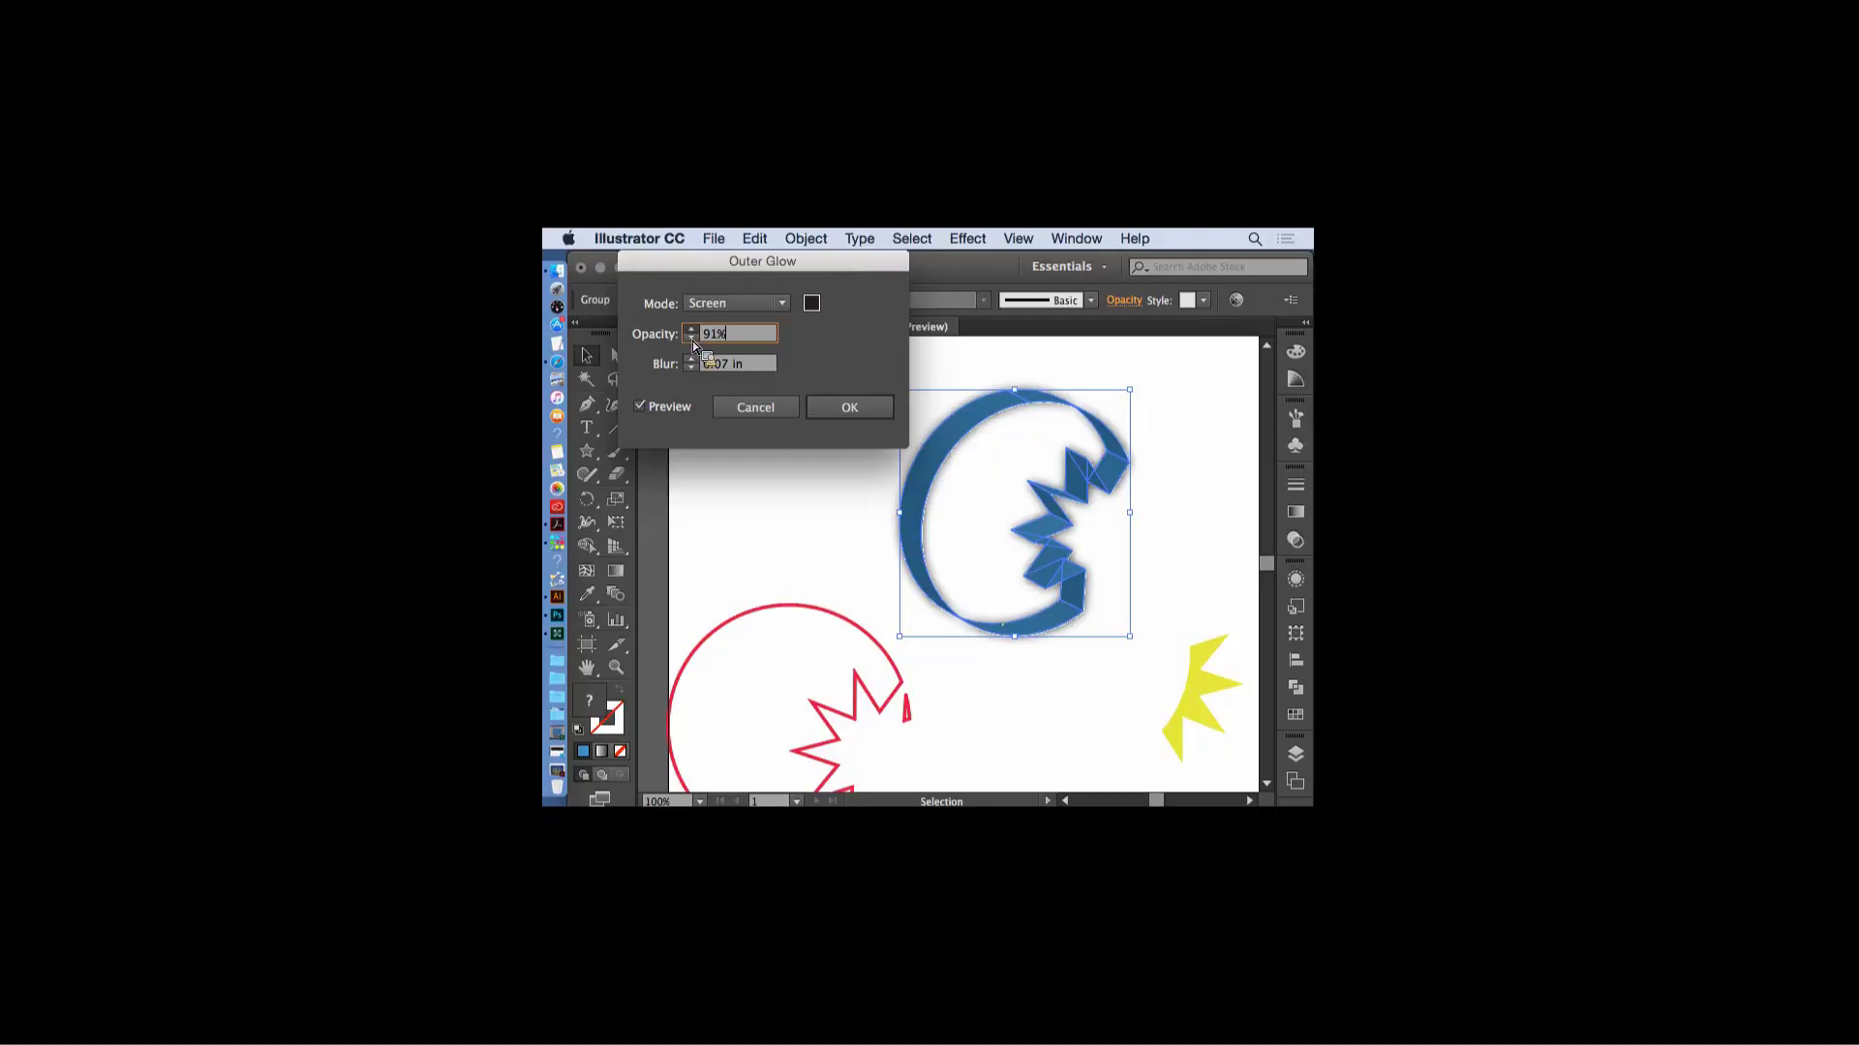
pyautogui.click(691, 330)
pyautogui.click(691, 330)
# - Change the outer glow colour to red DD2626
pyautogui.click(813, 304)
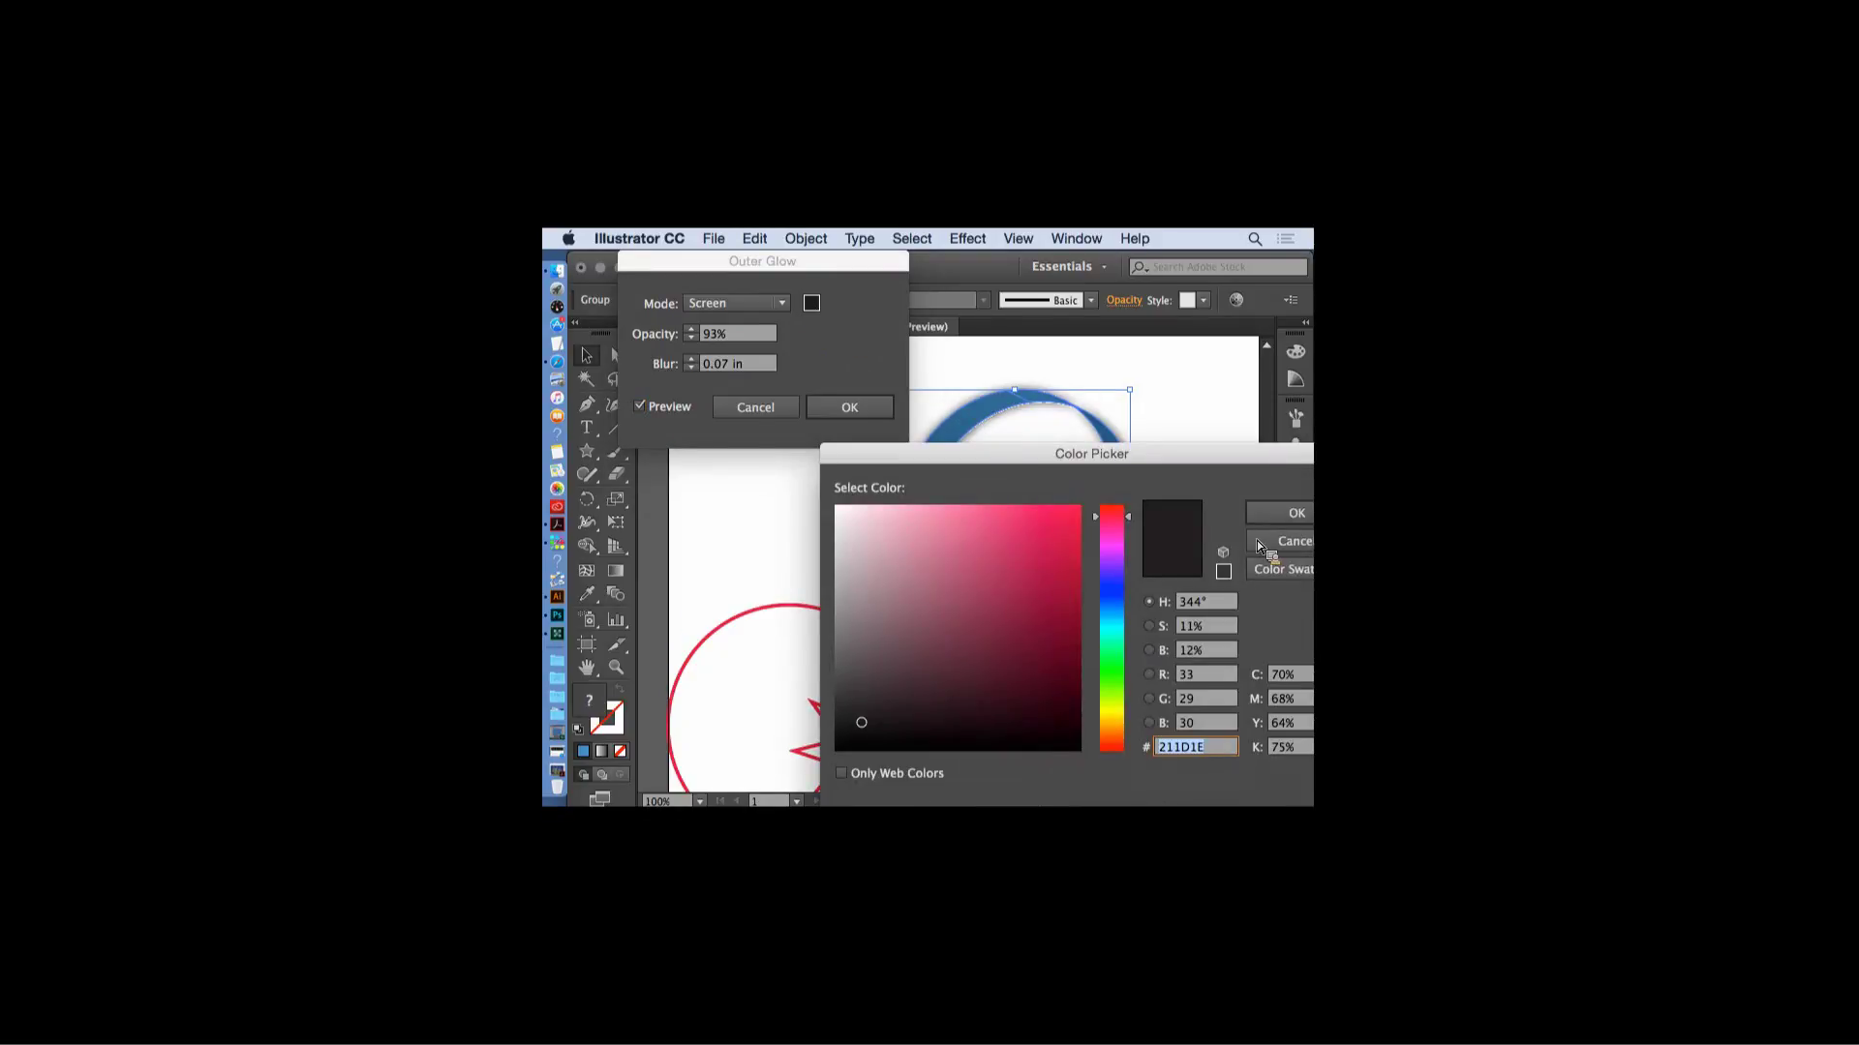
pyautogui.click(1298, 519)
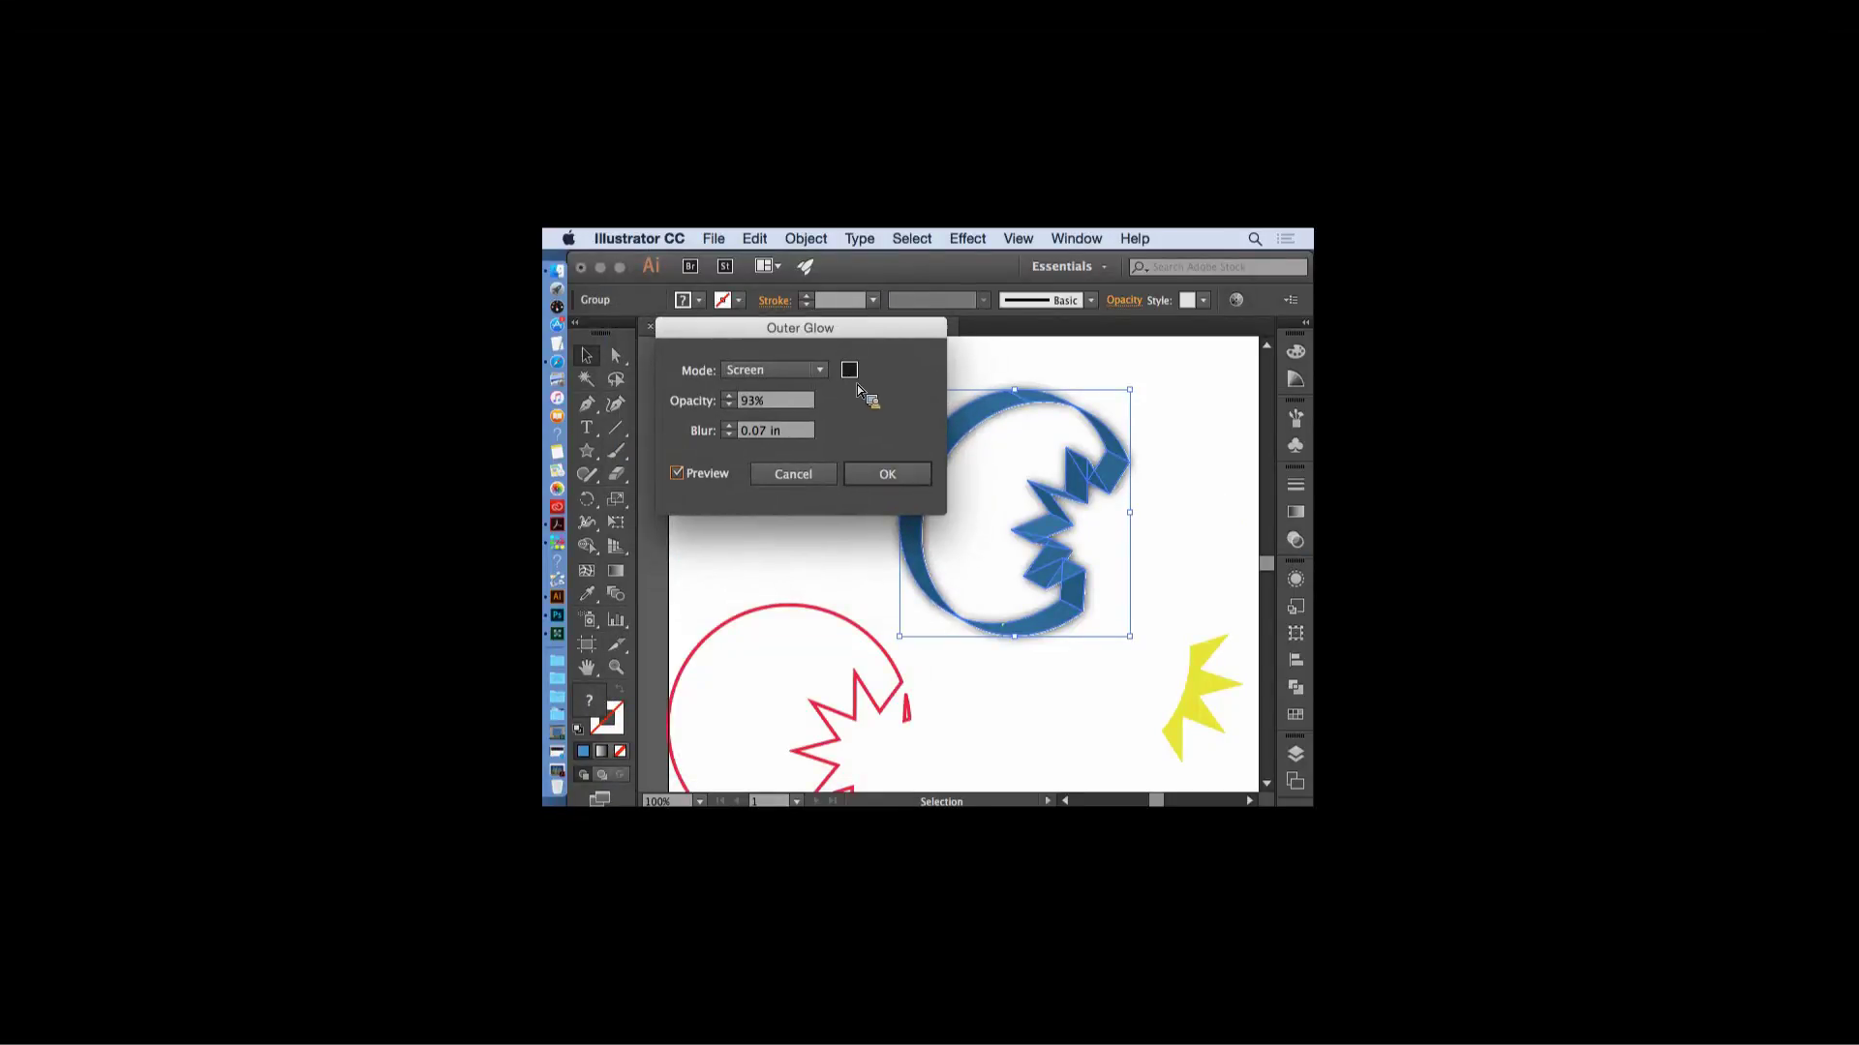
pyautogui.click(850, 372)
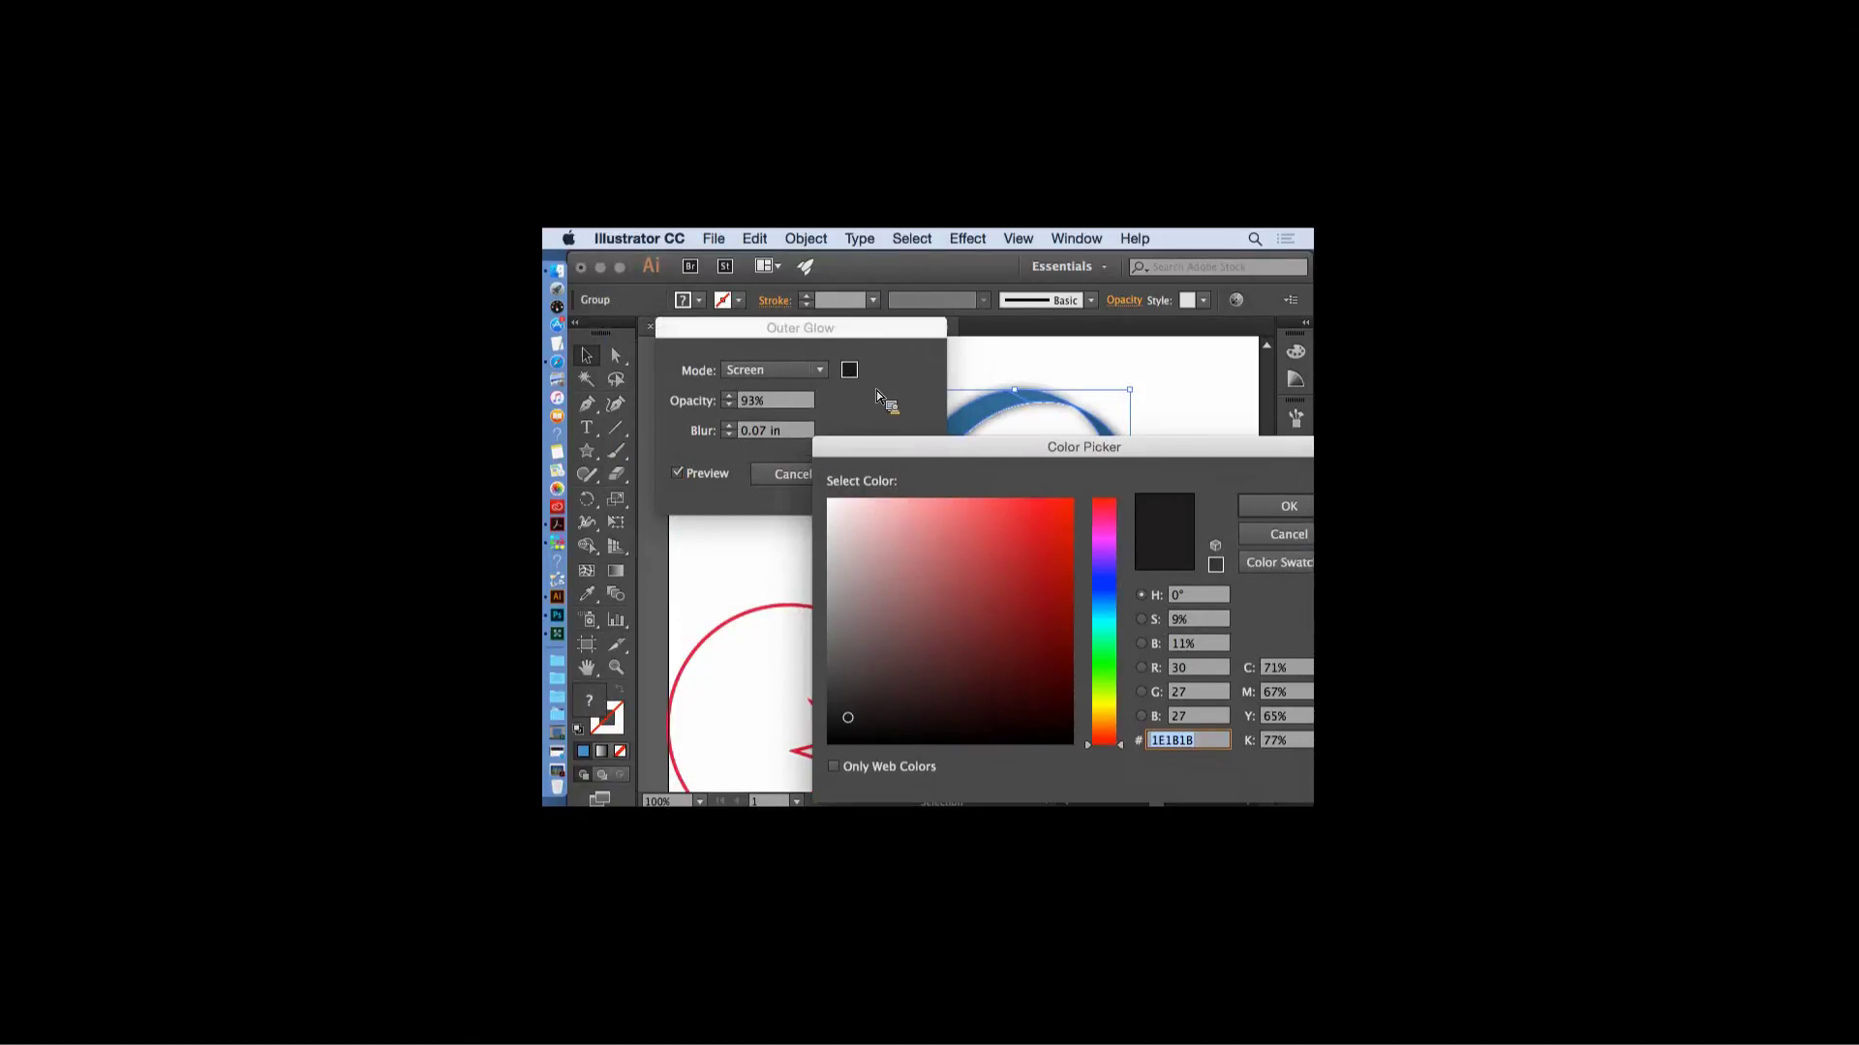
pyautogui.click(912, 488)
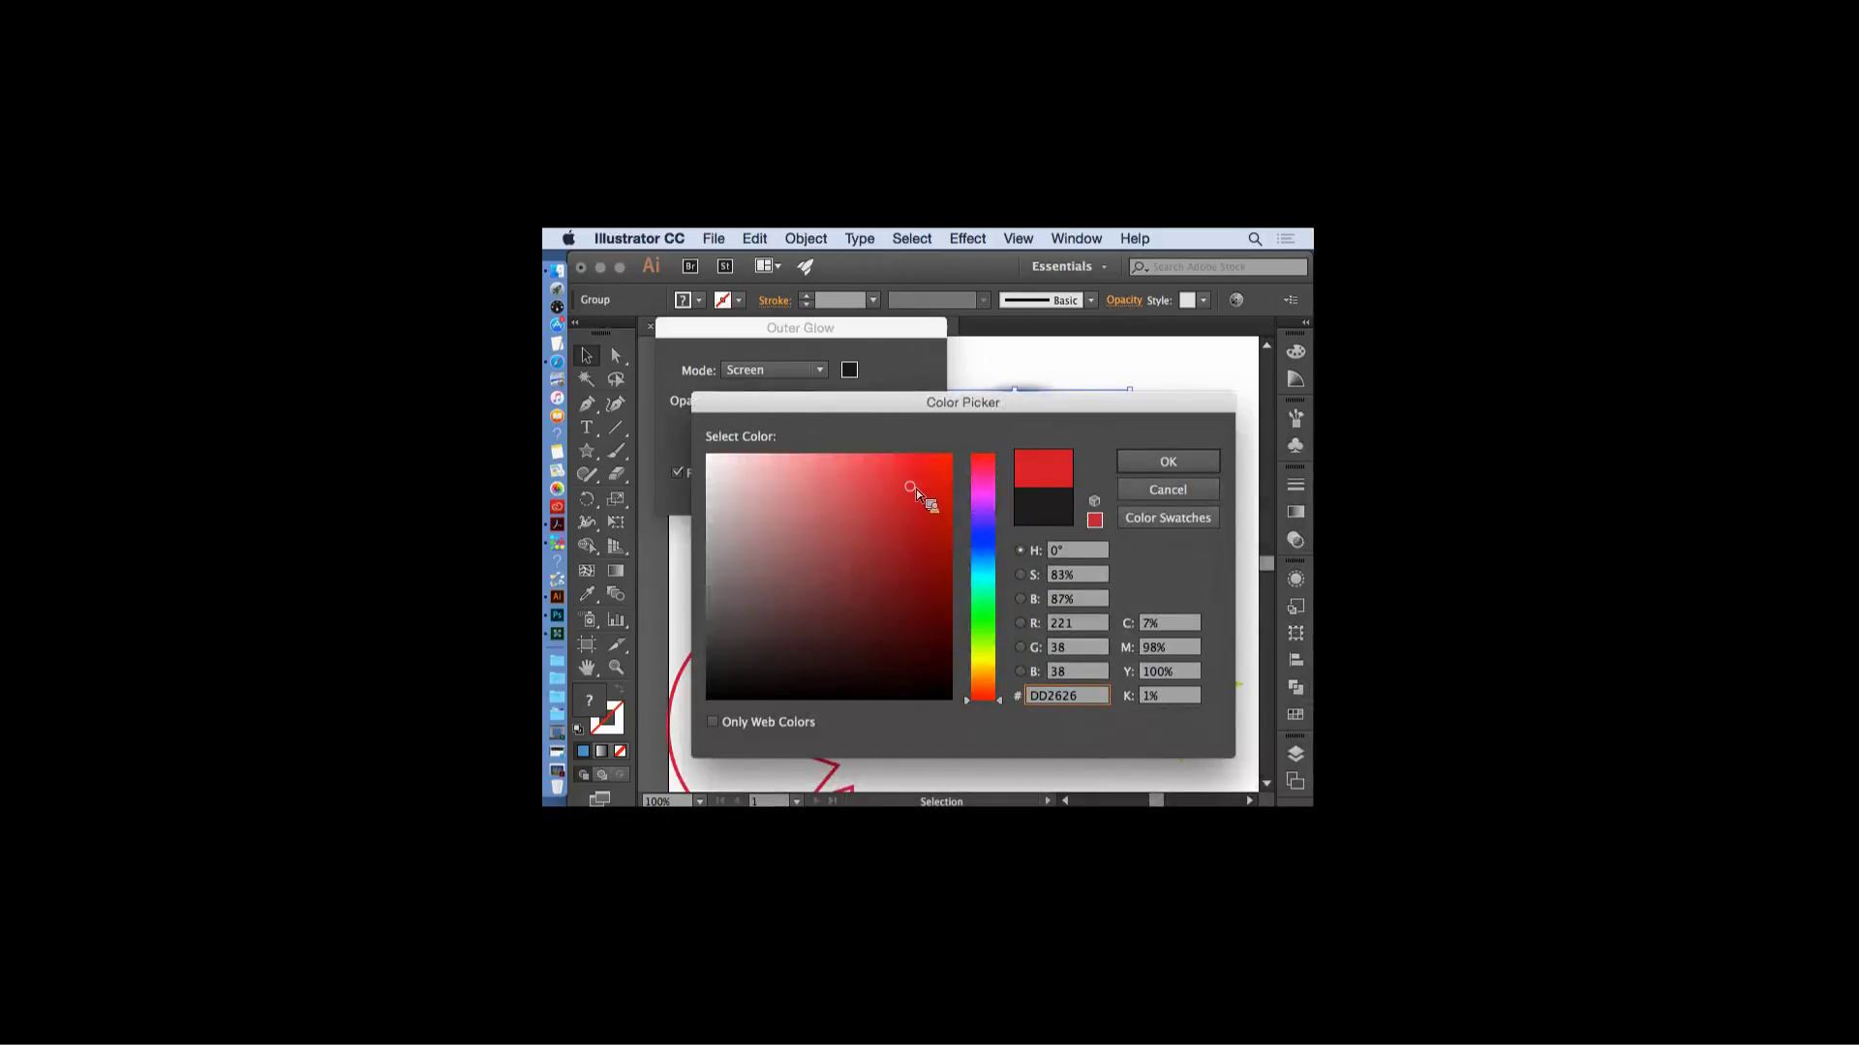
pyautogui.click(1167, 462)
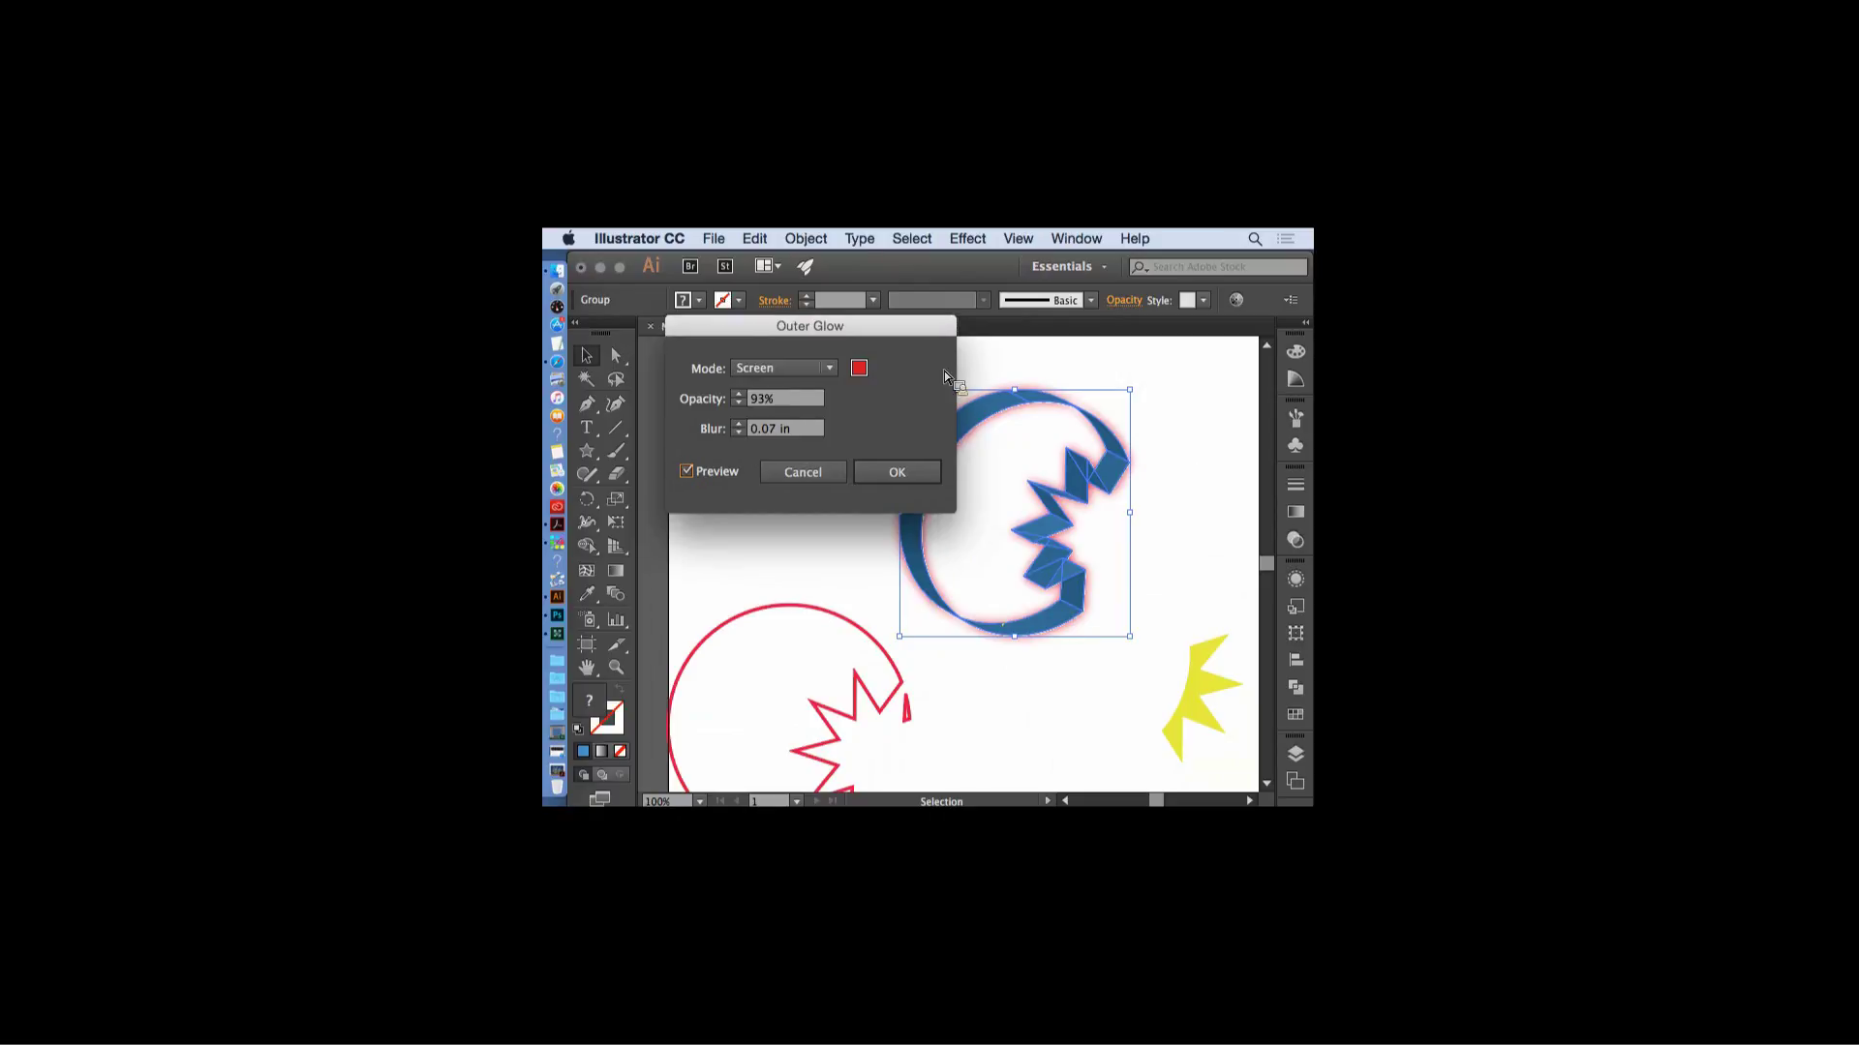
# - Set glow opacity to 100% and blur to 0.5 in, then apply the Outer Glow
pyautogui.moveTo(777, 328); pyautogui.dragTo(726, 318)
pyautogui.click(676, 388)
pyautogui.click(677, 388)
pyautogui.click(677, 389)
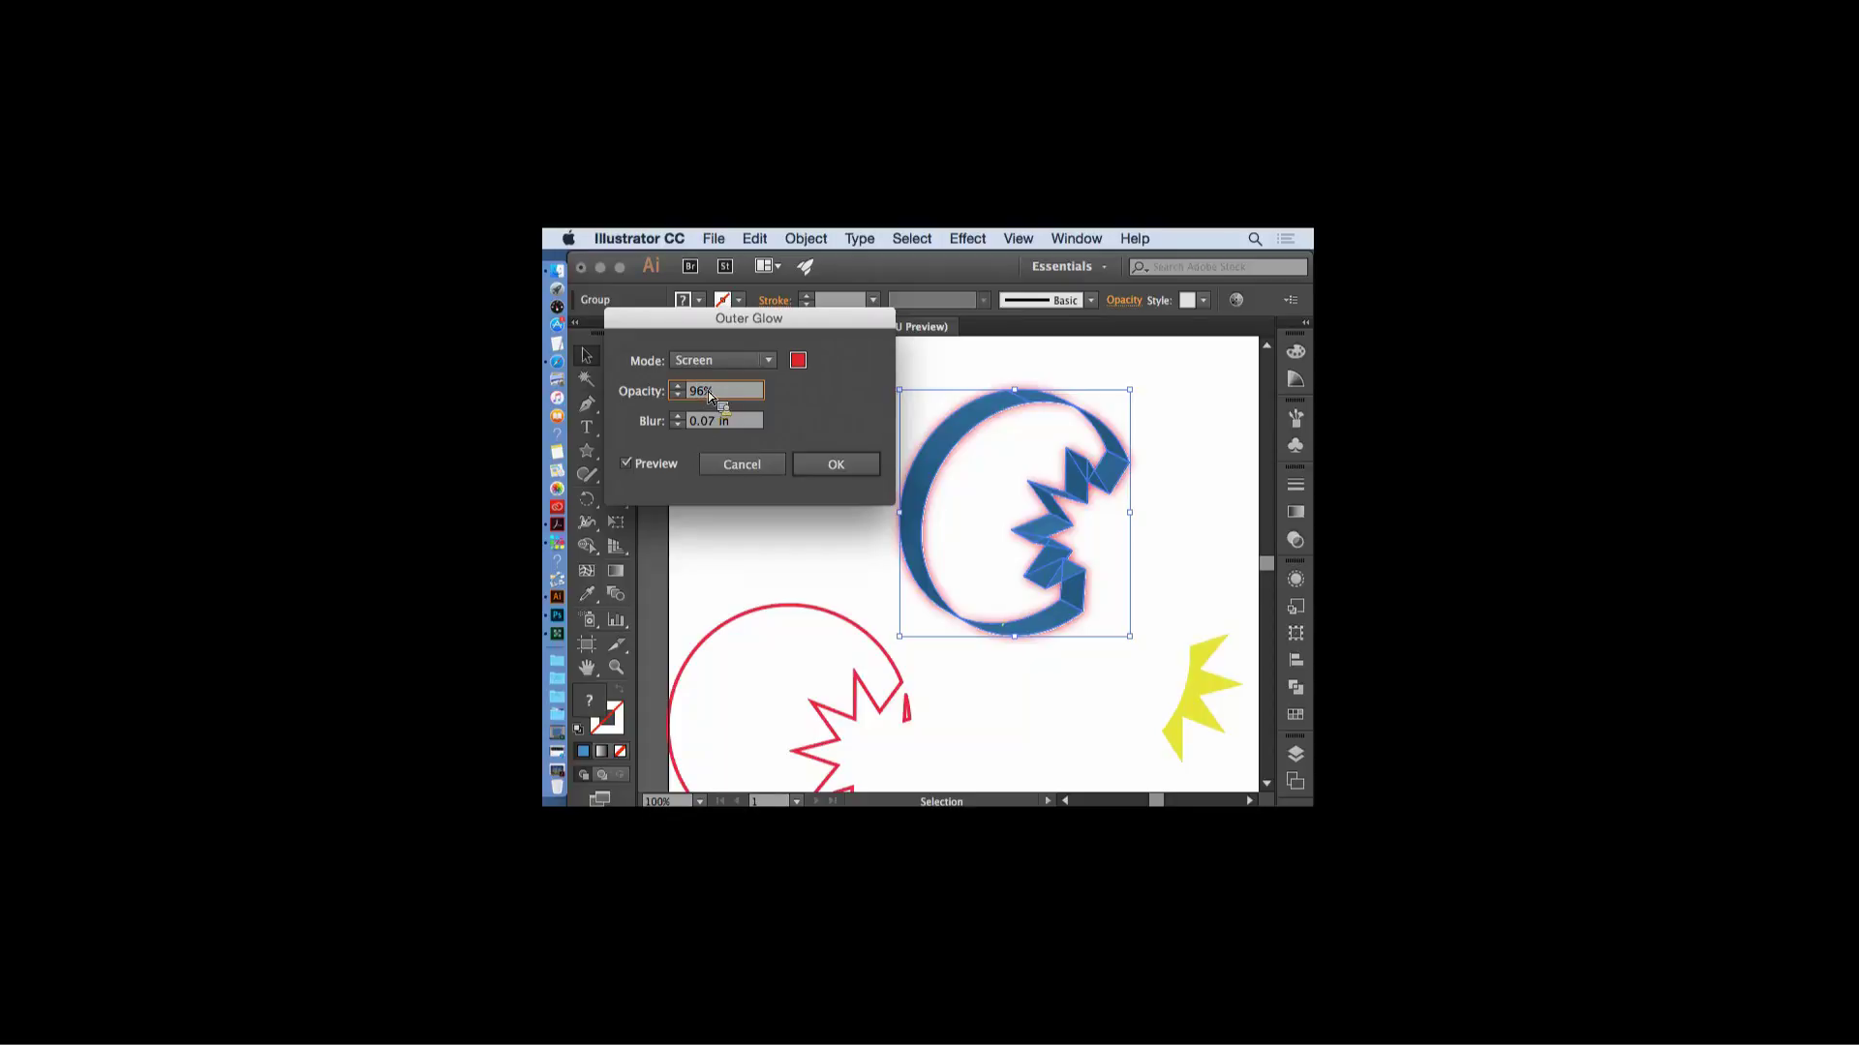
pyautogui.write('10%')
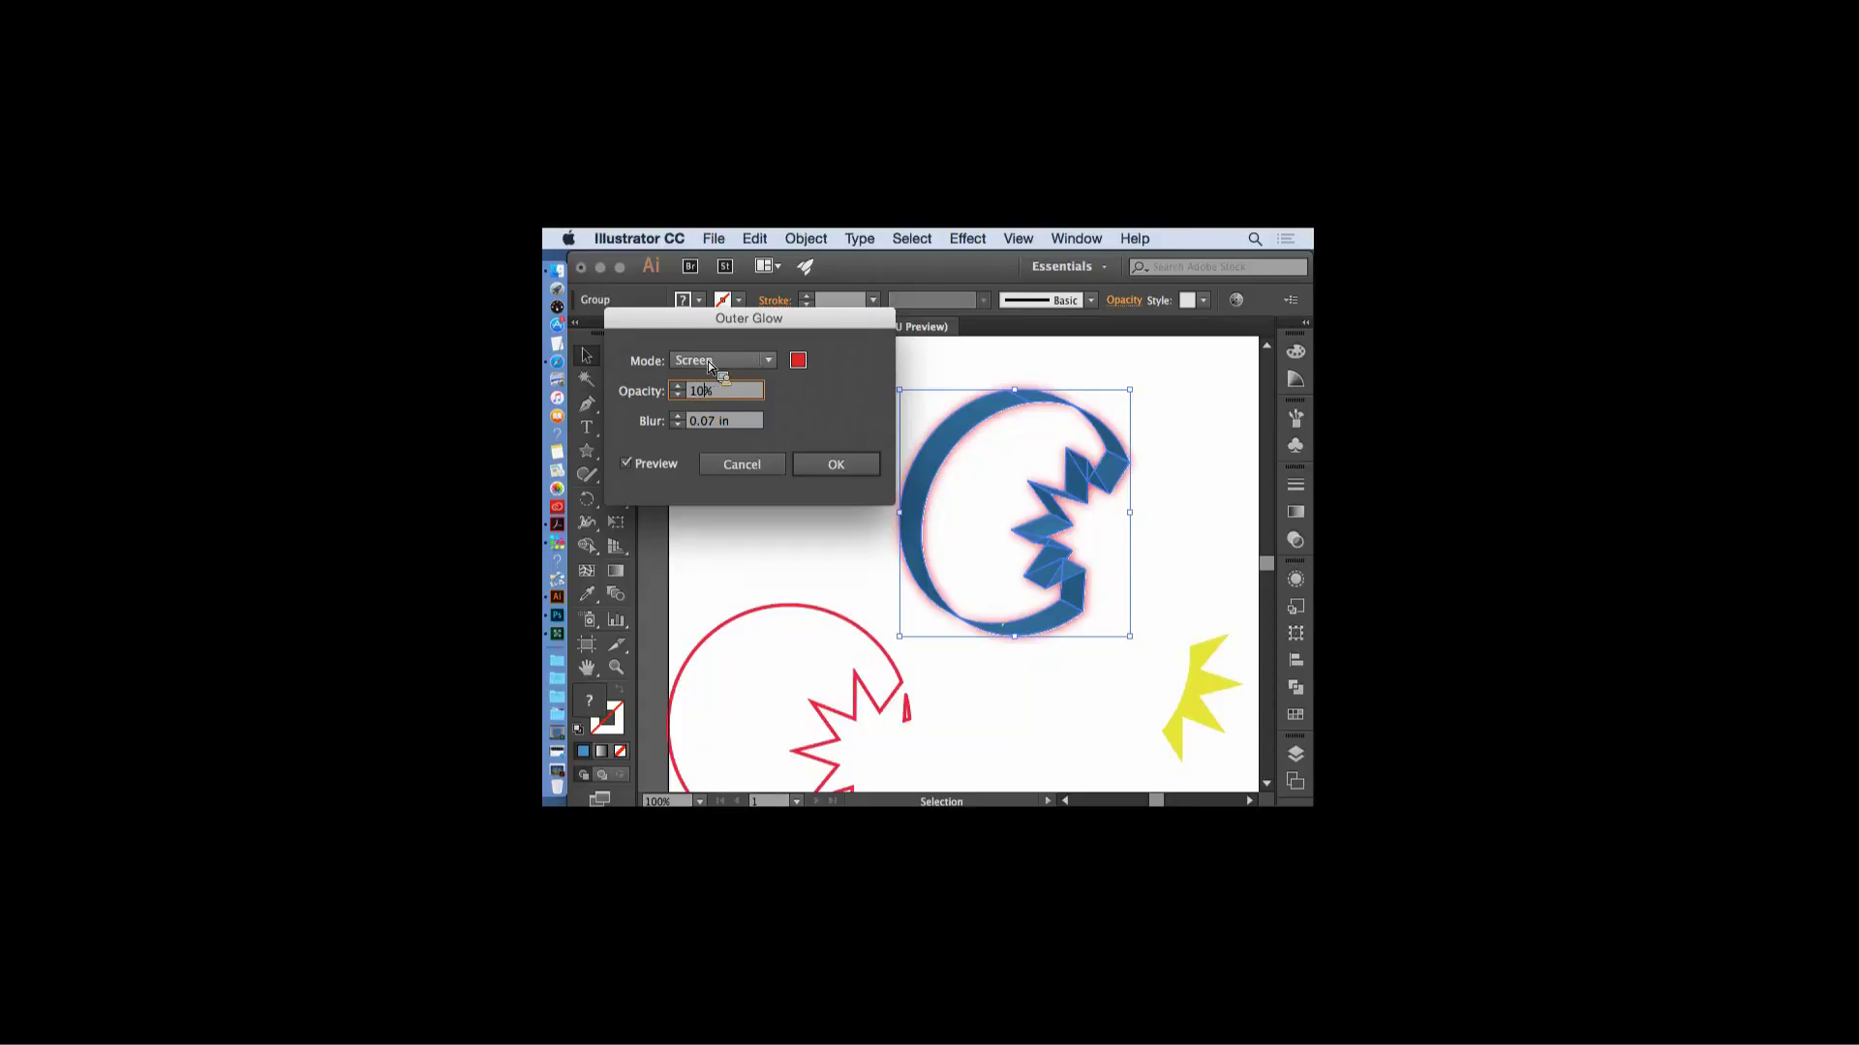
pyautogui.click(678, 426)
pyautogui.click(678, 418)
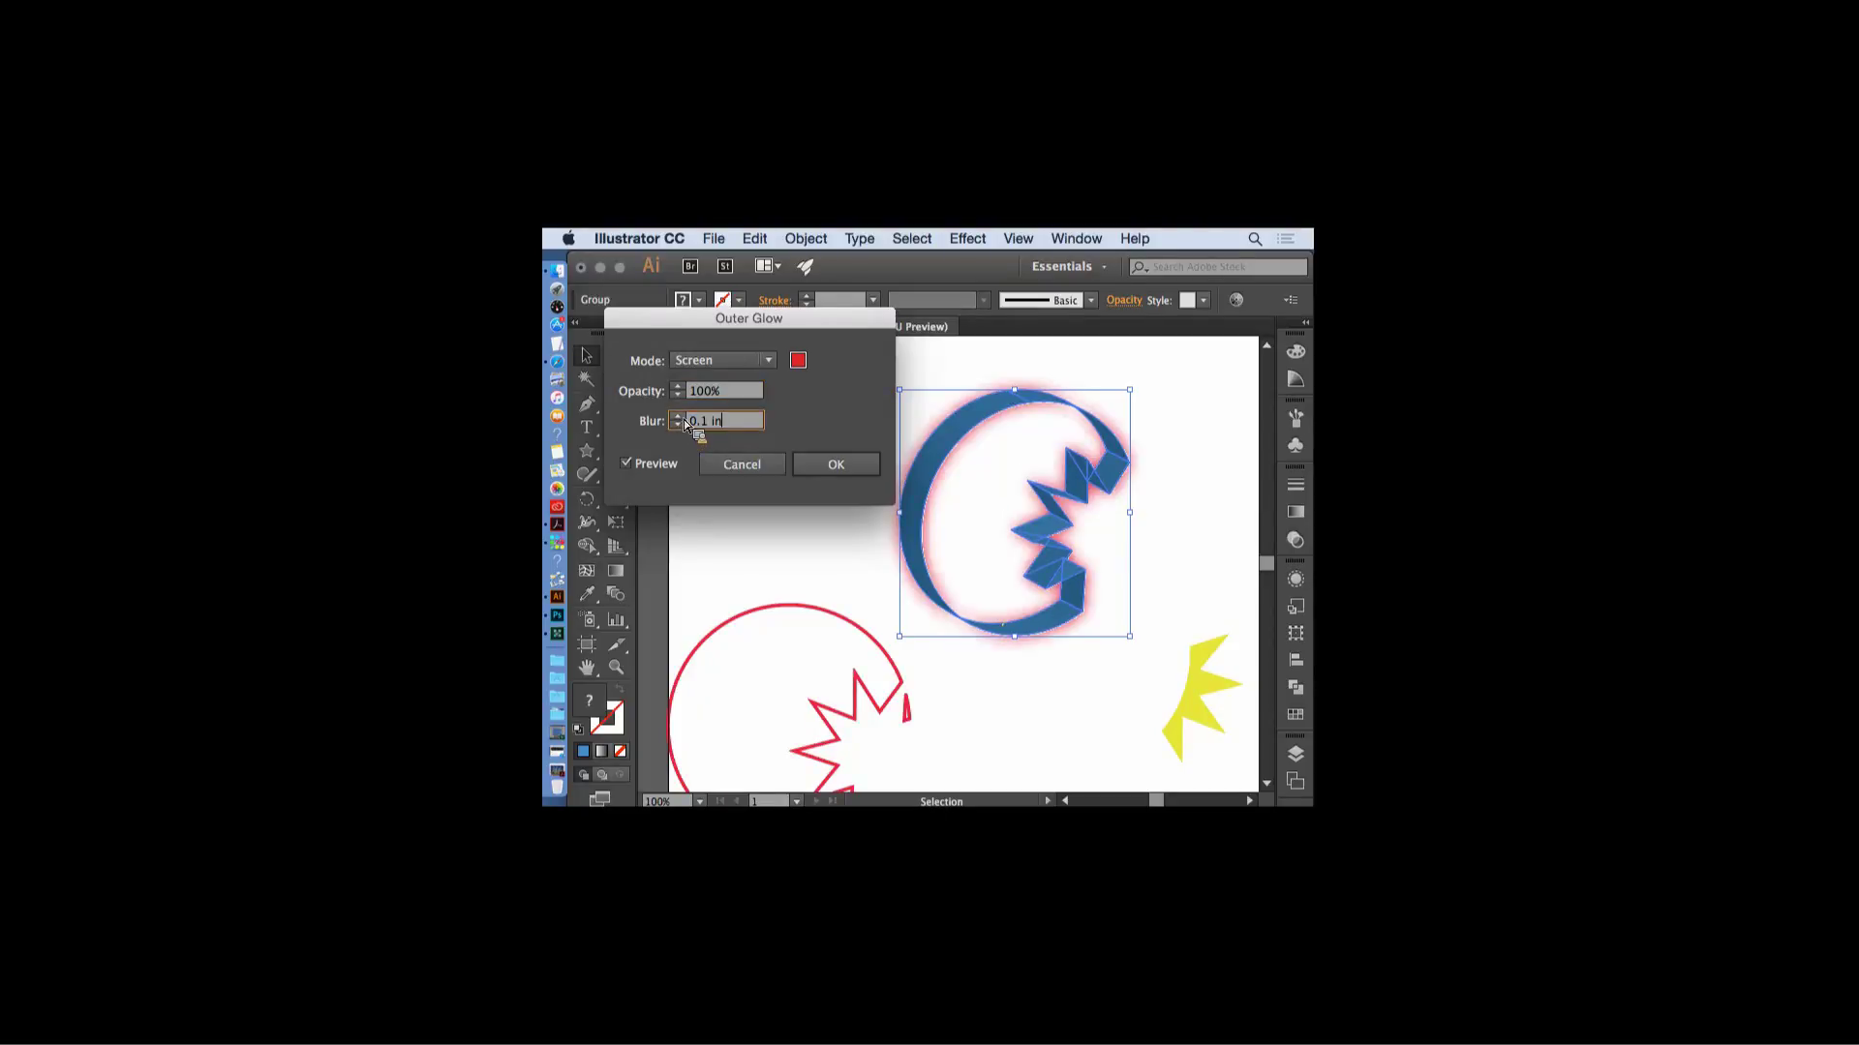
pyautogui.click(679, 417)
pyautogui.click(679, 417)
pyautogui.click(678, 417)
pyautogui.click(679, 417)
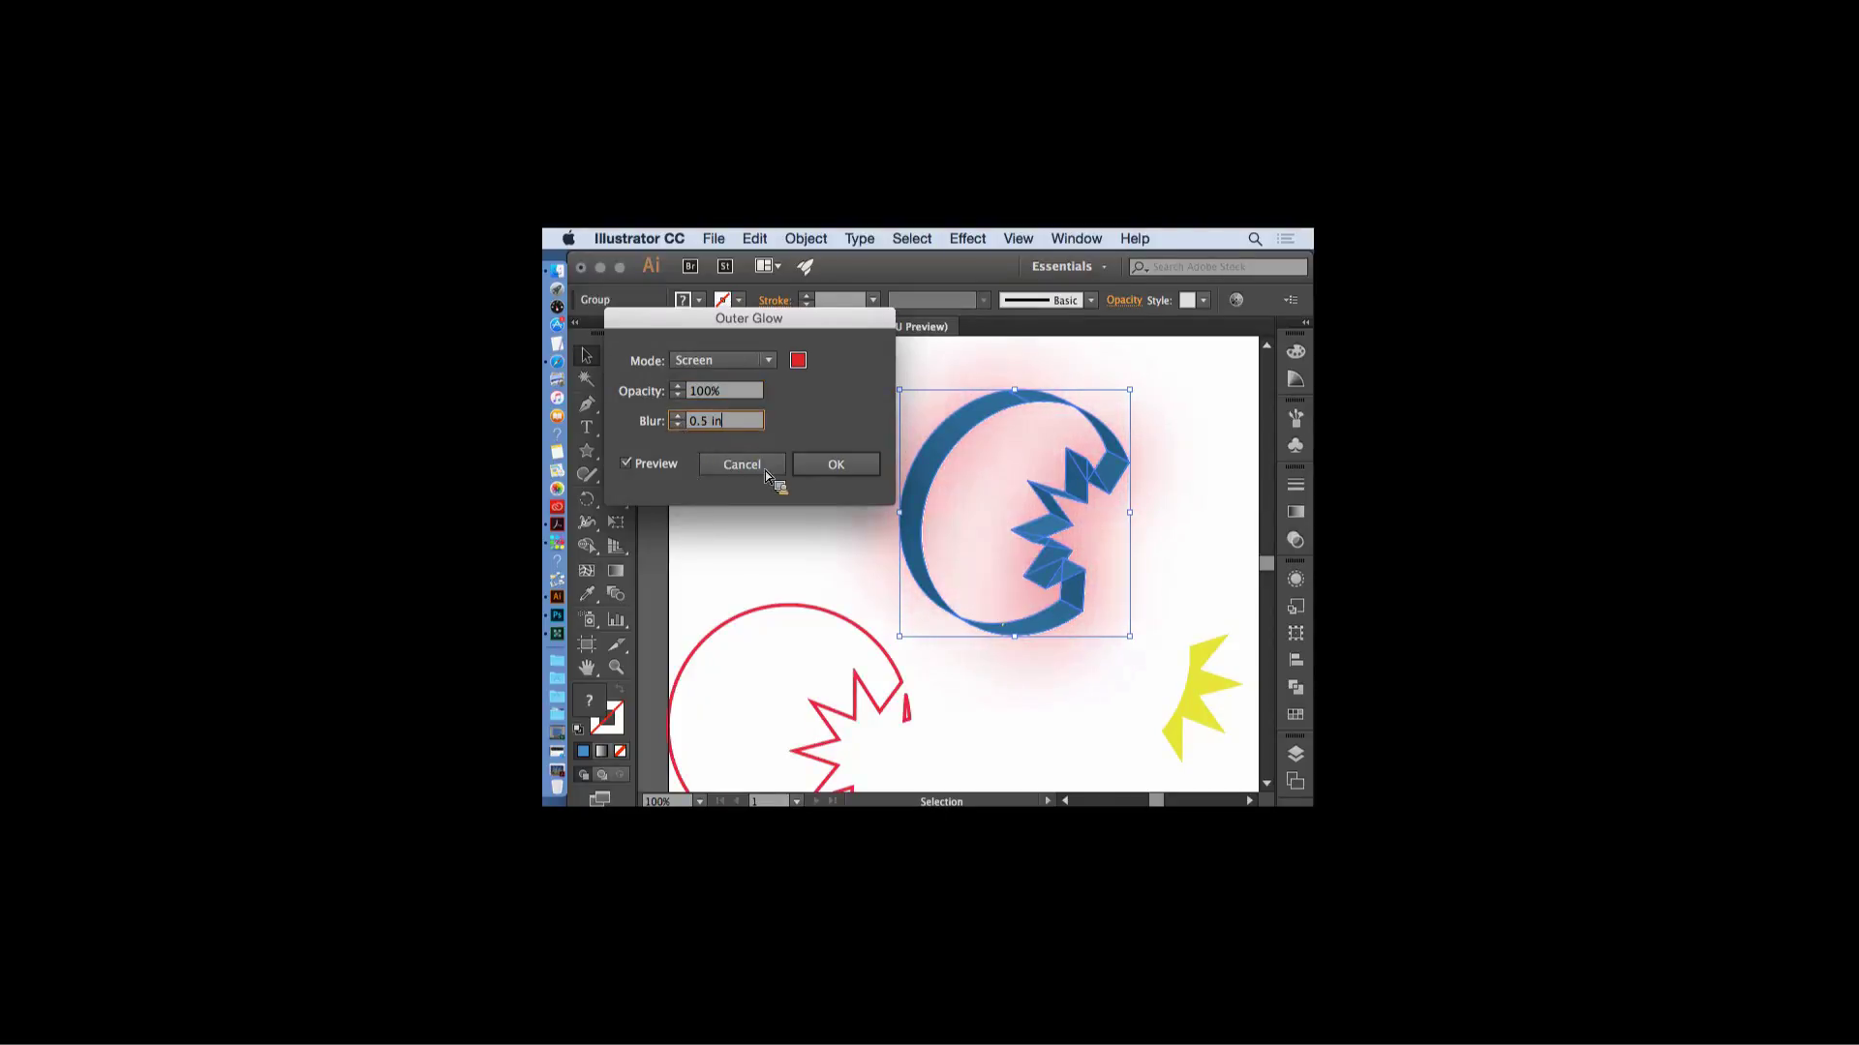
pyautogui.press('Return')
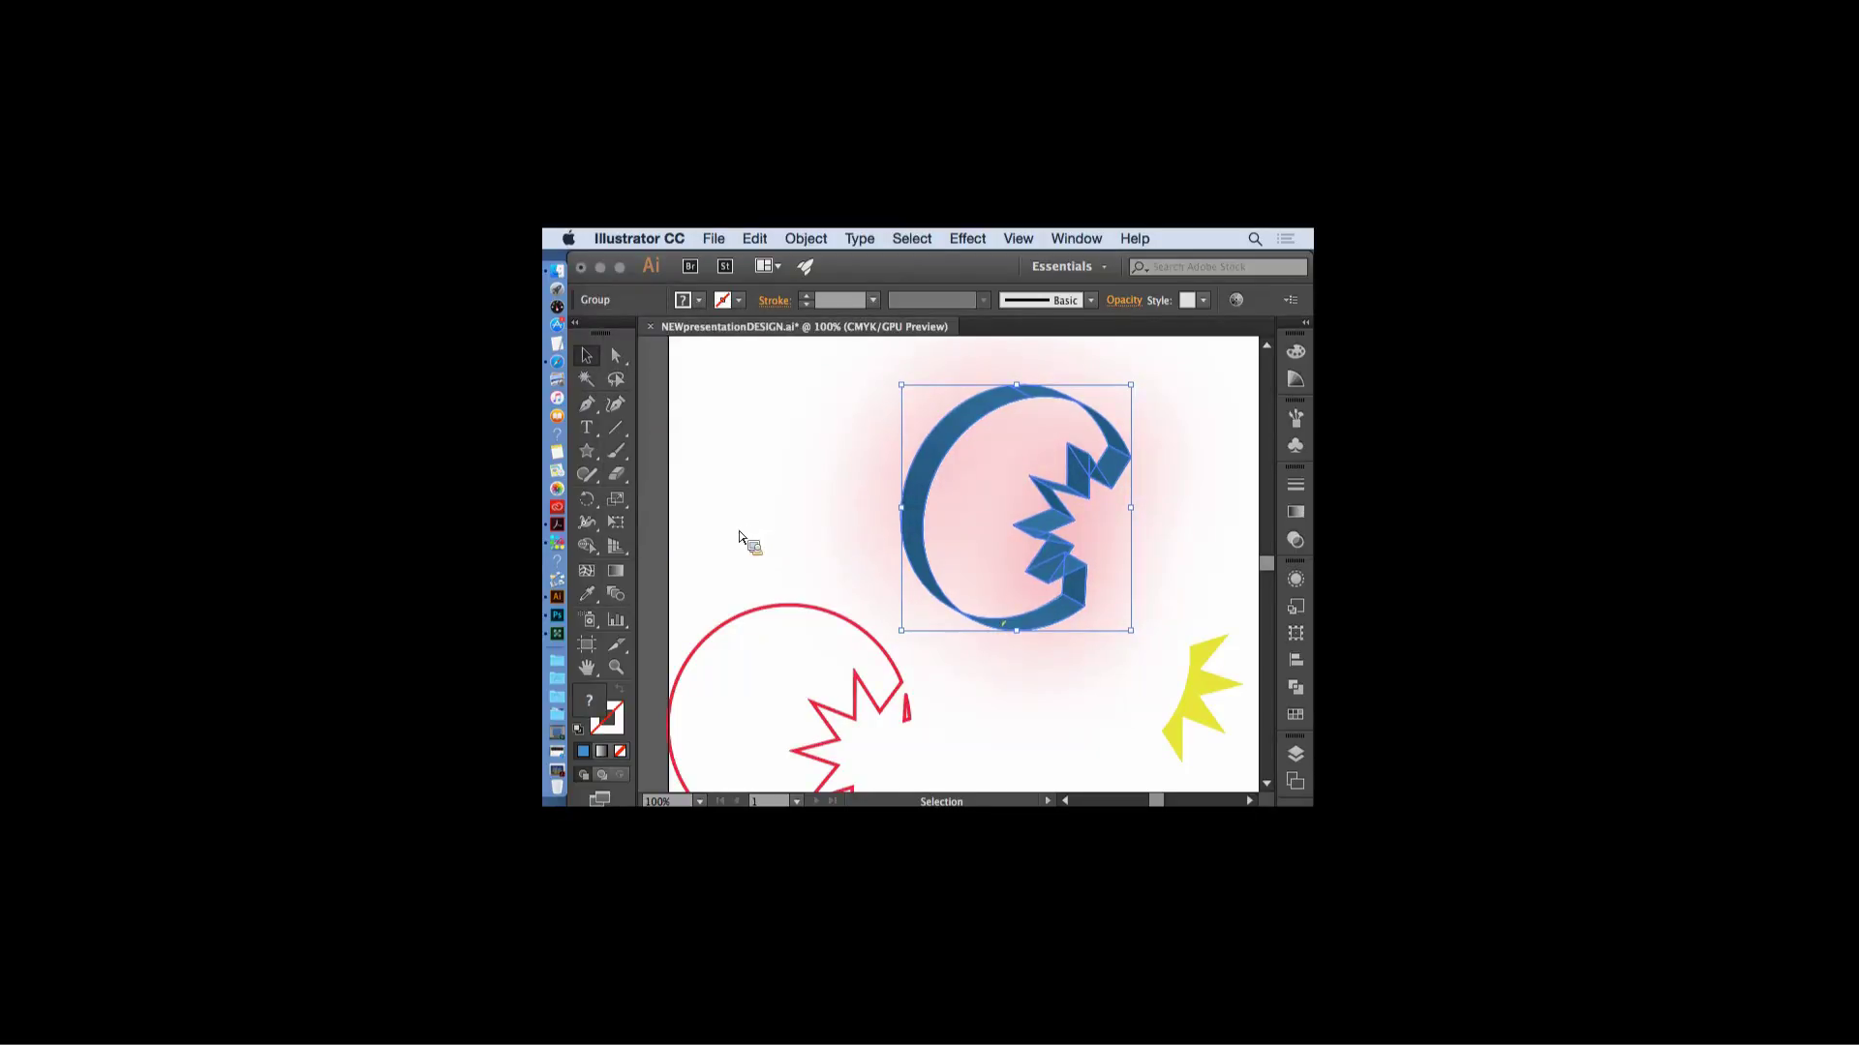
# - Delete the blue glowing shape from the artboard
pyautogui.press('a')
pyautogui.press('super+minus')
pyautogui.press('v')
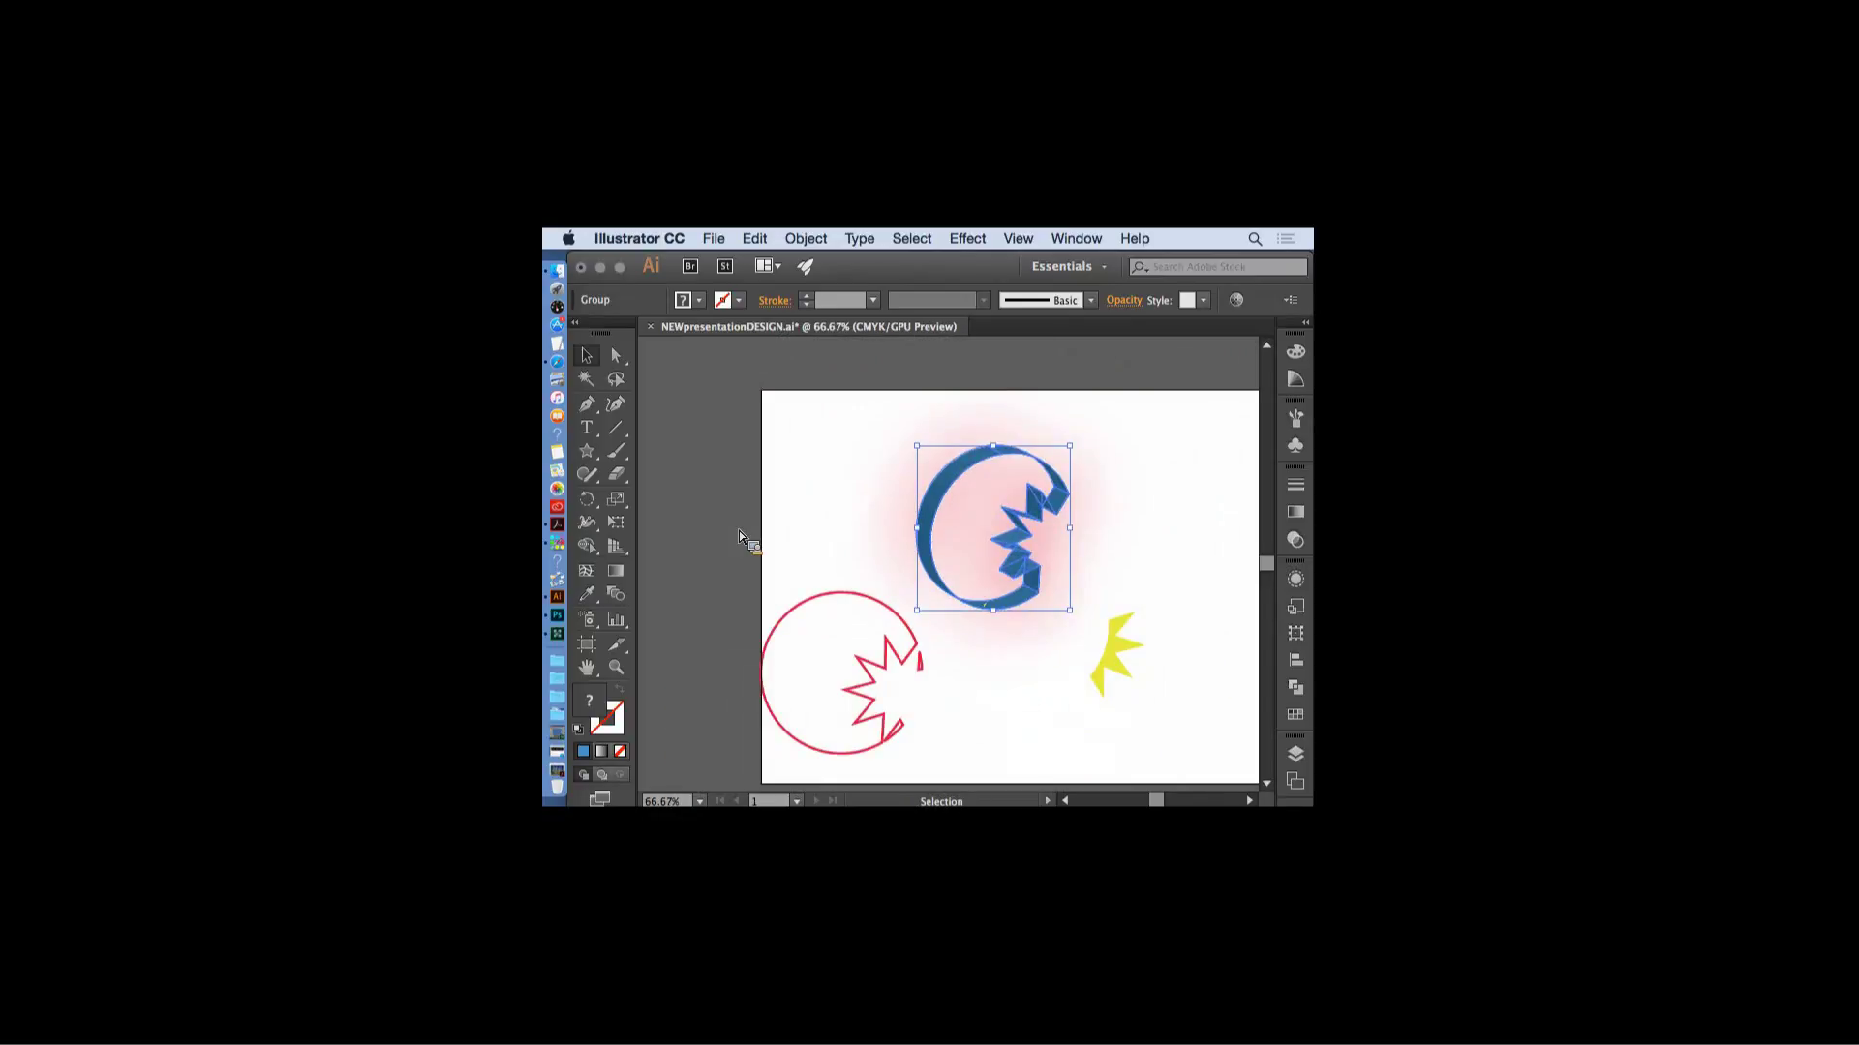
pyautogui.click(818, 472)
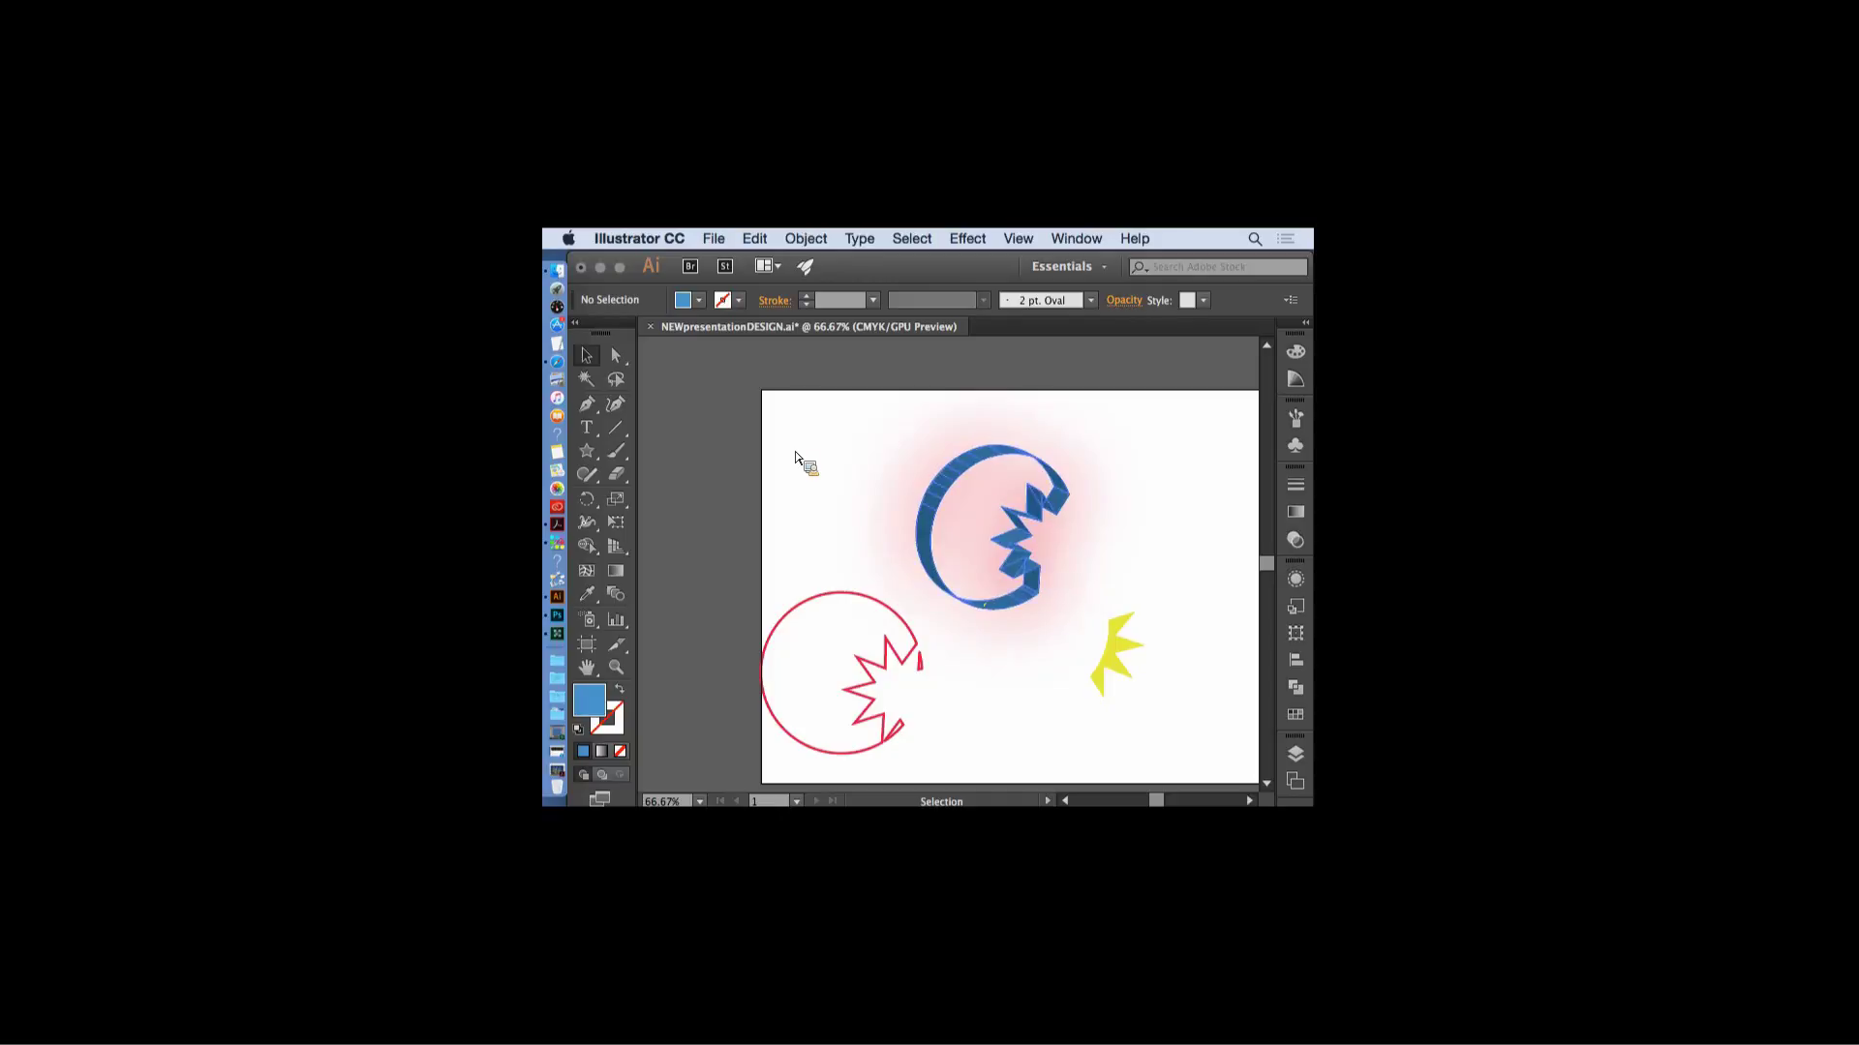
pyautogui.moveTo(880, 468)
pyautogui.mouseDown()
pyautogui.moveTo(931, 460)
pyautogui.moveTo(879, 479)
pyautogui.moveTo(875, 440)
pyautogui.mouseUp()
pyautogui.press('Delete')
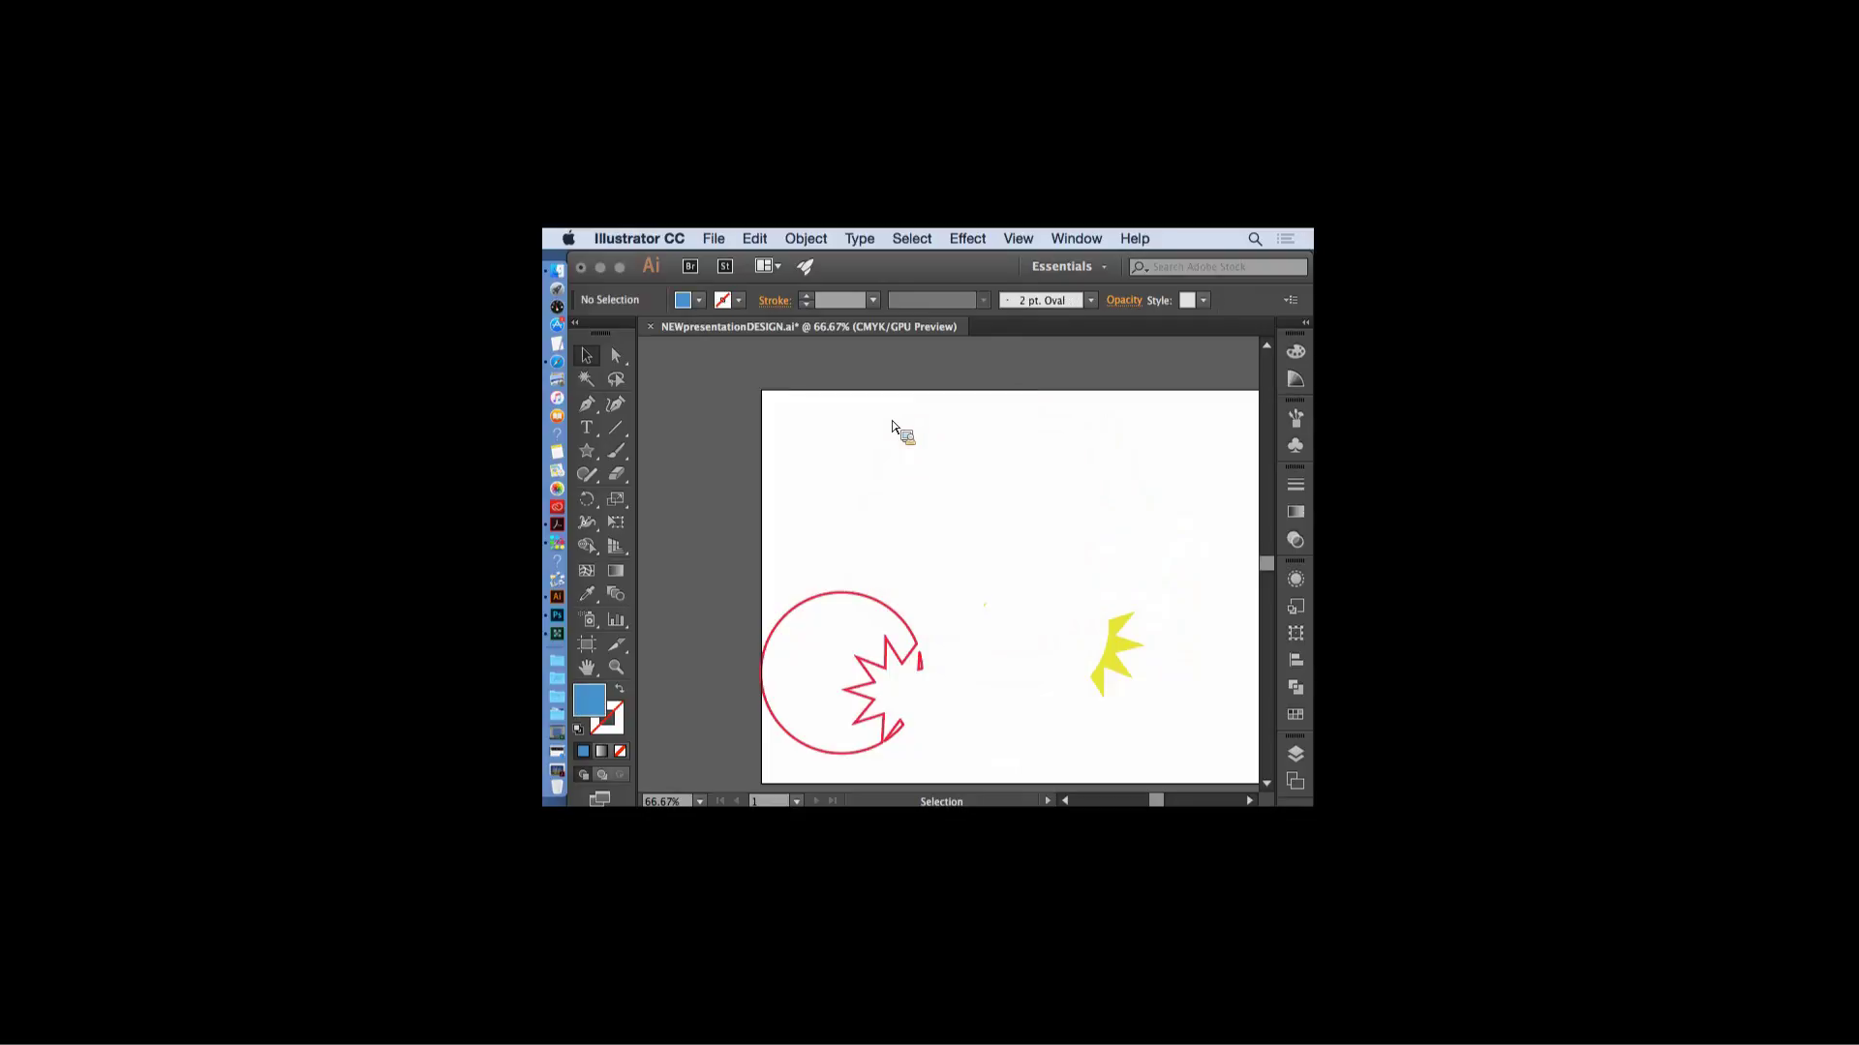
# - Move the red circle group up and place the yellow starburst against its opening
pyautogui.moveTo(944, 549); pyautogui.dragTo(771, 759)
pyautogui.moveTo(872, 601); pyautogui.dragTo(982, 481)
pyautogui.click(1008, 738)
pyautogui.moveTo(1127, 665); pyautogui.dragTo(1044, 585)
pyautogui.click(1064, 613)
pyautogui.click(1111, 654)
pyautogui.press('super+minus')
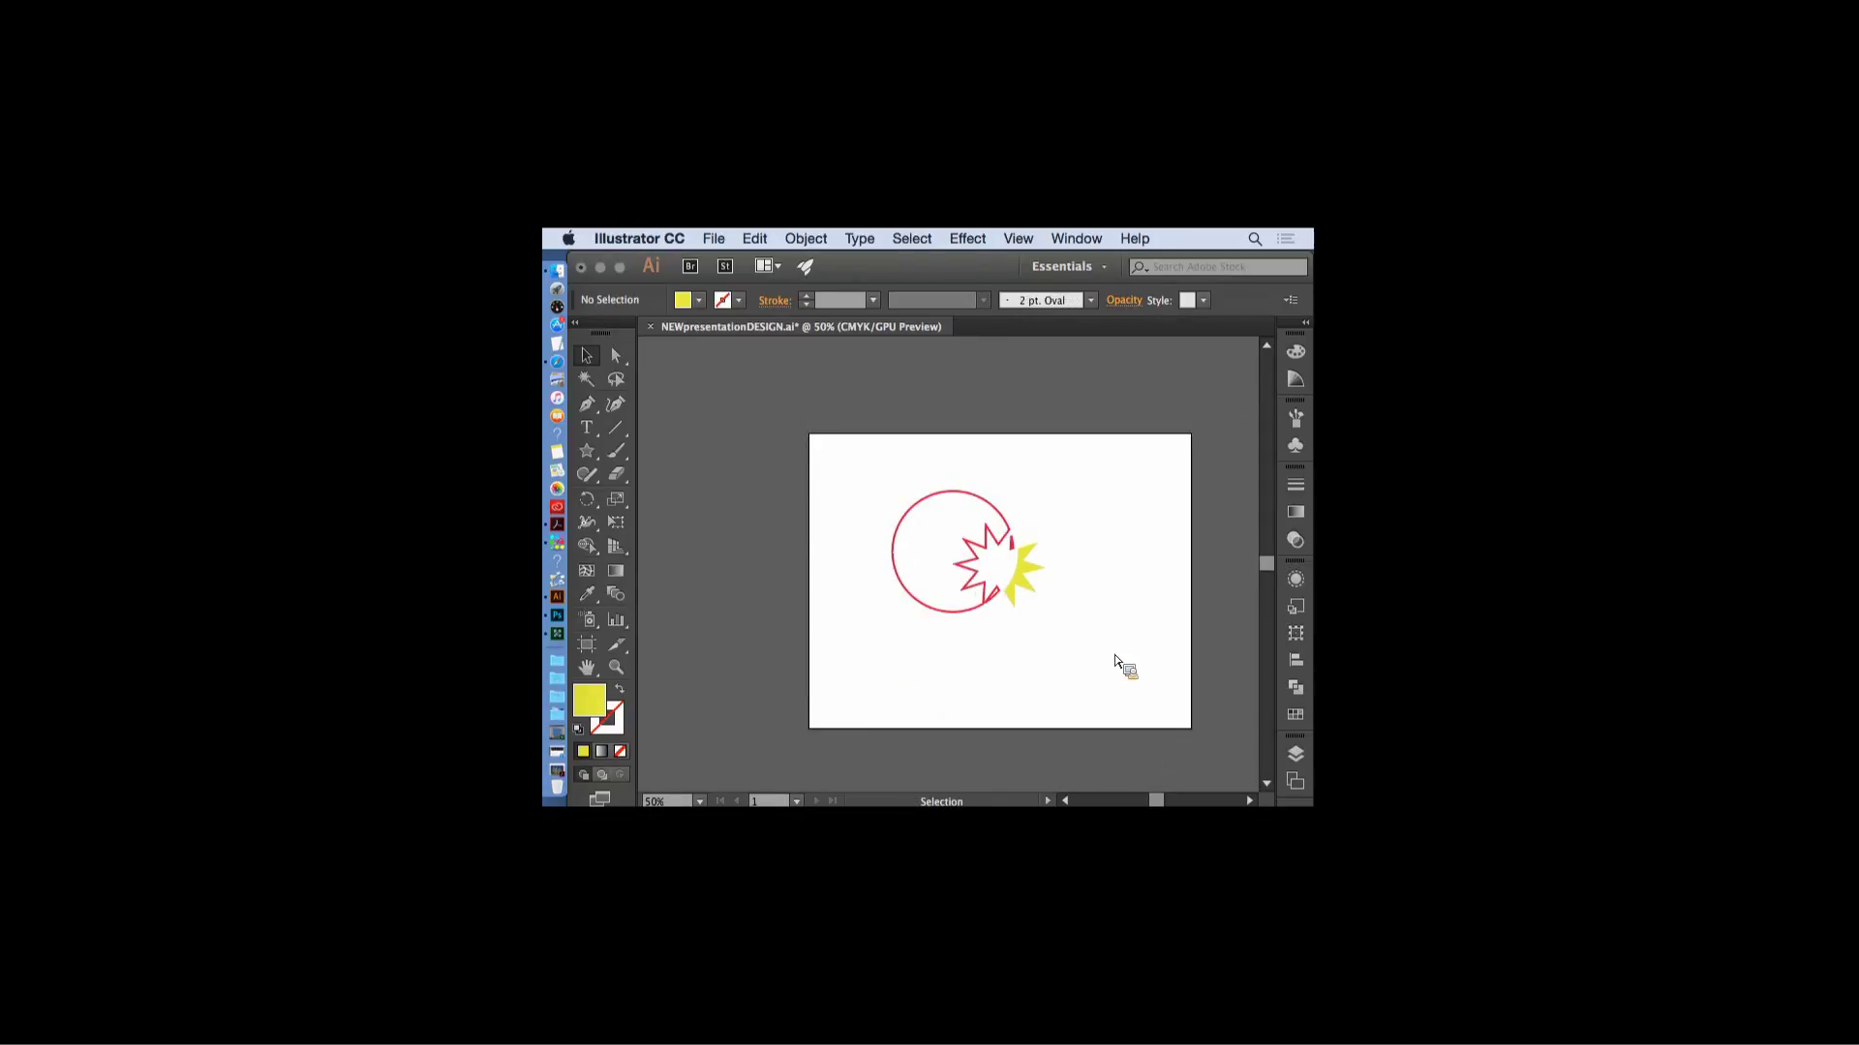
# - Inspect the red circle group up close, then return to 100% zoom
pyautogui.press('super+plus')
pyautogui.press('super+plus')
pyautogui.press('super+plus')
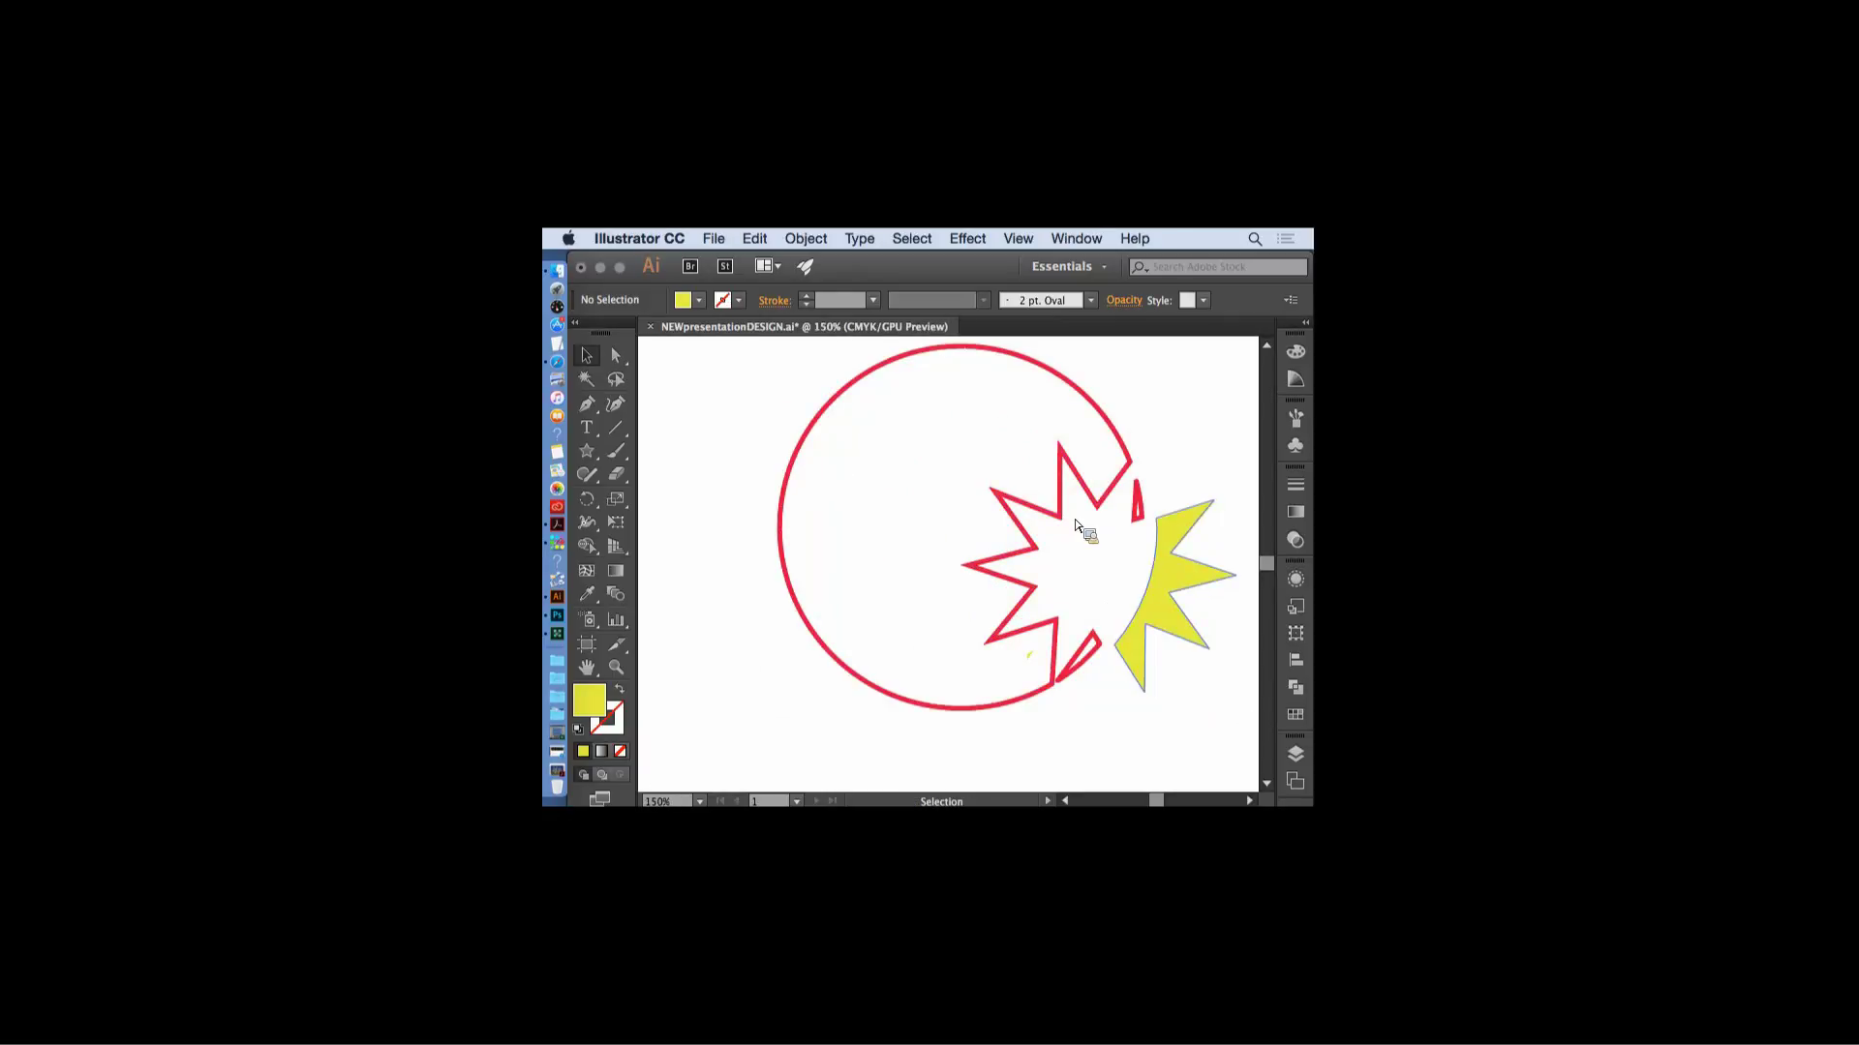
pyautogui.click(995, 705)
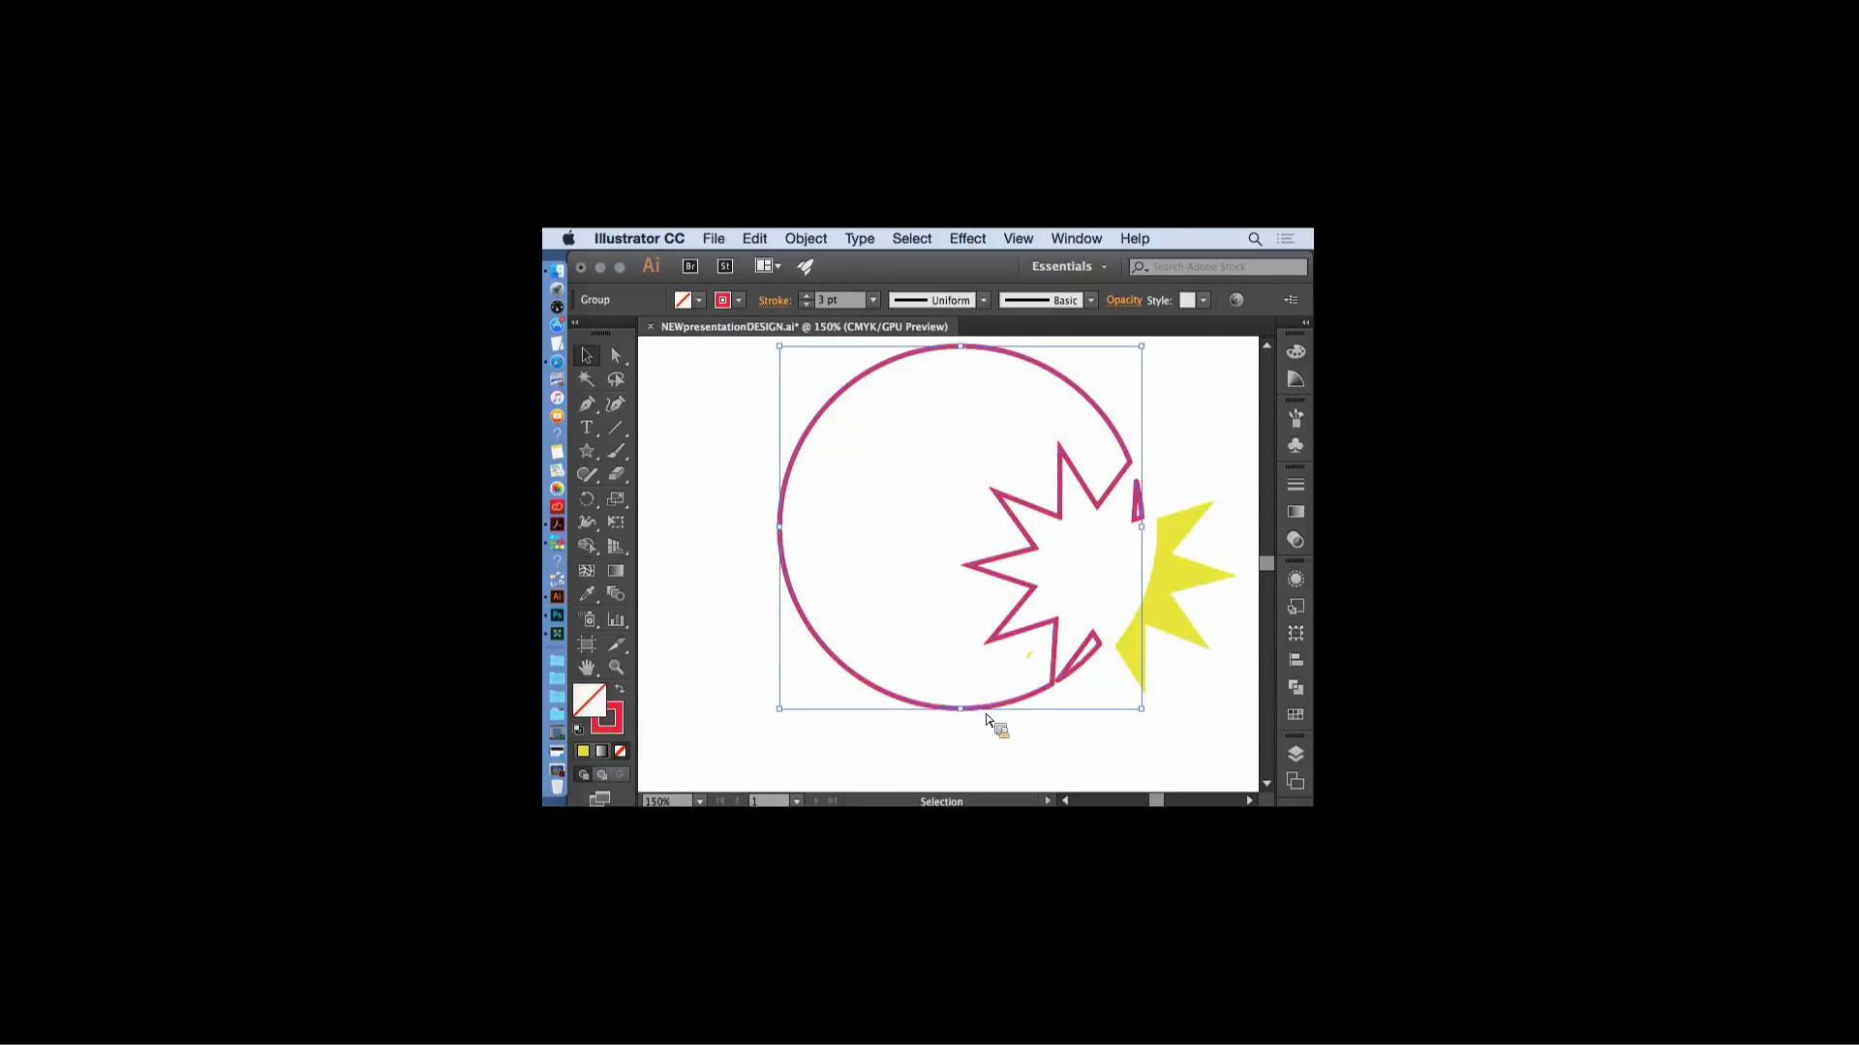
pyautogui.click(1207, 502)
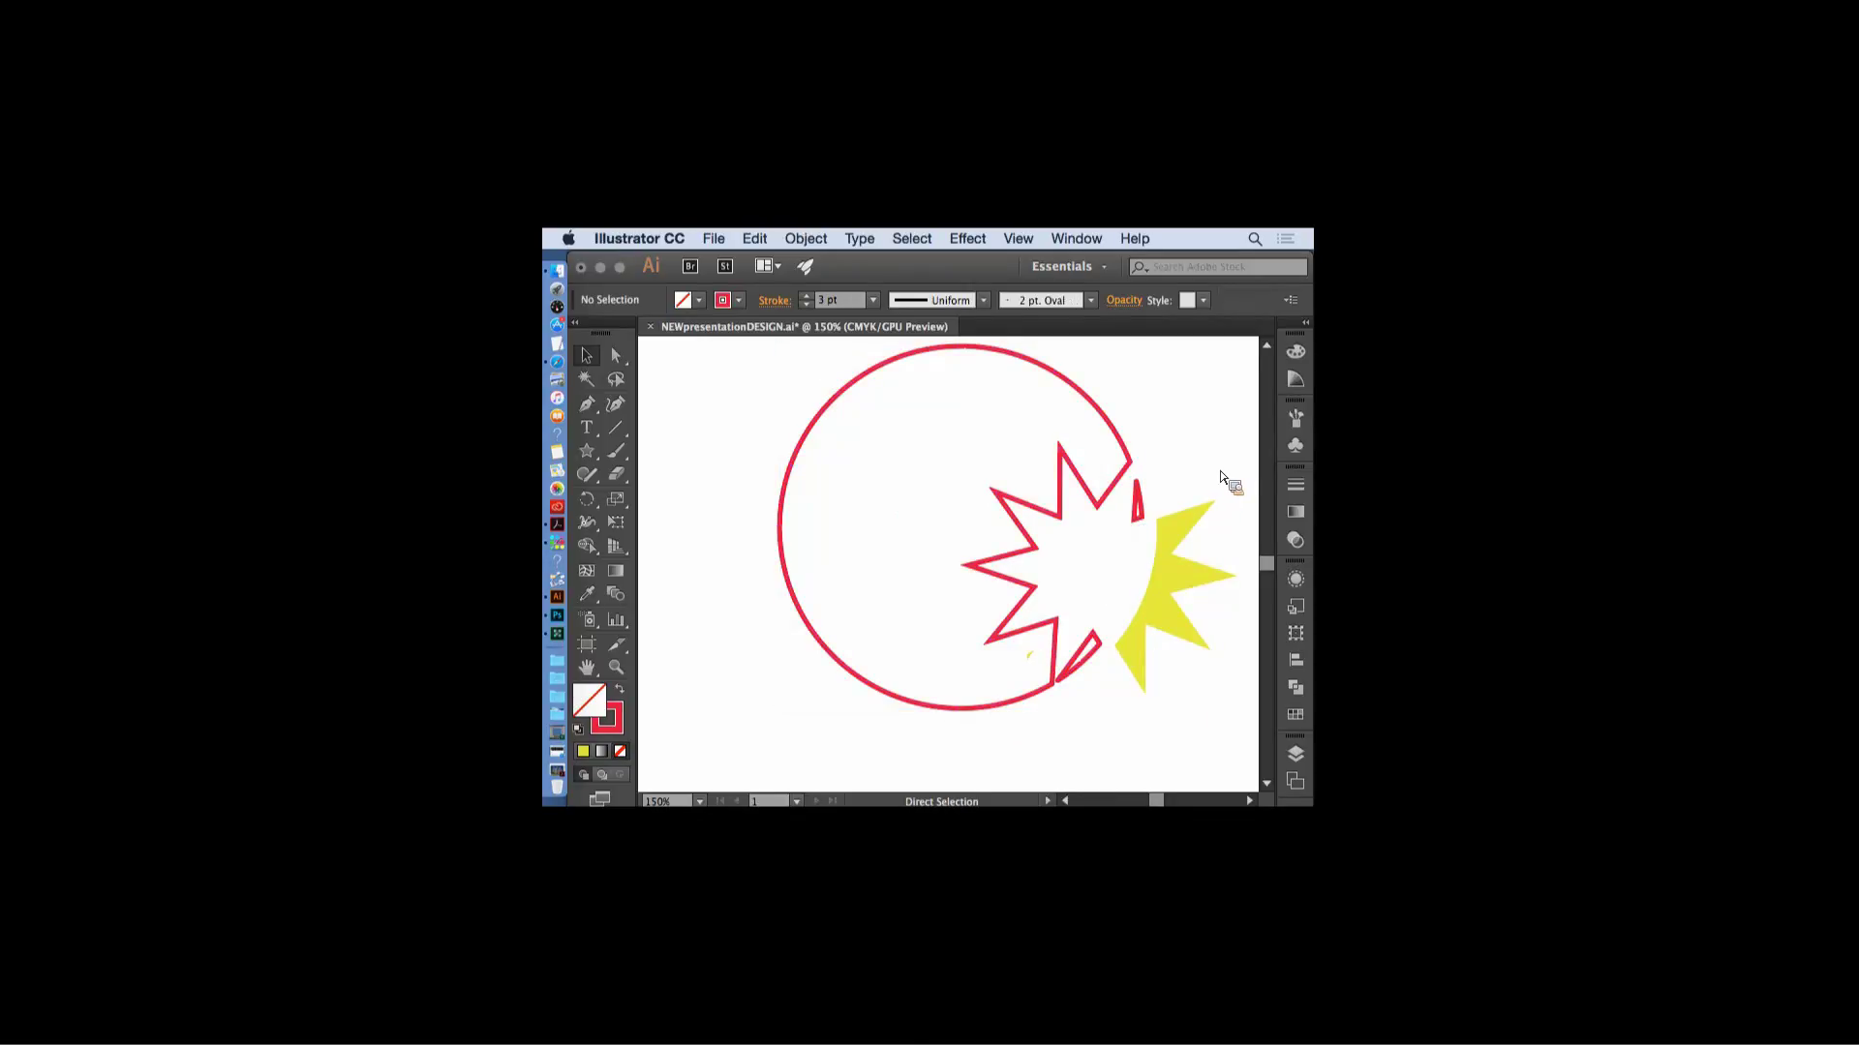
pyautogui.press('super+minus')
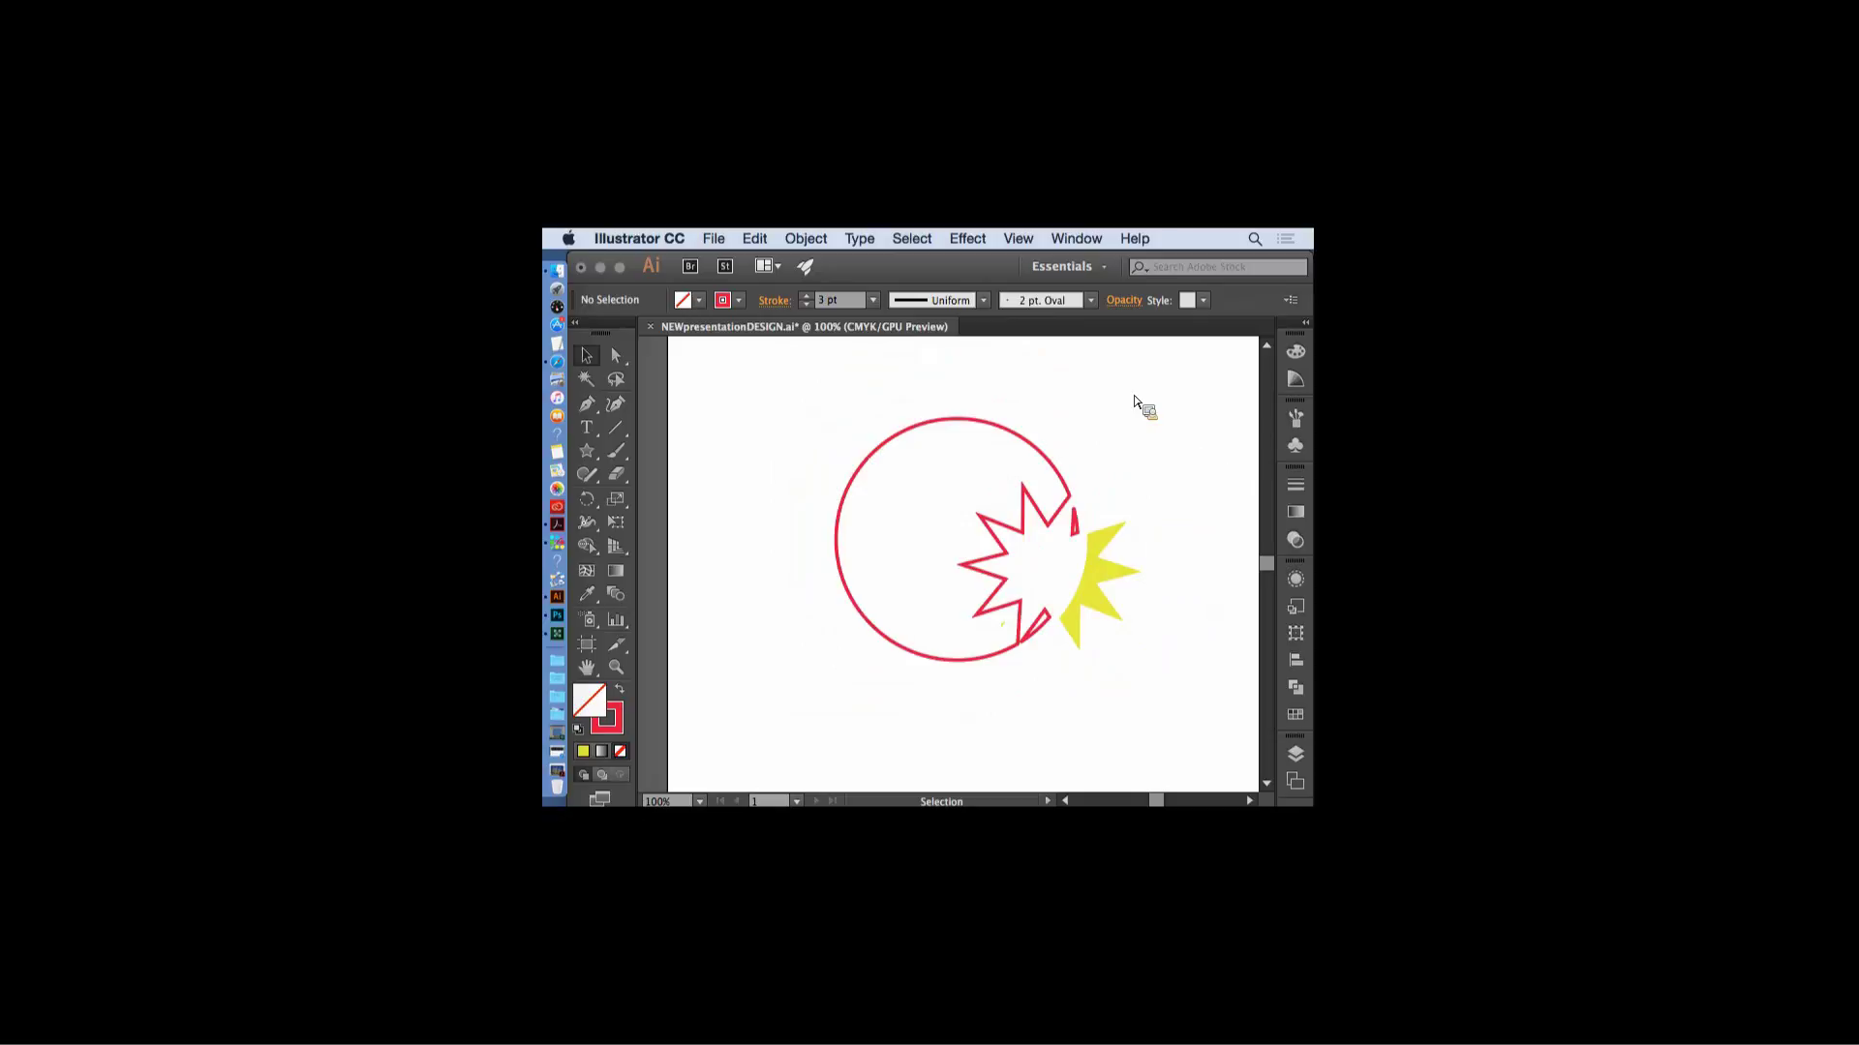
# - Save NEWpresentationDESIGN.ai, minimize Illustrator, and switch to Photoshop CC
pyautogui.press('super+s')
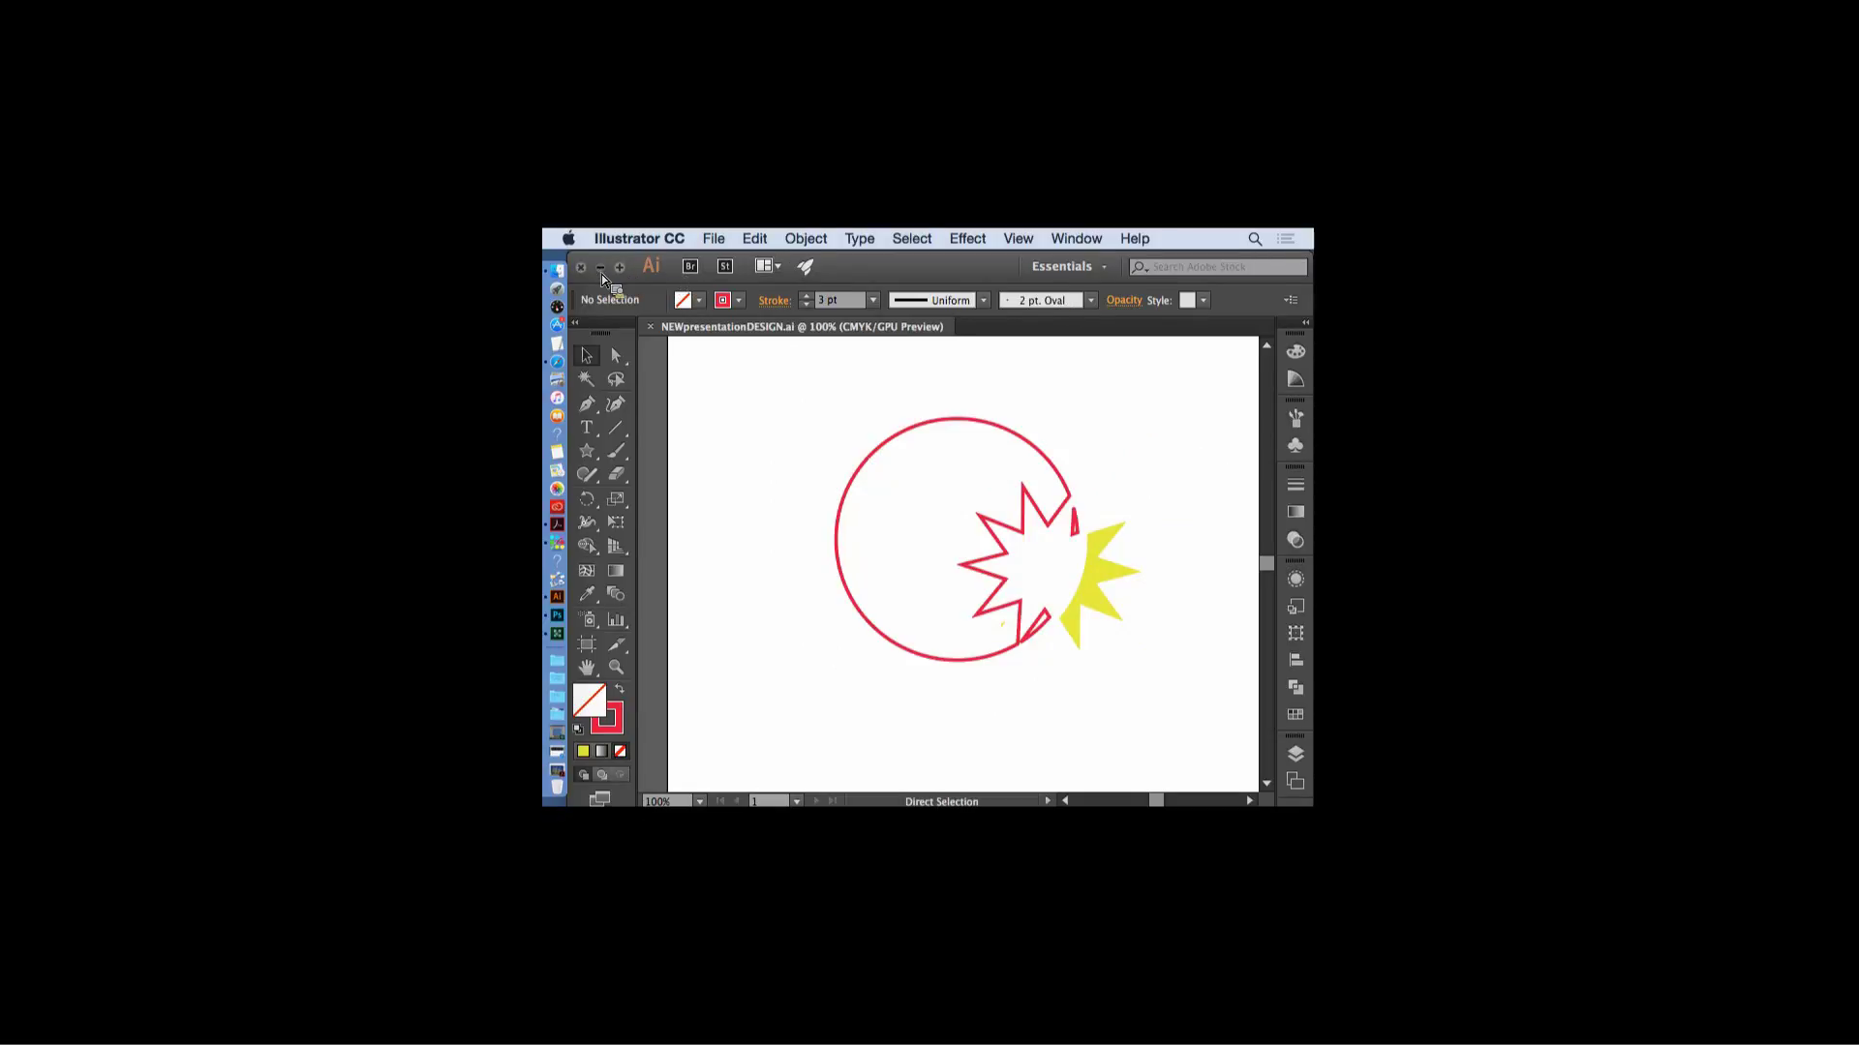
pyautogui.click(600, 269)
pyautogui.click(557, 604)
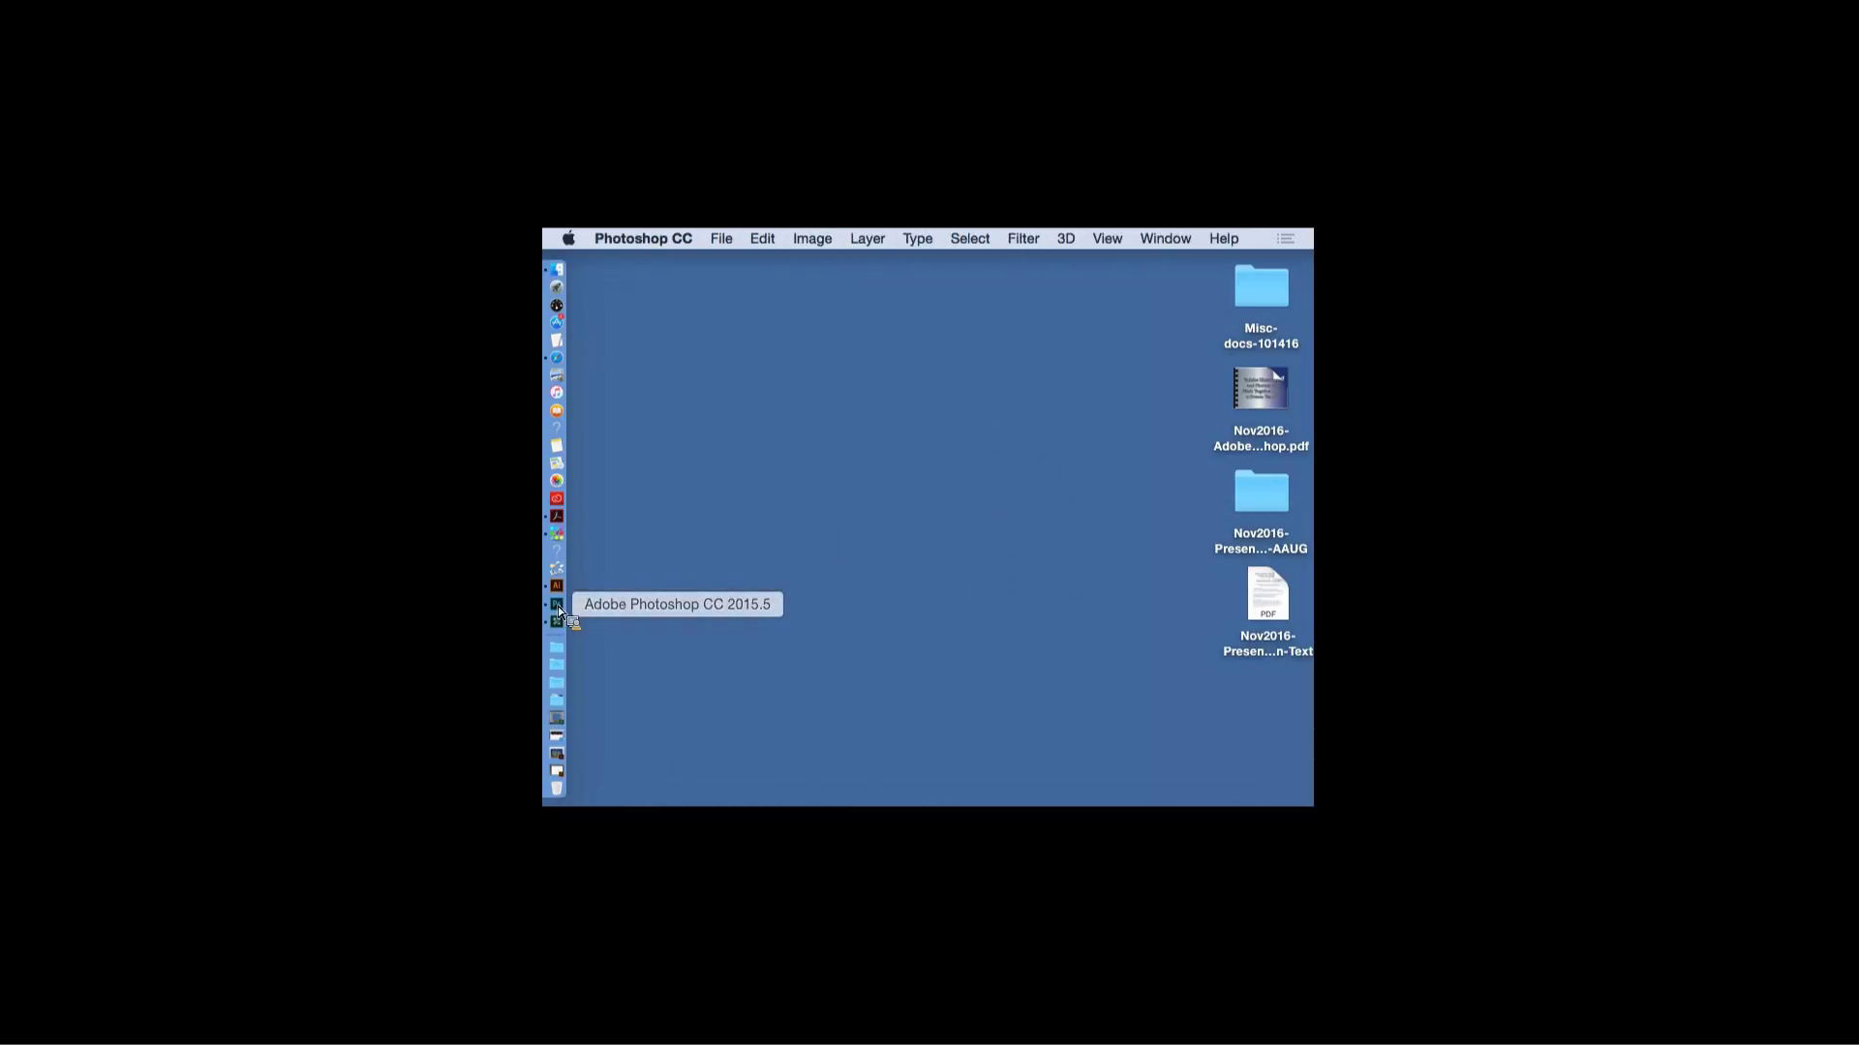
# - Start a new document via File > New and change its width from 7 to 5 inches
pyautogui.click(721, 238)
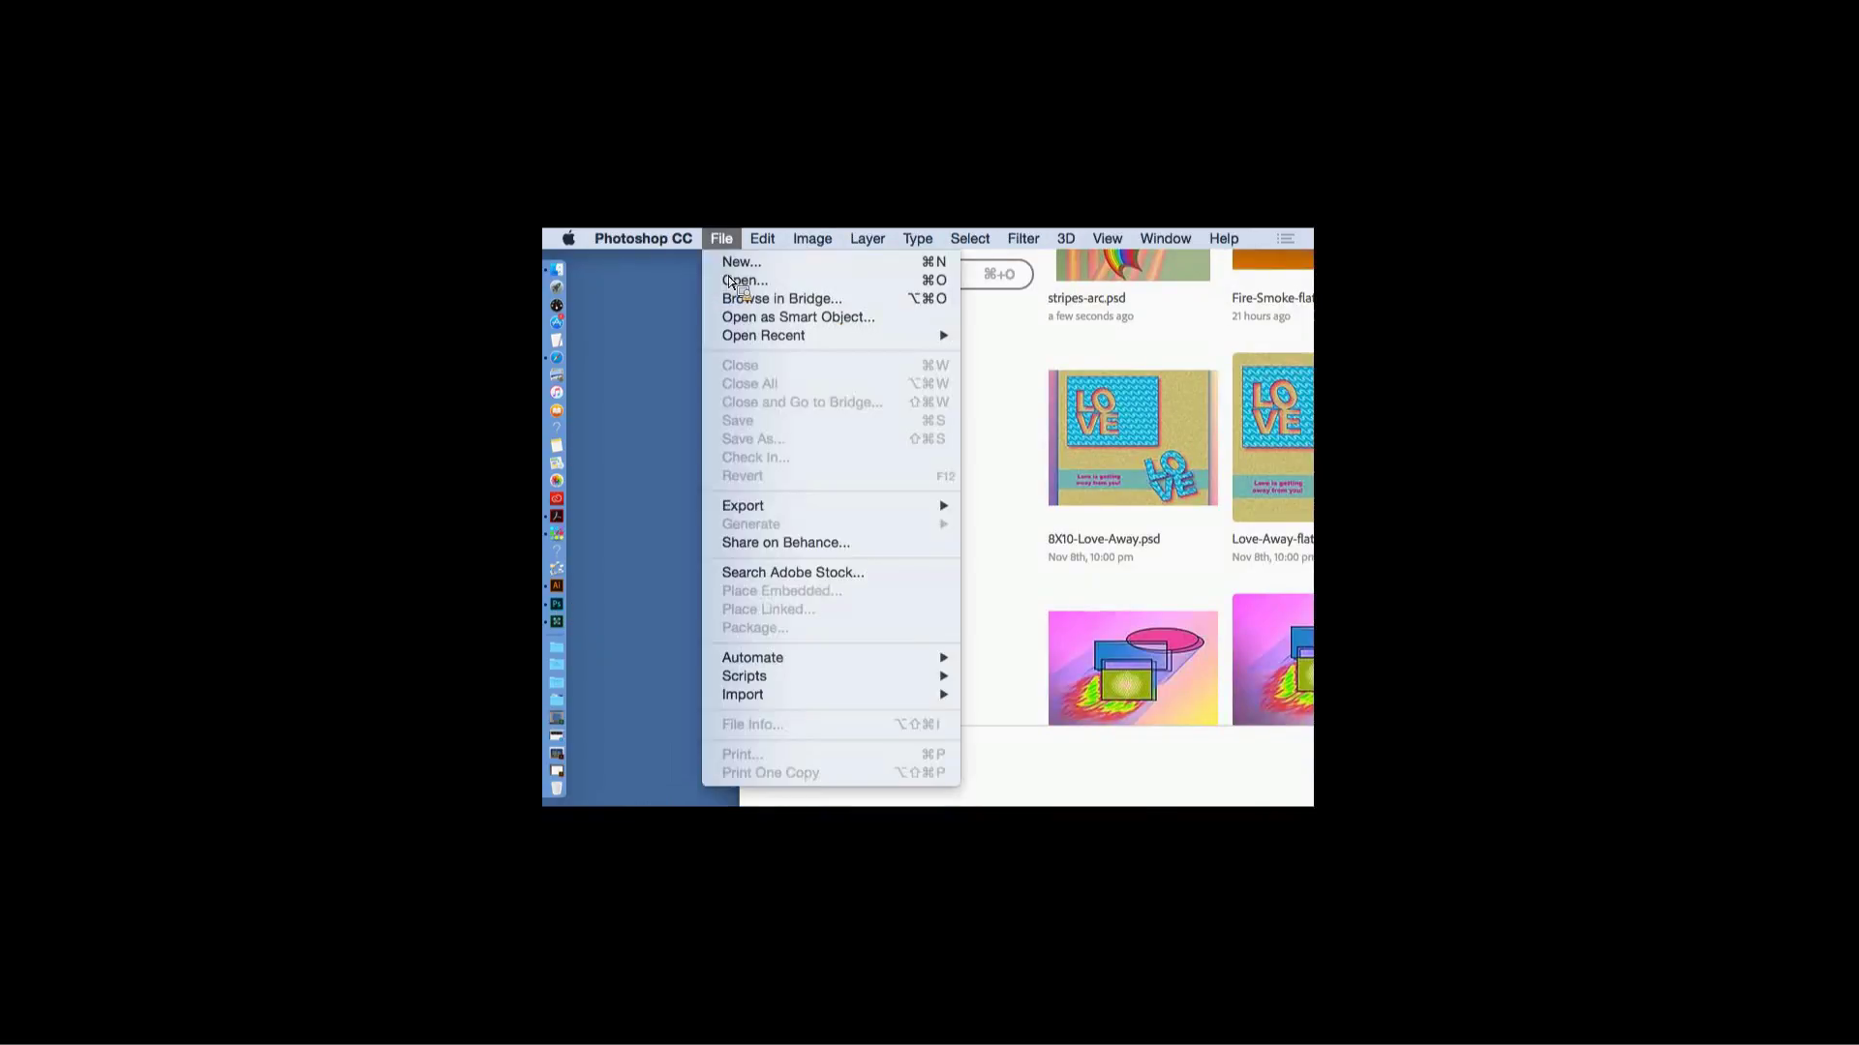
pyautogui.click(741, 263)
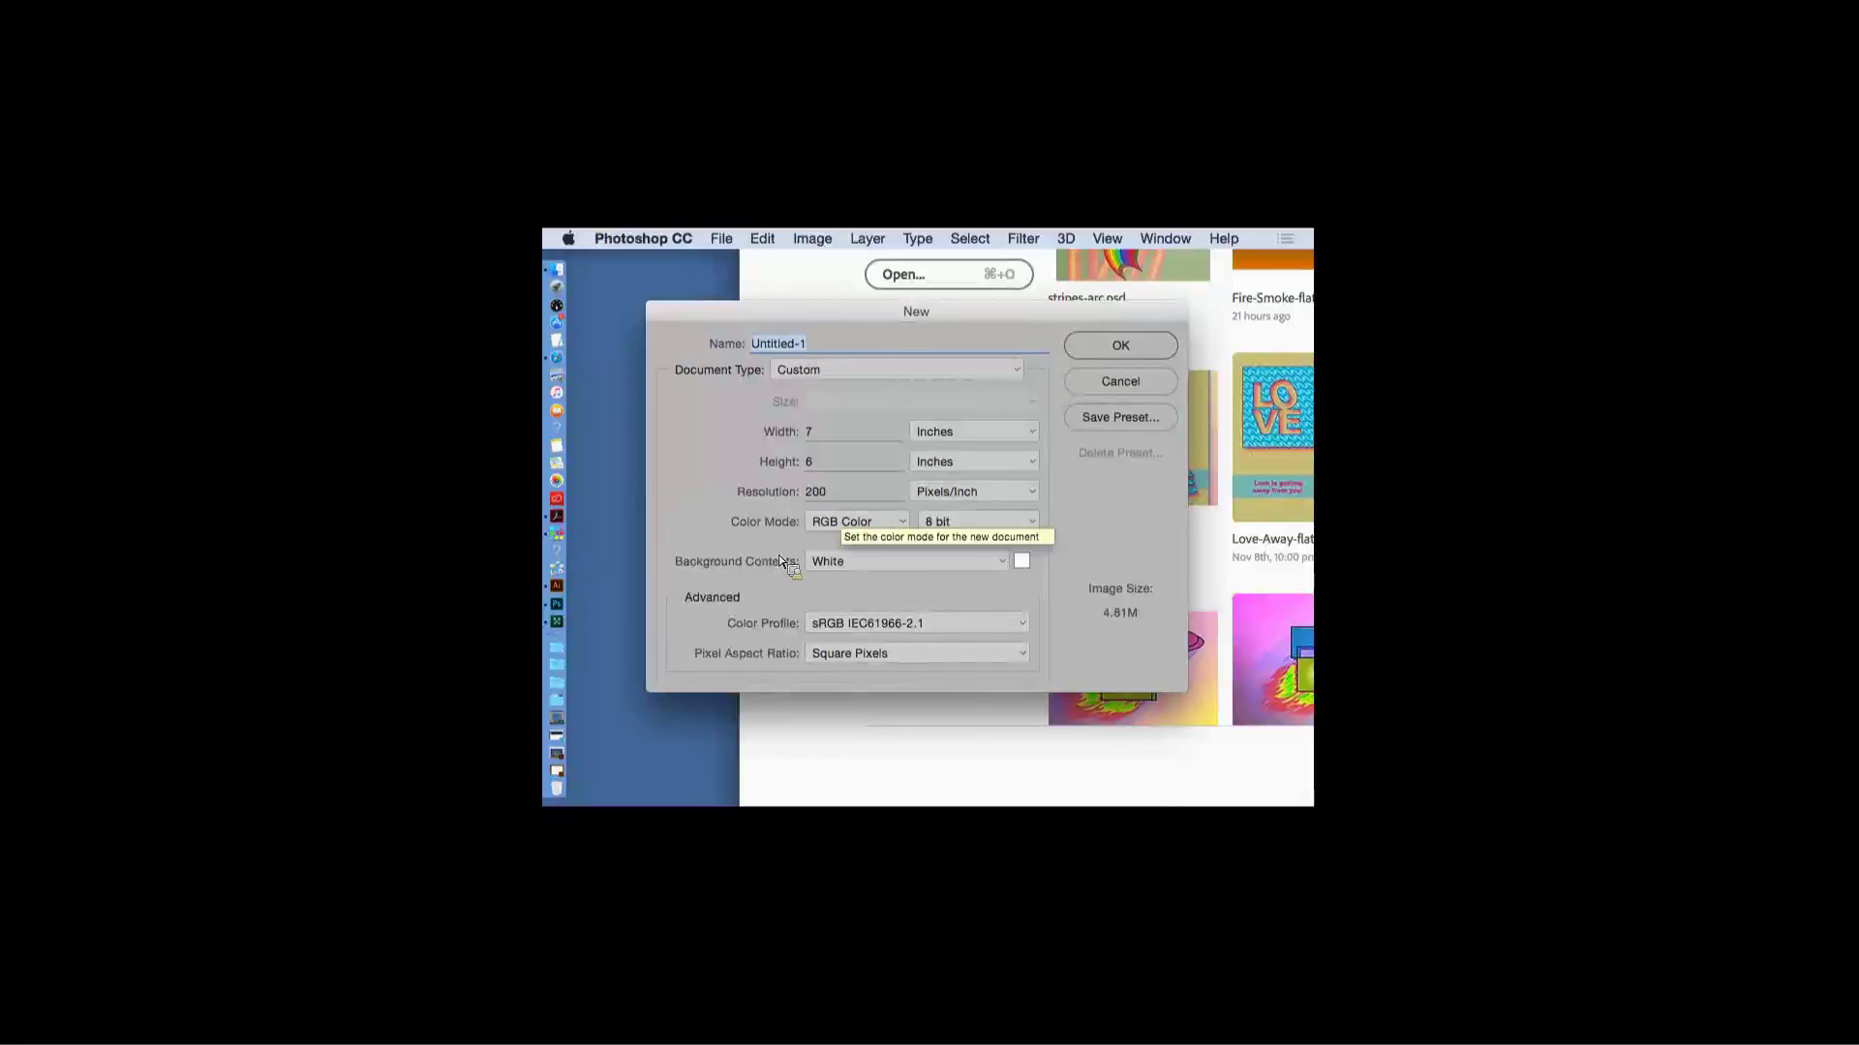
pyautogui.click(823, 444)
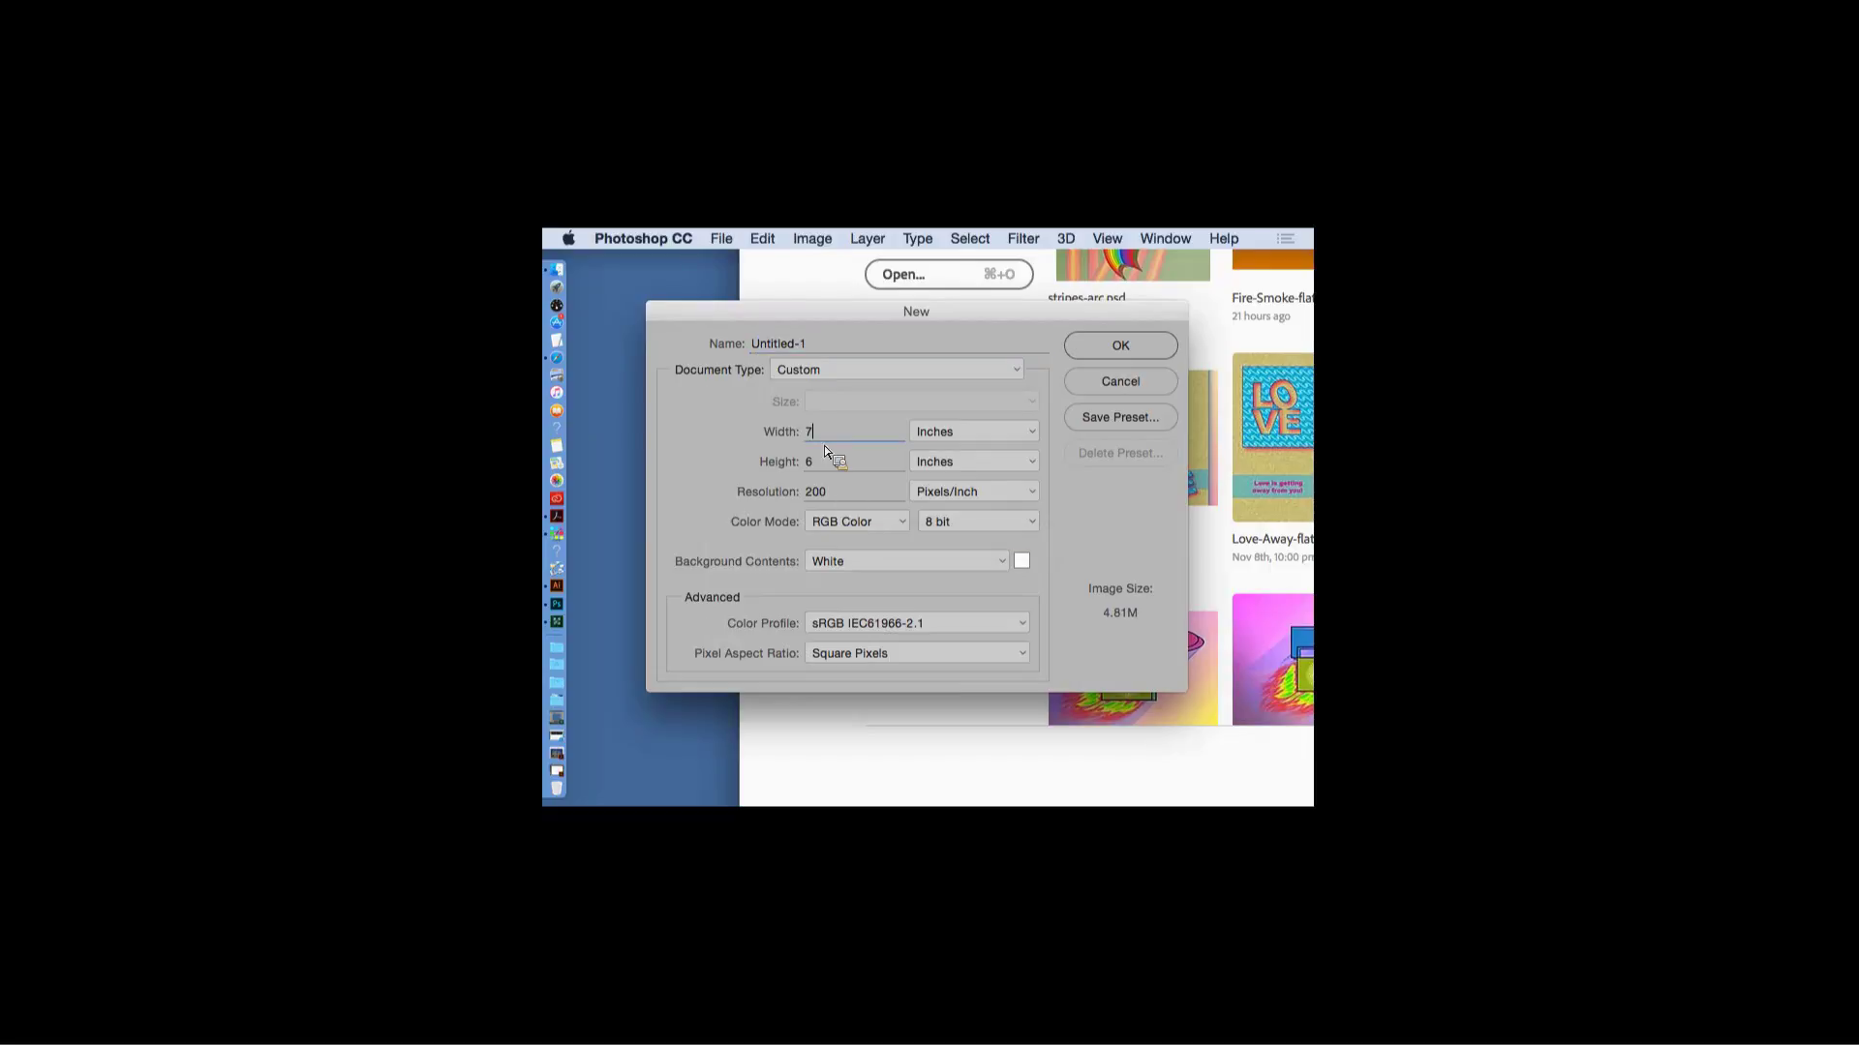
pyautogui.write('5')
pyautogui.click(804, 461)
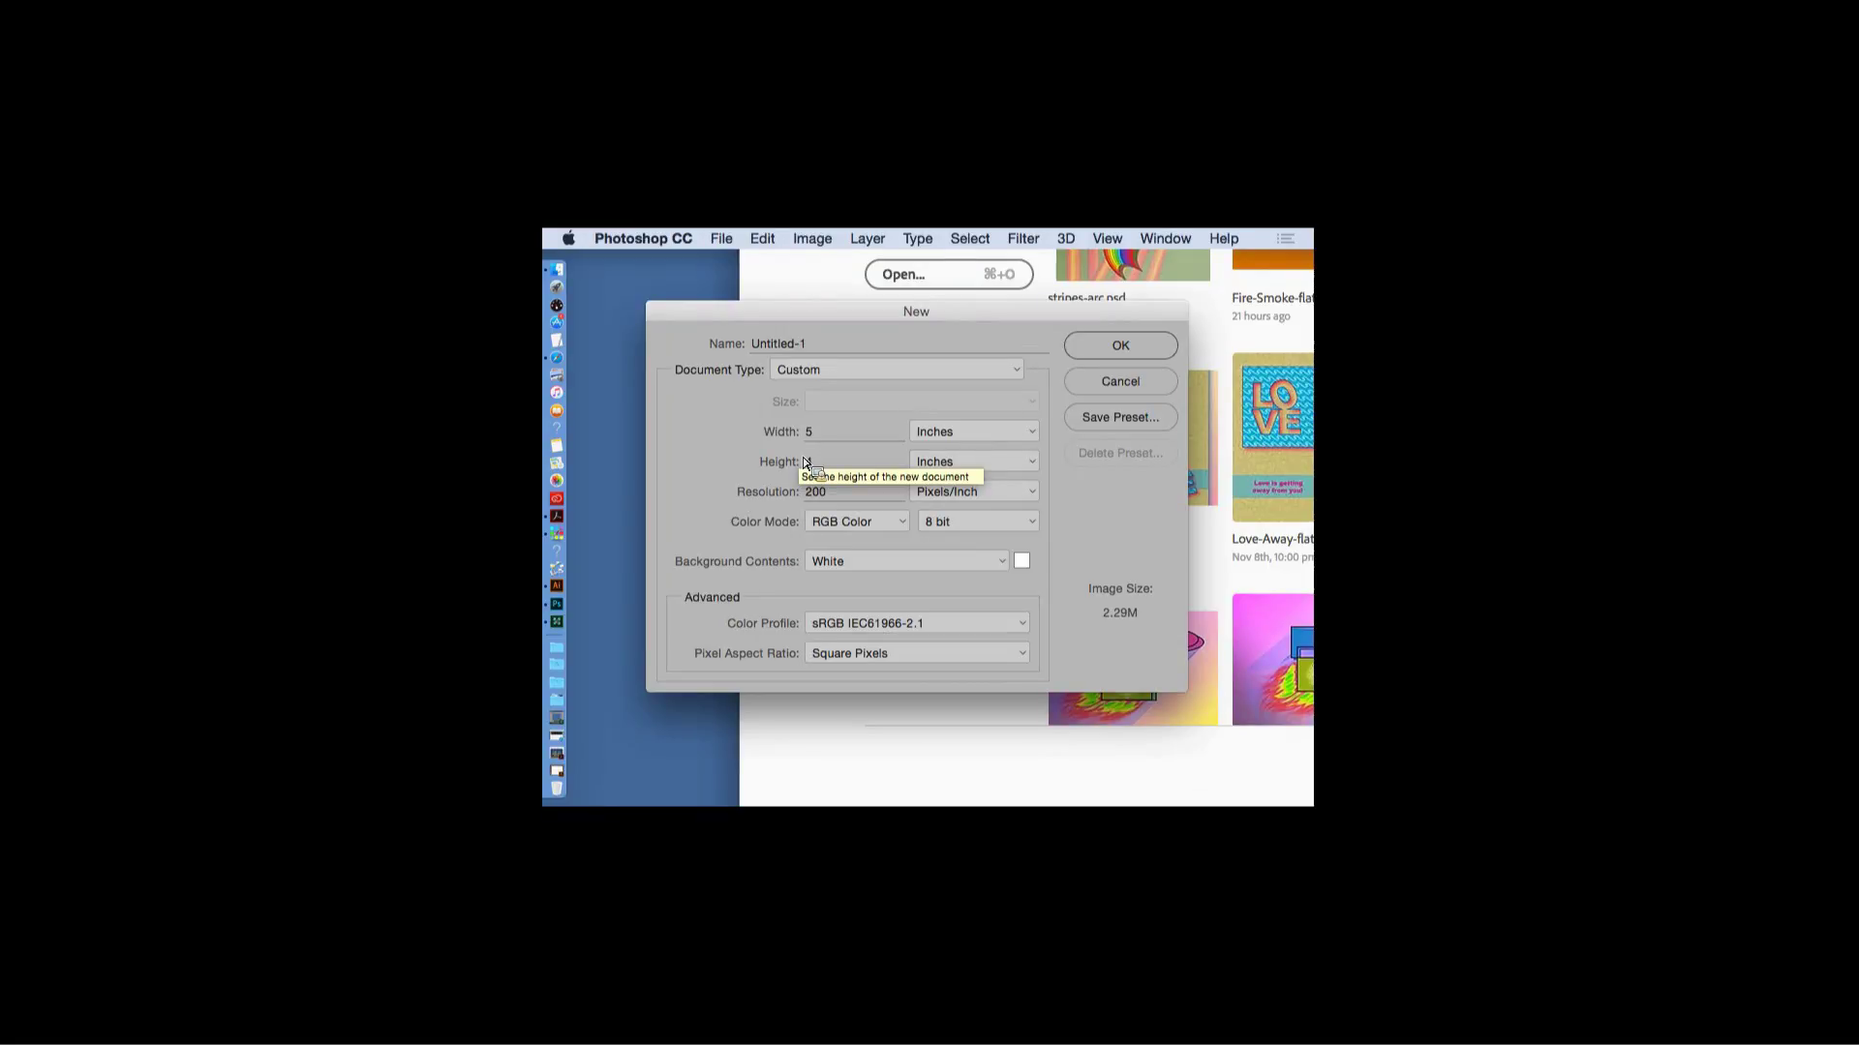
pyautogui.click(803, 462)
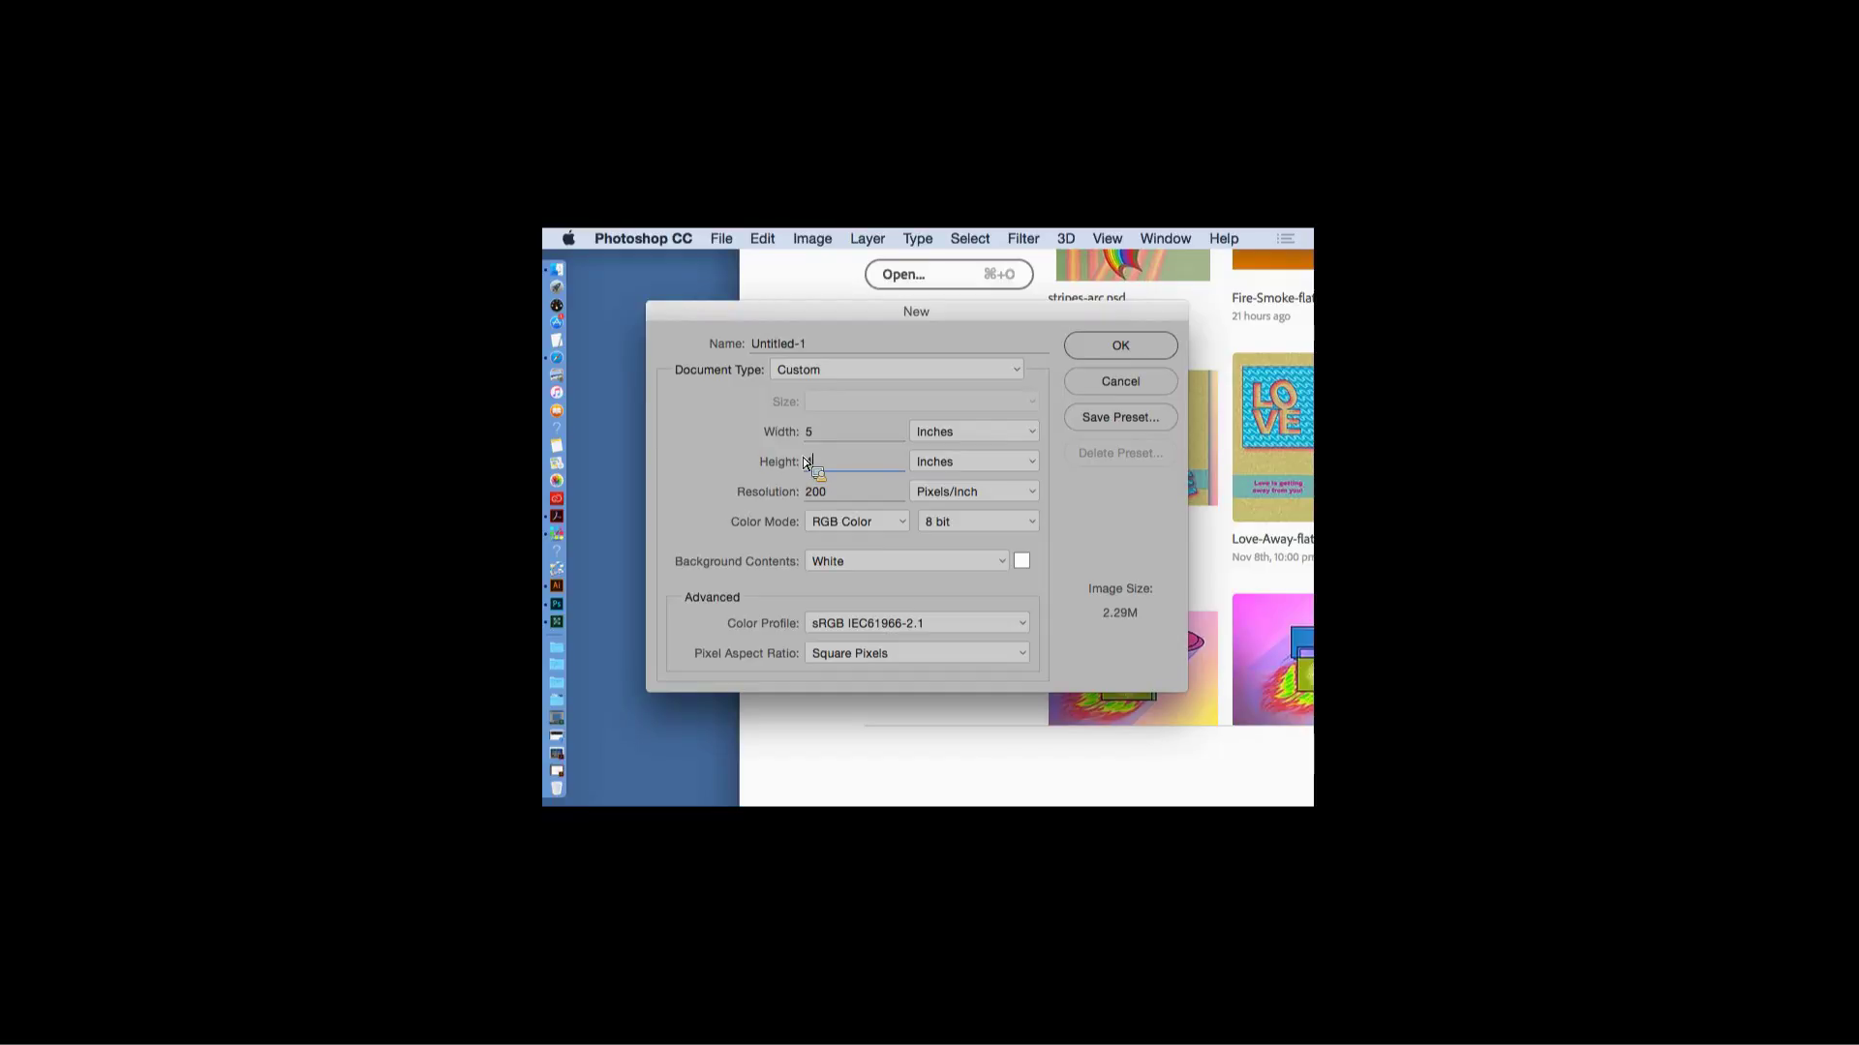
pyautogui.click(906, 524)
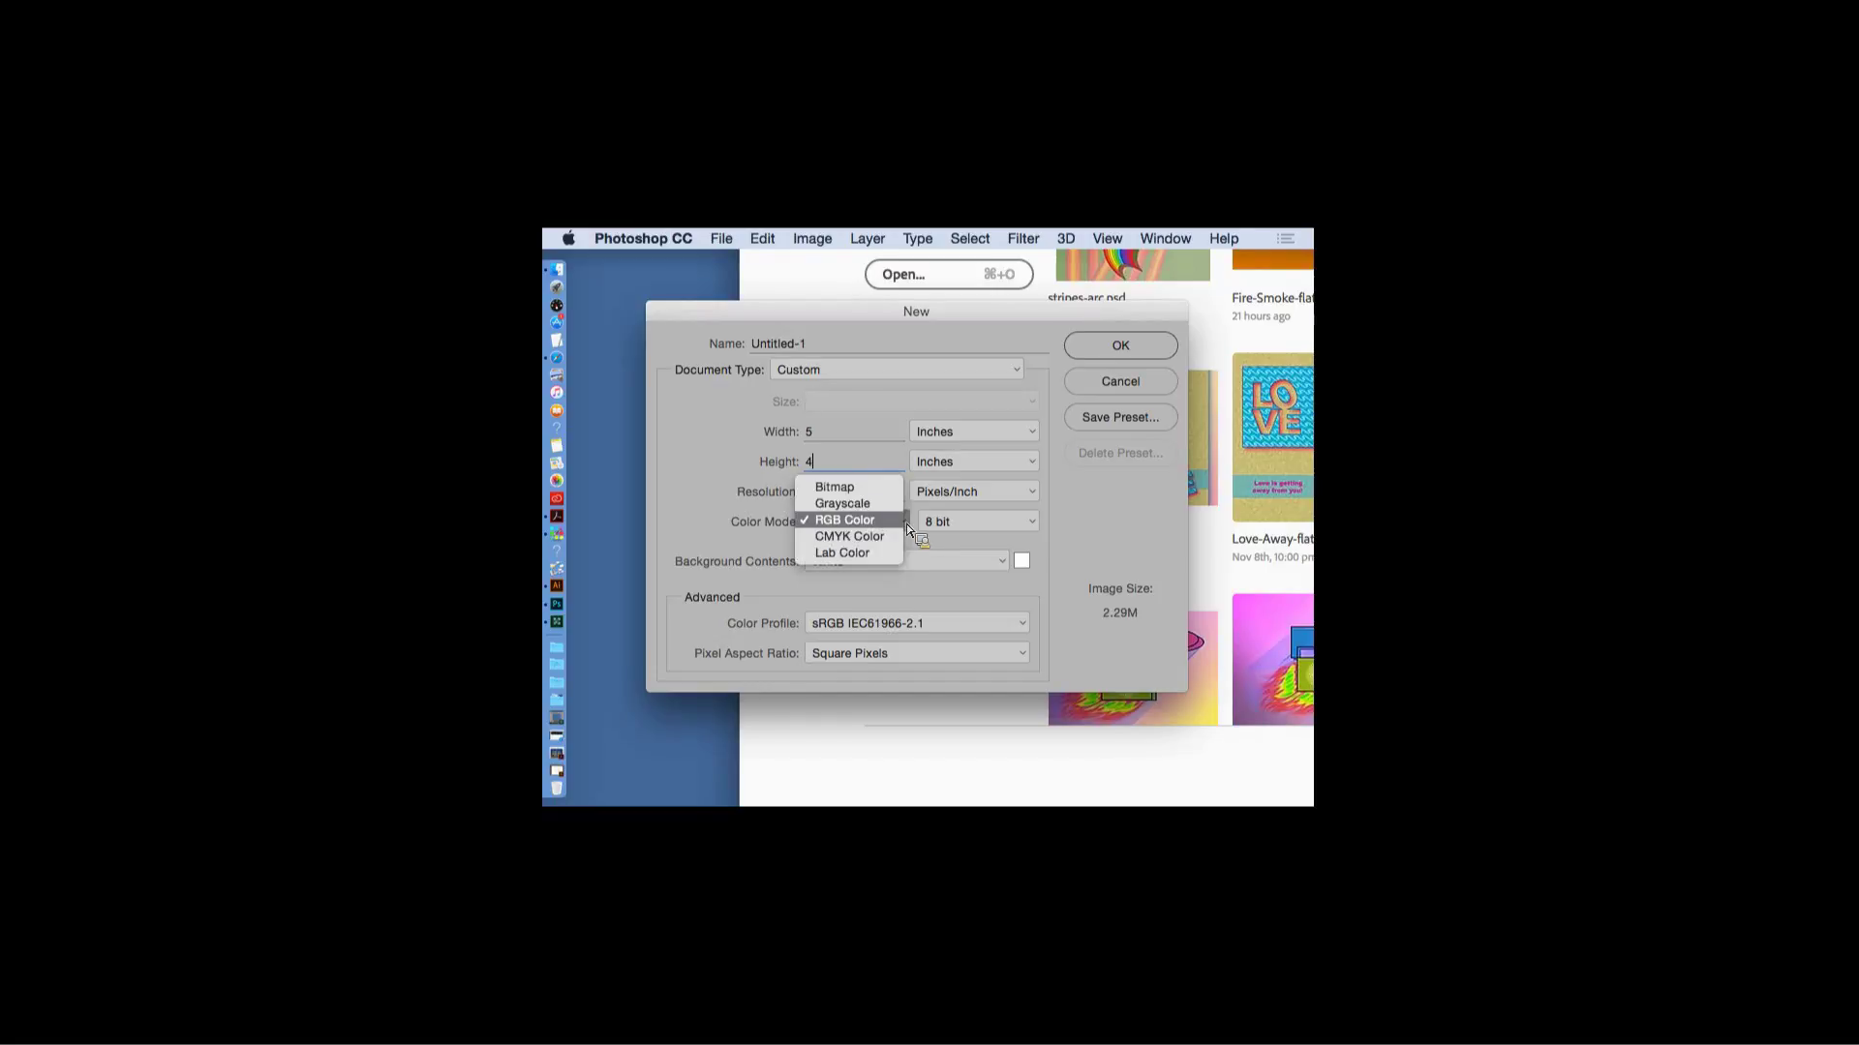
pyautogui.click(906, 525)
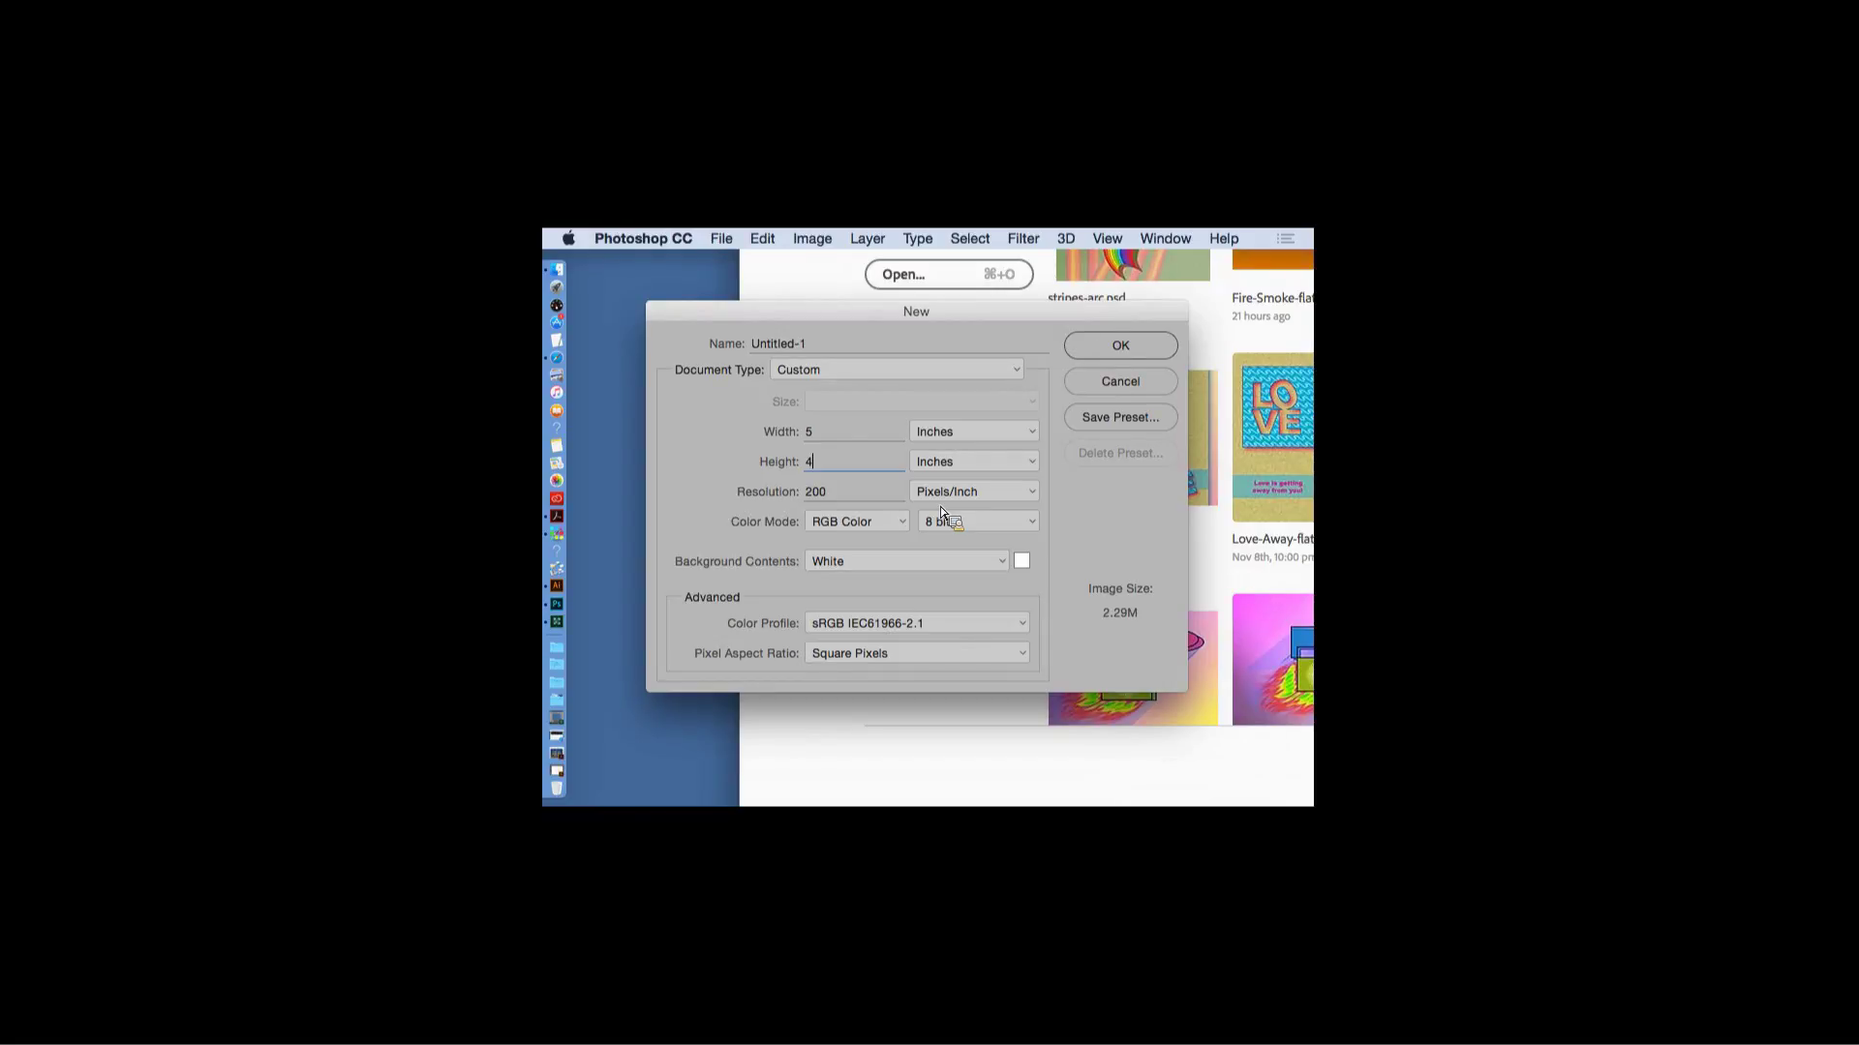
# - Create the 5-inch white Untitled-1 document and shift the Photoshop window left
pyautogui.click(1115, 349)
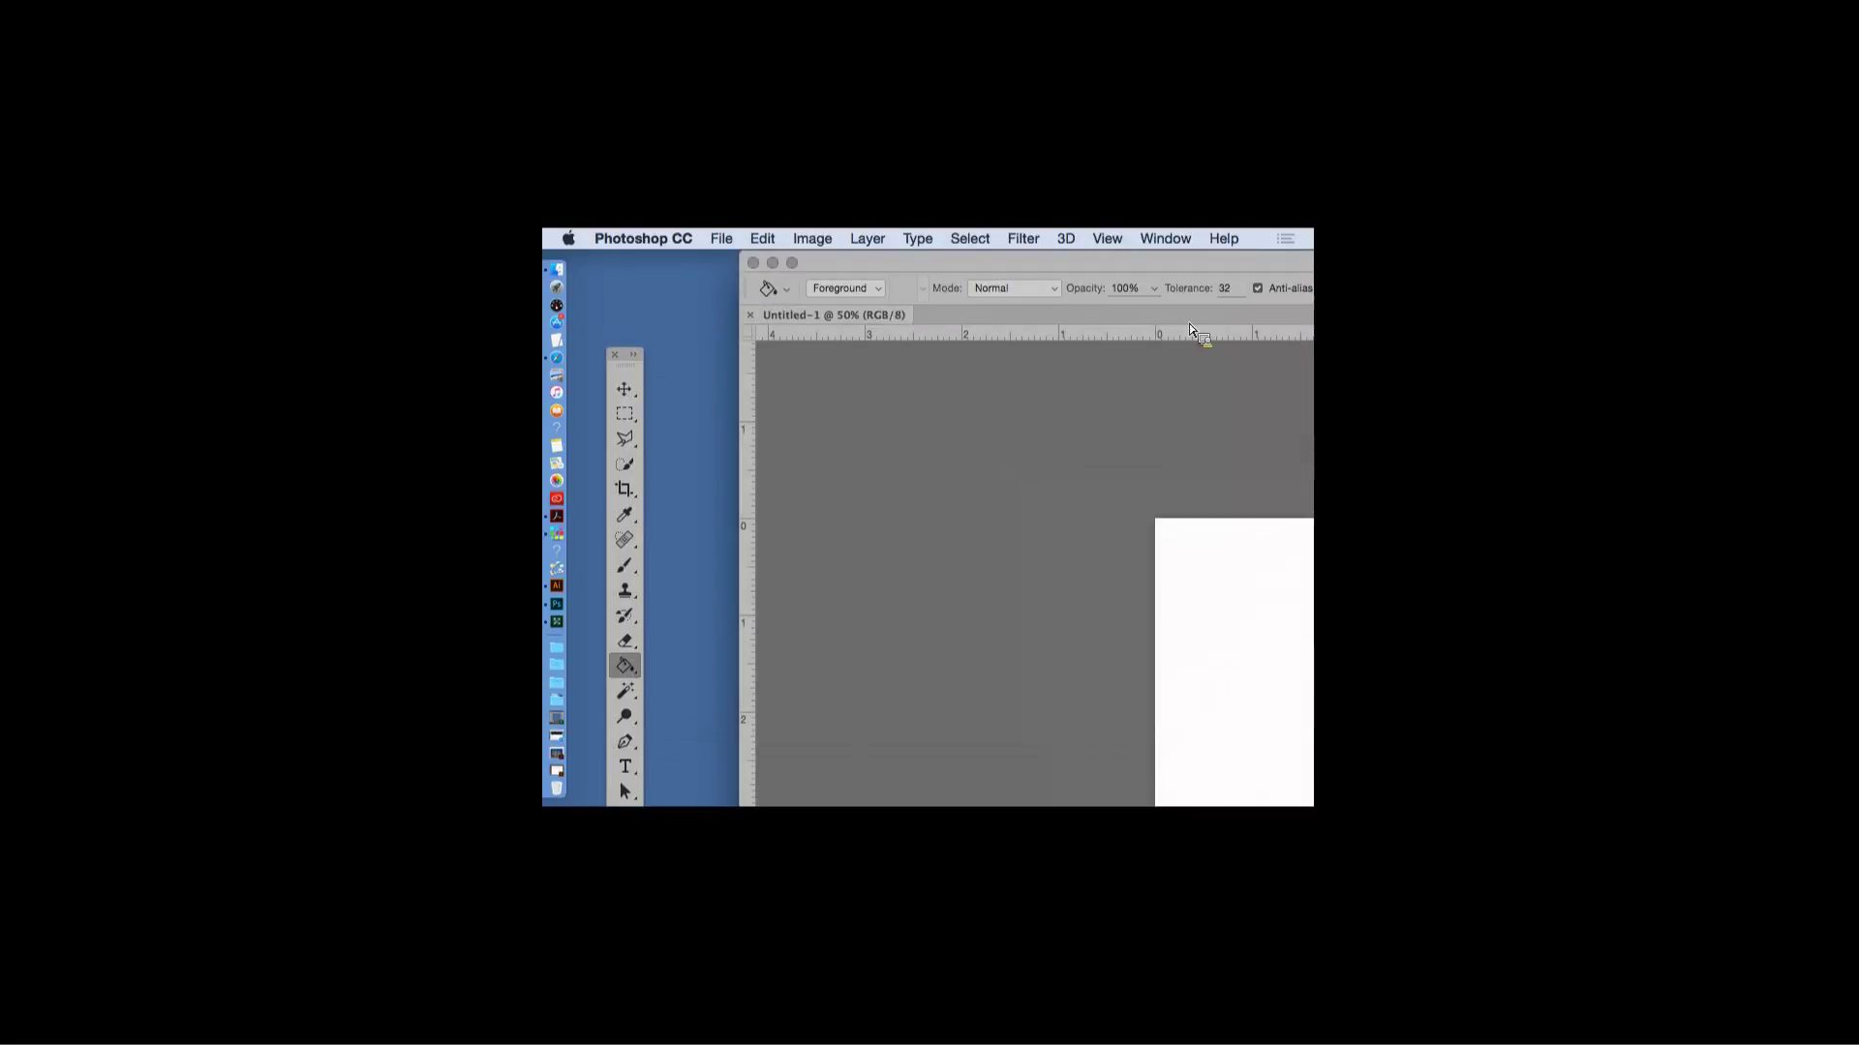
pyautogui.moveTo(1216, 268); pyautogui.dragTo(1048, 231)
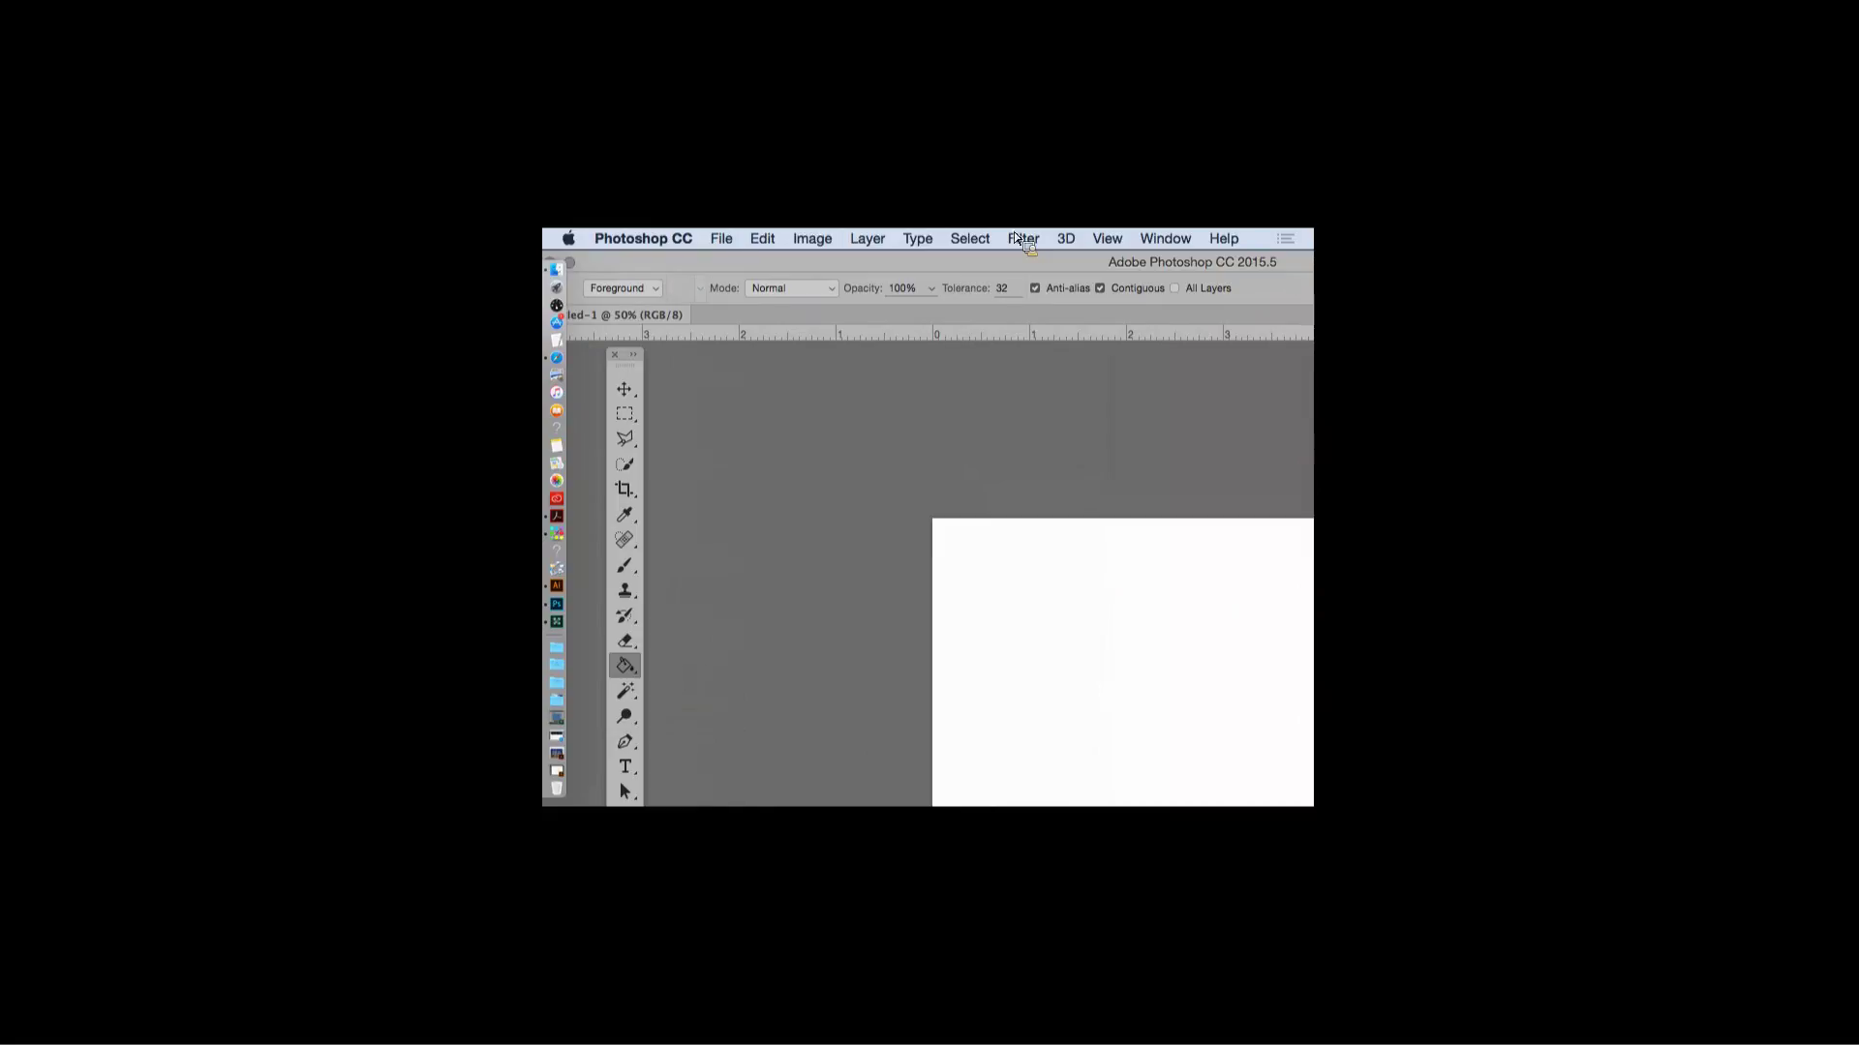
pyautogui.scroll(1, 1014, 230)
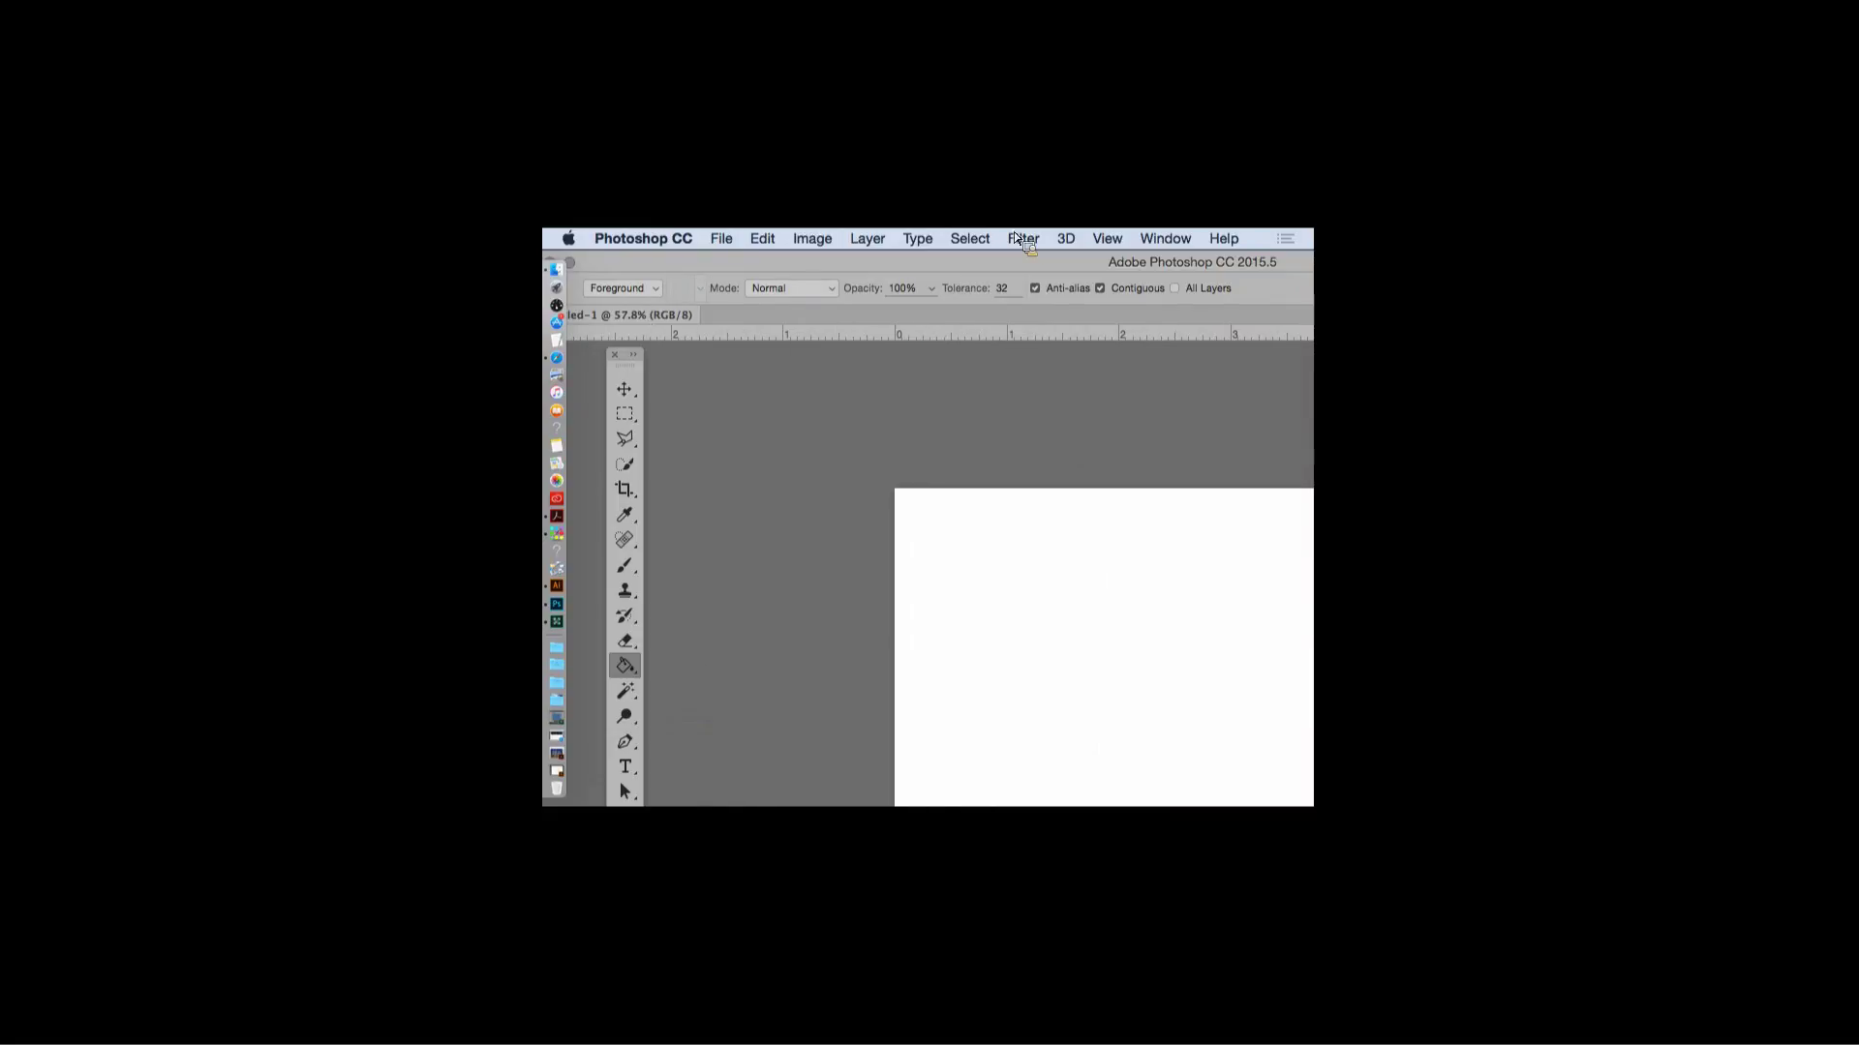
pyautogui.moveTo(1302, 261); pyautogui.dragTo(1246, 241)
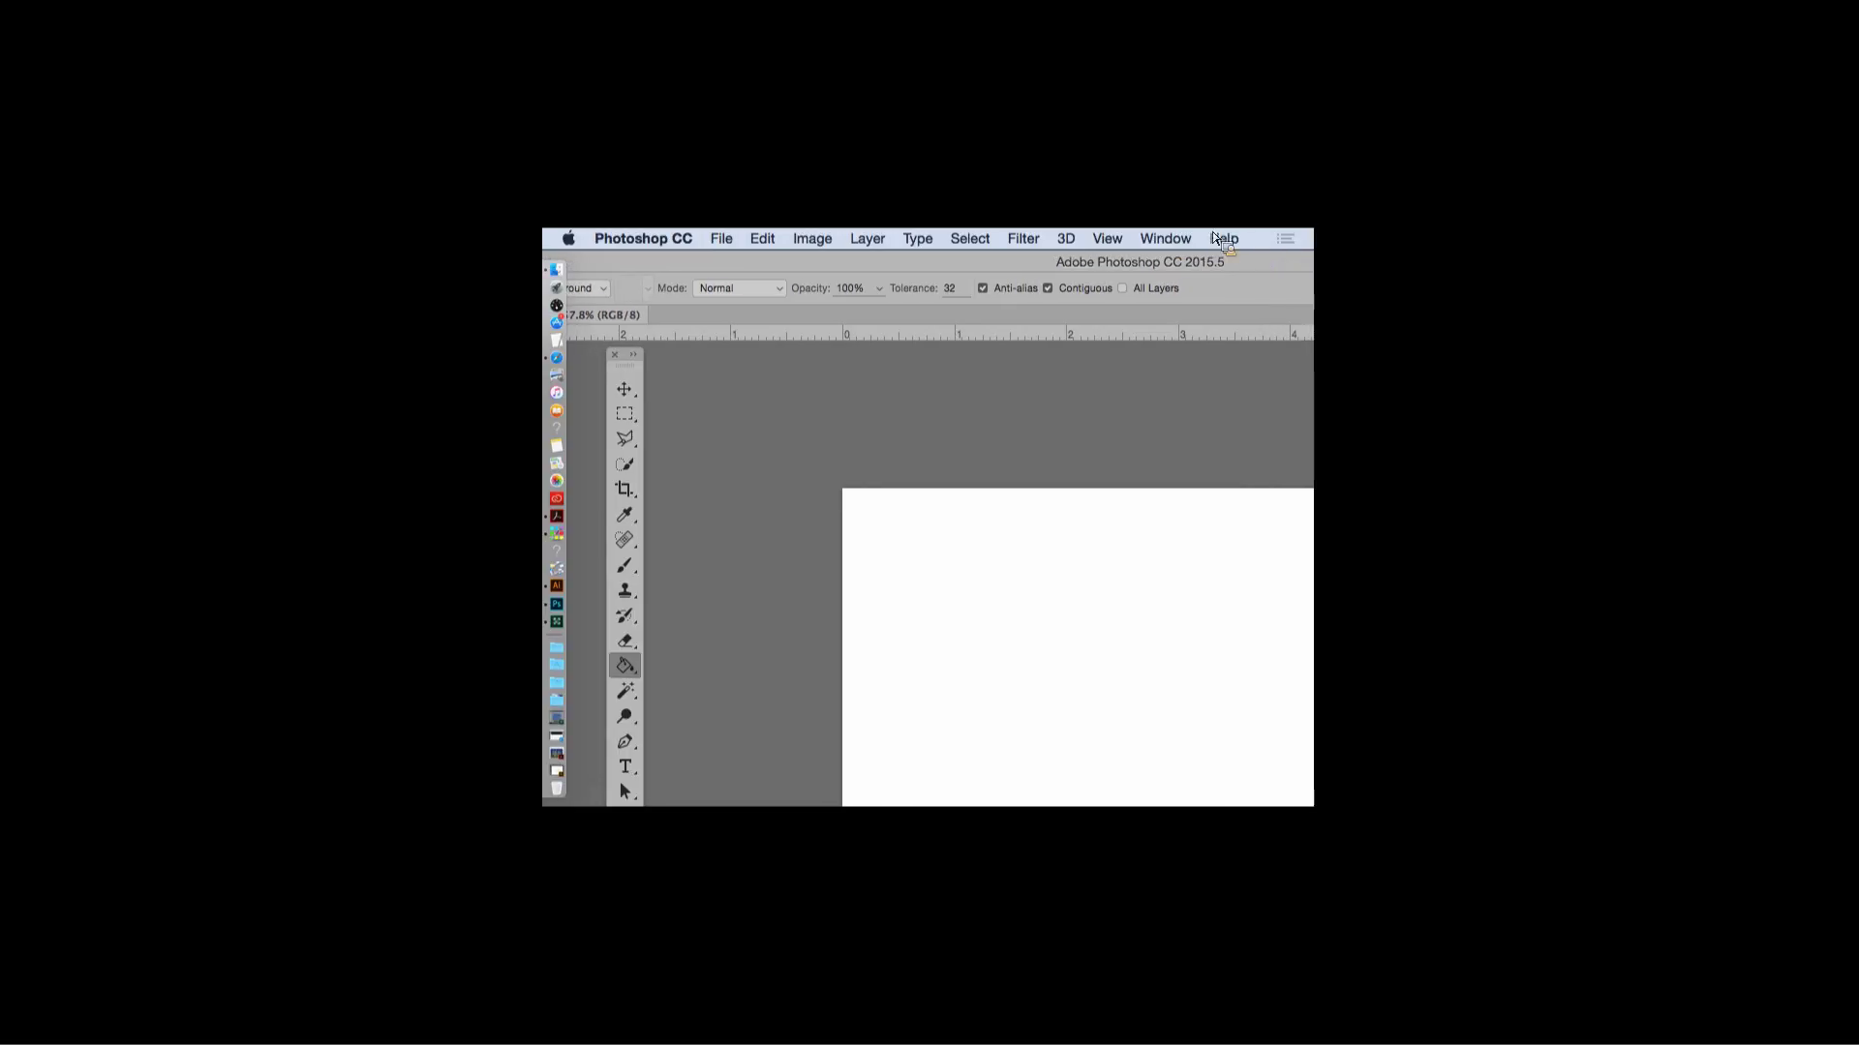
pyautogui.press('super+minus')
pyautogui.press('super+minus')
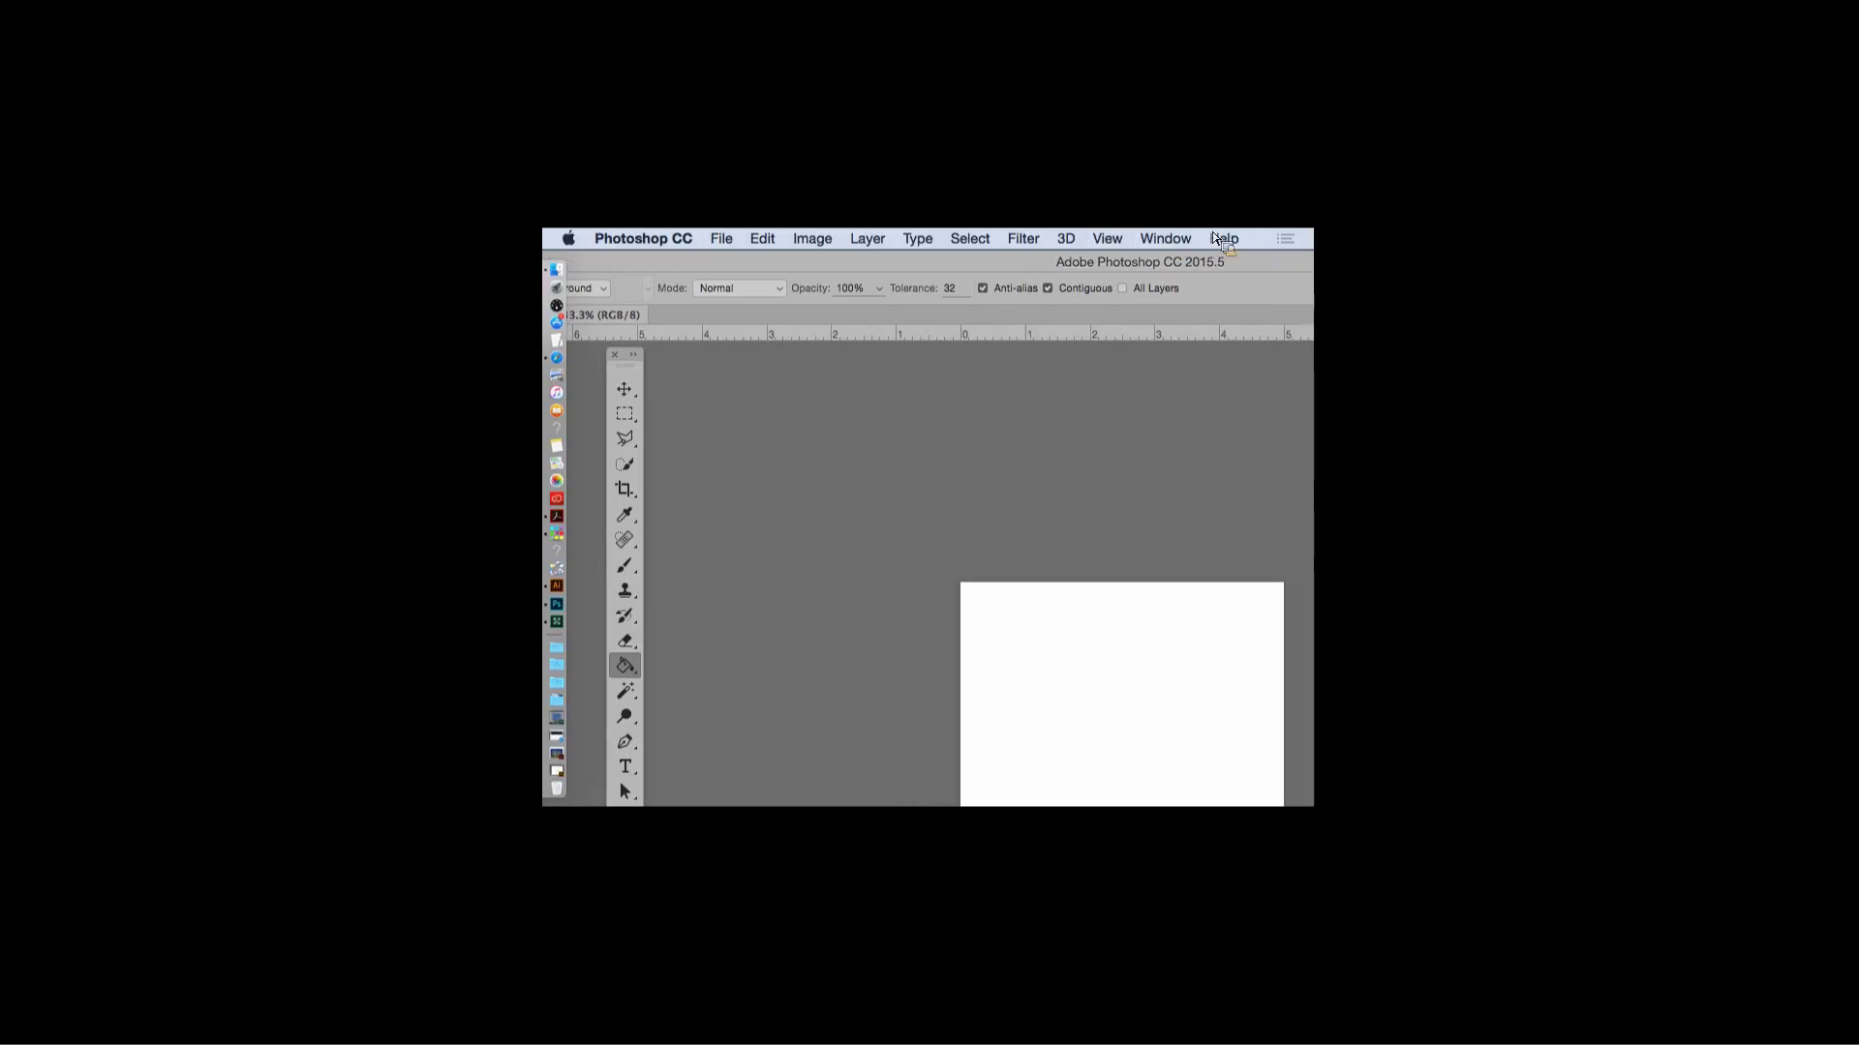
pyautogui.press('super+equal')
pyautogui.press('super+equal')
pyautogui.press('super+equal')
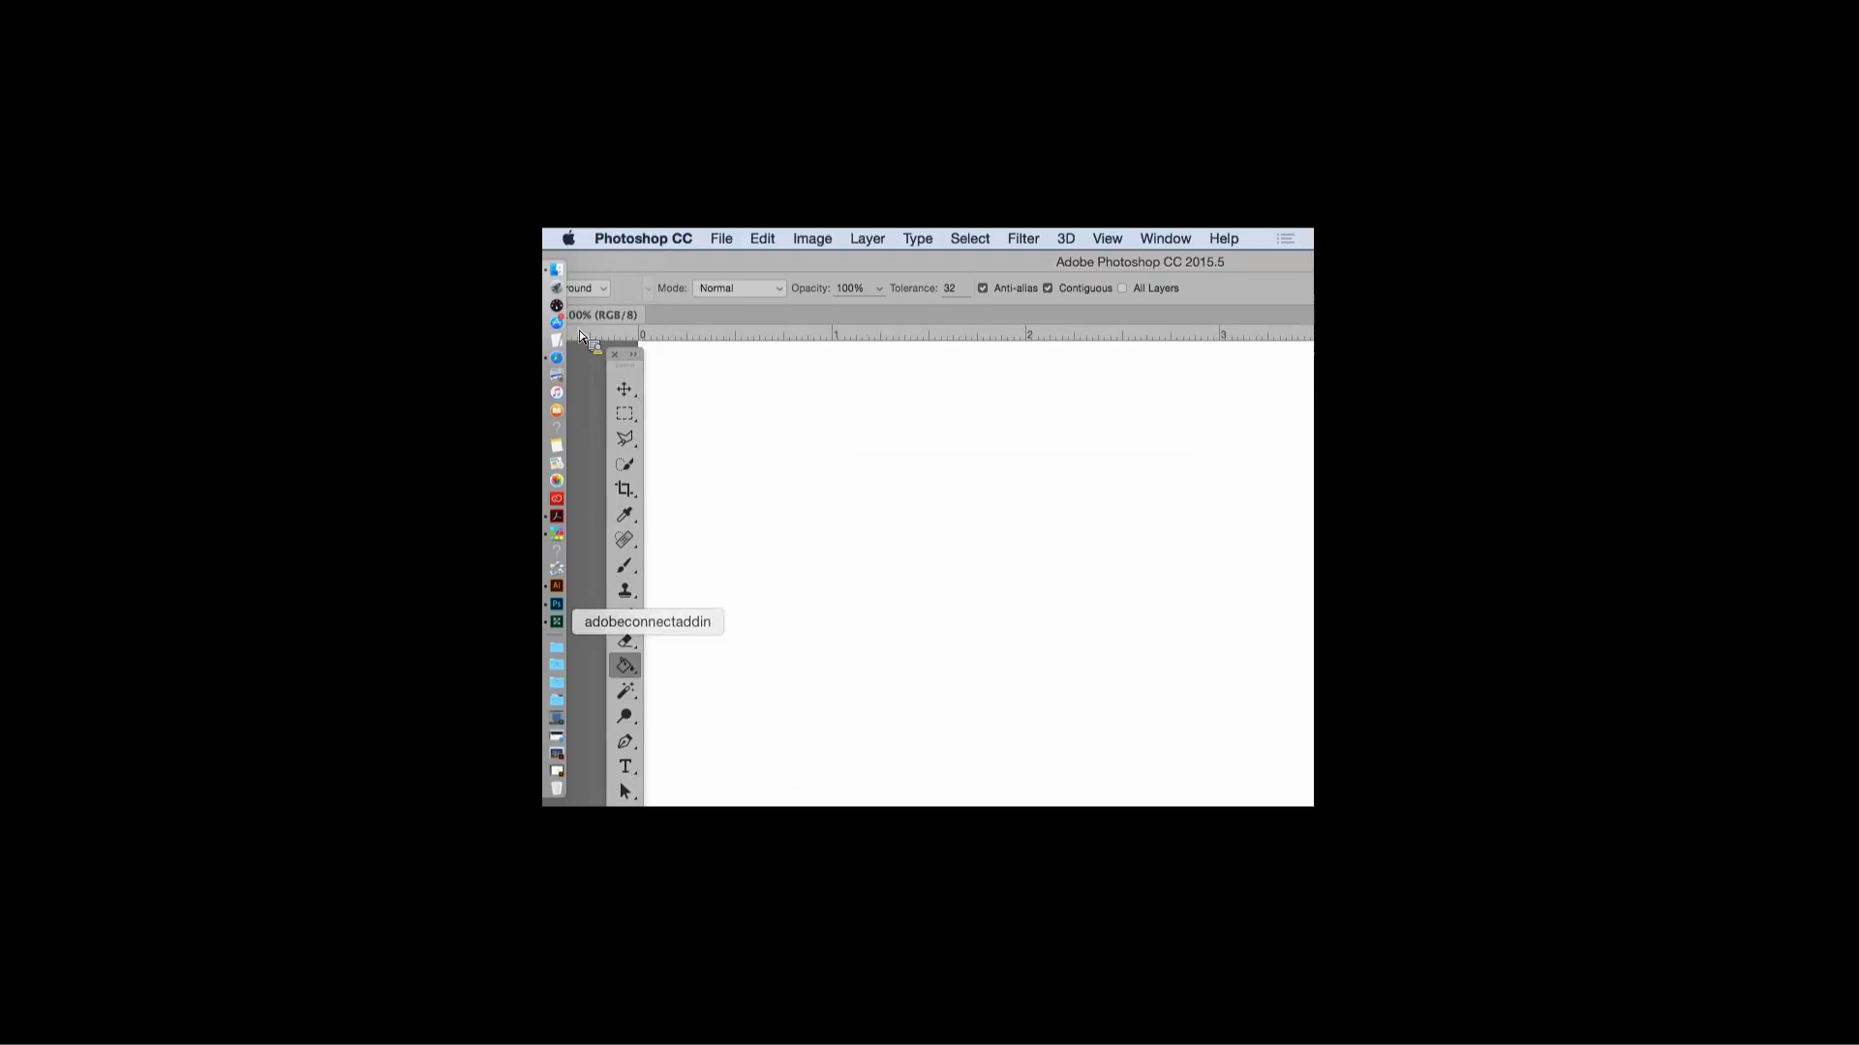
# - Copy the red circle and both starbursts from Illustrator and paste them into Untitled-1 as a Smart Object
pyautogui.click(556, 585)
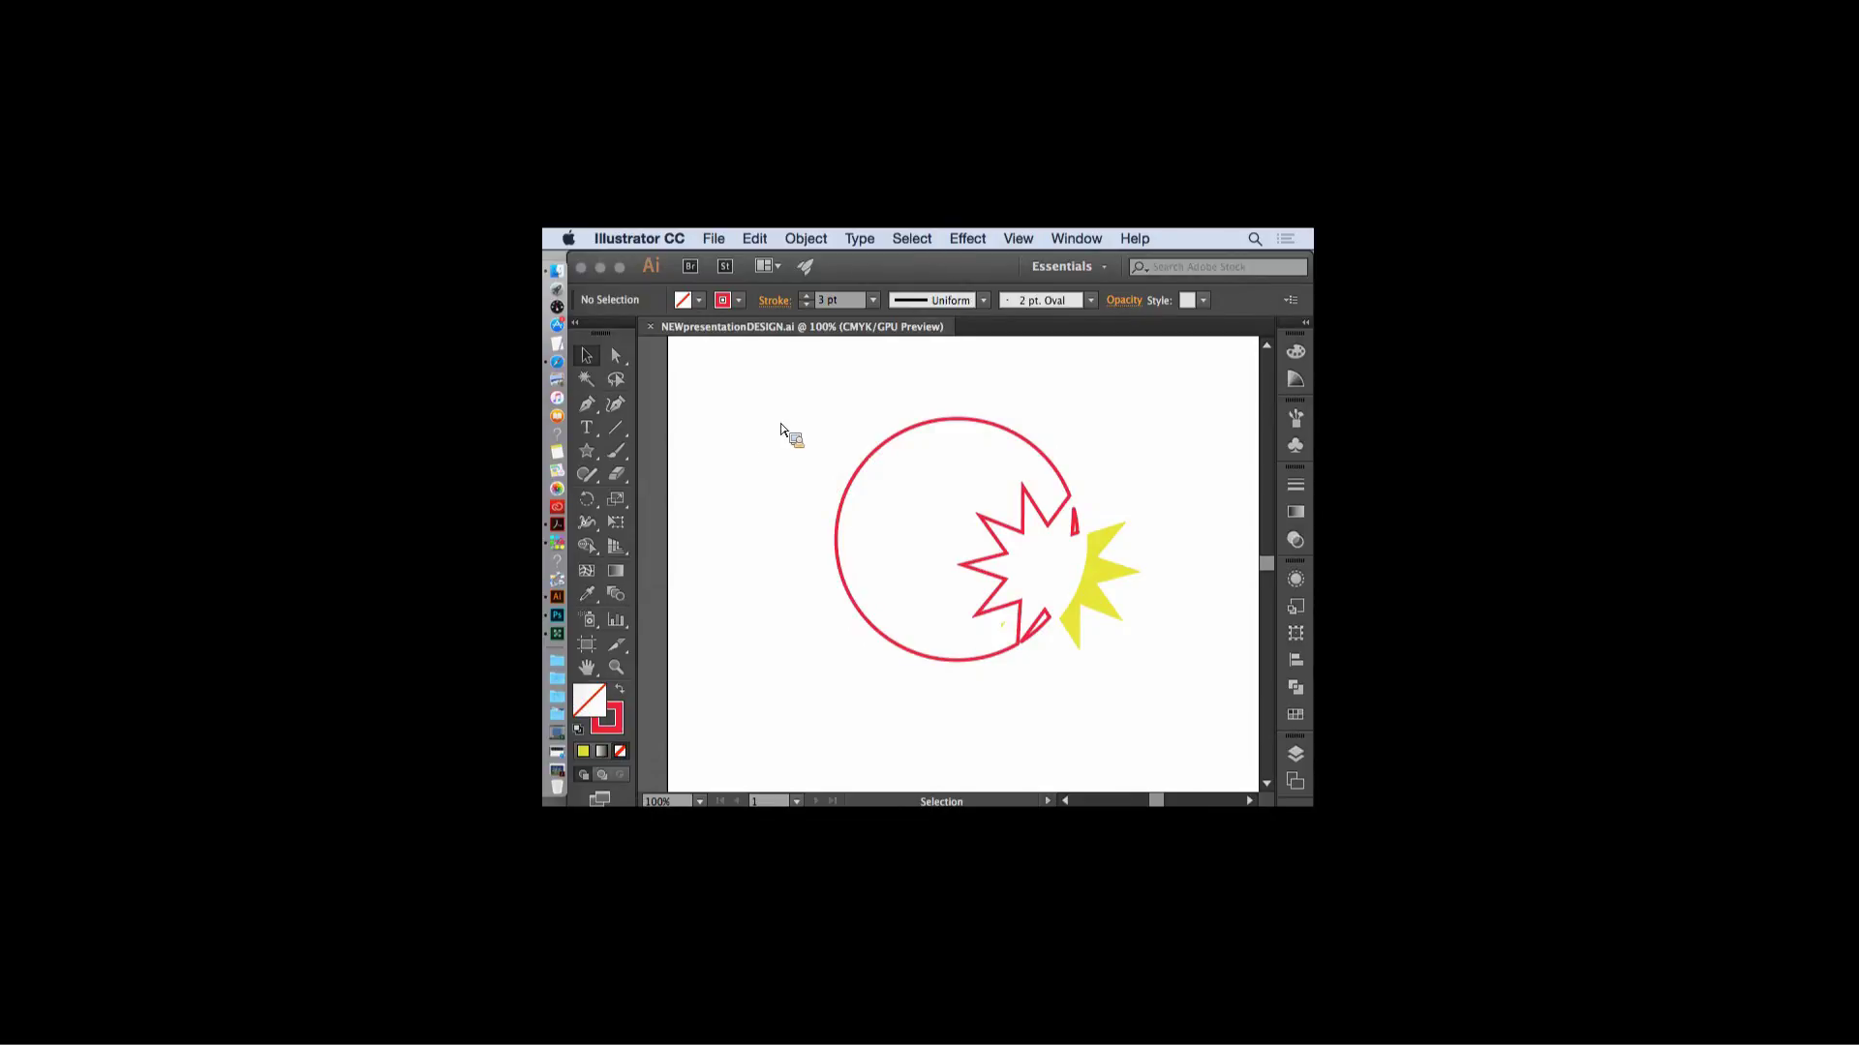
pyautogui.moveTo(802, 391); pyautogui.dragTo(1152, 667)
pyautogui.press('v')
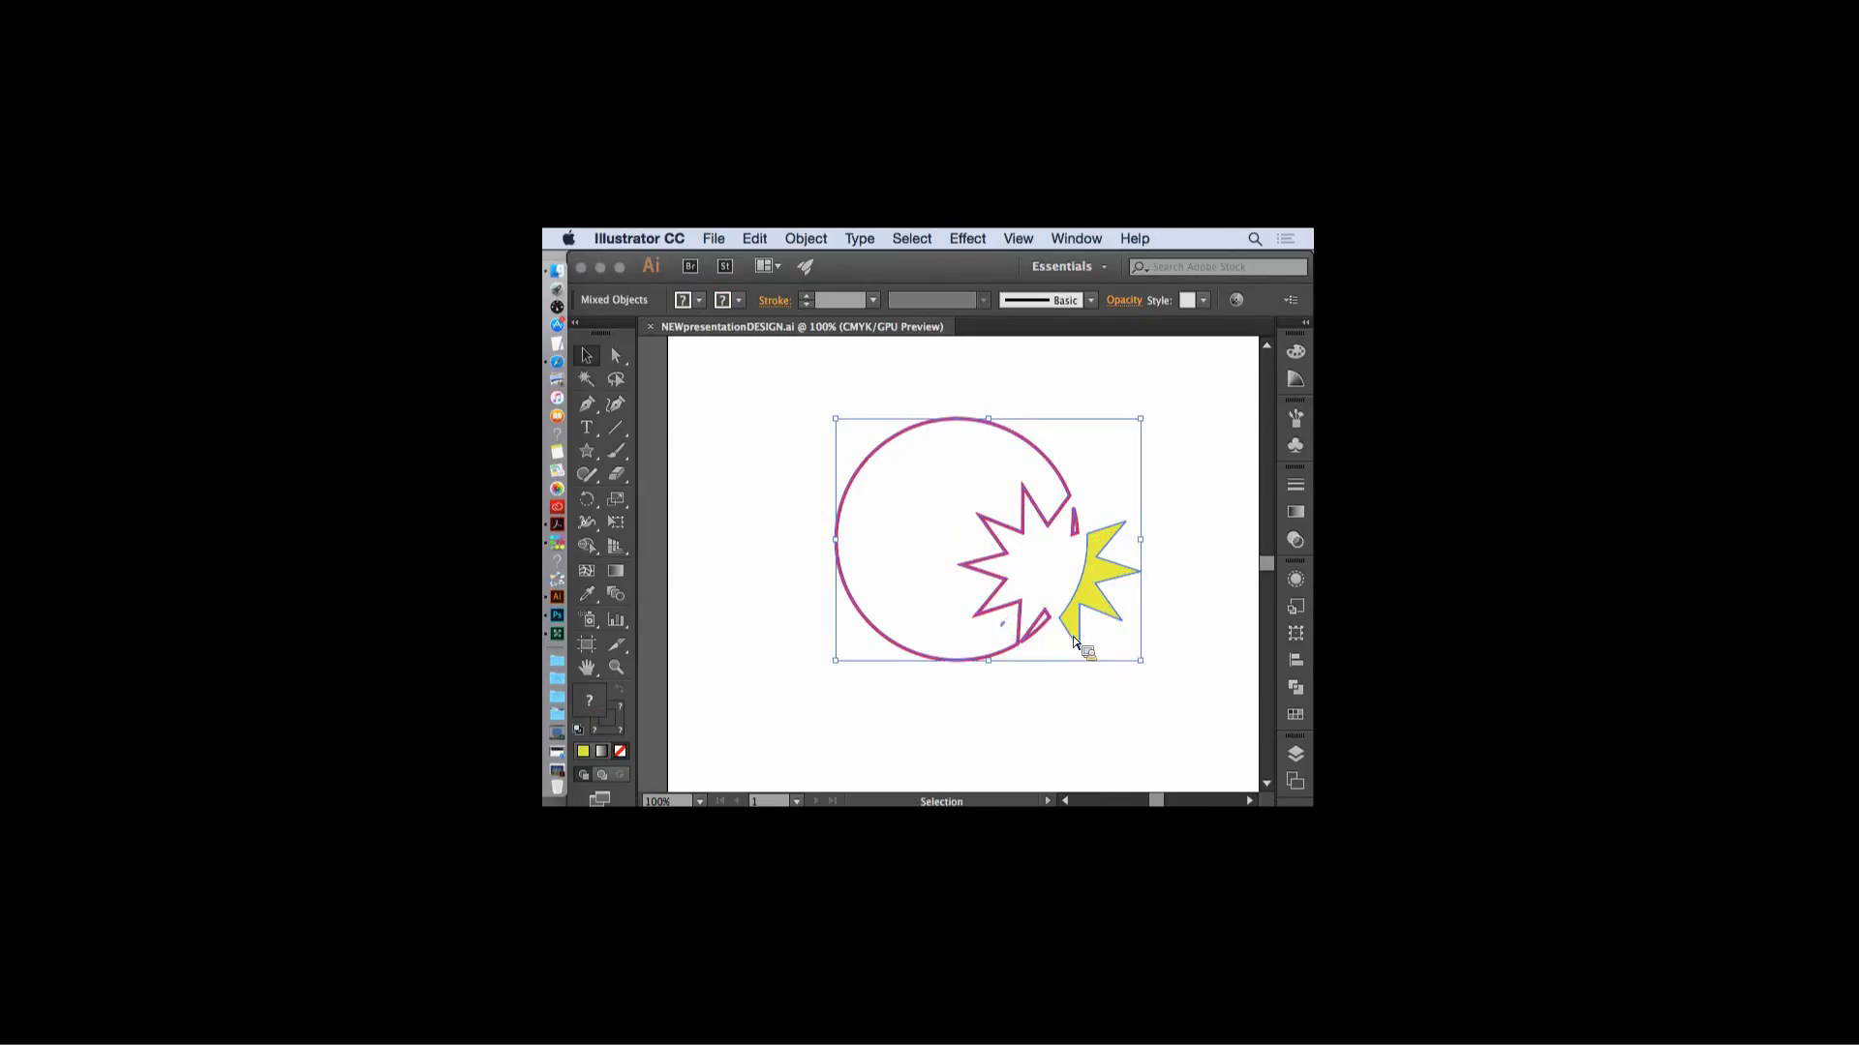
pyautogui.press('super+Tab')
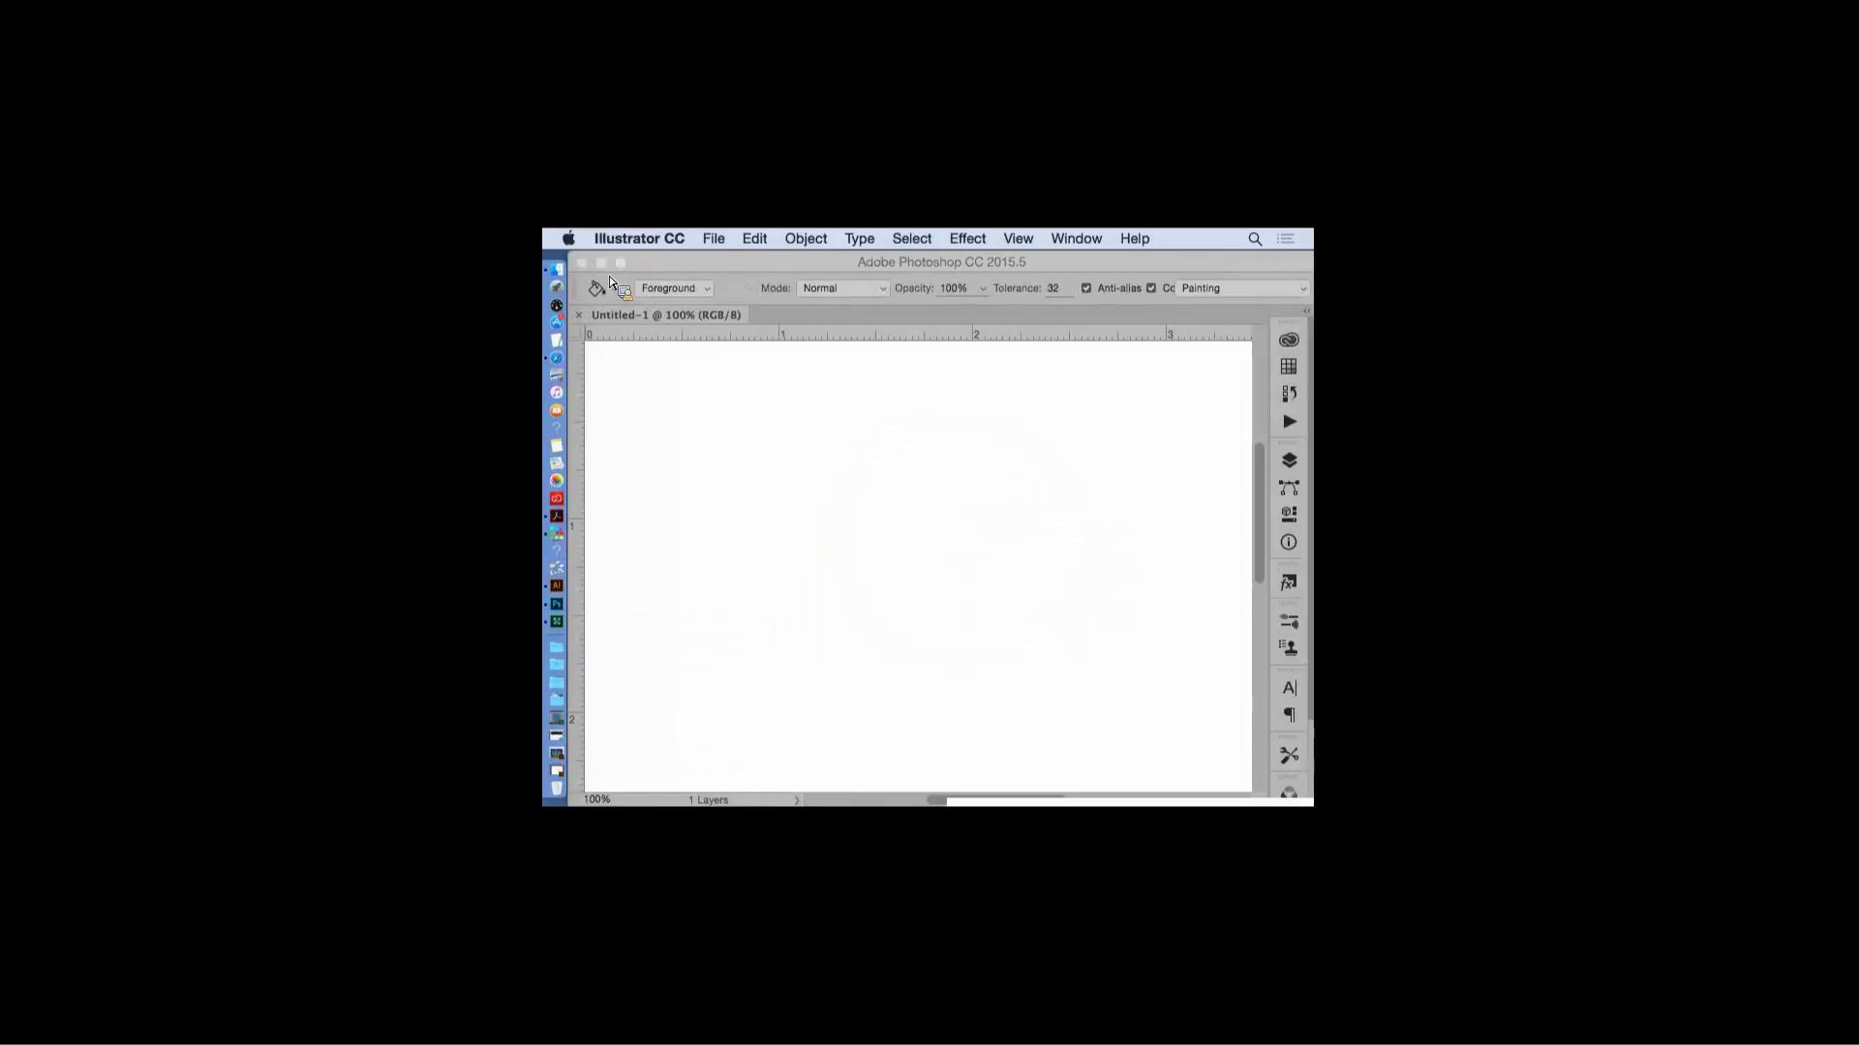
pyautogui.press('super+v')
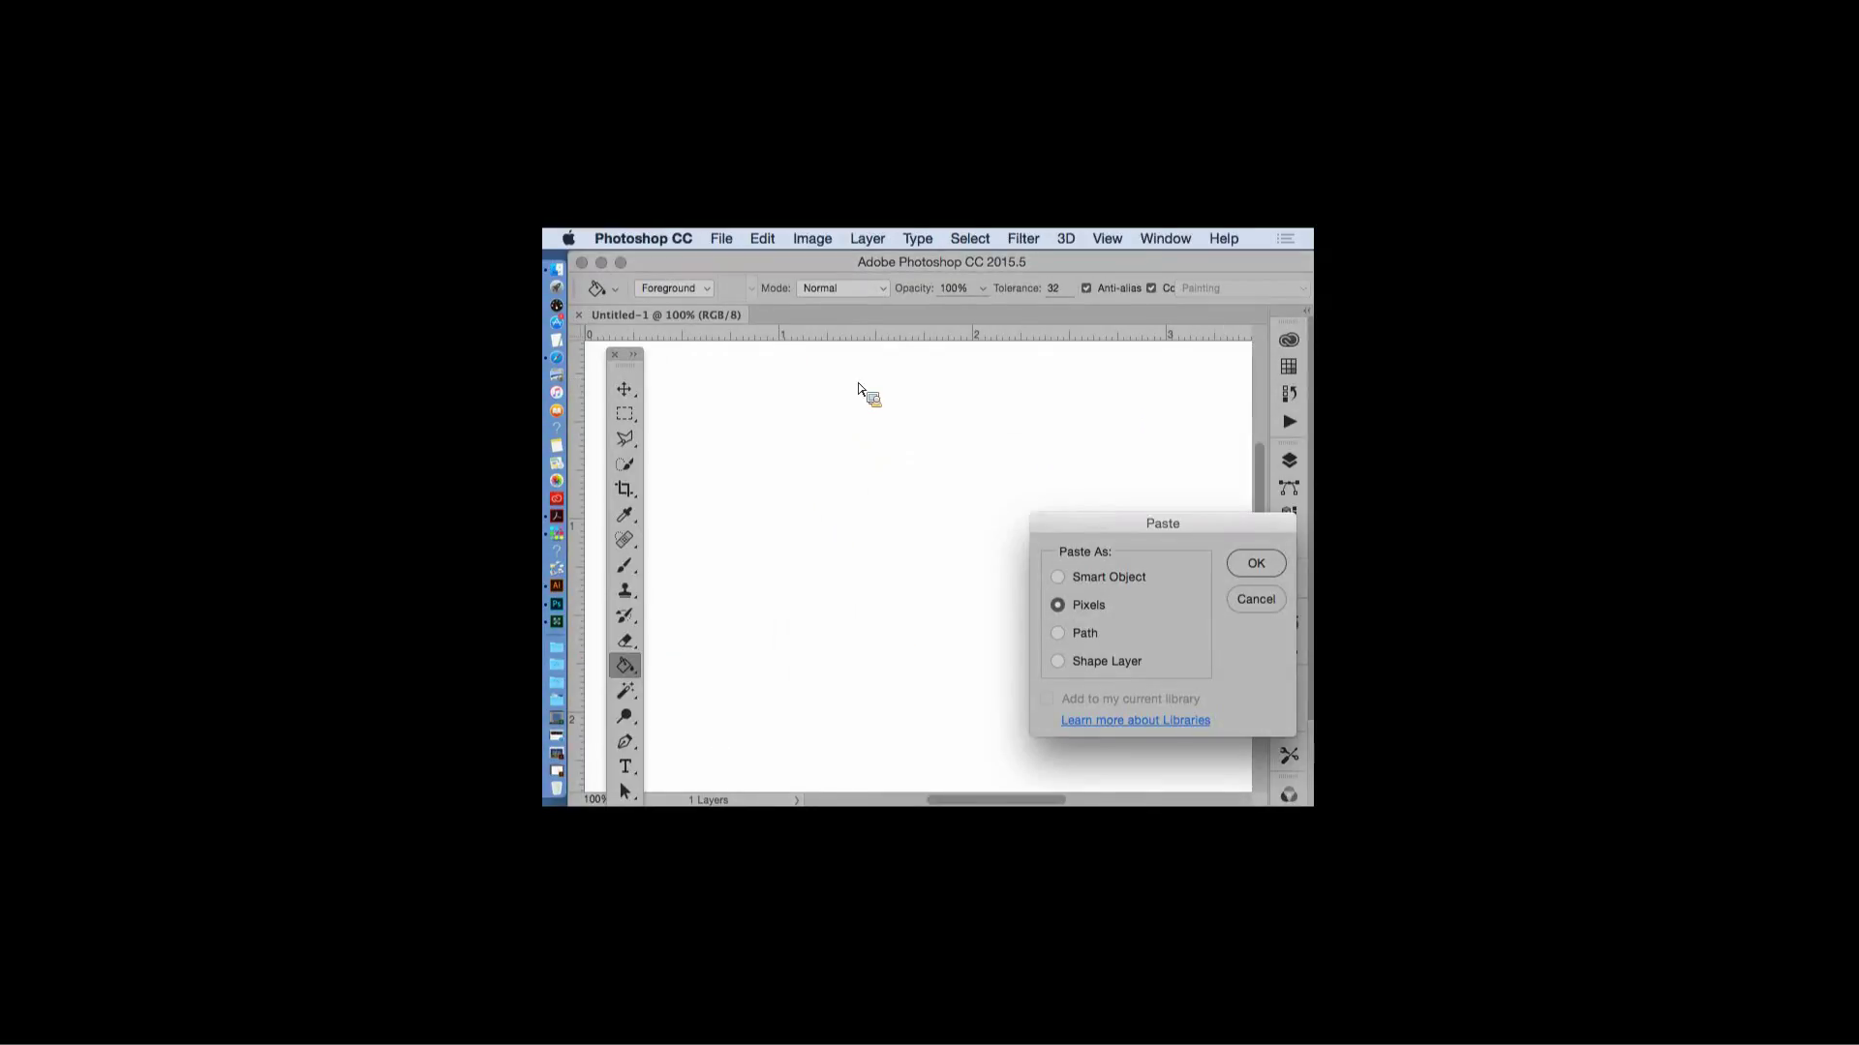
pyautogui.click(1060, 577)
# - Confirm the Smart Object paste and commit the placed artwork on the canvas
pyautogui.click(1256, 563)
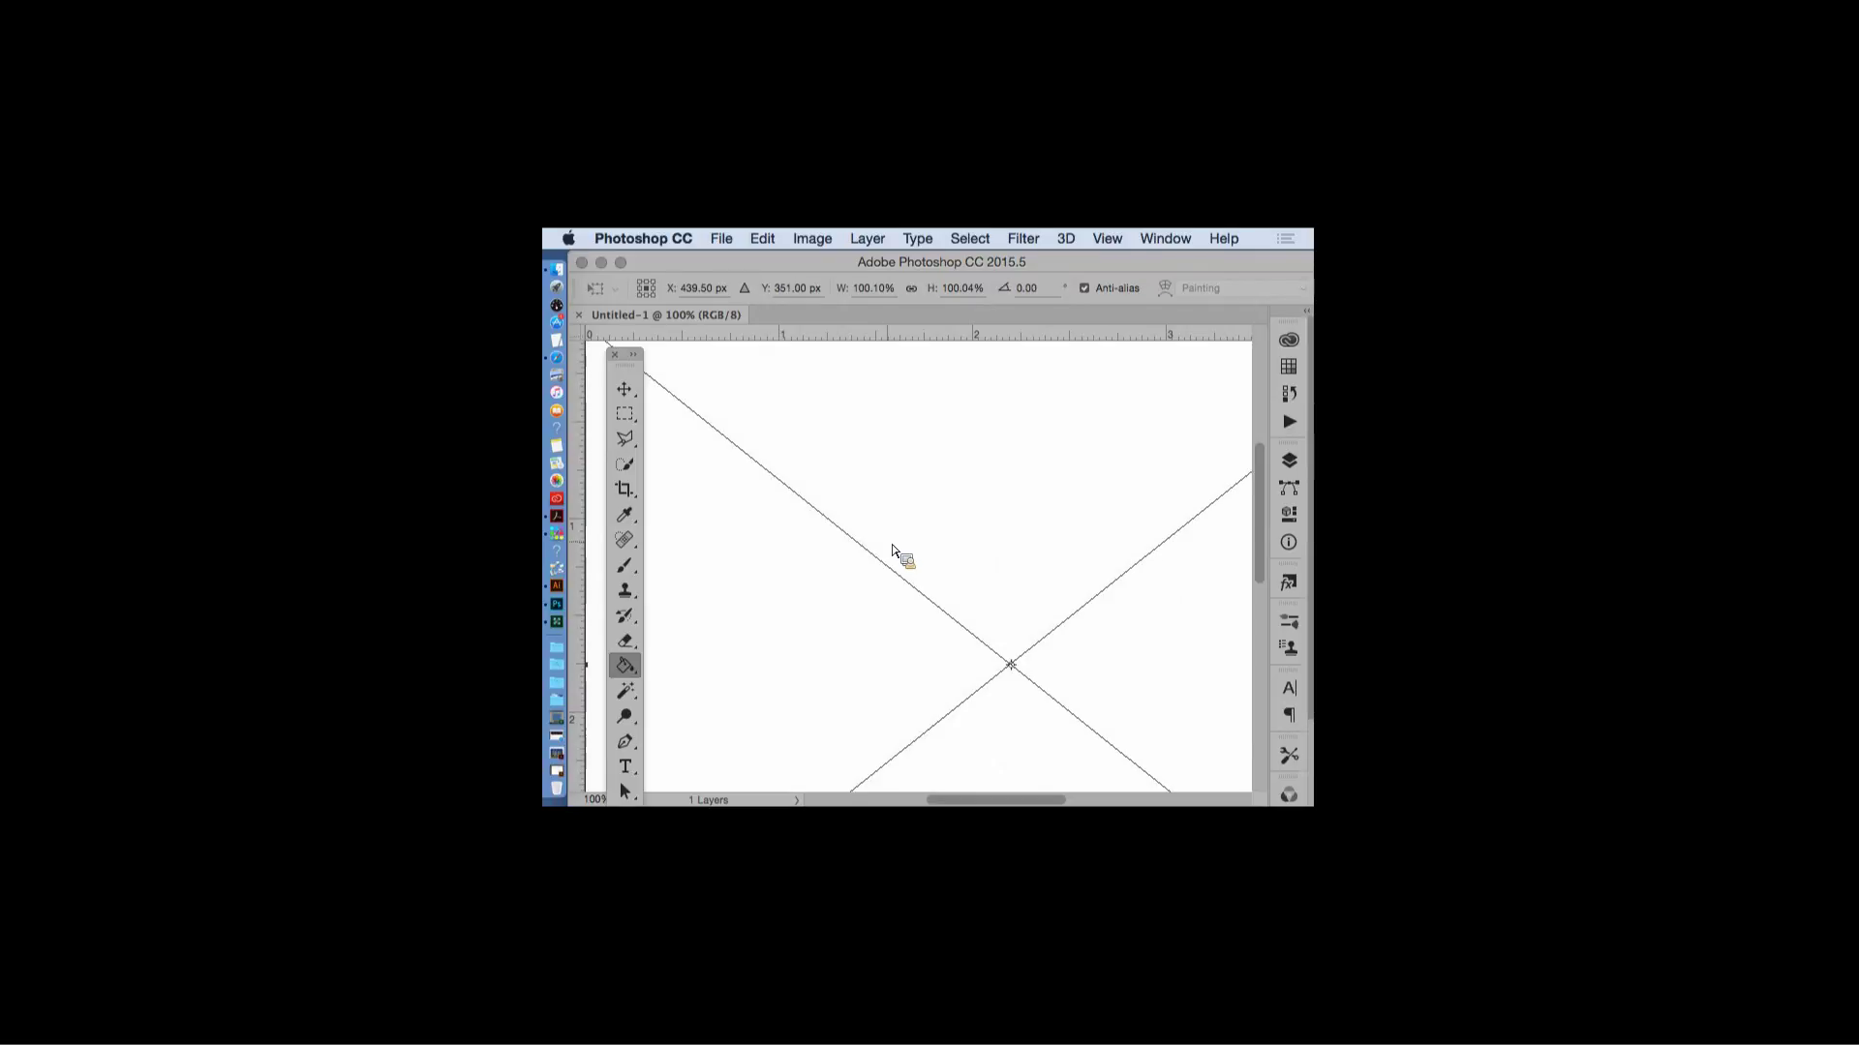
pyautogui.press('Return')
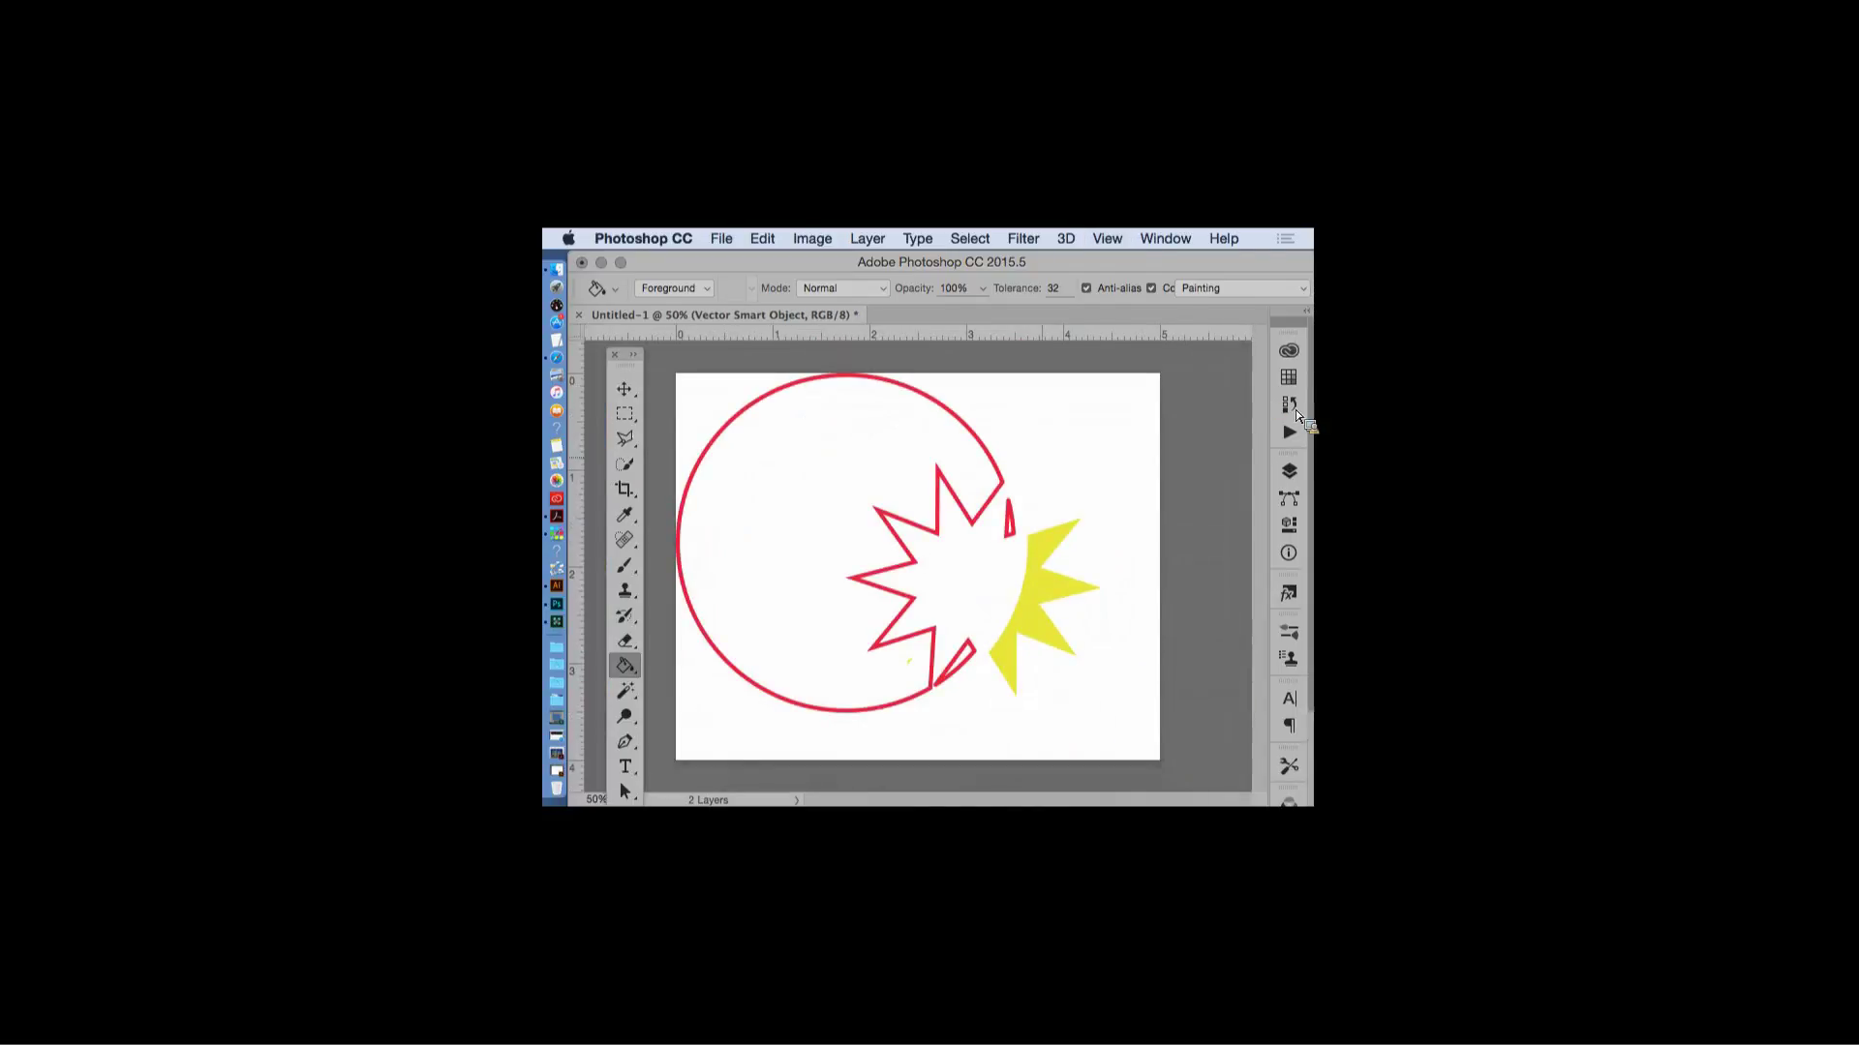
# - Move the placed artwork right and down with the Move tool, then minimize the document window
pyautogui.click(625, 389)
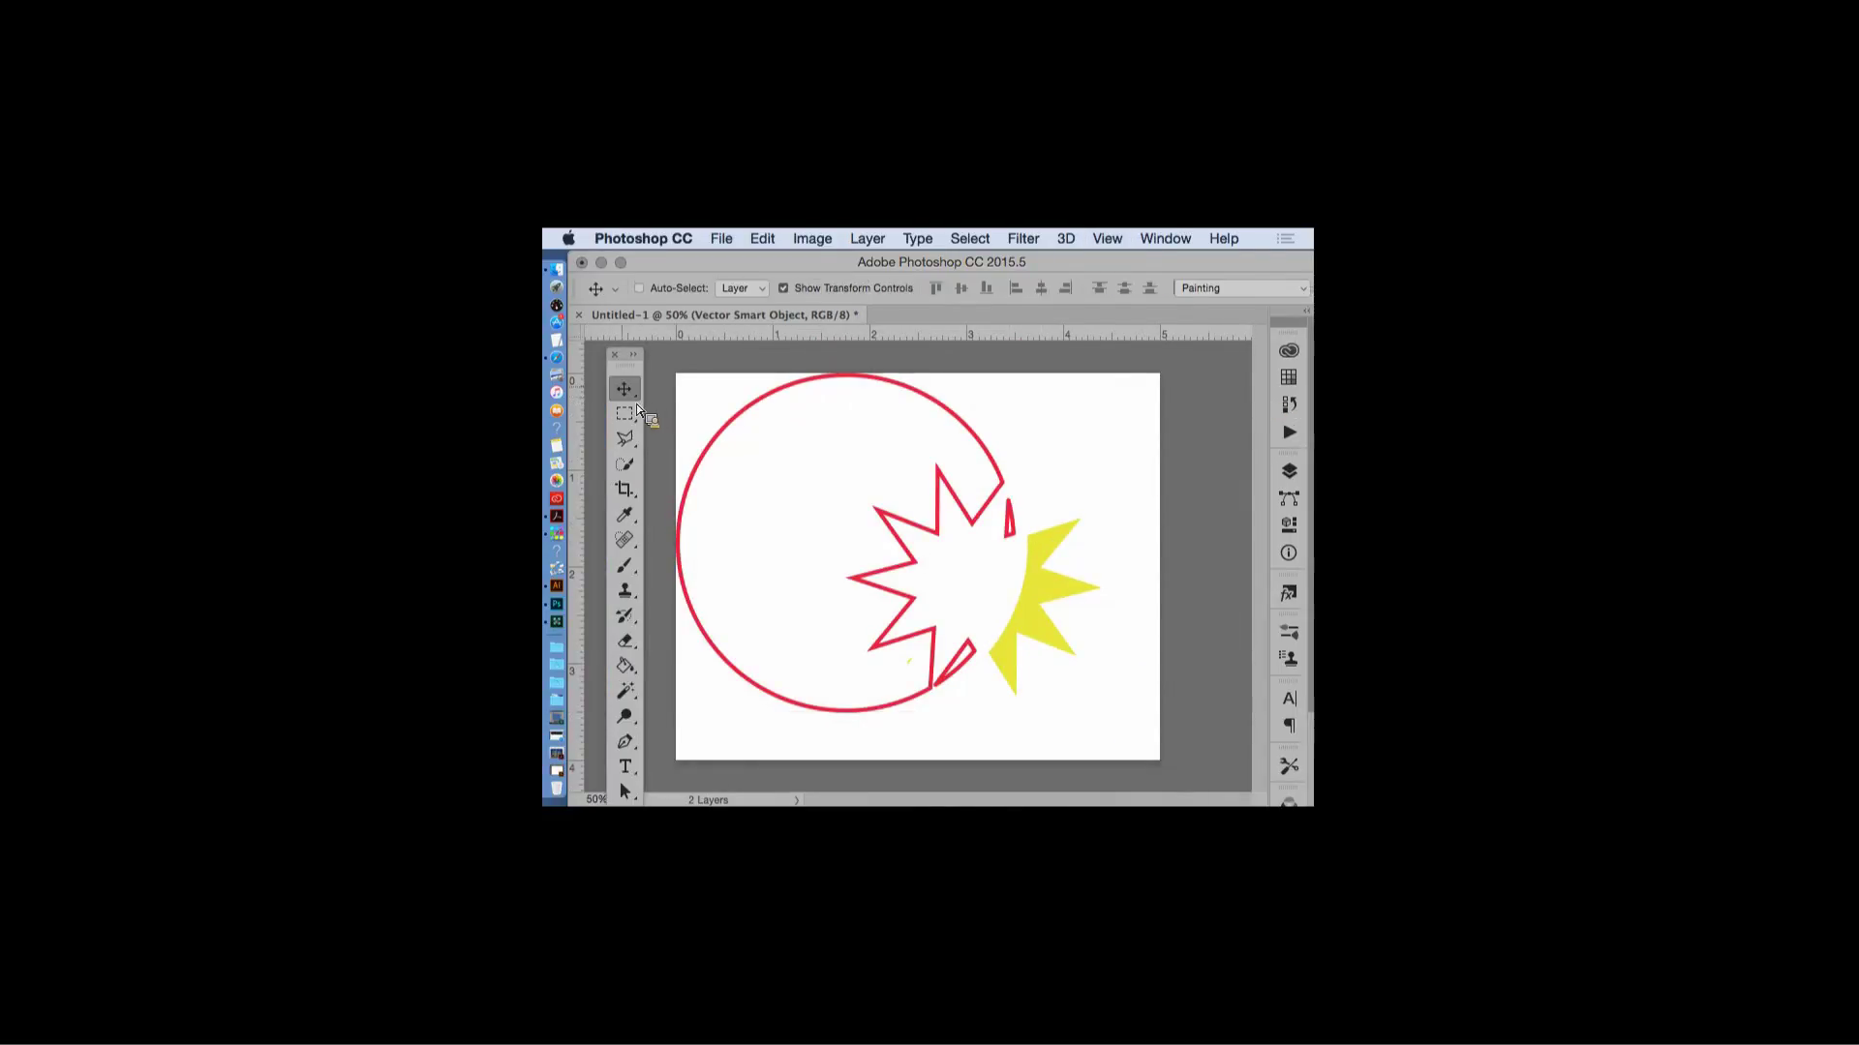
pyautogui.moveTo(1026, 606); pyautogui.dragTo(1079, 622)
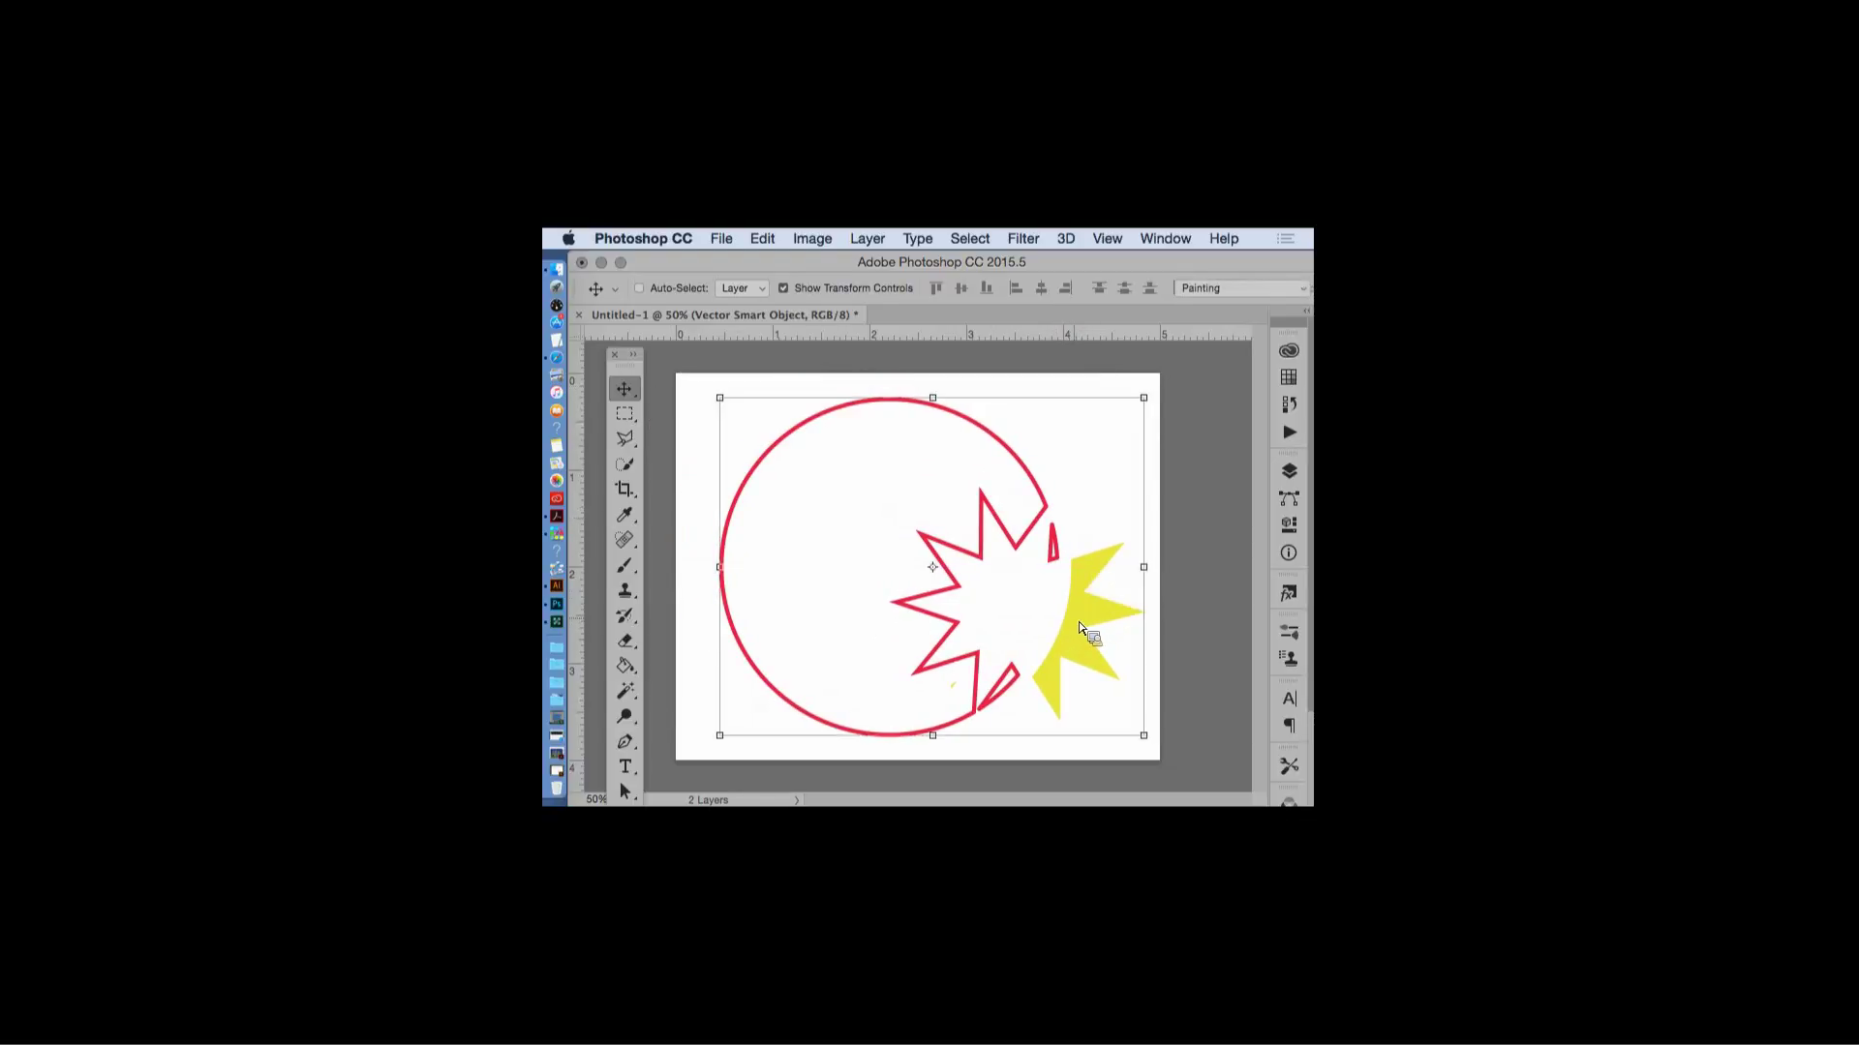
pyautogui.click(1289, 472)
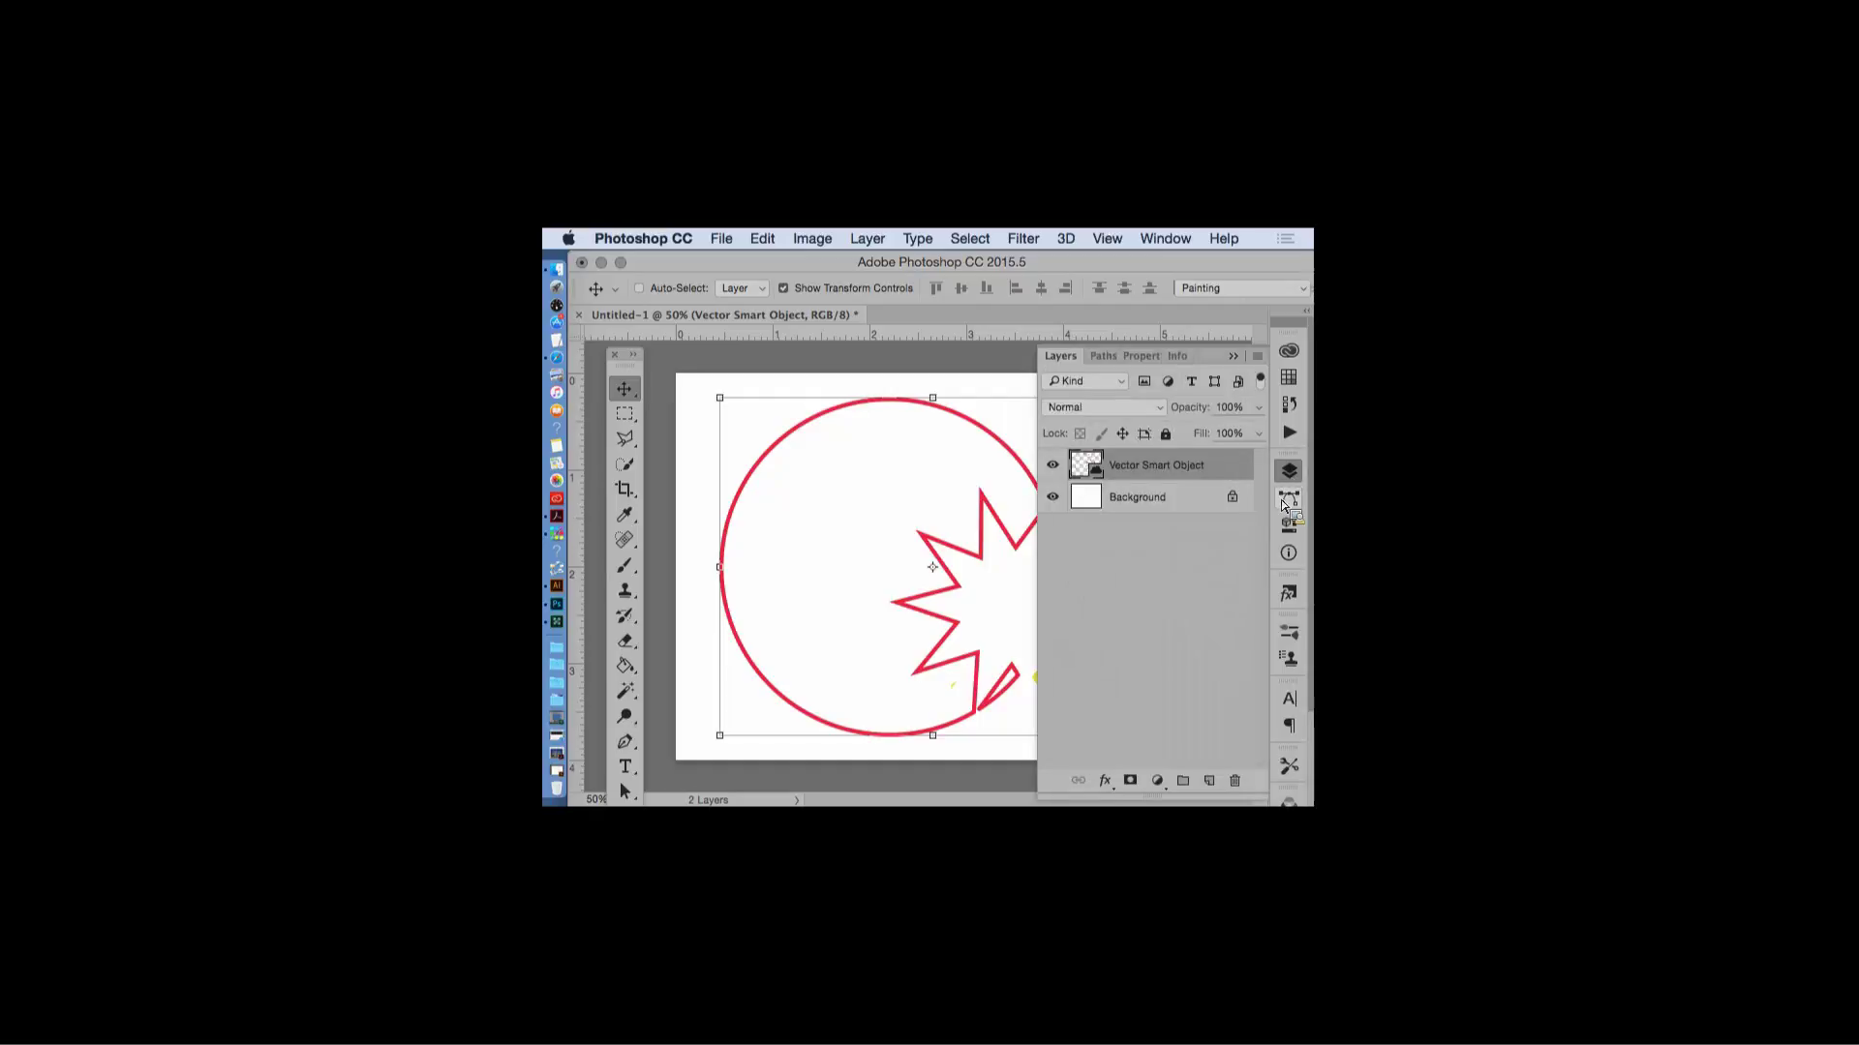
pyautogui.click(1233, 357)
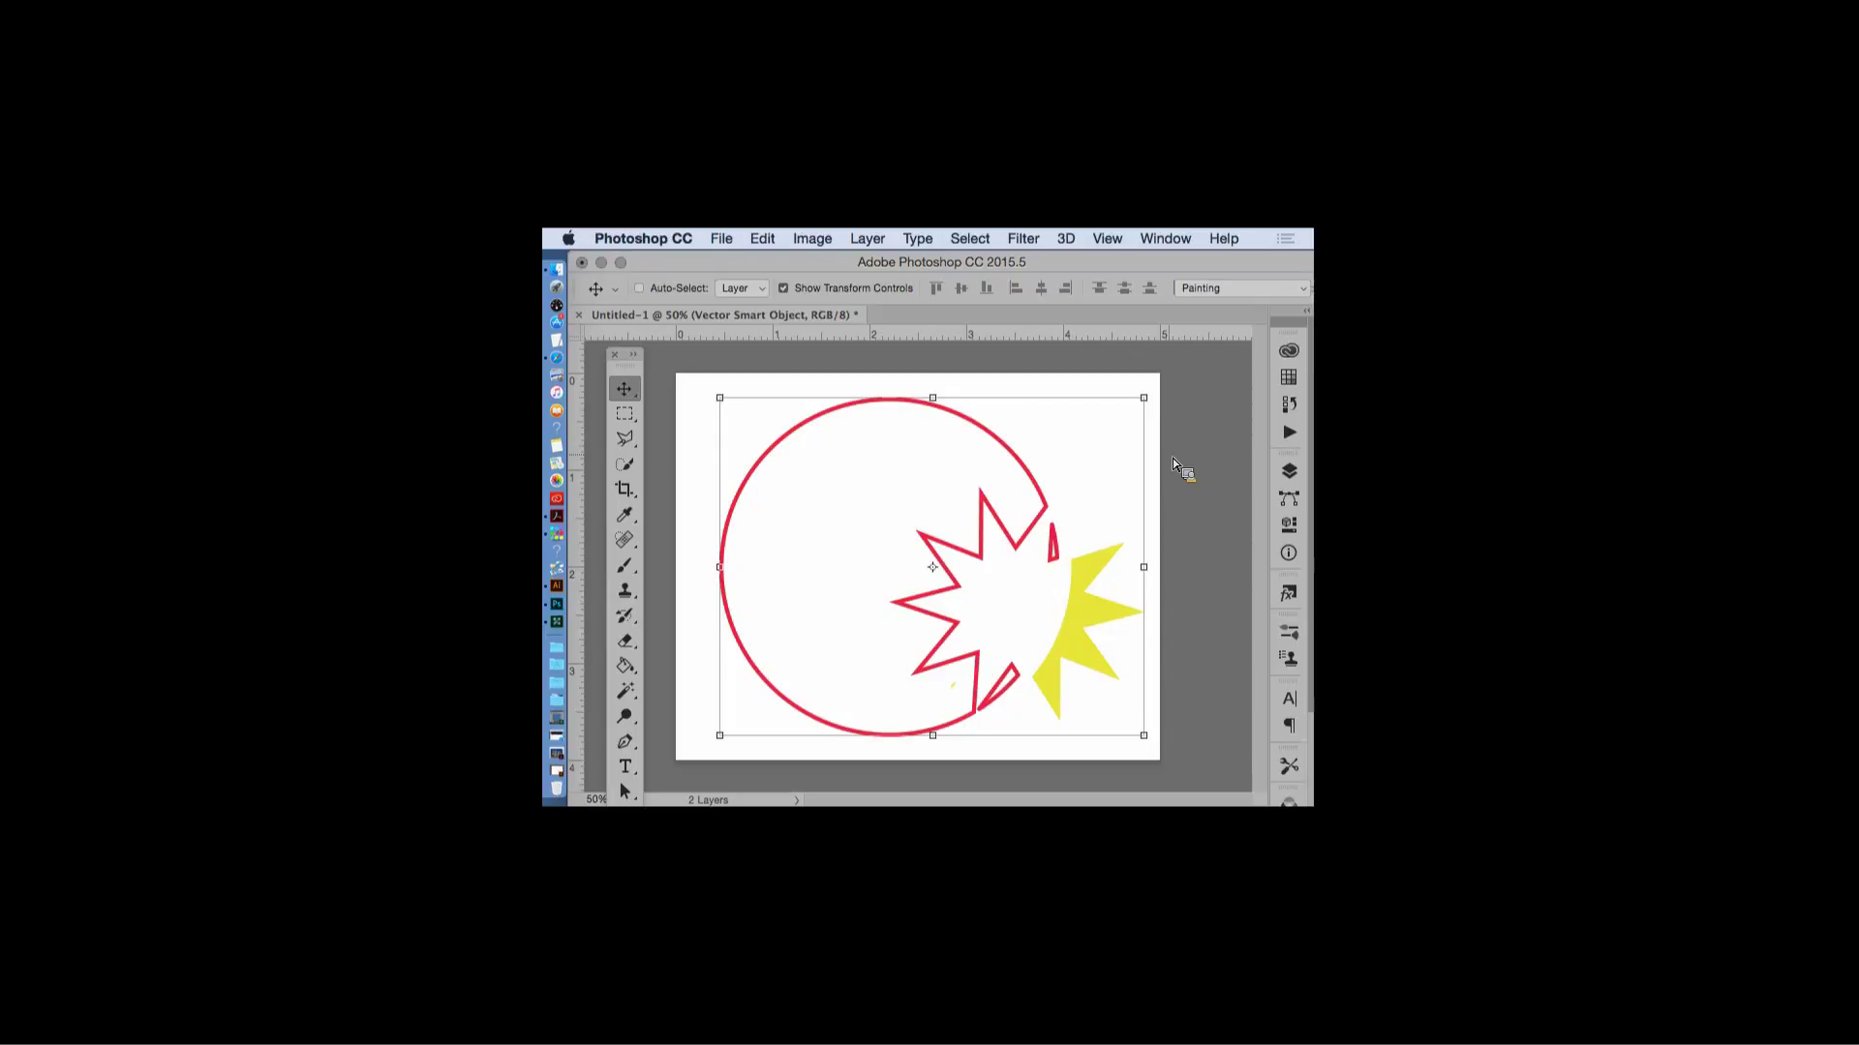
pyautogui.scroll(2, 1188, 454)
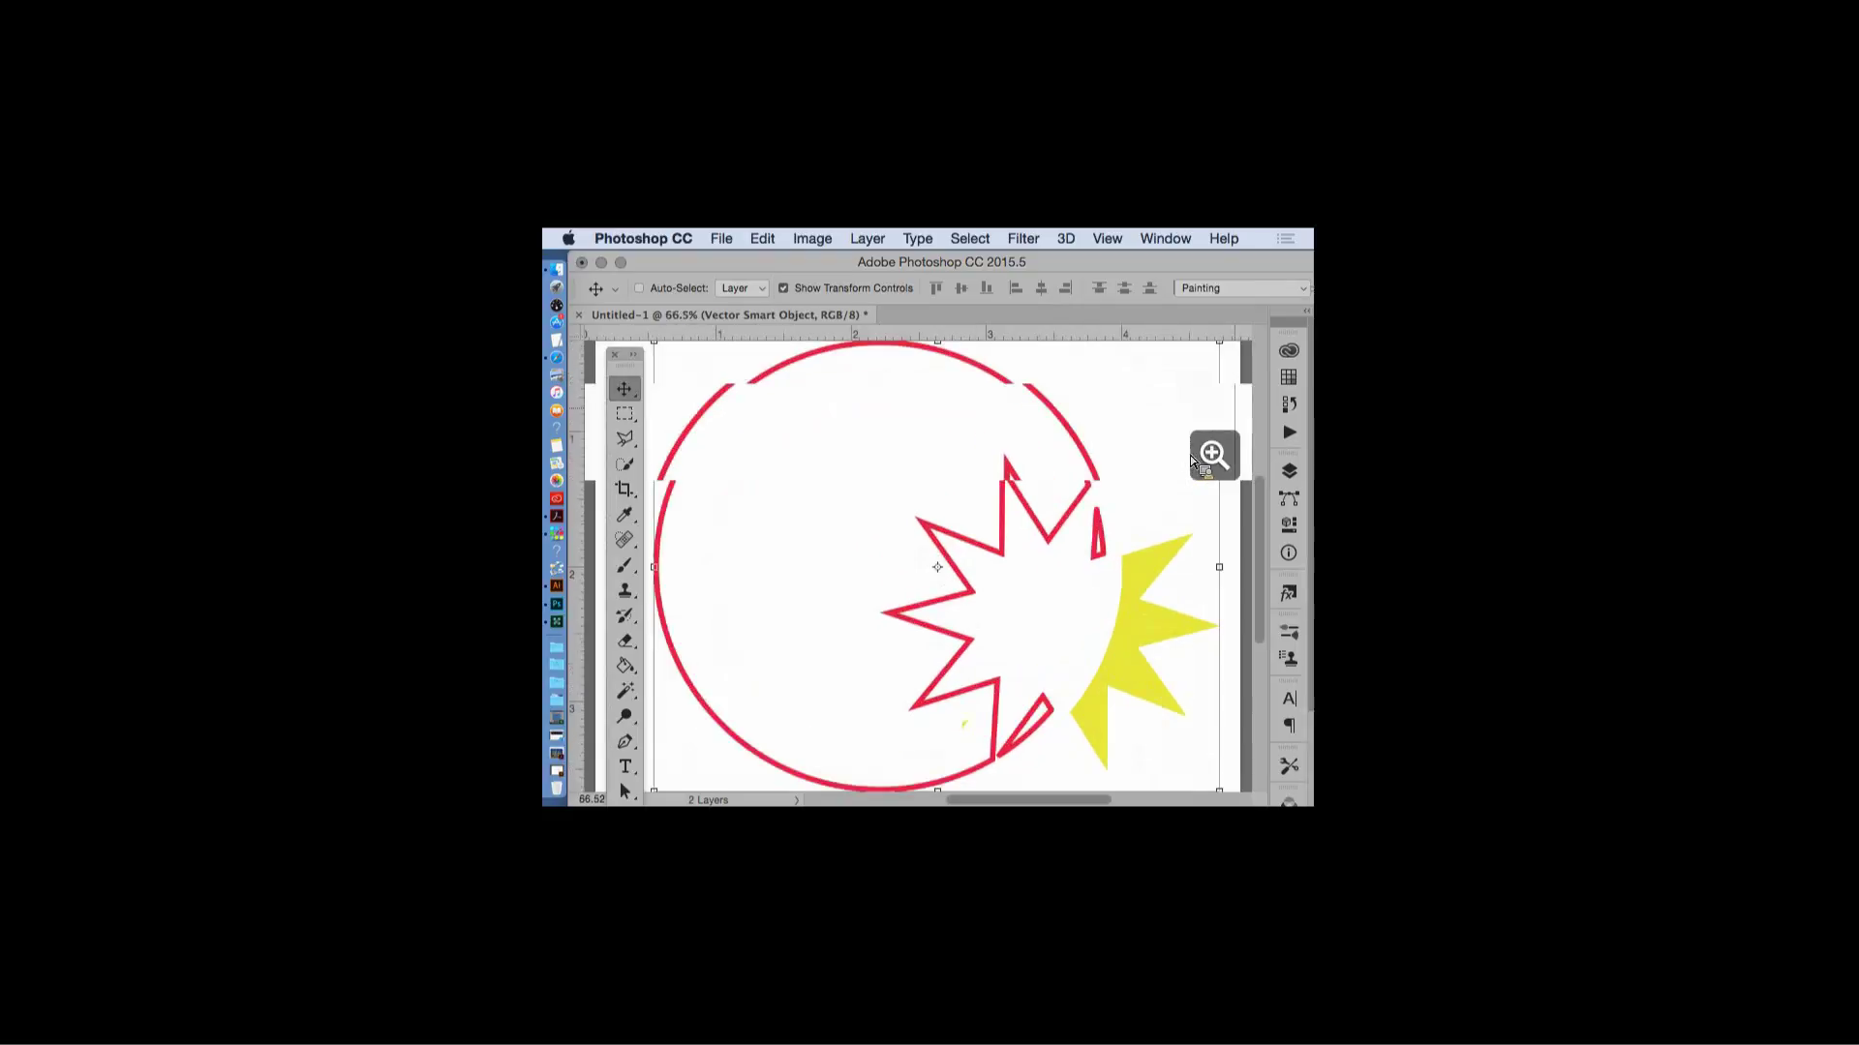
pyautogui.click(600, 262)
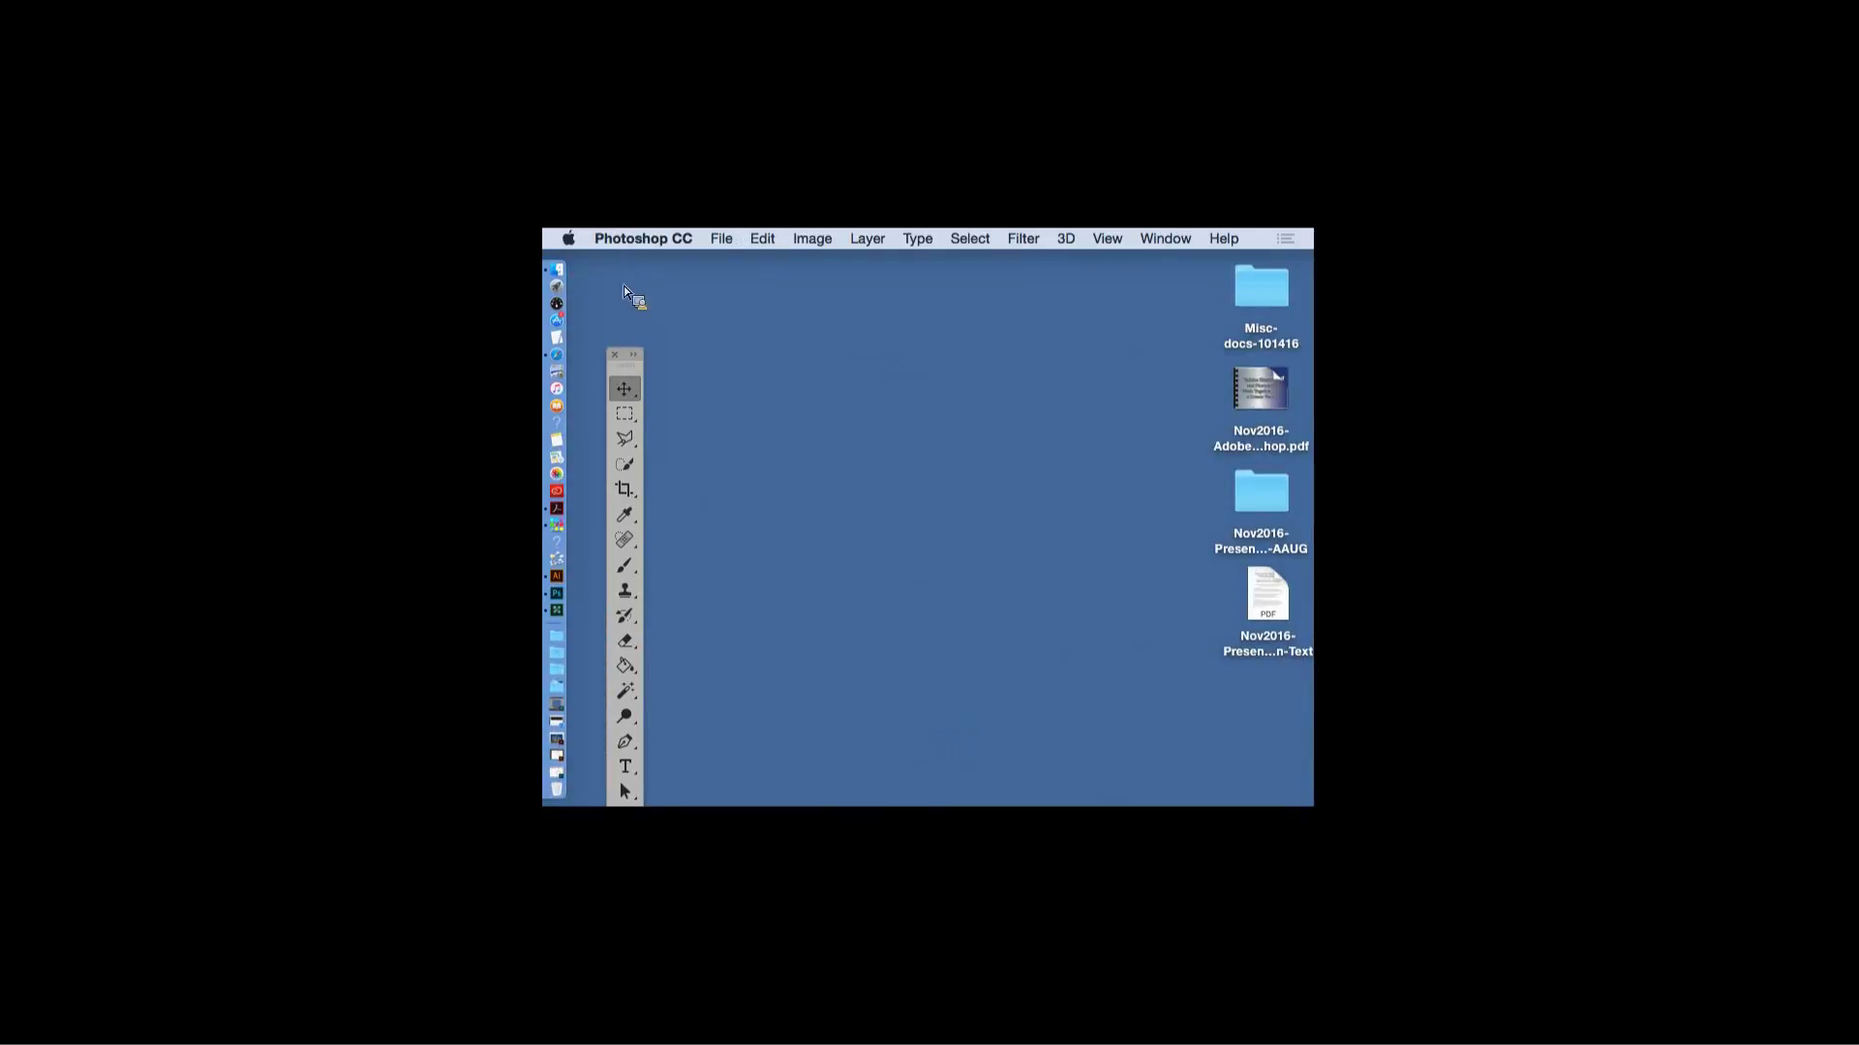
# - Restore NEWpresentationDESIGN.ai from the Dock, check the artwork up close, and deselect everything
pyautogui.click(563, 733)
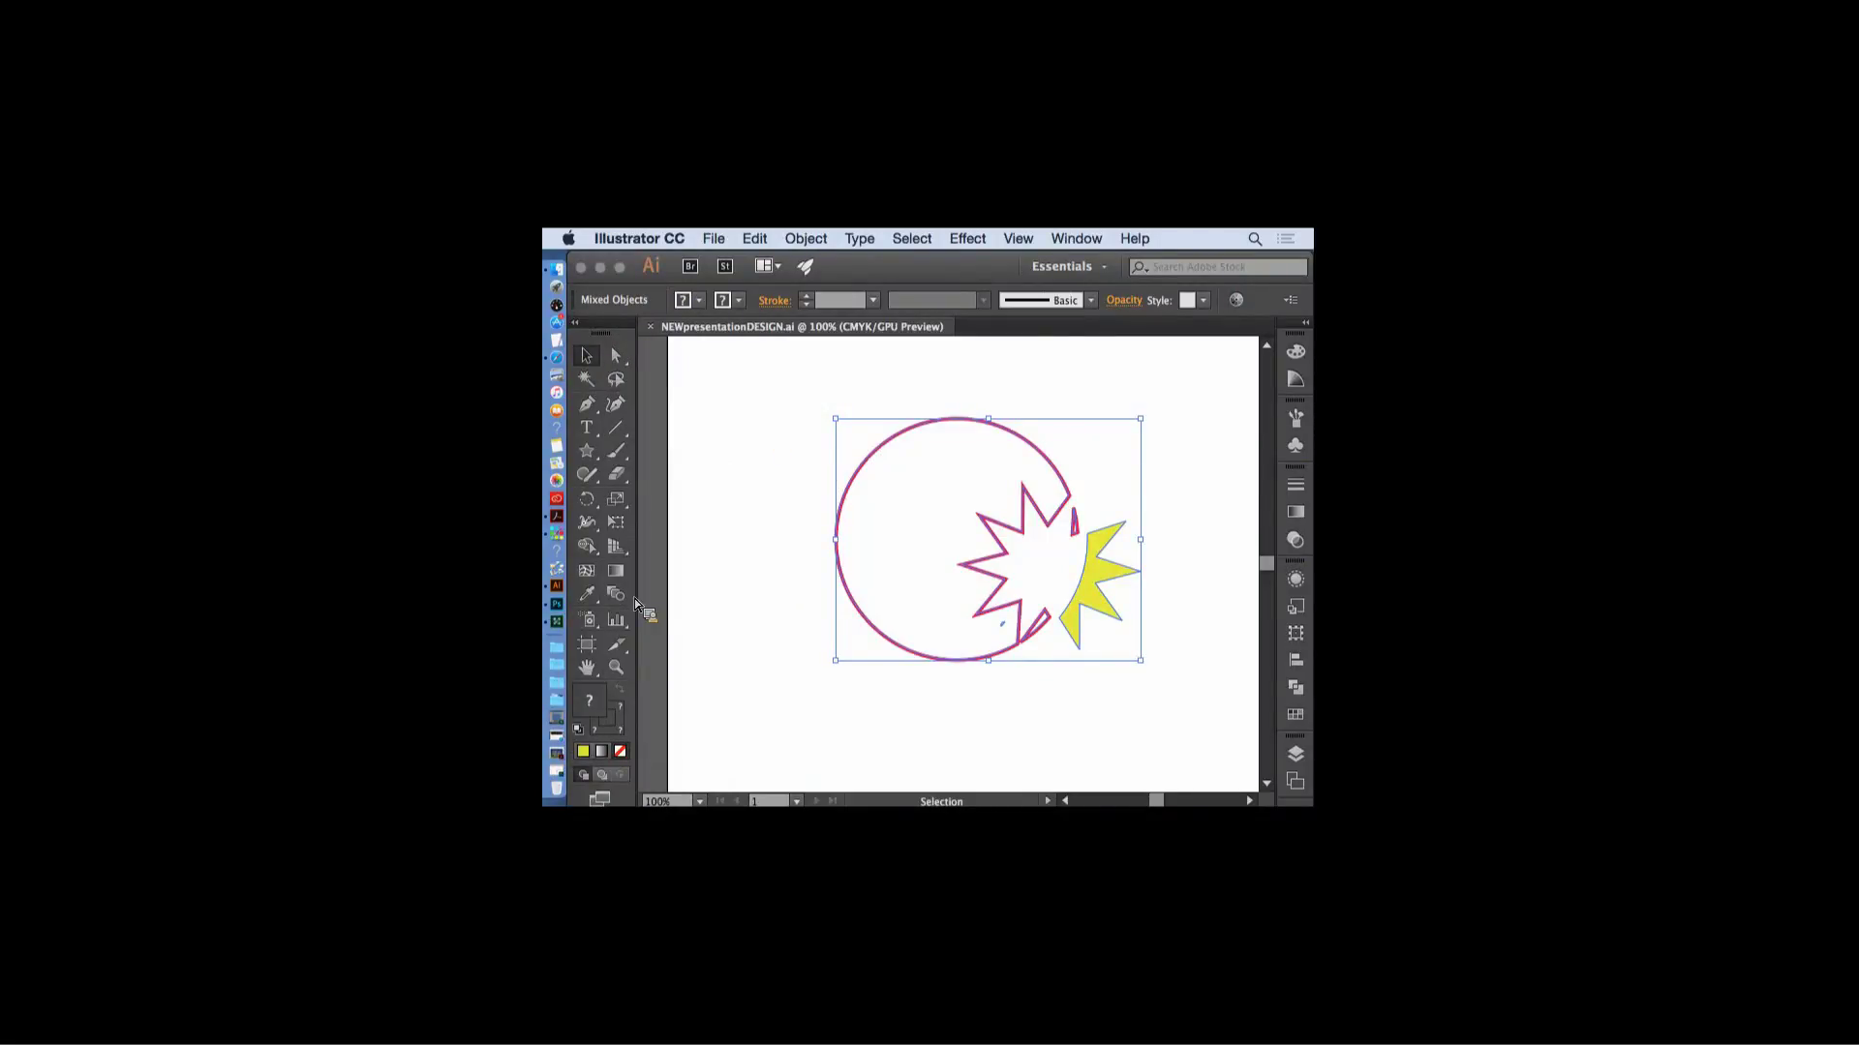
pyautogui.press('super+equal')
pyautogui.press('super+equal')
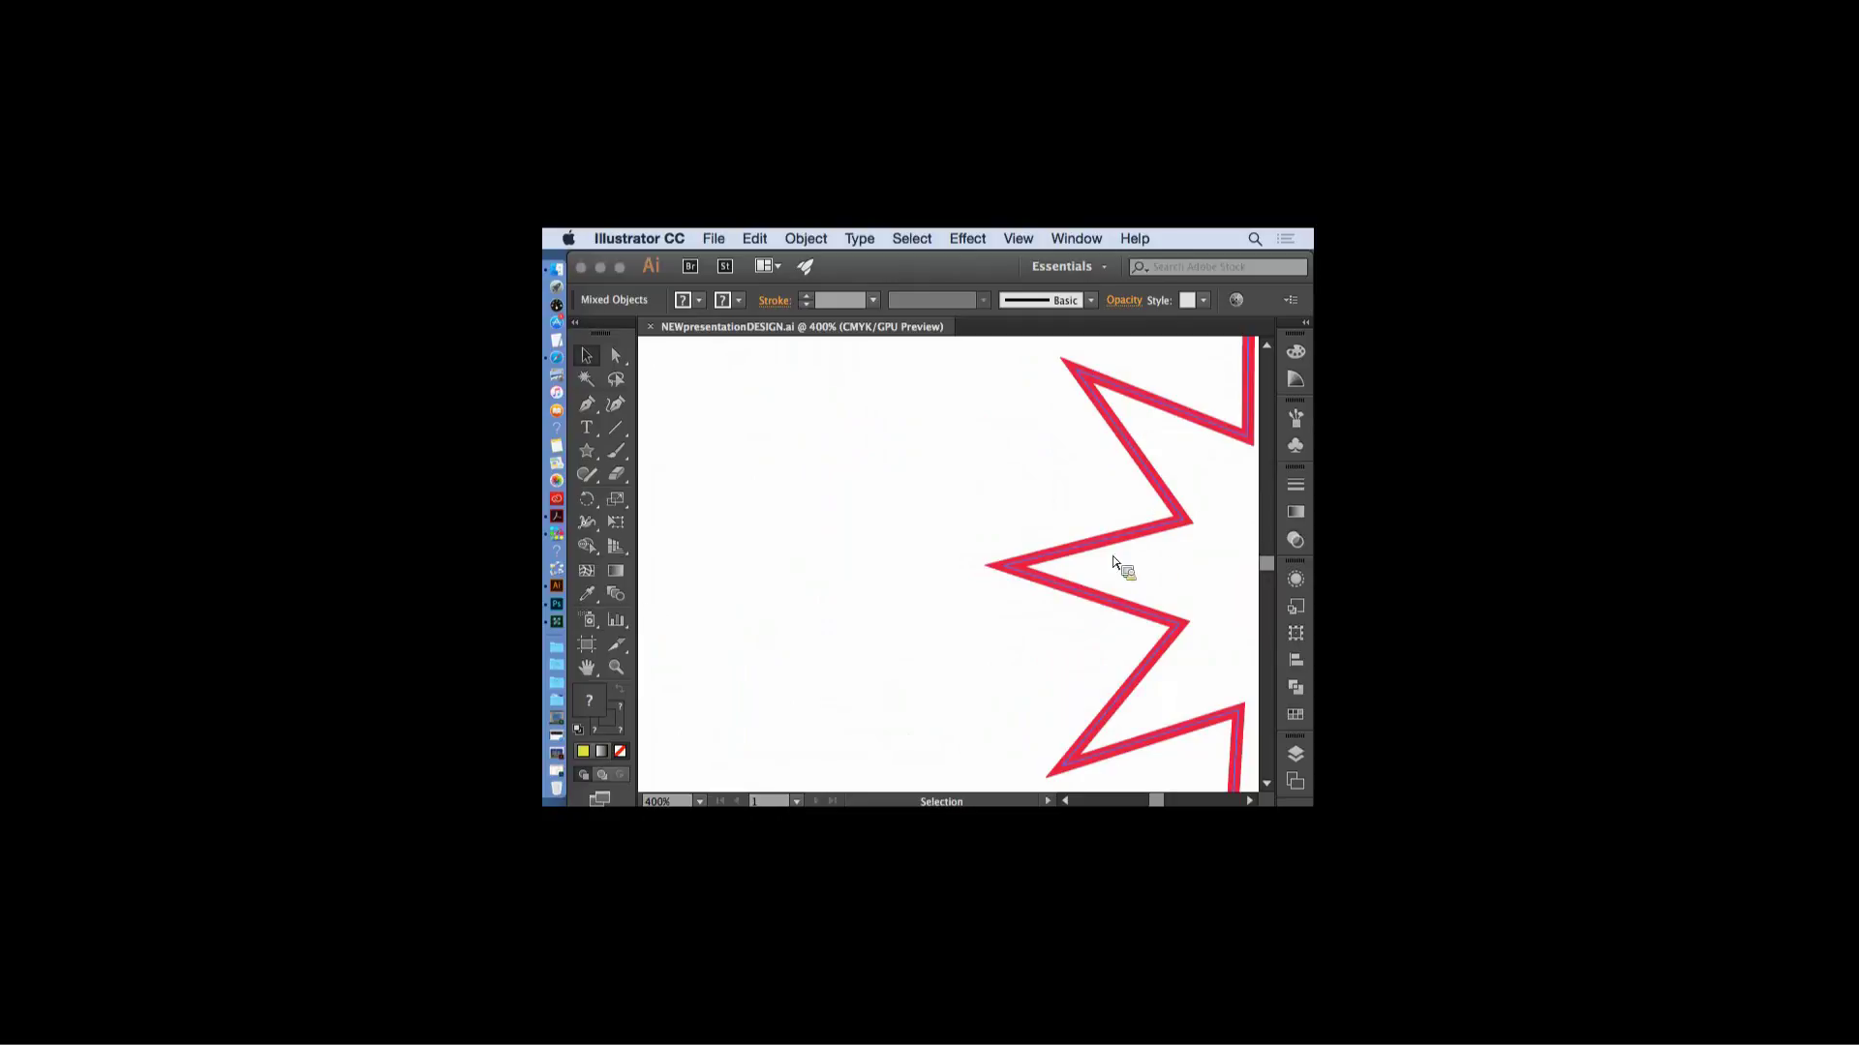
pyautogui.press('a')
pyautogui.press('super+minus')
pyautogui.press('super+minus')
pyautogui.press('super+minus')
pyautogui.press('super+minus')
pyautogui.press('super+minus')
pyautogui.press('v')
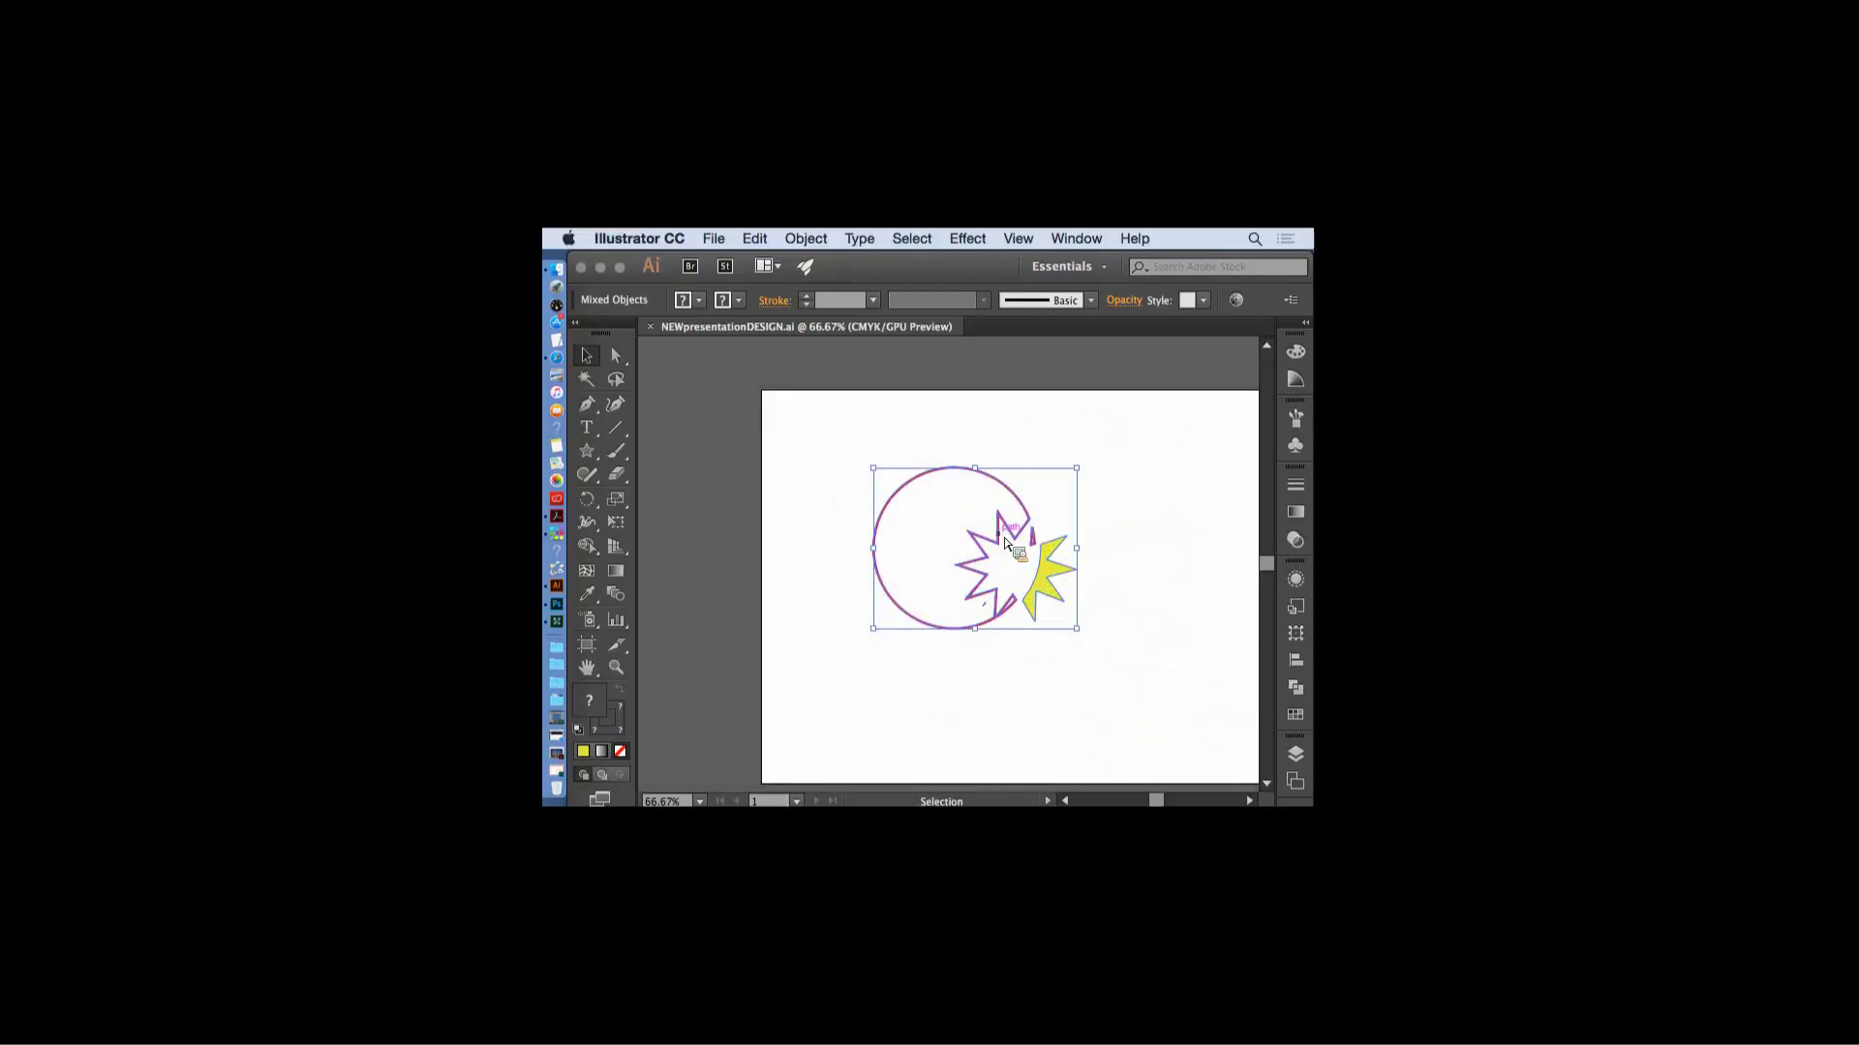
pyautogui.click(929, 382)
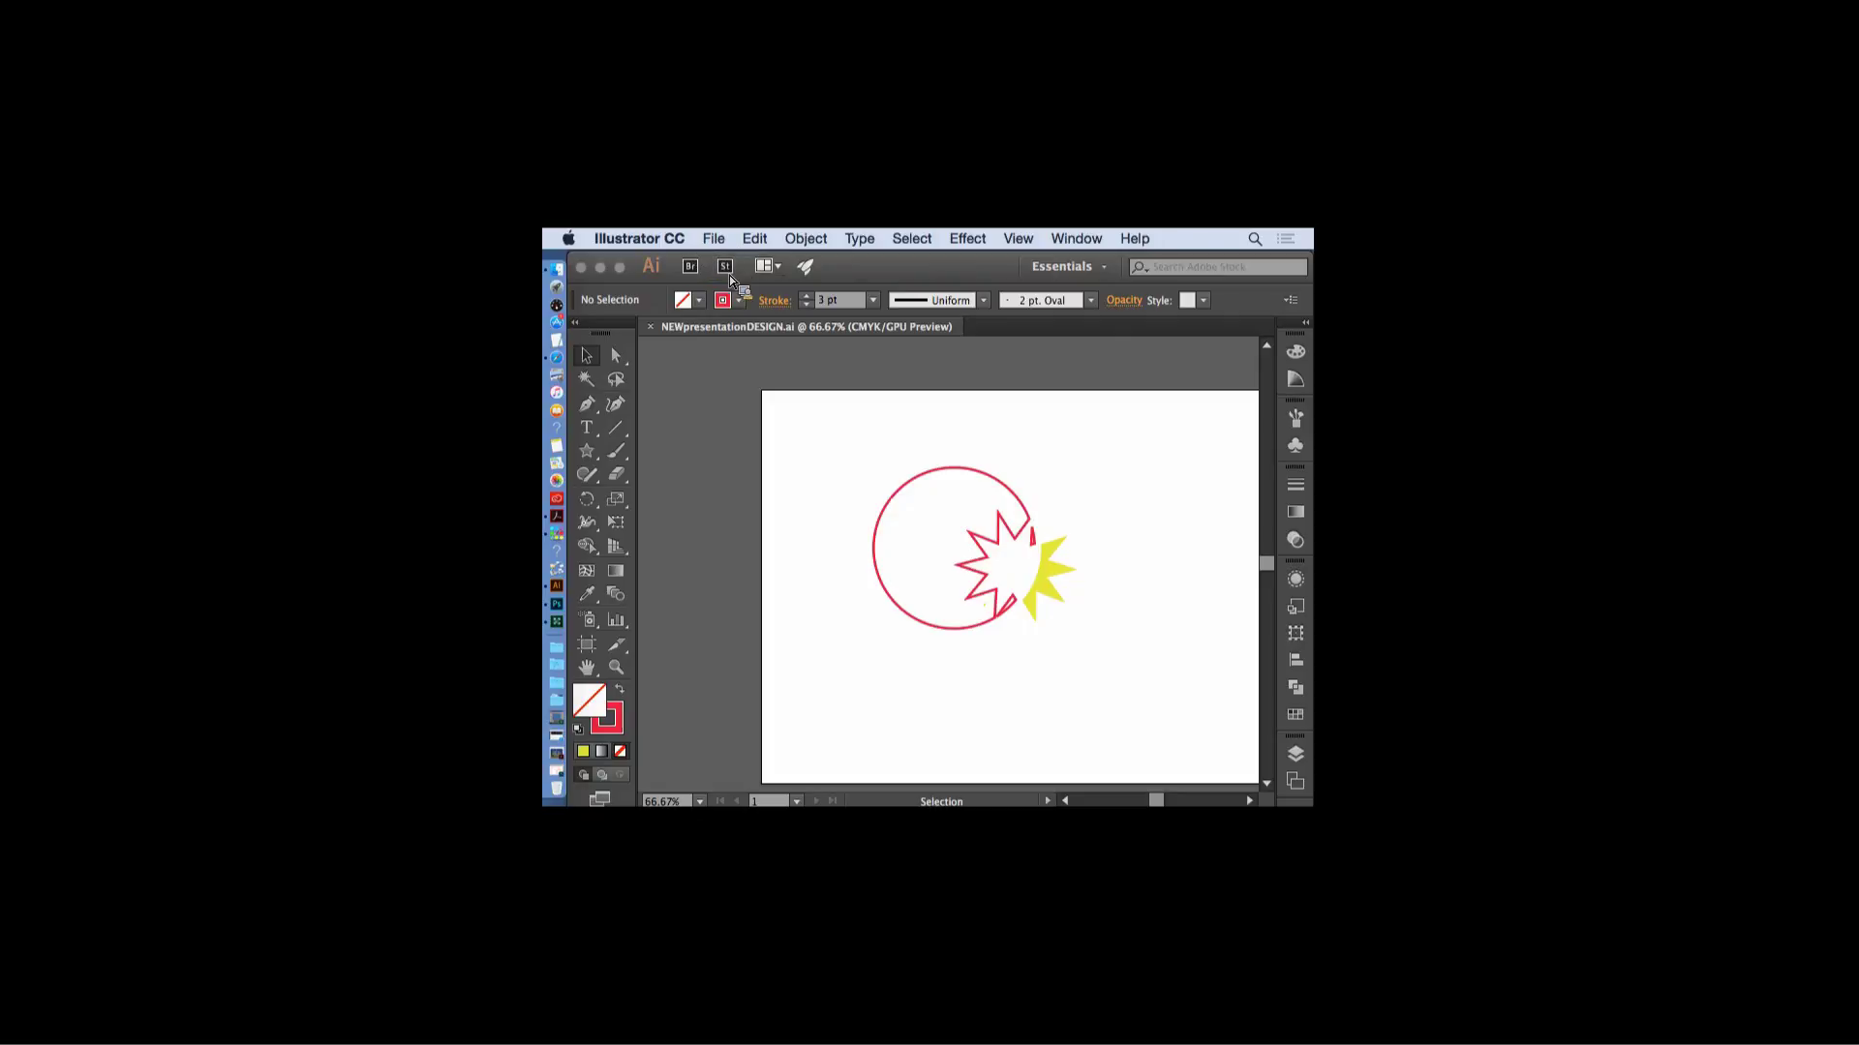
# - Start a Save As, review the available formats, and cancel without saving
pyautogui.click(891, 496)
pyautogui.click(919, 505)
pyautogui.click(714, 239)
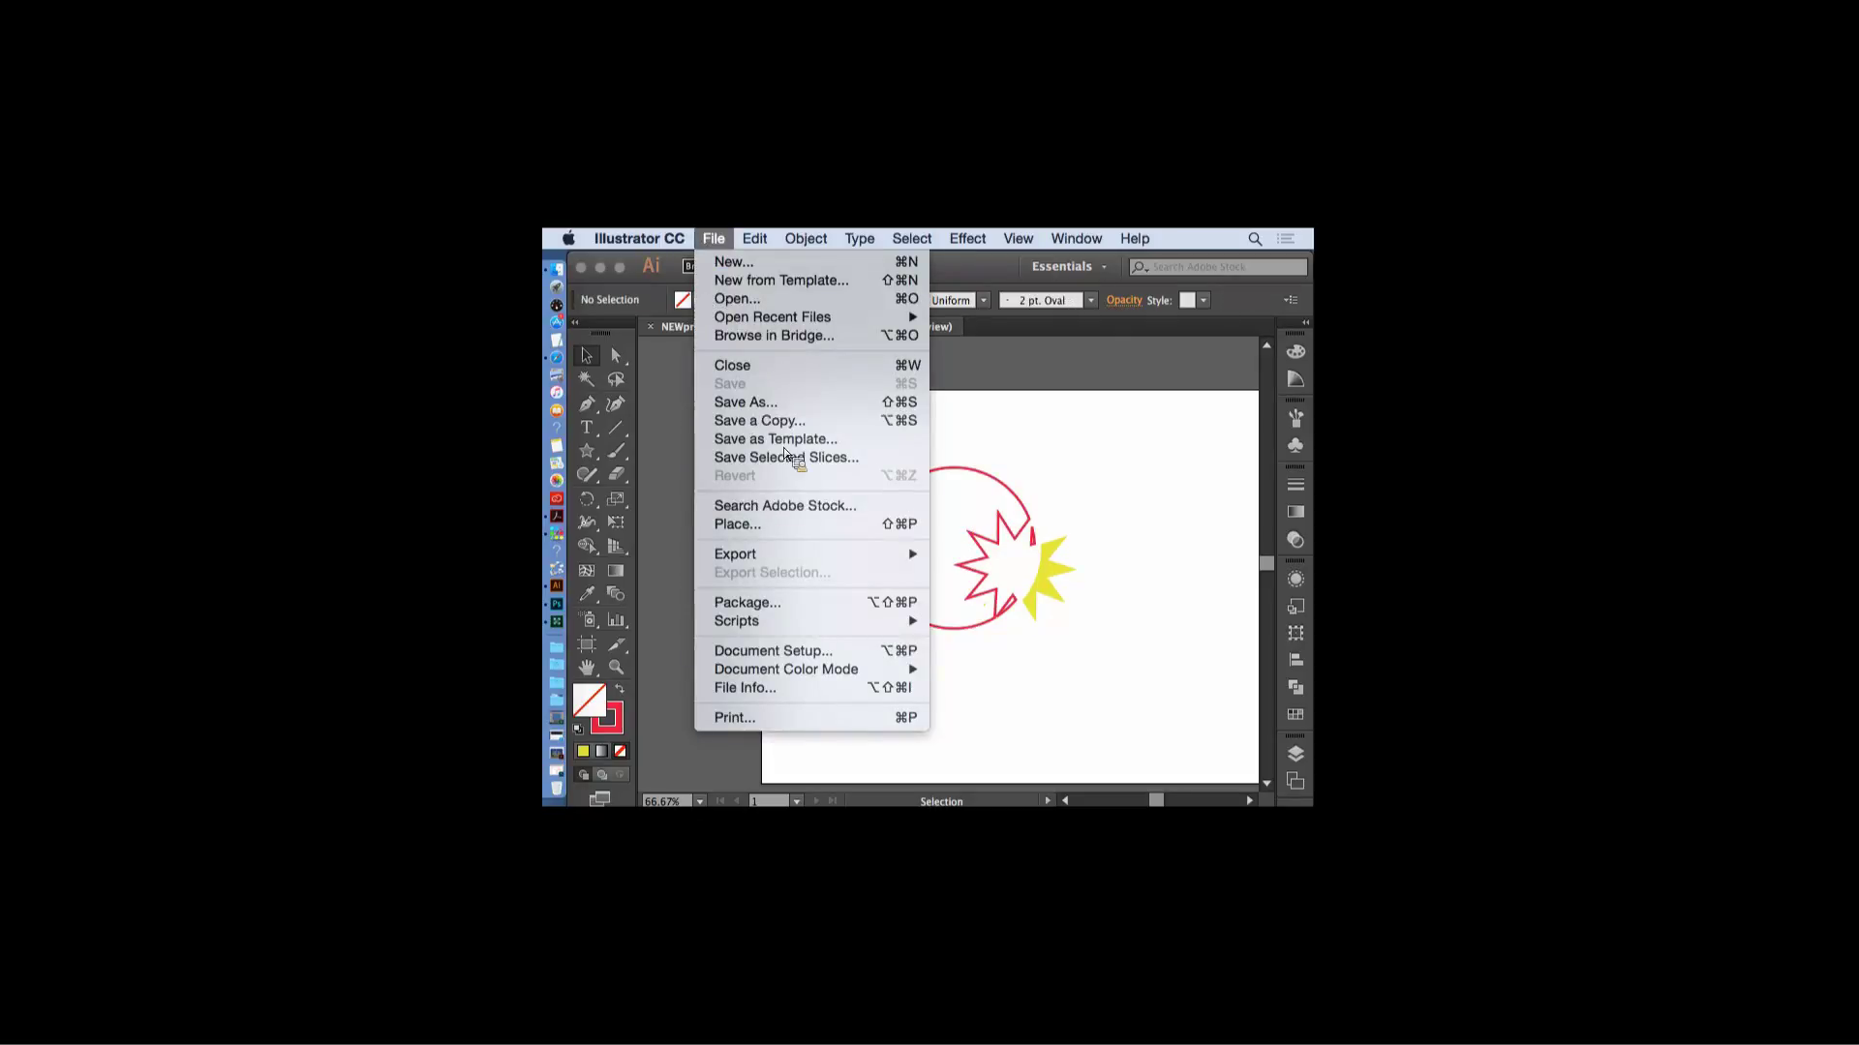
pyautogui.click(778, 402)
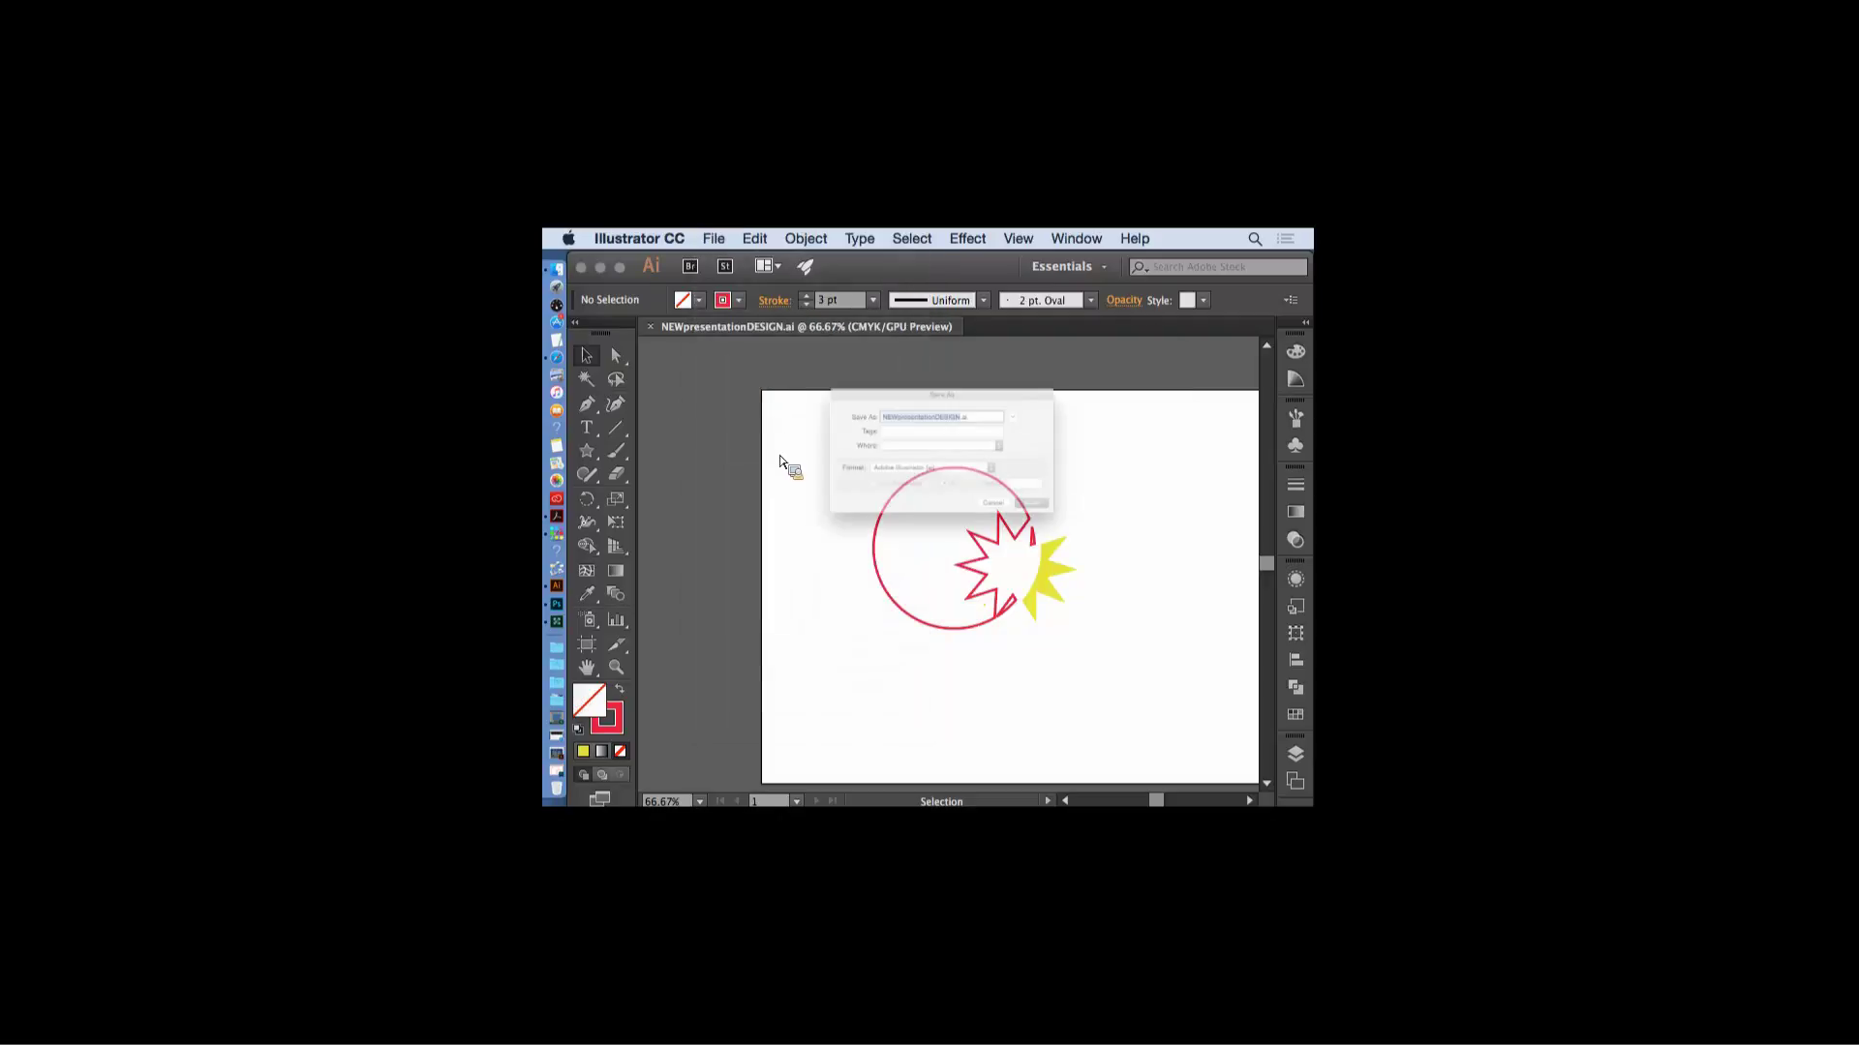
pyautogui.click(939, 481)
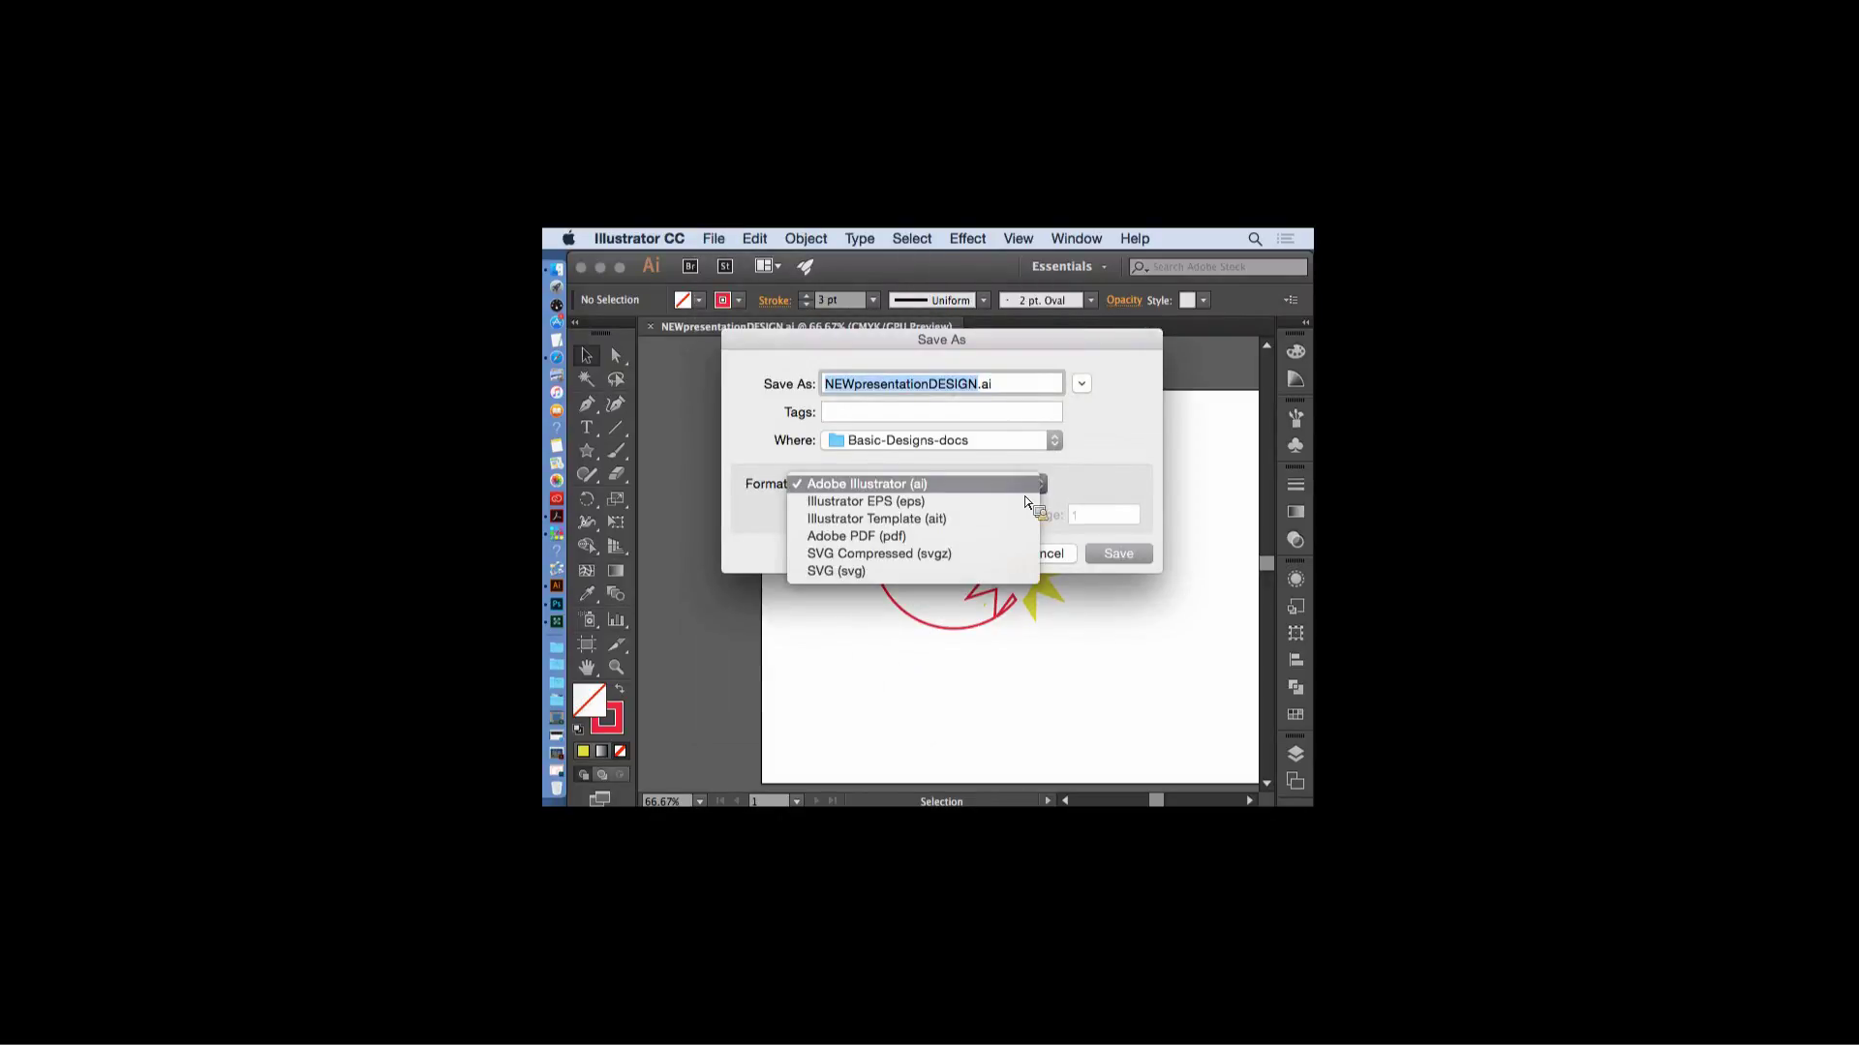
pyautogui.click(1026, 484)
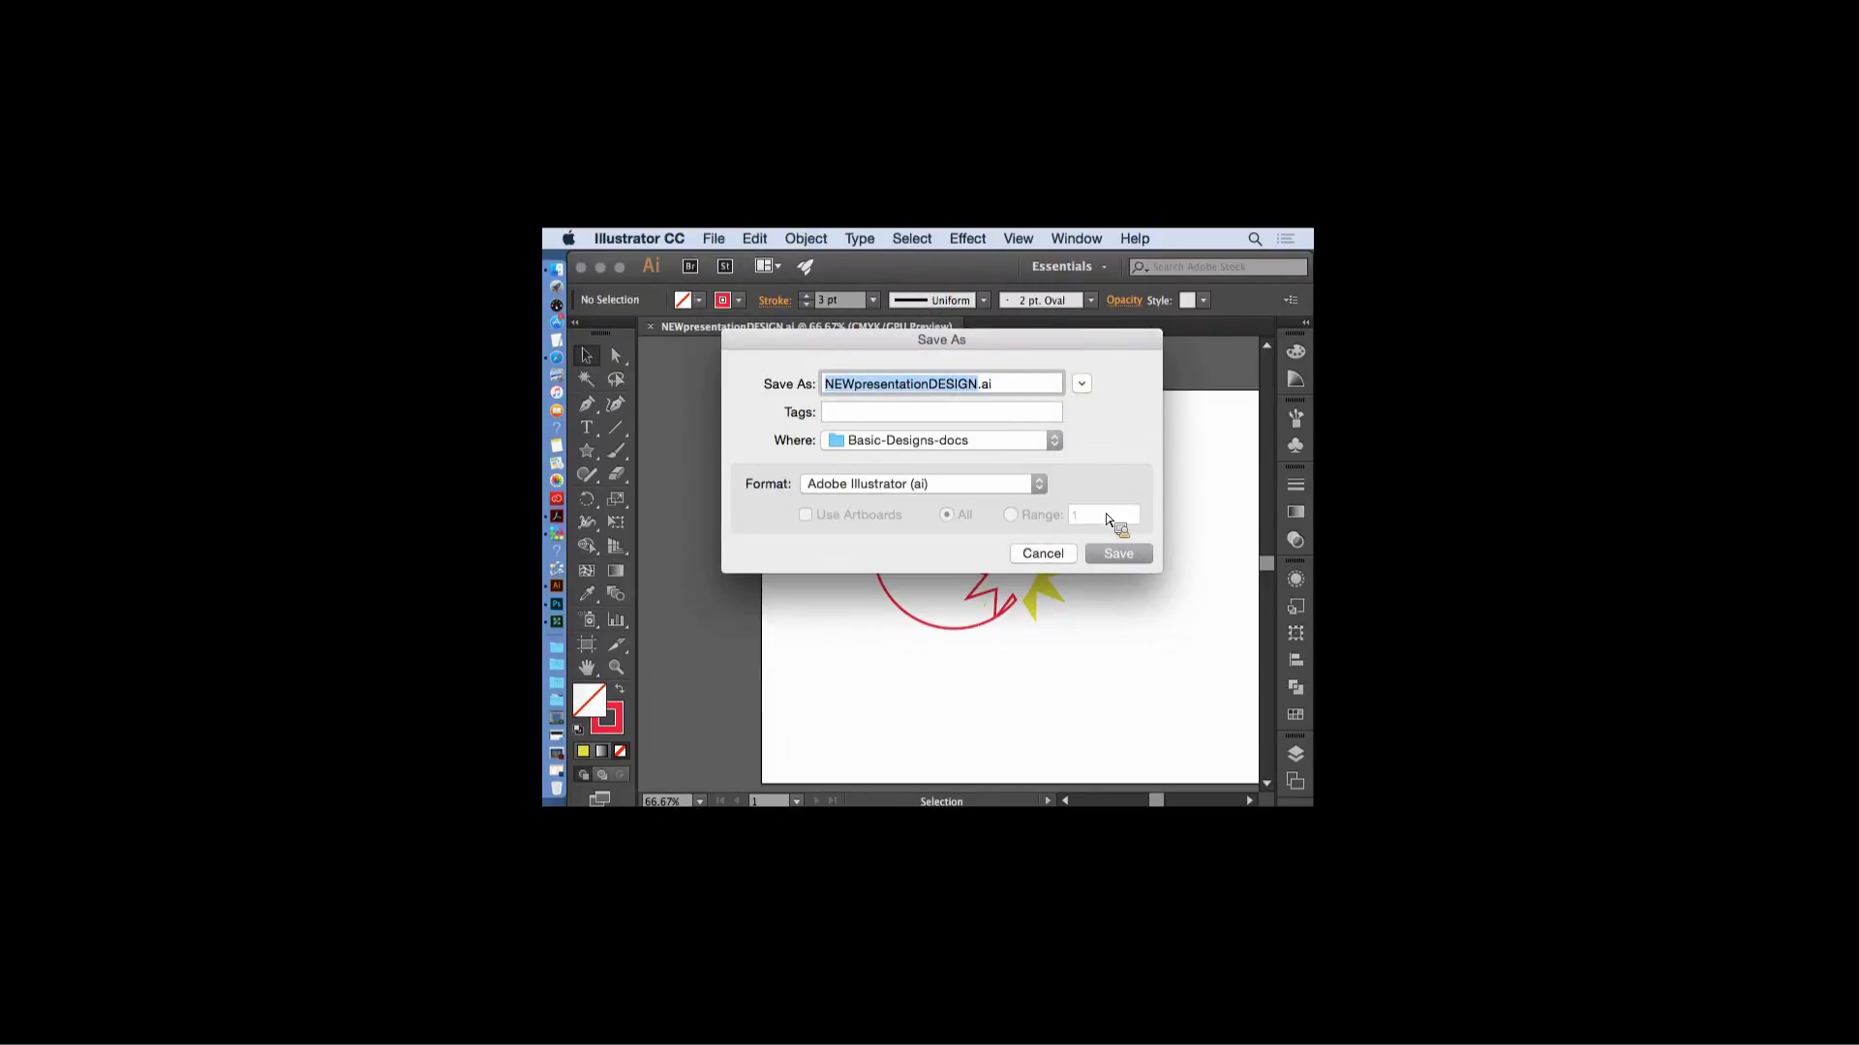
pyautogui.click(1065, 556)
# - Export the artwork as a JPEG using the RGB colour model into Basic-Designs-docs
pyautogui.click(713, 238)
pyautogui.moveTo(747, 555)
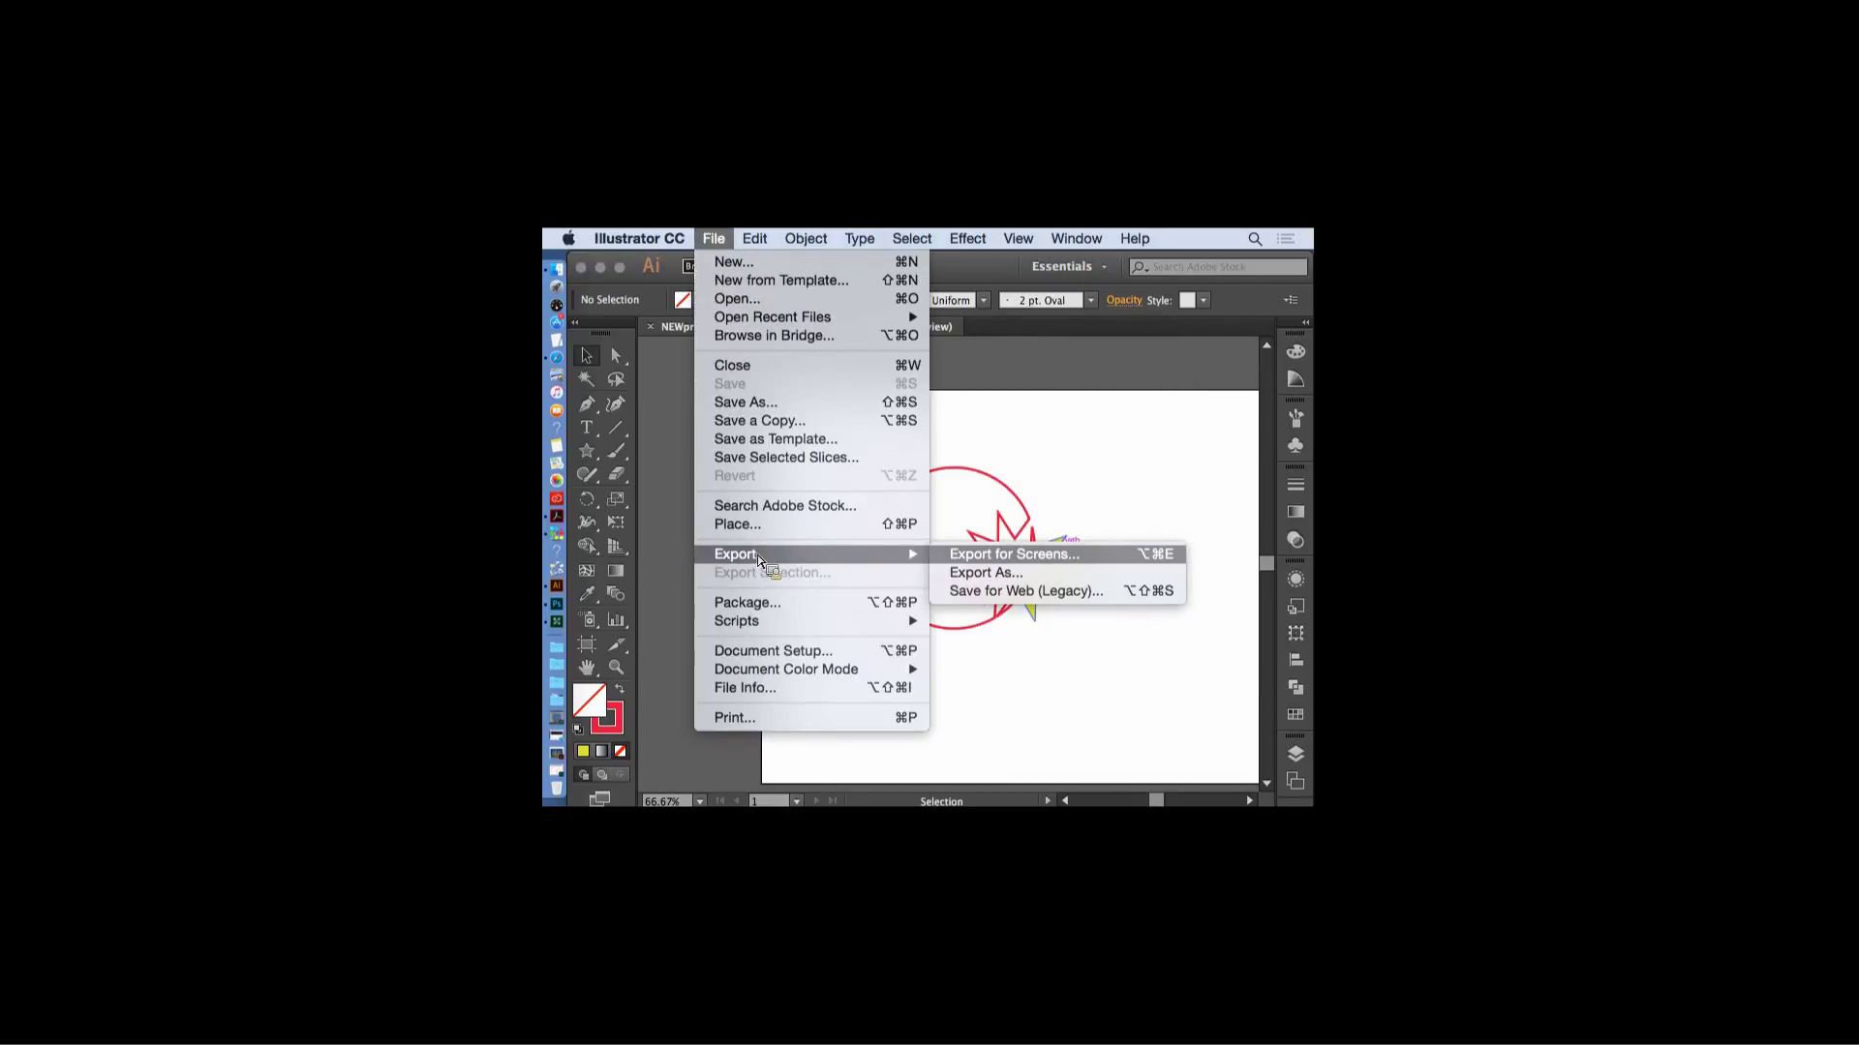
pyautogui.click(1036, 577)
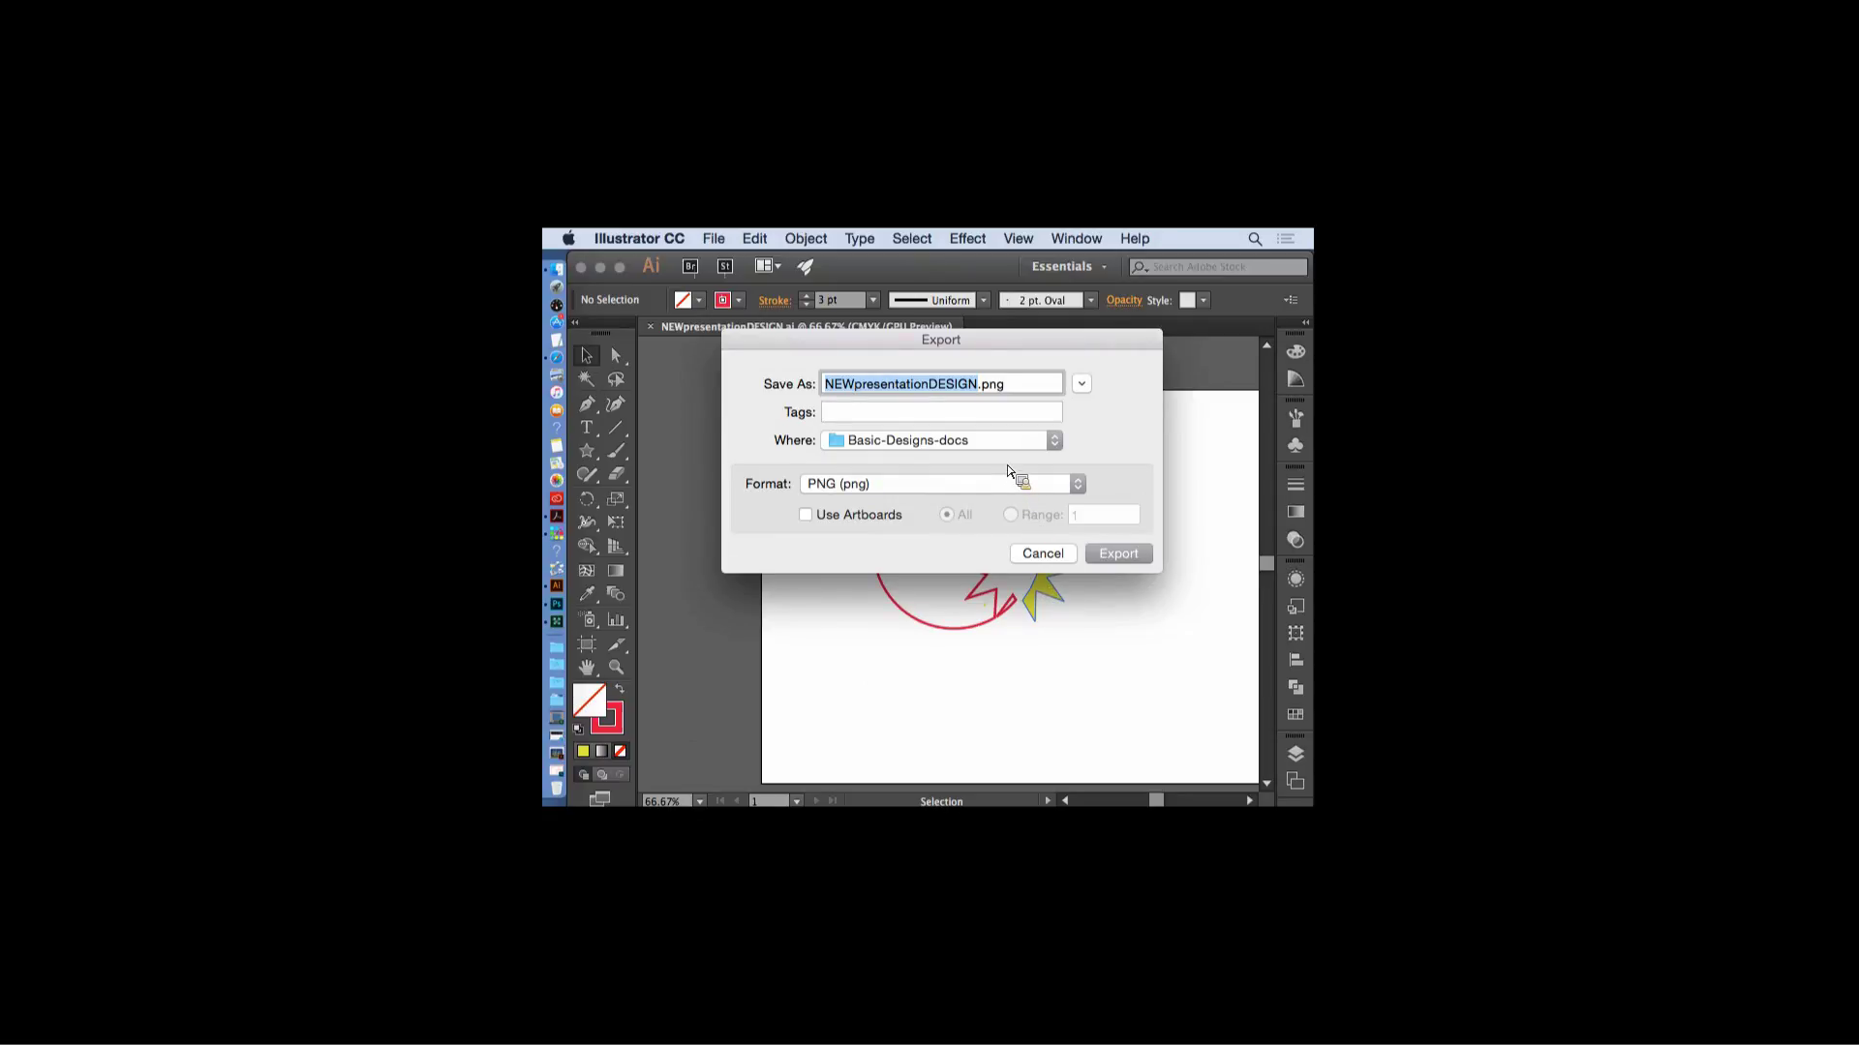
pyautogui.click(1010, 479)
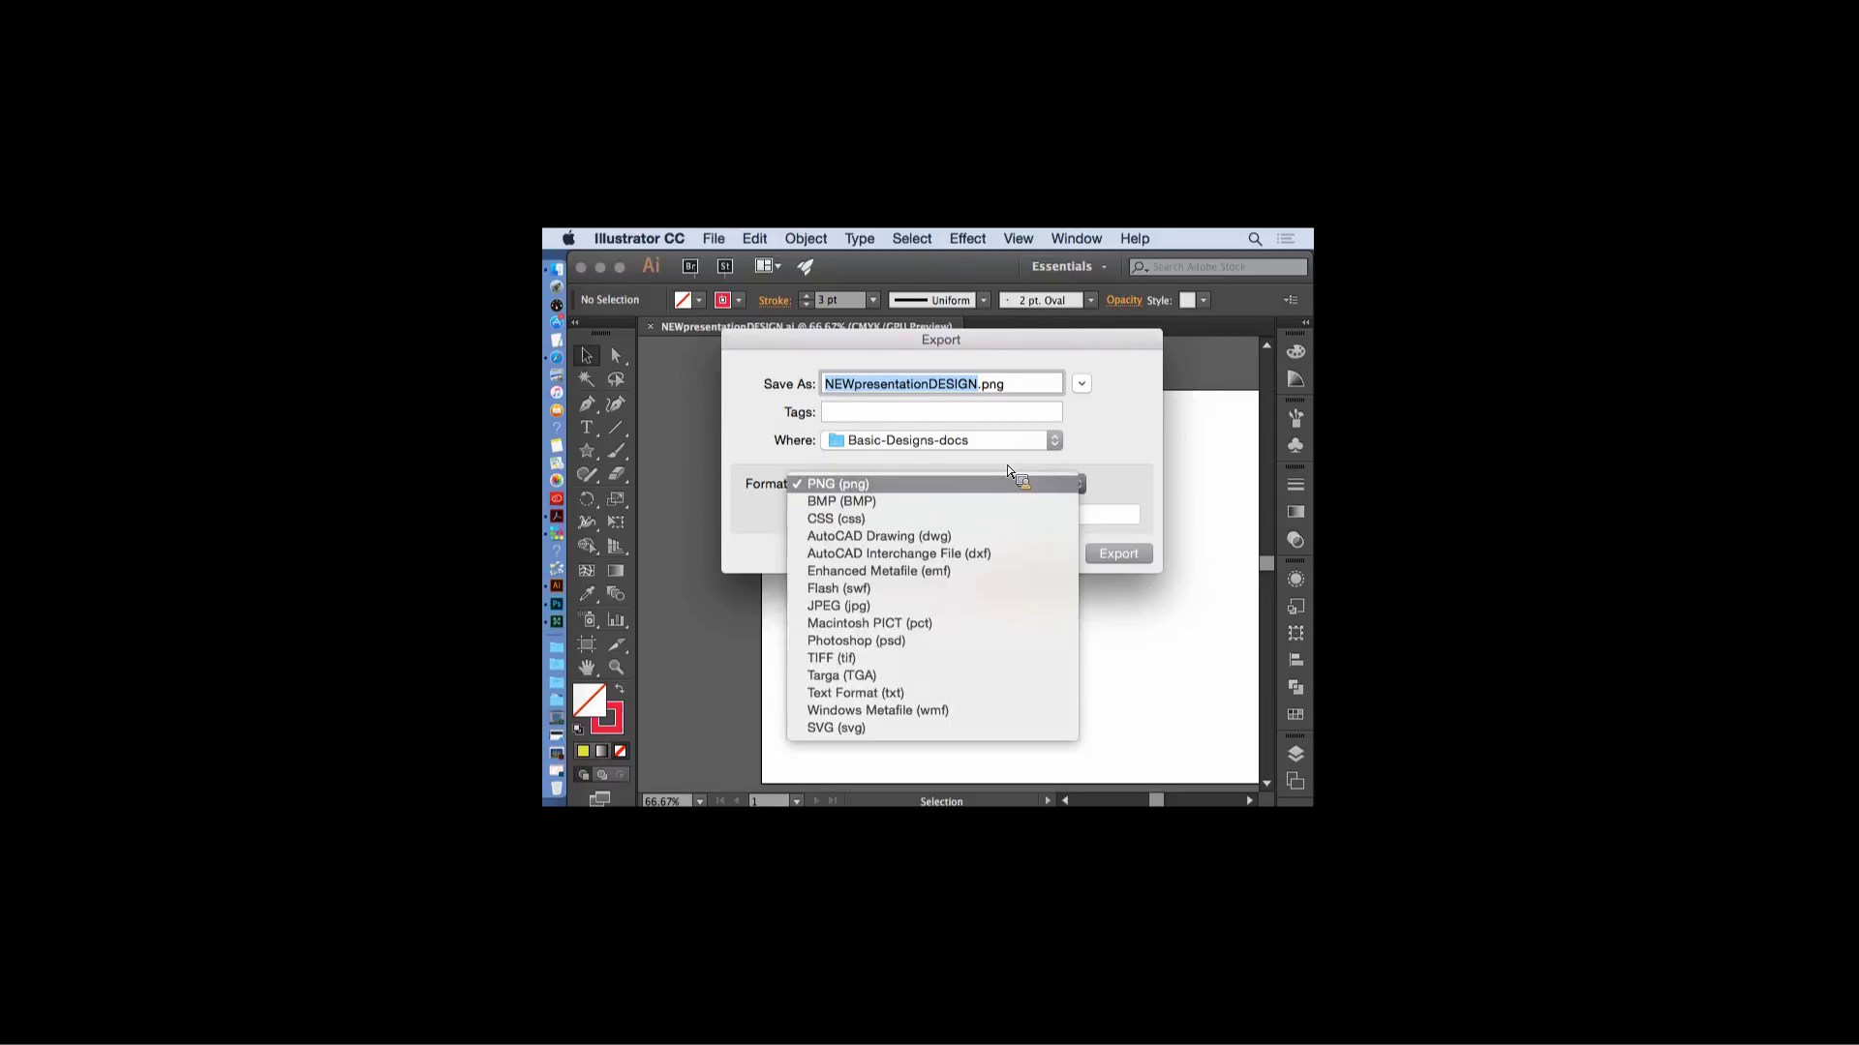
pyautogui.click(868, 607)
pyautogui.click(1113, 554)
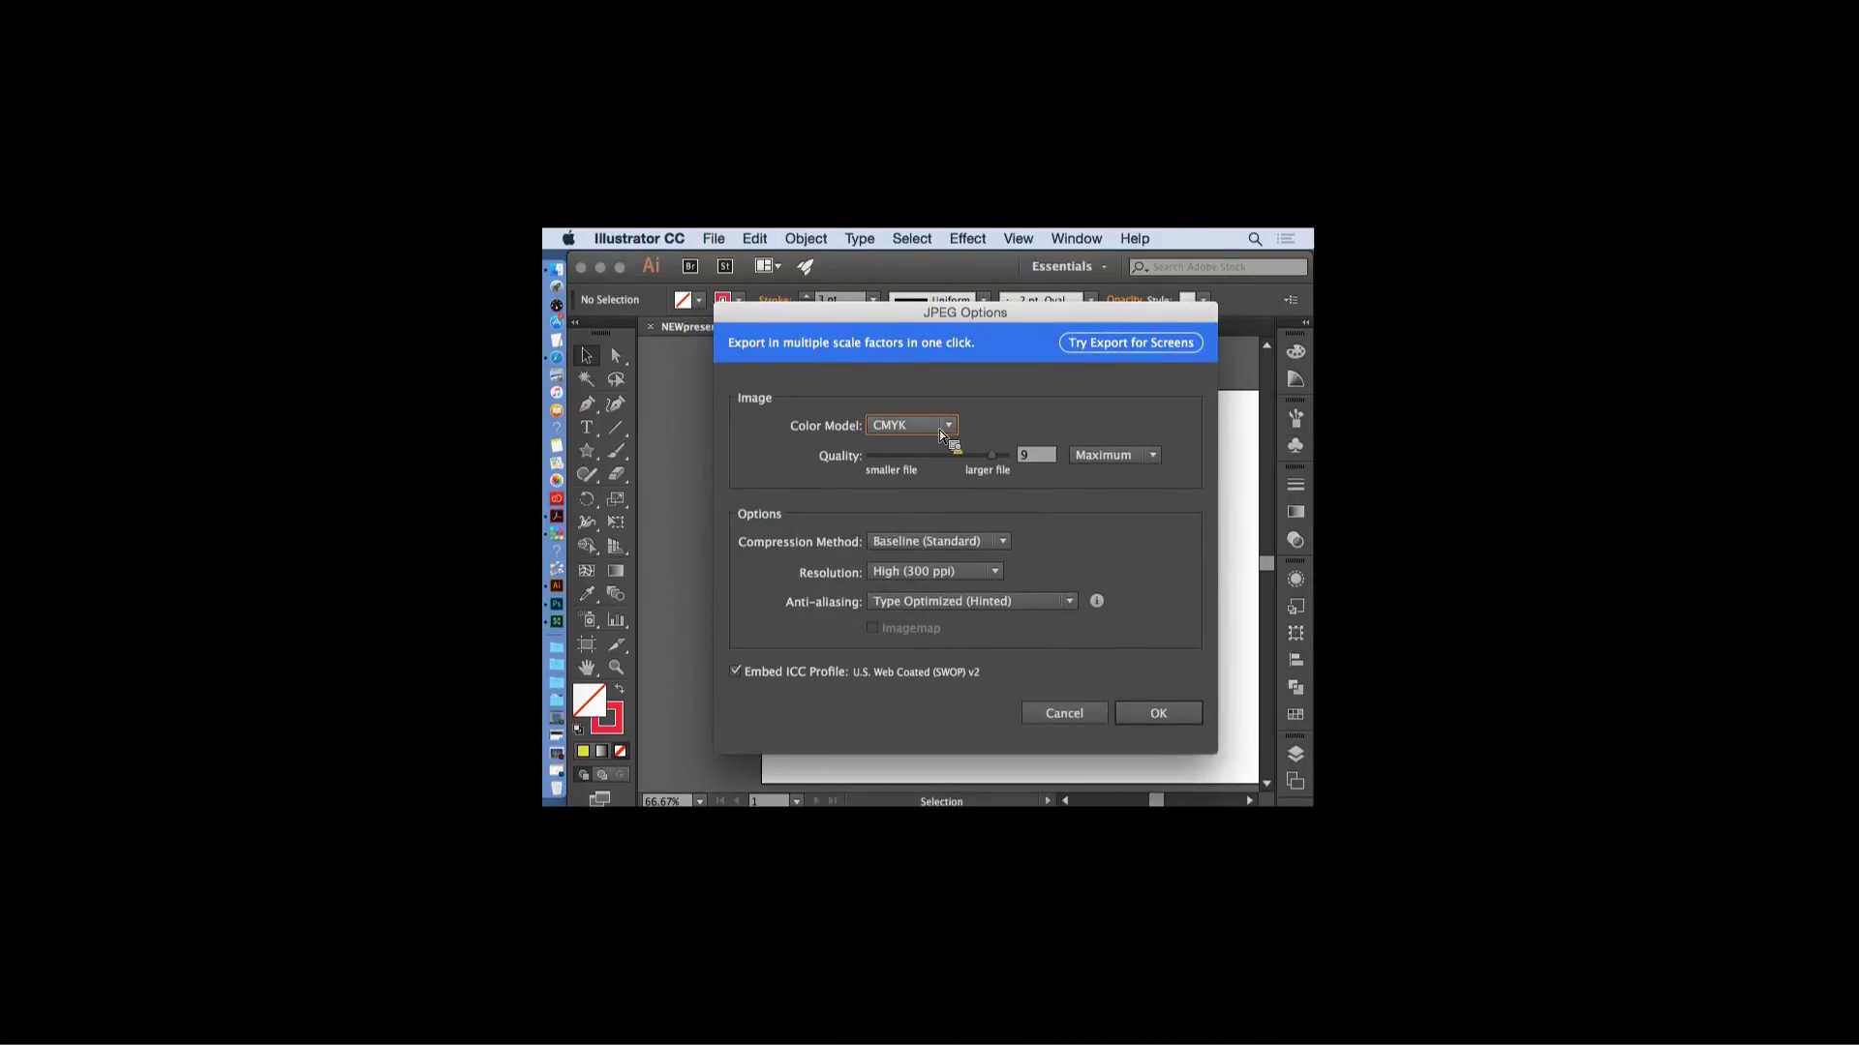
pyautogui.click(940, 435)
pyautogui.click(919, 438)
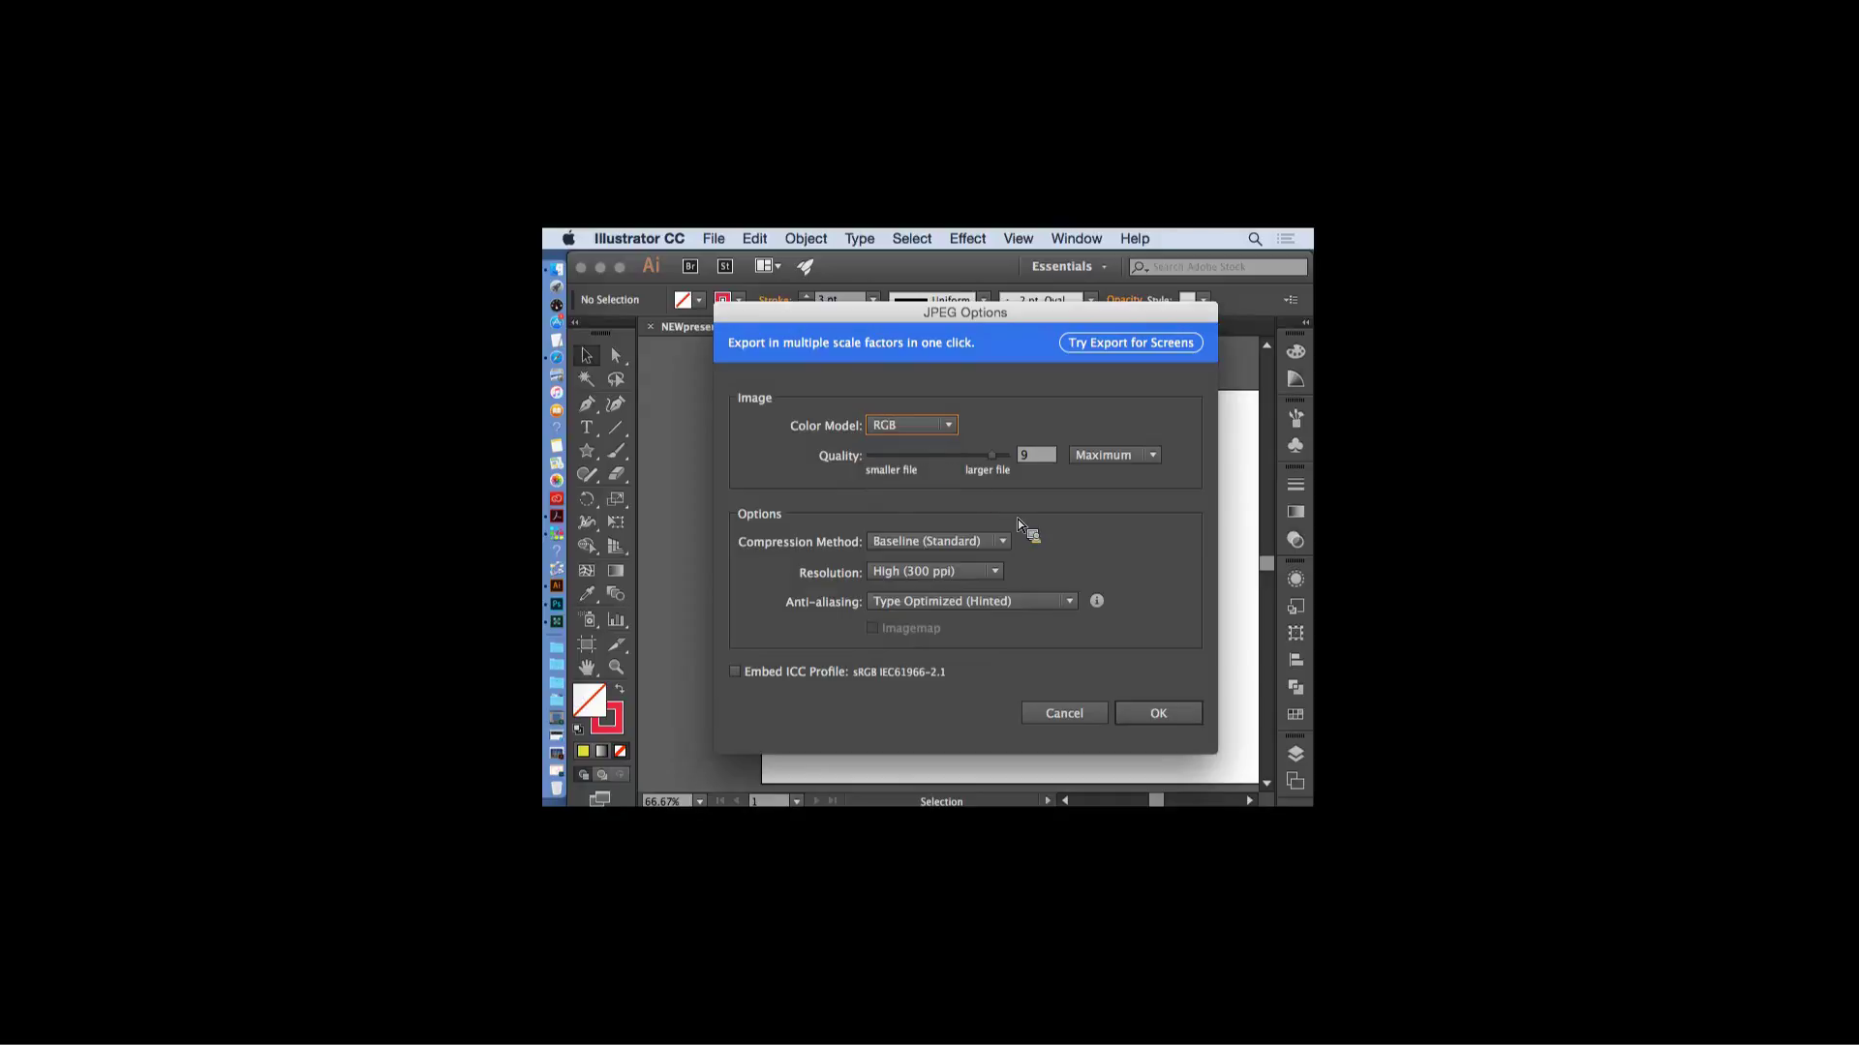
pyautogui.click(1160, 713)
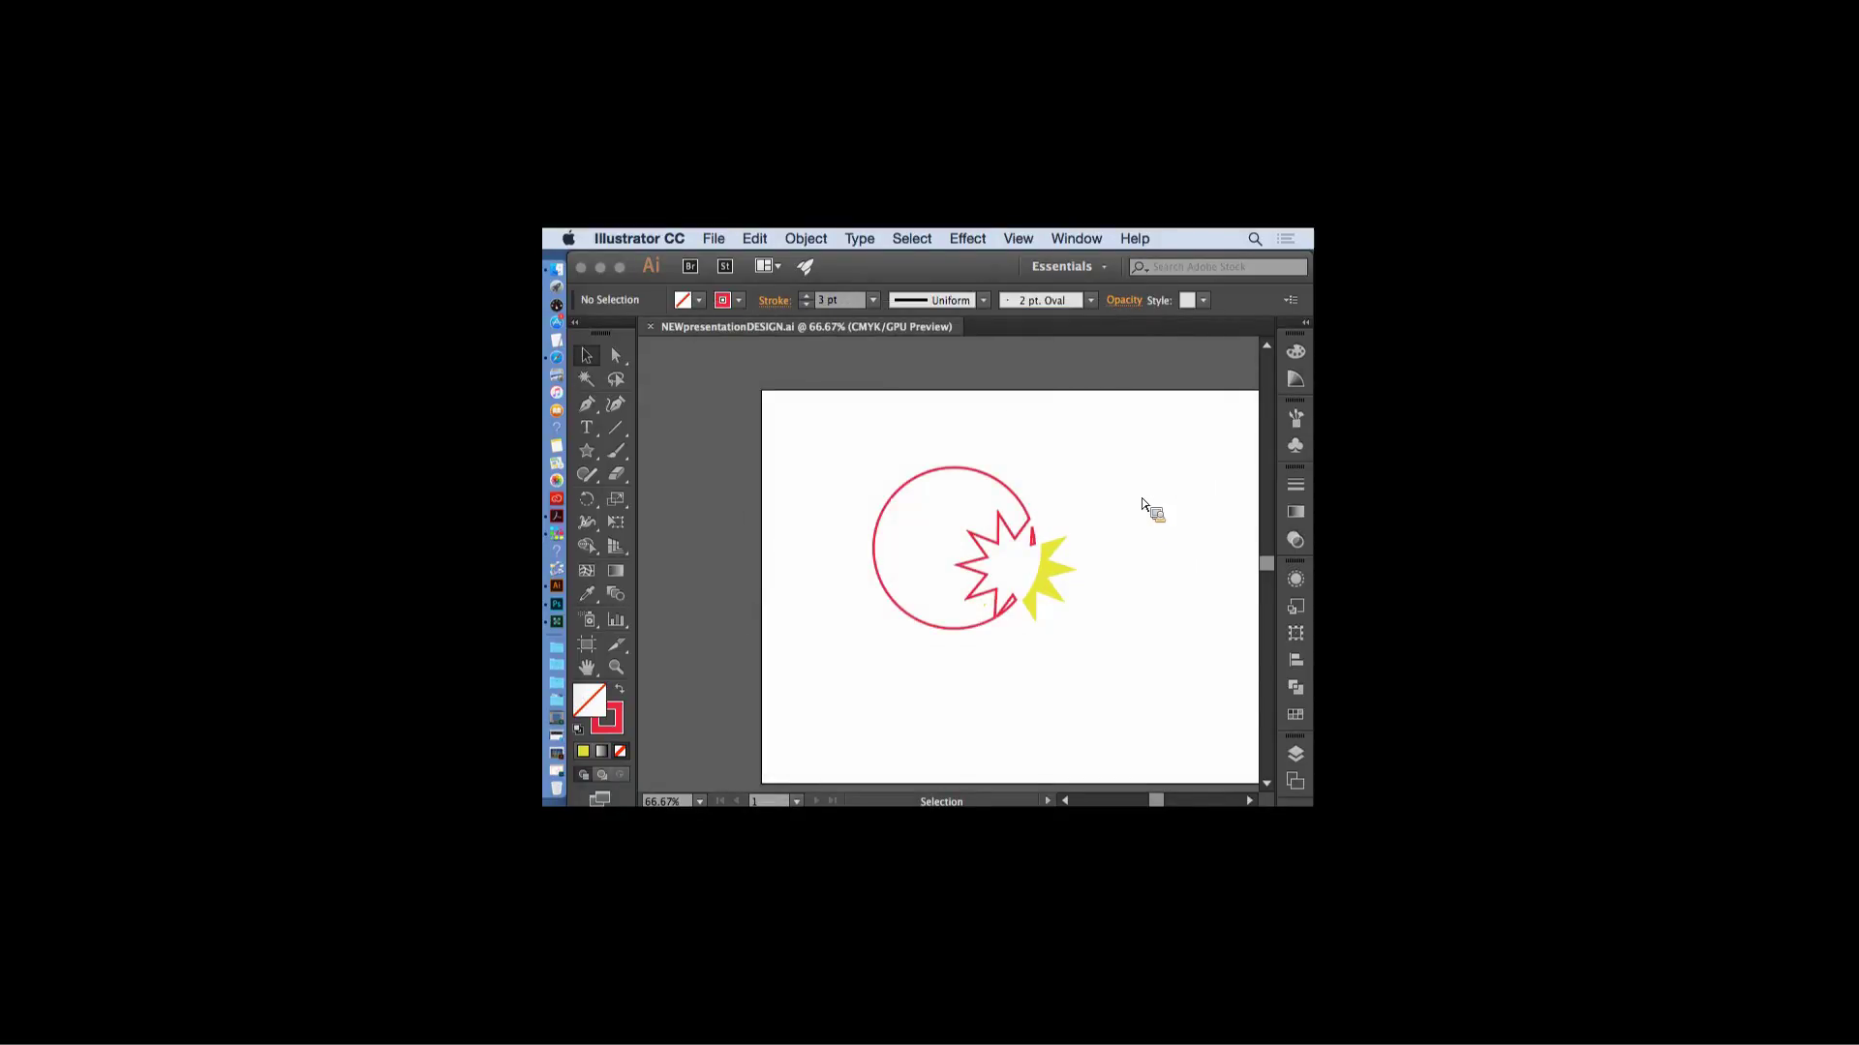
# - Move the Illustrator window aside to reveal the desktop
pyautogui.moveTo(875, 274); pyautogui.dragTo(759, 641)
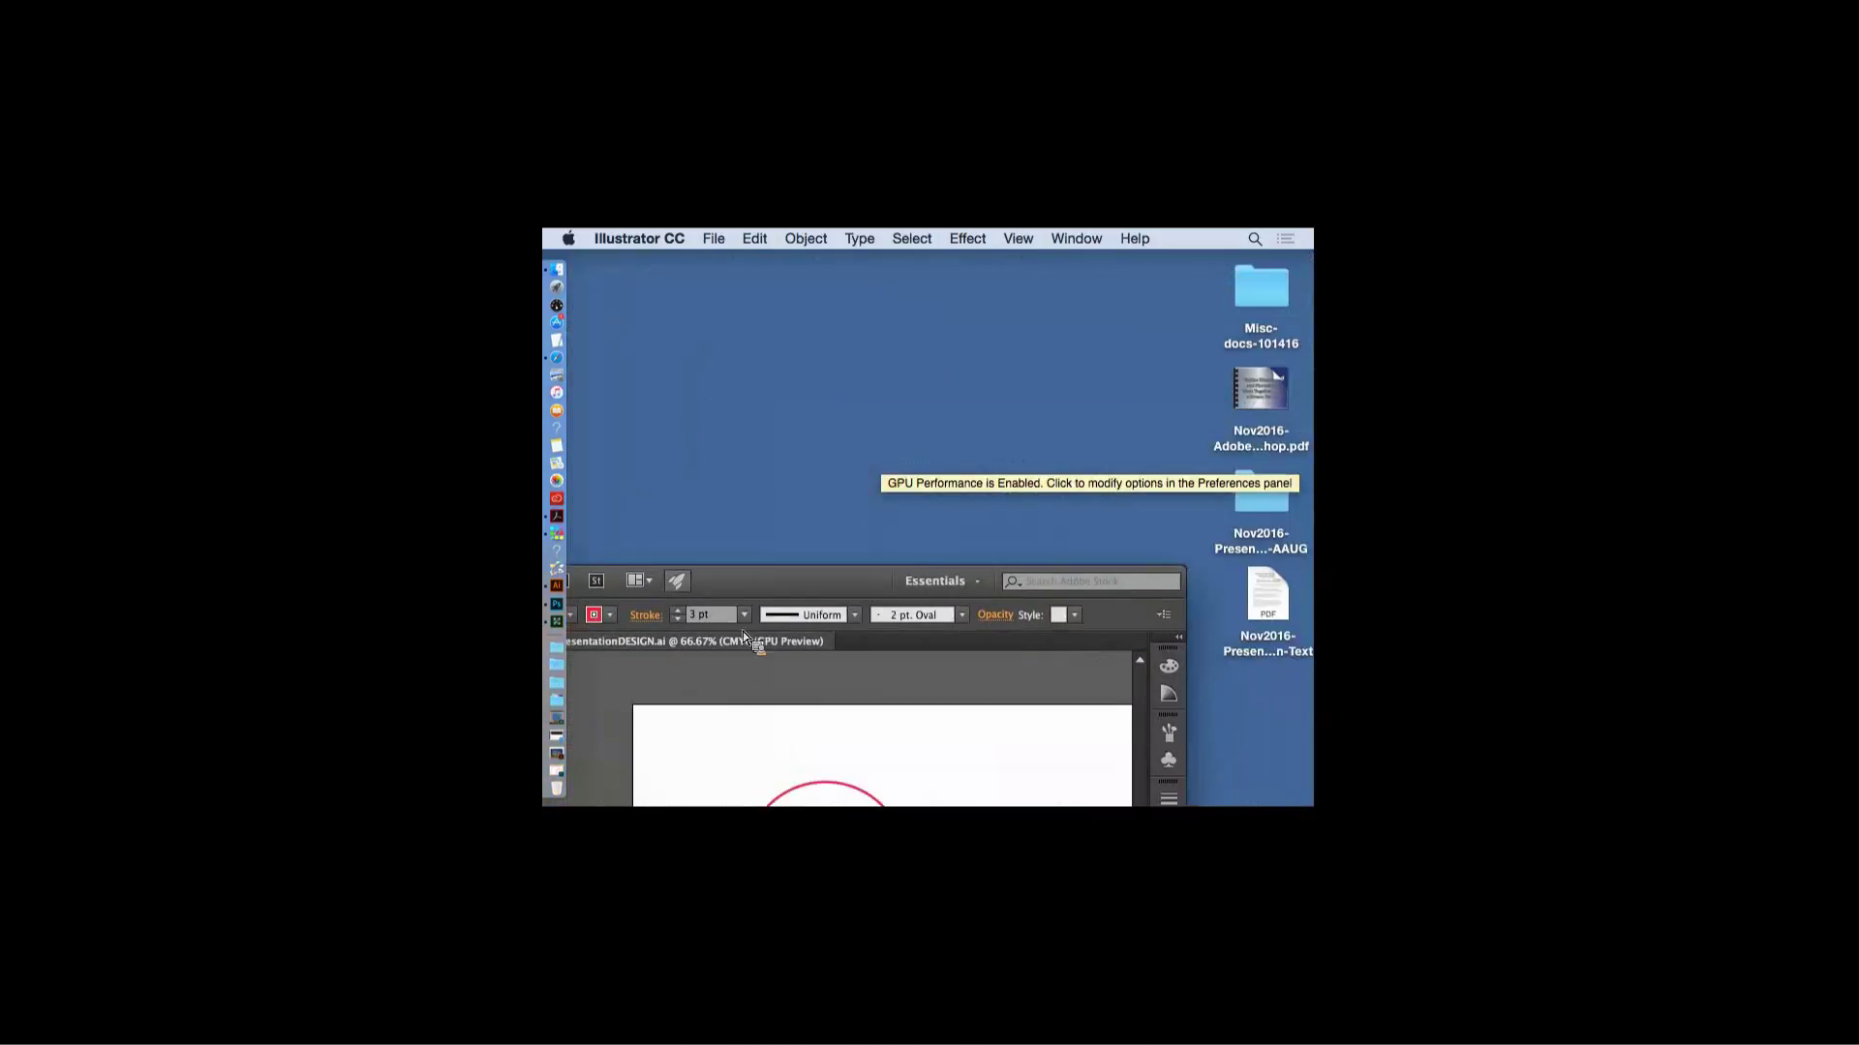
pyautogui.click(763, 459)
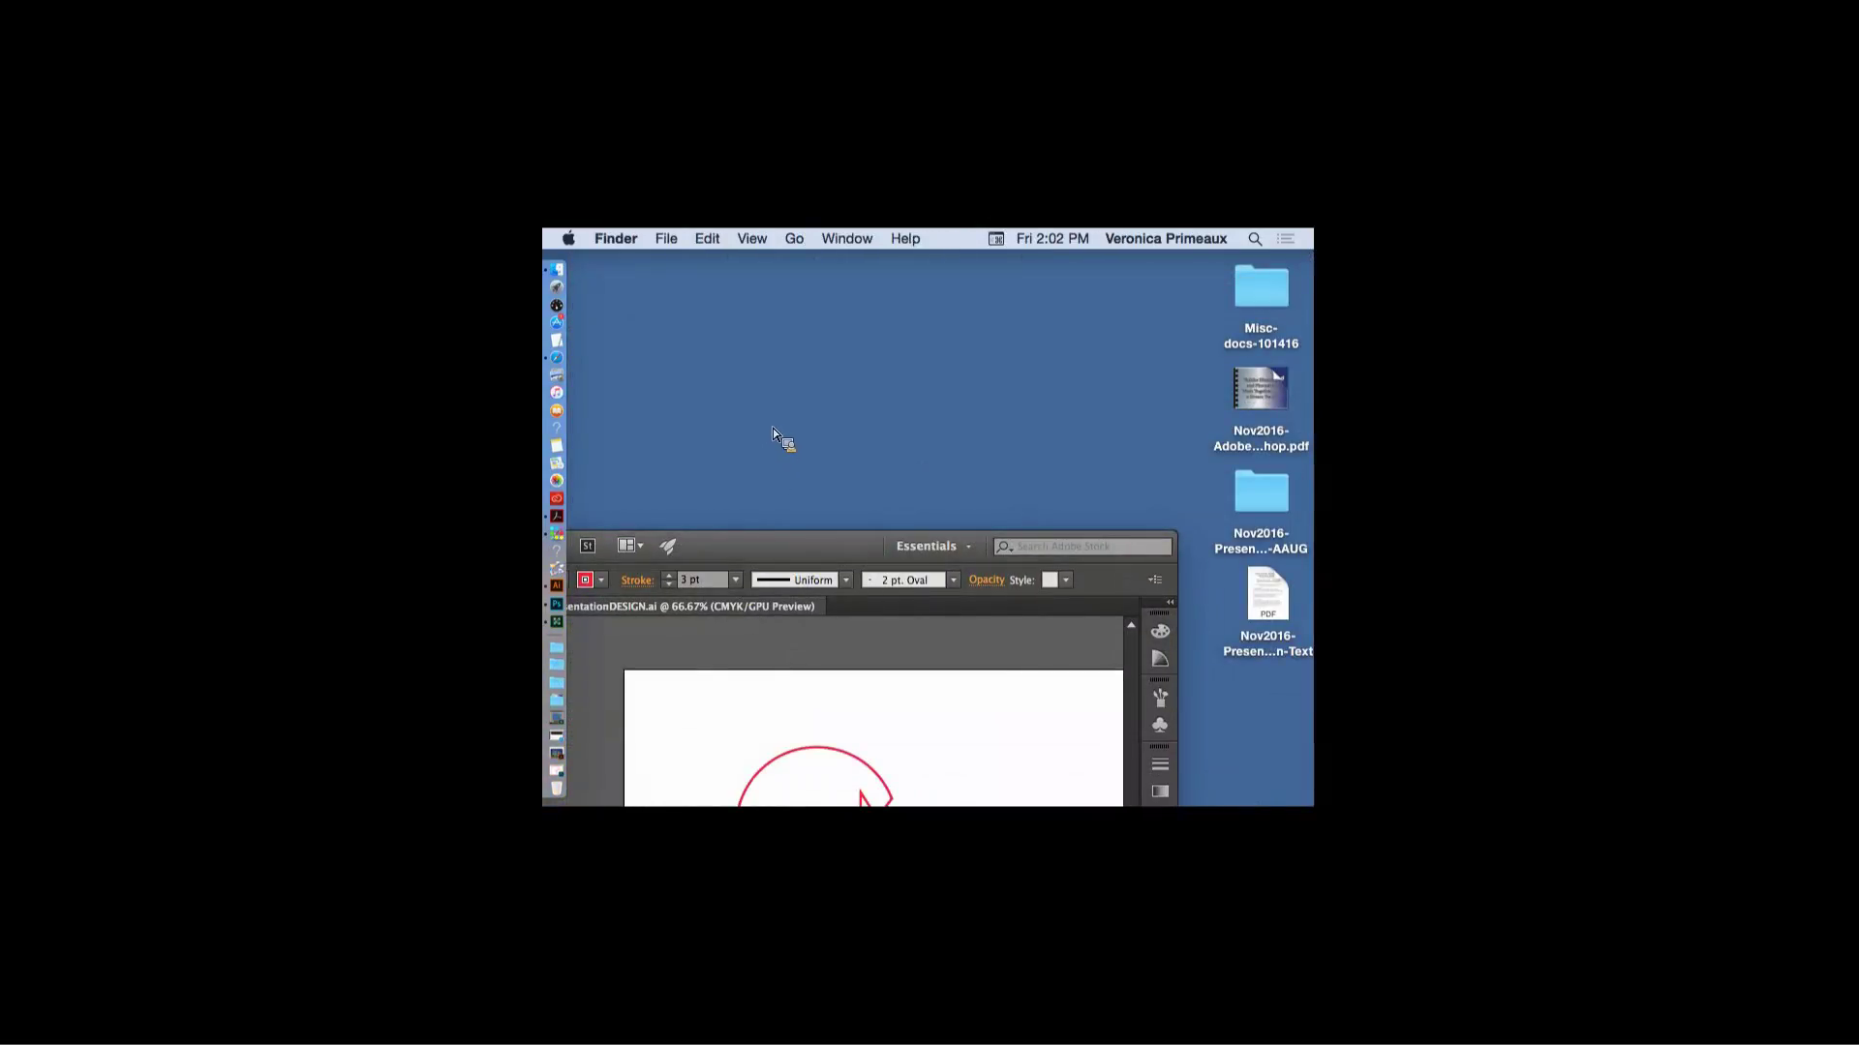
pyautogui.press('super+Tab')
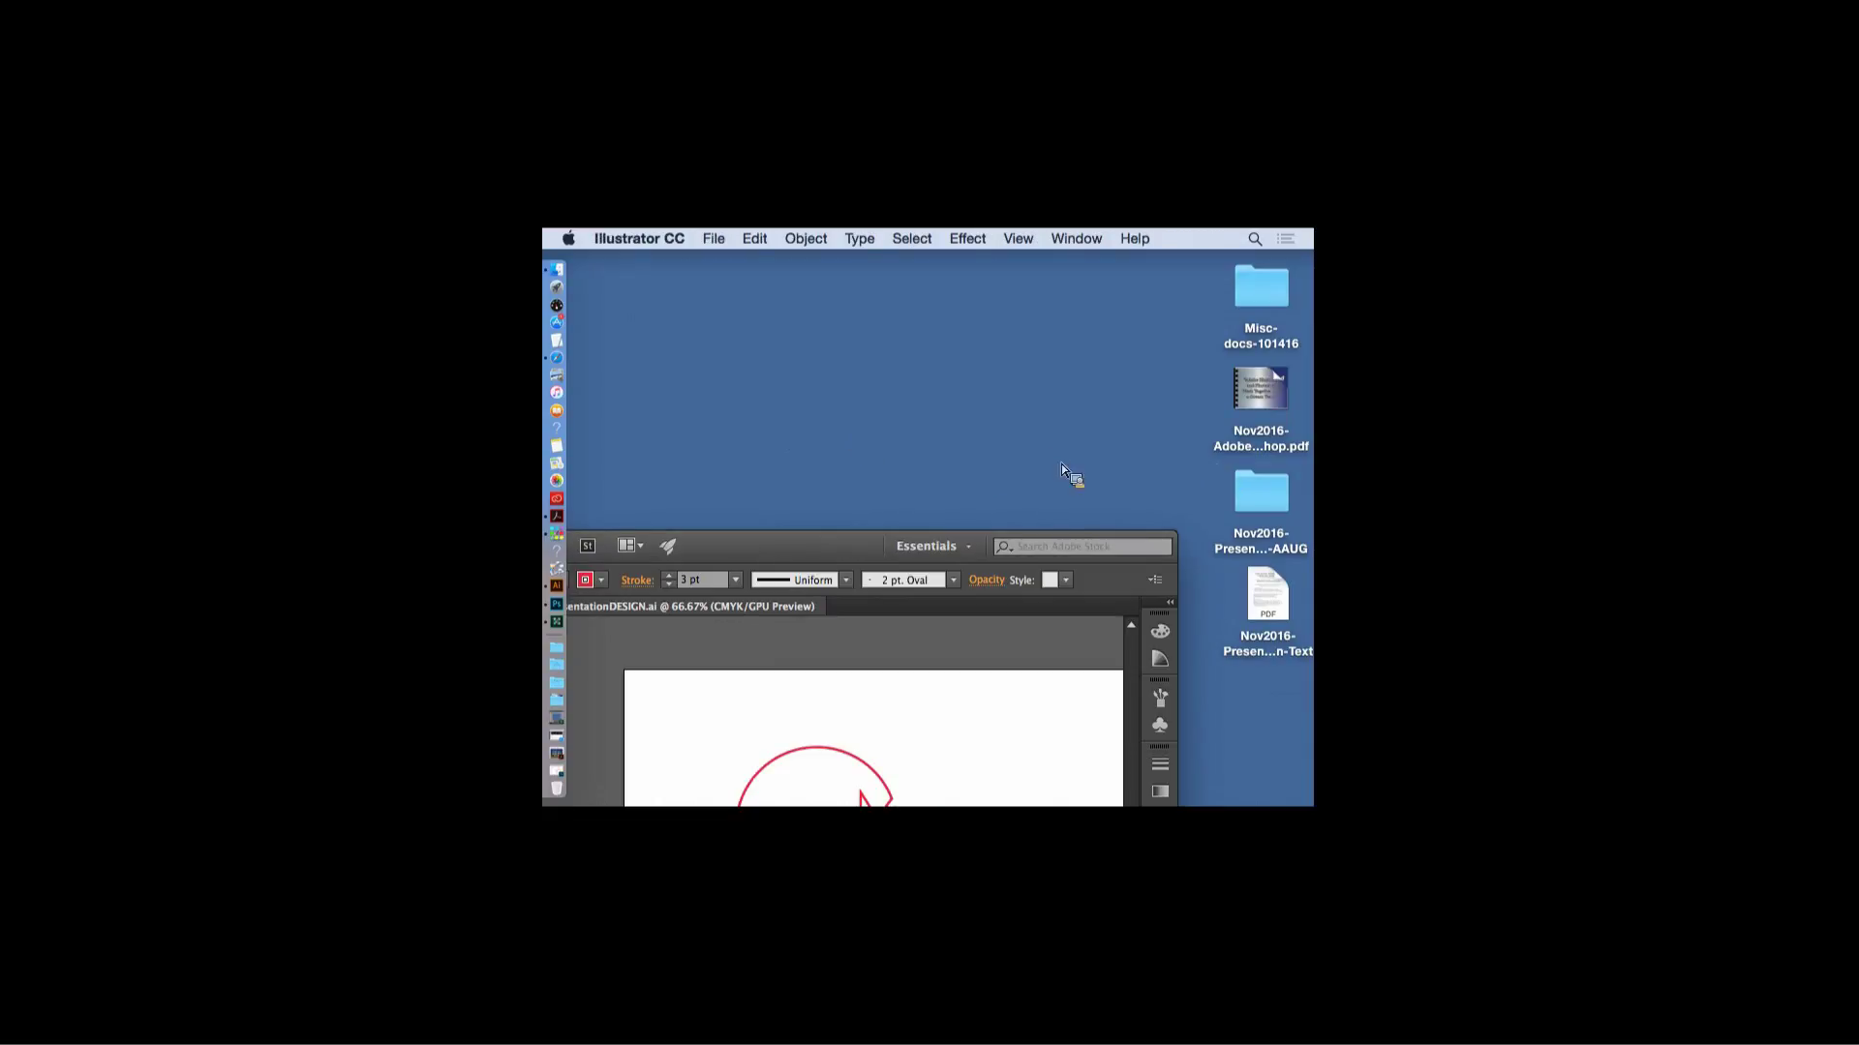
pyautogui.moveTo(938, 455); pyautogui.dragTo(763, 415)
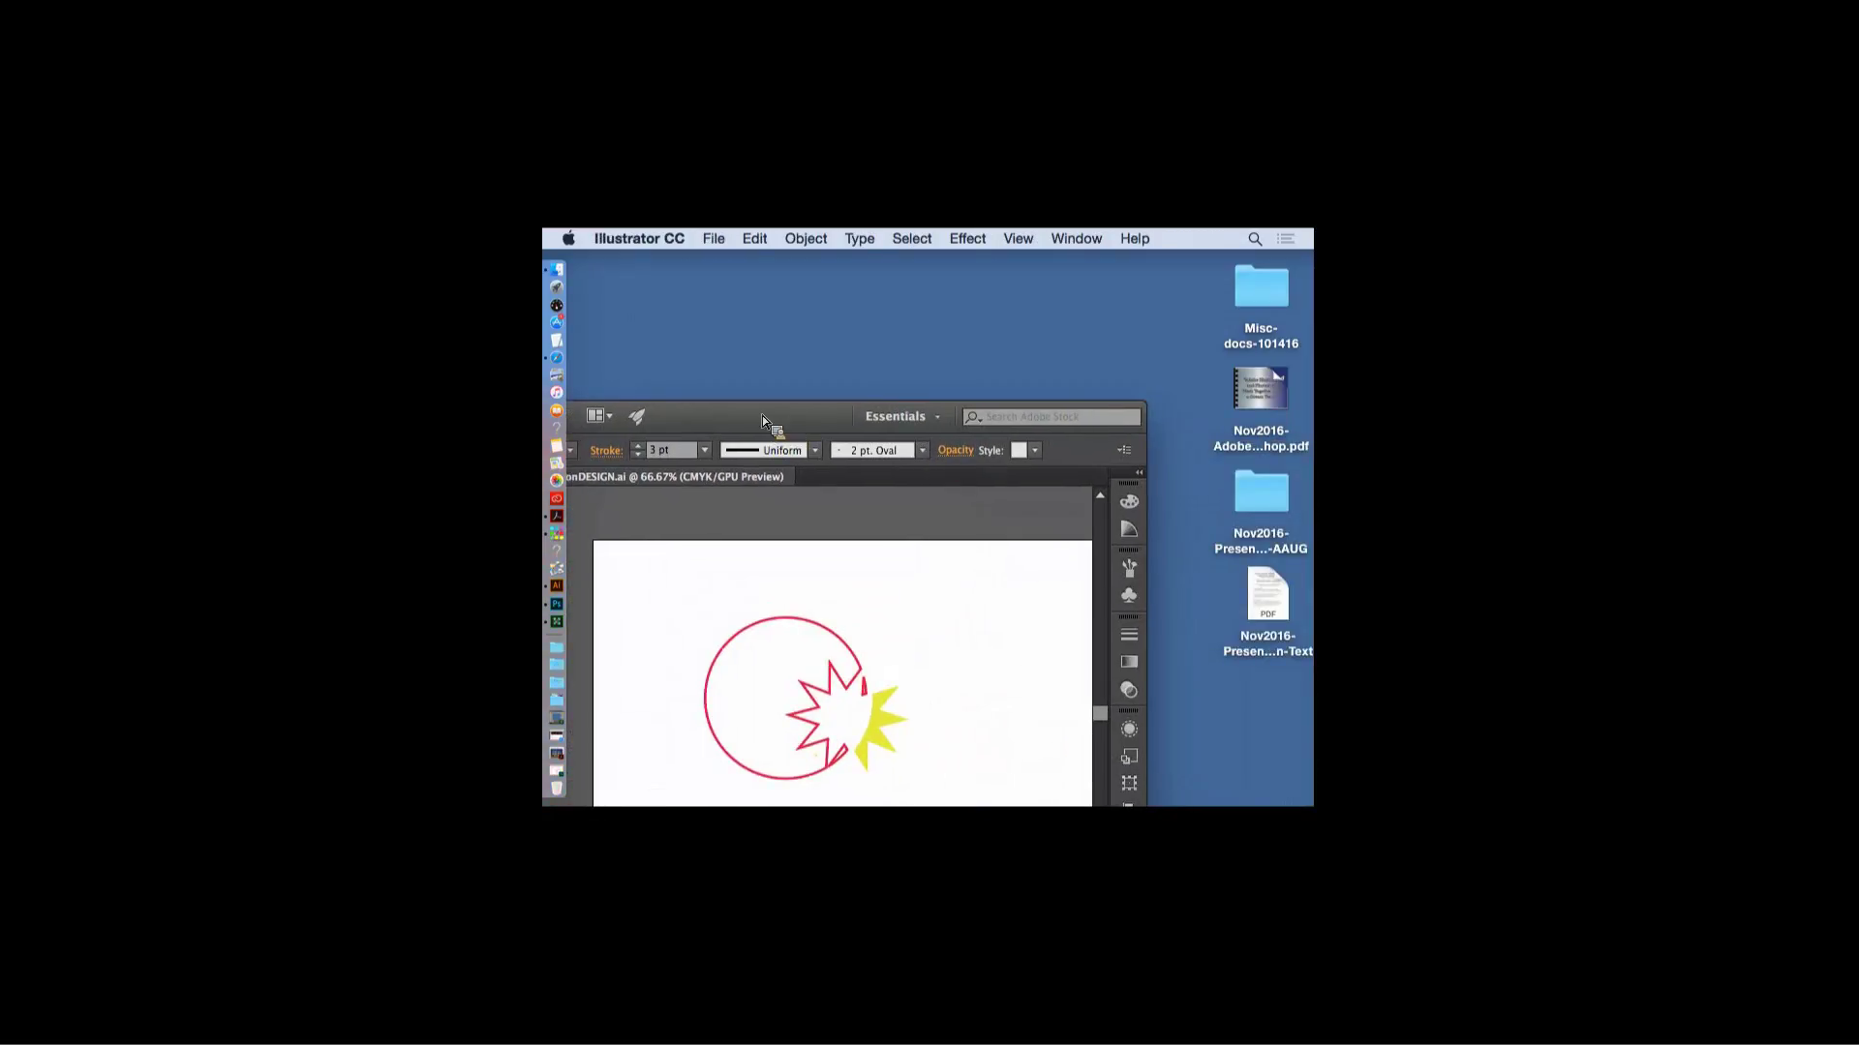
# - Open the presentation folder, then Basic-Designs-docs, and pick NEWpresentationDESIGN.jpg
pyautogui.click(1242, 496)
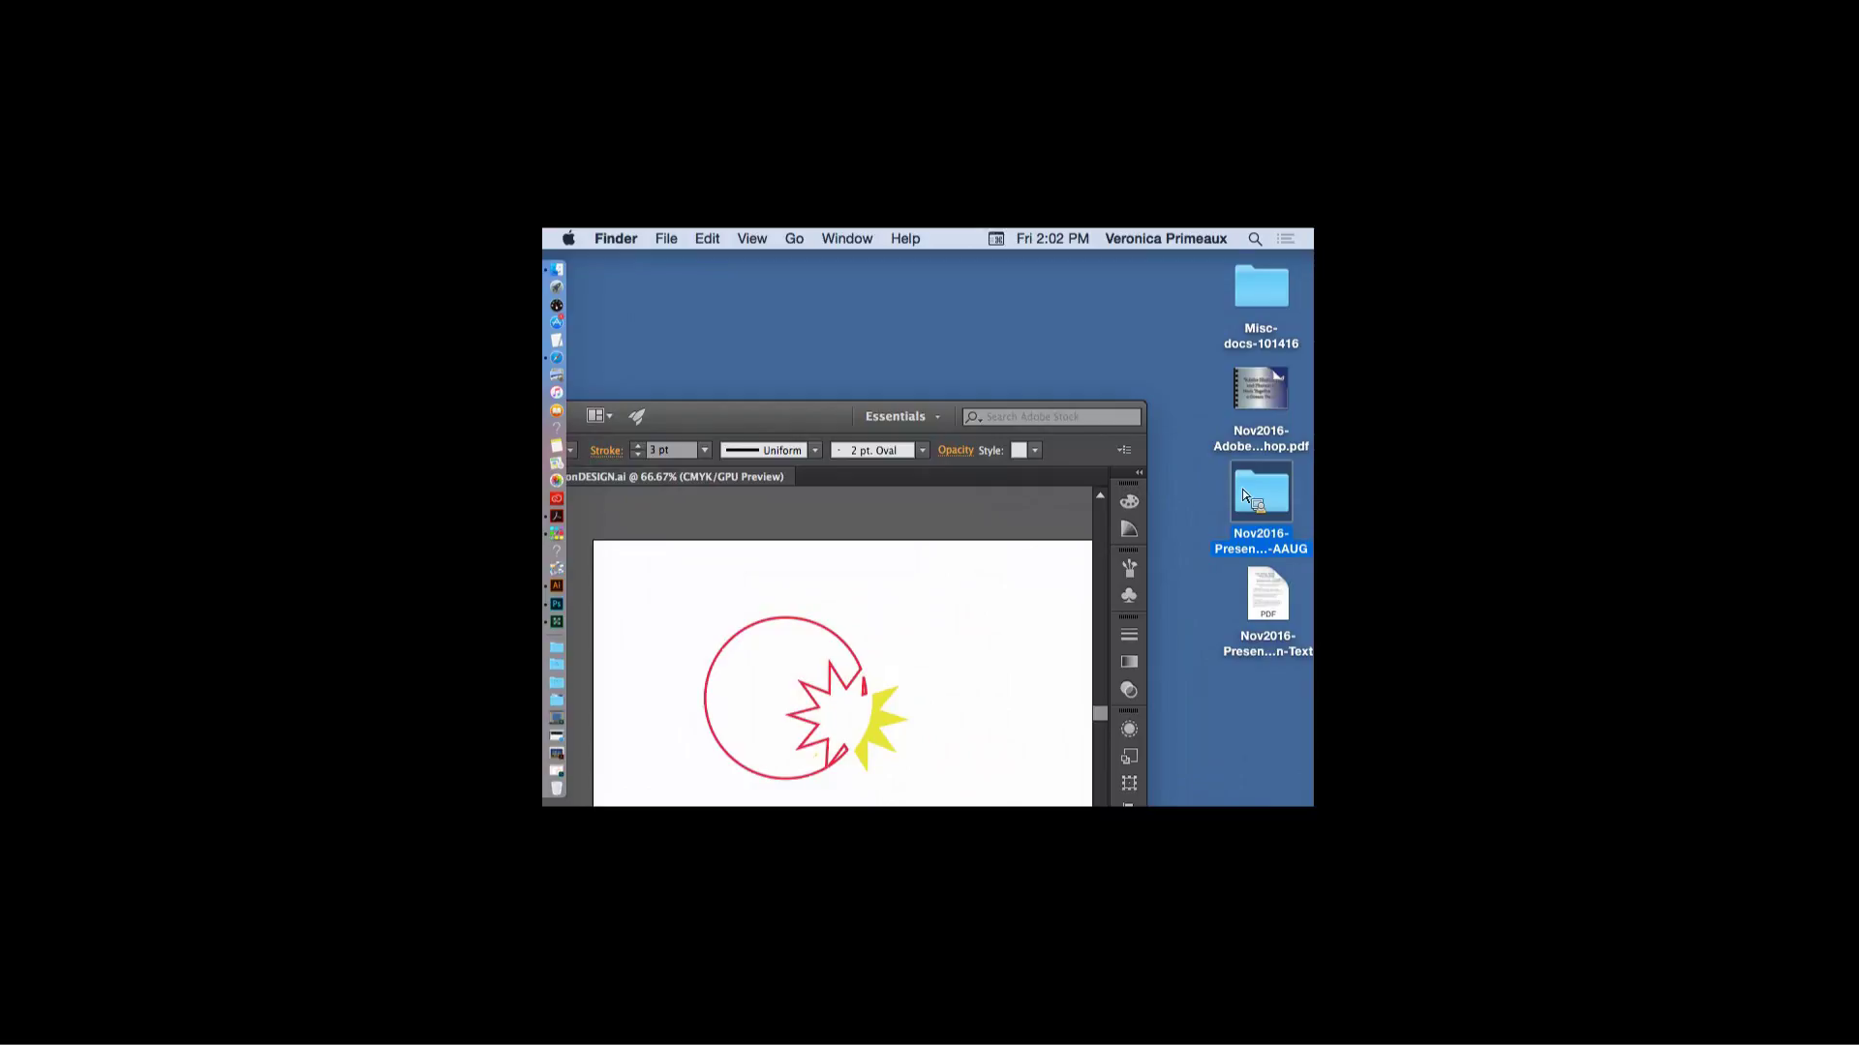
pyautogui.doubleClick(1245, 490)
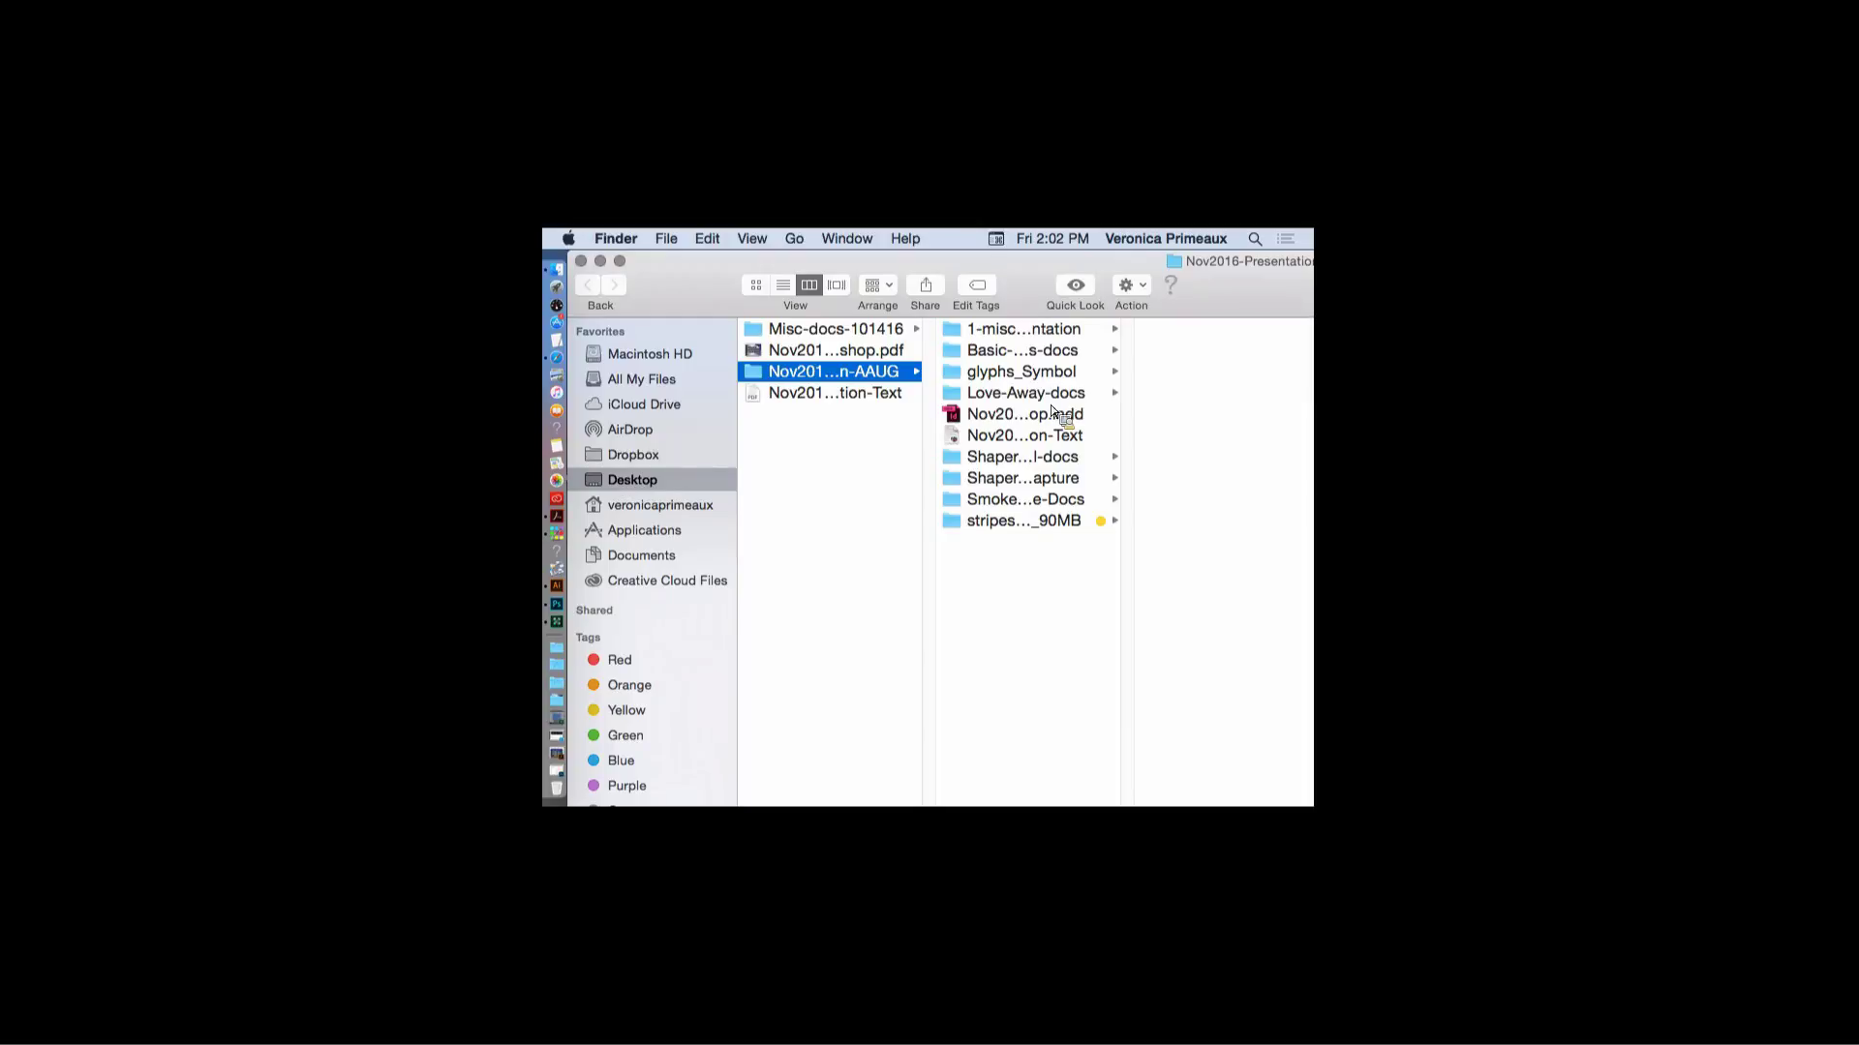
pyautogui.click(1074, 353)
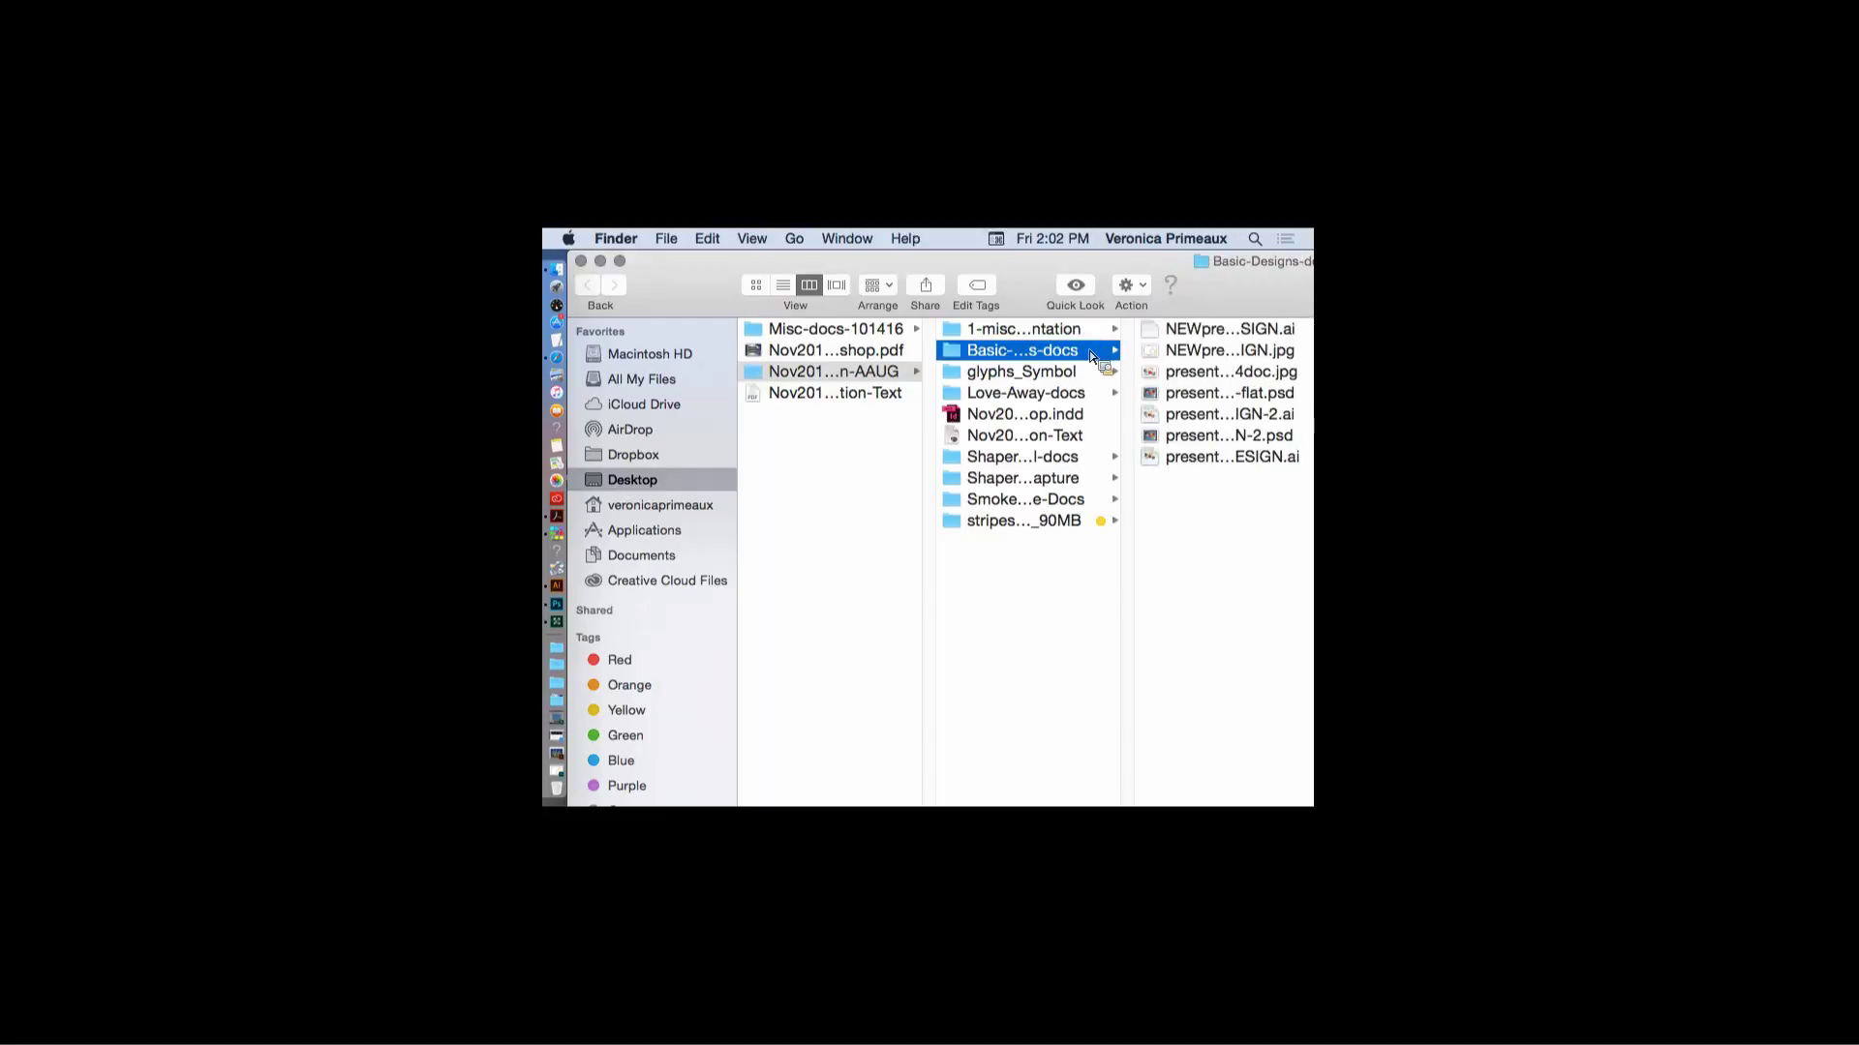
pyautogui.click(1247, 357)
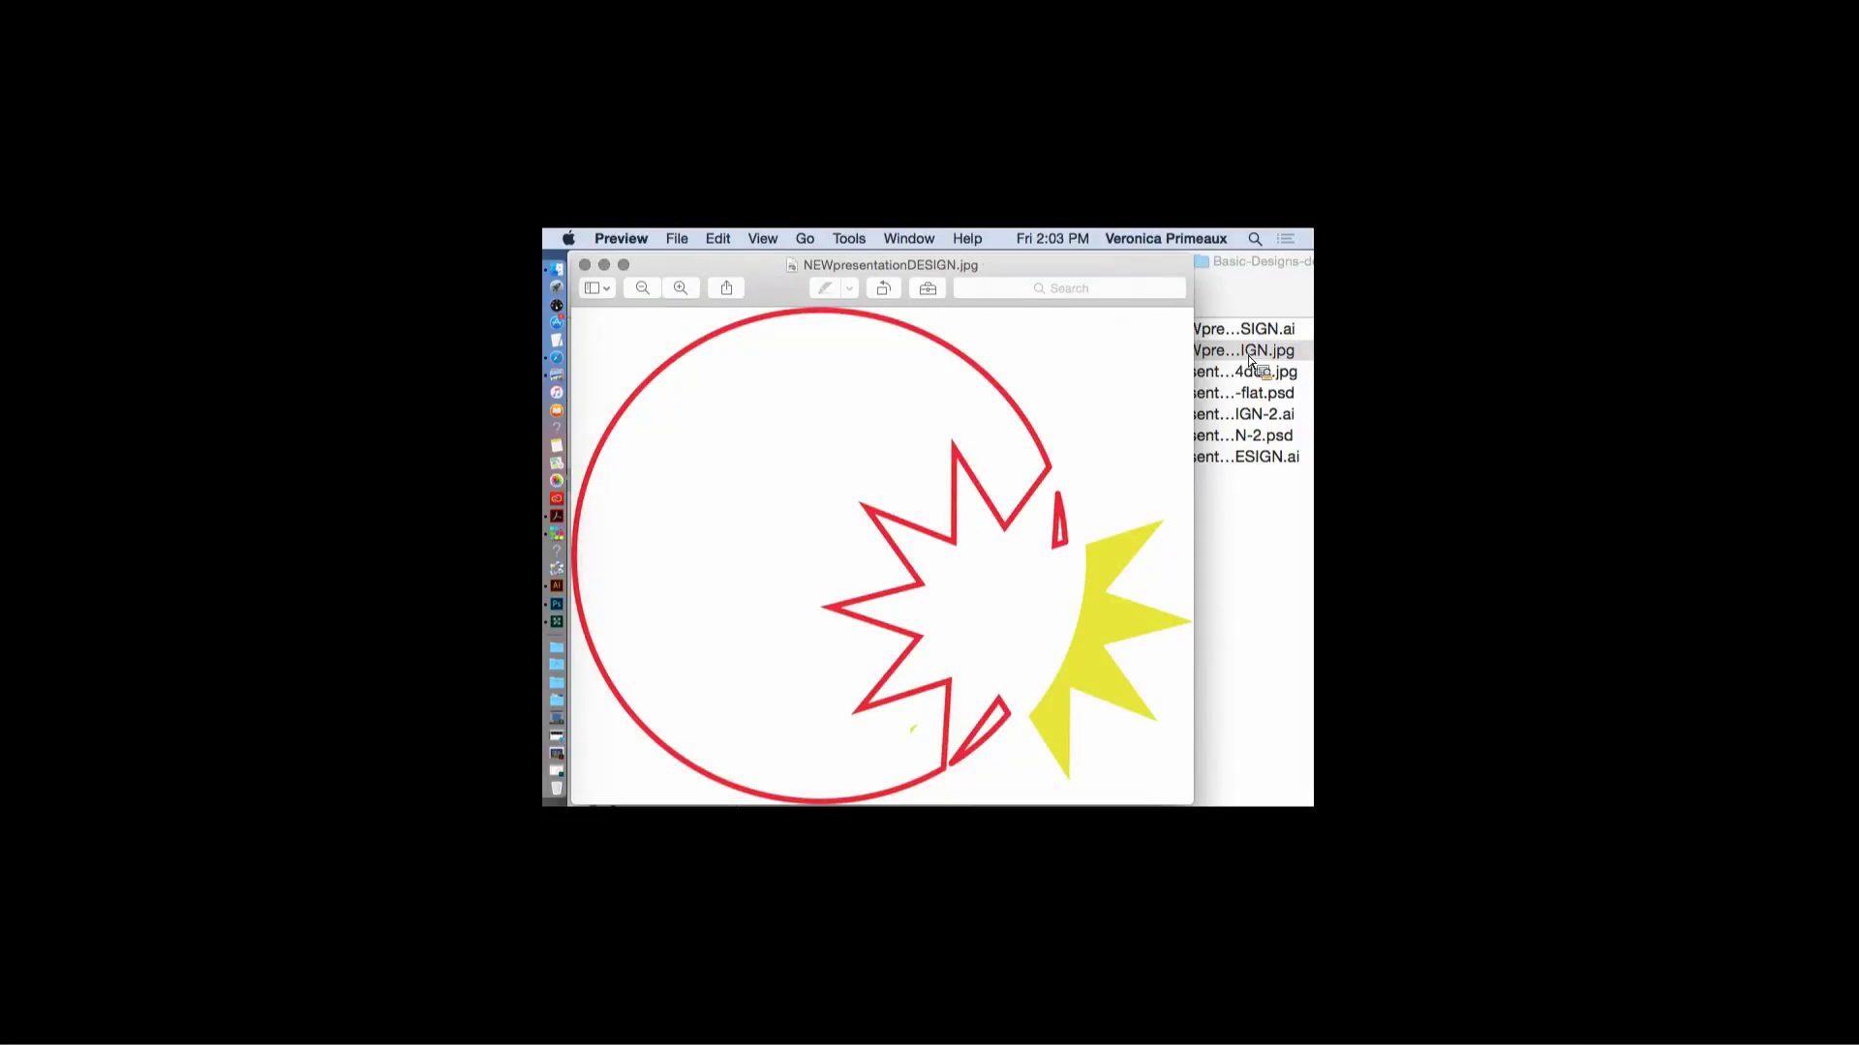
# - Zoom into the starburst in Preview to check edge quality, then drag the file toward the Dock
pyautogui.press('super+plus')
pyautogui.press('super+plus')
pyautogui.press('super+plus')
pyautogui.press('super+plus')
pyautogui.press('super+plus')
pyautogui.press('super+plus')
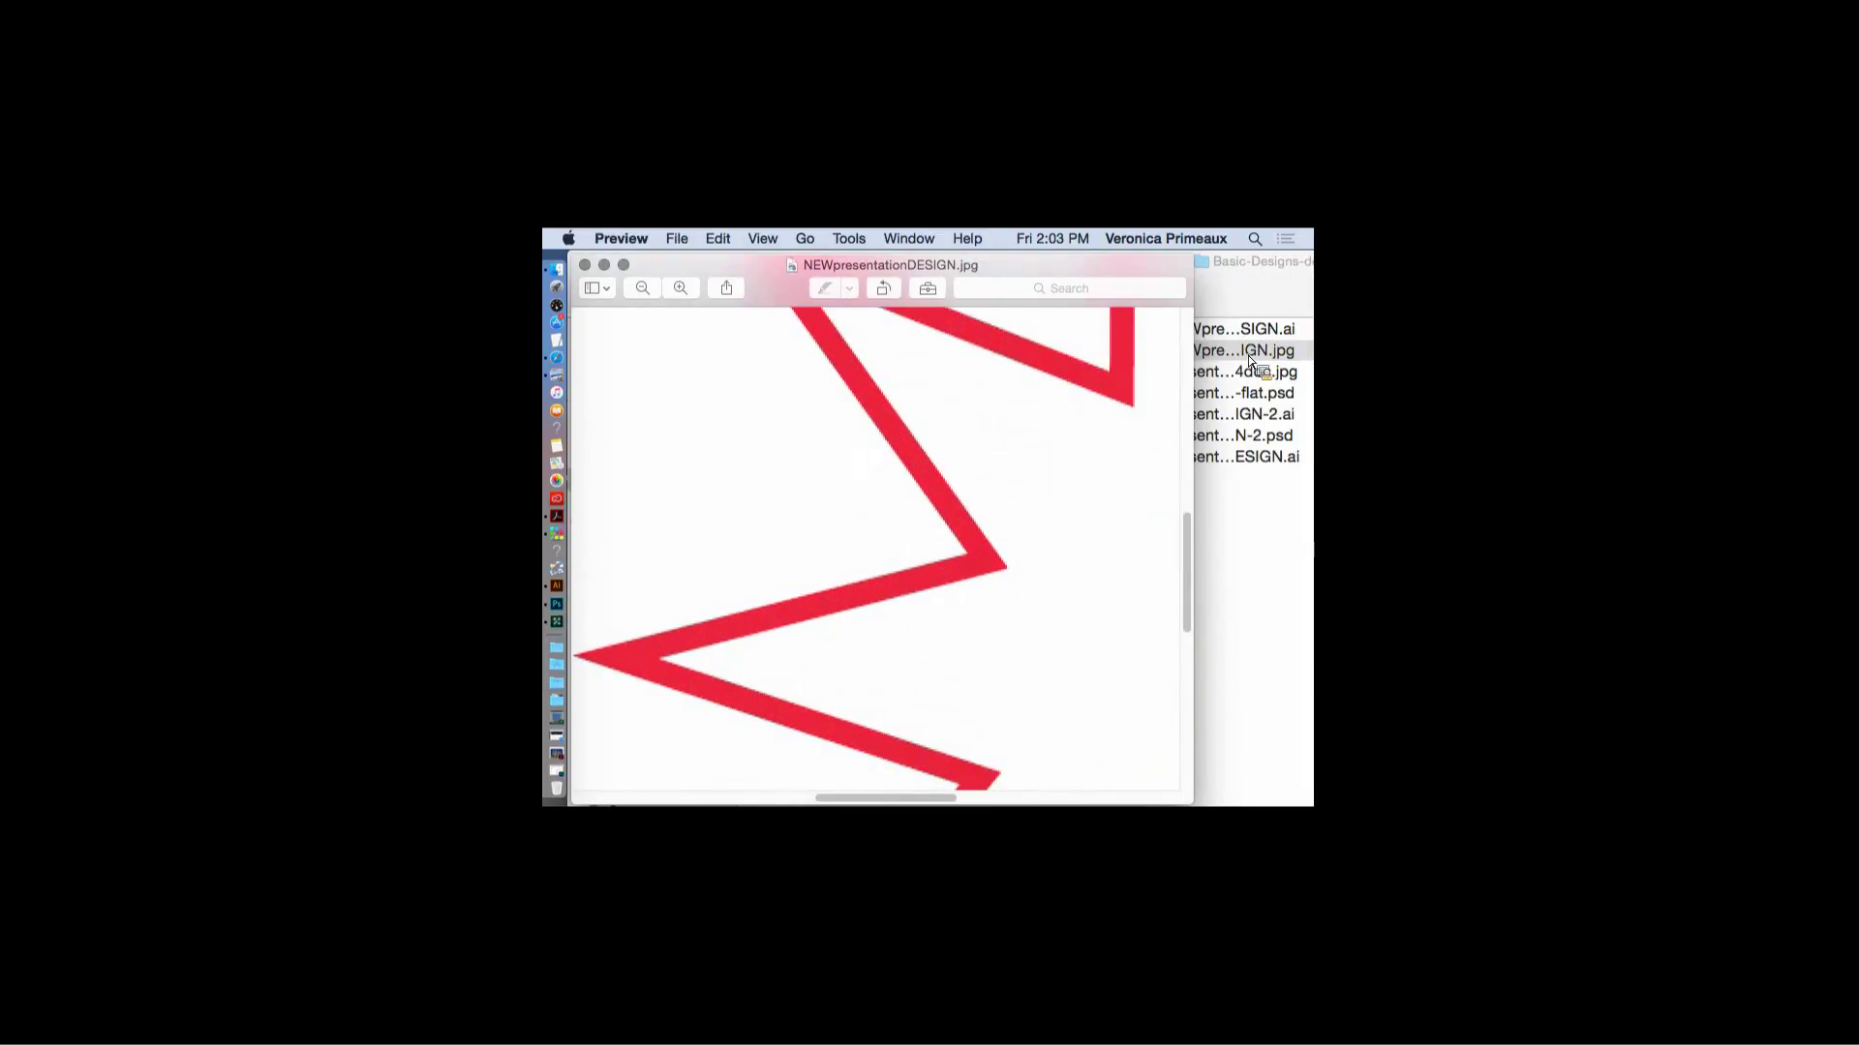
pyautogui.press('super+plus')
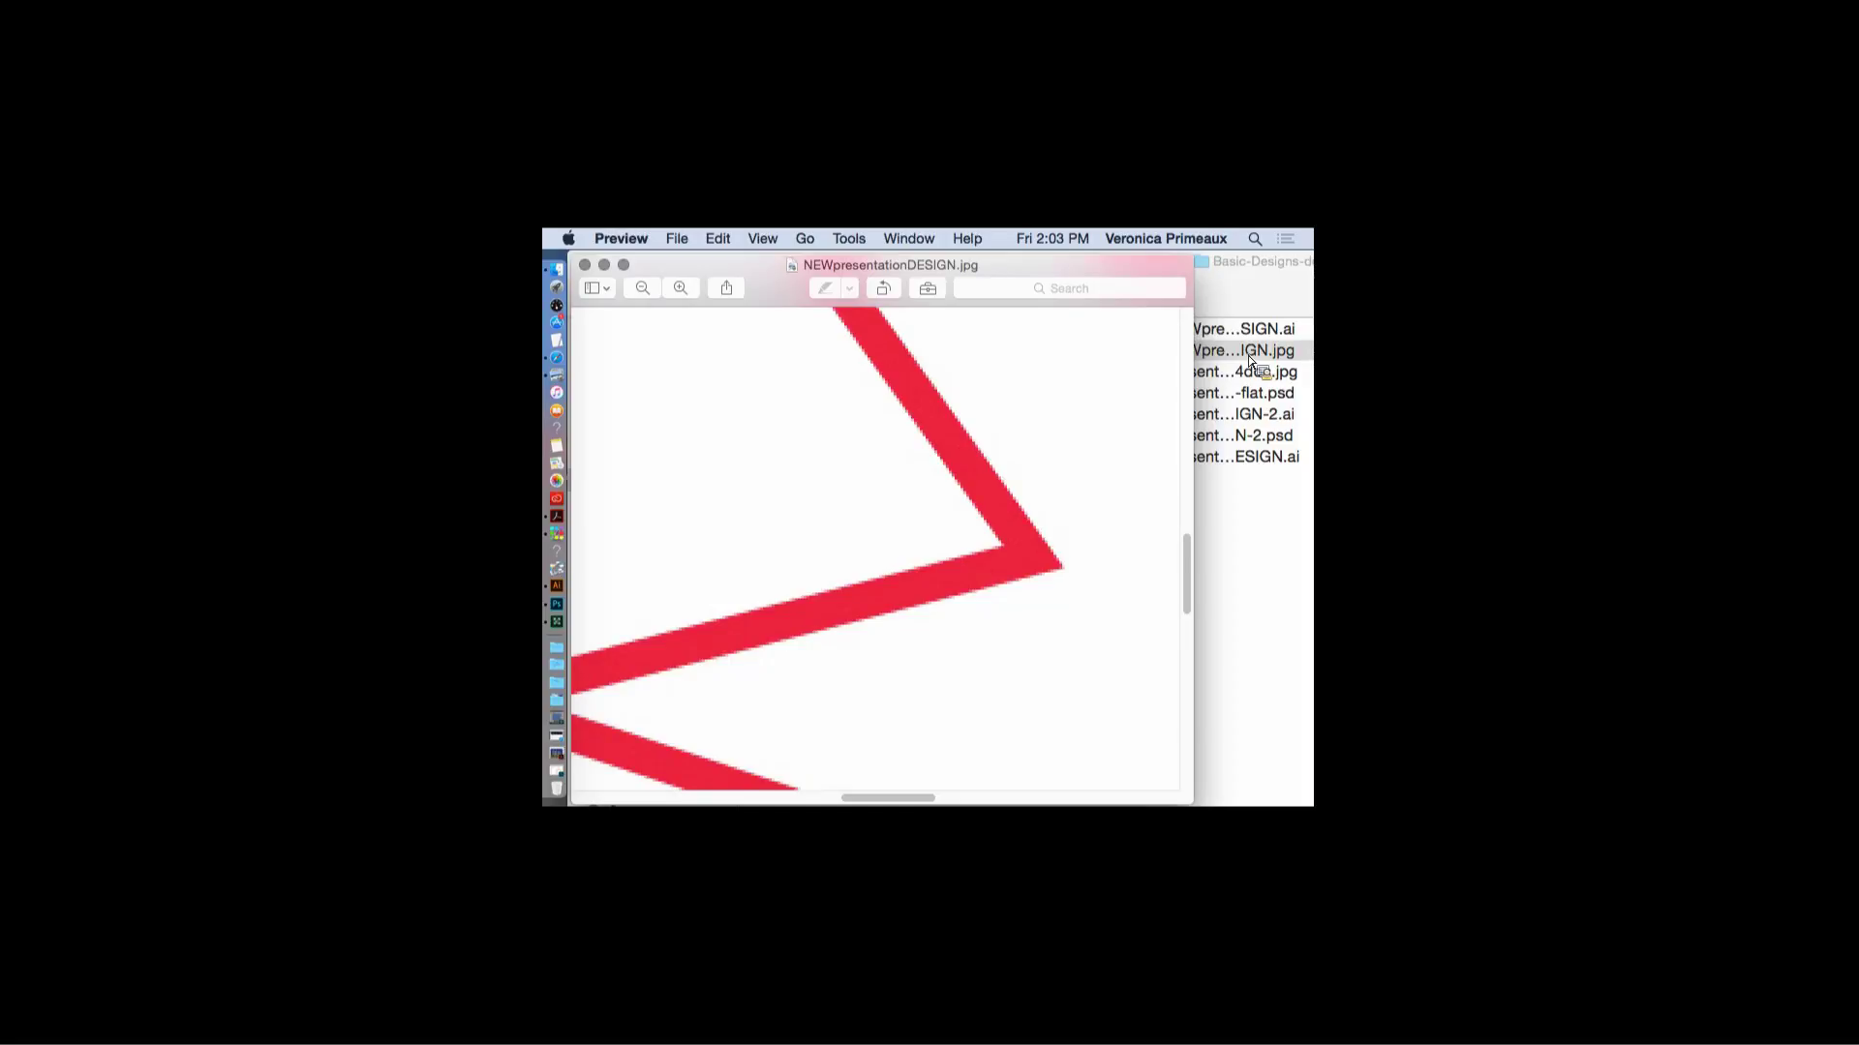
pyautogui.press('super+equal')
pyautogui.press('super+equal')
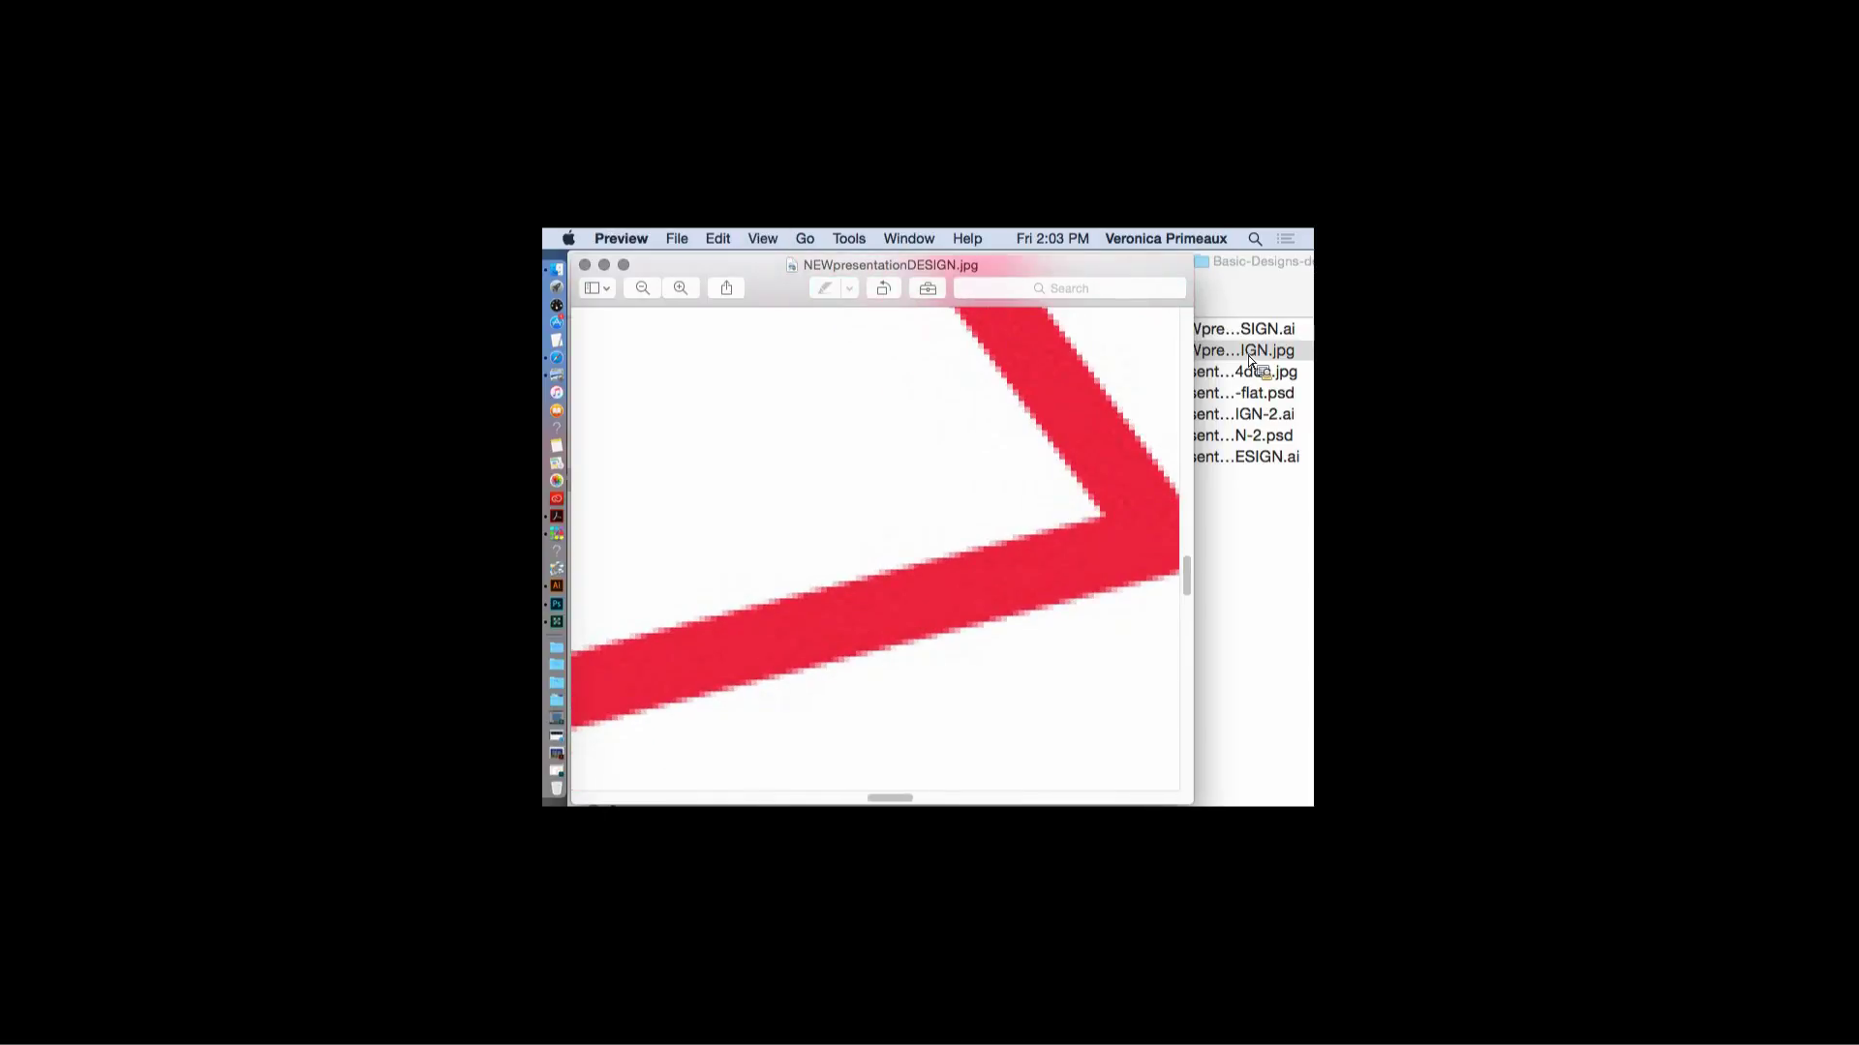
pyautogui.moveTo(1251, 362); pyautogui.dragTo(567, 675)
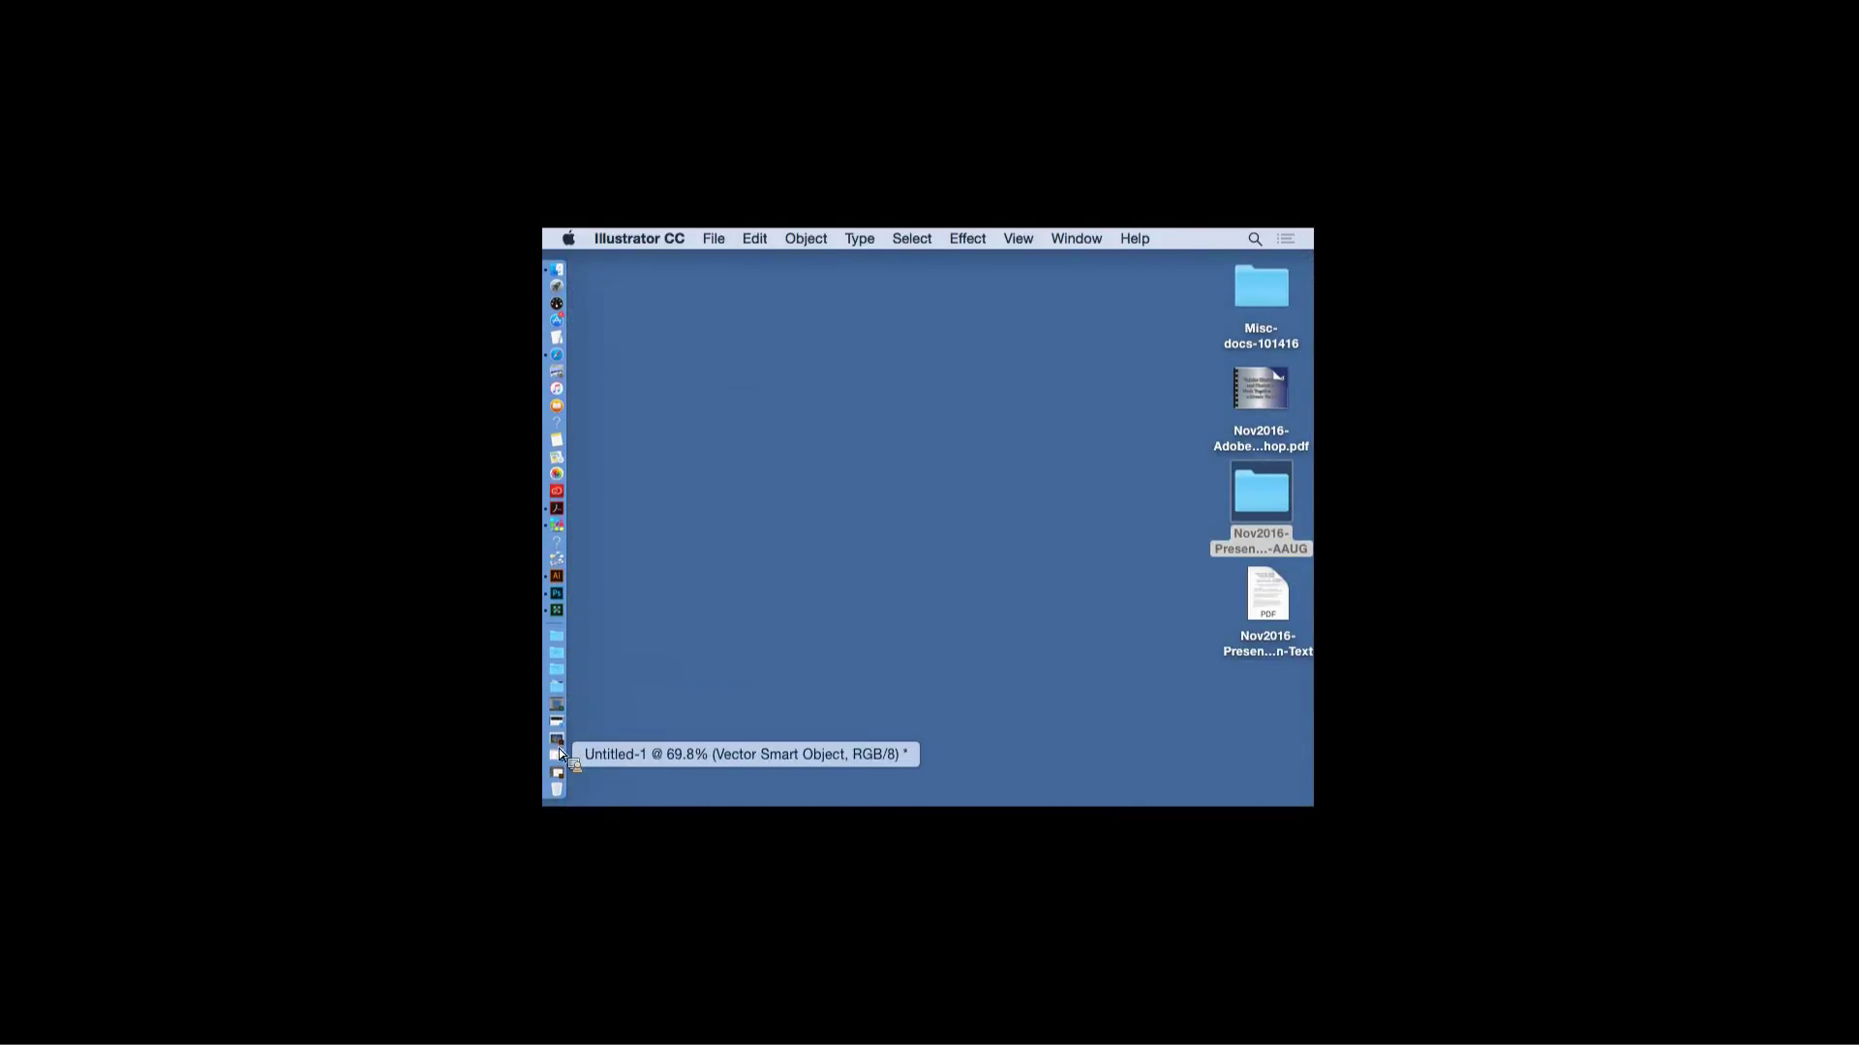
# - Drop the exported artwork into Photoshop's Untitled-1 and zoom out to see the whole canvas
pyautogui.moveTo(562, 757); pyautogui.dragTo(688, 500)
pyautogui.press('super+plus')
pyautogui.press('super+plus')
pyautogui.press('super+plus')
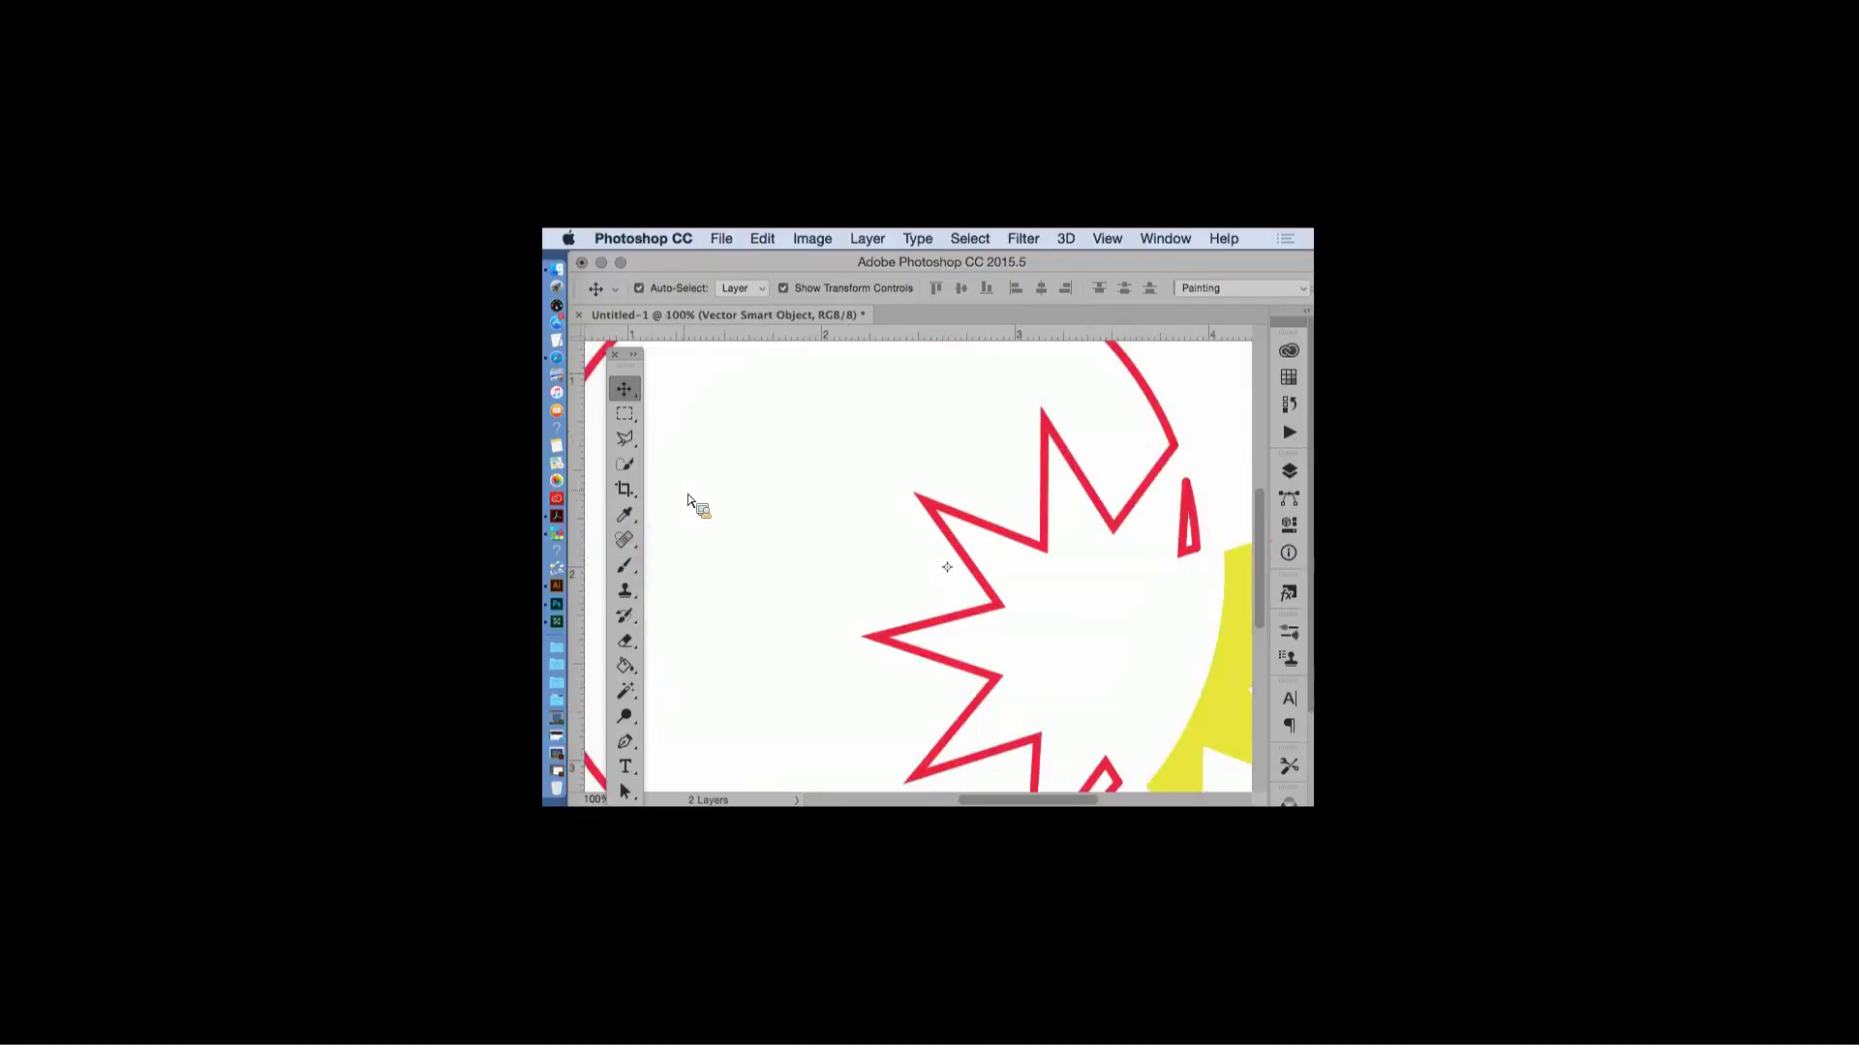
pyautogui.press('super+minus')
pyautogui.press('super+minus')
pyautogui.press('super+minus')
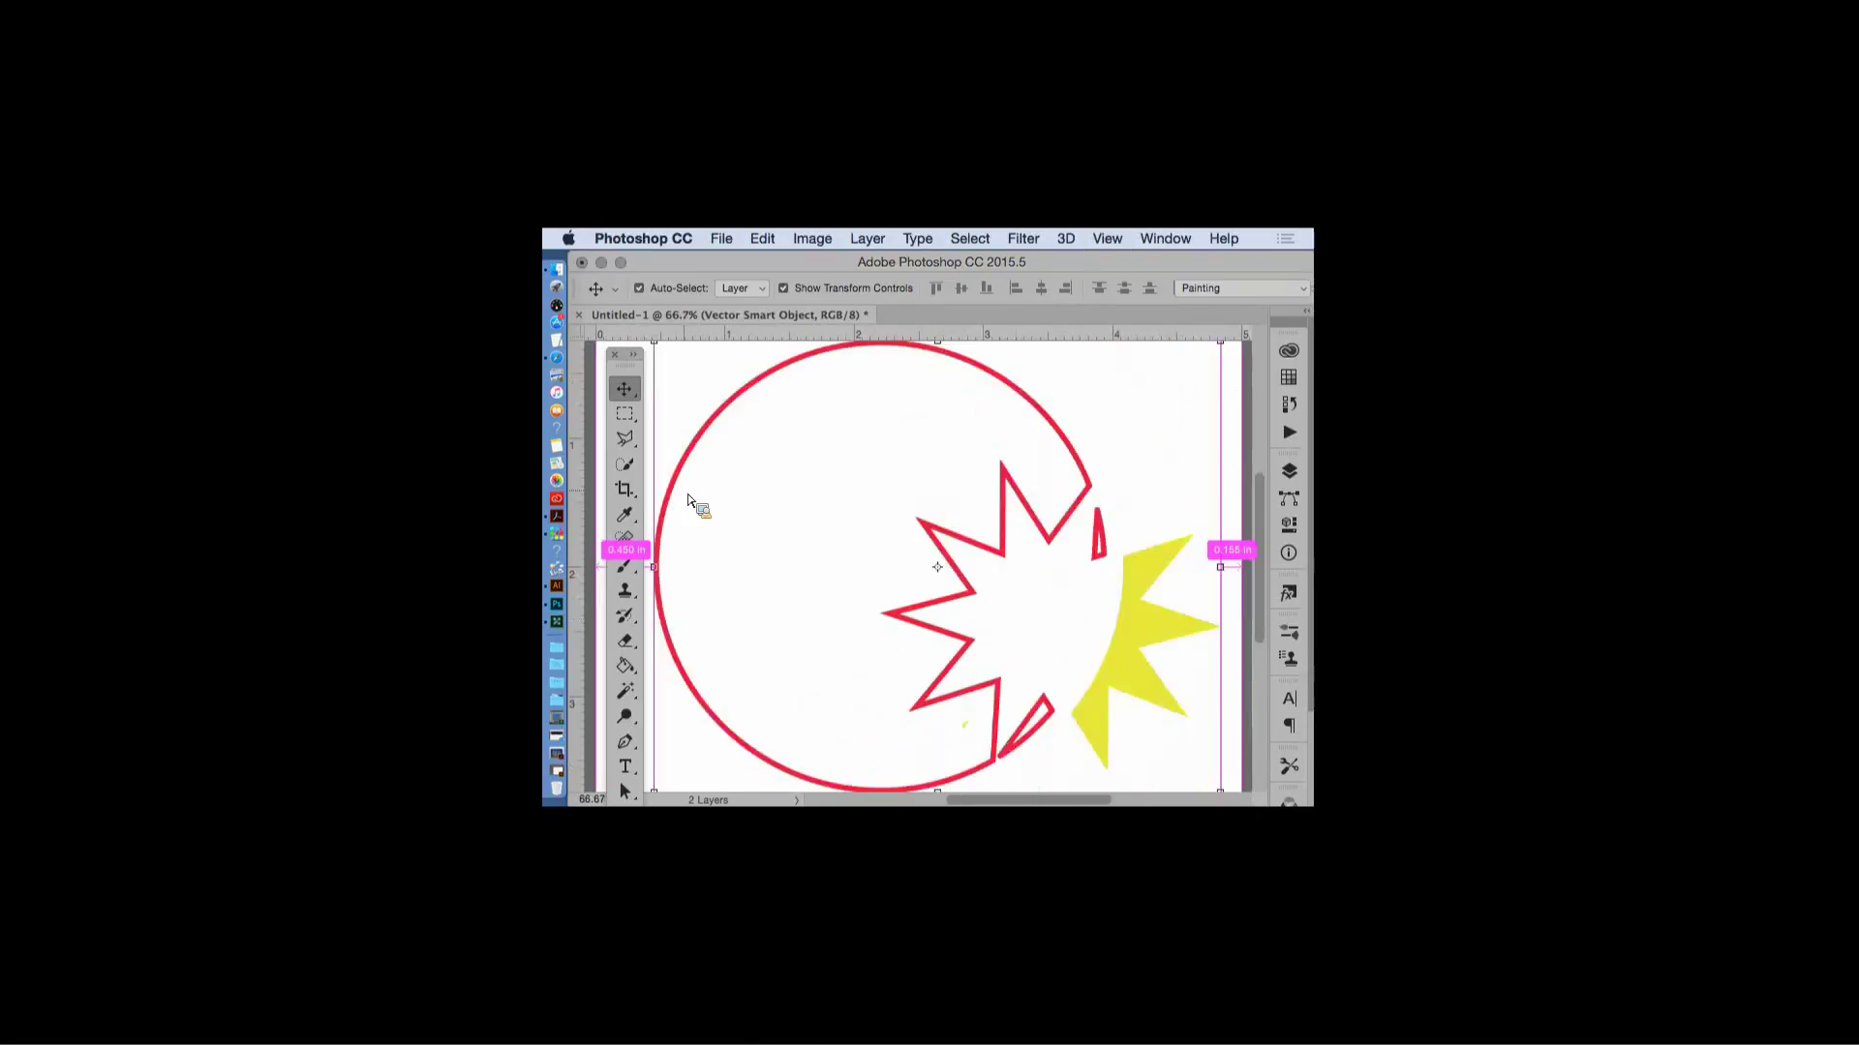
pyautogui.press('super+minus')
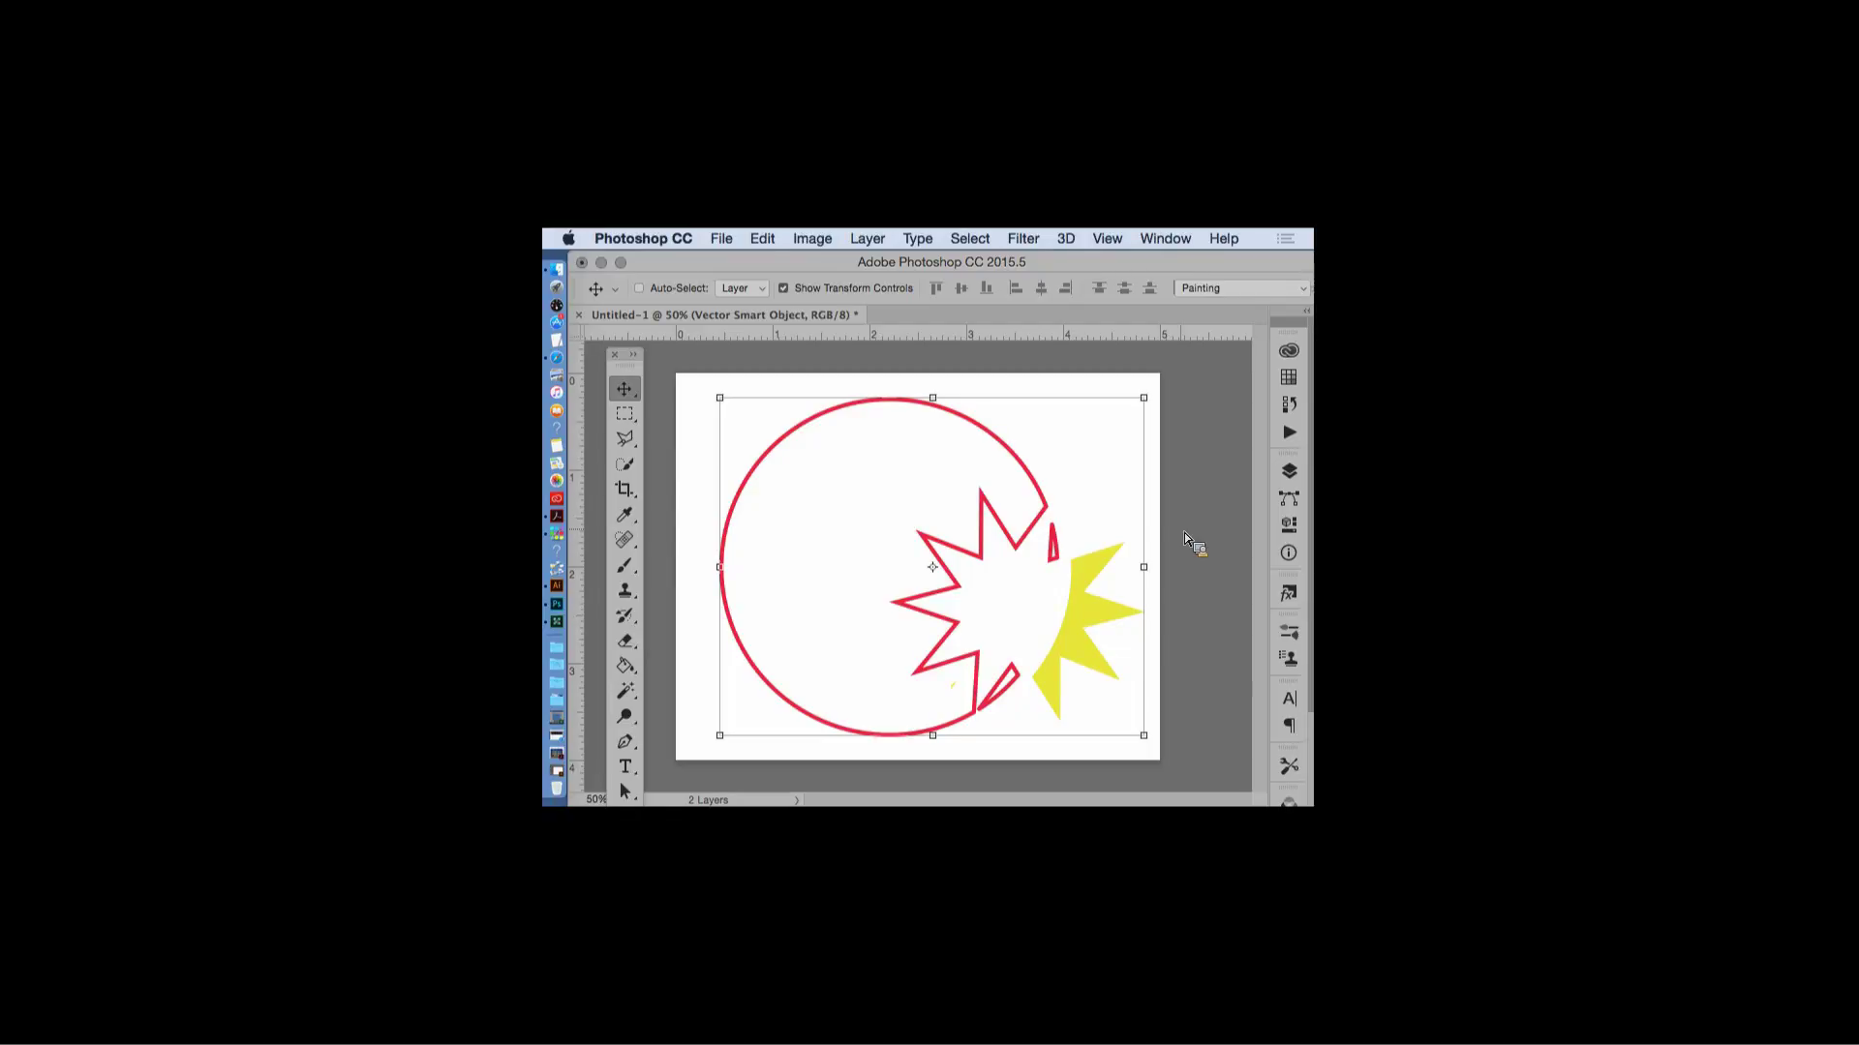
# - Commit the transform to place the artwork as a Vector Smart Object
pyautogui.press('super+t')
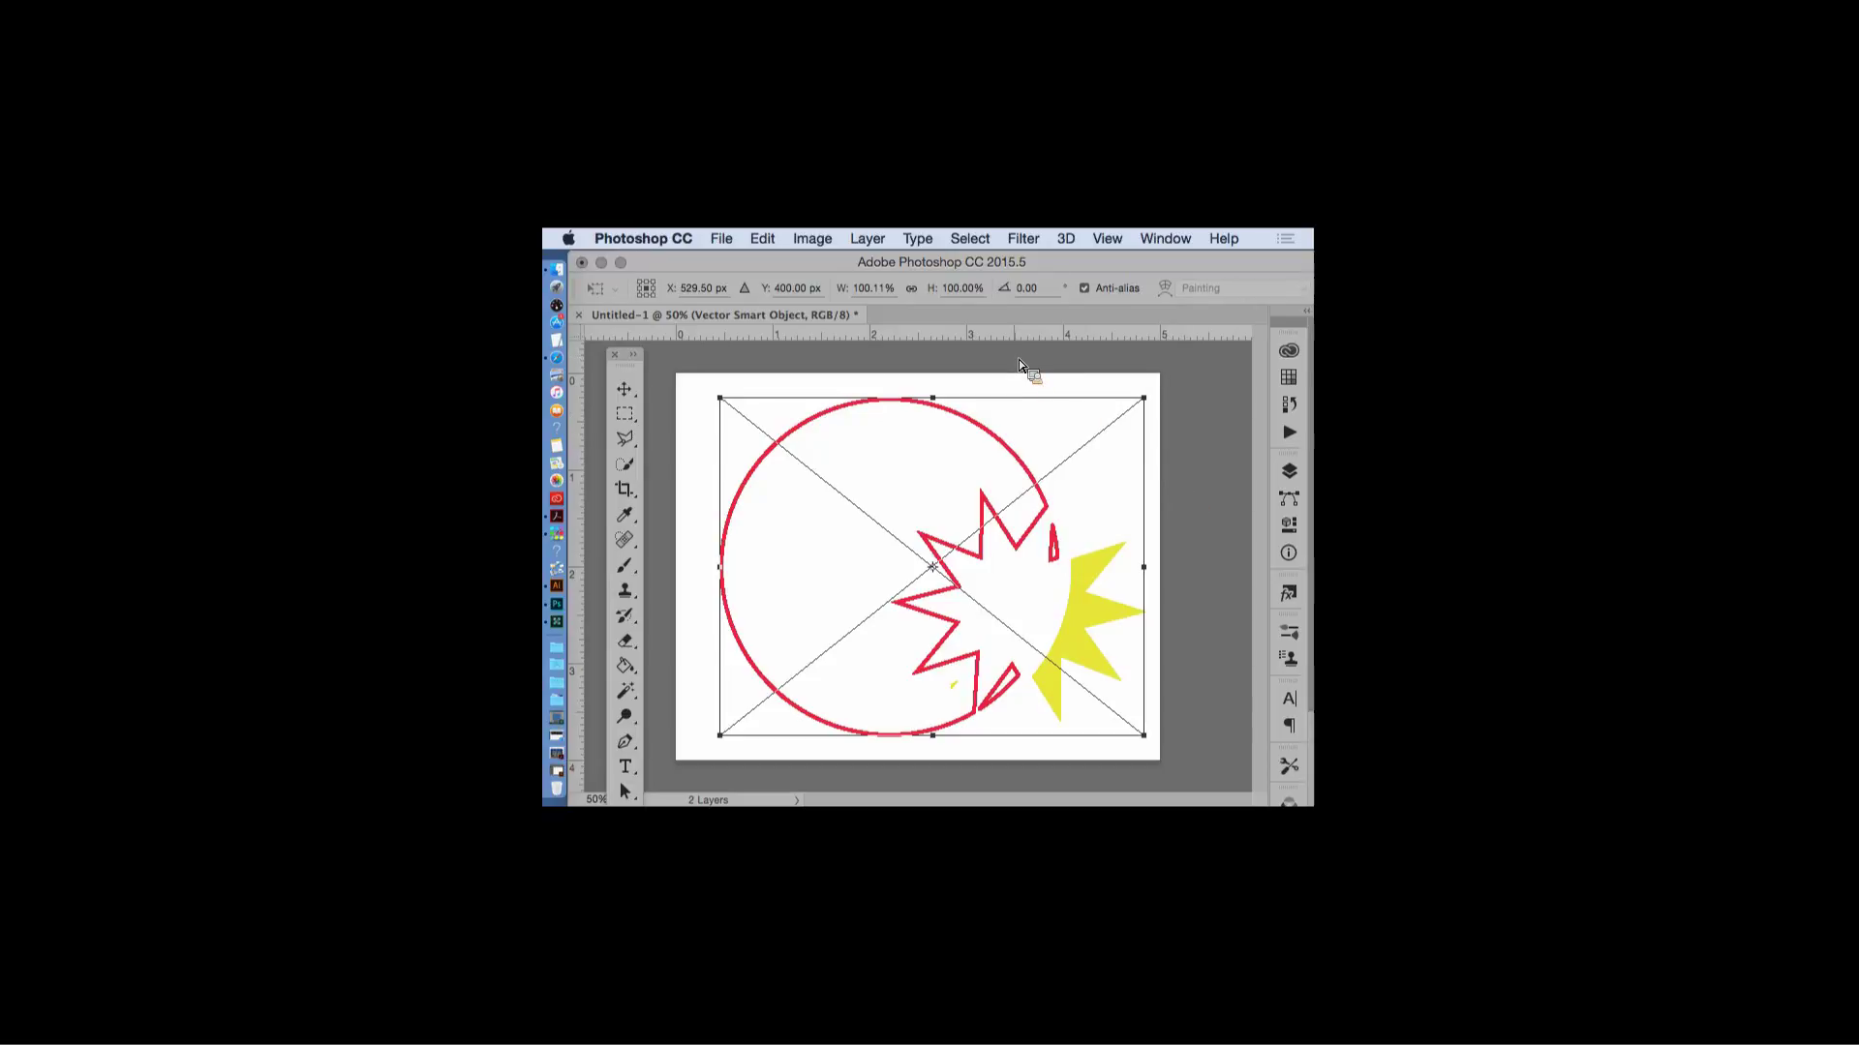
pyautogui.click(636, 388)
pyautogui.click(1028, 471)
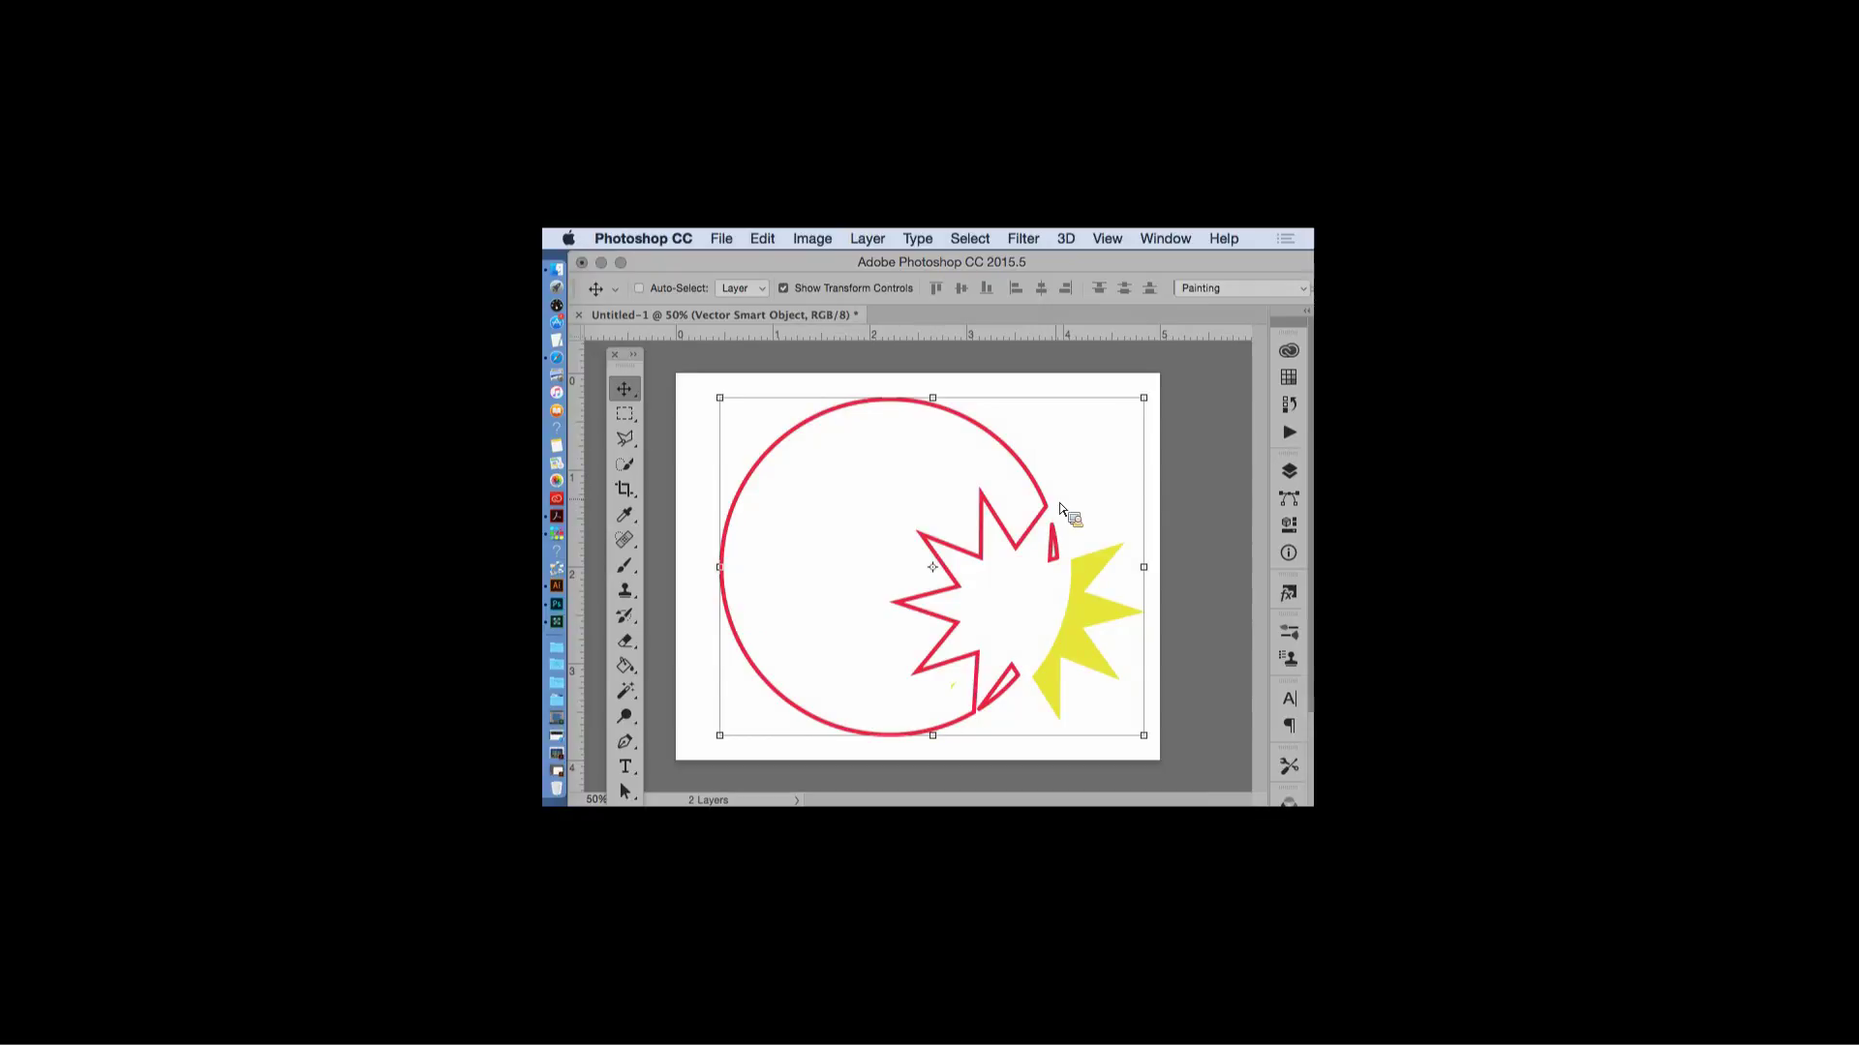
pyautogui.click(722, 240)
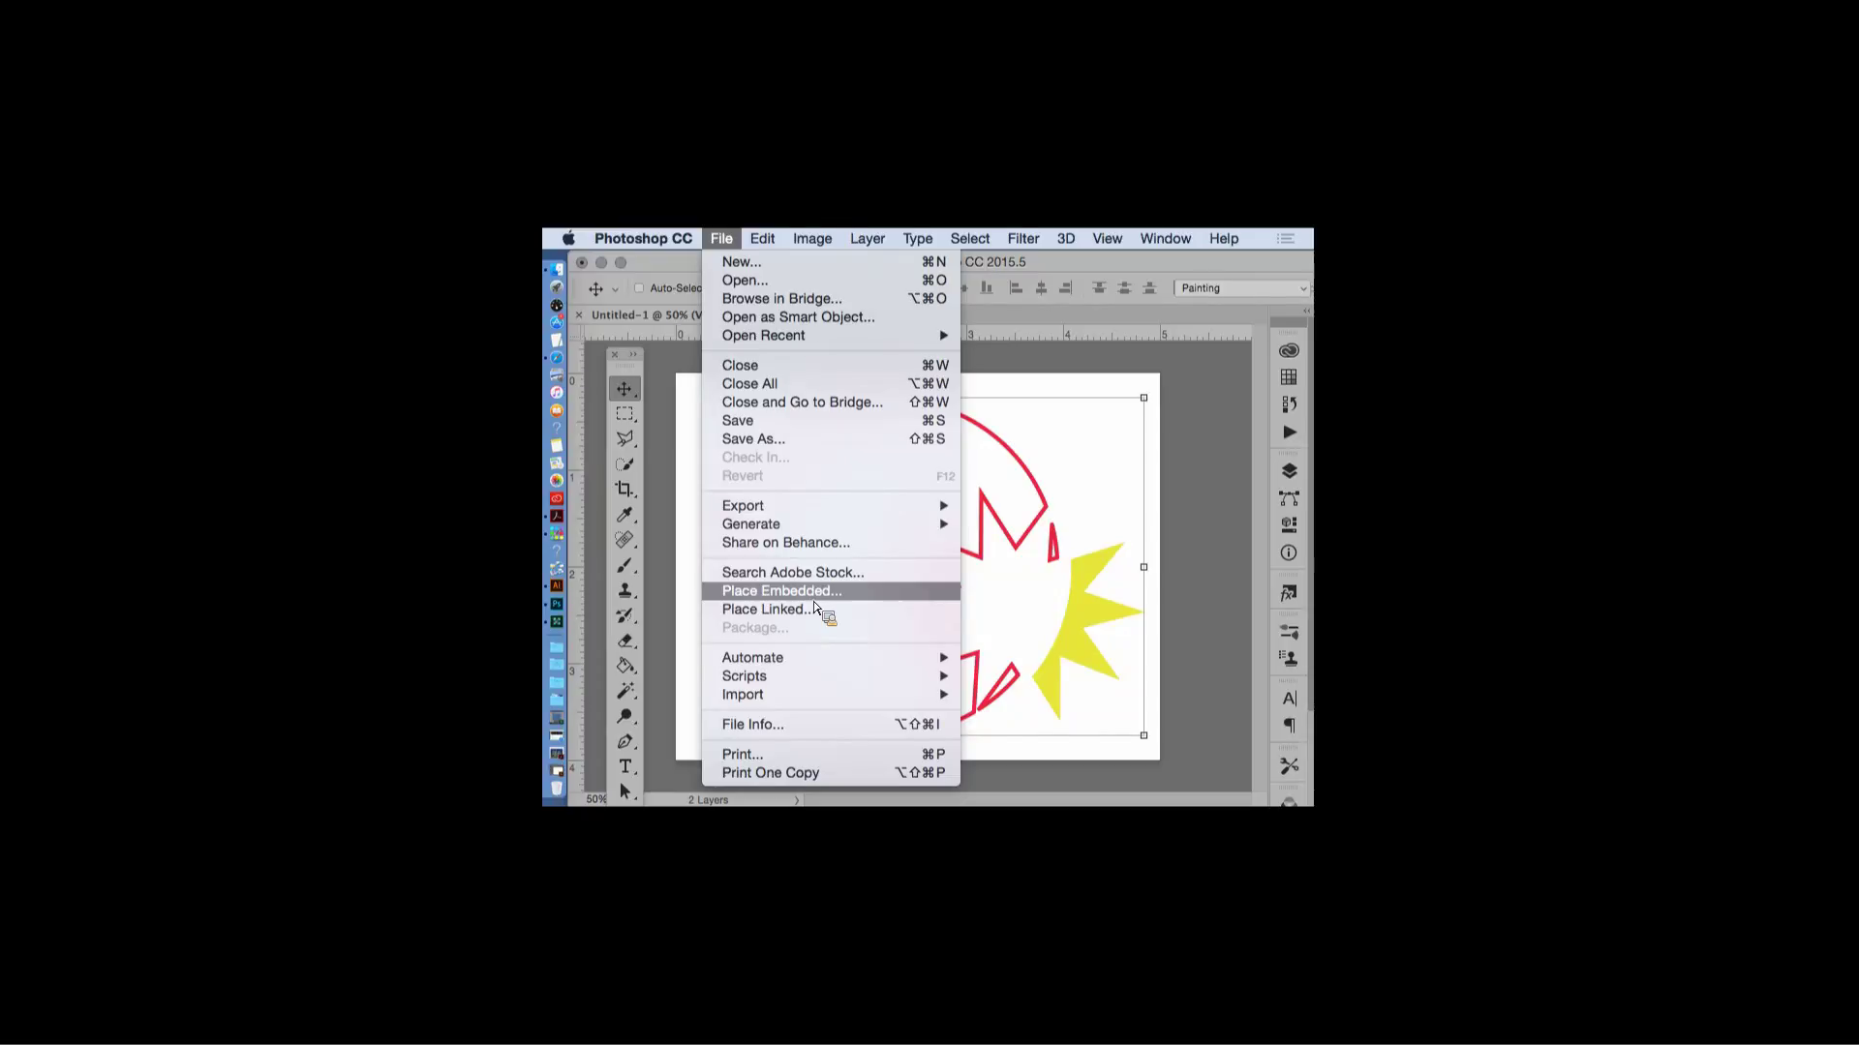
pyautogui.click(1190, 533)
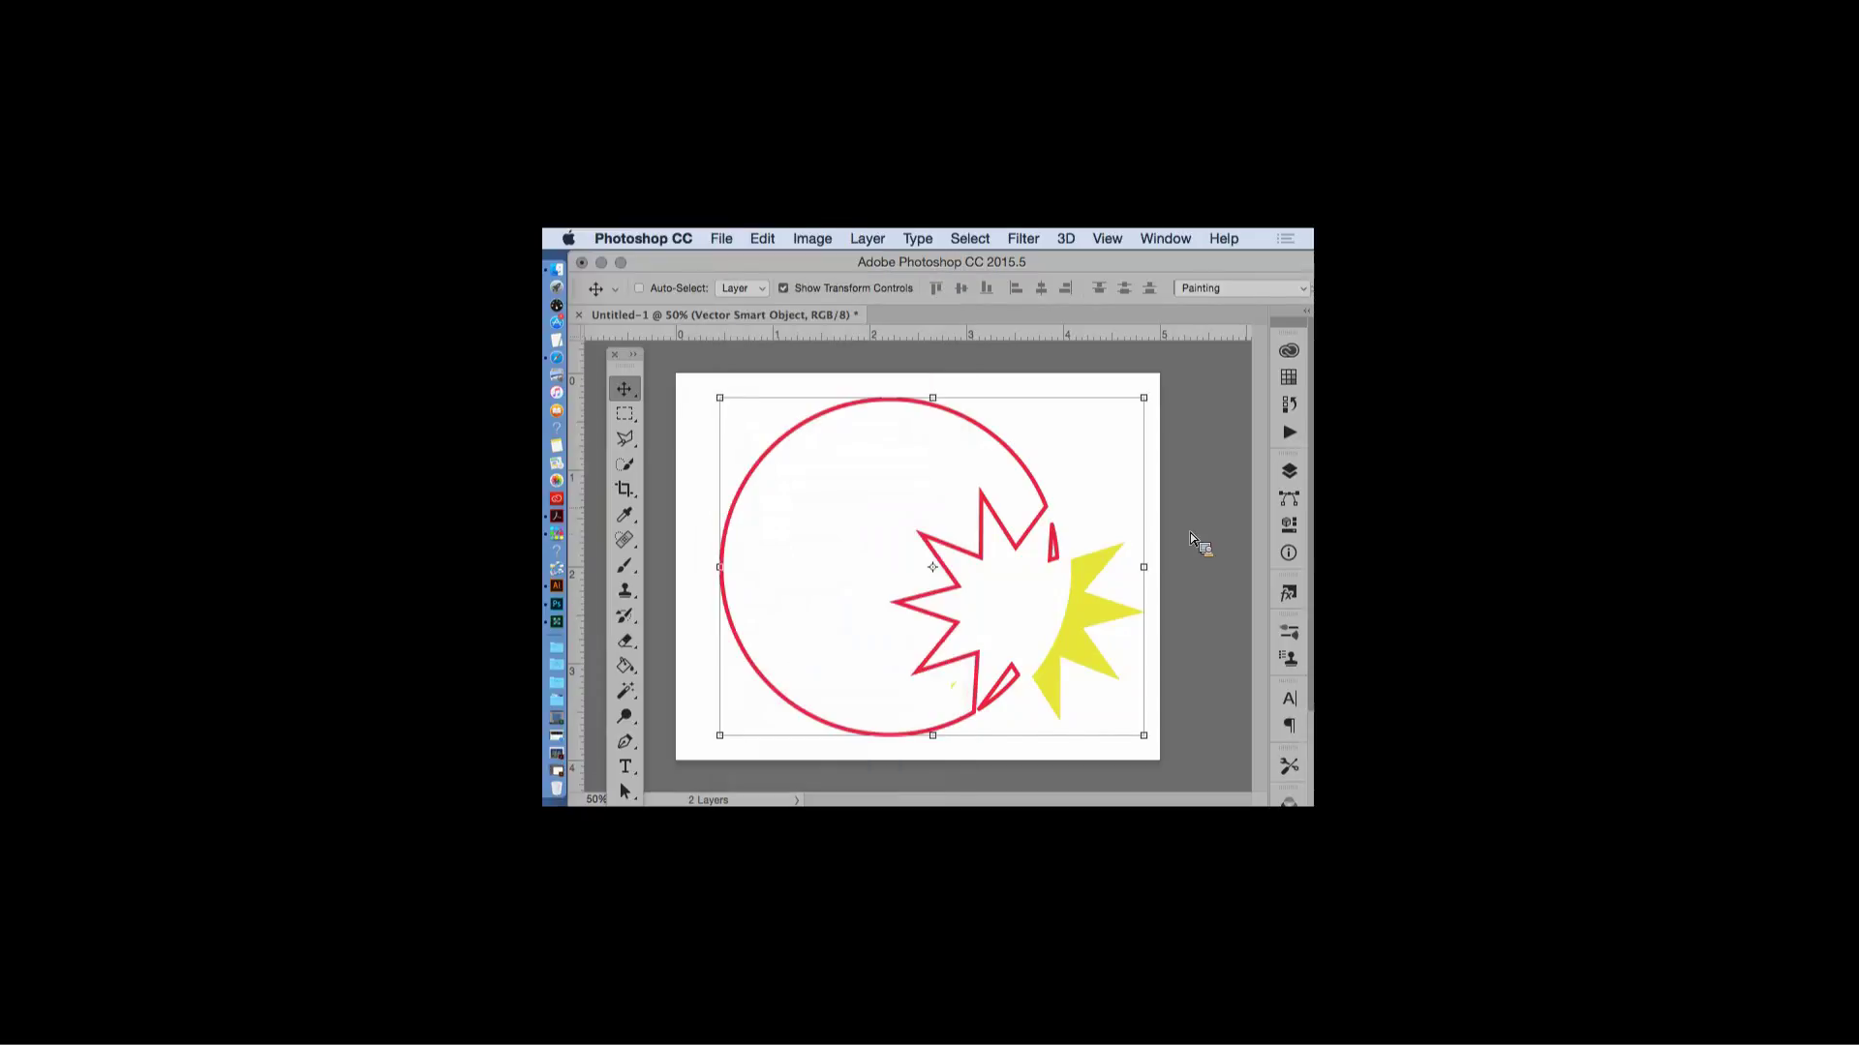
# - Create a new layer named 'gradient' and drag it down toward Background
pyautogui.click(1291, 472)
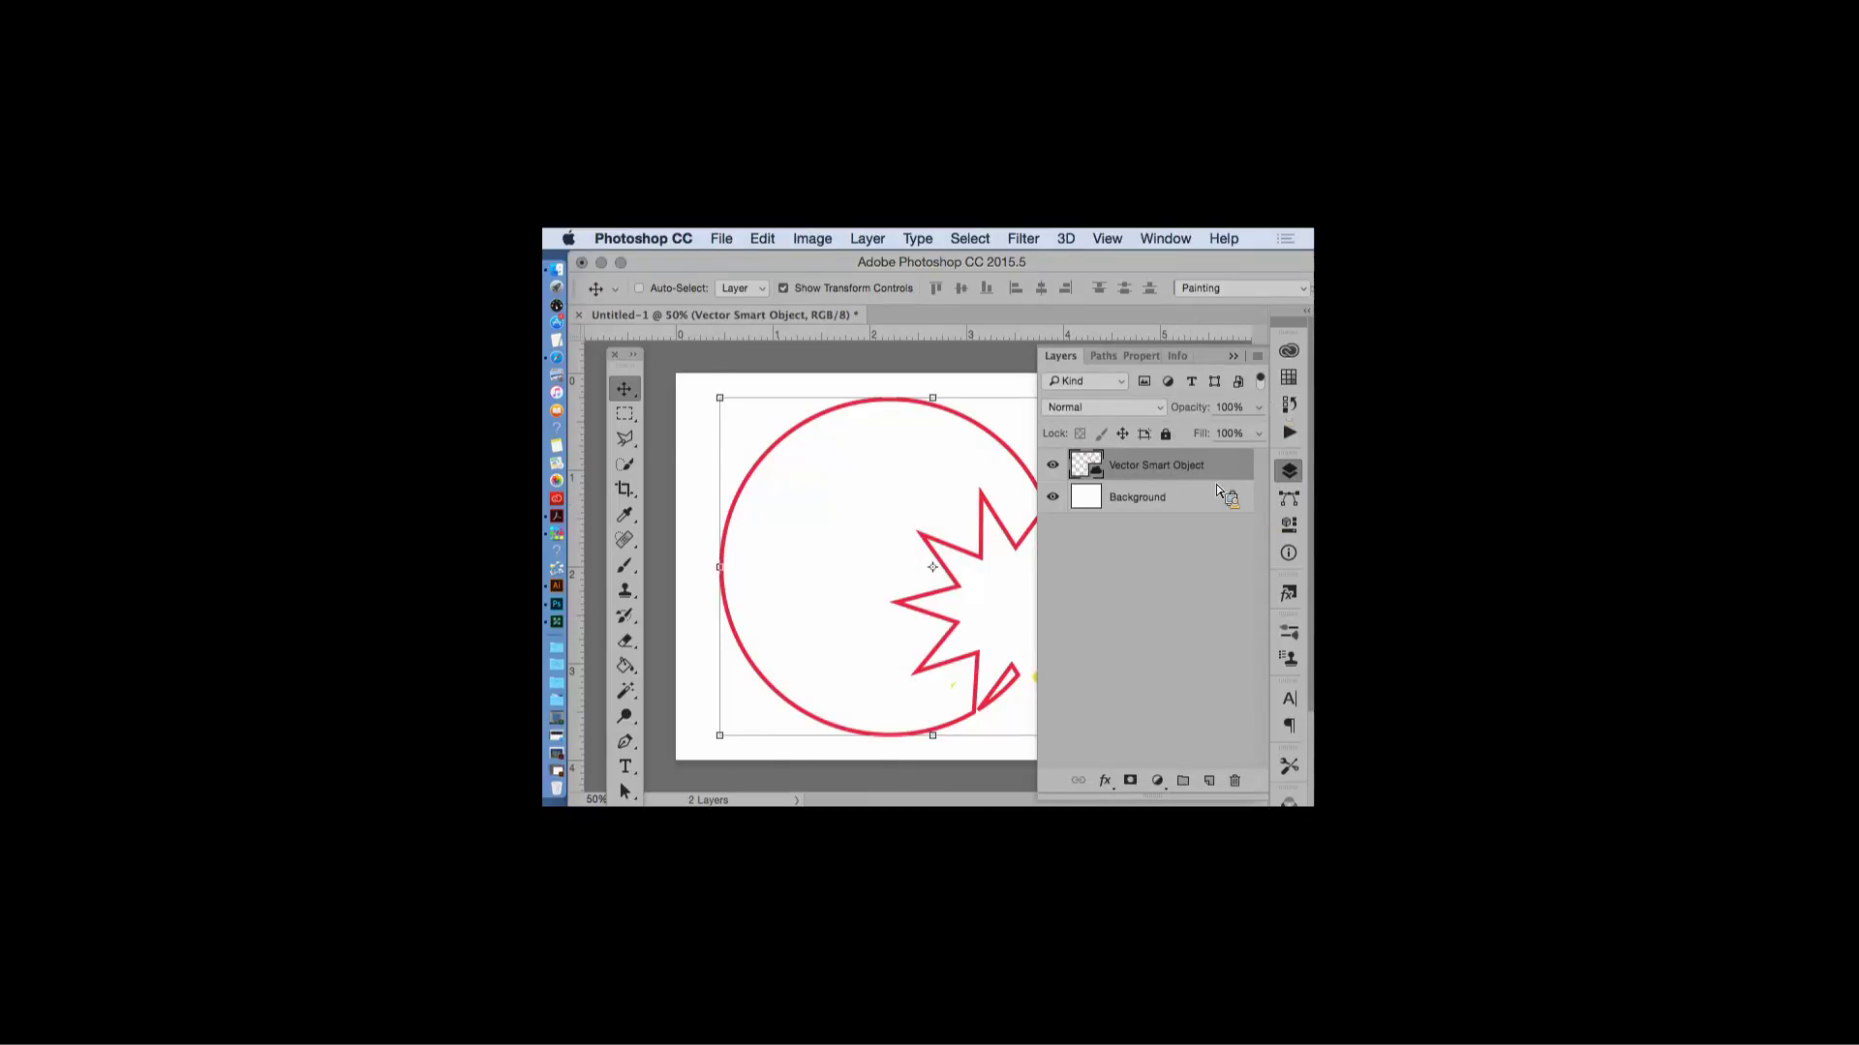
pyautogui.click(1259, 357)
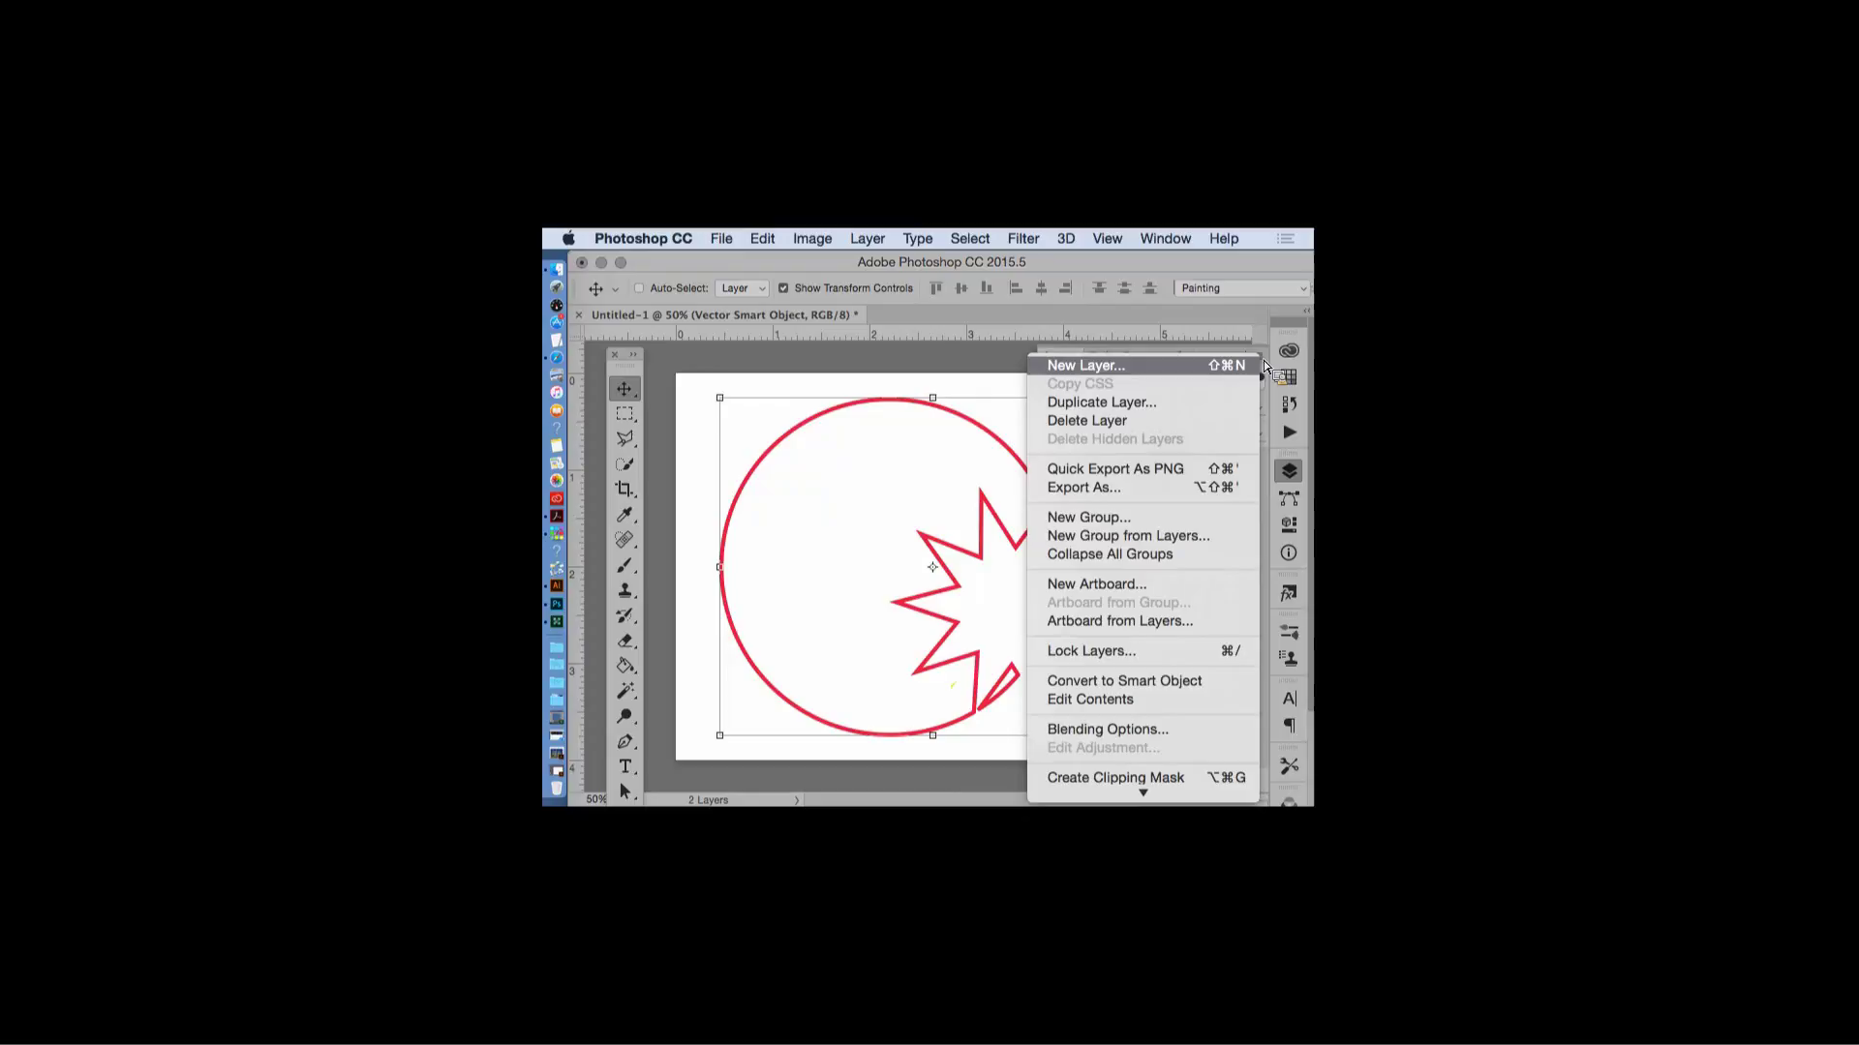
pyautogui.click(1140, 369)
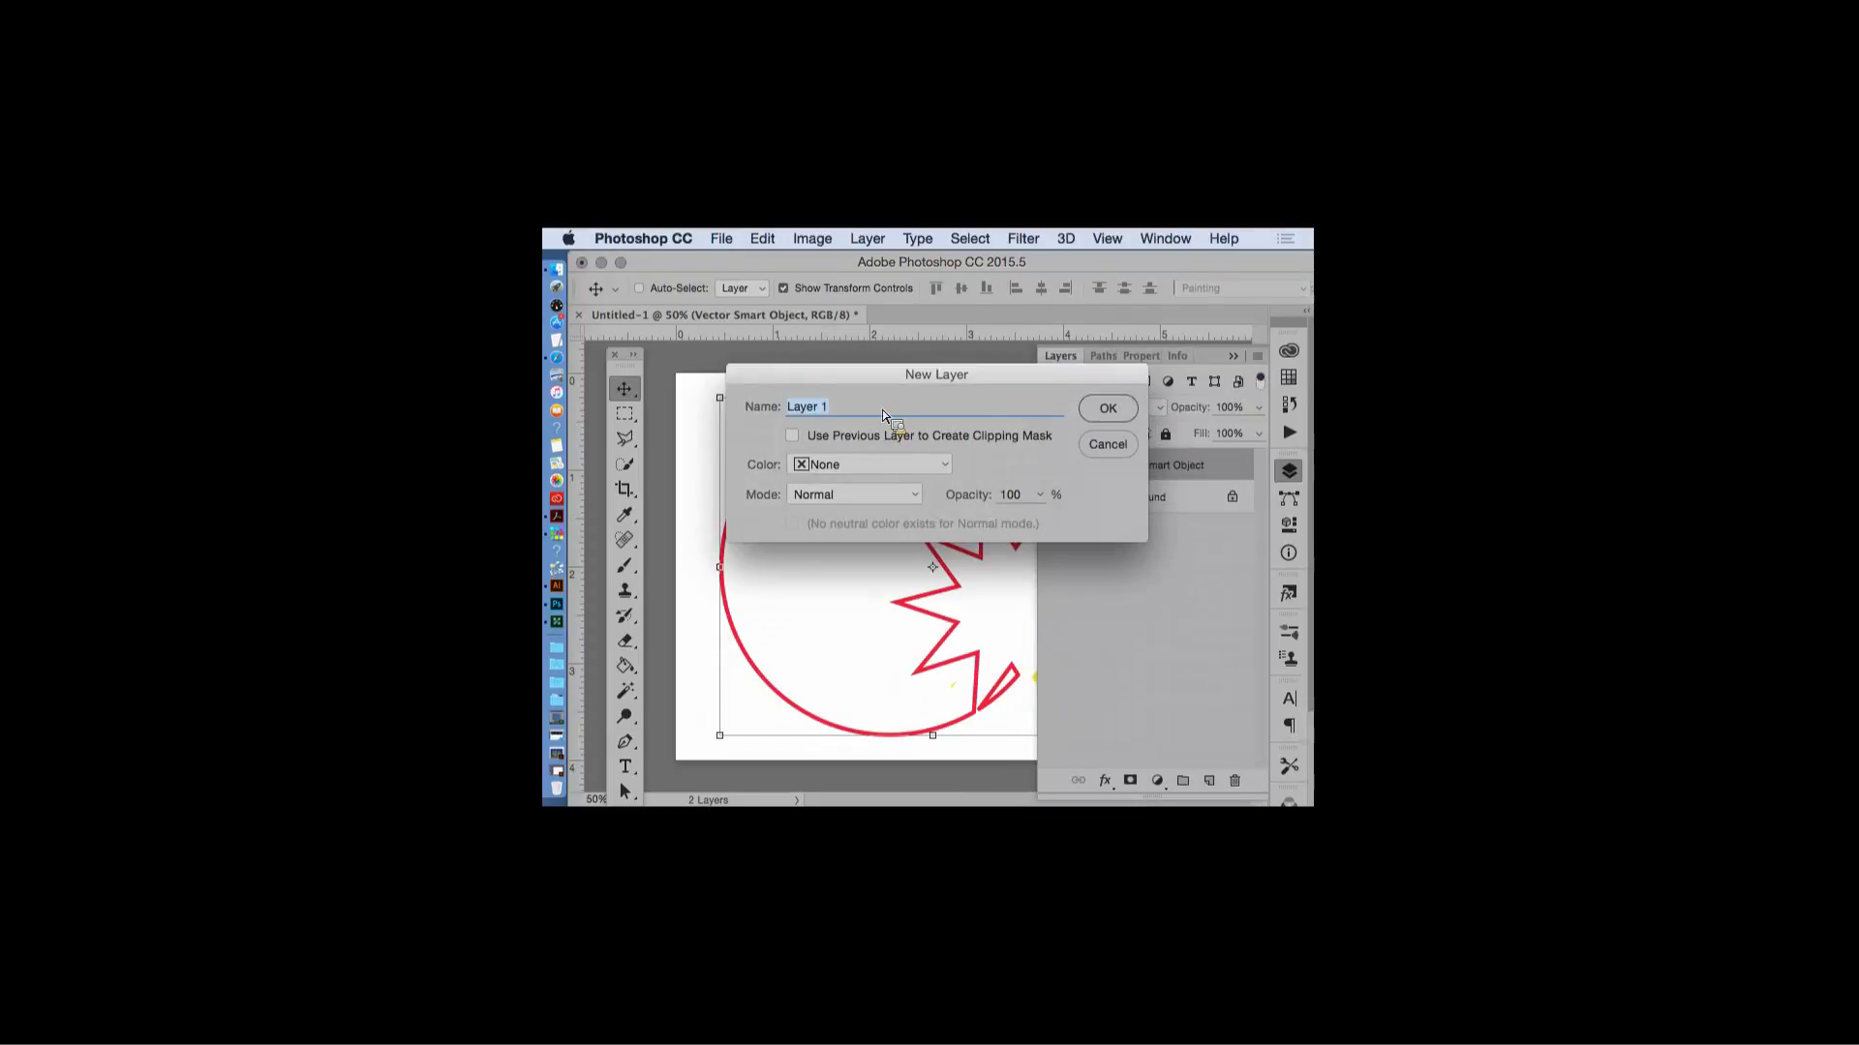
pyautogui.write('gradient')
pyautogui.press('Return')
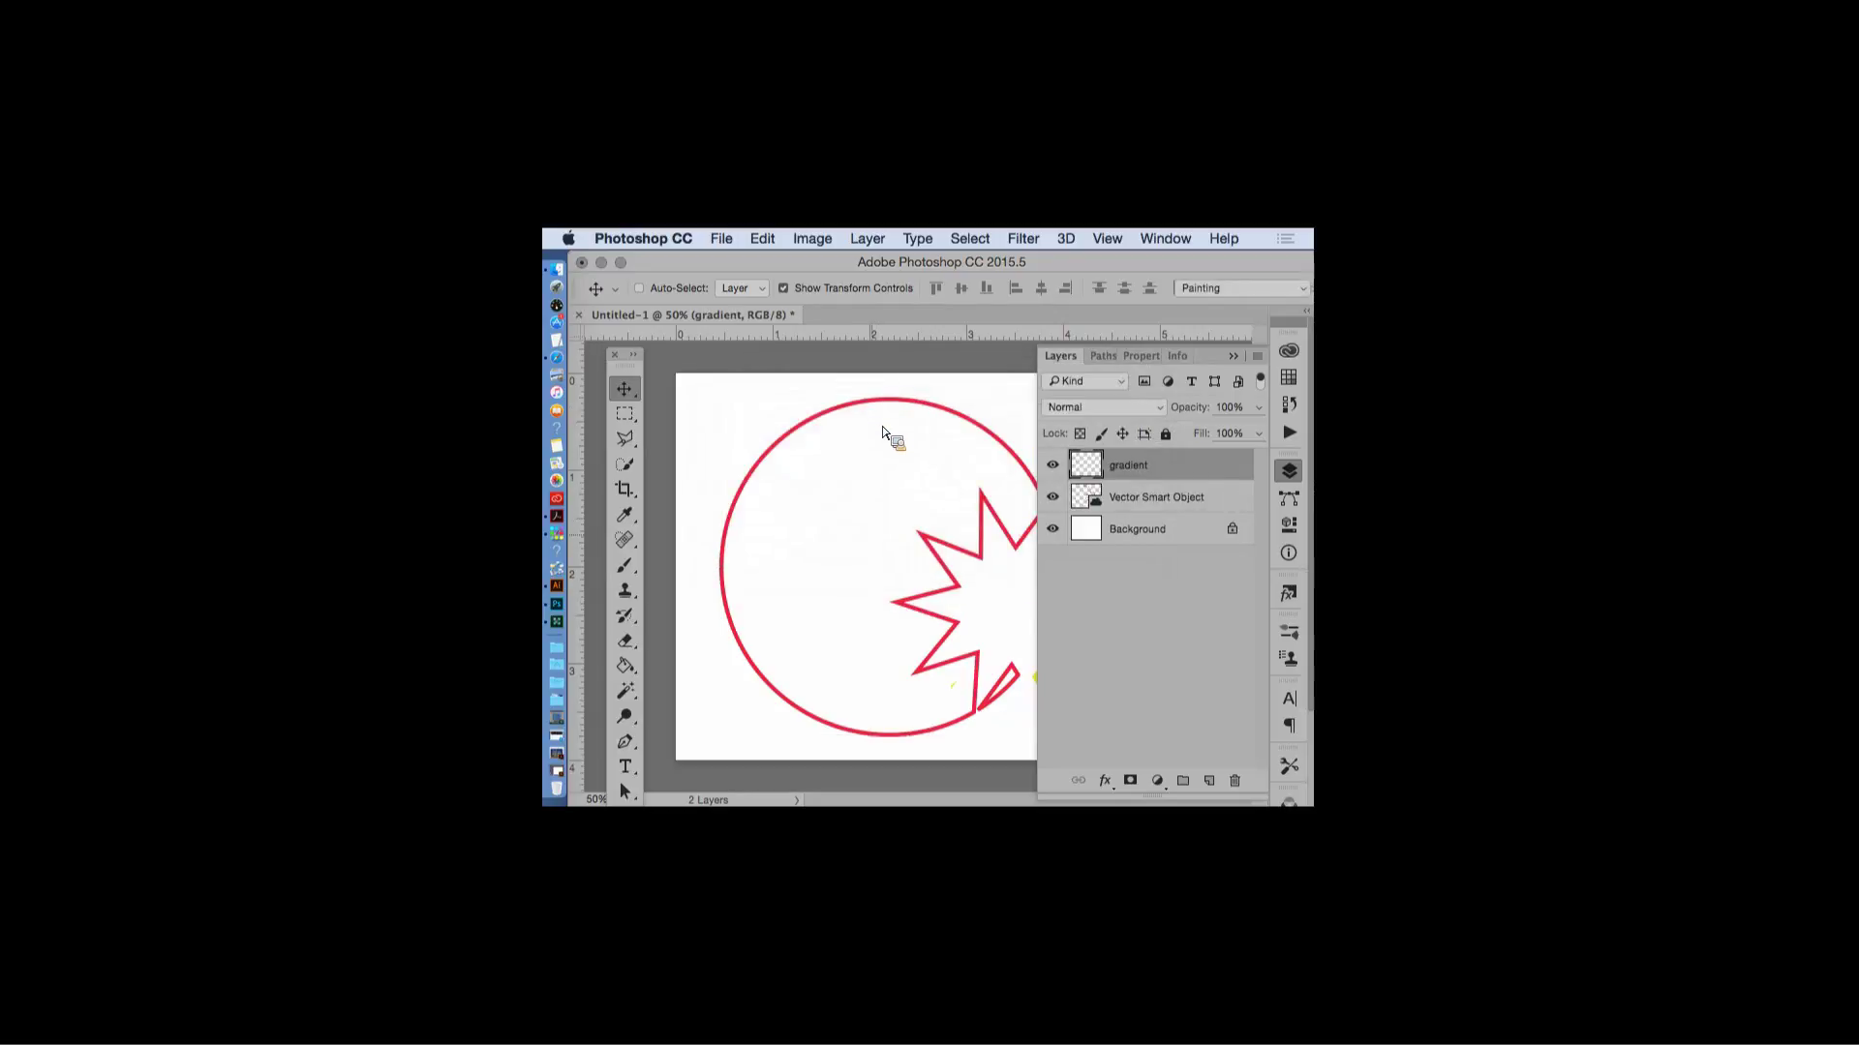
pyautogui.moveTo(1166, 468); pyautogui.dragTo(1183, 511)
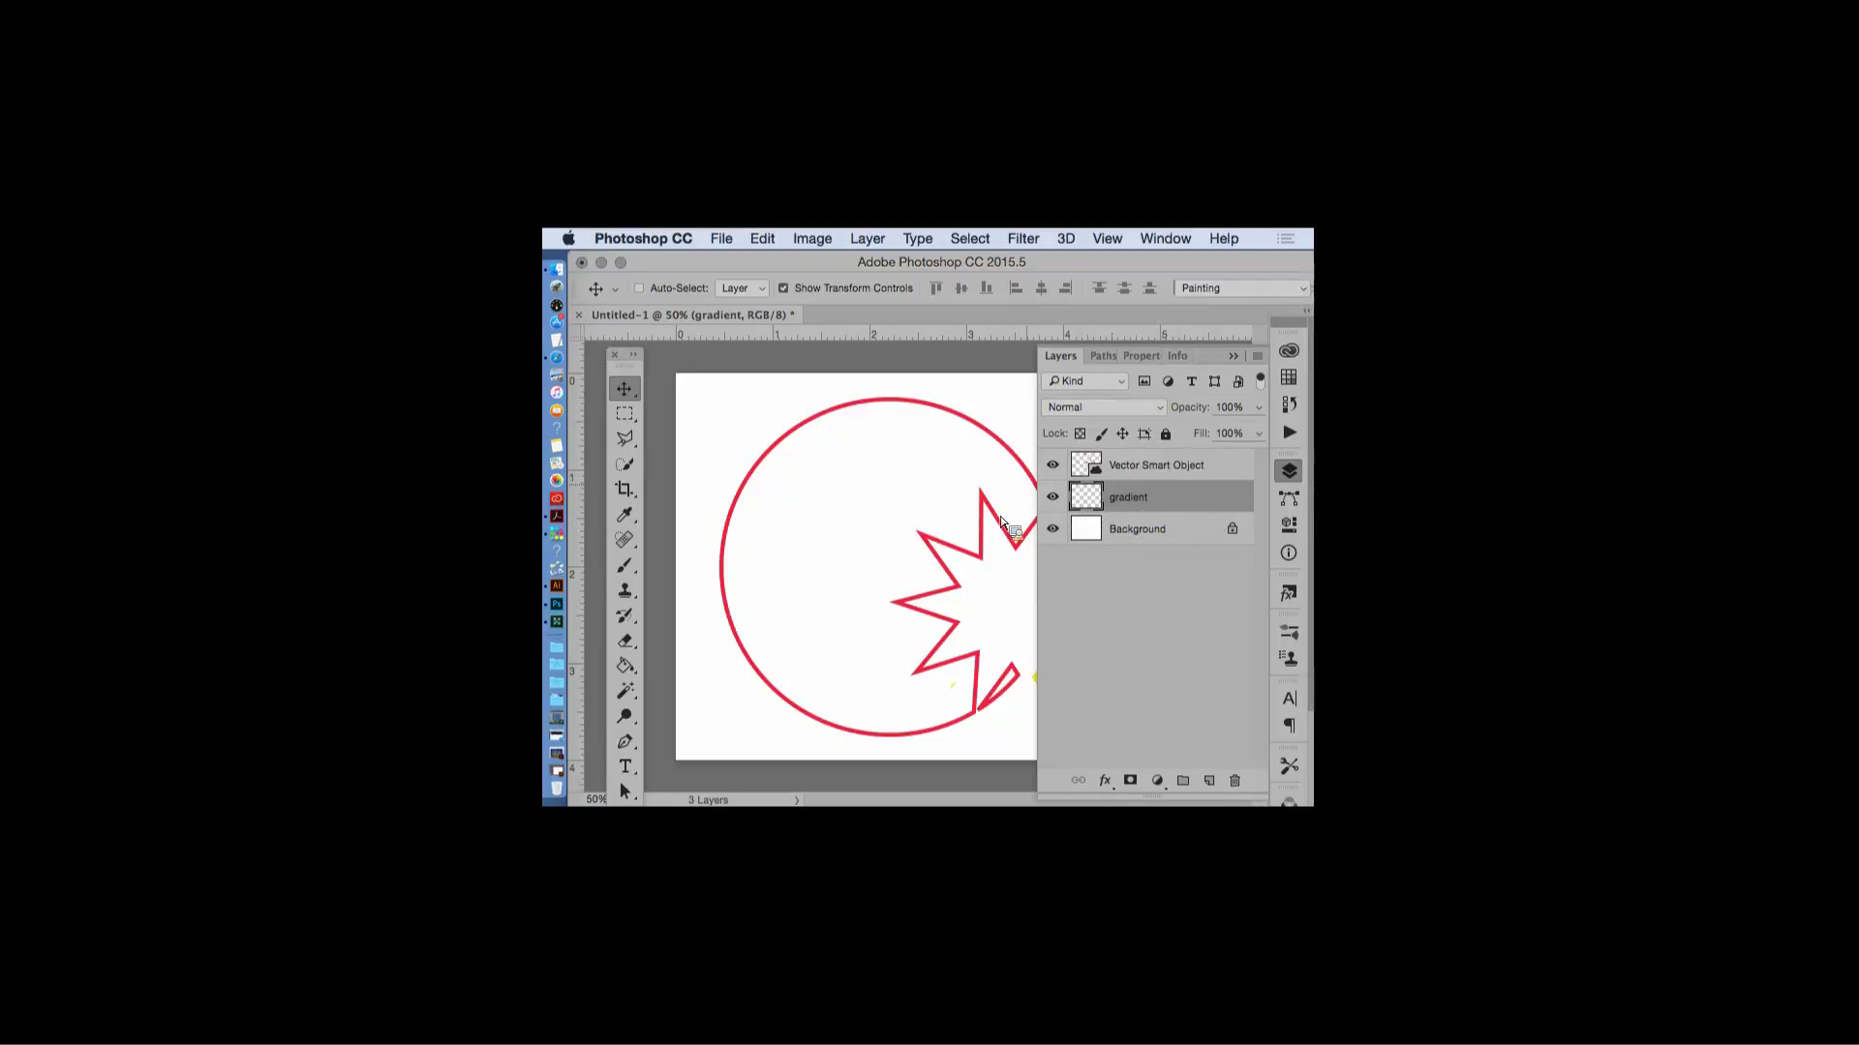
# - Rearrange and collapse the Layers panel, leaving the gradient layer active with transform bounds
pyautogui.click(1233, 357)
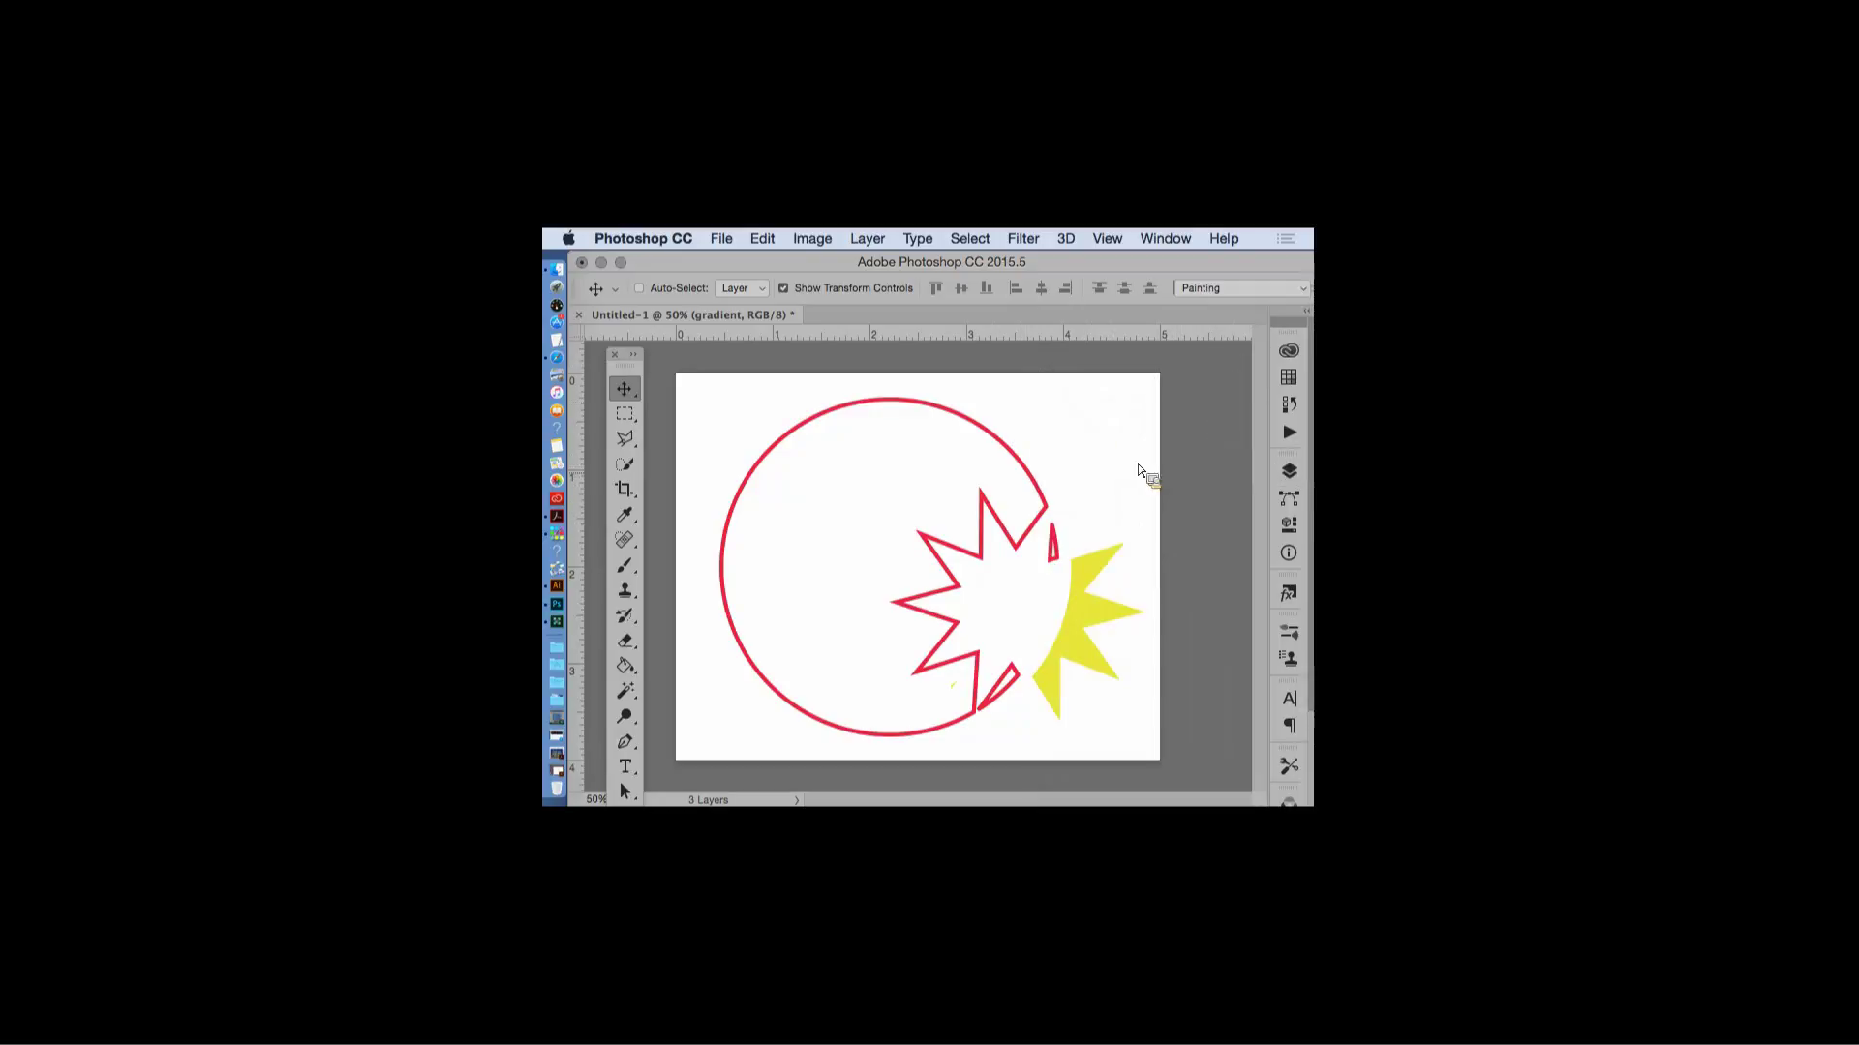
pyautogui.click(1288, 471)
pyautogui.moveTo(1293, 492); pyautogui.dragTo(1159, 476)
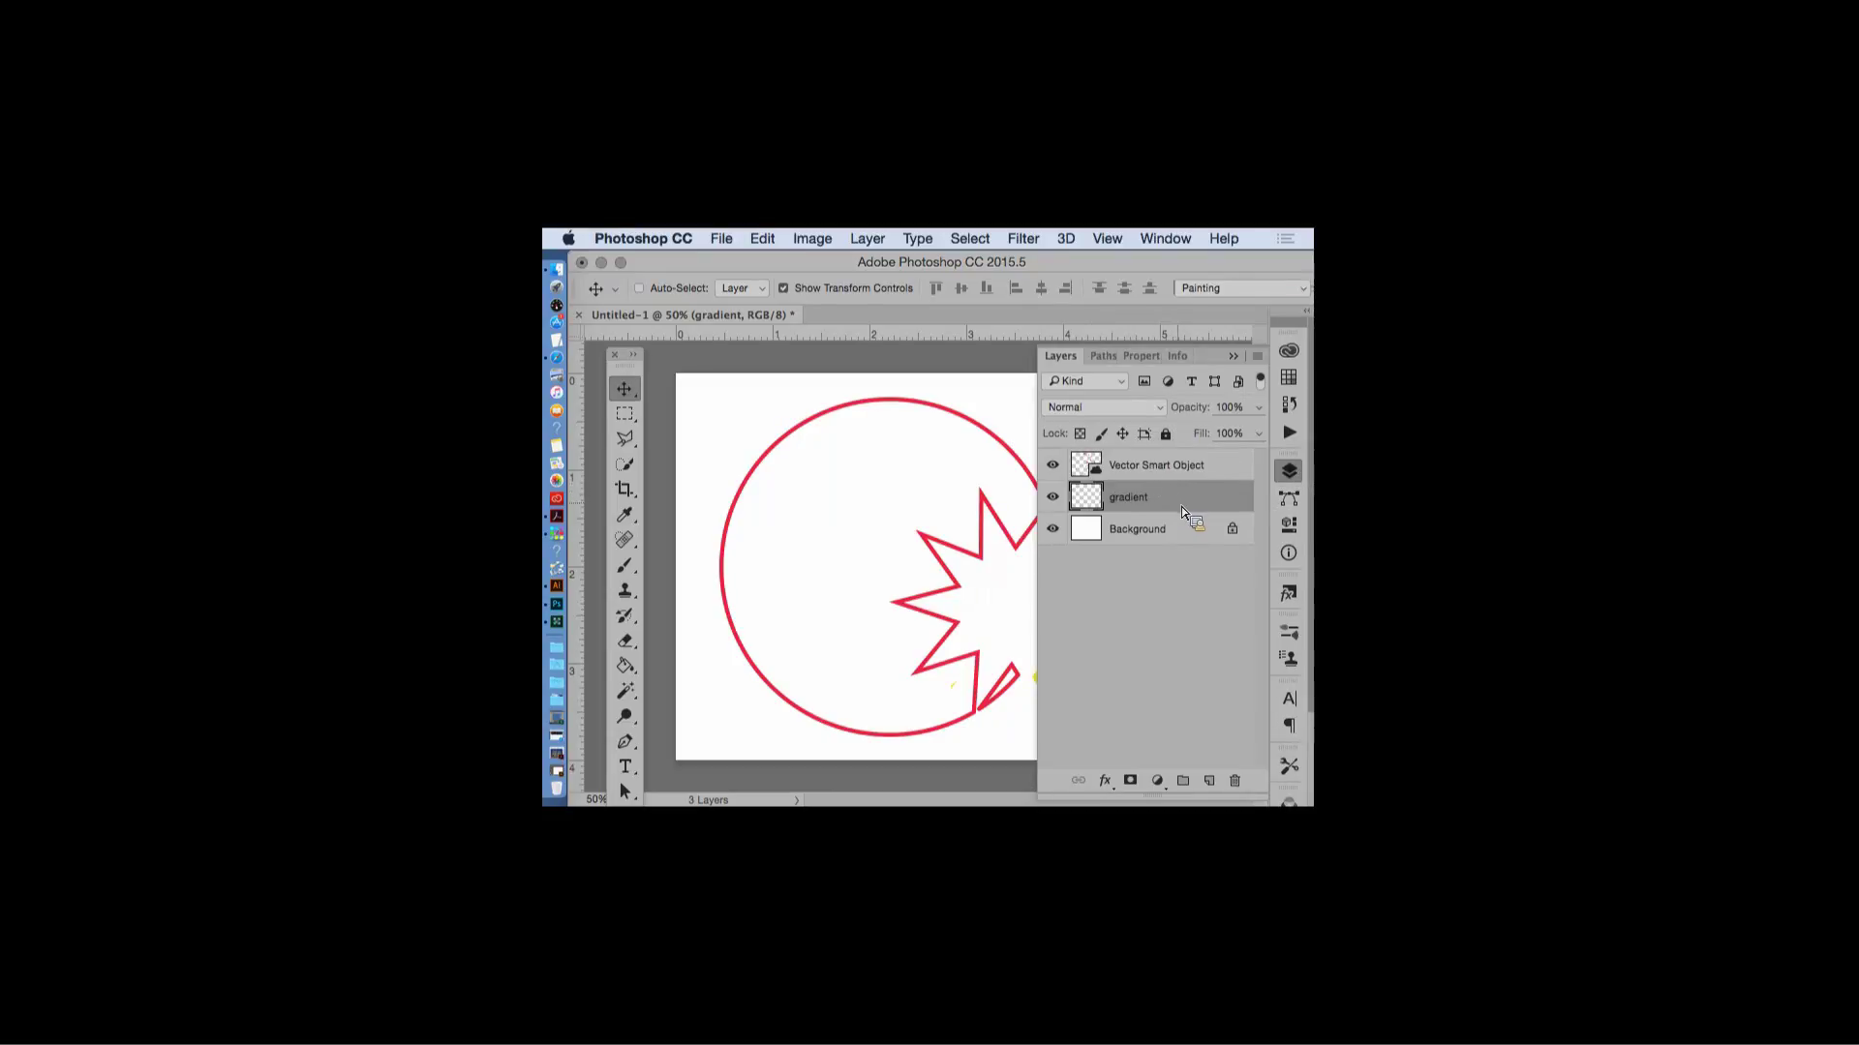
pyautogui.moveTo(1182, 507); pyautogui.dragTo(1112, 391)
pyautogui.click(1234, 357)
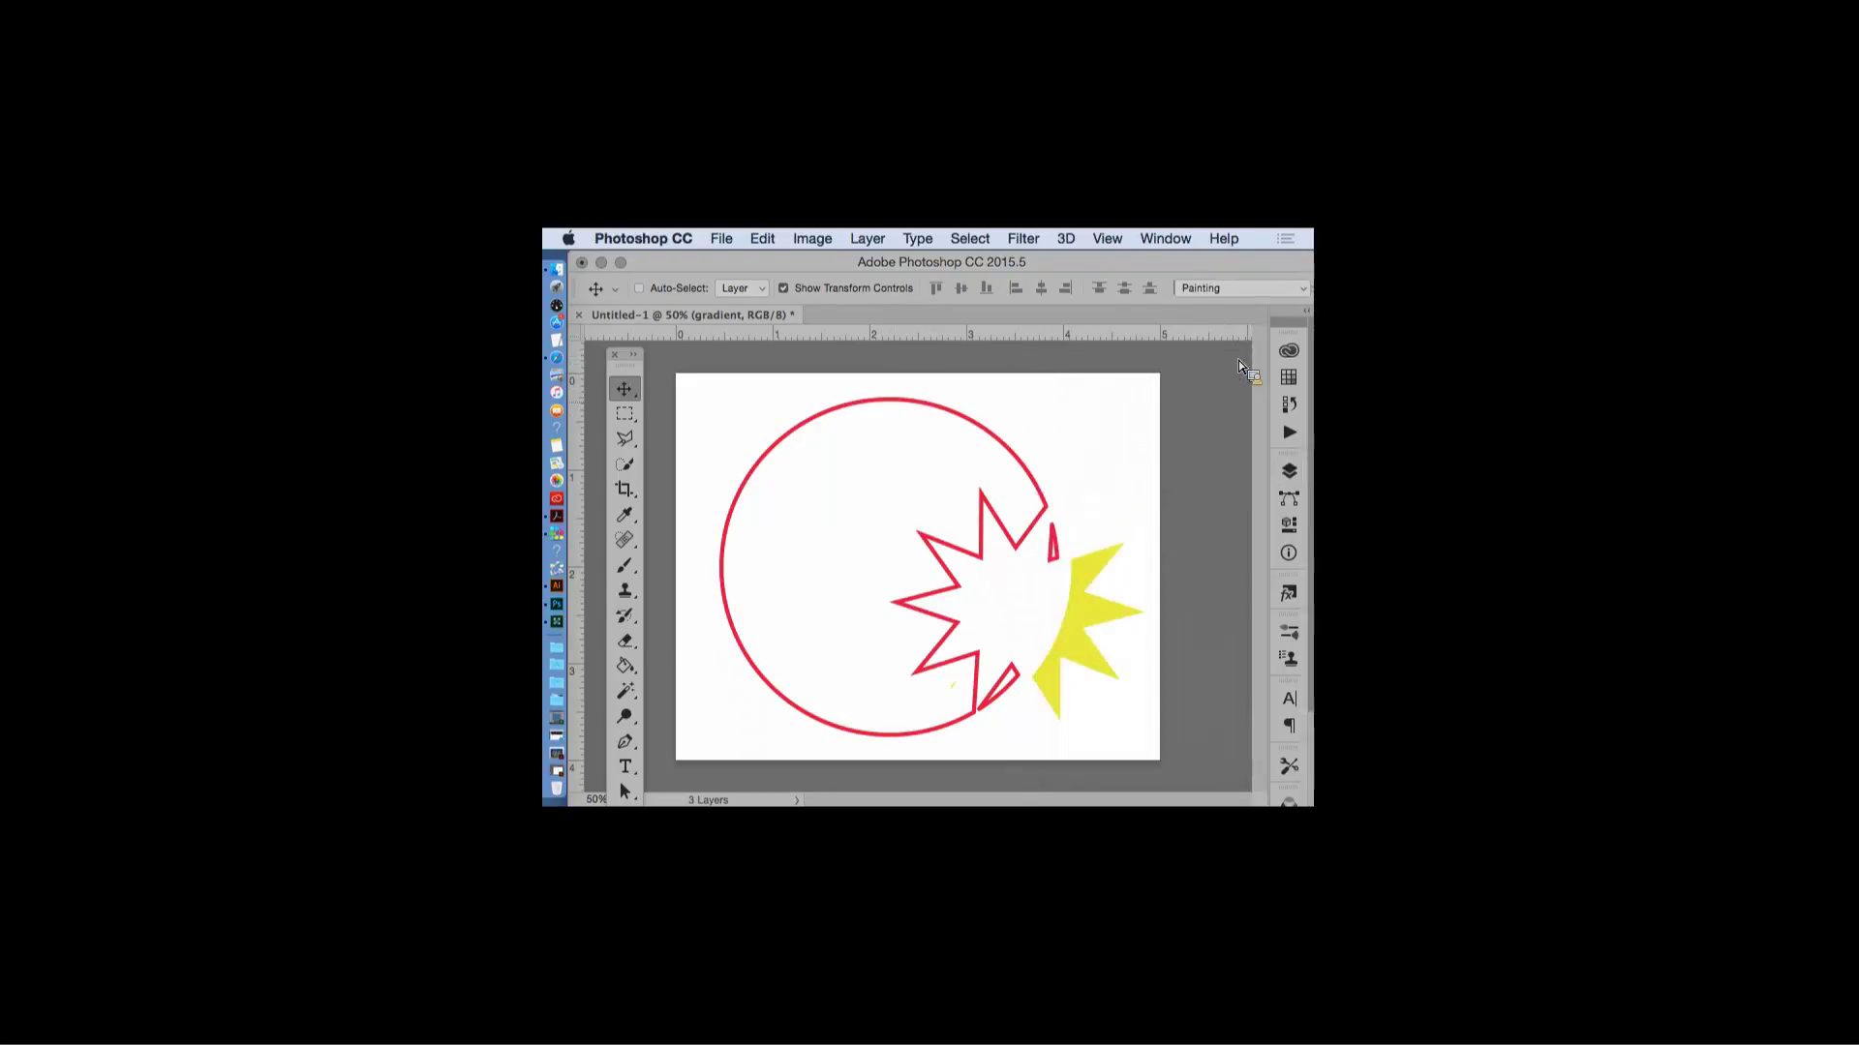
pyautogui.press('super')
pyautogui.keyDown('super'); pyautogui.click(1089, 513); pyautogui.keyUp('super')
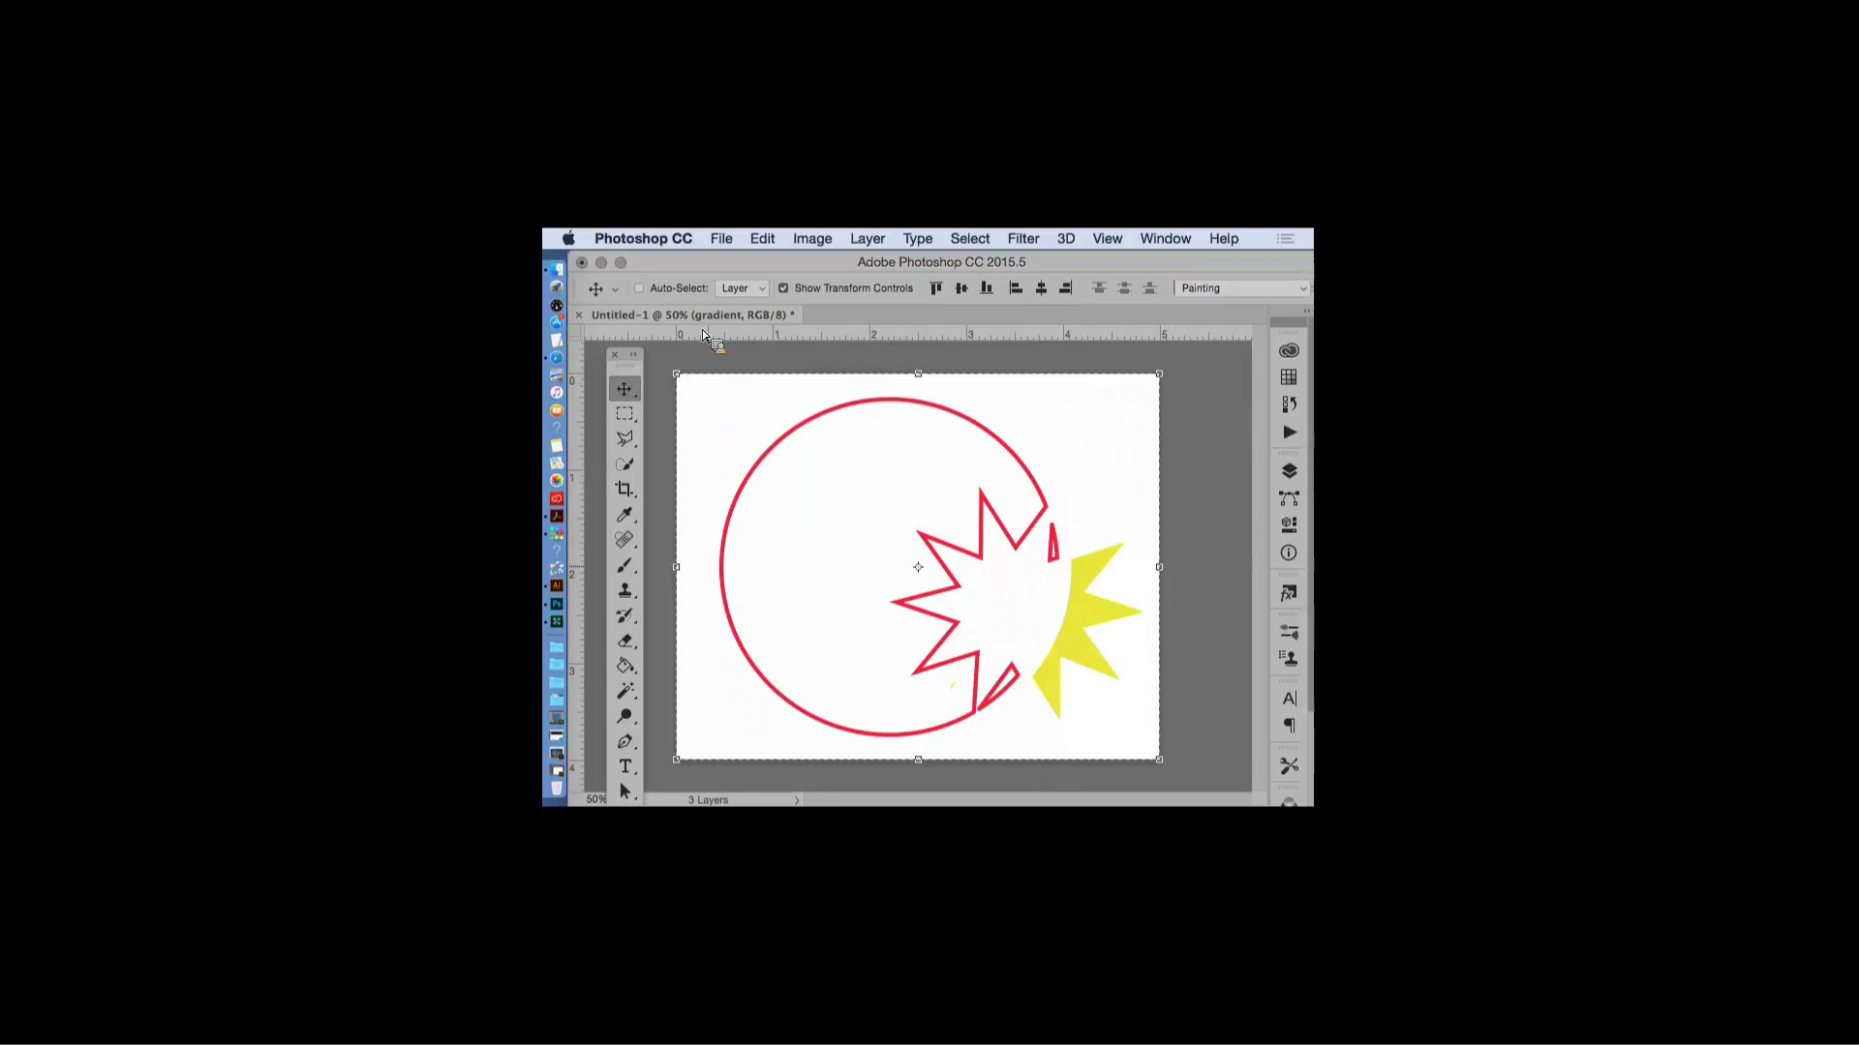
# - Drag a linear multicolour preset gradient horizontally across the canvas with the Gradient Tool
pyautogui.click(643, 658)
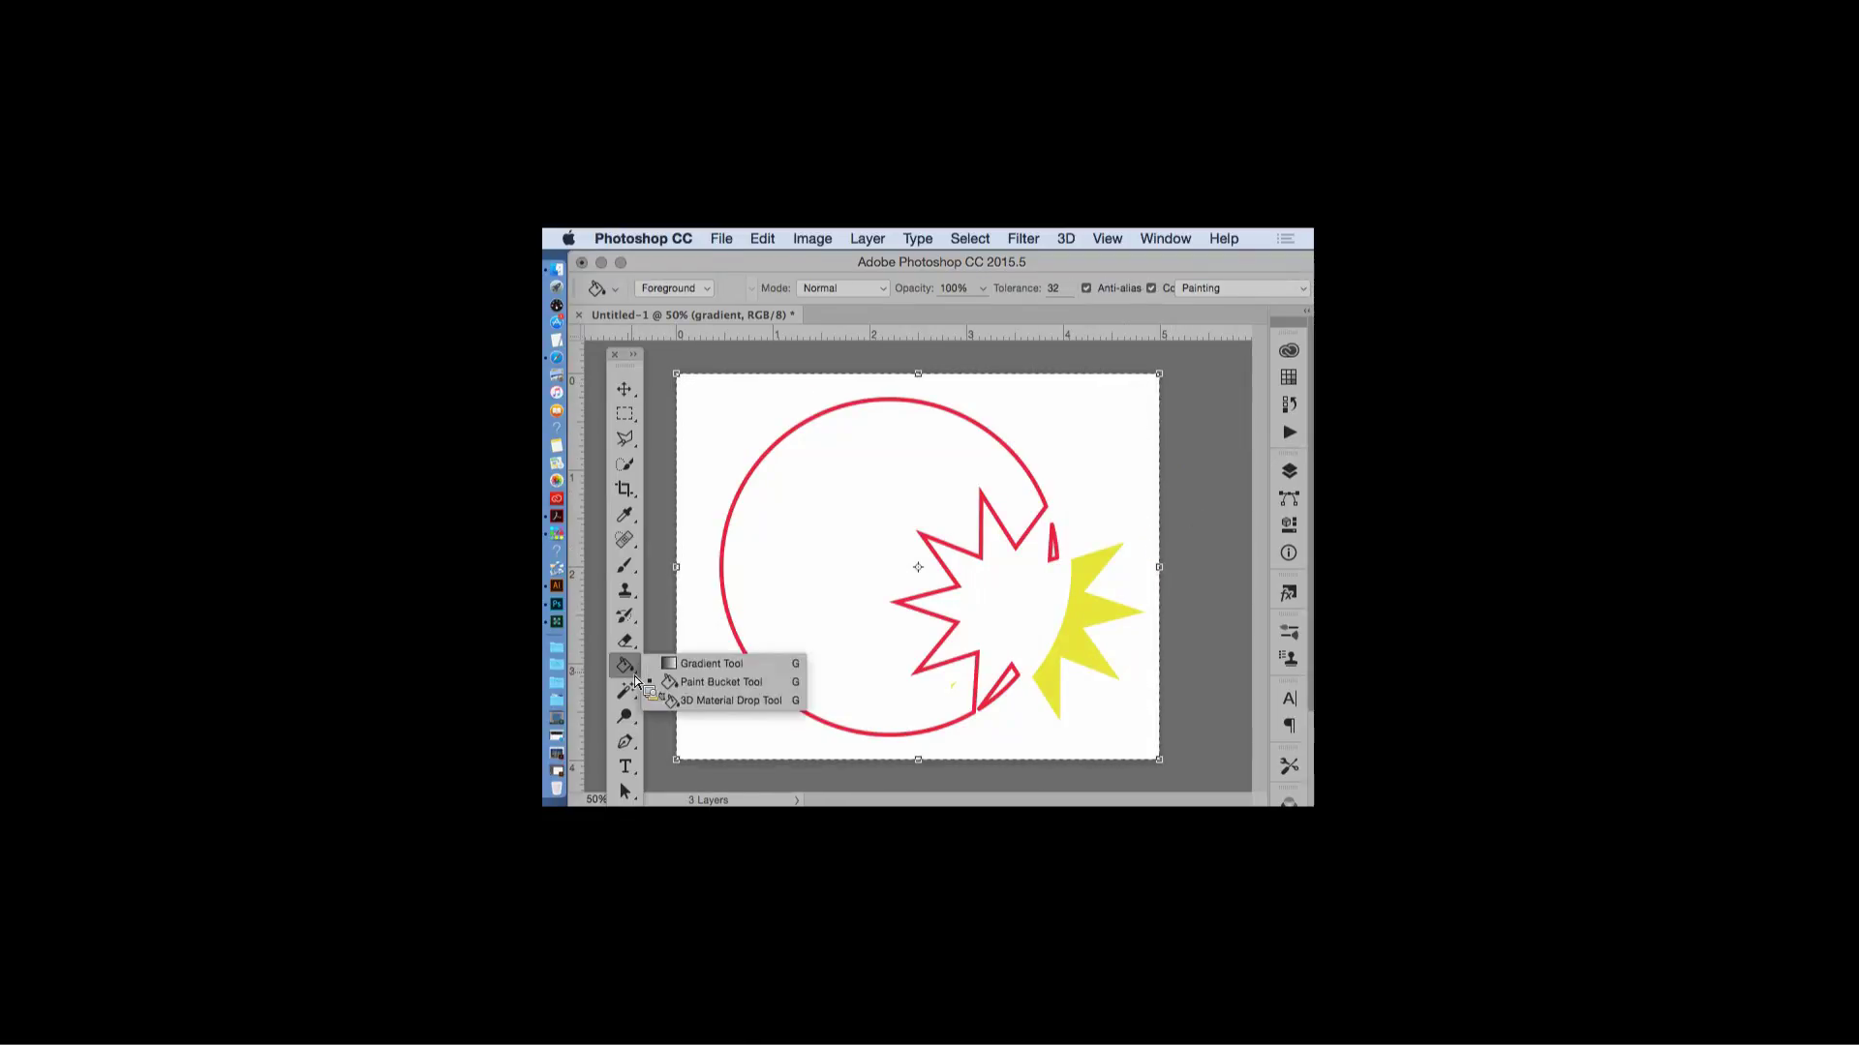
pyautogui.click(671, 666)
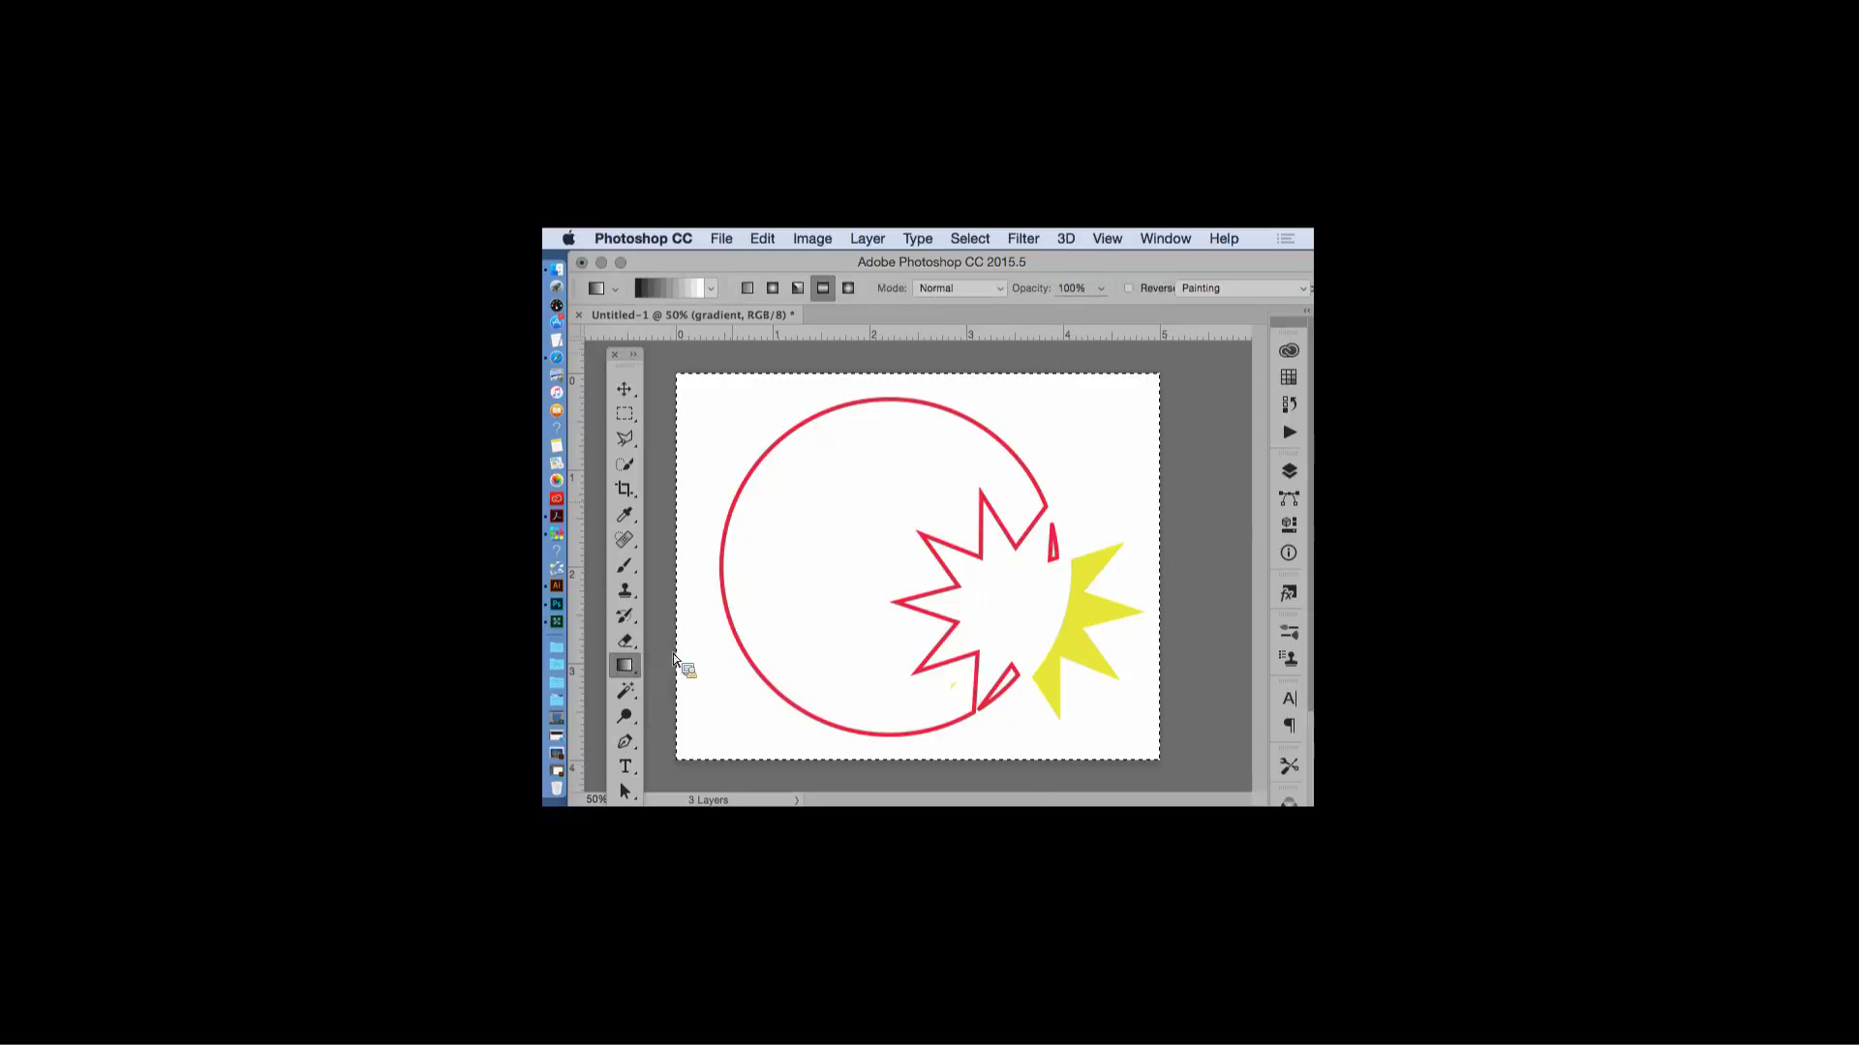
pyautogui.click(714, 290)
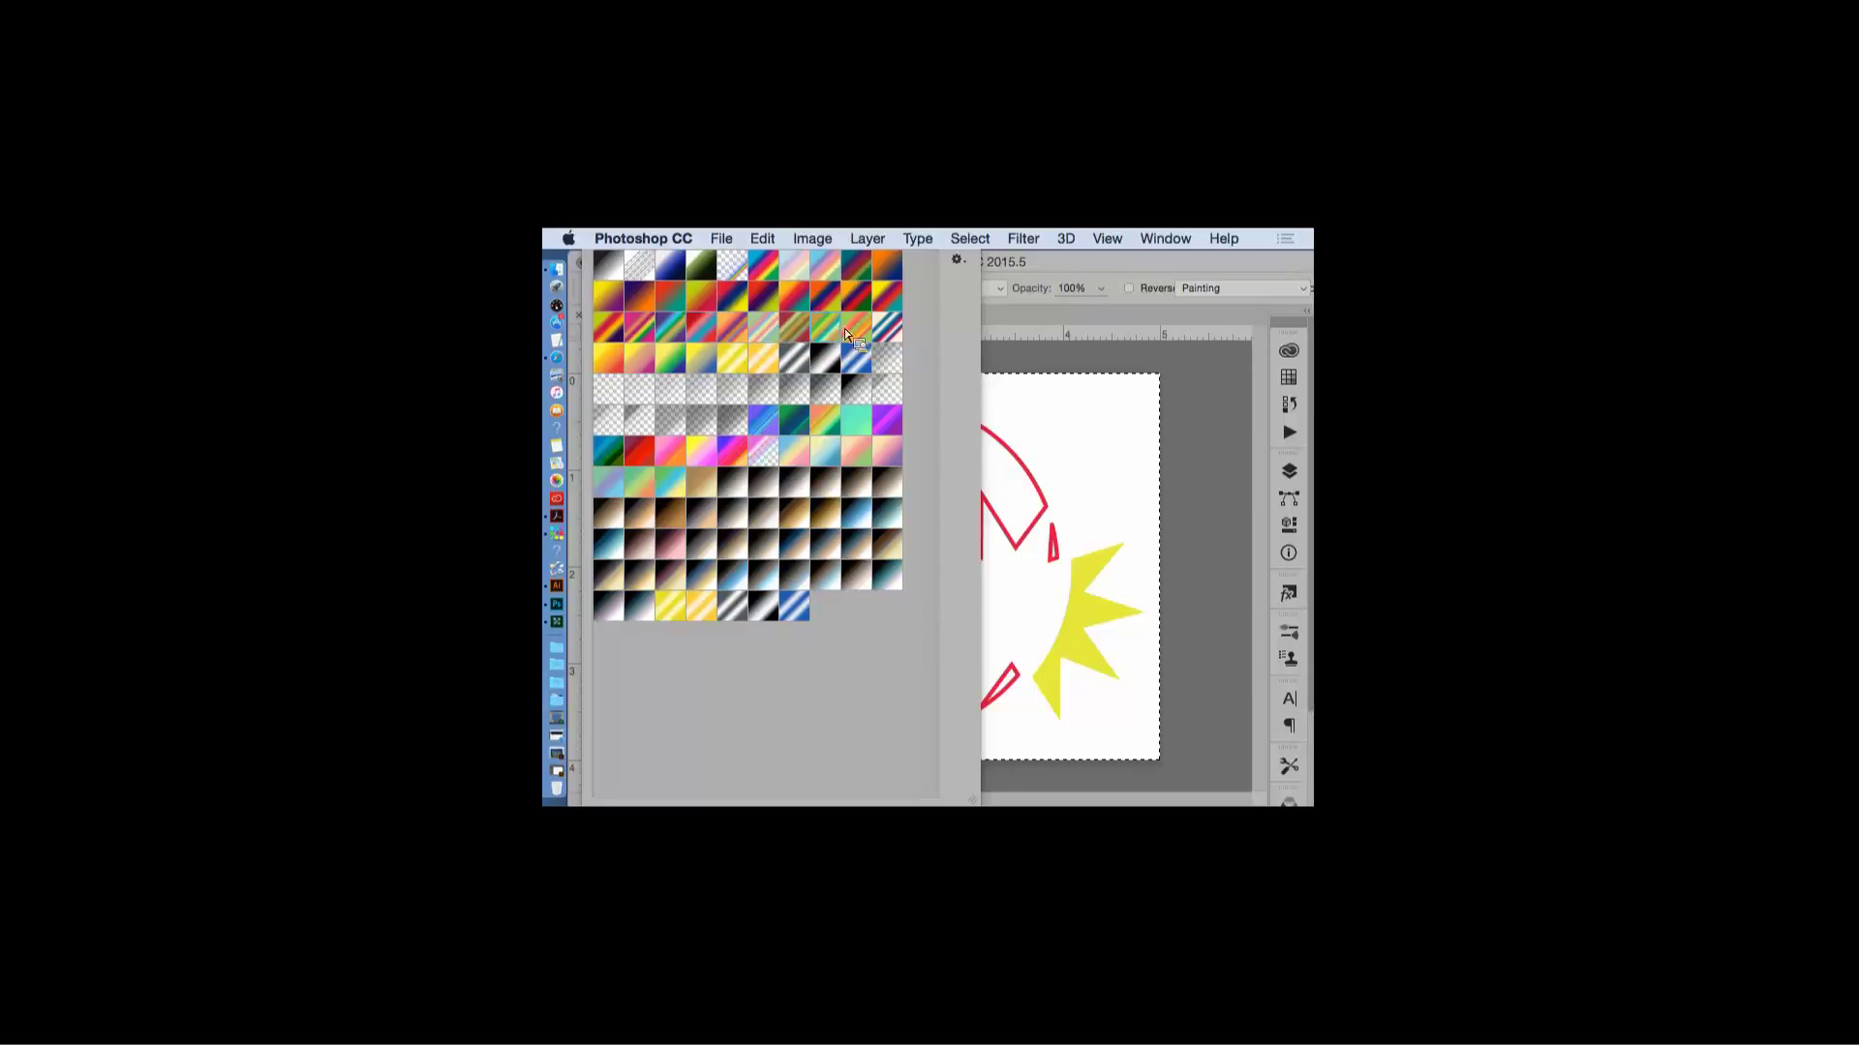
pyautogui.click(1113, 293)
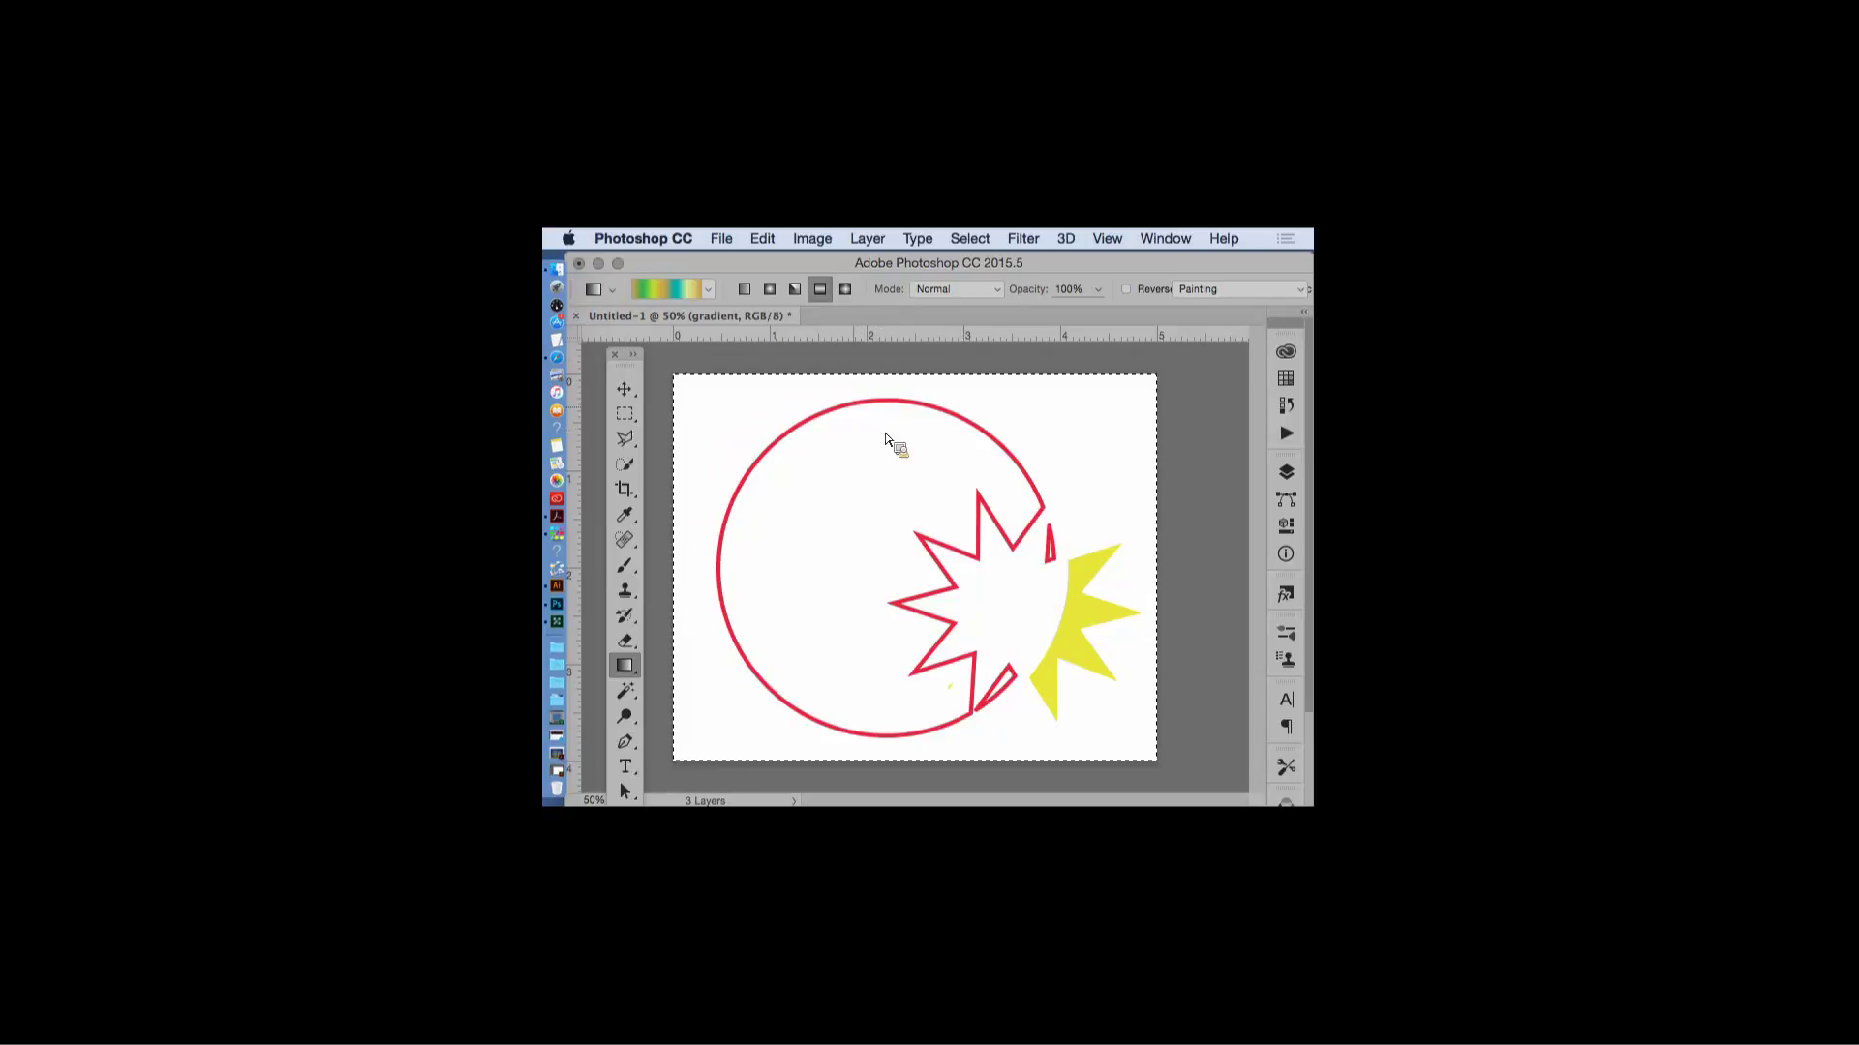
pyautogui.click(746, 296)
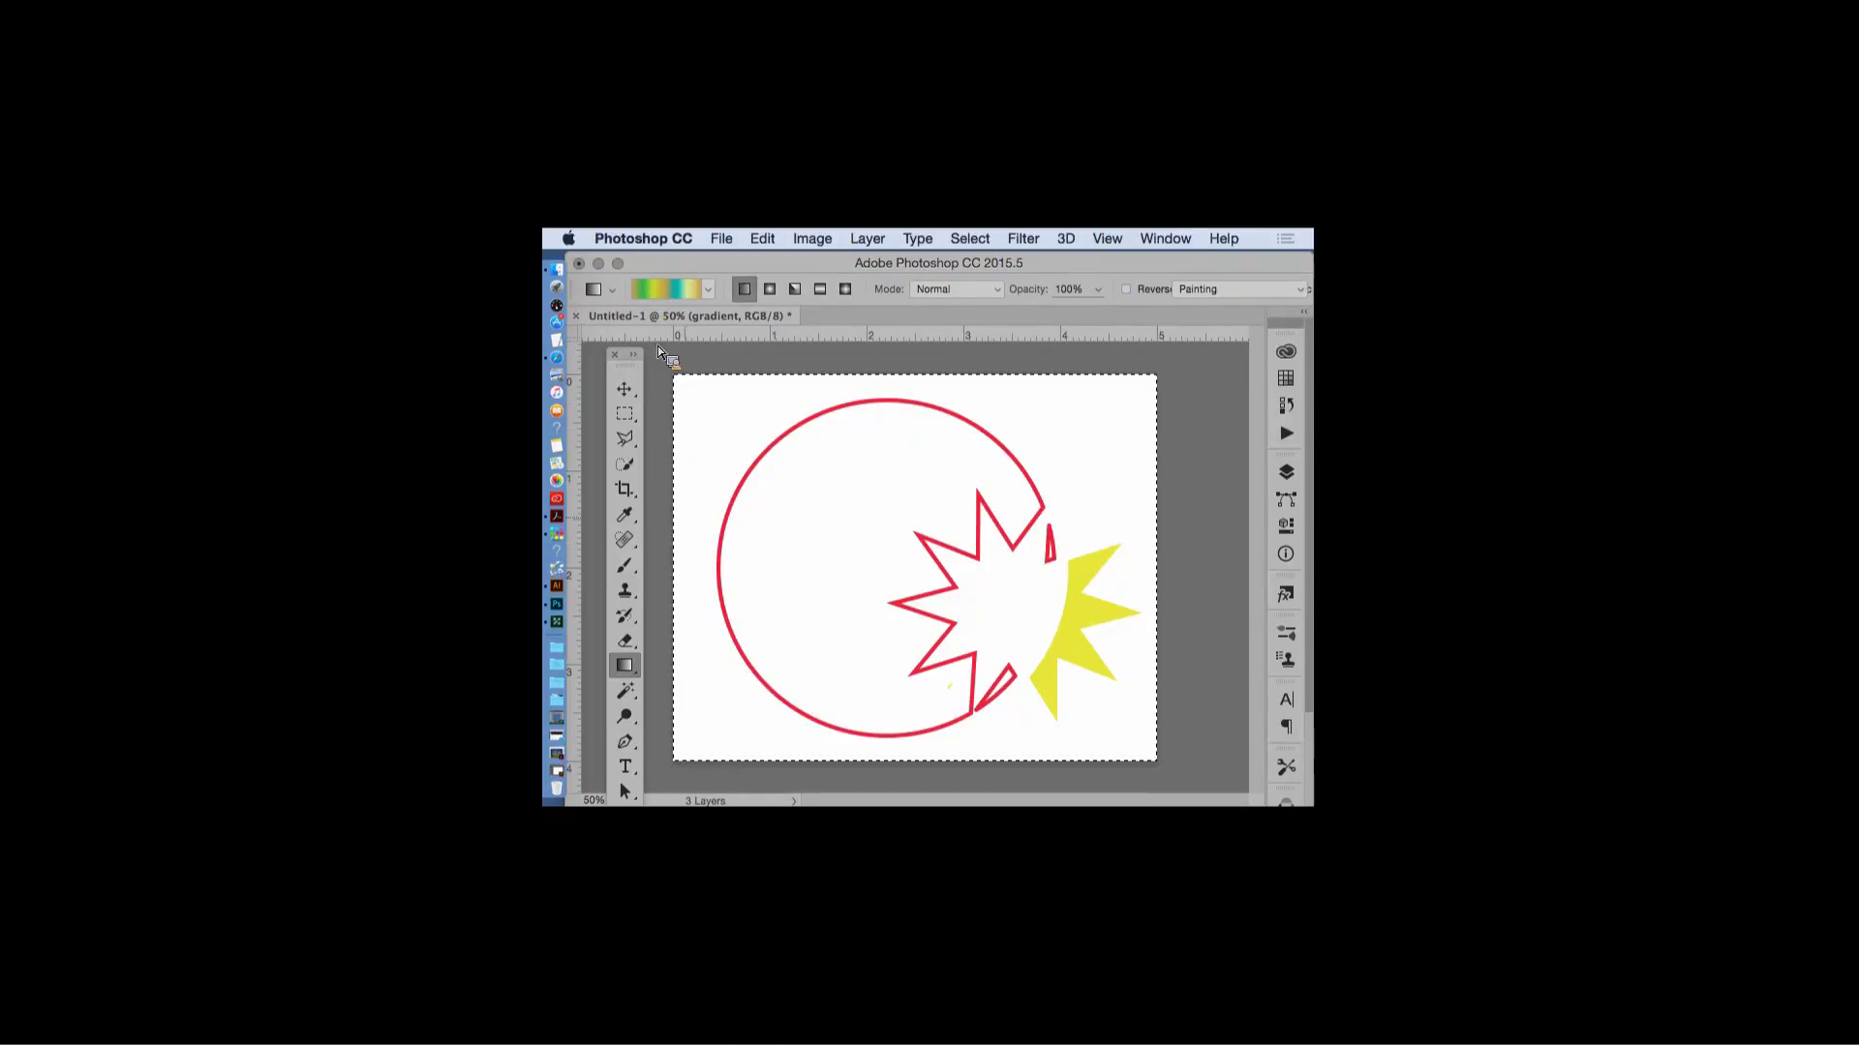
pyautogui.moveTo(663, 581); pyautogui.dragTo(1136, 585)
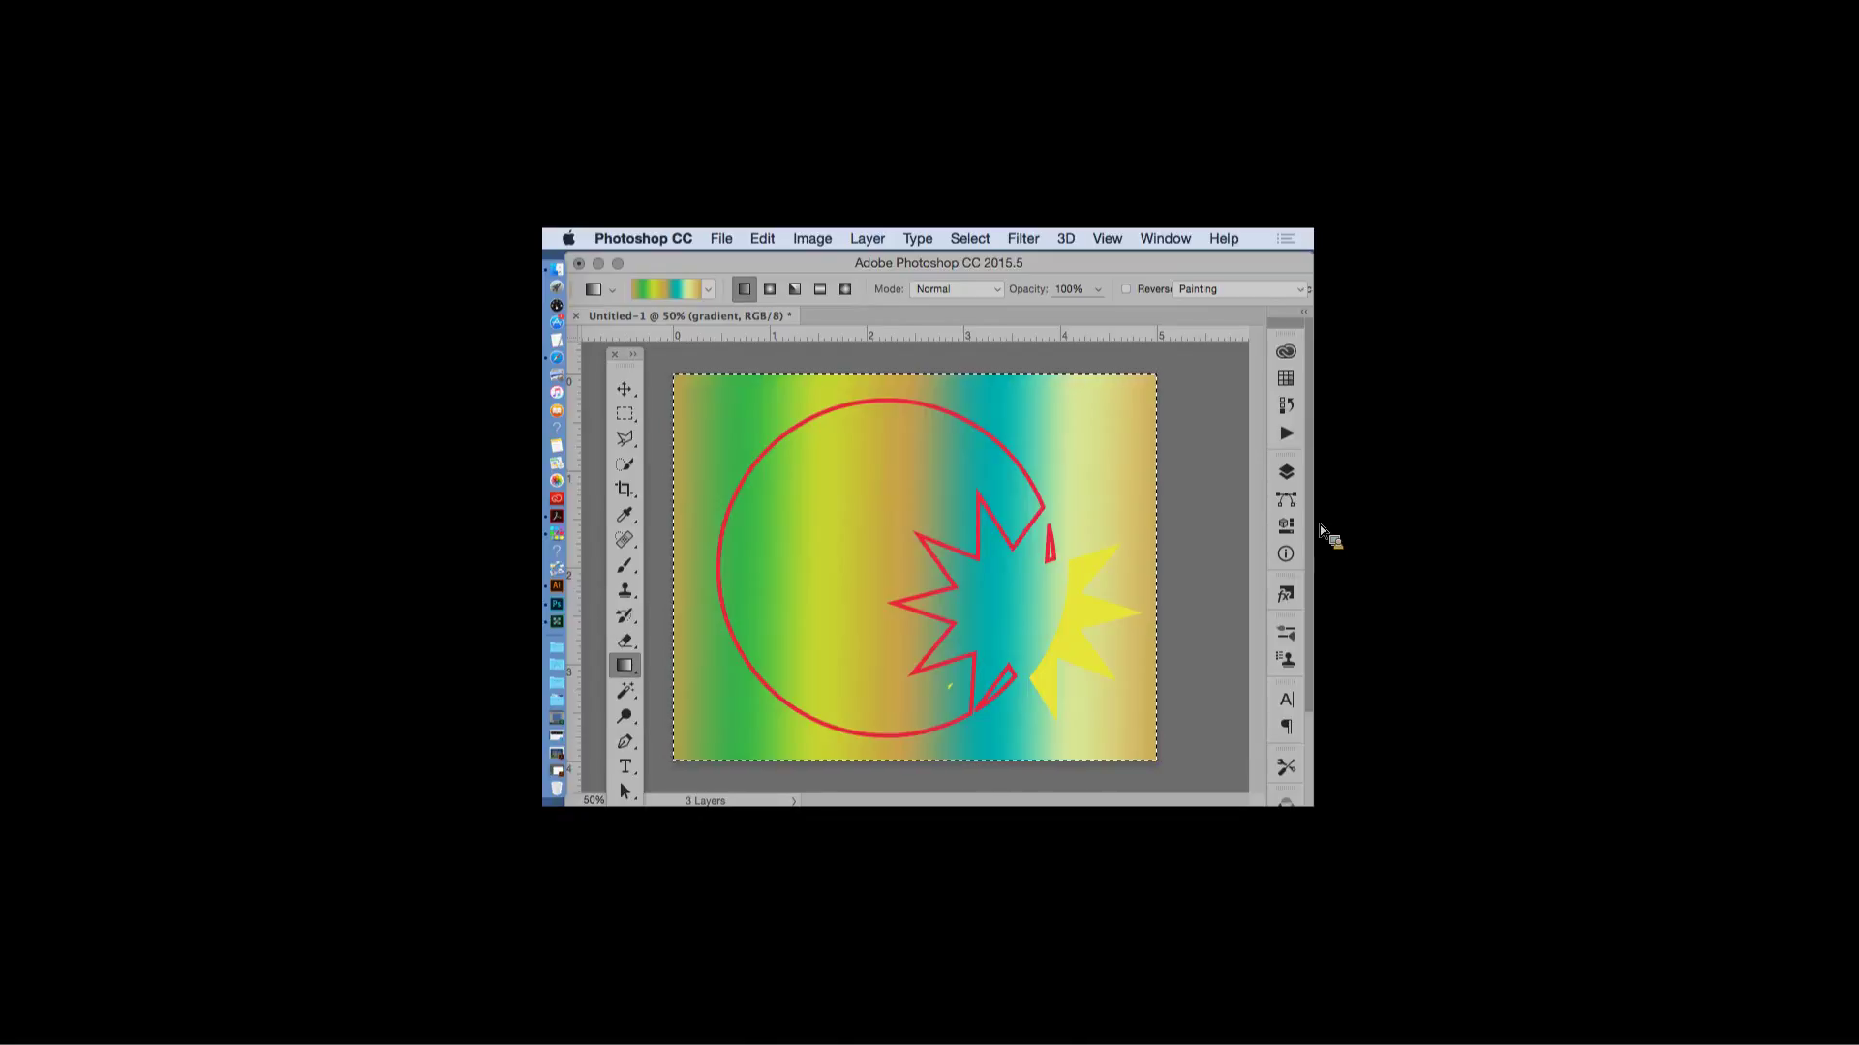
# - Undo the fill, zoom out, and try several linear gradient drags in different directions
pyautogui.press('super+z')
pyautogui.press('super+minus')
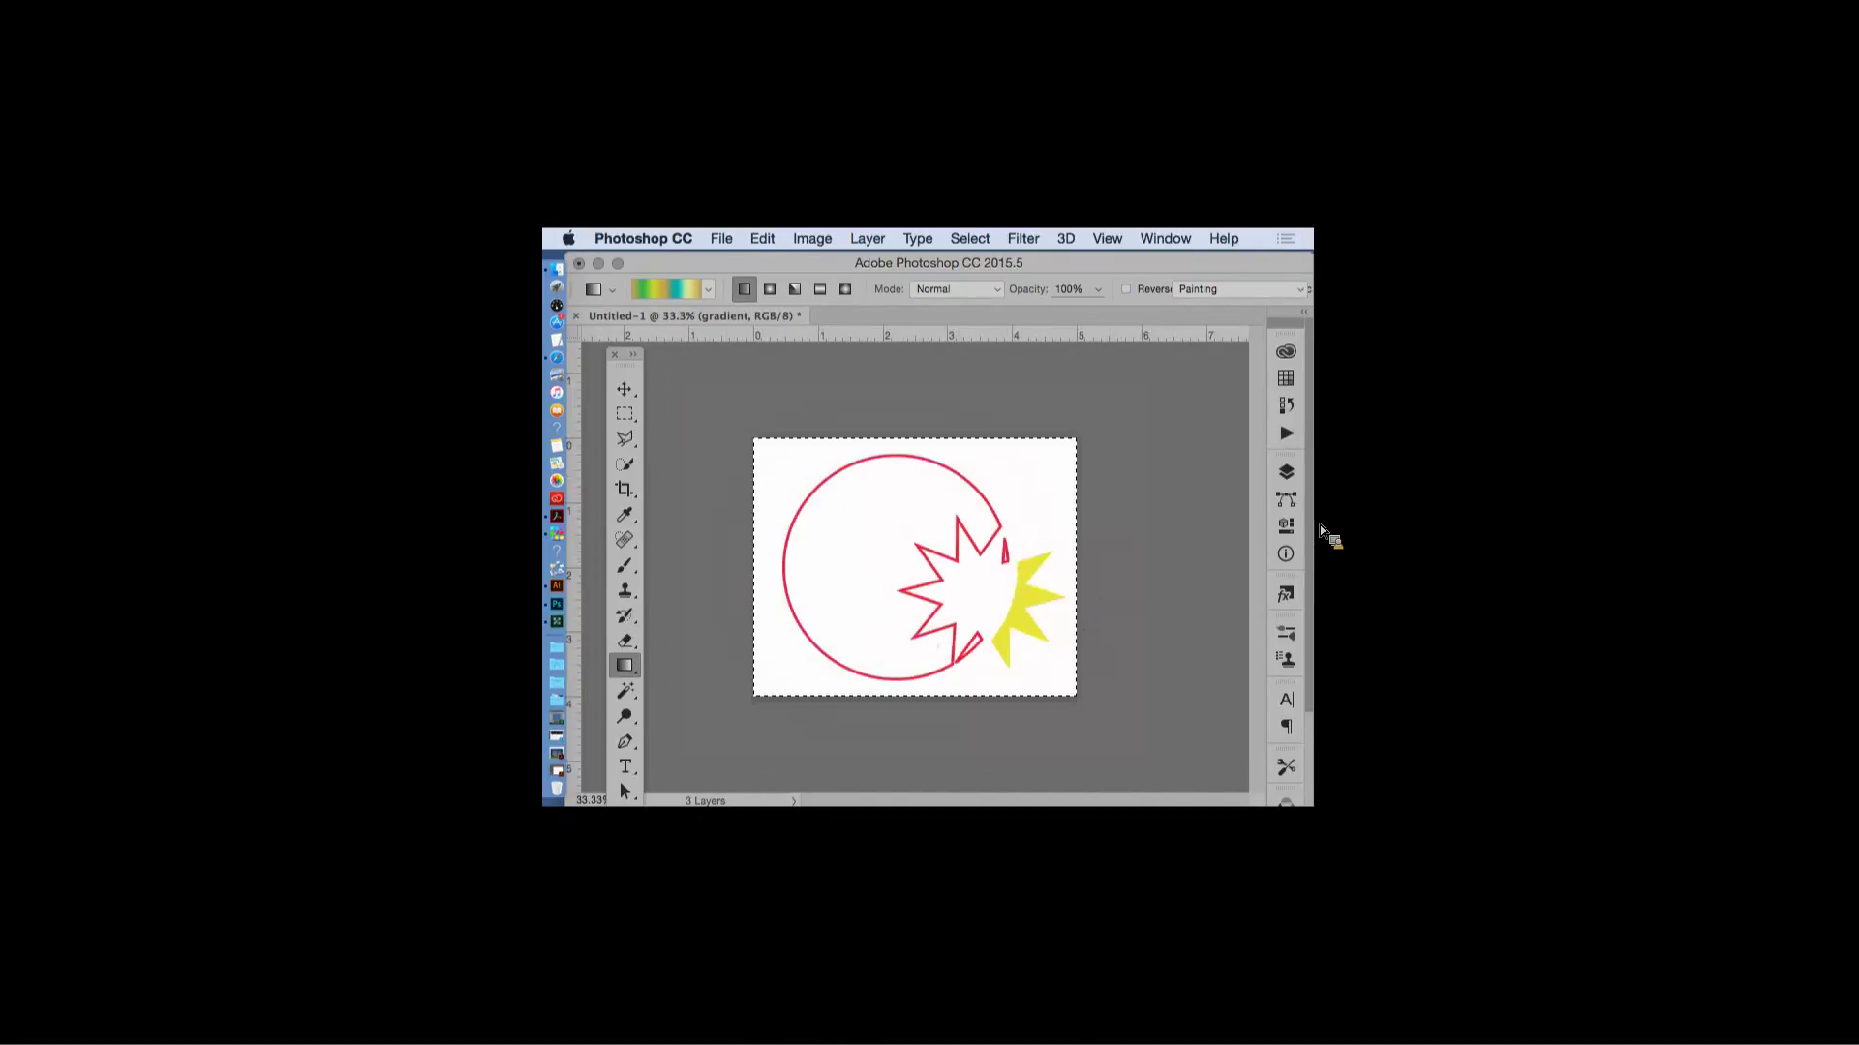
pyautogui.moveTo(1200, 368); pyautogui.dragTo(868, 575)
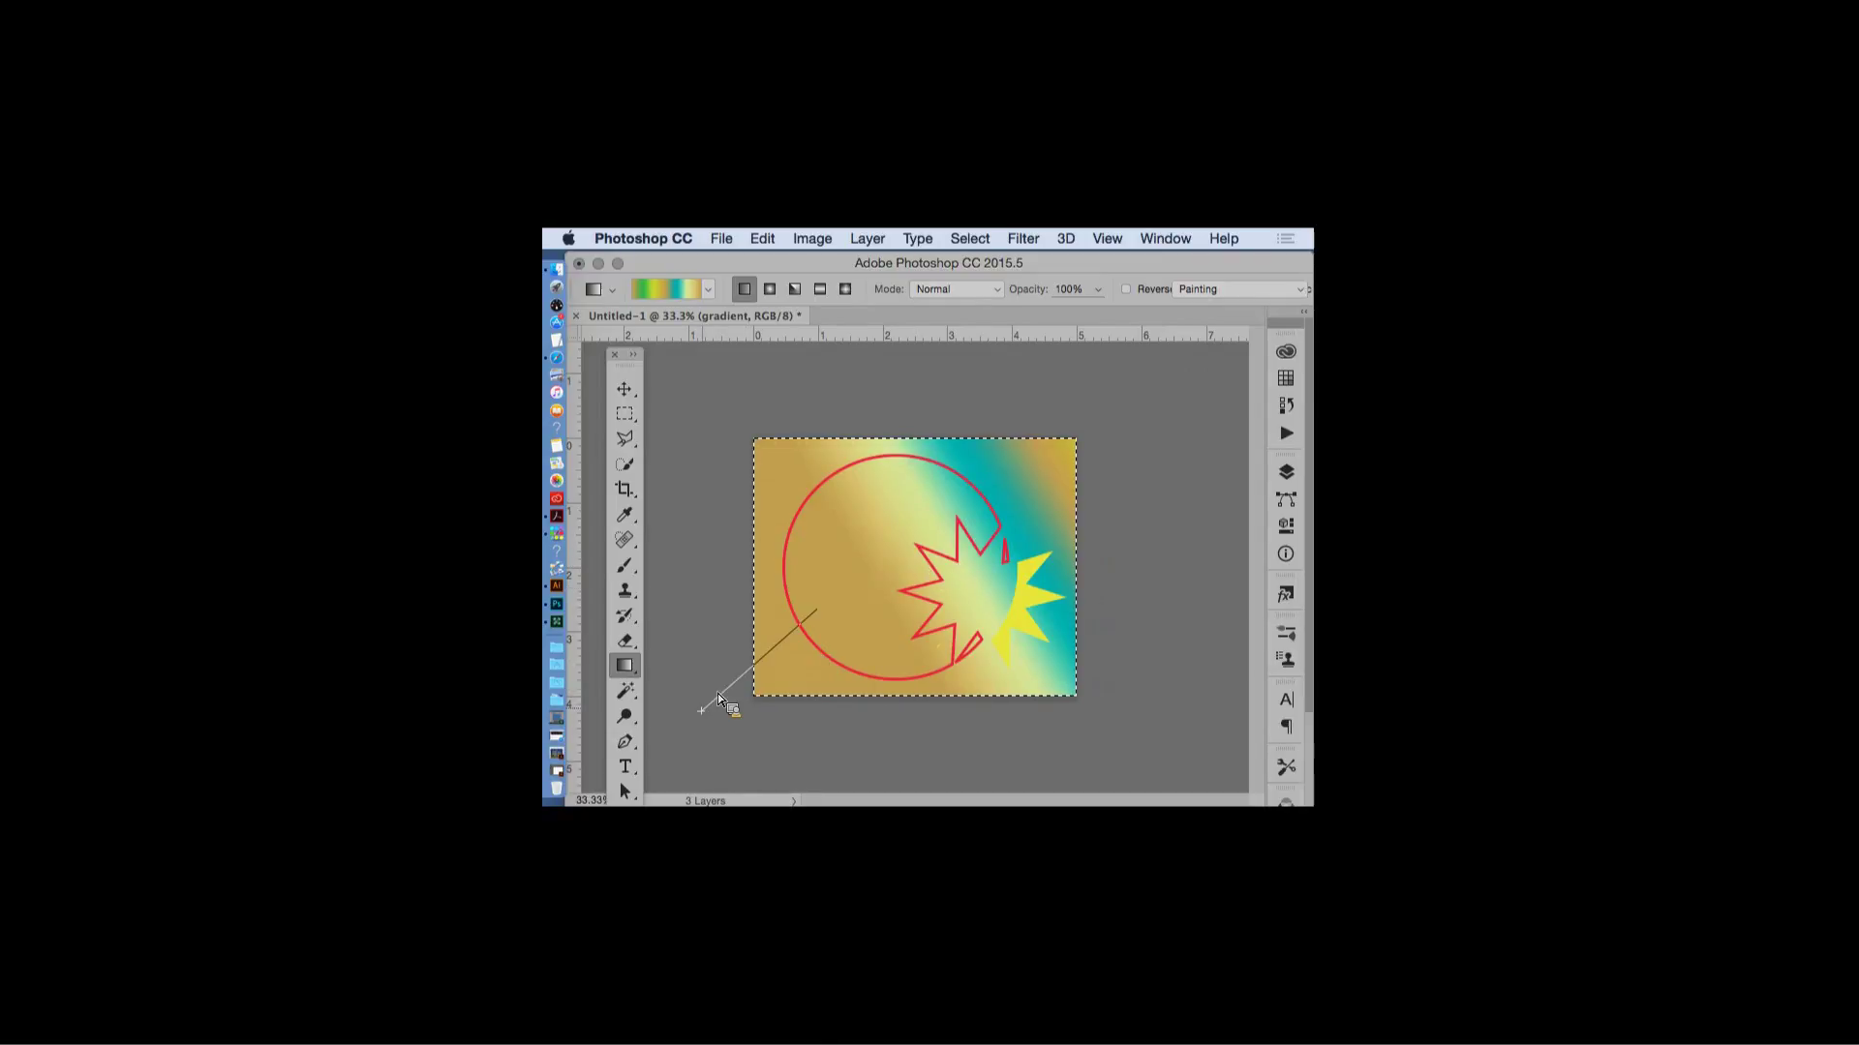
pyautogui.moveTo(721, 699); pyautogui.dragTo(875, 577)
pyautogui.moveTo(730, 365); pyautogui.dragTo(796, 426)
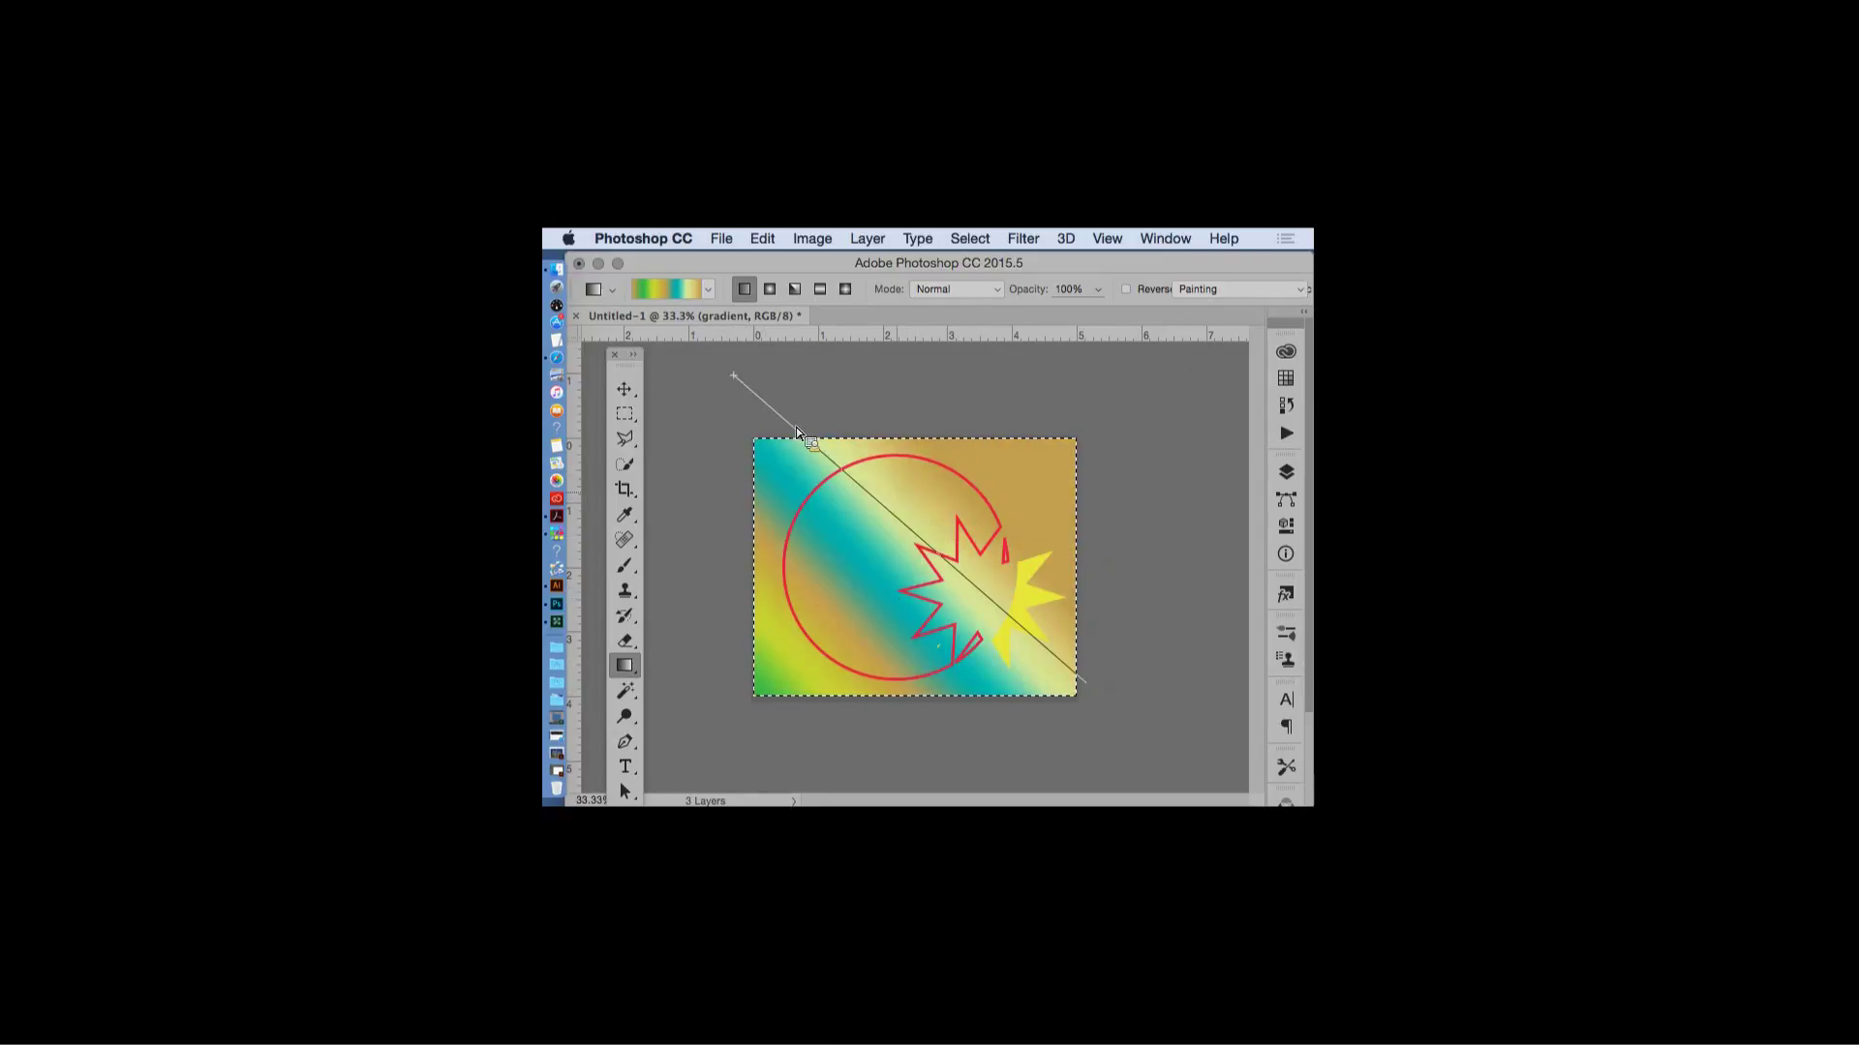
pyautogui.moveTo(1098, 567); pyautogui.dragTo(1166, 600)
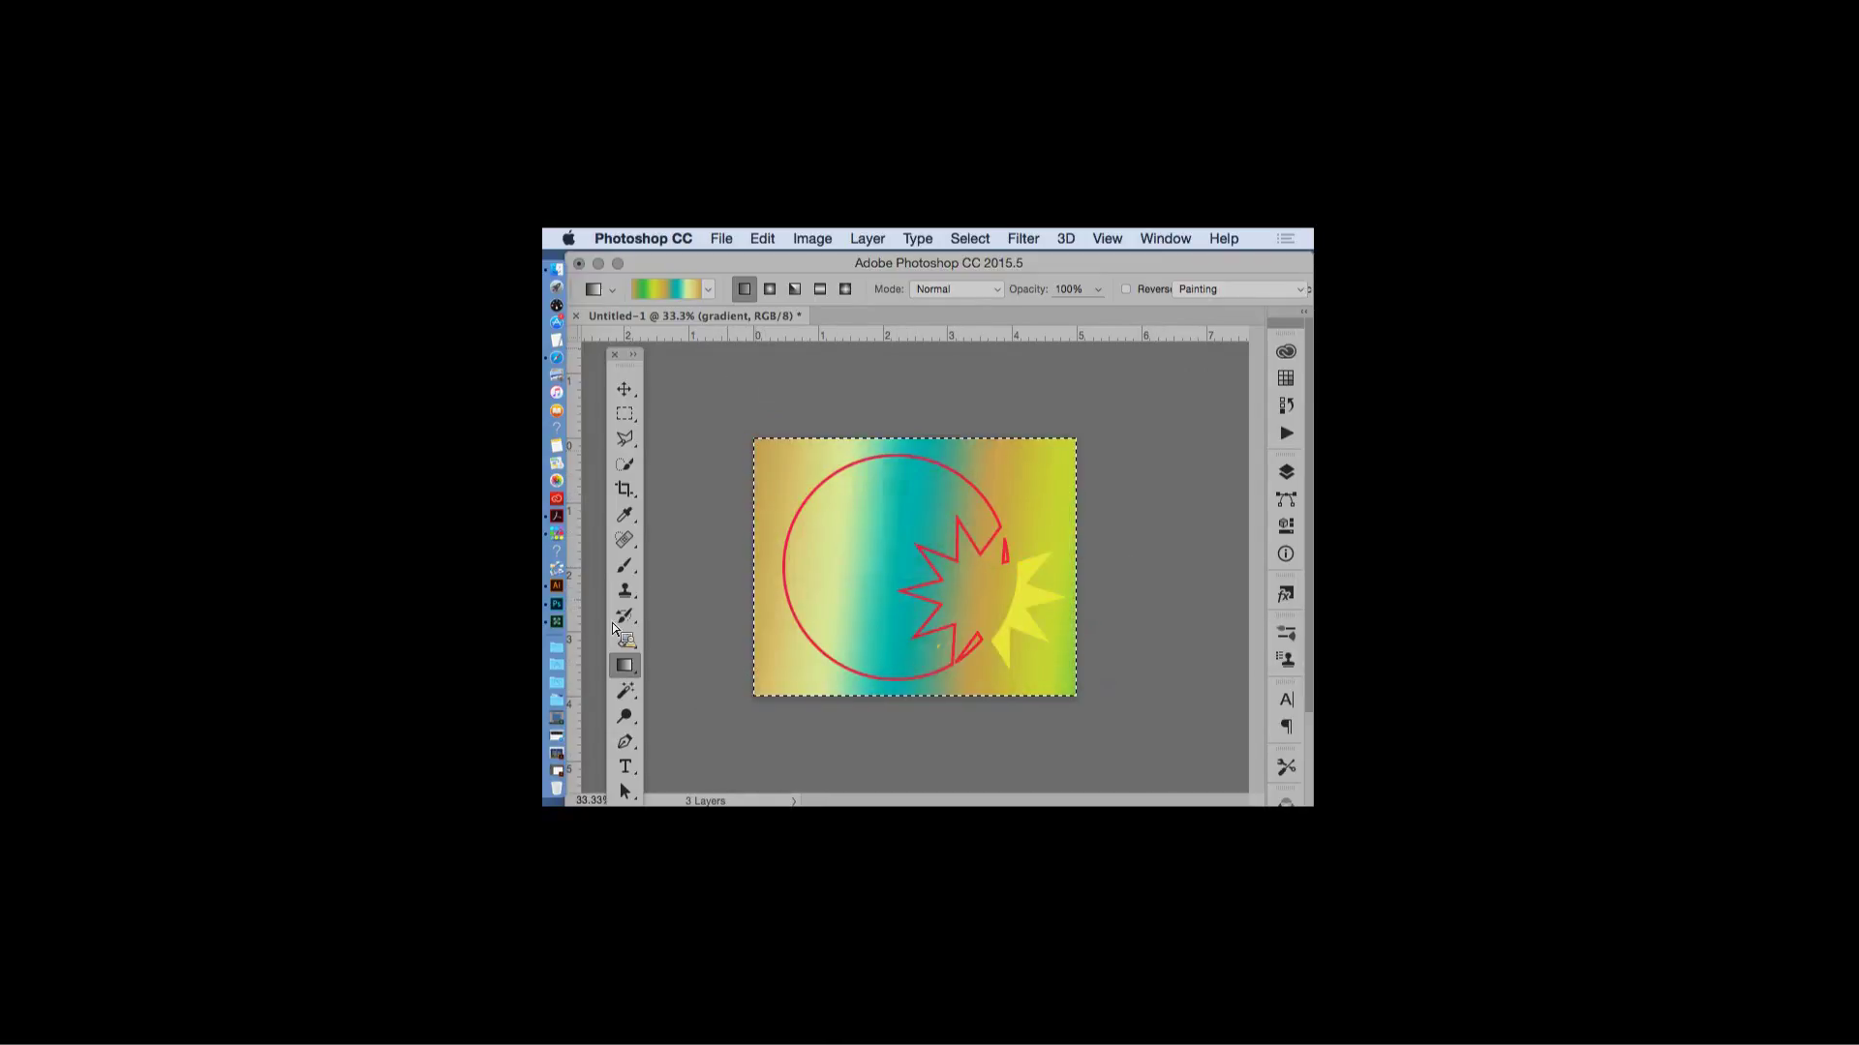
pyautogui.moveTo(830, 554); pyautogui.dragTo(787, 501)
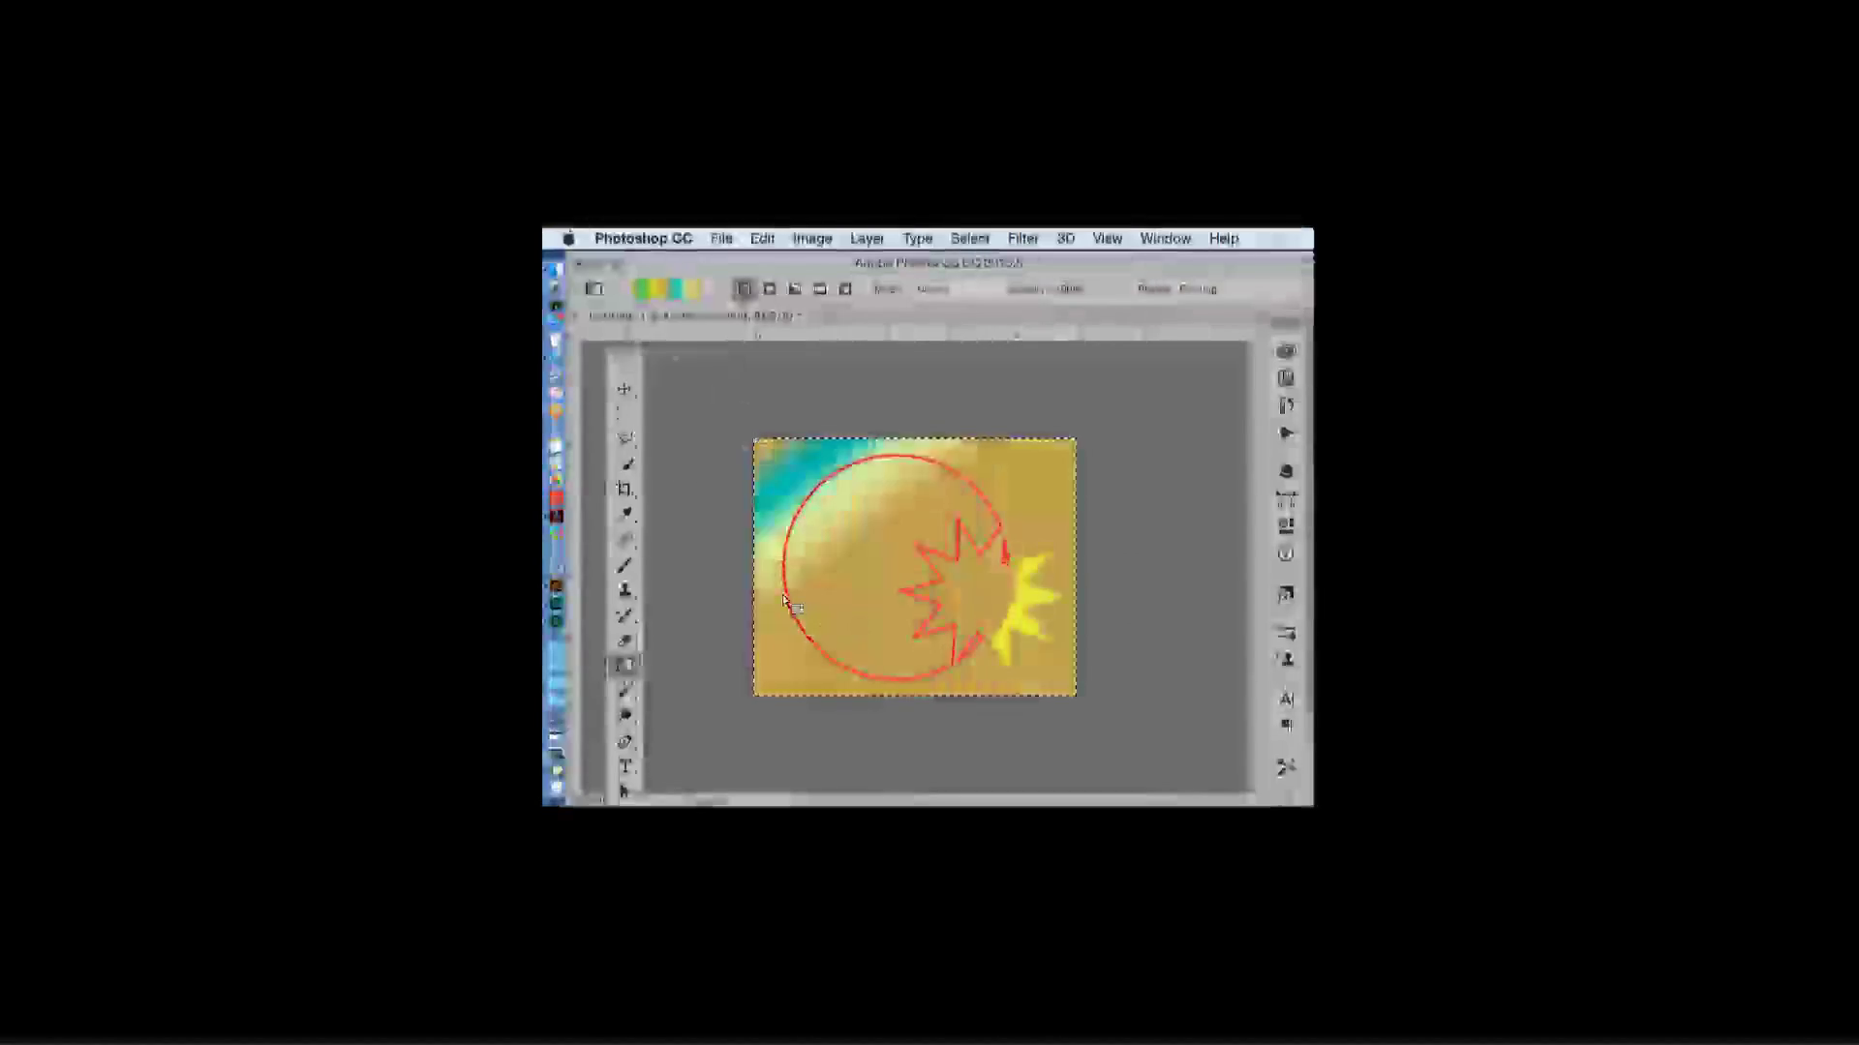
# - Switch to Radial and centre a small radial gradient near the canvas's left edge
pyautogui.click(775, 290)
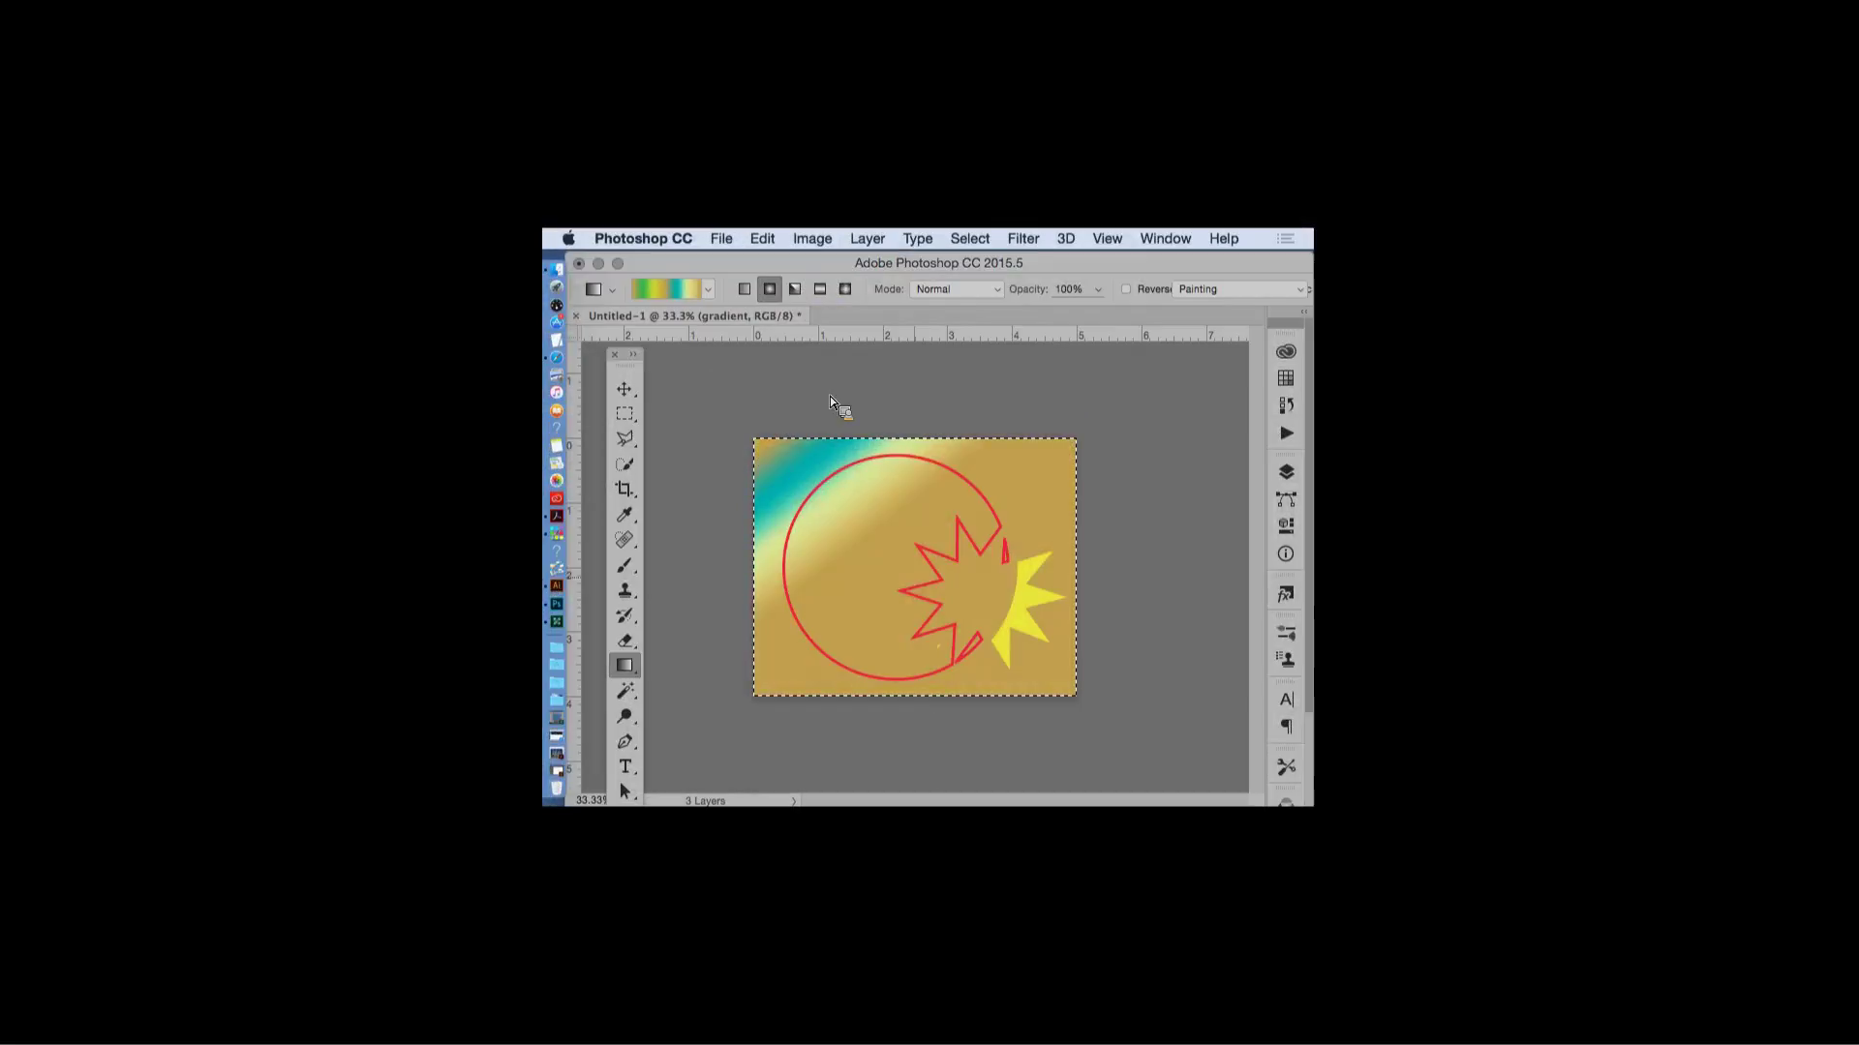
pyautogui.moveTo(918, 584); pyautogui.dragTo(1147, 397)
pyautogui.moveTo(1134, 551); pyautogui.dragTo(940, 709)
pyautogui.moveTo(755, 542); pyautogui.dragTo(779, 634)
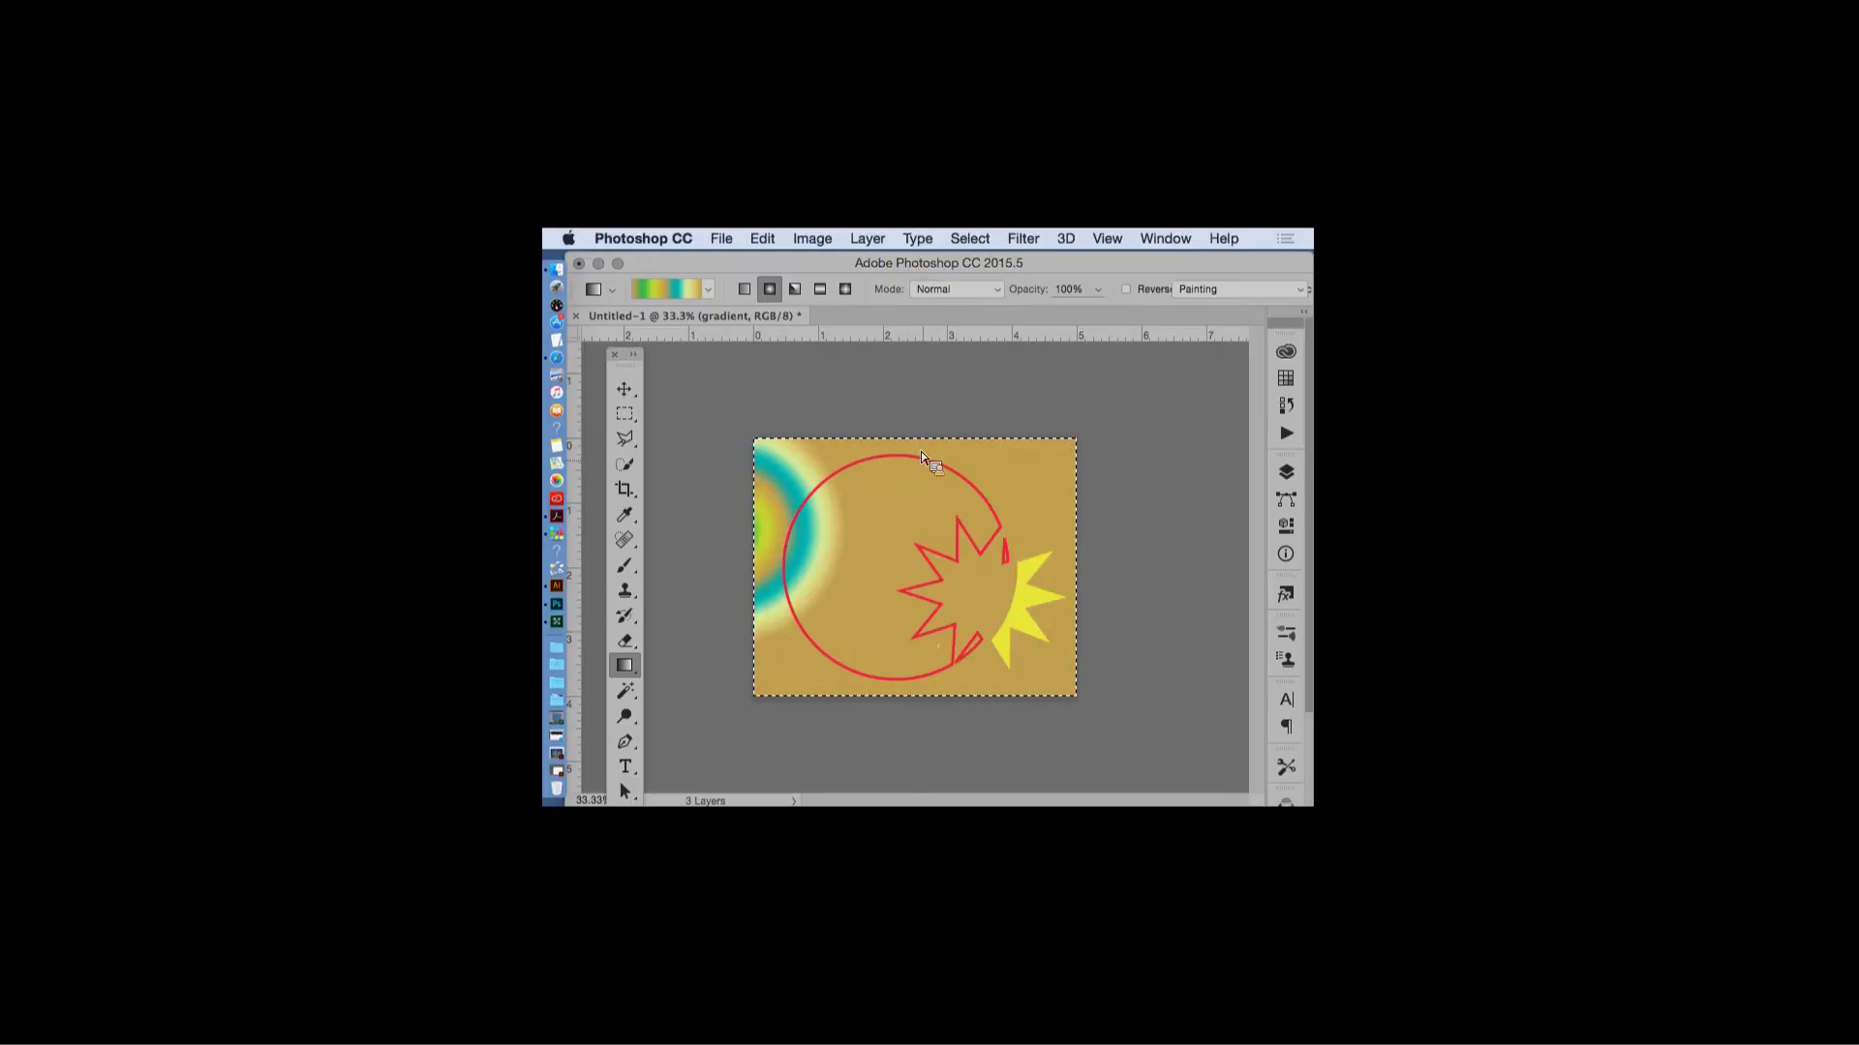
# - Try Angle gradients drawn from several points across the canvas
pyautogui.click(795, 289)
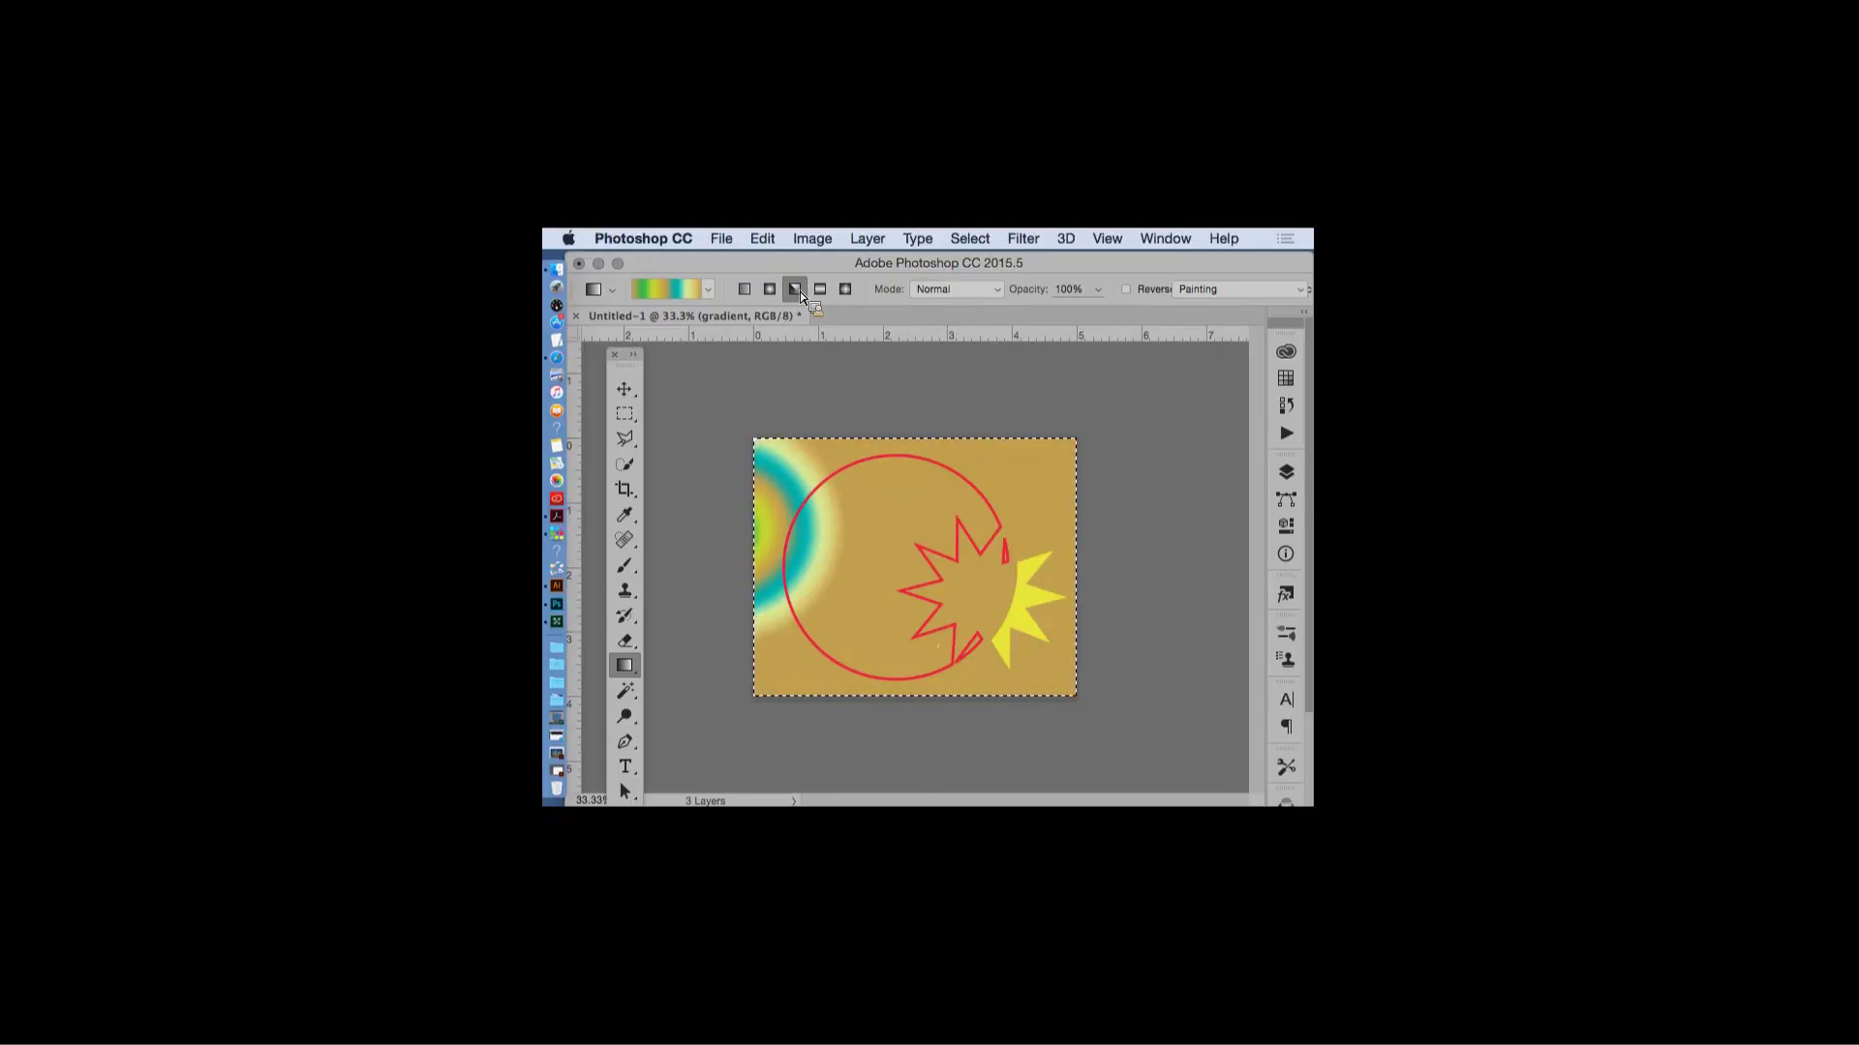
pyautogui.moveTo(1073, 453); pyautogui.dragTo(1104, 419)
pyautogui.moveTo(993, 519); pyautogui.dragTo(1076, 441)
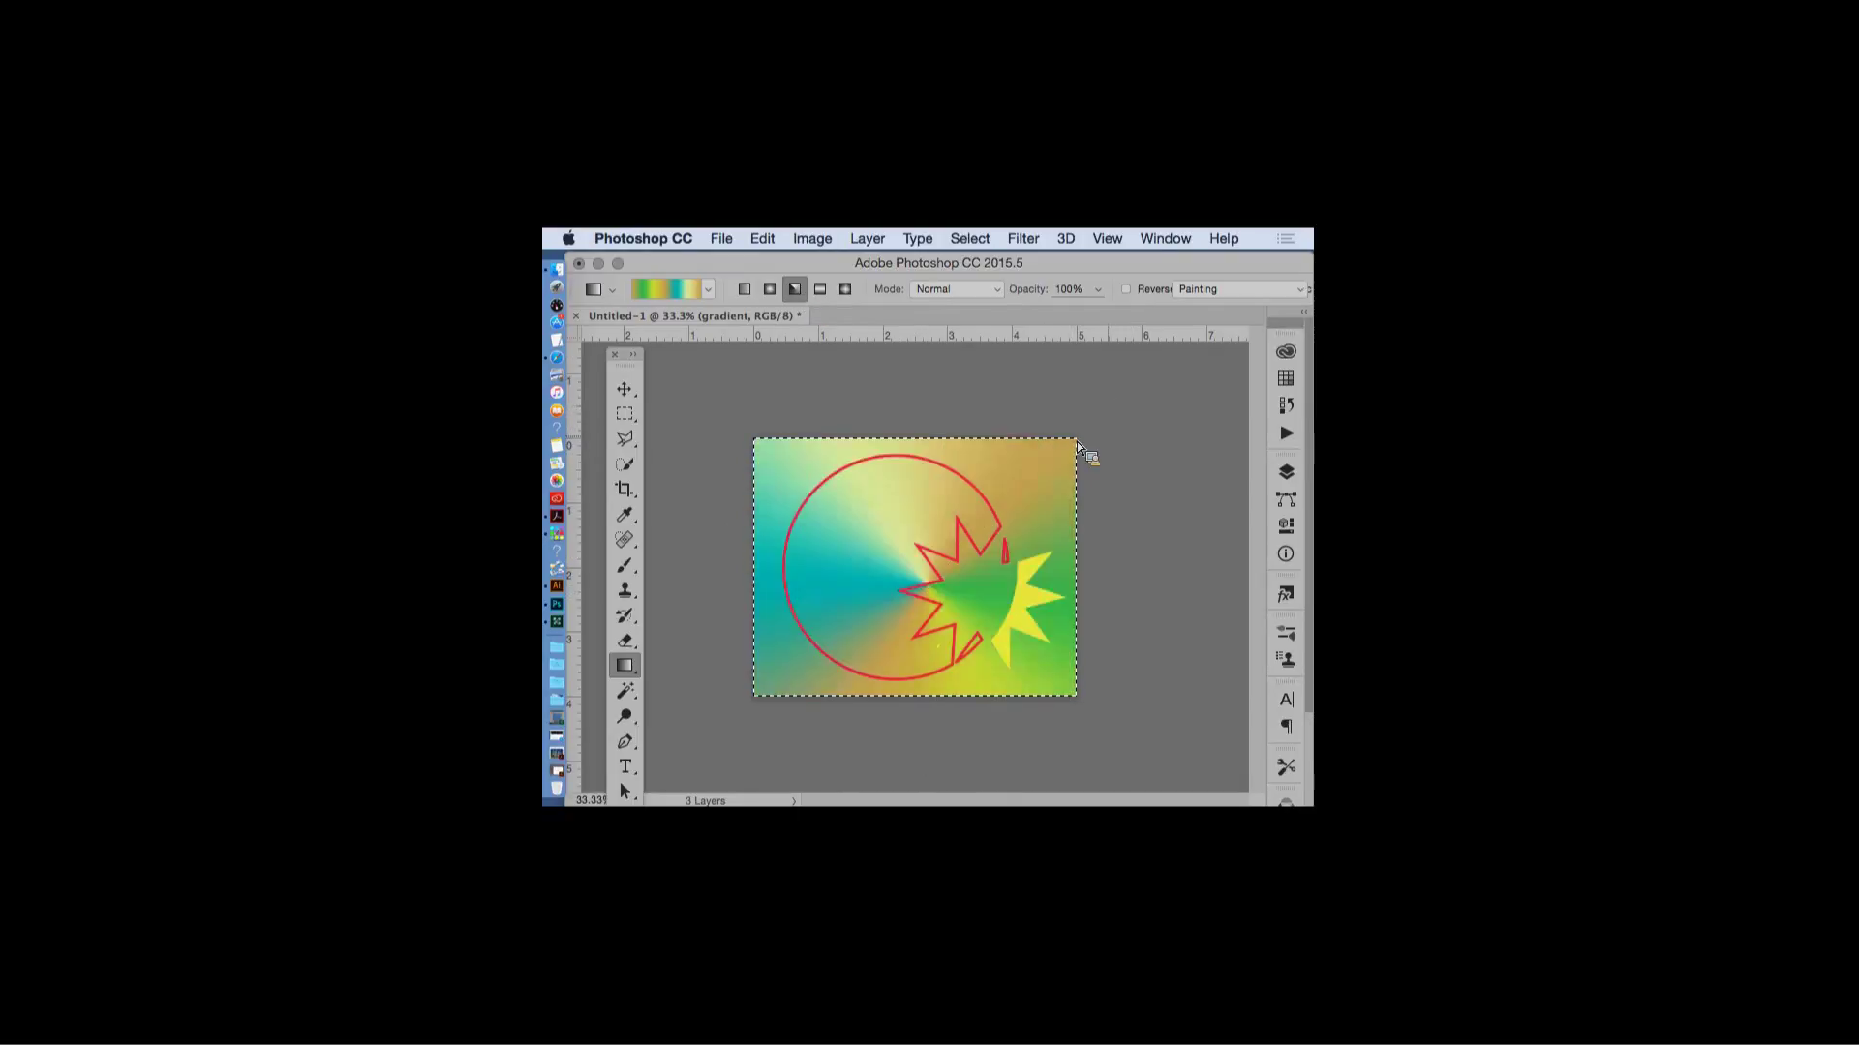
pyautogui.moveTo(710, 399); pyautogui.dragTo(876, 549)
pyautogui.moveTo(769, 488); pyautogui.dragTo(842, 571)
pyautogui.moveTo(1033, 630); pyautogui.dragTo(1146, 736)
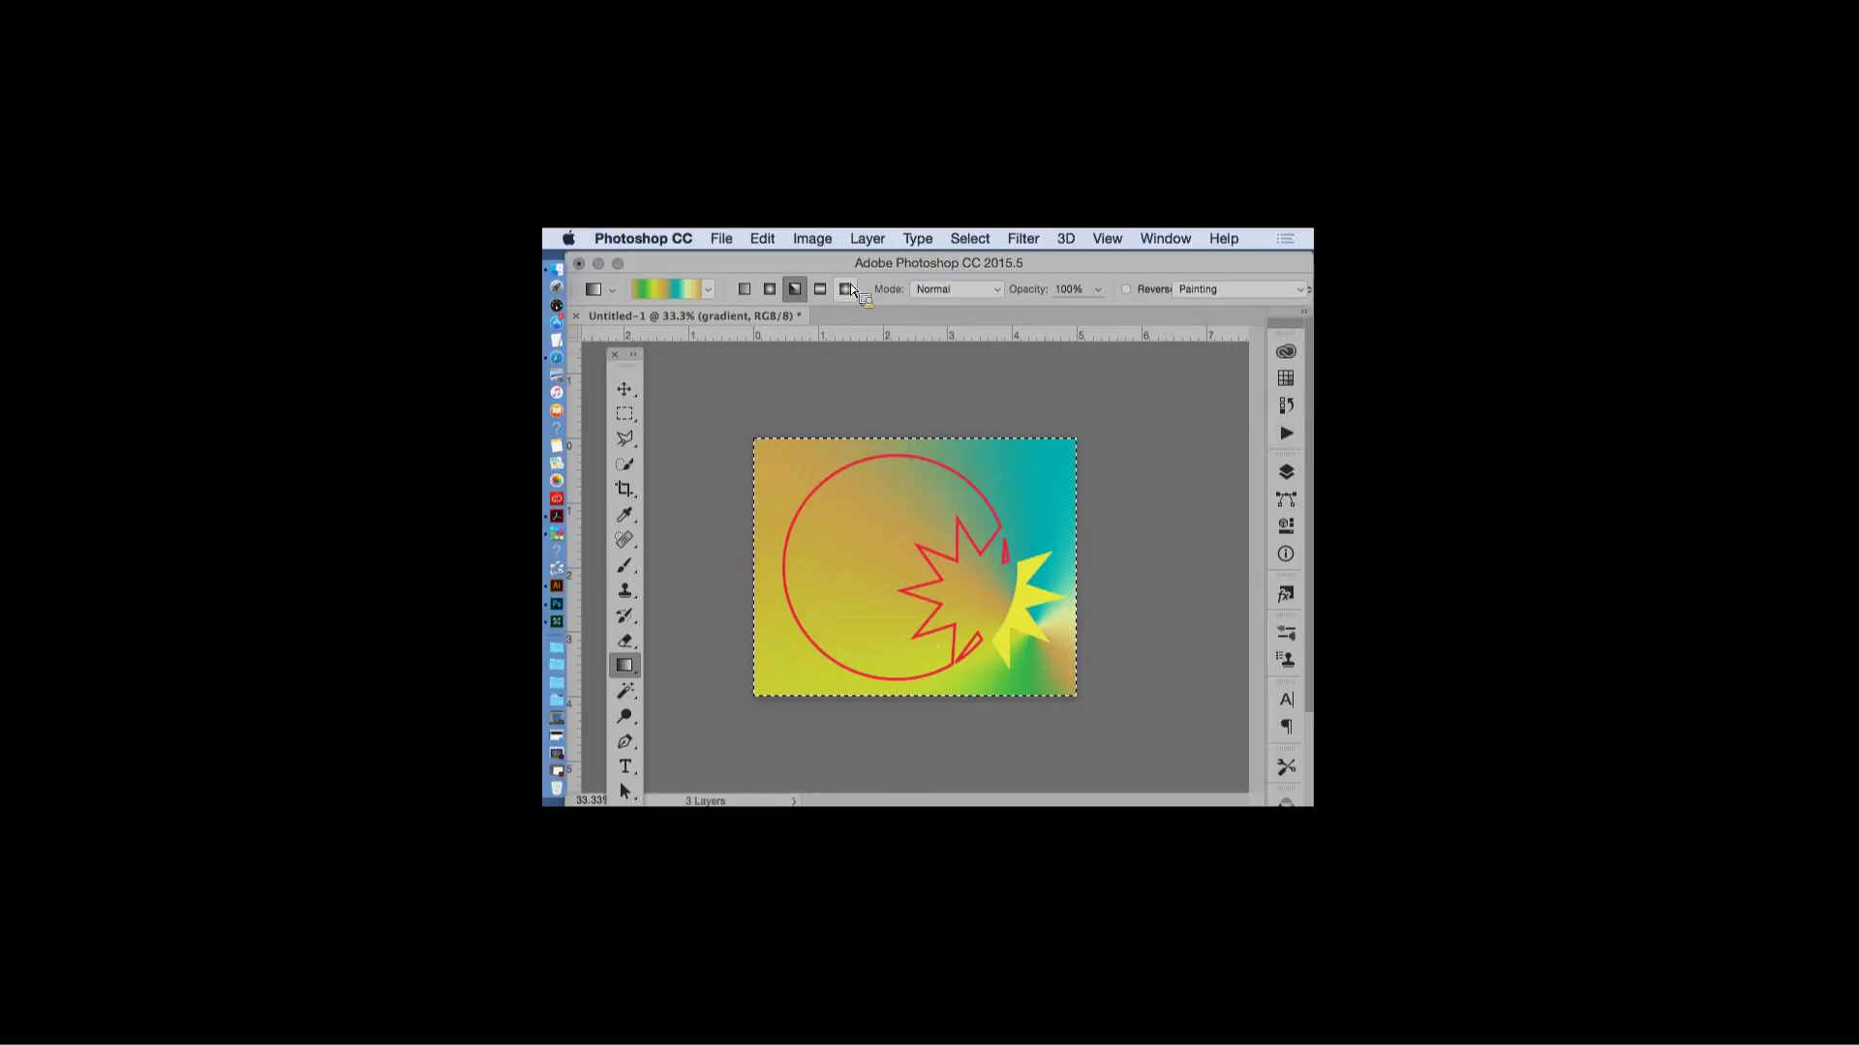
# - Try Reflected gradients laid horizontally, vertically and diagonally
pyautogui.click(820, 288)
pyautogui.moveTo(707, 545); pyautogui.dragTo(1071, 556)
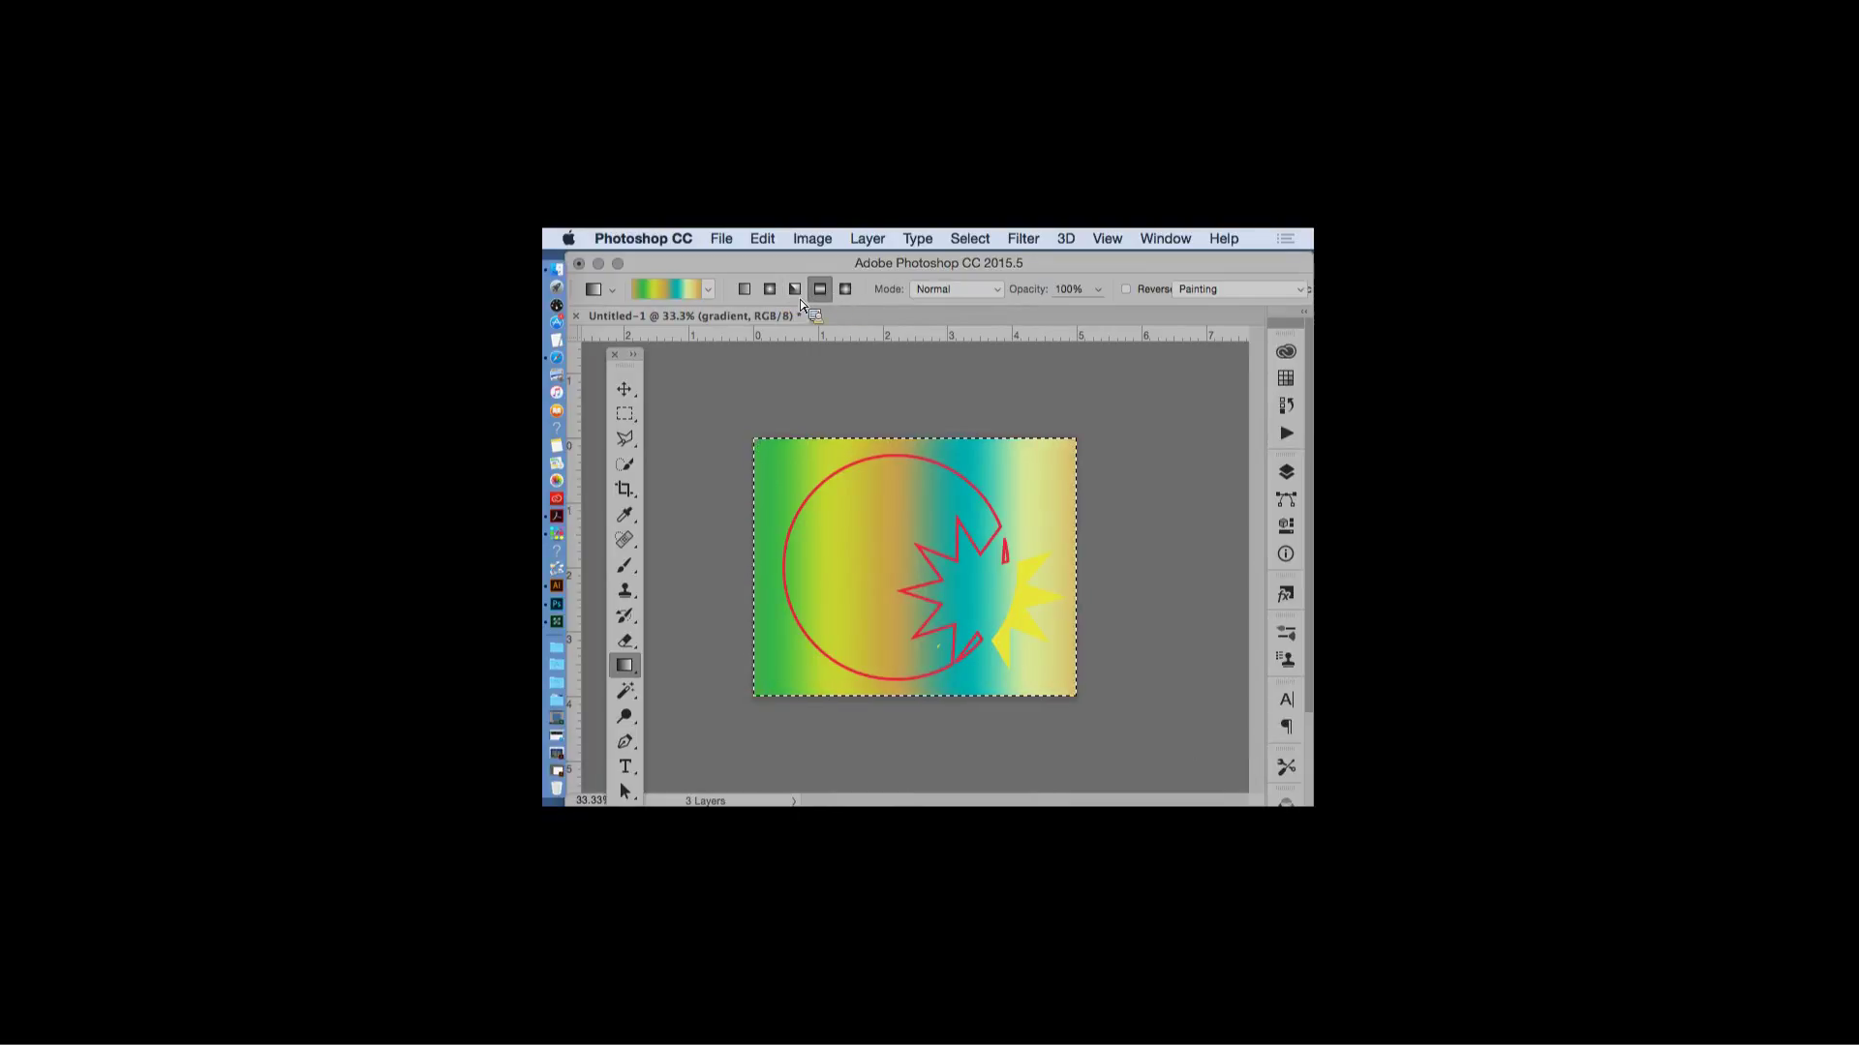
pyautogui.moveTo(903, 513); pyautogui.dragTo(920, 557)
pyautogui.moveTo(761, 667); pyautogui.dragTo(834, 585)
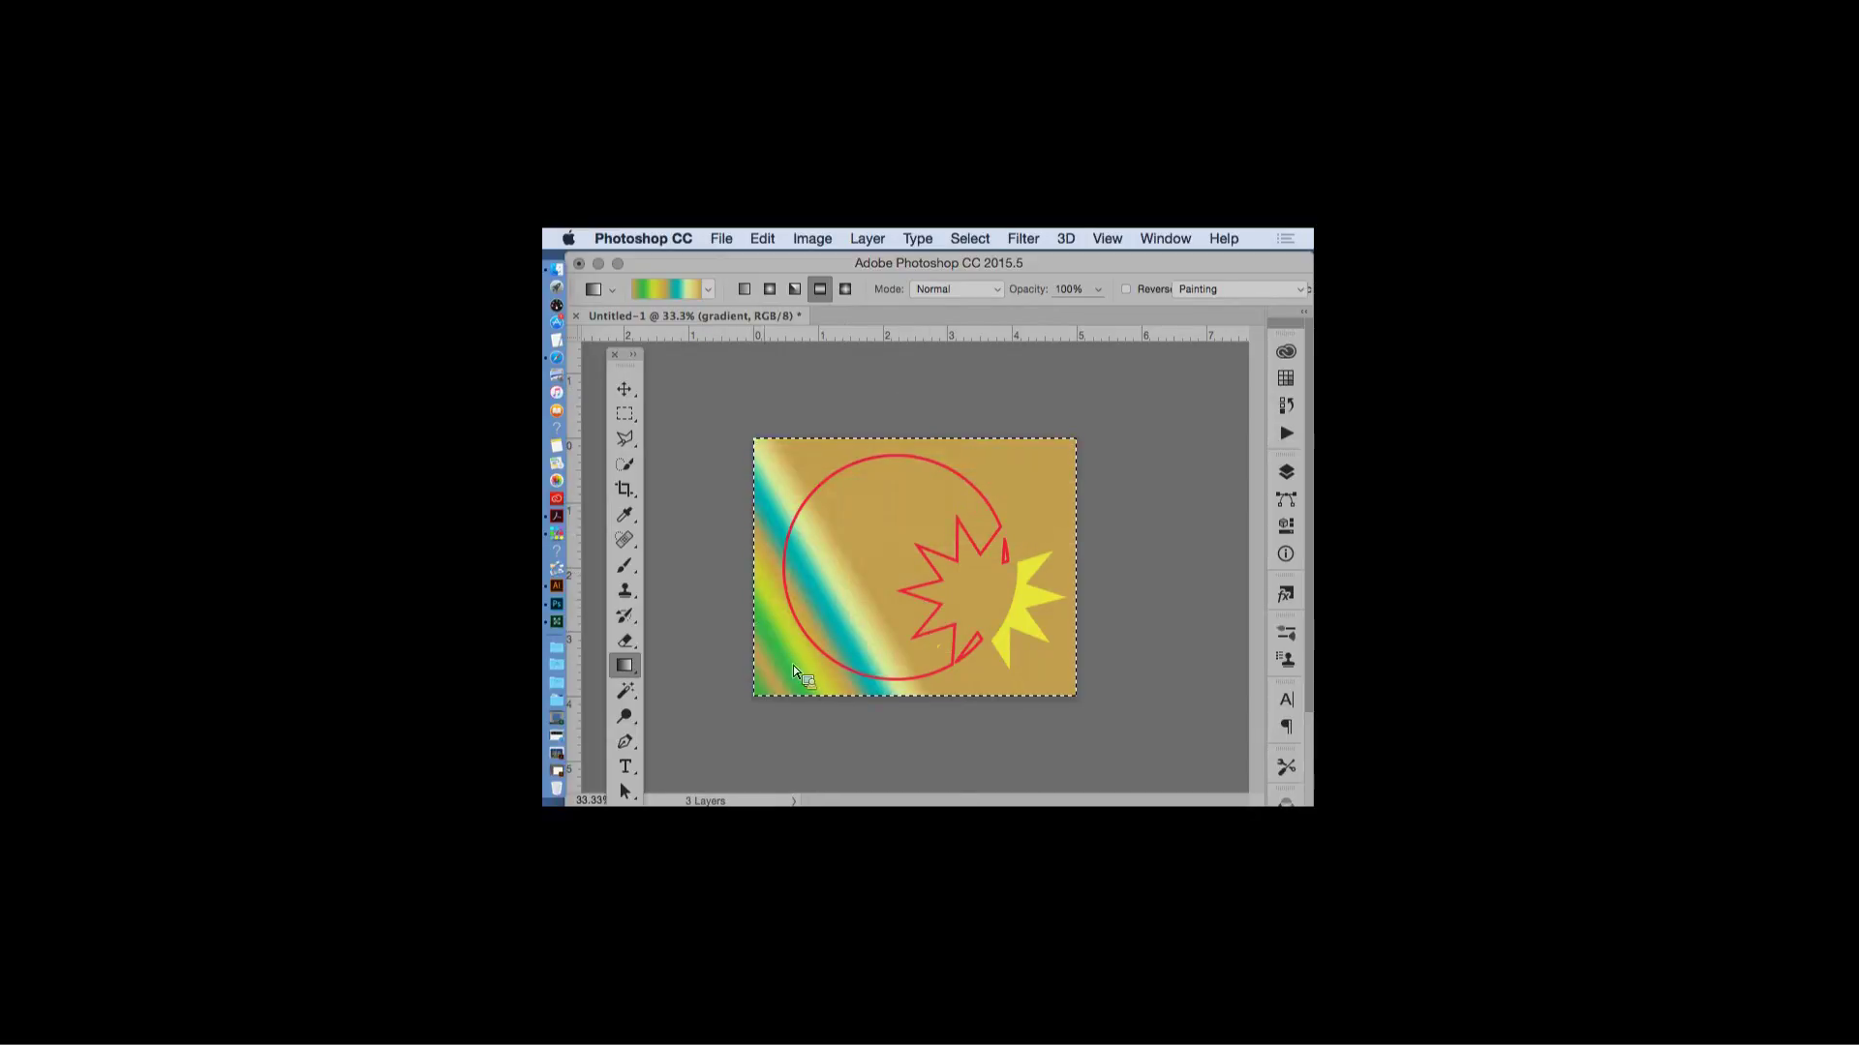
pyautogui.moveTo(1101, 404); pyautogui.dragTo(968, 532)
# - Draw a Diamond gradient from the lower left toward the upper right
pyautogui.click(845, 289)
pyautogui.moveTo(1141, 418); pyautogui.dragTo(898, 567)
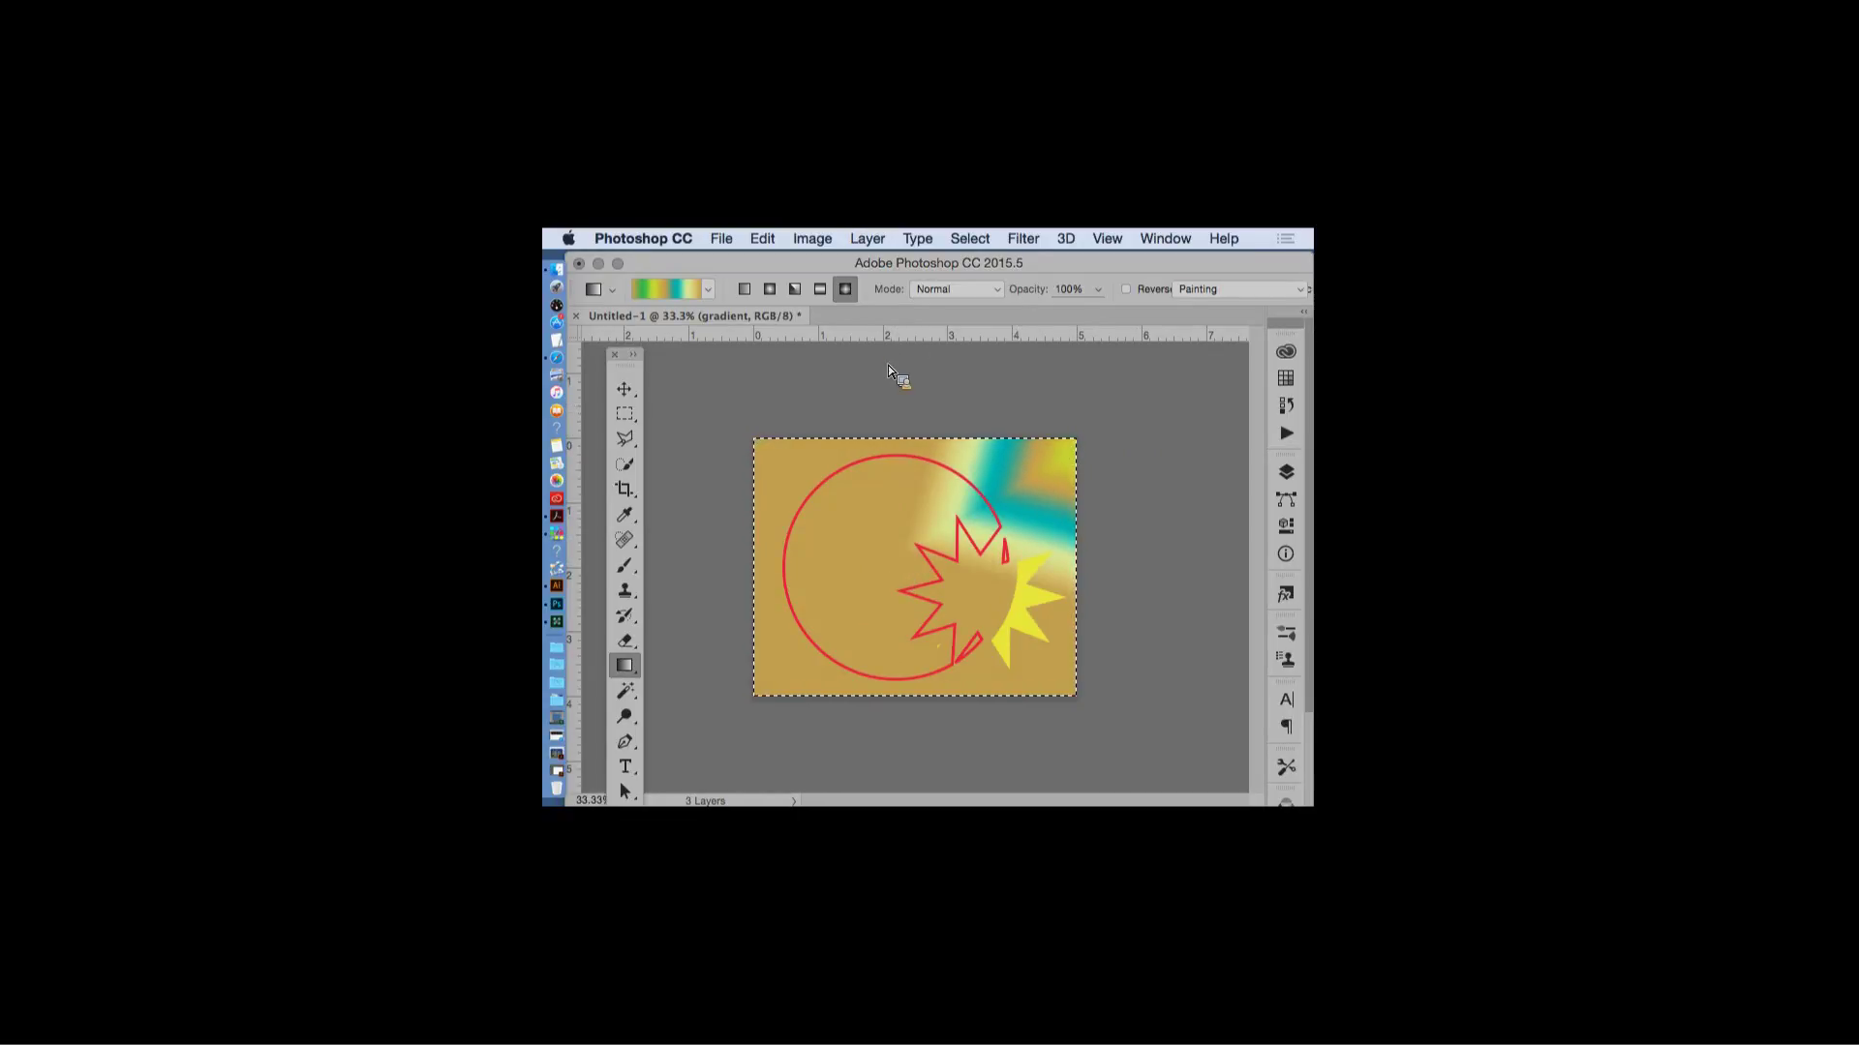
pyautogui.moveTo(854, 602); pyautogui.dragTo(1113, 418)
pyautogui.moveTo(801, 671); pyautogui.dragTo(1083, 451)
pyautogui.click(548, 811)
pyautogui.click(1036, 431)
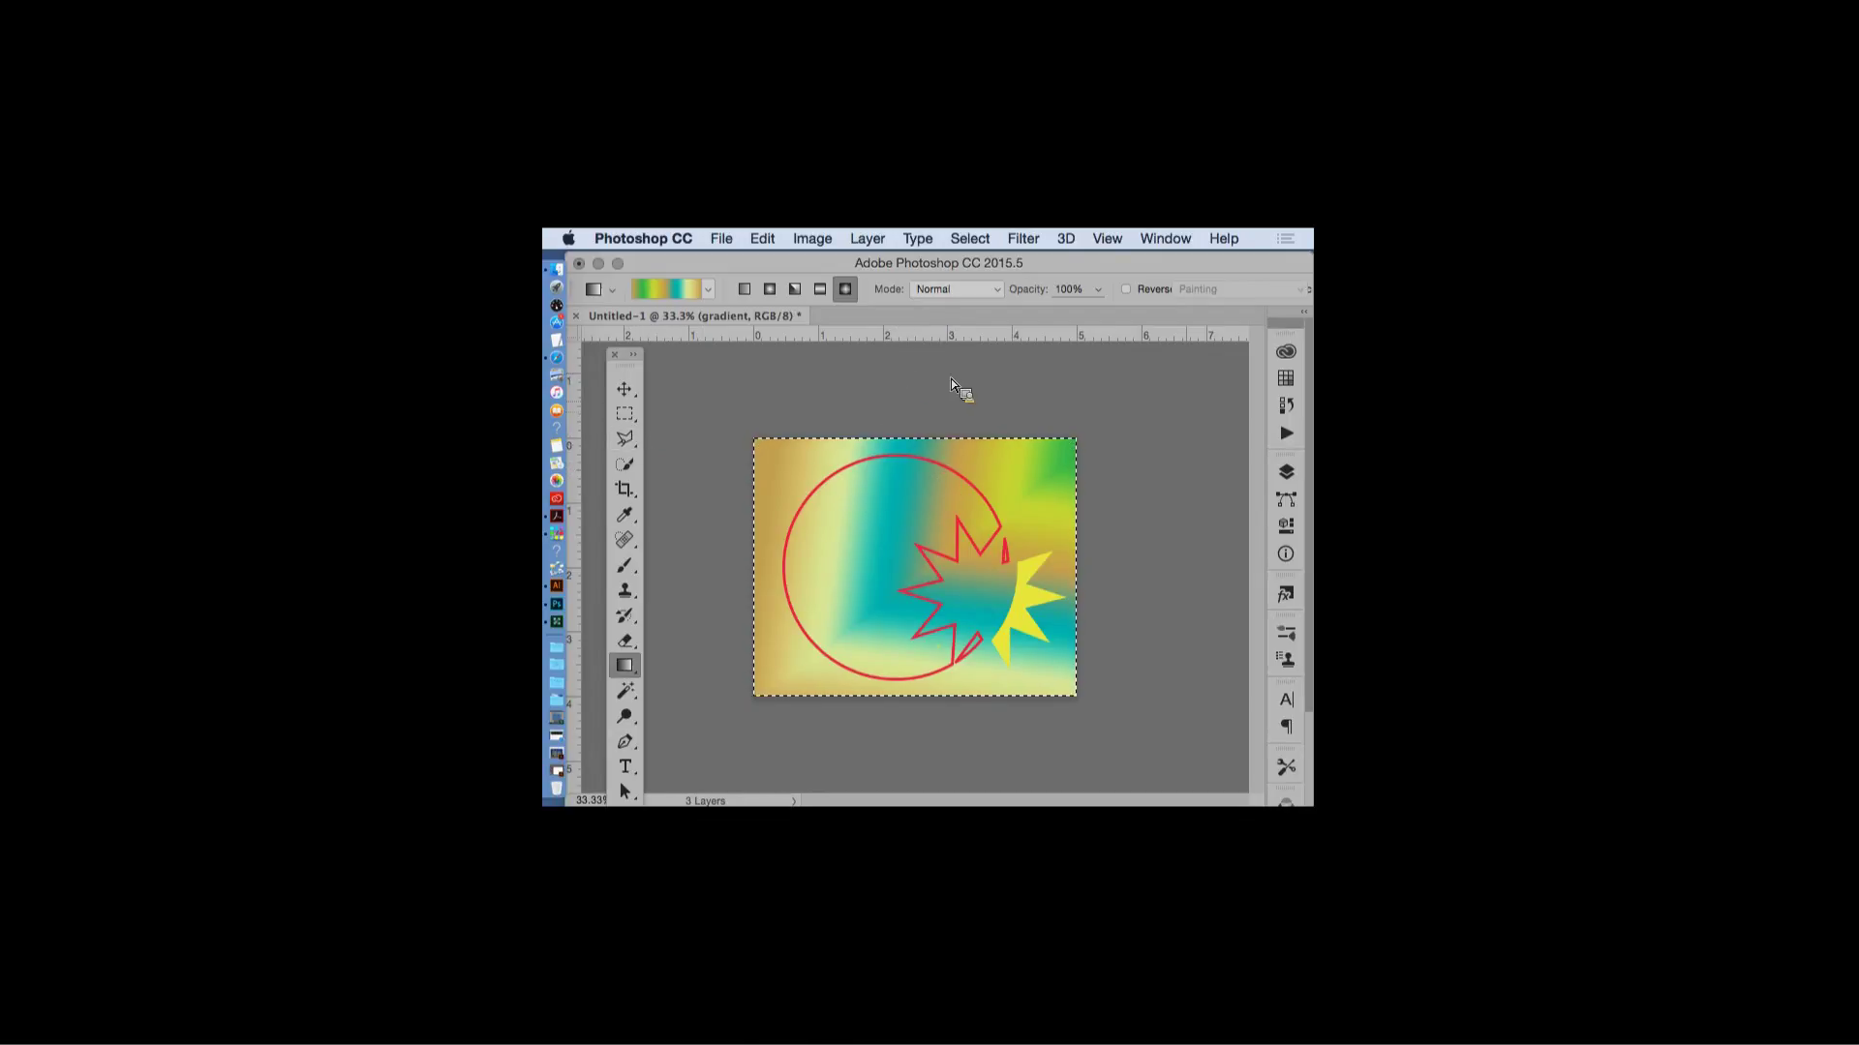
pyautogui.click(625, 388)
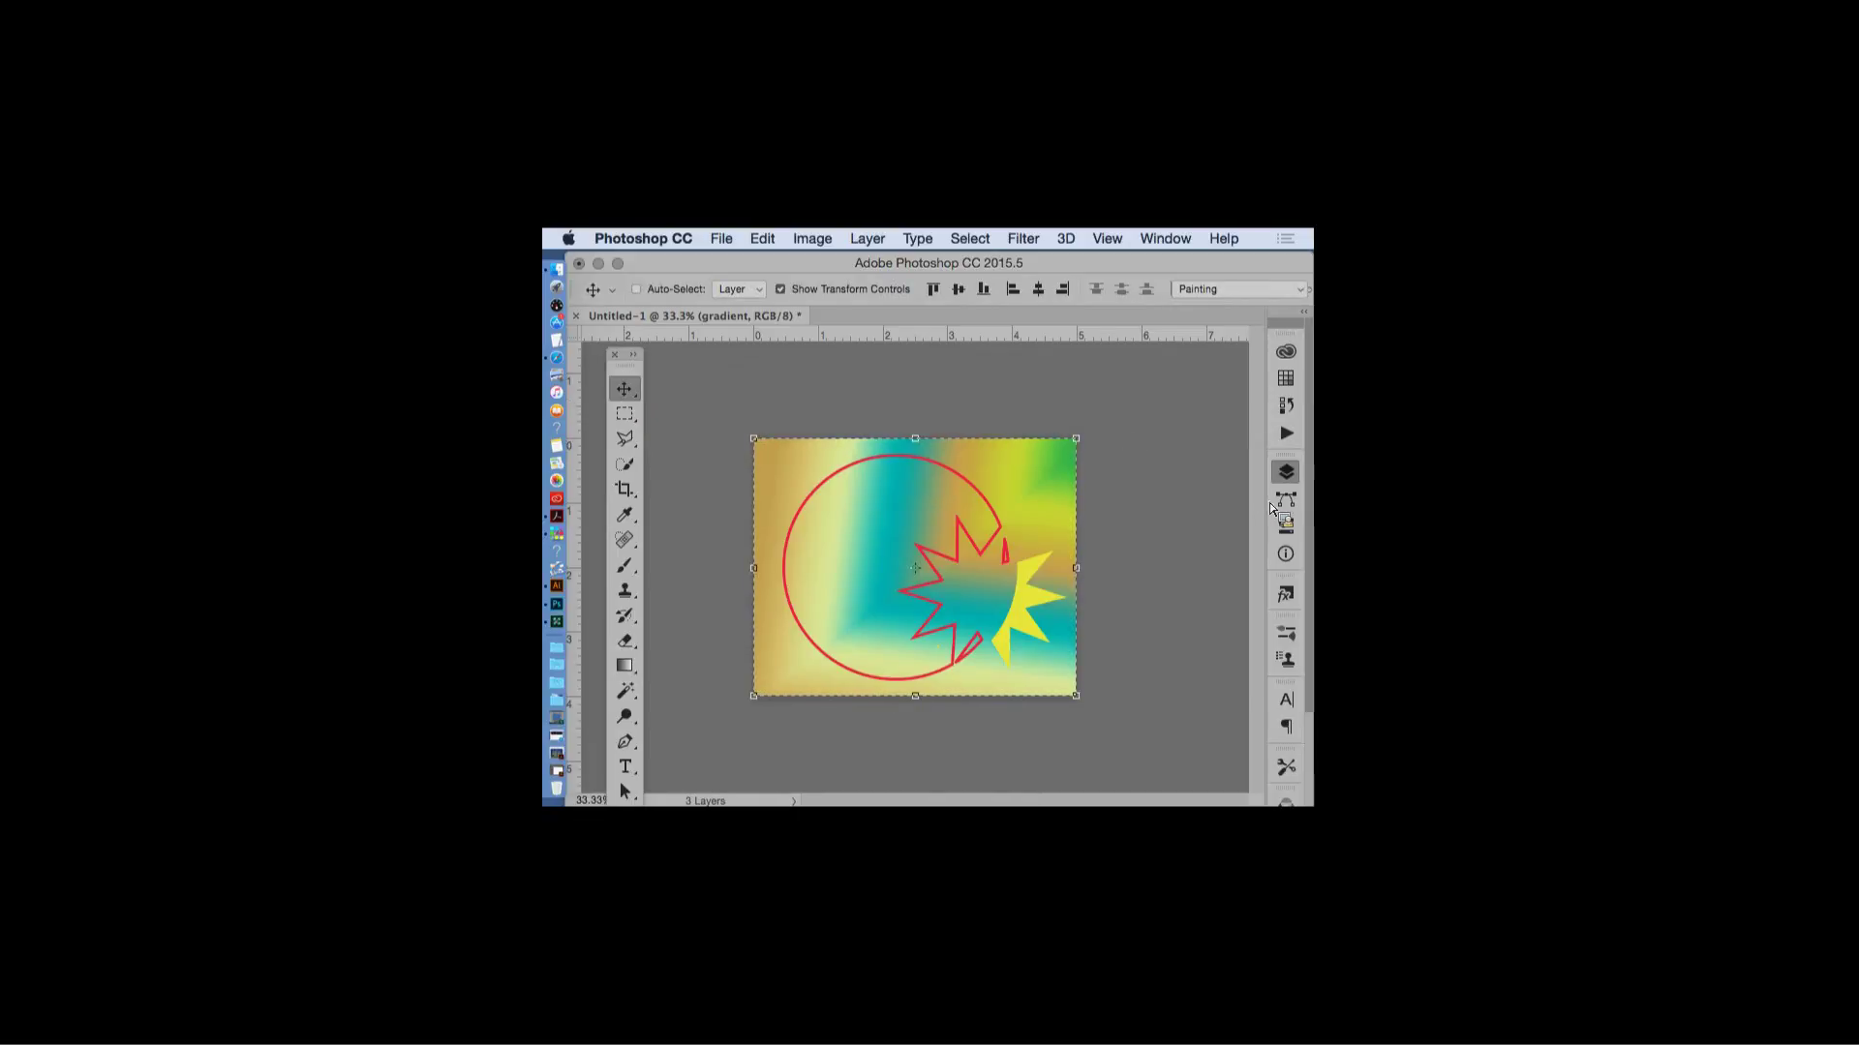
pyautogui.click(1286, 471)
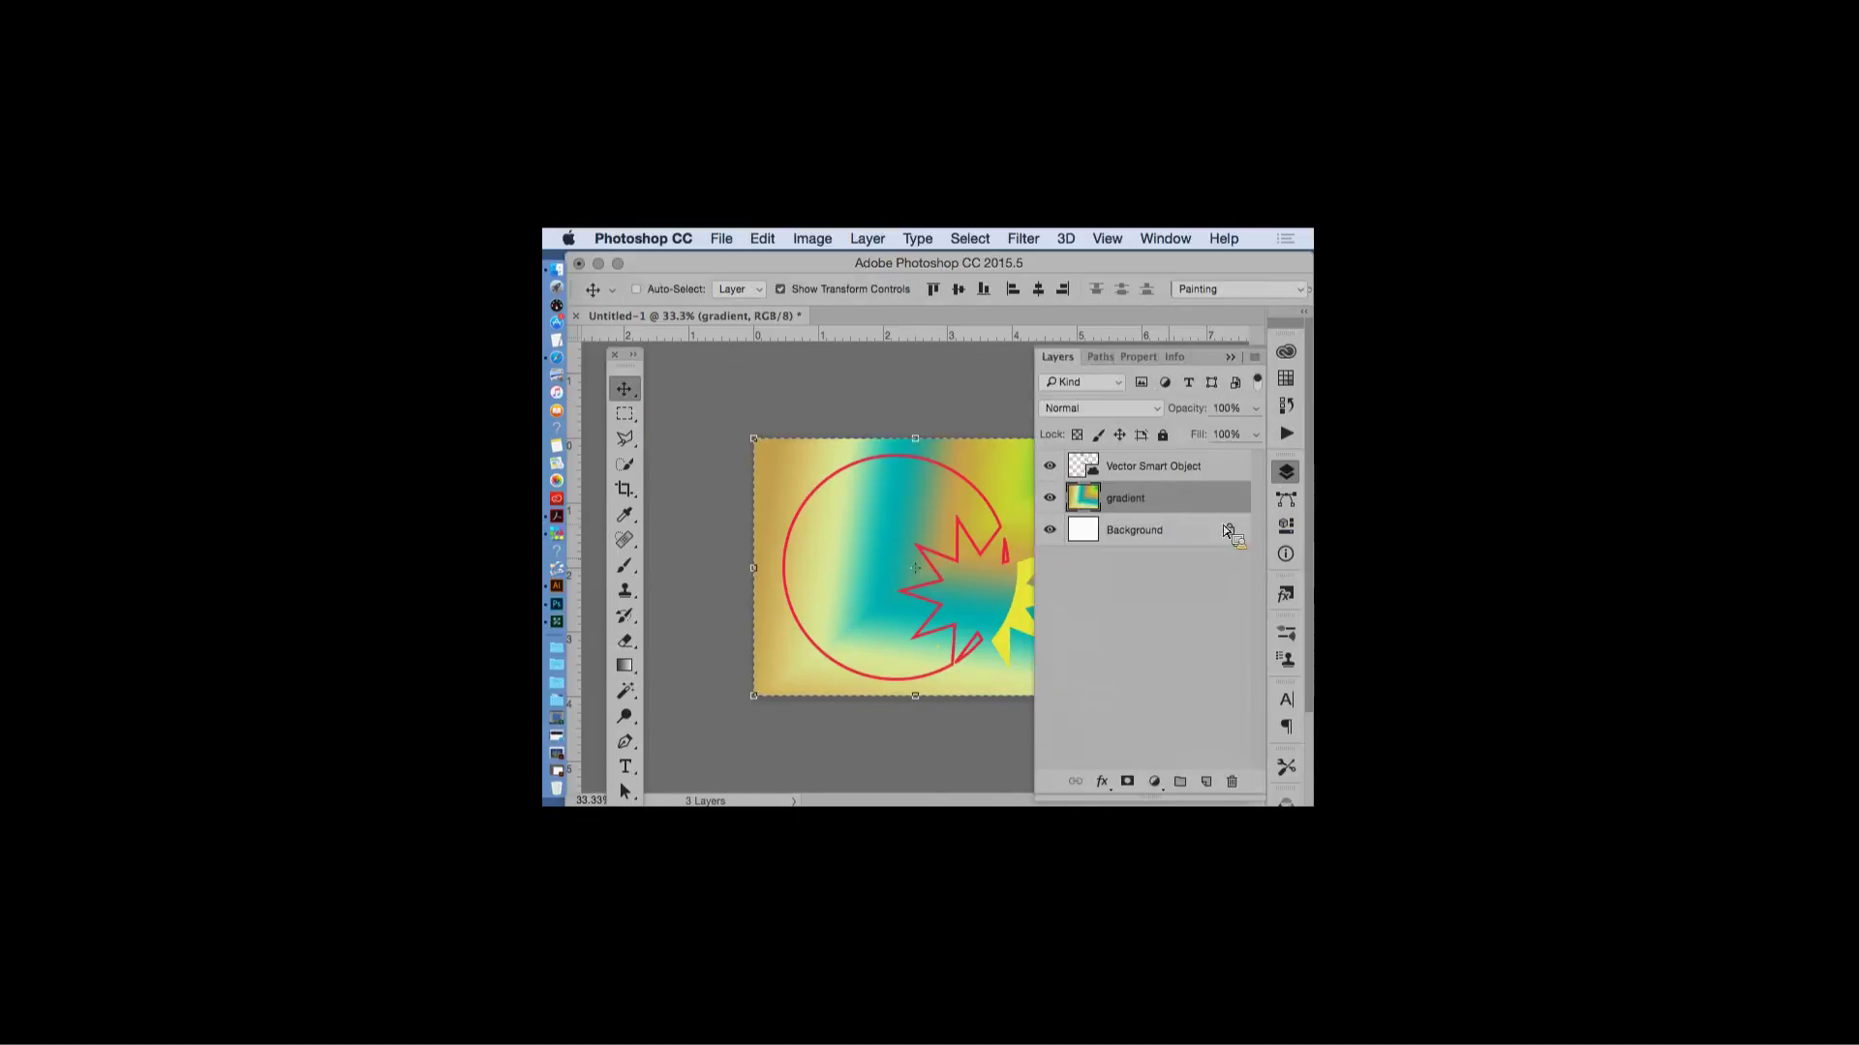
pyautogui.click(1151, 464)
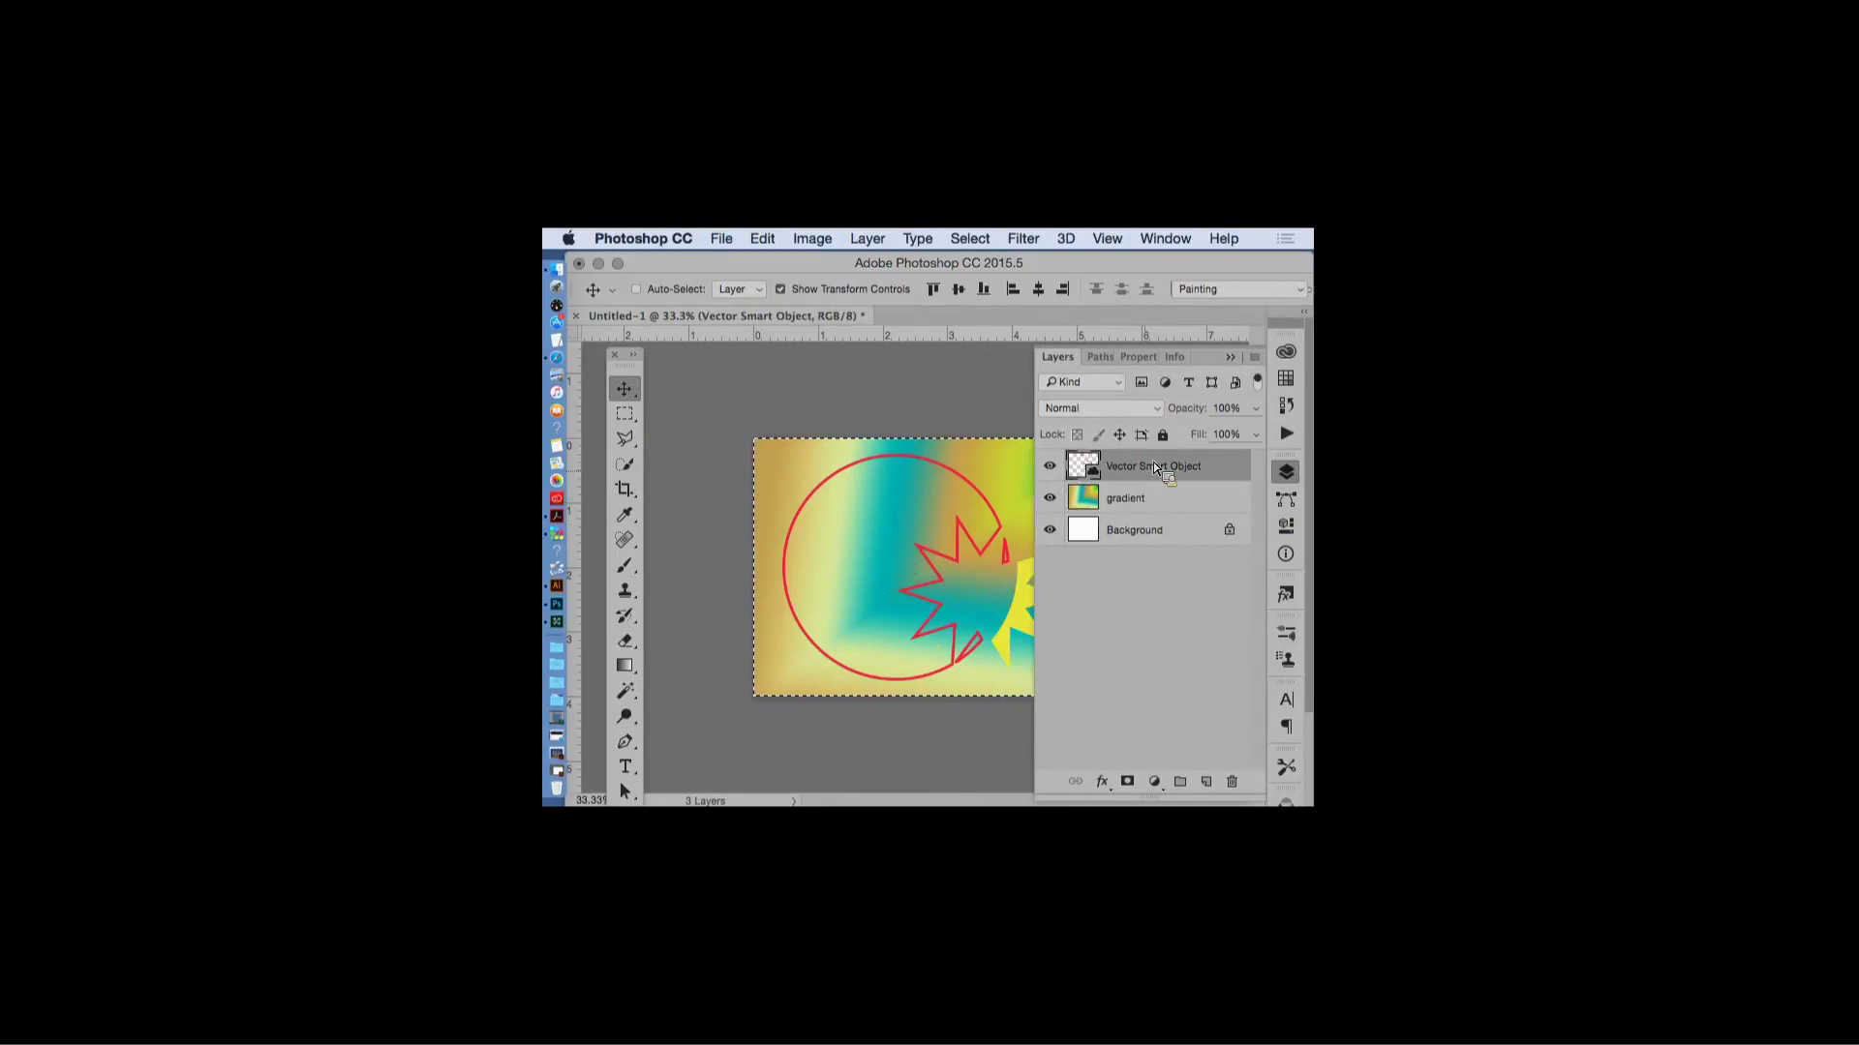
pyautogui.click(1230, 359)
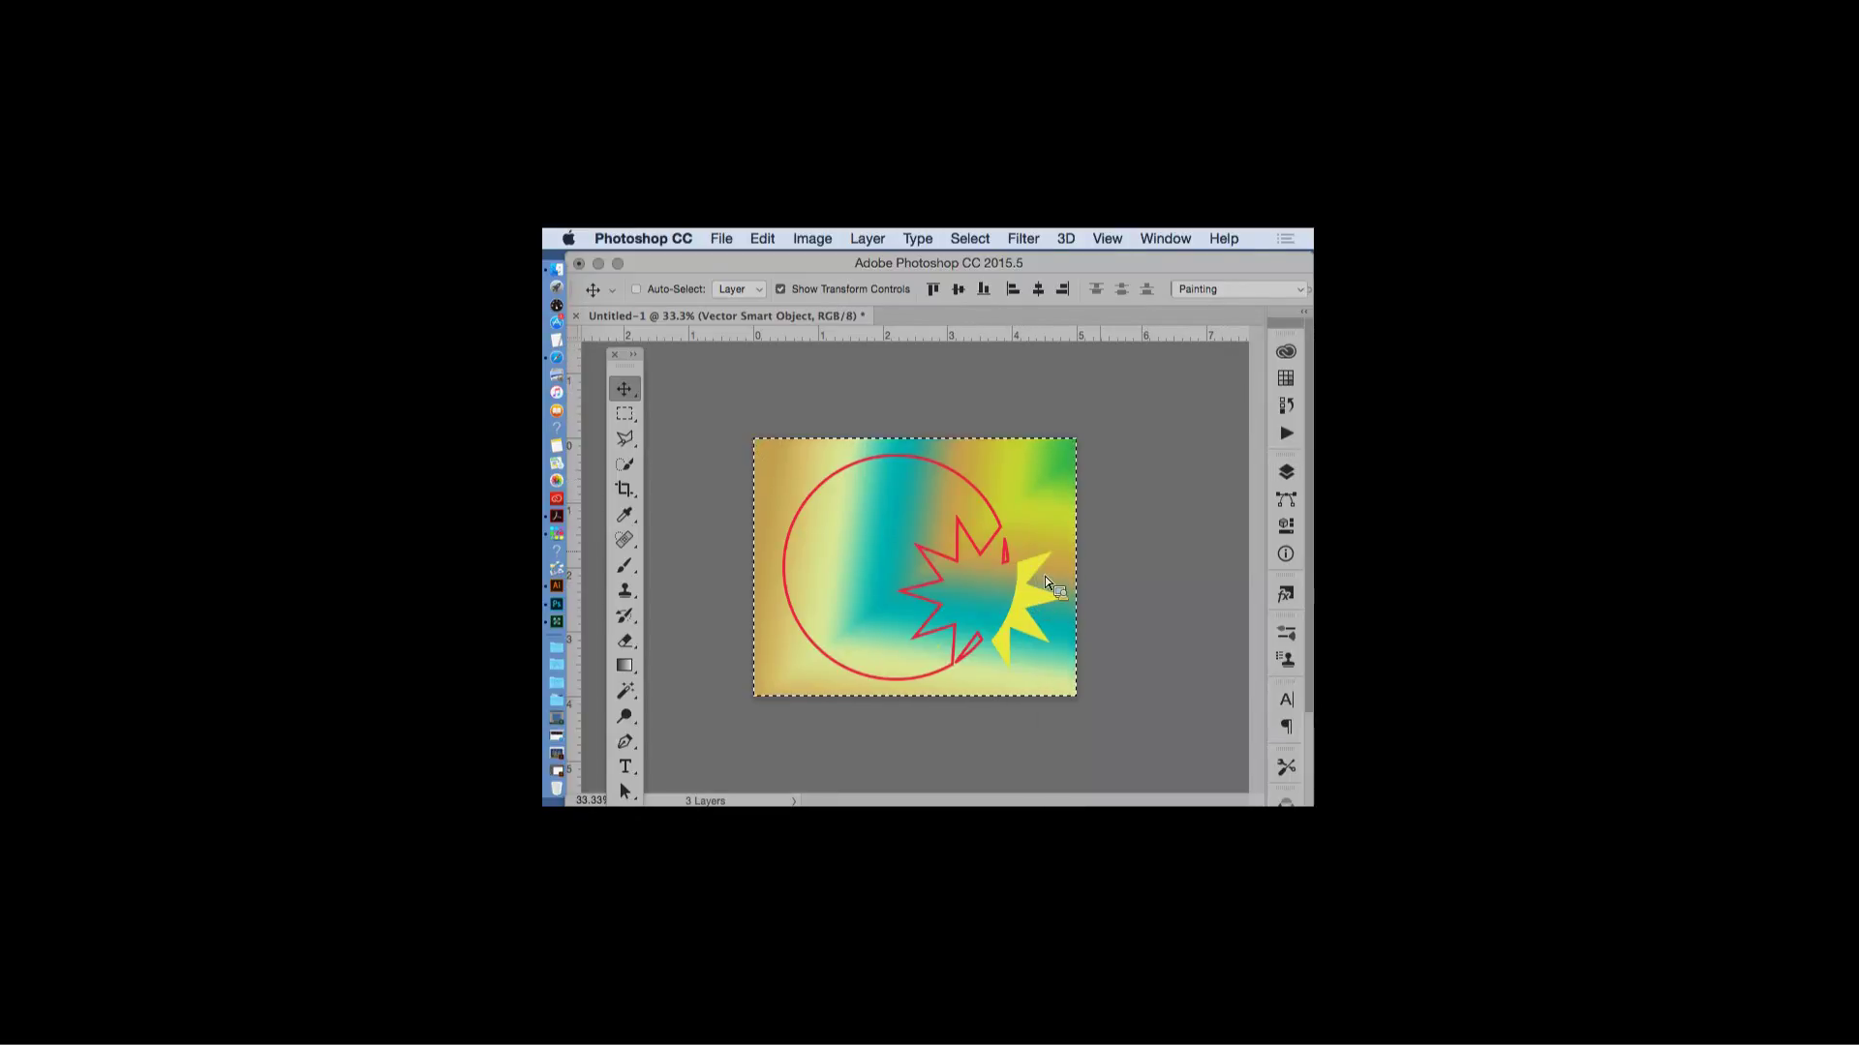
pyautogui.click(1285, 474)
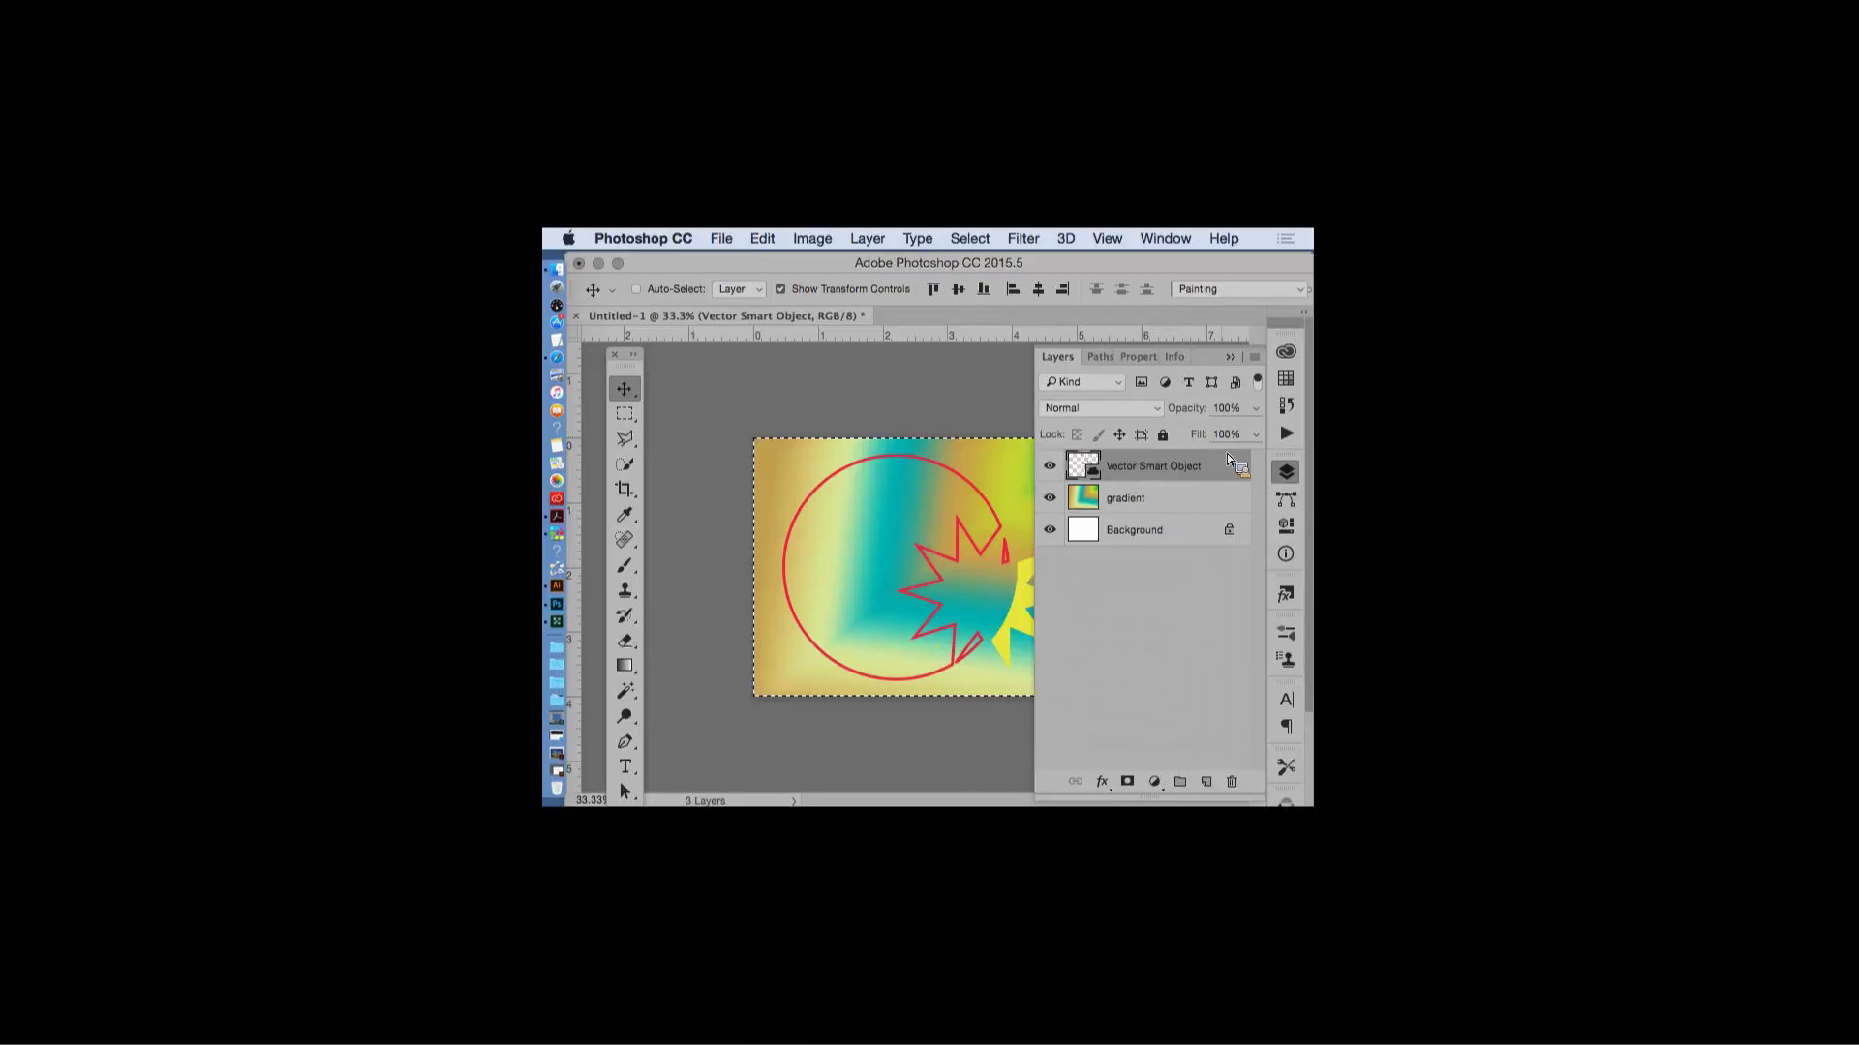
pyautogui.click(1229, 358)
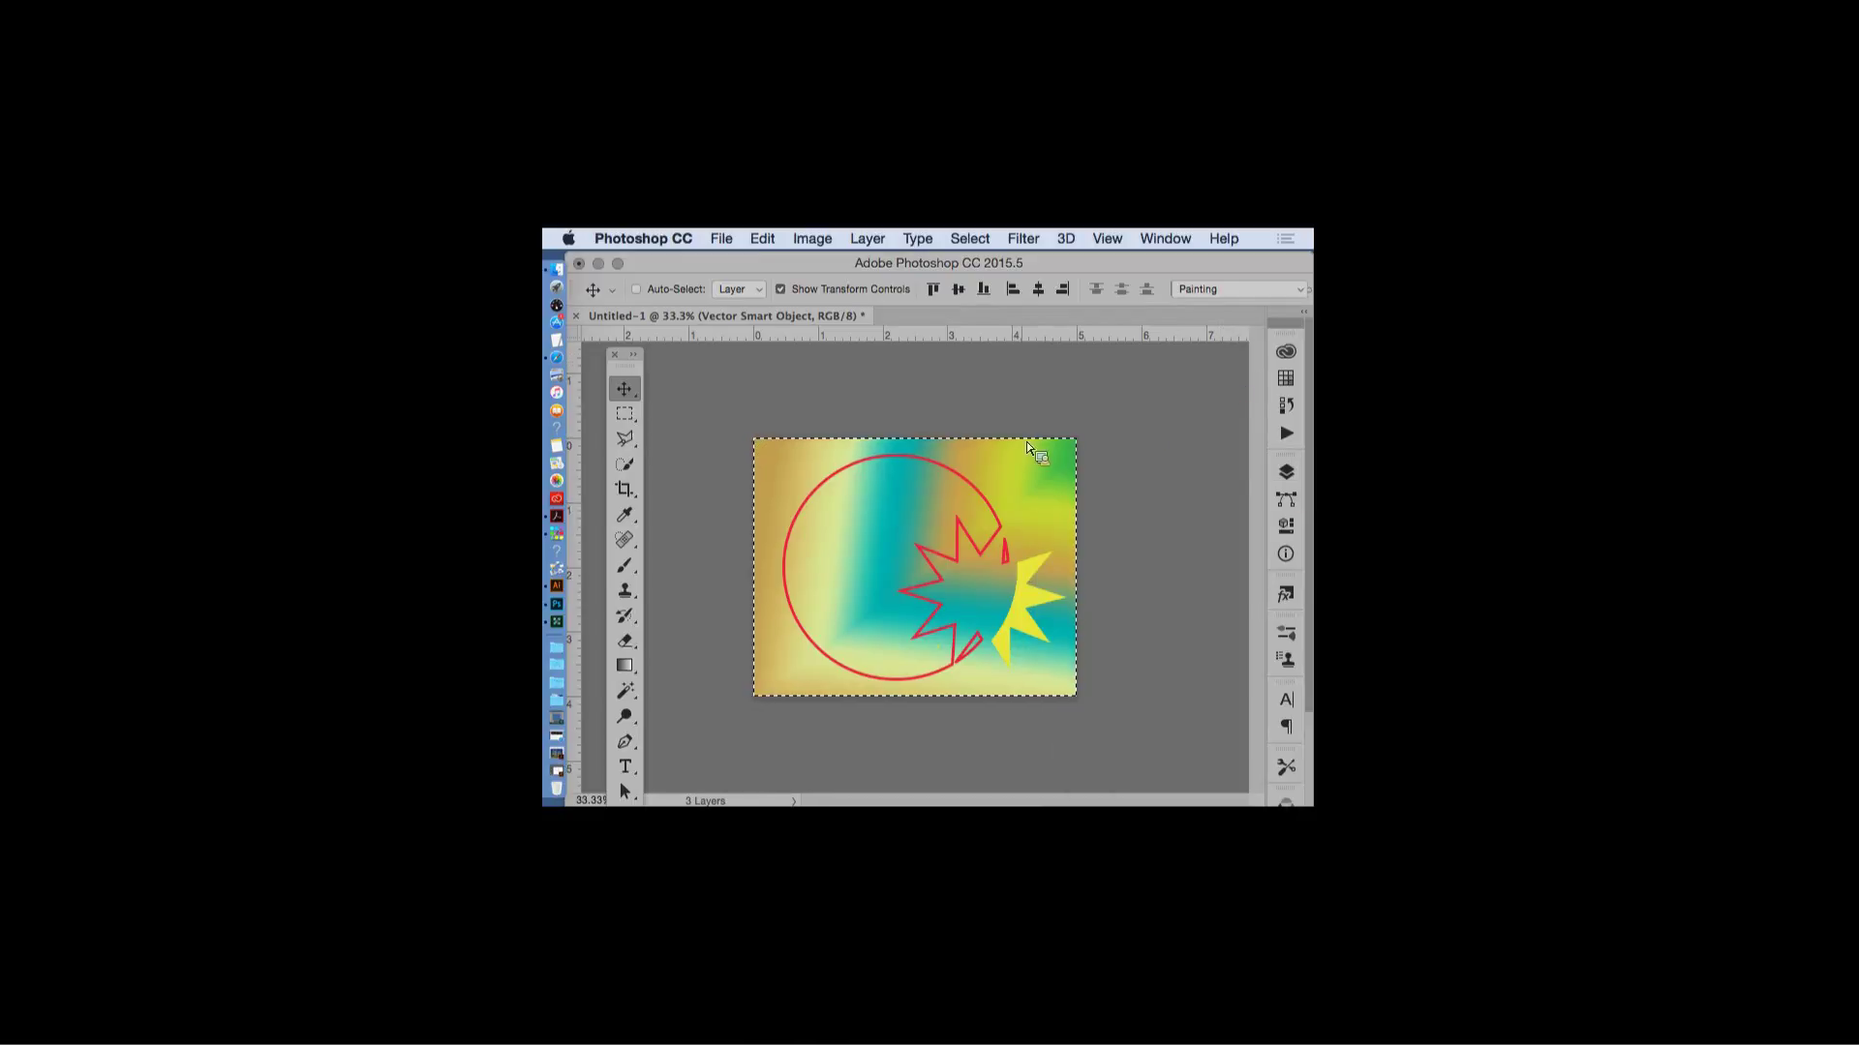
pyautogui.press('super')
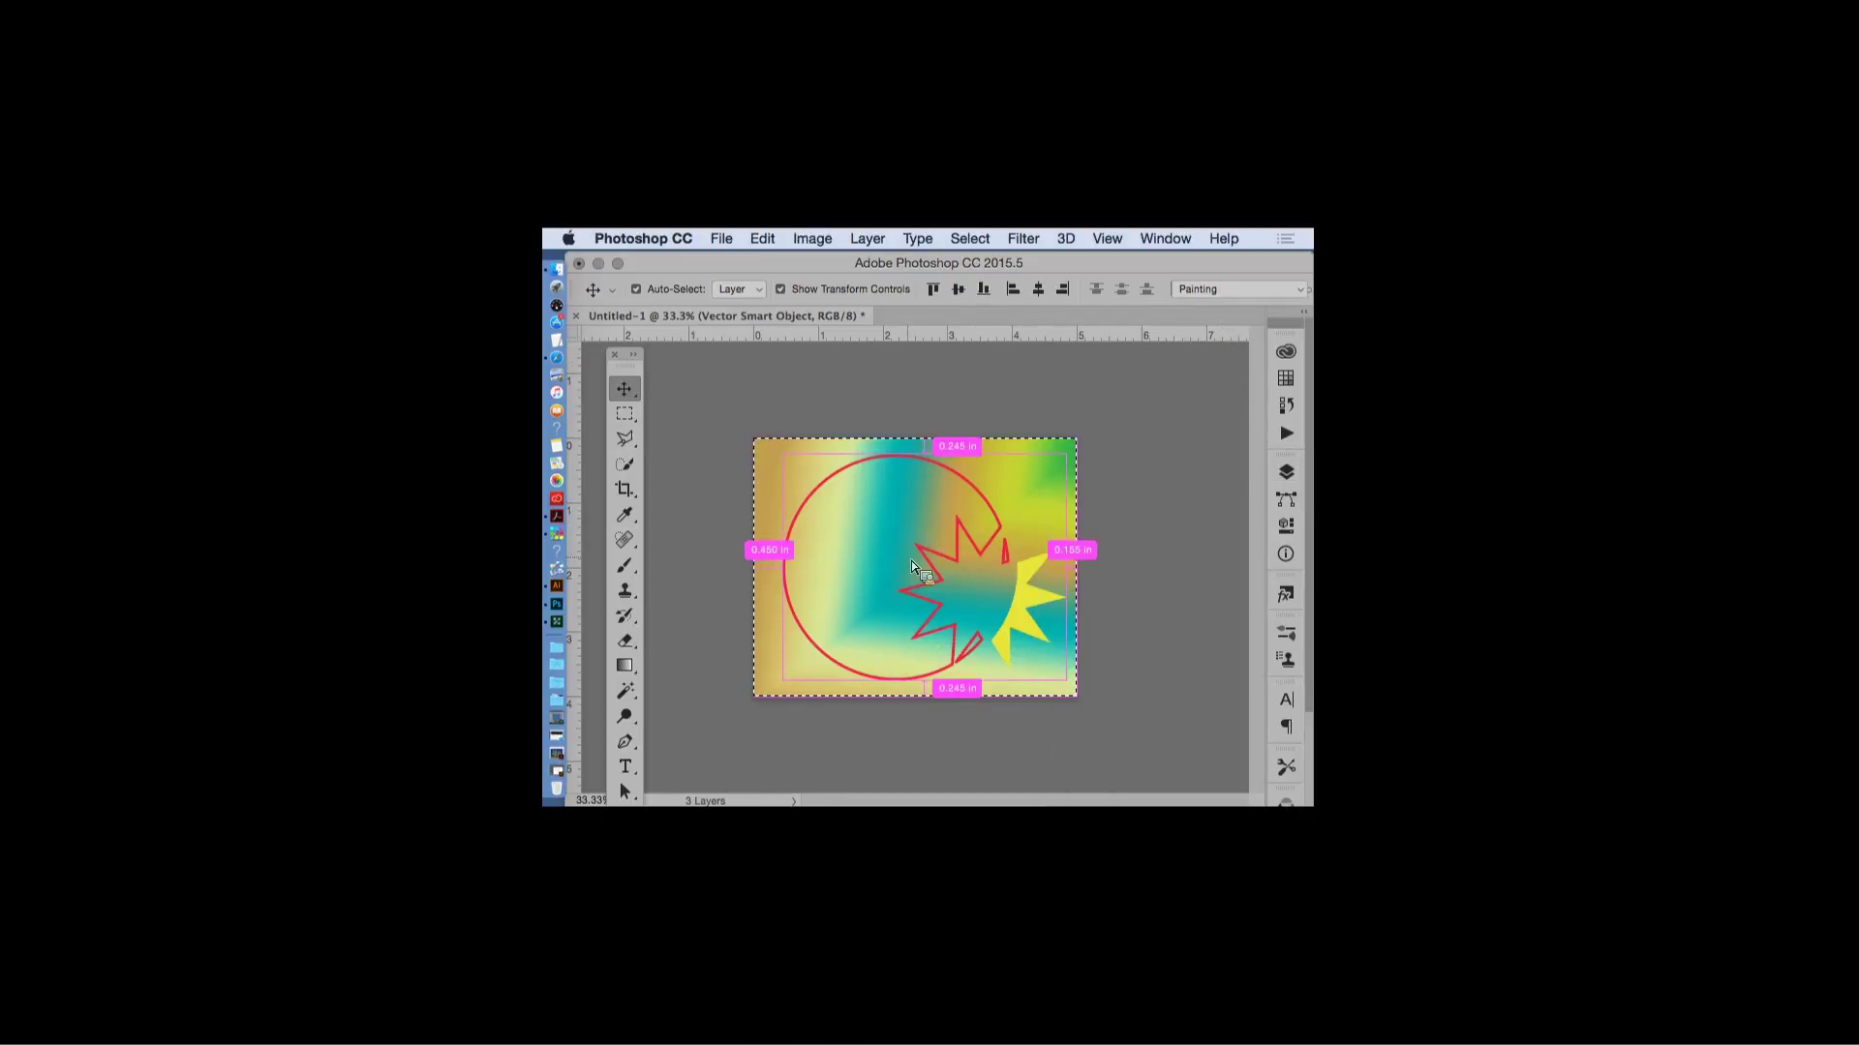
pyautogui.press('super+equal')
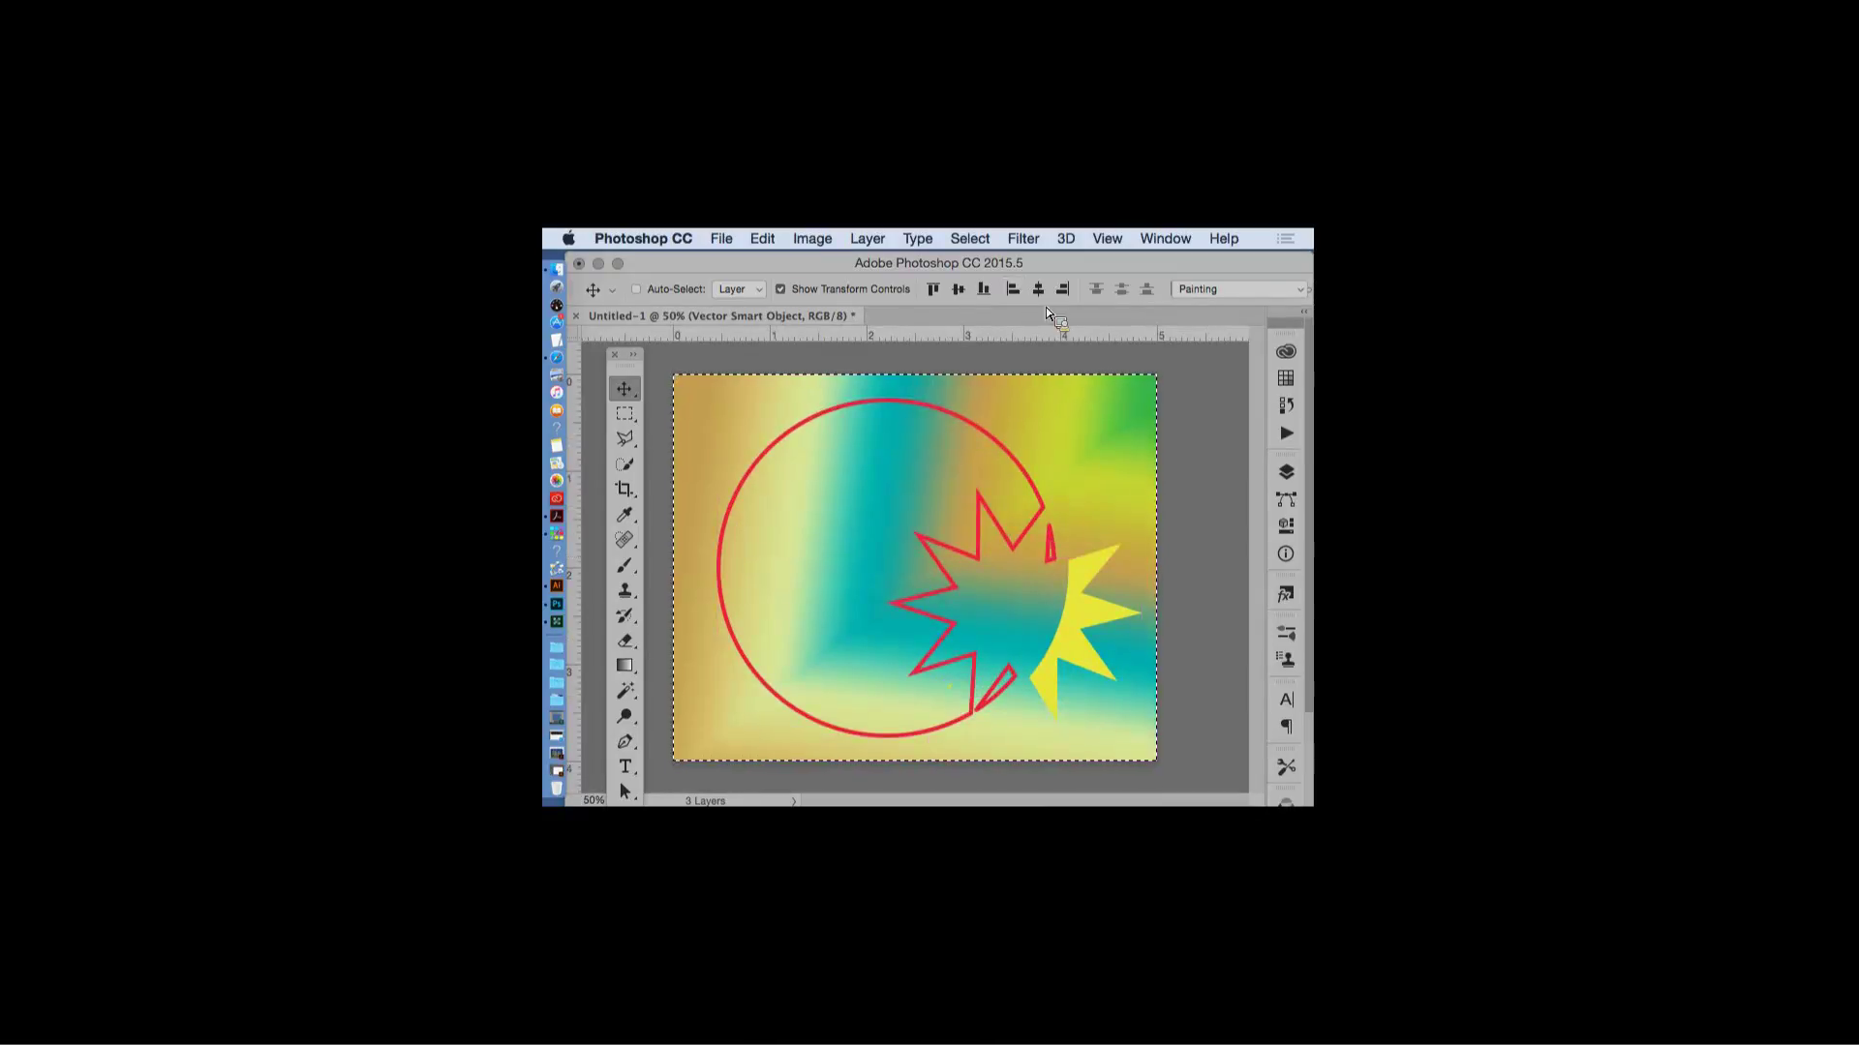
# - Preview Stained Glass in the Filter Gallery, then cancel without applying it
pyautogui.click(1023, 240)
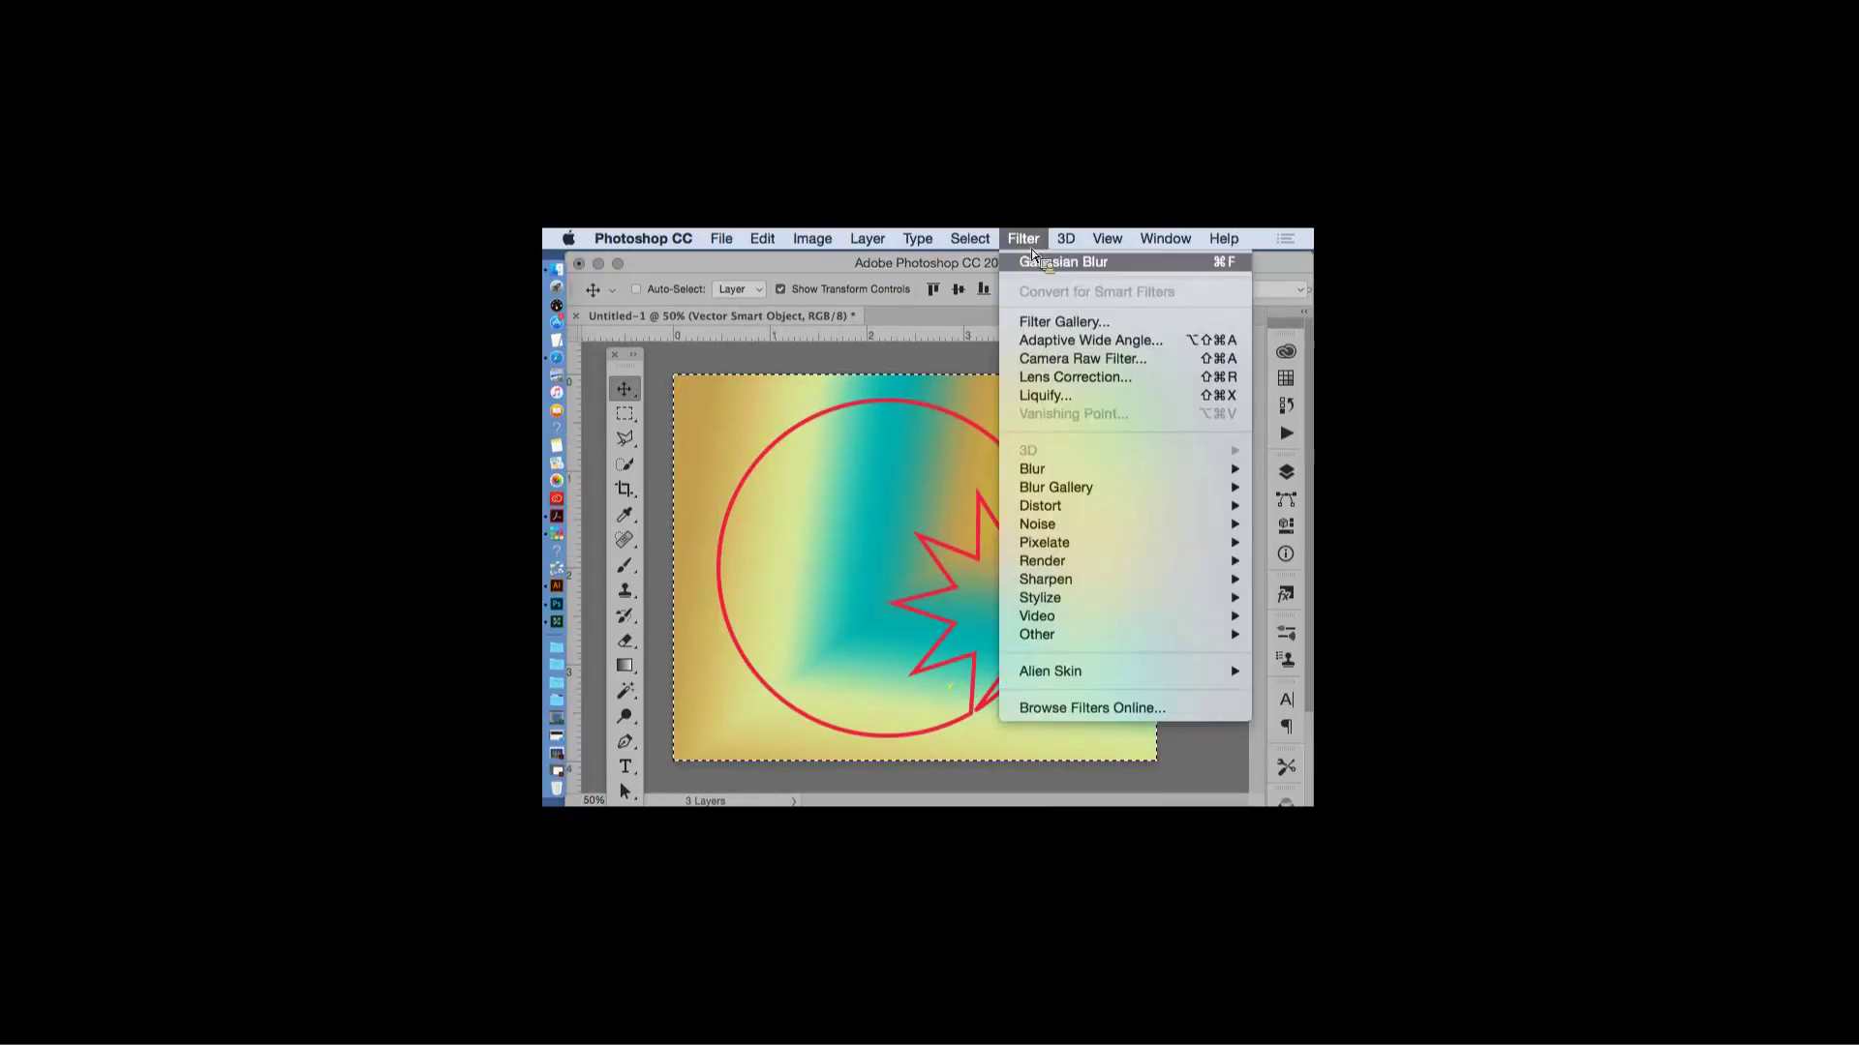
pyautogui.click(1053, 322)
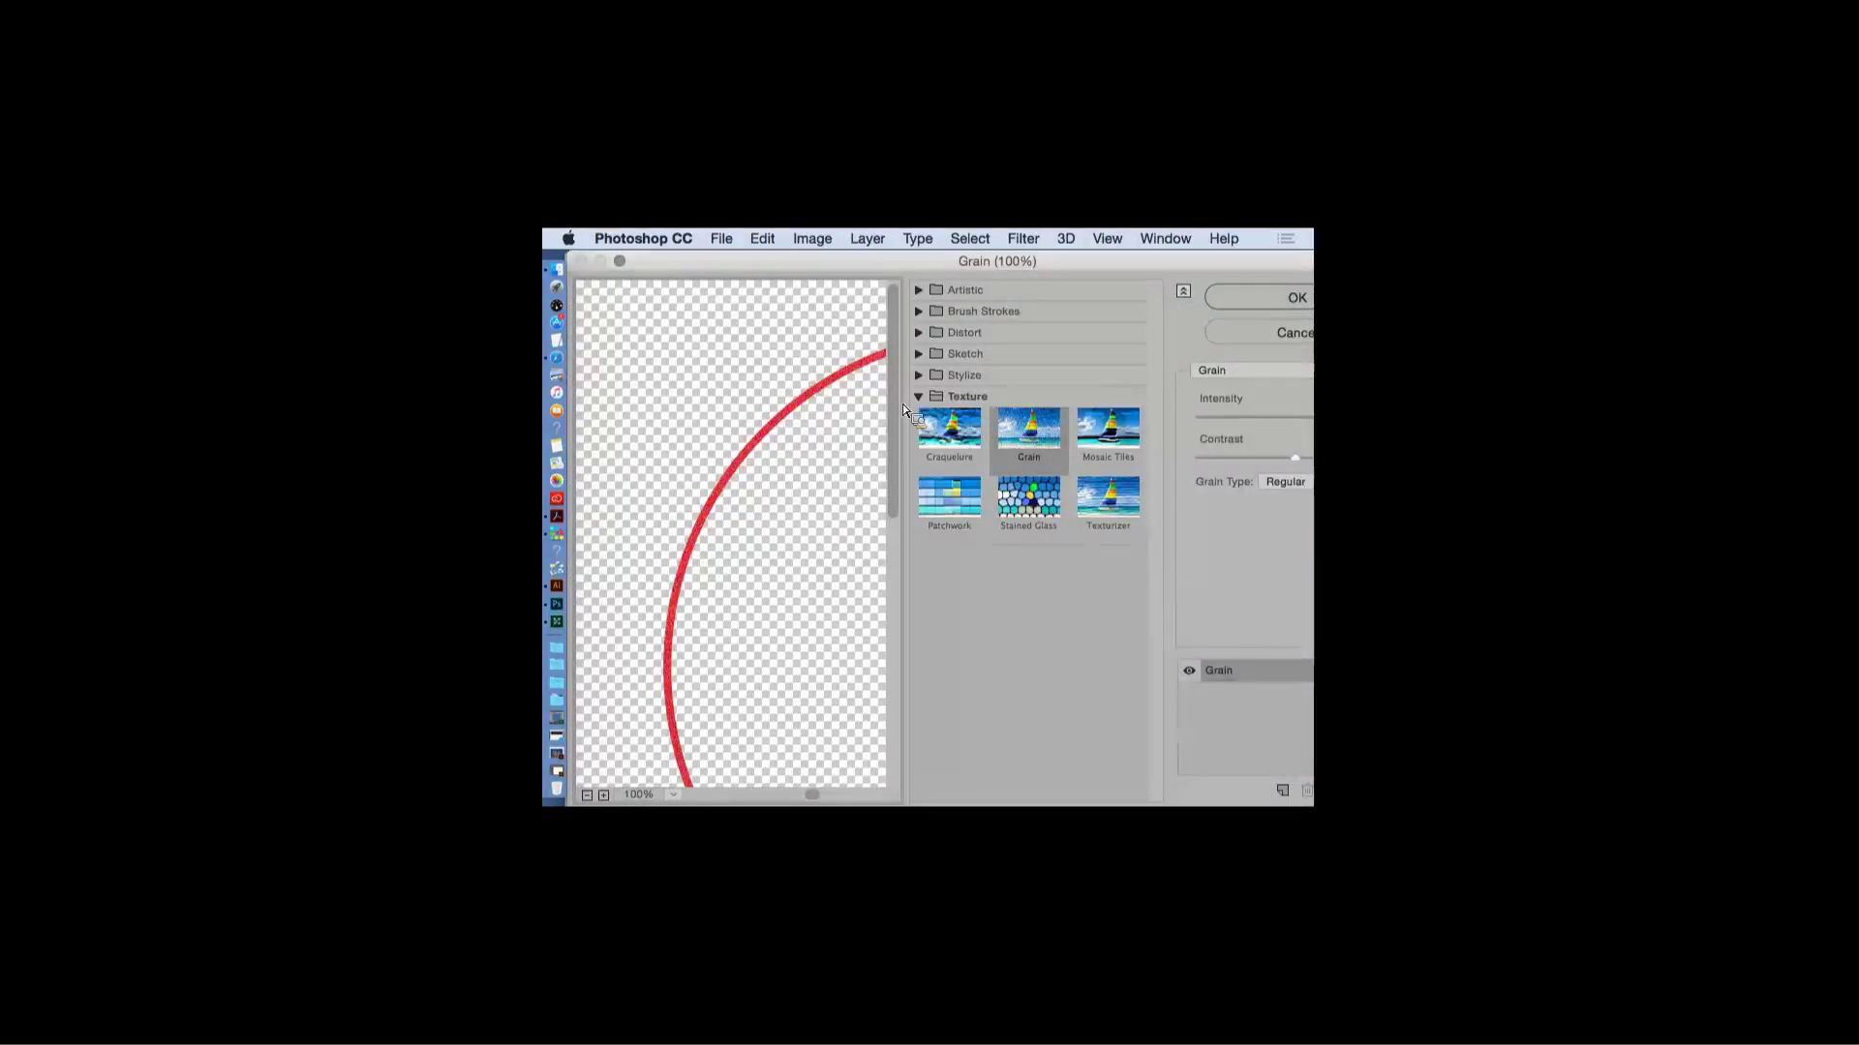
pyautogui.click(586, 798)
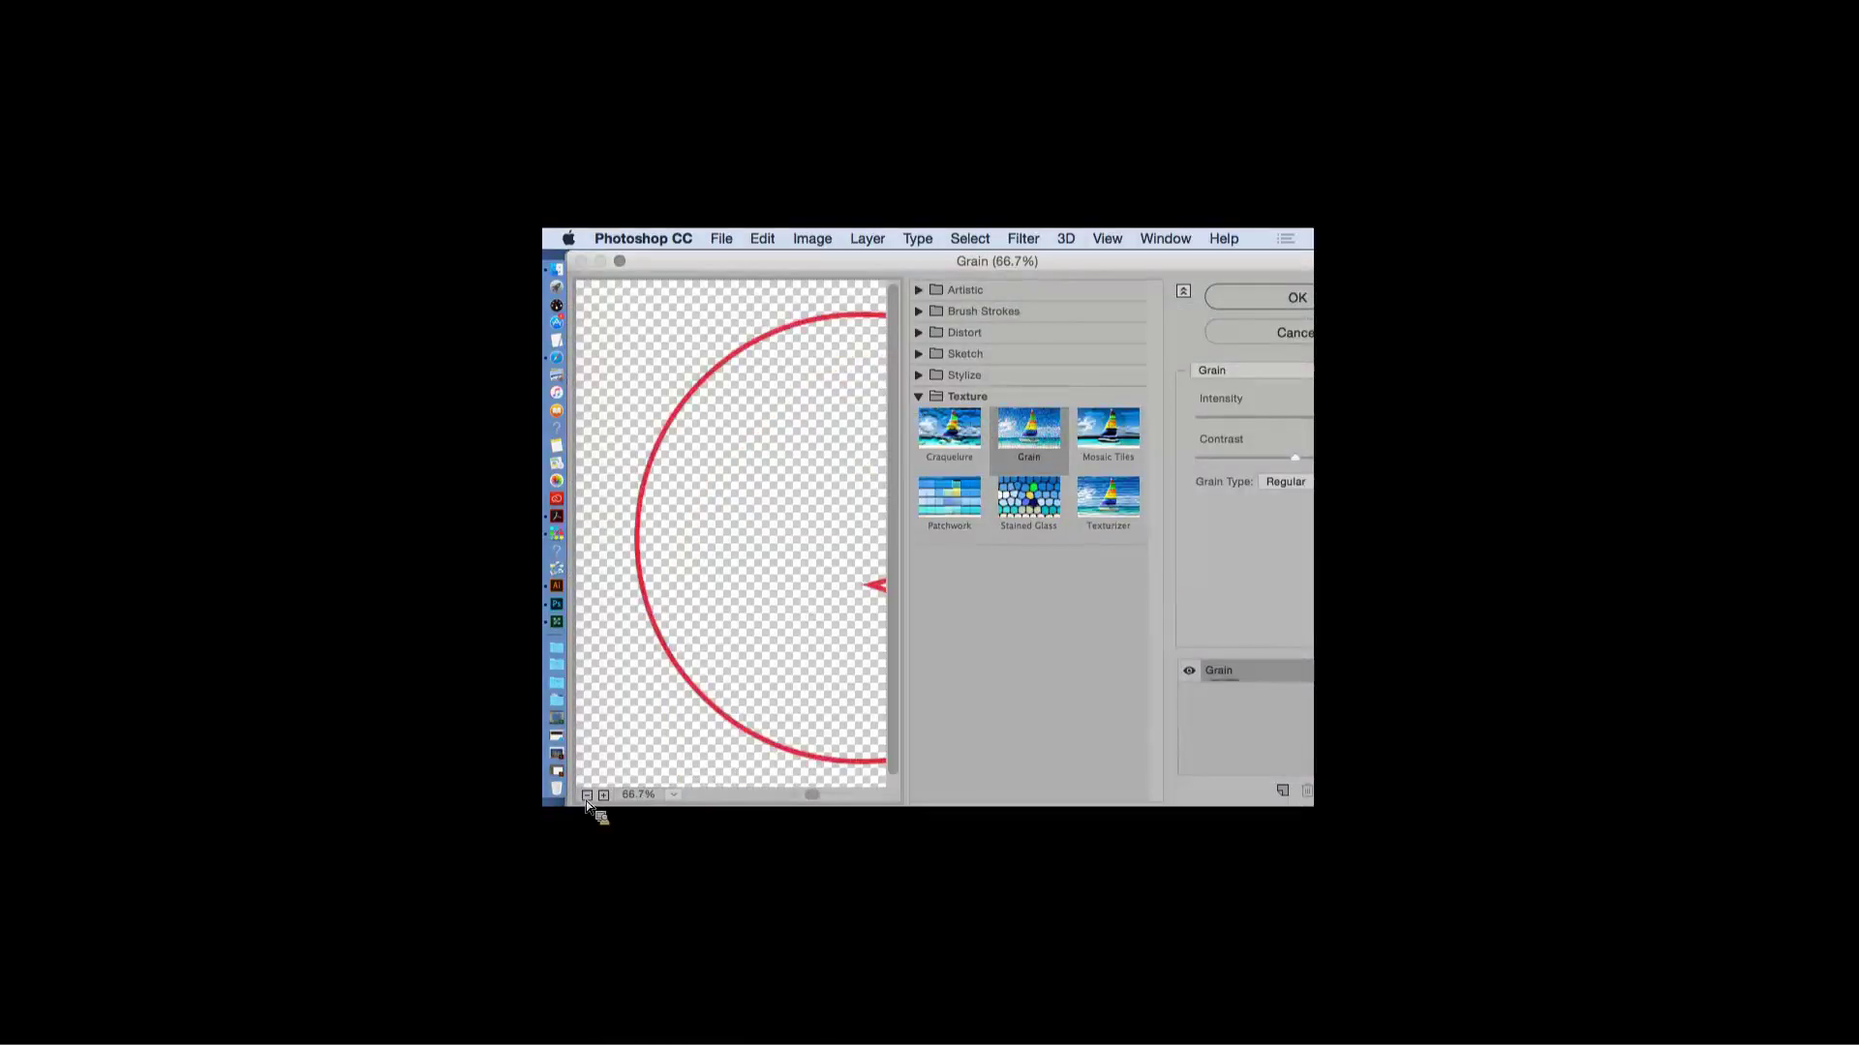
pyautogui.click(585, 797)
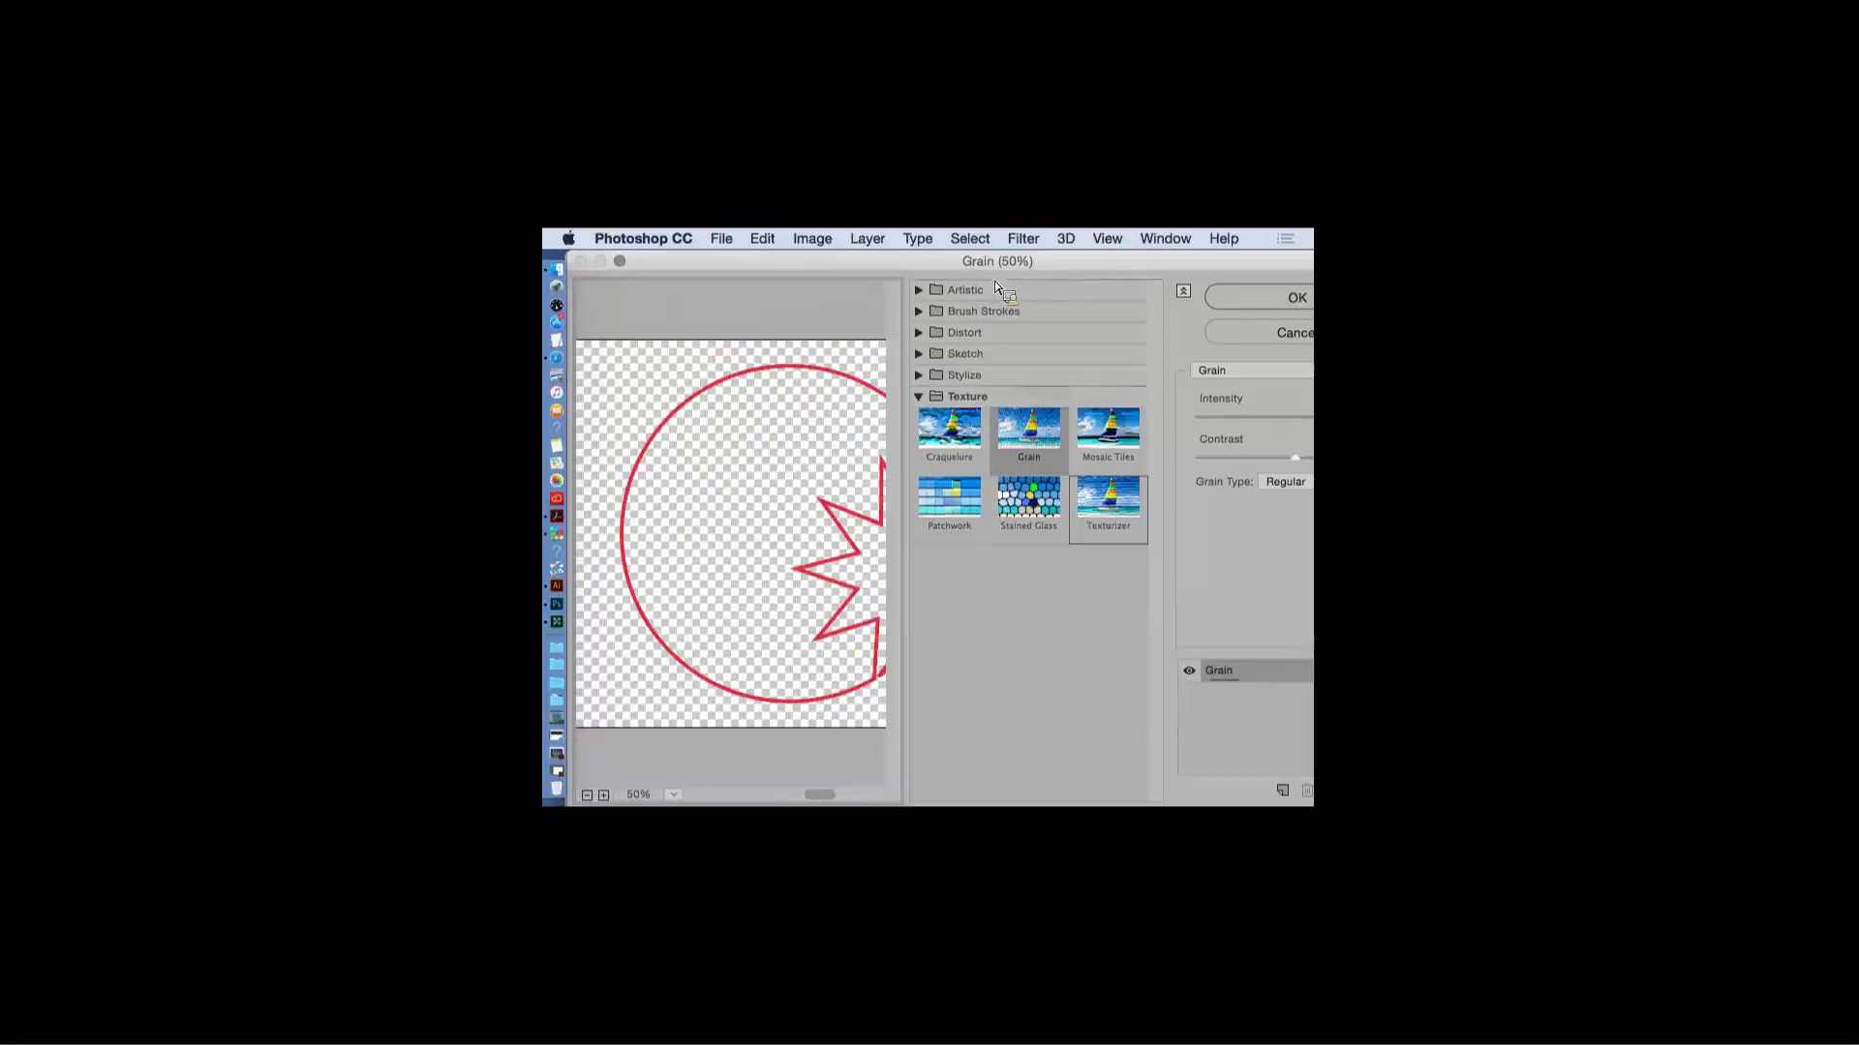
pyautogui.click(1039, 505)
pyautogui.click(1276, 335)
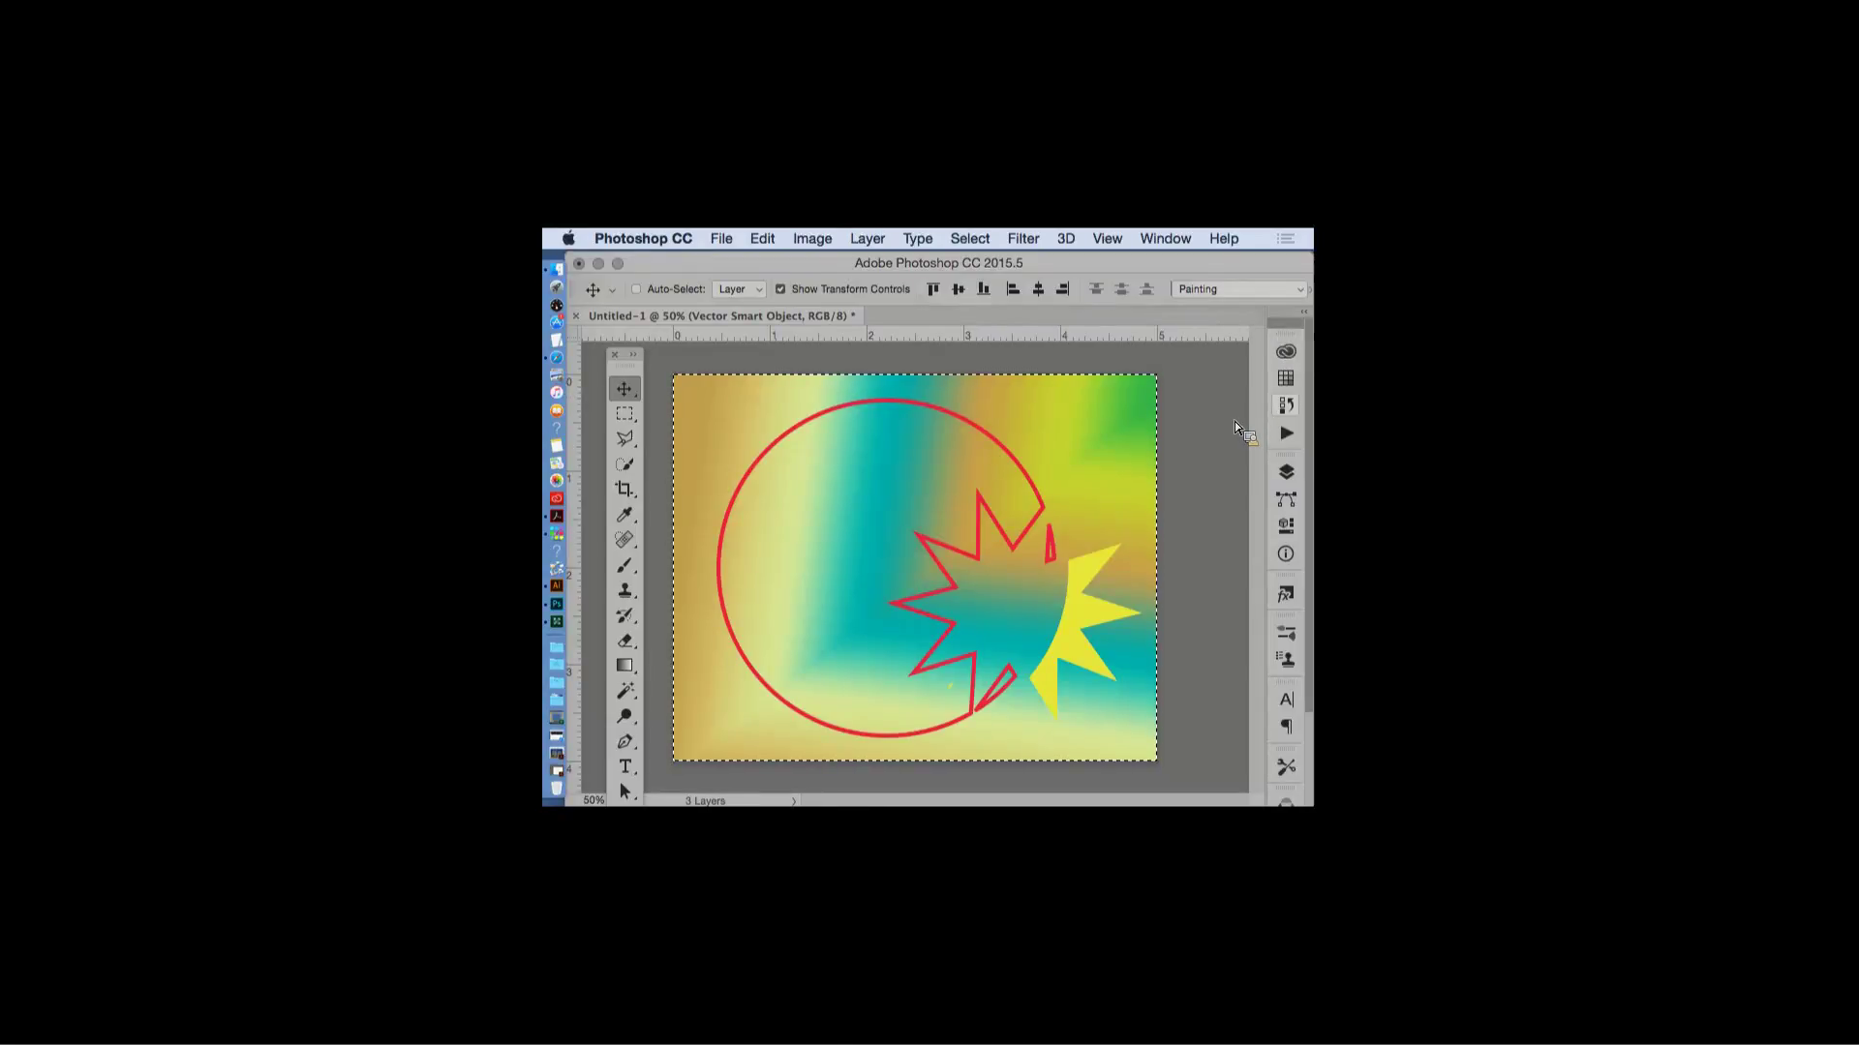
# - Select the gradient layer in the Layers panel and collapse the panel again
pyautogui.click(1285, 472)
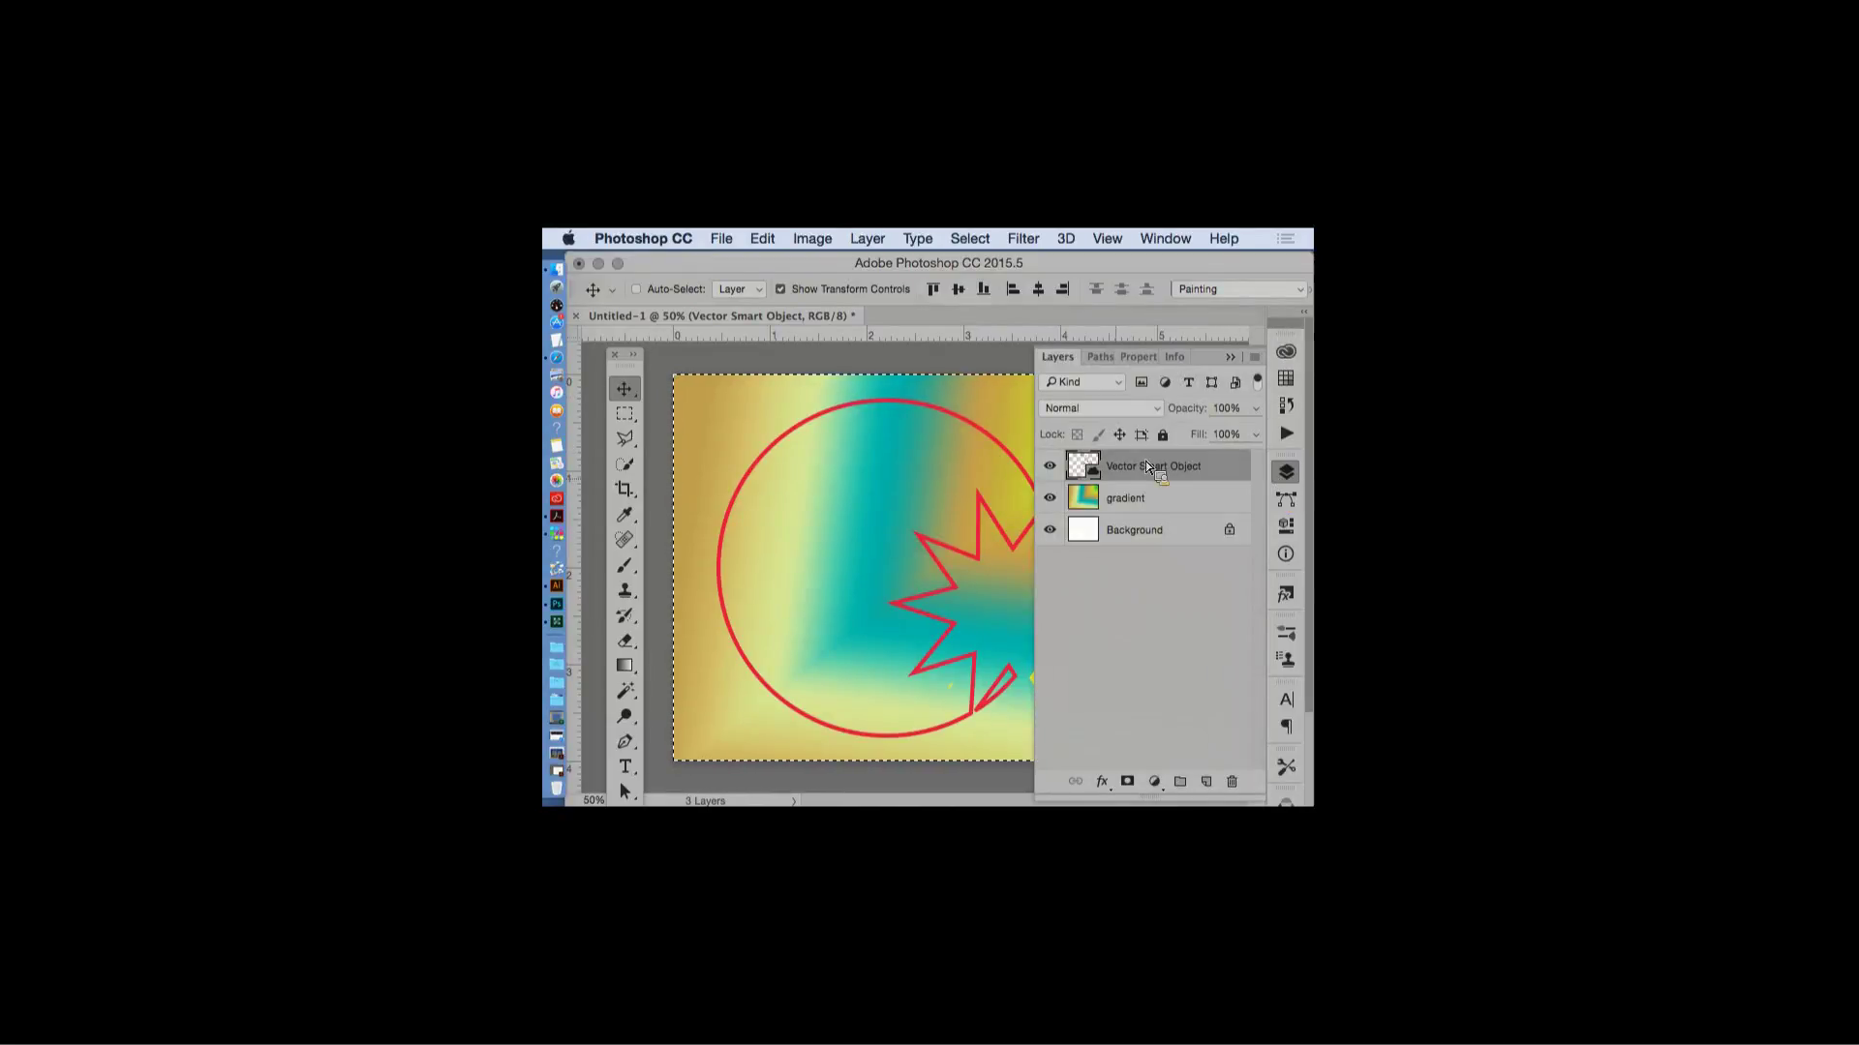
pyautogui.click(1149, 499)
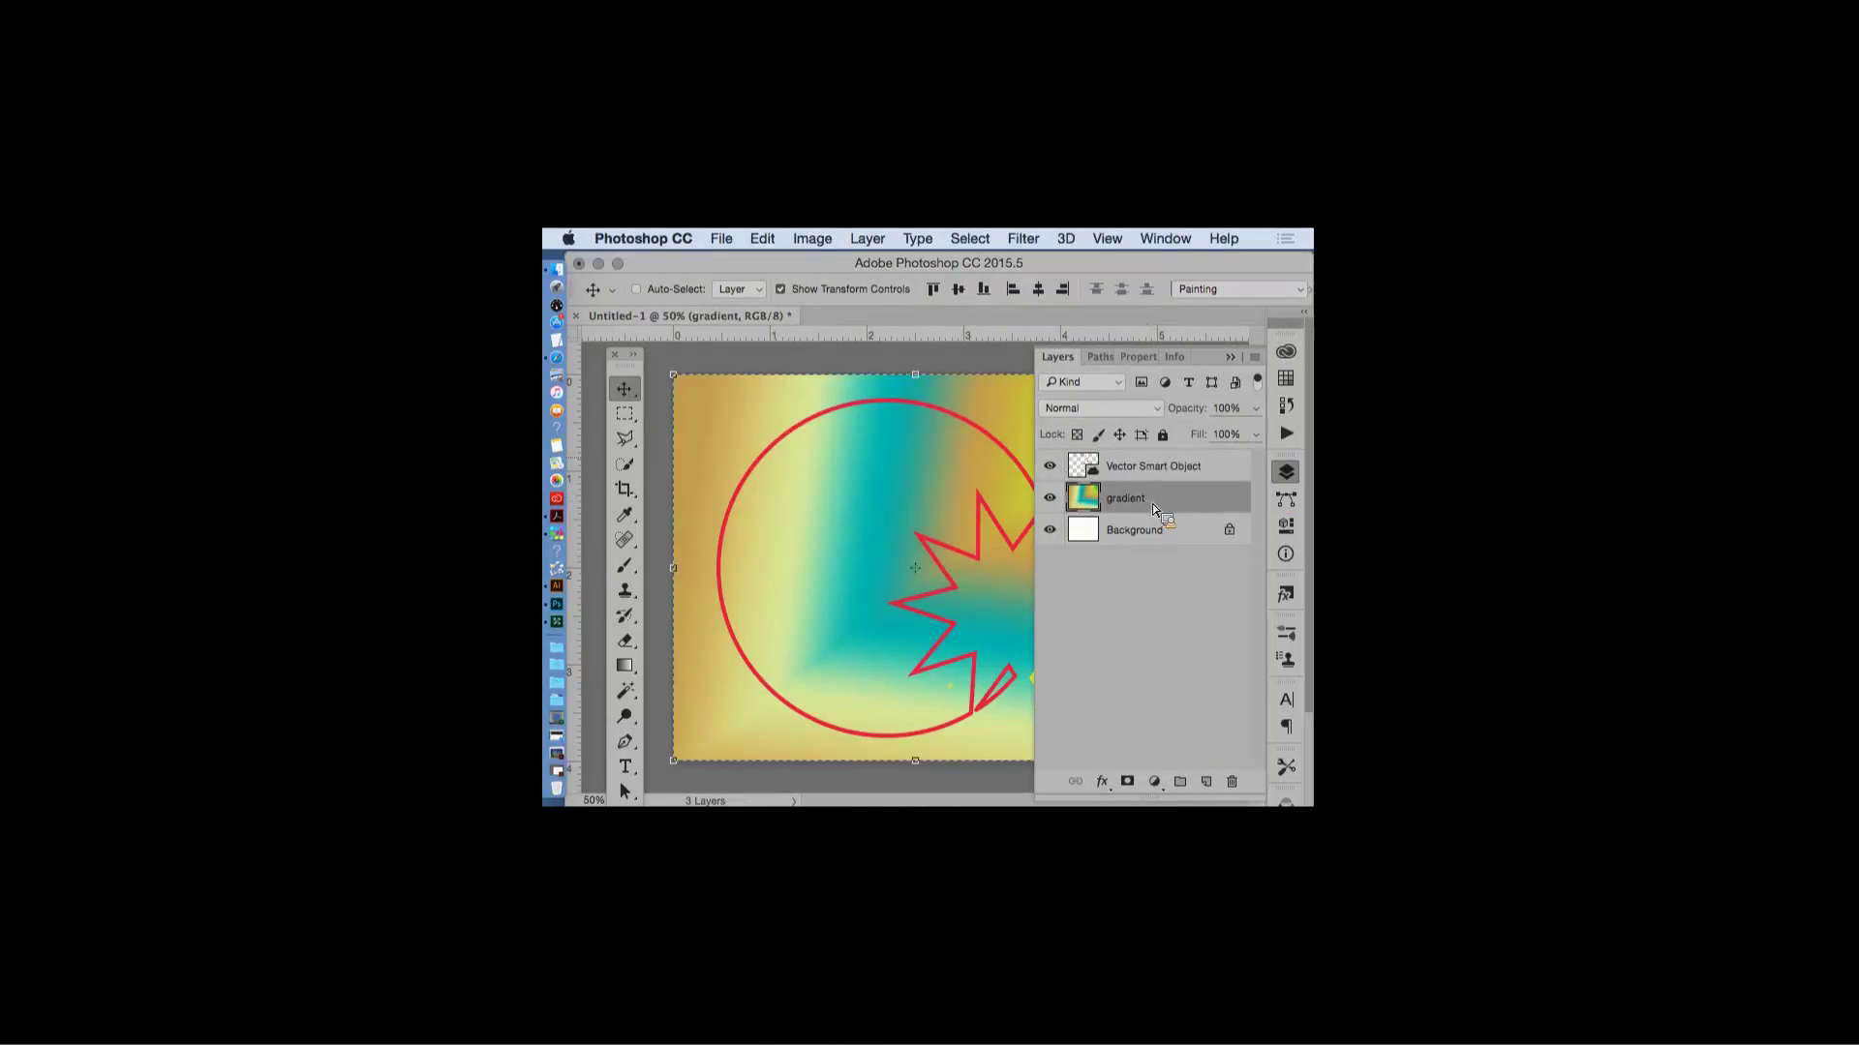
pyautogui.click(1230, 357)
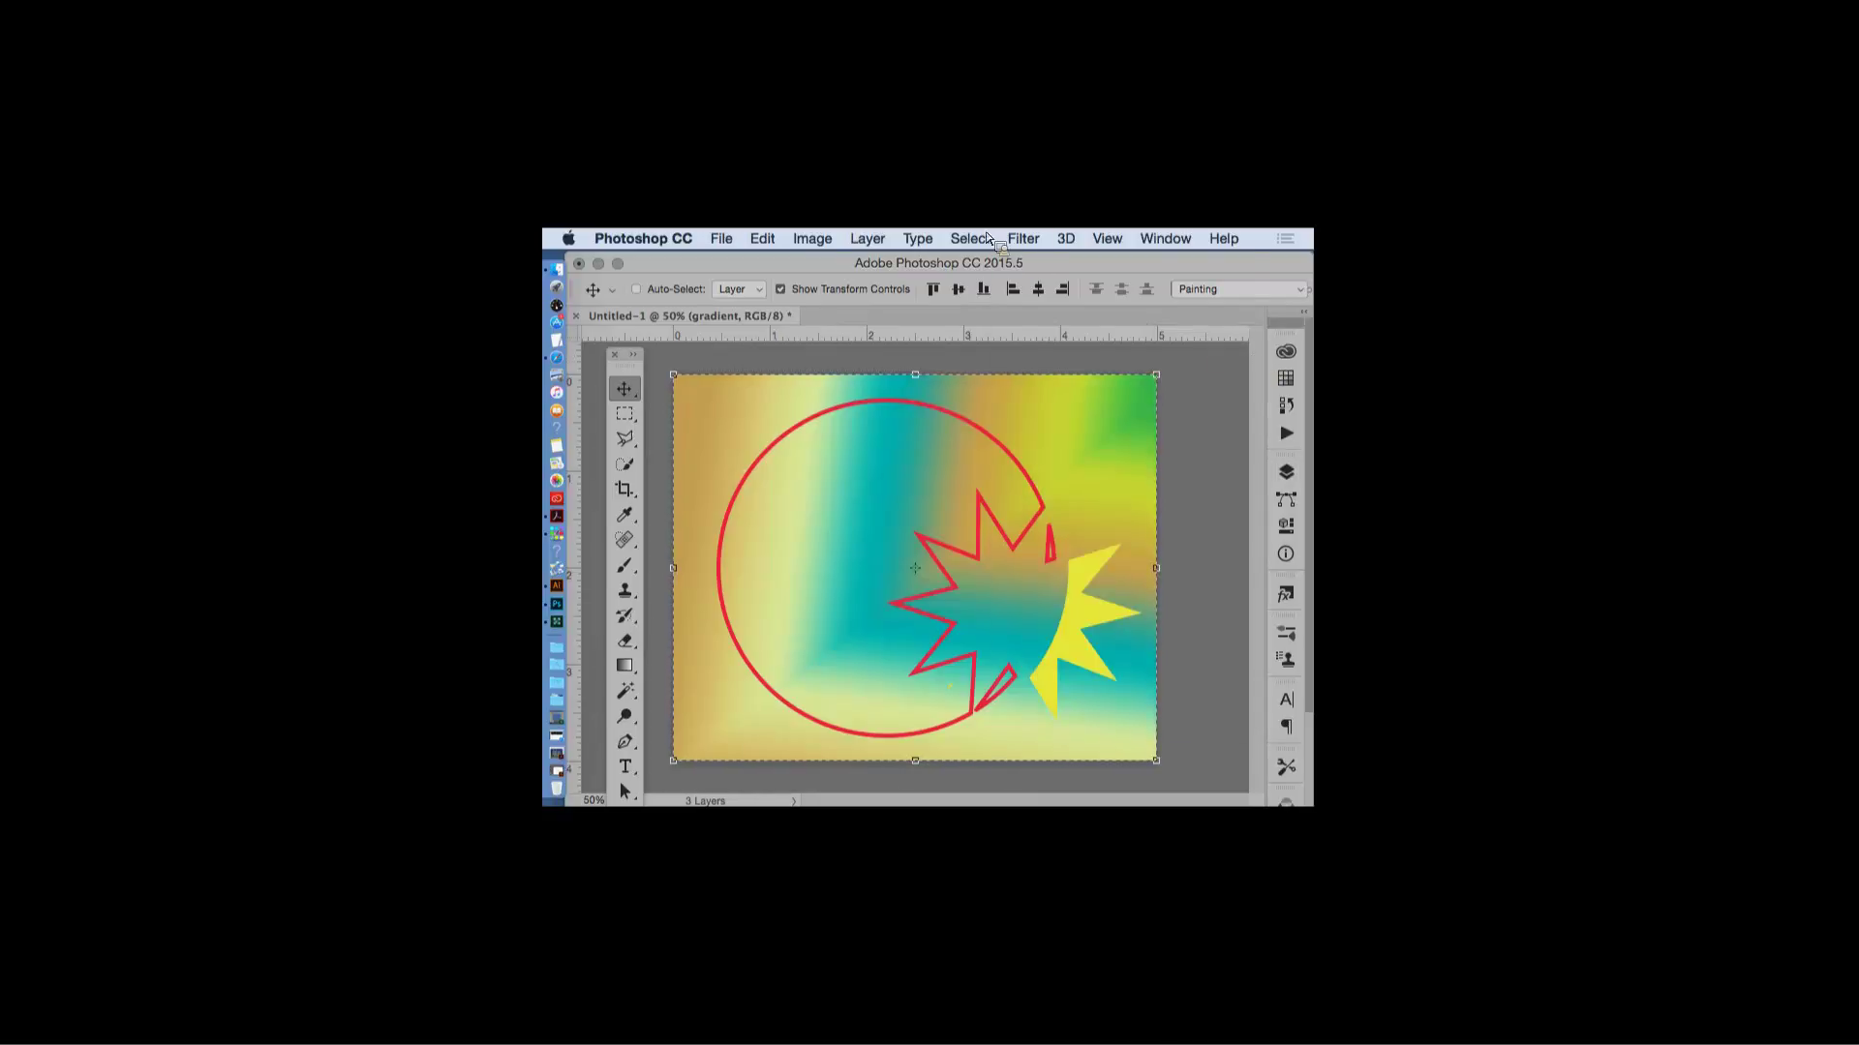
pyautogui.click(1023, 238)
# - Apply Stained Glass to the gradient with lower Light Intensity and slightly thicker borders
pyautogui.click(1047, 328)
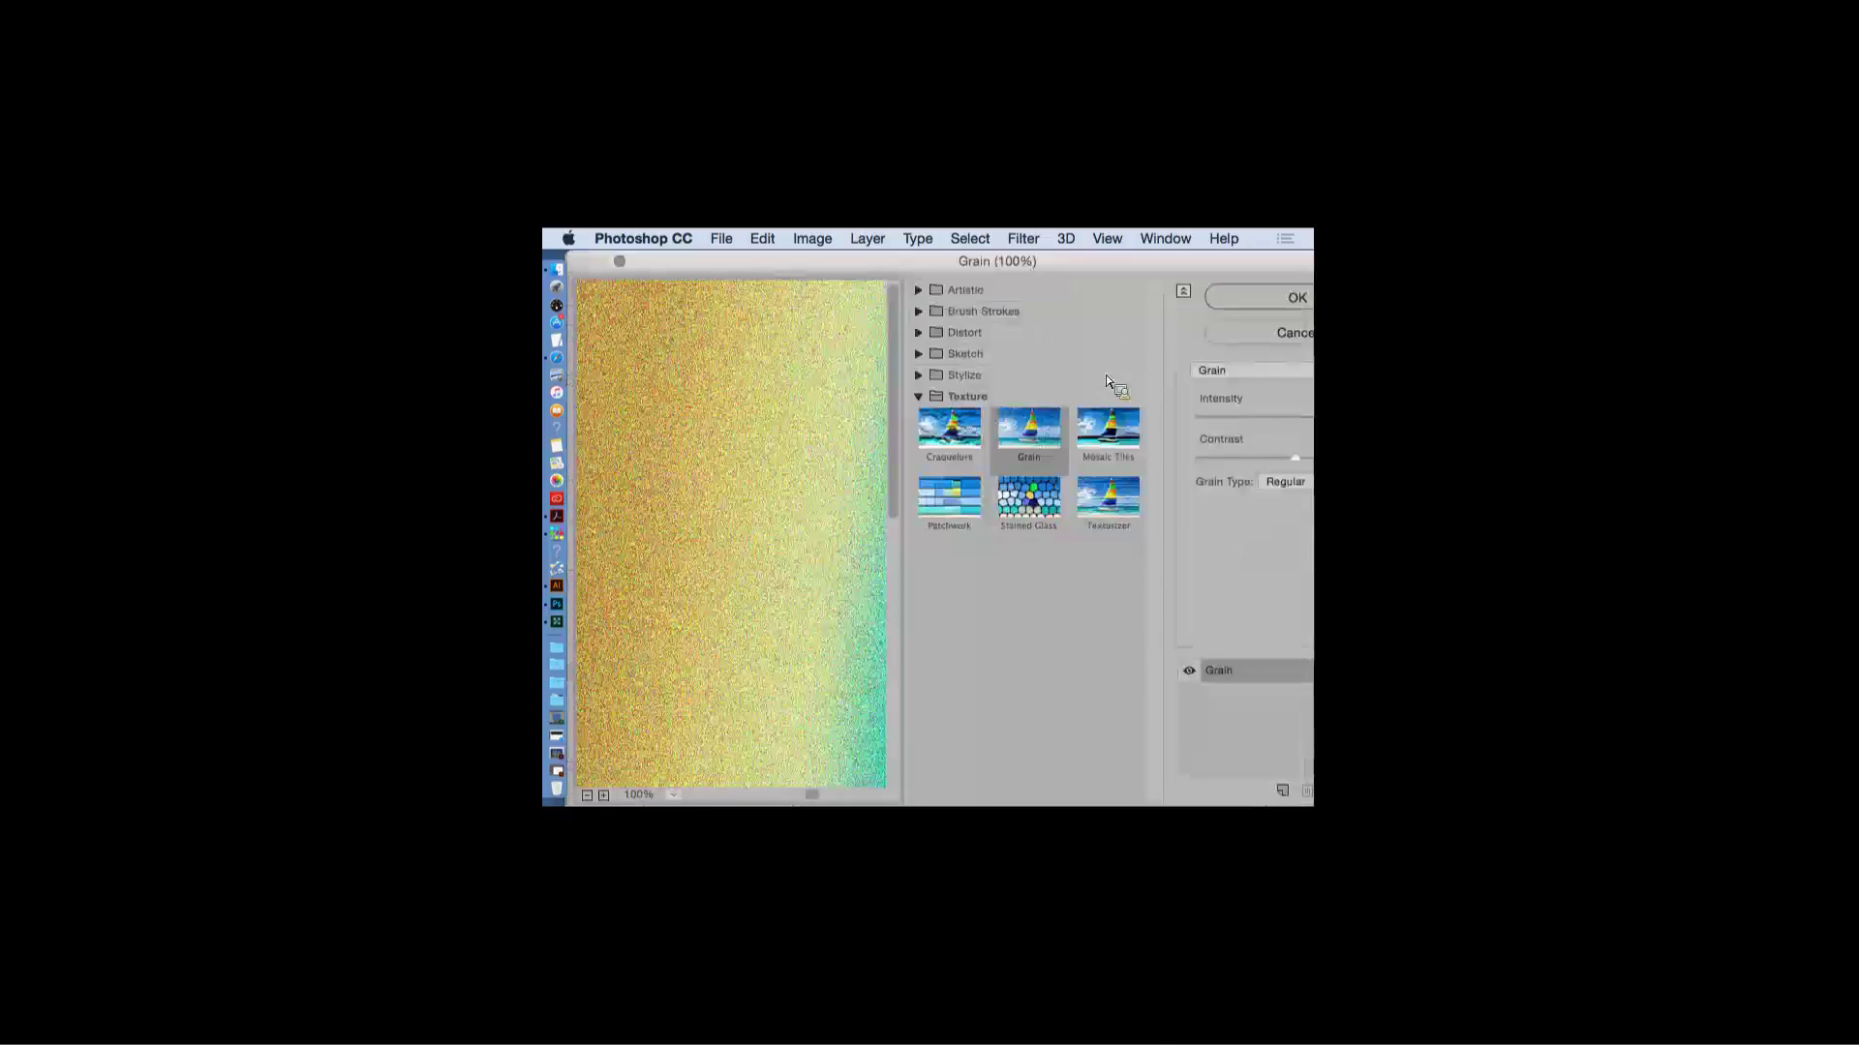
pyautogui.click(1034, 505)
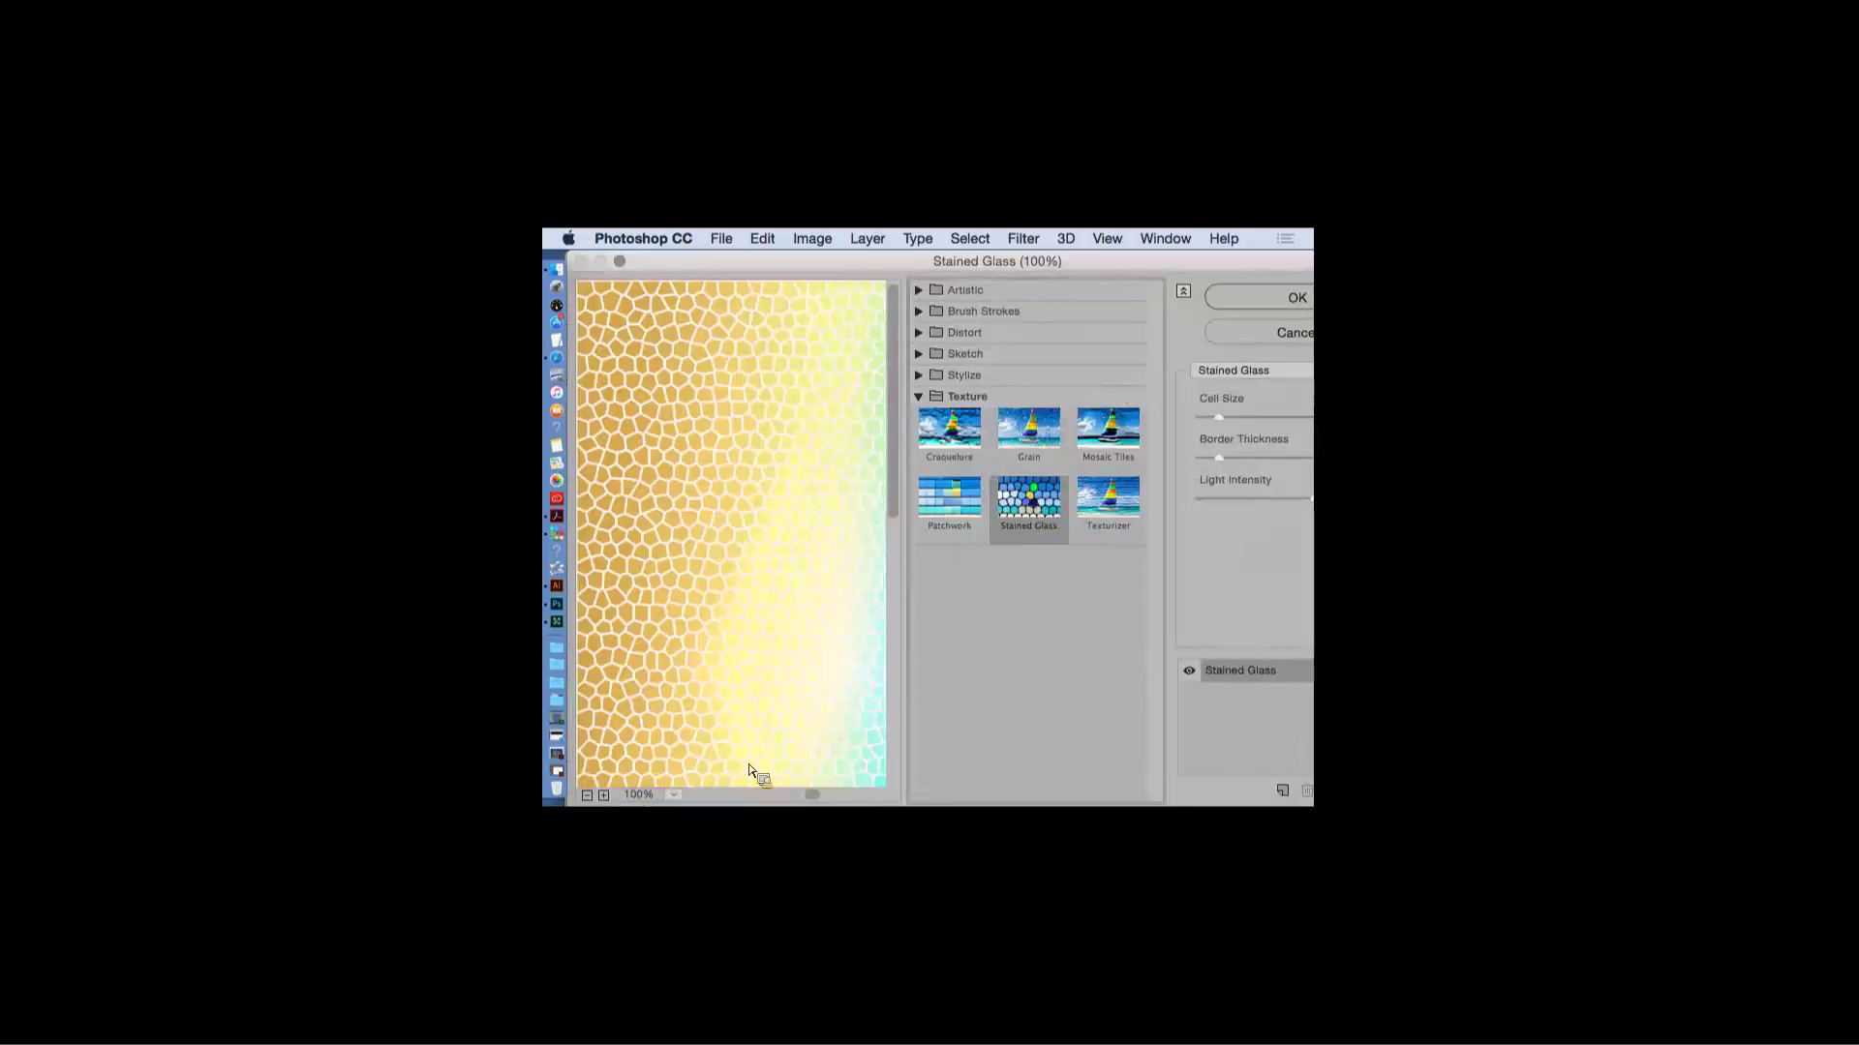
pyautogui.click(586, 796)
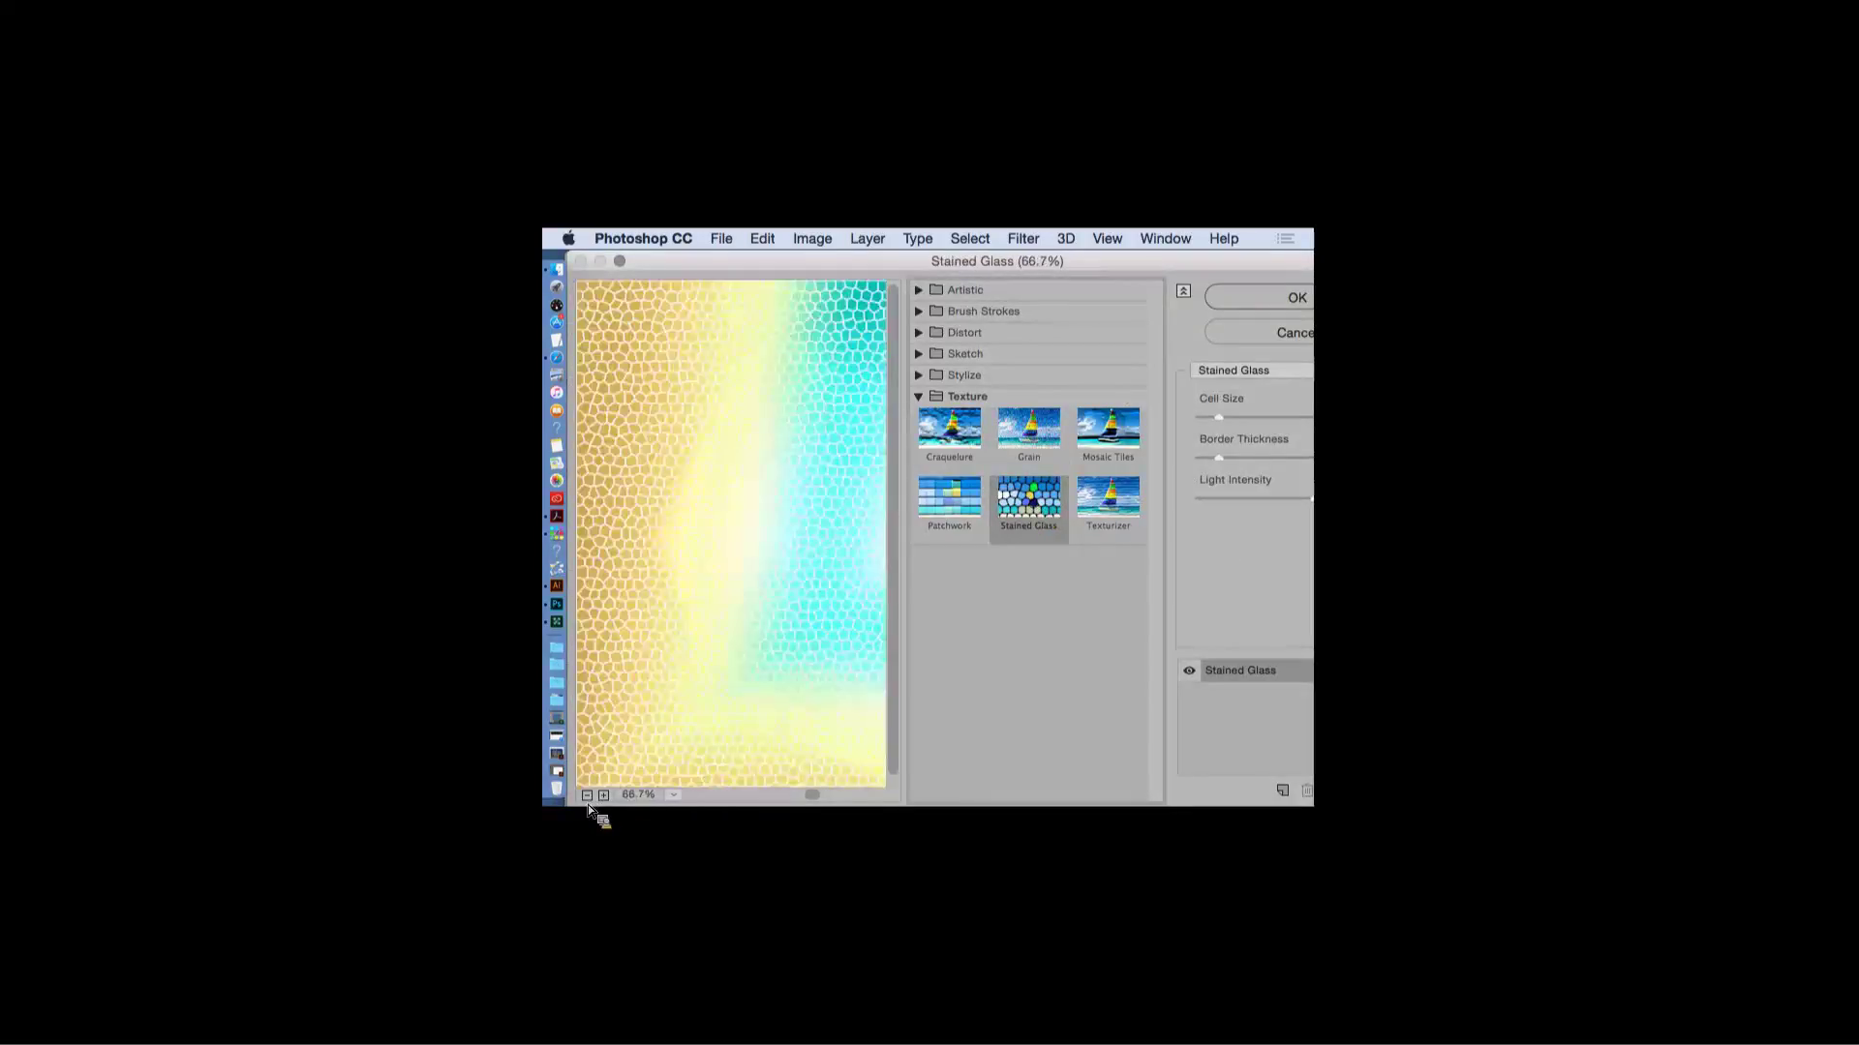
pyautogui.click(588, 796)
pyautogui.click(588, 796)
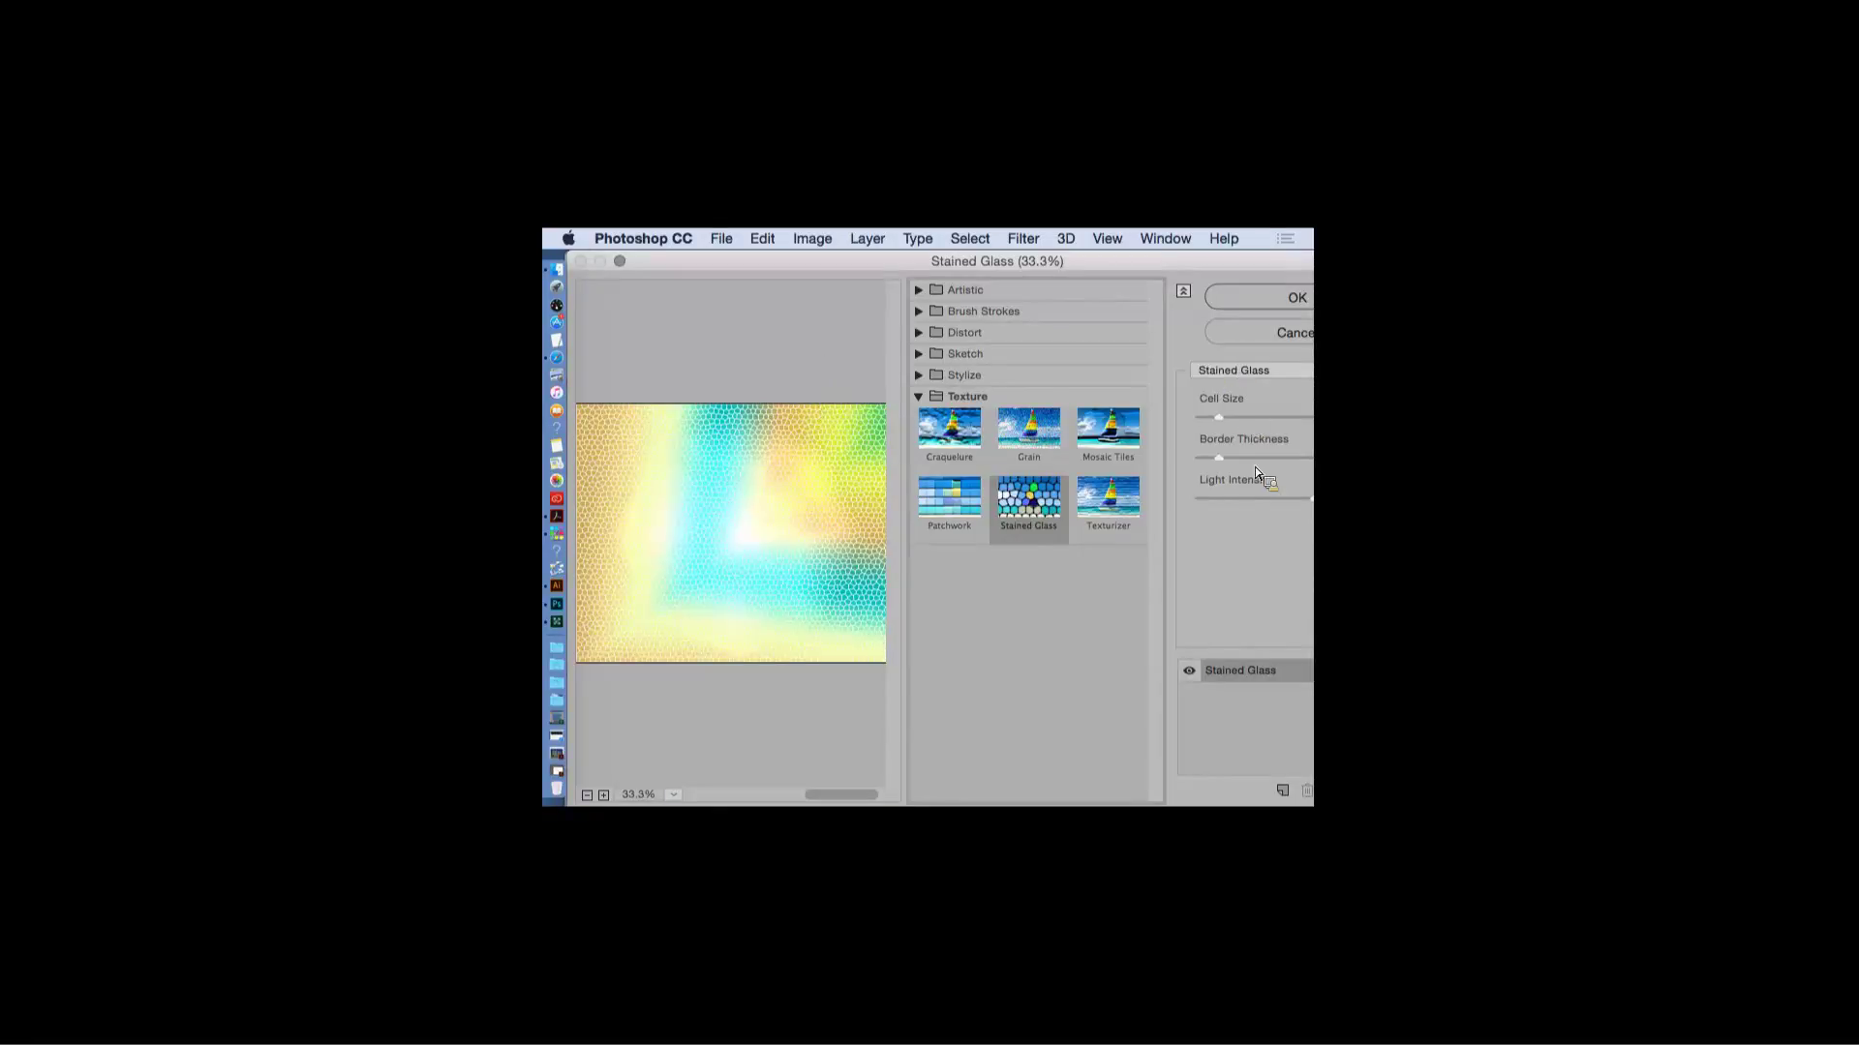
pyautogui.moveTo(1272, 503); pyautogui.dragTo(1202, 507)
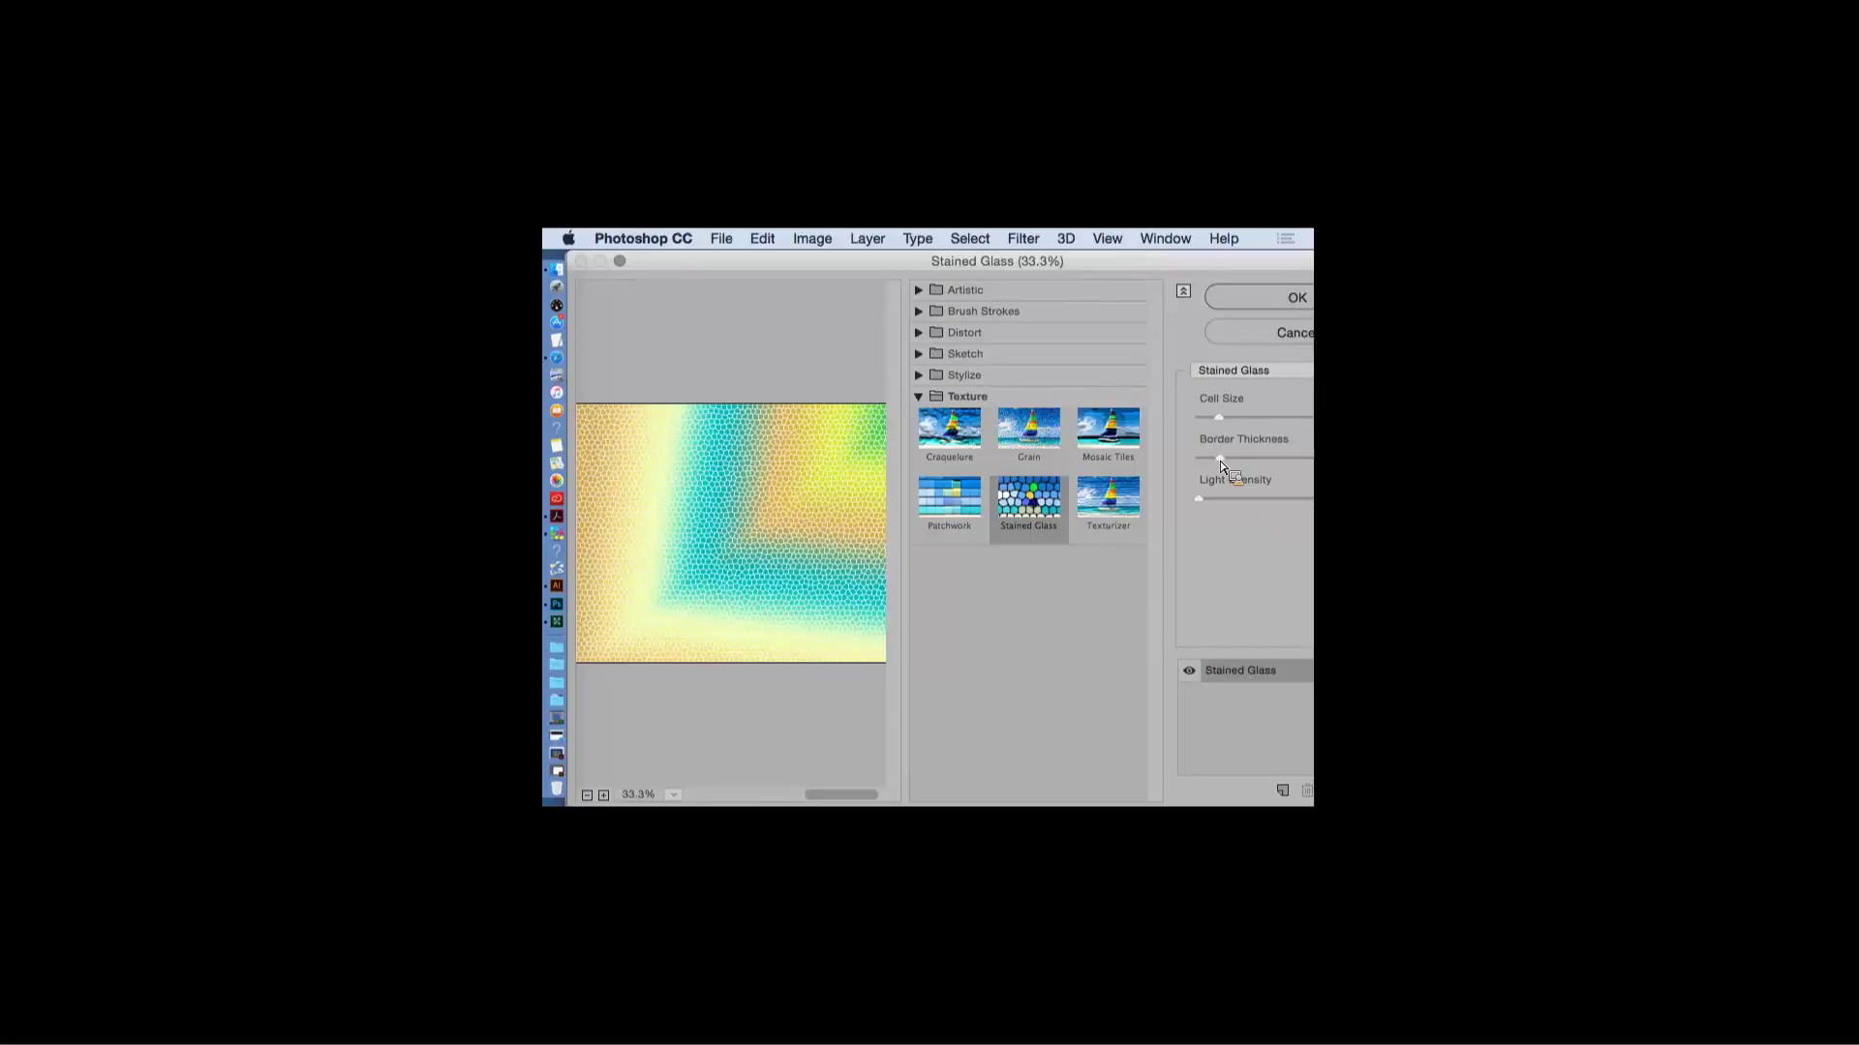
pyautogui.moveTo(1223, 461)
pyautogui.mouseDown()
pyautogui.moveTo(1242, 467)
pyautogui.moveTo(1256, 421)
pyautogui.moveTo(1225, 462)
pyautogui.mouseUp()
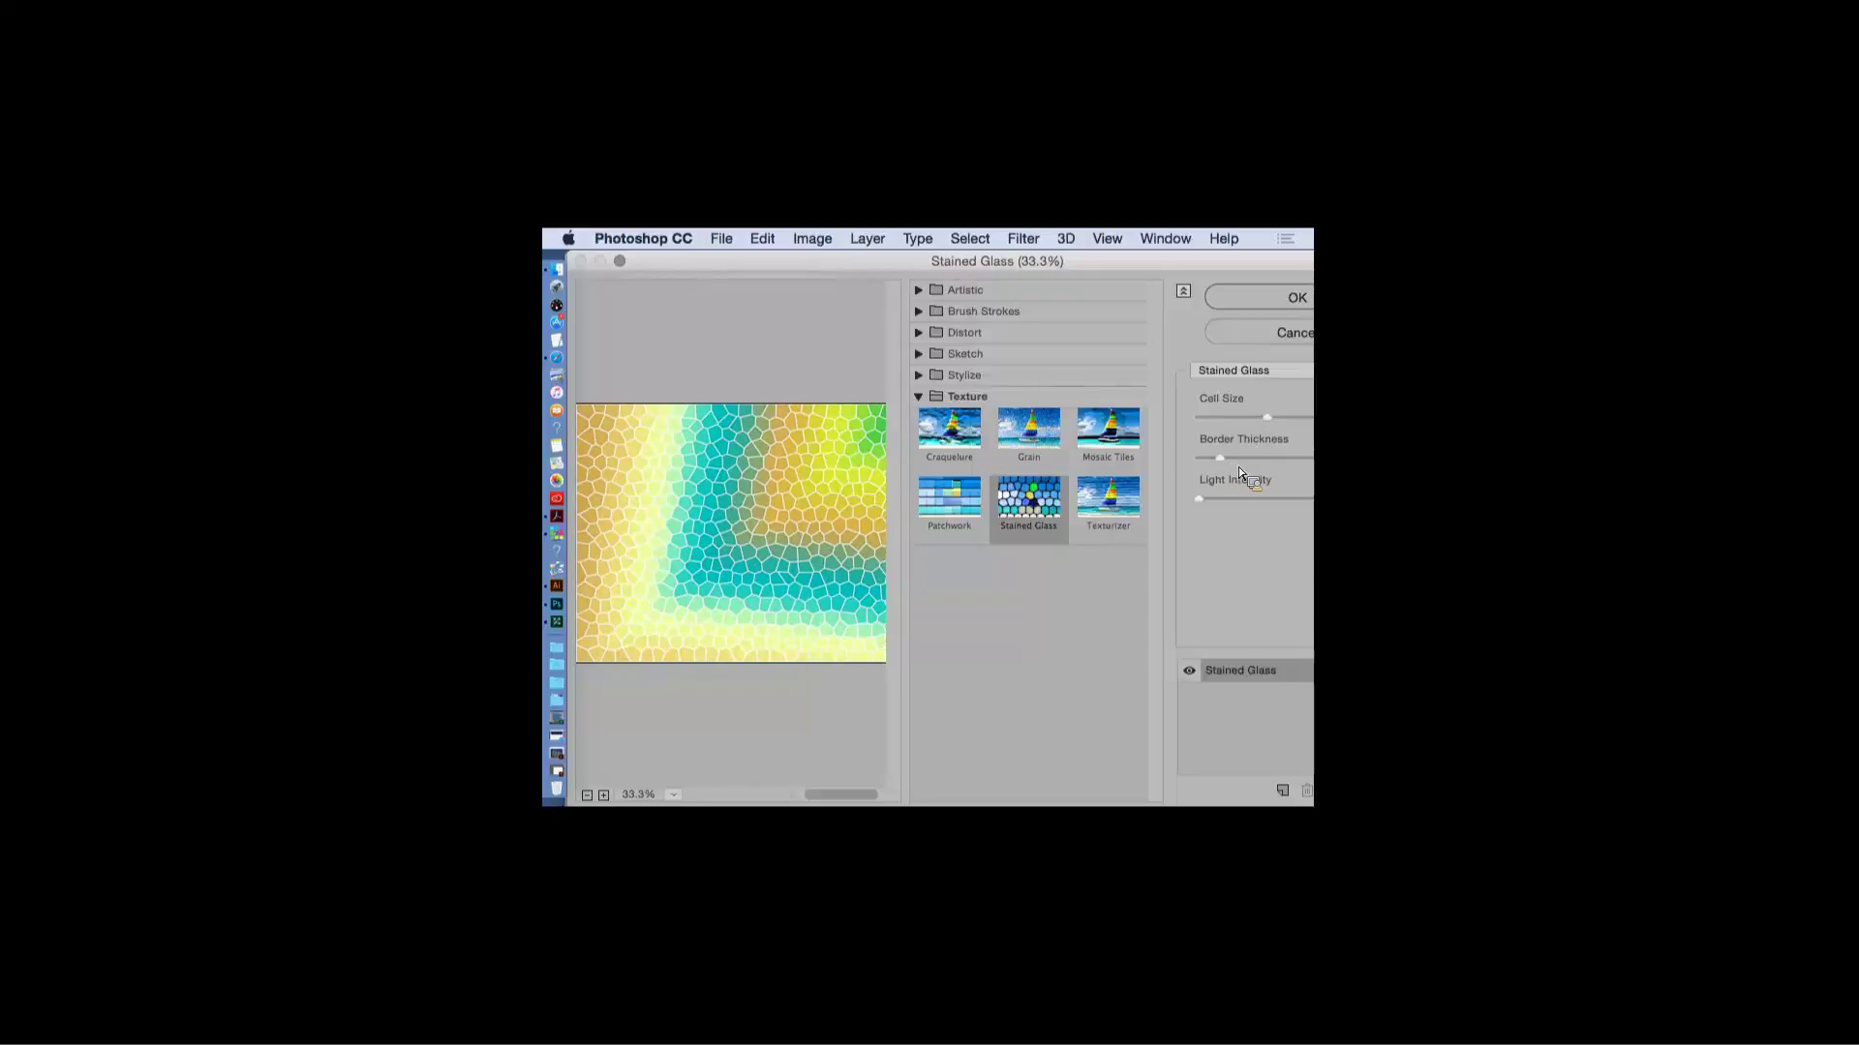
pyautogui.click(1259, 302)
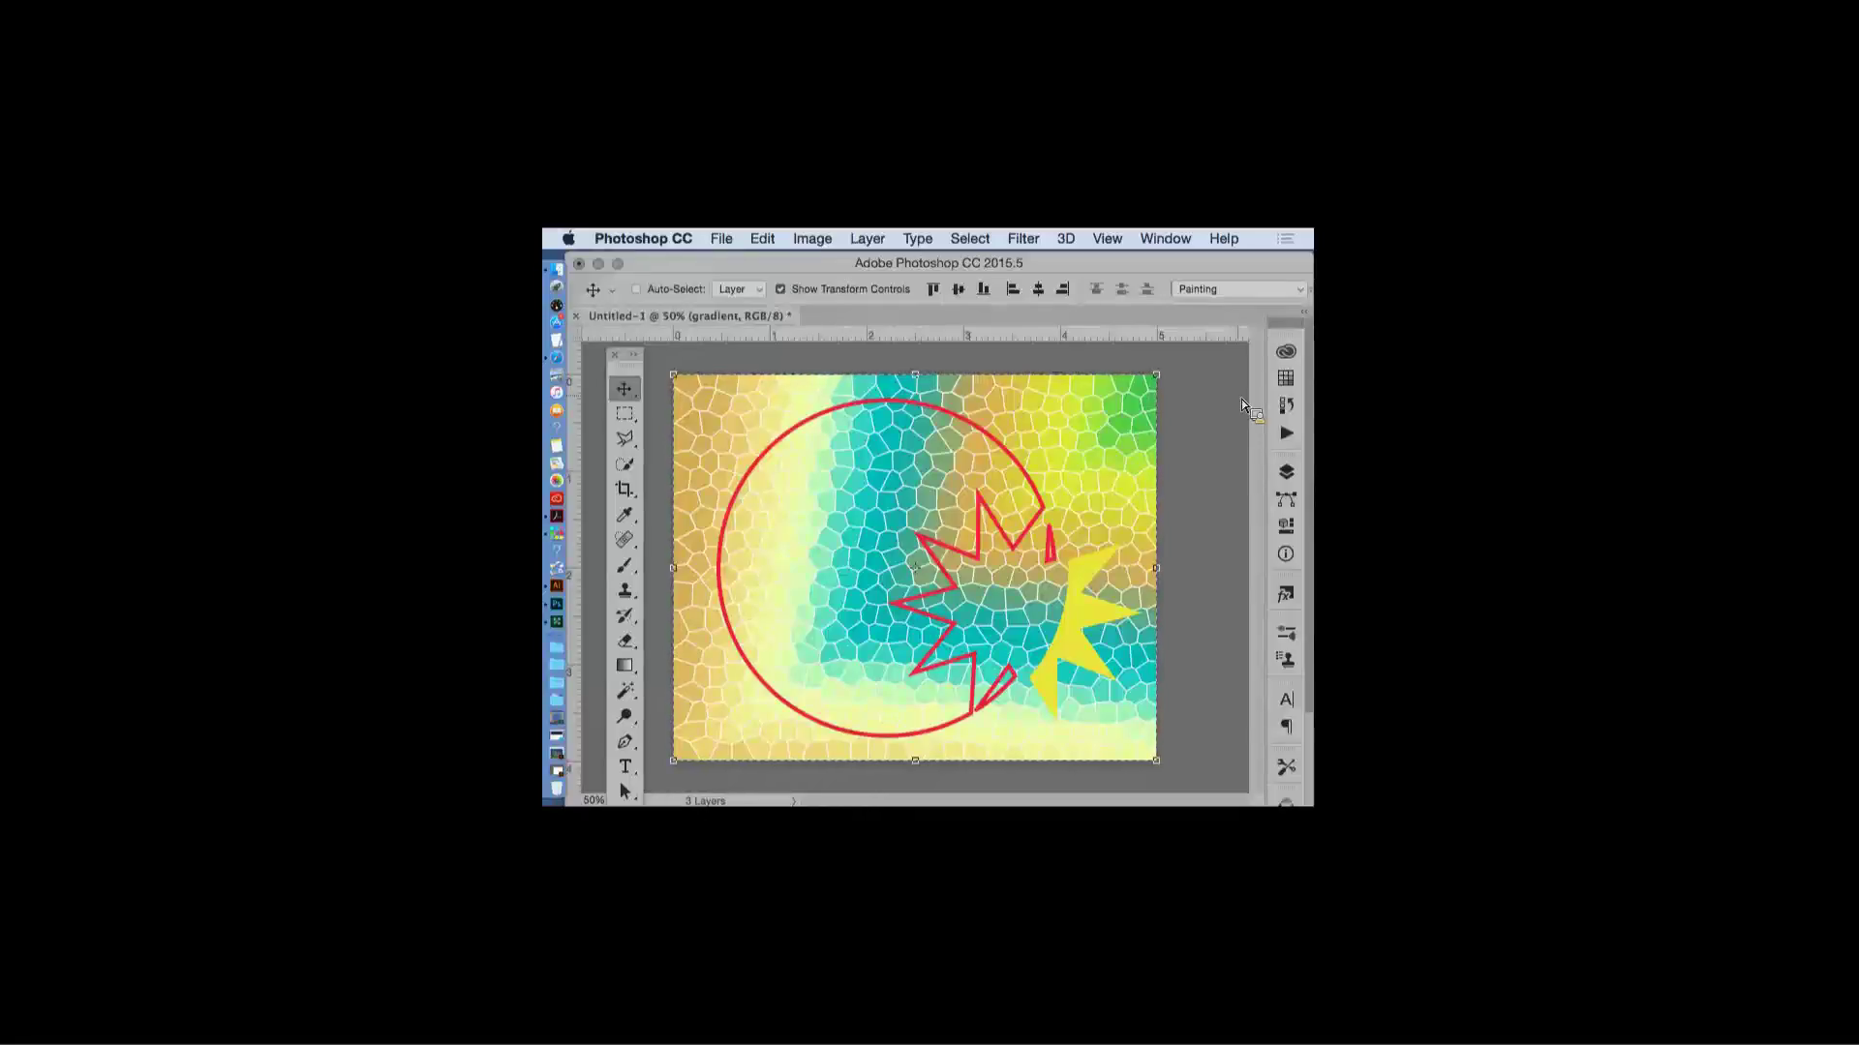
# - Save the document to the Desktop as 'new file.psd' in Photoshop format
pyautogui.press('super')
pyautogui.press('super+s')
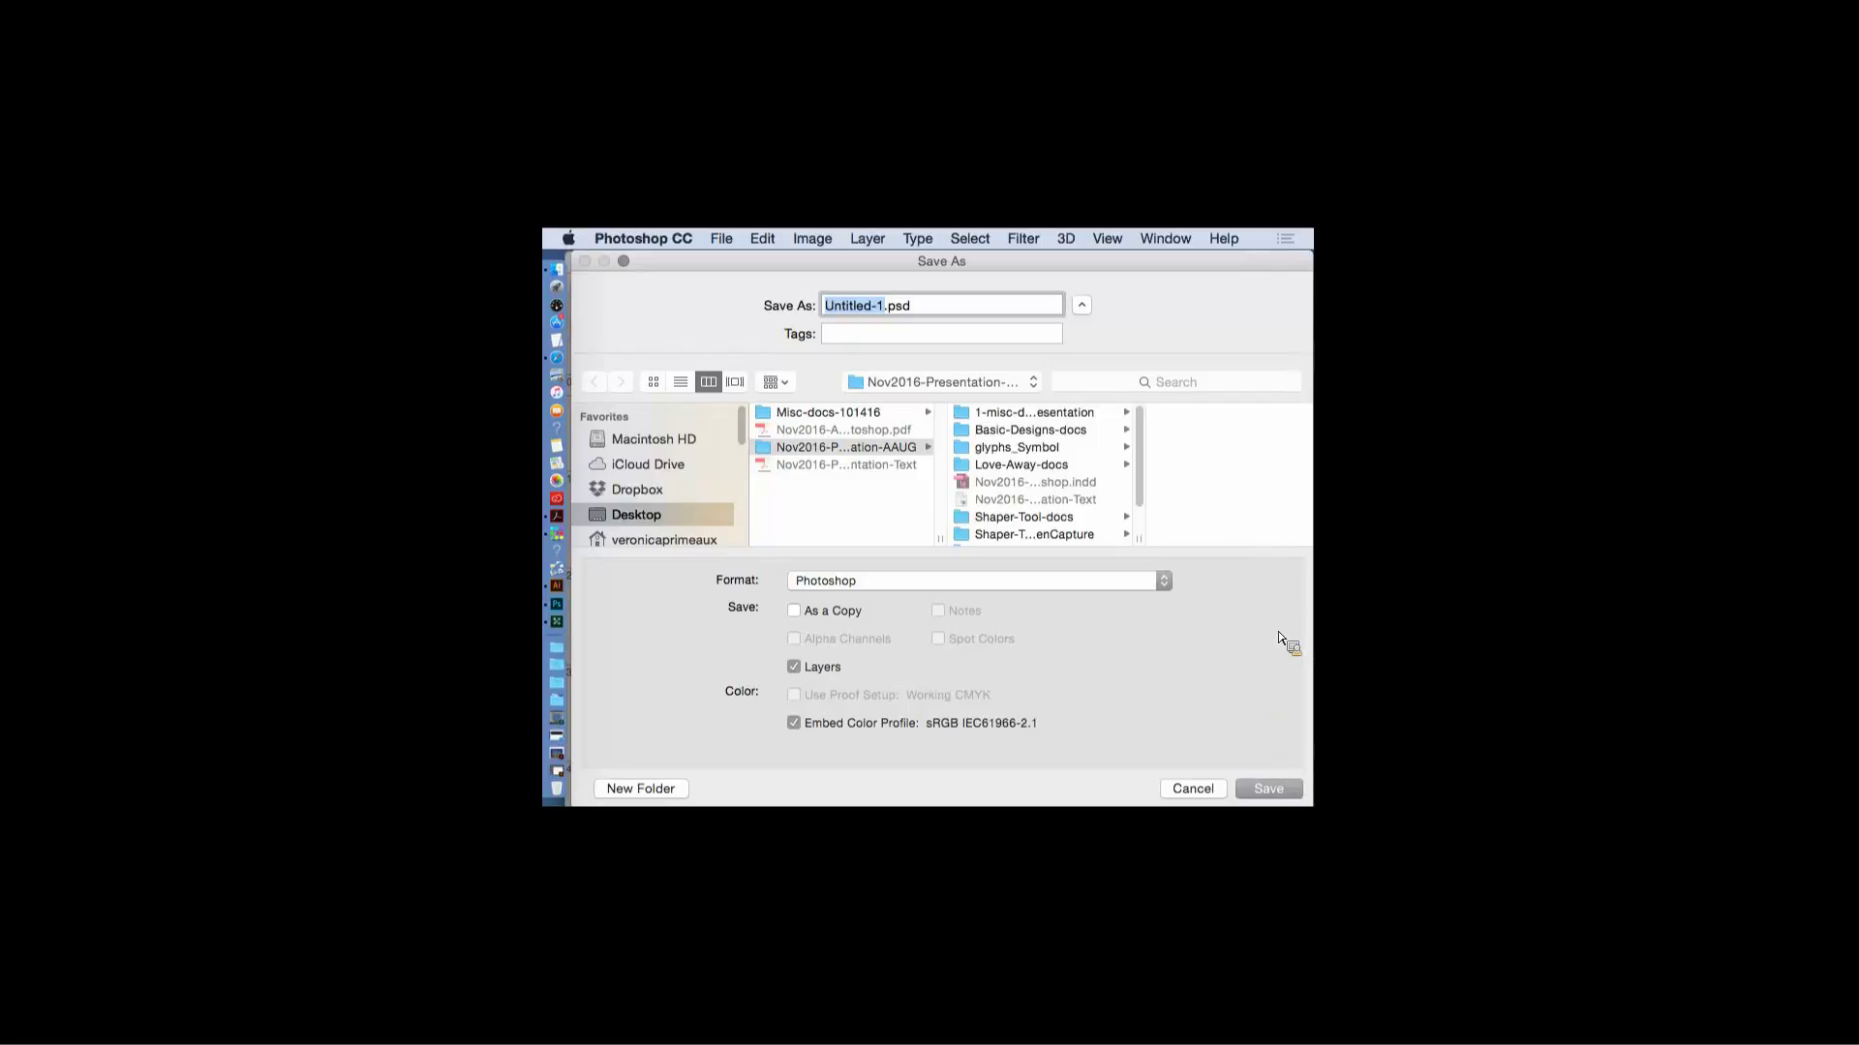
pyautogui.write('new file')
pyautogui.click(686, 523)
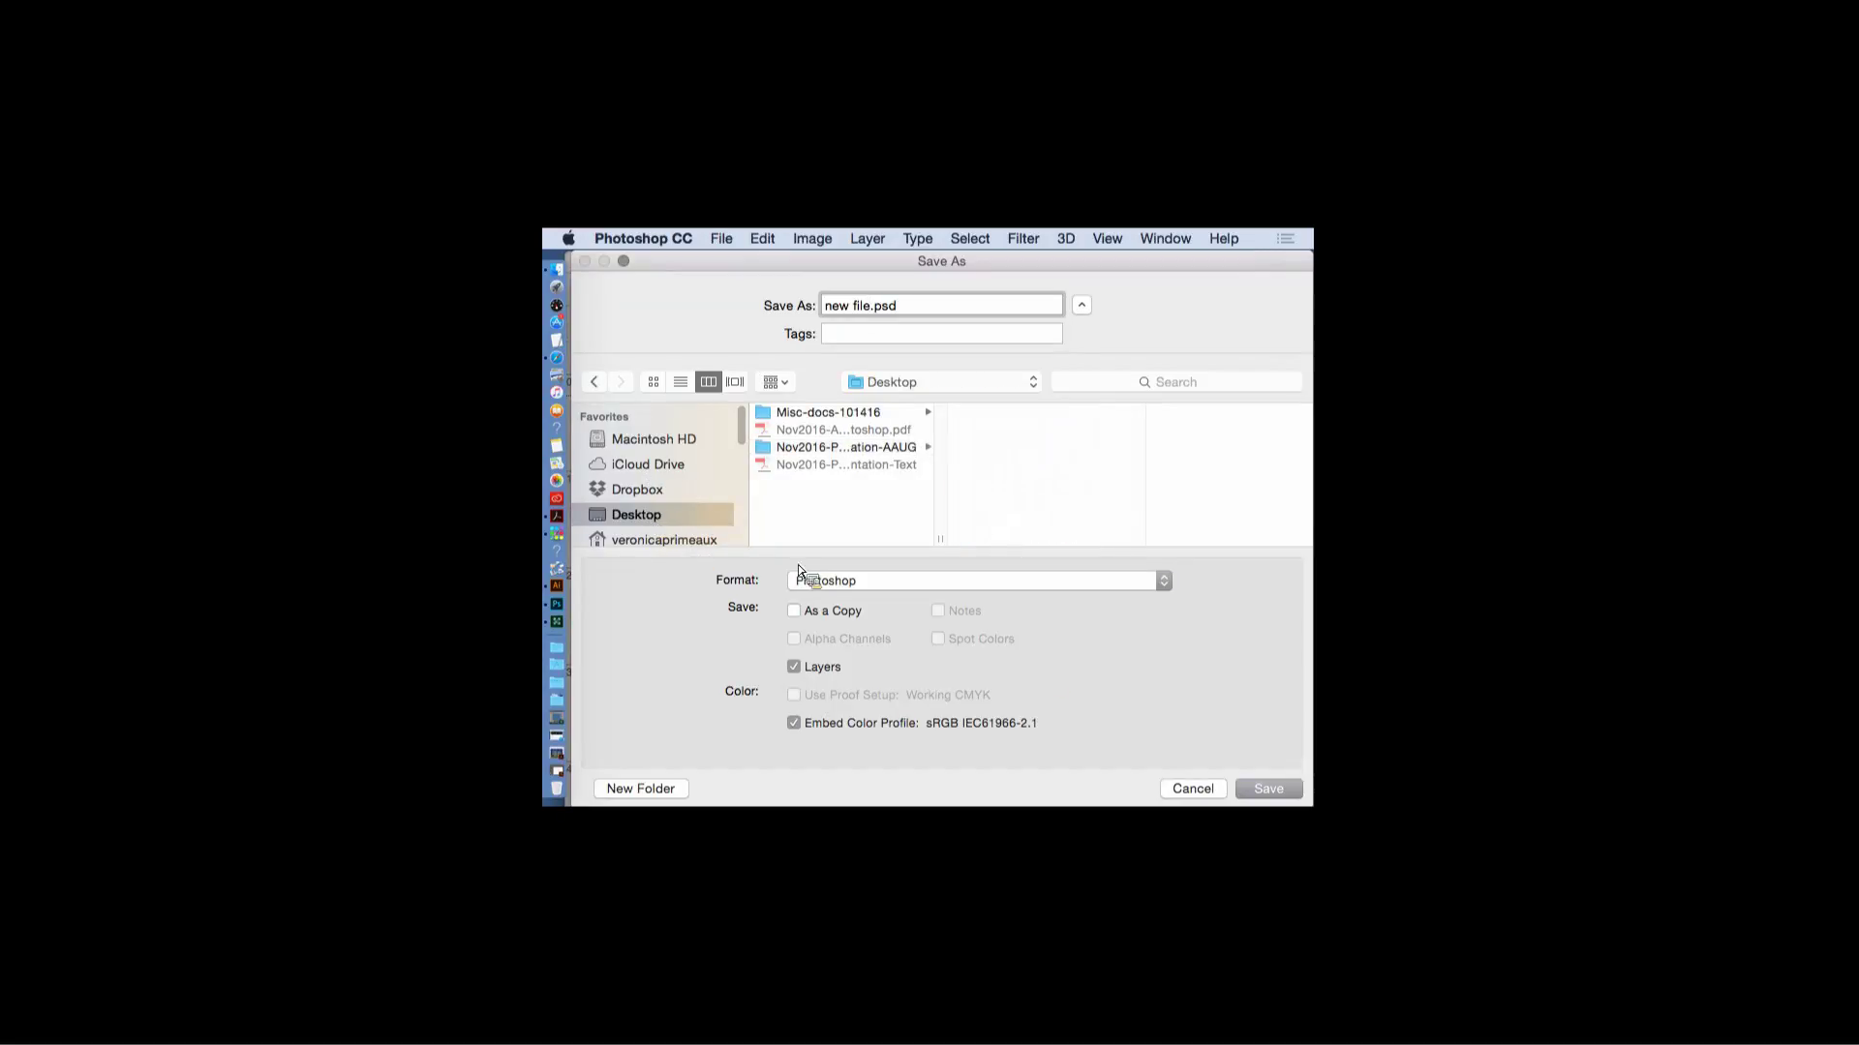
pyautogui.click(1268, 787)
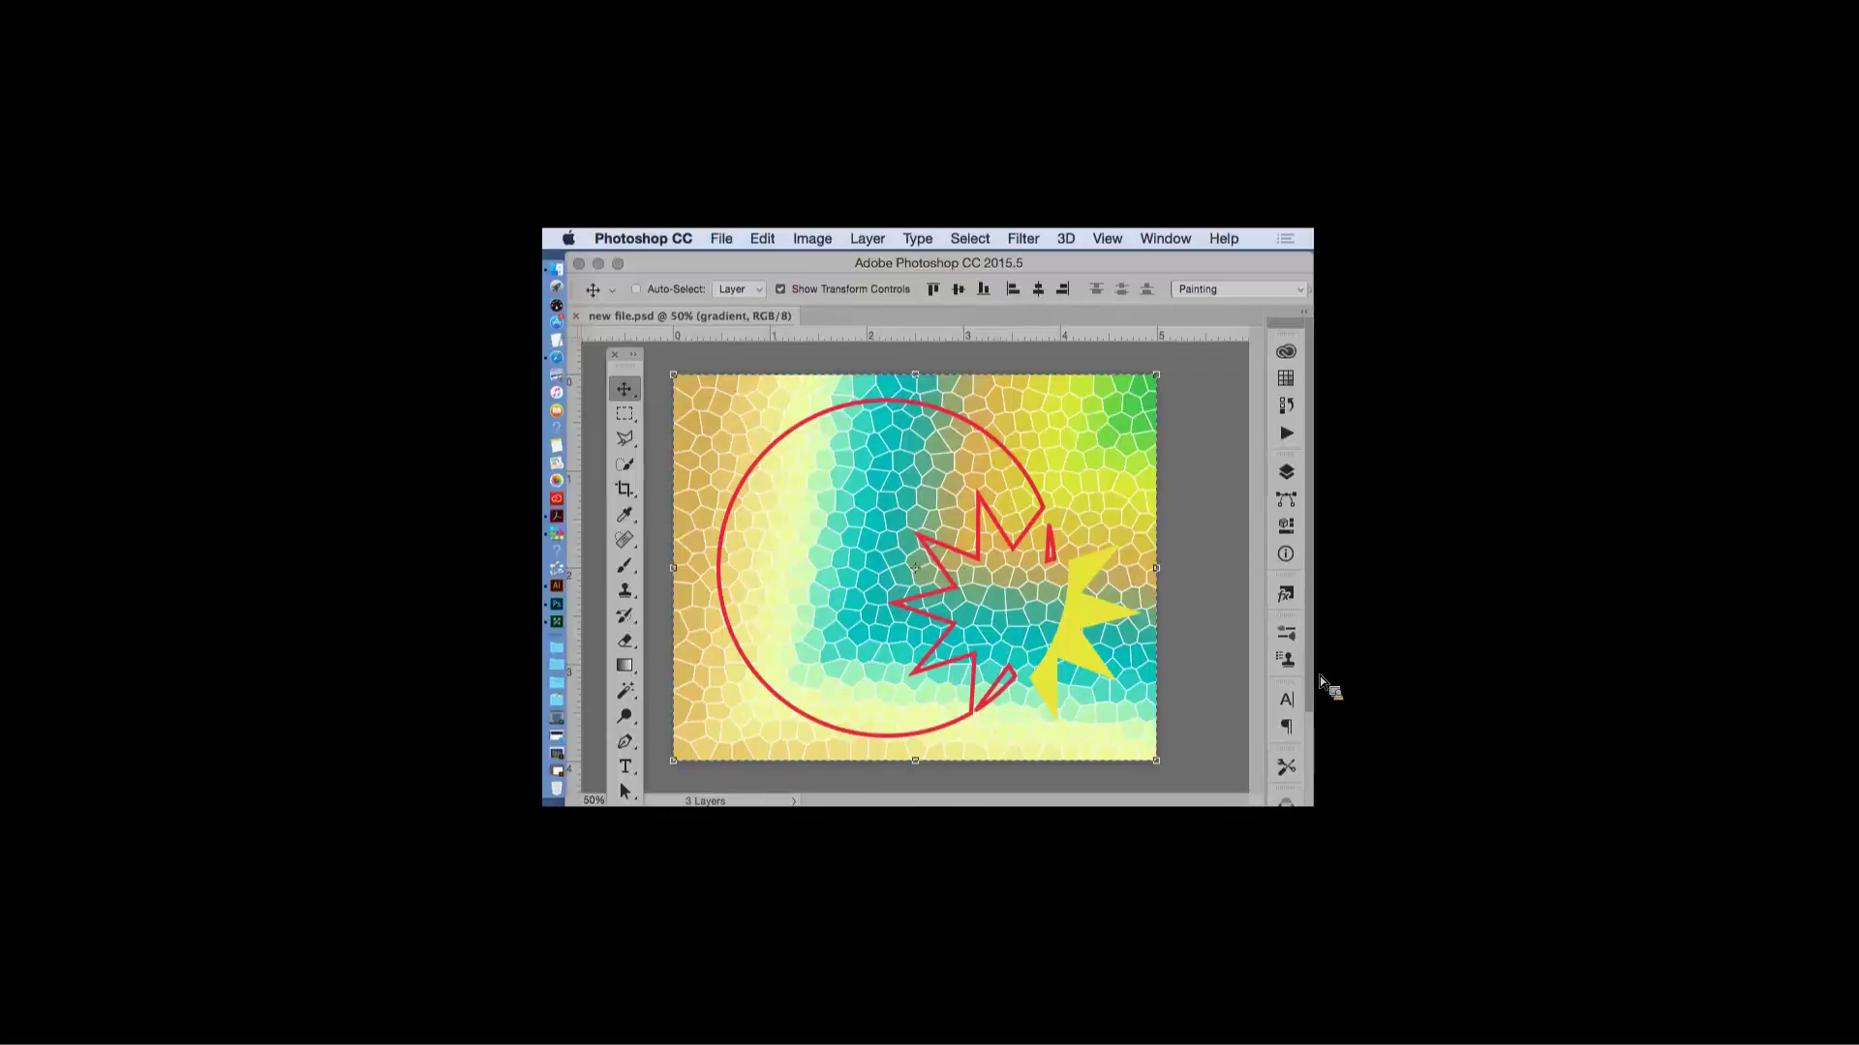
# - Apply a Vibrance adjustment of Vibrance -34 and Saturation +68, then save the file
pyautogui.click(825, 238)
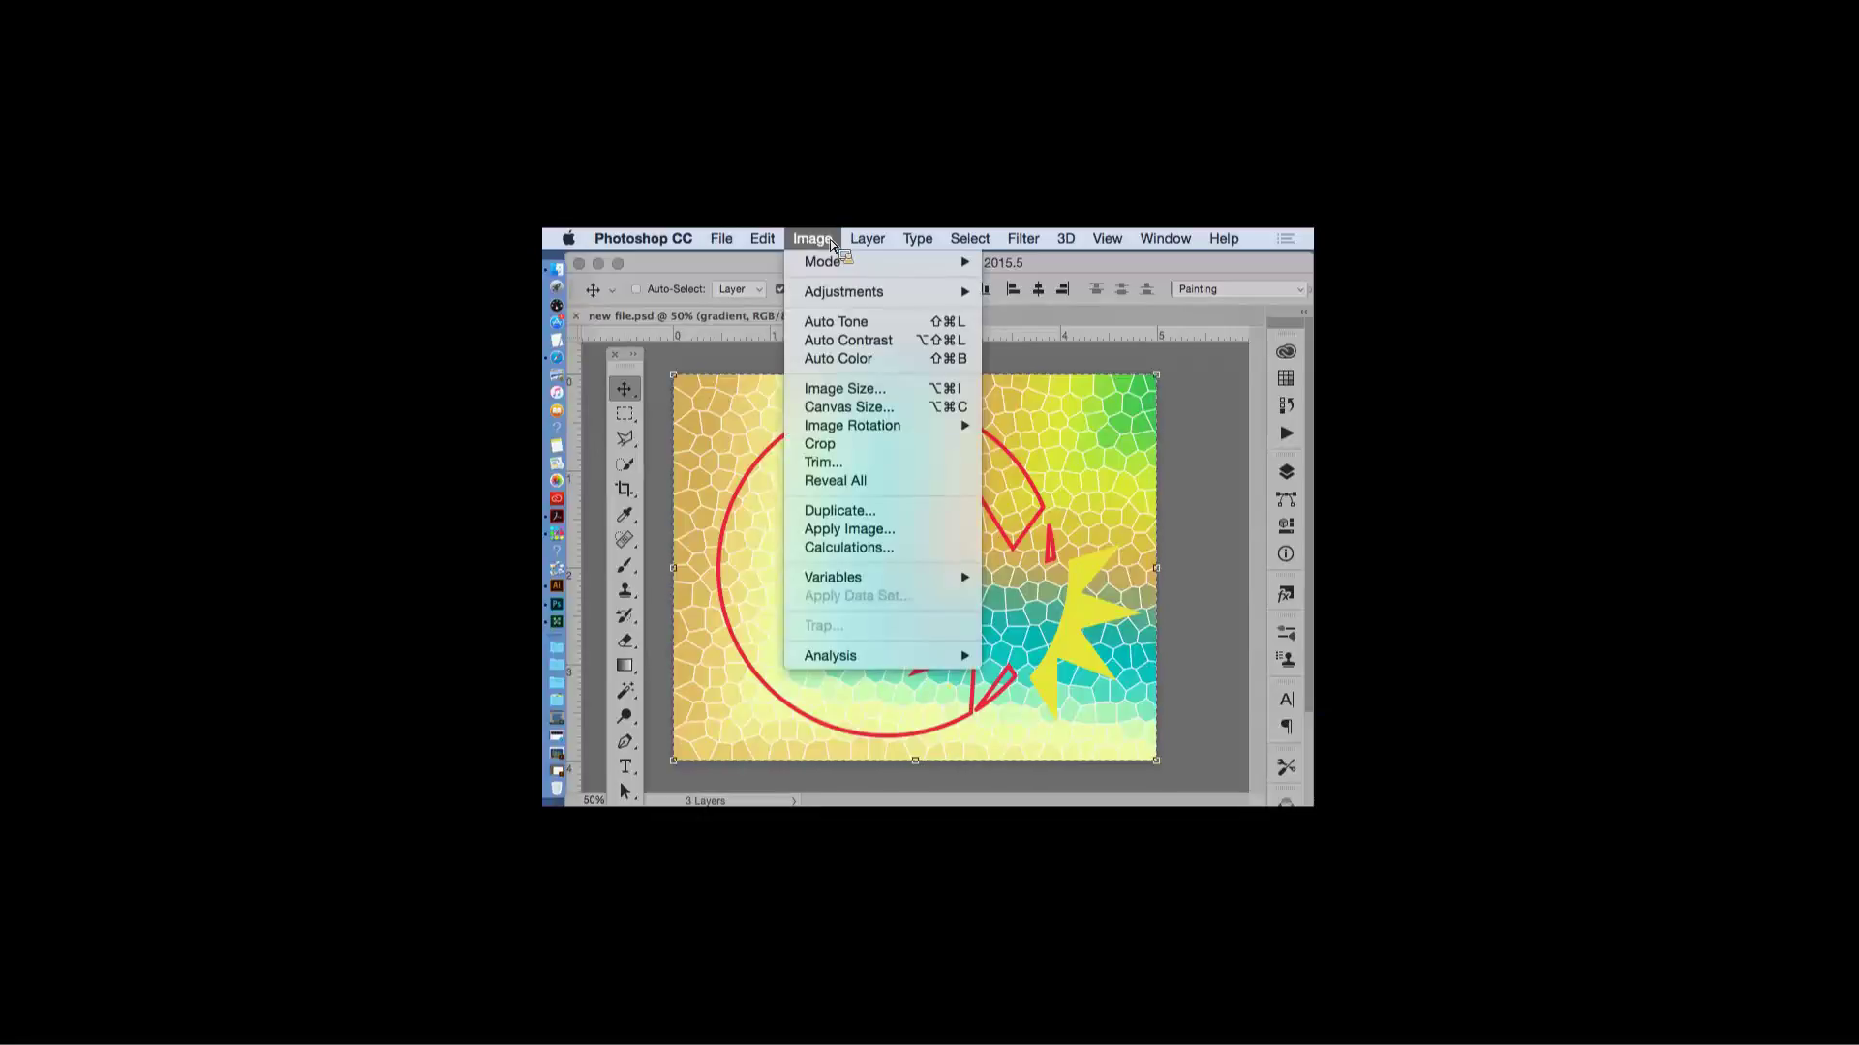
pyautogui.moveTo(838, 294)
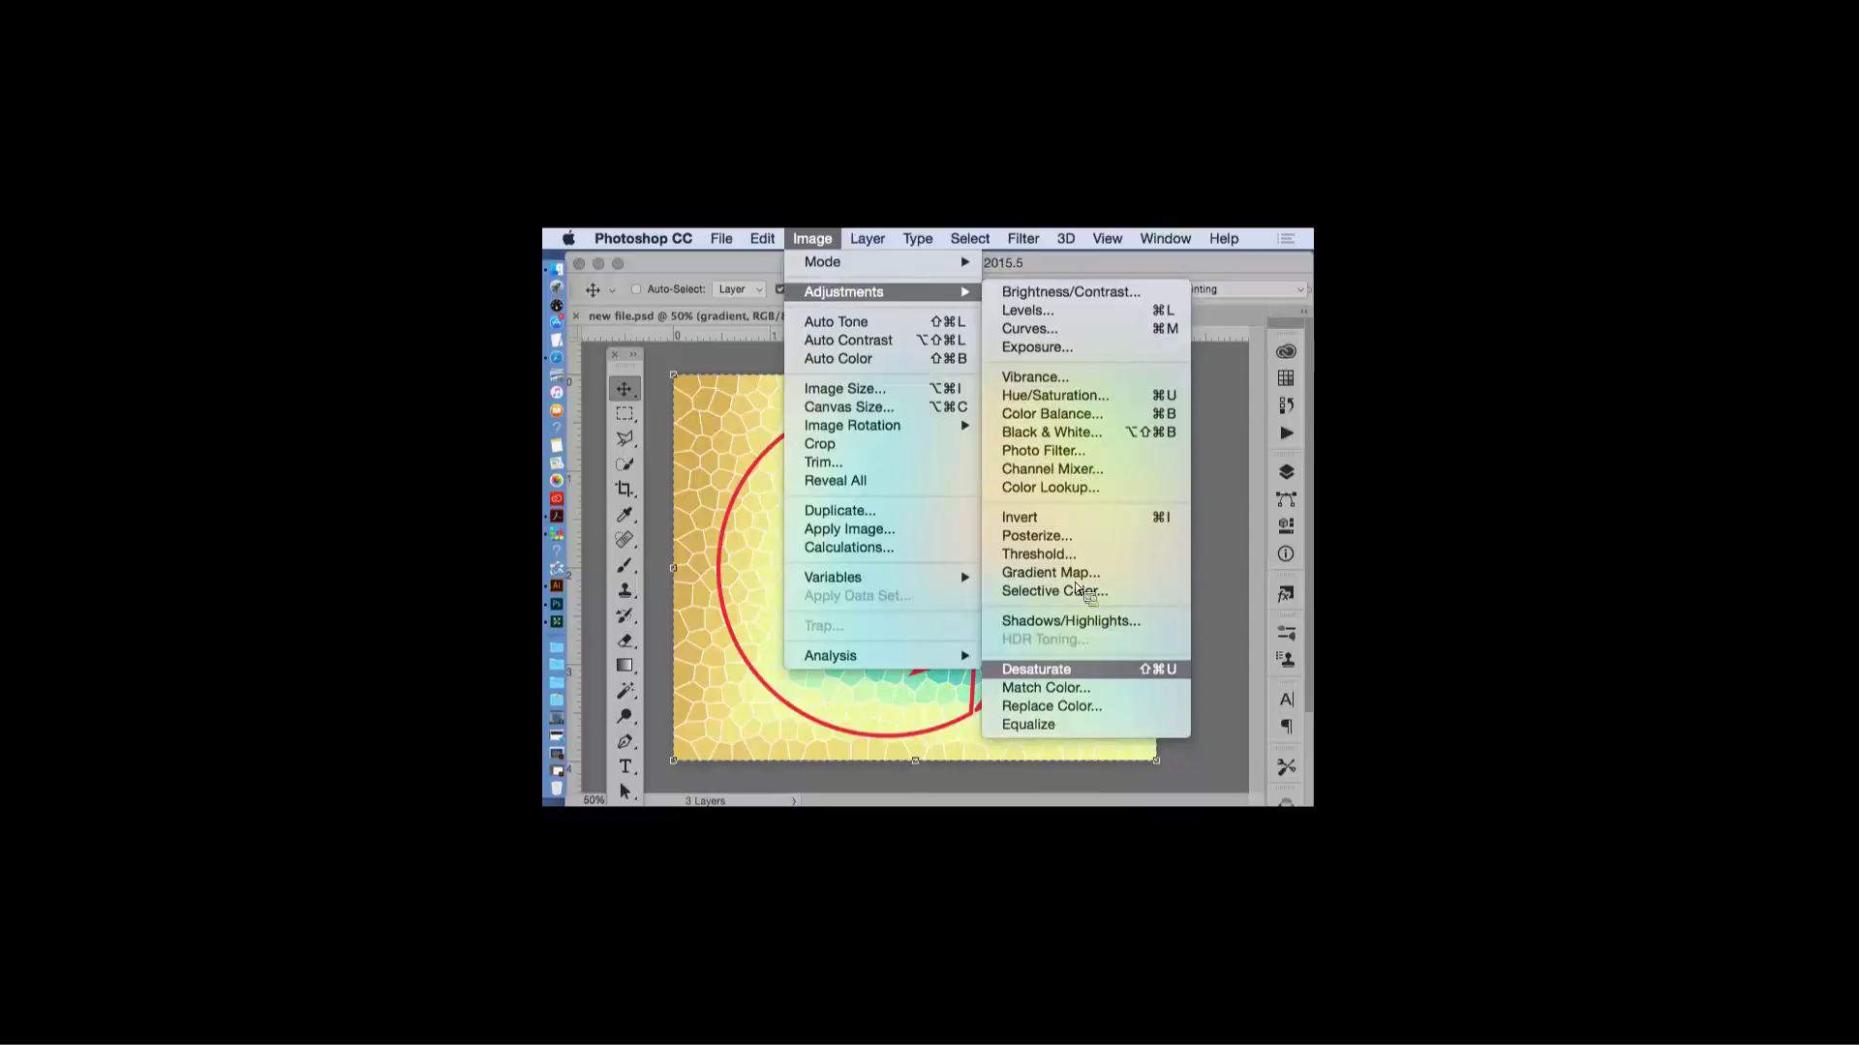
pyautogui.click(1099, 377)
pyautogui.moveTo(816, 425); pyautogui.dragTo(1129, 322)
pyautogui.moveTo(1061, 377); pyautogui.dragTo(1126, 378)
pyautogui.click(1071, 323)
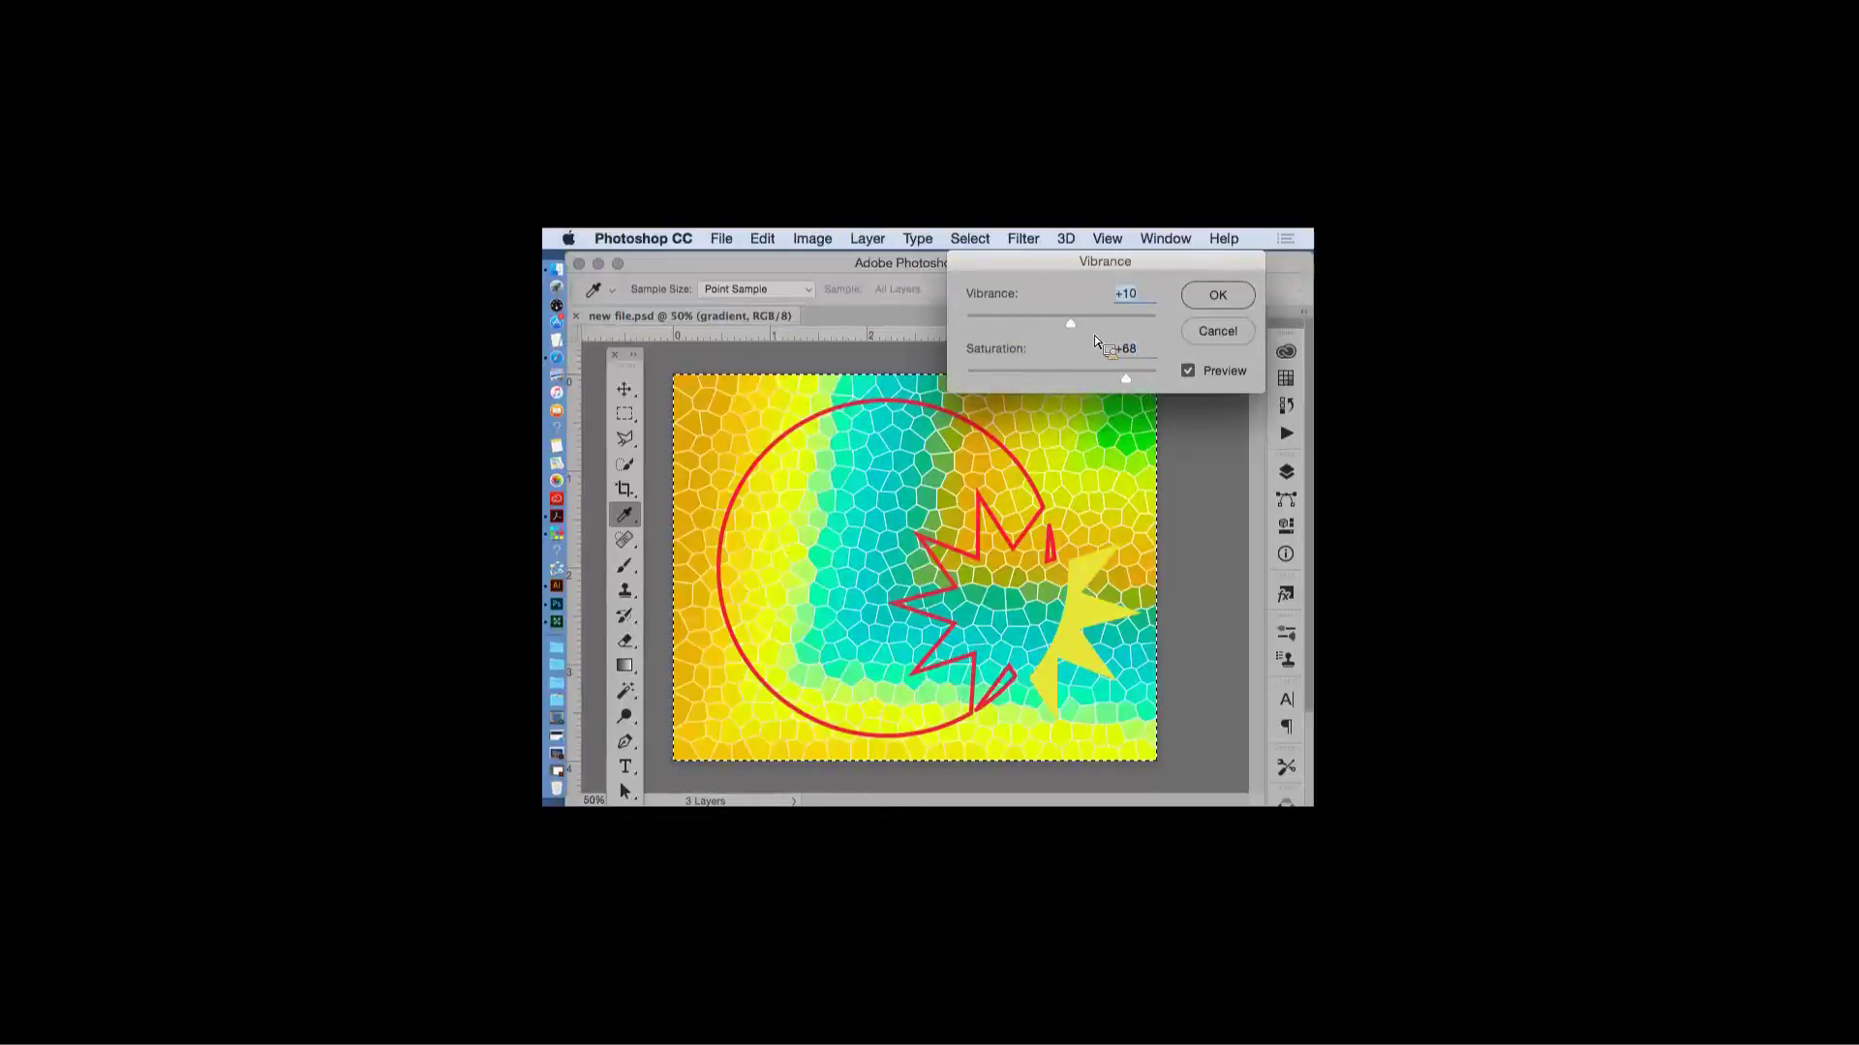
pyautogui.click(1048, 321)
pyautogui.moveTo(1047, 321); pyautogui.dragTo(1026, 323)
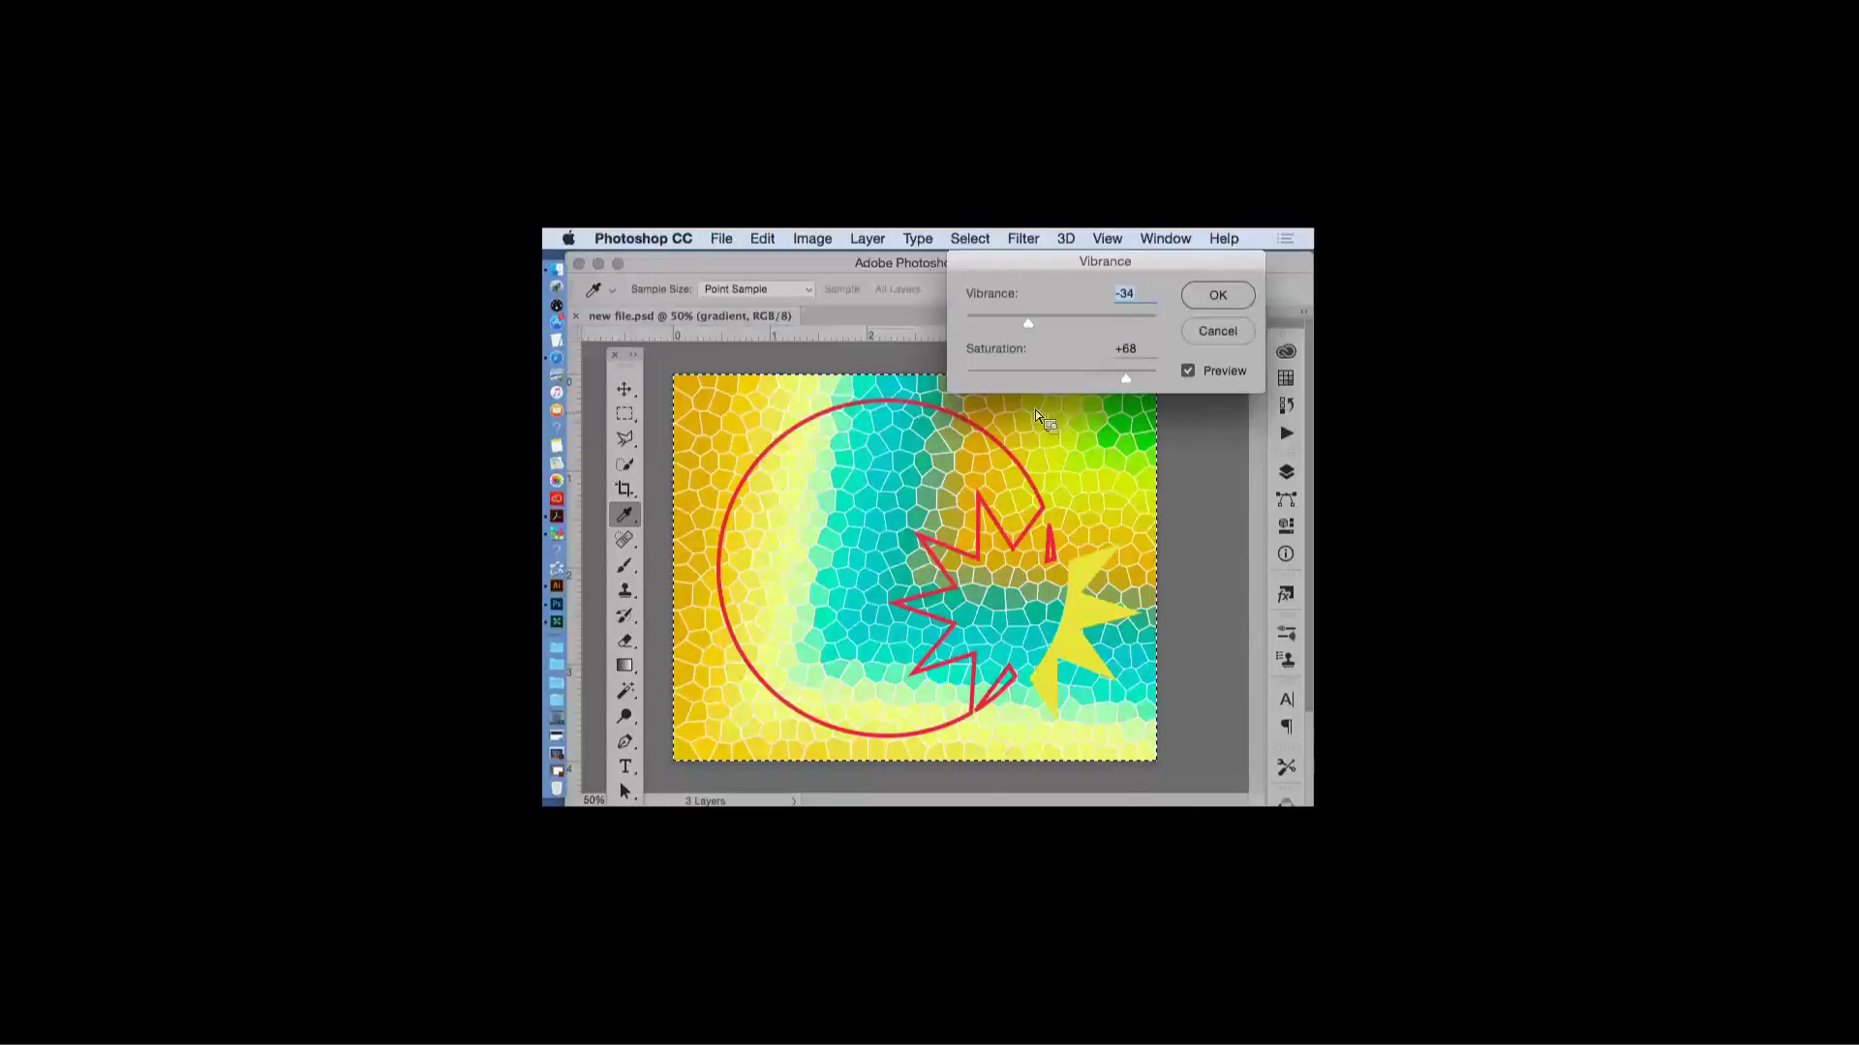
pyautogui.click(1227, 302)
pyautogui.press('v')
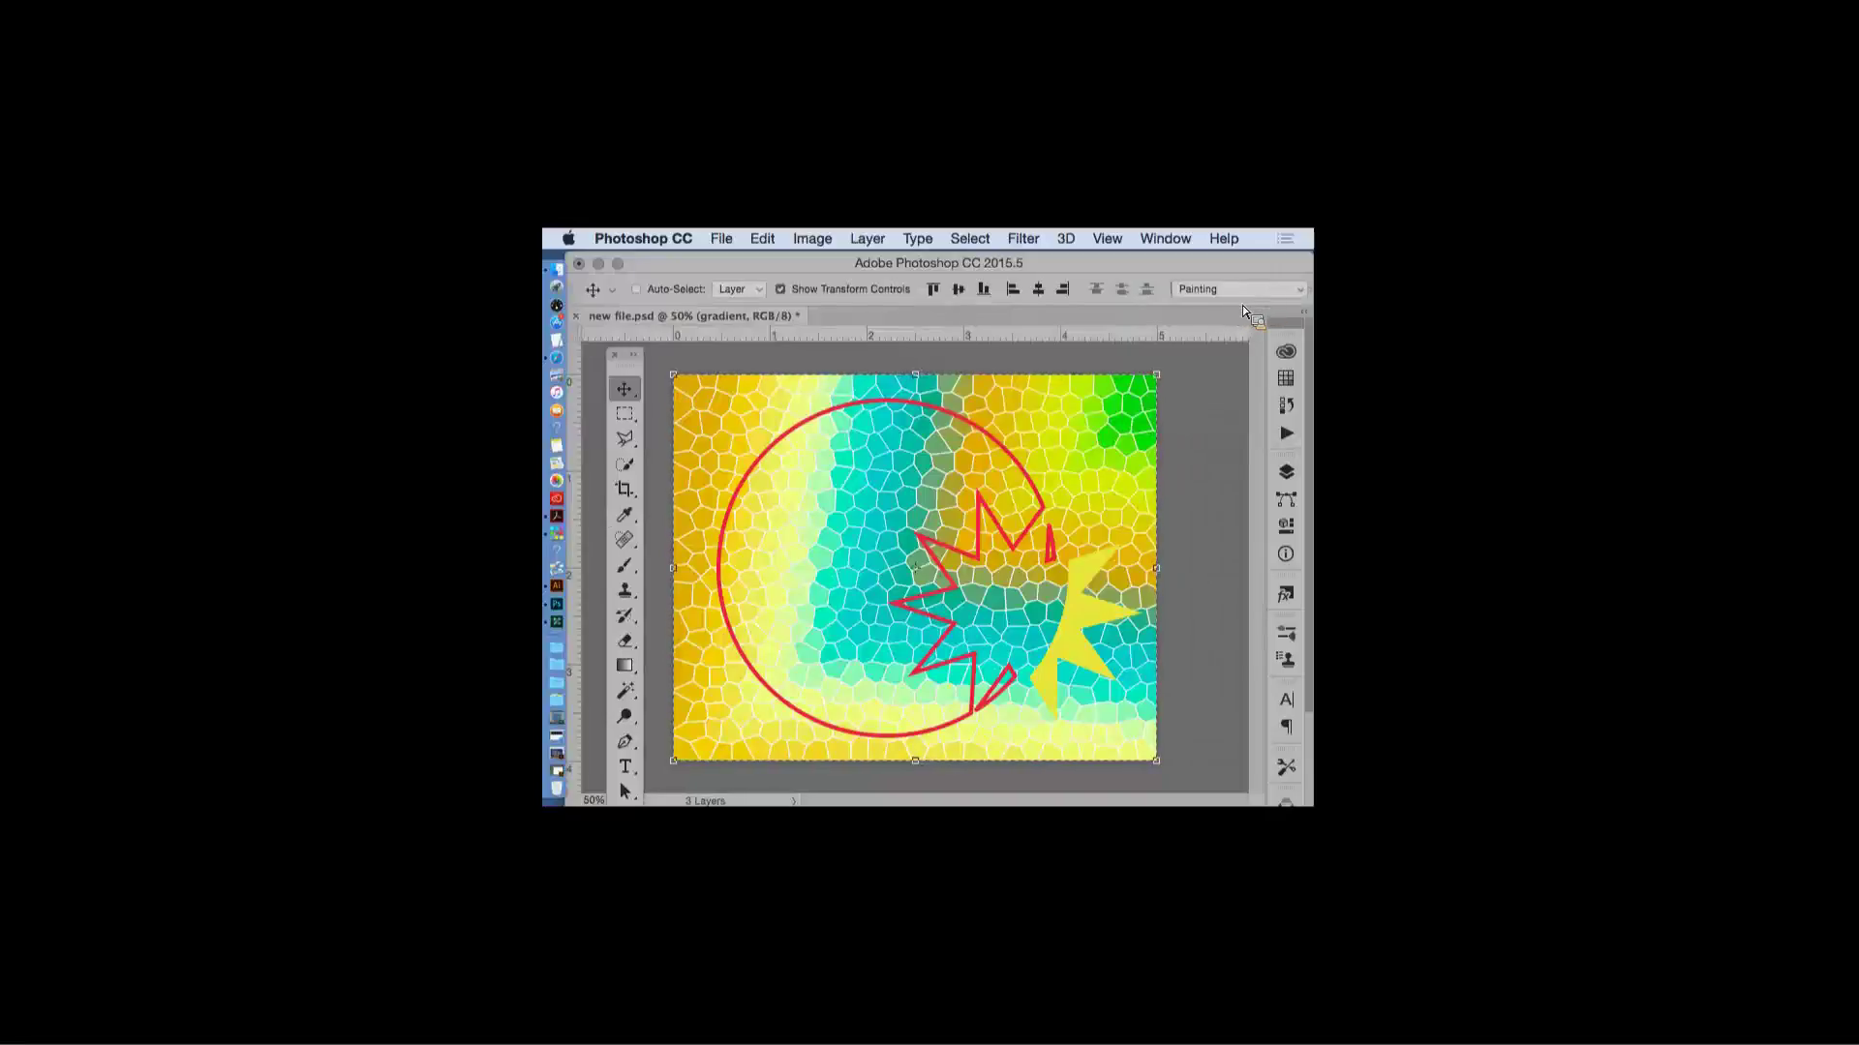
pyautogui.press('super+s')
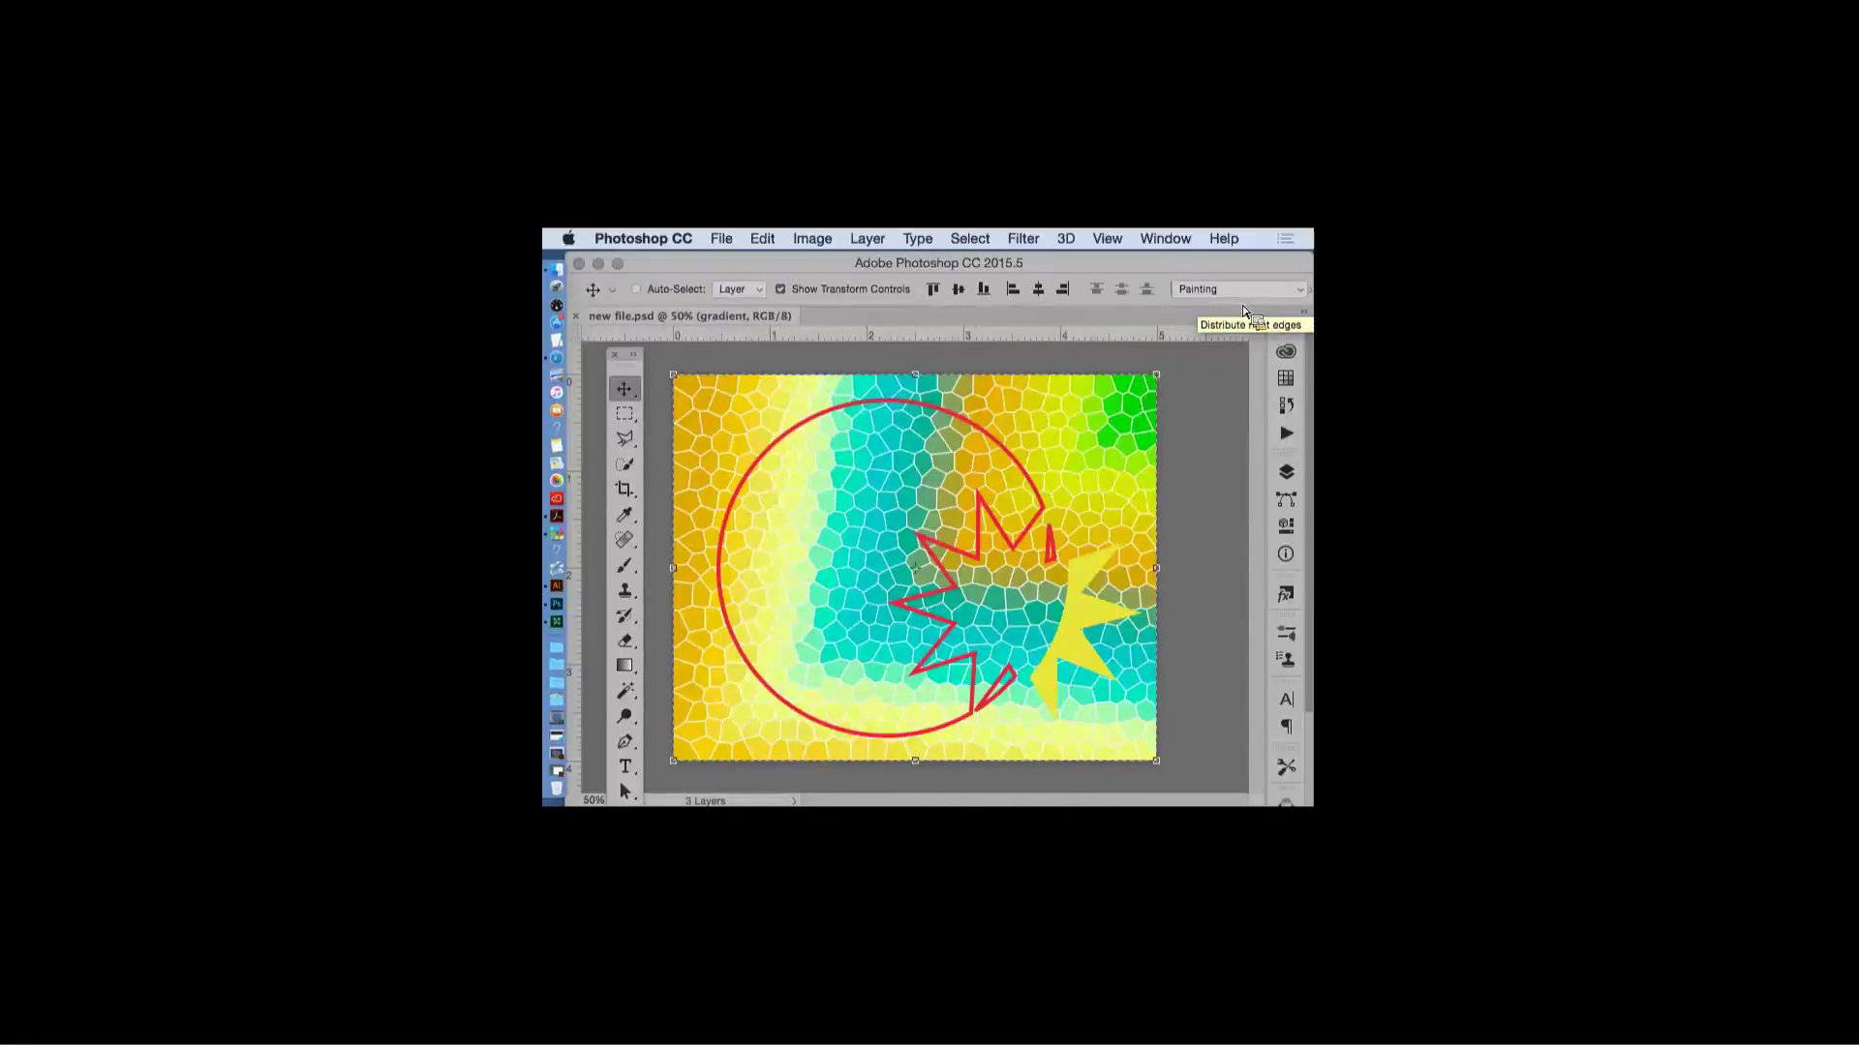
# - Open the Filter Gallery and choose the Artistic > Film Grain effect
pyautogui.click(1023, 238)
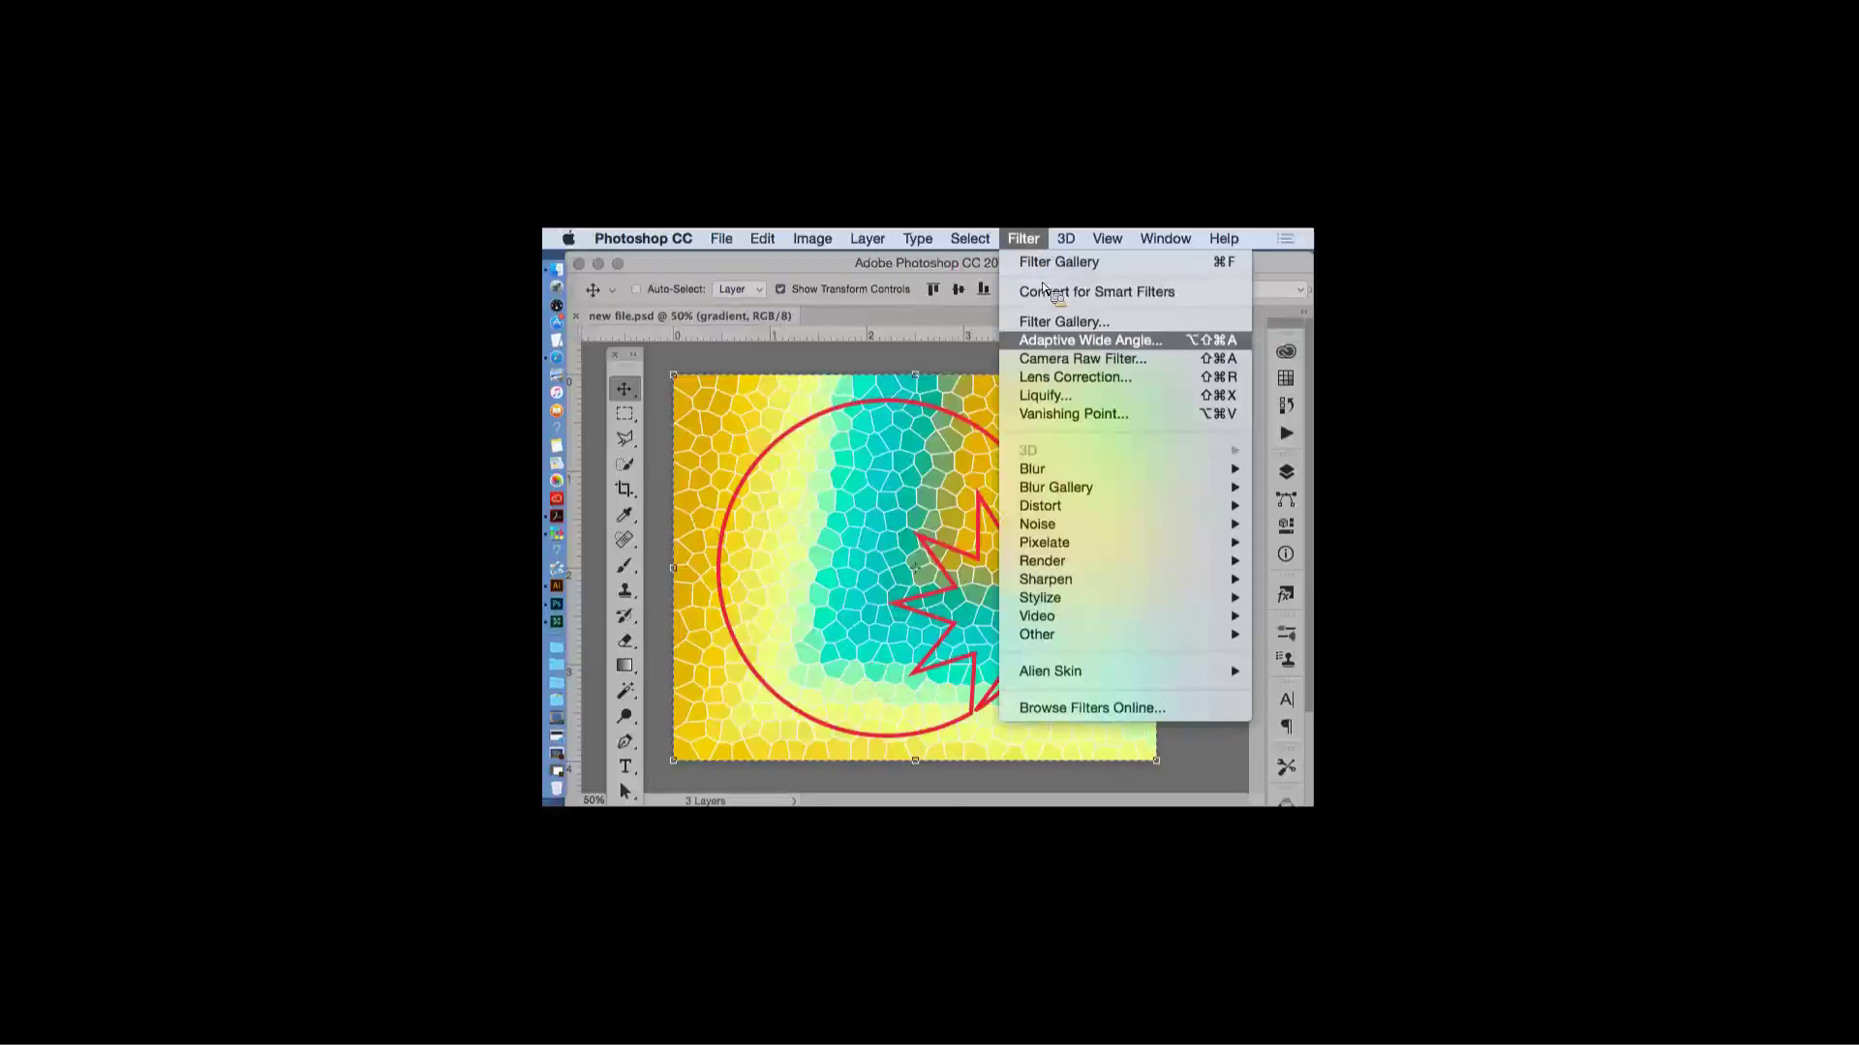
pyautogui.press('Up')
pyautogui.press('Up')
pyautogui.press('Return')
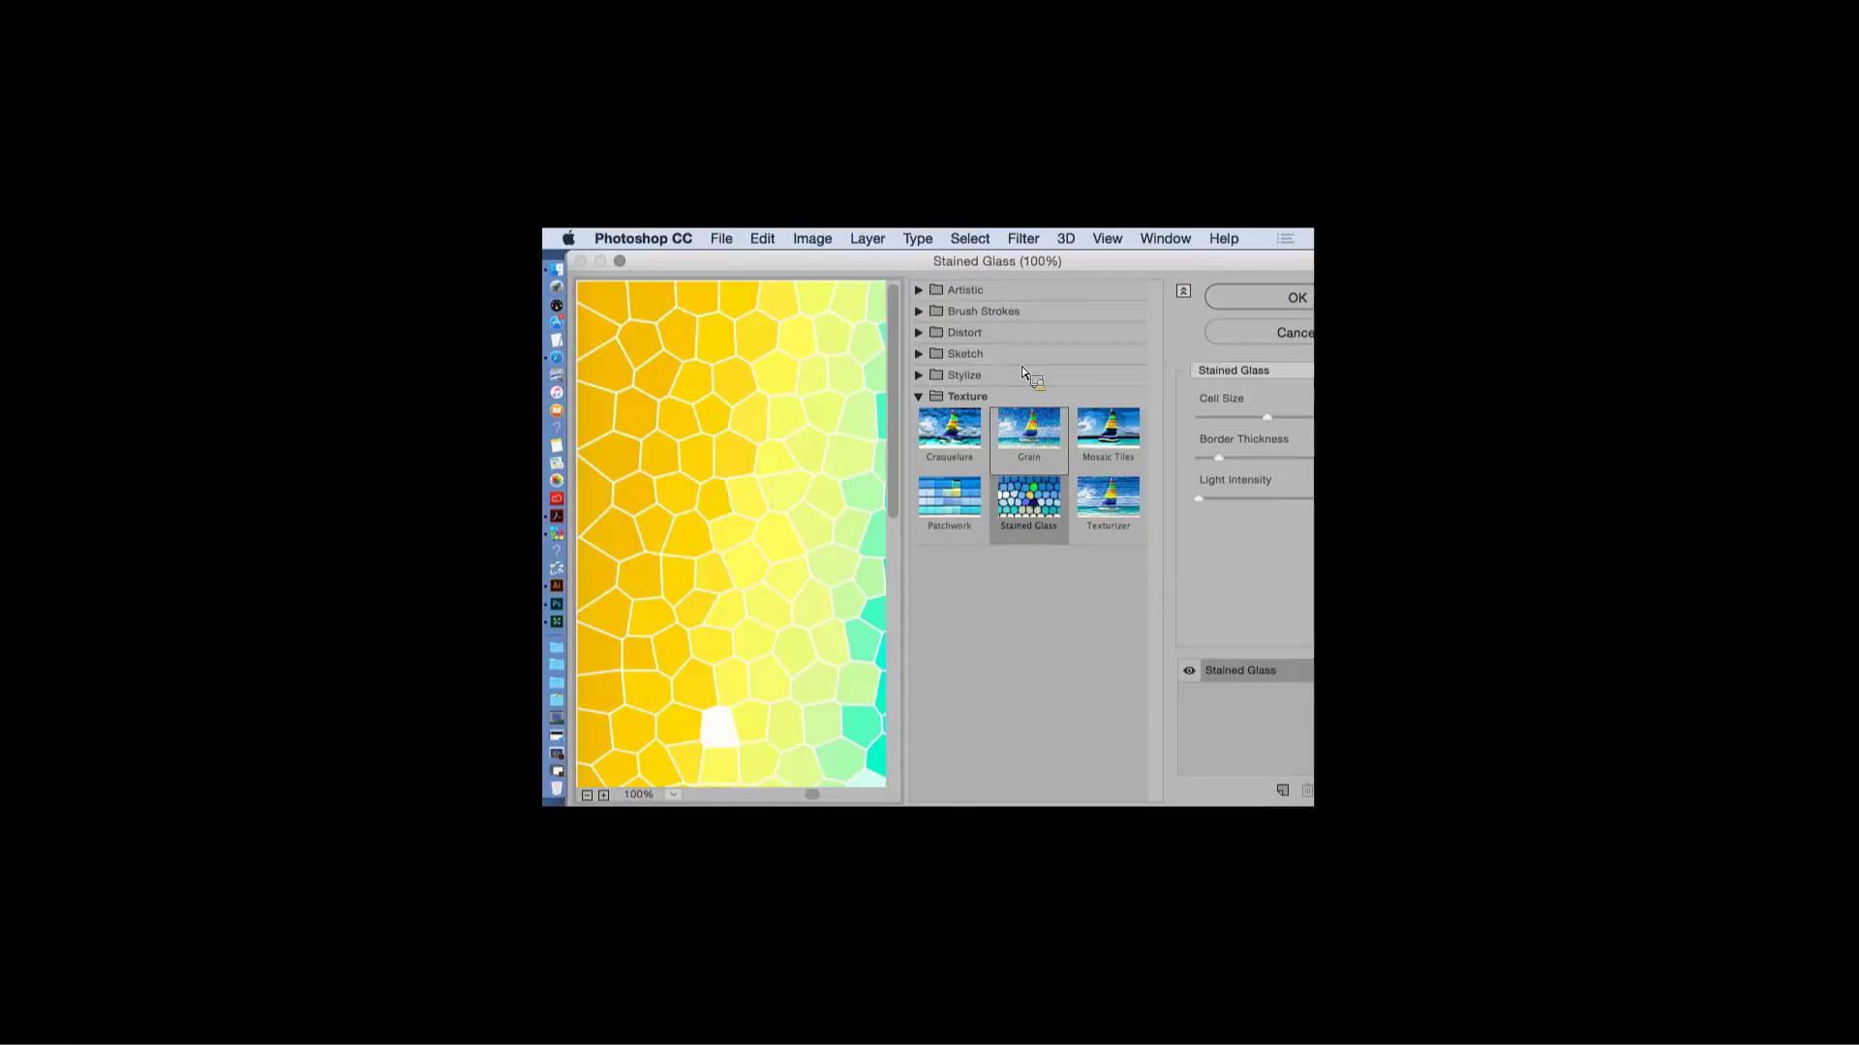
pyautogui.click(919, 291)
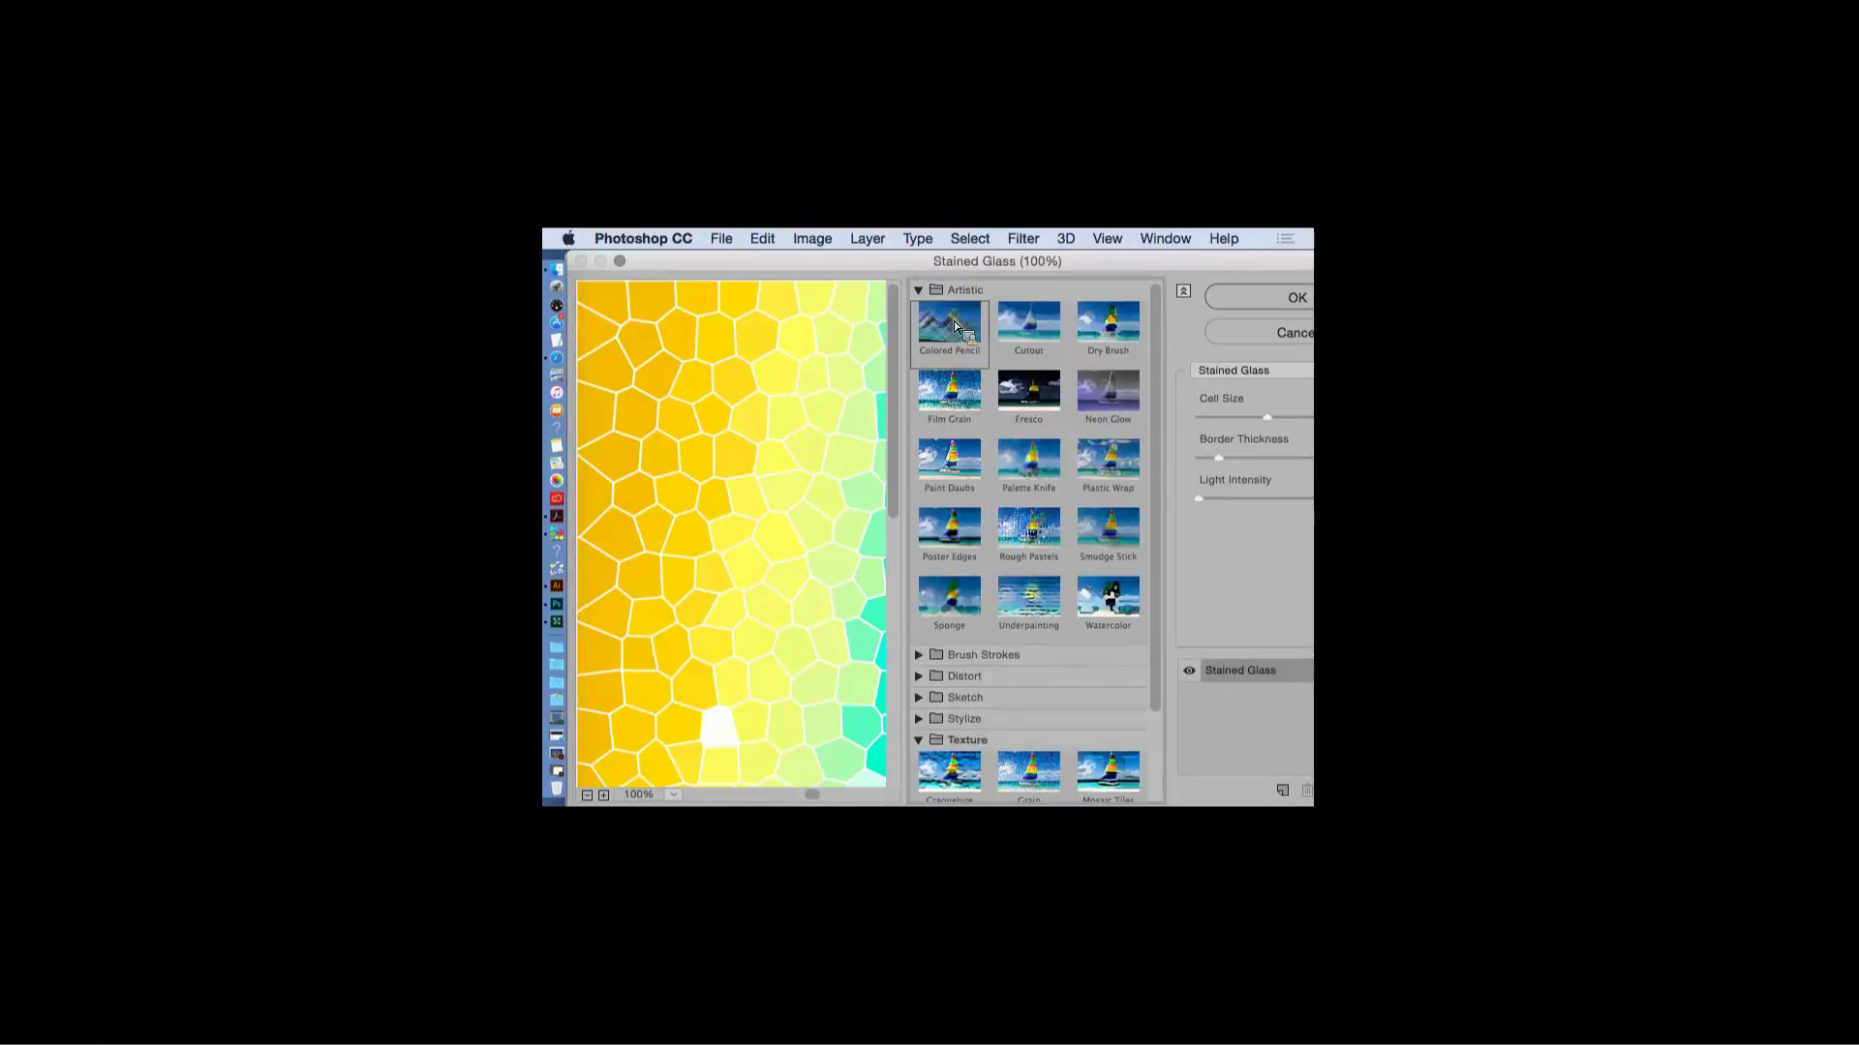
pyautogui.click(971, 414)
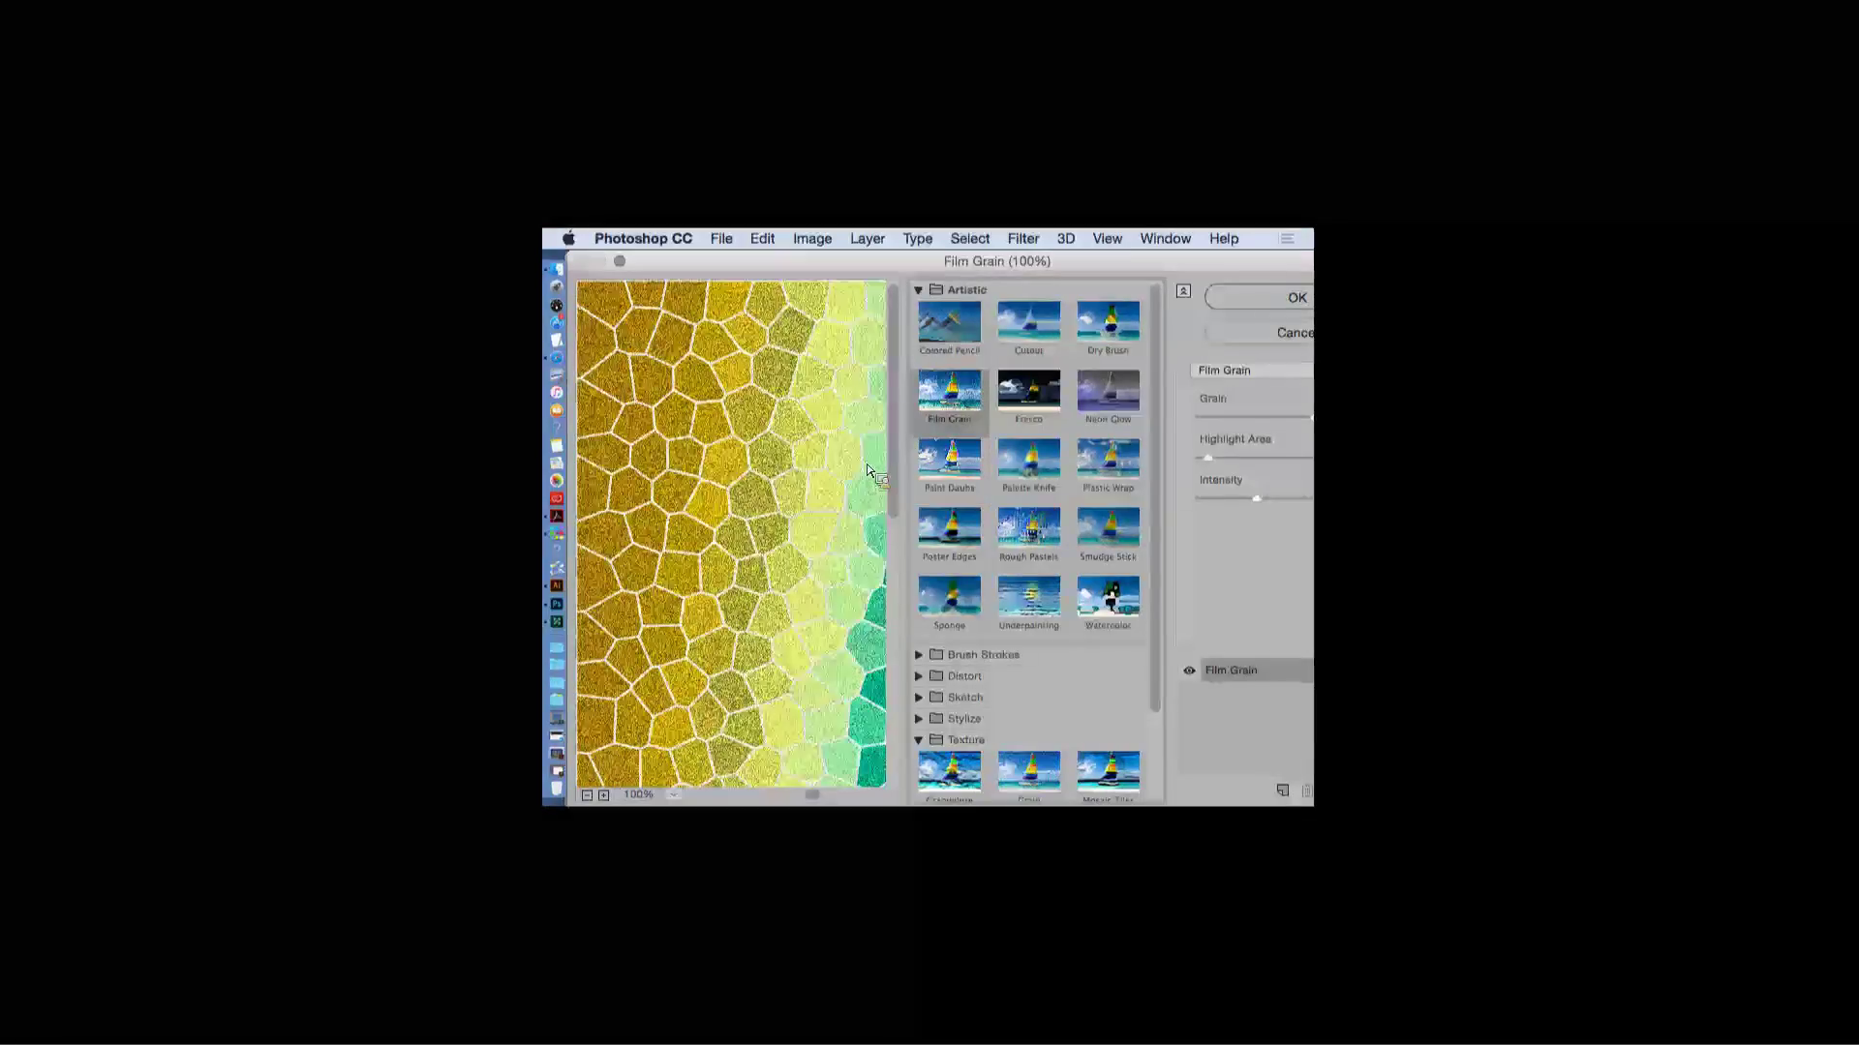
# - Set Film Grain to Grain 2, Highlight Area 7 and Intensity 8, then apply it
pyautogui.moveTo(1210, 261); pyautogui.dragTo(1146, 252)
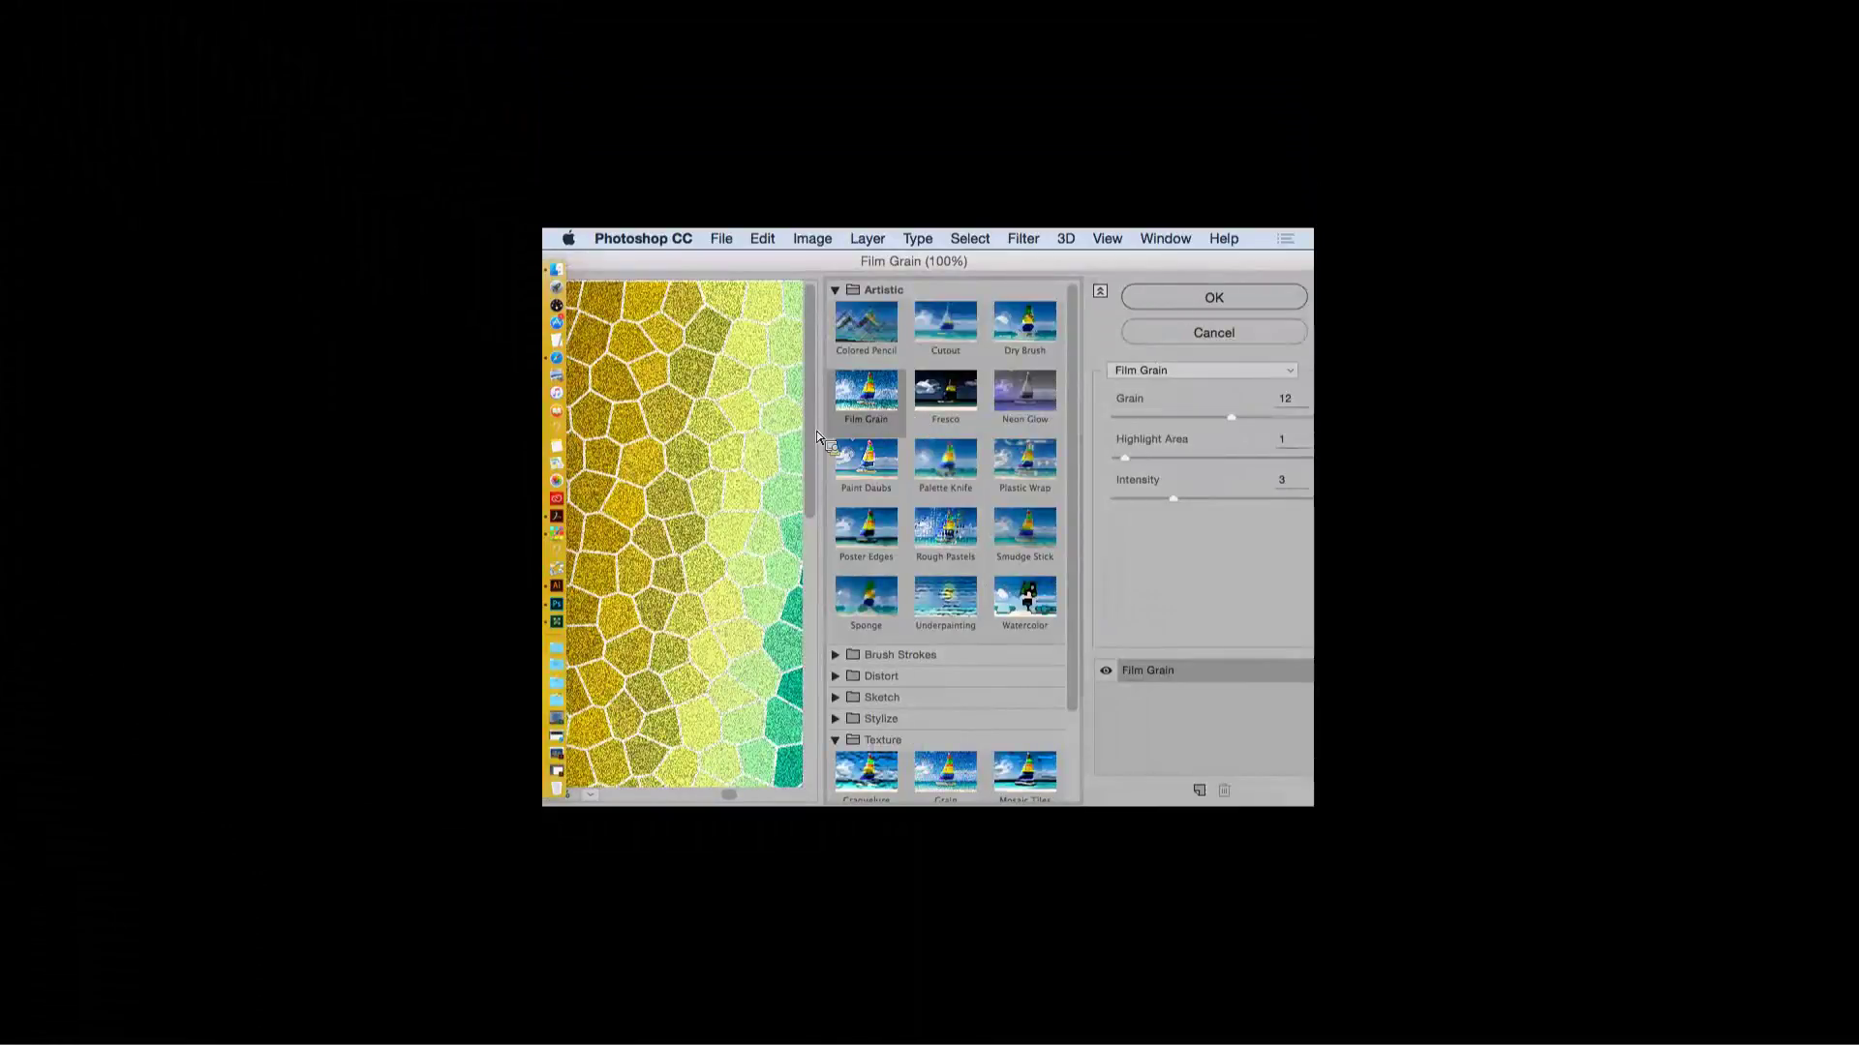
pyautogui.moveTo(1231, 417); pyautogui.dragTo(1129, 422)
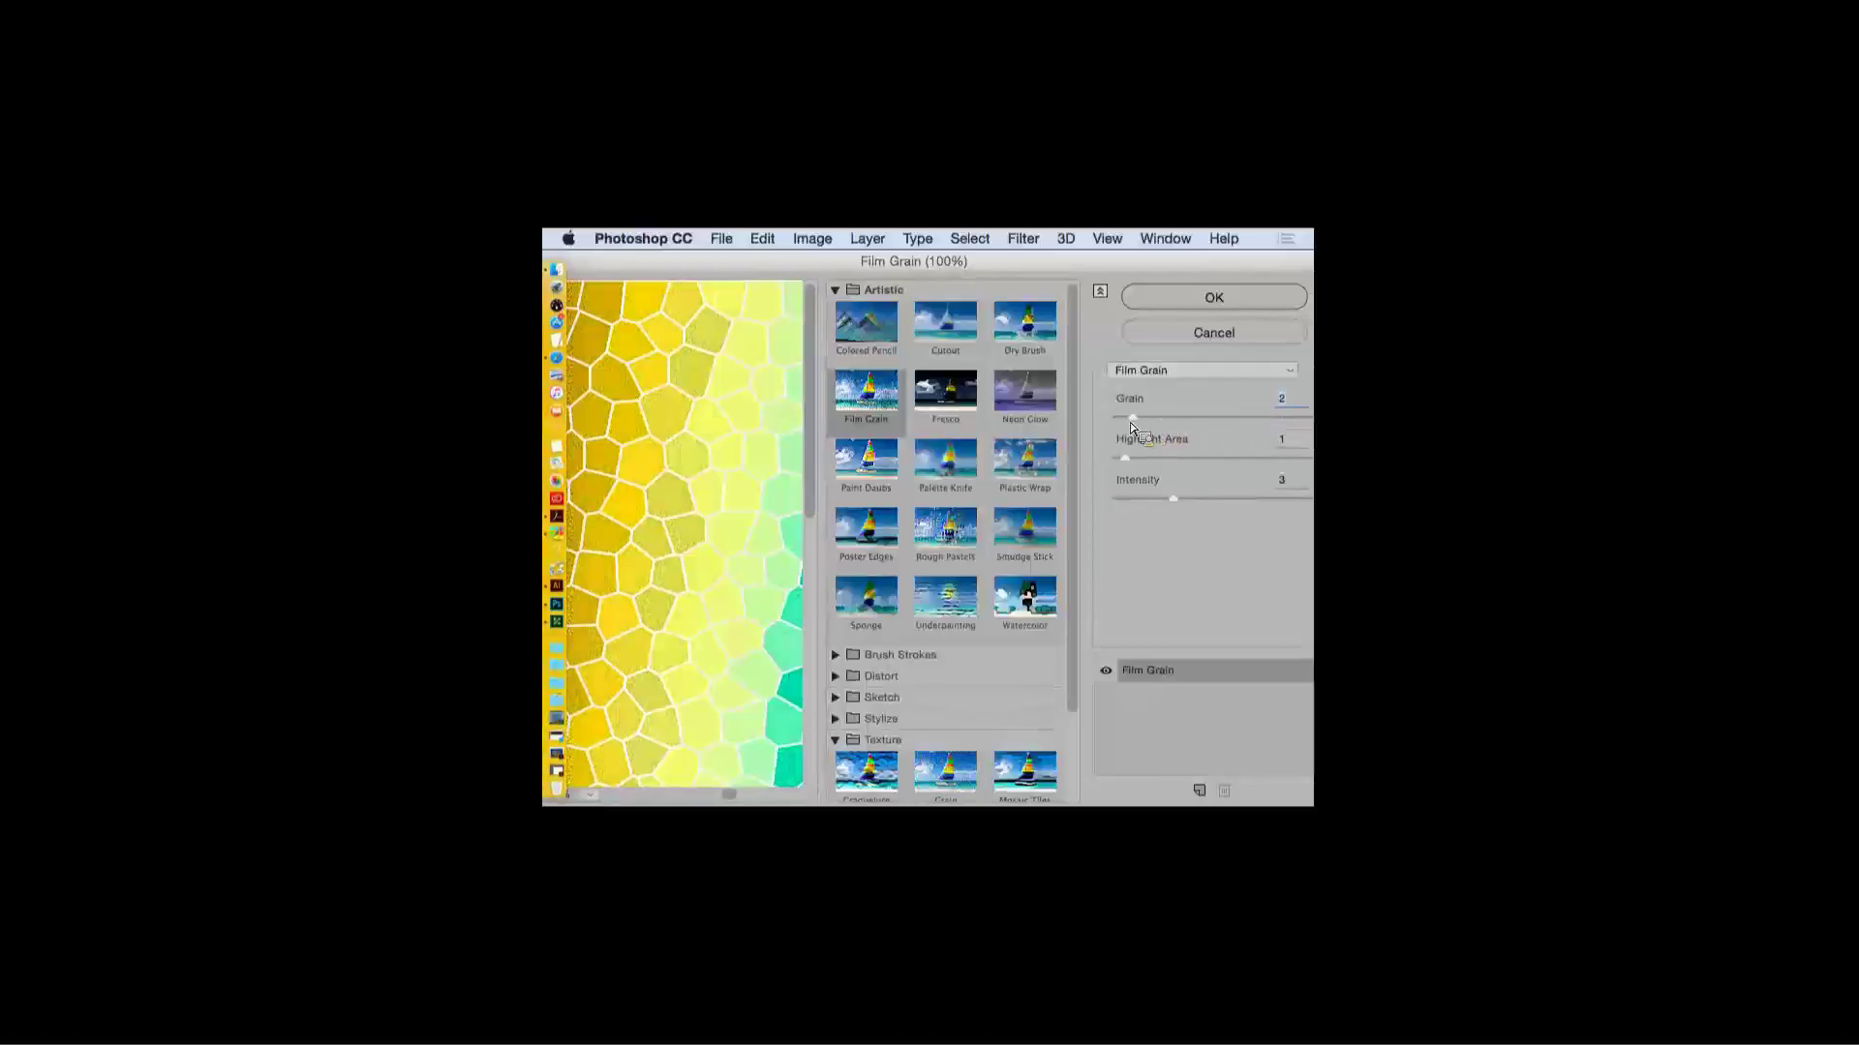
pyautogui.click(1248, 459)
pyautogui.moveTo(1248, 499); pyautogui.dragTo(1279, 502)
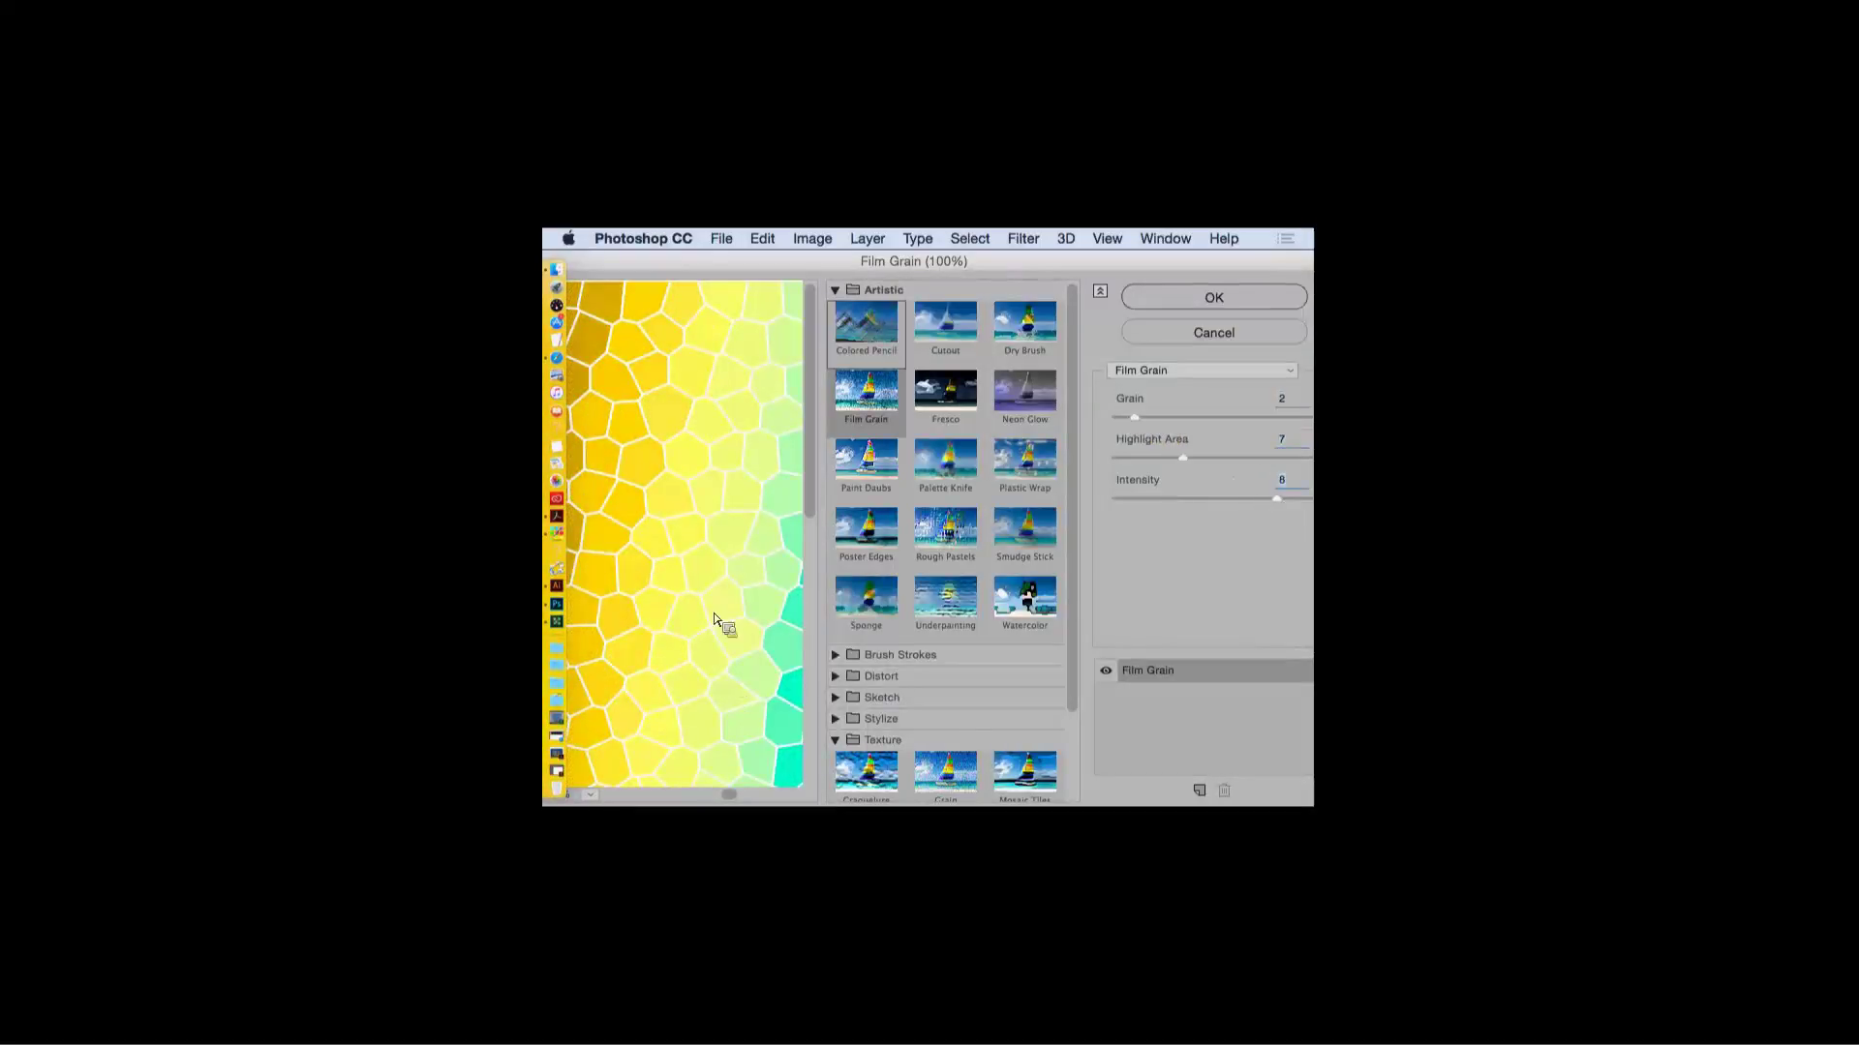
pyautogui.moveTo(690, 261); pyautogui.dragTo(789, 261)
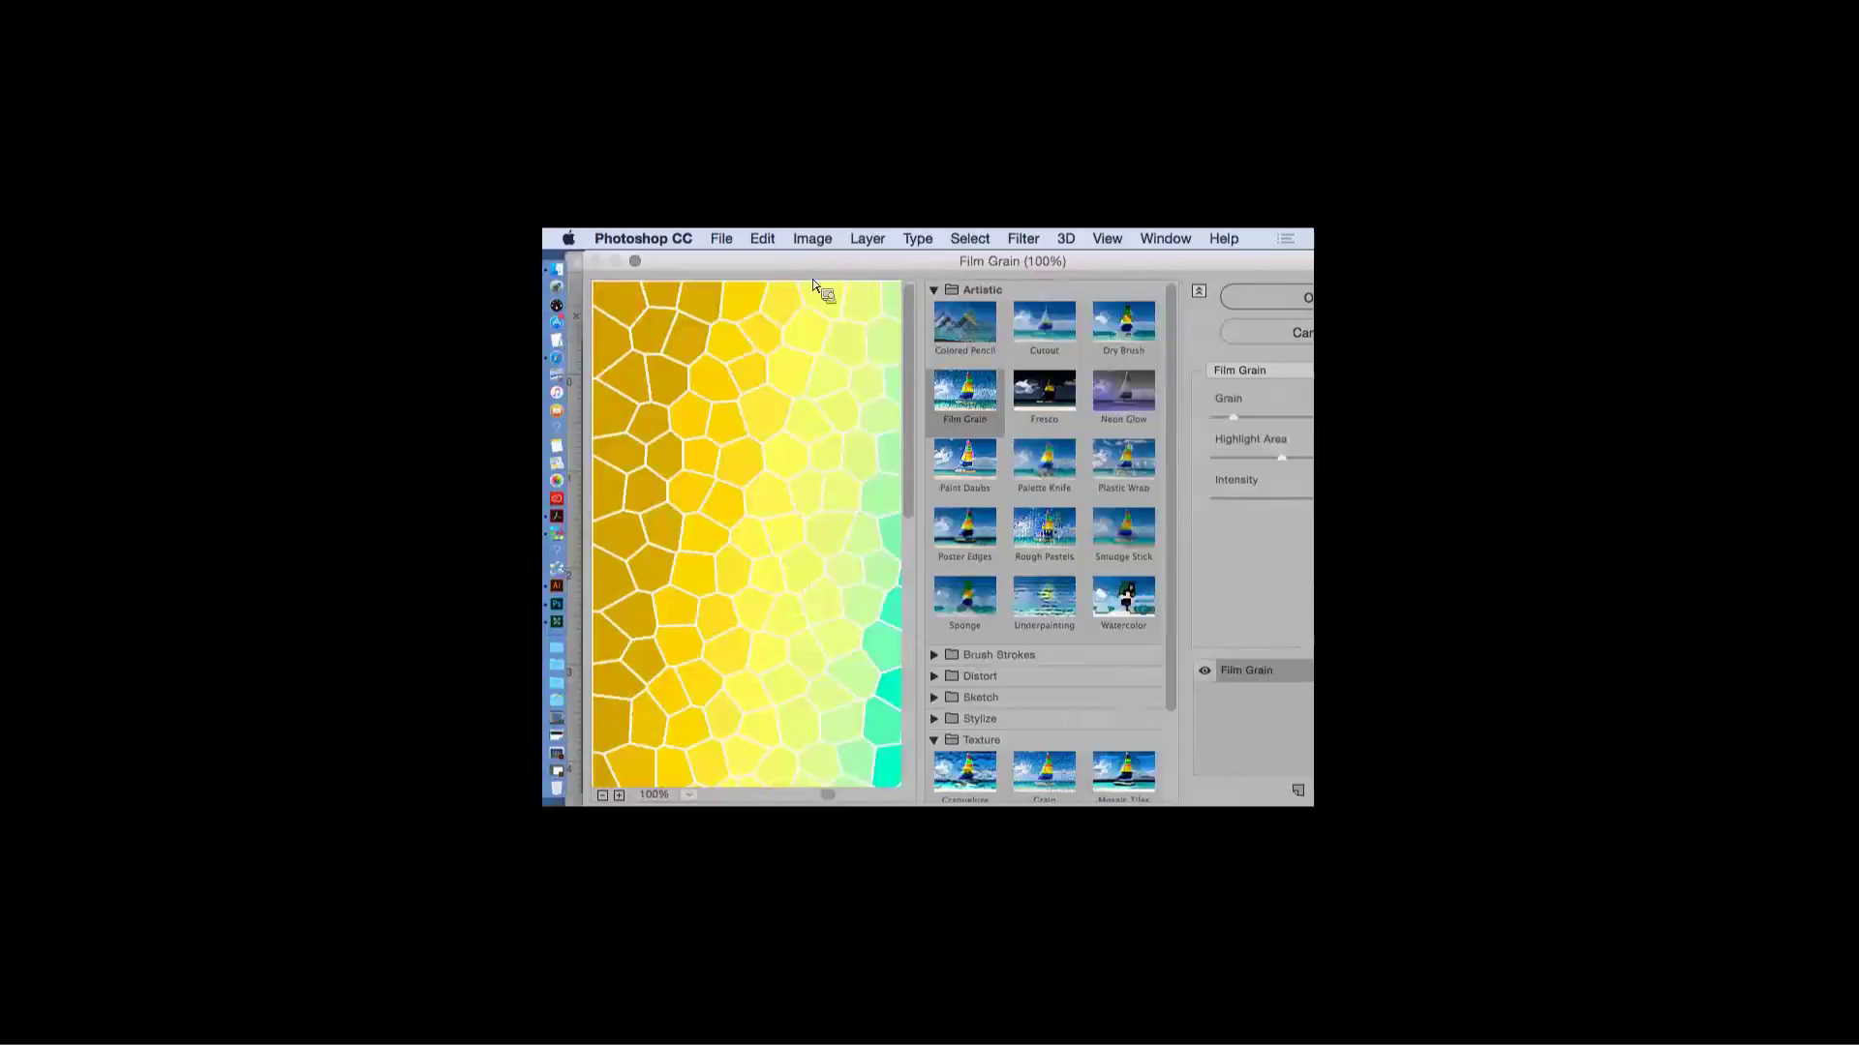
pyautogui.click(606, 796)
pyautogui.click(602, 796)
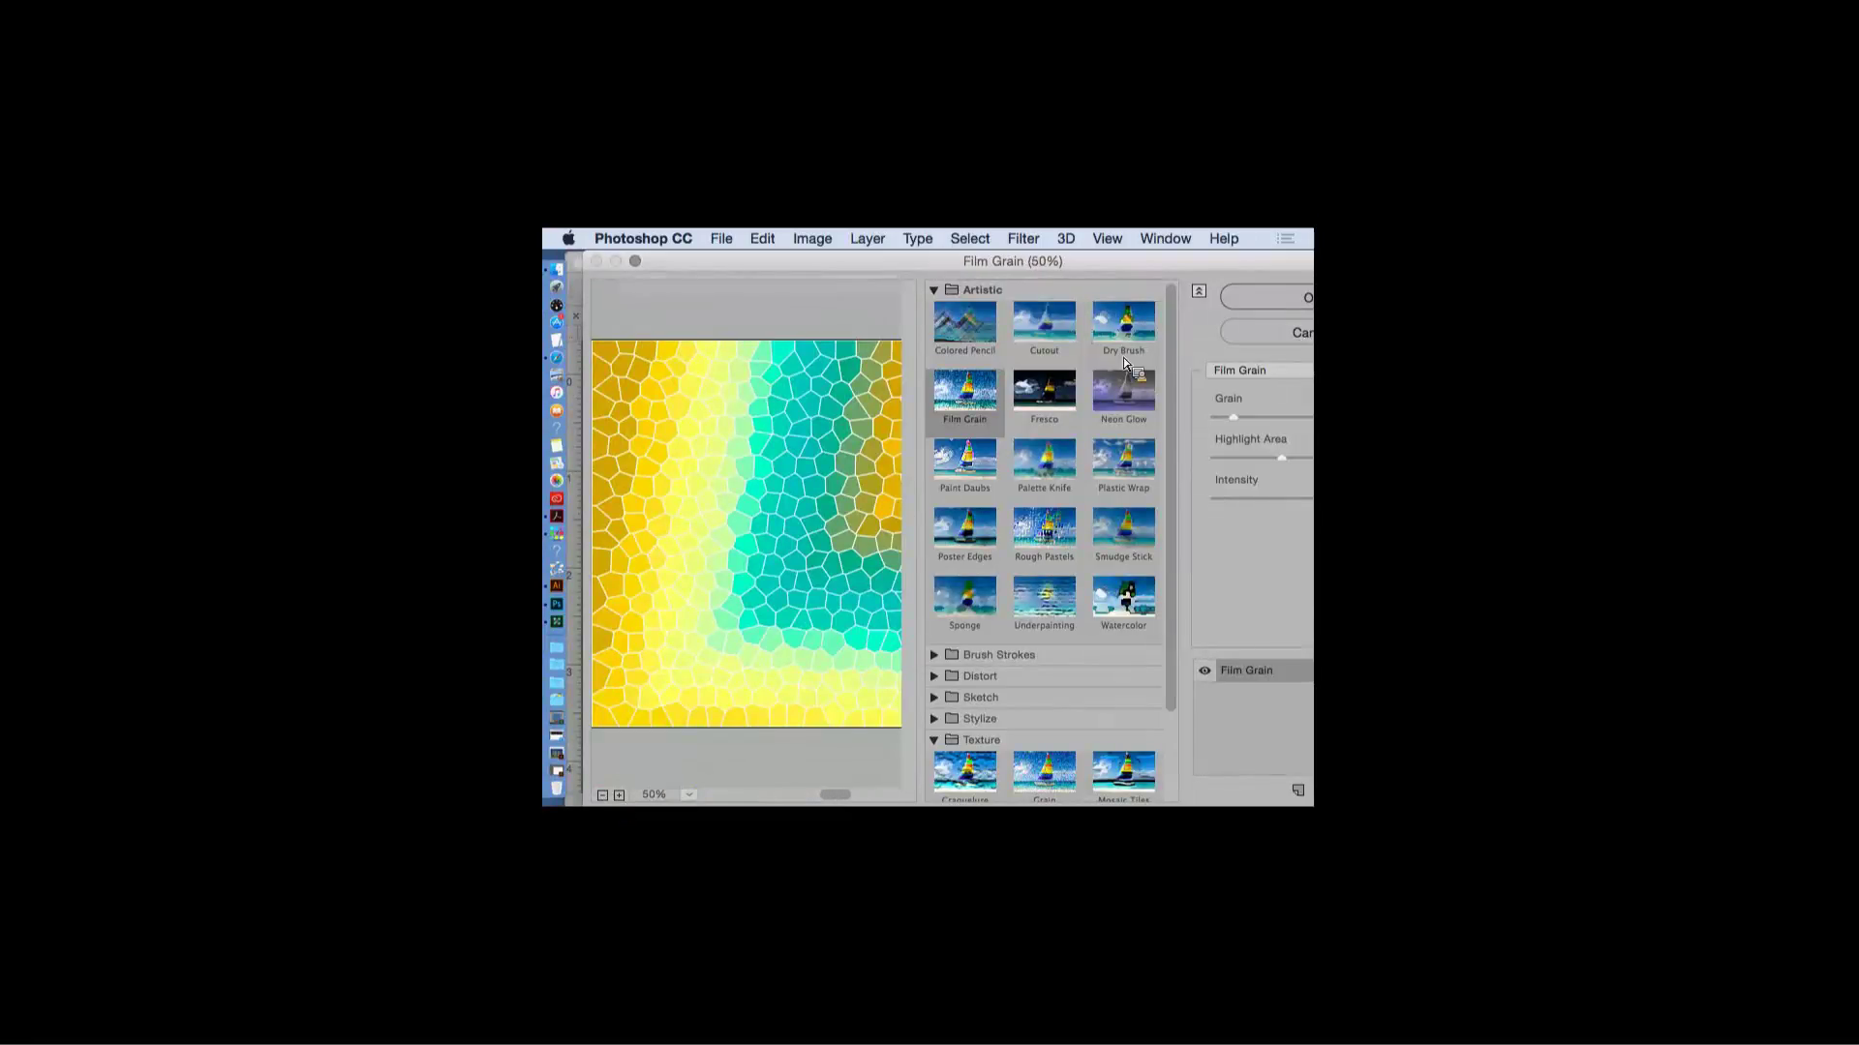
pyautogui.moveTo(1215, 259); pyautogui.dragTo(1164, 259)
pyautogui.moveTo(1262, 421); pyautogui.dragTo(1260, 420)
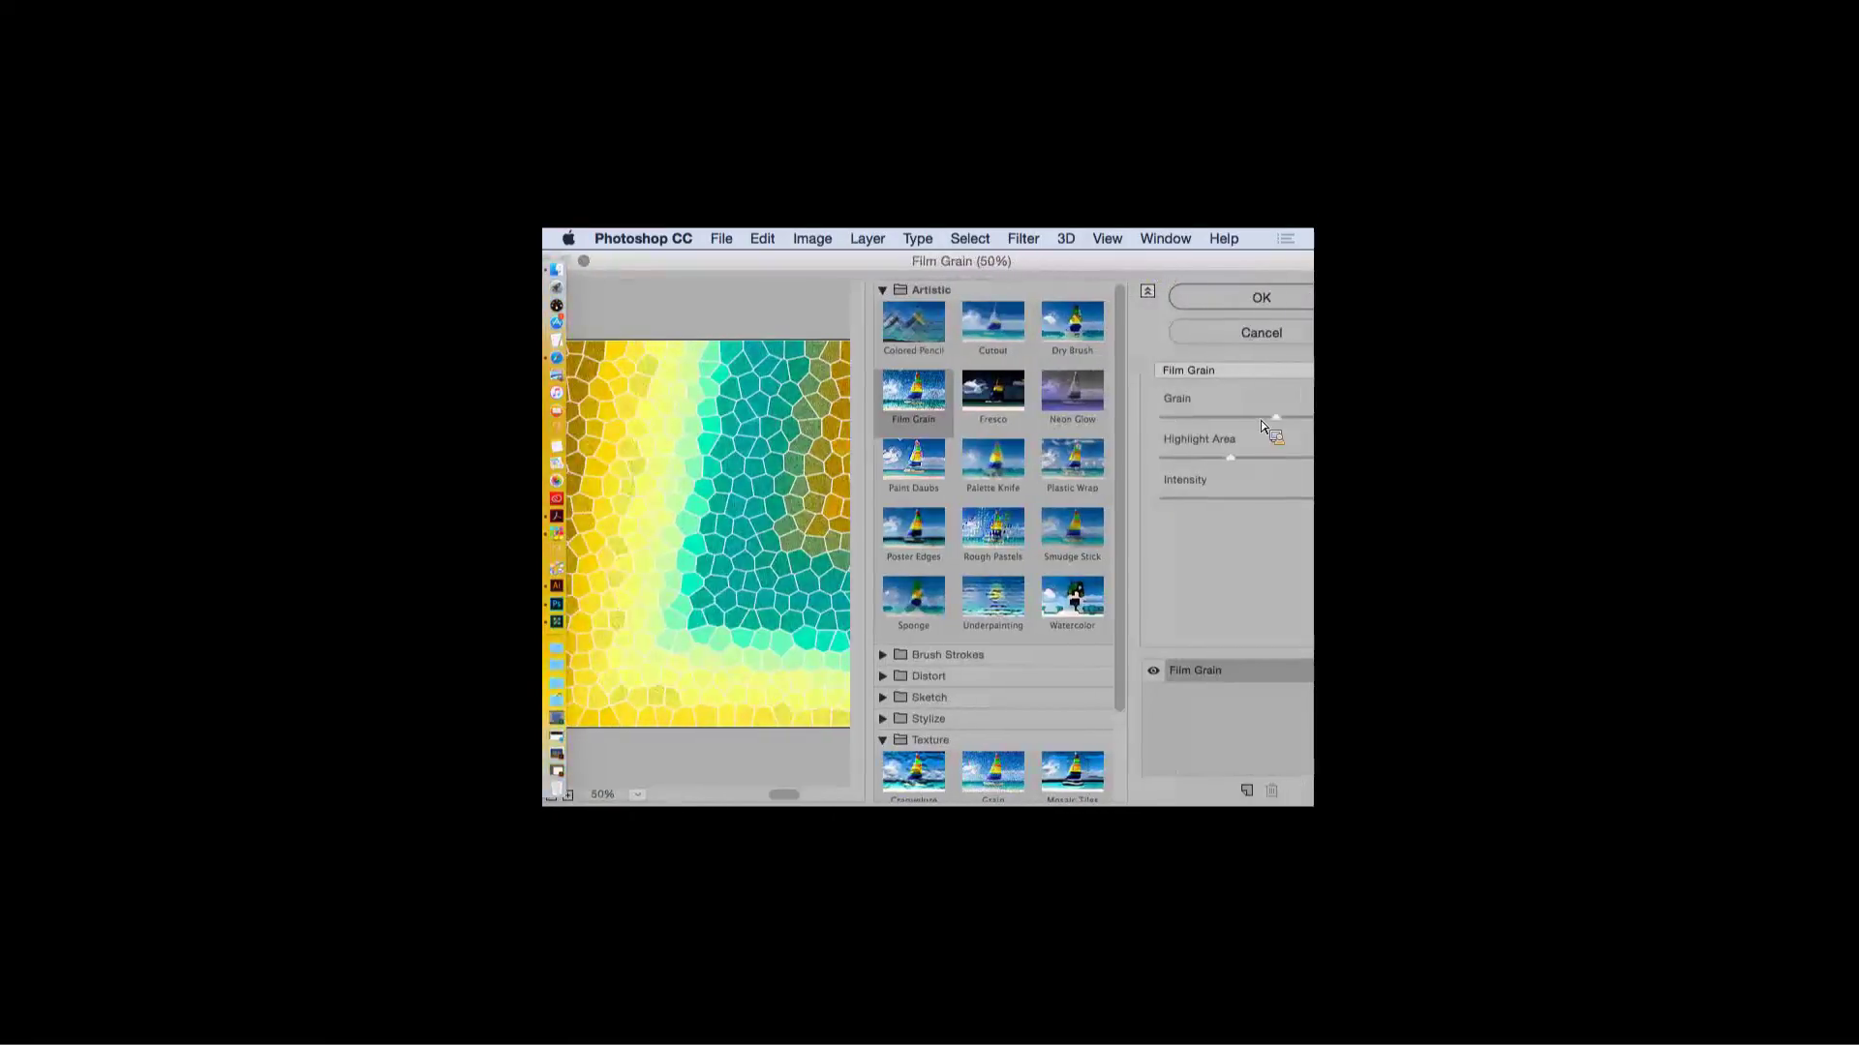
pyautogui.press('Return')
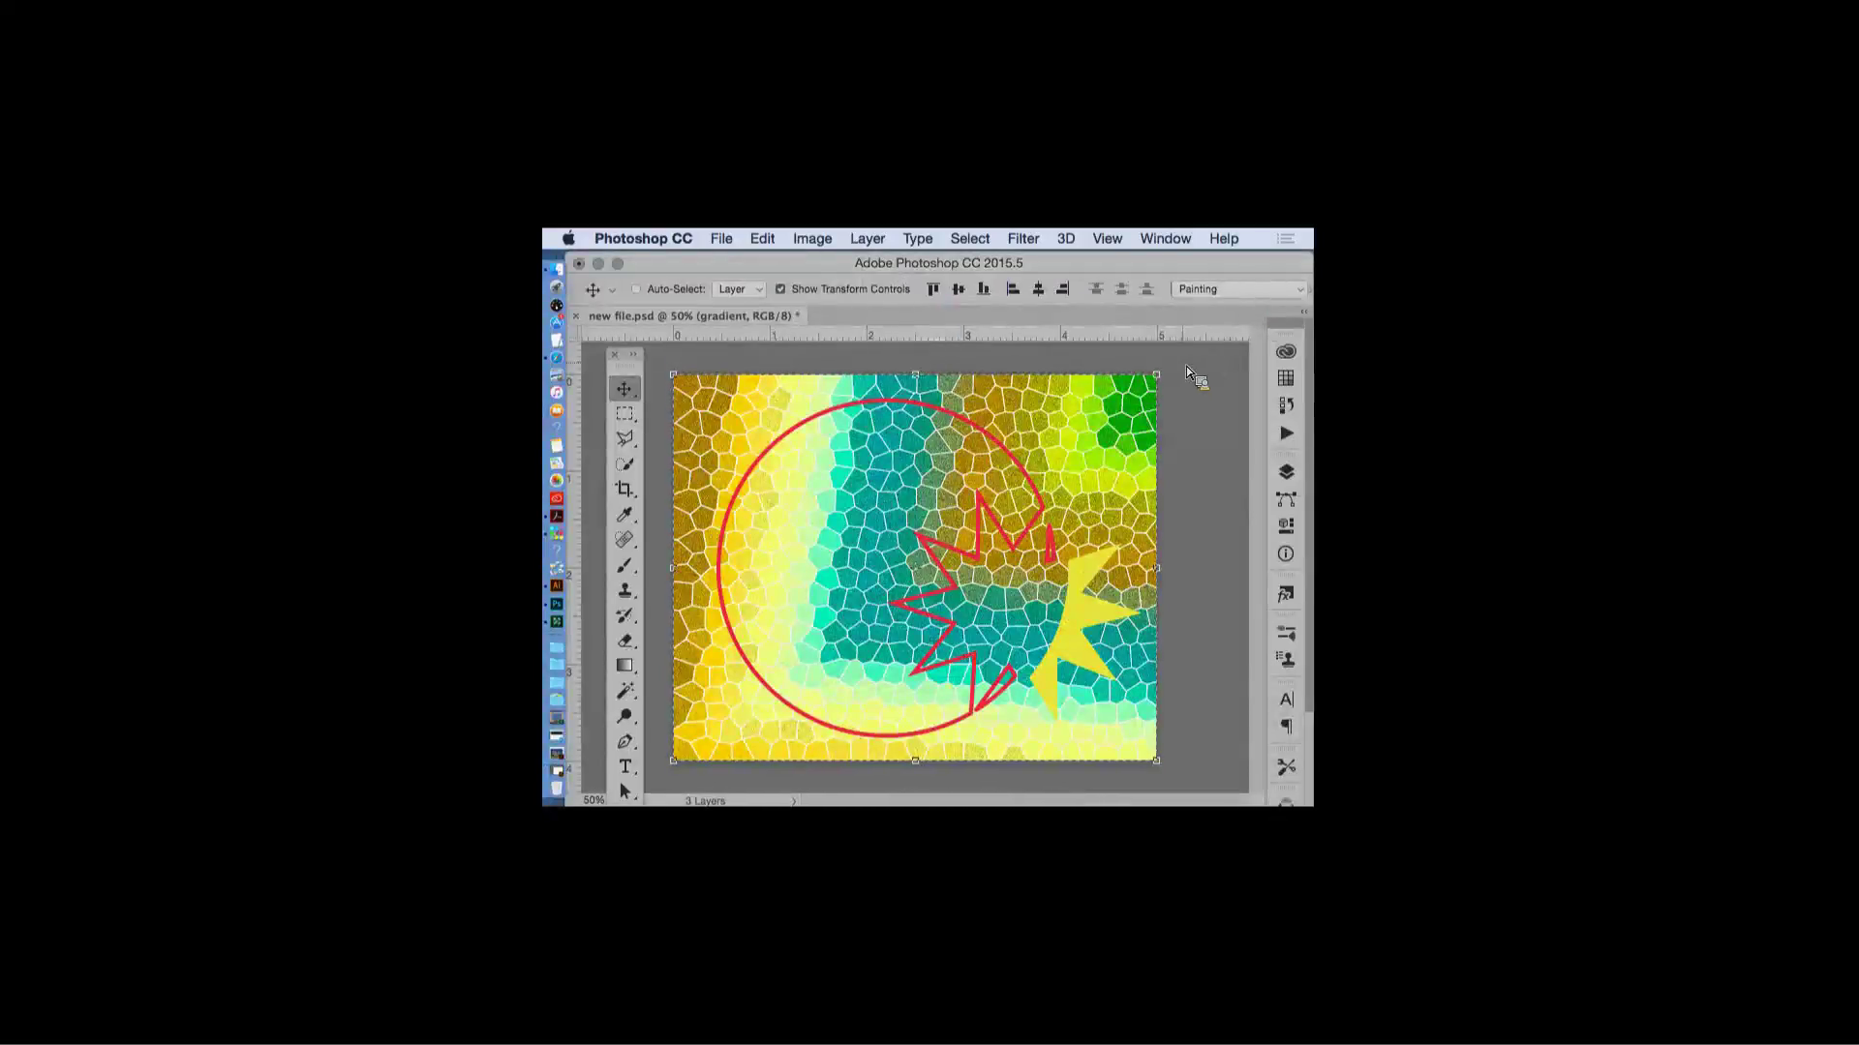
# - Save the file, select the Vector Smart Object layer and clear the selection
pyautogui.press('super+s')
pyautogui.click(1287, 472)
pyautogui.click(1204, 457)
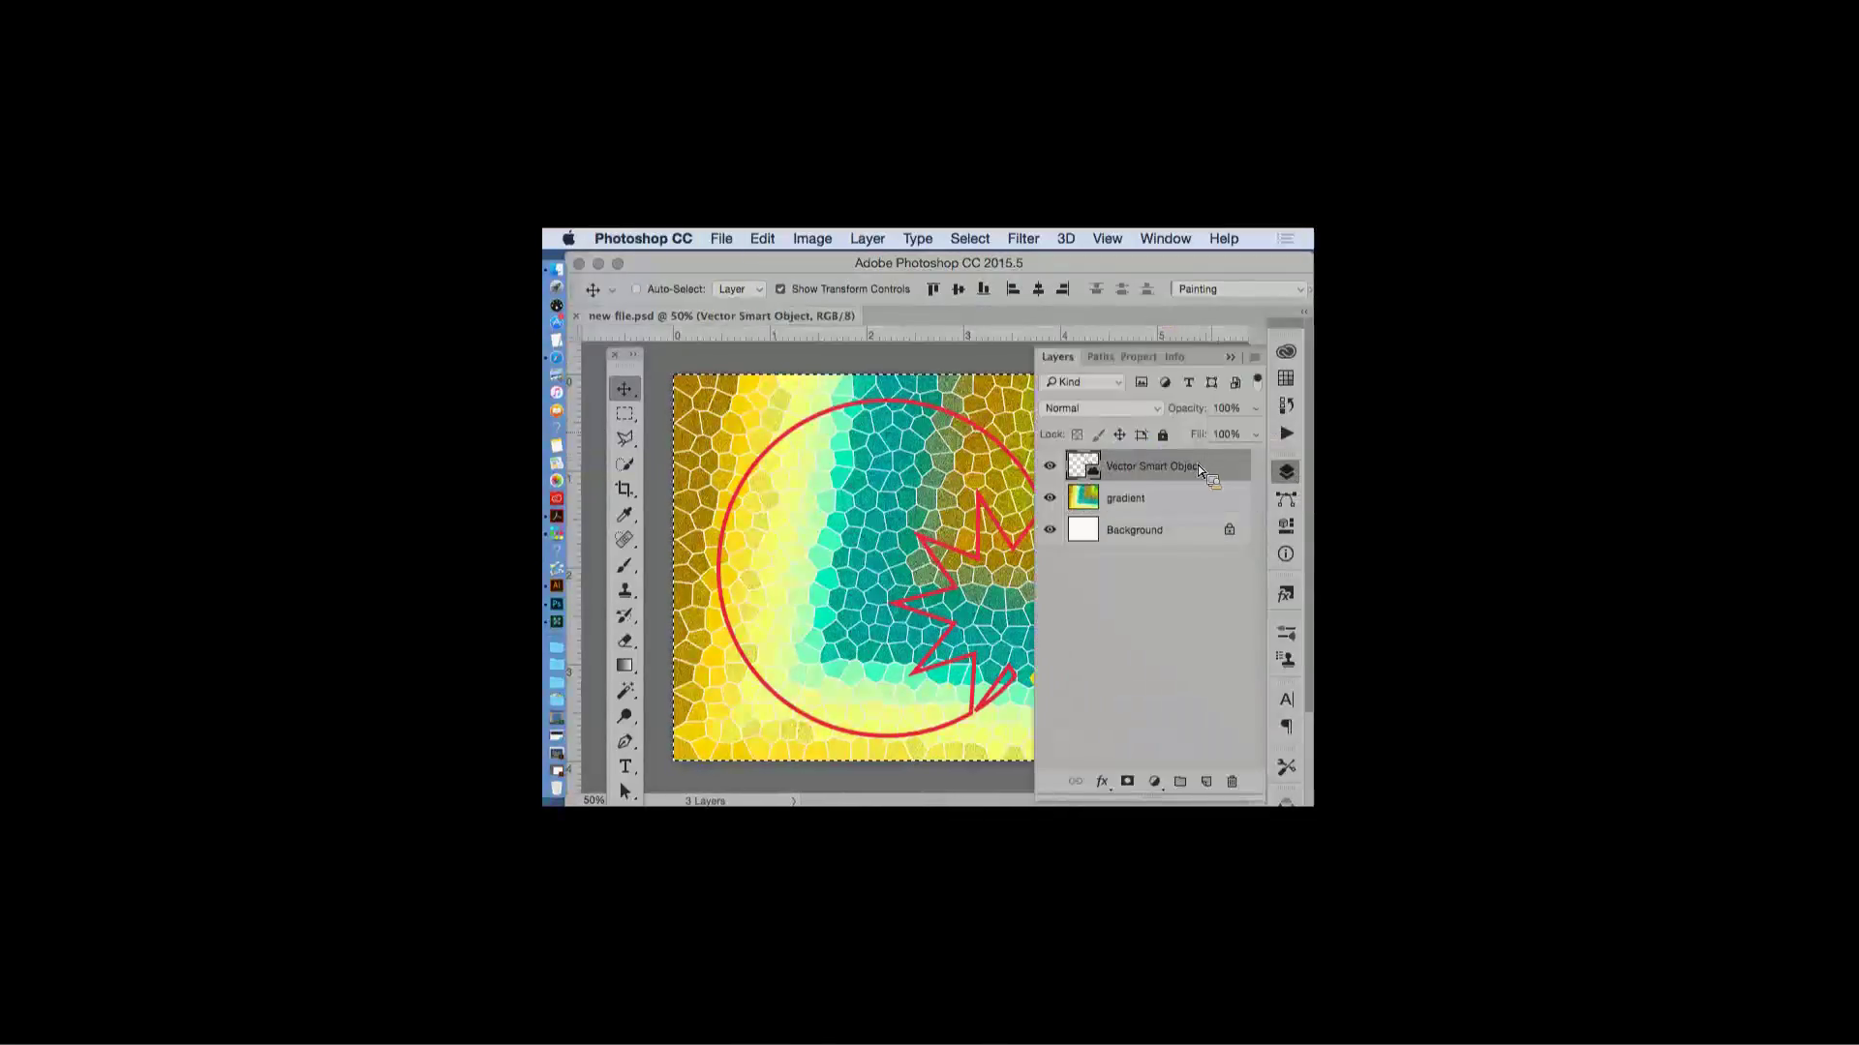
pyautogui.click(1231, 357)
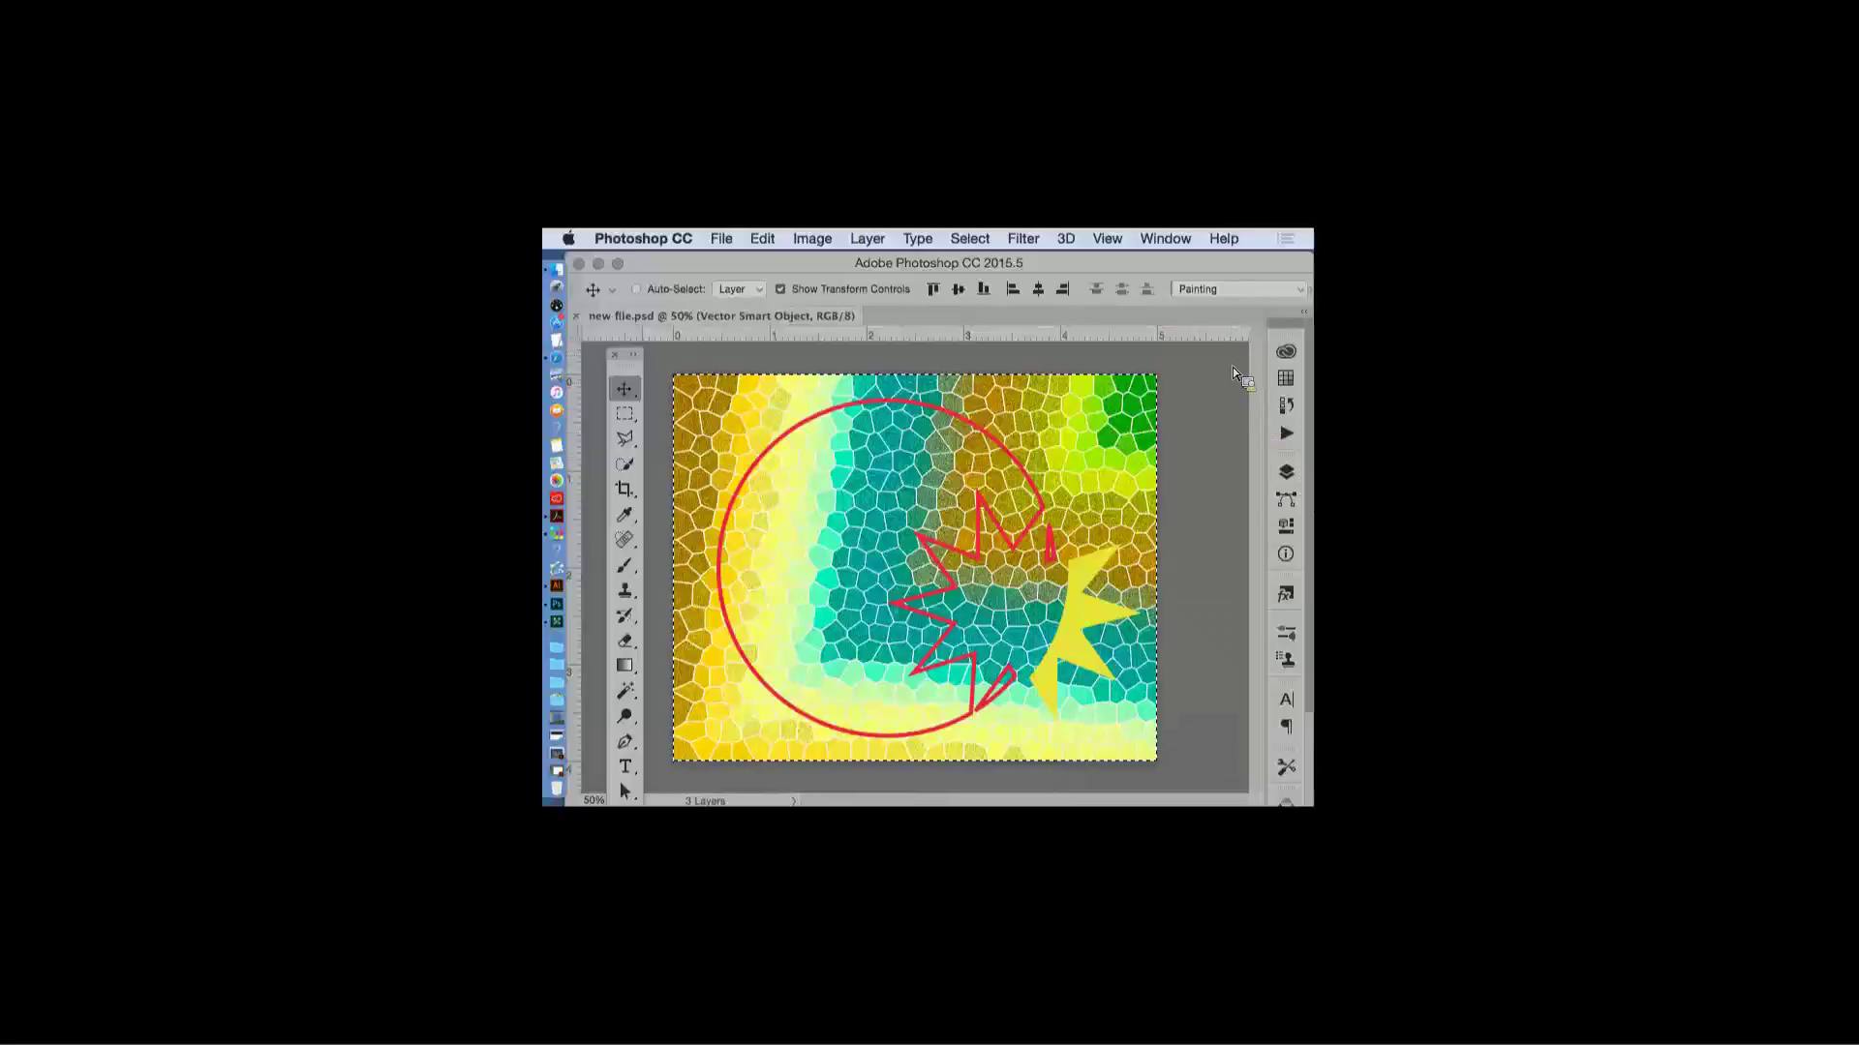
pyautogui.press('super+d')
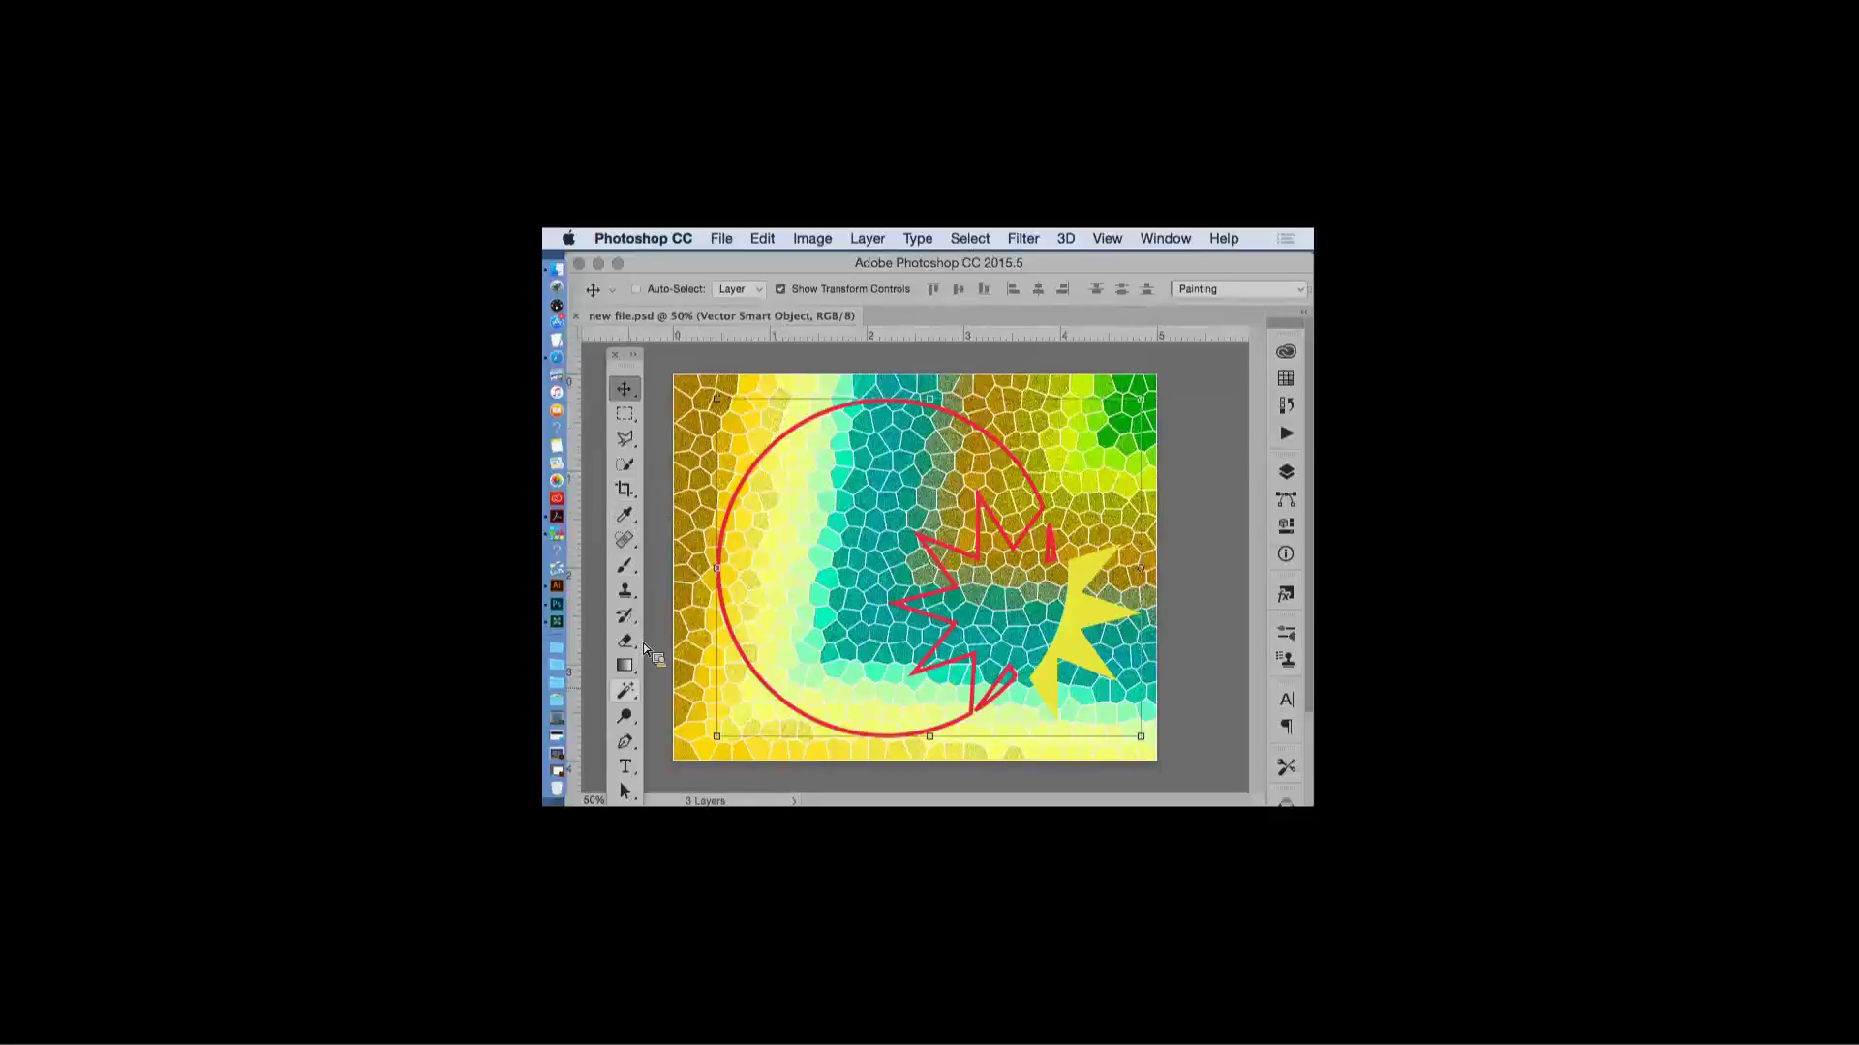
# - Select the area inside the red circle with the Magic Wand
pyautogui.click(627, 691)
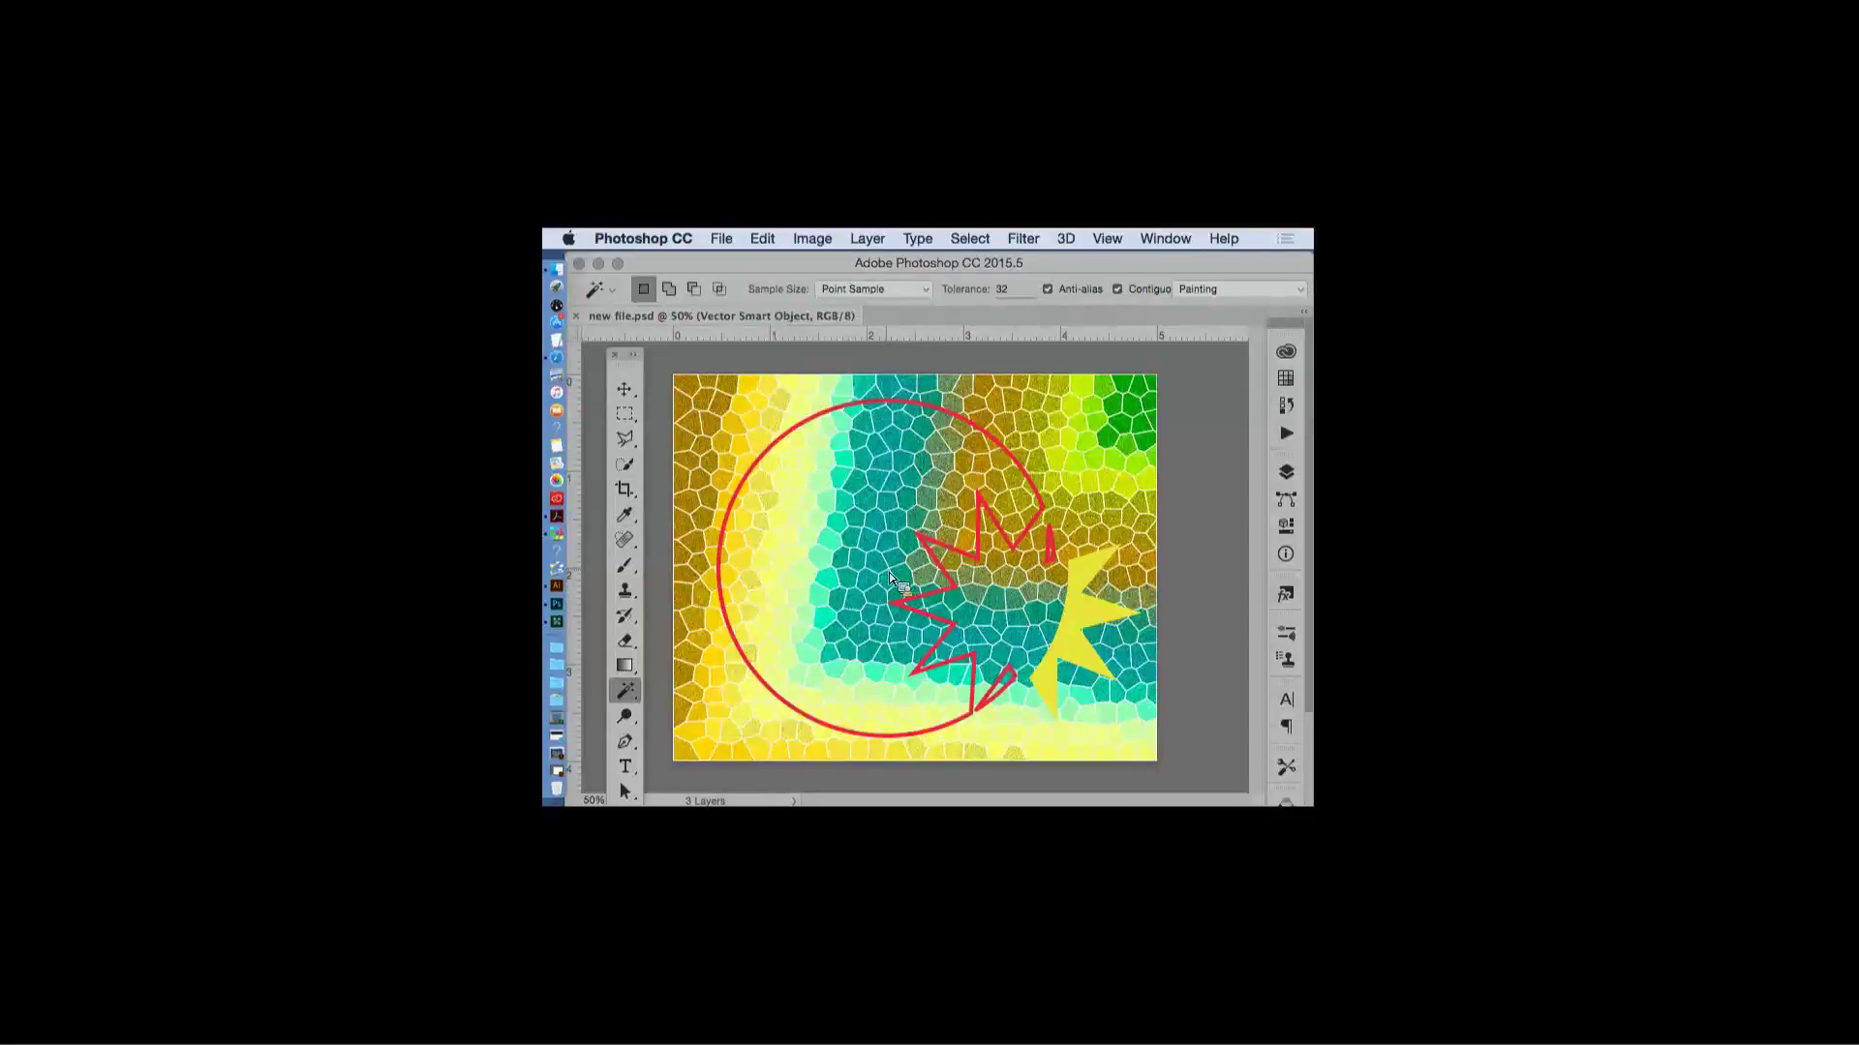
pyautogui.click(973, 495)
pyautogui.click(1287, 473)
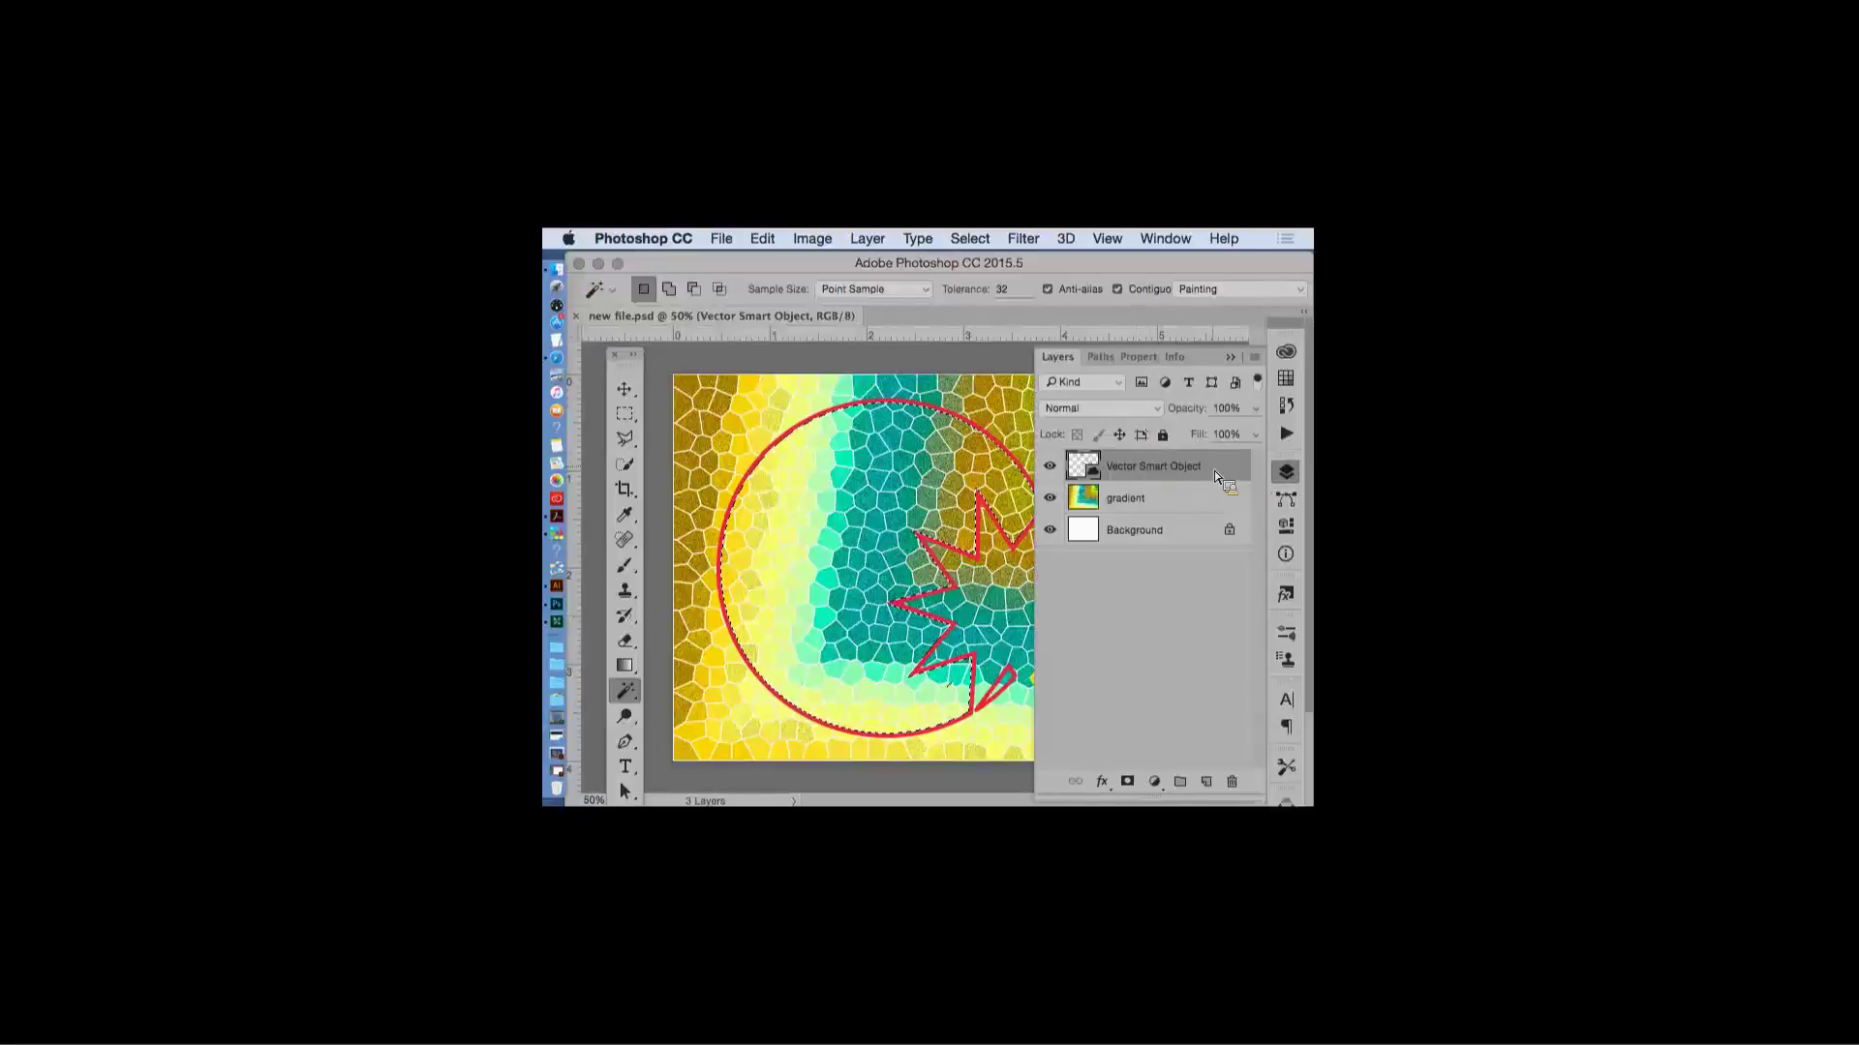
pyautogui.click(1230, 358)
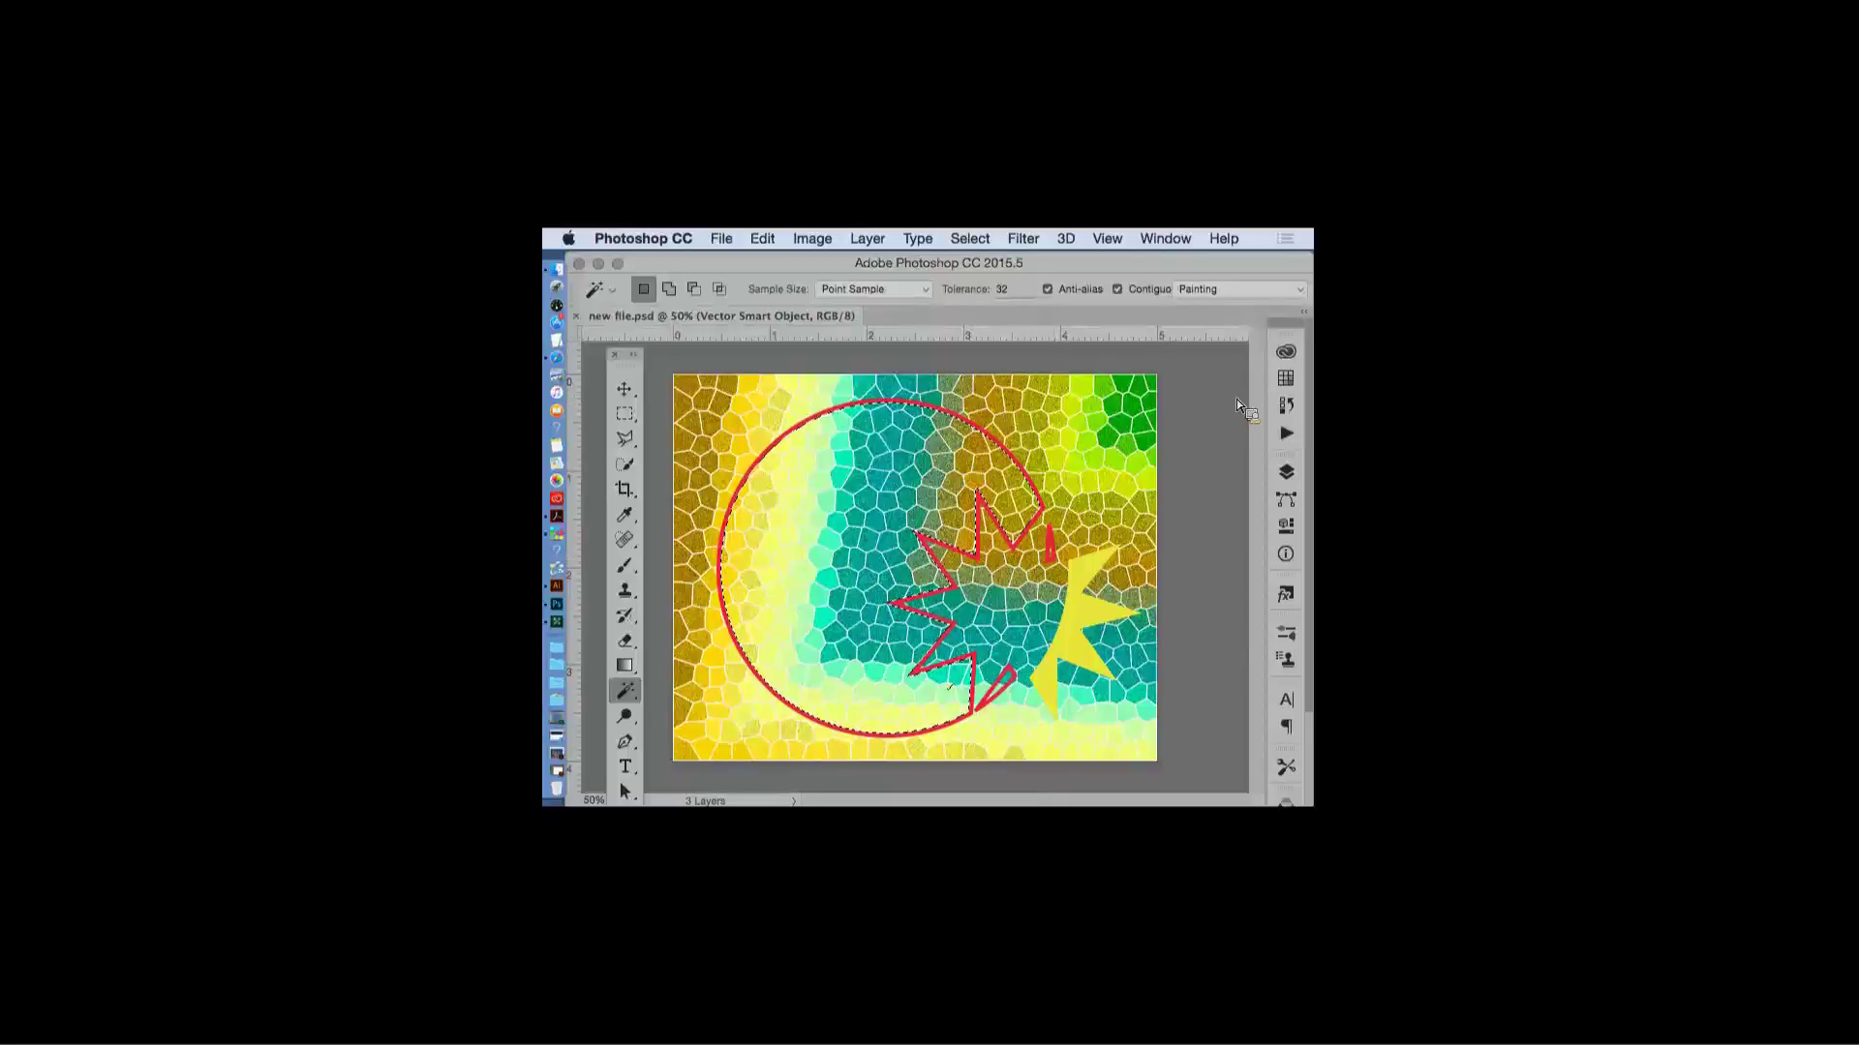
# - Fill the circle's interior with white using the Paint Bucket, rasterizing the smart object
pyautogui.click(1284, 382)
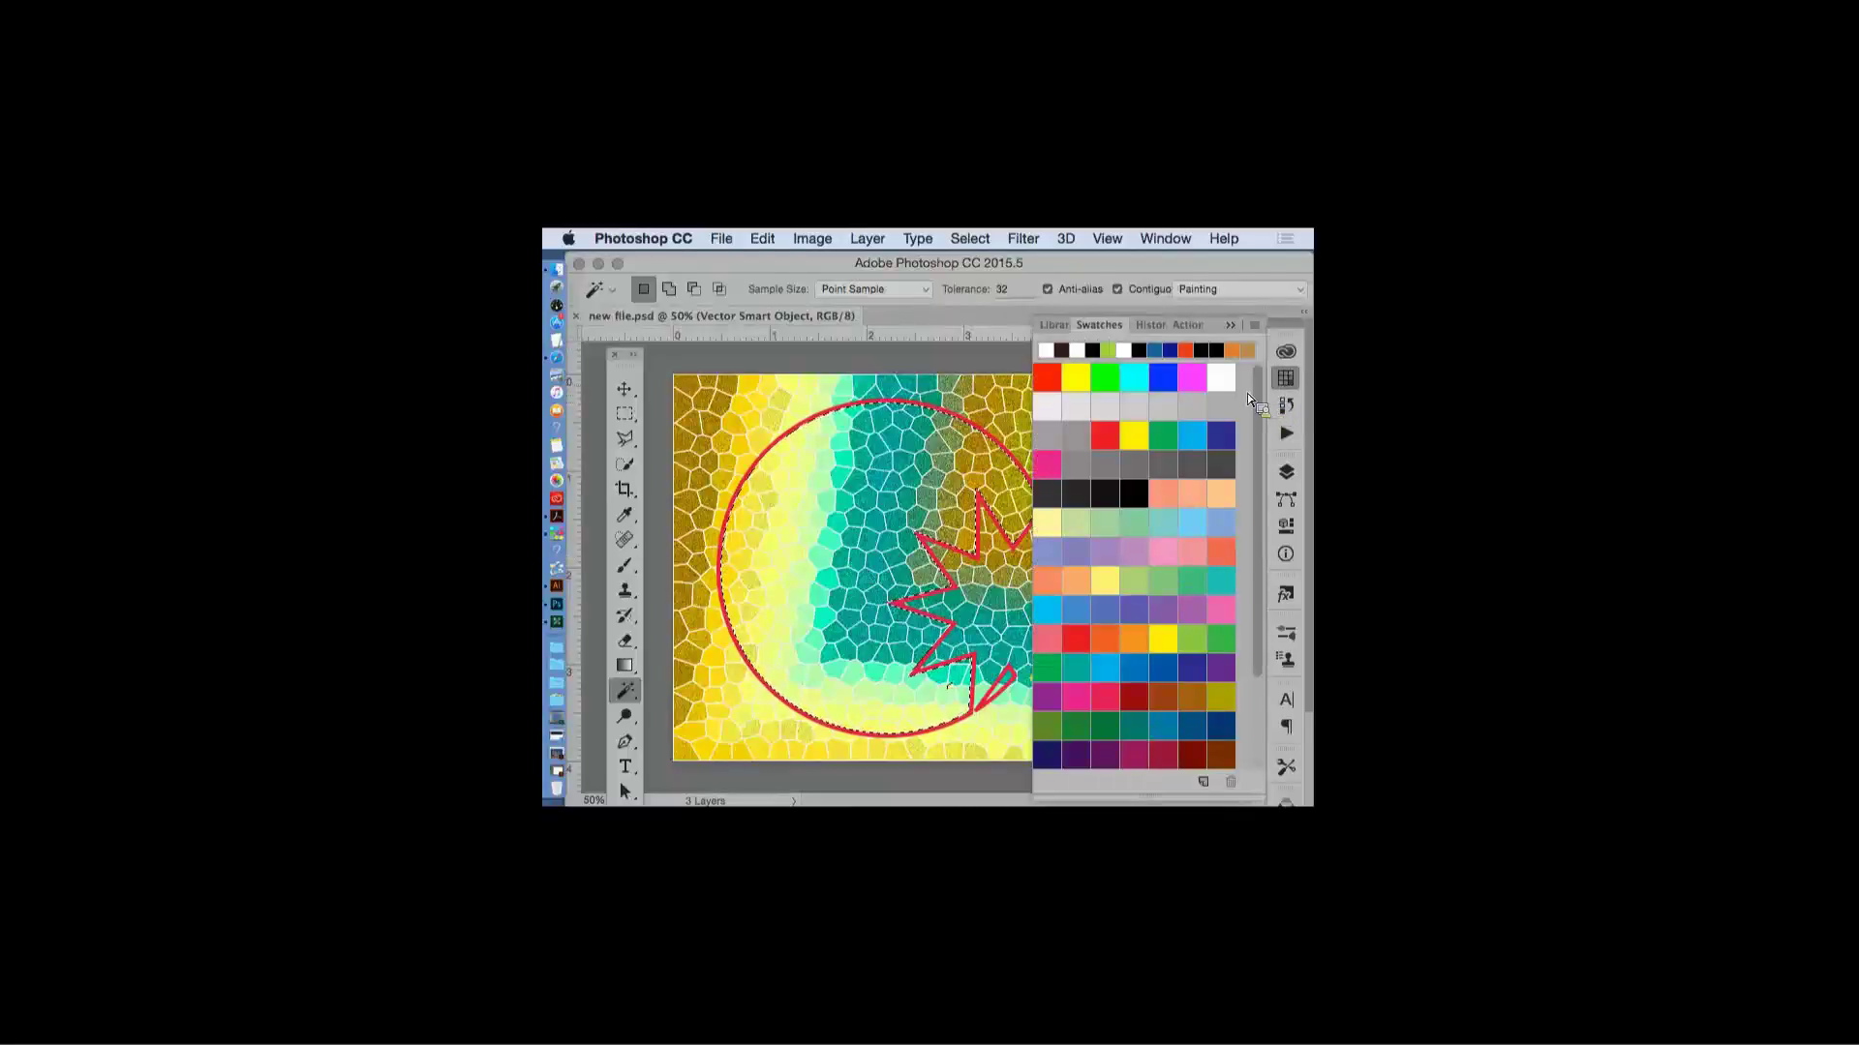
pyautogui.click(1221, 389)
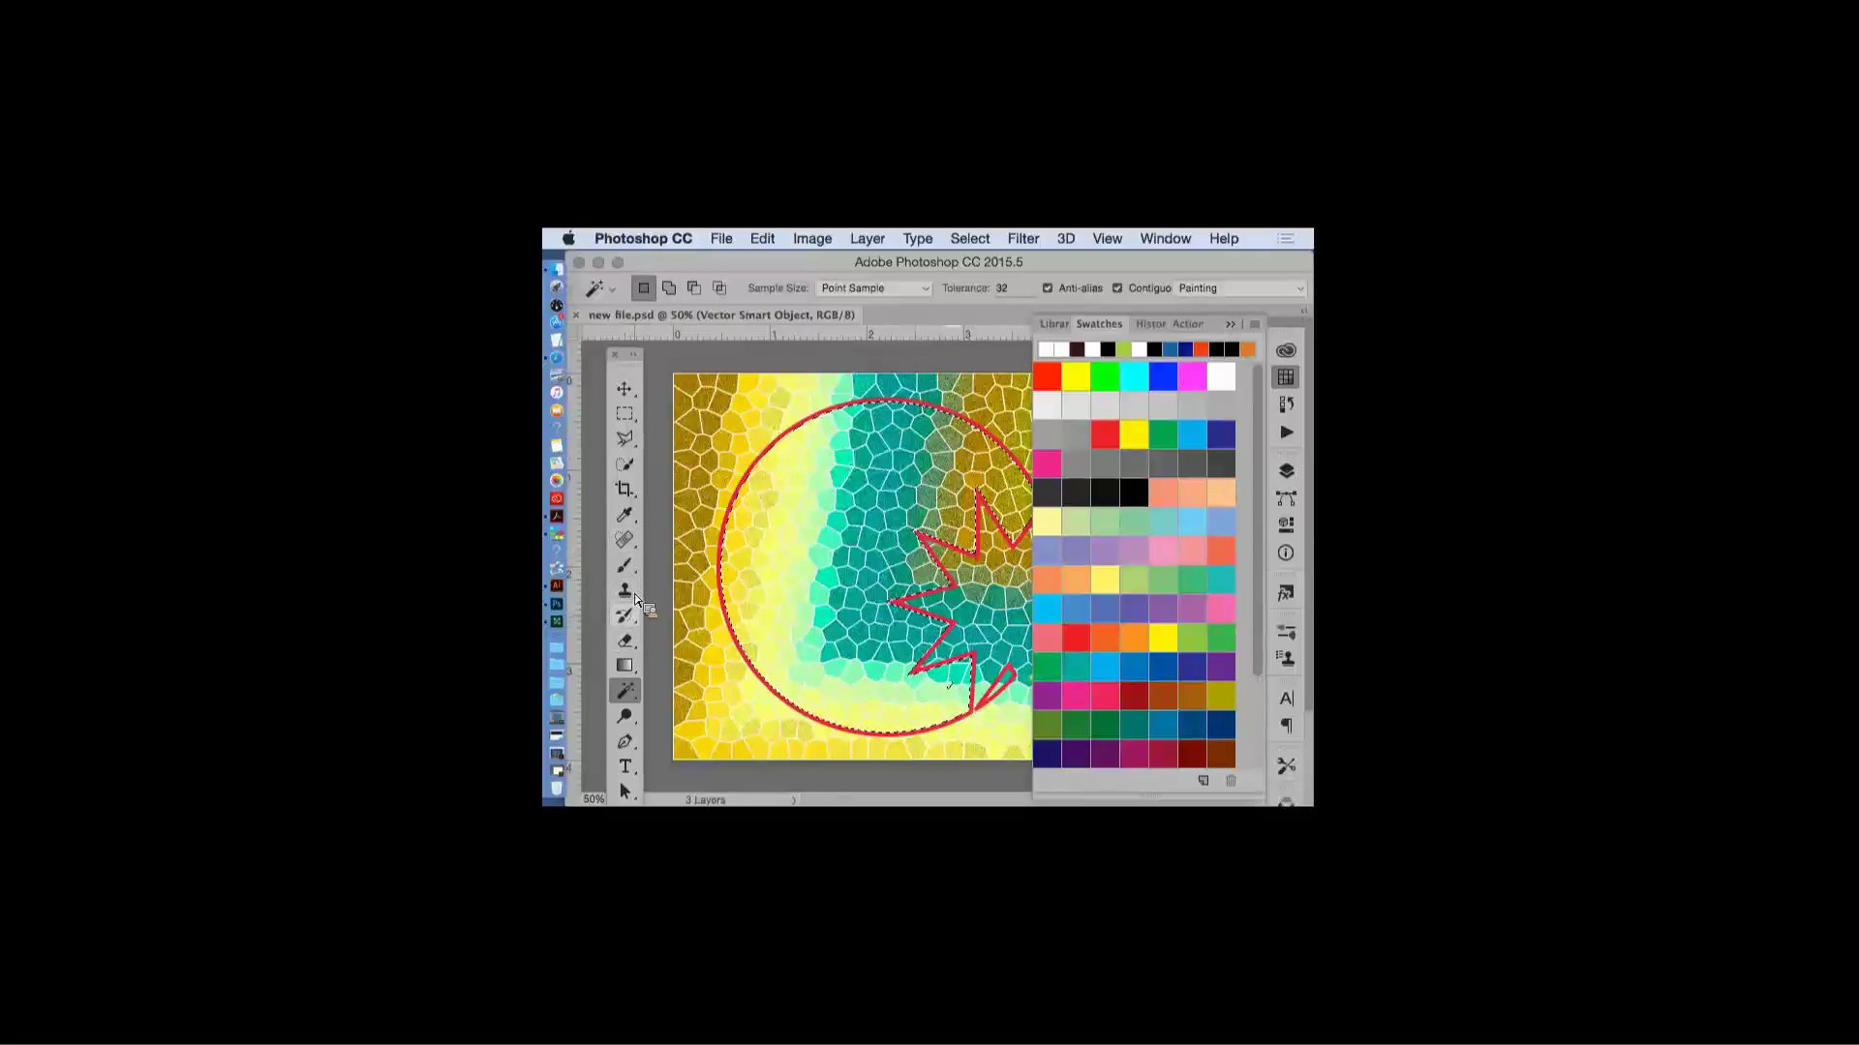
pyautogui.moveTo(639, 654); pyautogui.dragTo(665, 676)
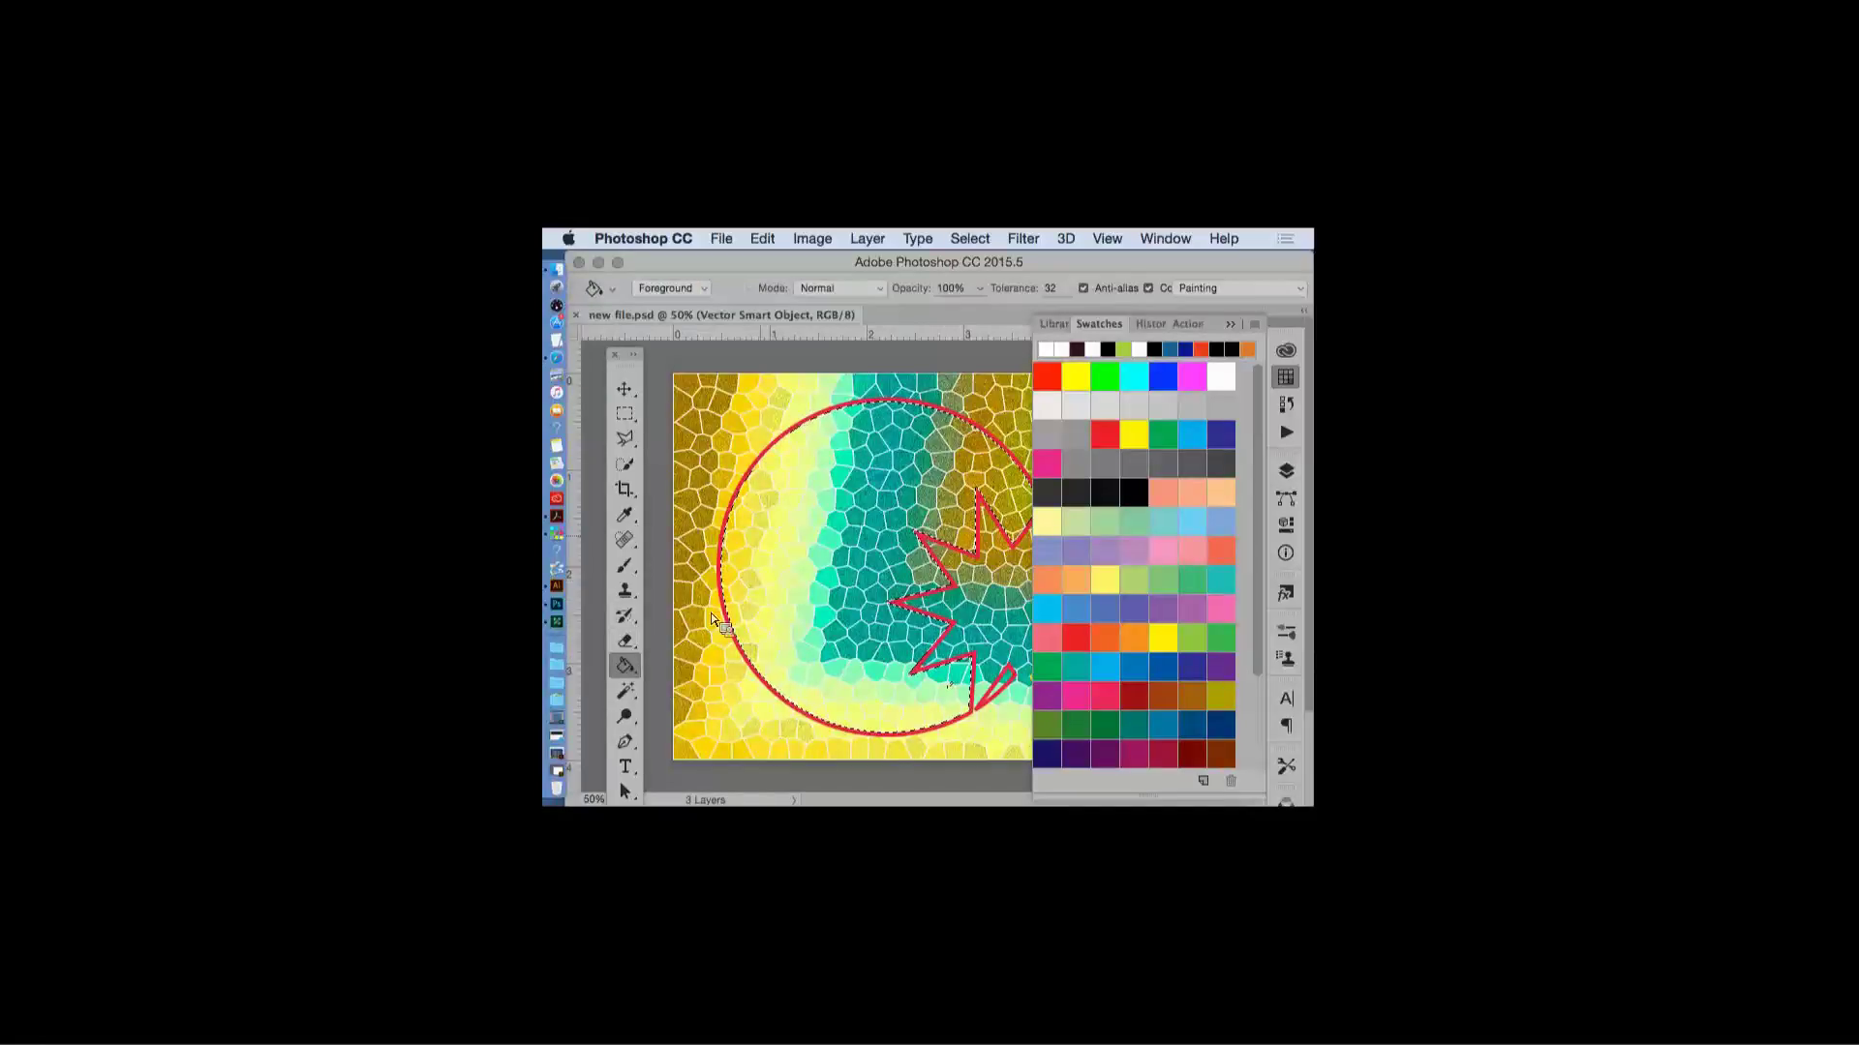
pyautogui.click(766, 563)
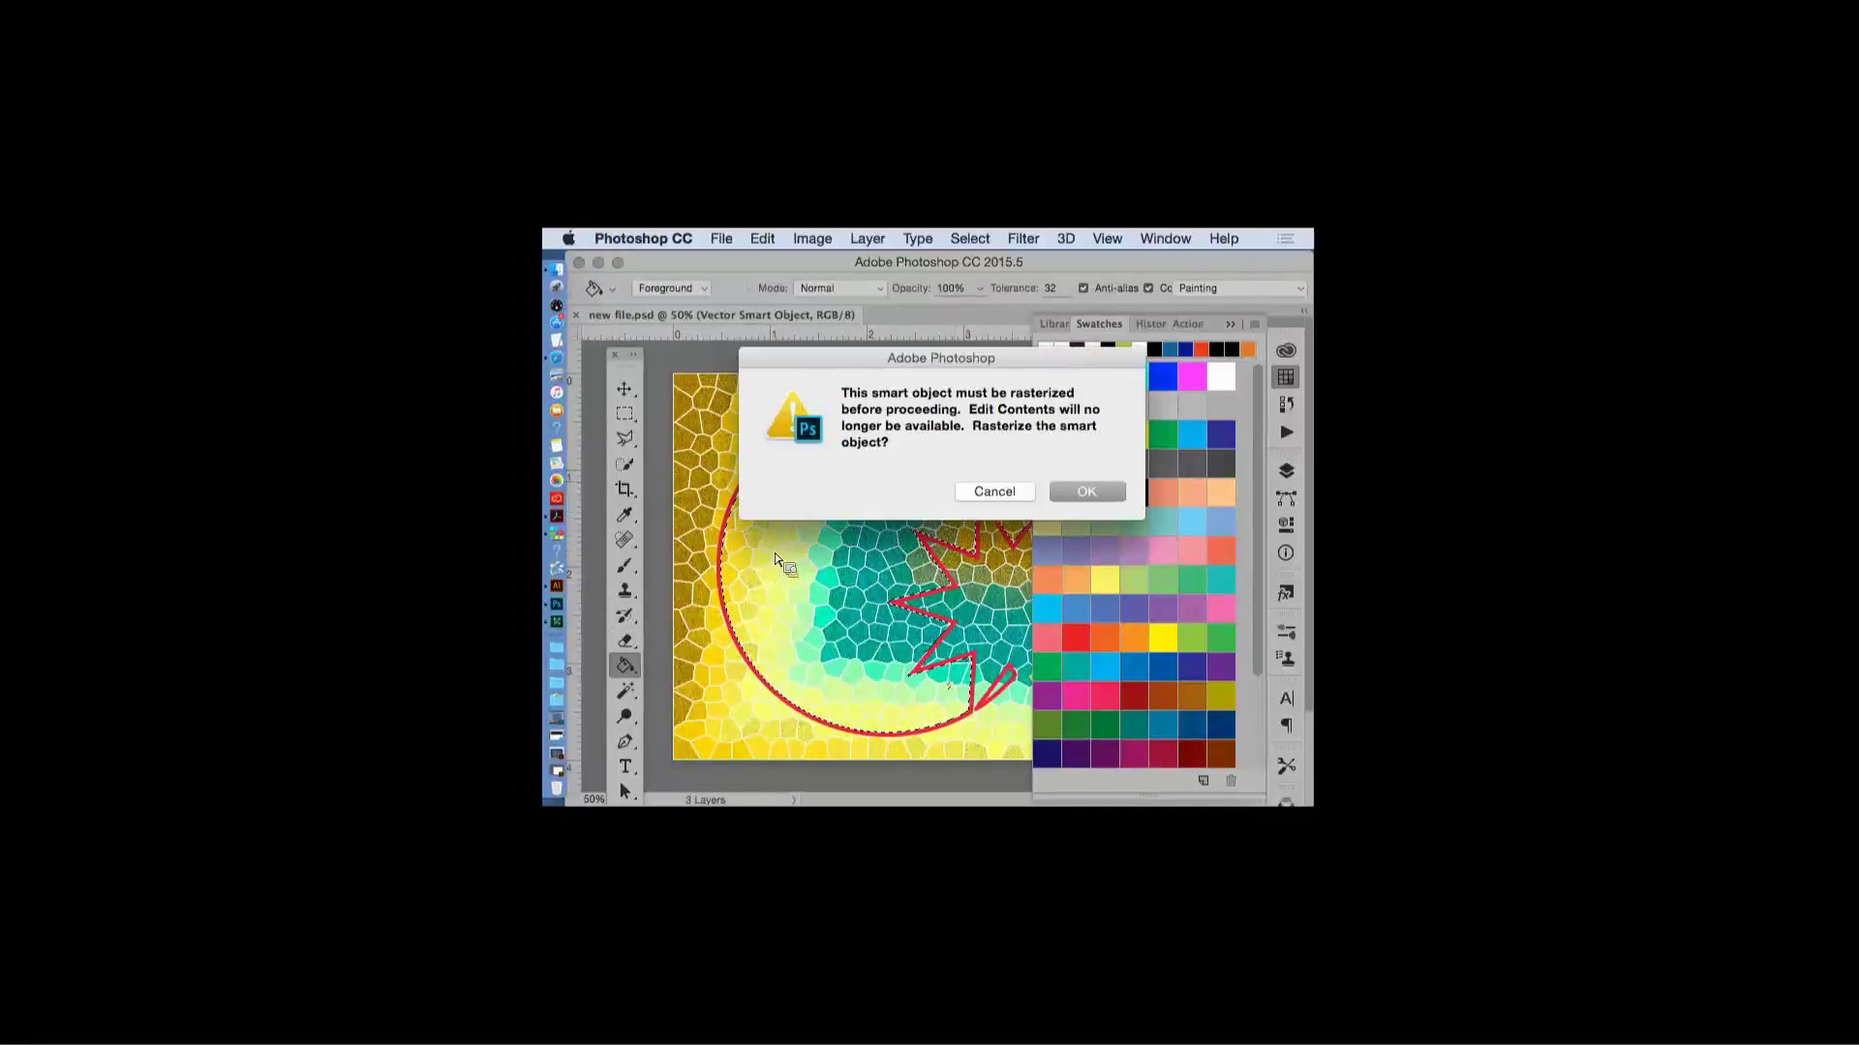
pyautogui.click(1080, 489)
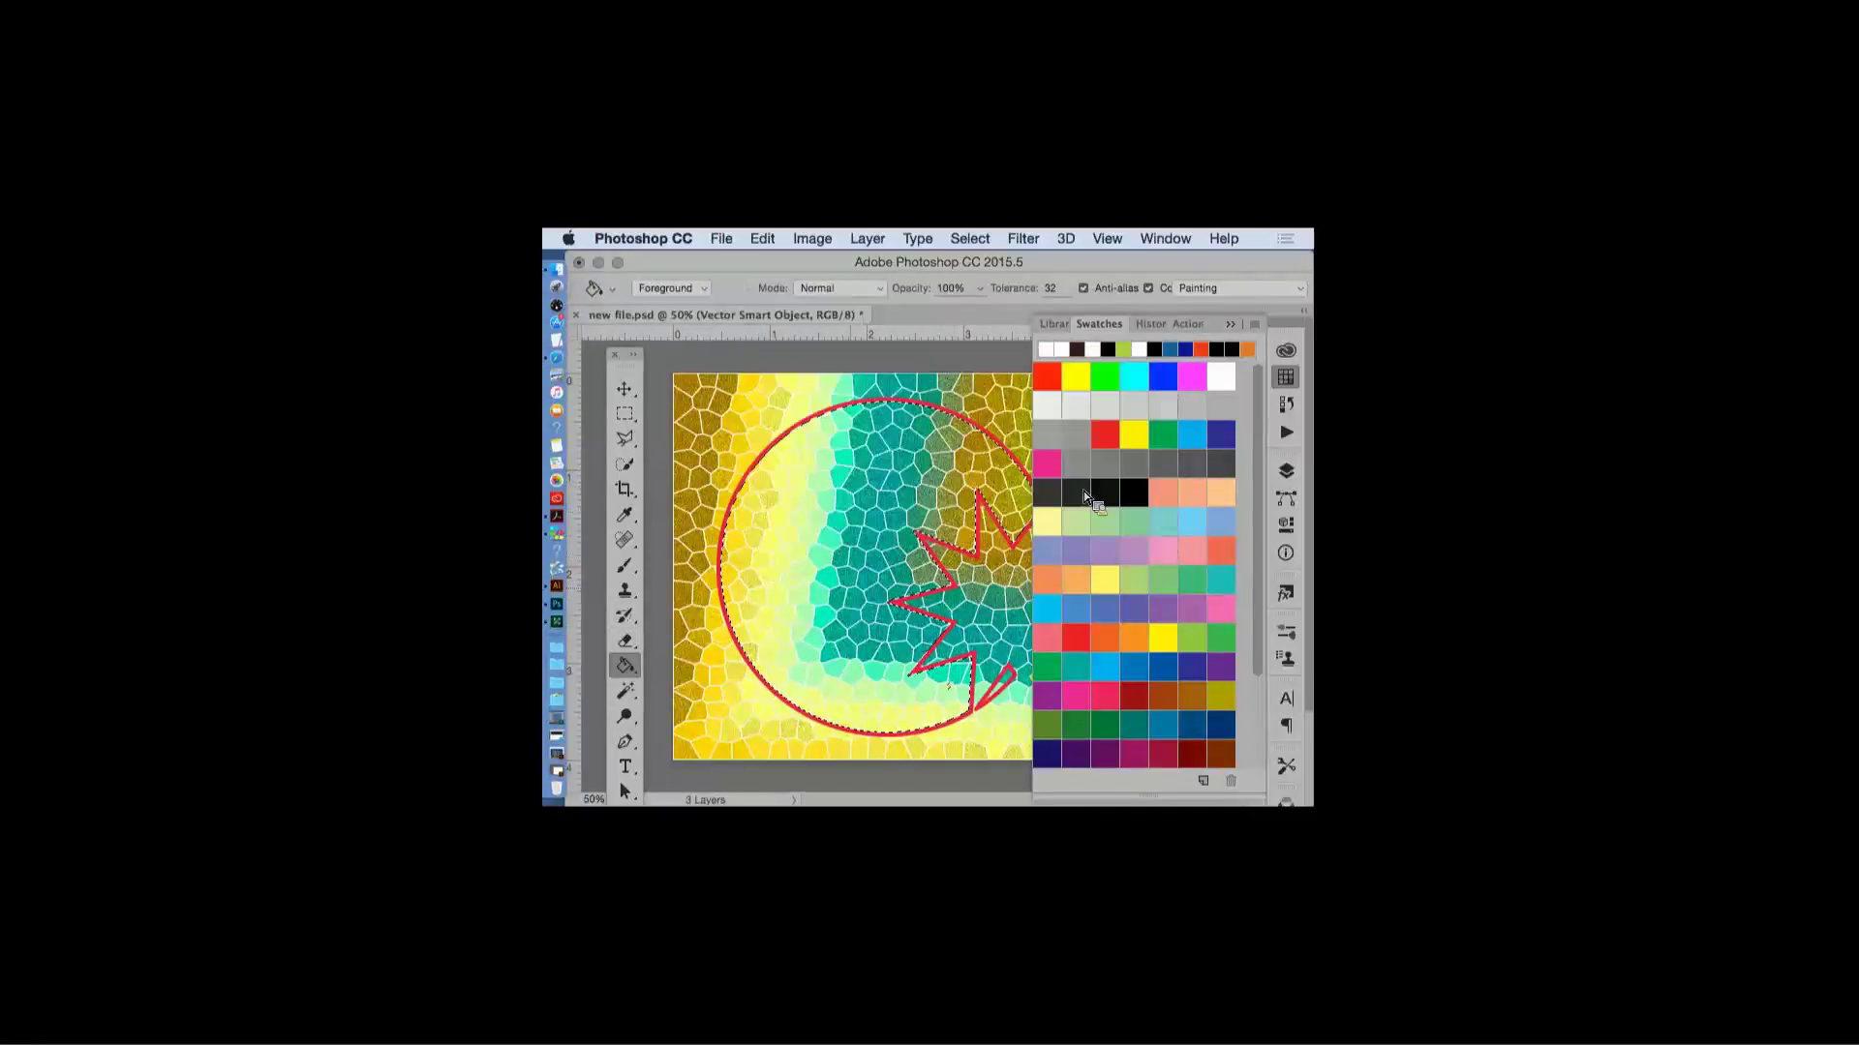
pyautogui.click(809, 567)
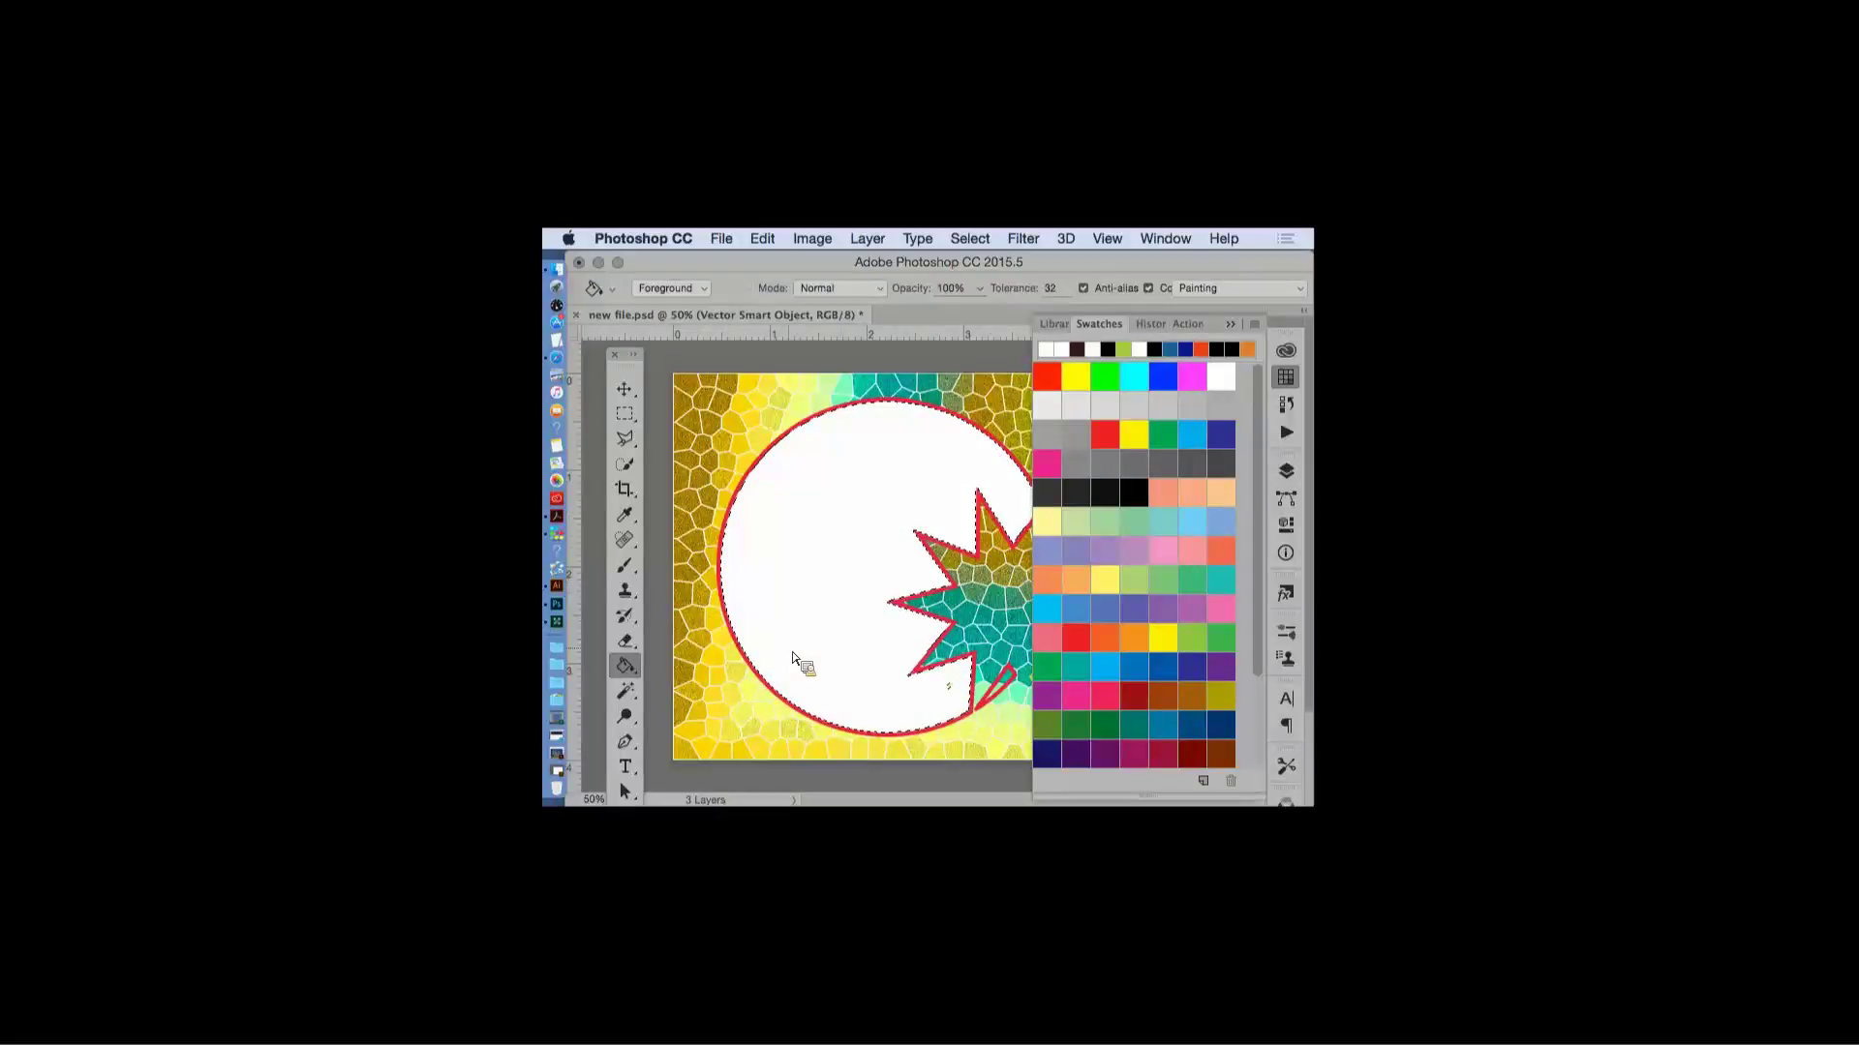
pyautogui.click(1218, 314)
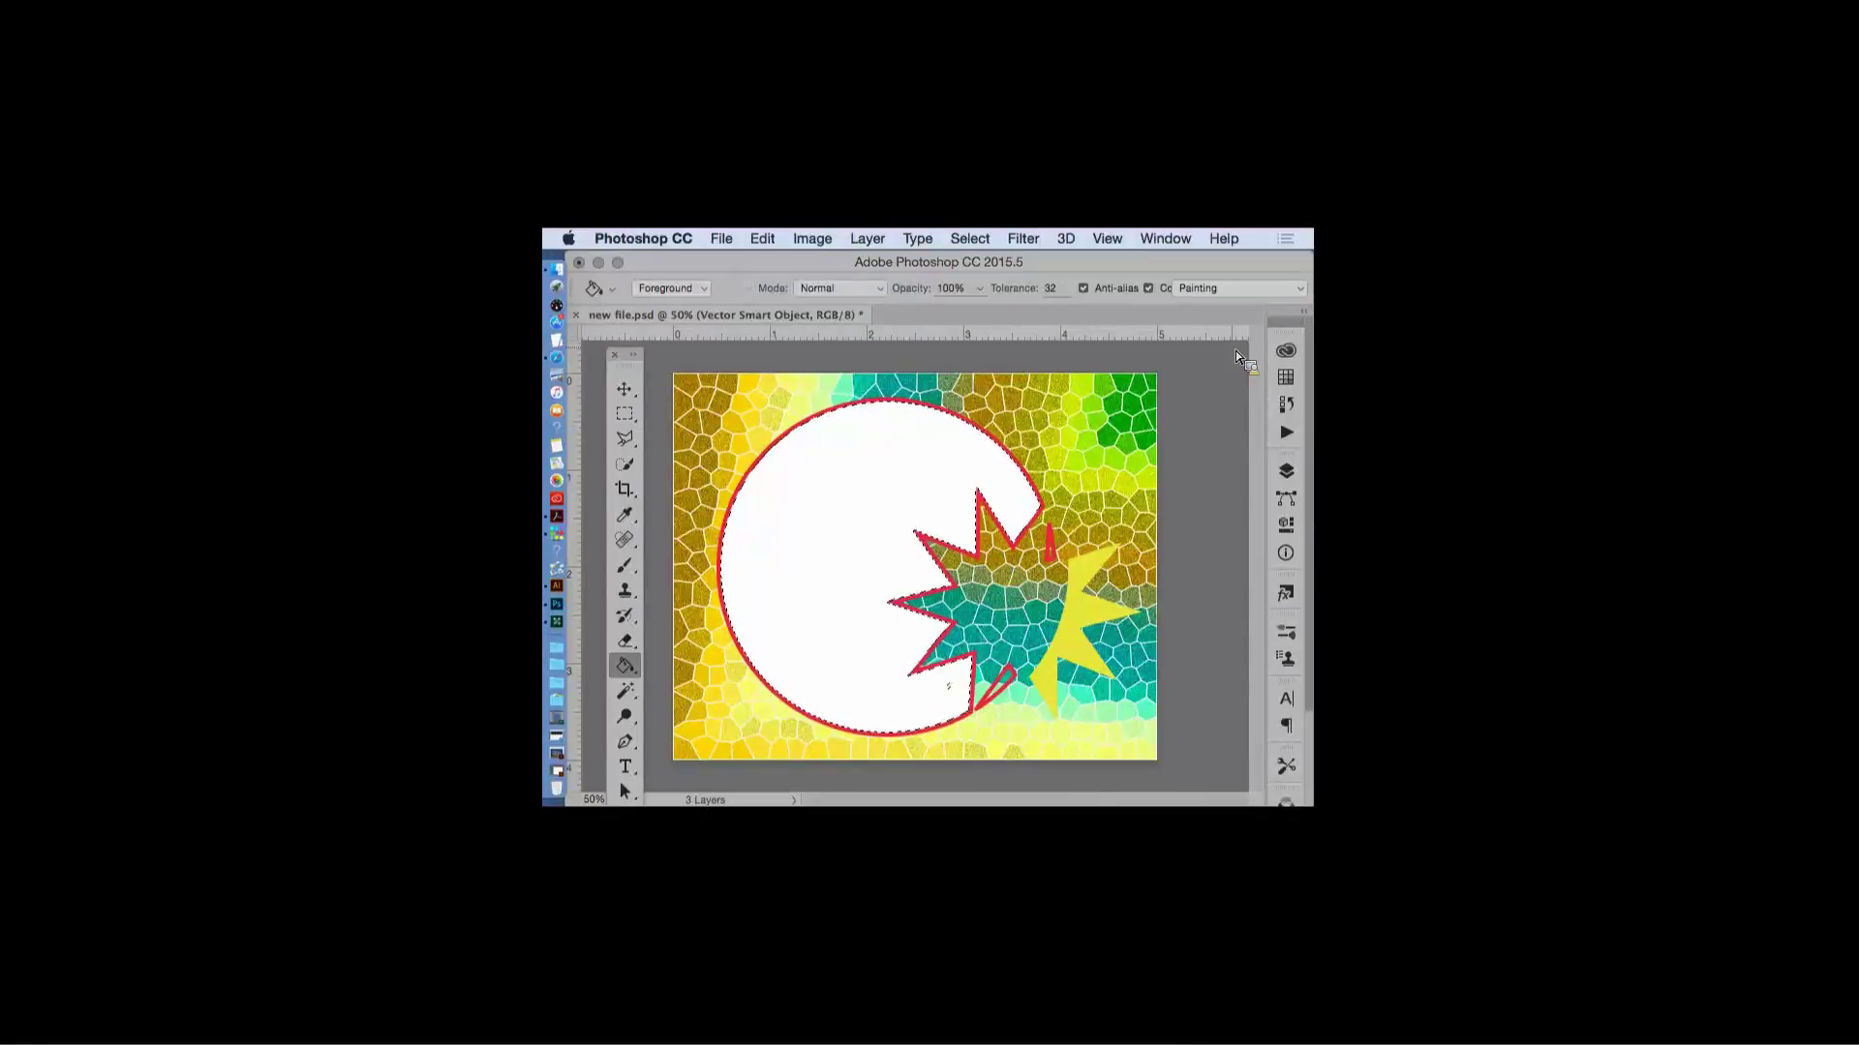
pyautogui.click(1285, 472)
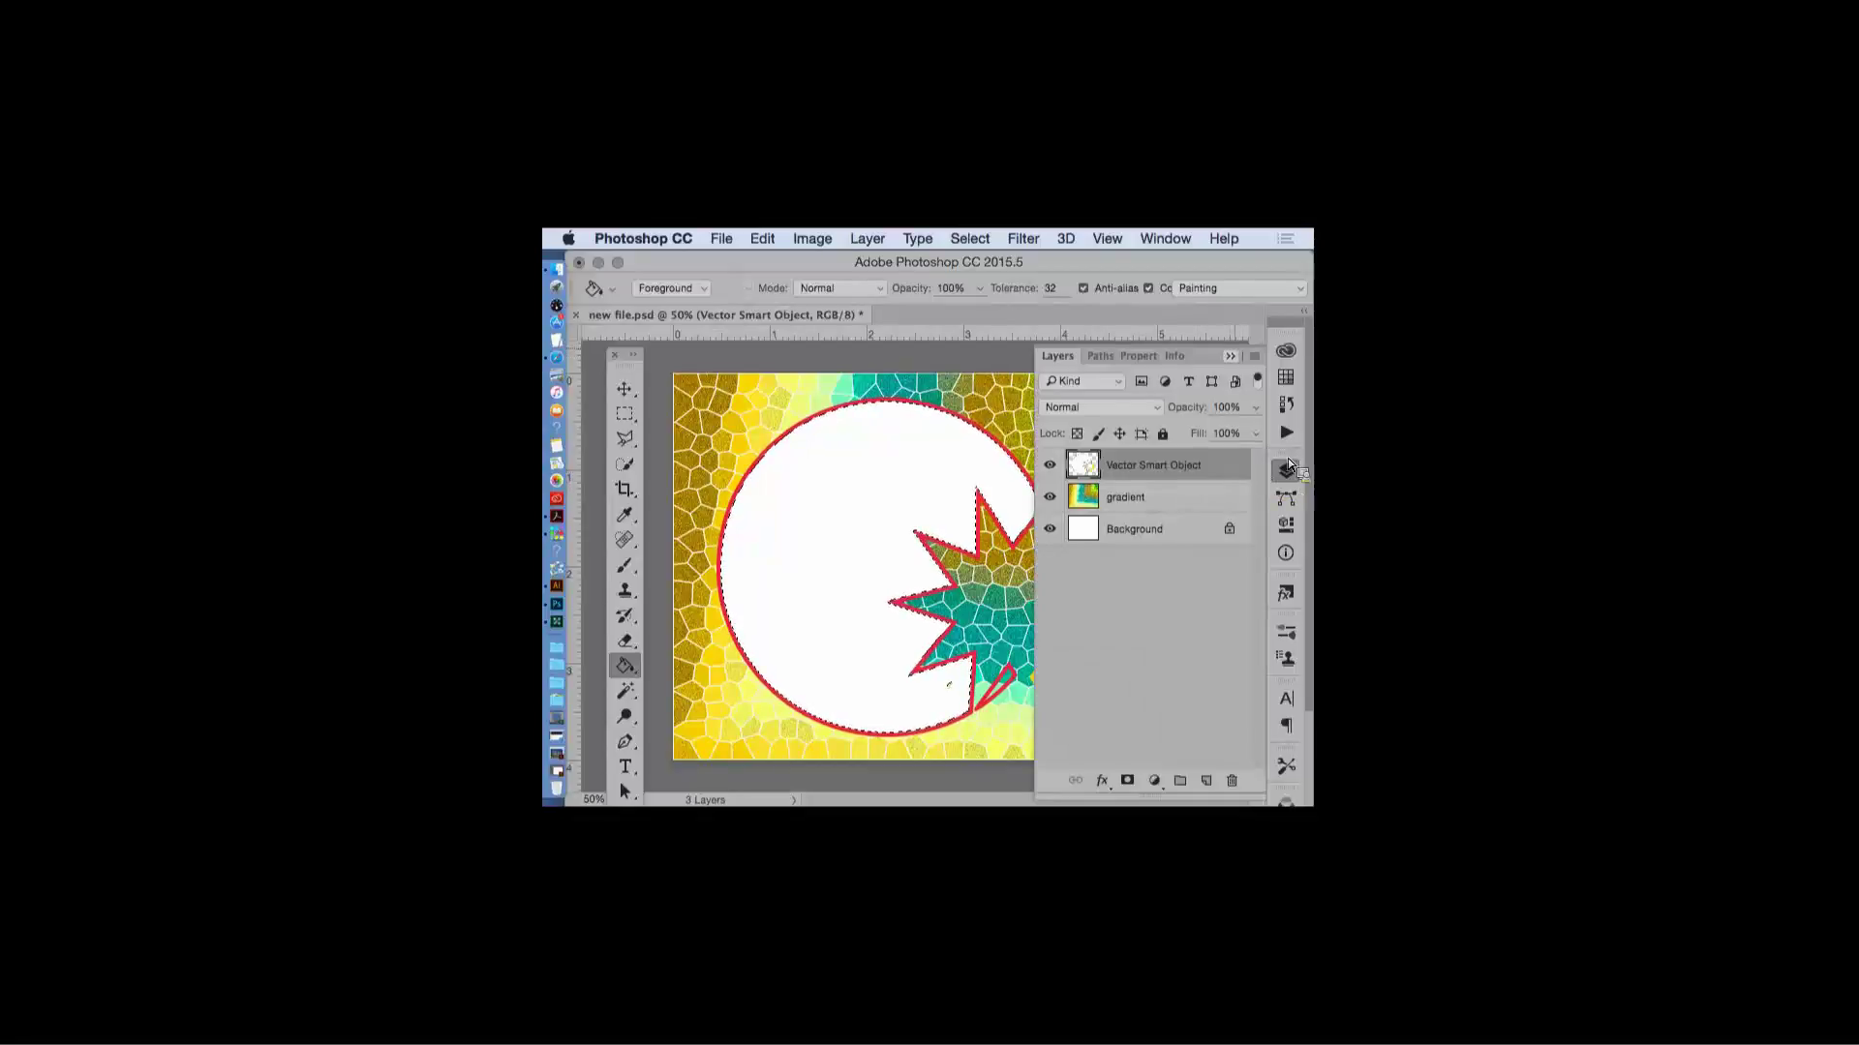
pyautogui.click(1232, 356)
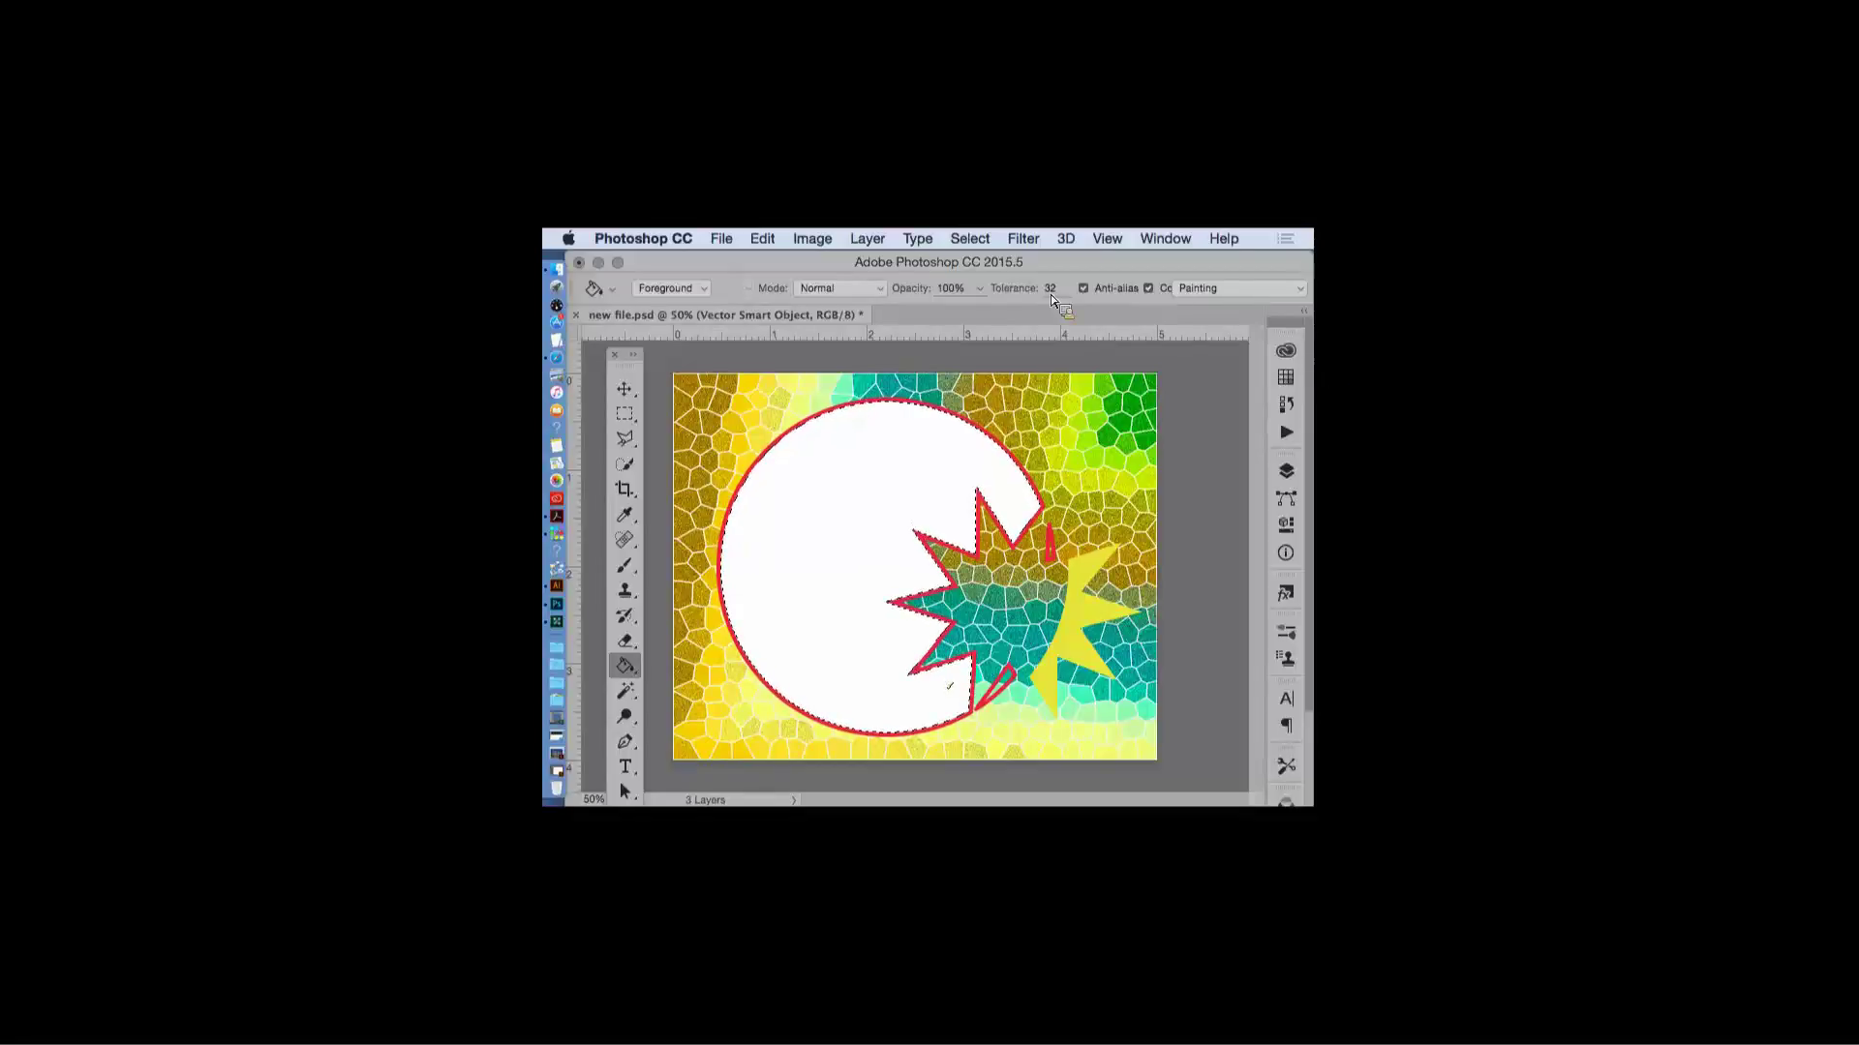
pyautogui.click(1023, 238)
# - Launch Eye Candy 7 from the Alien Skin filters and choose the Animal Fur effect
pyautogui.moveTo(1045, 668)
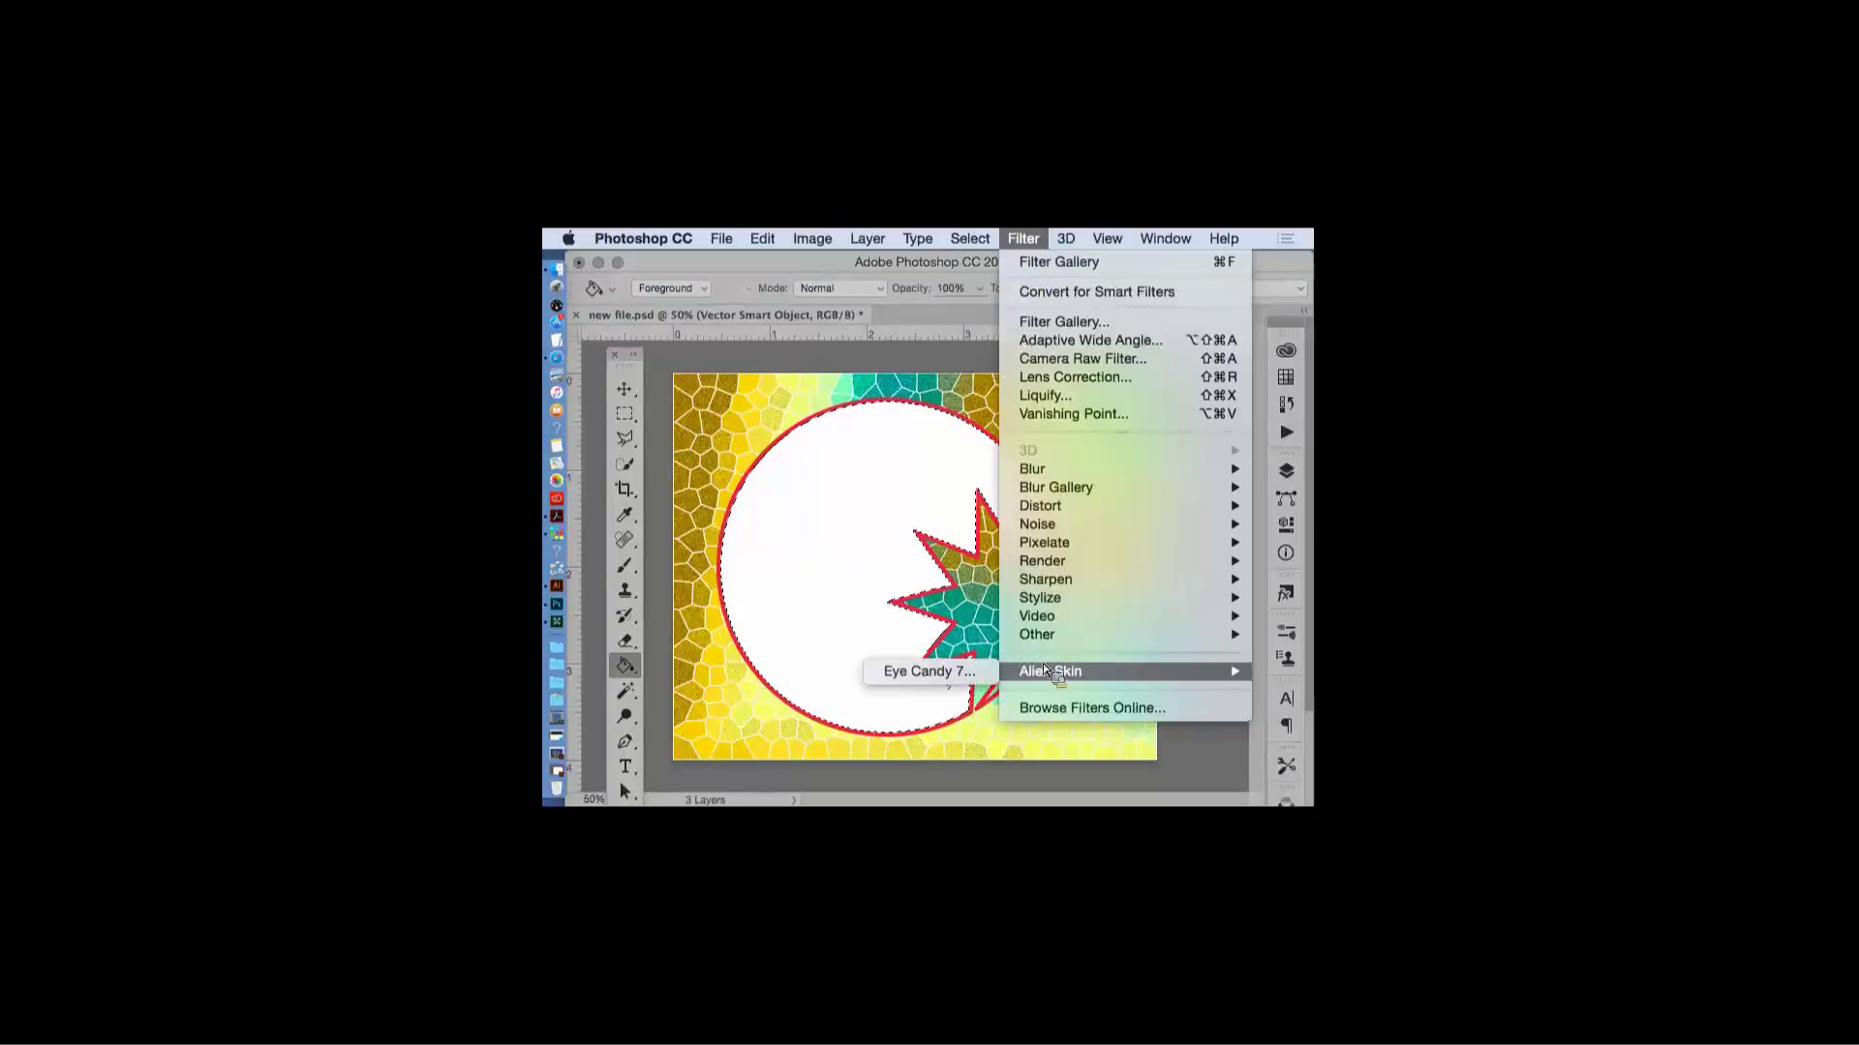
pyautogui.click(982, 672)
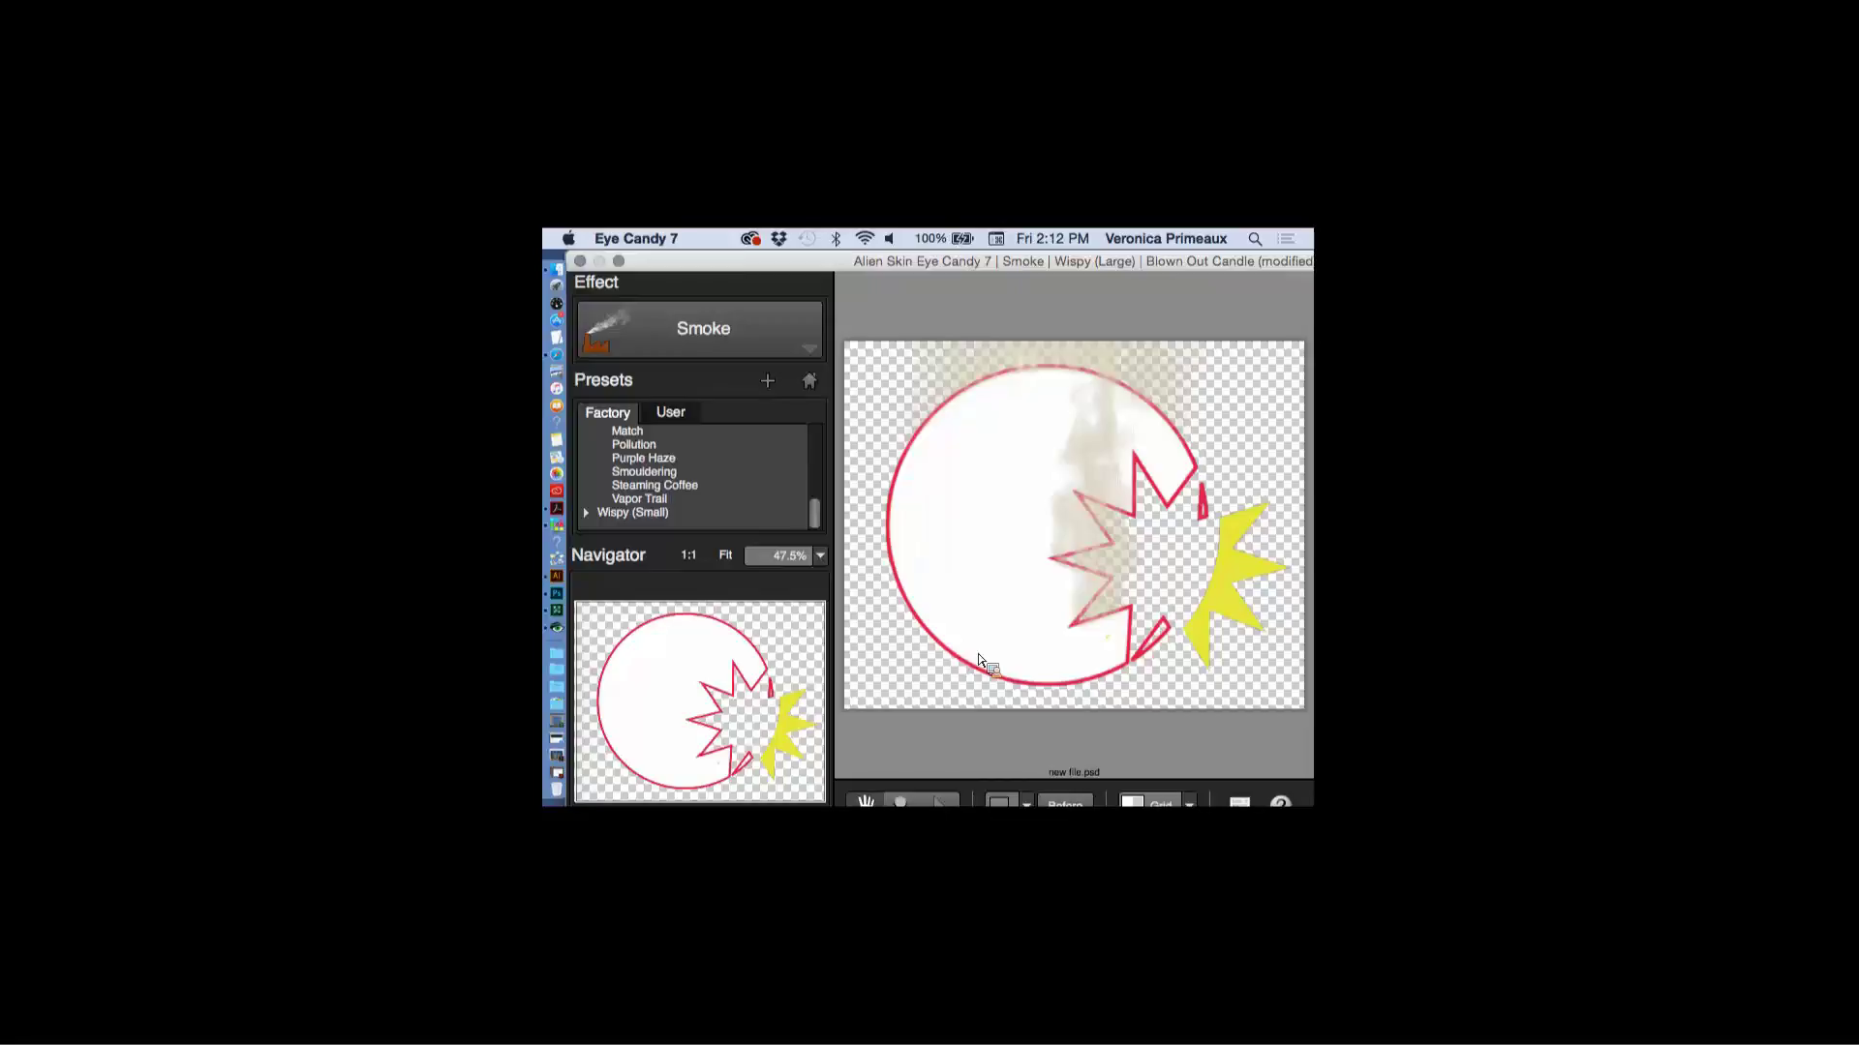
pyautogui.click(816, 354)
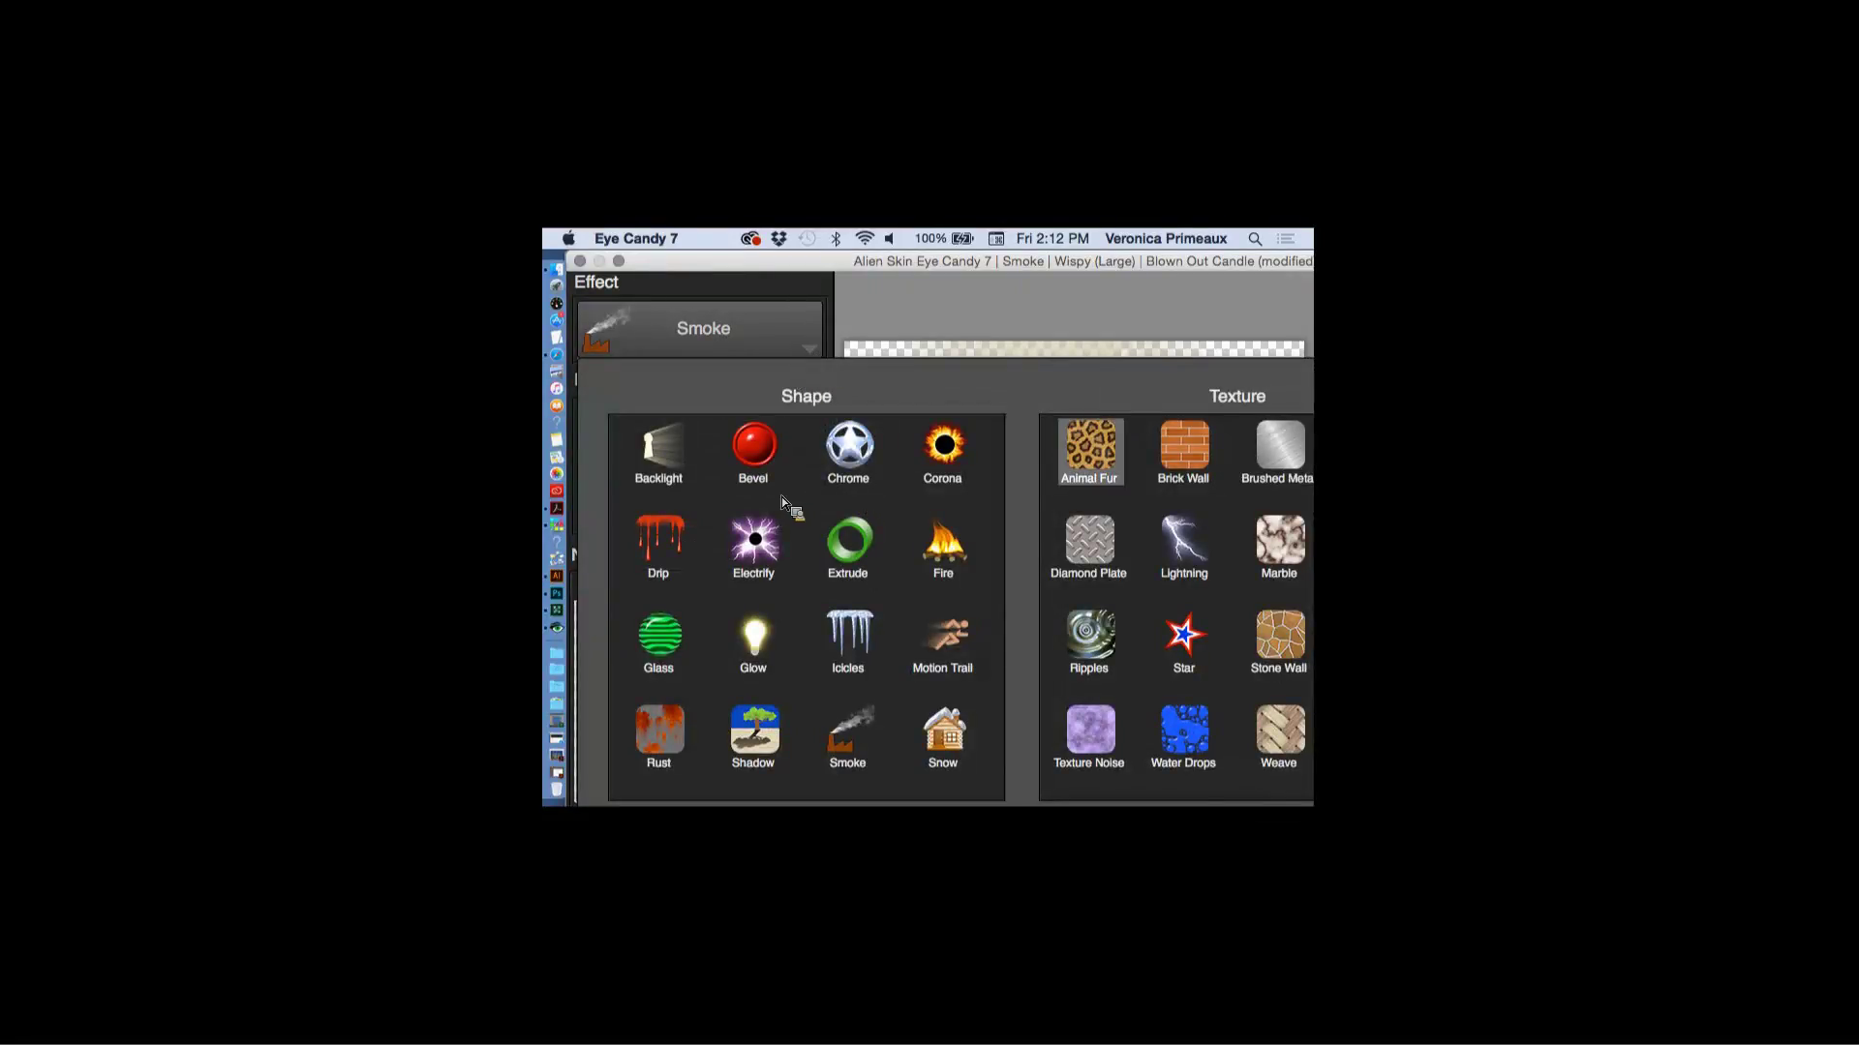
pyautogui.click(1092, 450)
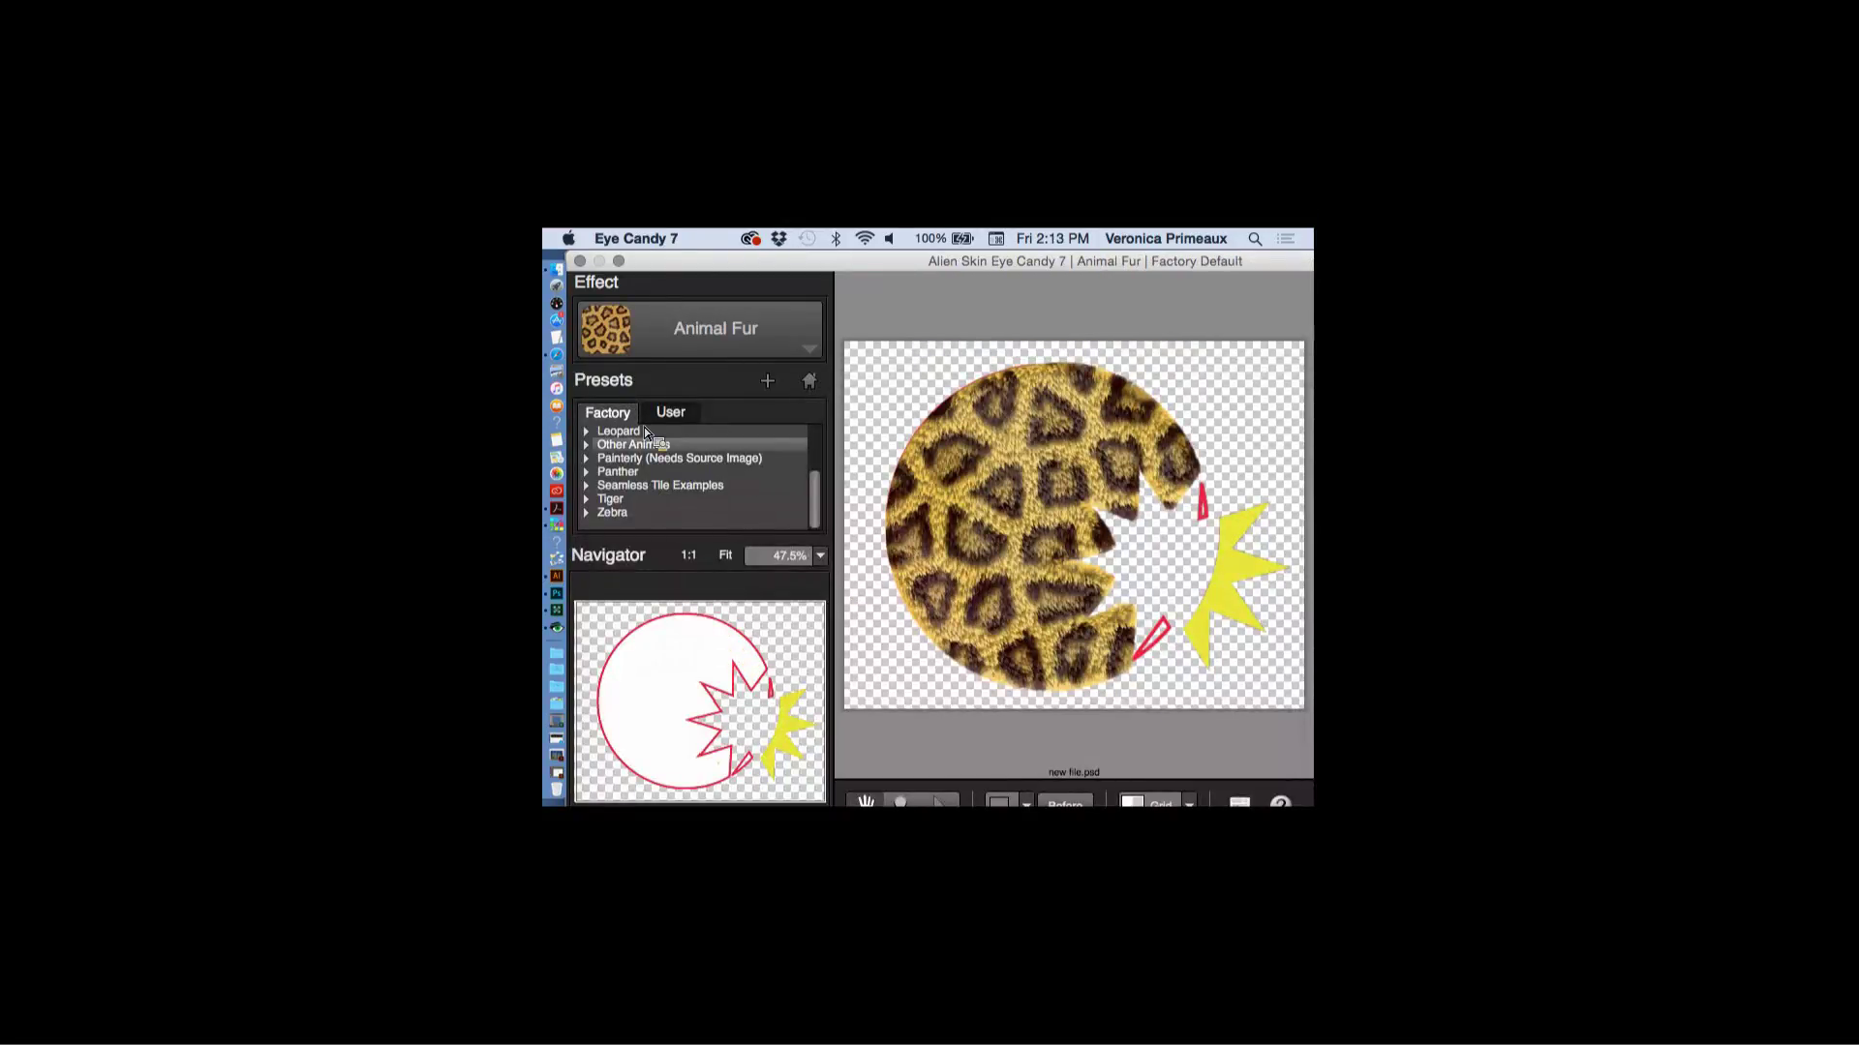
# - Expand the Other Animals and Tiger fur presets and preview Bengal and Puma, Mottled
pyautogui.click(588, 444)
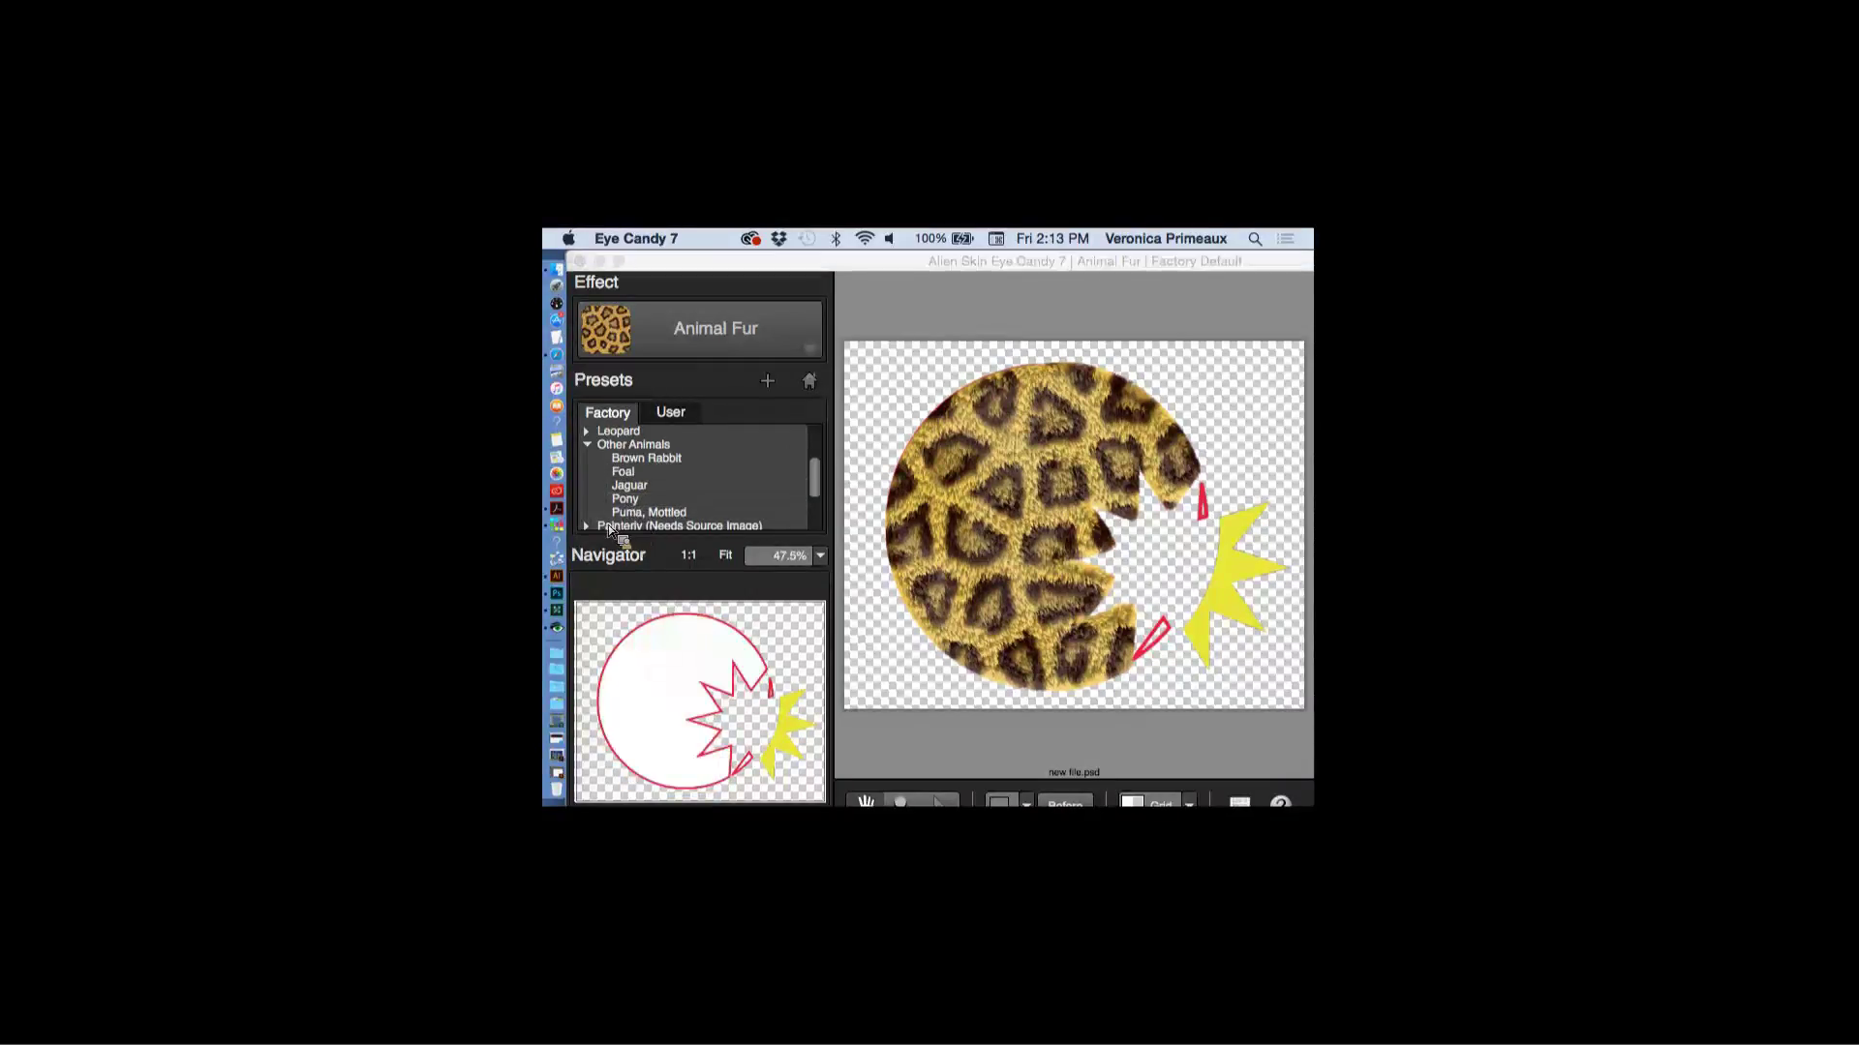
pyautogui.moveTo(813, 482); pyautogui.dragTo(813, 502)
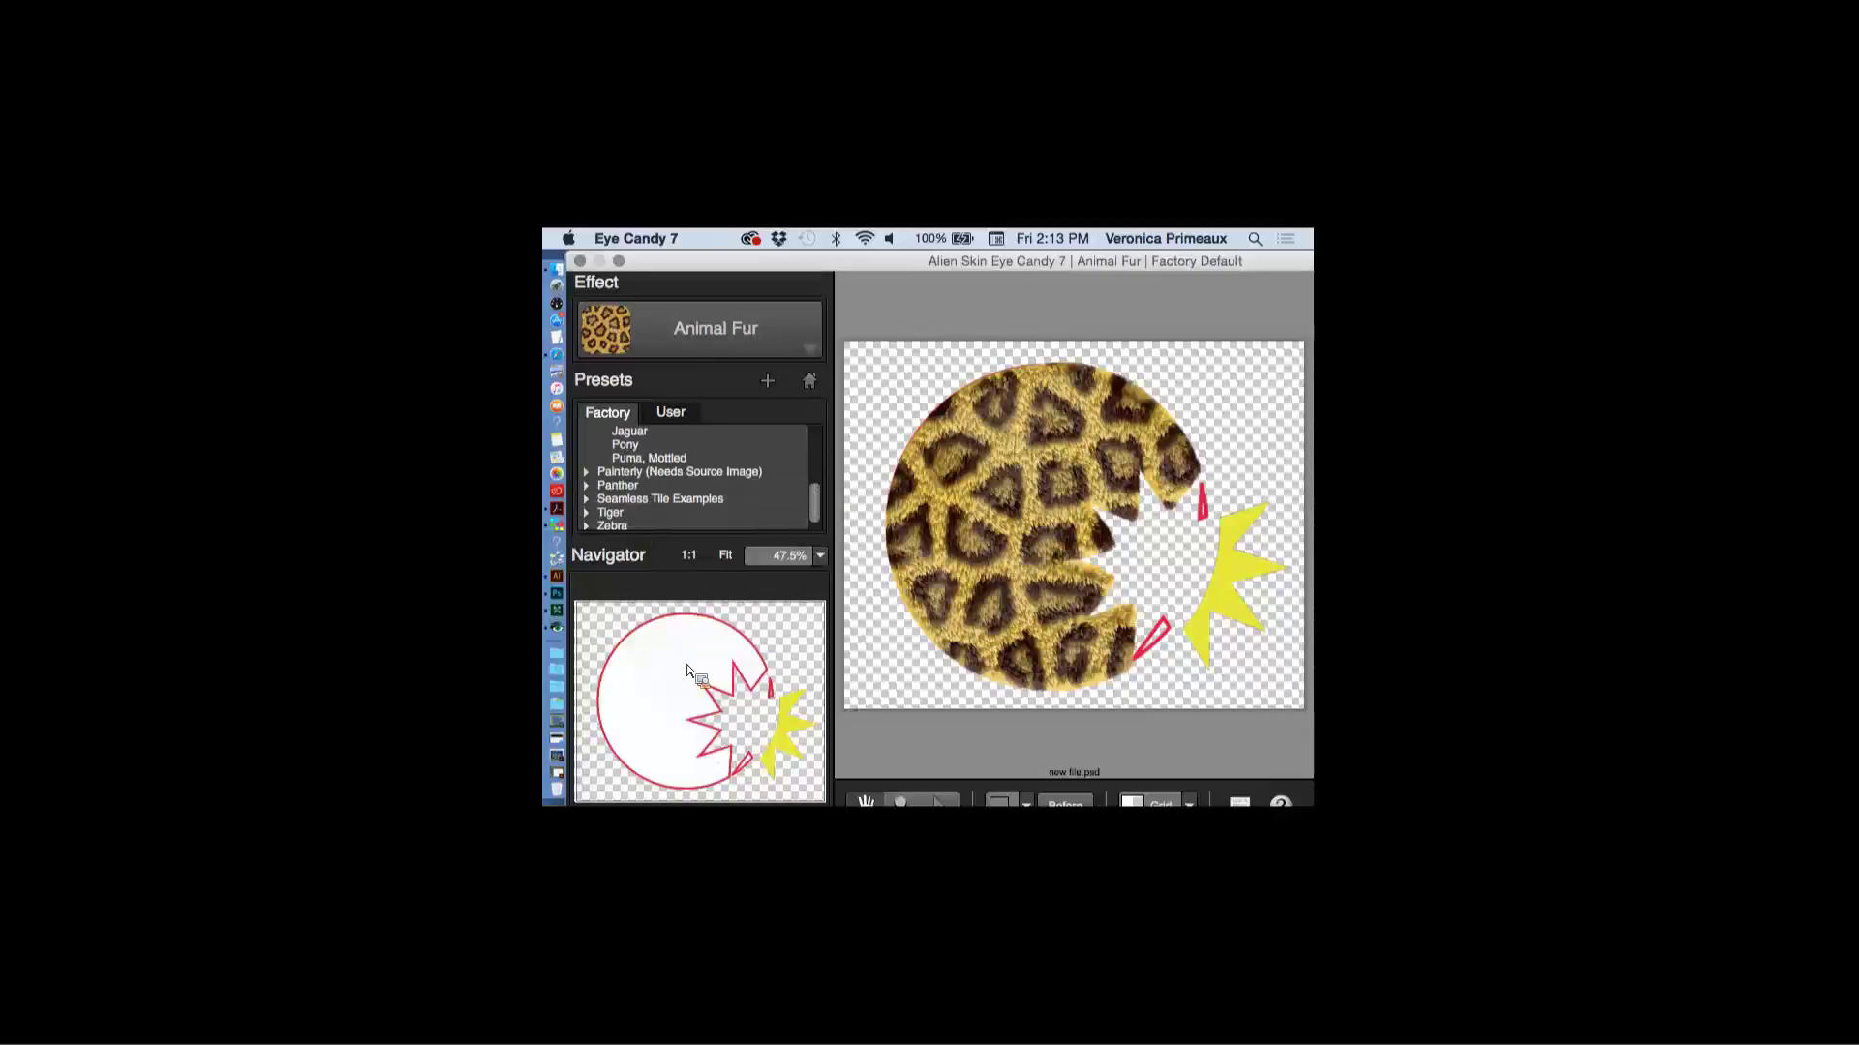
pyautogui.click(588, 513)
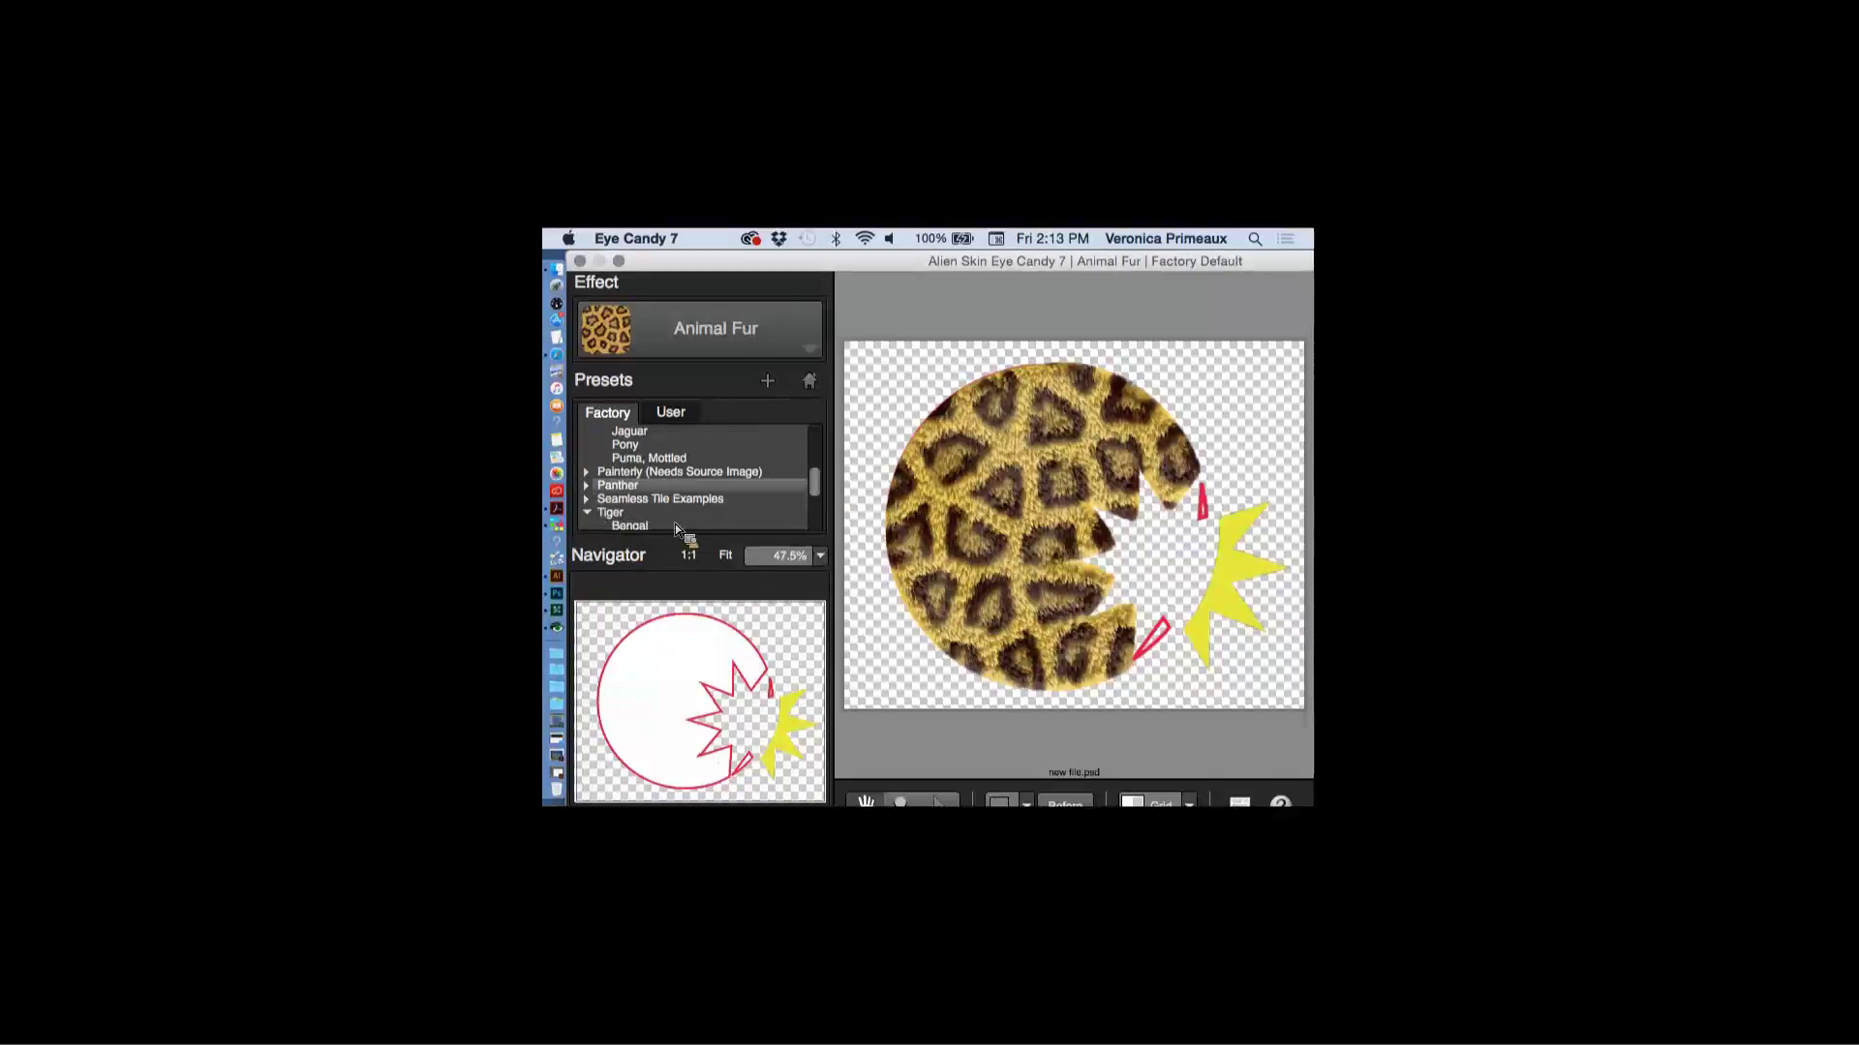
pyautogui.scroll(-3, 811, 488)
pyautogui.click(726, 487)
pyautogui.scroll(3, 819, 497)
pyautogui.scroll(1, 821, 486)
pyautogui.click(805, 472)
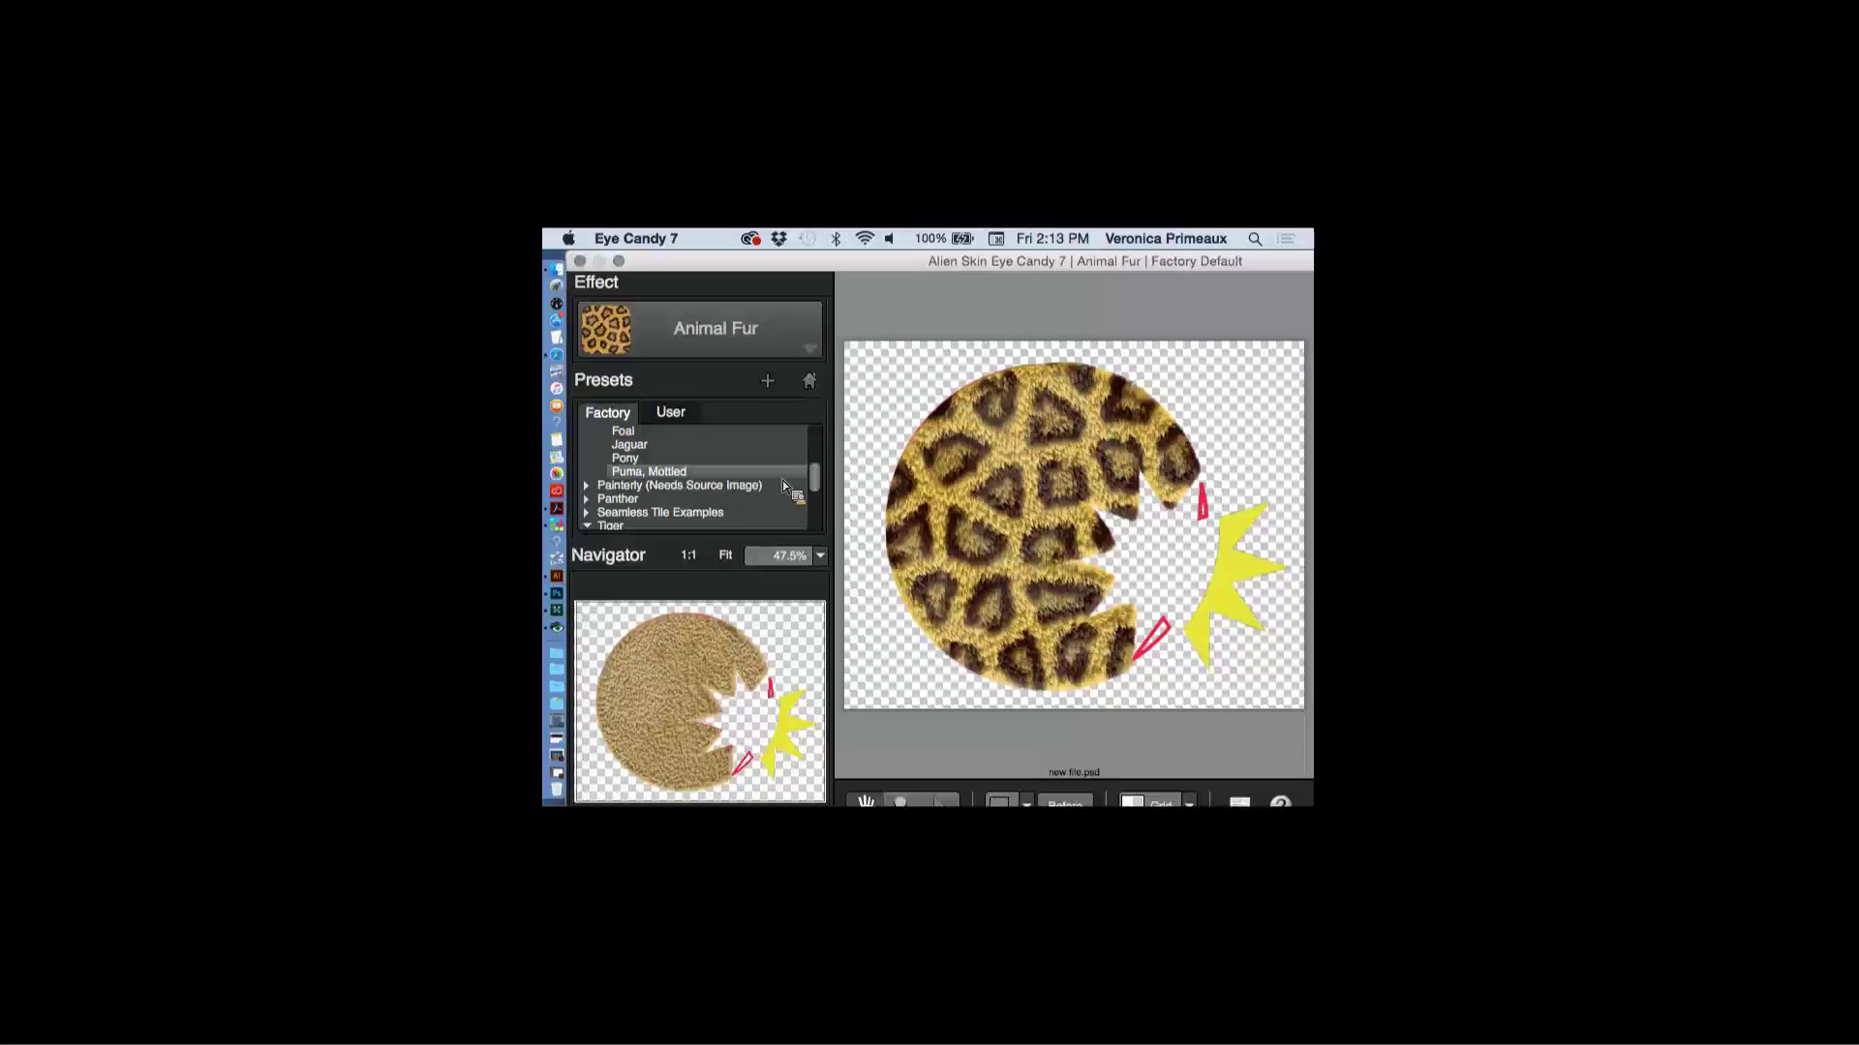
# - Step through Jaguar and other fur presets, then settle on Tiger Bengal
pyautogui.click(728, 481)
pyautogui.press('Up')
pyautogui.press('Up')
pyautogui.press('Up')
pyautogui.press('Up')
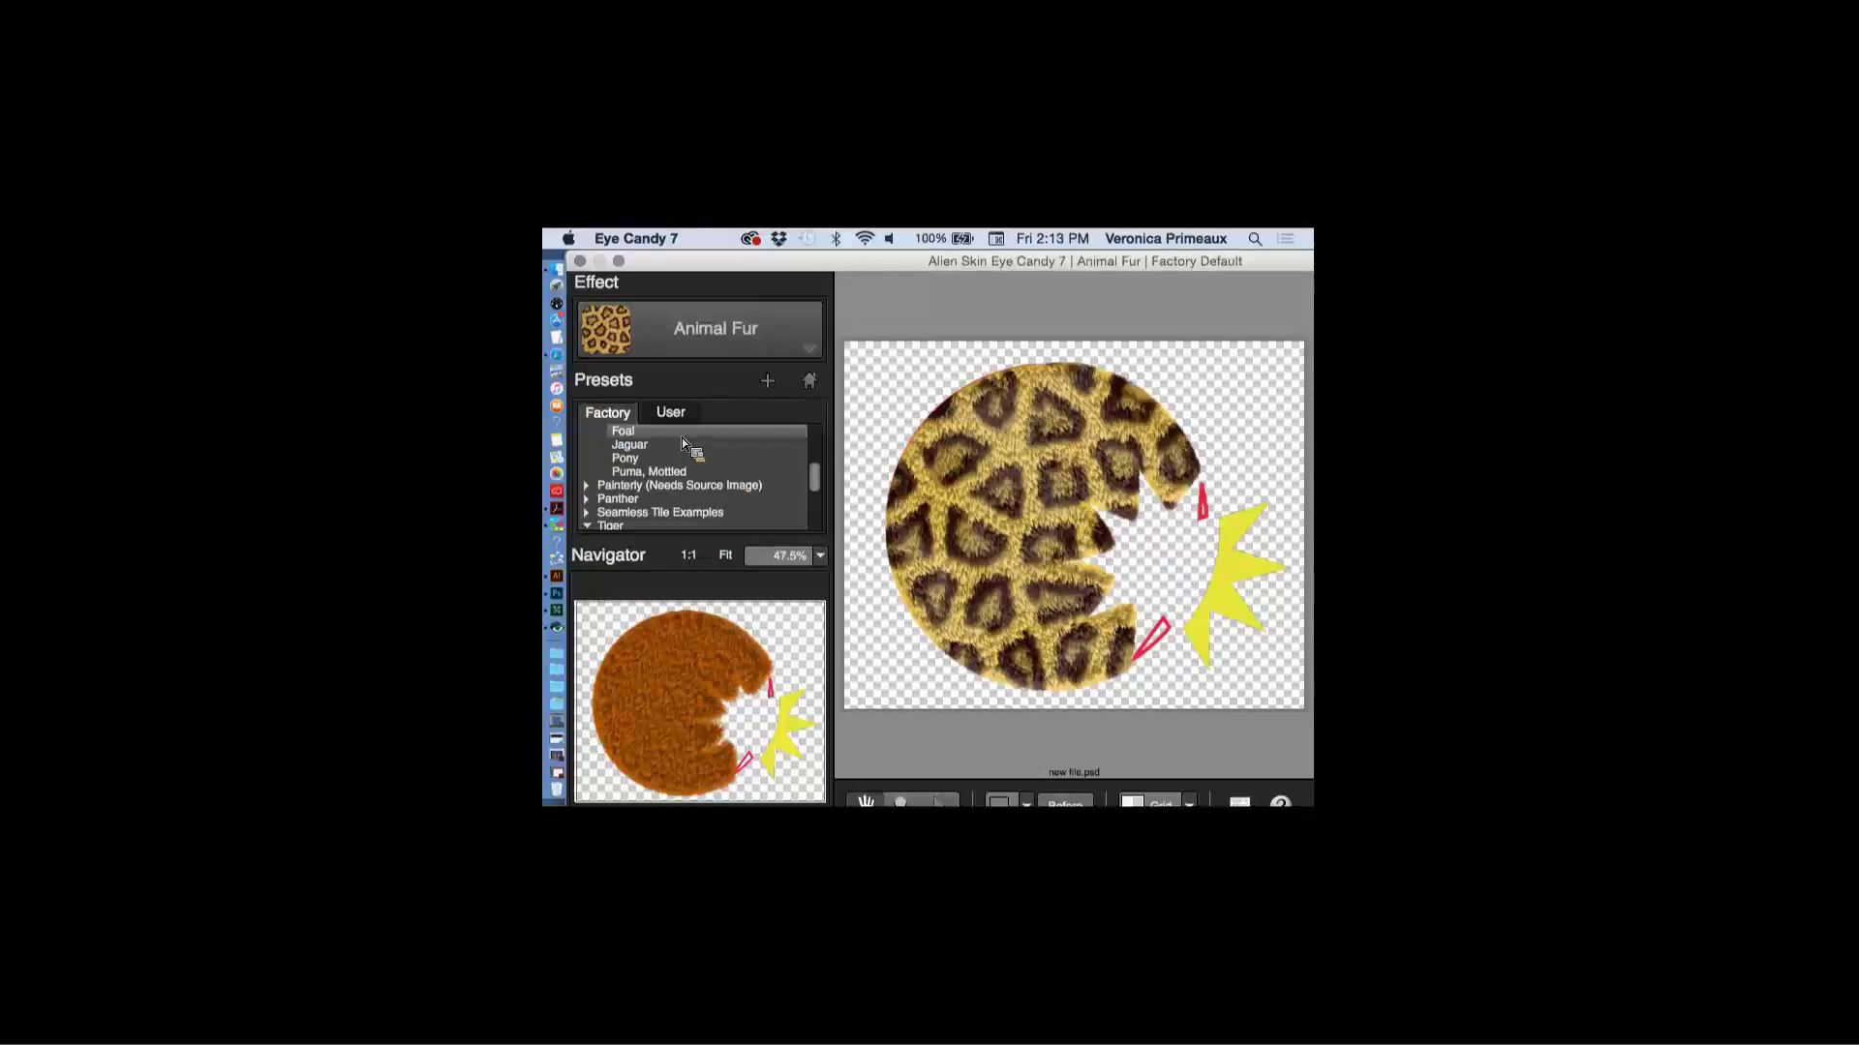
pyautogui.press('Down')
pyautogui.press('Down')
pyautogui.press('Down')
pyautogui.press('Down')
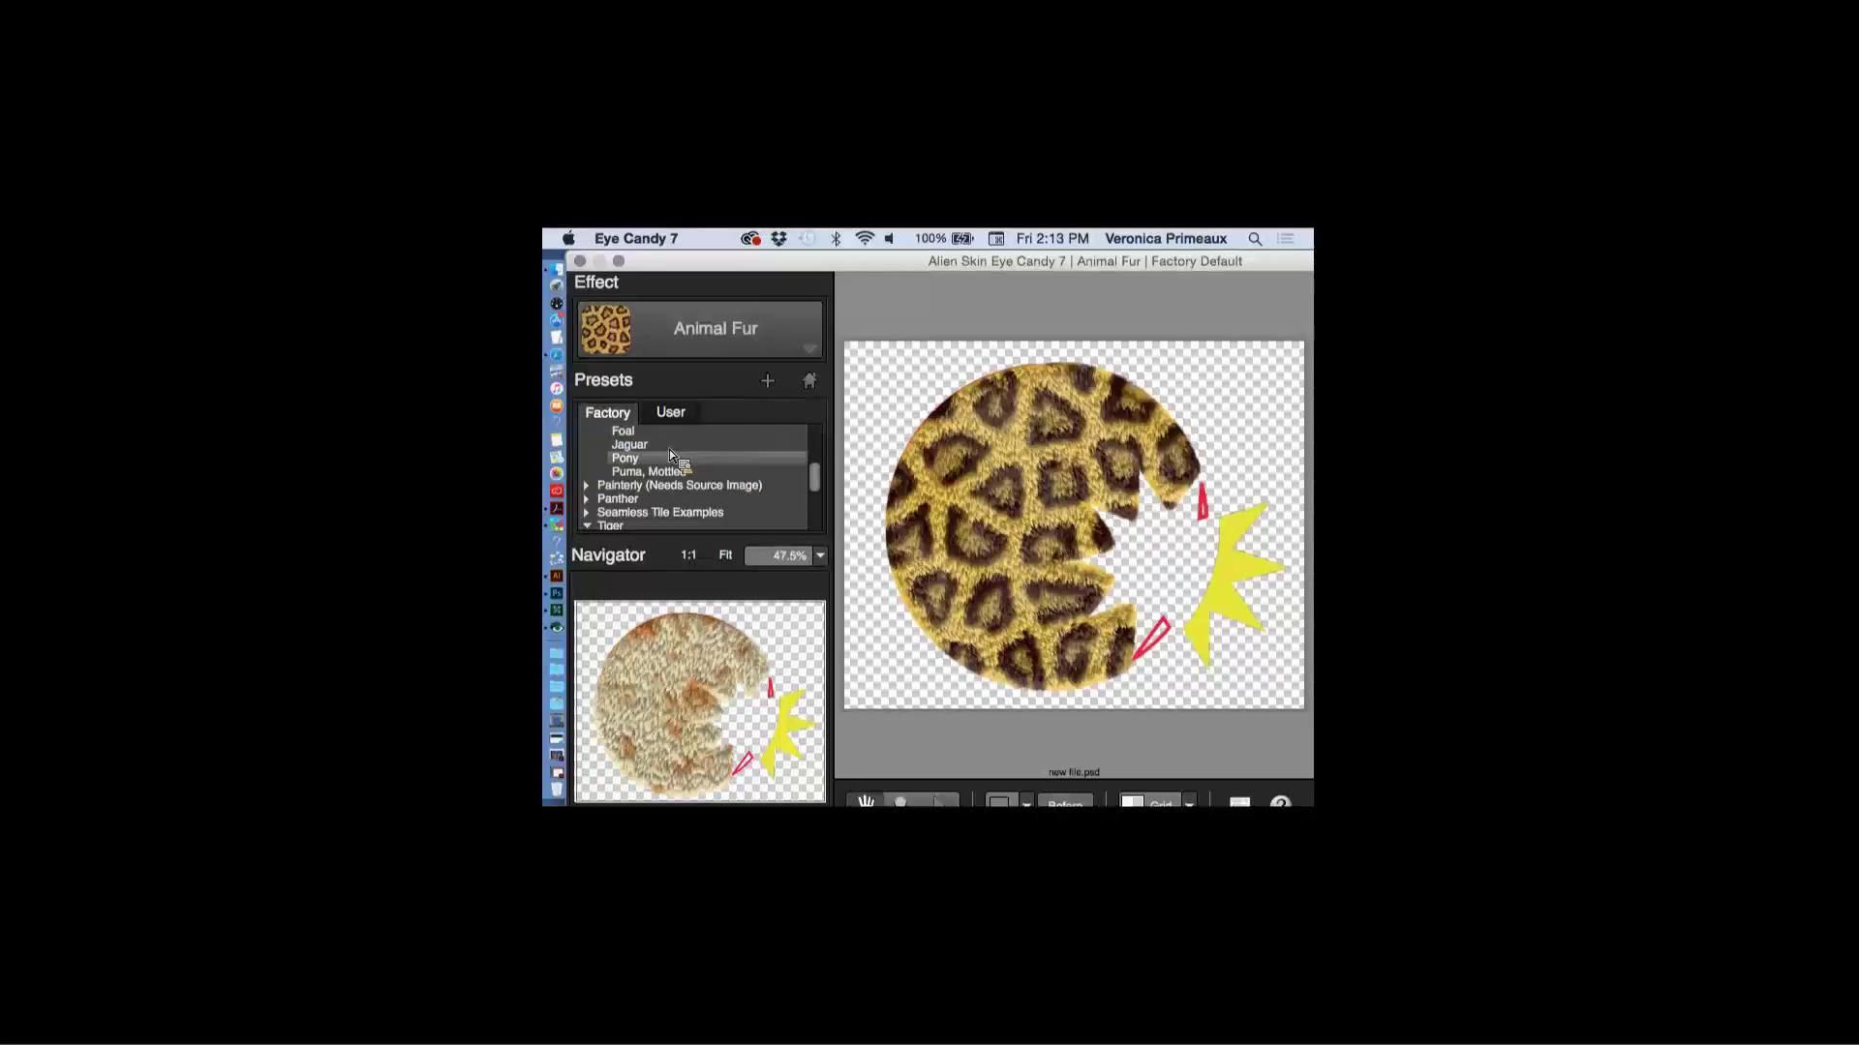
pyautogui.press('Down')
pyautogui.press('Down')
pyautogui.press('Down')
pyautogui.press('Down')
pyautogui.click(677, 499)
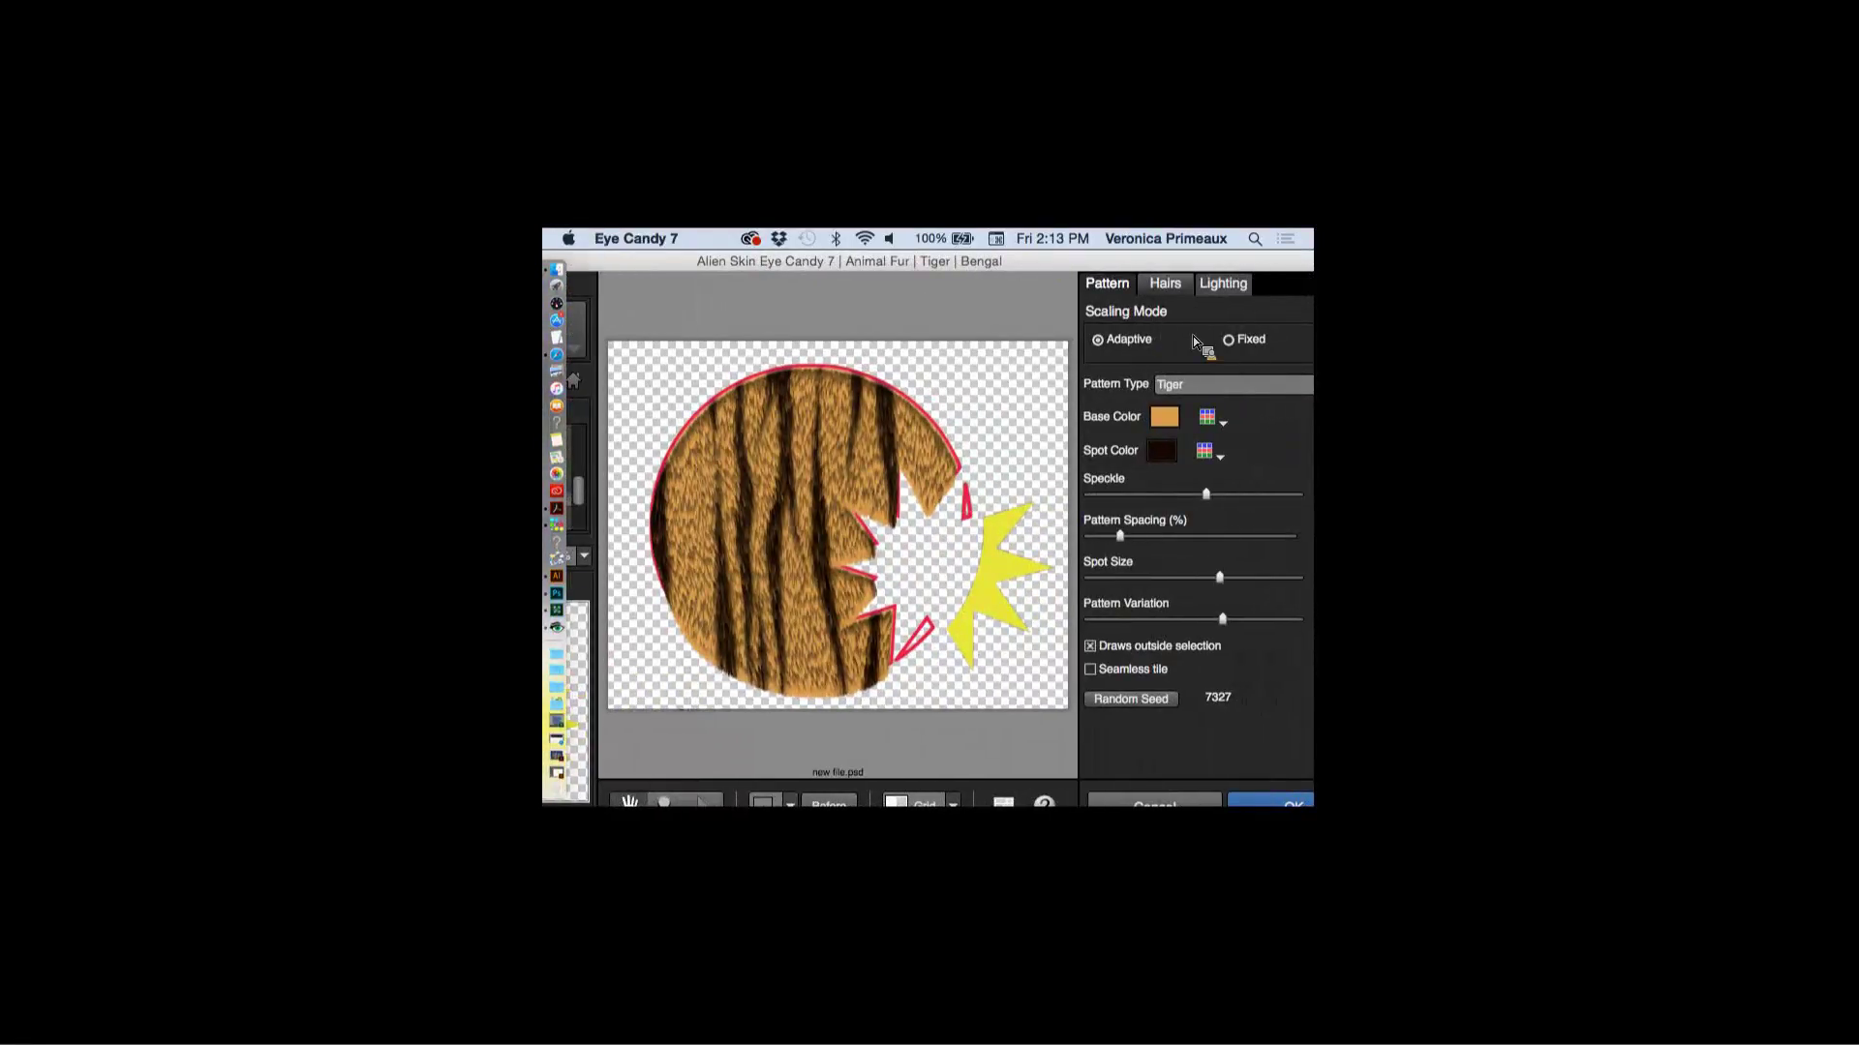
# - Try shorter hairs, wider wave spacing, stiffer fur and hair direction 37, then cancel Eye Candy
pyautogui.click(1165, 284)
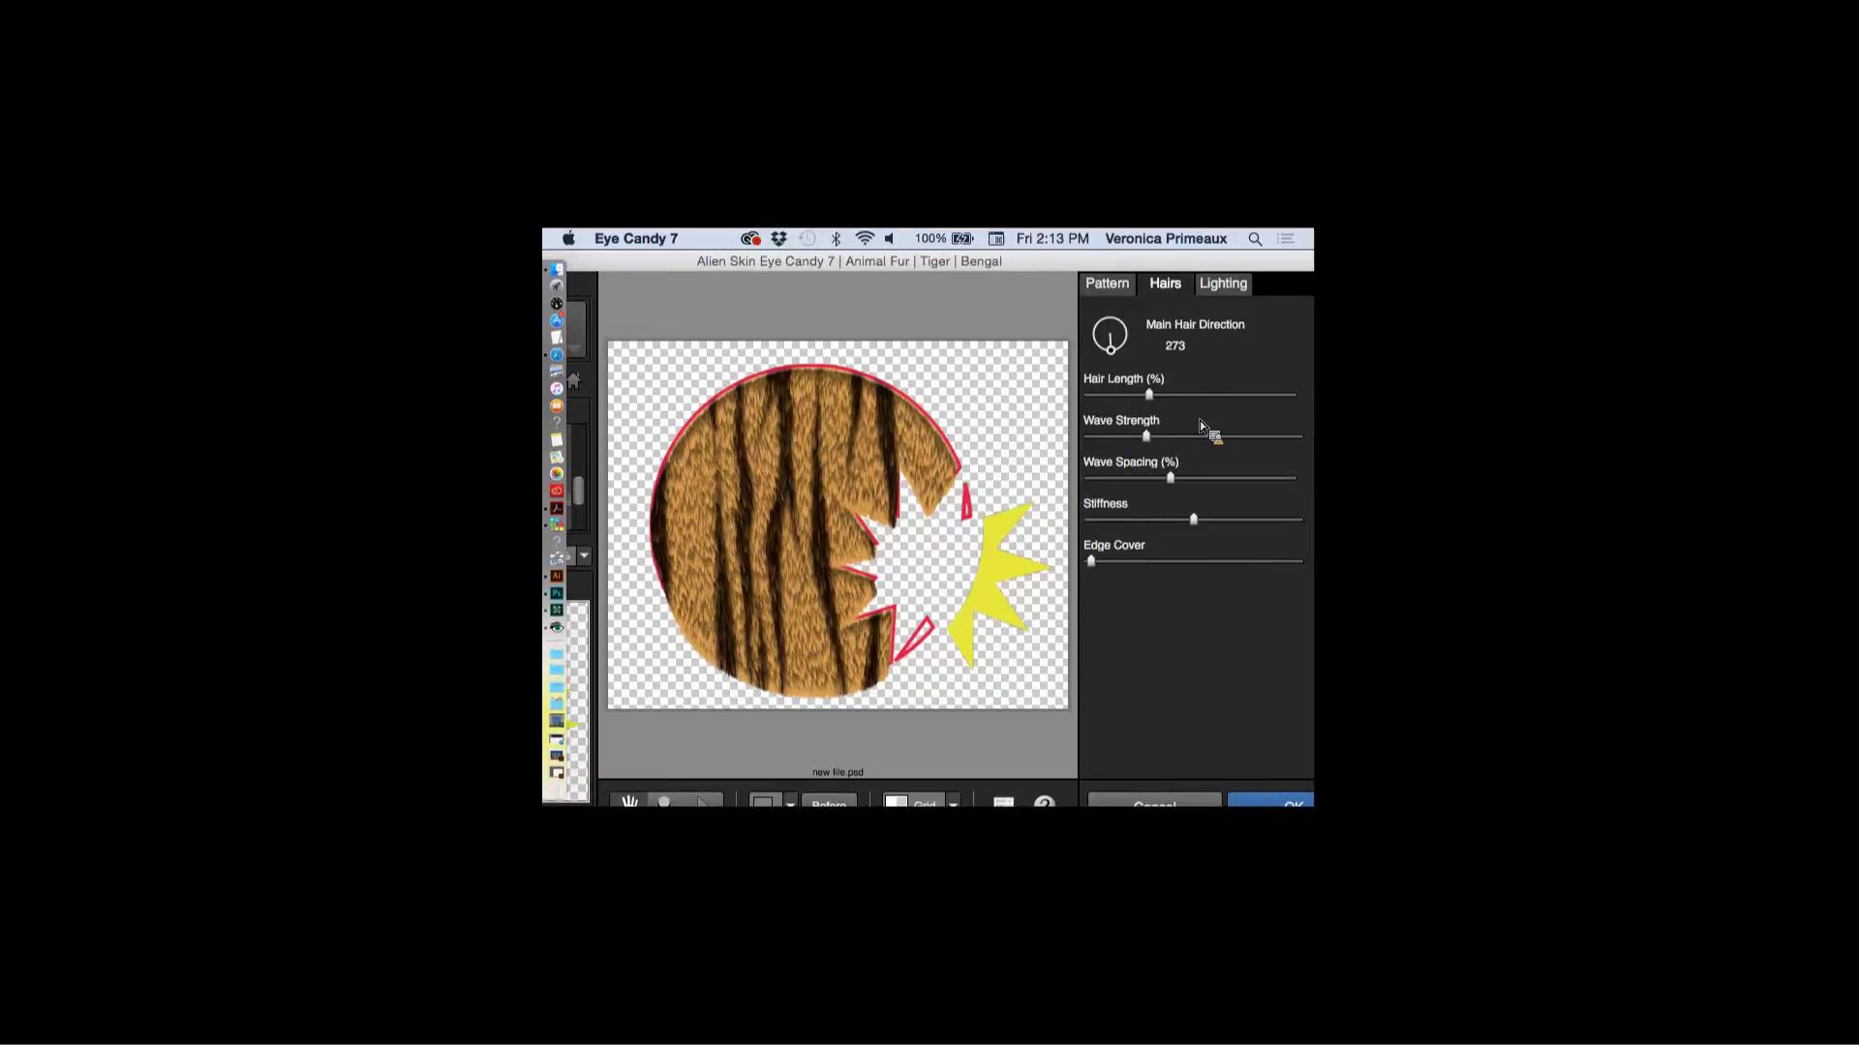
pyautogui.moveTo(1145, 395); pyautogui.dragTo(1113, 394)
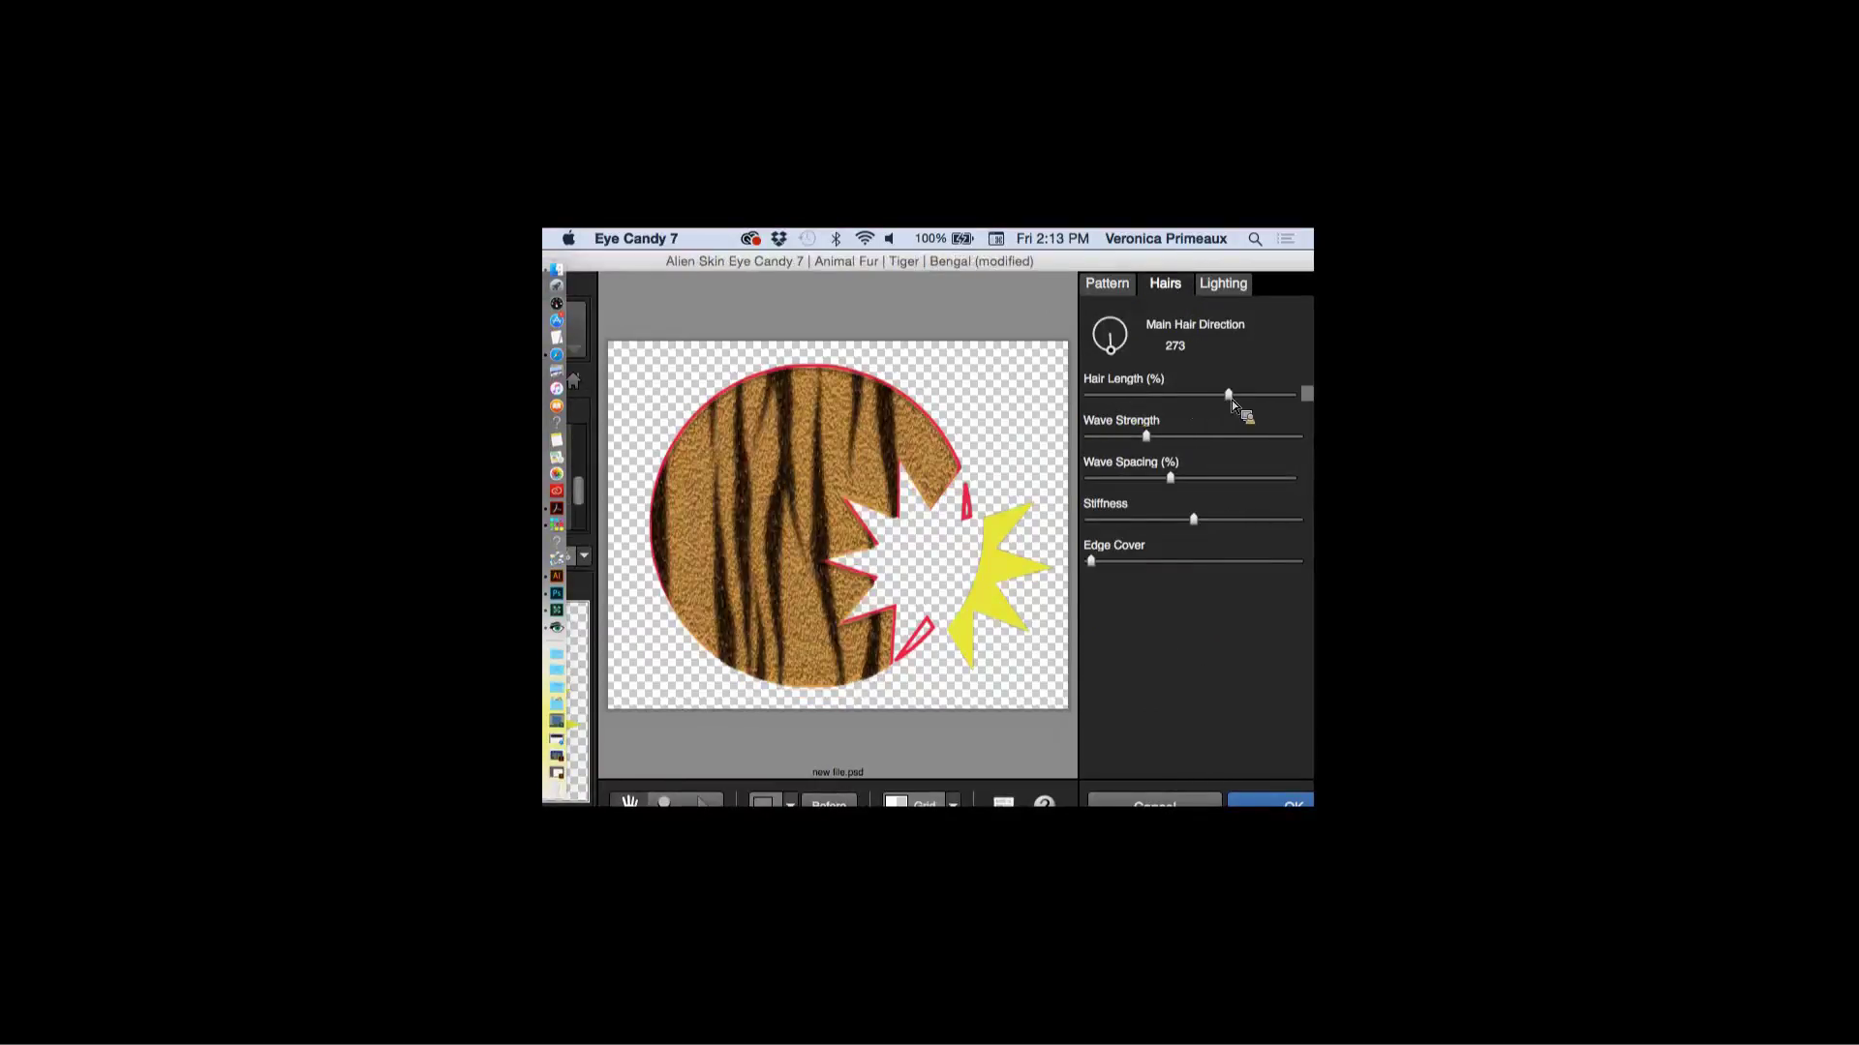
pyautogui.moveTo(1228, 395); pyautogui.dragTo(1156, 397)
pyautogui.click(1109, 396)
pyautogui.click(1239, 478)
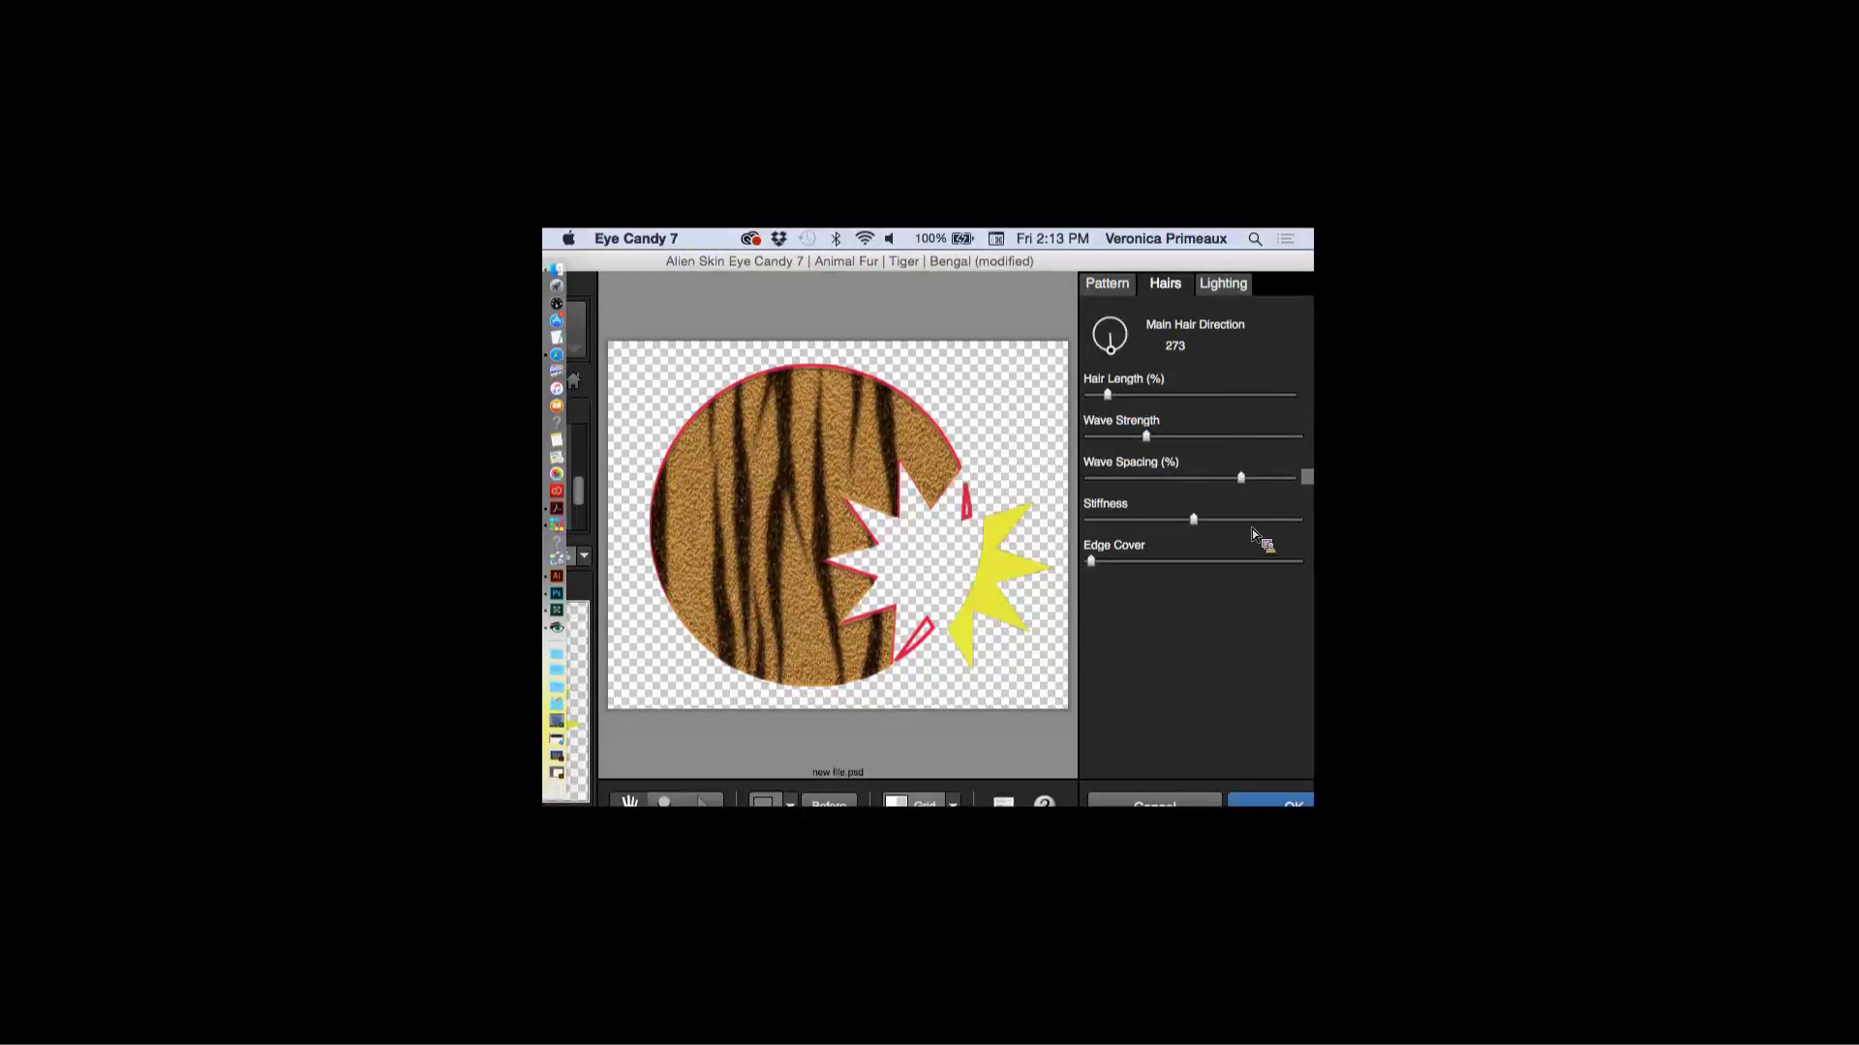
pyautogui.click(1256, 522)
pyautogui.moveTo(1119, 356); pyautogui.dragTo(1129, 344)
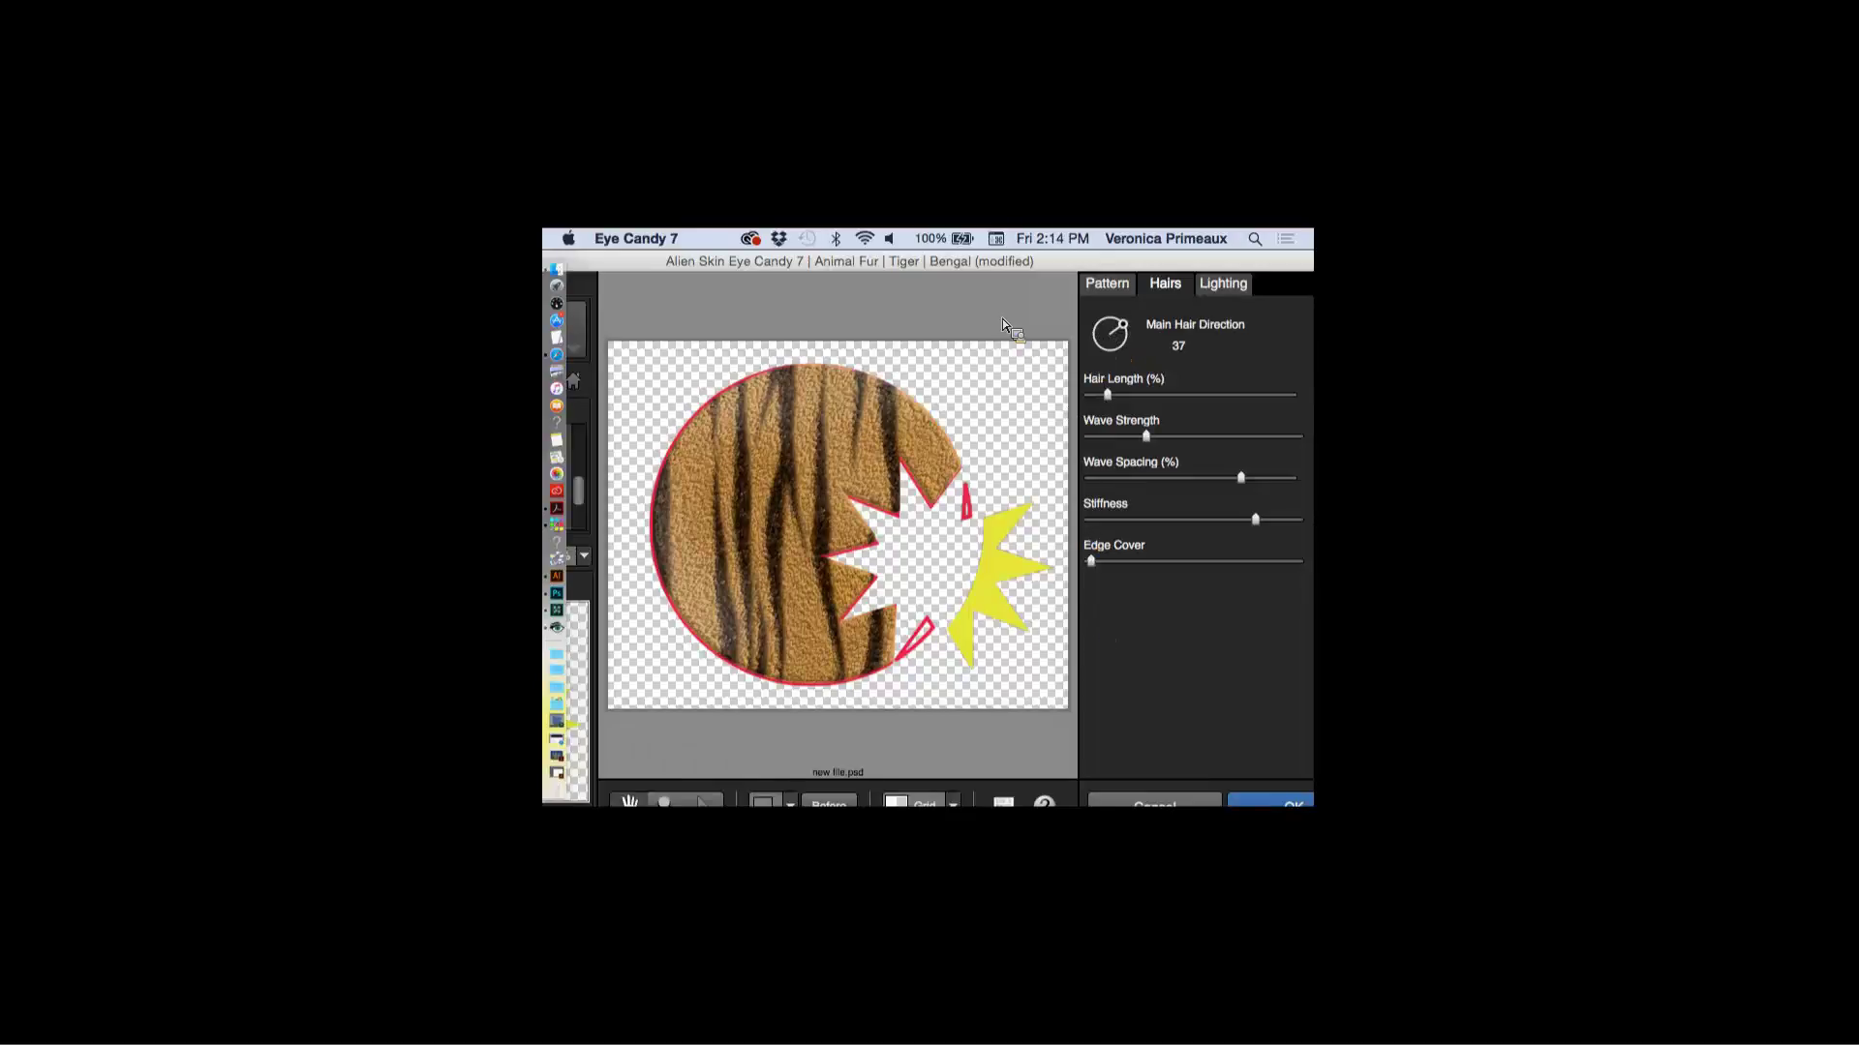
pyautogui.moveTo(1017, 263); pyautogui.dragTo(1053, 263)
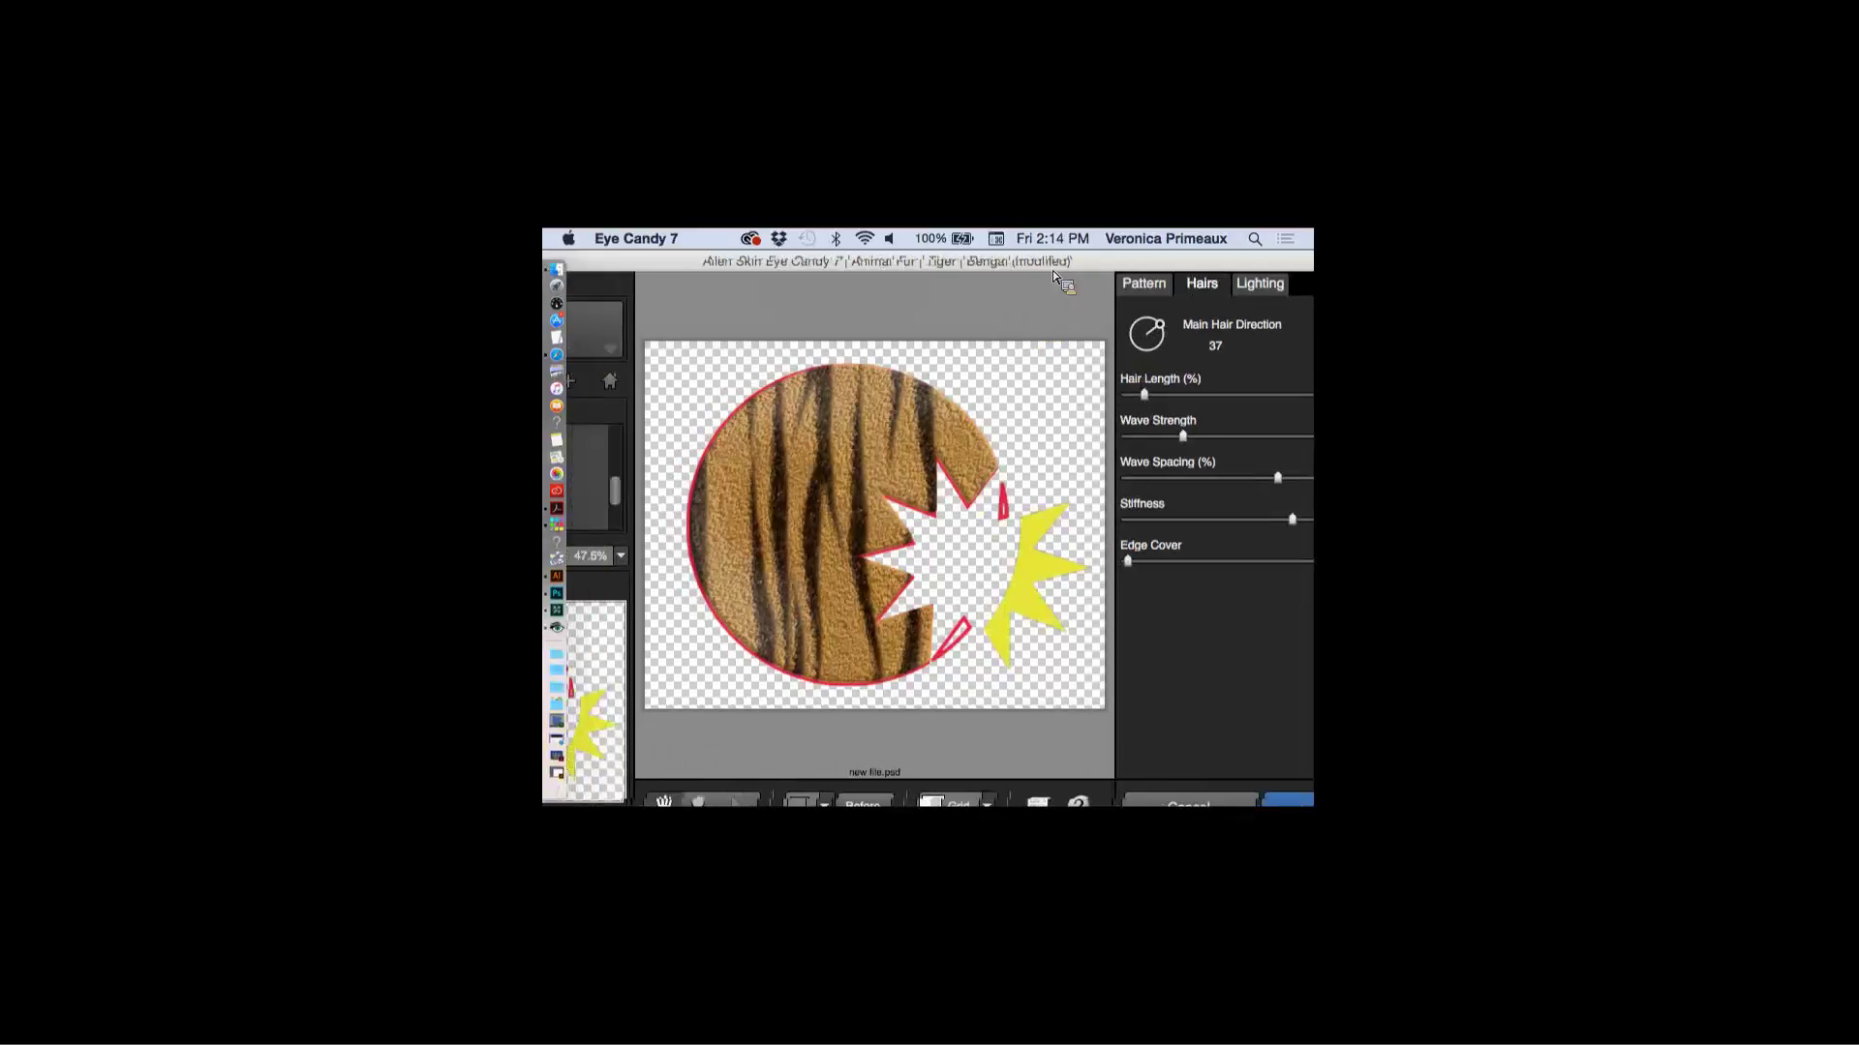
pyautogui.click(1188, 803)
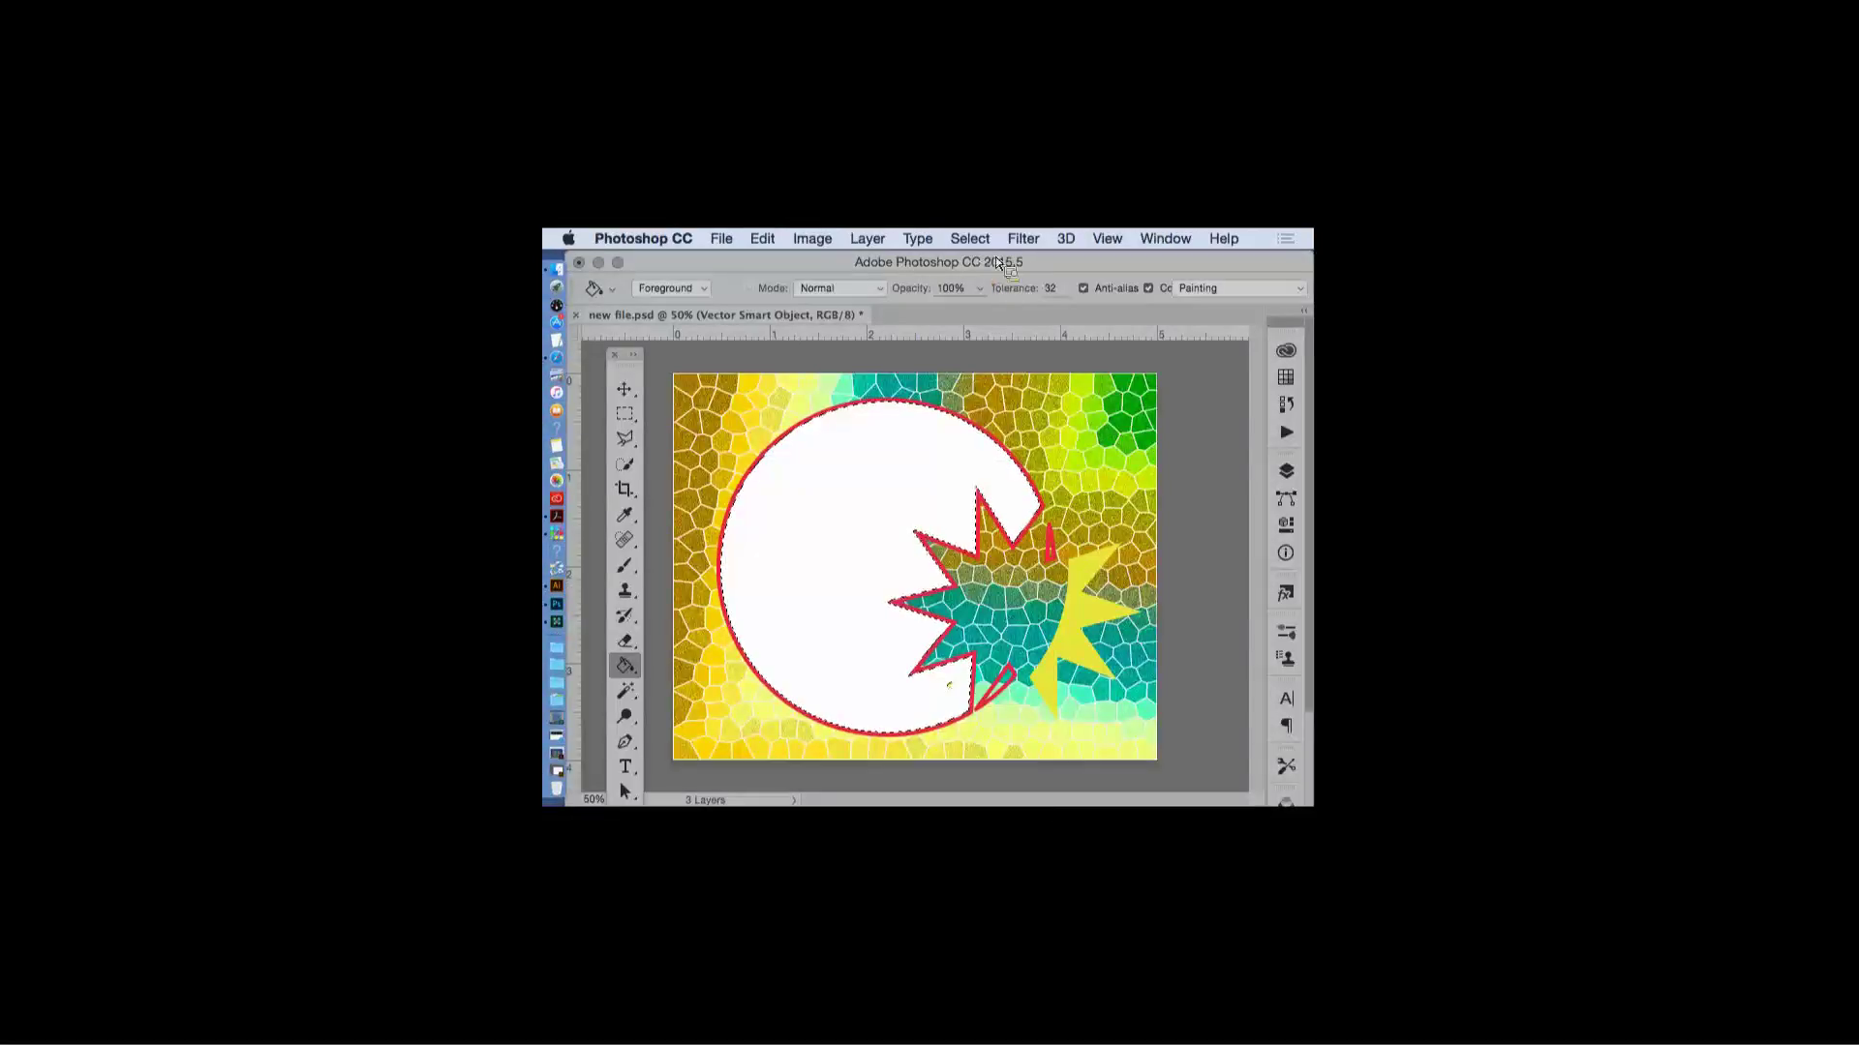
# - Relaunch Eye Candy 7 on the selection and switch the effect to Corona
pyautogui.click(1023, 238)
pyautogui.moveTo(1046, 678)
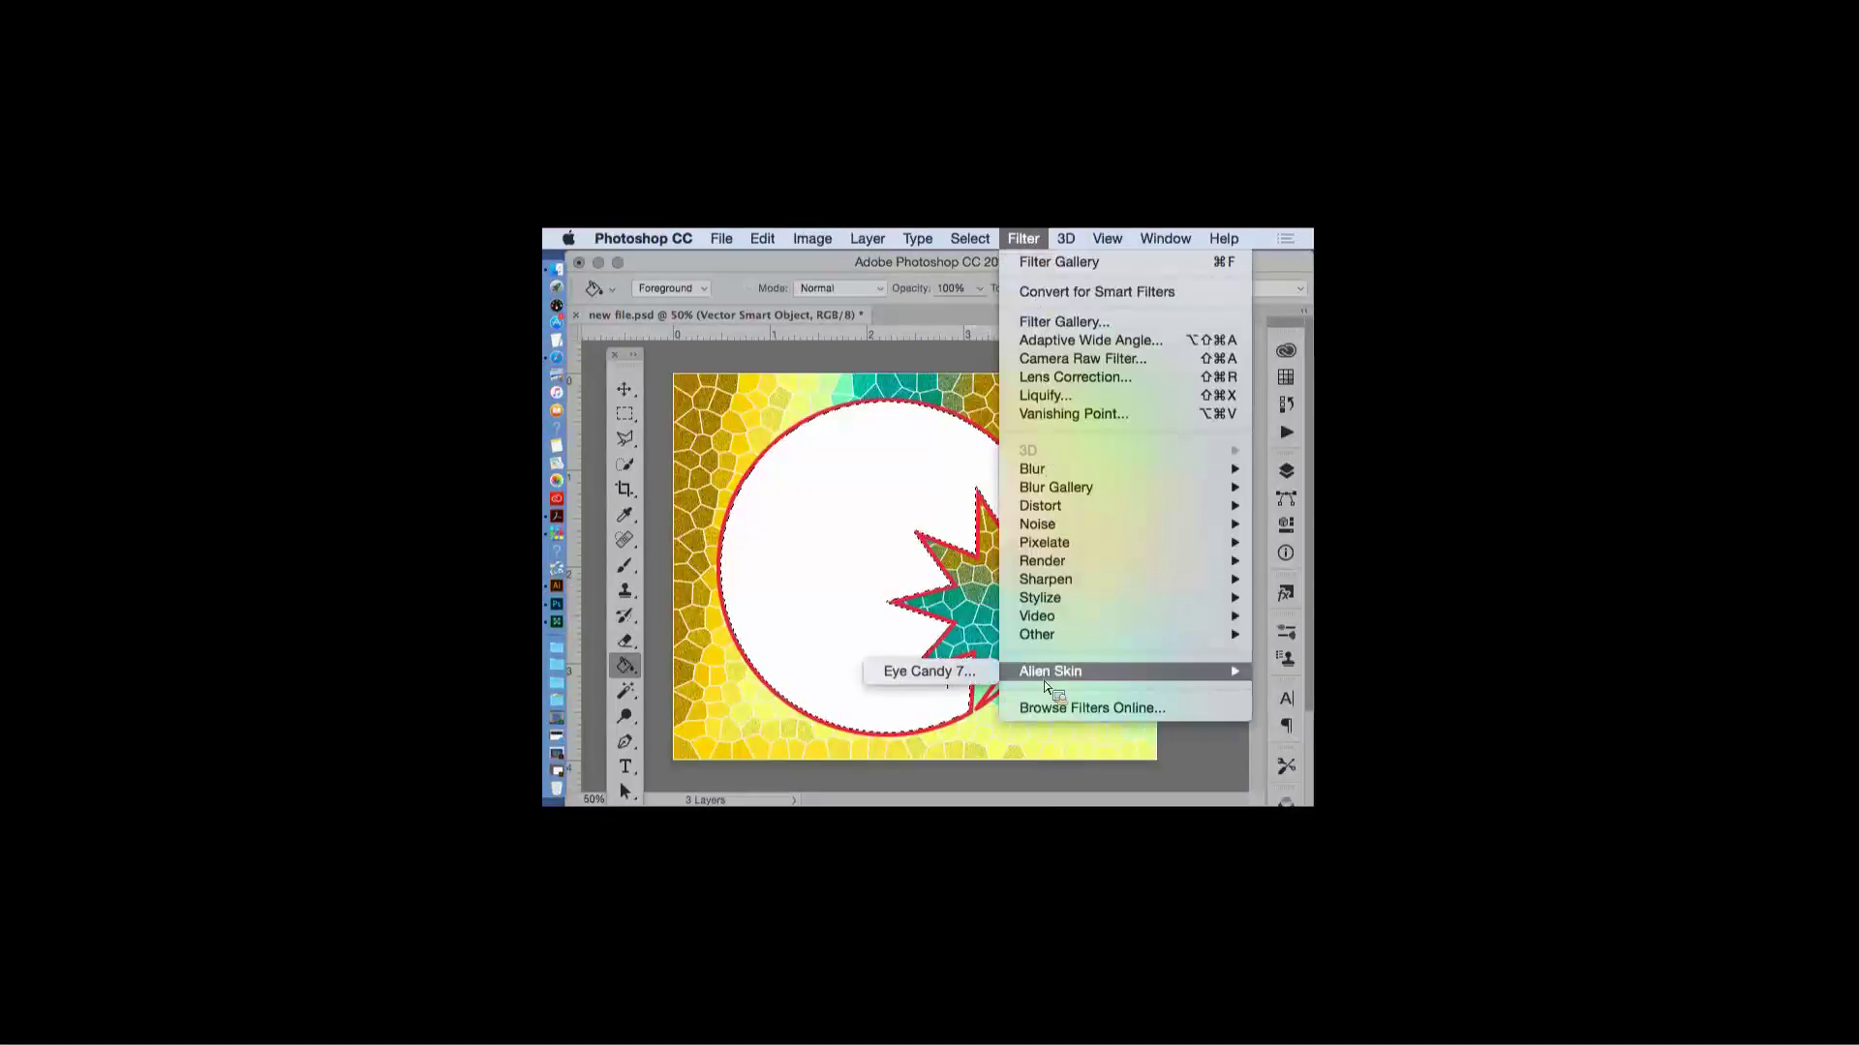
pyautogui.click(972, 678)
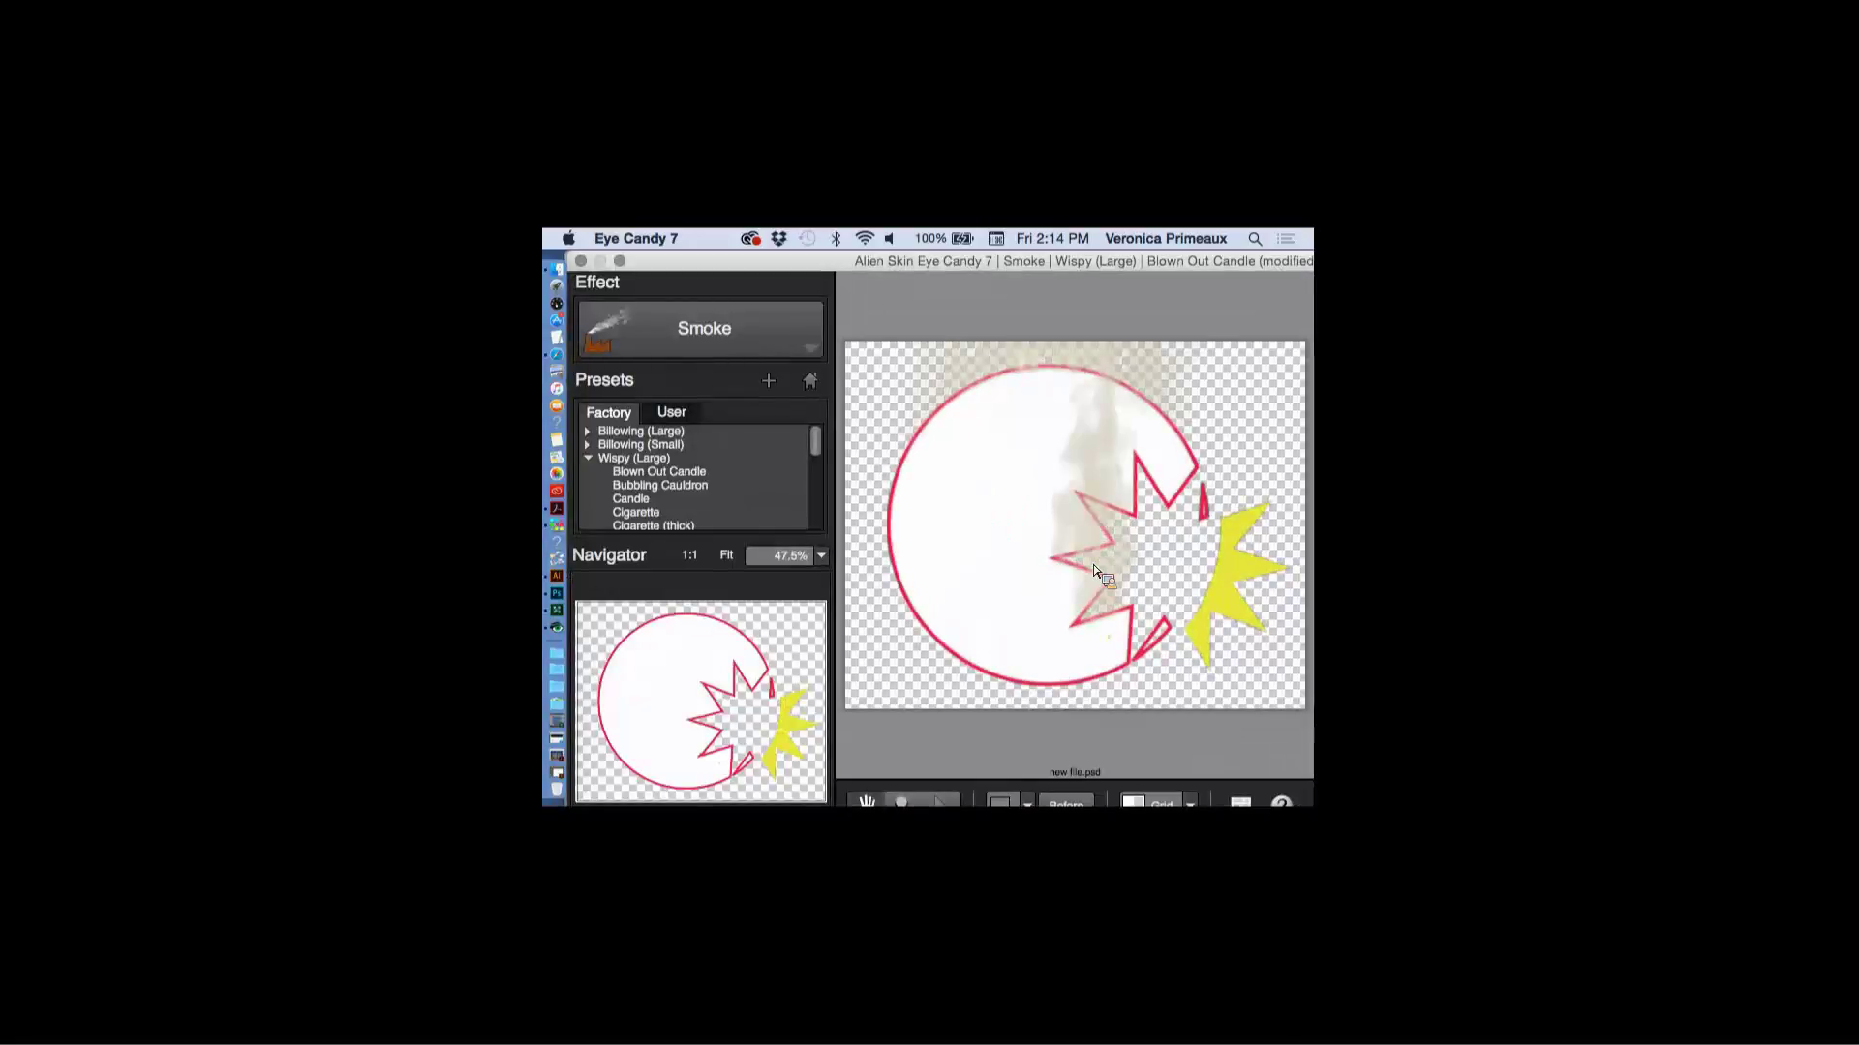
pyautogui.click(818, 357)
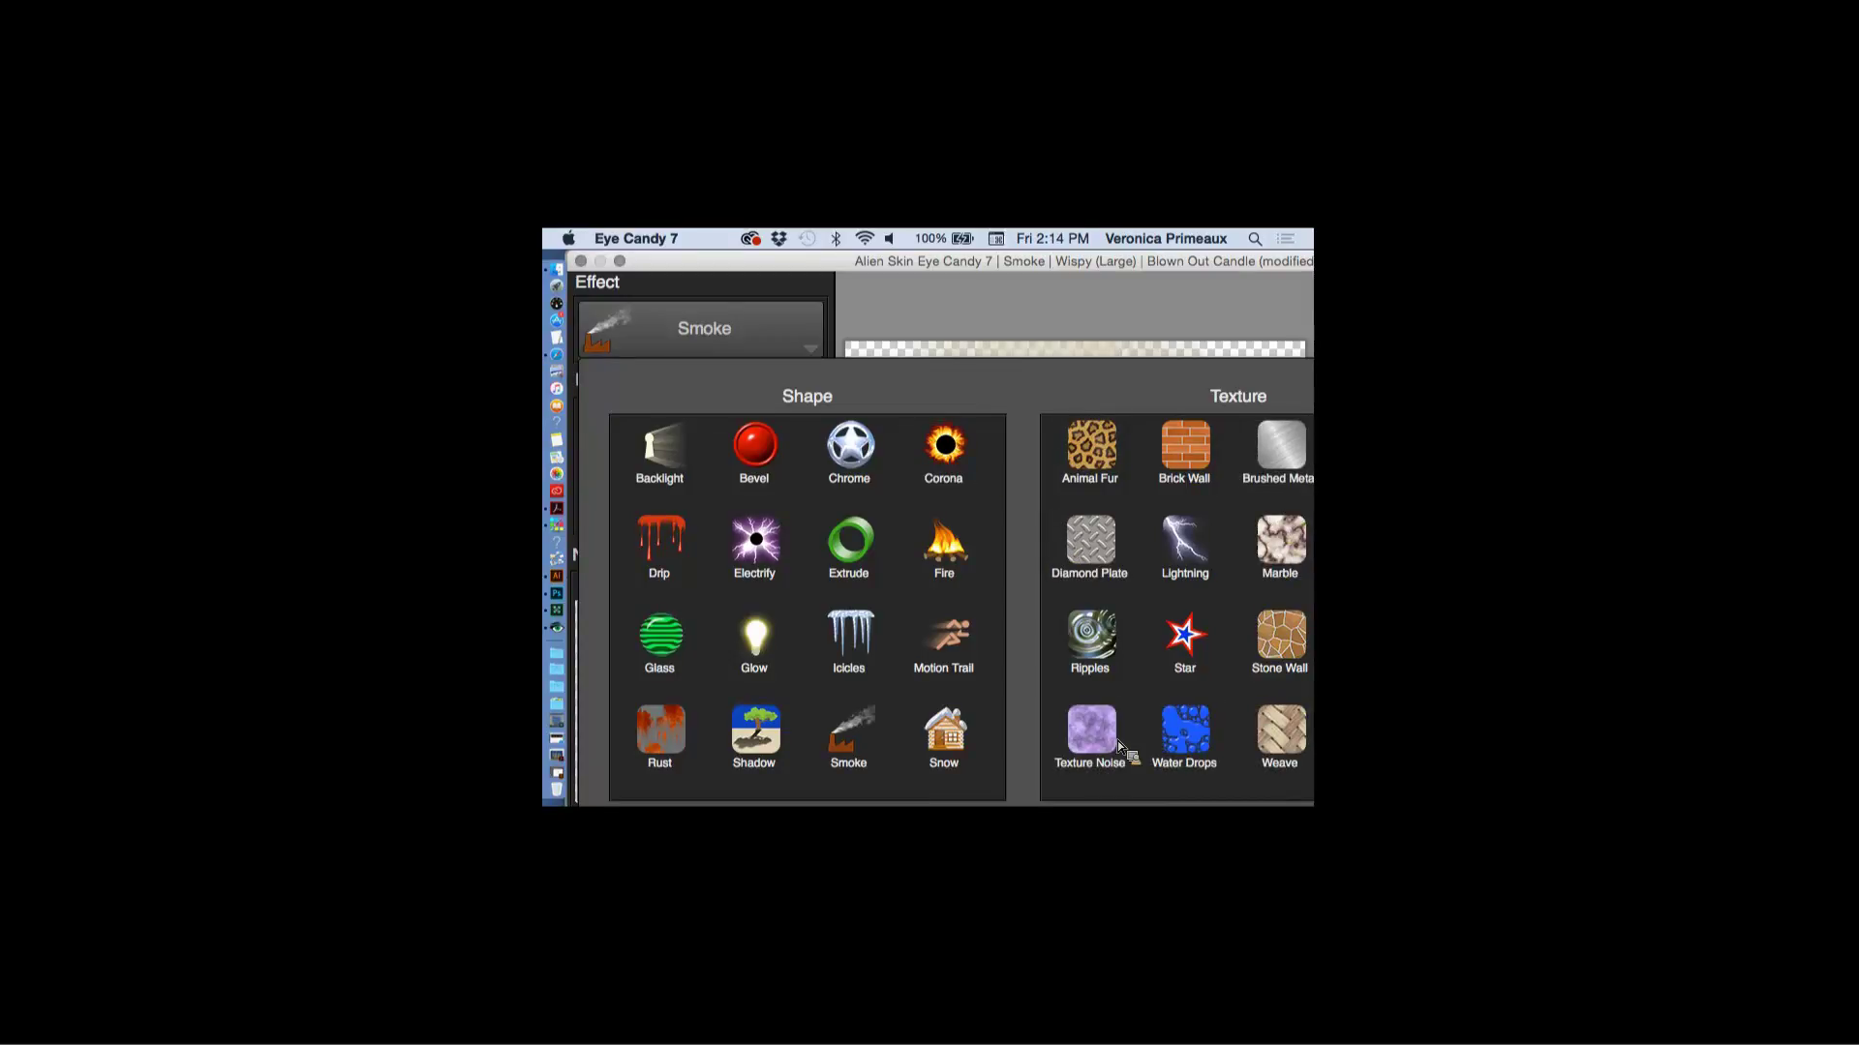
pyautogui.click(946, 456)
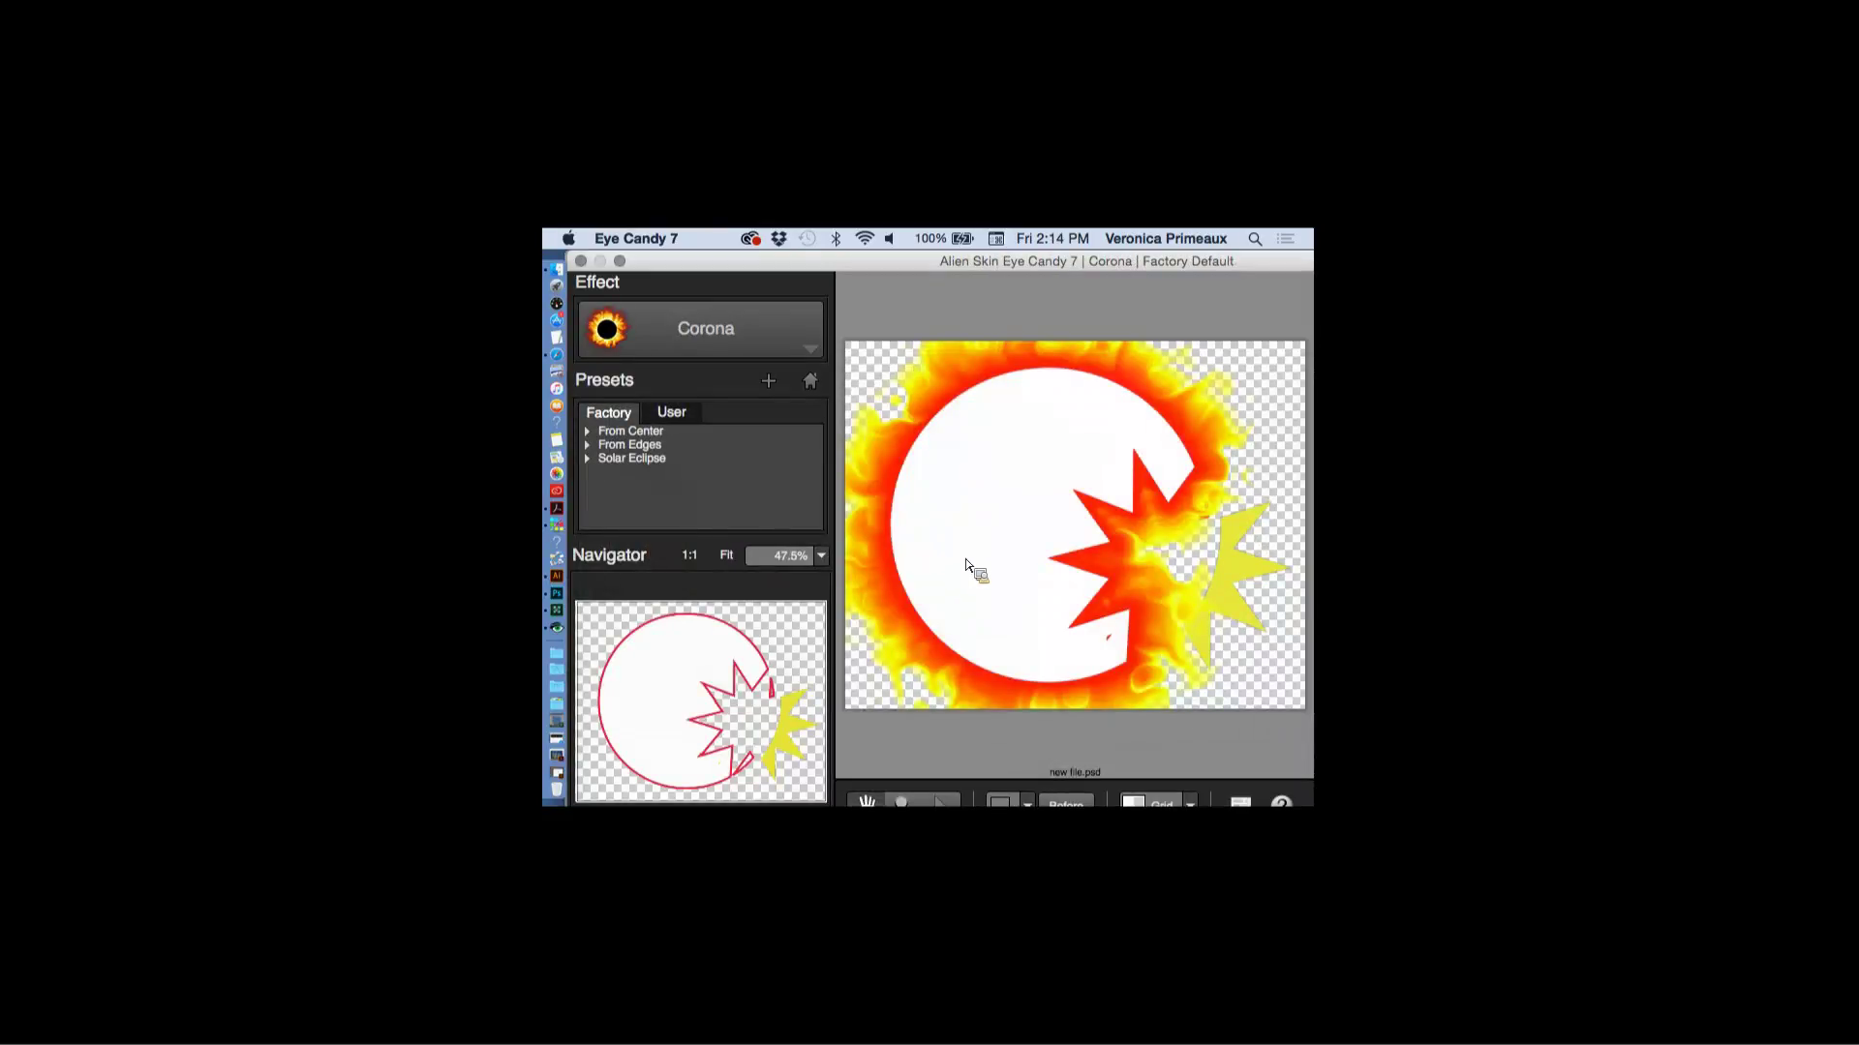
# - Preview the From Center corona presets, trying Dark Matter, then choose Electric Storm
pyautogui.click(625, 432)
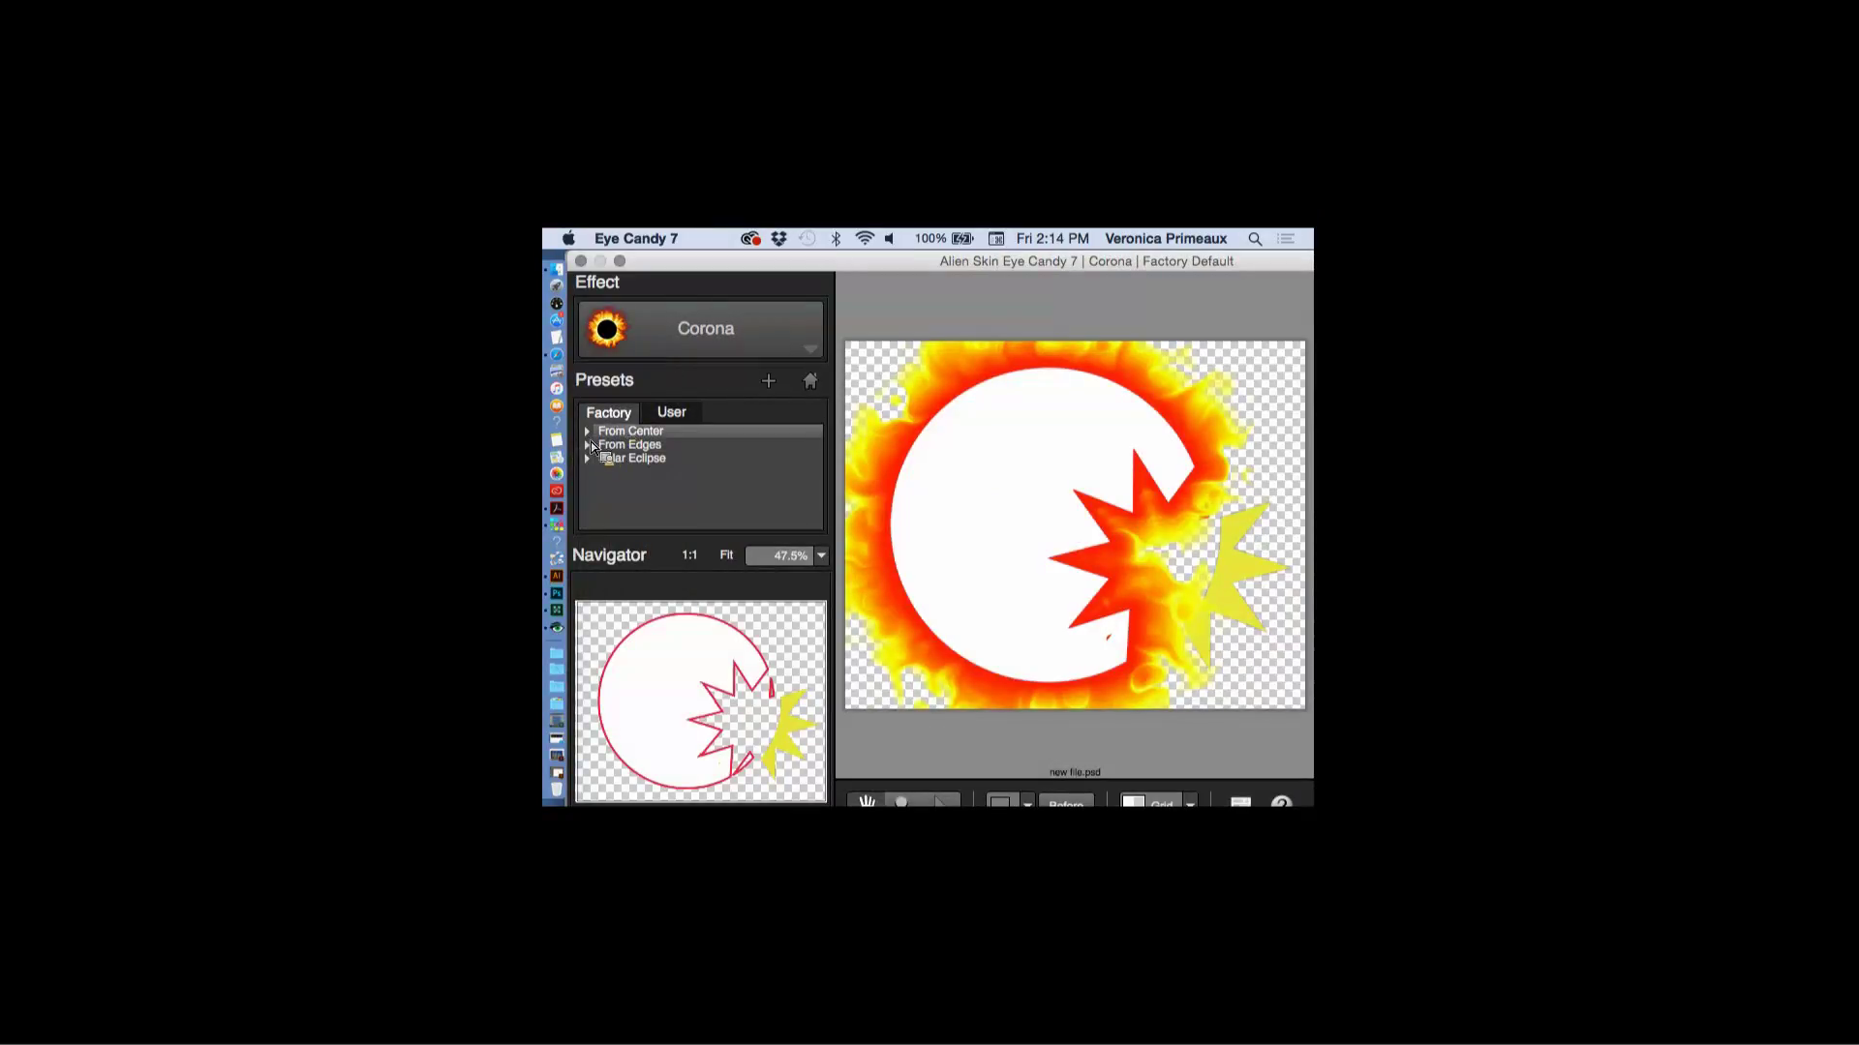
pyautogui.click(589, 433)
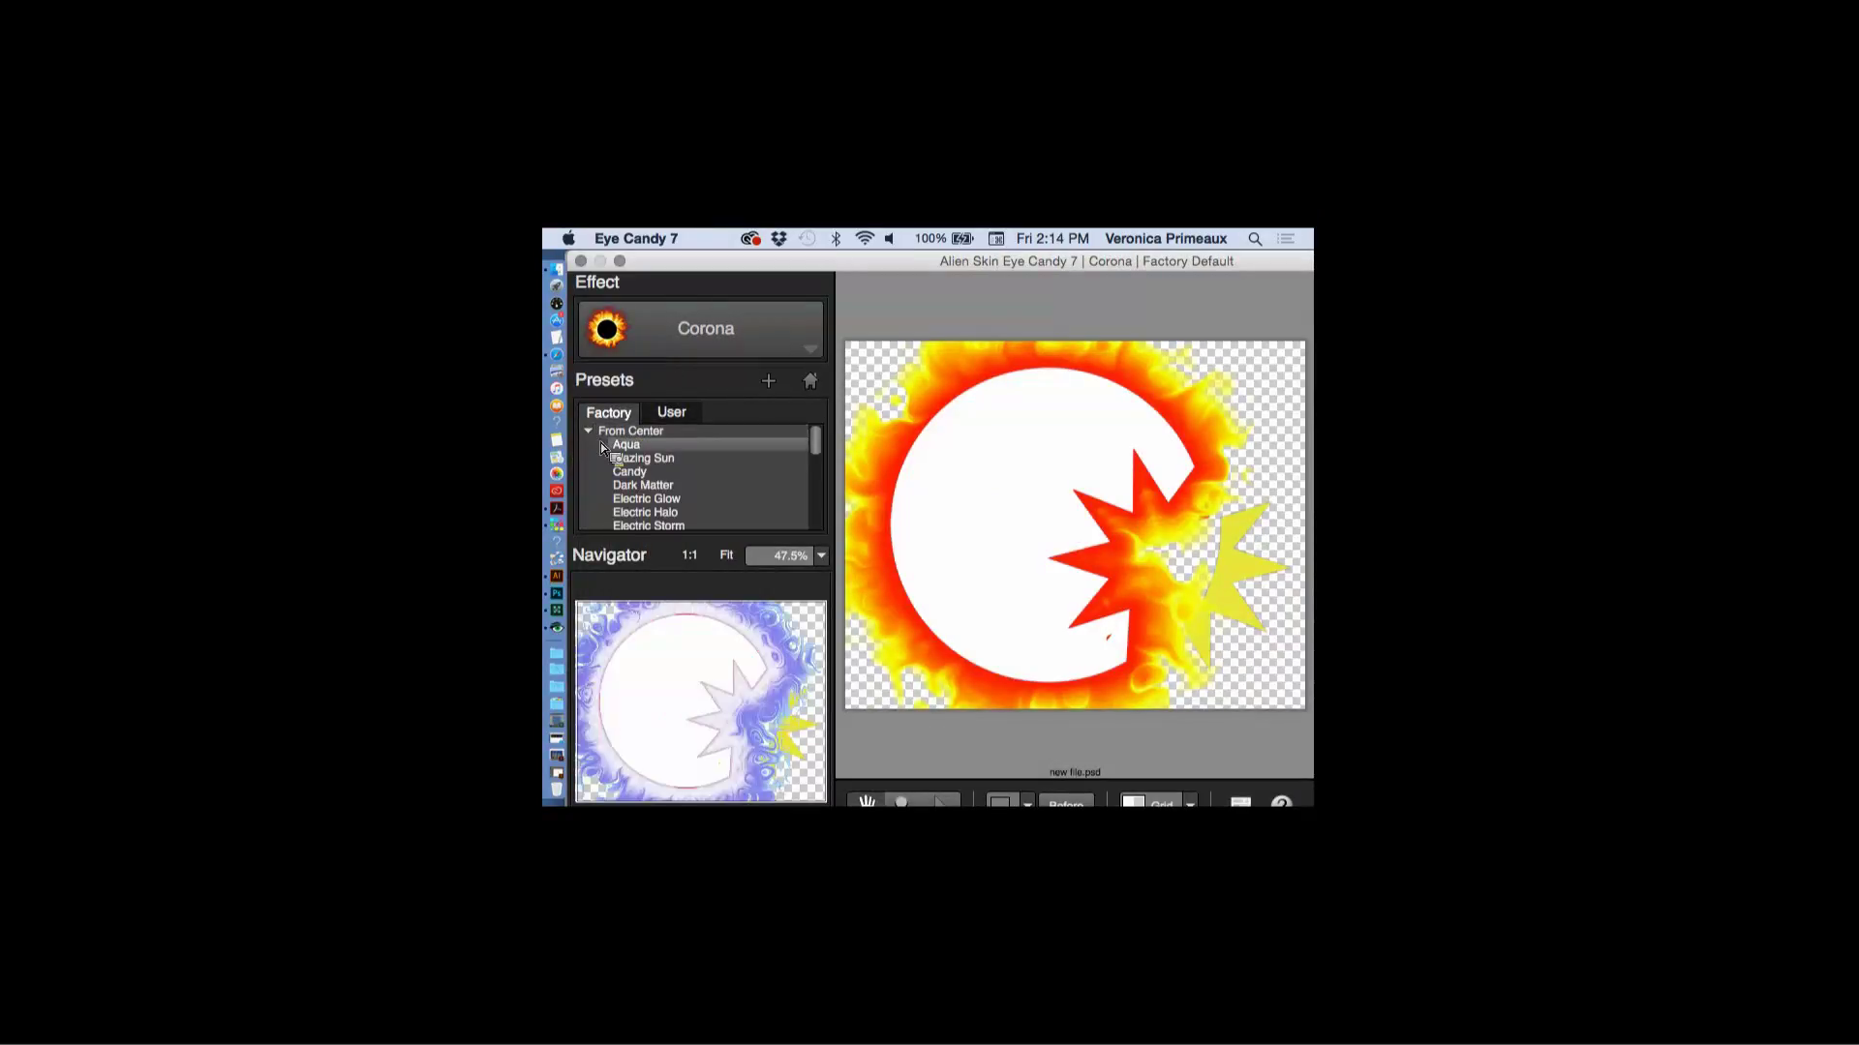
pyautogui.click(644, 490)
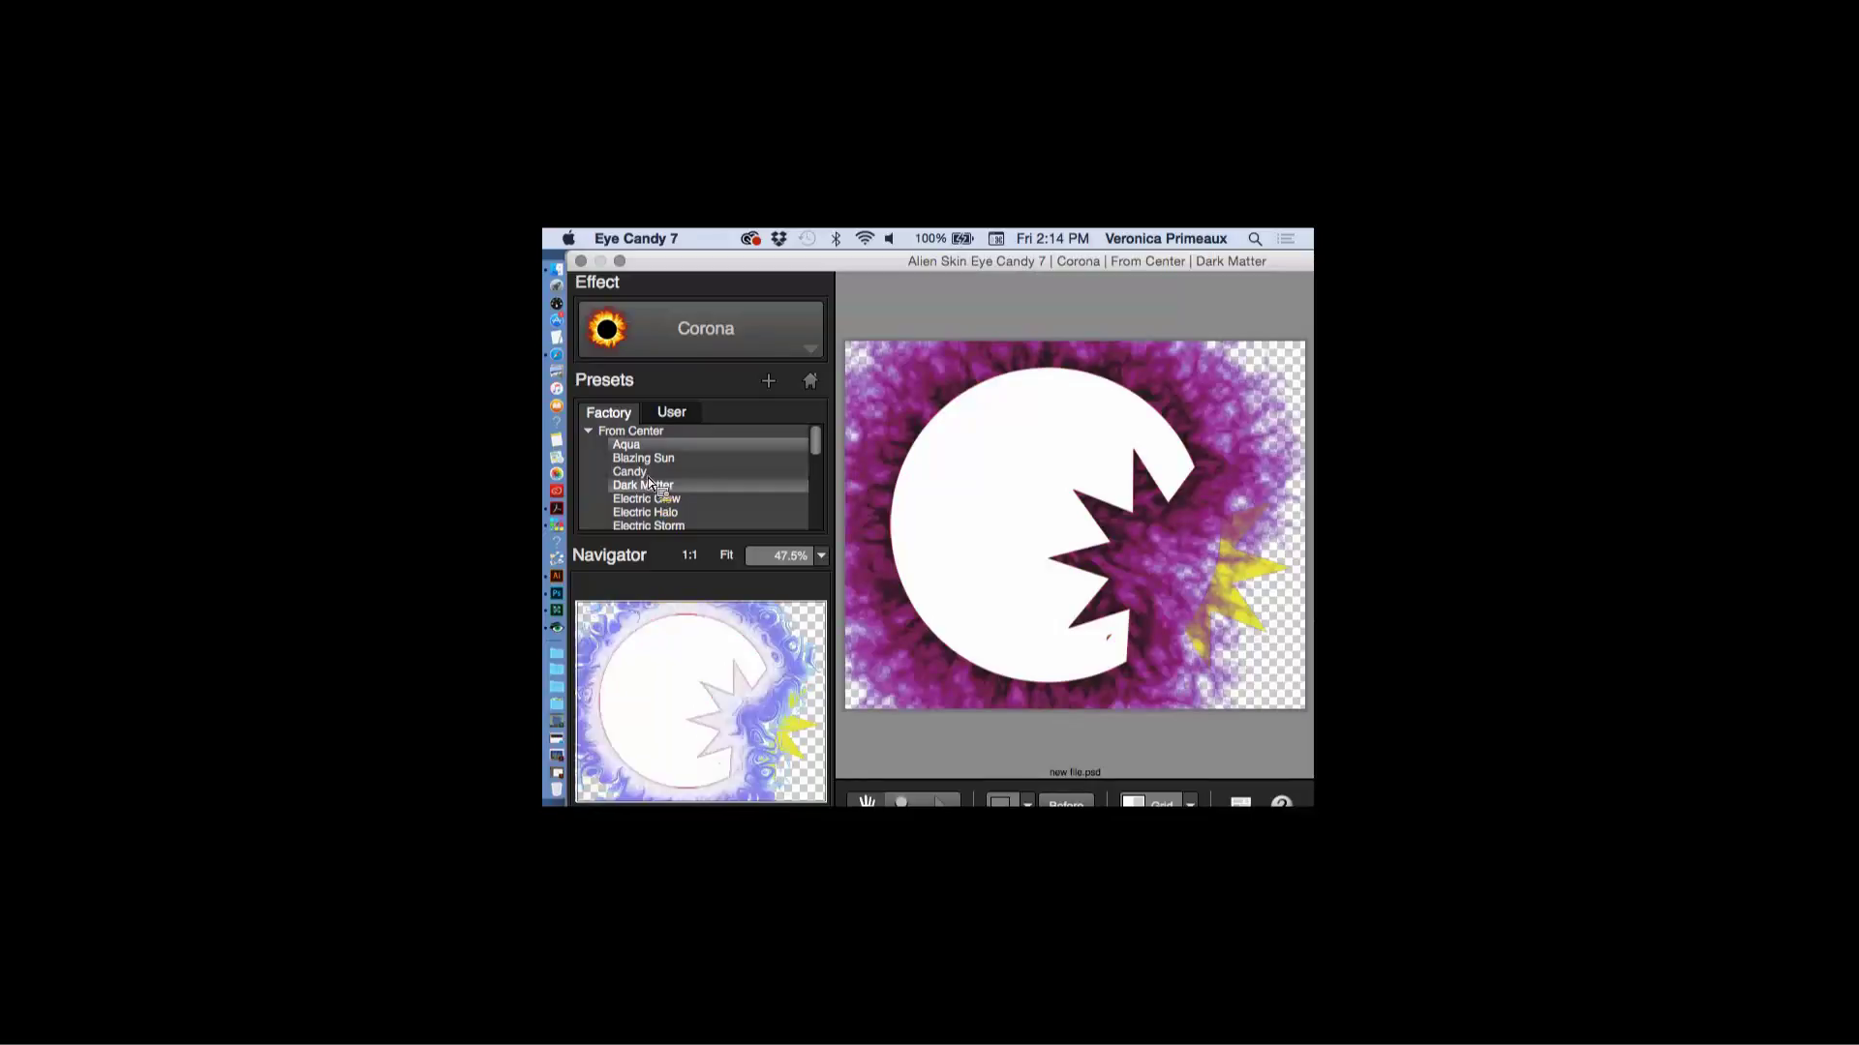
pyautogui.moveTo(836, 270); pyautogui.dragTo(831, 269)
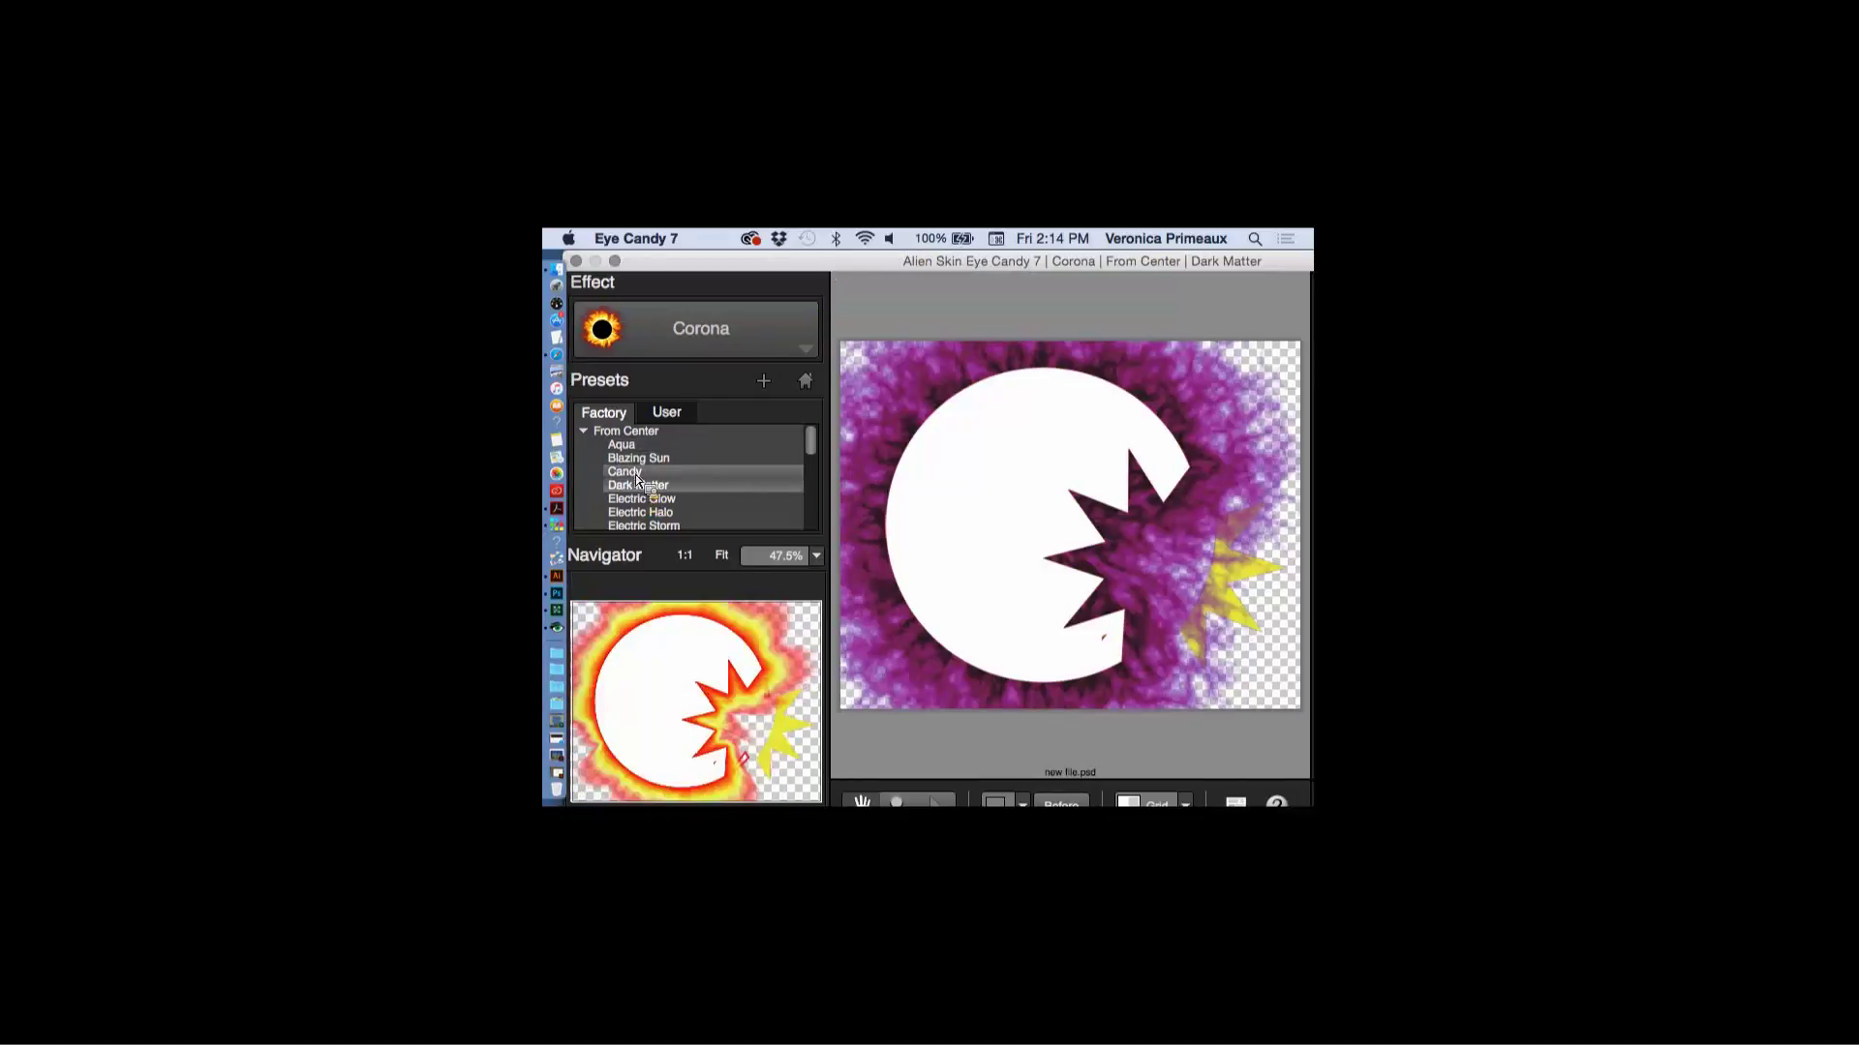
pyautogui.click(641, 526)
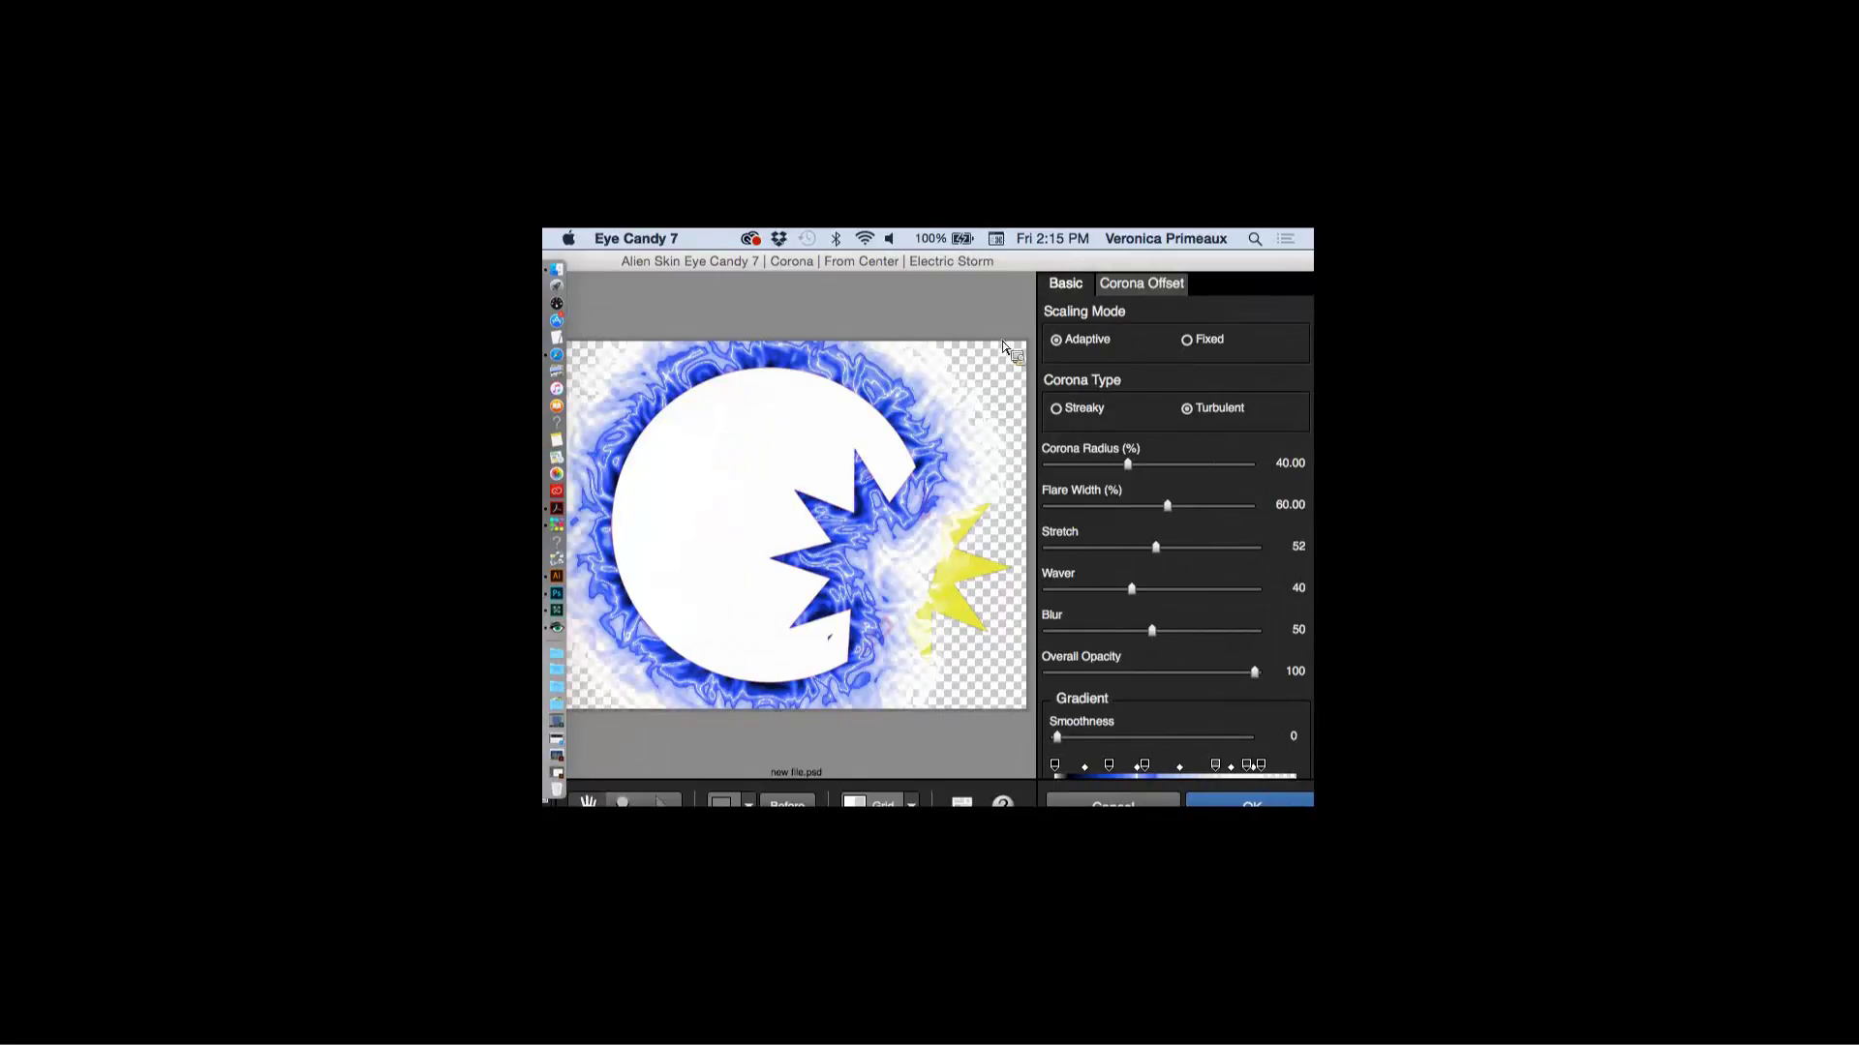
# - Set the corona to Radius 15.35, Flare Width 27.33, Stretch 85 and Waver 72
pyautogui.moveTo(1127, 464); pyautogui.dragTo(1079, 465)
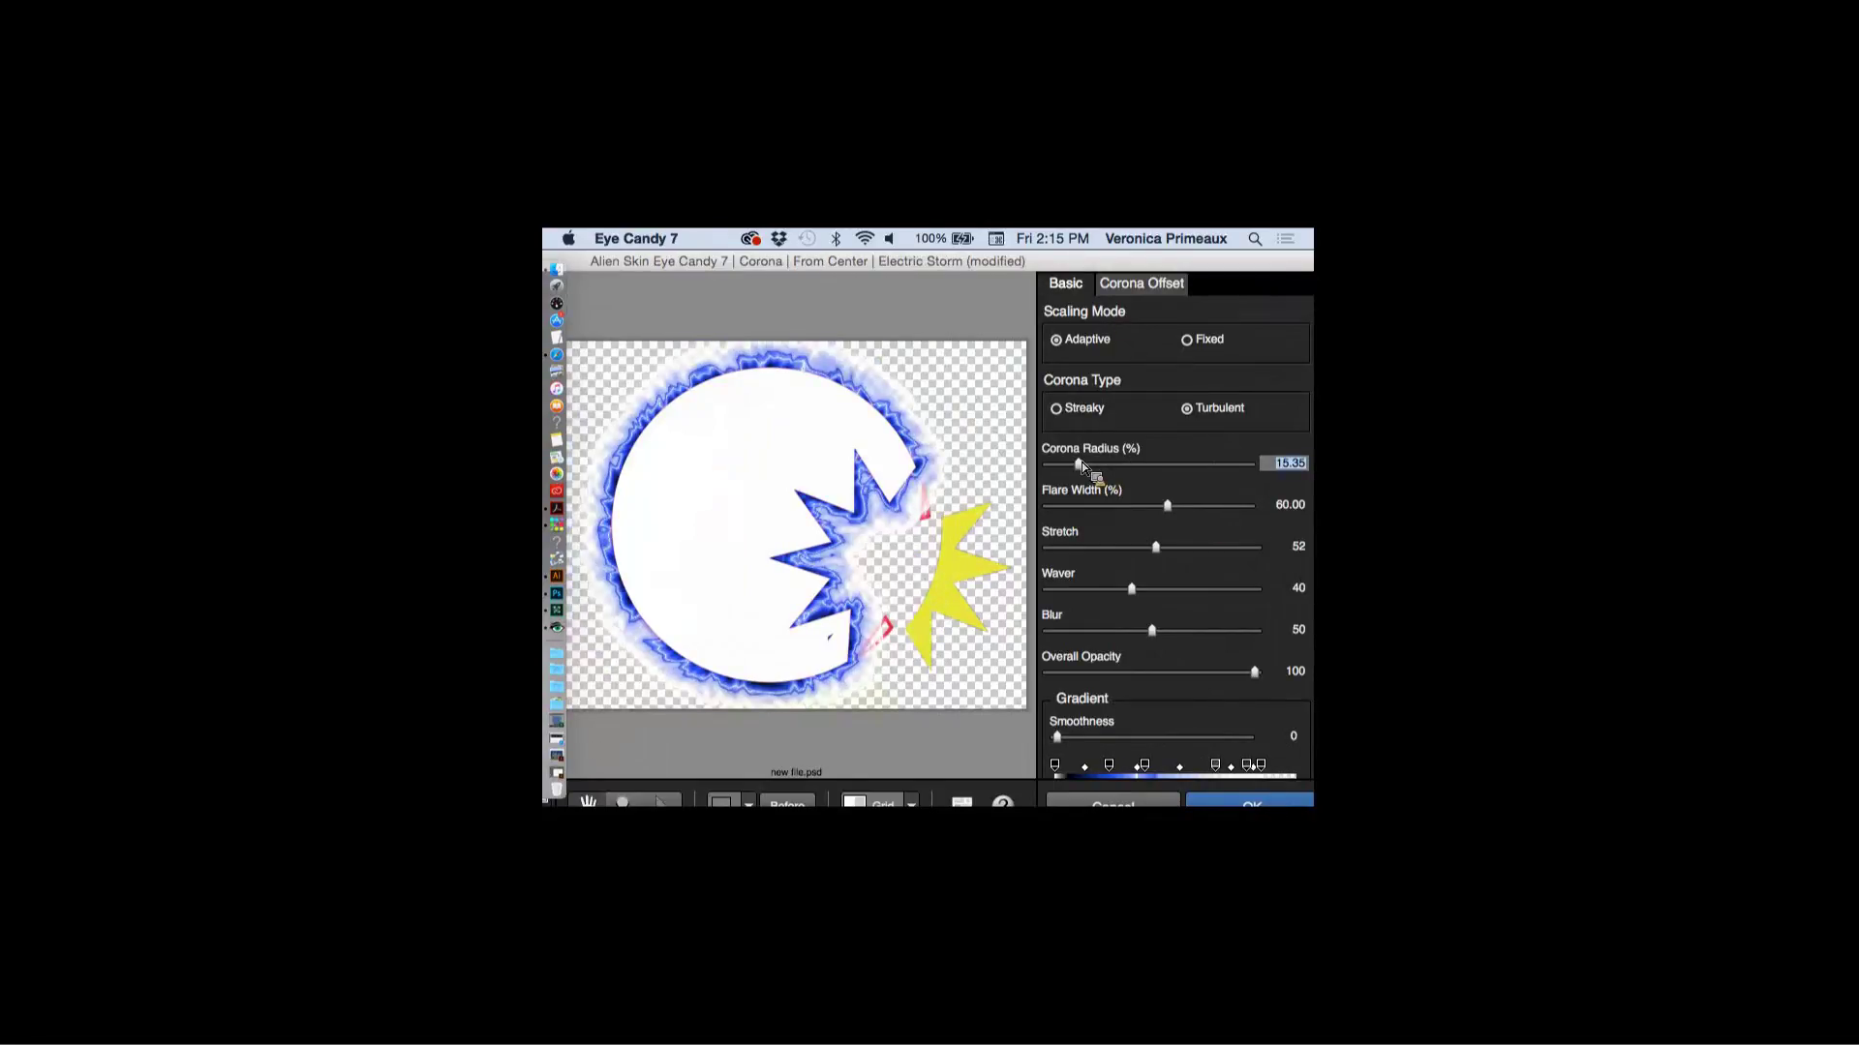
pyautogui.click(1103, 505)
pyautogui.moveTo(1158, 548); pyautogui.dragTo(1224, 548)
pyautogui.moveTo(1131, 588); pyautogui.dragTo(1242, 633)
# - Set the glow gradient Smoothness to 32 and apply the blue corona to the image
pyautogui.moveTo(1058, 739); pyautogui.dragTo(1154, 738)
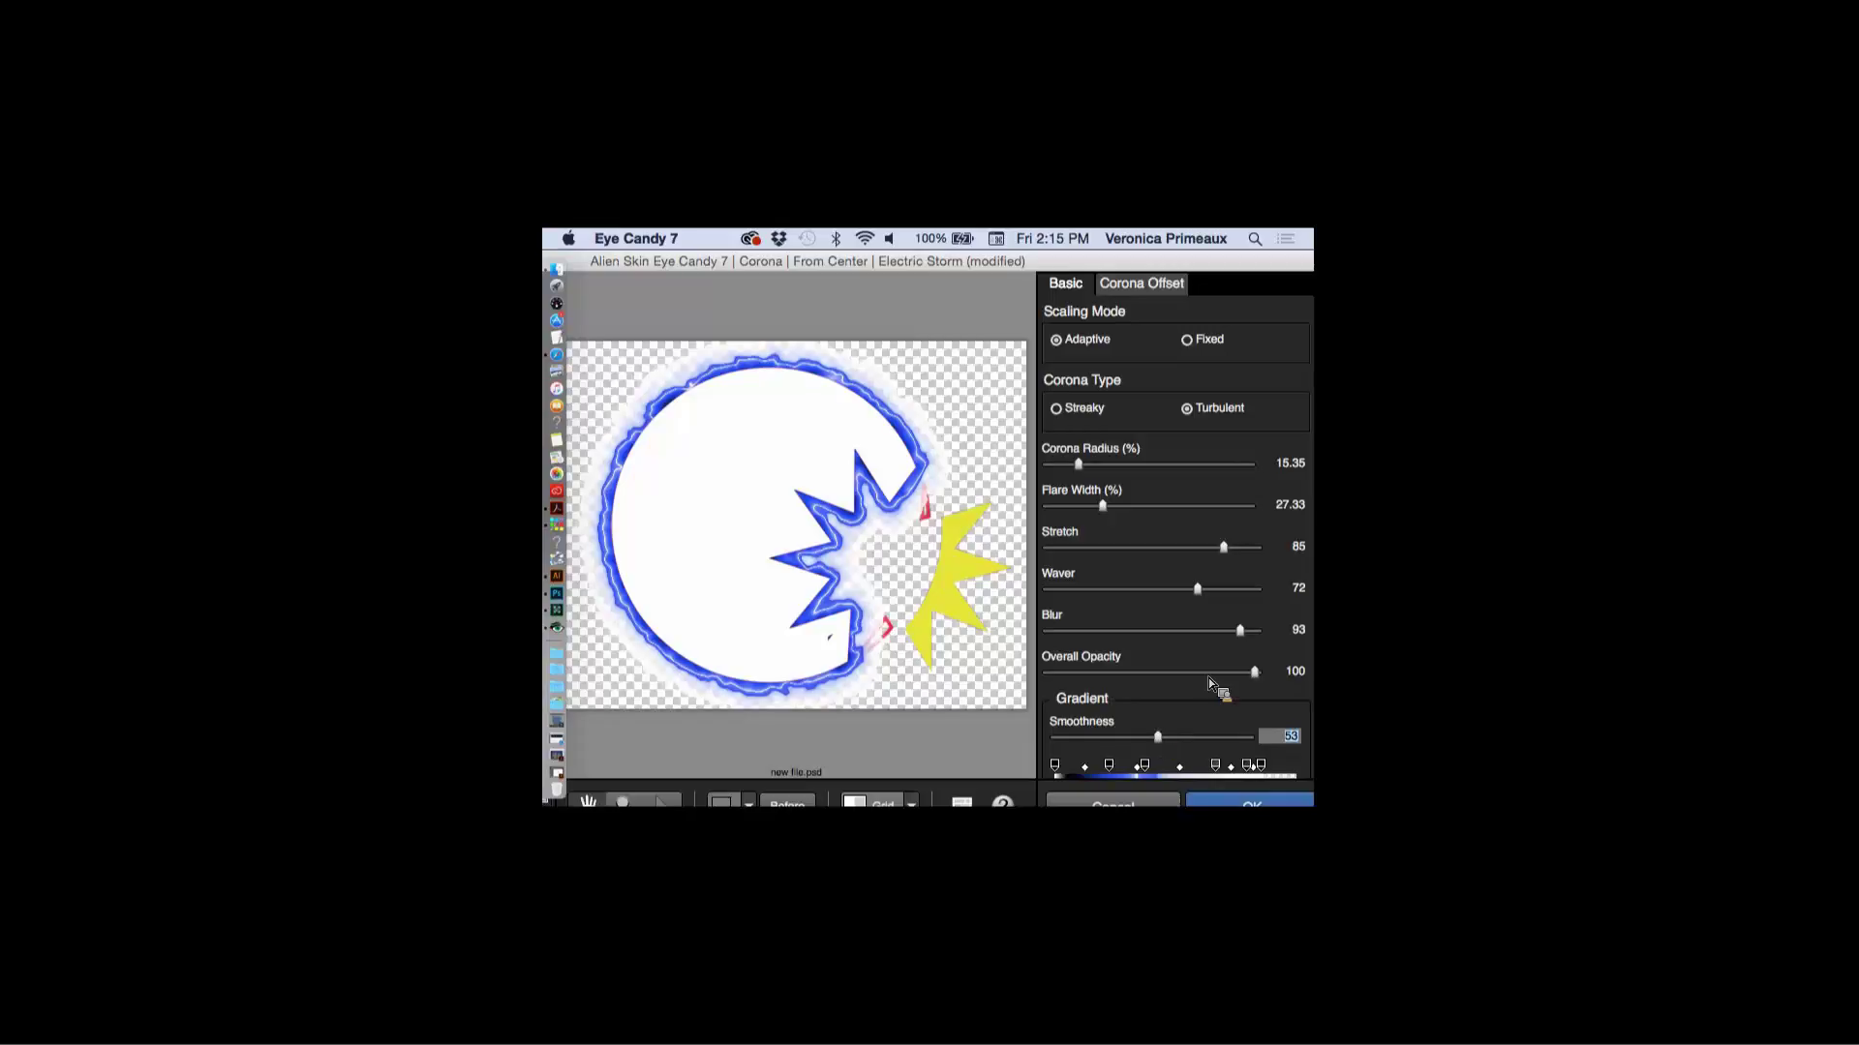
pyautogui.click(1147, 775)
pyautogui.moveTo(1157, 742); pyautogui.dragTo(1101, 741)
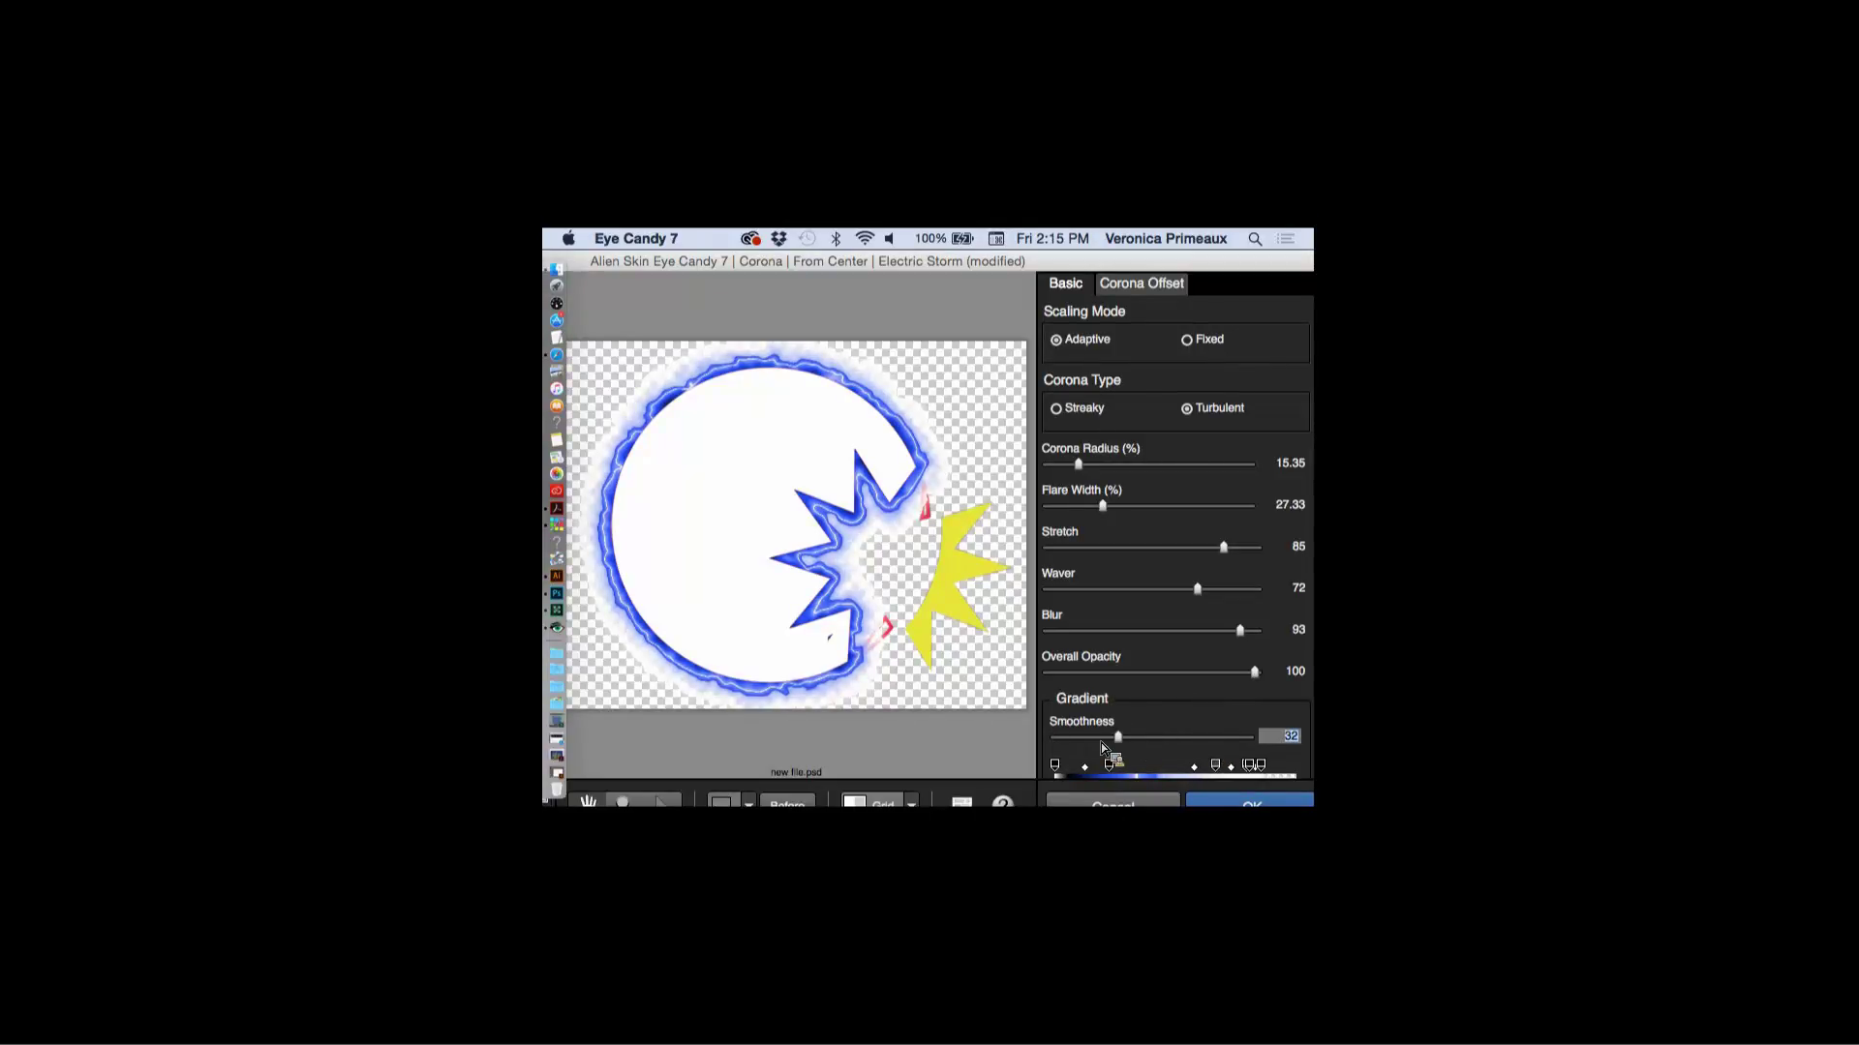
pyautogui.click(1265, 799)
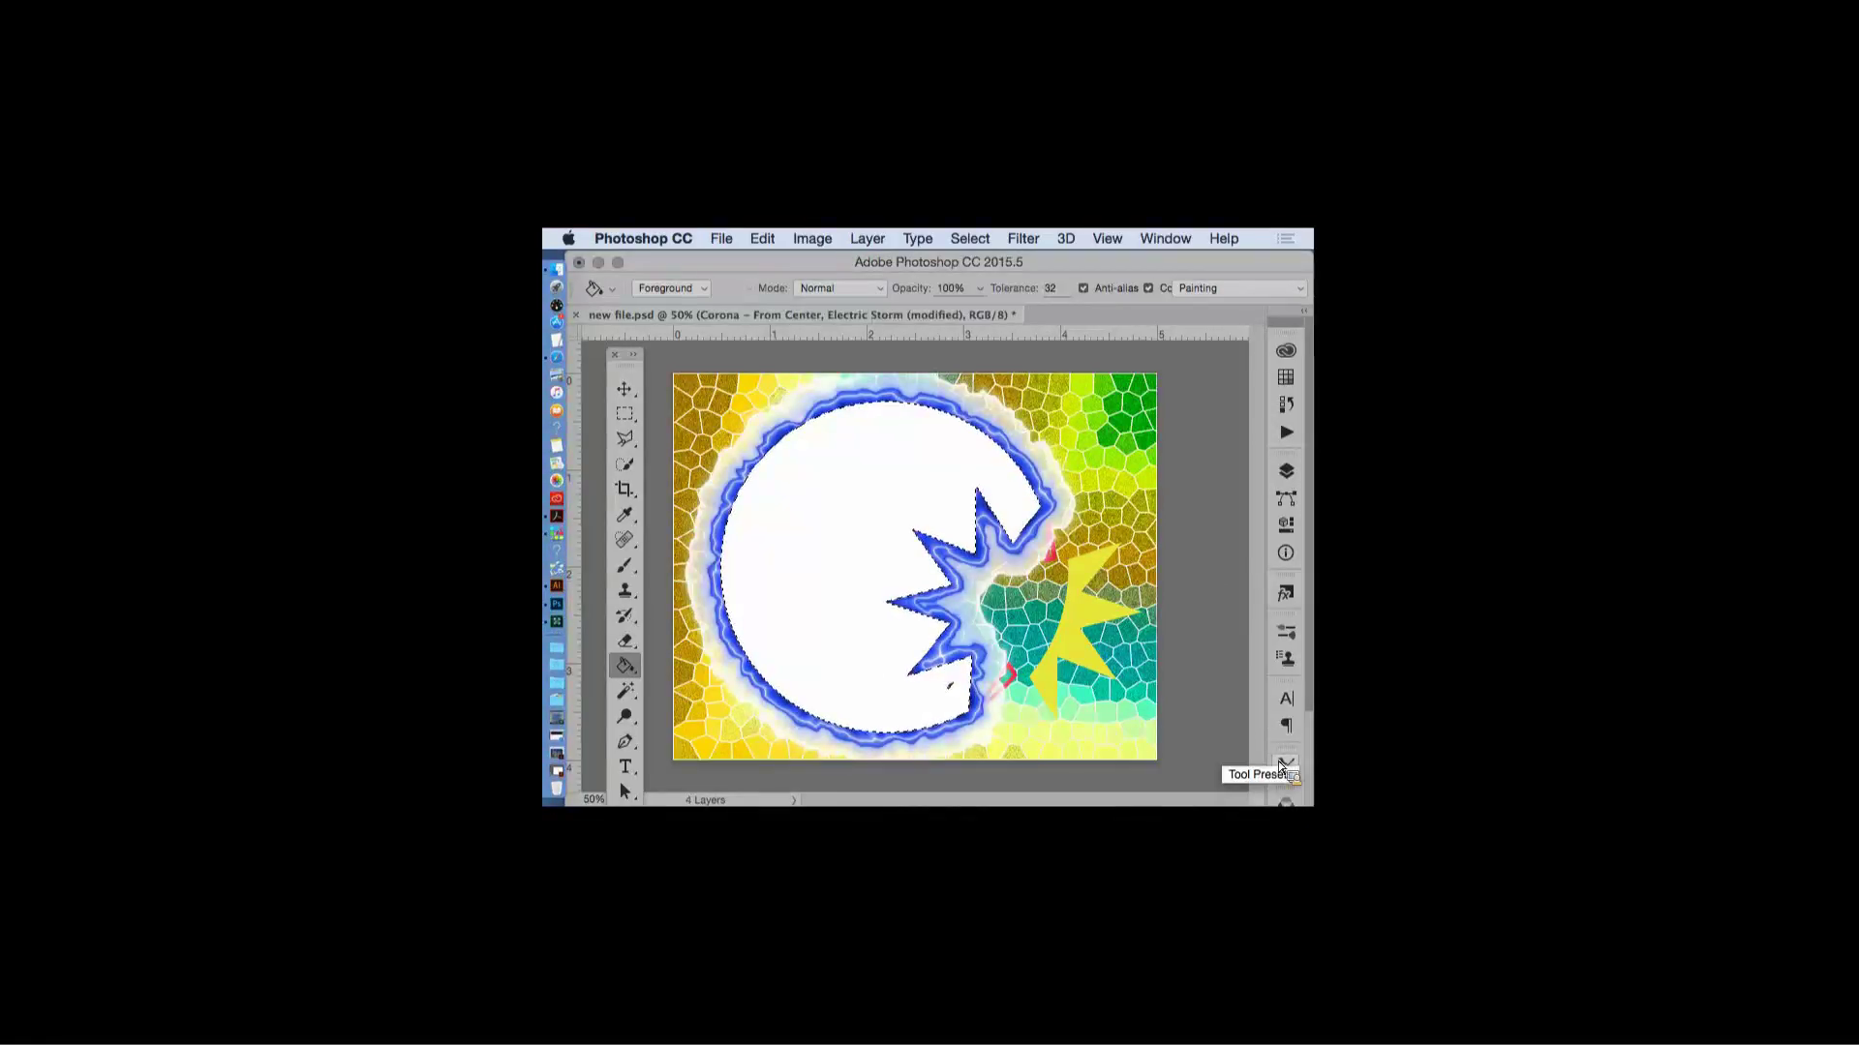
# - Save the document with its new blue glow, checking the Tool Presets list briefly
pyautogui.press('super+s')
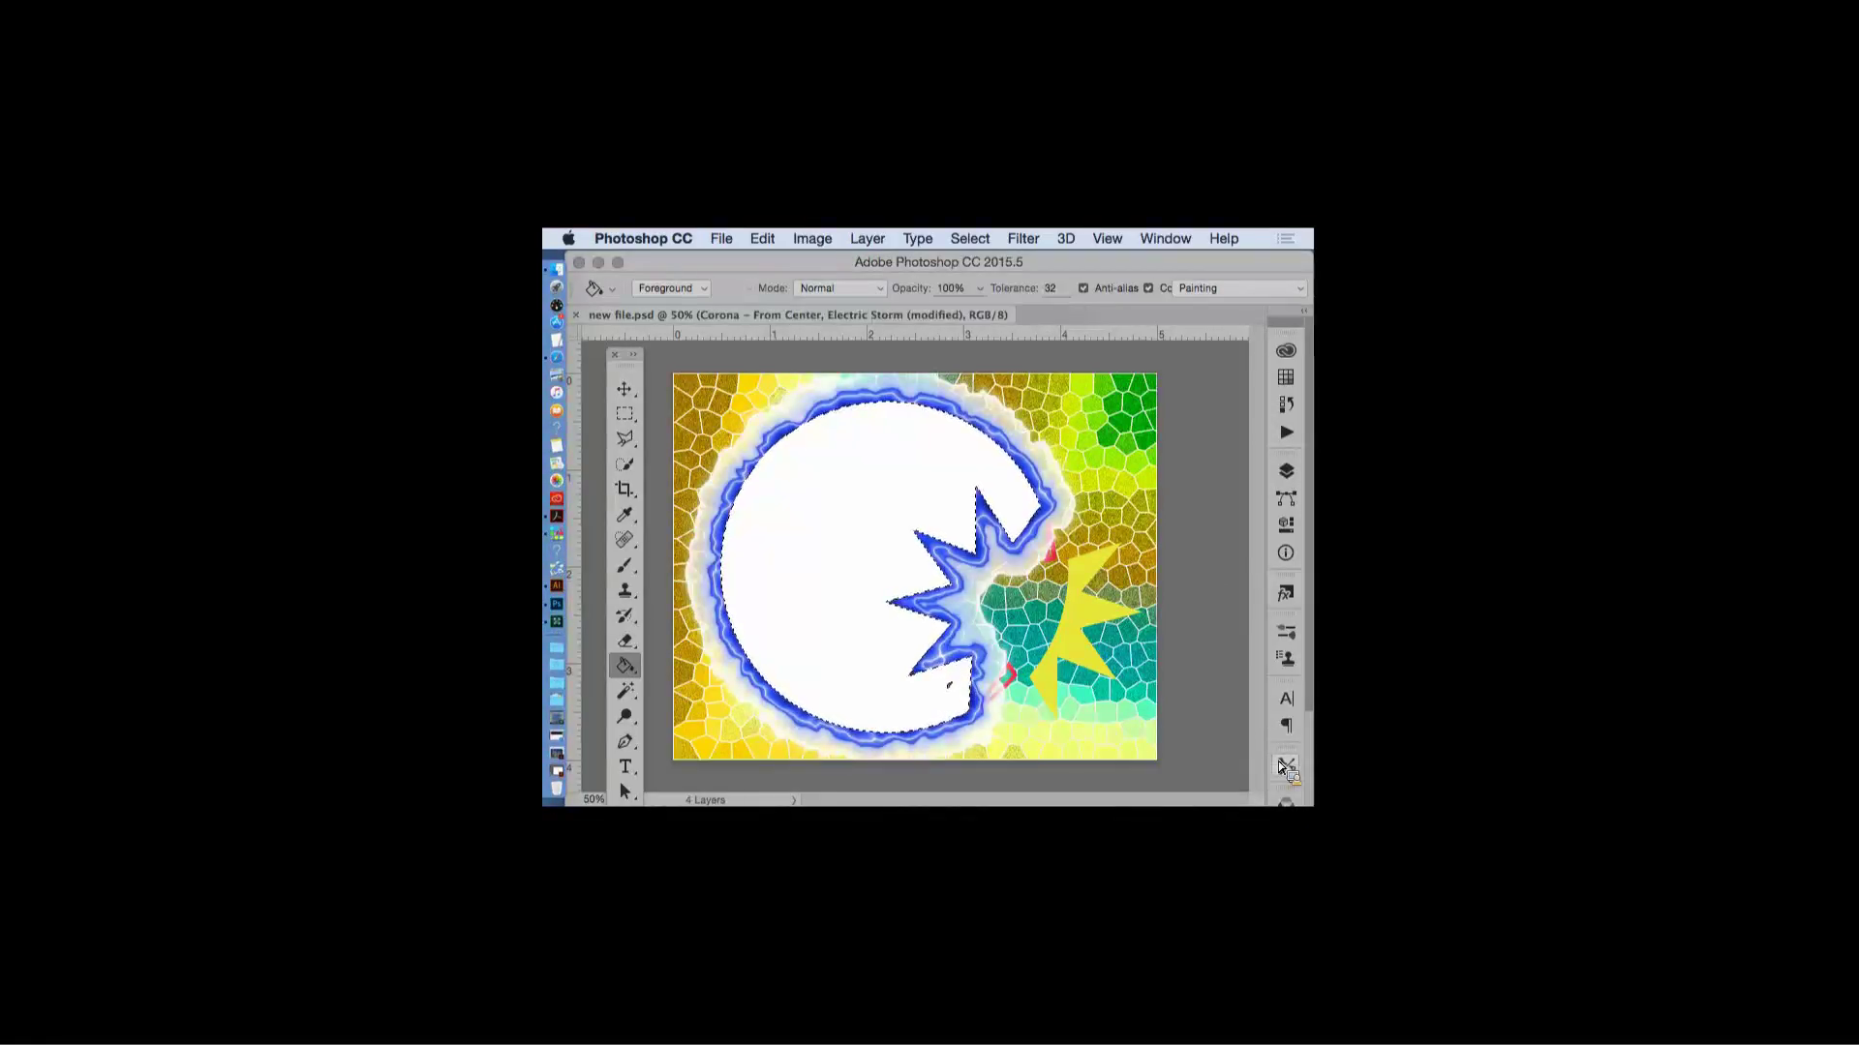
pyautogui.click(1280, 764)
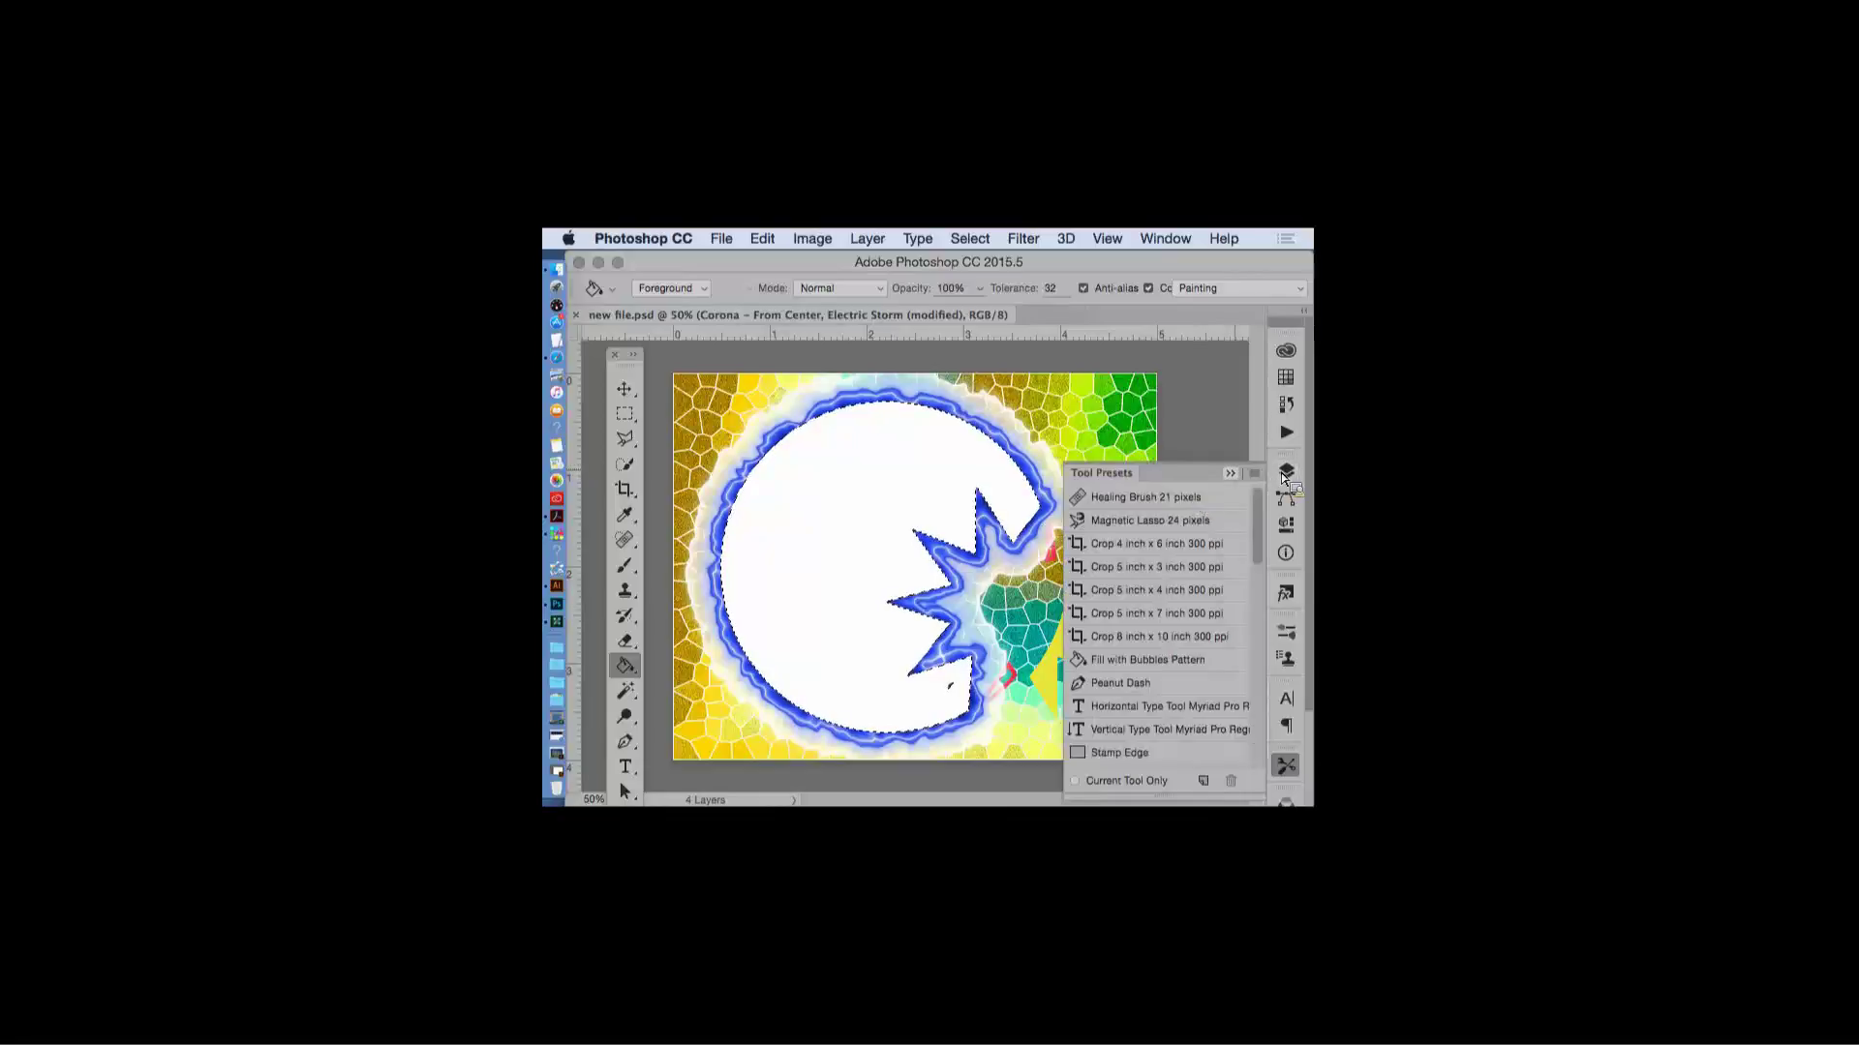
pyautogui.click(1231, 473)
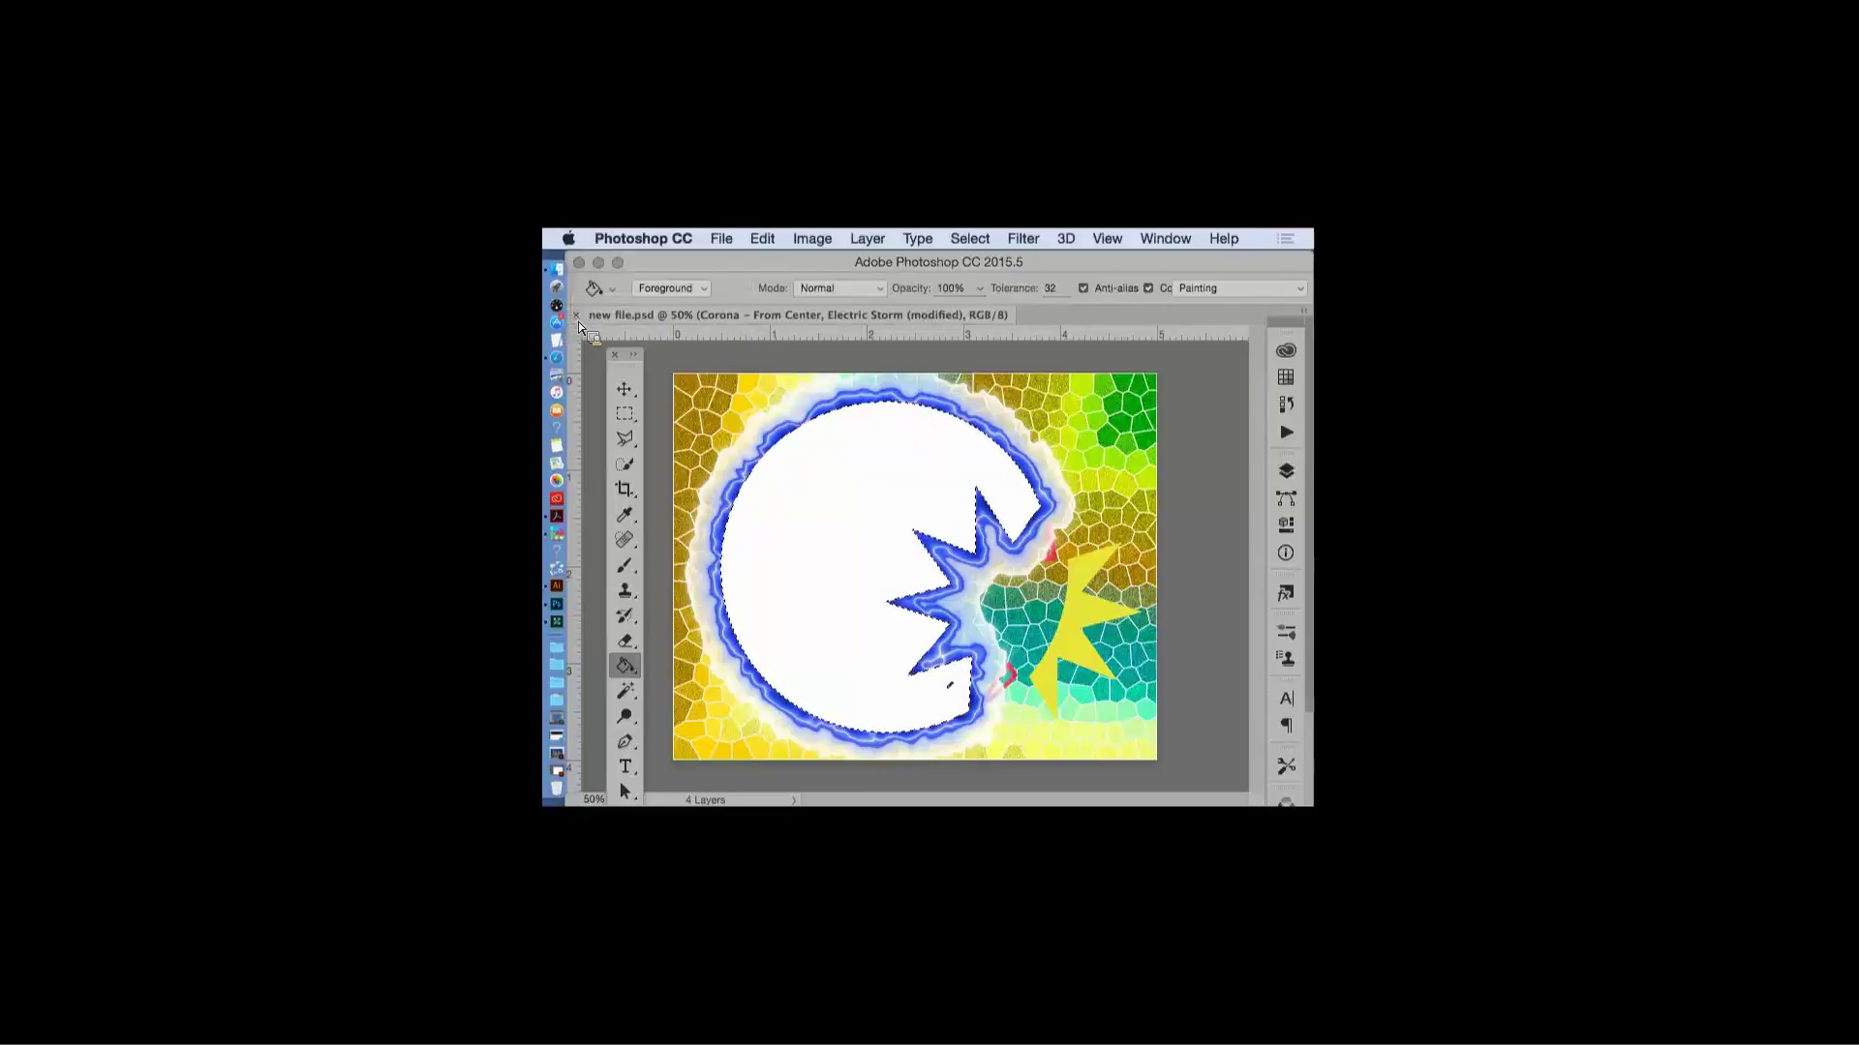
# - Reposition the Photoshop window and reveal Eye Candy 7 under Filter > Alien Skin
pyautogui.moveTo(735, 269)
pyautogui.mouseDown()
pyautogui.moveTo(753, 265)
pyautogui.moveTo(712, 262)
pyautogui.mouseUp()
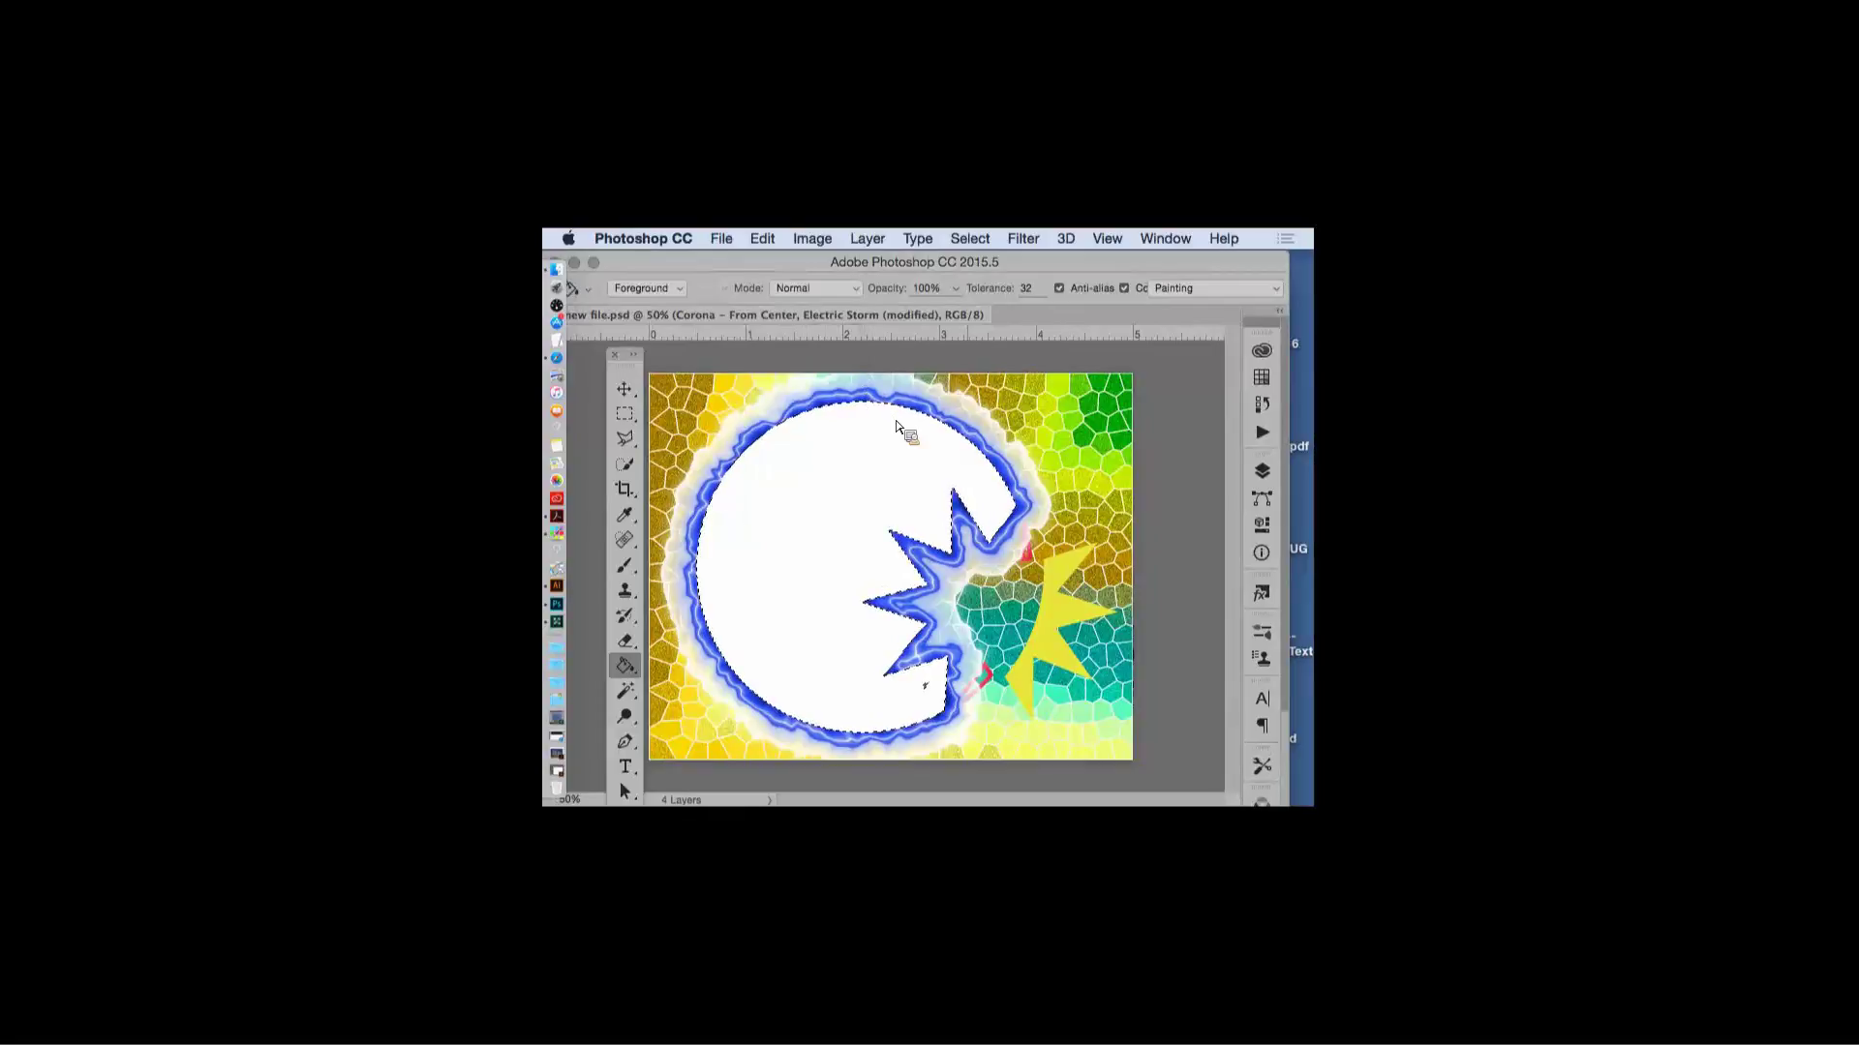
pyautogui.click(1023, 238)
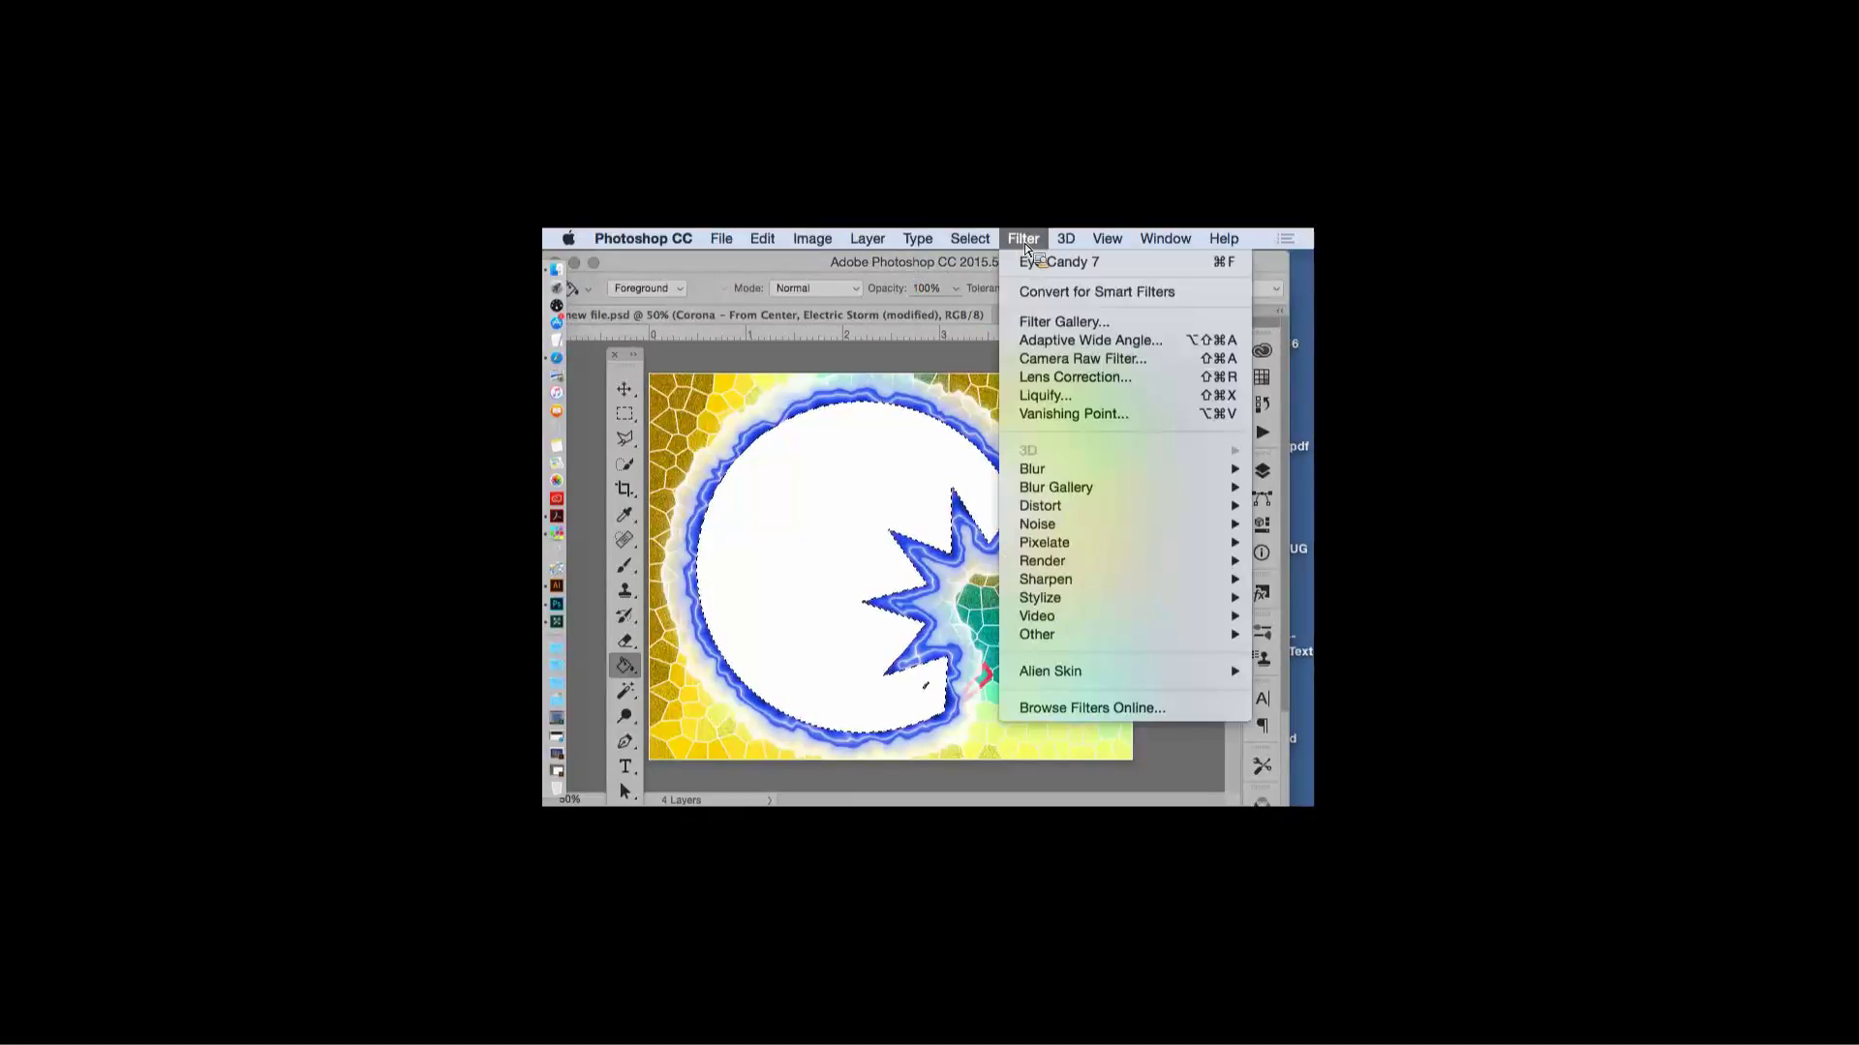
pyautogui.moveTo(1044, 675)
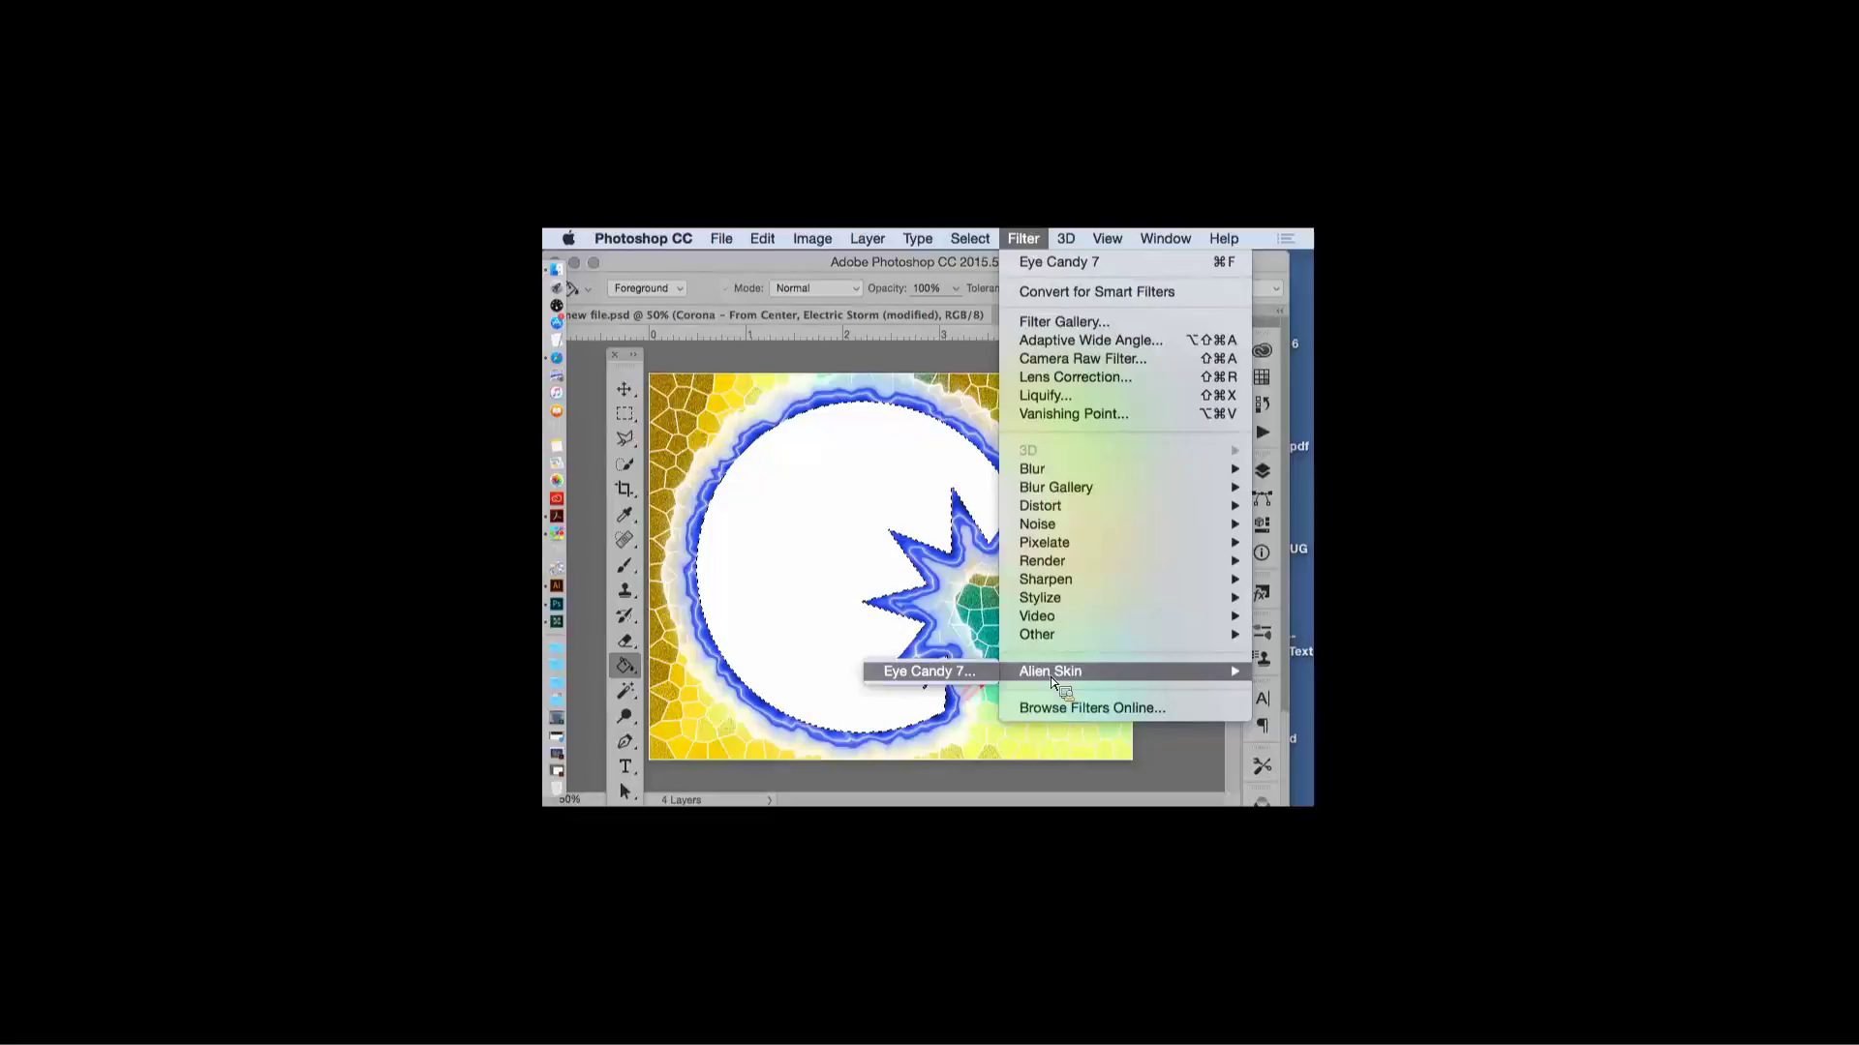
# - Abandon an early Eye Candy launch, bring Photoshop forward and reposition its window
pyautogui.click(956, 662)
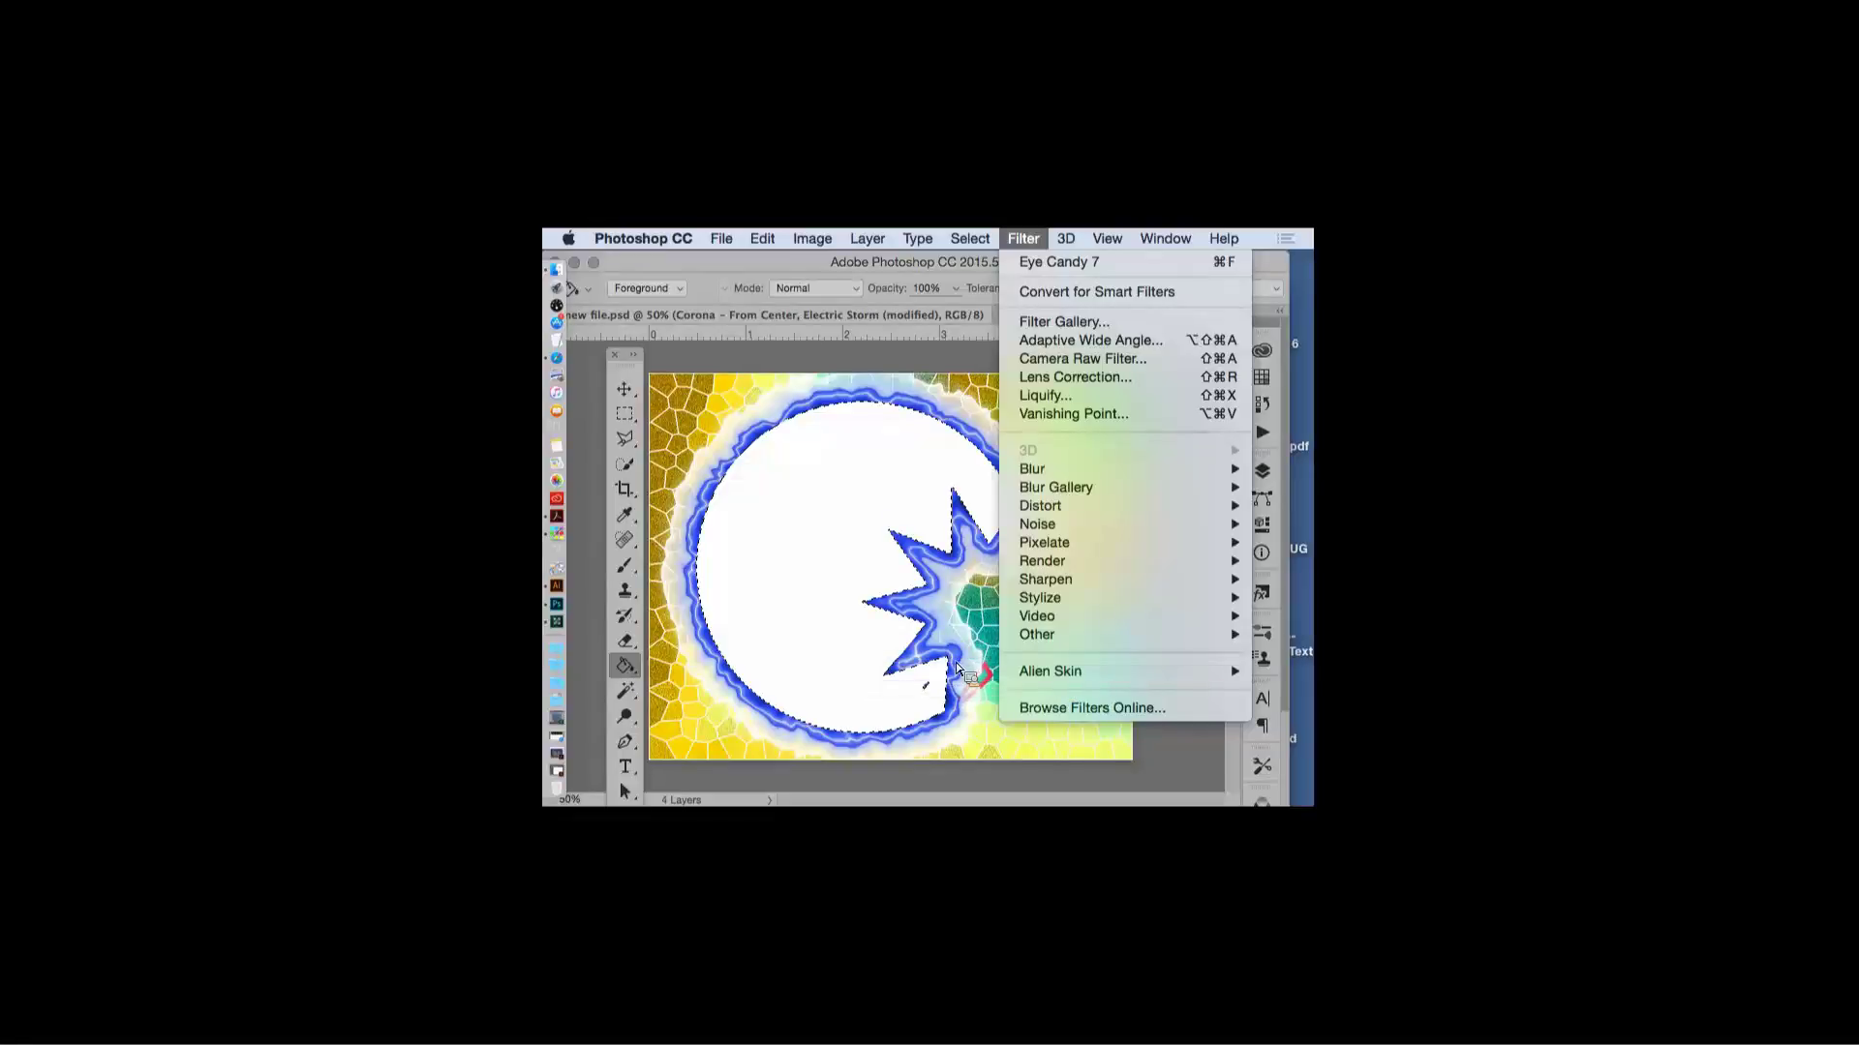
pyautogui.click(1321, 364)
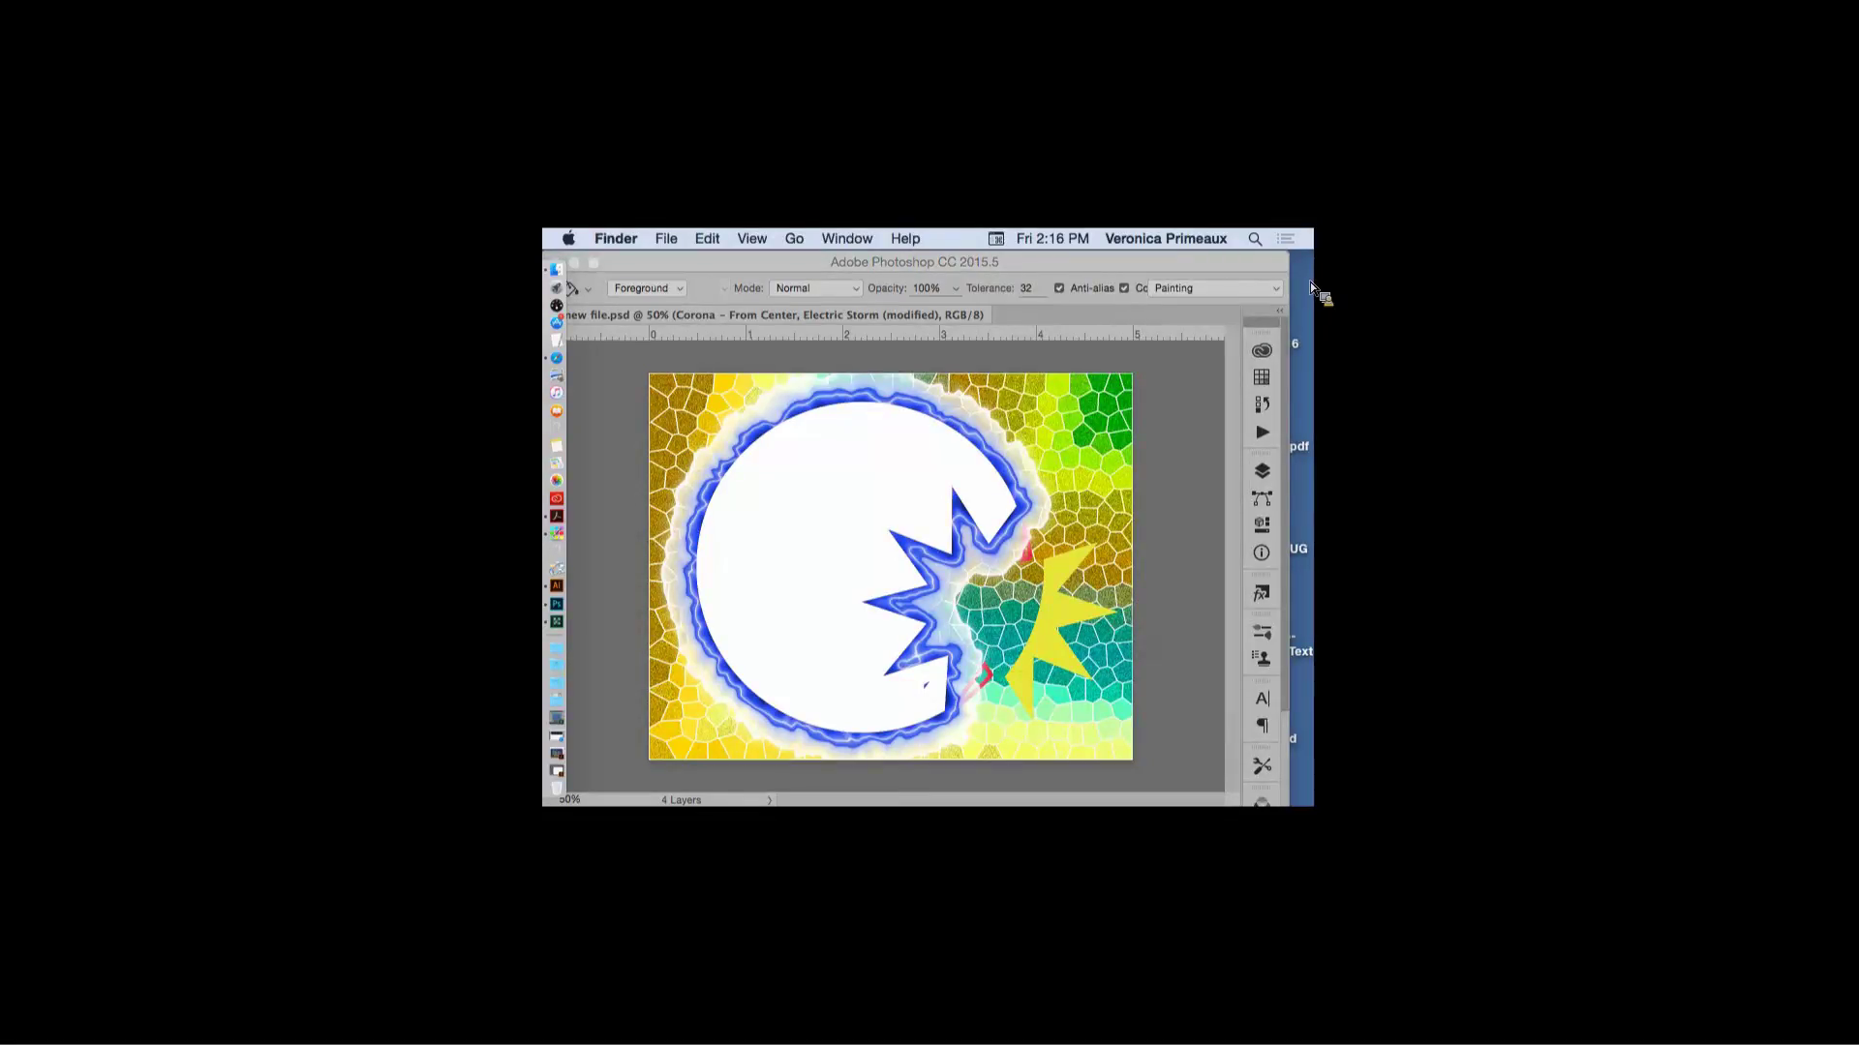
pyautogui.press('super+Tab')
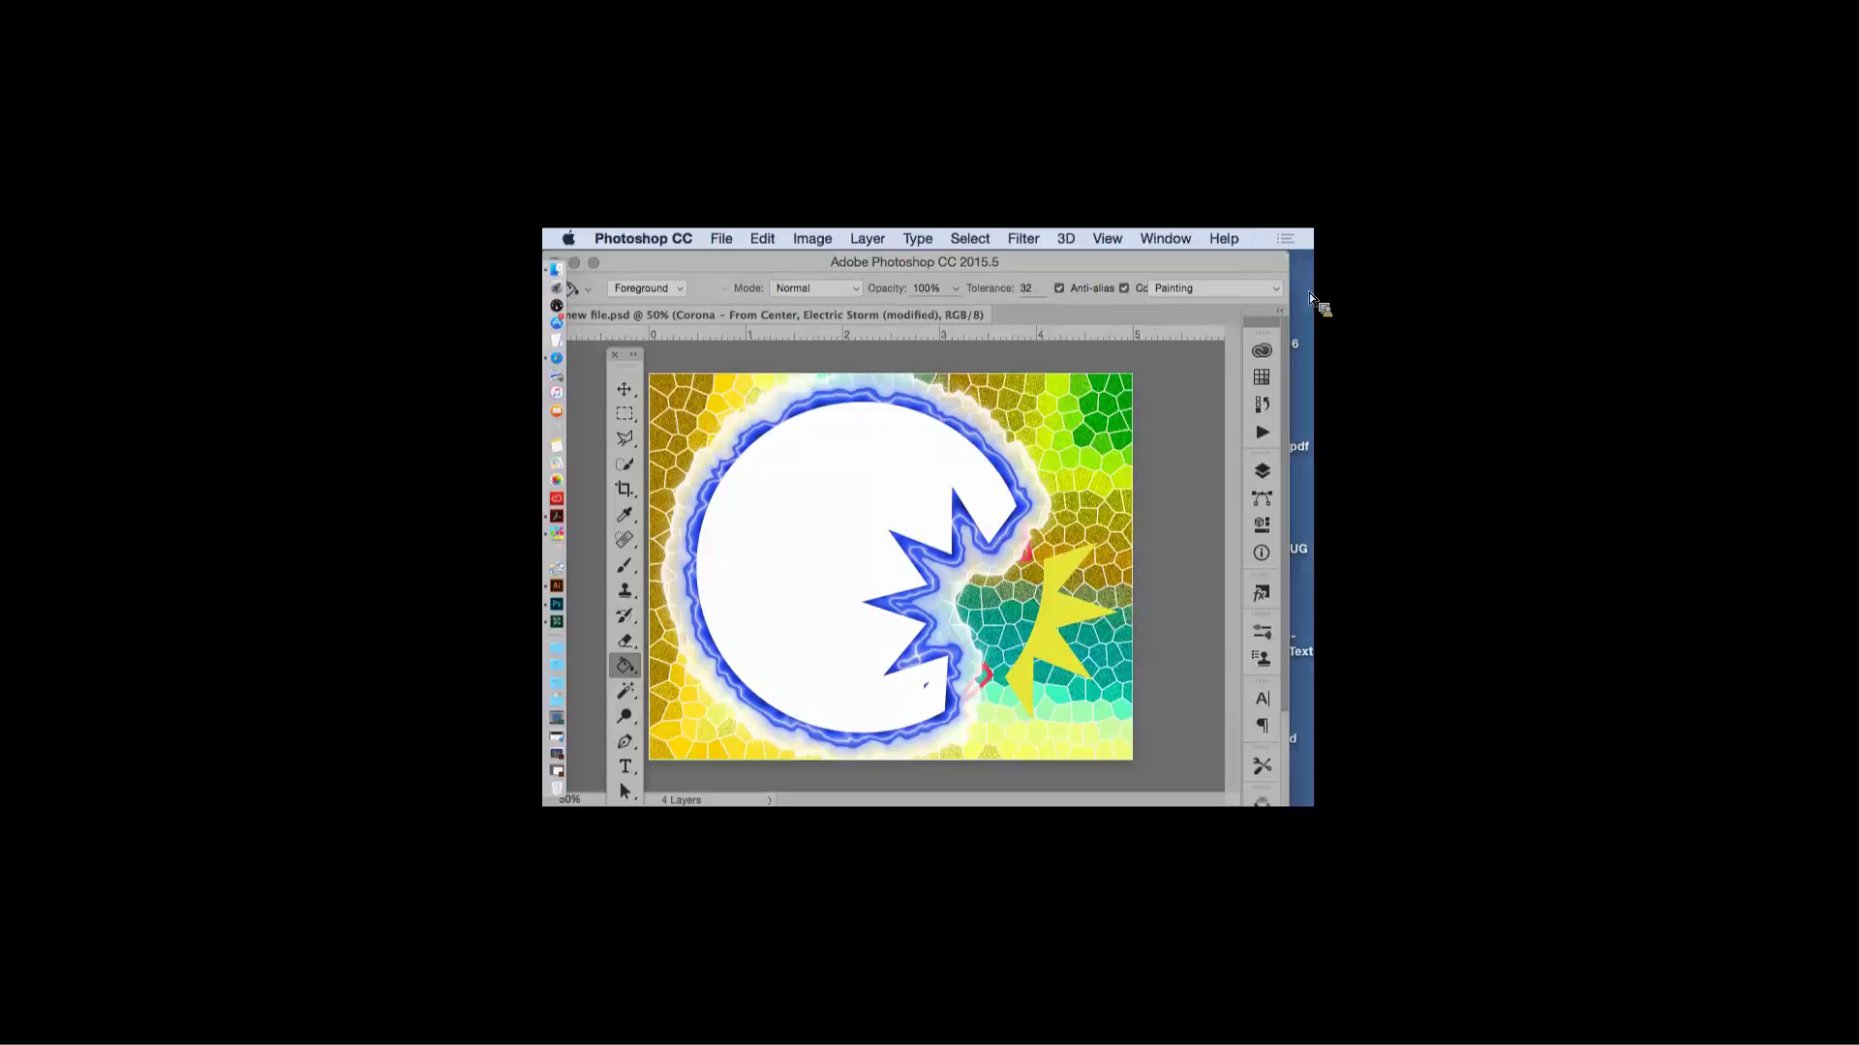
pyautogui.moveTo(813, 264); pyautogui.dragTo(904, 256)
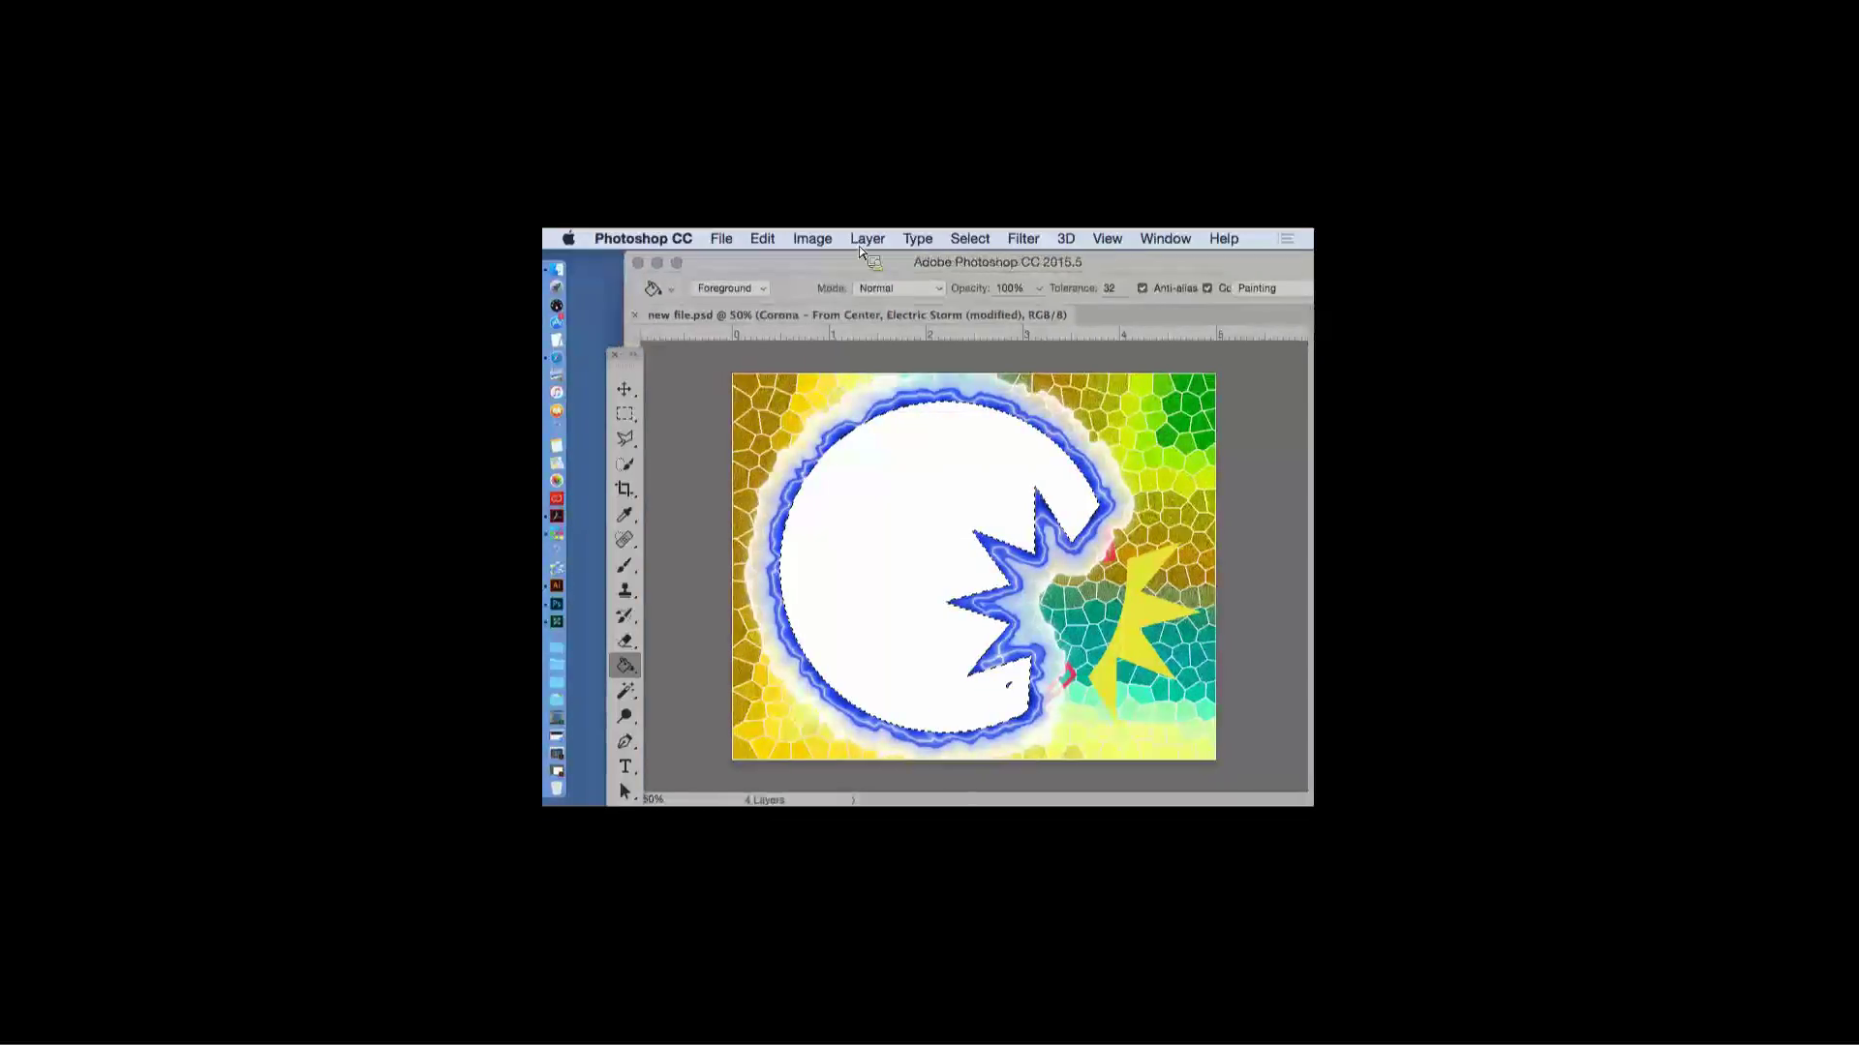
pyautogui.click(722, 242)
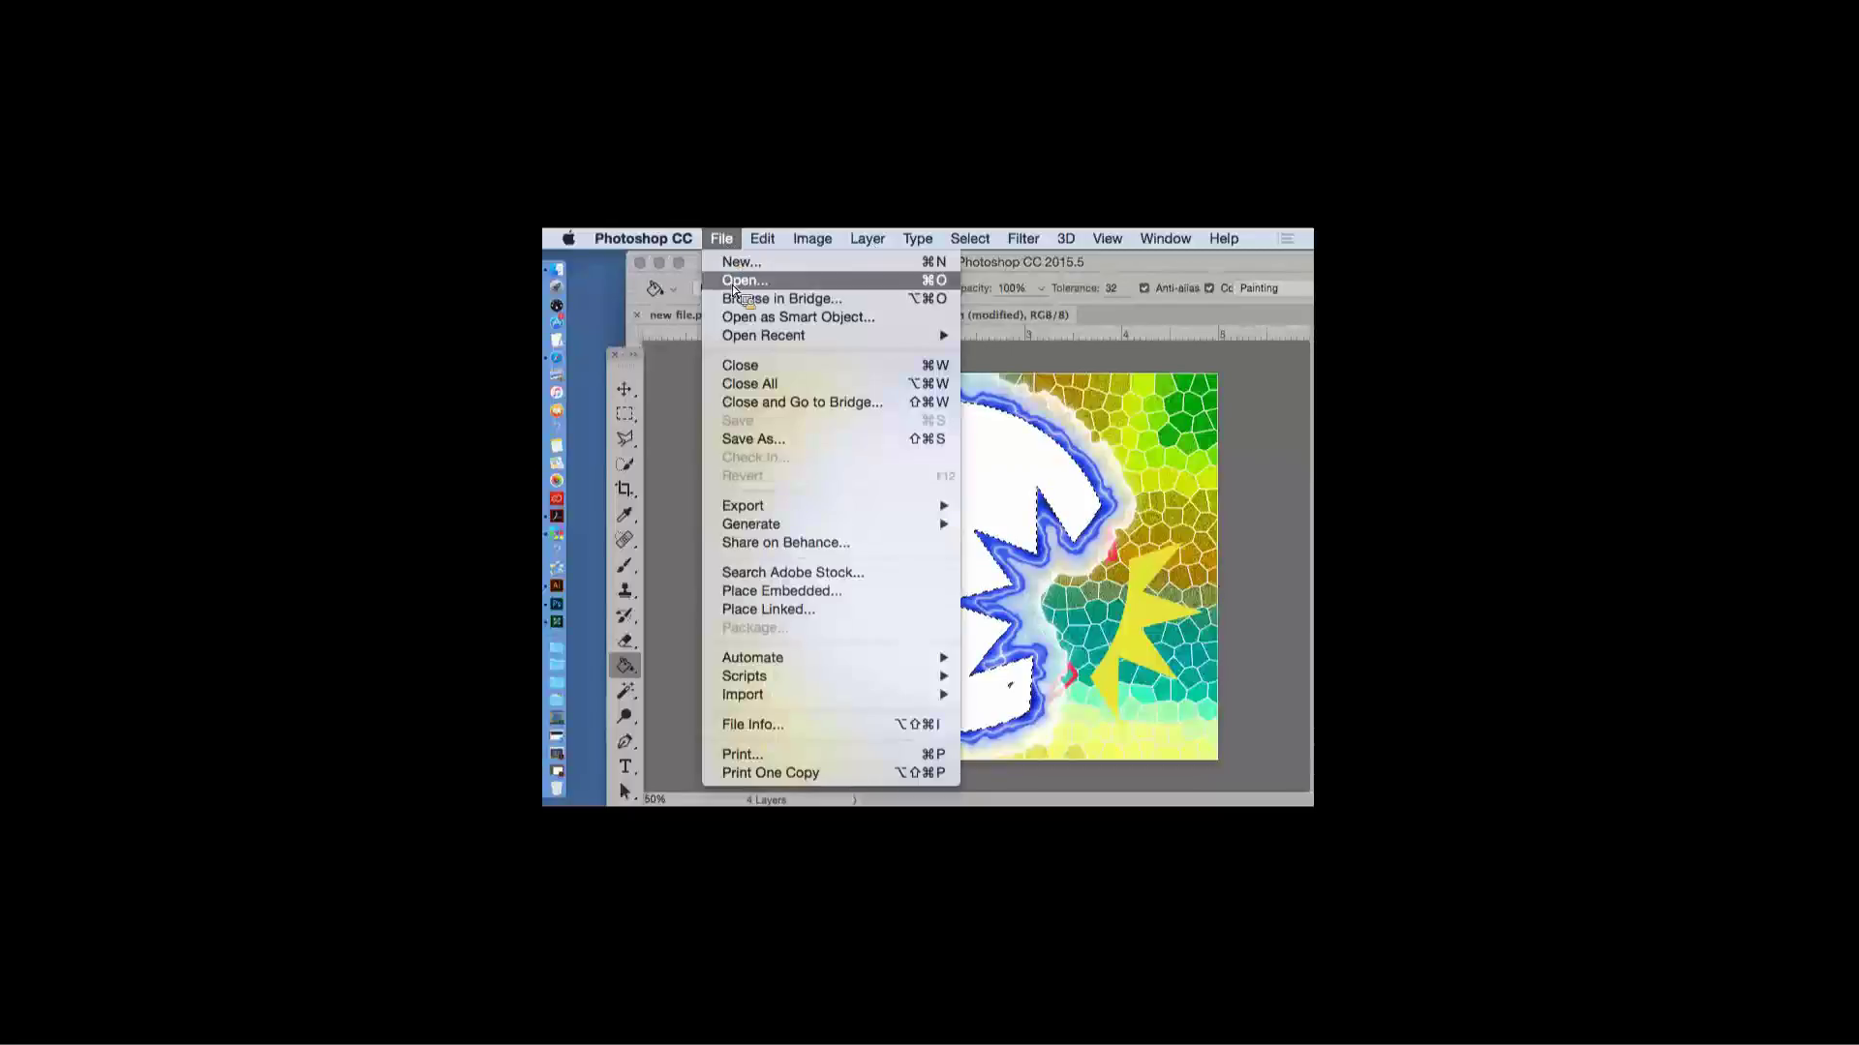
pyautogui.click(1112, 258)
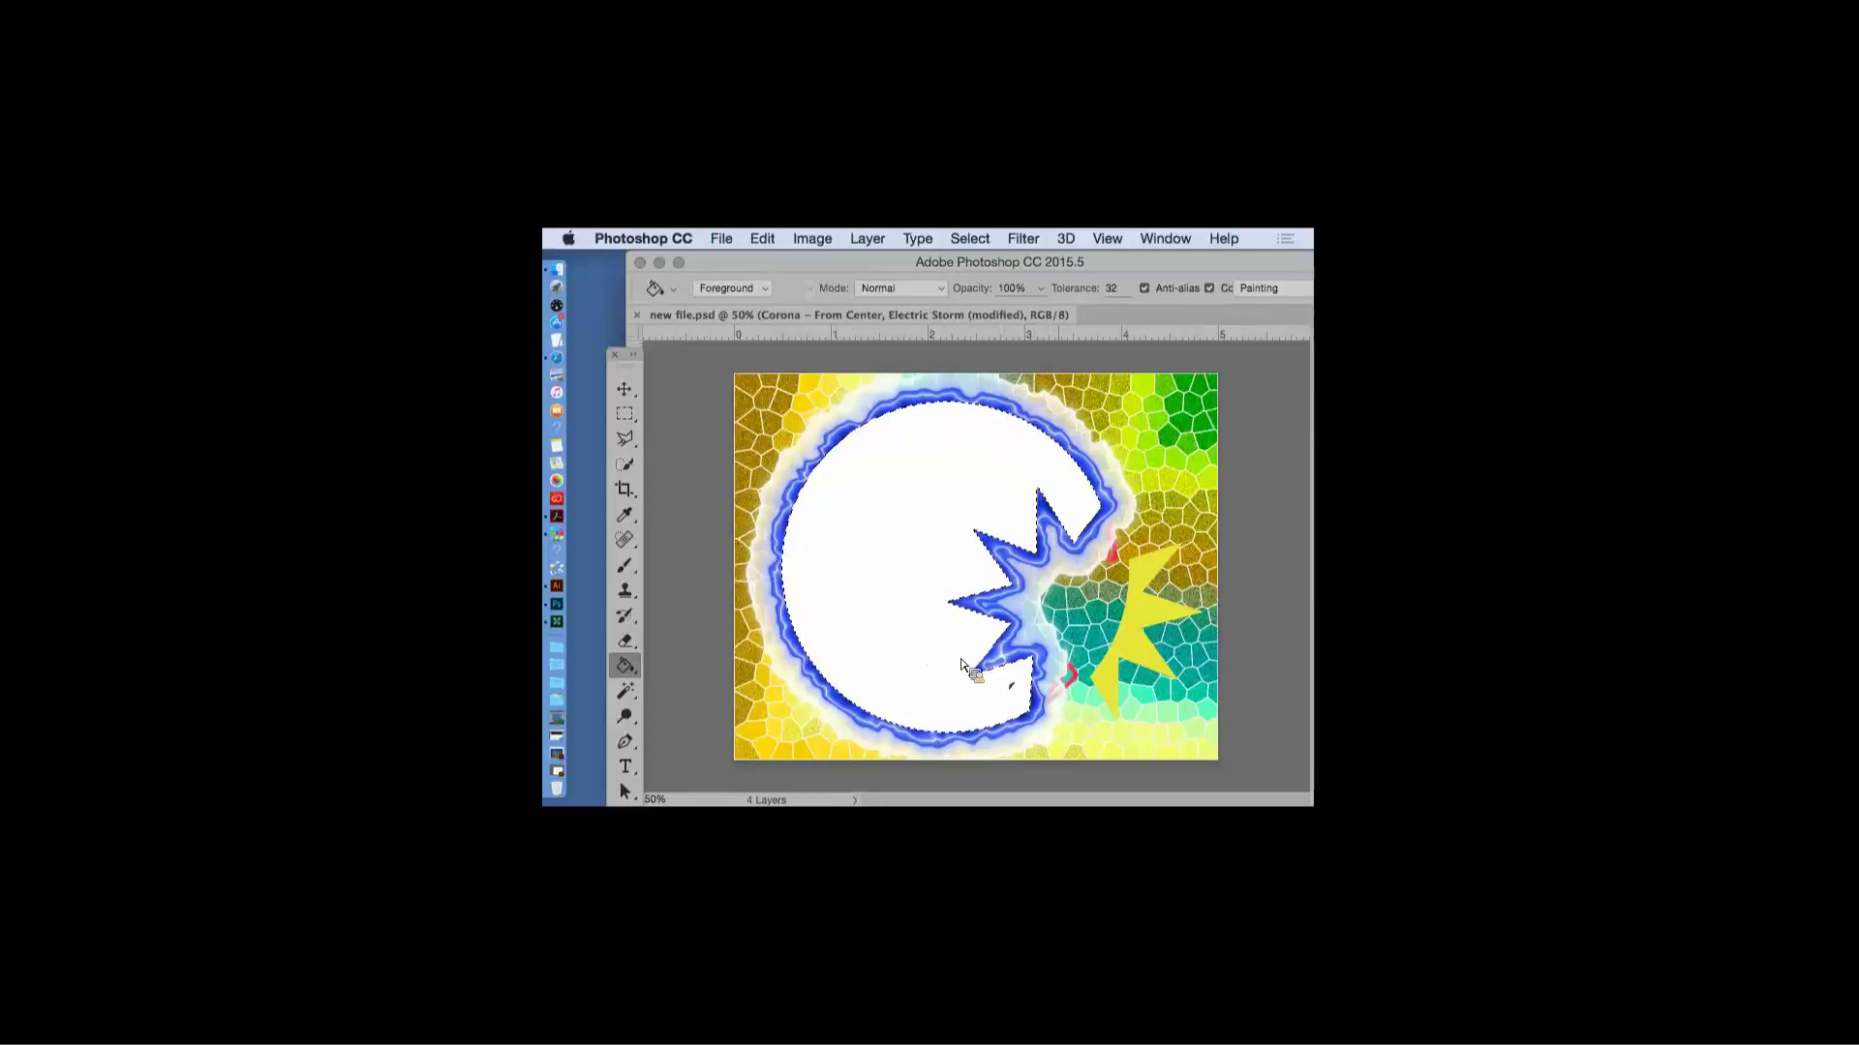
pyautogui.moveTo(1123, 261); pyautogui.dragTo(1101, 260)
# - Apply Eye Candy 7's Corona Electric Storm glow from the From Edges presets
pyautogui.click(1023, 238)
pyautogui.moveTo(1037, 658)
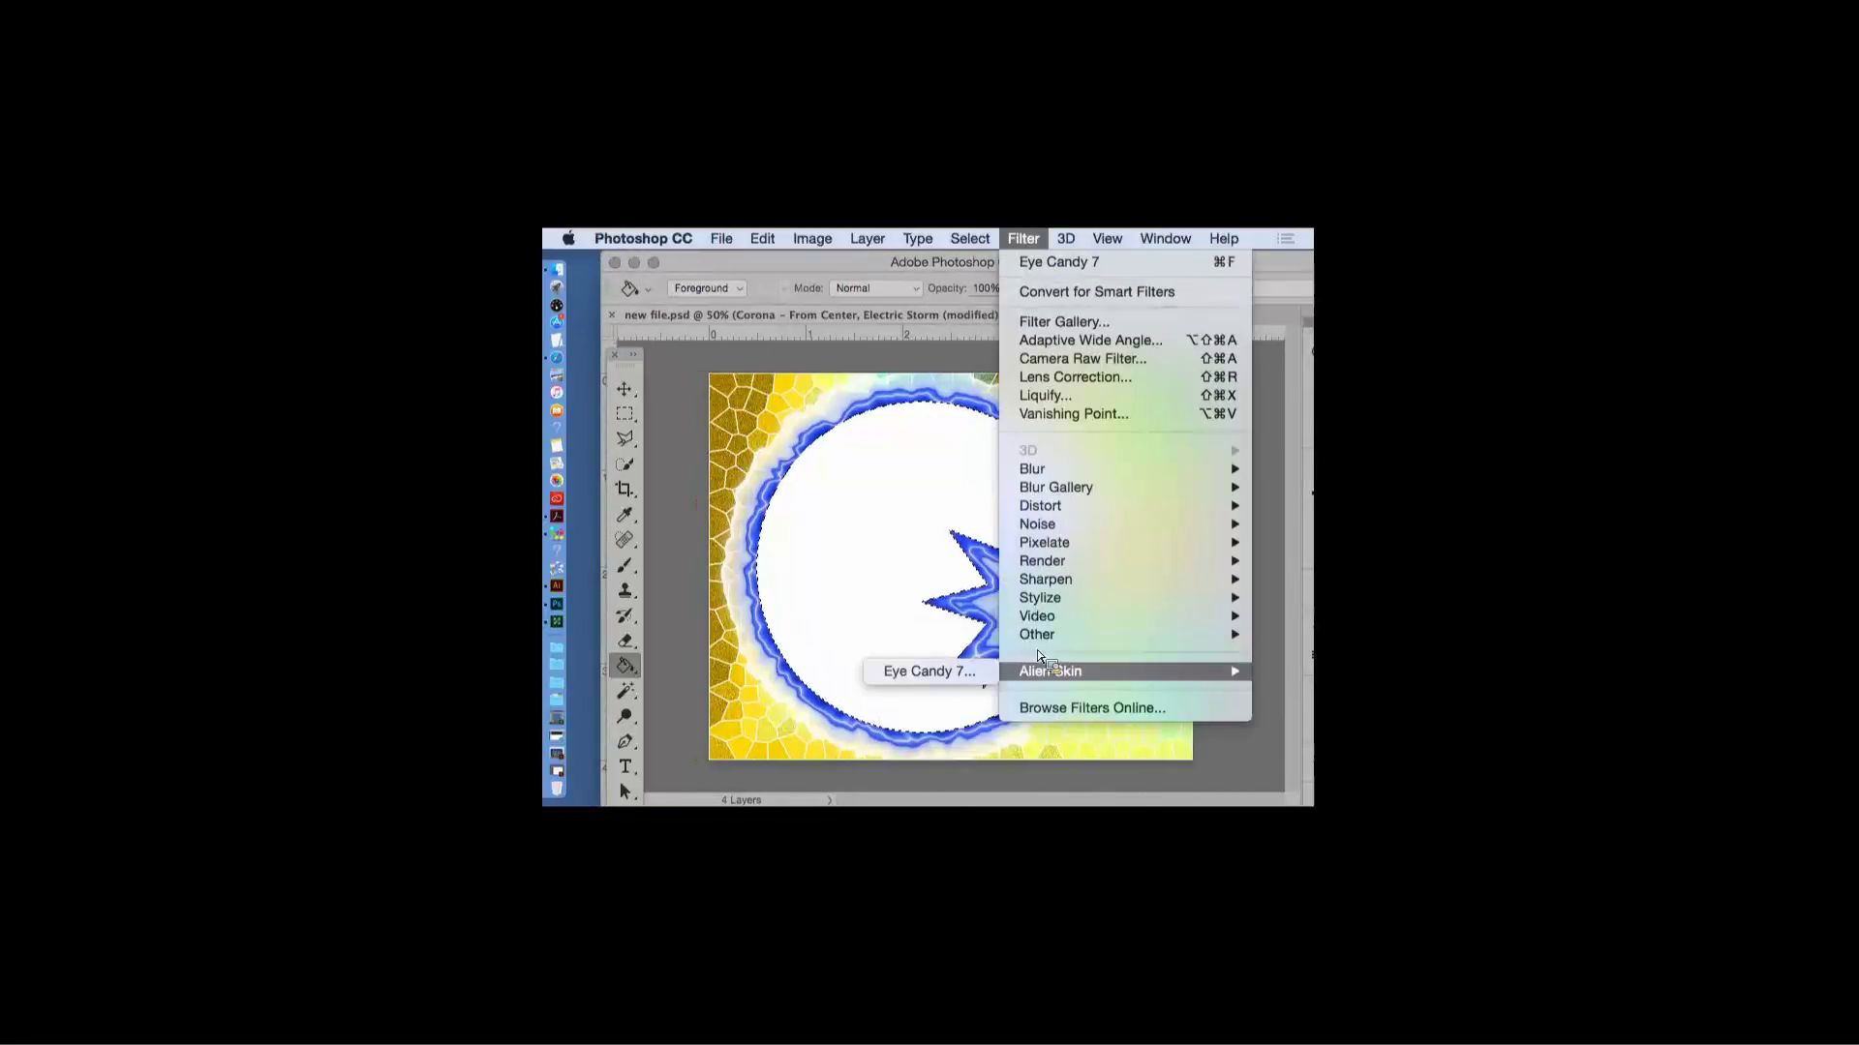
pyautogui.click(961, 675)
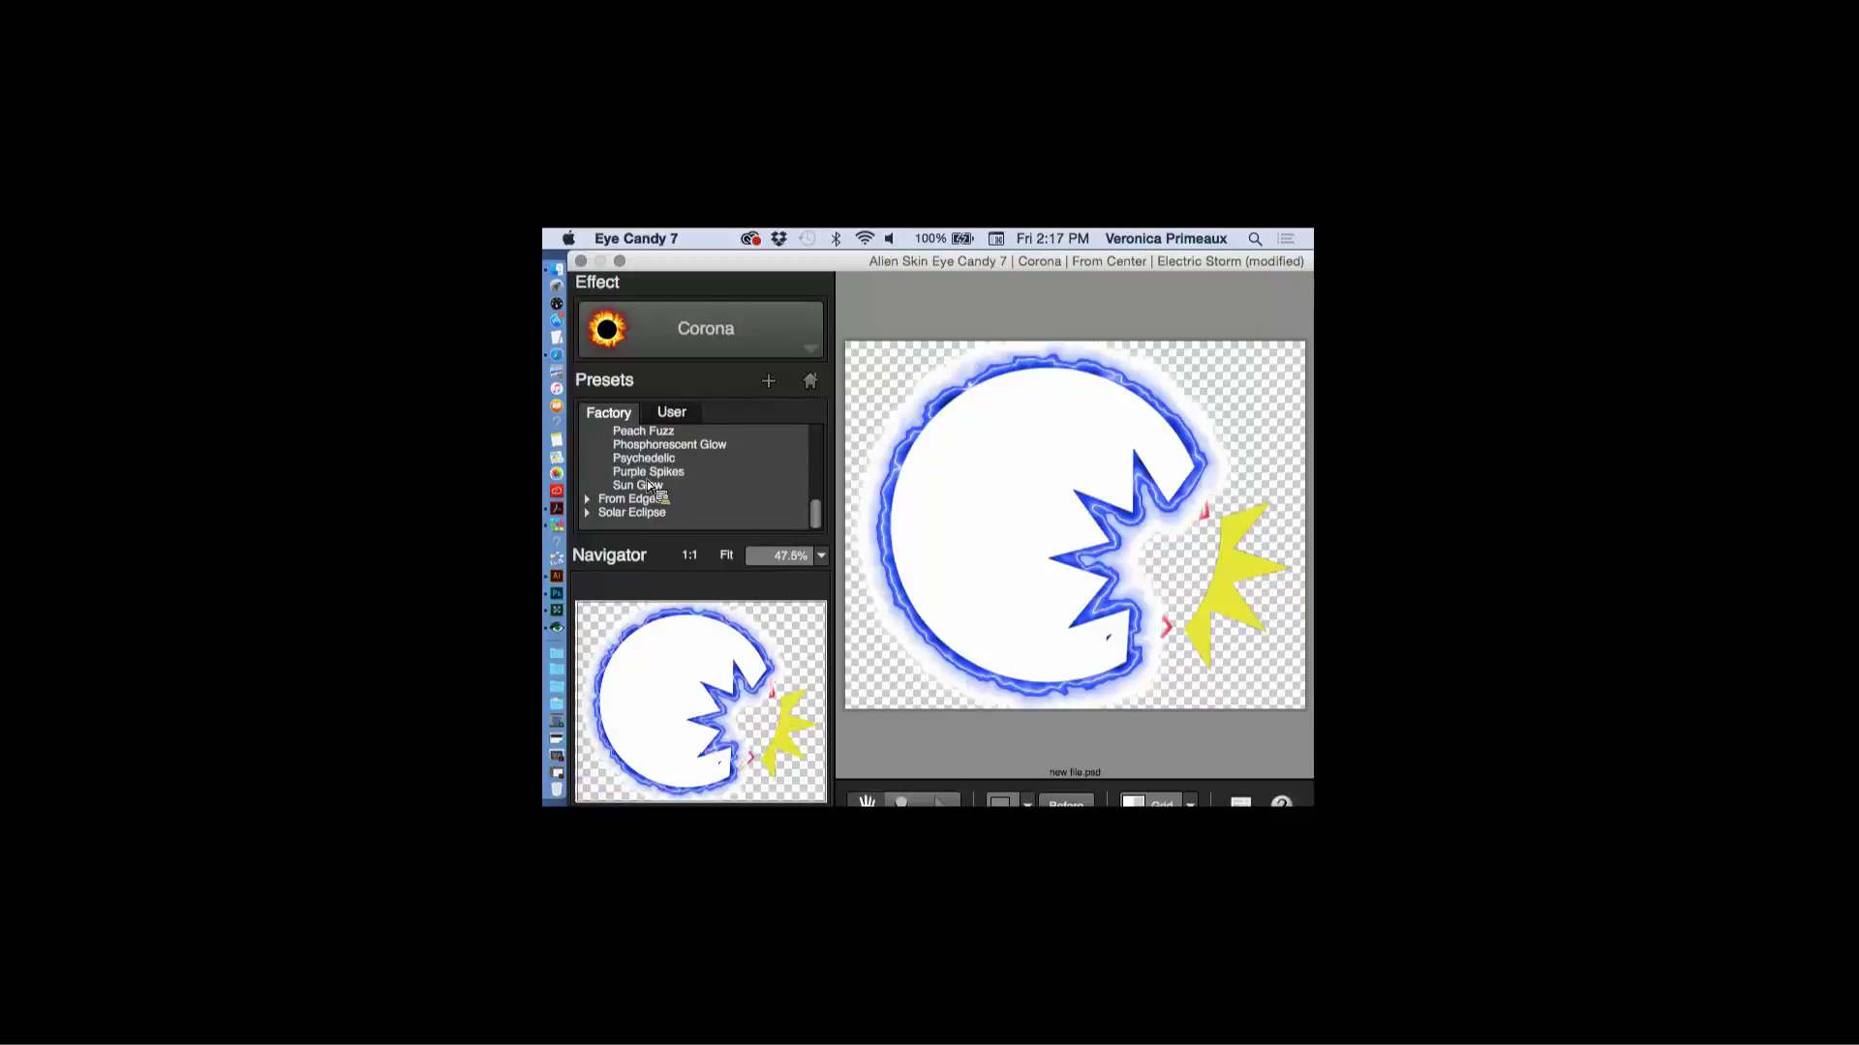
pyautogui.click(587, 500)
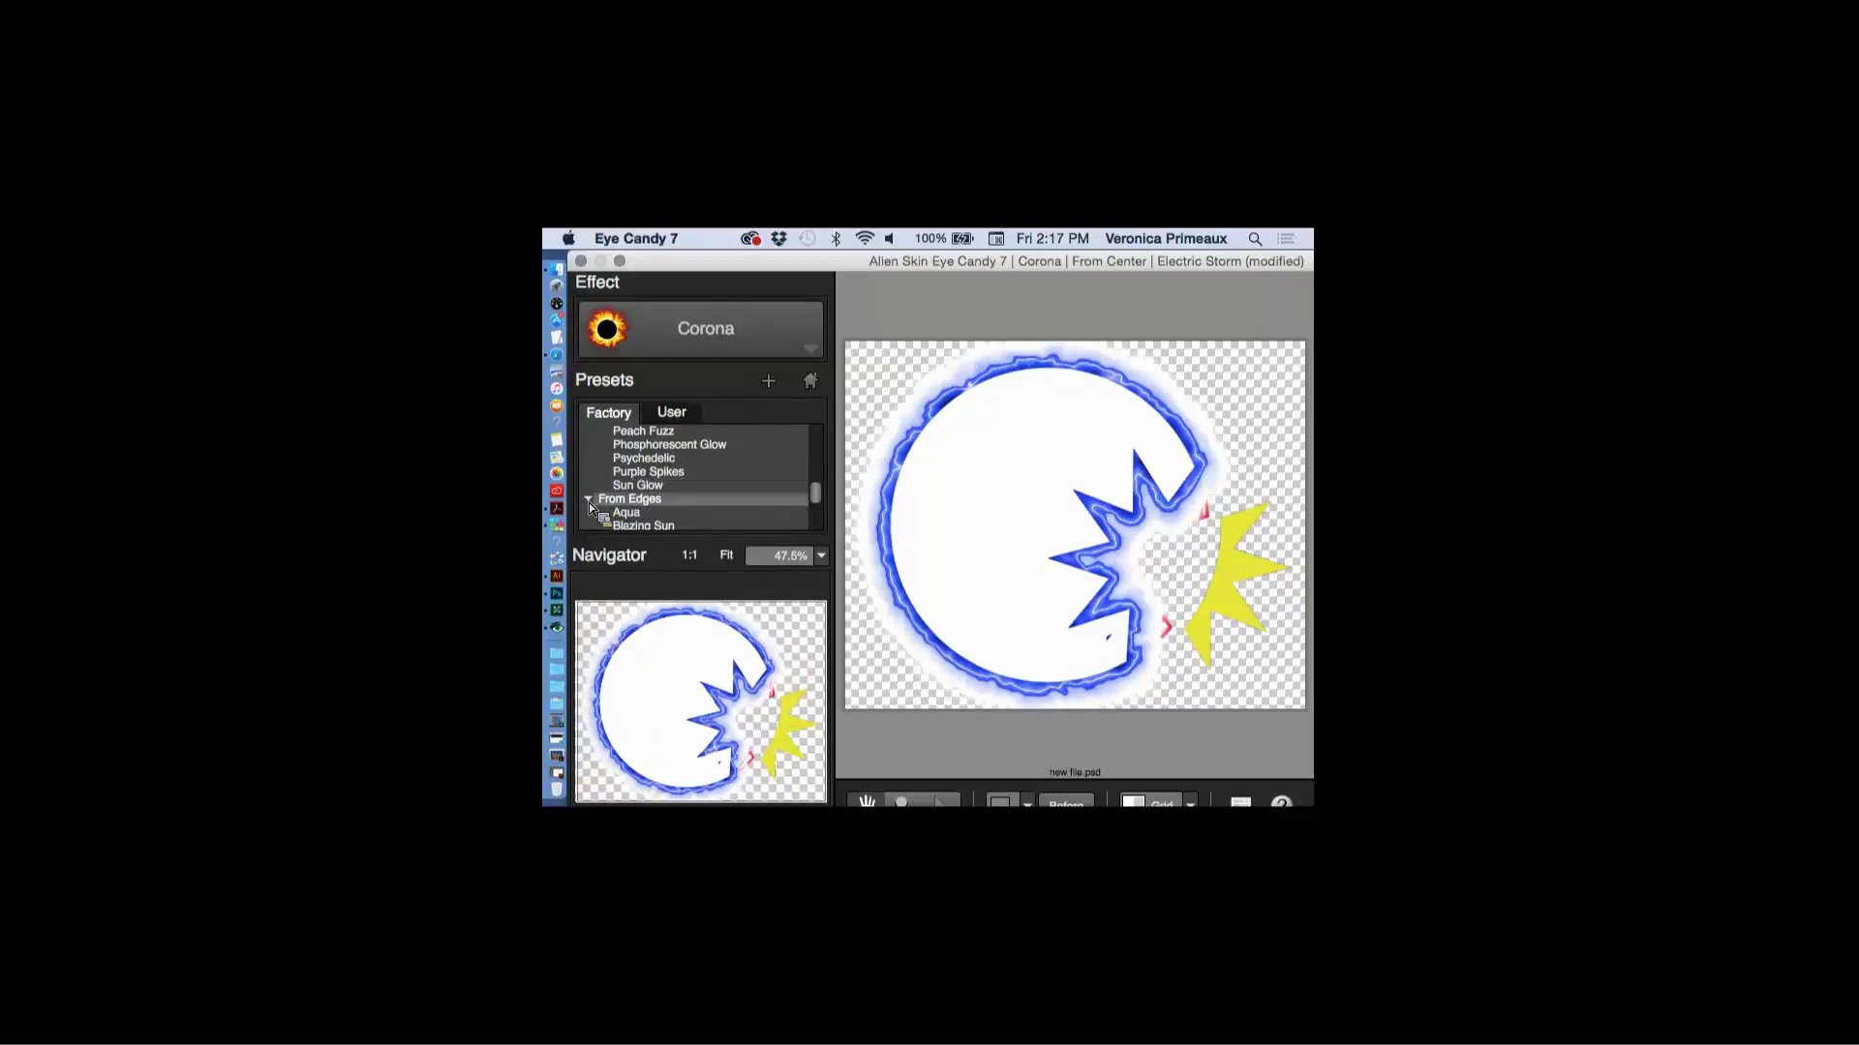
pyautogui.moveTo(815, 490); pyautogui.dragTo(817, 496)
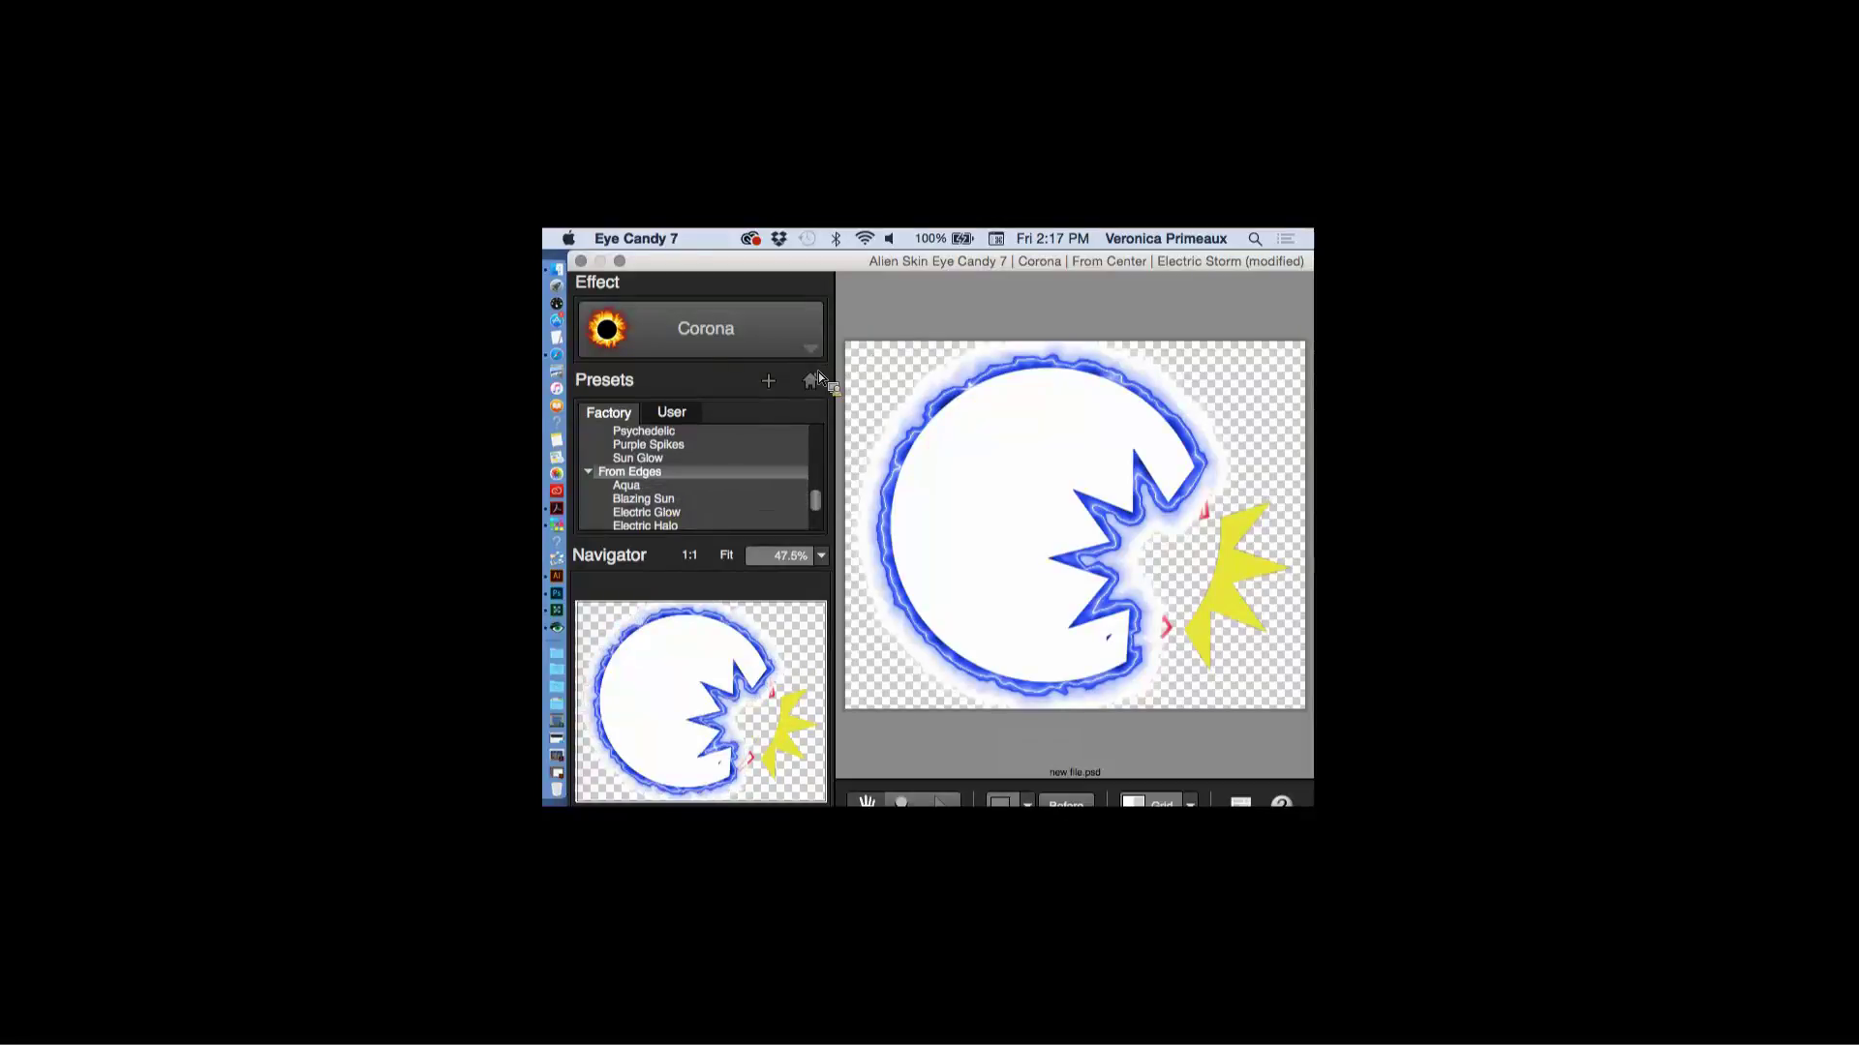
pyautogui.moveTo(1292, 275)
pyautogui.mouseDown()
pyautogui.moveTo(1216, 275)
pyautogui.moveTo(1274, 264)
pyautogui.mouseUp()
pyautogui.click(1281, 796)
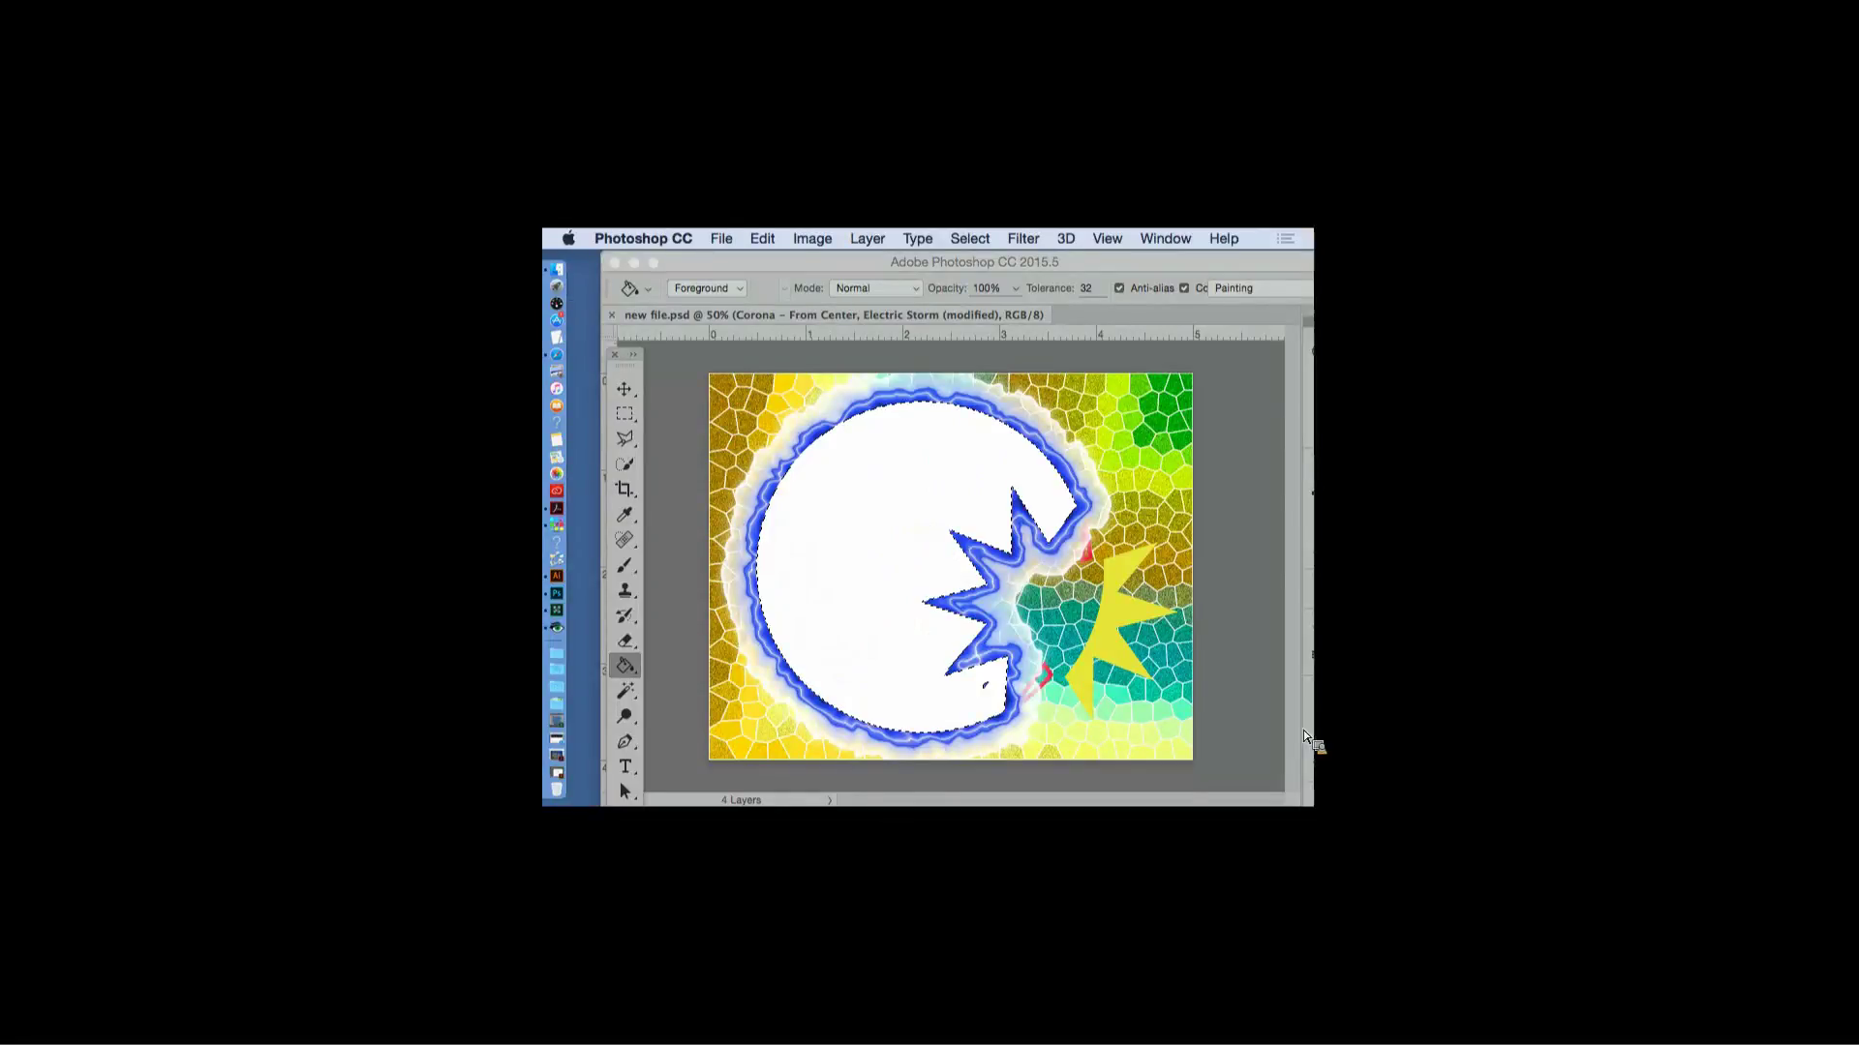
pyautogui.press('super+plus')
pyautogui.press('super+plus')
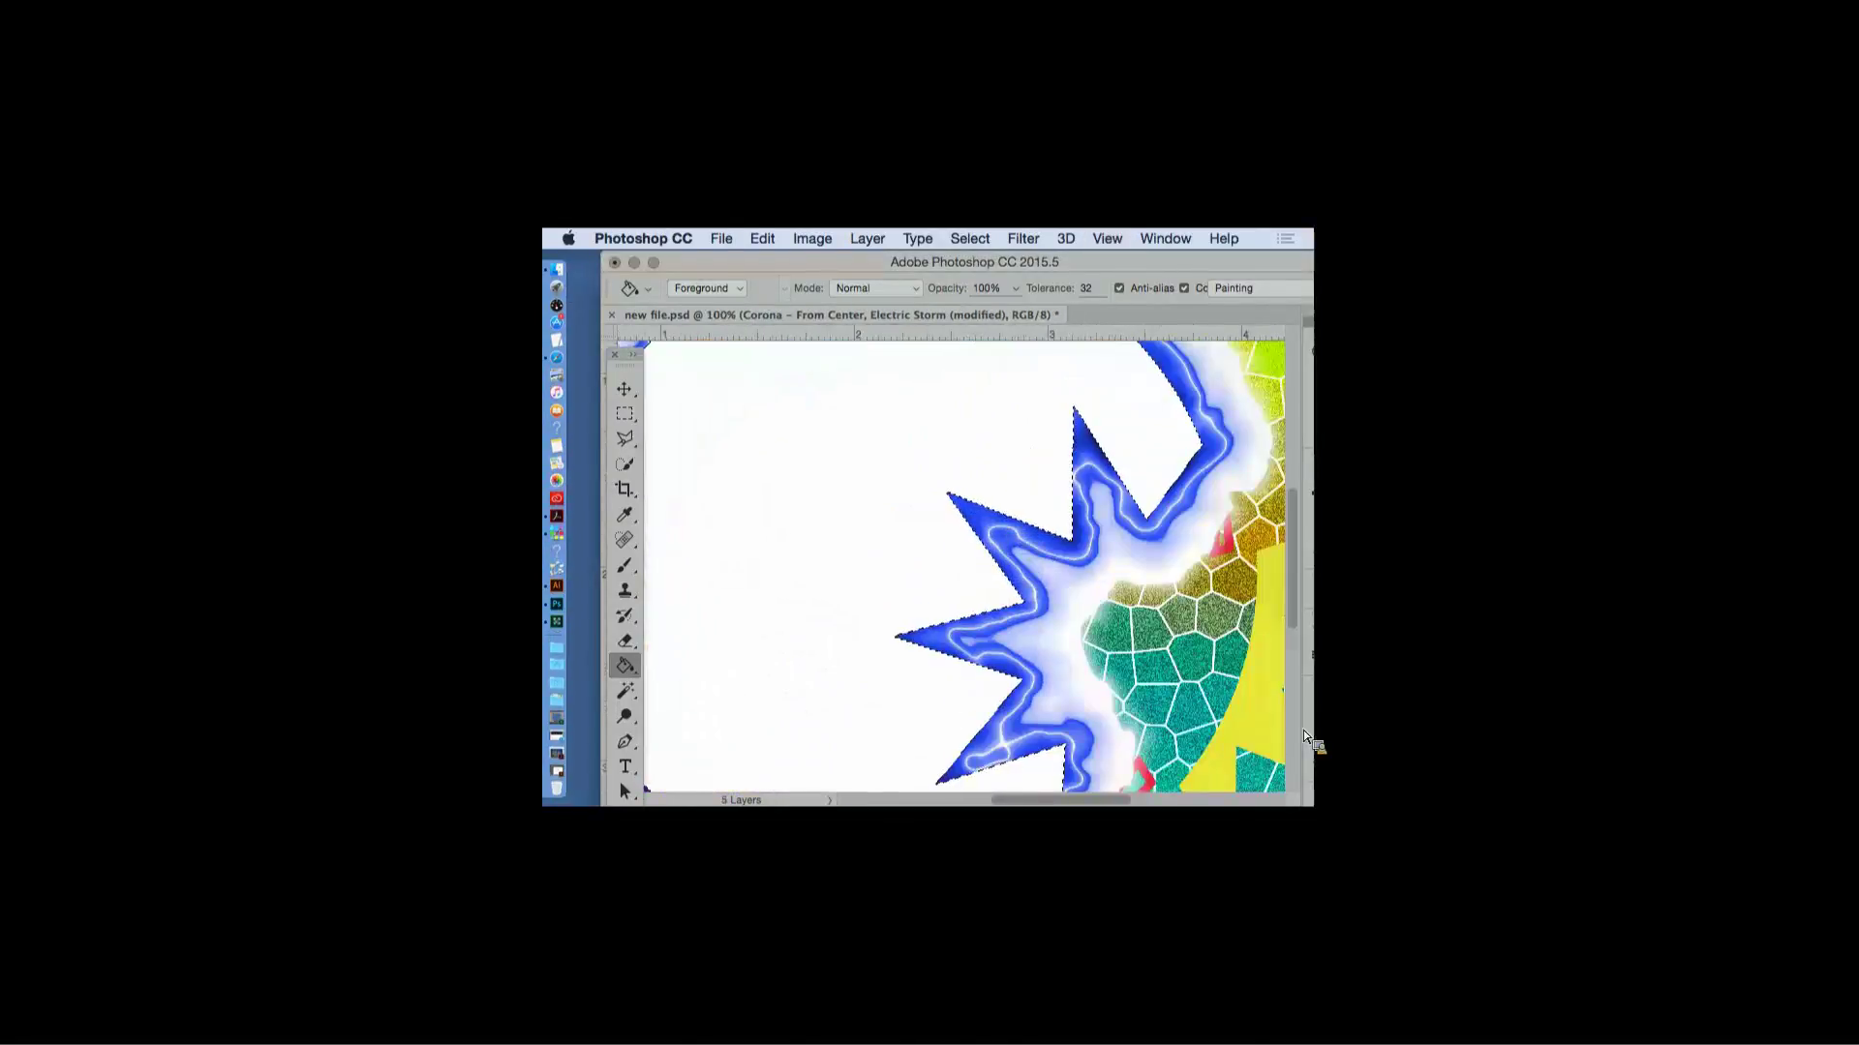
pyautogui.hscroll(-2, 1073, 801)
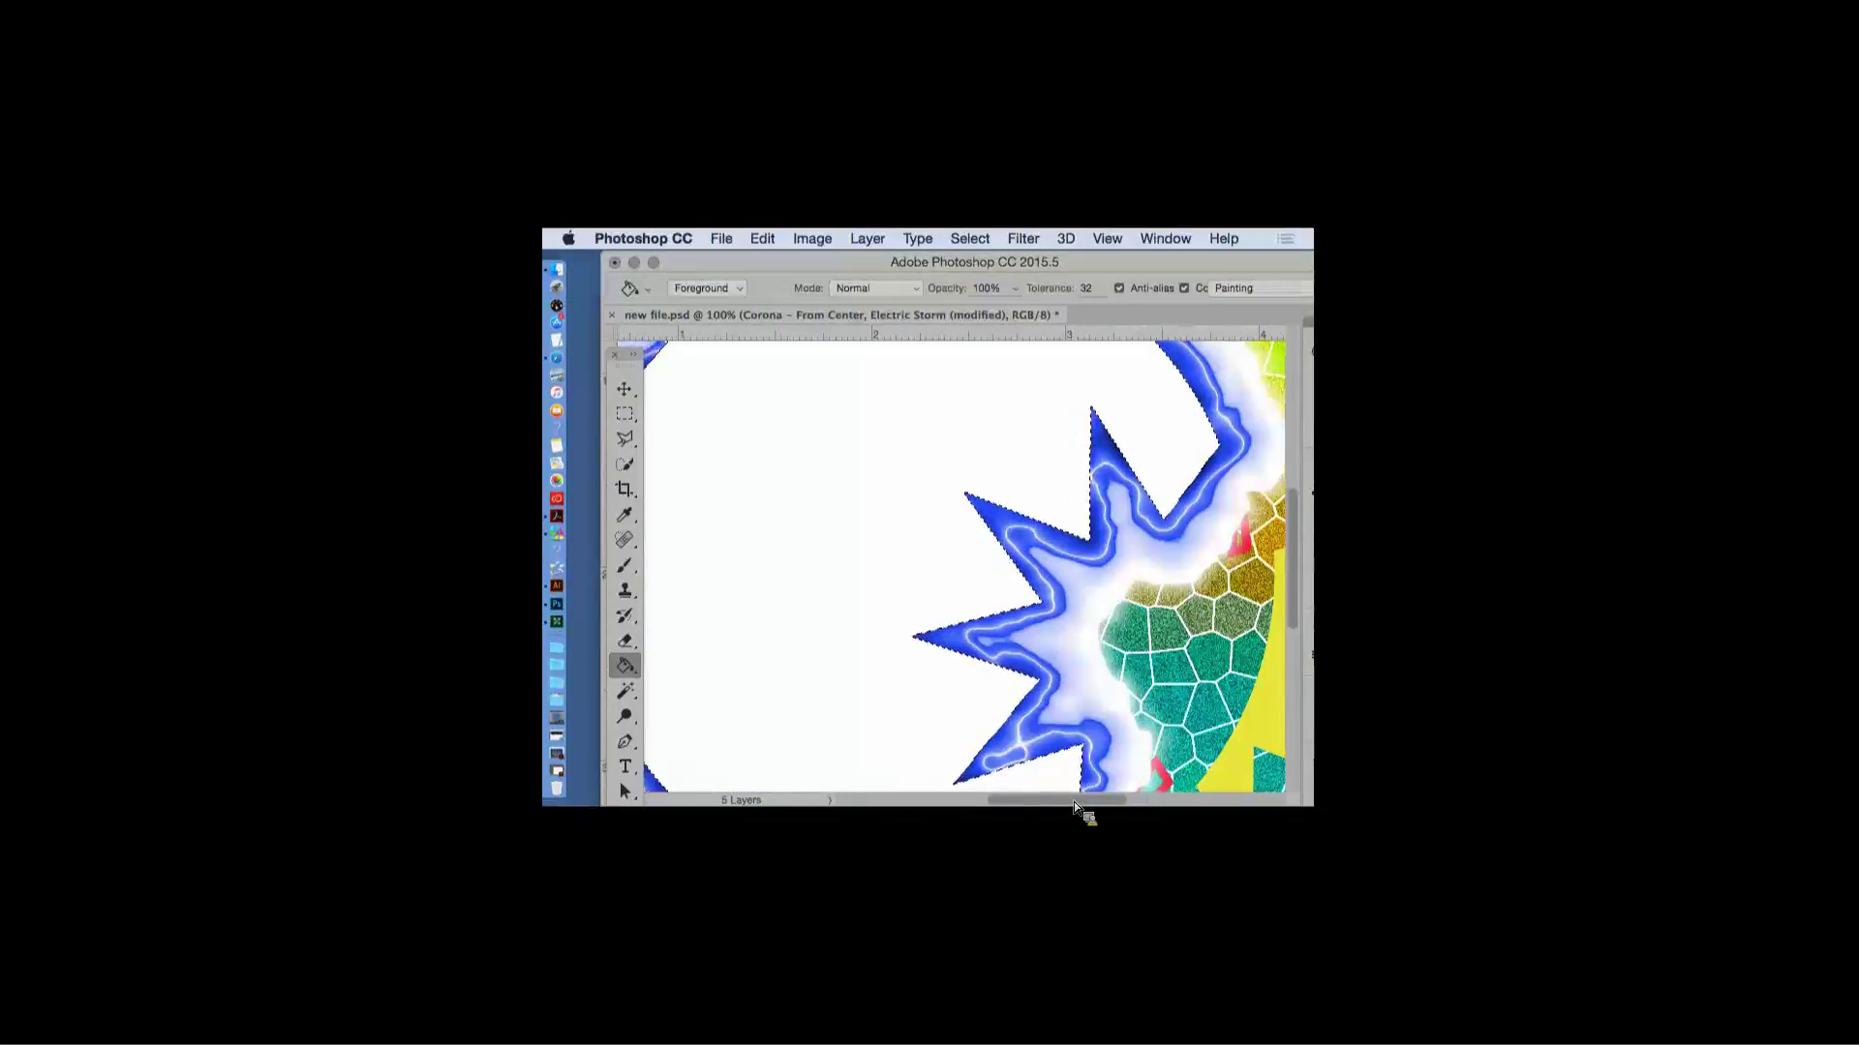
pyautogui.hscroll(-5, 1072, 802)
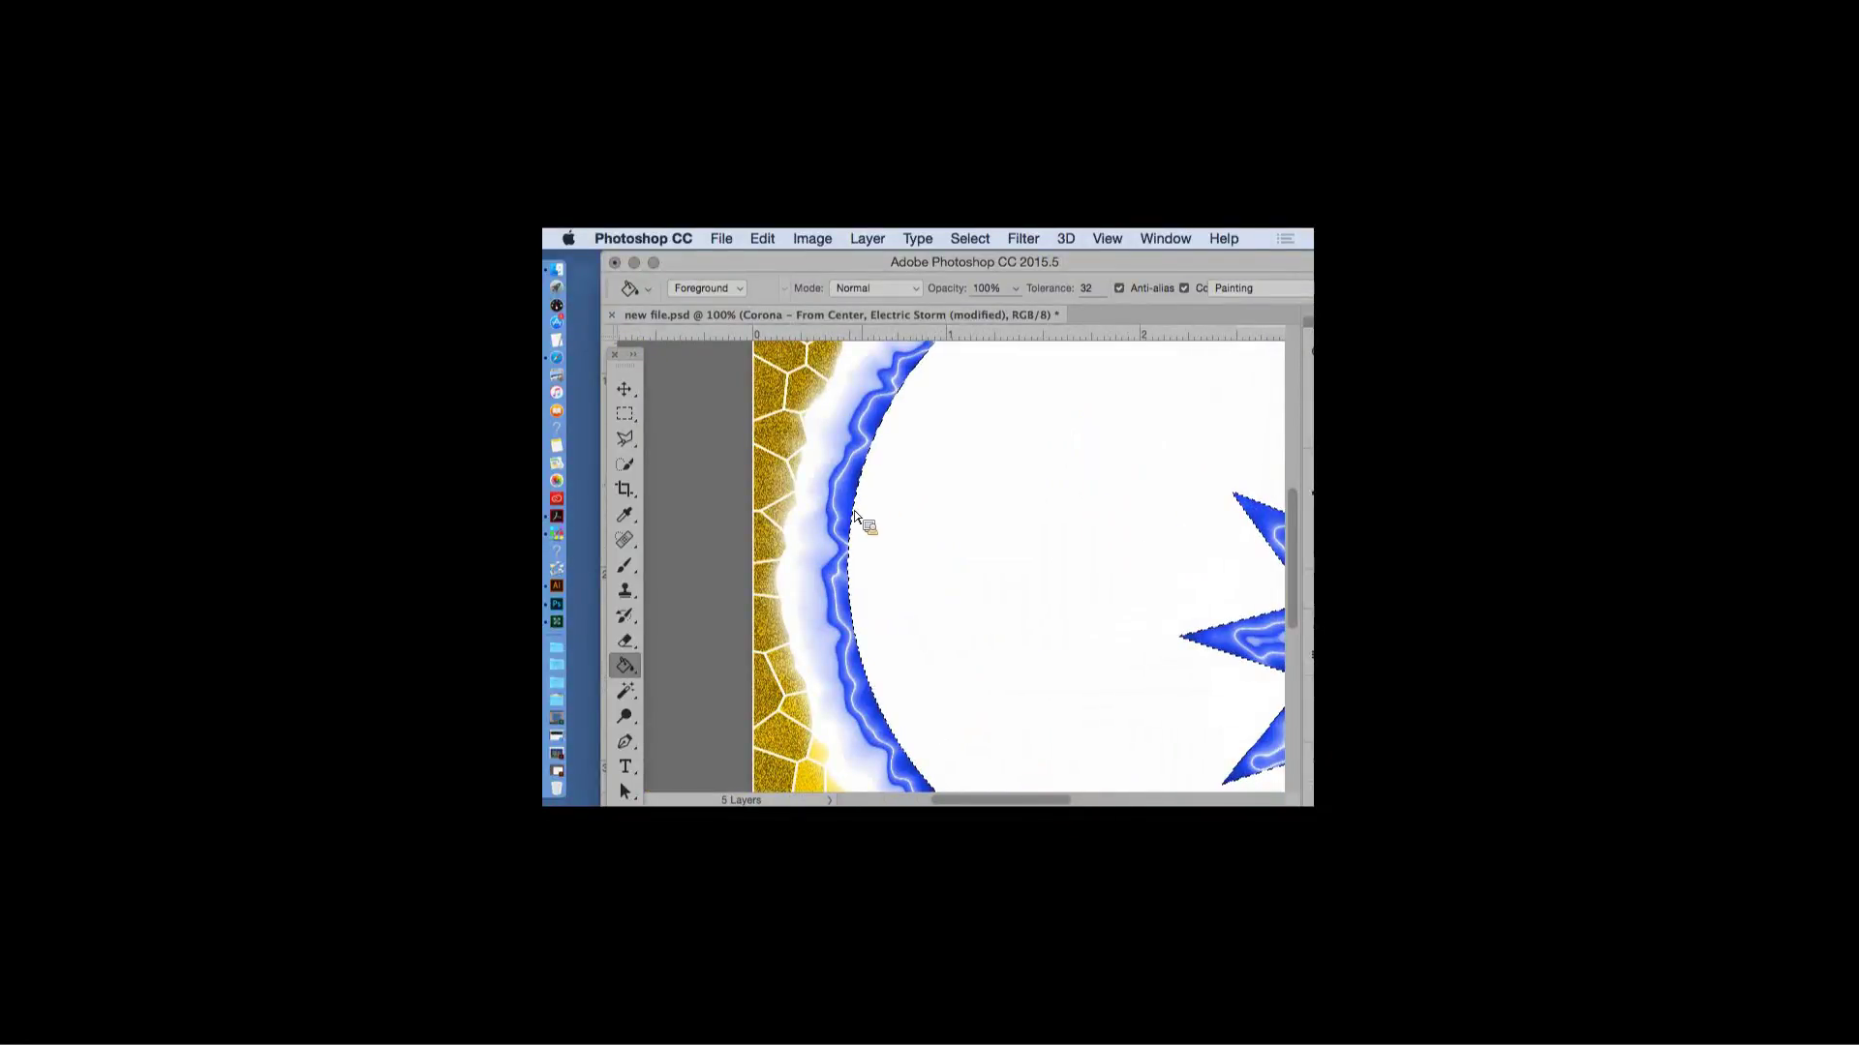
pyautogui.click(624, 389)
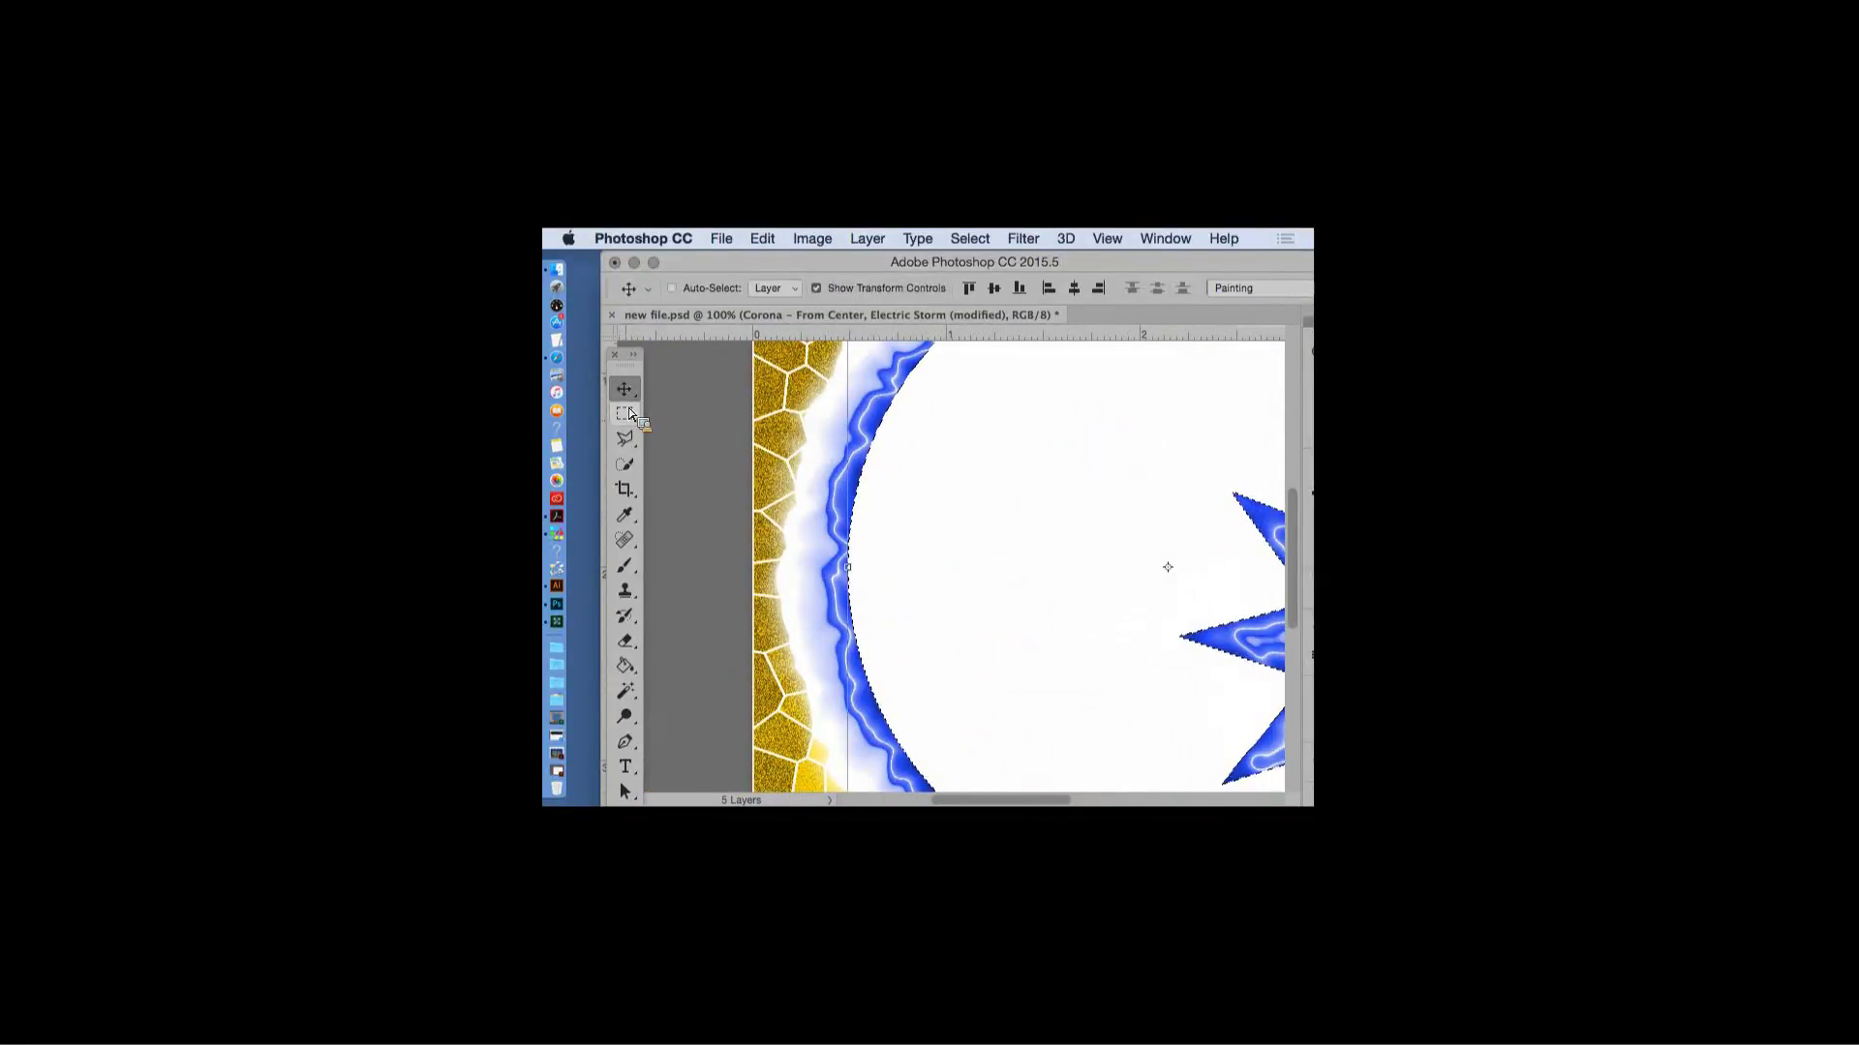
pyautogui.click(627, 414)
pyautogui.press('super+d')
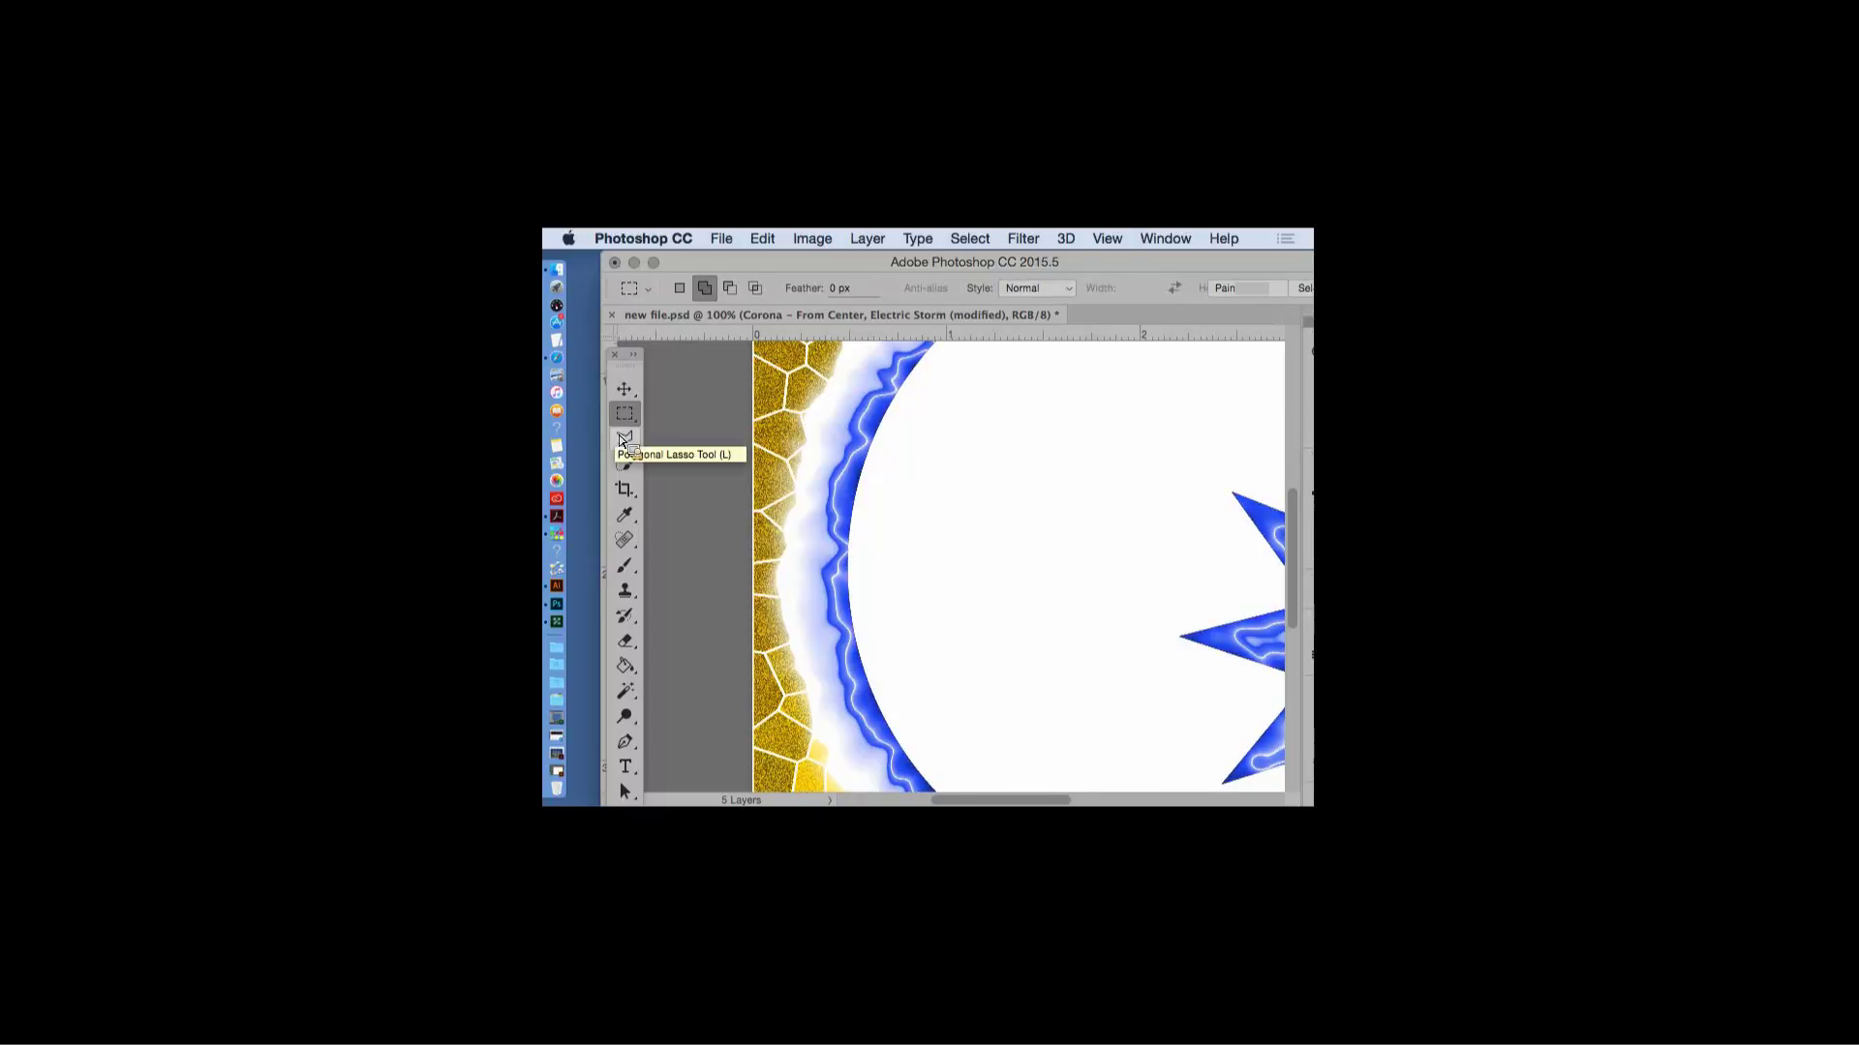
pyautogui.press('super+minus')
pyautogui.press('super+minus')
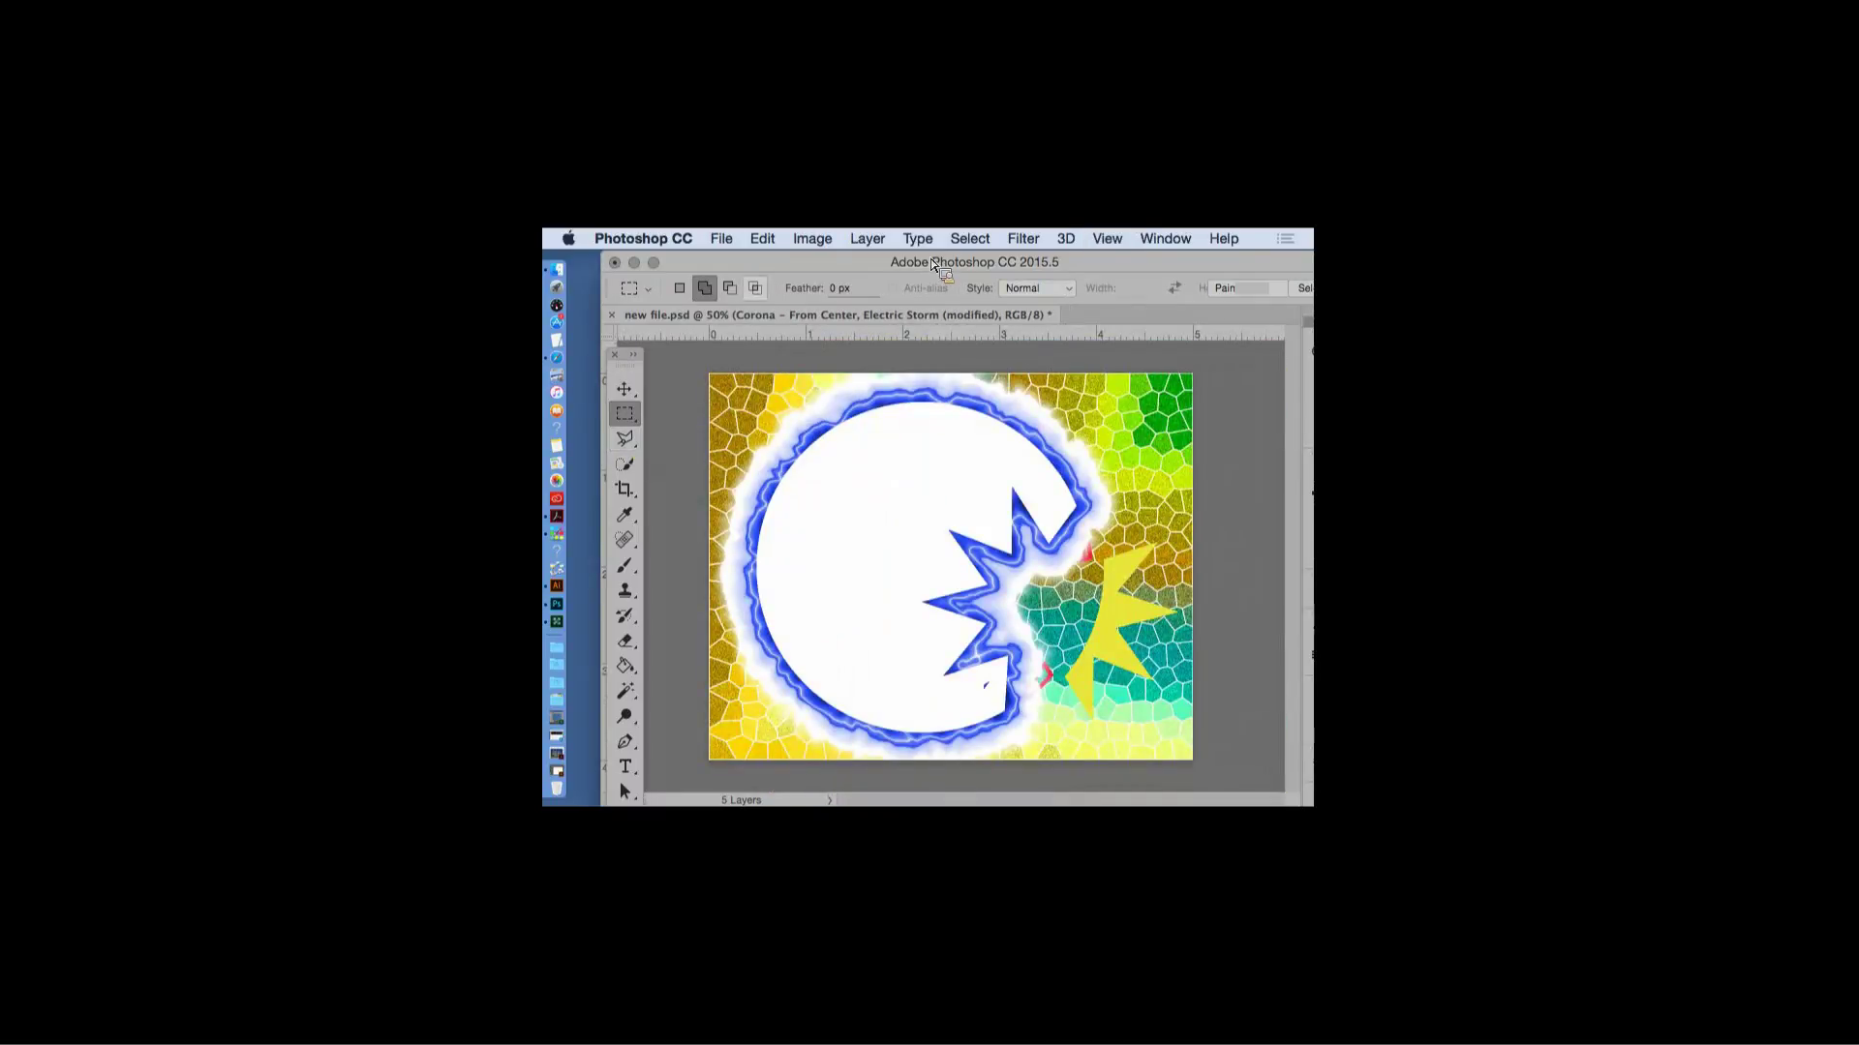
pyautogui.click(775, 240)
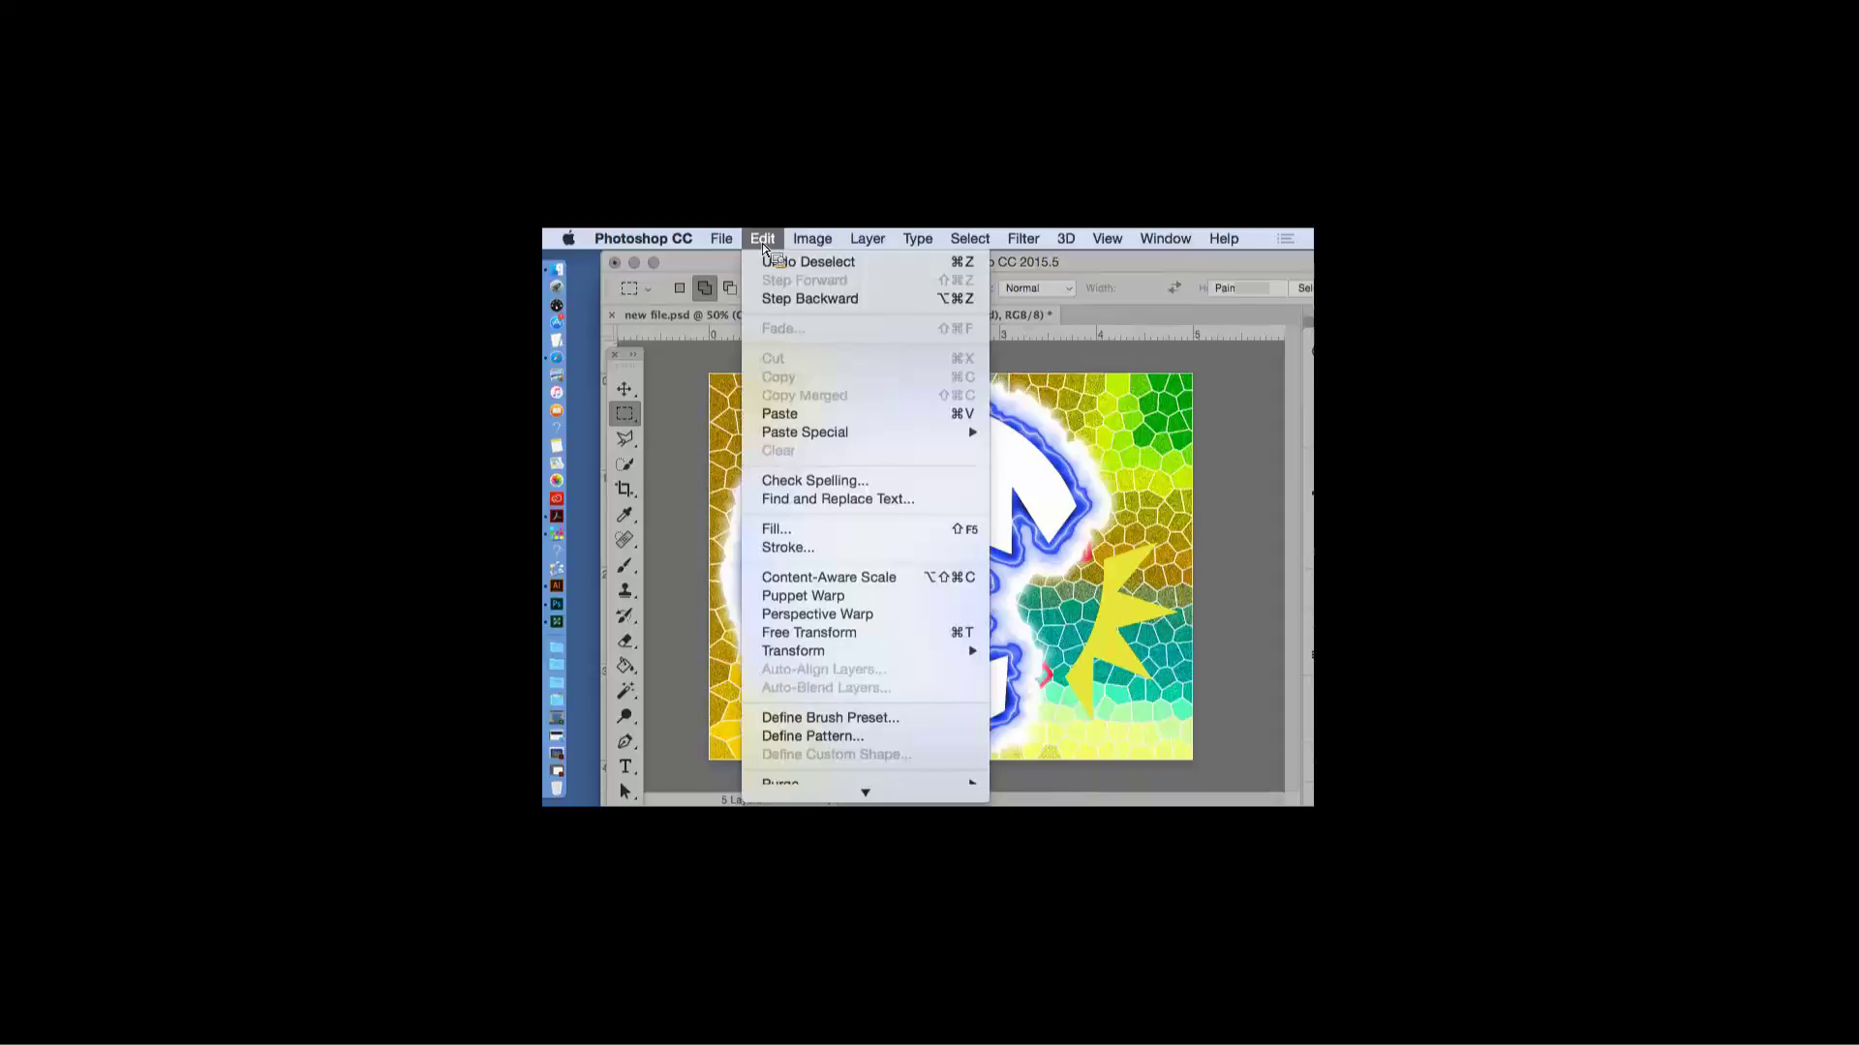
pyautogui.click(769, 304)
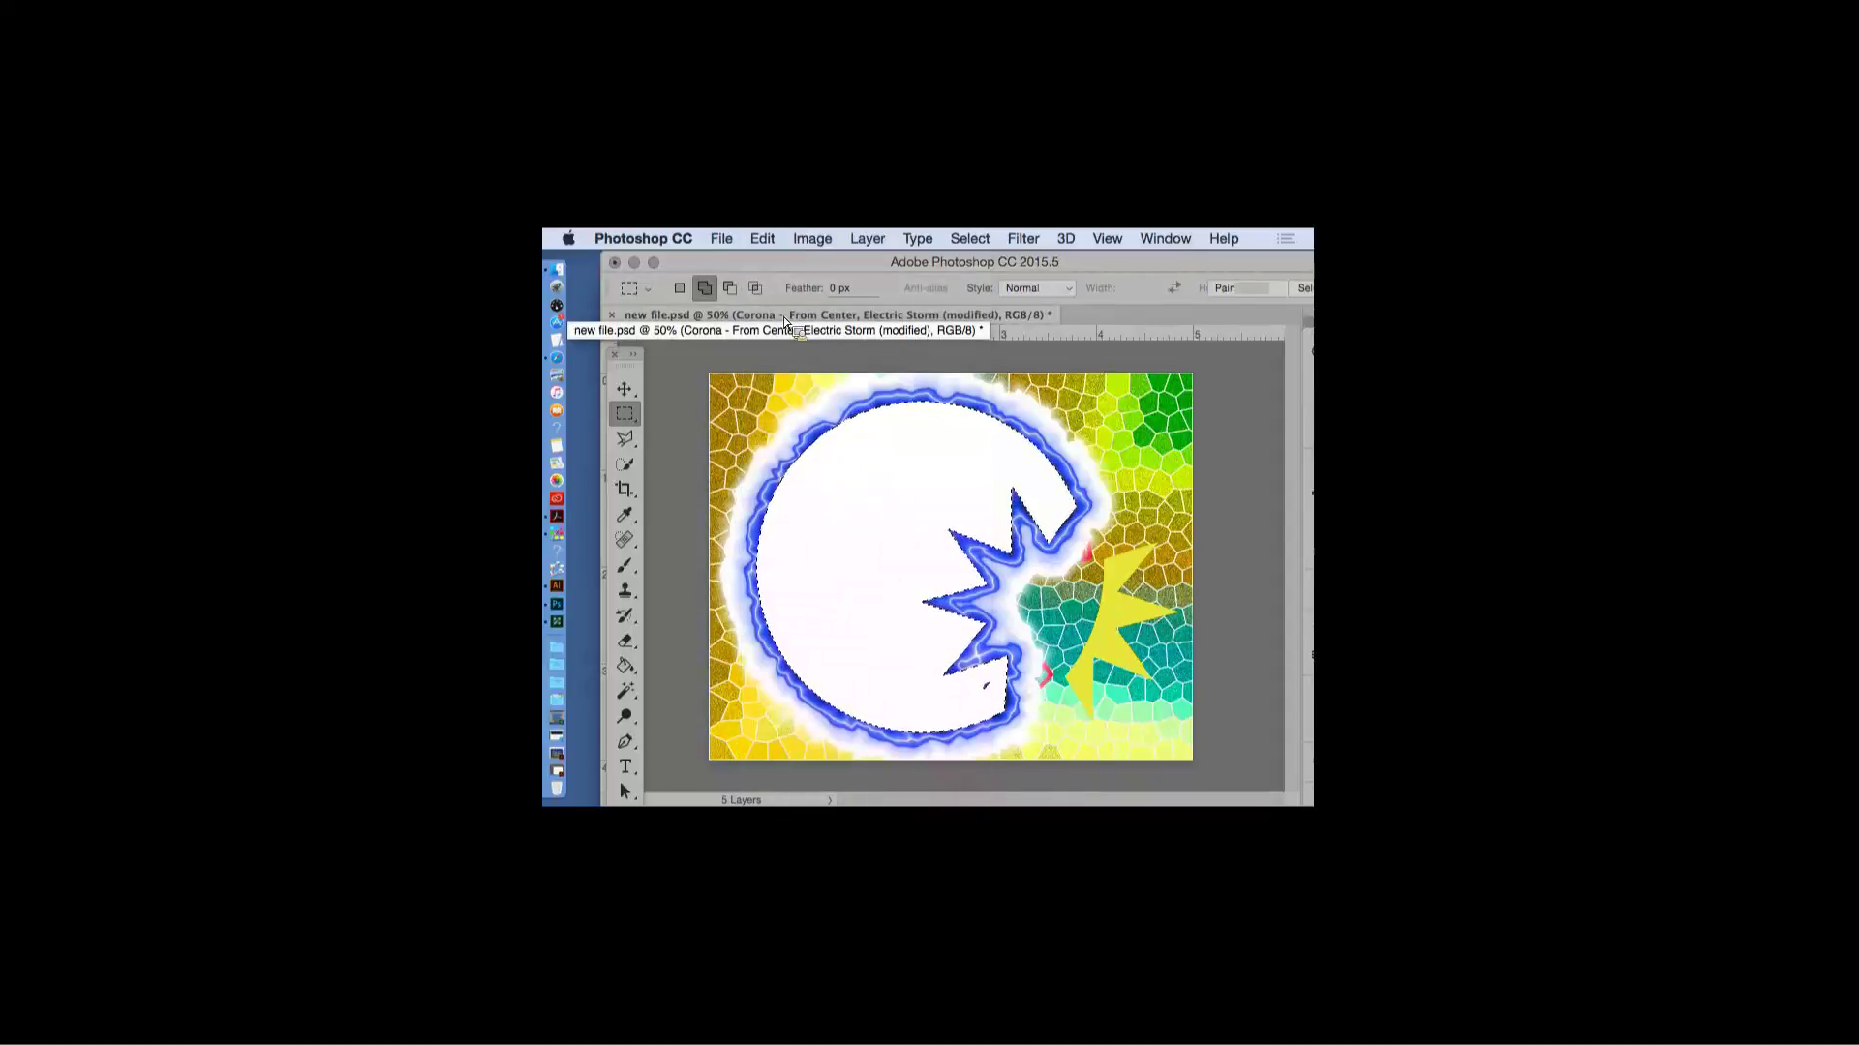
pyautogui.click(627, 667)
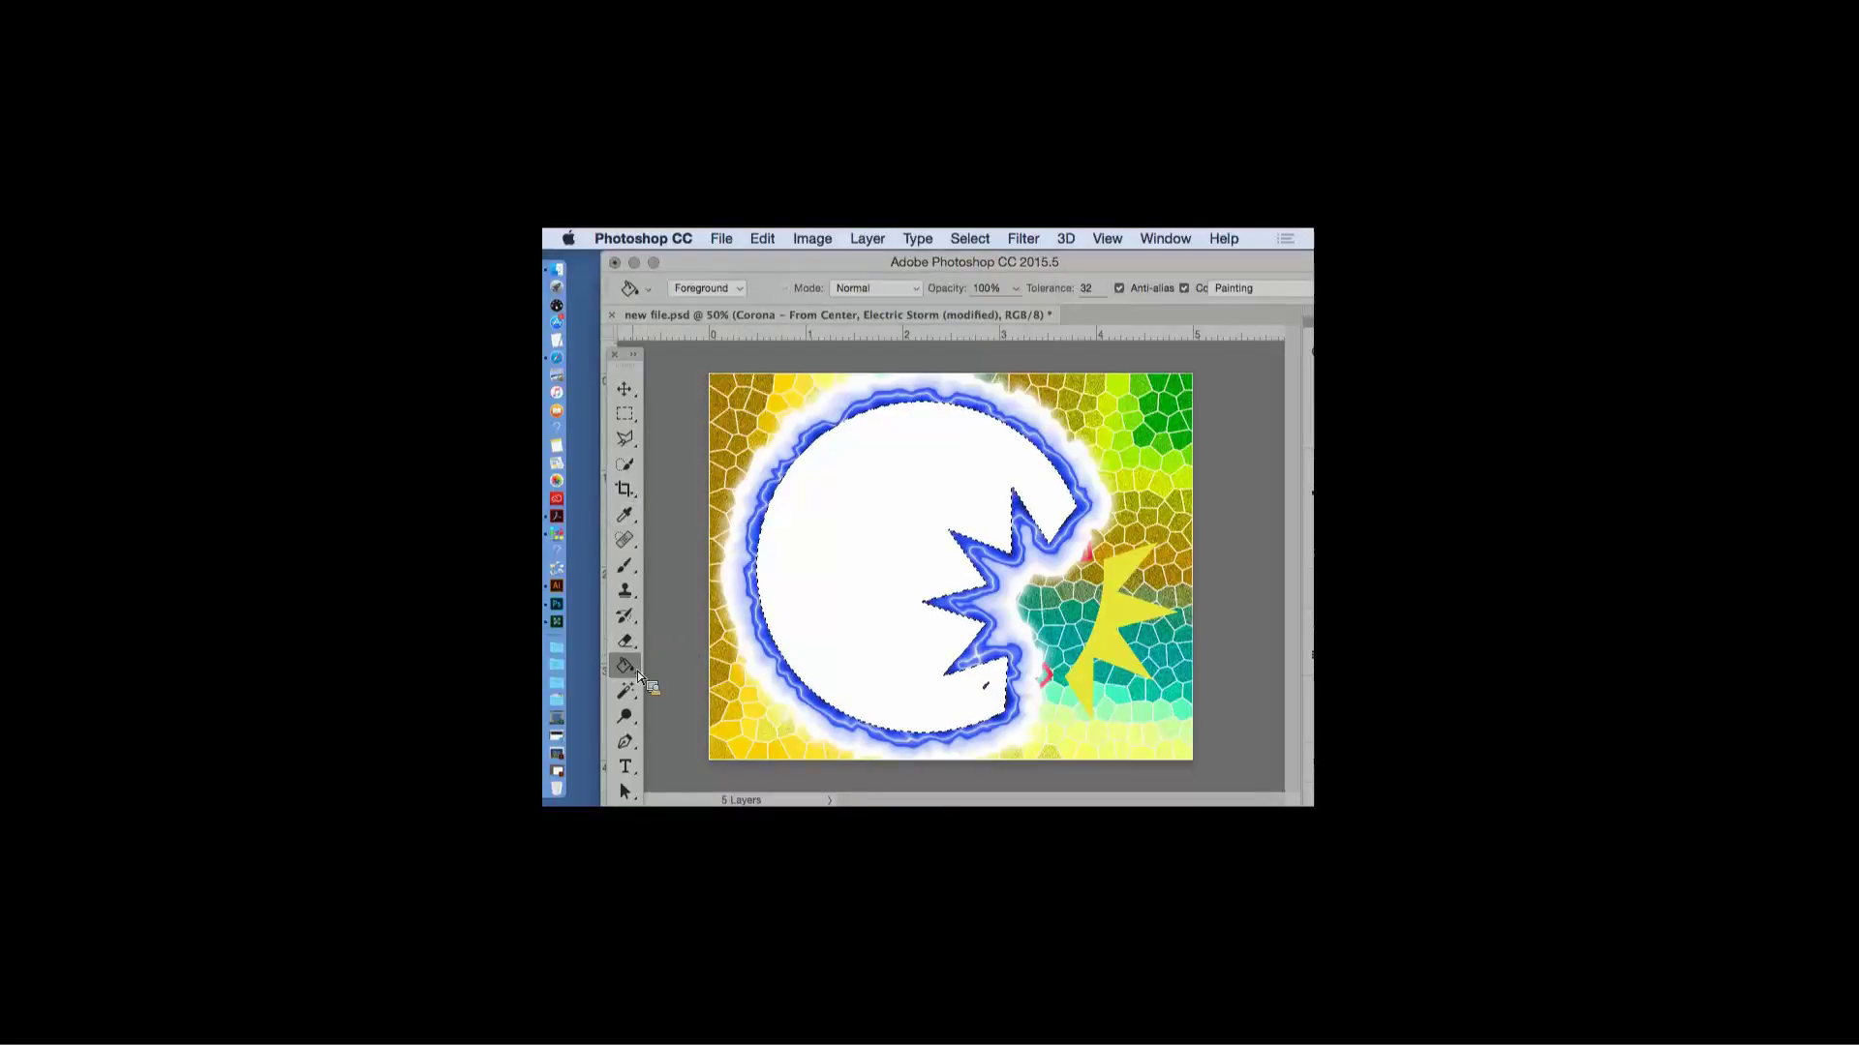
pyautogui.click(648, 288)
pyautogui.click(648, 290)
# - Fill the white circle with a green-and-orange radial gradient dragged from its centre
pyautogui.click(639, 678)
pyautogui.click(662, 663)
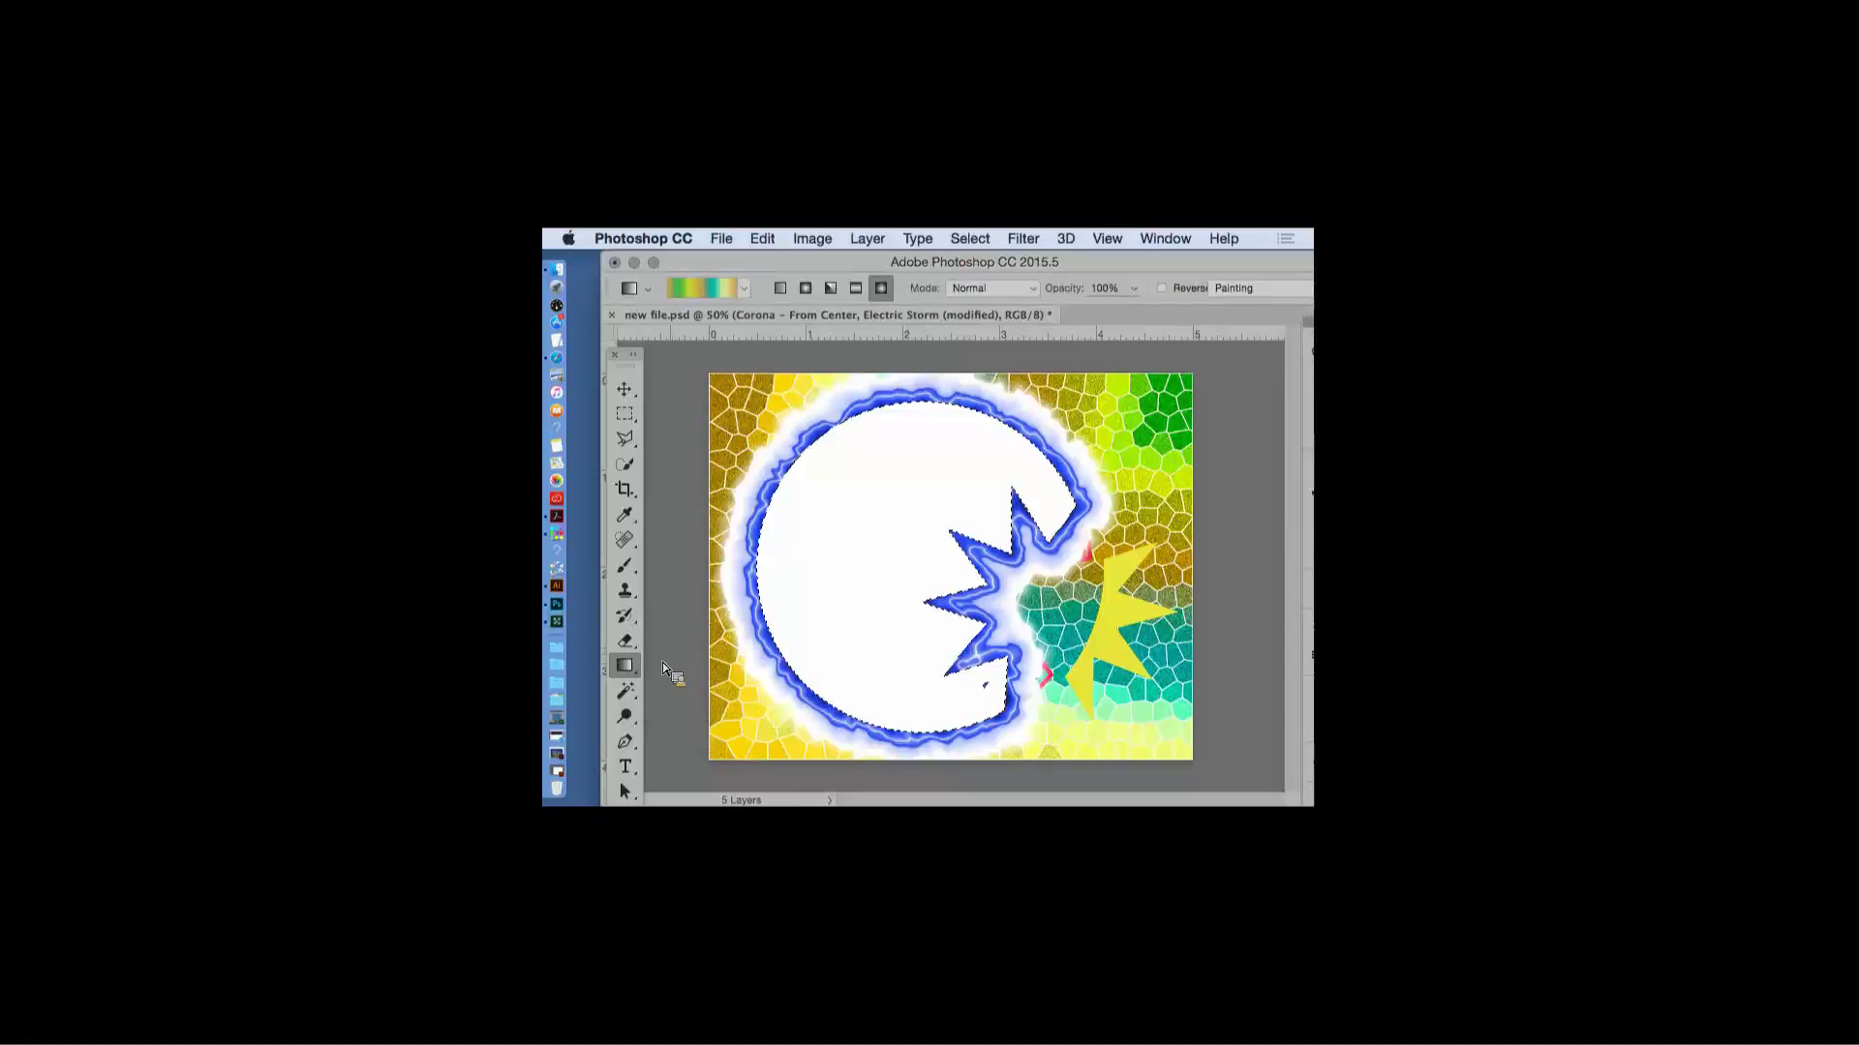
pyautogui.click(741, 288)
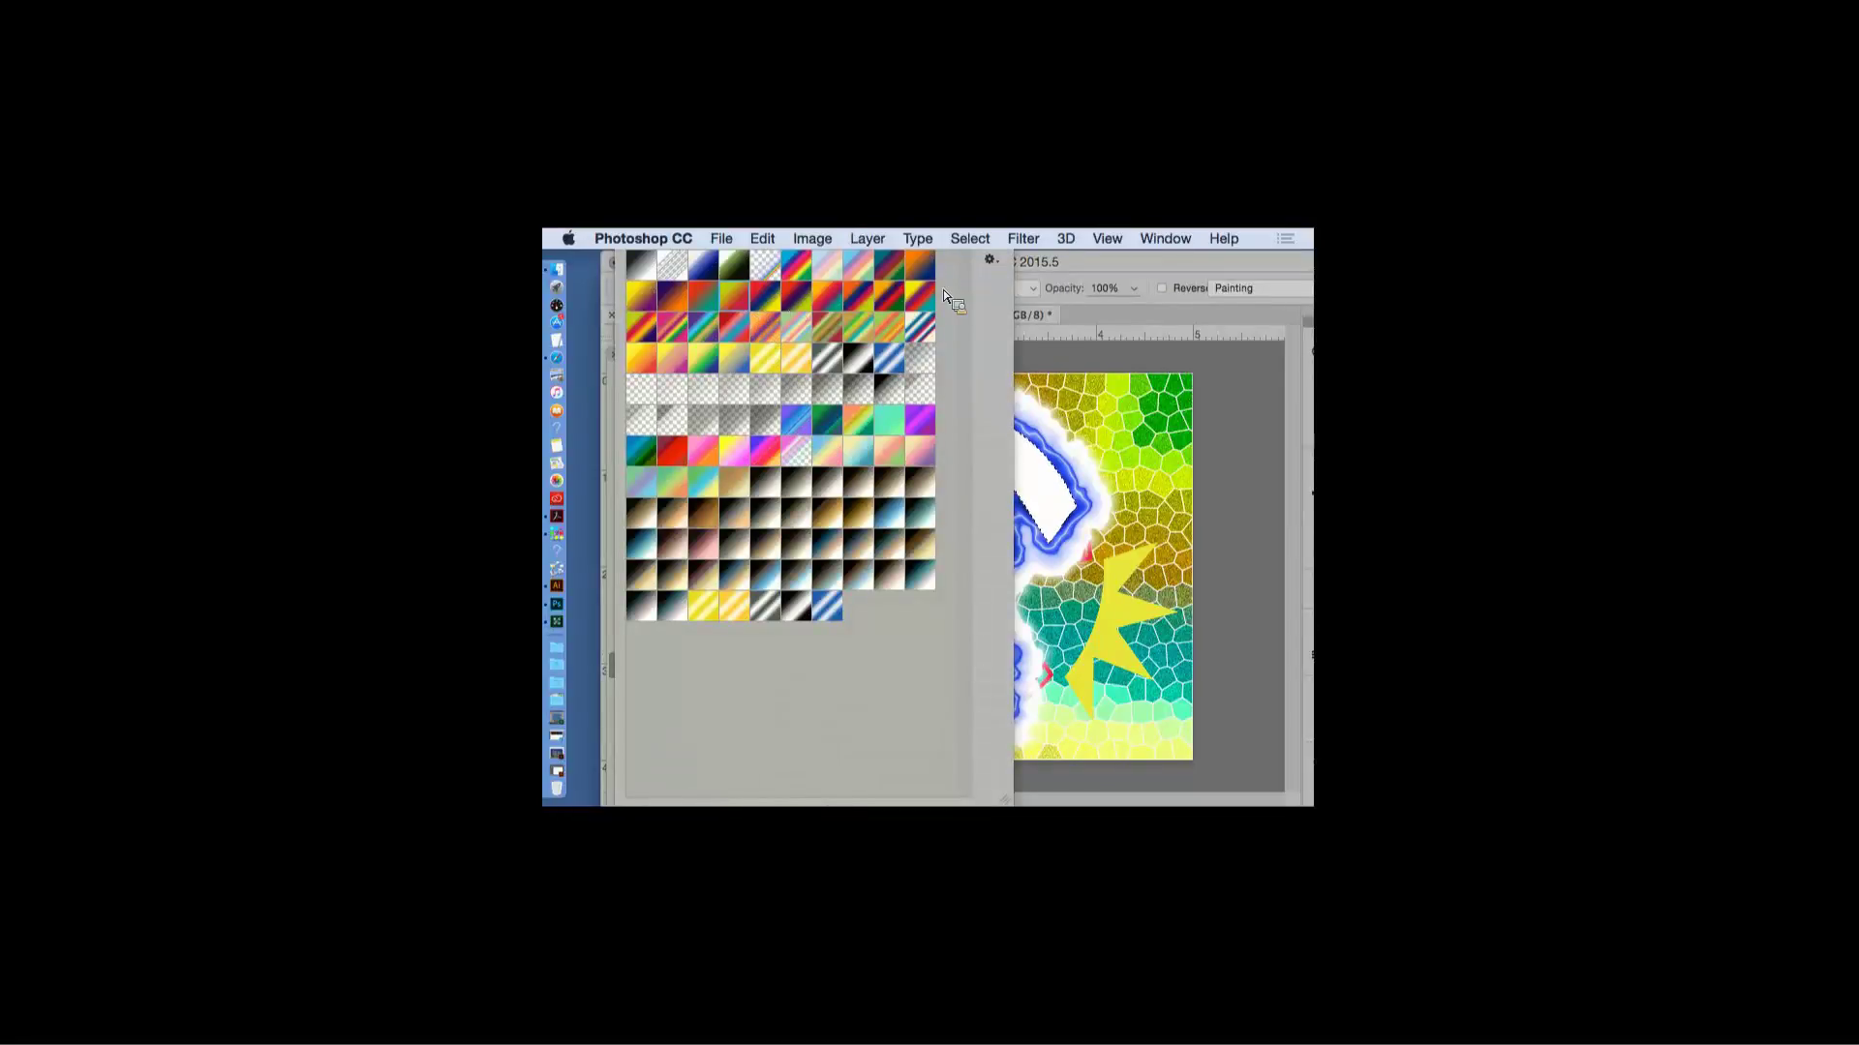
pyautogui.click(1094, 258)
pyautogui.click(742, 288)
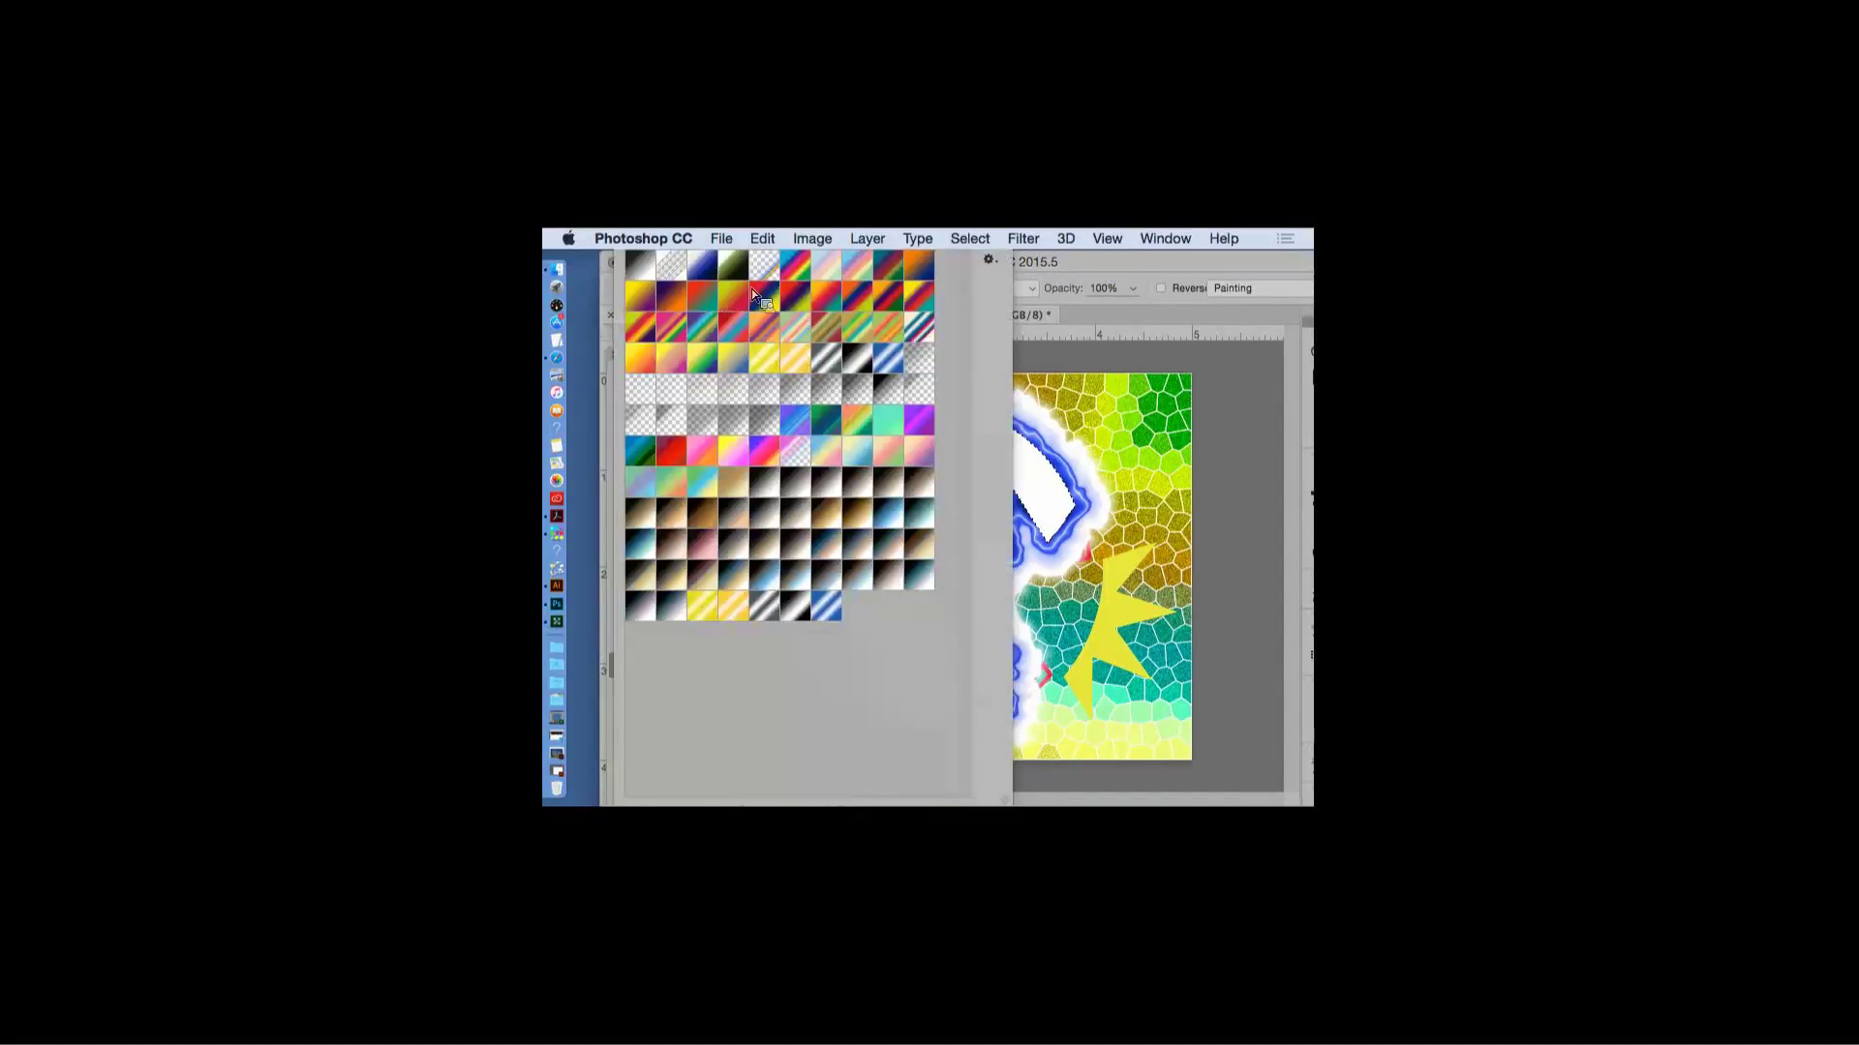
pyautogui.click(985, 305)
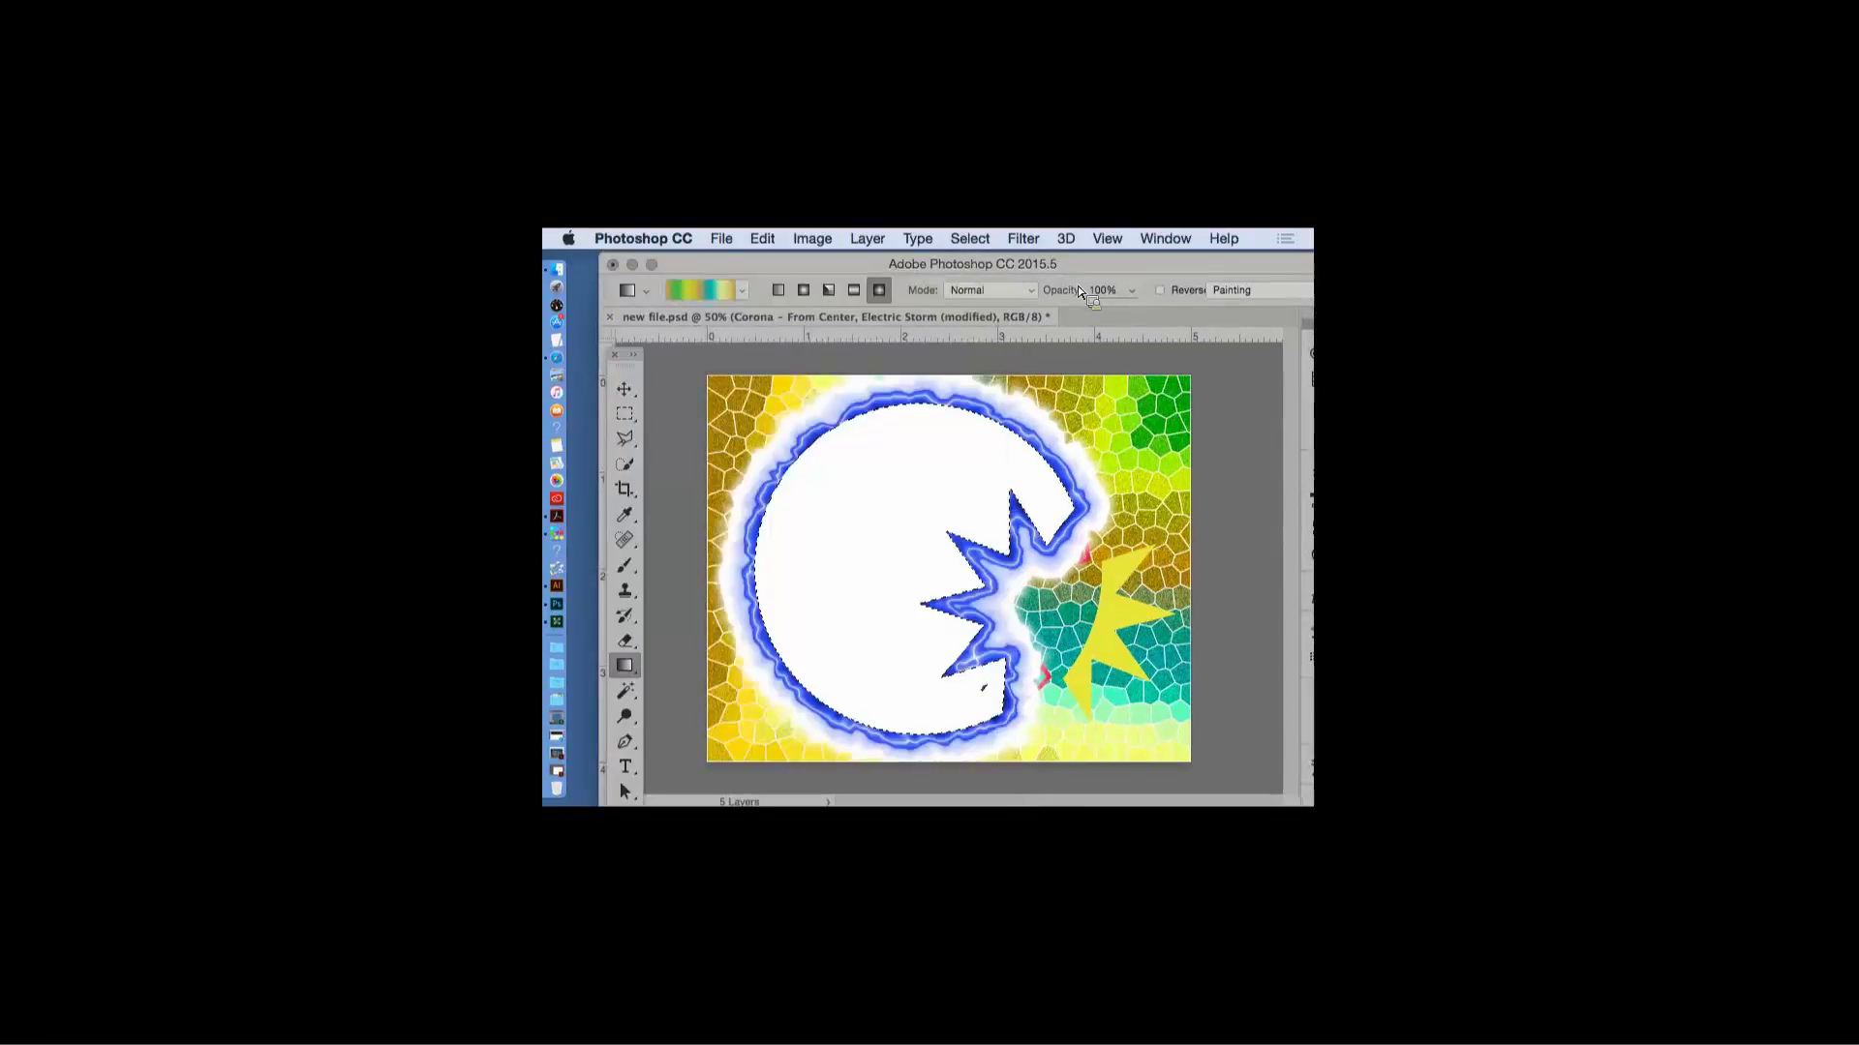
pyautogui.moveTo(913, 558); pyautogui.dragTo(1146, 441)
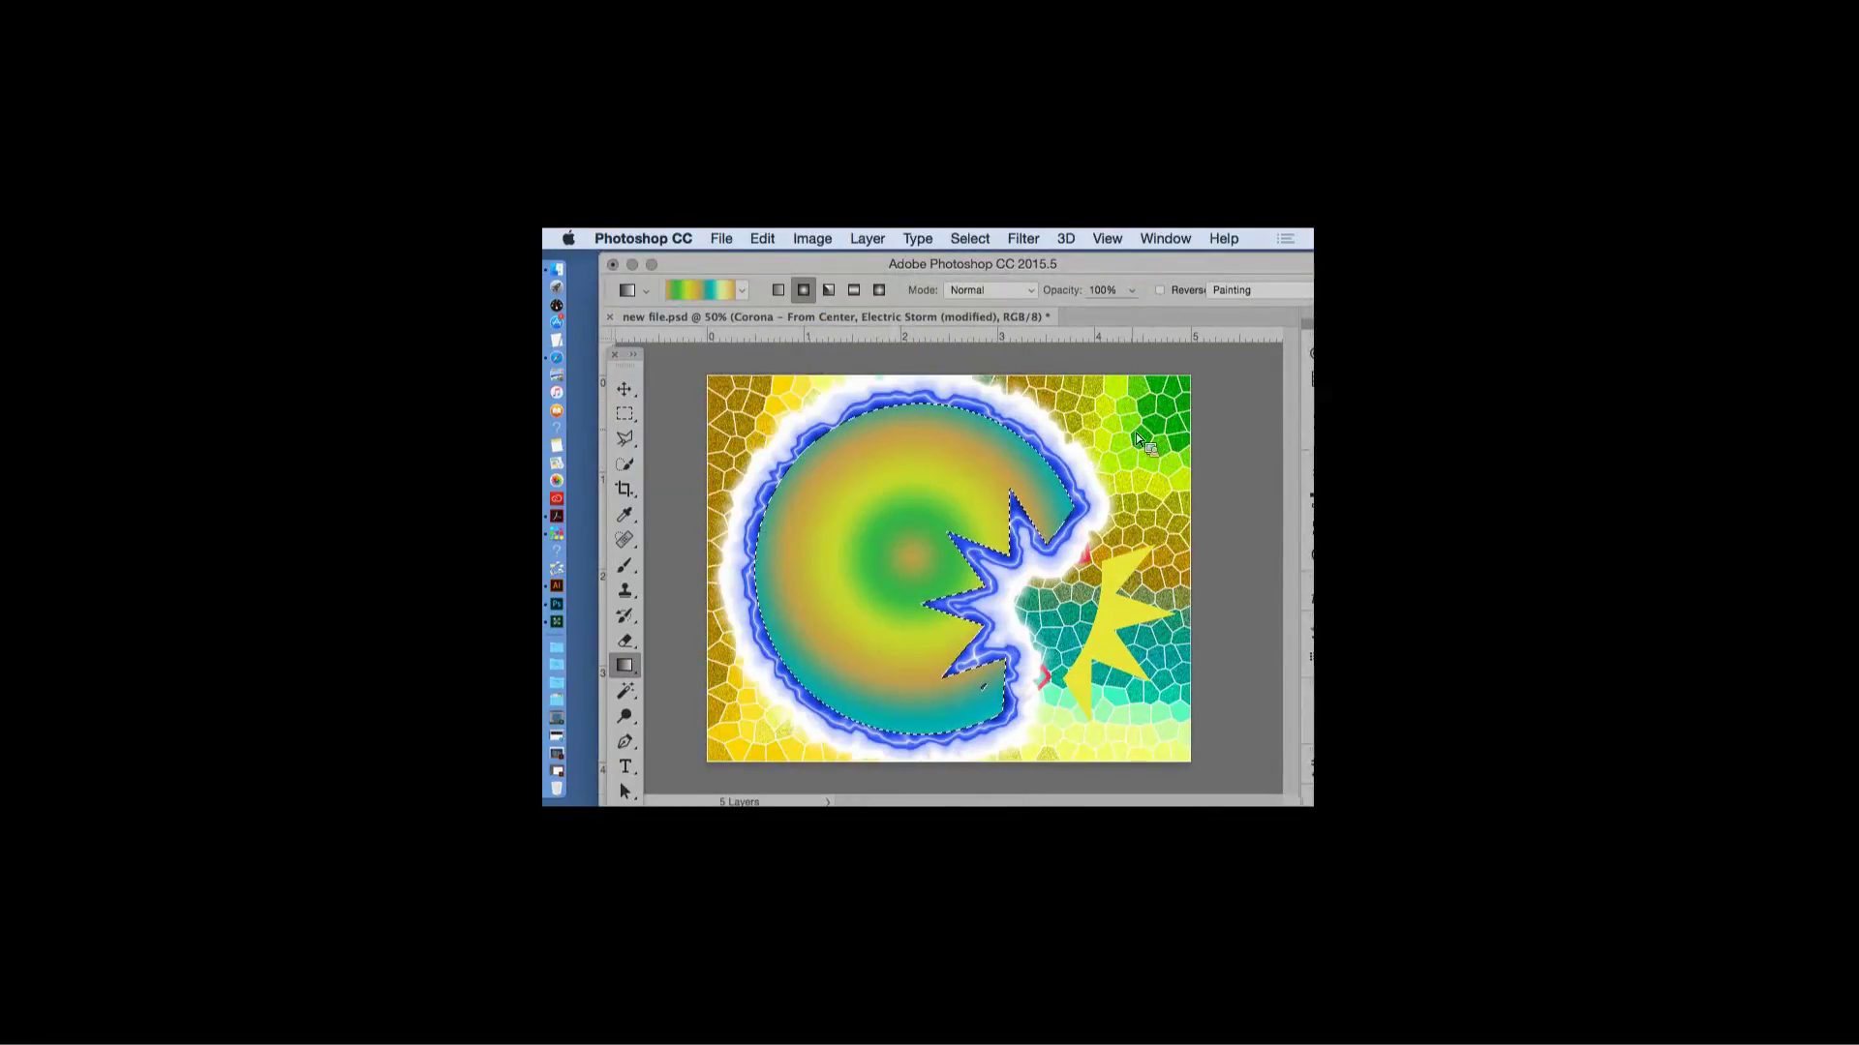
# - Save new file.psd, deselect, close the document and minimize Photoshop
pyautogui.press('super+s')
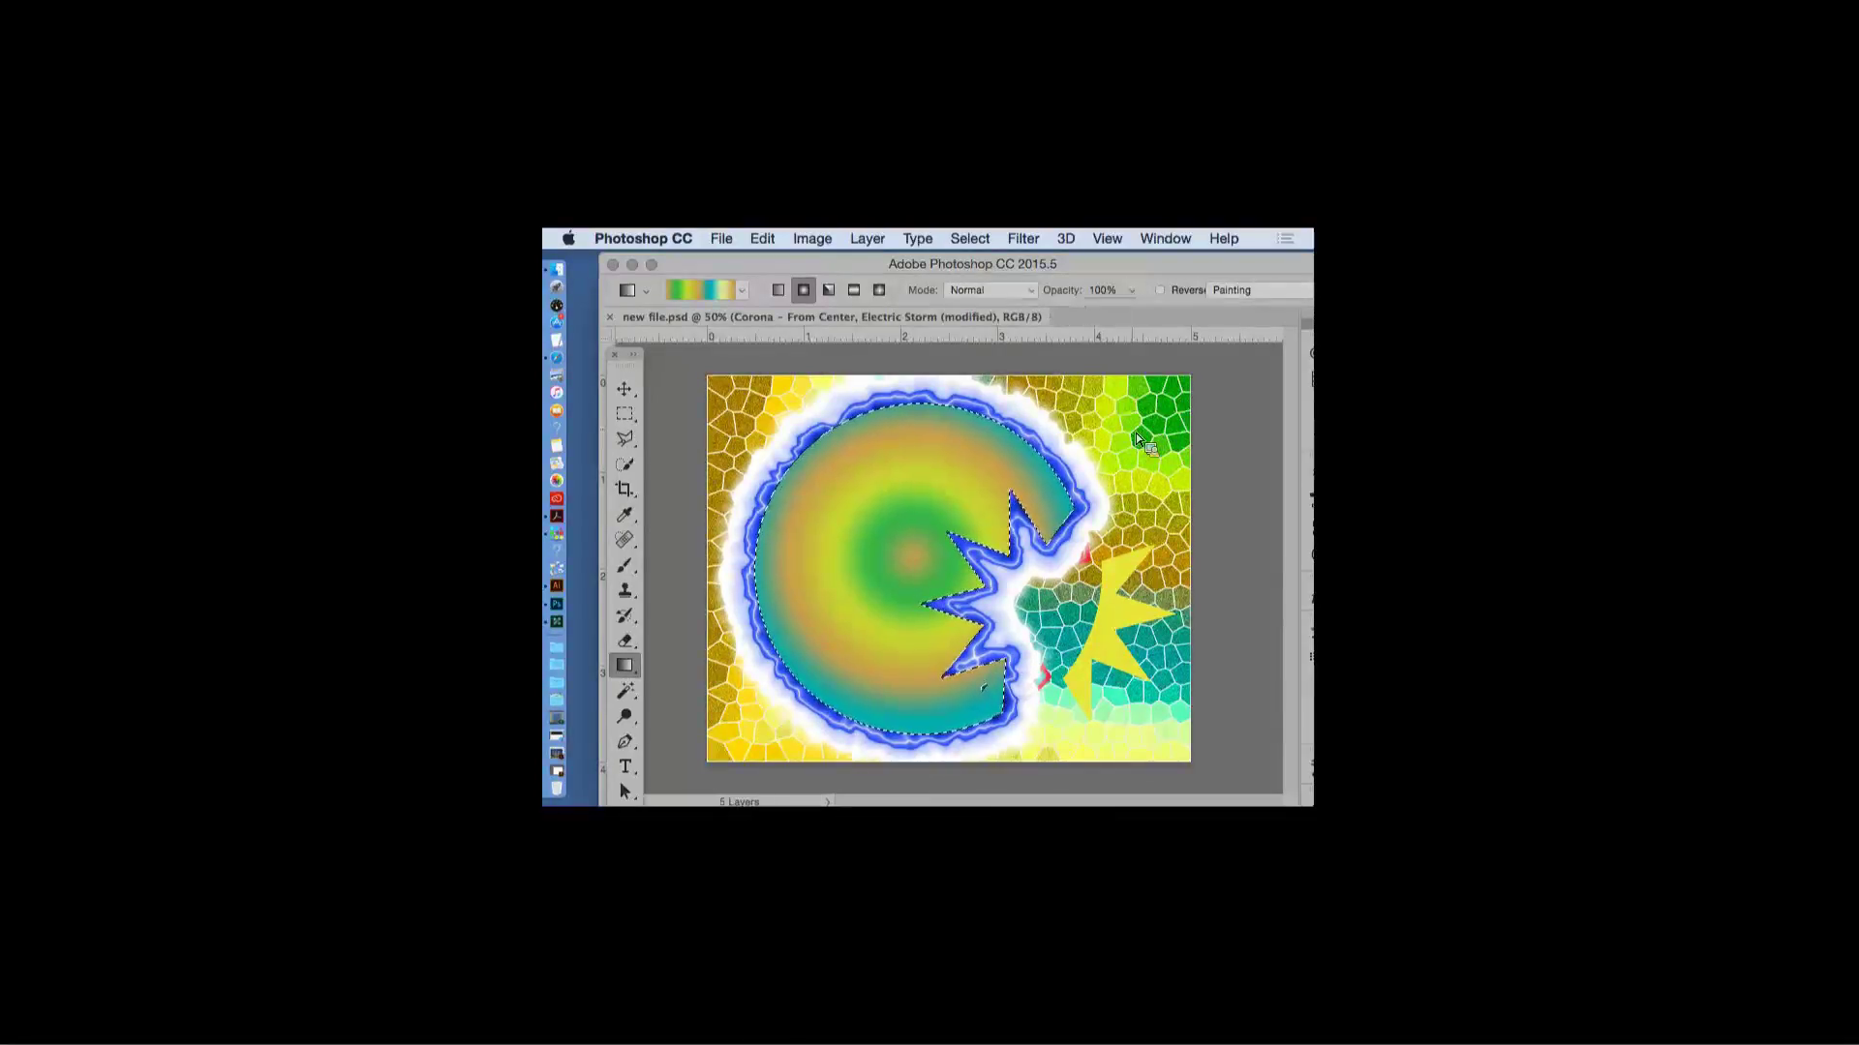
pyautogui.press('super+d')
pyautogui.click(634, 266)
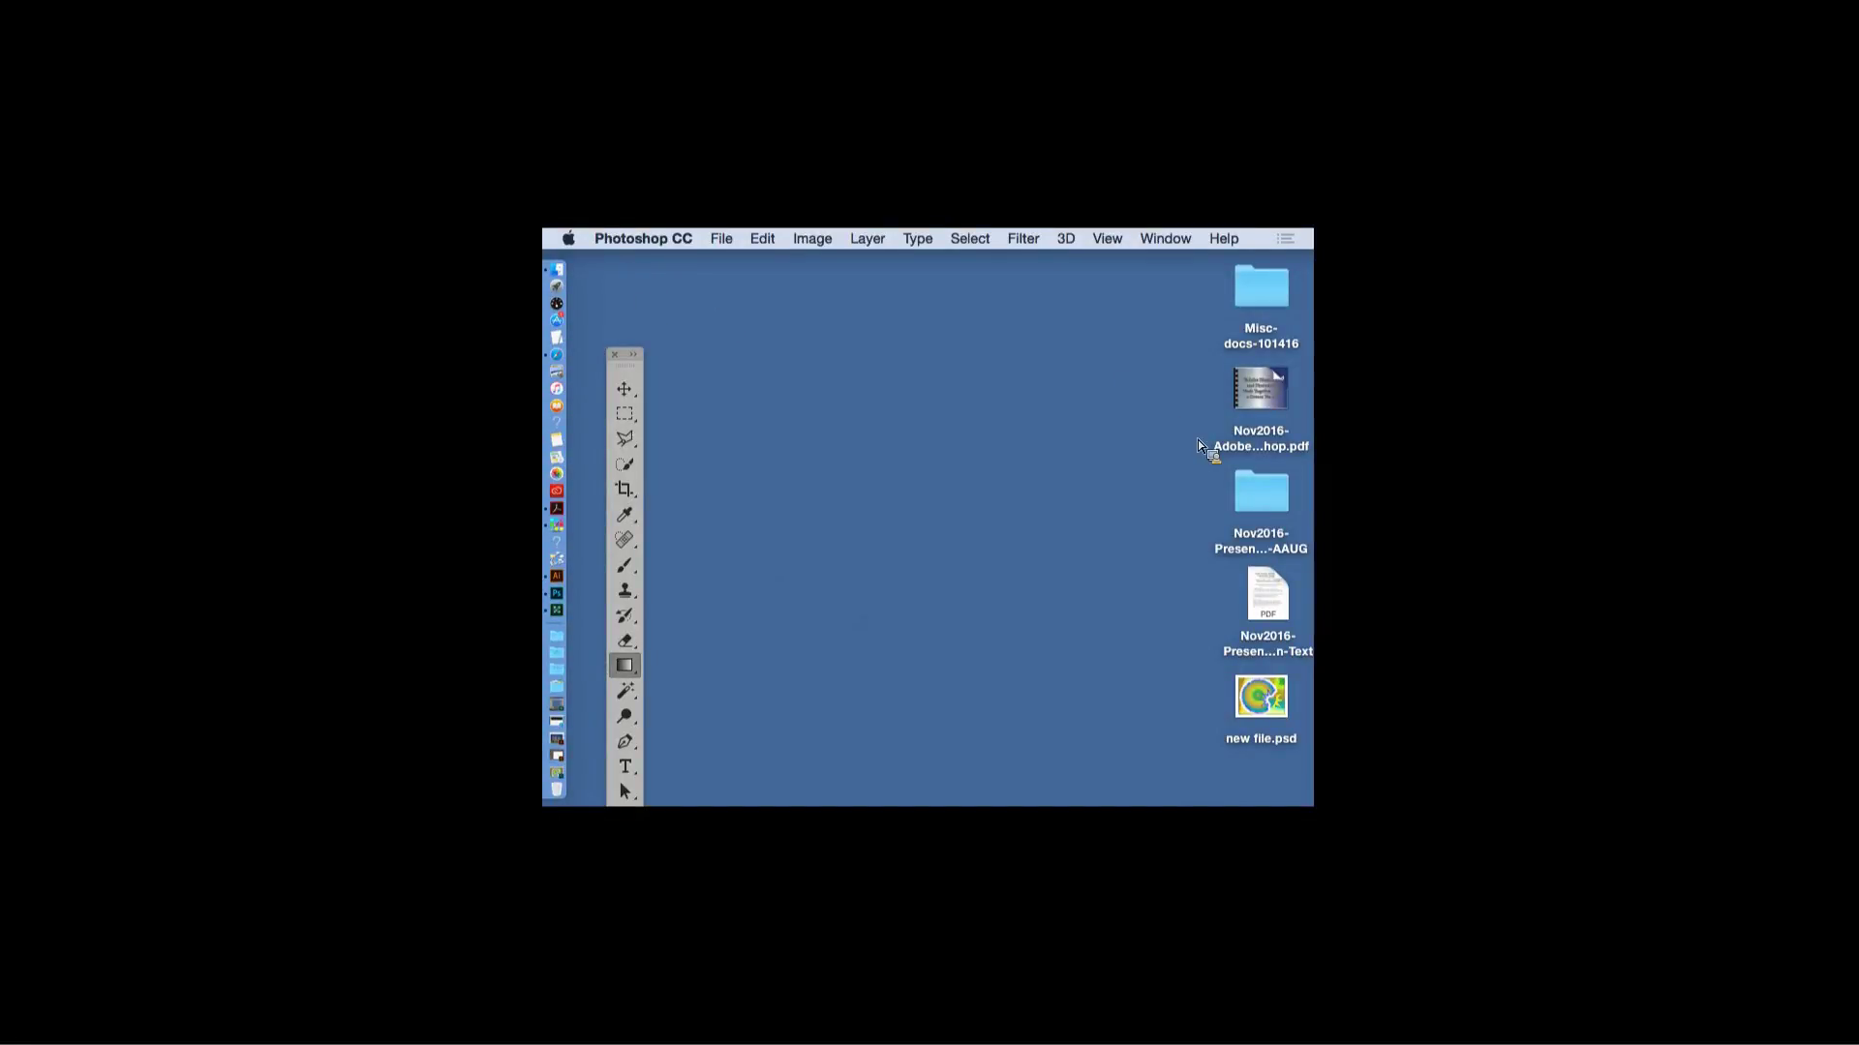
pyautogui.click(558, 771)
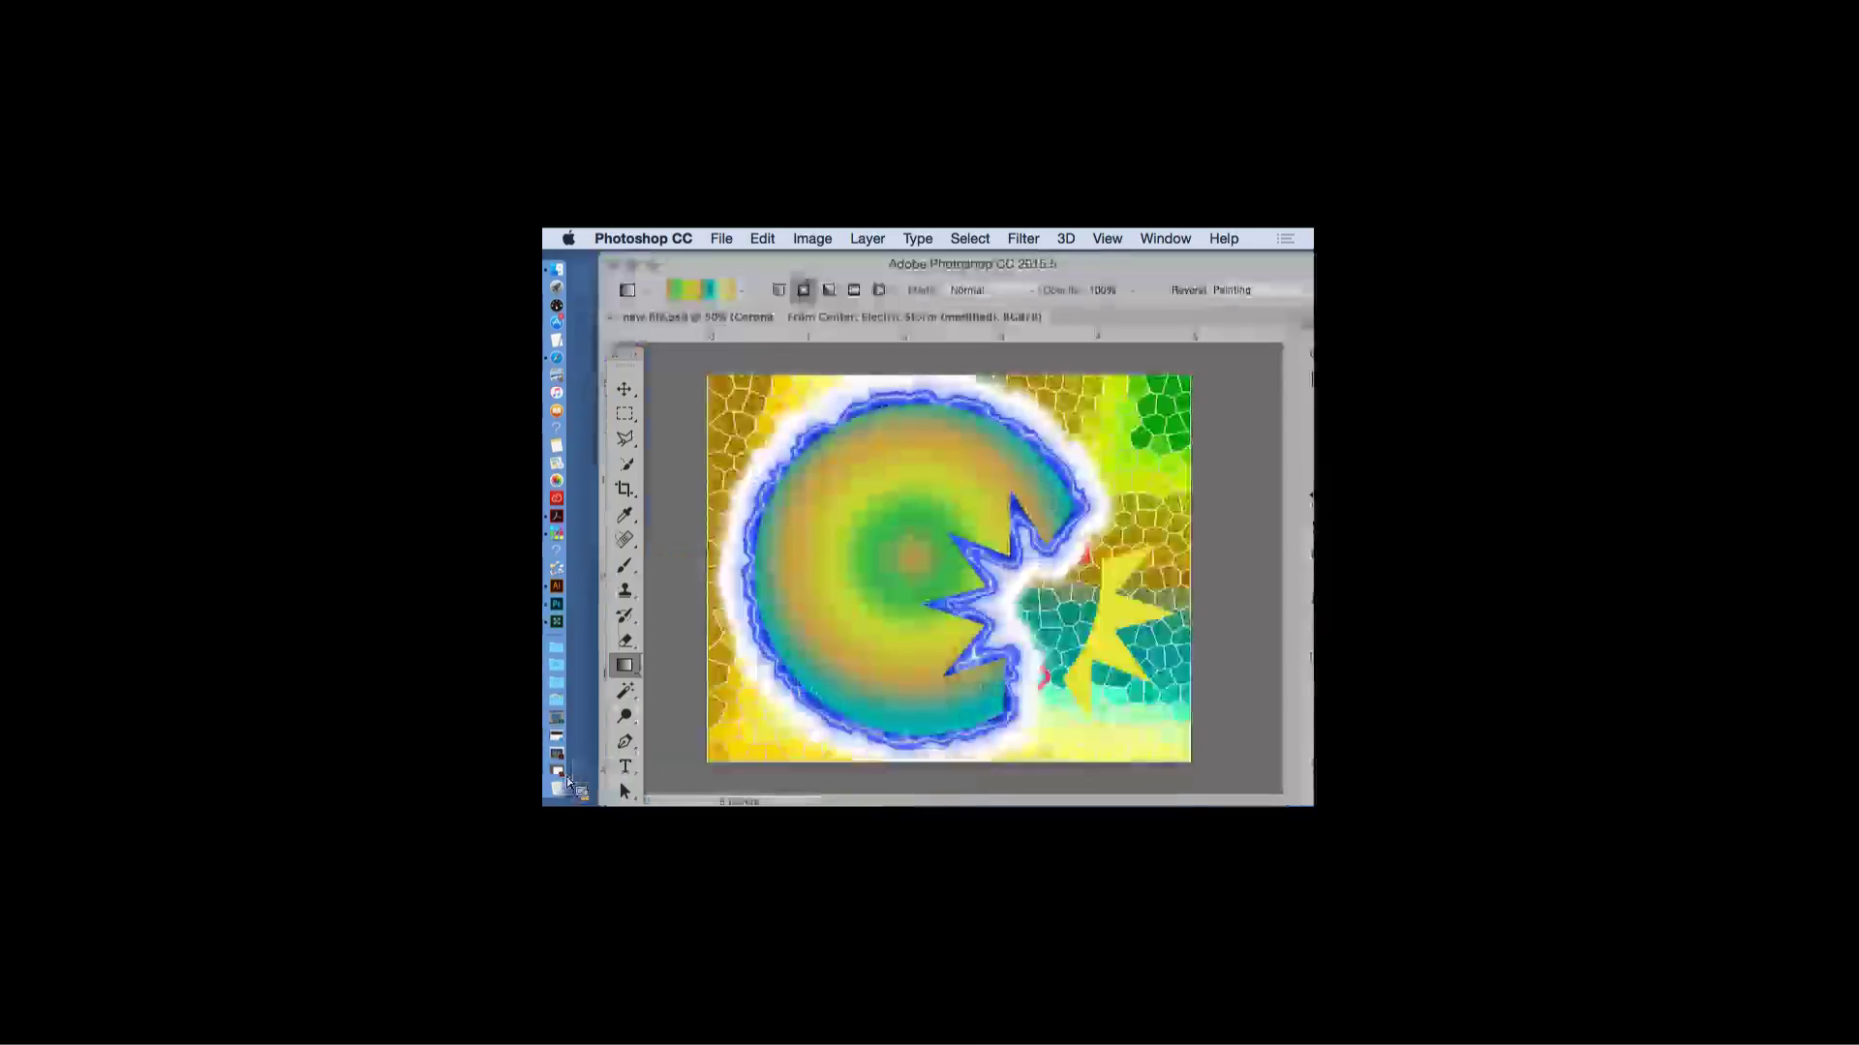
pyautogui.click(610, 317)
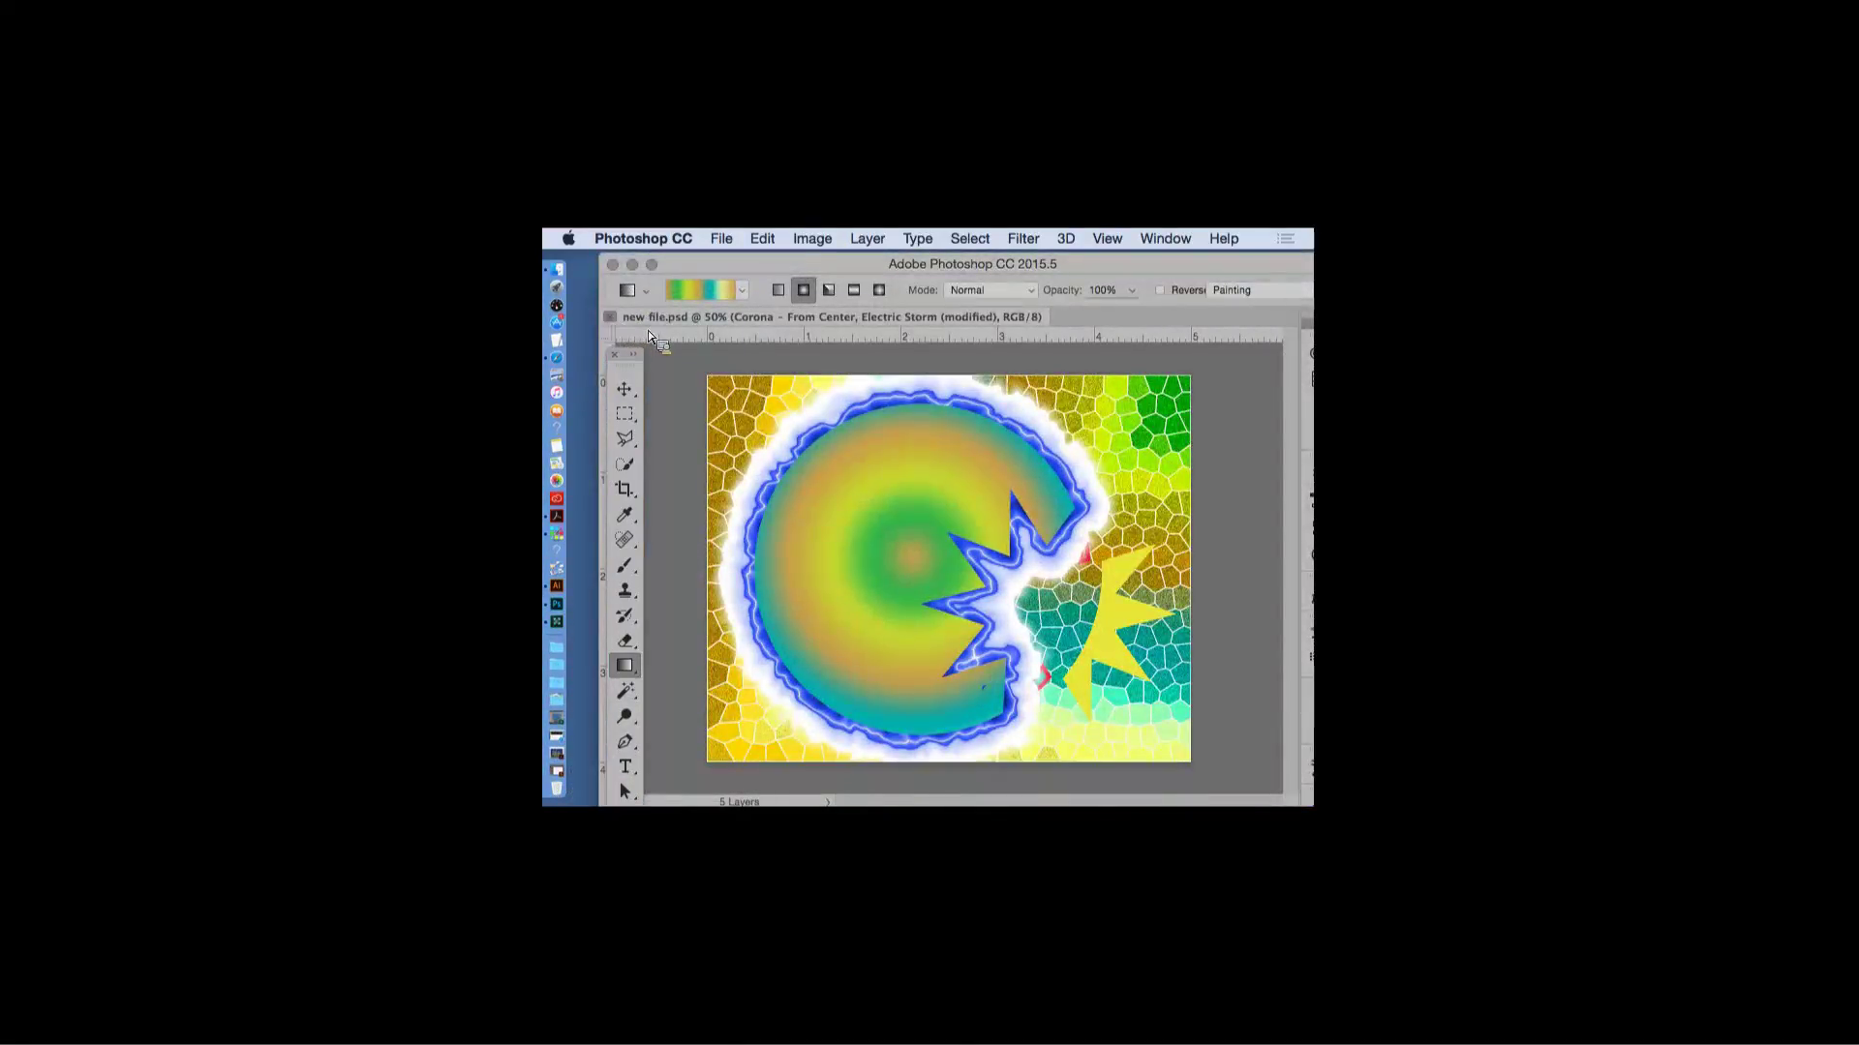
pyautogui.click(637, 267)
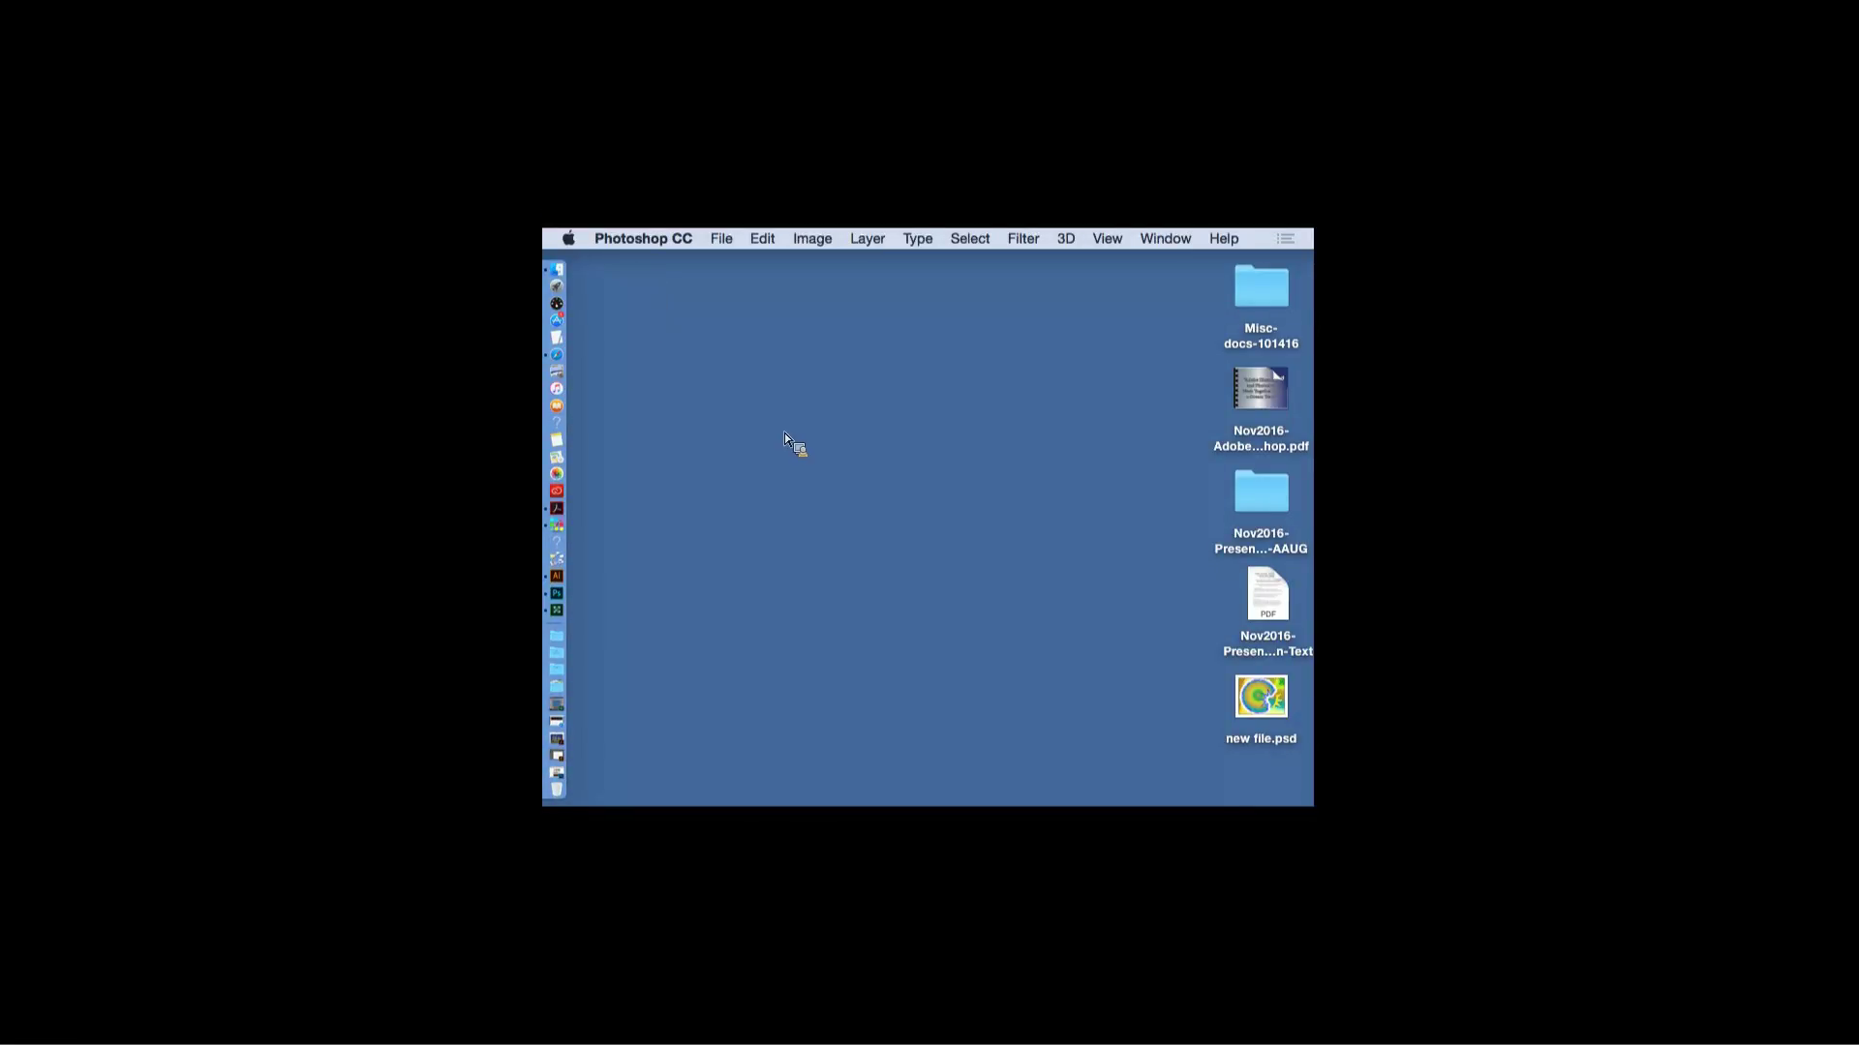
# - Open Nov2016-Adobe-Illustrator-Photoshop.pdf and scroll through its example pages
pyautogui.click(560, 745)
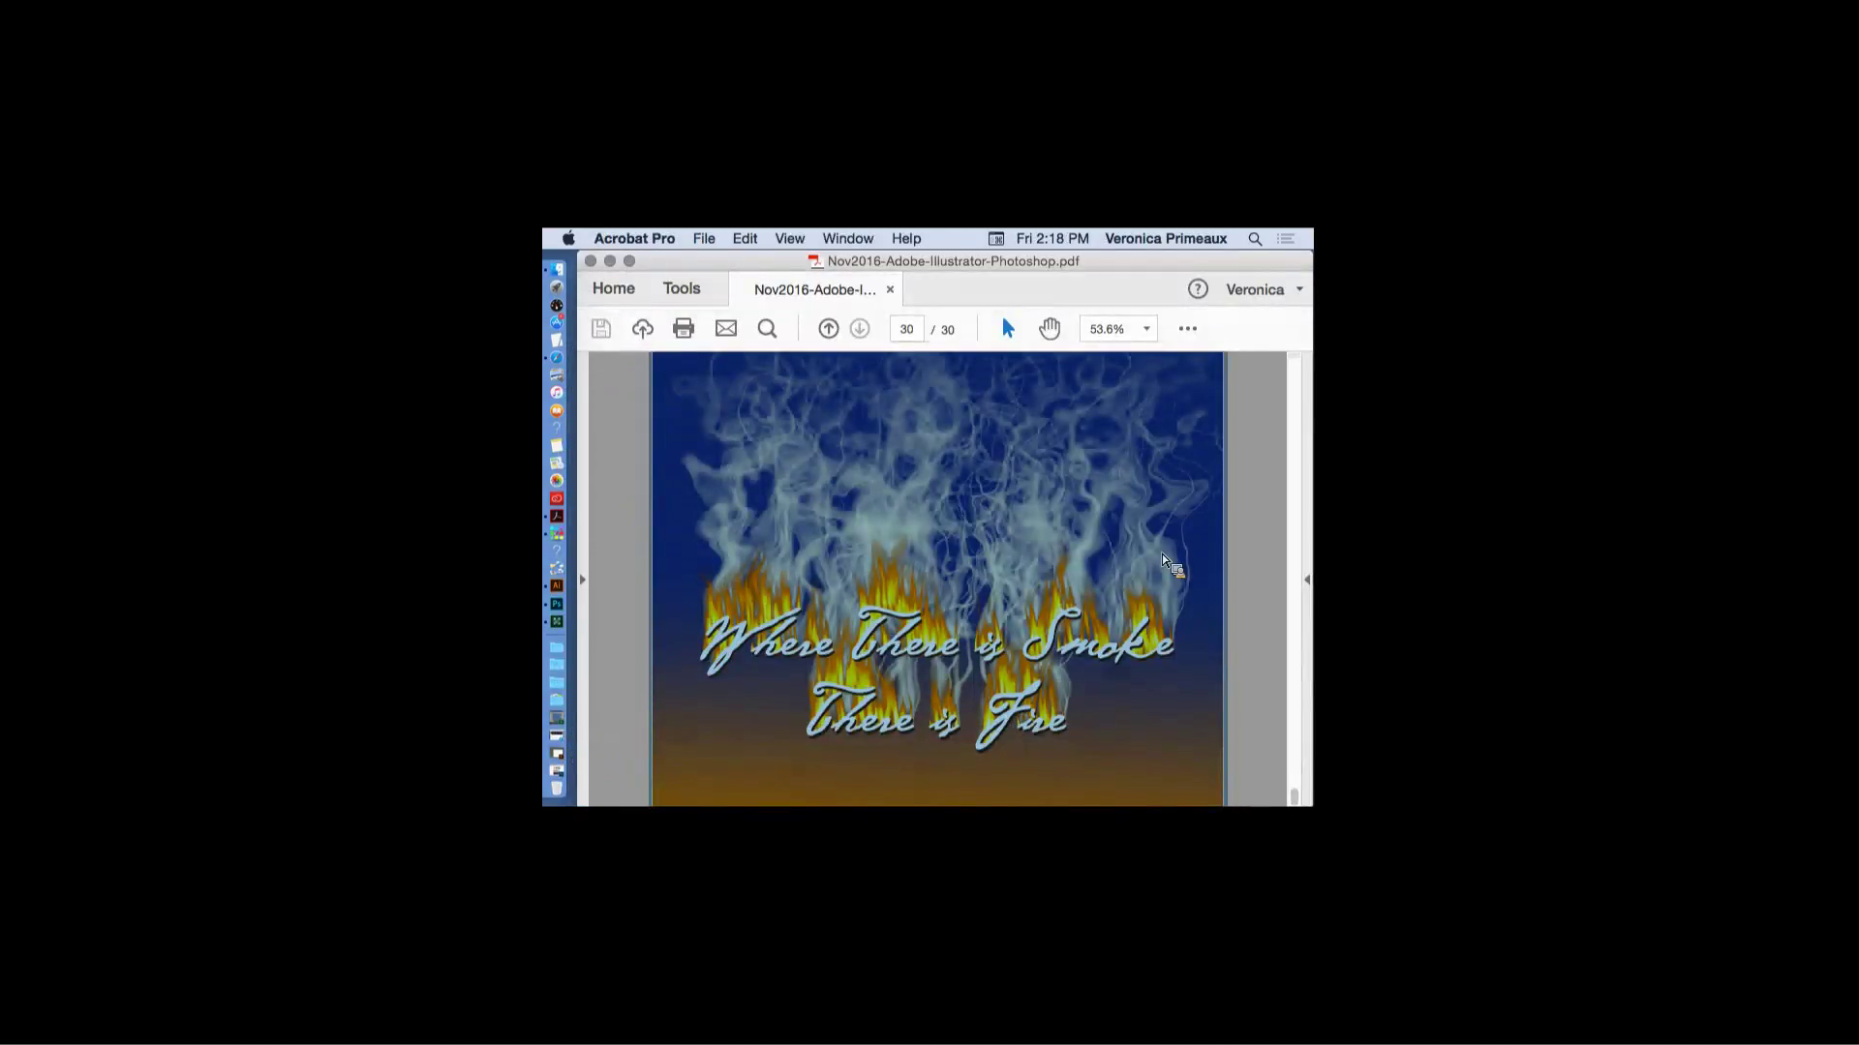
pyautogui.scroll(3, 1164, 559)
pyautogui.scroll(20, 1164, 560)
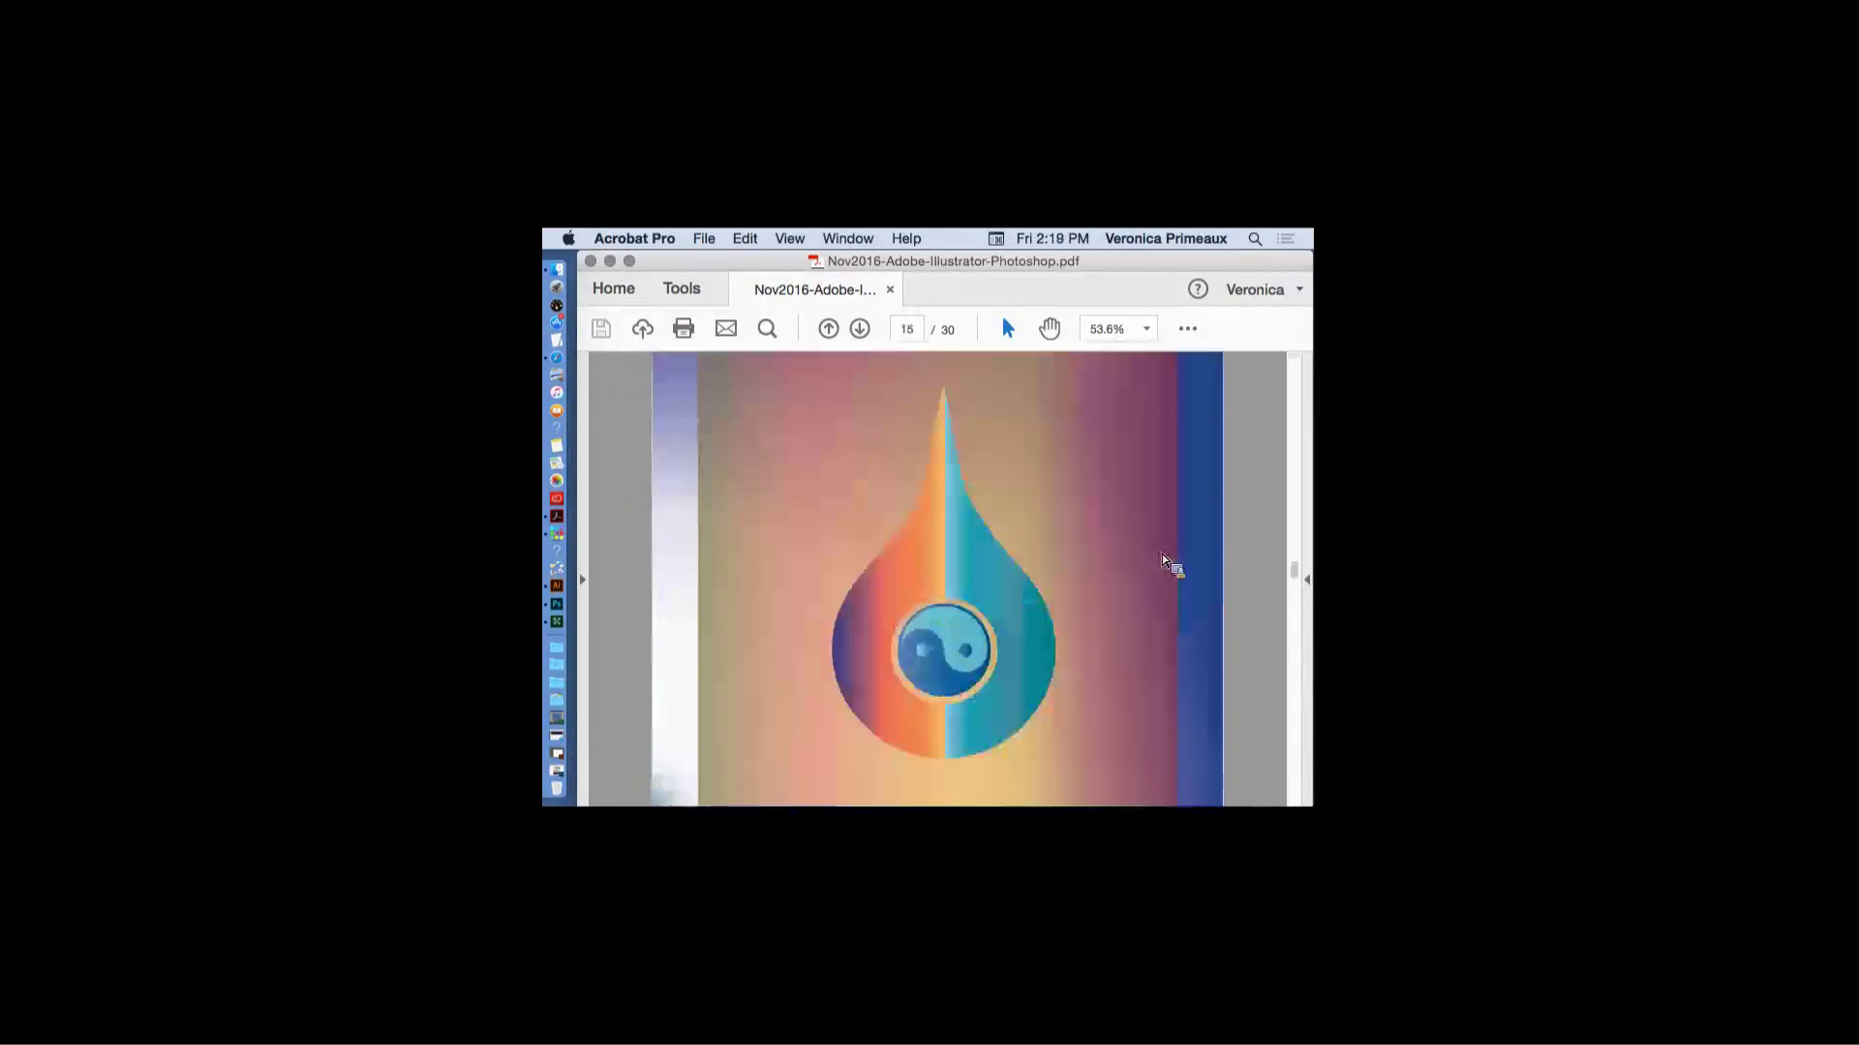
pyautogui.scroll(20, 1165, 560)
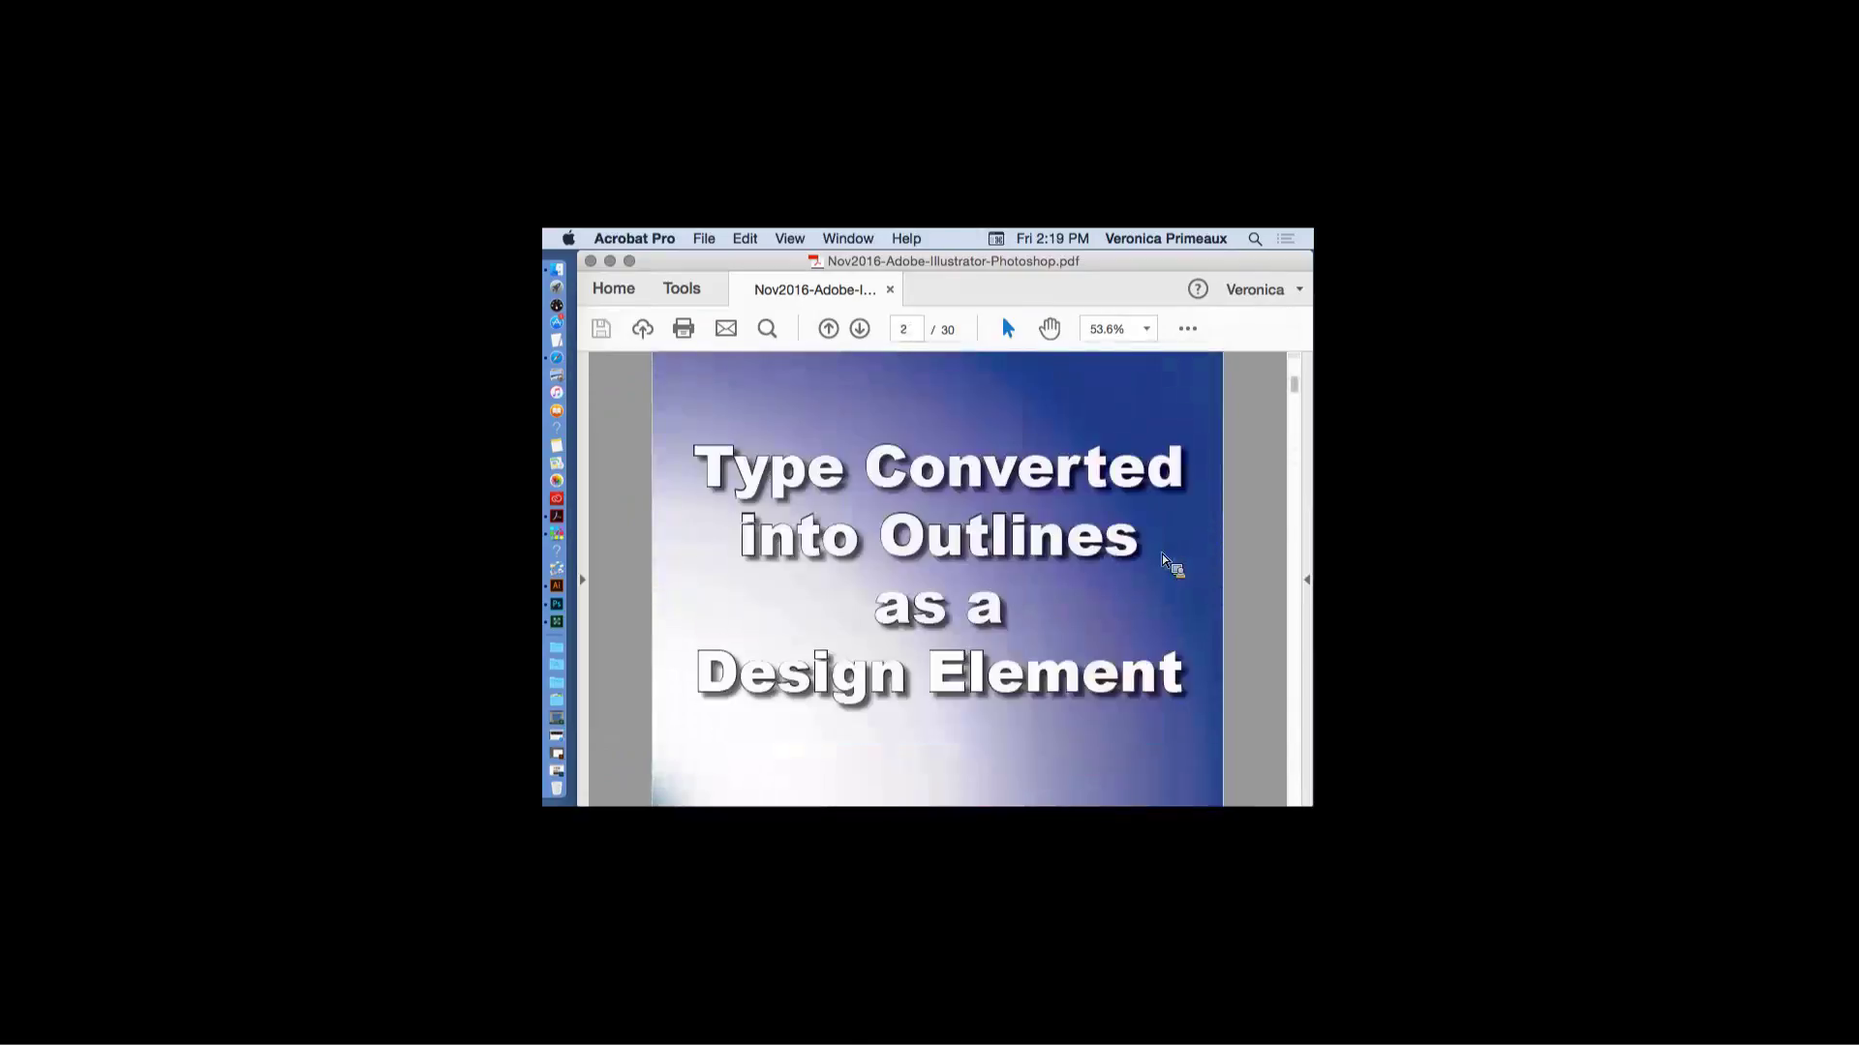
pyautogui.scroll(-5, 1162, 554)
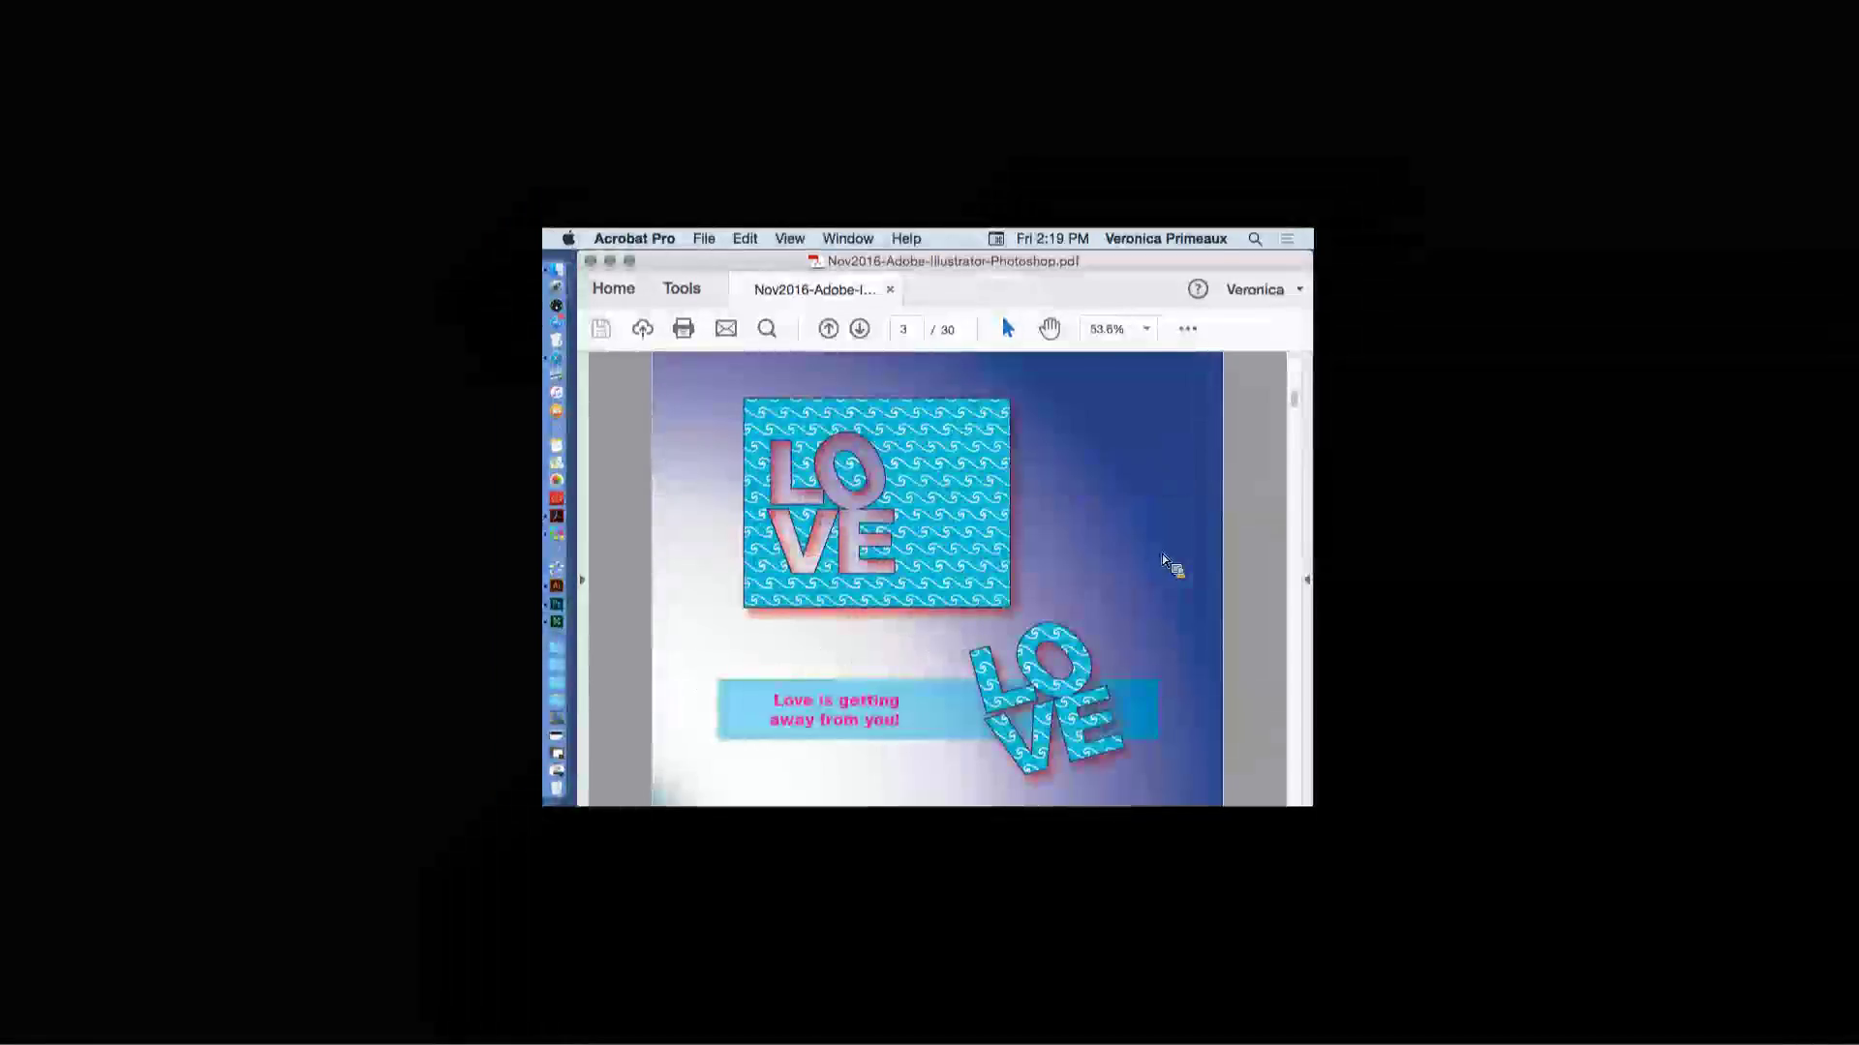
pyautogui.scroll(-2, 1162, 553)
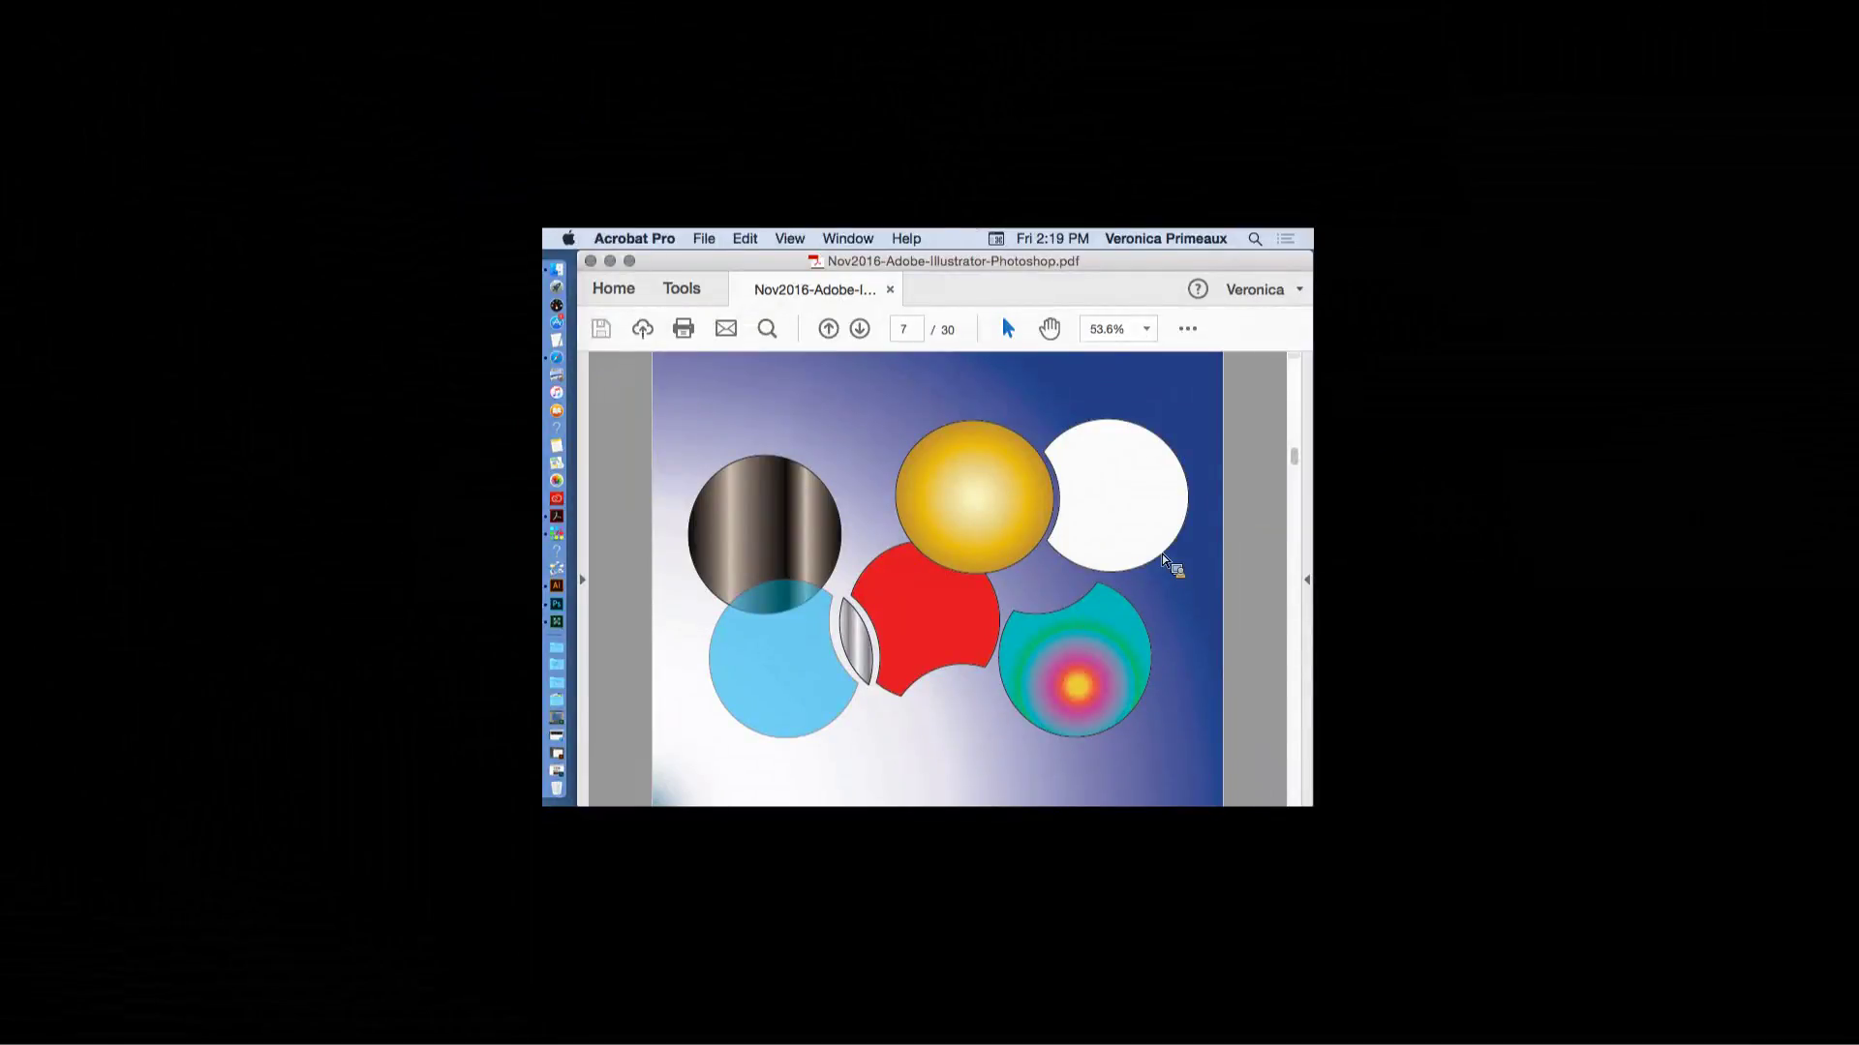
pyautogui.scroll(-1, 1161, 554)
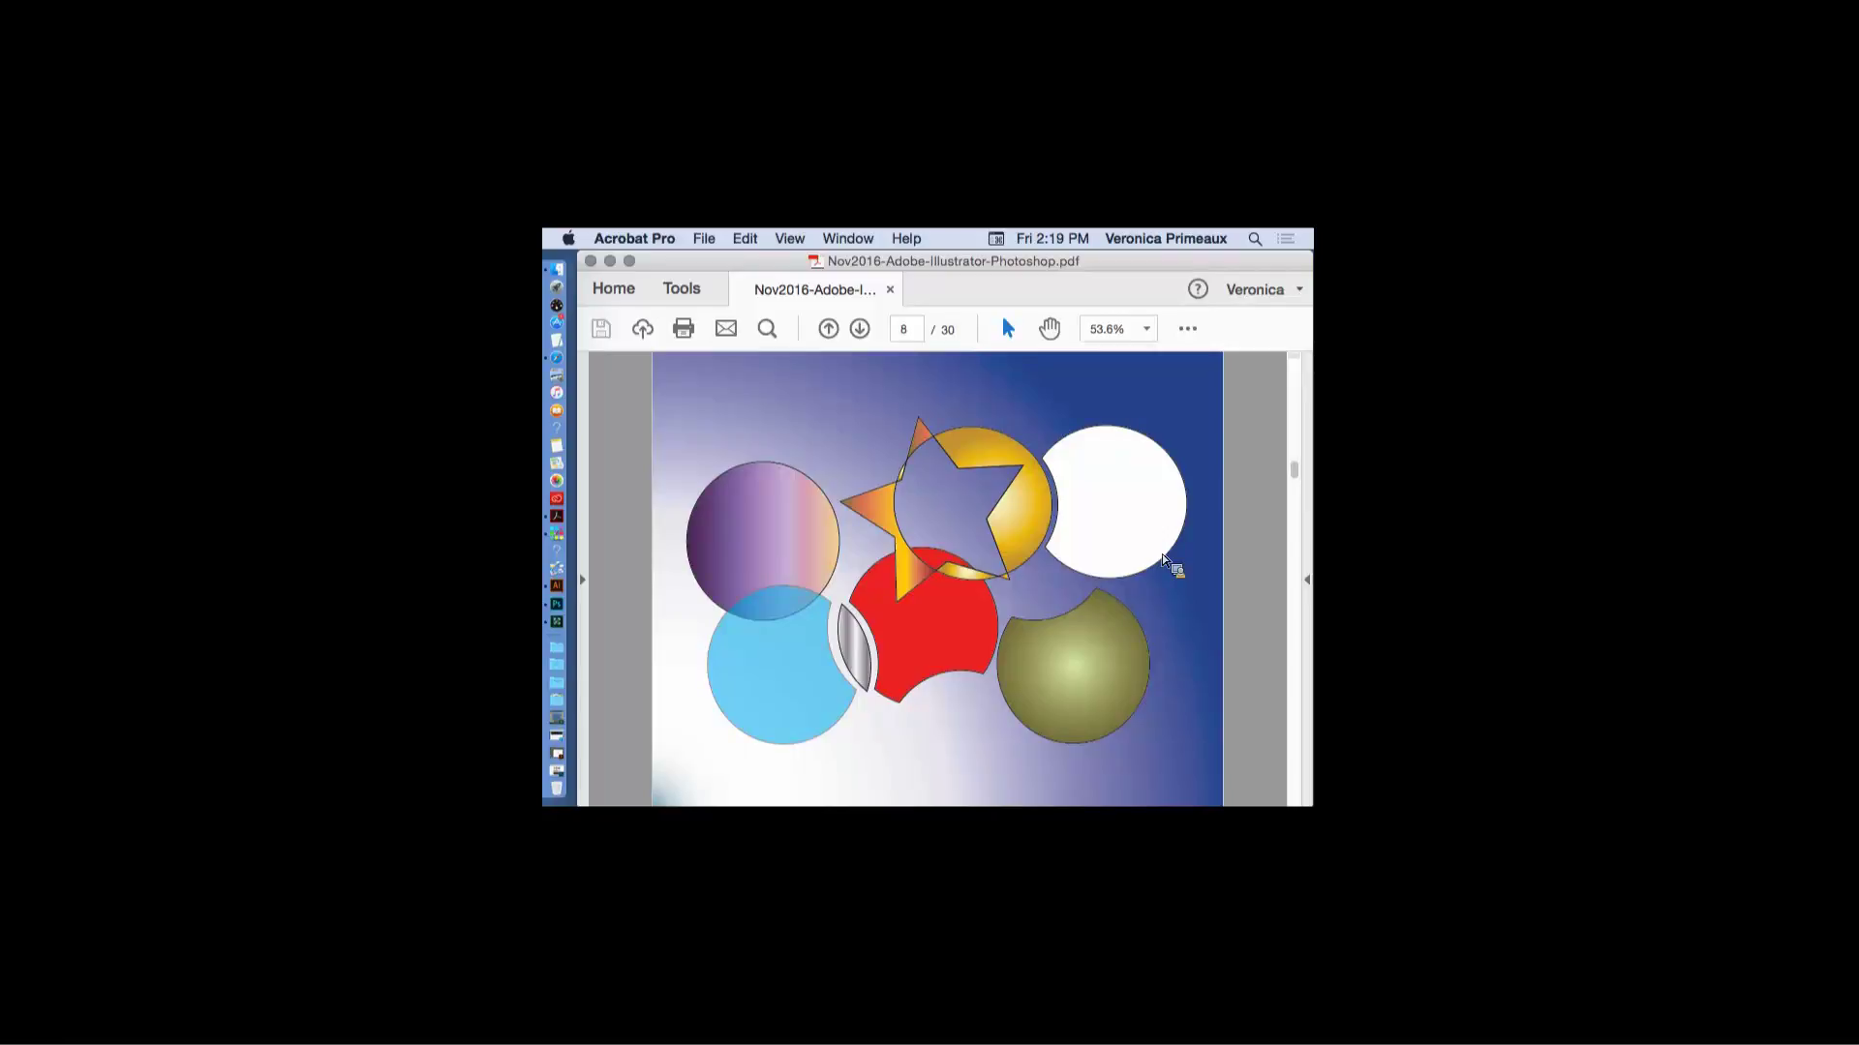
pyautogui.scroll(-1, 1164, 562)
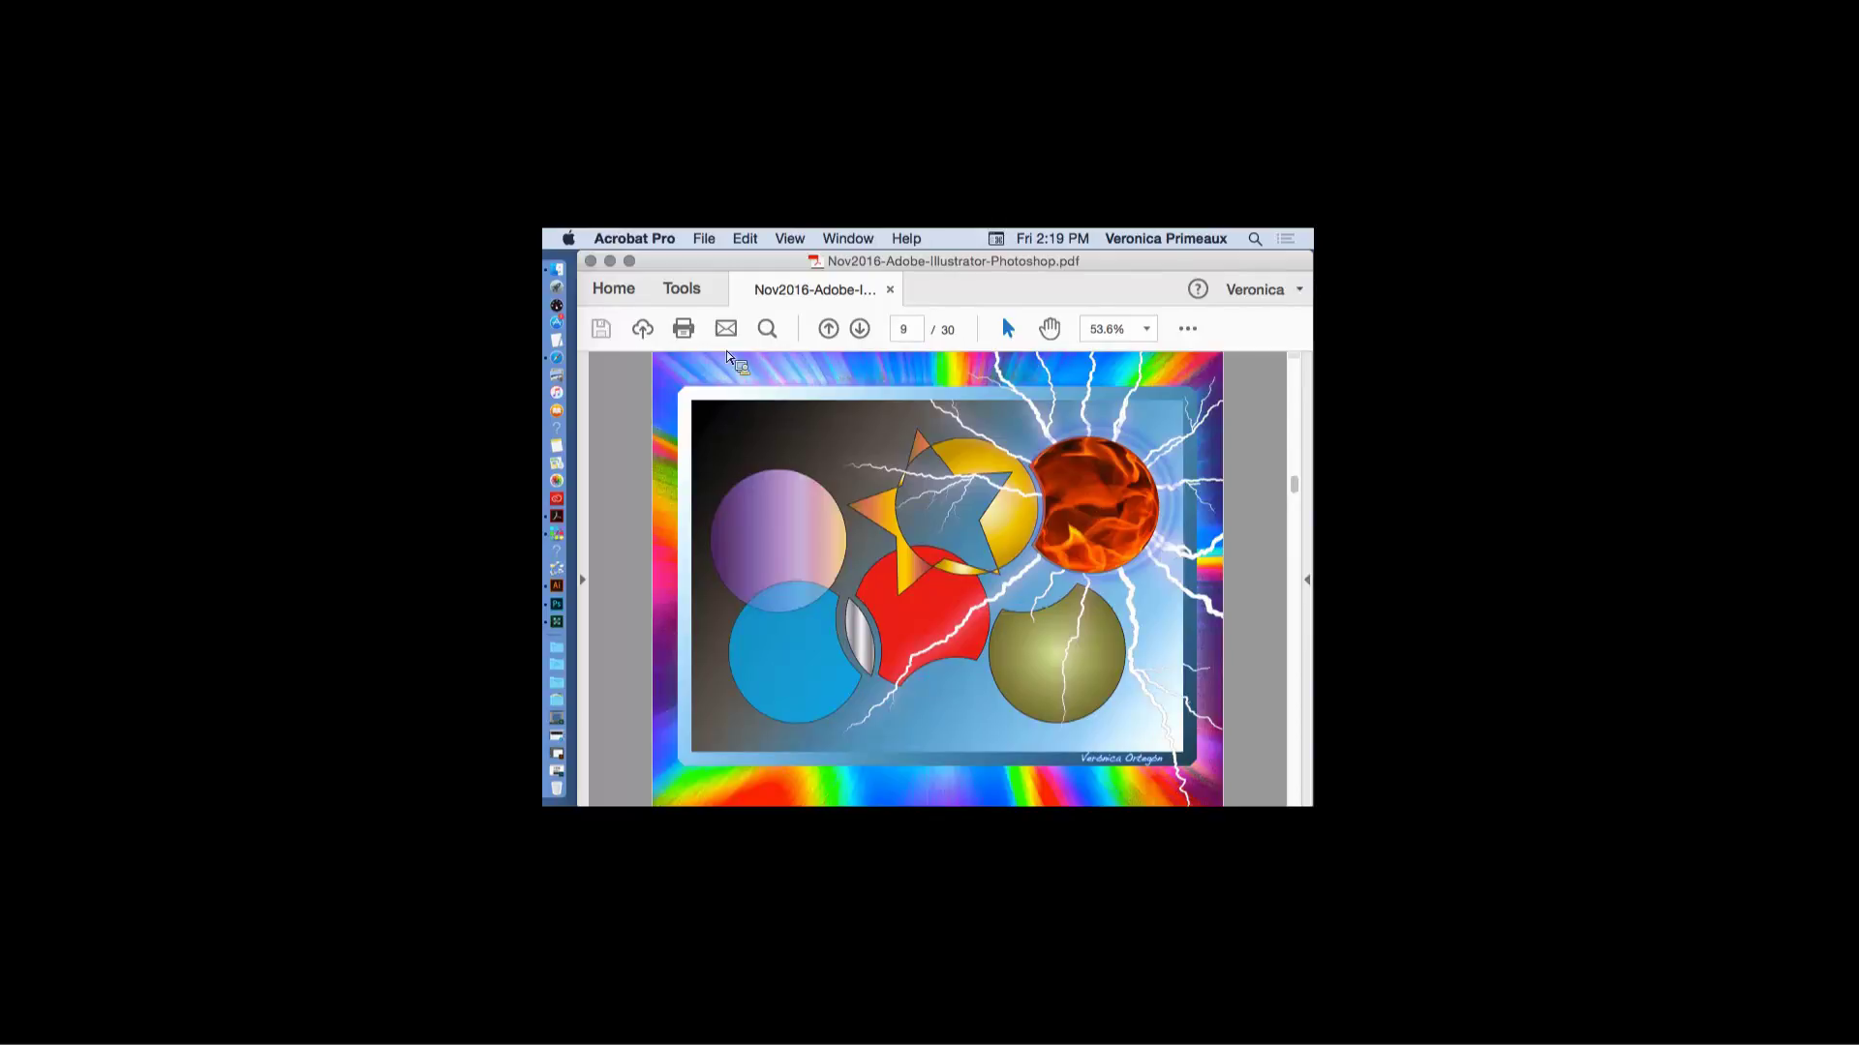
# - Page back to page 5 with the LOVE artwork and minimise Acrobat
pyautogui.press('Left')
pyautogui.press('Left')
pyautogui.press('Left')
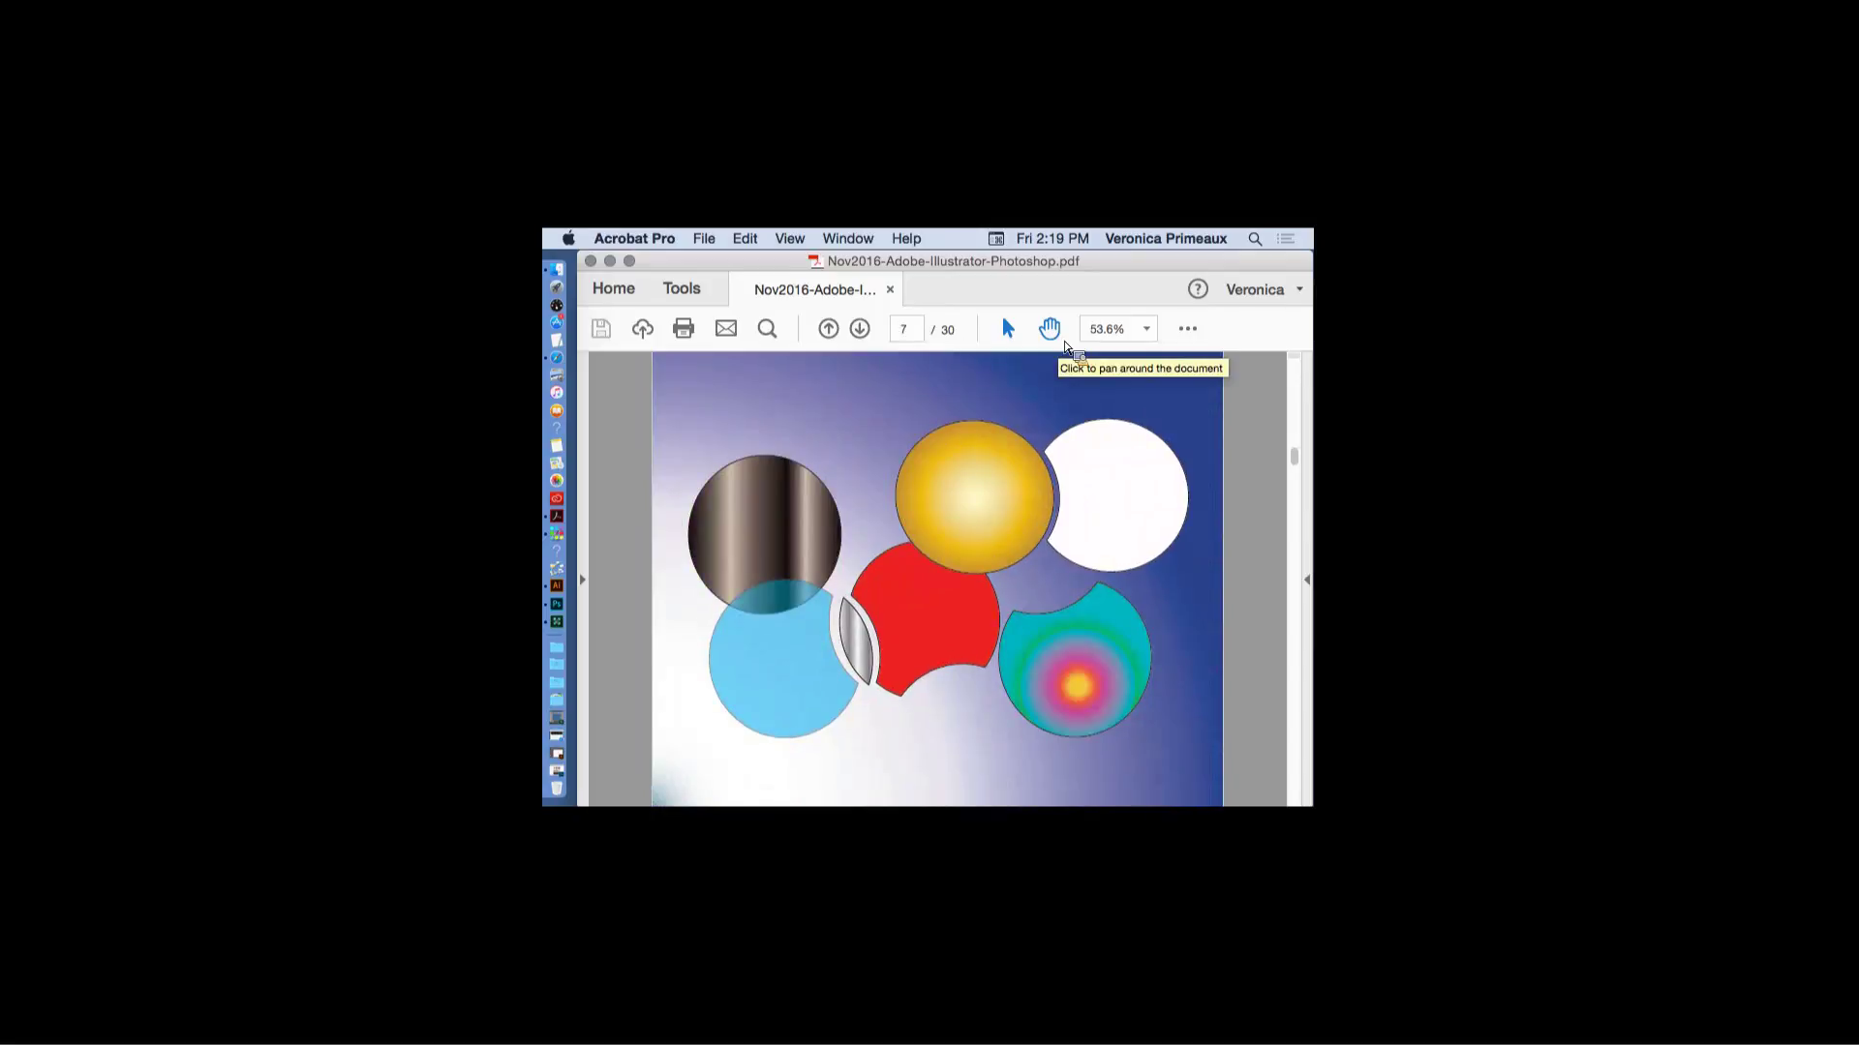
pyautogui.press('Left')
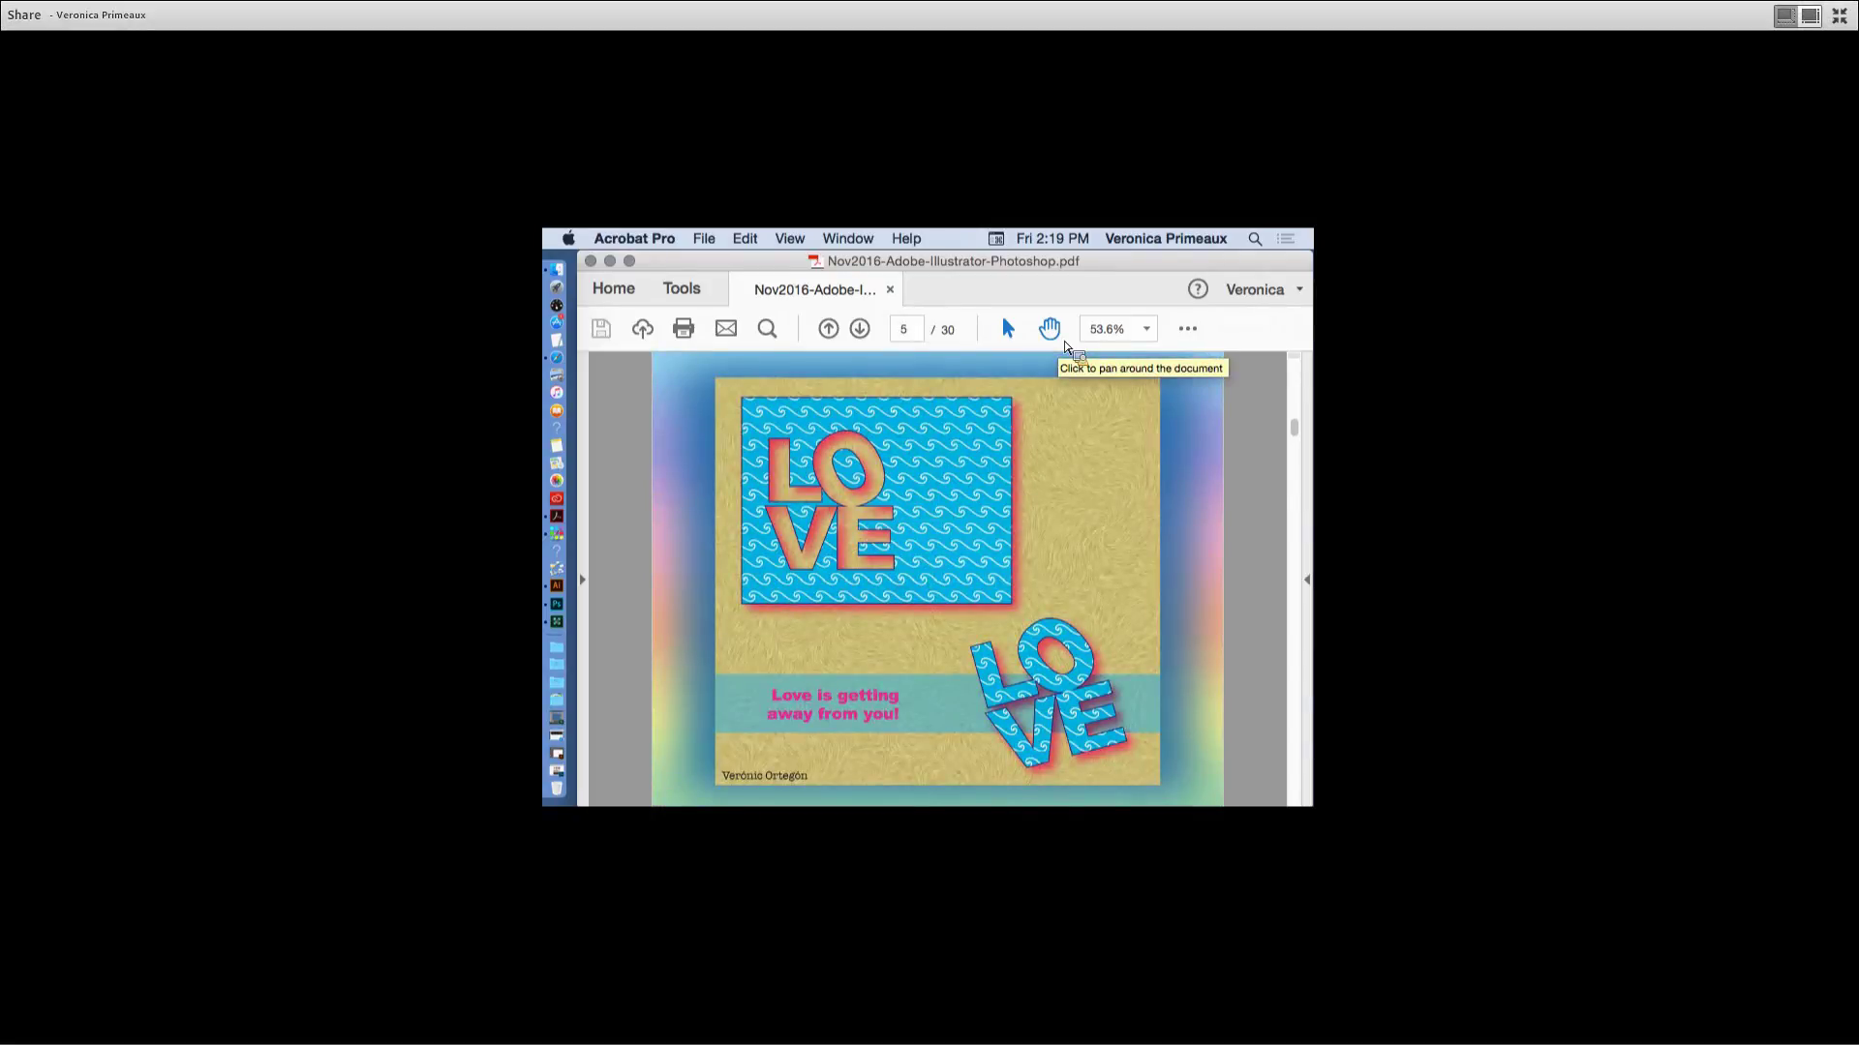
pyautogui.click(611, 262)
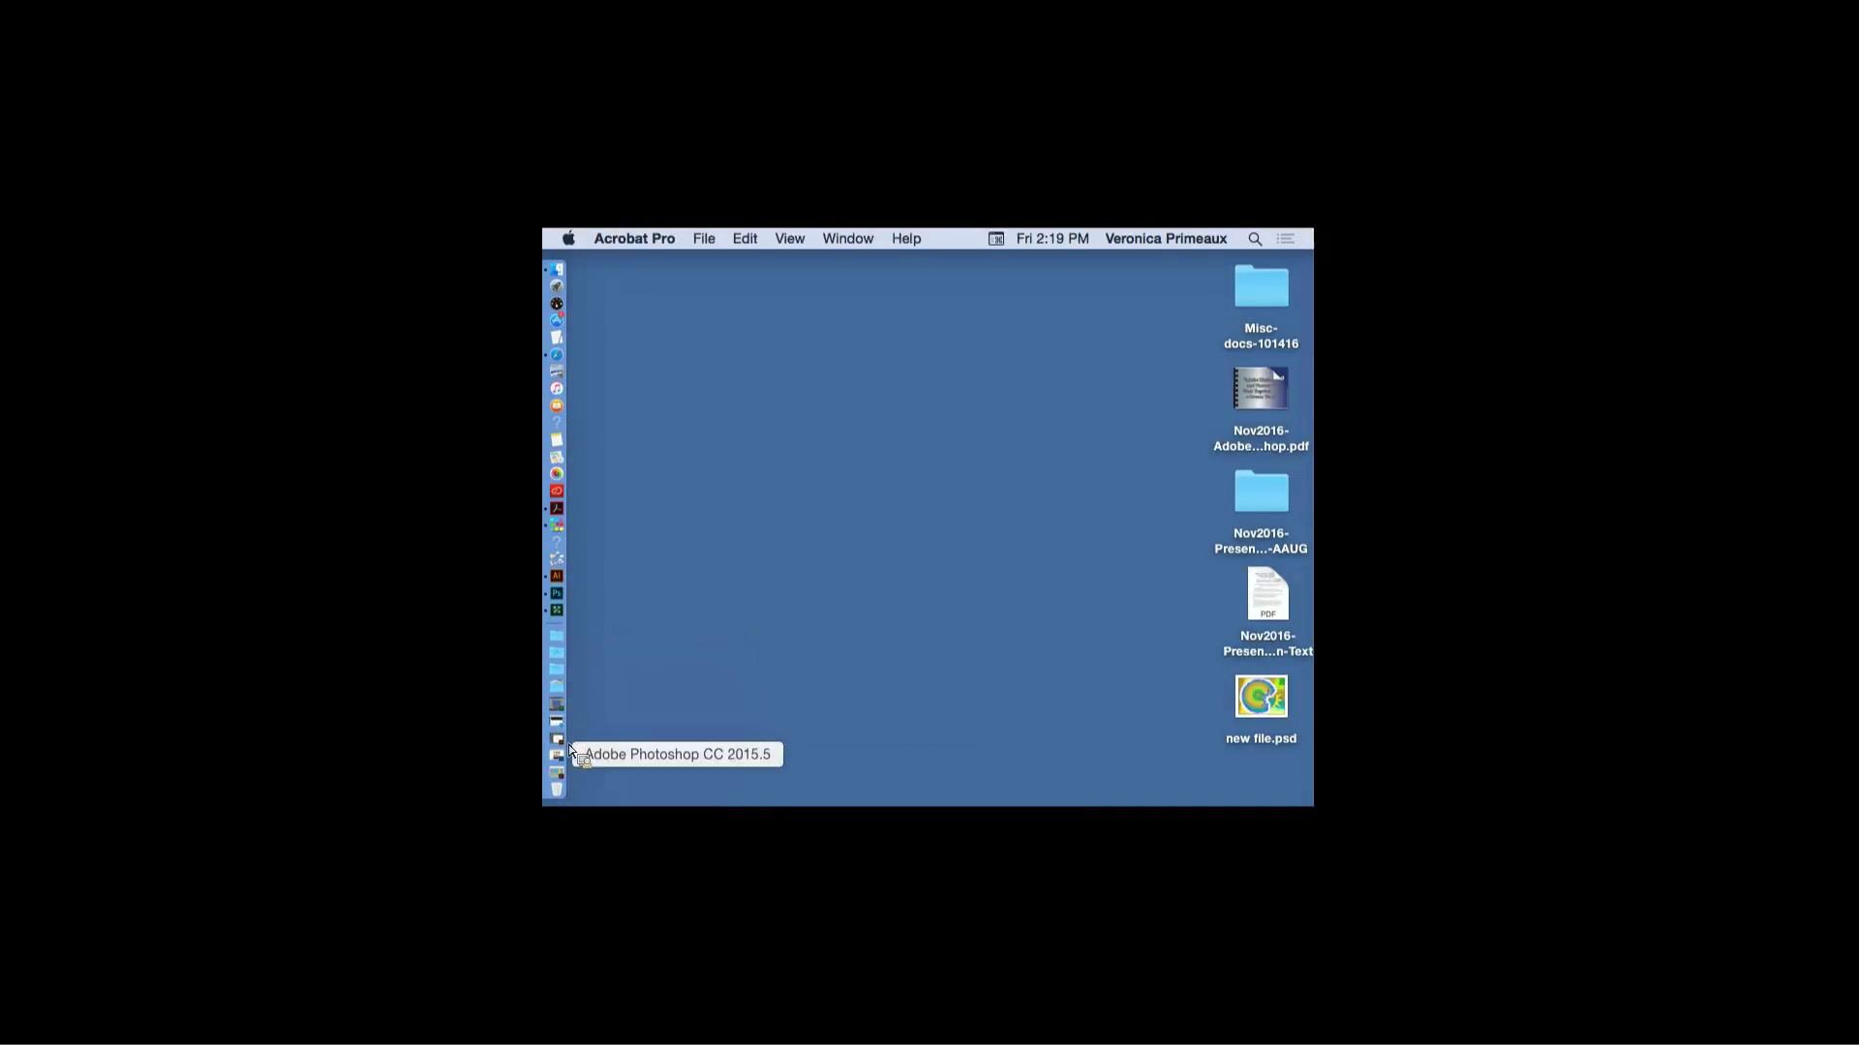
# - Bring NEWpresentationDESIGN.ai forward, delete all its artwork and save it
pyautogui.click(561, 580)
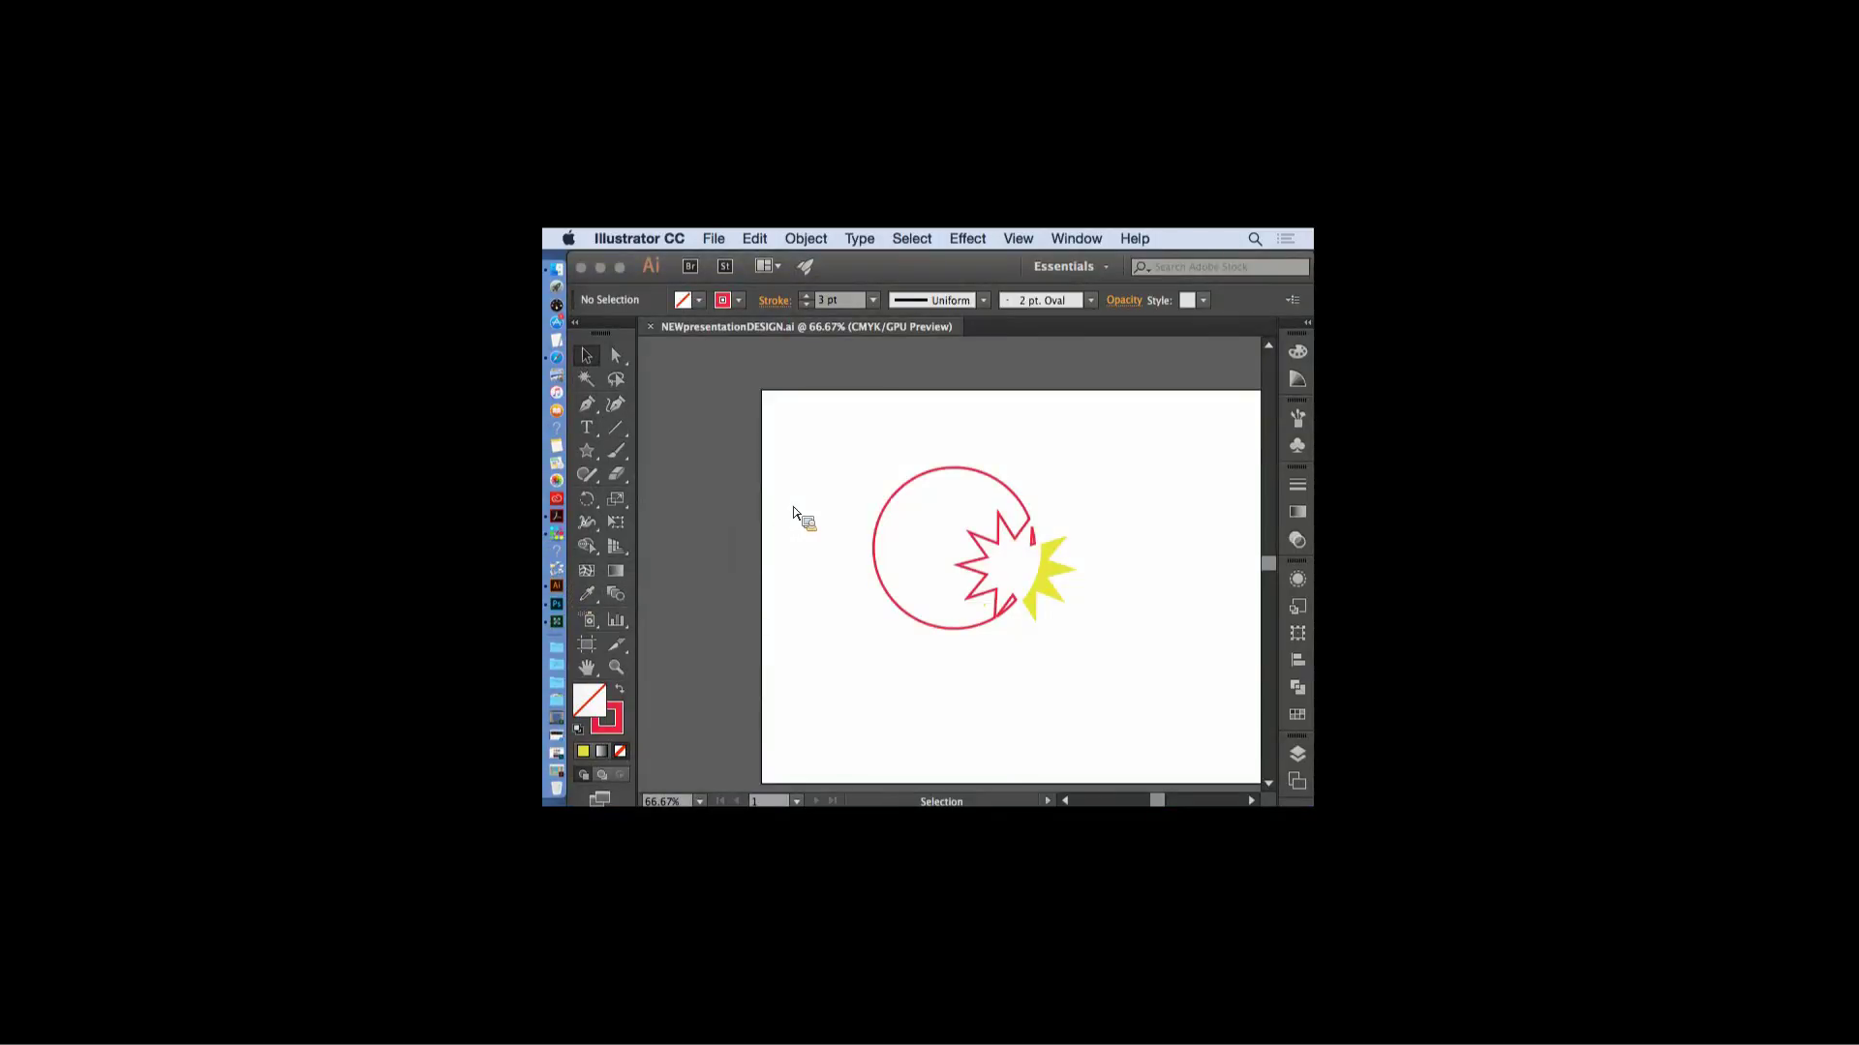
pyautogui.press('super+a')
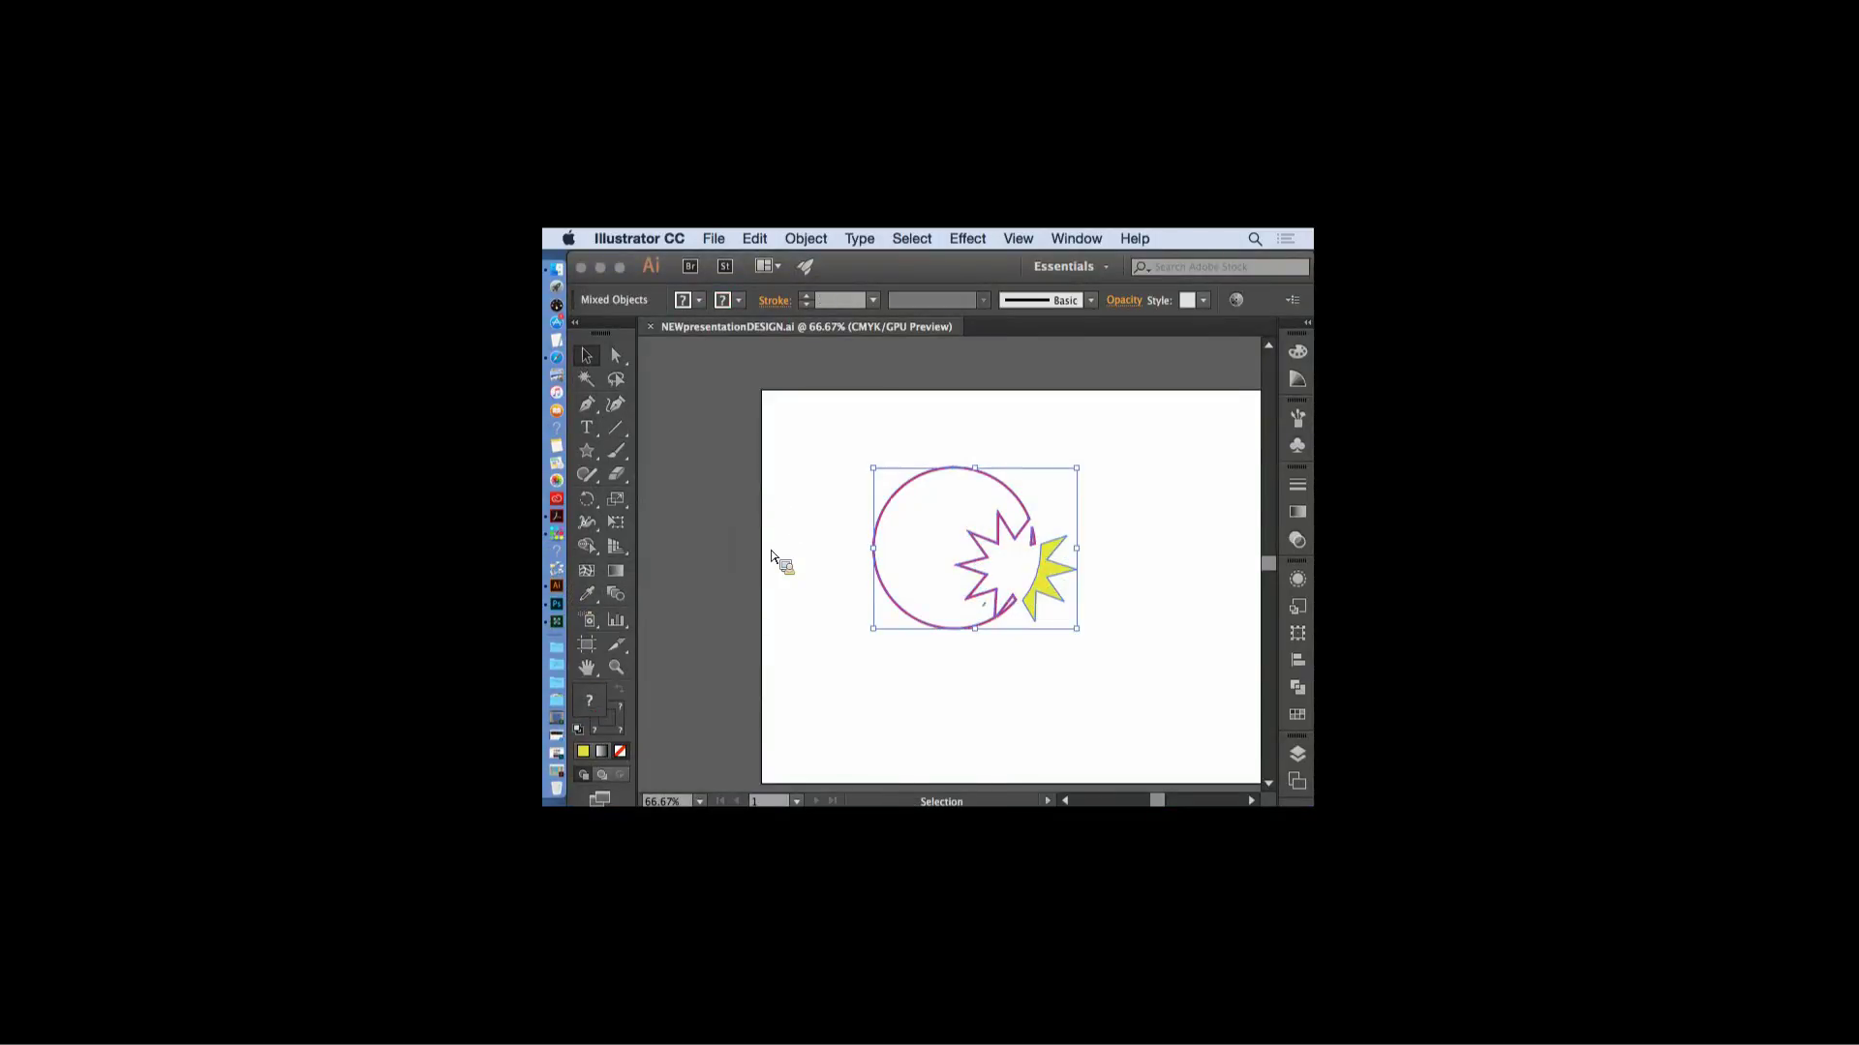
pyautogui.press('Delete')
pyautogui.press('a')
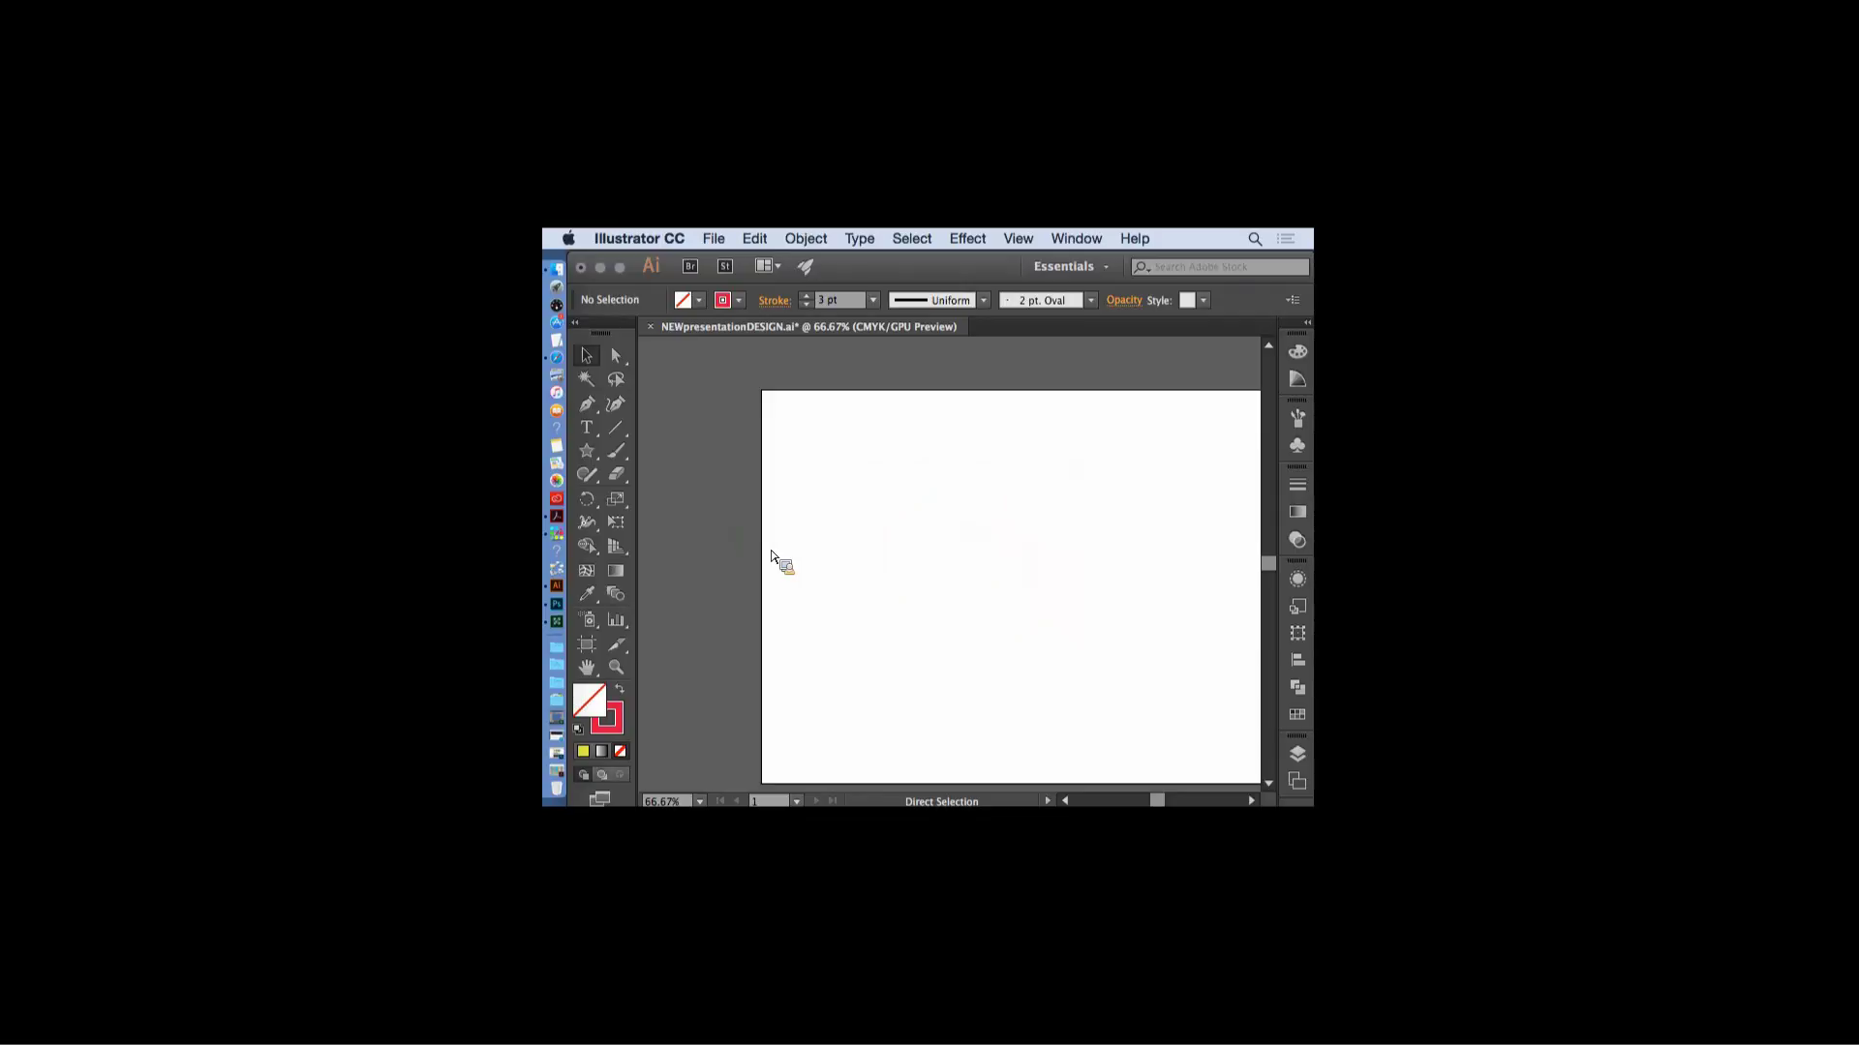
pyautogui.press('super+s')
# - Place a Type tool insertion point on the artboard
pyautogui.press('v')
pyautogui.click(598, 434)
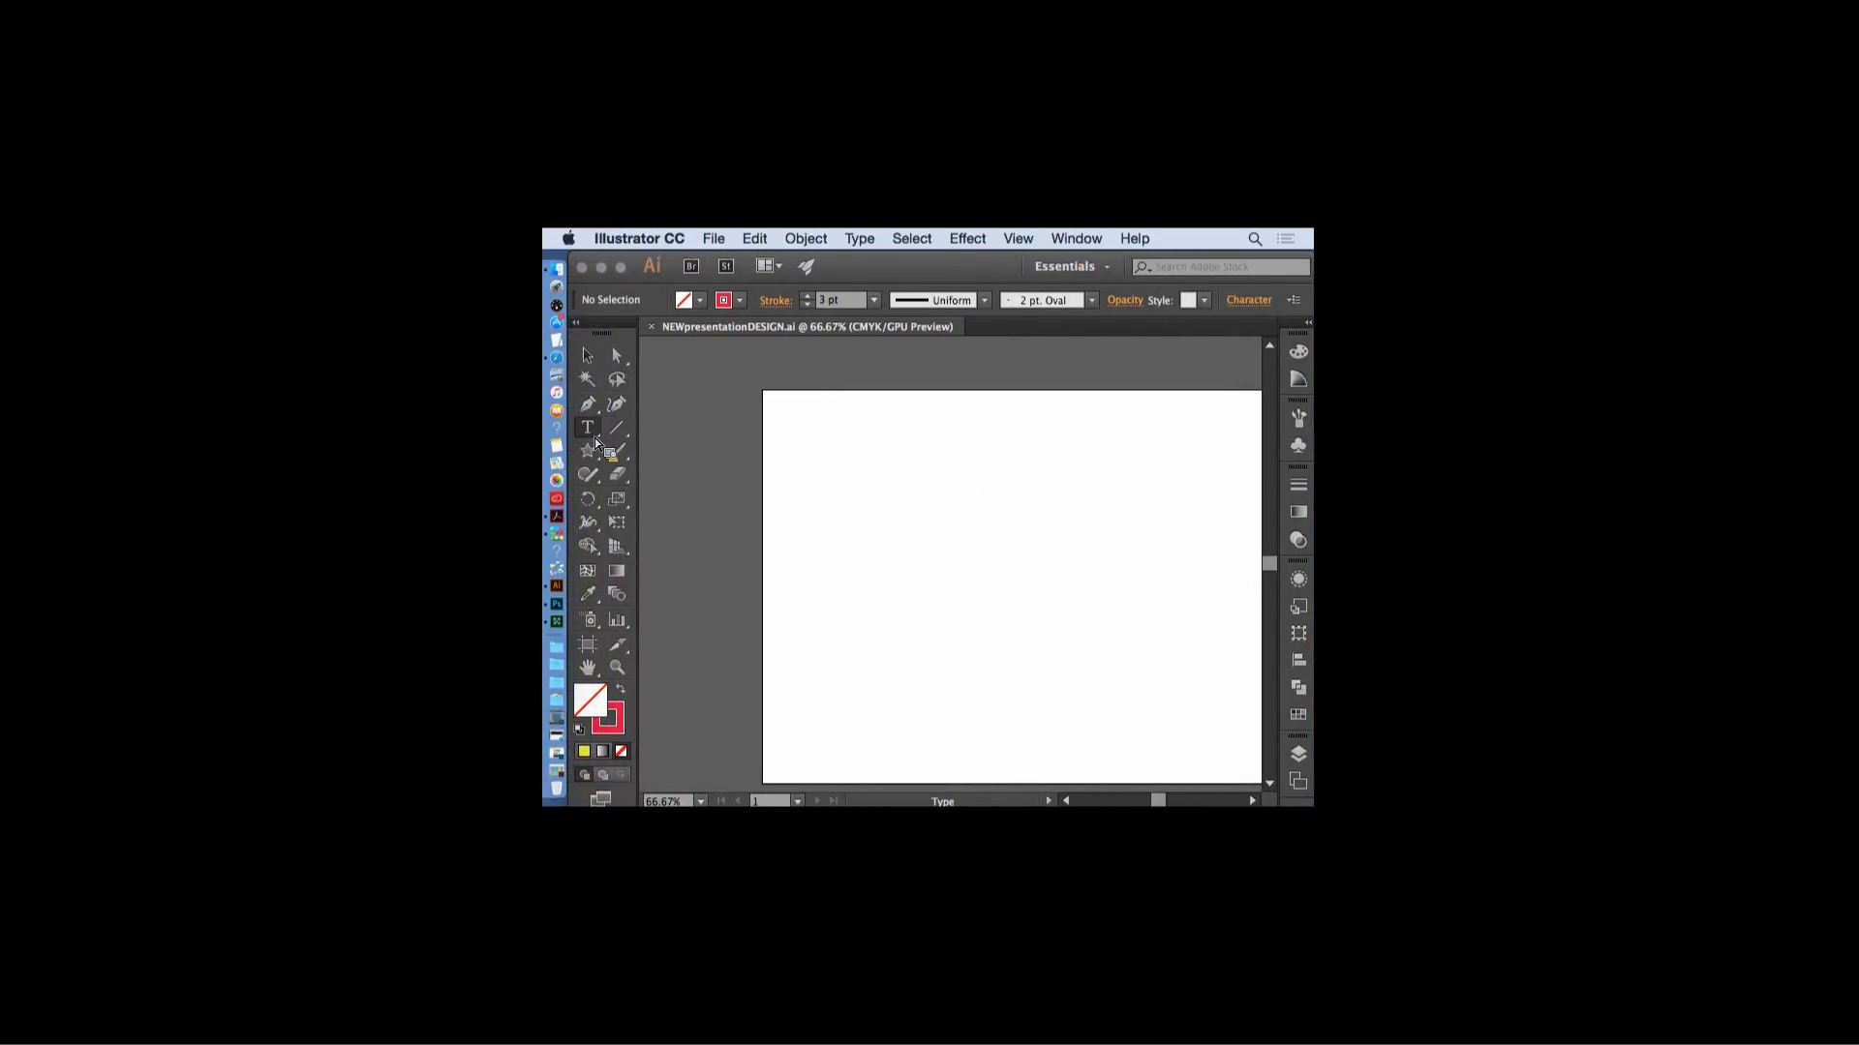
pyautogui.click(850, 511)
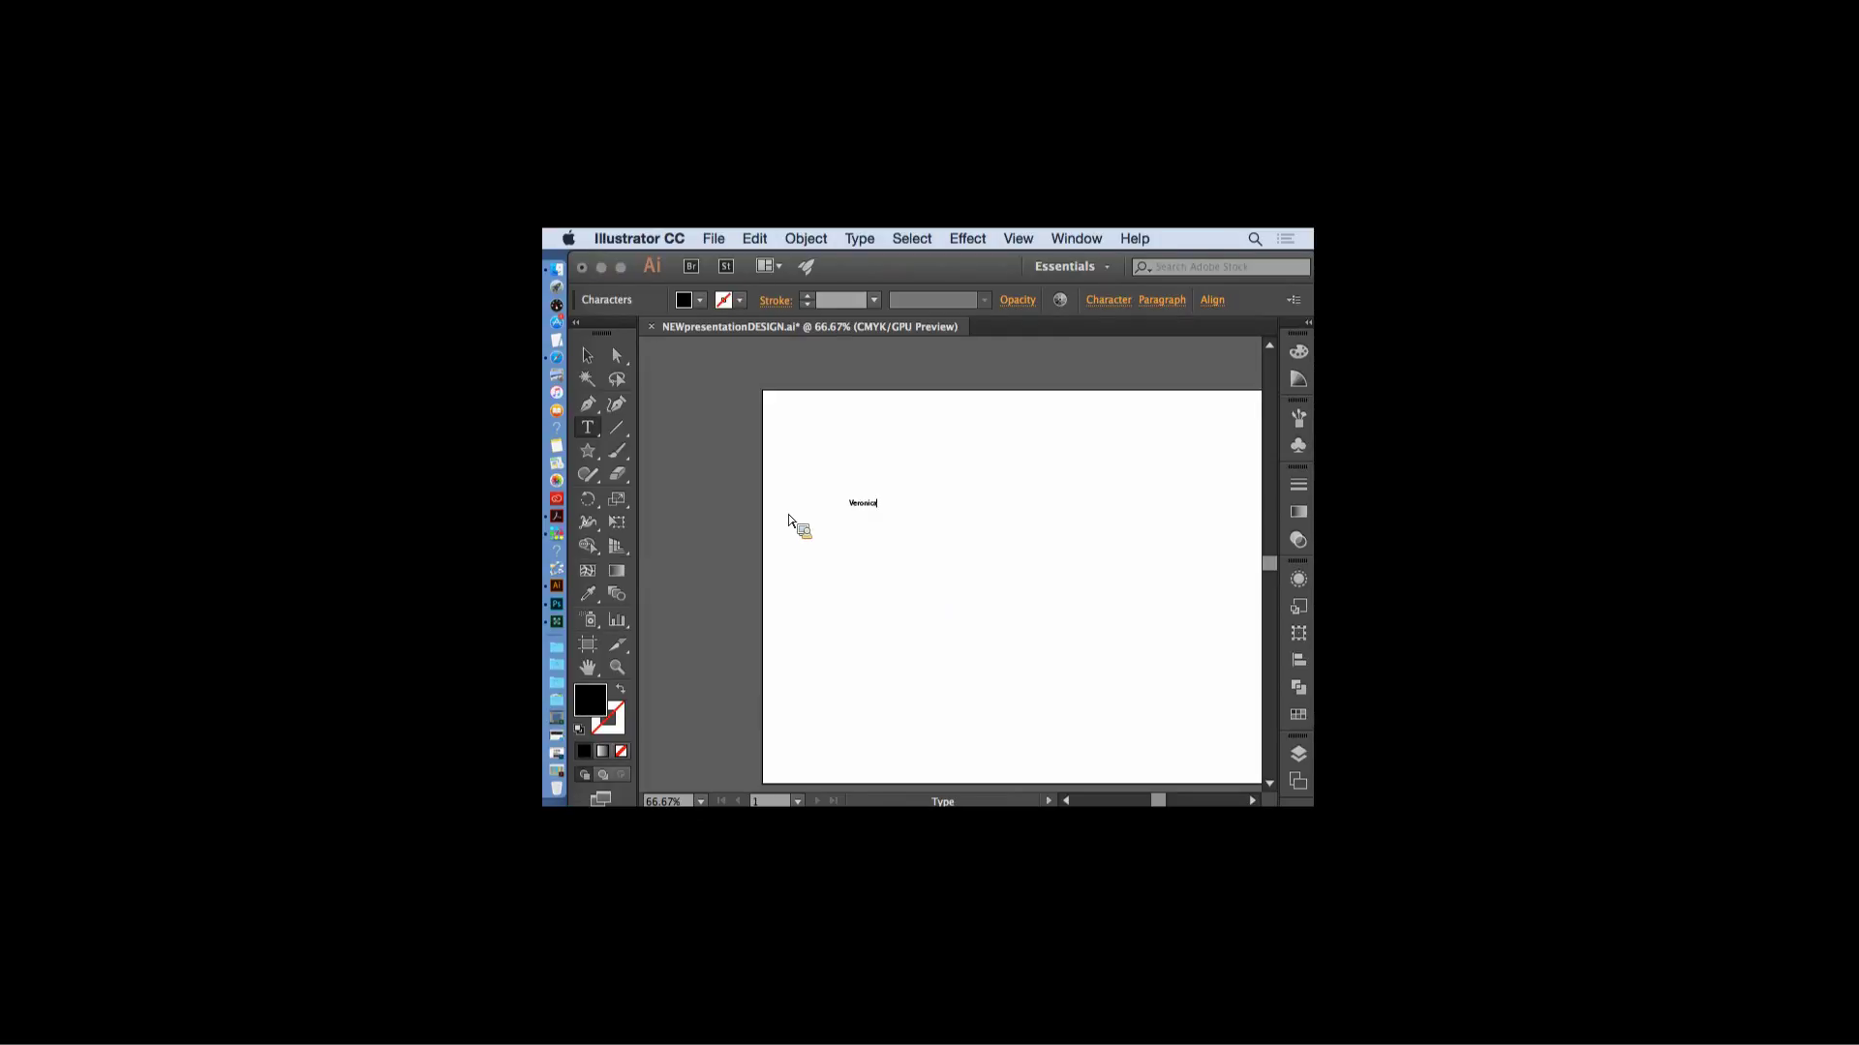
# - Set Veronica to 72 pt Myriad Pro and move it up toward the left edge
pyautogui.press('super+a')
pyautogui.click(1106, 300)
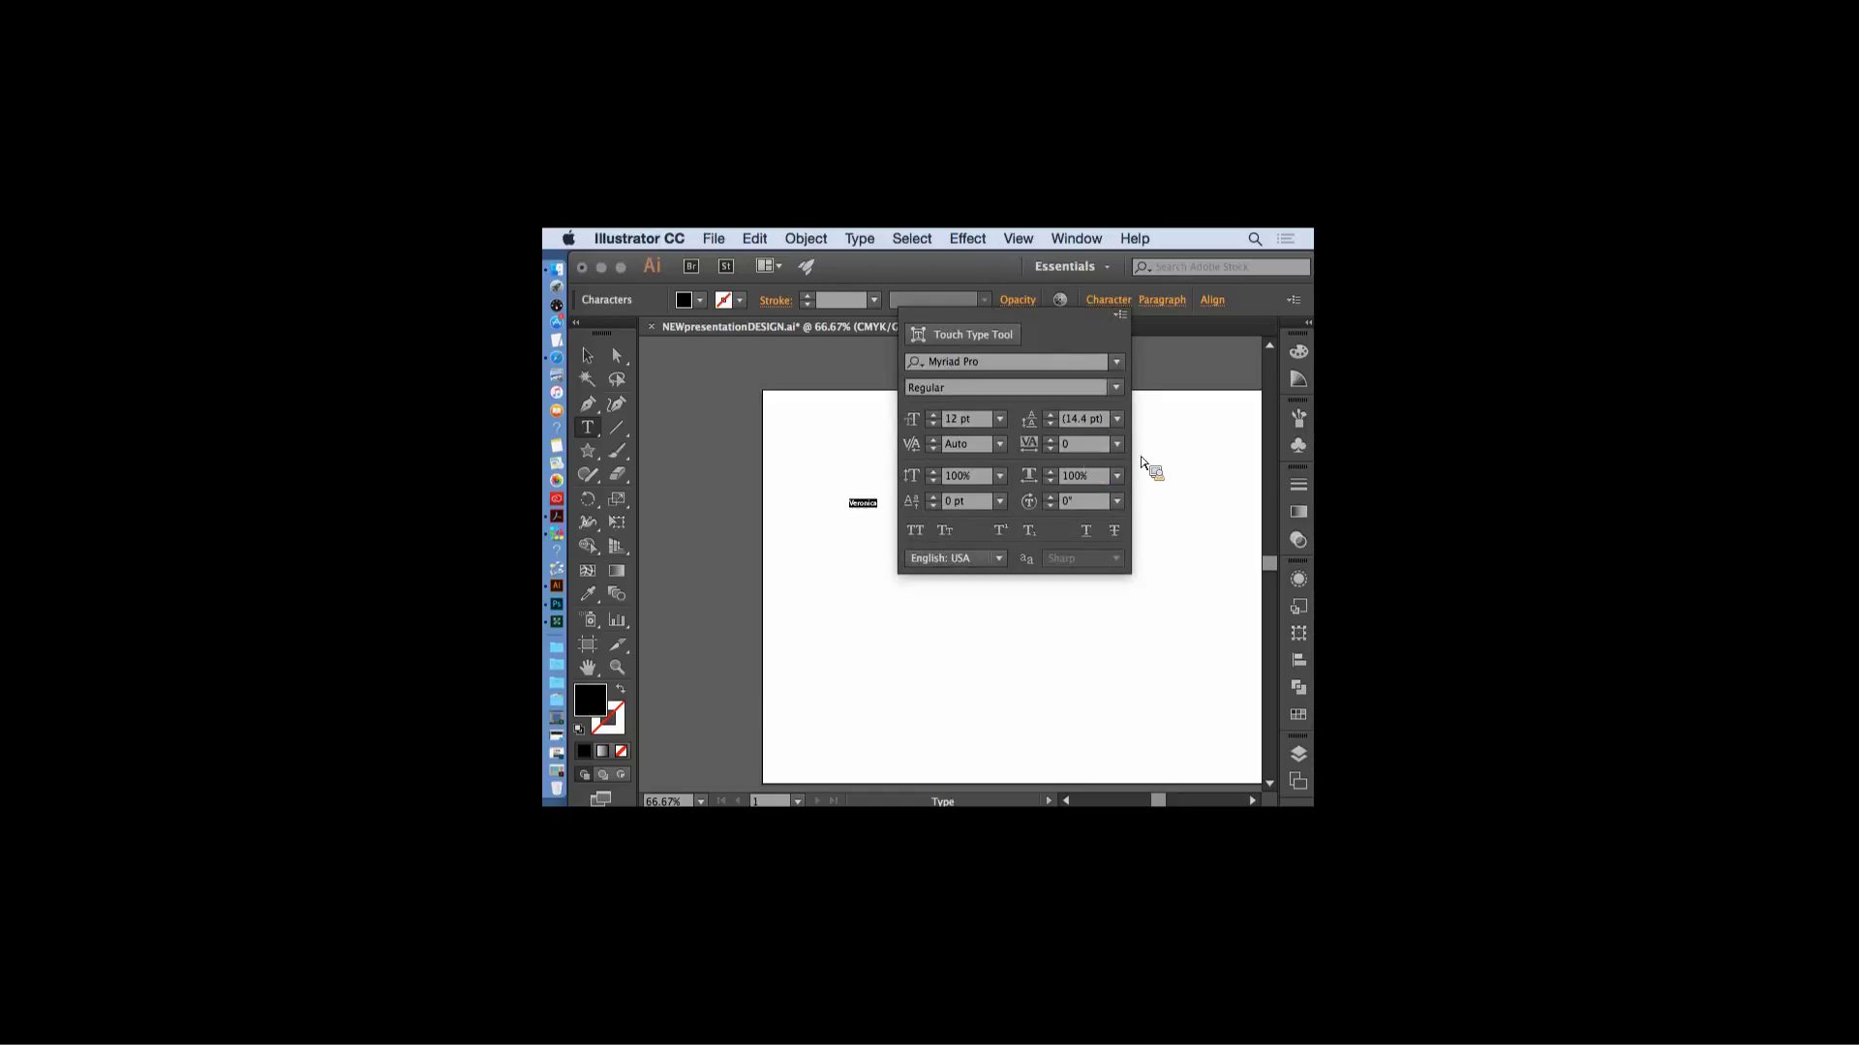
pyautogui.click(1001, 420)
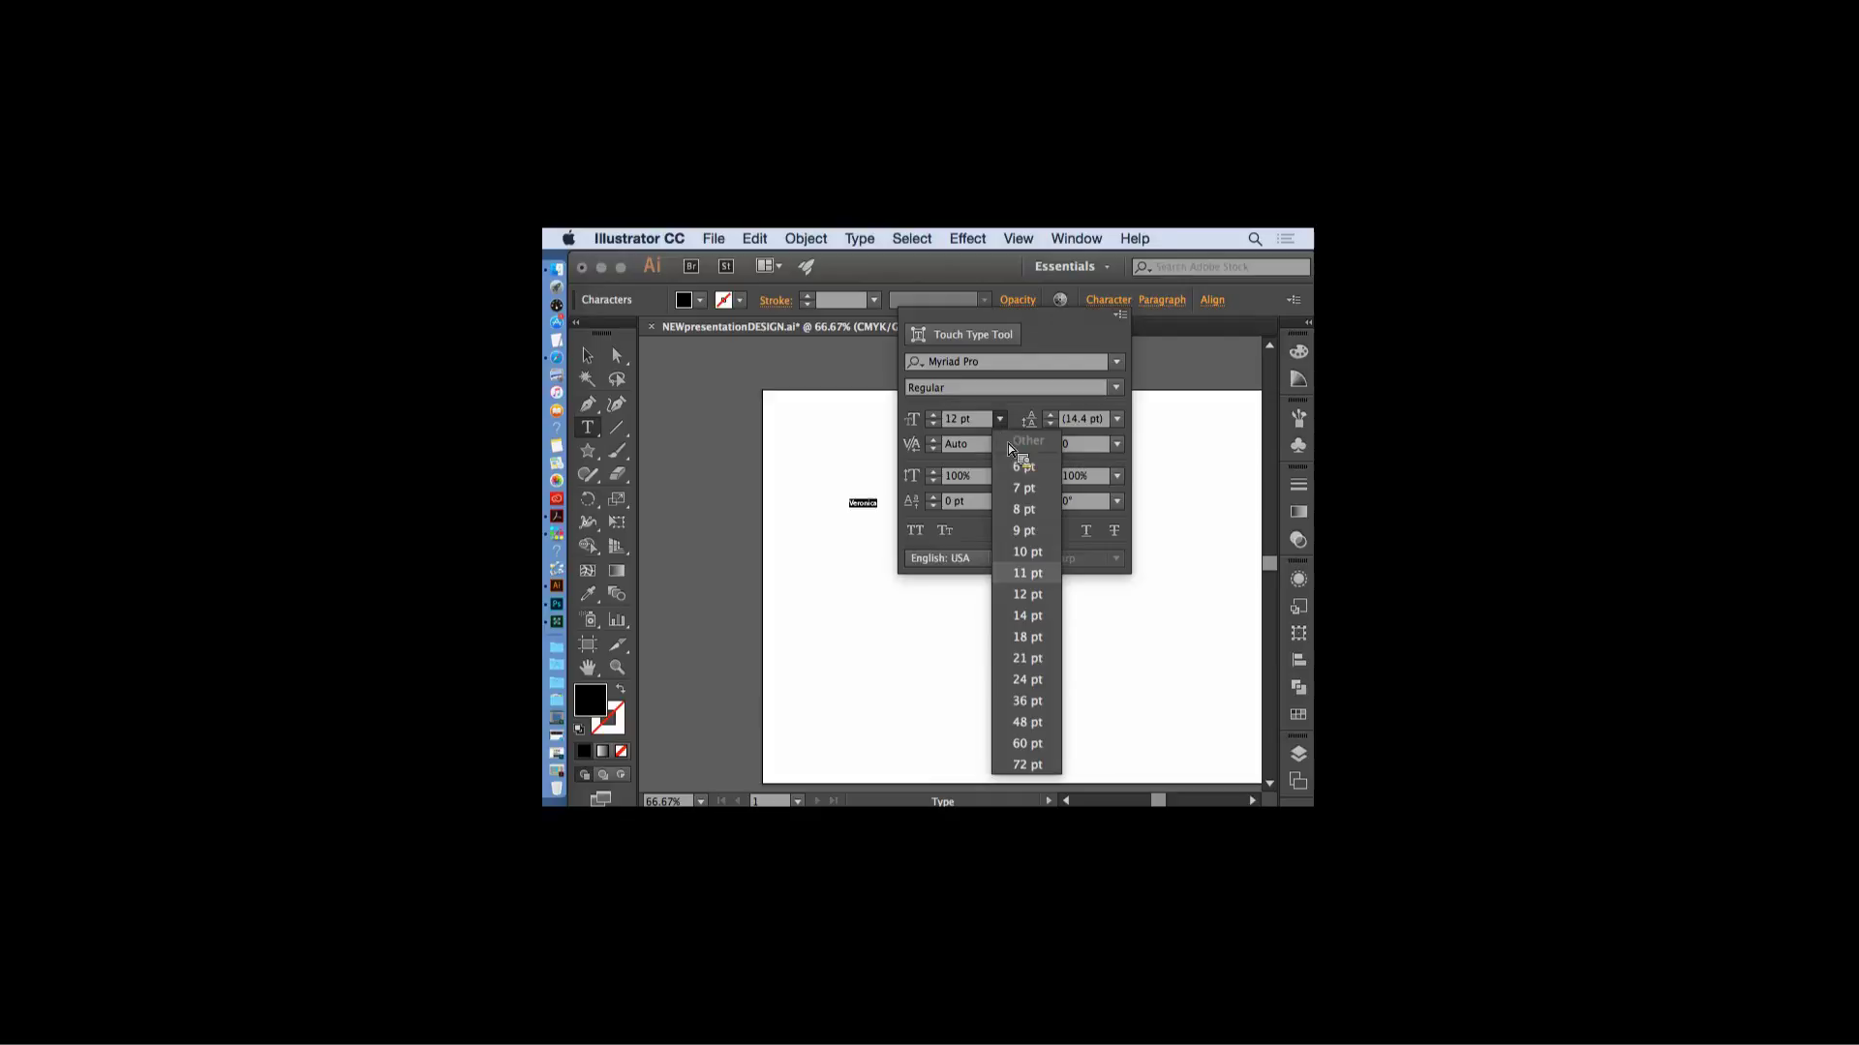
pyautogui.click(1036, 706)
pyautogui.click(1001, 420)
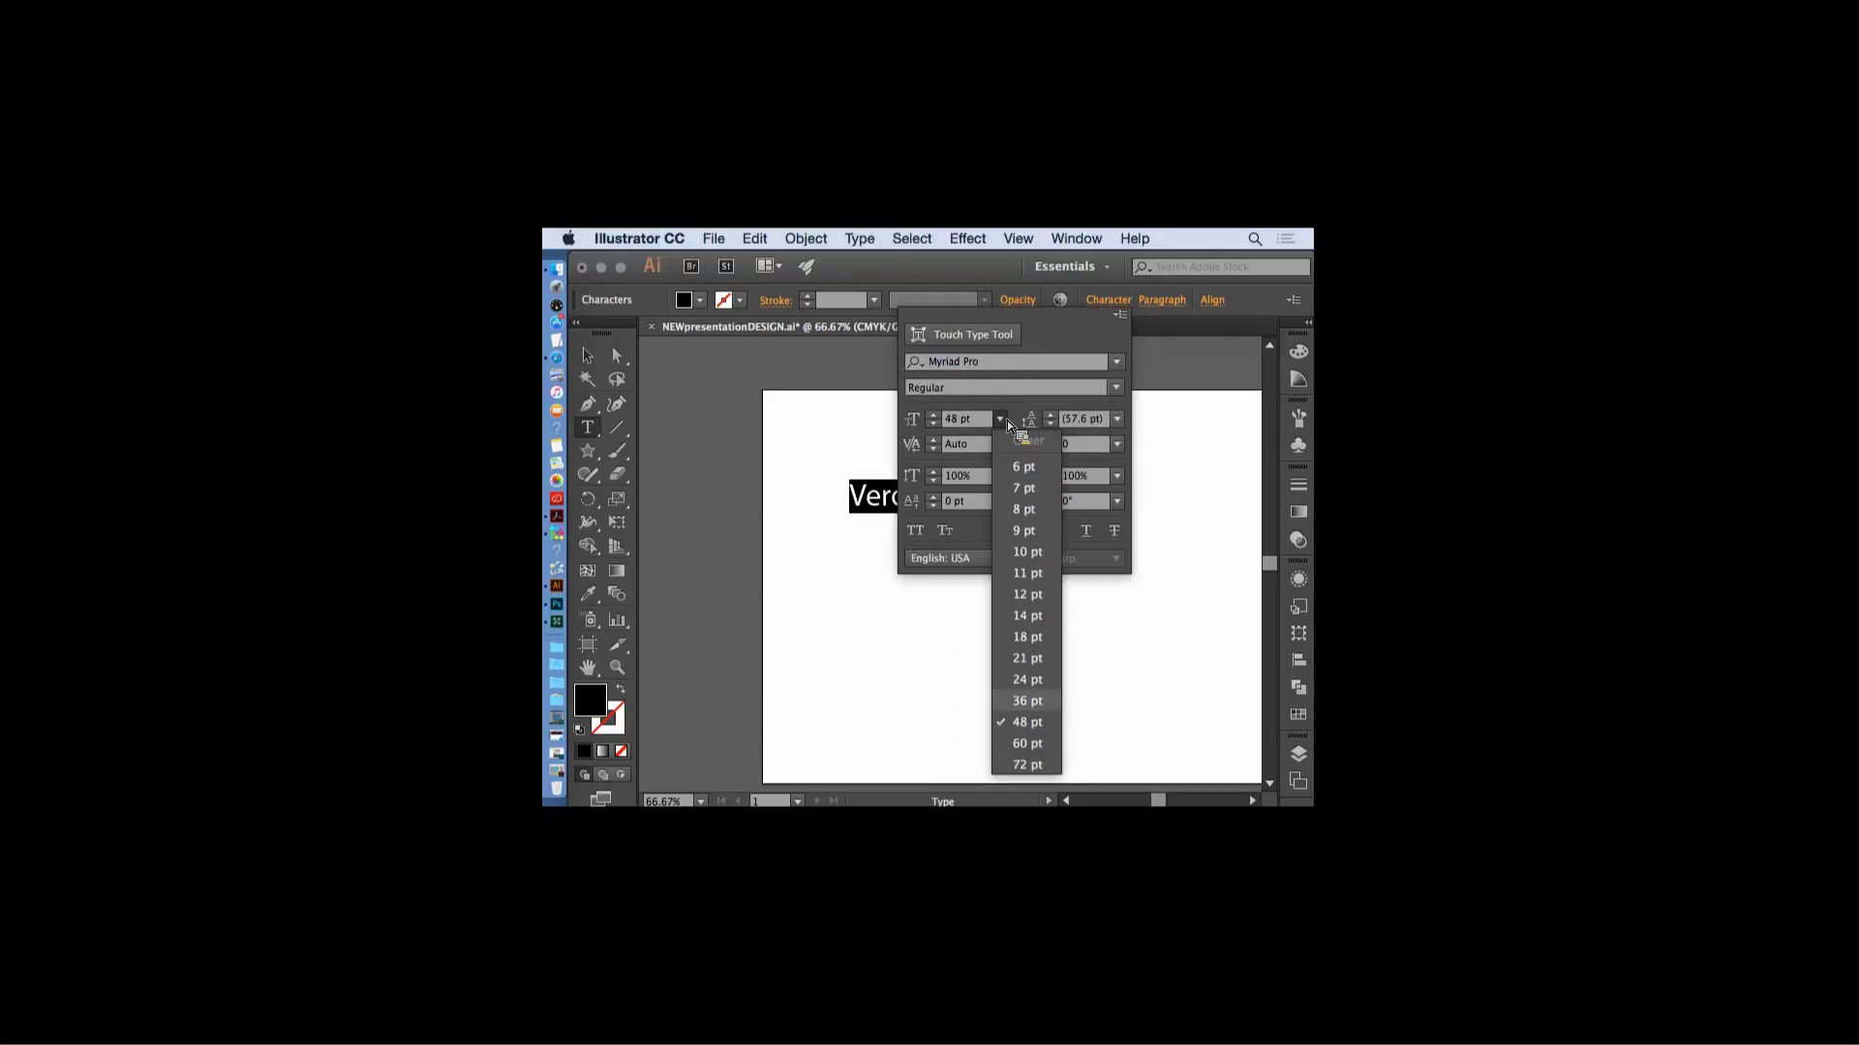
pyautogui.click(1037, 717)
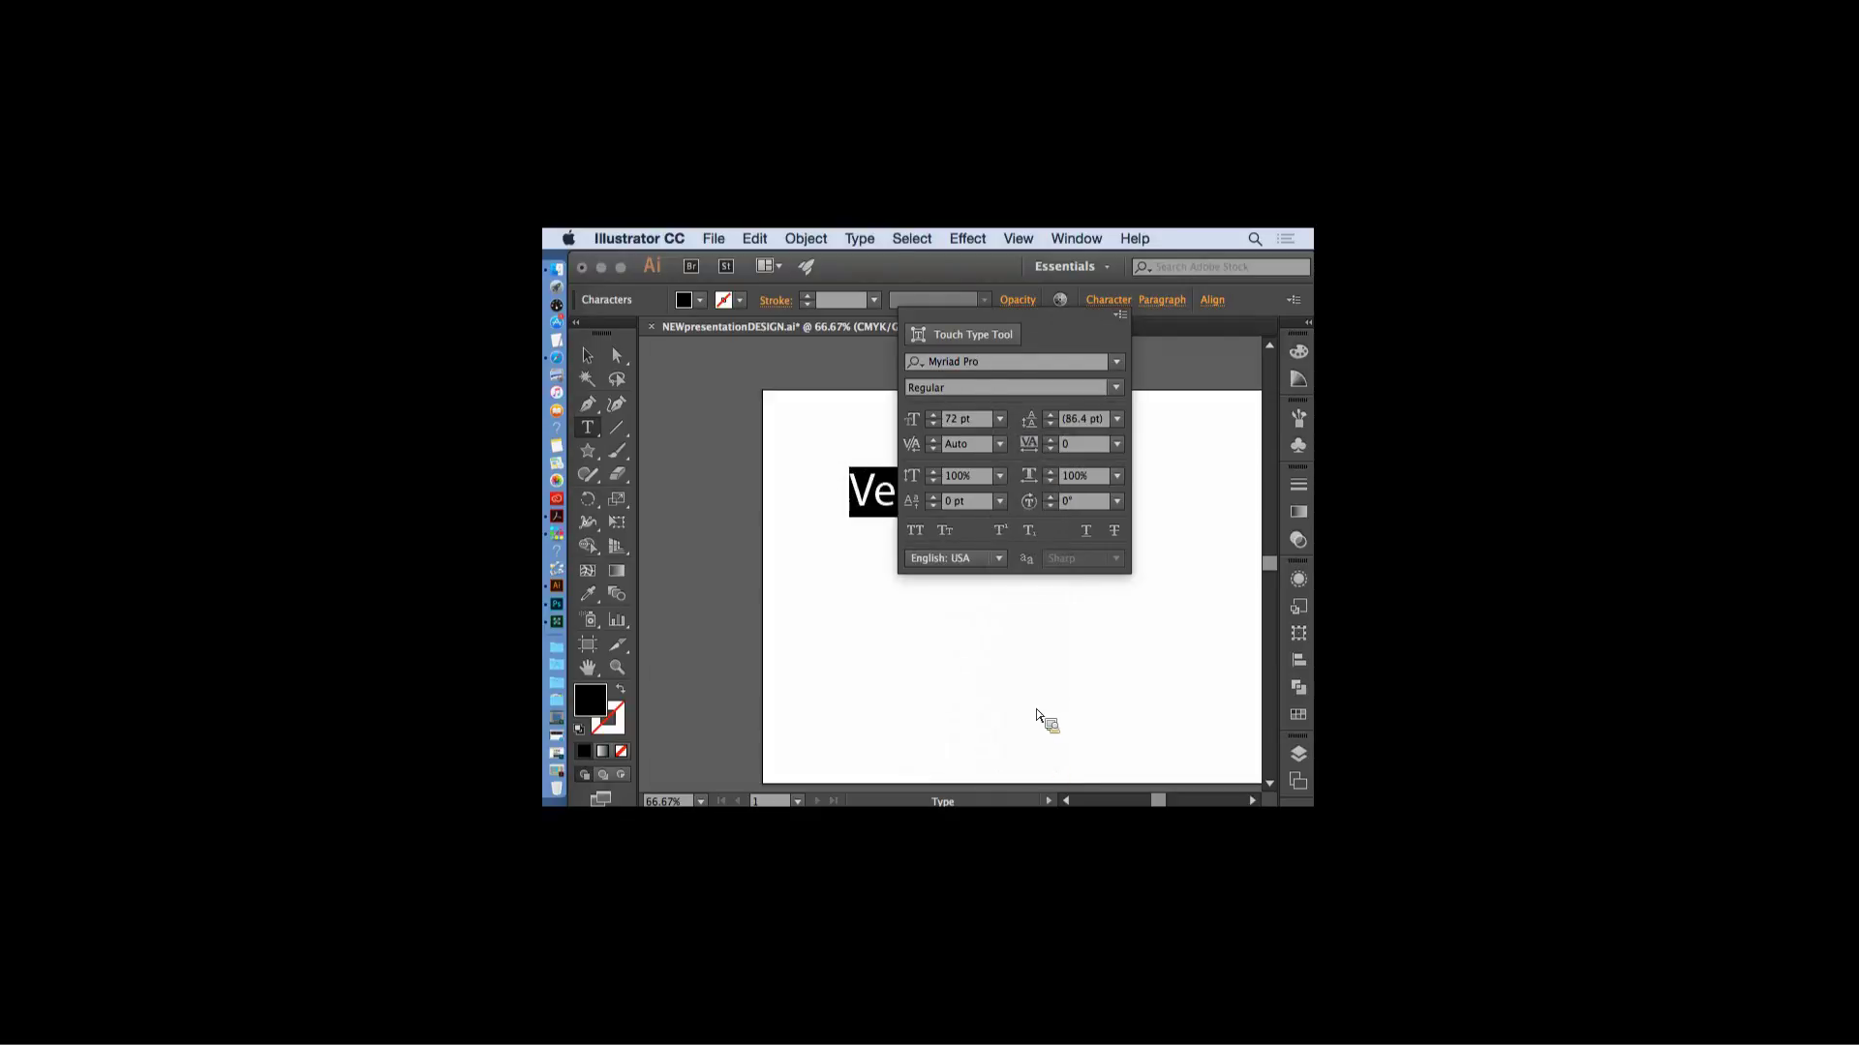
pyautogui.click(1118, 364)
pyautogui.scroll(-3, 1297, 559)
pyautogui.scroll(1, 1297, 560)
pyautogui.click(863, 270)
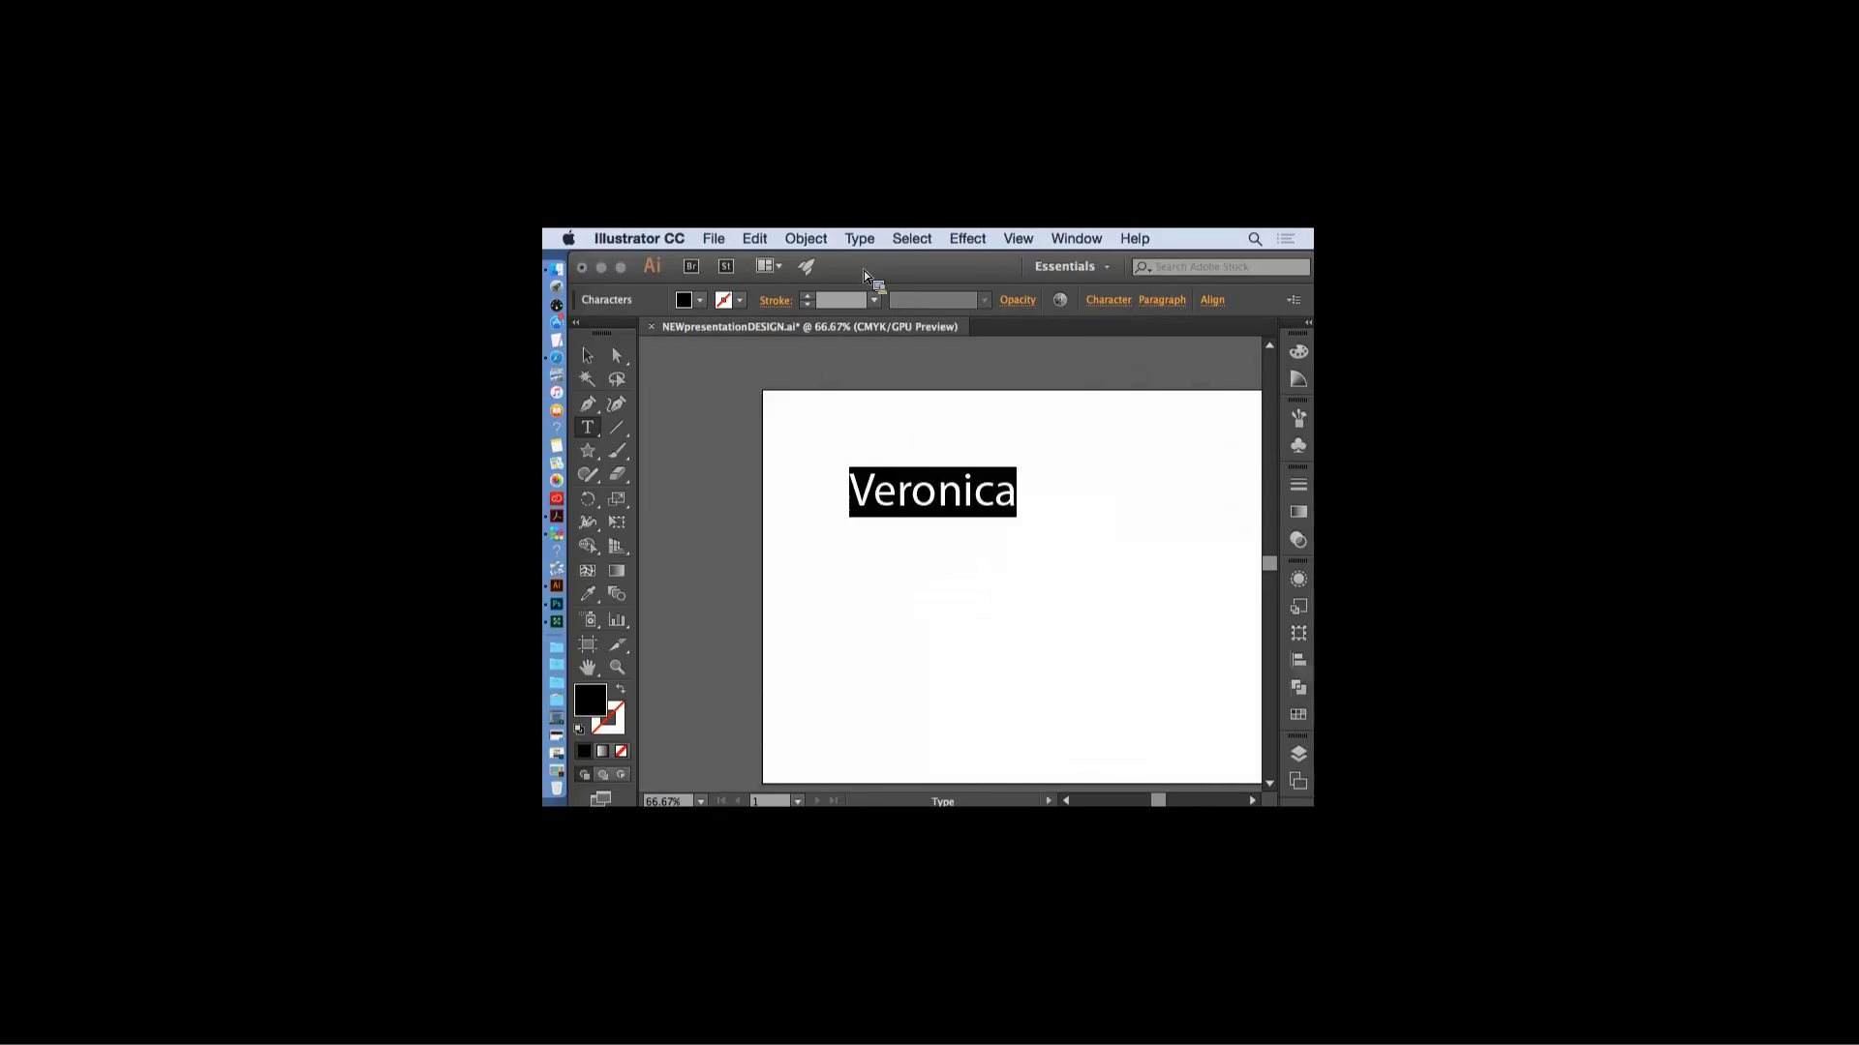
pyautogui.press('Escape')
pyautogui.moveTo(946, 511); pyautogui.dragTo(886, 479)
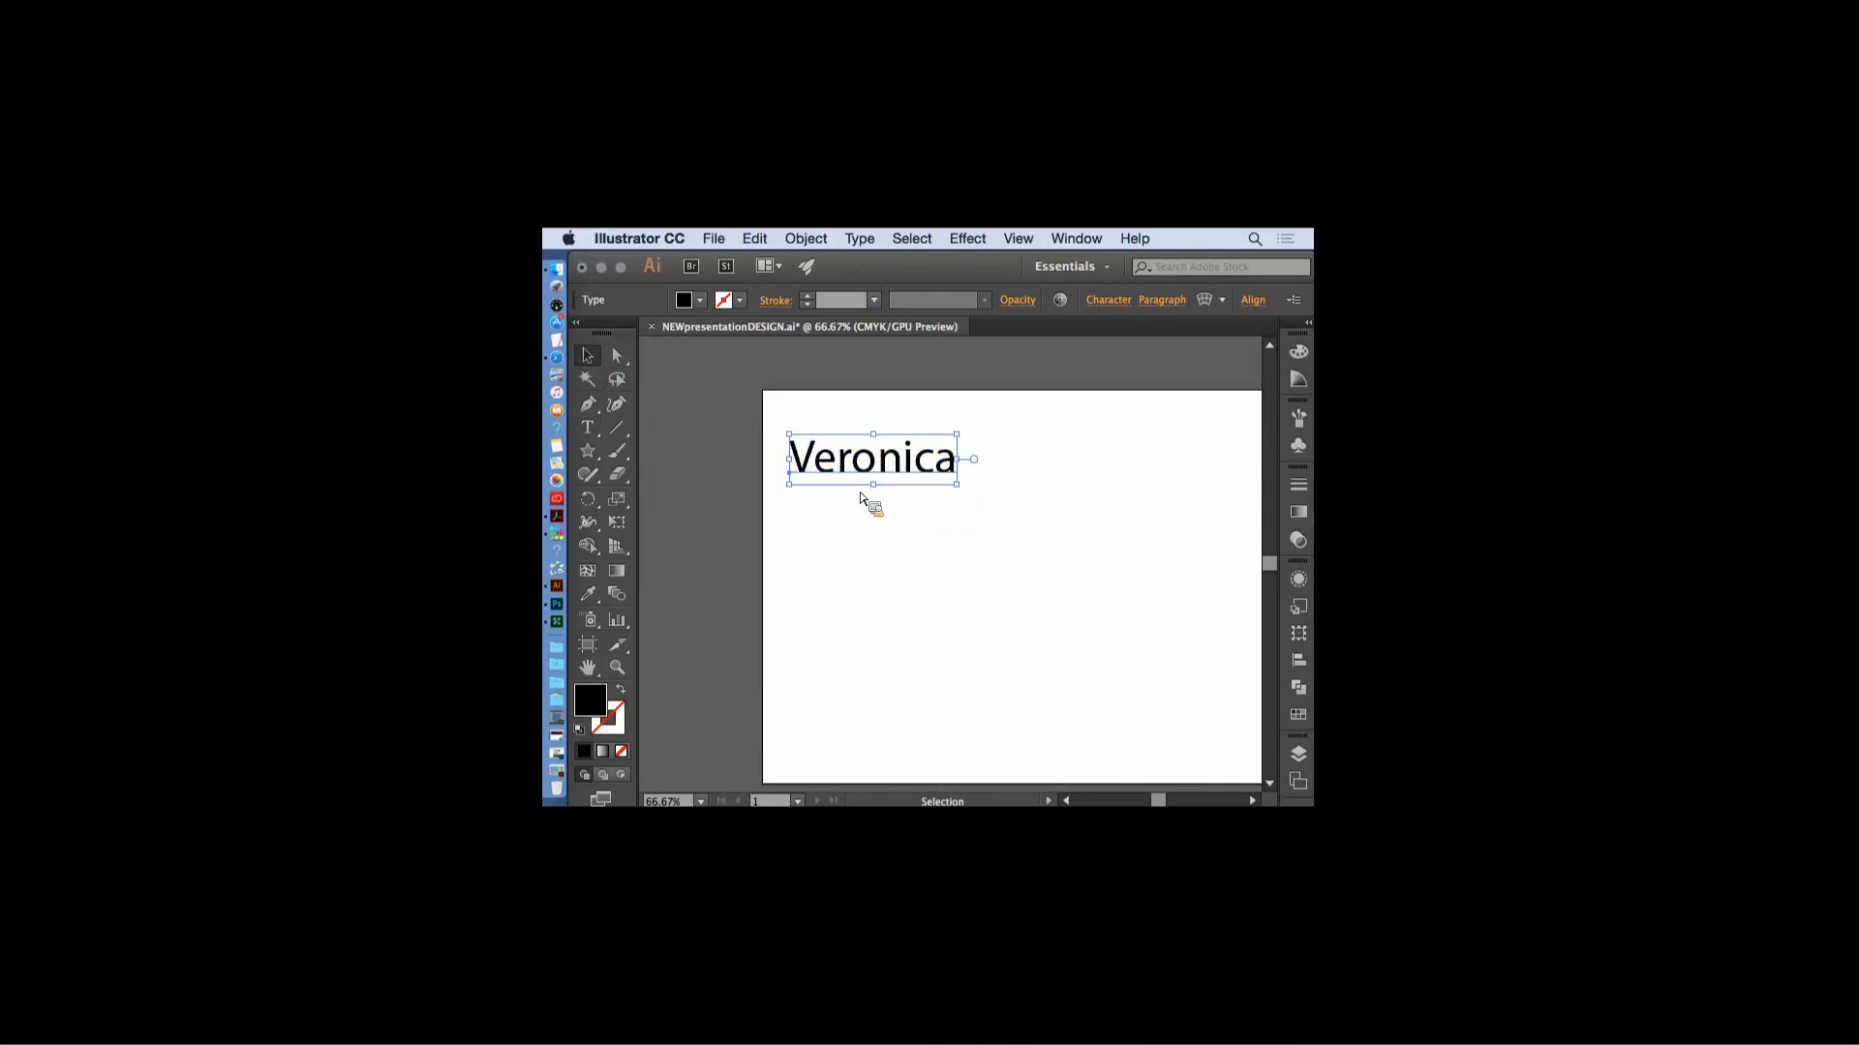
pyautogui.click(948, 532)
pyautogui.click(954, 476)
pyautogui.click(822, 622)
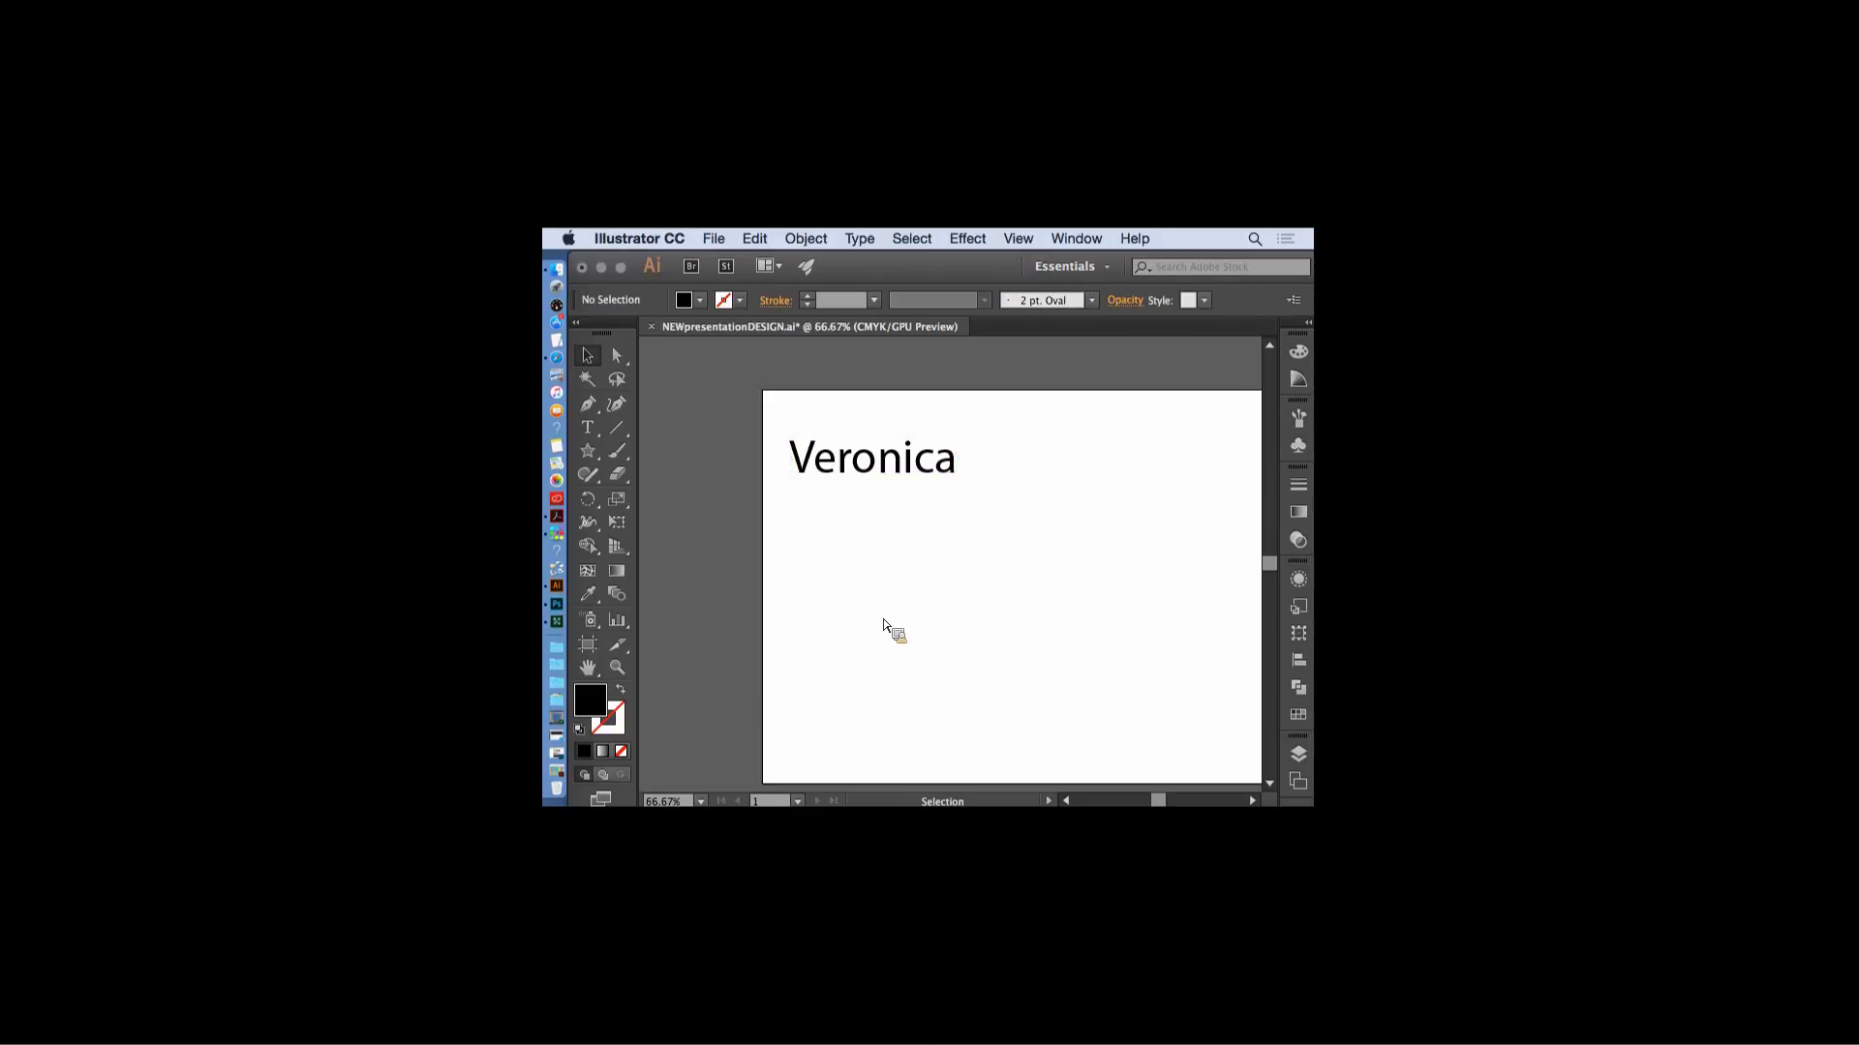
pyautogui.click(865, 473)
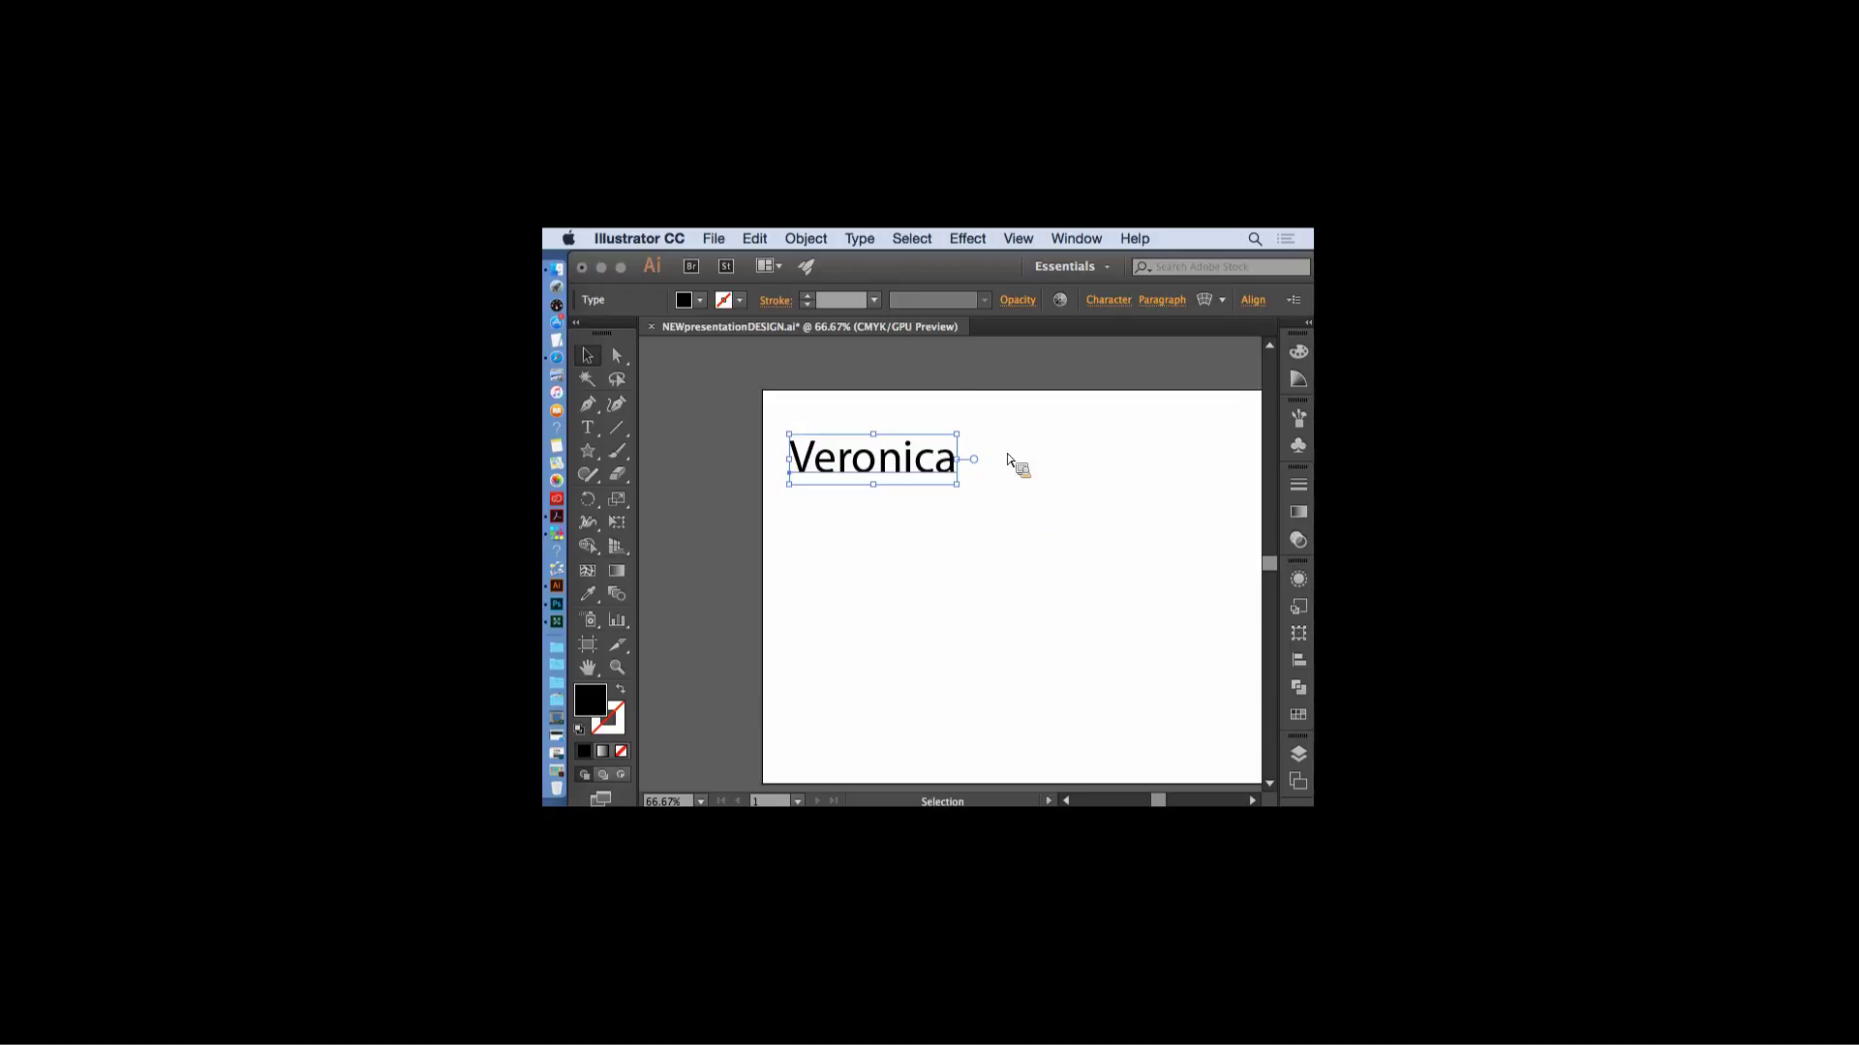
# - Convert Veronica with Type > Create Outlines and scale it to nearly full artboard width
pyautogui.click(859, 238)
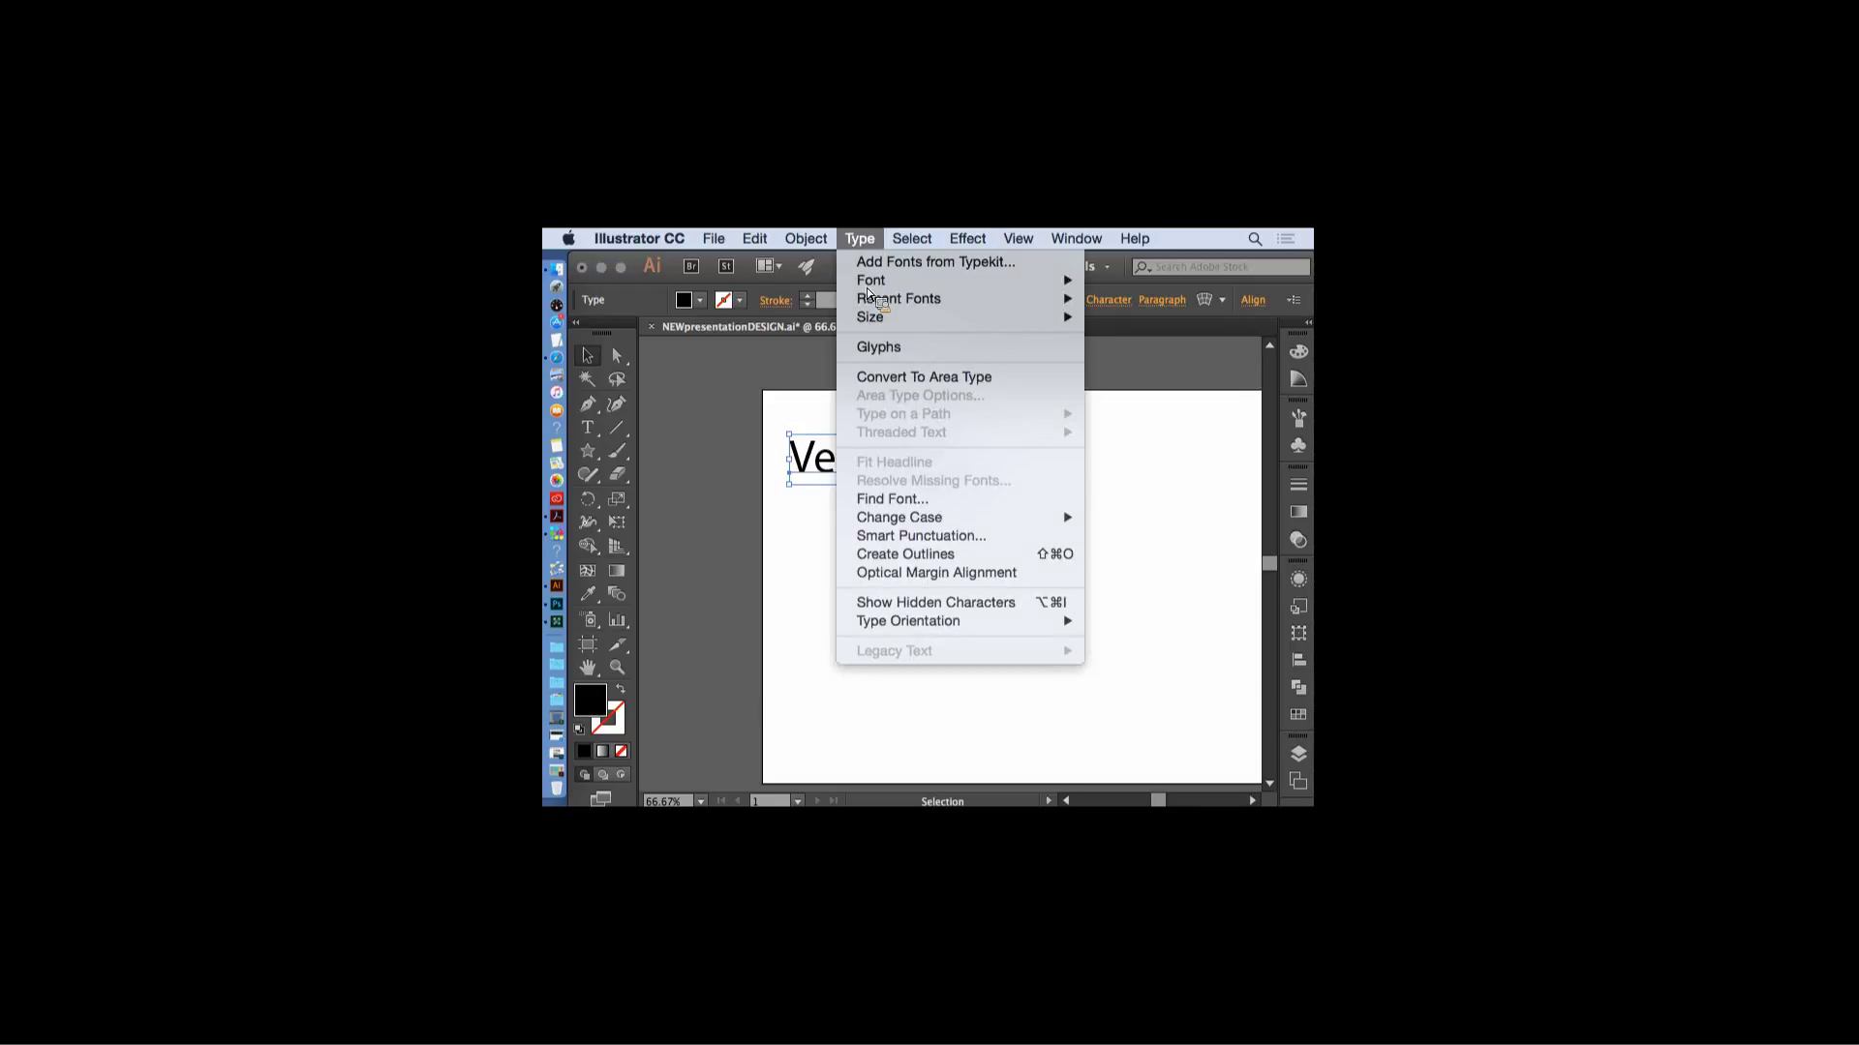
pyautogui.click(897, 549)
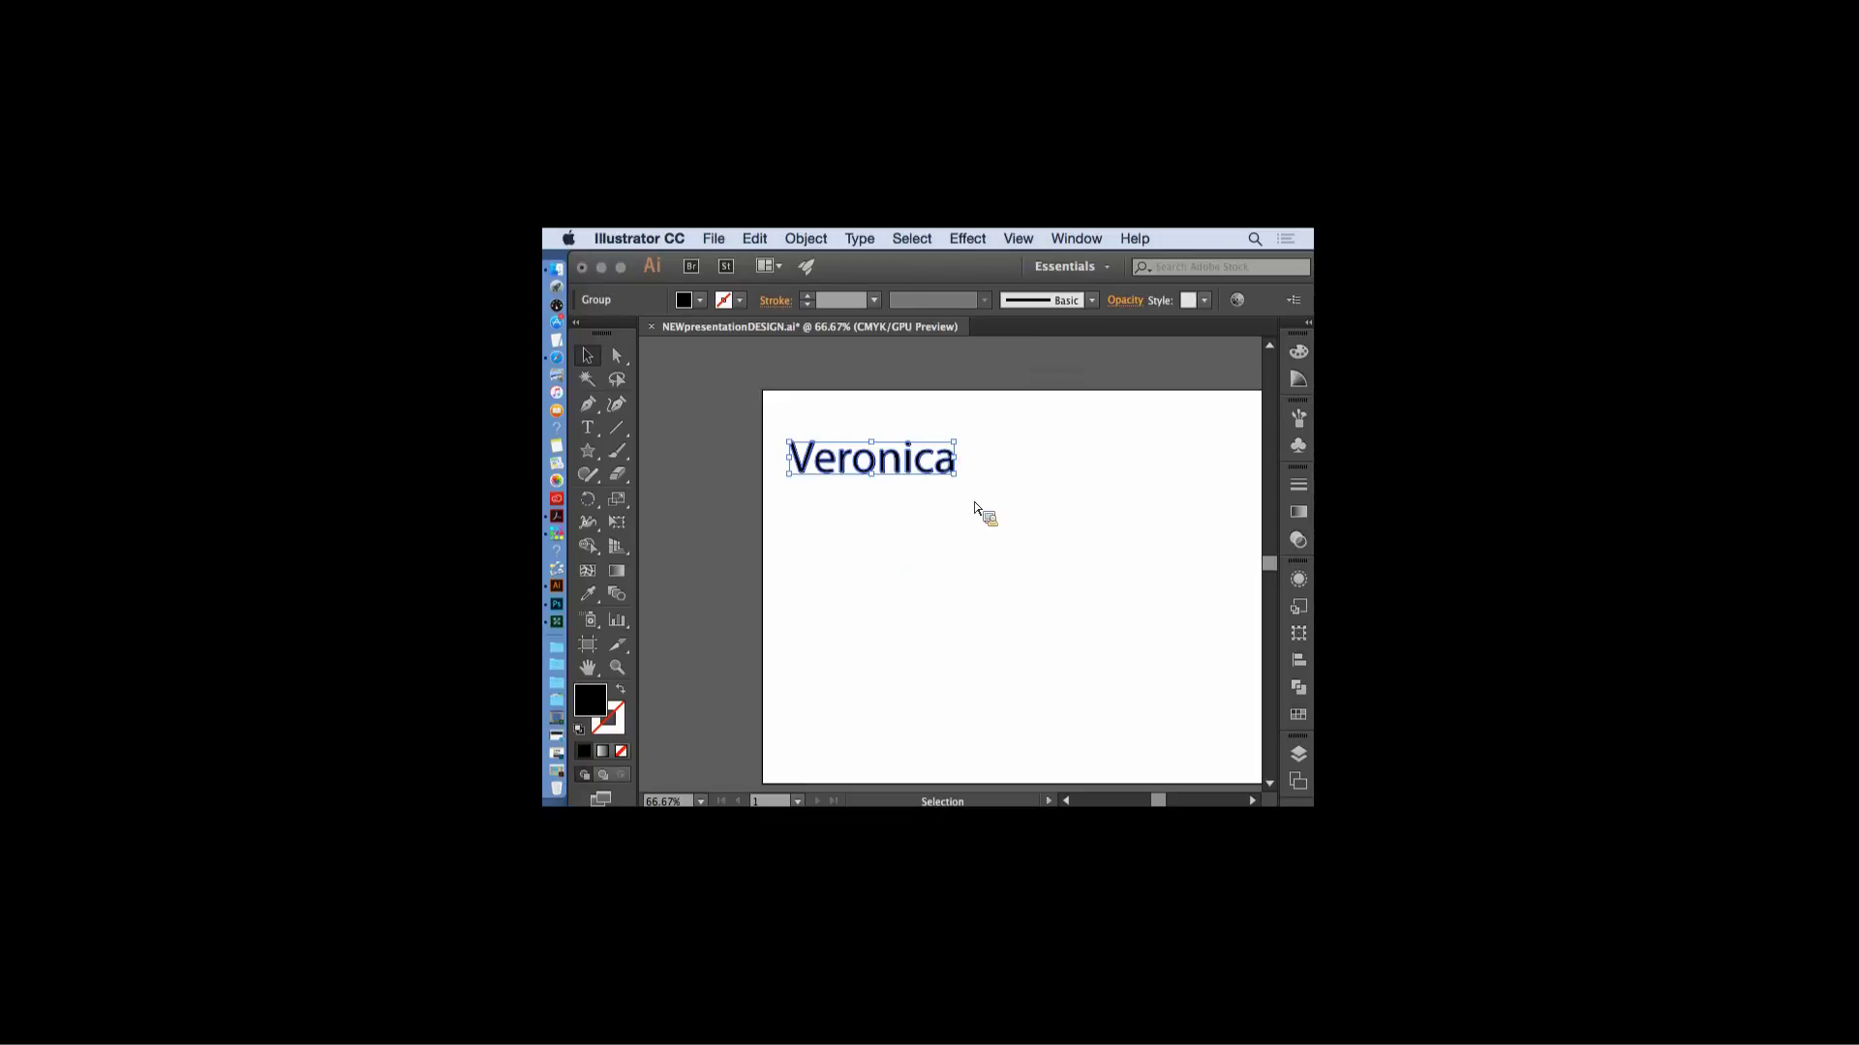
pyautogui.moveTo(982, 503); pyautogui.dragTo(1249, 593)
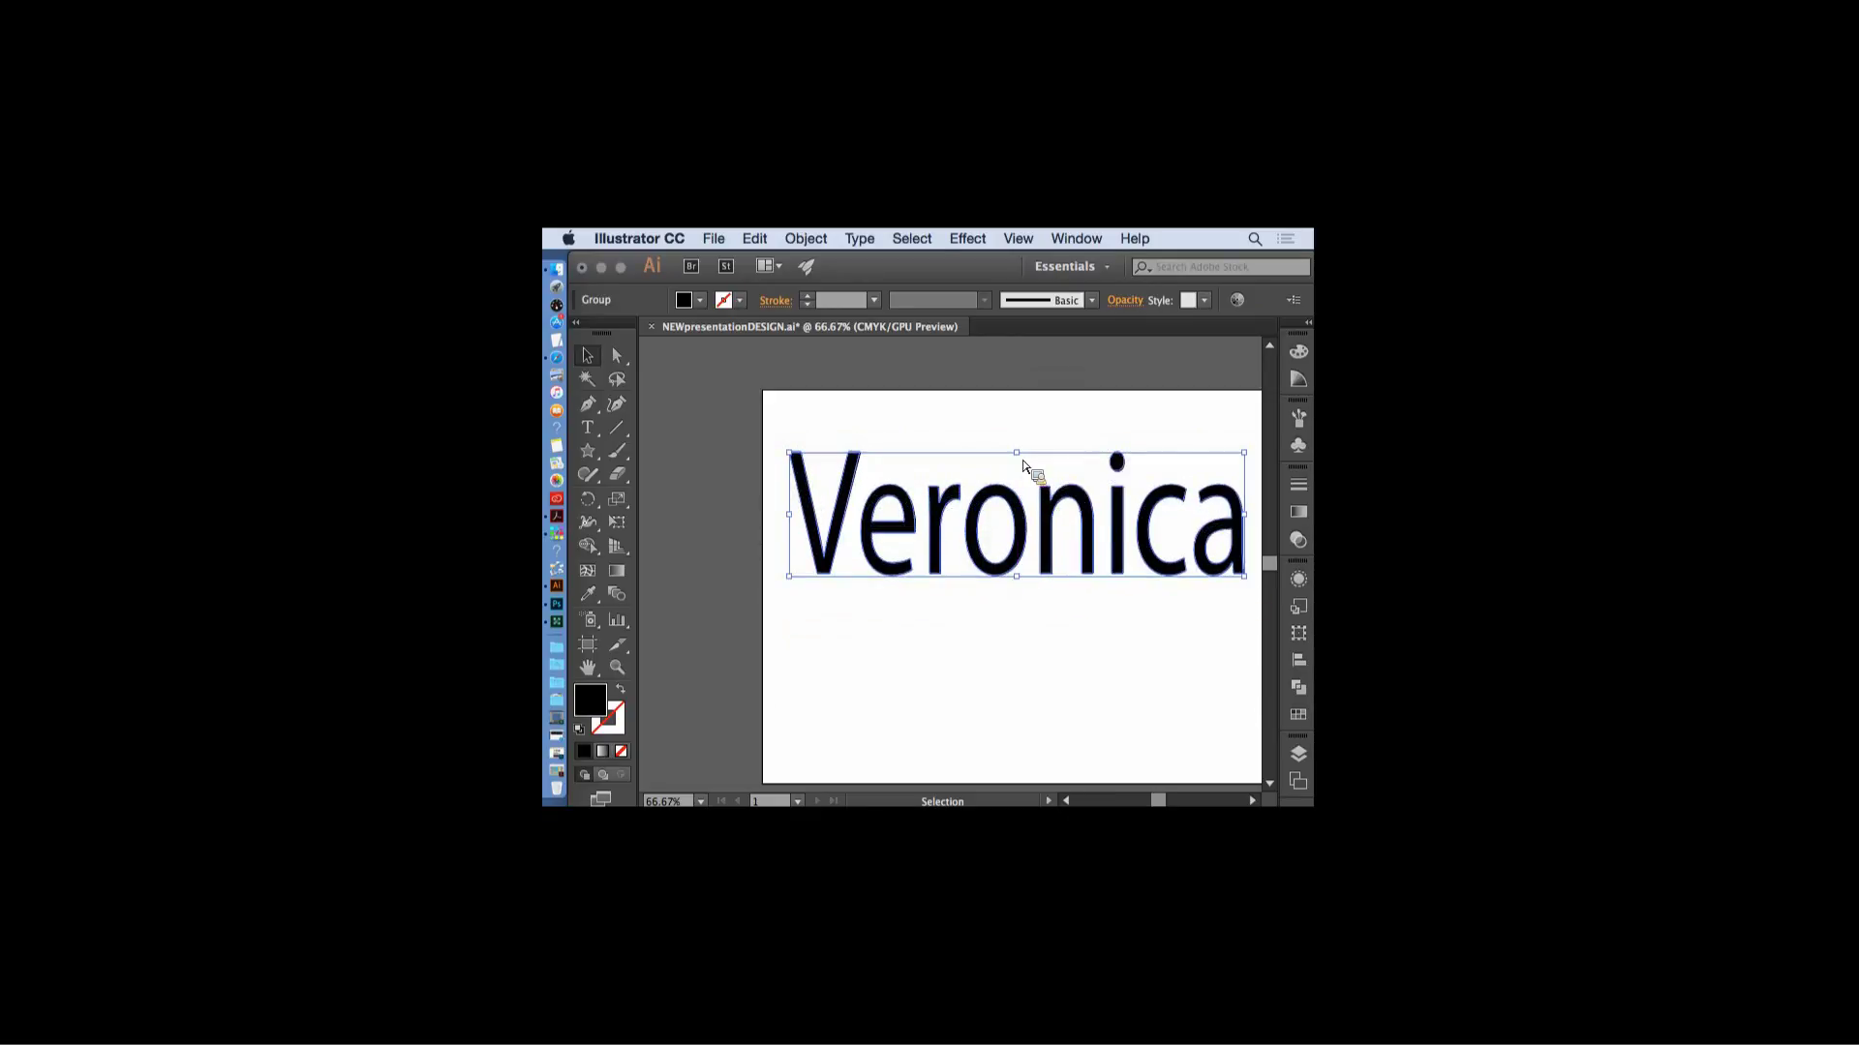
pyautogui.moveTo(1019, 586)
pyautogui.mouseDown()
pyautogui.moveTo(1033, 590)
pyautogui.moveTo(1023, 574)
pyautogui.mouseUp()
# - Fill the Veronica outlines with CMYK Red and give them a 4 pt blue stroke
pyautogui.click(1299, 714)
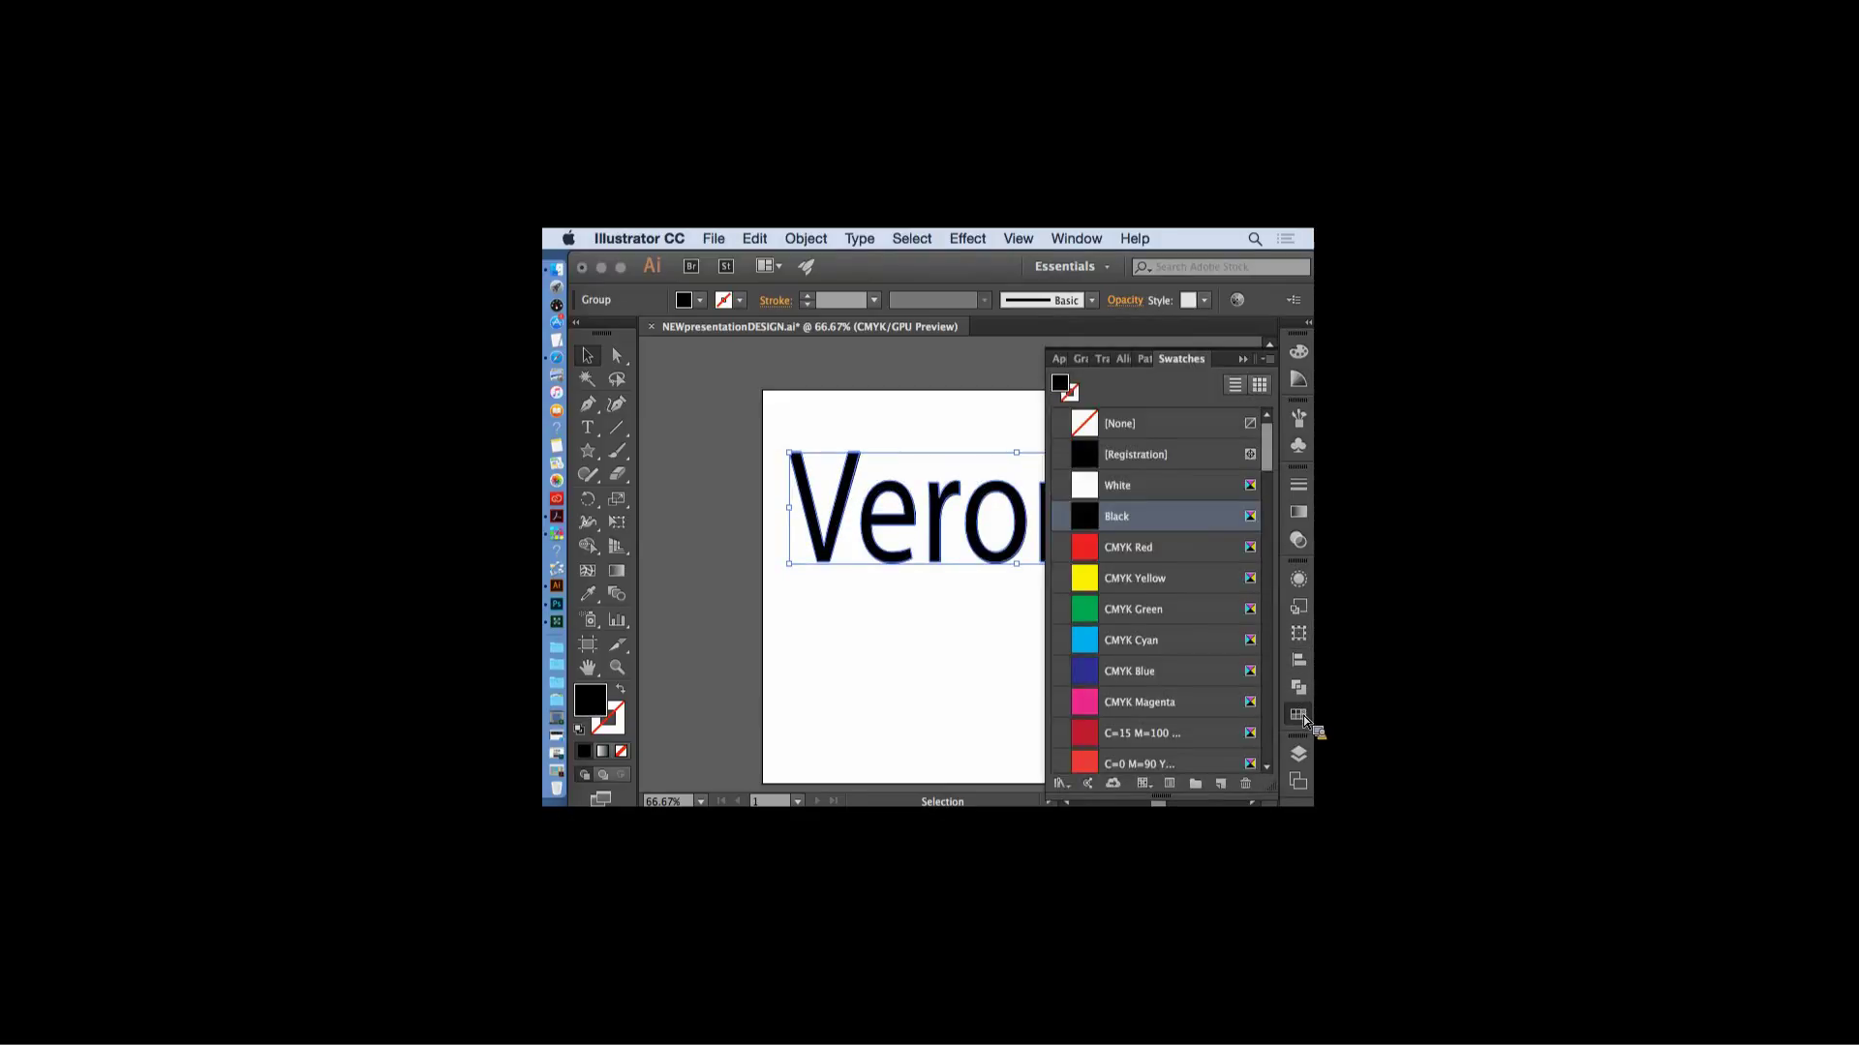
pyautogui.click(1088, 548)
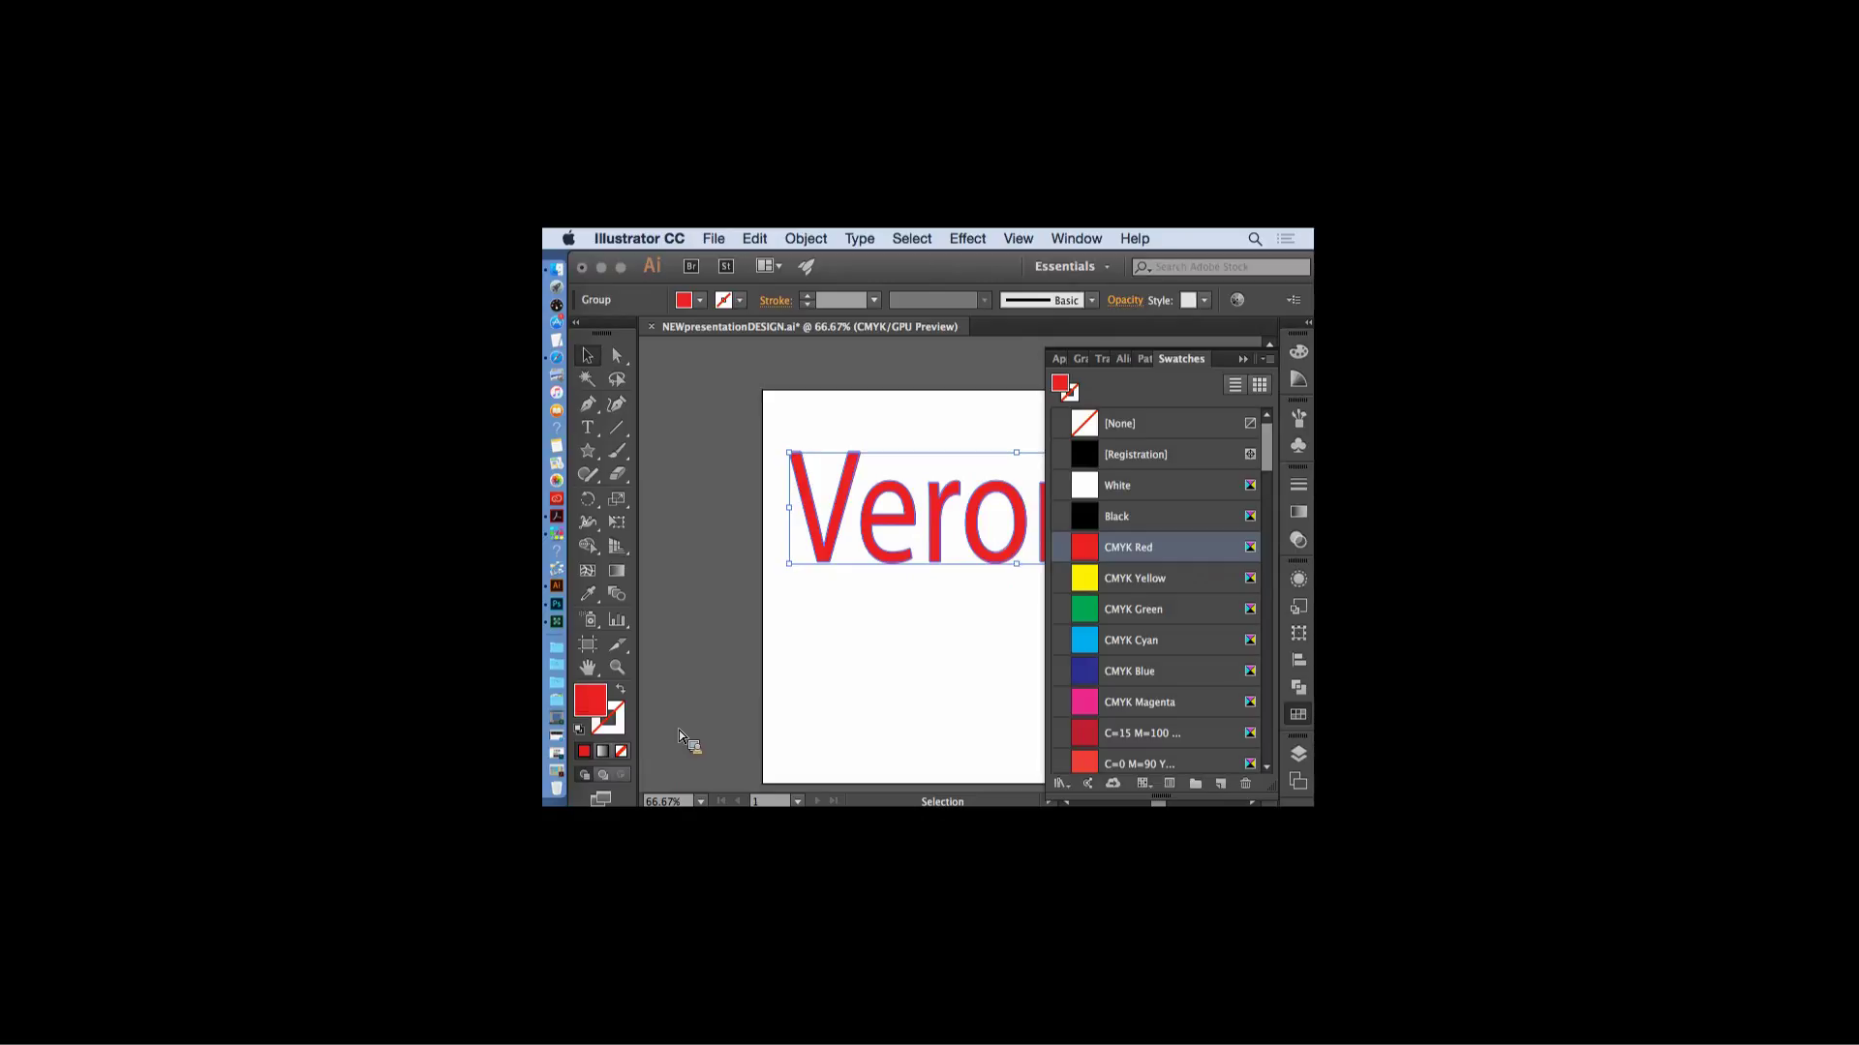
pyautogui.click(607, 724)
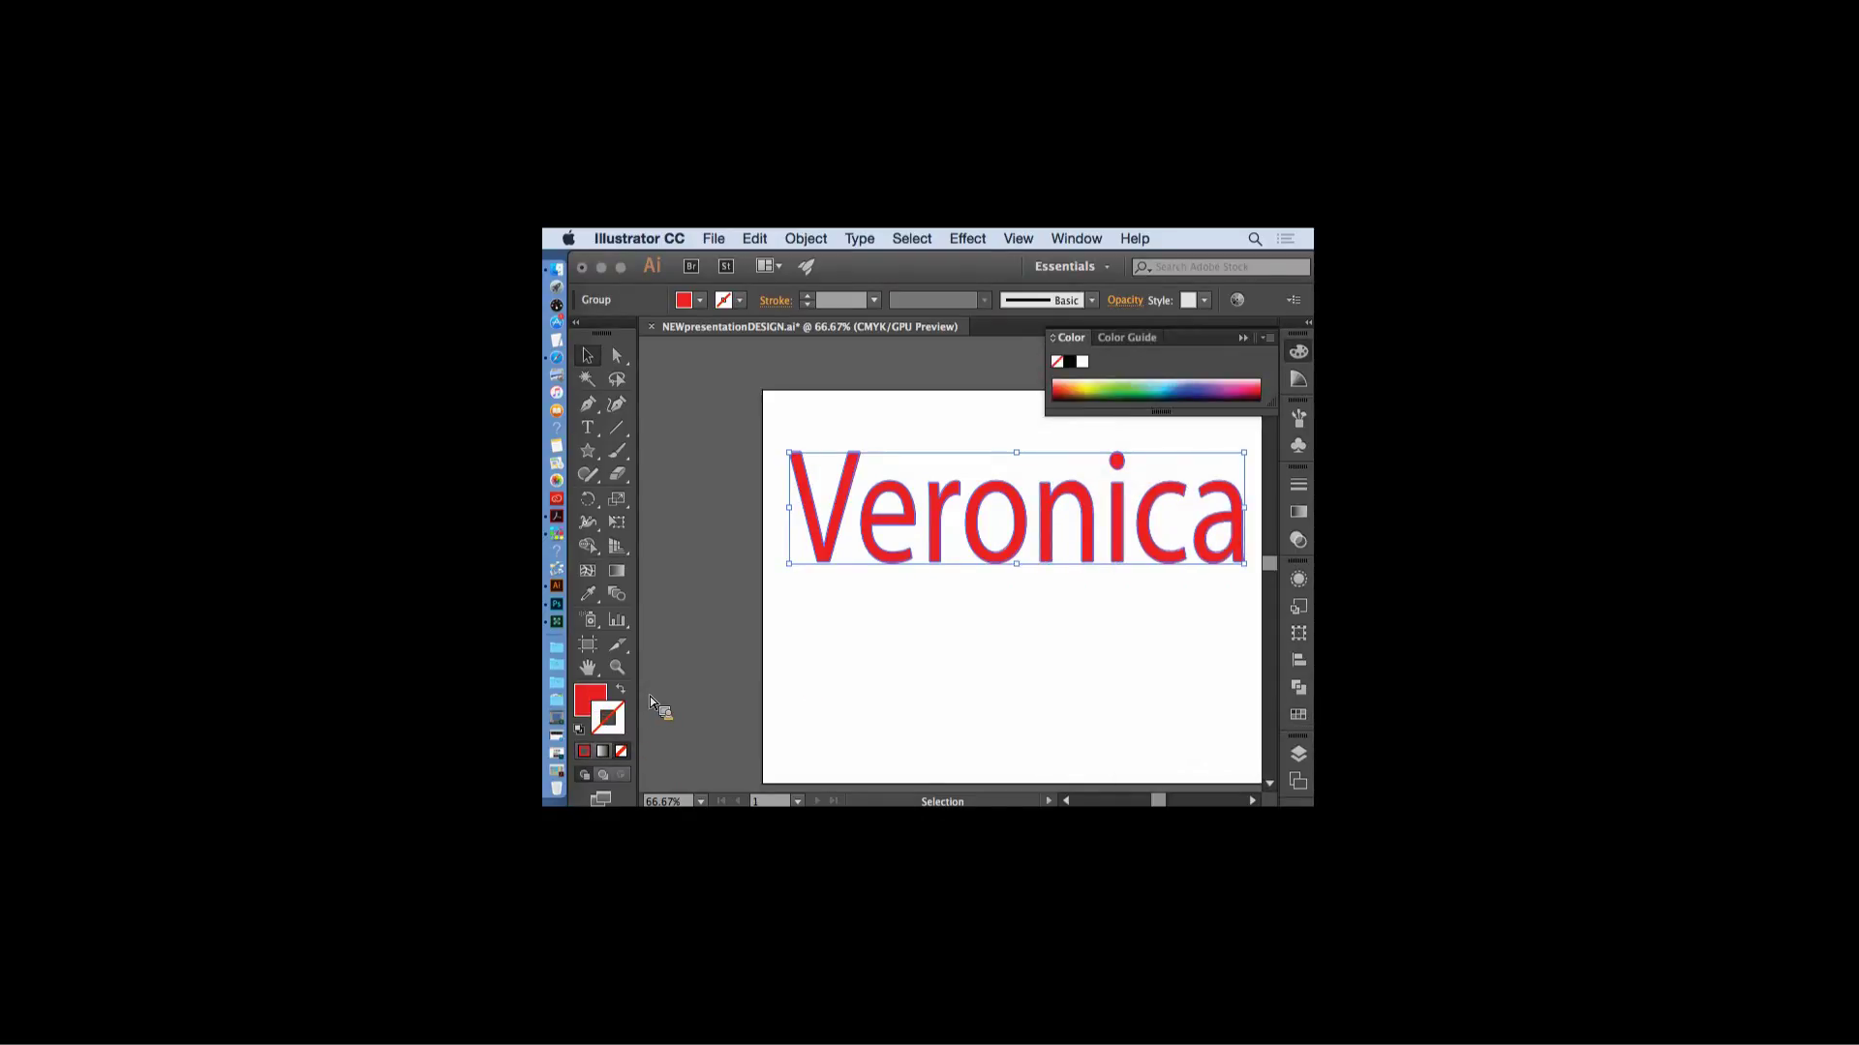
pyautogui.click(1129, 397)
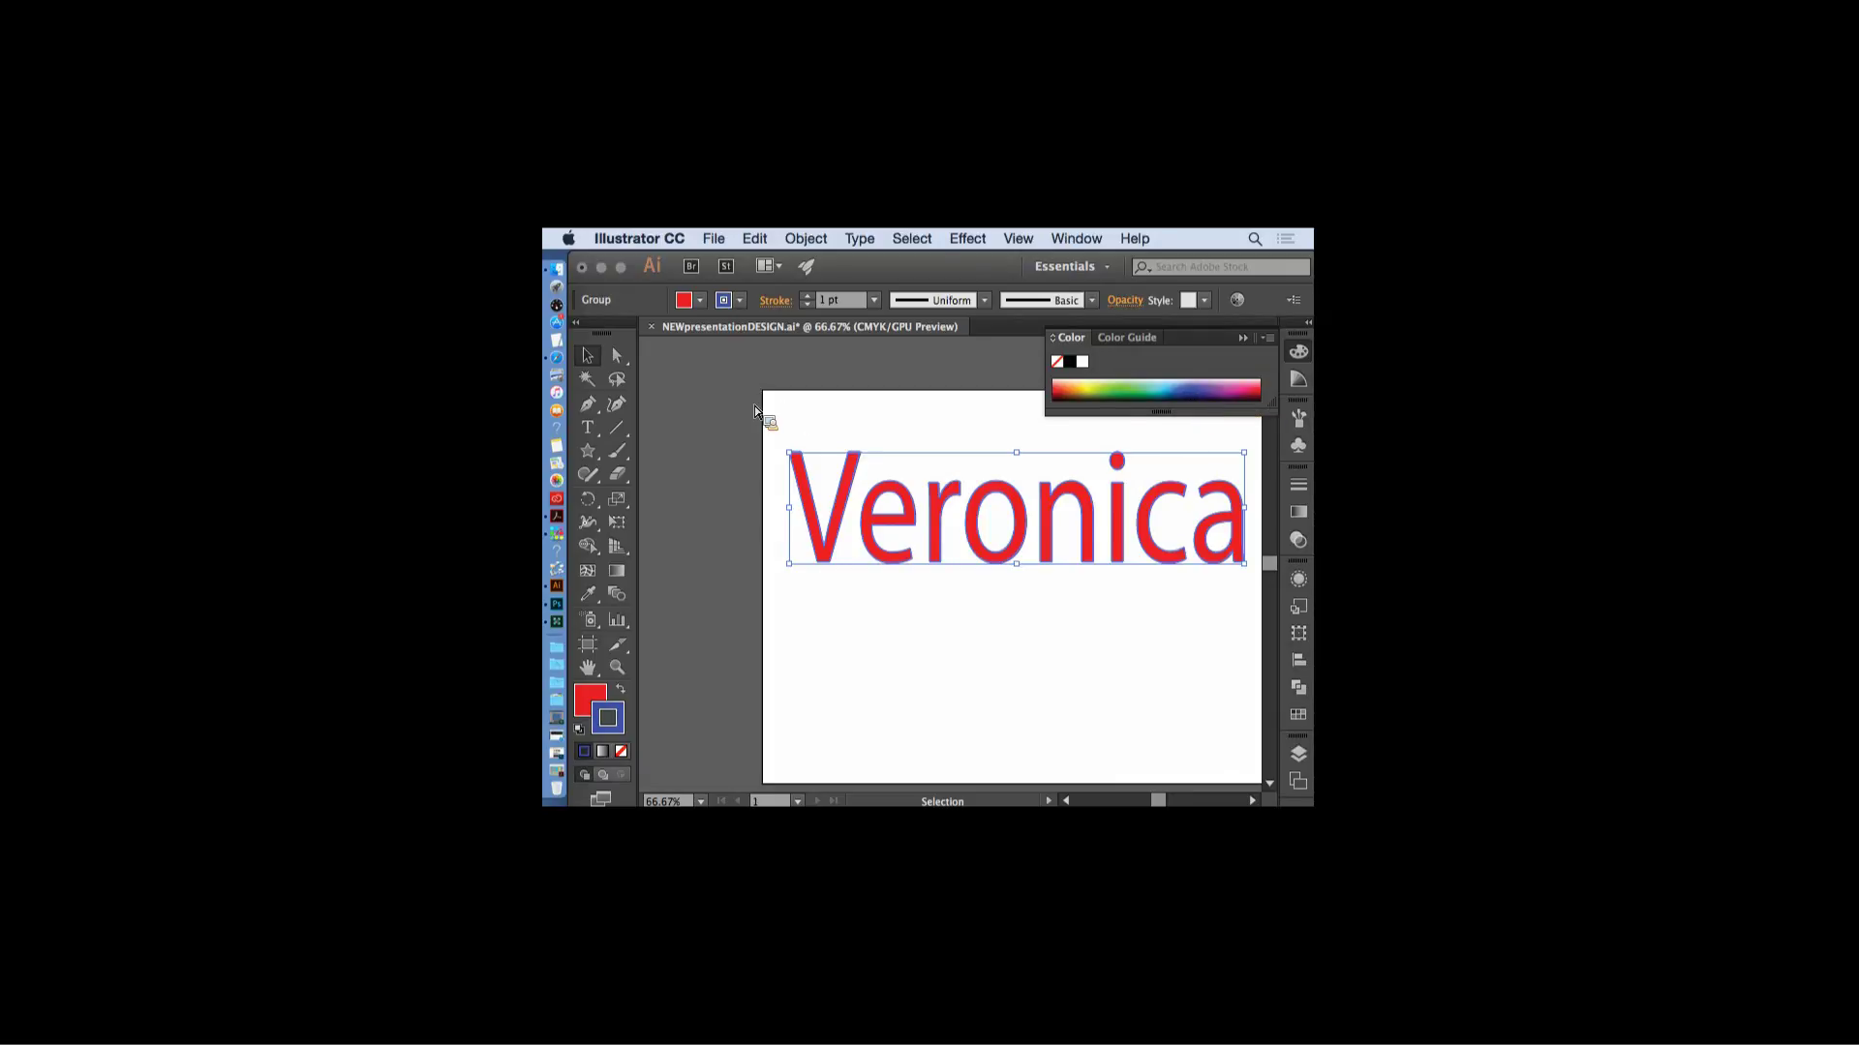
pyautogui.click(875, 300)
pyautogui.click(895, 448)
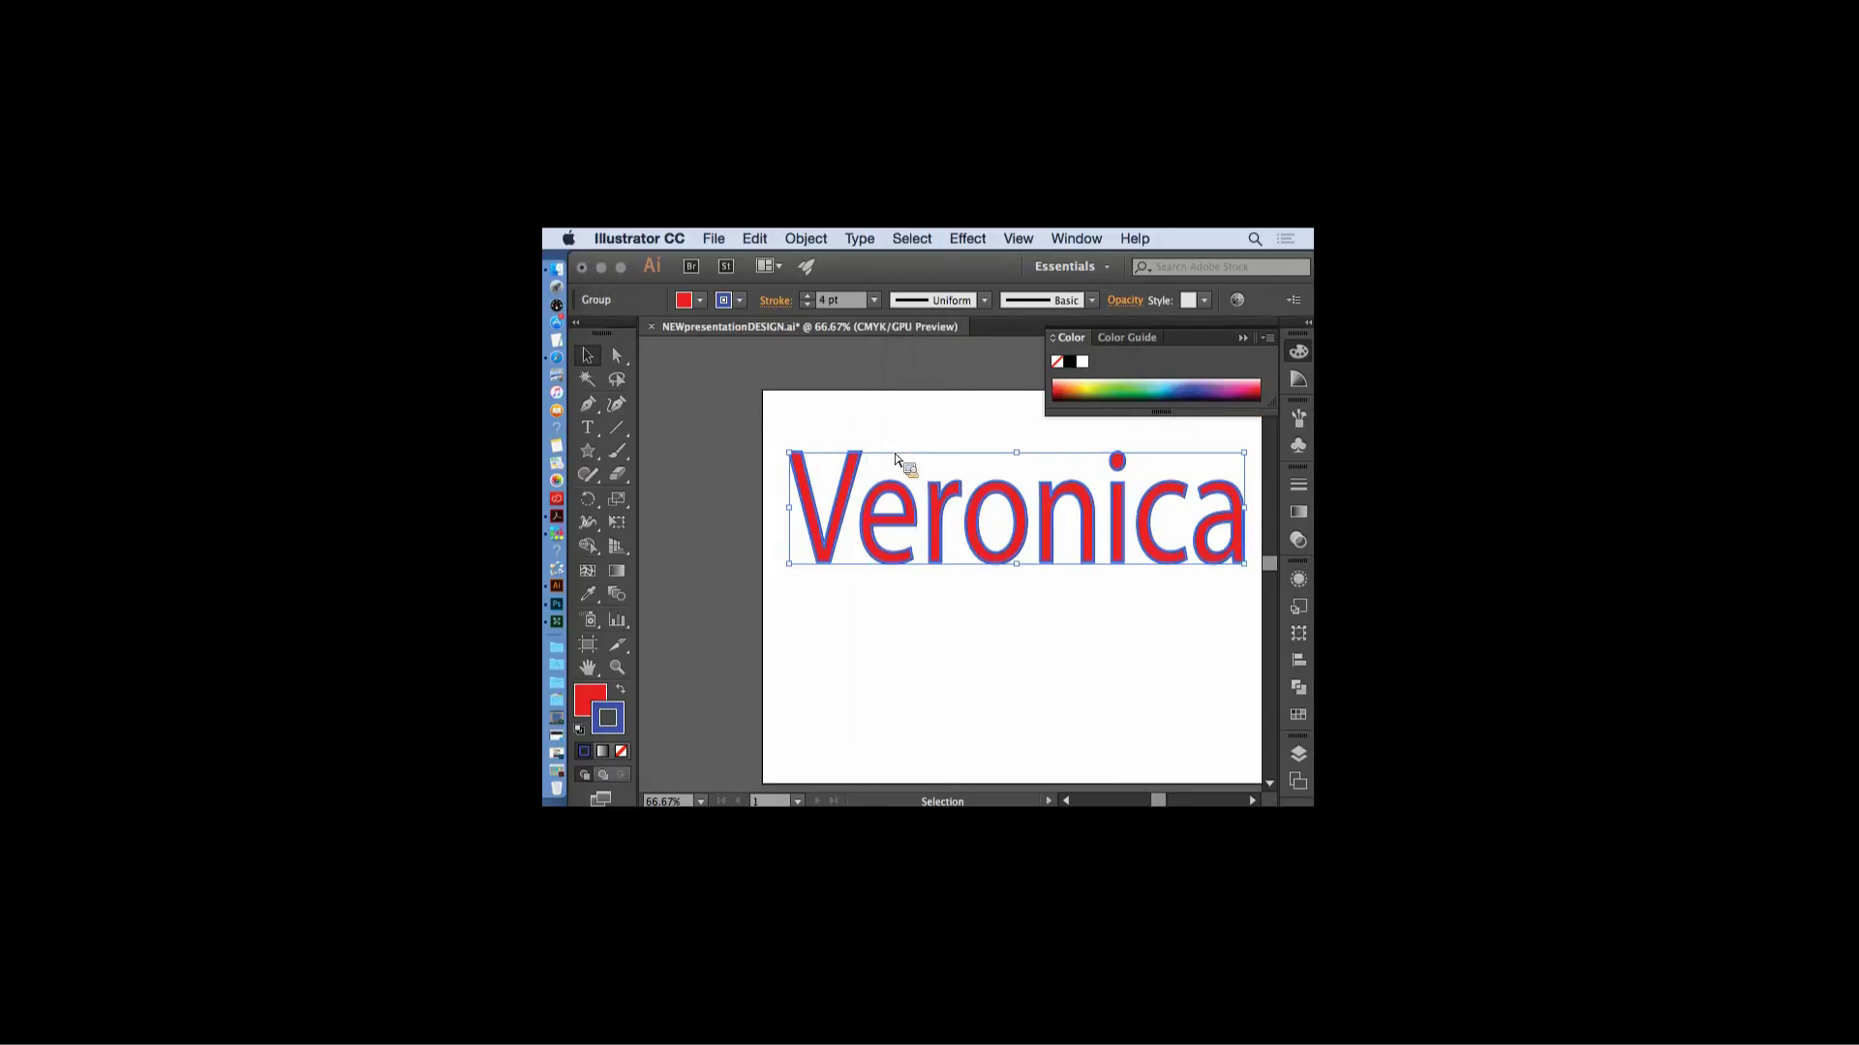
pyautogui.click(1243, 338)
# - Narrow the Veronica group slightly and nudge it right and up
pyautogui.click(709, 472)
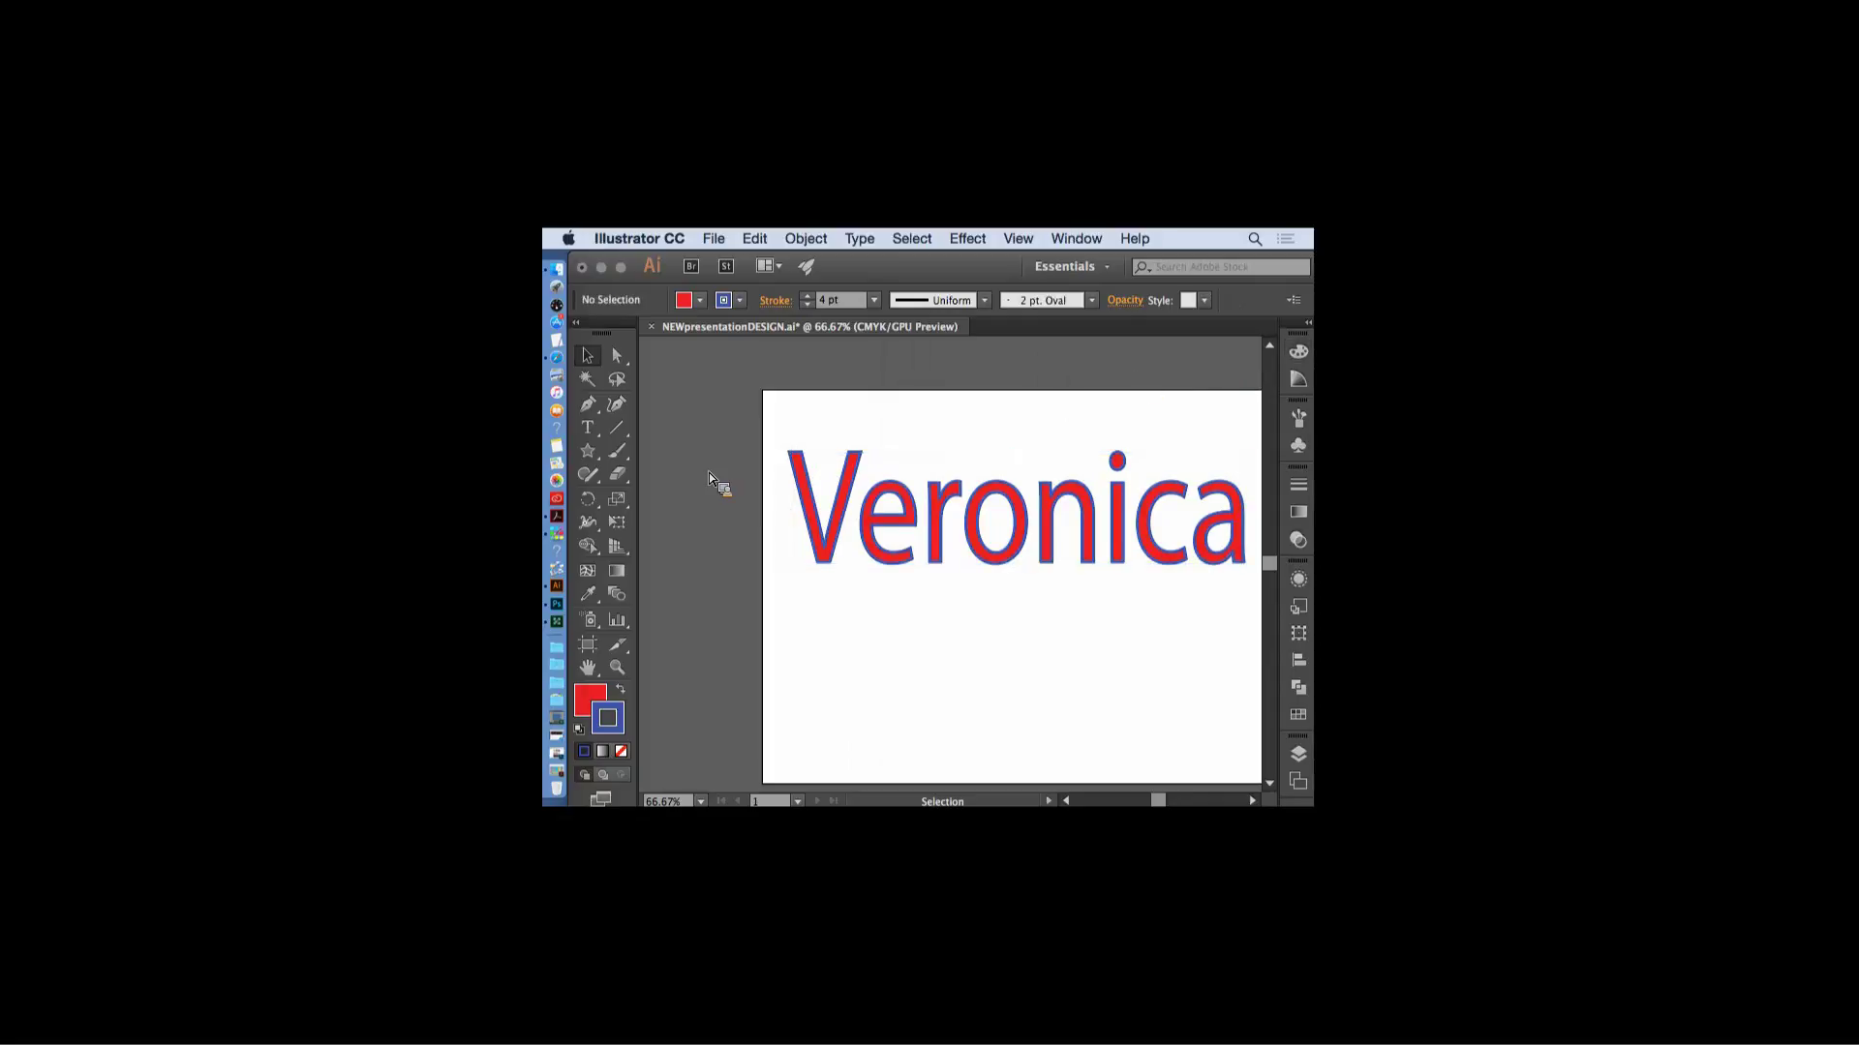
pyautogui.click(1255, 544)
pyautogui.moveTo(1250, 507); pyautogui.dragTo(1166, 518)
pyautogui.moveTo(1022, 518); pyautogui.dragTo(1062, 506)
# - Deselect Veronica and save the document
pyautogui.click(1055, 583)
pyautogui.press('a')
pyautogui.press('super+s')
# - Draw a freehand Shaper-tool shape across Veronica, producing a large rectangle
pyautogui.click(591, 455)
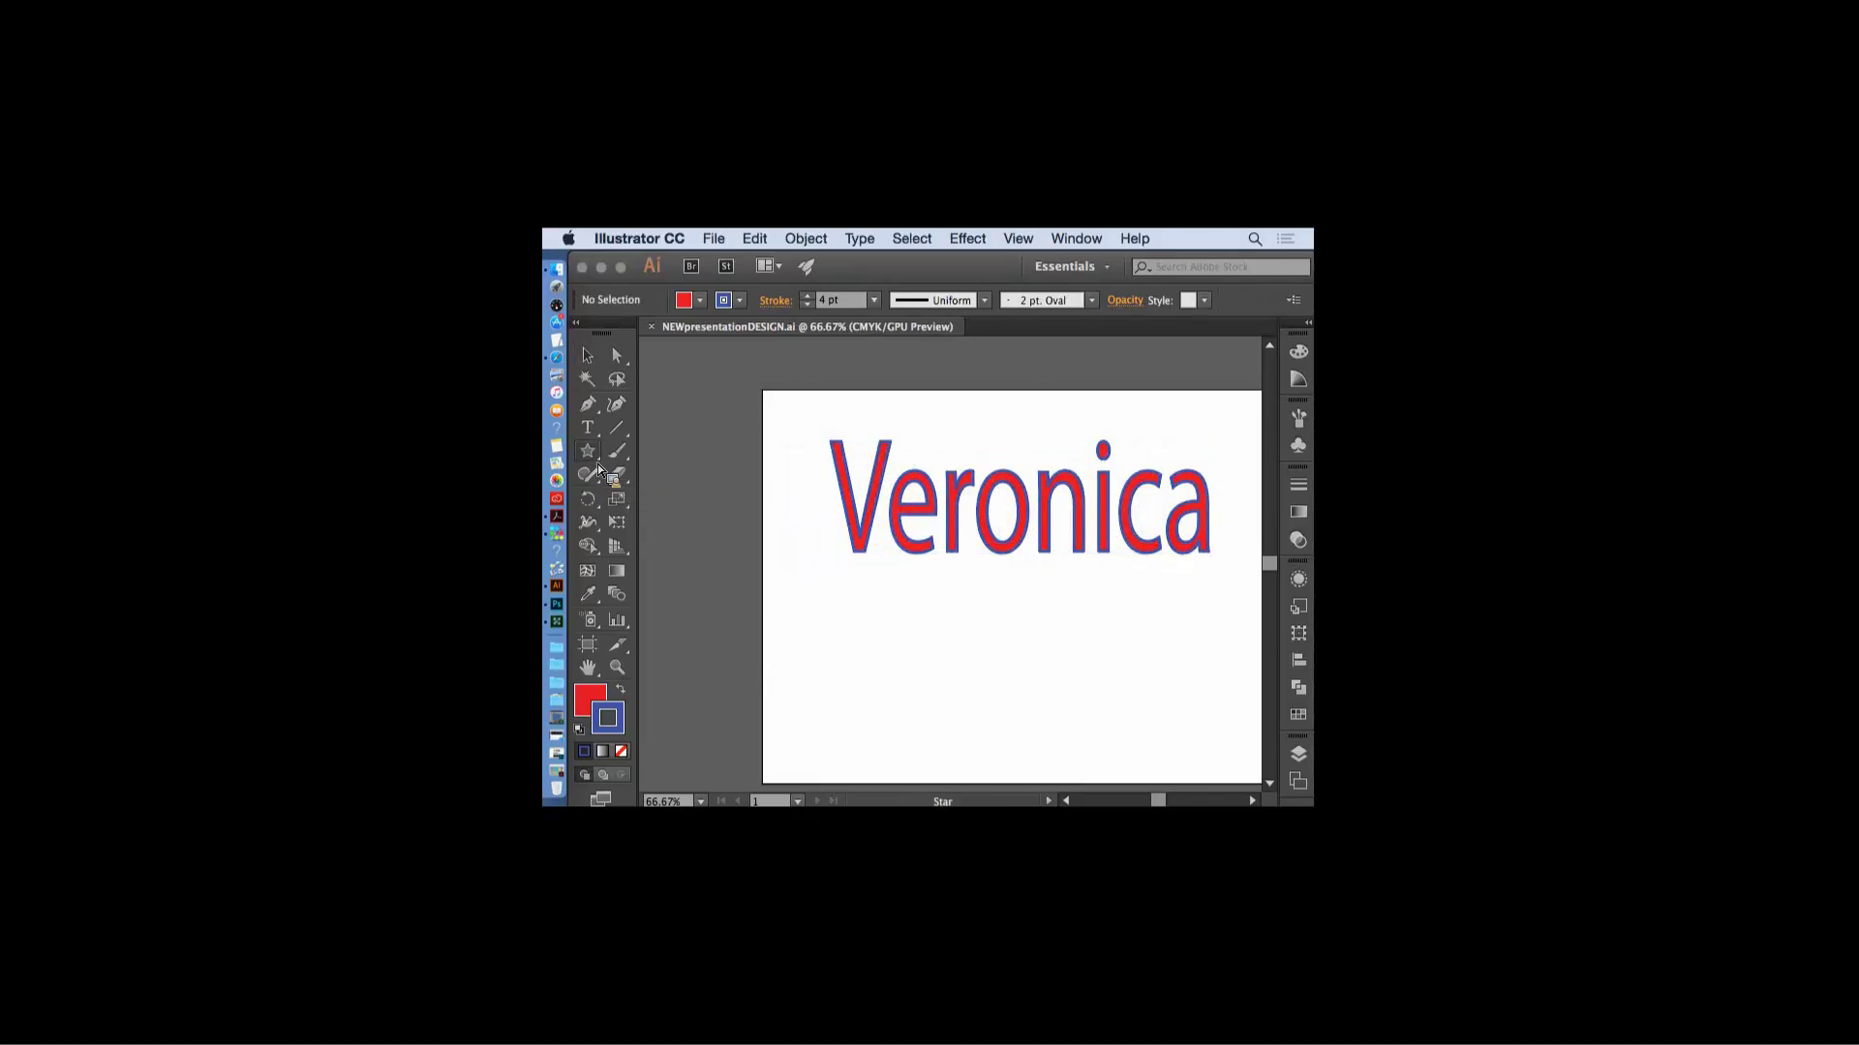
pyautogui.click(590, 453)
pyautogui.click(678, 449)
pyautogui.click(592, 479)
pyautogui.moveTo(782, 409)
pyautogui.mouseDown()
pyautogui.moveTo(1128, 459)
pyautogui.moveTo(1074, 767)
pyautogui.moveTo(808, 766)
pyautogui.moveTo(994, 439)
pyautogui.moveTo(1113, 412)
pyautogui.moveTo(1180, 683)
pyautogui.moveTo(791, 751)
pyautogui.moveTo(802, 463)
pyautogui.moveTo(786, 408)
pyautogui.moveTo(830, 734)
pyautogui.moveTo(1173, 736)
pyautogui.moveTo(1242, 564)
pyautogui.moveTo(1211, 406)
pyautogui.moveTo(800, 407)
pyautogui.mouseUp()
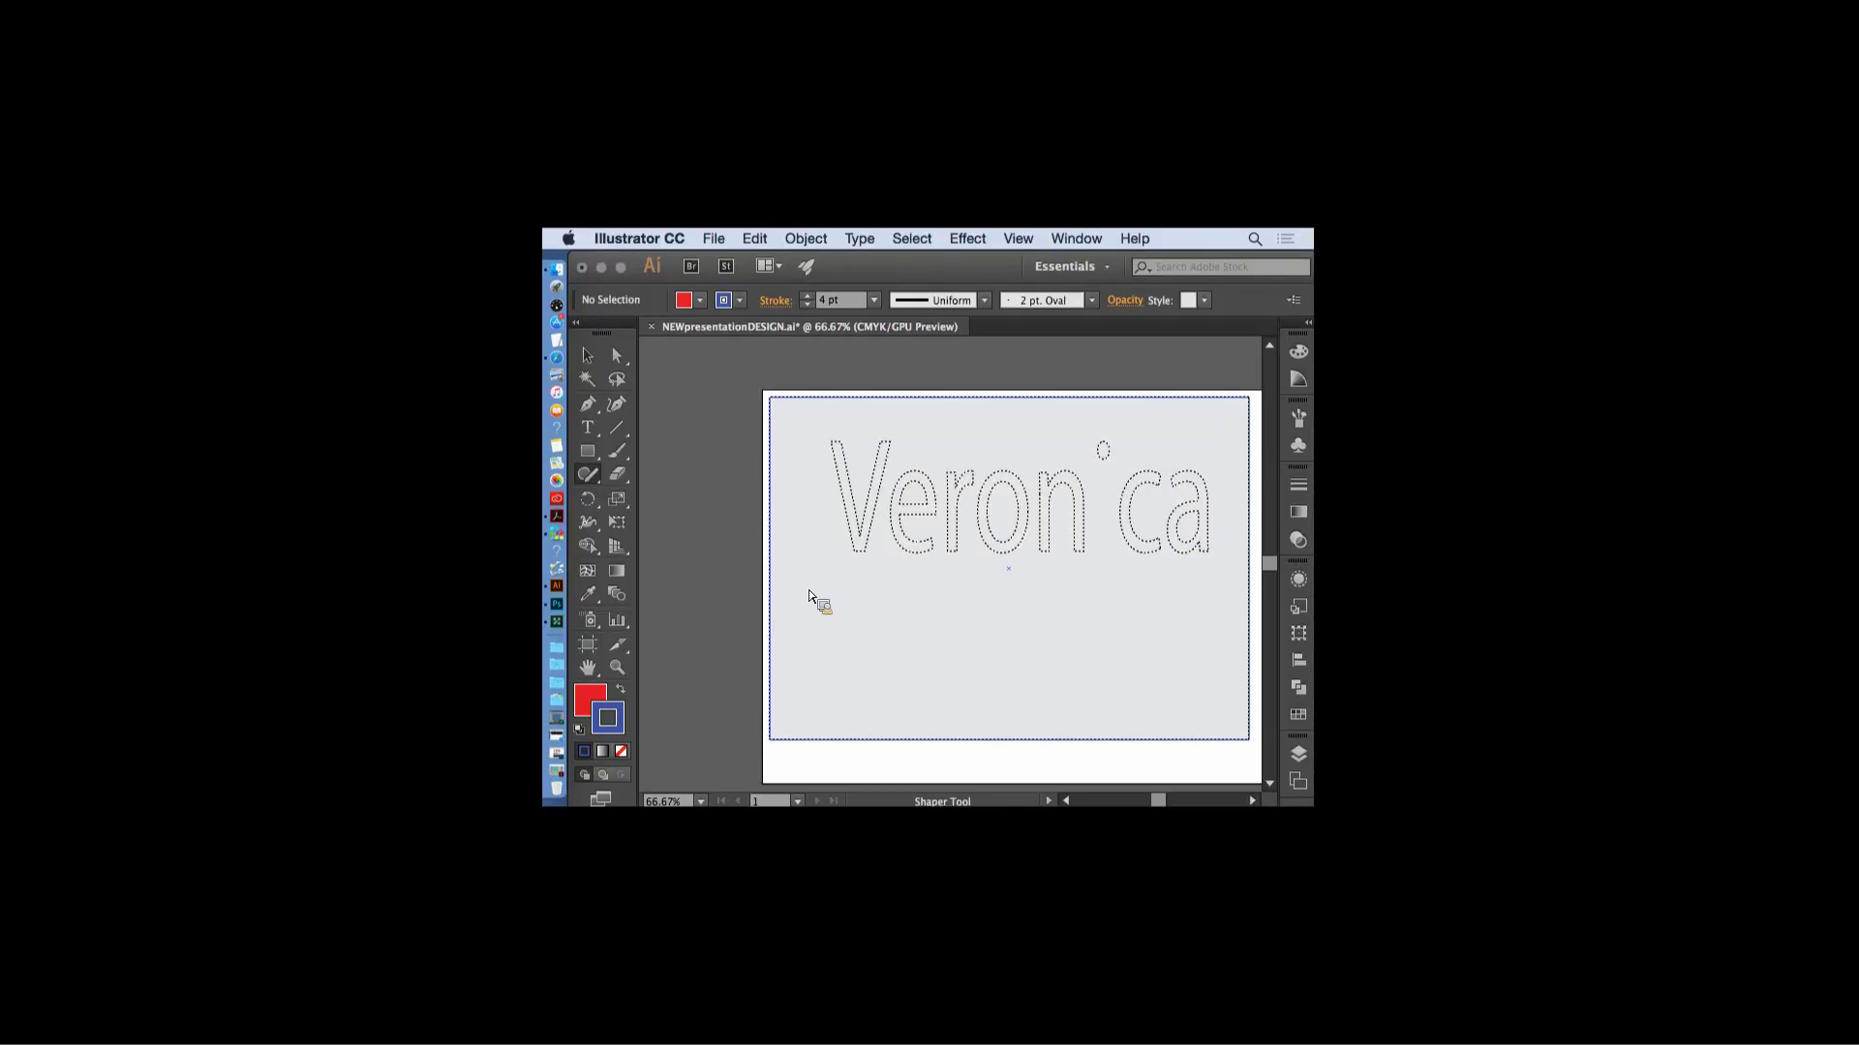
# - Make the background rectangle solid CMYK Magenta with no stroke
pyautogui.press('v')
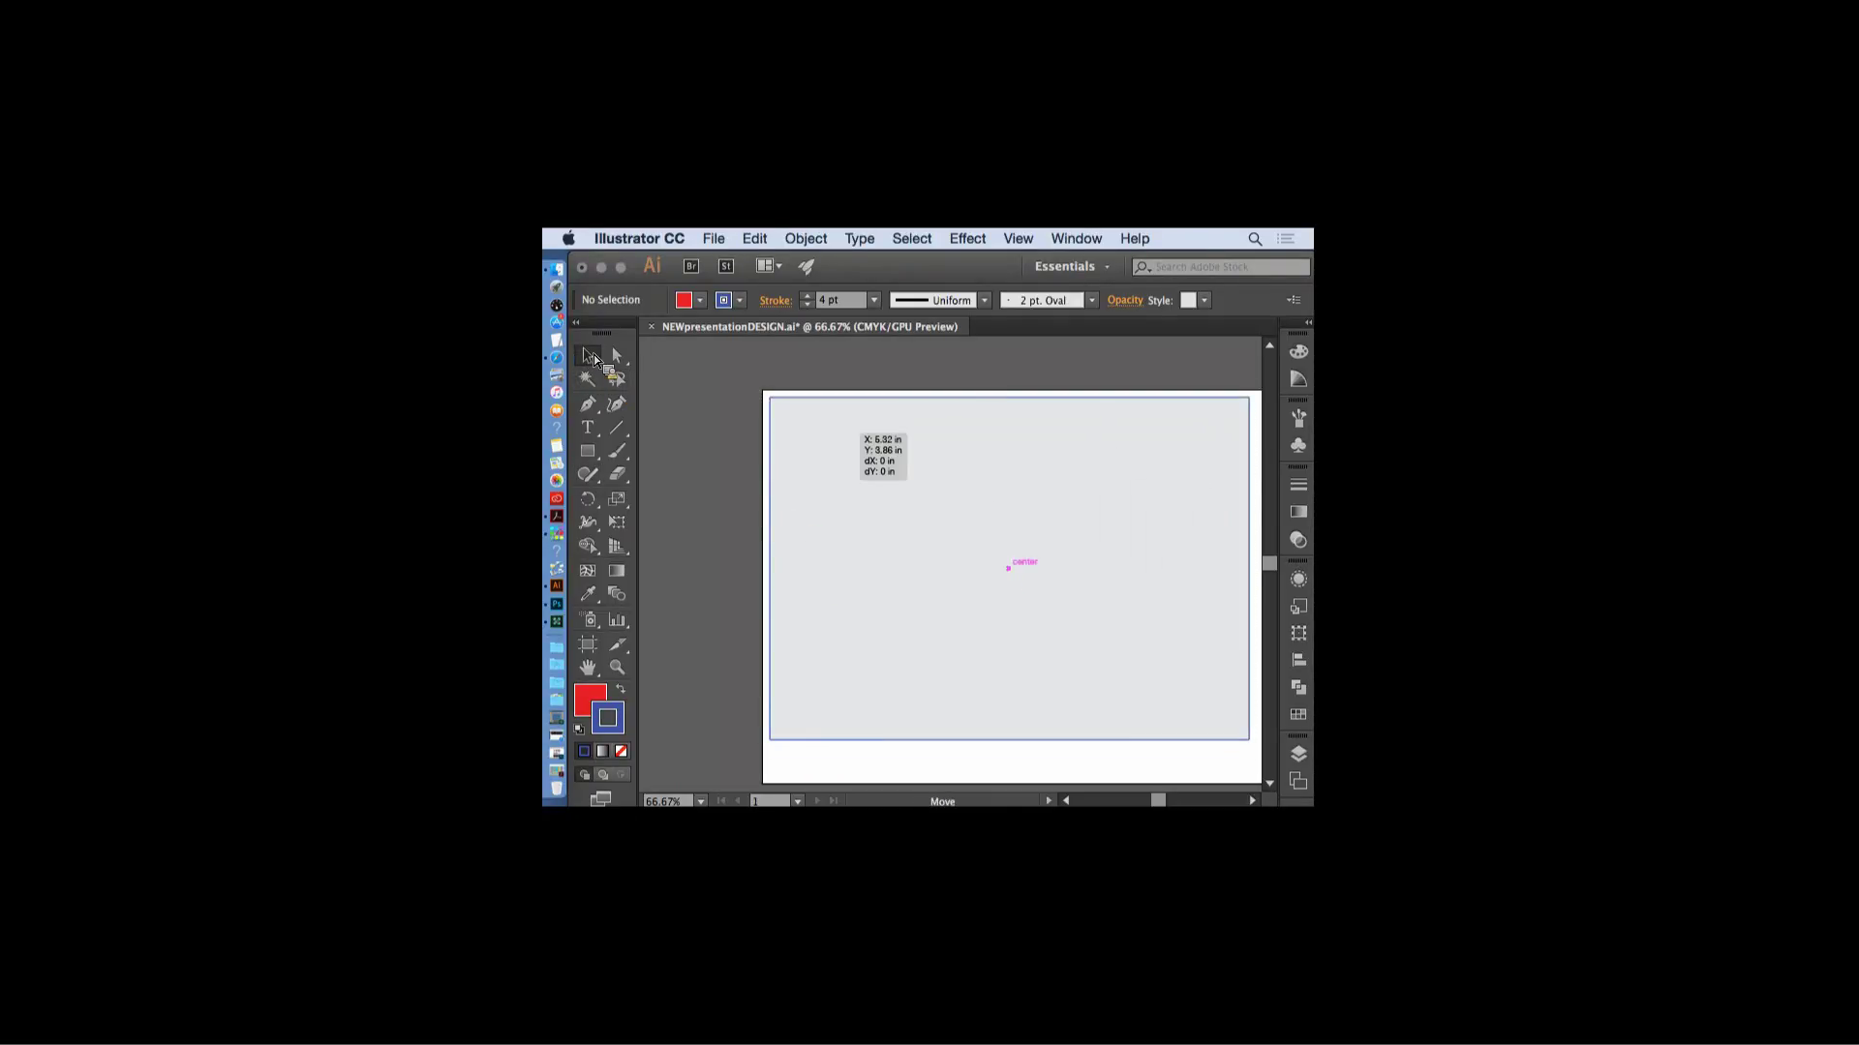
pyautogui.click(830, 448)
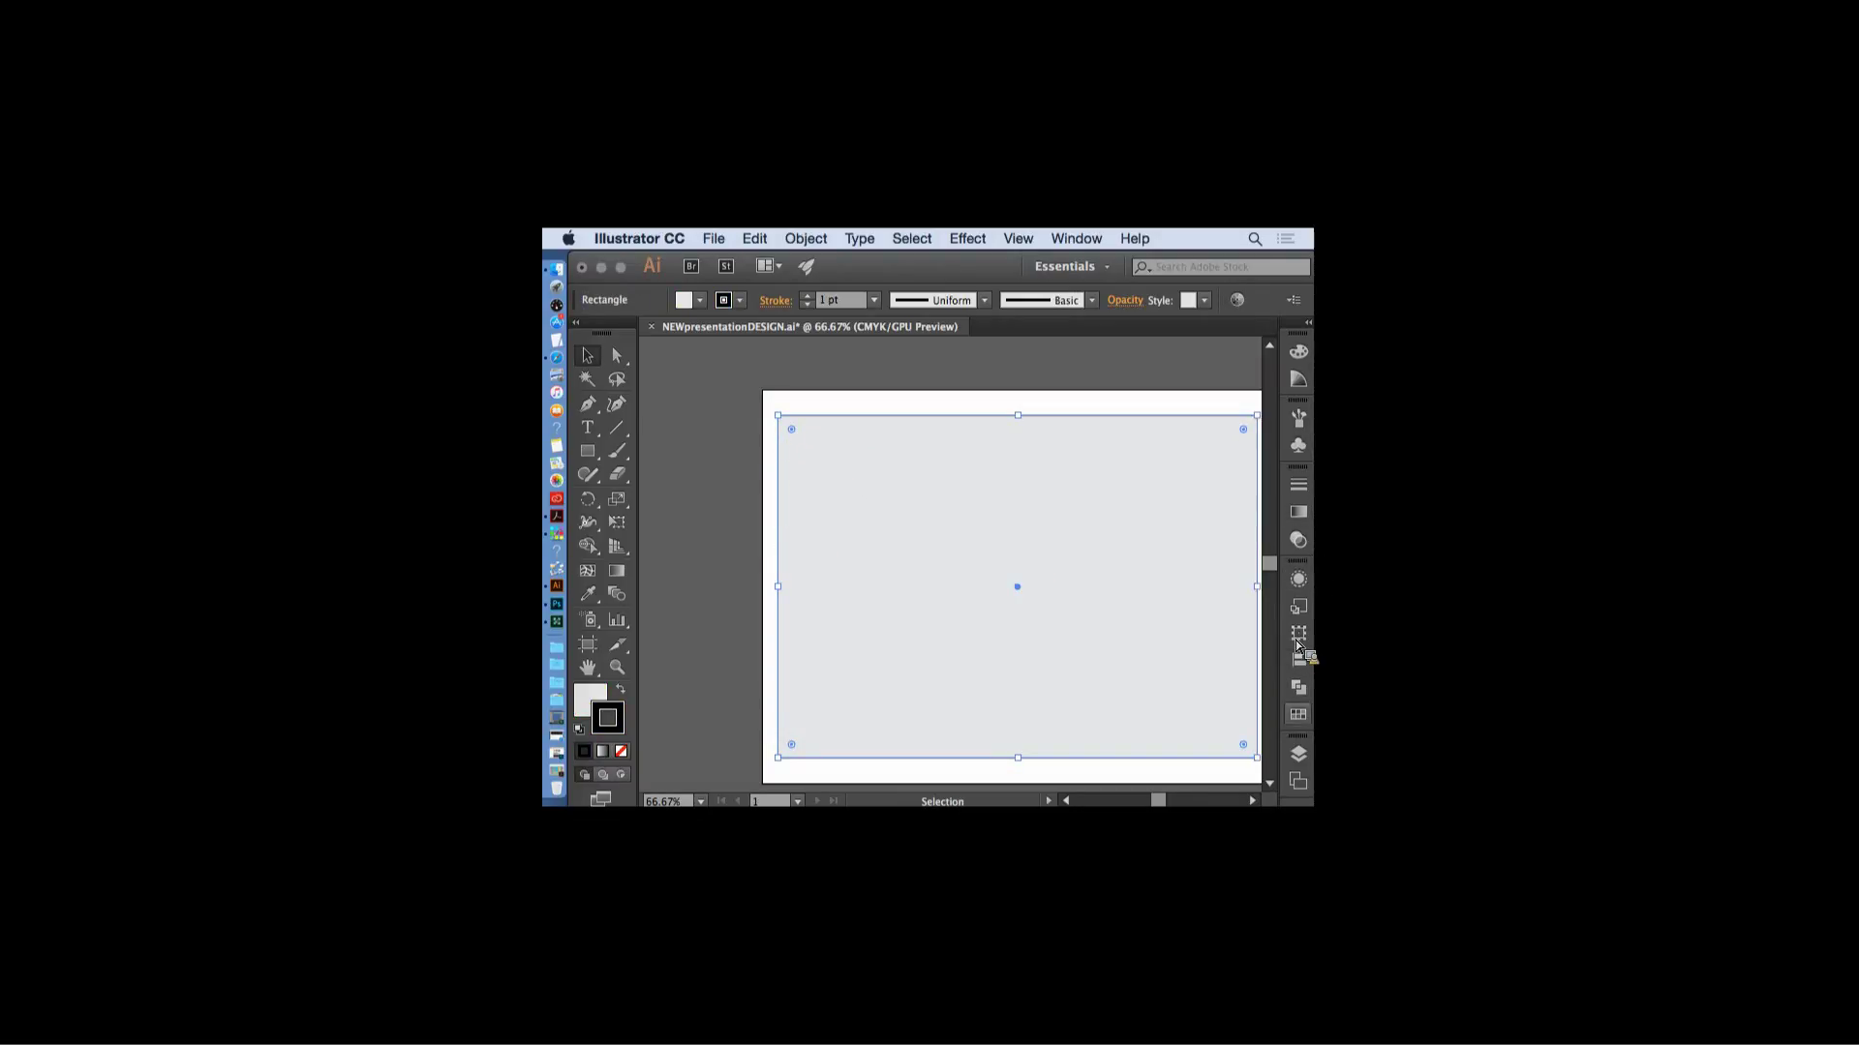
pyautogui.click(1298, 714)
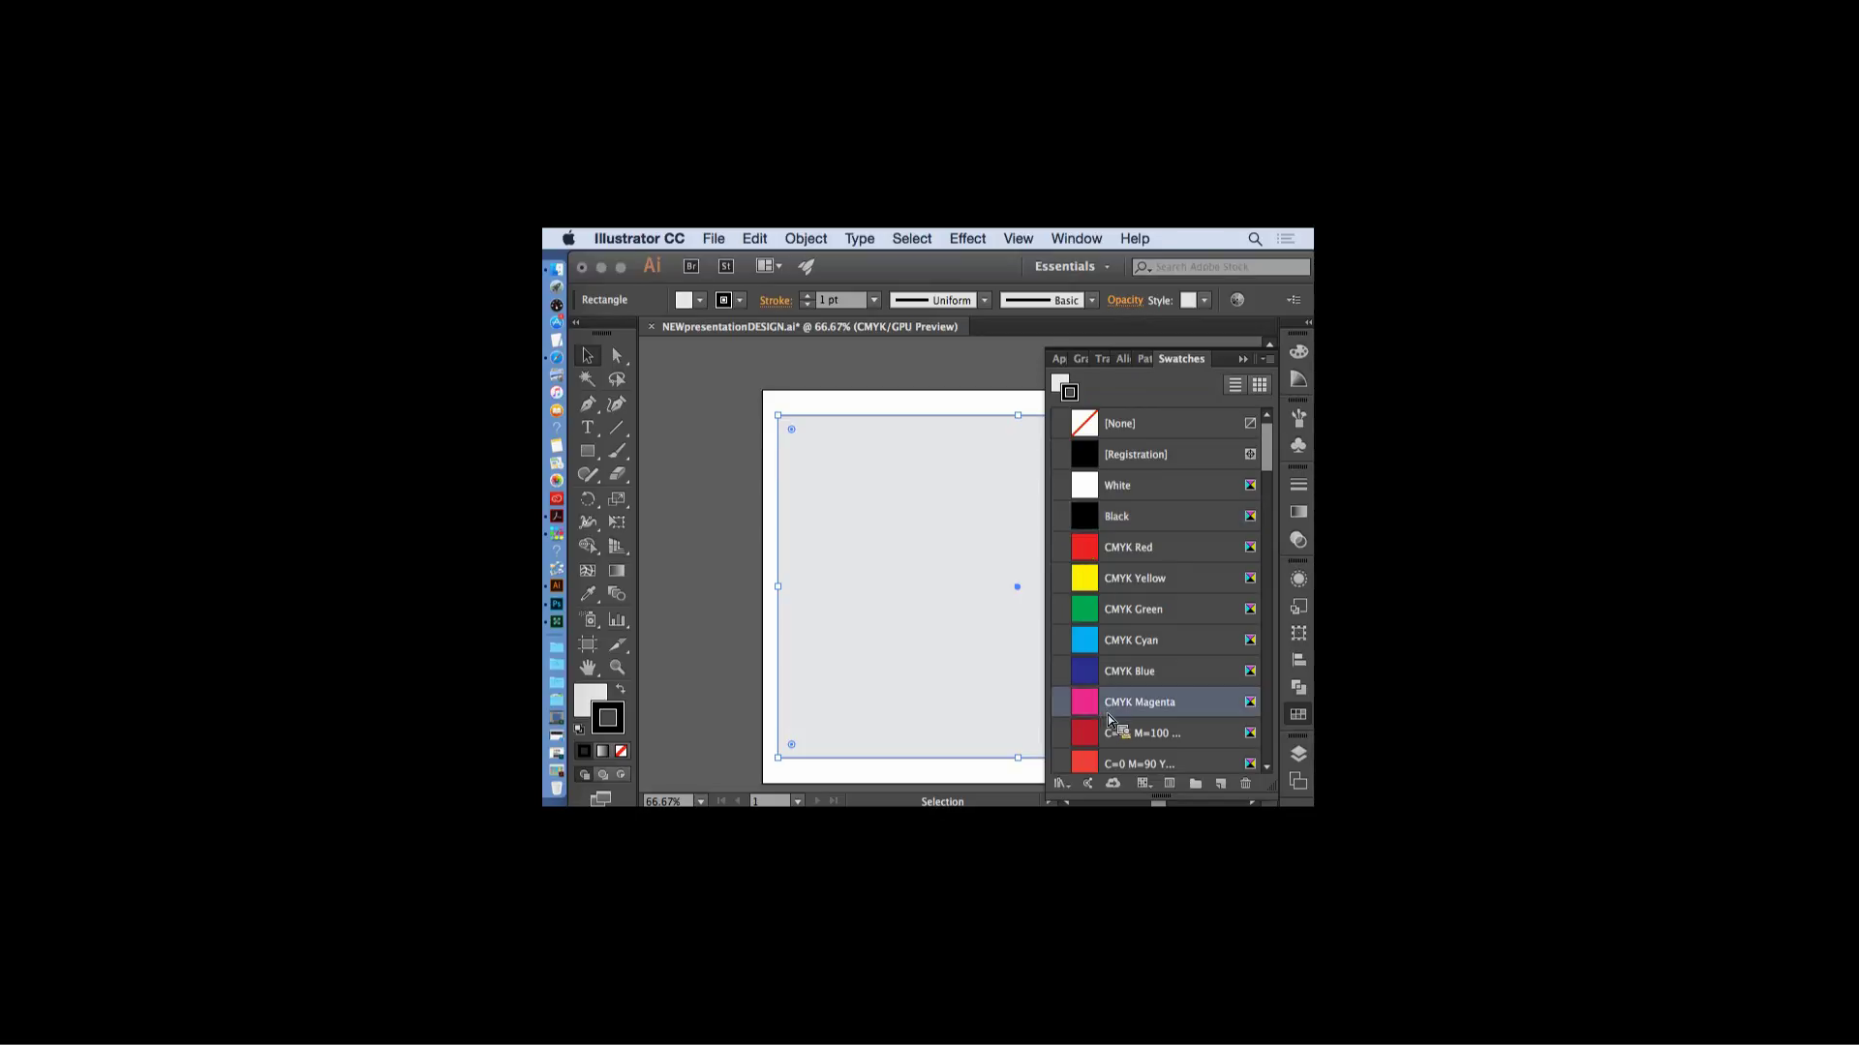
pyautogui.moveTo(1088, 705); pyautogui.dragTo(607, 717)
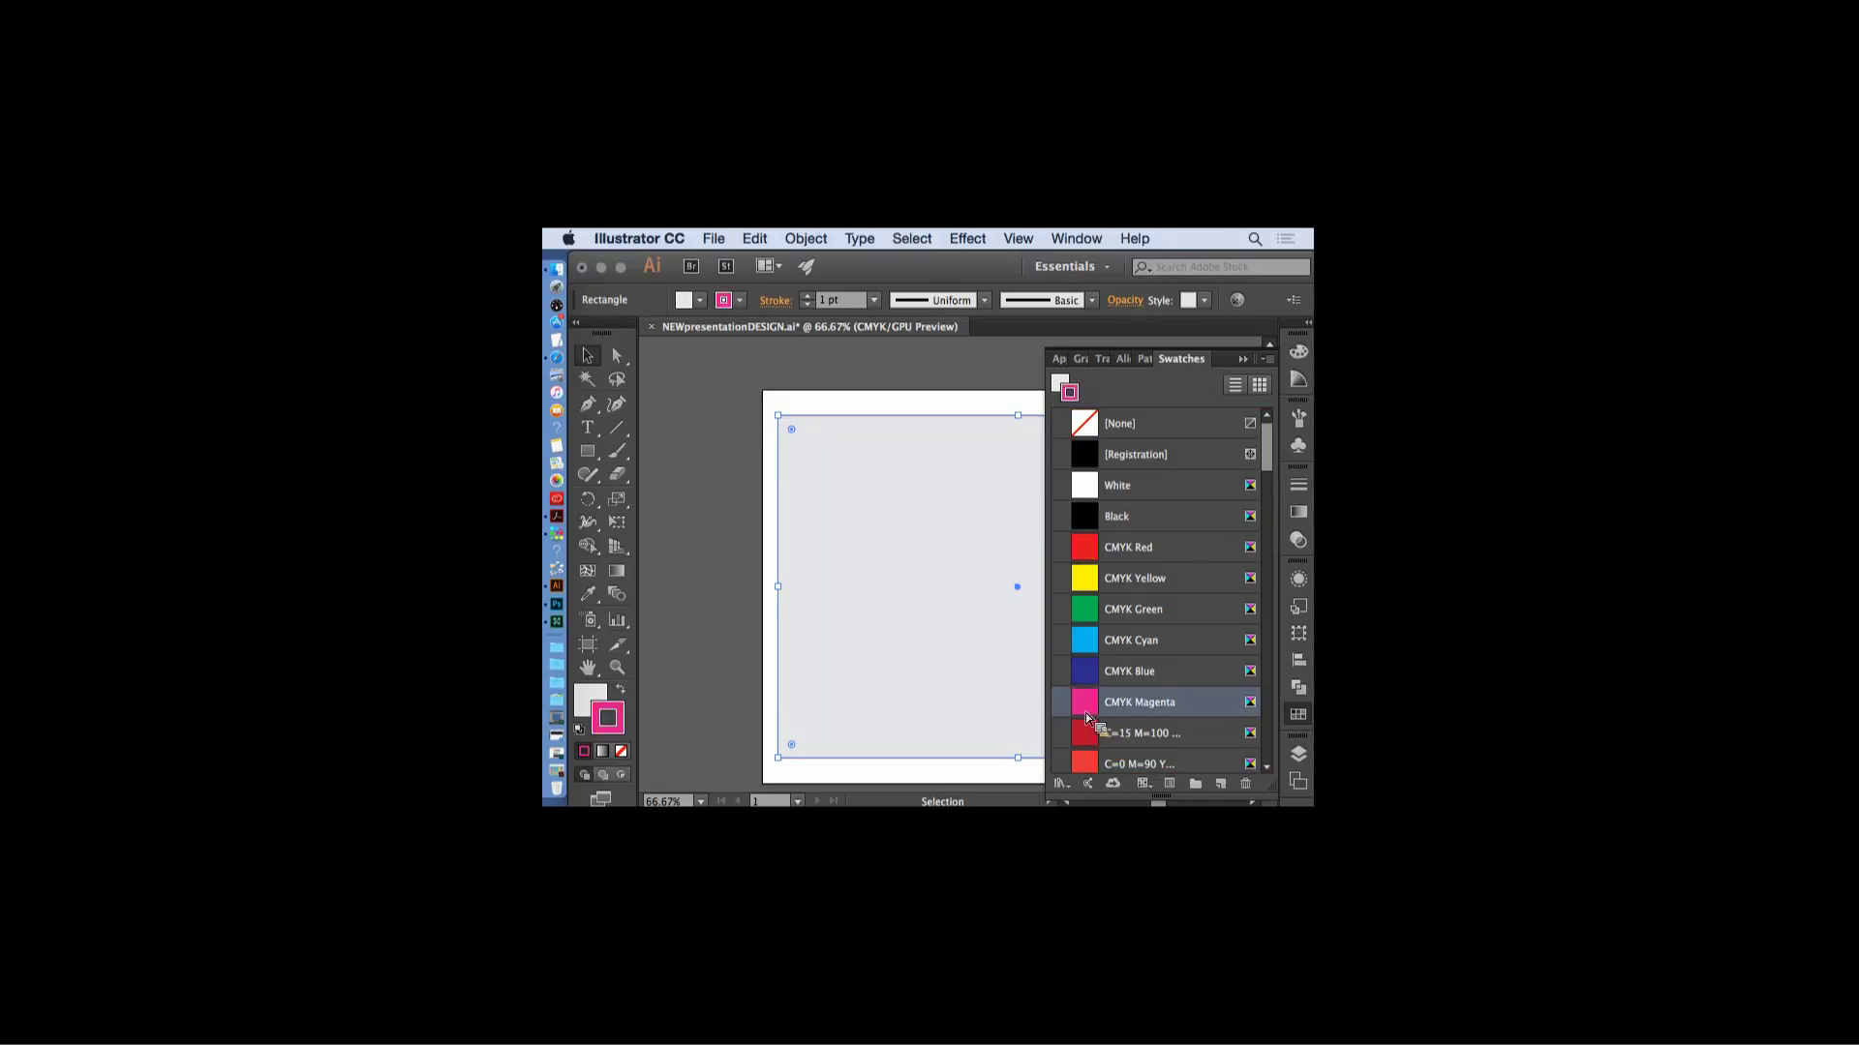
pyautogui.click(1247, 365)
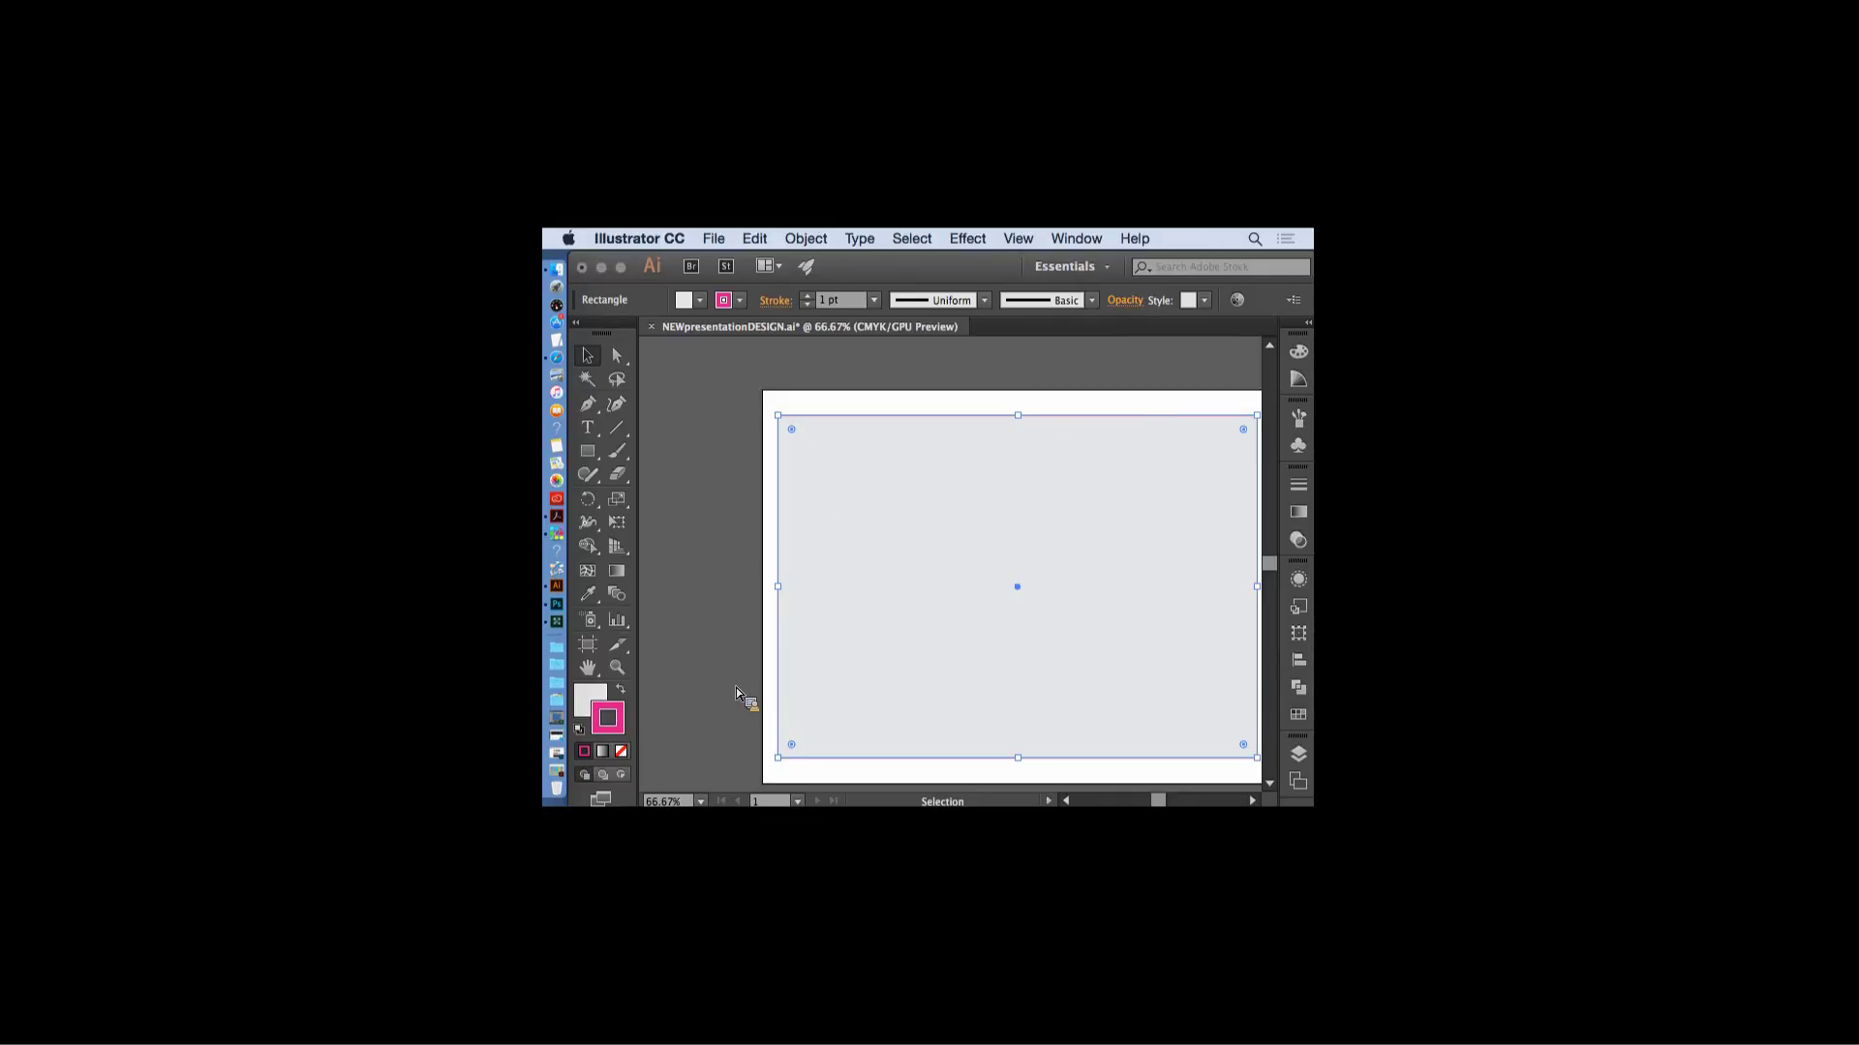
pyautogui.moveTo(608, 720); pyautogui.dragTo(582, 698)
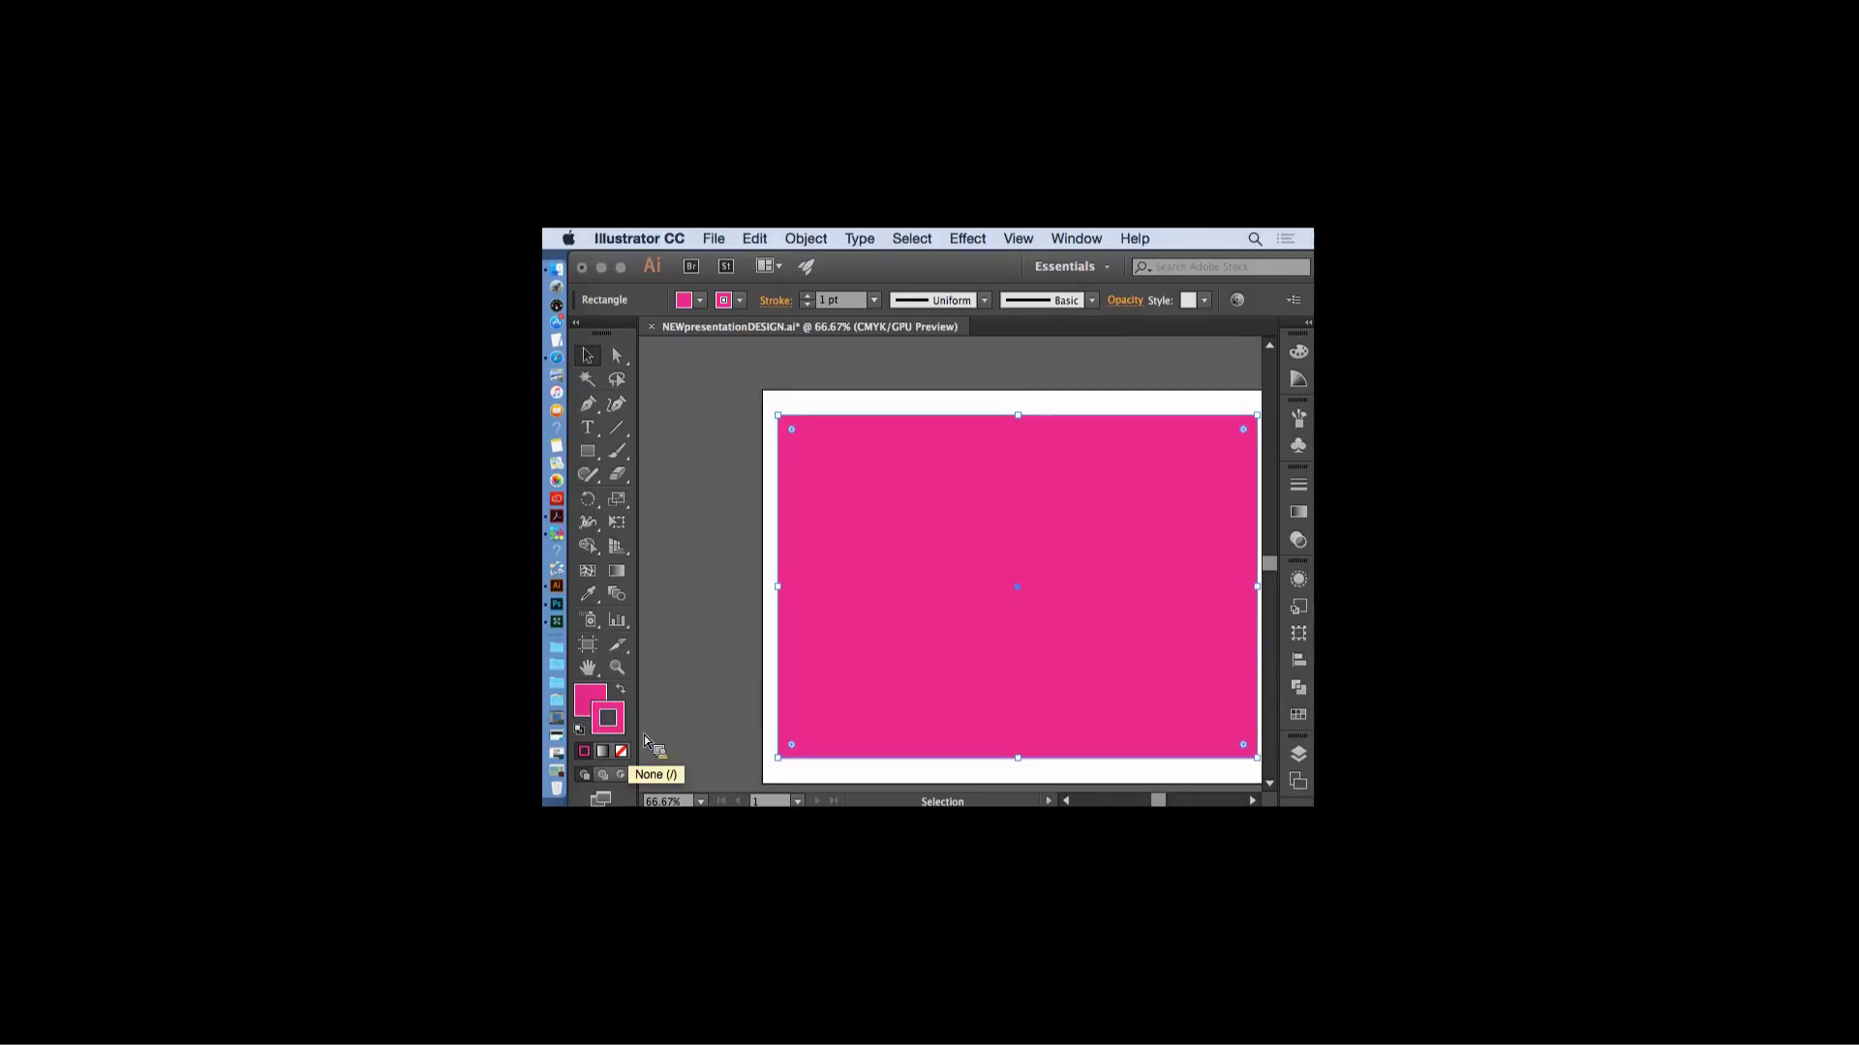
pyautogui.click(622, 751)
pyautogui.click(721, 686)
# - Send the magenta rectangle behind Veronica with Object > Arrange > Send to Back
pyautogui.press('super+a')
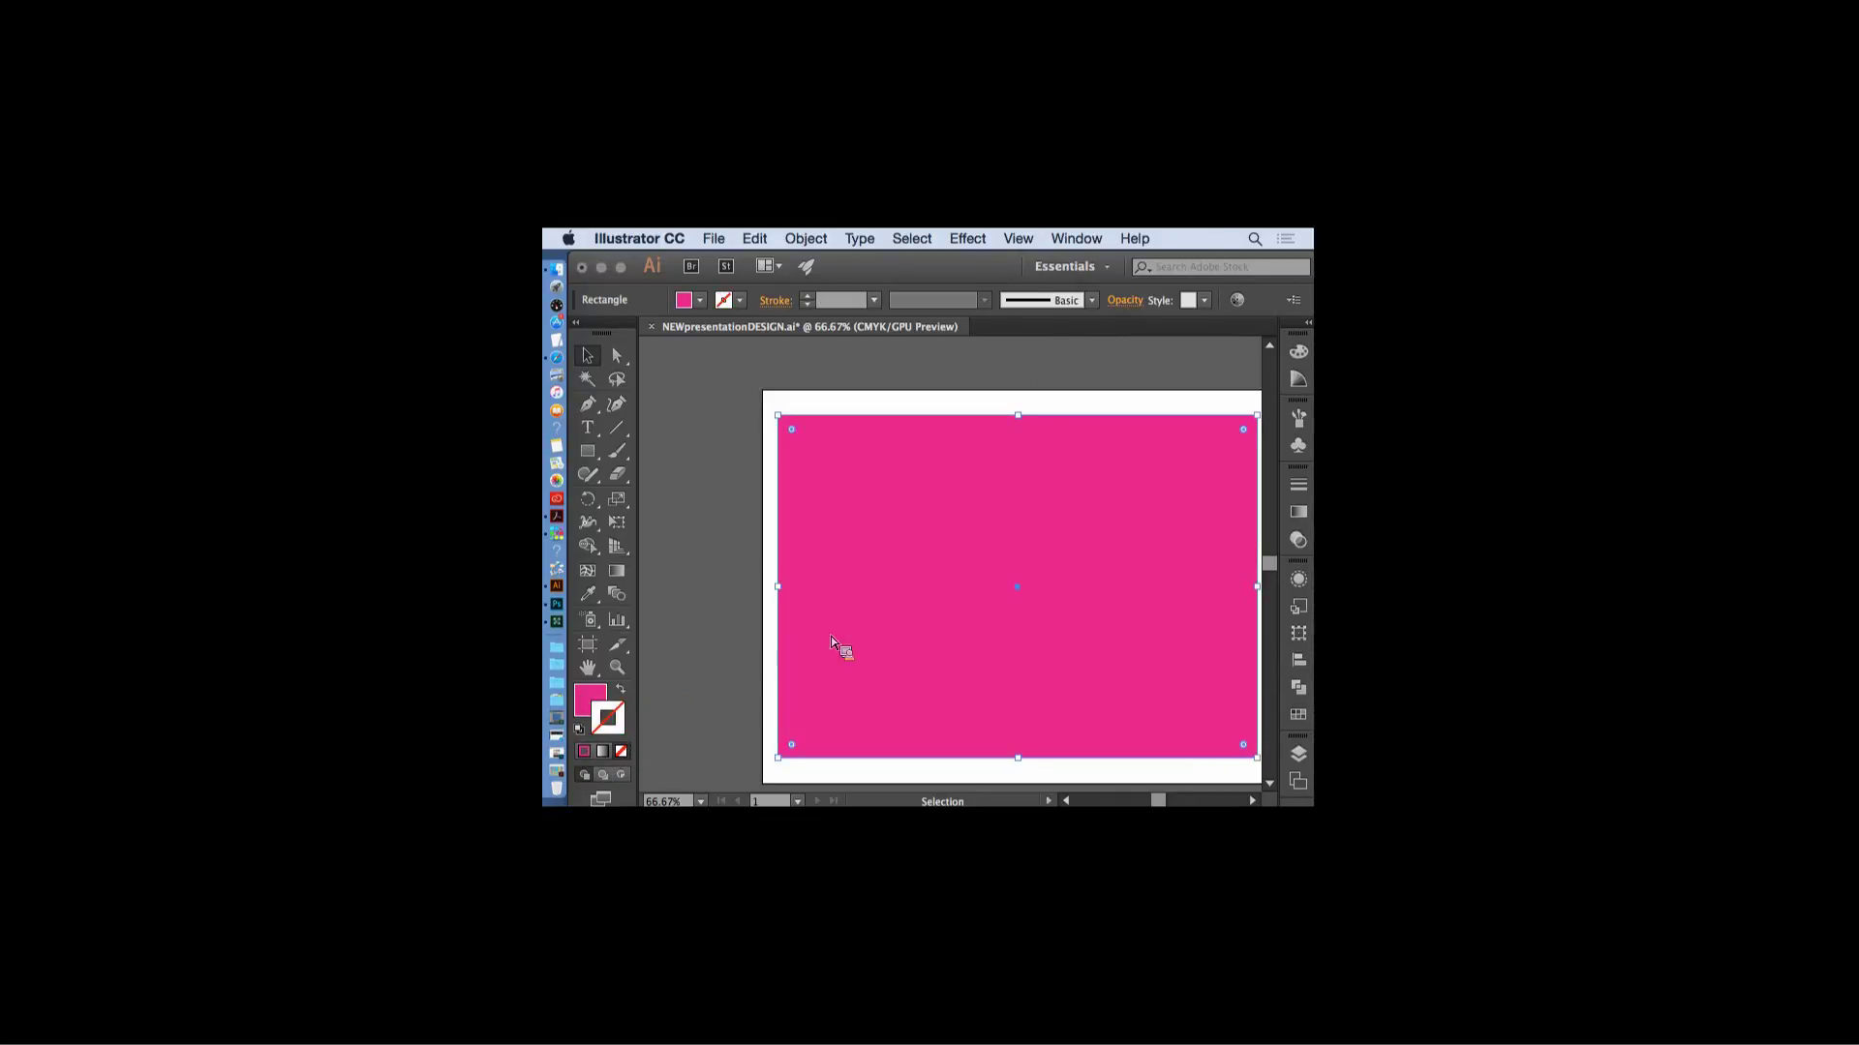
pyautogui.click(807, 240)
pyautogui.moveTo(847, 284)
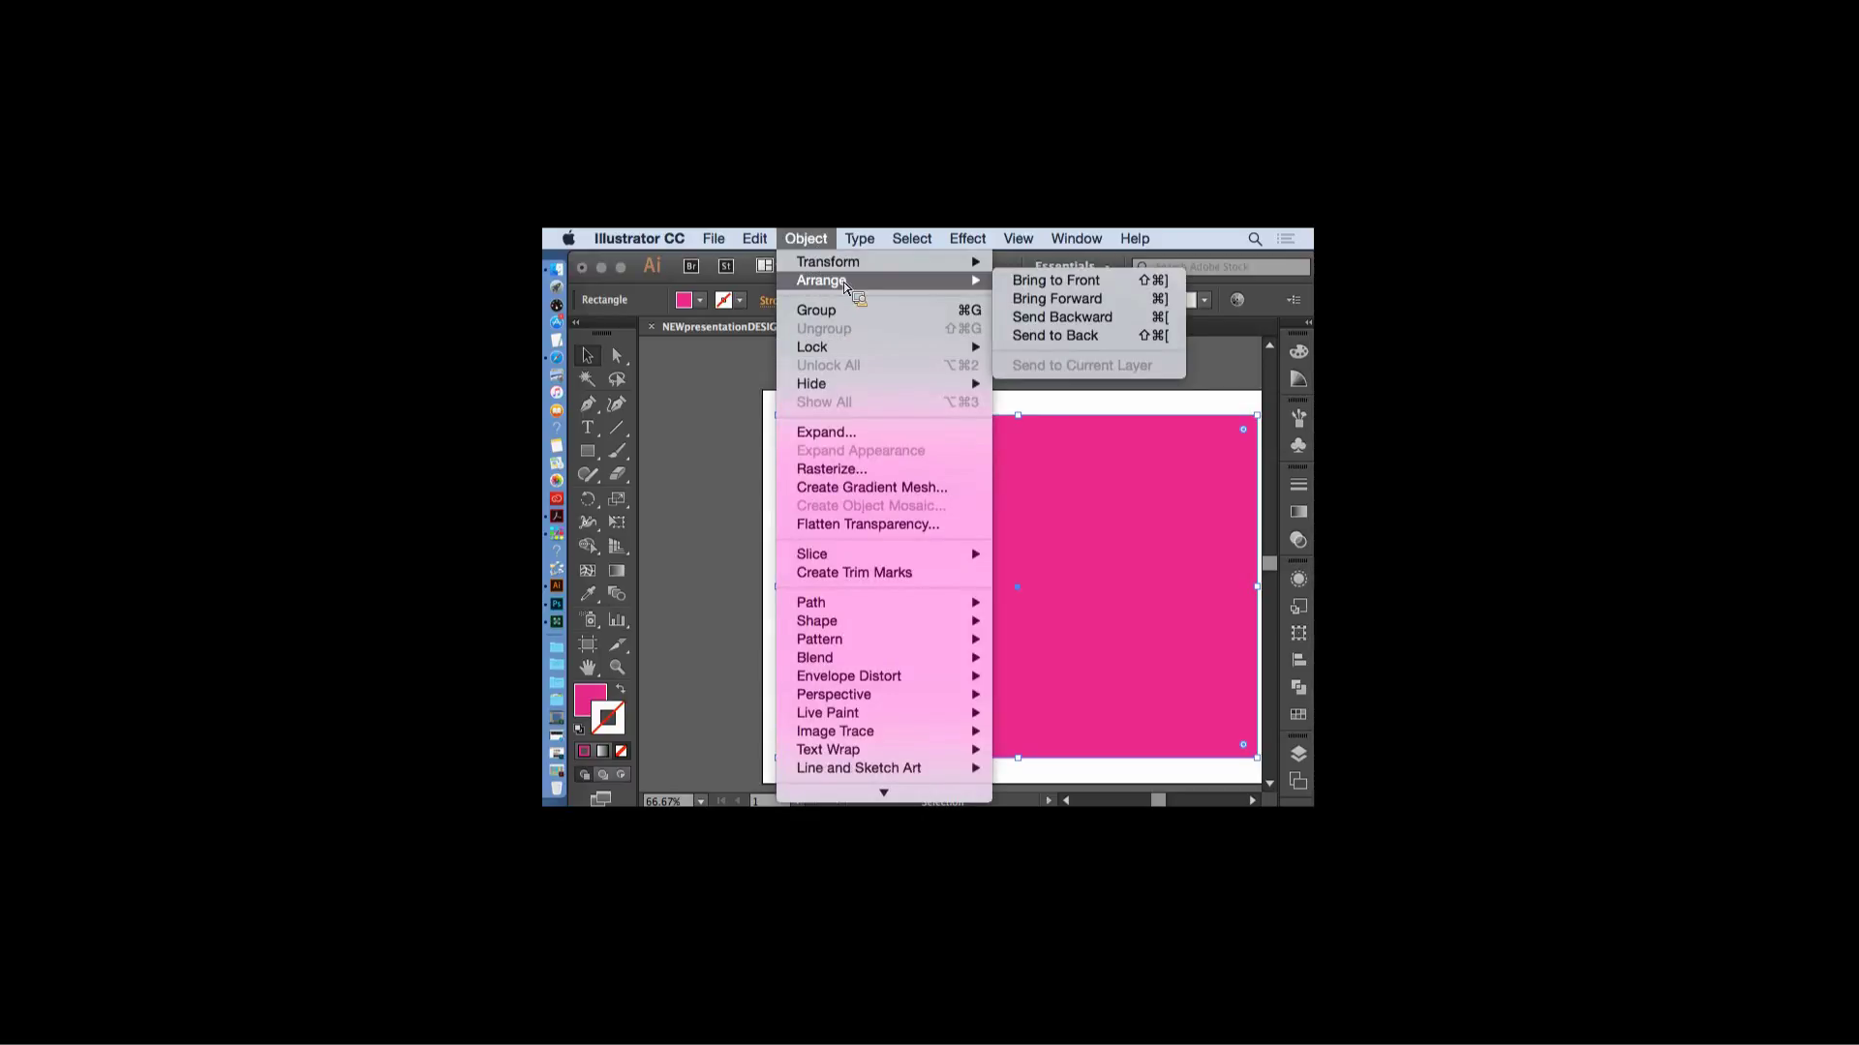
pyautogui.click(1069, 335)
pyautogui.click(693, 557)
pyautogui.click(1077, 492)
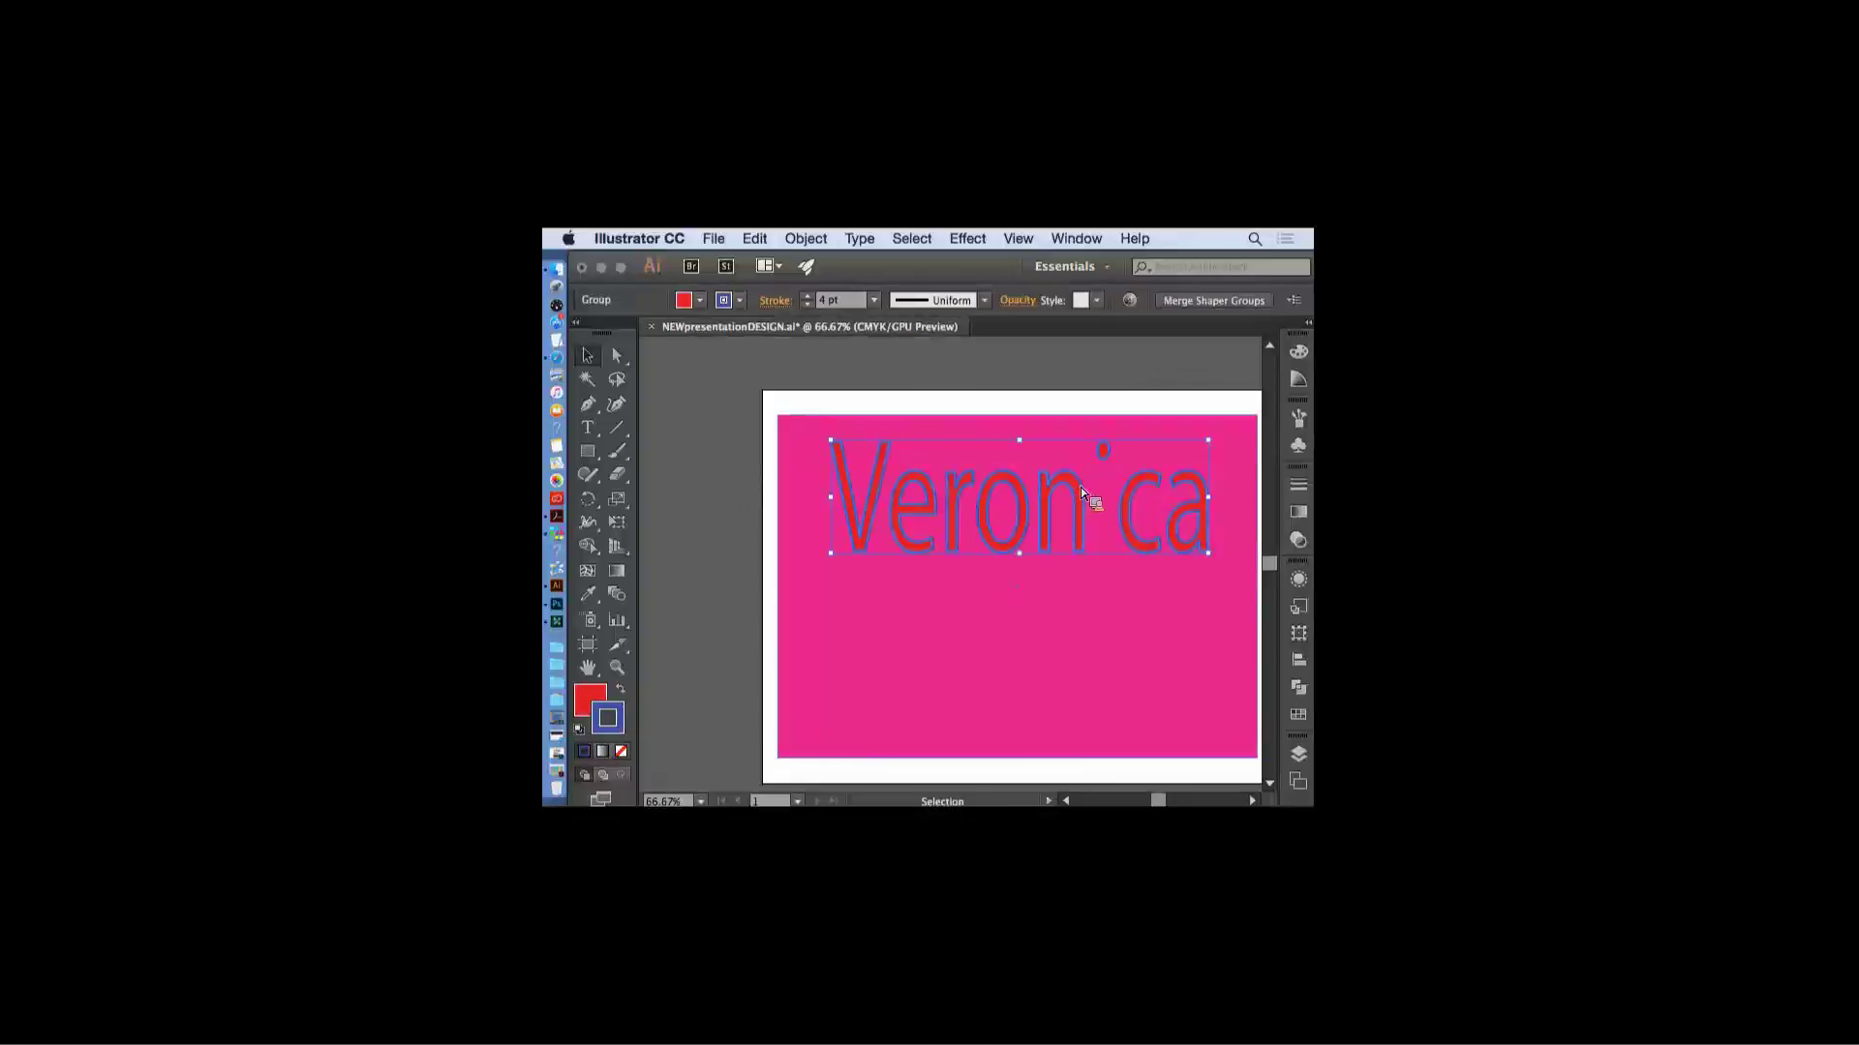
pyautogui.click(1182, 411)
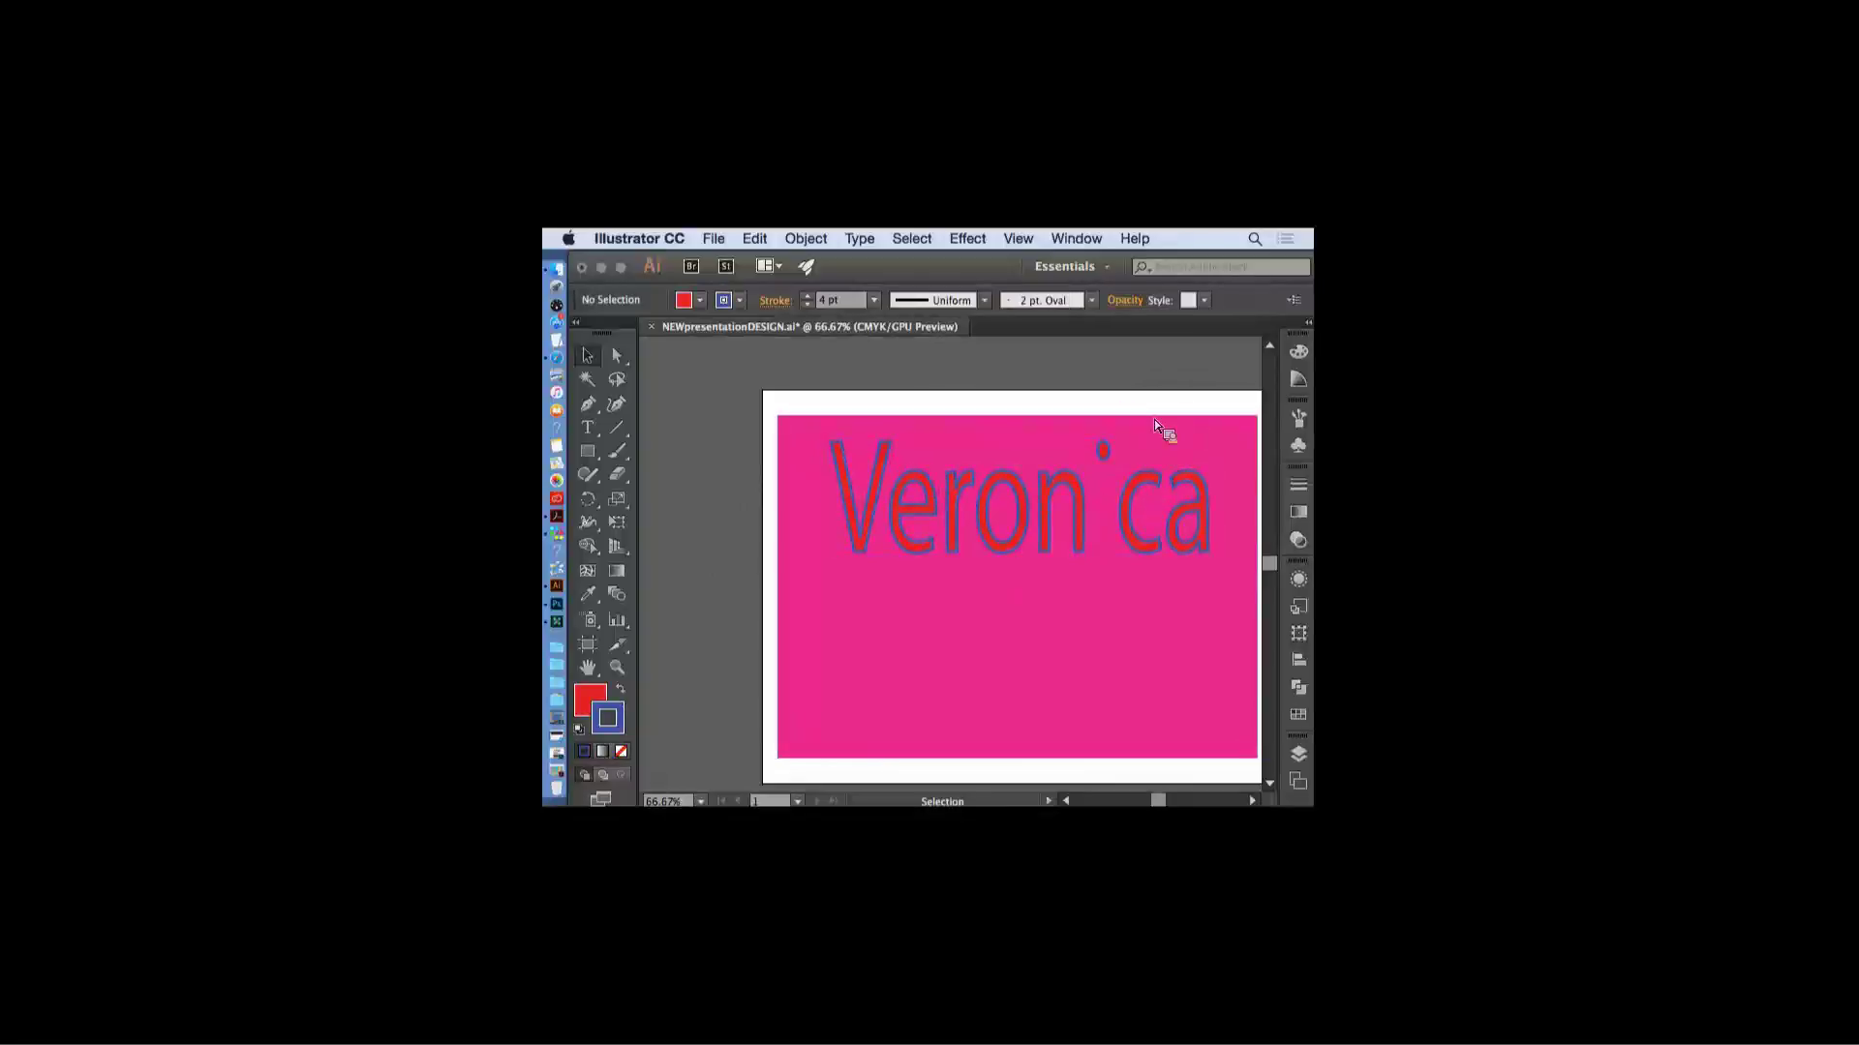
pyautogui.press('super+z')
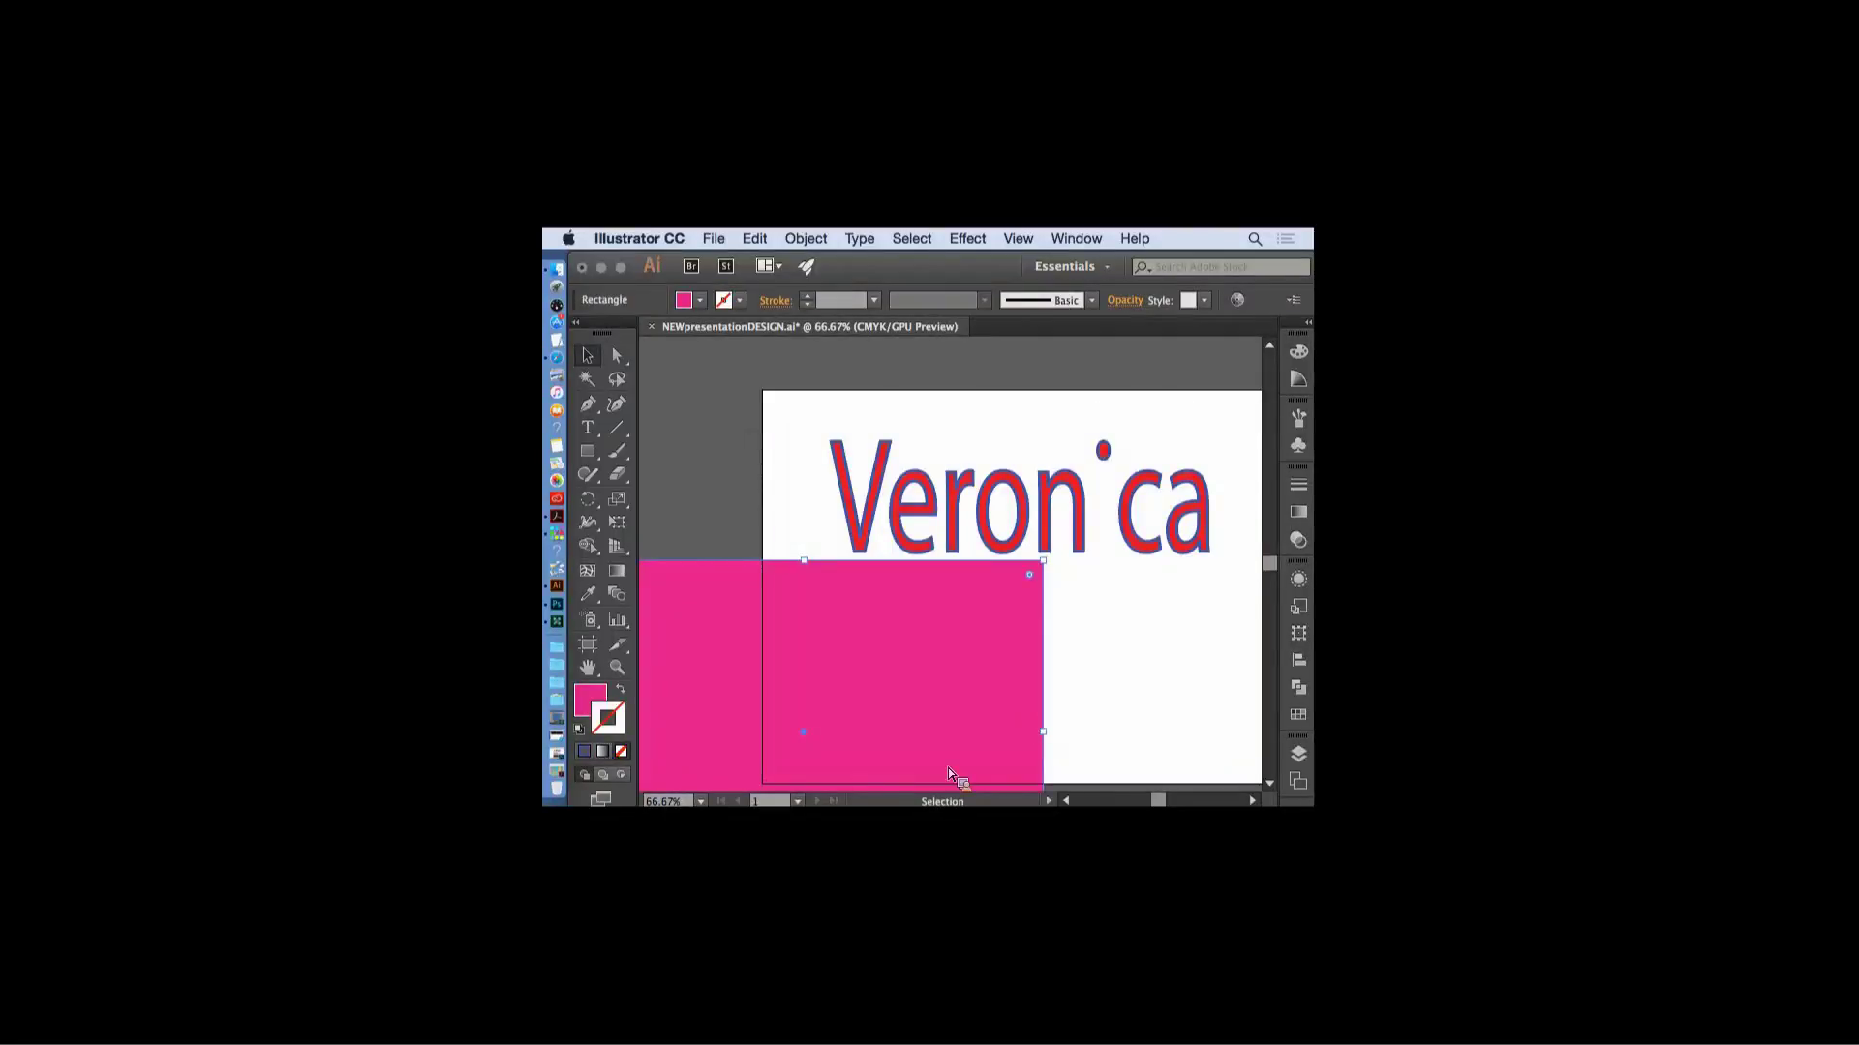
# - Undo the rectangle's last move and delete the old Veronica lettering
pyautogui.click(1159, 676)
pyautogui.press('super+z')
pyautogui.click(1091, 526)
pyautogui.moveTo(1091, 525); pyautogui.dragTo(1087, 539)
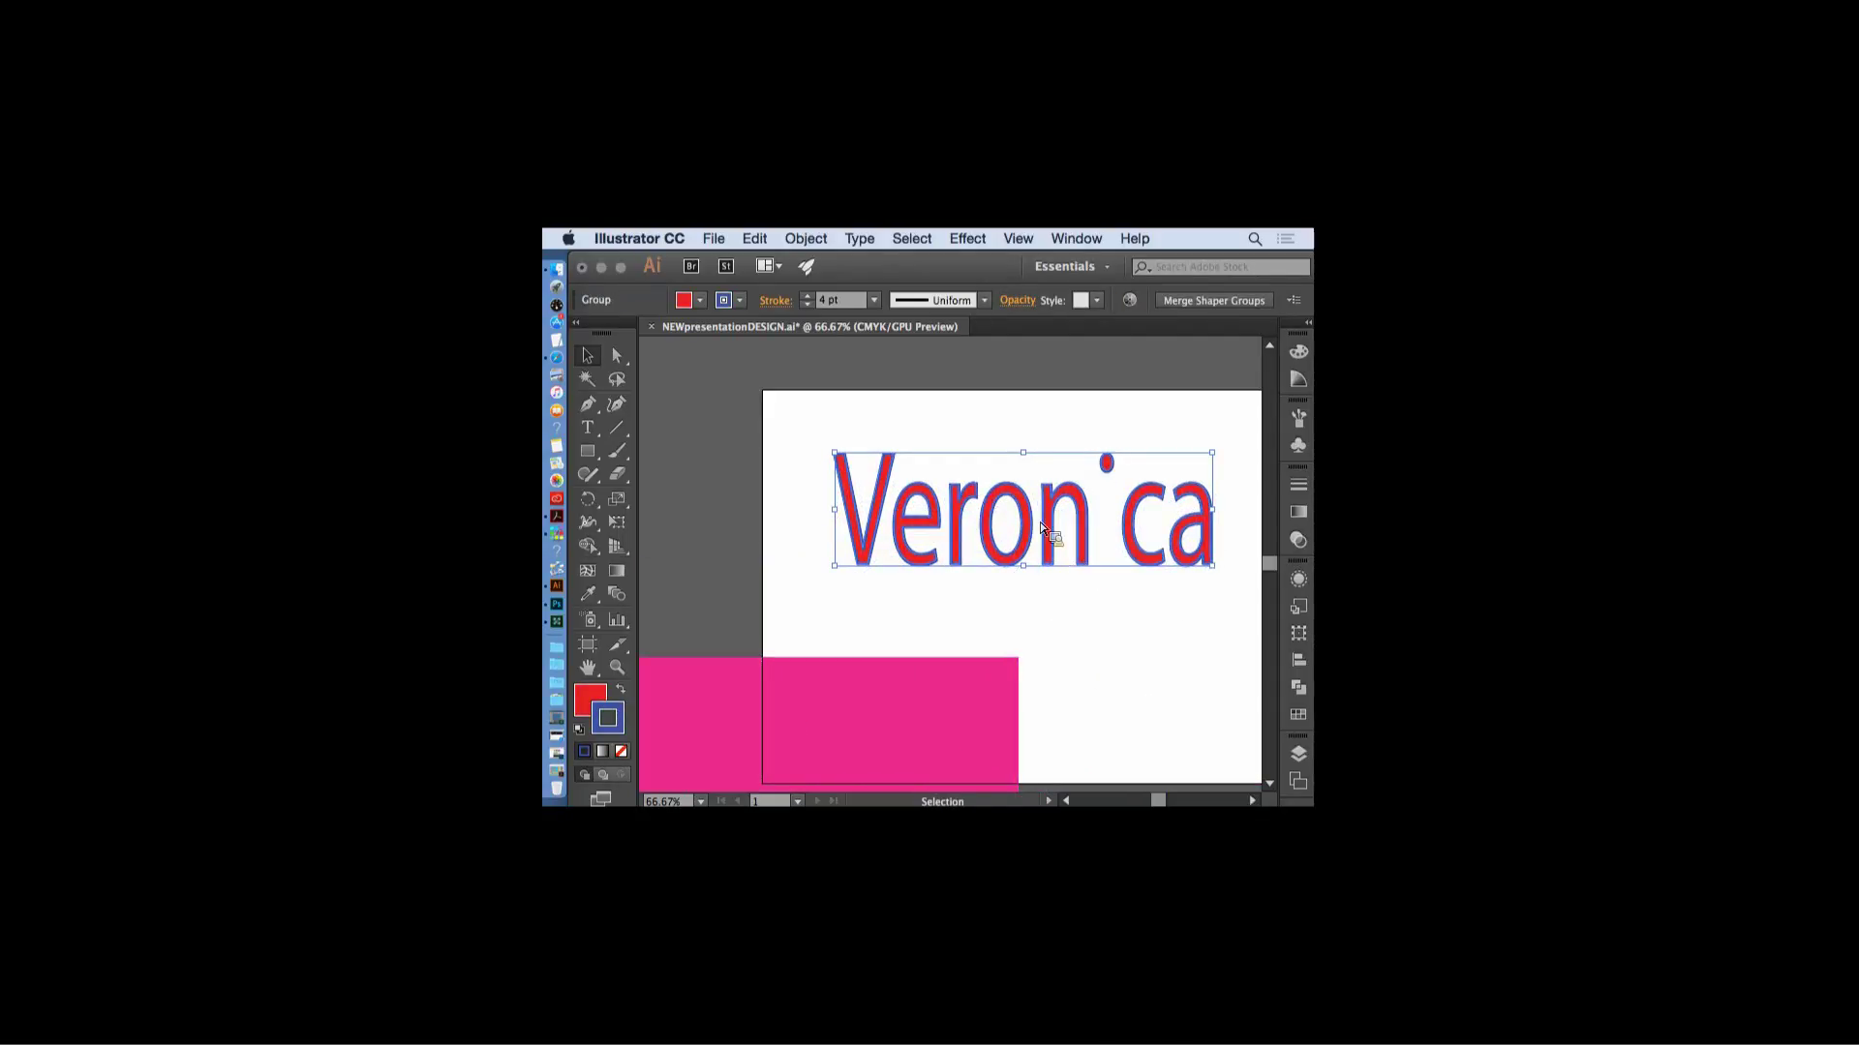
pyautogui.press('Delete')
# - Type a new line reading 'Veronica' on the artboard
pyautogui.press('t')
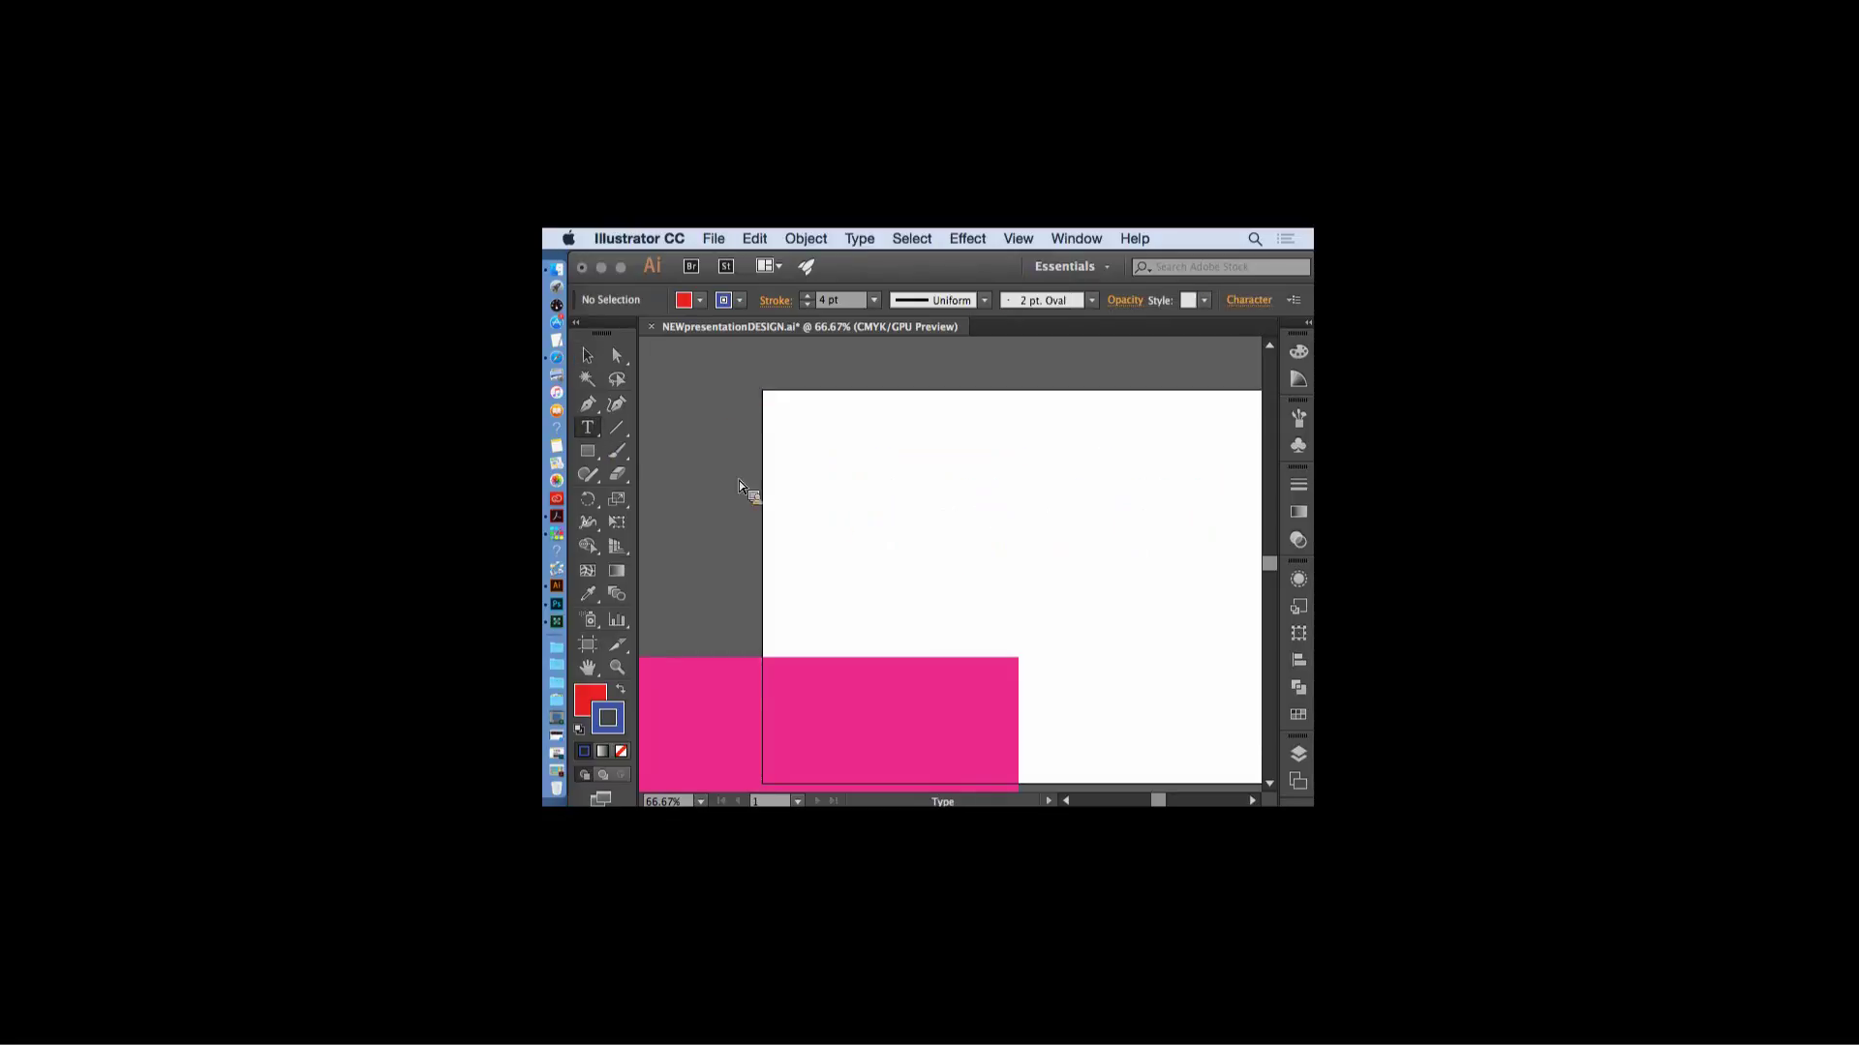
pyautogui.click(844, 506)
pyautogui.write('V')
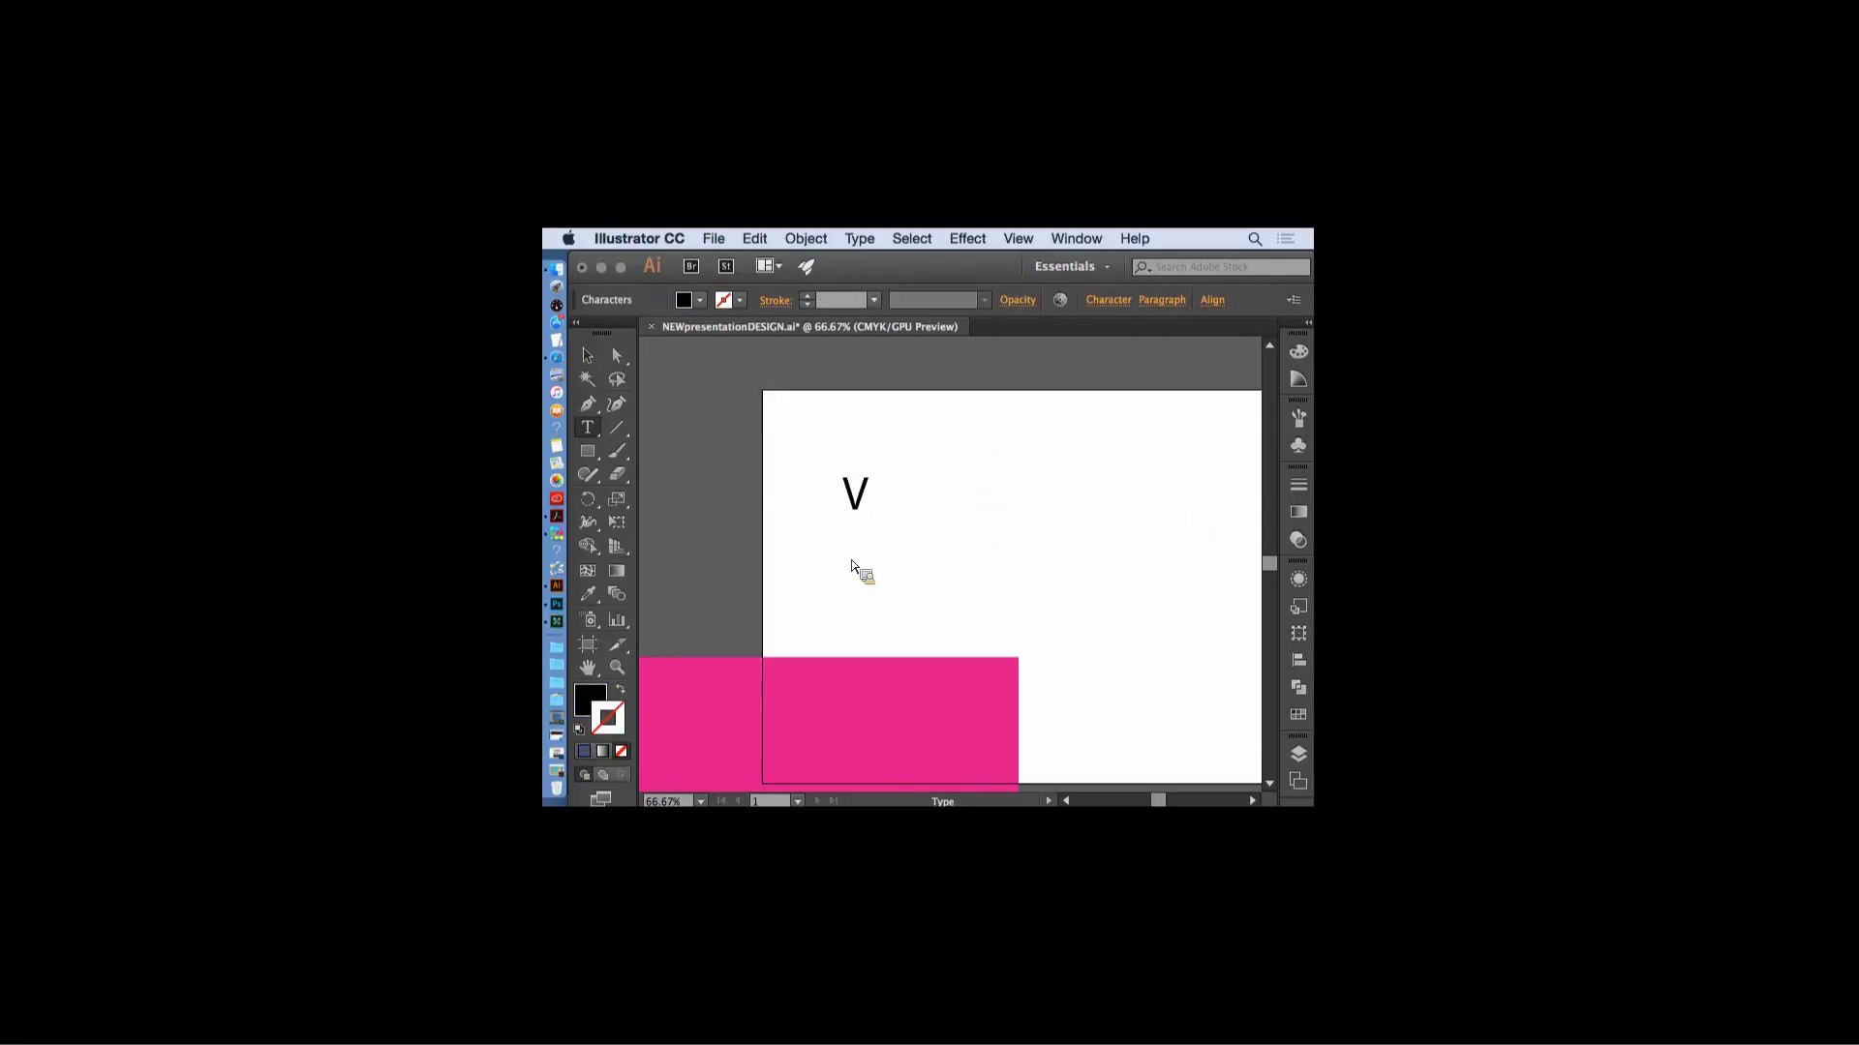
pyautogui.write('eronica')
pyautogui.click(586, 356)
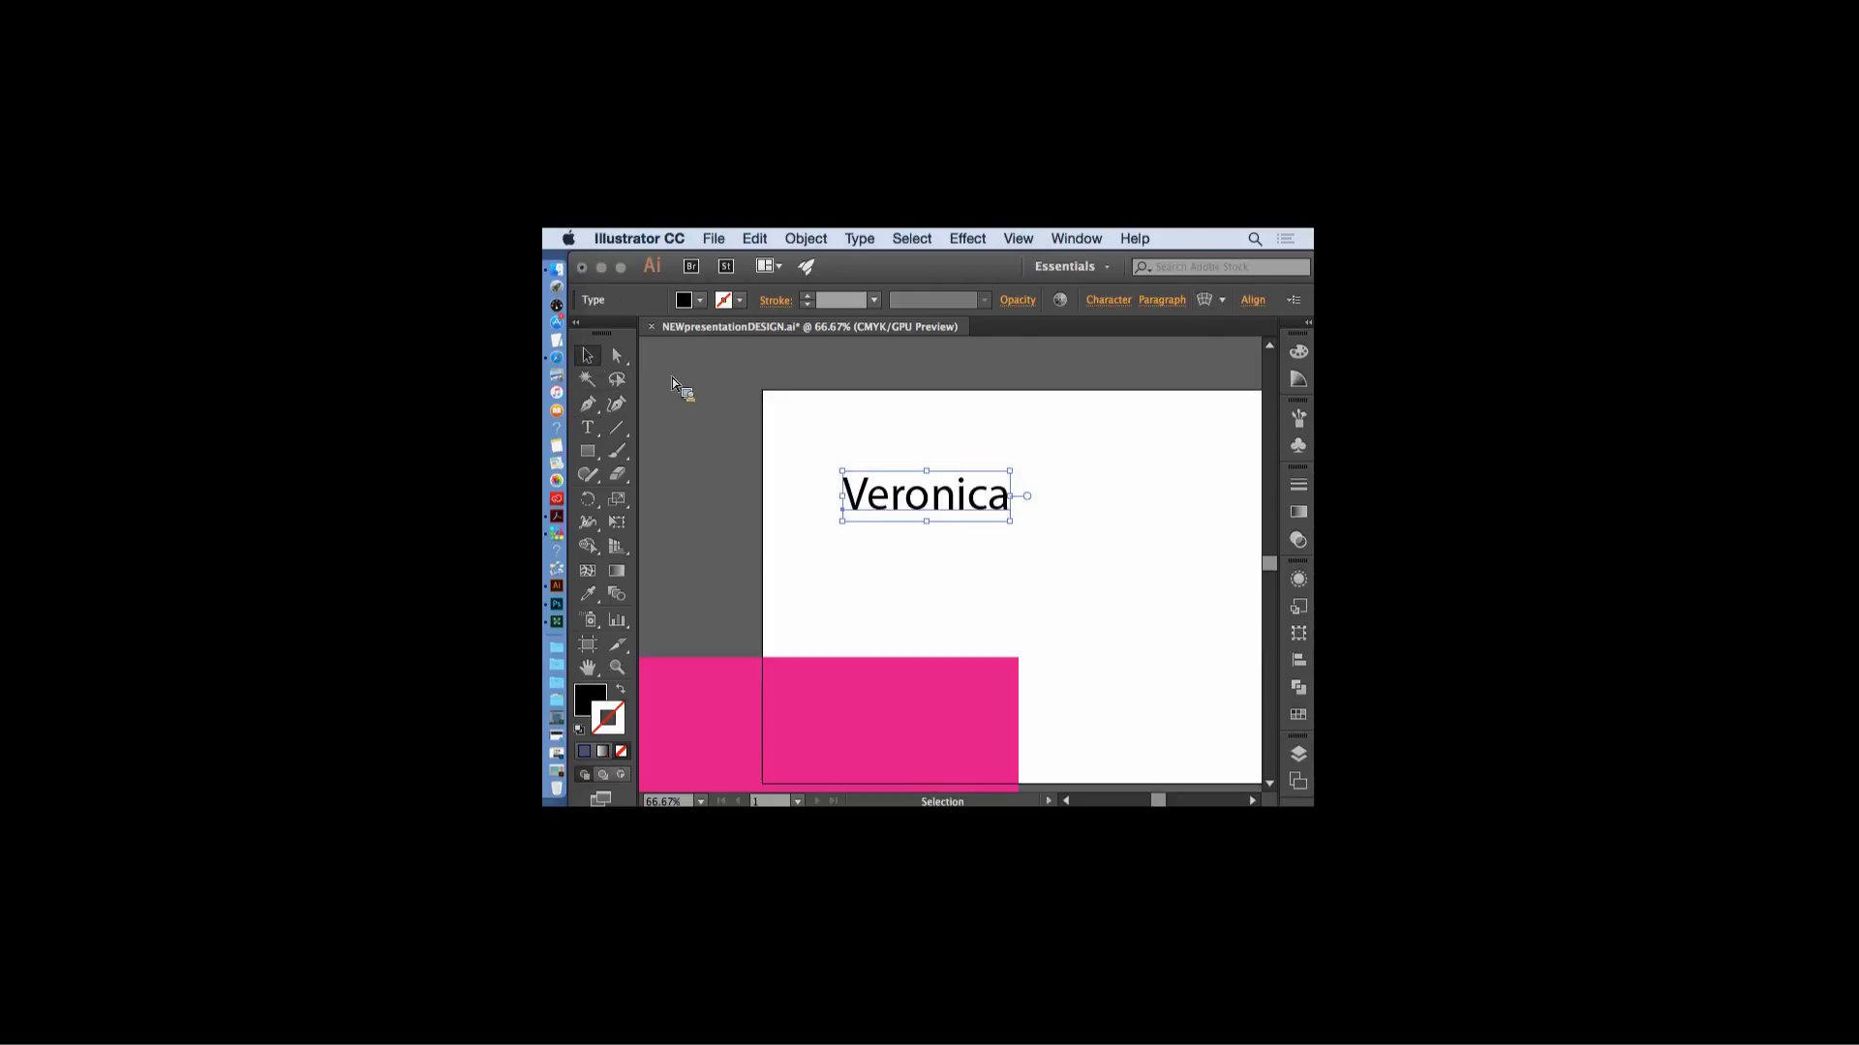
# - Set the new Veronica text in Postino Std via the Character panel
pyautogui.click(1115, 302)
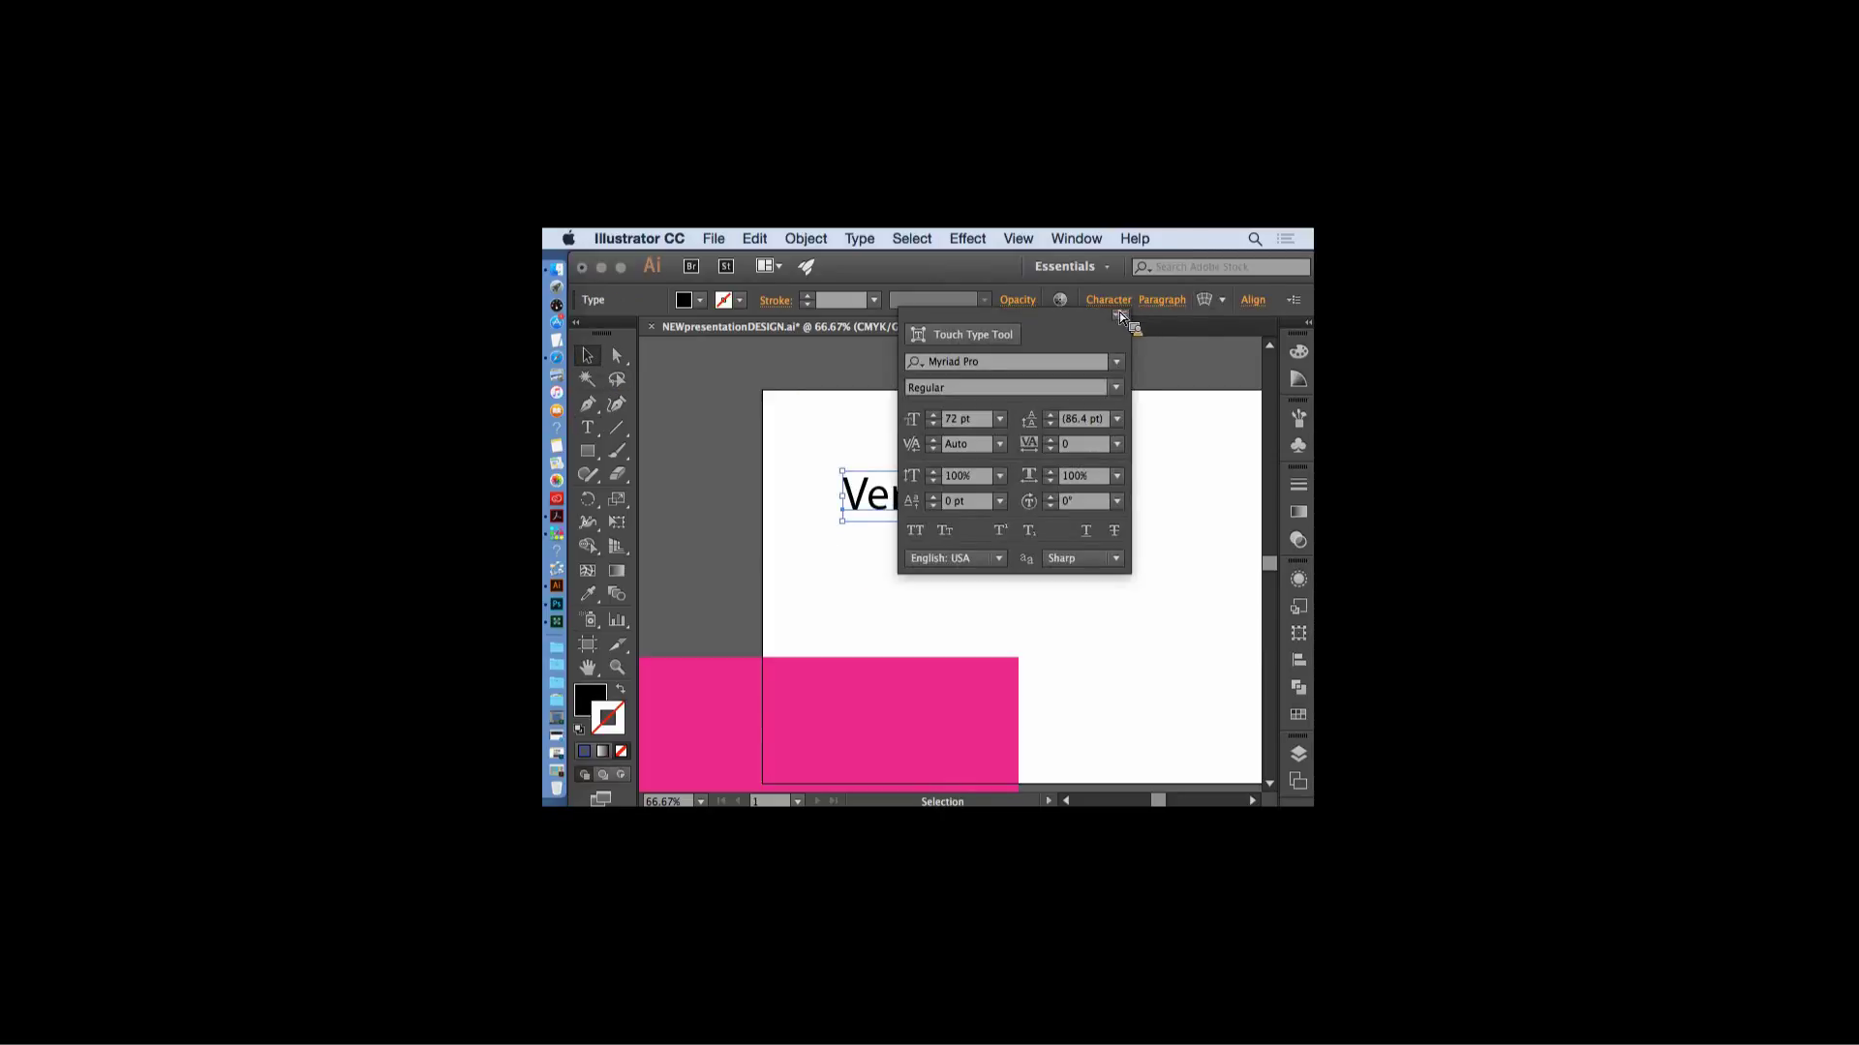
pyautogui.click(1131, 368)
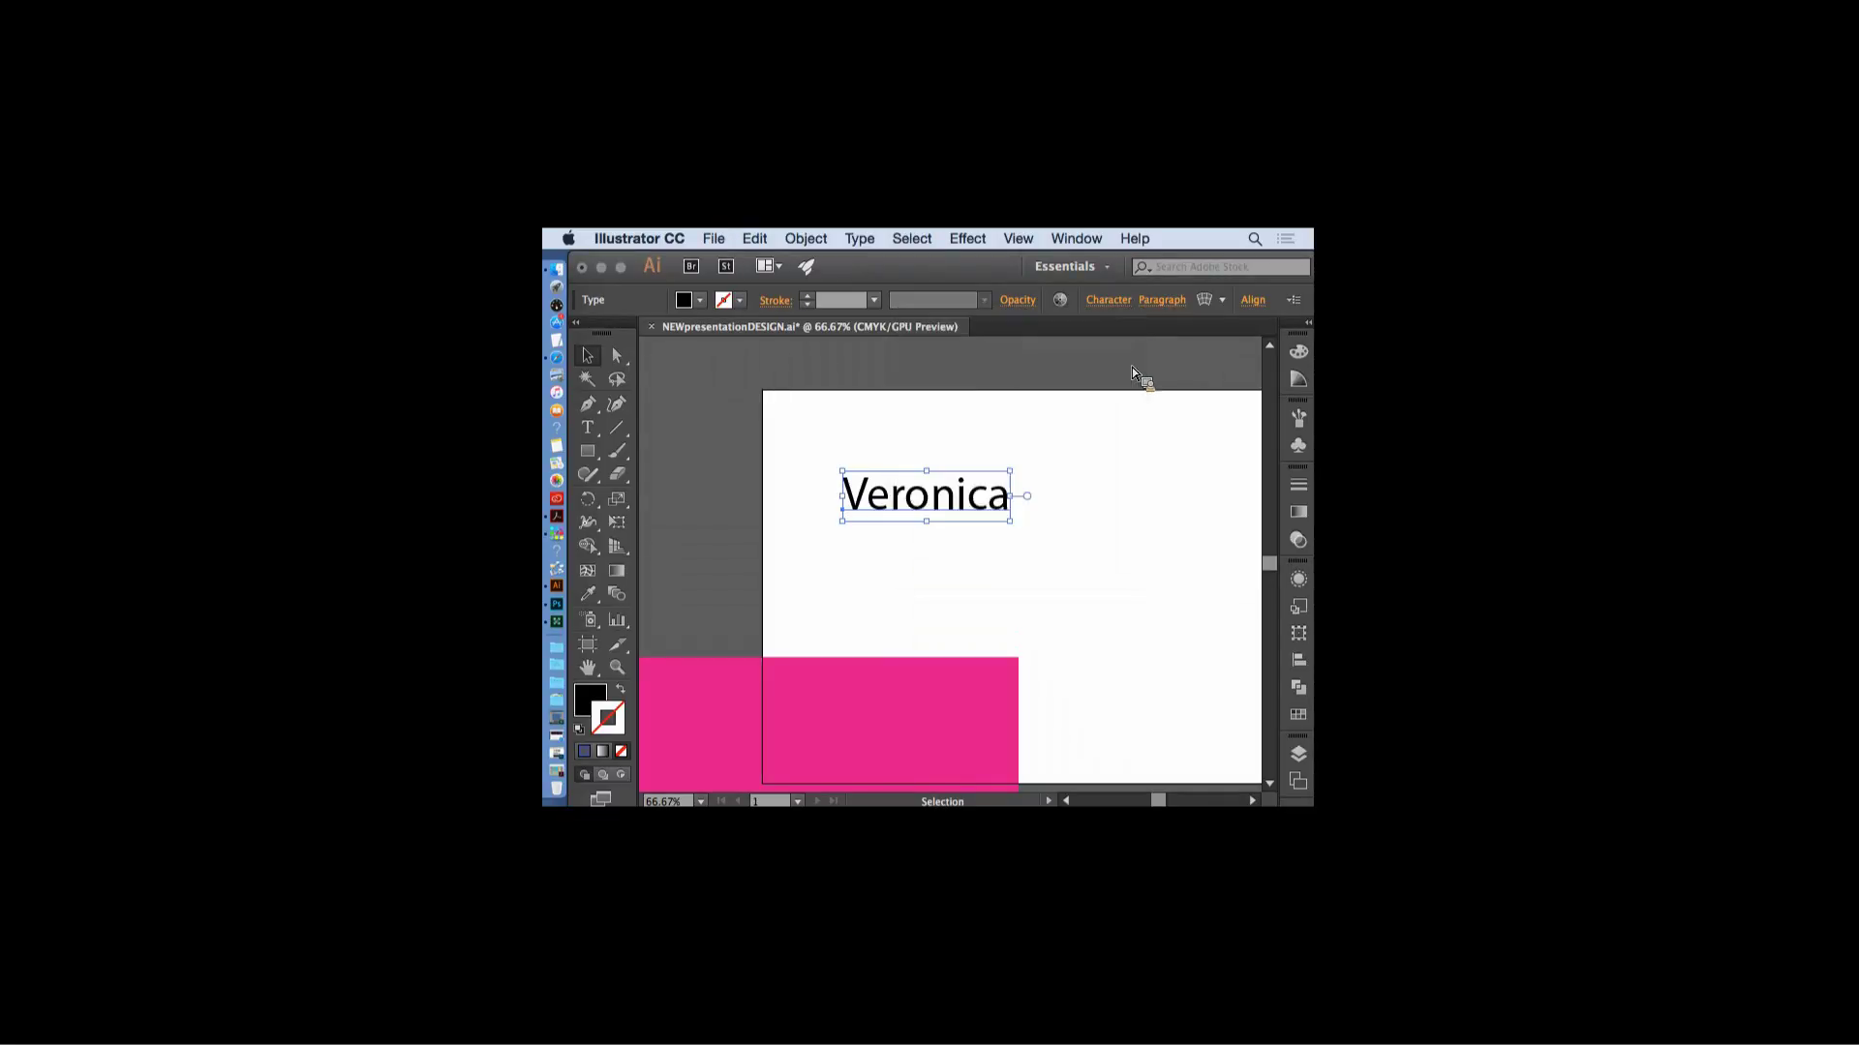
pyautogui.click(1103, 302)
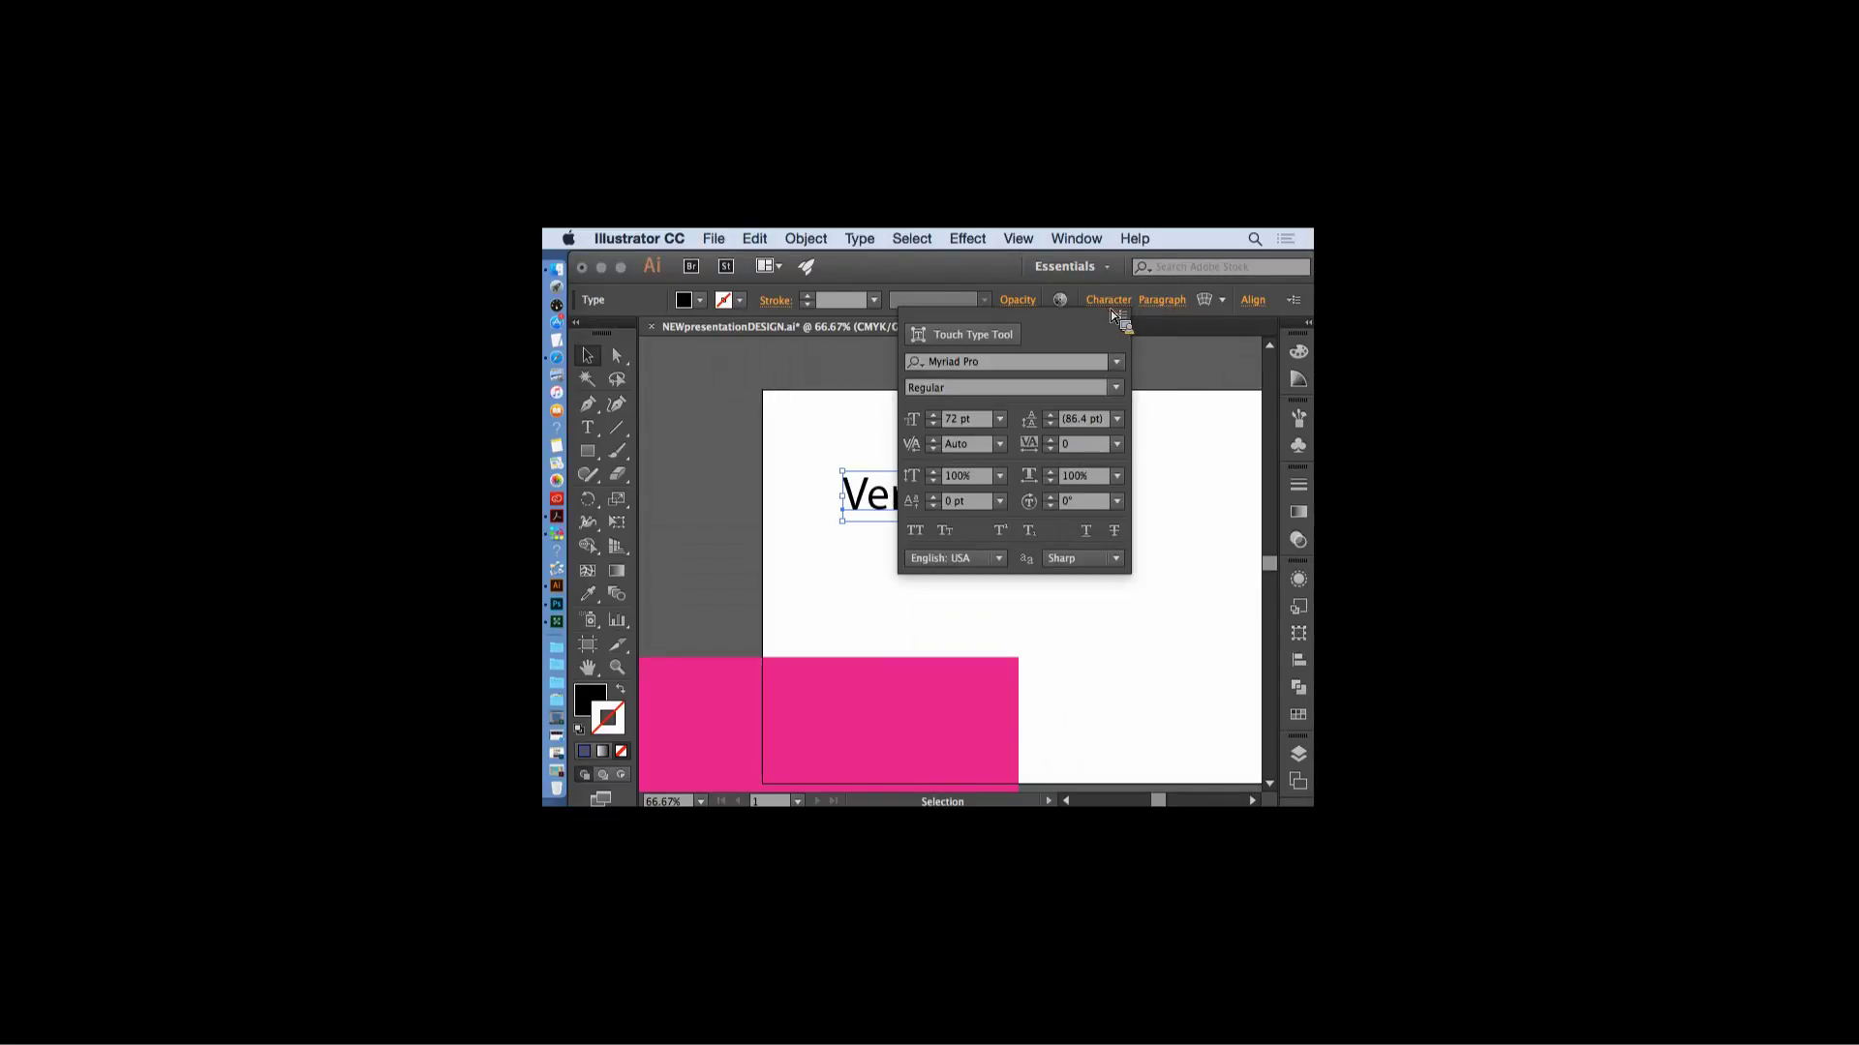
pyautogui.click(1118, 362)
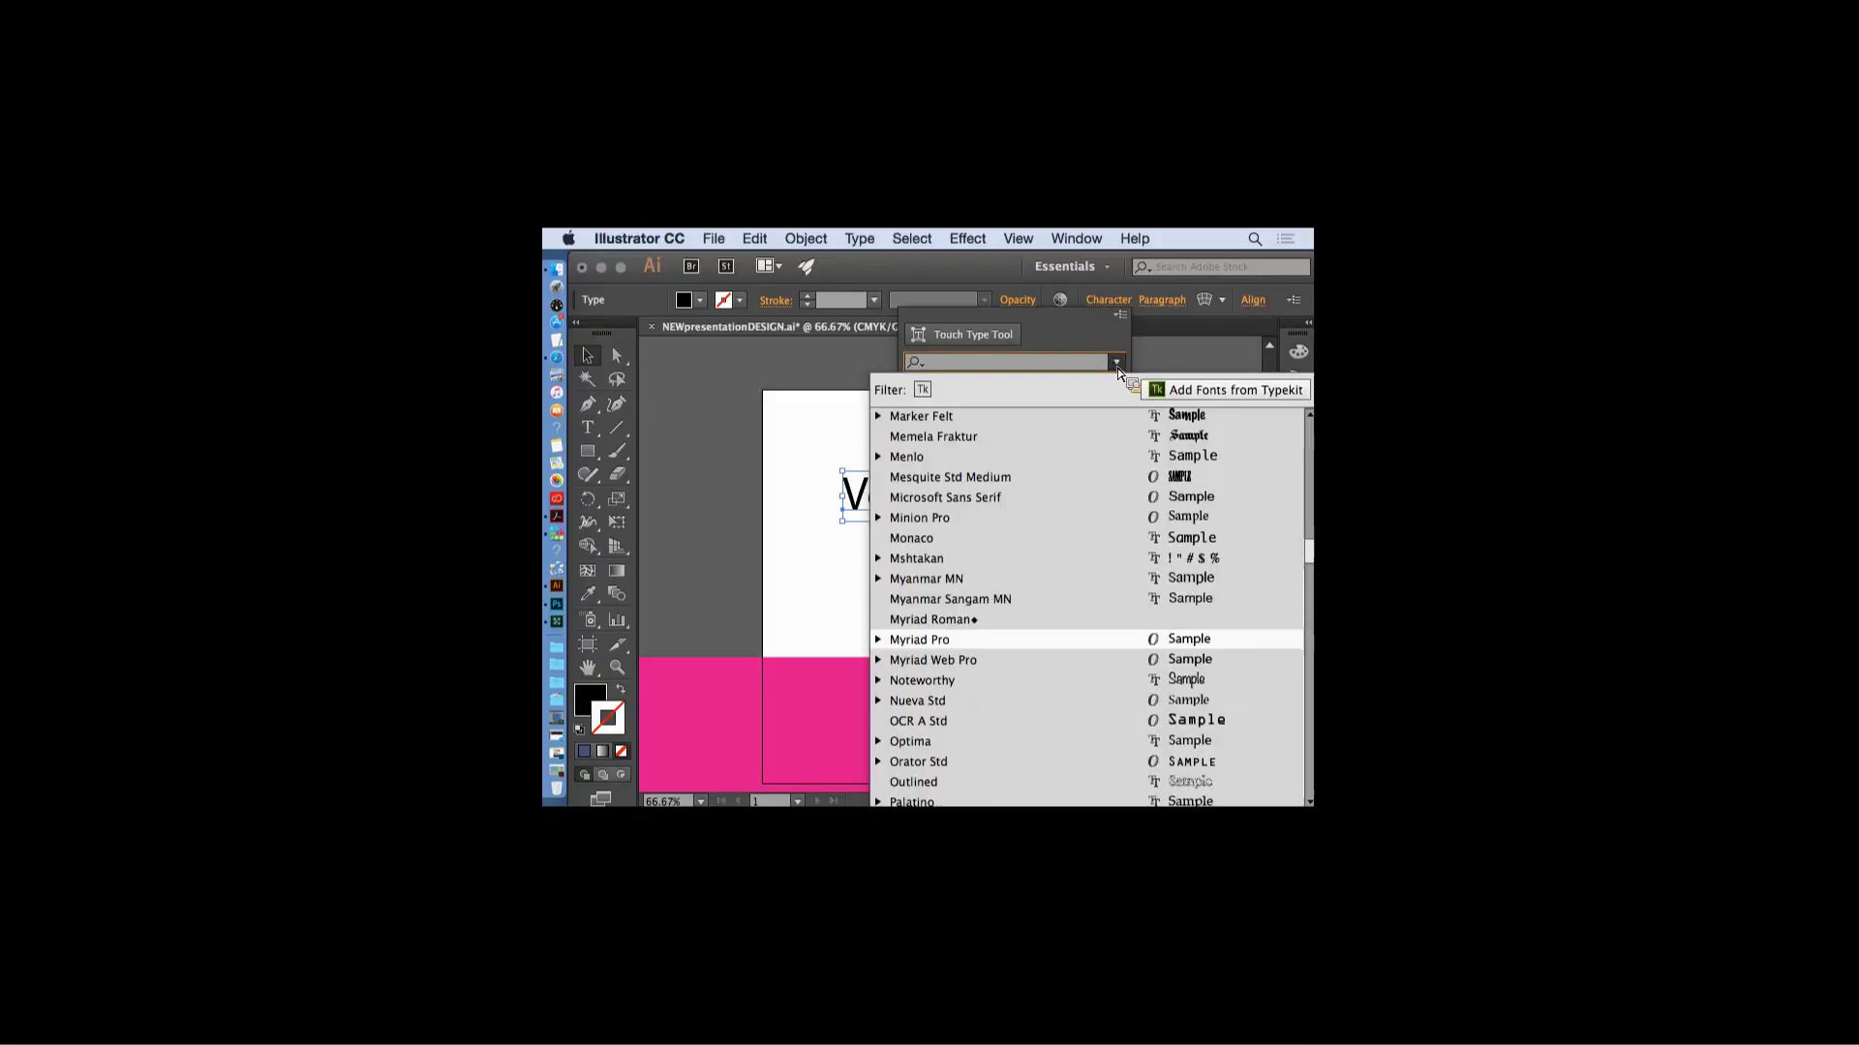
pyautogui.scroll(-10, 1322, 571)
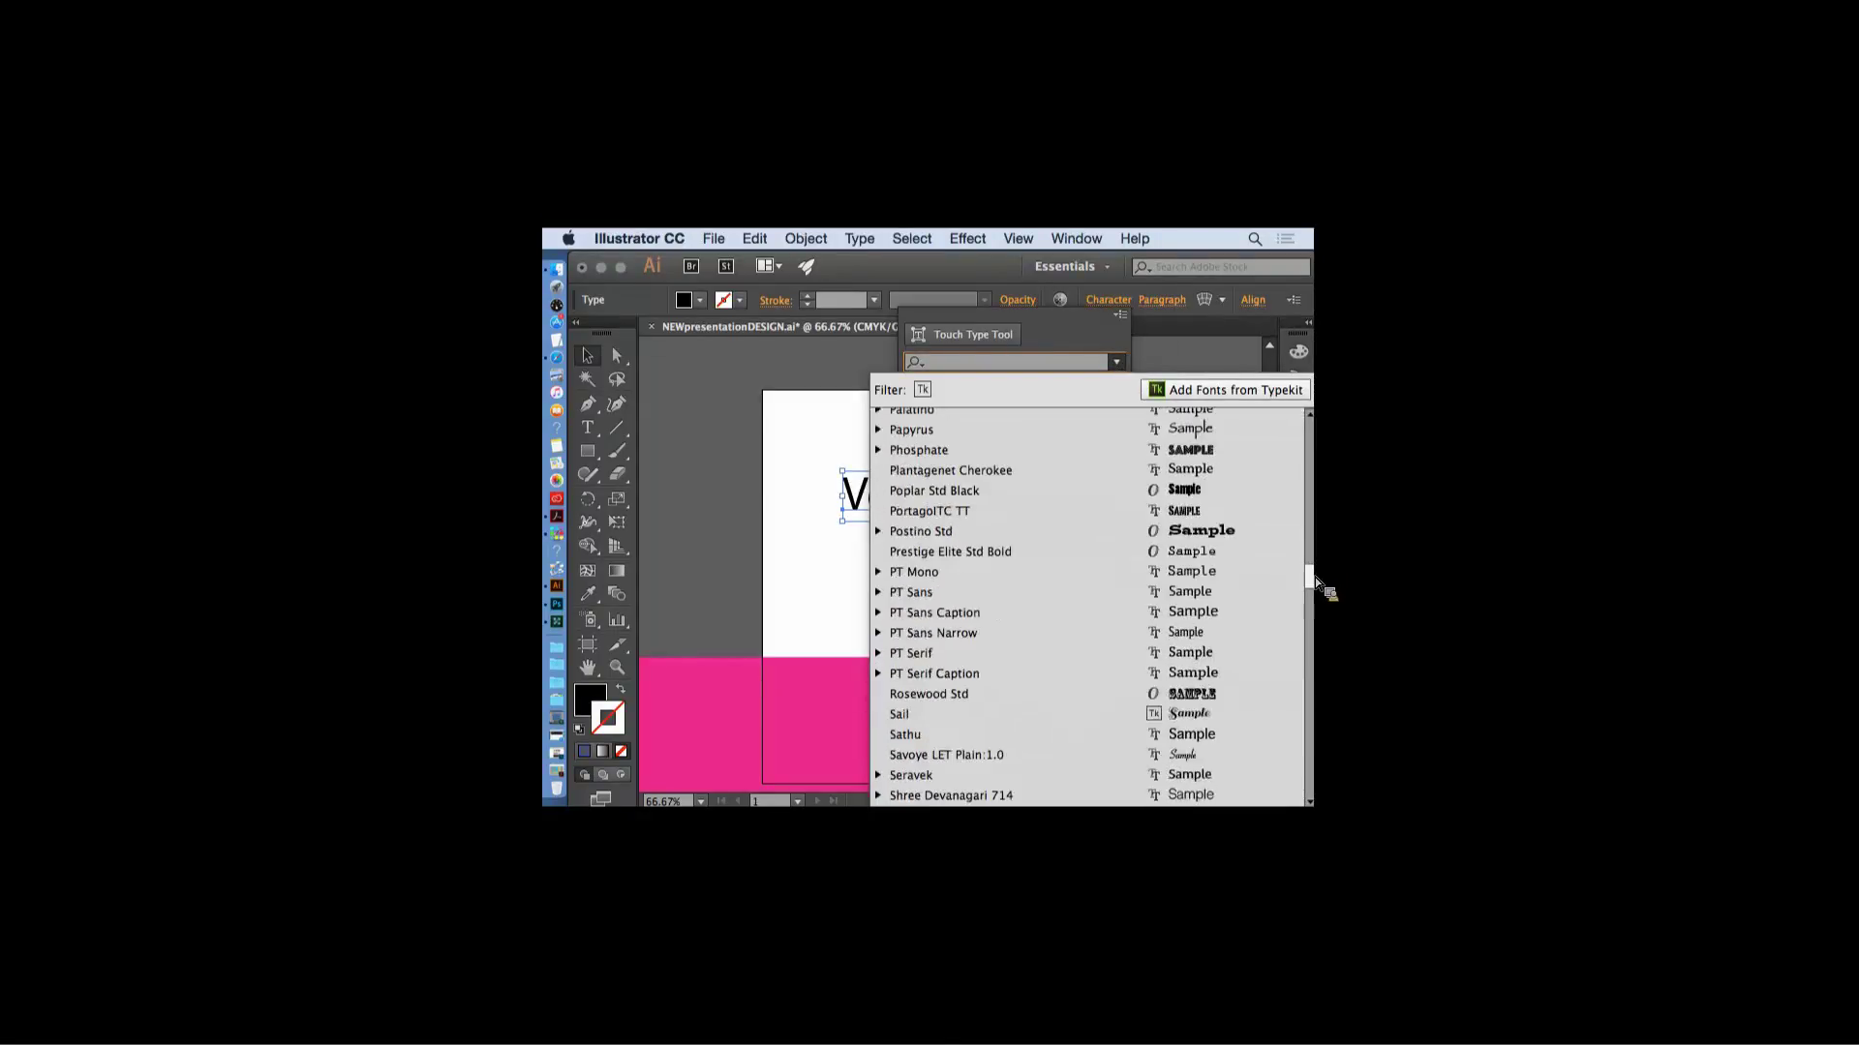
pyautogui.click(1225, 540)
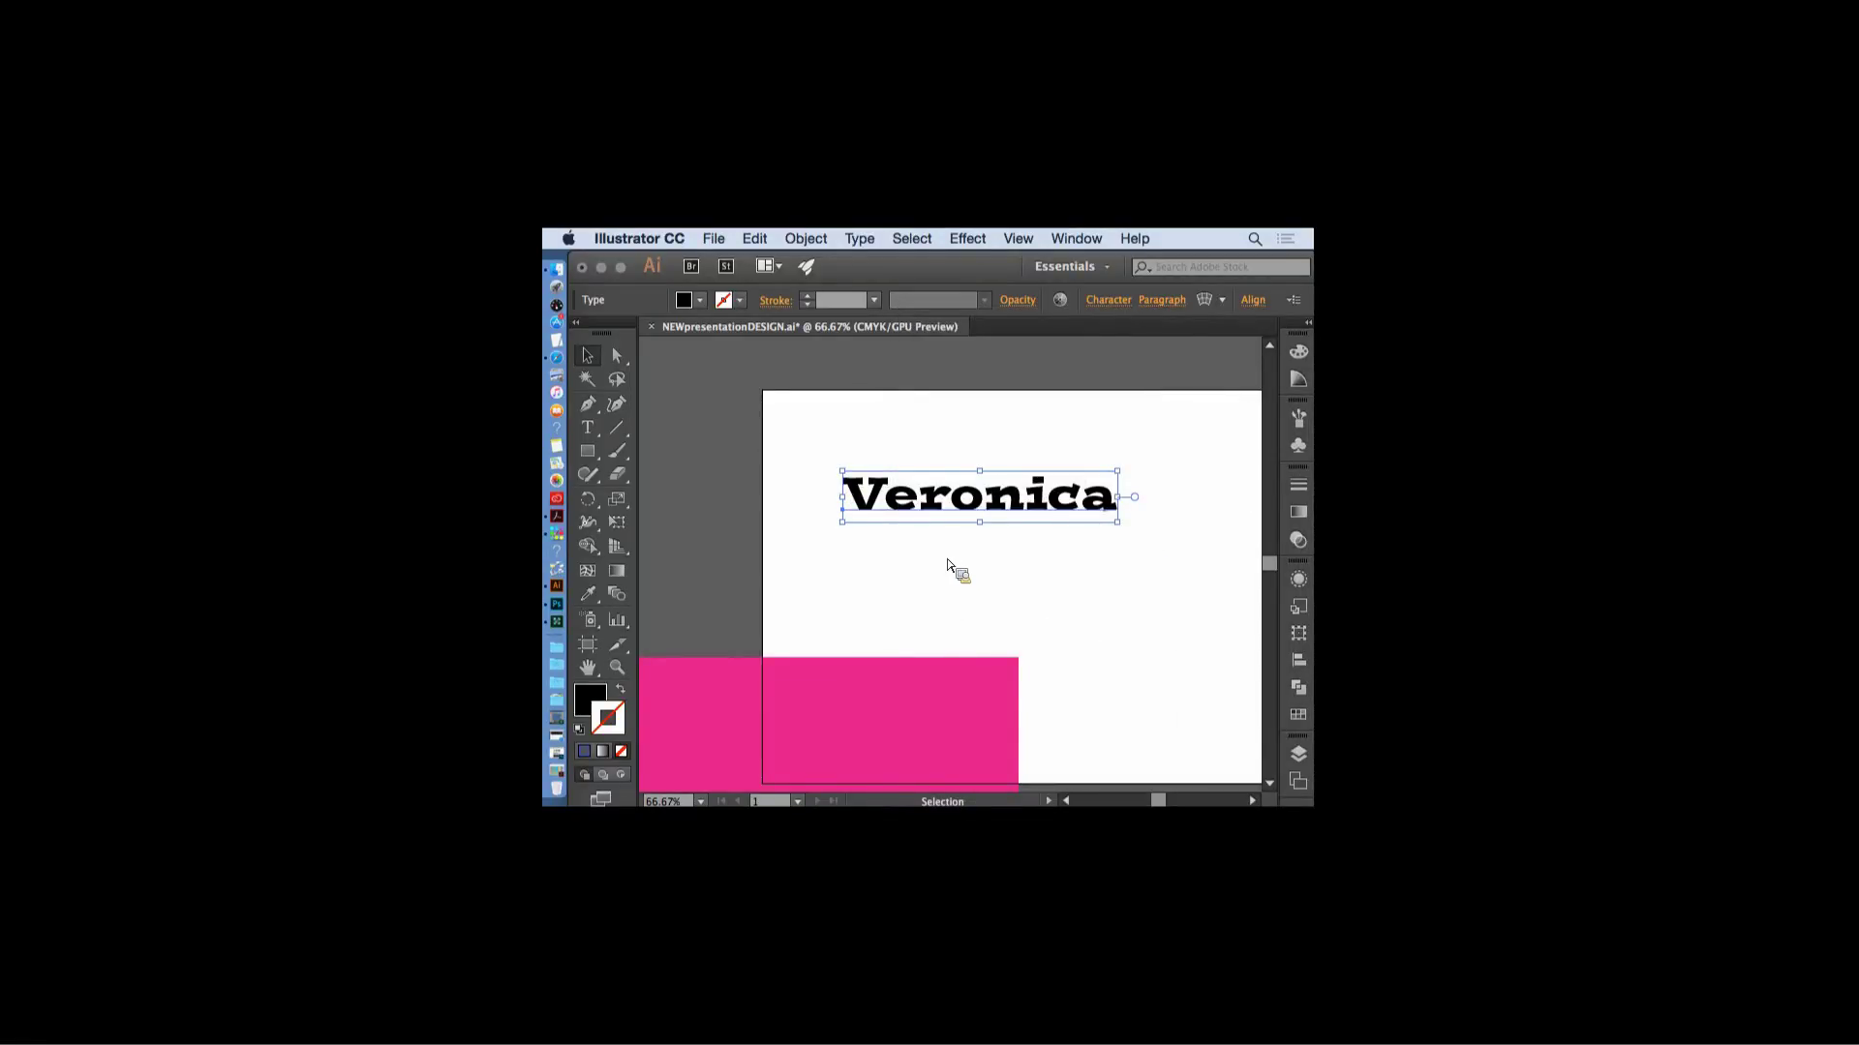
pyautogui.click(806, 239)
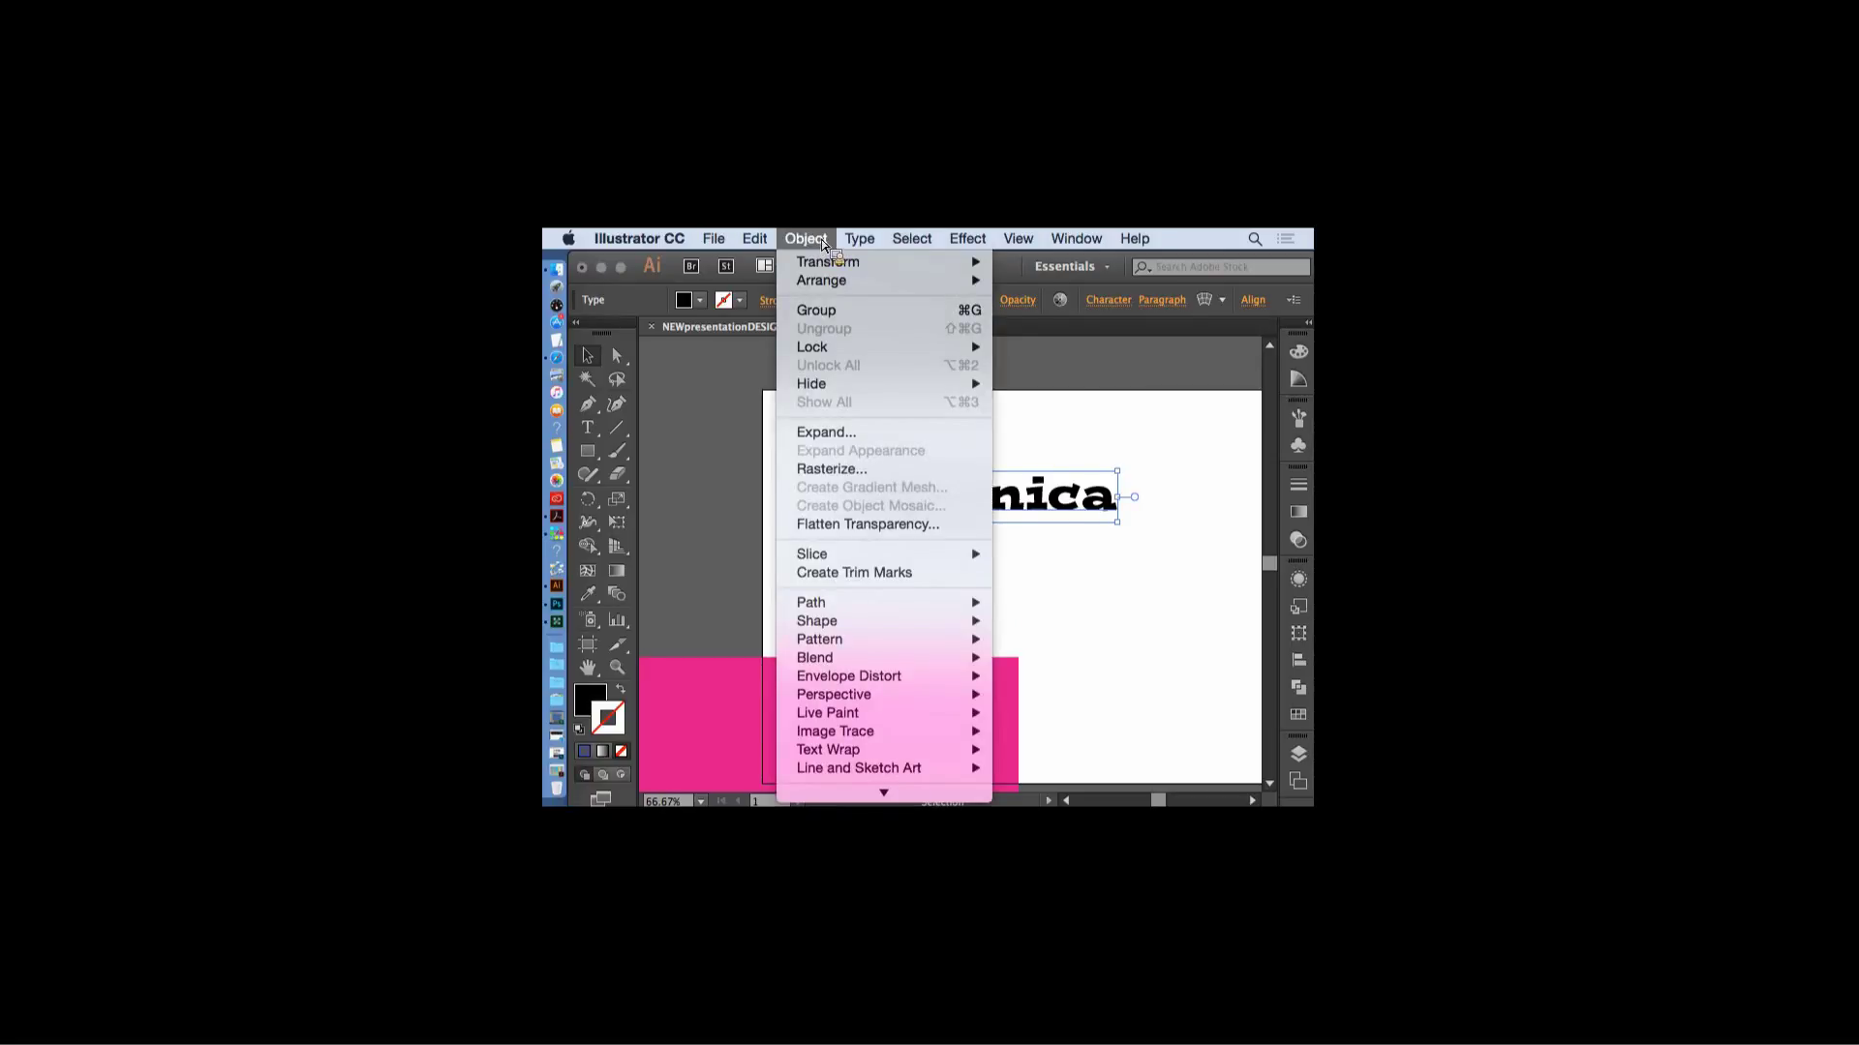
# - Convert the Postino Std 'Veronica' text into outlines with Type > Create Outlines
pyautogui.moveTo(858, 239)
pyautogui.click(1119, 395)
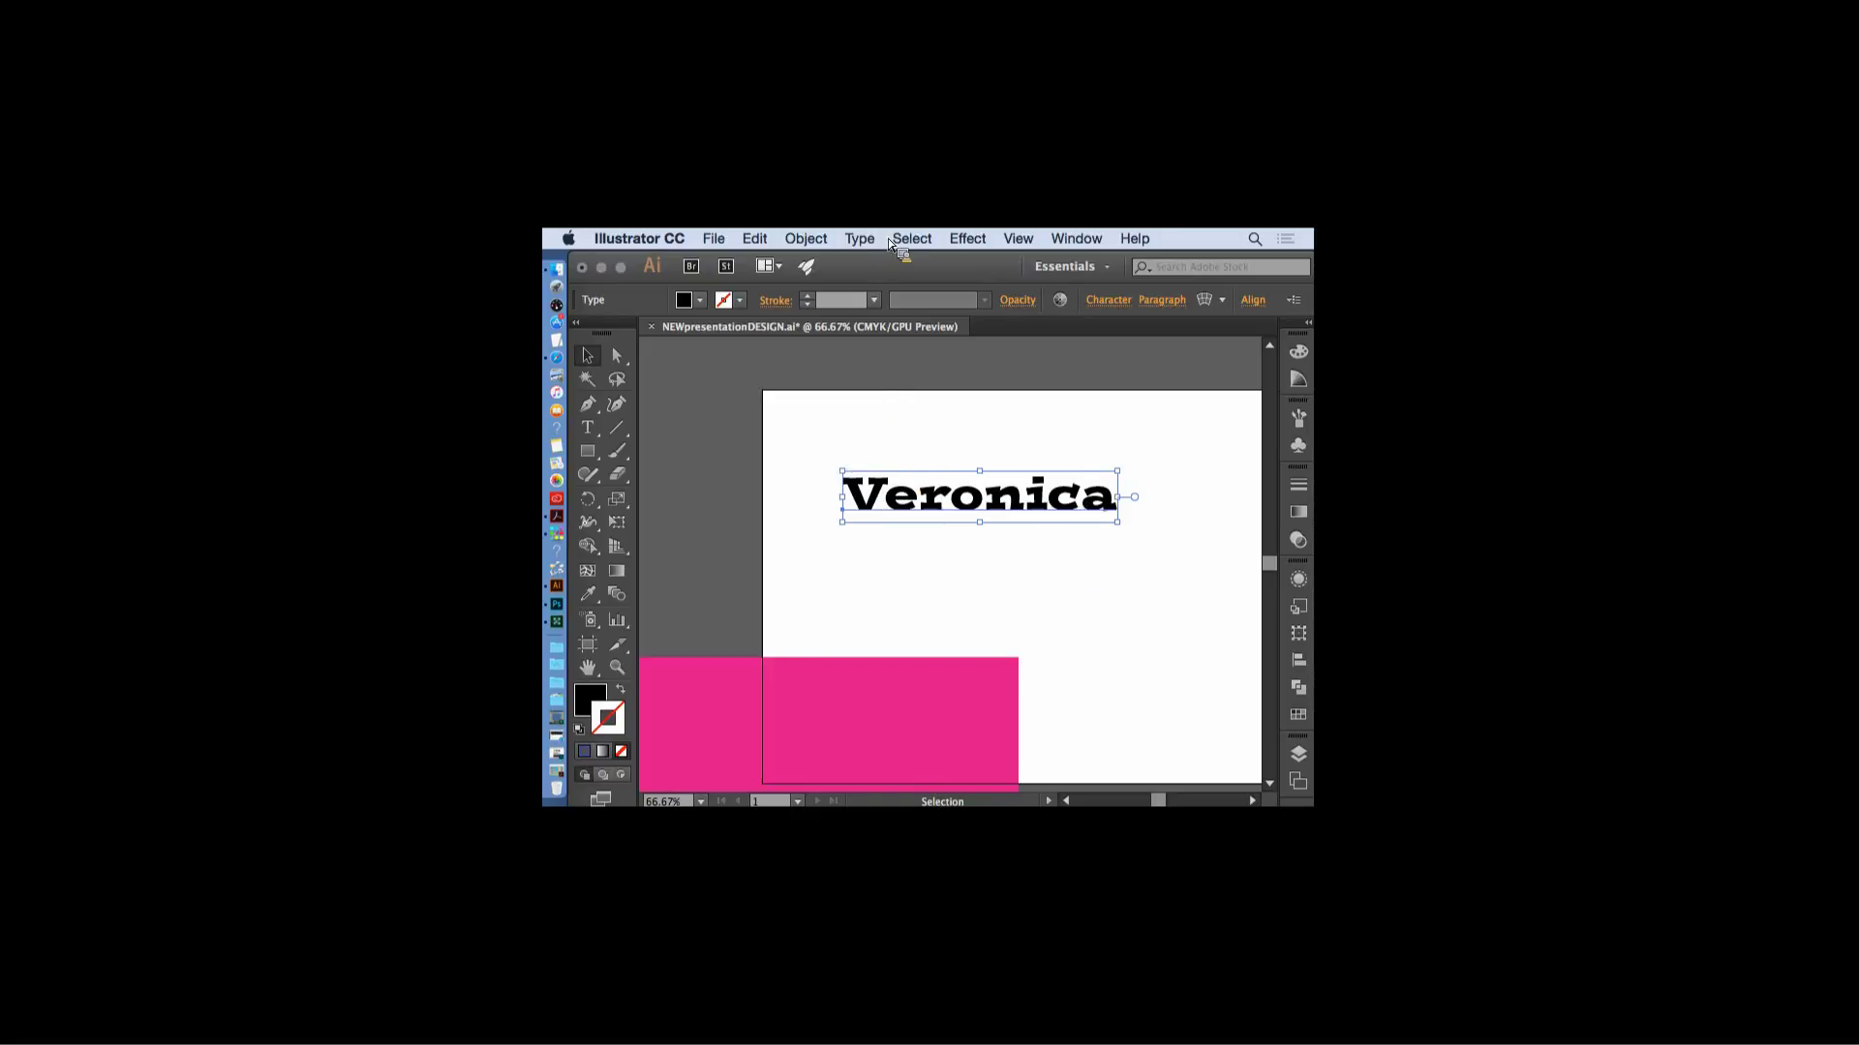
pyautogui.click(805, 238)
pyautogui.moveTo(858, 238)
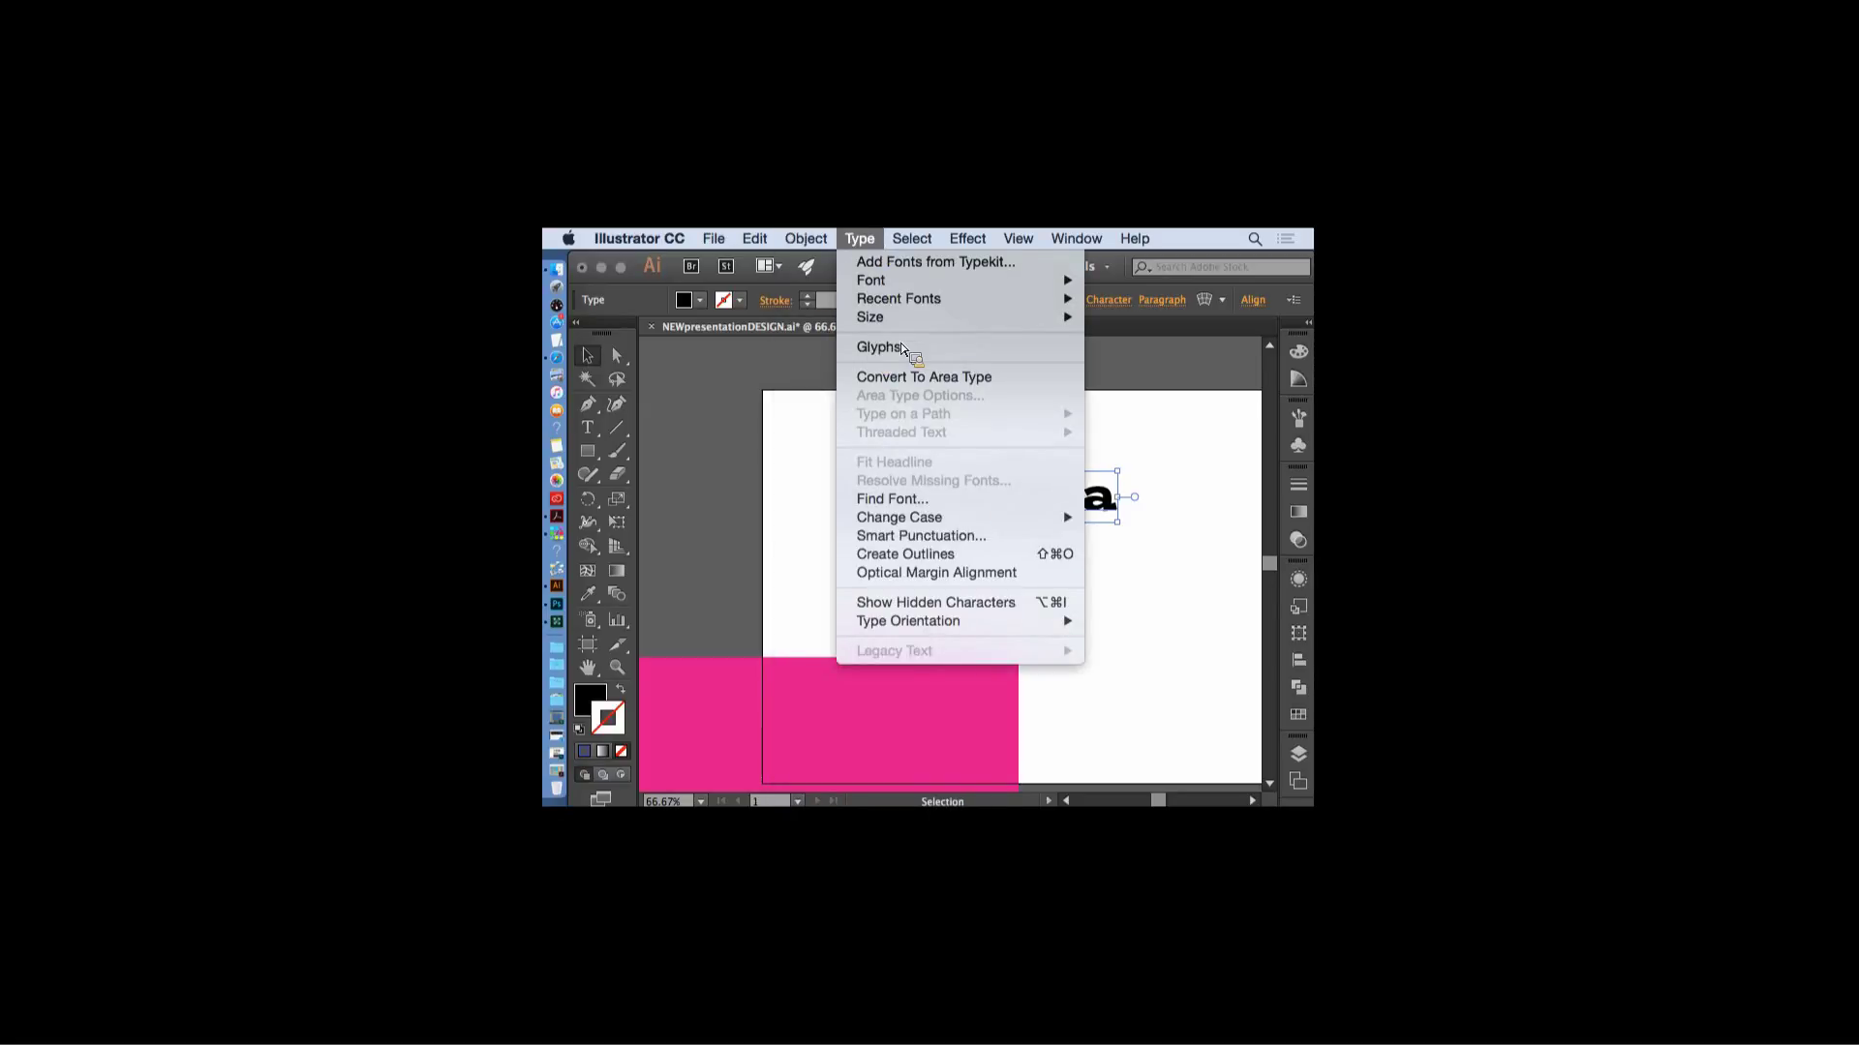
pyautogui.click(934, 572)
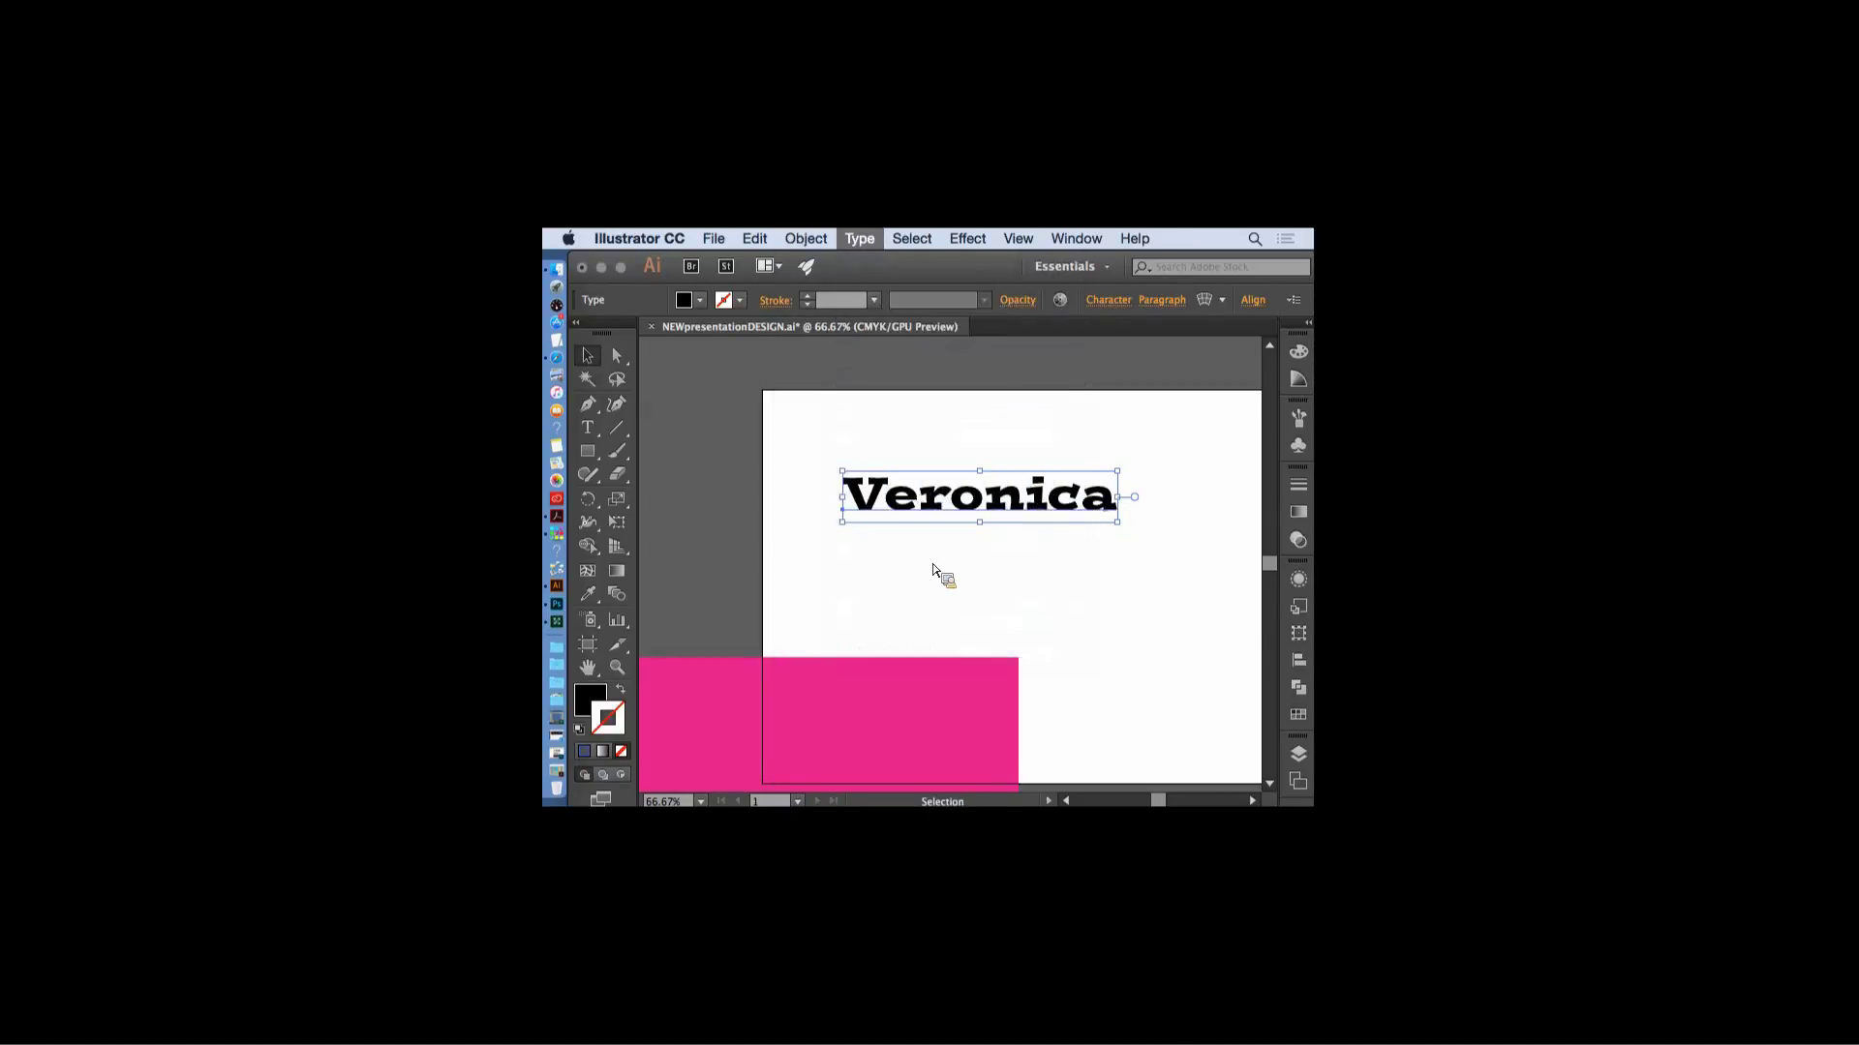
# - Enlarge the outlined Veronica lettering, give it a yellow fill with no stroke, then deselect
pyautogui.moveTo(1125, 520); pyautogui.dragTo(1218, 591)
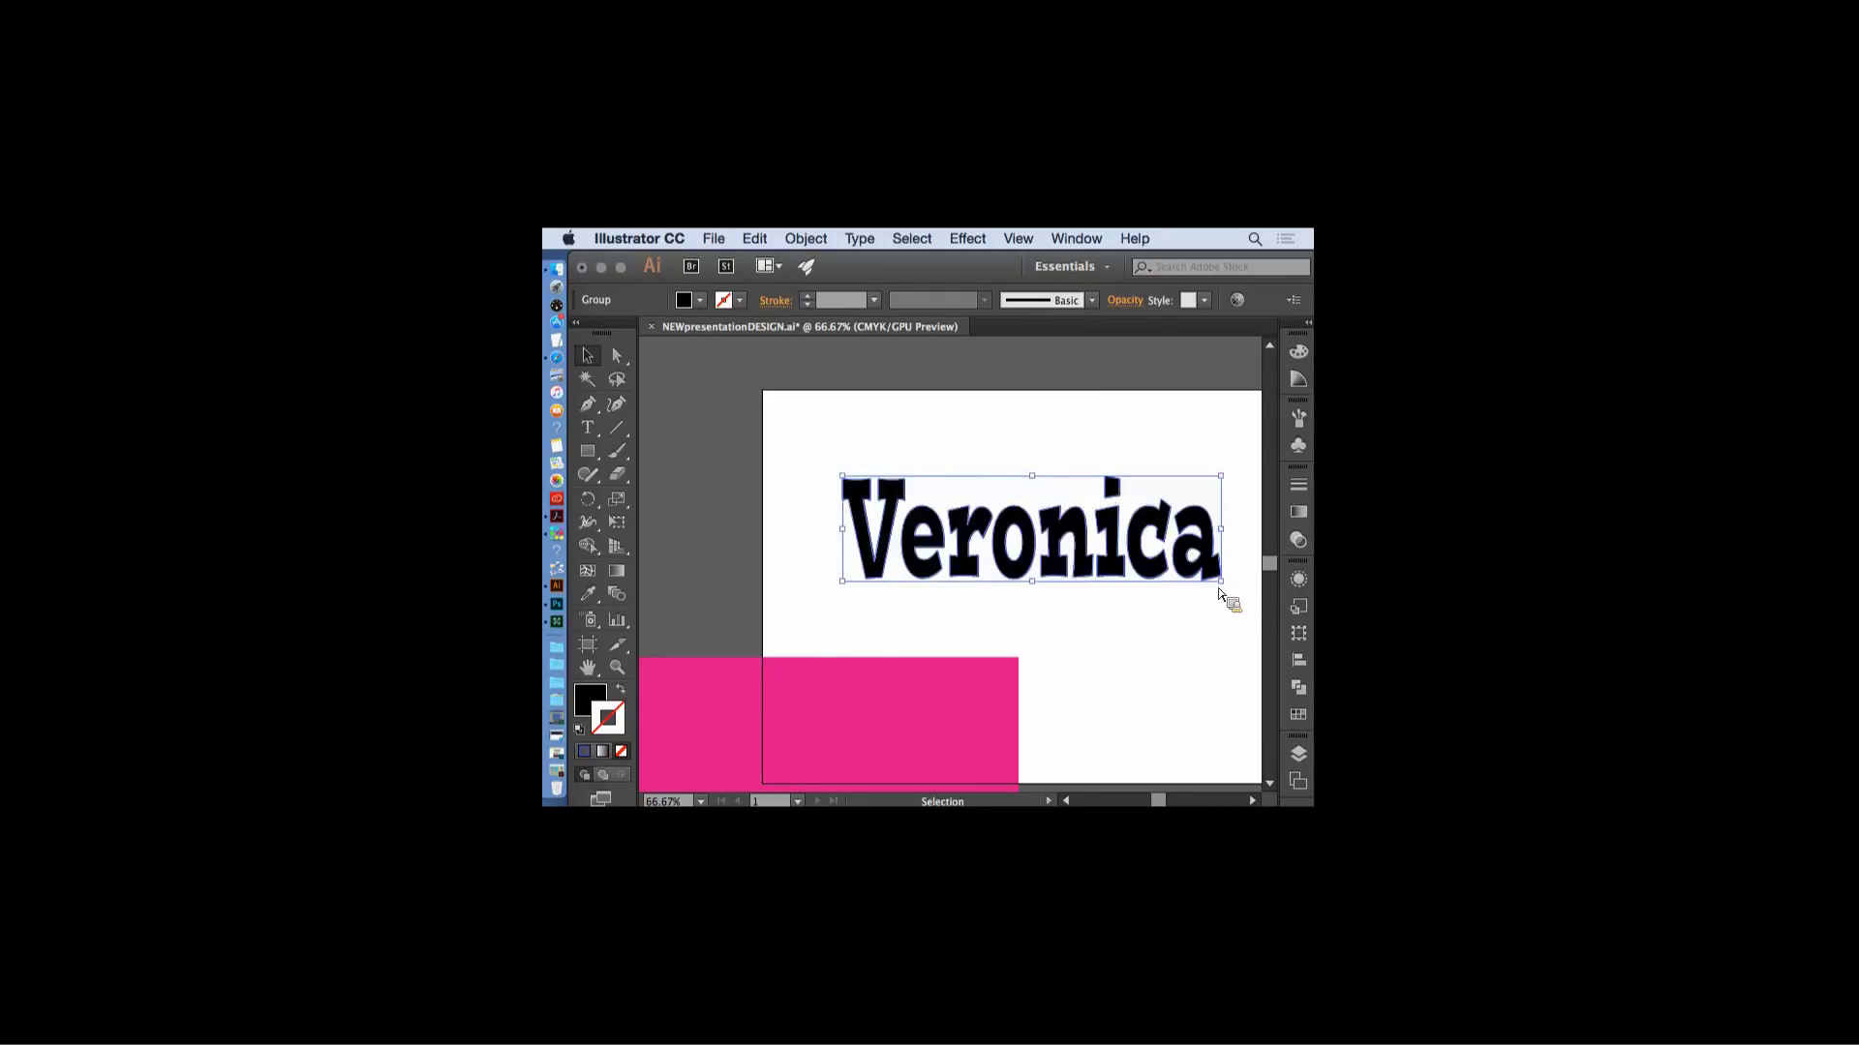
pyautogui.click(1298, 715)
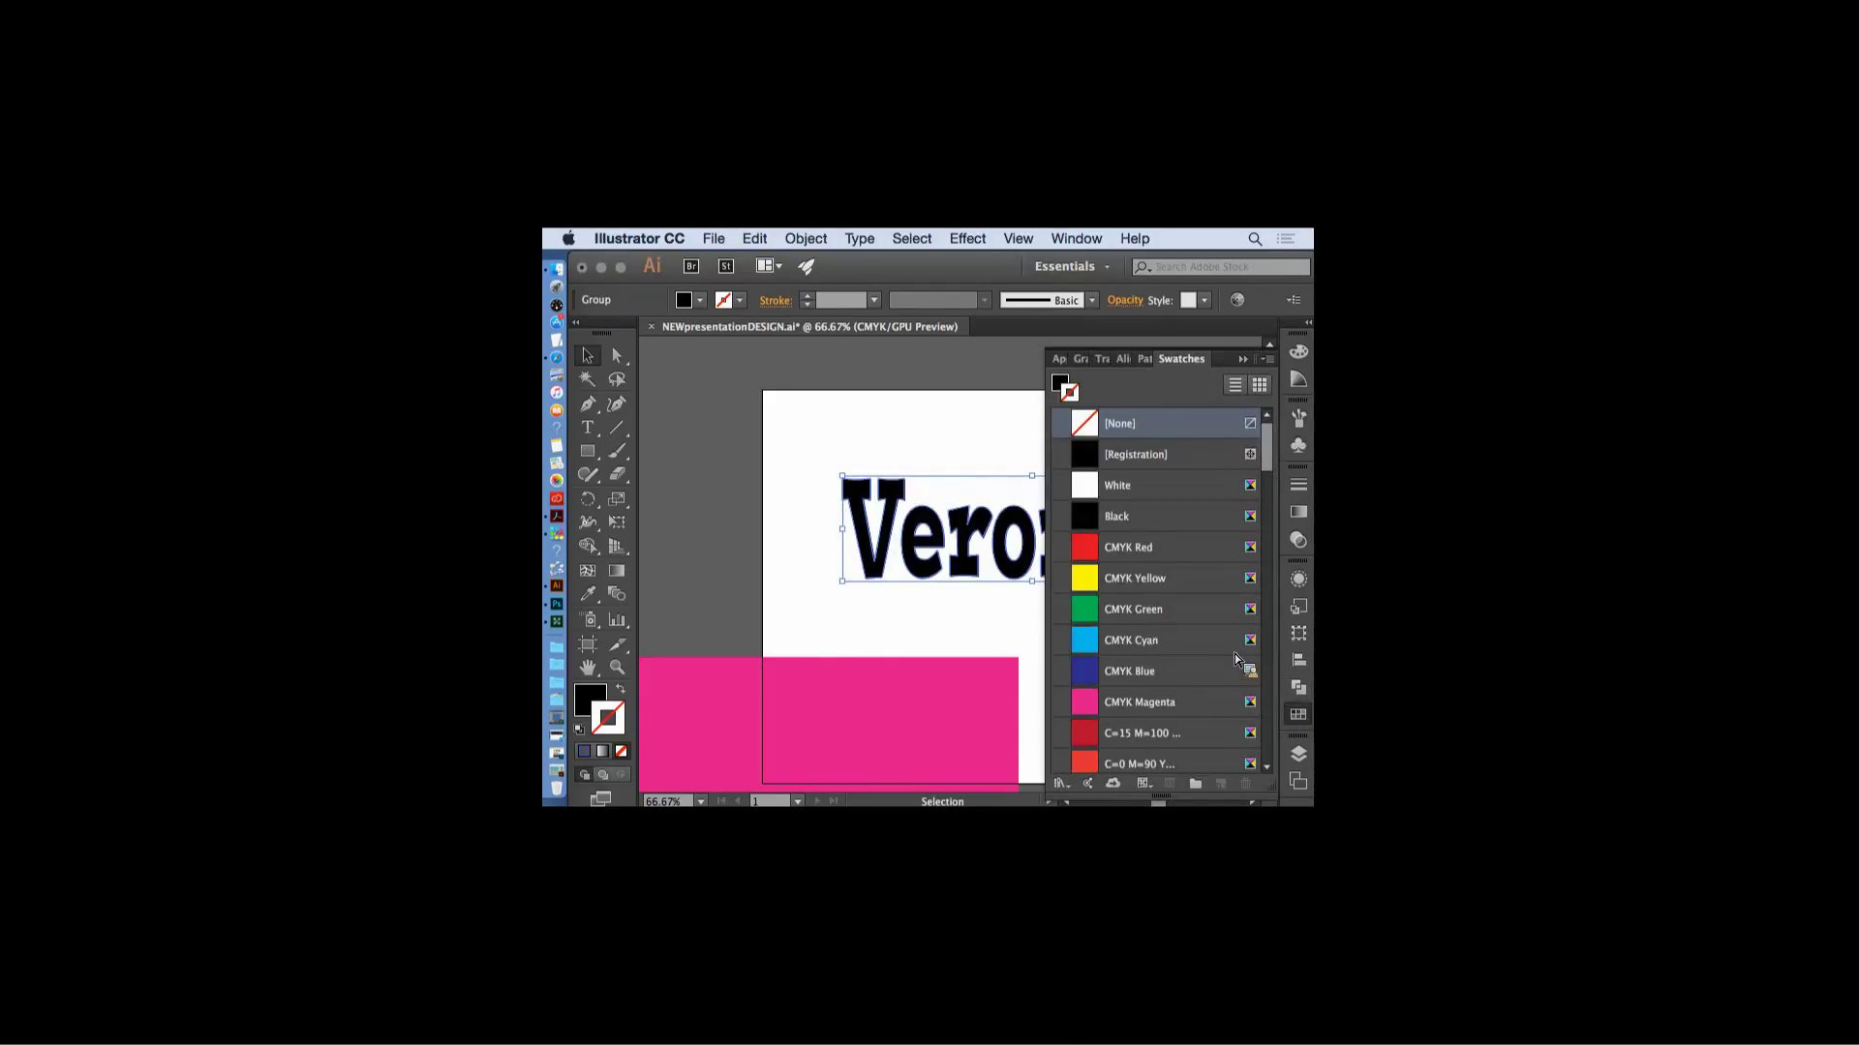
pyautogui.click(1100, 581)
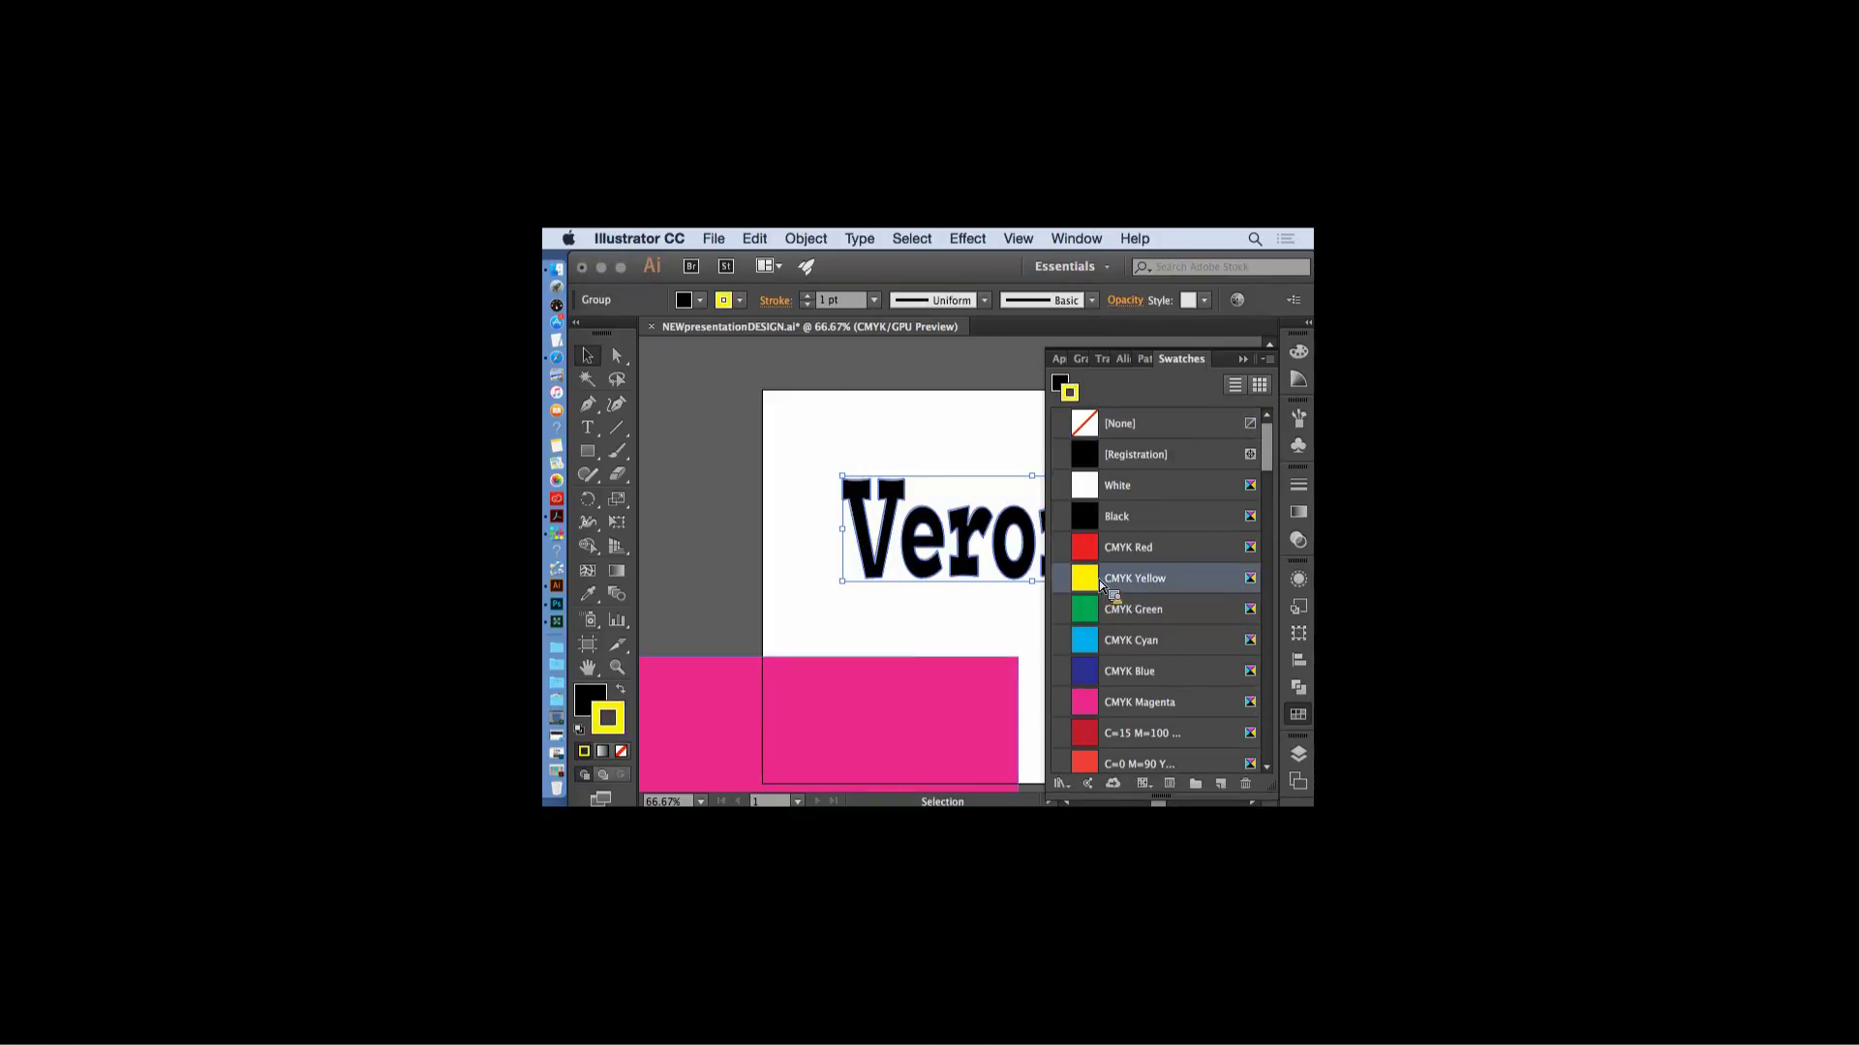
pyautogui.click(621, 691)
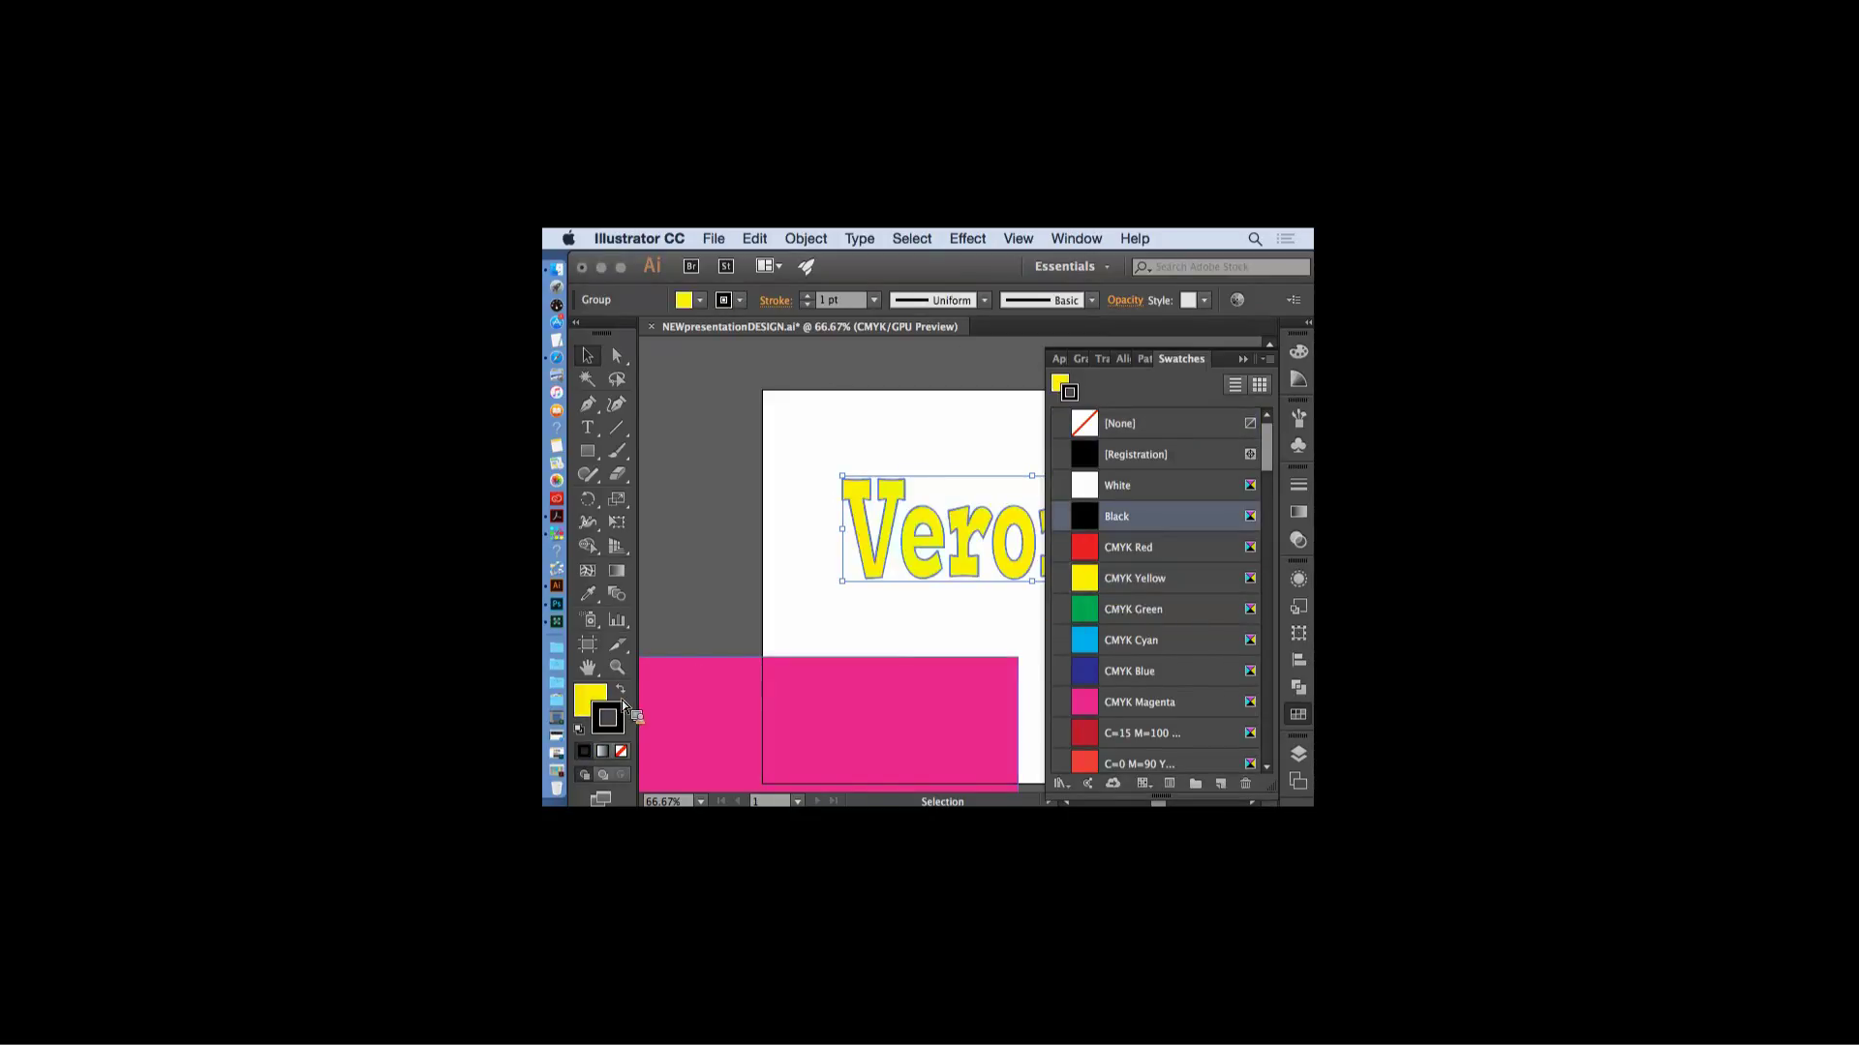
pyautogui.click(627, 749)
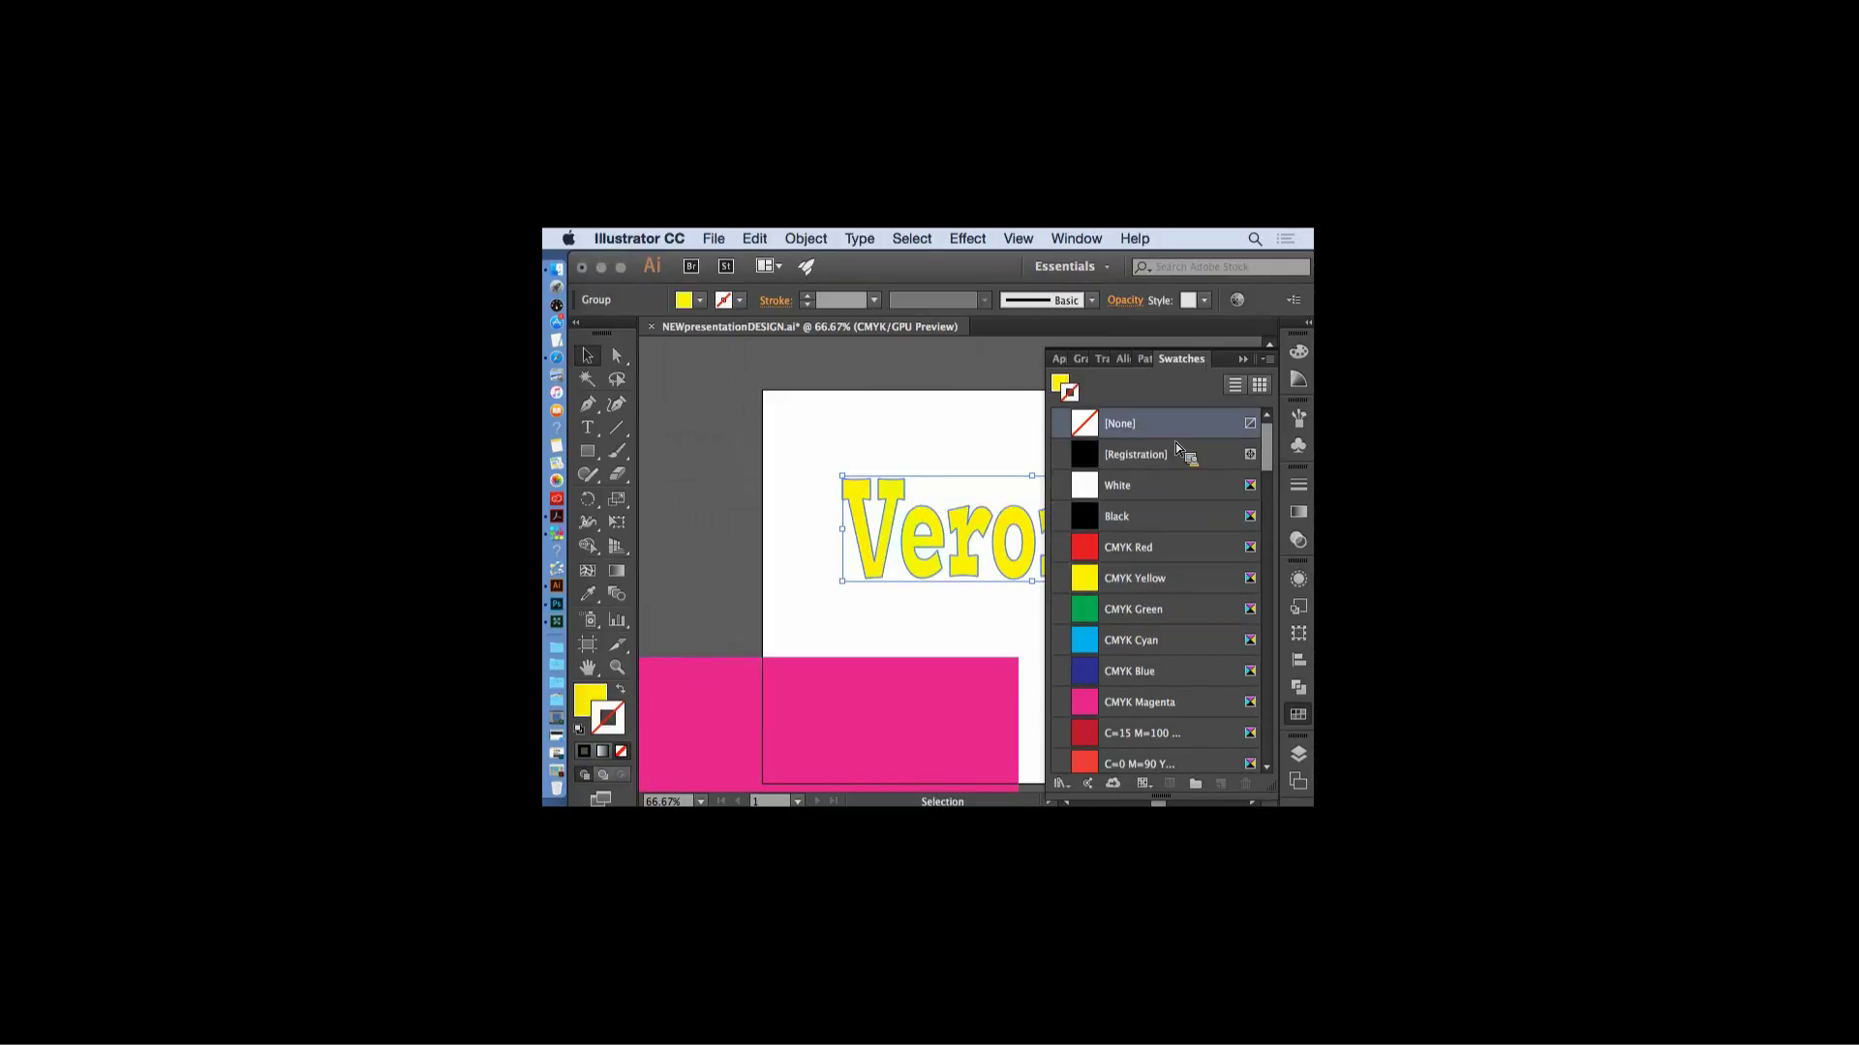
pyautogui.click(1243, 359)
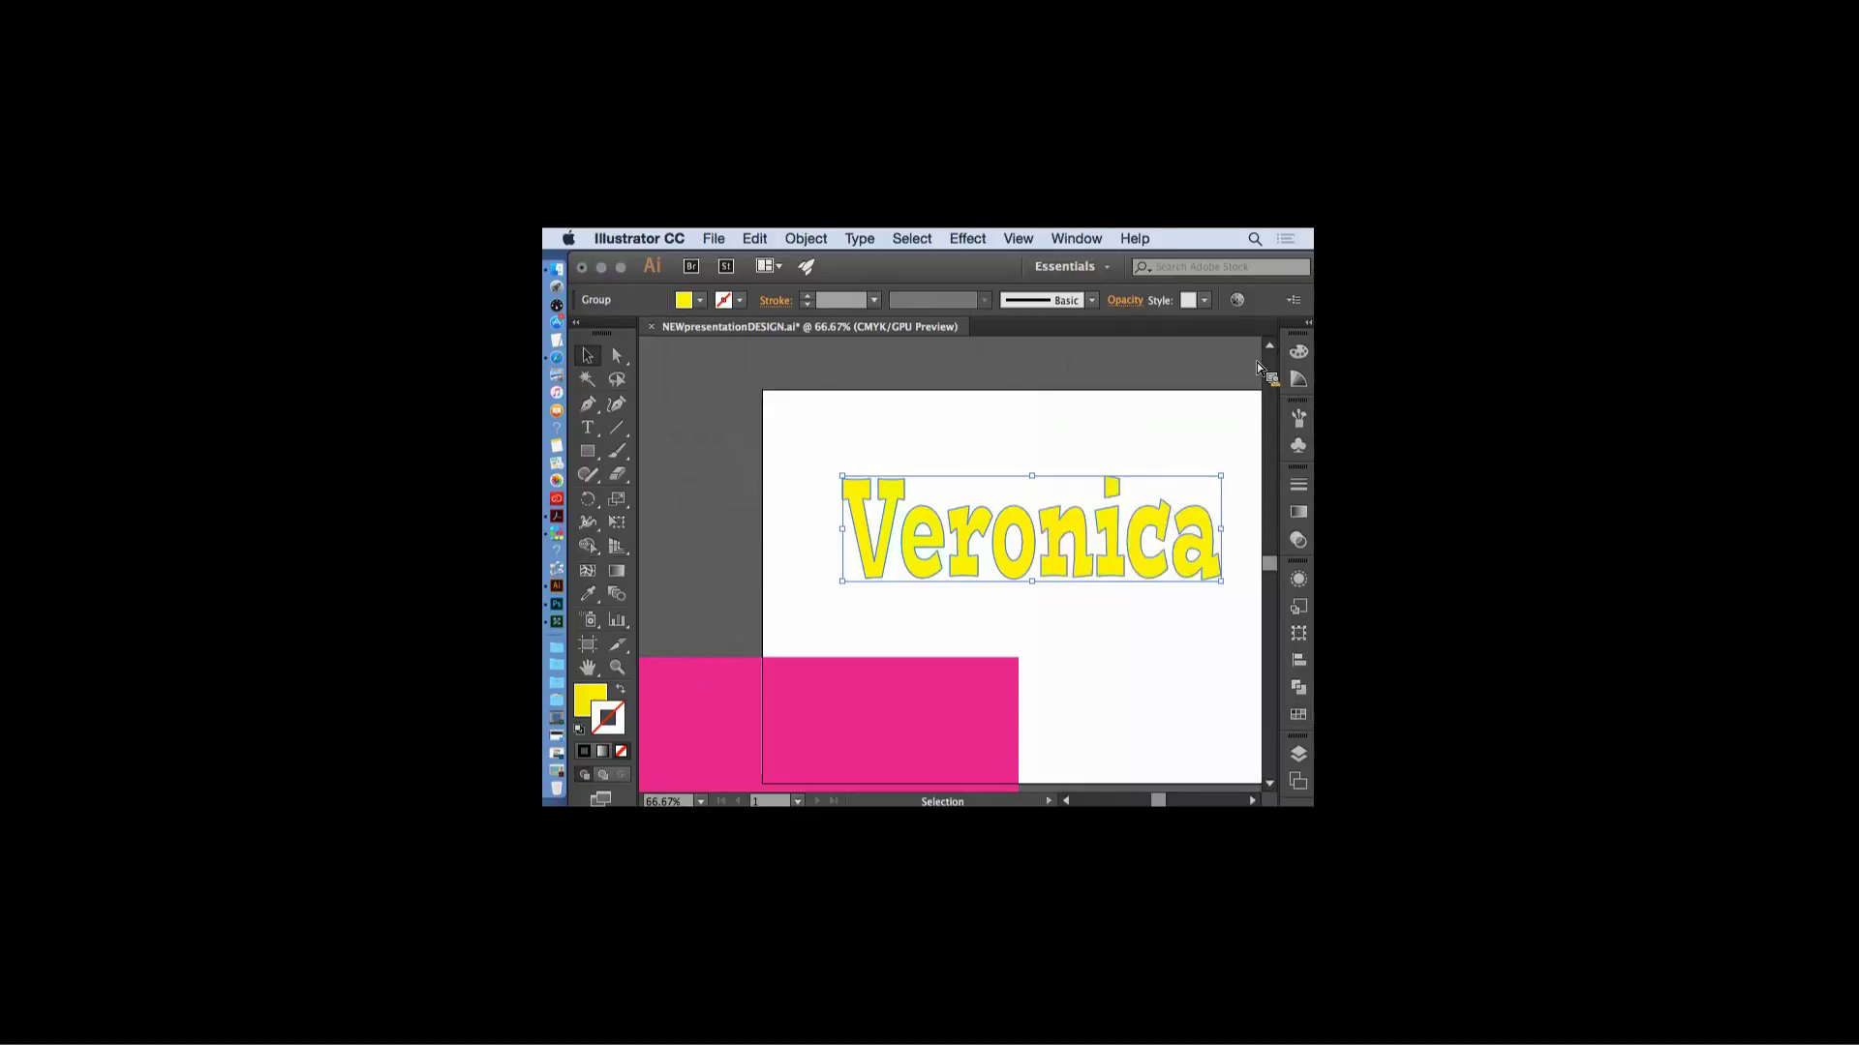
pyautogui.click(1200, 393)
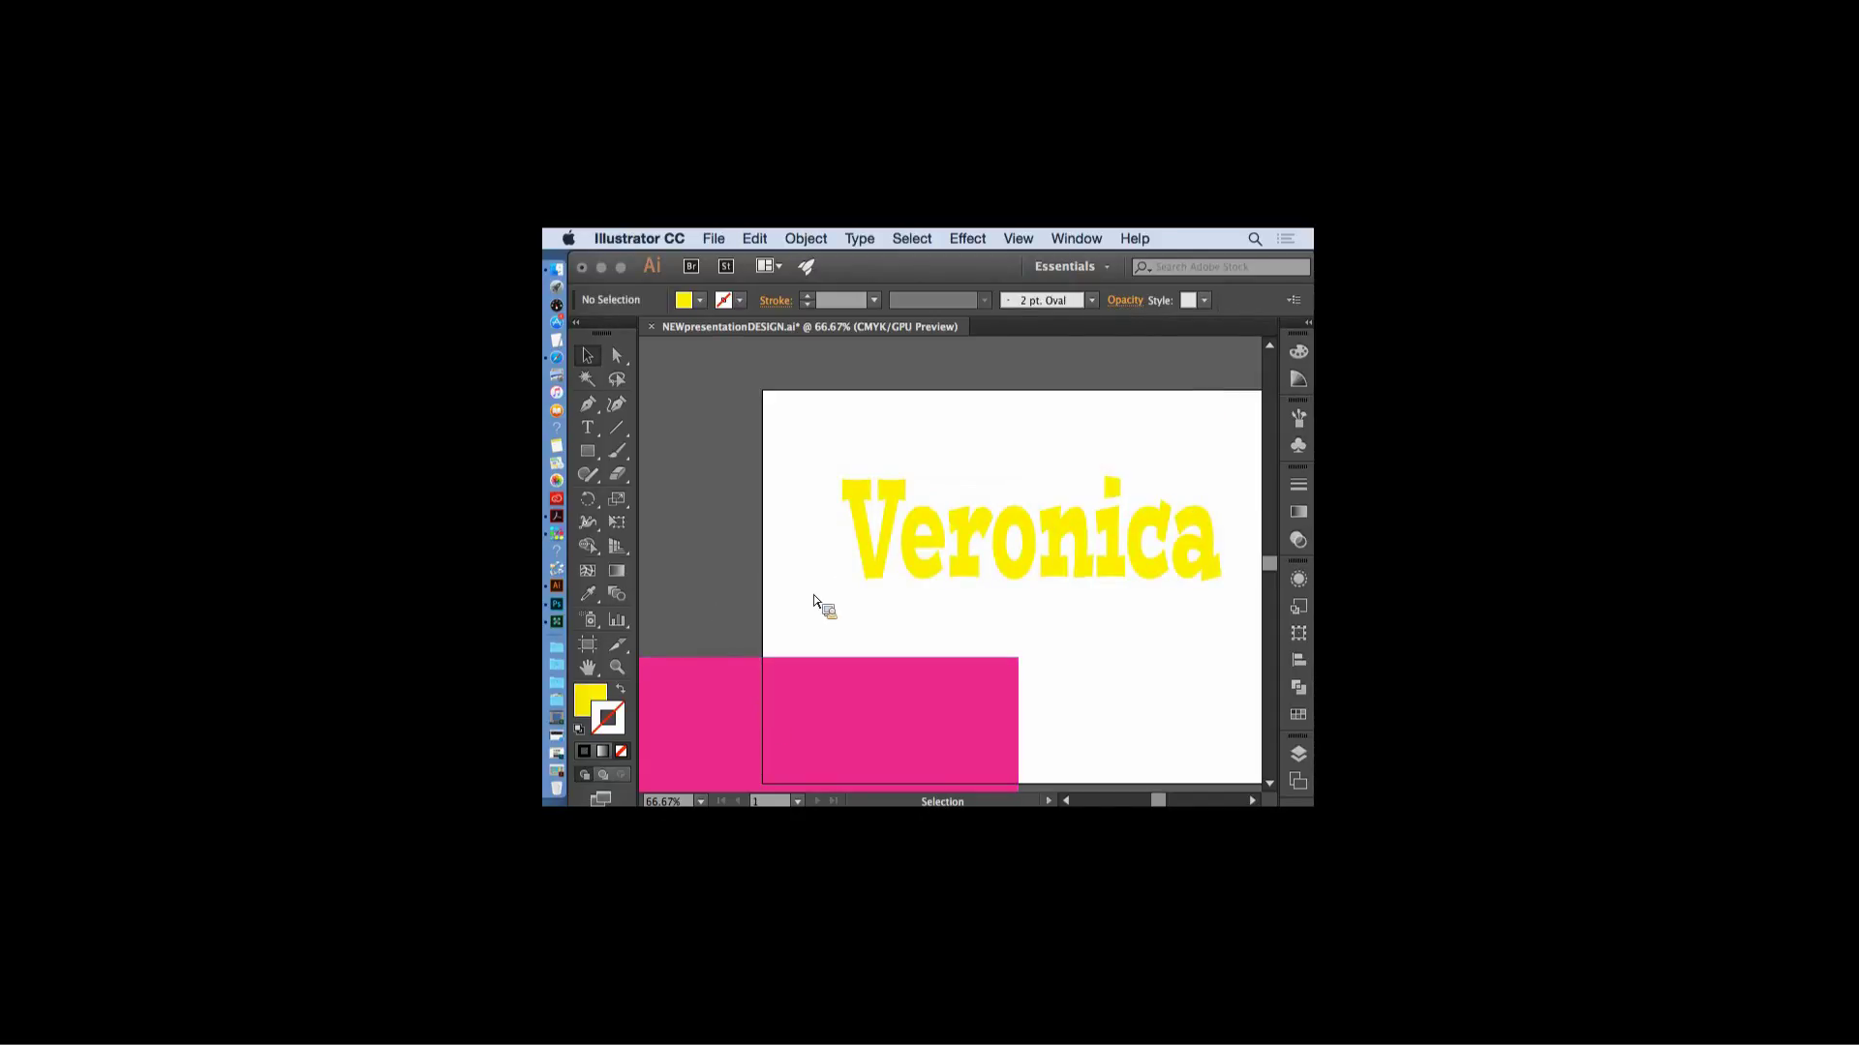
# - Place the magenta rectangle under the yellow Veronica and move both together to the lower left
pyautogui.moveTo(850, 713); pyautogui.dragTo(1073, 506)
pyautogui.click(748, 503)
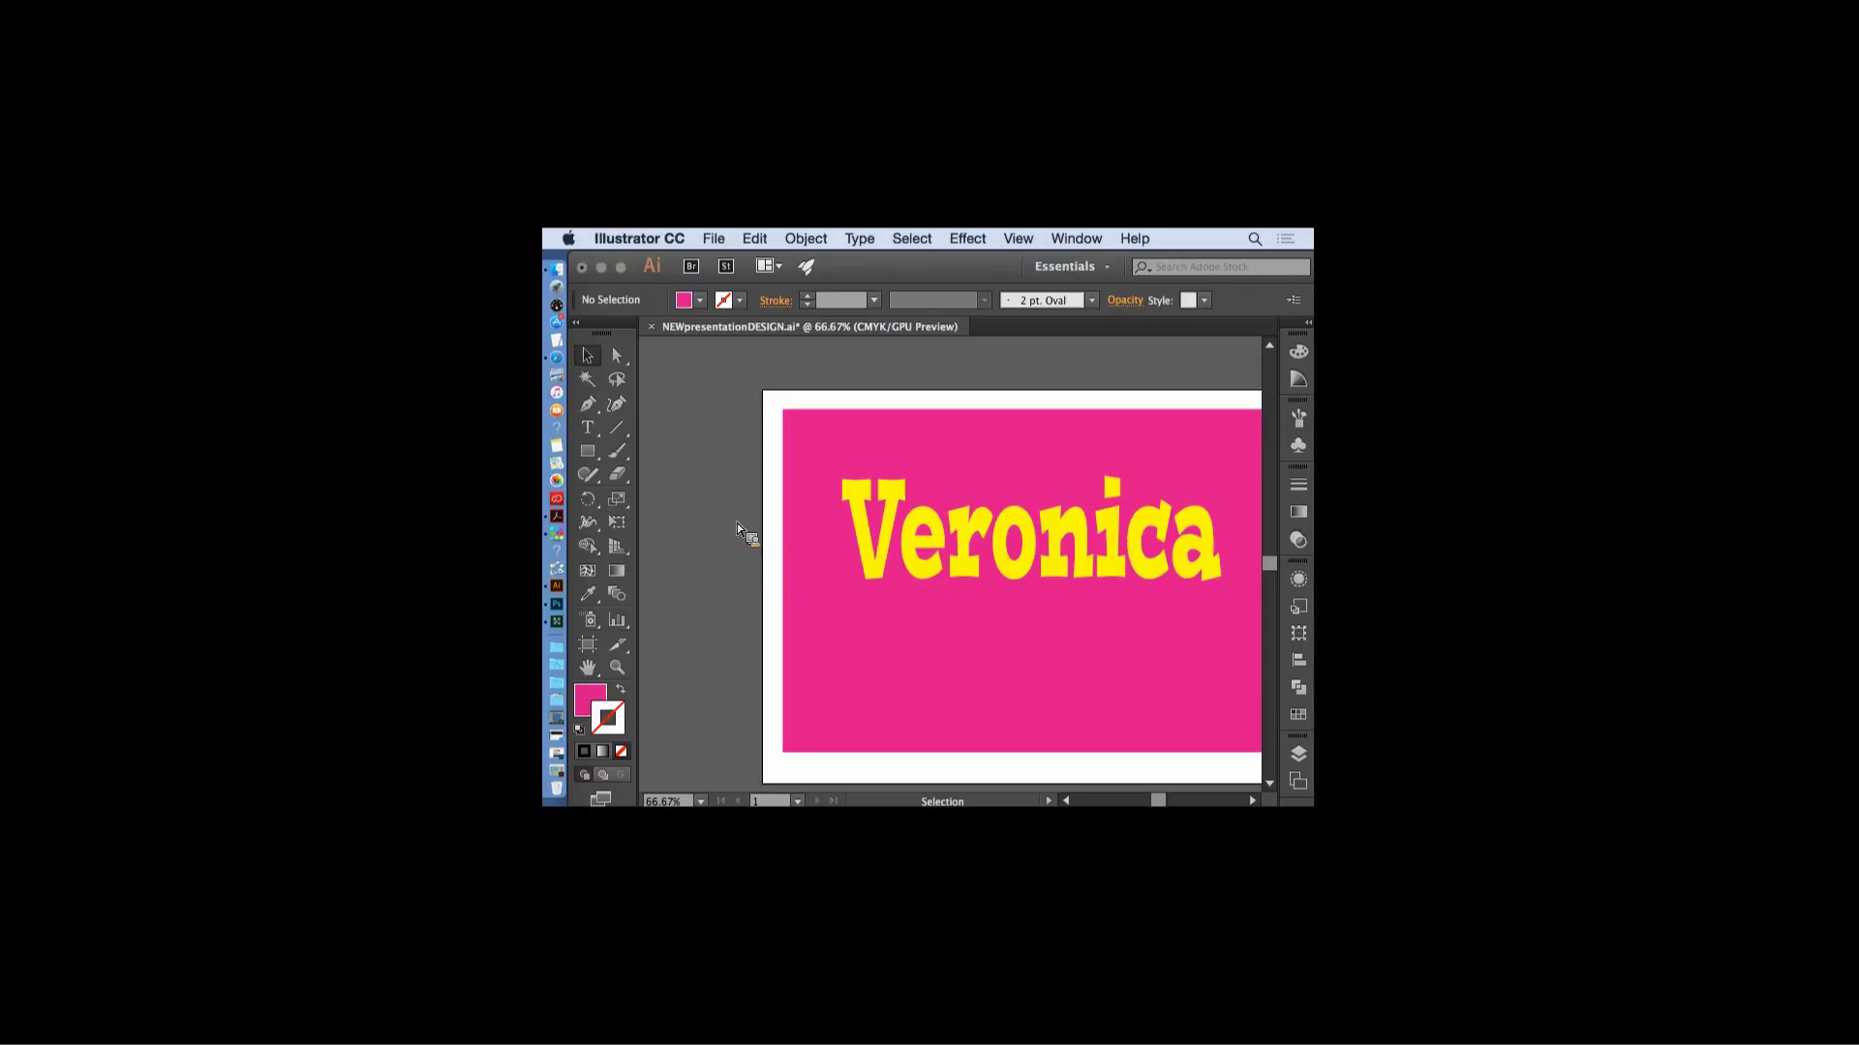
pyautogui.moveTo(717, 426); pyautogui.dragTo(927, 540)
pyautogui.moveTo(1008, 479); pyautogui.dragTo(1026, 600)
pyautogui.click(1024, 597)
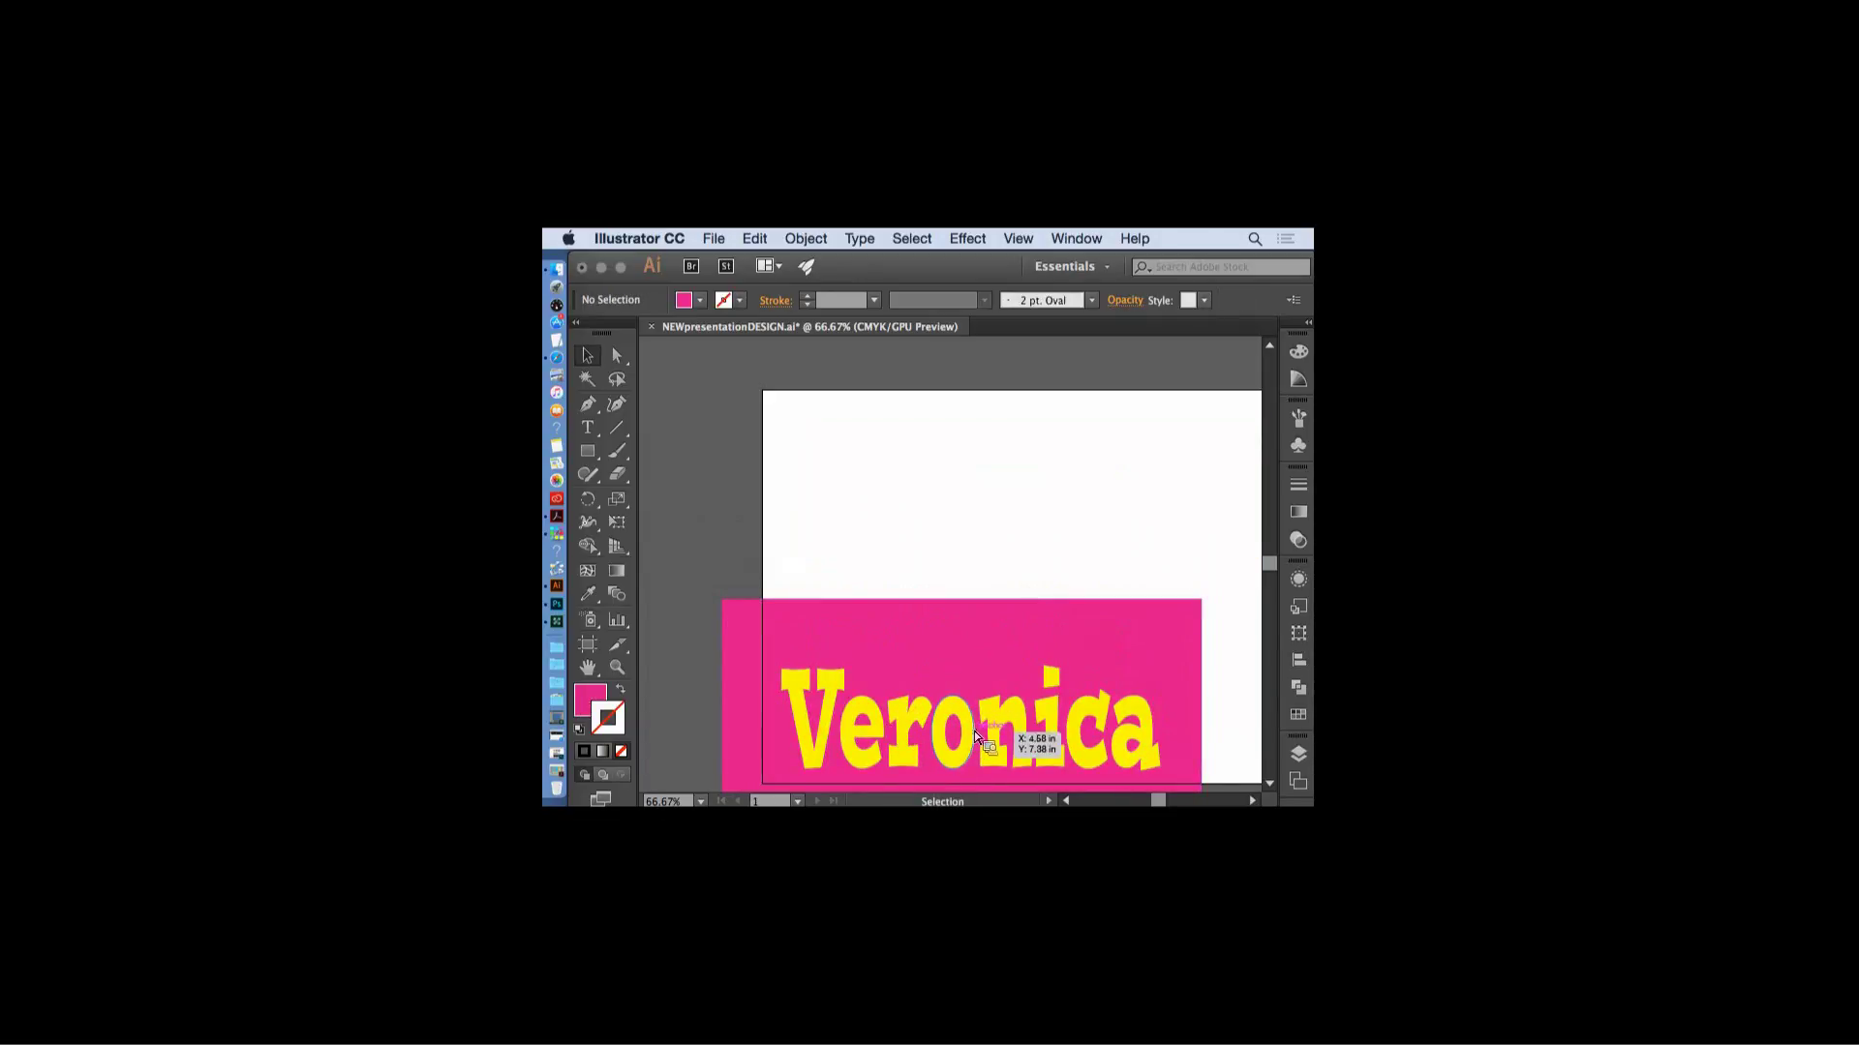
# - Add a black 'Veronica' text line near the artboard top, nudge it left, and place the cursor before V
pyautogui.click(588, 433)
pyautogui.click(891, 463)
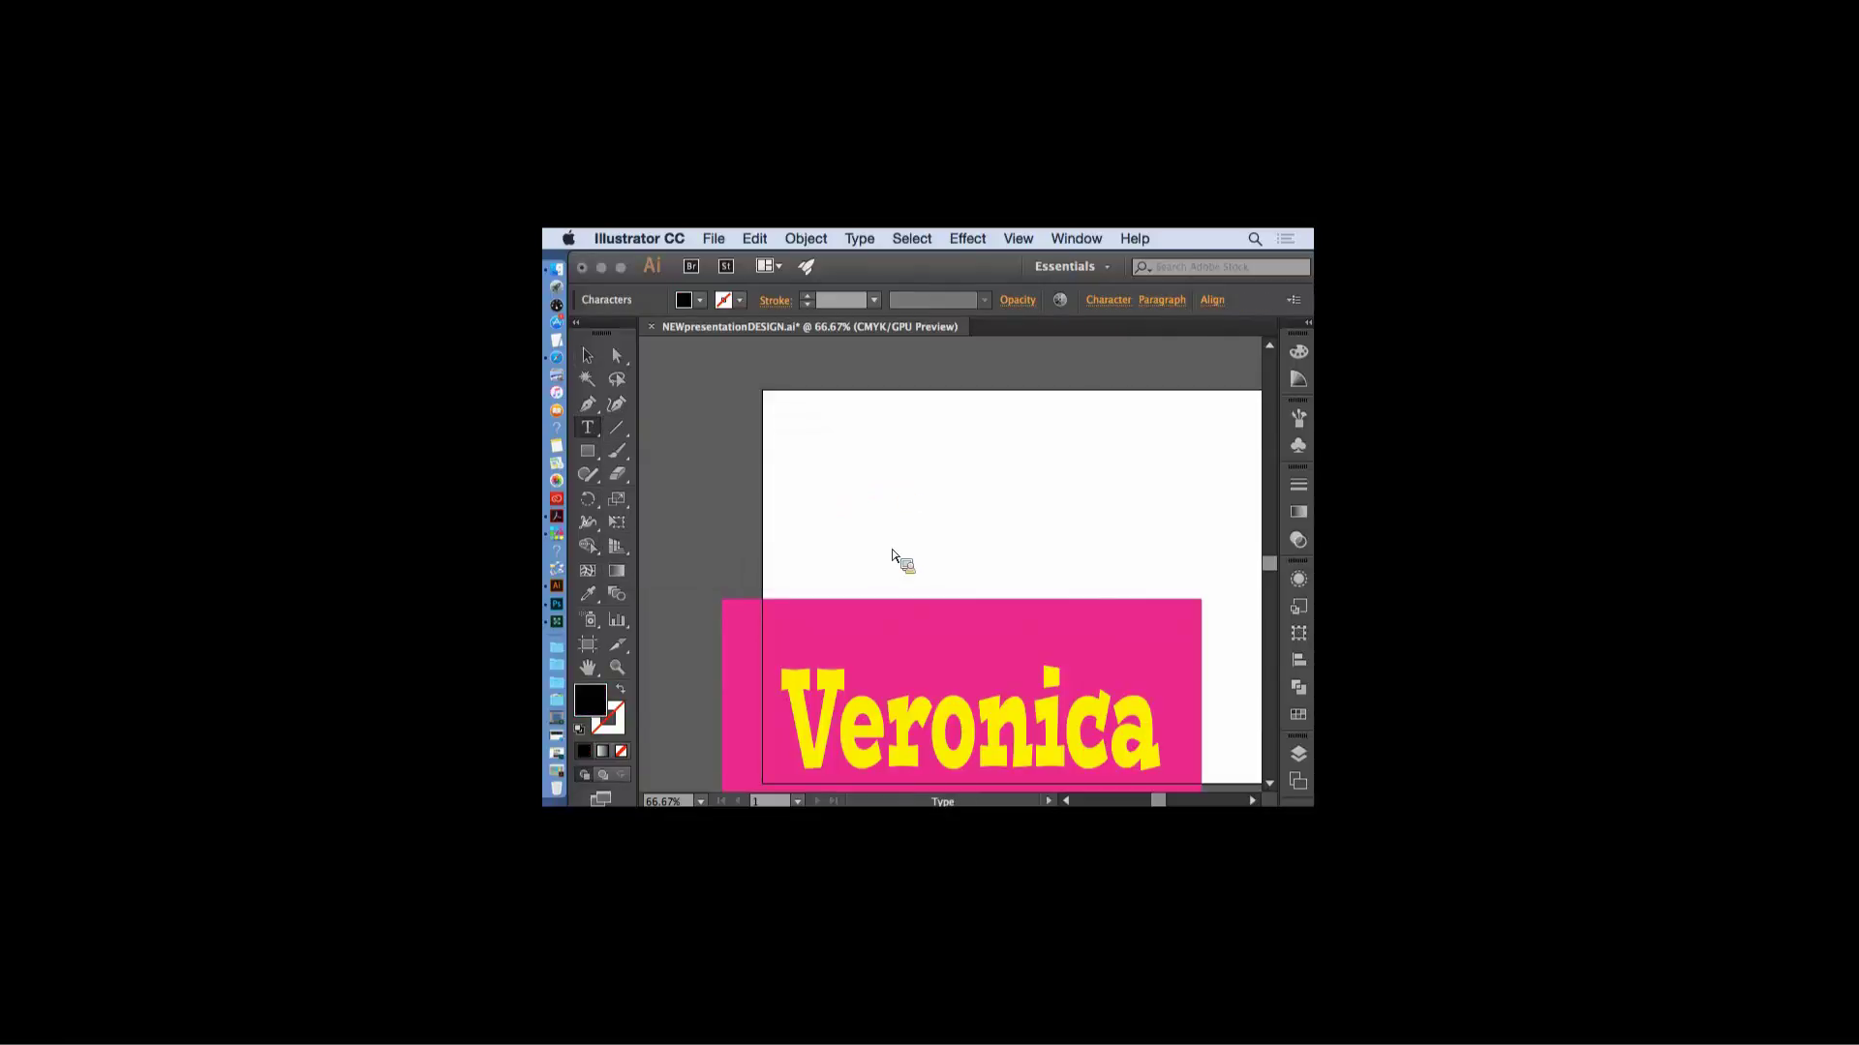
pyautogui.write('Veronica')
pyautogui.click(593, 360)
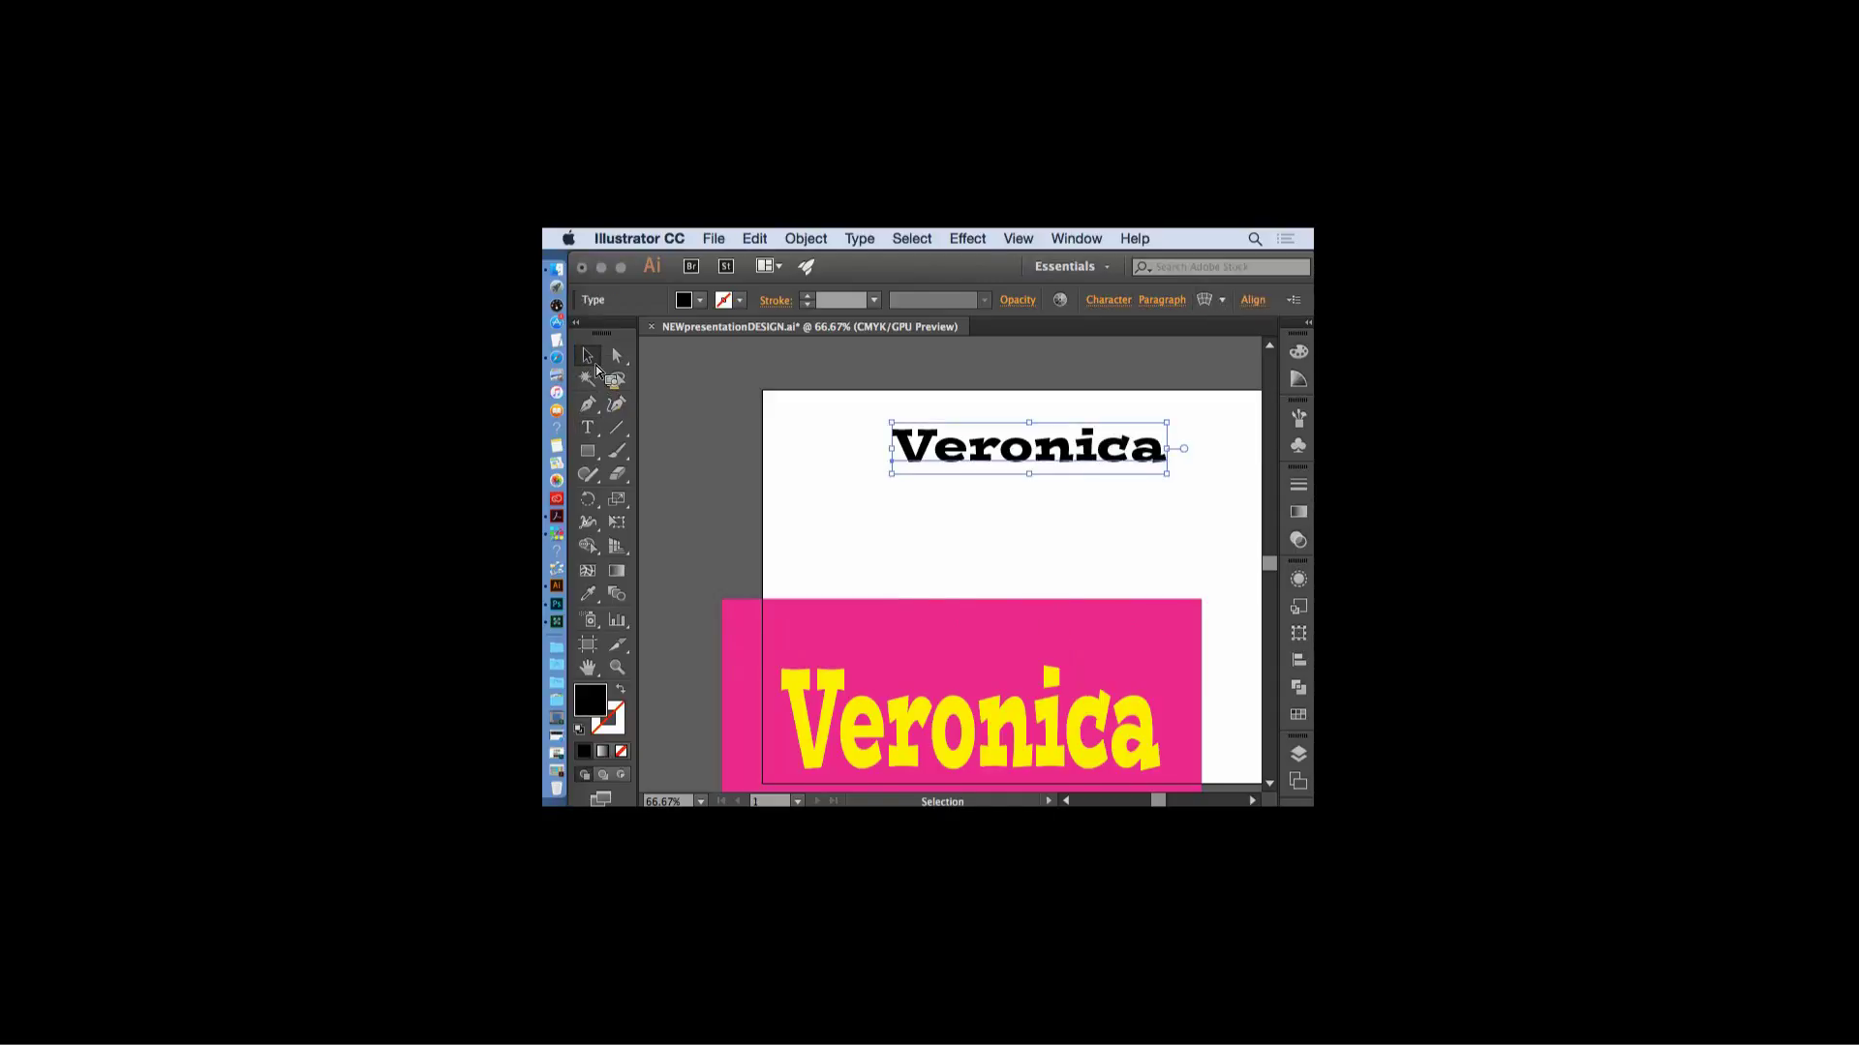
pyautogui.moveTo(979, 465); pyautogui.dragTo(939, 468)
pyautogui.click(594, 431)
pyautogui.click(864, 451)
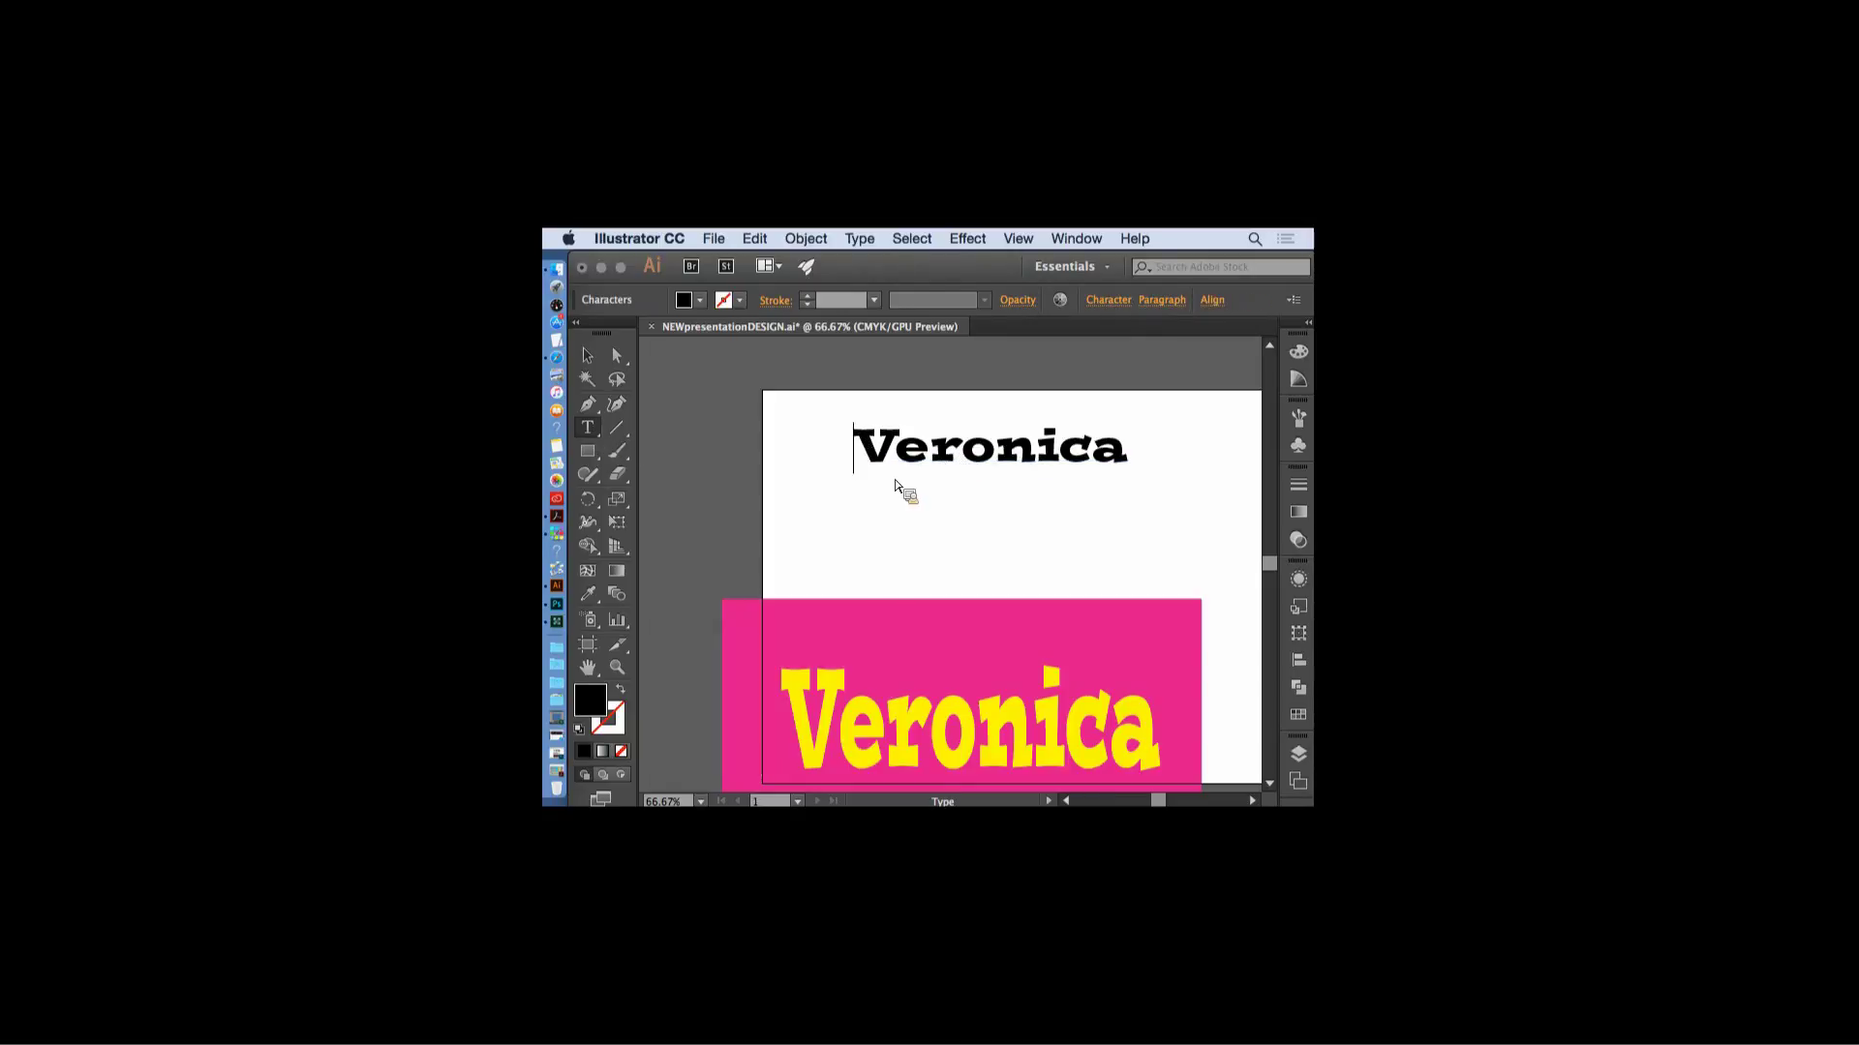
pyautogui.click(859, 238)
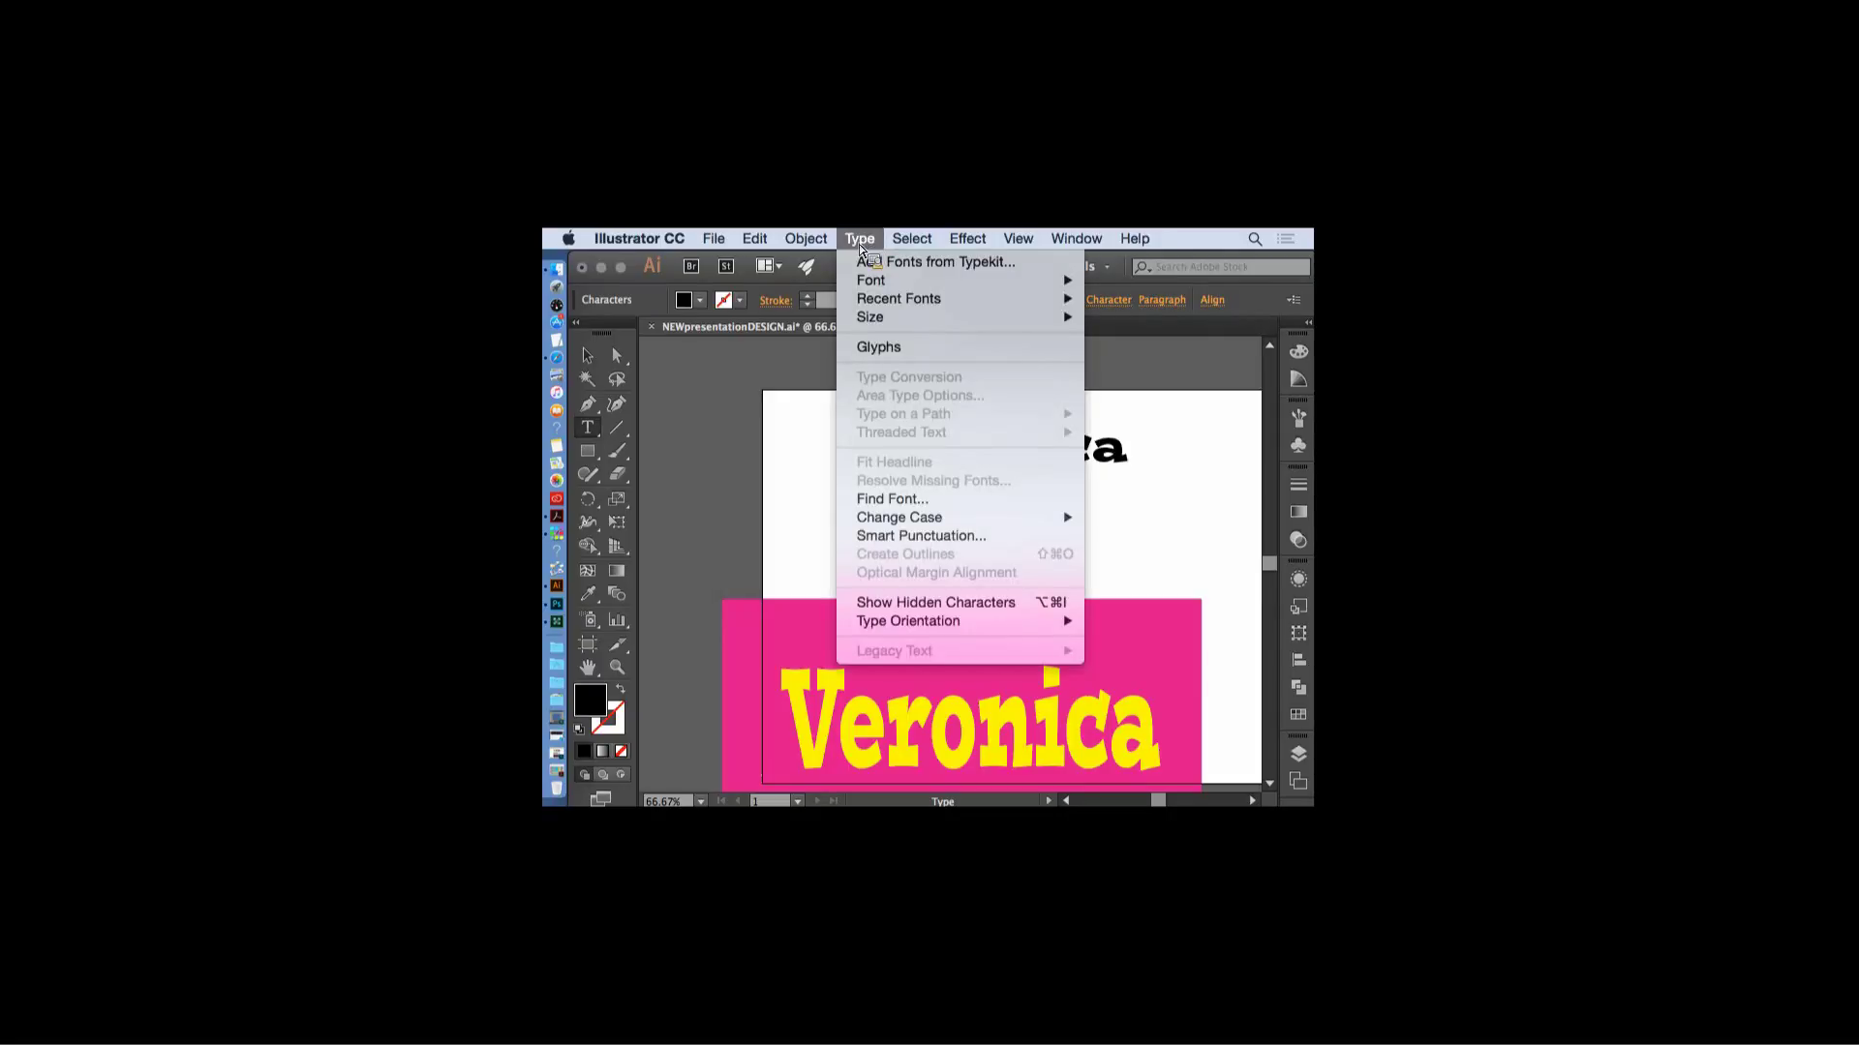
pyautogui.click(881, 346)
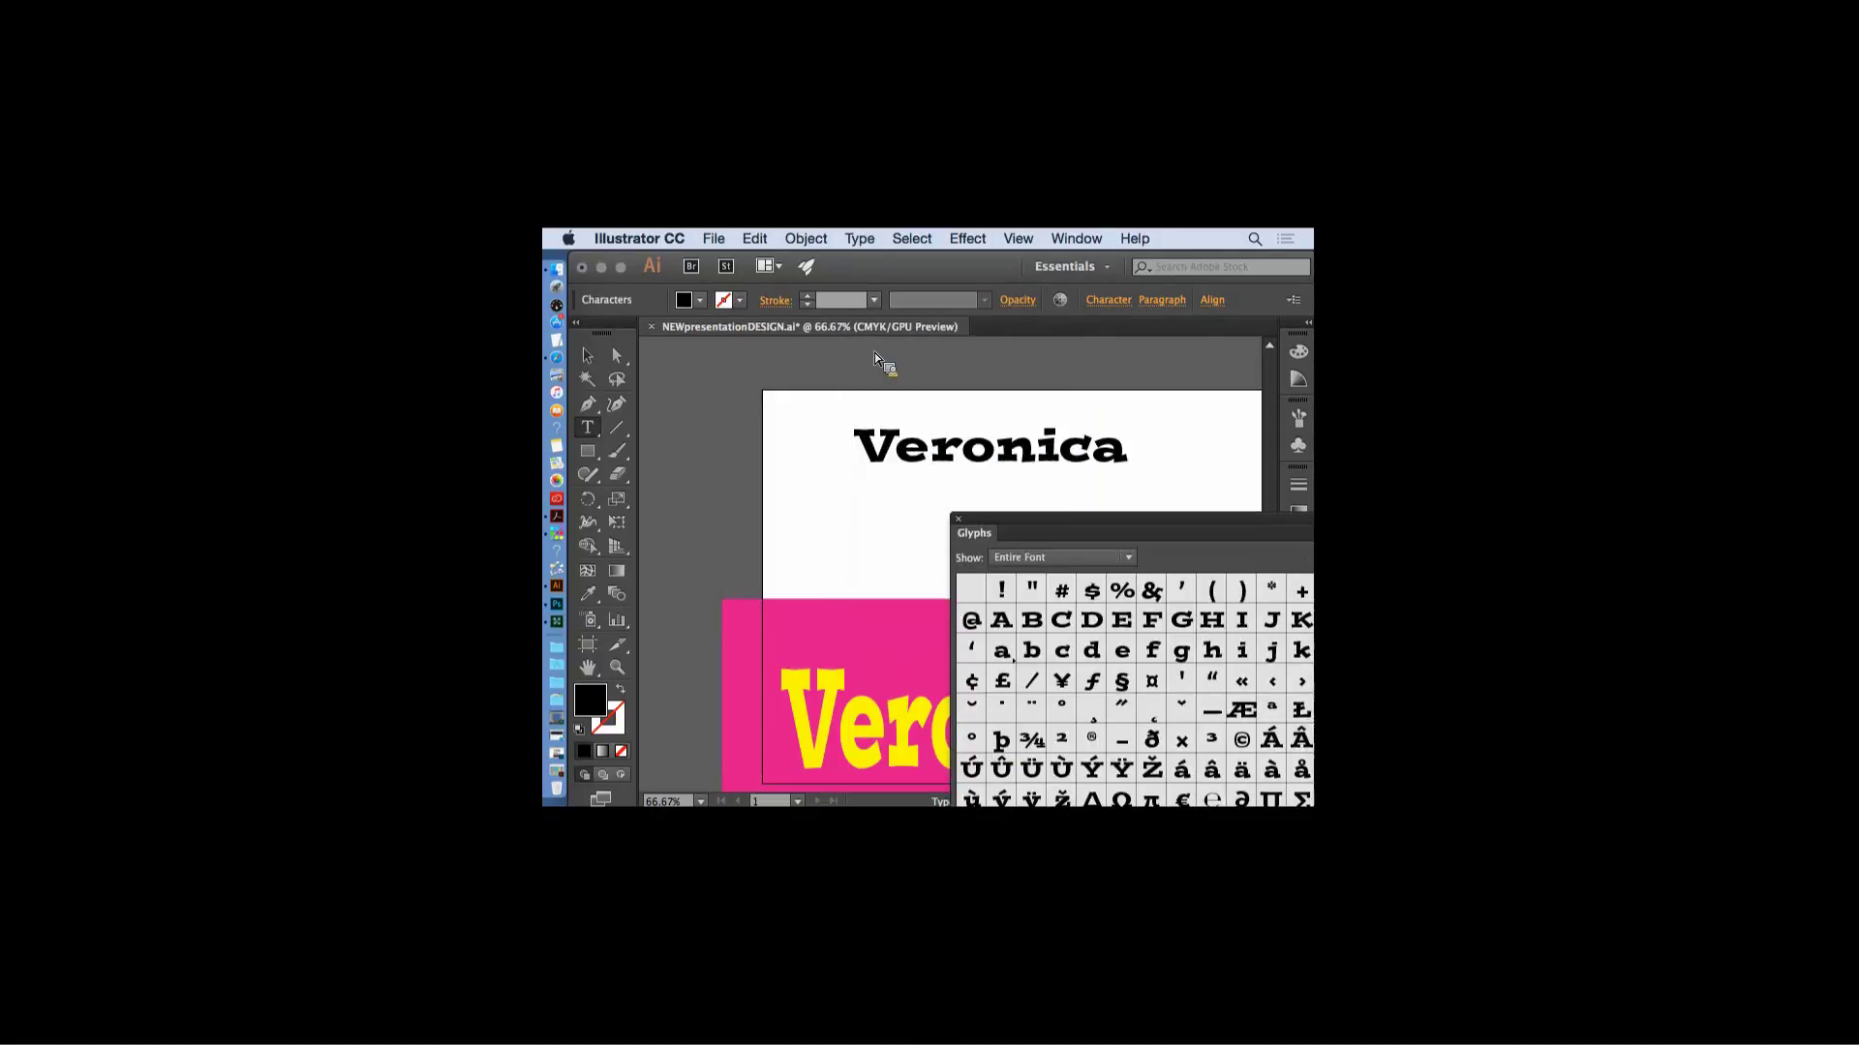
pyautogui.moveTo(1165, 519); pyautogui.dragTo(1002, 364)
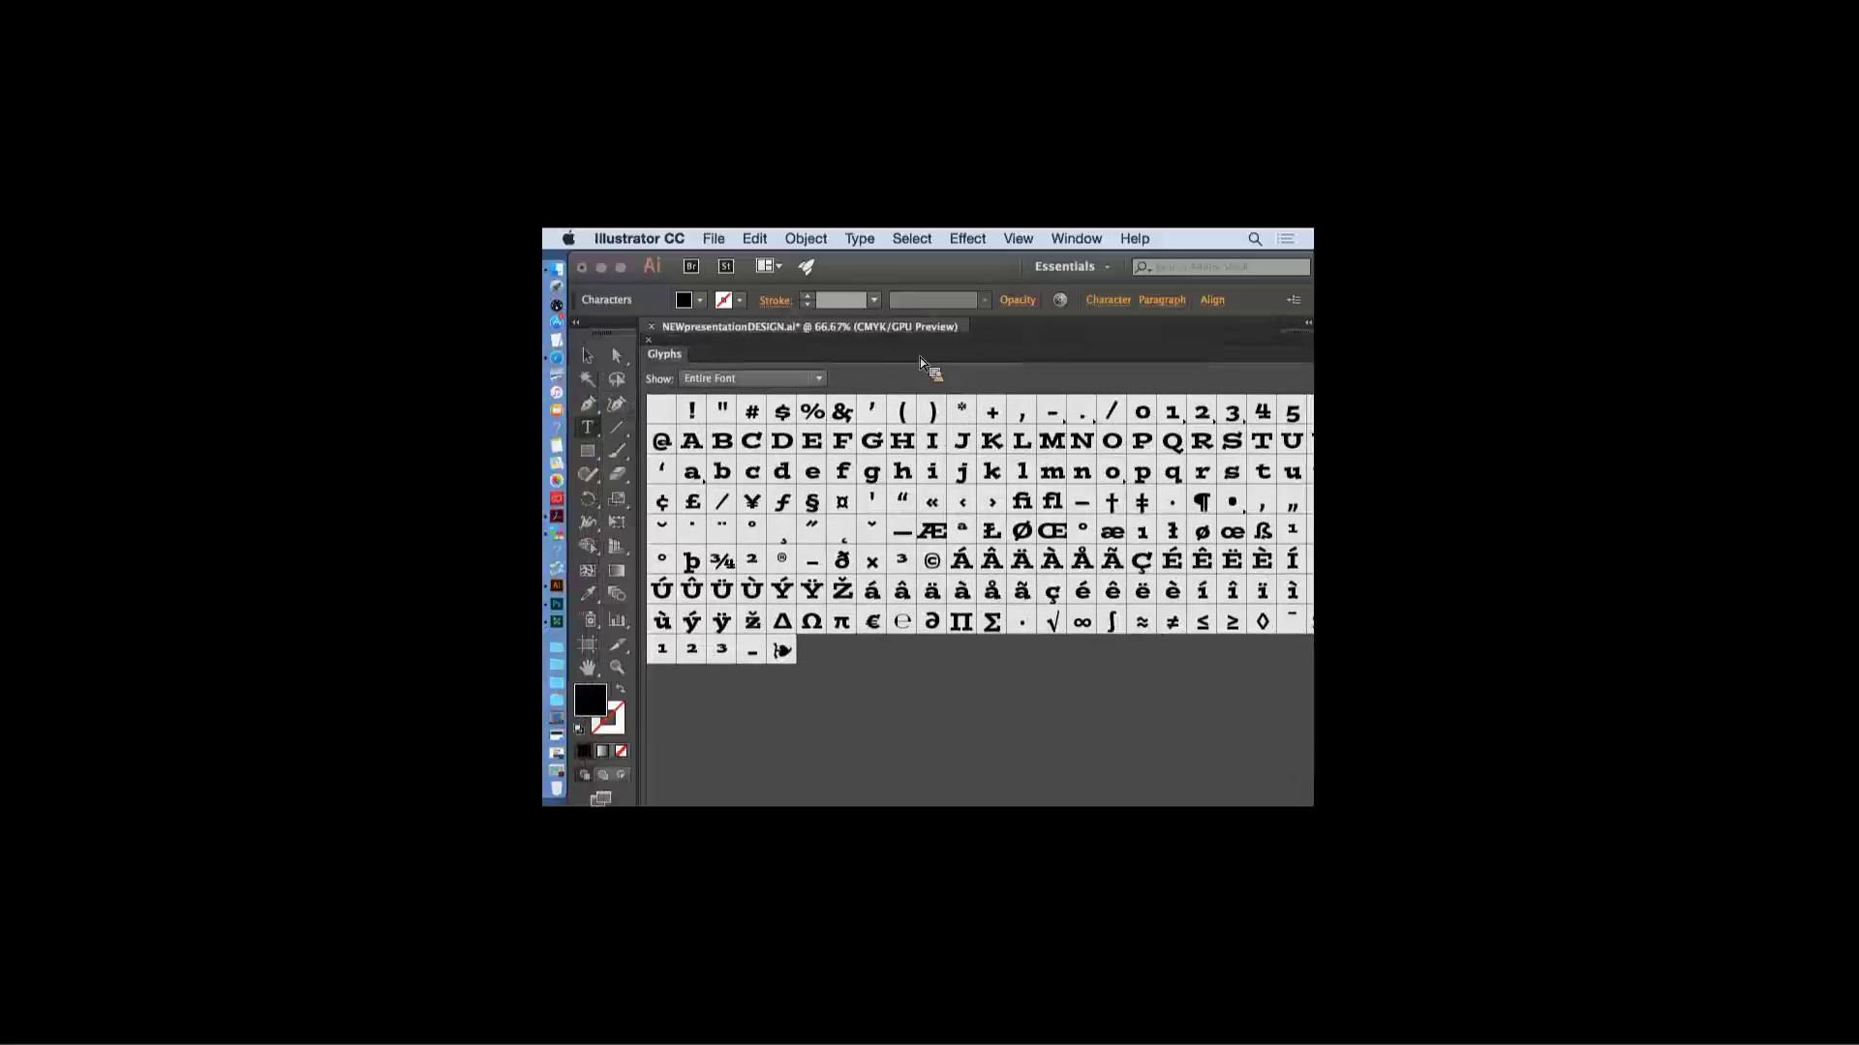
pyautogui.moveTo(667, 366); pyautogui.dragTo(651, 346)
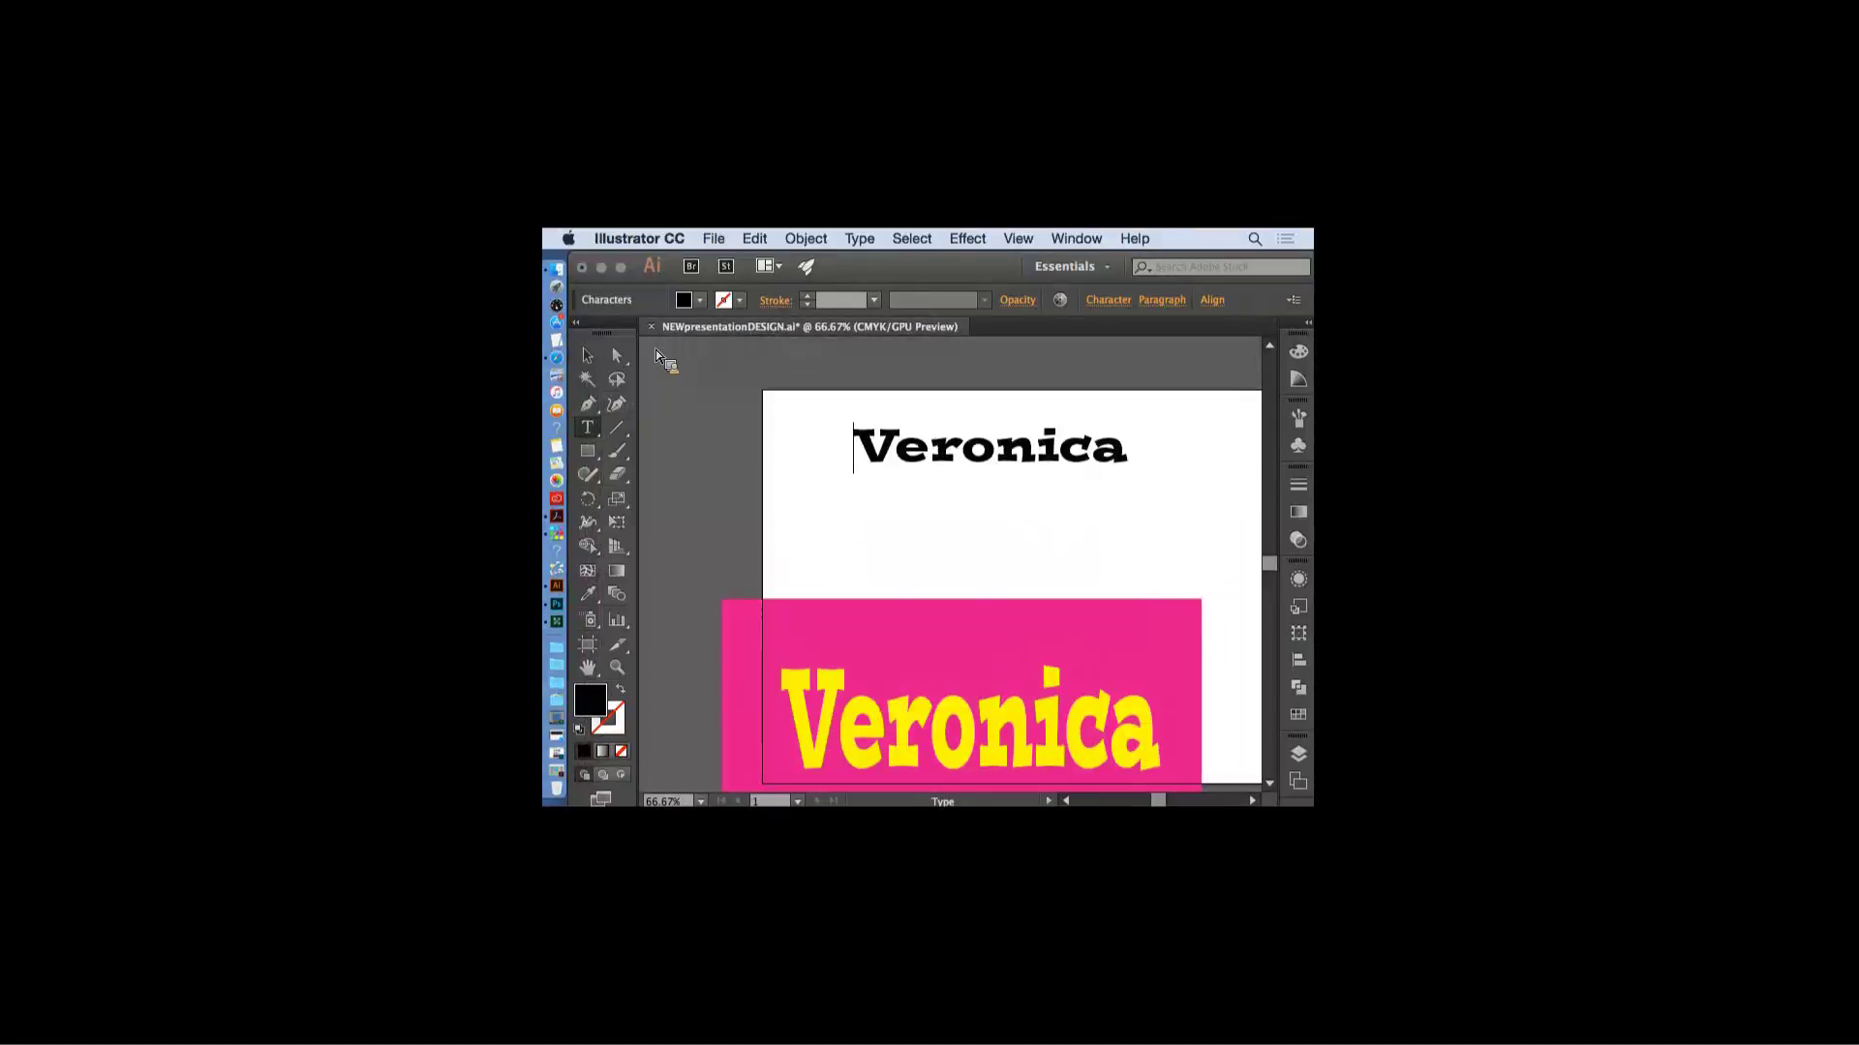
# - Highlight the whole black Veronica word with the Type tool
pyautogui.press('super+a')
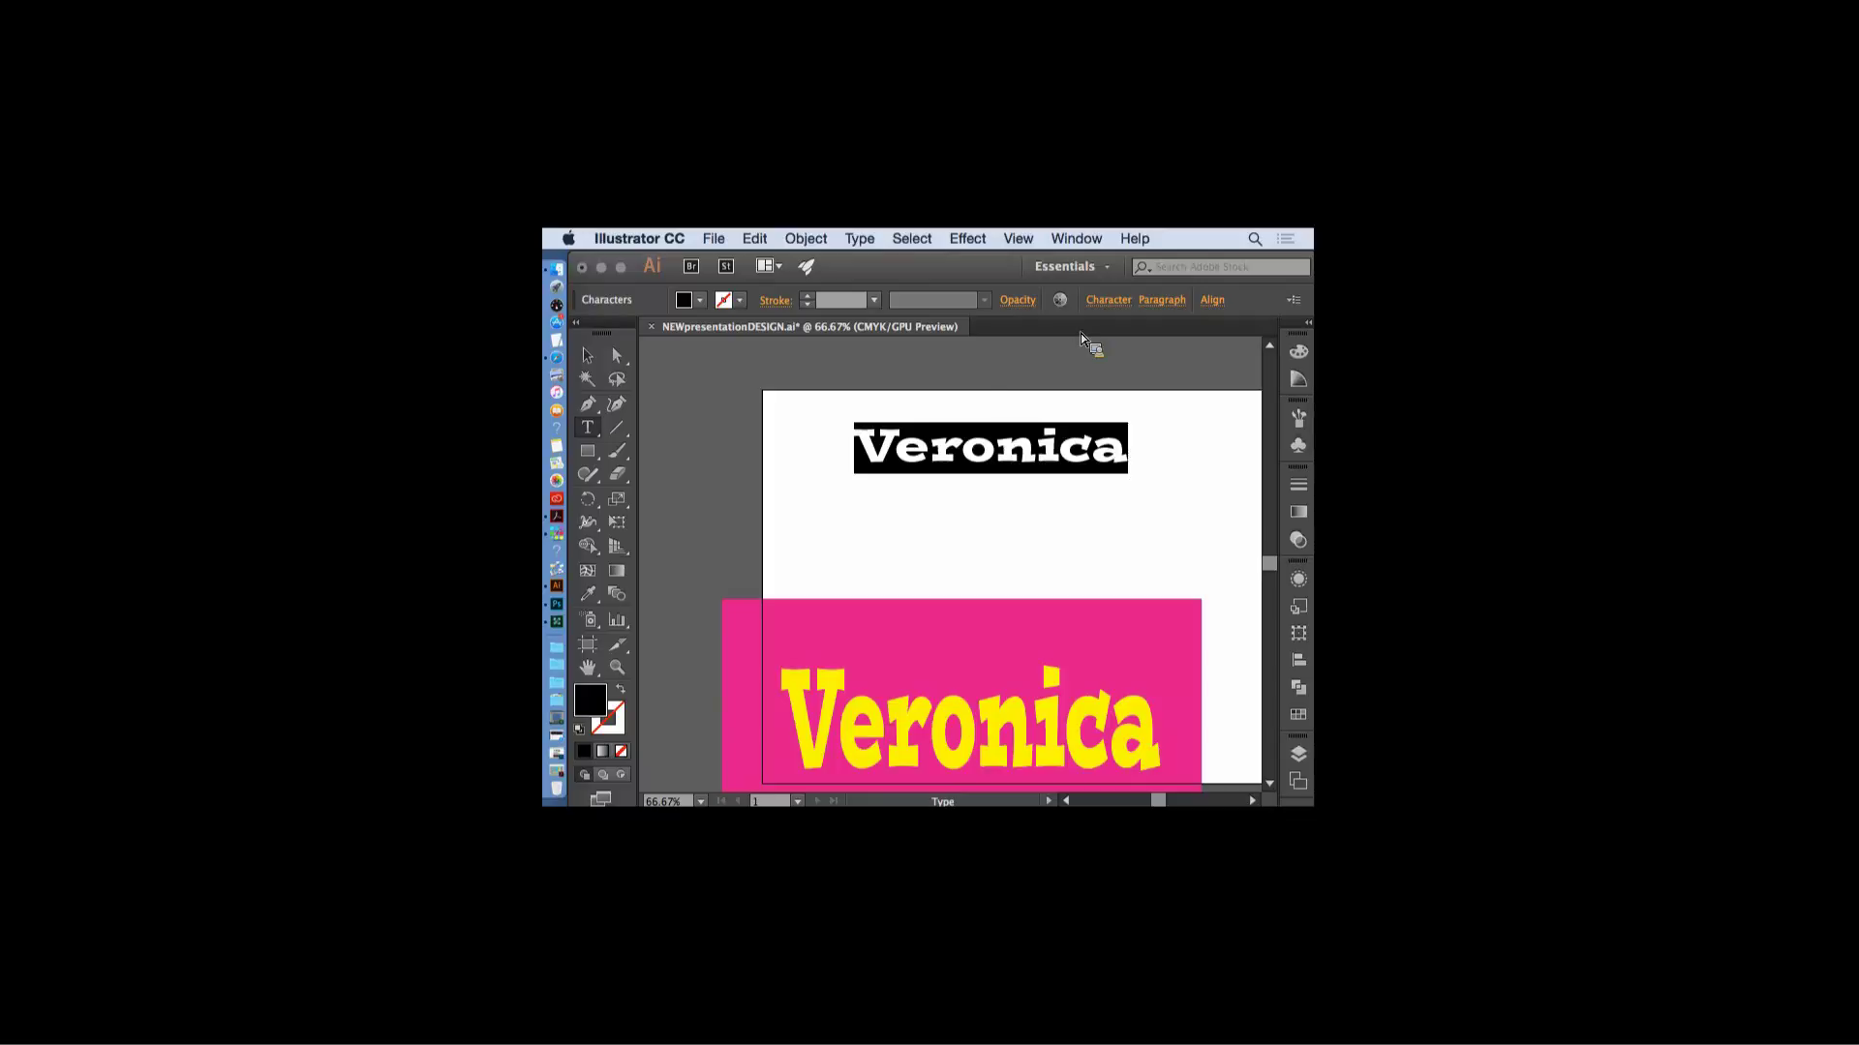
pyautogui.click(1108, 300)
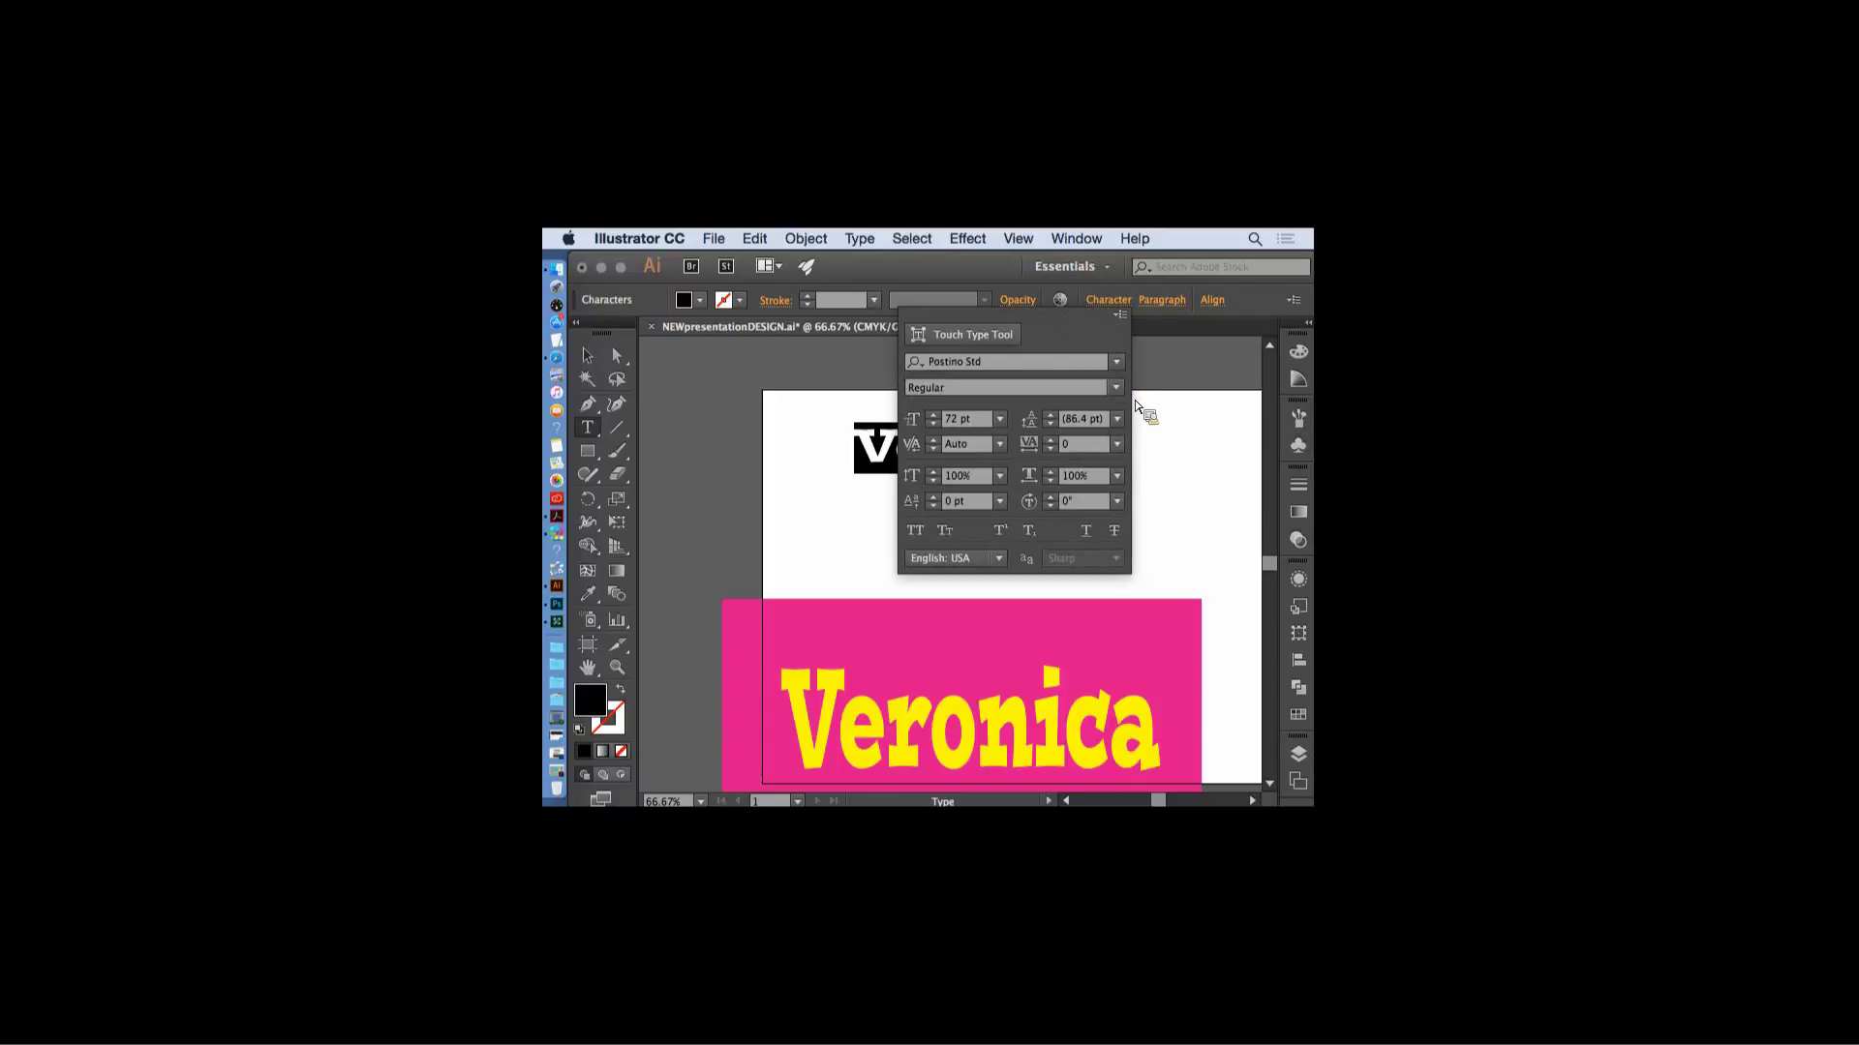
pyautogui.click(1135, 403)
pyautogui.press('Right')
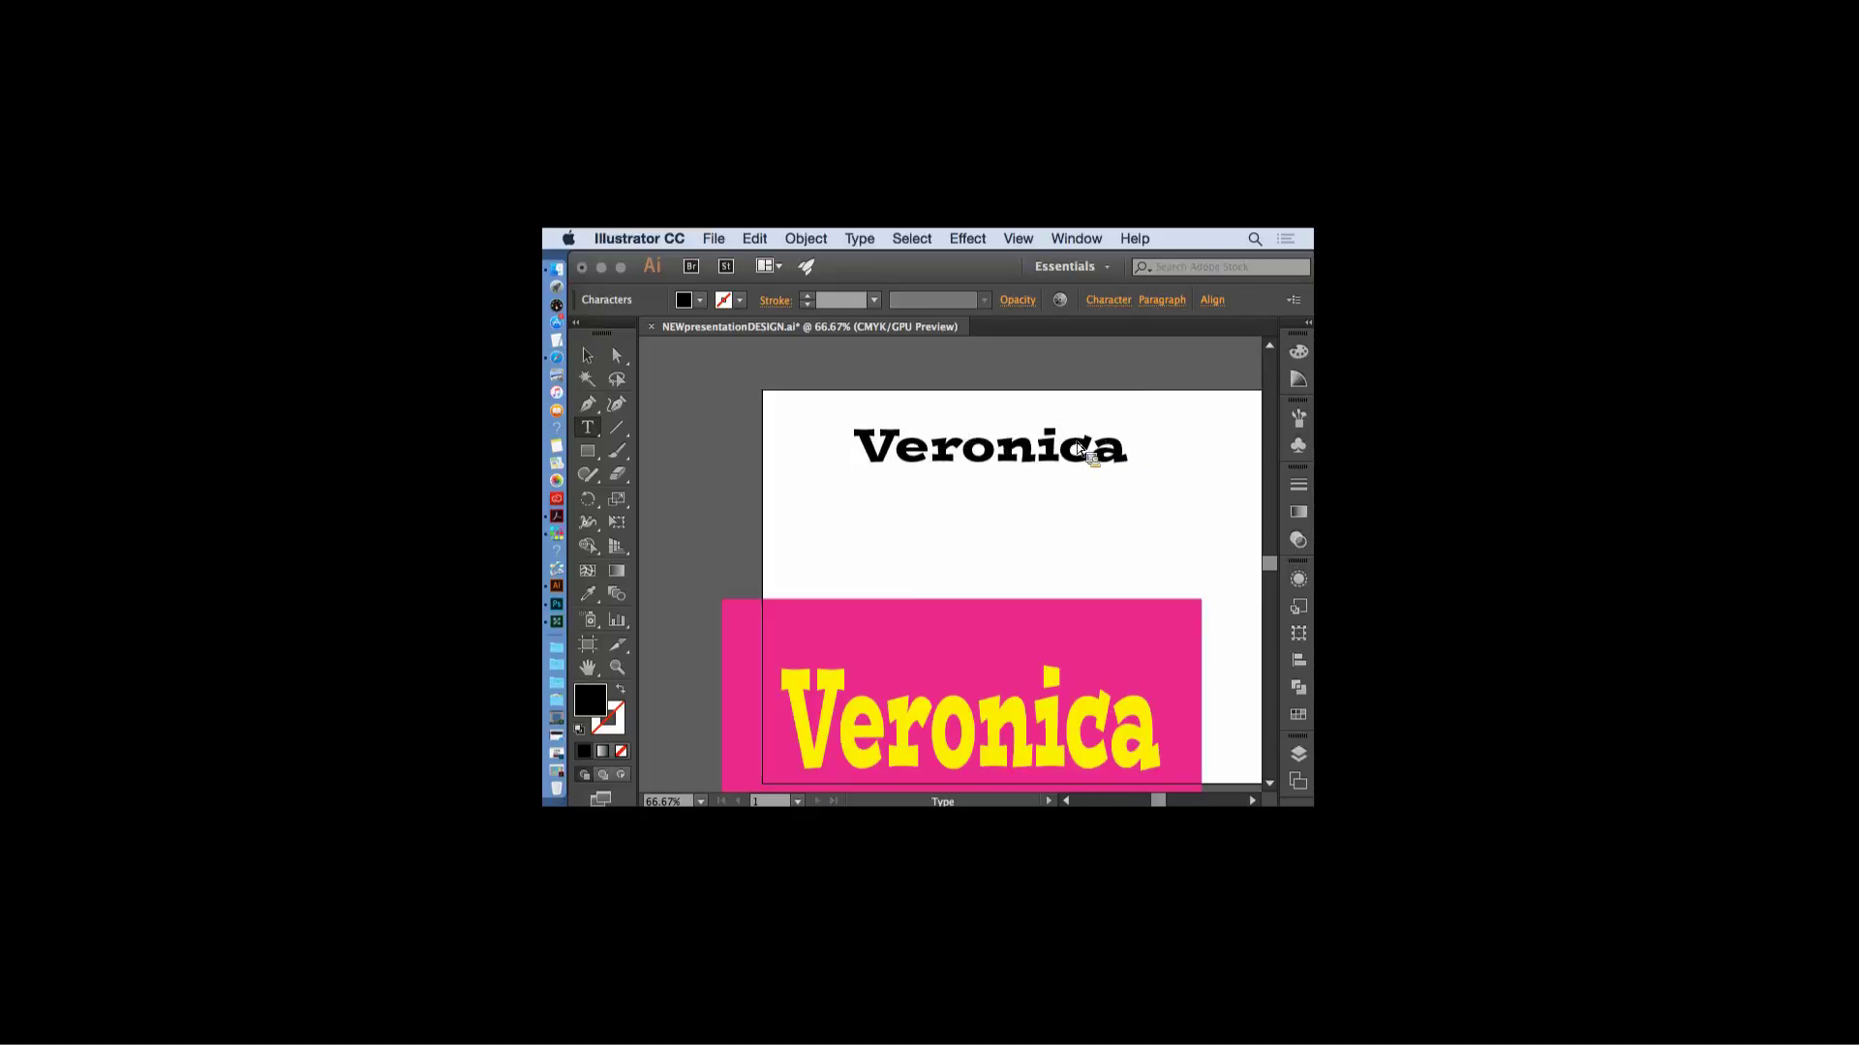
pyautogui.hotkey('shift', 'Left')
pyautogui.hotkey('shift', 'Left')
pyautogui.hotkey('shift', 'Left')
pyautogui.hotkey('shift', 'Left')
pyautogui.hotkey('shift', 'Left')
pyautogui.hotkey('shift', 'Left')
pyautogui.hotkey('shift', 'Left')
pyautogui.hotkey('shift', 'Left')
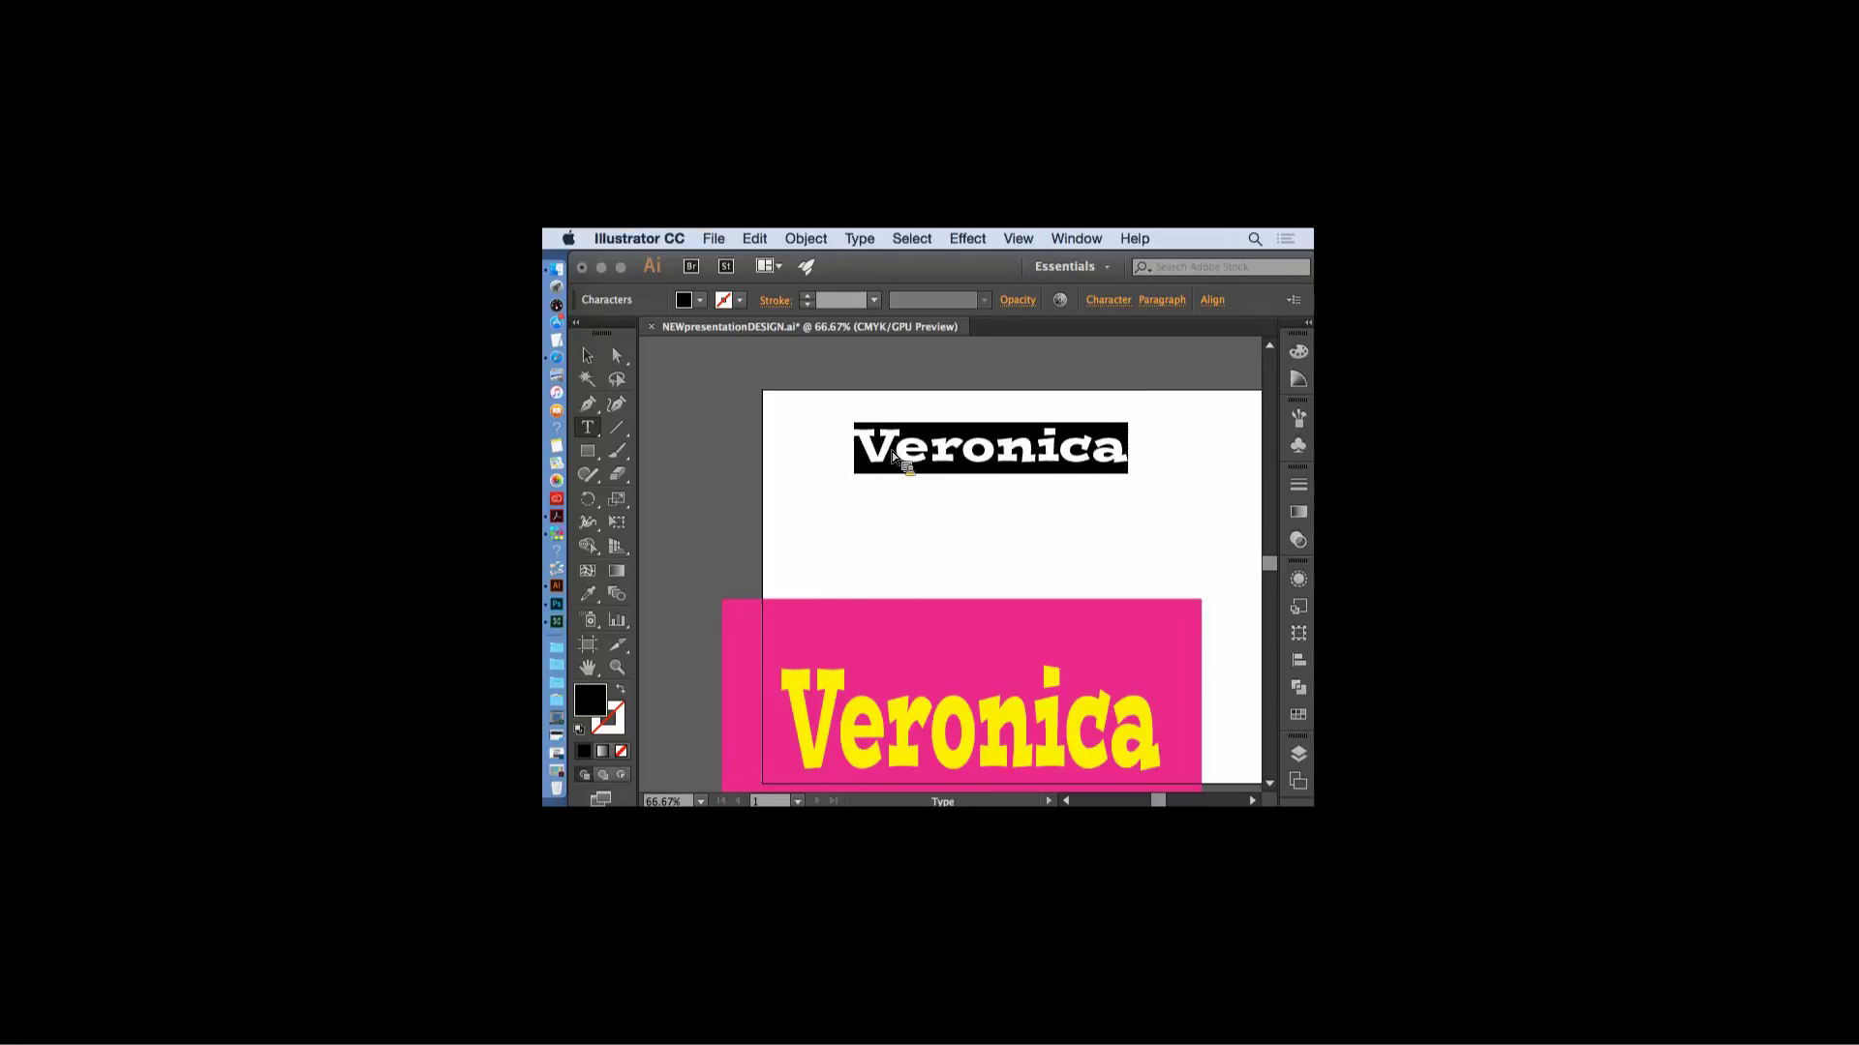
pyautogui.click(875, 464)
pyautogui.moveTo(879, 465); pyautogui.dragTo(1131, 463)
# - Set the highlighted Veronica in Brush Script MT Italic from the Character panel, then deselect
pyautogui.click(1110, 300)
pyautogui.click(1116, 362)
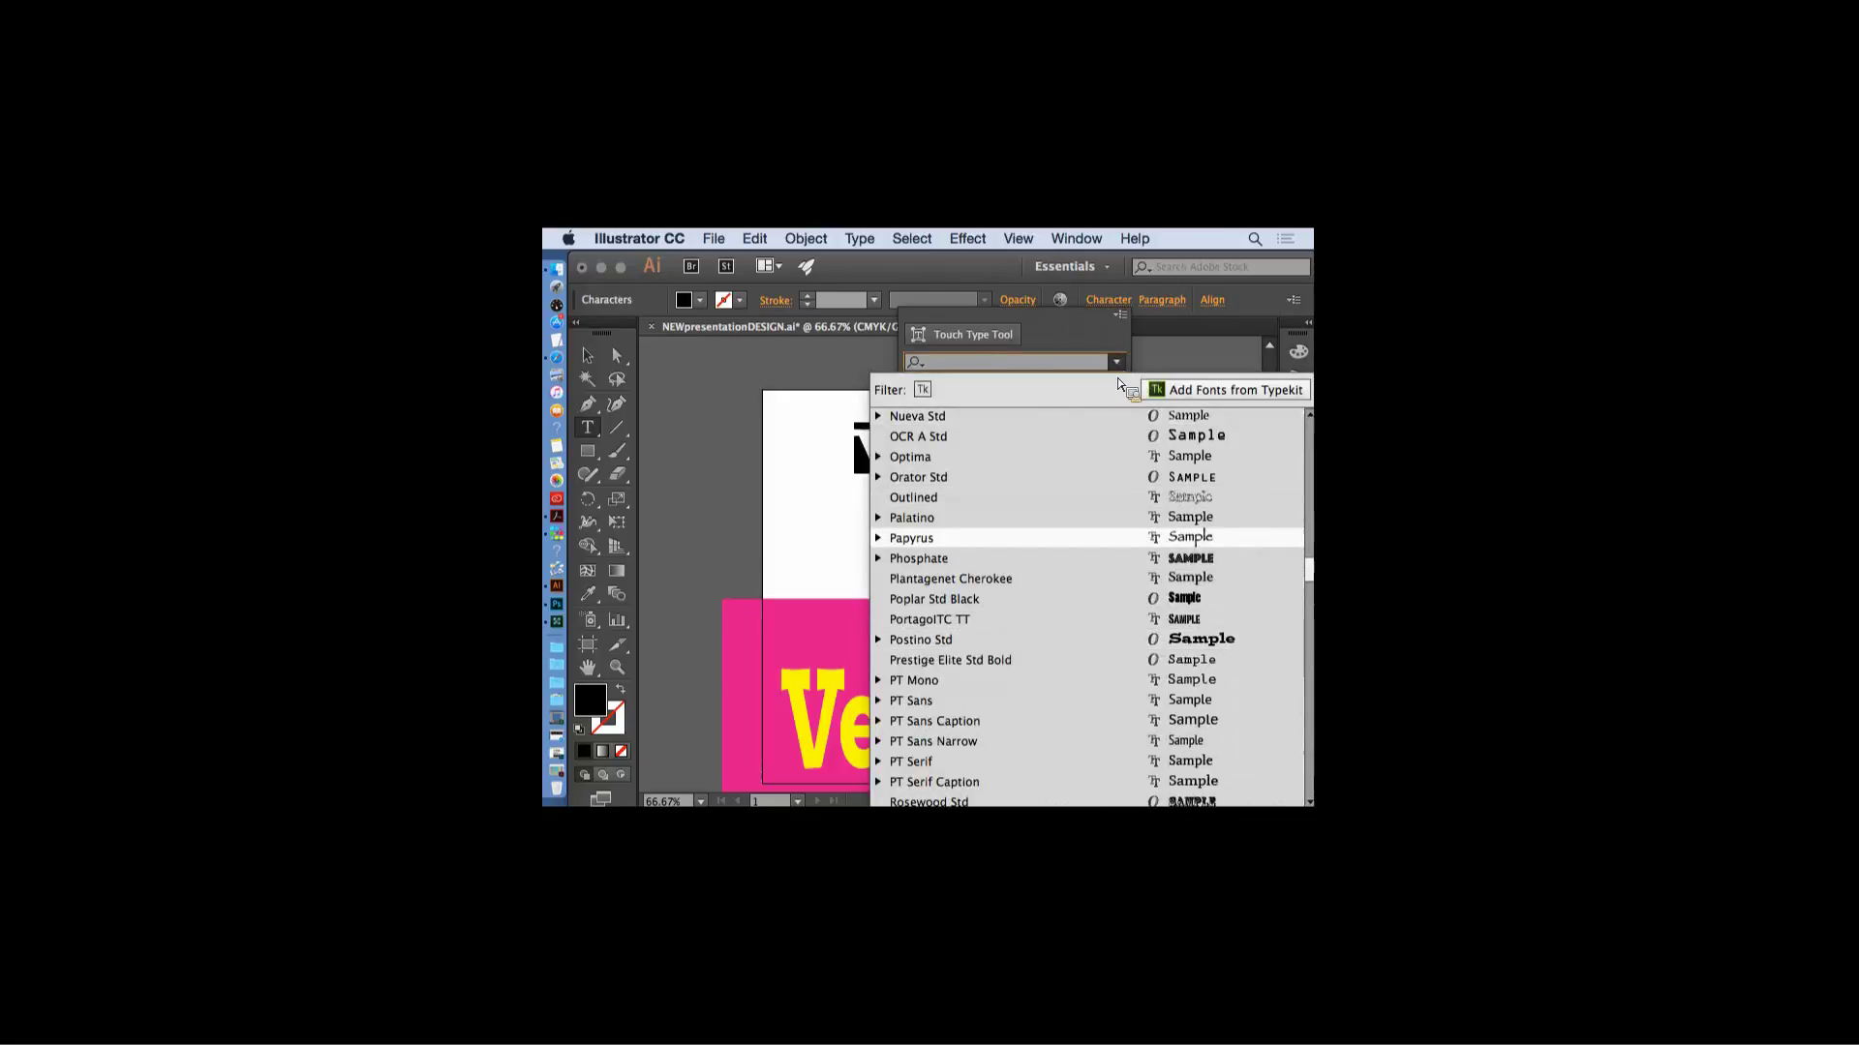
pyautogui.scroll(-5, 1313, 575)
pyautogui.scroll(-5, 1312, 595)
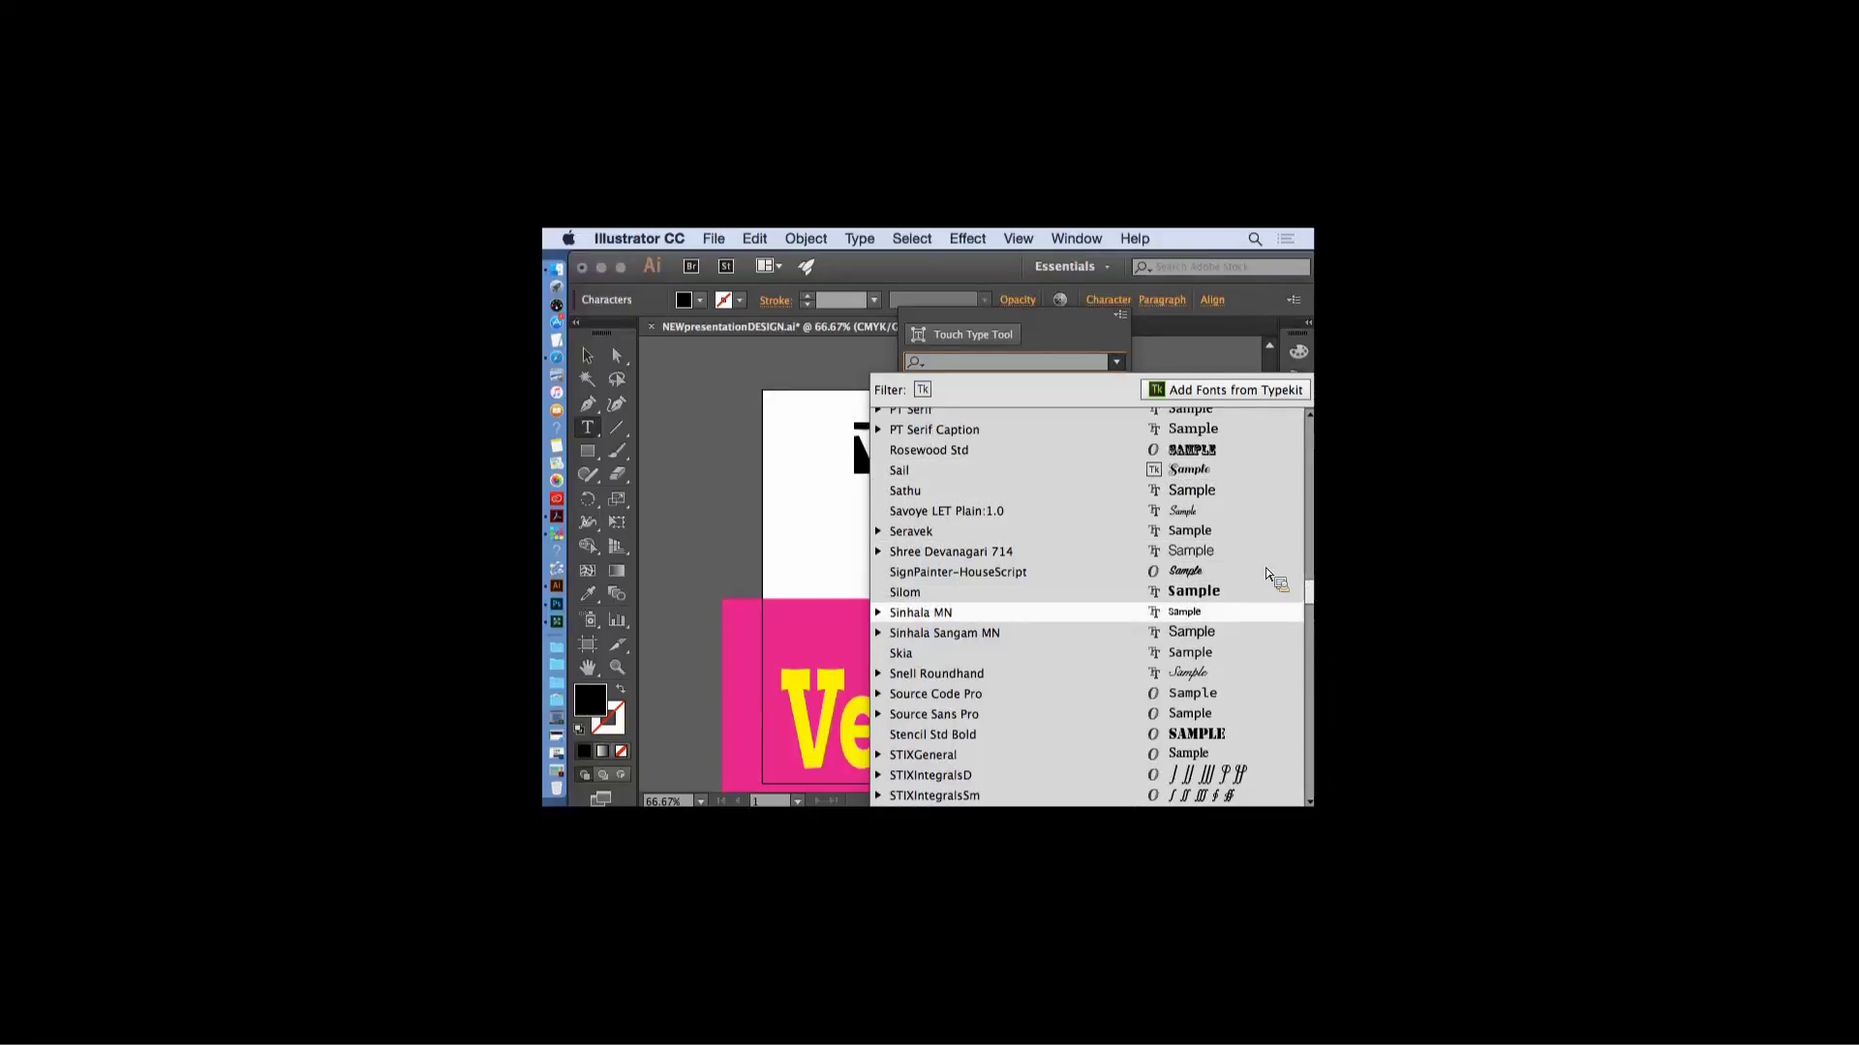
pyautogui.scroll(1, 1316, 601)
pyautogui.scroll(-10, 1315, 600)
pyautogui.scroll(10, 1316, 620)
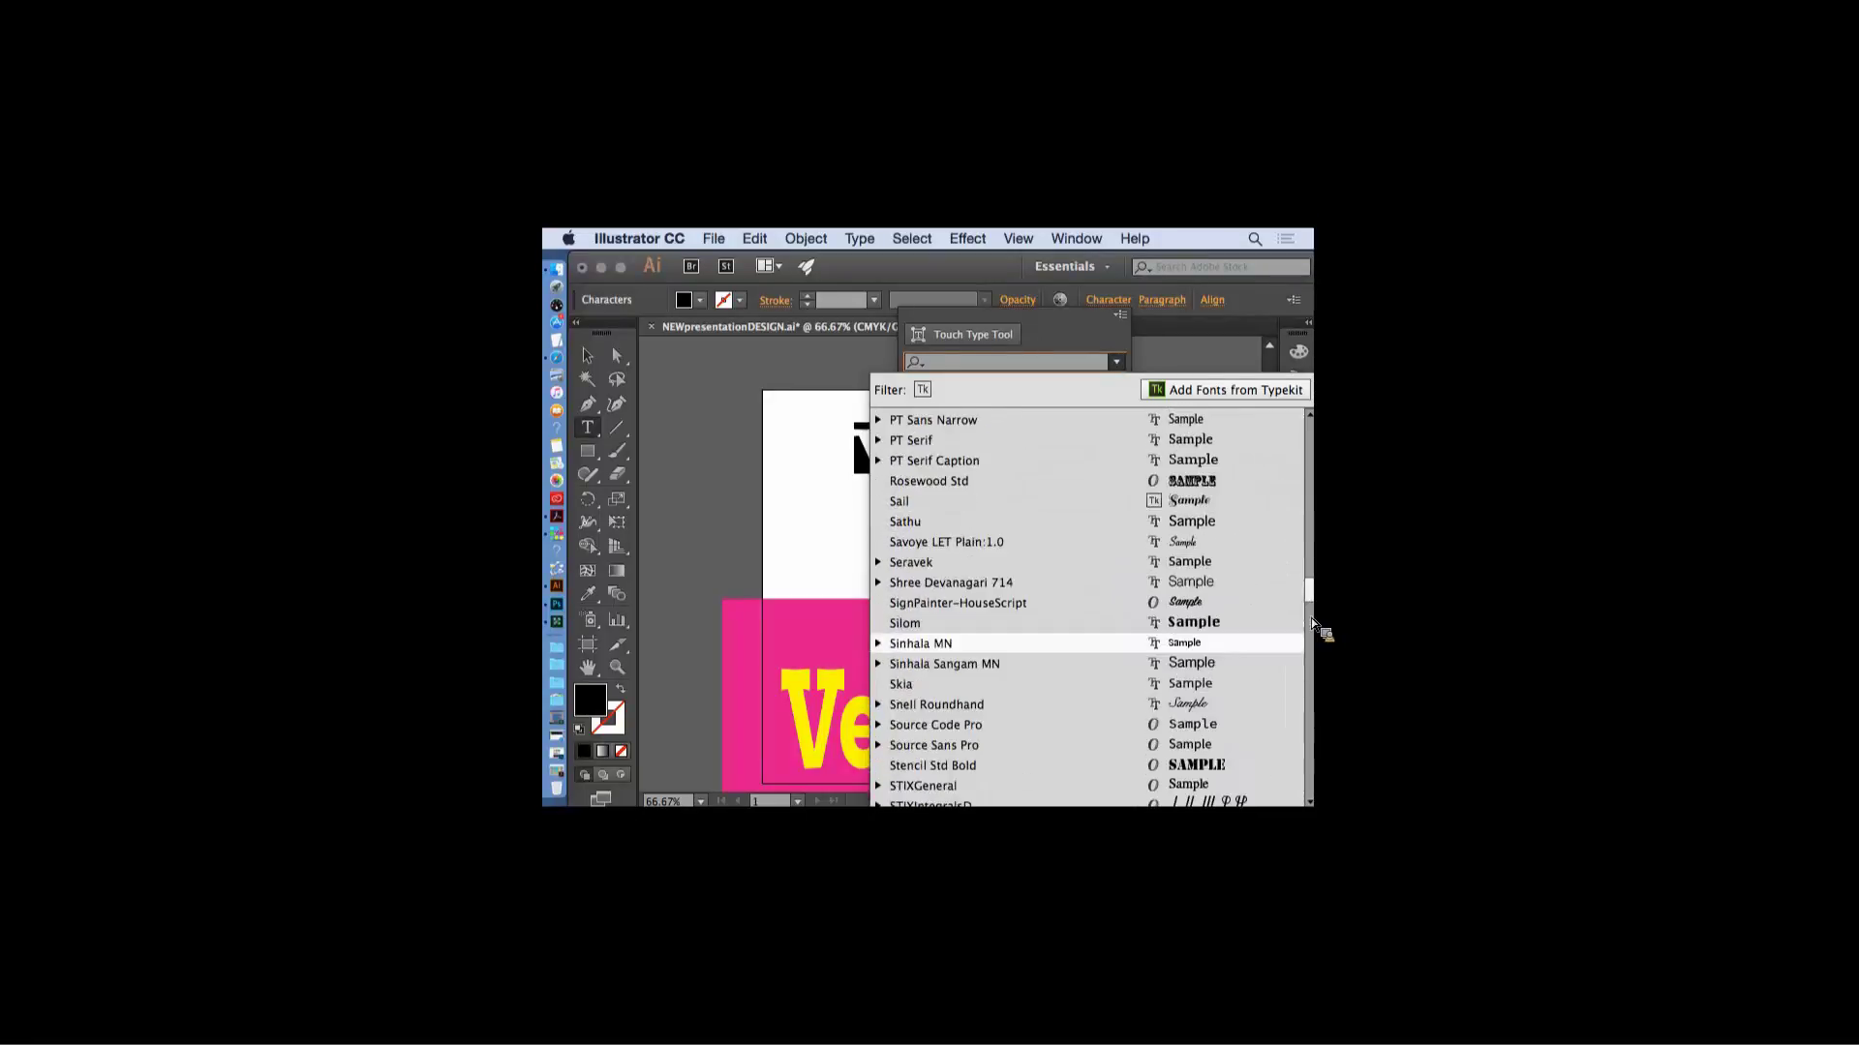
pyautogui.scroll(4, 1315, 610)
pyautogui.scroll(15, 1315, 587)
pyautogui.scroll(10, 1312, 542)
pyautogui.scroll(1, 1307, 486)
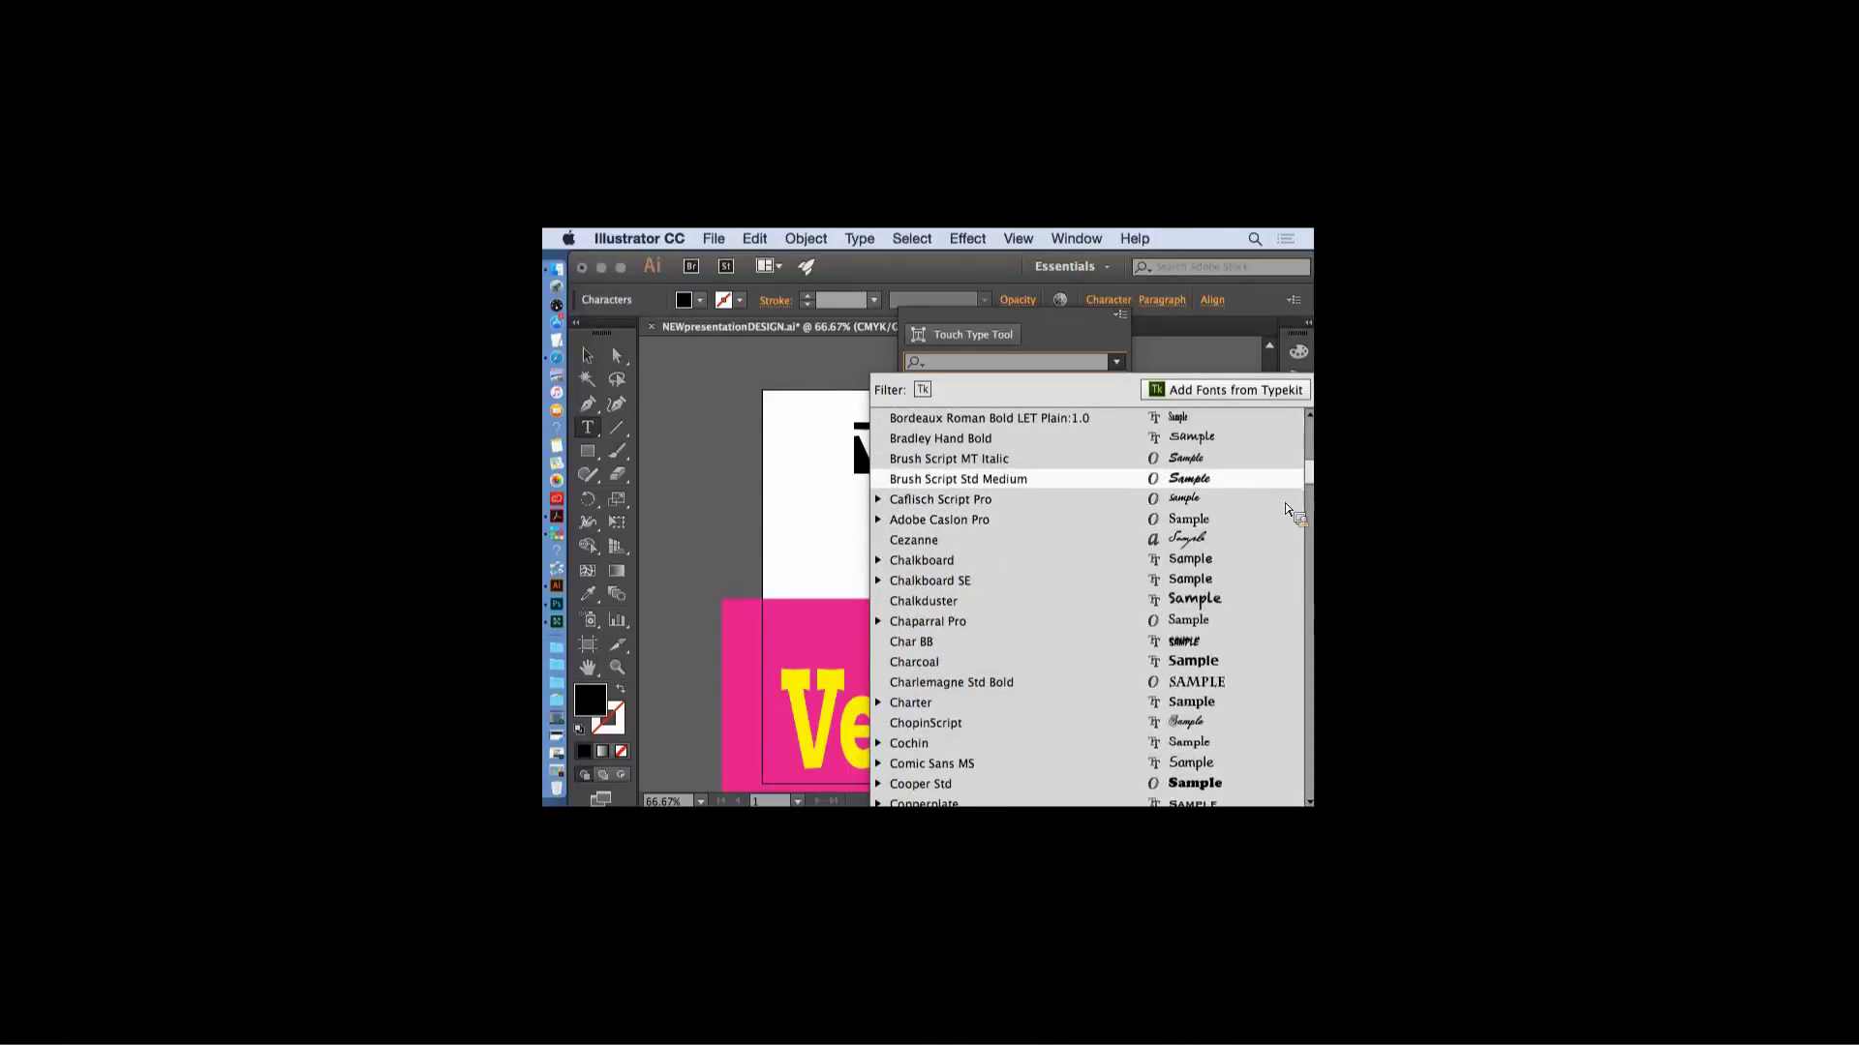
pyautogui.click(1055, 455)
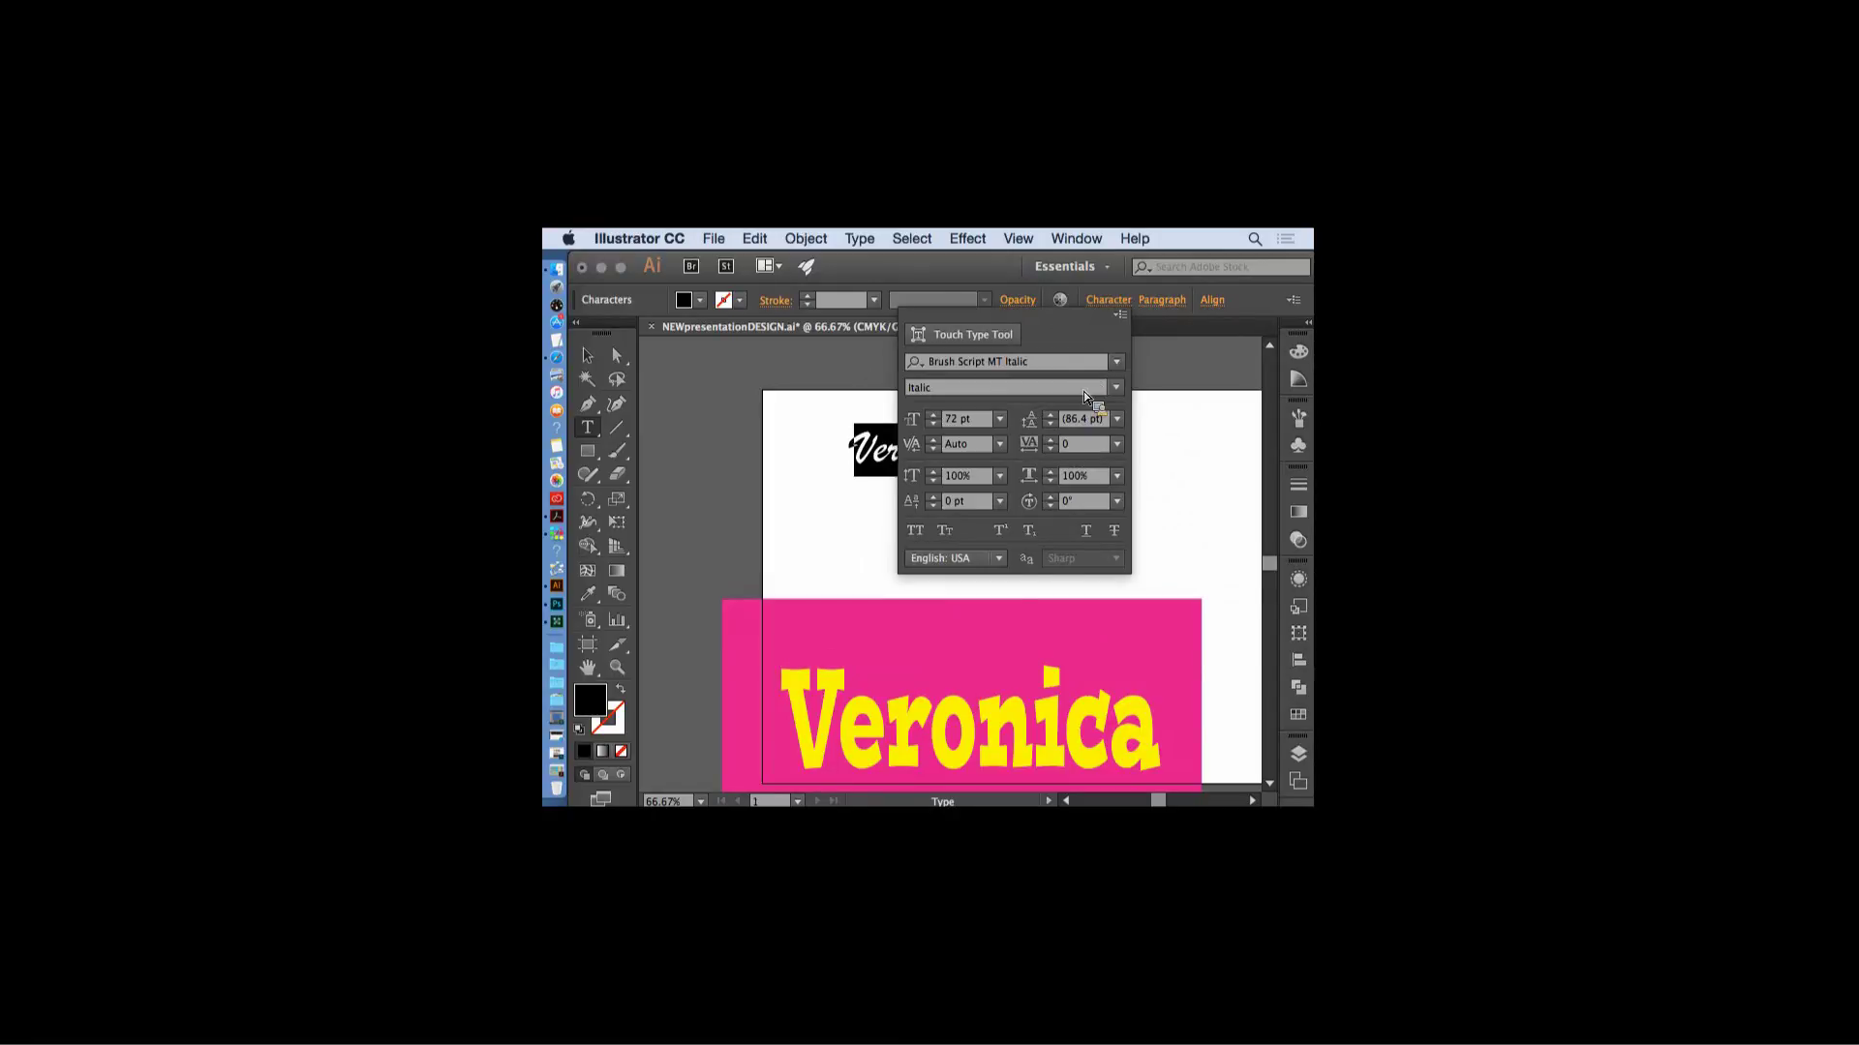
pyautogui.click(928, 494)
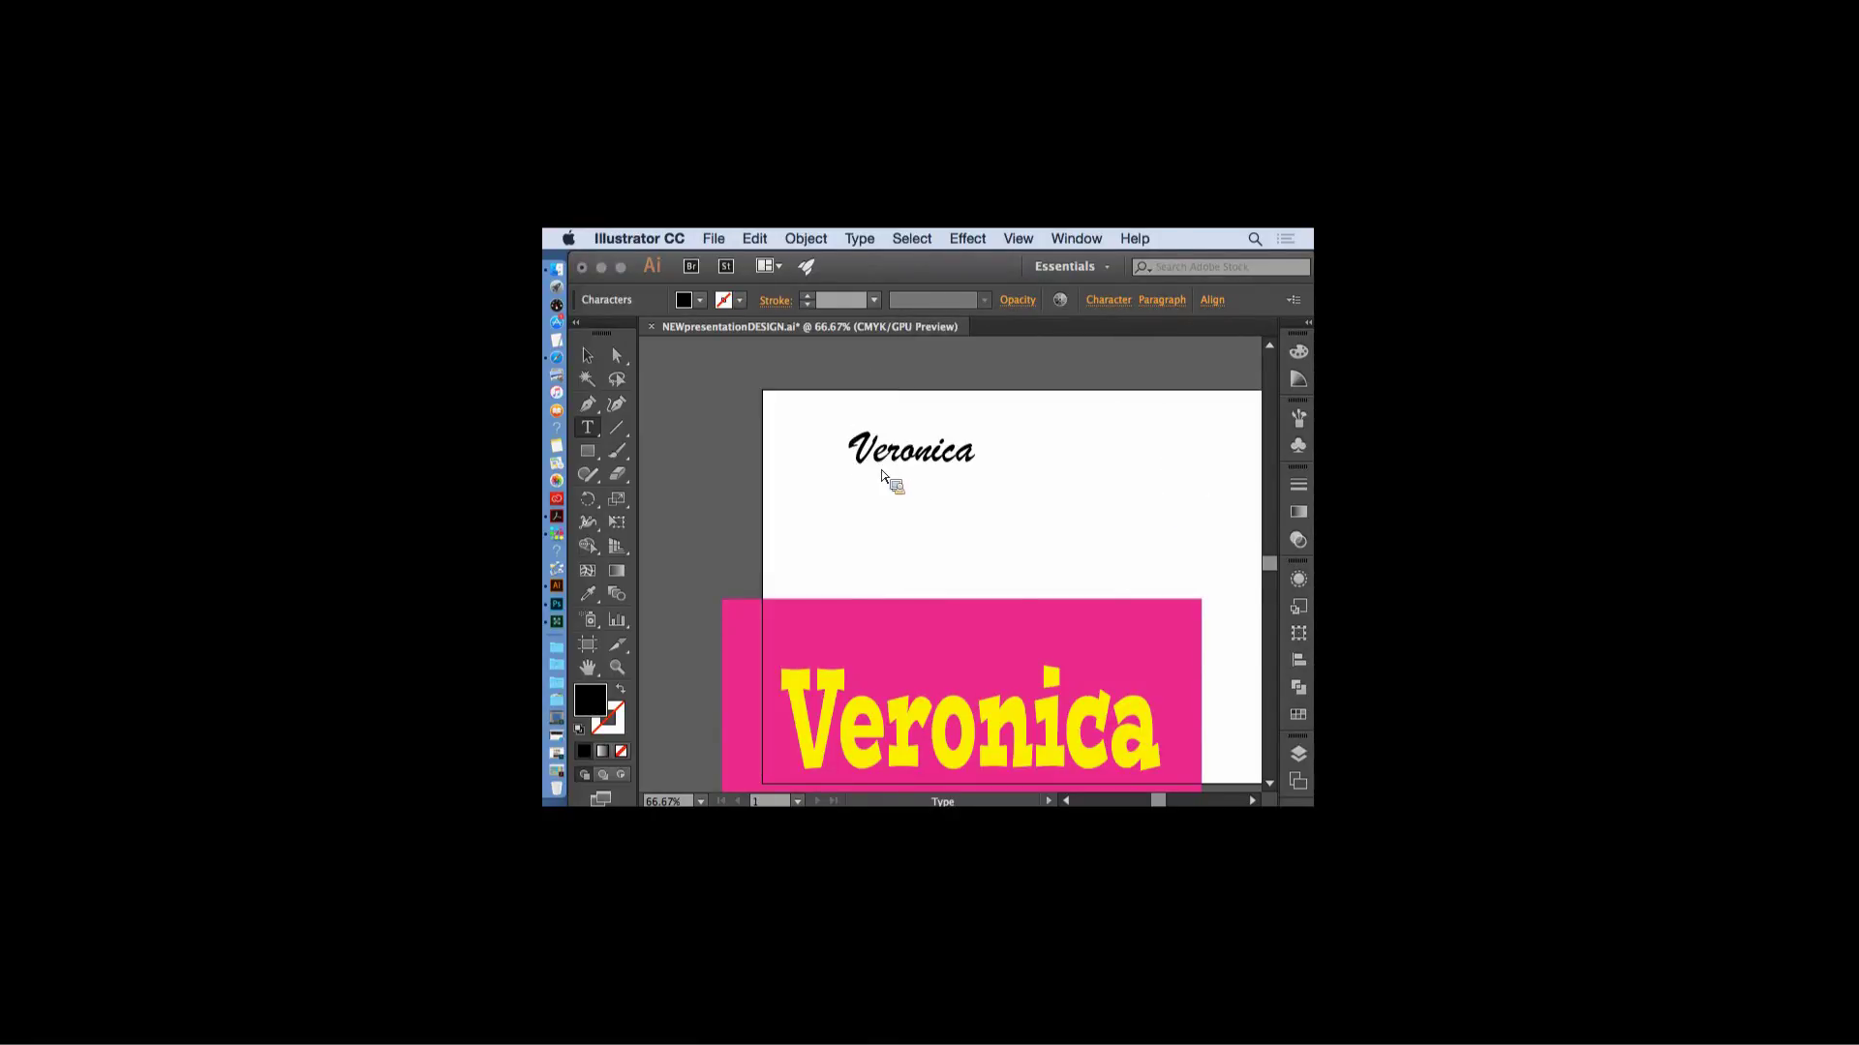
# - With the cursor before the script V, open the Brush Script MT Glyphs panel under the menu bar
pyautogui.click(882, 438)
pyautogui.click(861, 240)
pyautogui.click(882, 351)
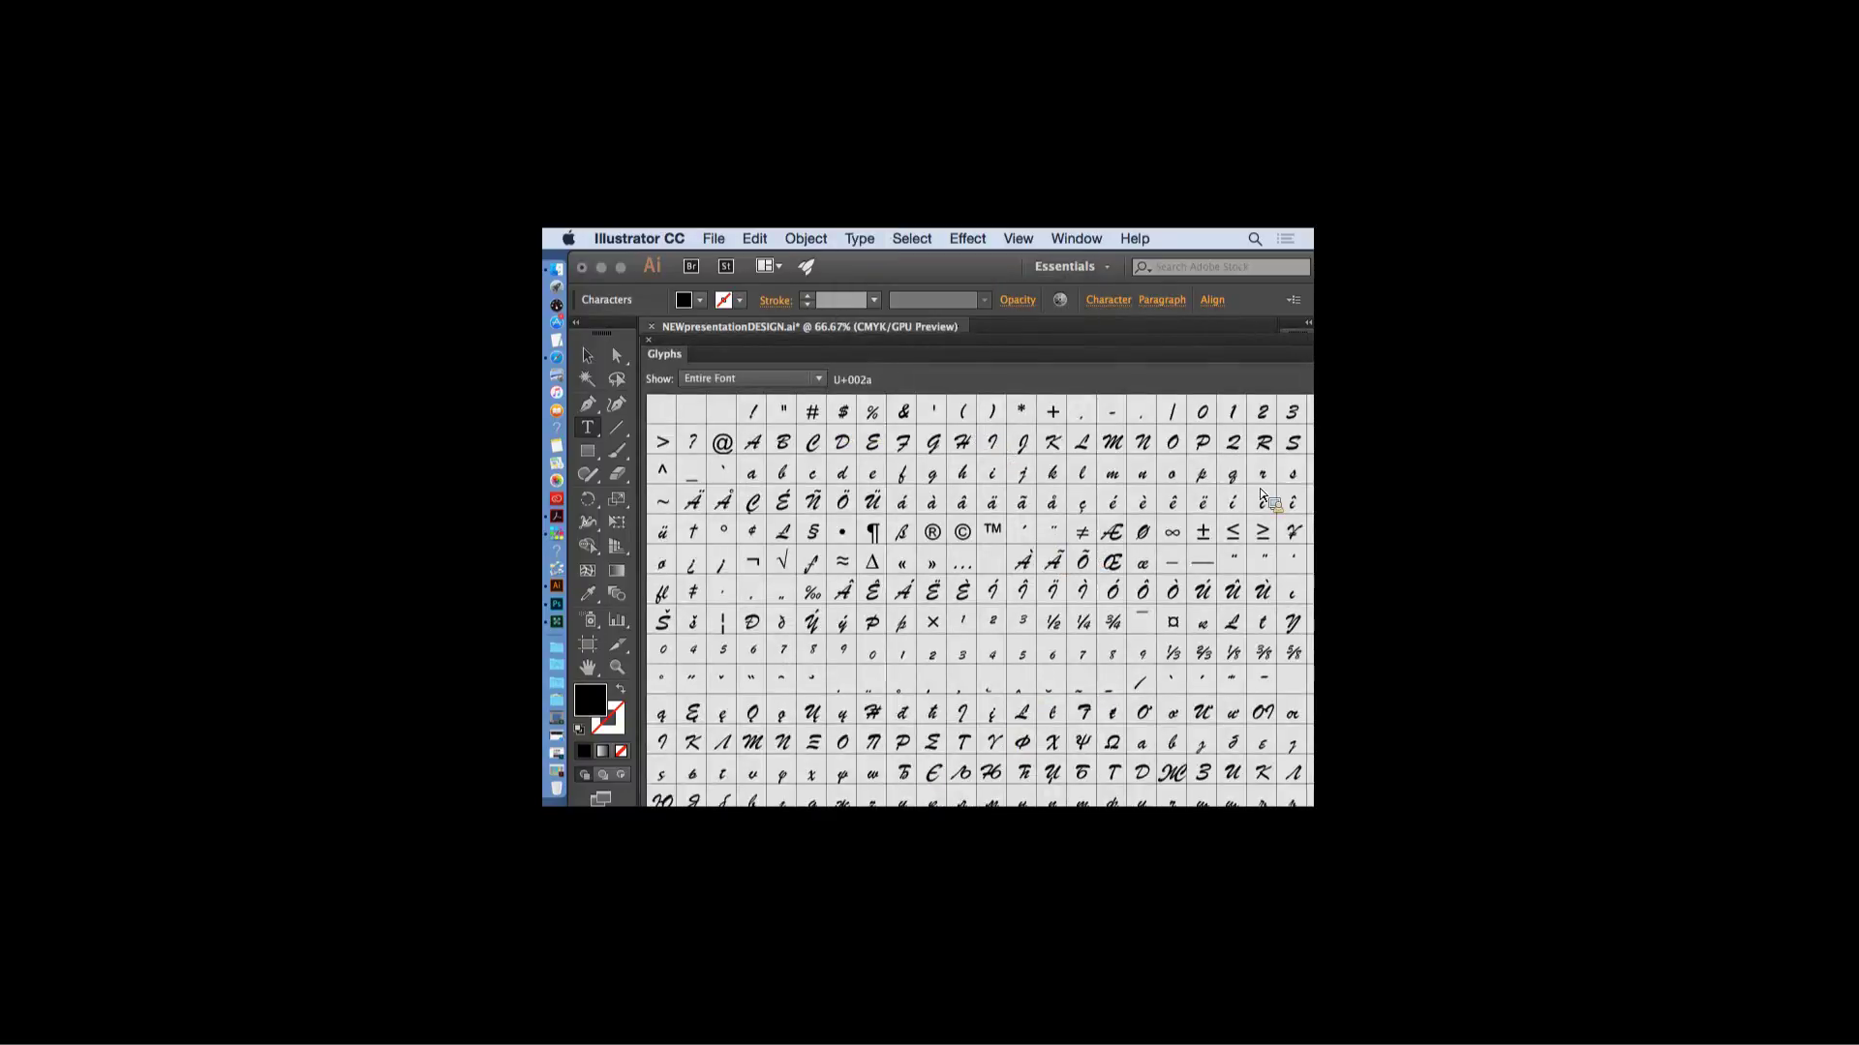
pyautogui.moveTo(989, 271); pyautogui.dragTo(951, 265)
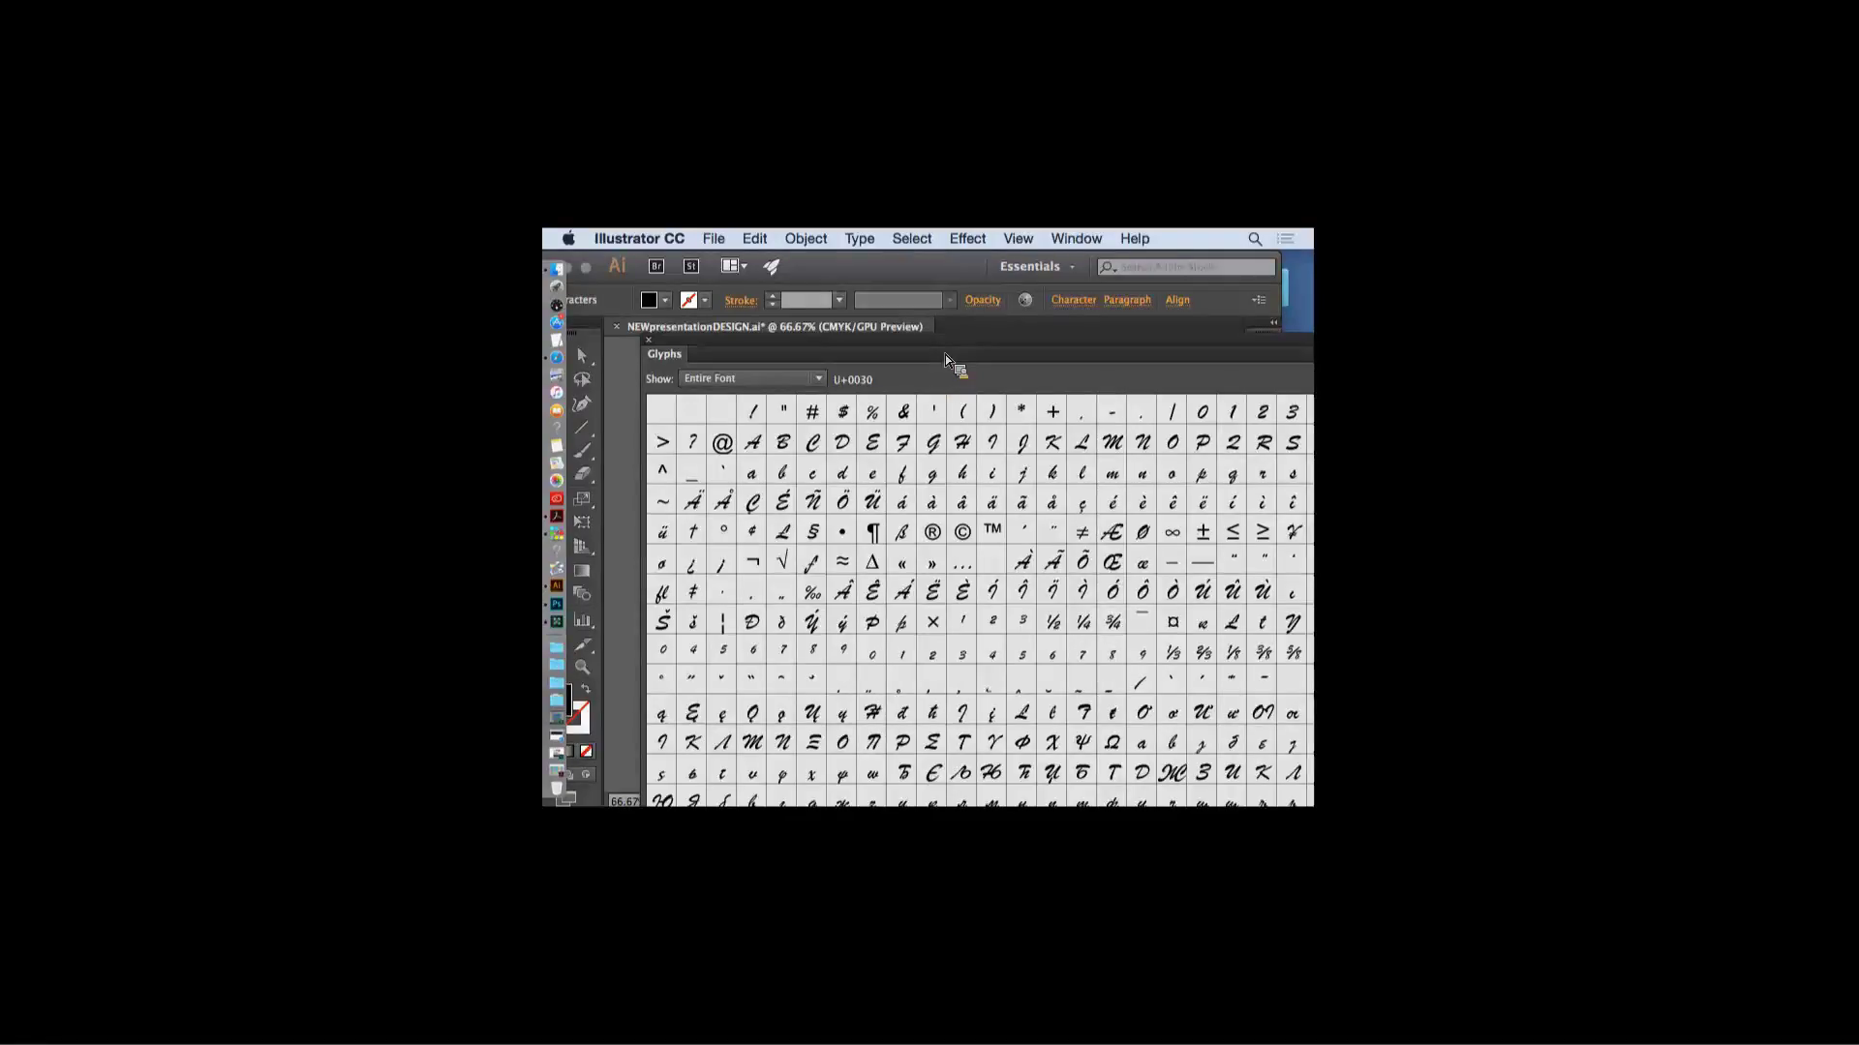
pyautogui.moveTo(945, 356); pyautogui.dragTo(810, 240)
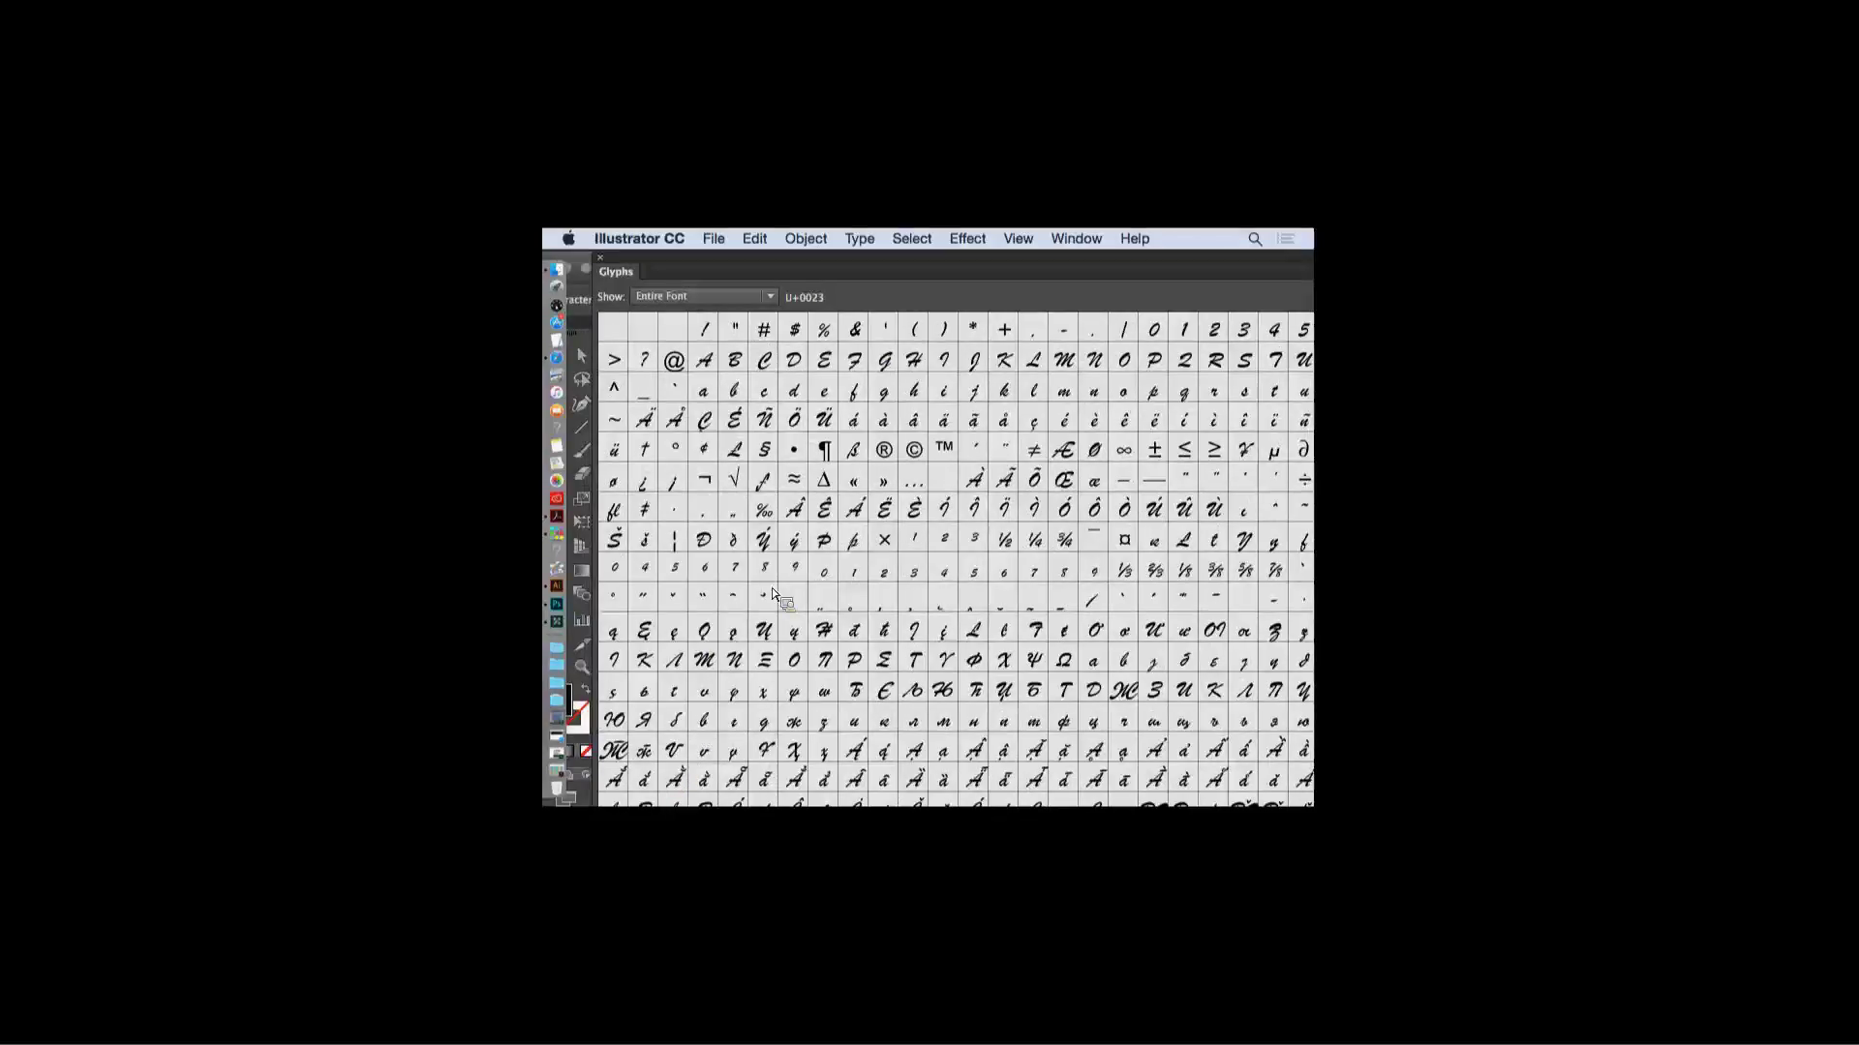
# - Switch the glyph display between Alternates and Entire Font, move the panel aside, and select the V
pyautogui.click(726, 296)
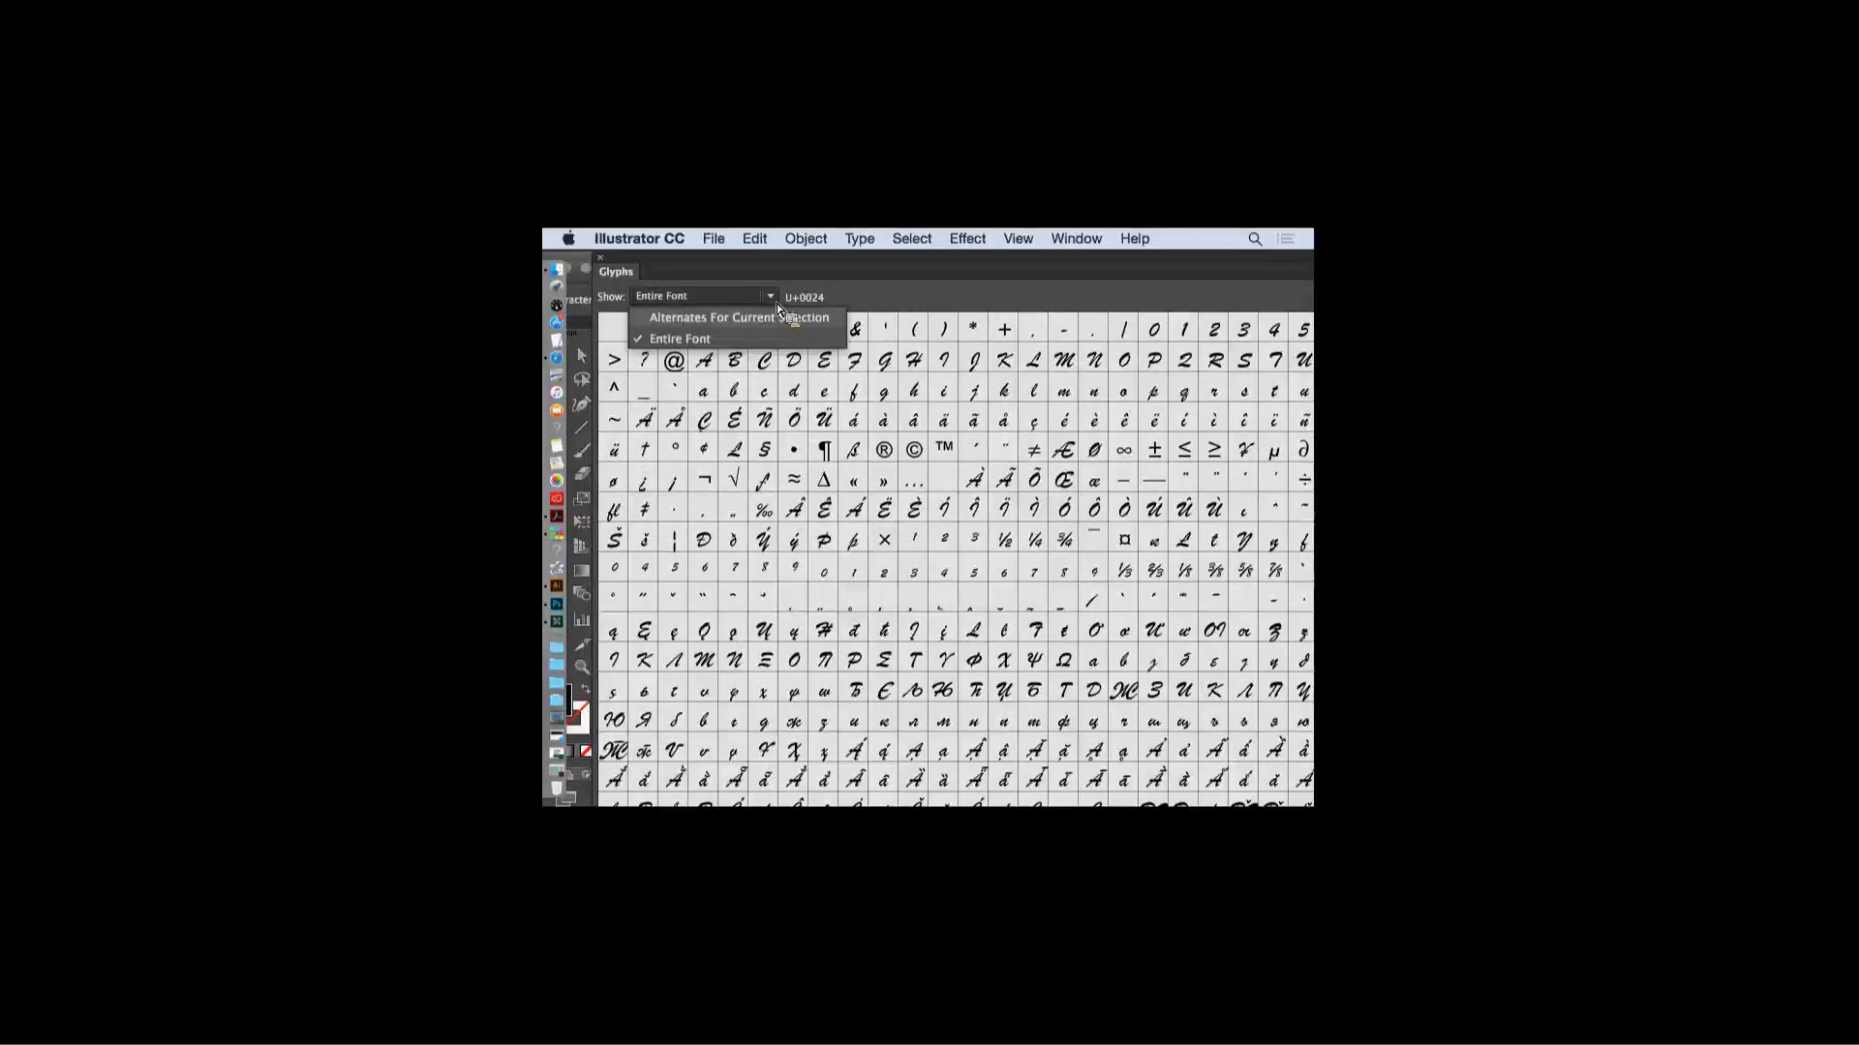
pyautogui.click(731, 321)
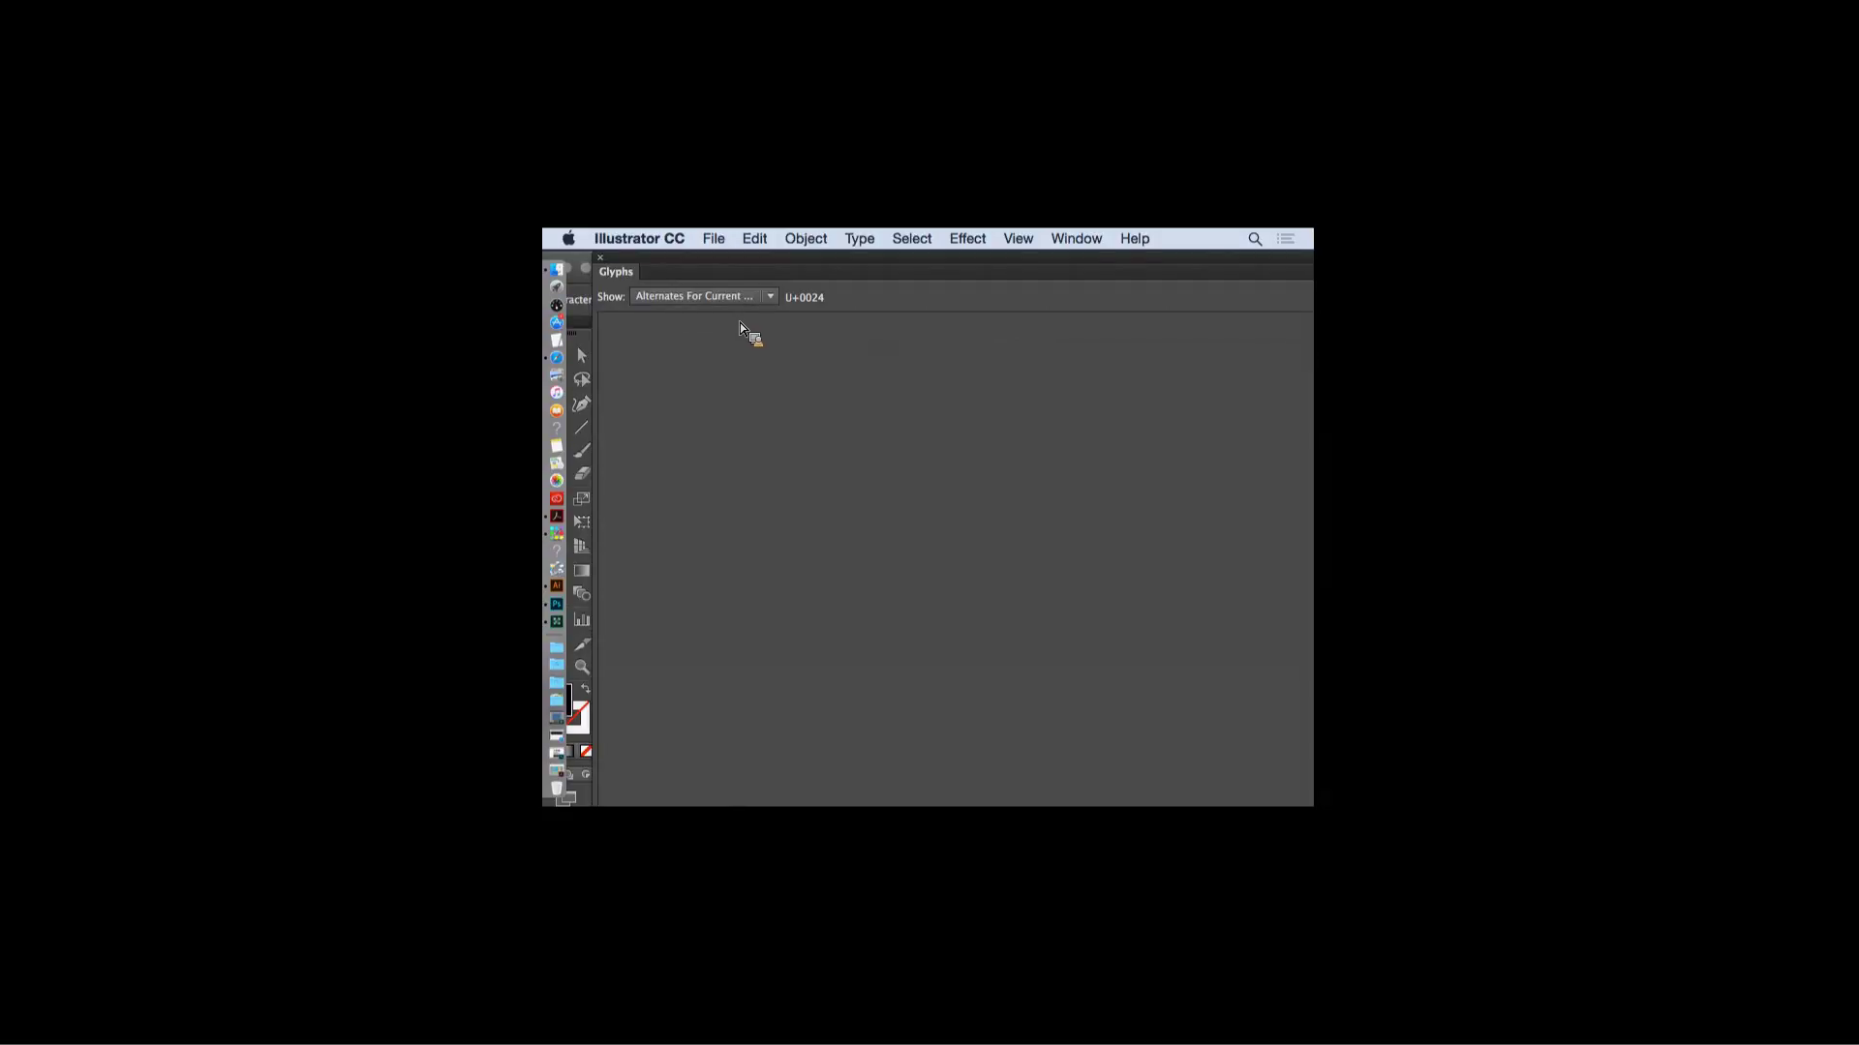
pyautogui.click(765, 298)
pyautogui.click(726, 337)
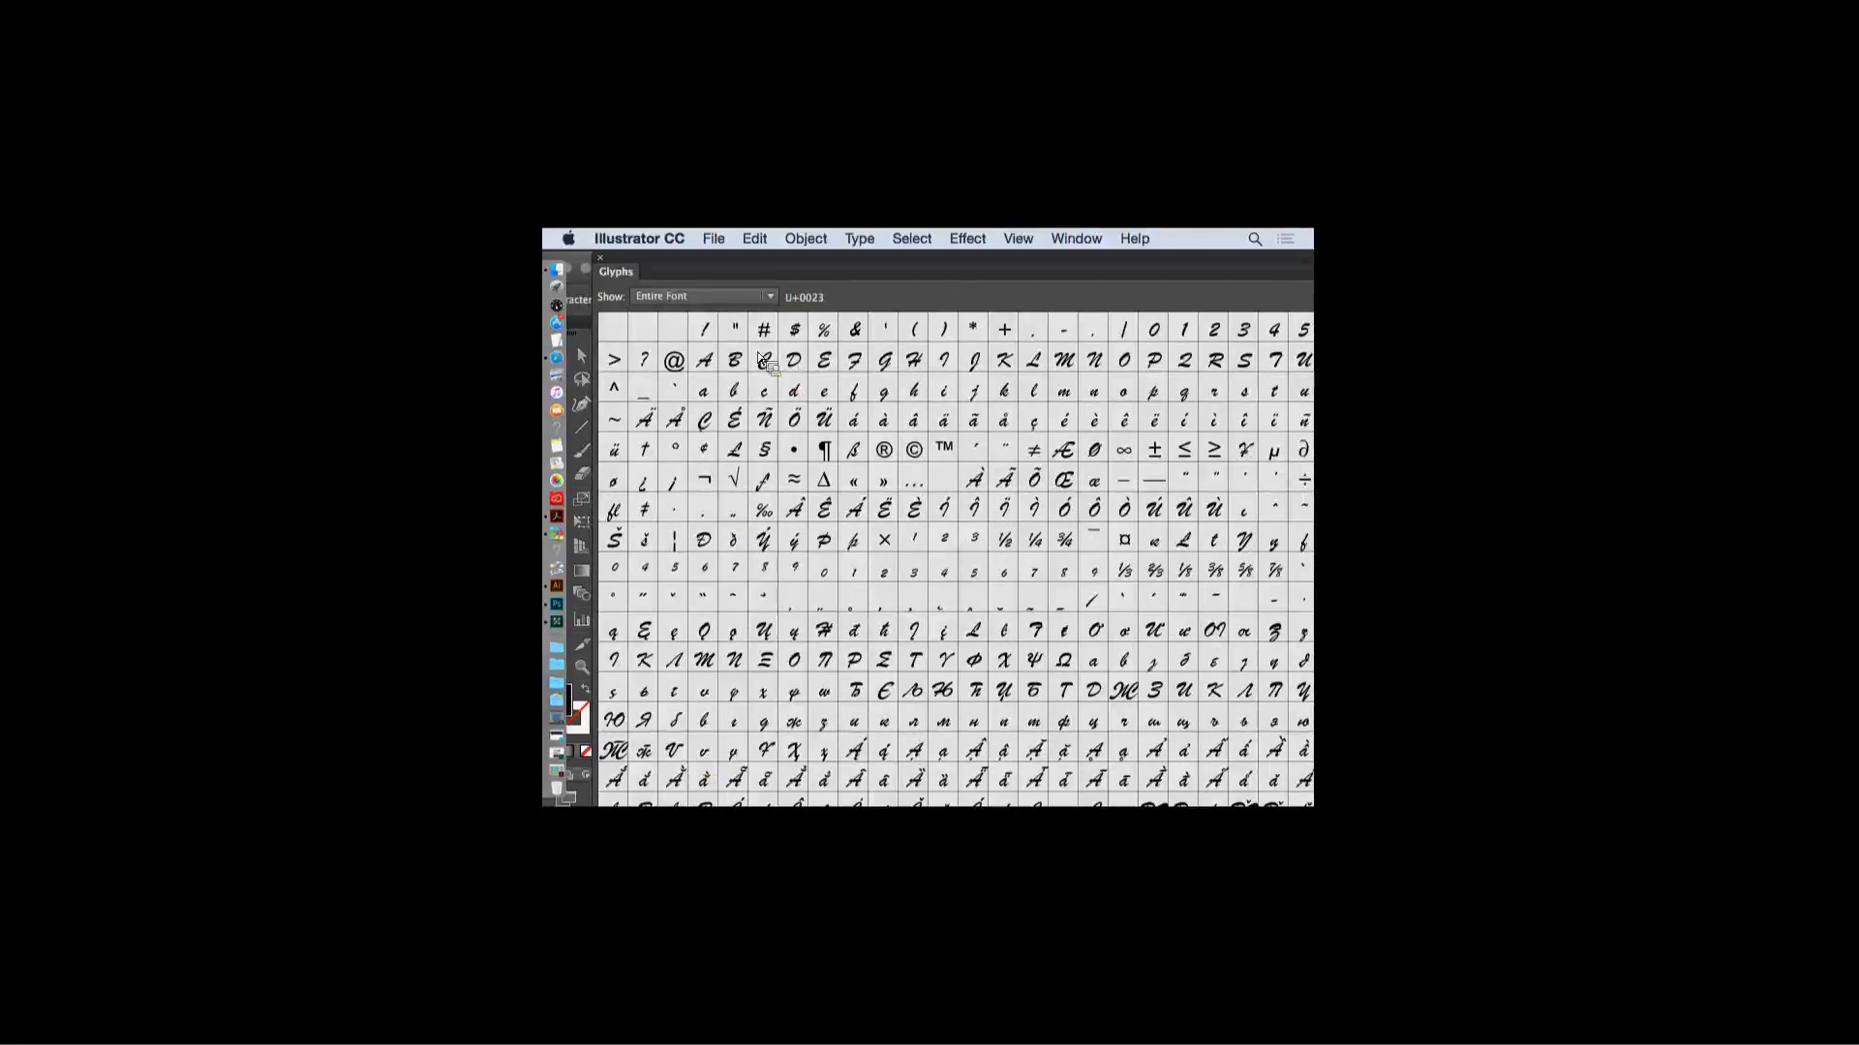
pyautogui.moveTo(684, 271); pyautogui.dragTo(999, 244)
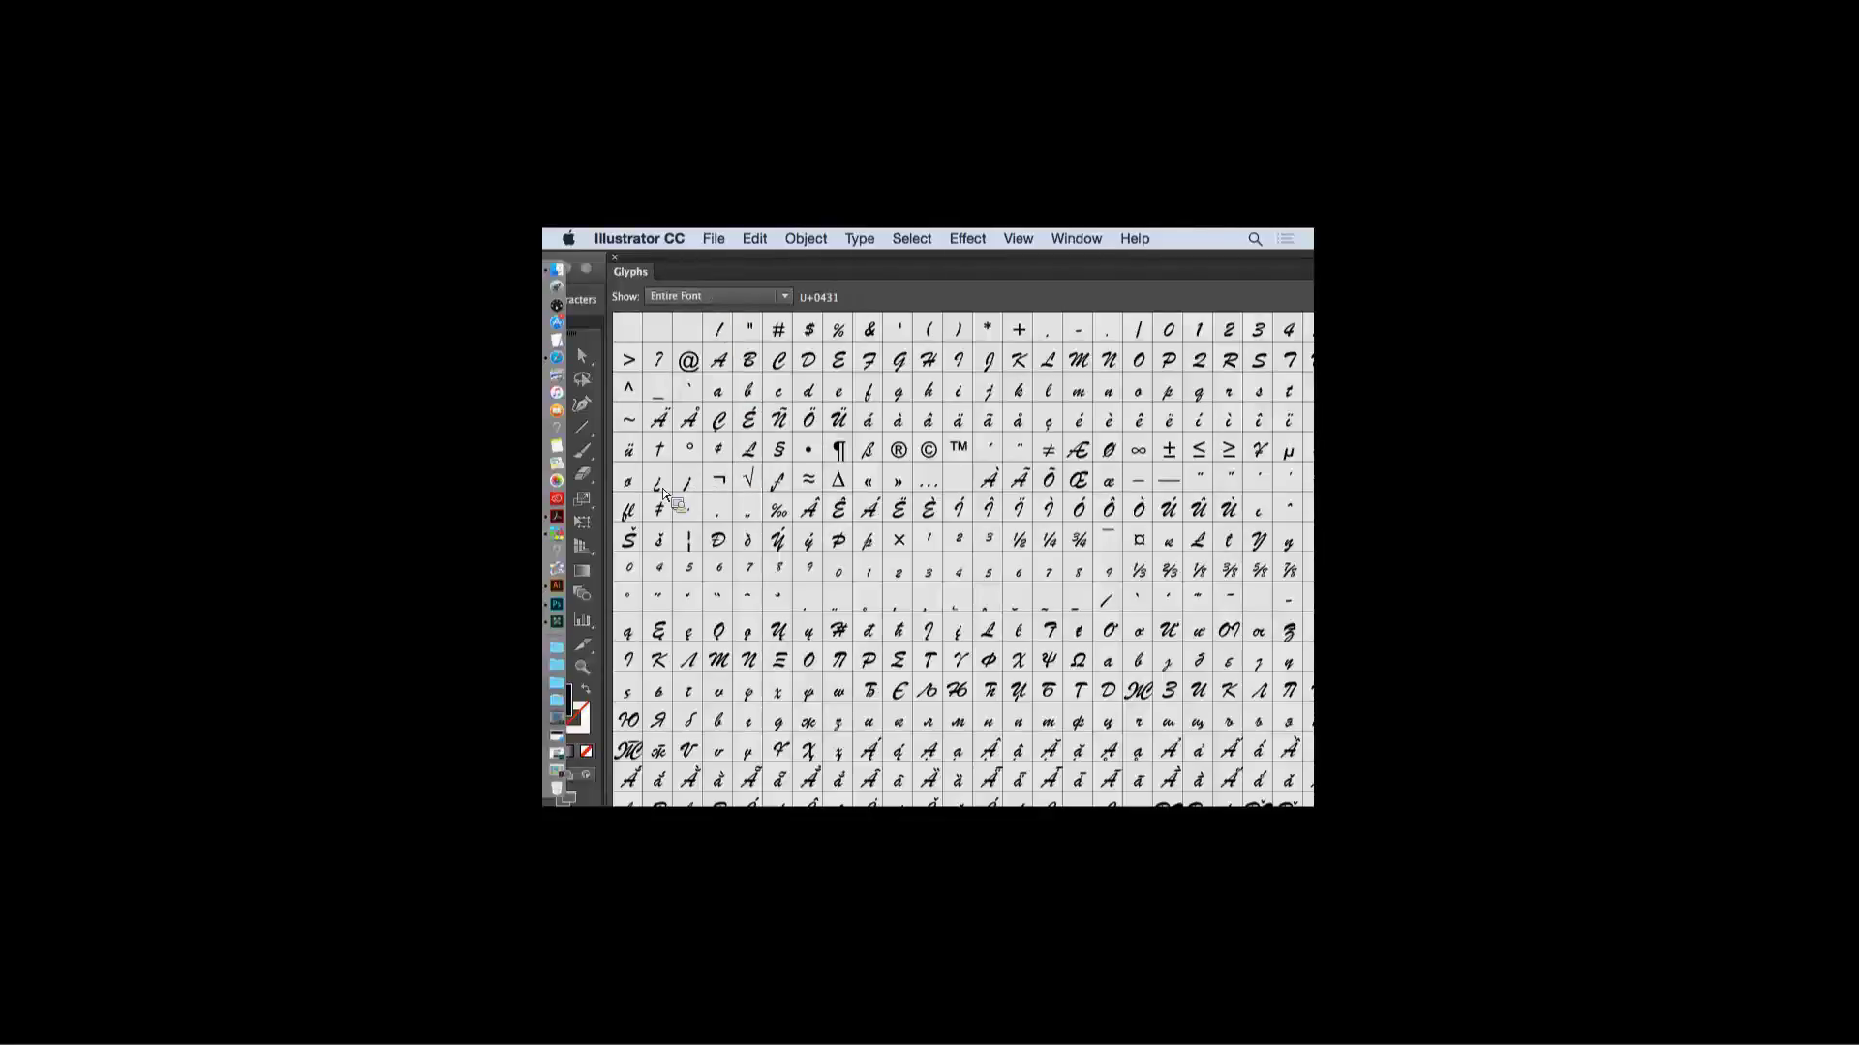
pyautogui.moveTo(647, 271); pyautogui.dragTo(881, 305)
pyautogui.moveTo(818, 447); pyautogui.dragTo(842, 462)
# - Browse the Brush Script glyphs in Alternates and Entire Font views and pick the plain V
pyautogui.click(1076, 329)
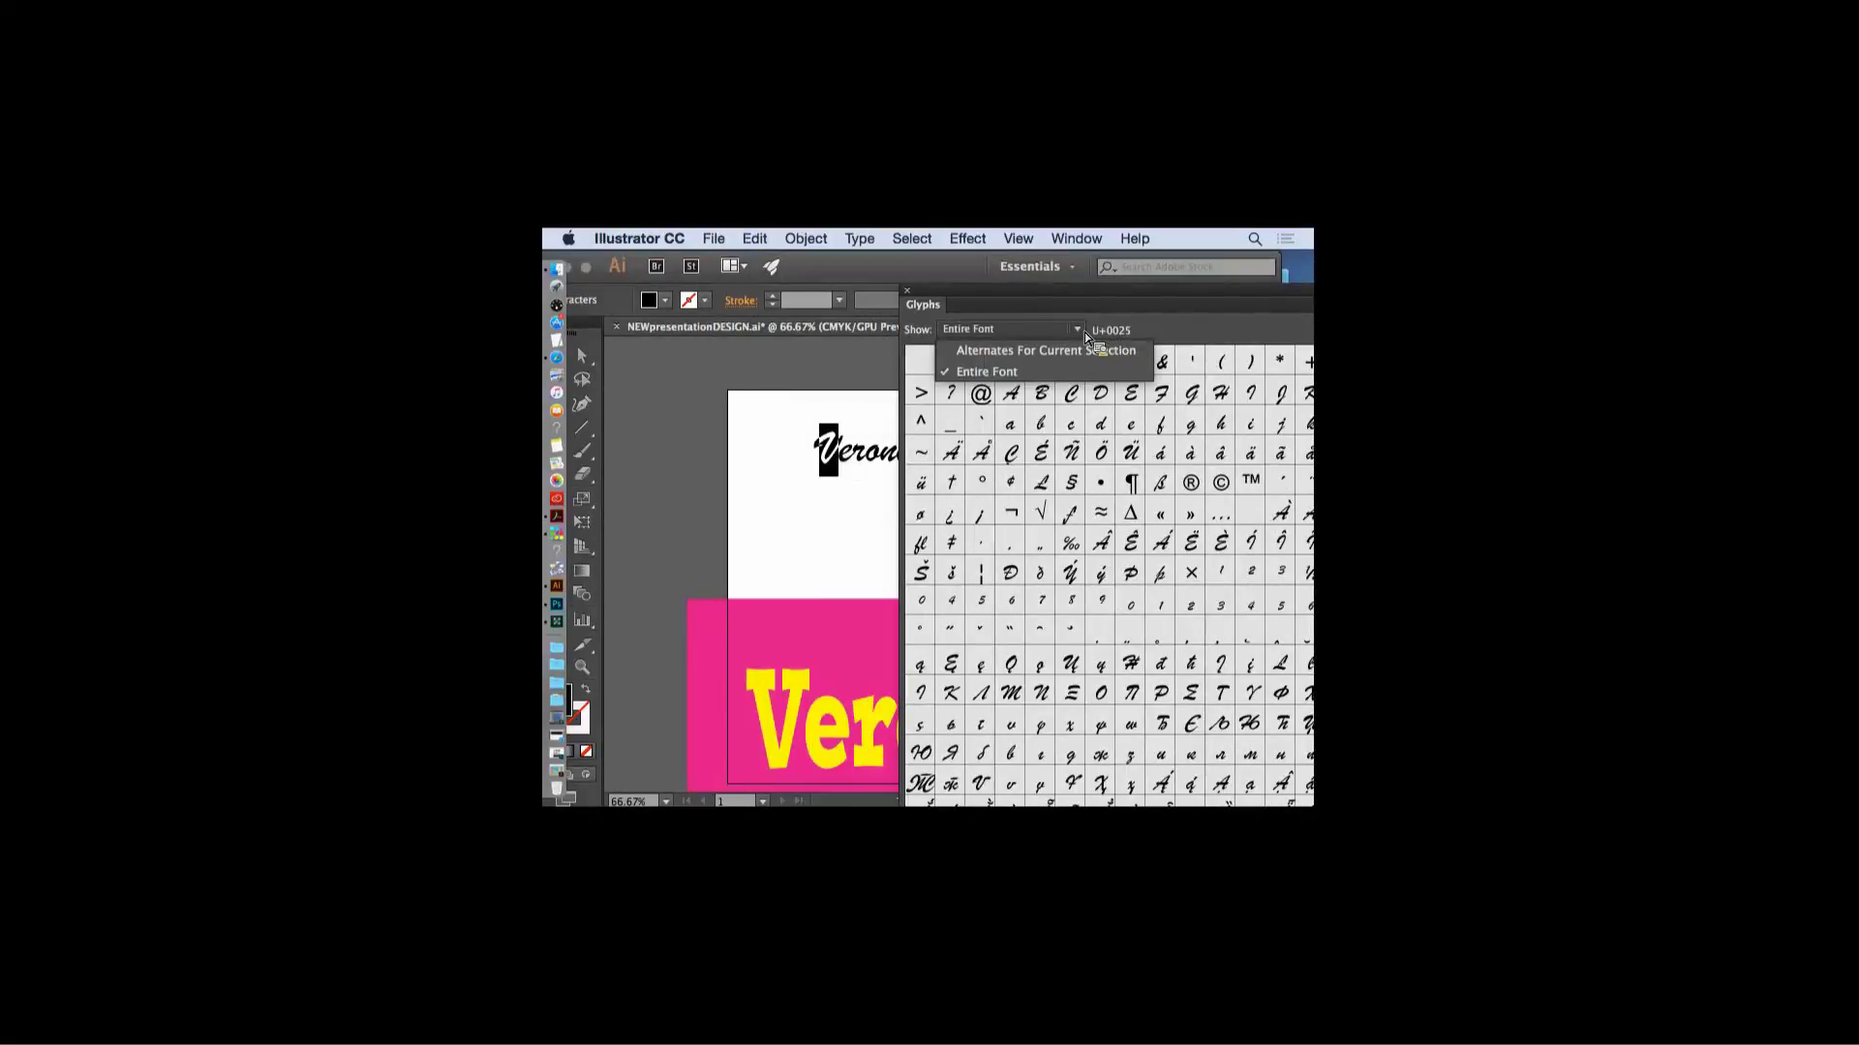
pyautogui.click(1048, 350)
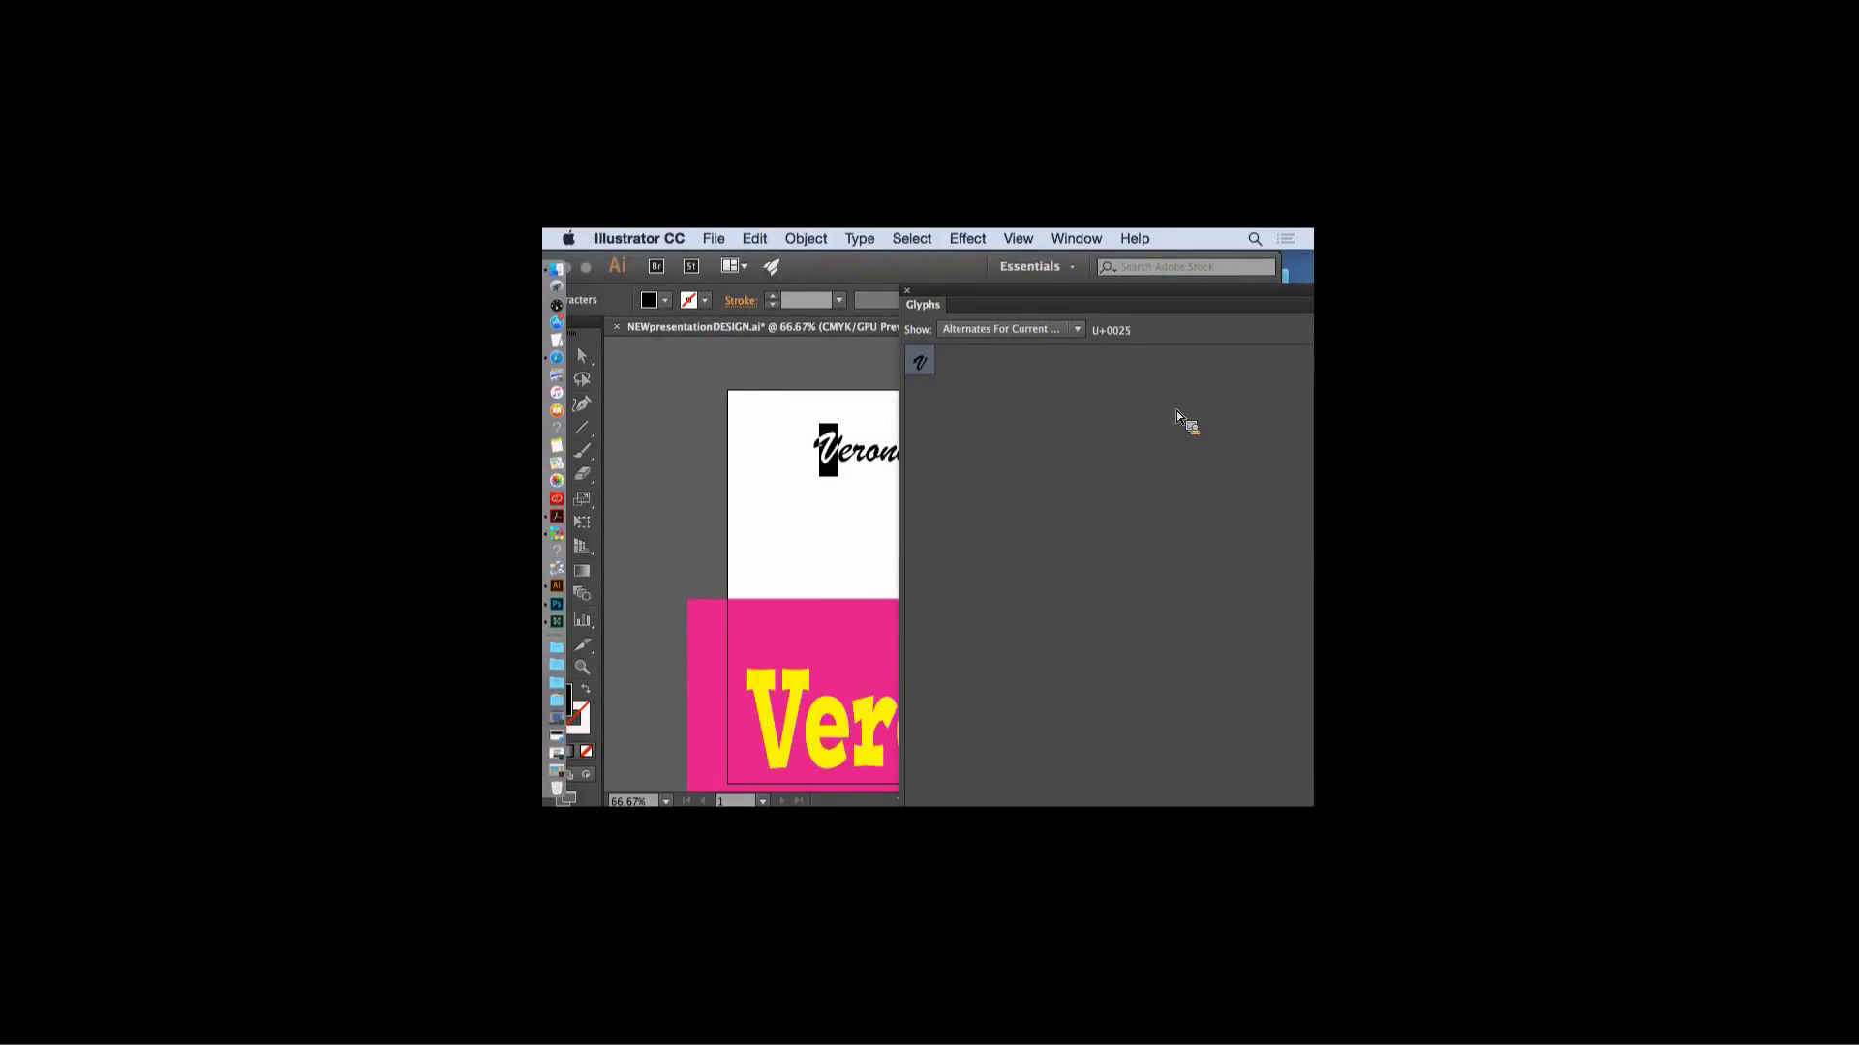
pyautogui.moveTo(997, 296); pyautogui.dragTo(910, 267)
pyautogui.click(978, 296)
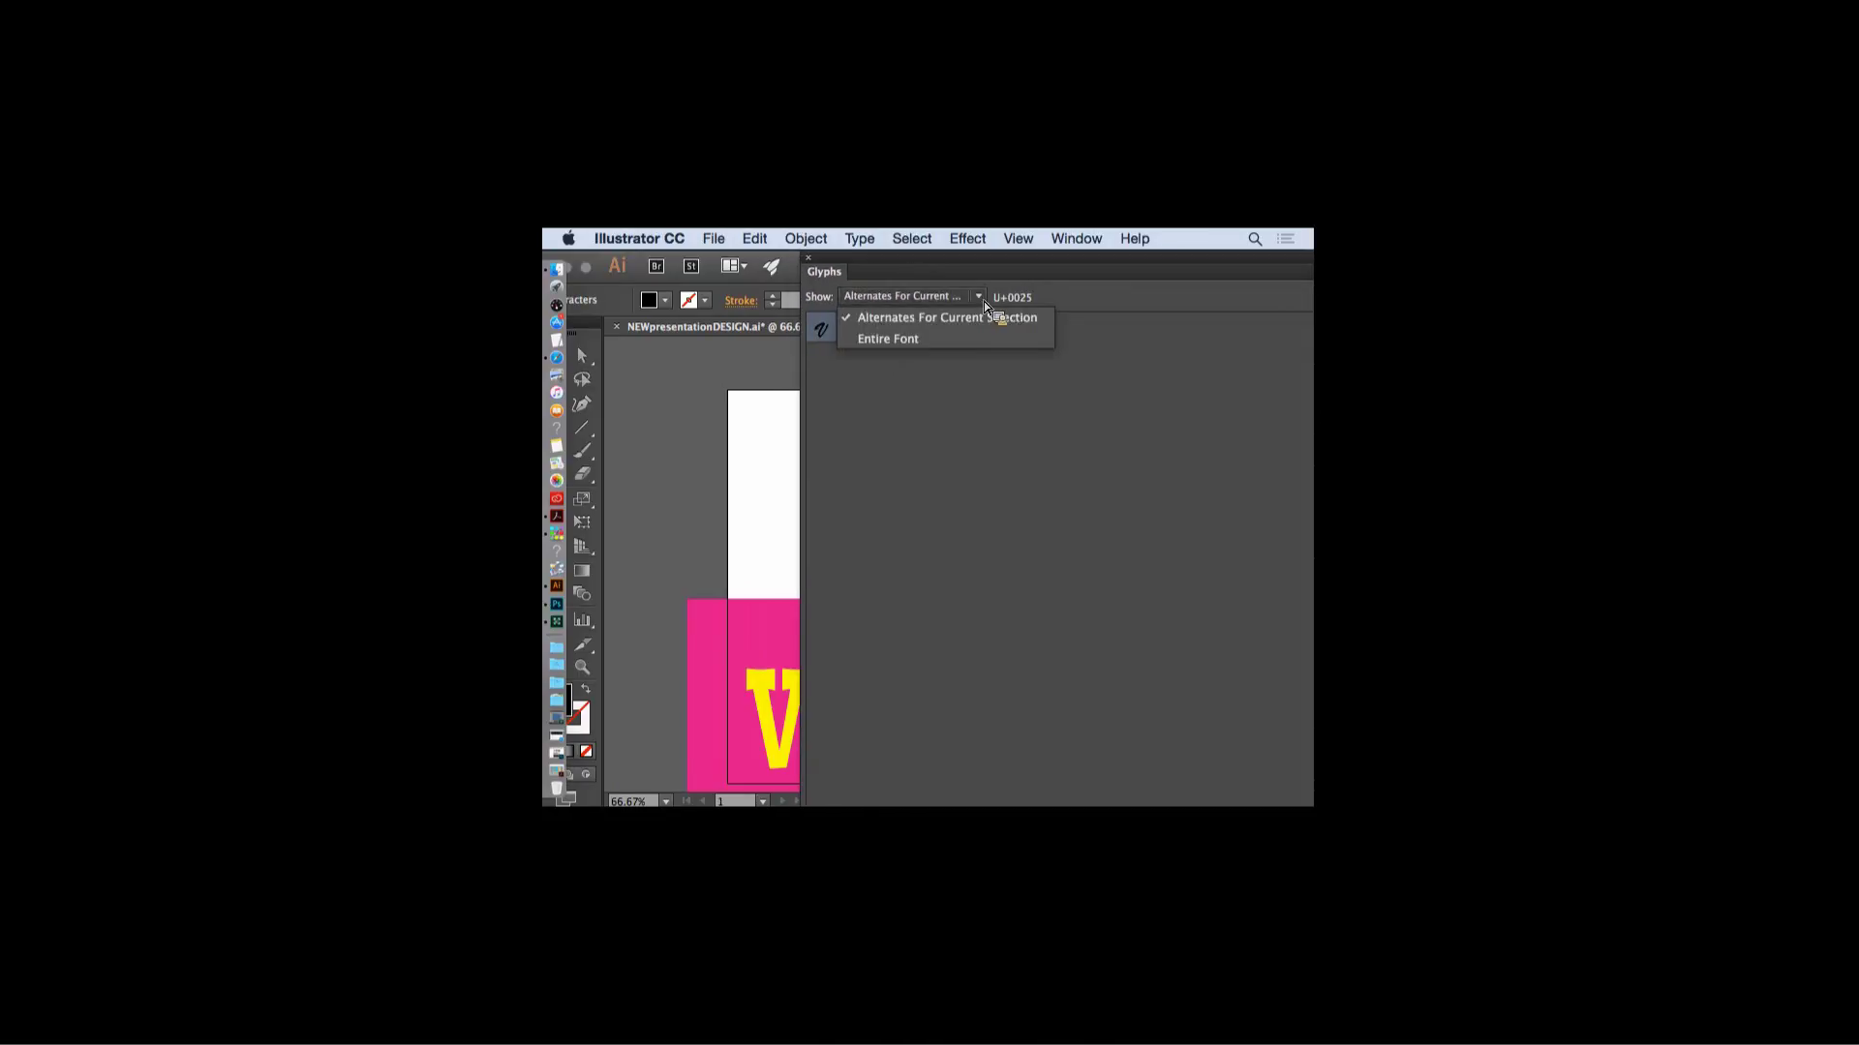
pyautogui.click(930, 341)
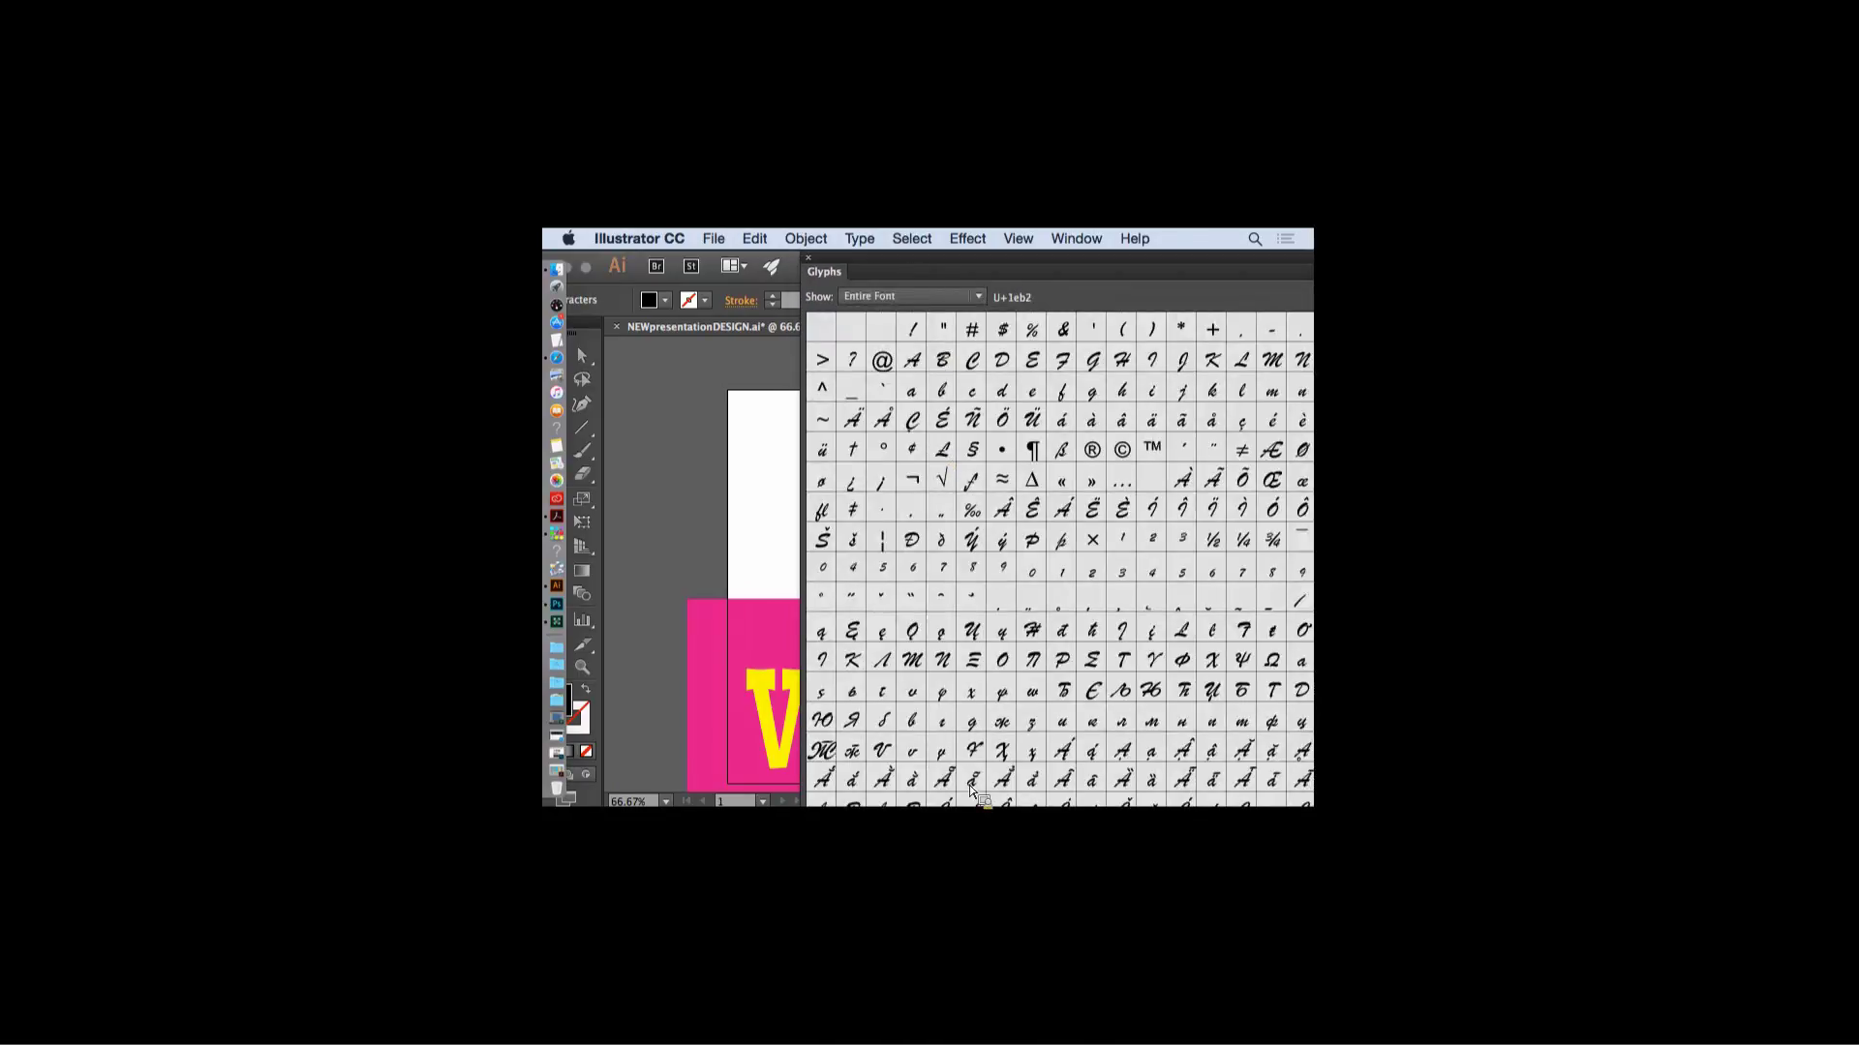
pyautogui.click(884, 758)
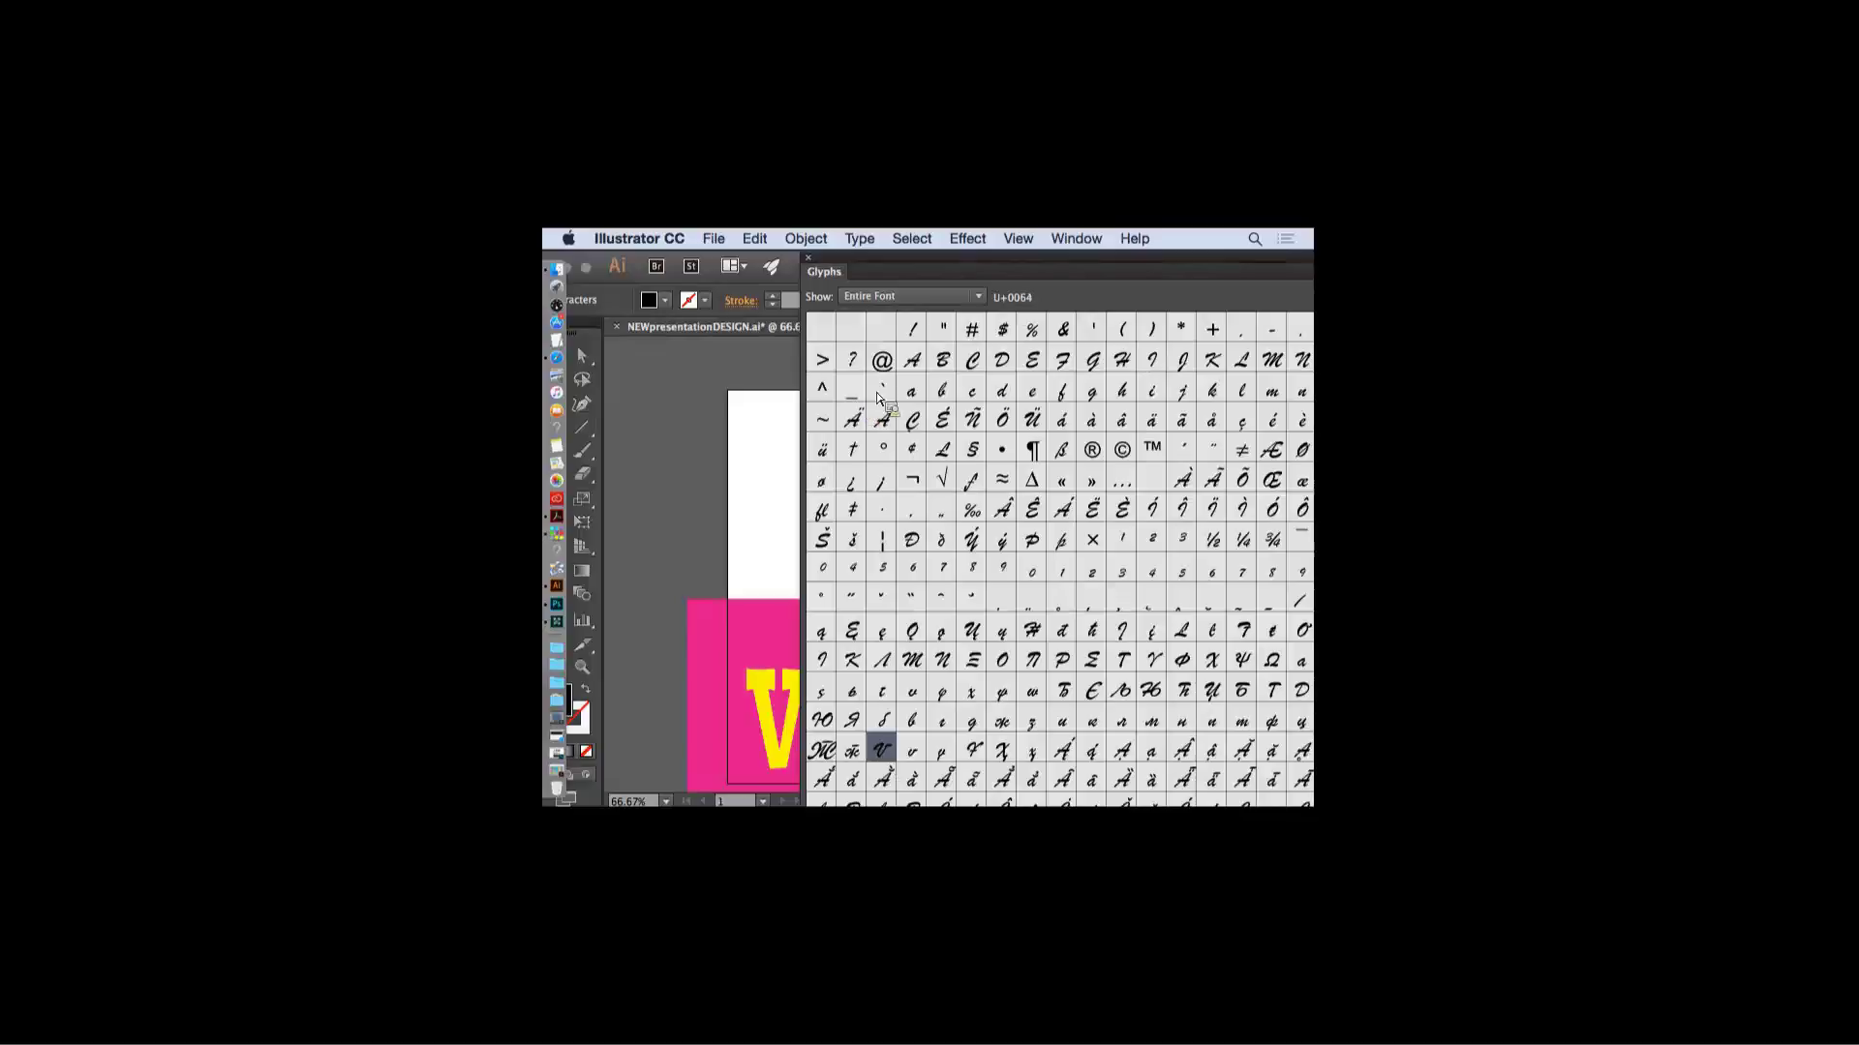
pyautogui.moveTo(1204, 285); pyautogui.dragTo(927, 258)
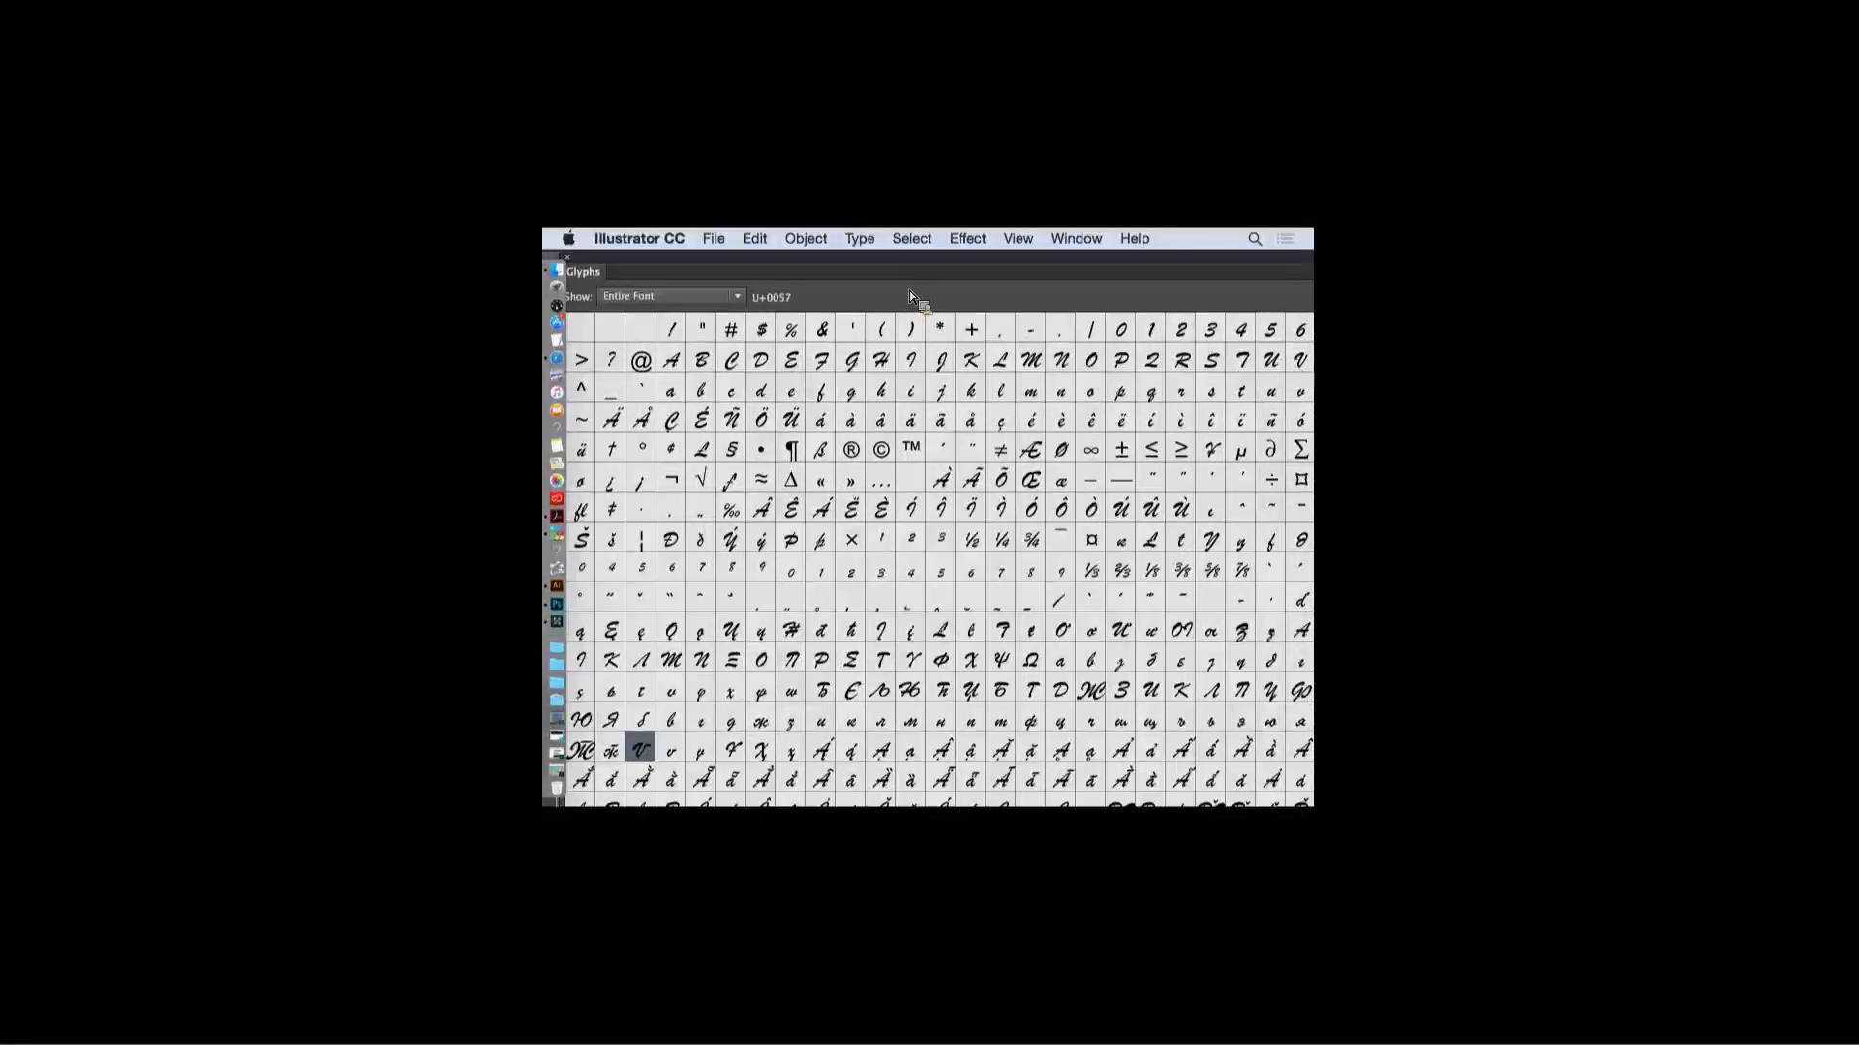
pyautogui.click(1302, 363)
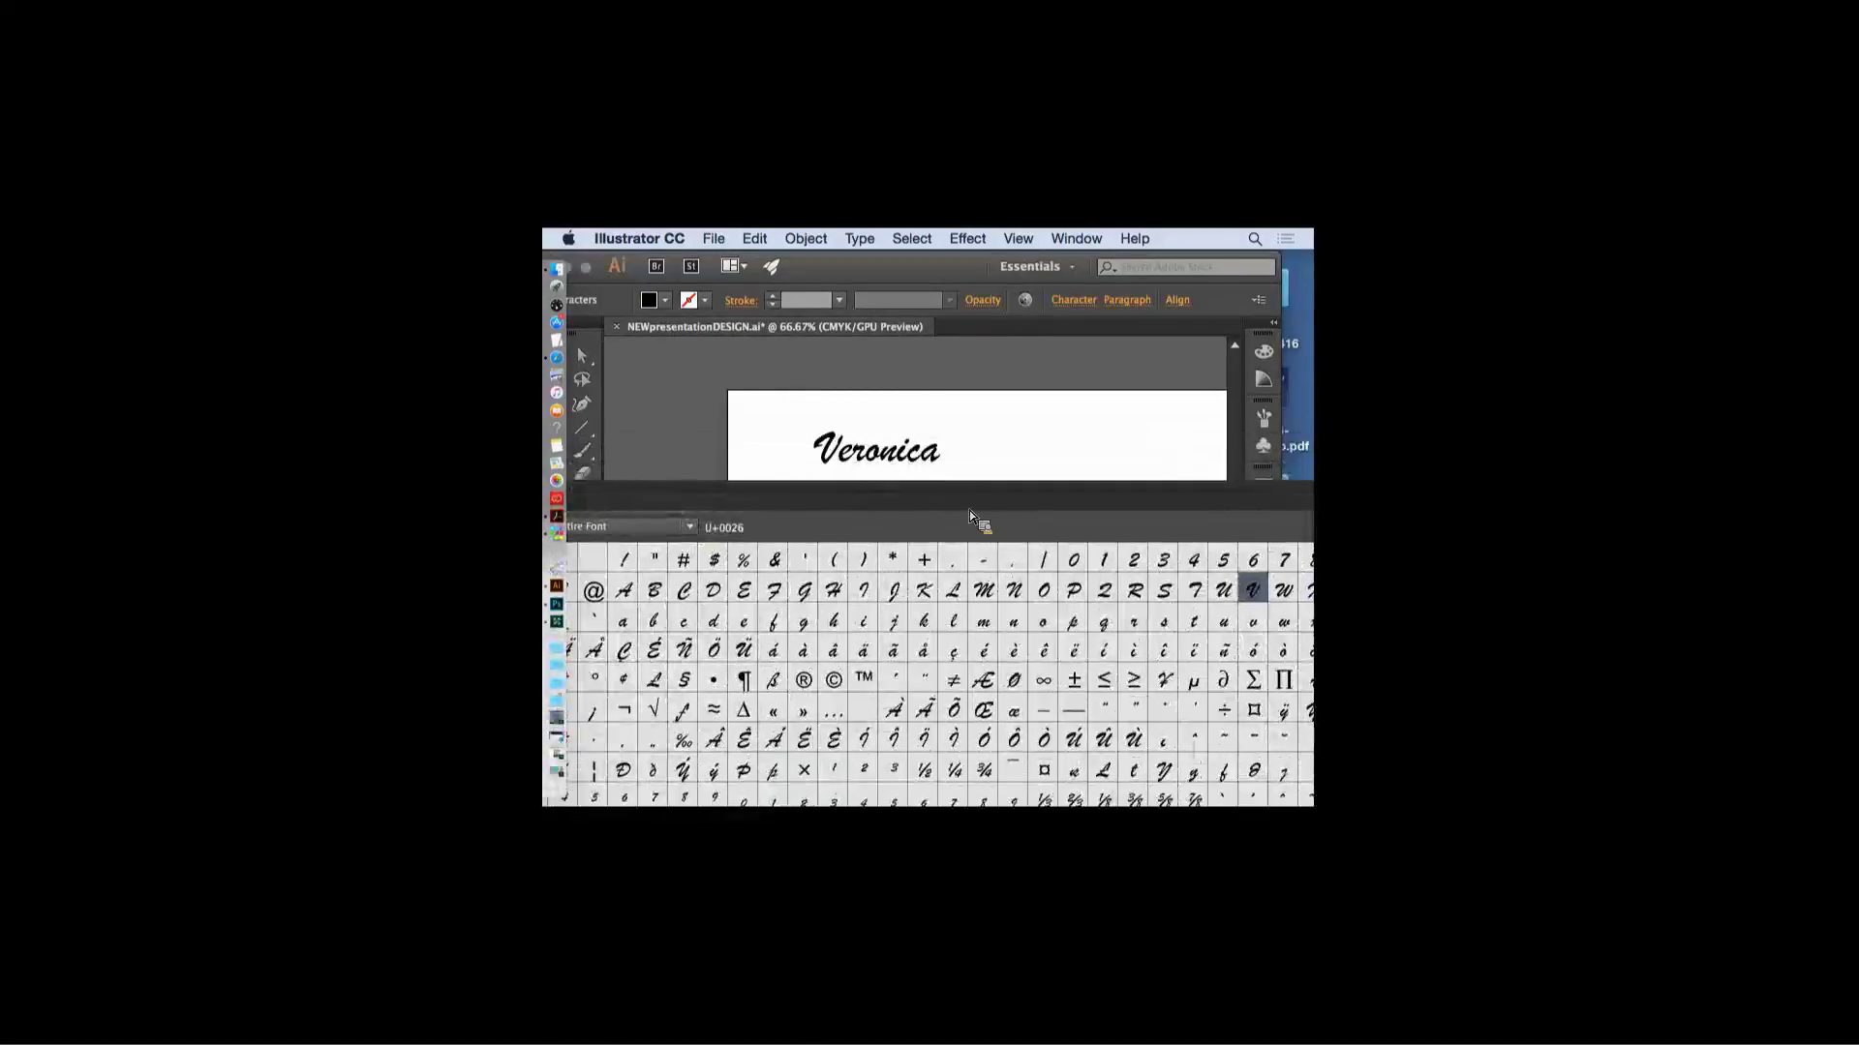
# - Insert the V glyph, delete the extra V so it reads Veronica, and select the word
pyautogui.doubleClick(1256, 597)
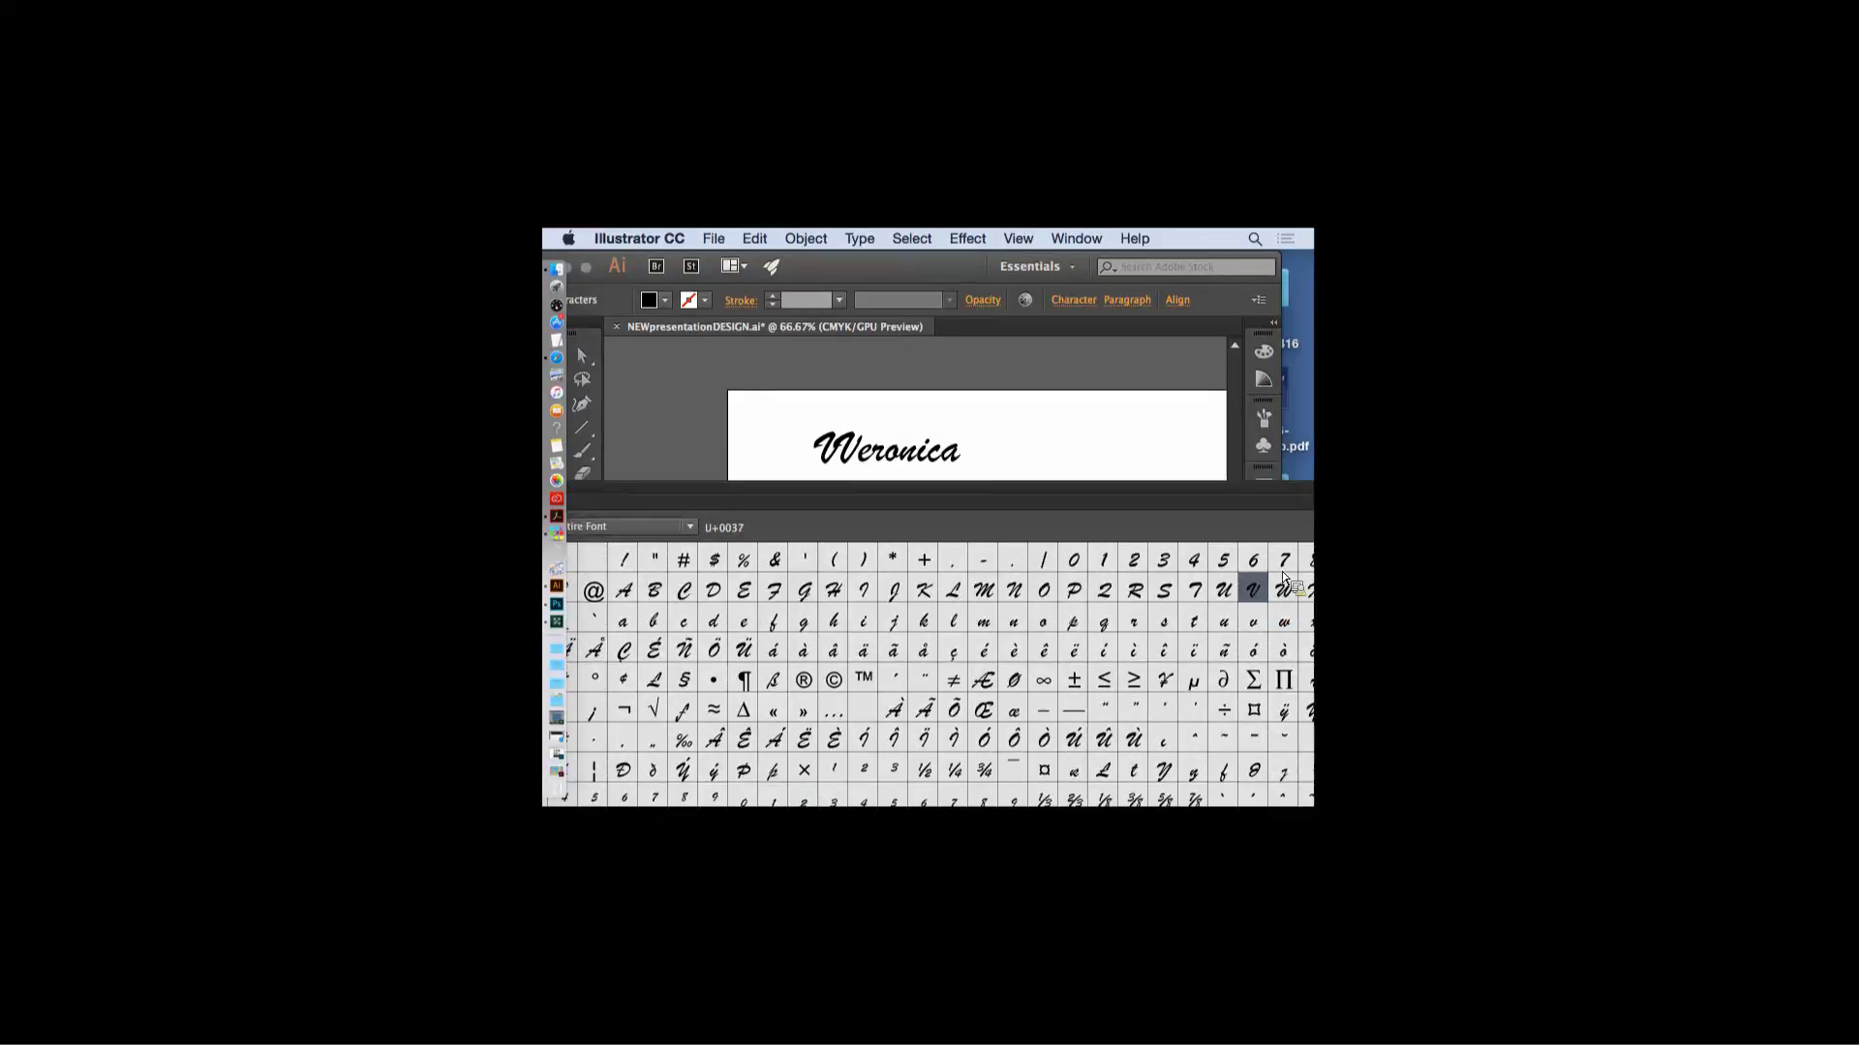
pyautogui.press('BackSpace')
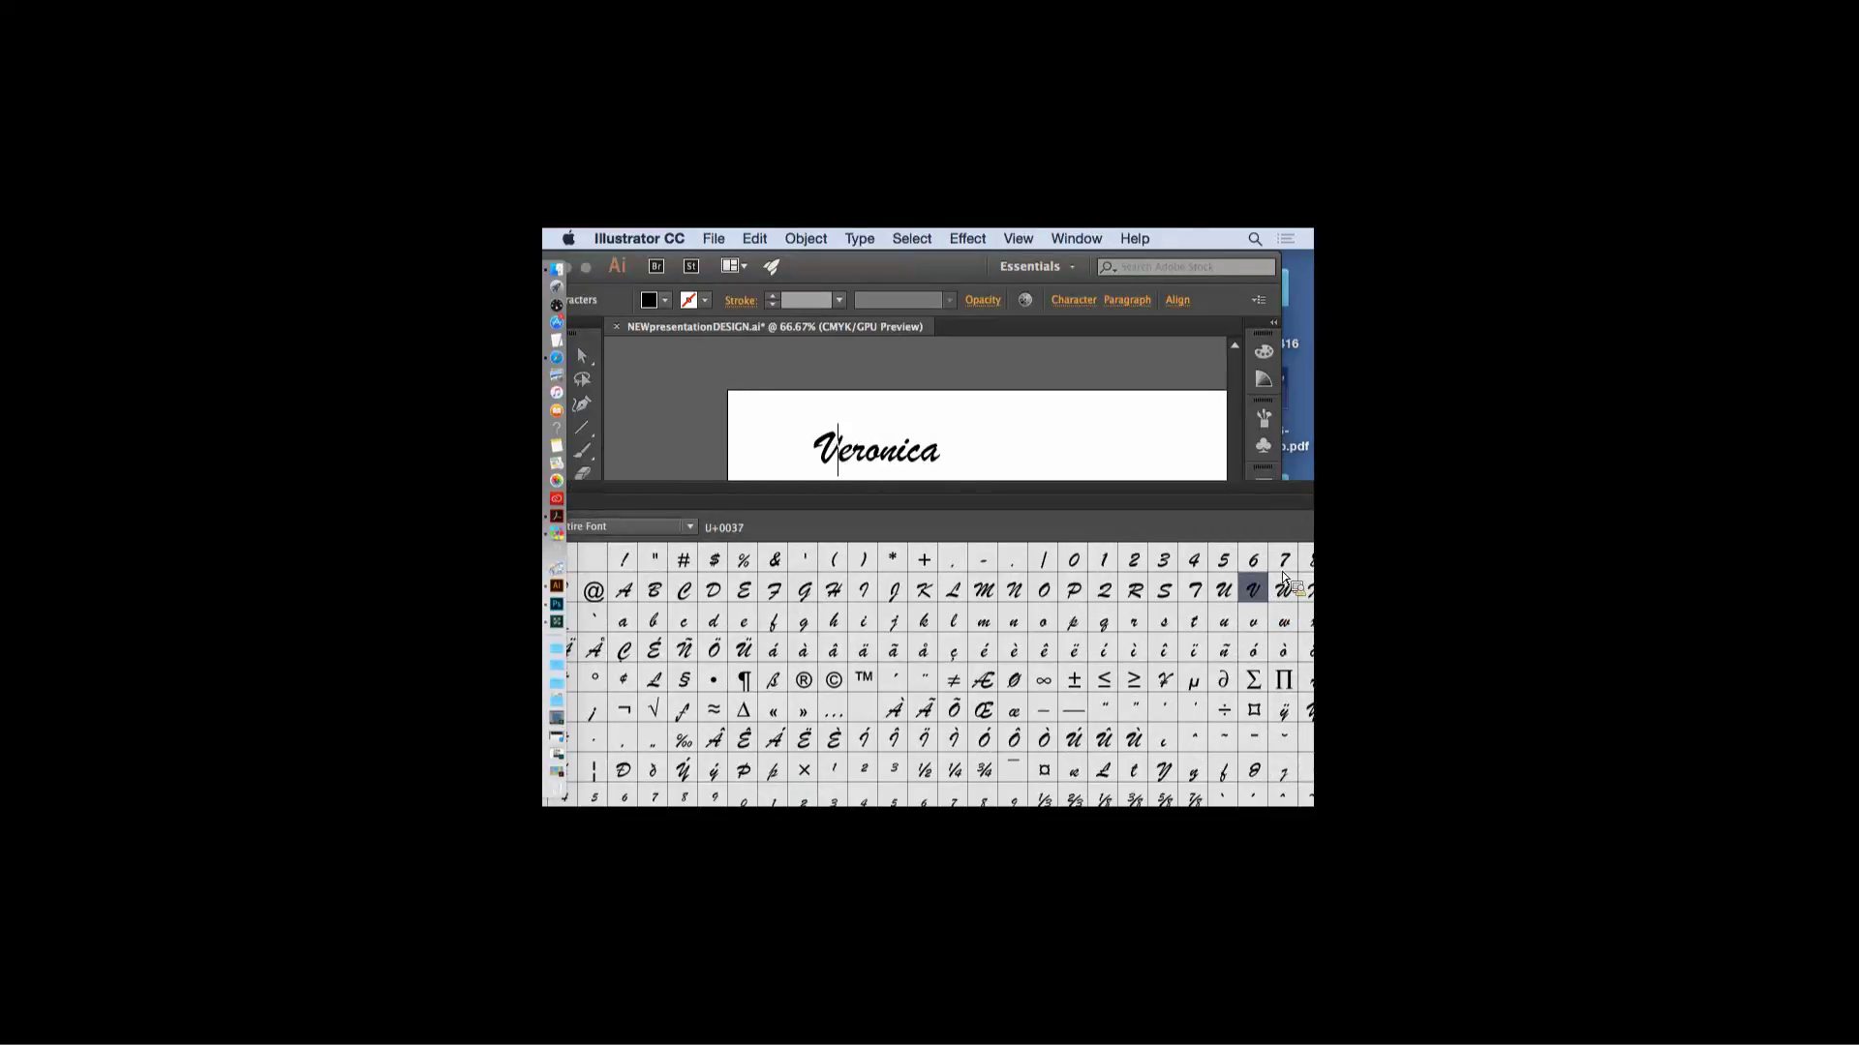
pyautogui.moveTo(1006, 520); pyautogui.dragTo(927, 536)
pyautogui.moveTo(943, 463); pyautogui.dragTo(799, 441)
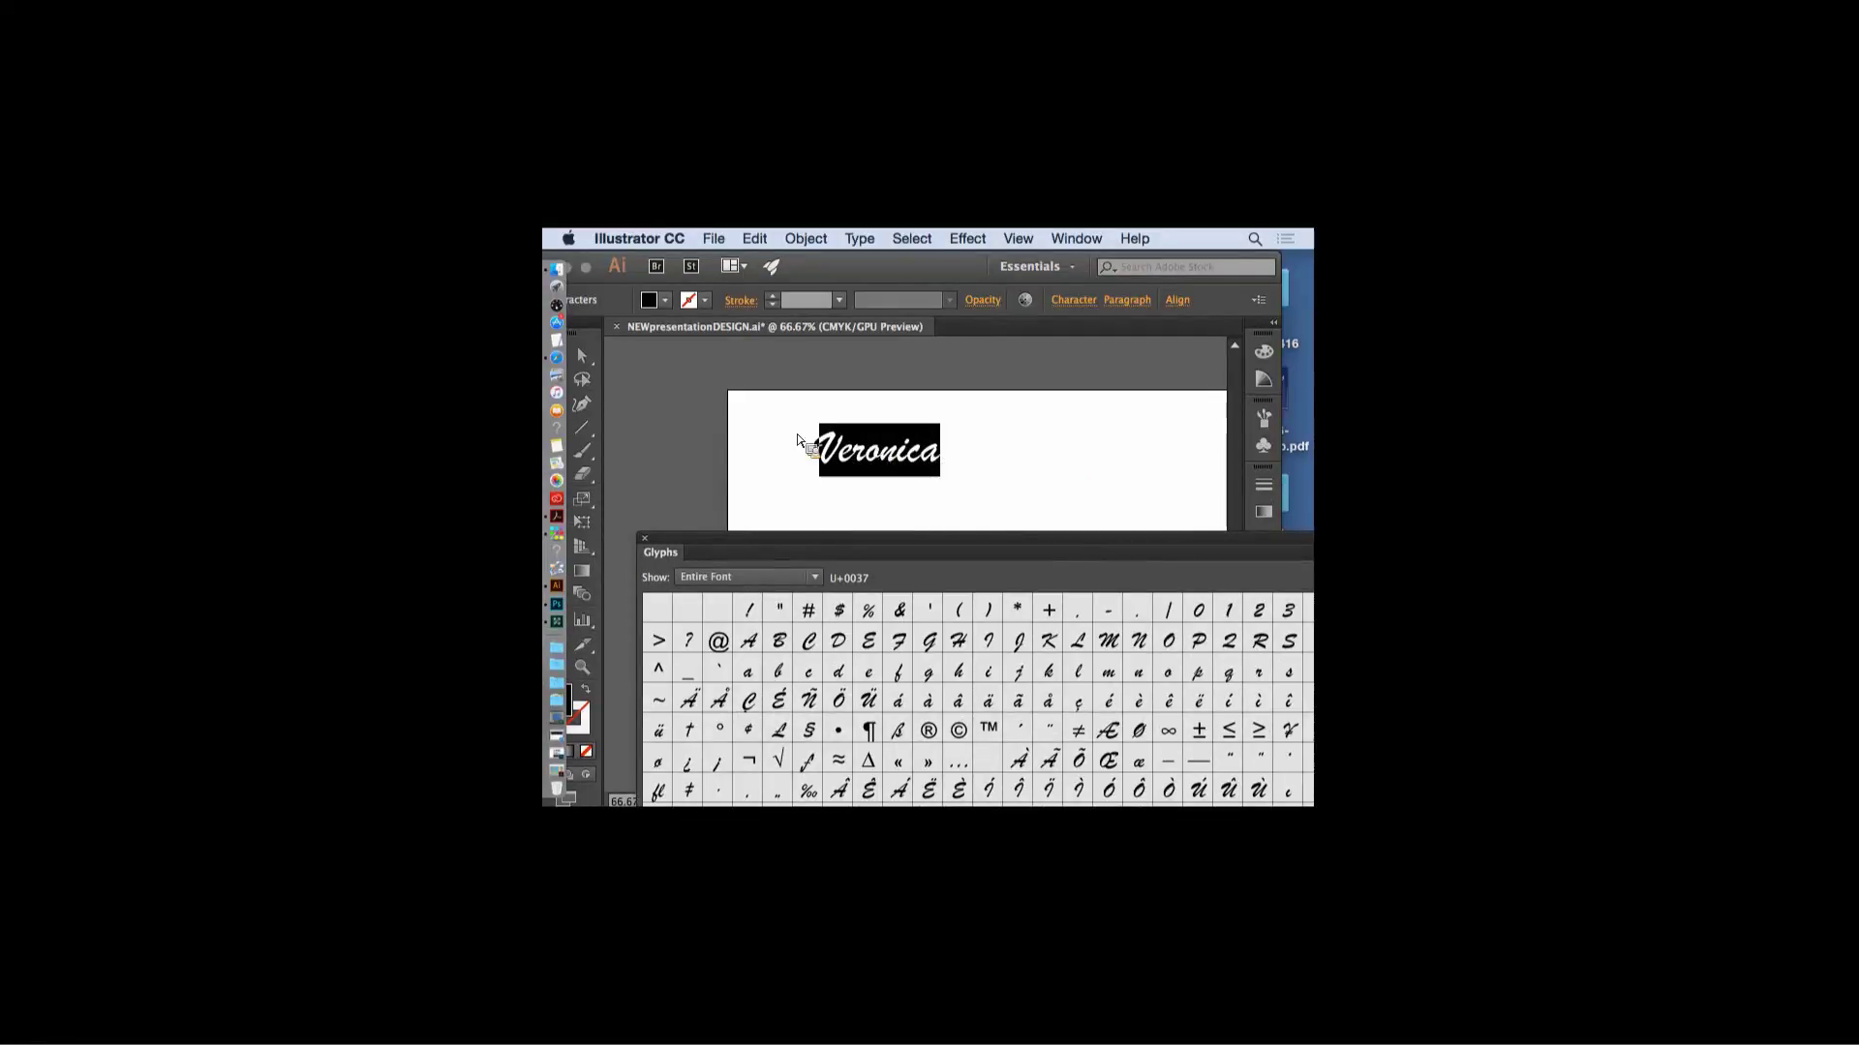
# - Change the selected Veronica word's font to Adobe Caslon Pro with the Regular style
pyautogui.click(1072, 300)
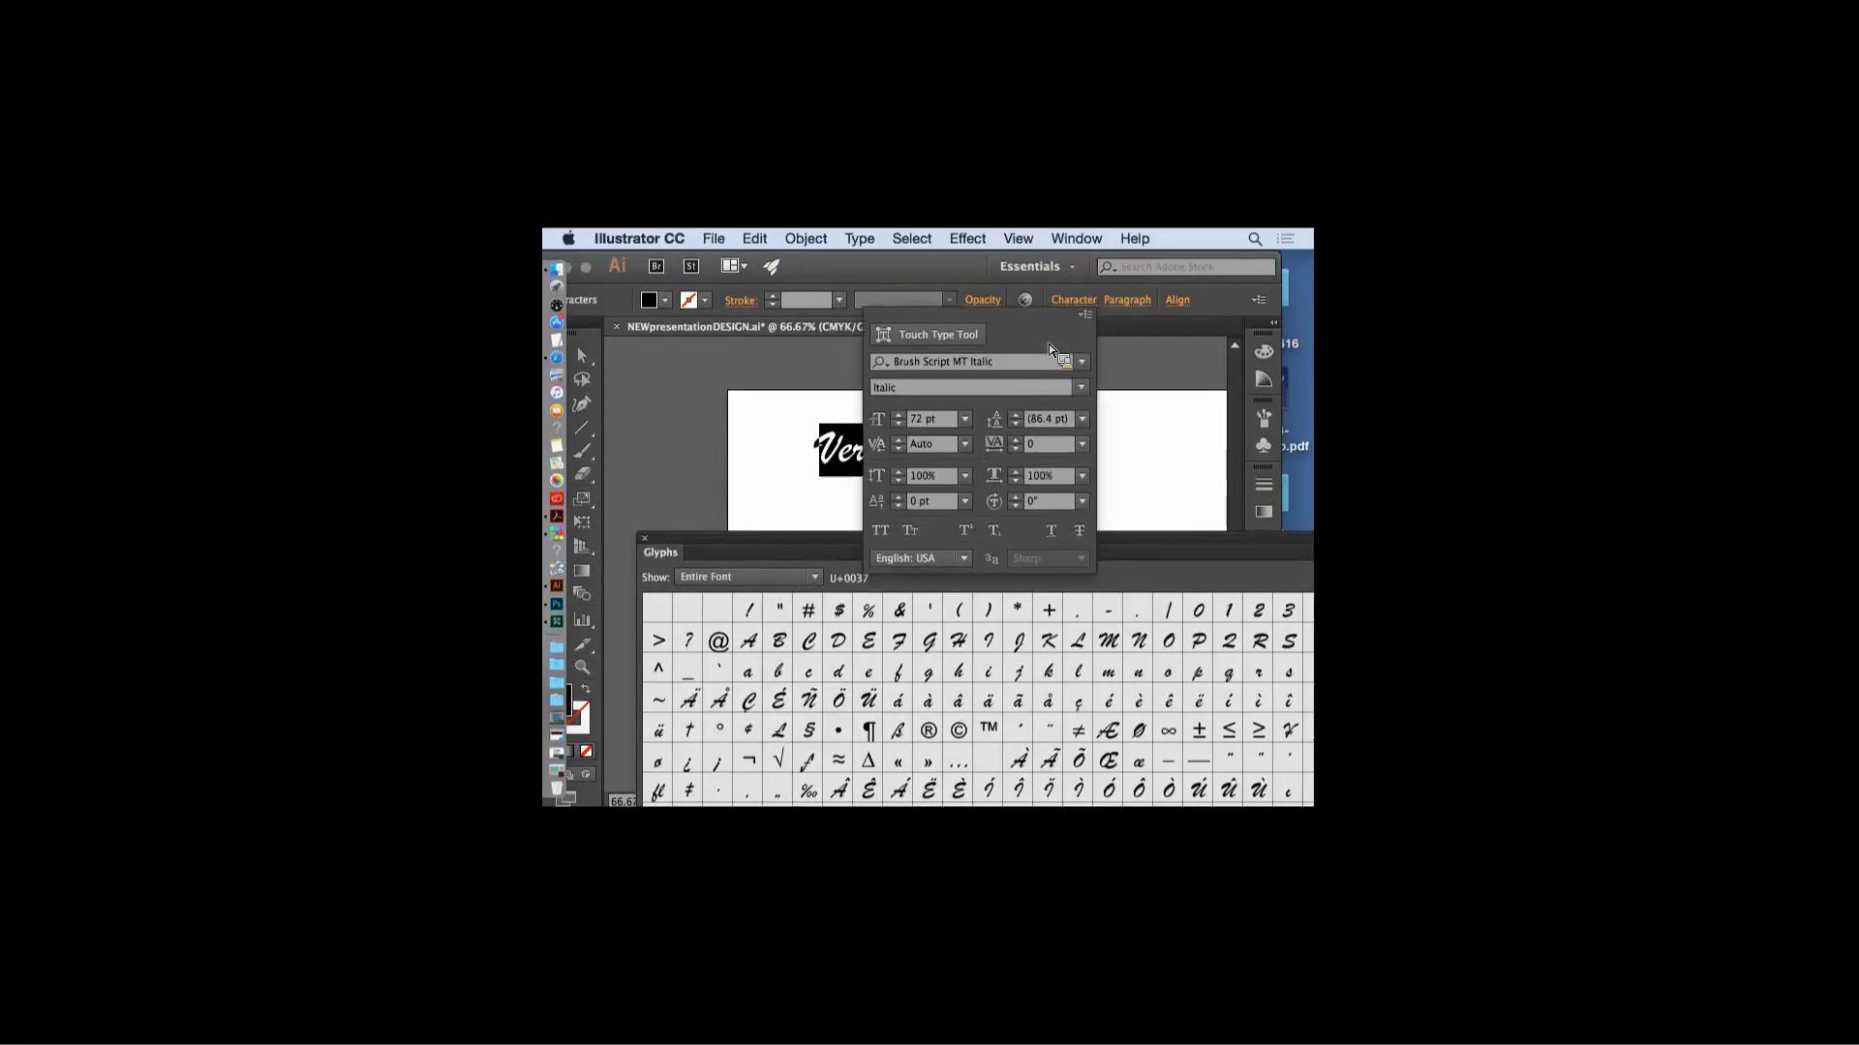
pyautogui.click(1083, 367)
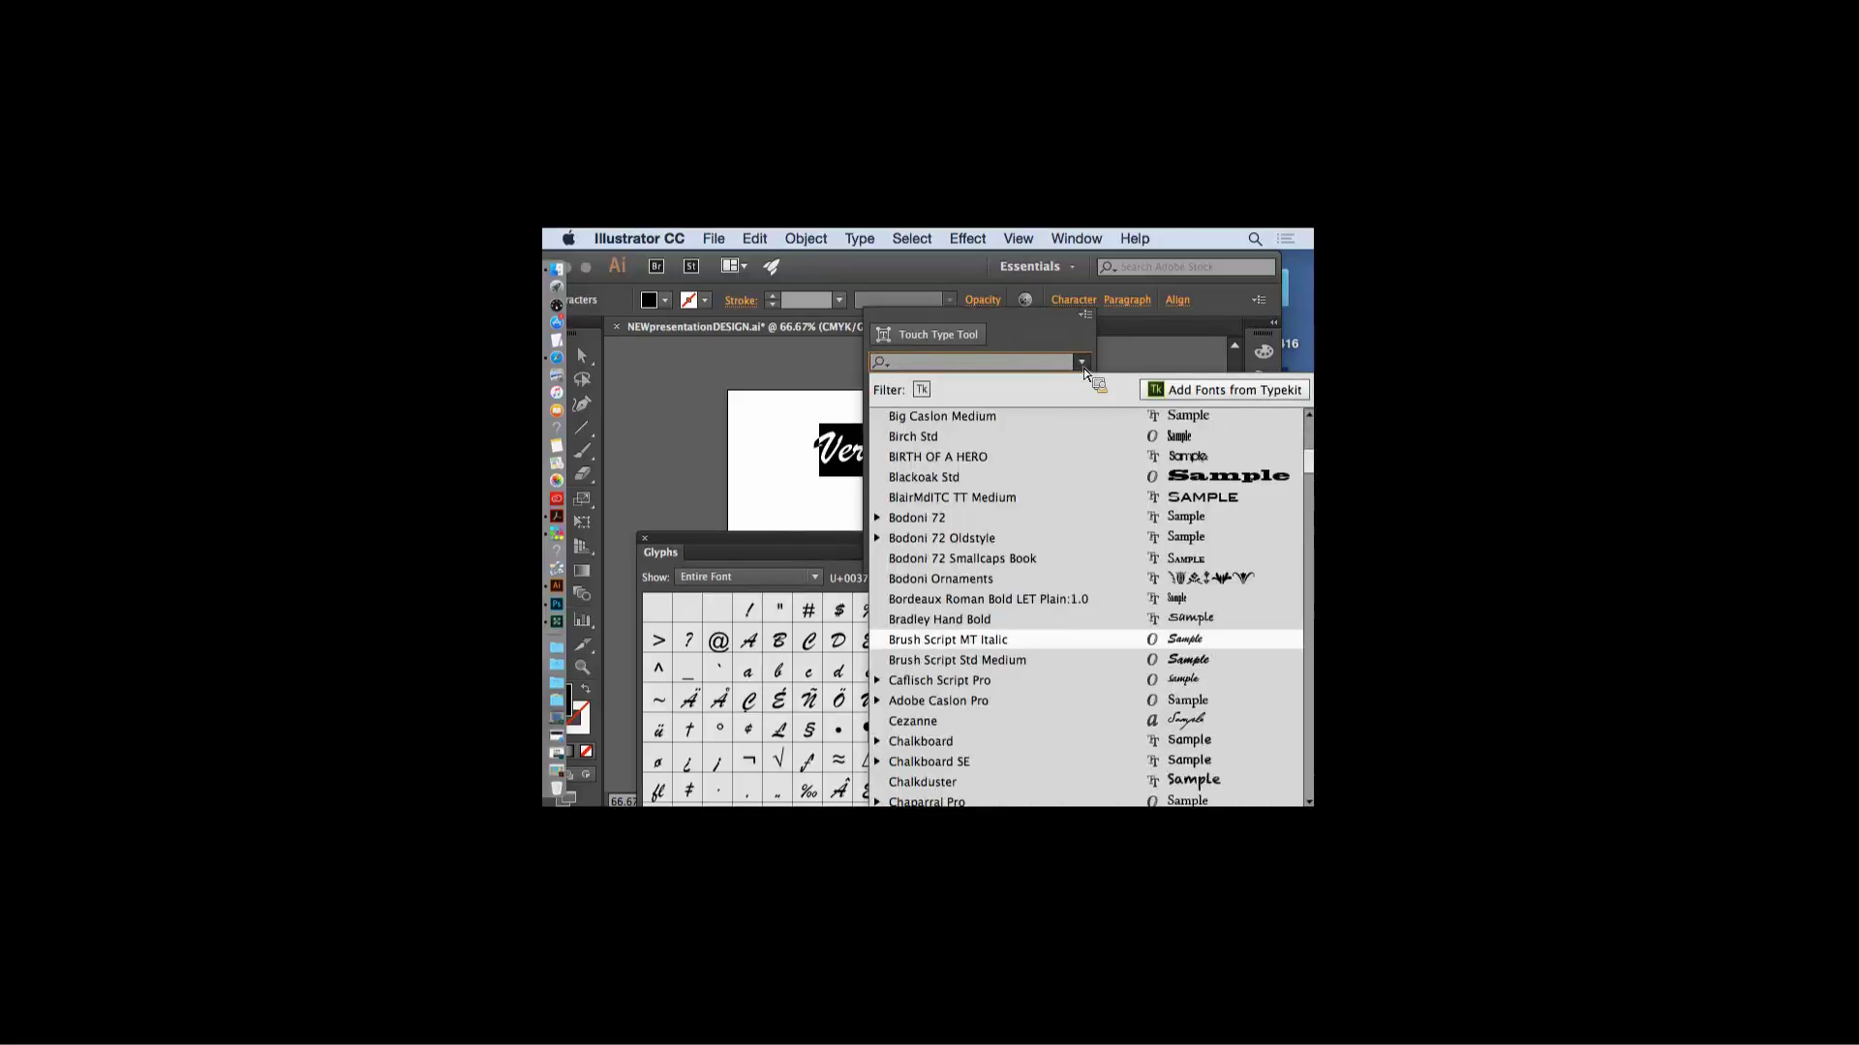
pyautogui.scroll(5, 1313, 472)
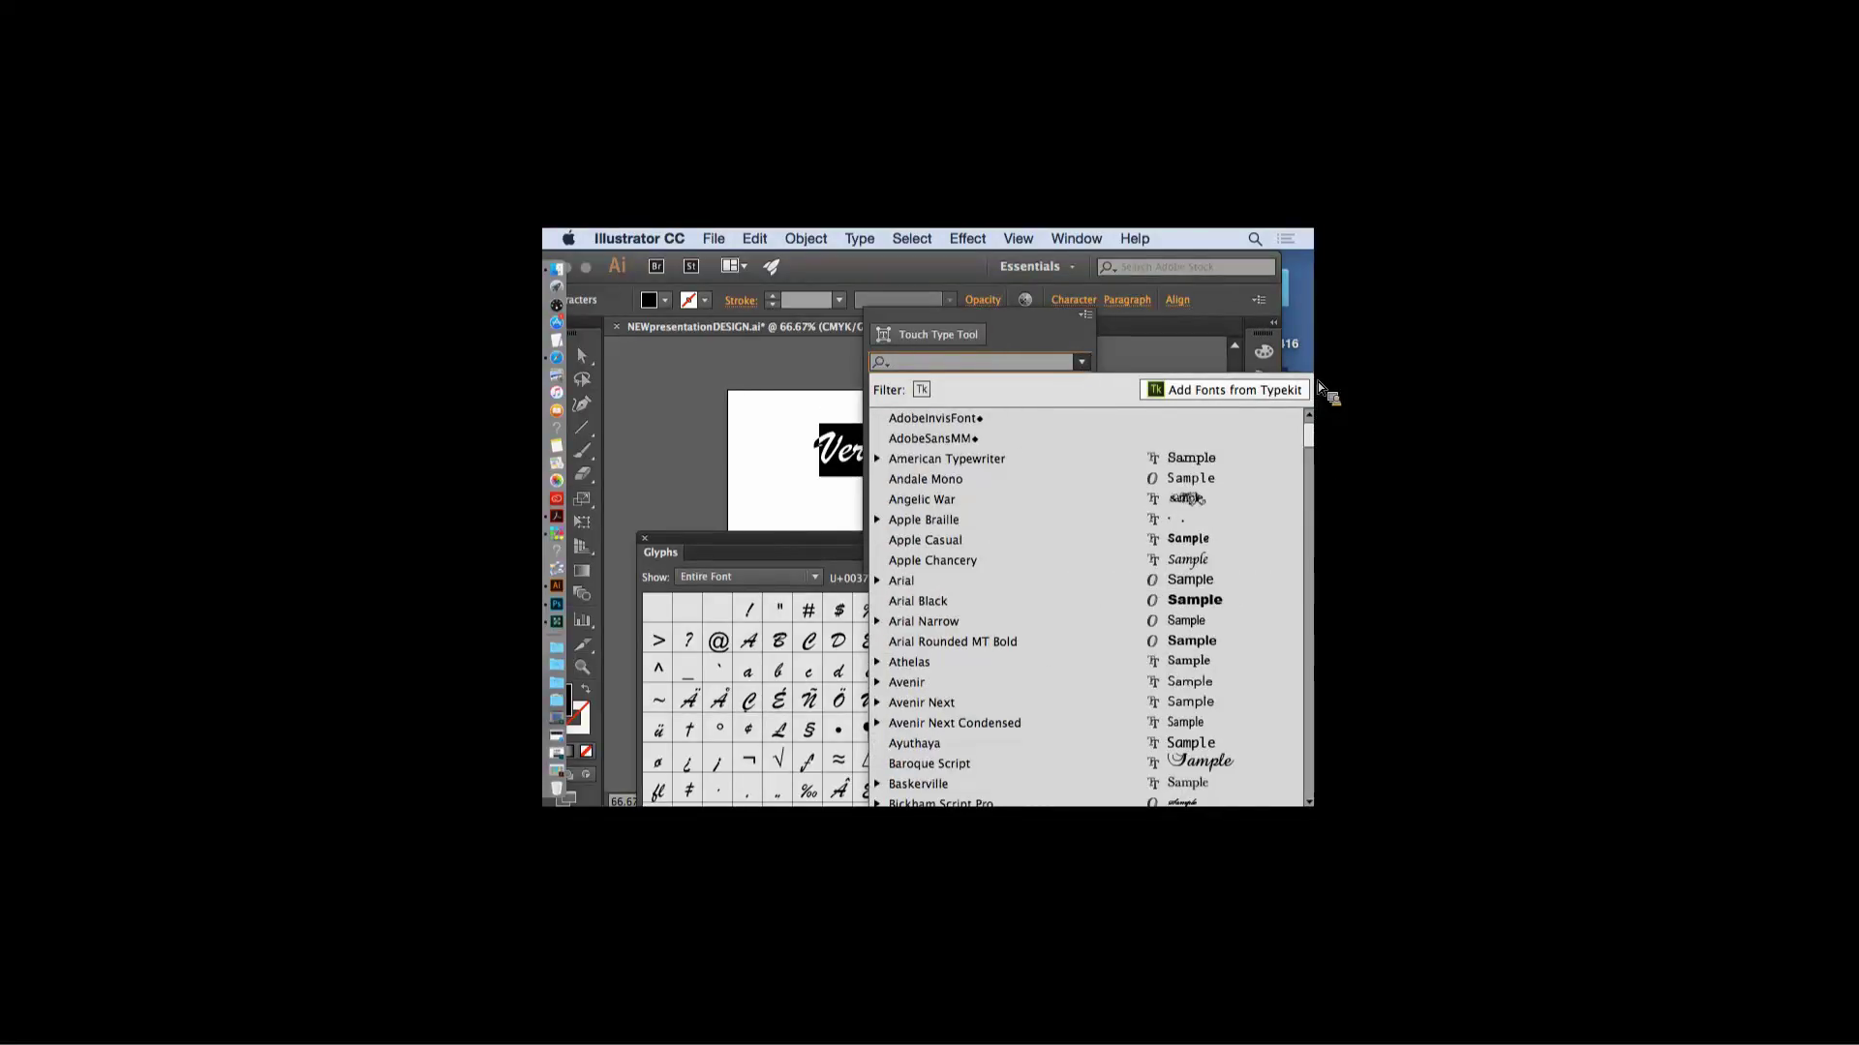
pyautogui.scroll(-3, 1317, 448)
pyautogui.scroll(3, 1316, 448)
pyautogui.scroll(-10, 1316, 448)
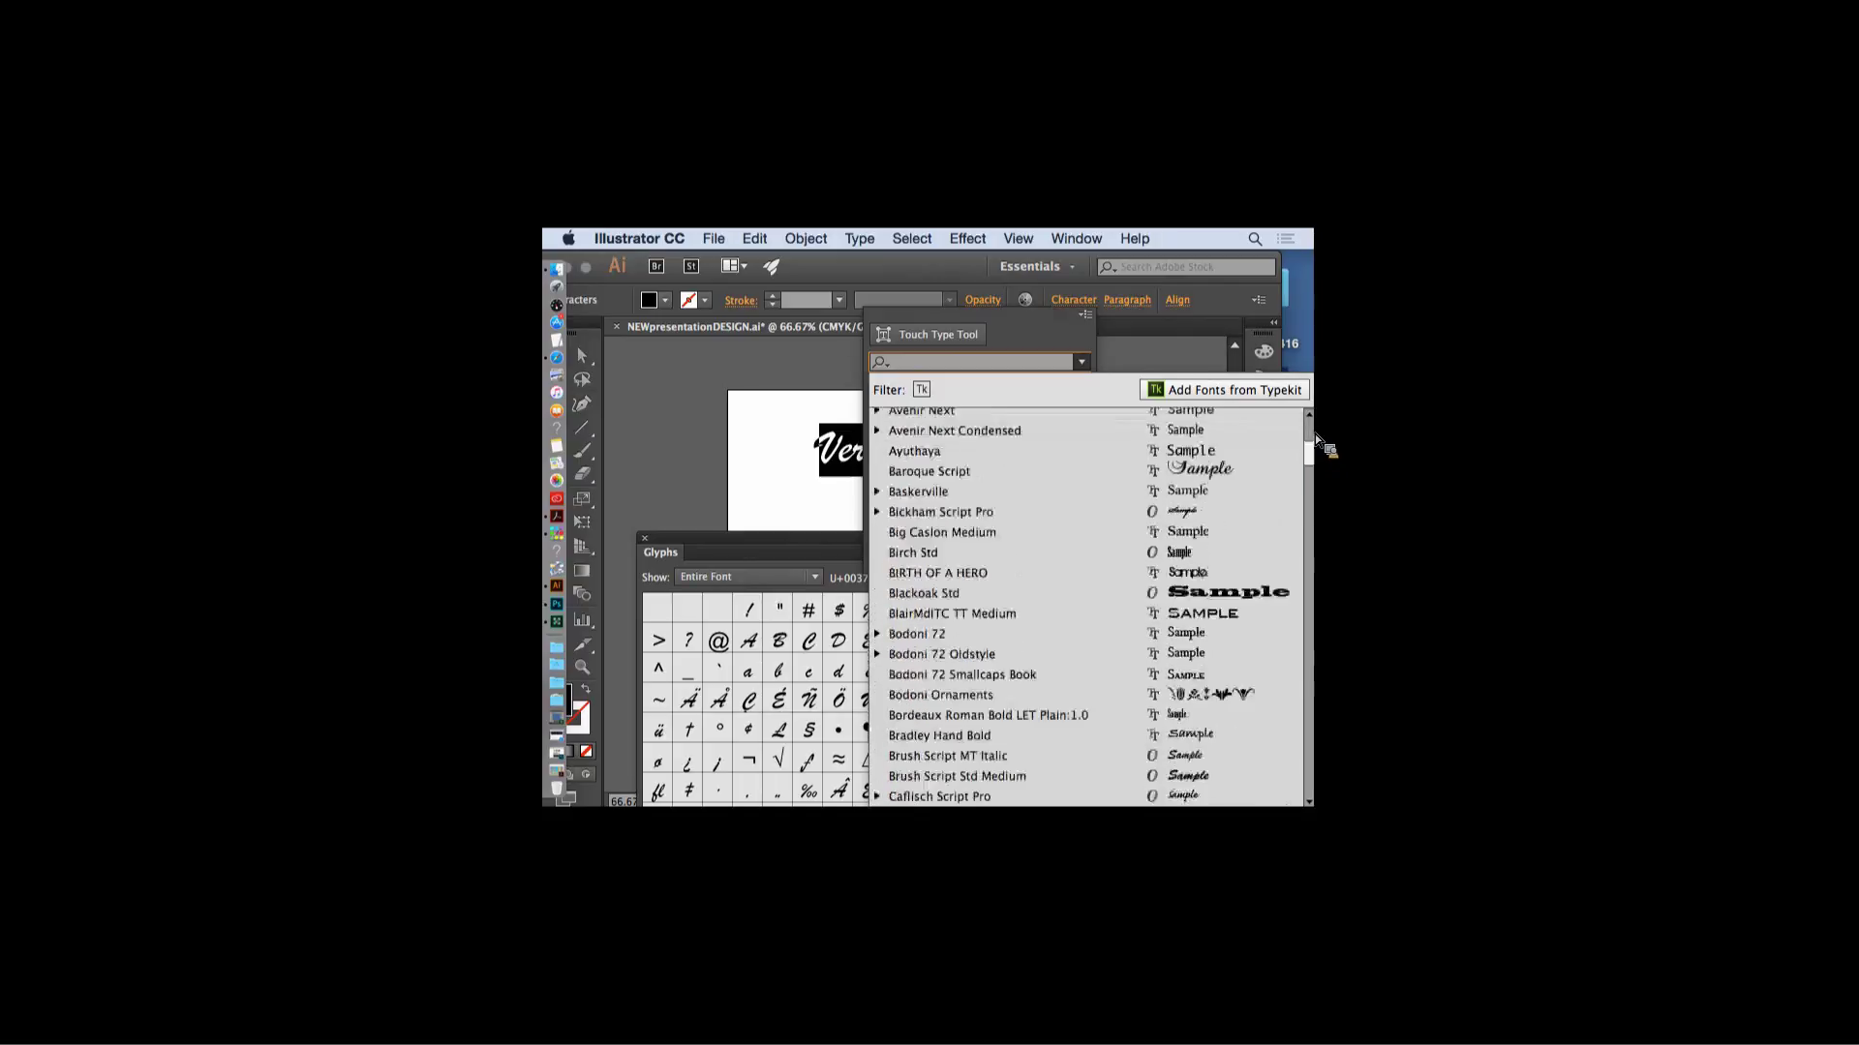
pyautogui.scroll(5, 1303, 492)
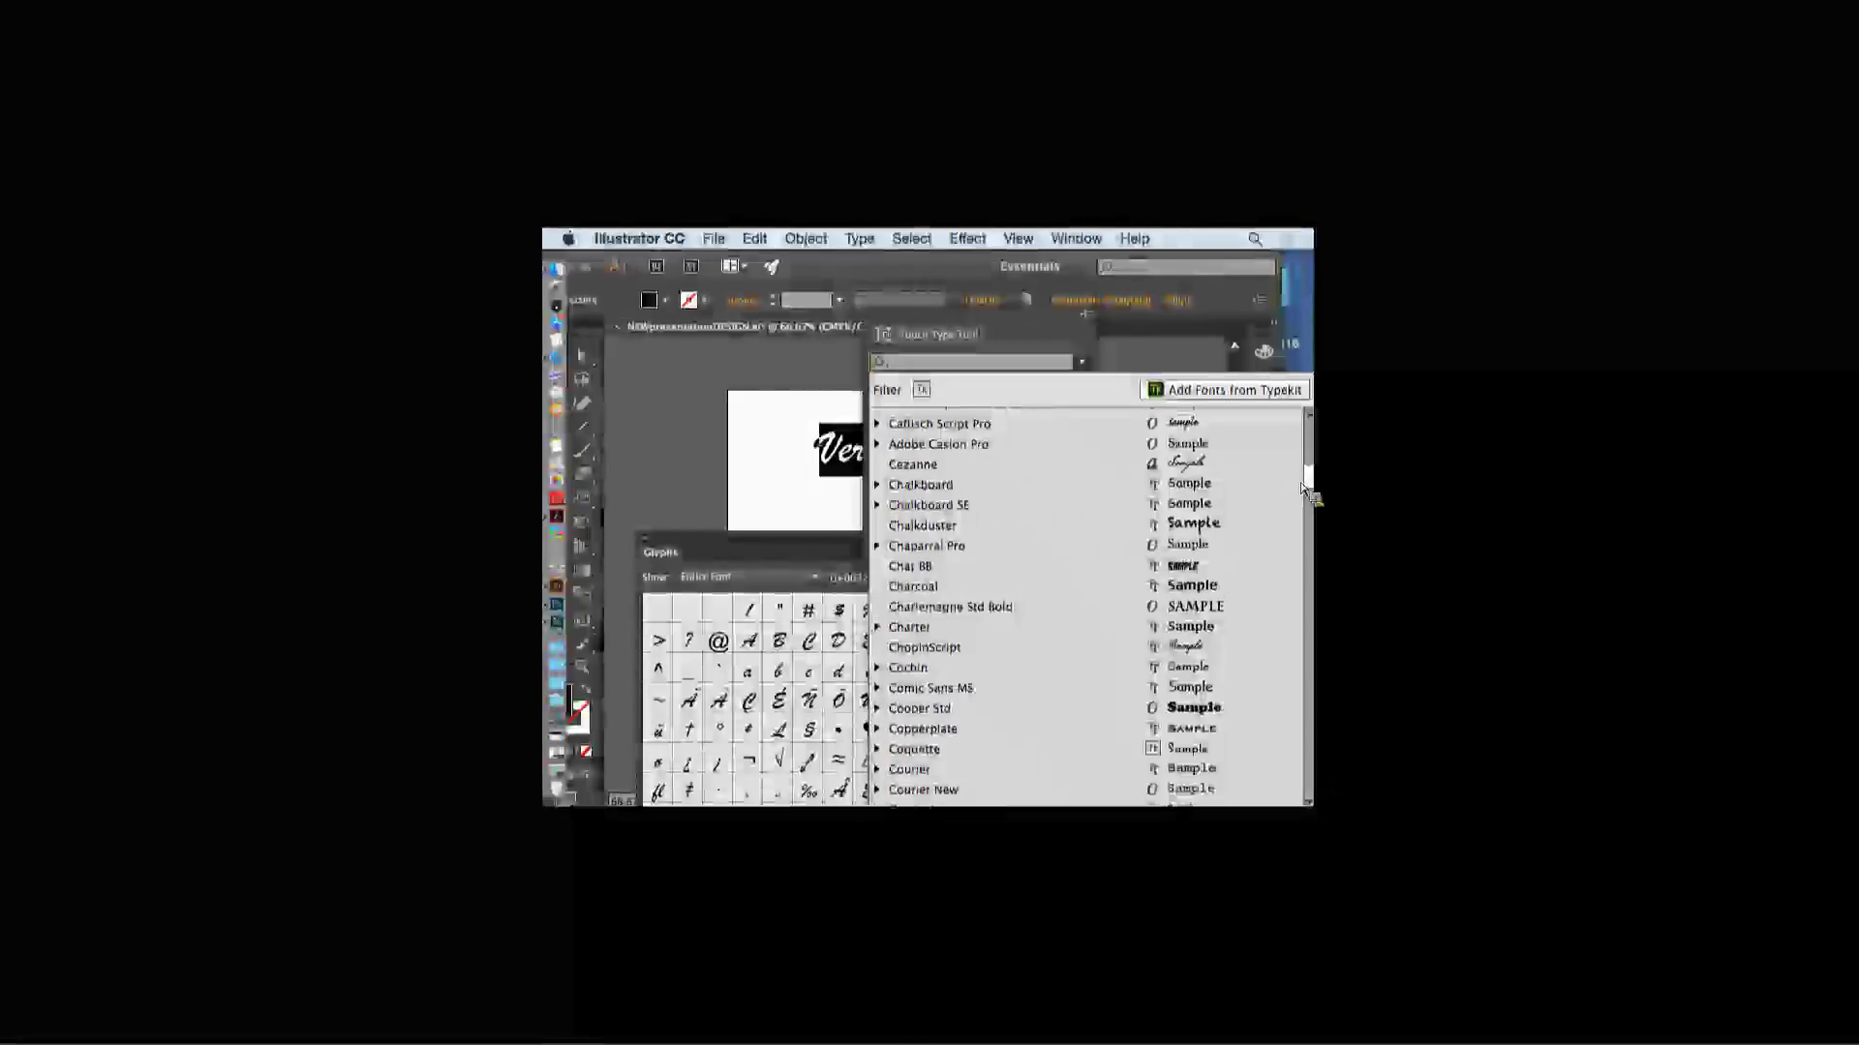
pyautogui.scroll(-1, 1303, 492)
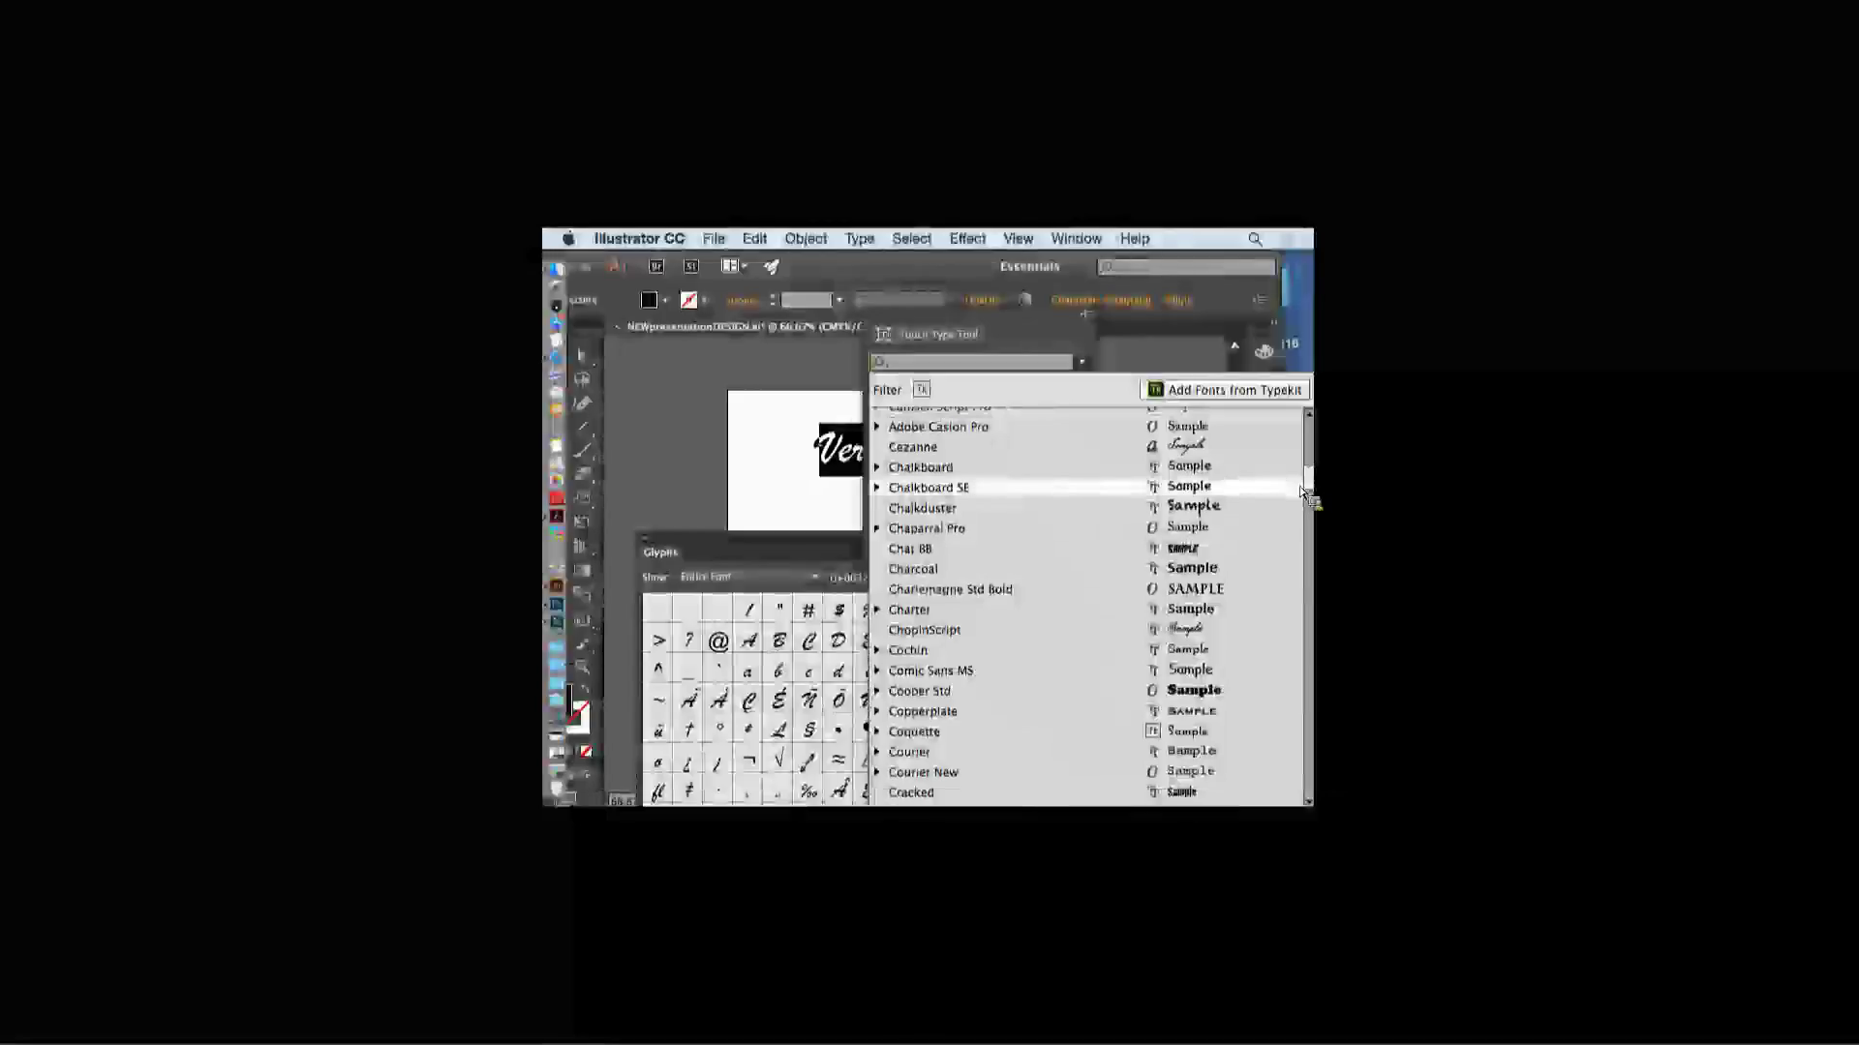
pyautogui.click(974, 425)
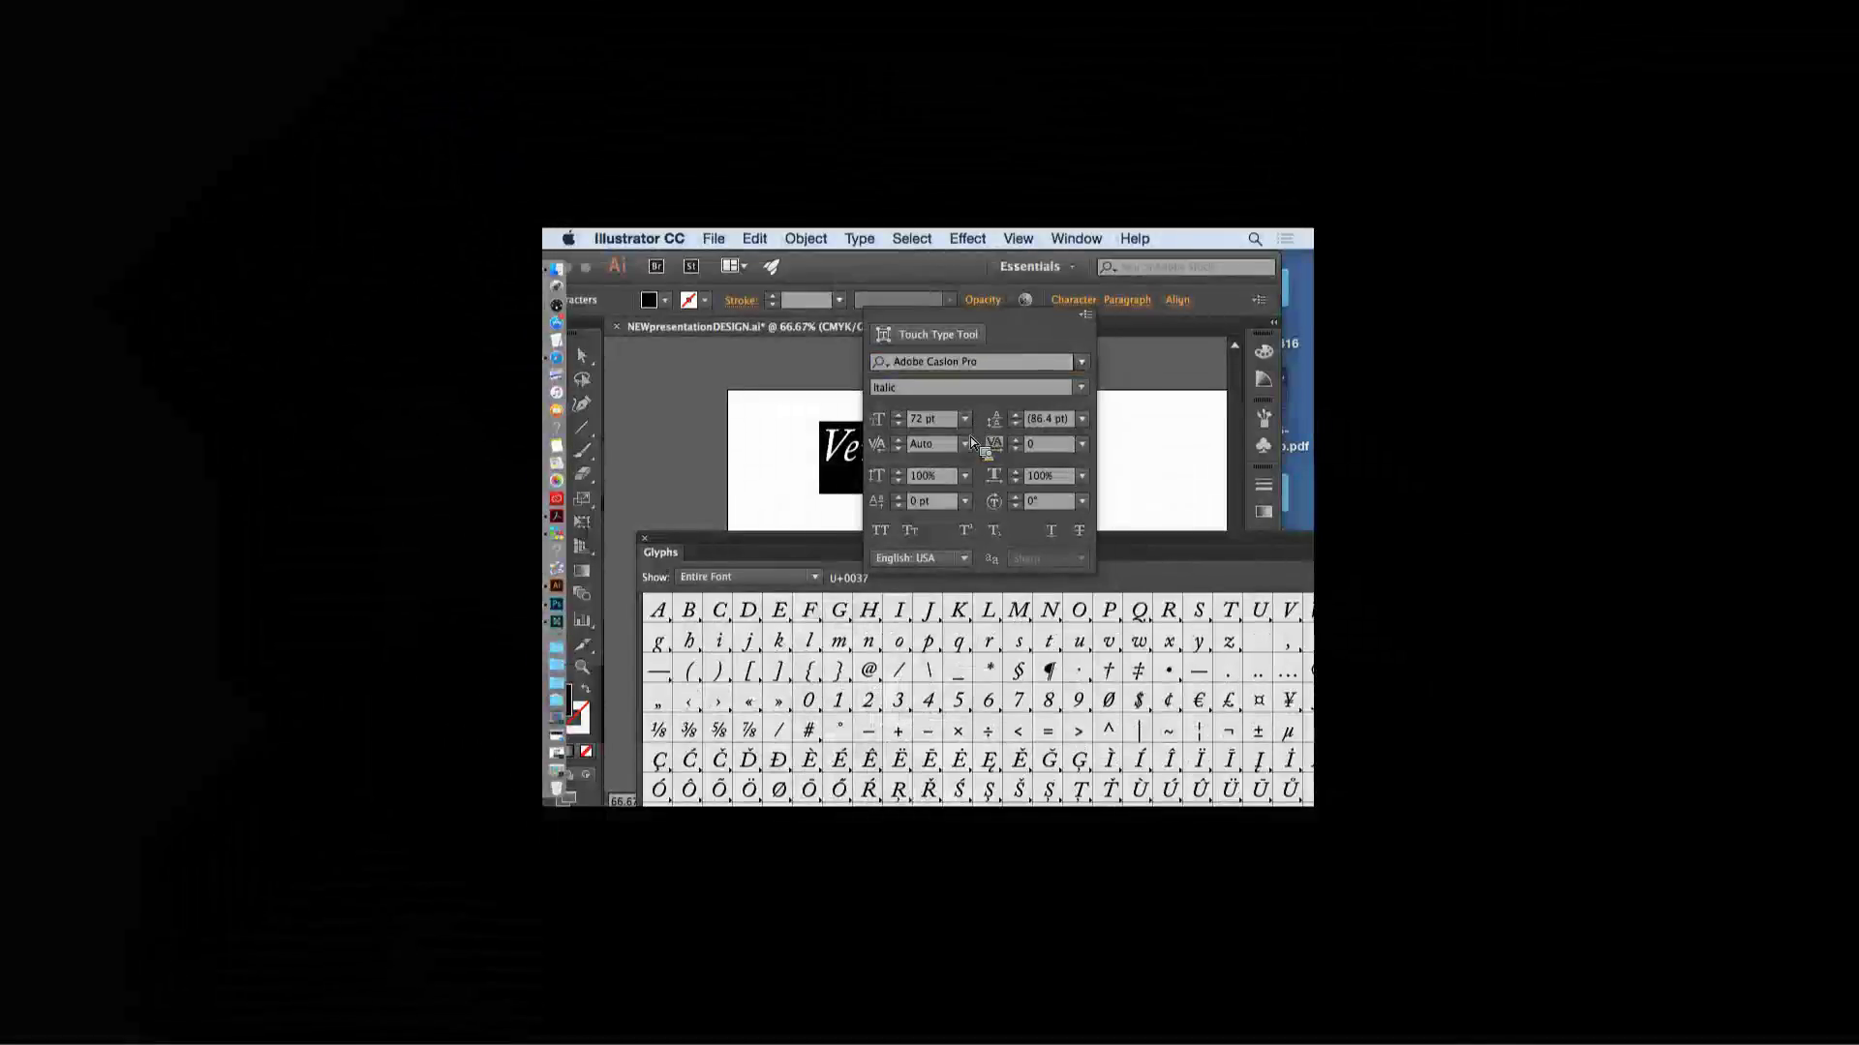
pyautogui.click(1084, 393)
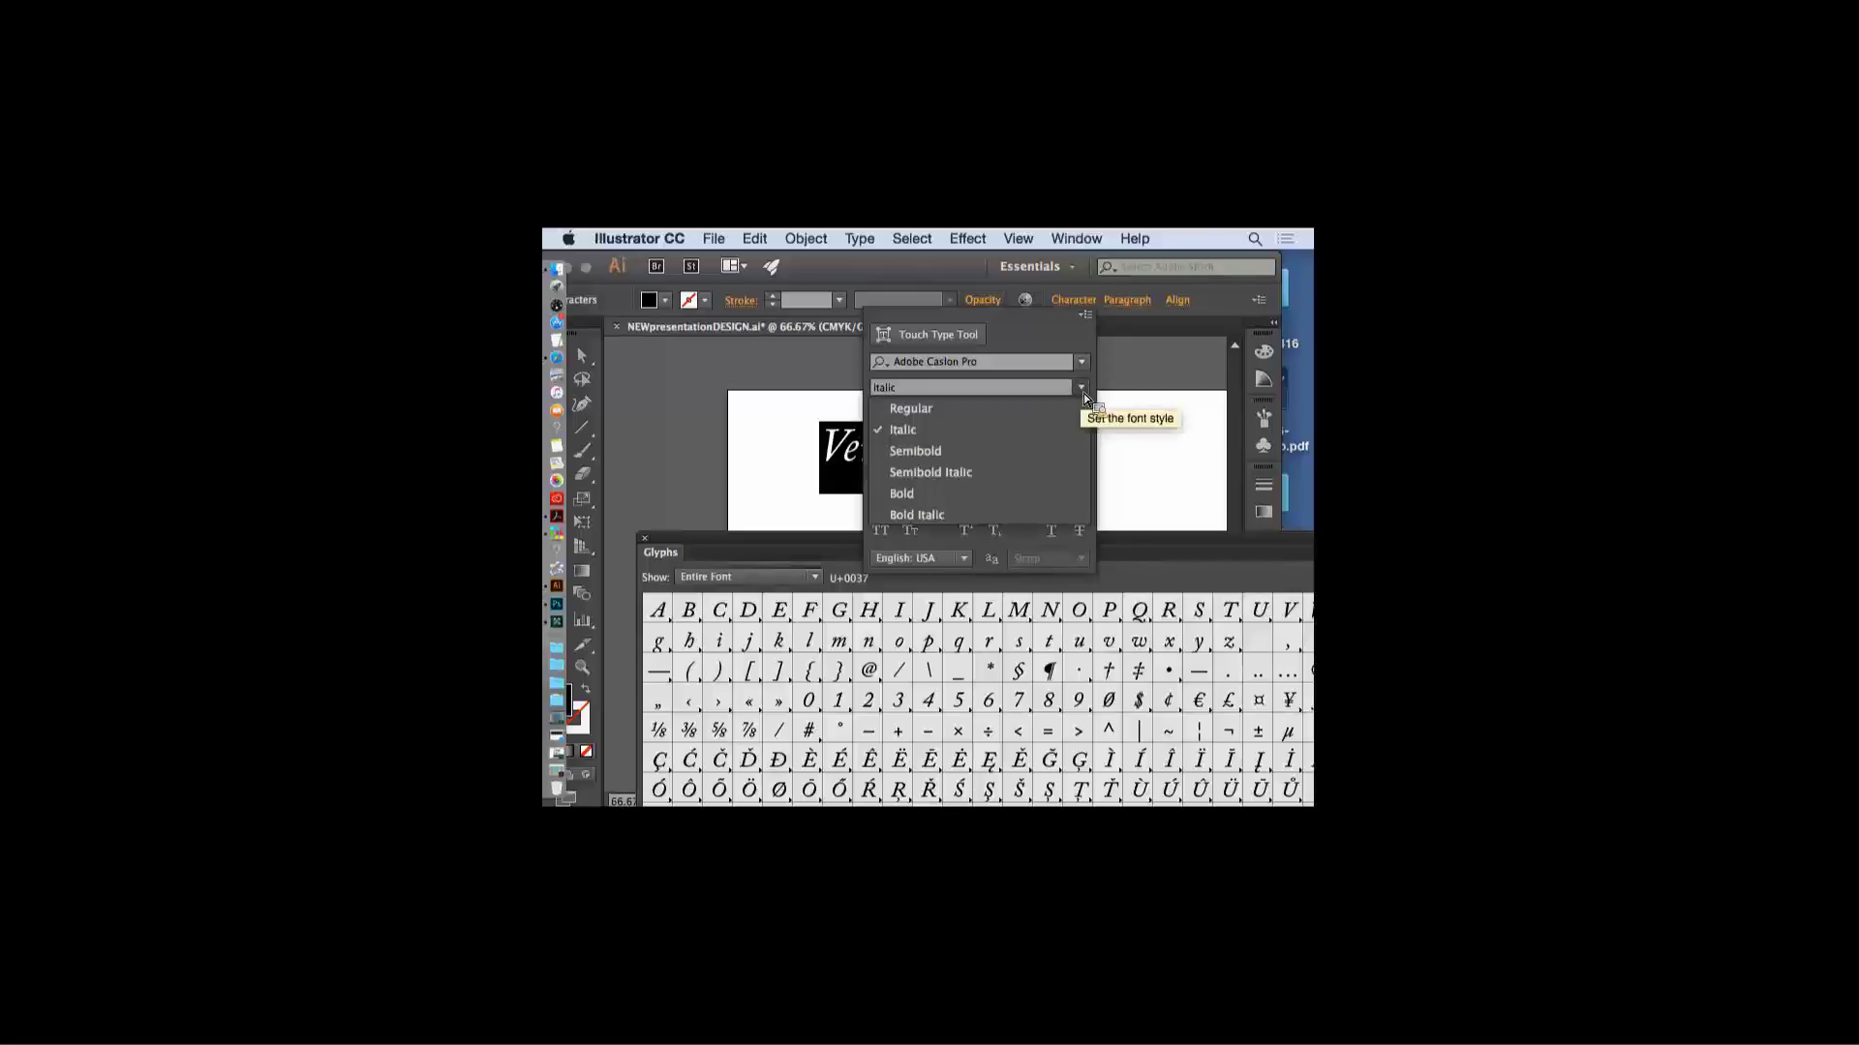
pyautogui.click(970, 410)
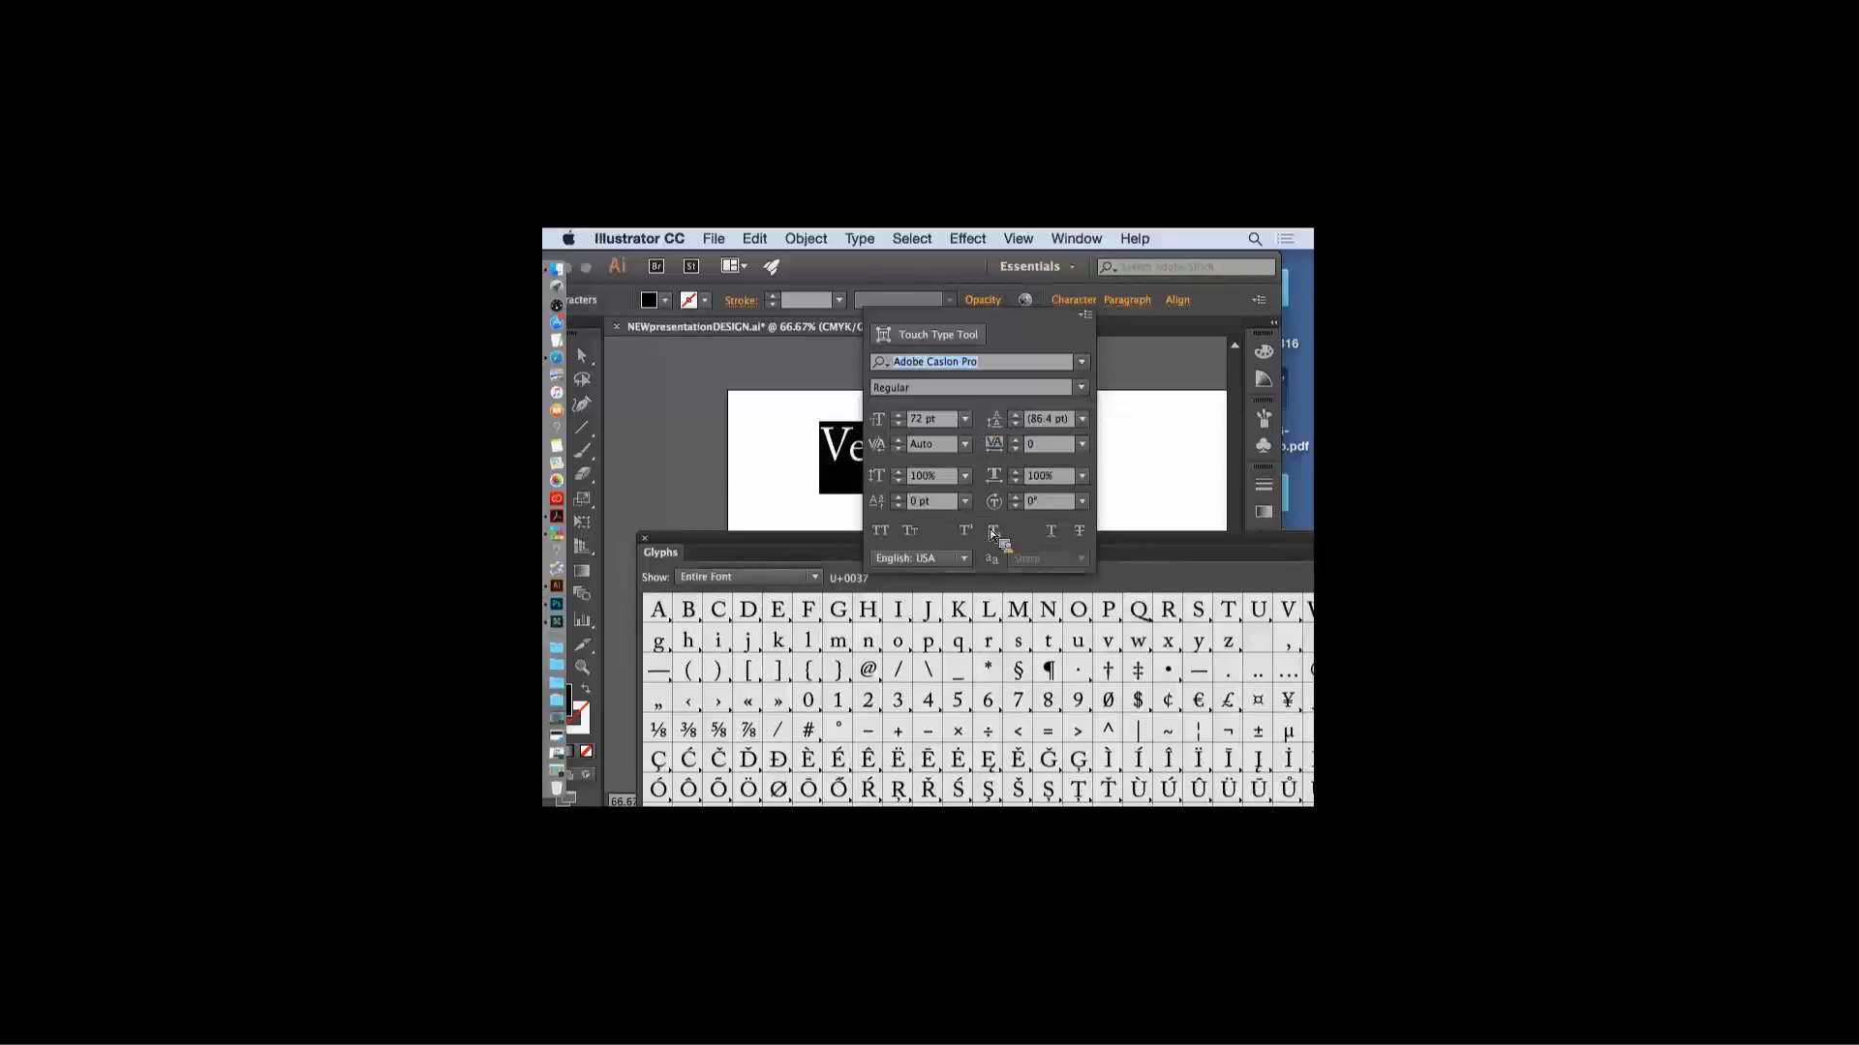
# - Arrange the Caslon glyph grid over the canvas, select Veronica's initial V, and open the Show list
pyautogui.click(1154, 372)
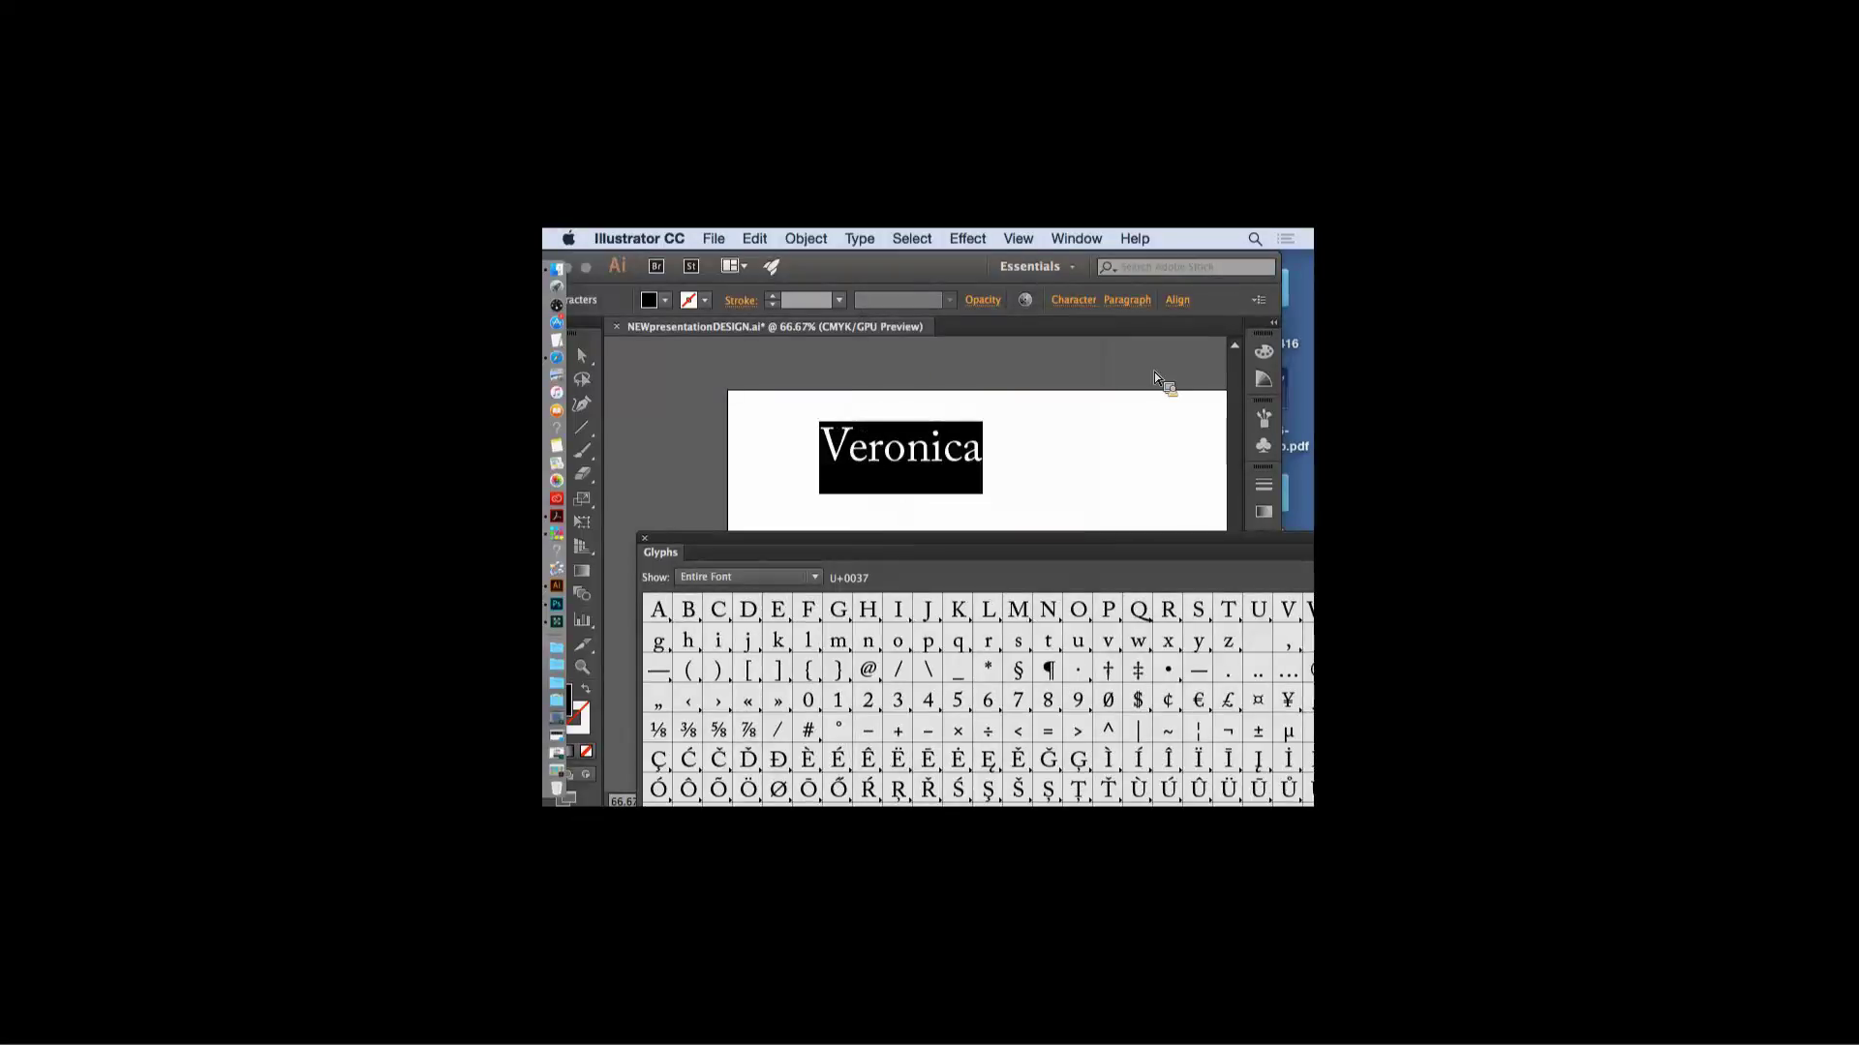
pyautogui.click(834, 456)
pyautogui.moveTo(920, 538); pyautogui.dragTo(851, 265)
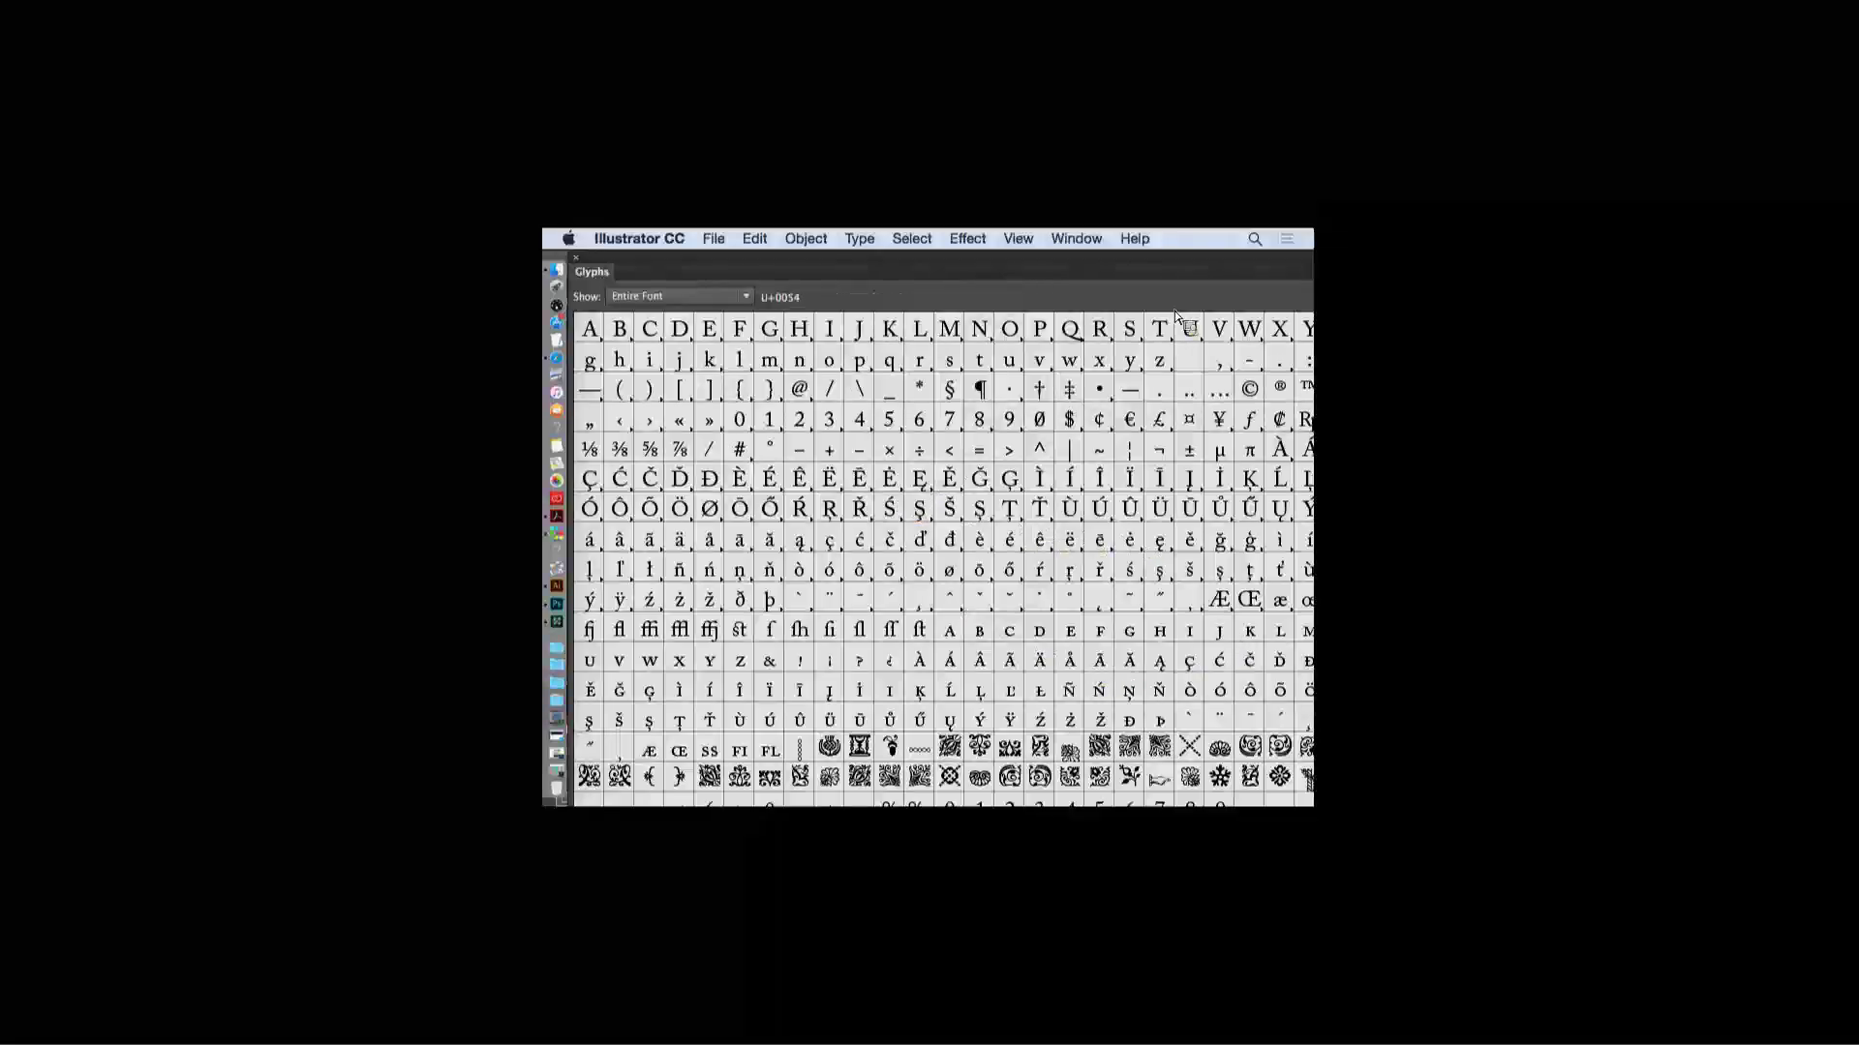
pyautogui.moveTo(1155, 279); pyautogui.dragTo(1138, 283)
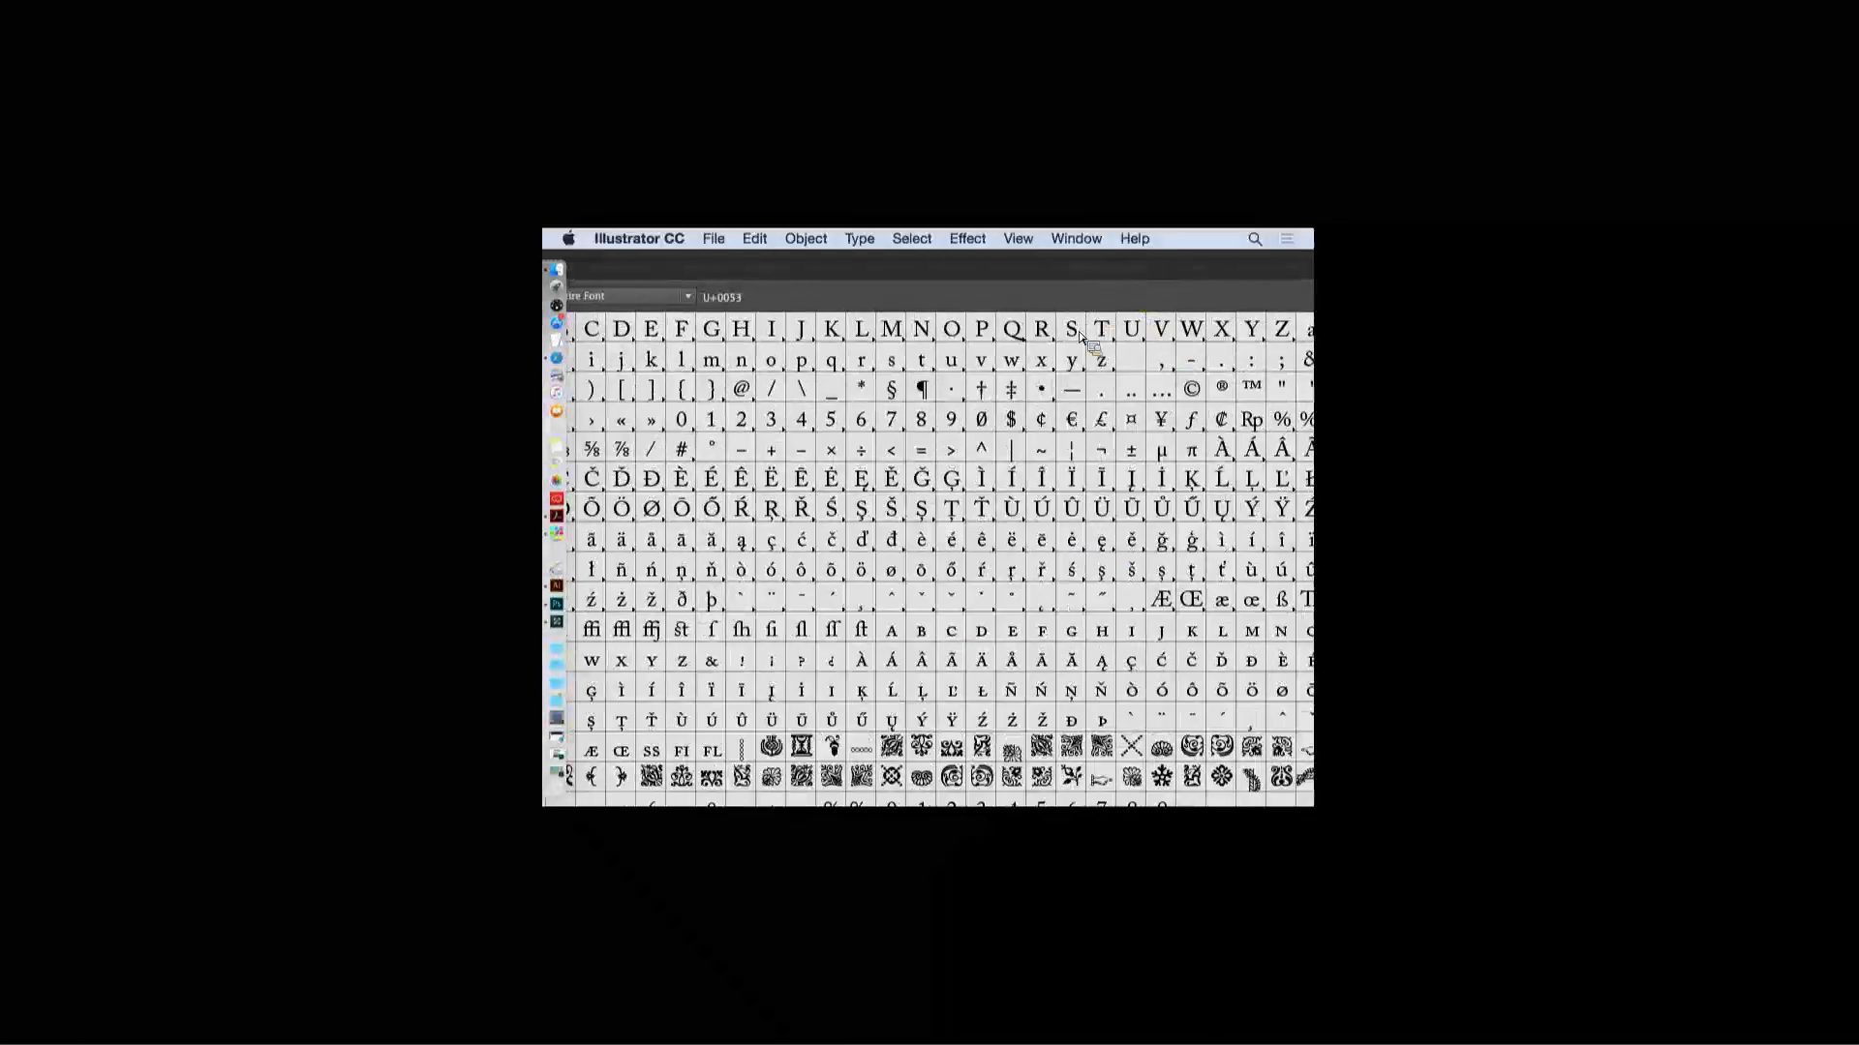
pyautogui.moveTo(1013, 276); pyautogui.dragTo(880, 527)
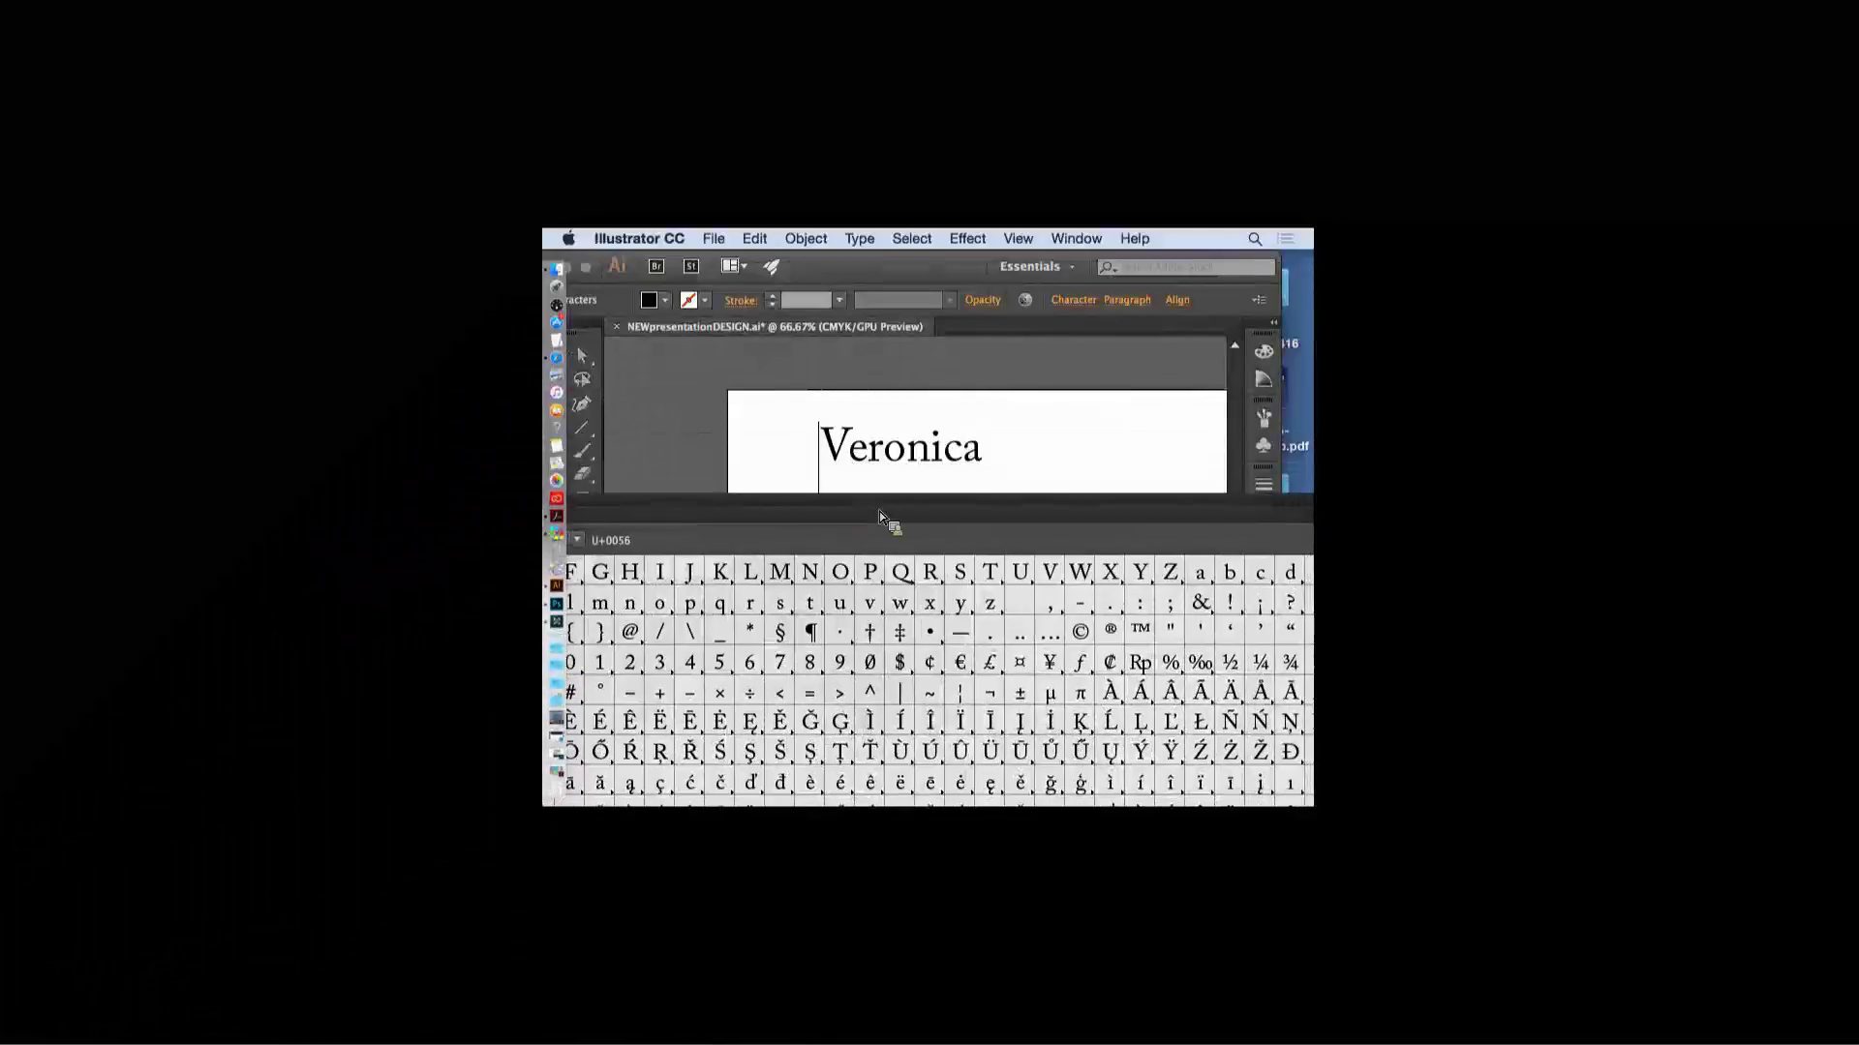
pyautogui.click(1052, 575)
pyautogui.hotkey('shift', 'Right')
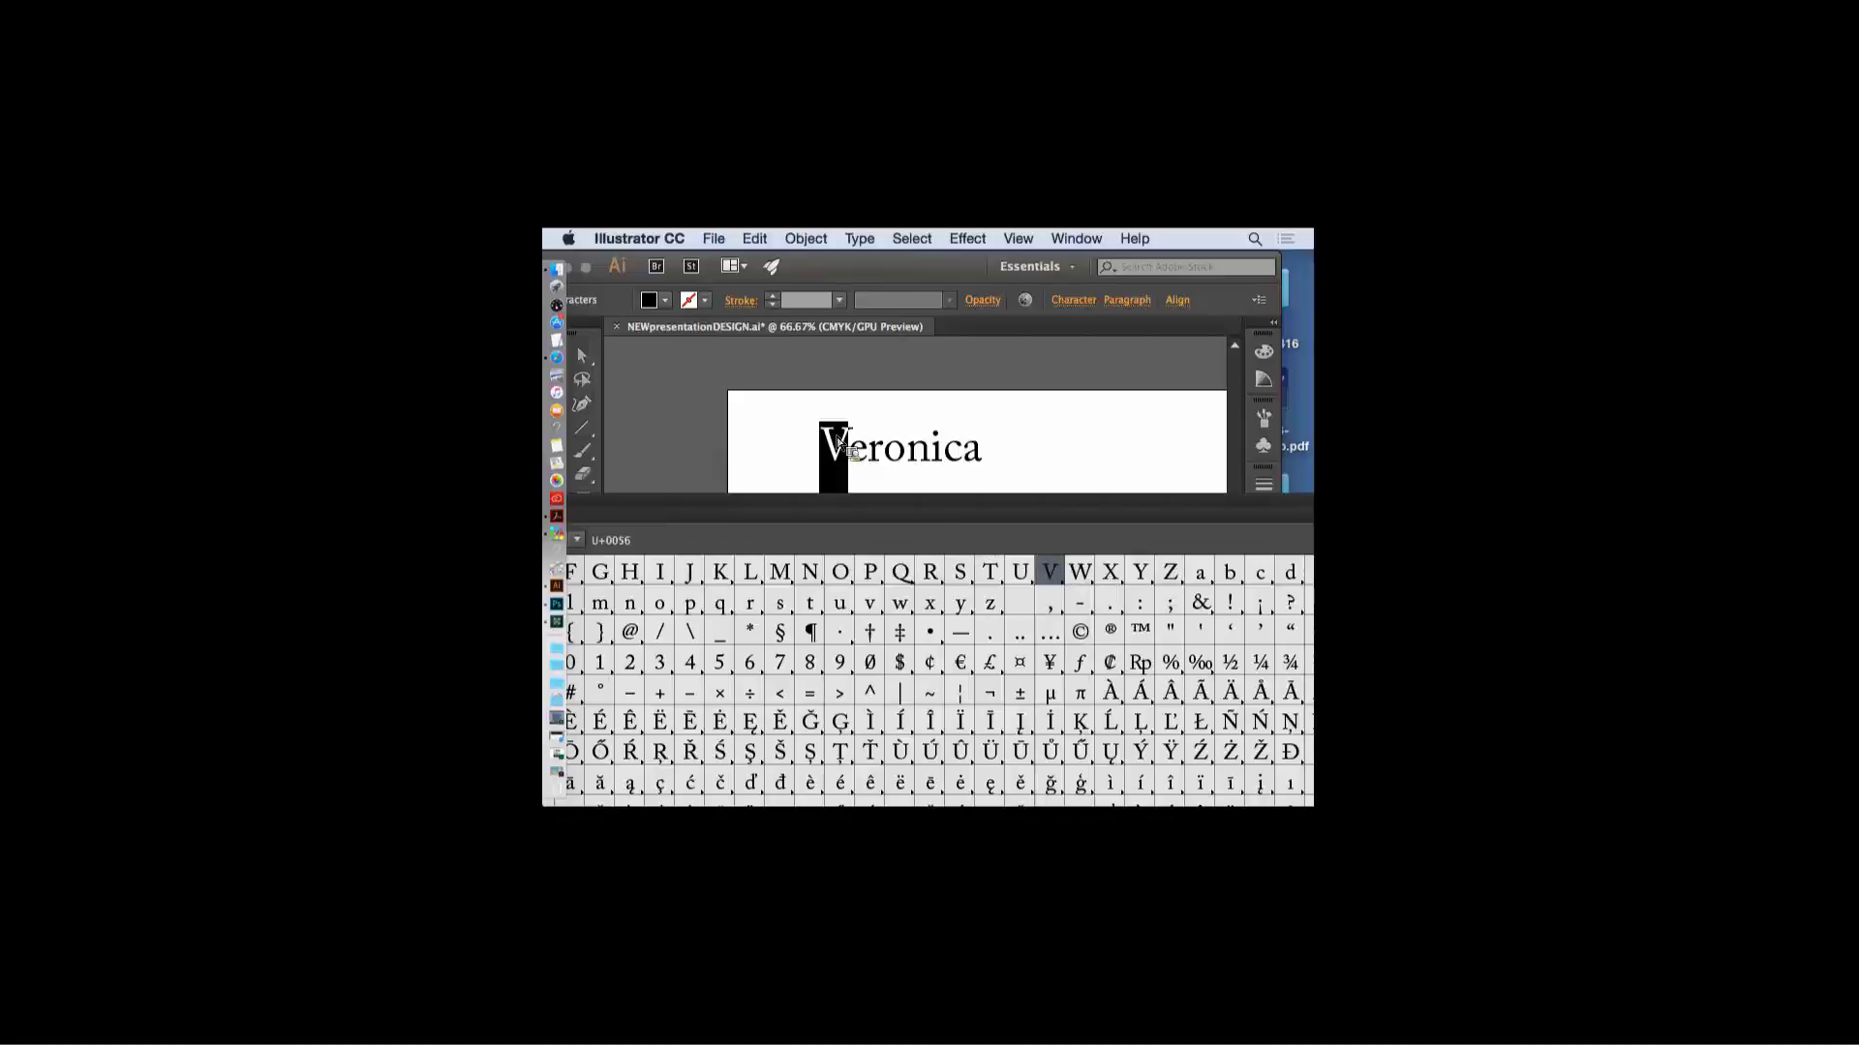
pyautogui.moveTo(950, 527); pyautogui.dragTo(906, 448)
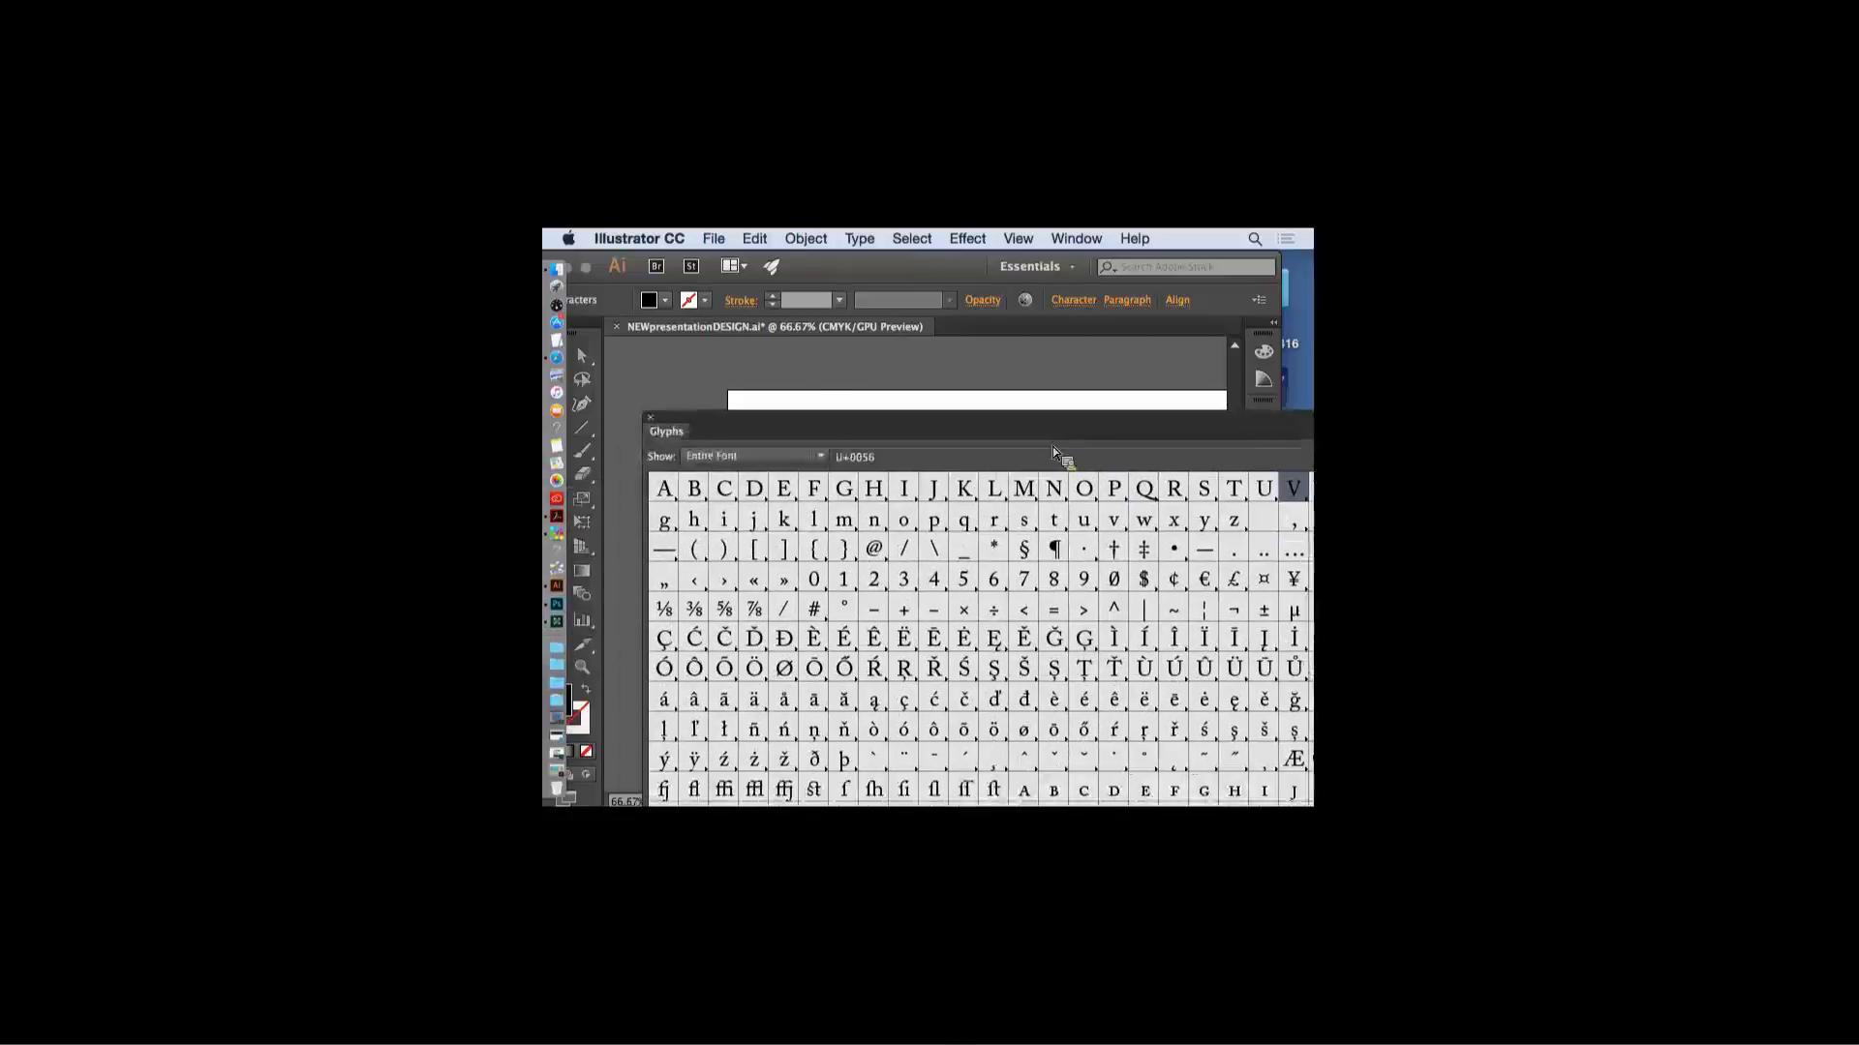
pyautogui.click(804, 451)
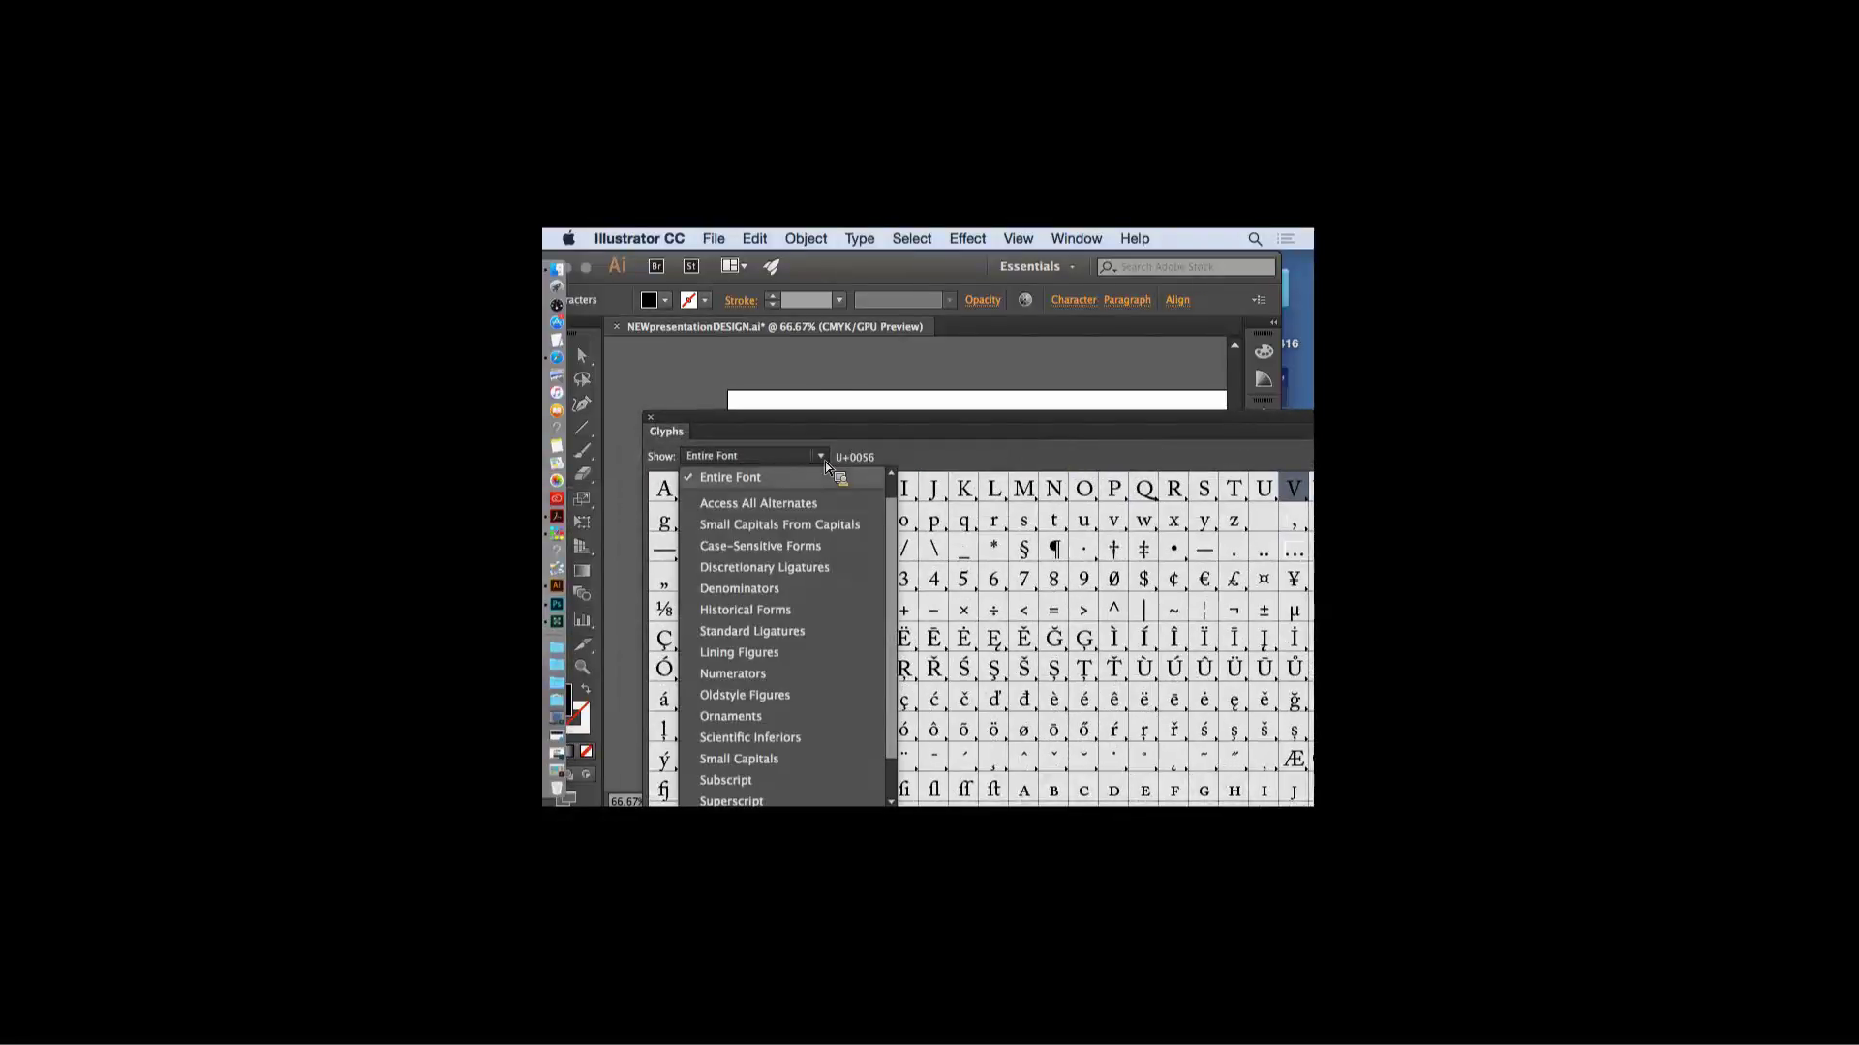
# - Show Access All Alternates, inspect alternates of digits 2, 4 and 6, then close the Glyphs panel
pyautogui.click(796, 504)
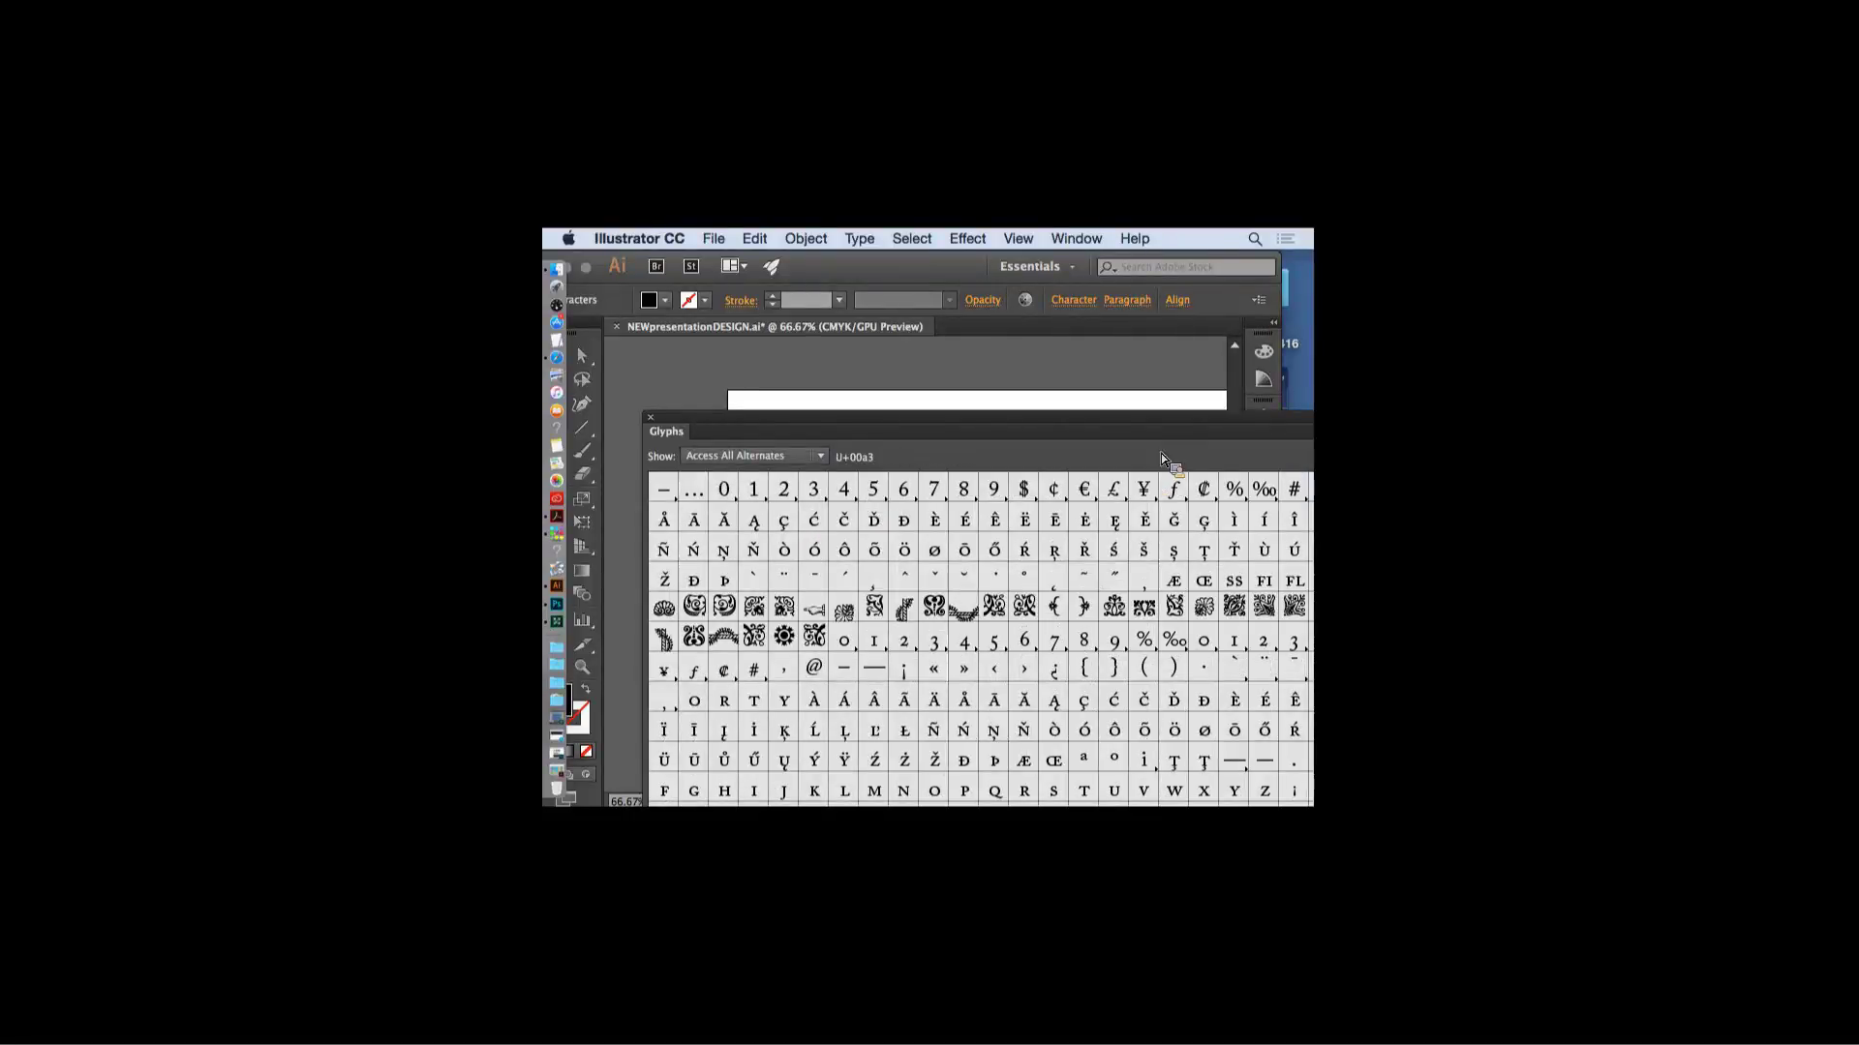
pyautogui.moveTo(1106, 430); pyautogui.dragTo(1015, 309)
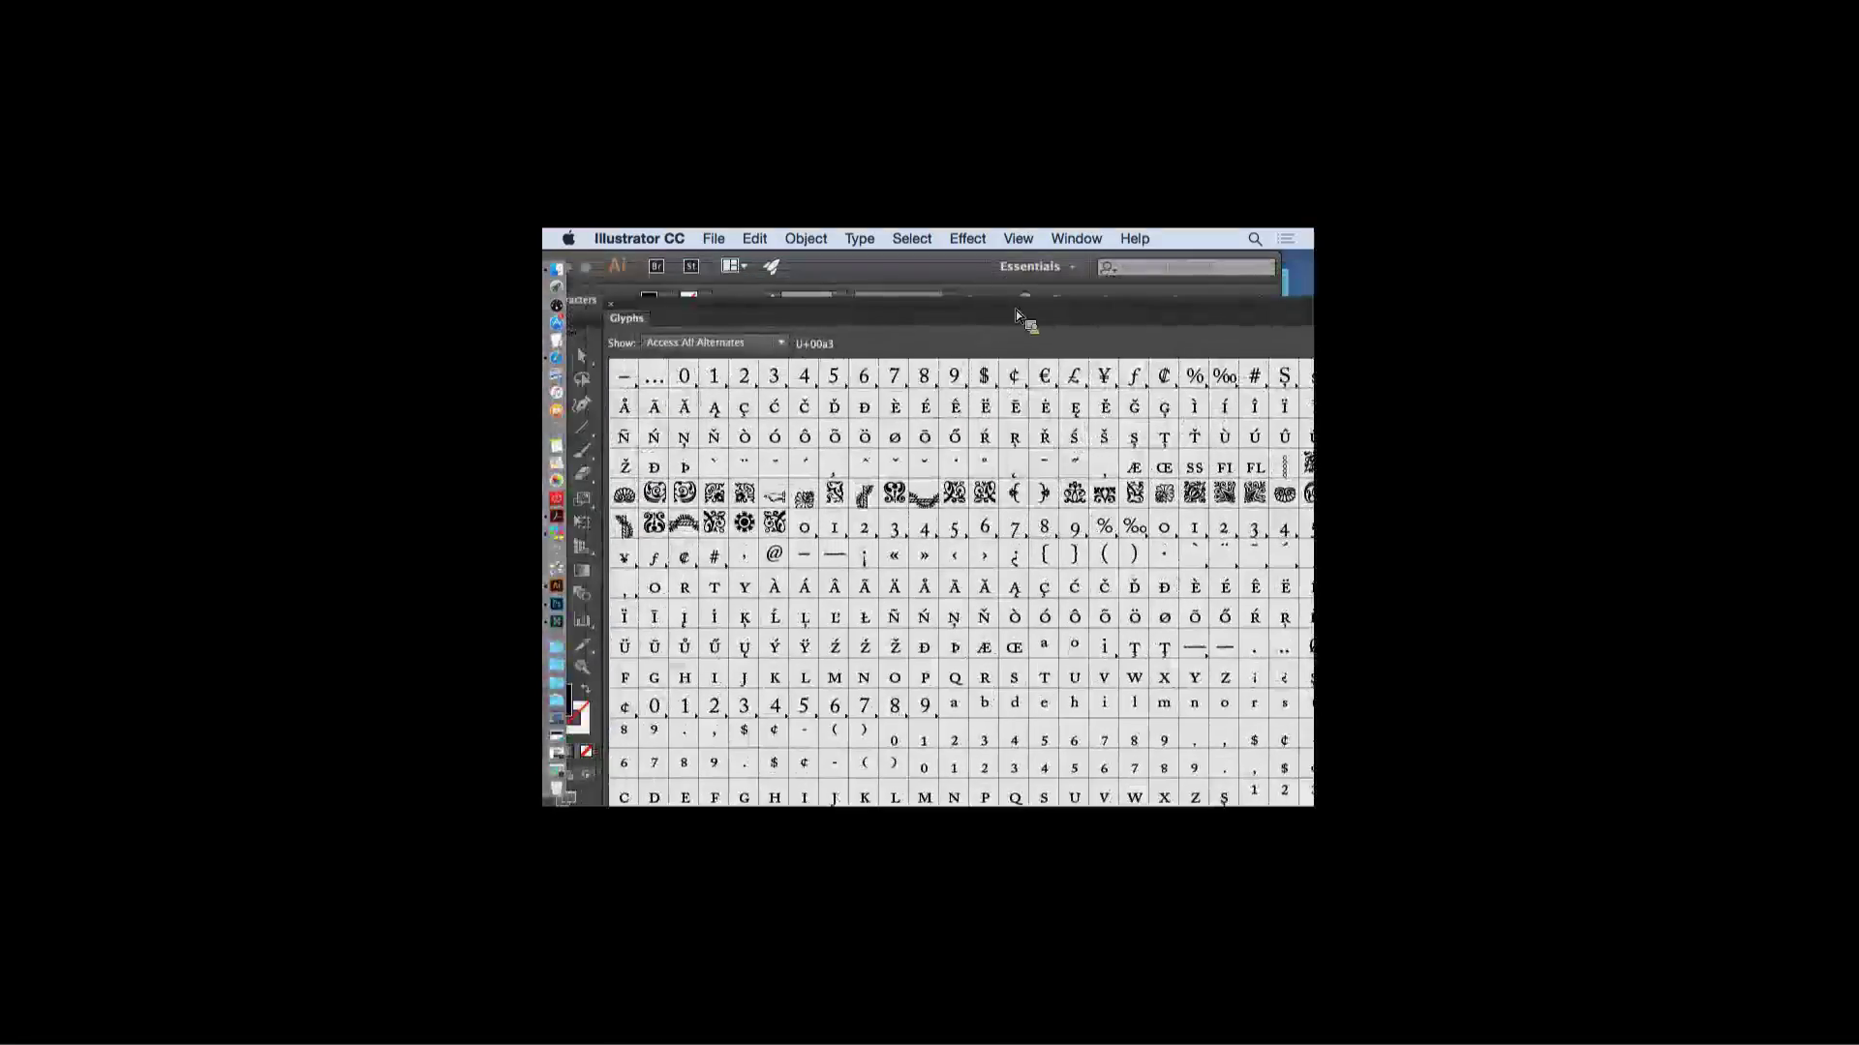
pyautogui.moveTo(1014, 310); pyautogui.dragTo(823, 305)
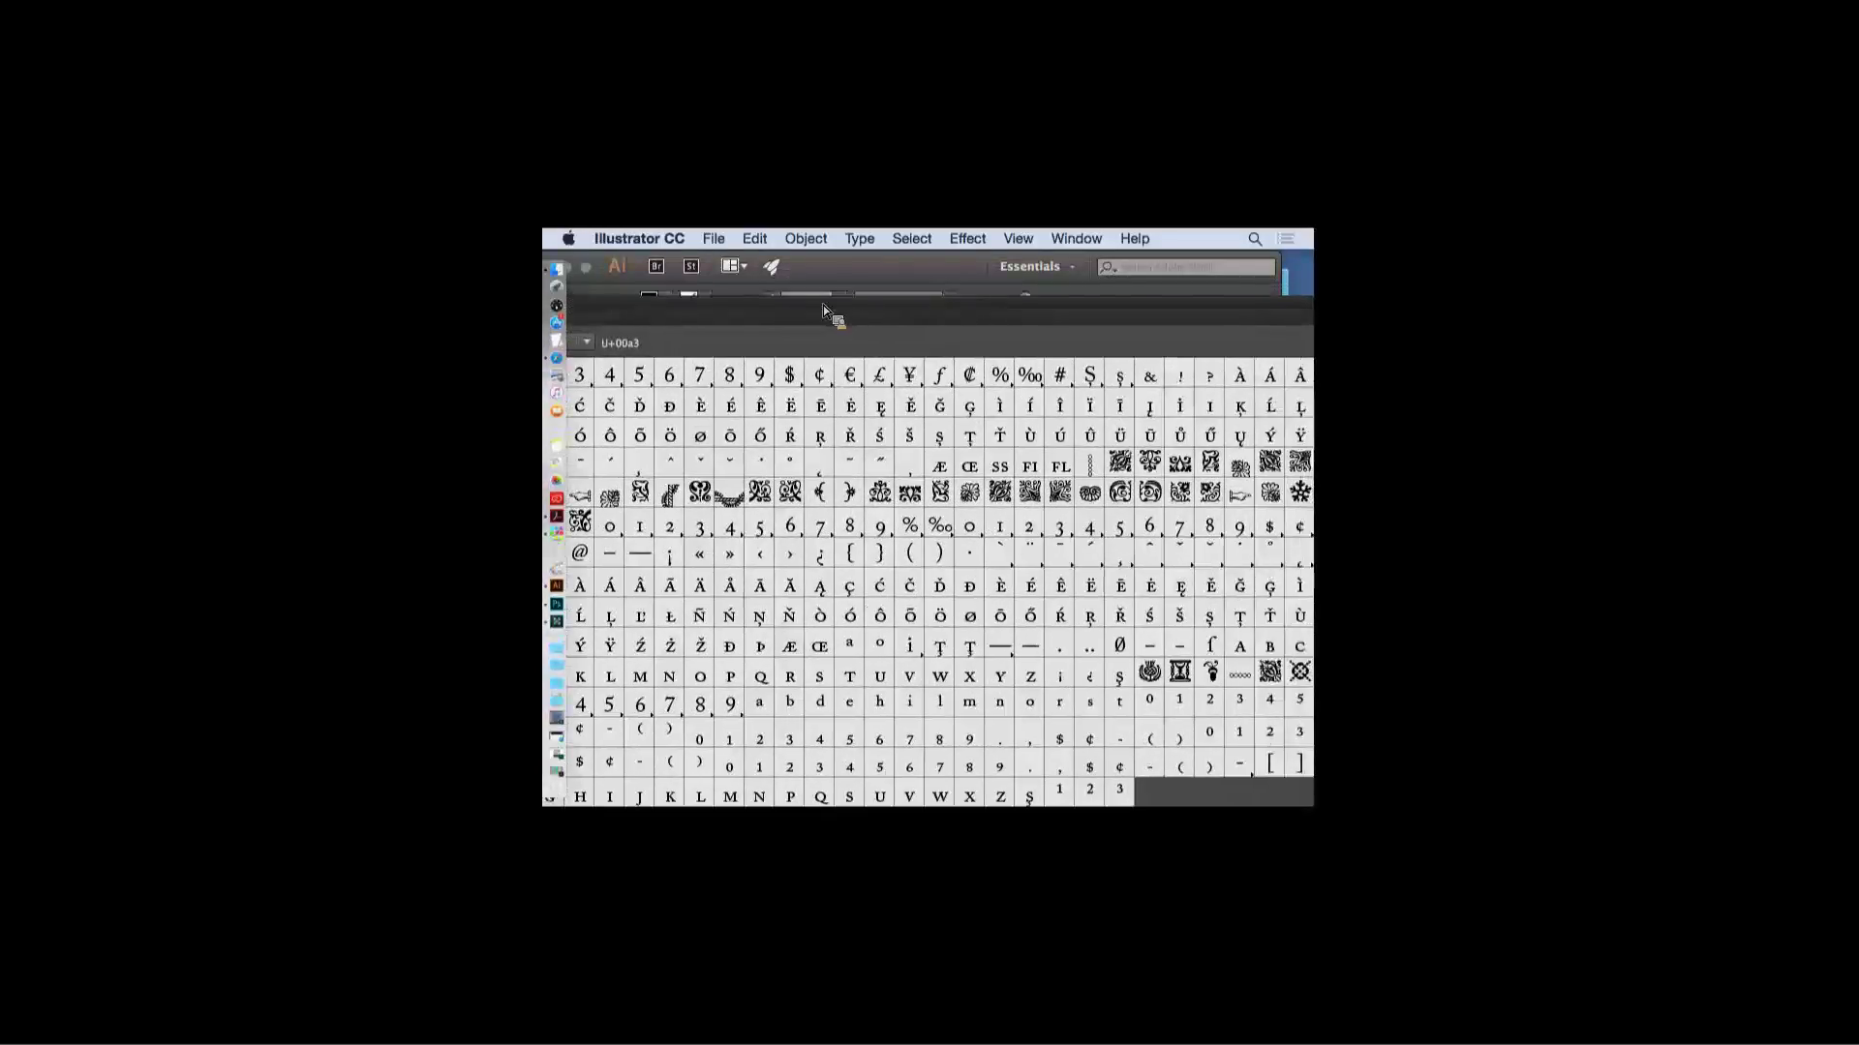
pyautogui.moveTo(979, 310); pyautogui.dragTo(1073, 318)
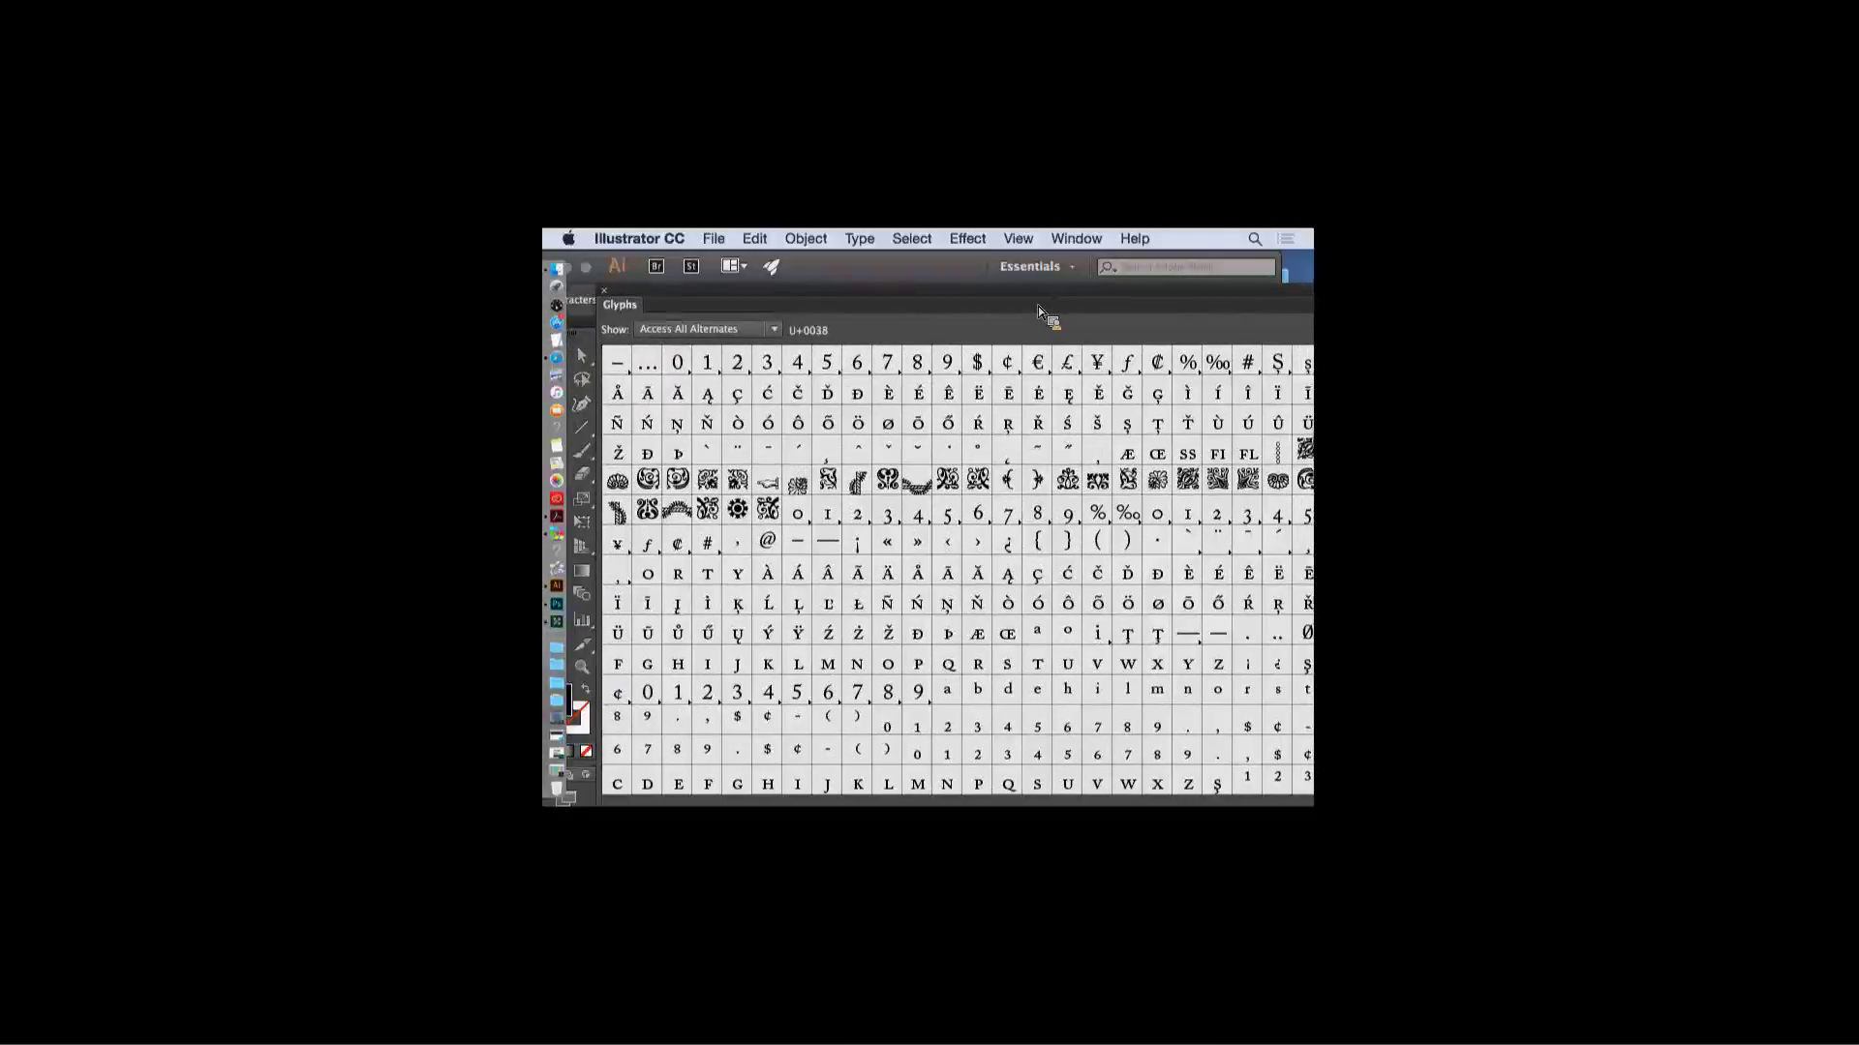
pyautogui.click(752, 377)
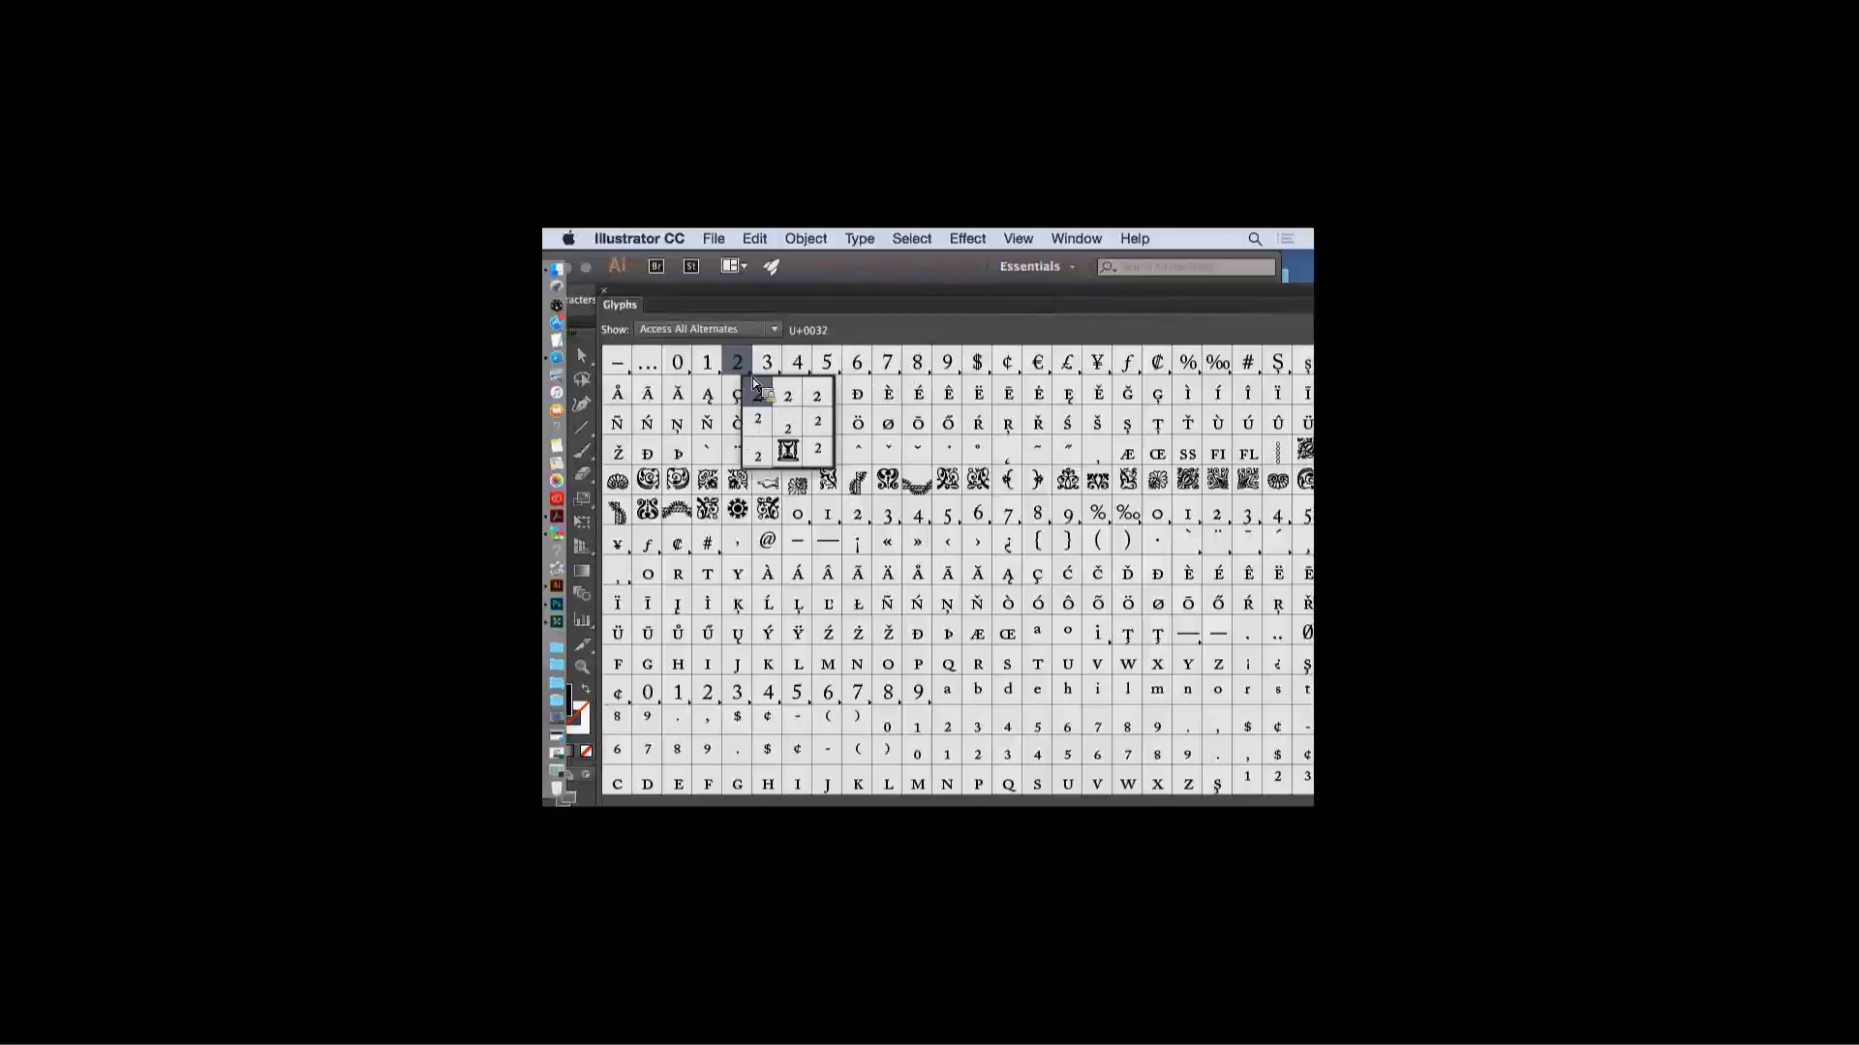
pyautogui.click(811, 376)
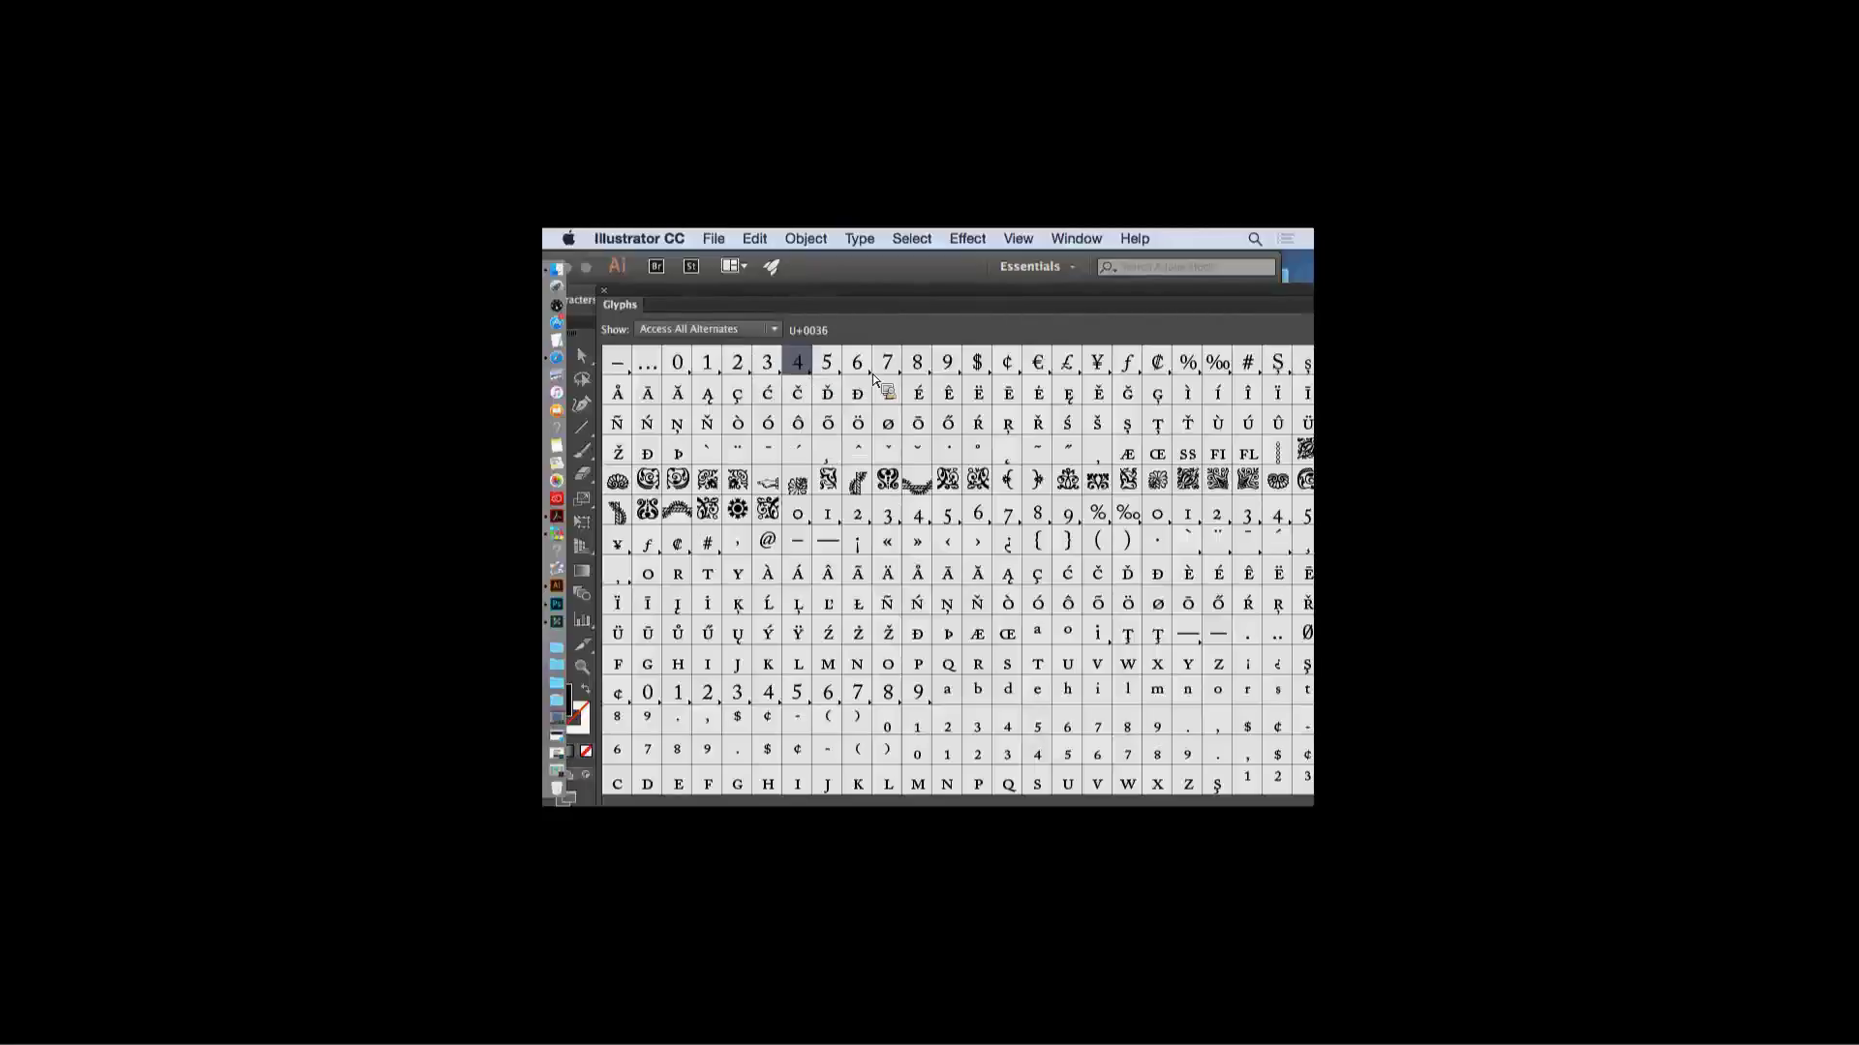
pyautogui.click(869, 376)
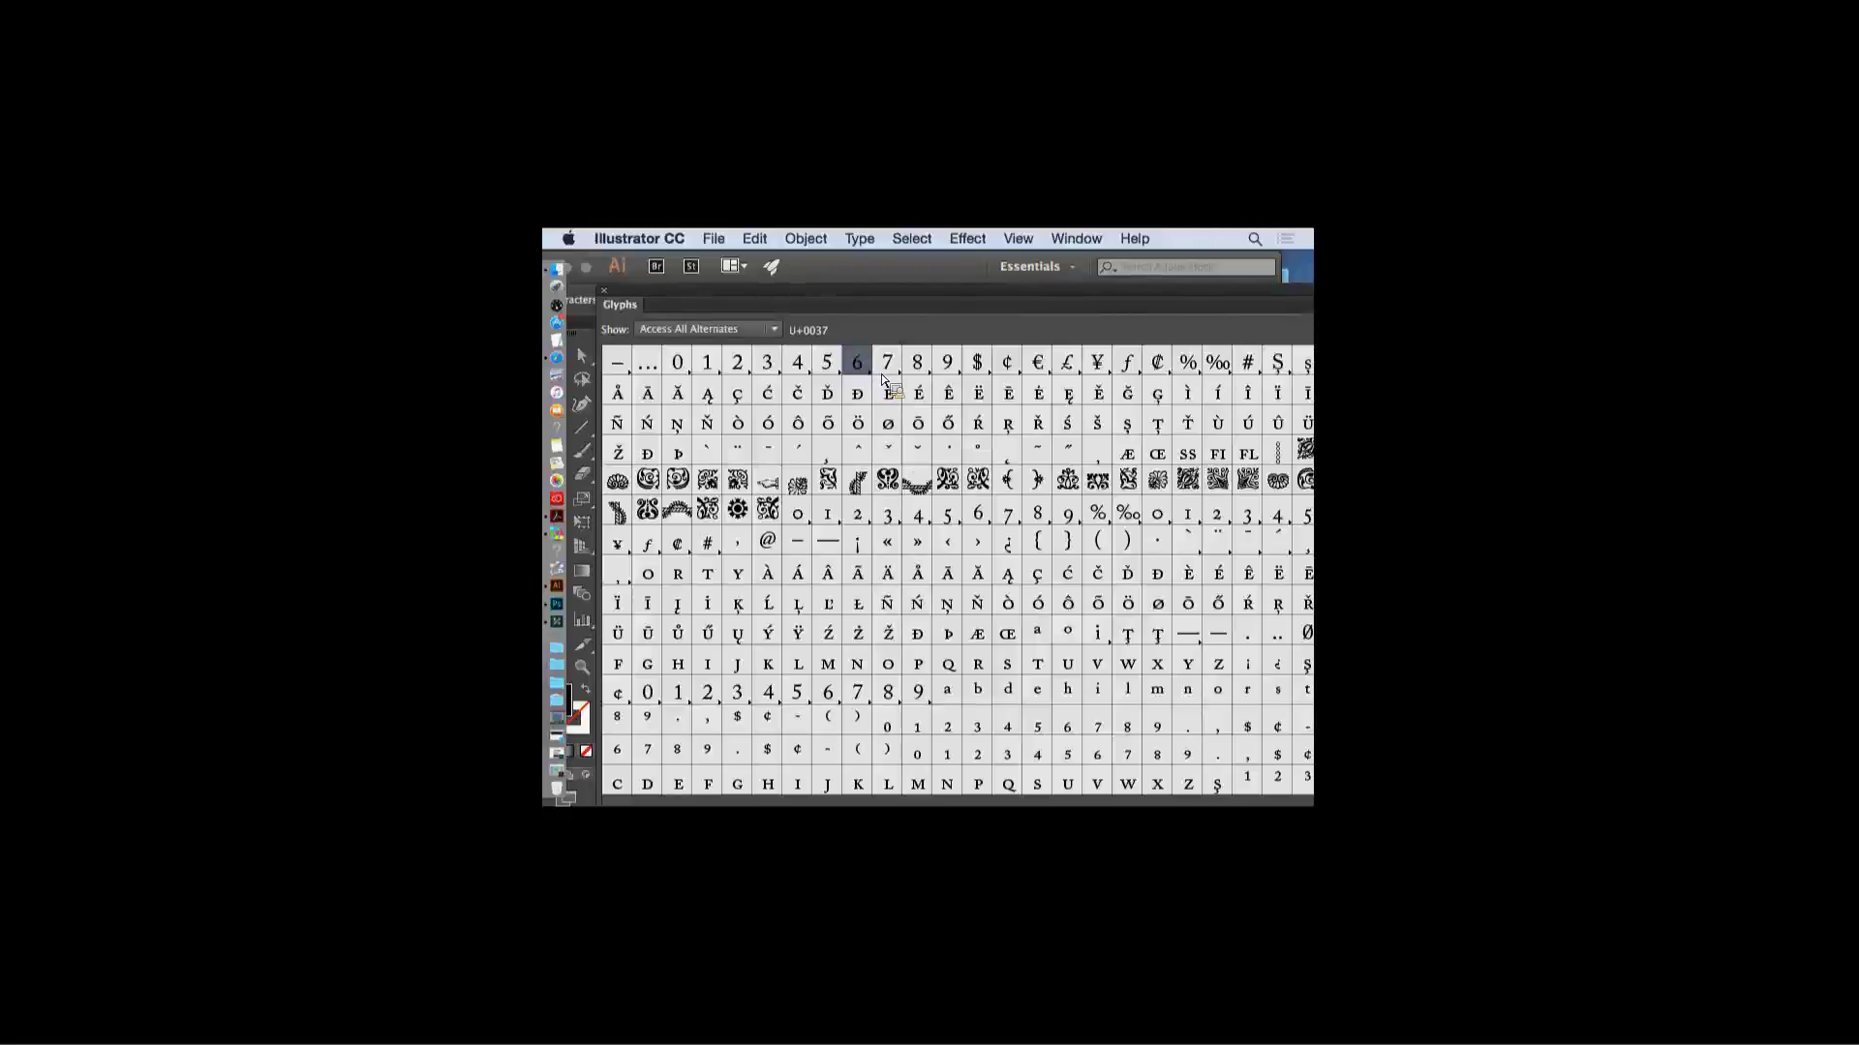
pyautogui.click(607, 298)
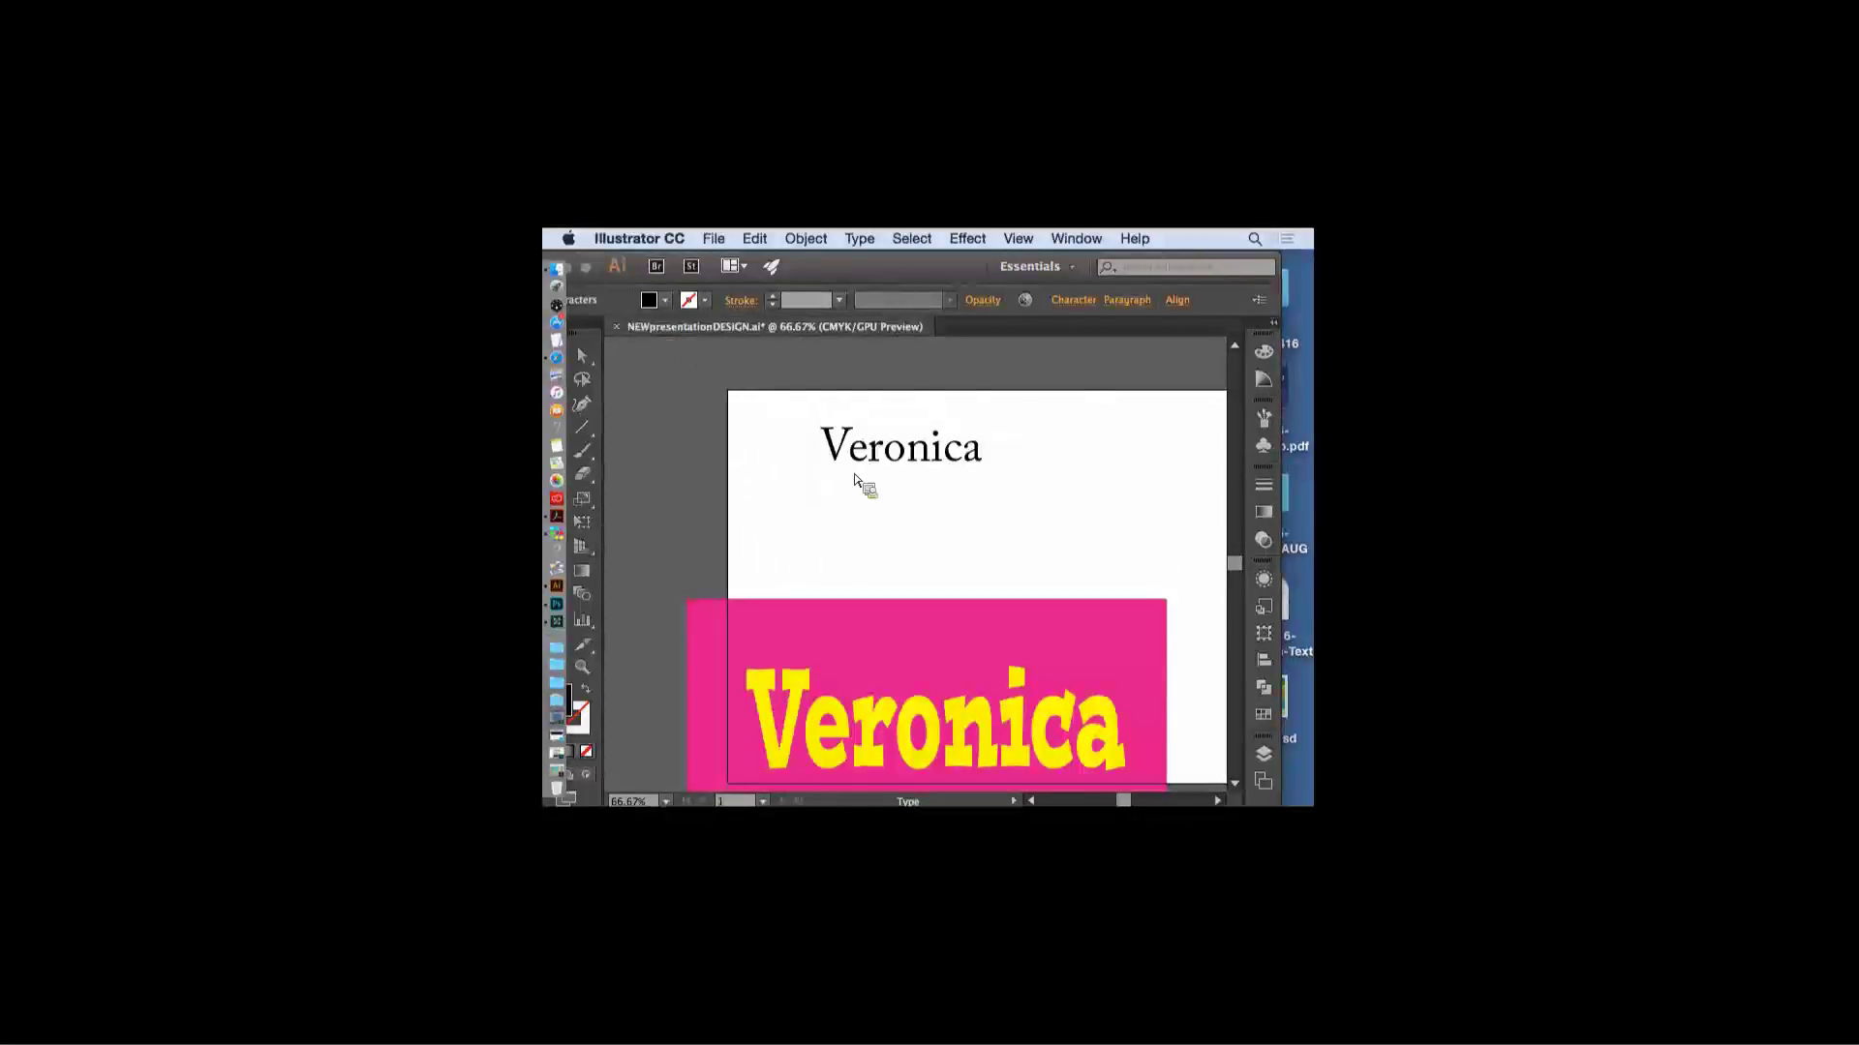
# - Type an A after Veronica and select it
pyautogui.click(995, 472)
pyautogui.write('A')
pyautogui.hotkey('shift', 'Left')
# - Open the Glyphs panel showing the entire Adobe Caslon Pro font and move it aside
pyautogui.click(859, 239)
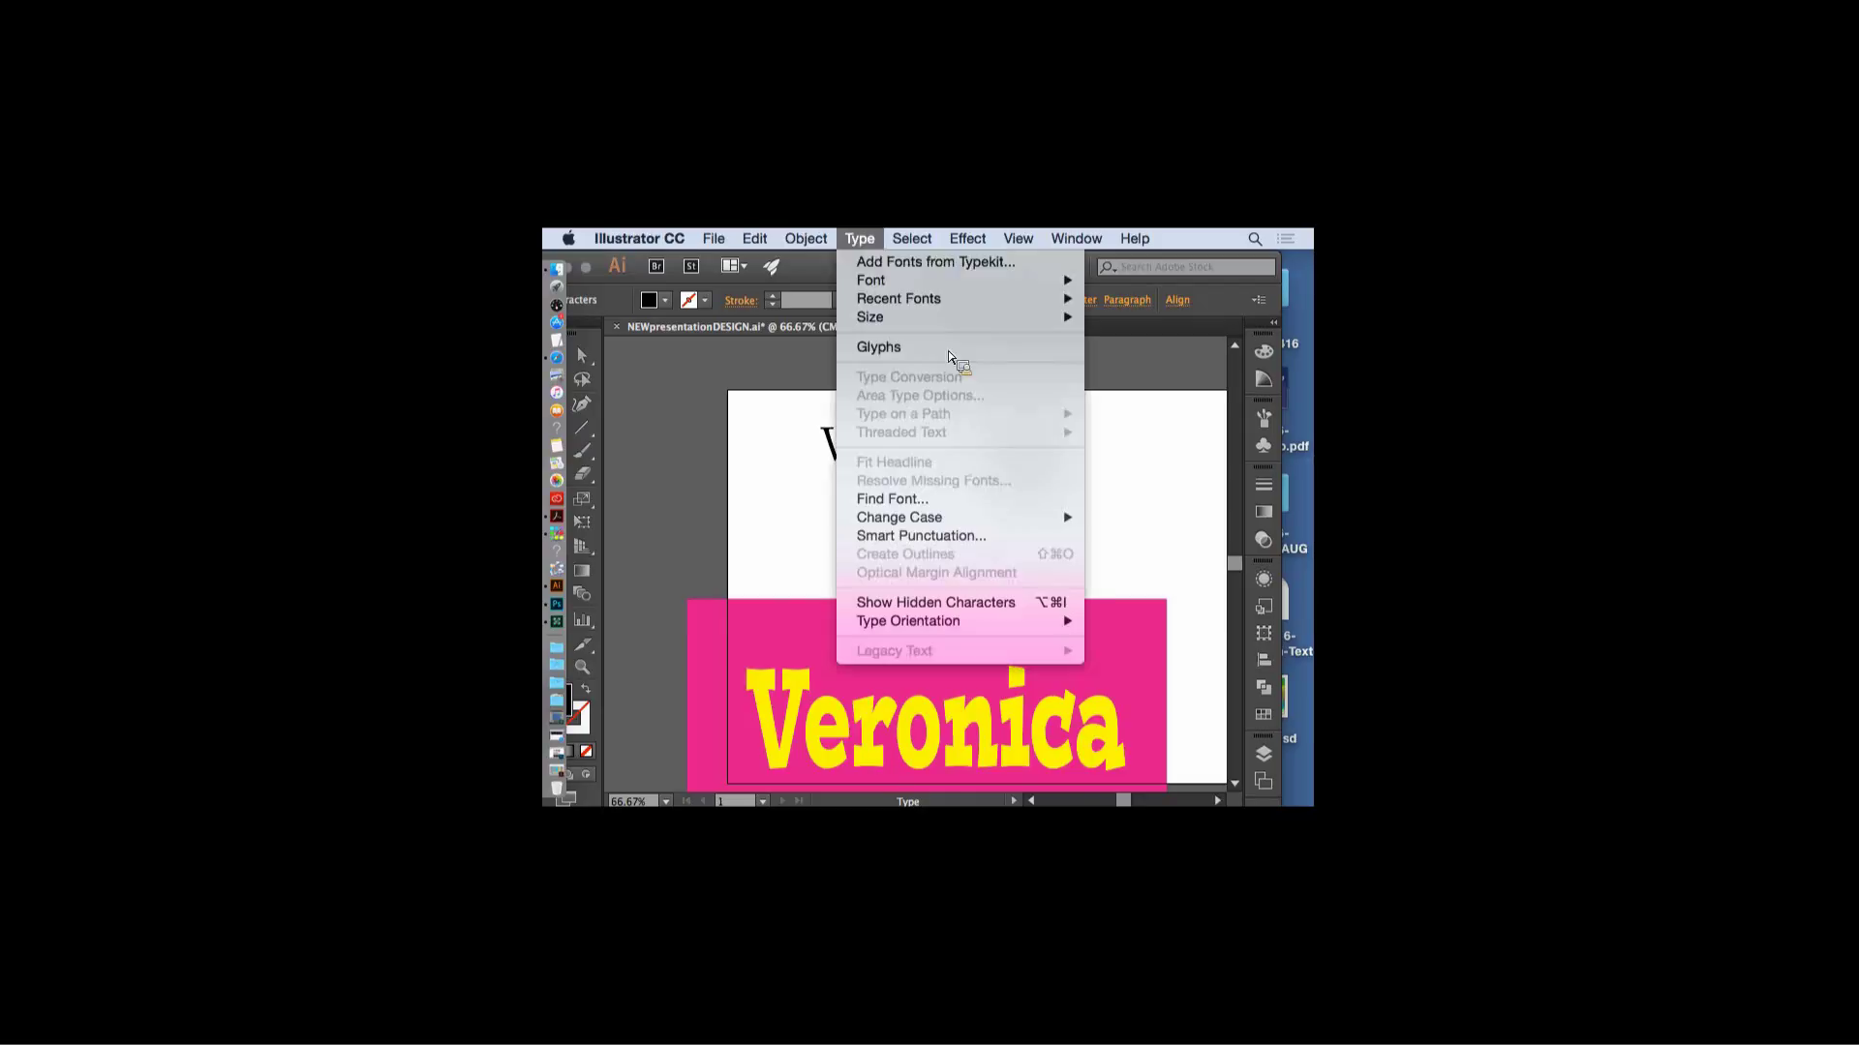
pyautogui.click(879, 348)
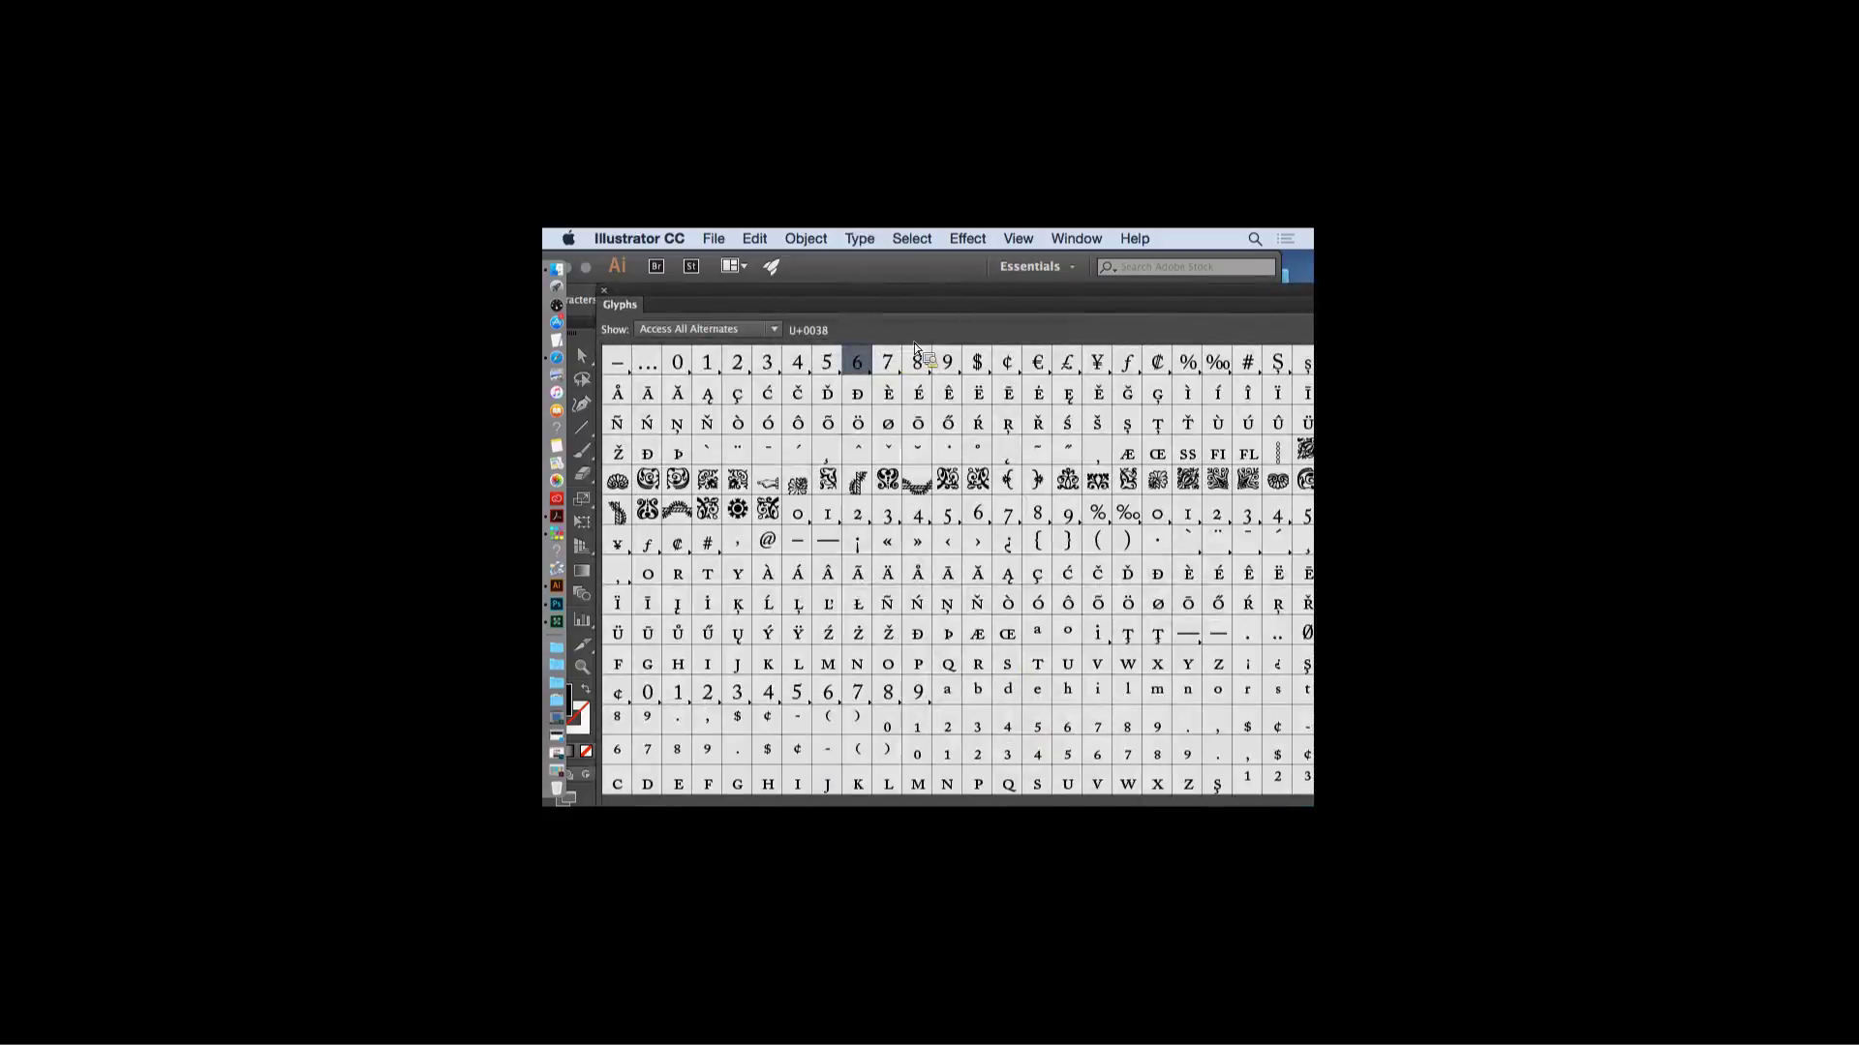
pyautogui.click(771, 330)
pyautogui.click(713, 377)
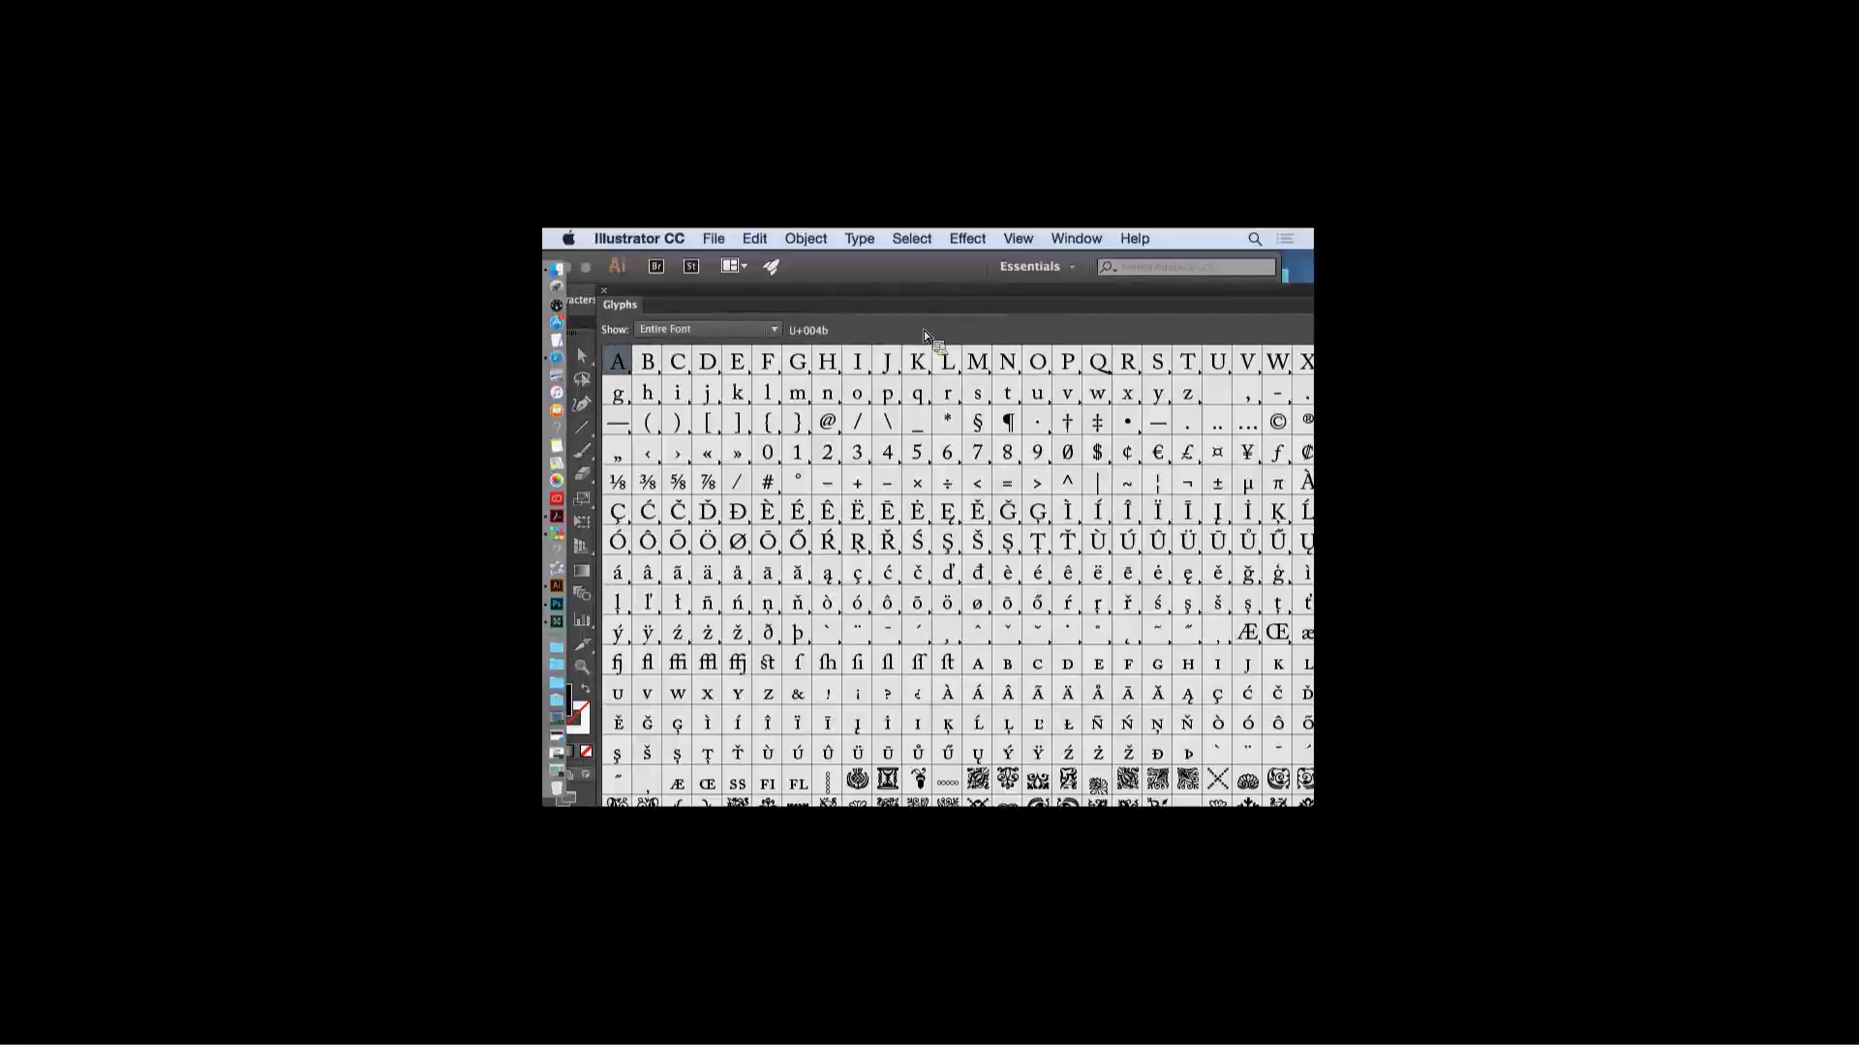
pyautogui.moveTo(854, 297); pyautogui.dragTo(857, 292)
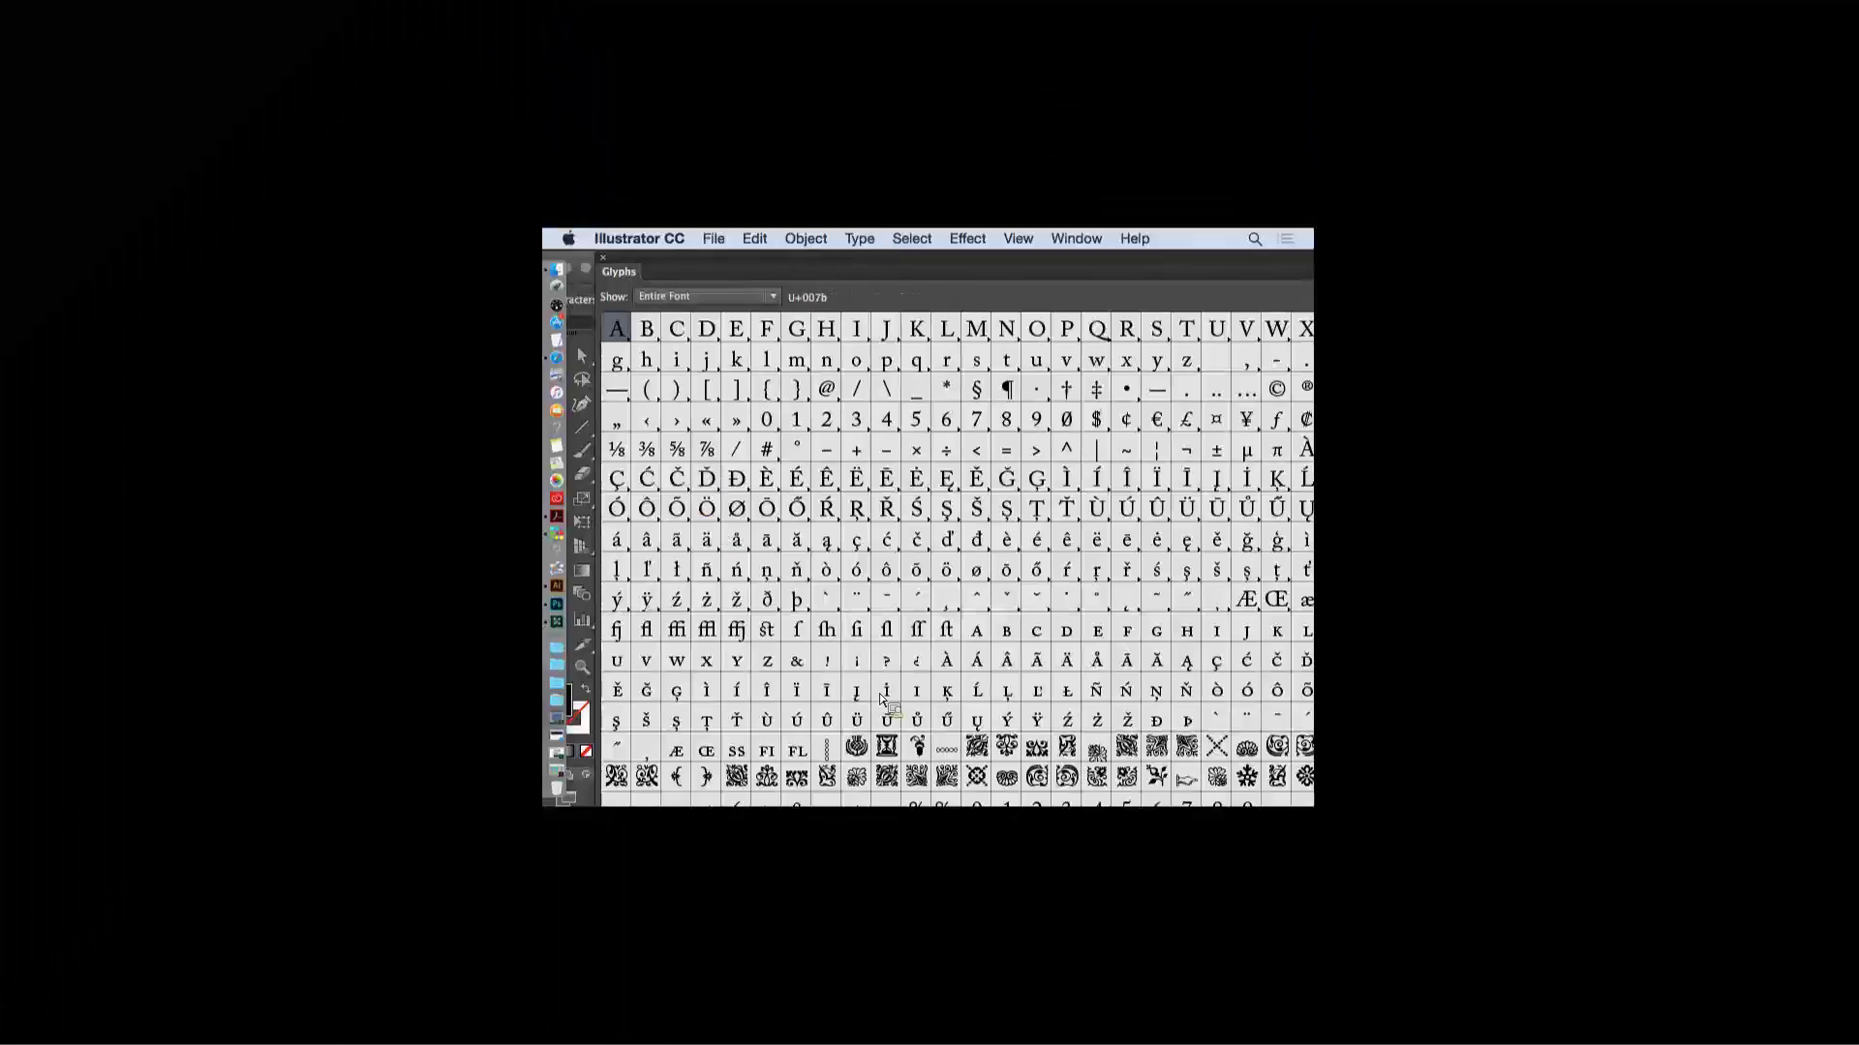
pyautogui.moveTo(752, 281); pyautogui.dragTo(857, 279)
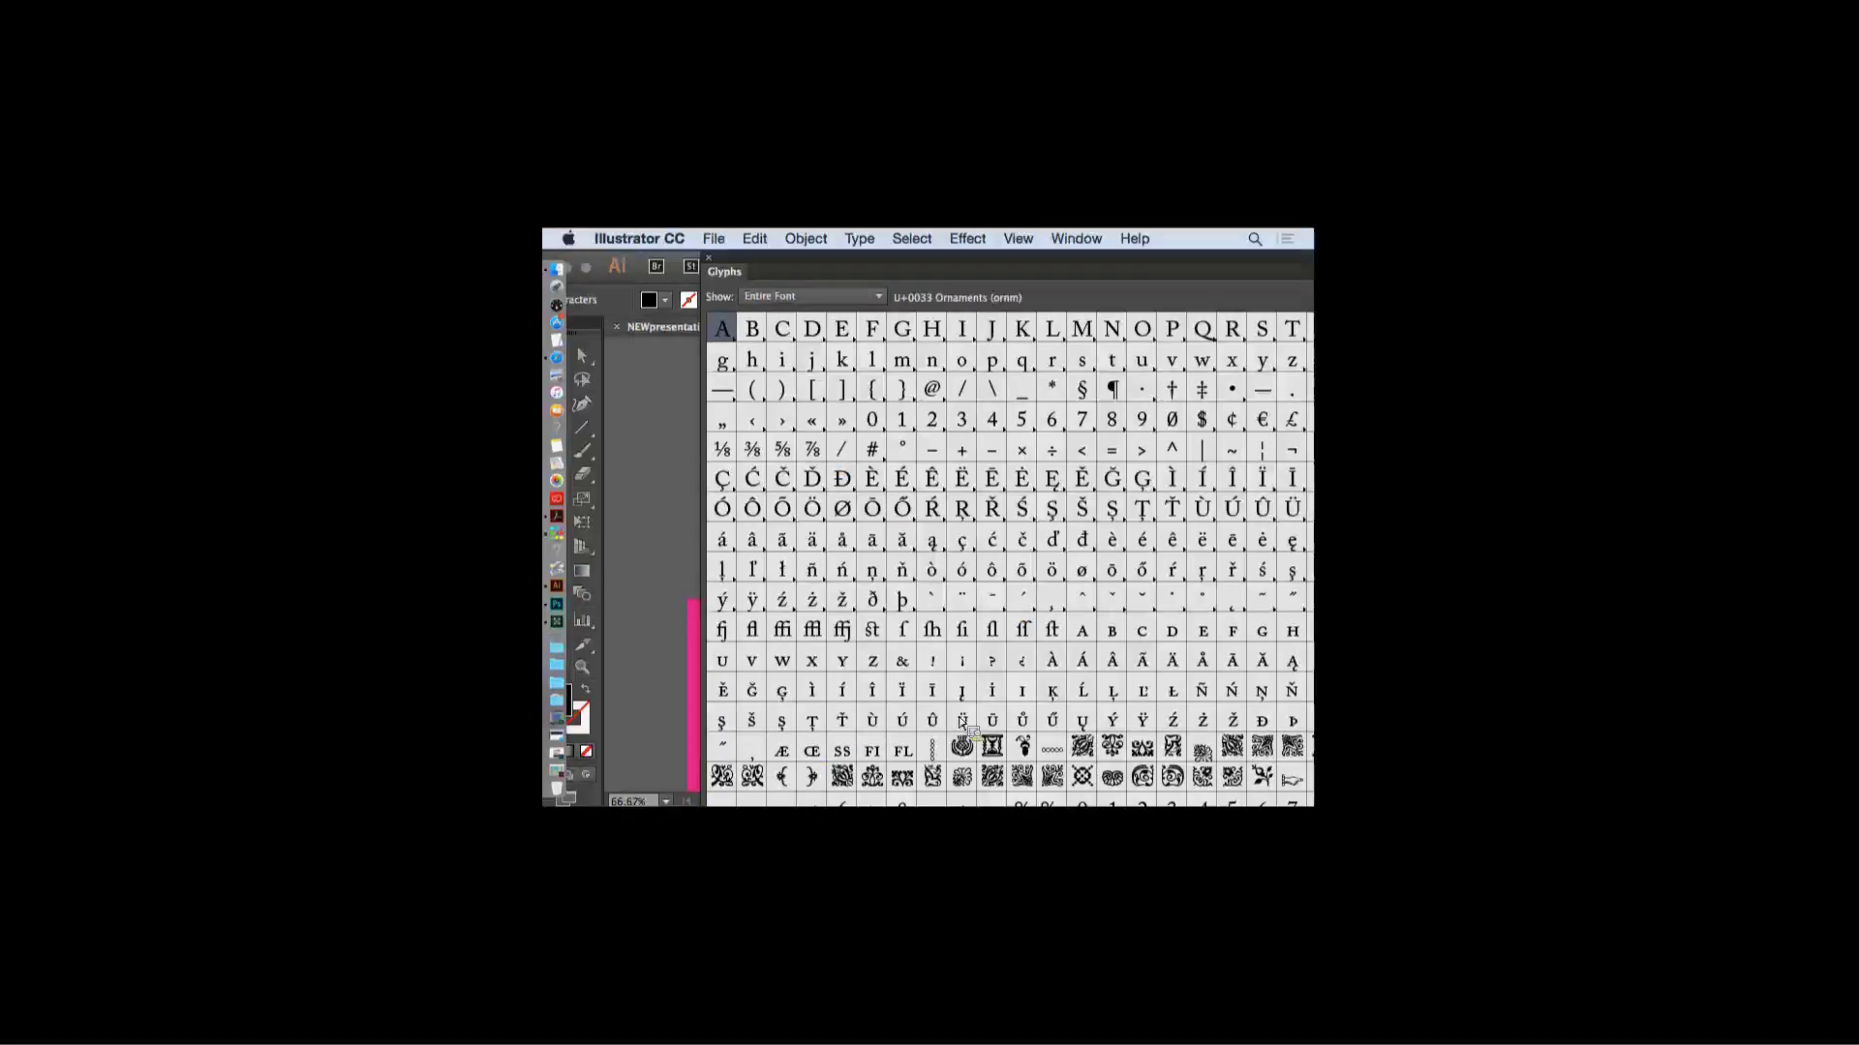
# - Insert a Caslon ornament glyph after Veronica, close the Glyphs panel, and select the text object
pyautogui.click(1028, 751)
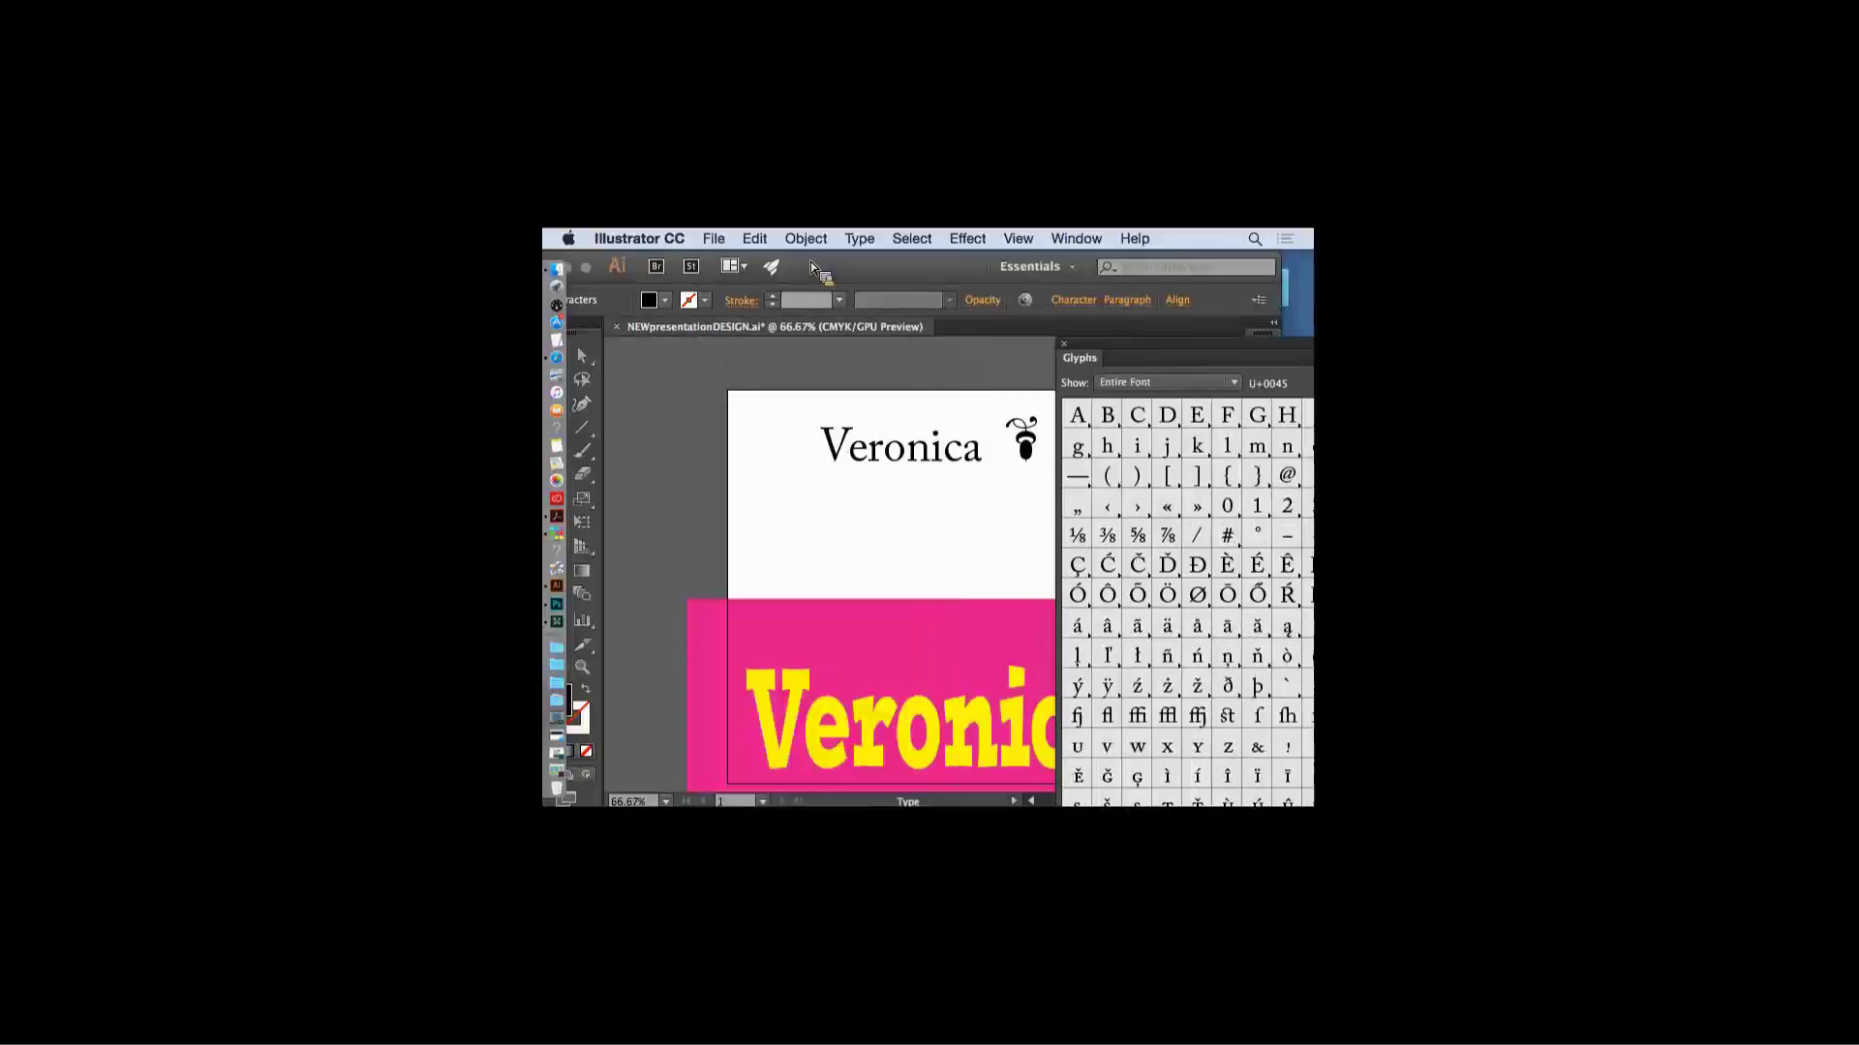
pyautogui.moveTo(1165, 350); pyautogui.dragTo(694, 538)
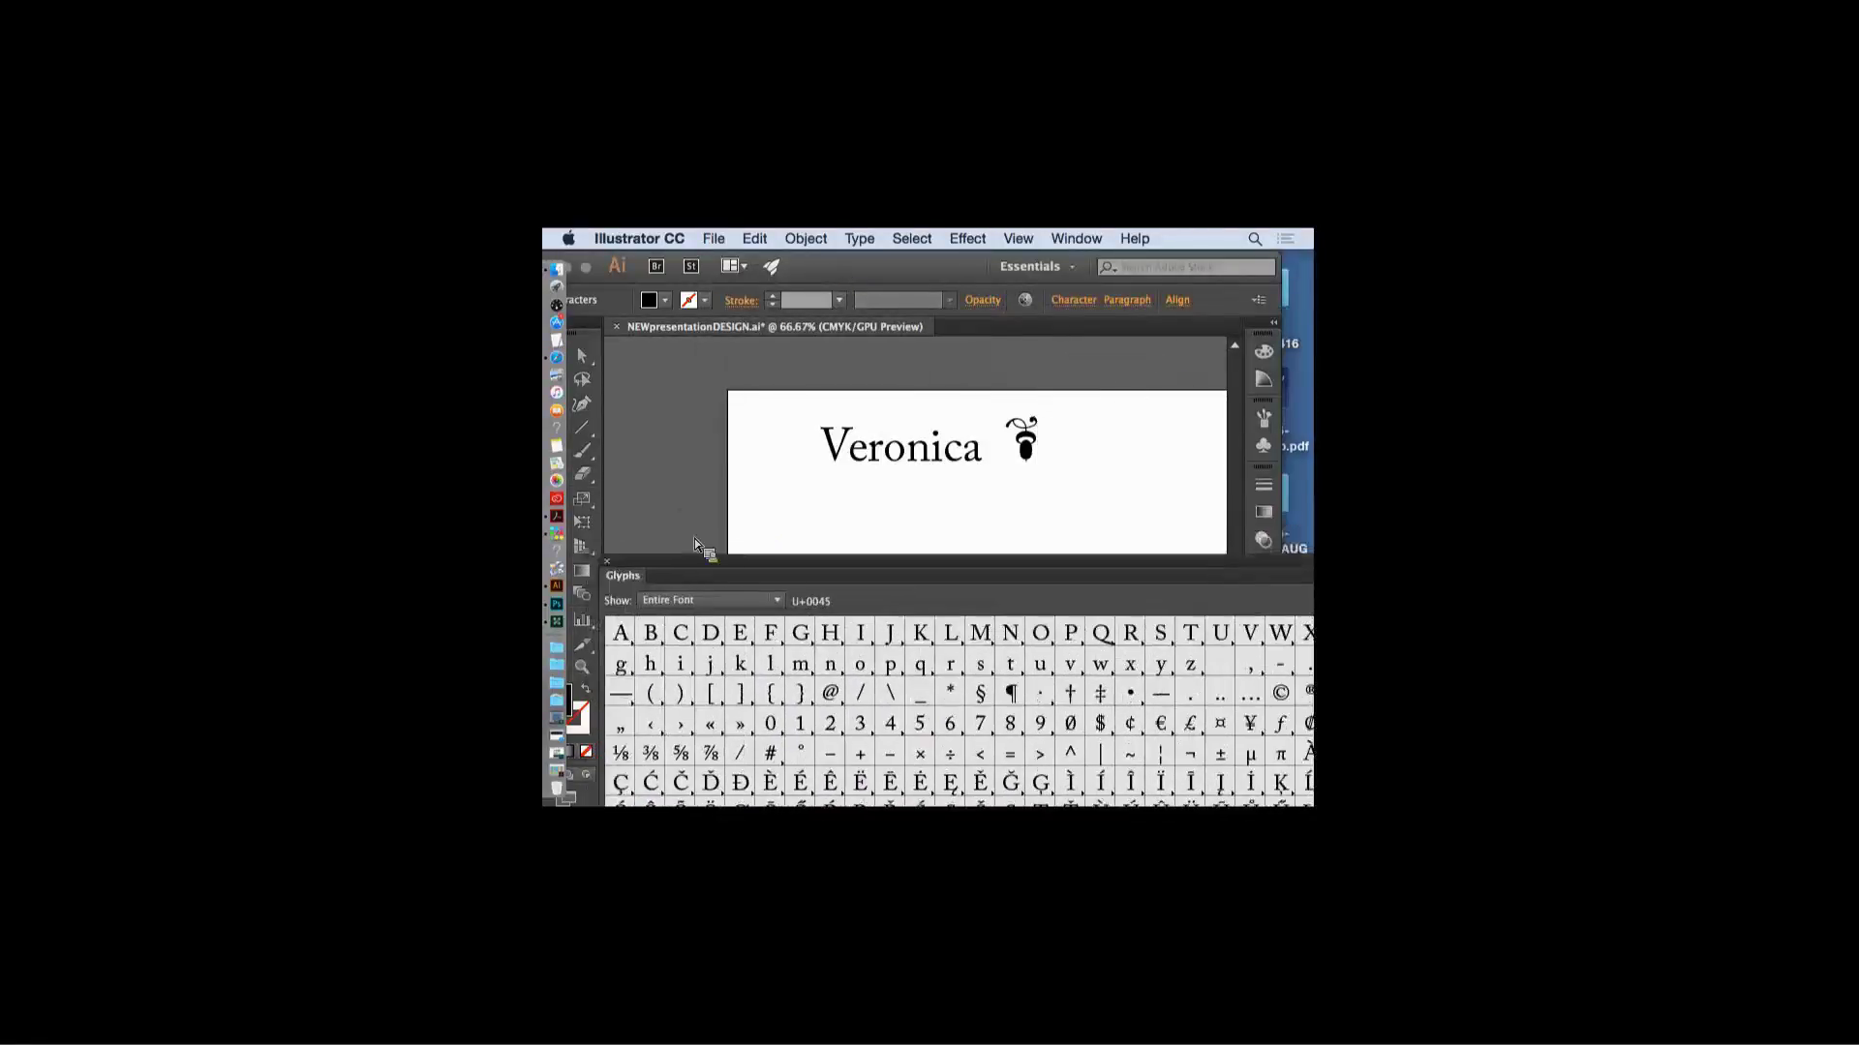
pyautogui.click(607, 562)
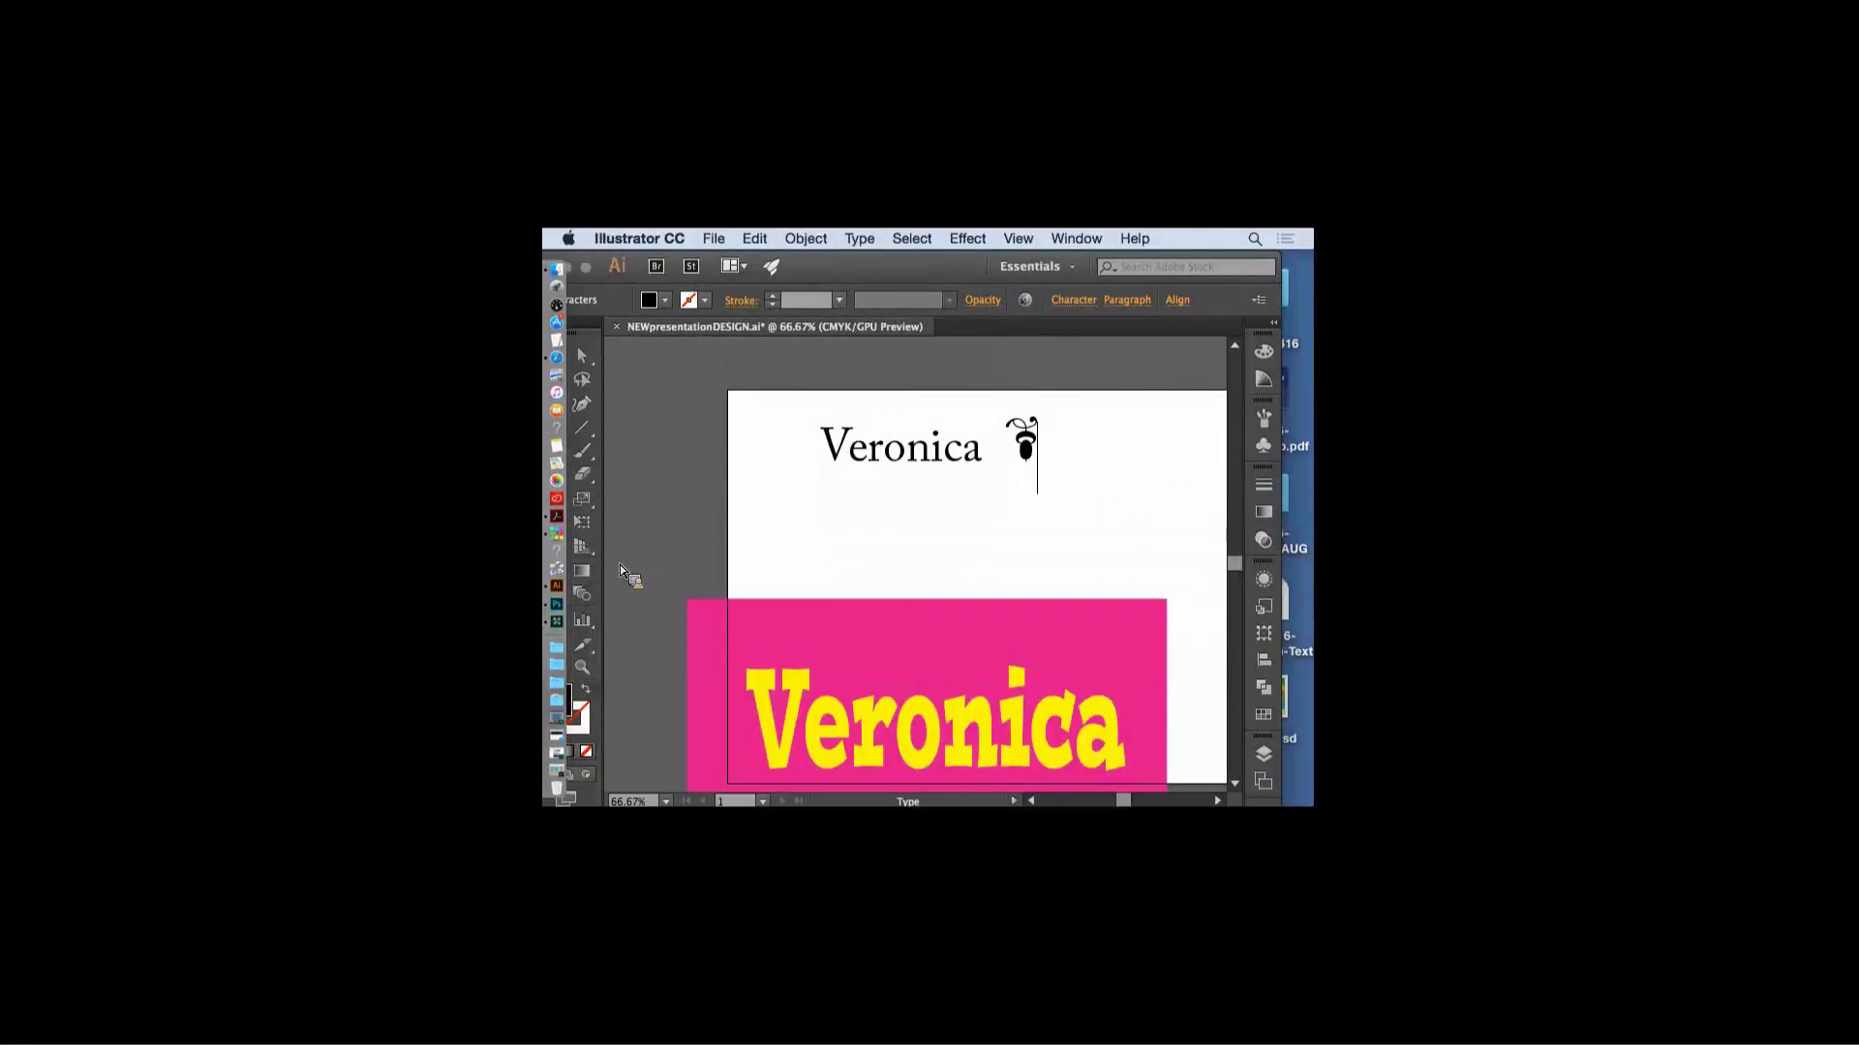
pyautogui.click(582, 356)
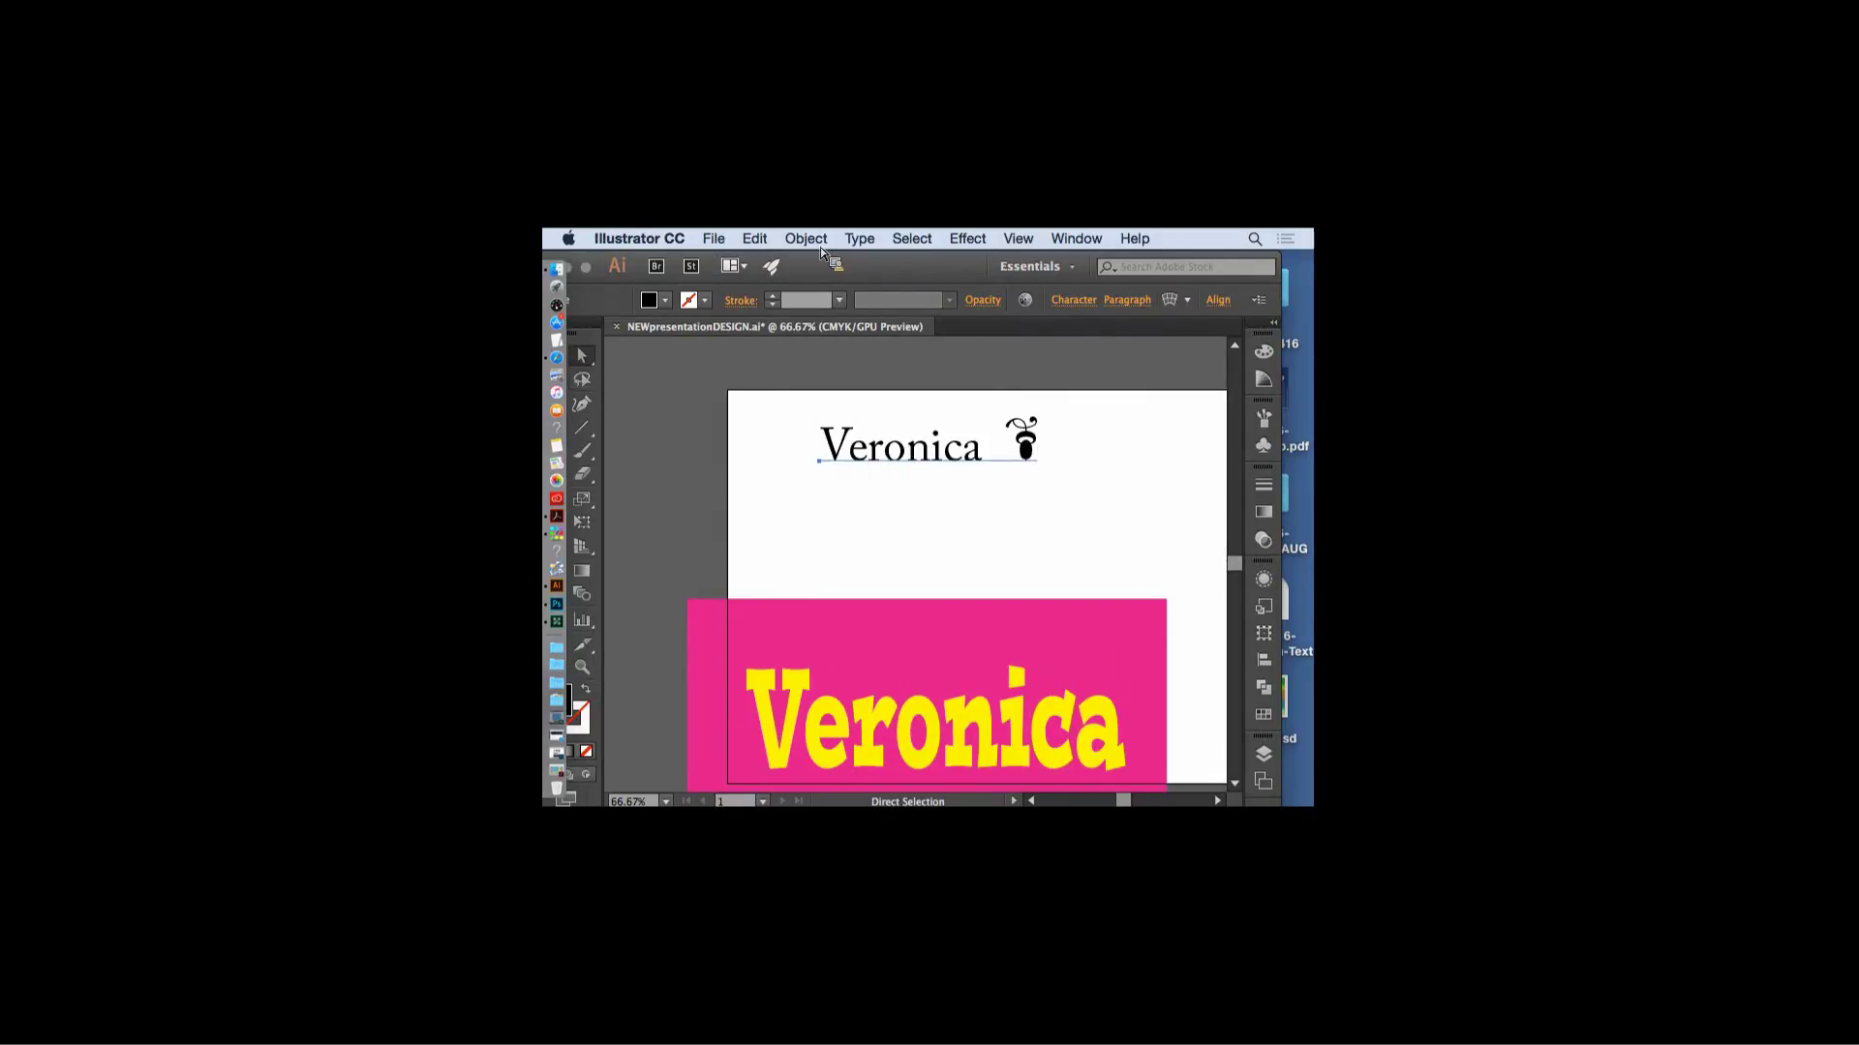
# - Convert the black Veronica text to outlines and ungroup the letters and ornament
pyautogui.click(859, 239)
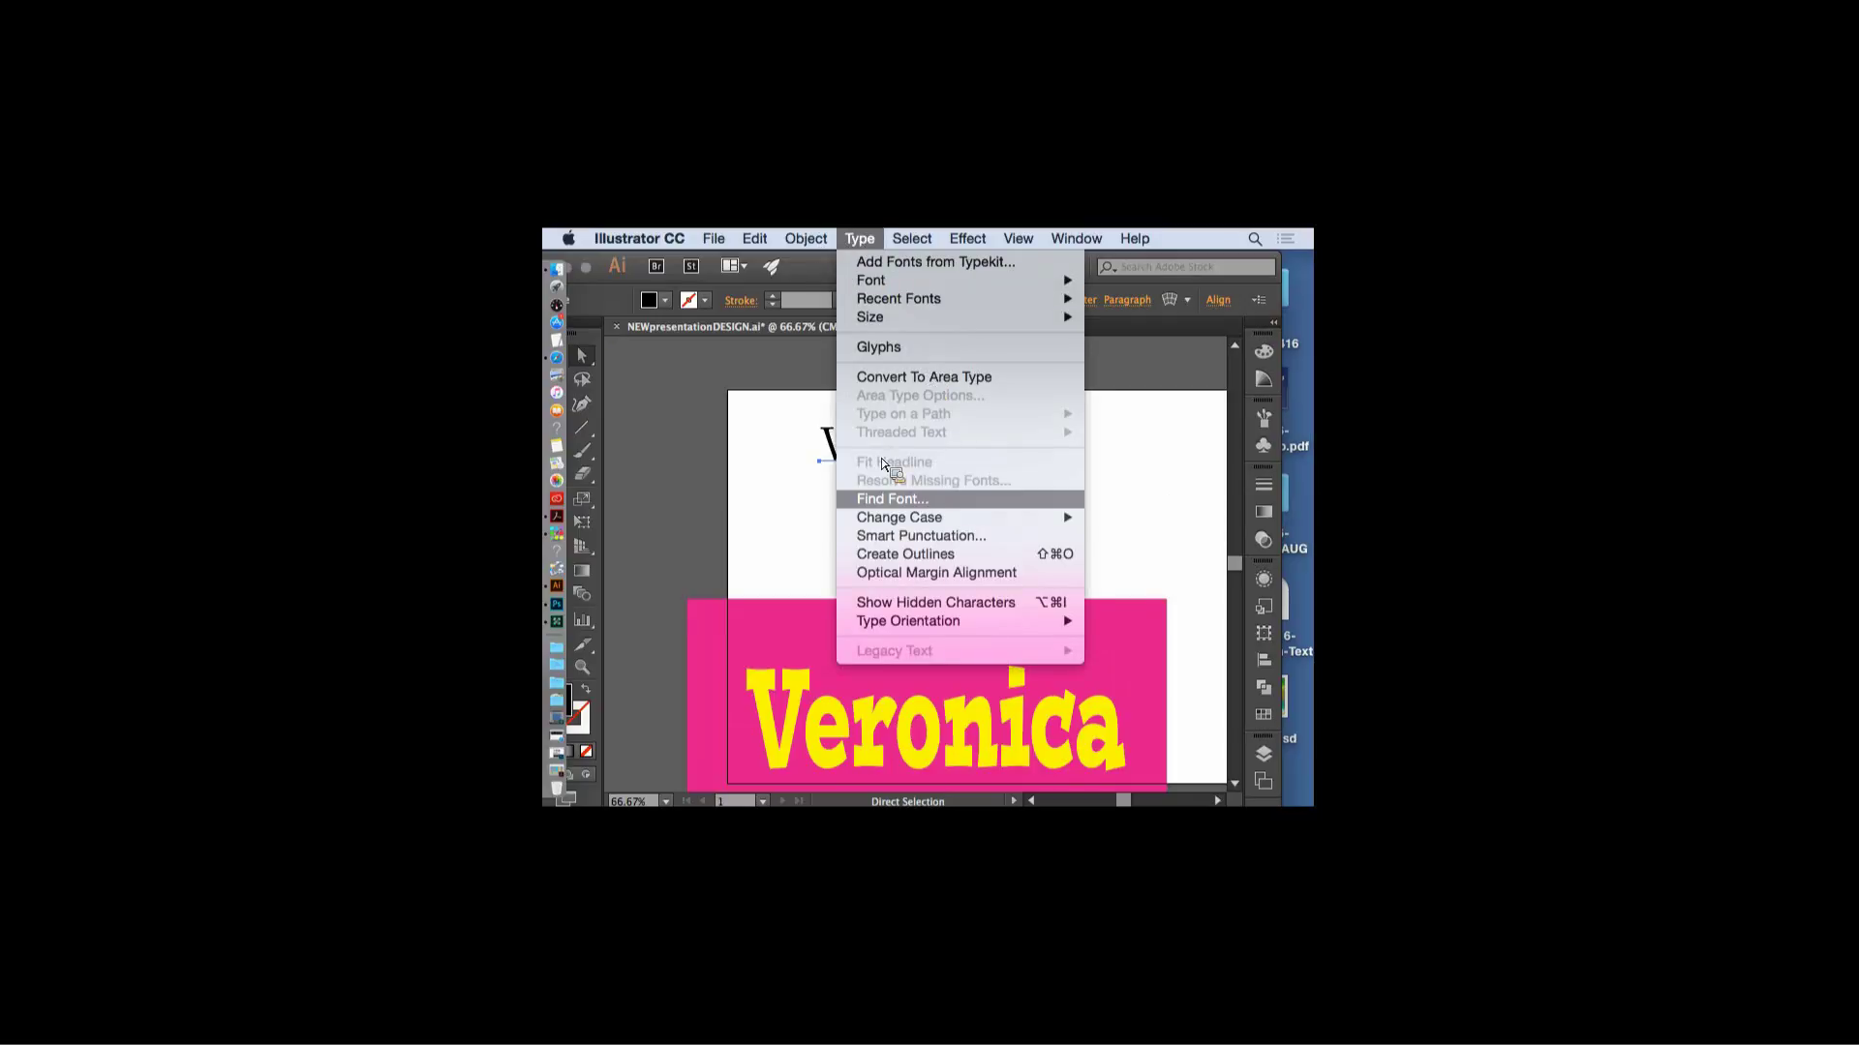
pyautogui.click(919, 558)
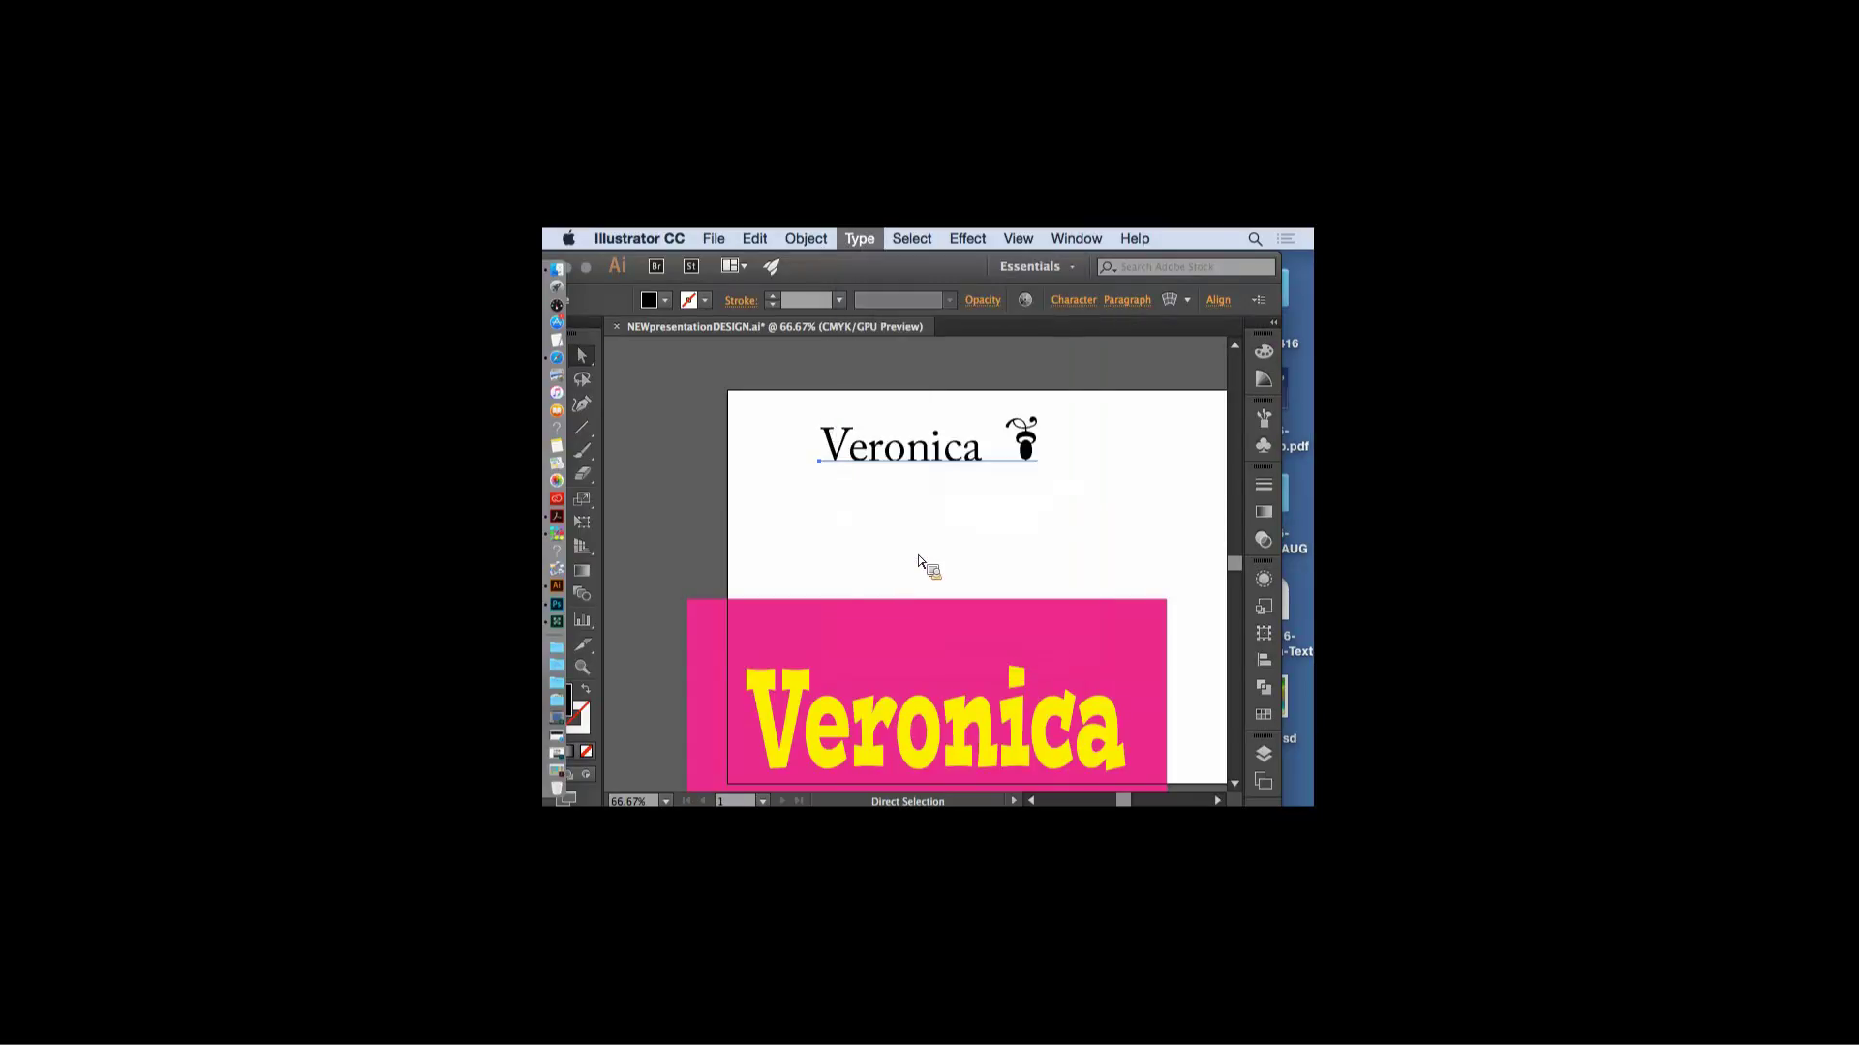
pyautogui.click(803, 239)
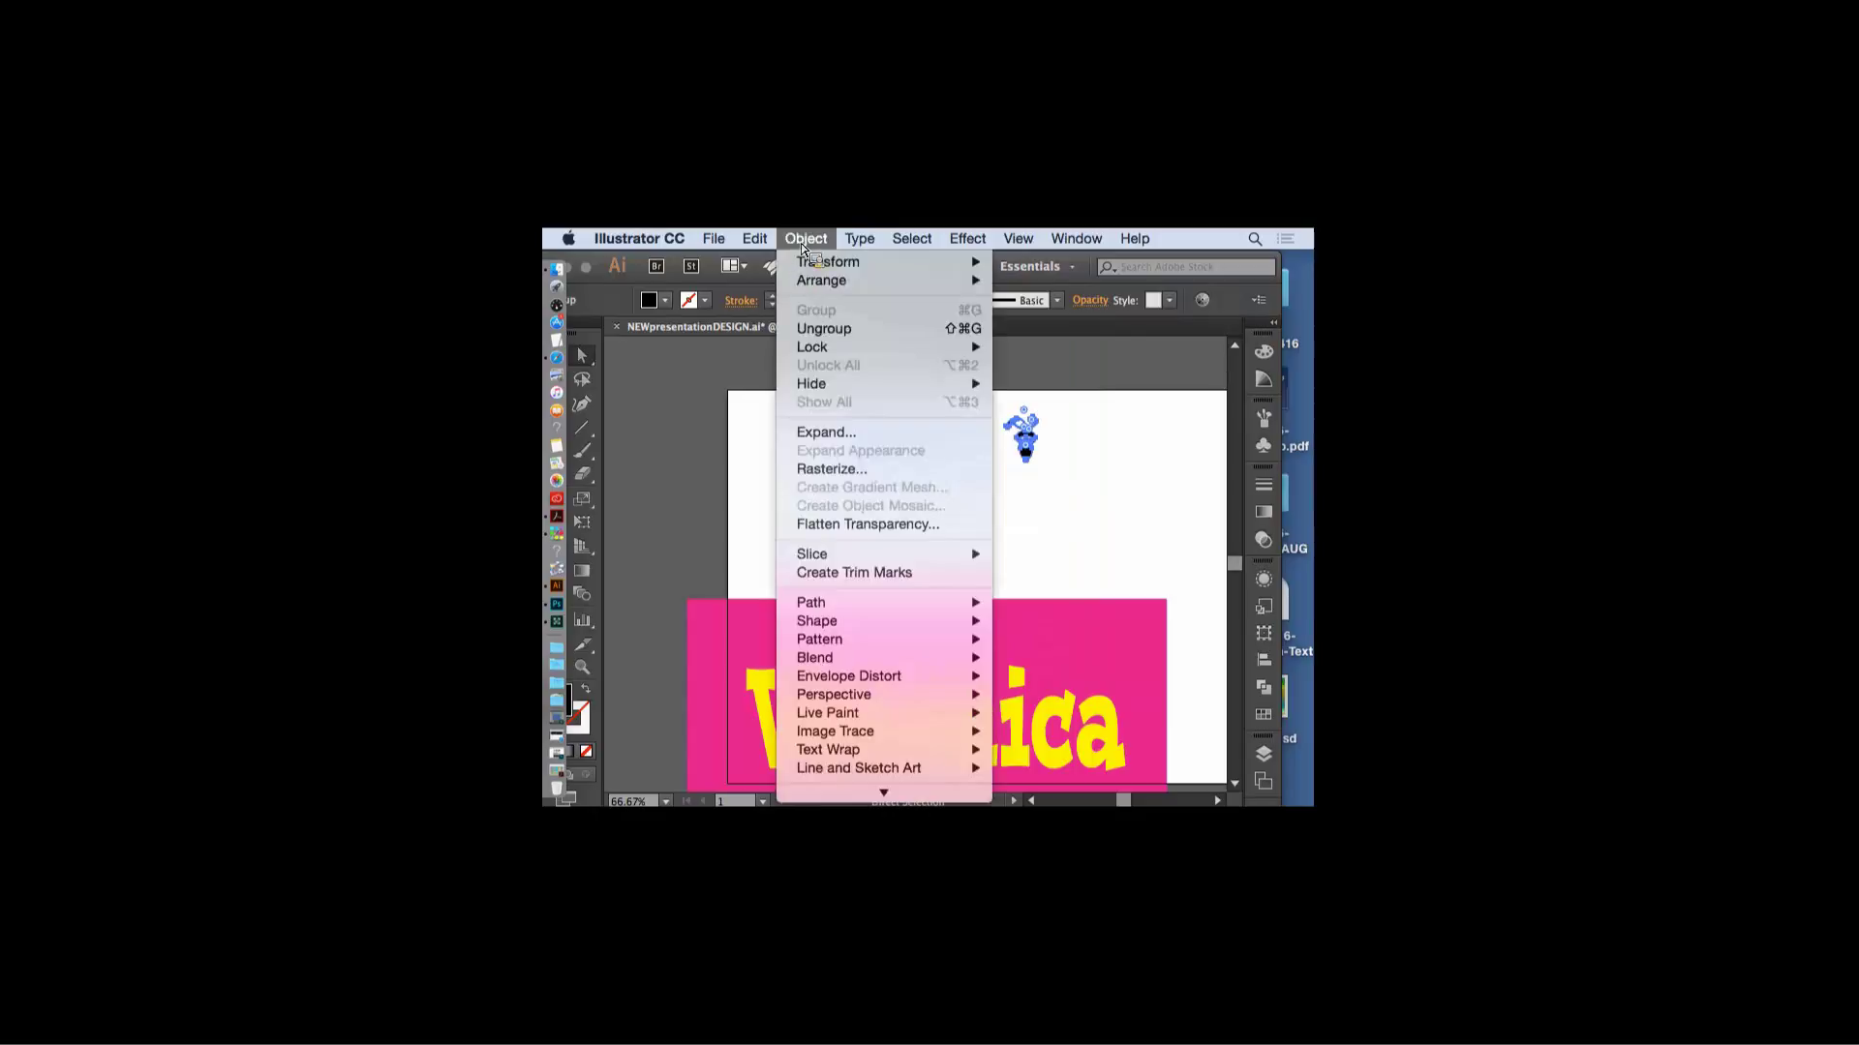
pyautogui.click(828, 329)
# - Delete the Veronica letter outlines and the stray anchor point, then group the ornament
pyautogui.click(695, 484)
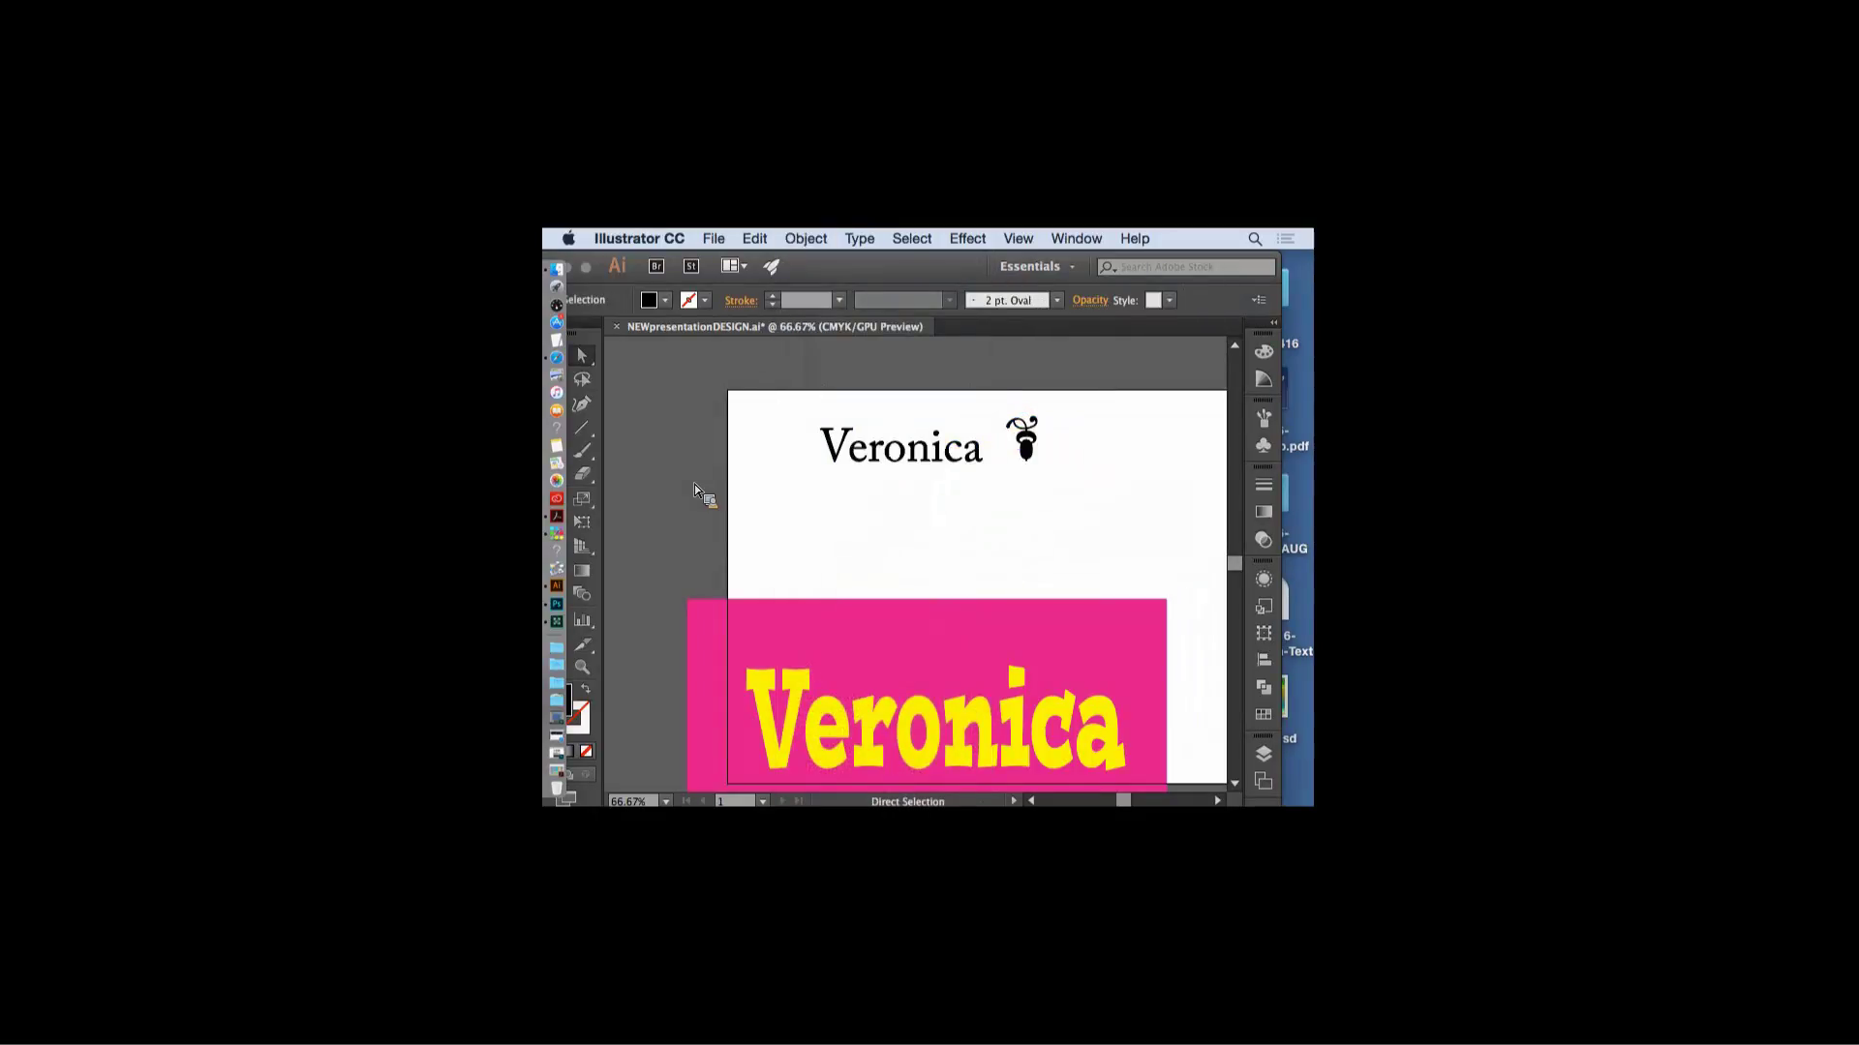
pyautogui.moveTo(775, 416); pyautogui.dragTo(970, 499)
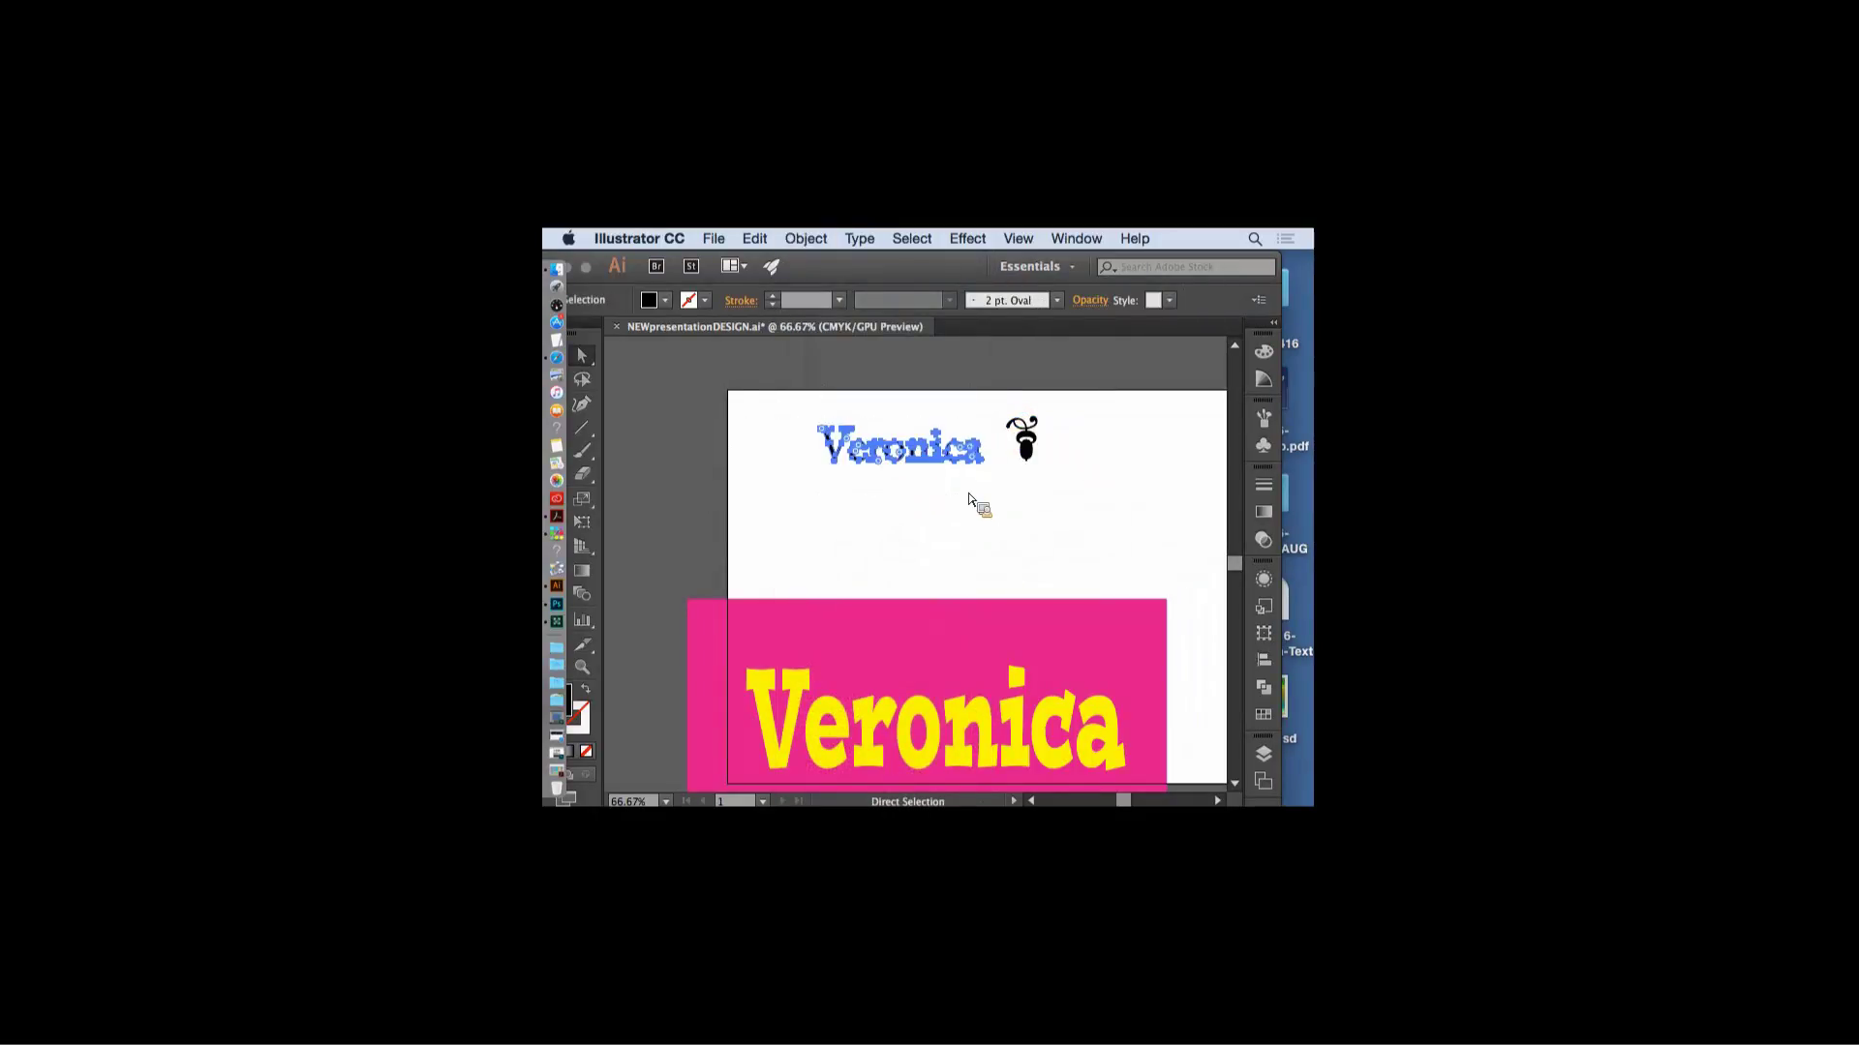
pyautogui.press('Delete')
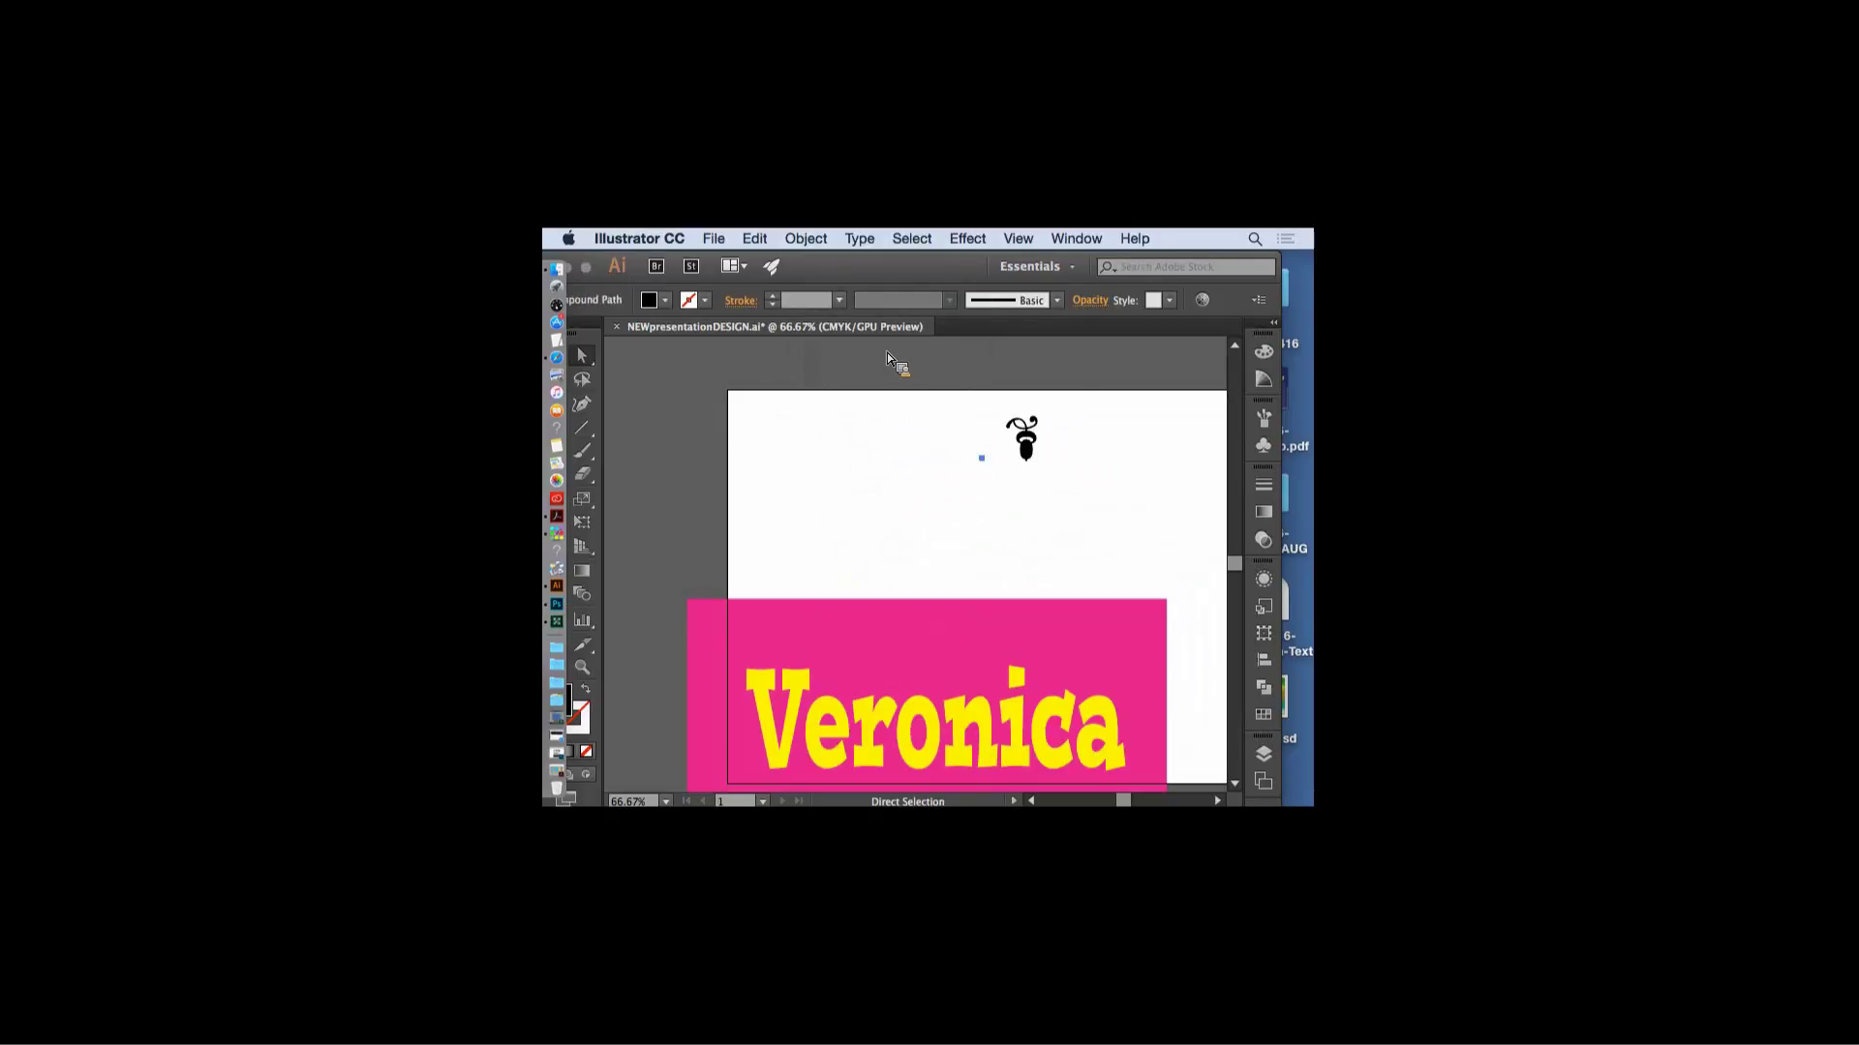
pyautogui.moveTo(992, 502); pyautogui.dragTo(1122, 542)
pyautogui.press('Delete')
pyautogui.press('super+g')
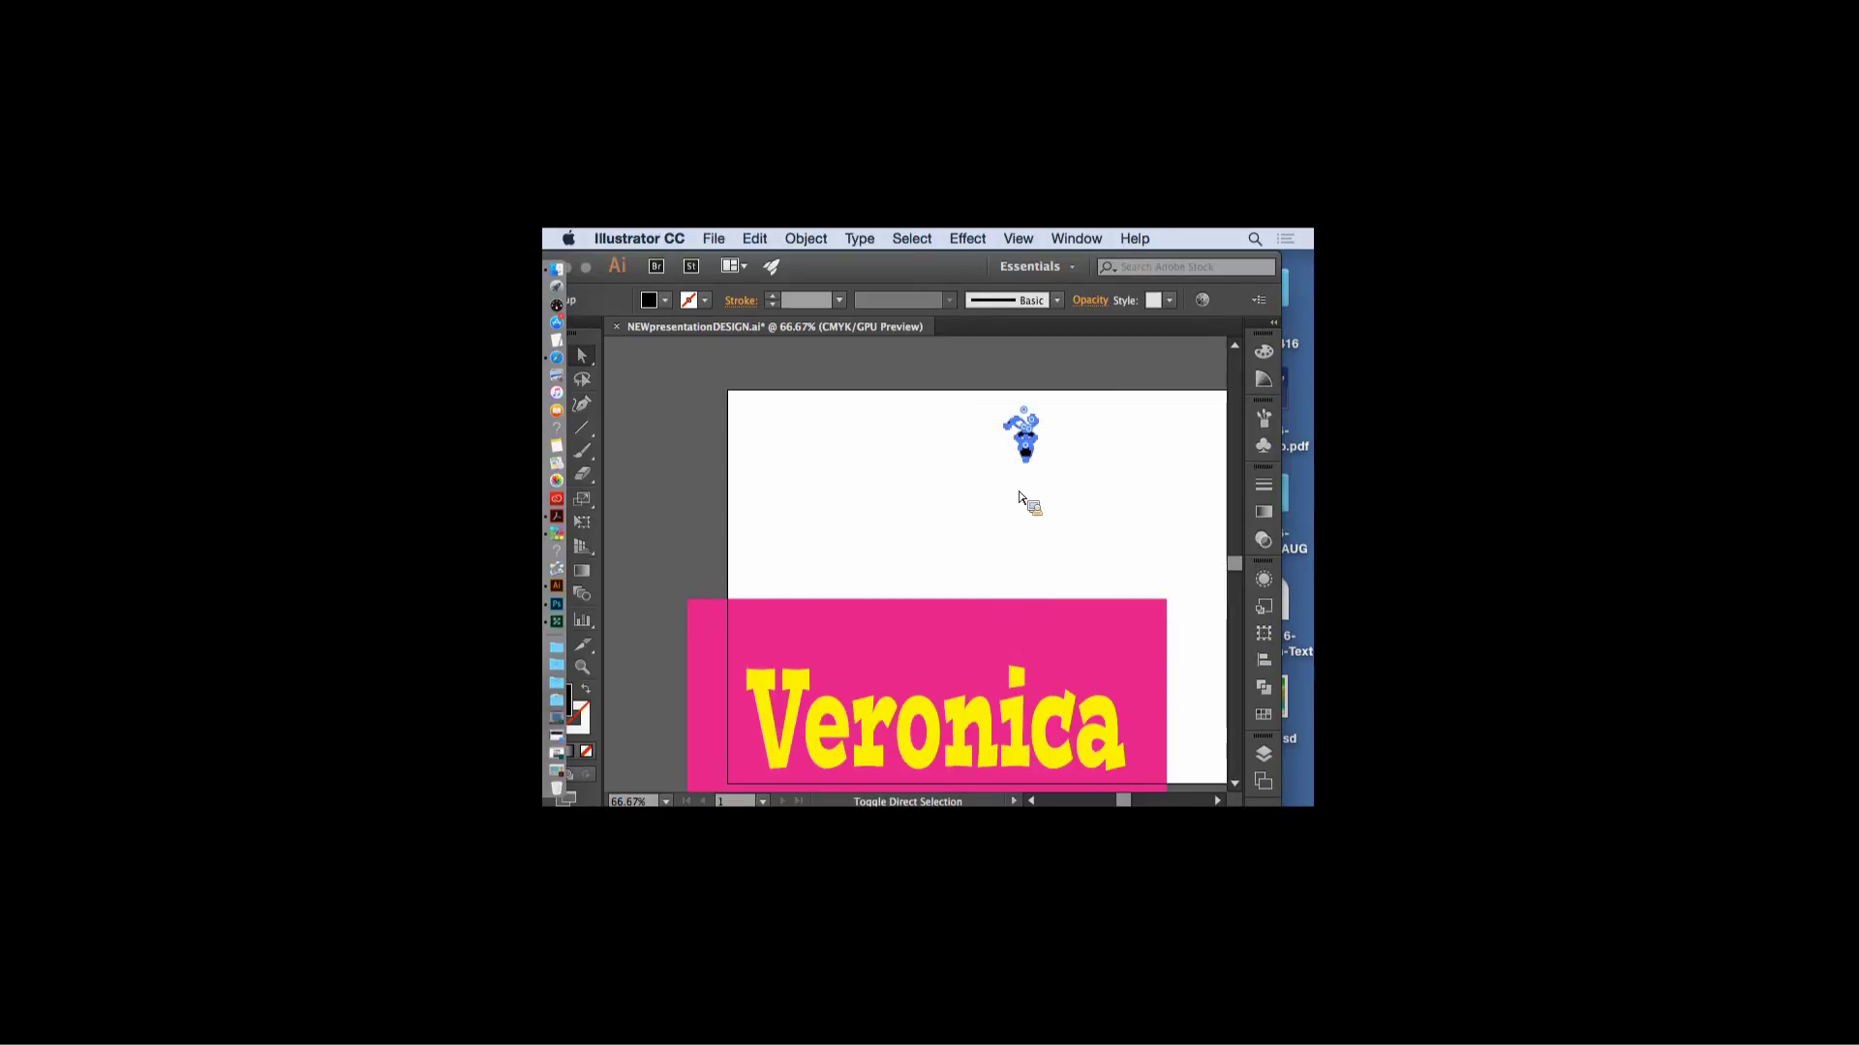
# - Scale the ornament uniformly to 250%
pyautogui.click(806, 238)
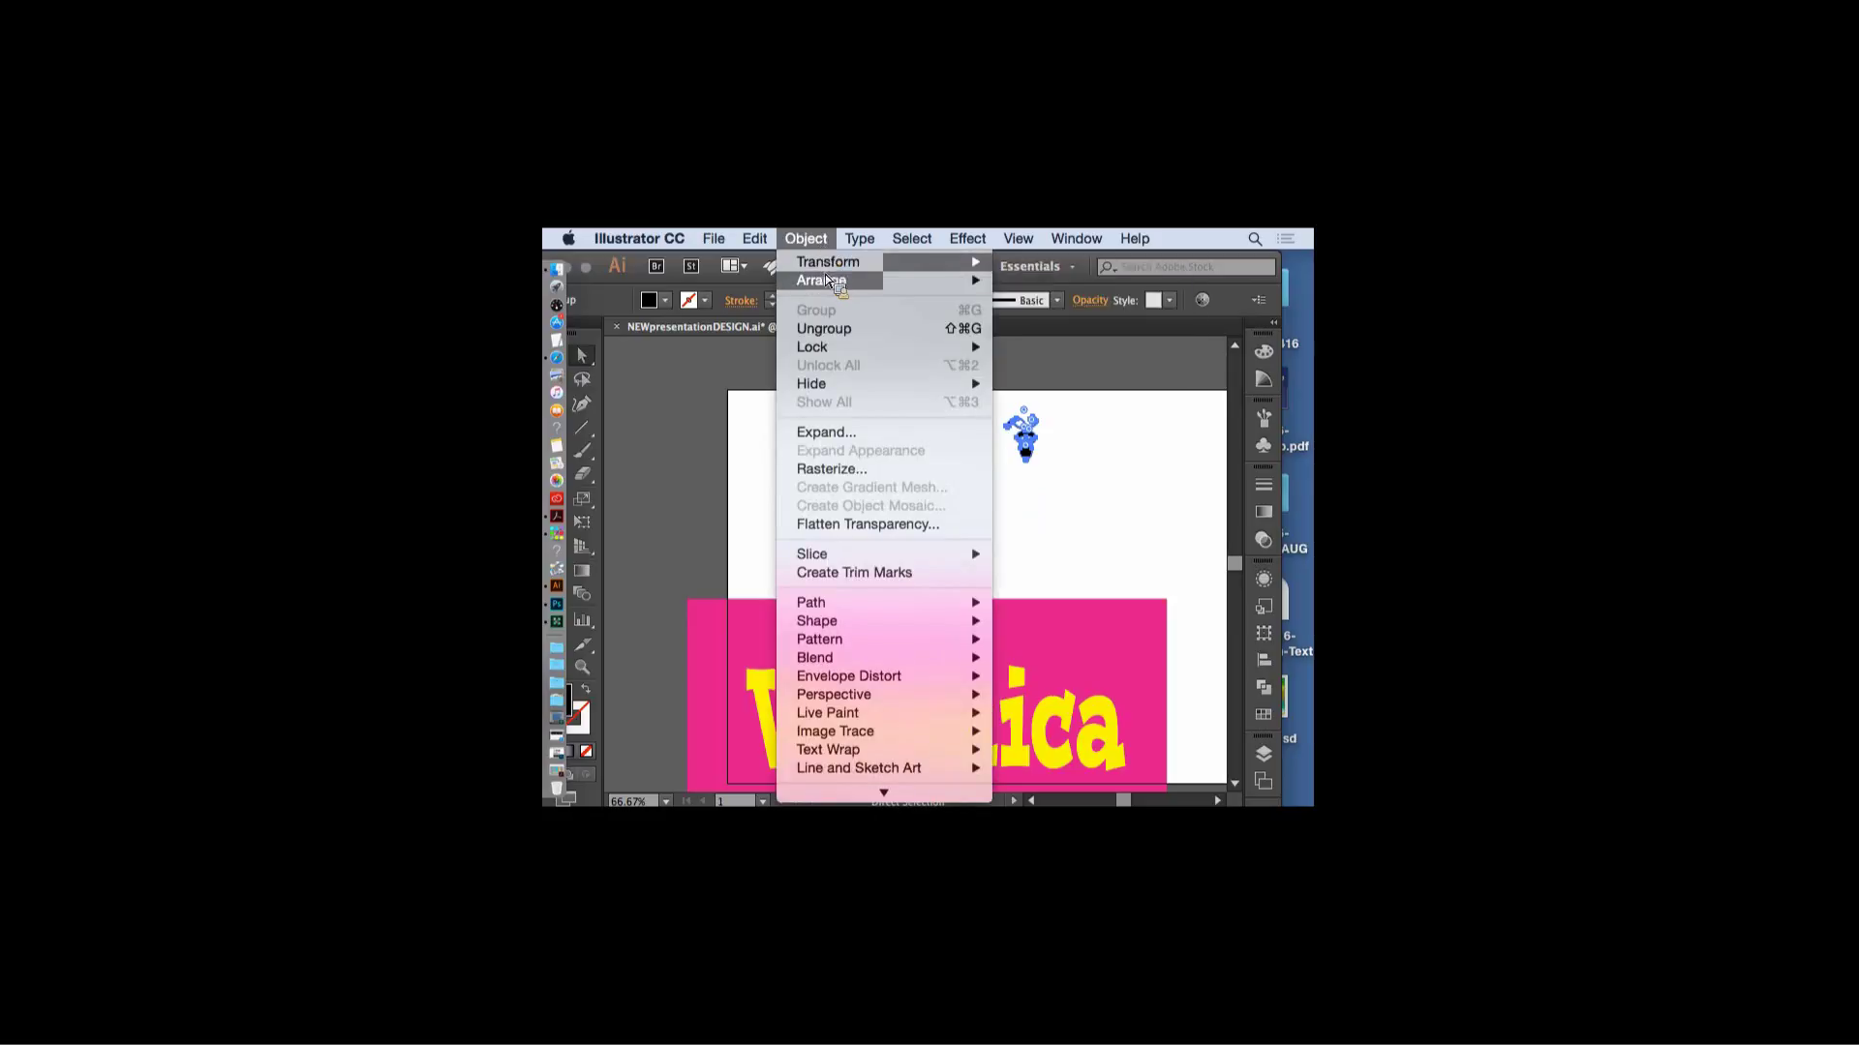
pyautogui.moveTo(828, 263)
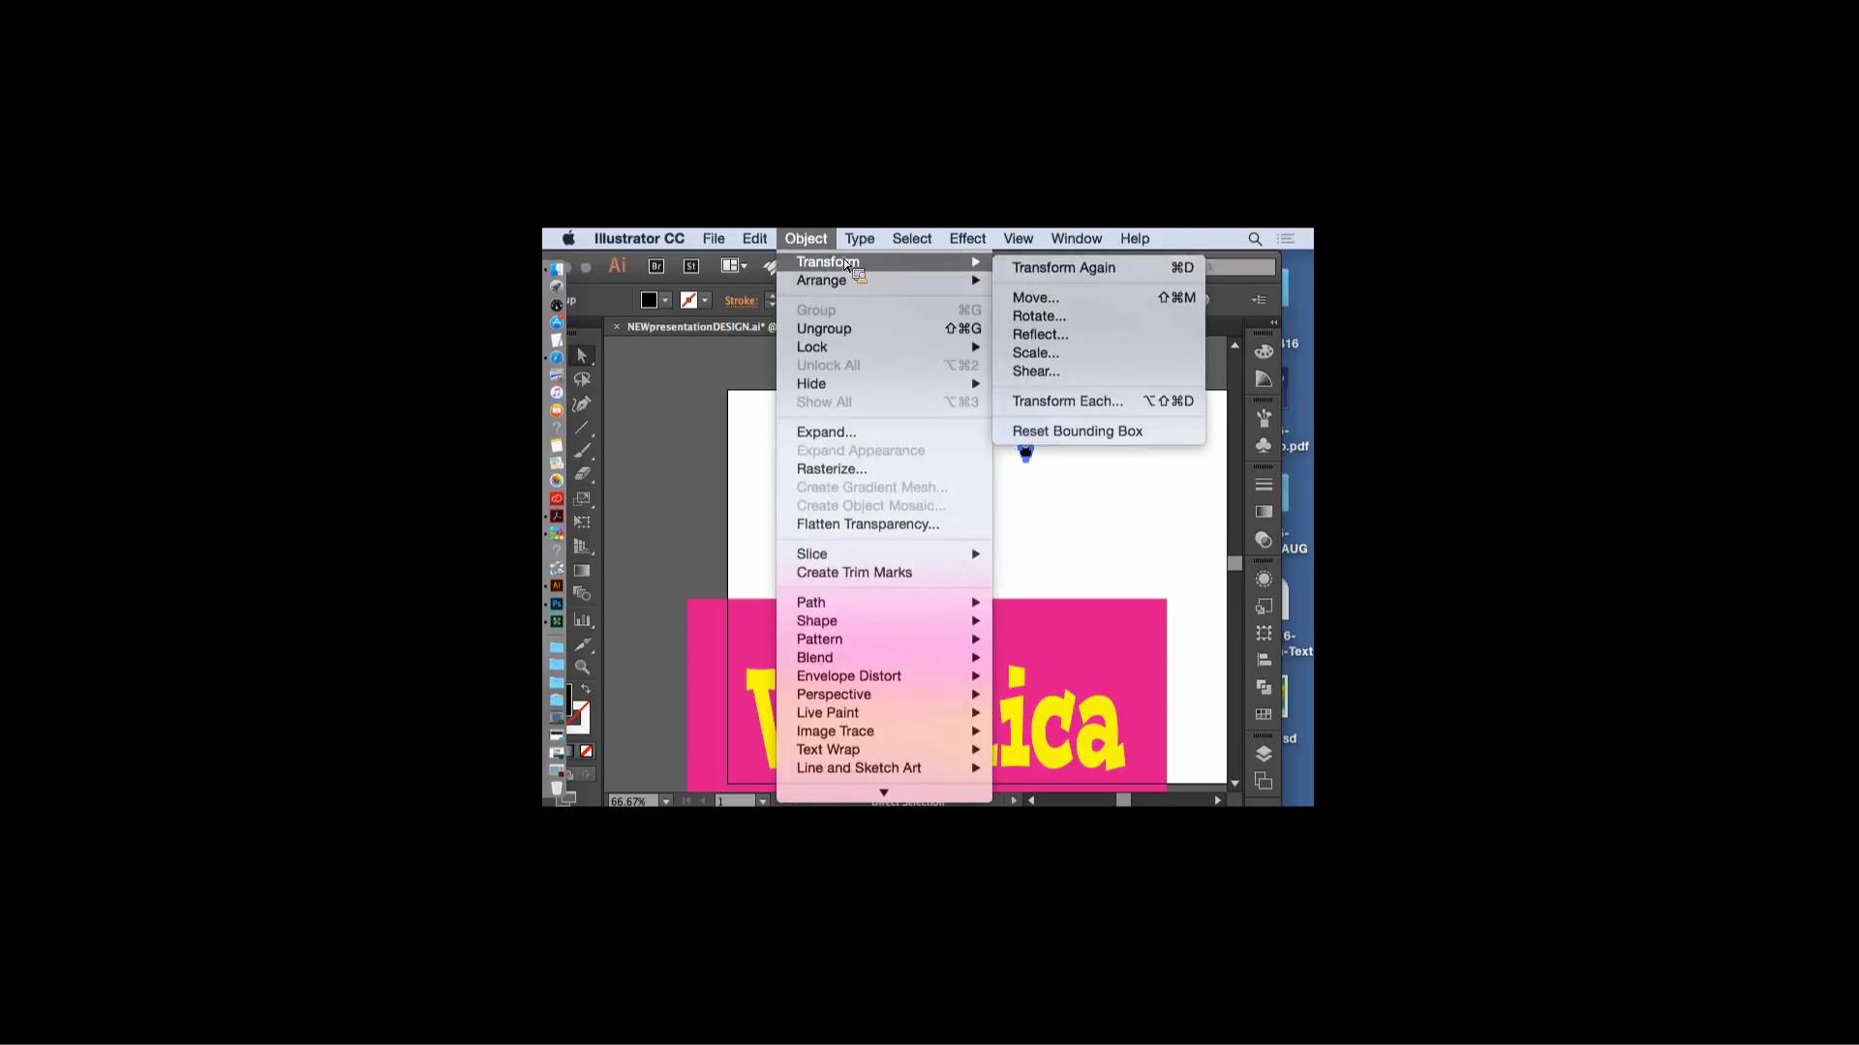
pyautogui.click(1042, 356)
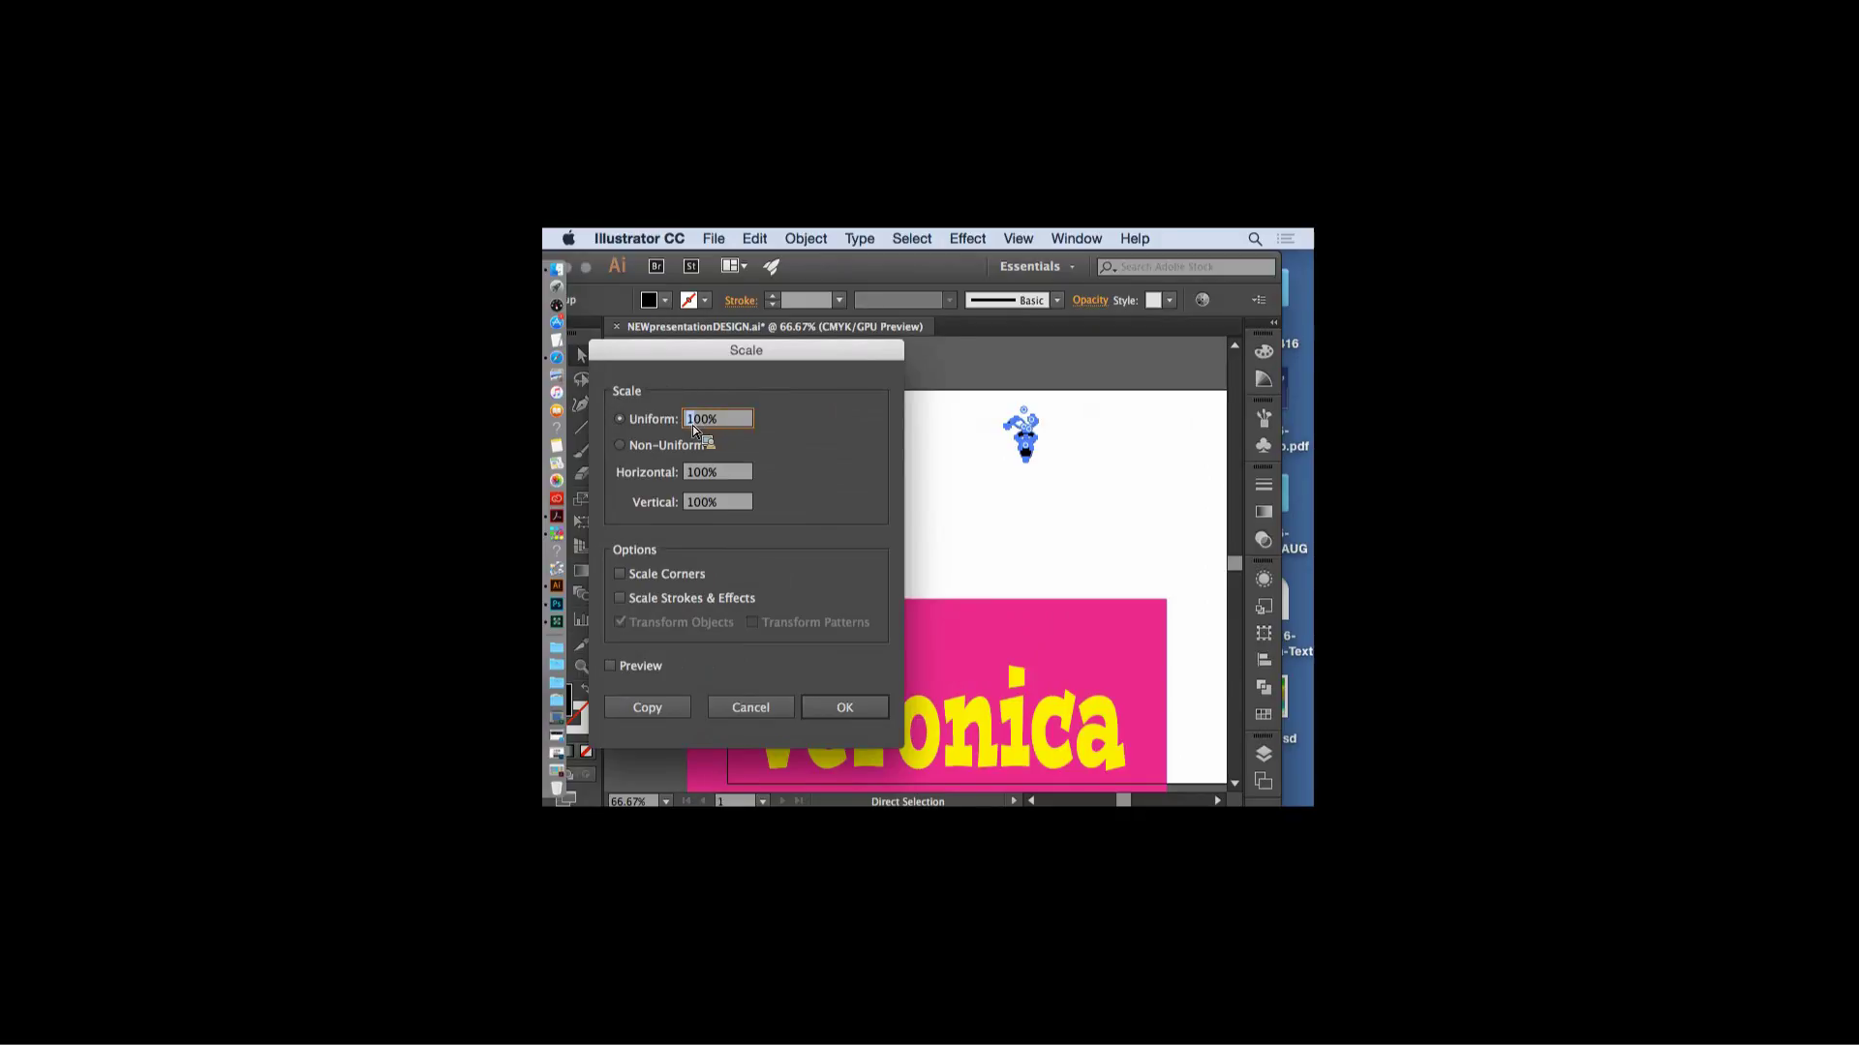
pyautogui.write('250')
pyautogui.click(843, 708)
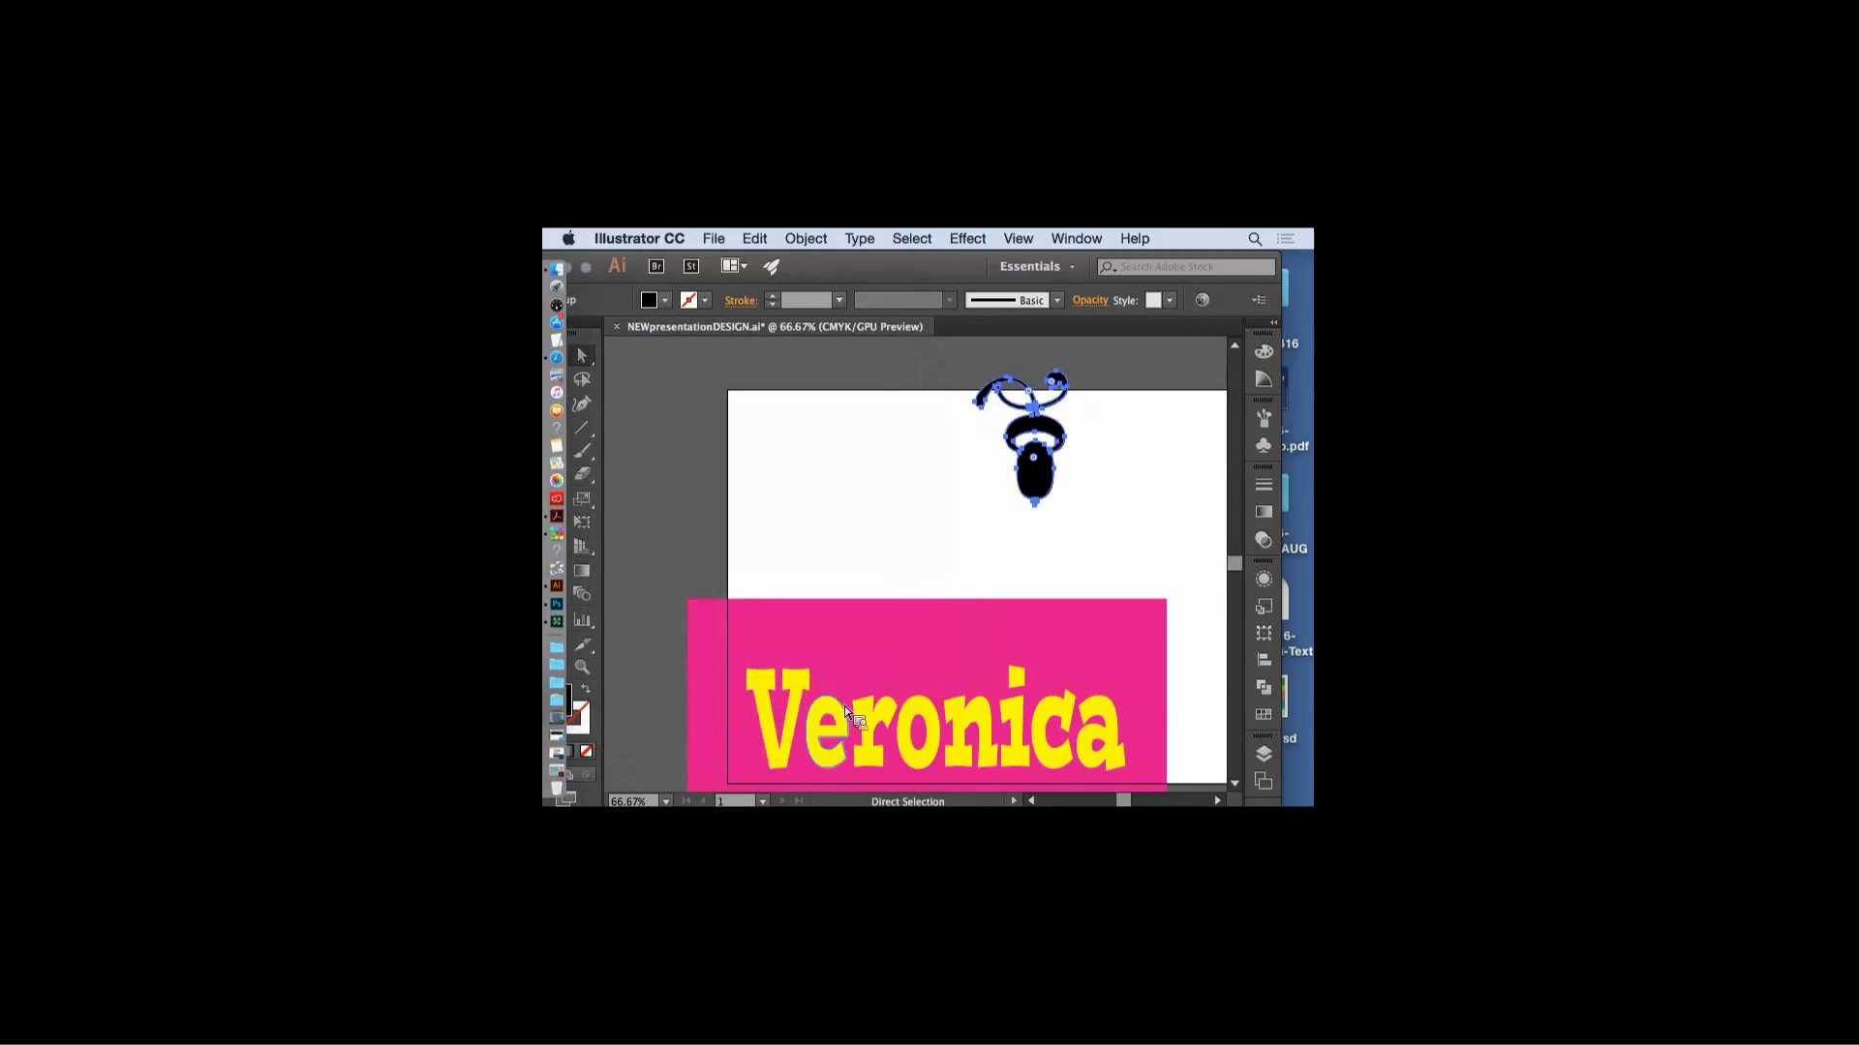
# - Move the enlarged ornament toward the upper left of the artboard and deselect it
pyautogui.moveTo(1048, 497); pyautogui.dragTo(925, 546)
pyautogui.click(1016, 559)
pyautogui.click(921, 532)
pyautogui.click(1015, 532)
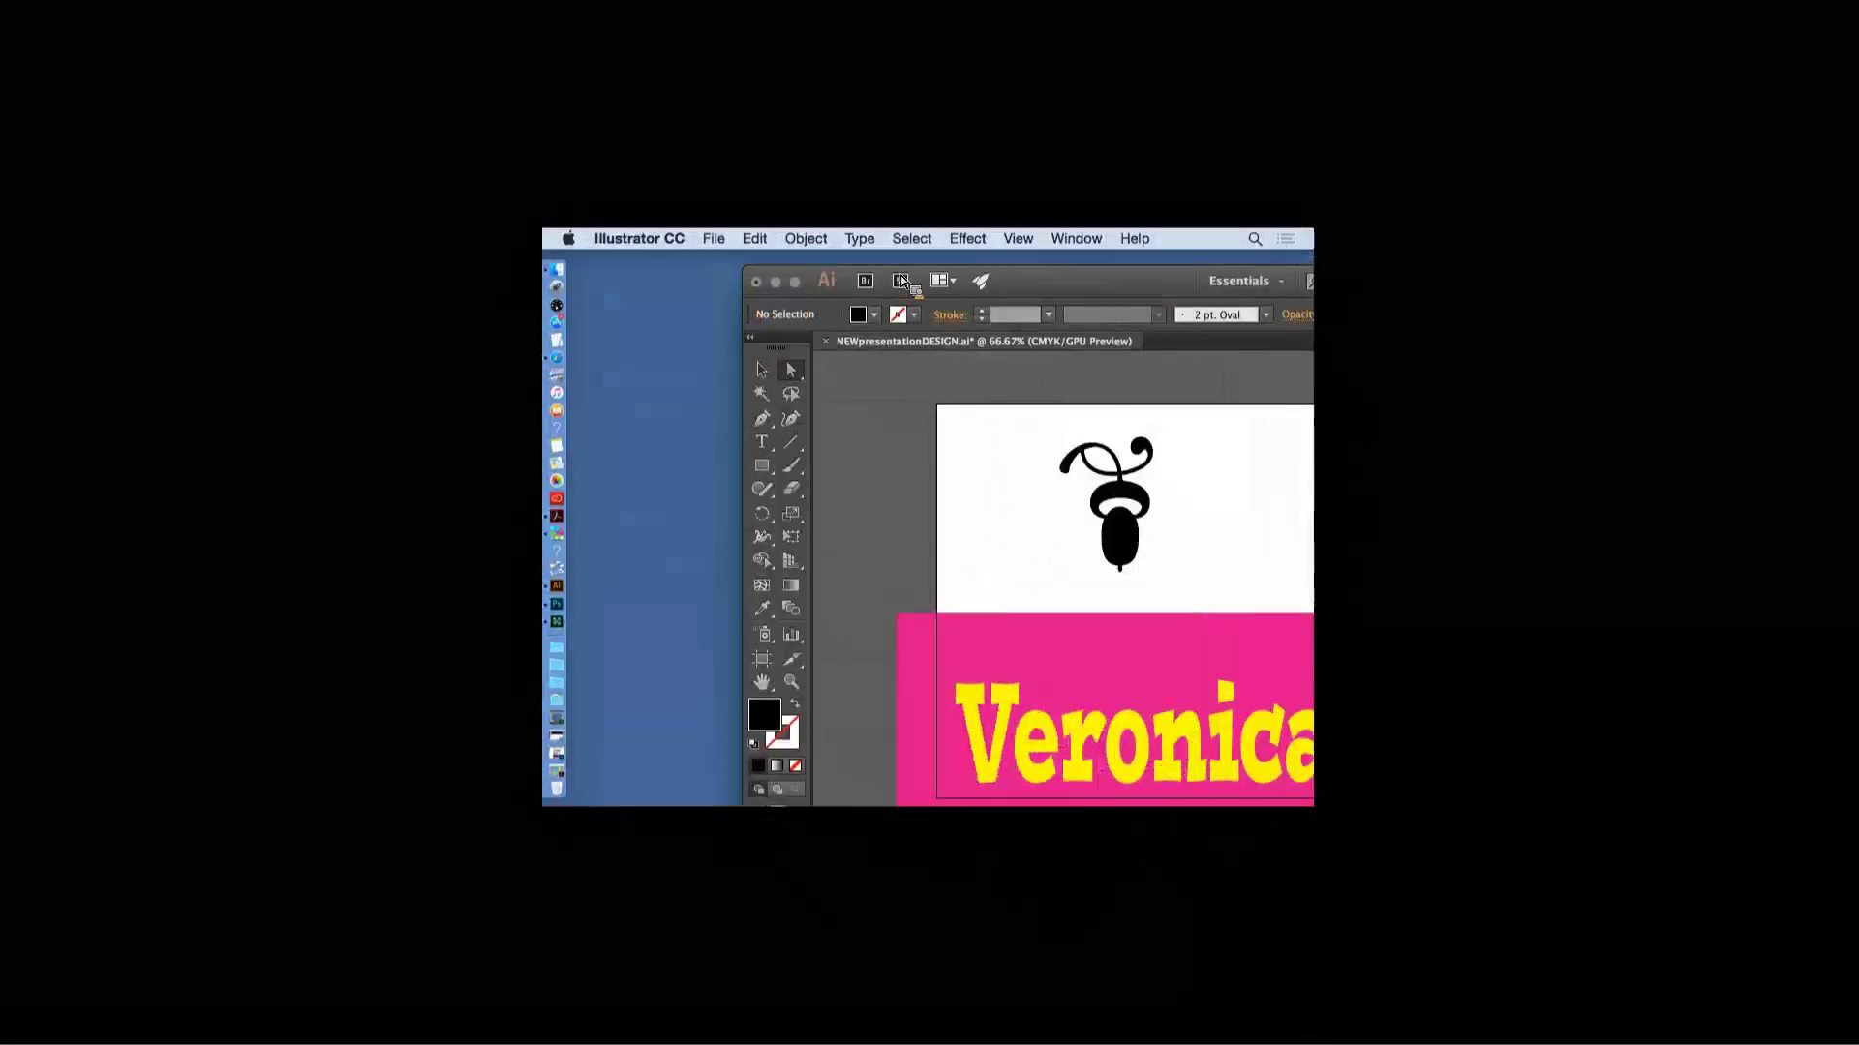
# - Shift the Illustrator window right and switch to Photoshop's start screen
pyautogui.moveTo(900, 281); pyautogui.dragTo(958, 266)
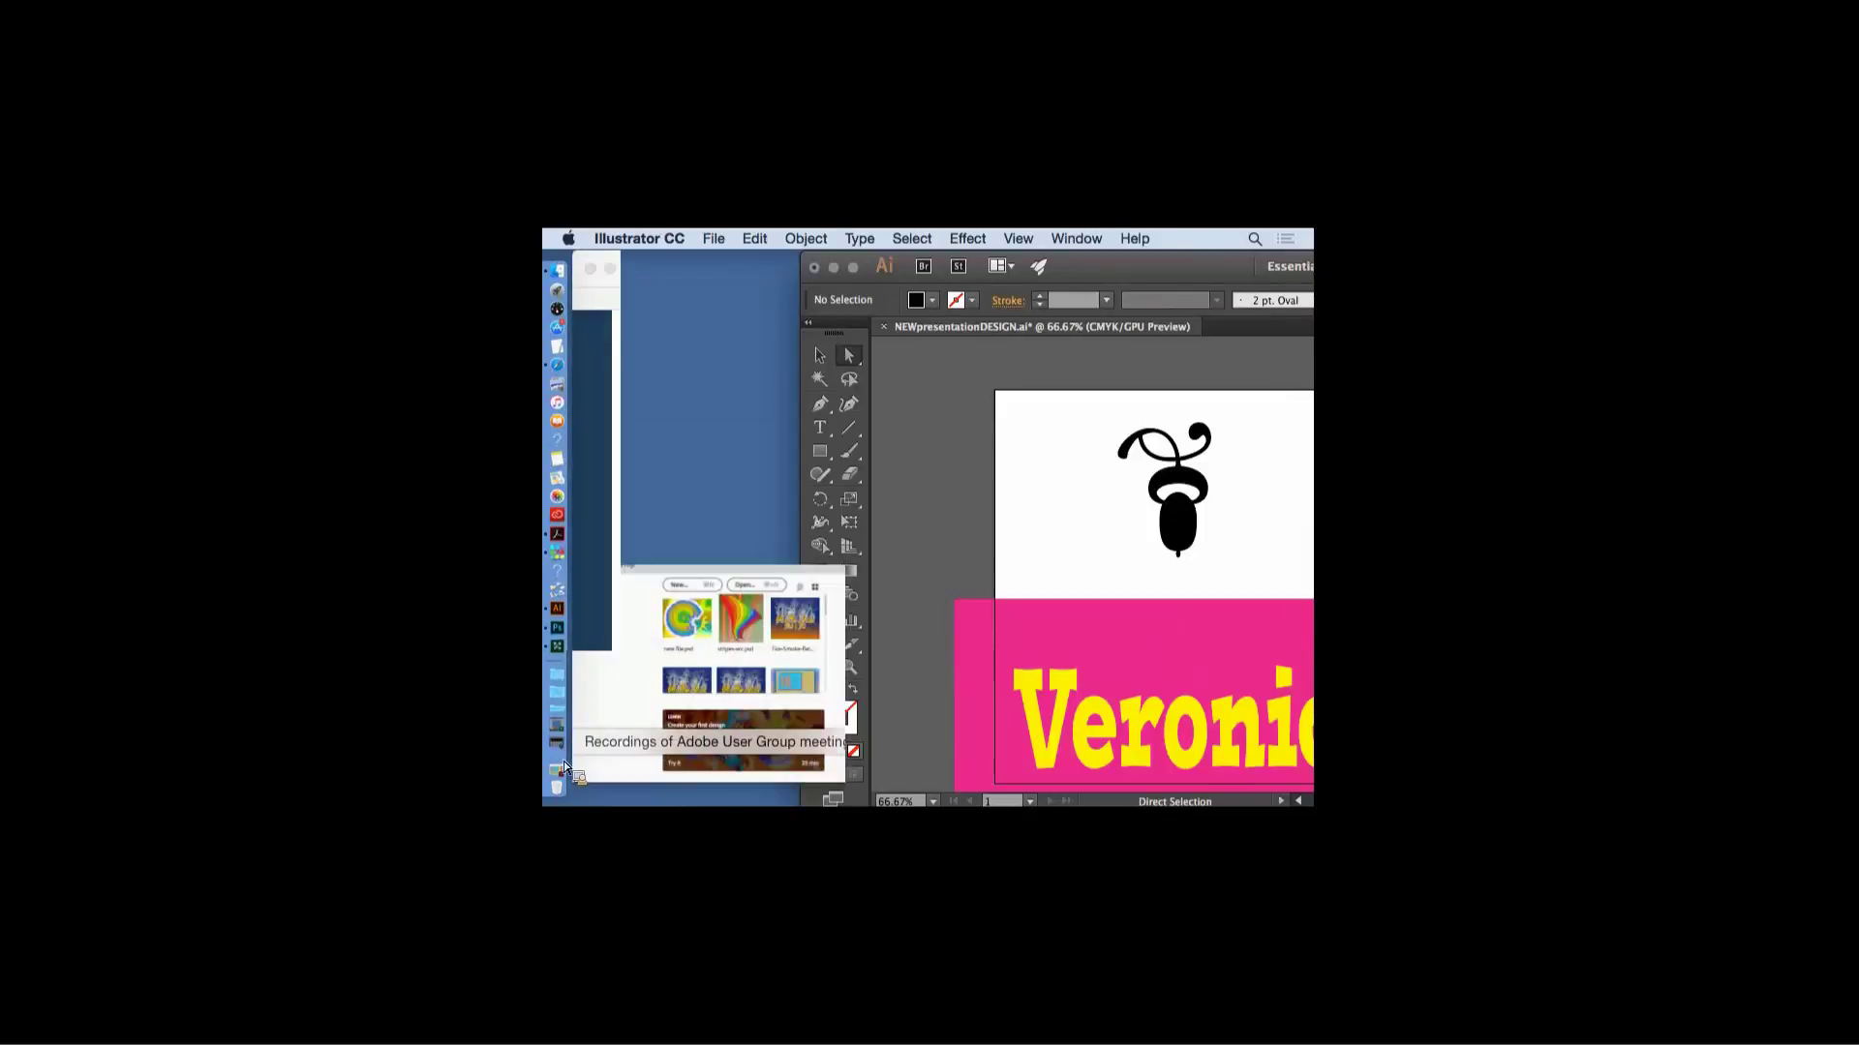
pyautogui.click(563, 761)
pyautogui.click(566, 754)
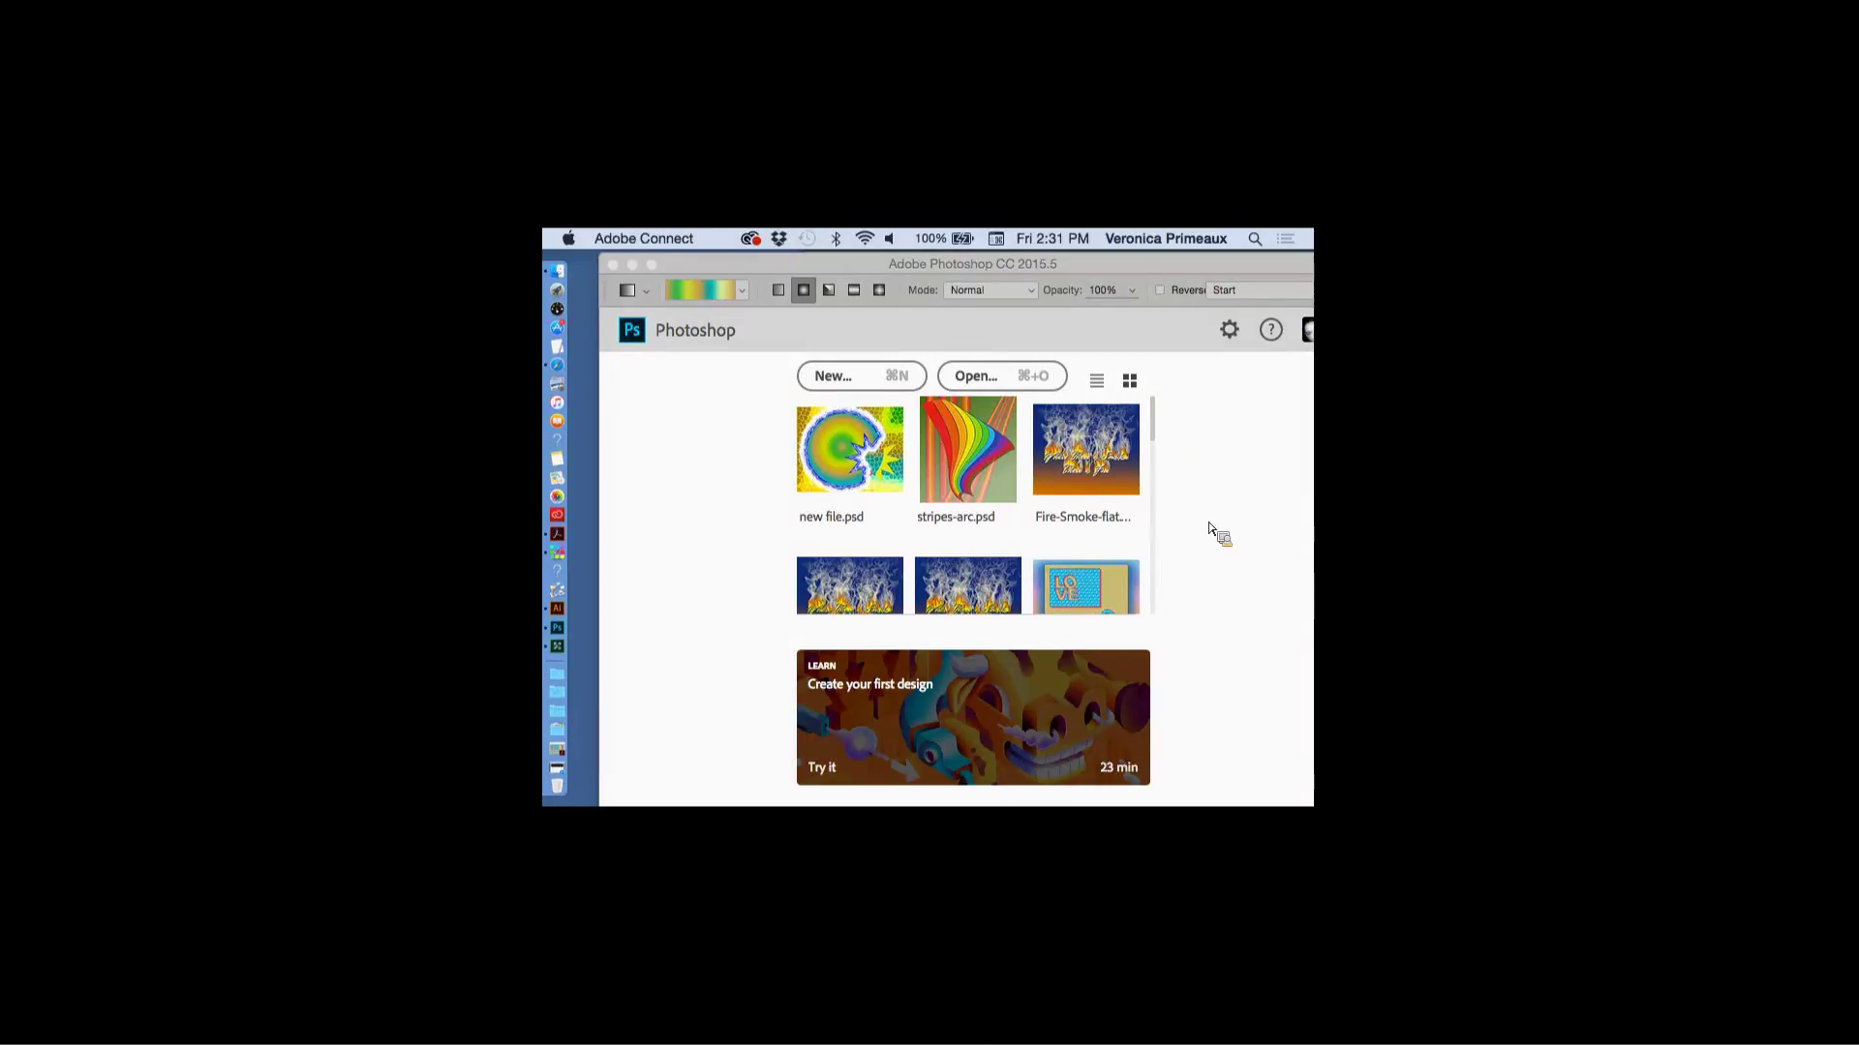
# - Open Nov2016-Adobe-Illustrator-Photoshop.pdf in Acrobat Pro and scroll through its pages
pyautogui.click(557, 733)
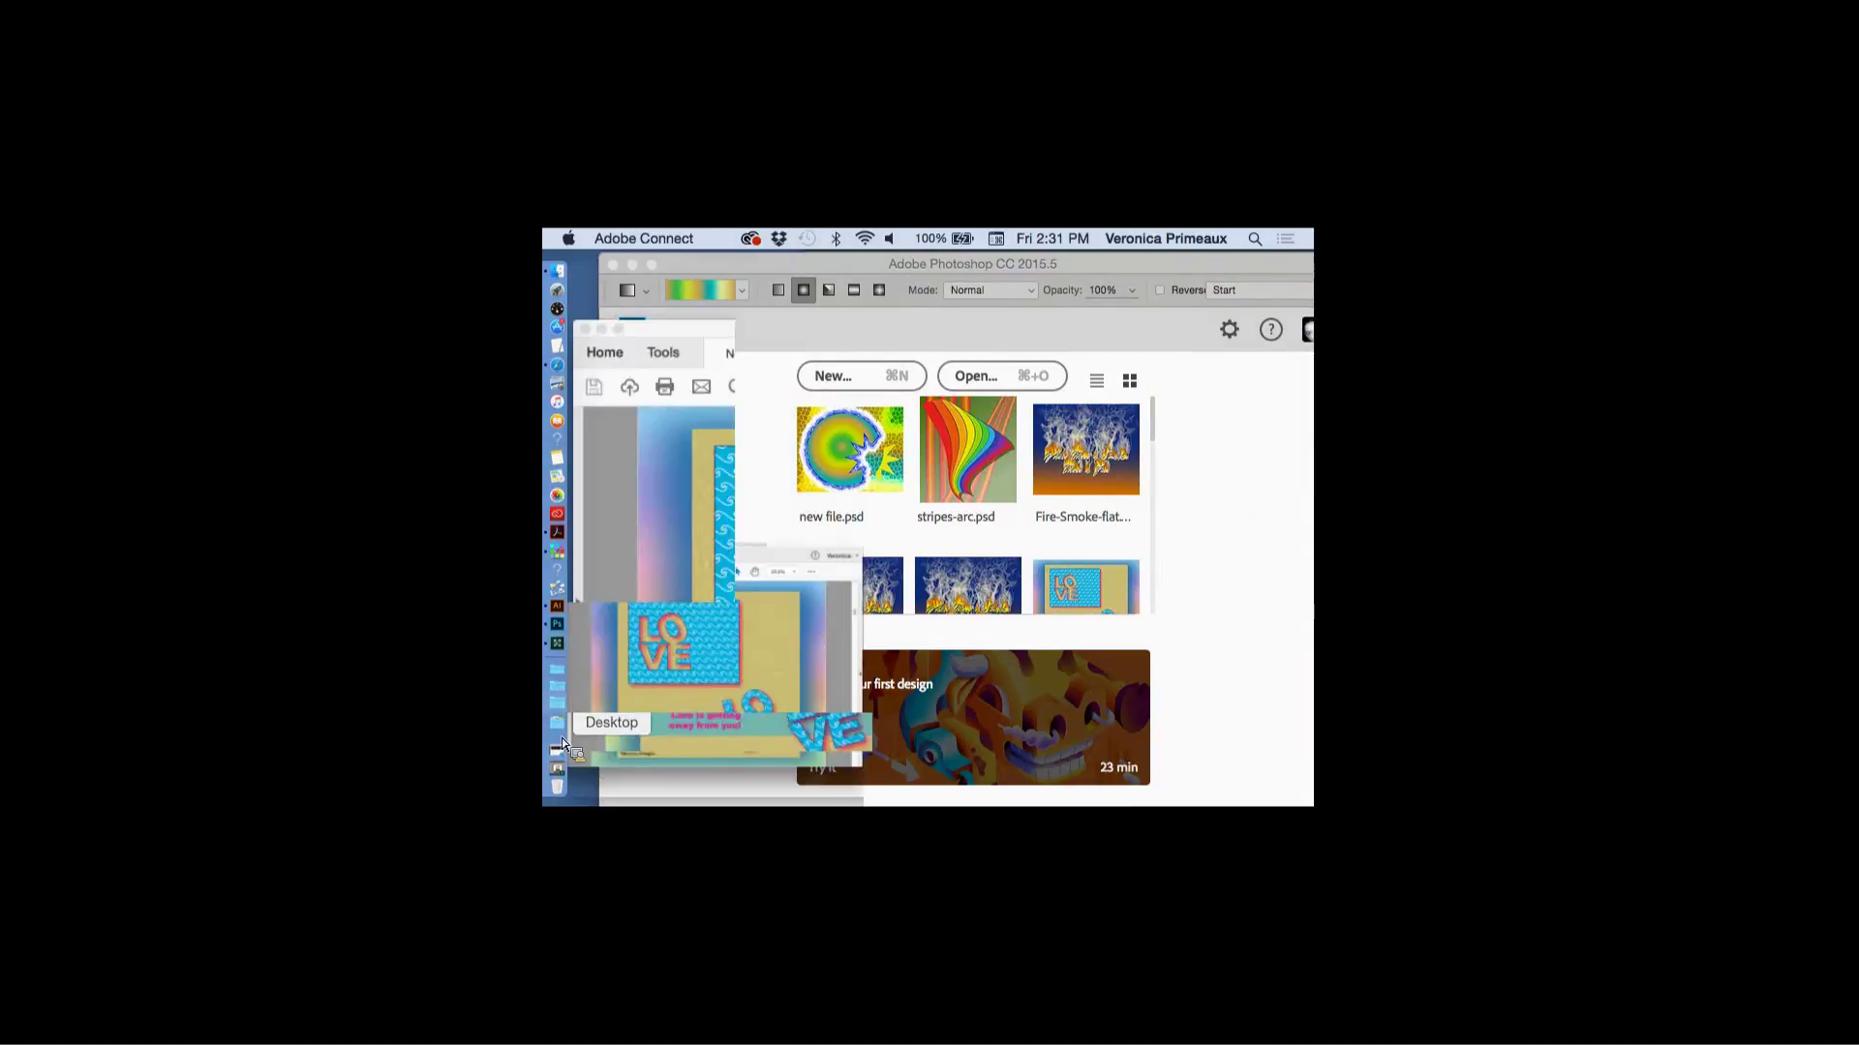
pyautogui.scroll(-4, 1183, 433)
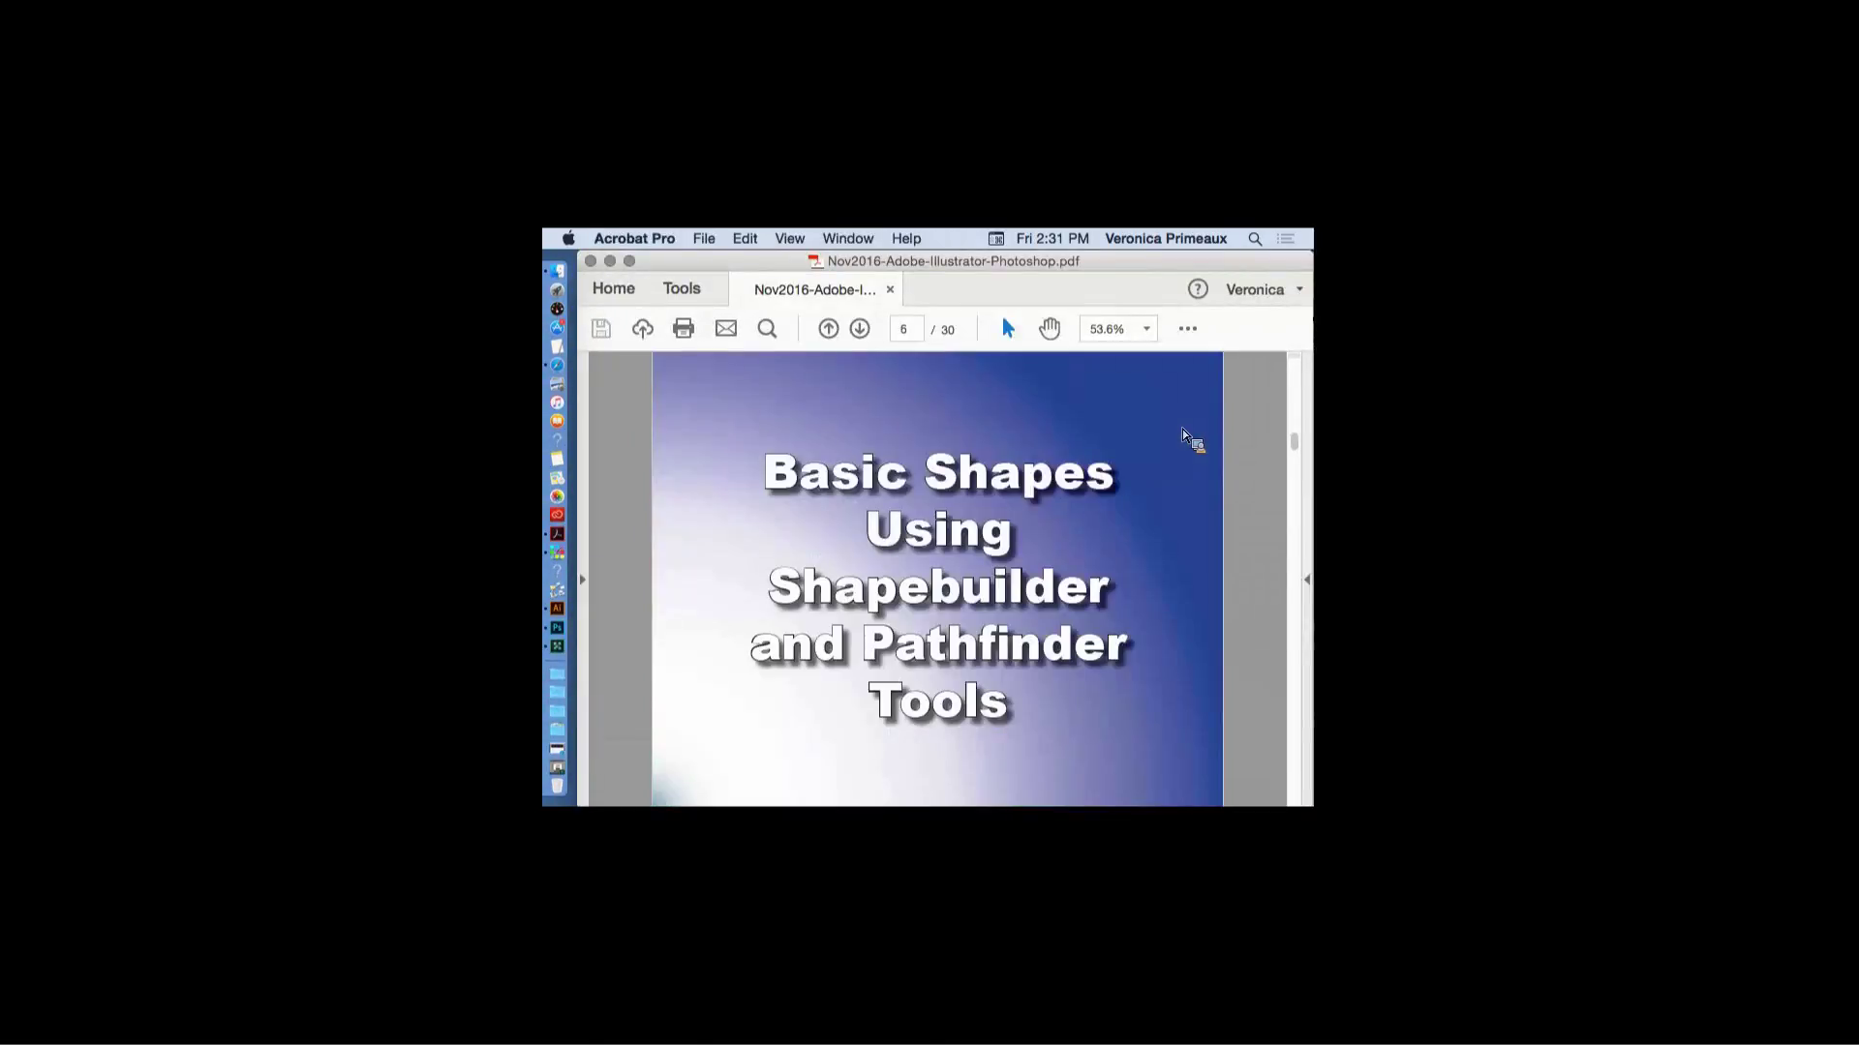
pyautogui.scroll(-6, 1183, 433)
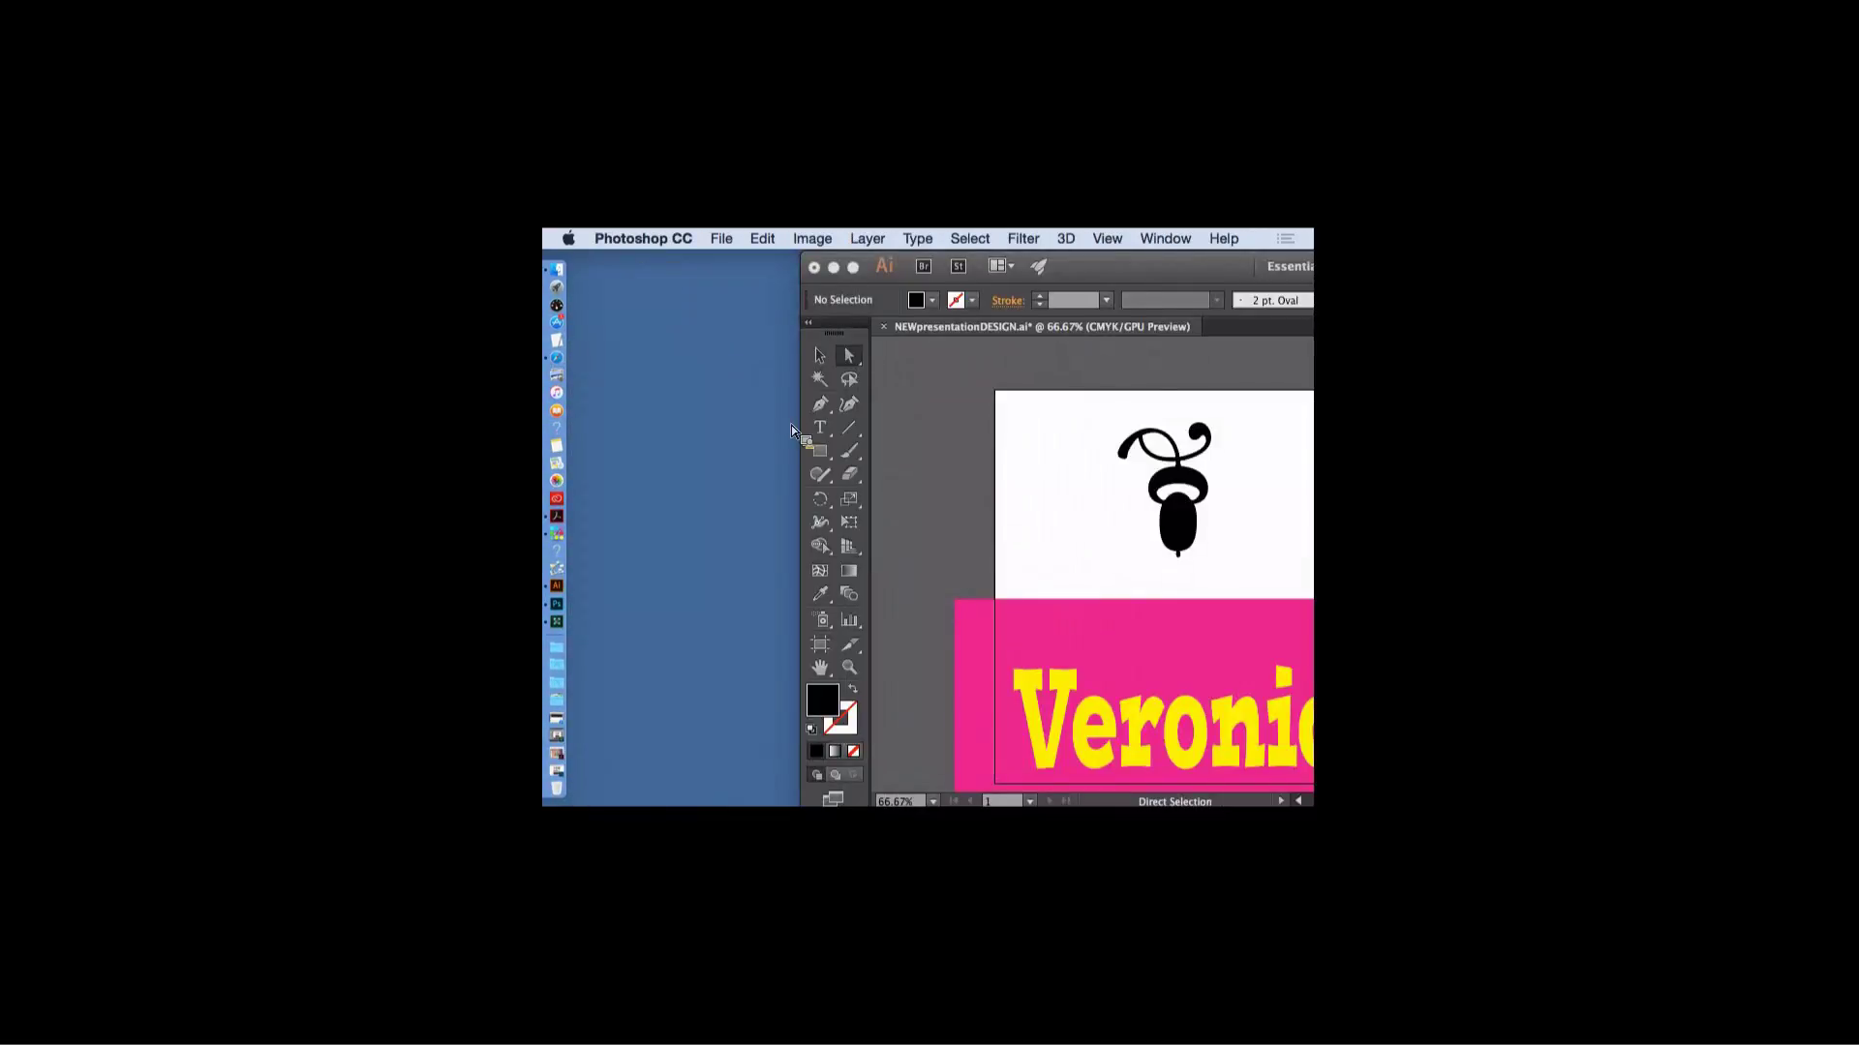
# - Return to a maximized Illustrator and place a Type tool insertion point right of the ornament
pyautogui.click(1047, 264)
pyautogui.doubleClick(1089, 270)
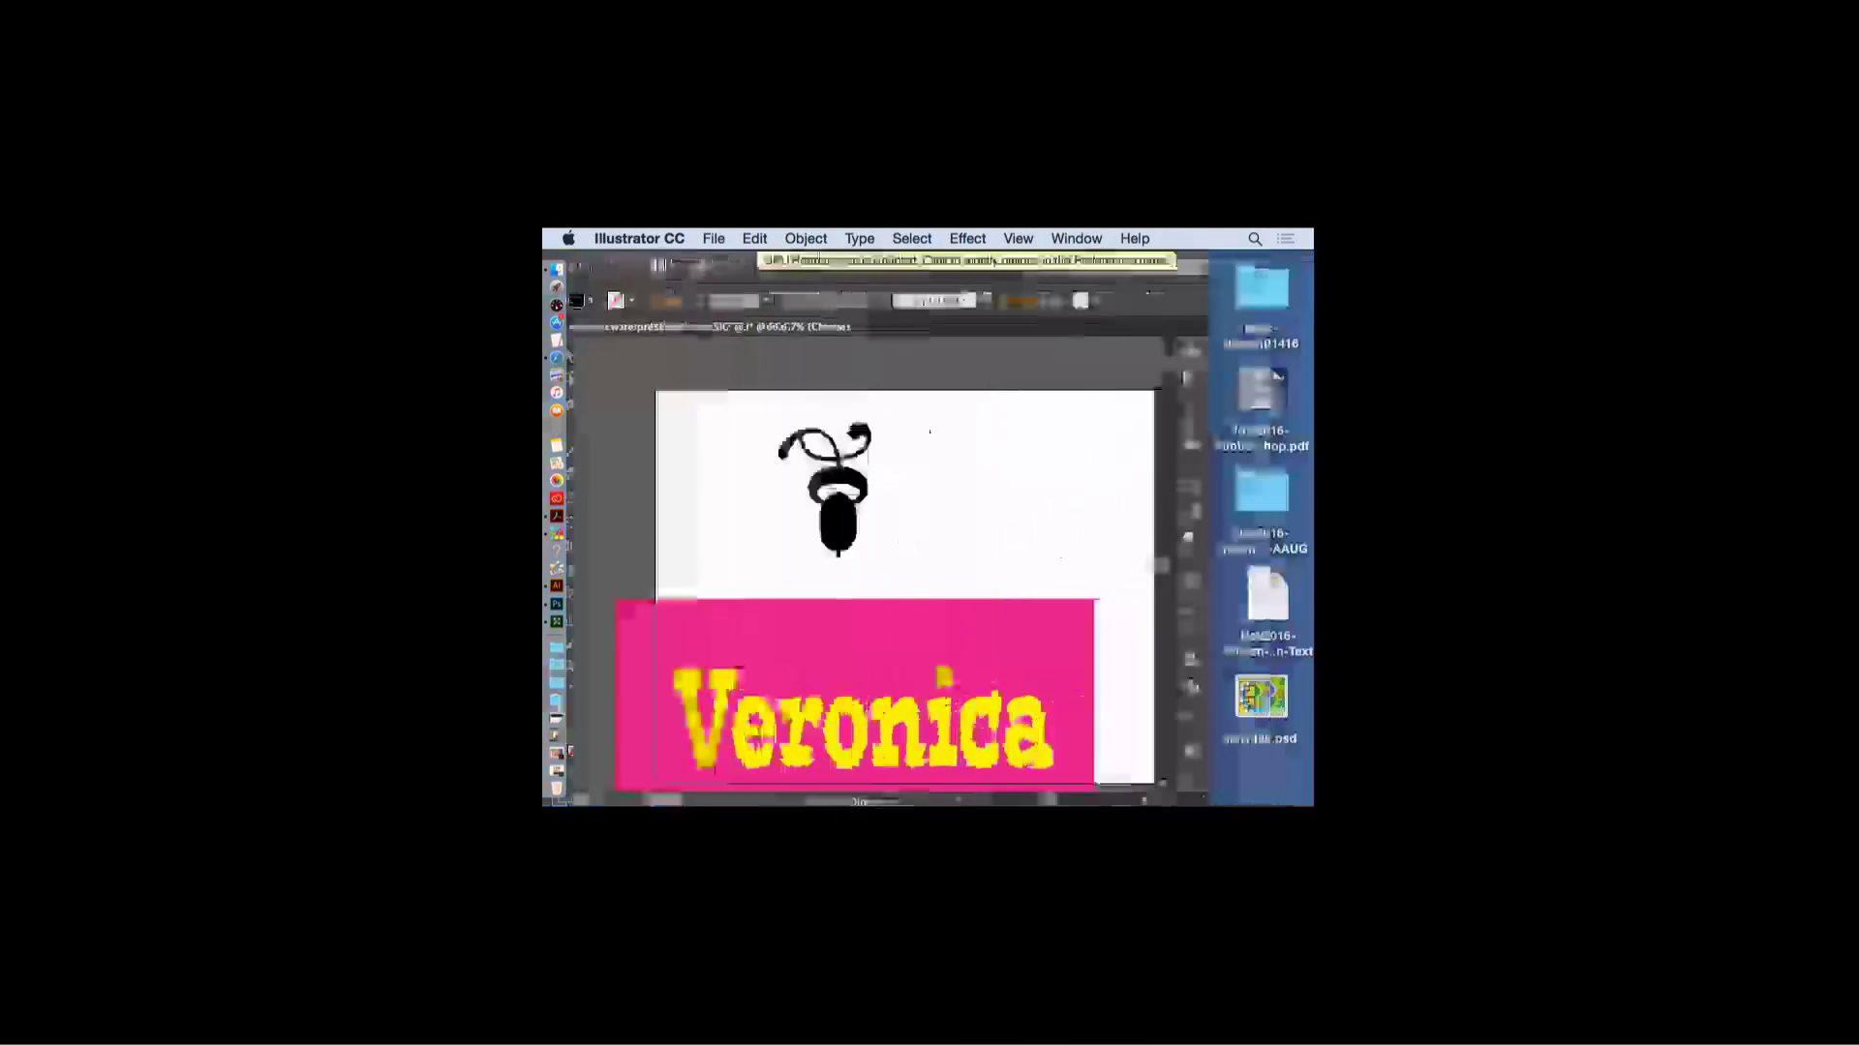
pyautogui.click(595, 427)
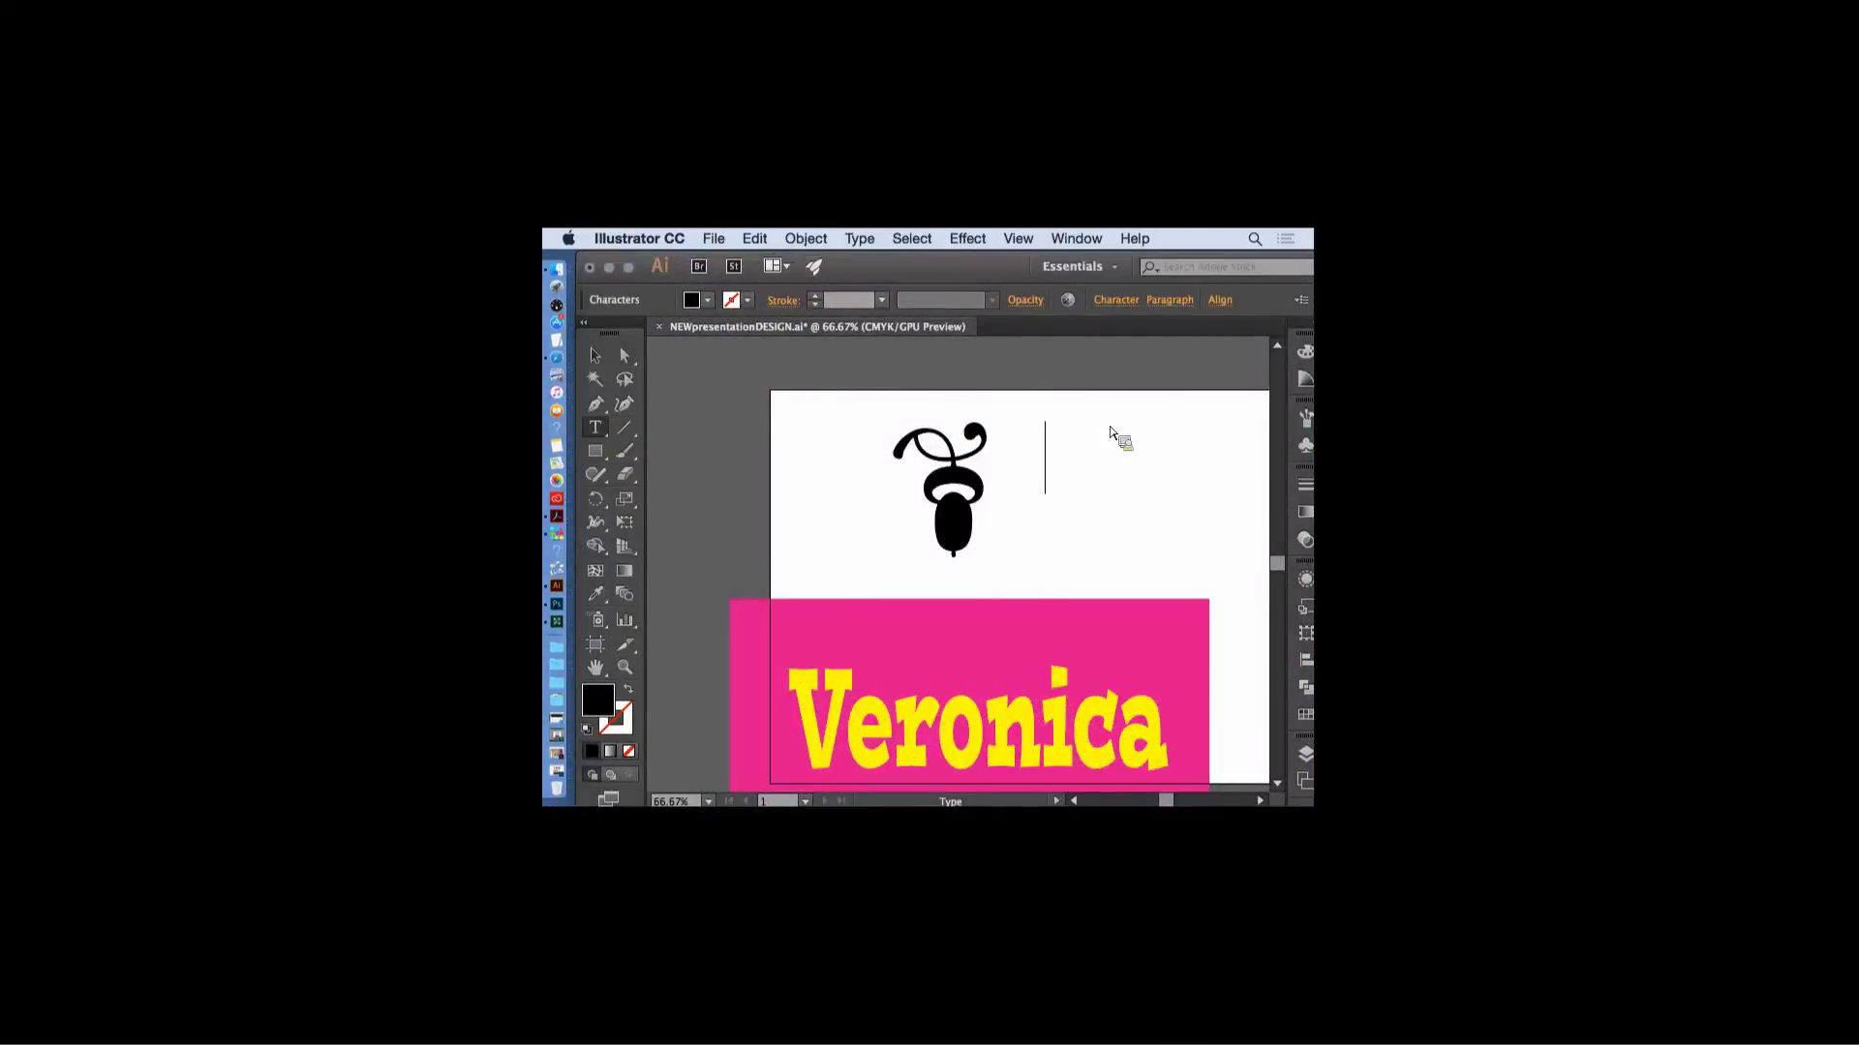
pyautogui.click(859, 238)
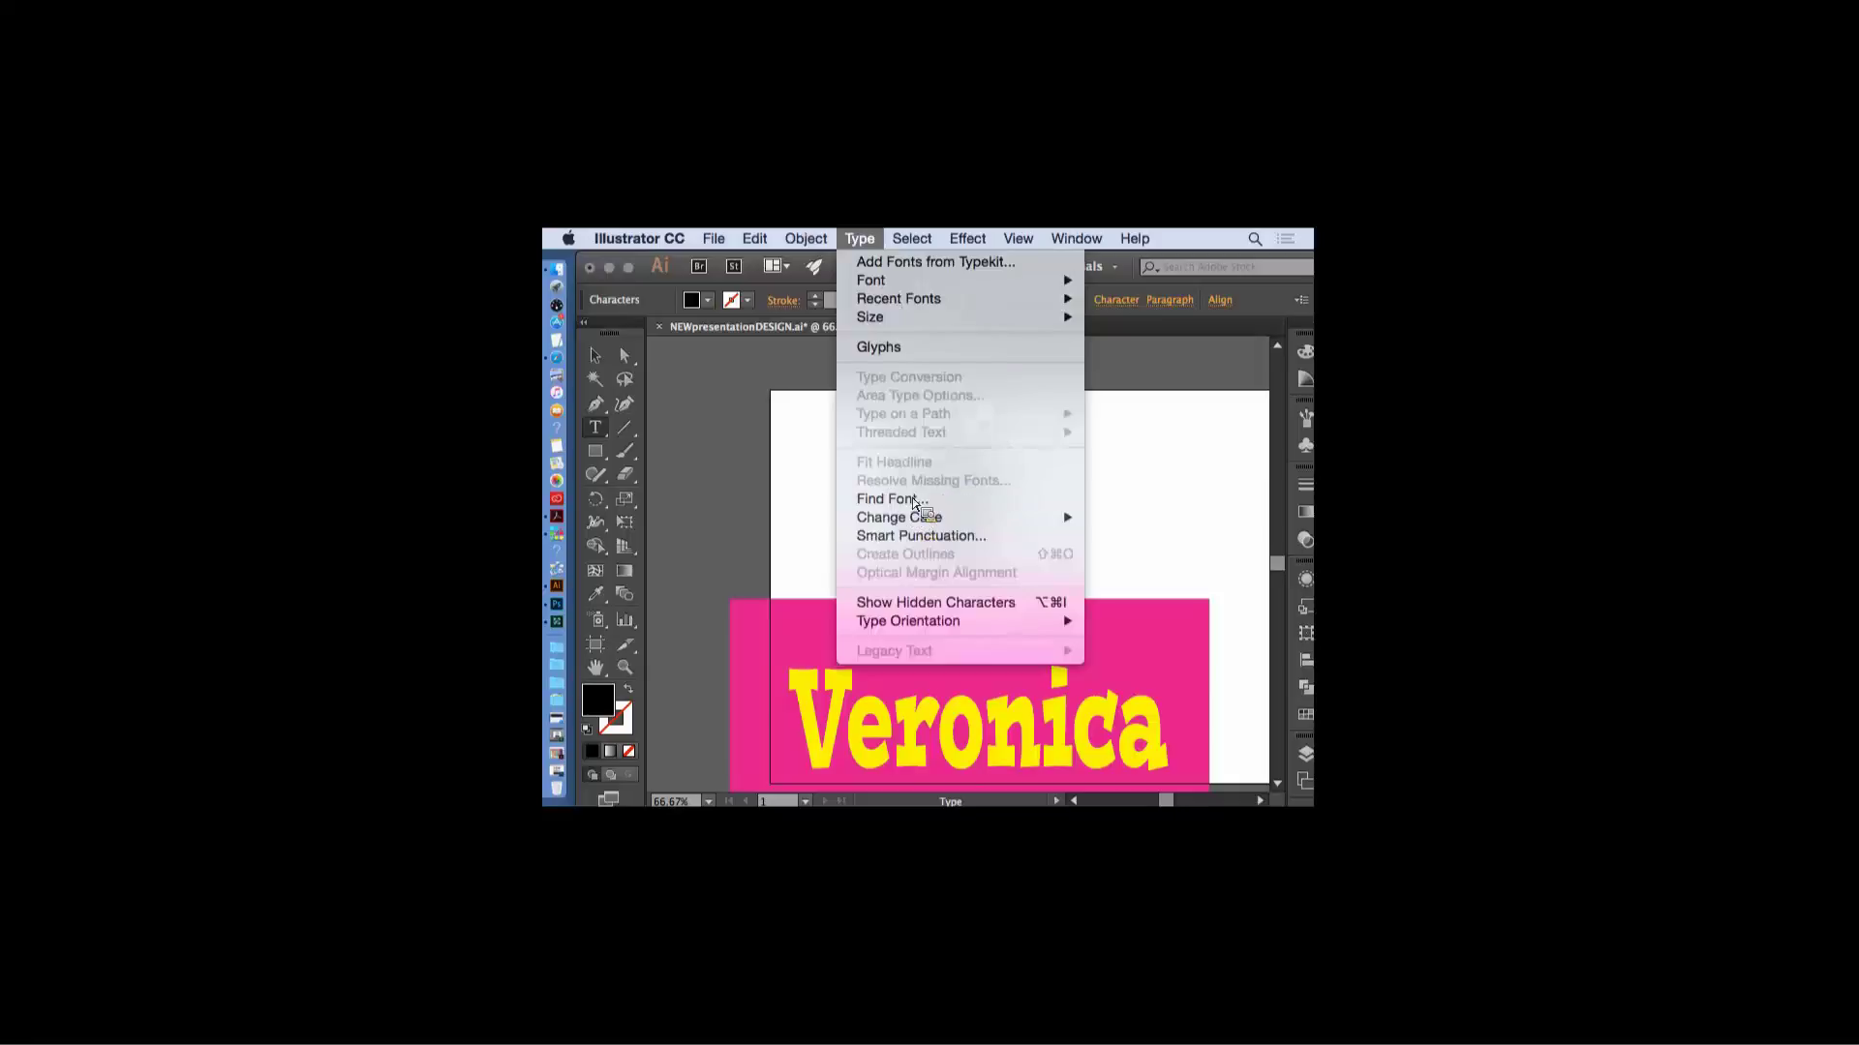
pyautogui.click(910, 348)
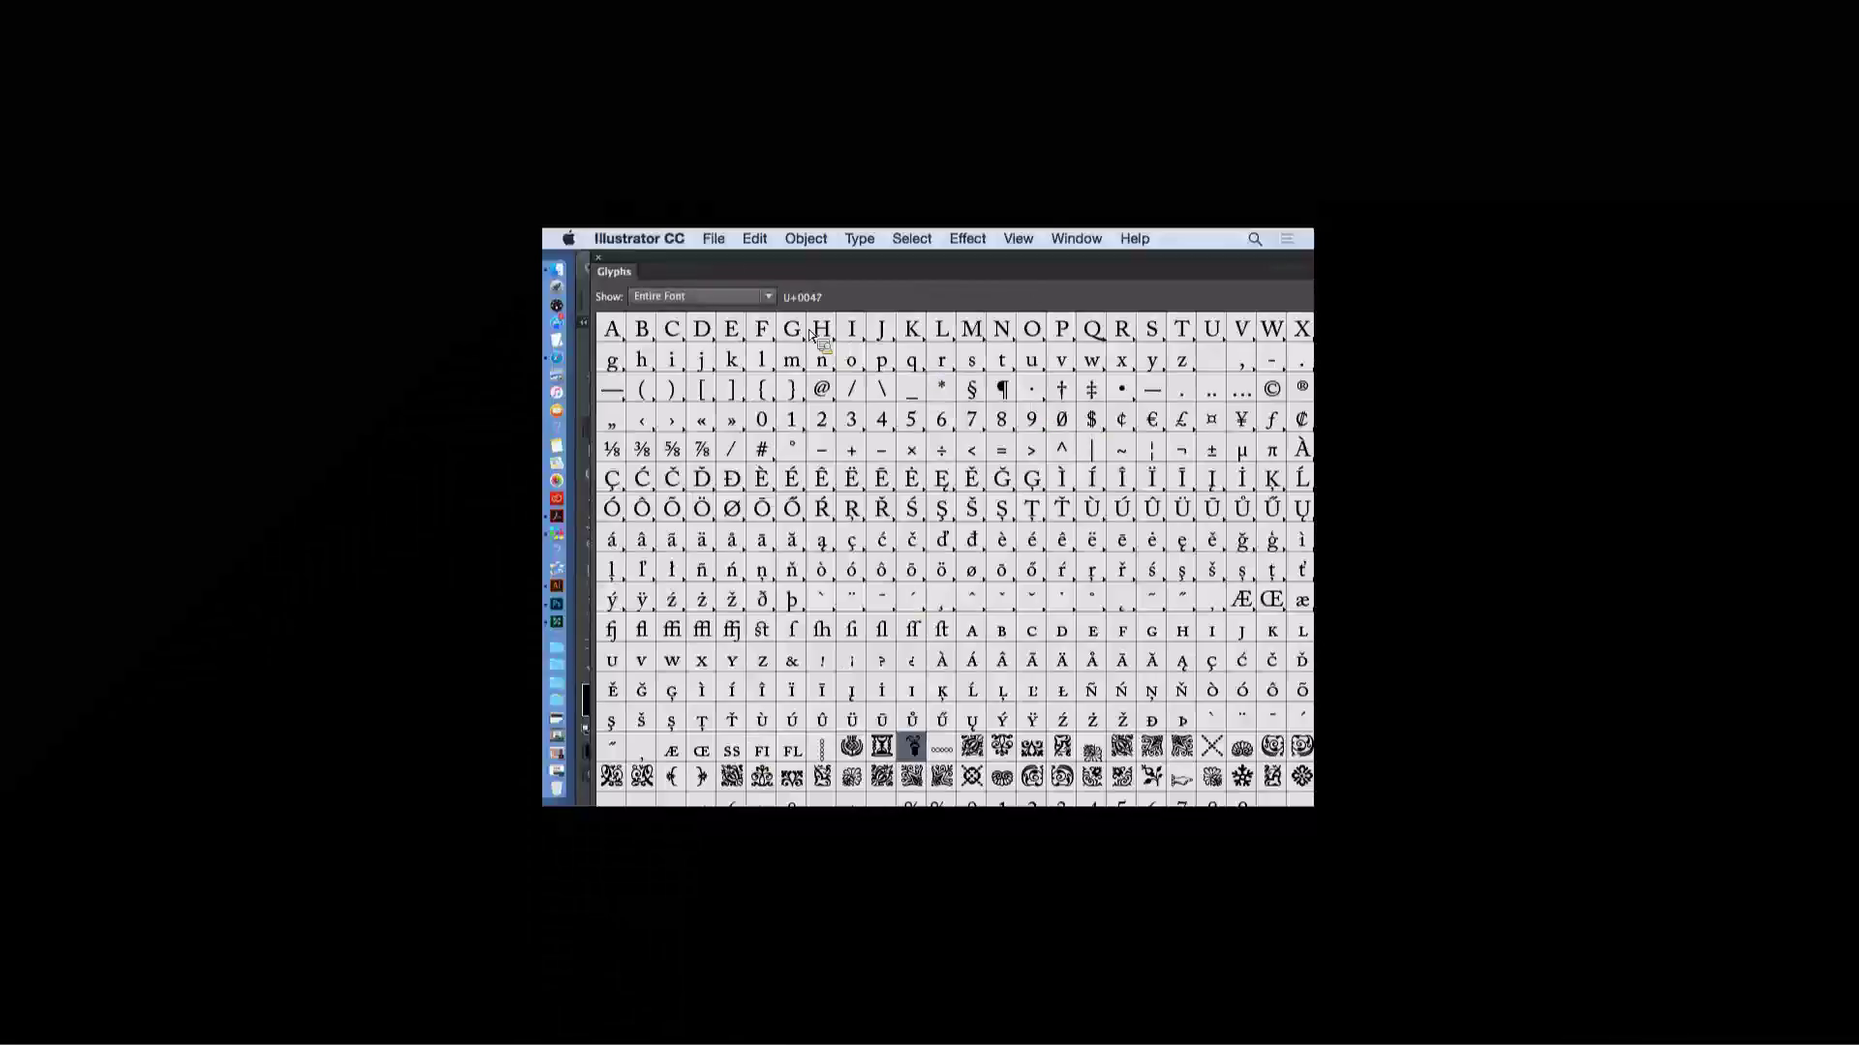
pyautogui.click(608, 266)
pyautogui.click(1045, 477)
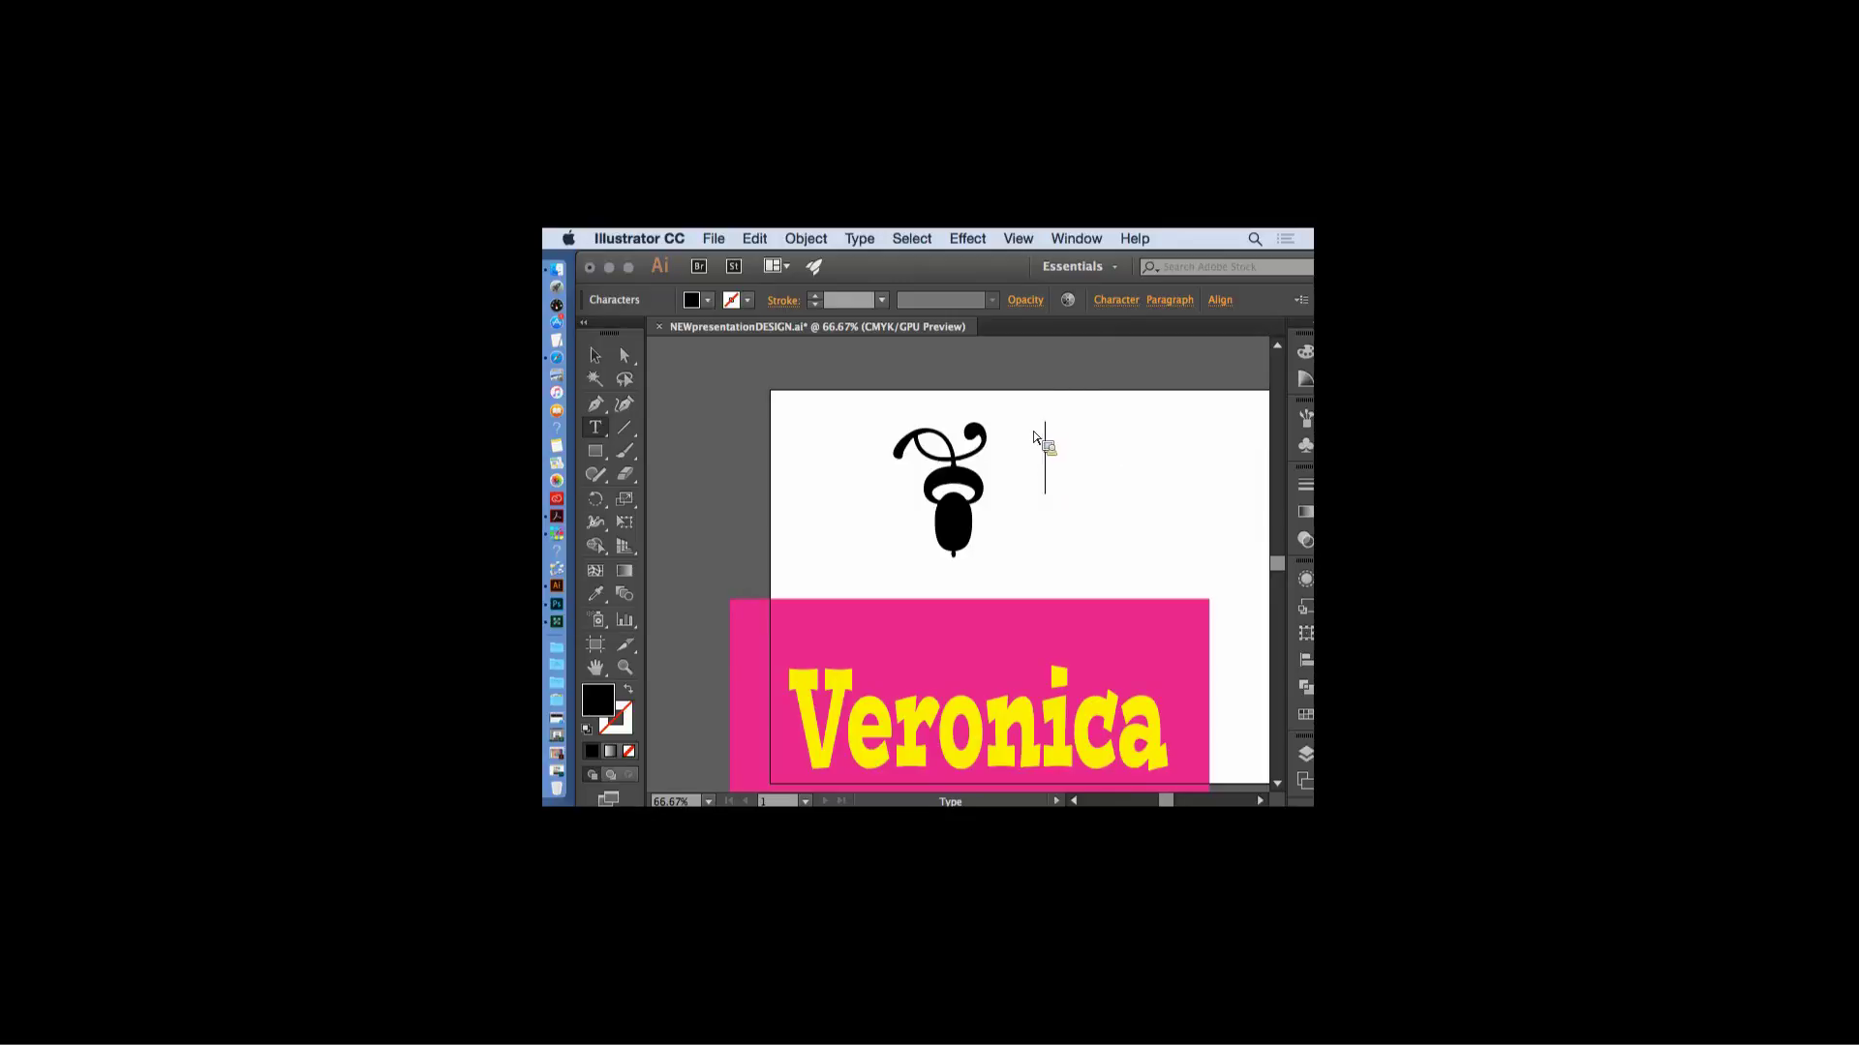
# - Type a t and set its font to Webdings
pyautogui.write('t')
pyautogui.press('super+a')
pyautogui.click(1118, 301)
pyautogui.click(1100, 363)
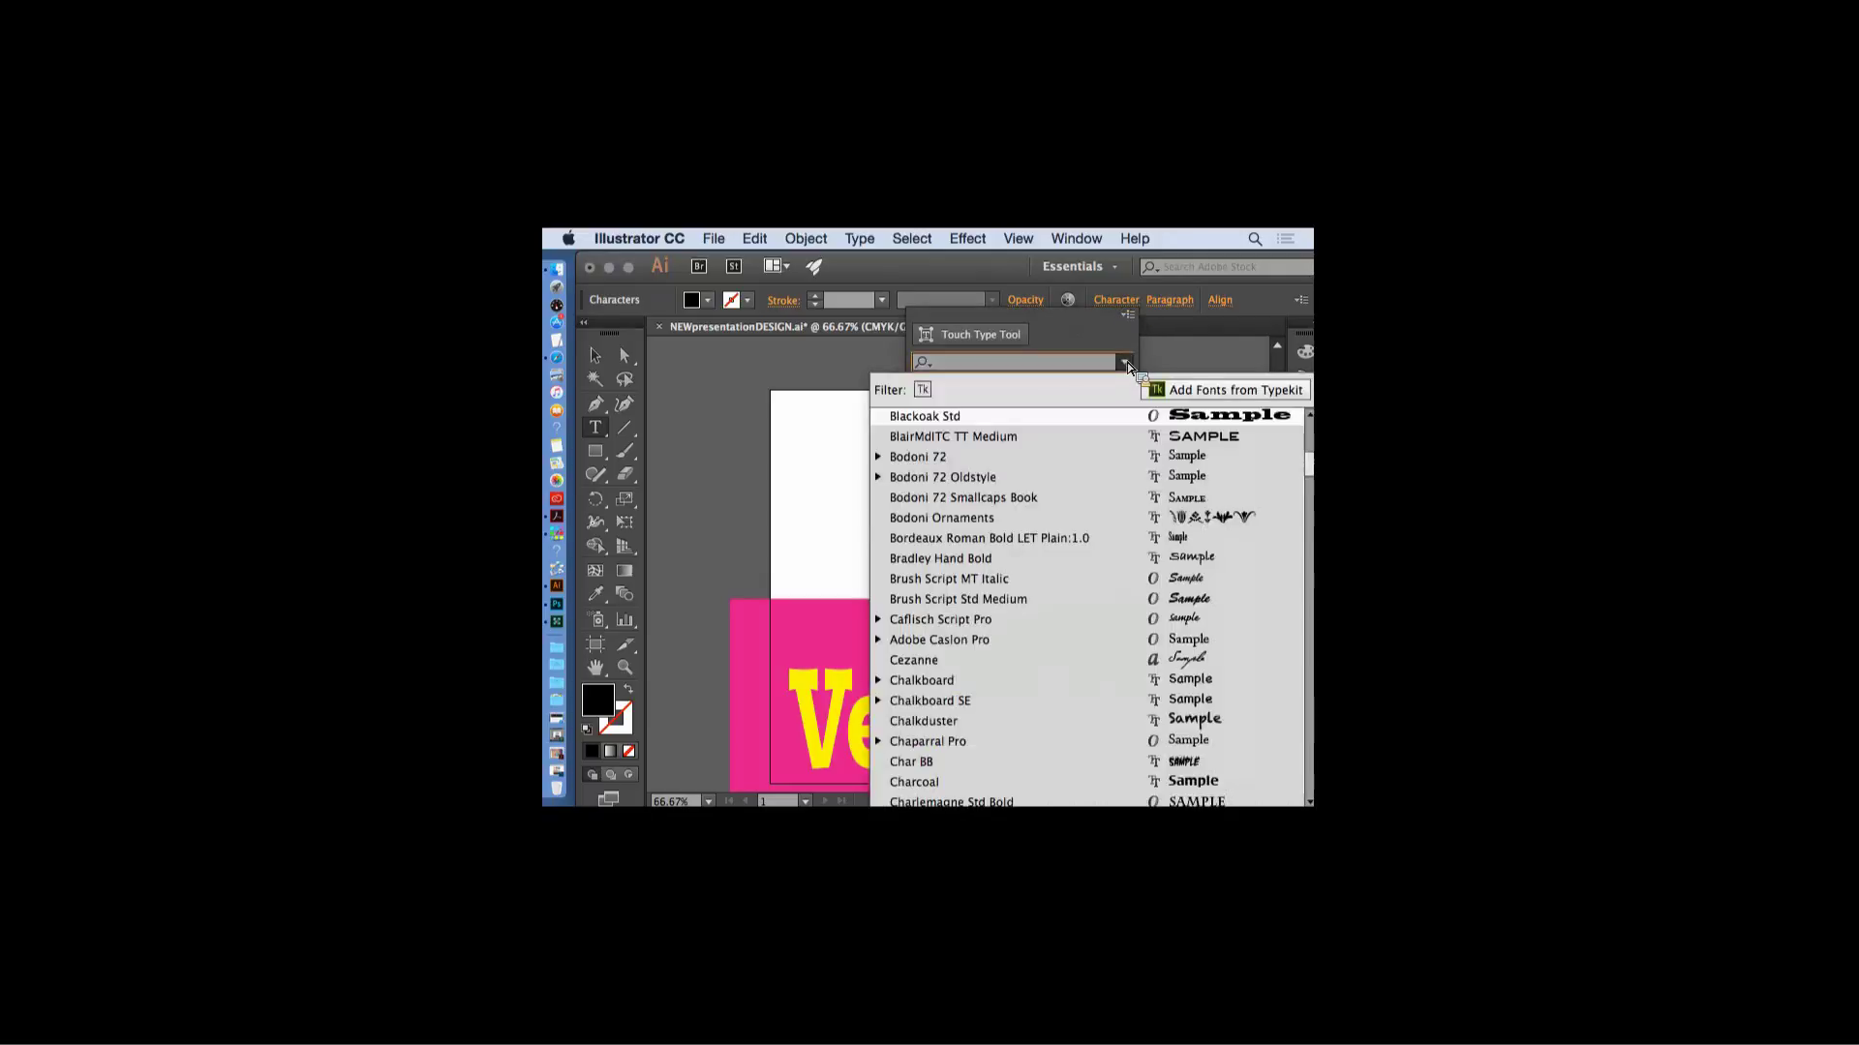
pyautogui.scroll(-1, 1307, 464)
pyautogui.moveTo(1322, 467); pyautogui.dragTo(1303, 643)
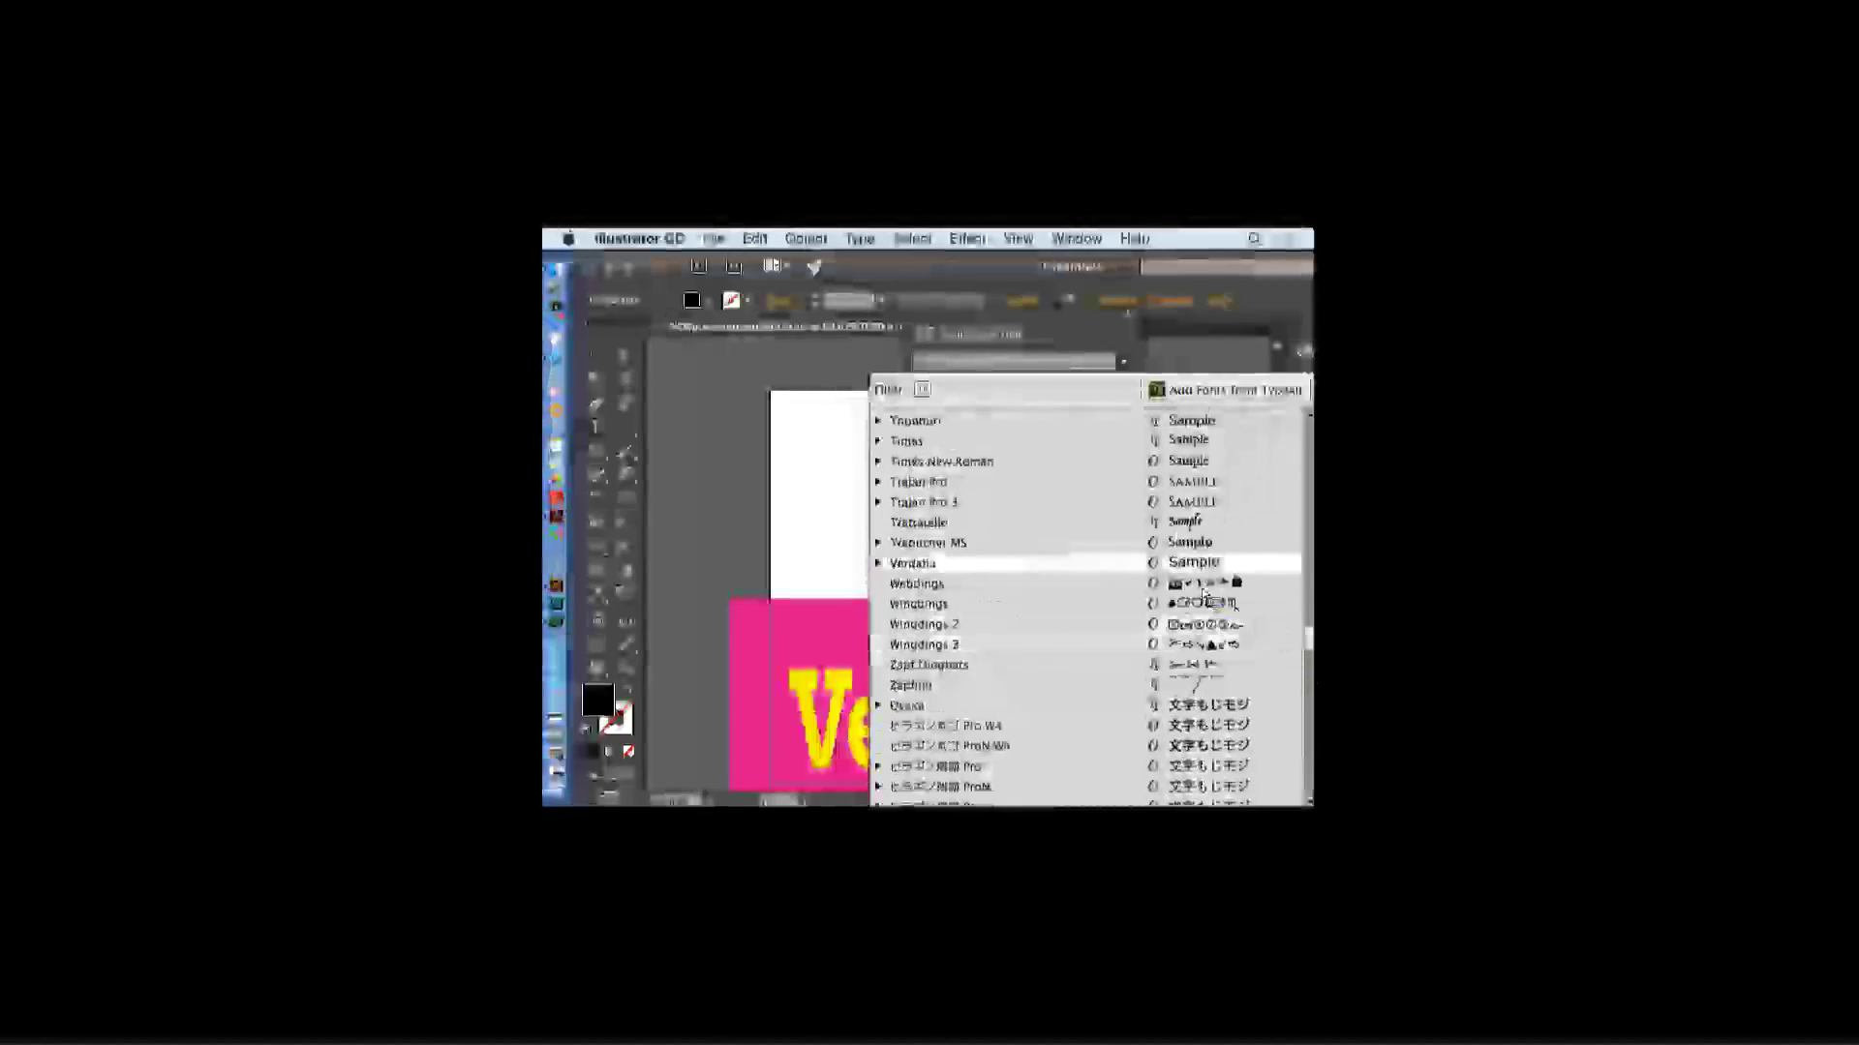
pyautogui.click(931, 589)
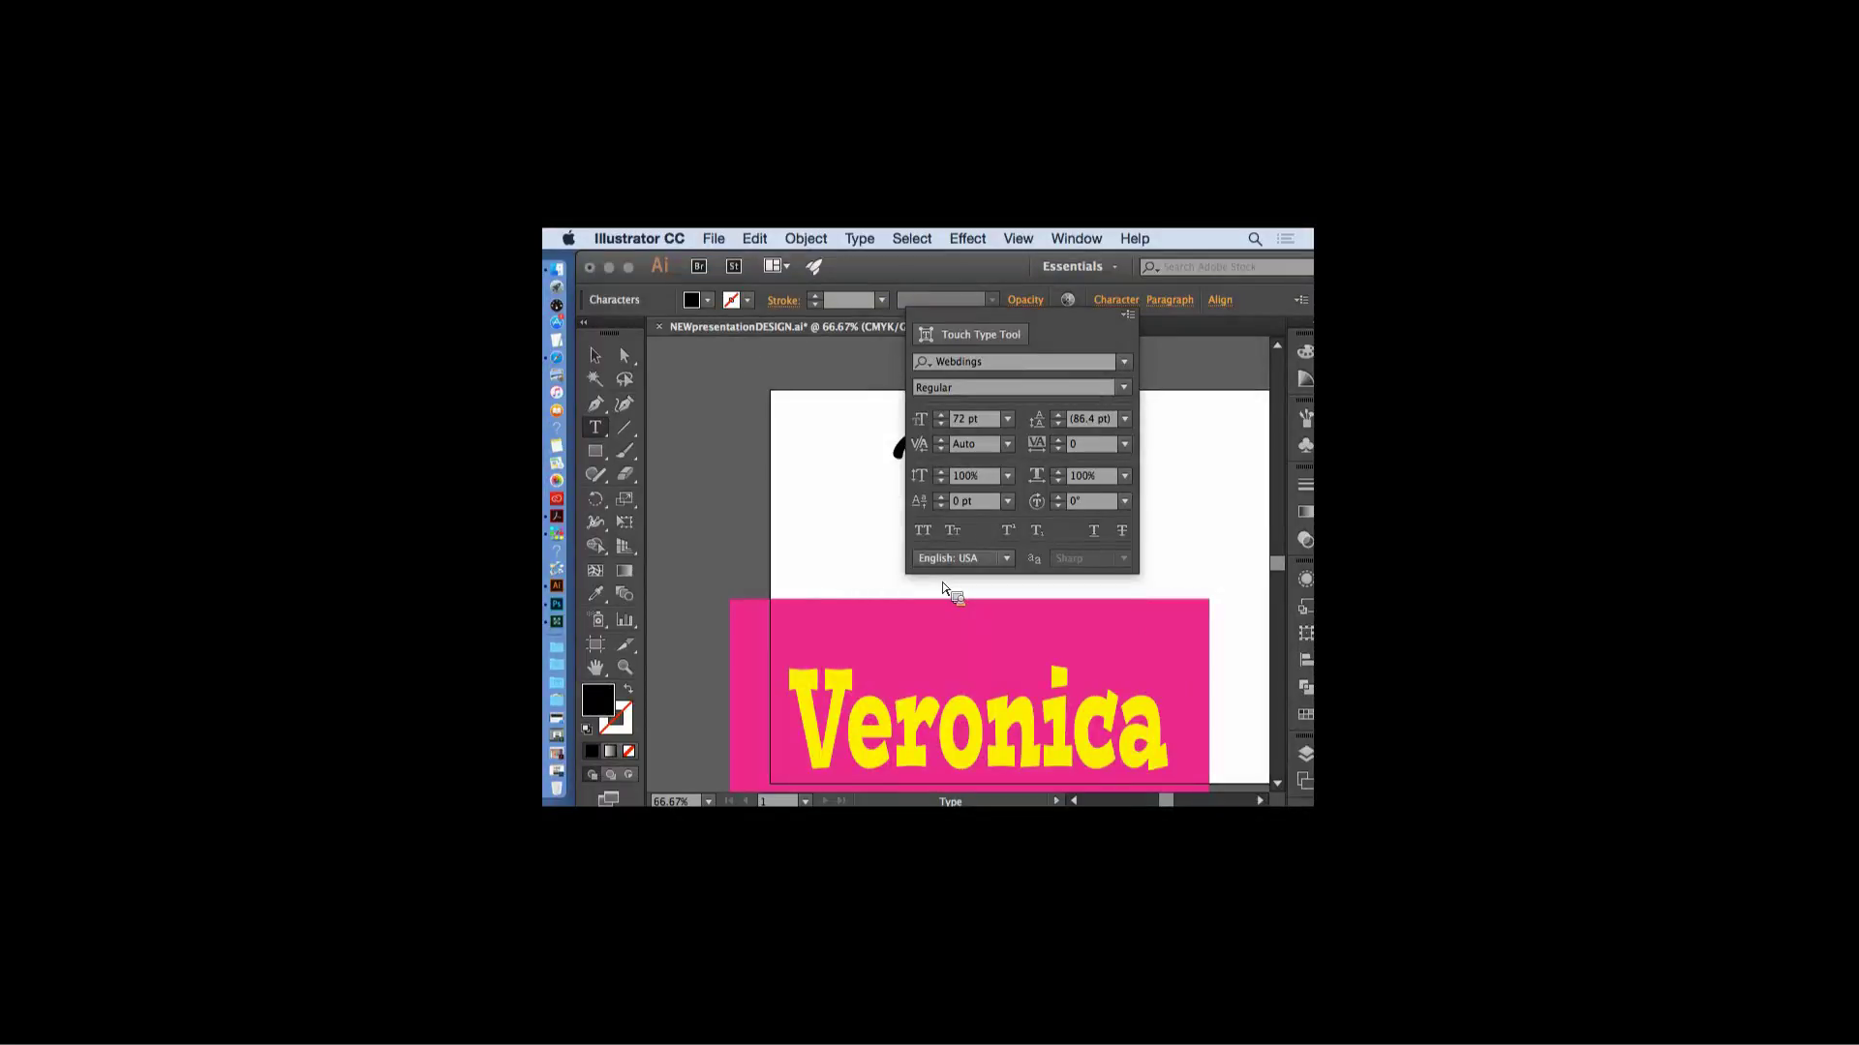
pyautogui.click(1001, 580)
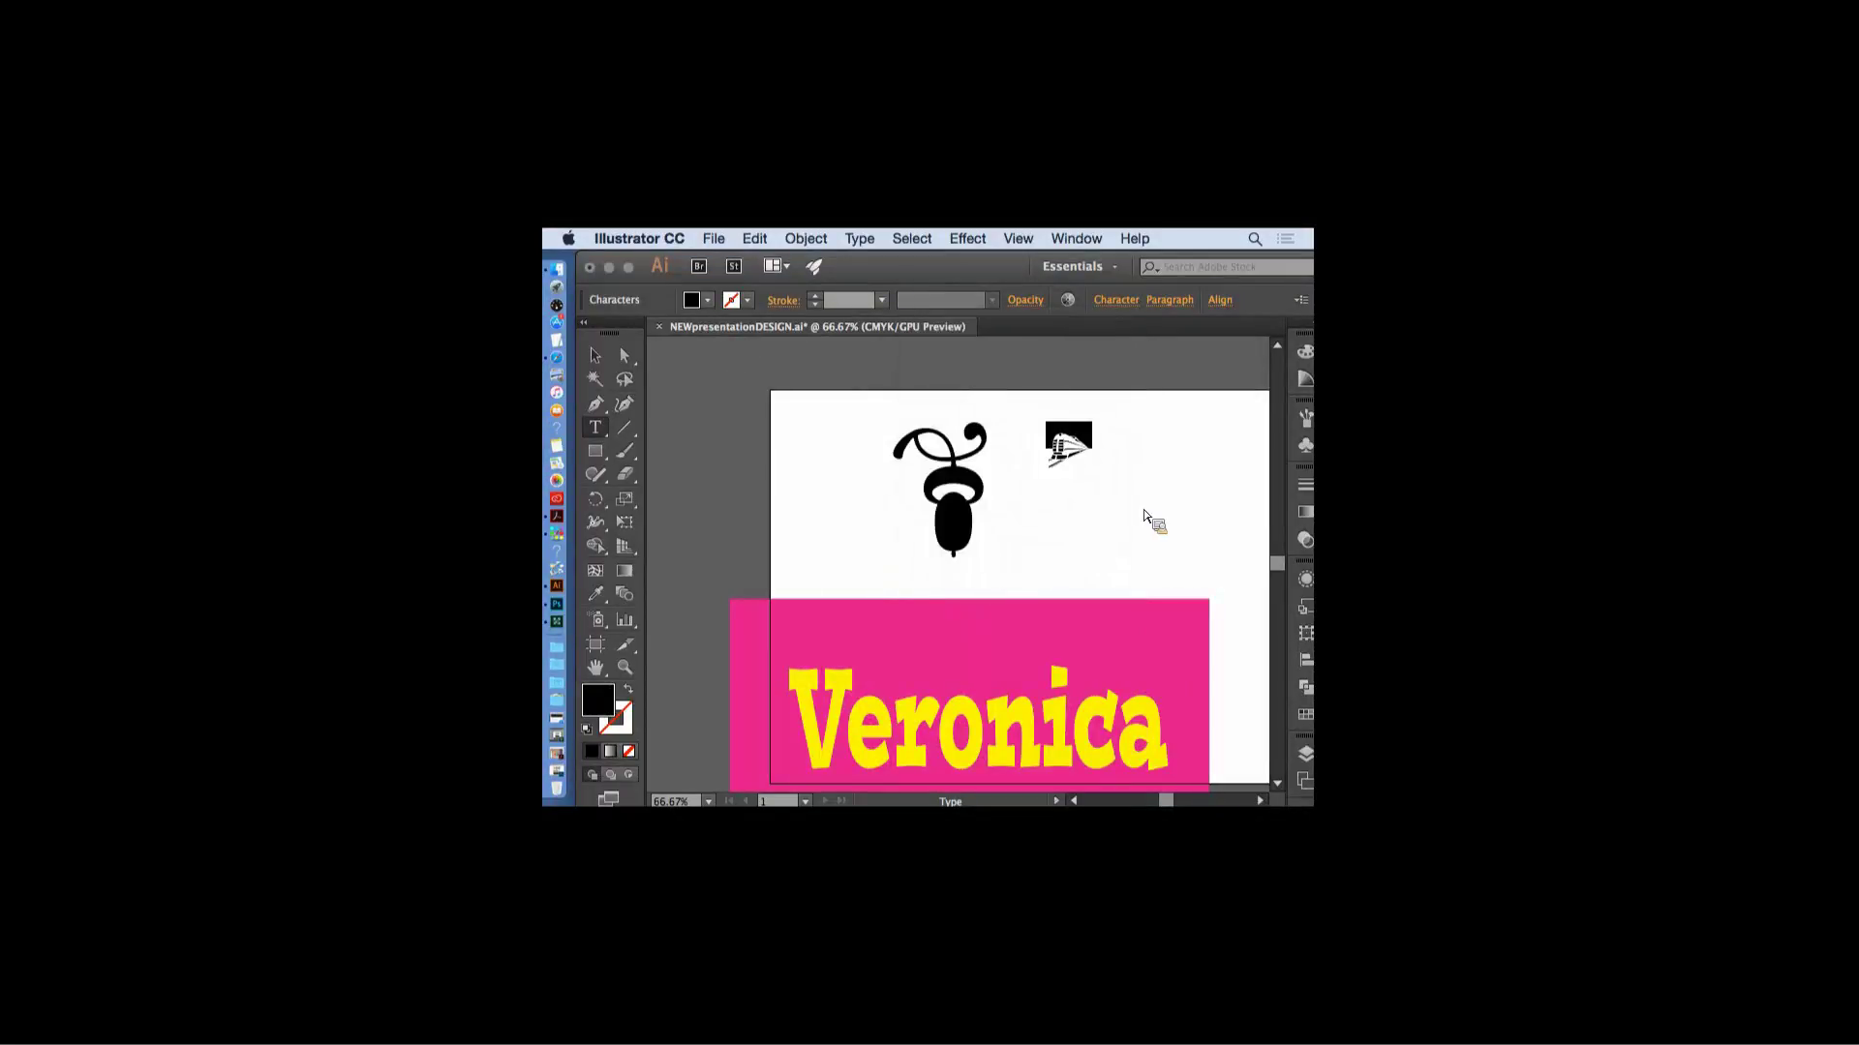
# - Select the Webdings glyph text and place the Type tool insertion point in it
pyautogui.click(594, 355)
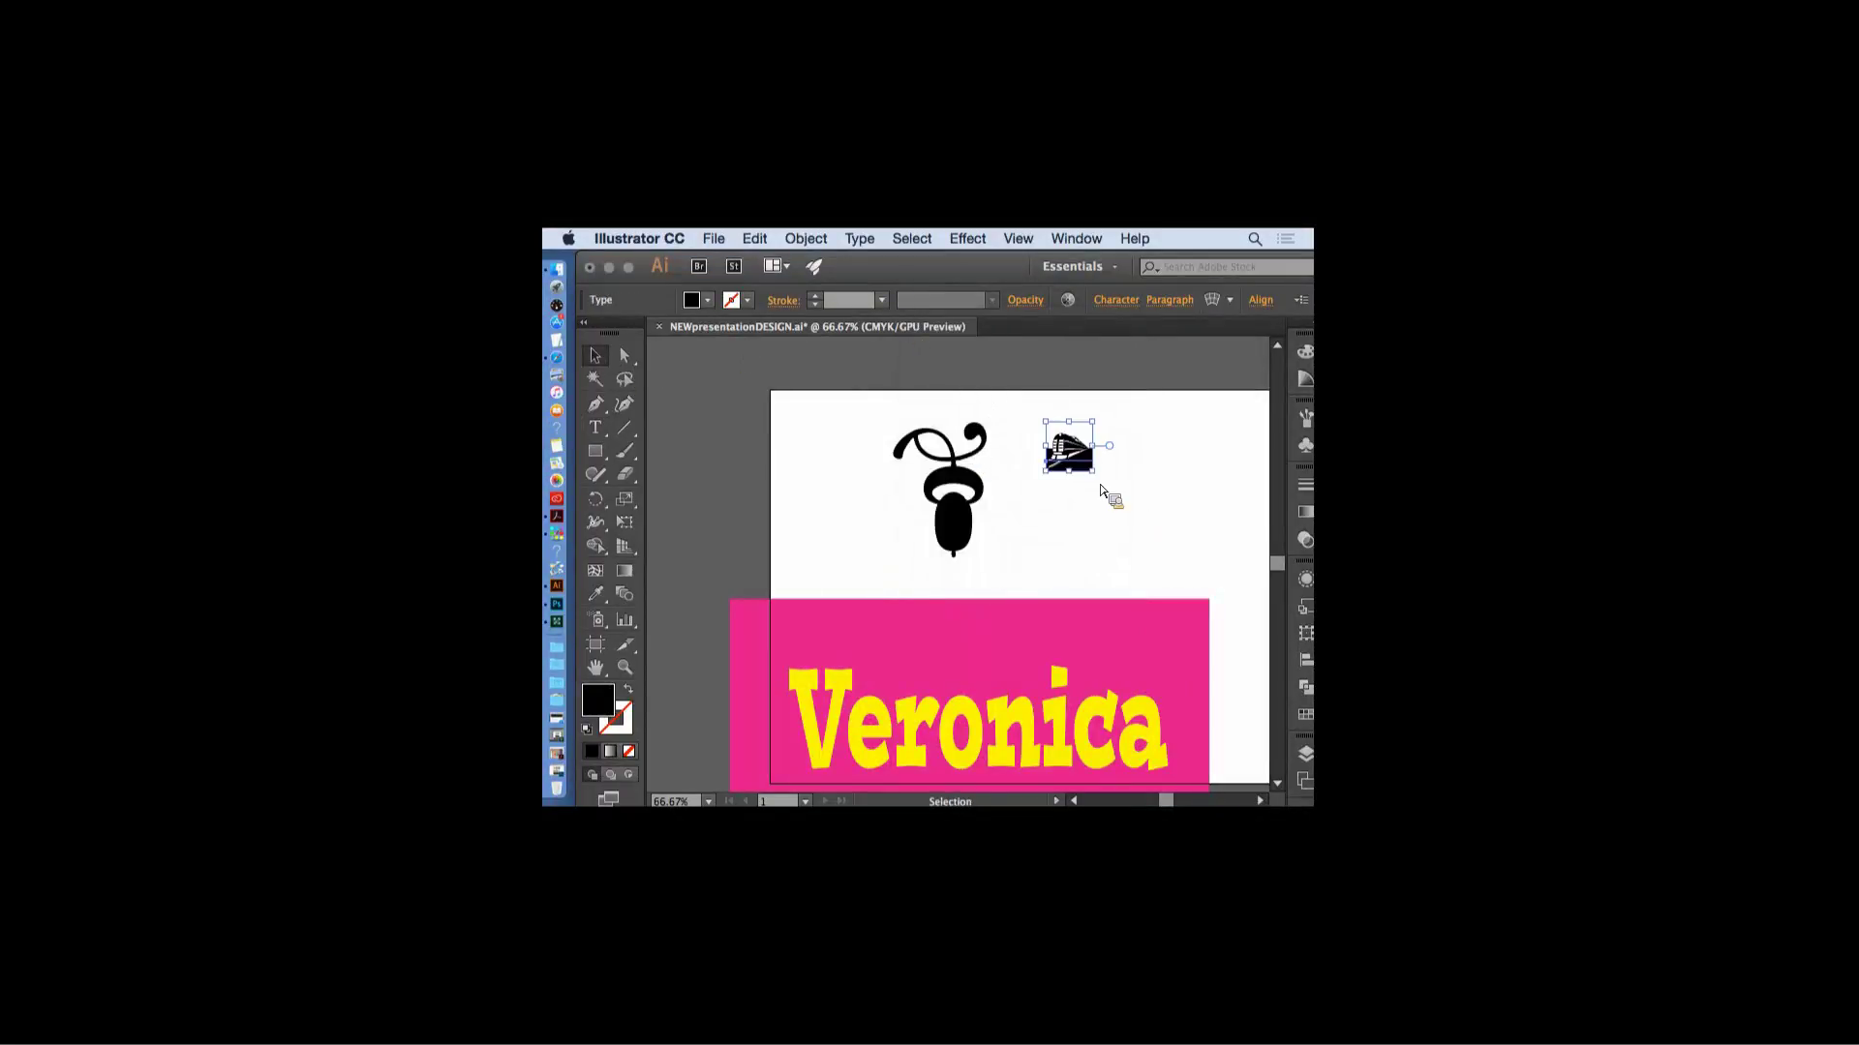
pyautogui.click(602, 430)
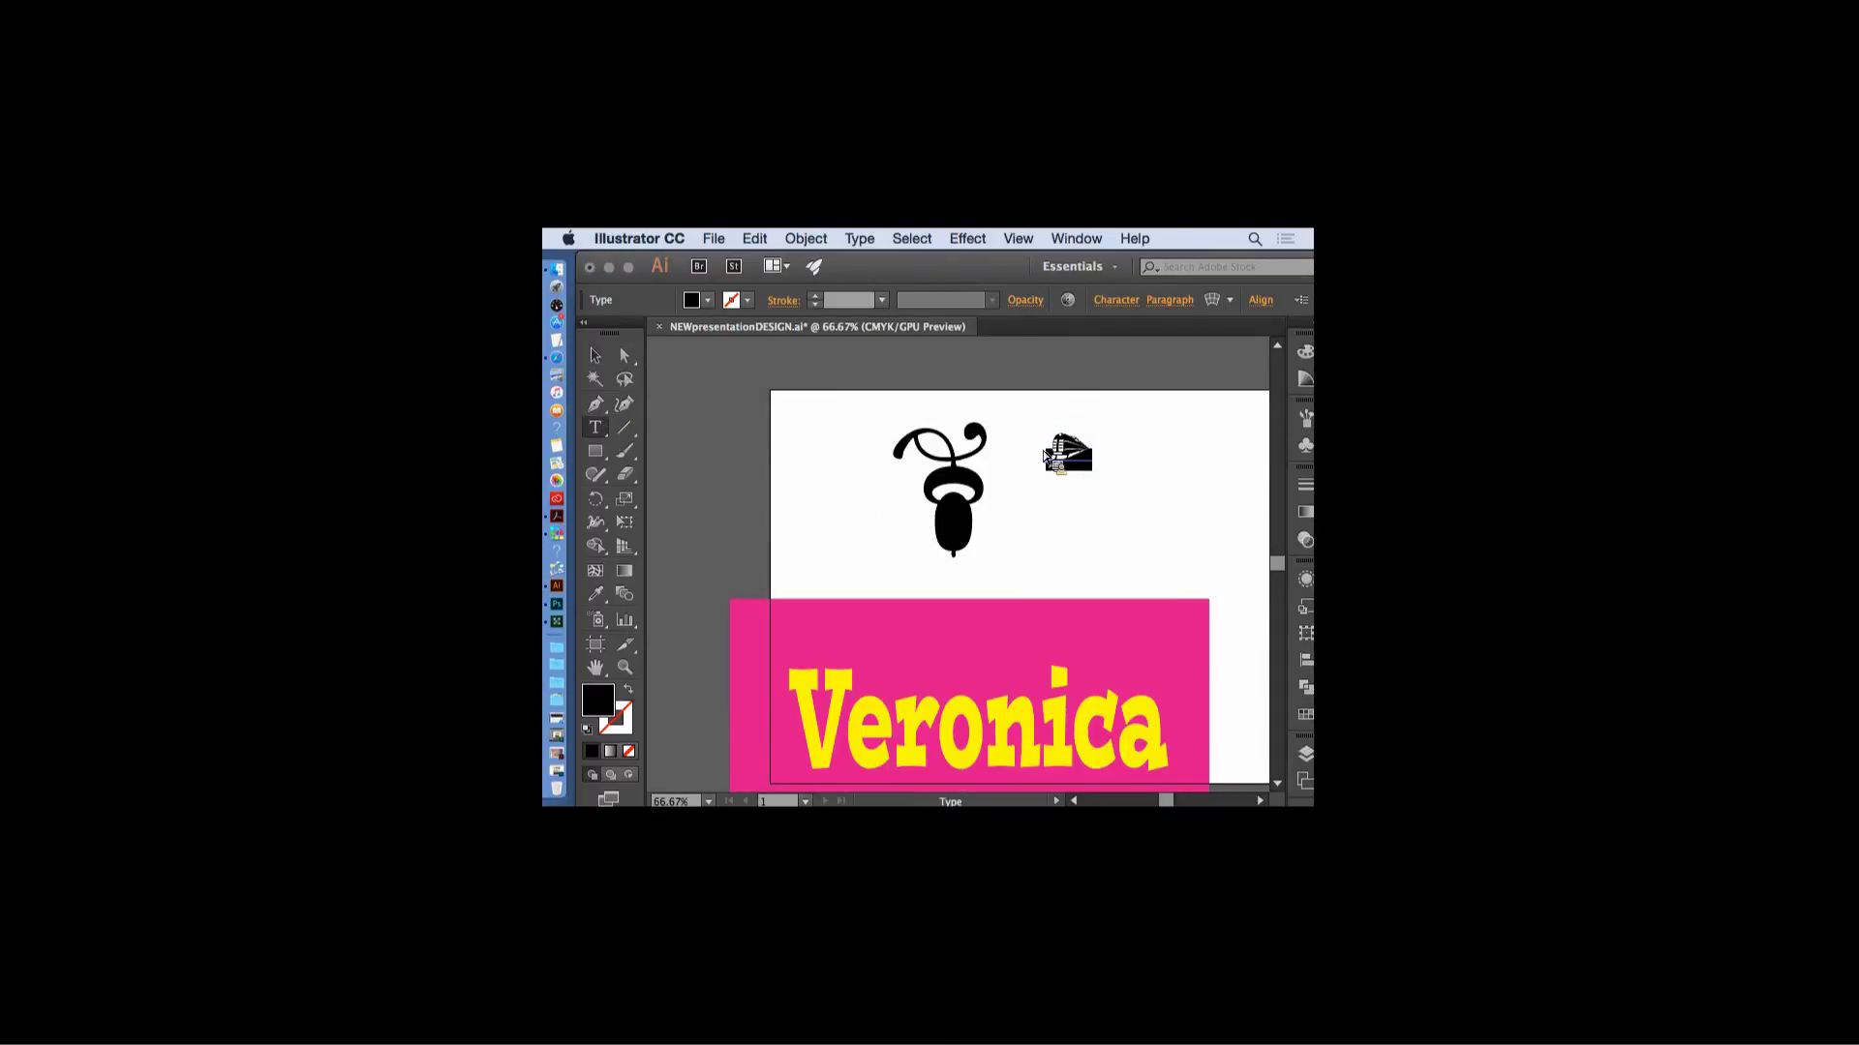
pyautogui.click(1055, 453)
pyautogui.click(860, 239)
# - Insert the Webdings spider web glyph from the Glyphs panel, then close the panel
pyautogui.click(900, 349)
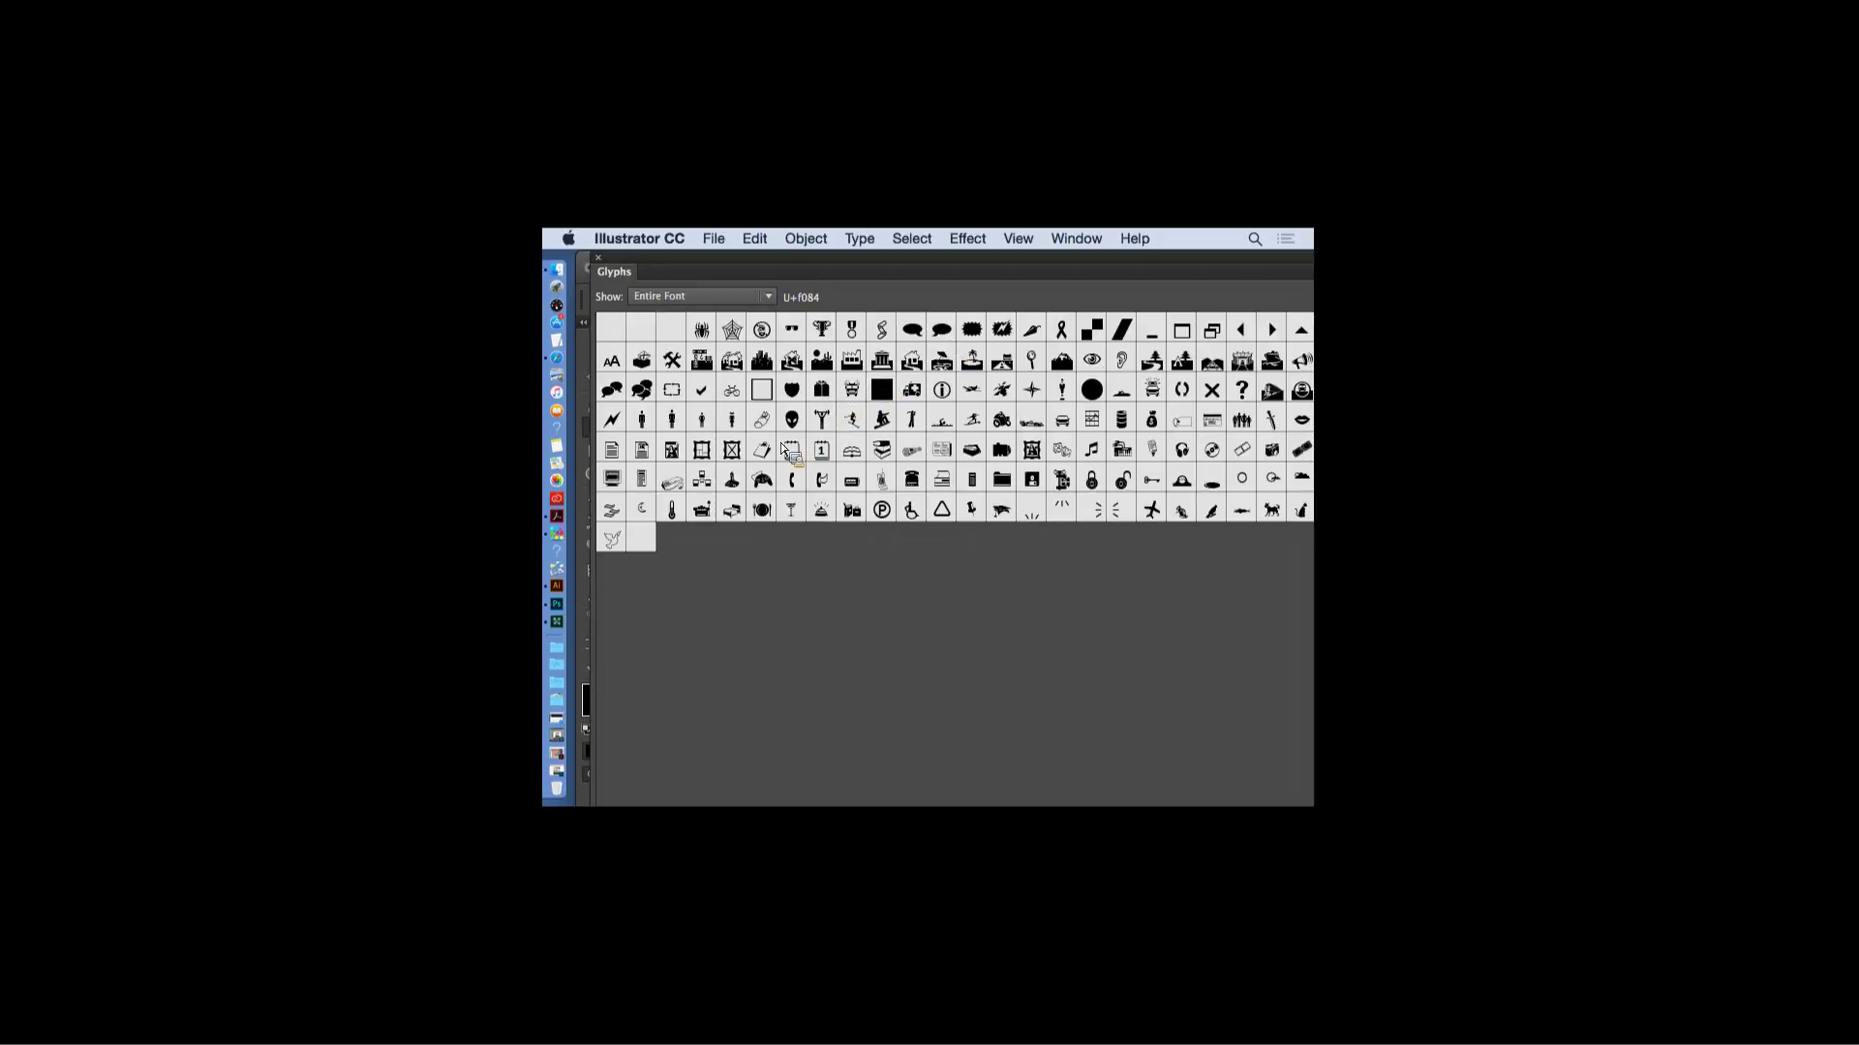
pyautogui.click(734, 334)
pyautogui.moveTo(705, 271); pyautogui.dragTo(740, 588)
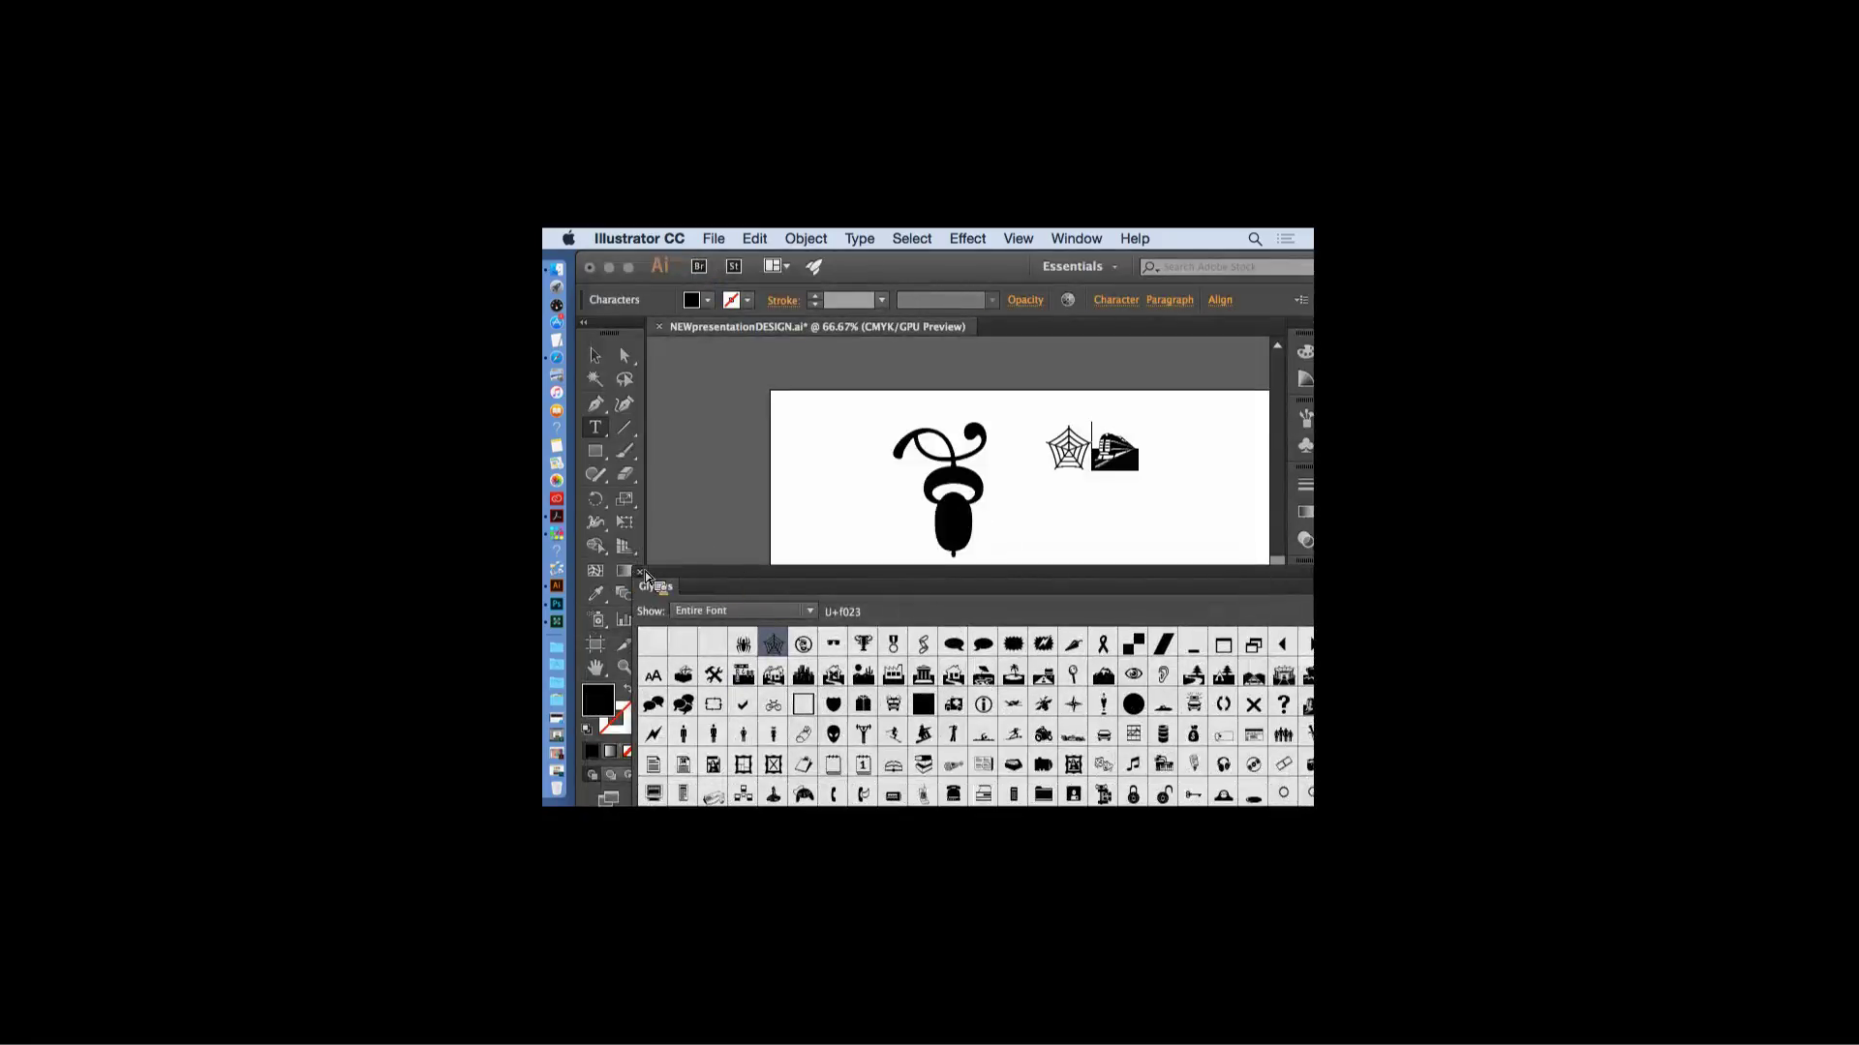
pyautogui.click(640, 573)
# - Delete the train glyph and select the spider web text object
pyautogui.moveTo(1091, 465); pyautogui.dragTo(1157, 466)
pyautogui.press('BackSpace')
pyautogui.click(595, 355)
pyautogui.click(1070, 448)
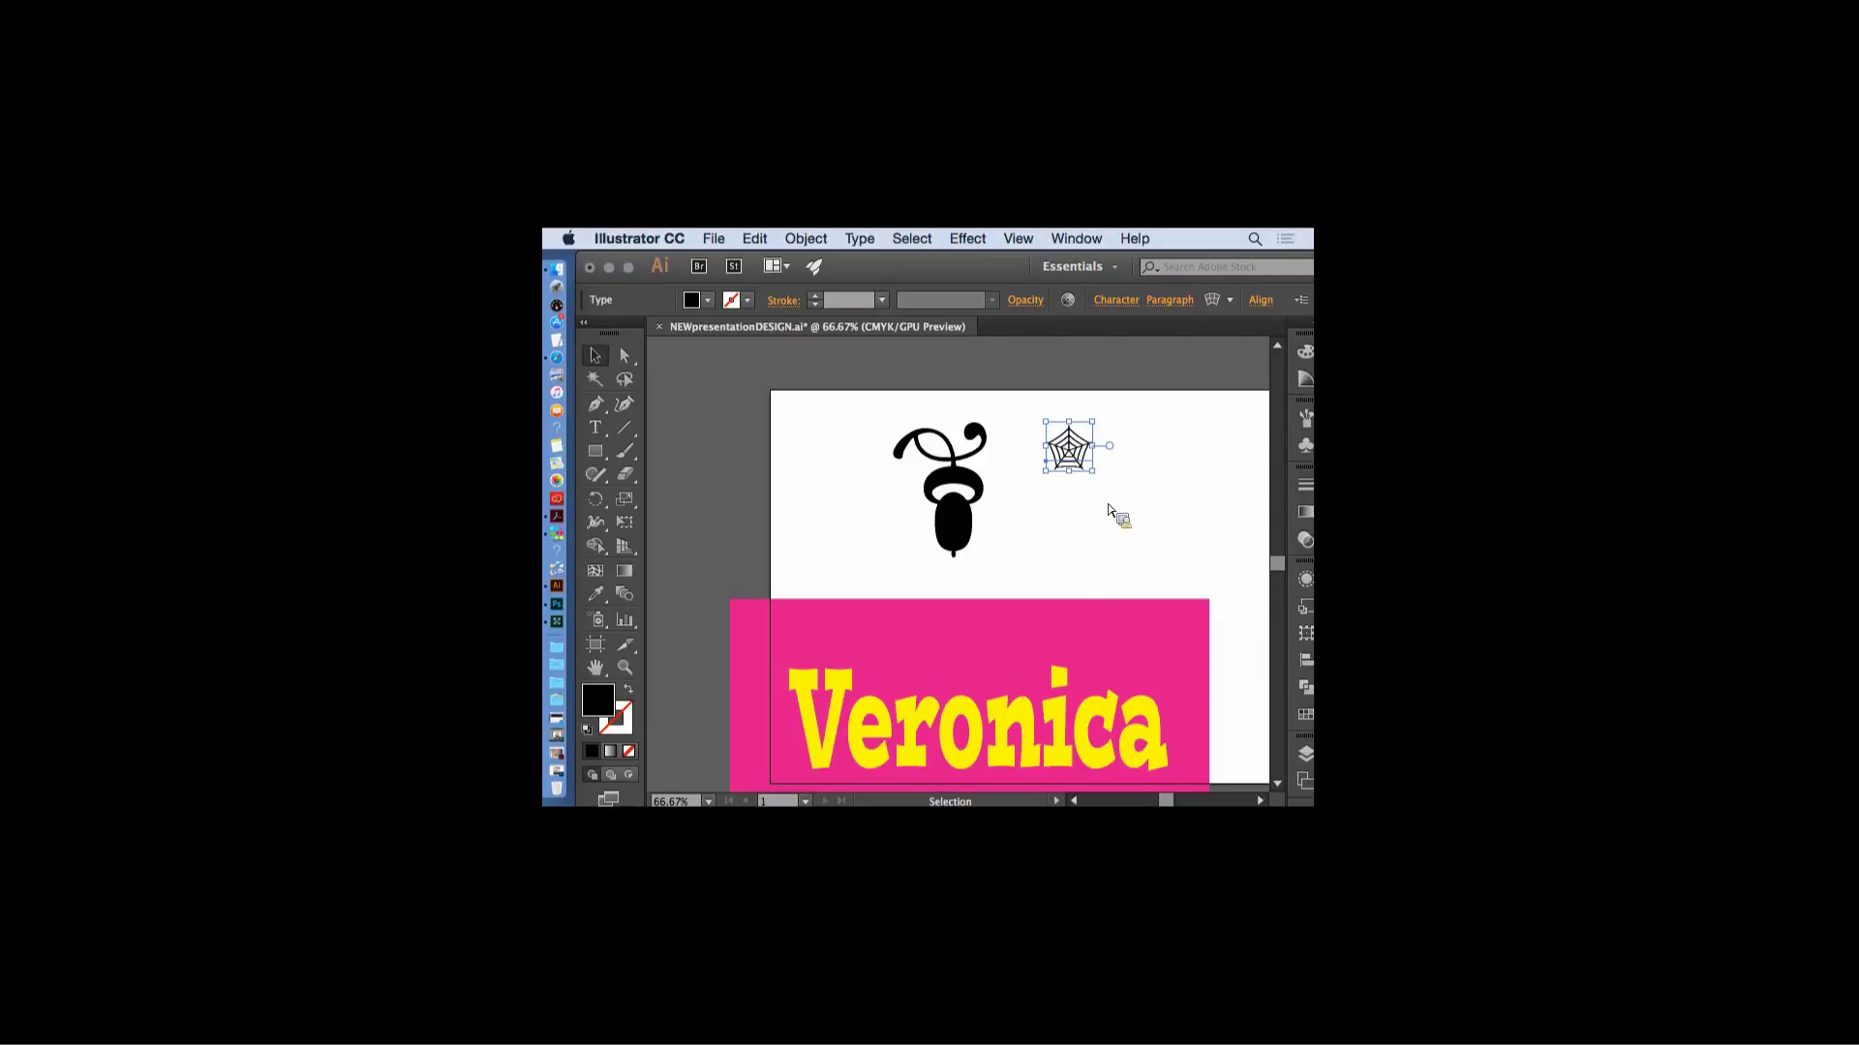
# - Outline the spider web glyph, enlarge it about fourfold, and move it beside the ornament
pyautogui.click(859, 238)
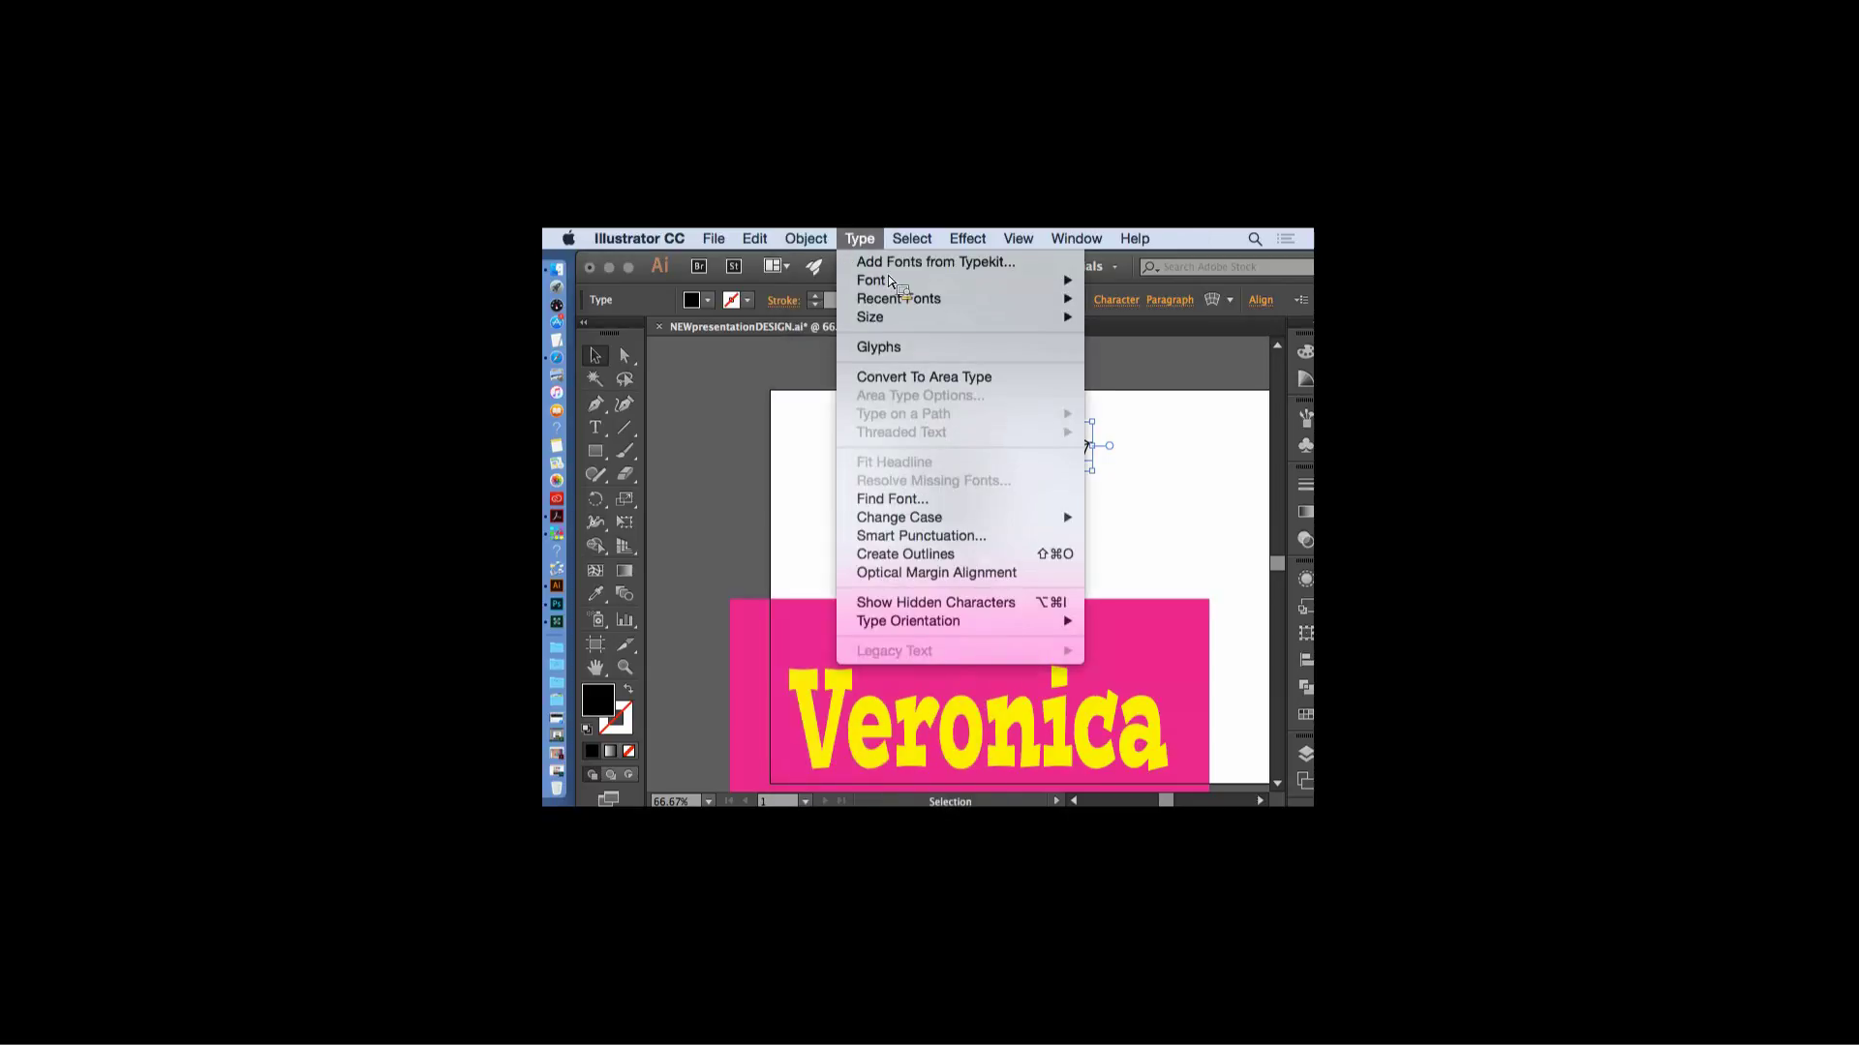
pyautogui.click(944, 555)
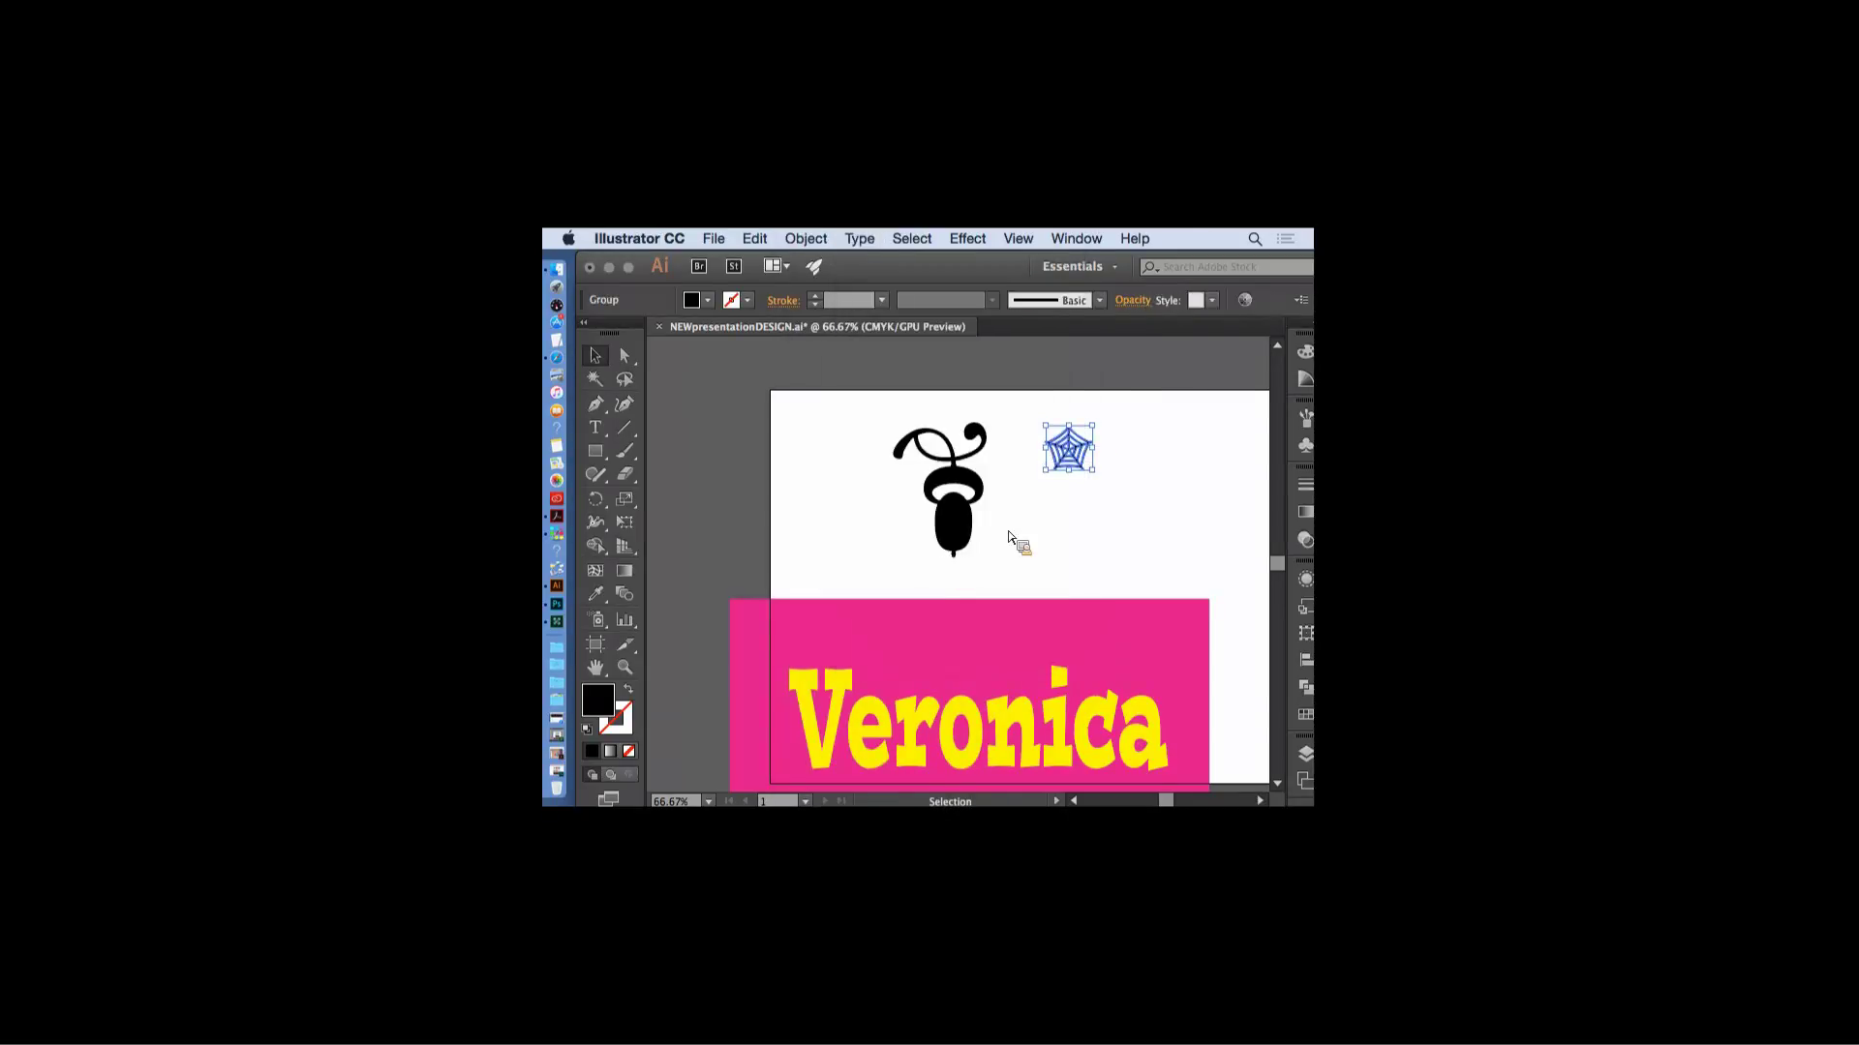
pyautogui.moveTo(1094, 474); pyautogui.dragTo(1254, 624)
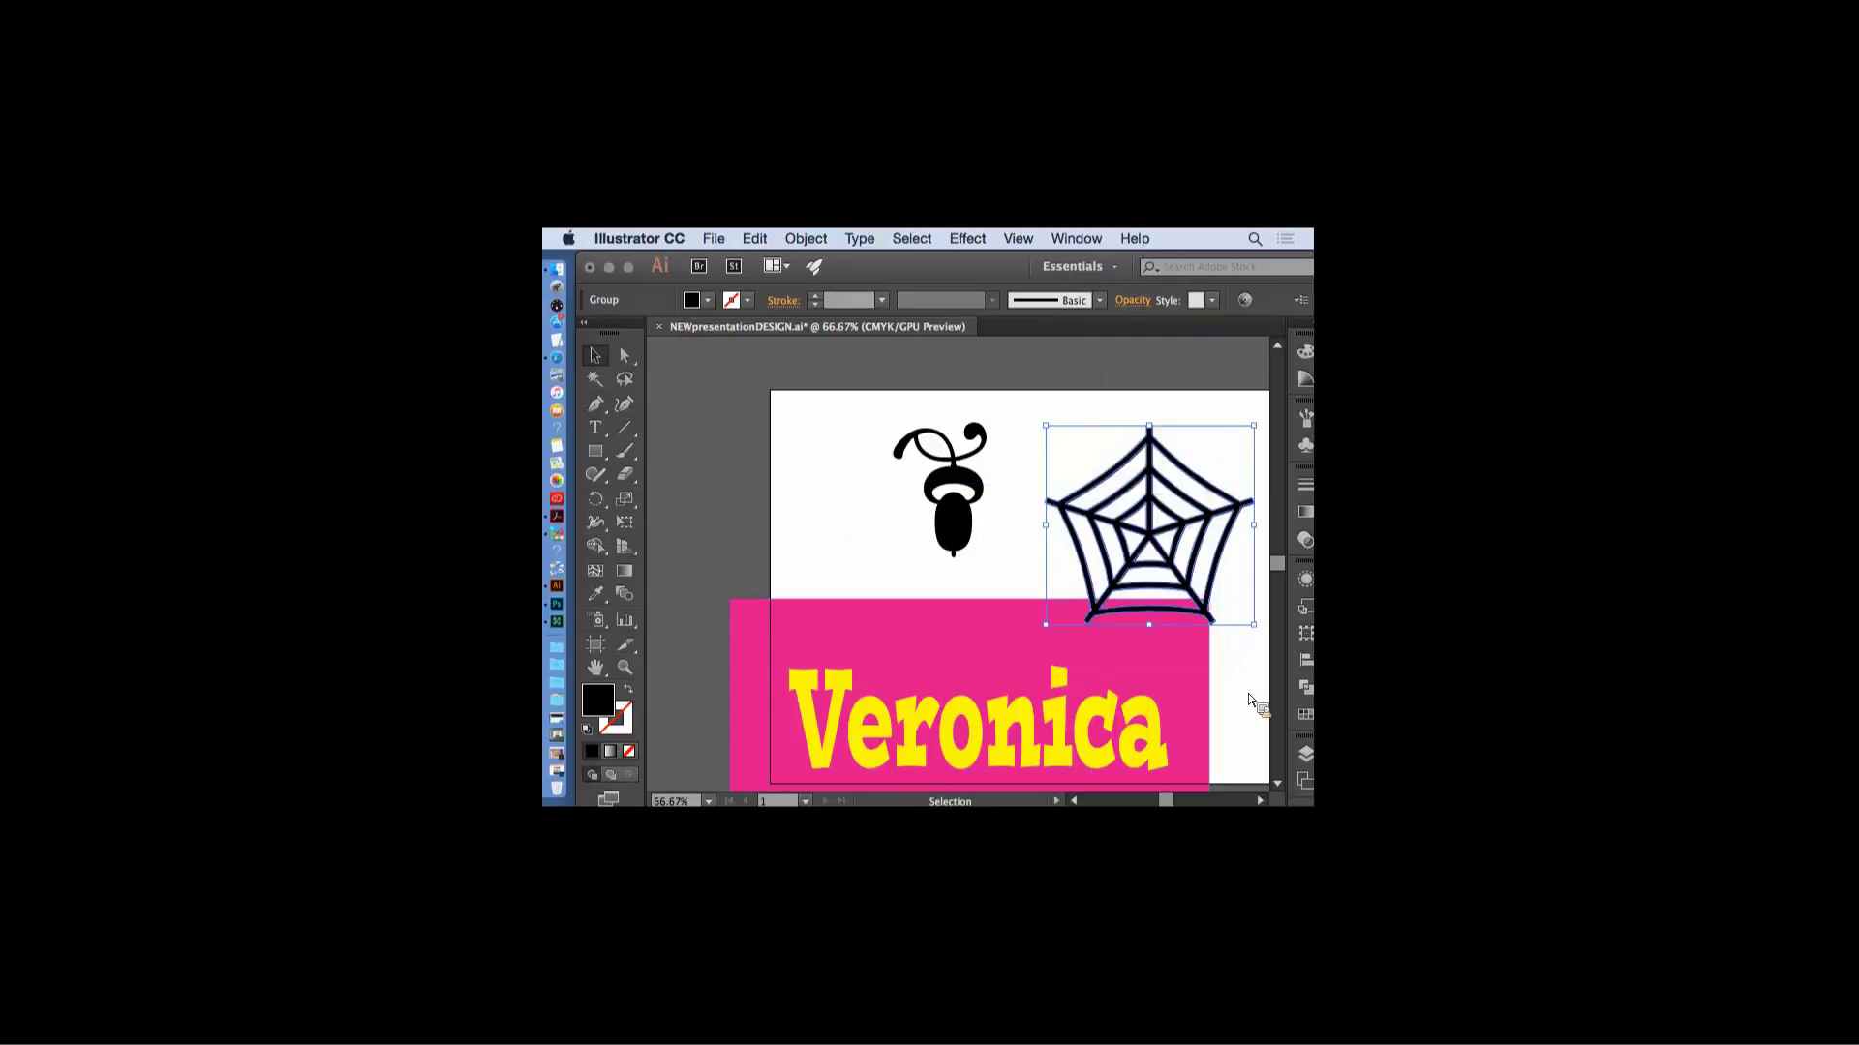
pyautogui.moveTo(1154, 511); pyautogui.dragTo(1105, 487)
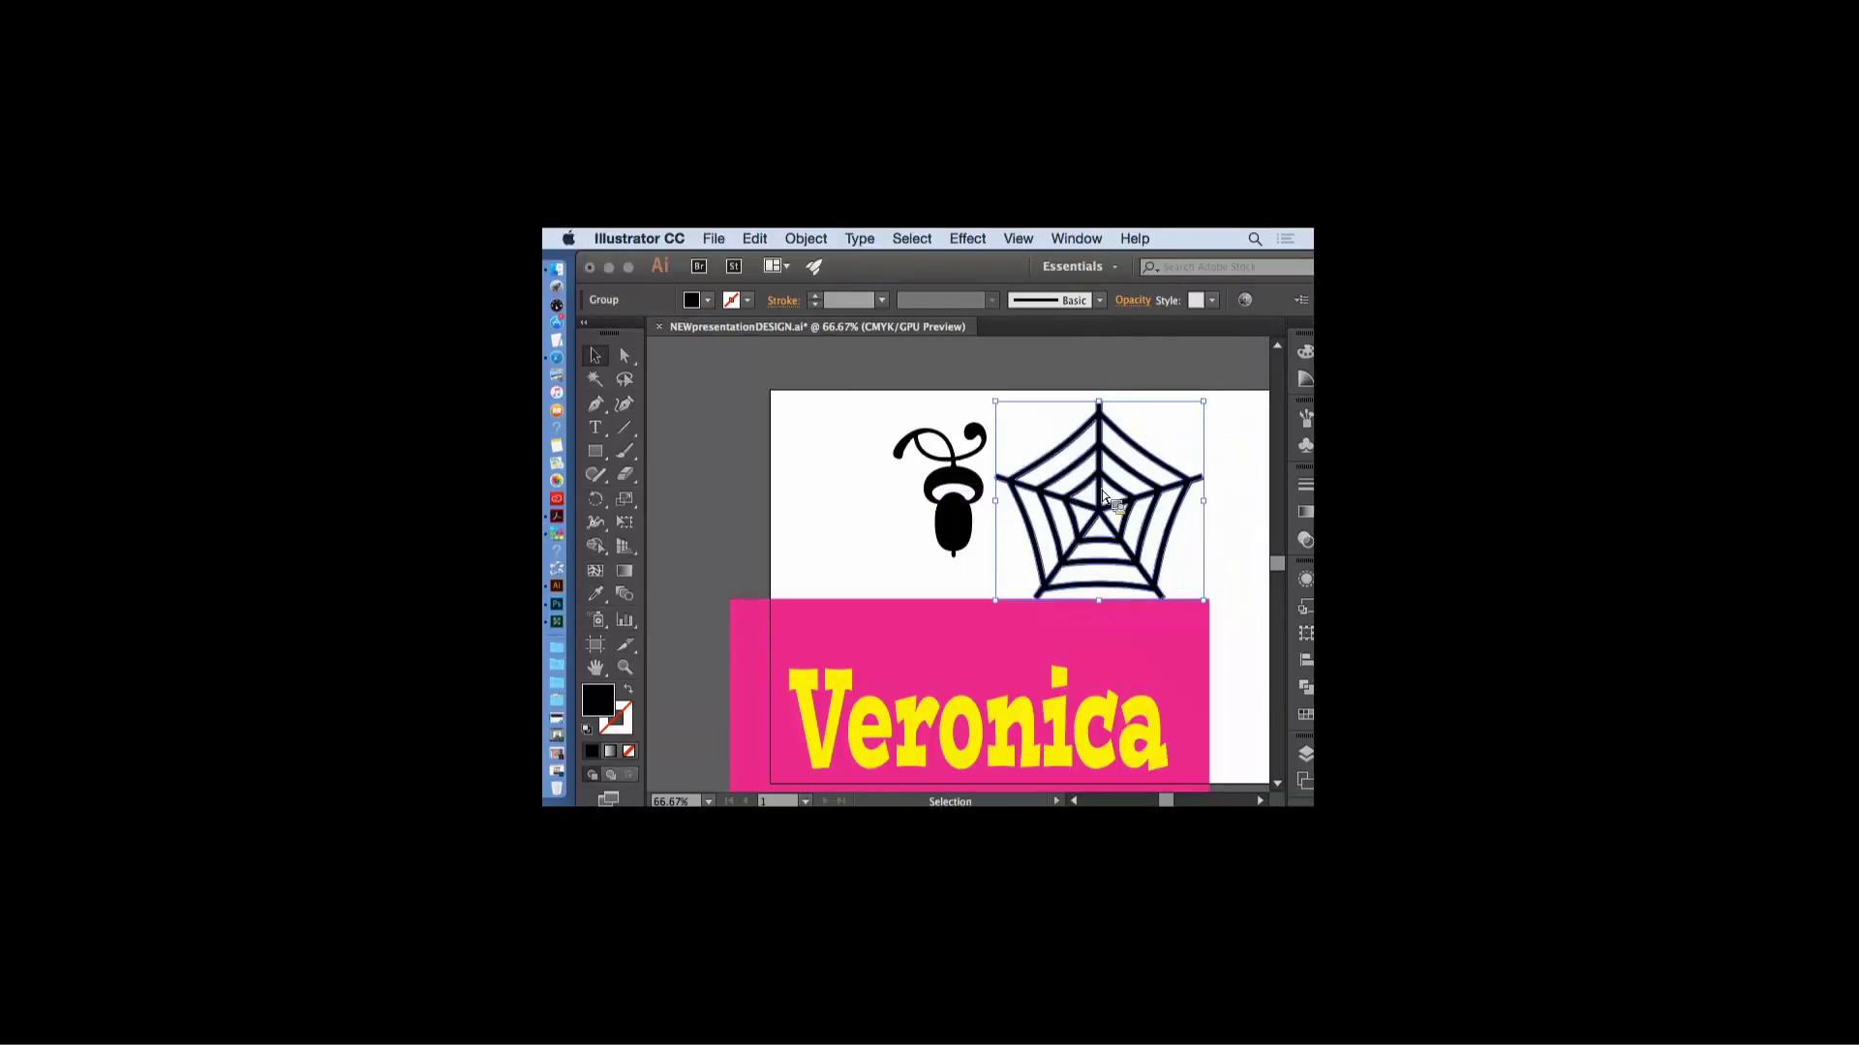
# - Open the Metals gradient library from Swatches and show it as large thumbnails
pyautogui.click(1307, 717)
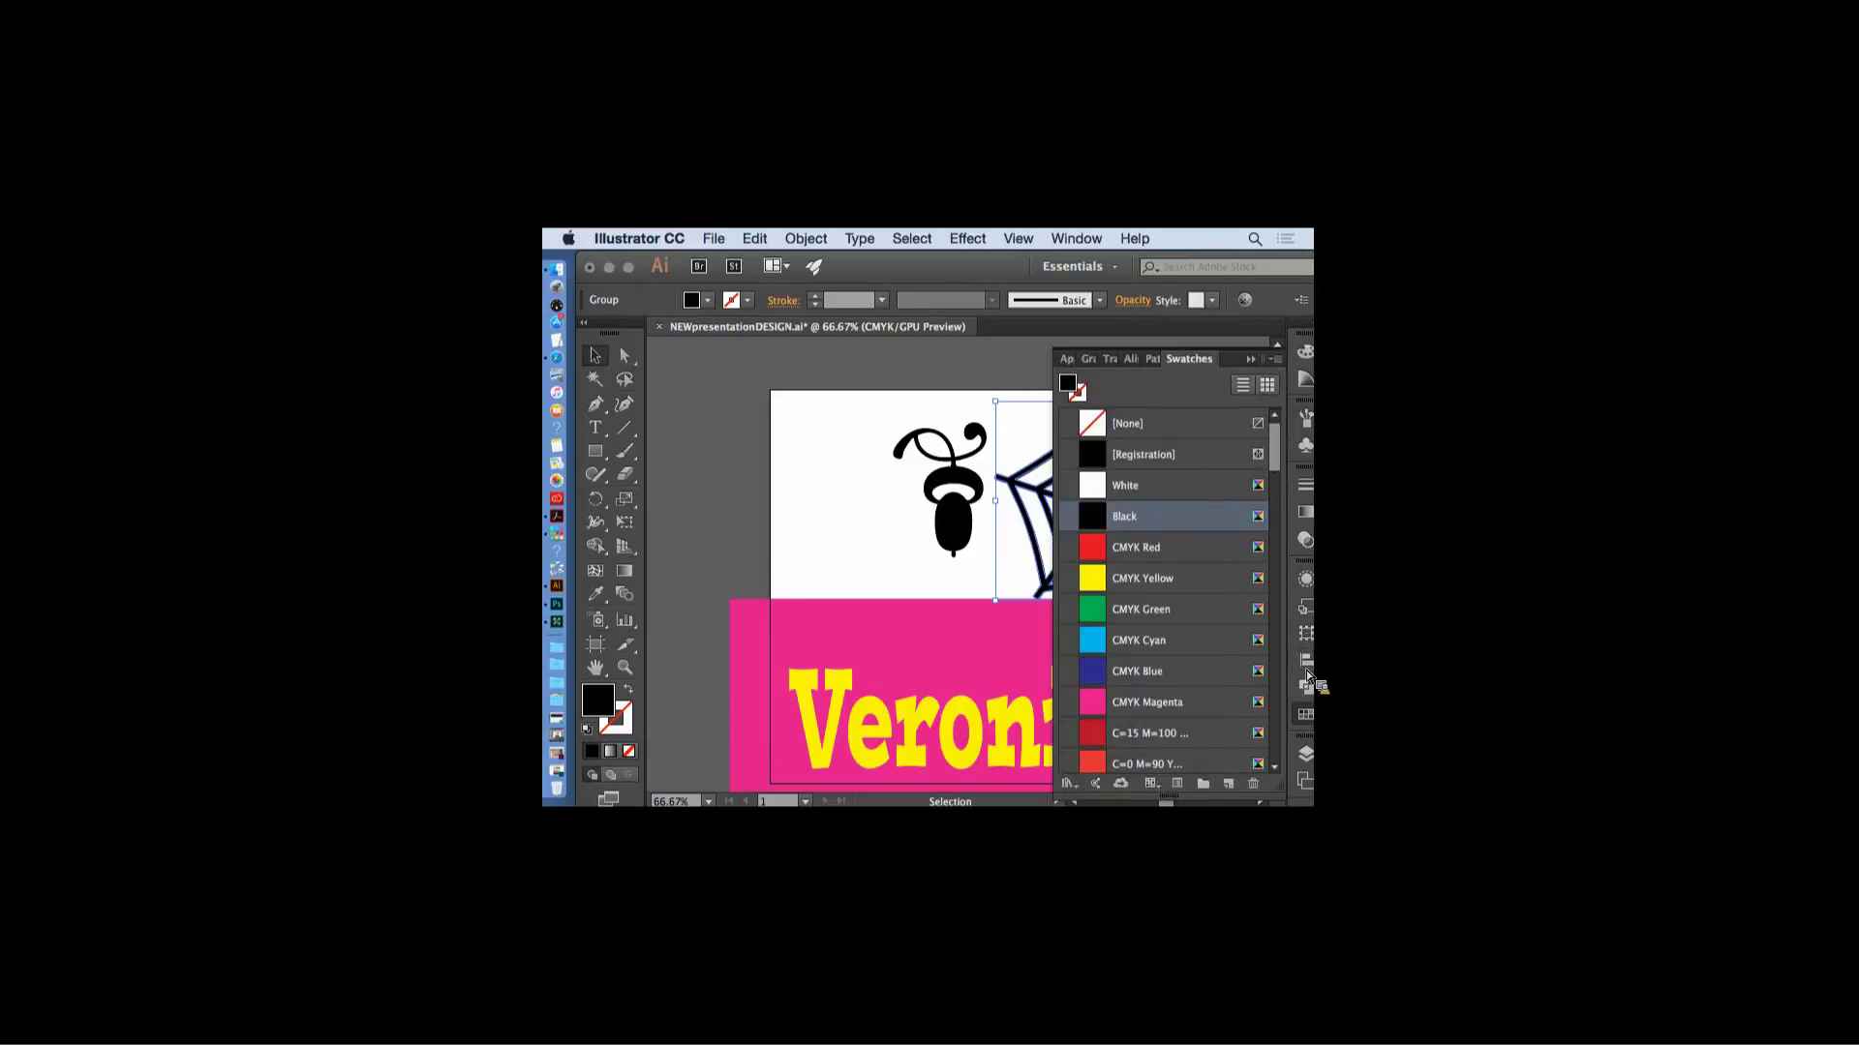
pyautogui.click(1069, 783)
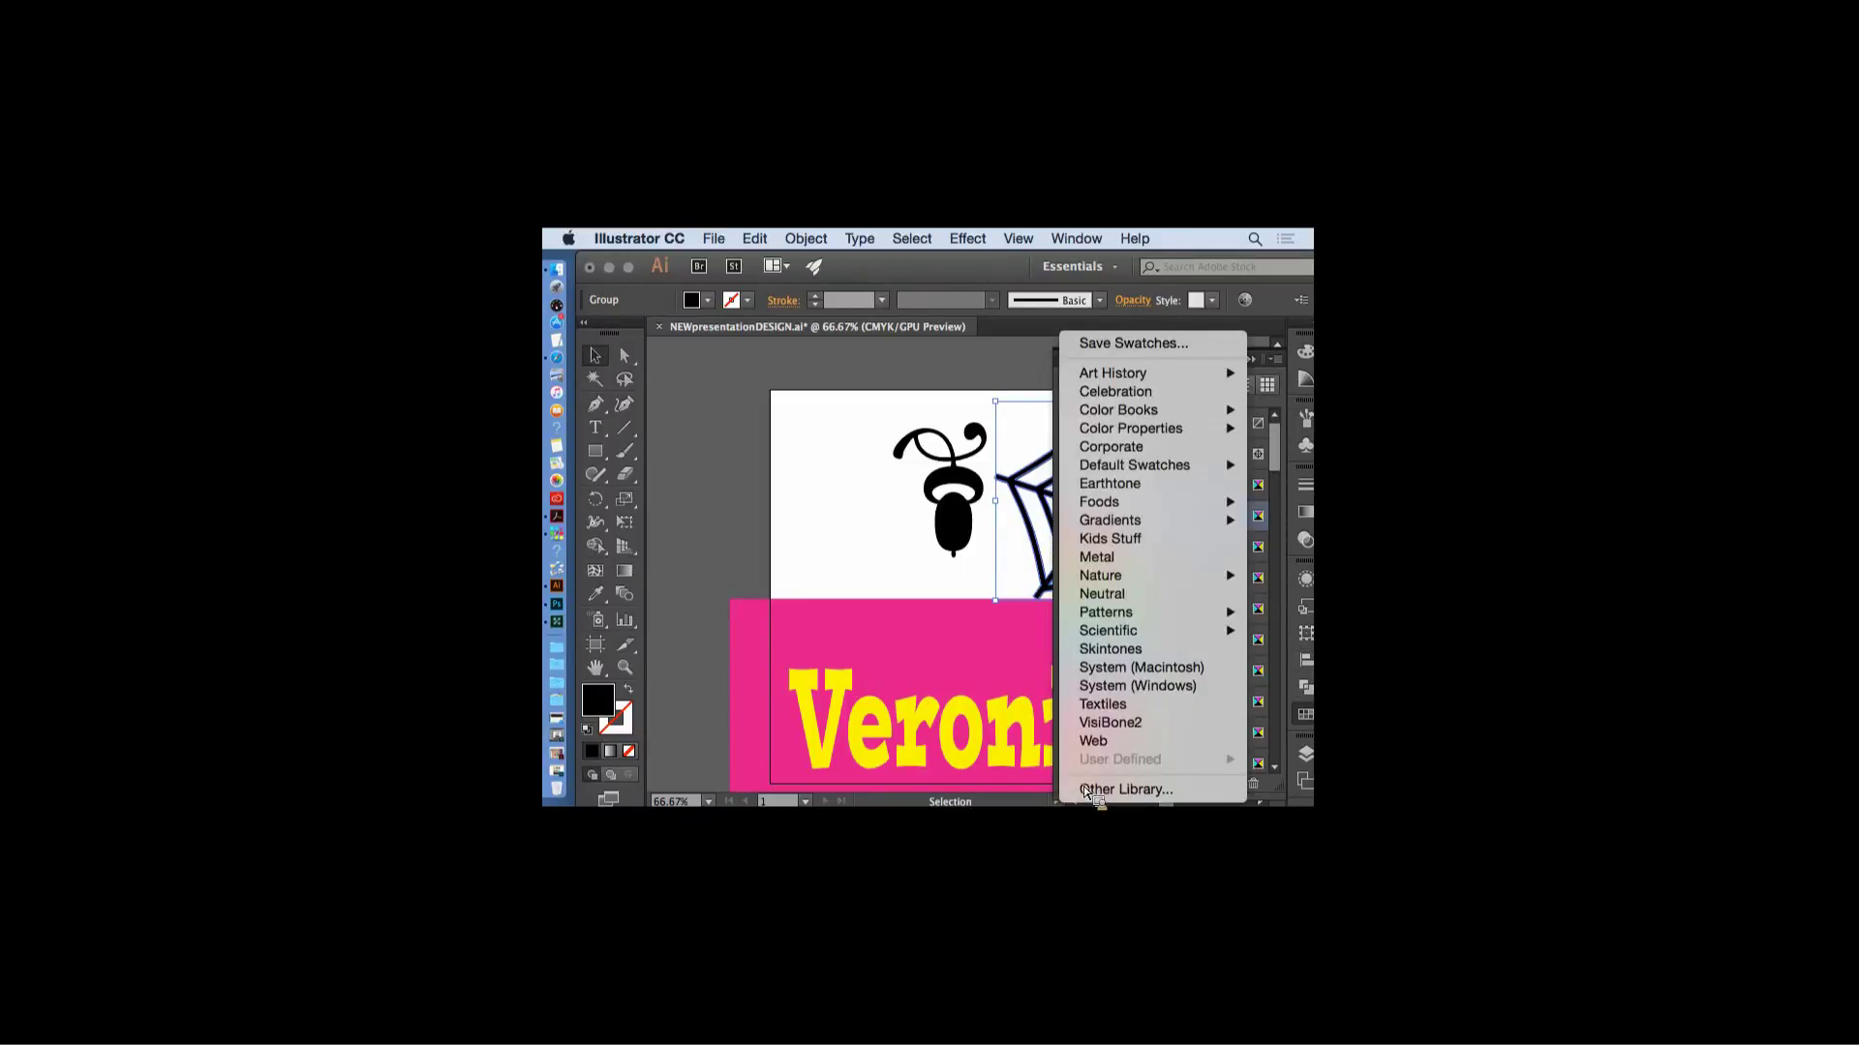
pyautogui.moveTo(1174, 555)
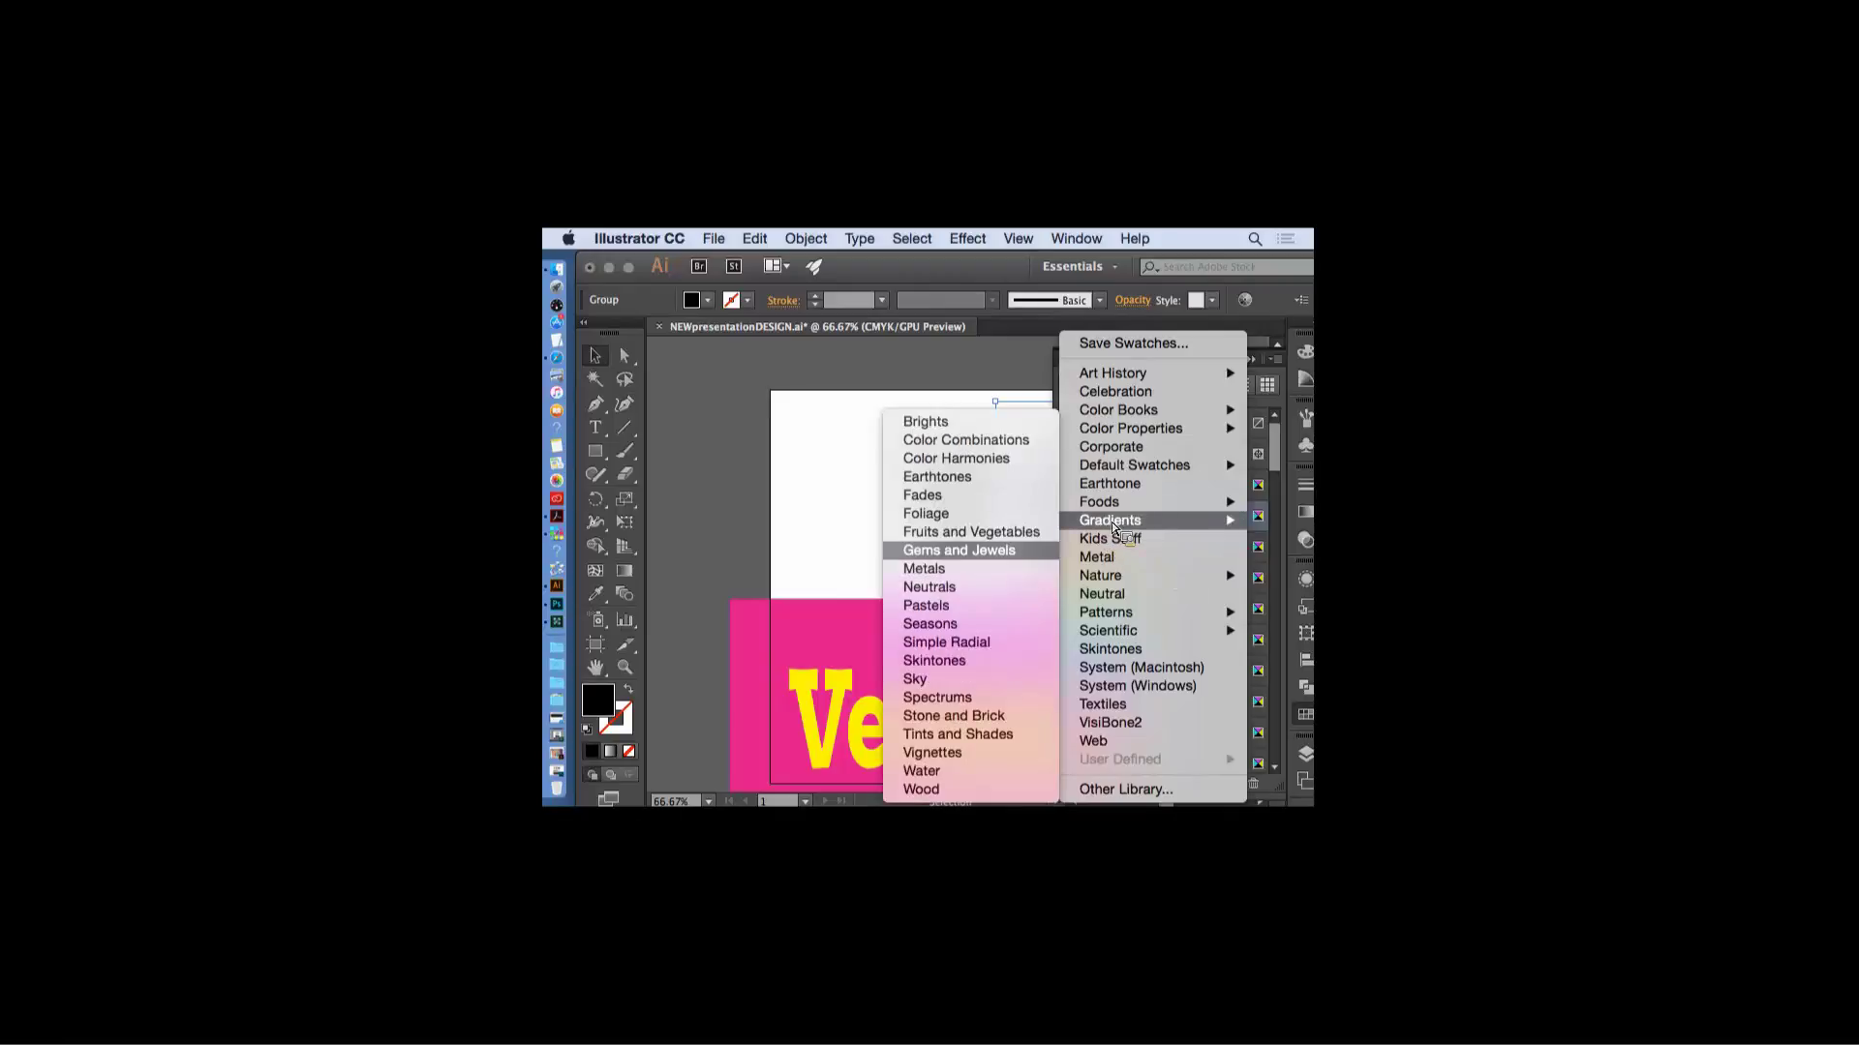
pyautogui.click(929, 570)
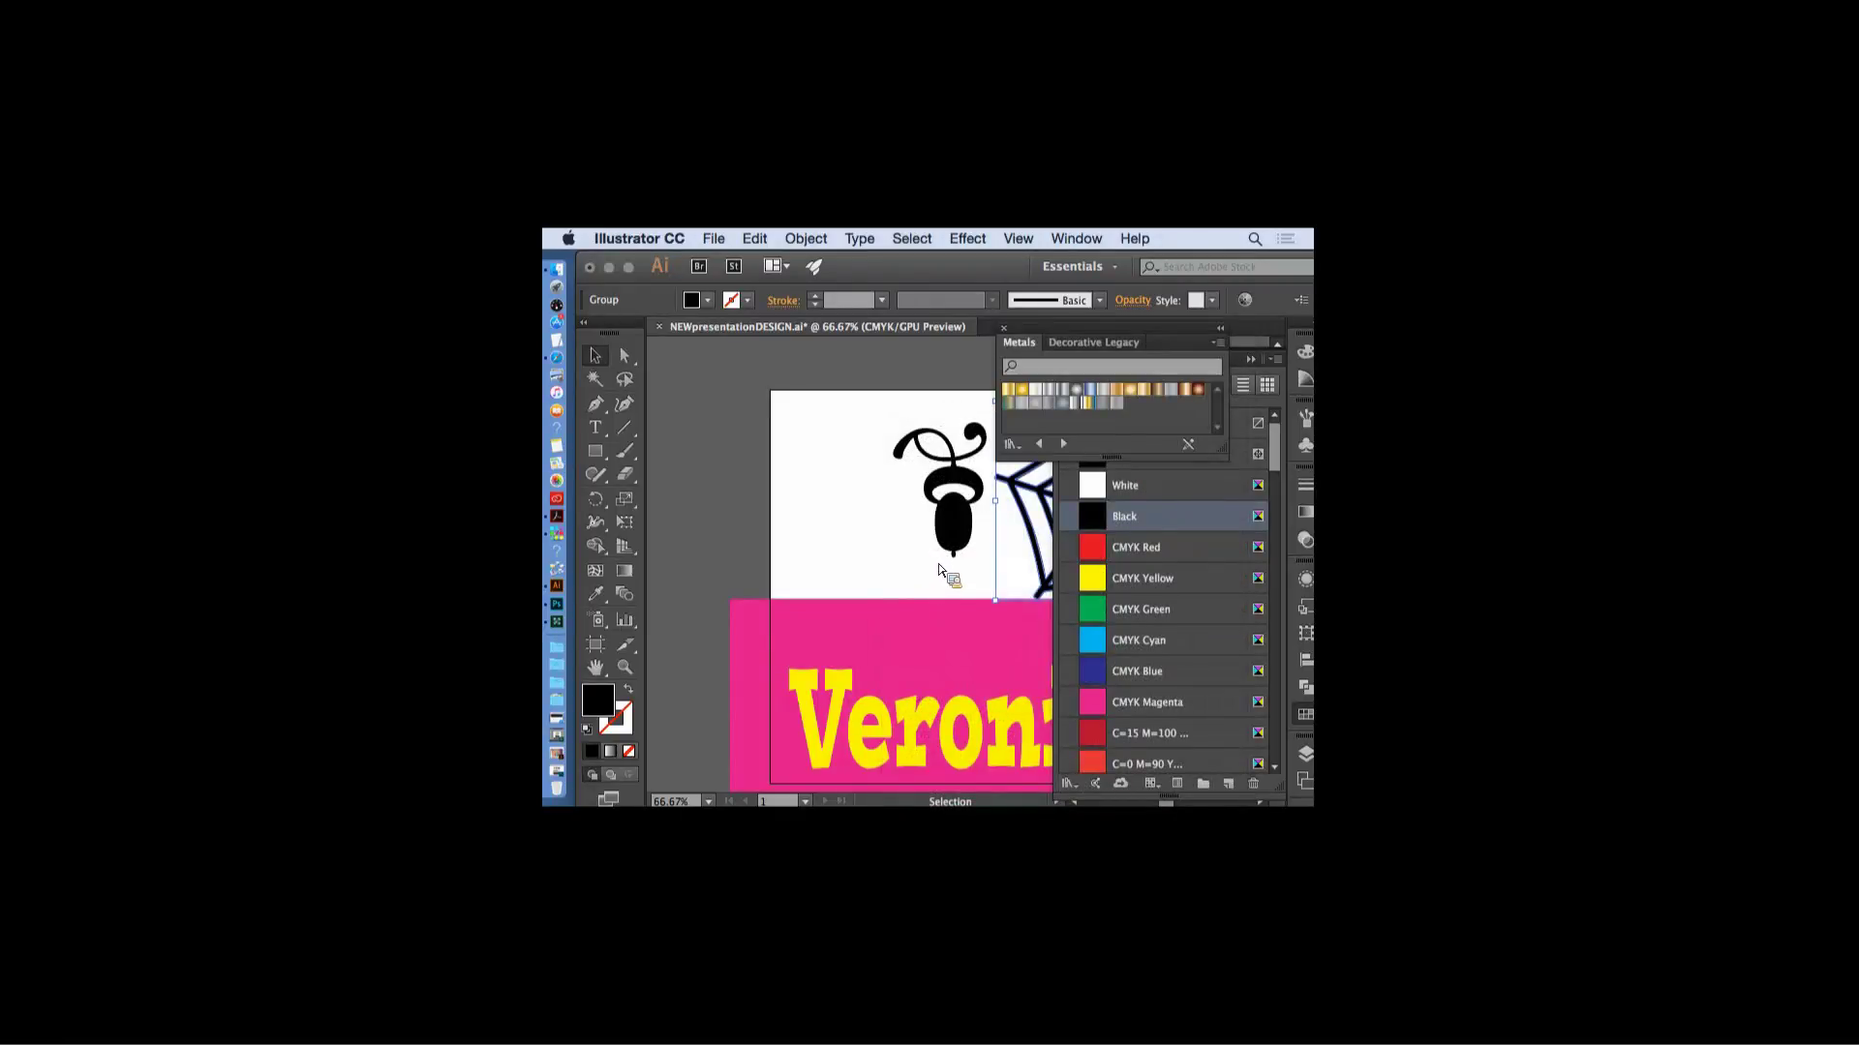
pyautogui.moveTo(1217, 458); pyautogui.dragTo(1217, 775)
pyautogui.click(1232, 343)
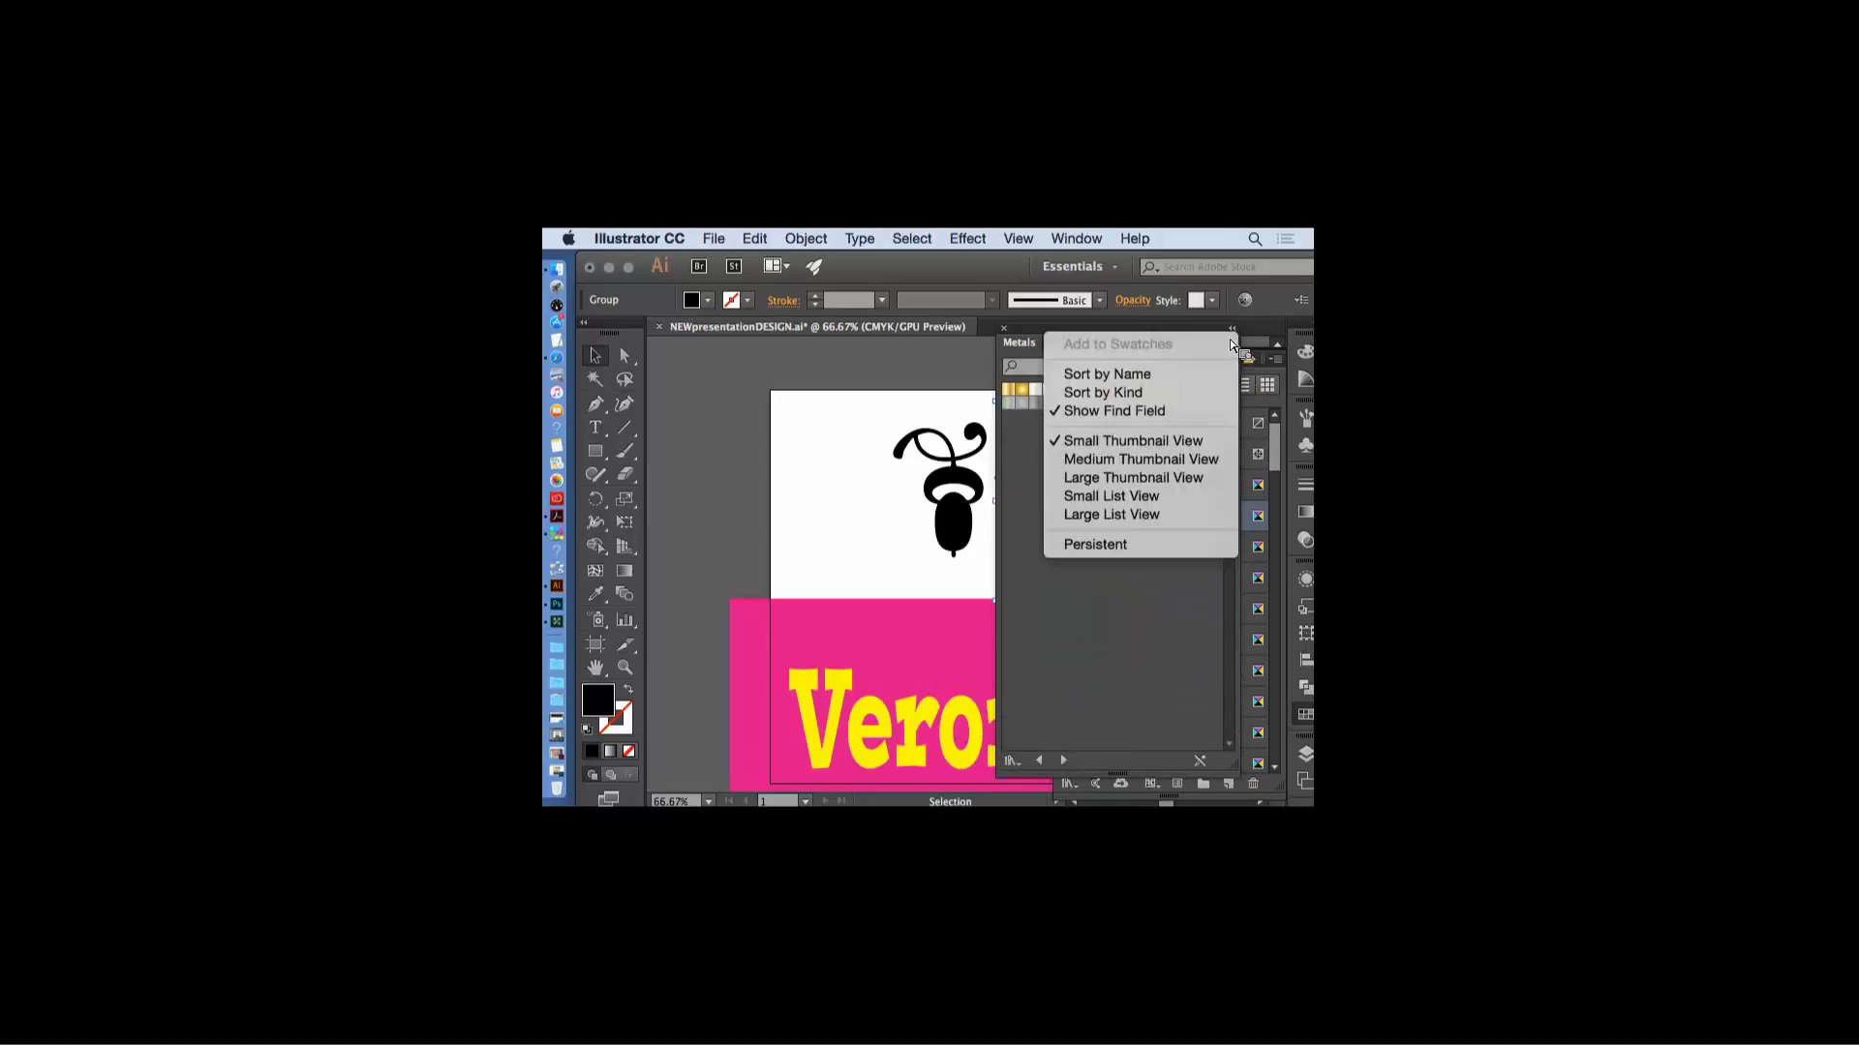
pyautogui.click(1116, 489)
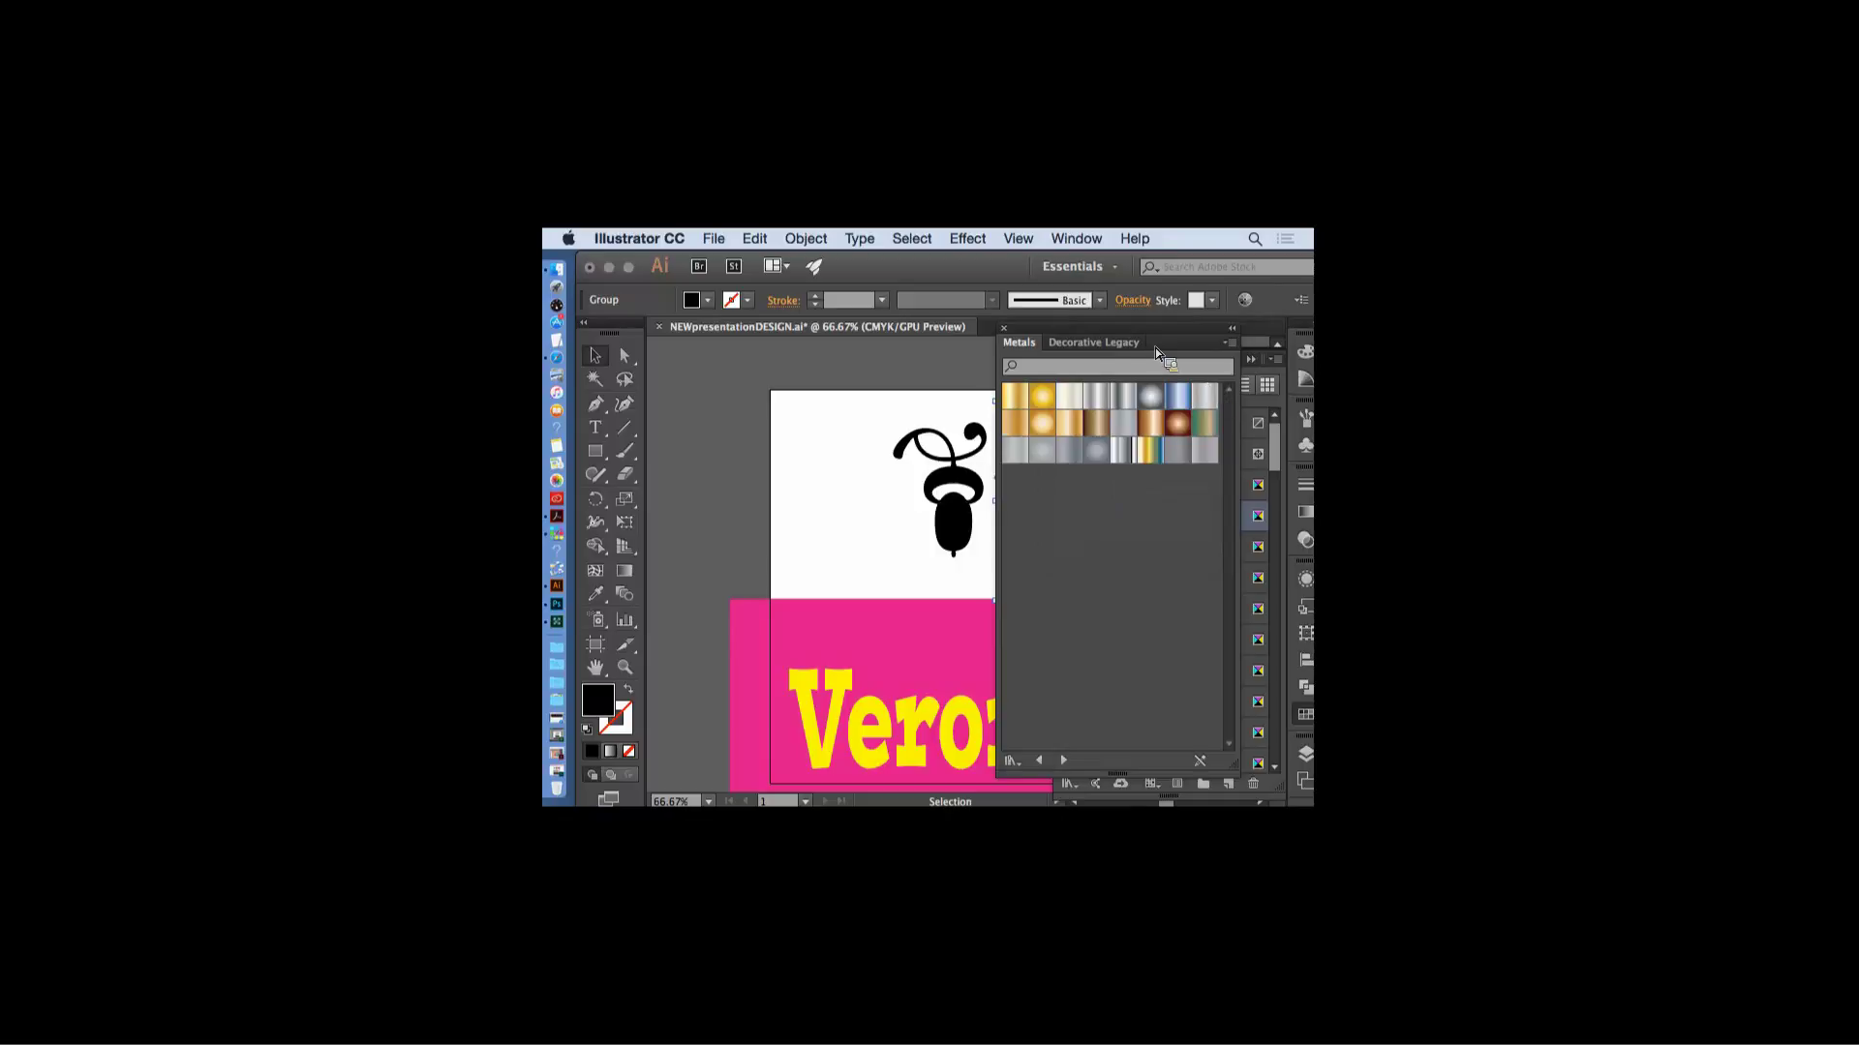
pyautogui.moveTo(1158, 353); pyautogui.dragTo(1047, 368)
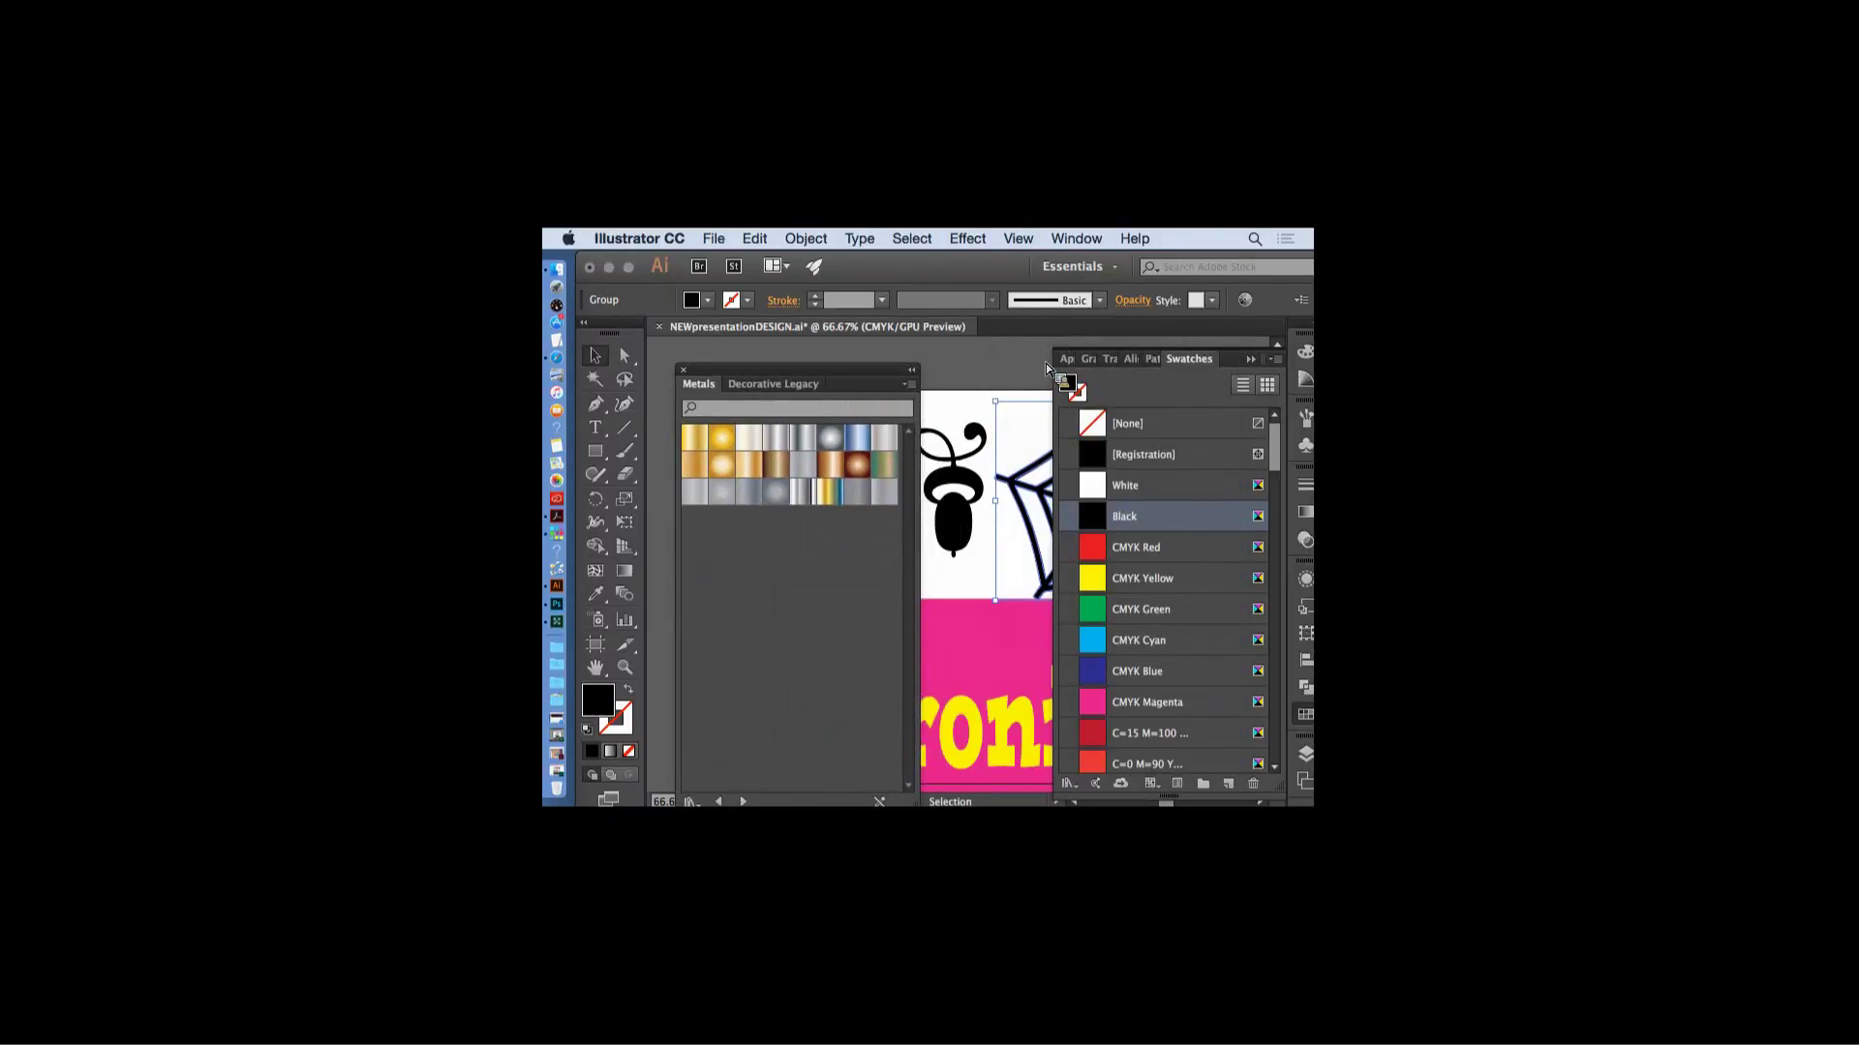
# - Fill the spider web with a greenish metal gradient, replacing the blue one tried first
pyautogui.click(1096, 503)
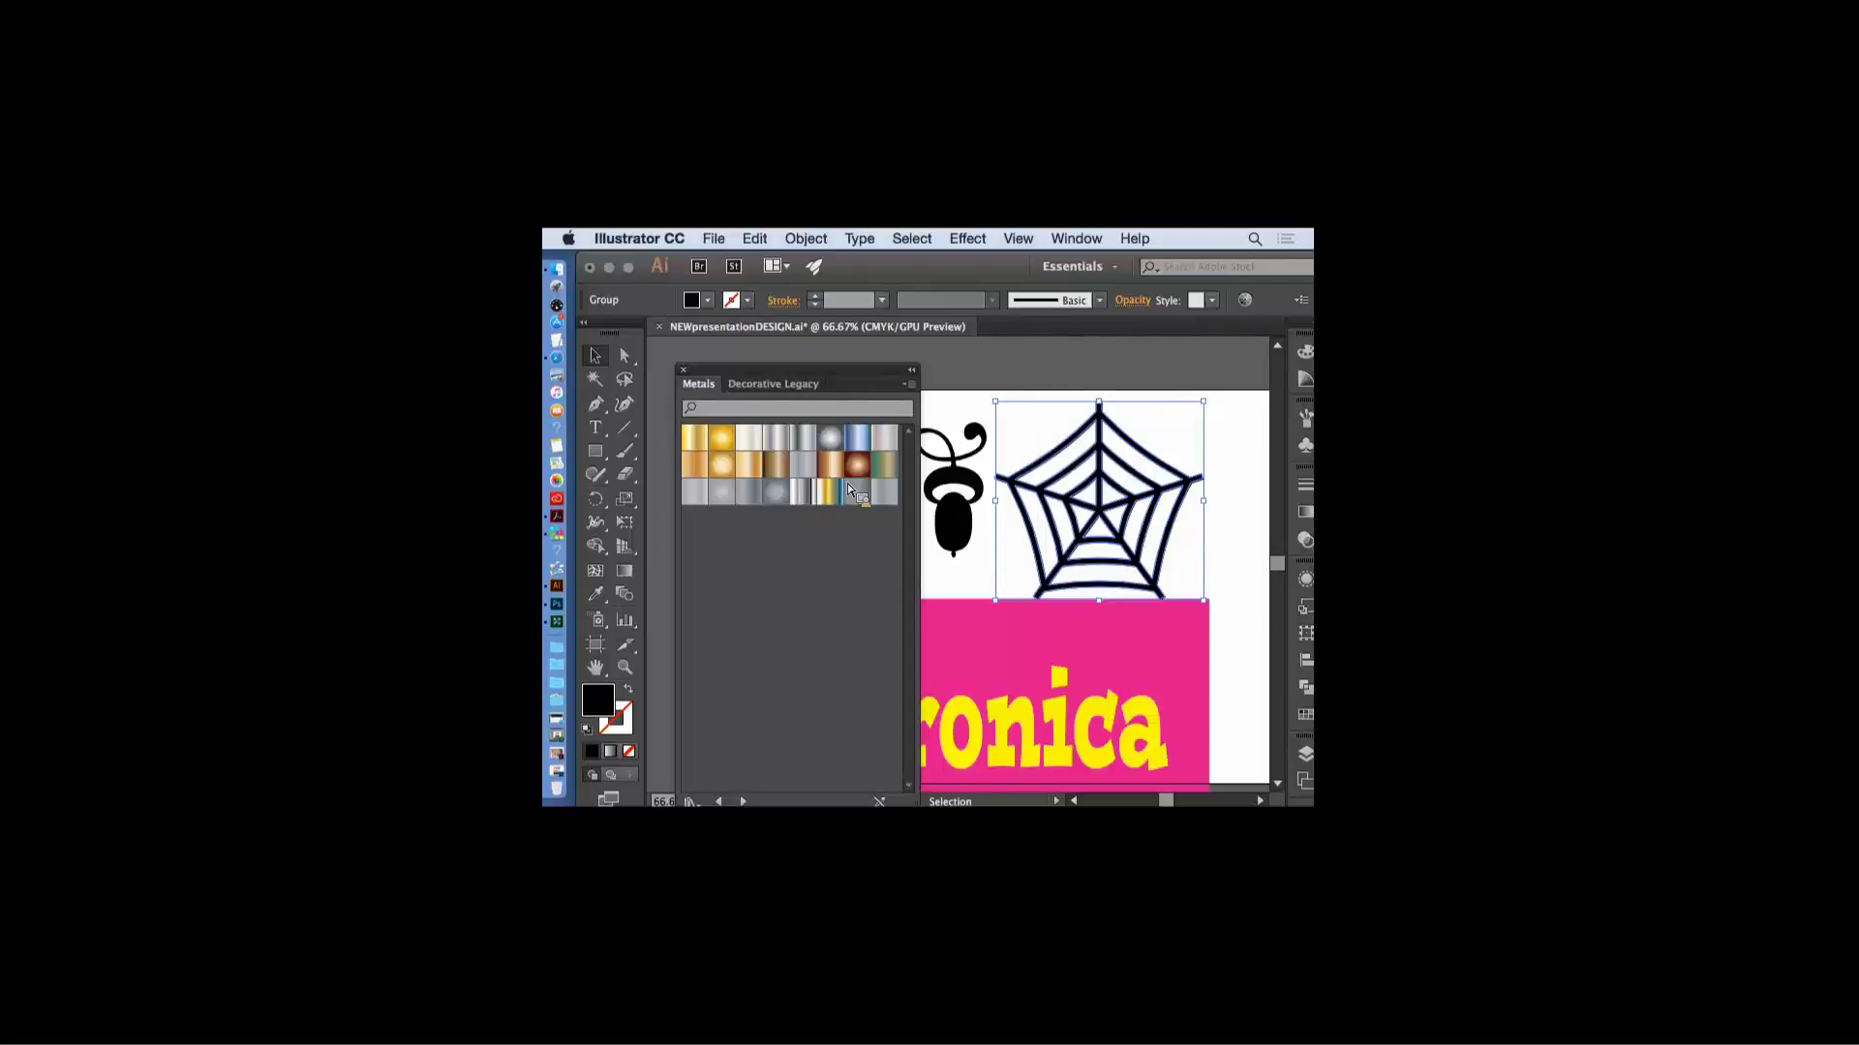
pyautogui.click(854, 437)
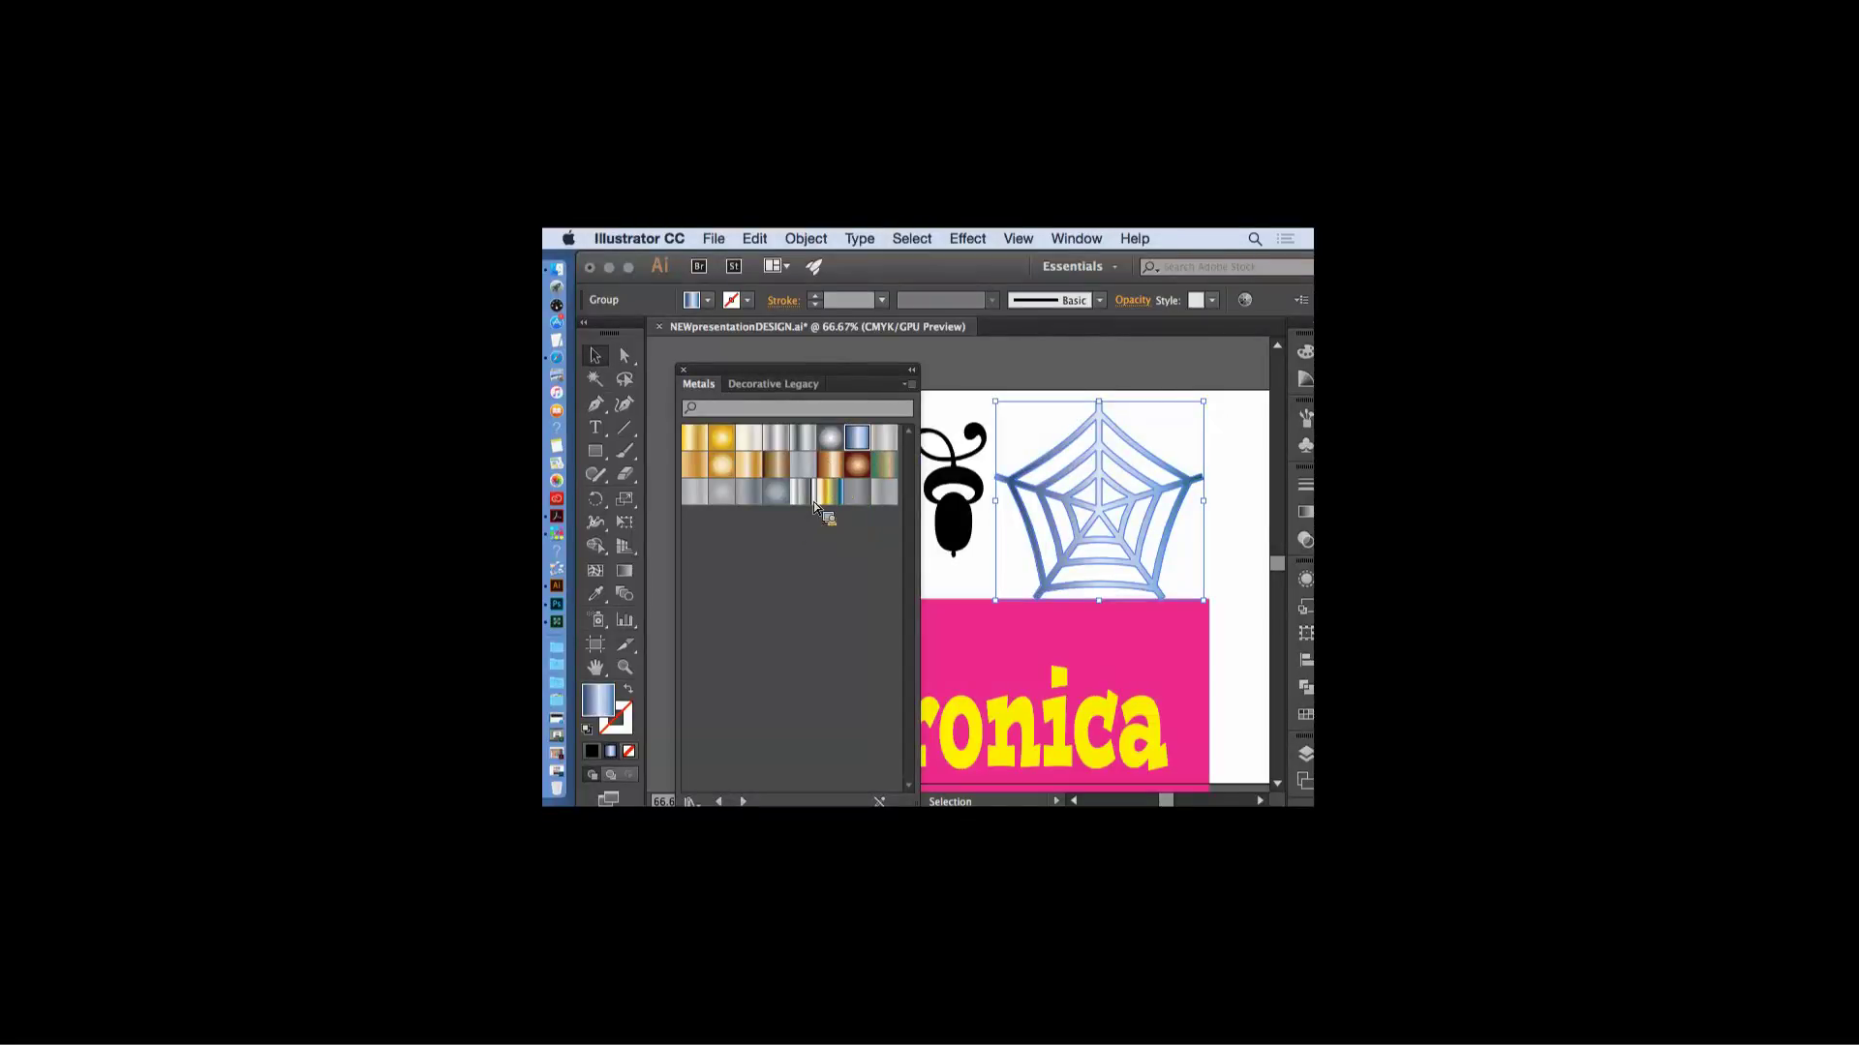
pyautogui.click(889, 467)
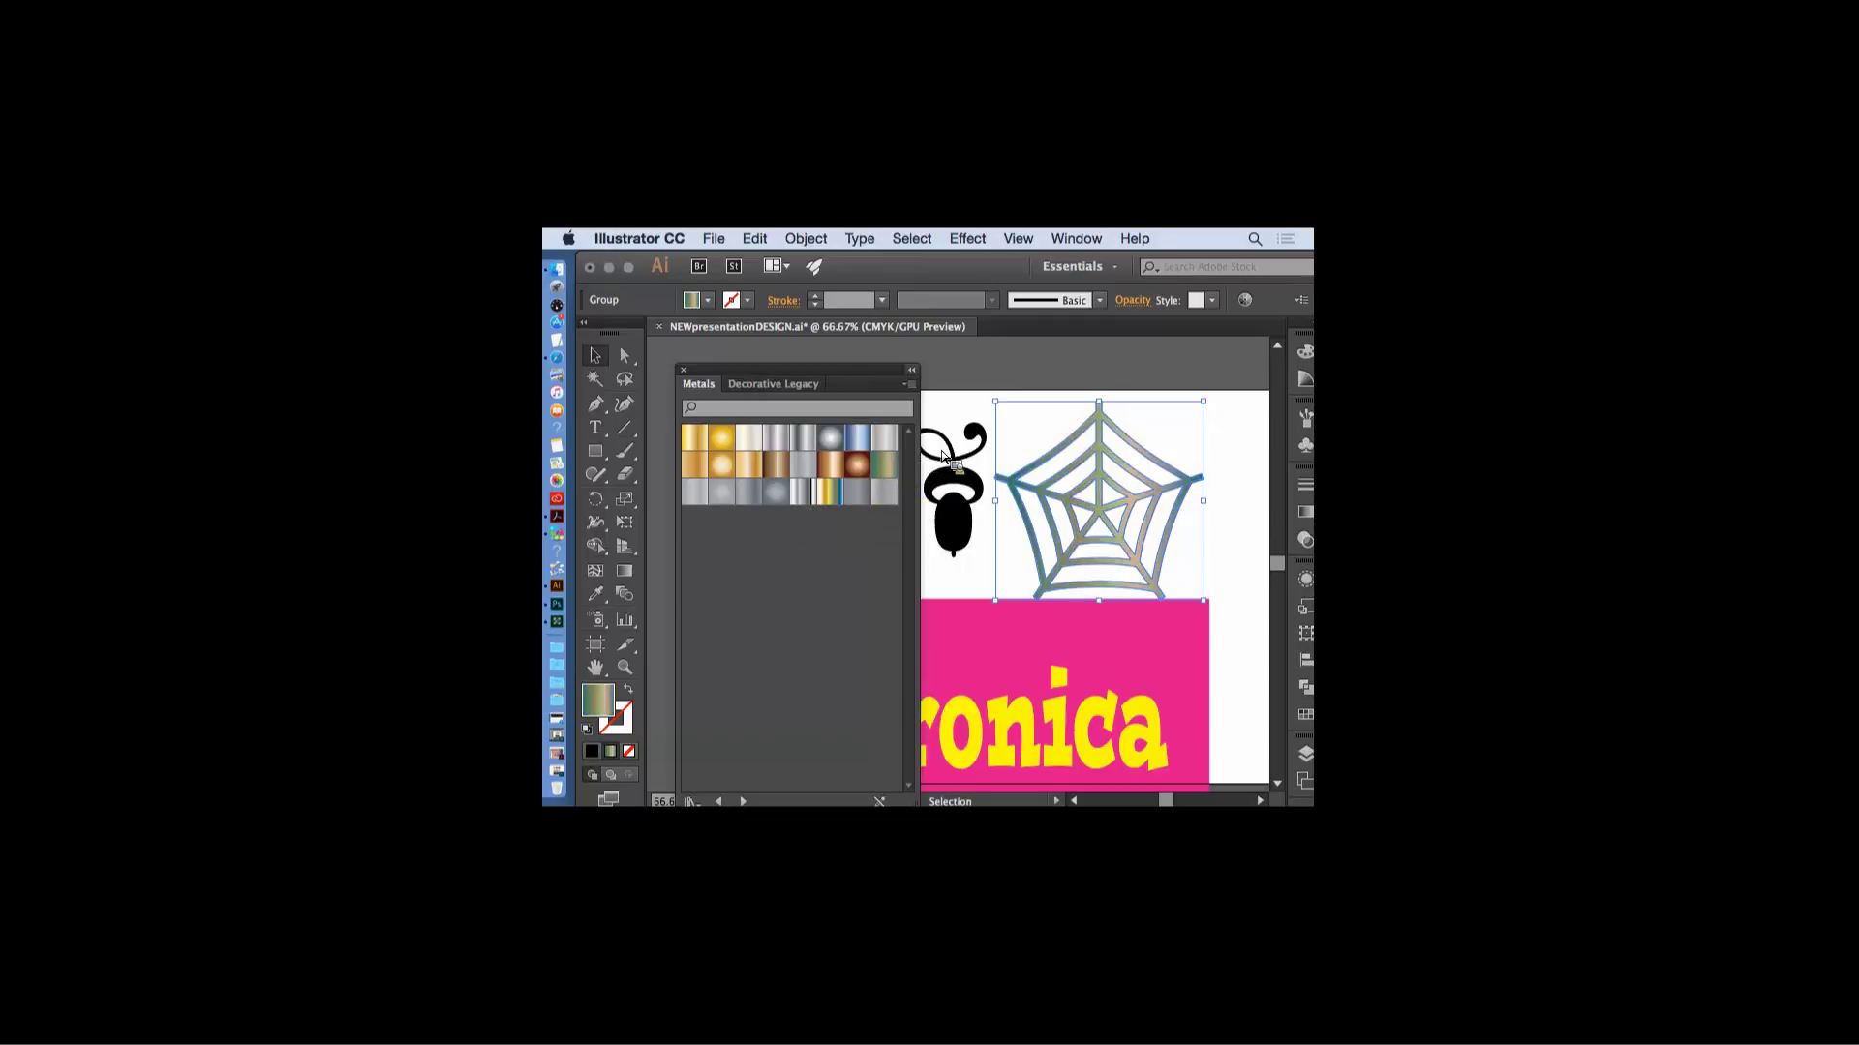
pyautogui.click(913, 371)
pyautogui.click(915, 445)
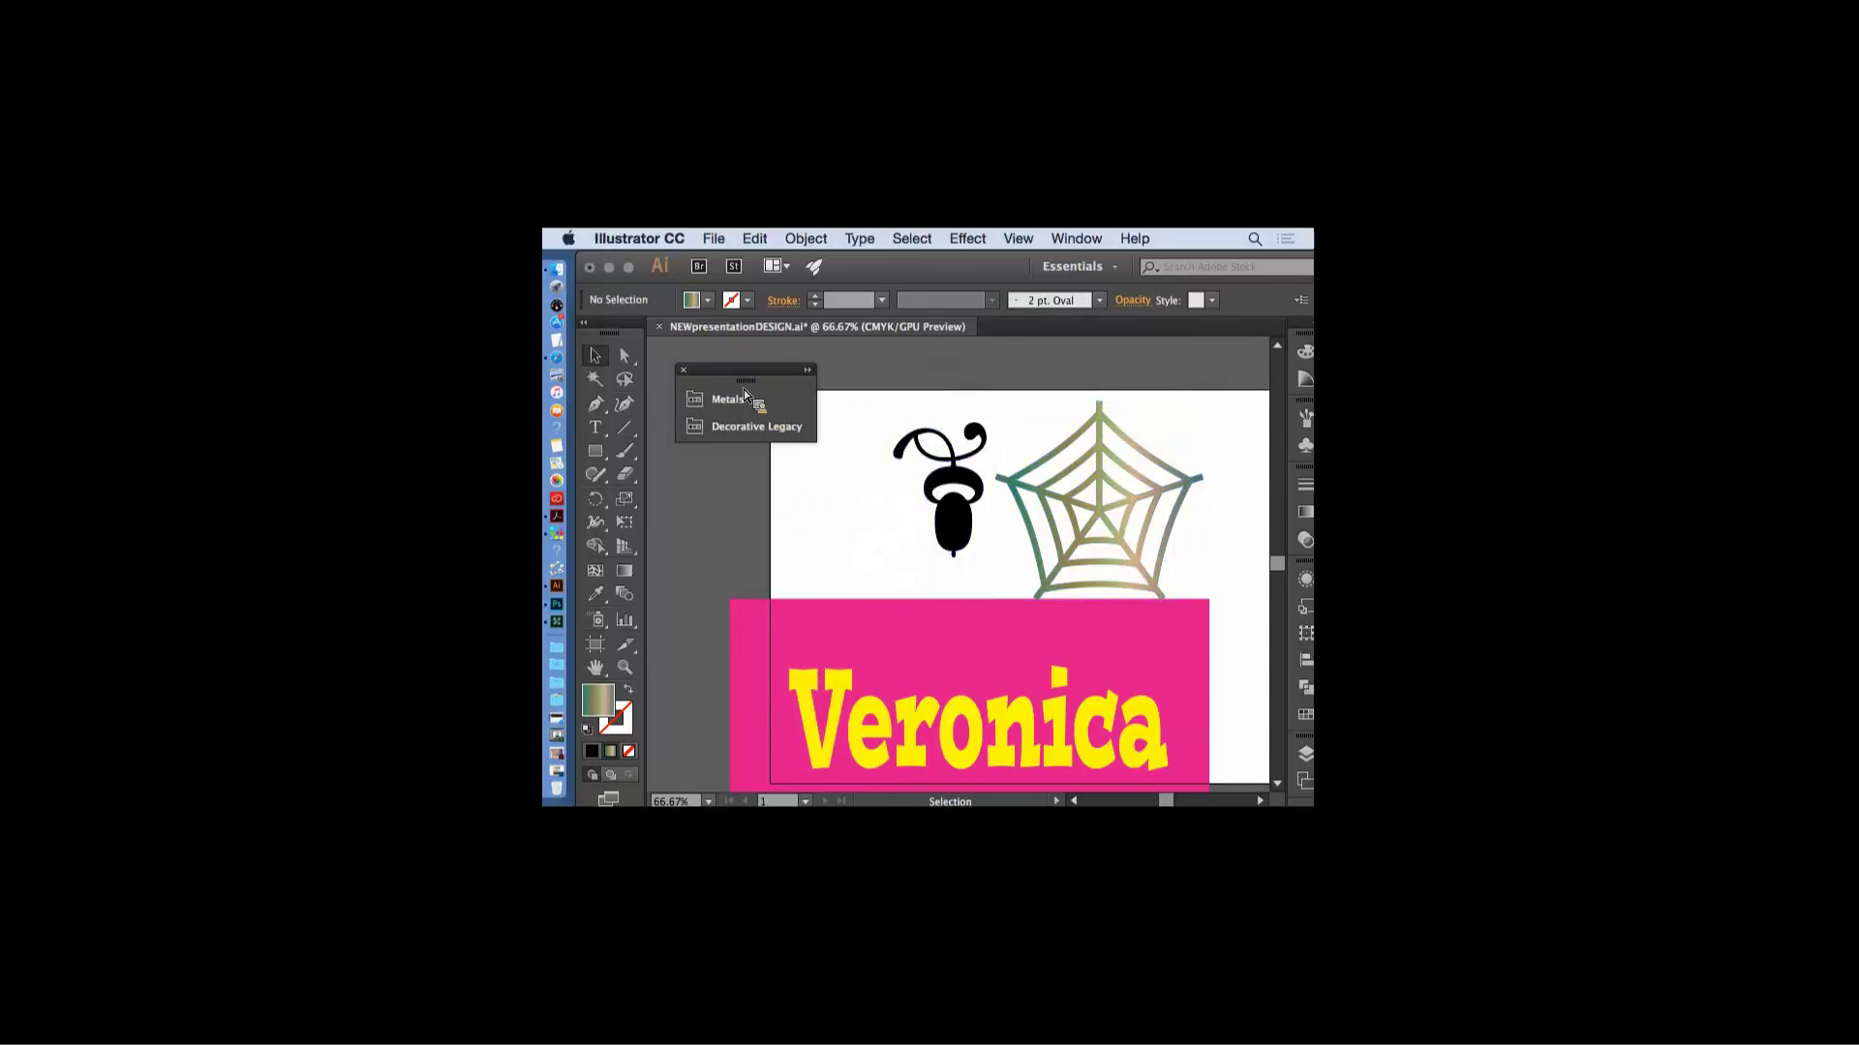
# - Select the ornament glyph and open the Decorative Legacy pattern library
pyautogui.click(953, 548)
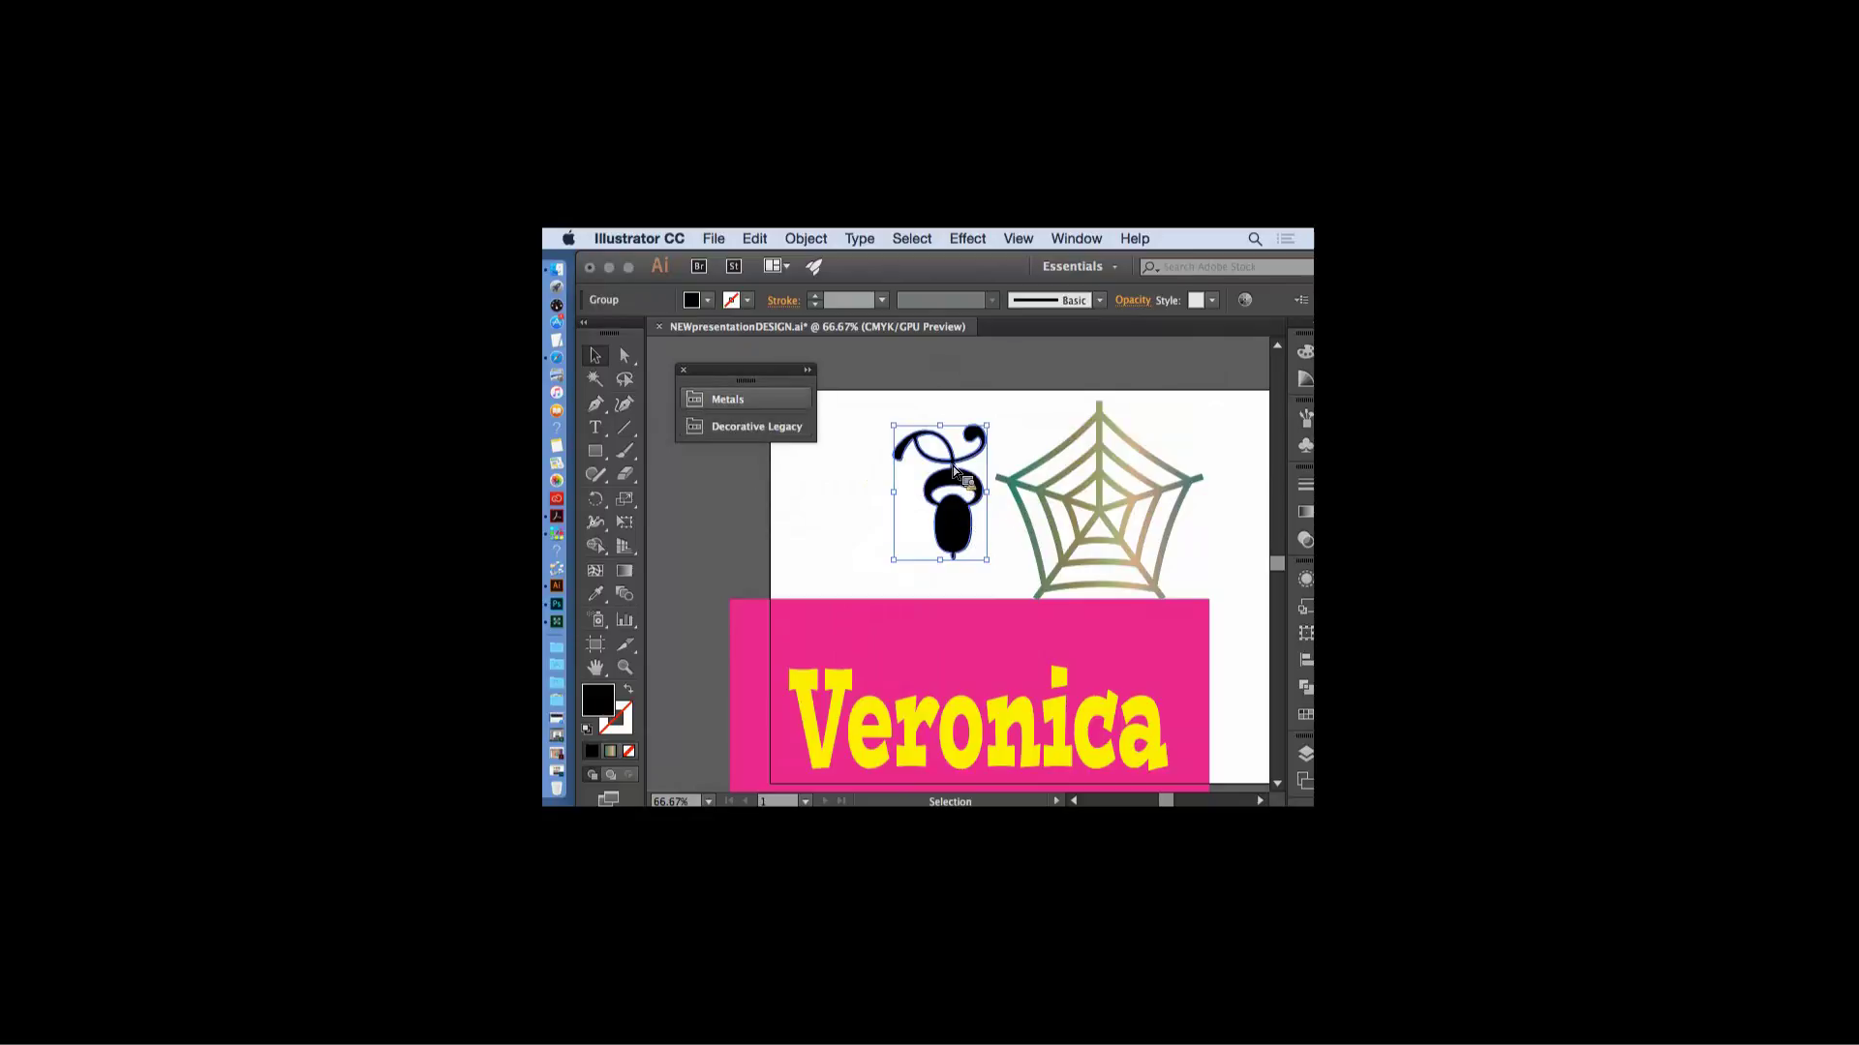
pyautogui.click(702, 434)
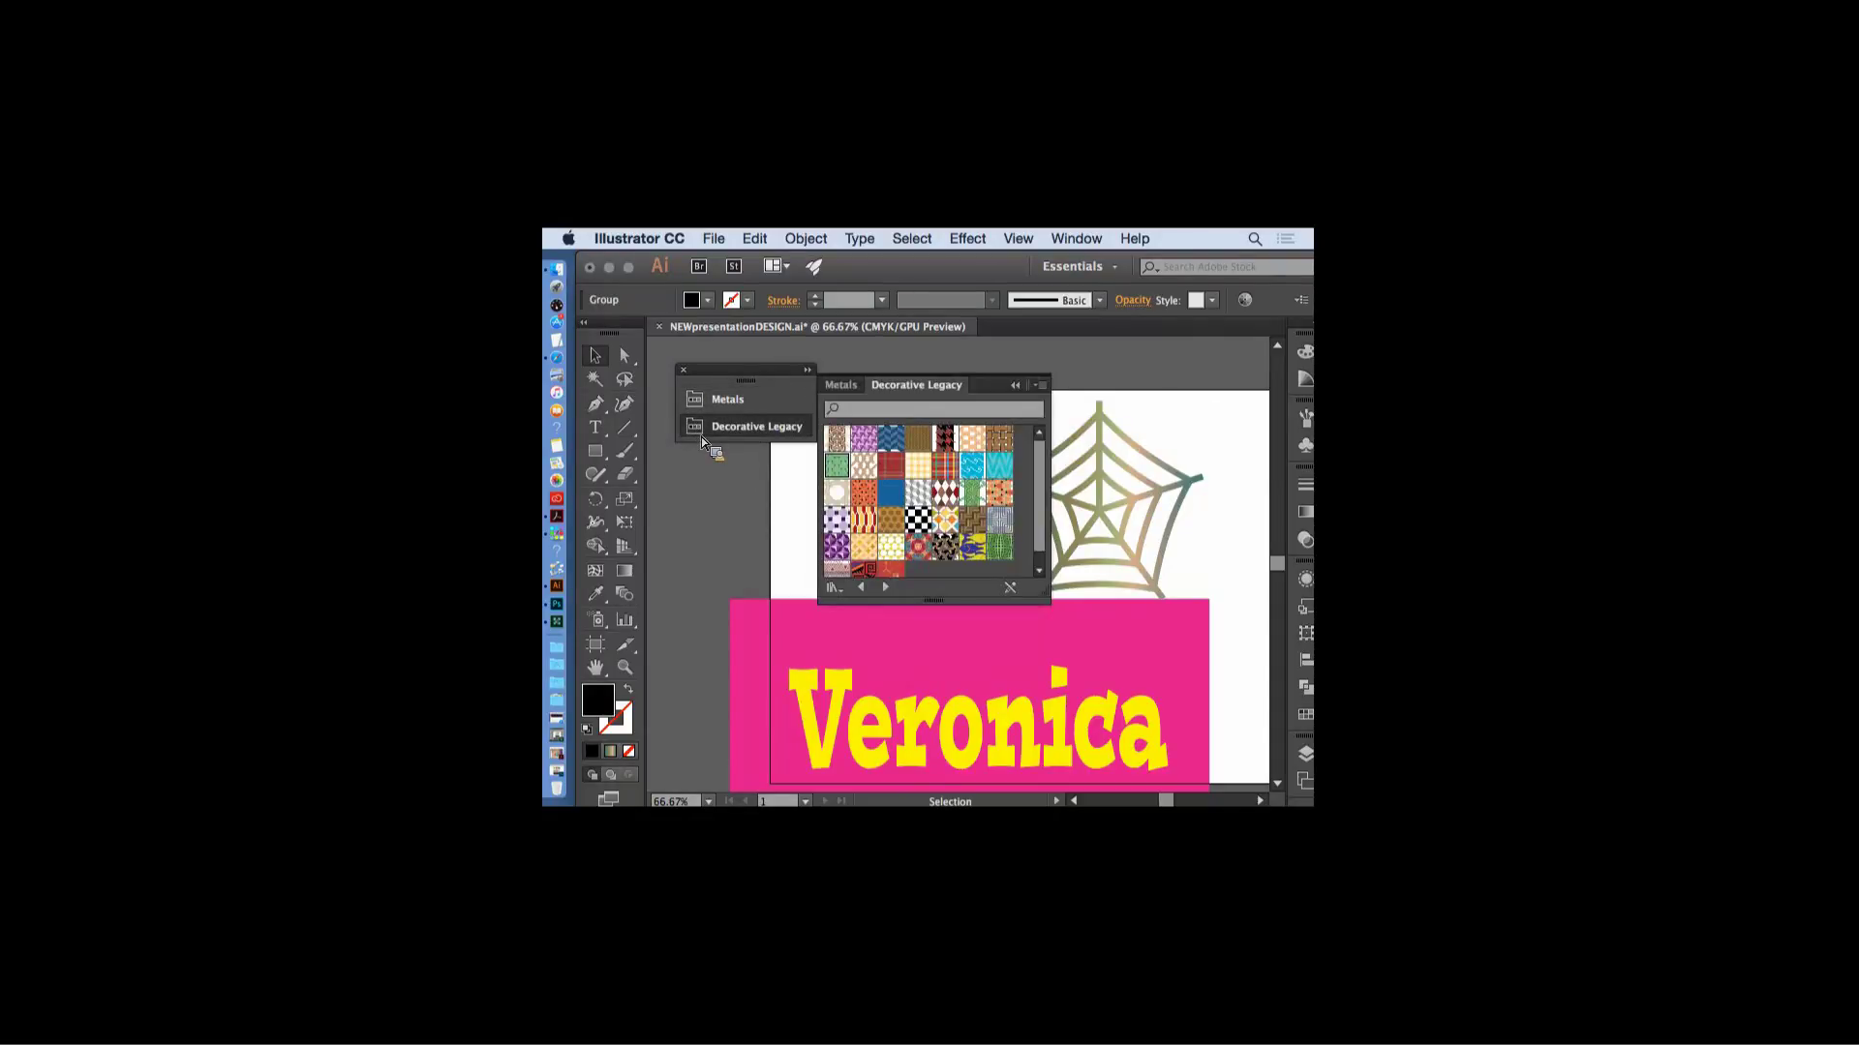
pyautogui.moveTo(994, 498); pyautogui.dragTo(947, 575)
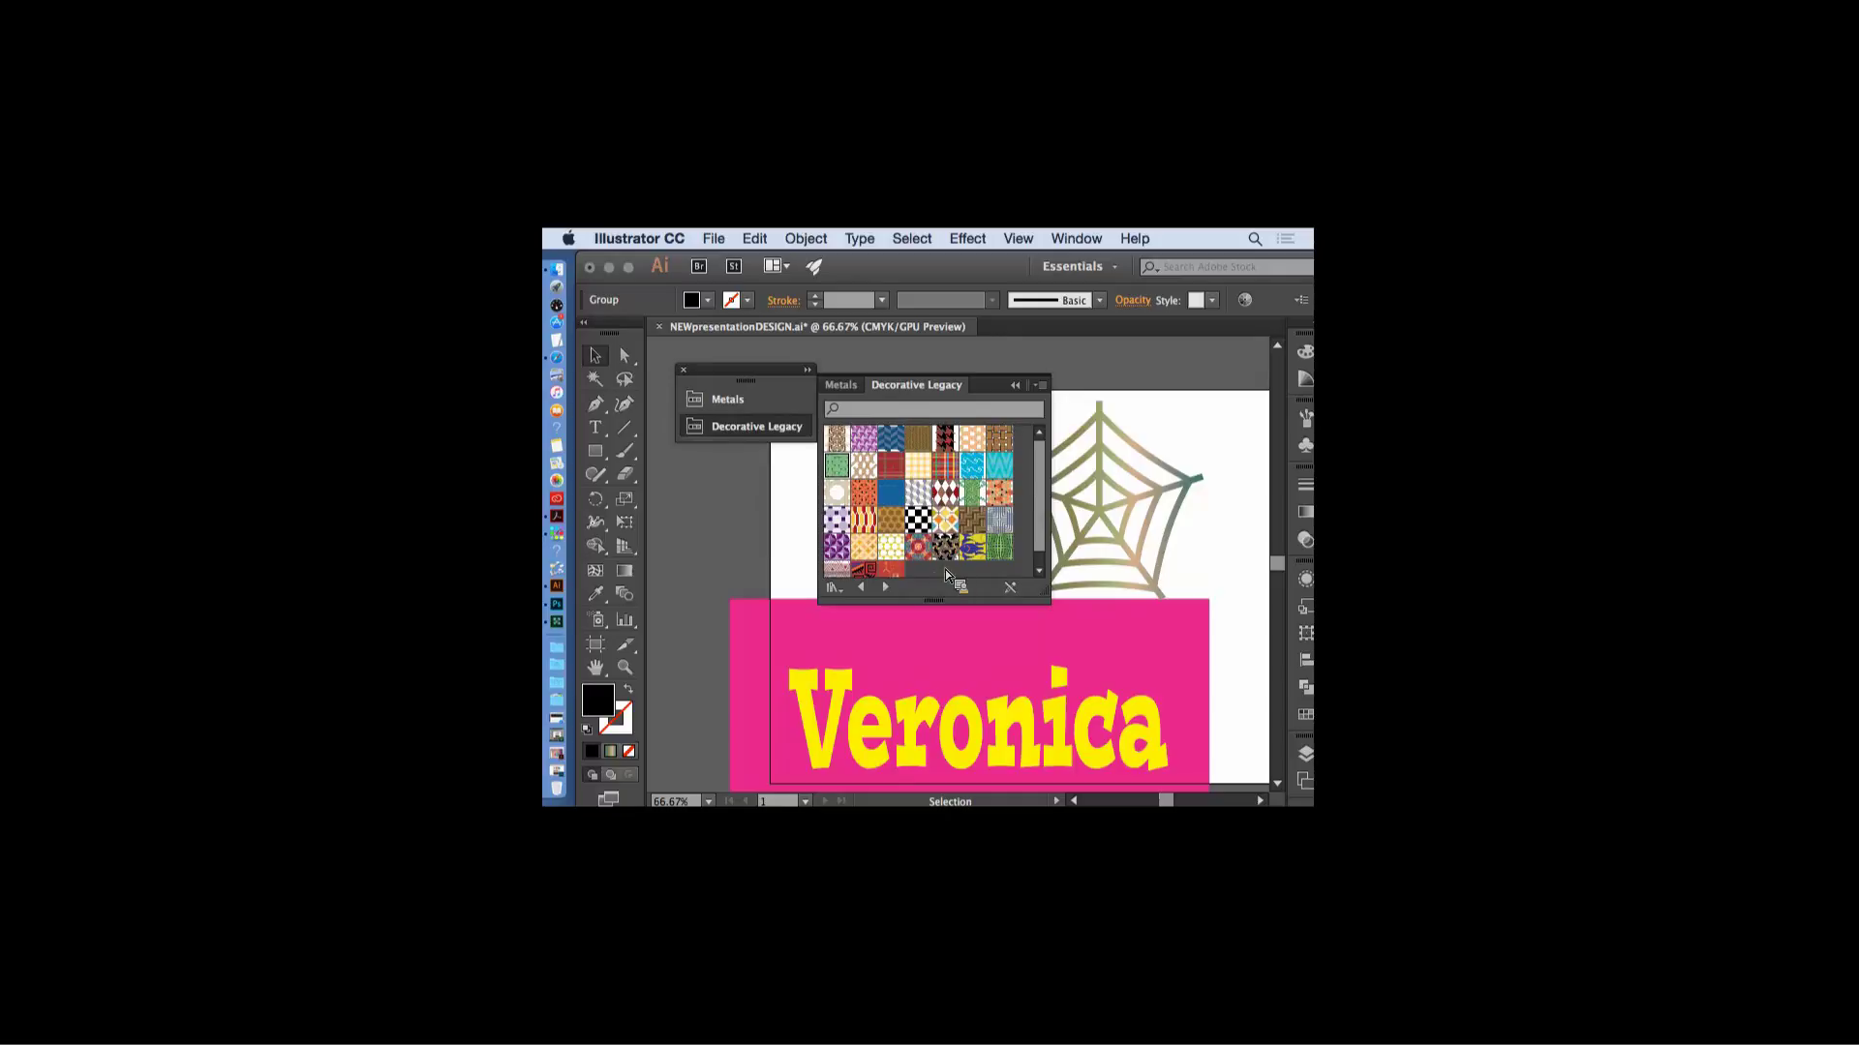
# - Browse neighbouring pattern libraries such as Vonster Patterns, then fill the ornament with Decorative Legacy's cyan wavy pattern
pyautogui.click(887, 589)
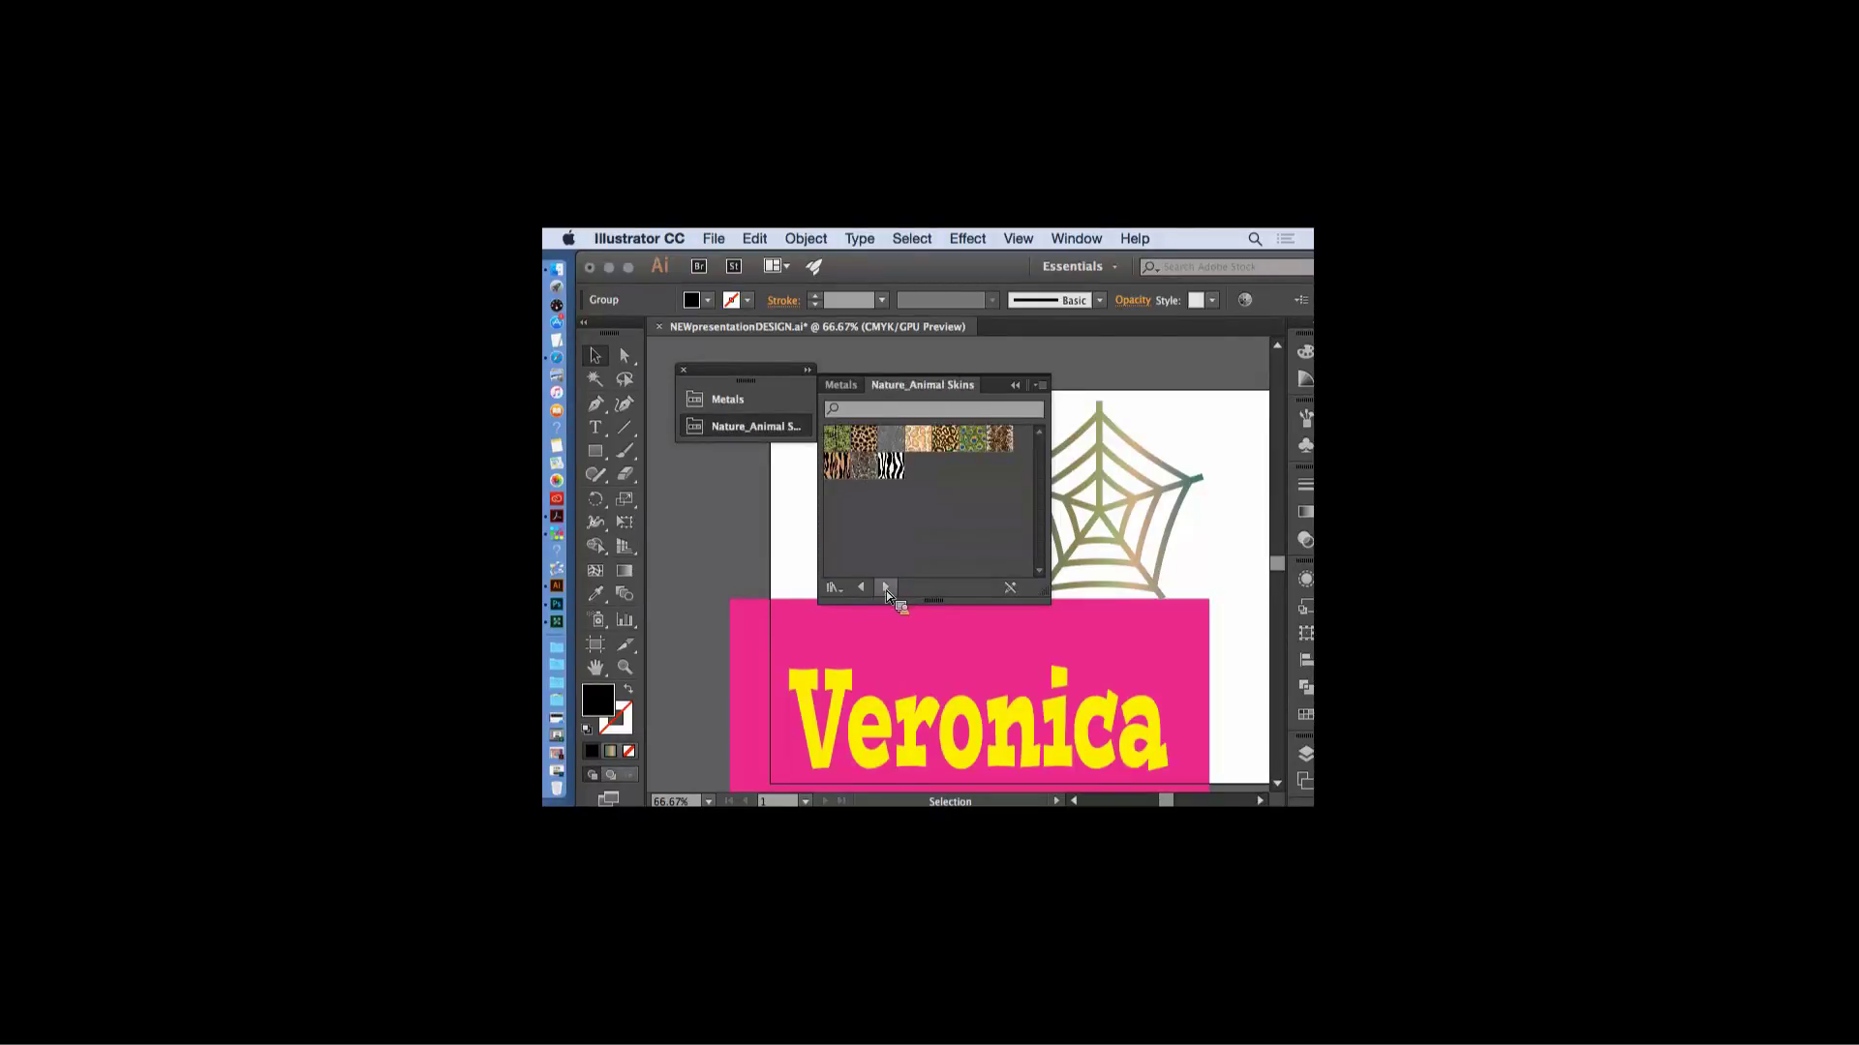
pyautogui.click(884, 588)
pyautogui.click(861, 587)
pyautogui.click(861, 587)
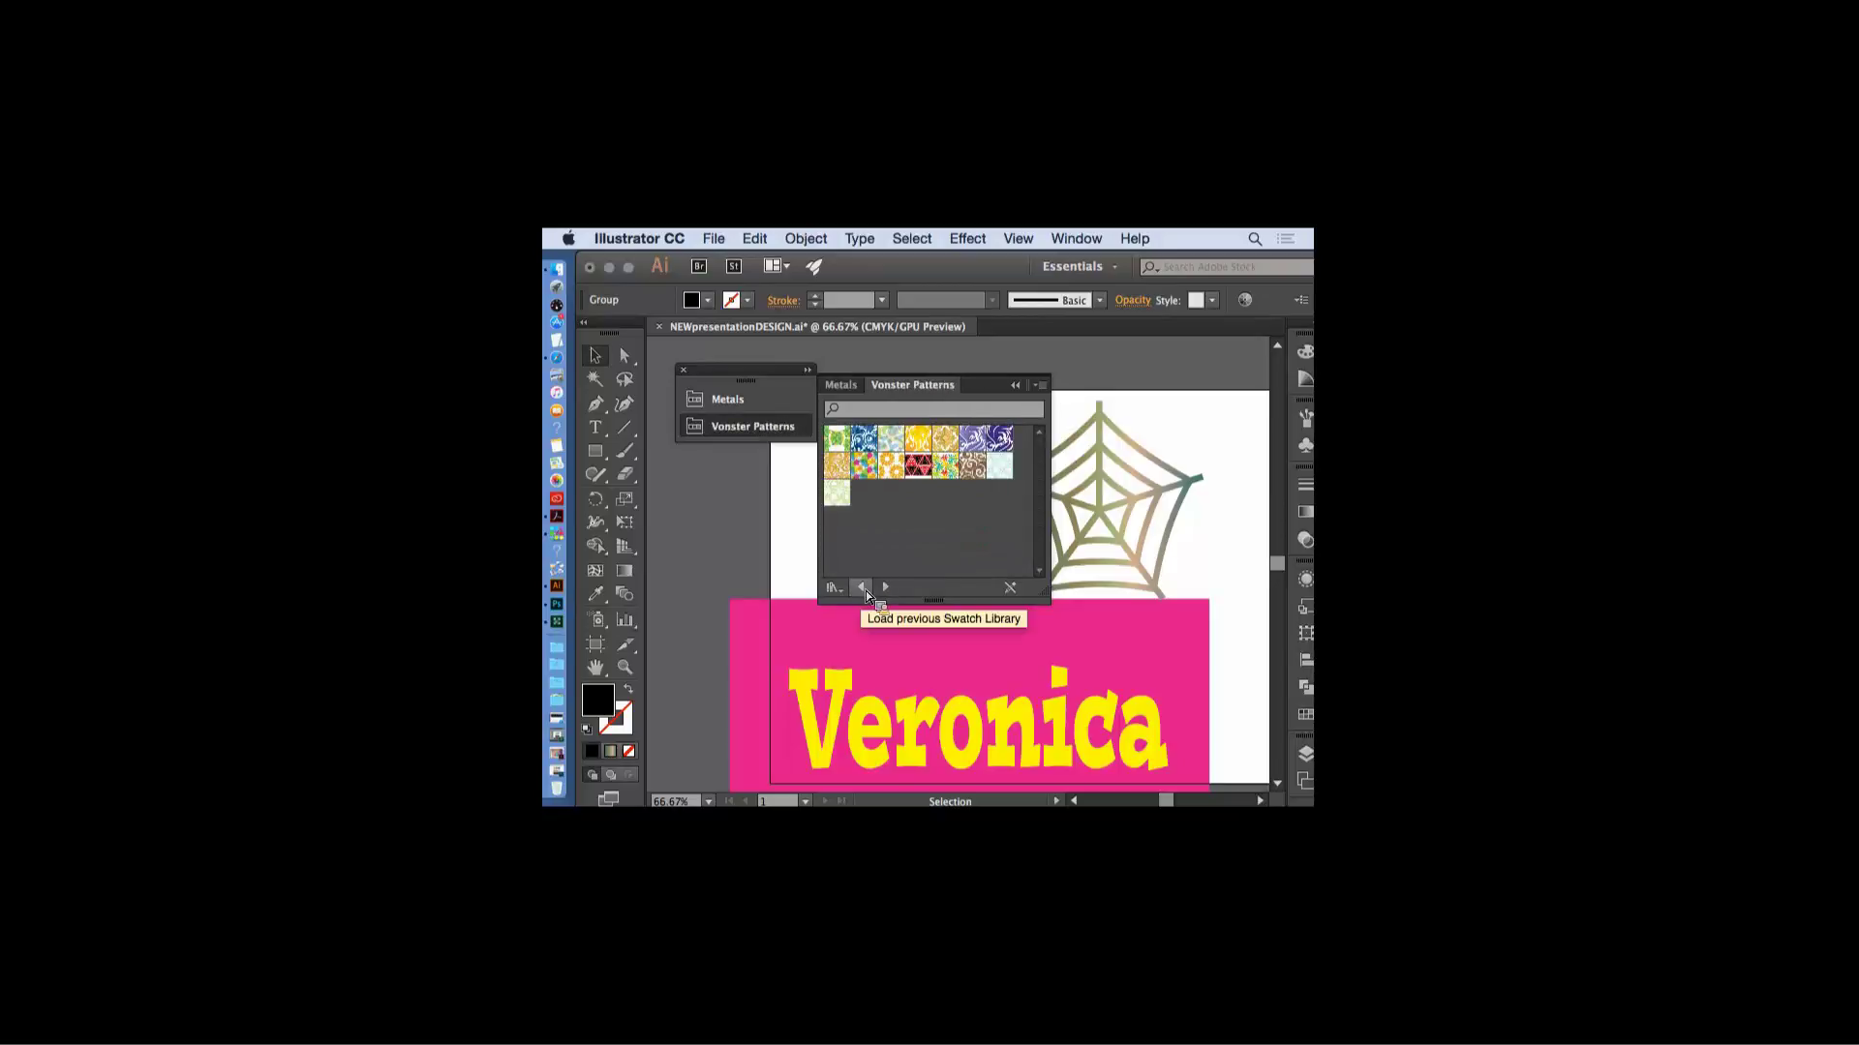
pyautogui.click(861, 588)
pyautogui.click(861, 587)
pyautogui.click(862, 587)
pyautogui.click(884, 589)
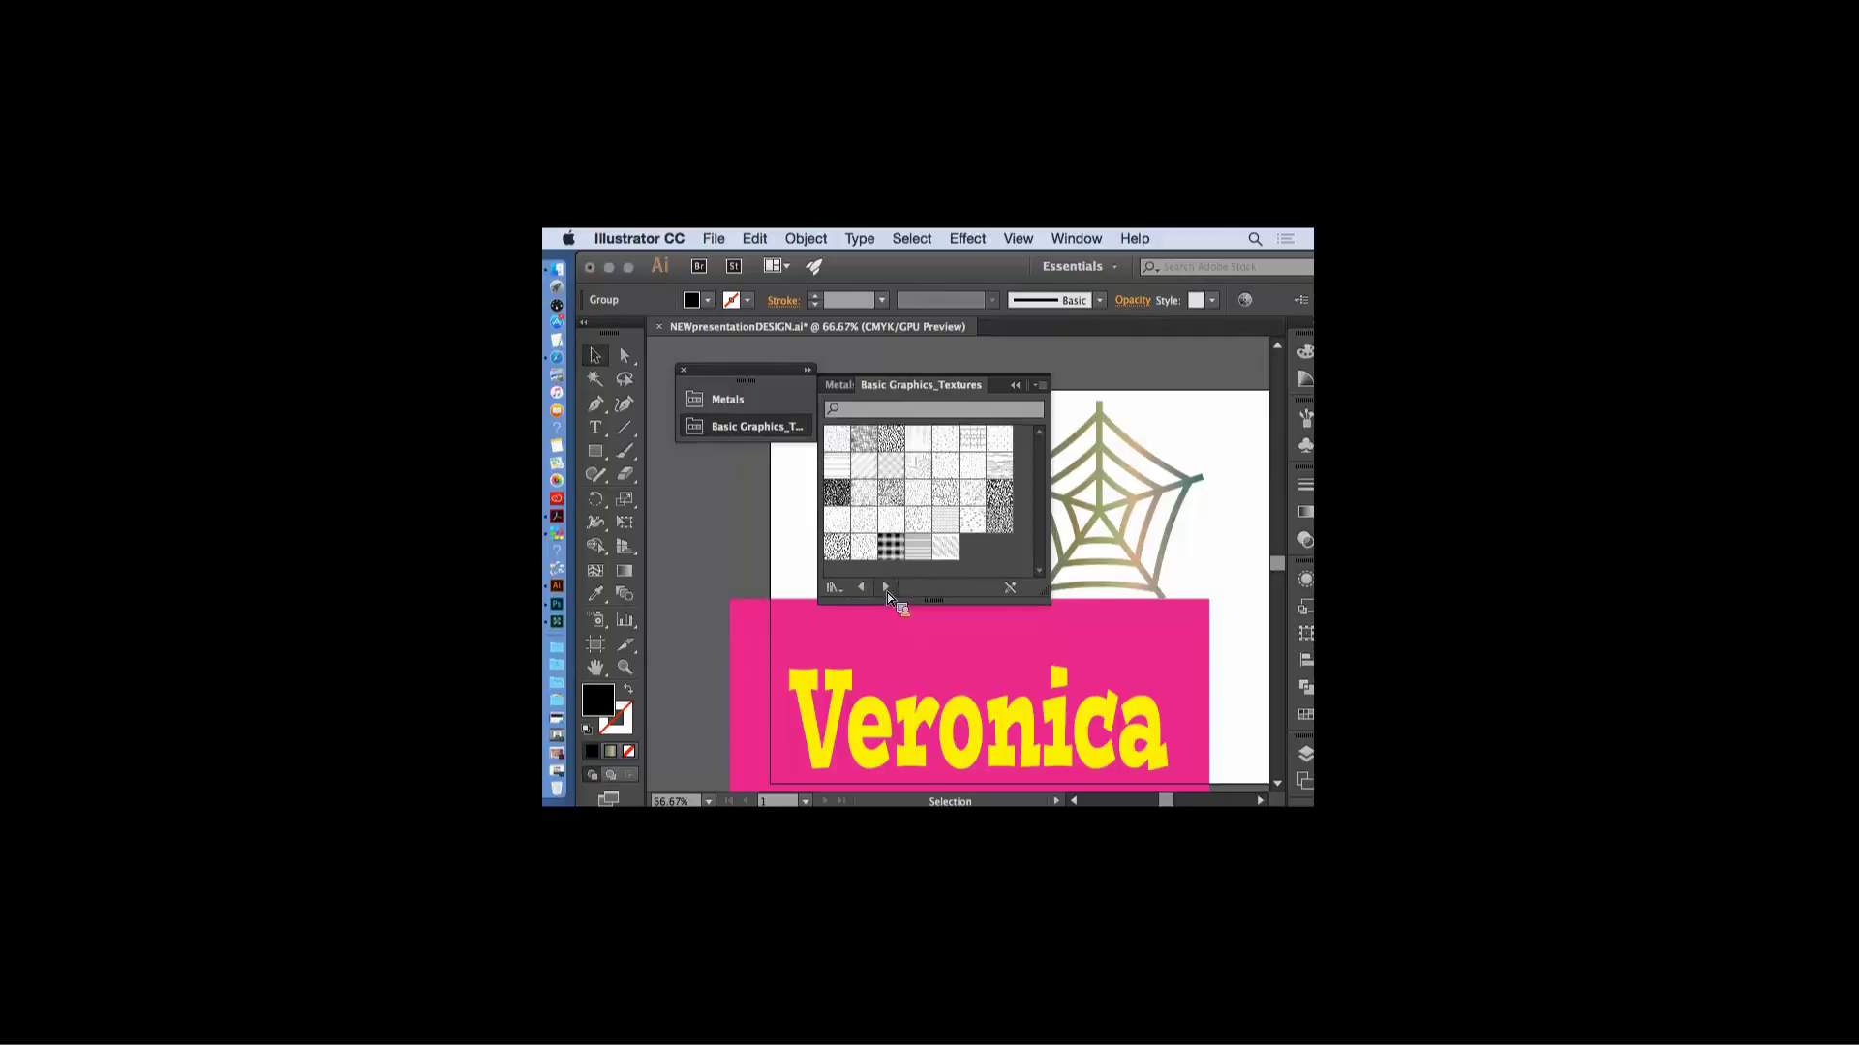
pyautogui.click(887, 591)
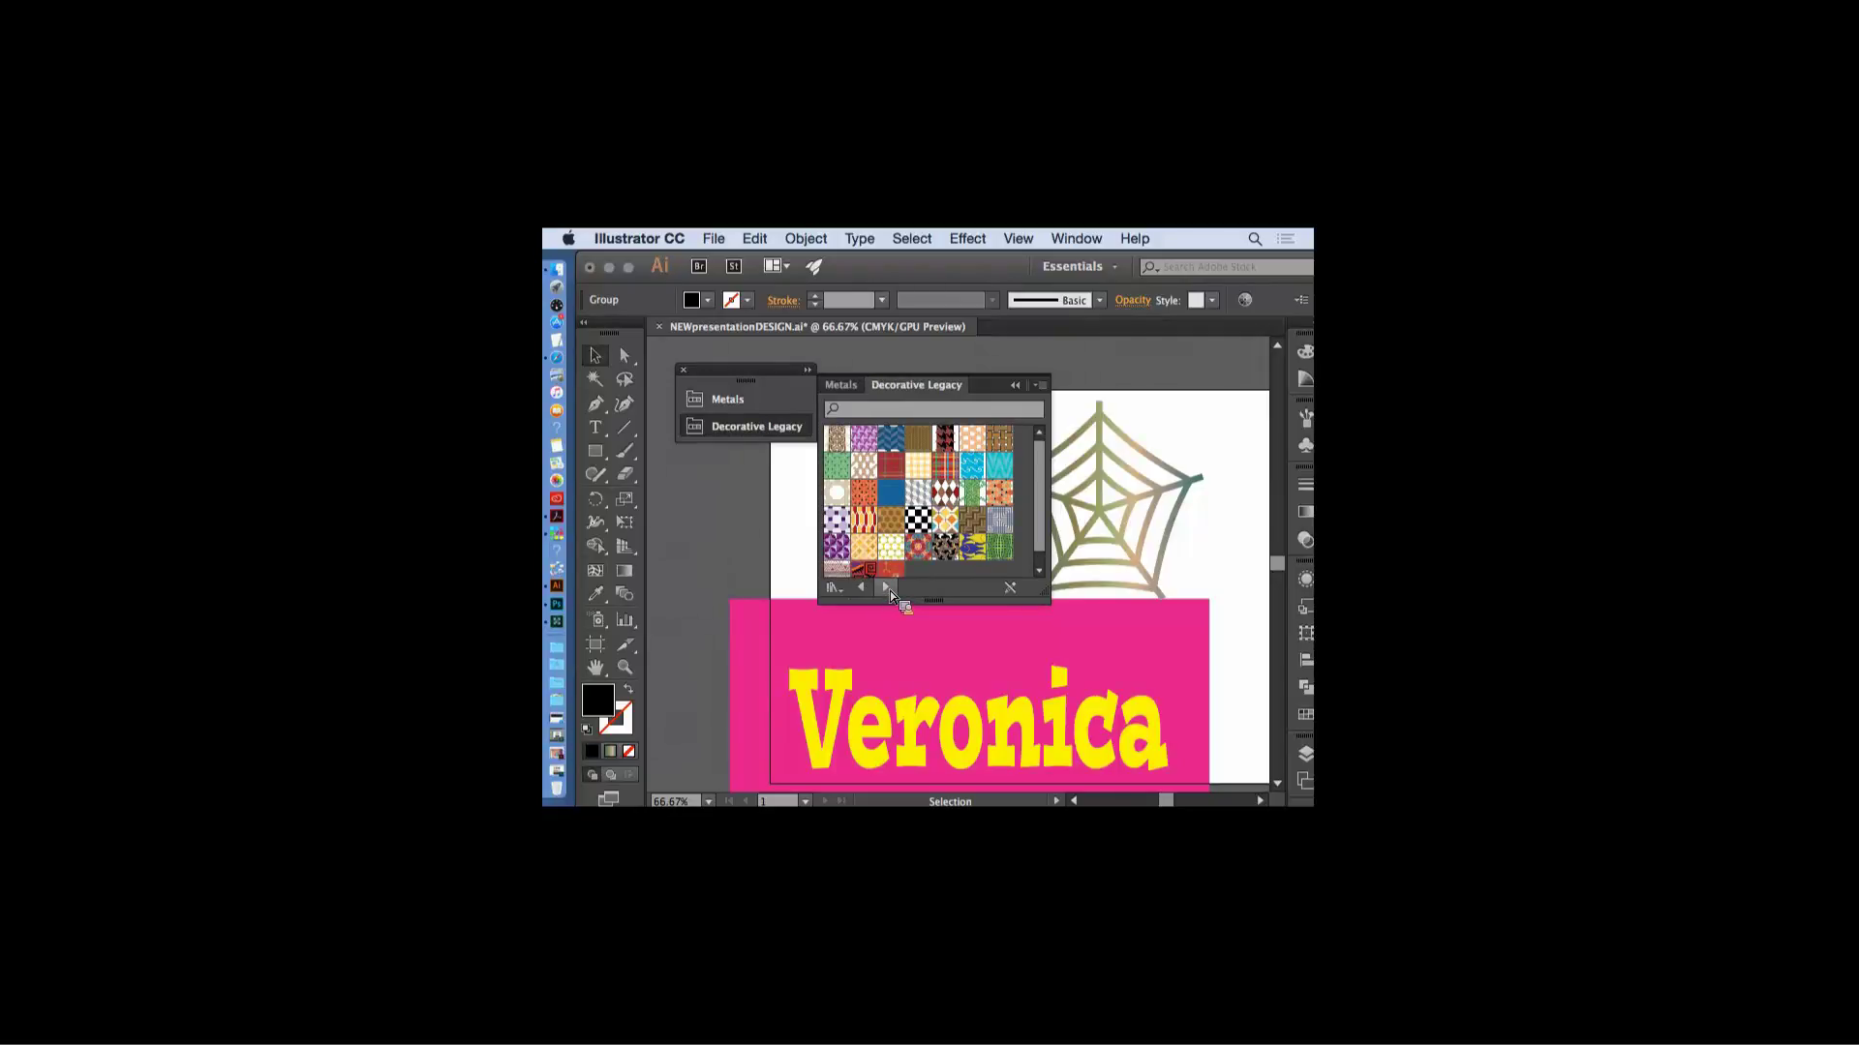
pyautogui.click(887, 588)
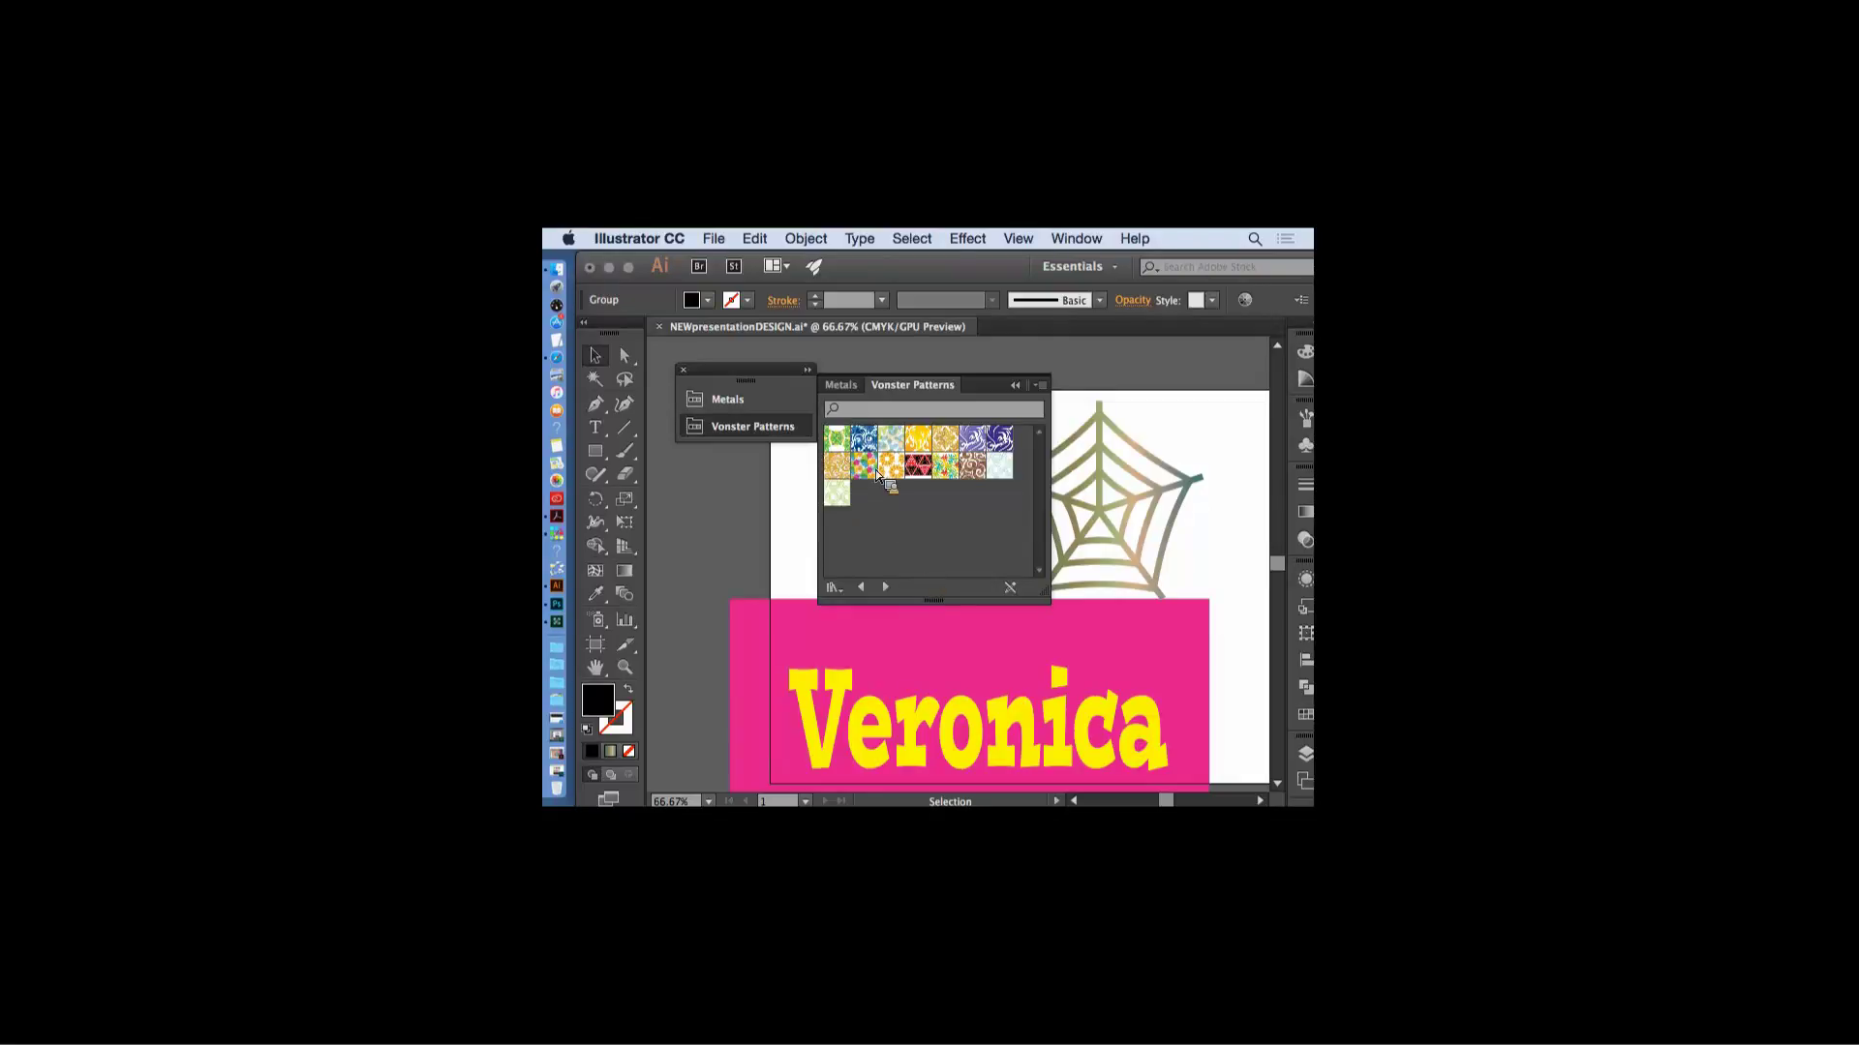
pyautogui.click(862, 587)
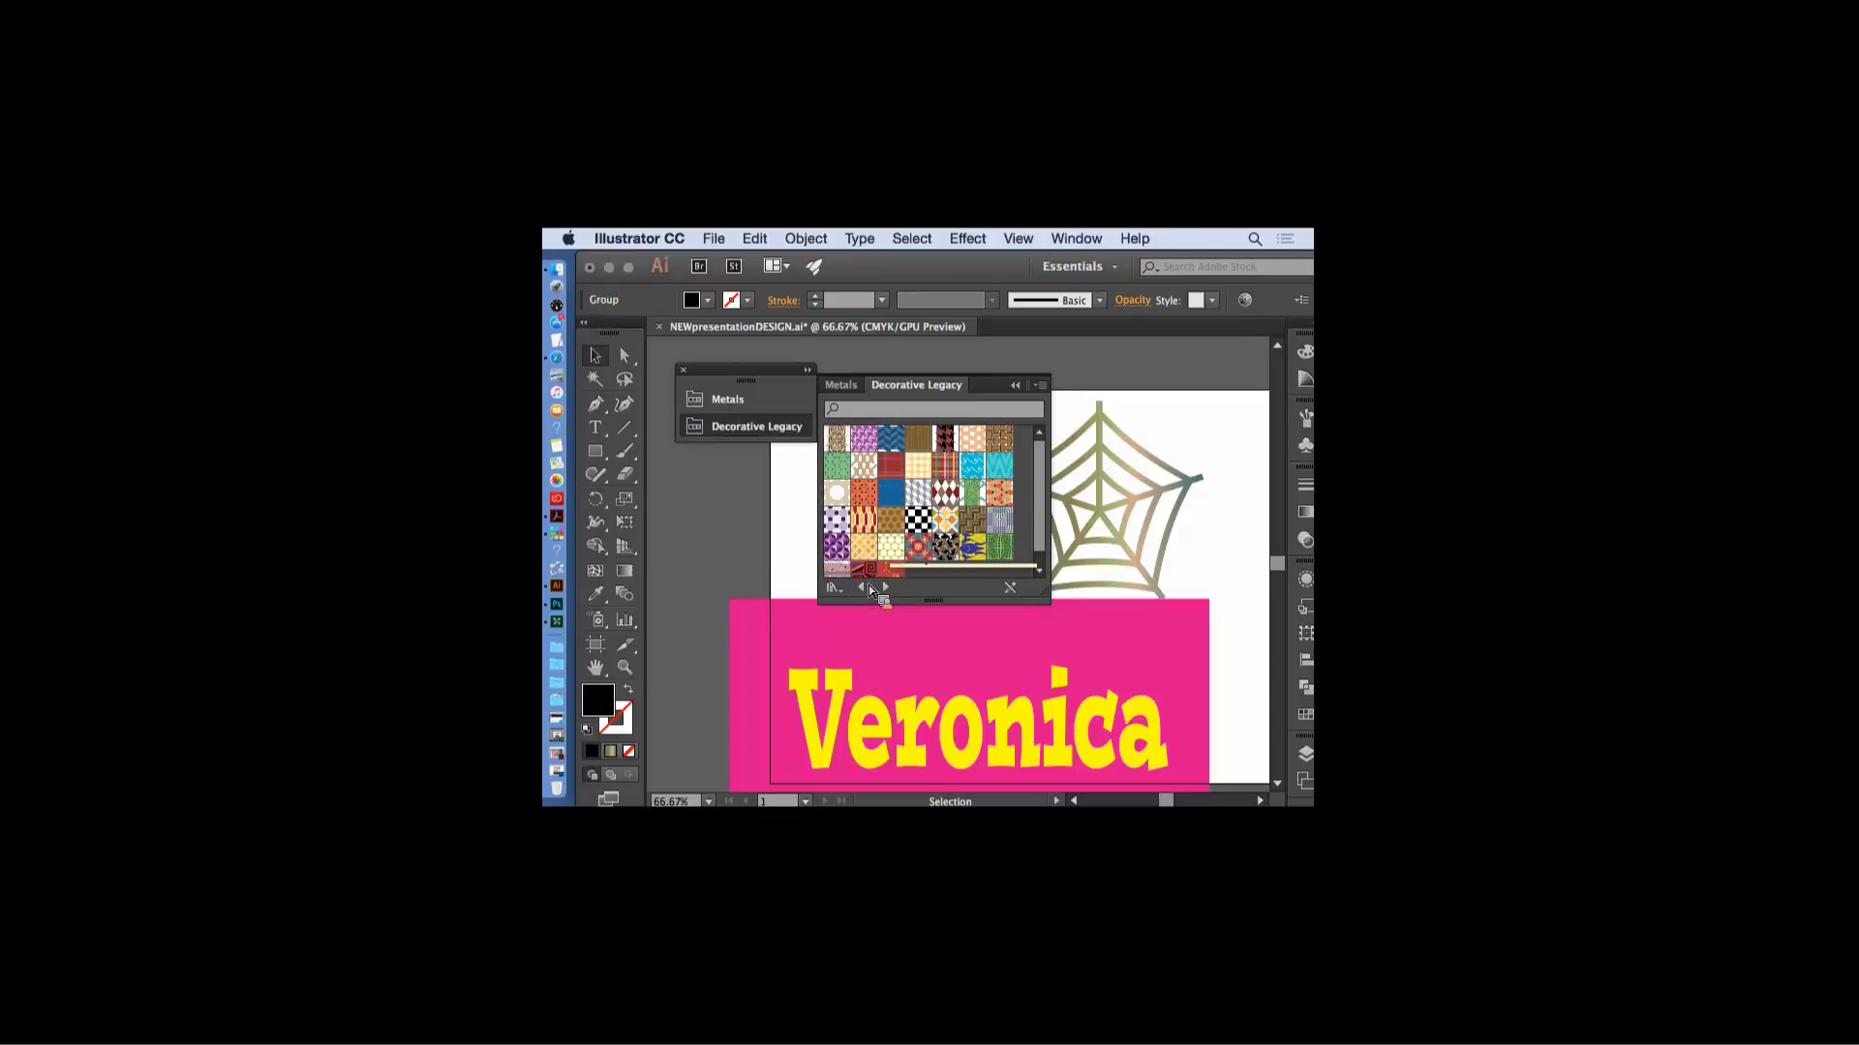
pyautogui.moveTo(972, 465); pyautogui.dragTo(746, 476)
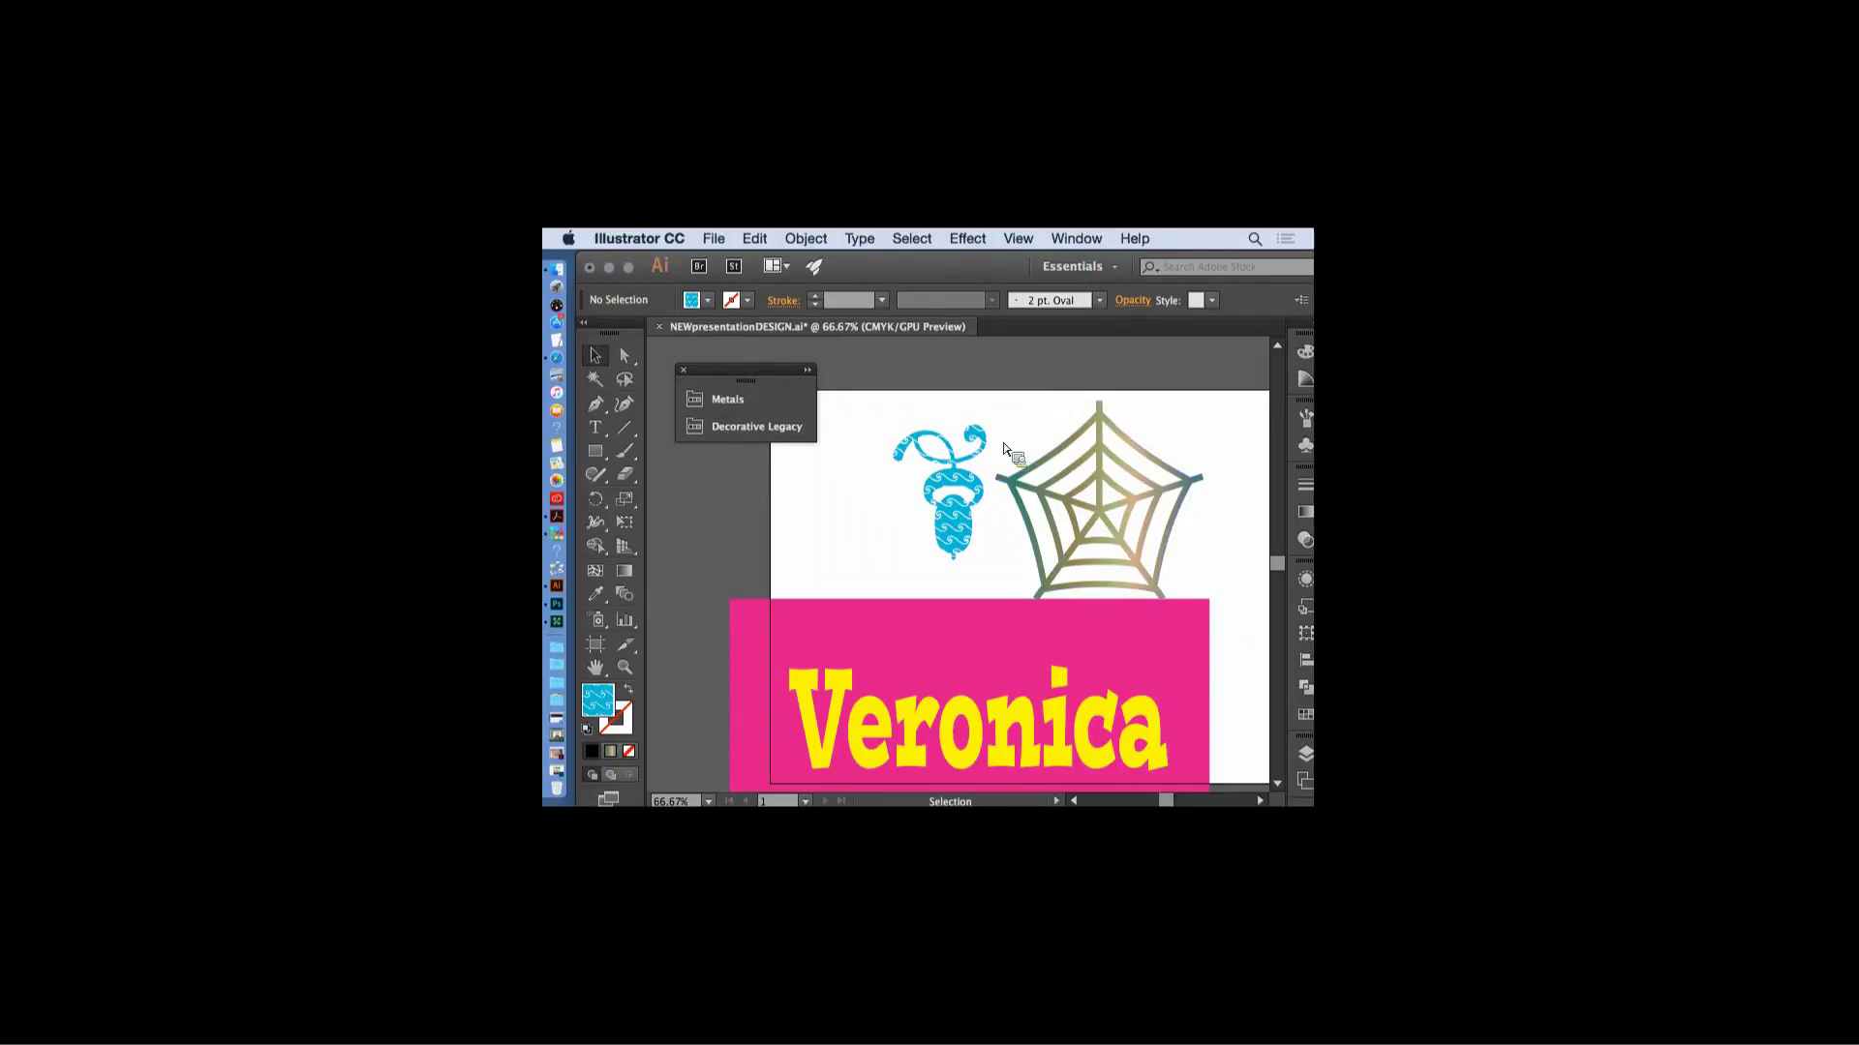
# - Delete the bee and spider web artwork group
pyautogui.scroll(-3, 1097, 443)
pyautogui.scroll(5, 1065, 523)
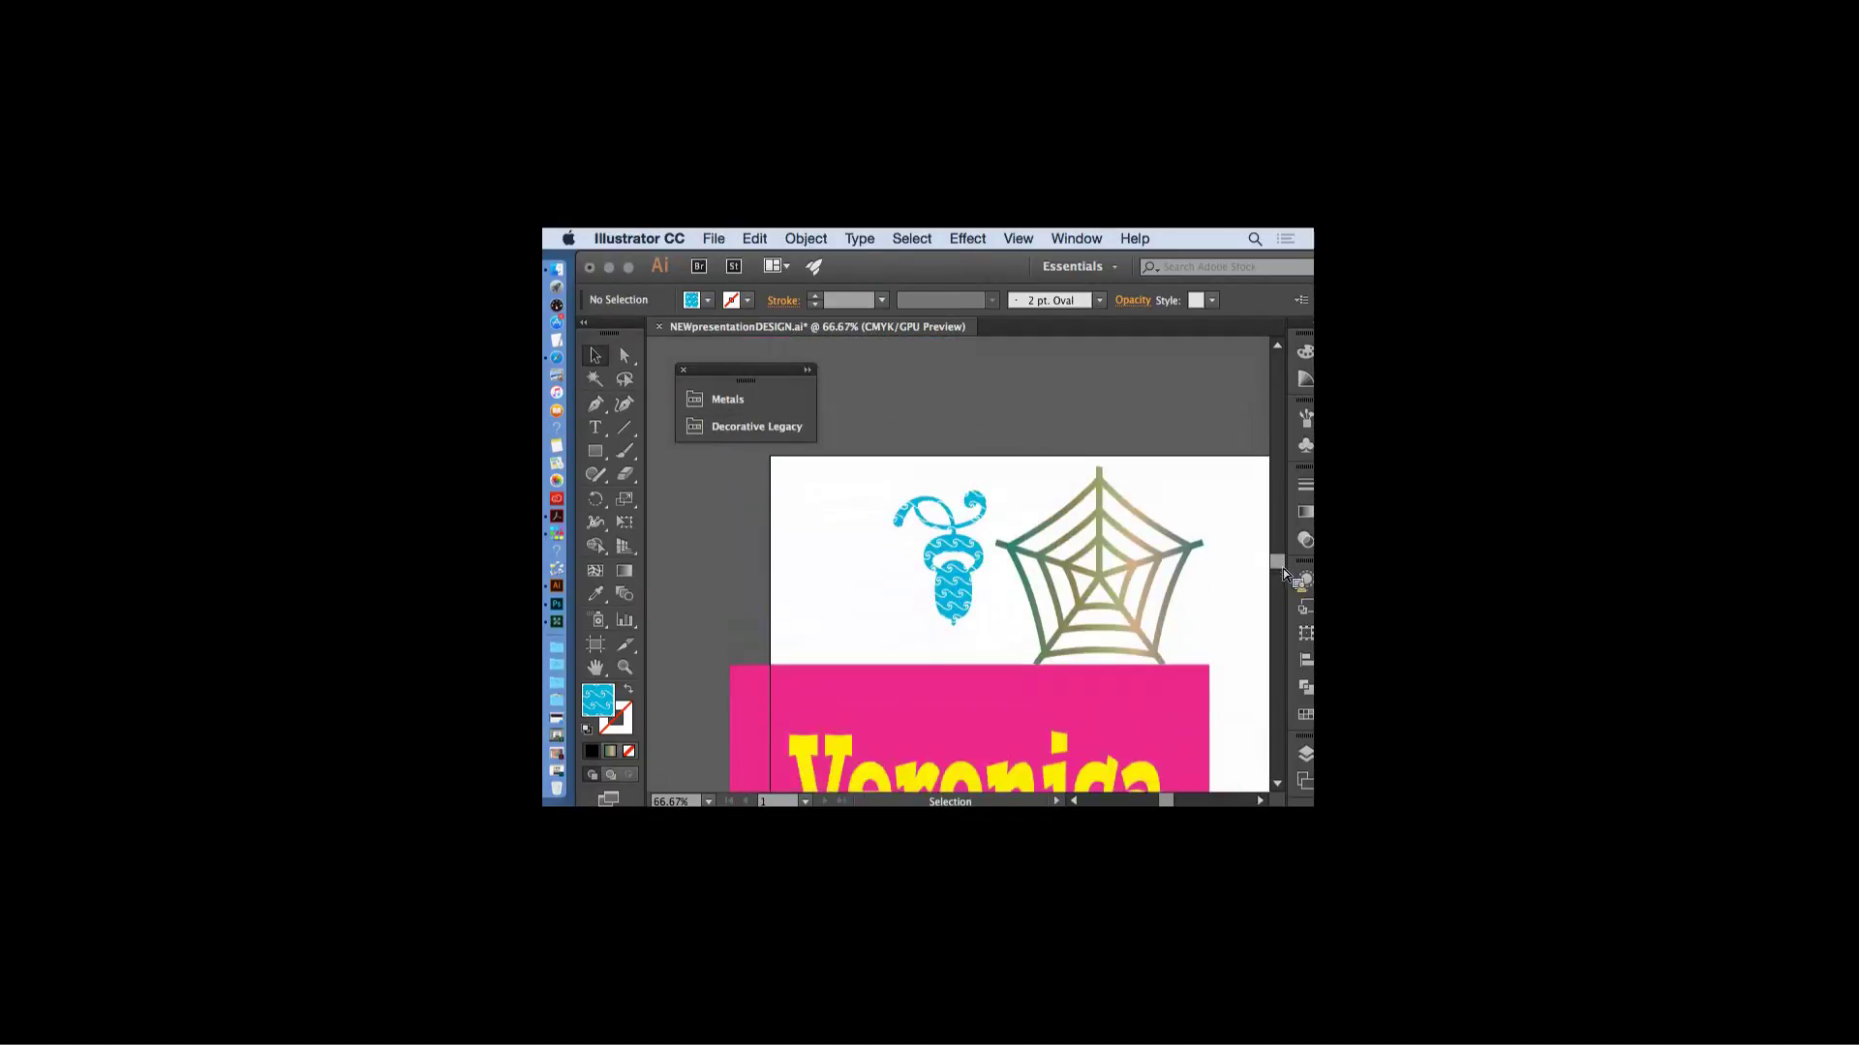
pyautogui.moveTo(852, 493); pyautogui.dragTo(1007, 552)
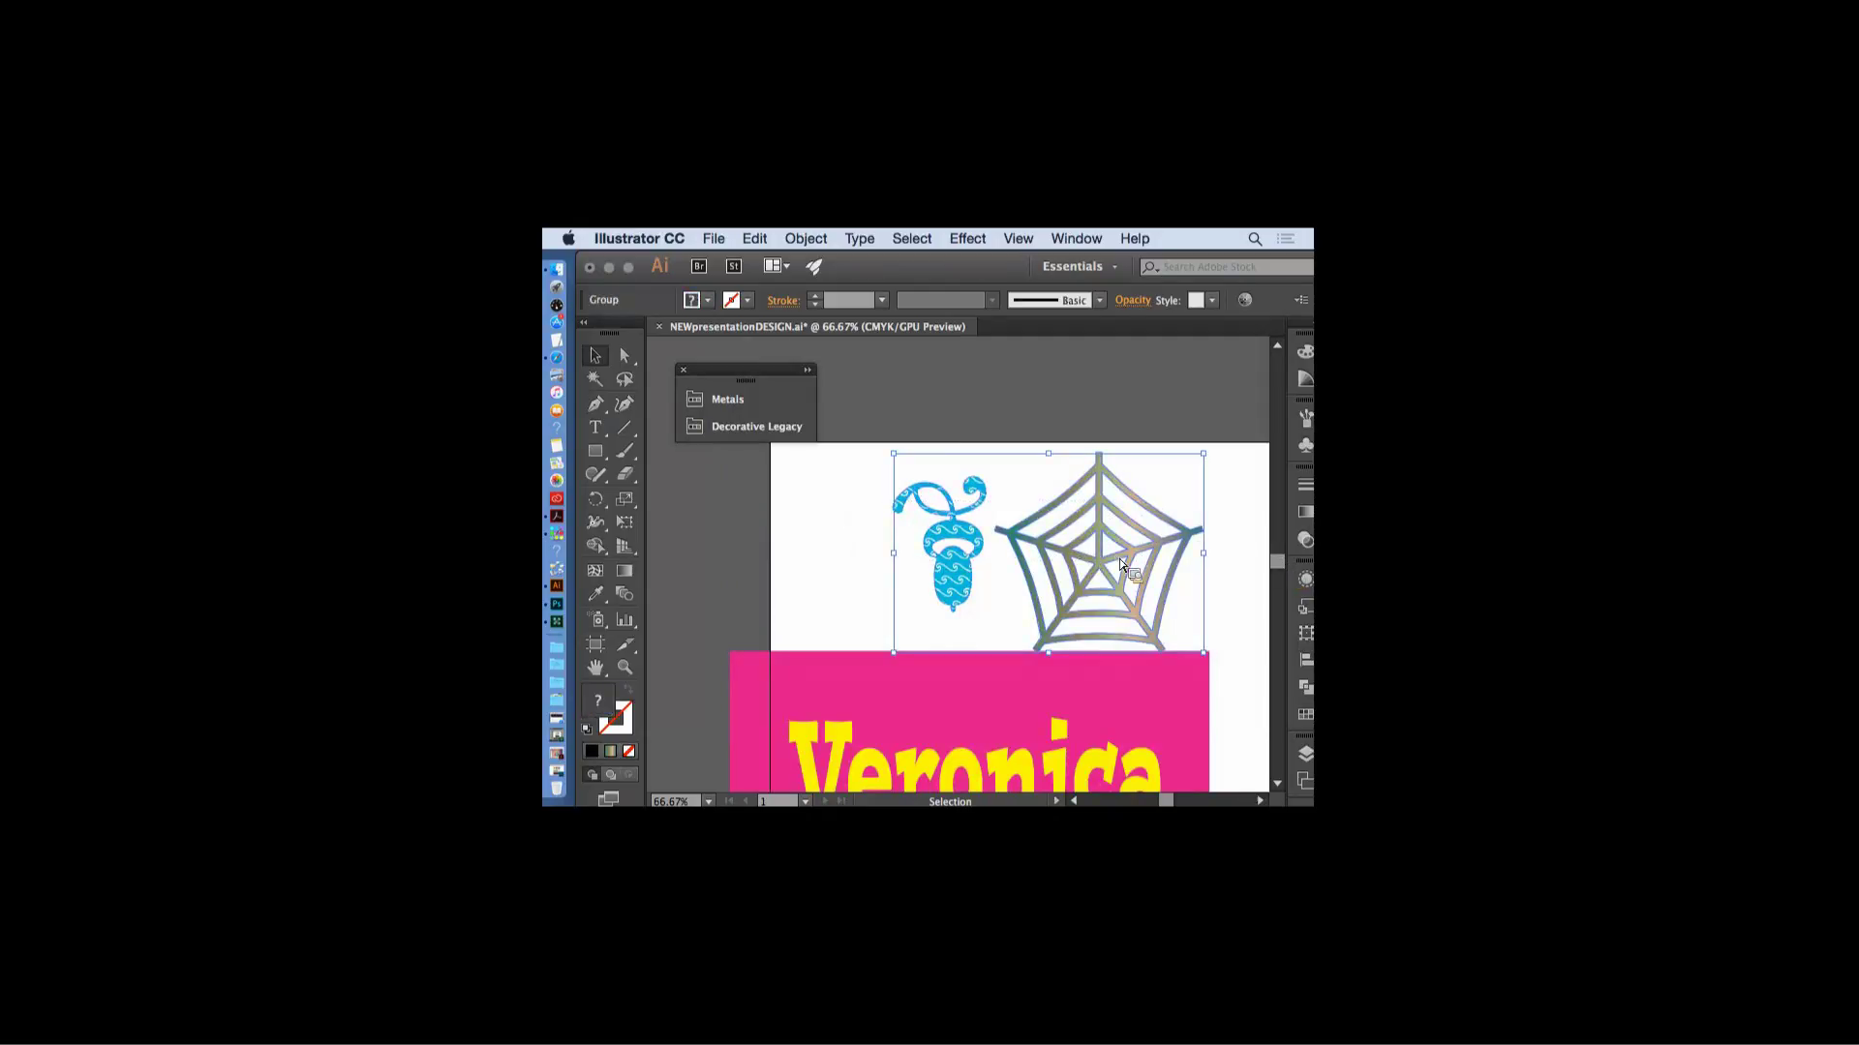
pyautogui.press('Delete')
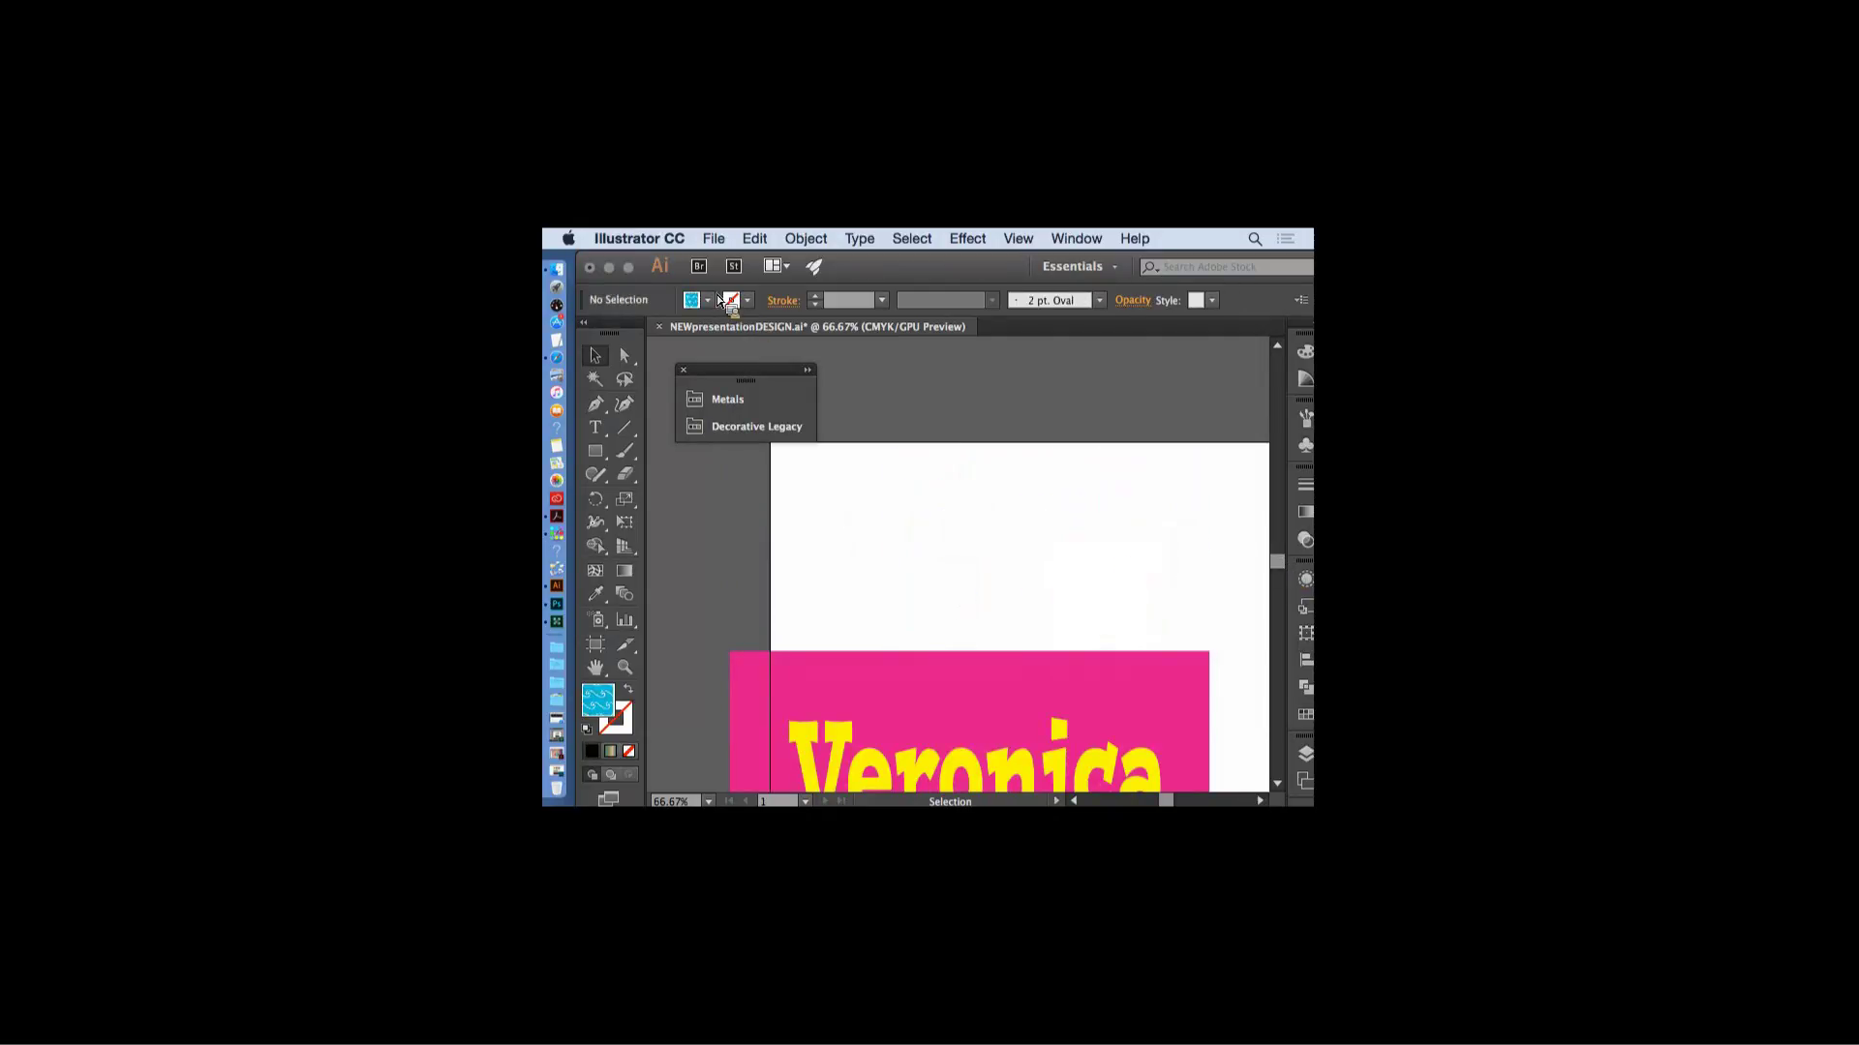
# - Move the pink Veronica banner and its text up onto the artboard
pyautogui.click(683, 370)
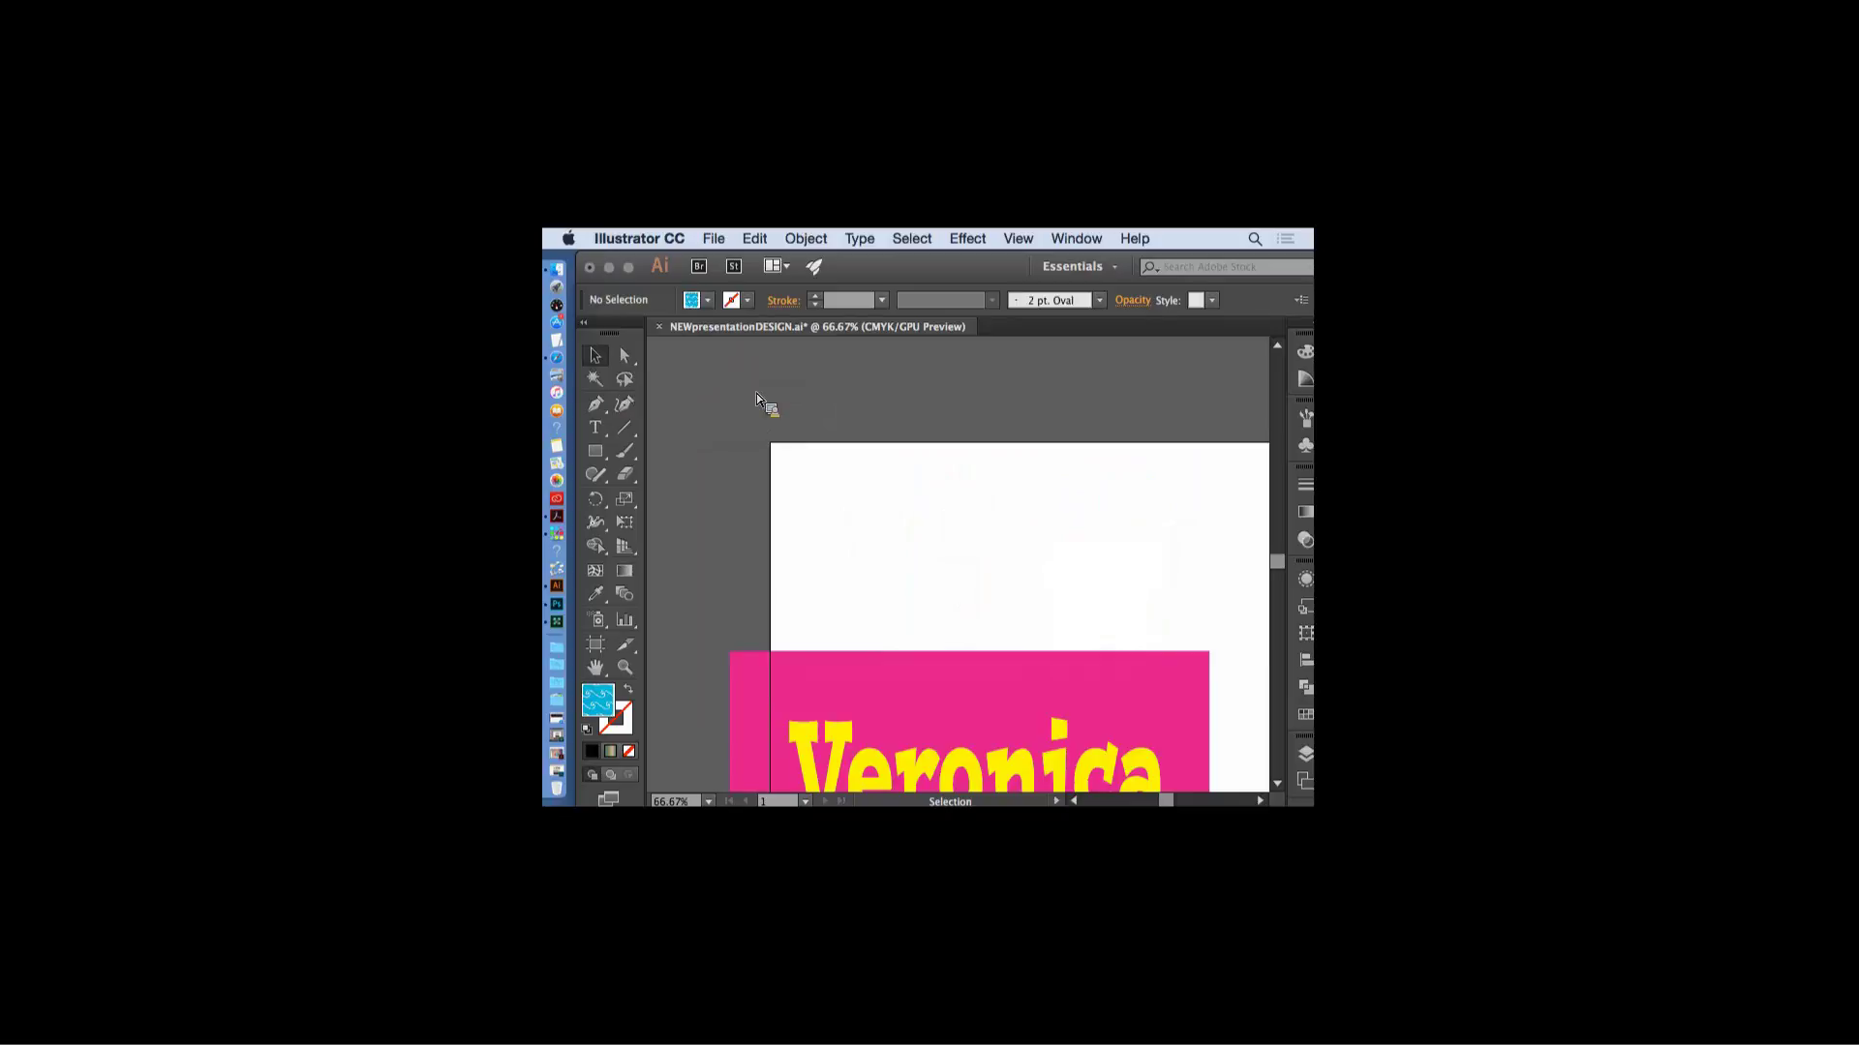
pyautogui.press('super+minus')
pyautogui.press('super+minus')
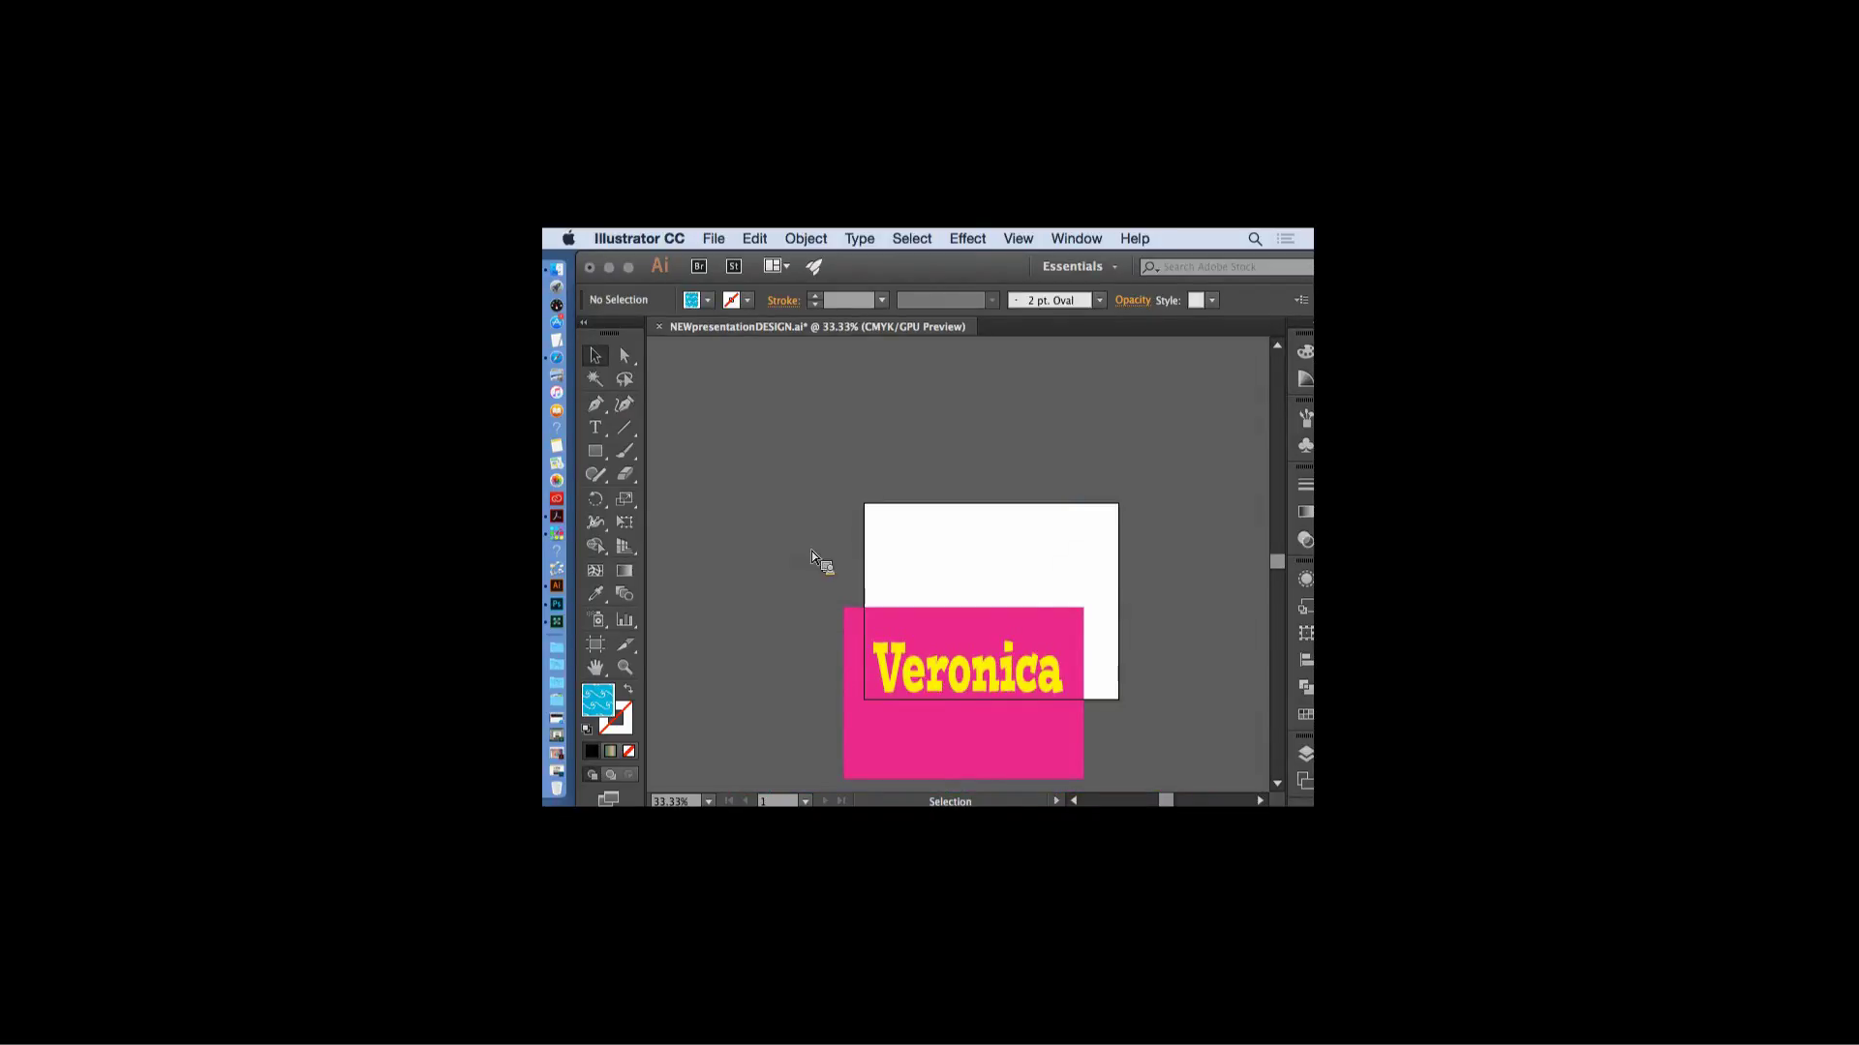
pyautogui.moveTo(822, 592); pyautogui.dragTo(1041, 595)
# - Centre the Veronica text horizontally on the pink rectangle
pyautogui.click(1131, 602)
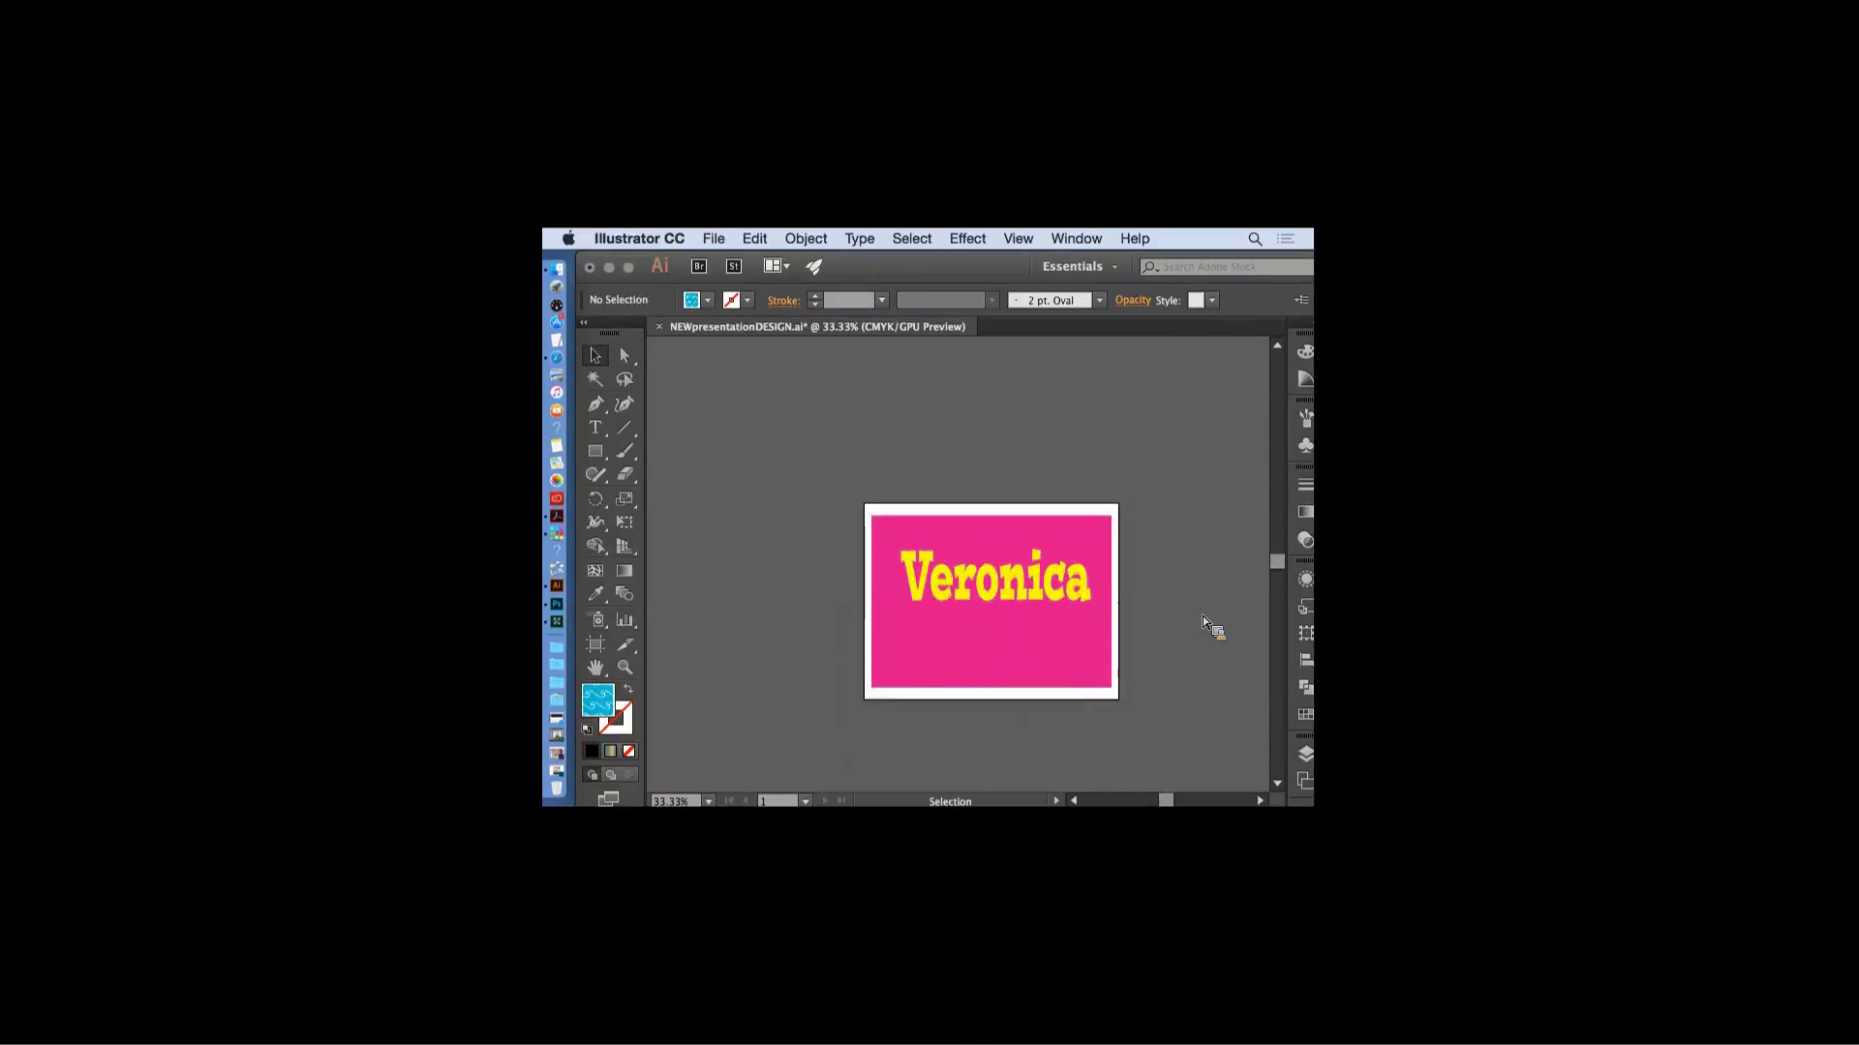
pyautogui.moveTo(868, 482); pyautogui.dragTo(1005, 624)
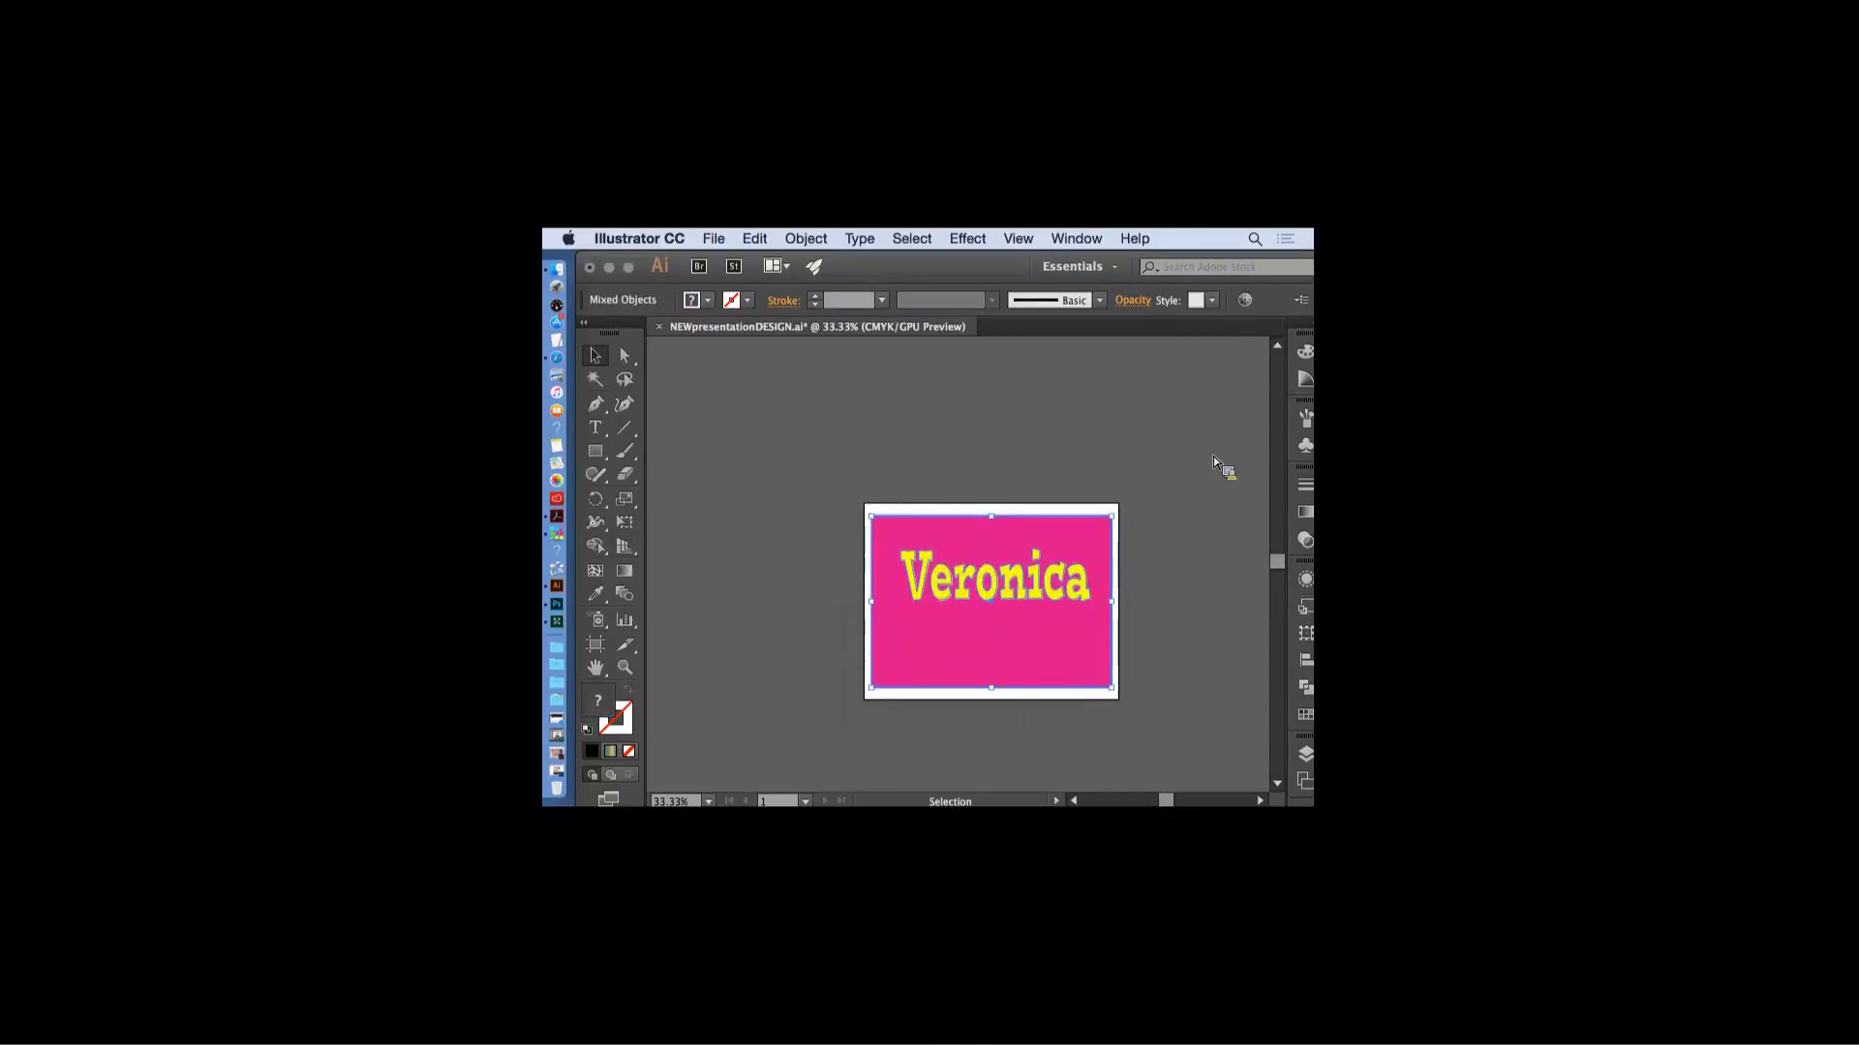
pyautogui.click(1307, 662)
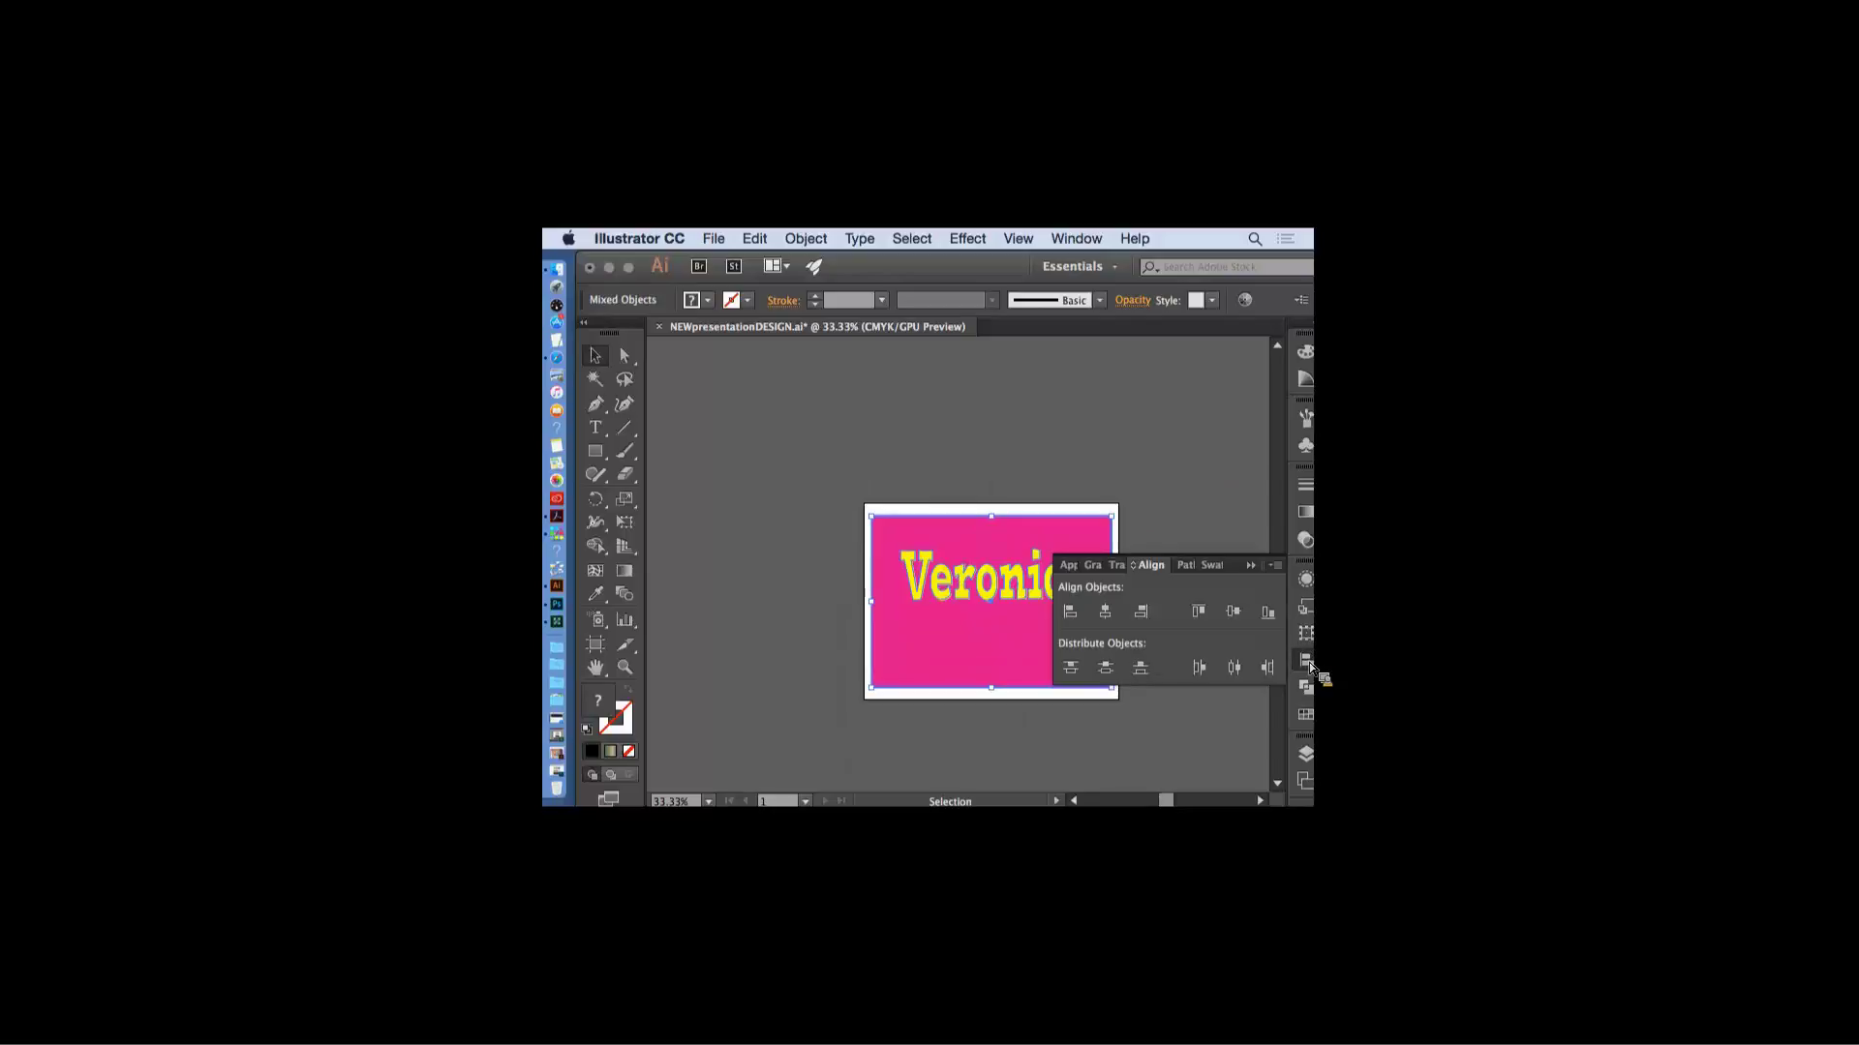
pyautogui.click(1109, 613)
pyautogui.click(1270, 578)
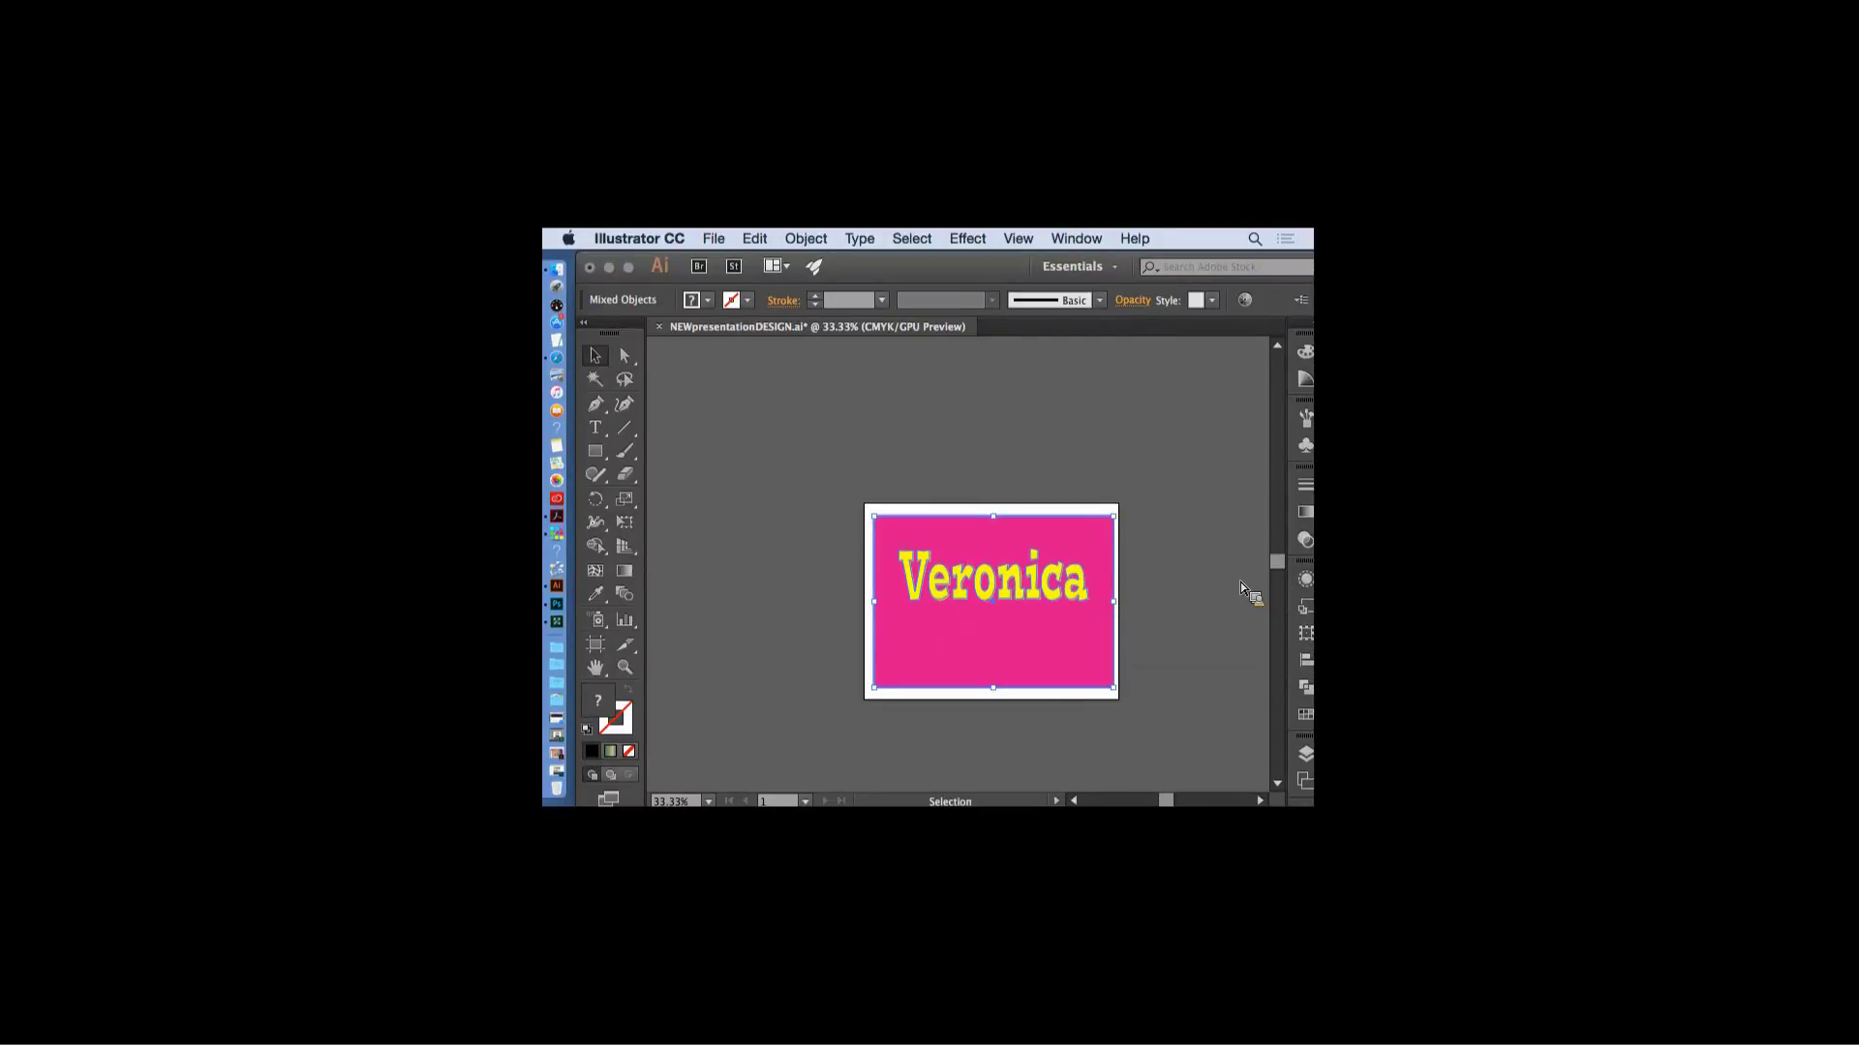
pyautogui.click(1210, 630)
# - Knock the Veronica lettering out of the rectangle with Pathfinder Exclude
pyautogui.moveTo(1000, 456); pyautogui.dragTo(1066, 623)
pyautogui.click(1305, 688)
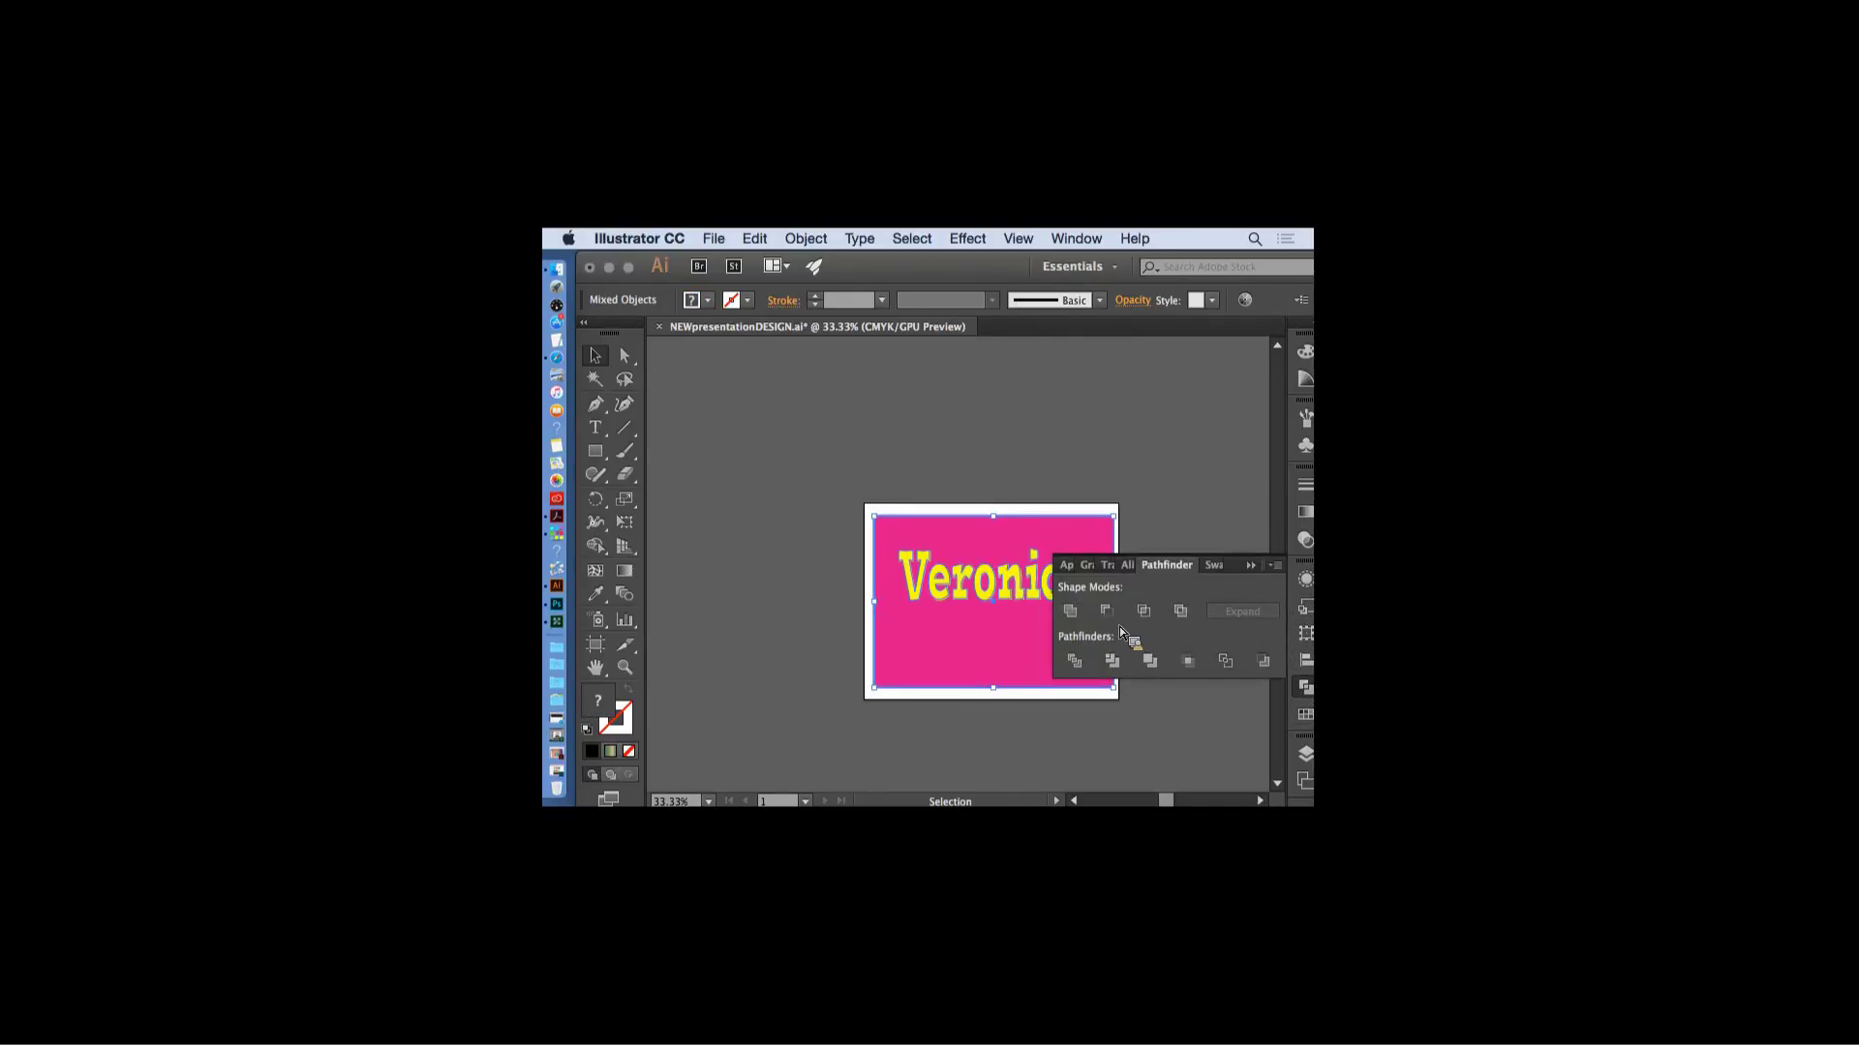
pyautogui.click(1181, 612)
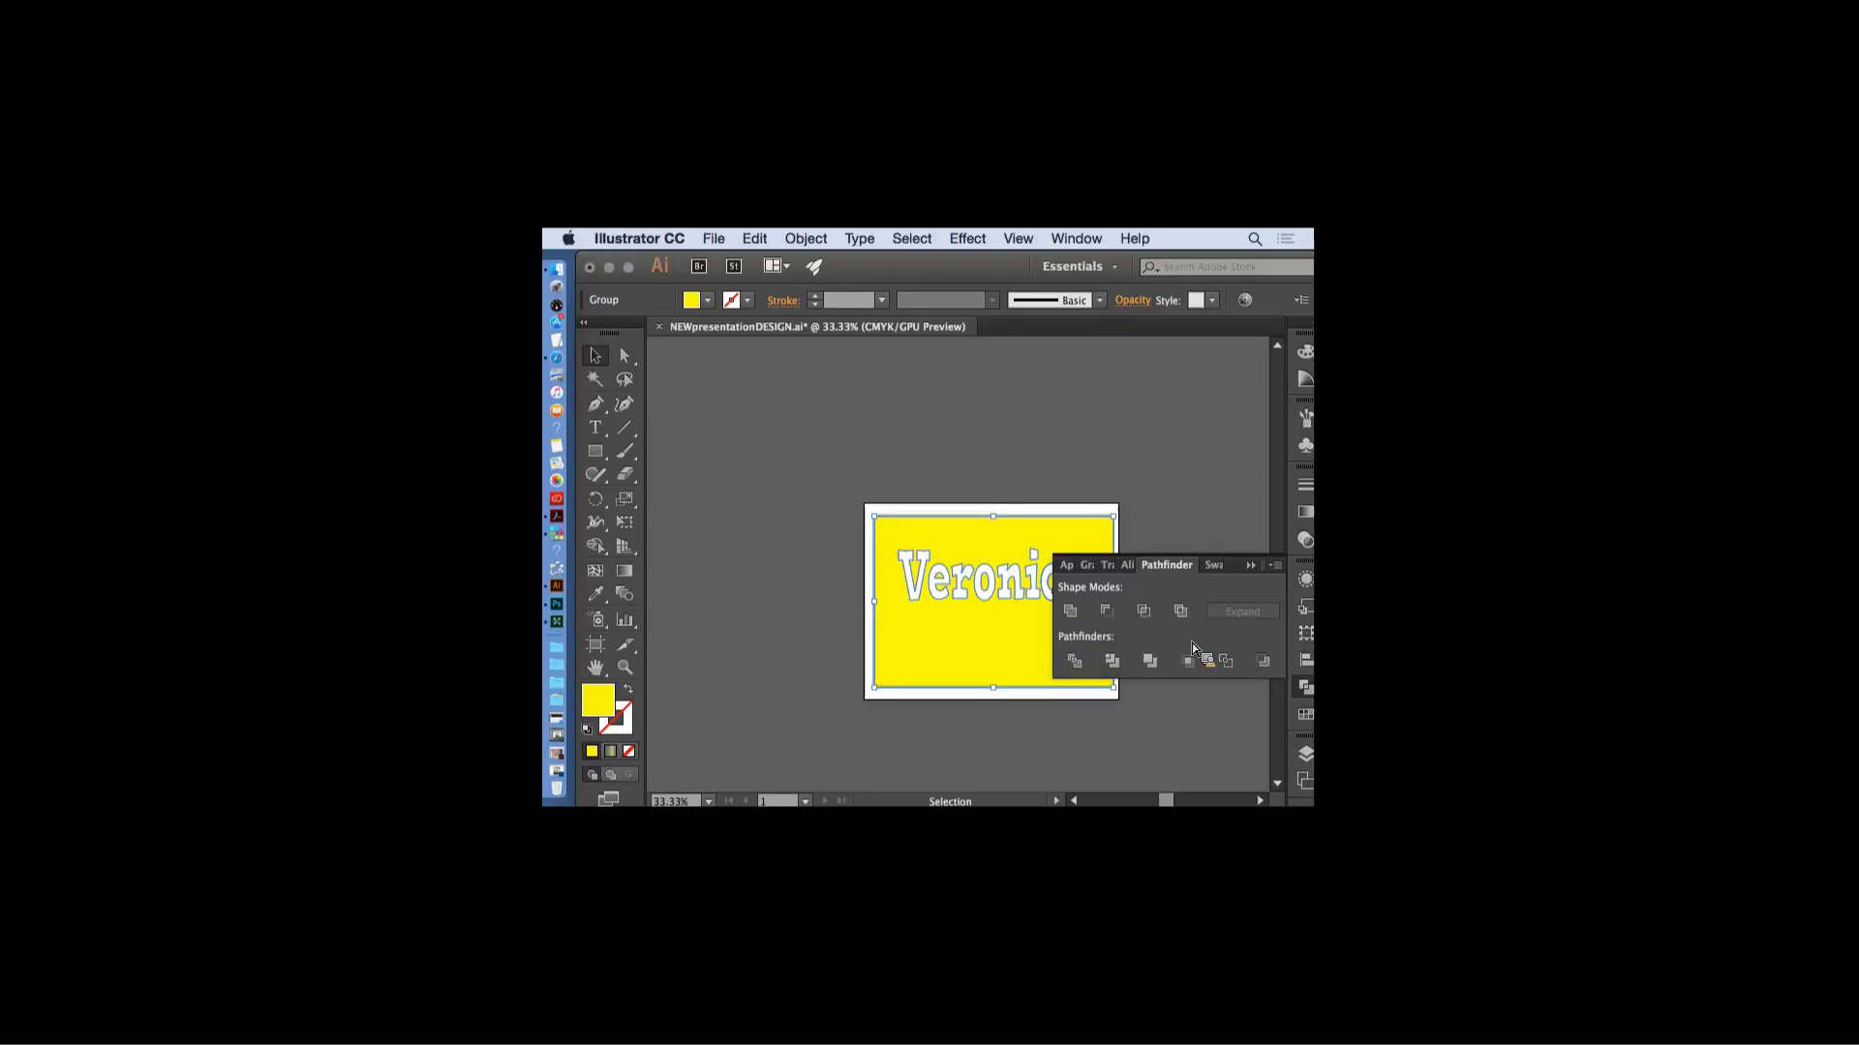
pyautogui.click(1251, 565)
pyautogui.click(1203, 613)
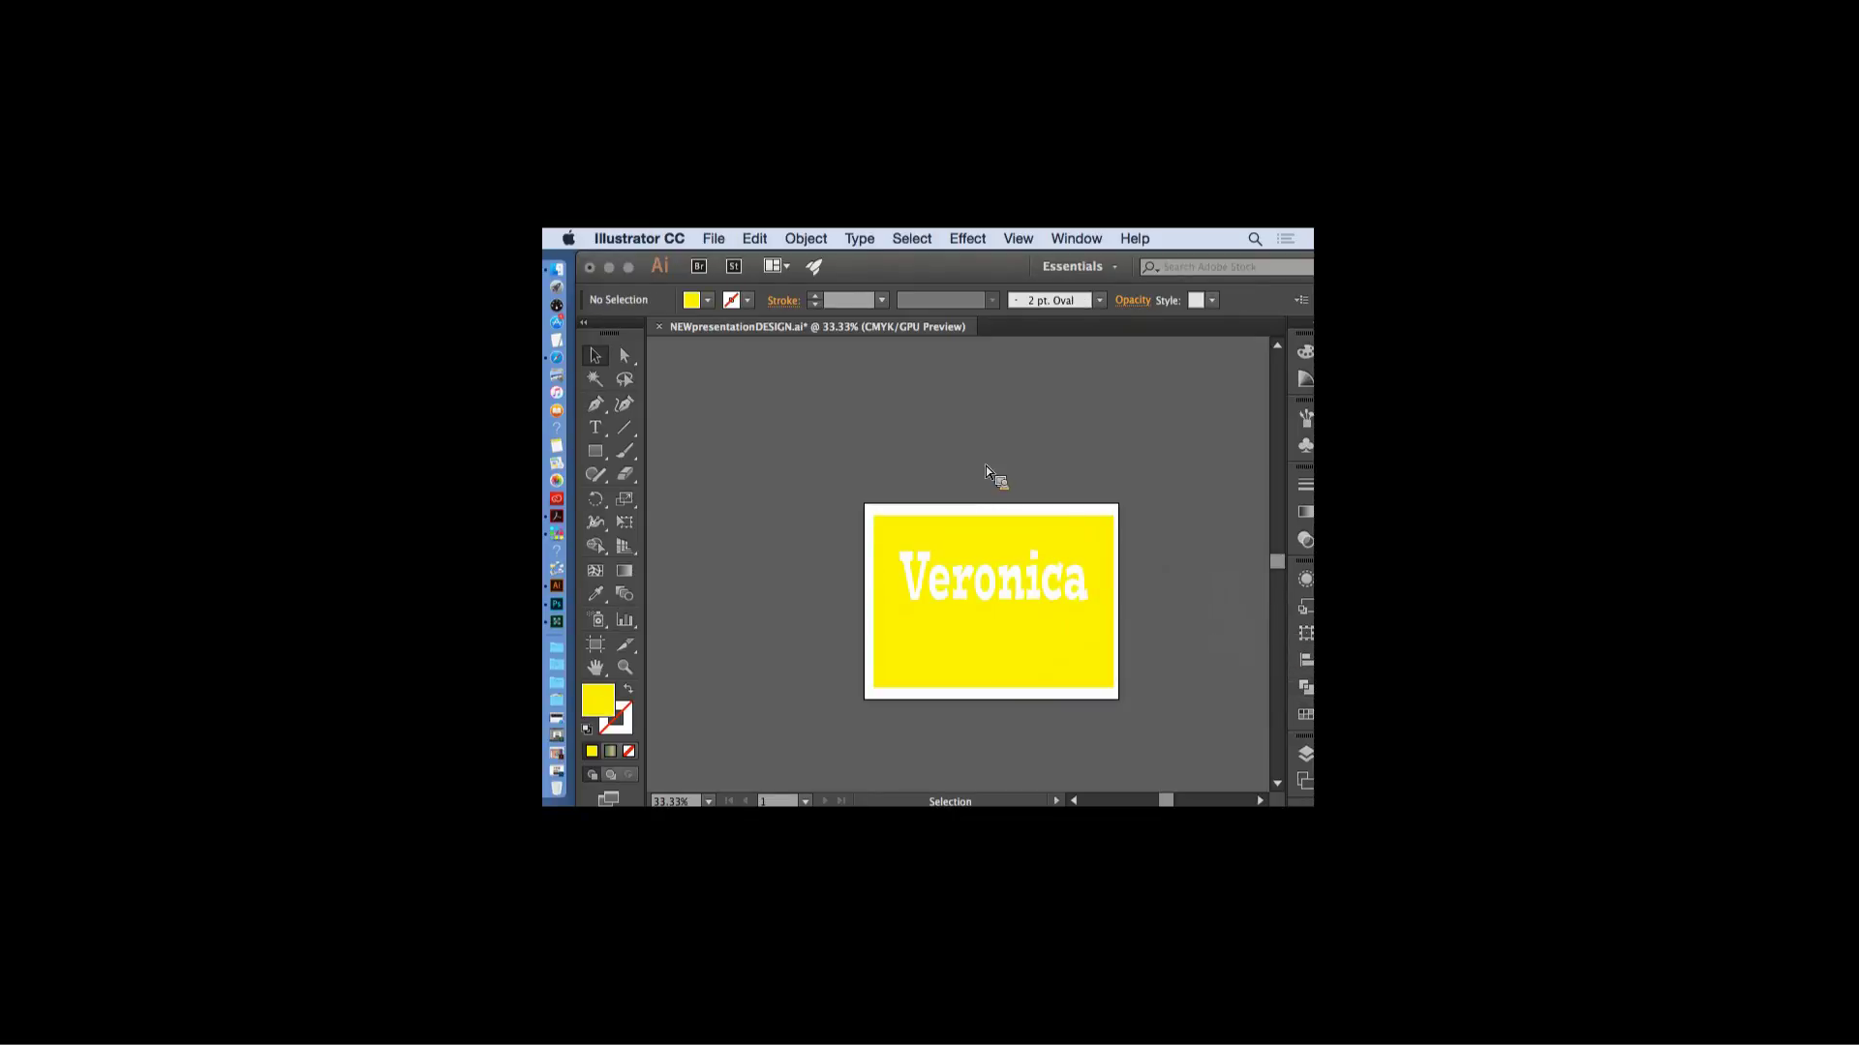
pyautogui.click(1014, 538)
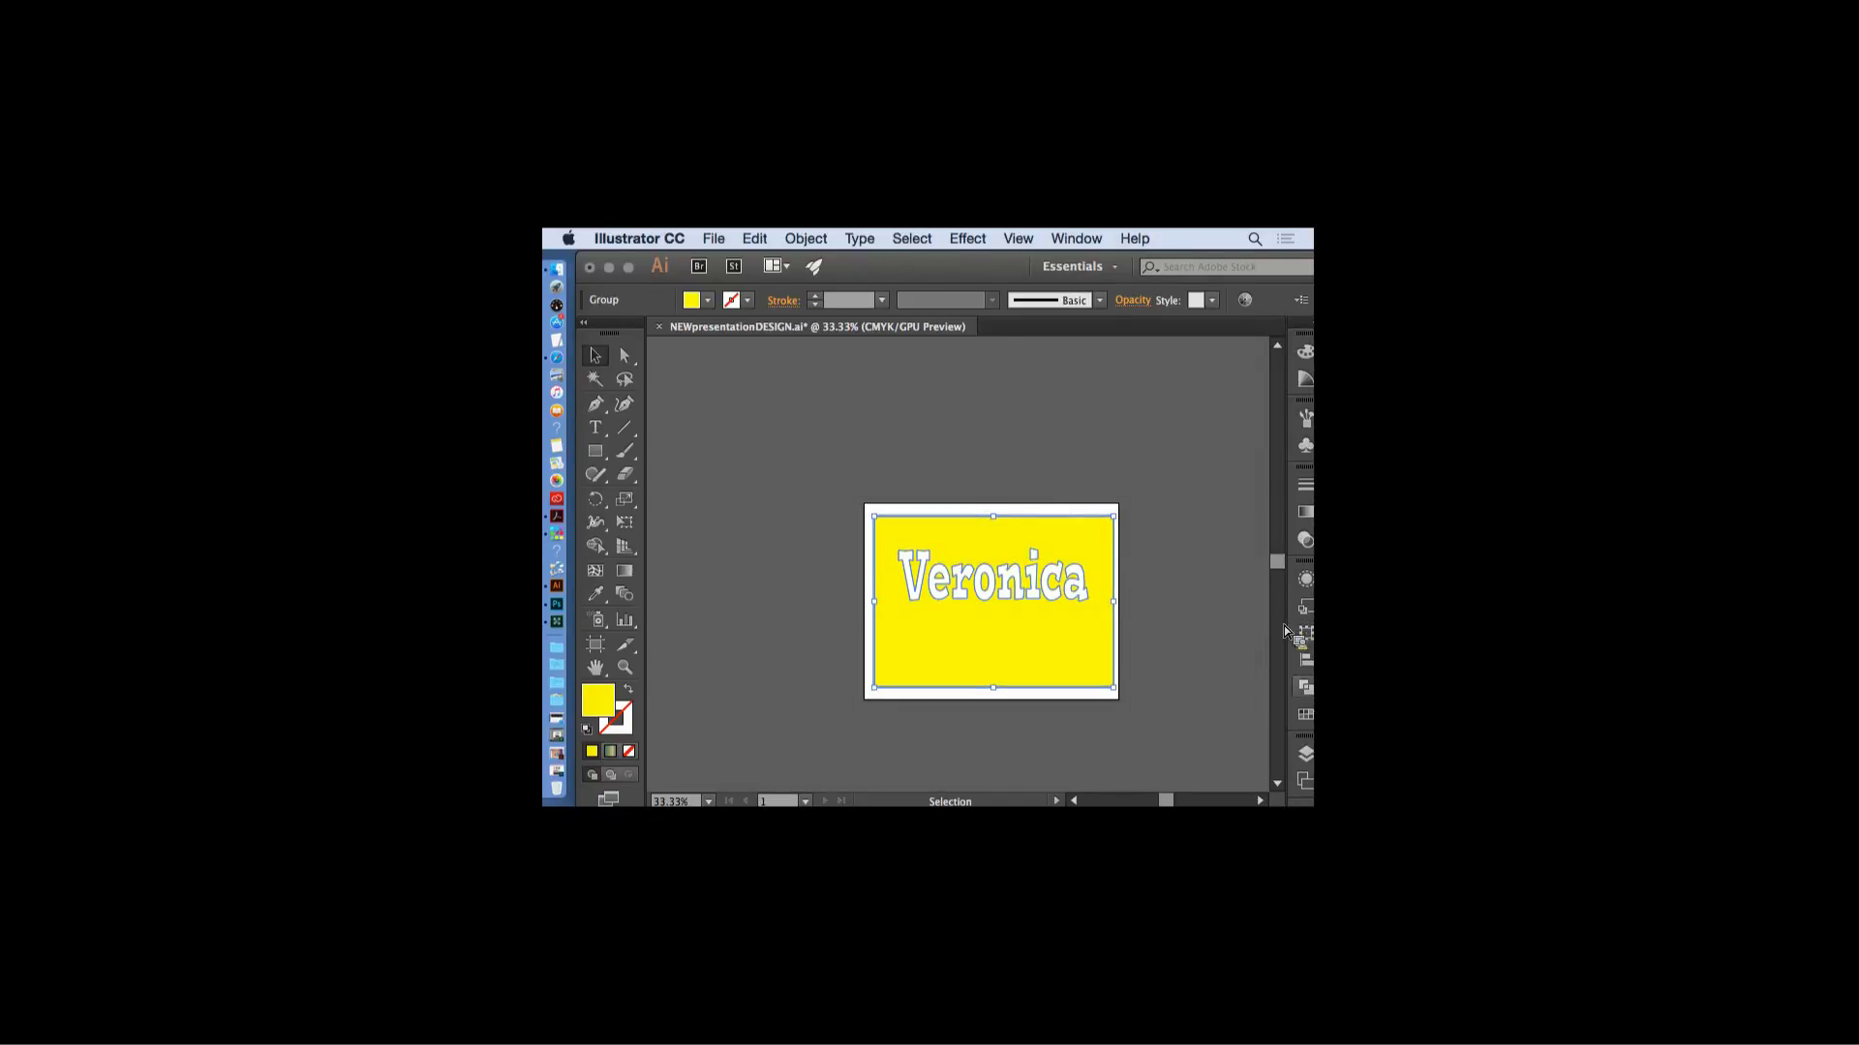
# - Fill the knocked-out Veronica group with the crimson C=15 M=100 swatch
pyautogui.click(1304, 715)
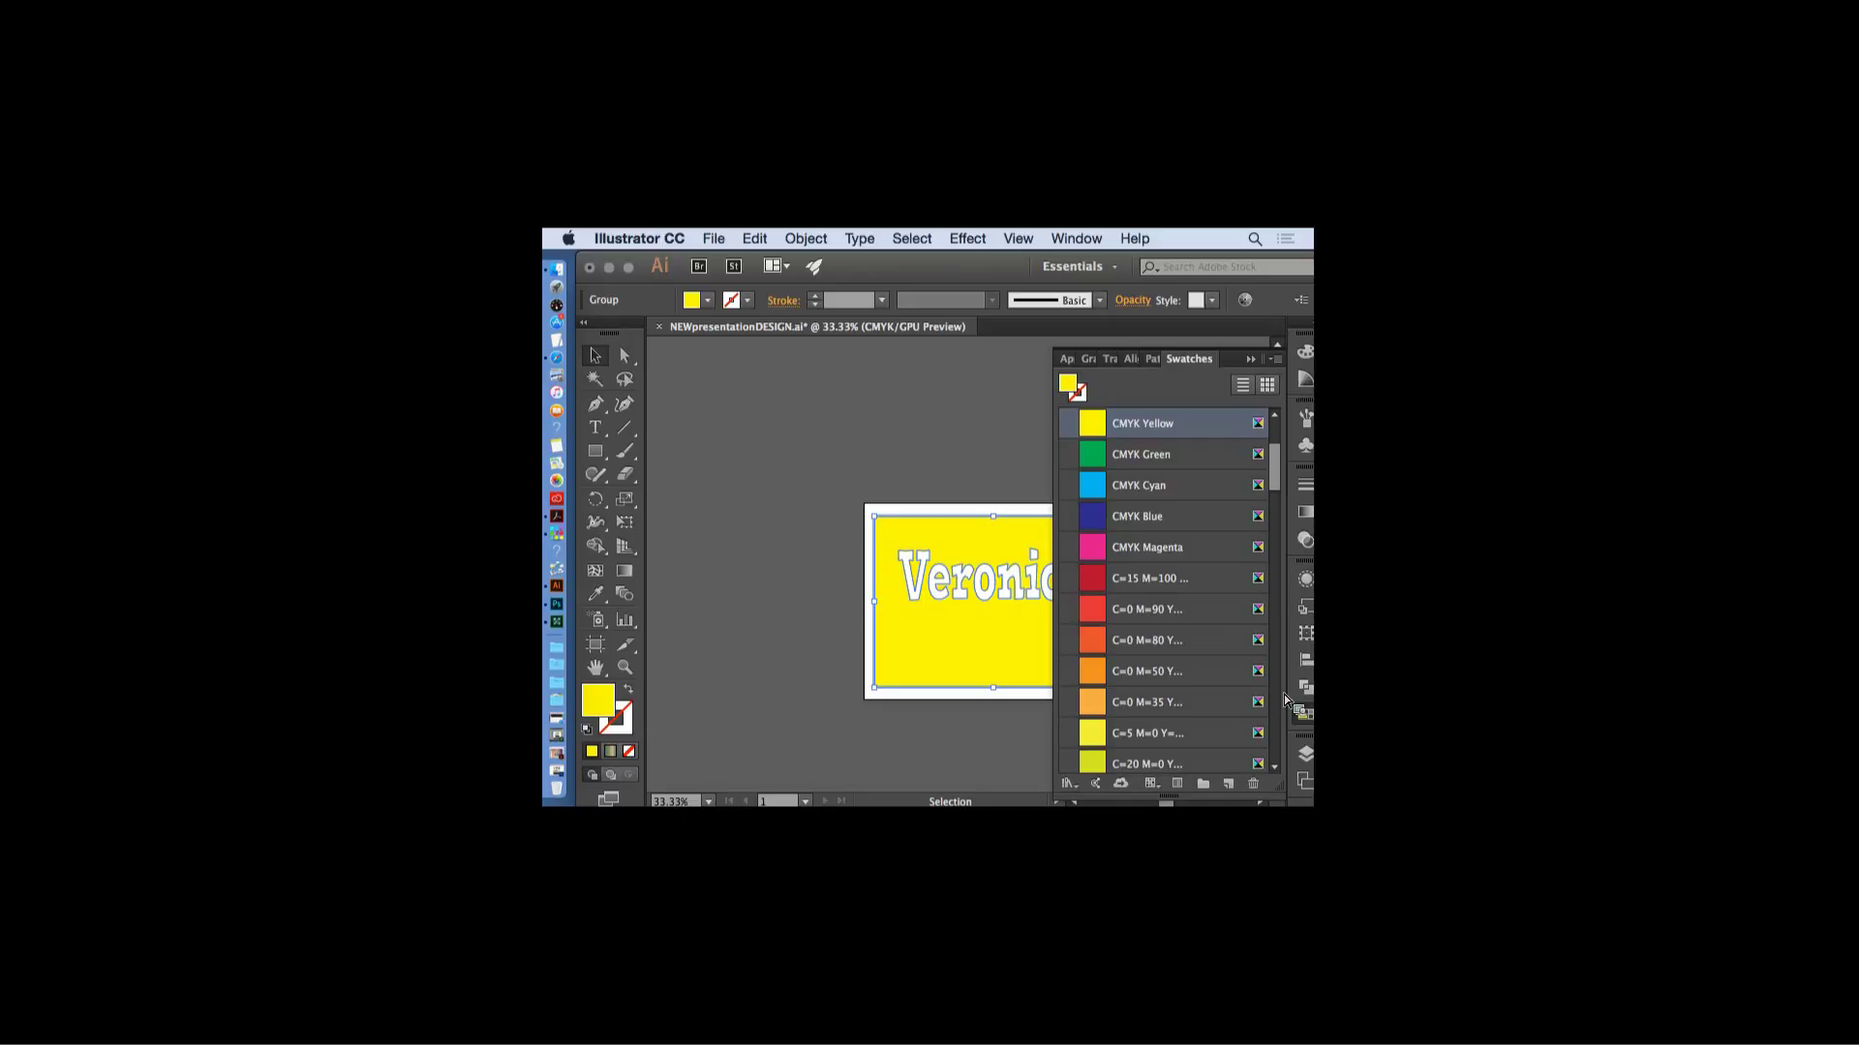
pyautogui.click(1150, 579)
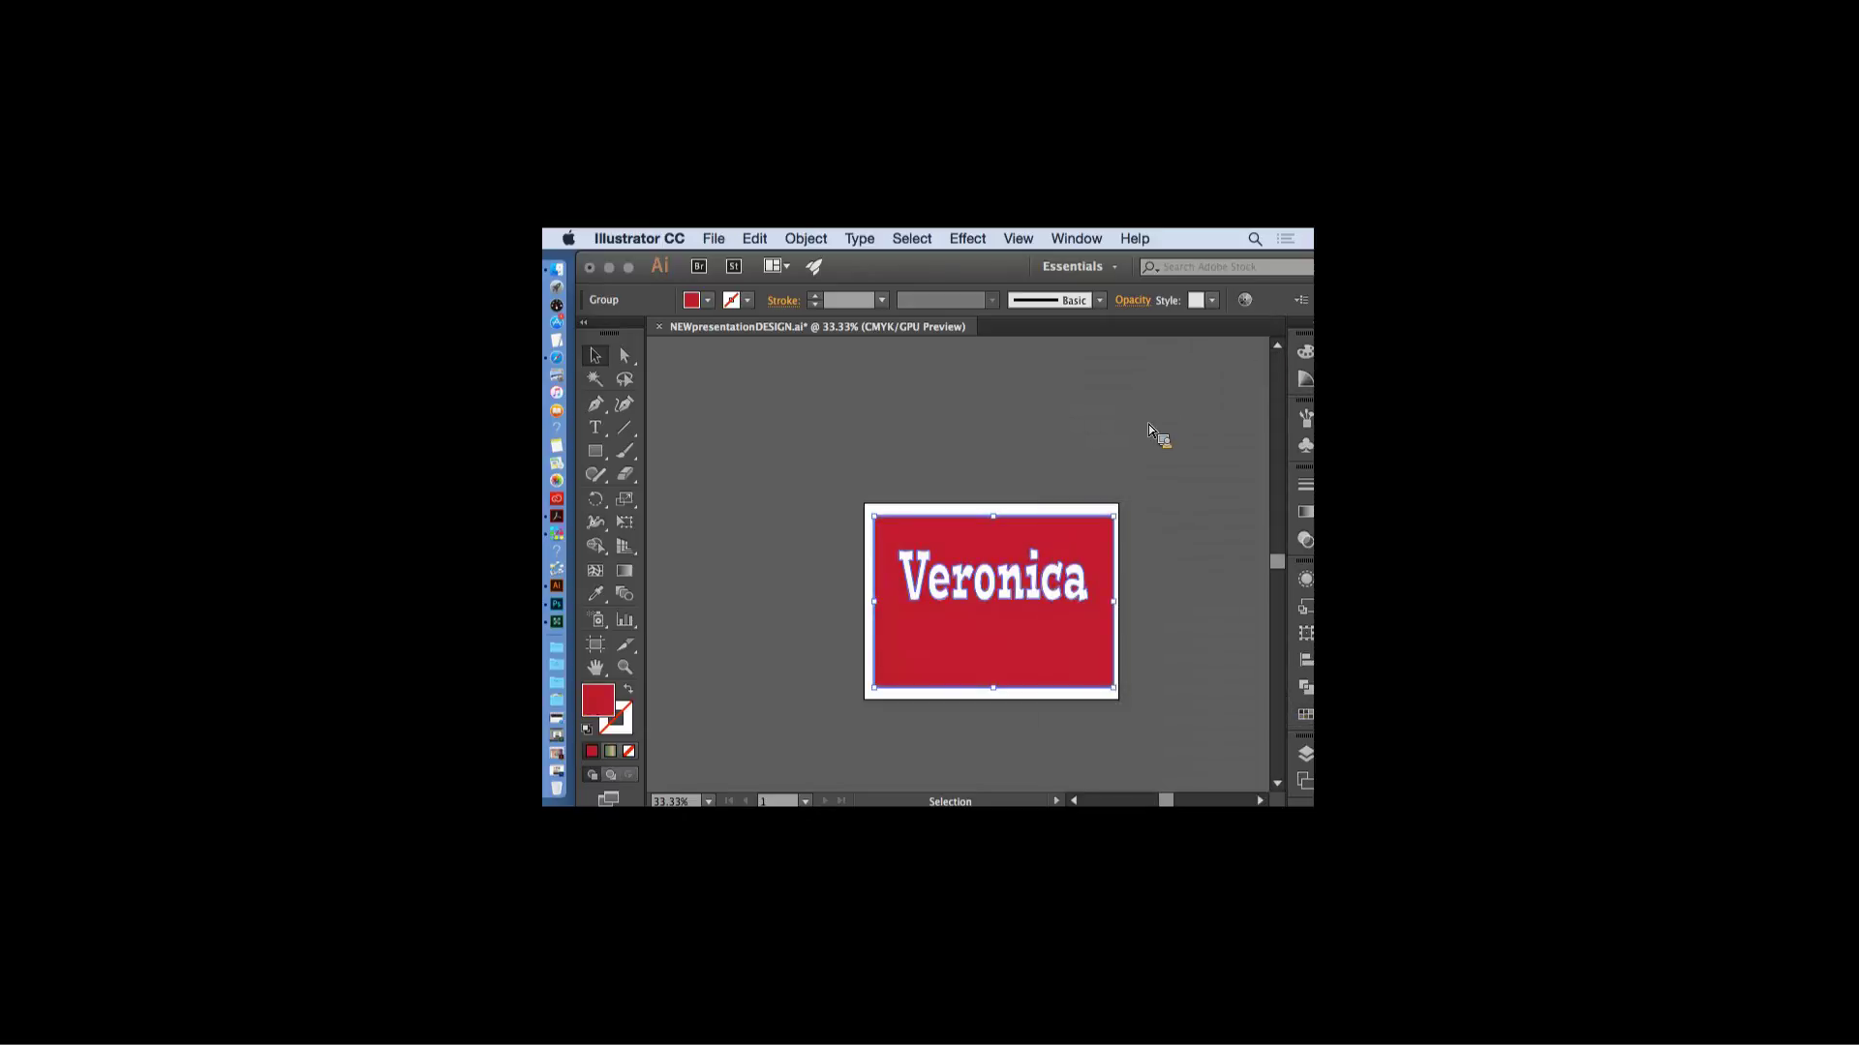
pyautogui.press('a')
pyautogui.press('v')
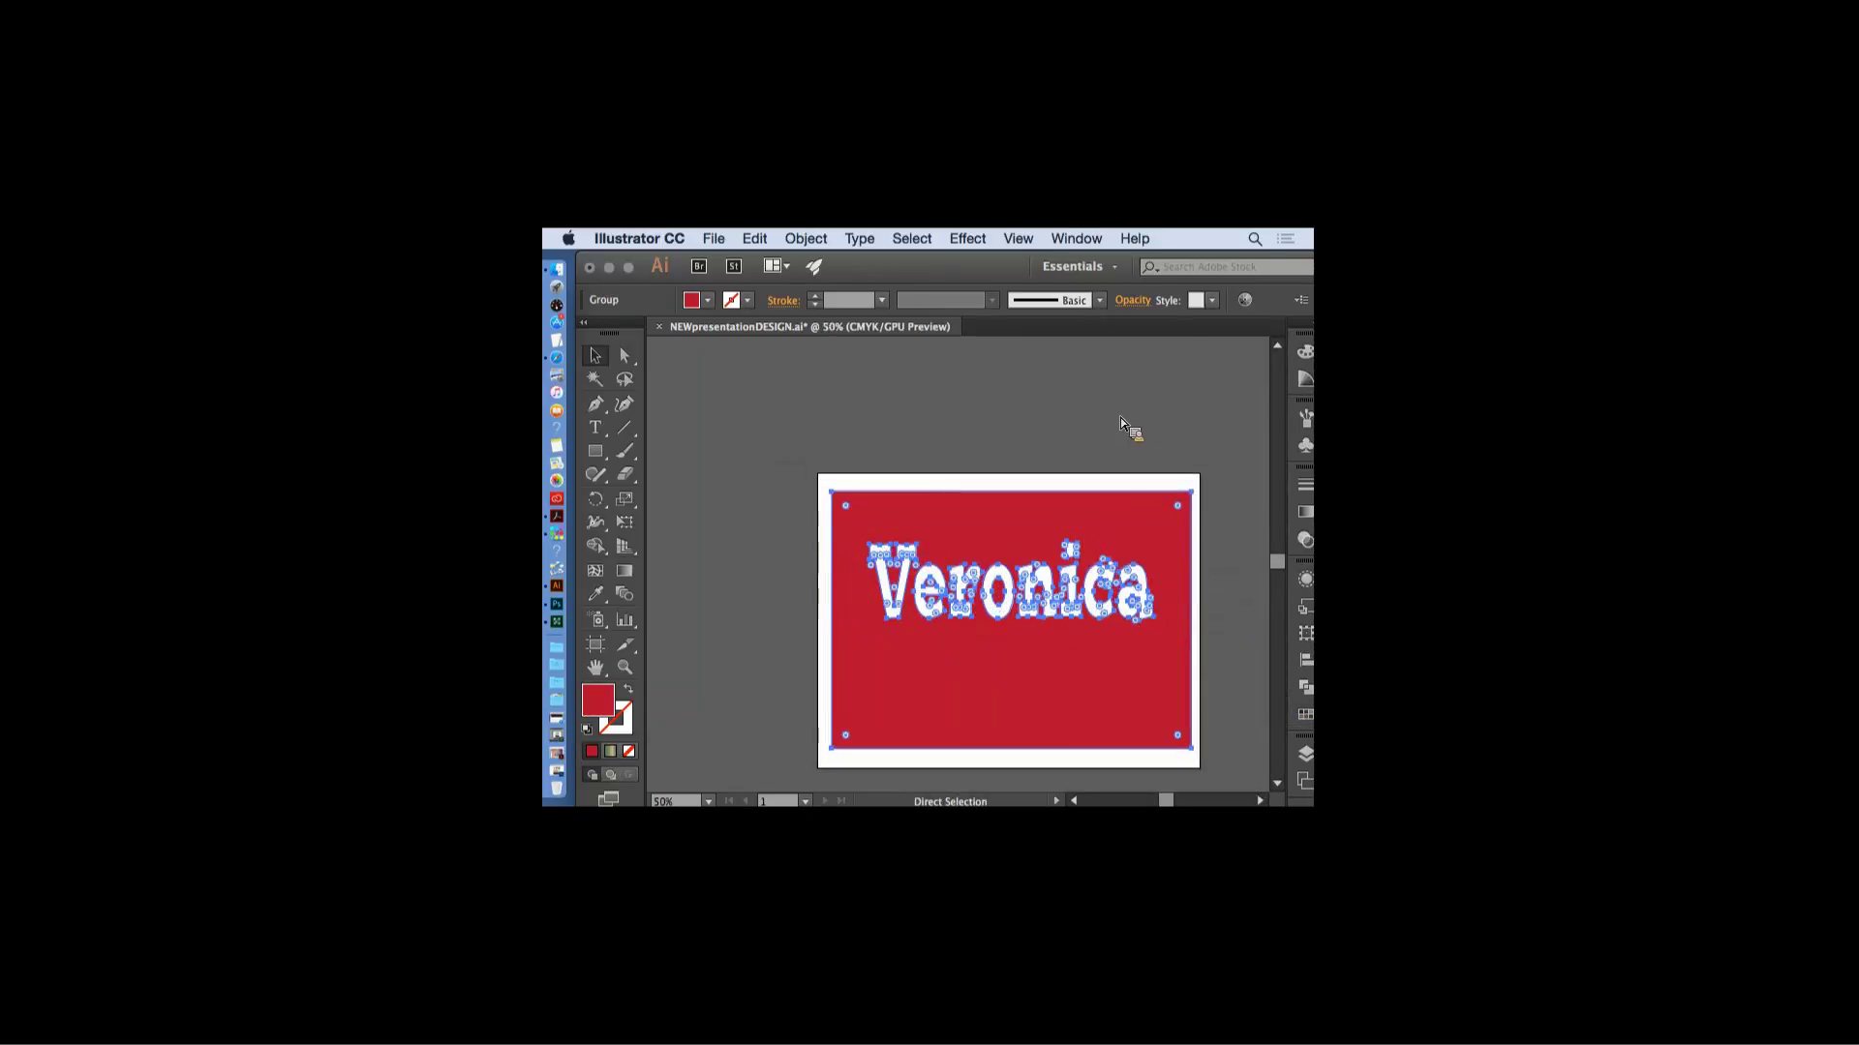
pyautogui.press('super+equal')
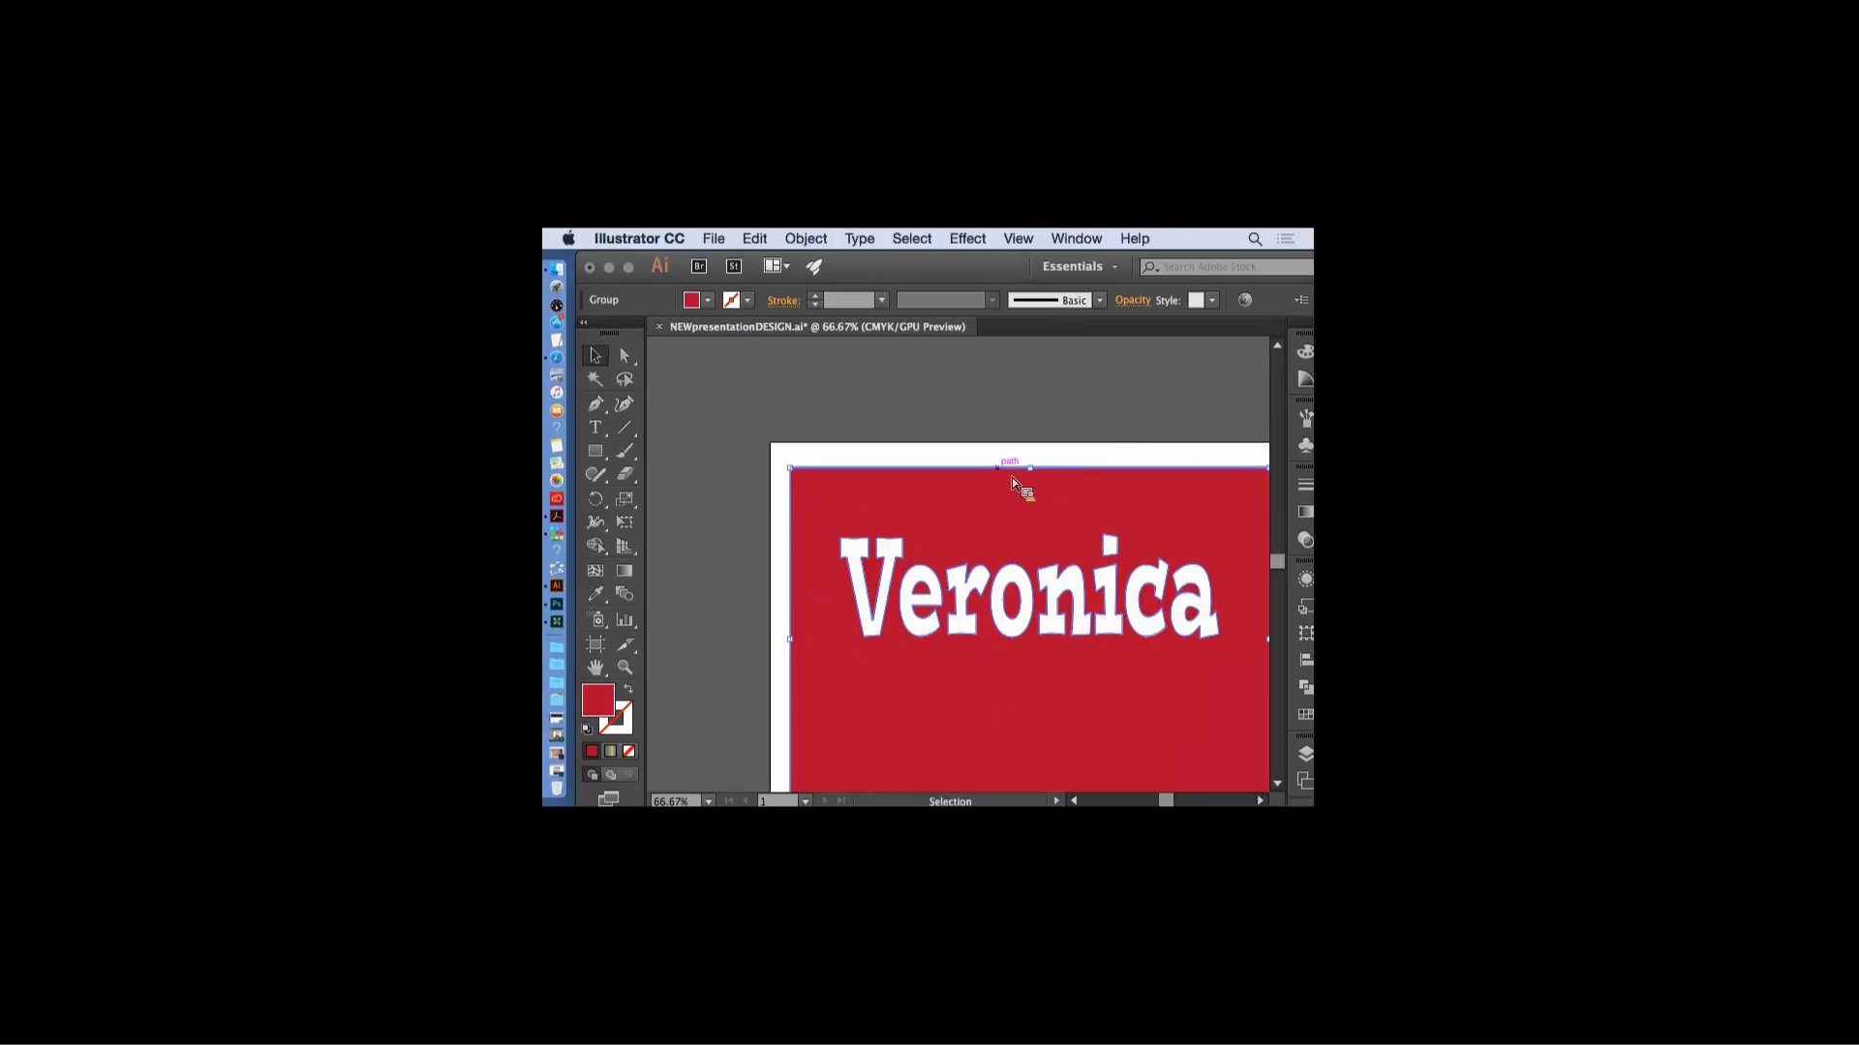
pyautogui.press('super+shift+a')
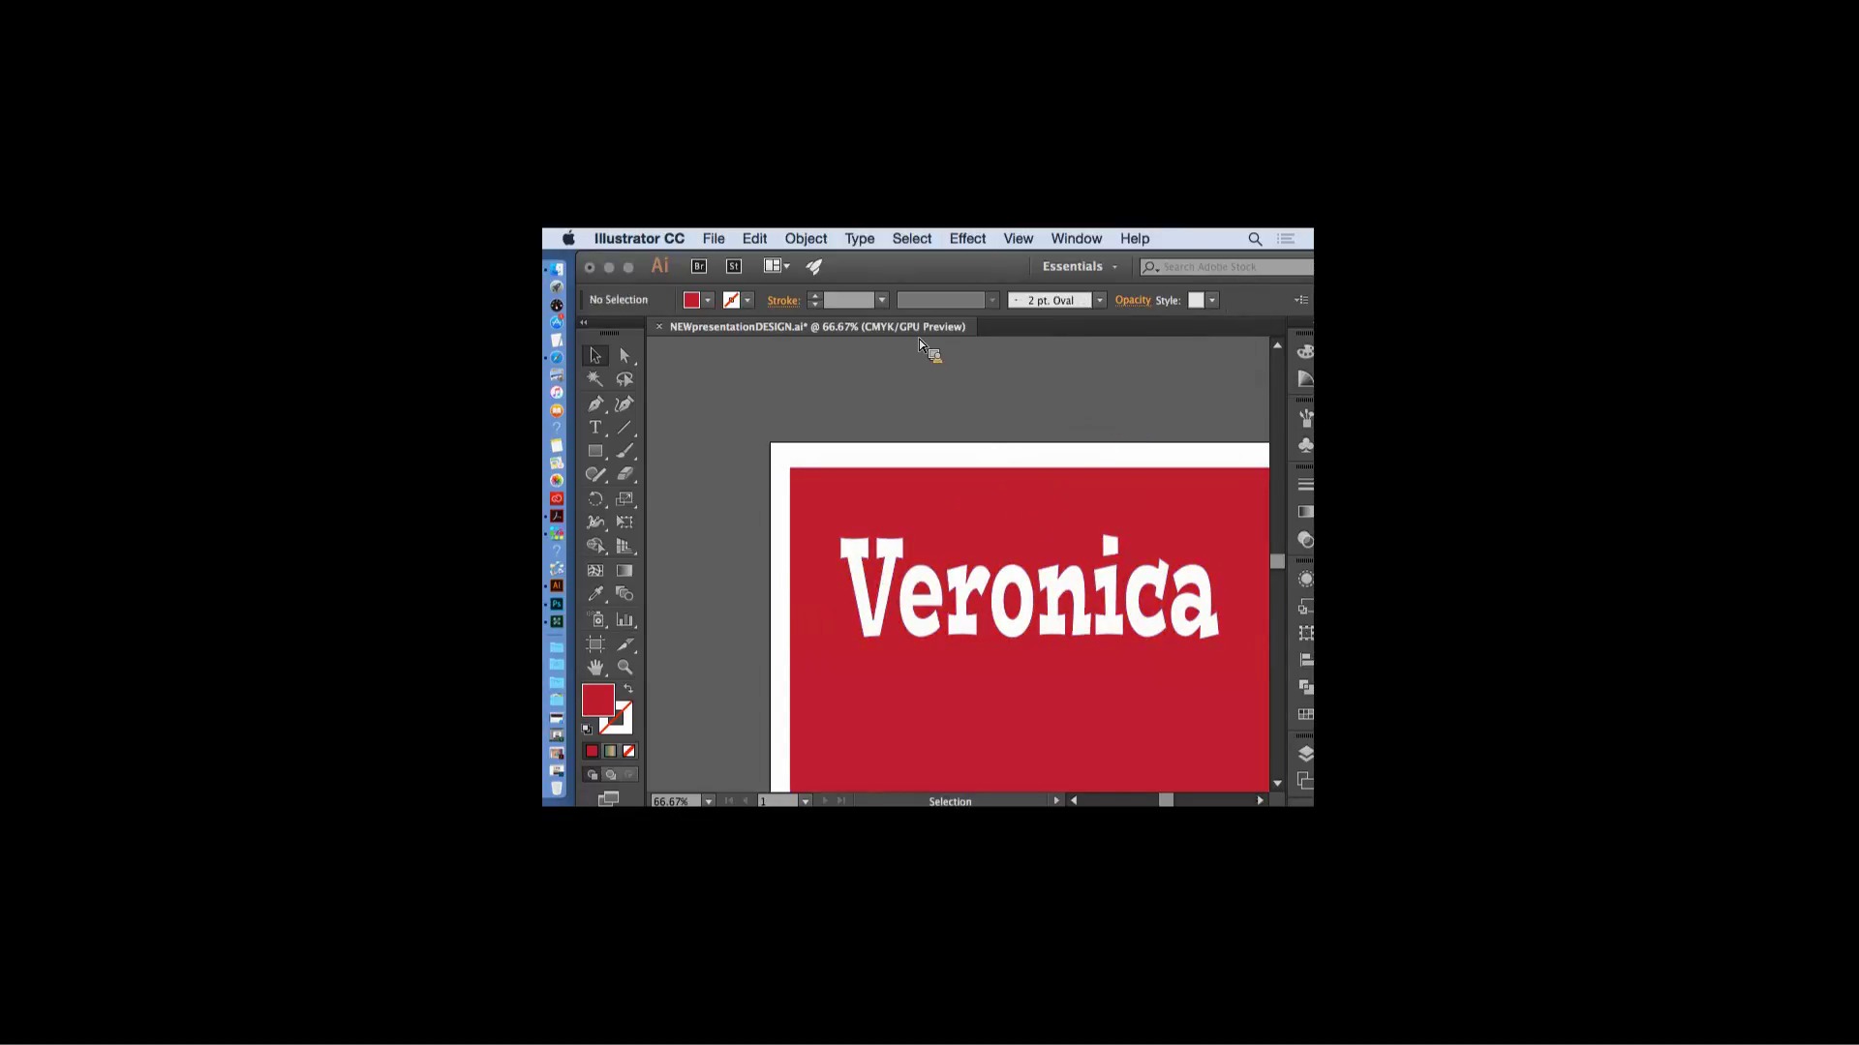
# - Move the red Veronica group slightly up and to the left
pyautogui.moveTo(949, 264); pyautogui.dragTo(942, 257)
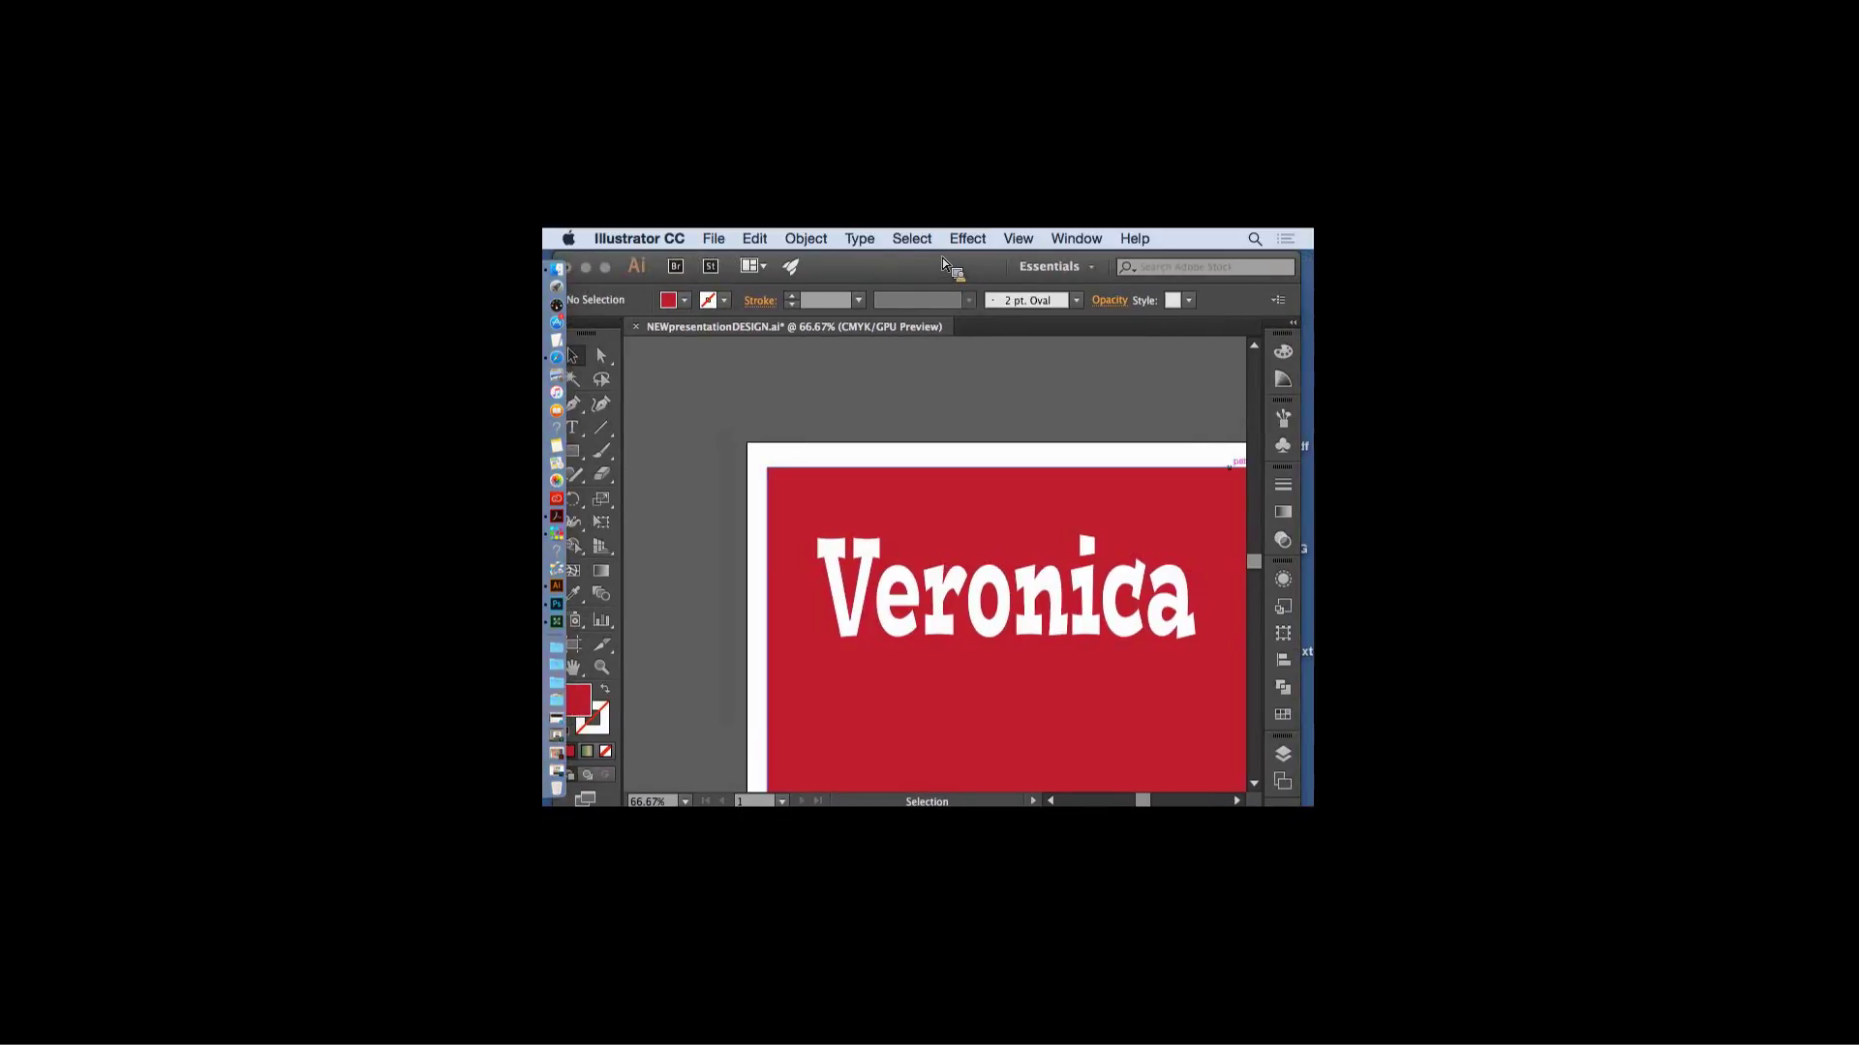
pyautogui.click(1287, 695)
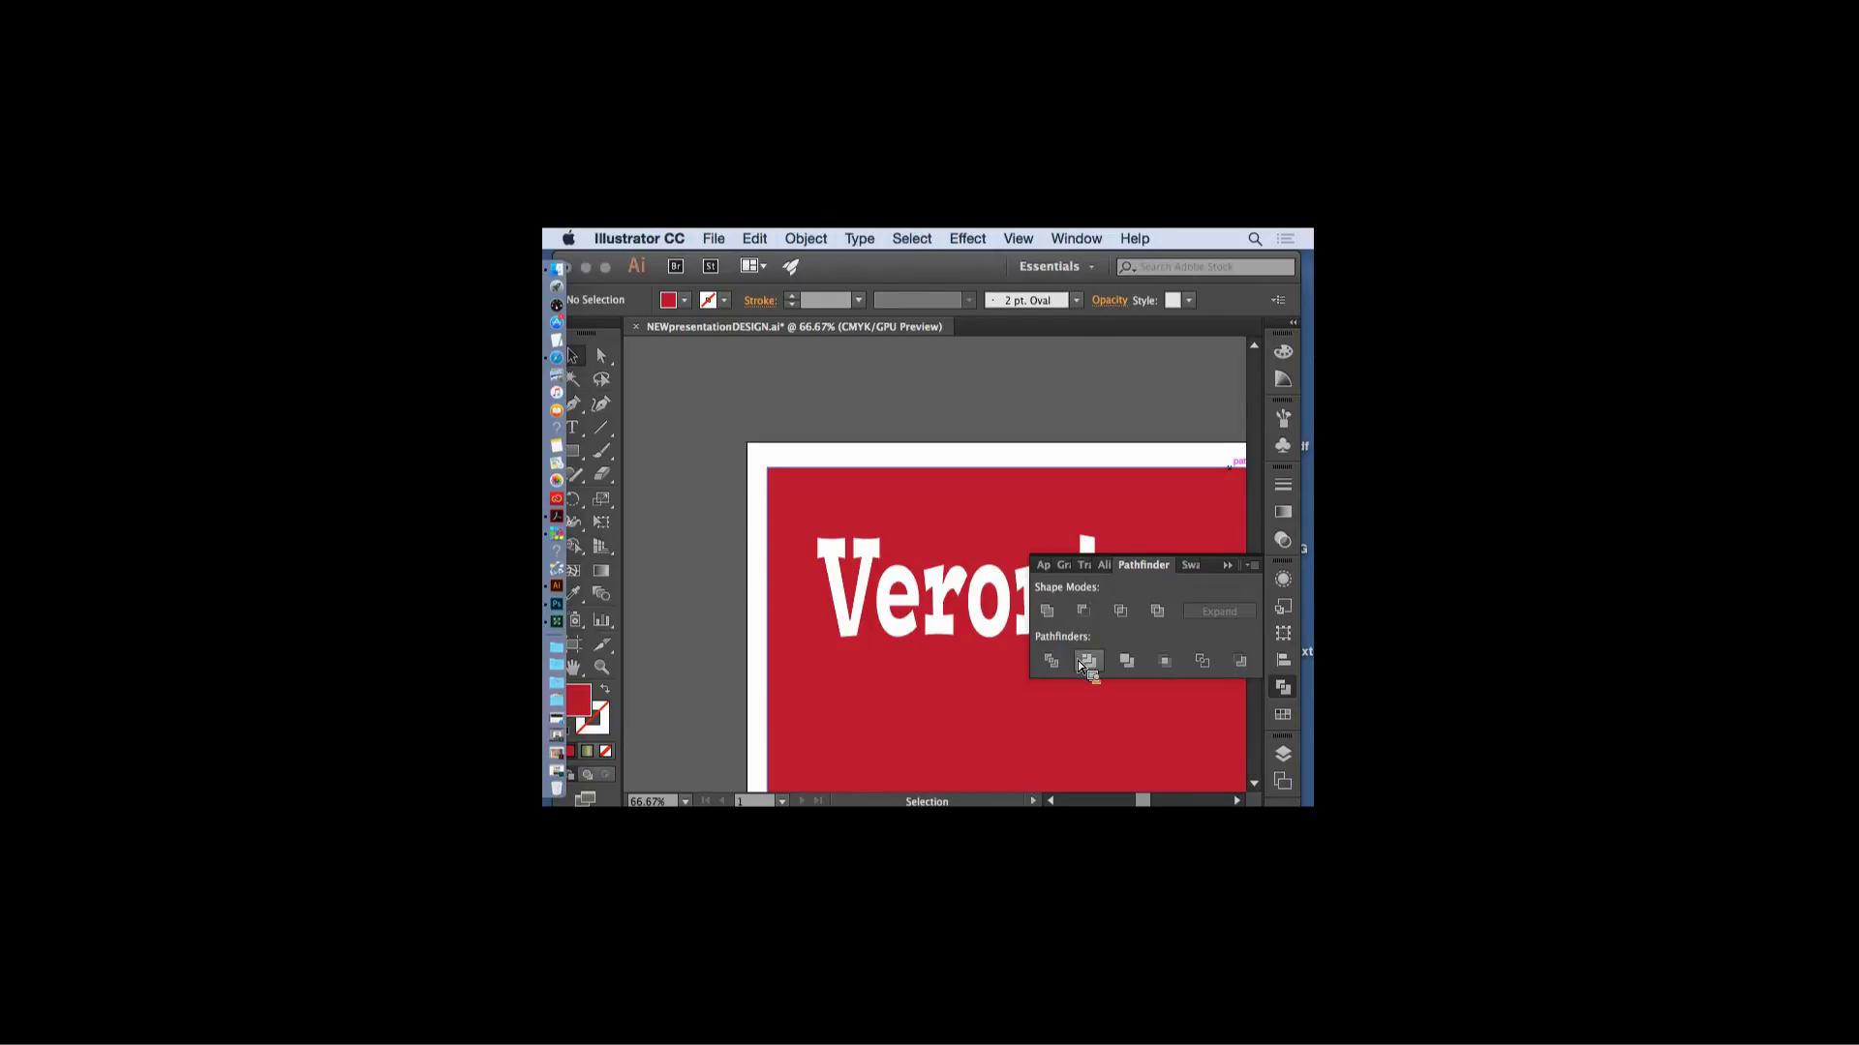
pyautogui.click(1227, 567)
pyautogui.moveTo(1182, 552); pyautogui.dragTo(1121, 507)
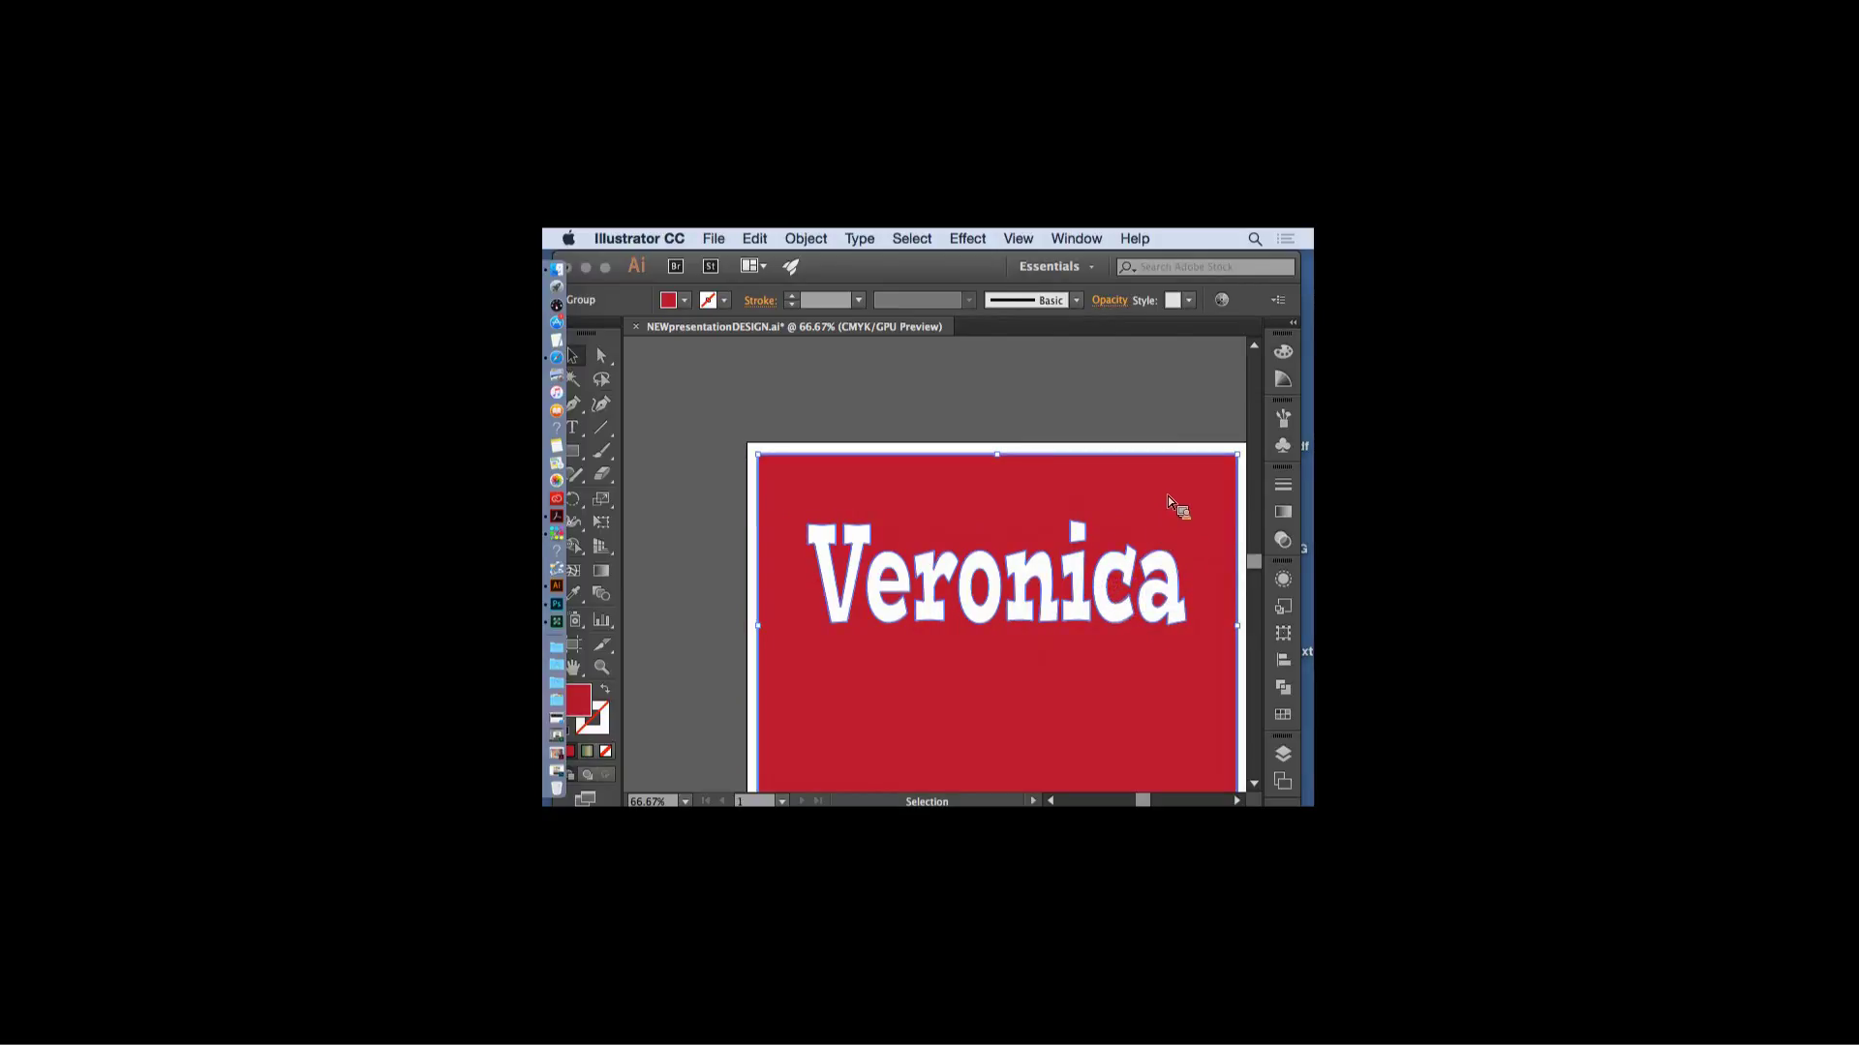
# - Add a drop shadow to Veronica with preview on and blur set to 0.1 in
pyautogui.click(968, 238)
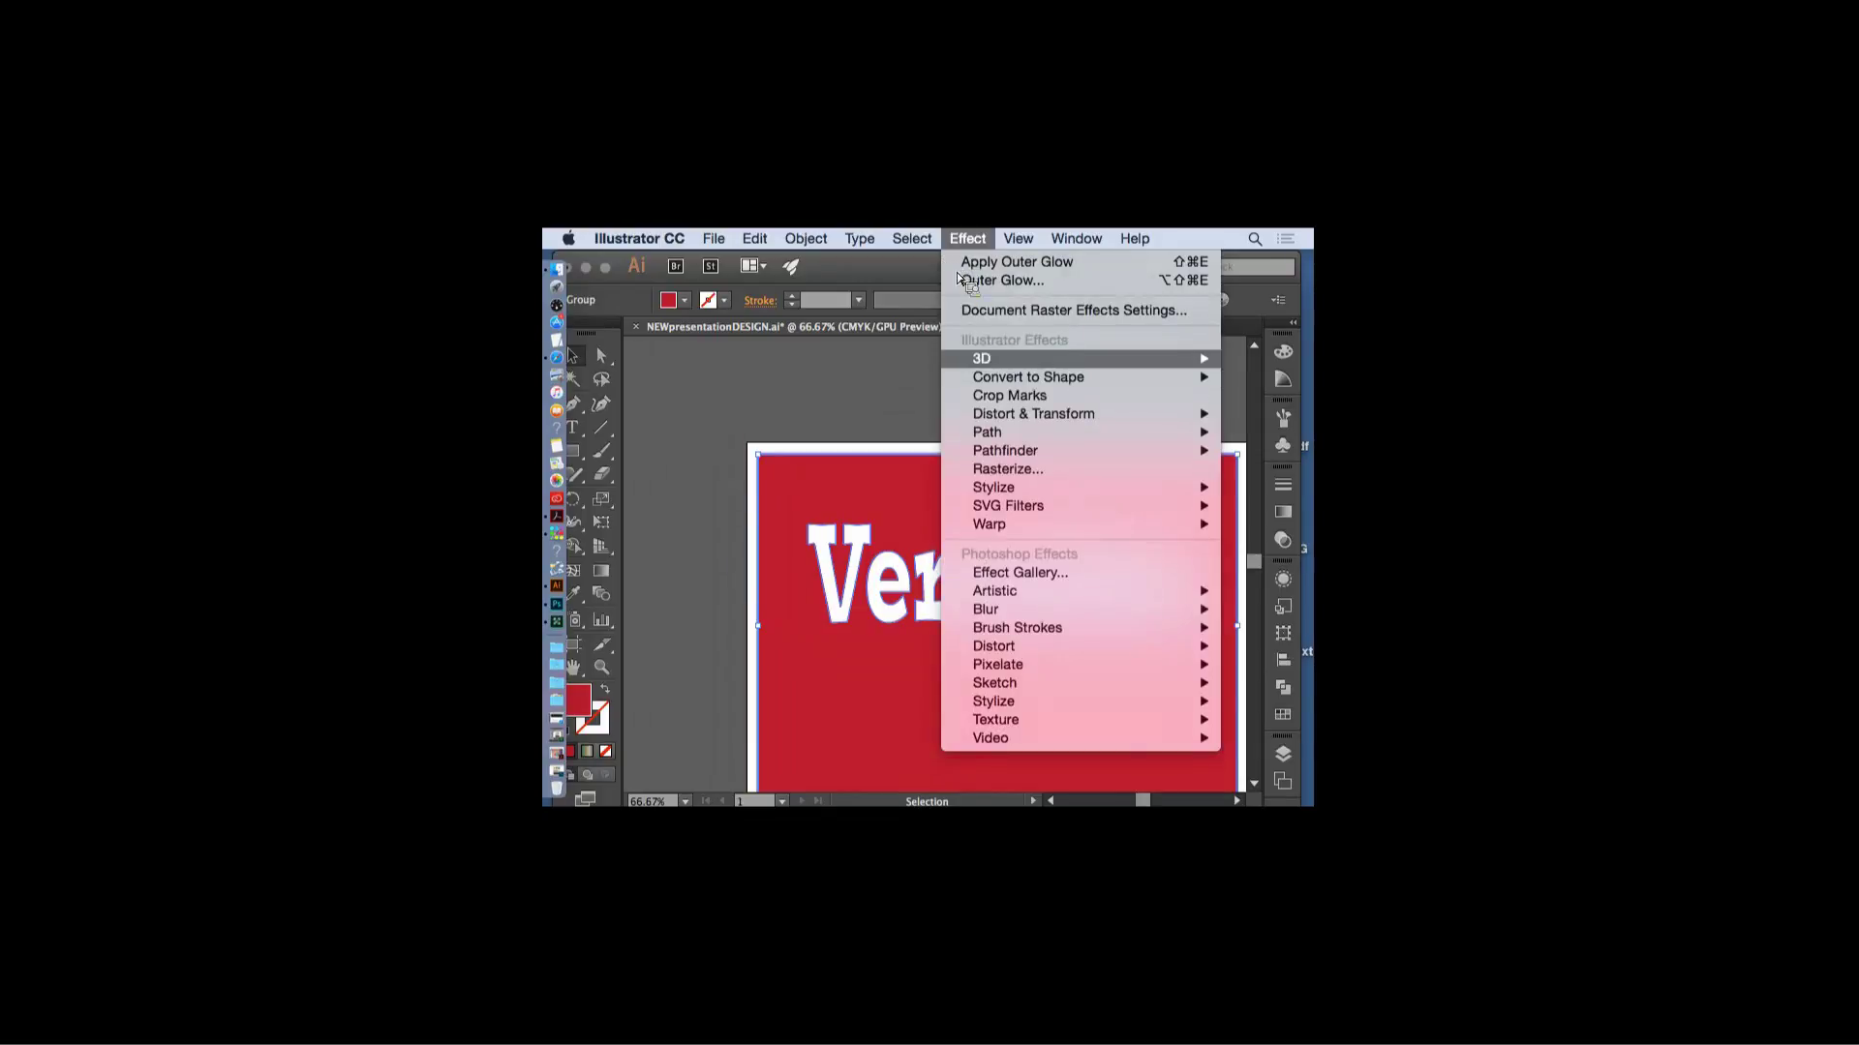
pyautogui.moveTo(1007, 501)
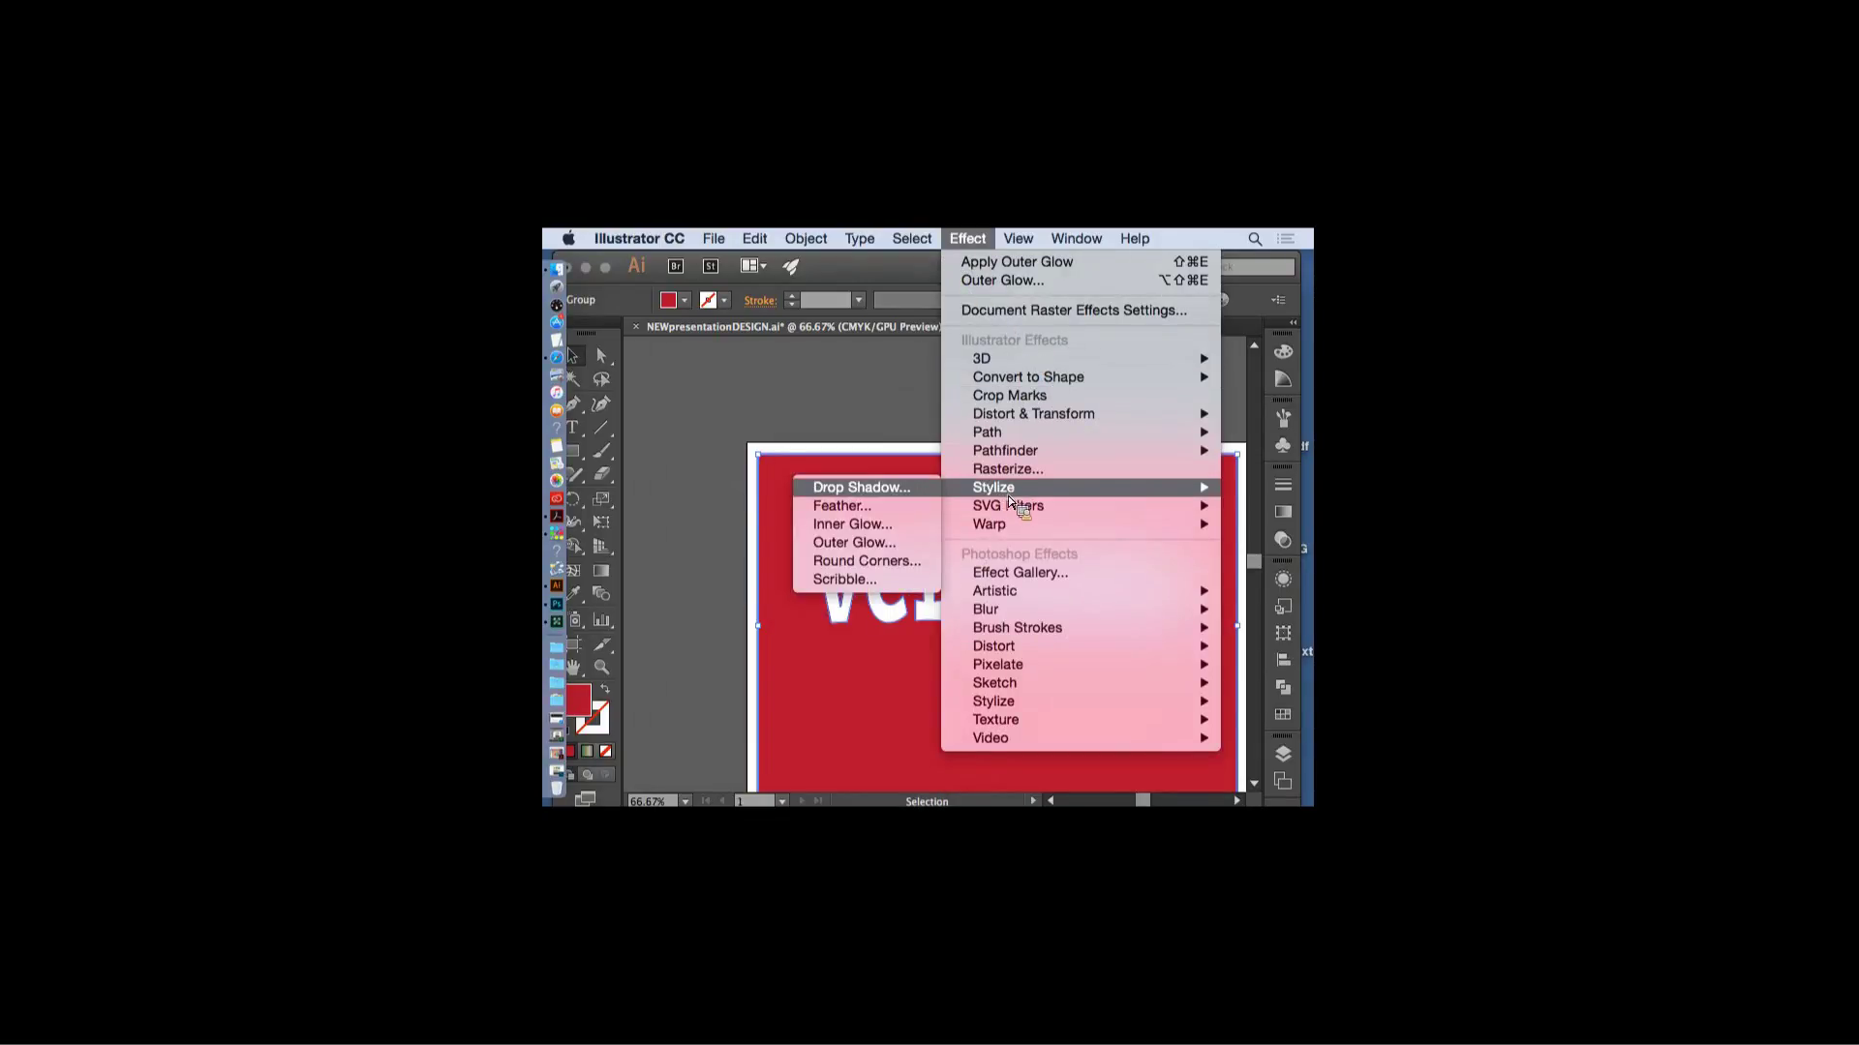
pyautogui.click(877, 489)
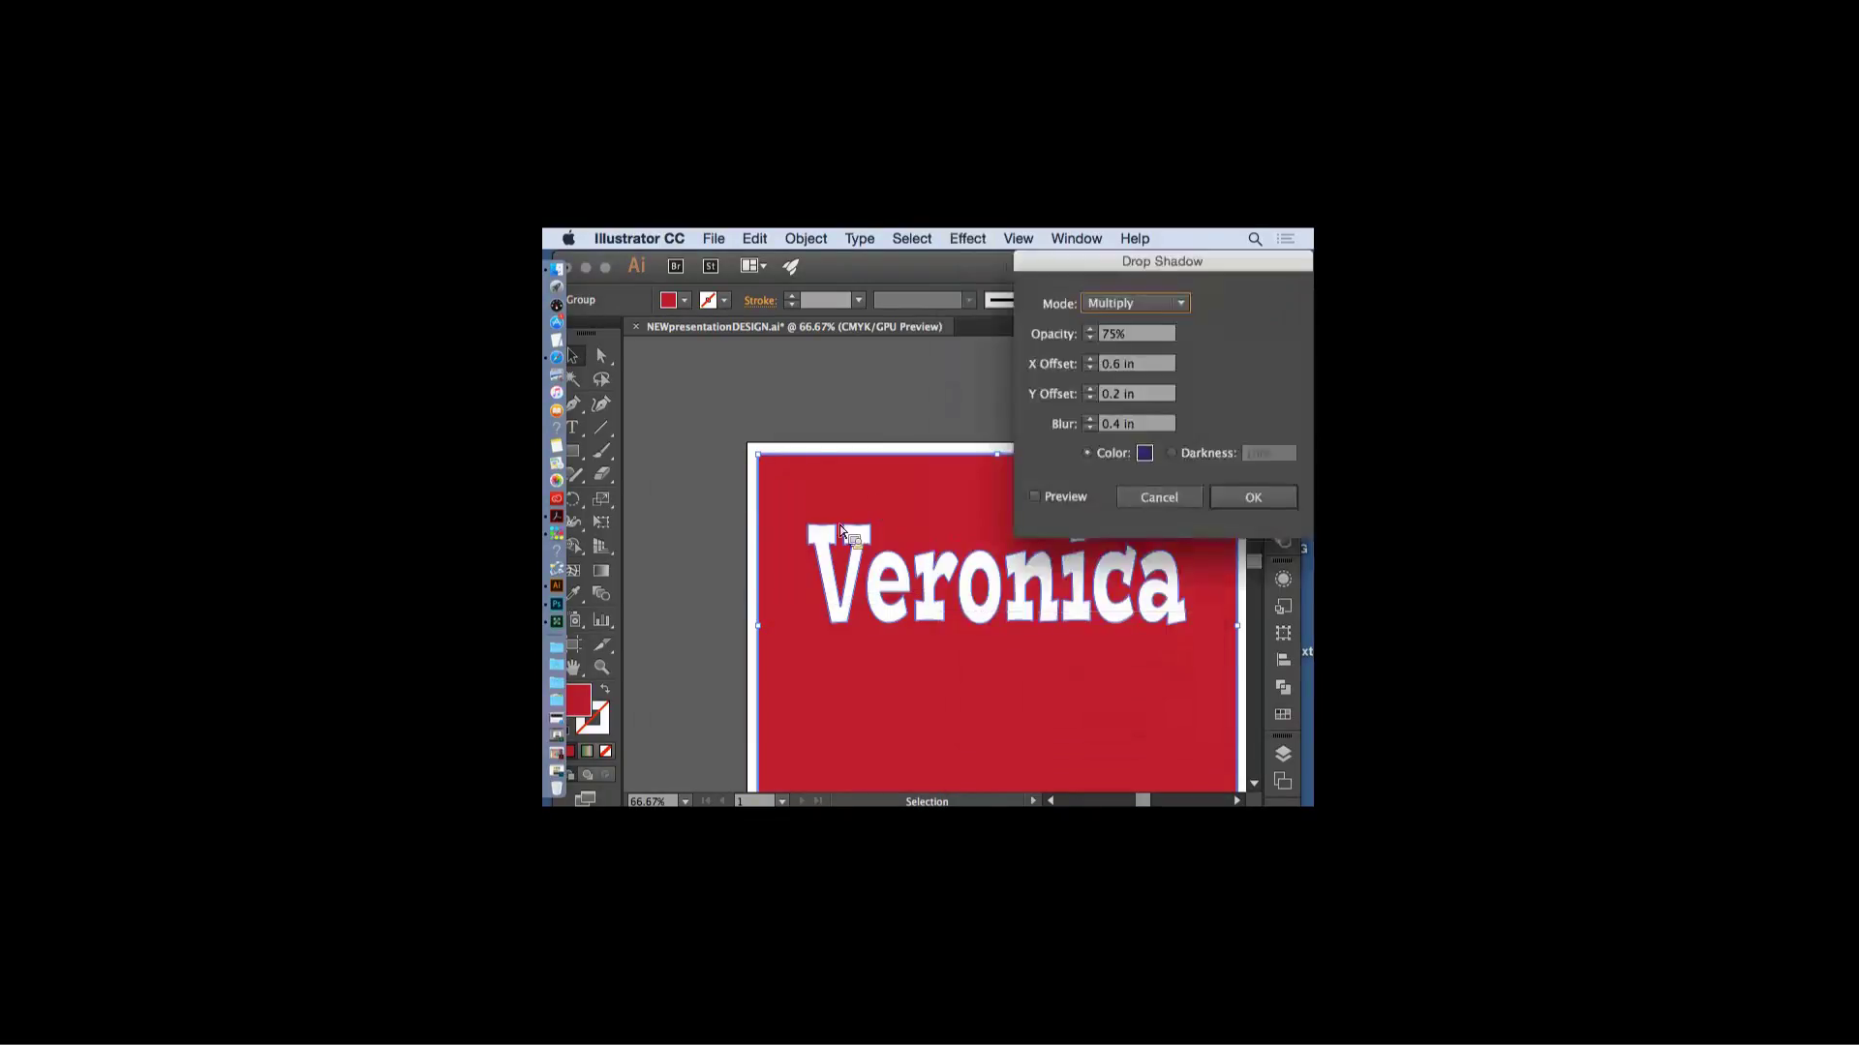
pyautogui.click(1039, 500)
pyautogui.press('space')
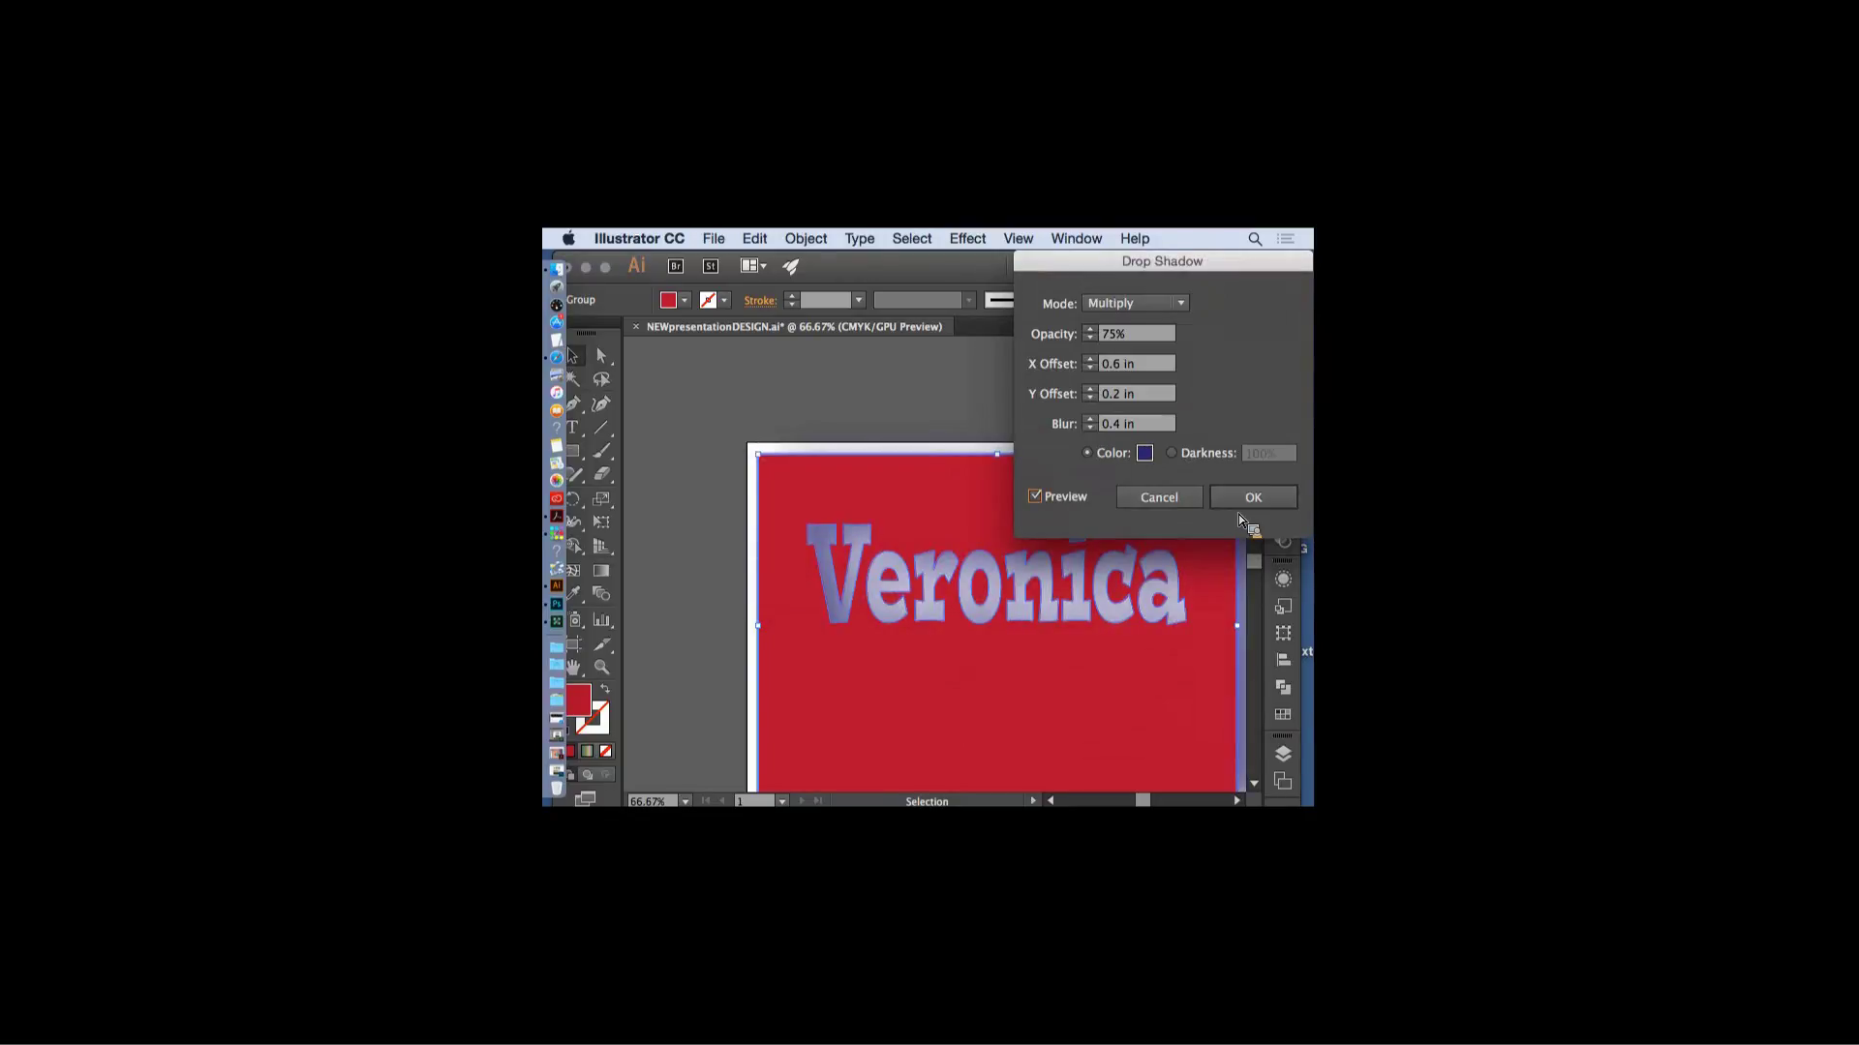
pyautogui.click(1096, 428)
pyautogui.click(1090, 429)
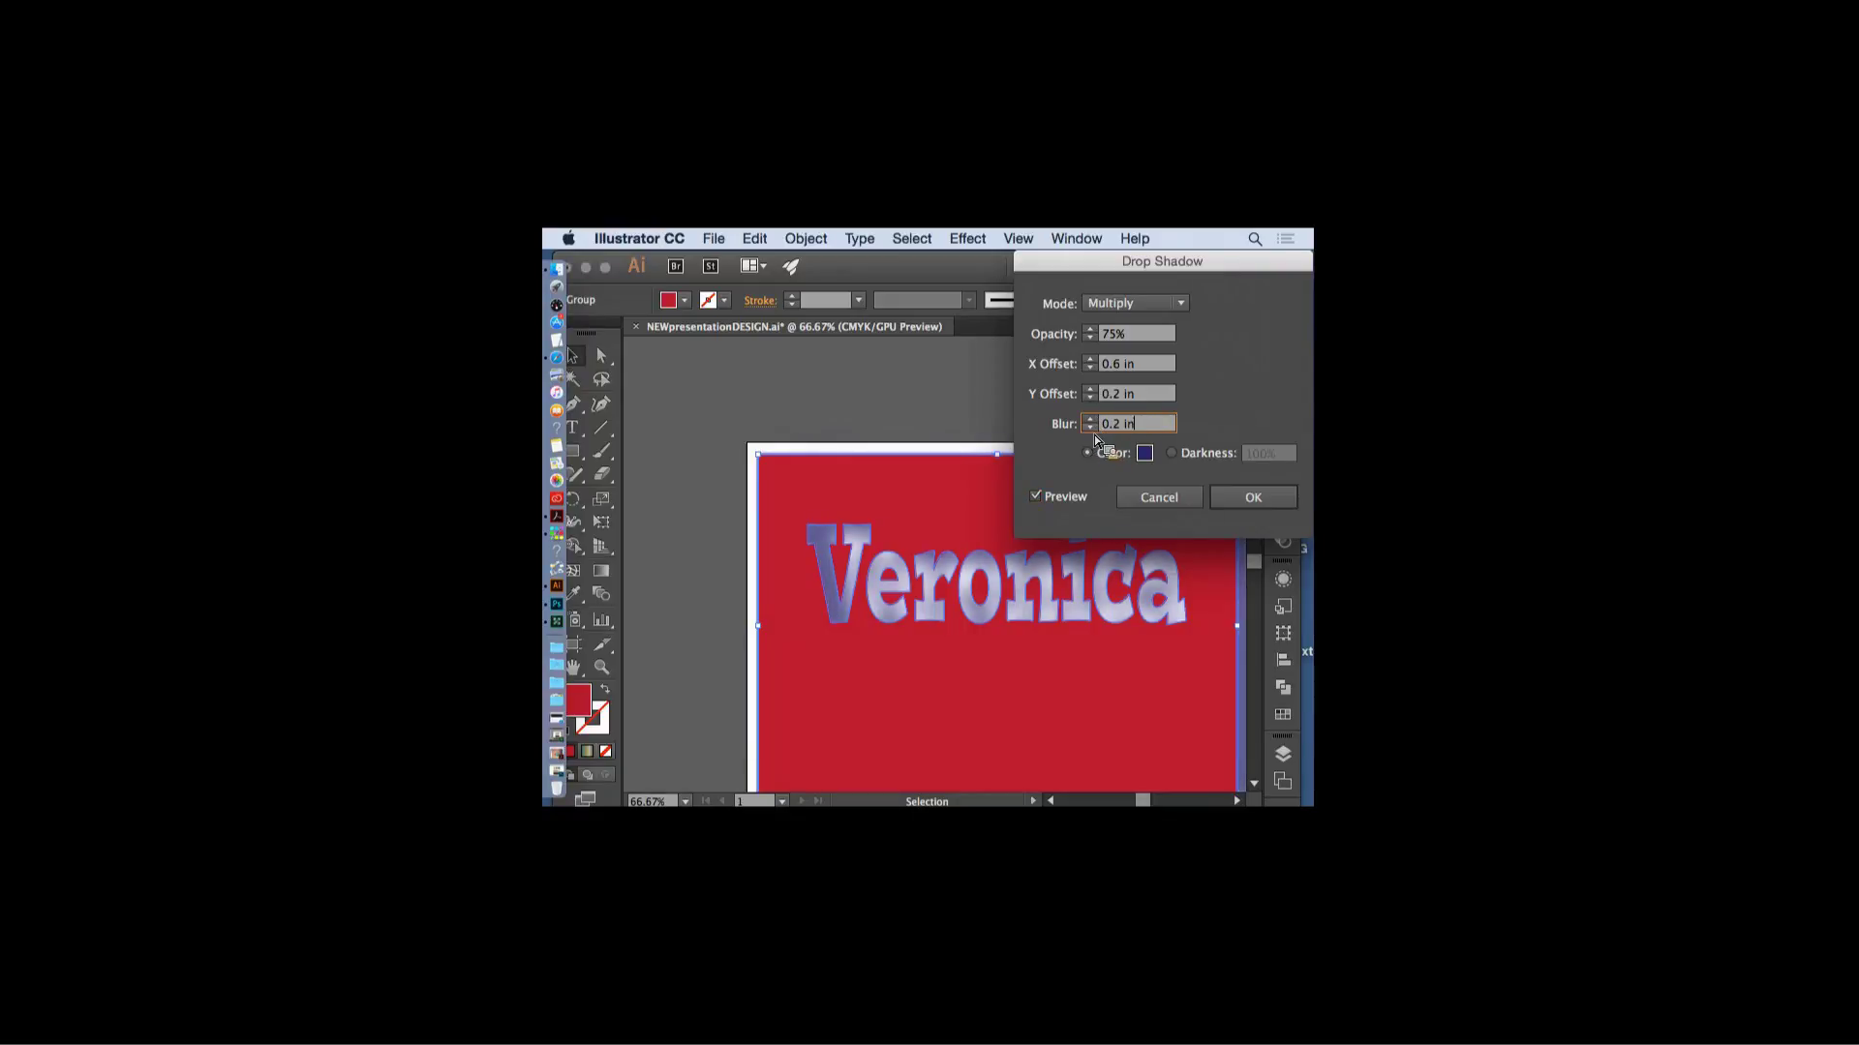
pyautogui.click(1091, 429)
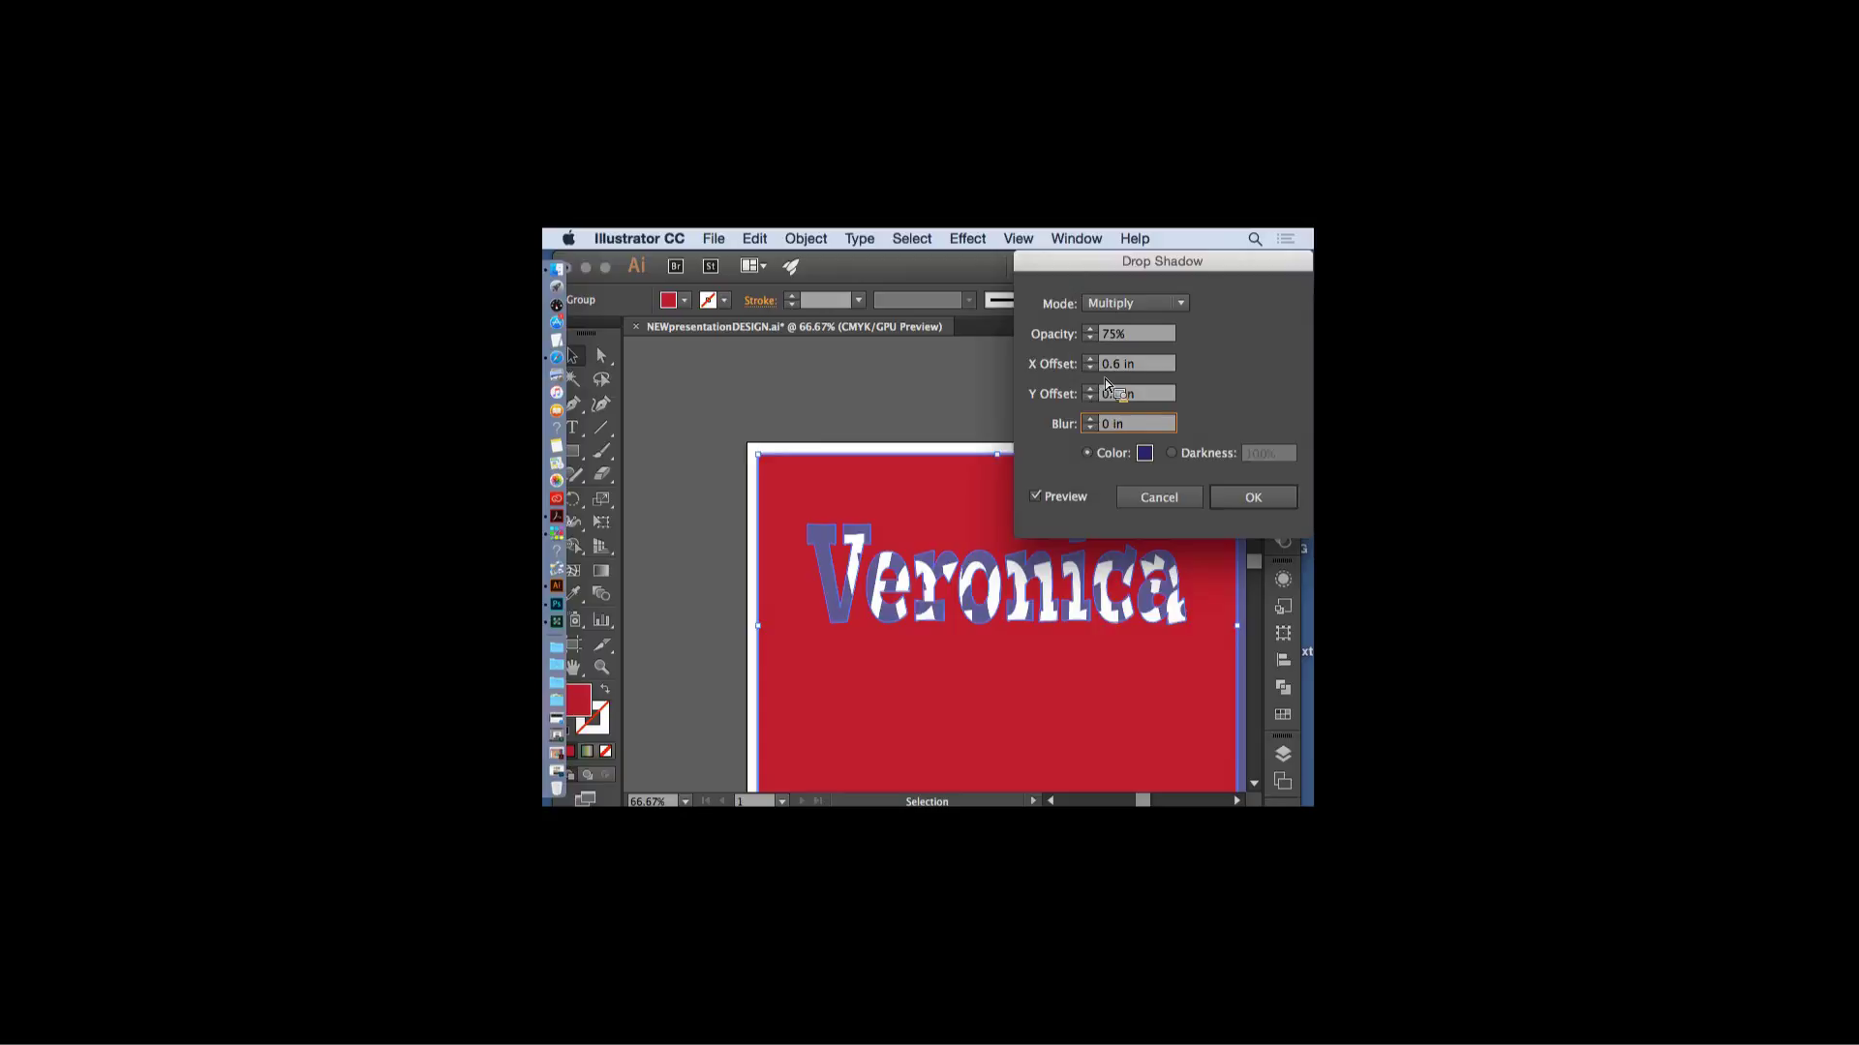
pyautogui.click(1091, 423)
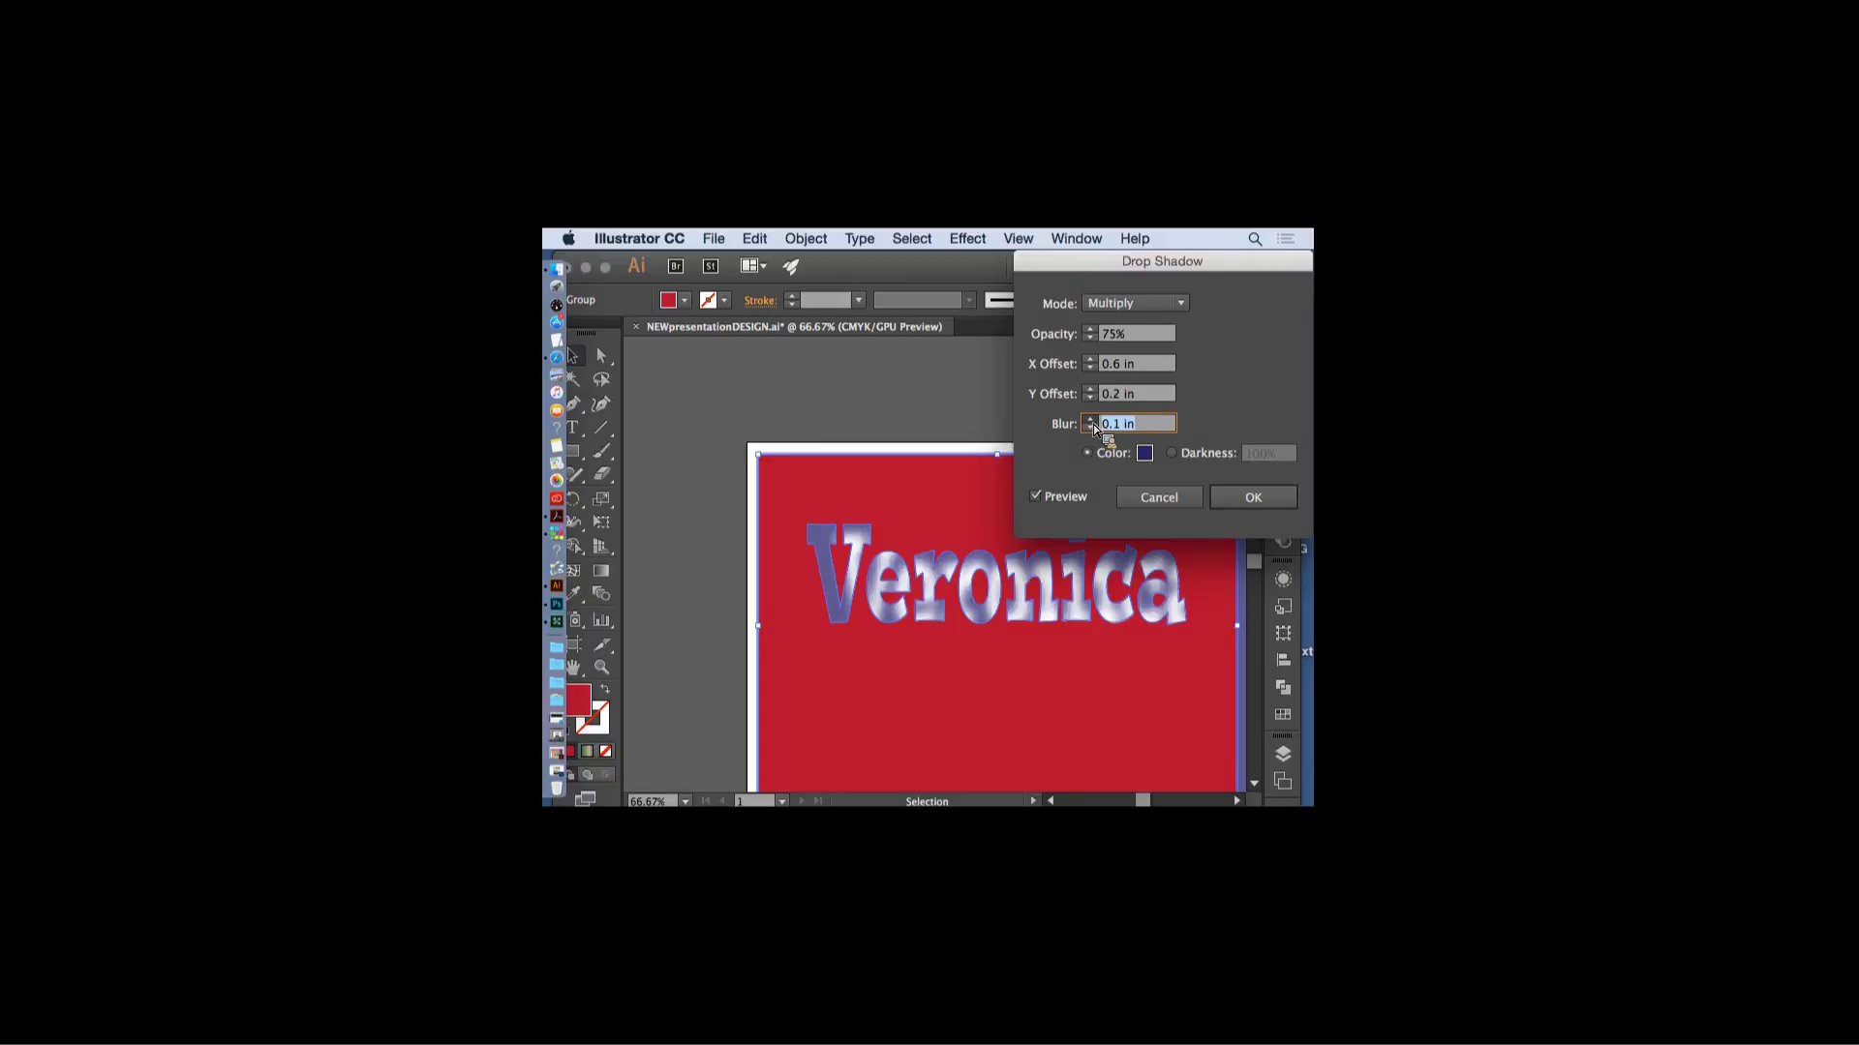
# - Lower the shadow's X offset to 0 in, keep Y offset at 0.2 in, and apply
pyautogui.click(1090, 370)
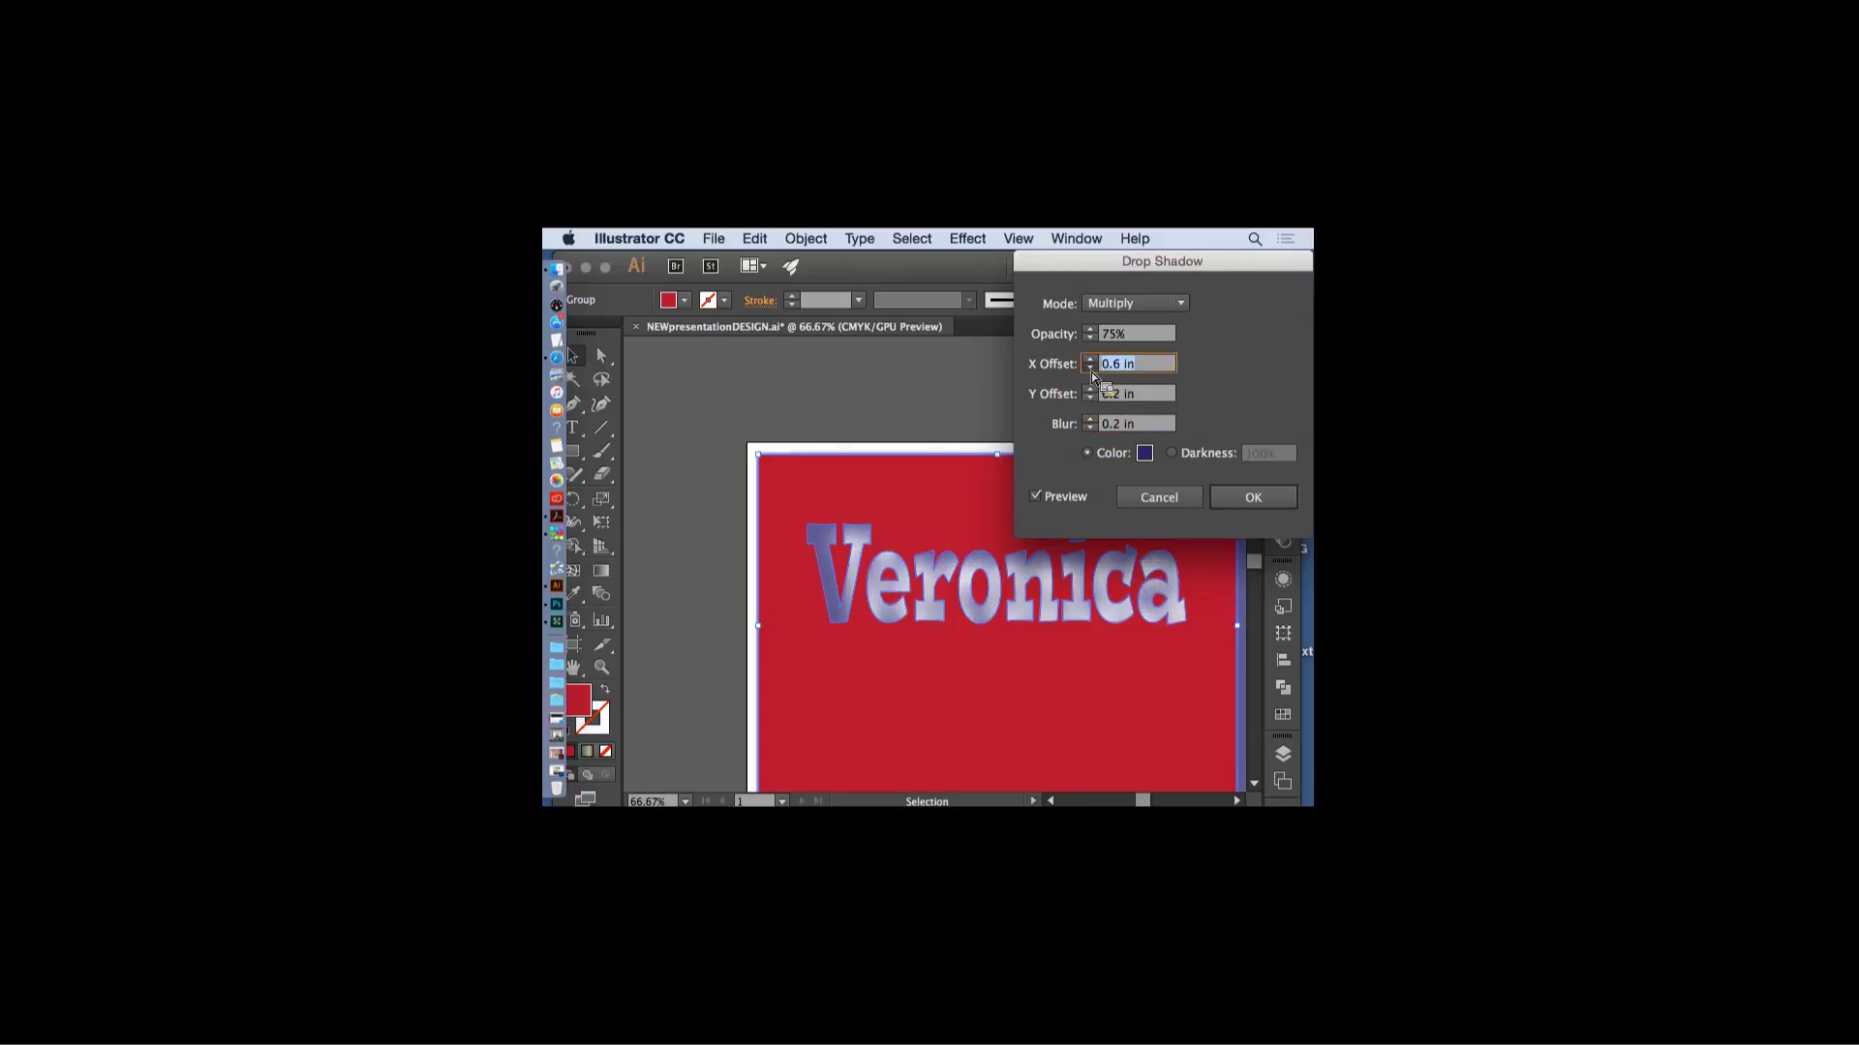
pyautogui.click(1090, 374)
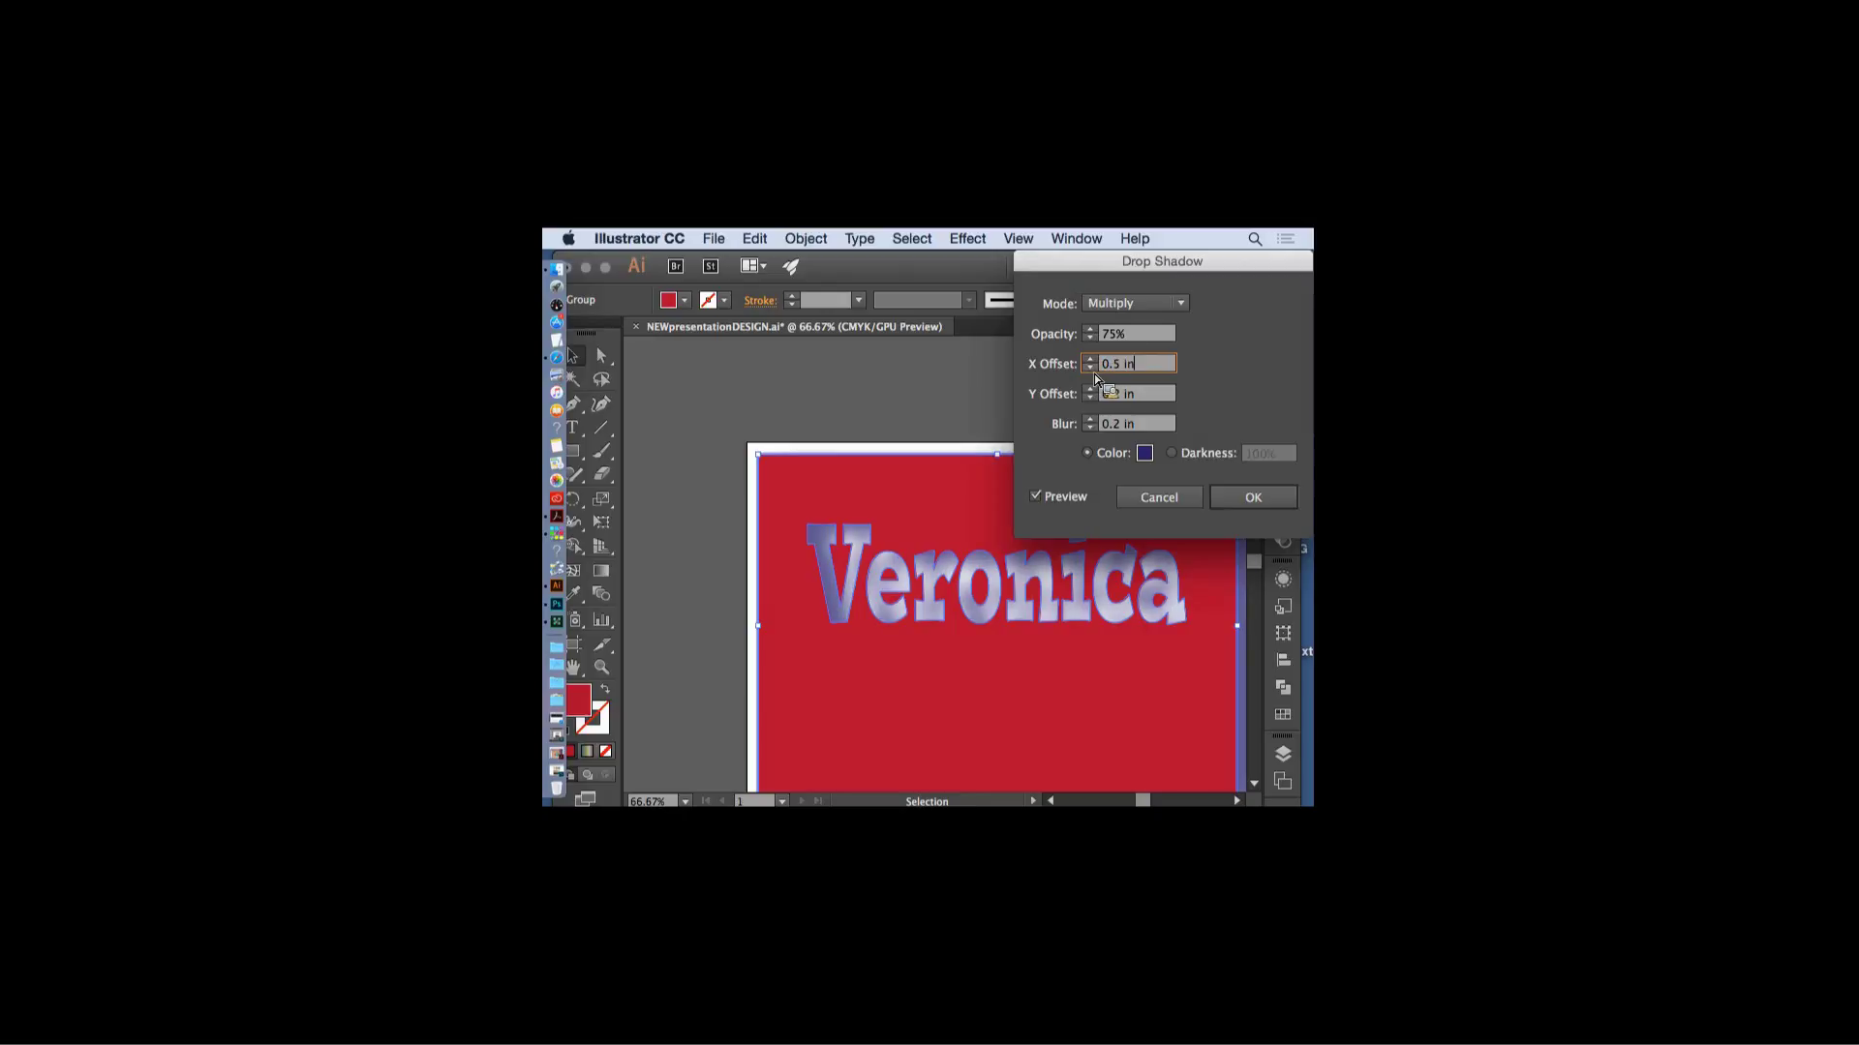
pyautogui.click(1090, 374)
pyautogui.click(1090, 374)
pyautogui.click(1090, 374)
pyautogui.click(1090, 374)
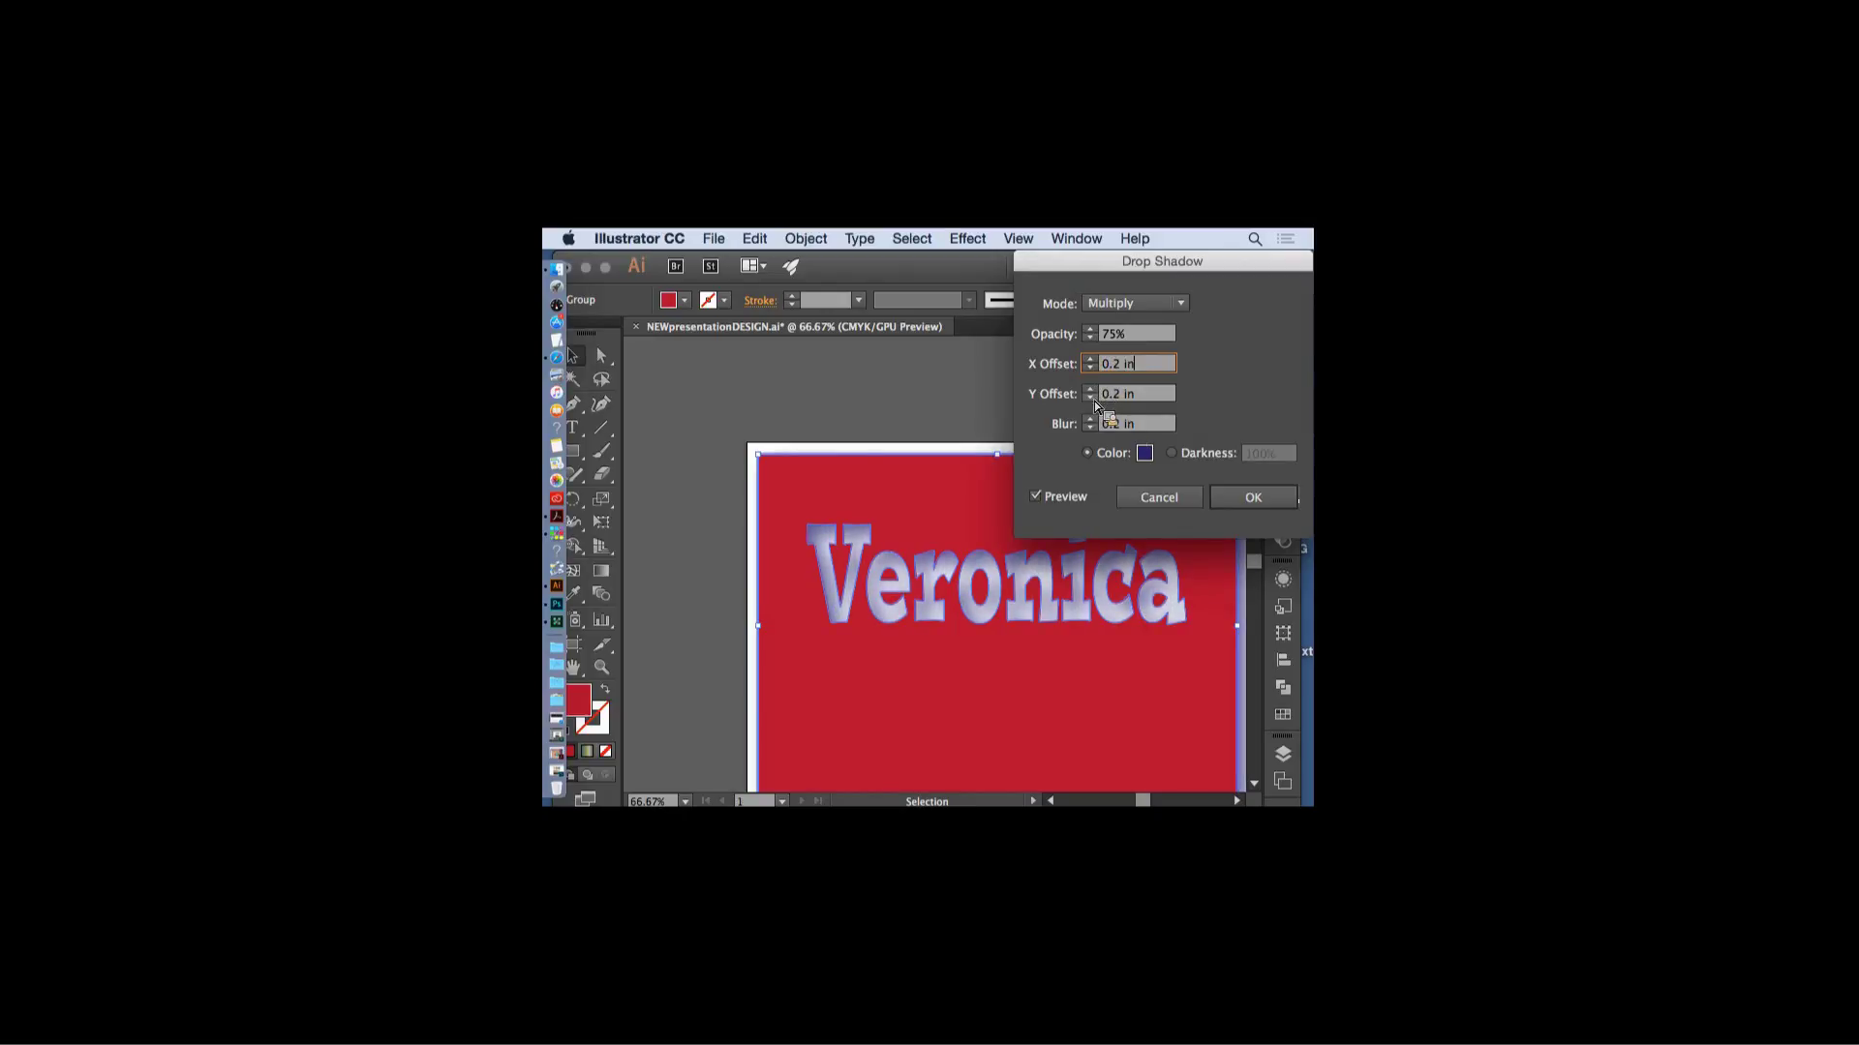
pyautogui.press('Down')
pyautogui.press('Tab')
pyautogui.click(1253, 501)
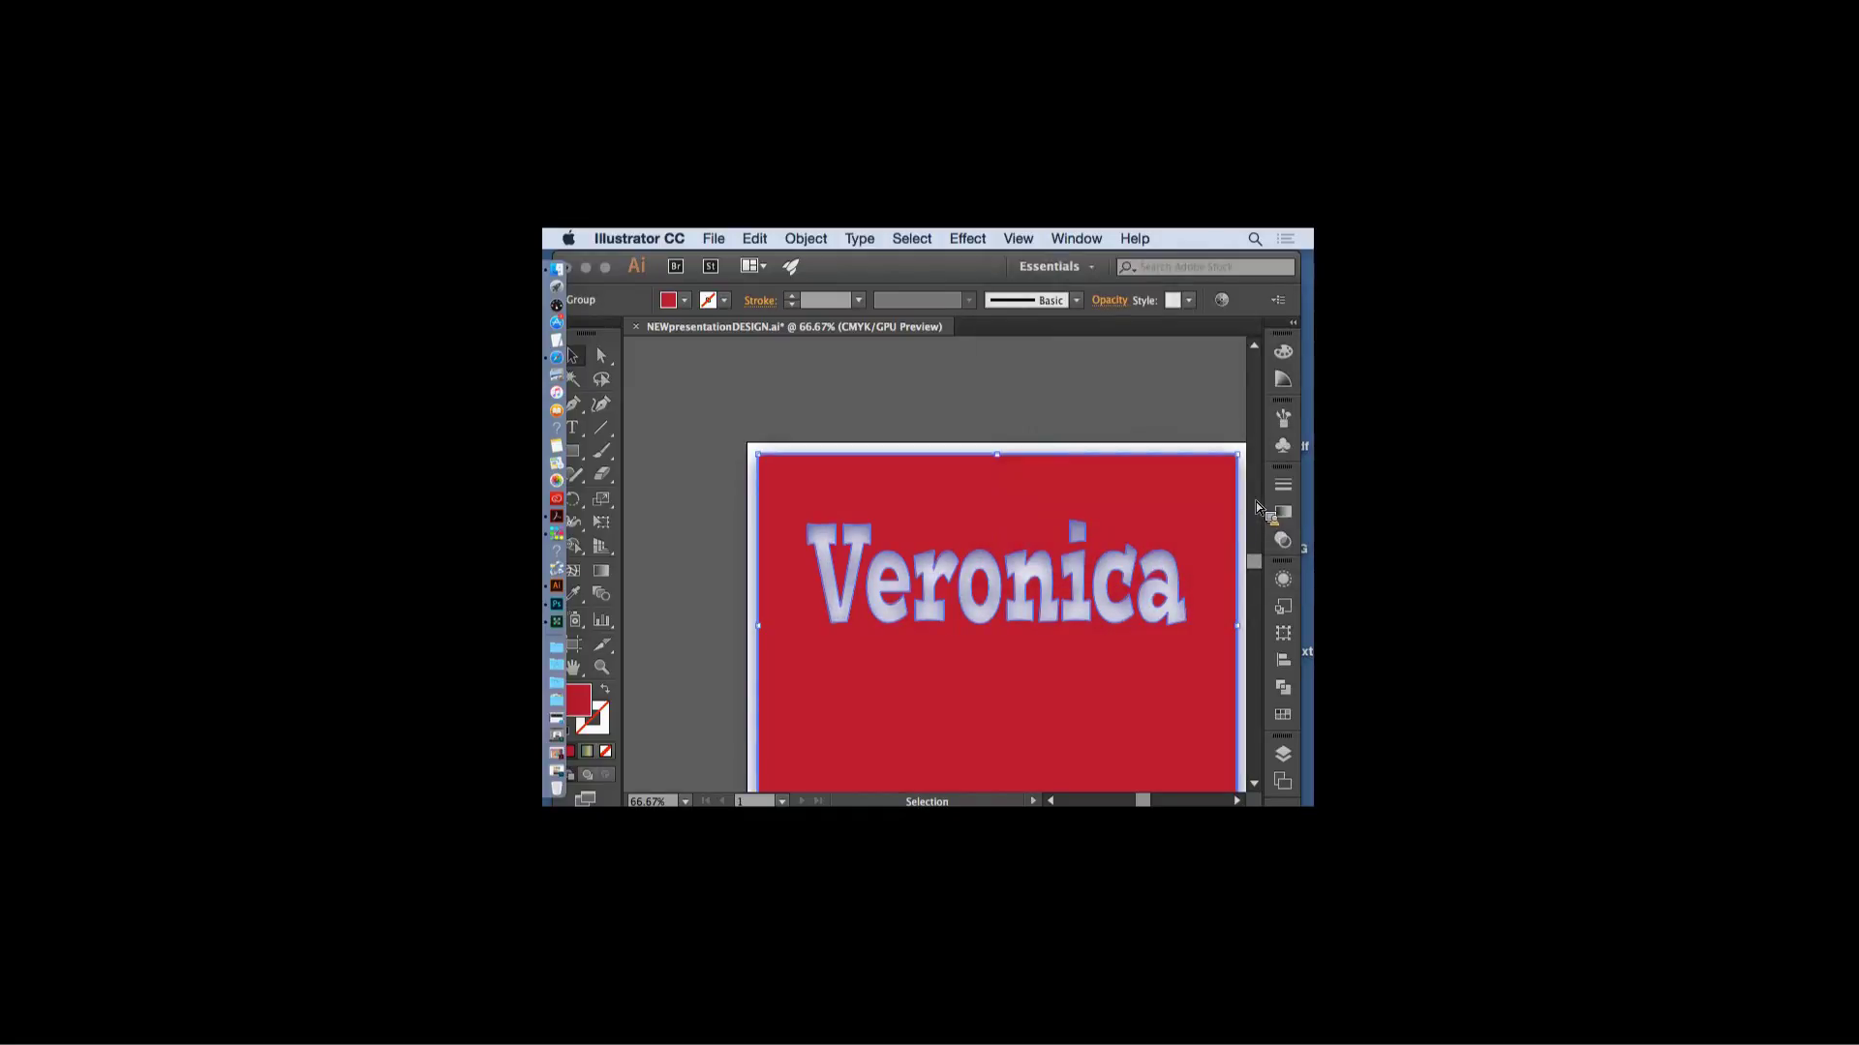
# - Scale the red Veronica group down to about 9.23 x 6.6 in
pyautogui.click(1101, 422)
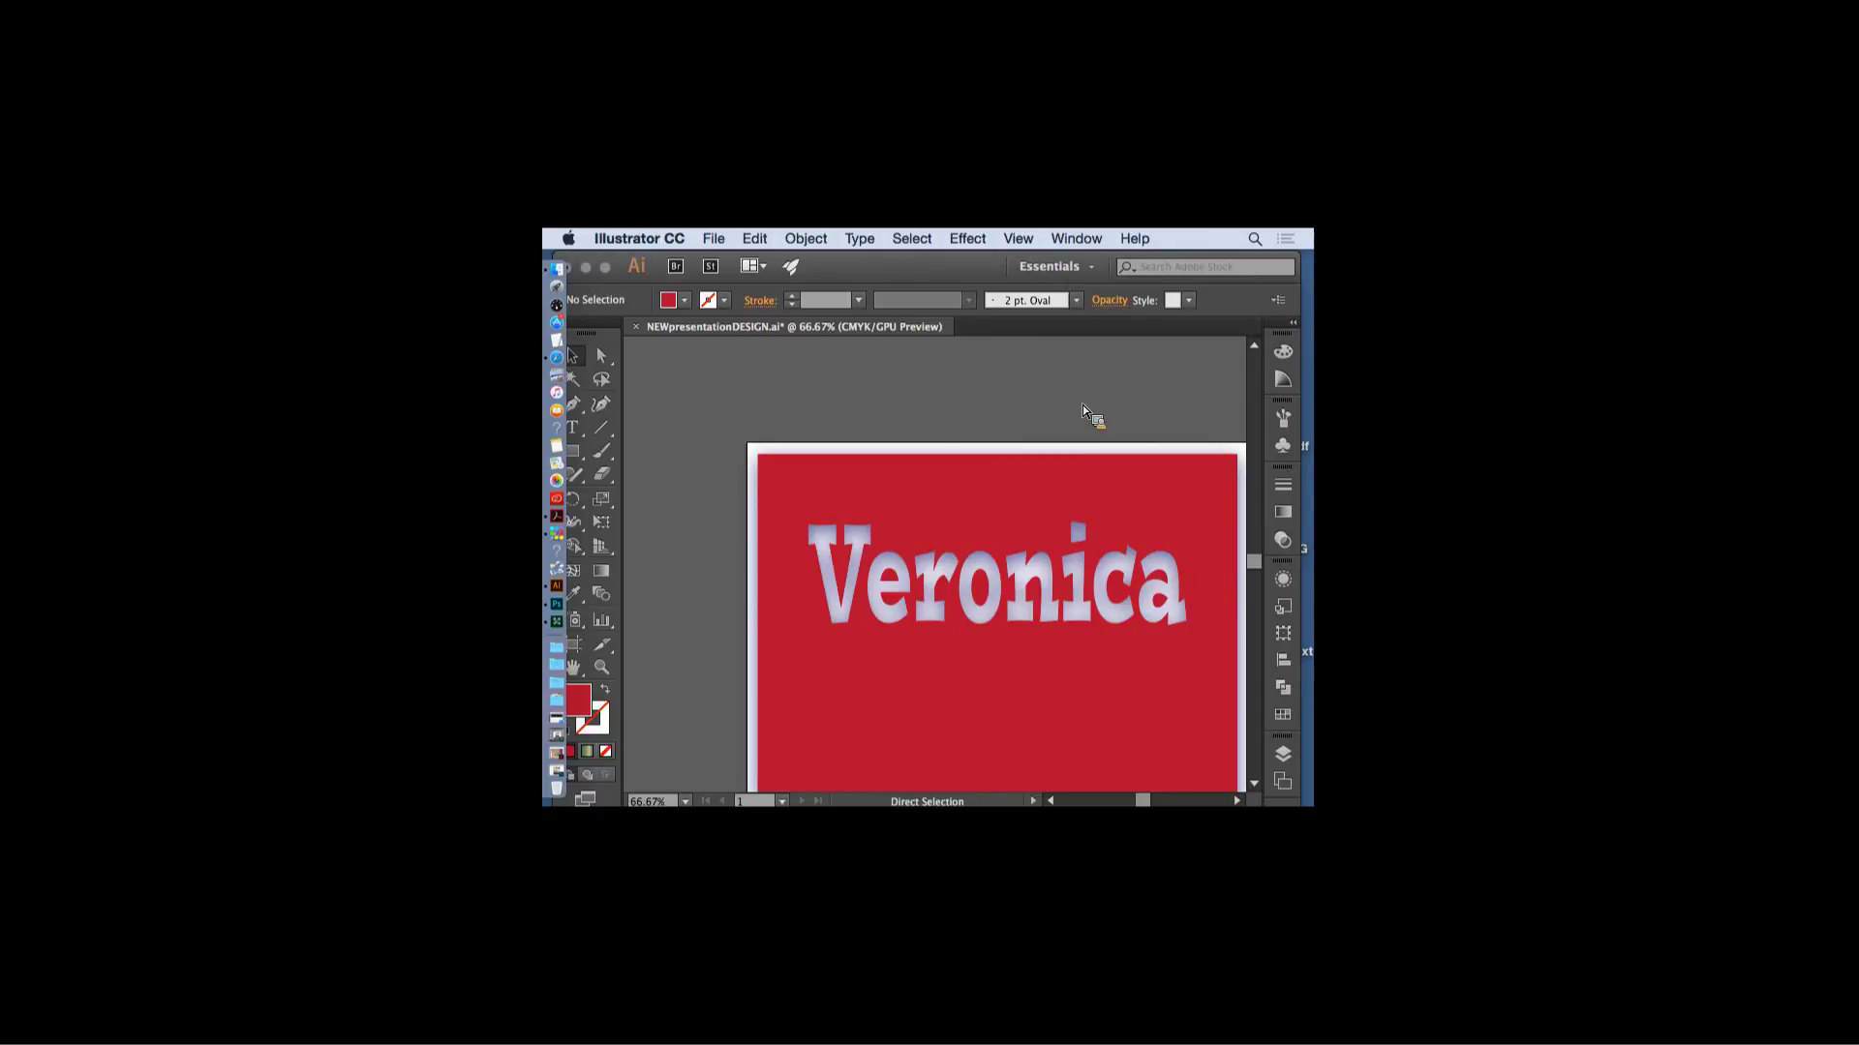
pyautogui.press('super+minus')
pyautogui.press('super+minus')
pyautogui.moveTo(1018, 664); pyautogui.dragTo(1028, 662)
pyautogui.click(1103, 645)
pyautogui.click(1061, 643)
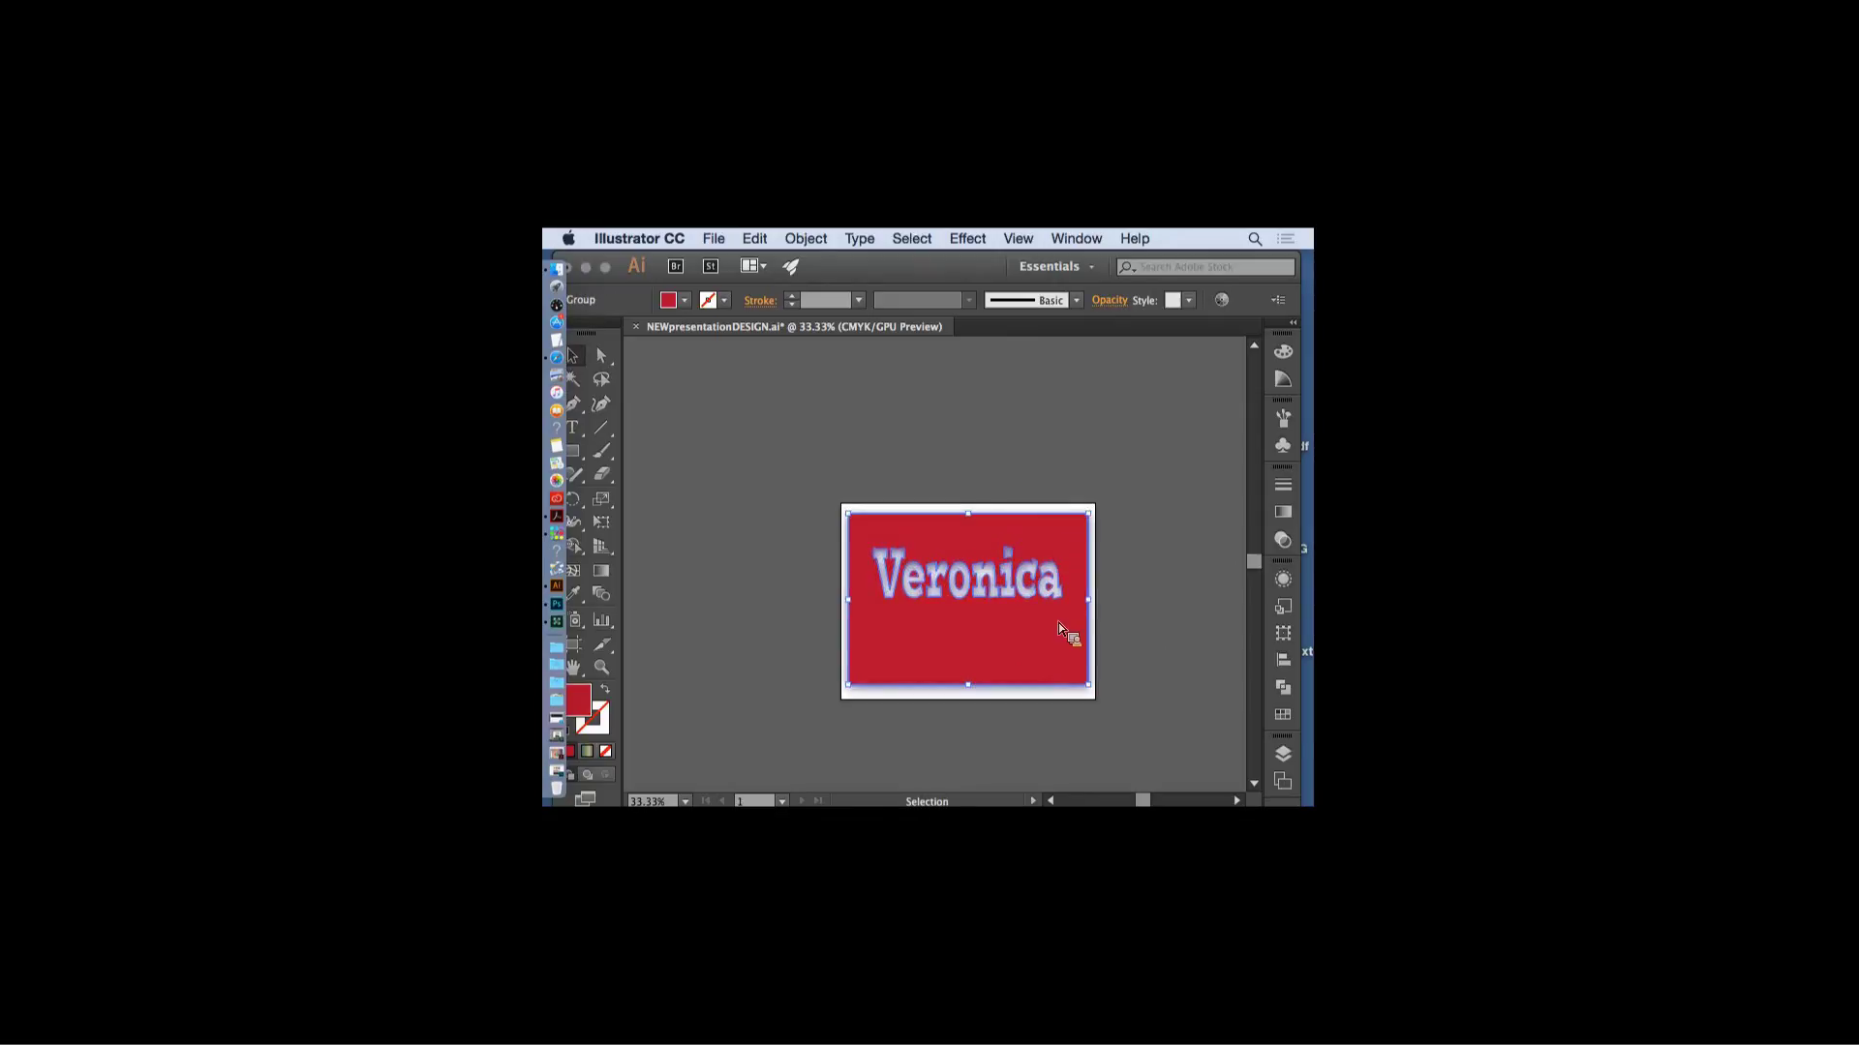
pyautogui.moveTo(1088, 513); pyautogui.dragTo(1076, 555)
pyautogui.click(1136, 571)
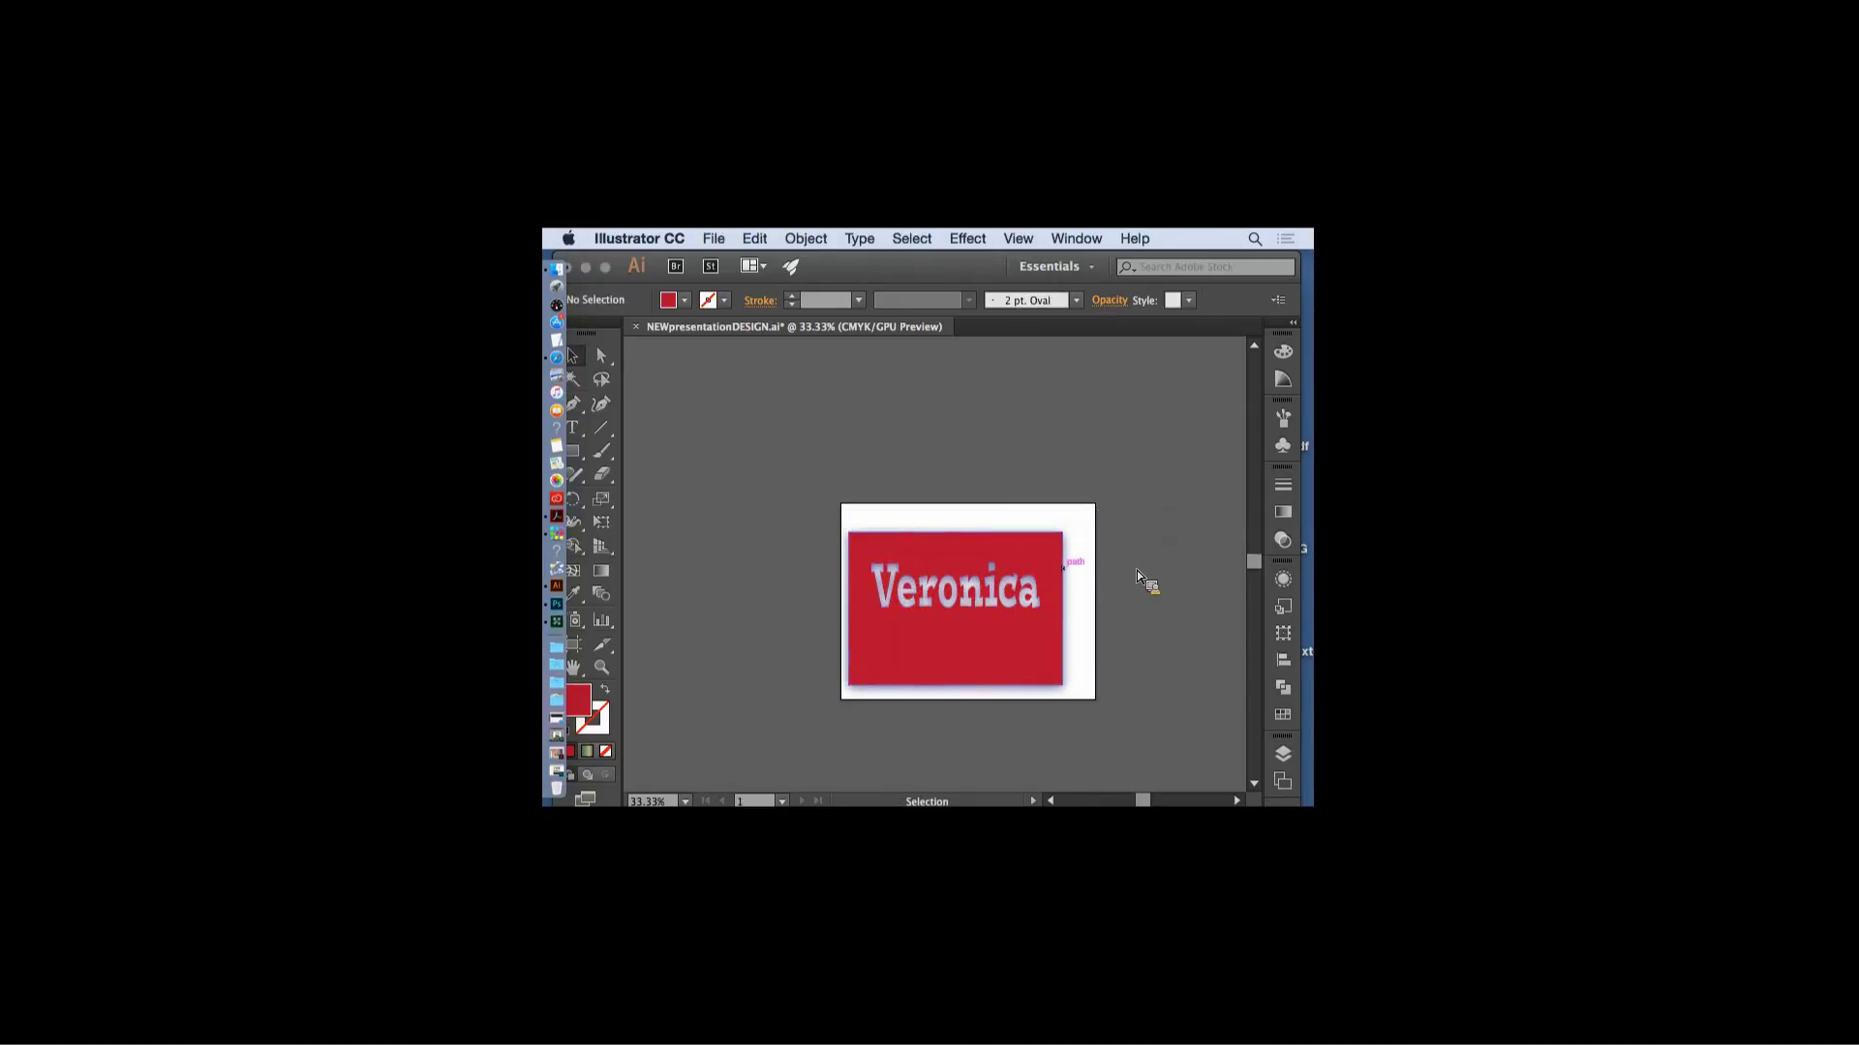
# - Reposition the resized Veronica group on the artboard at 66.67% zoom
pyautogui.doubleClick(1032, 567)
pyautogui.click(636, 349)
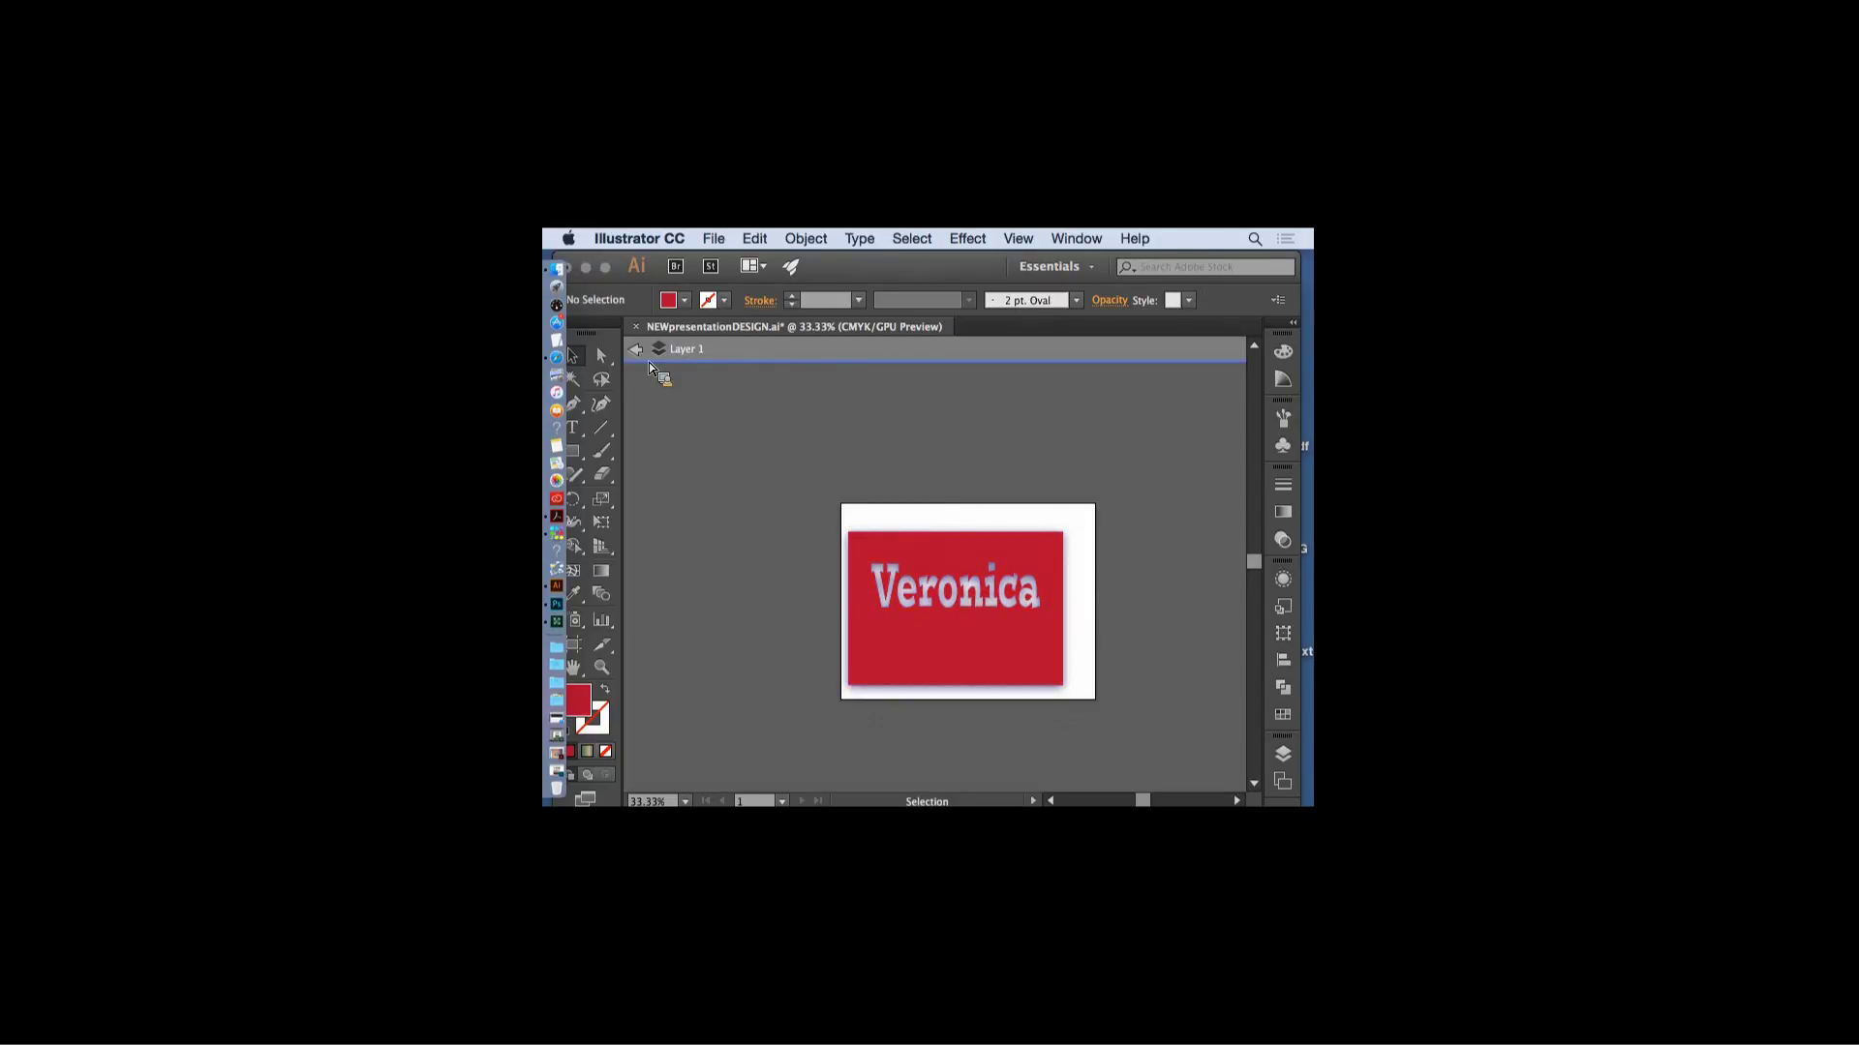
pyautogui.click(646, 358)
pyautogui.moveTo(951, 556); pyautogui.dragTo(968, 562)
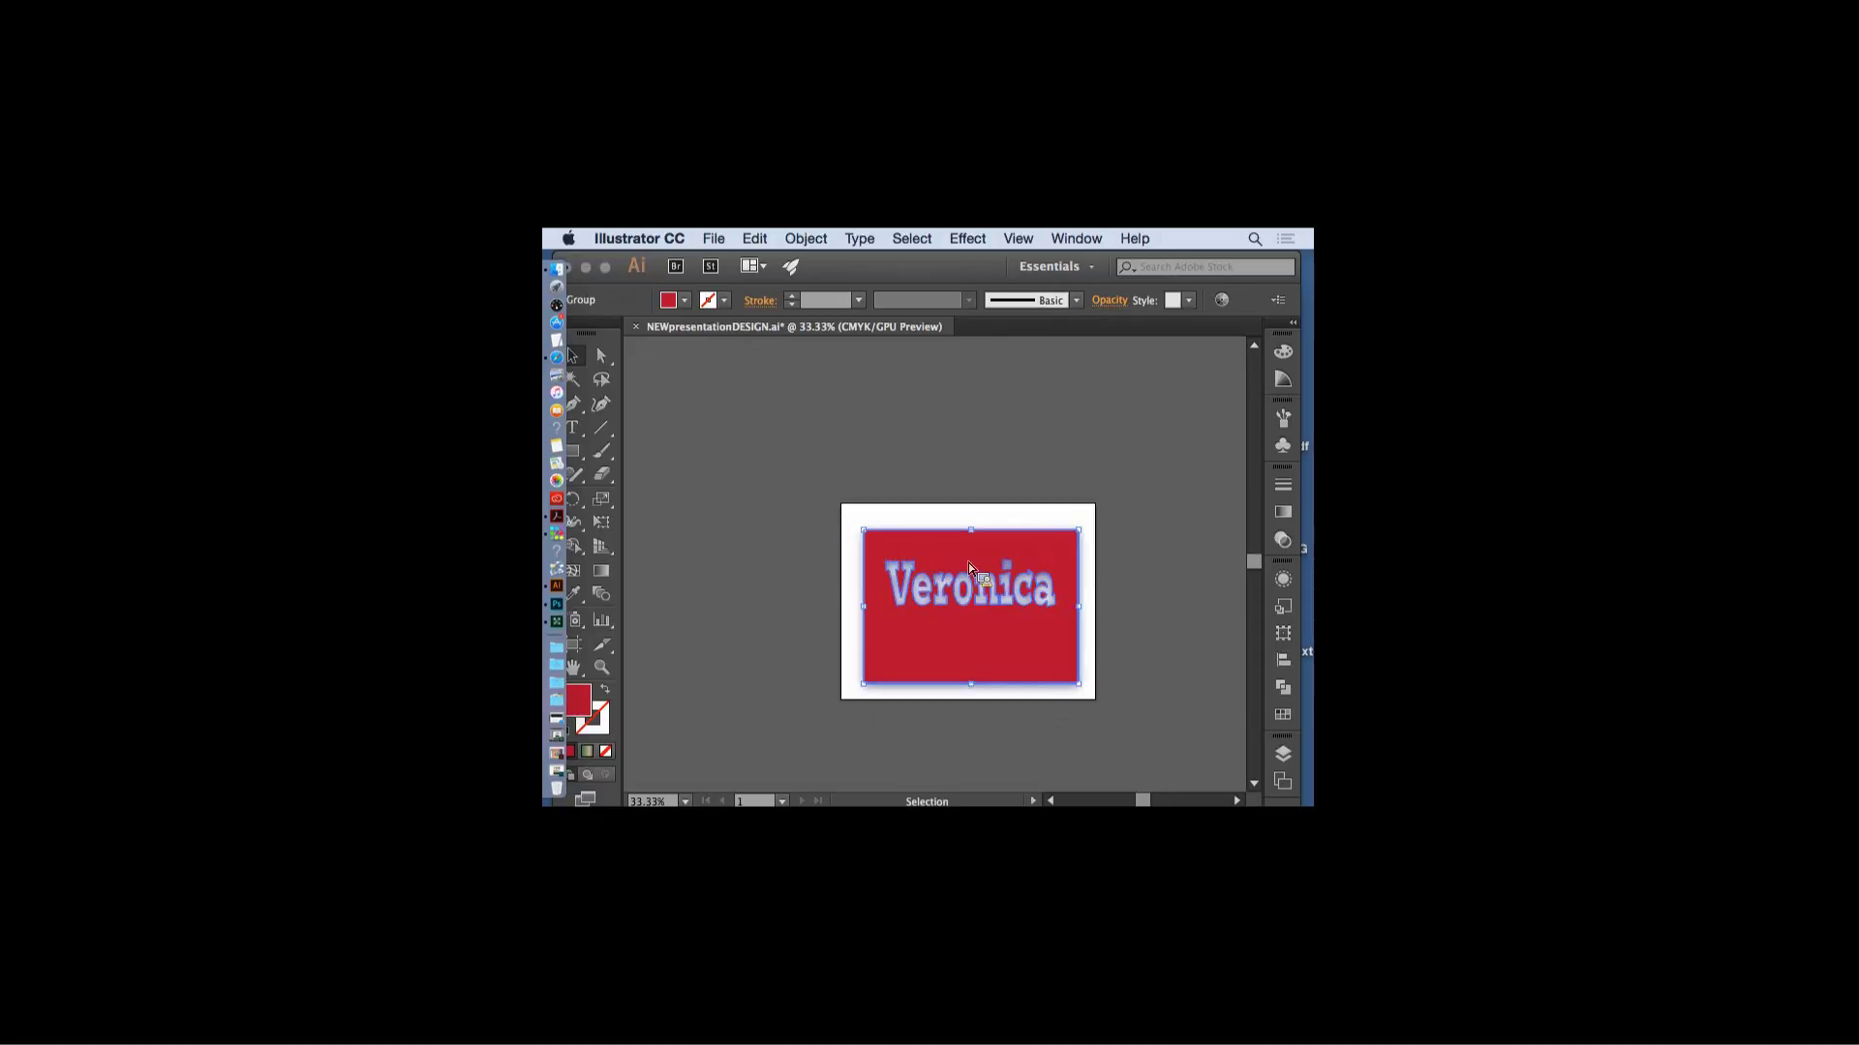
pyautogui.press('a')
pyautogui.press('v')
pyautogui.press('super+equal')
pyautogui.press('super+equal')
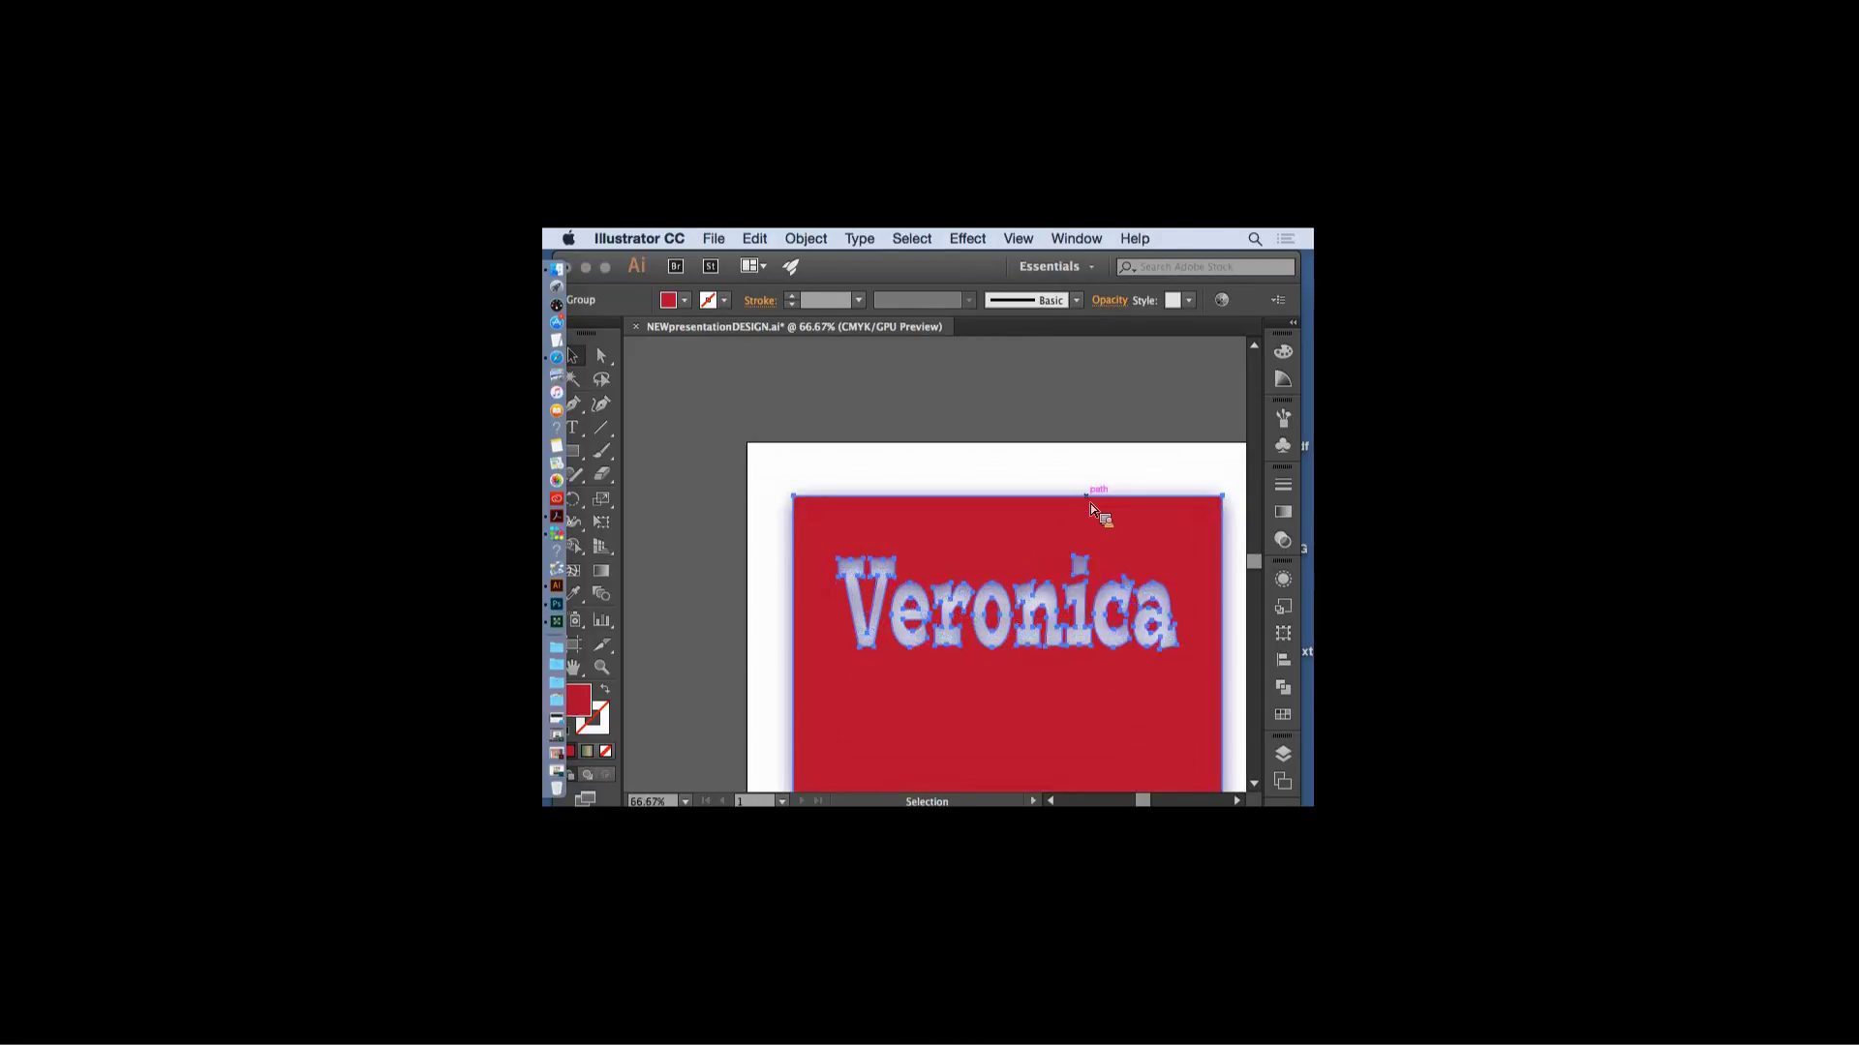
pyautogui.moveTo(1250, 564); pyautogui.dragTo(1150, 531)
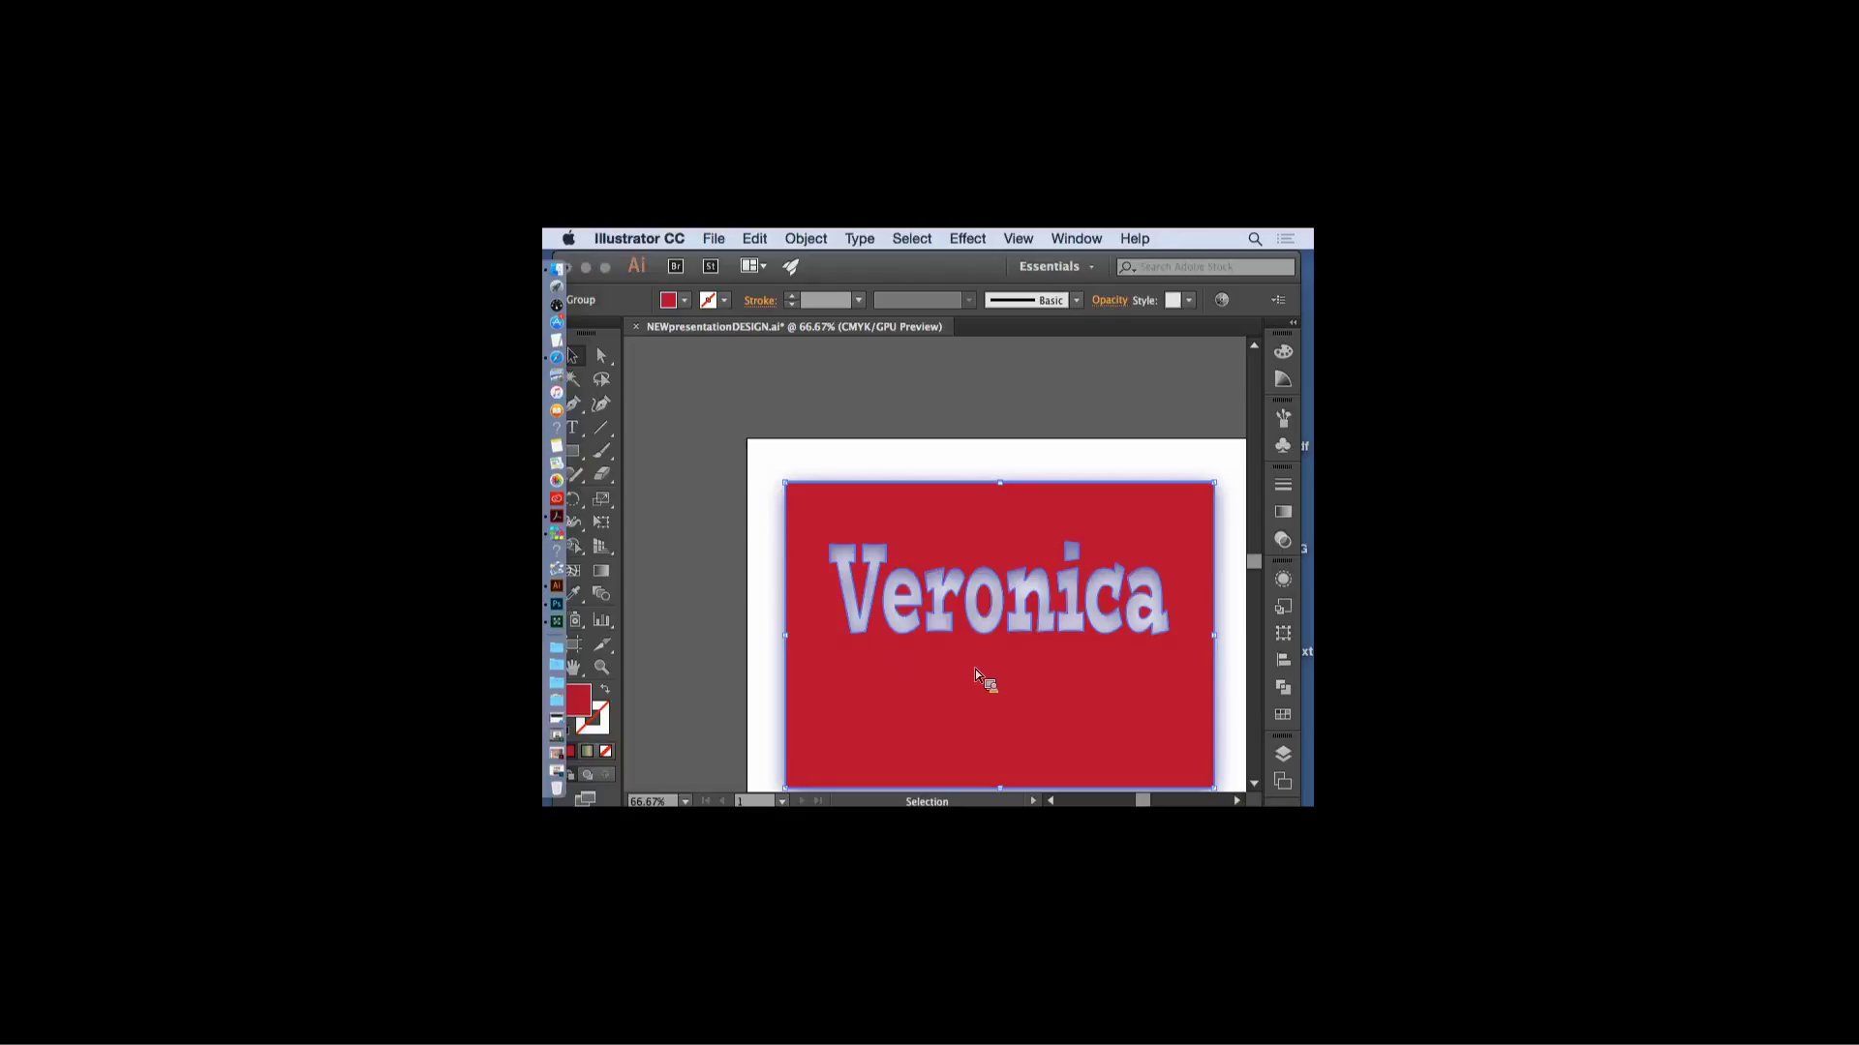
pyautogui.click(851, 468)
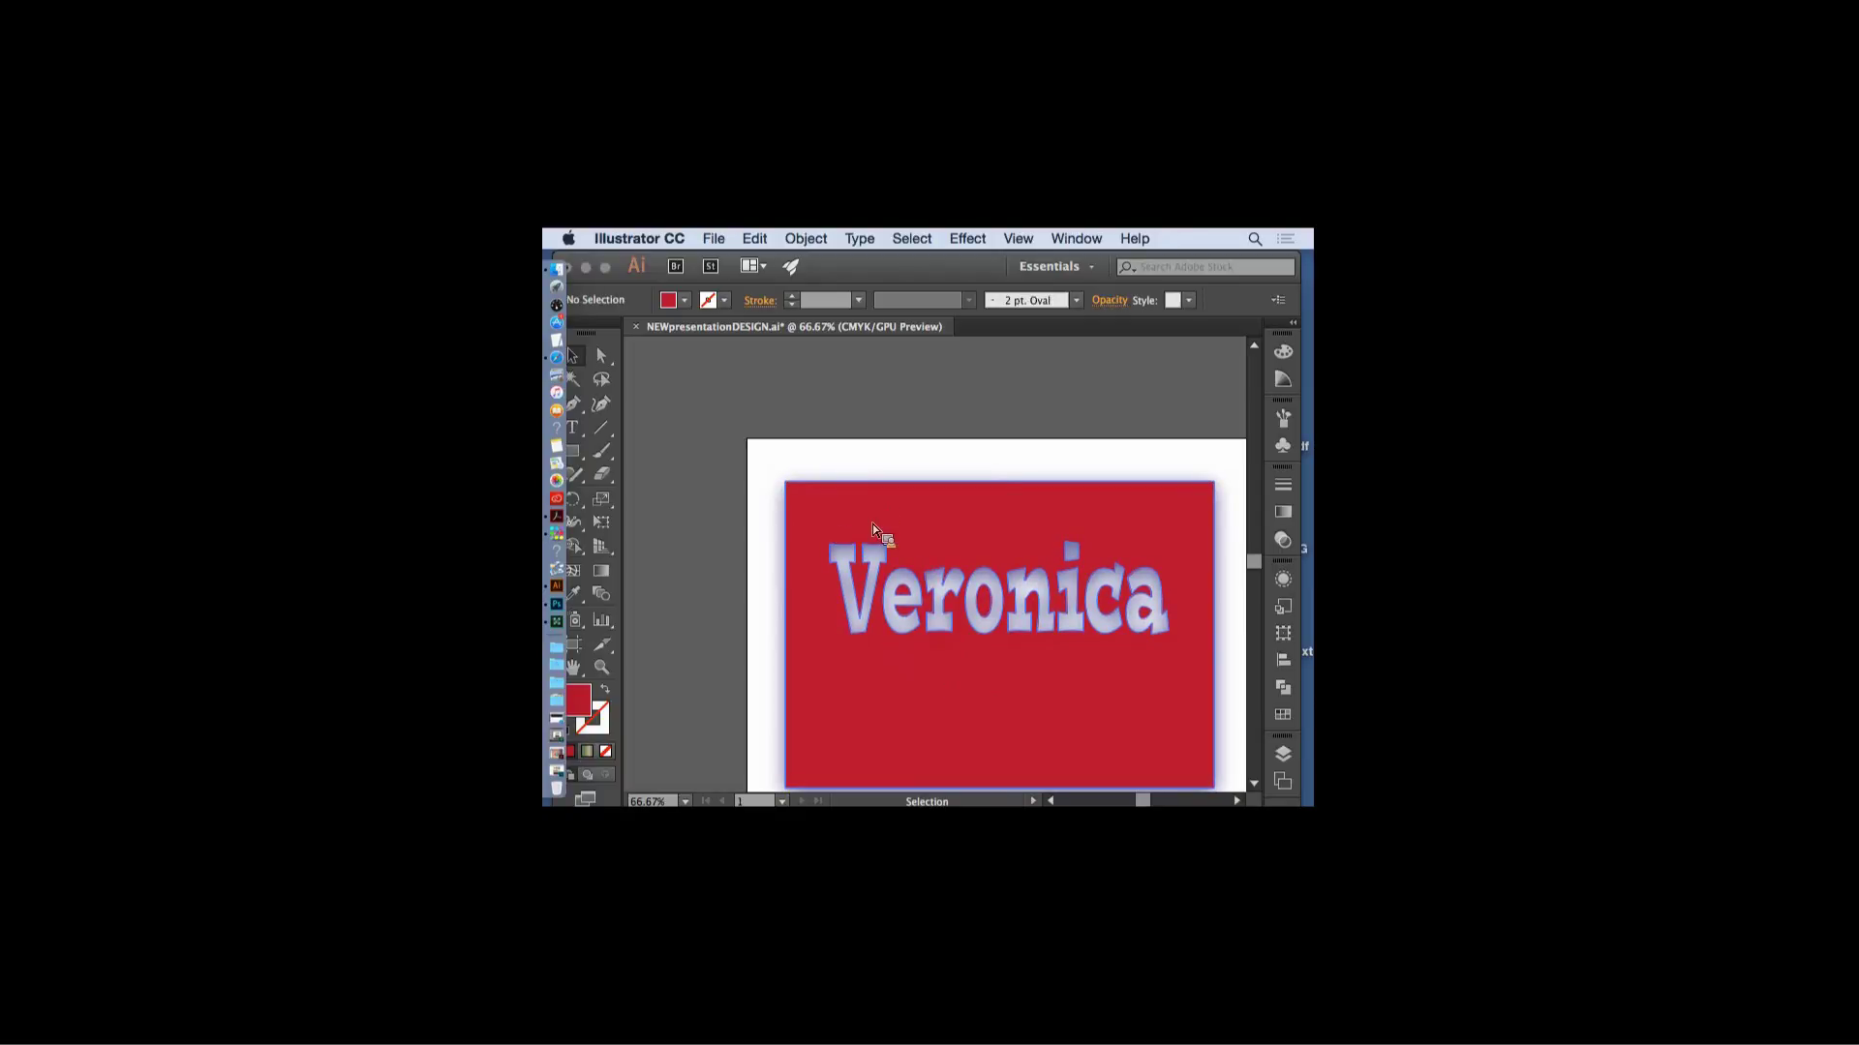
pyautogui.moveTo(873, 525); pyautogui.dragTo(877, 524)
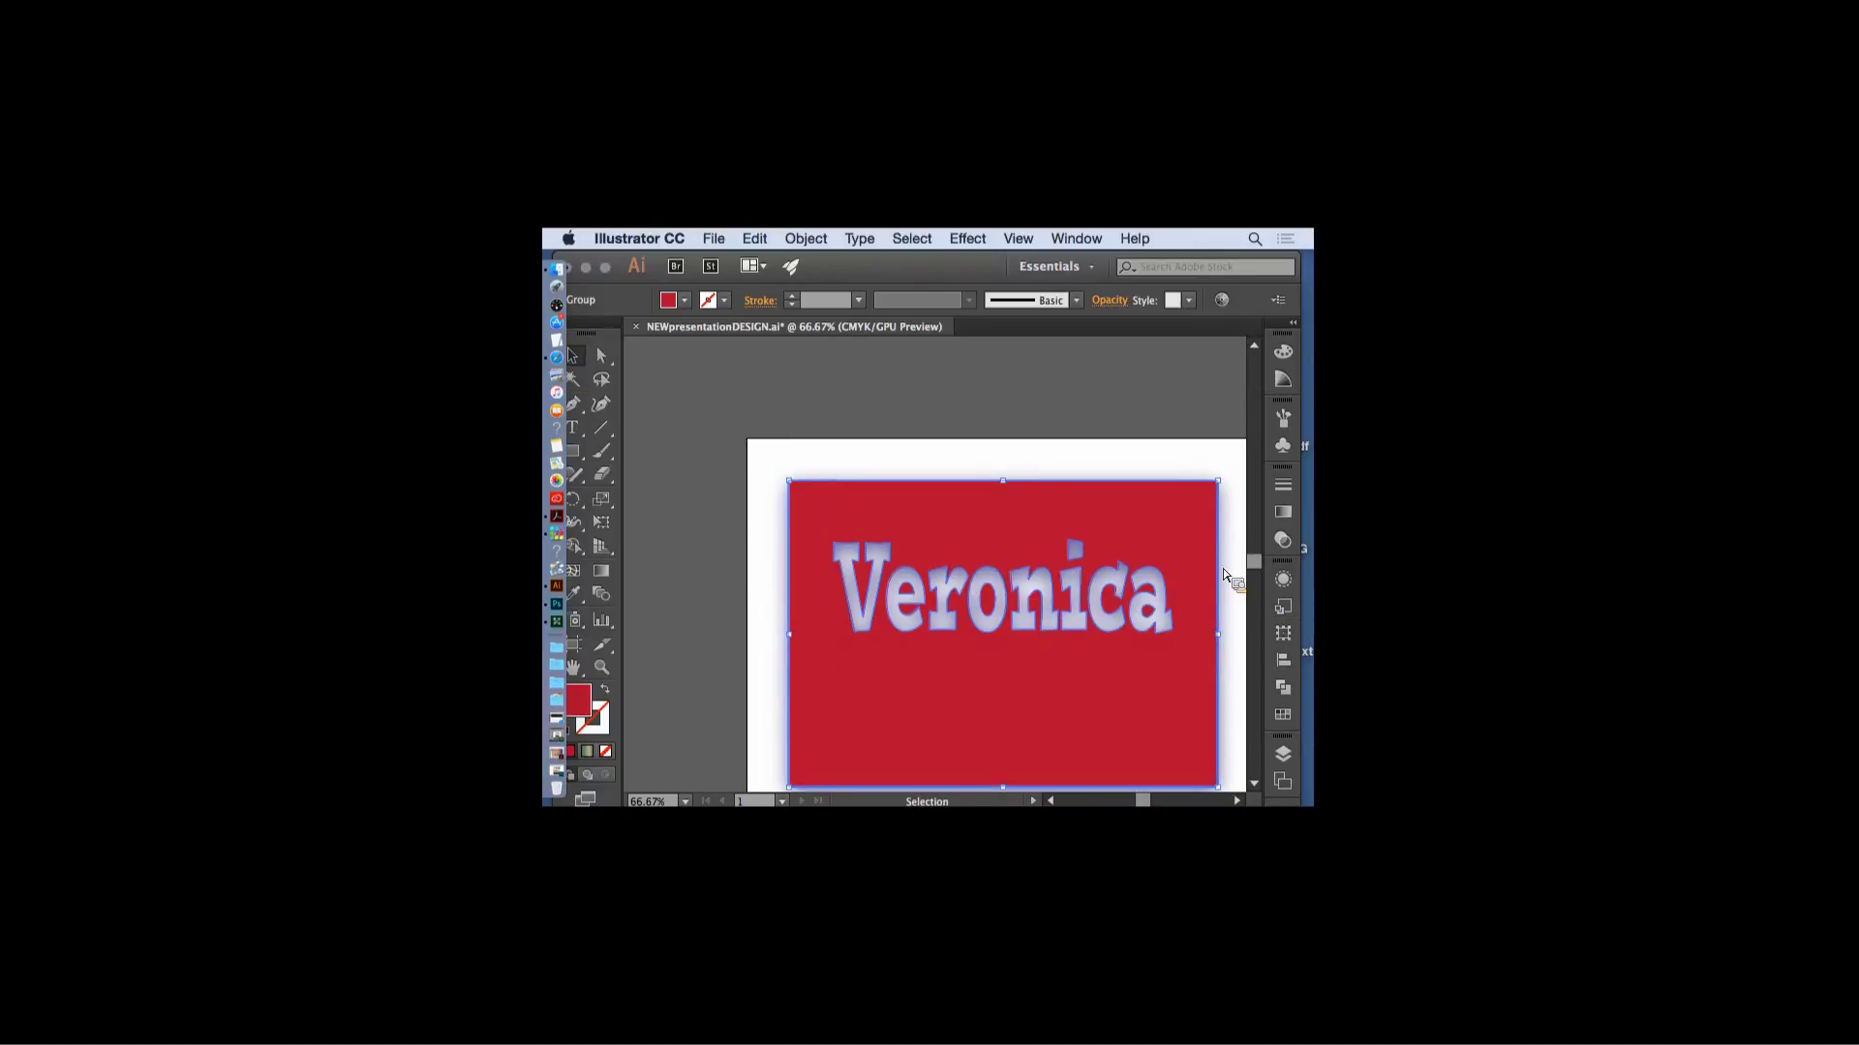
# - Load the Patterns > Decorative > Decorative Legacy swatch library
pyautogui.click(1285, 714)
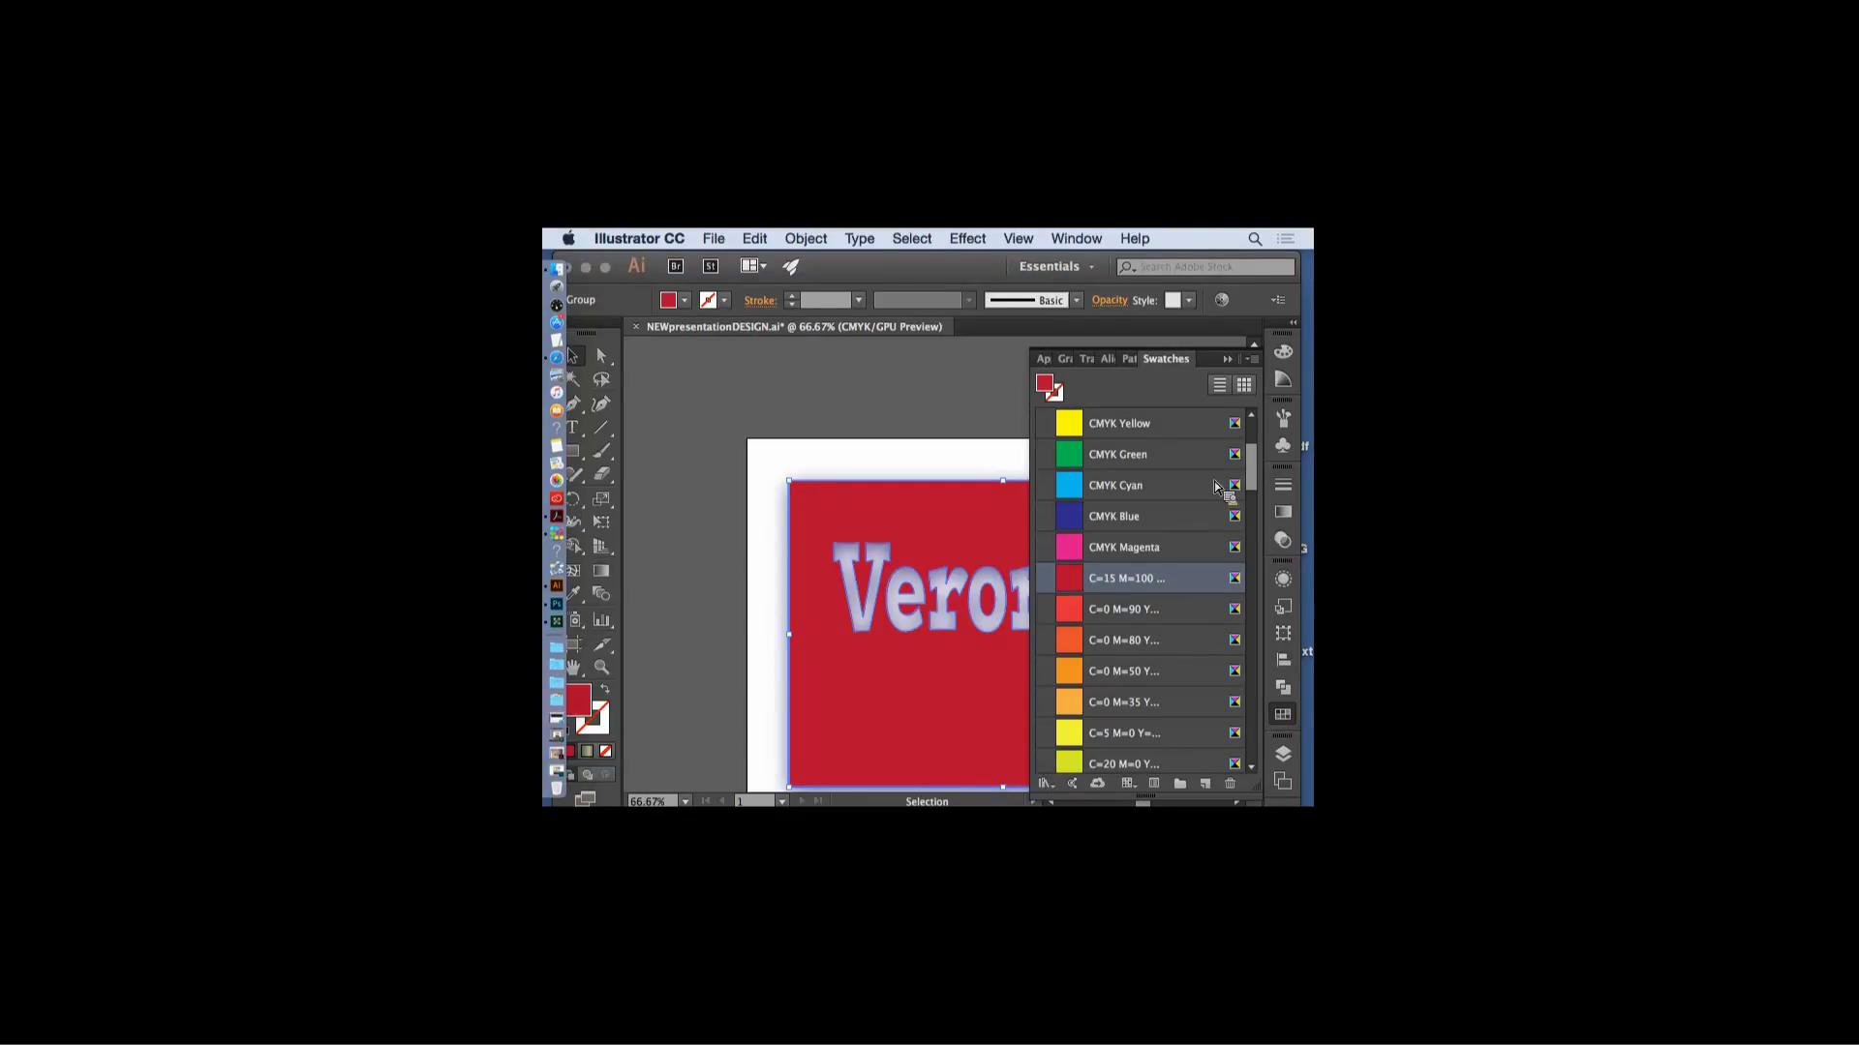
pyautogui.click(1228, 360)
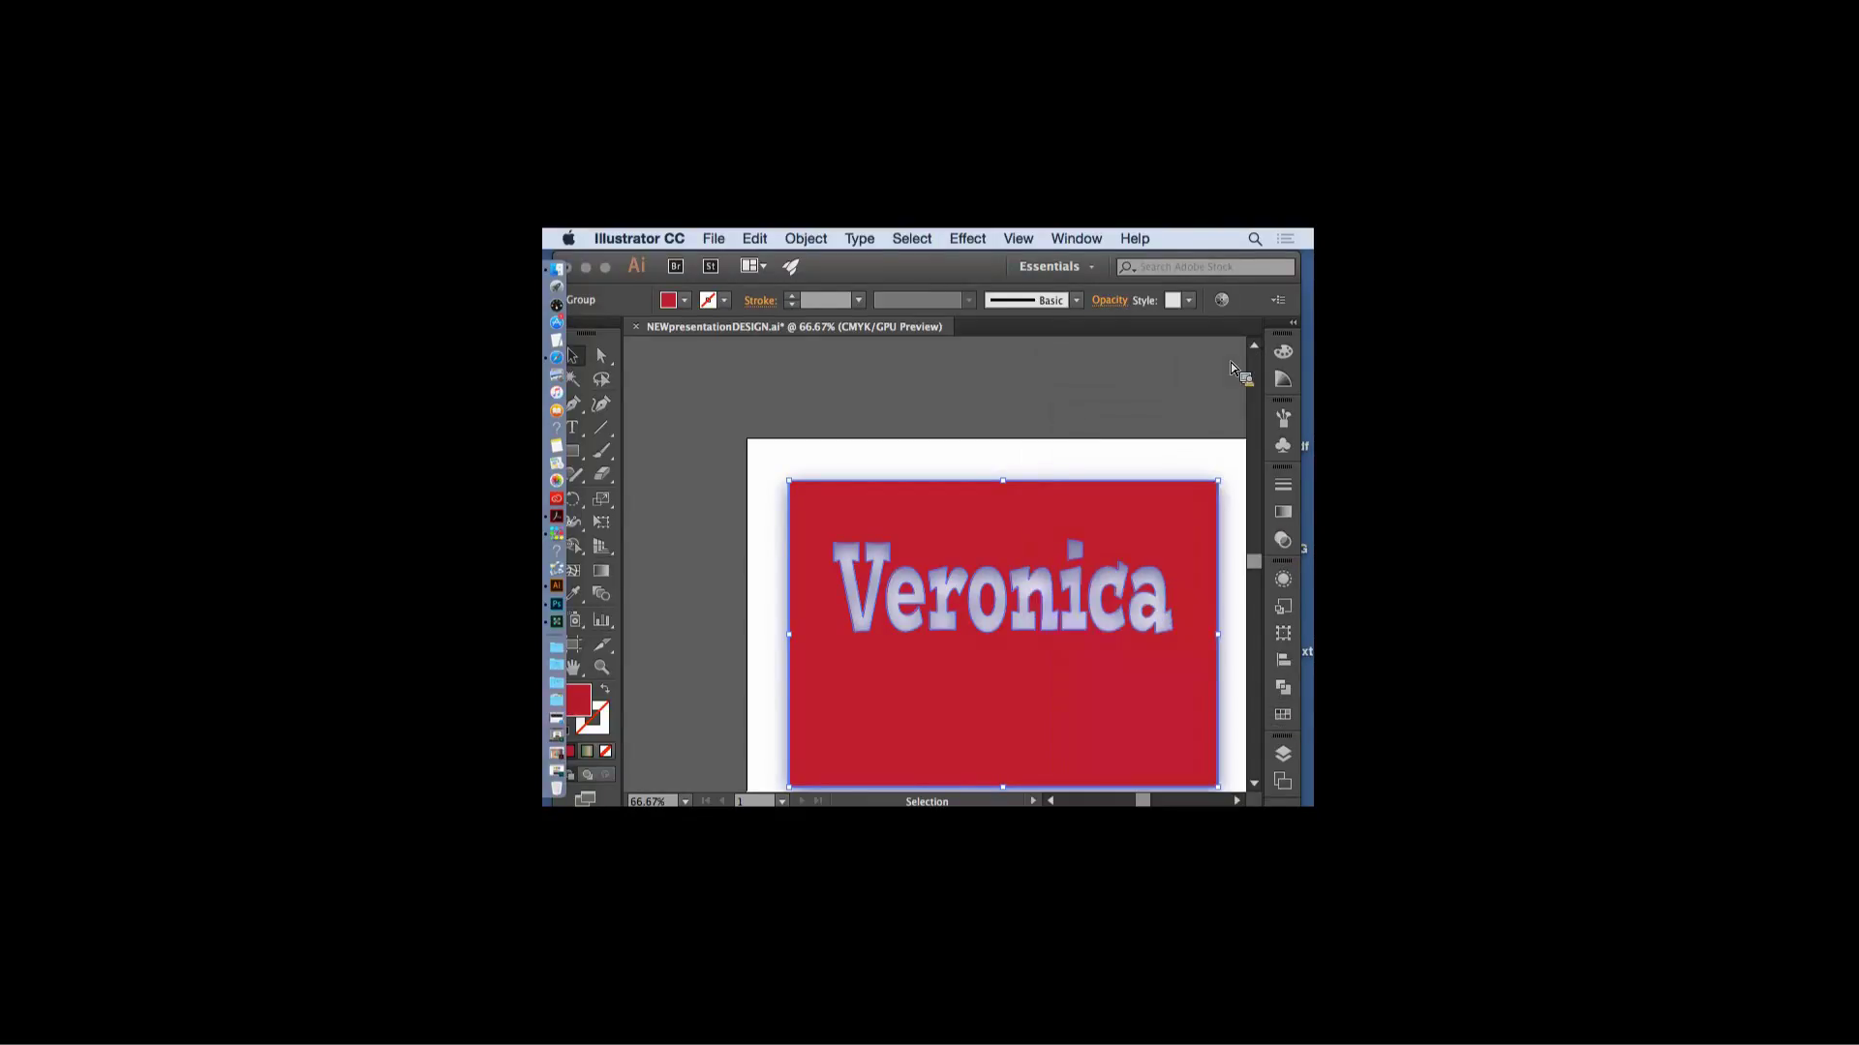
pyautogui.click(1283, 714)
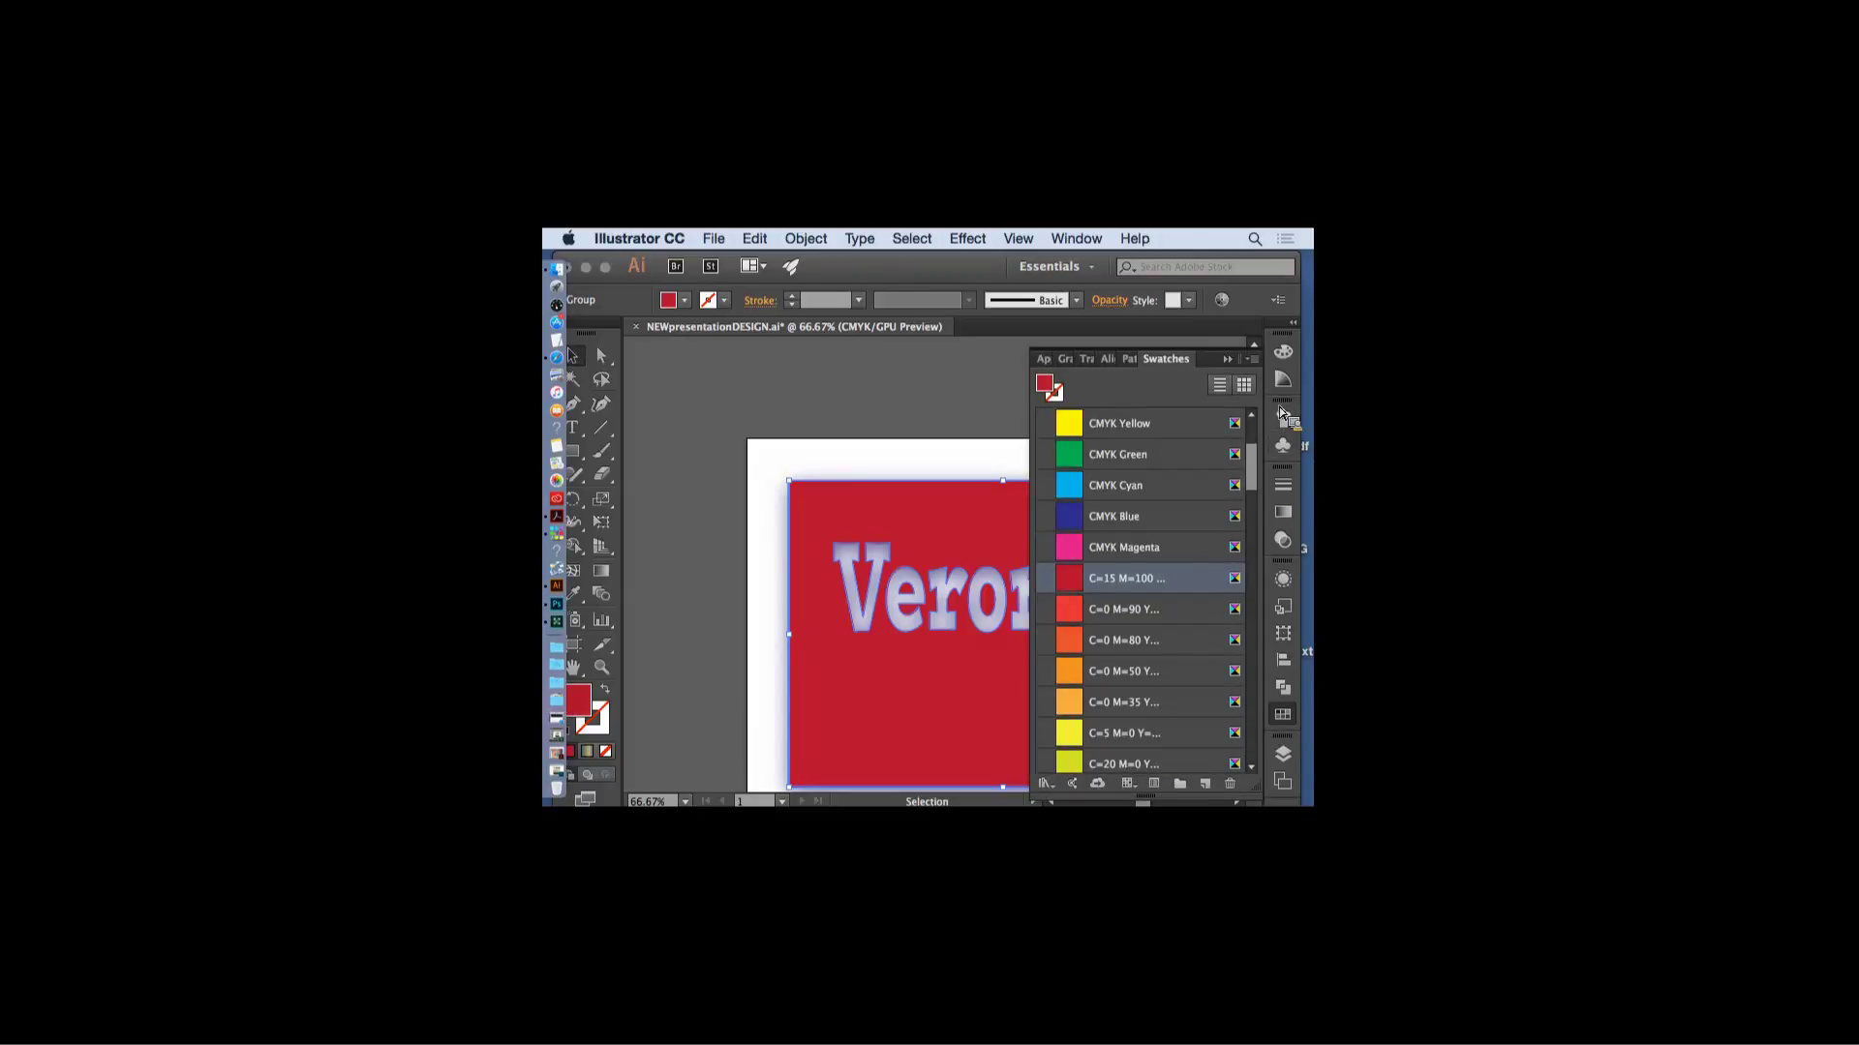
pyautogui.click(1045, 785)
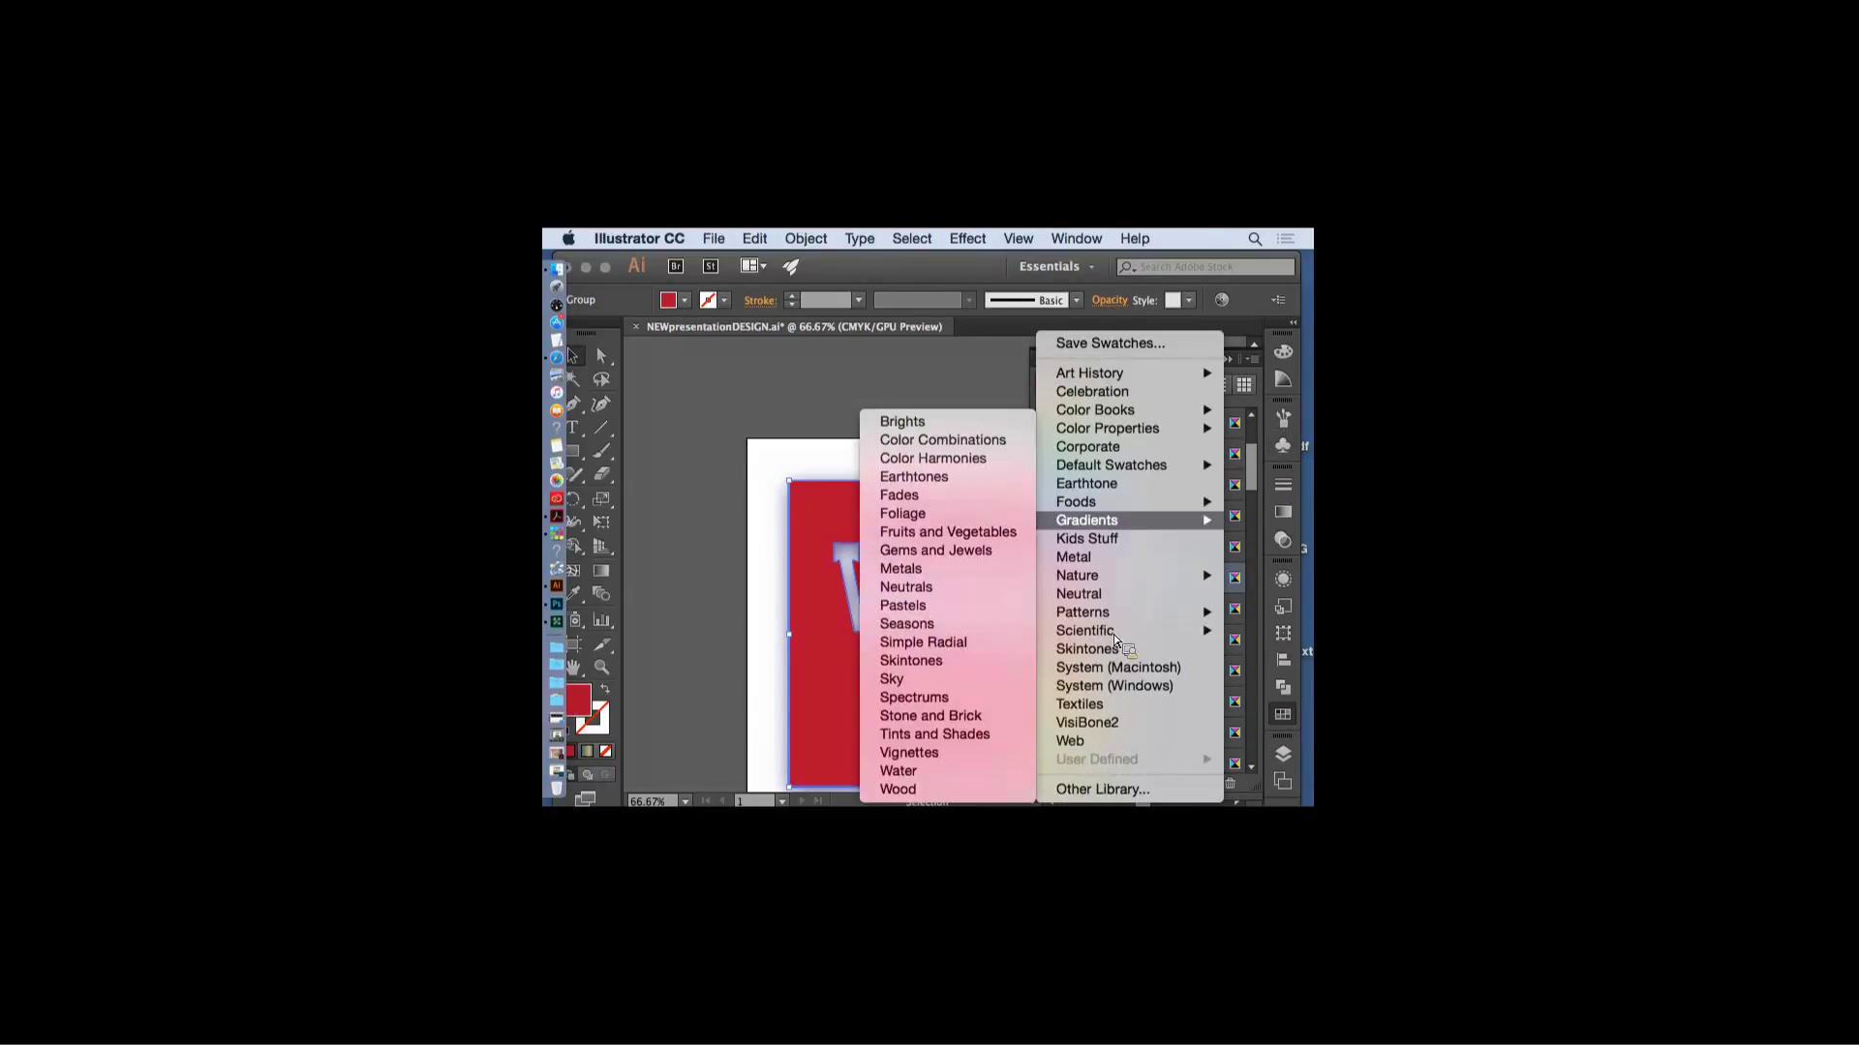
pyautogui.moveTo(1079, 617)
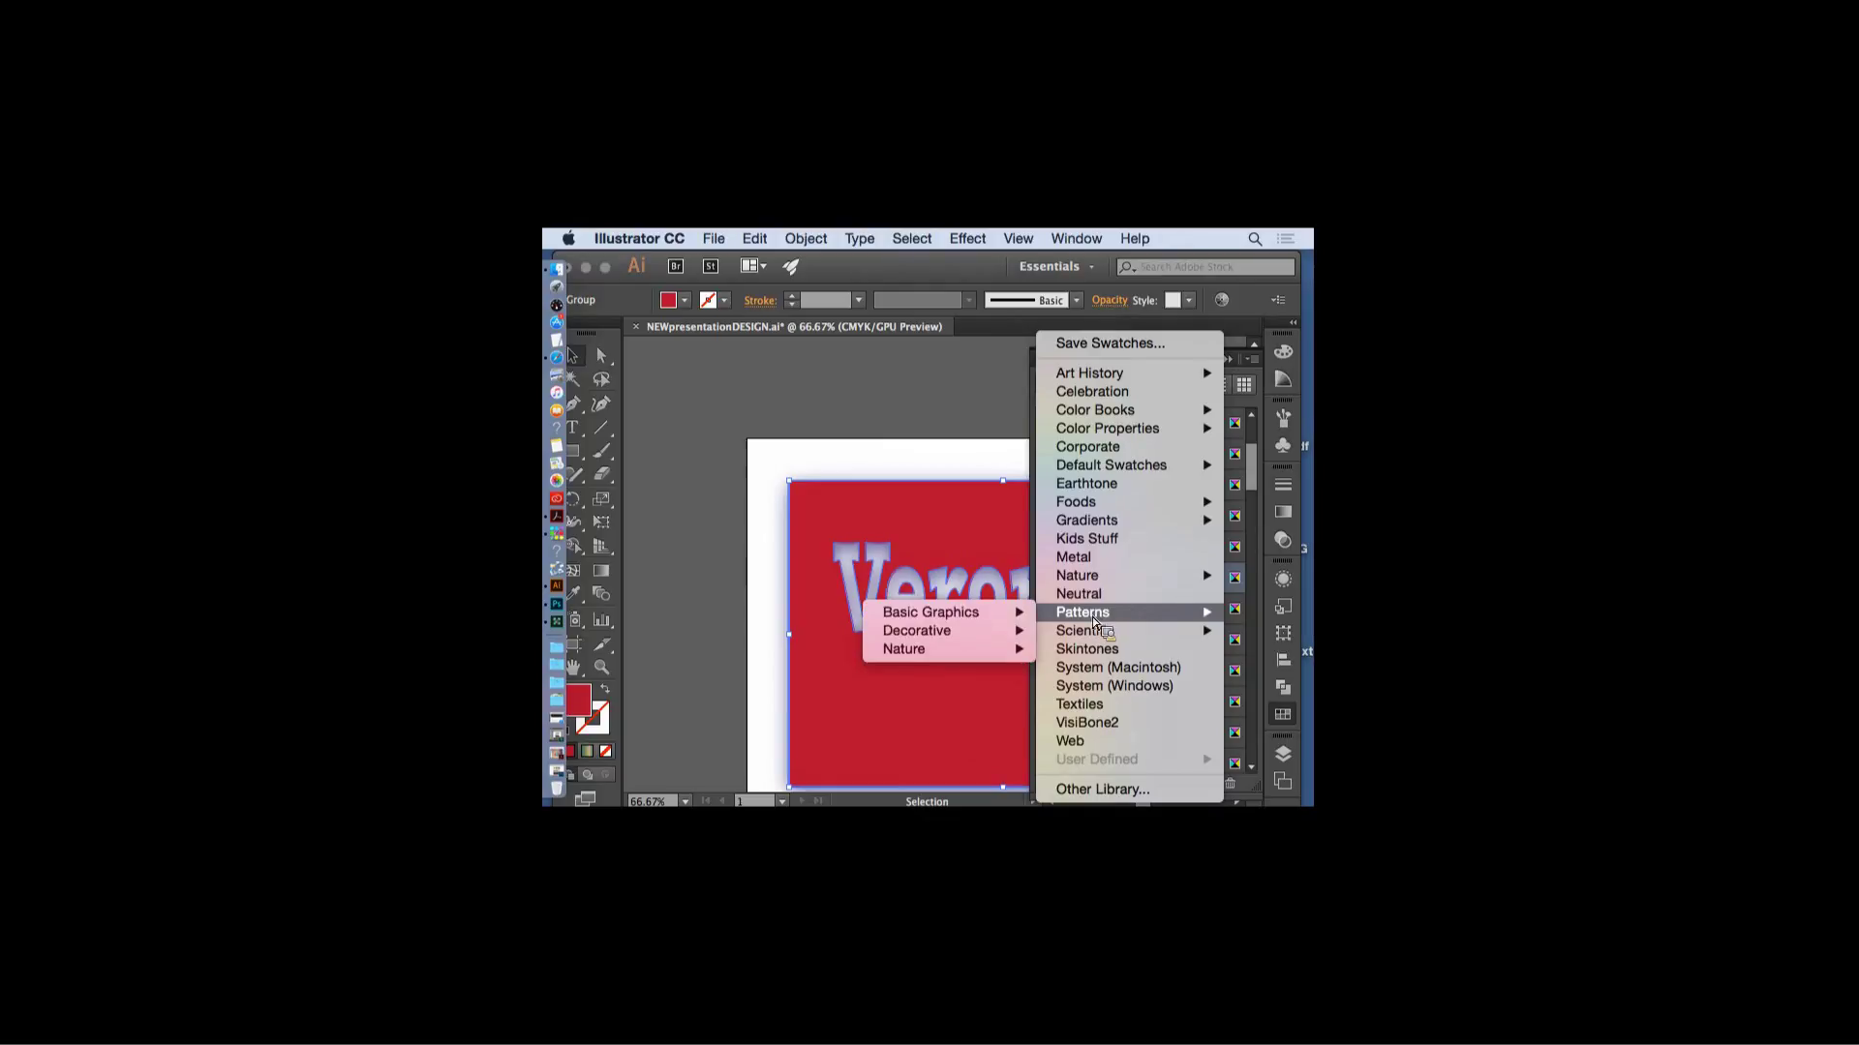
pyautogui.moveTo(944, 631)
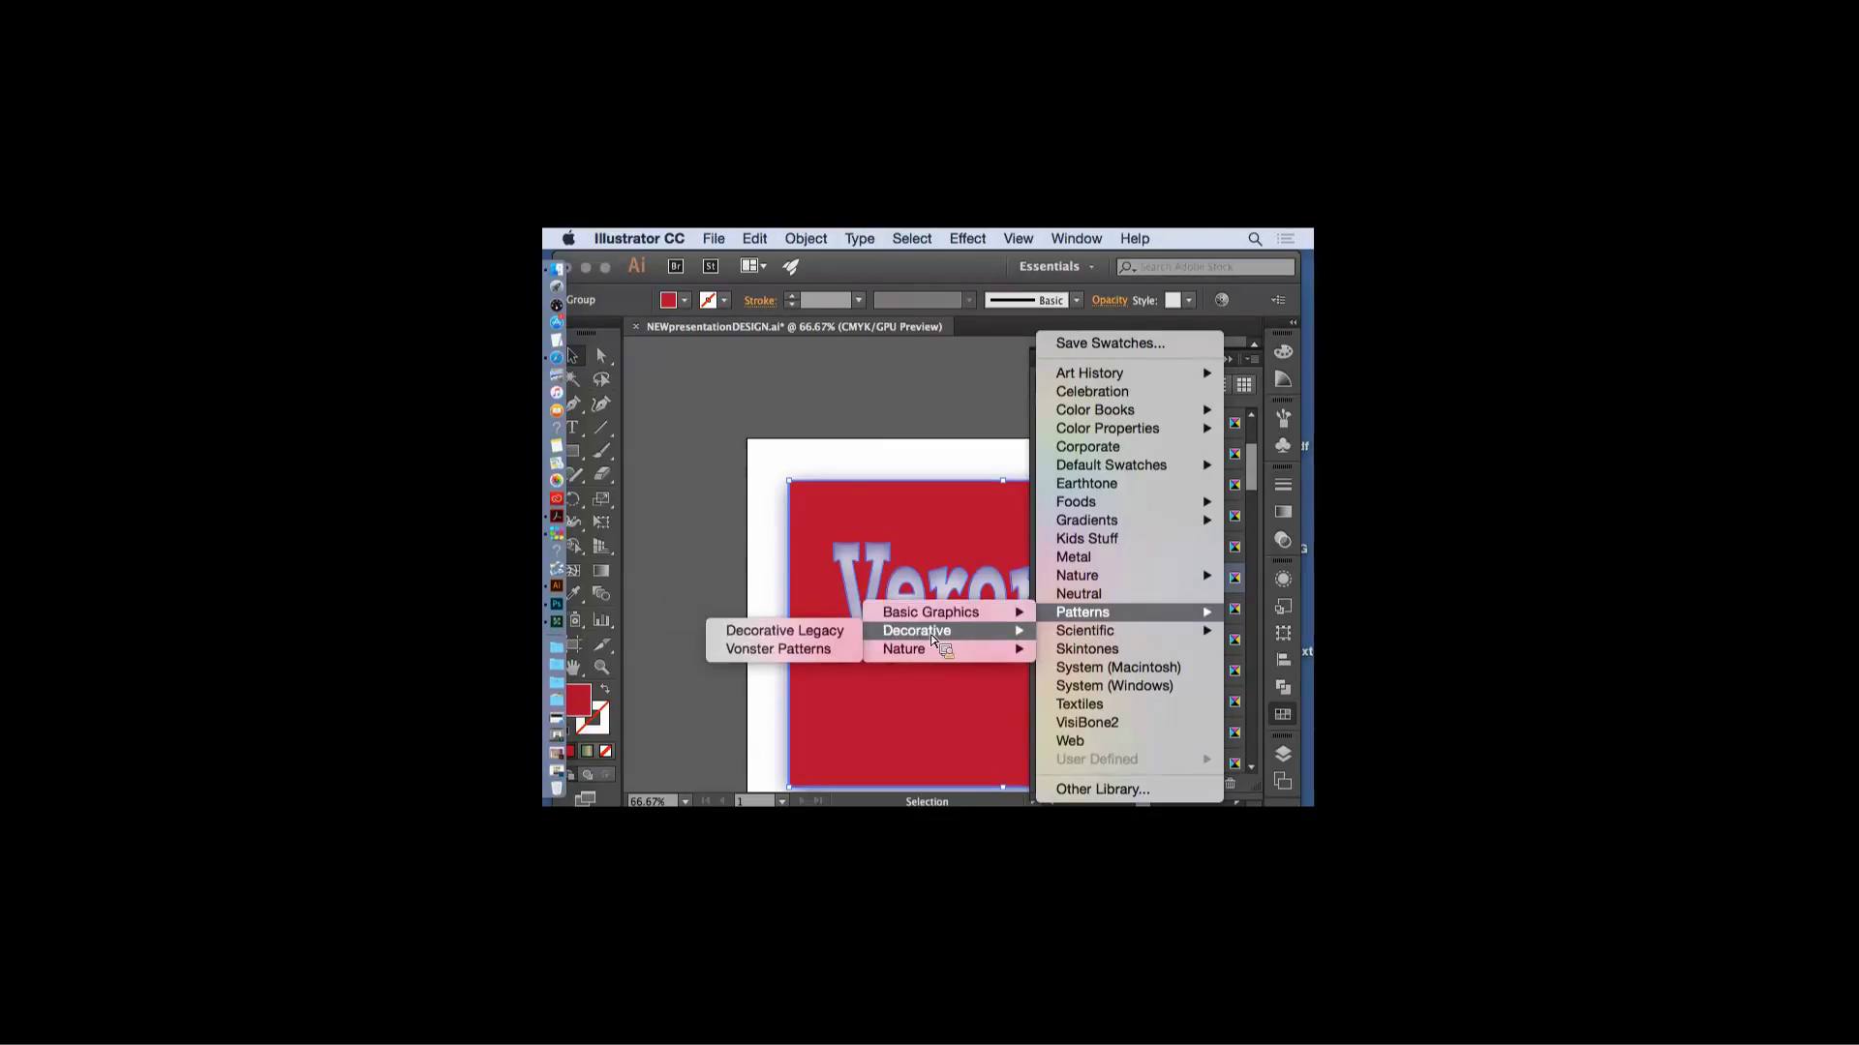
pyautogui.click(842, 633)
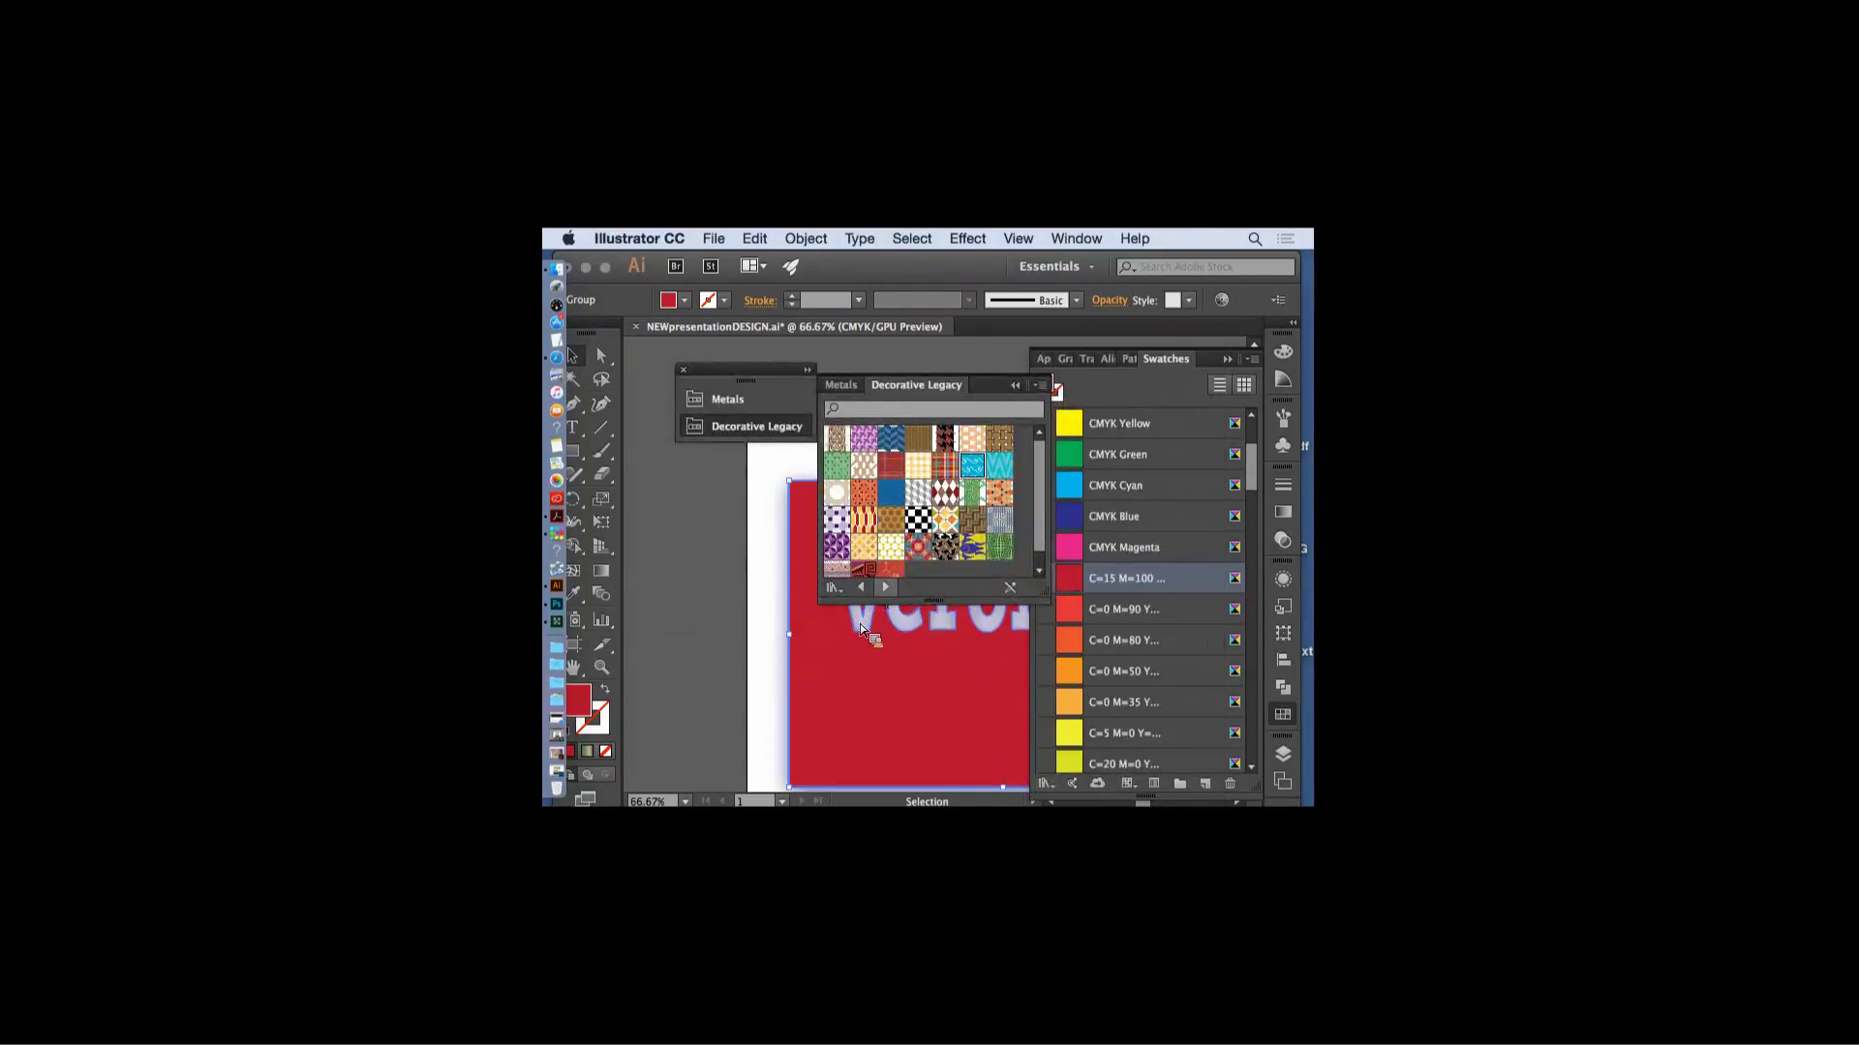
# - Try green and red-and-yellow Decorative Legacy patterns as the Veronica background fill
pyautogui.click(1227, 359)
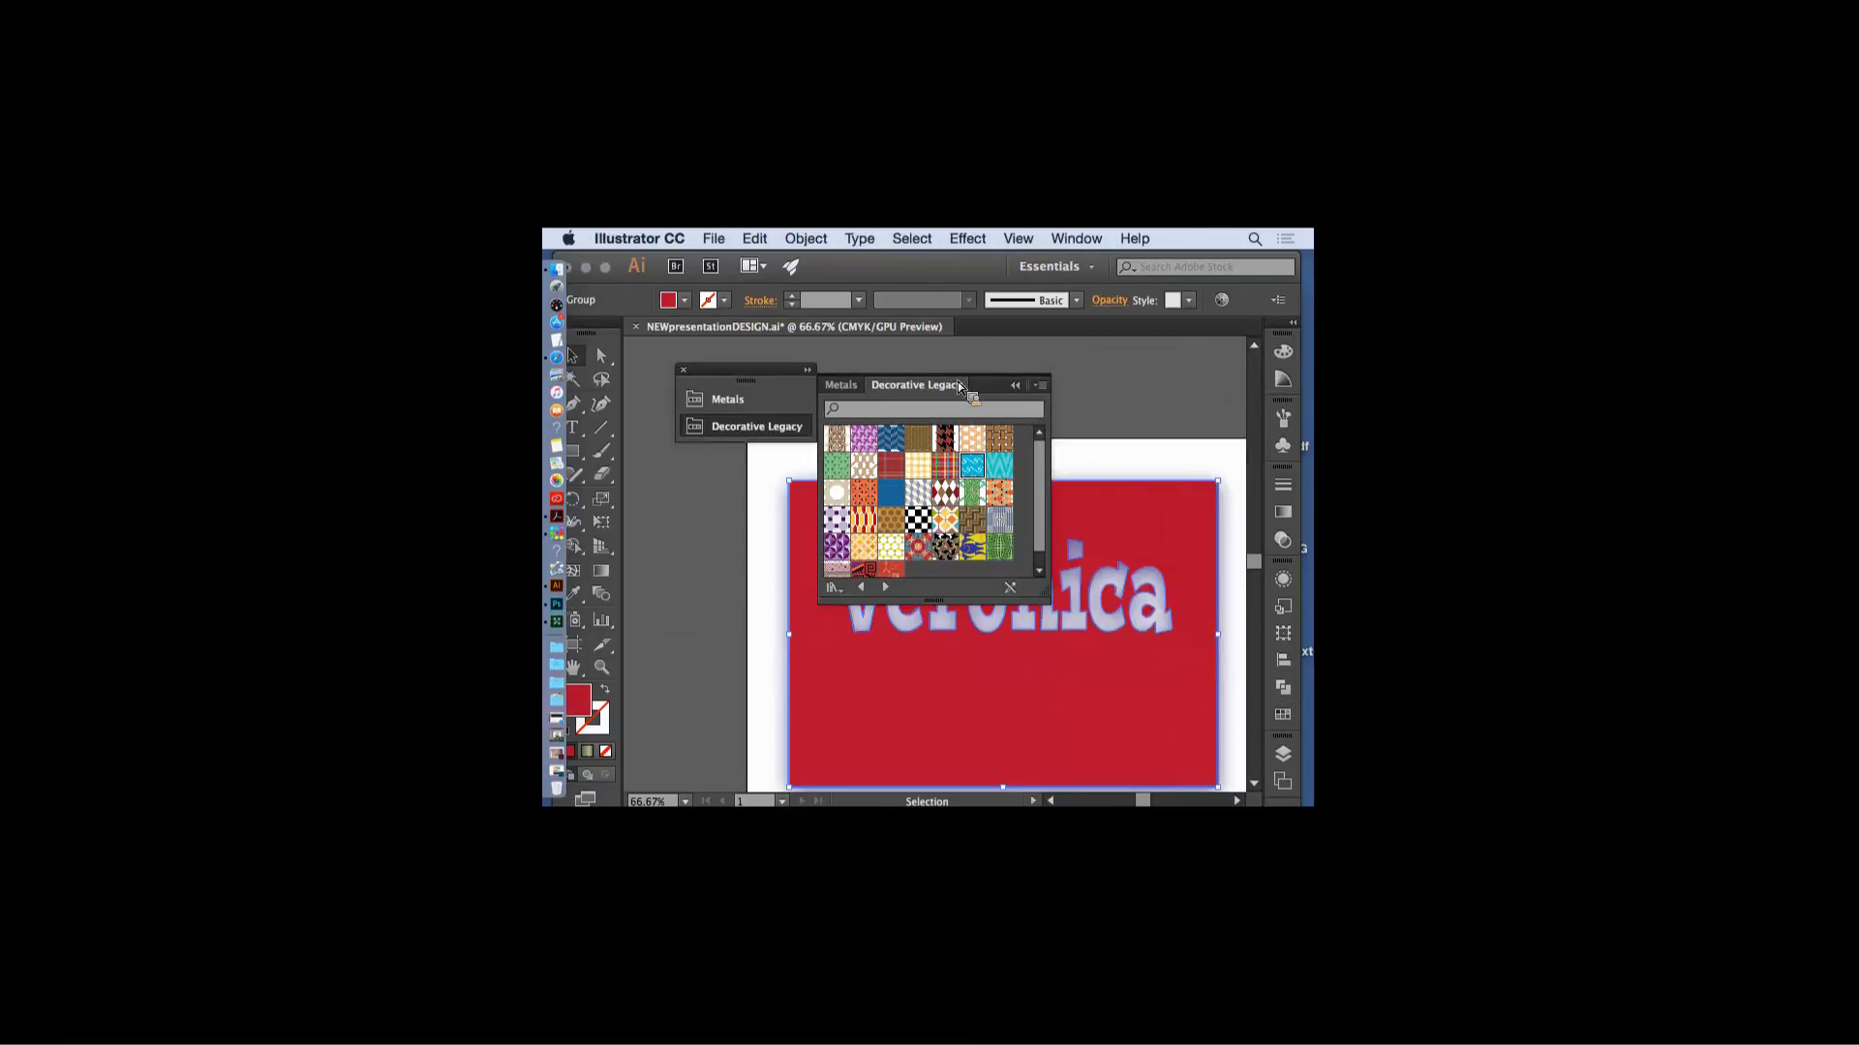
pyautogui.moveTo(986, 393); pyautogui.dragTo(1166, 328)
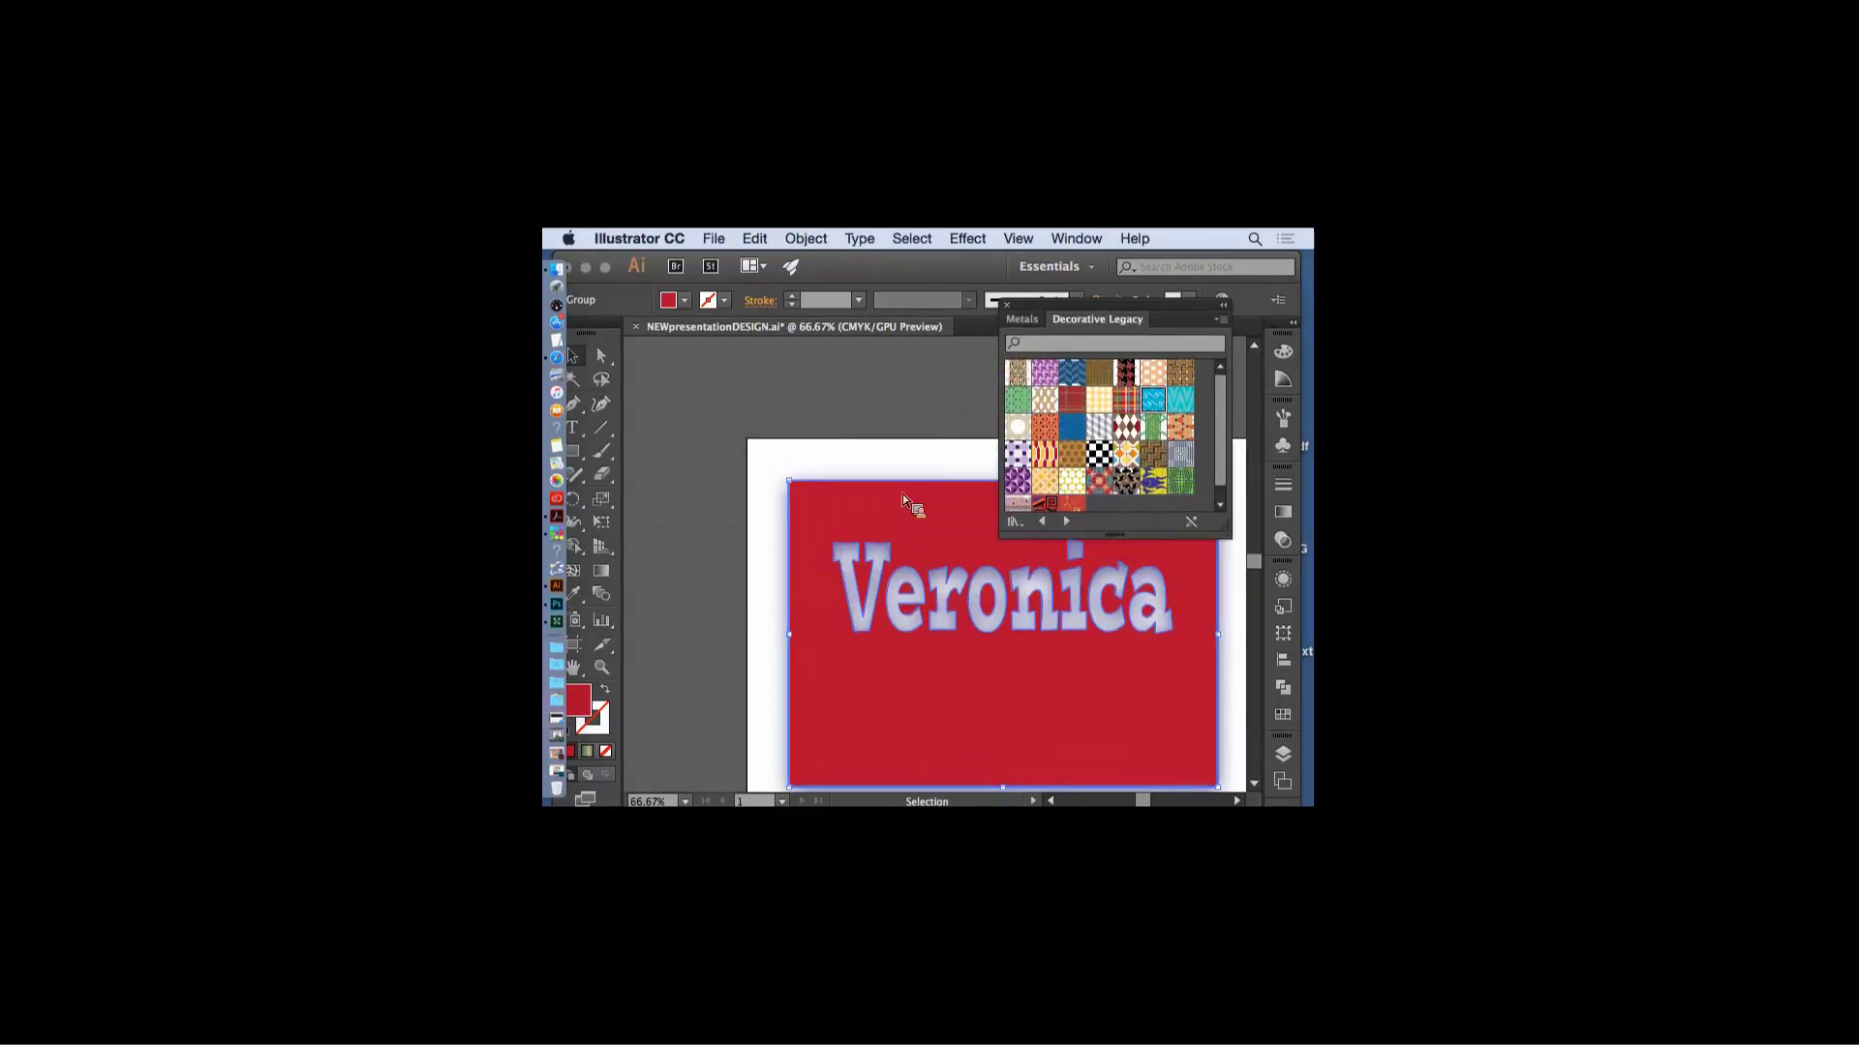
pyautogui.click(1173, 478)
pyautogui.click(1178, 481)
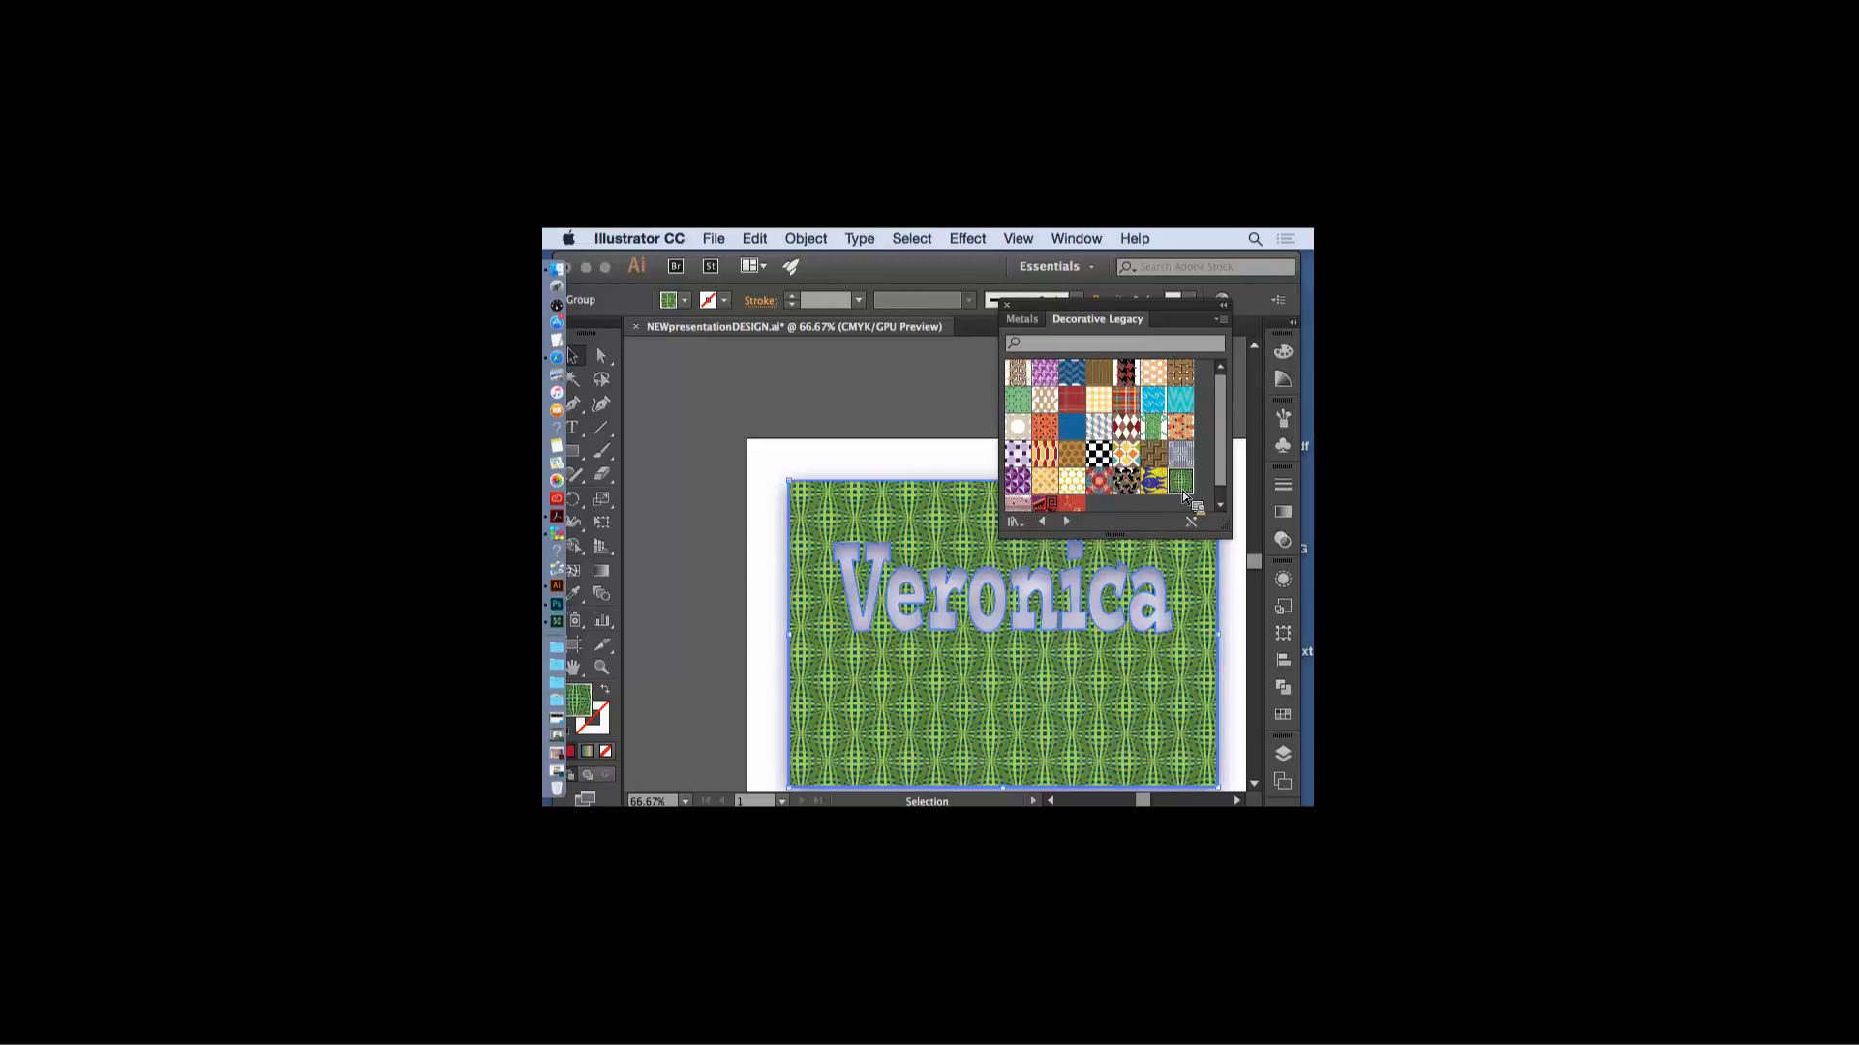
pyautogui.click(1044, 453)
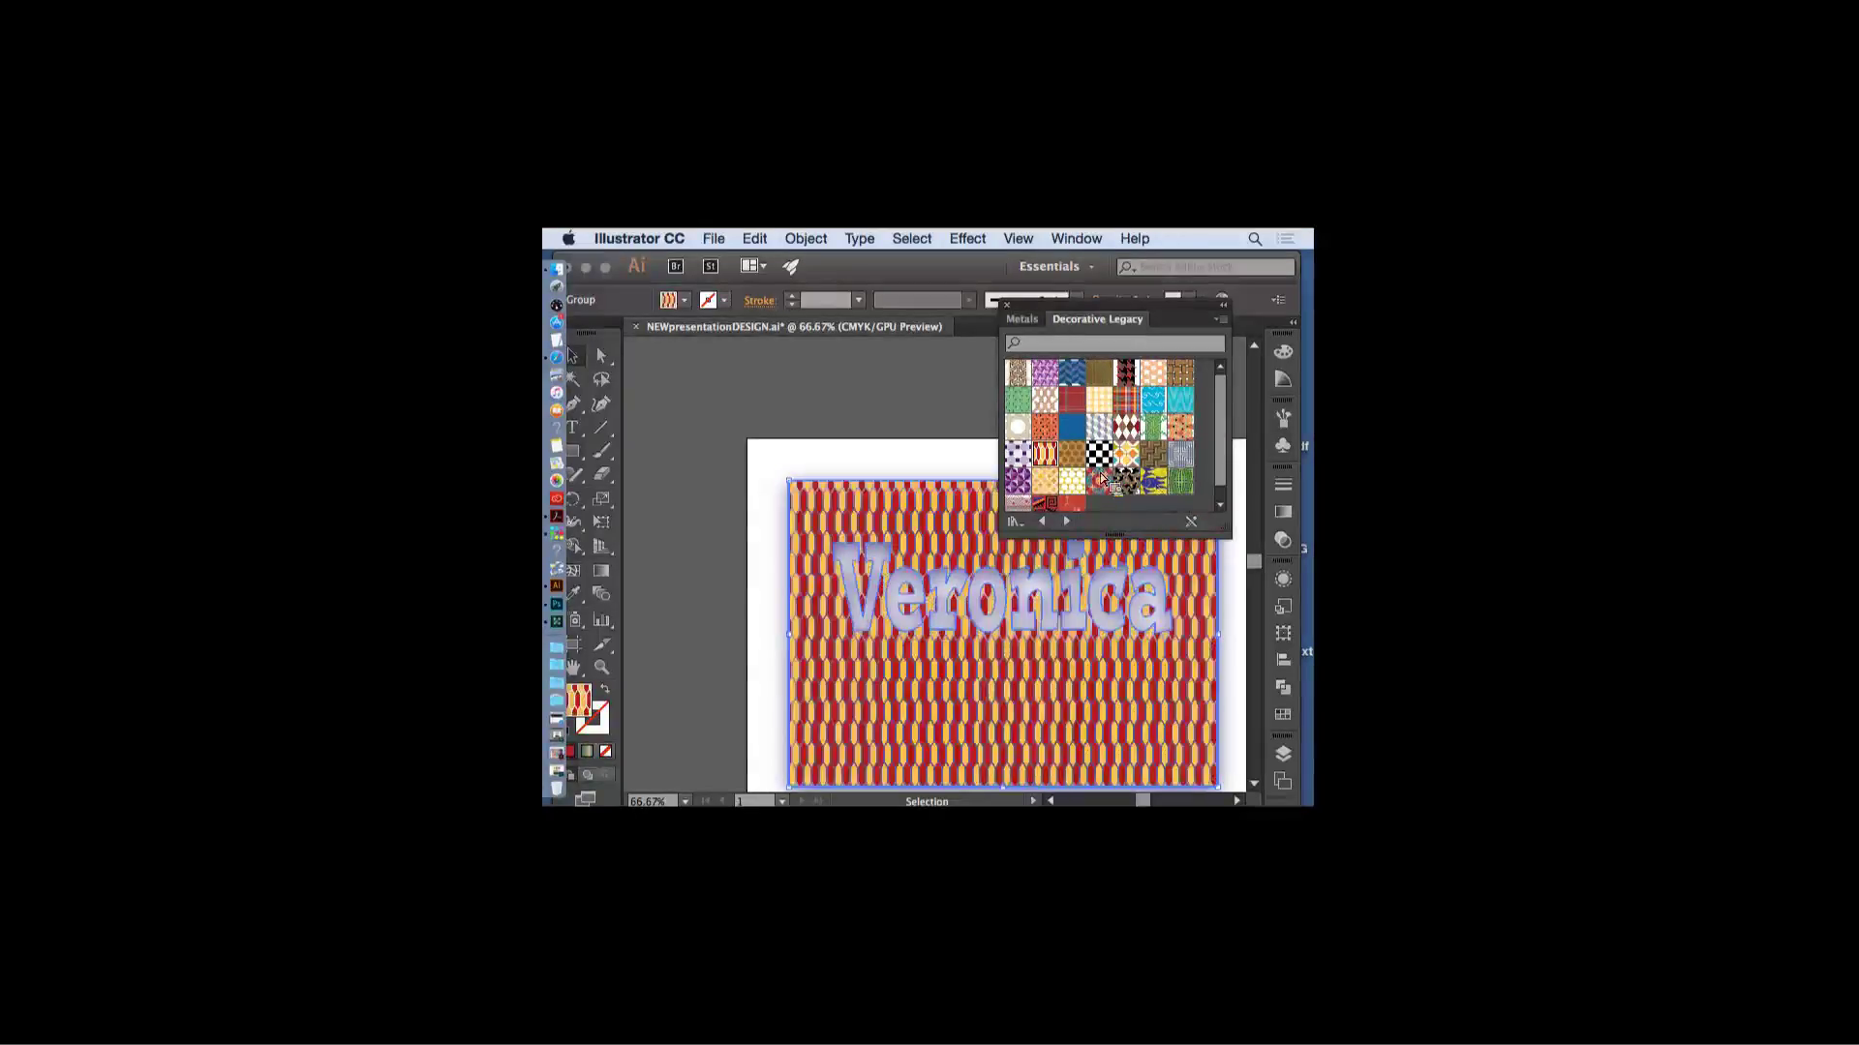
# - Apply the green-and-yellow floral Vonster pattern as the background fill
pyautogui.click(1067, 523)
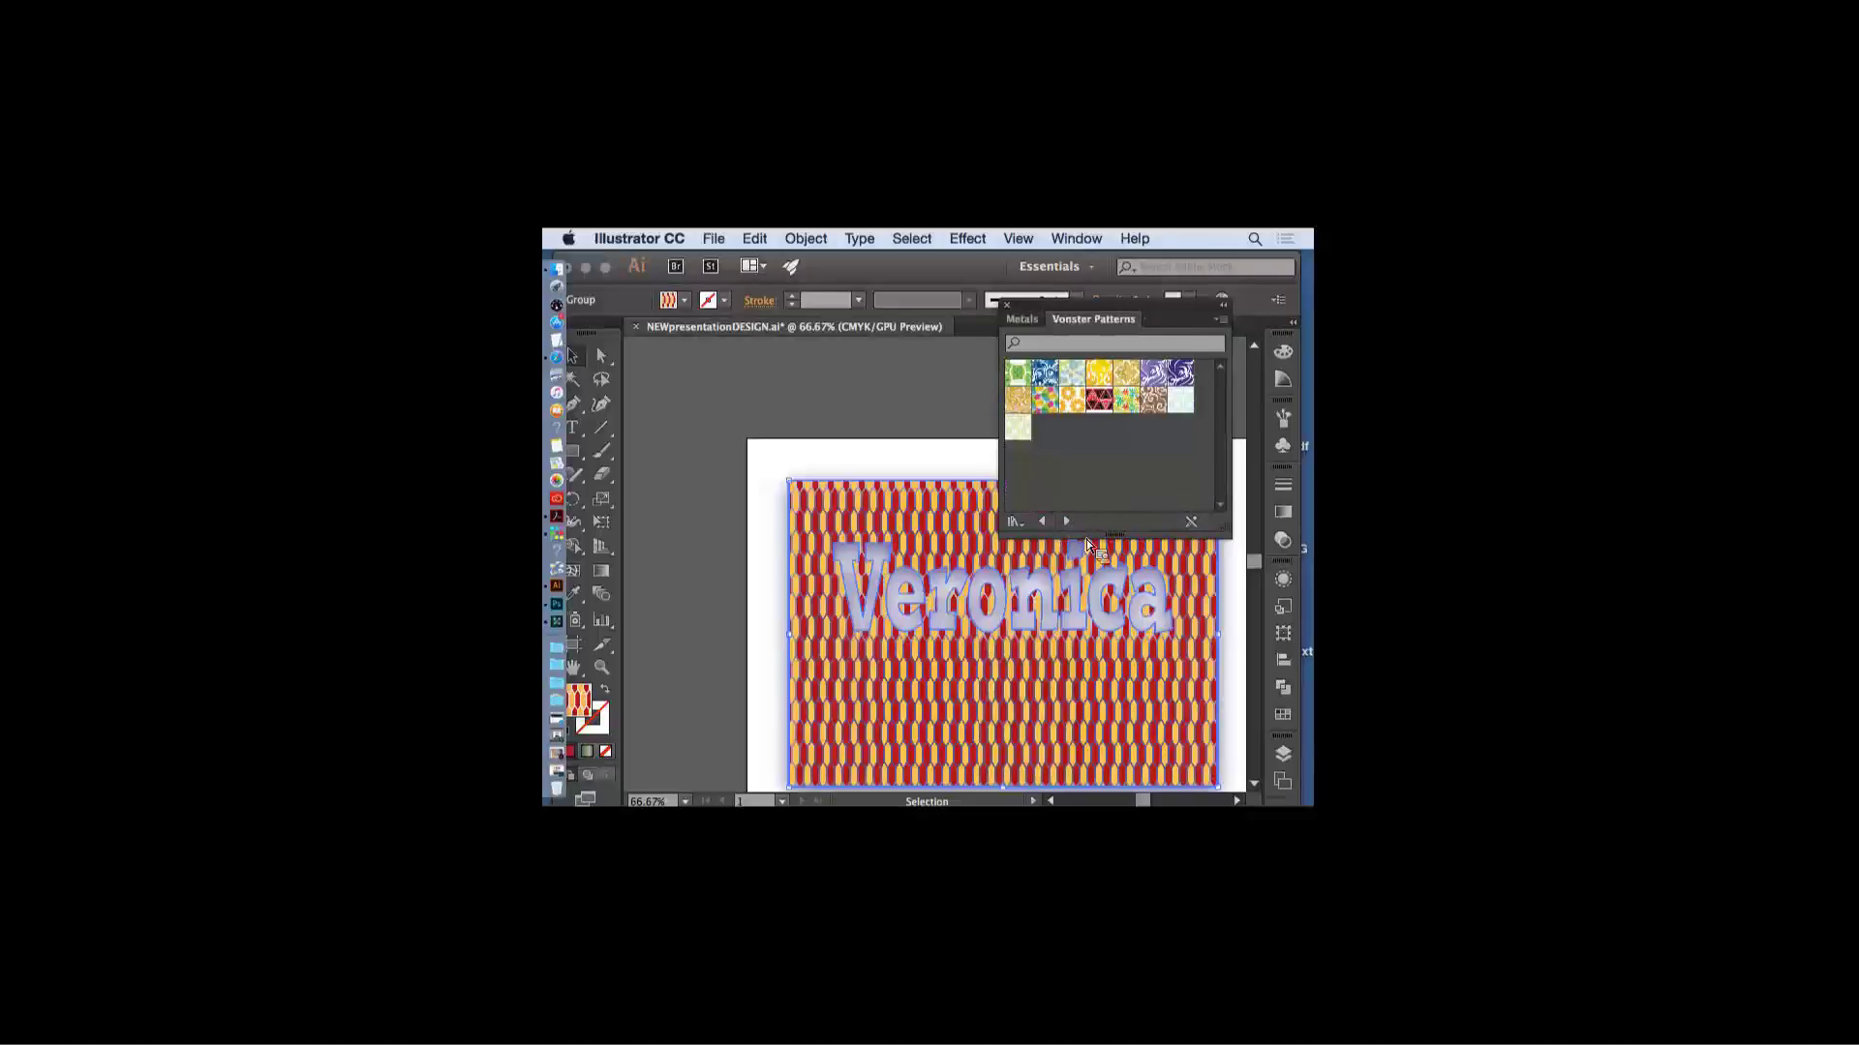
pyautogui.click(1189, 387)
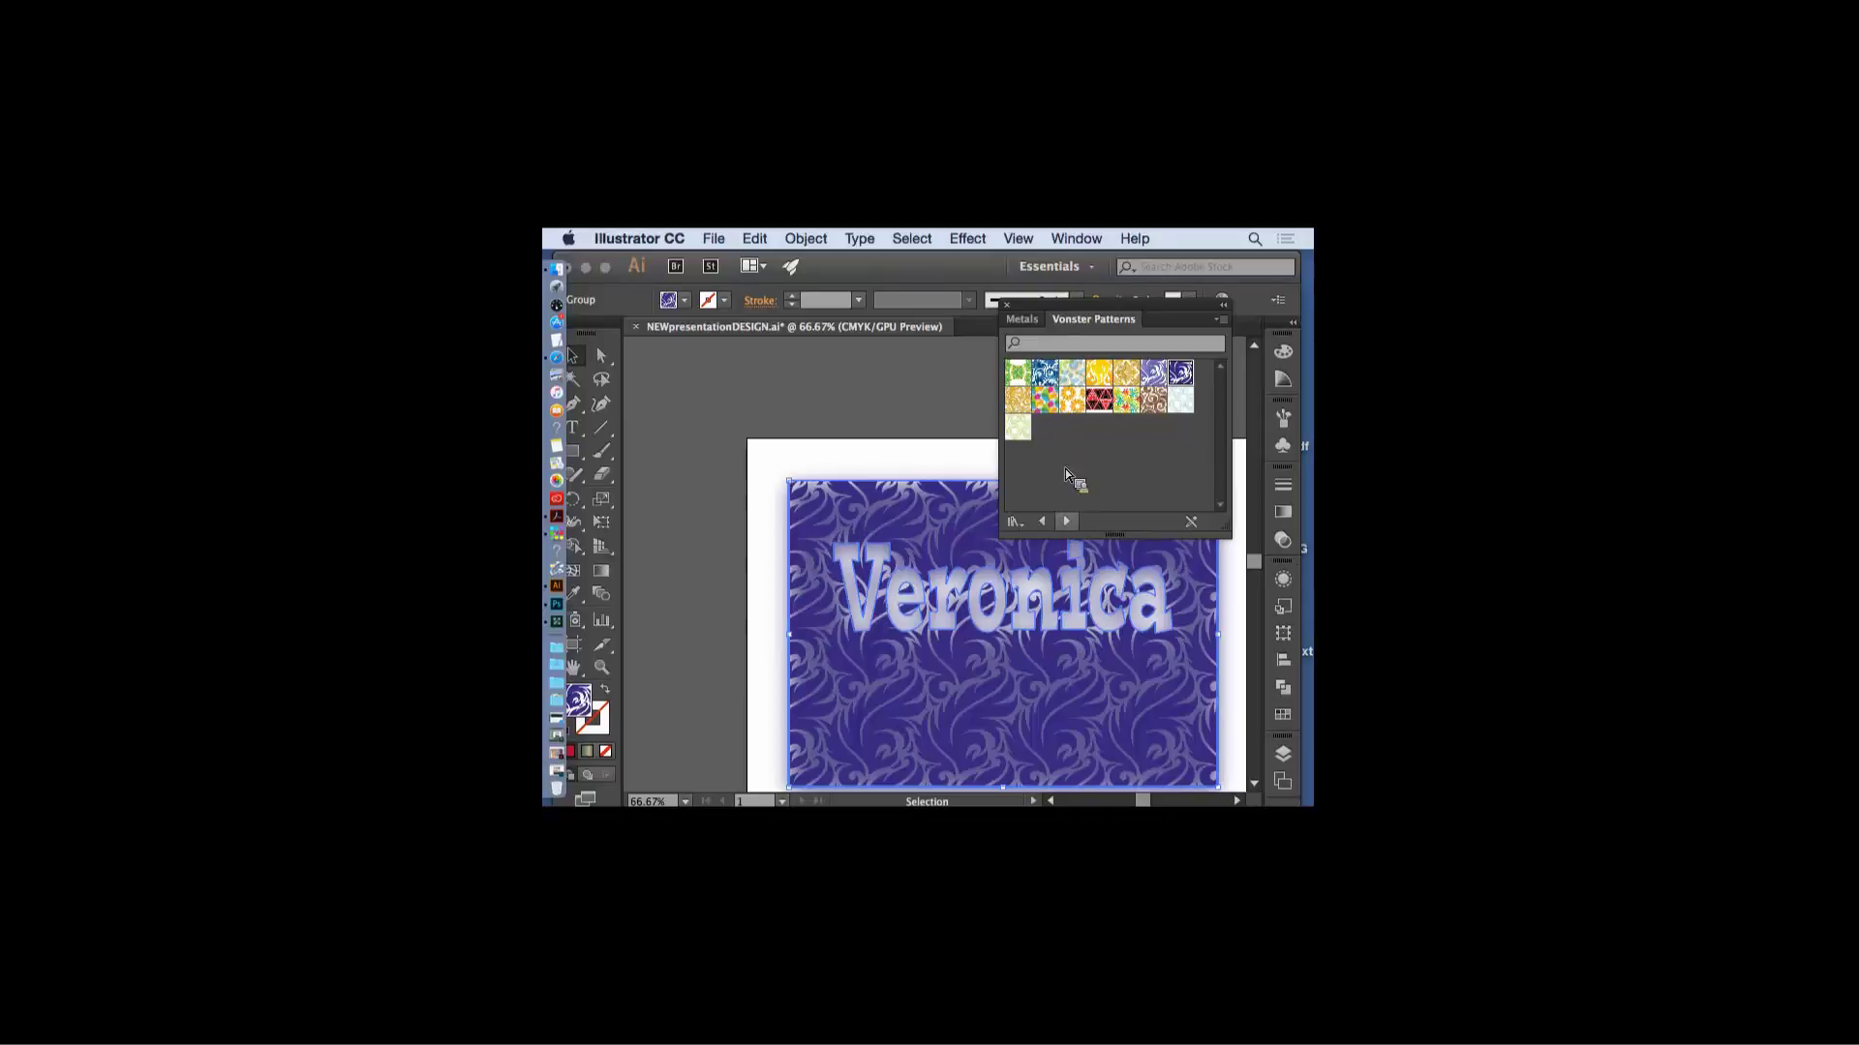
pyautogui.moveTo(970, 448); pyautogui.dragTo(941, 484)
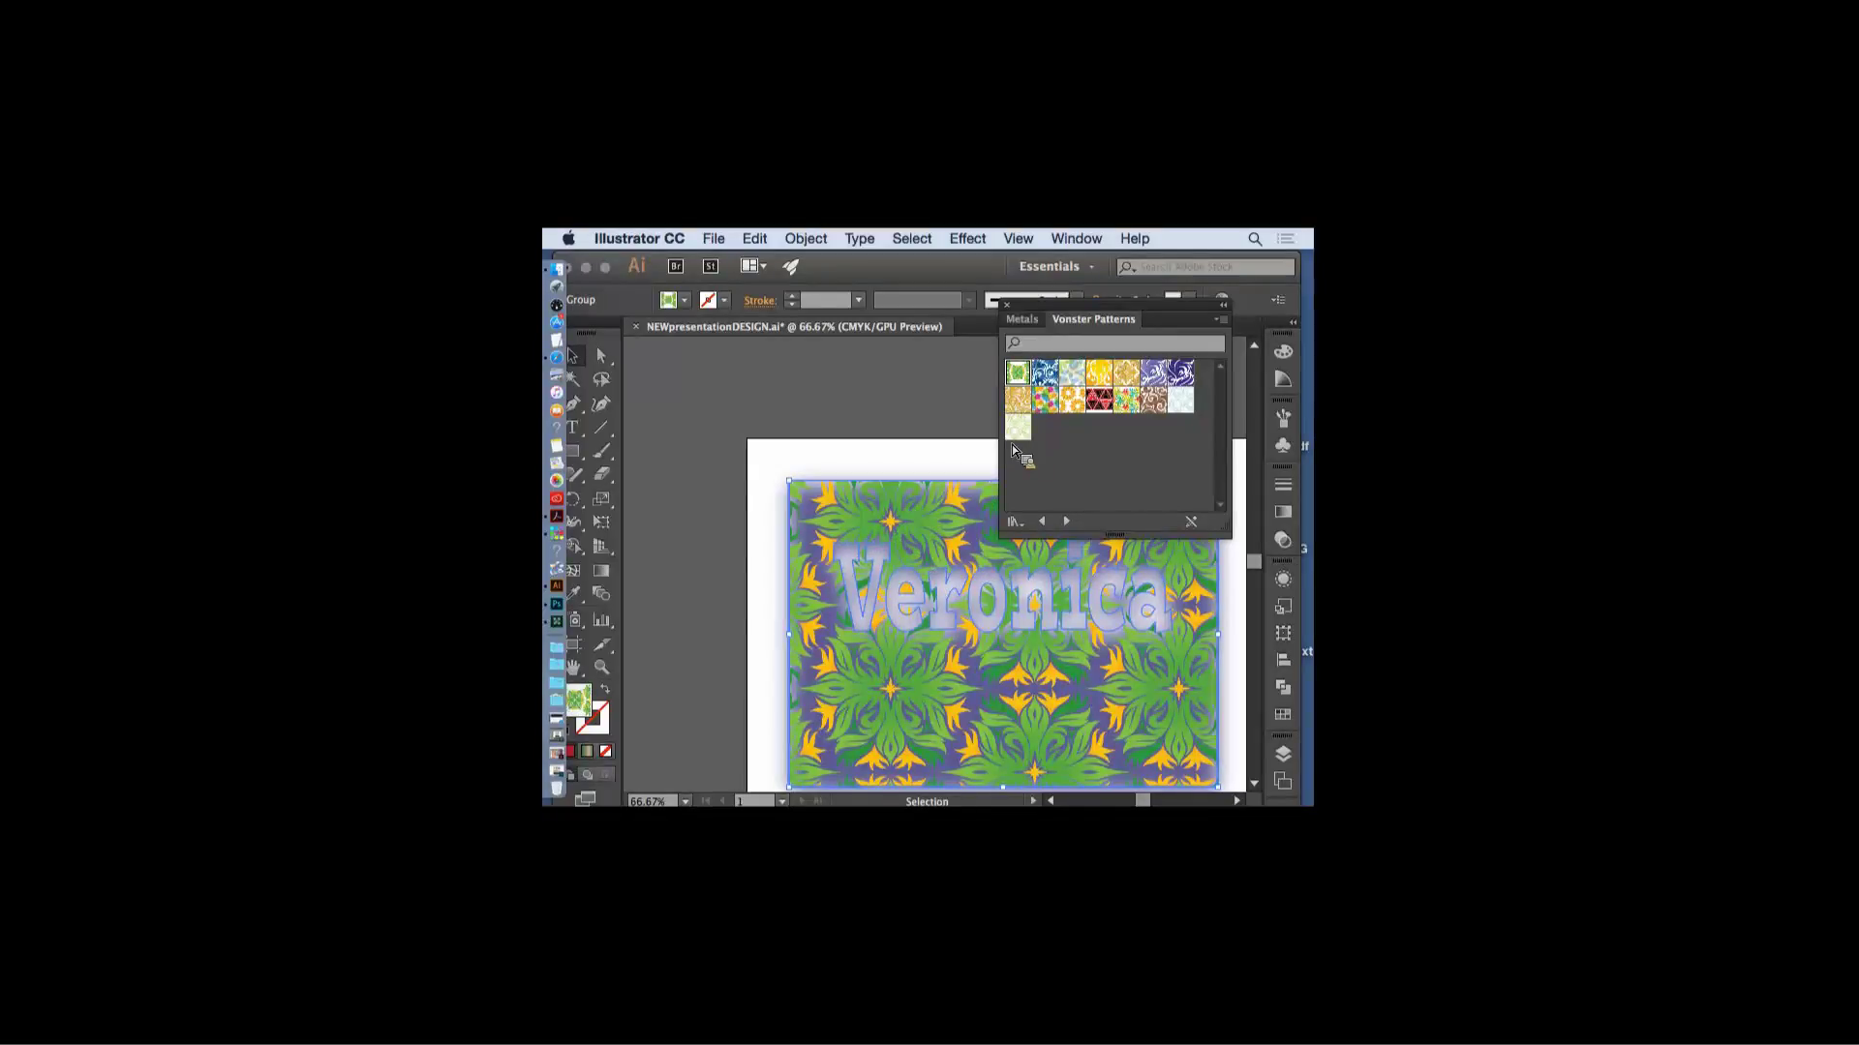
pyautogui.click(1007, 305)
pyautogui.click(972, 406)
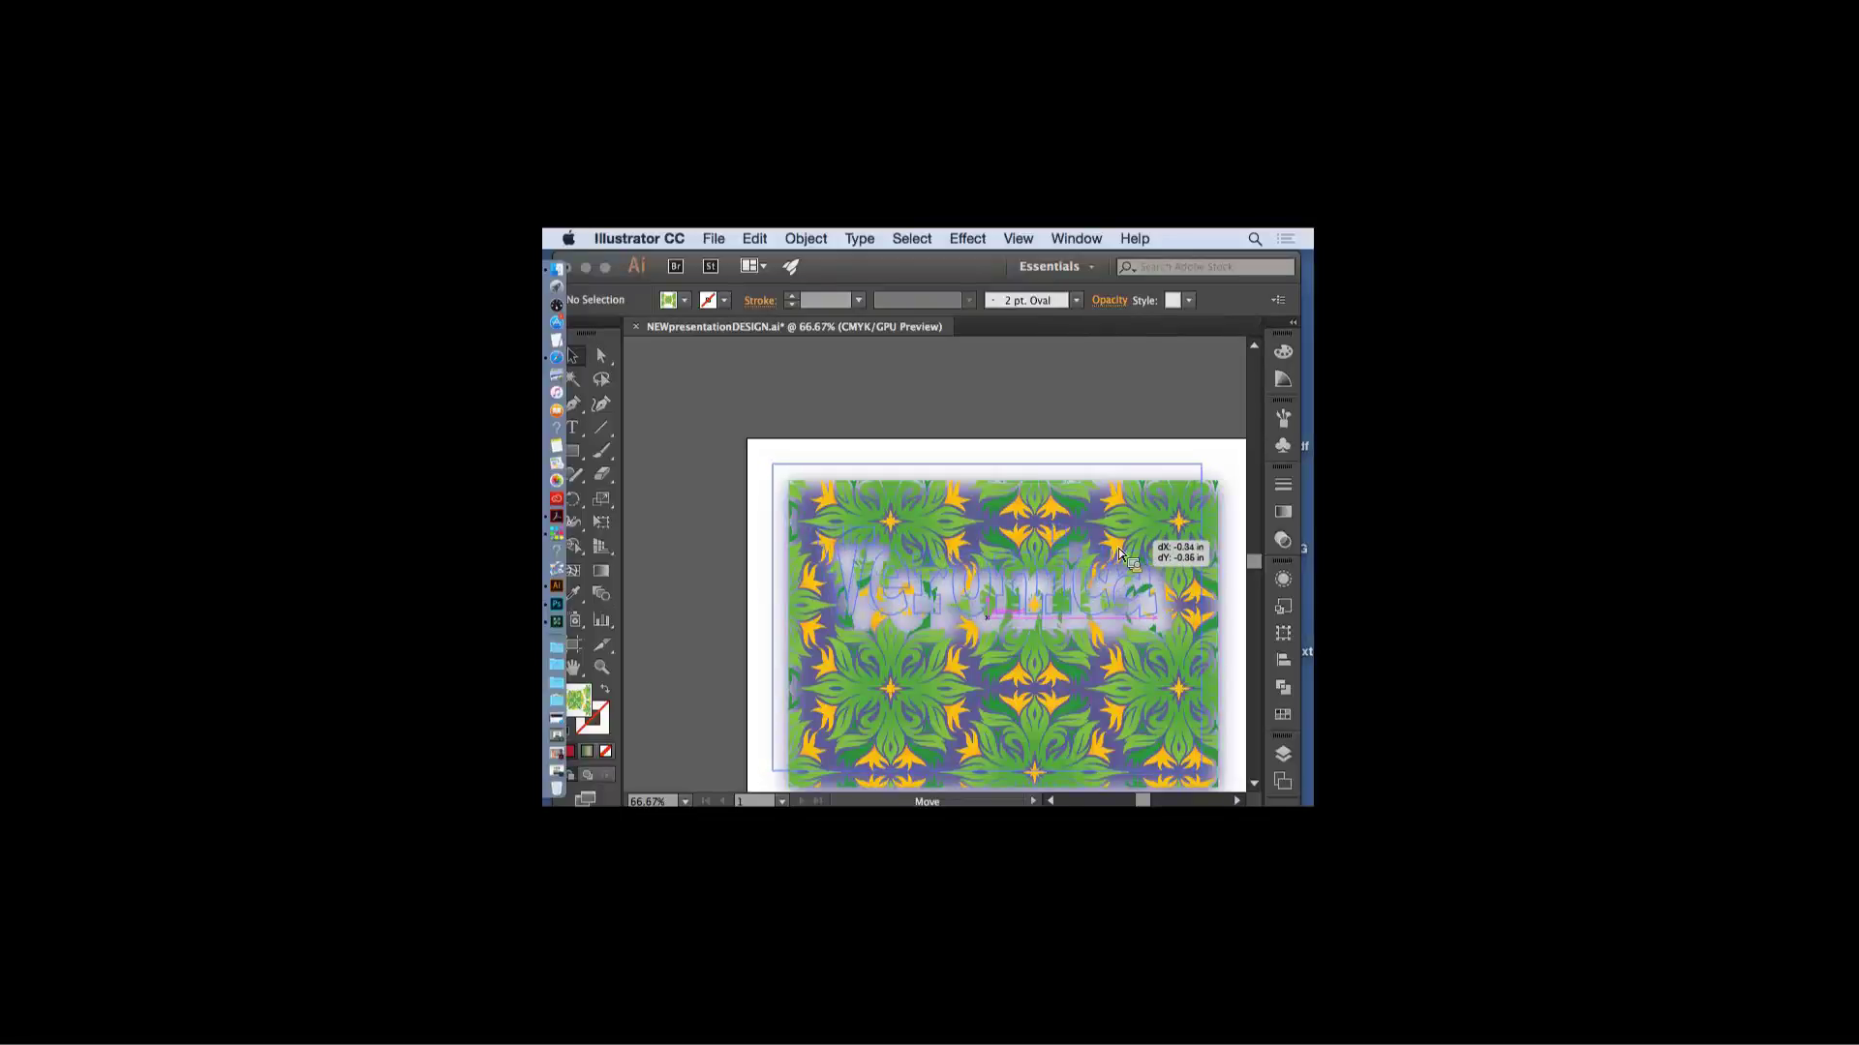
# - Shift the patterned Veronica artwork up-left, ungroup it, then undo the ungroup
pyautogui.moveTo(1129, 565); pyautogui.dragTo(1114, 550)
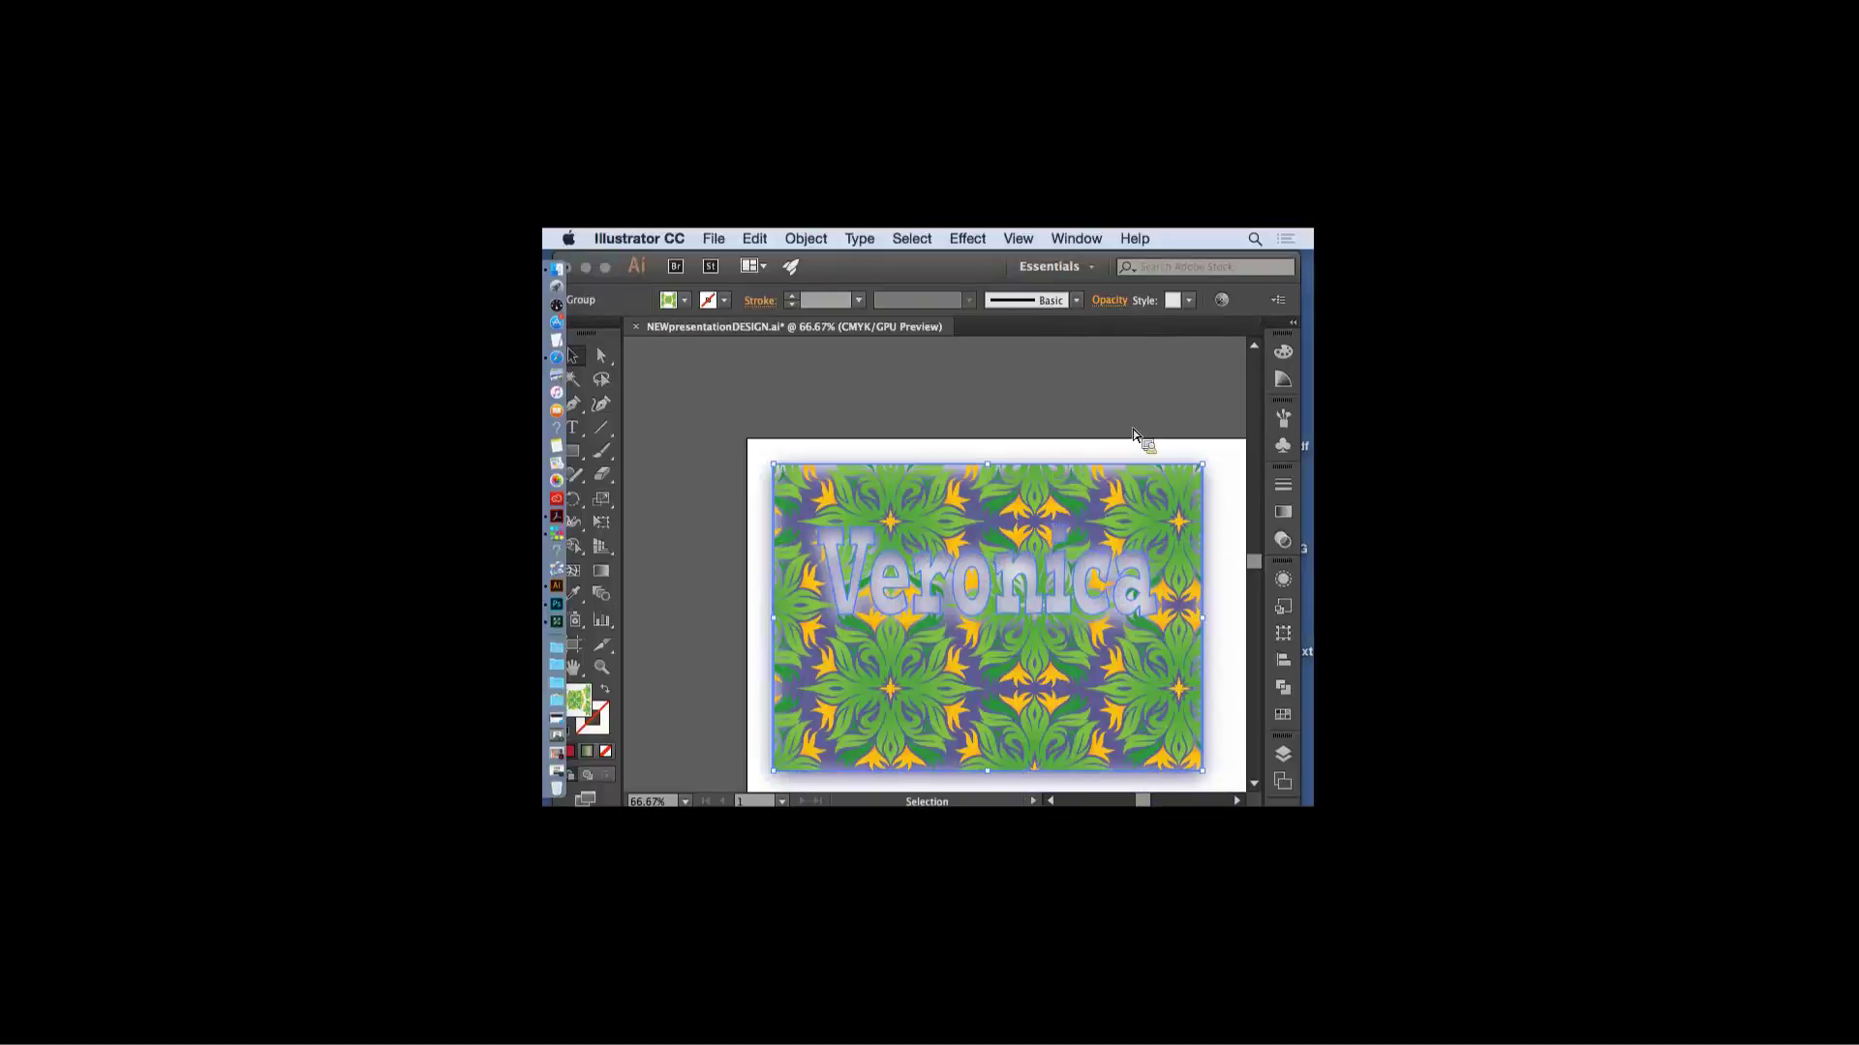
pyautogui.click(806, 238)
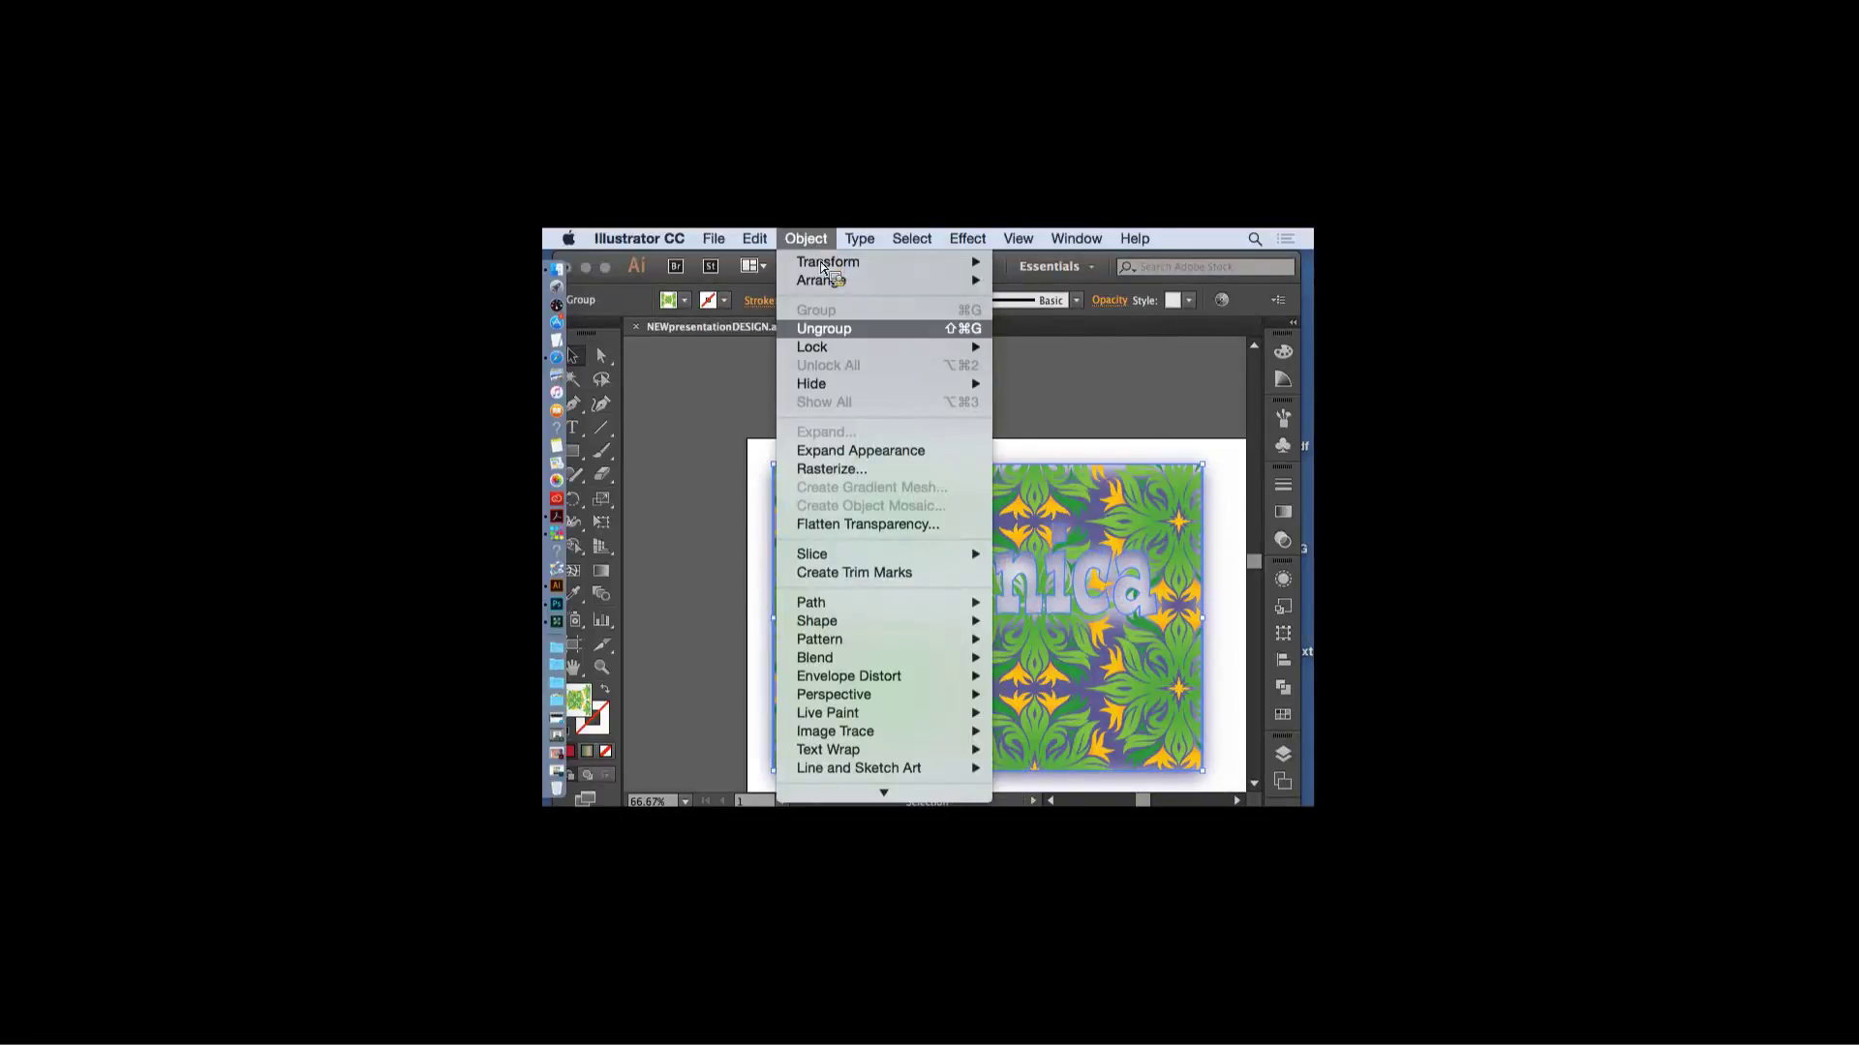
pyautogui.click(838, 332)
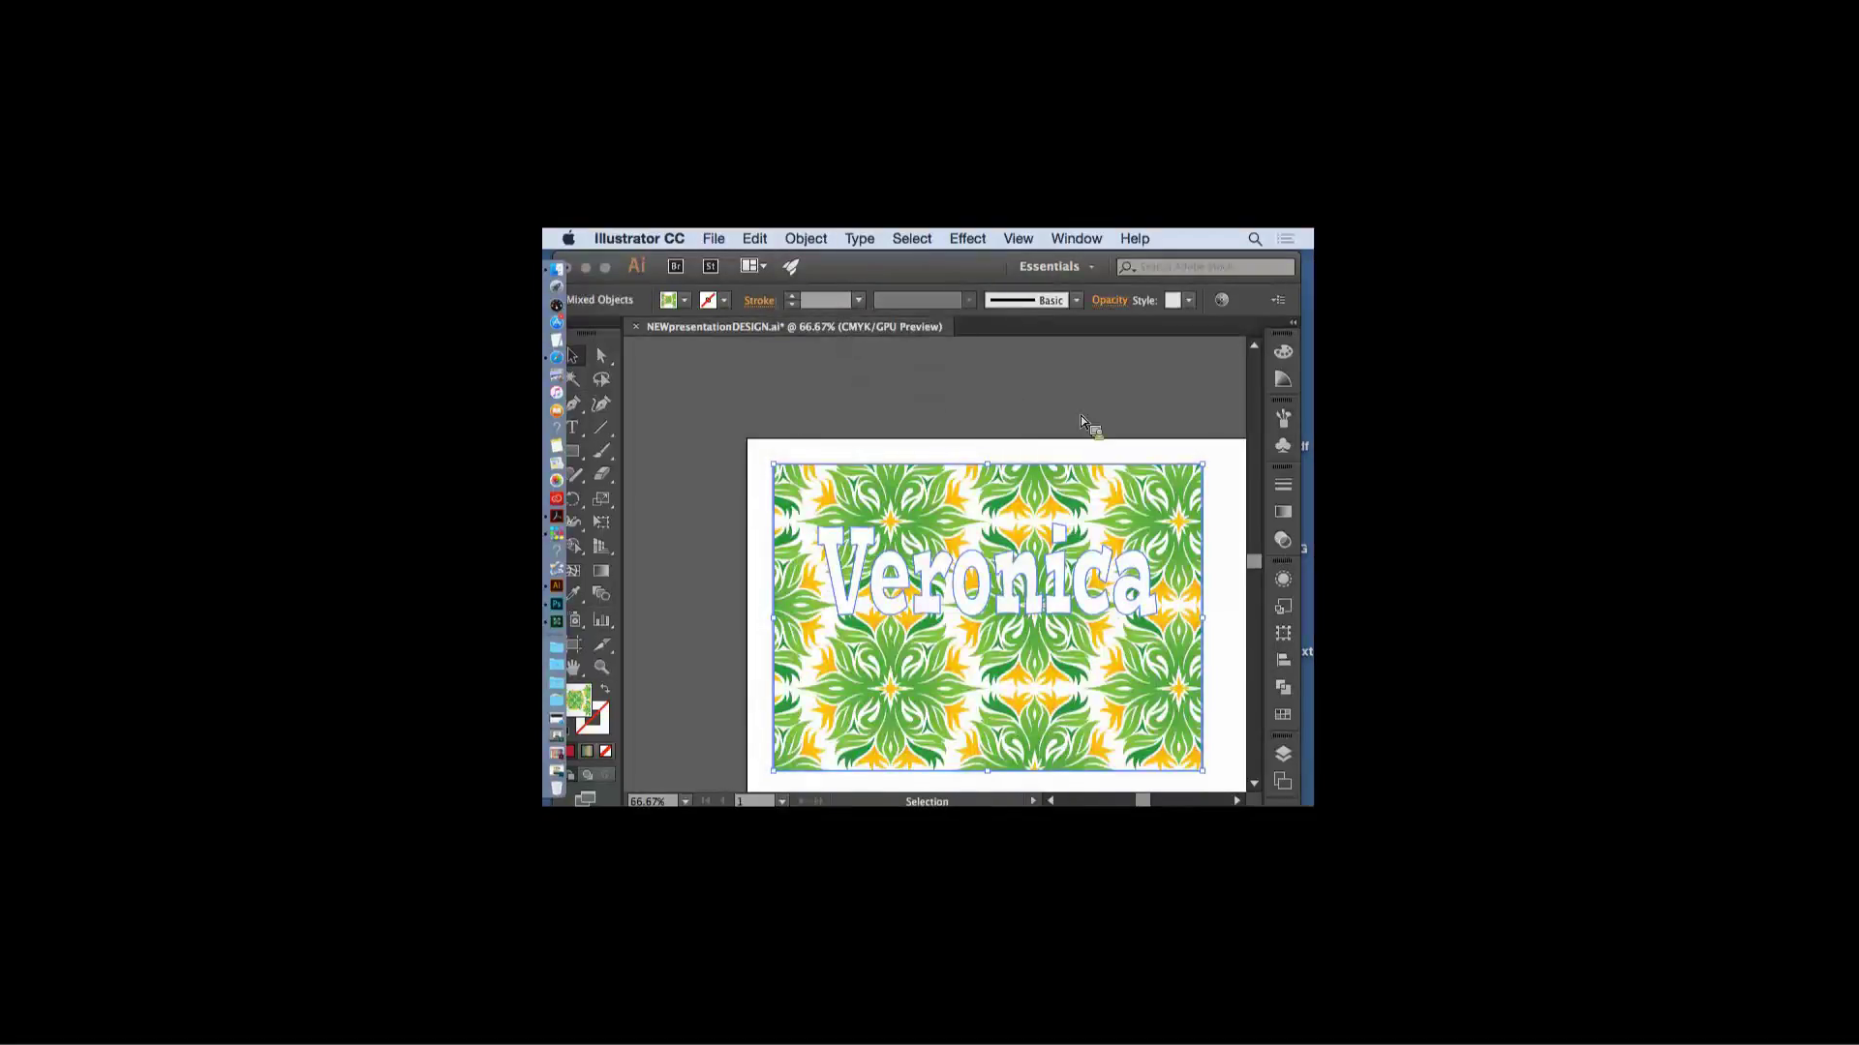
pyautogui.press('super+shift+b')
pyautogui.press('super+shift+b')
pyautogui.click(755, 242)
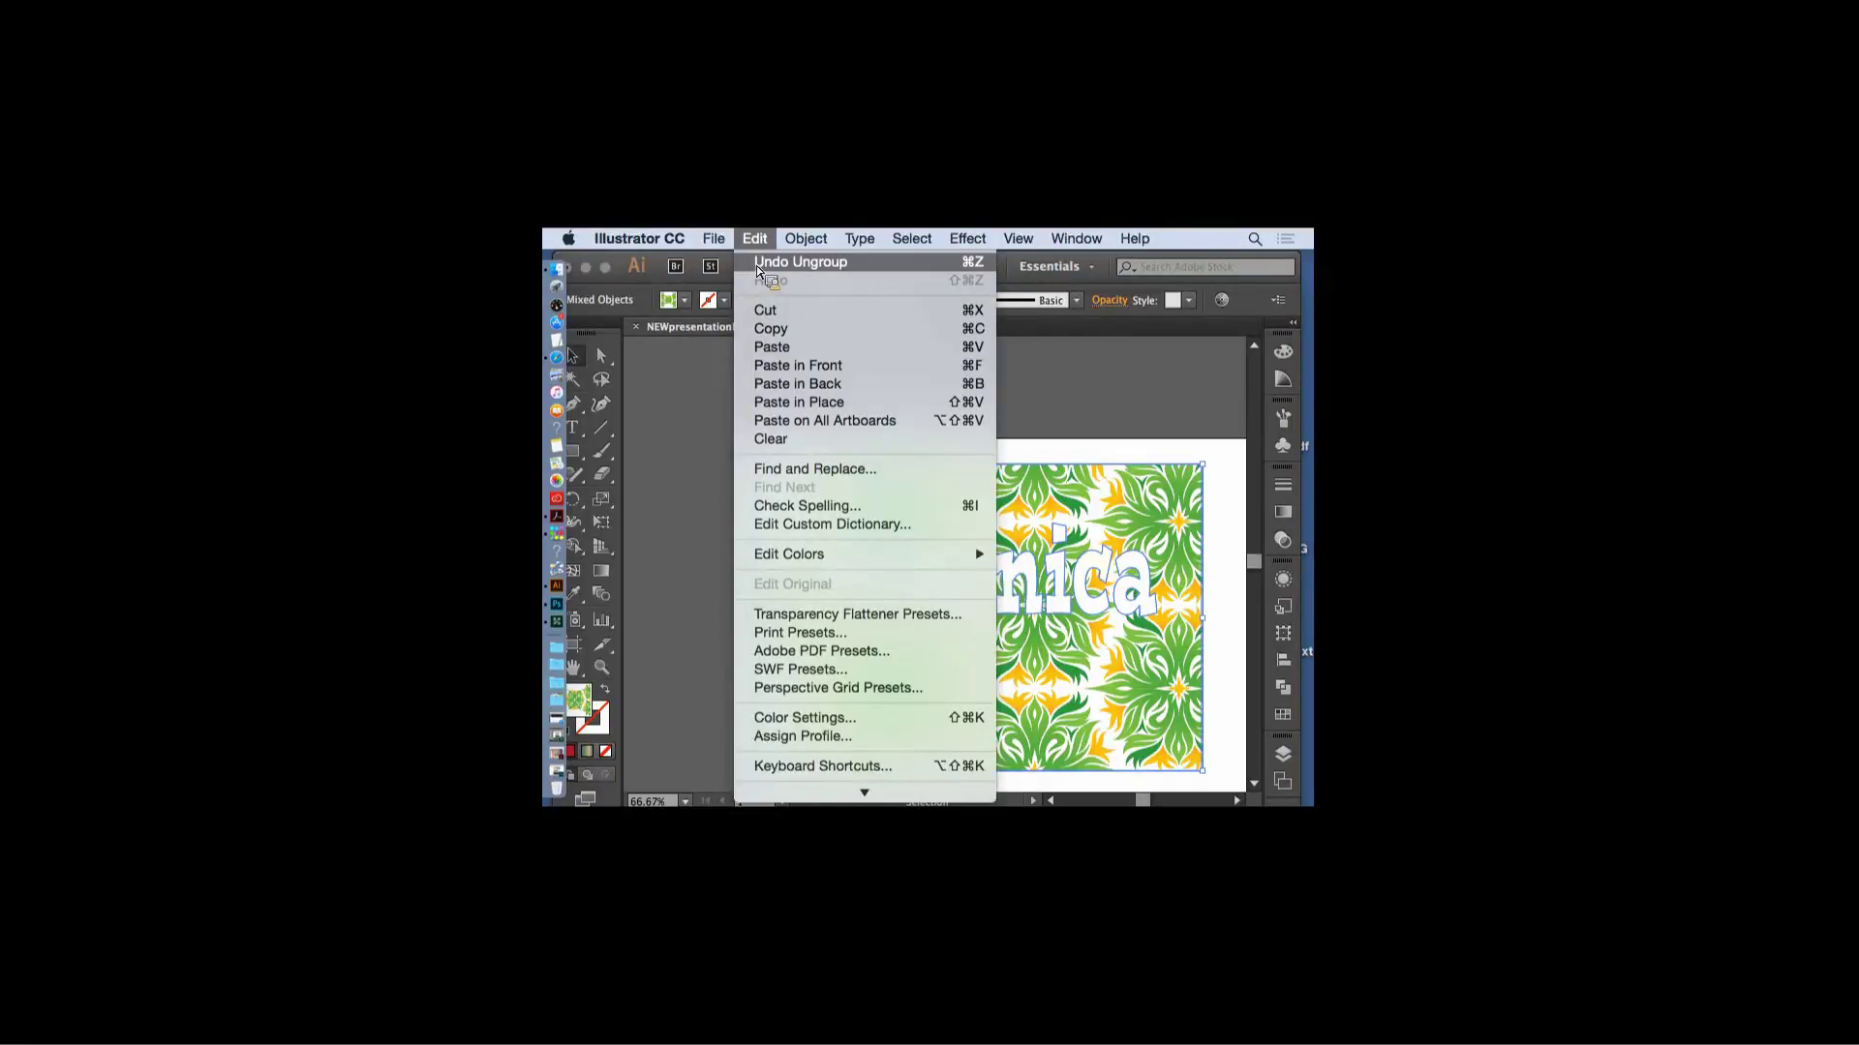
pyautogui.click(758, 263)
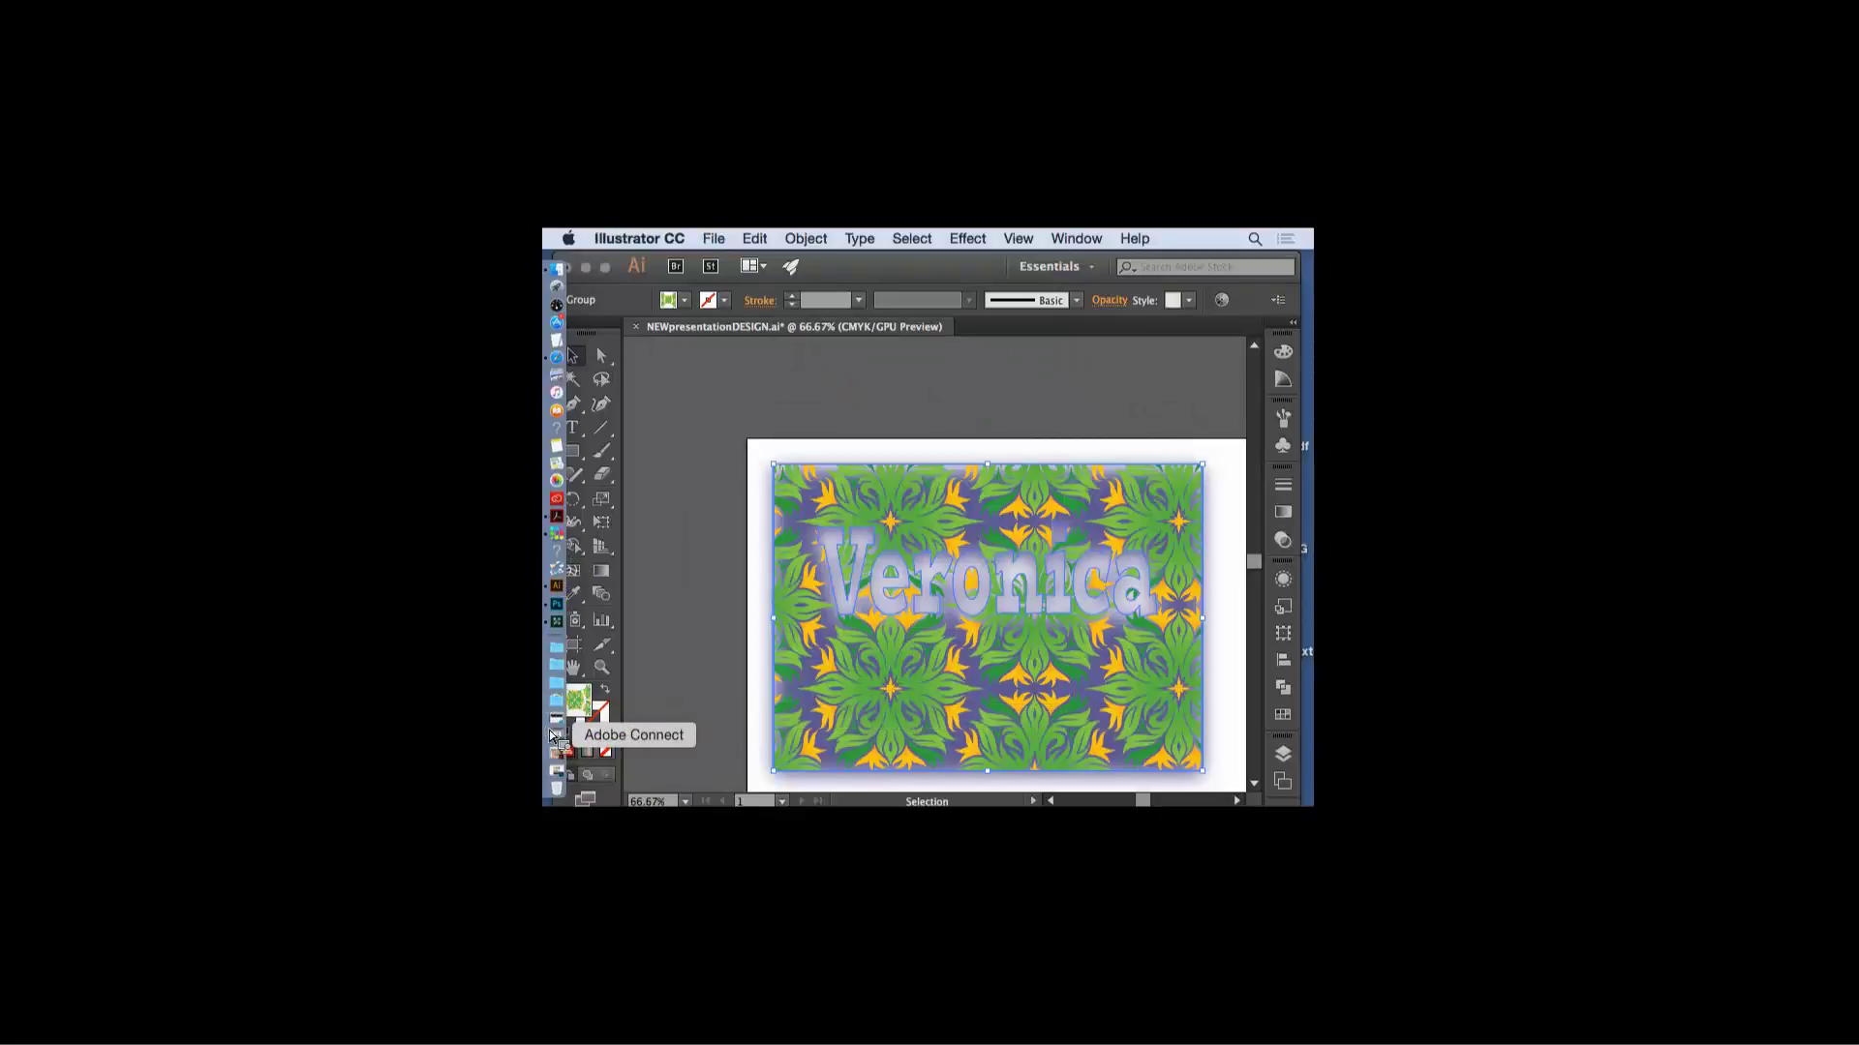
# - Open Nov2016-Adobe-Illustrator-Photoshop.pdf in Acrobat Pro and scroll through the example slides
pyautogui.click(562, 765)
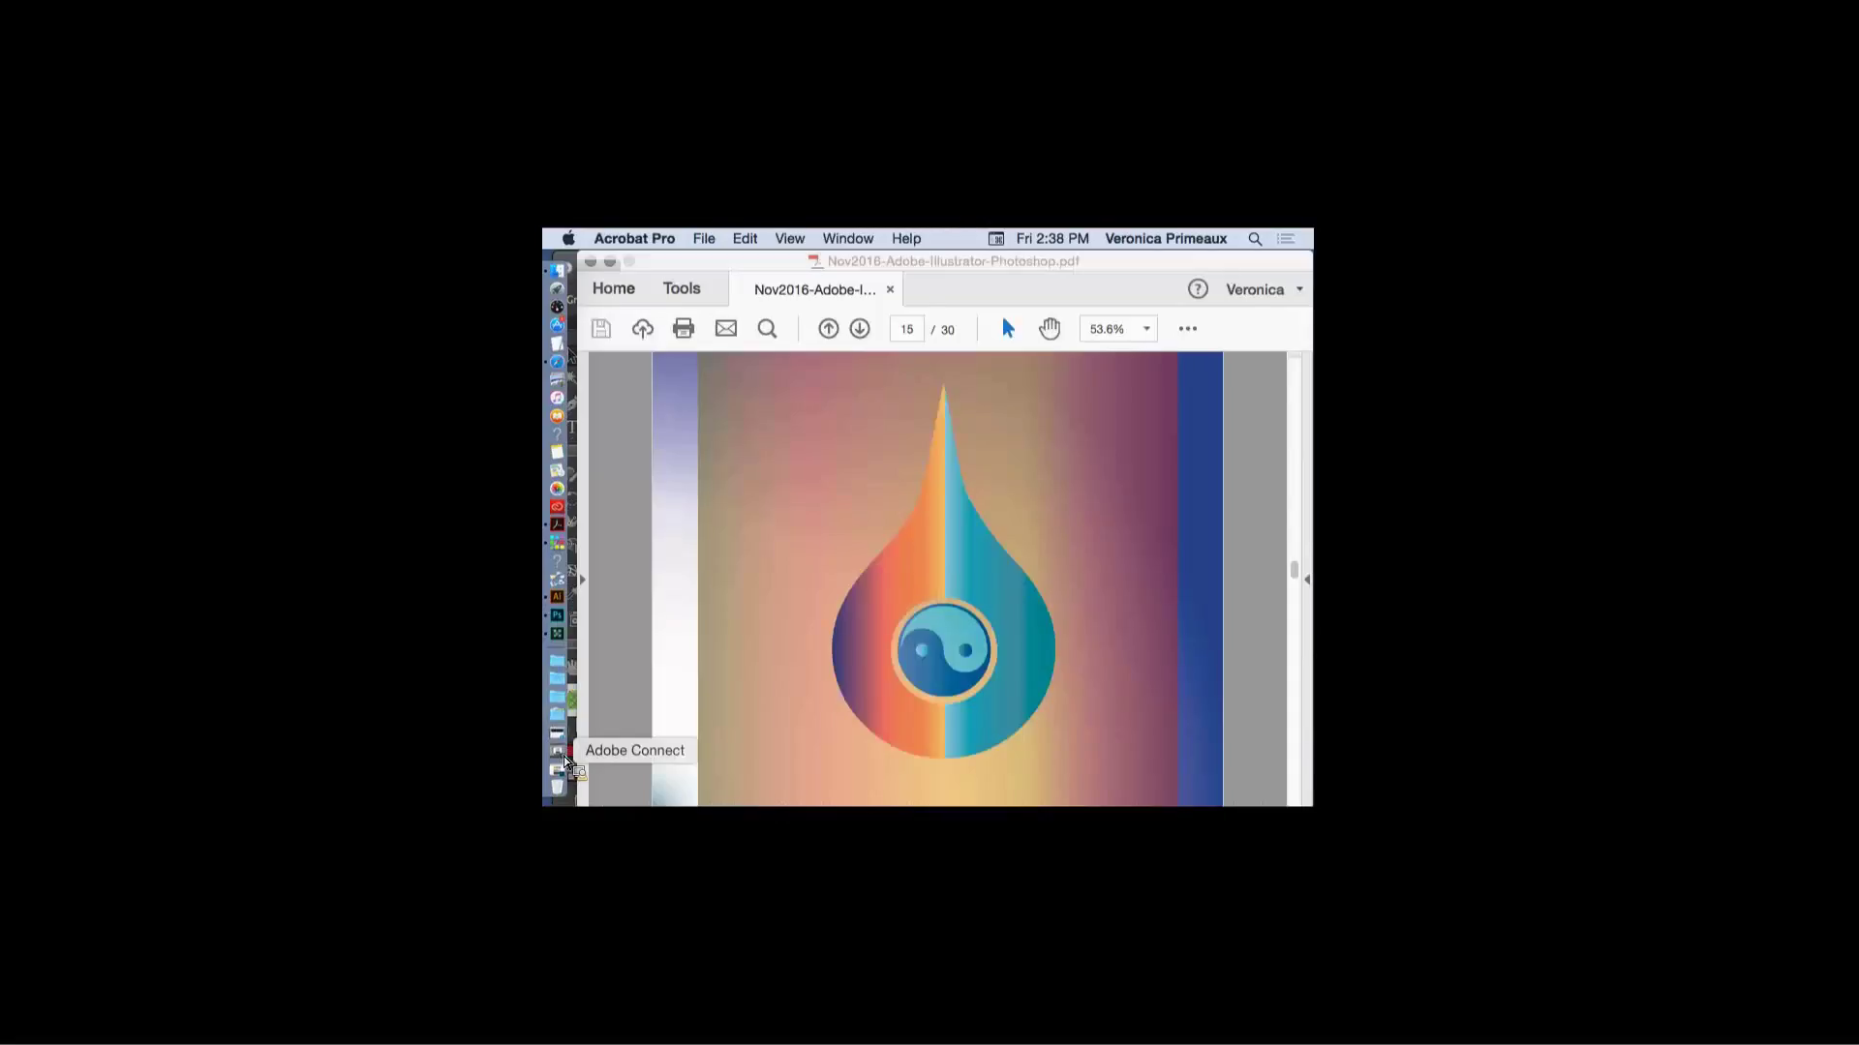
pyautogui.scroll(4, 891, 620)
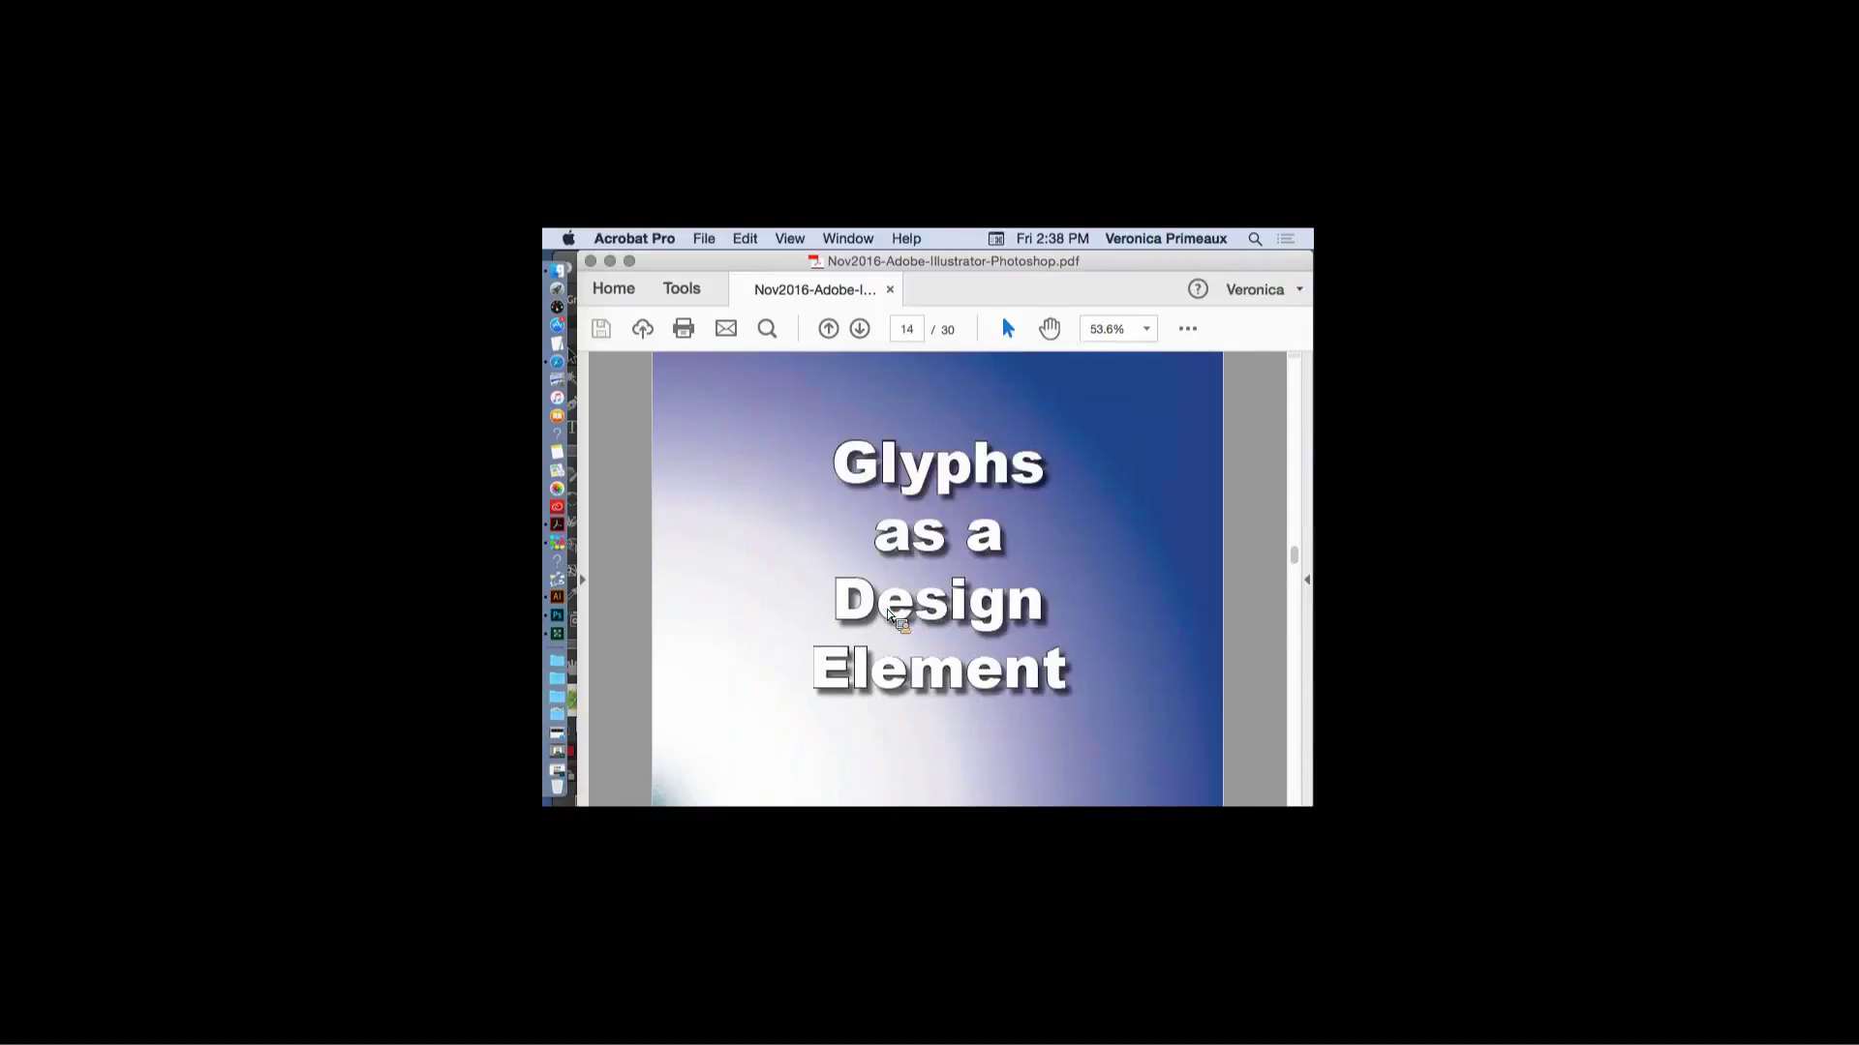
pyautogui.scroll(12, 890, 619)
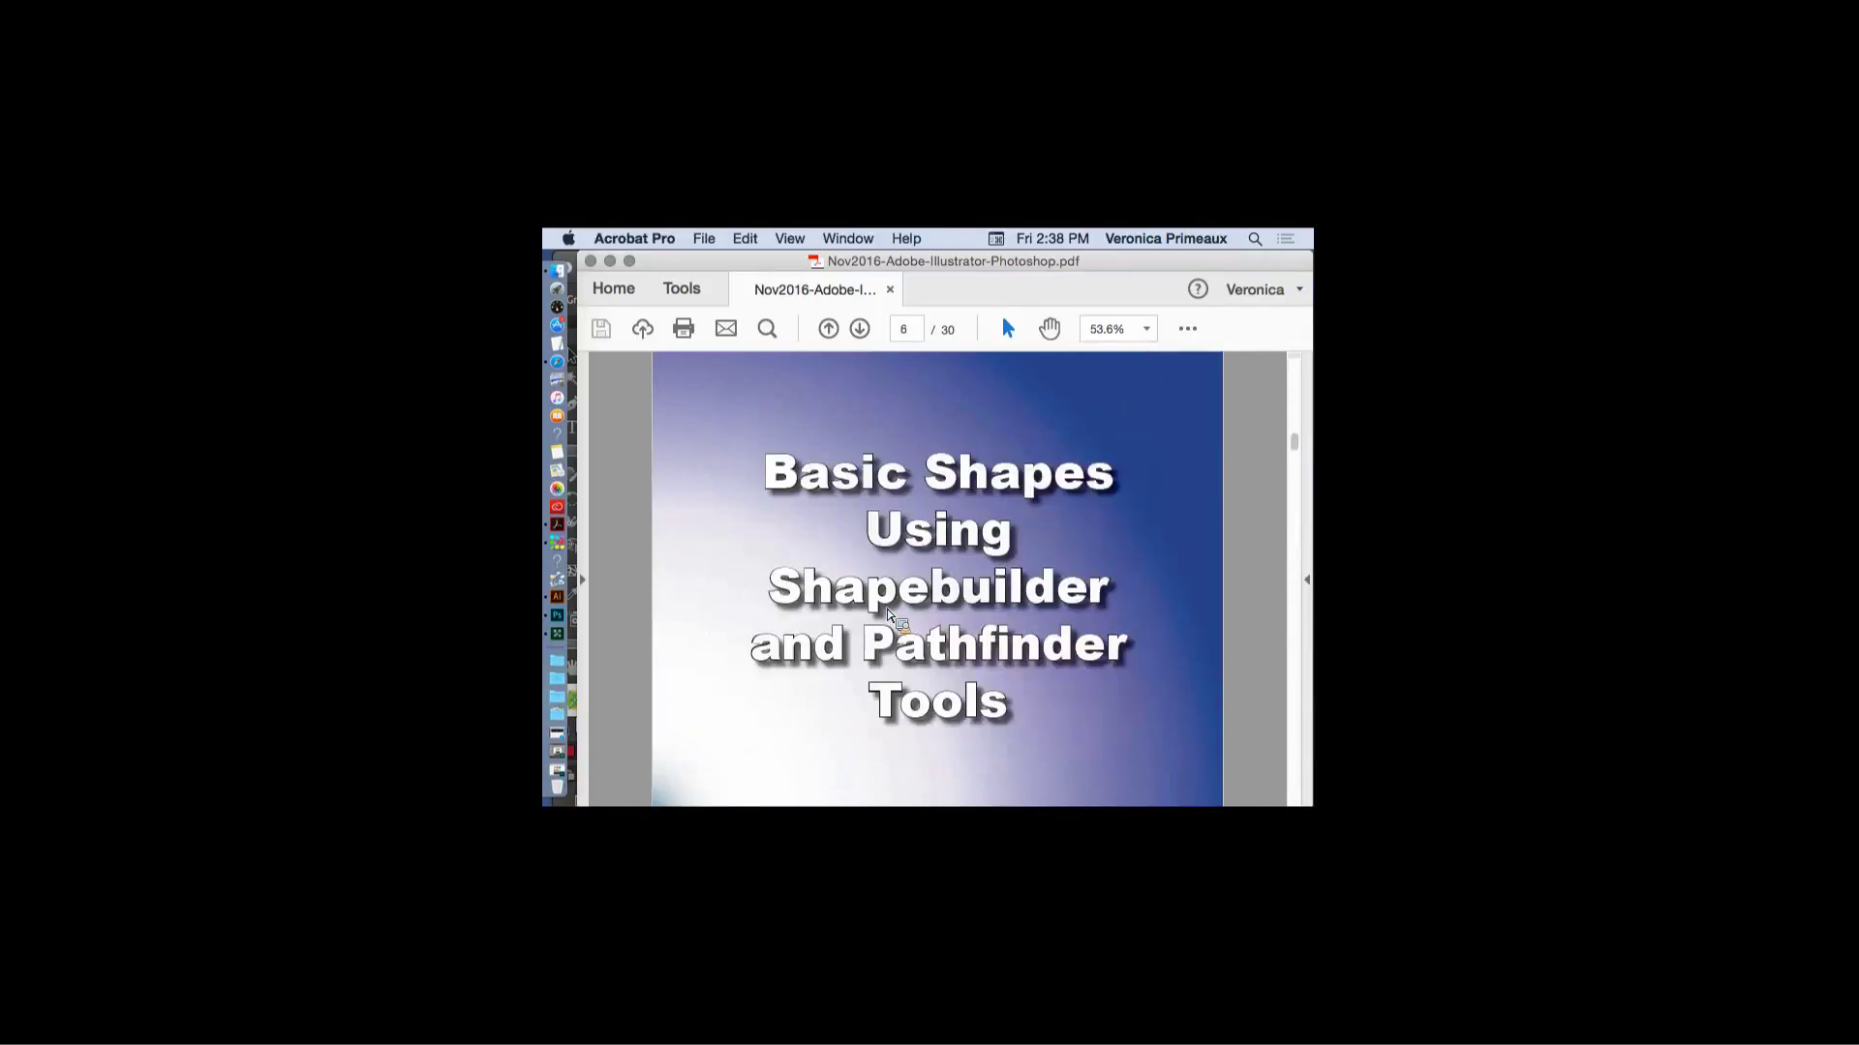
pyautogui.scroll(-15, 891, 619)
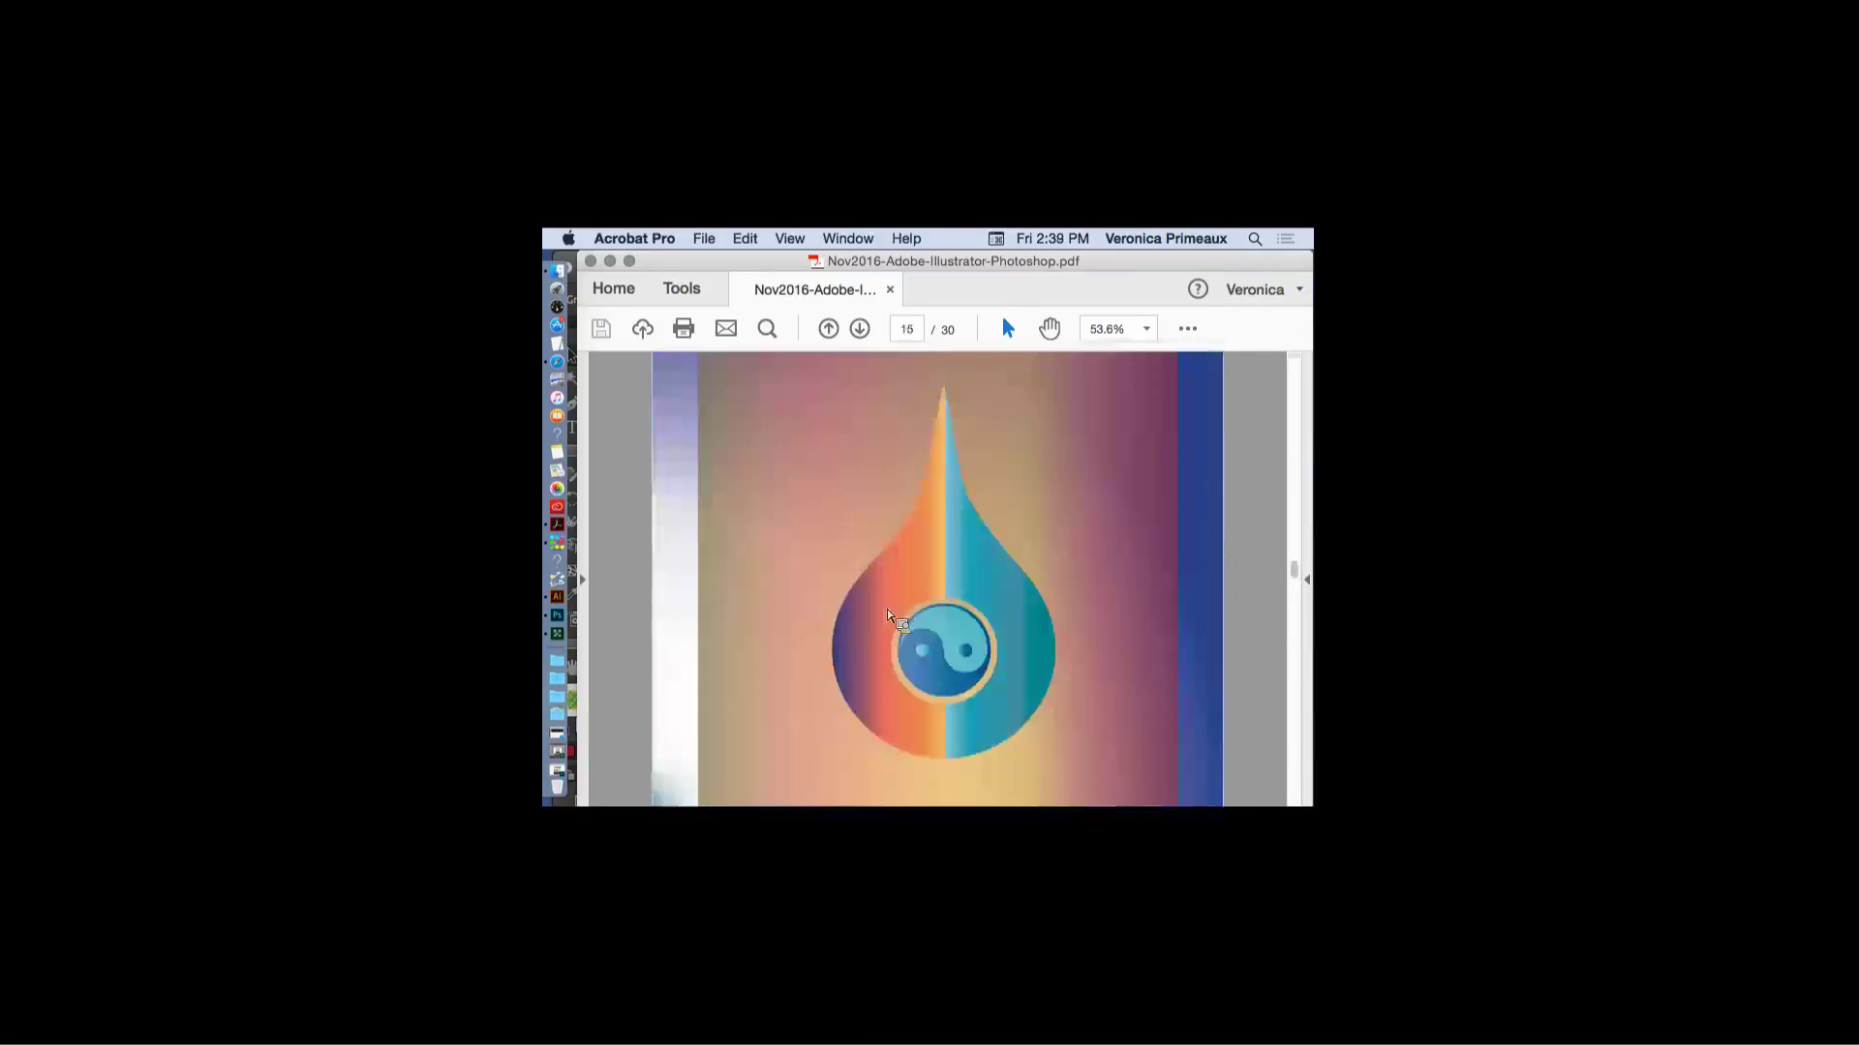
pyautogui.scroll(-9, 889, 616)
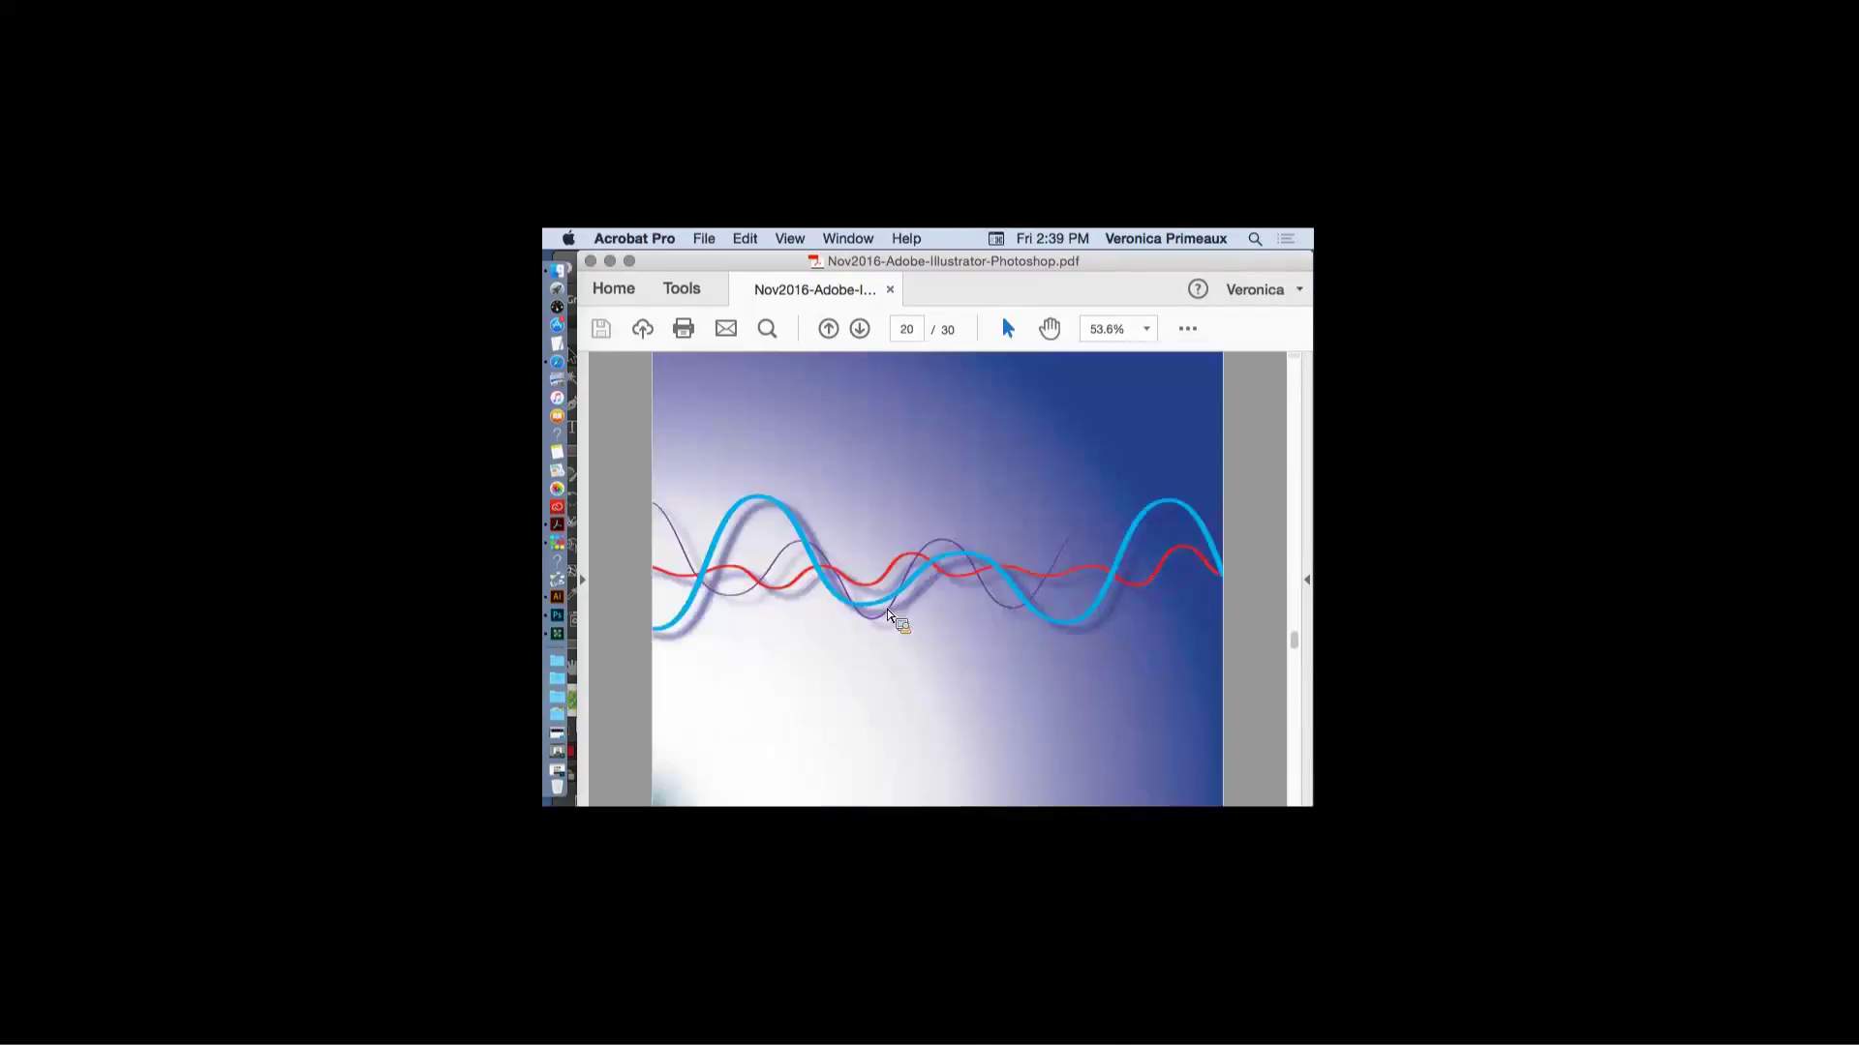
pyautogui.scroll(-9, 889, 616)
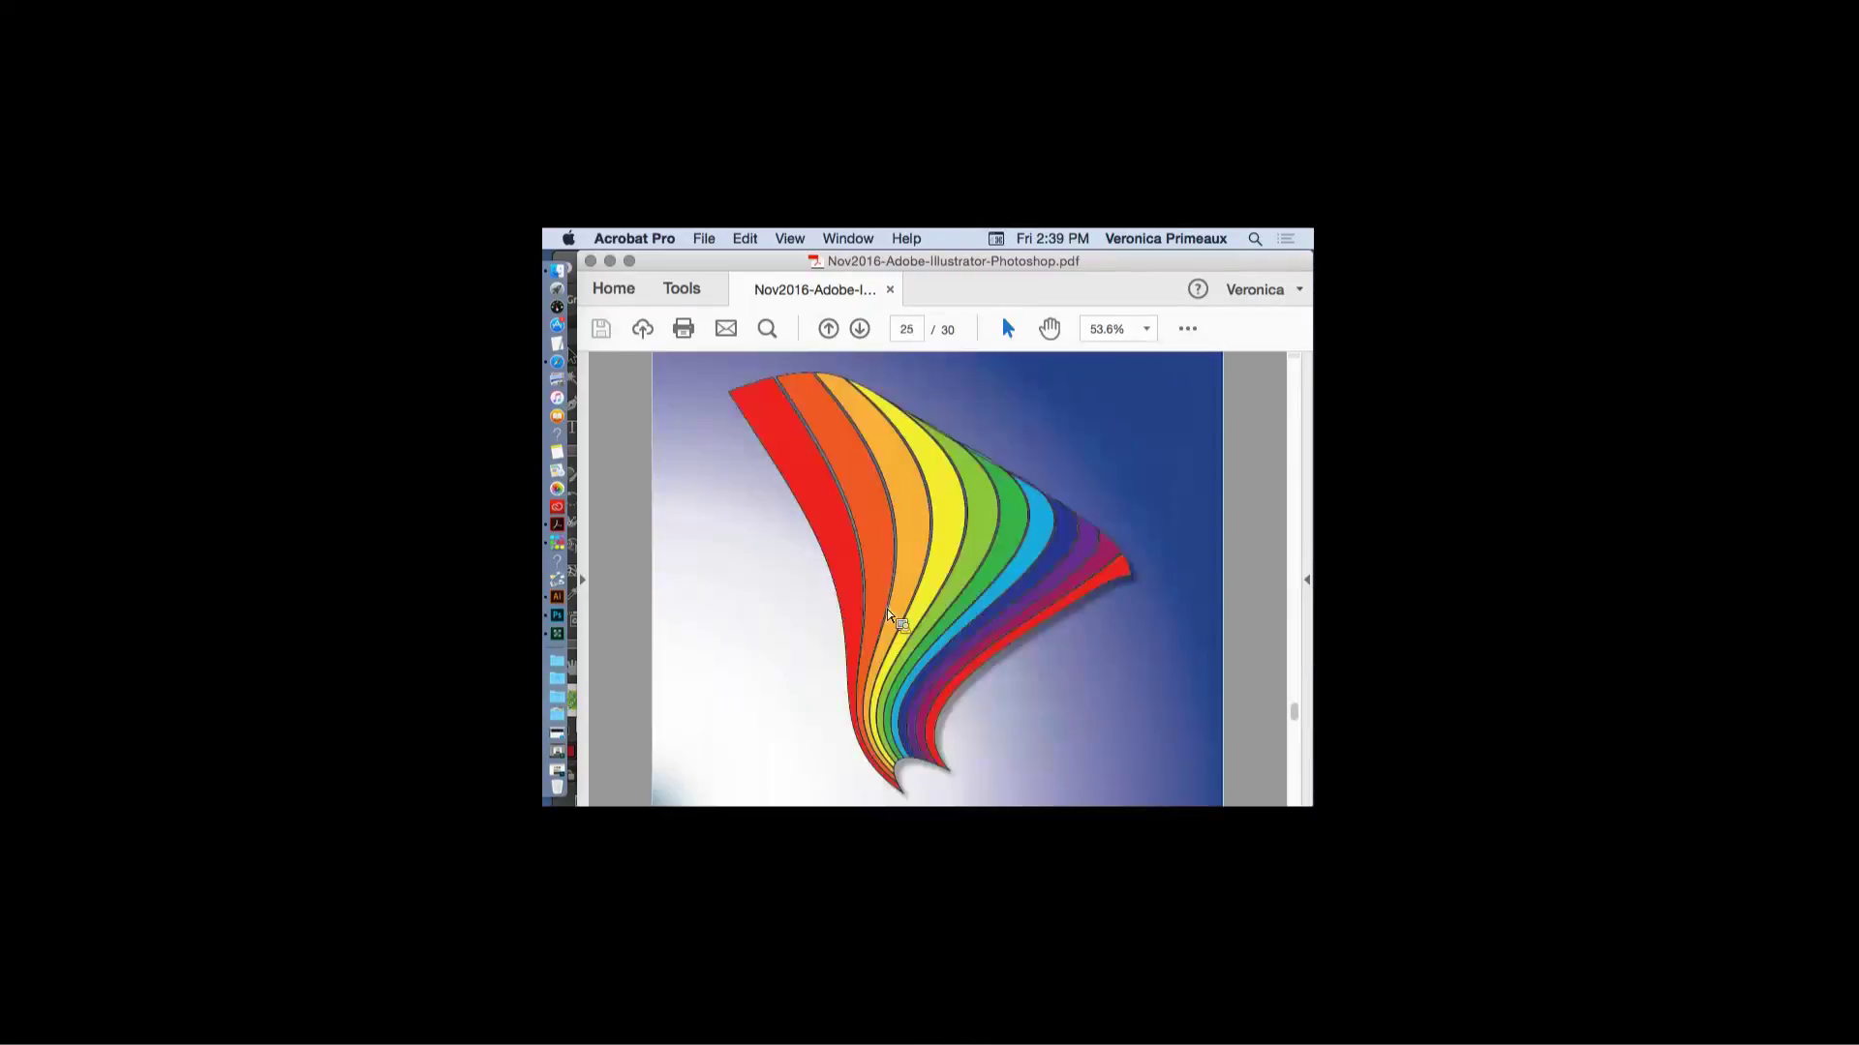
pyautogui.scroll(-7, 889, 616)
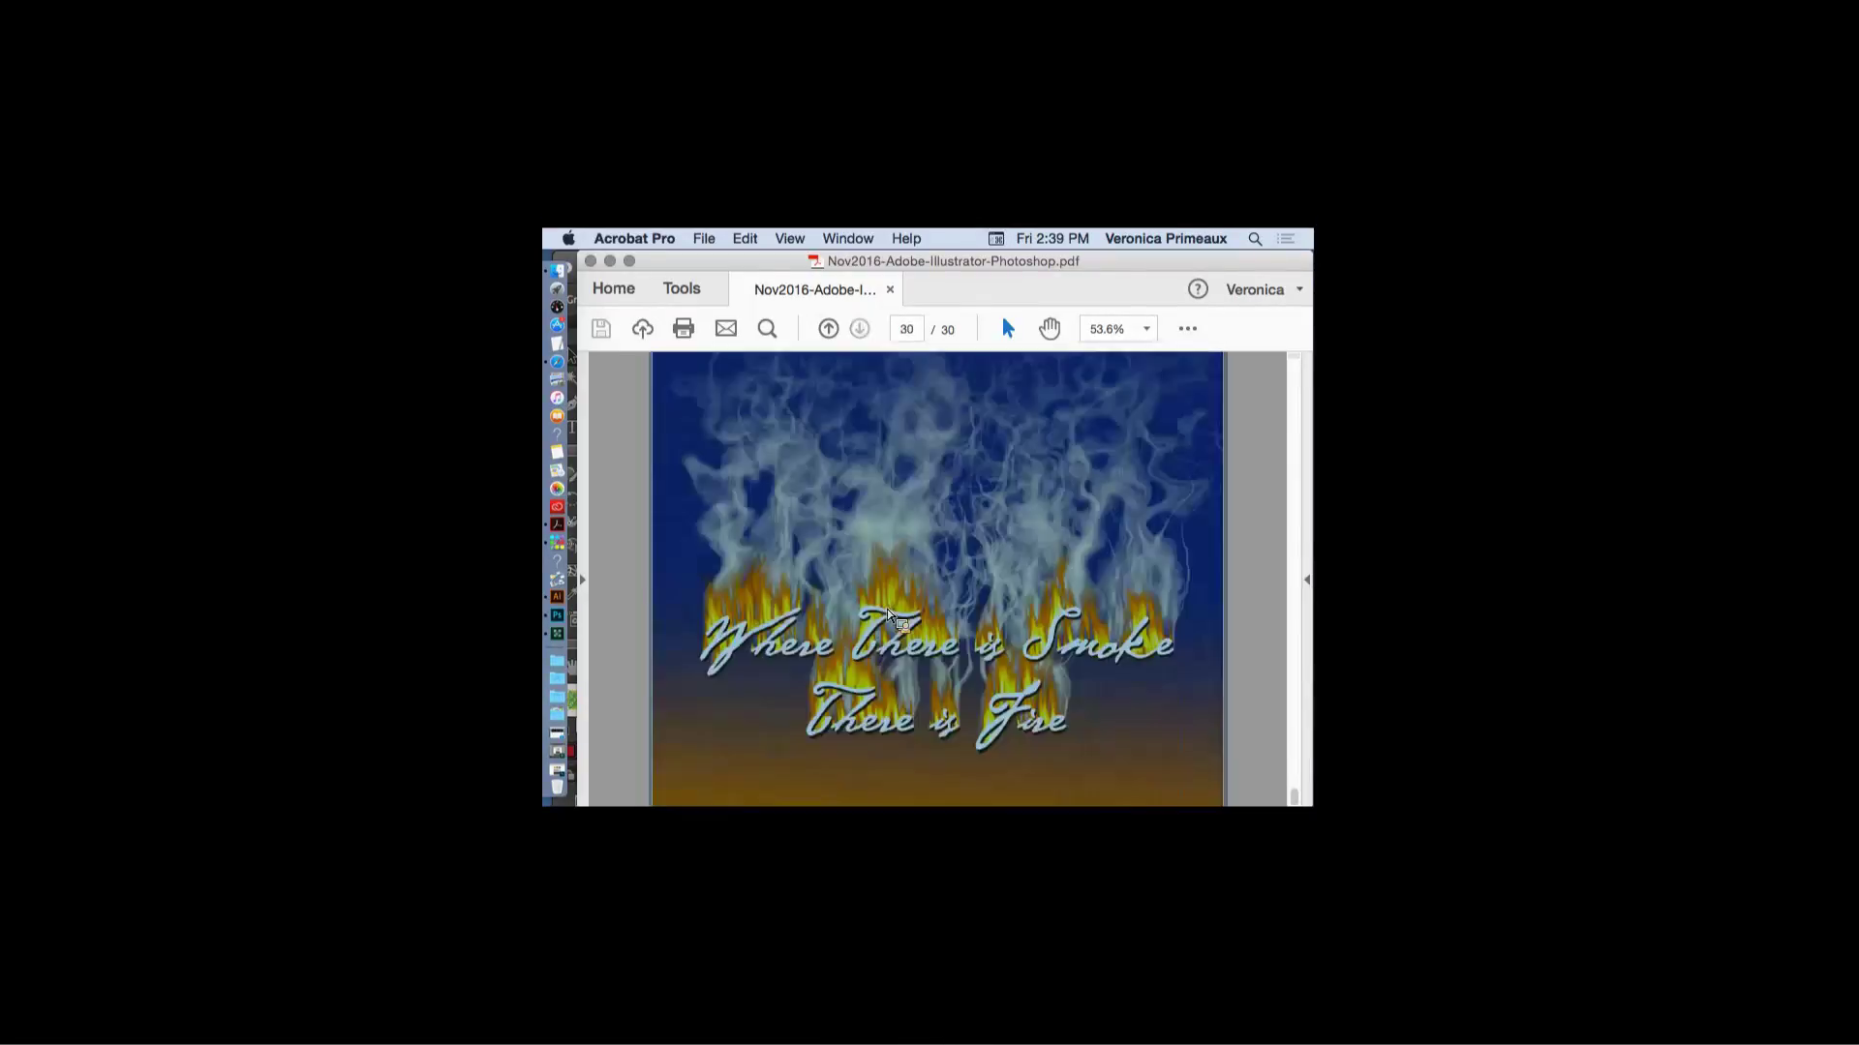
pyautogui.scroll(15, 889, 616)
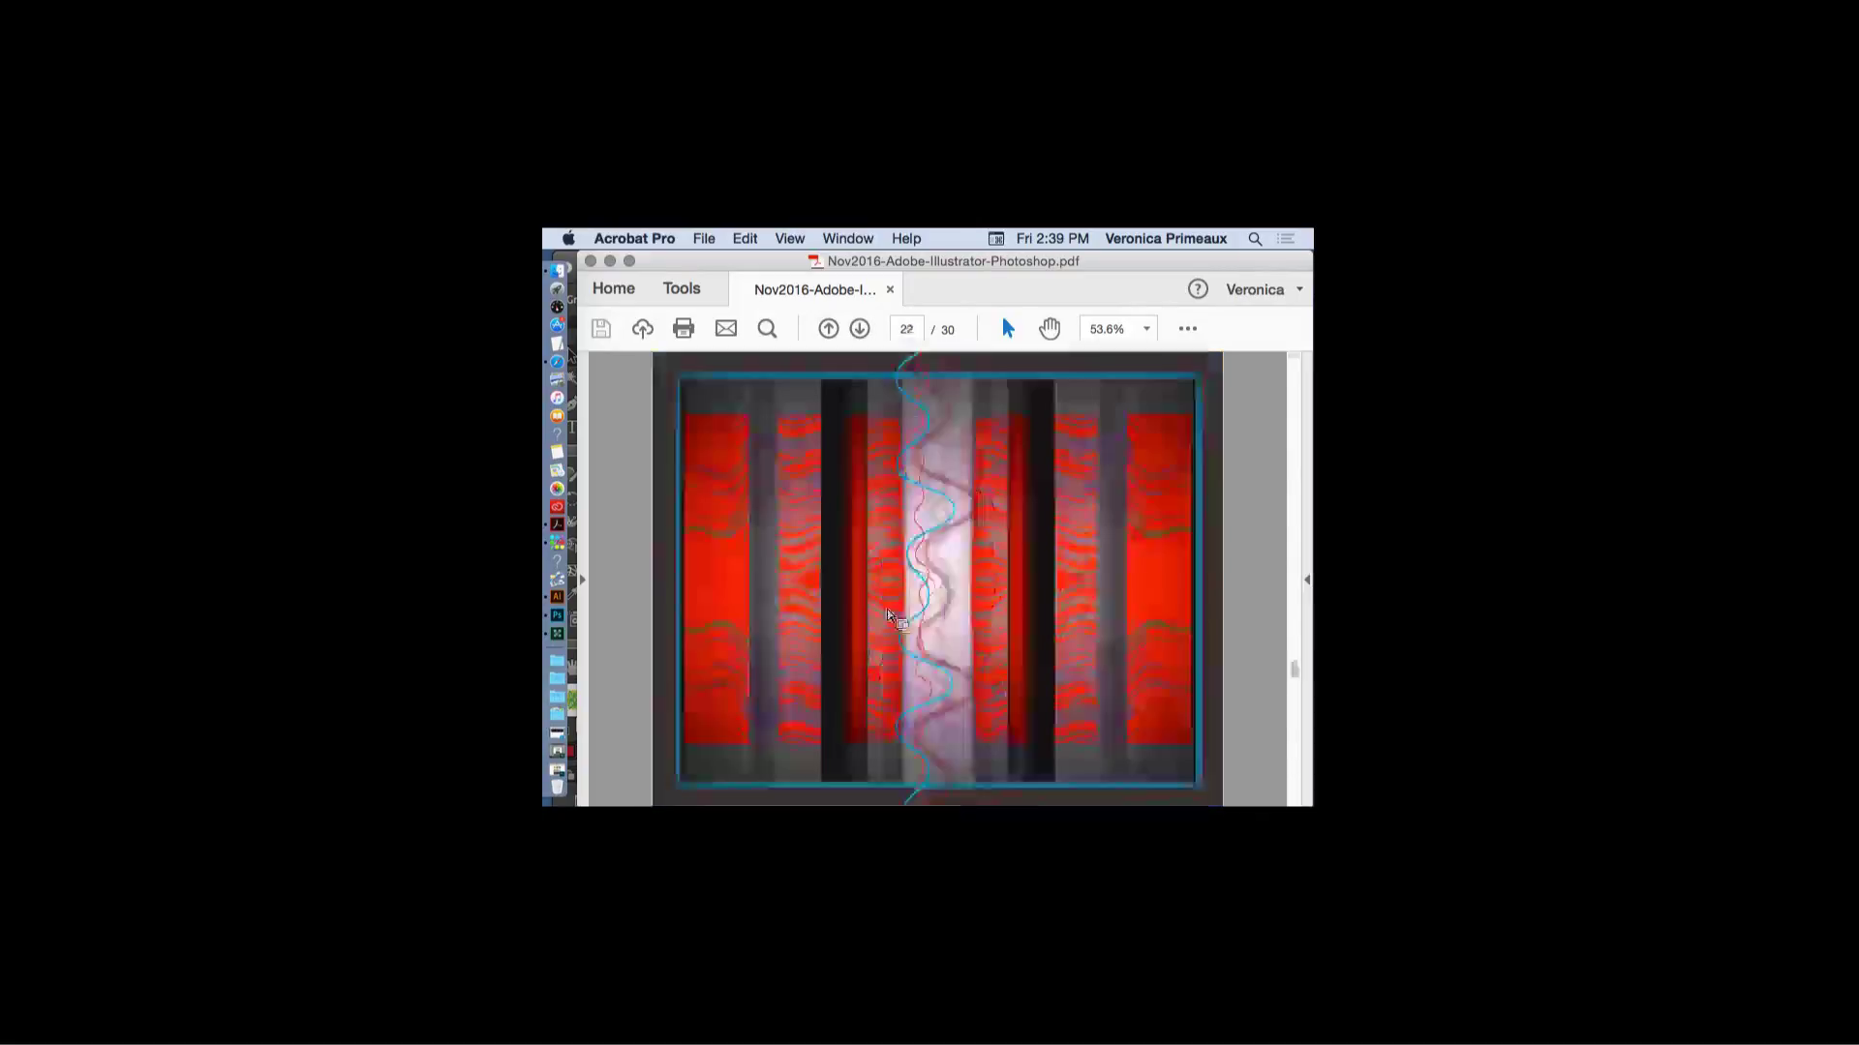
pyautogui.scroll(6, 888, 616)
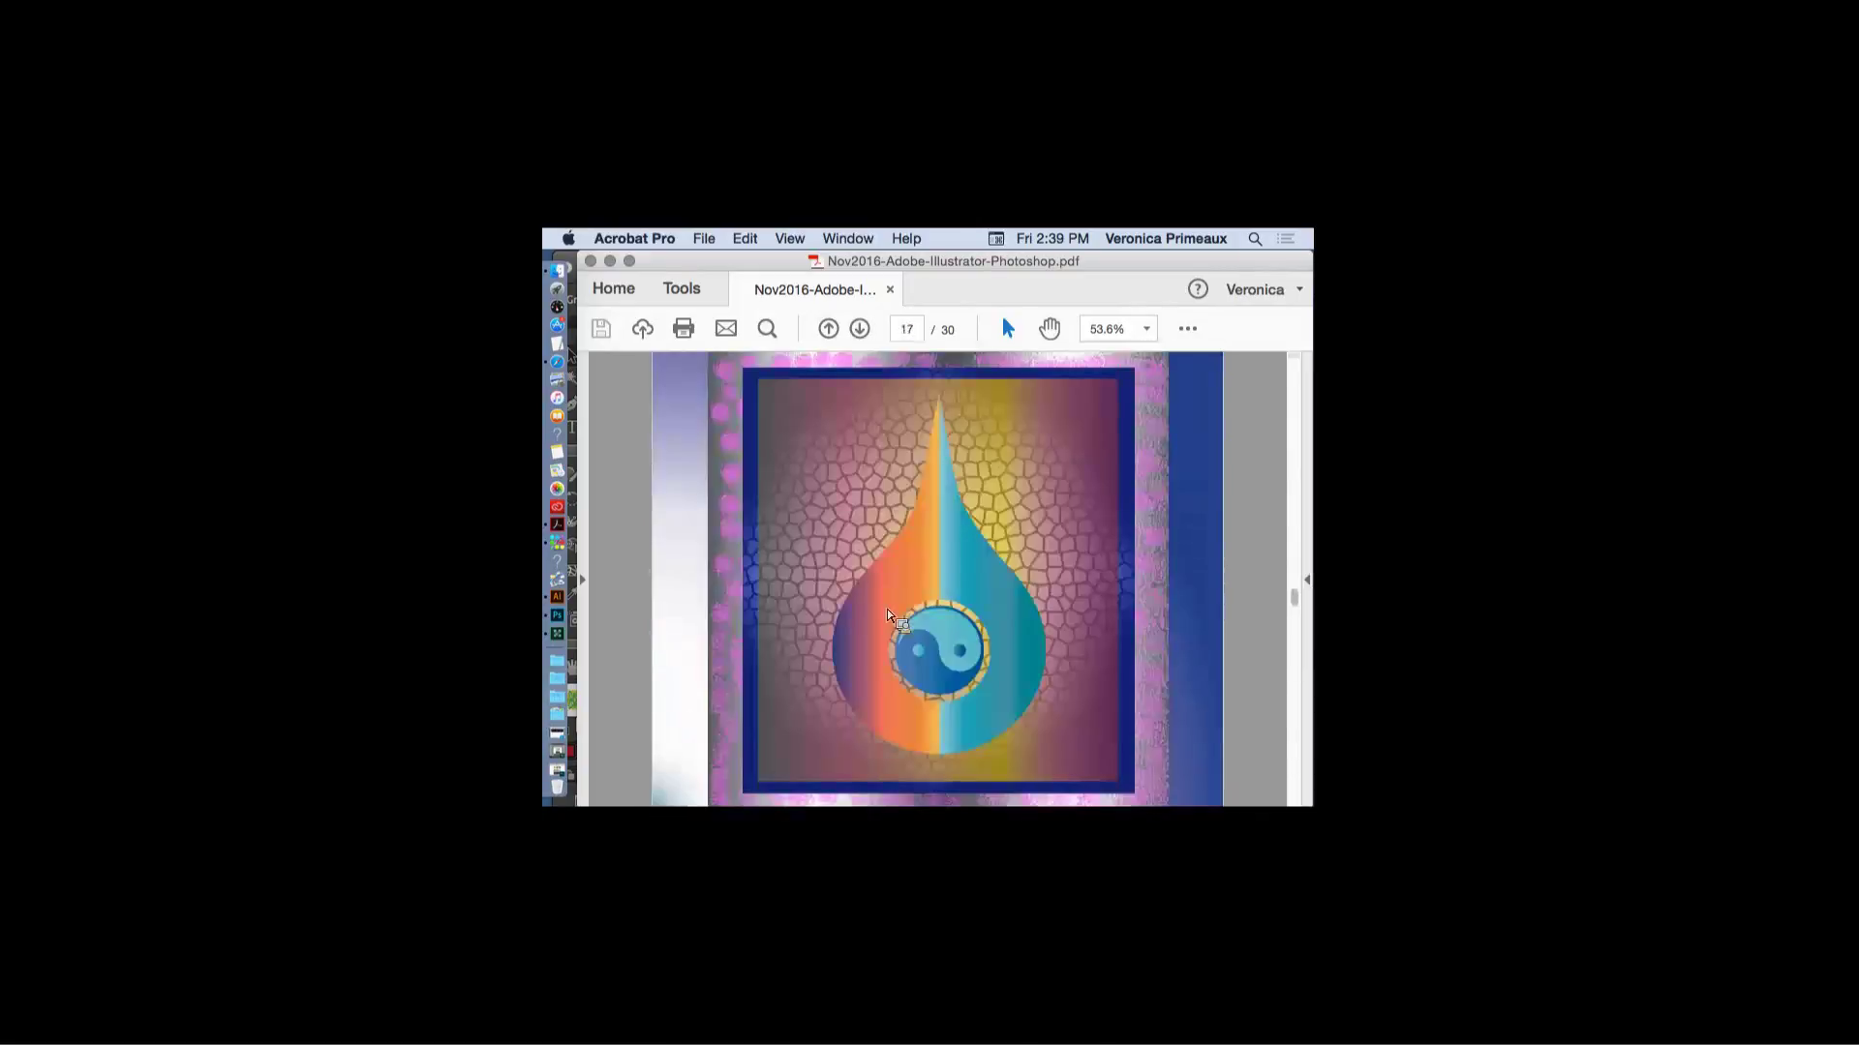
pyautogui.scroll(8, 888, 615)
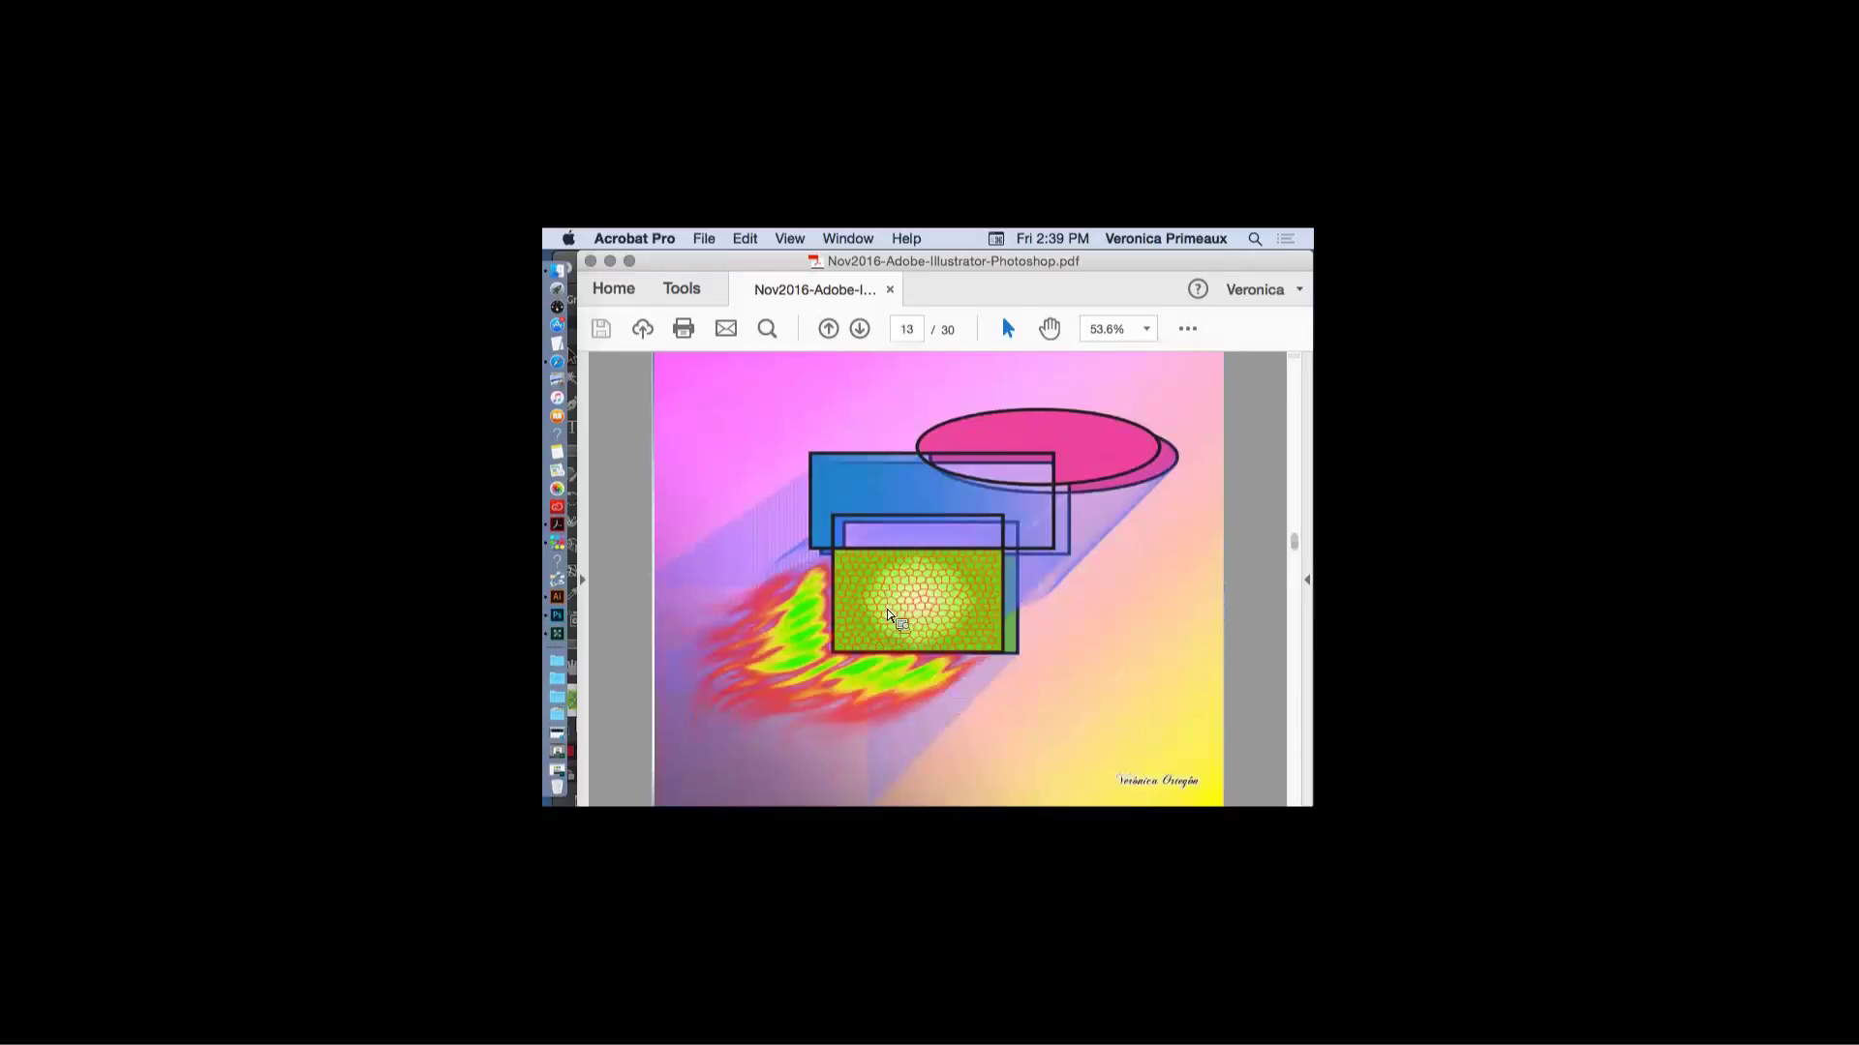
pyautogui.scroll(8, 888, 616)
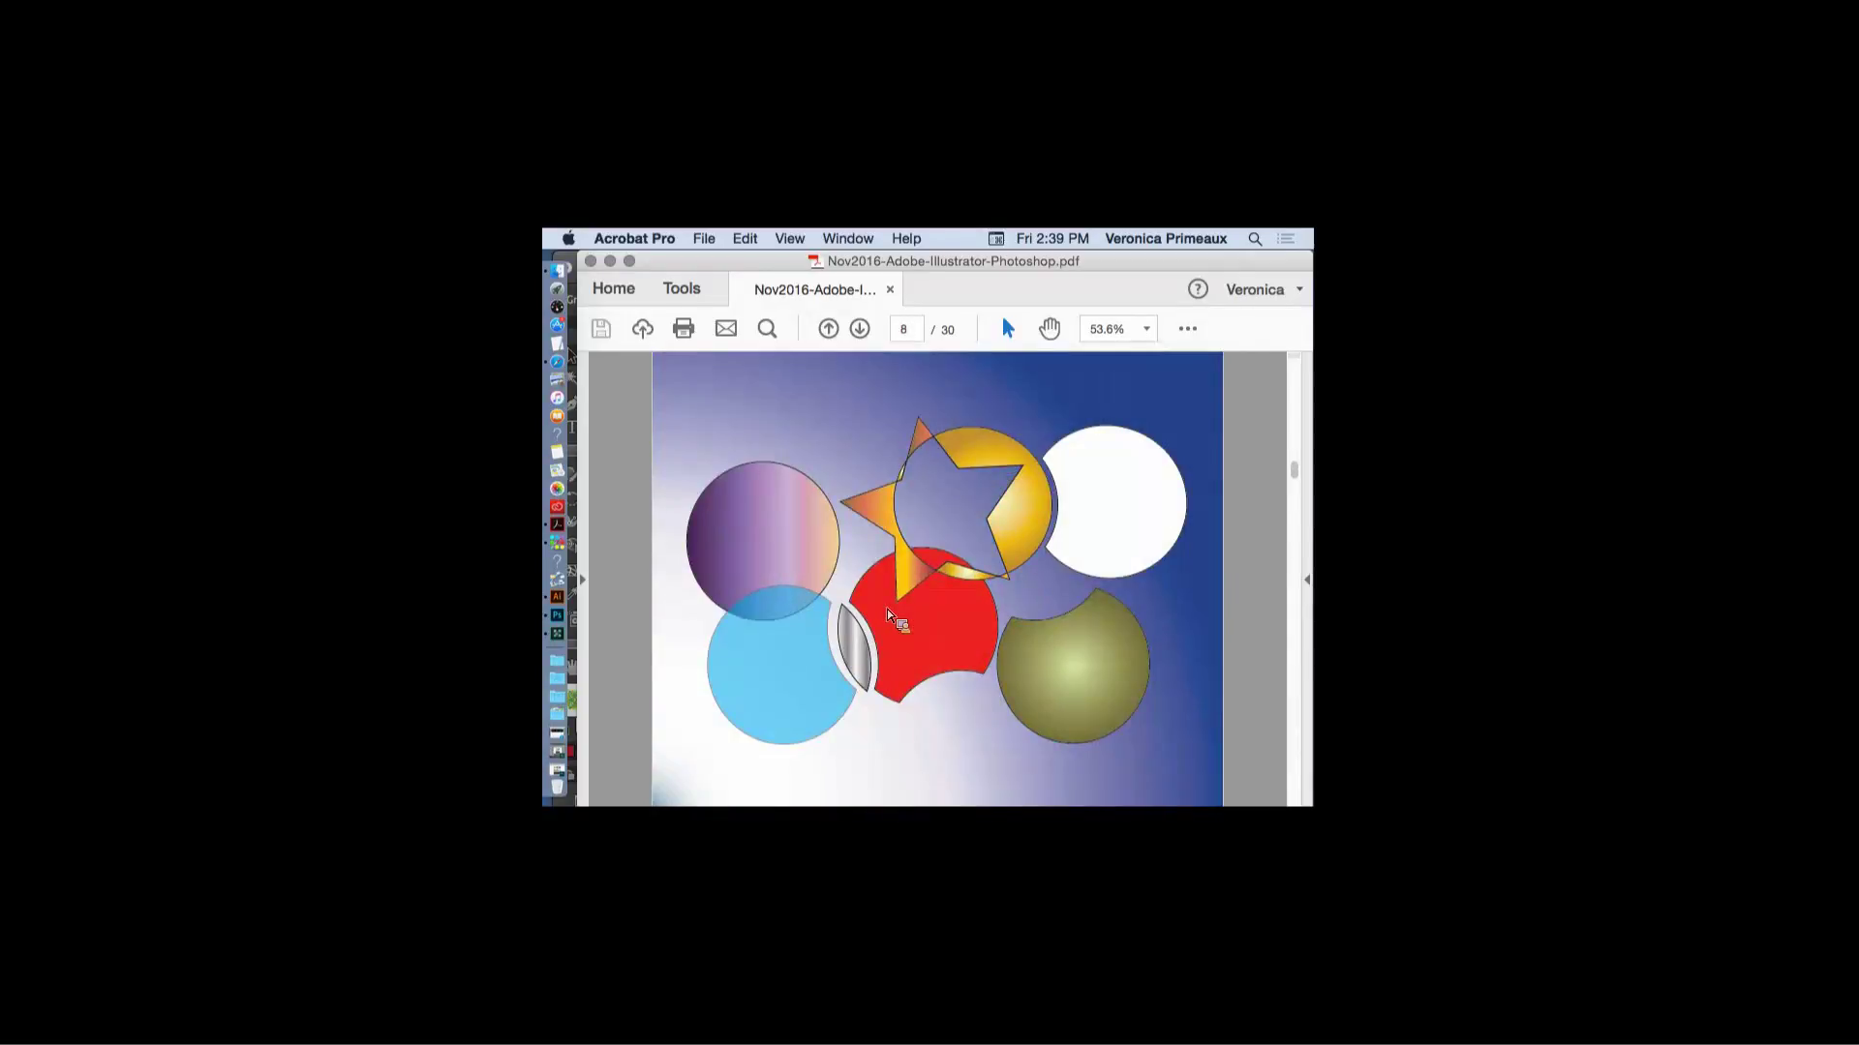
pyautogui.scroll(2, 889, 616)
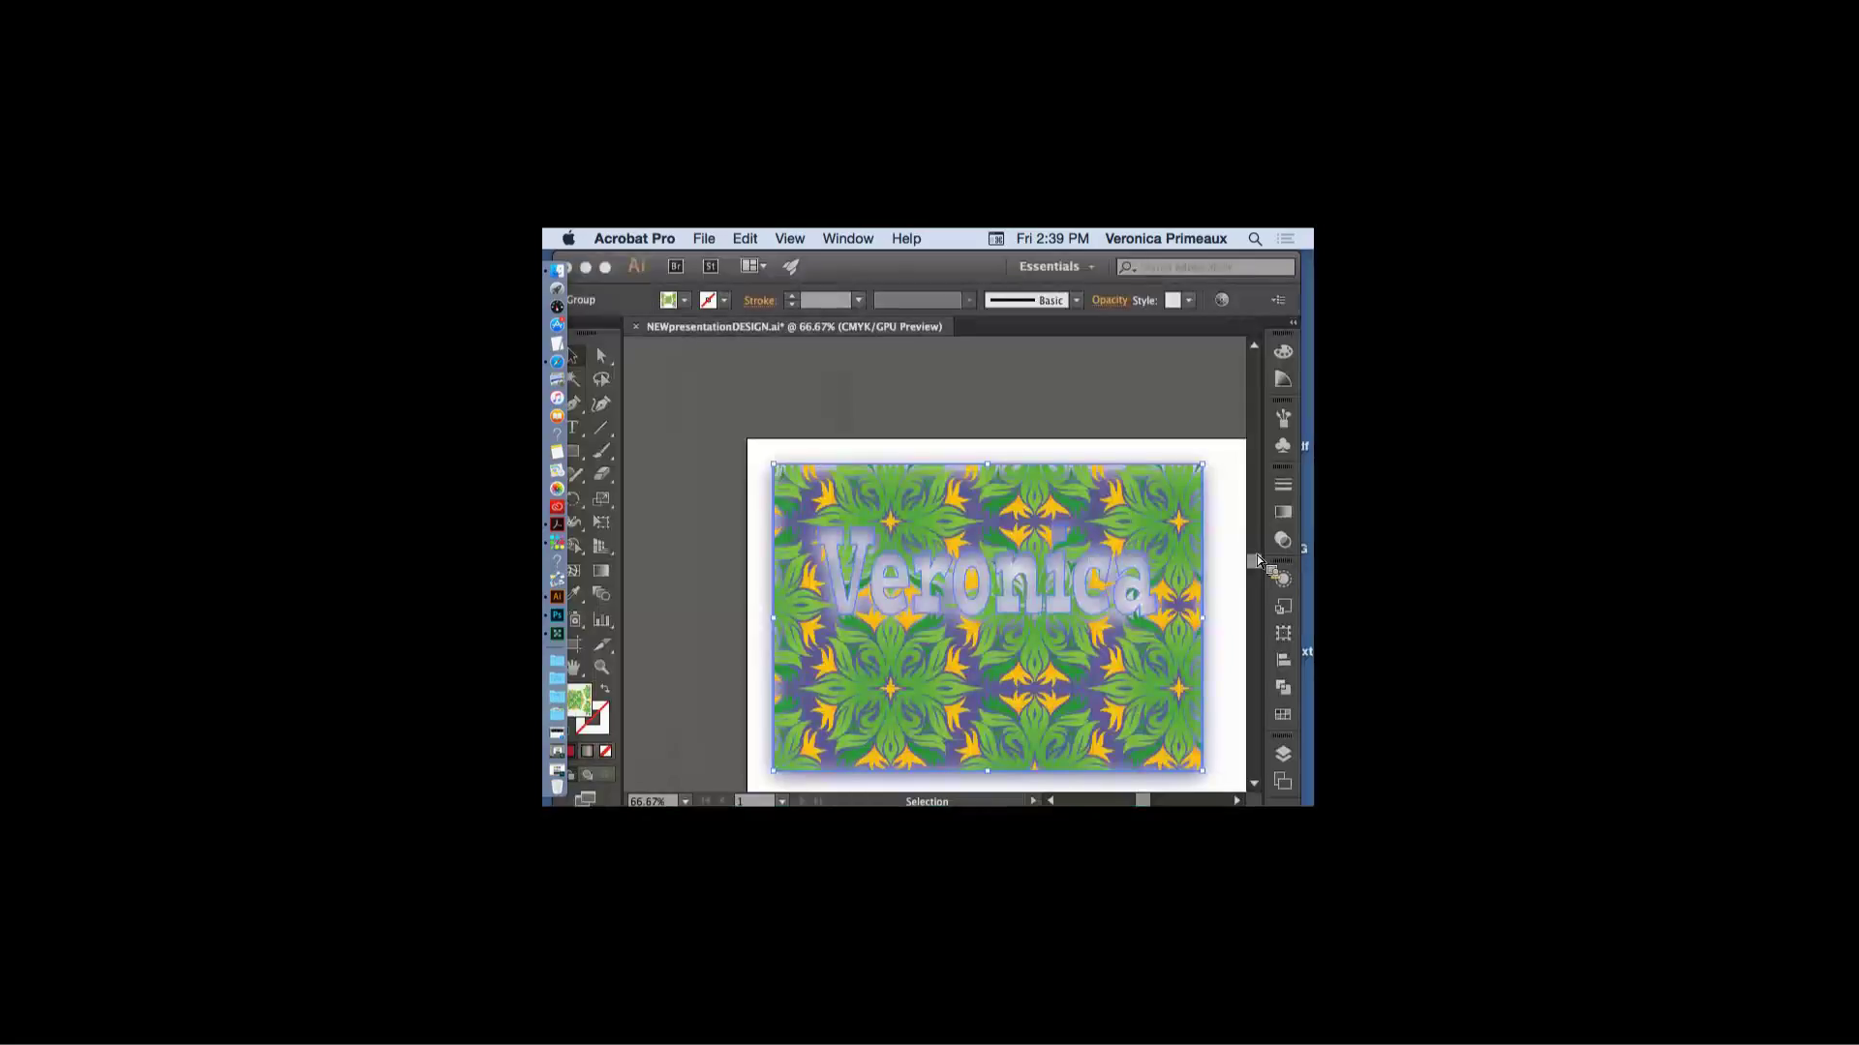
# - Nudge and deselect the pattern artwork in Illustrator, then bring Photoshop forward
pyautogui.click(1260, 556)
pyautogui.moveTo(1163, 629); pyautogui.dragTo(1165, 644)
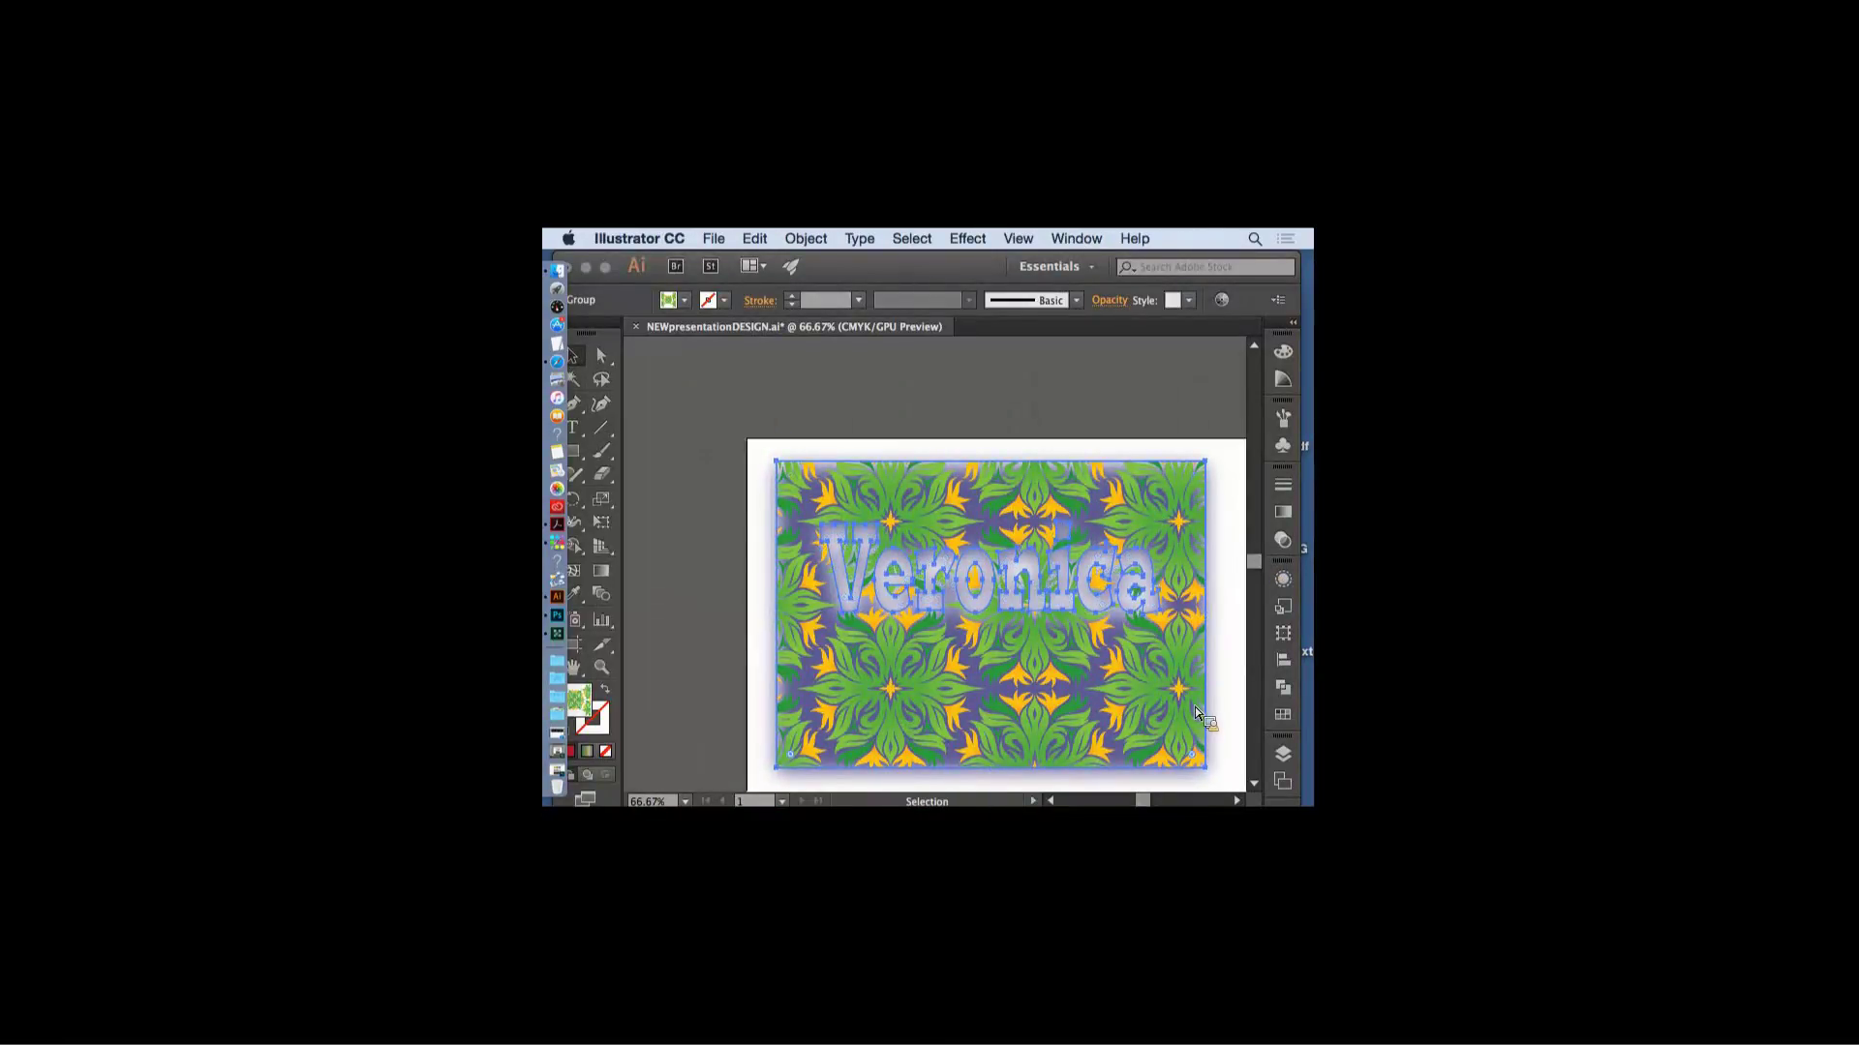
pyautogui.click(814, 443)
pyautogui.click(558, 615)
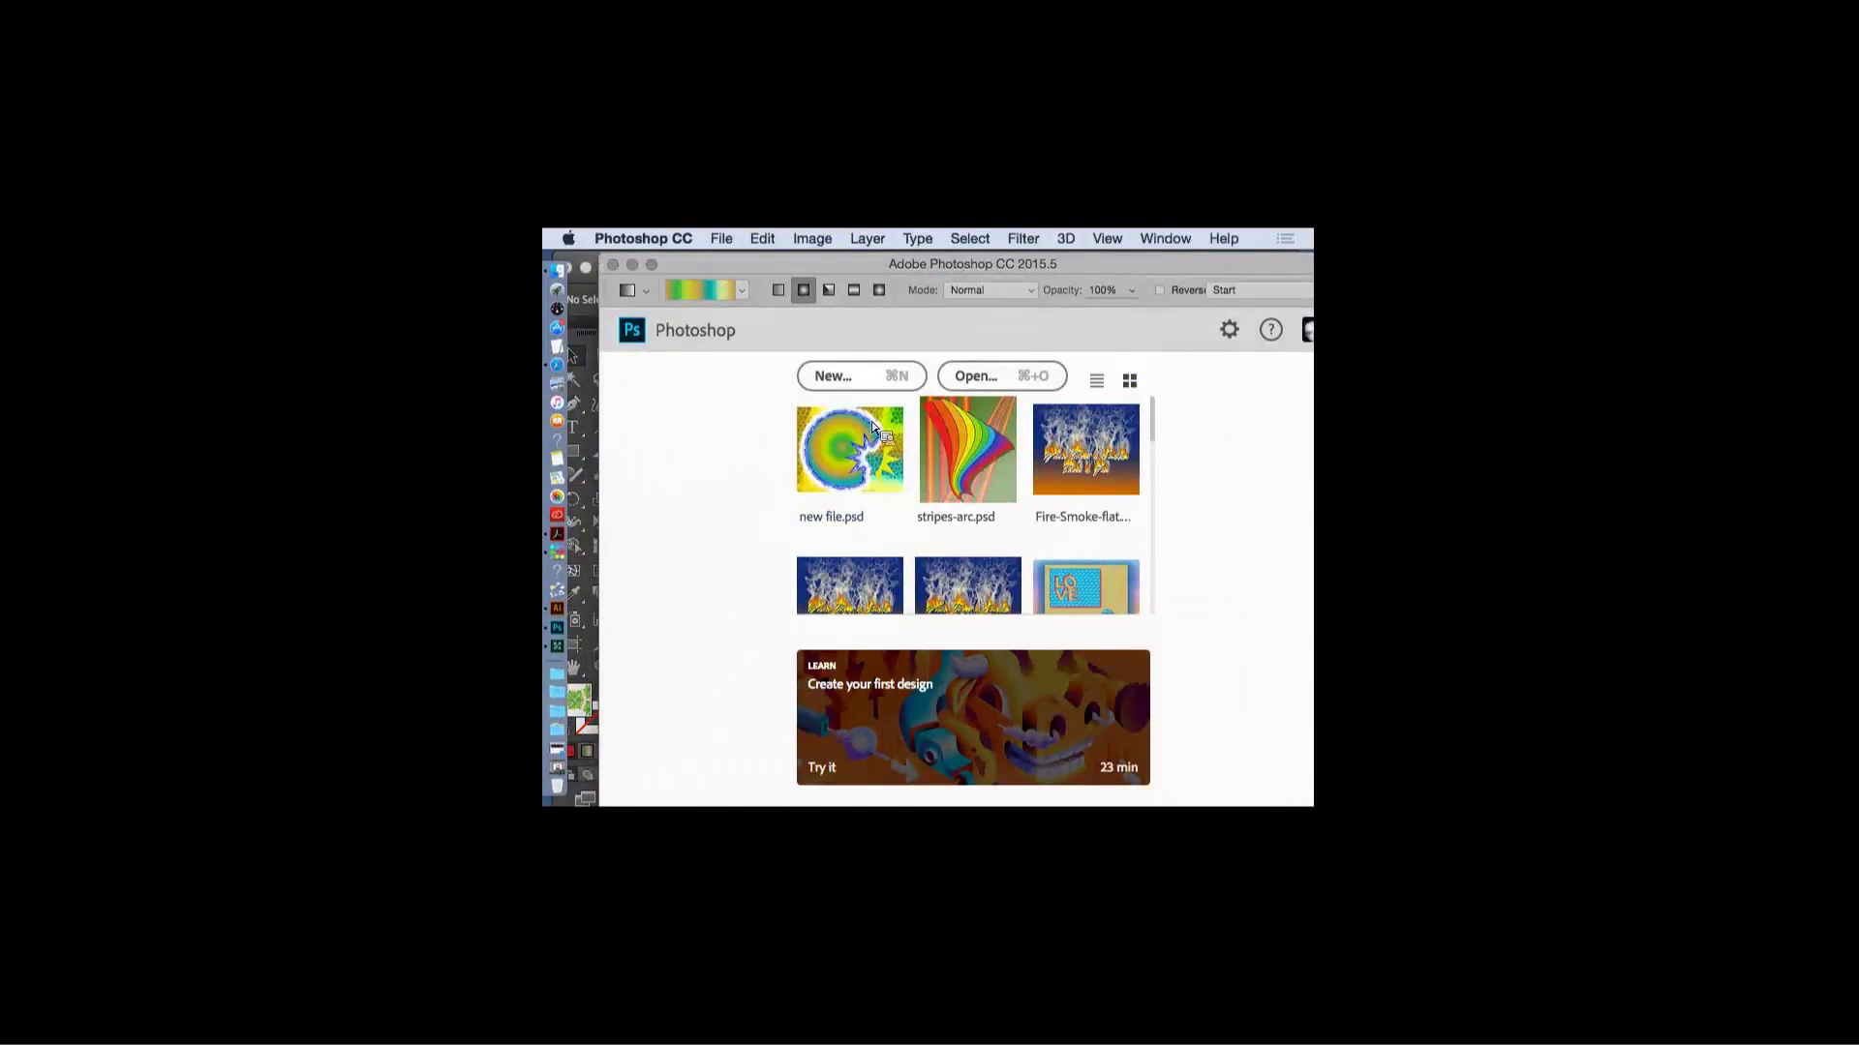
# - Delete the Corona, Vector Smart Object and gradient layers, leaving only the white Background
pyautogui.moveTo(859, 461); pyautogui.dragTo(797, 502)
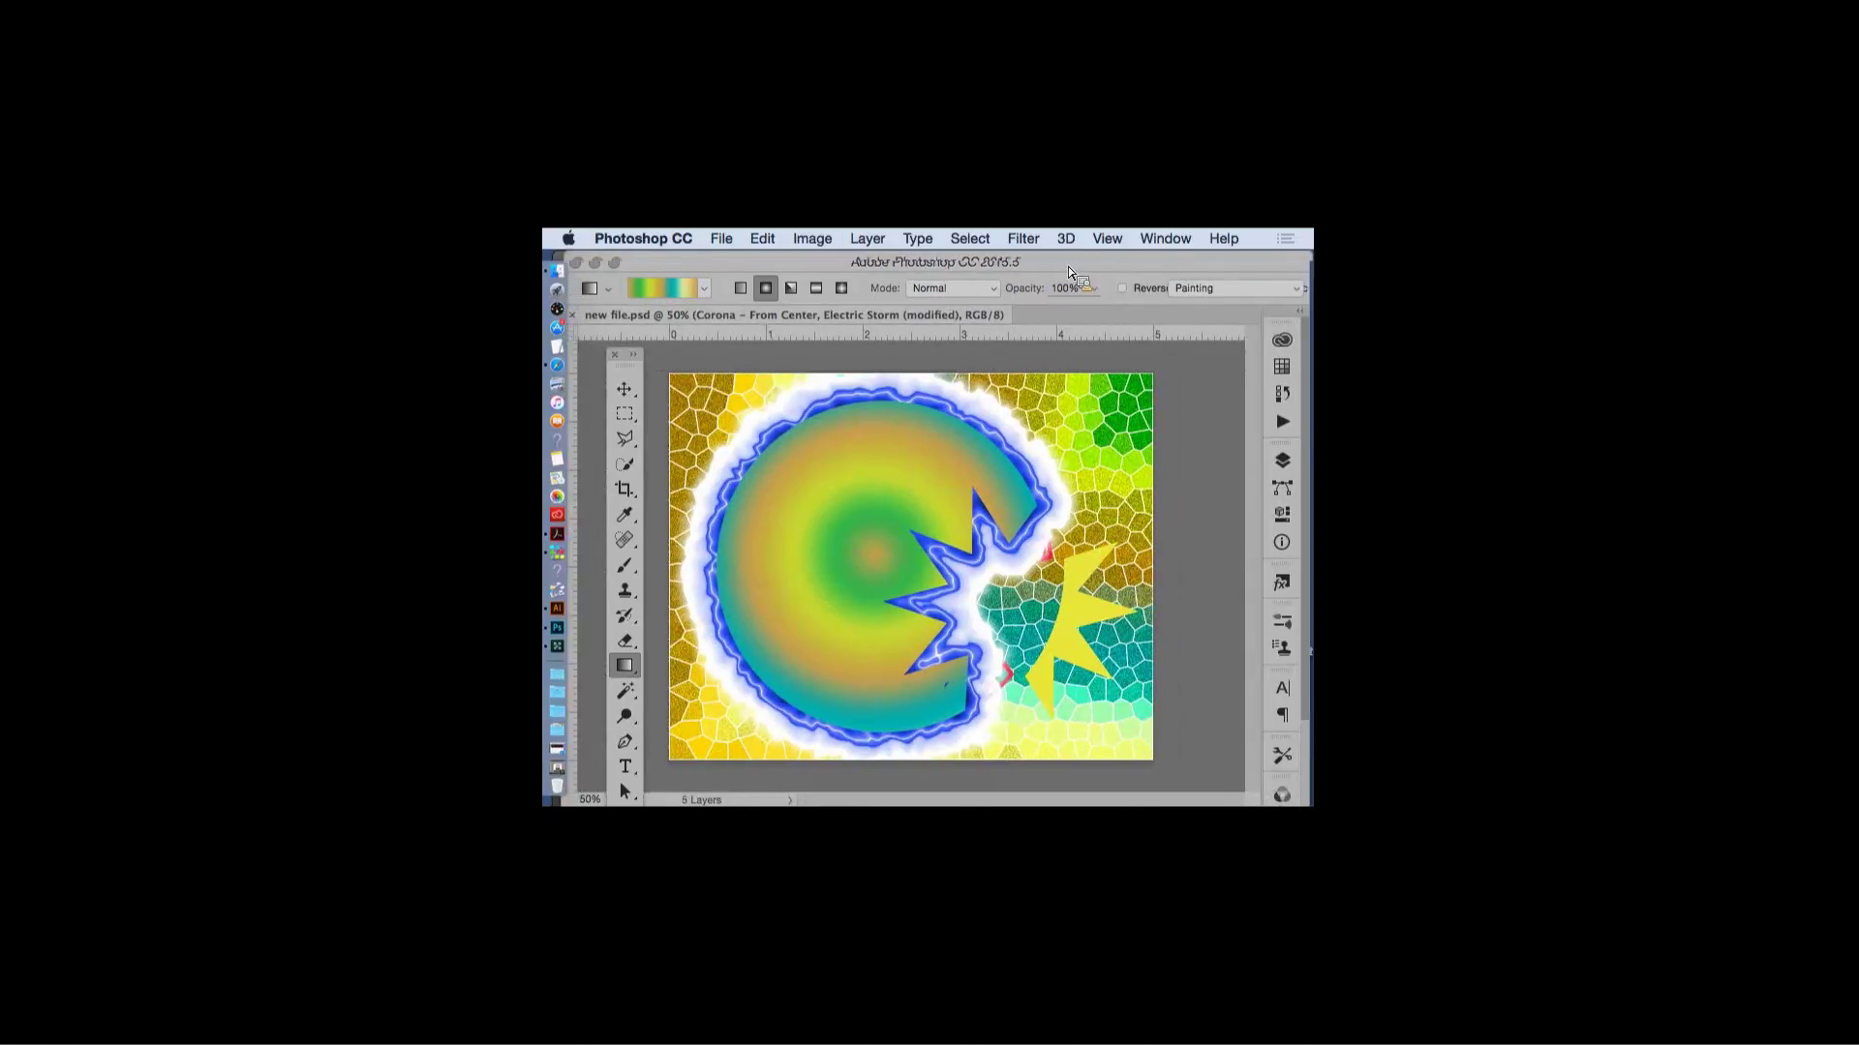
pyautogui.click(1291, 461)
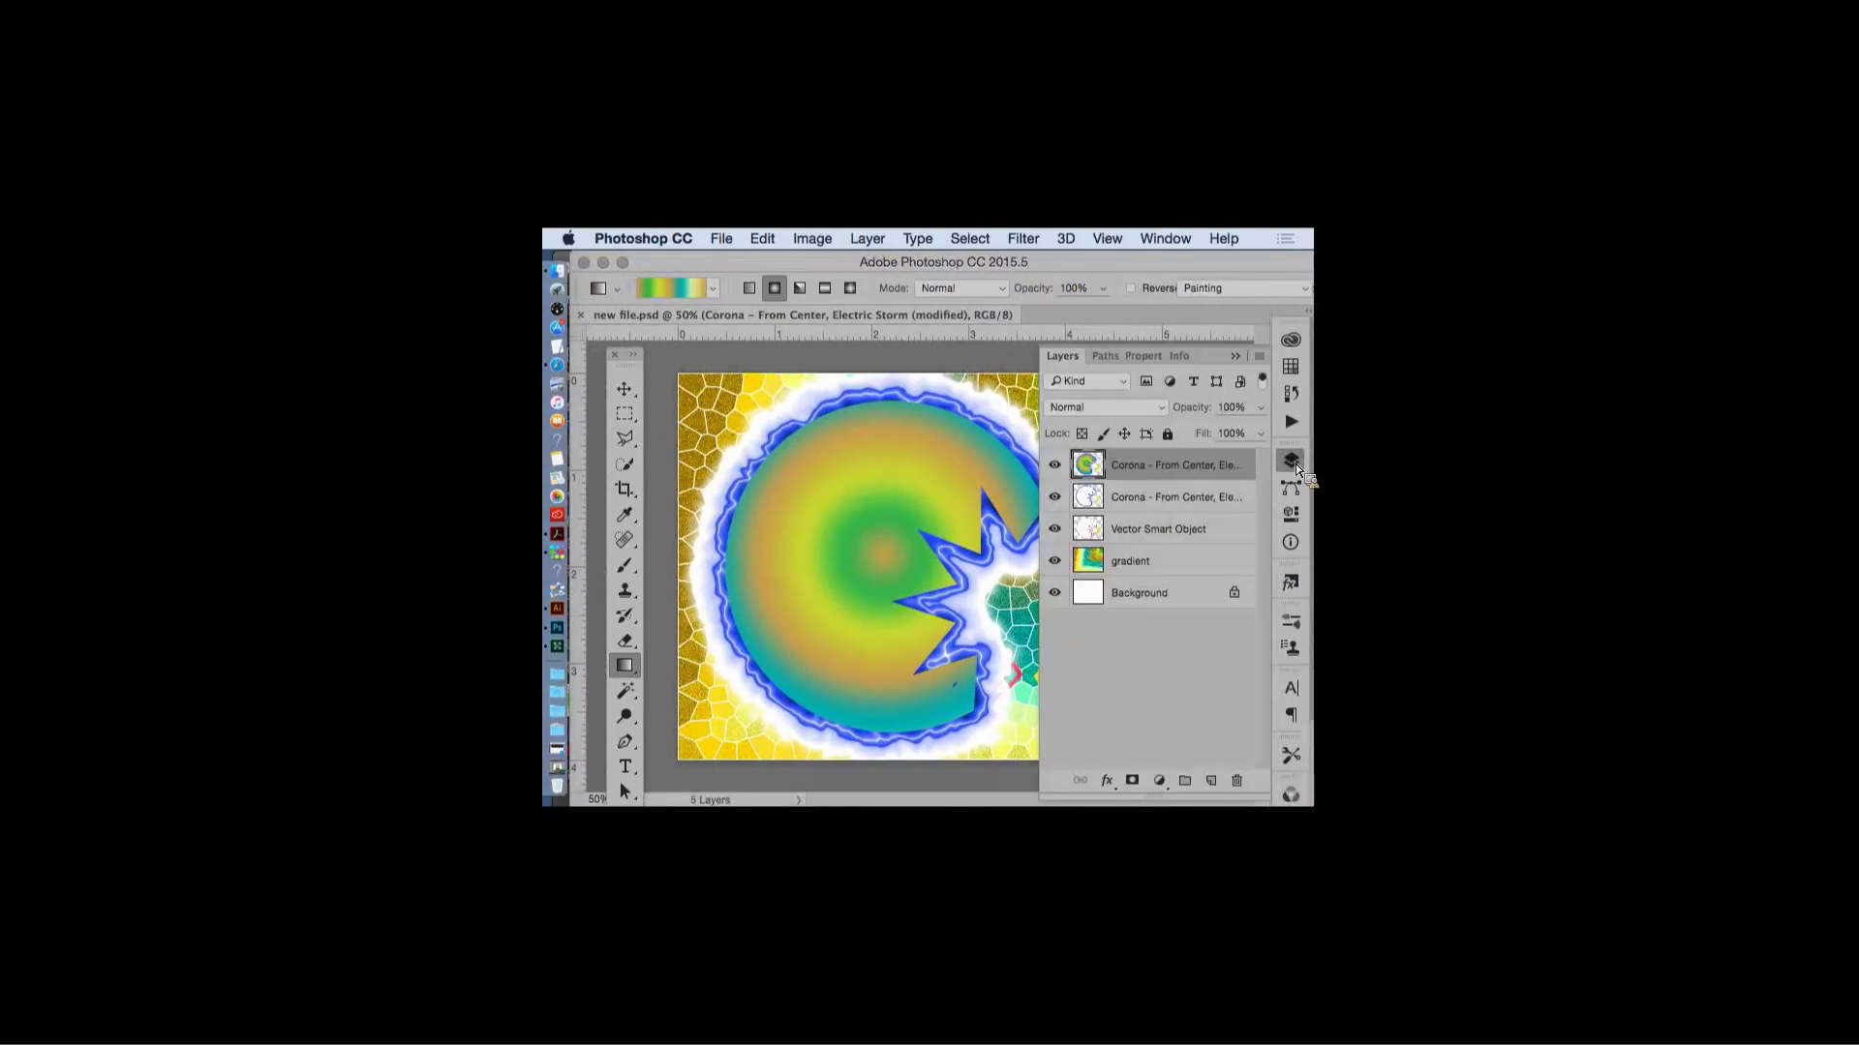
pyautogui.moveTo(1168, 462); pyautogui.dragTo(1239, 780)
pyautogui.doubleClick(1162, 465)
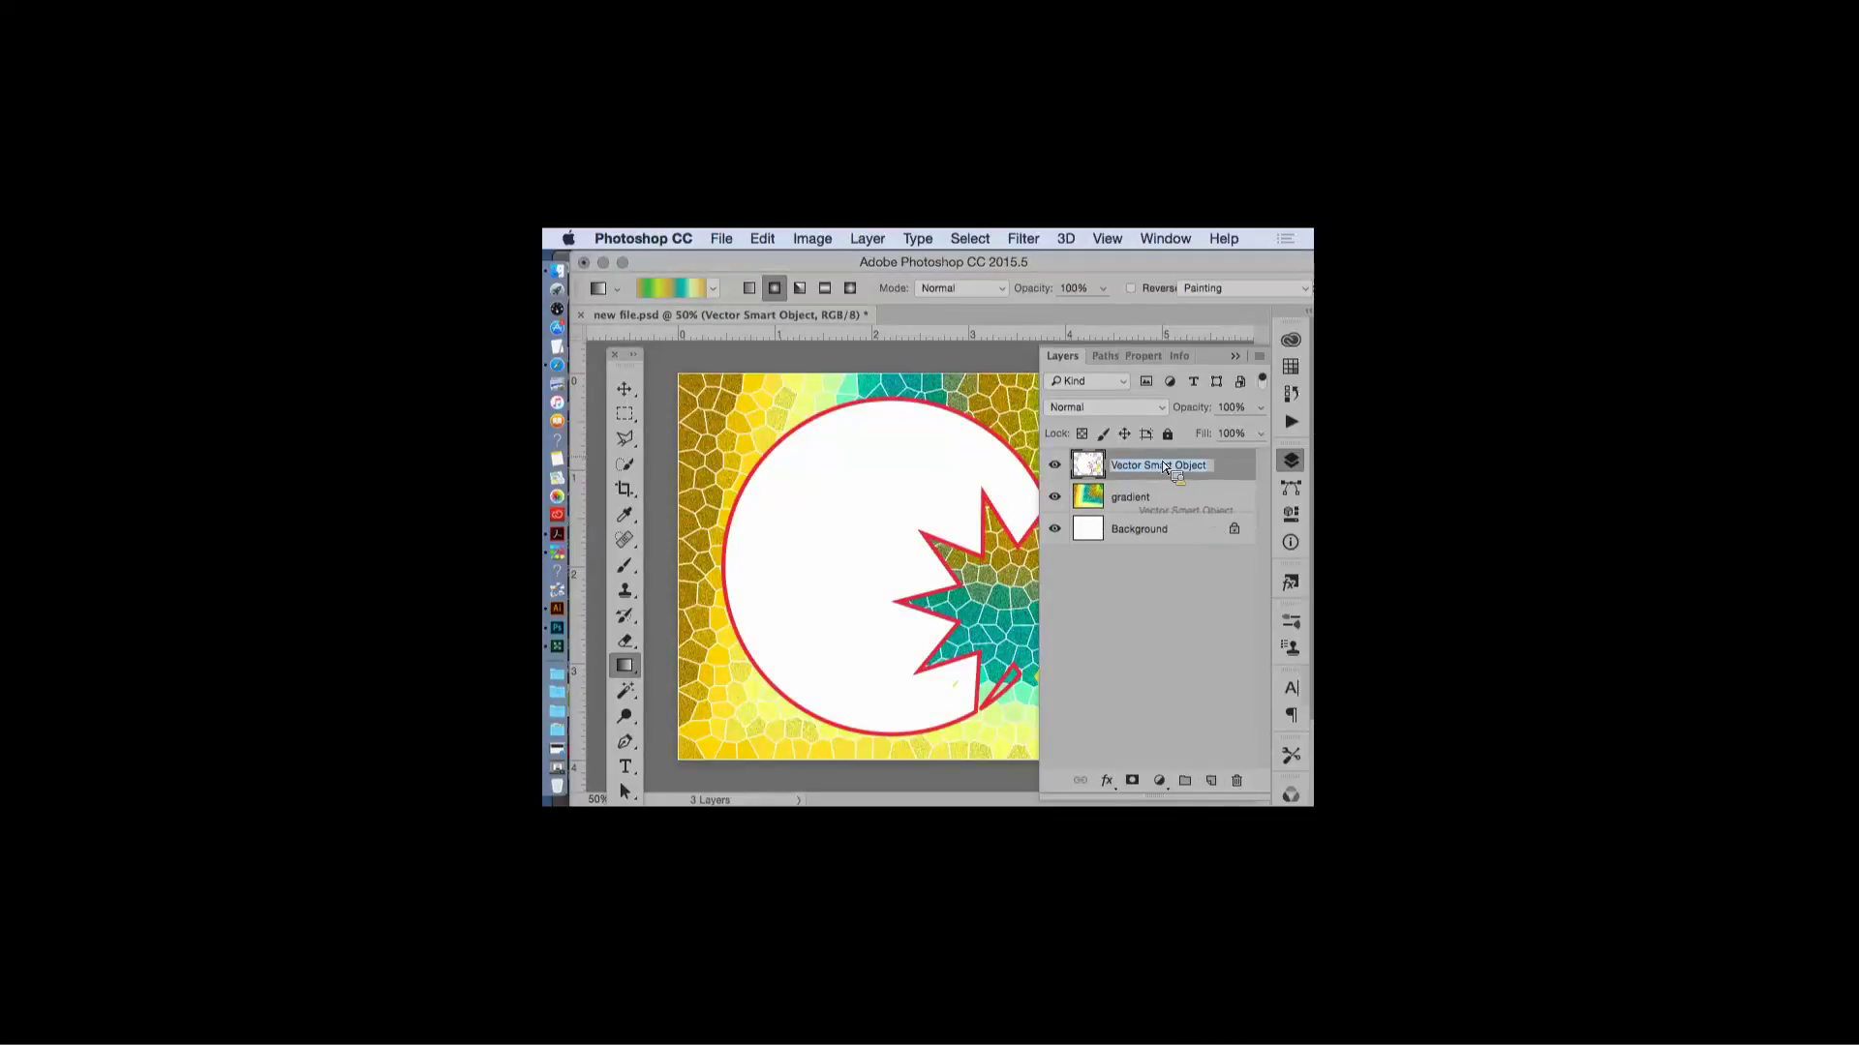
pyautogui.moveTo(1098, 467); pyautogui.dragTo(1247, 777)
pyautogui.moveTo(1162, 465); pyautogui.dragTo(1239, 788)
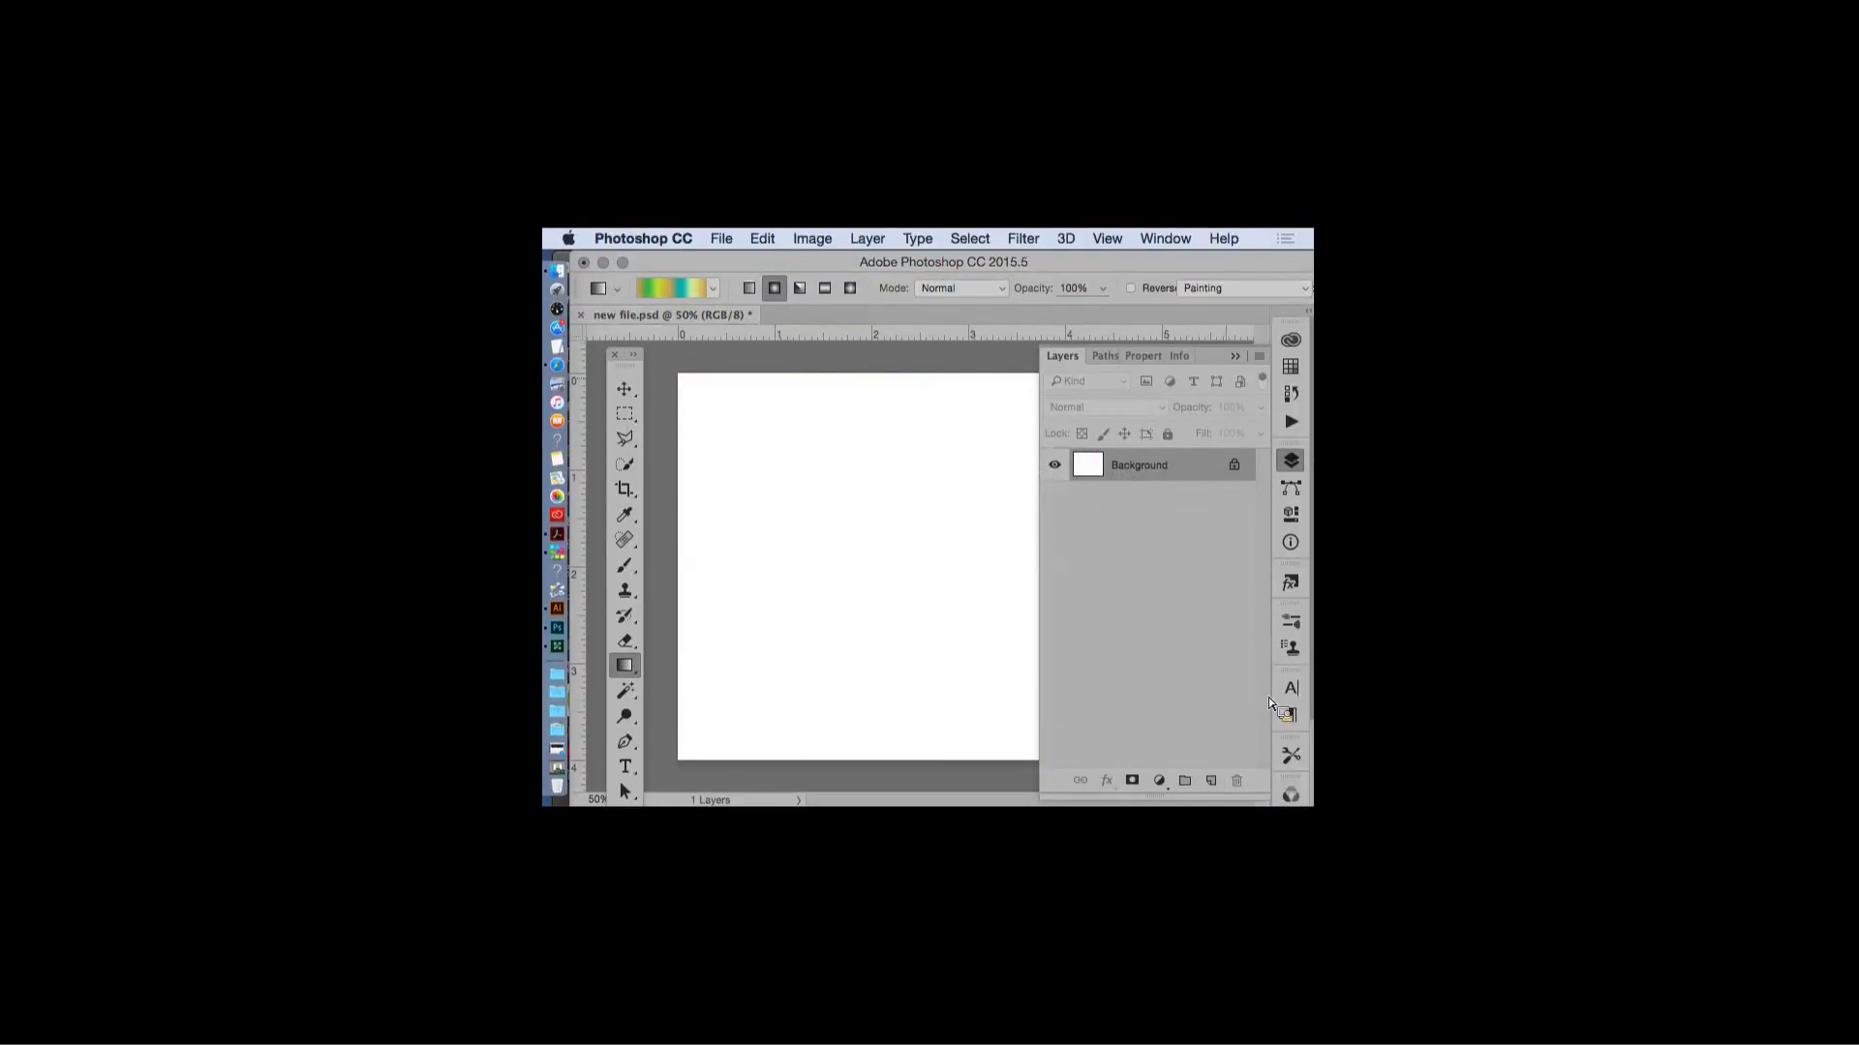
pyautogui.click(1235, 356)
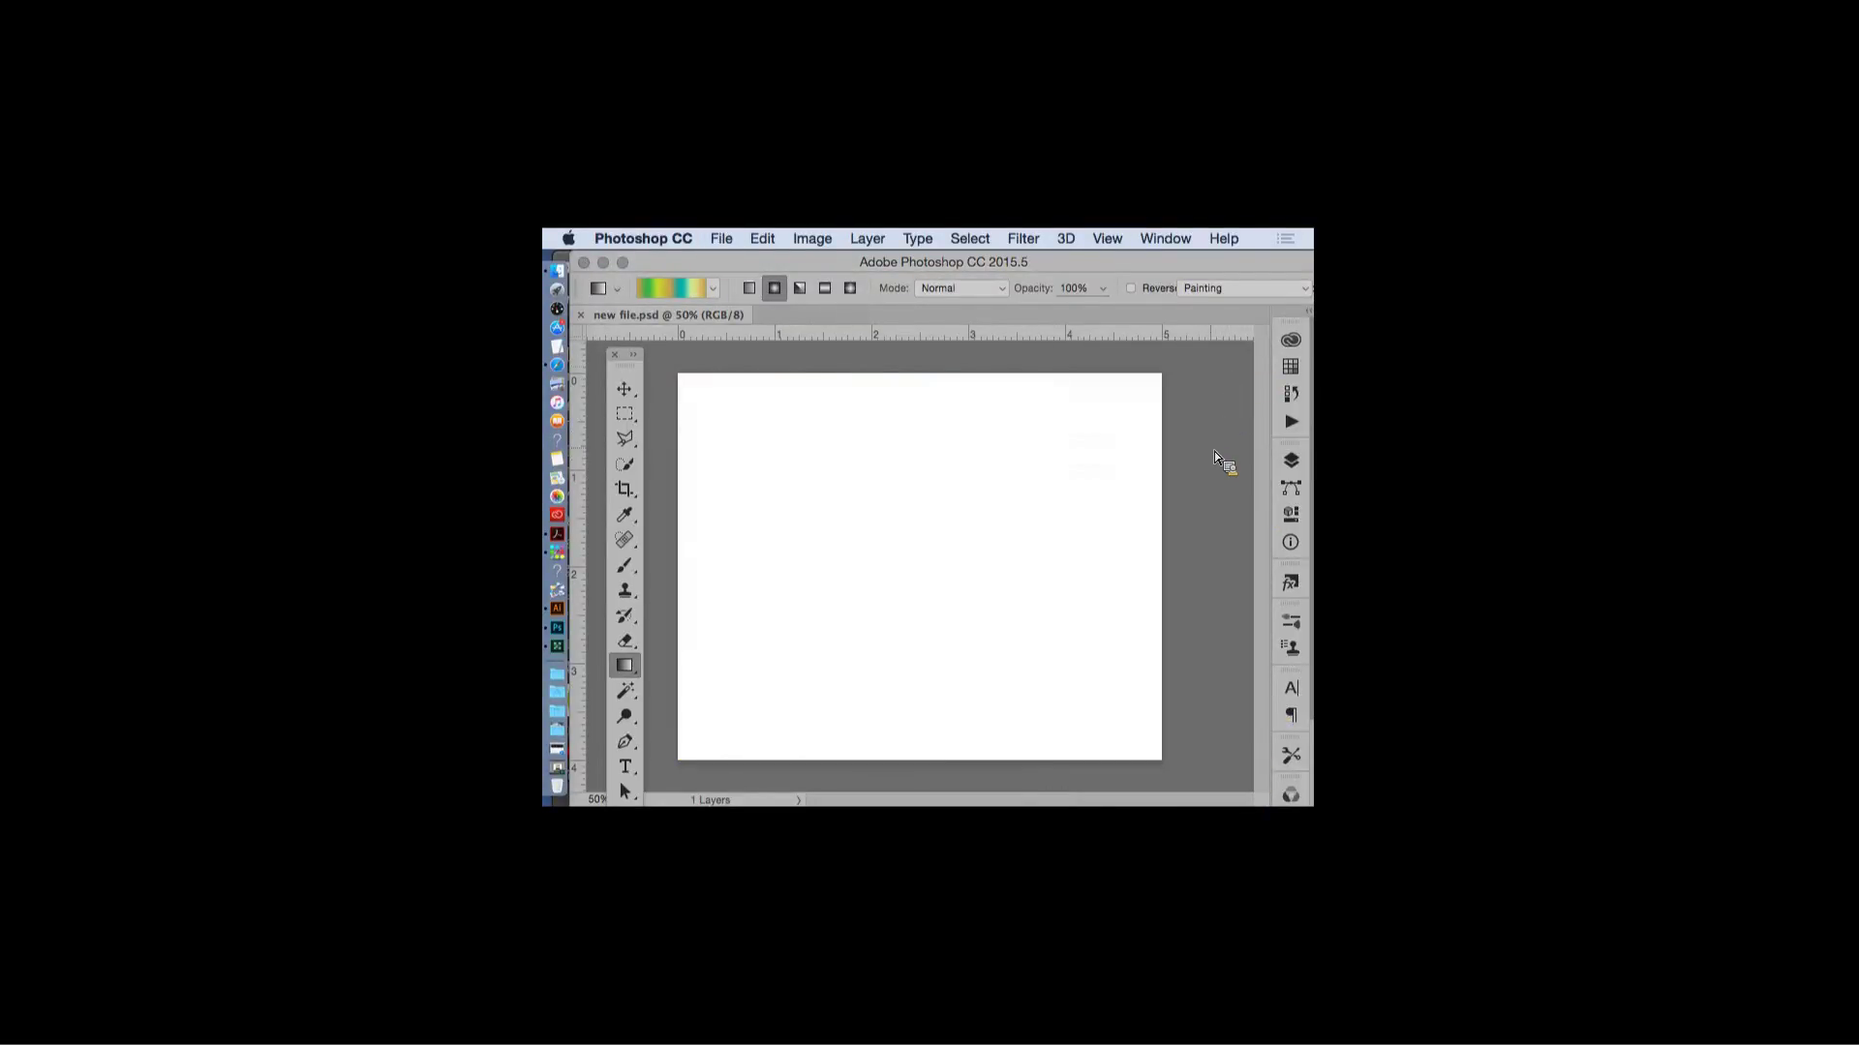
# - Paste the copied Veronica artwork as a smart object, nudge it slightly left, and commit placement
pyautogui.click(763, 242)
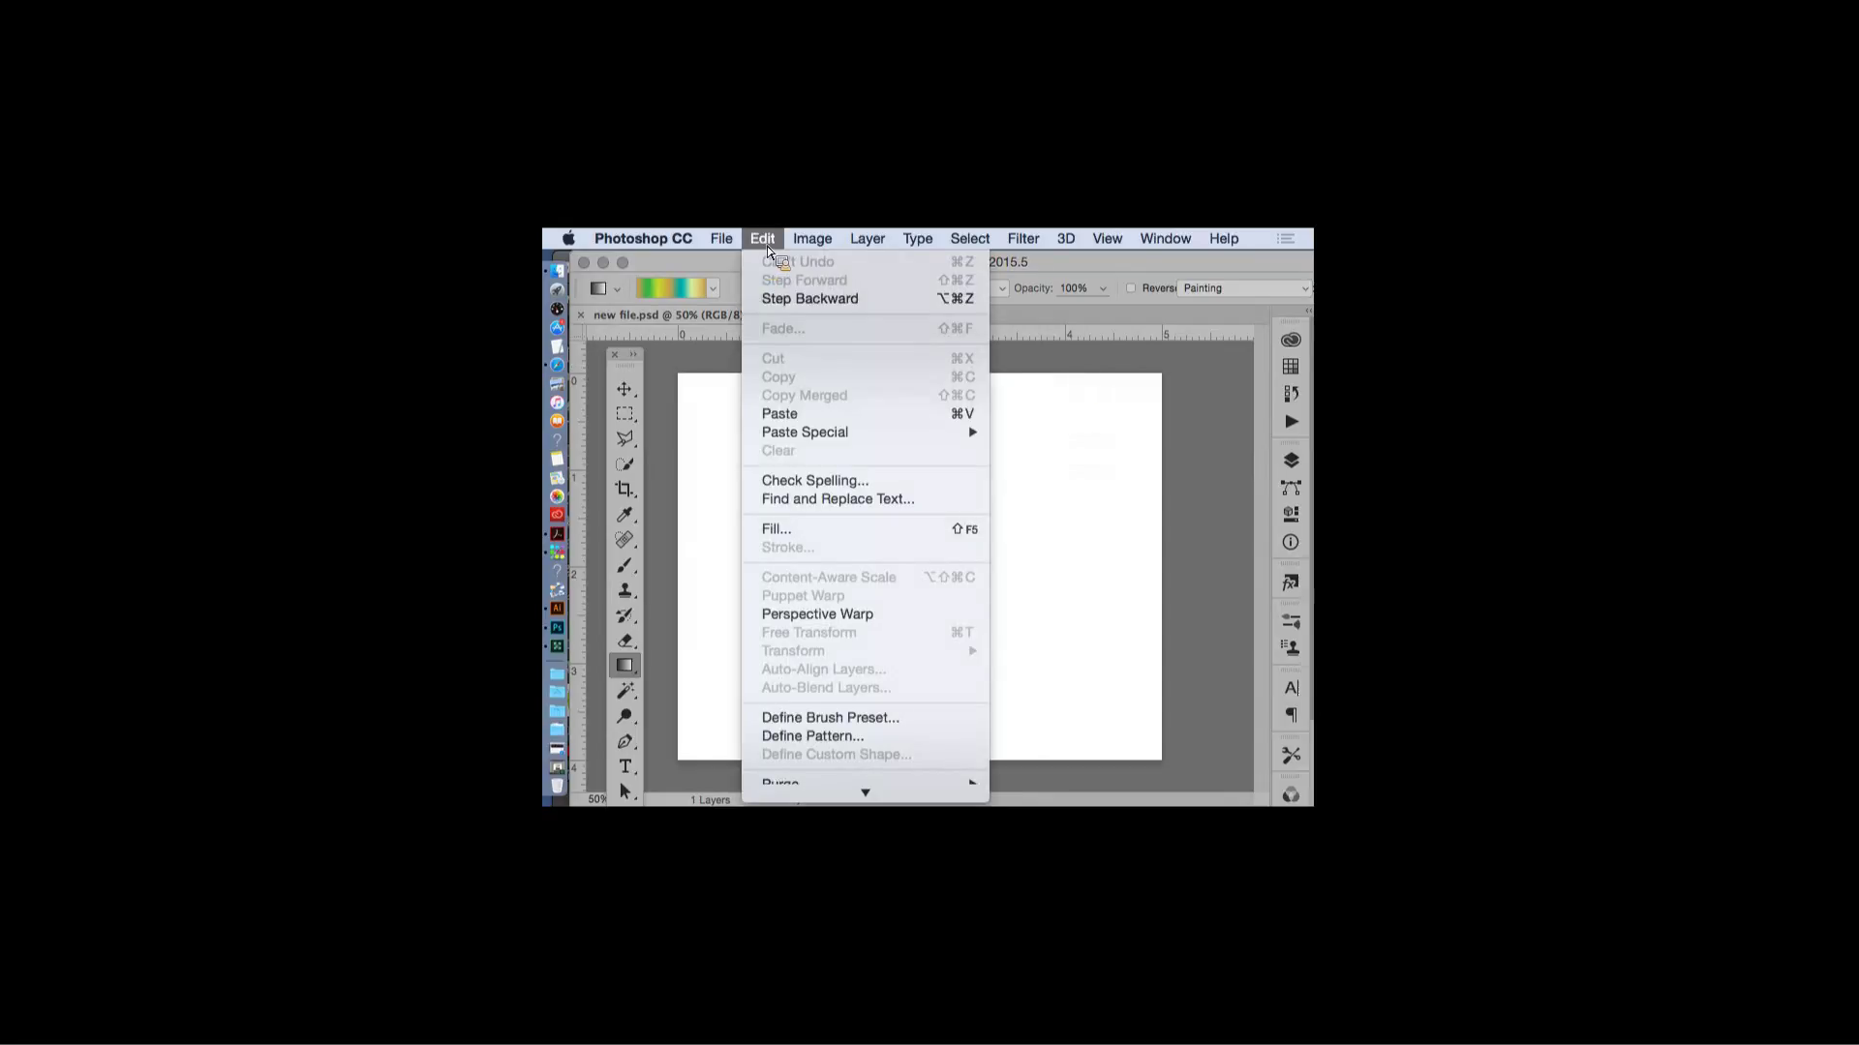
pyautogui.click(779, 413)
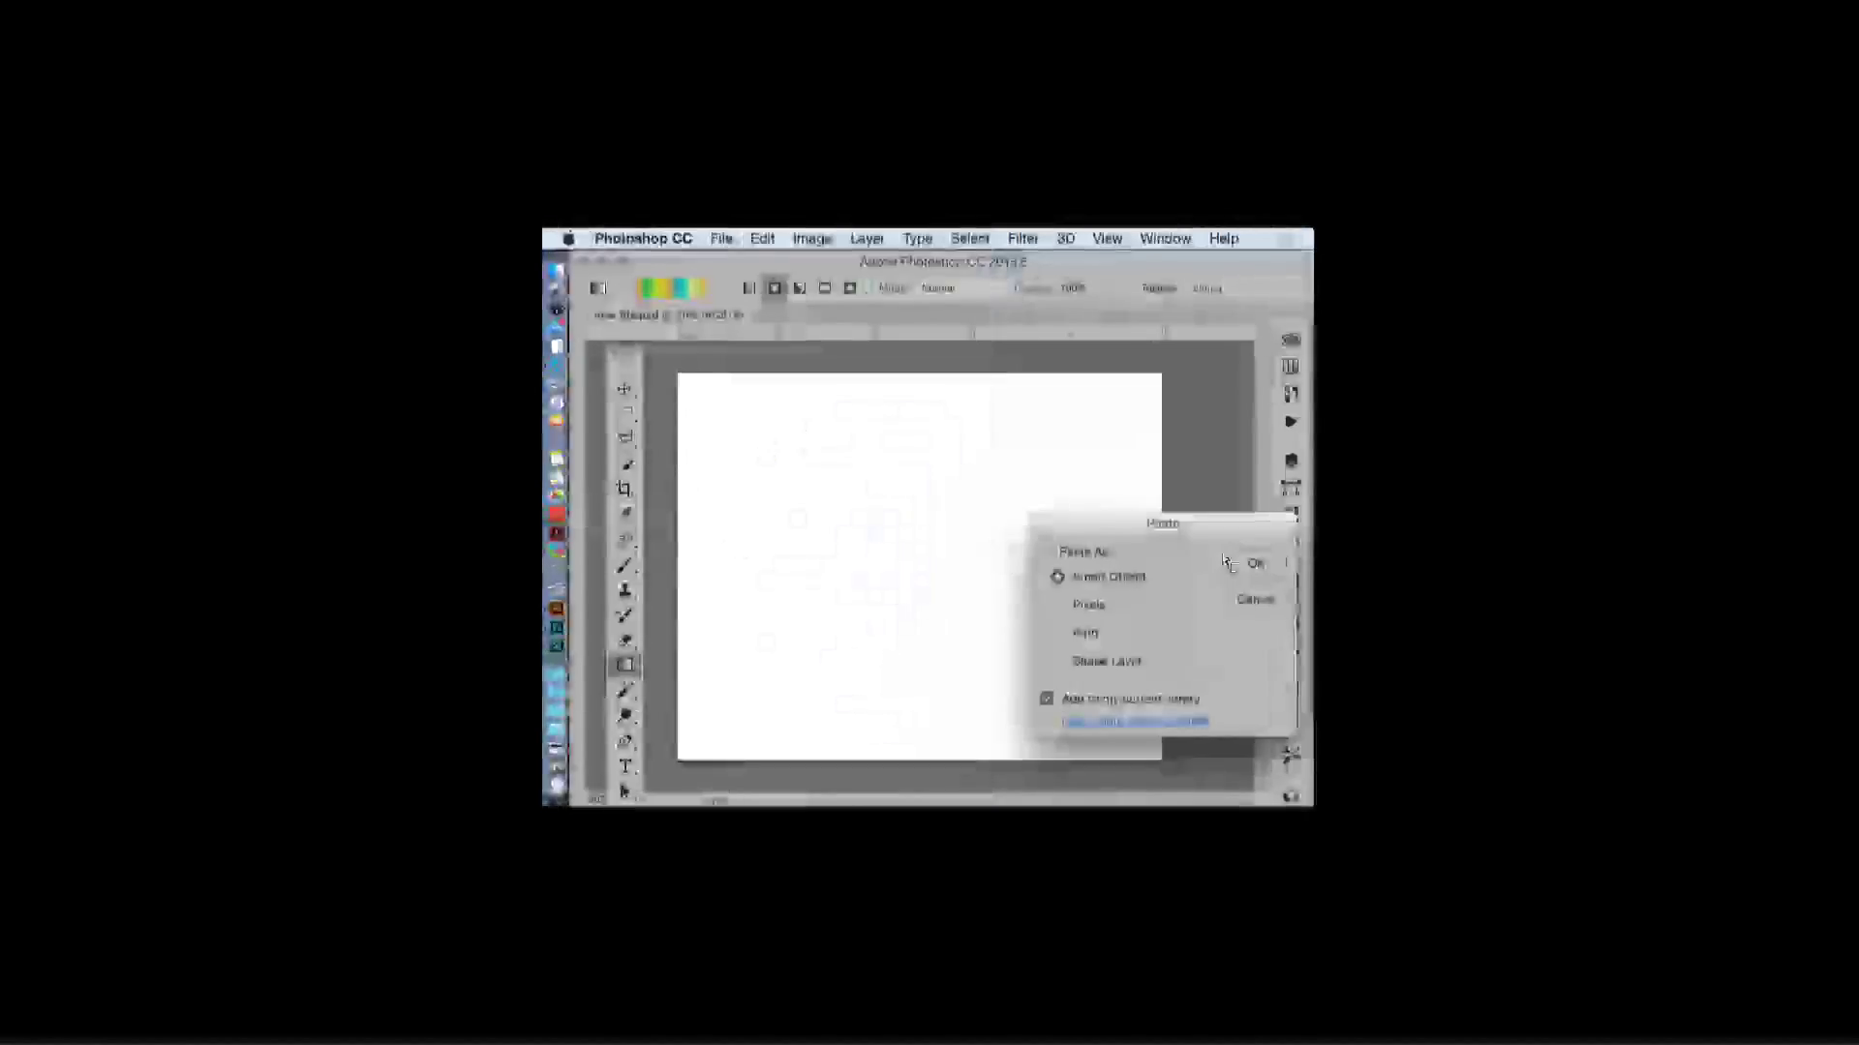
pyautogui.click(1254, 564)
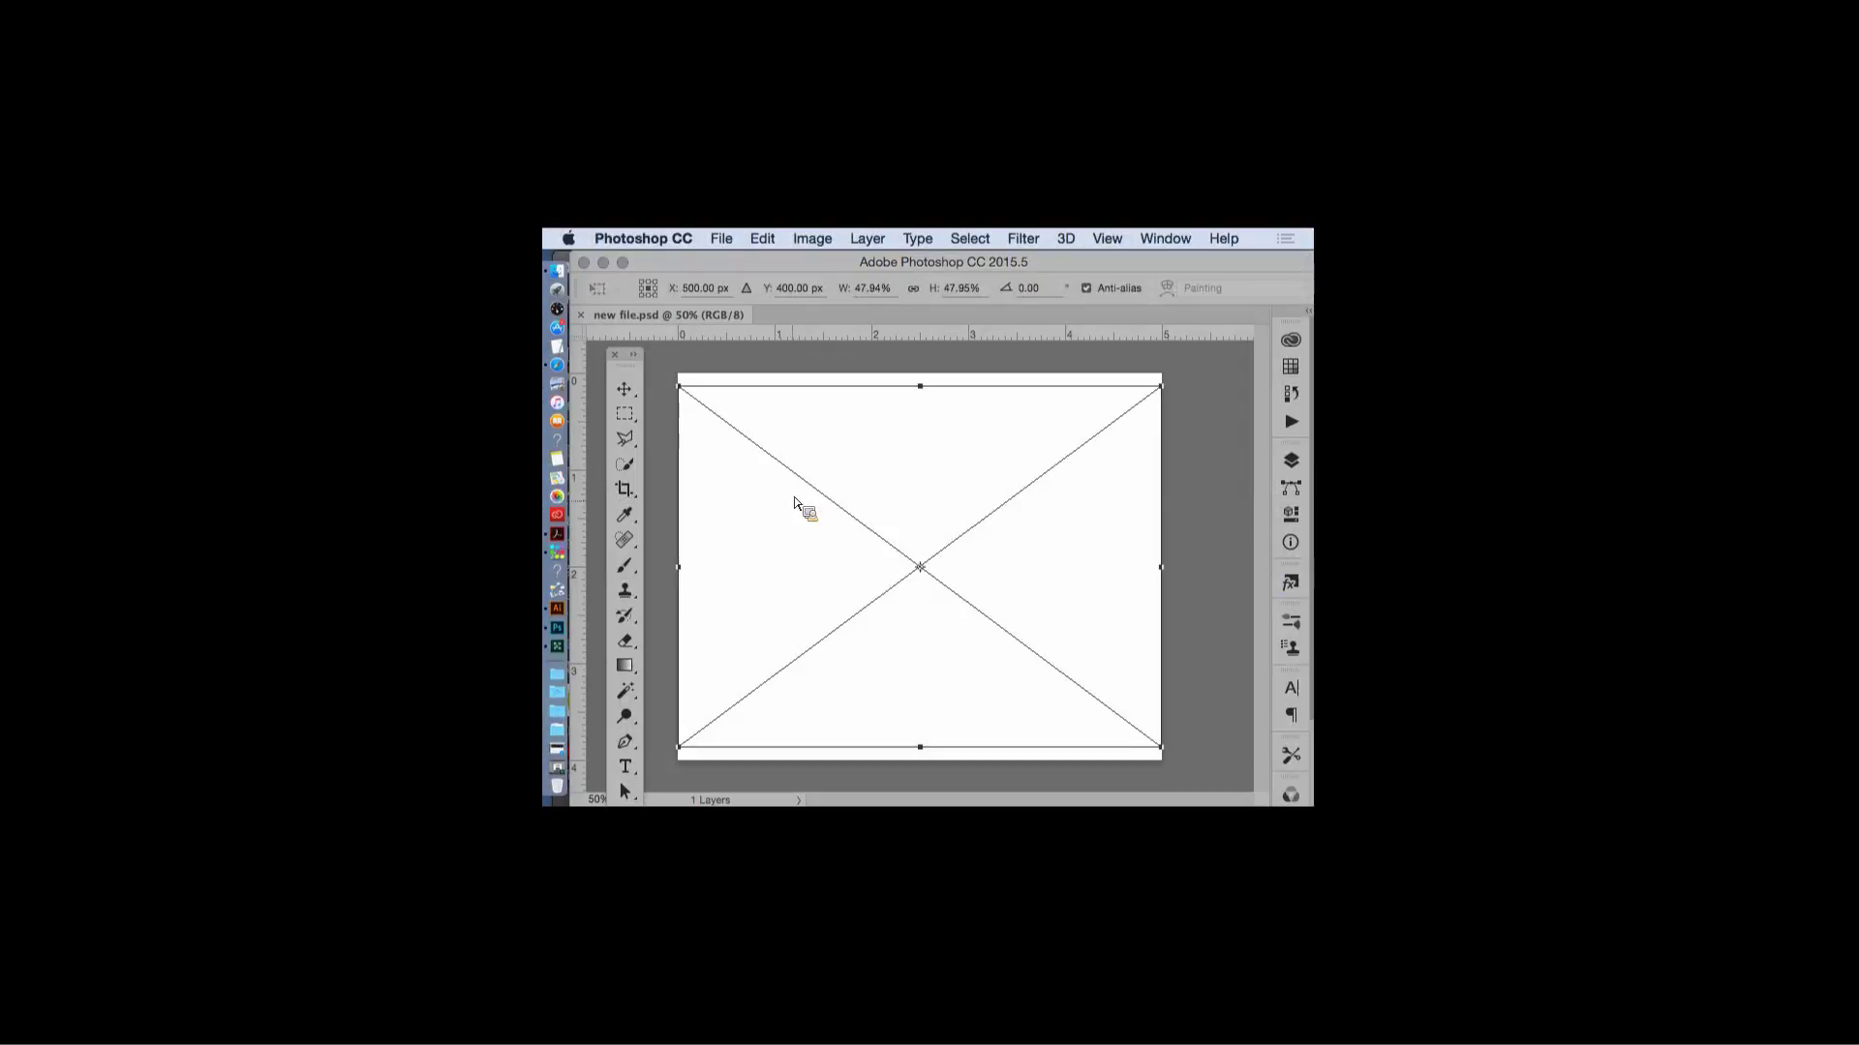
pyautogui.moveTo(1112, 562); pyautogui.dragTo(1124, 554)
pyautogui.click(1299, 468)
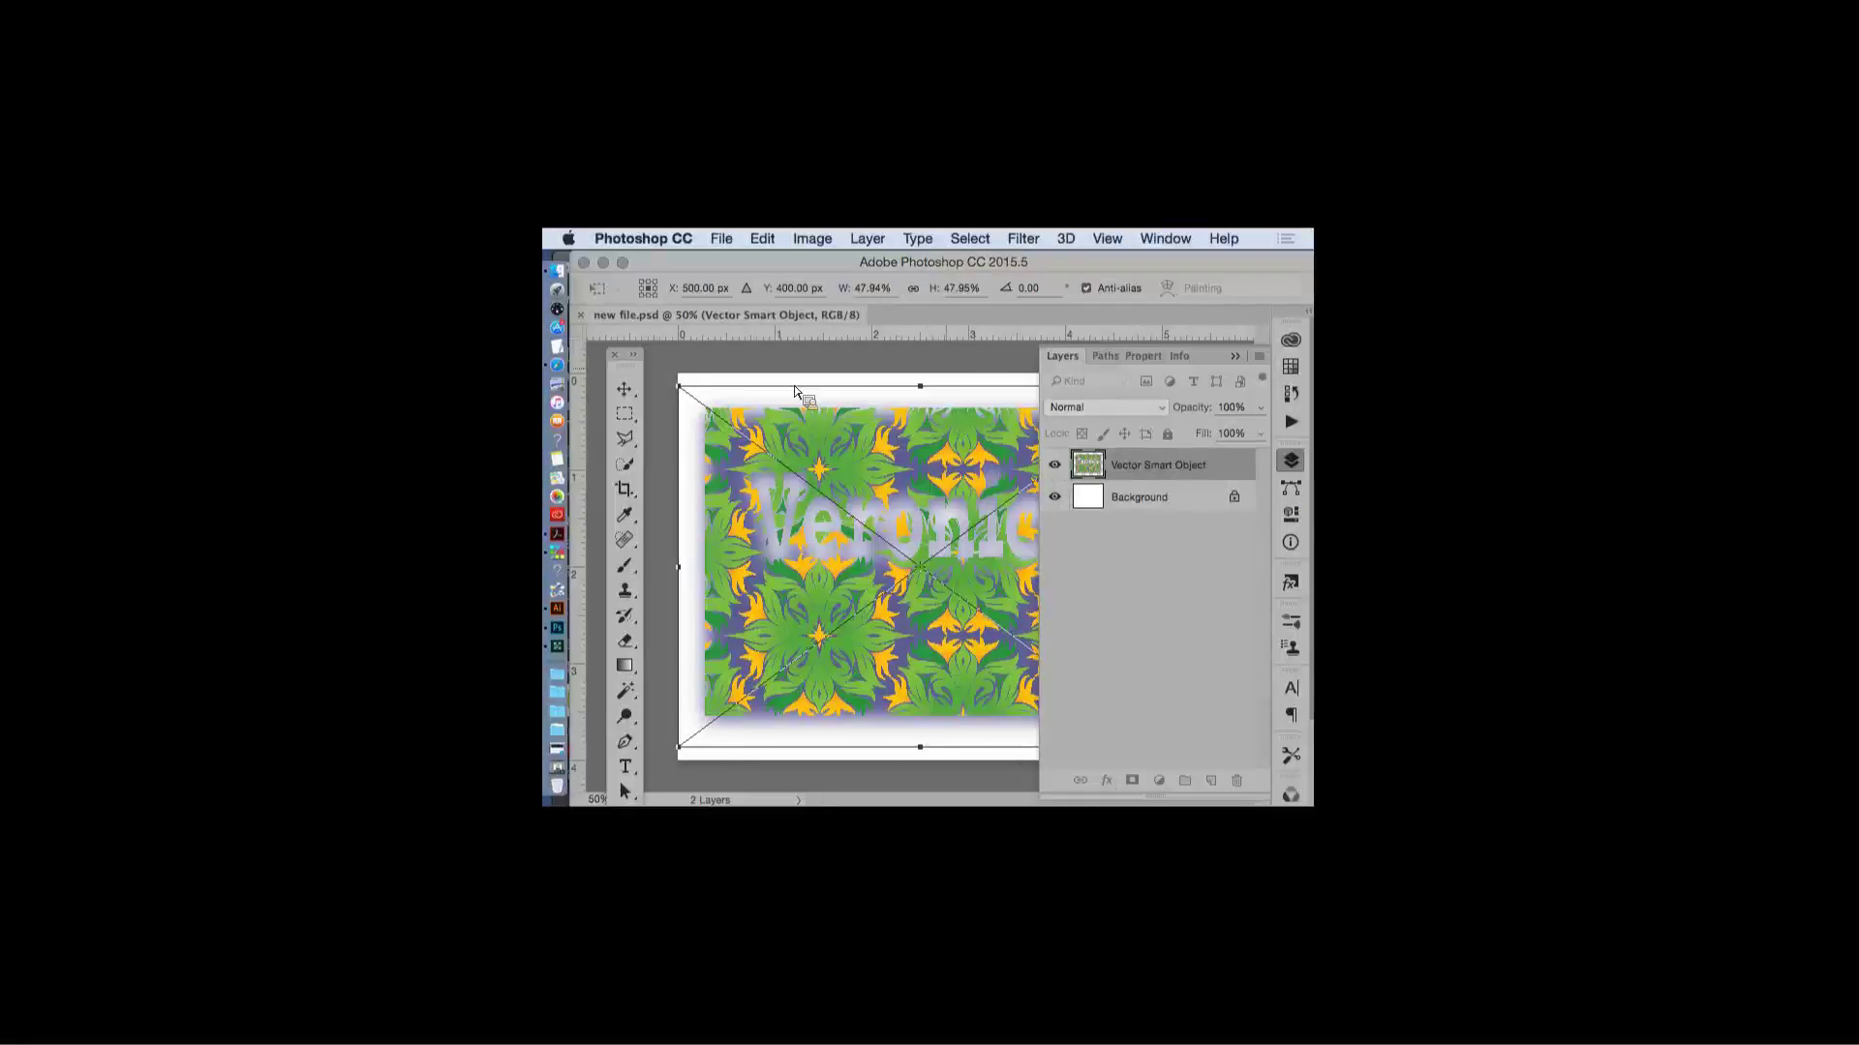
pyautogui.click(1247, 378)
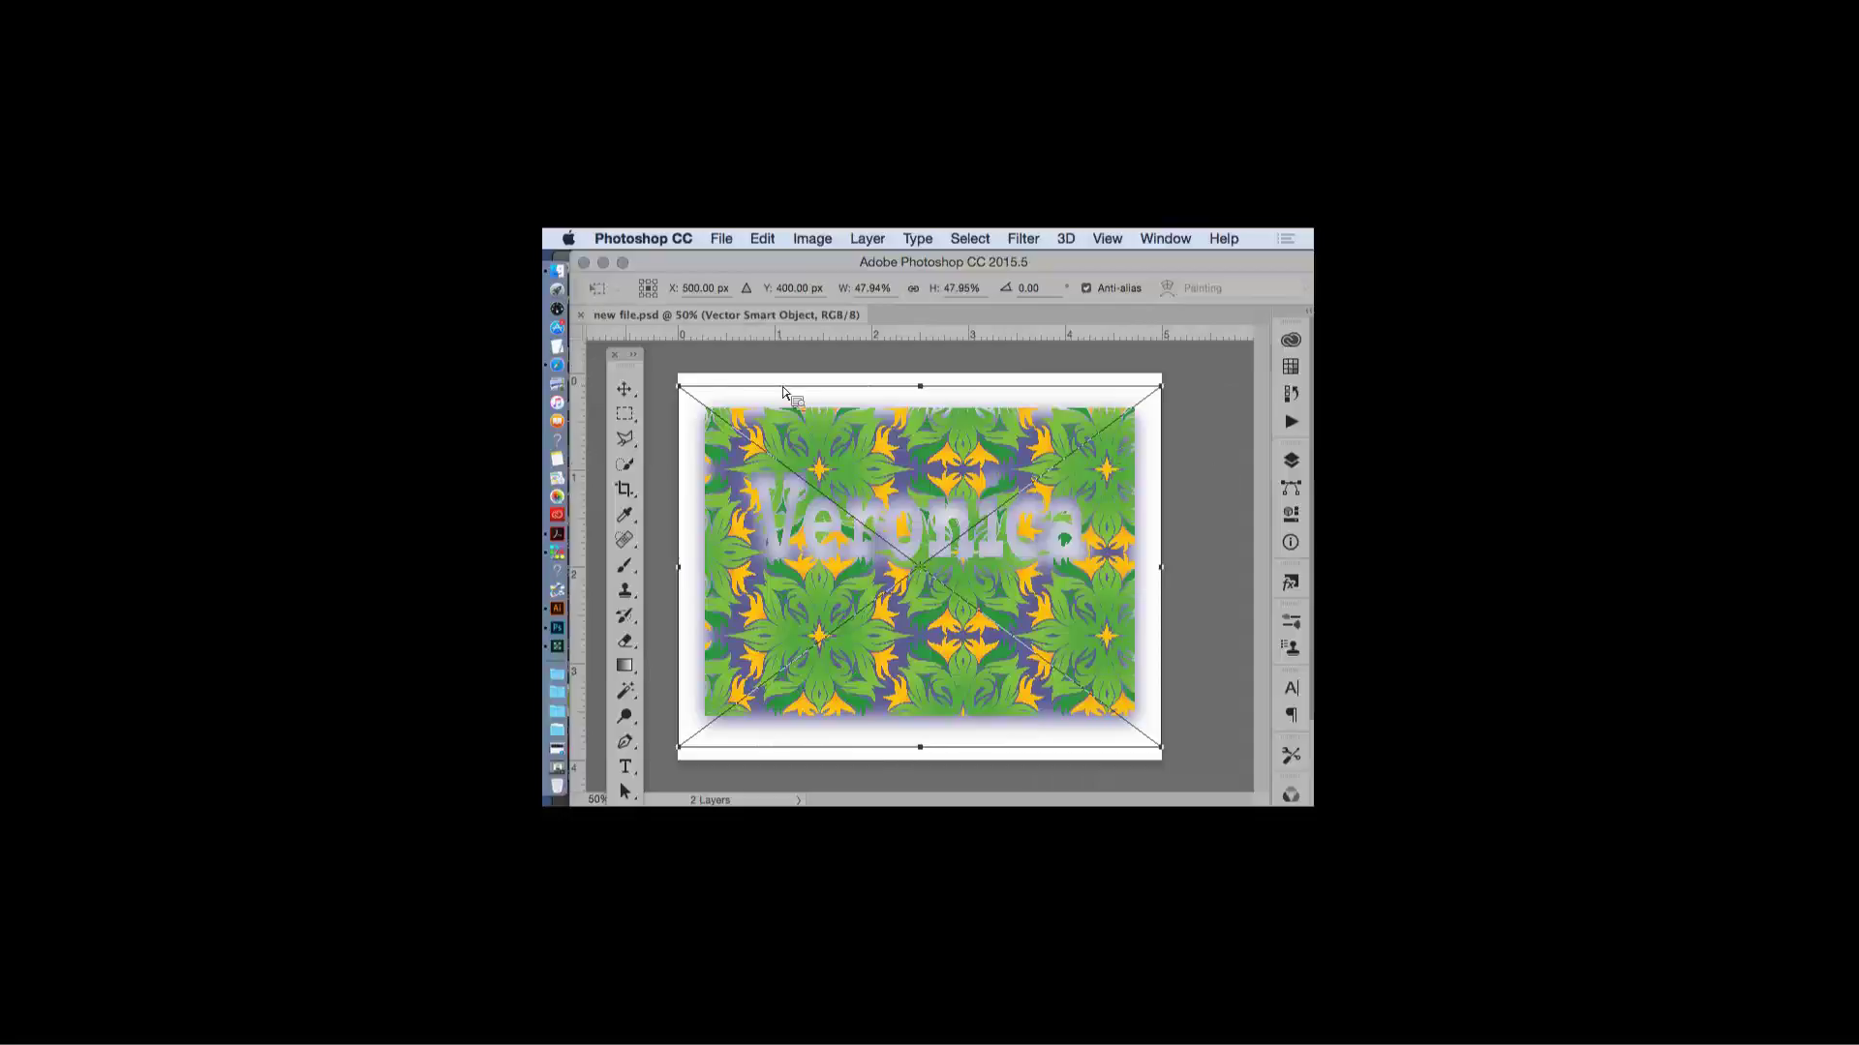
pyautogui.click(630, 415)
pyautogui.click(1087, 471)
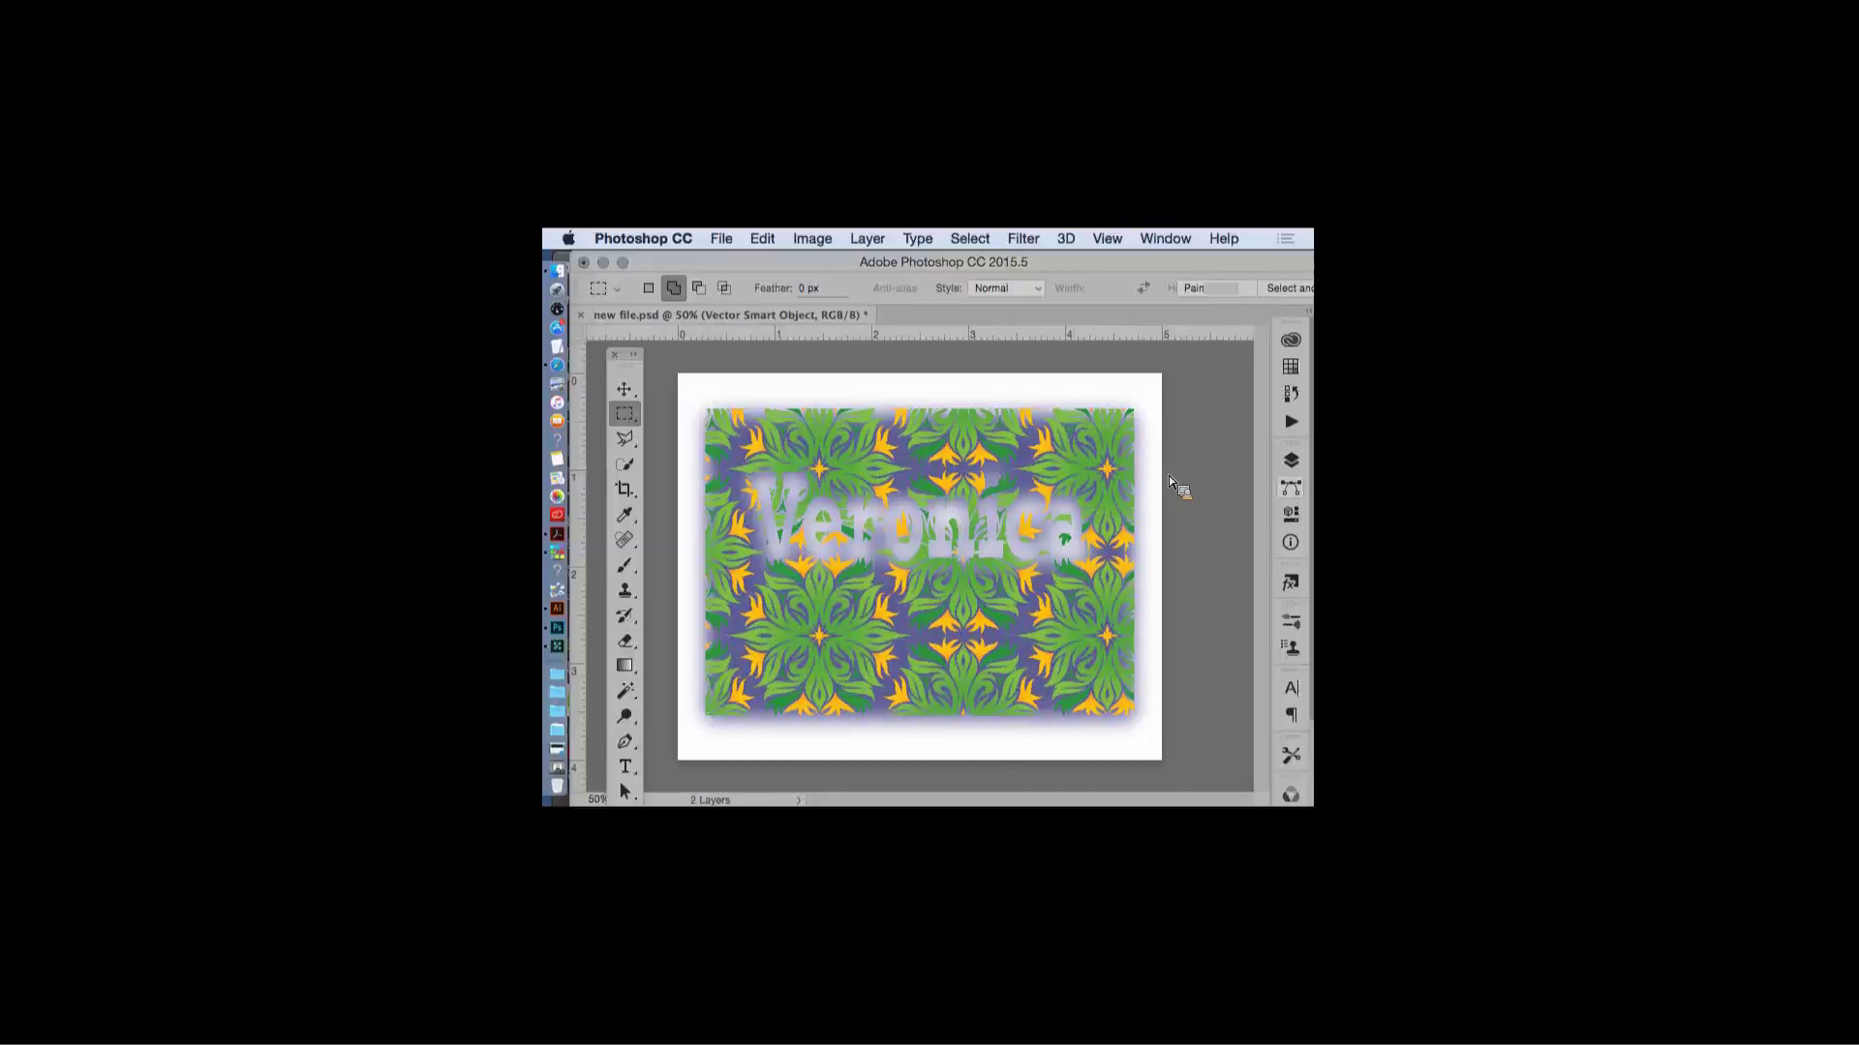
# - Select the Background layer and fill it with an orange-to-dark-blue gradient
pyautogui.click(1290, 461)
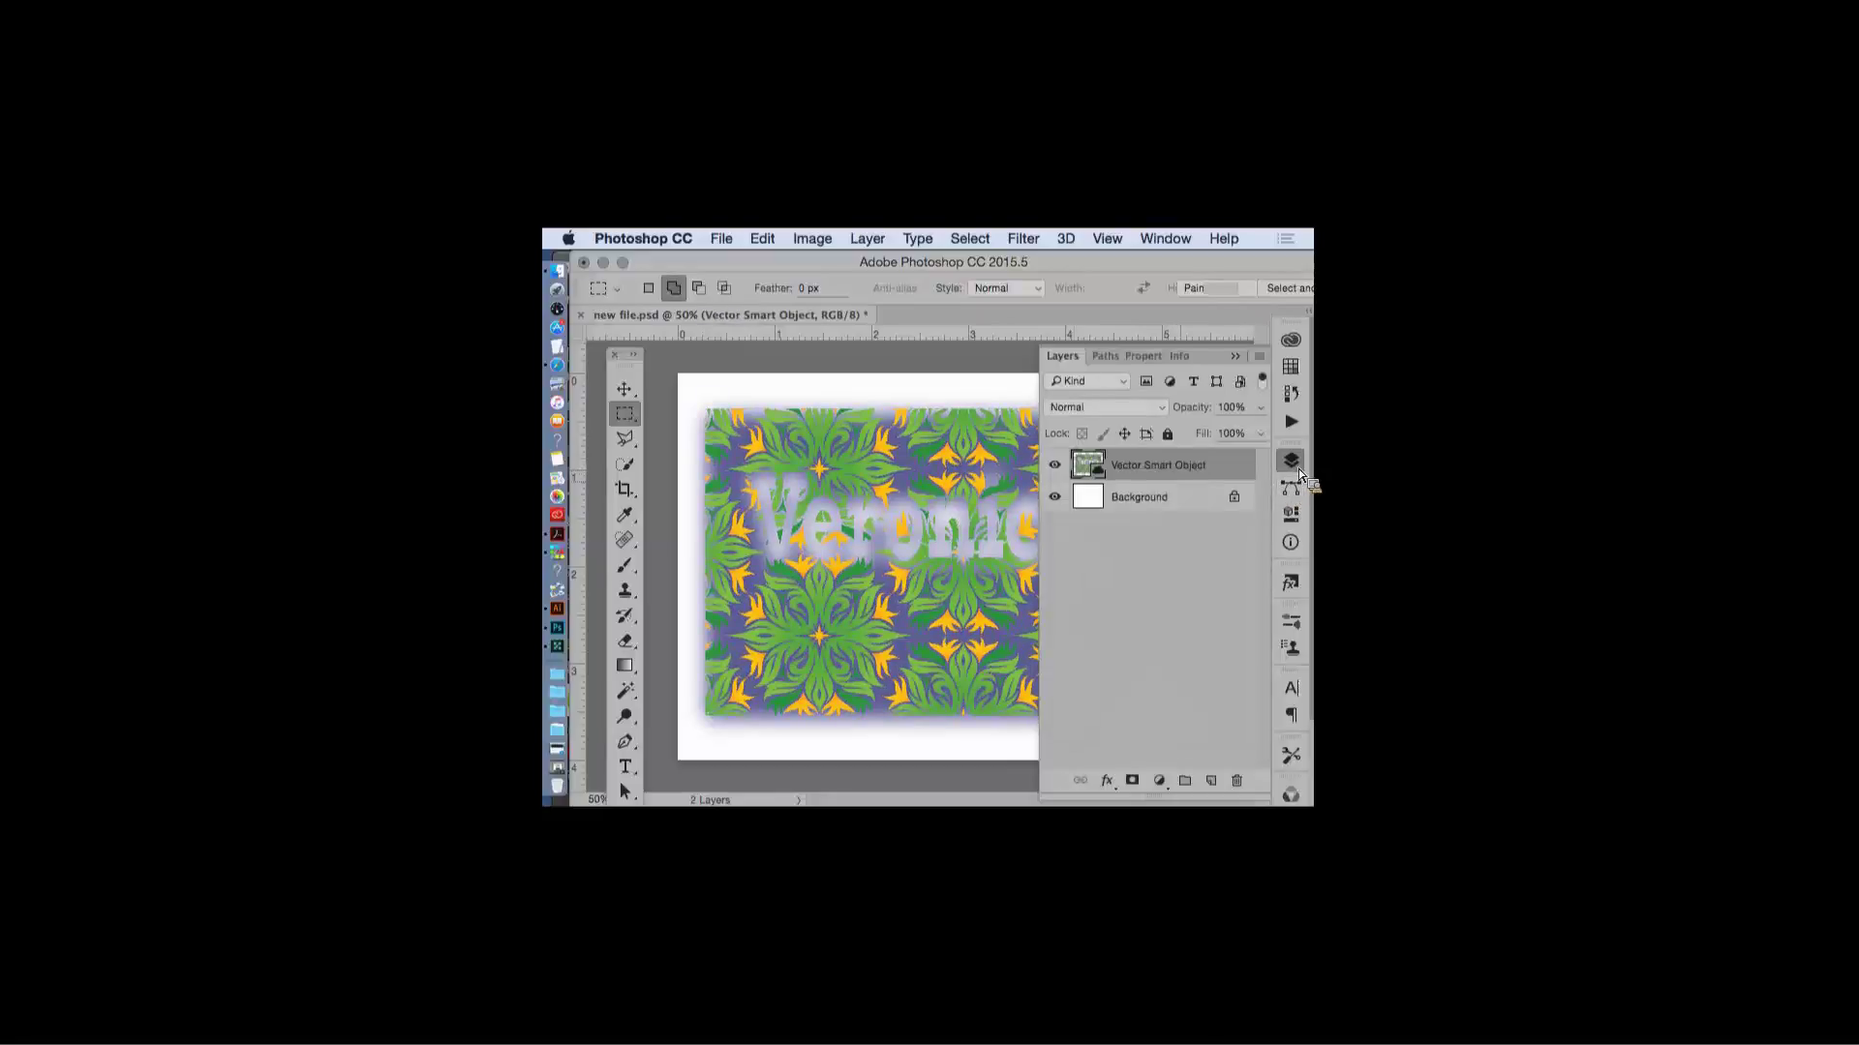
pyautogui.click(1152, 496)
pyautogui.click(1236, 356)
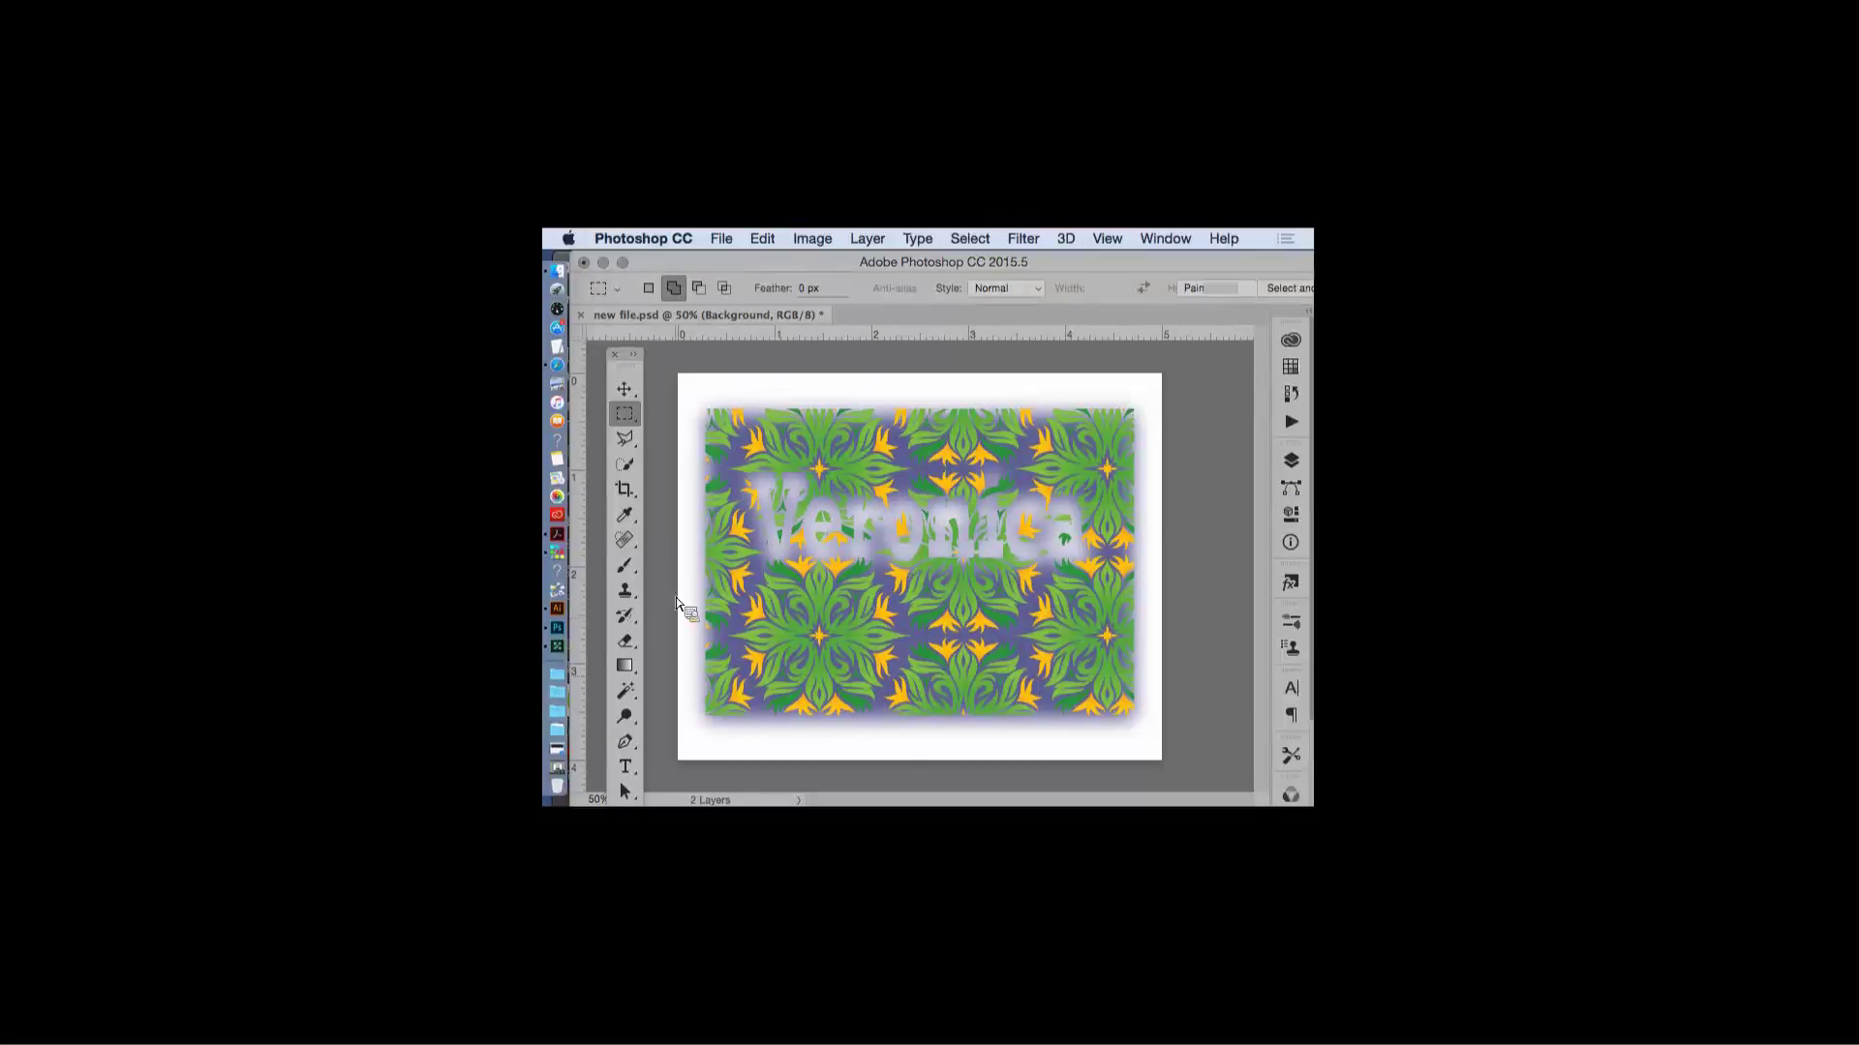
pyautogui.click(624, 665)
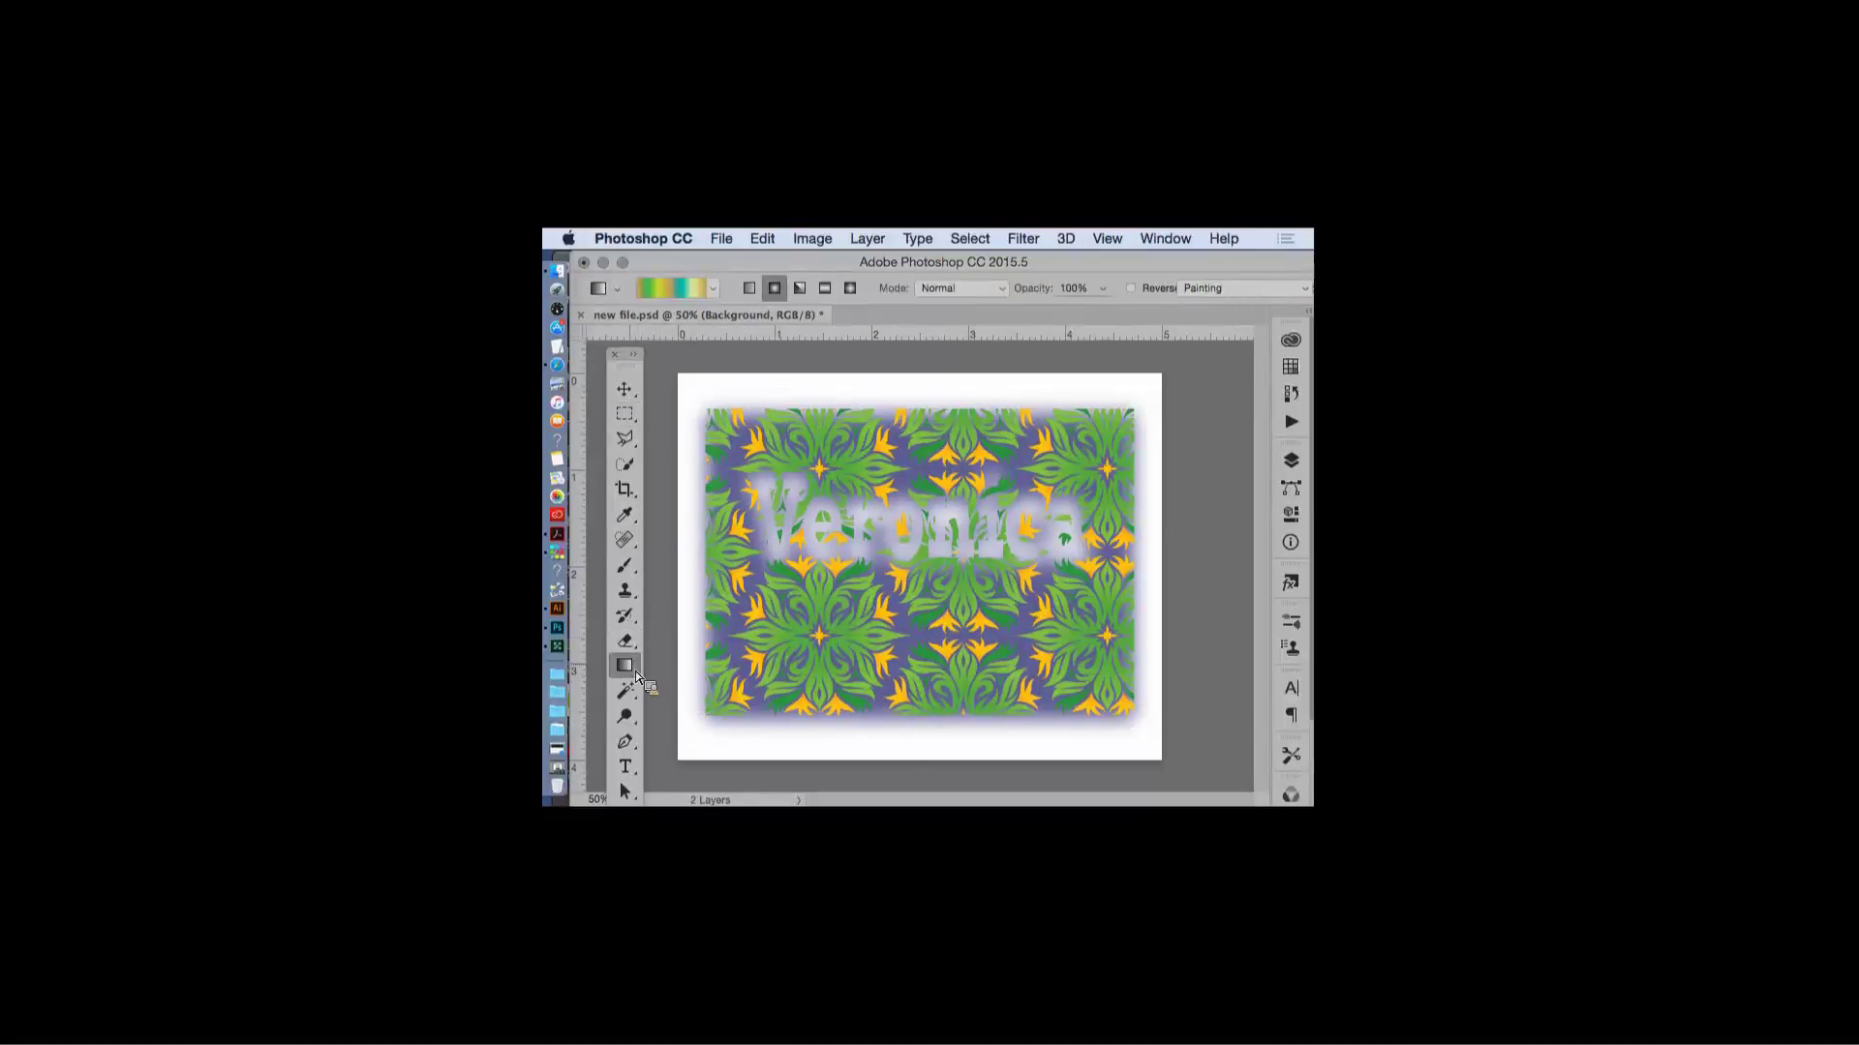
pyautogui.click(736, 287)
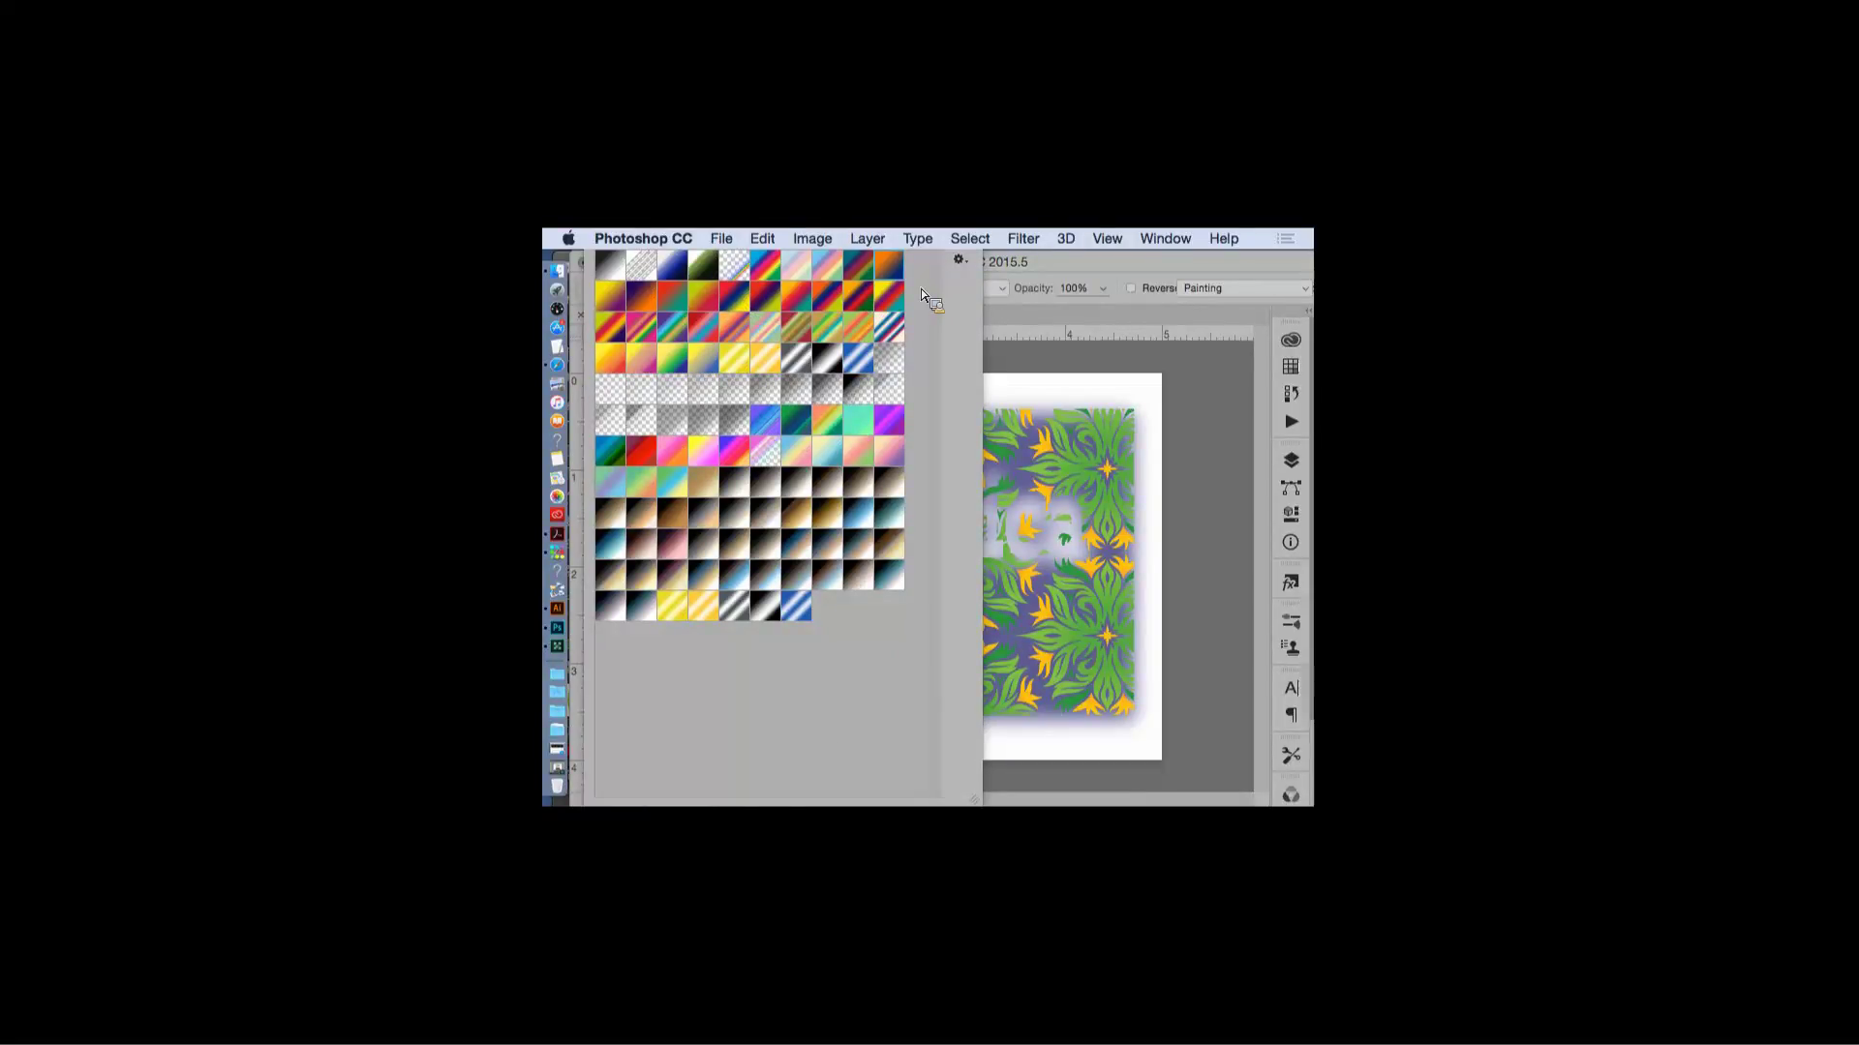
pyautogui.press('Escape')
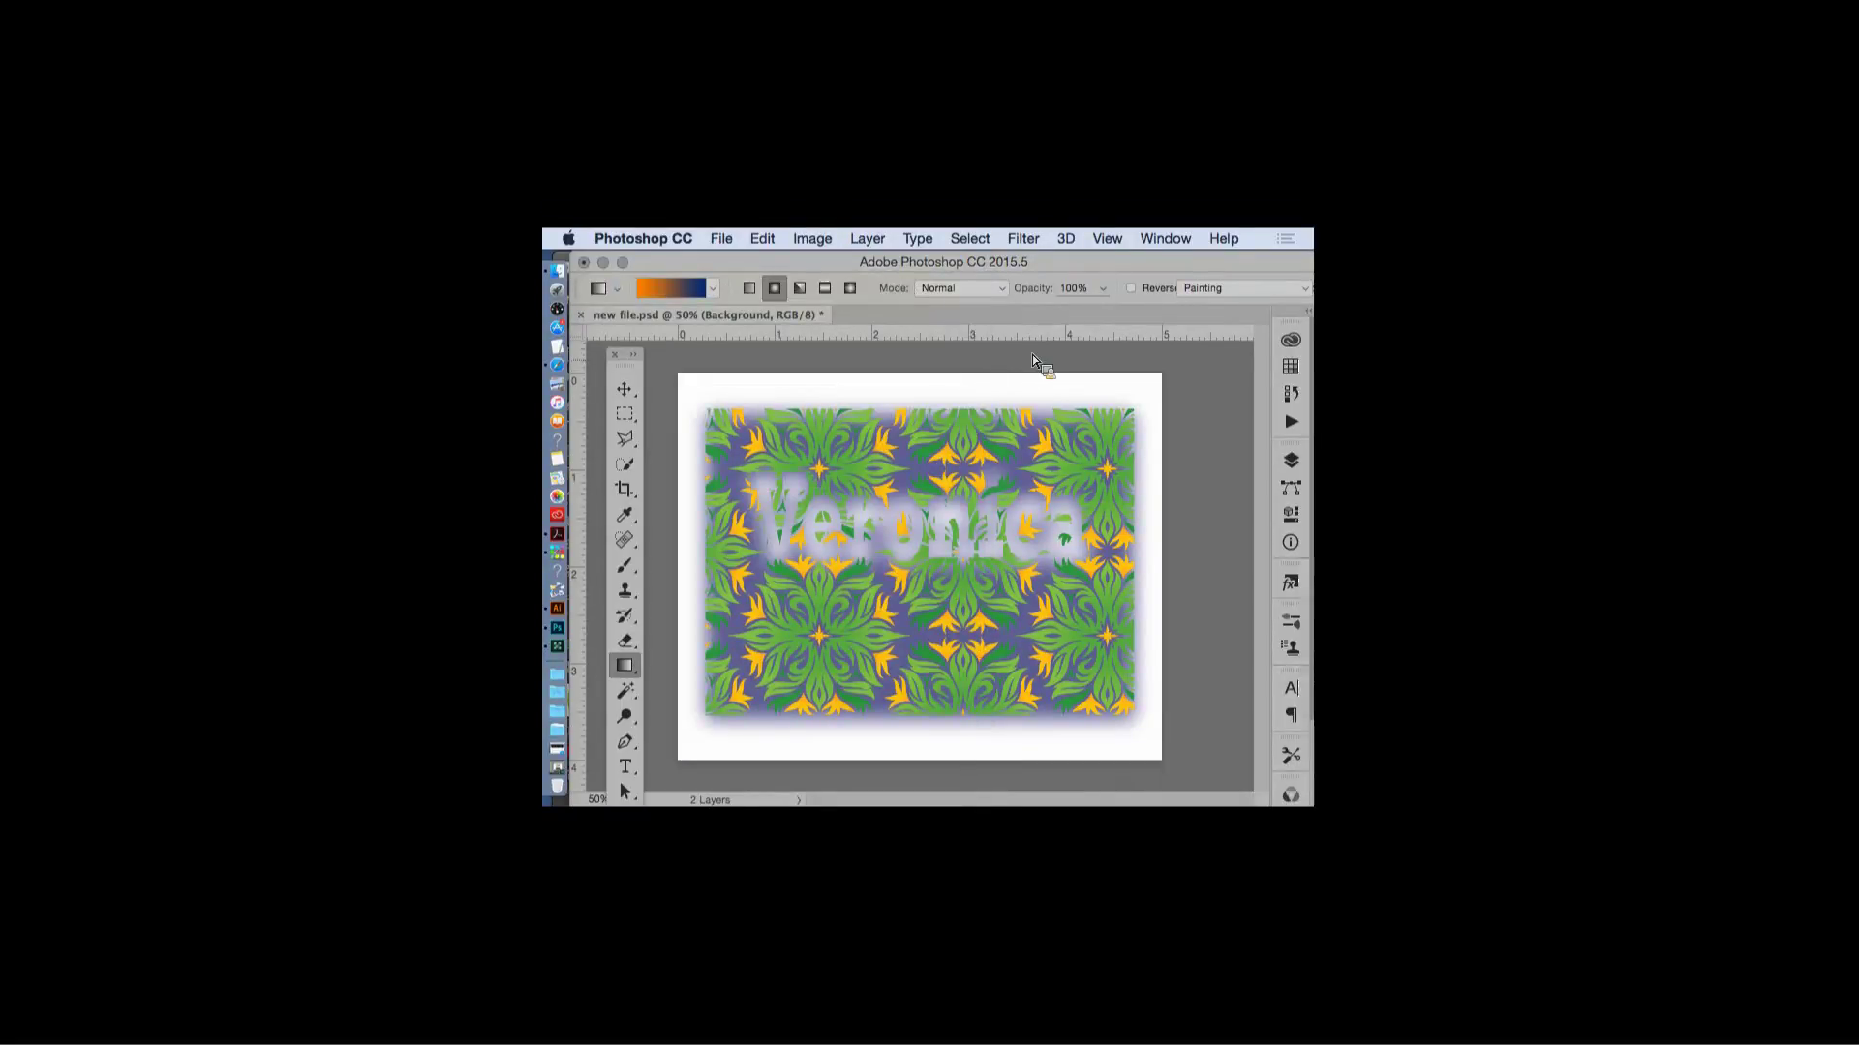
pyautogui.moveTo(958, 571); pyautogui.dragTo(1196, 392)
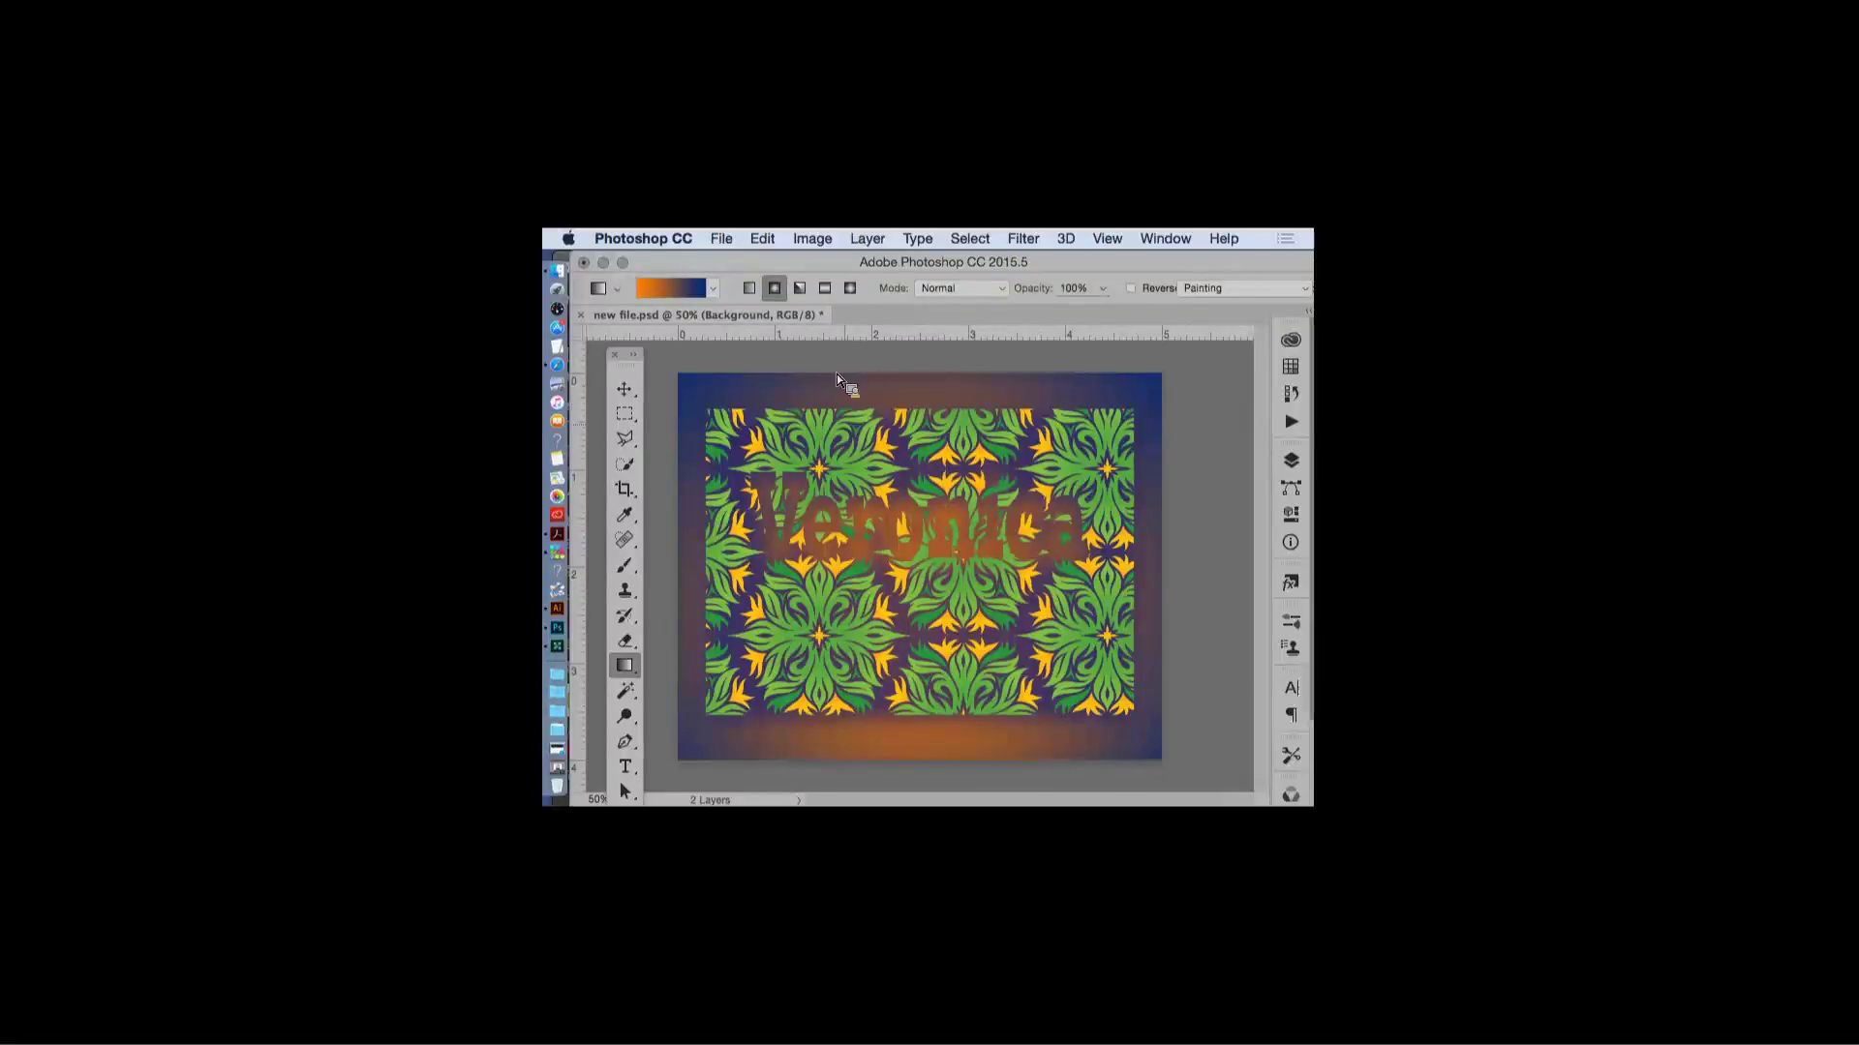
# - Apply a different gradient preset diagonally from the top-left and save new file.psd
pyautogui.rightClick(645, 382)
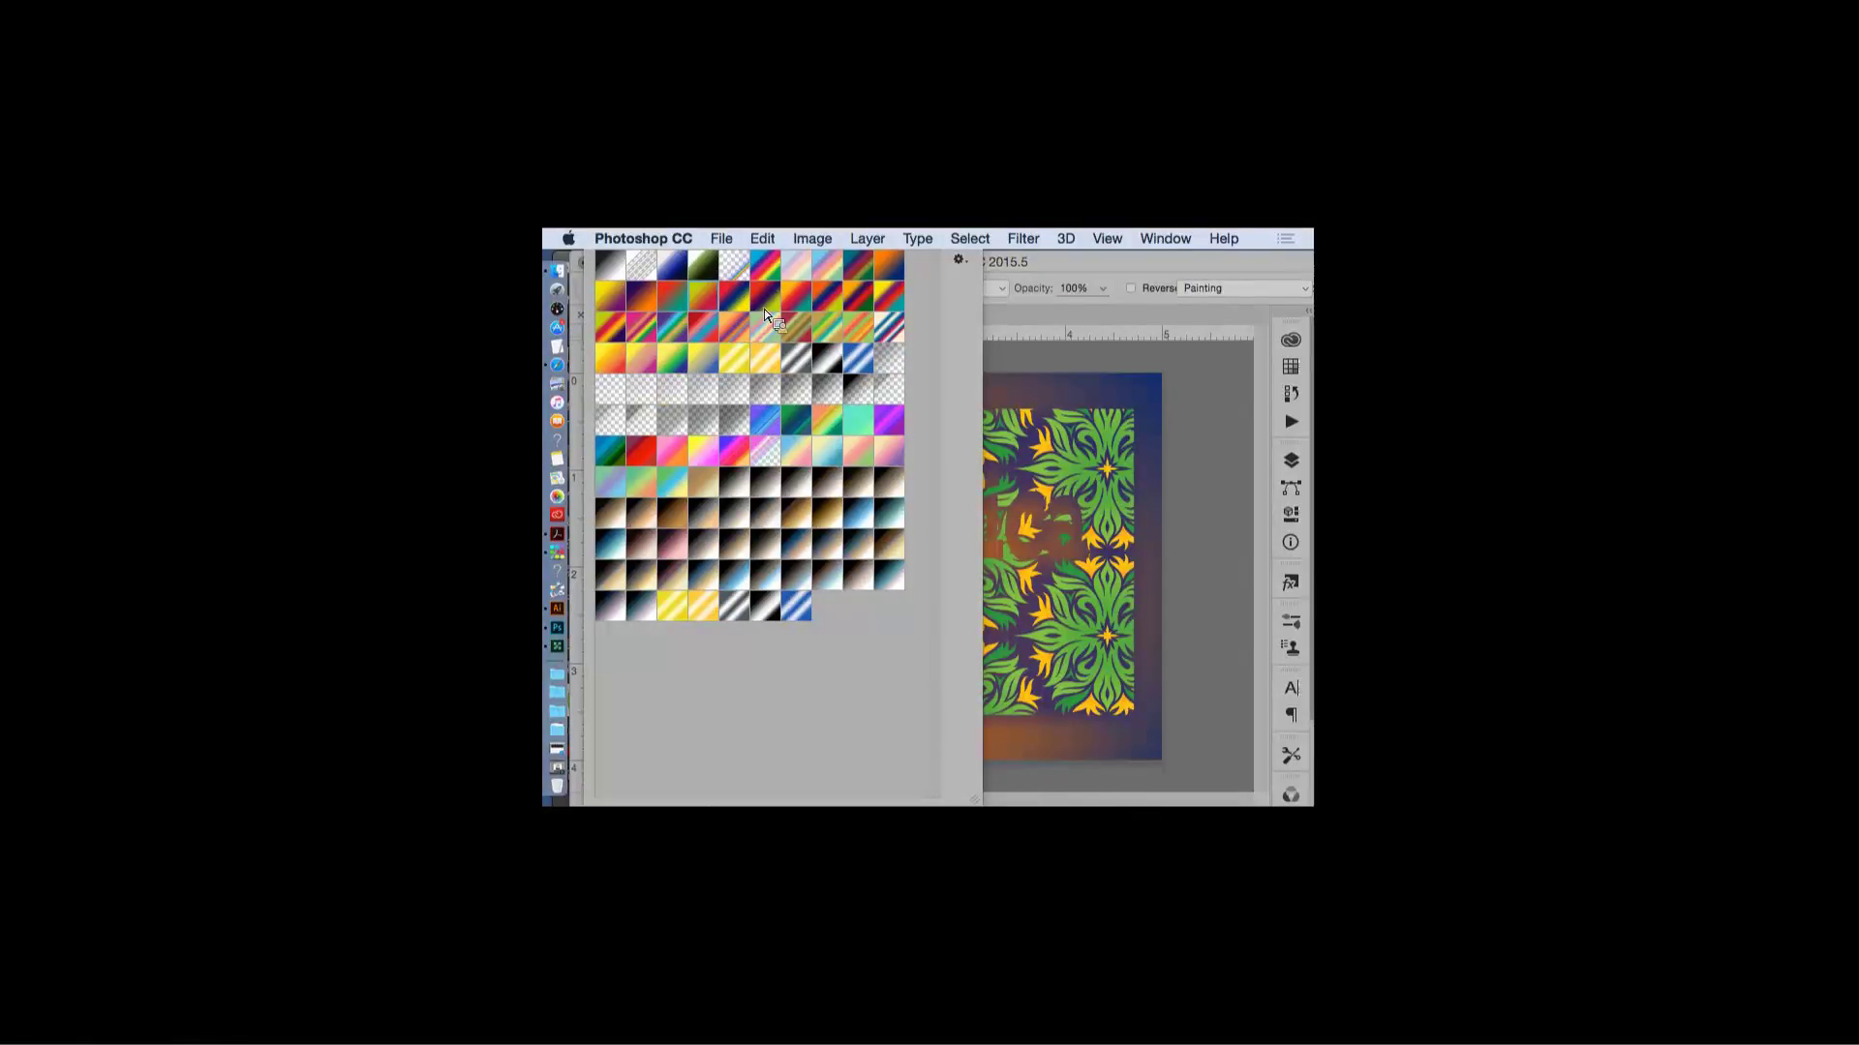
pyautogui.click(1065, 372)
pyautogui.moveTo(681, 376); pyautogui.dragTo(846, 525)
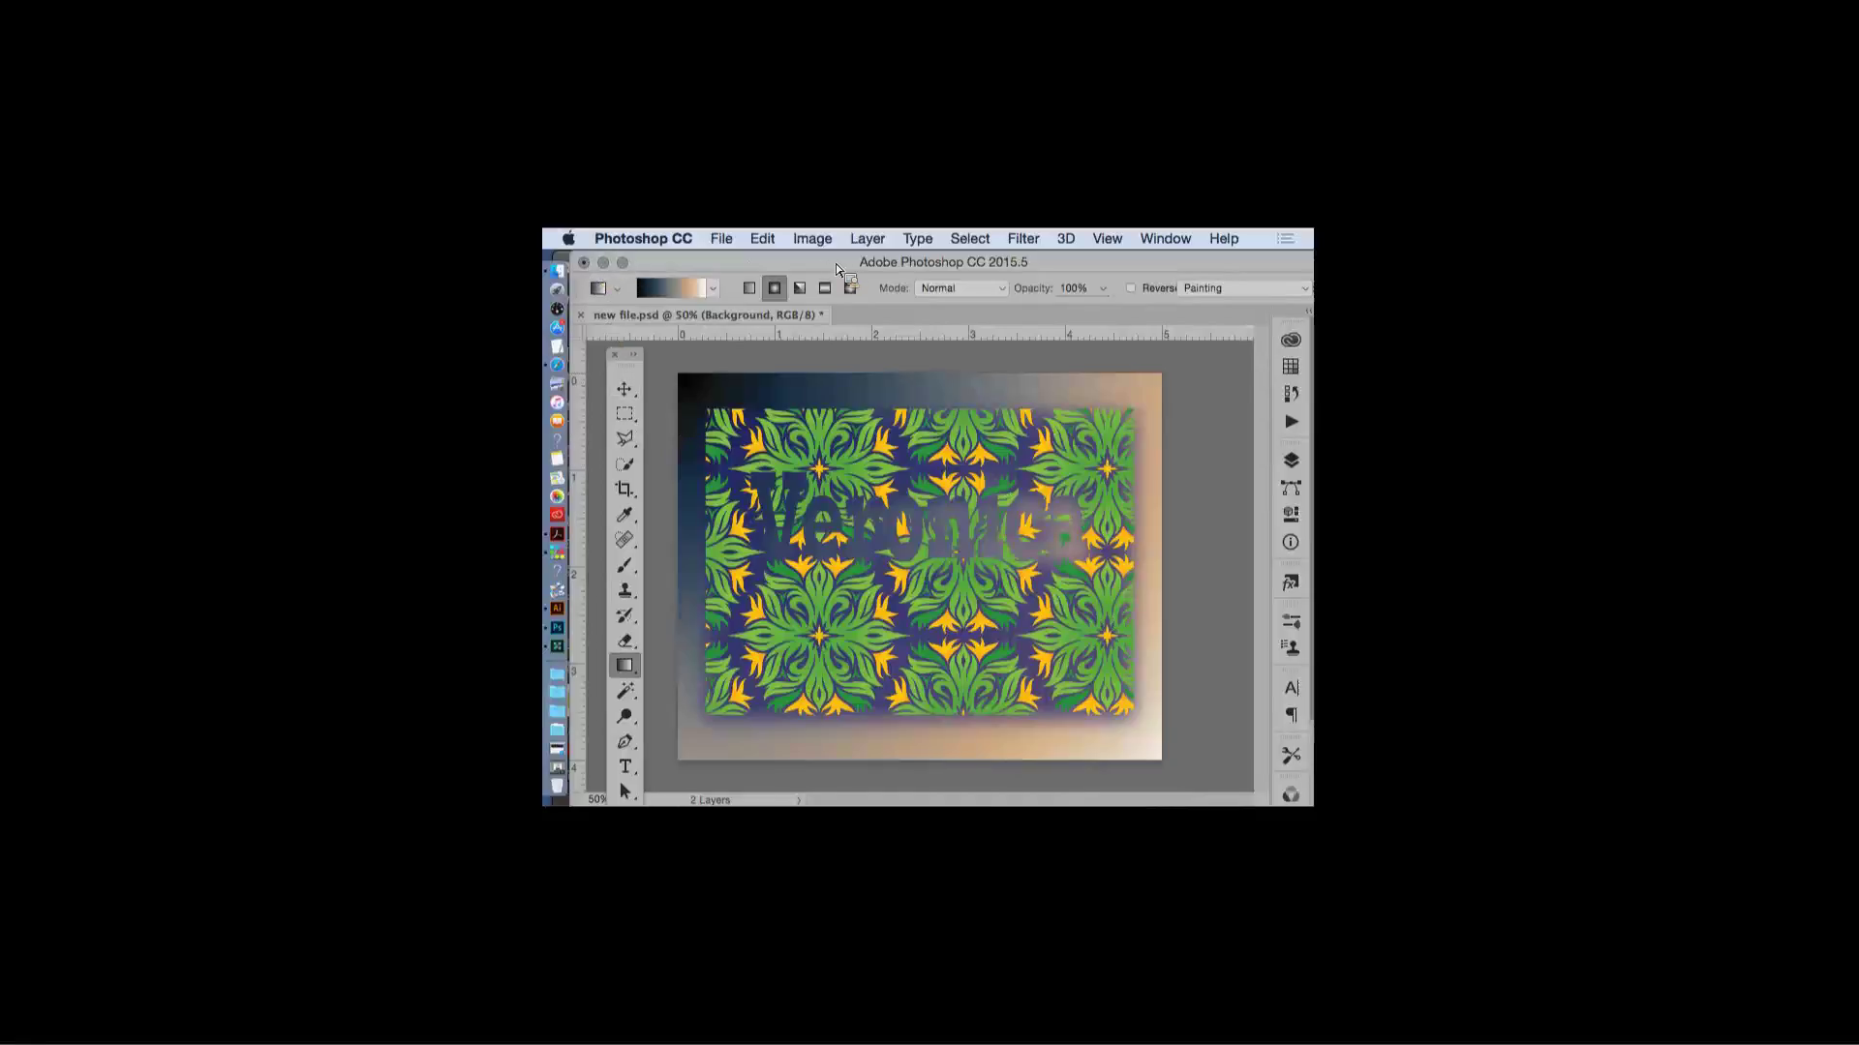
pyautogui.moveTo(761, 263); pyautogui.dragTo(823, 265)
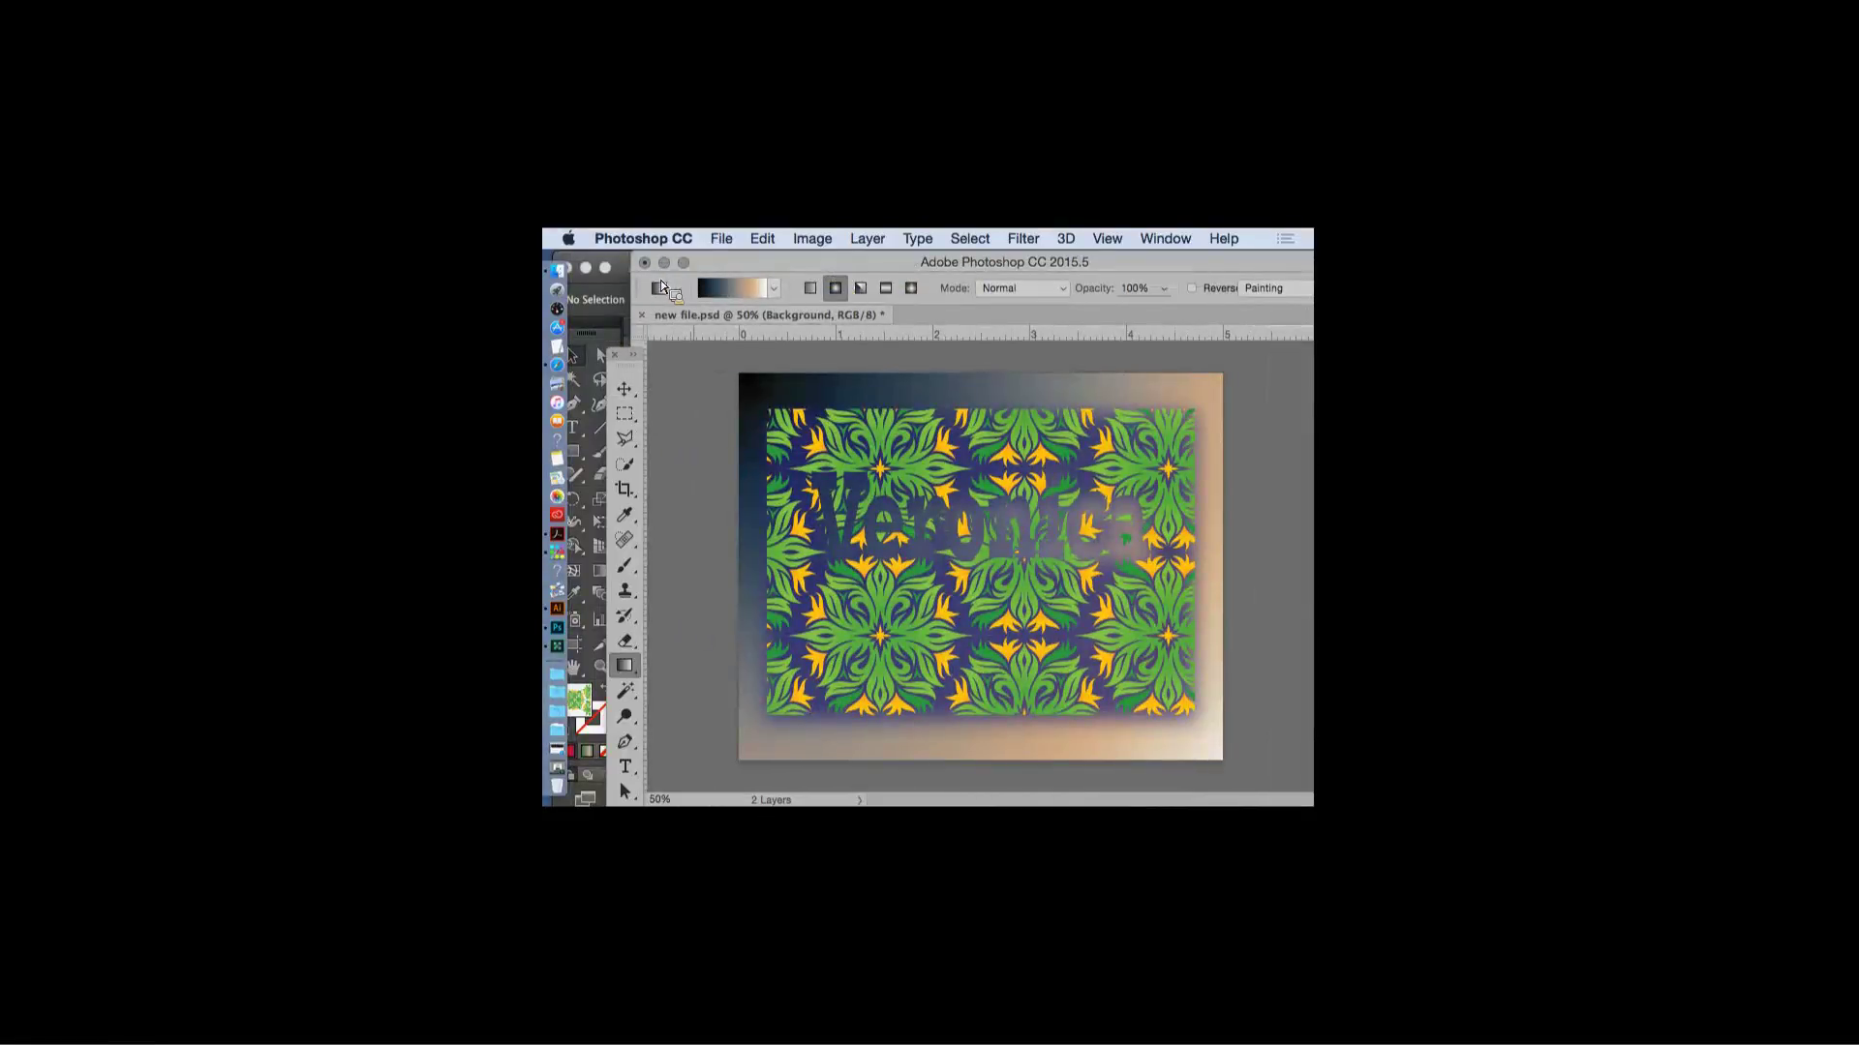
pyautogui.press('super+s')
# - Return to Illustrator and set the lettering group's stroke colour to black
pyautogui.click(644, 262)
pyautogui.click(812, 265)
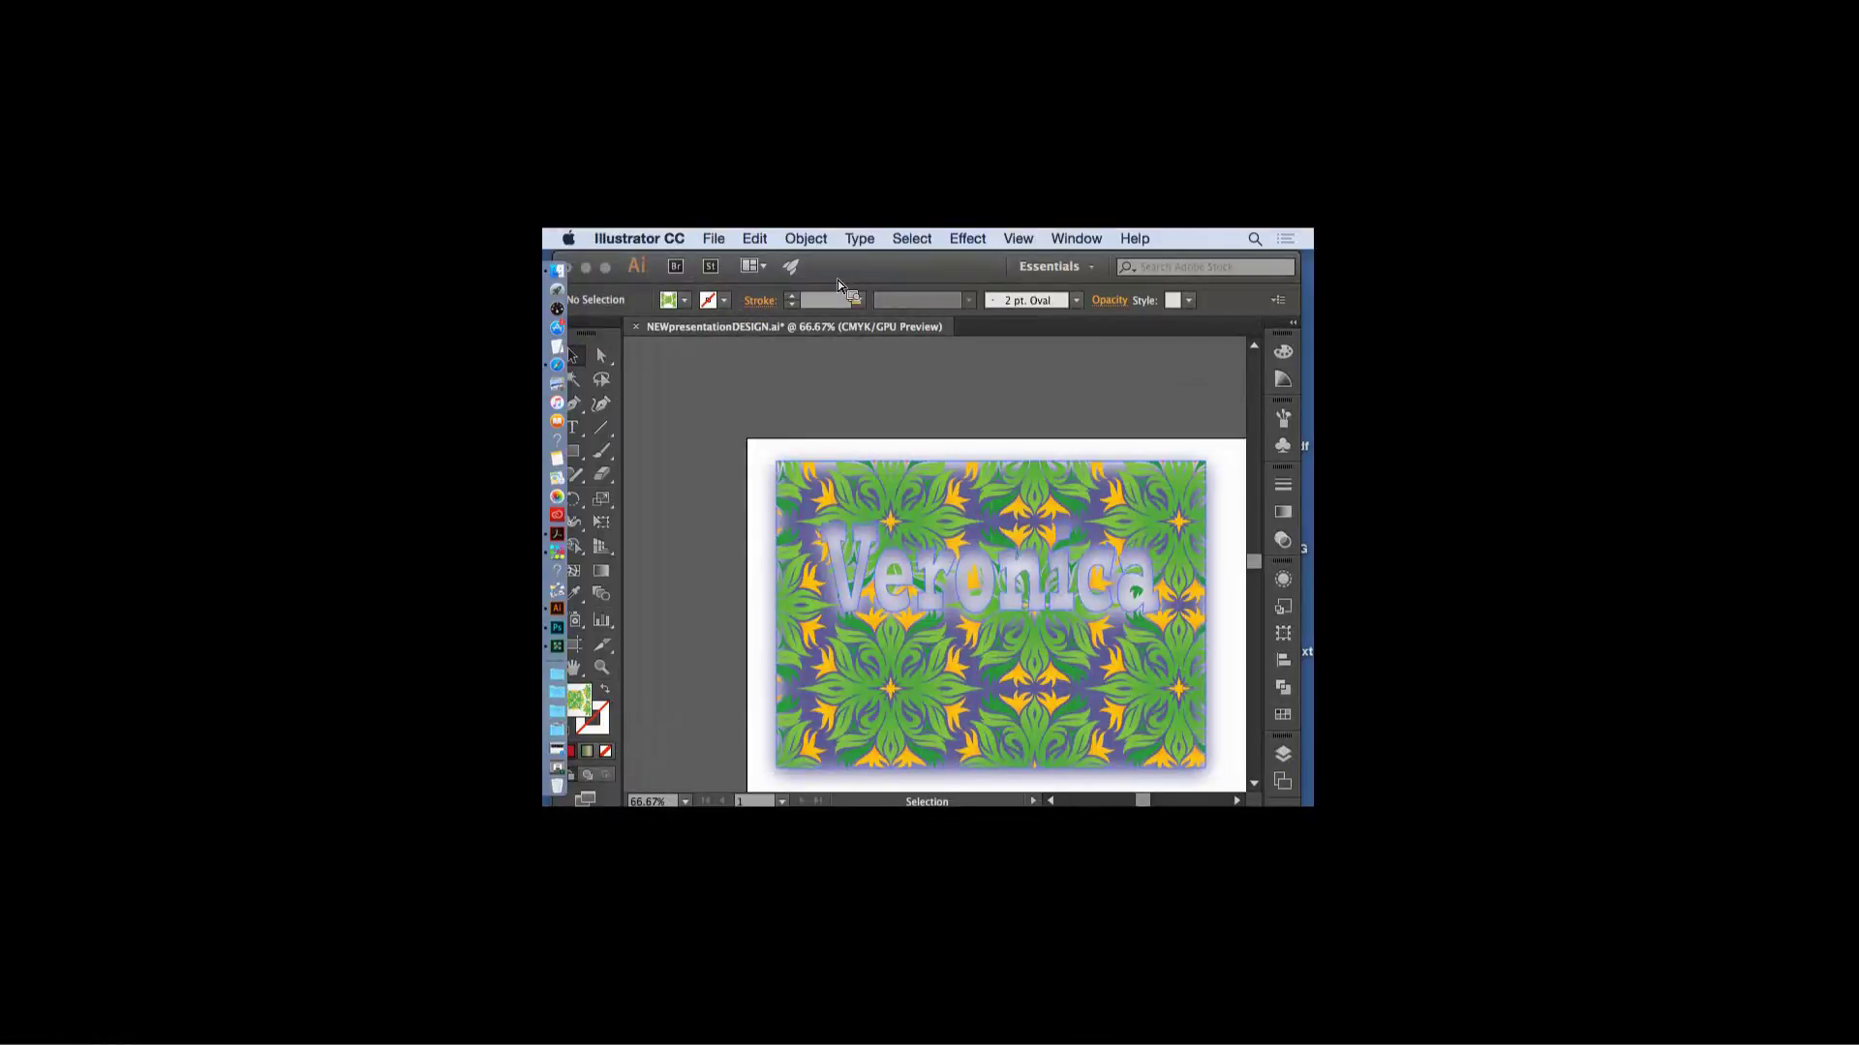
pyautogui.click(943, 531)
pyautogui.click(889, 428)
pyautogui.click(1099, 519)
pyautogui.click(604, 722)
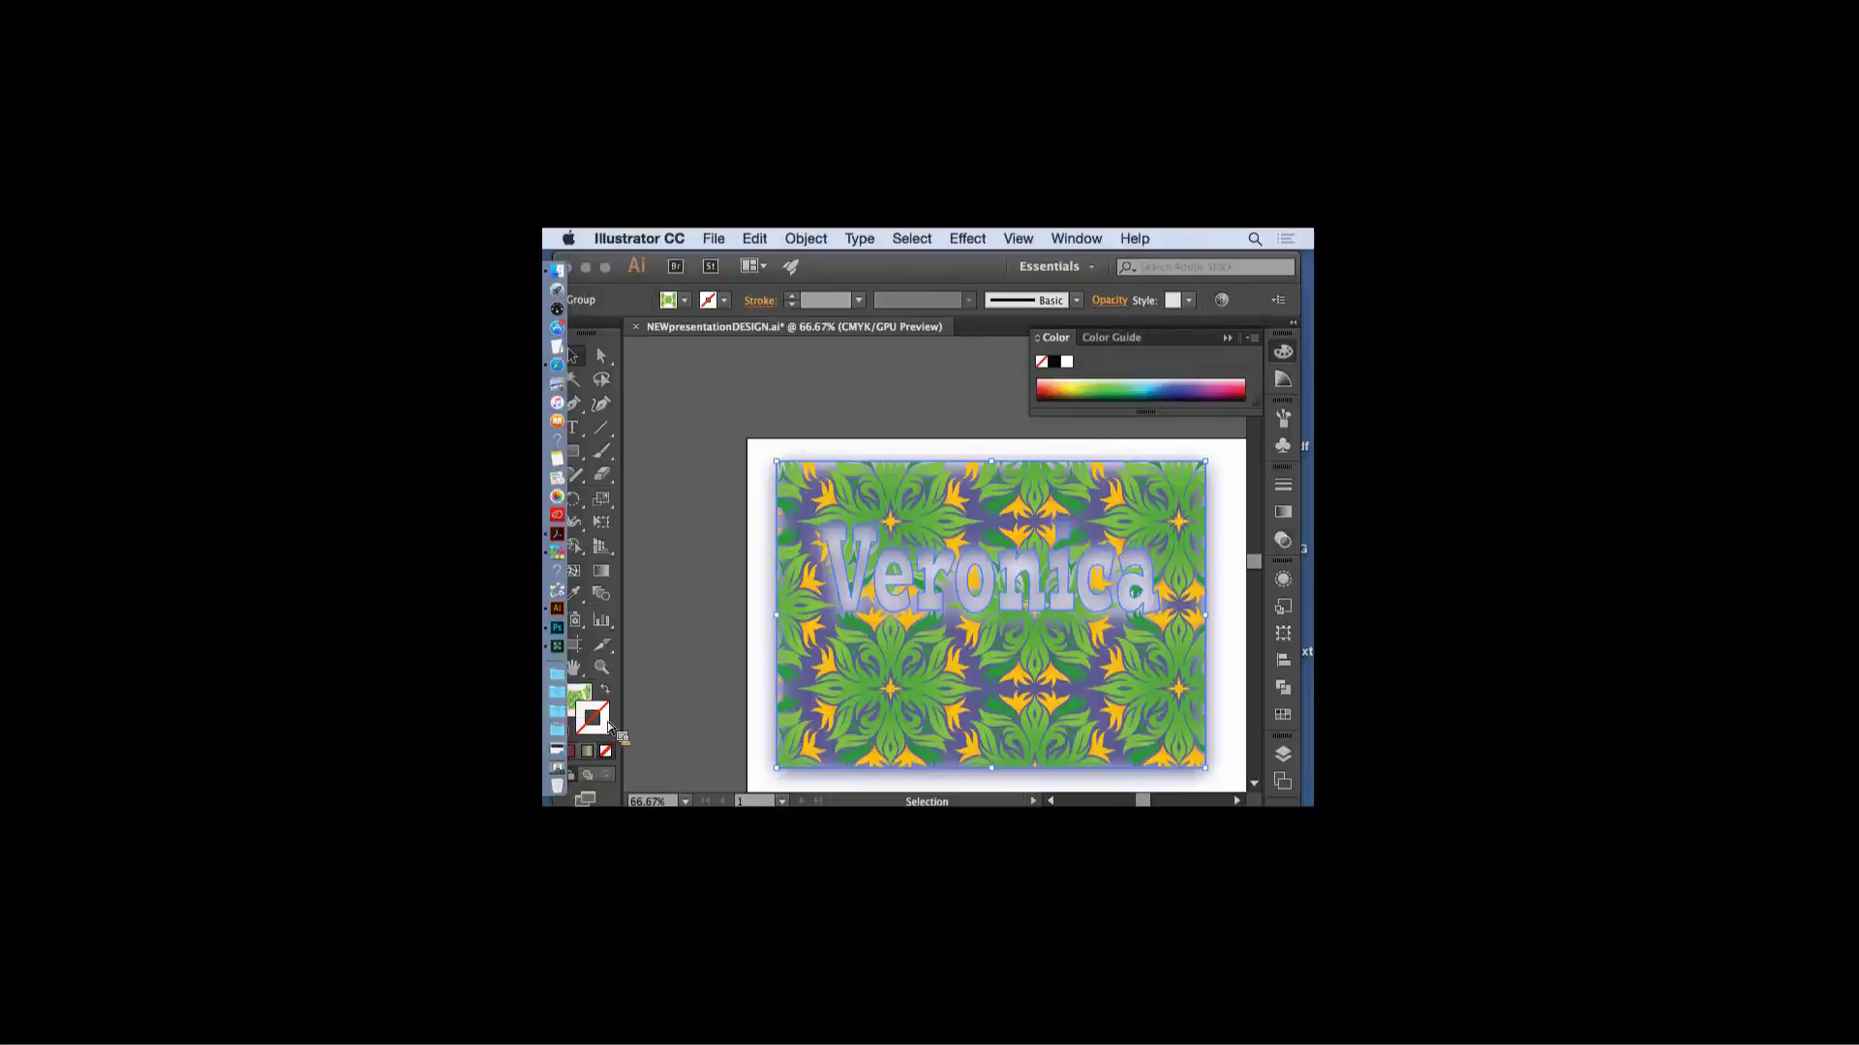
pyautogui.click(1054, 362)
# - Give the lettering group a 3 pt stroke weight and deselect to check the outline
pyautogui.click(712, 530)
pyautogui.click(822, 519)
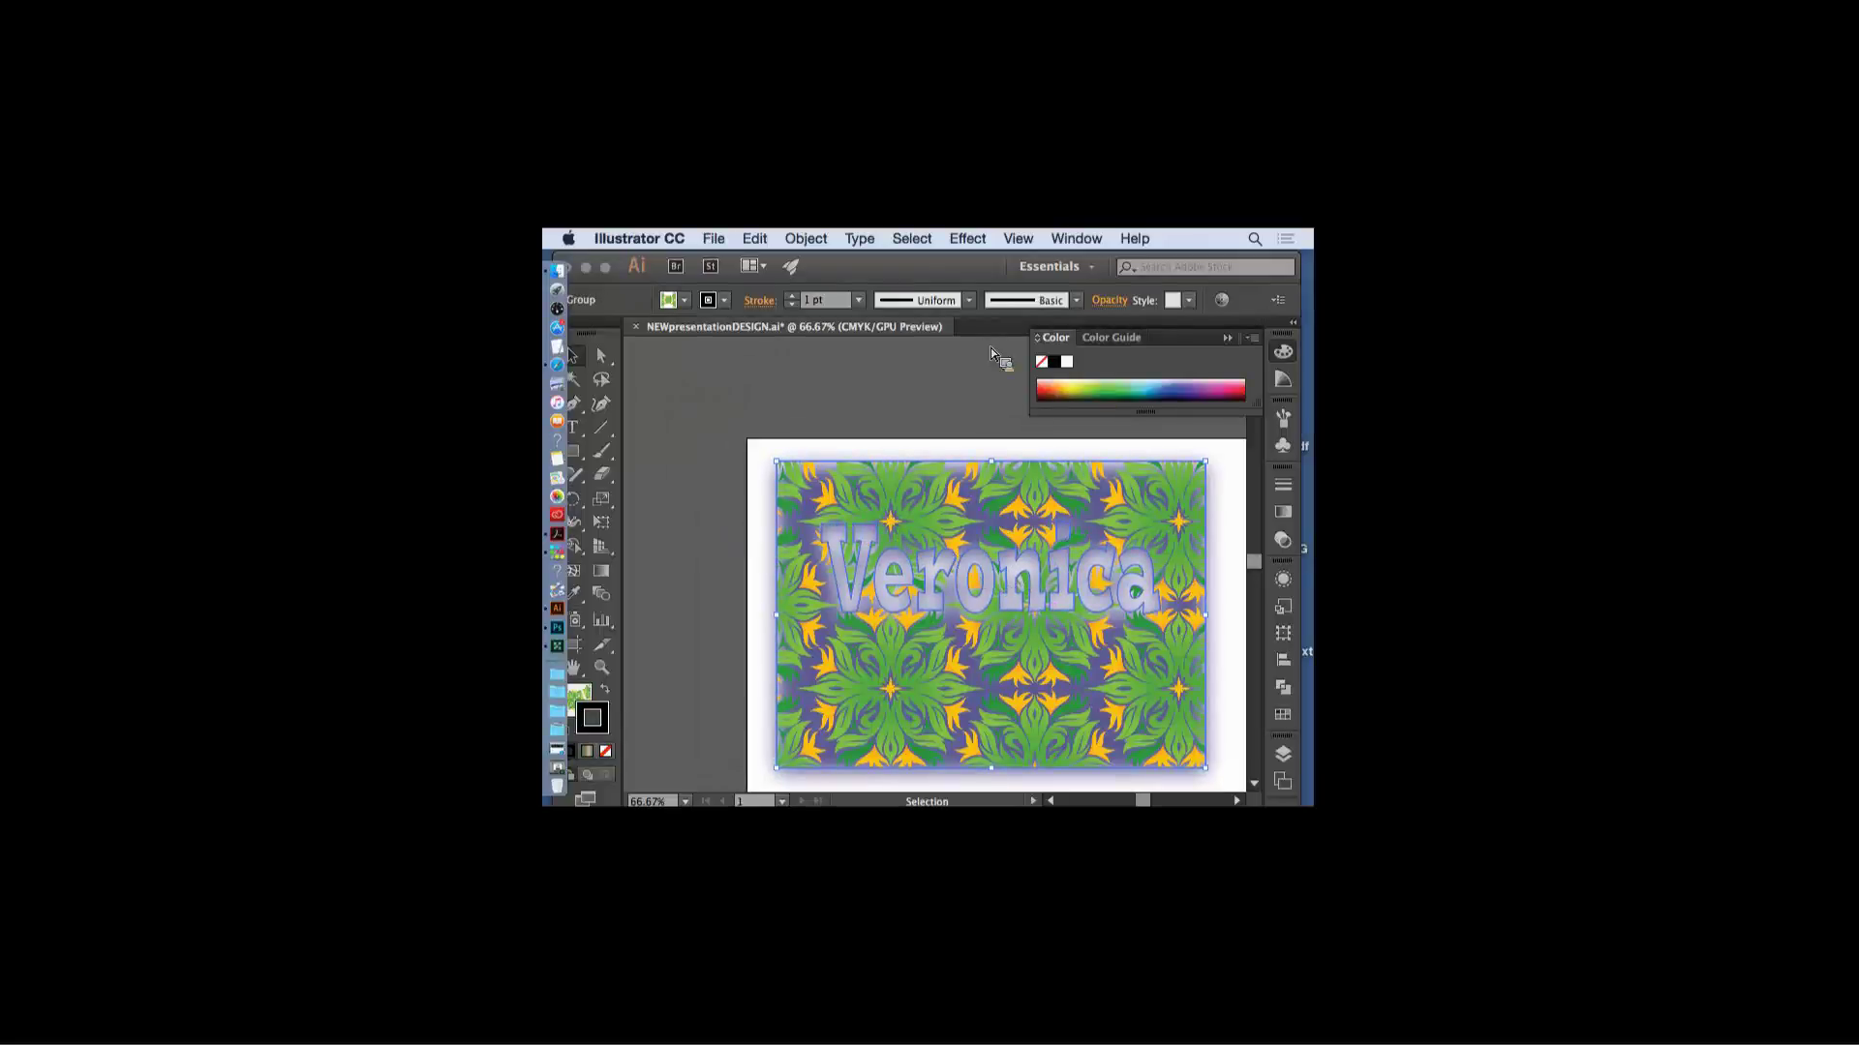
pyautogui.click(859, 301)
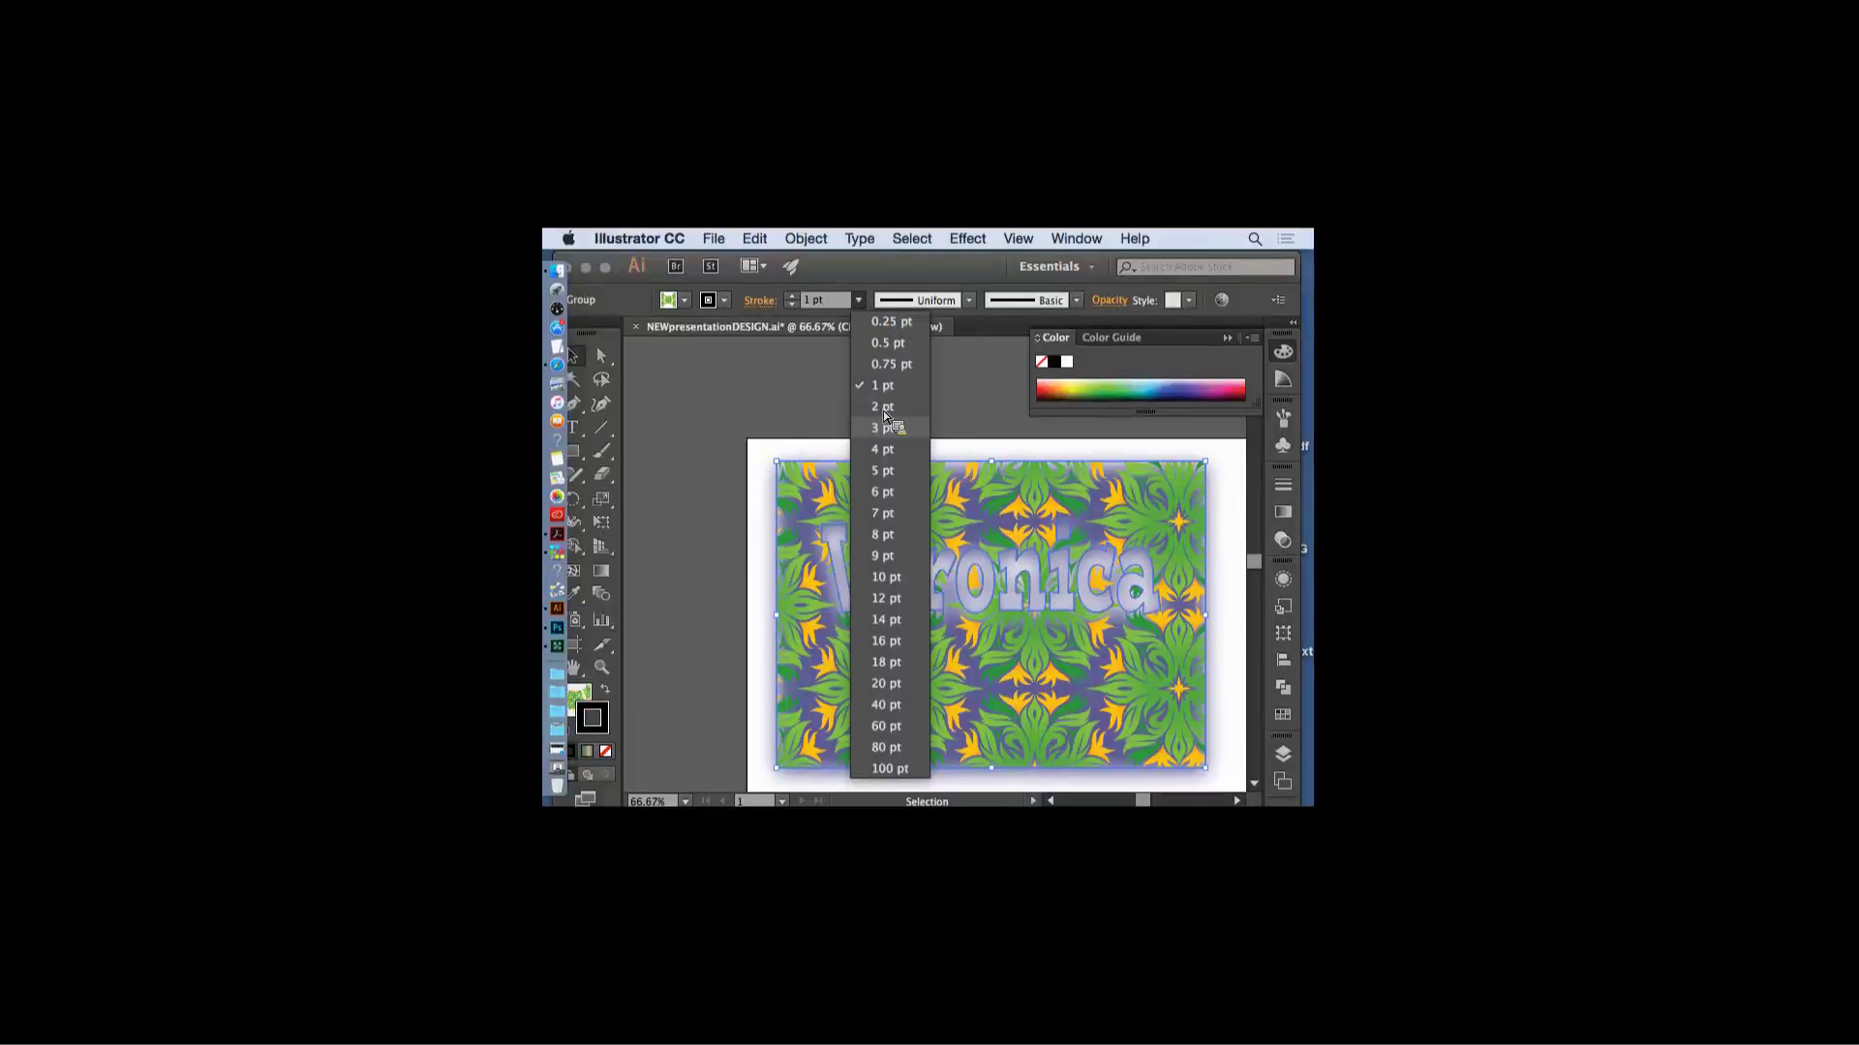
pyautogui.press('Escape')
pyautogui.click(716, 540)
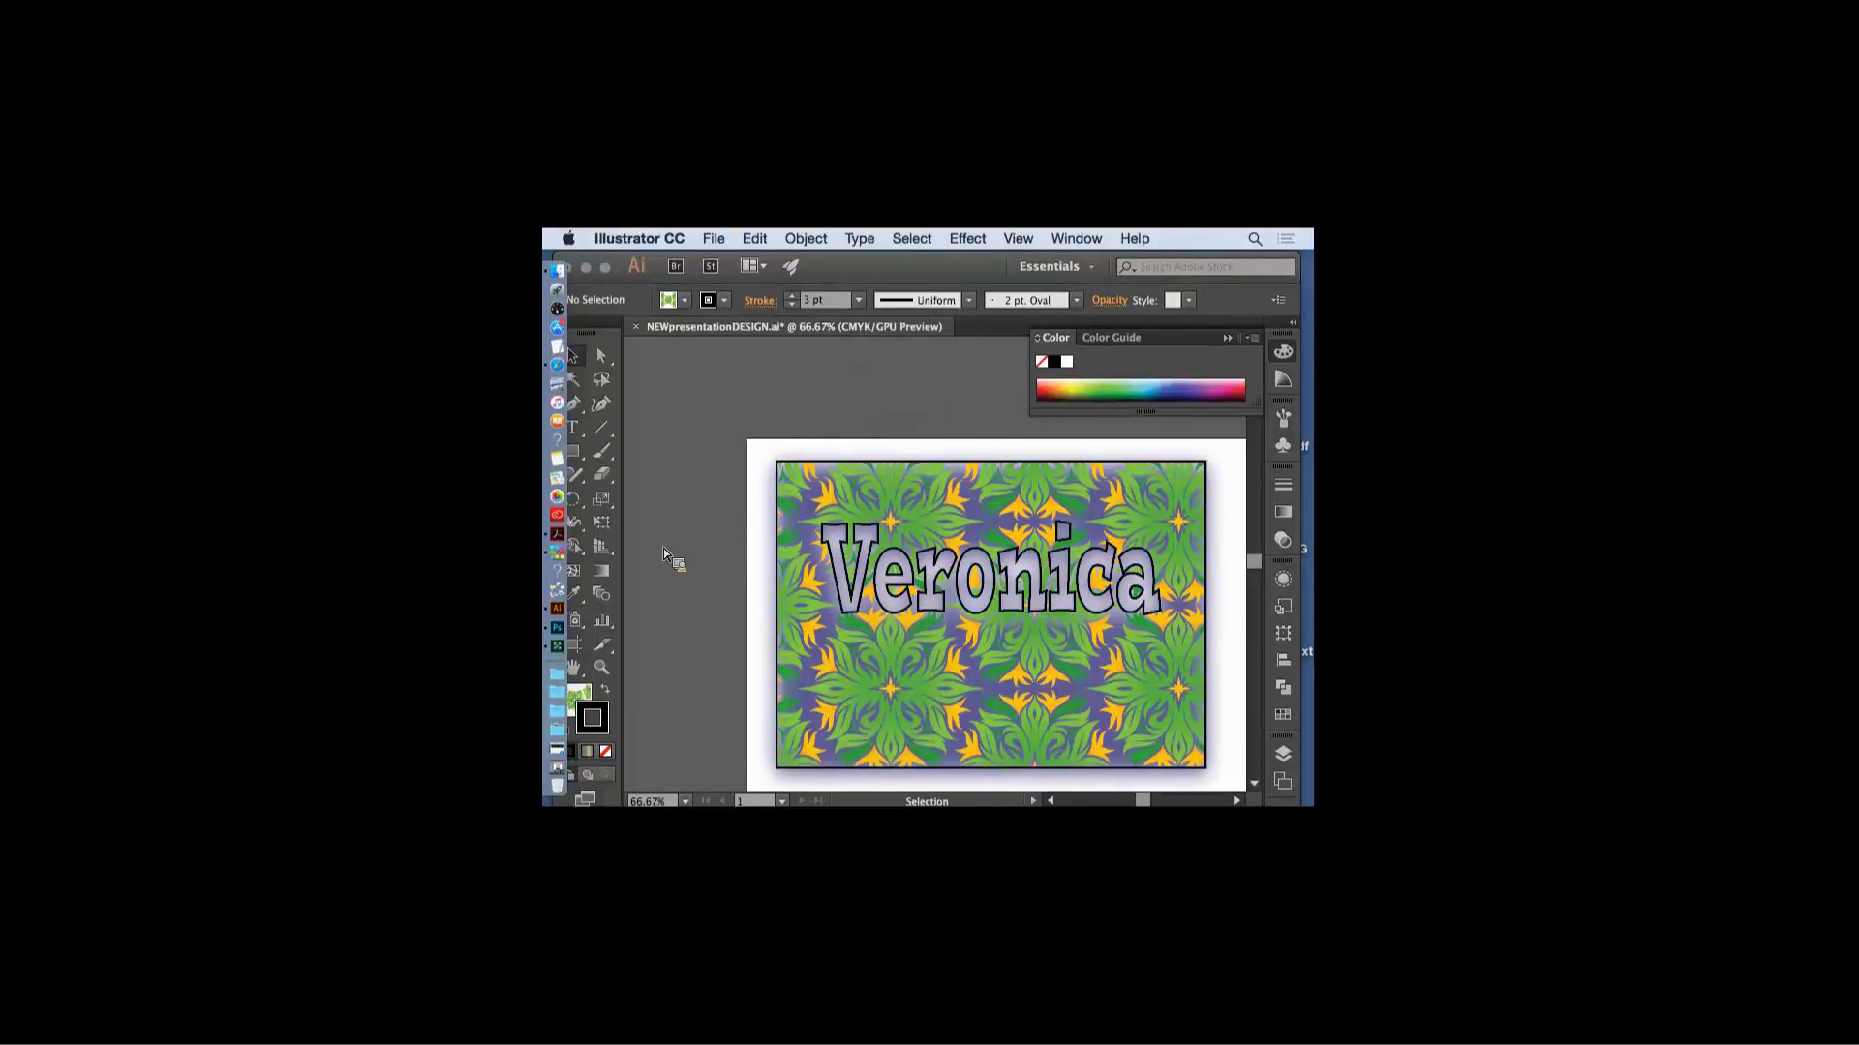
pyautogui.press('a')
pyautogui.press('v')
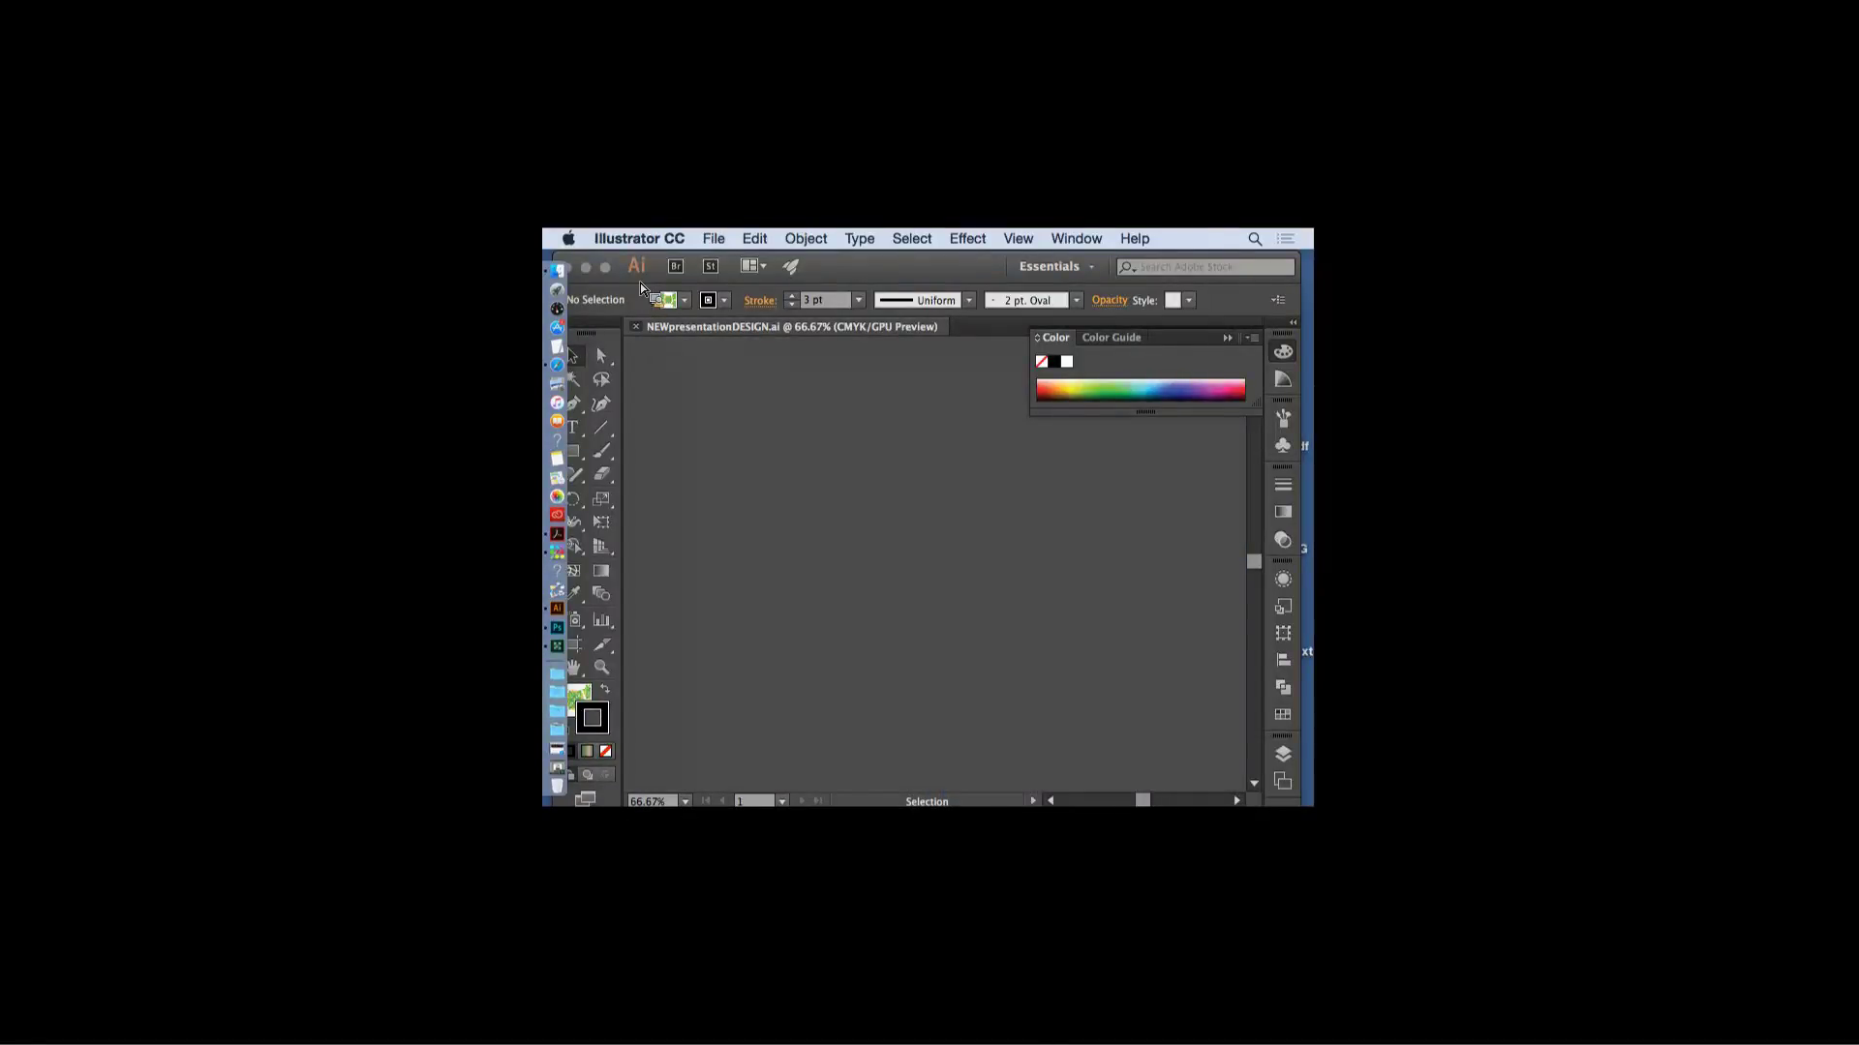
# - Close NEWpresentationDESIGN.ai and briefly hide Illustrator before bringing it back
pyautogui.press('super+w')
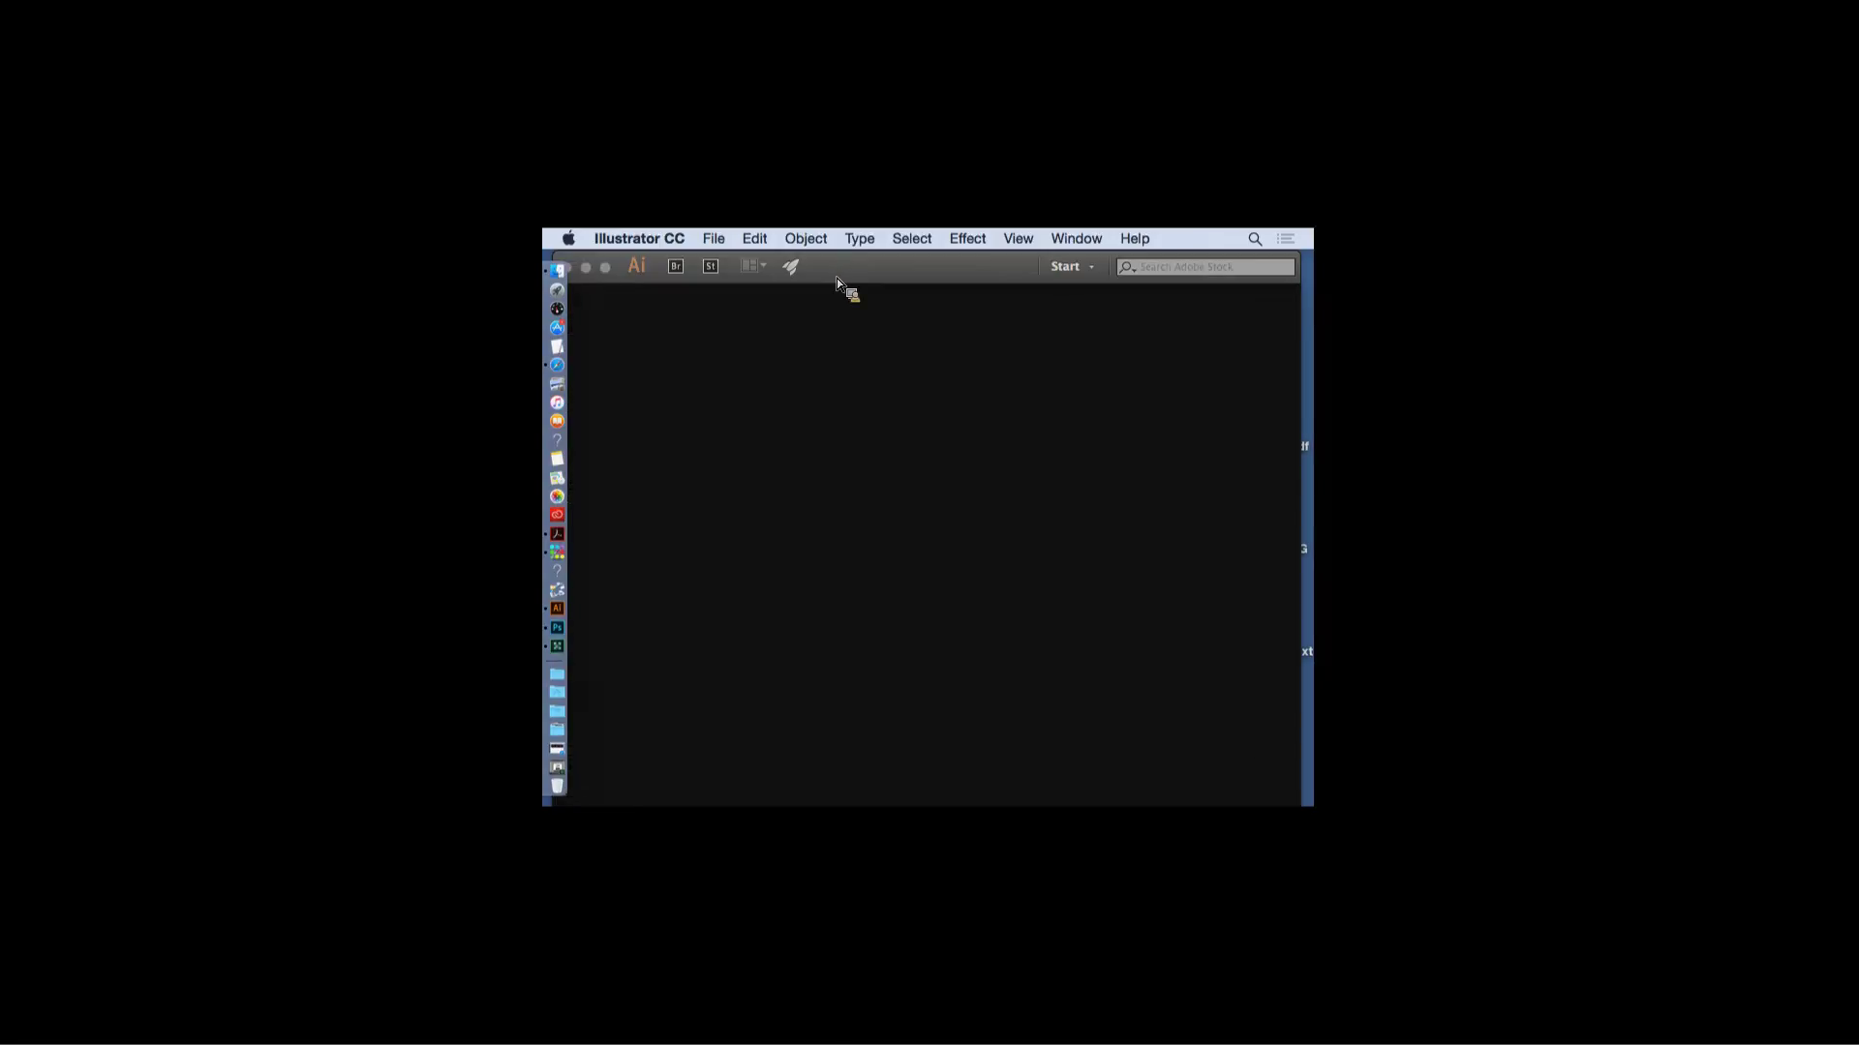
pyautogui.moveTo(845, 271); pyautogui.dragTo(935, 271)
pyautogui.press('super+q')
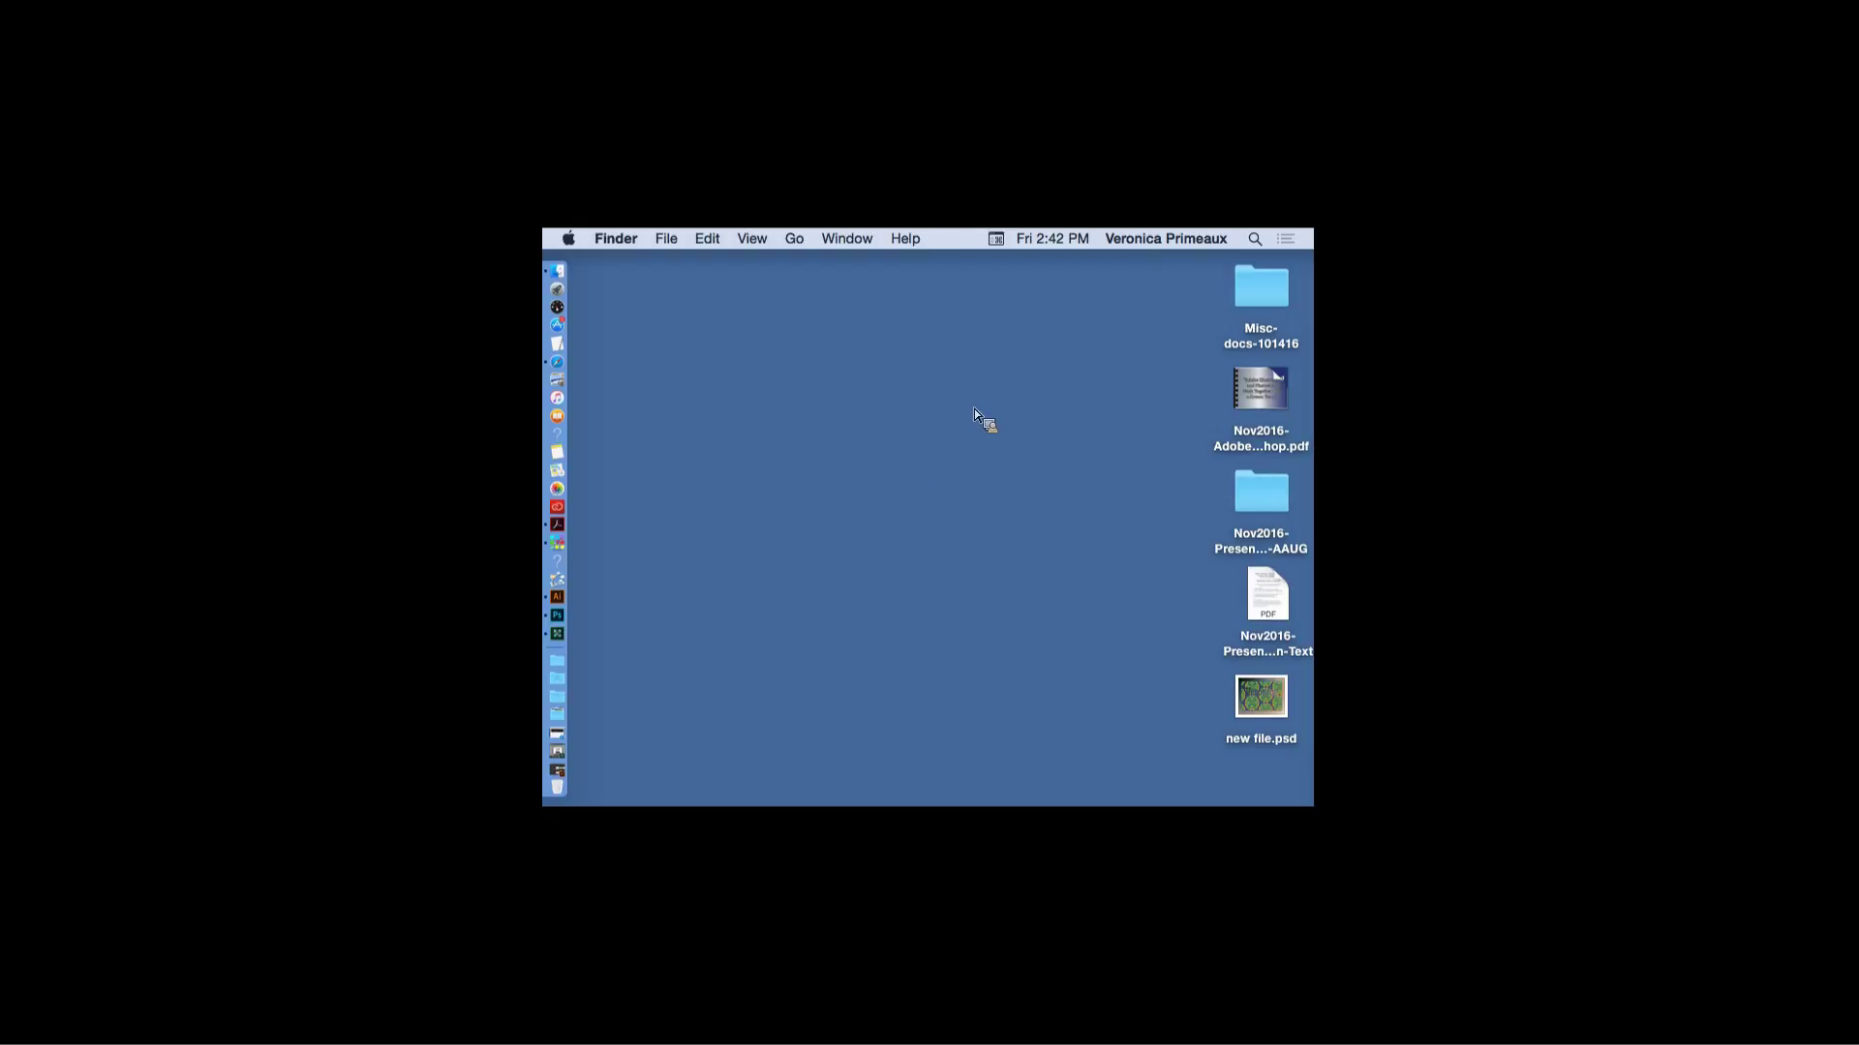
pyautogui.click(559, 597)
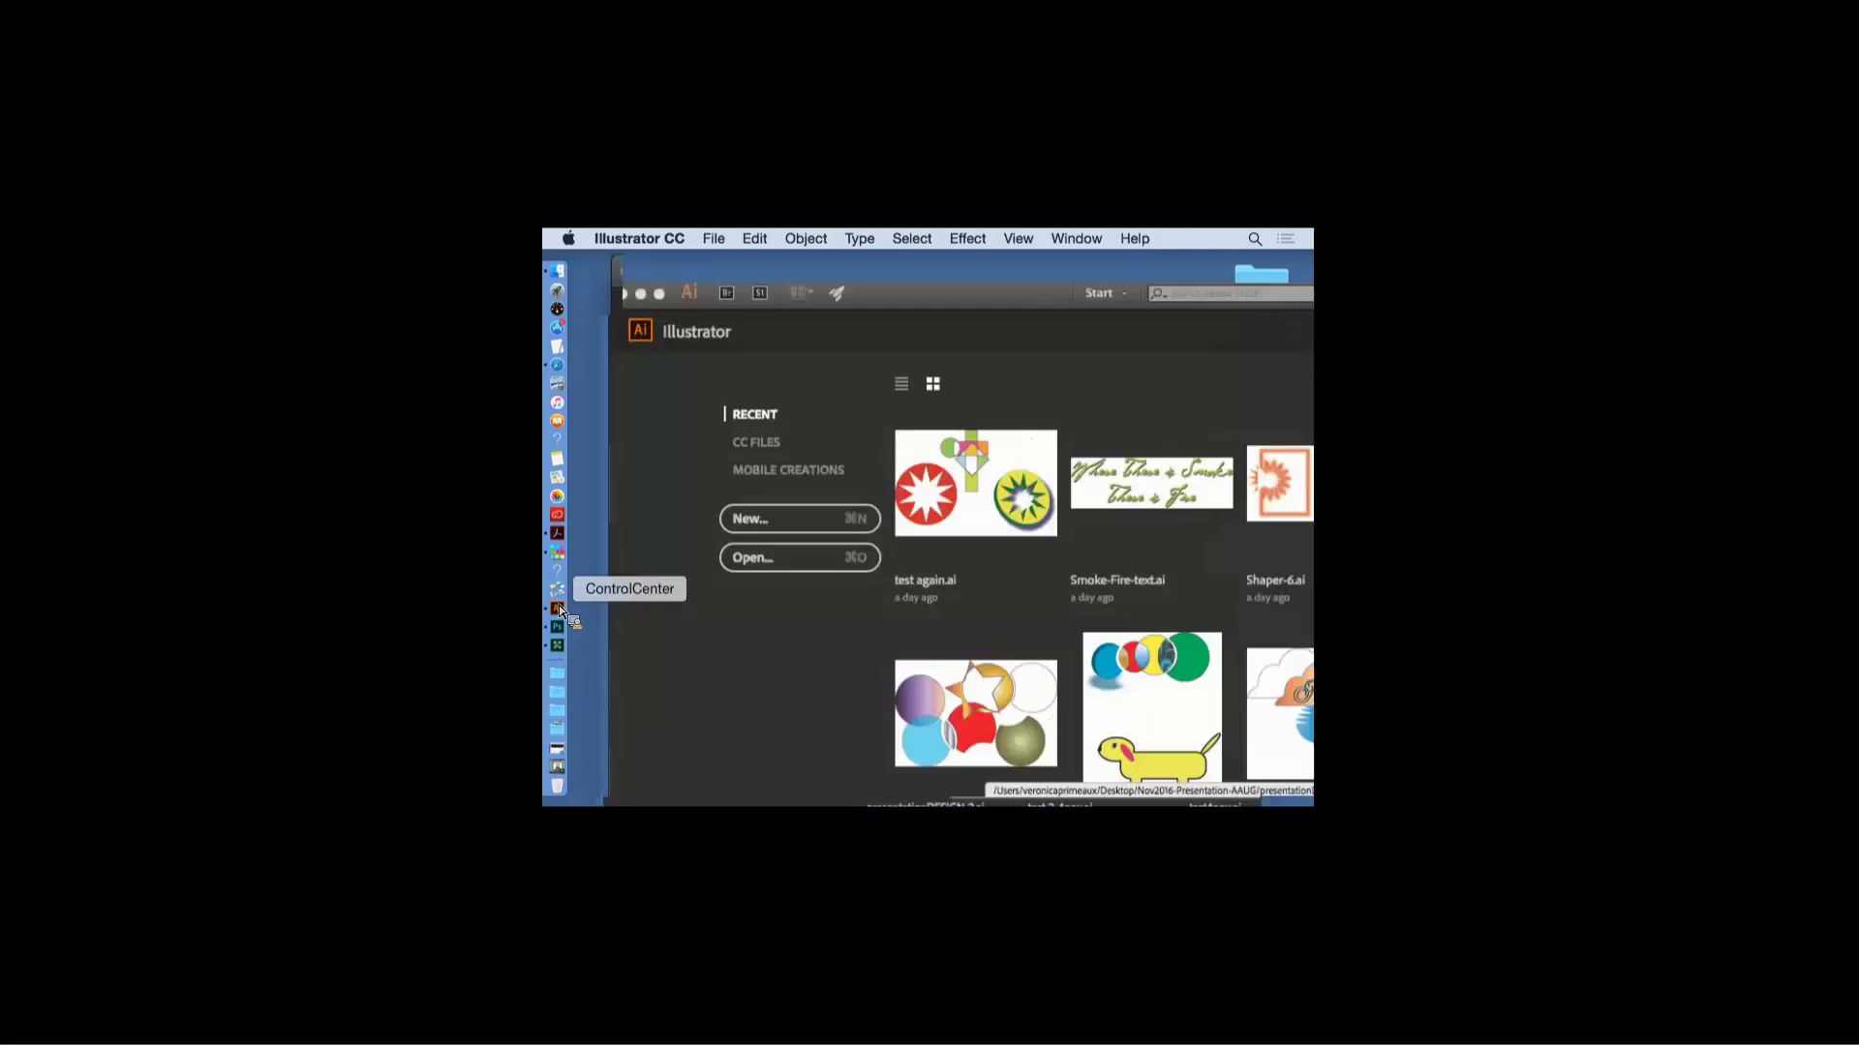
# - Create a new document 5 in wide by 7 in high
pyautogui.click(818, 353)
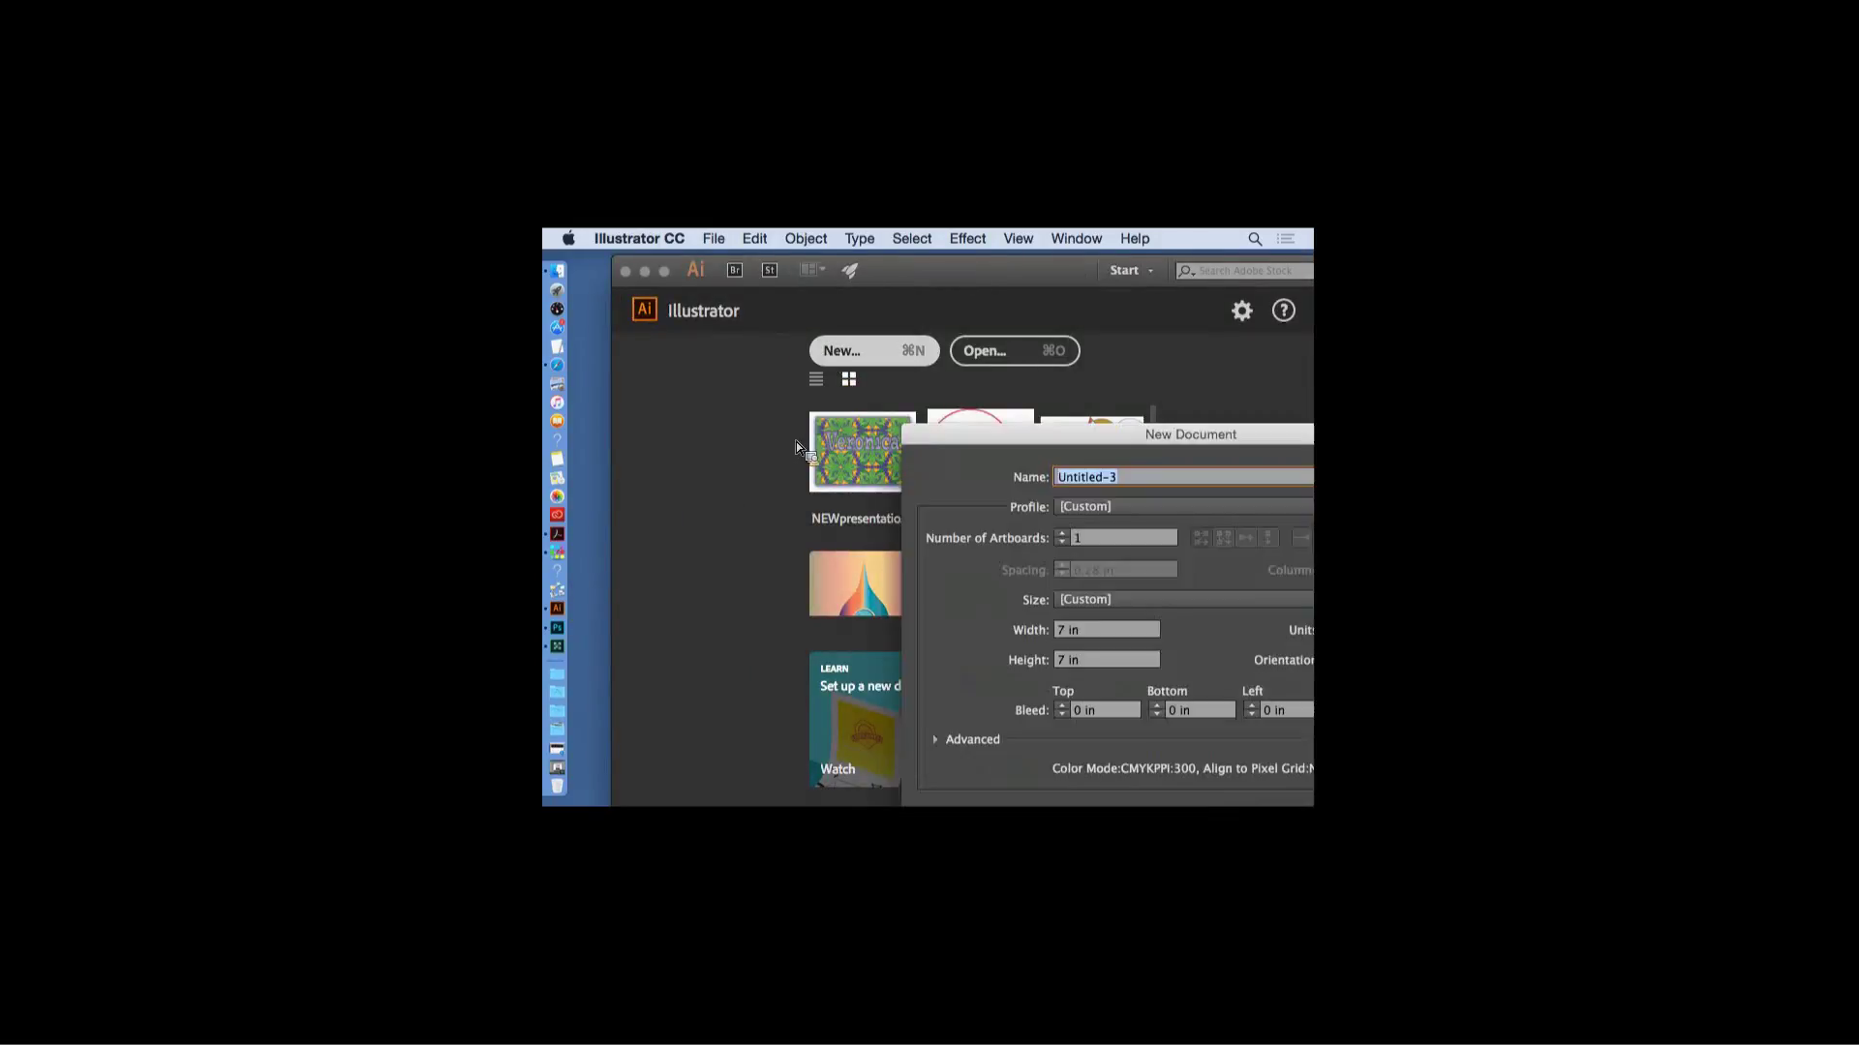
pyautogui.moveTo(1142, 437); pyautogui.dragTo(849, 349)
pyautogui.doubleClick(769, 544)
pyautogui.write('5')
pyautogui.doubleClick(769, 571)
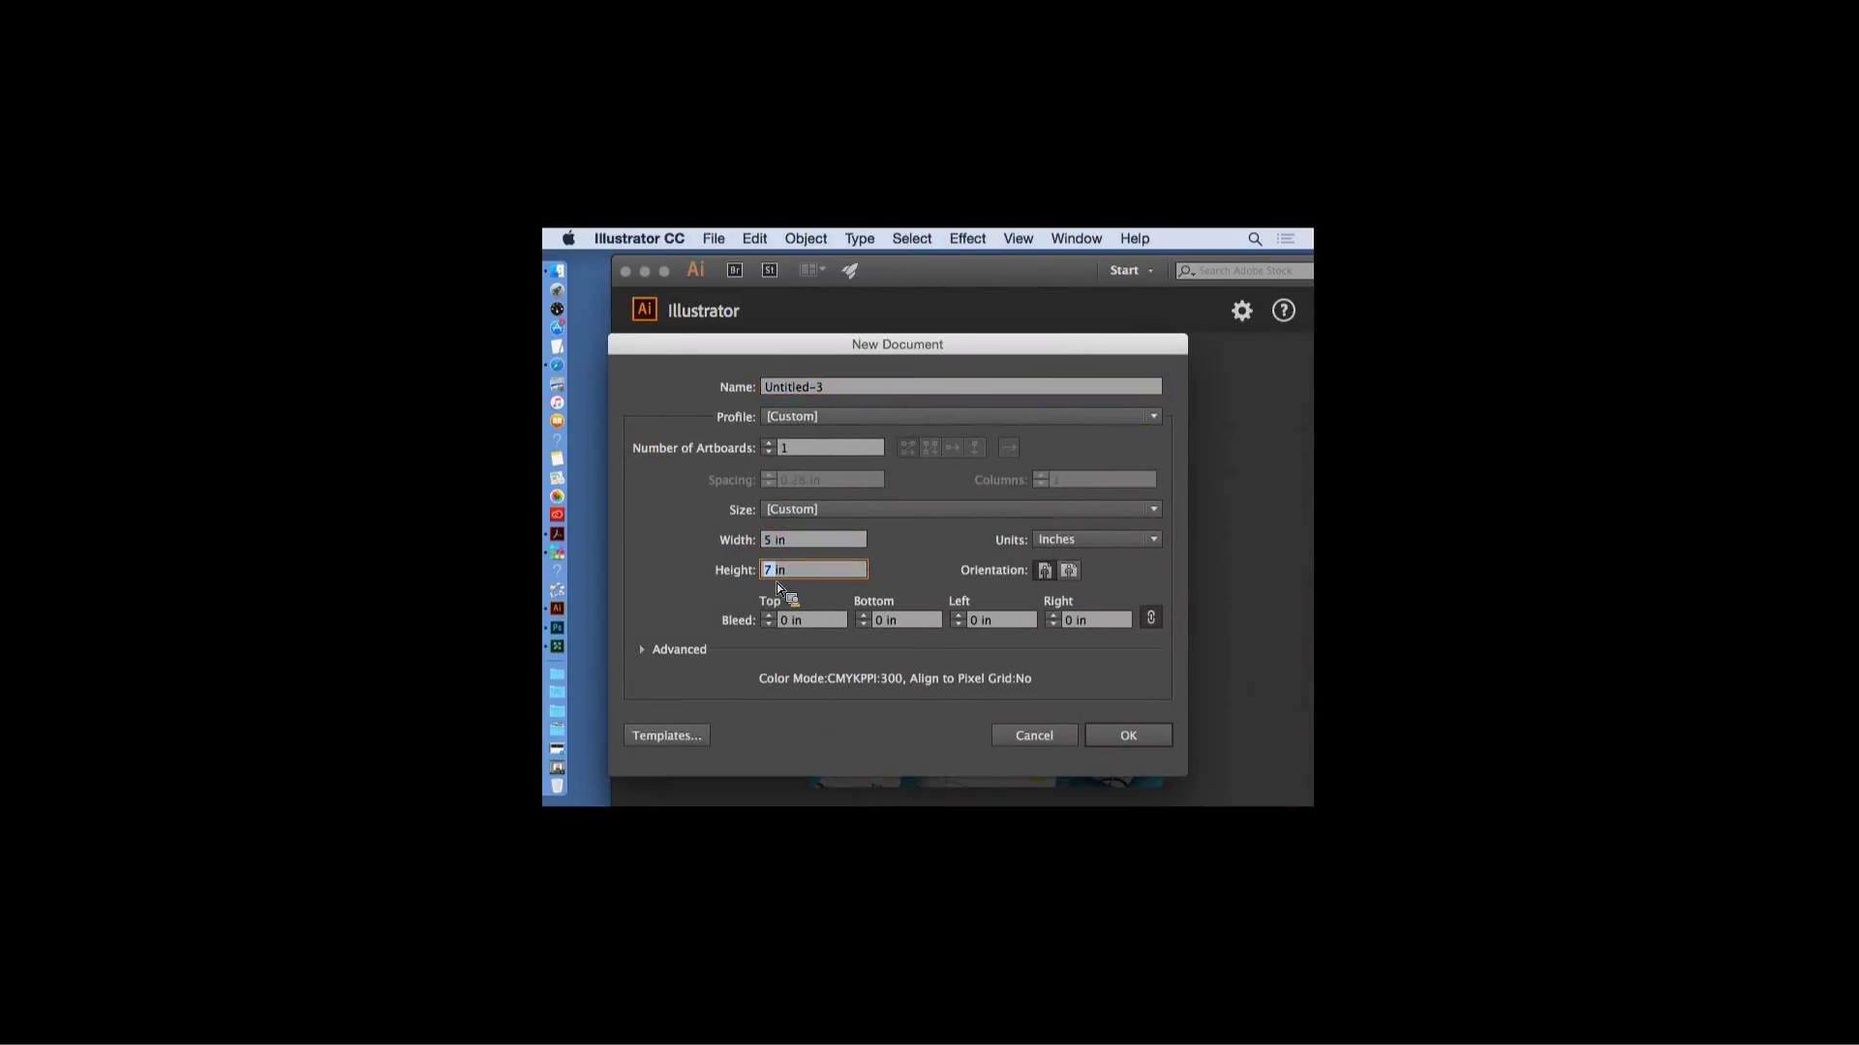
pyautogui.click(1135, 735)
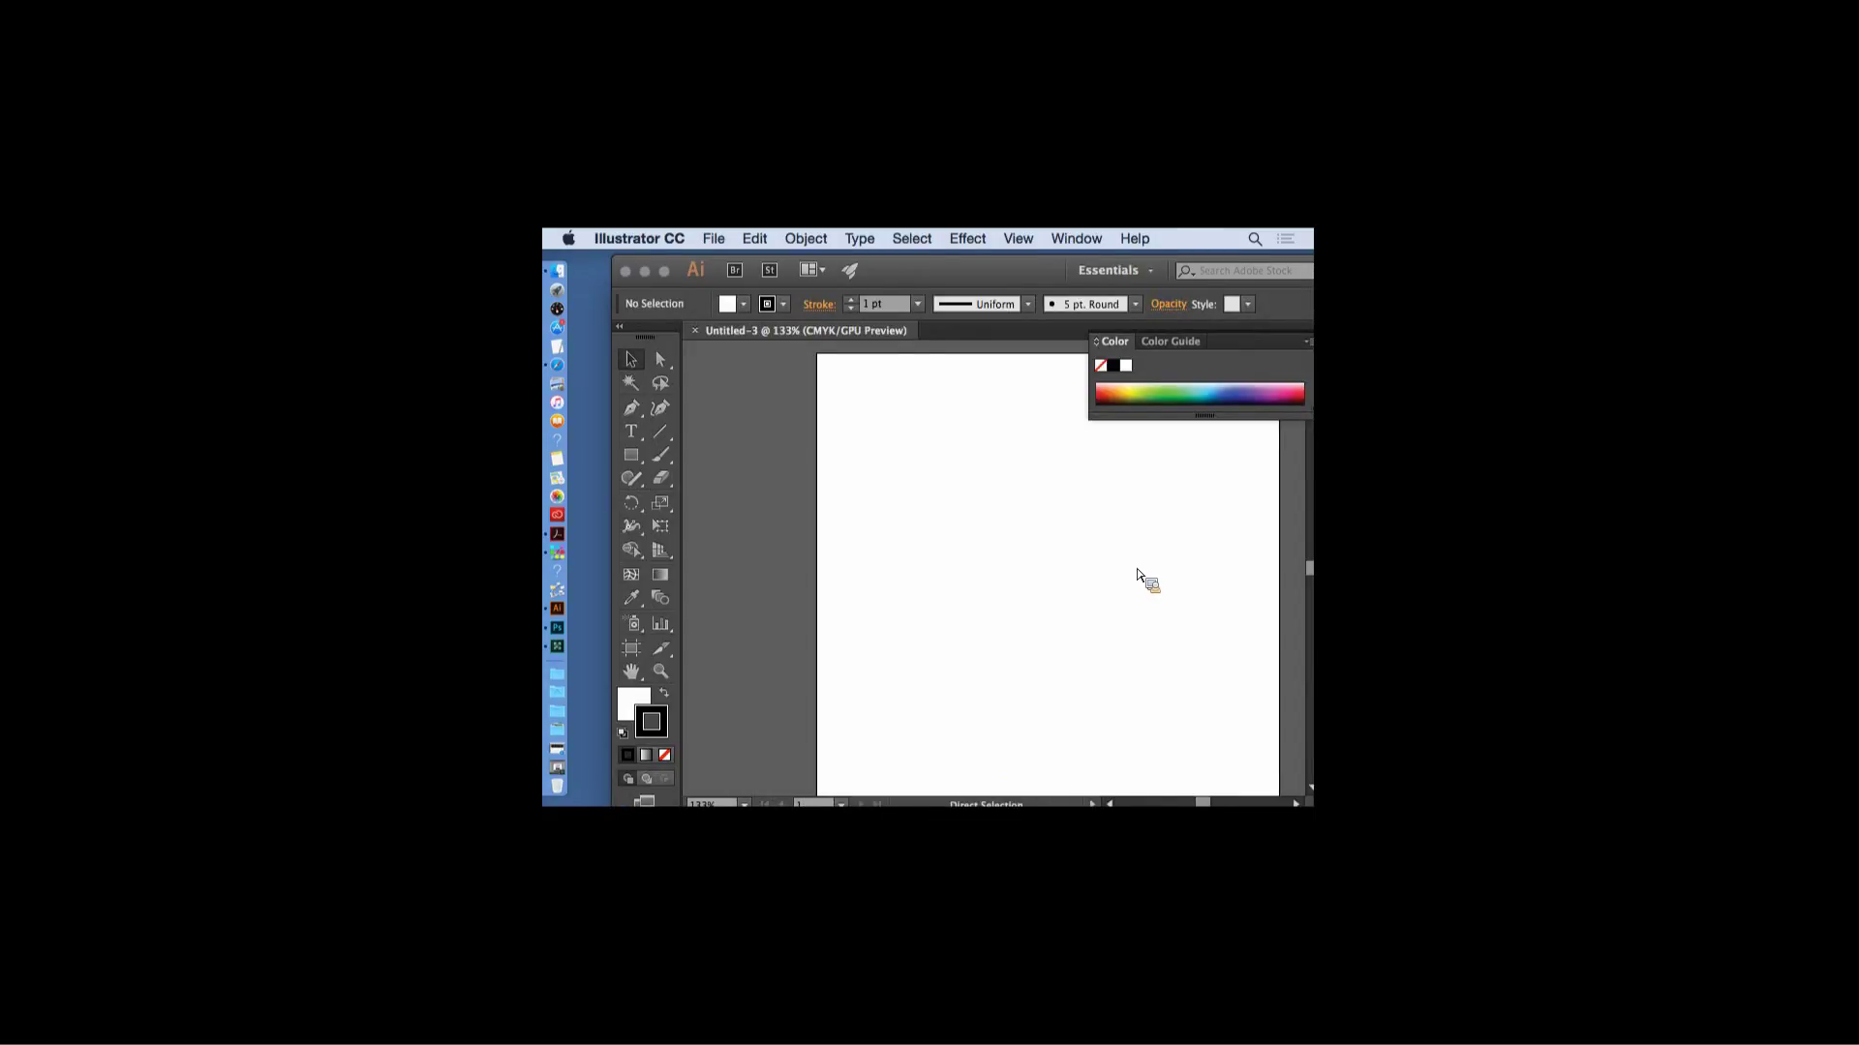
# - Save the blank document as Untitled-3.ai in Basic-Designs-docs with default Illustrator options
pyautogui.press('super+s')
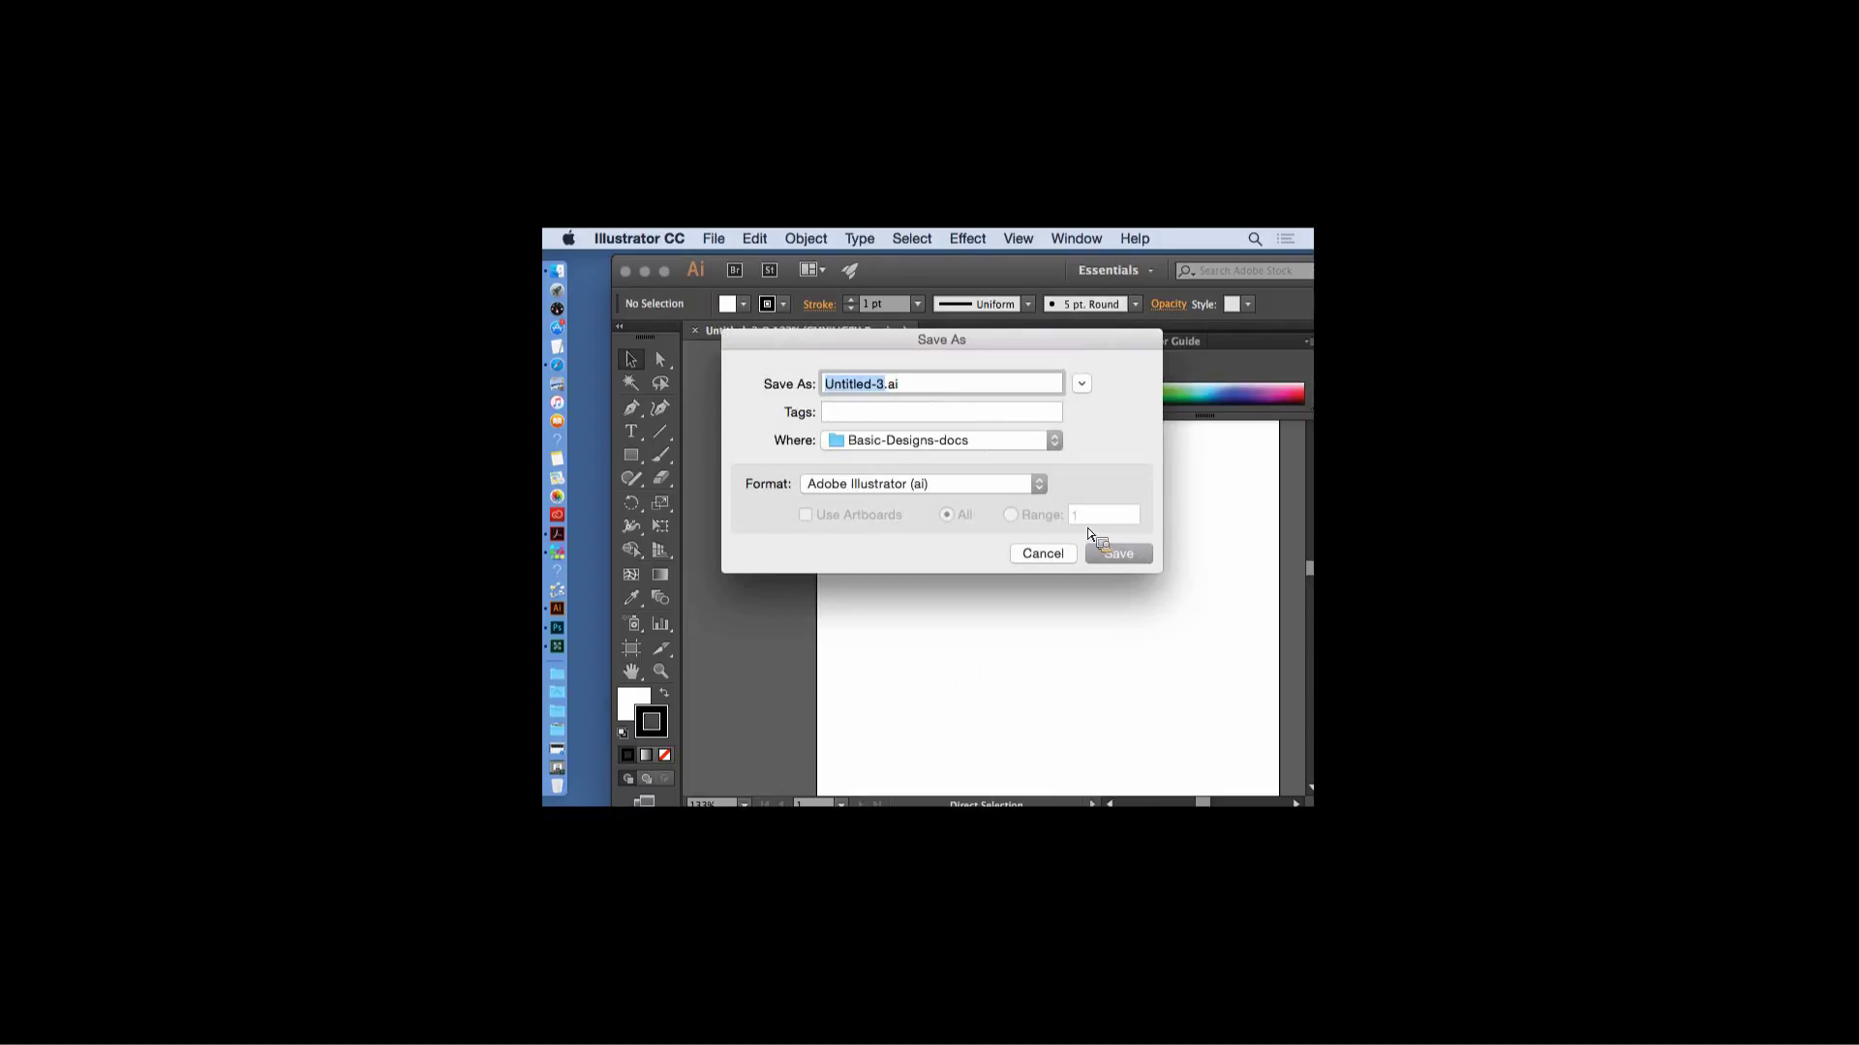
pyautogui.click(1055, 449)
pyautogui.click(1059, 450)
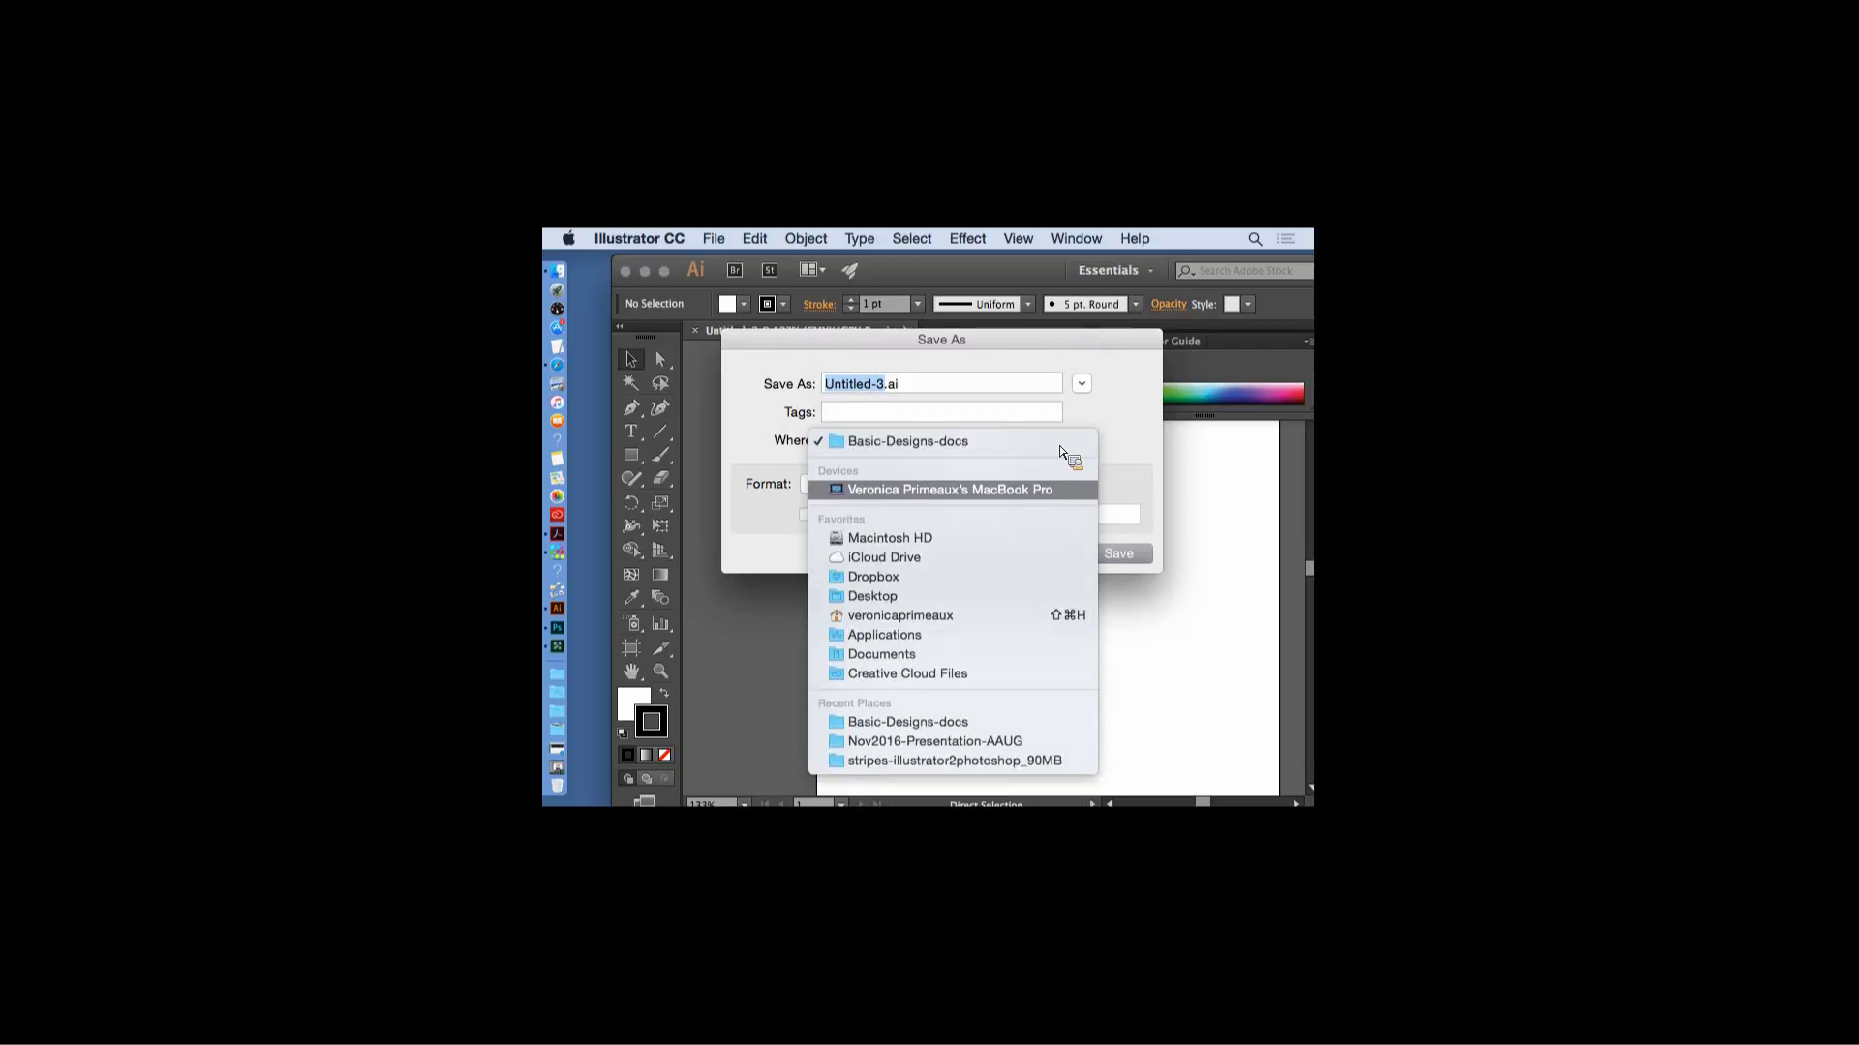
pyautogui.click(902, 607)
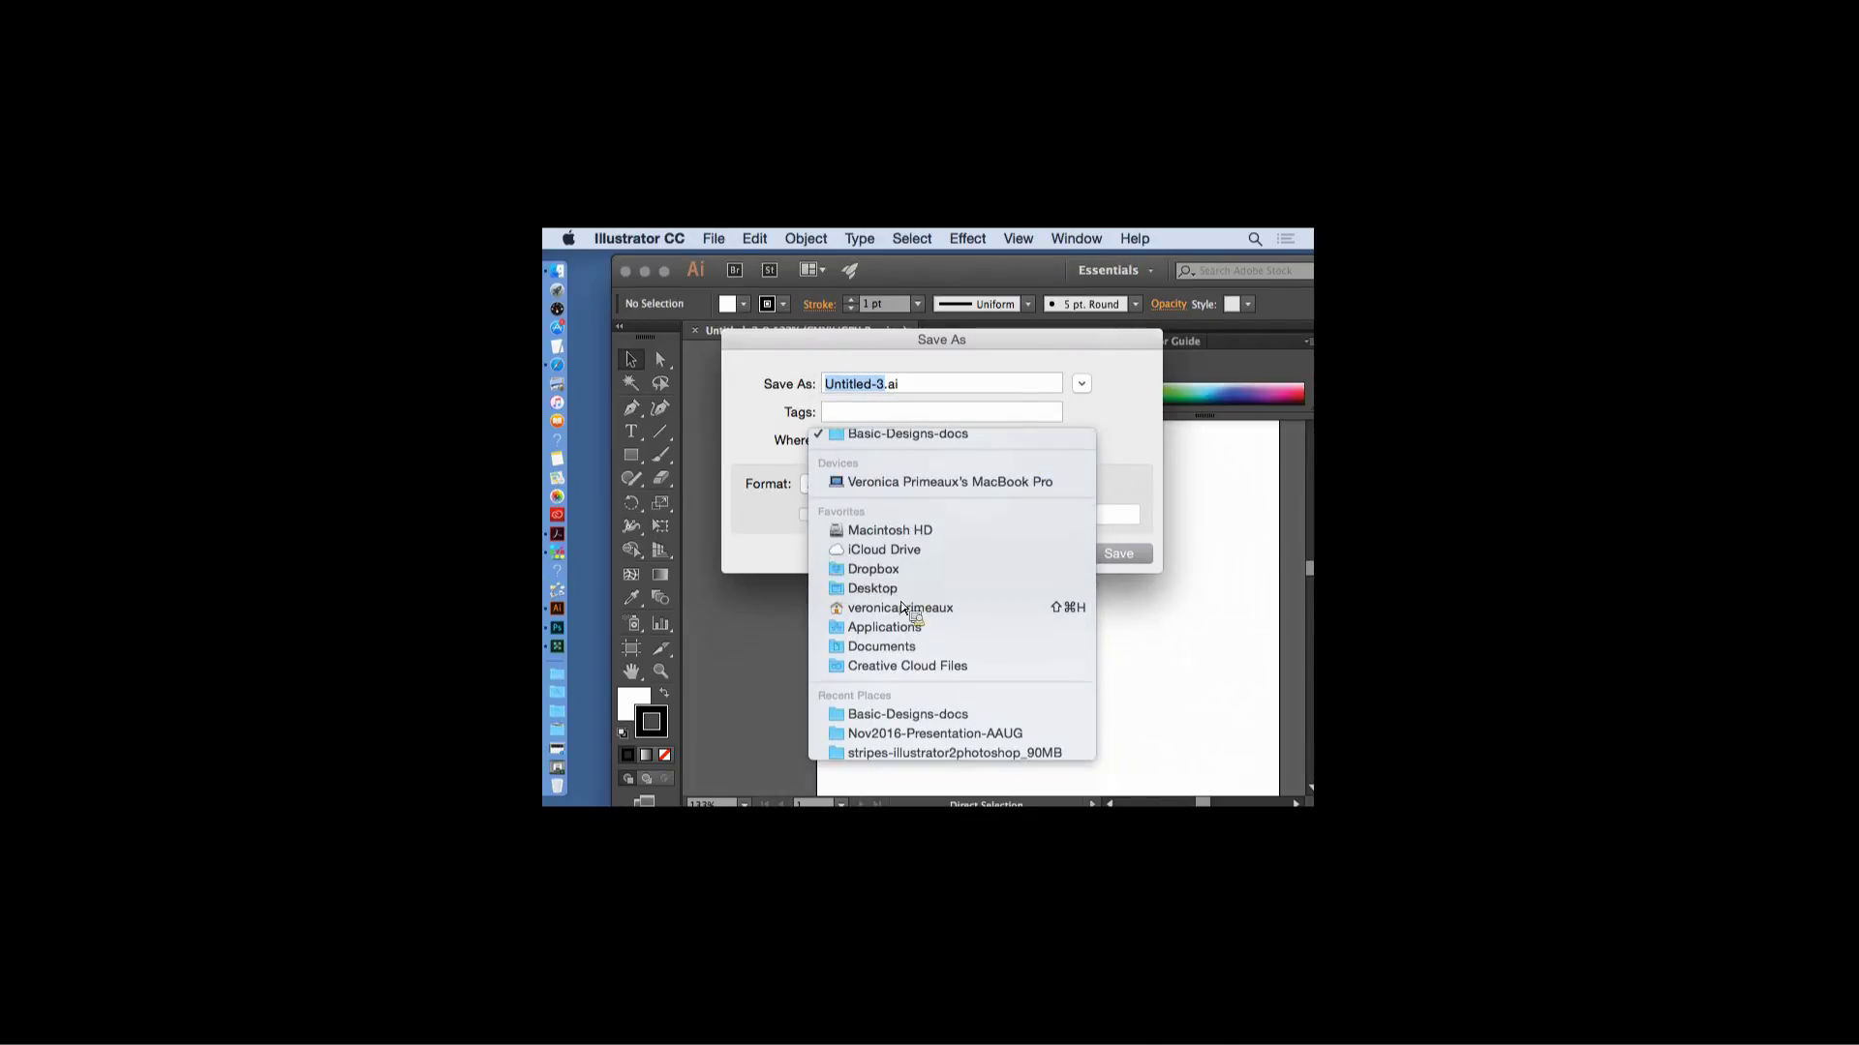
pyautogui.click(1128, 560)
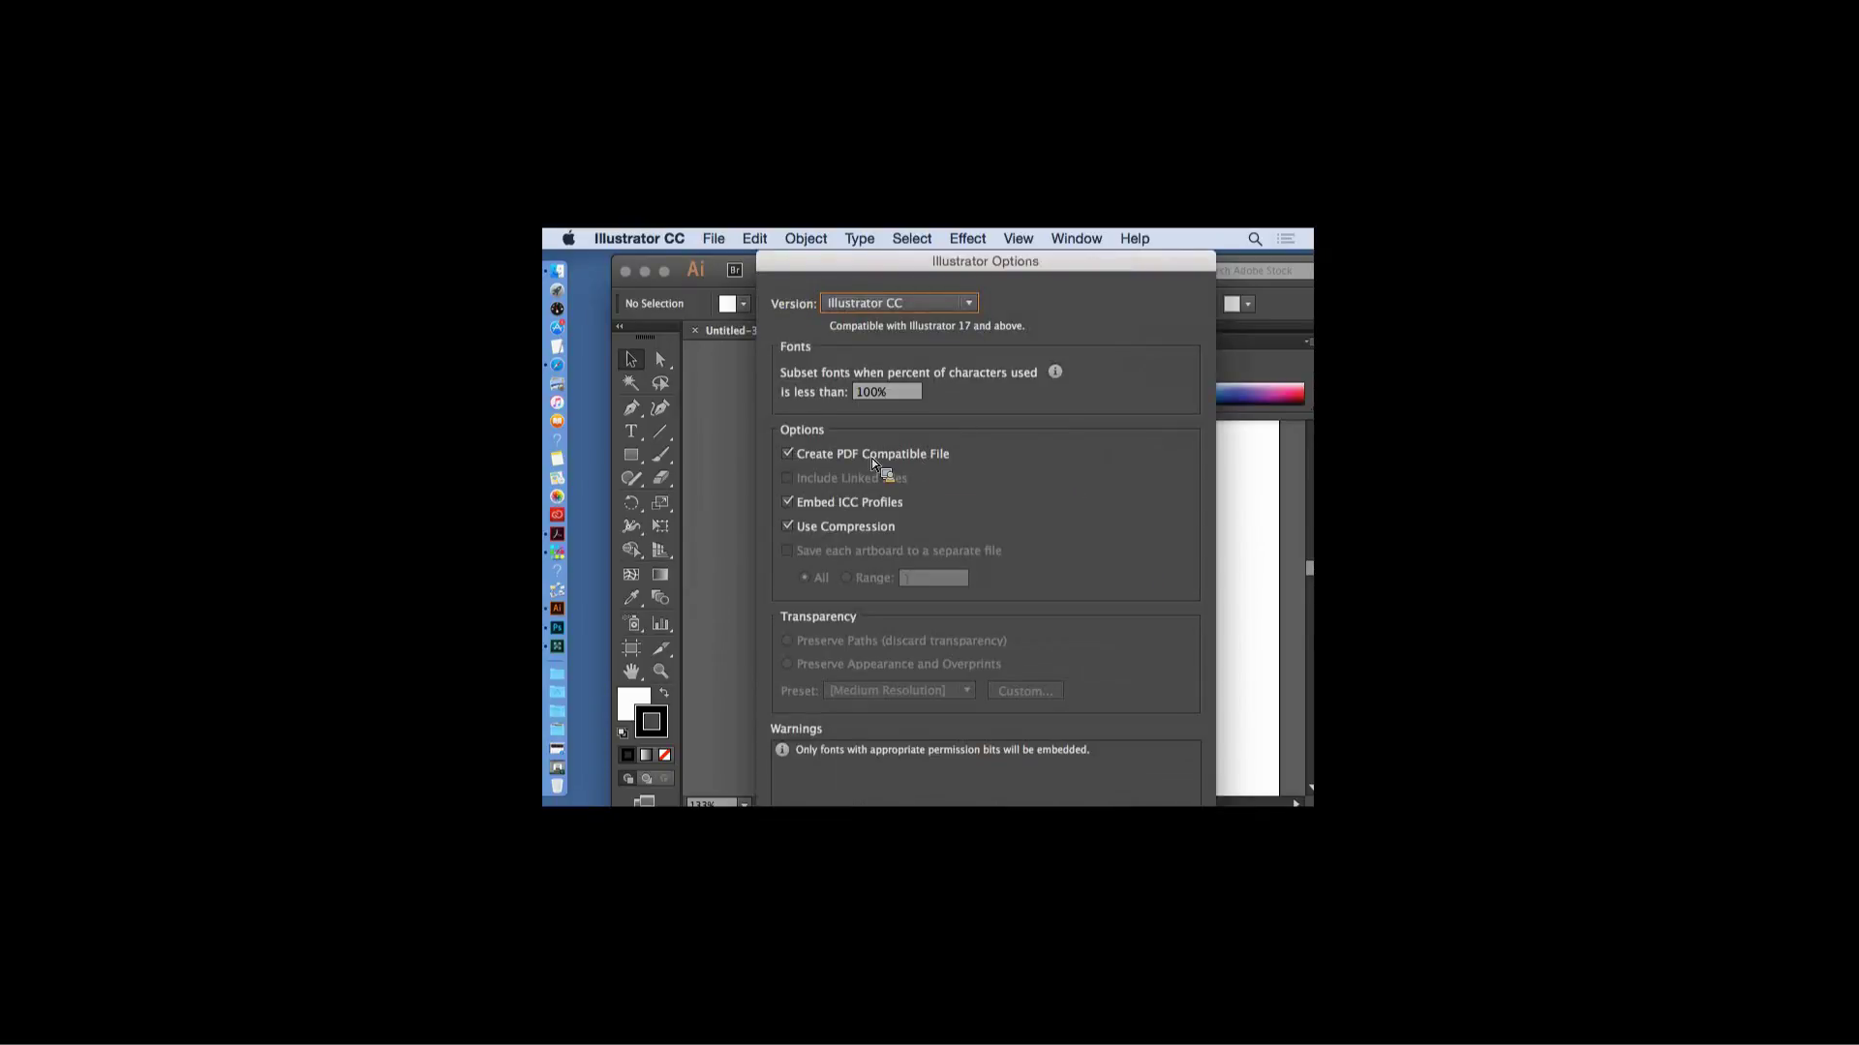
pyautogui.press('Return')
pyautogui.moveTo(894, 282)
pyautogui.mouseDown()
pyautogui.moveTo(862, 273)
pyautogui.moveTo(931, 267)
pyautogui.moveTo(585, 591)
pyautogui.mouseUp()
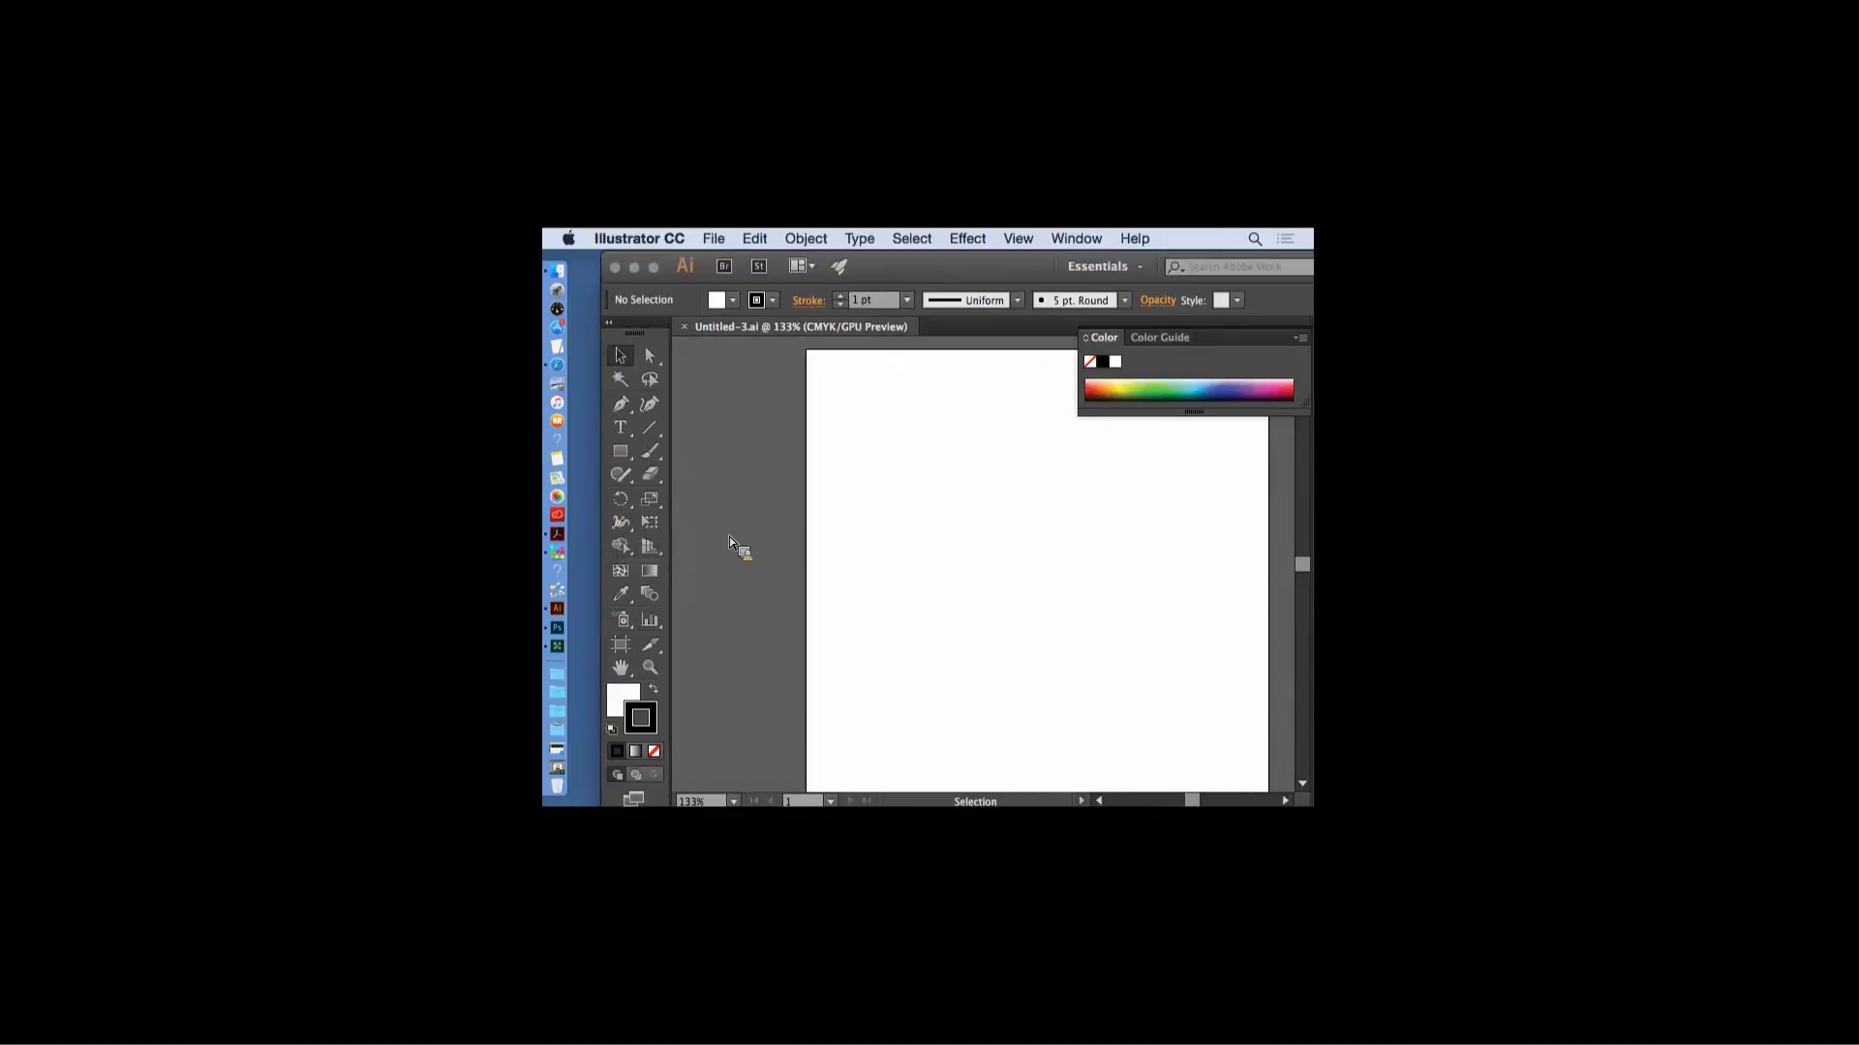
# - Bring up Acrobat Pro with its Recent files list showing
pyautogui.moveTo(596, 474); pyautogui.dragTo(877, 733)
# - Open Nov2016-Adobe-Illustrator-Photoshop.pdf and scroll through its examples to page 19
pyautogui.doubleClick(877, 732)
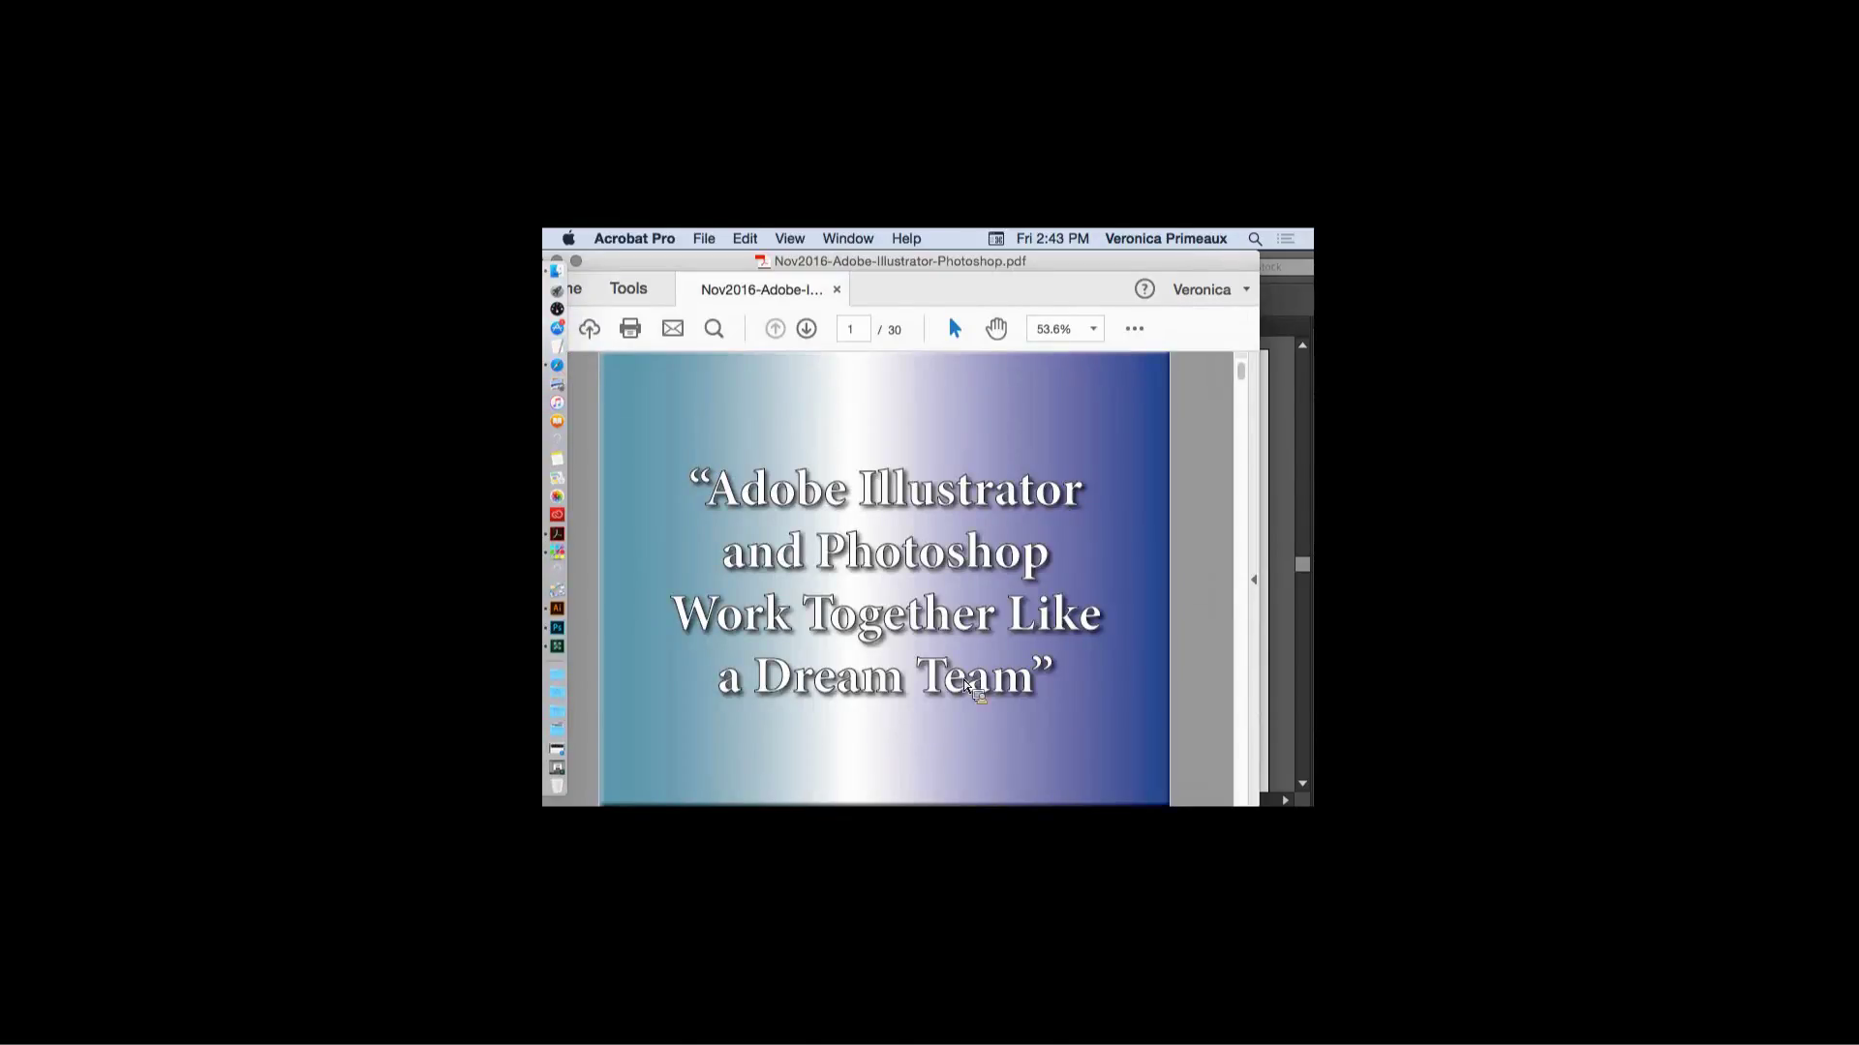
pyautogui.scroll(-6, 1236, 392)
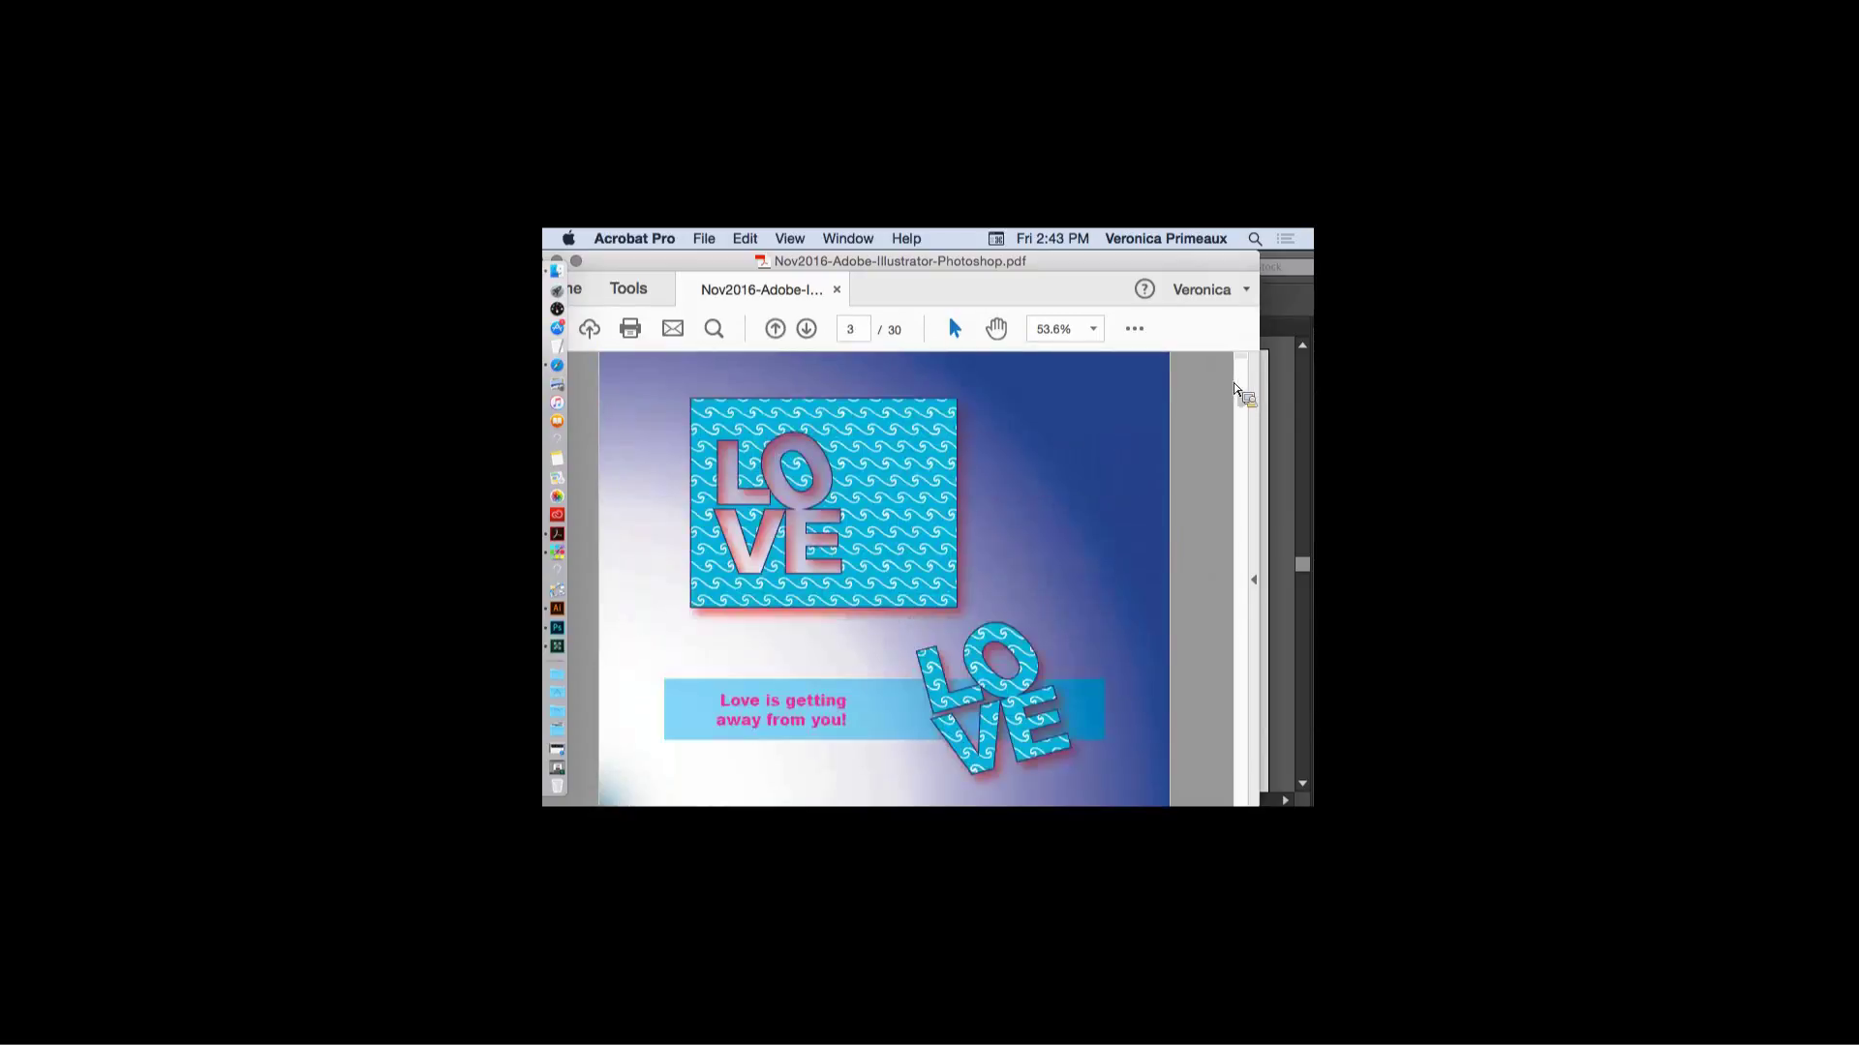
pyautogui.scroll(-6, 1235, 392)
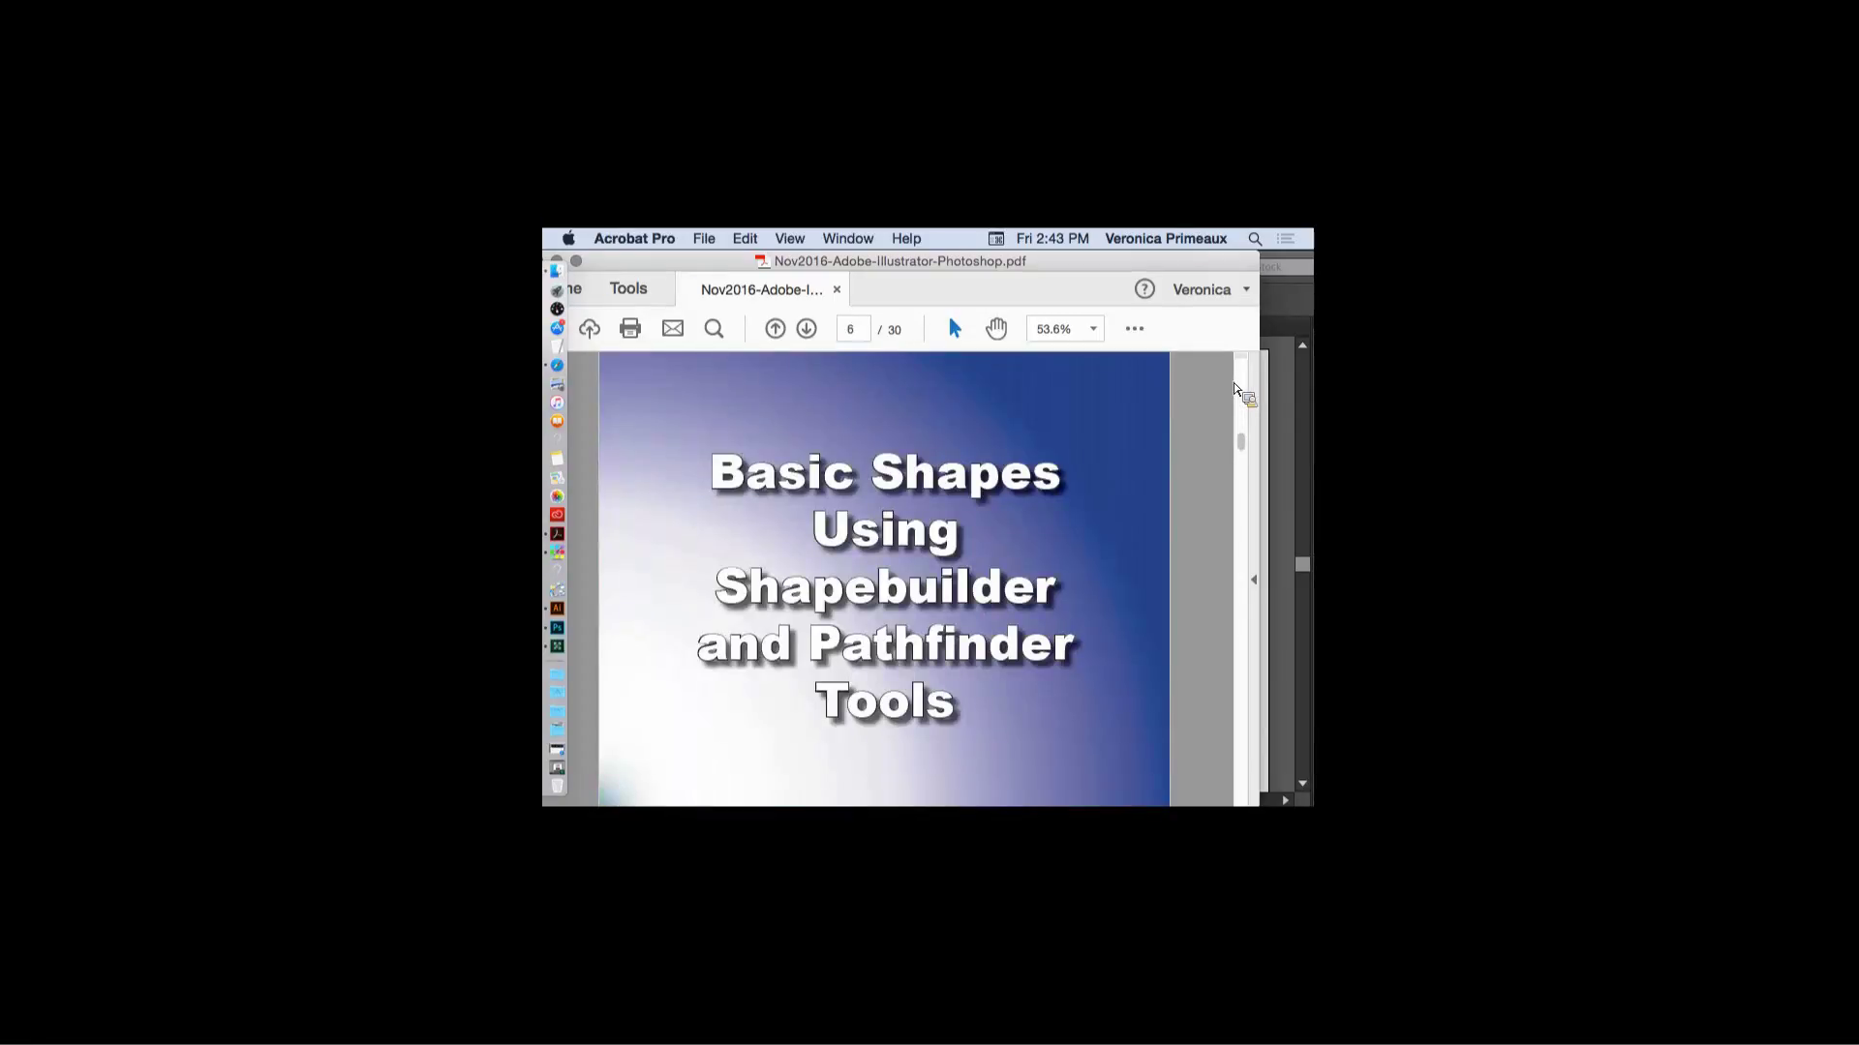
pyautogui.scroll(-8, 1235, 389)
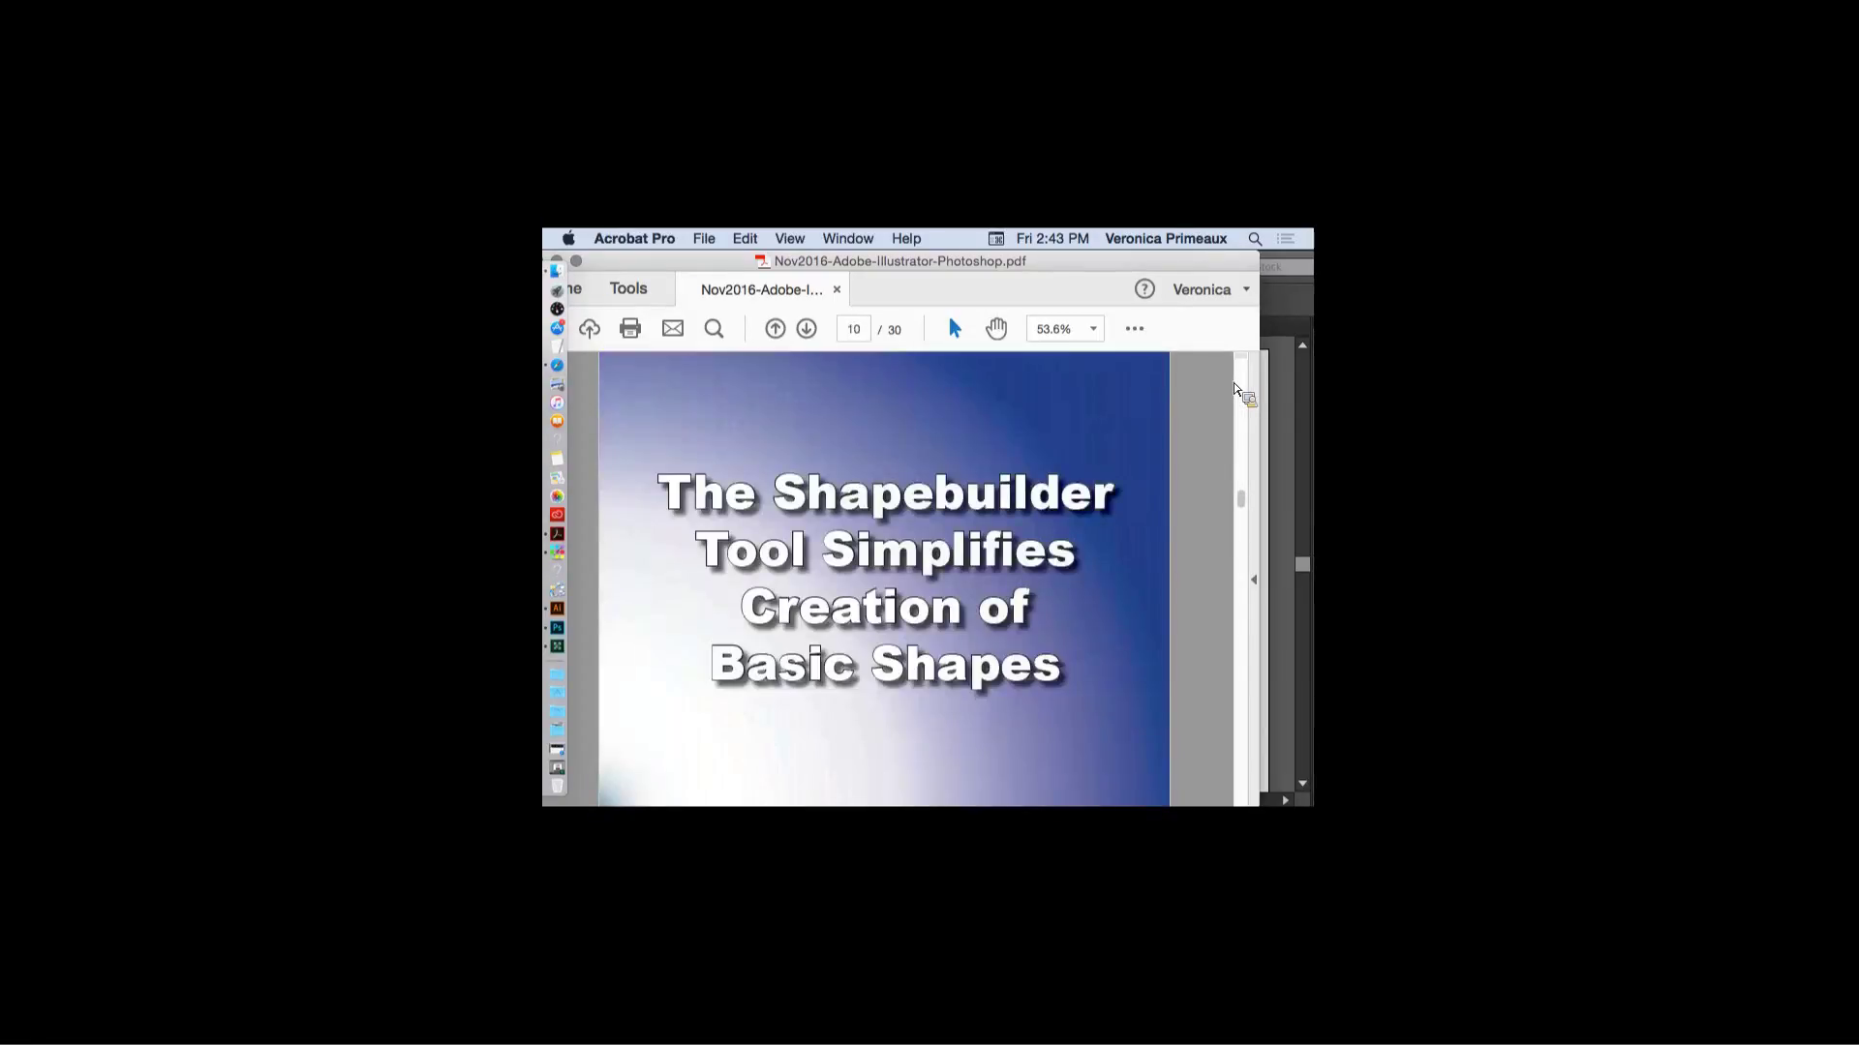
pyautogui.scroll(-2, 1235, 389)
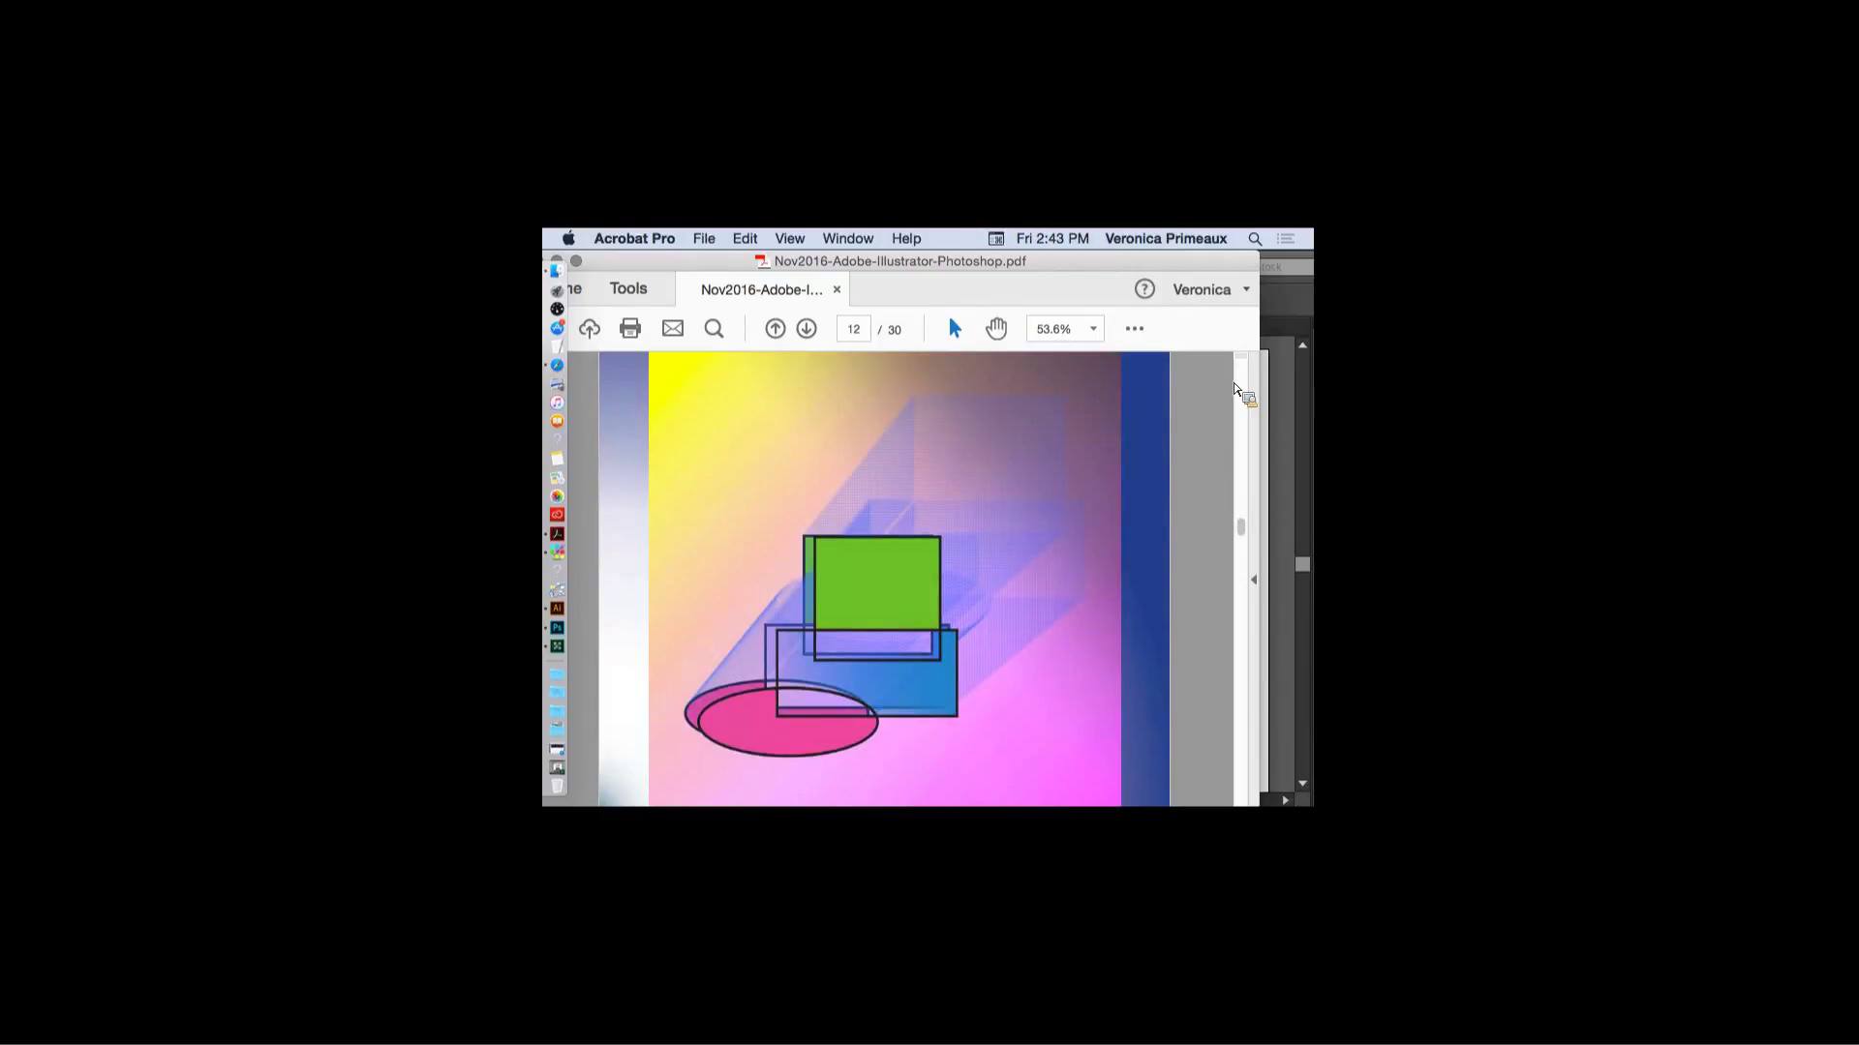
pyautogui.scroll(-2, 1235, 389)
pyautogui.scroll(-4, 1236, 390)
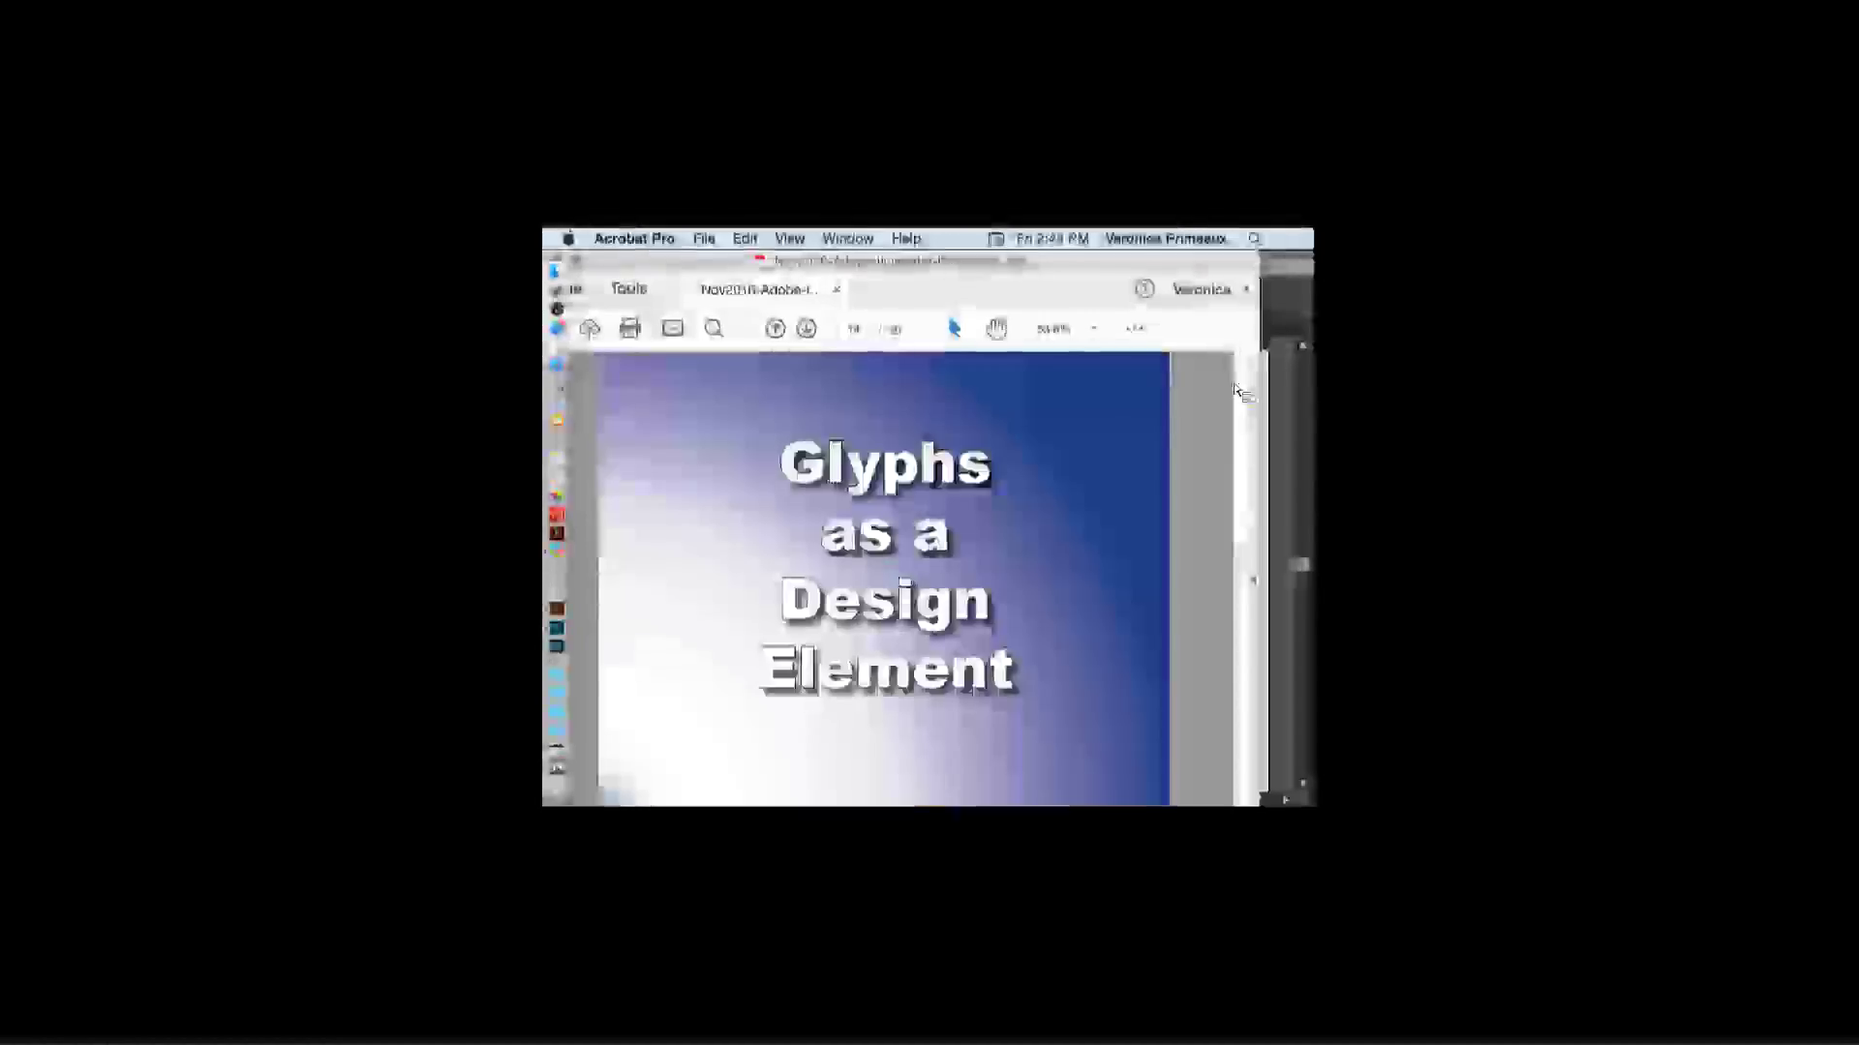
pyautogui.scroll(-6, 1235, 390)
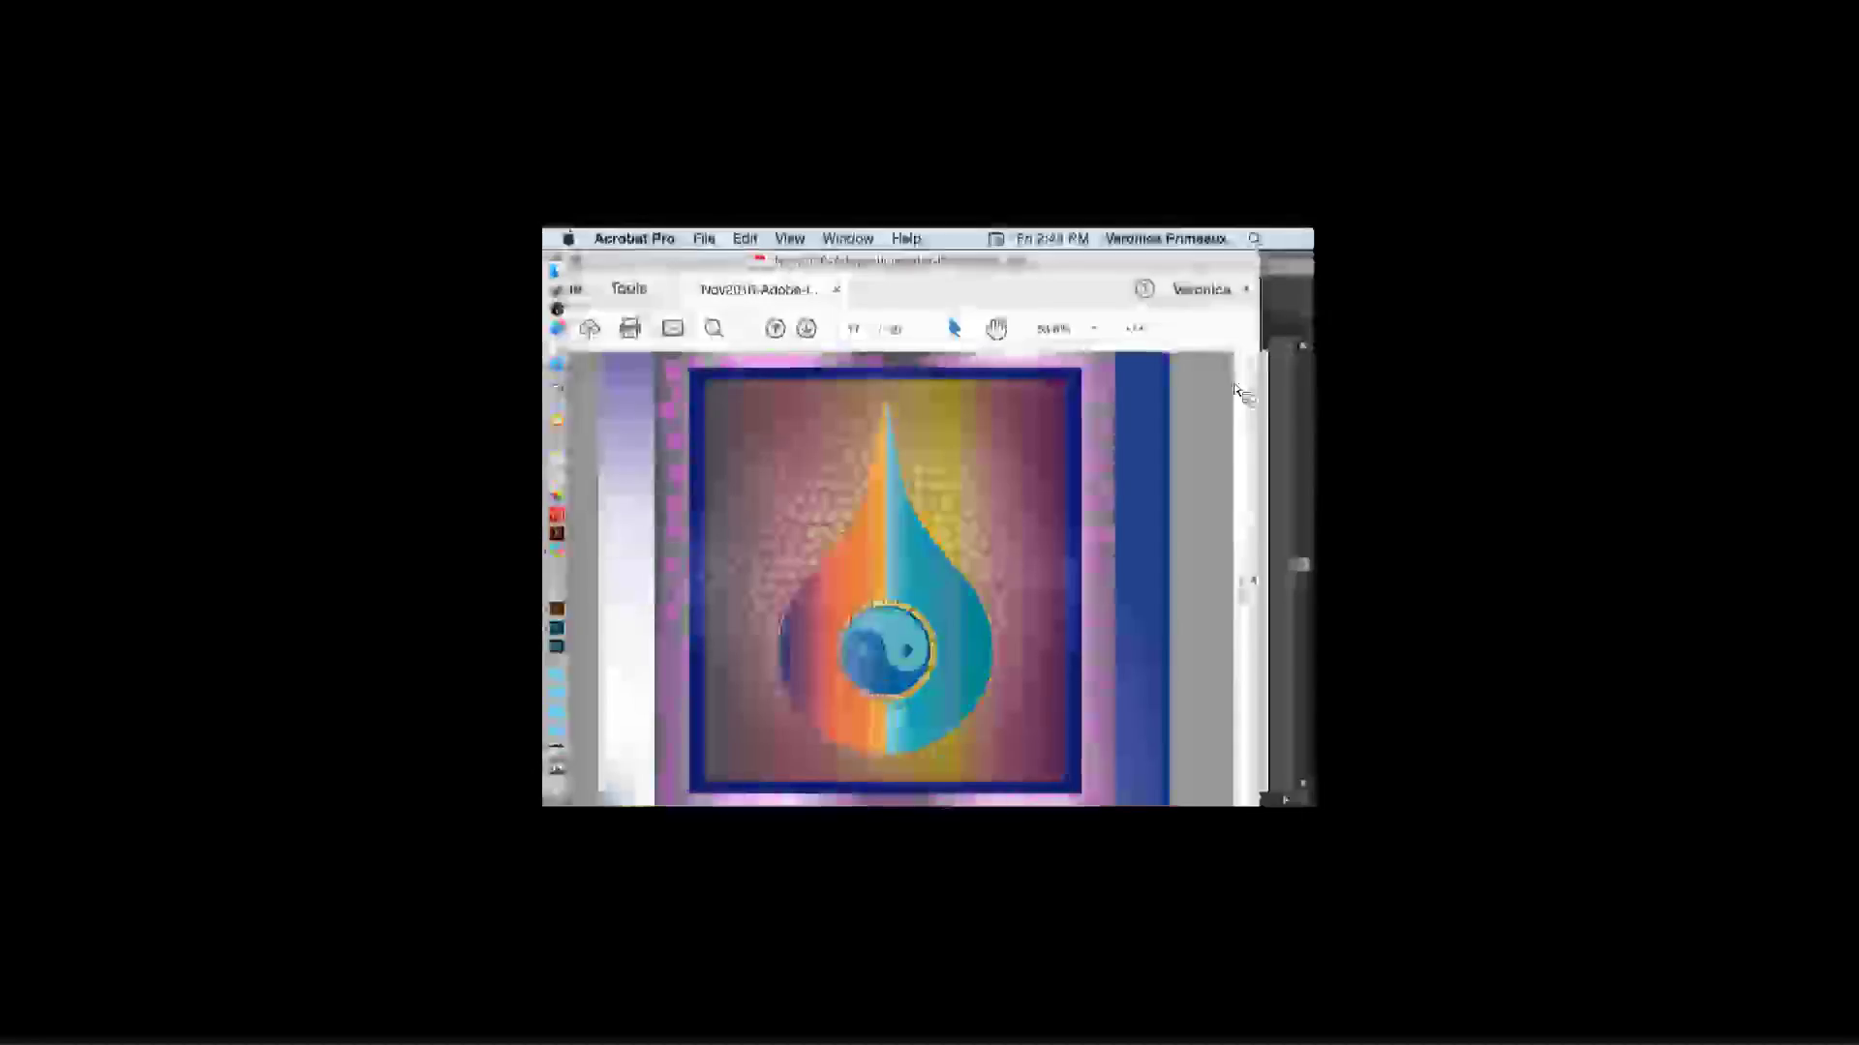
pyautogui.scroll(-2, 1235, 389)
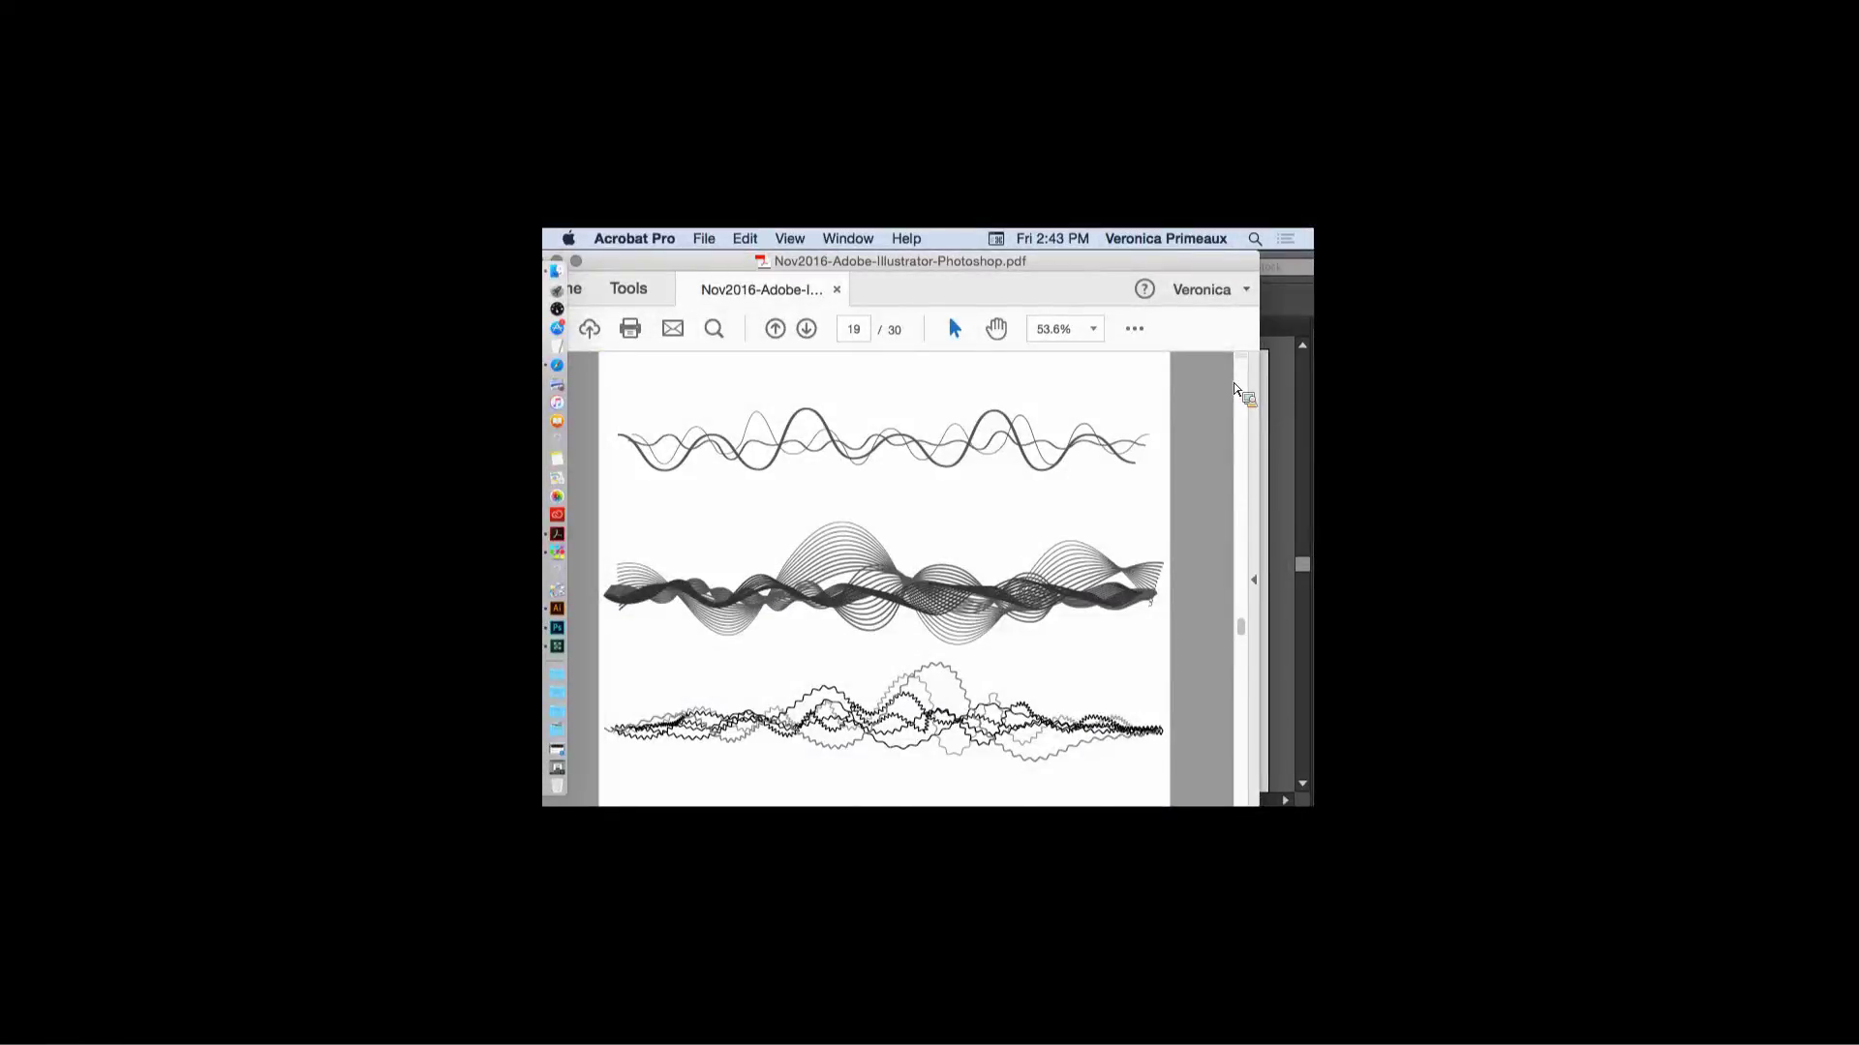
pyautogui.scroll(-1, 1236, 389)
pyautogui.scroll(1, 1235, 389)
# - Hide Acrobat Pro to get back to Illustrator
pyautogui.moveTo(582, 270); pyautogui.dragTo(800, 335)
pyautogui.click(794, 327)
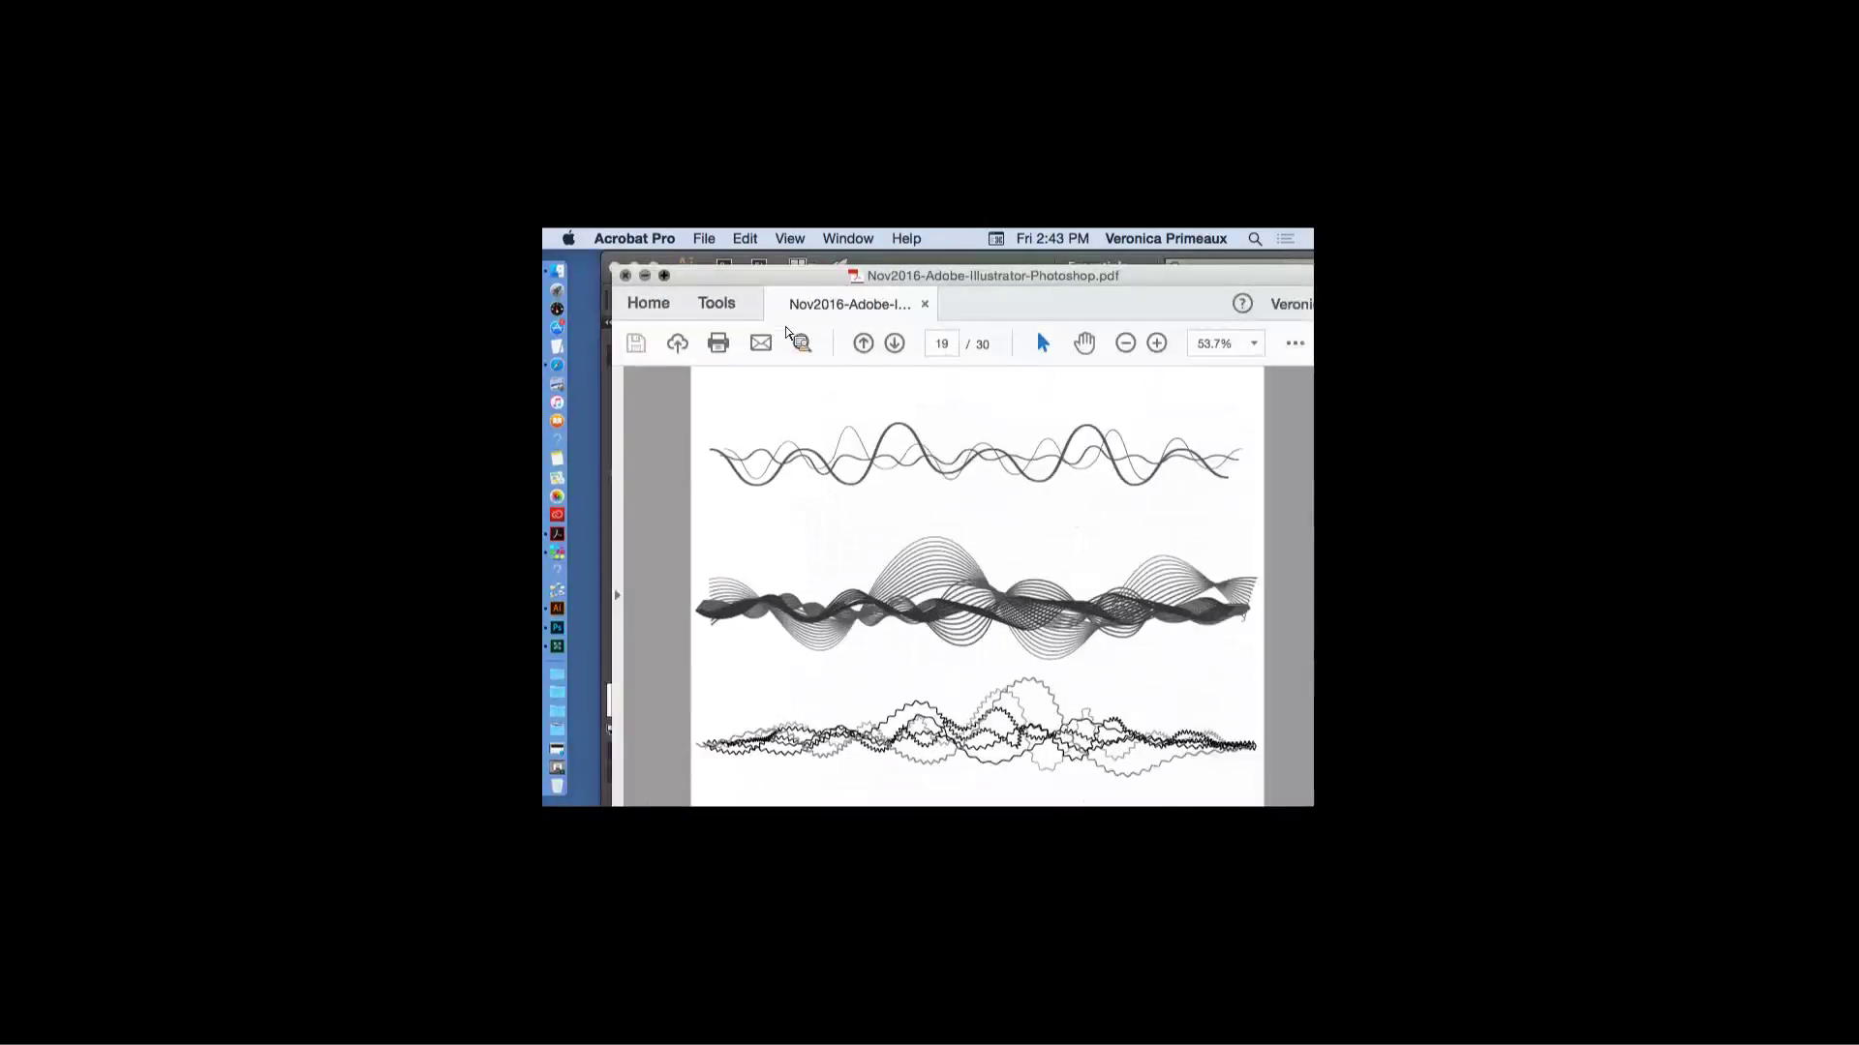
pyautogui.press('super+q')
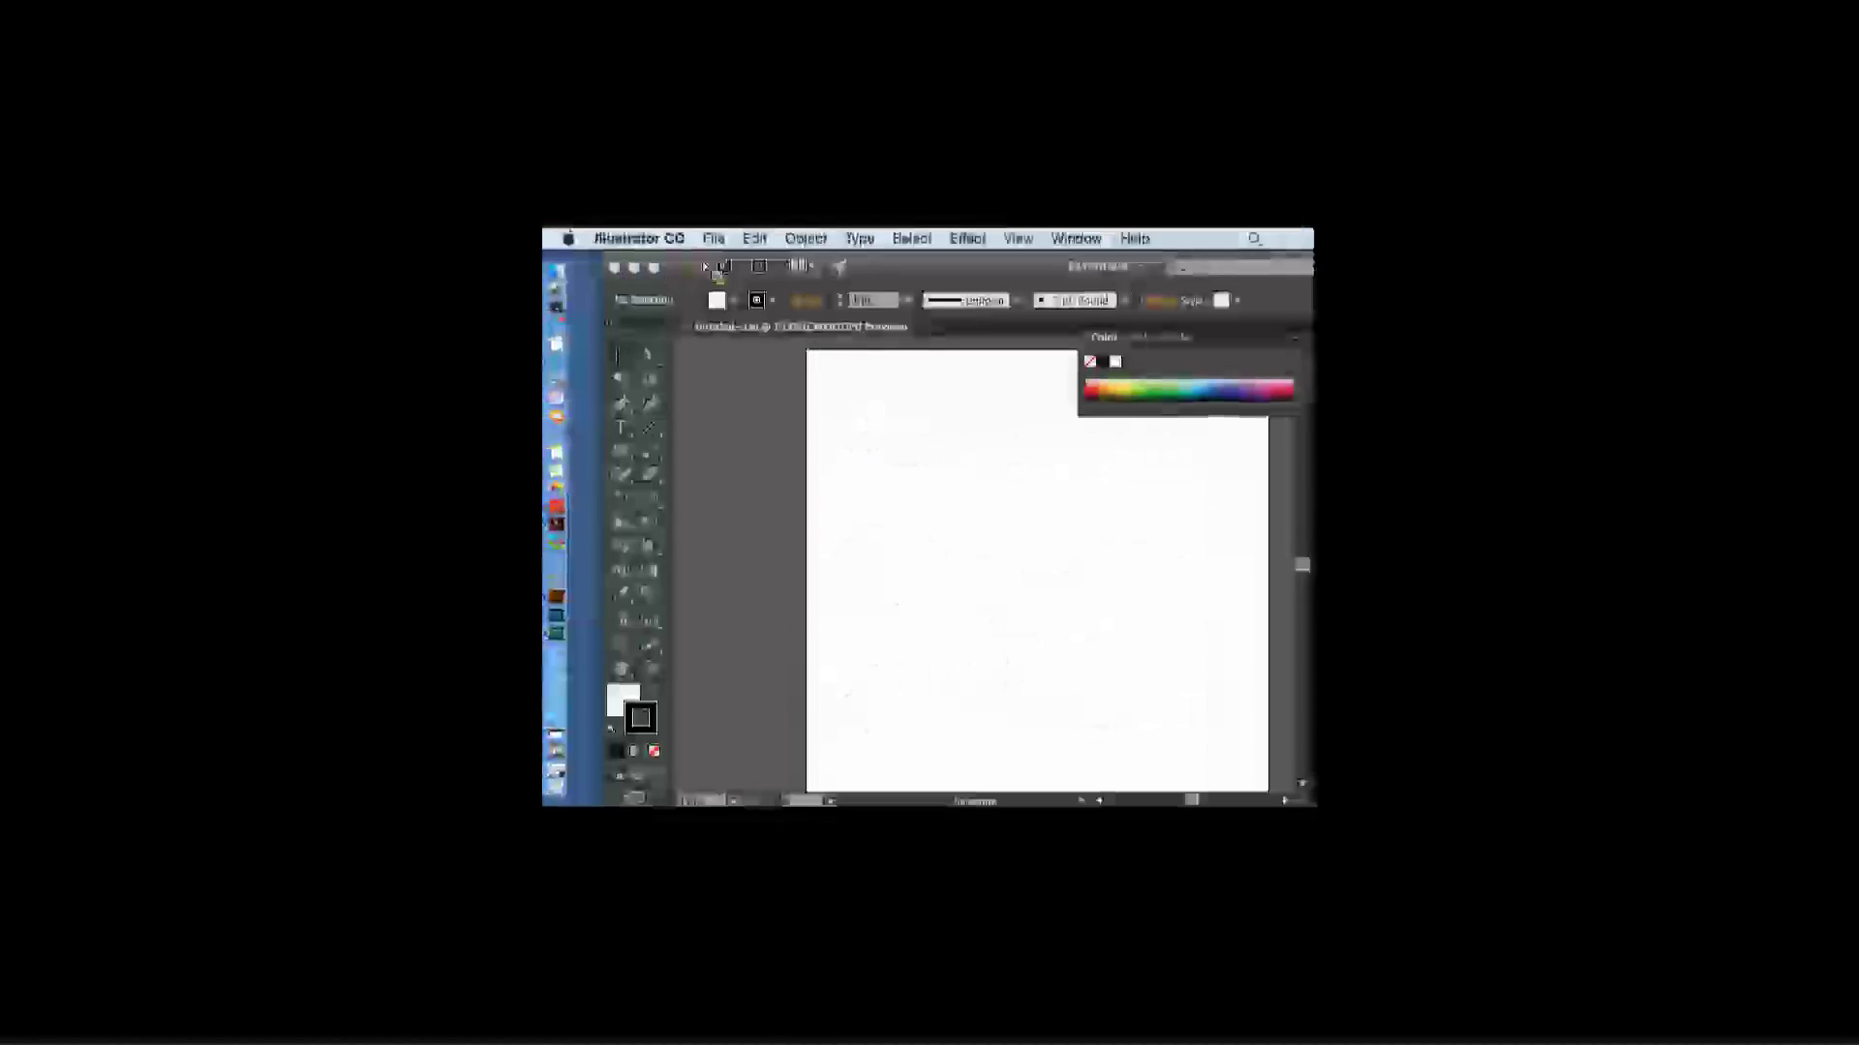
# - Open the Nov2016 presentation folder from the desktop and widen its column to show full names
pyautogui.moveTo(852, 267); pyautogui.dragTo(755, 283)
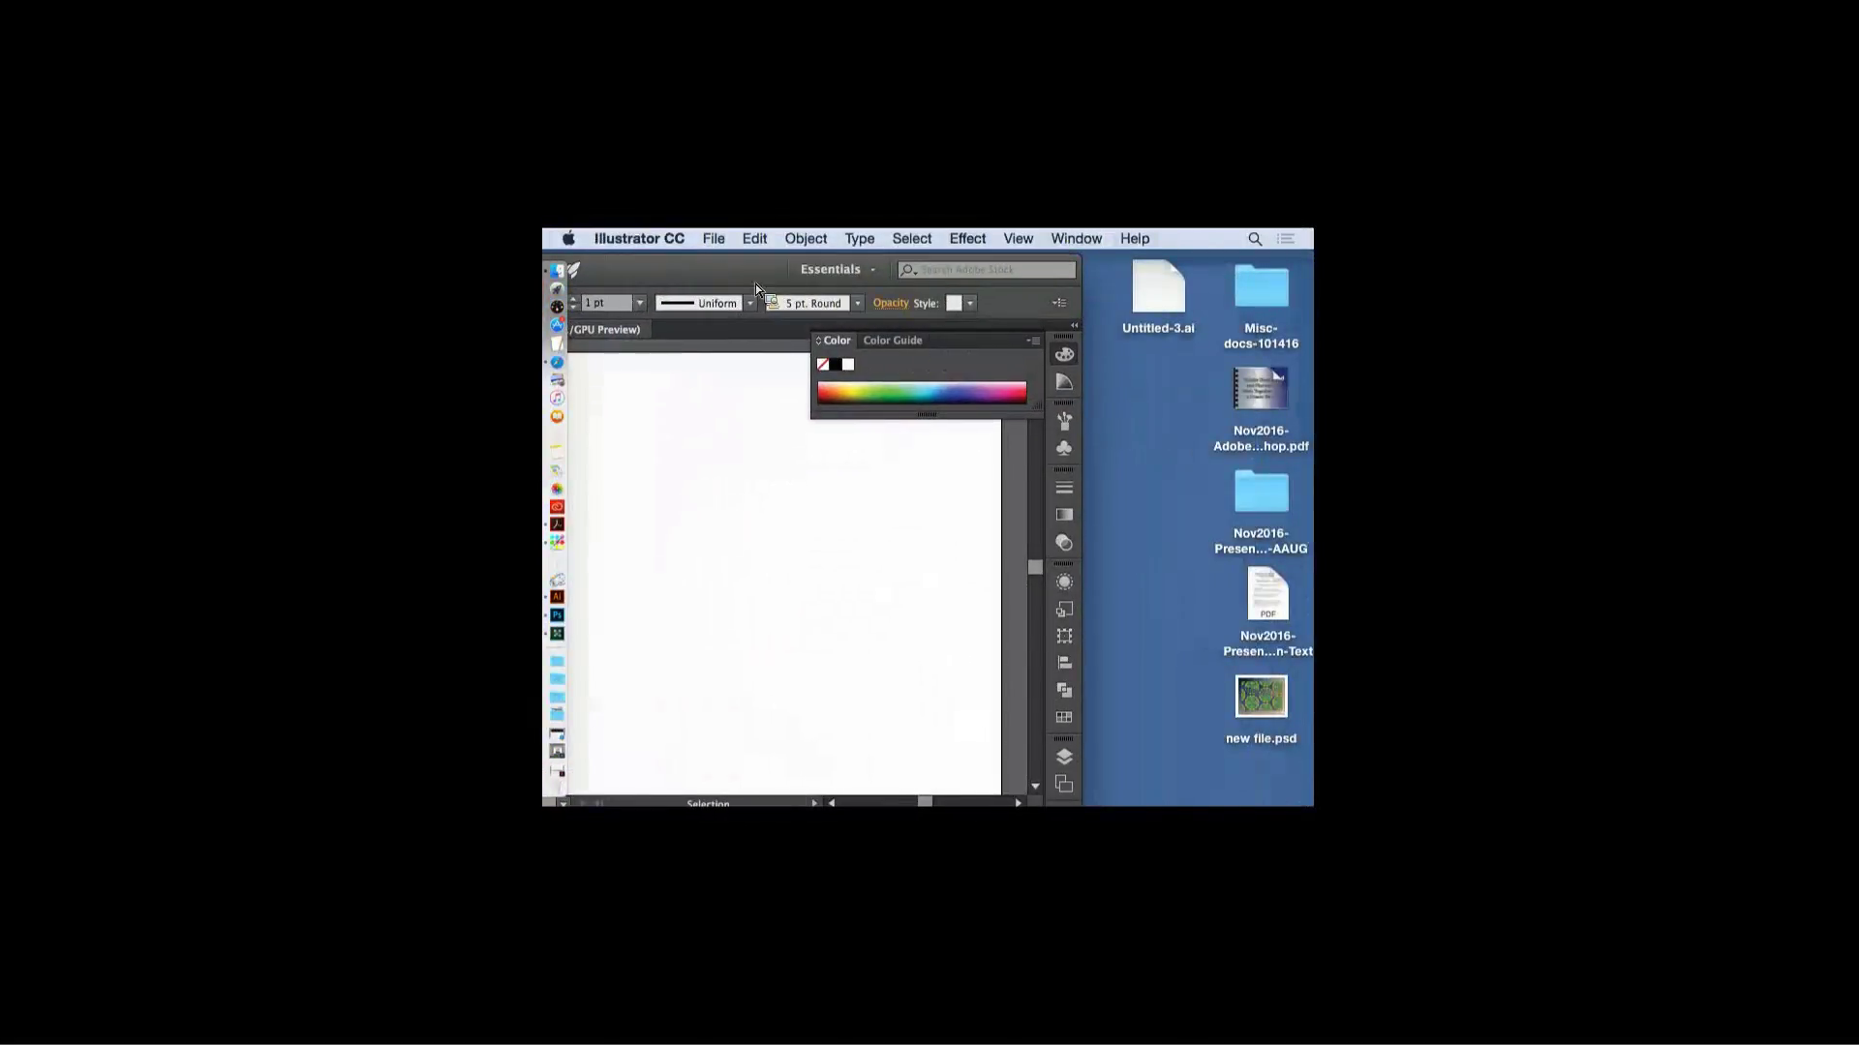
pyautogui.click(1245, 509)
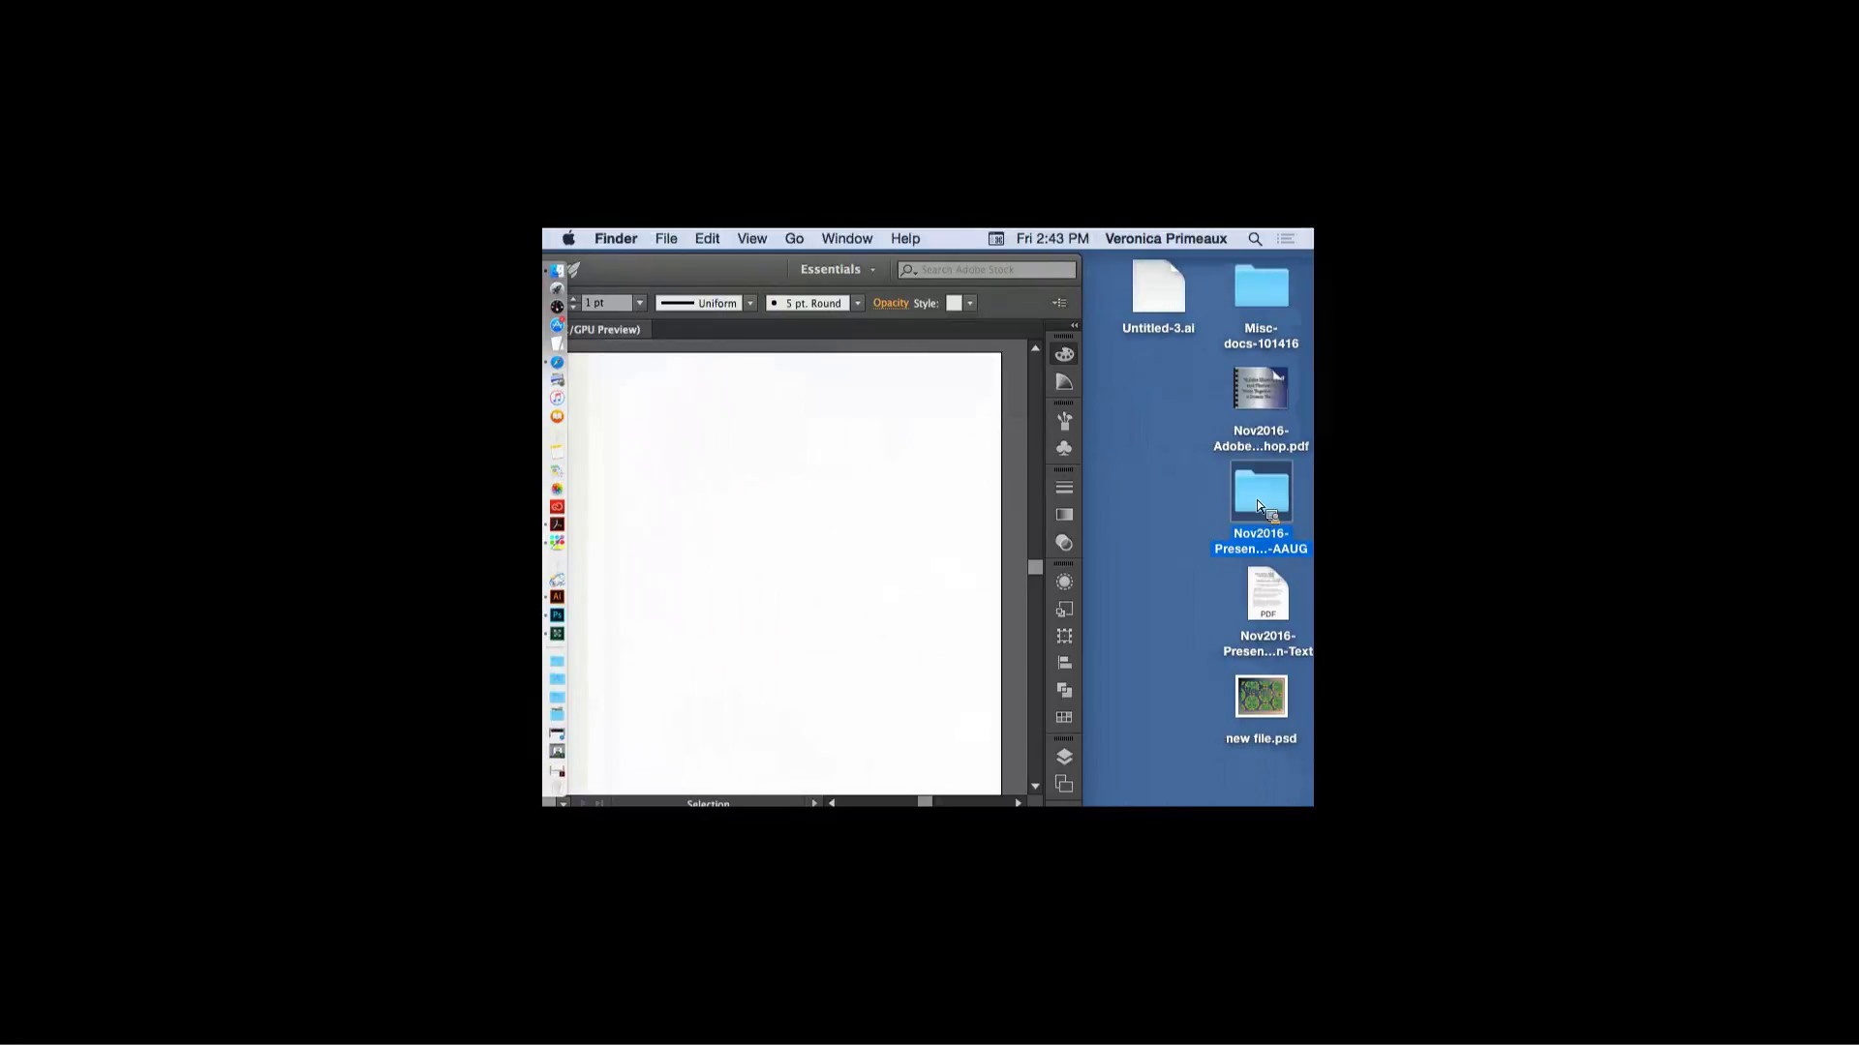
pyautogui.doubleClick(1247, 503)
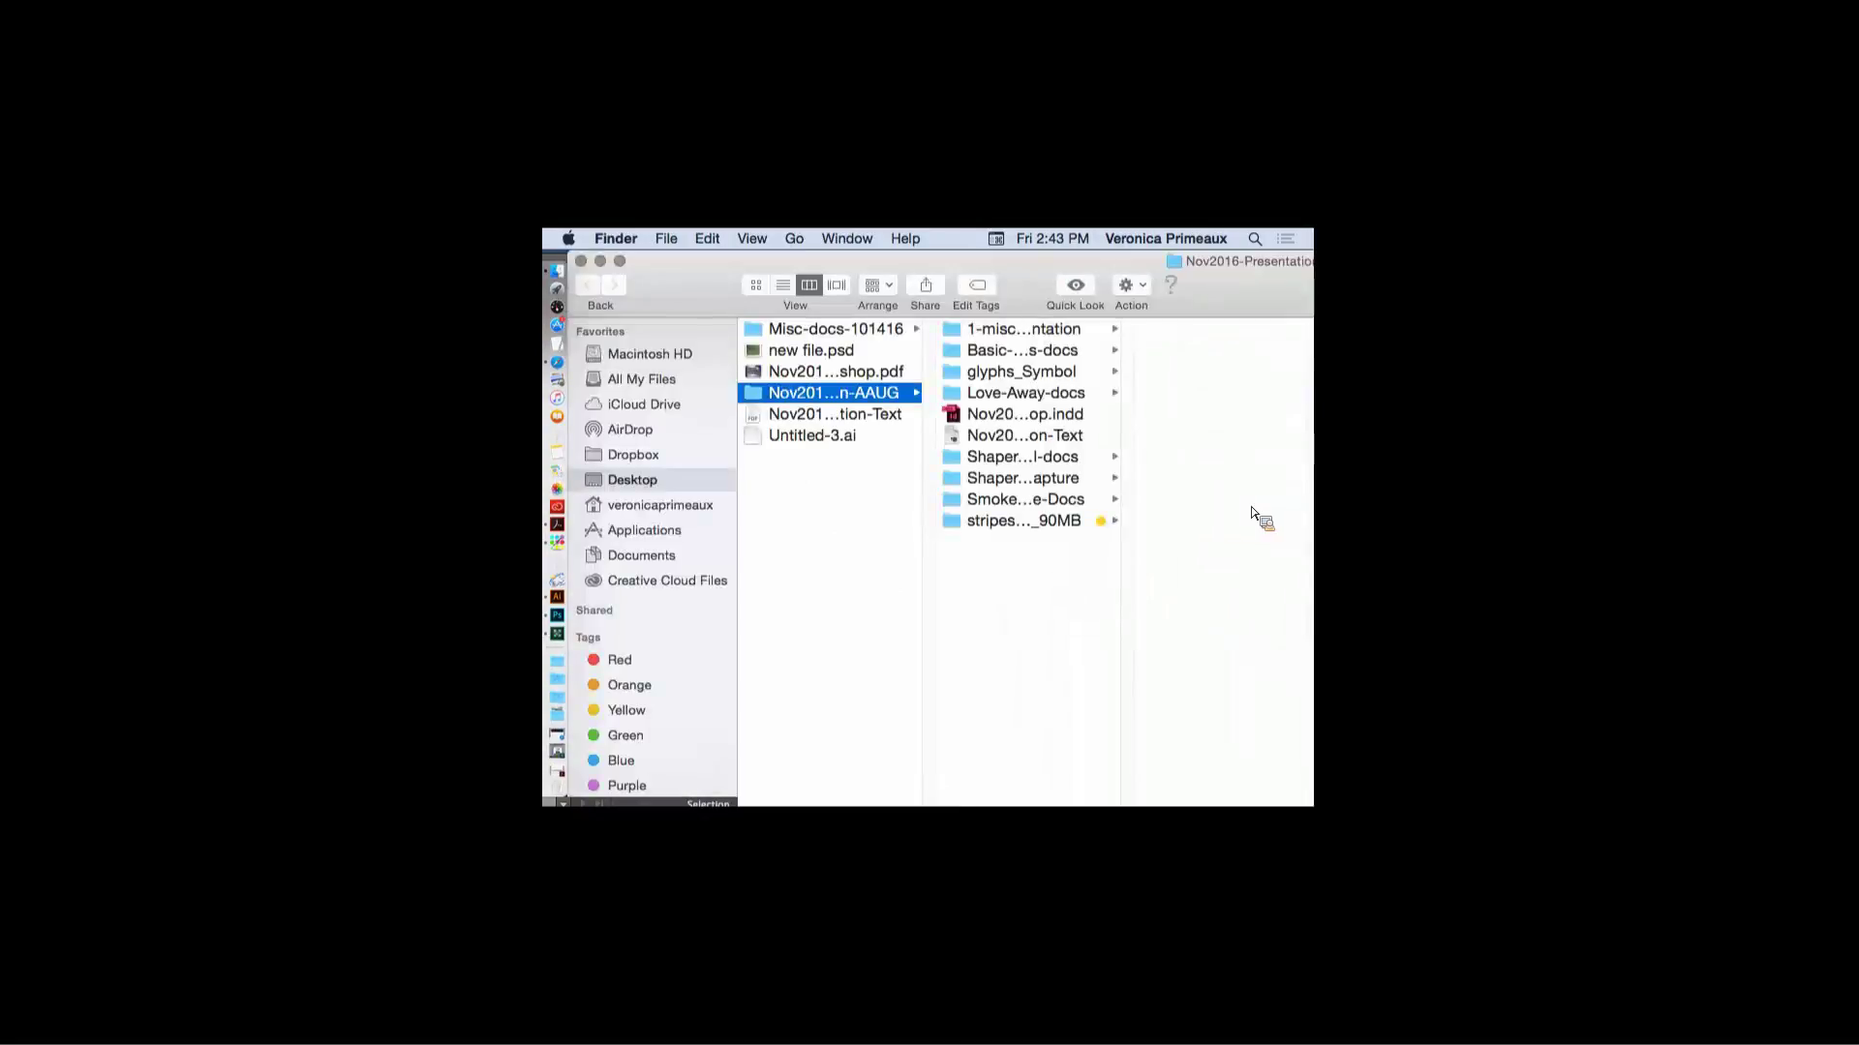
pyautogui.moveTo(1029, 259); pyautogui.dragTo(941, 259)
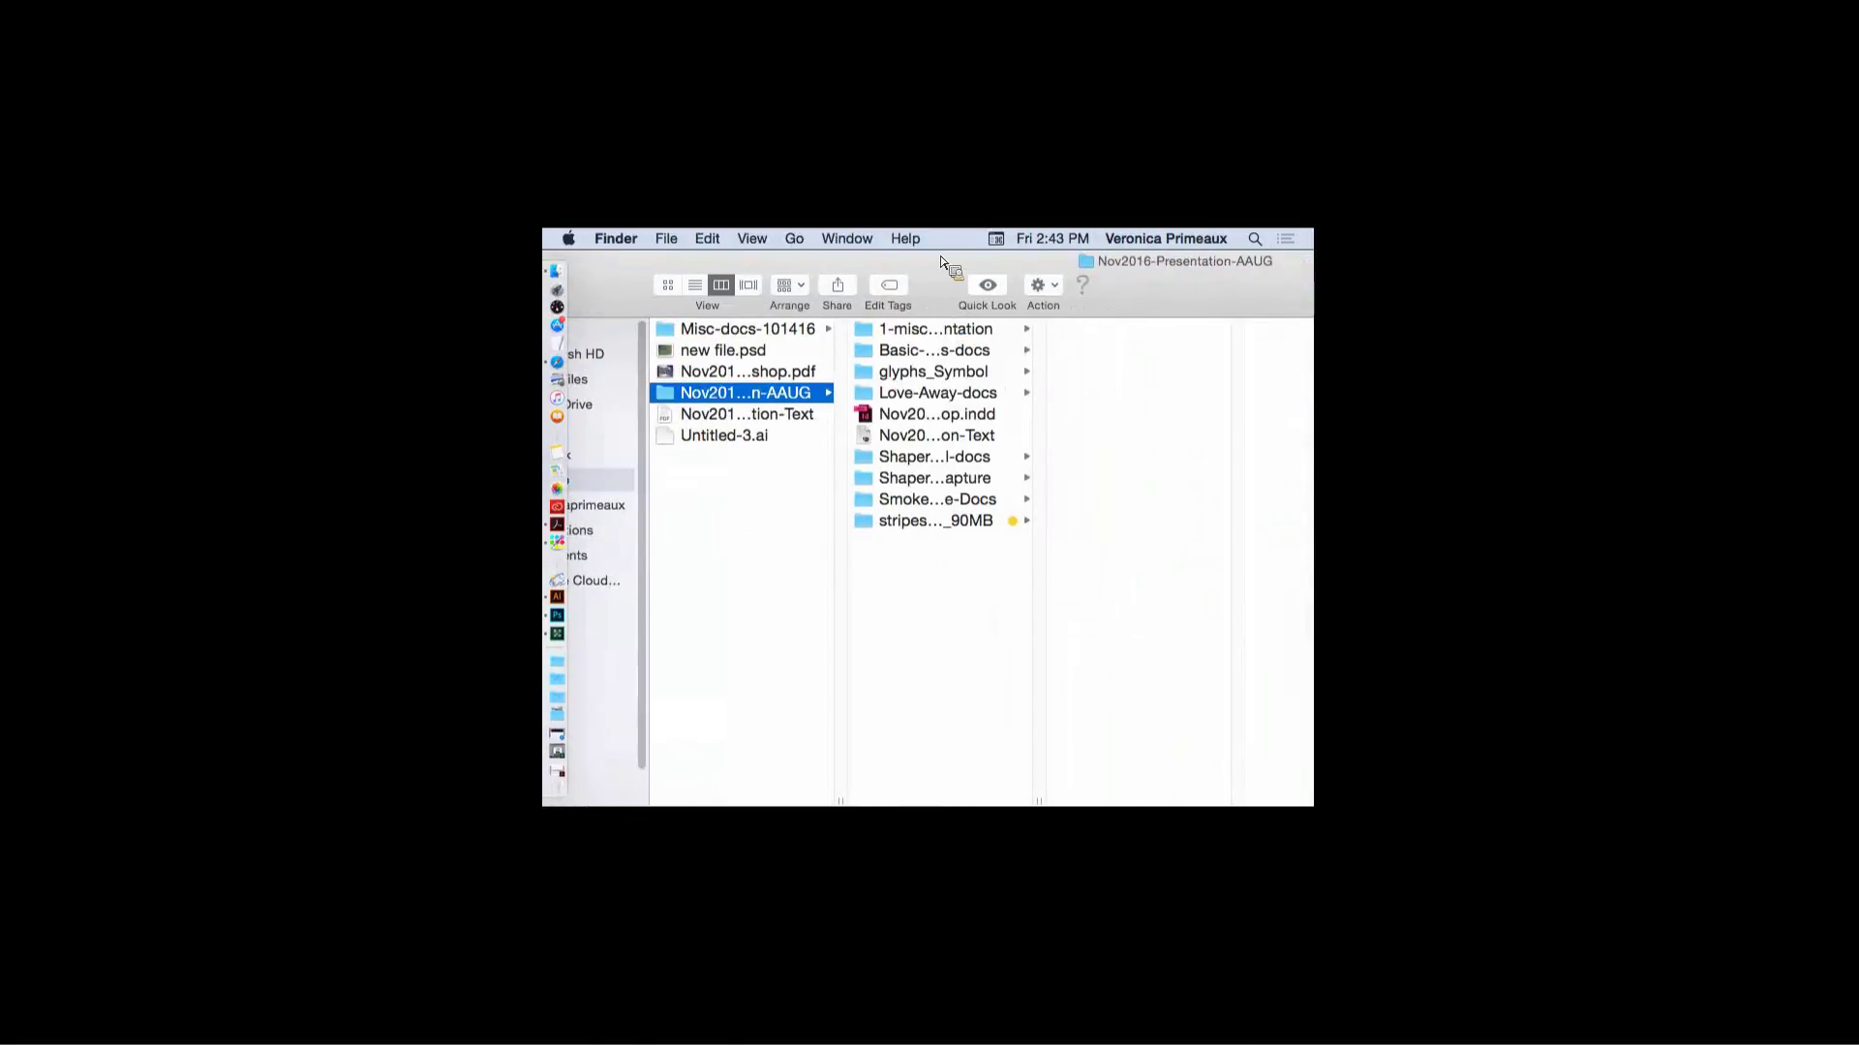
pyautogui.moveTo(1042, 805); pyautogui.dragTo(1174, 801)
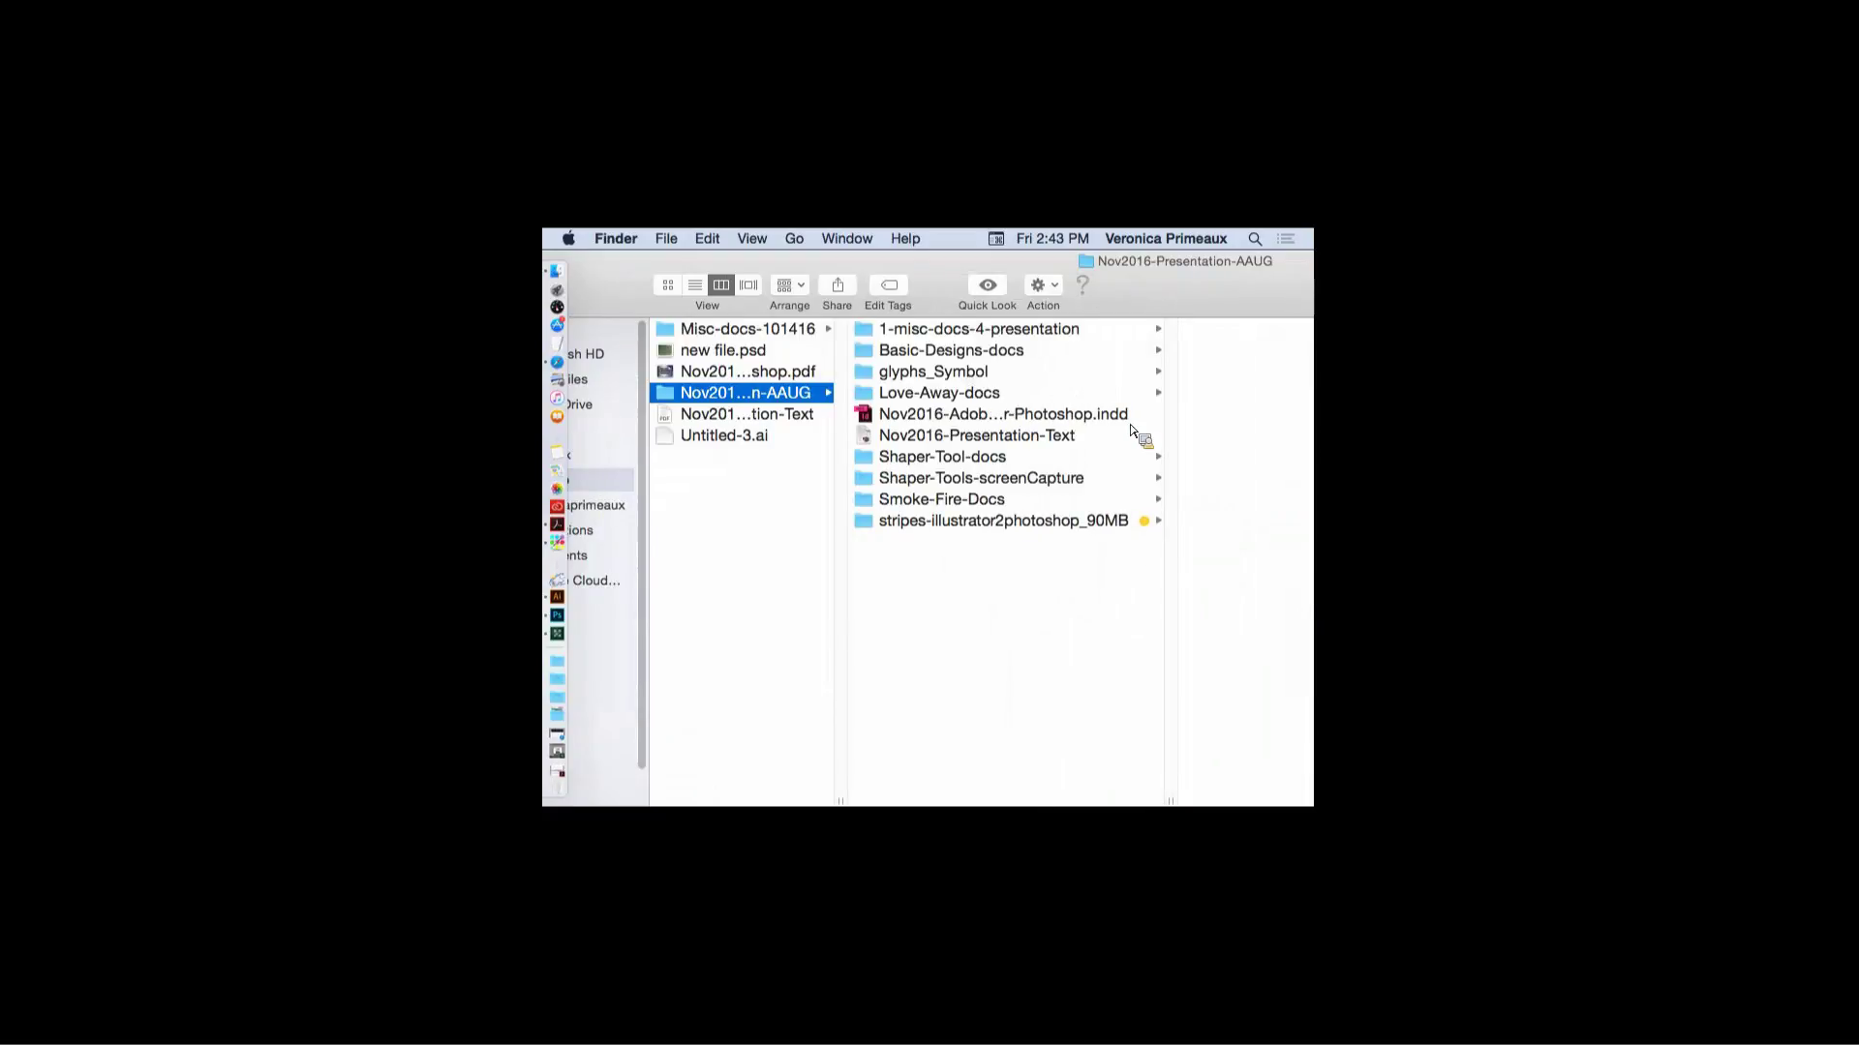
# - Preview stripes.ai in the stripes-illustrator2photoshop_90MB folder, then return to Illustrator
pyautogui.click(973, 522)
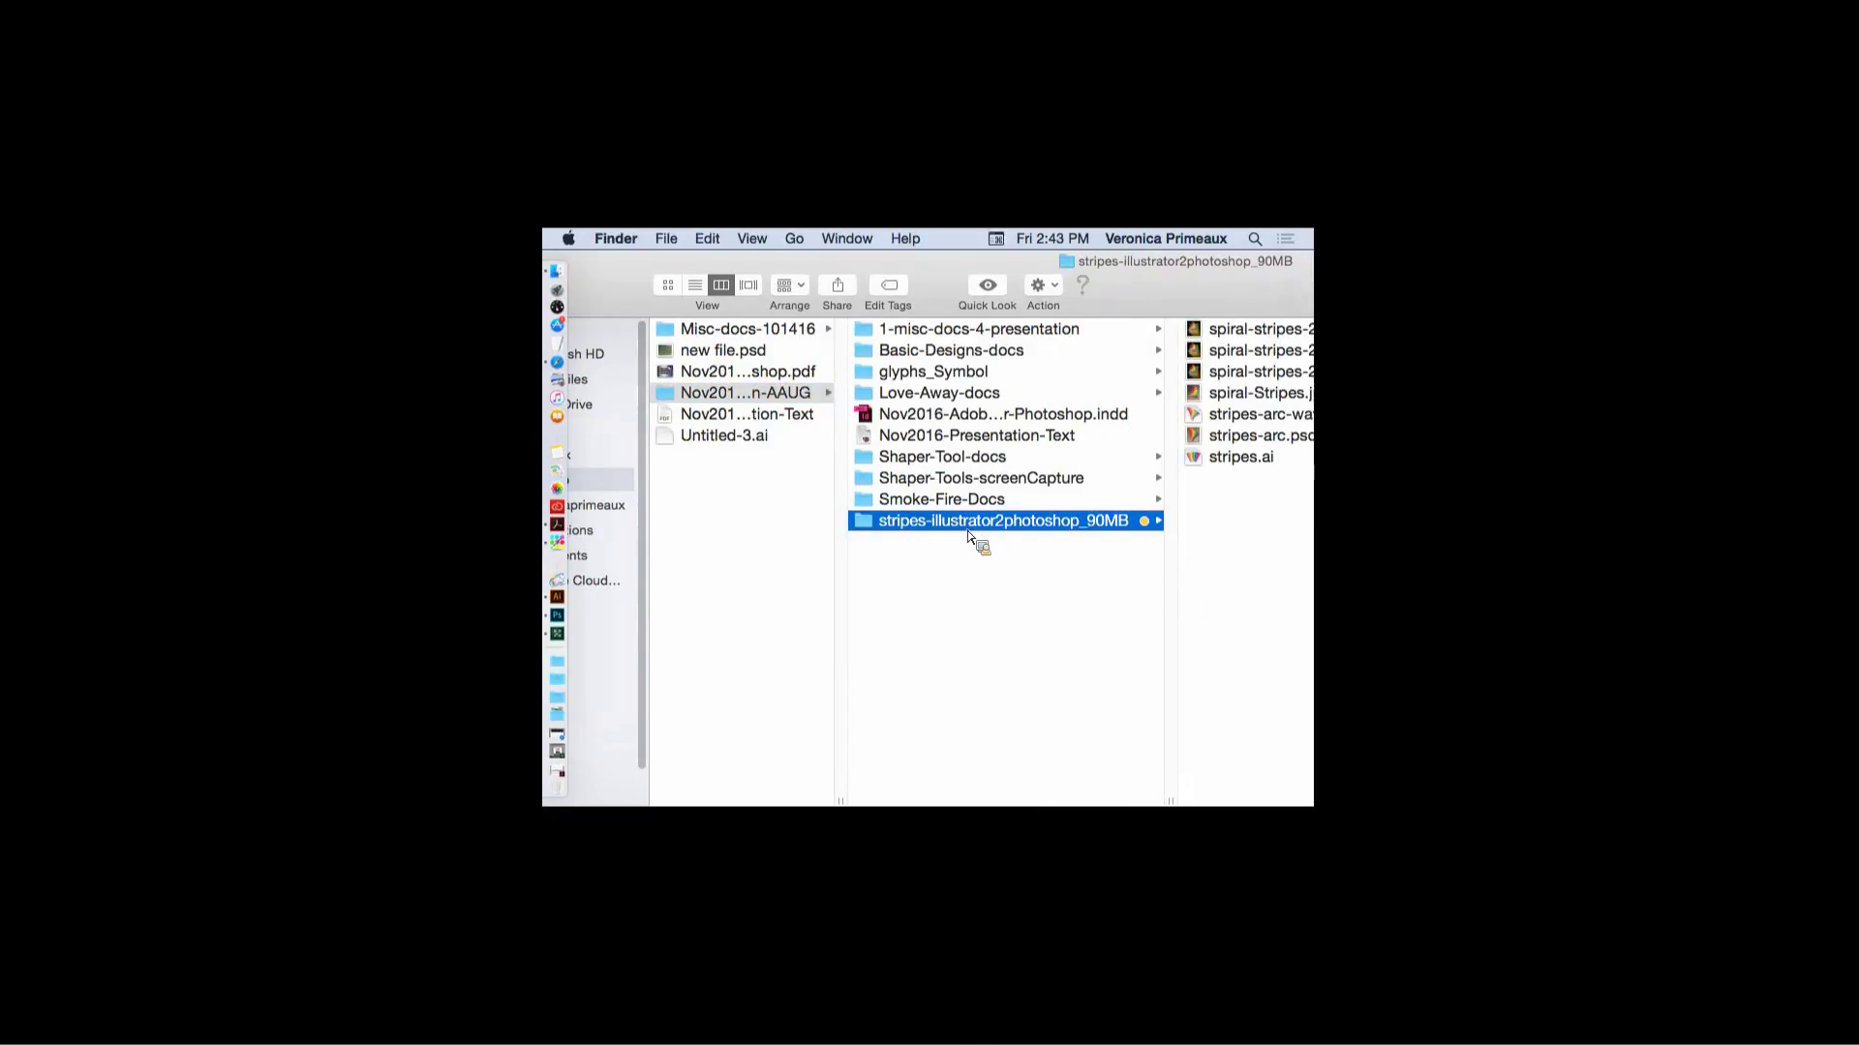
pyautogui.click(968, 567)
pyautogui.moveTo(813, 286); pyautogui.dragTo(838, 285)
pyautogui.click(992, 523)
pyautogui.hscroll(3, 1094, 407)
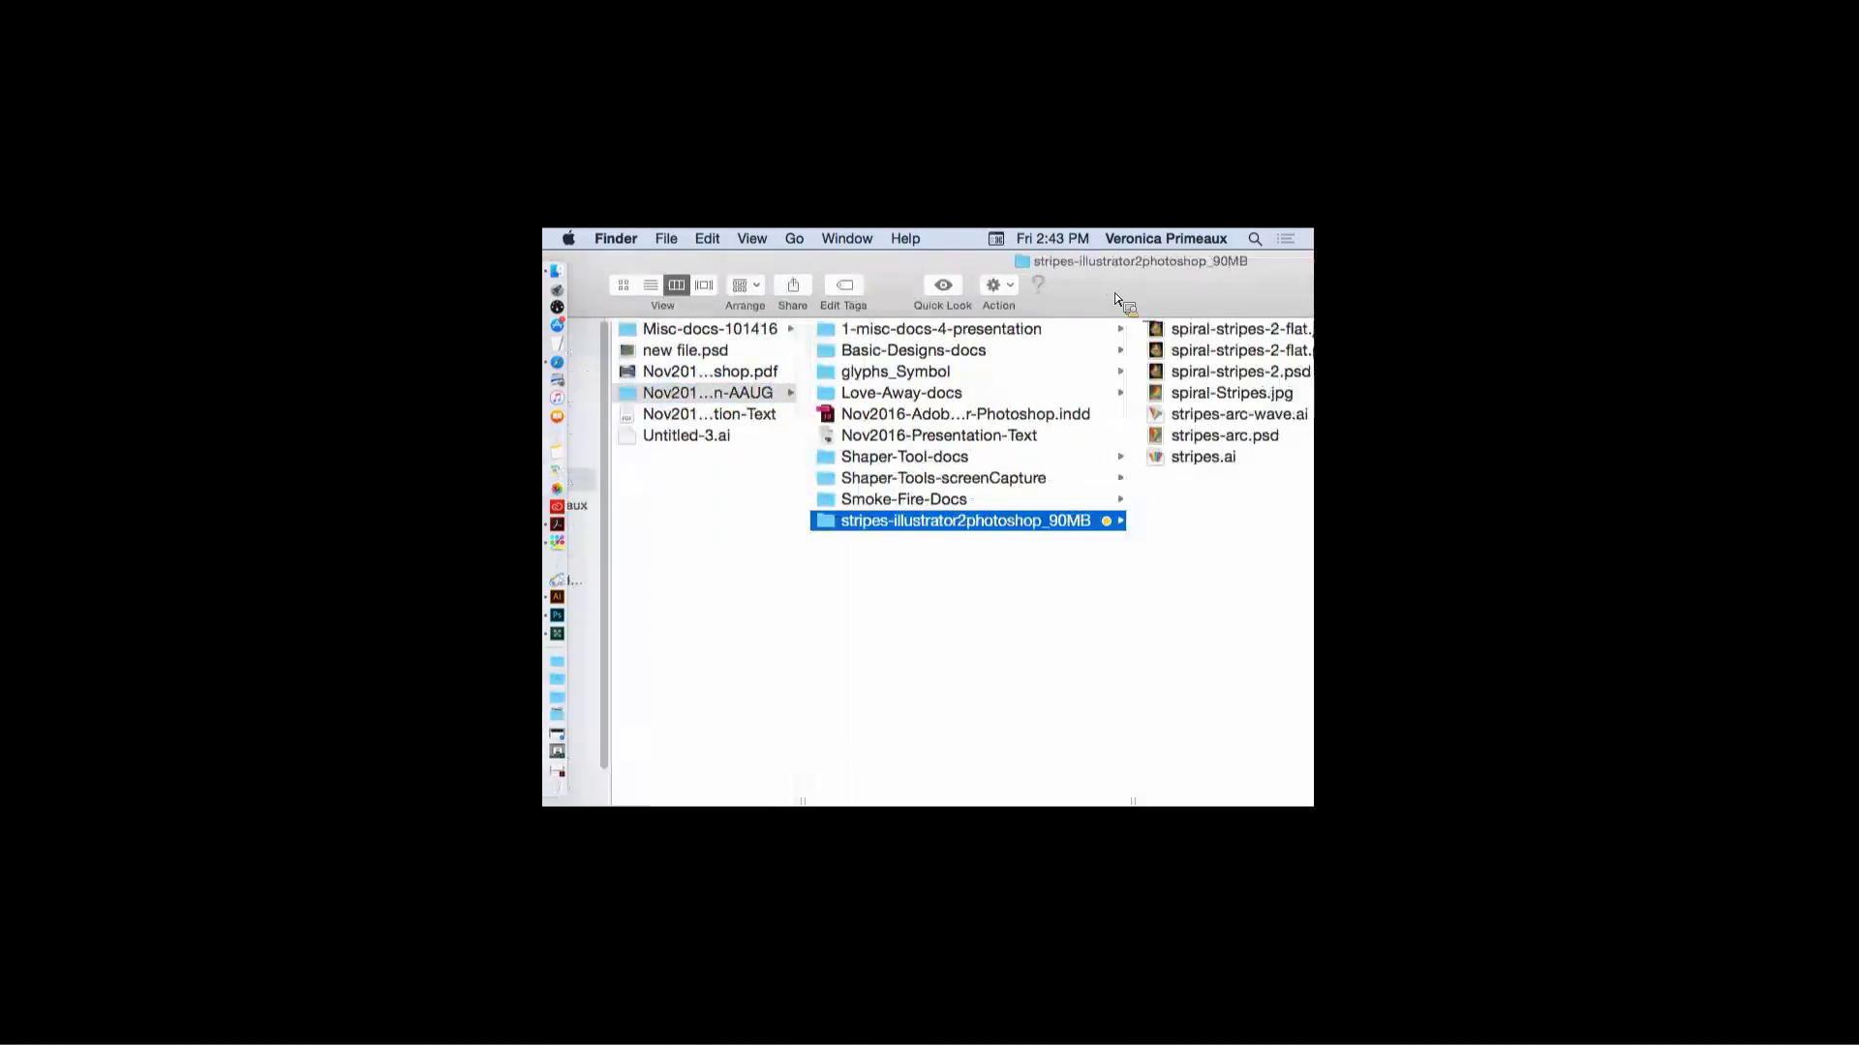
pyautogui.click(1135, 459)
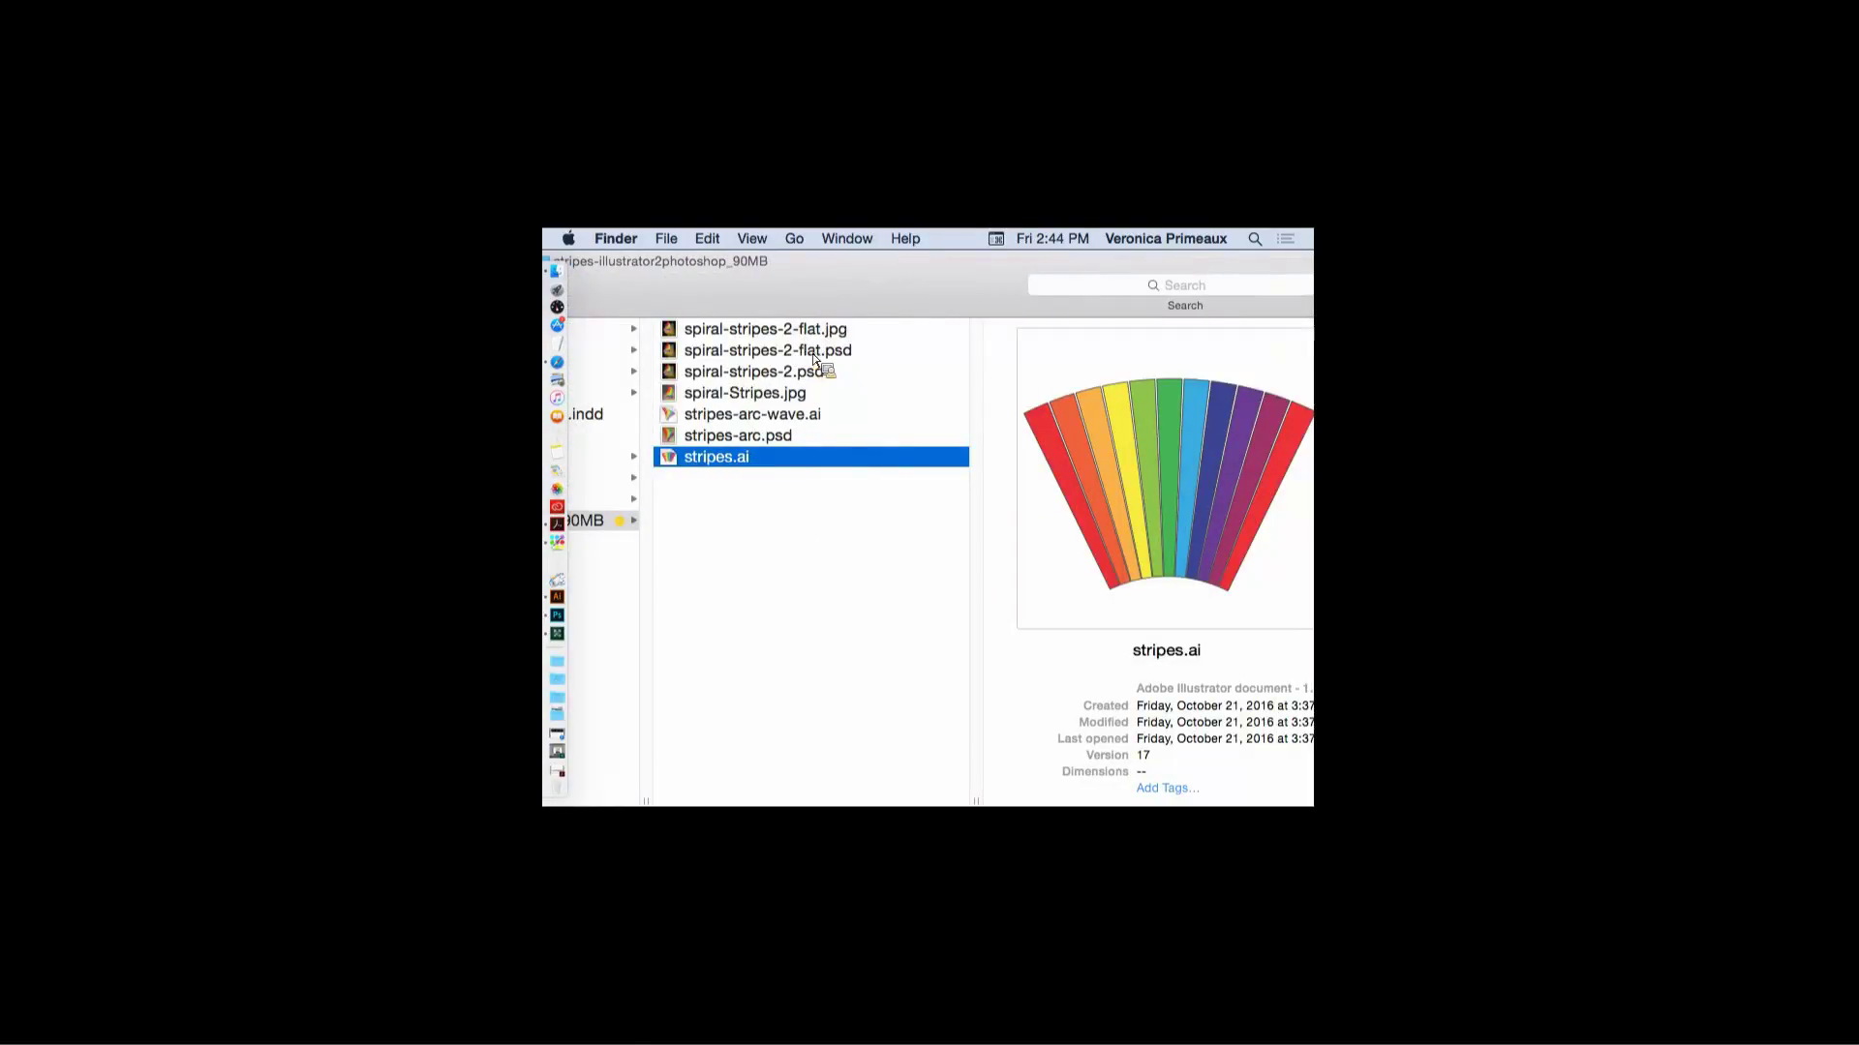
pyautogui.moveTo(712, 448); pyautogui.dragTo(888, 732)
# - Move the tall rectangle to the artboard's right side
pyautogui.click(602, 356)
pyautogui.click(789, 451)
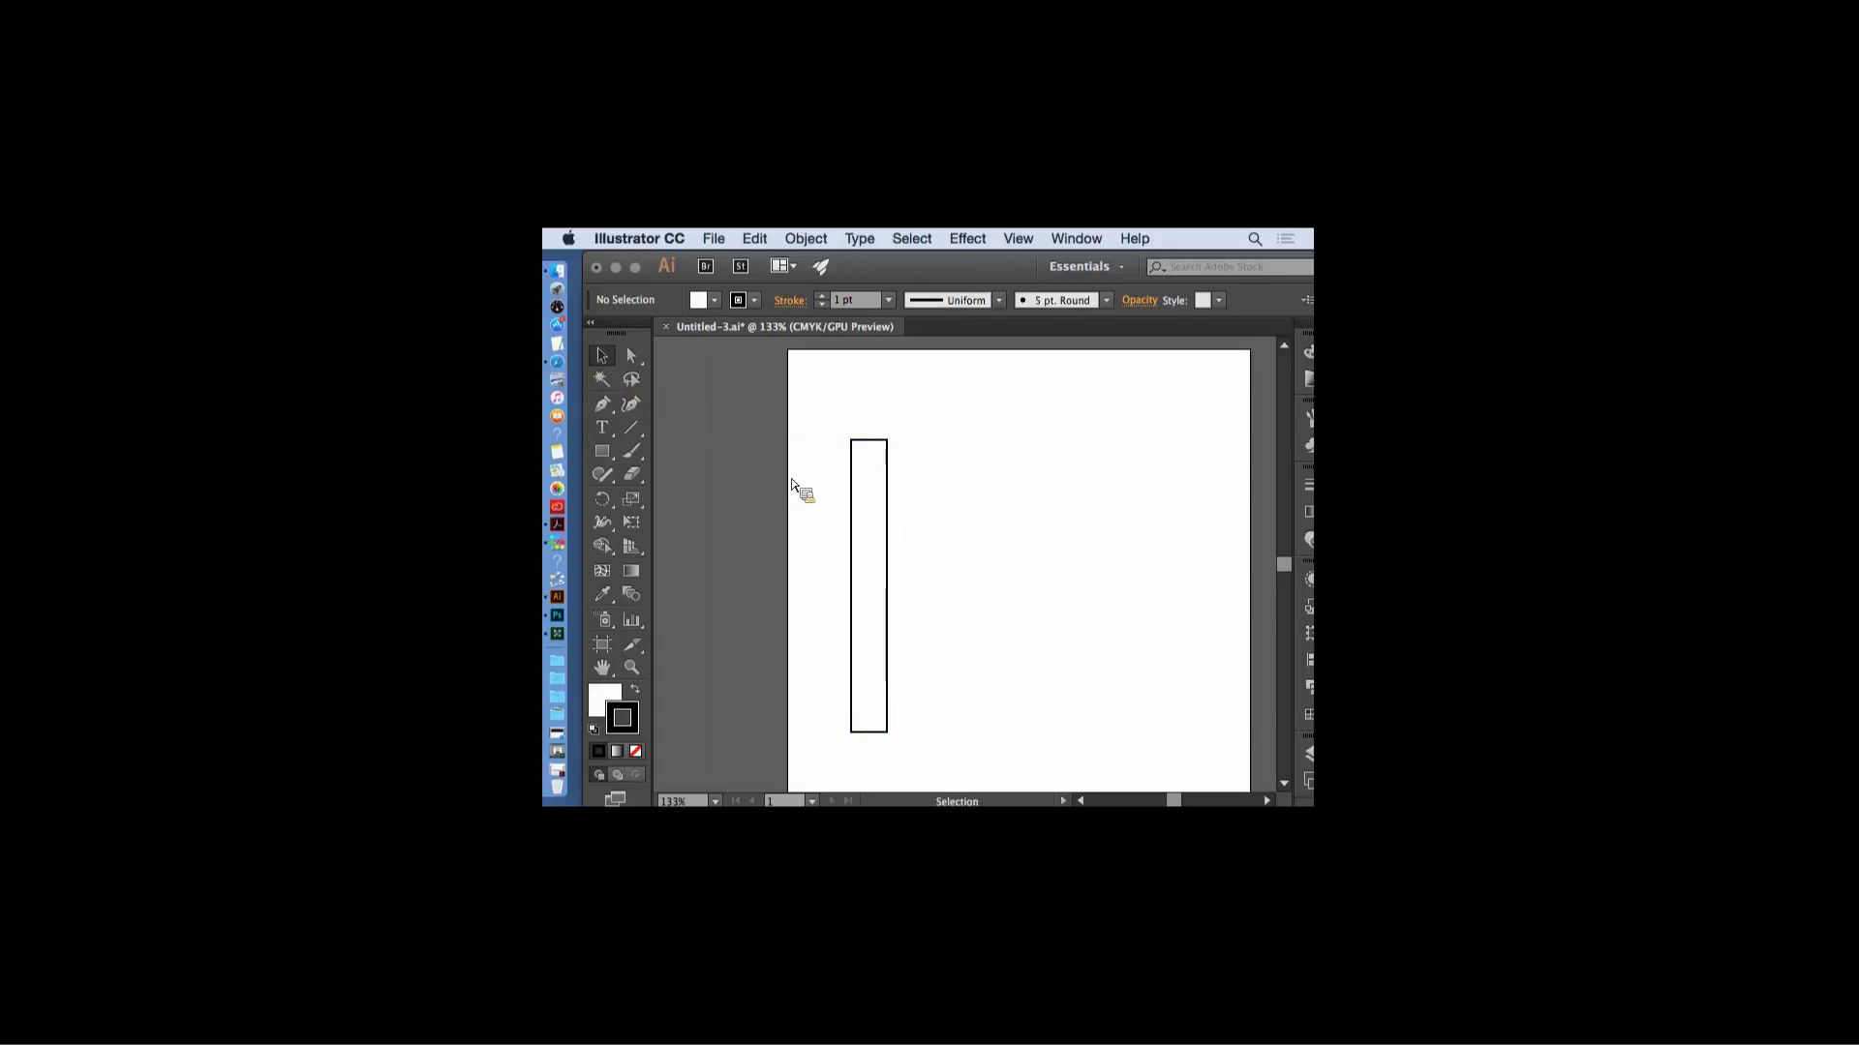
pyautogui.click(857, 521)
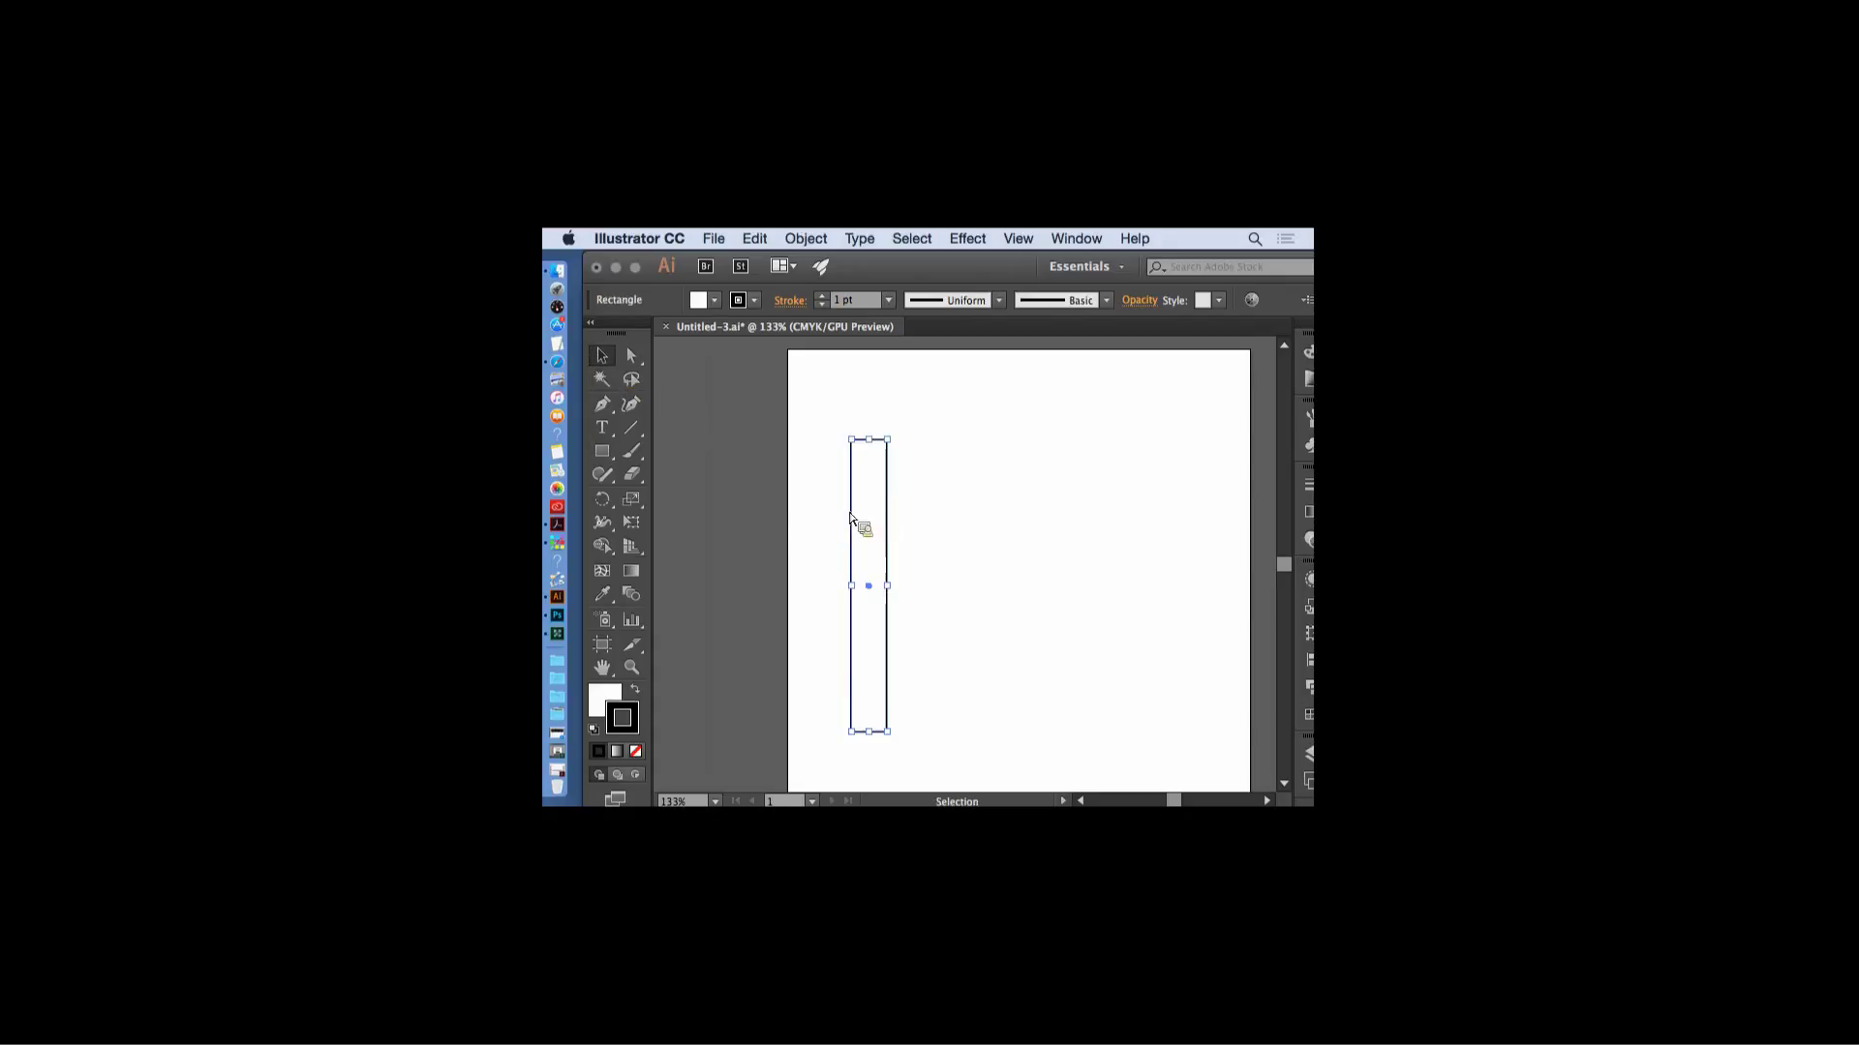
pyautogui.keyDown('shift'); pyautogui.click(895, 545); pyautogui.keyUp('shift')
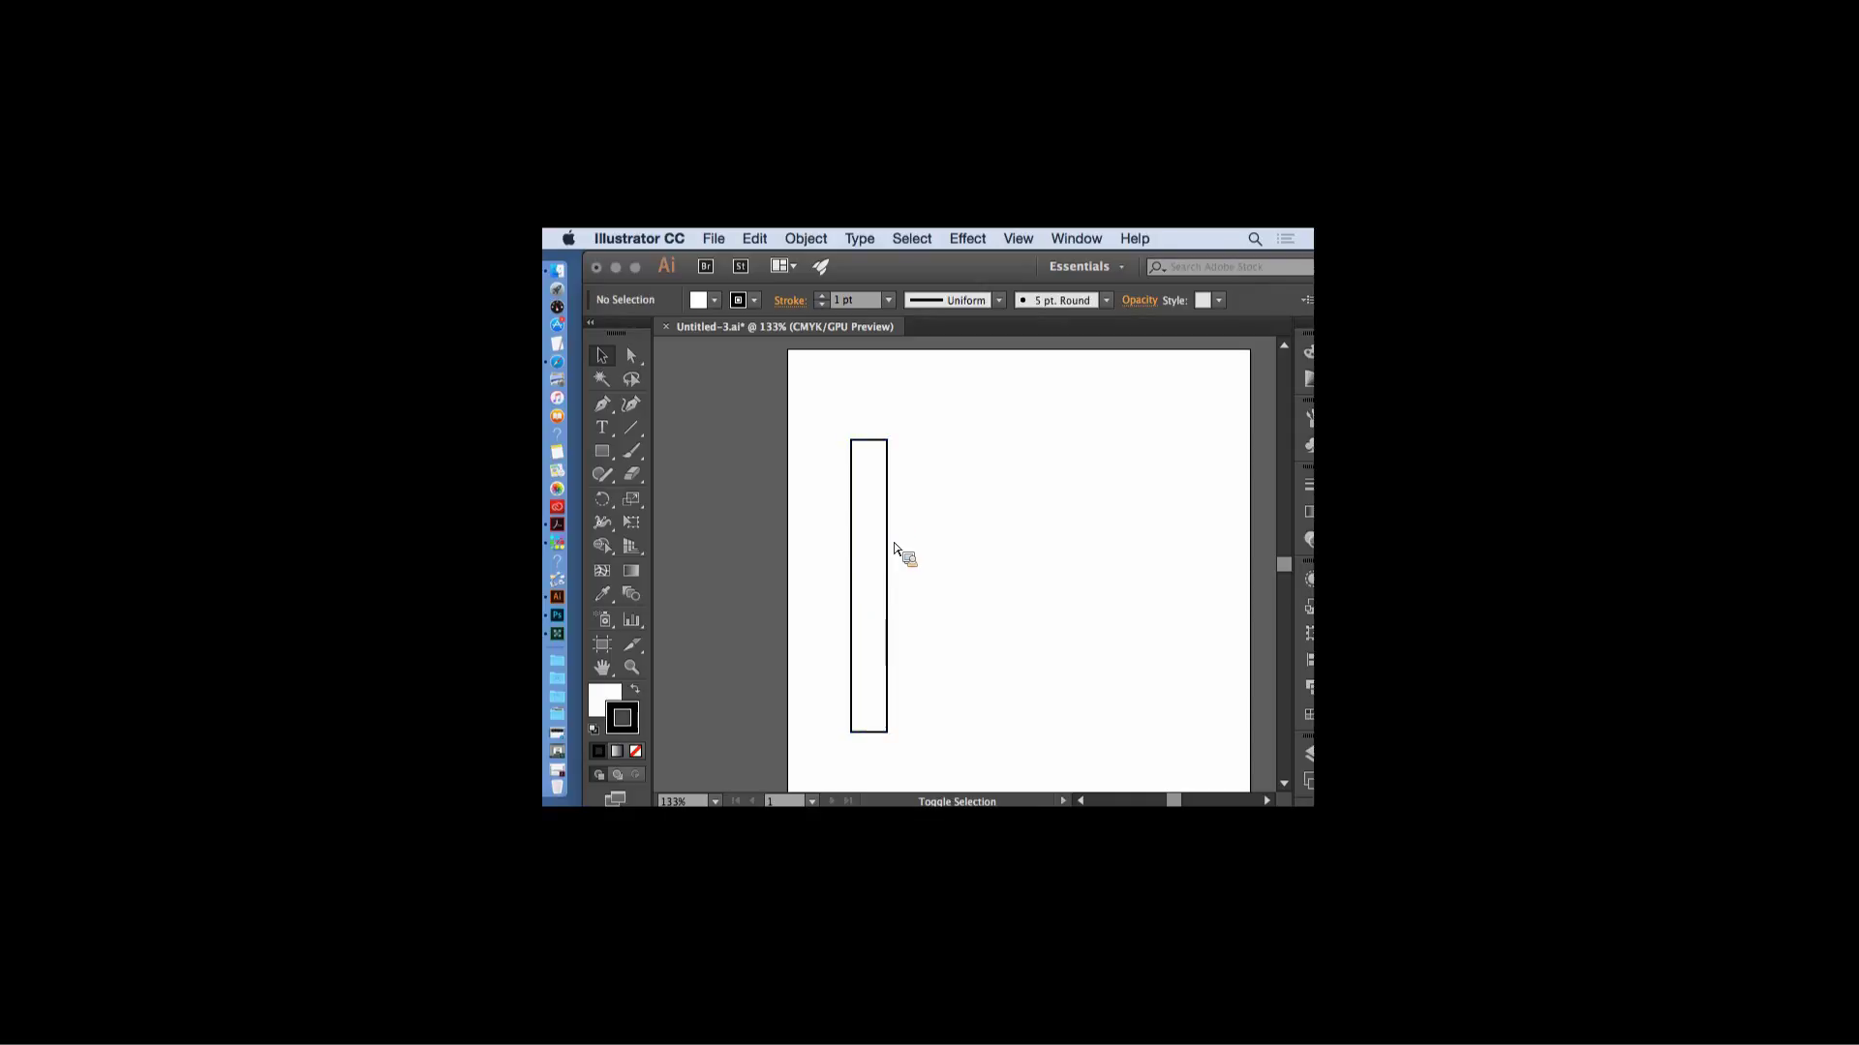
pyautogui.moveTo(893, 510); pyautogui.dragTo(1208, 523)
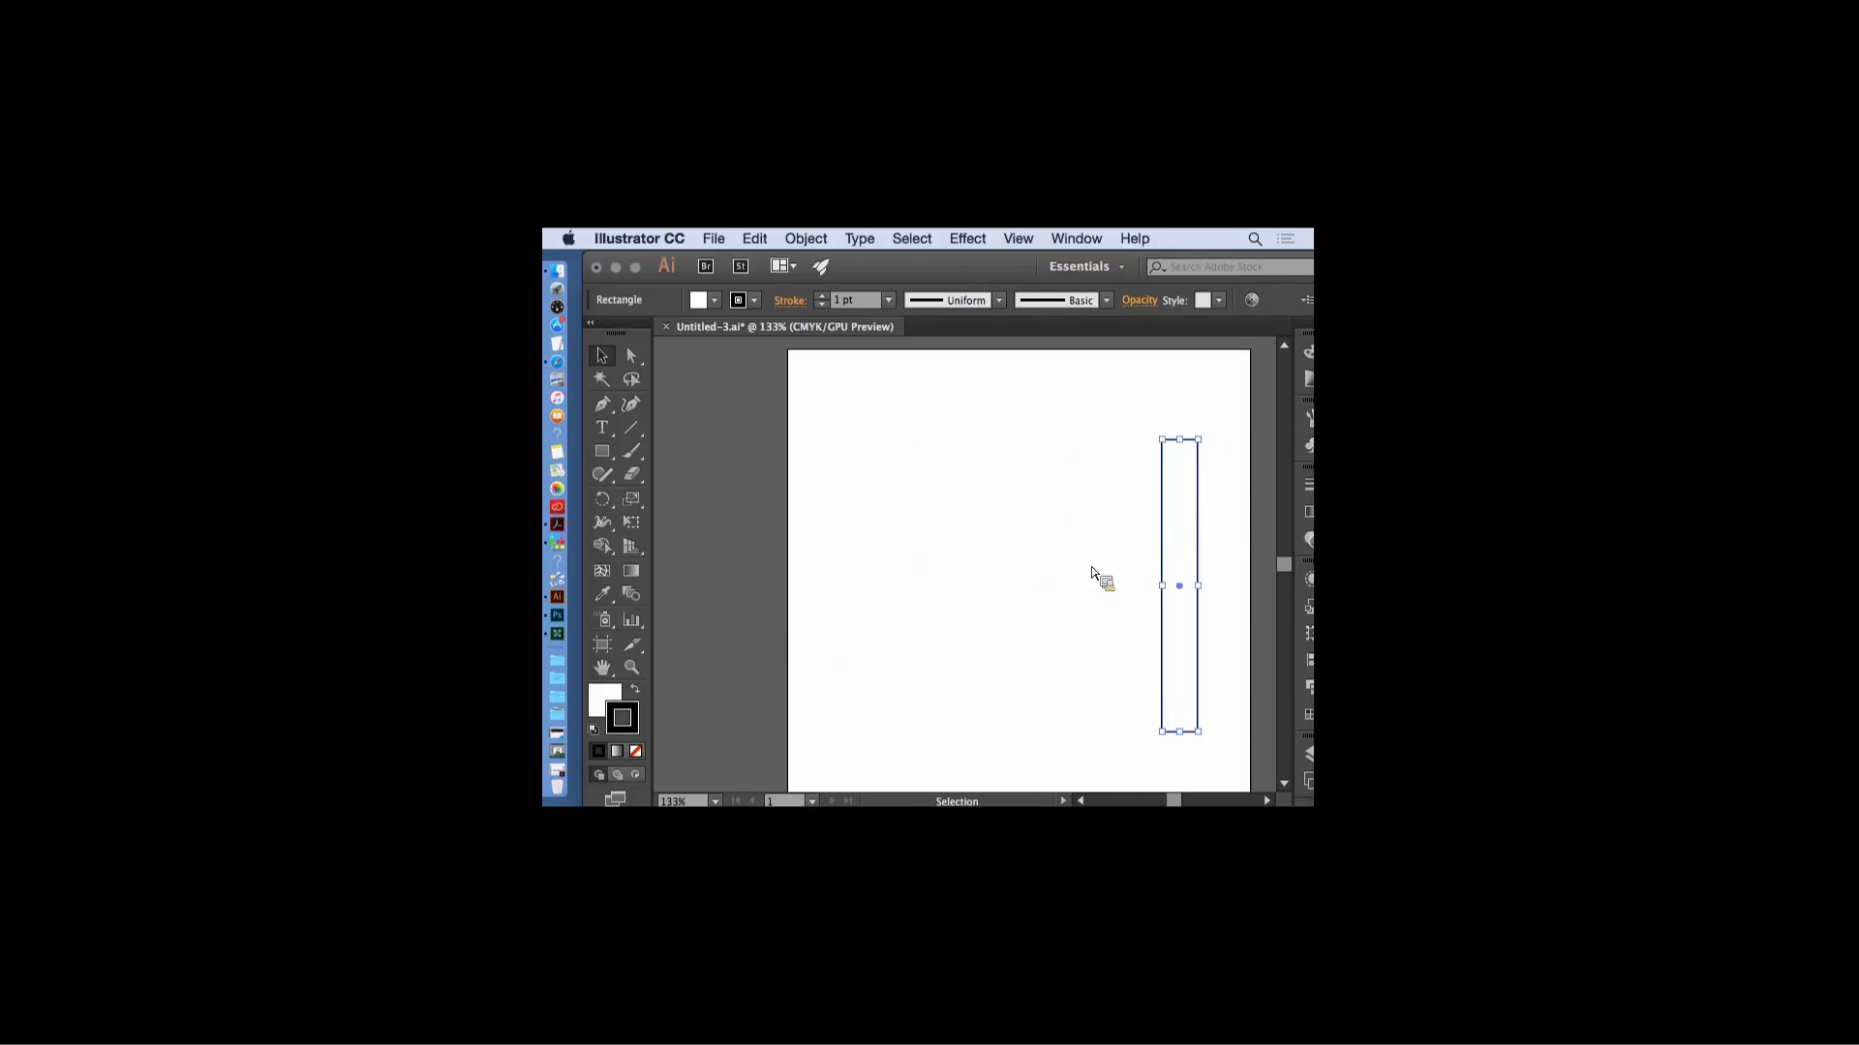
# - Option-drag copies of the rectangle to the left and middle, then select all three
pyautogui.moveTo(1167, 550); pyautogui.dragTo(881, 555)
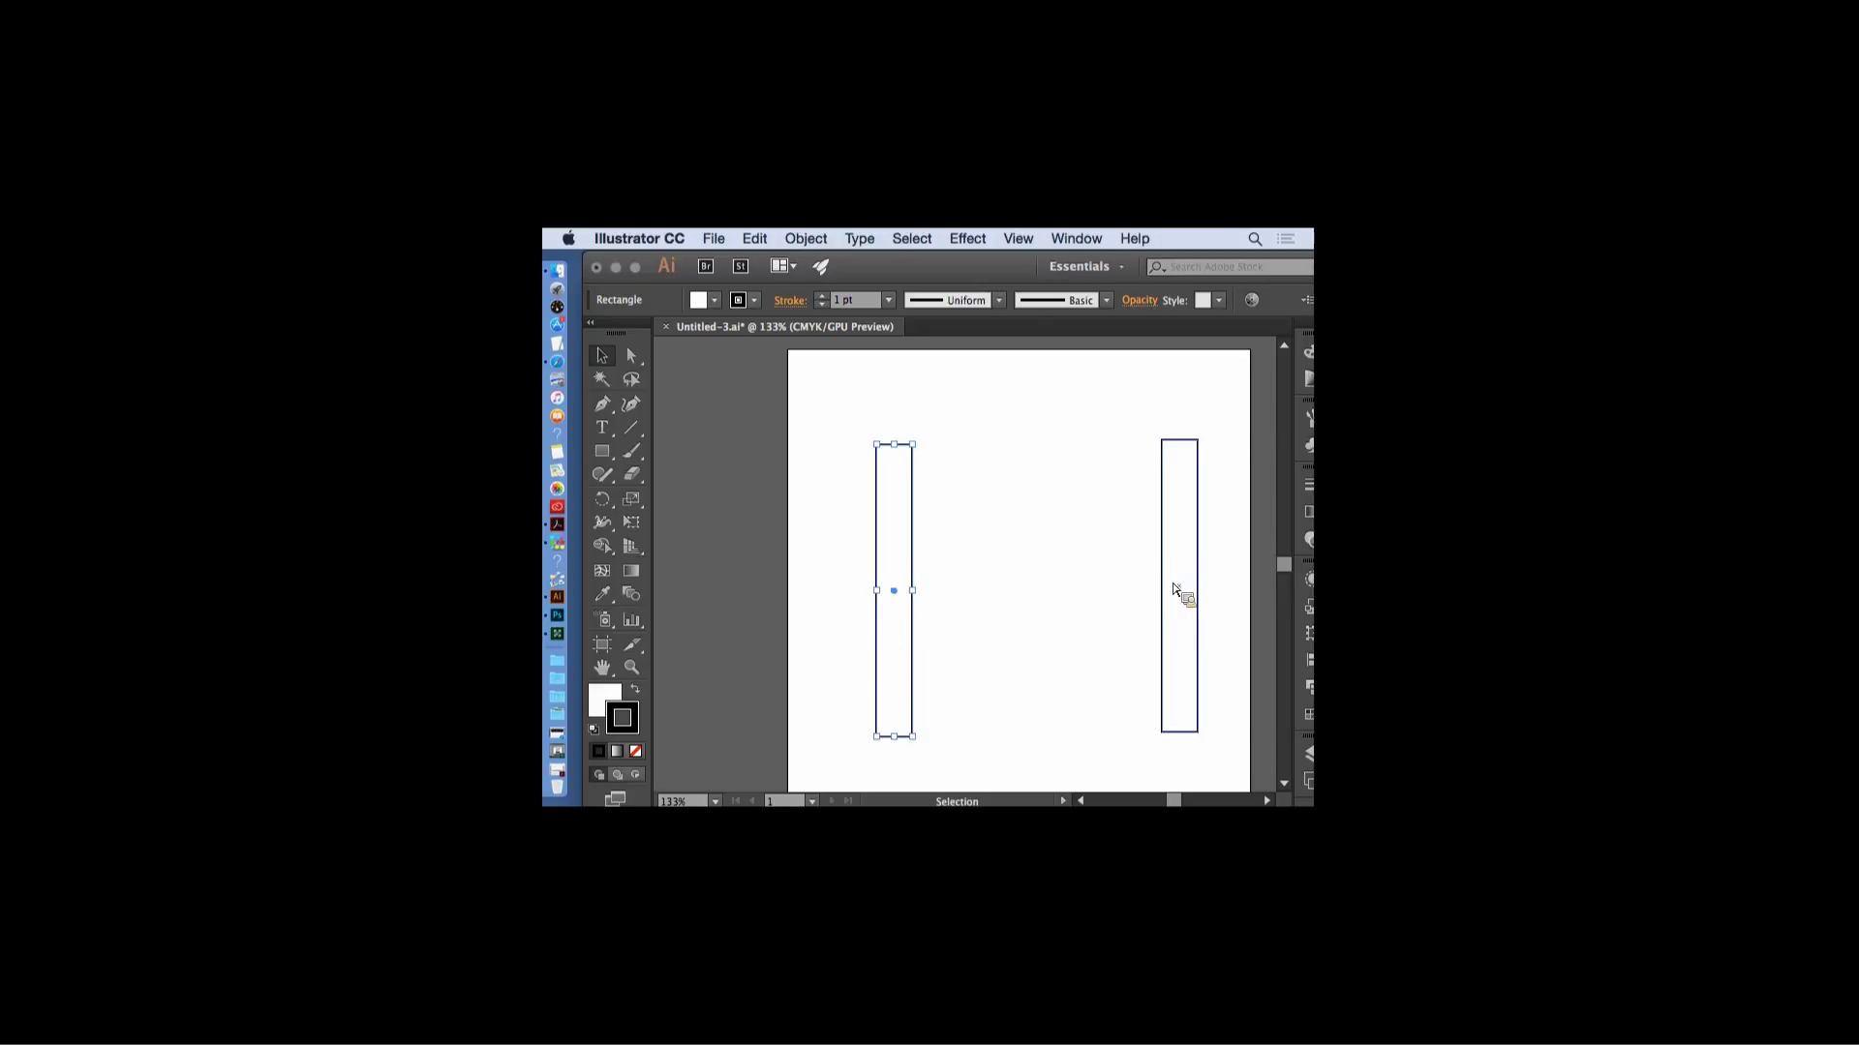
pyautogui.moveTo(883, 568); pyautogui.dragTo(1010, 565)
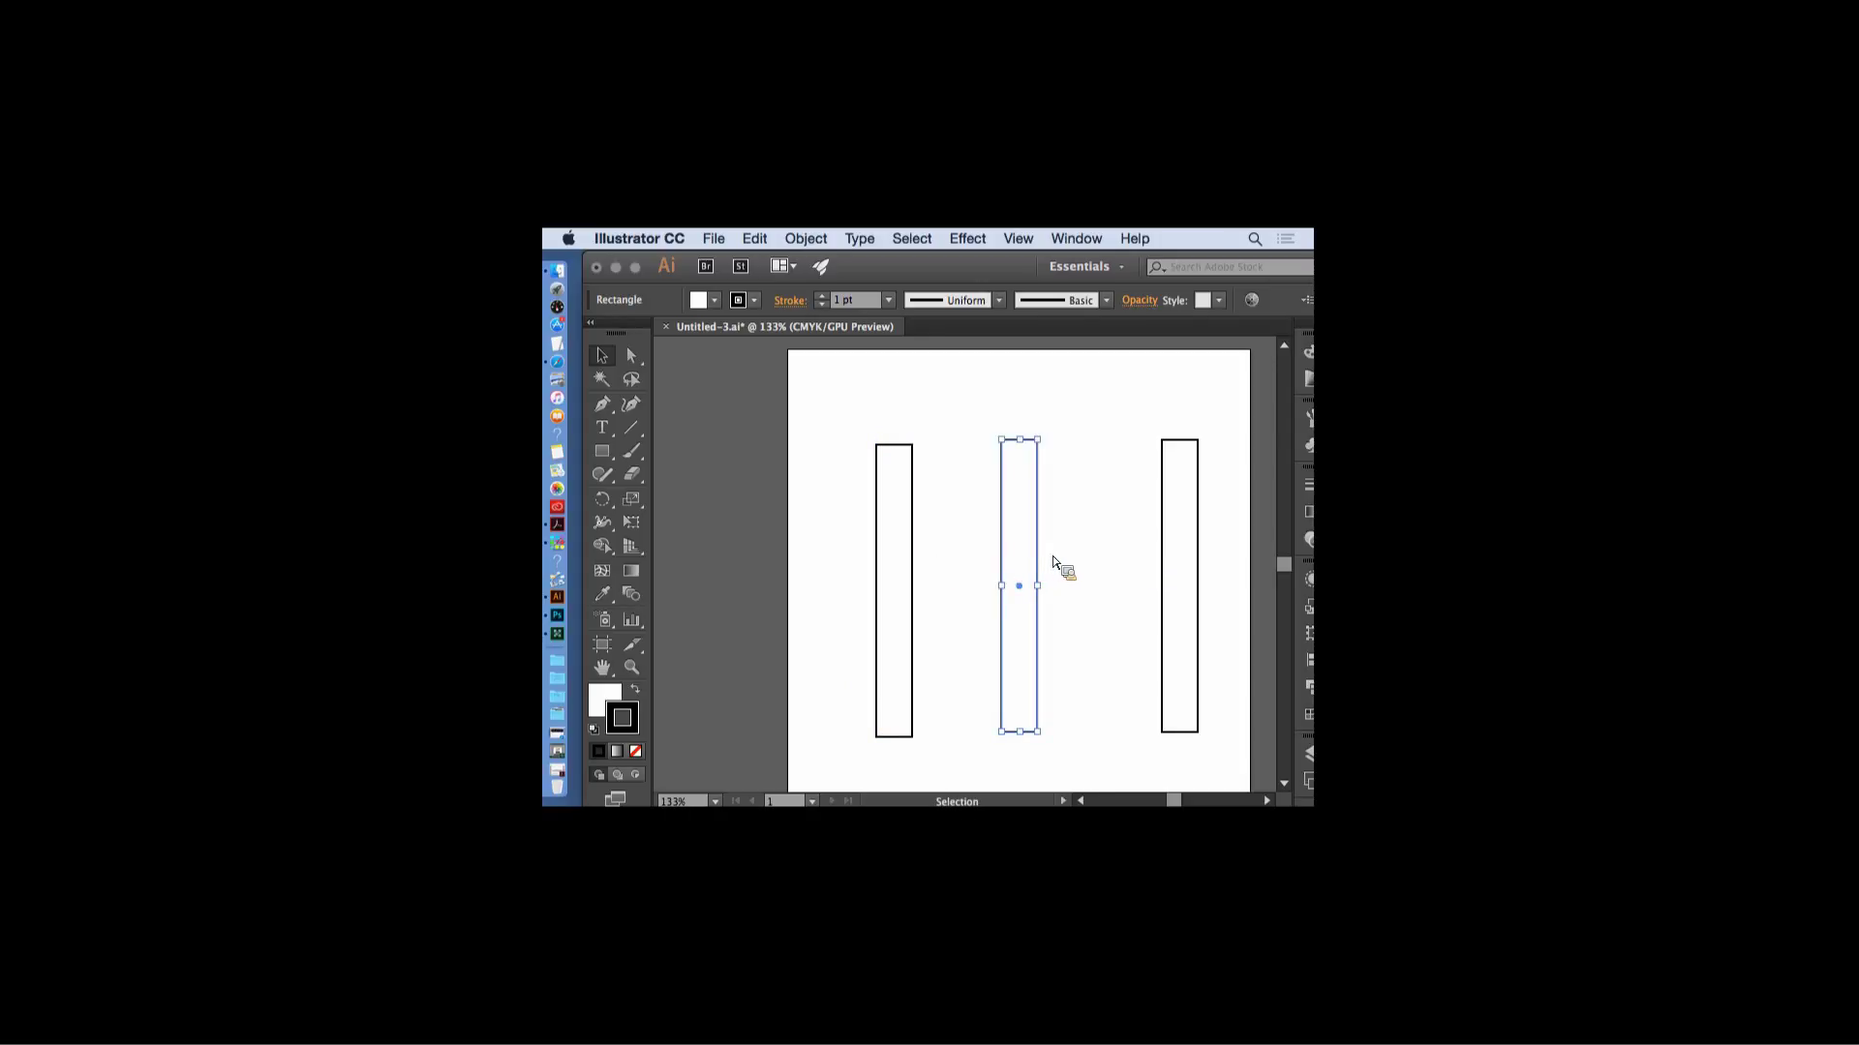
pyautogui.click(845, 450)
pyautogui.moveTo(789, 393); pyautogui.dragTo(1215, 554)
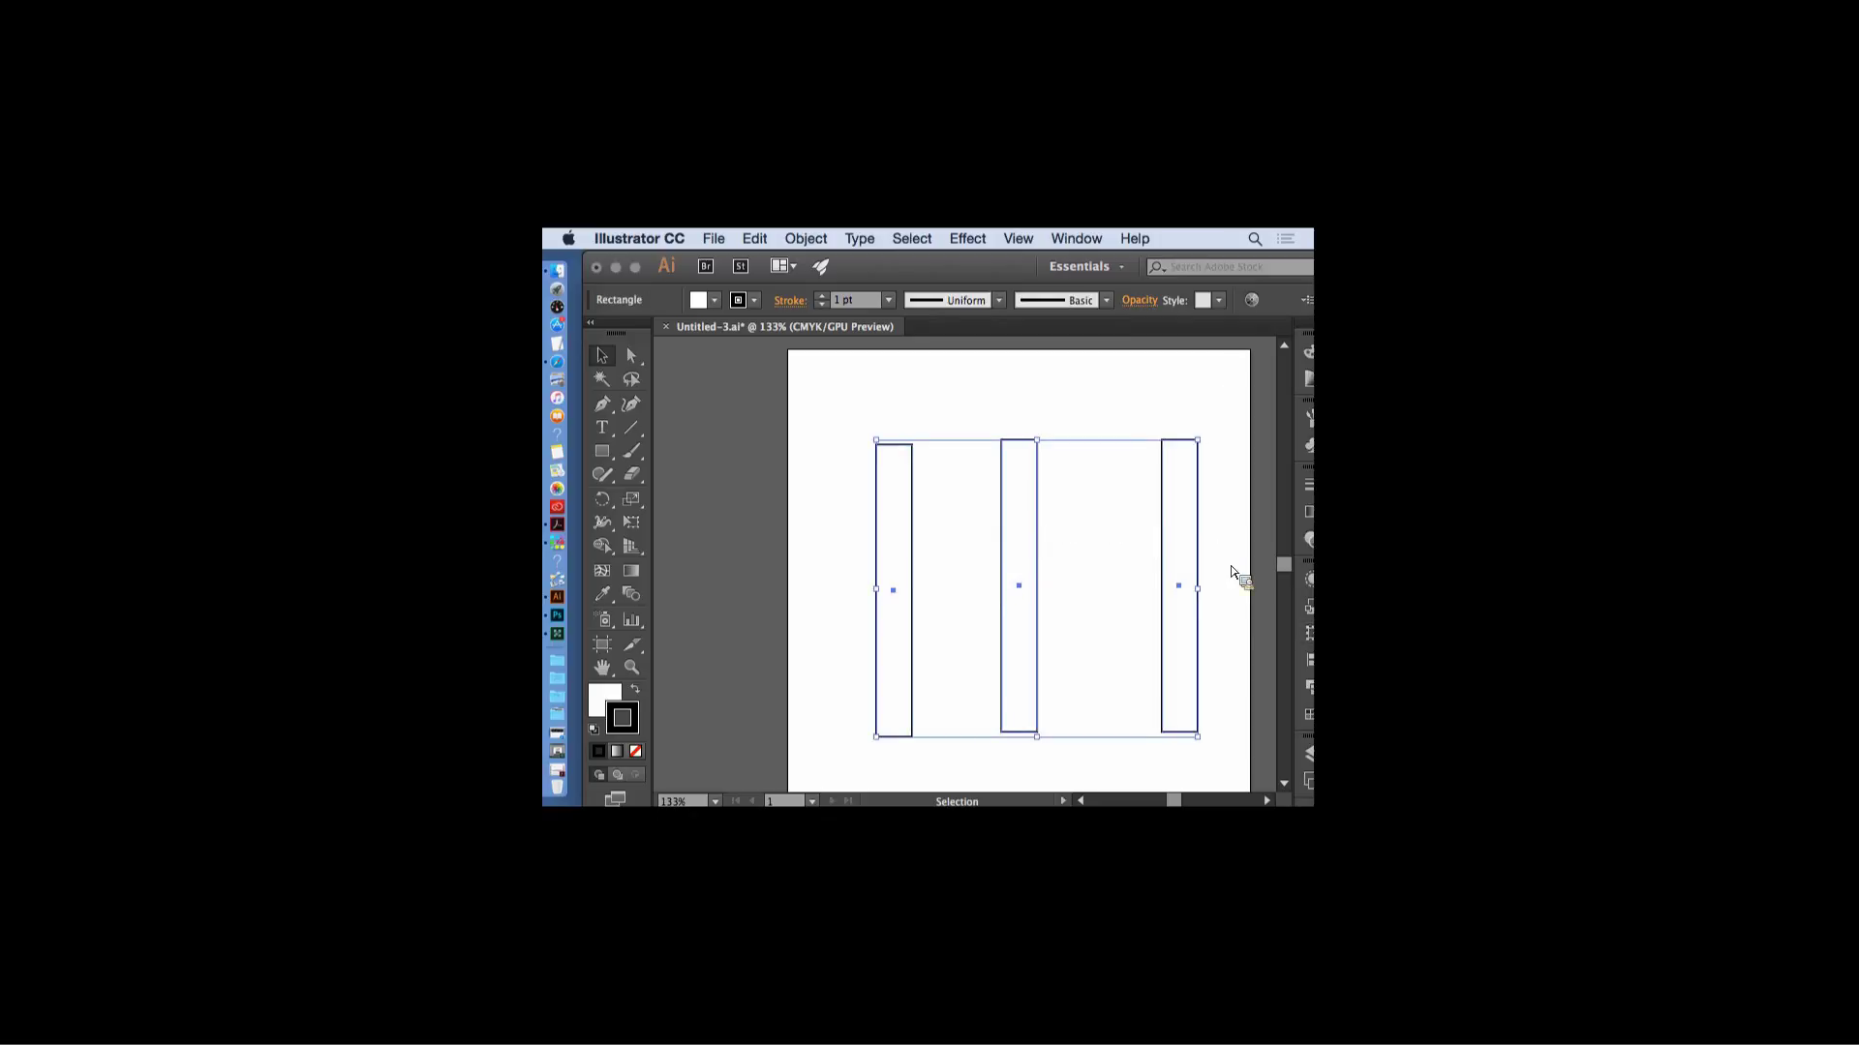
# - Top-align the three rectangles and distribute them evenly by horizontal centre
pyautogui.moveTo(1051, 273); pyautogui.dragTo(993, 262)
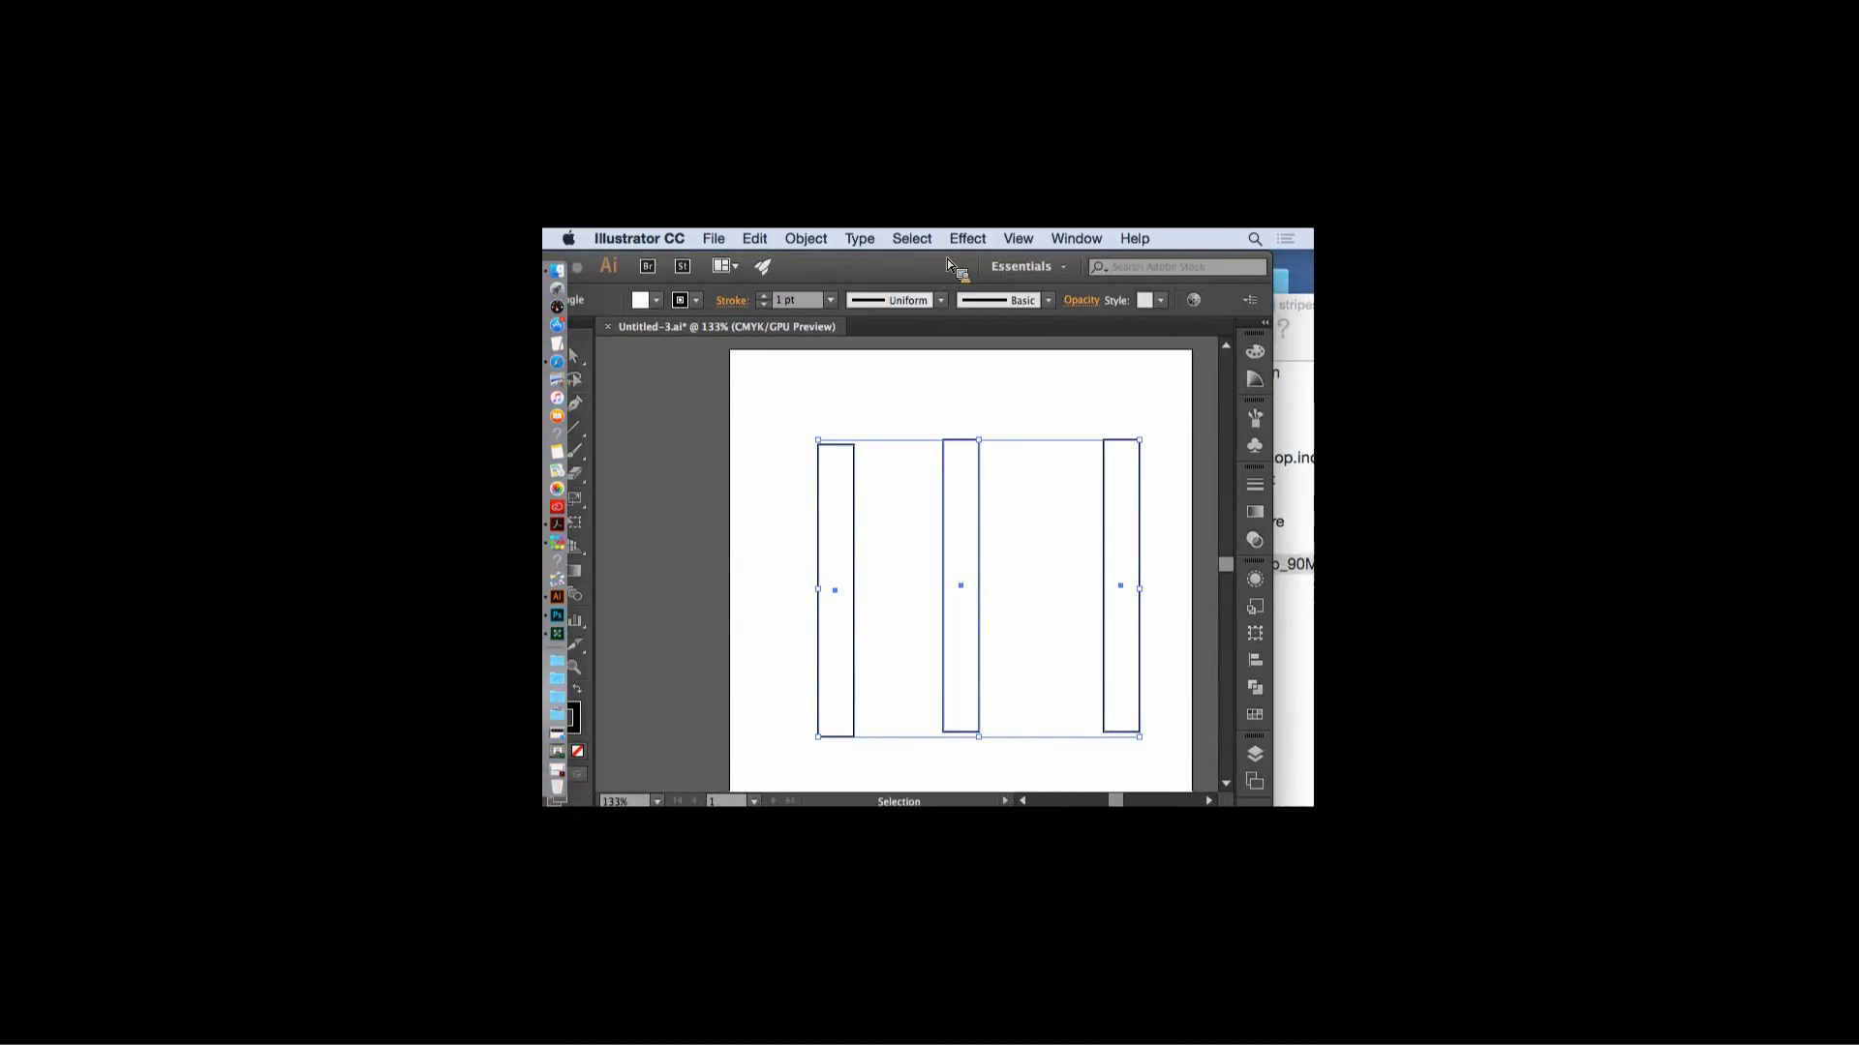
pyautogui.click(1255, 660)
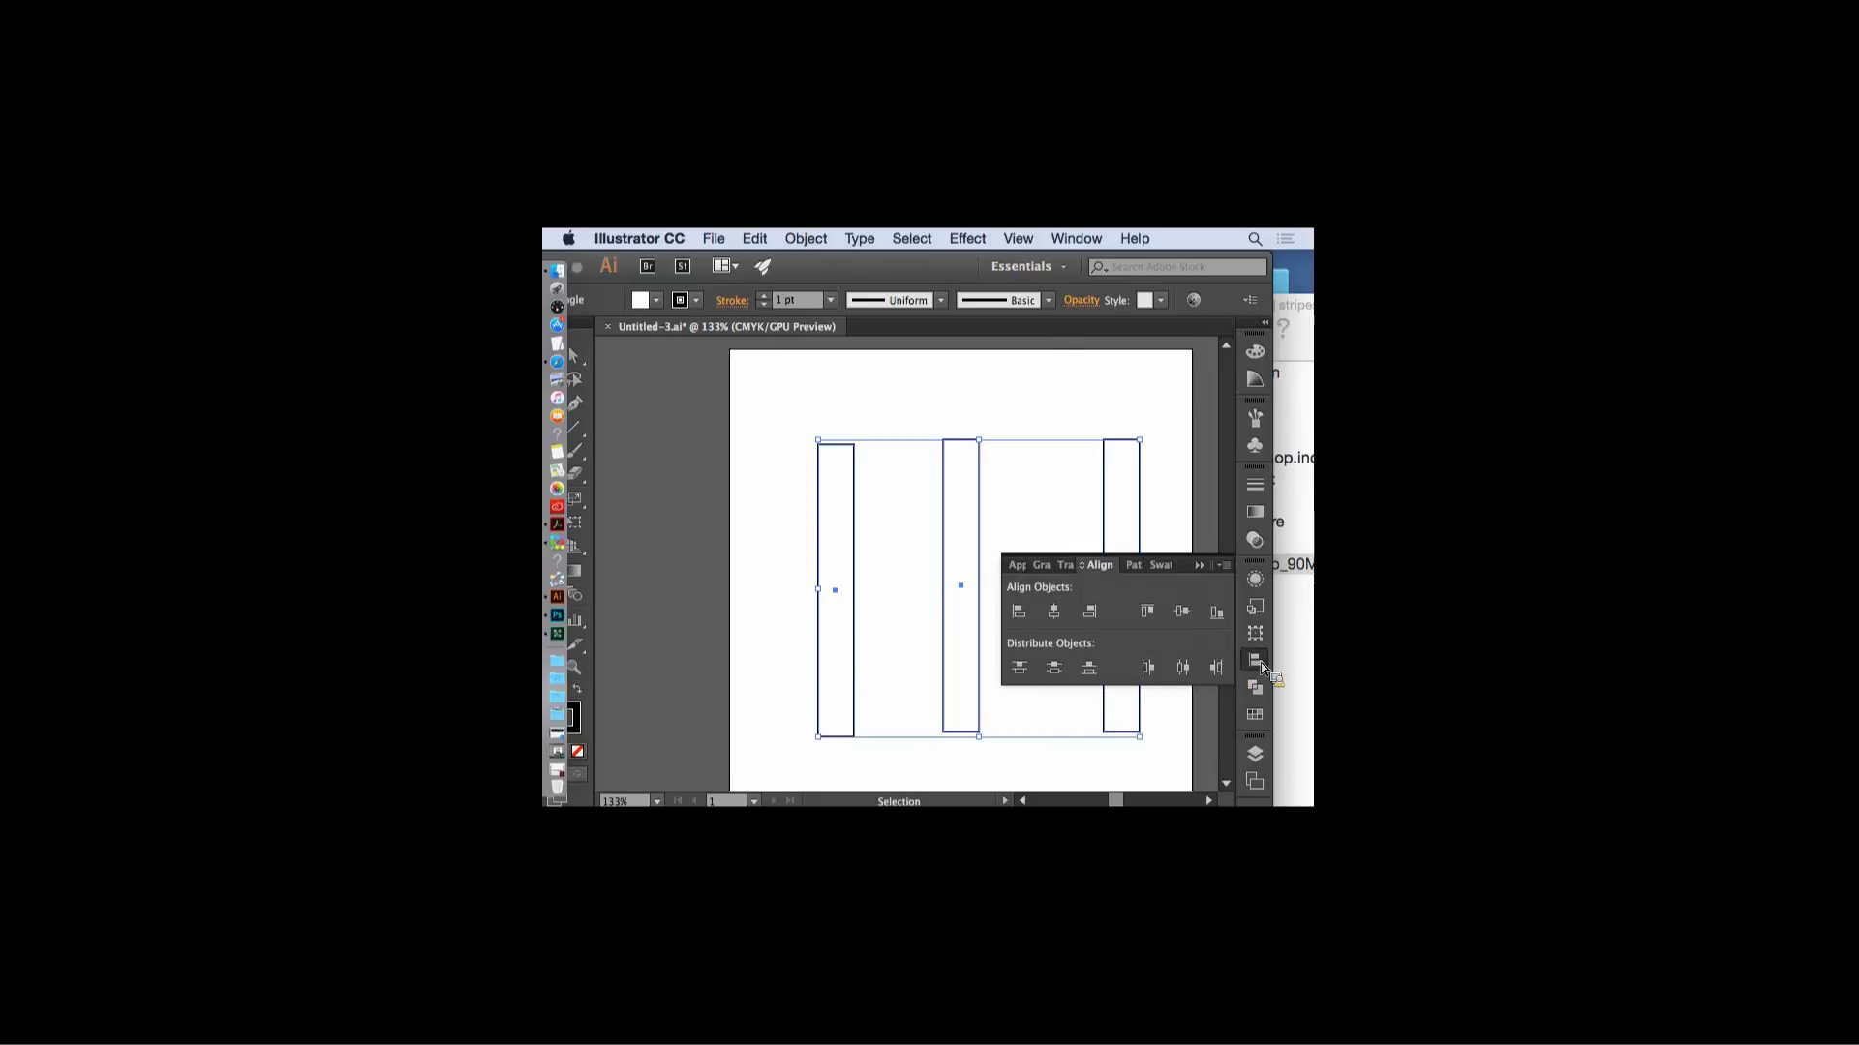
pyautogui.click(1147, 612)
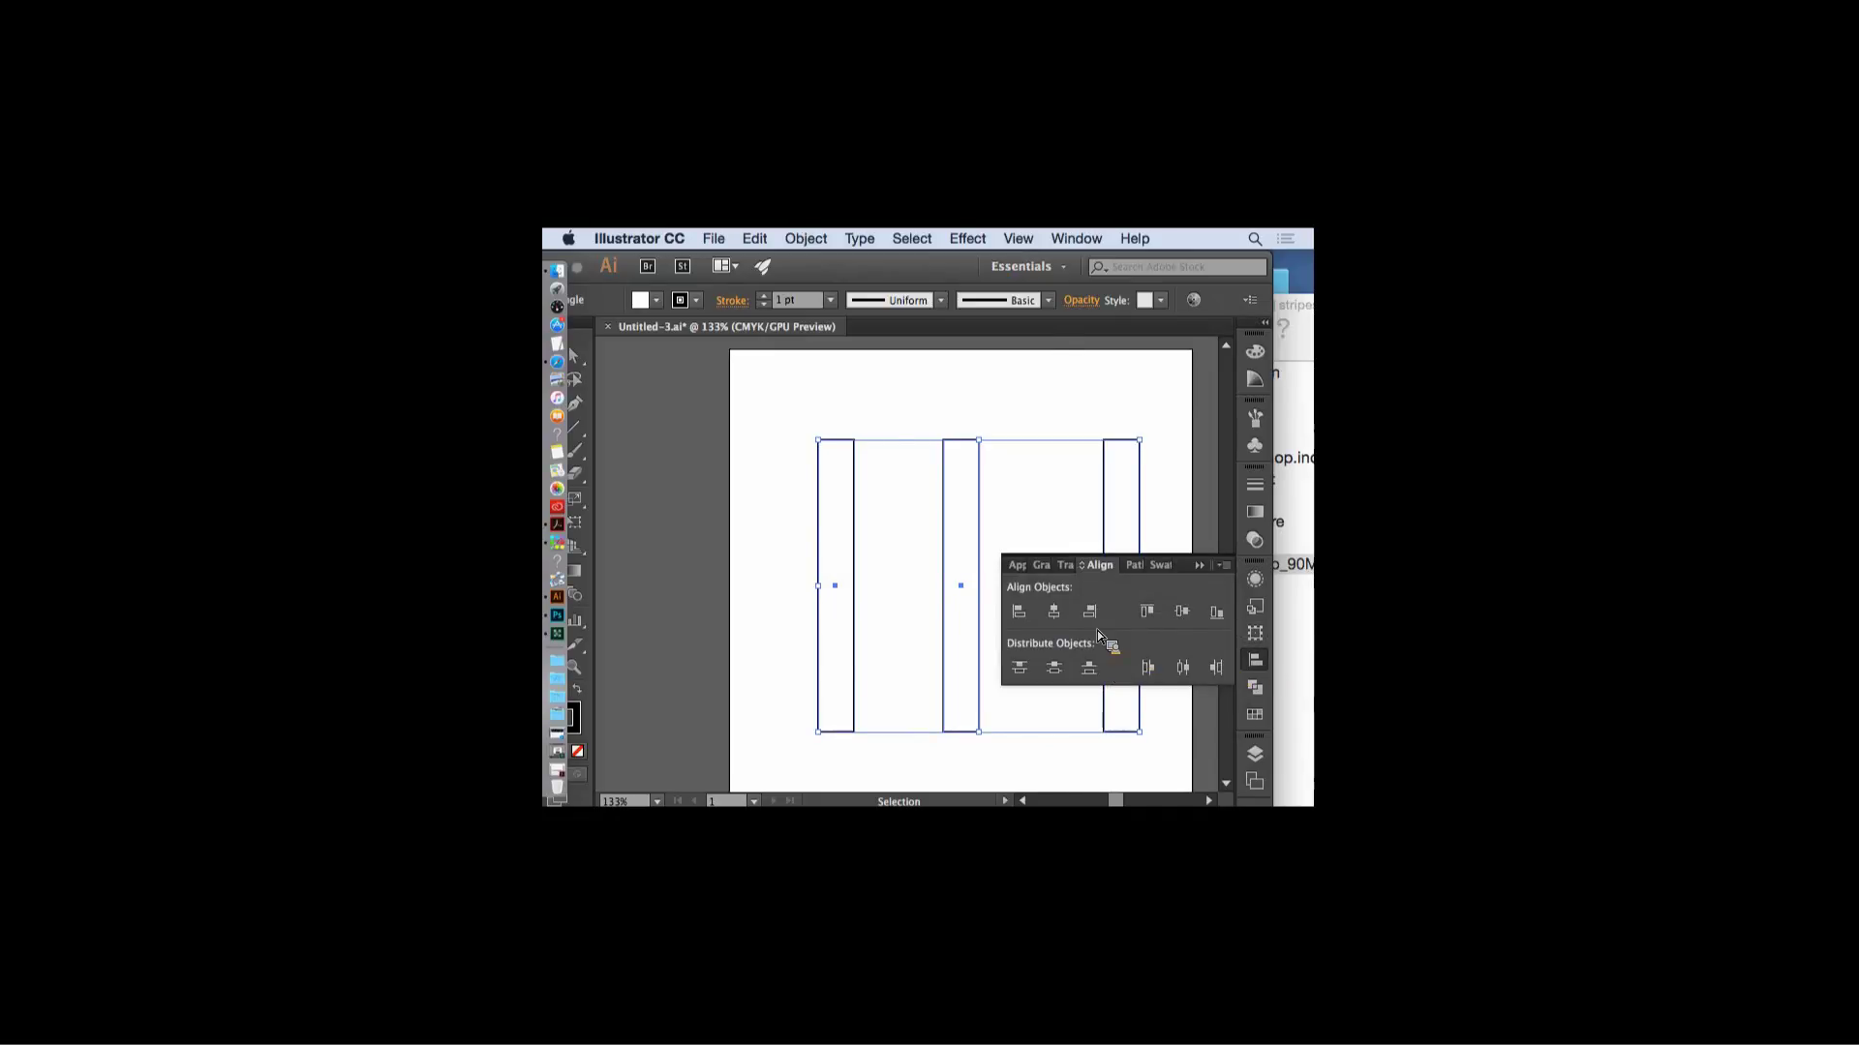
pyautogui.click(1185, 669)
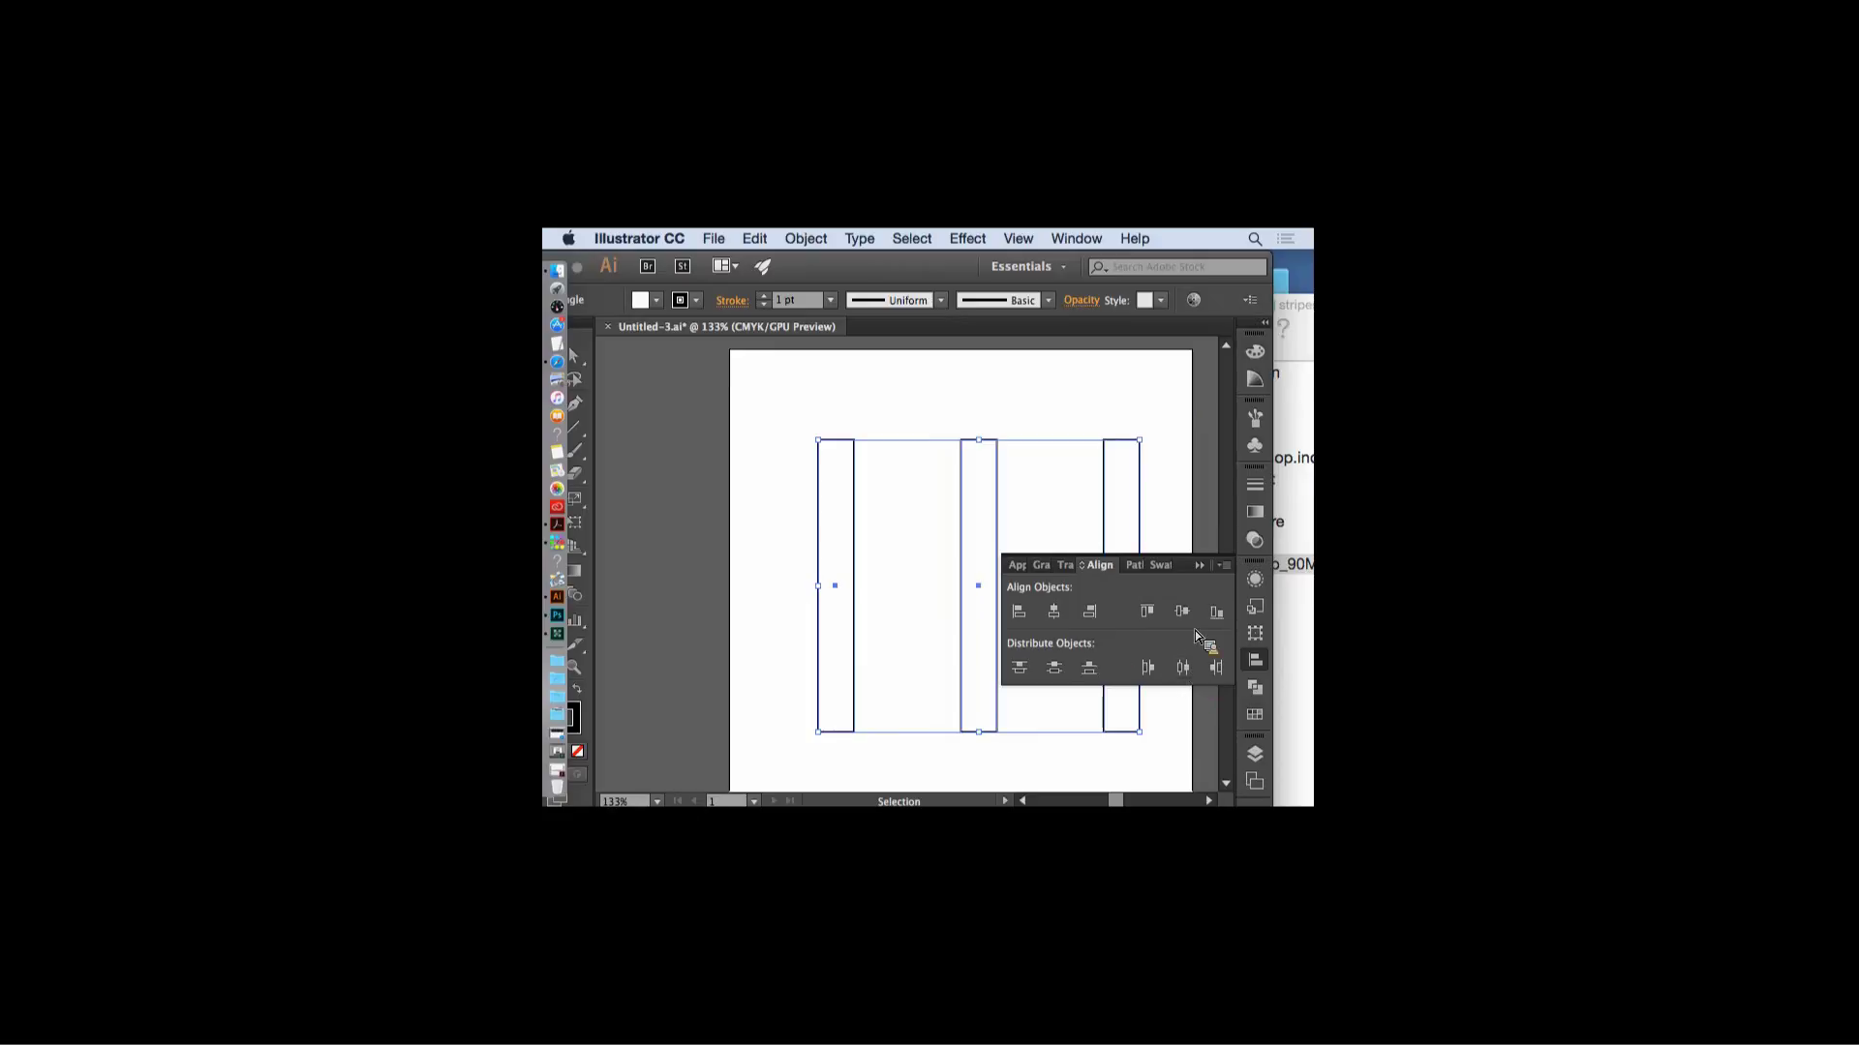
# - Delete the middle rectangle and select the two remaining ones
pyautogui.click(1154, 602)
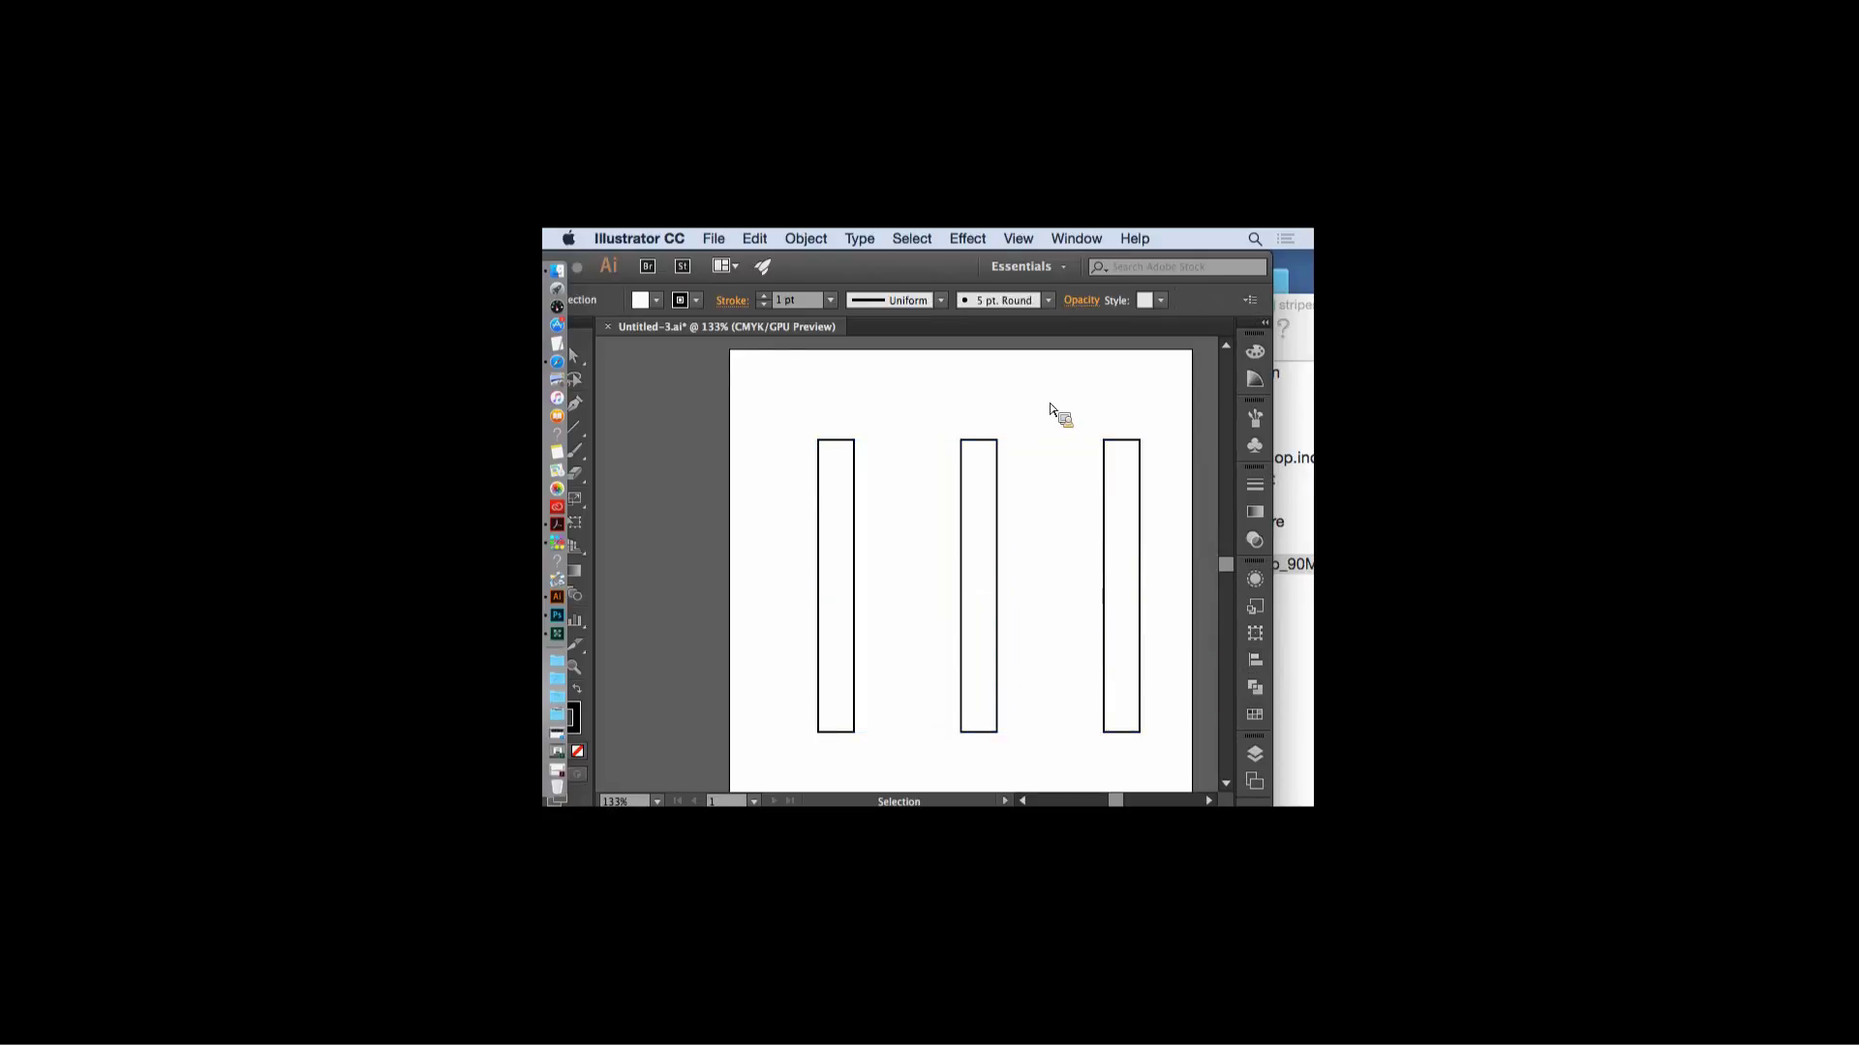
pyautogui.moveTo(1075, 390); pyautogui.dragTo(928, 494)
pyautogui.press('Delete')
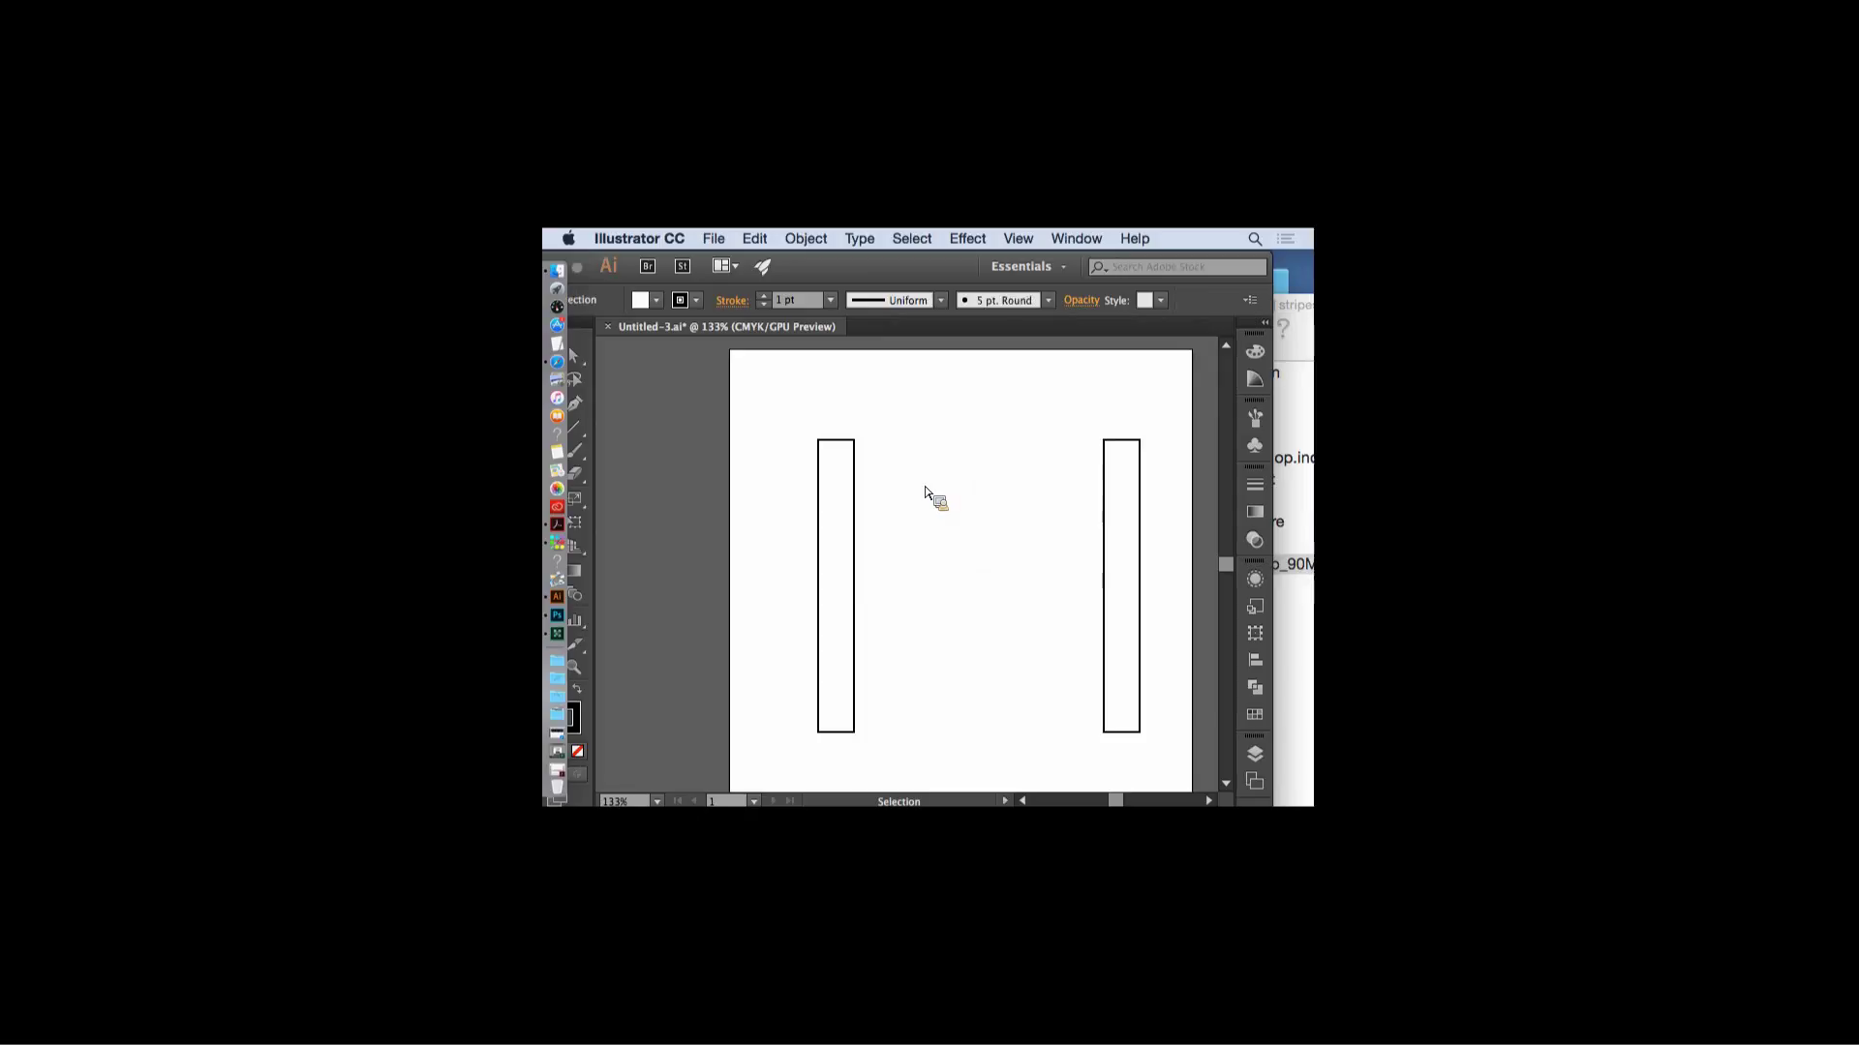
pyautogui.moveTo(773, 401); pyautogui.dragTo(1129, 539)
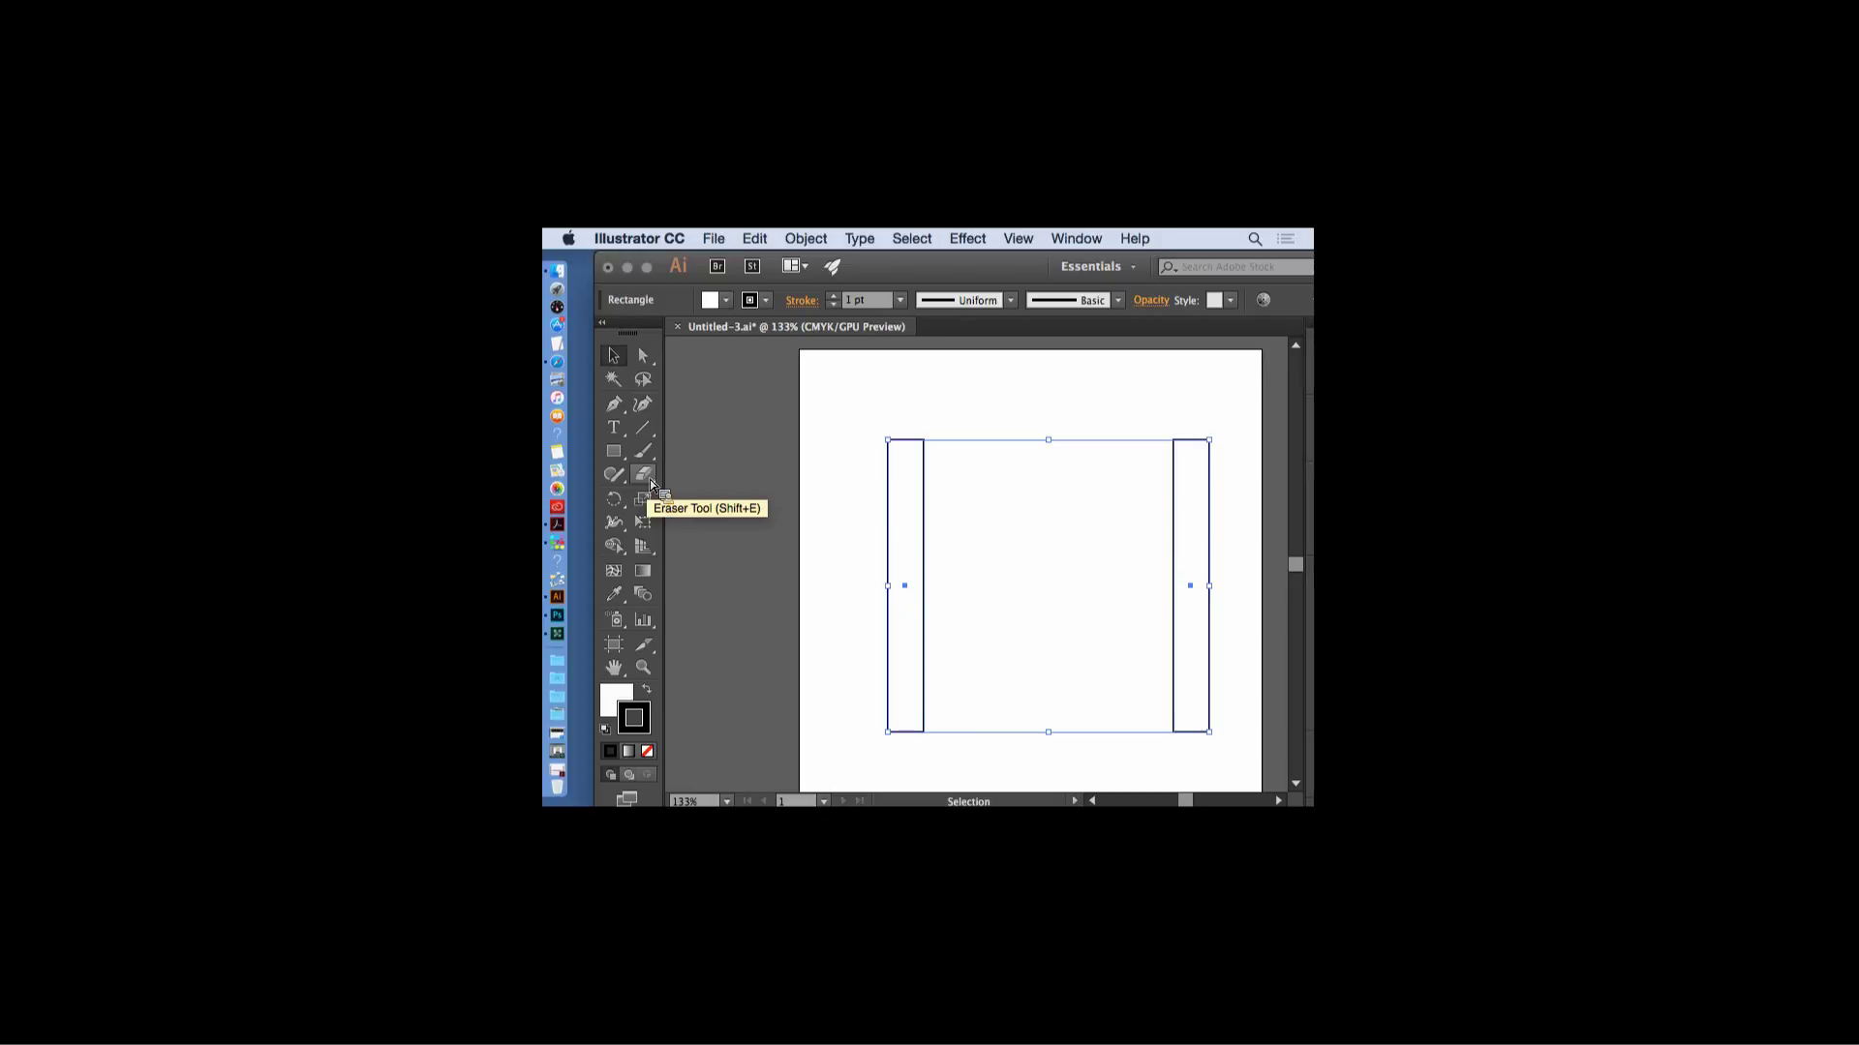
pyautogui.click(810, 241)
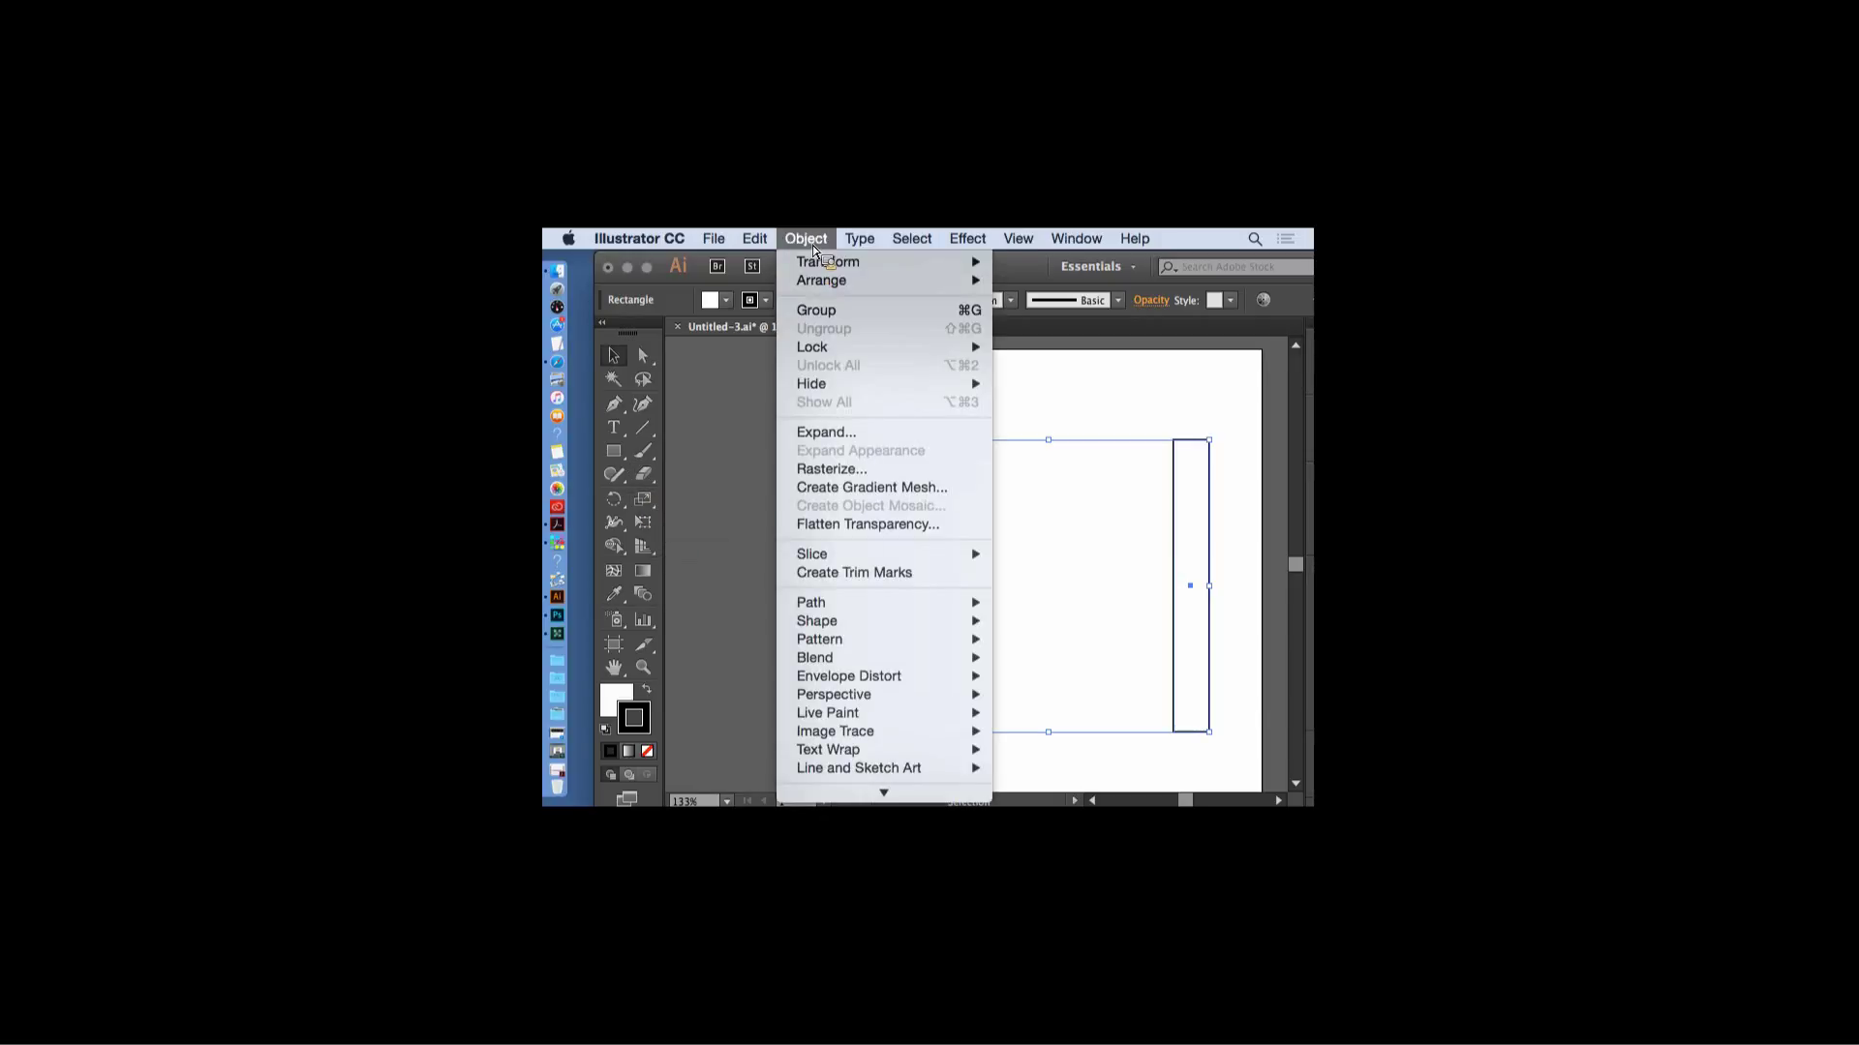
pyautogui.moveTo(834, 661)
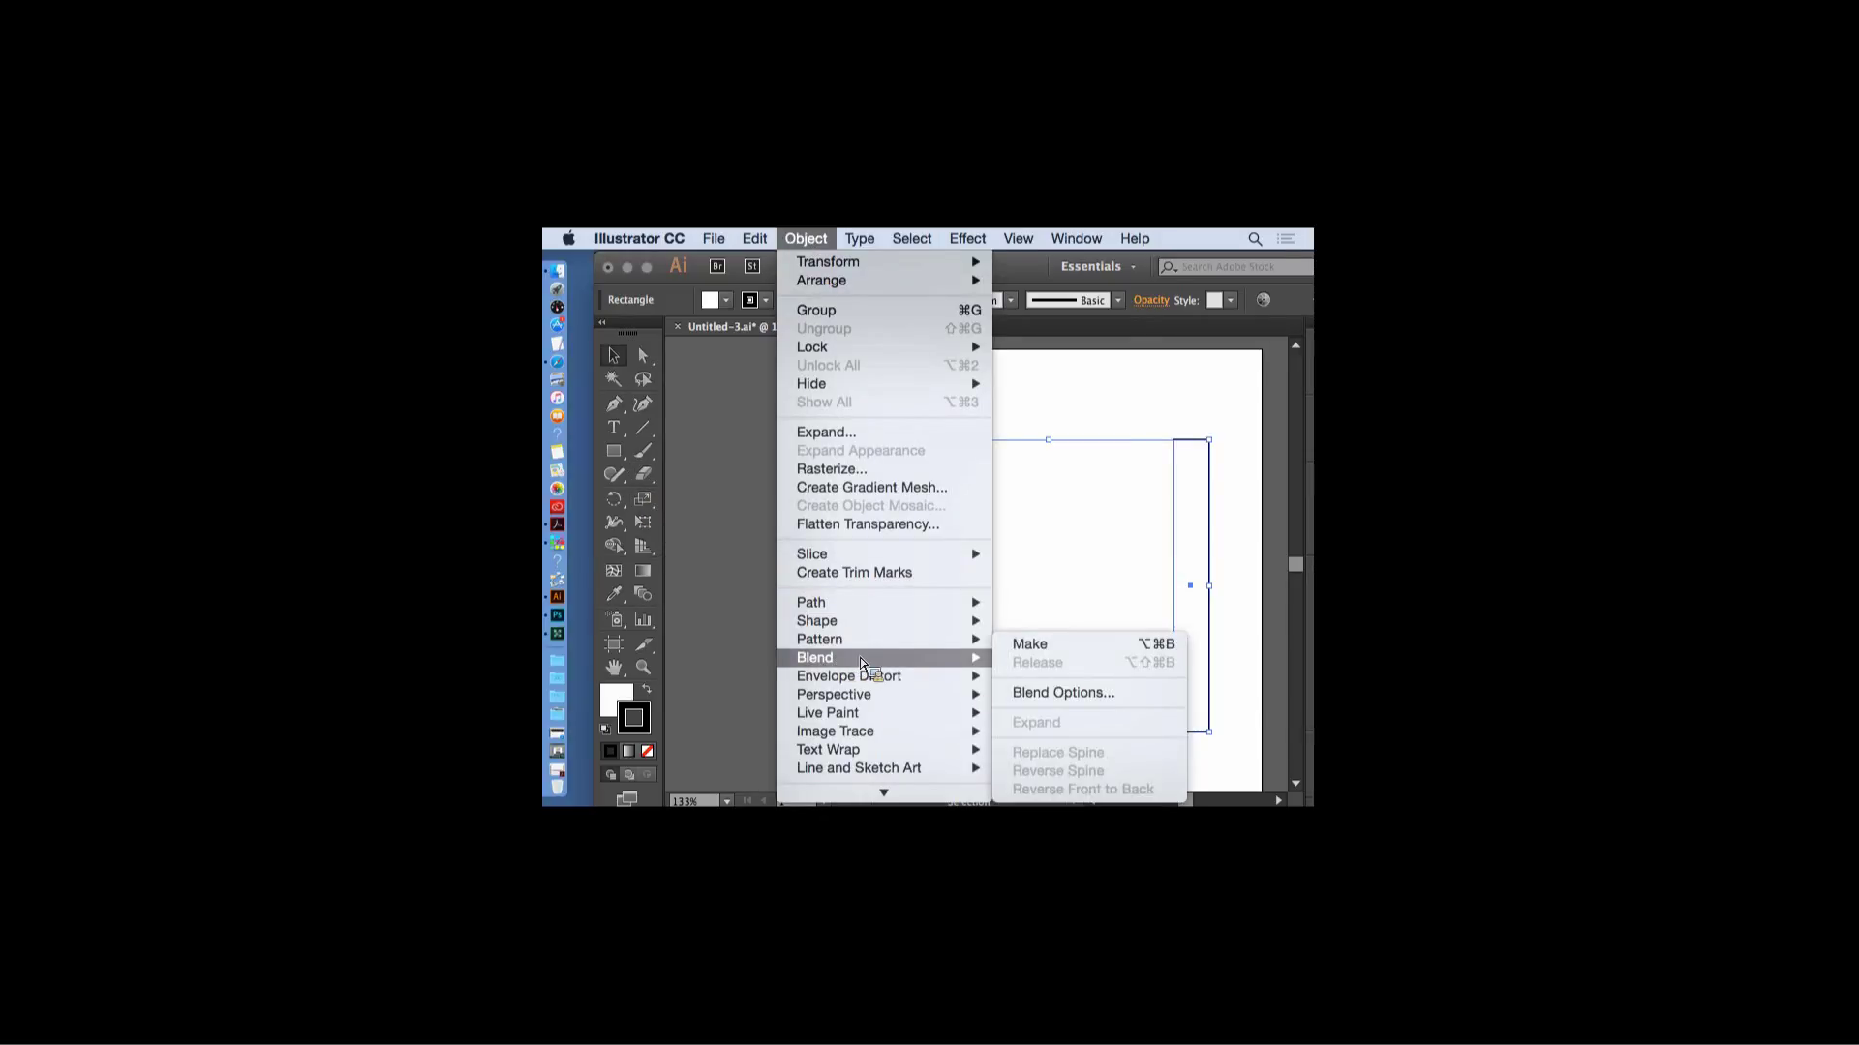
pyautogui.click(1053, 693)
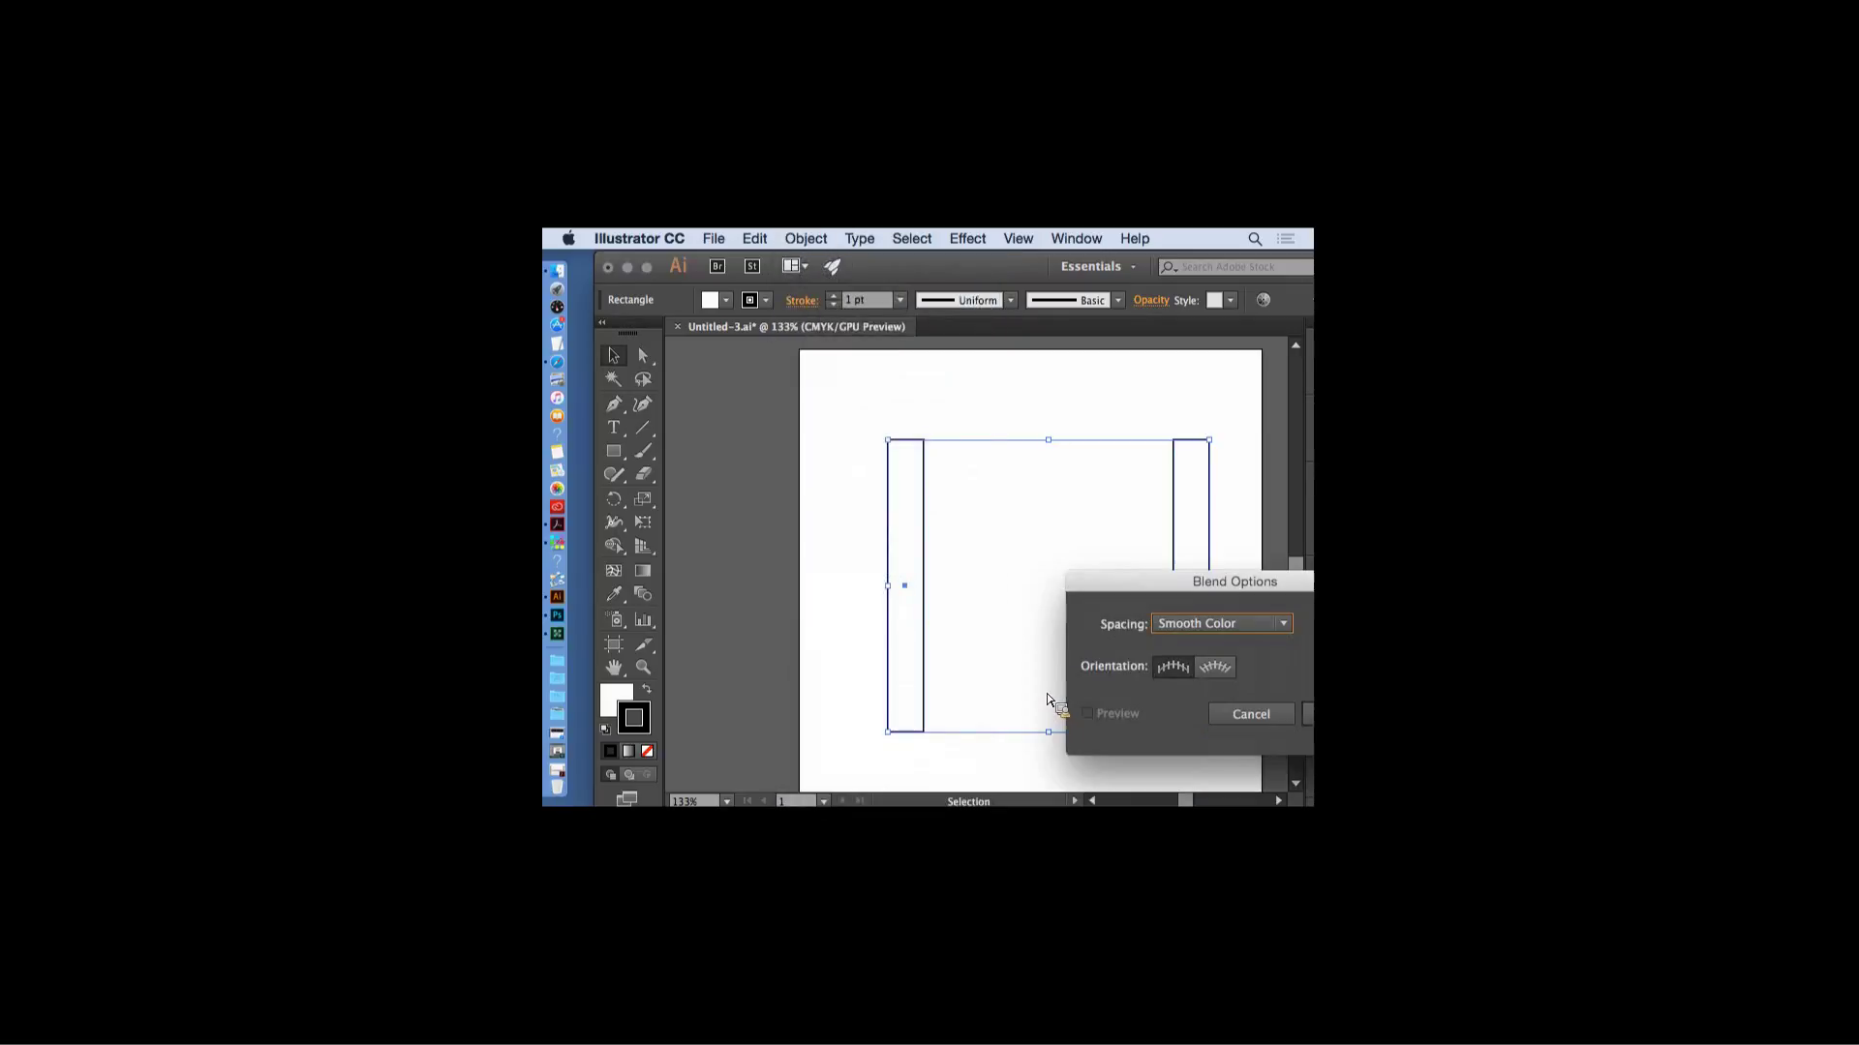
pyautogui.moveTo(1117, 634); pyautogui.dragTo(655, 275)
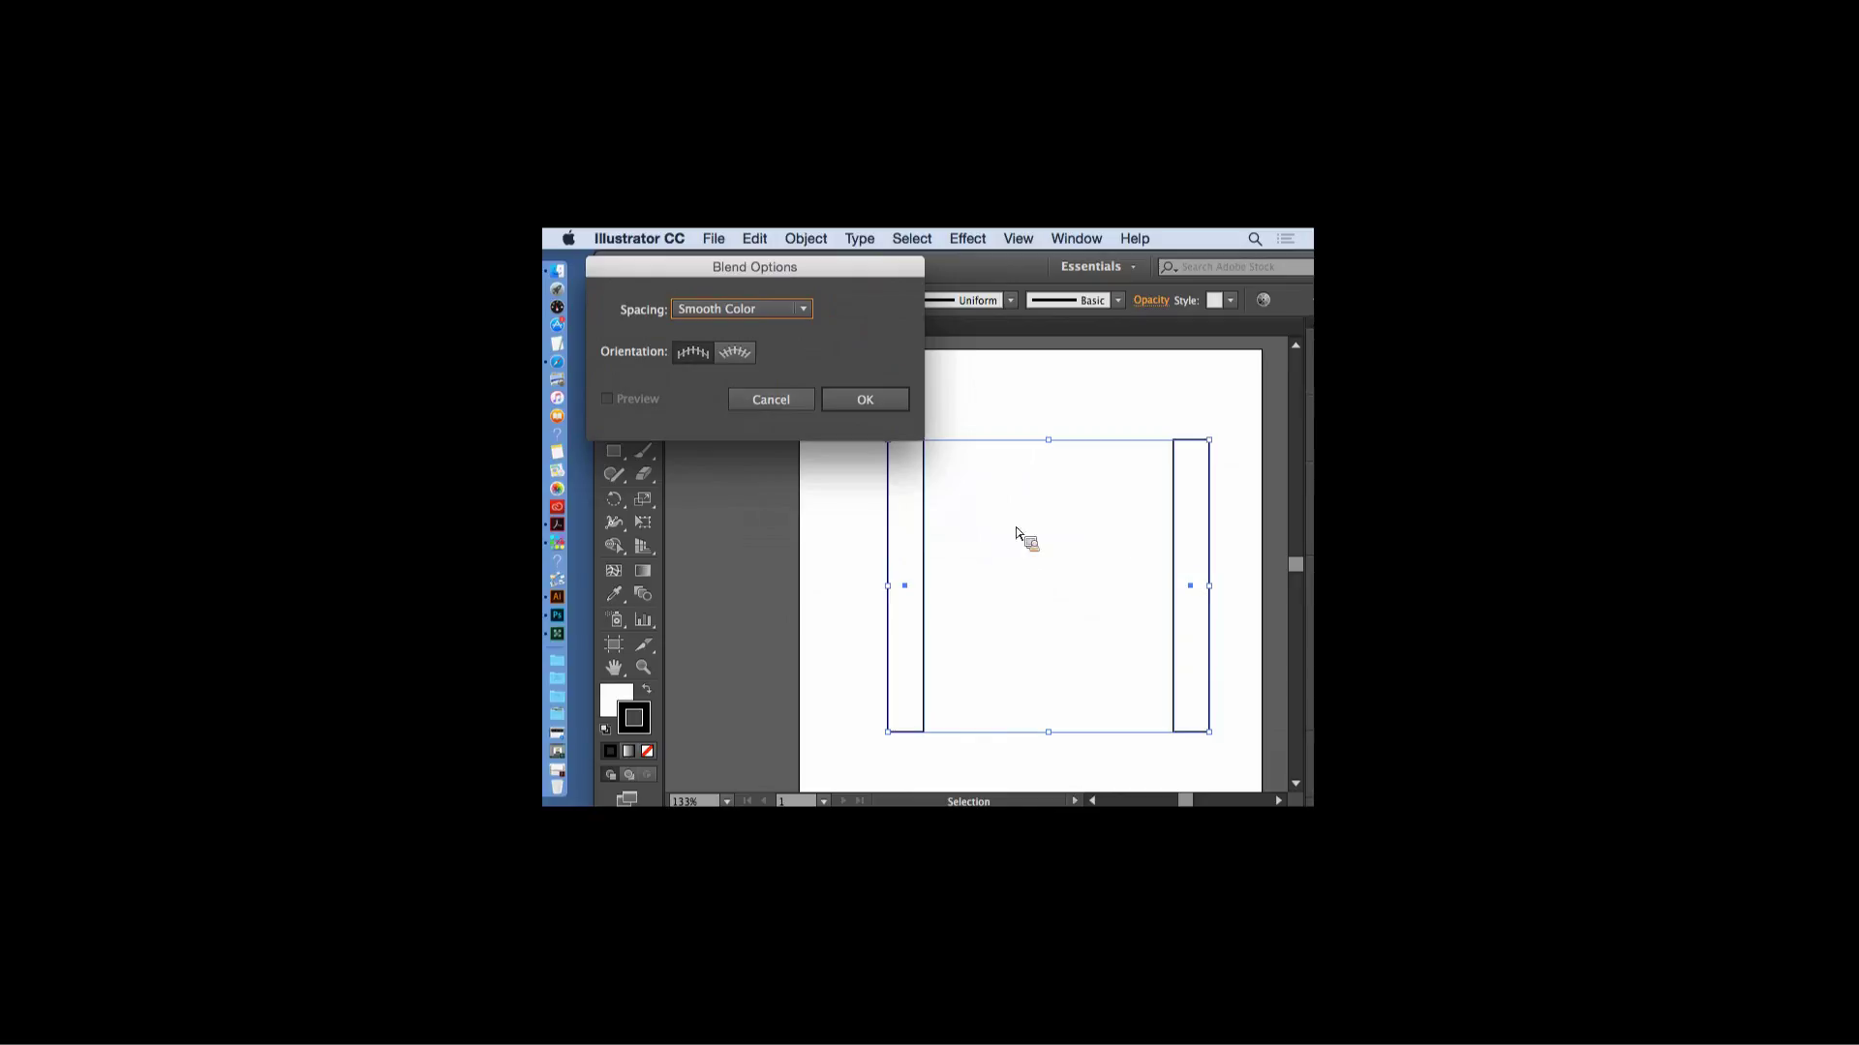
pyautogui.click(804, 309)
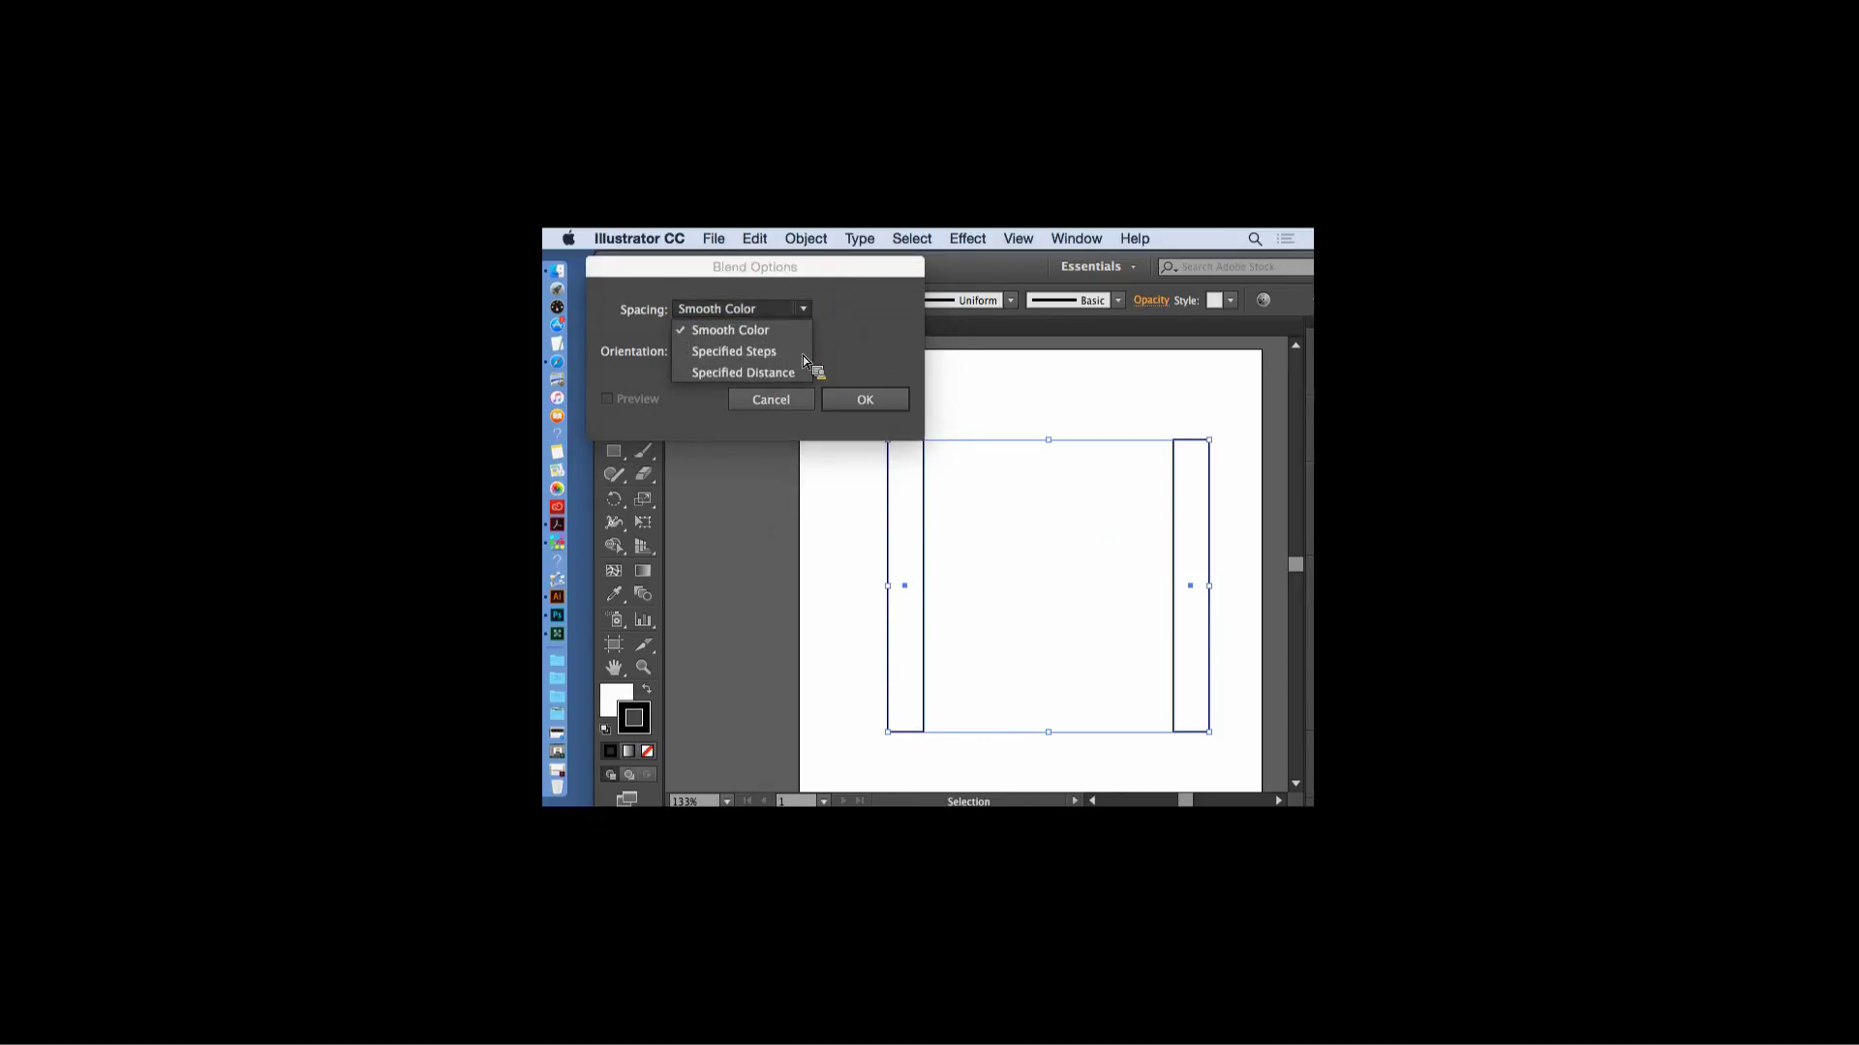
pyautogui.click(741, 352)
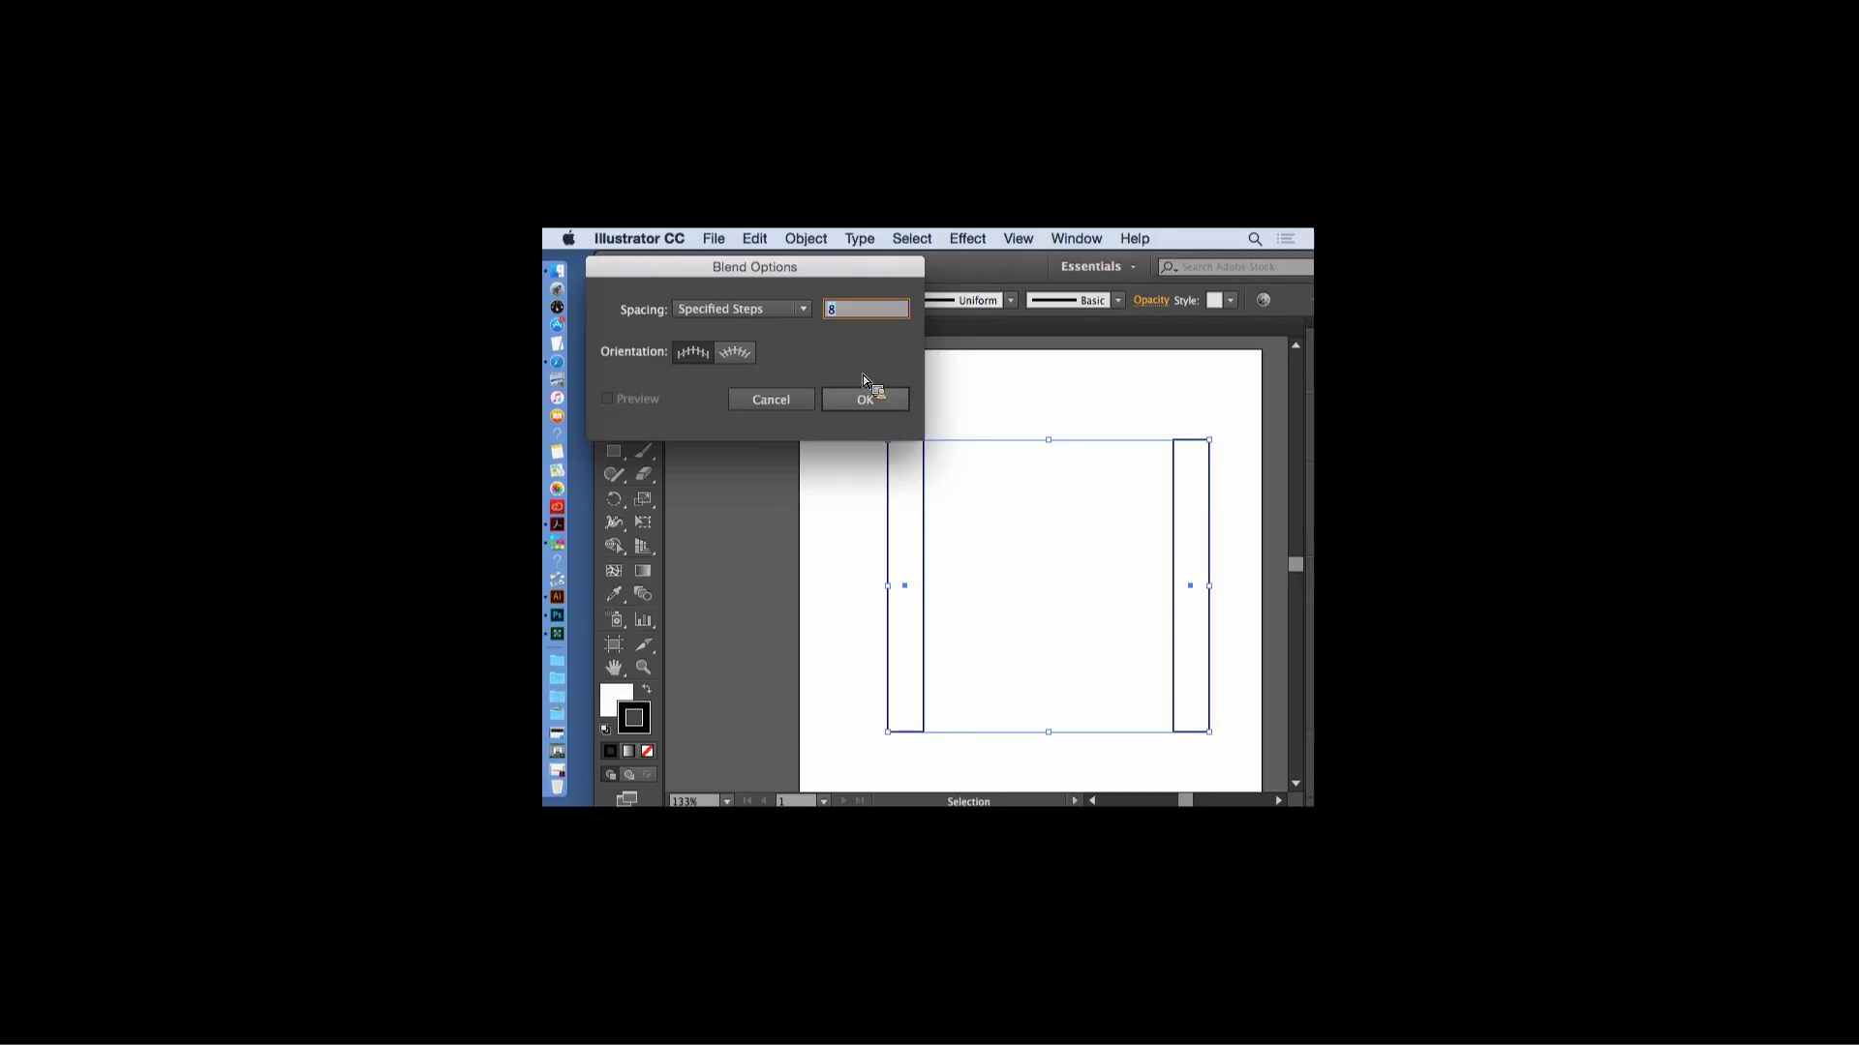
pyautogui.click(861, 399)
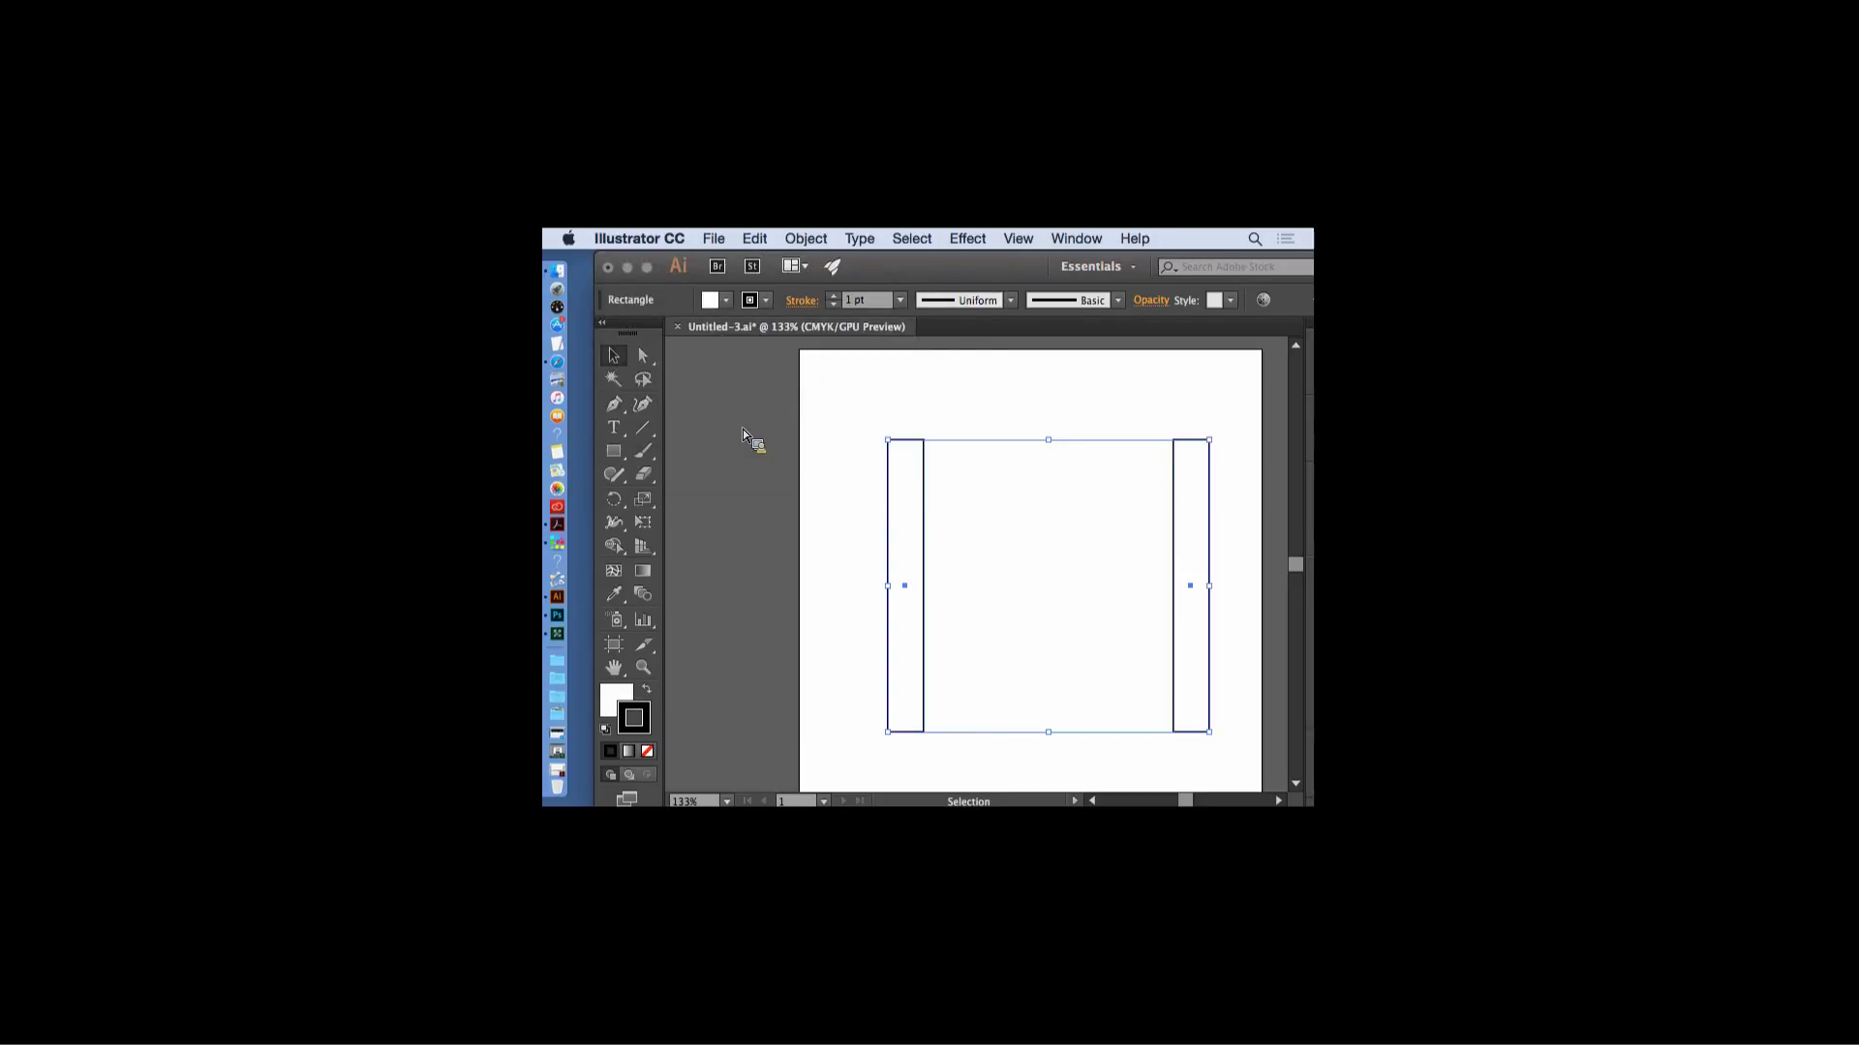
pyautogui.click(806, 238)
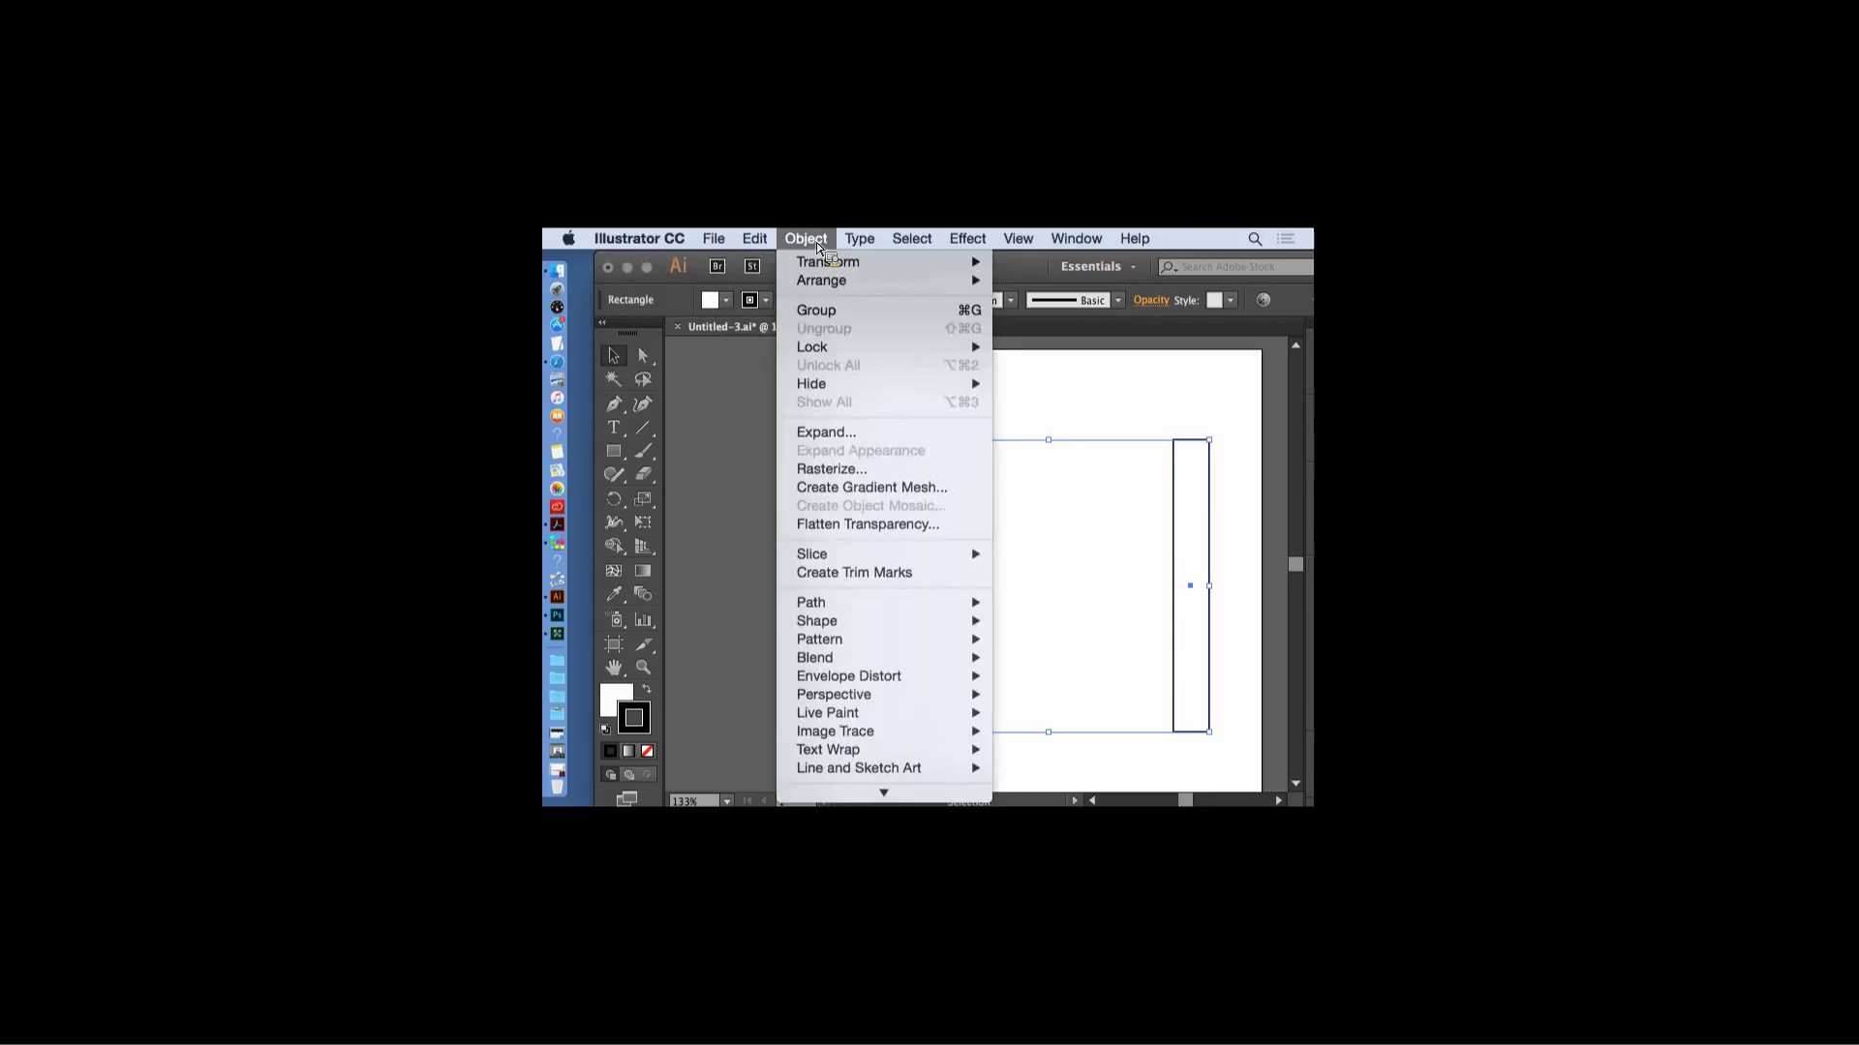
pyautogui.moveTo(813, 658)
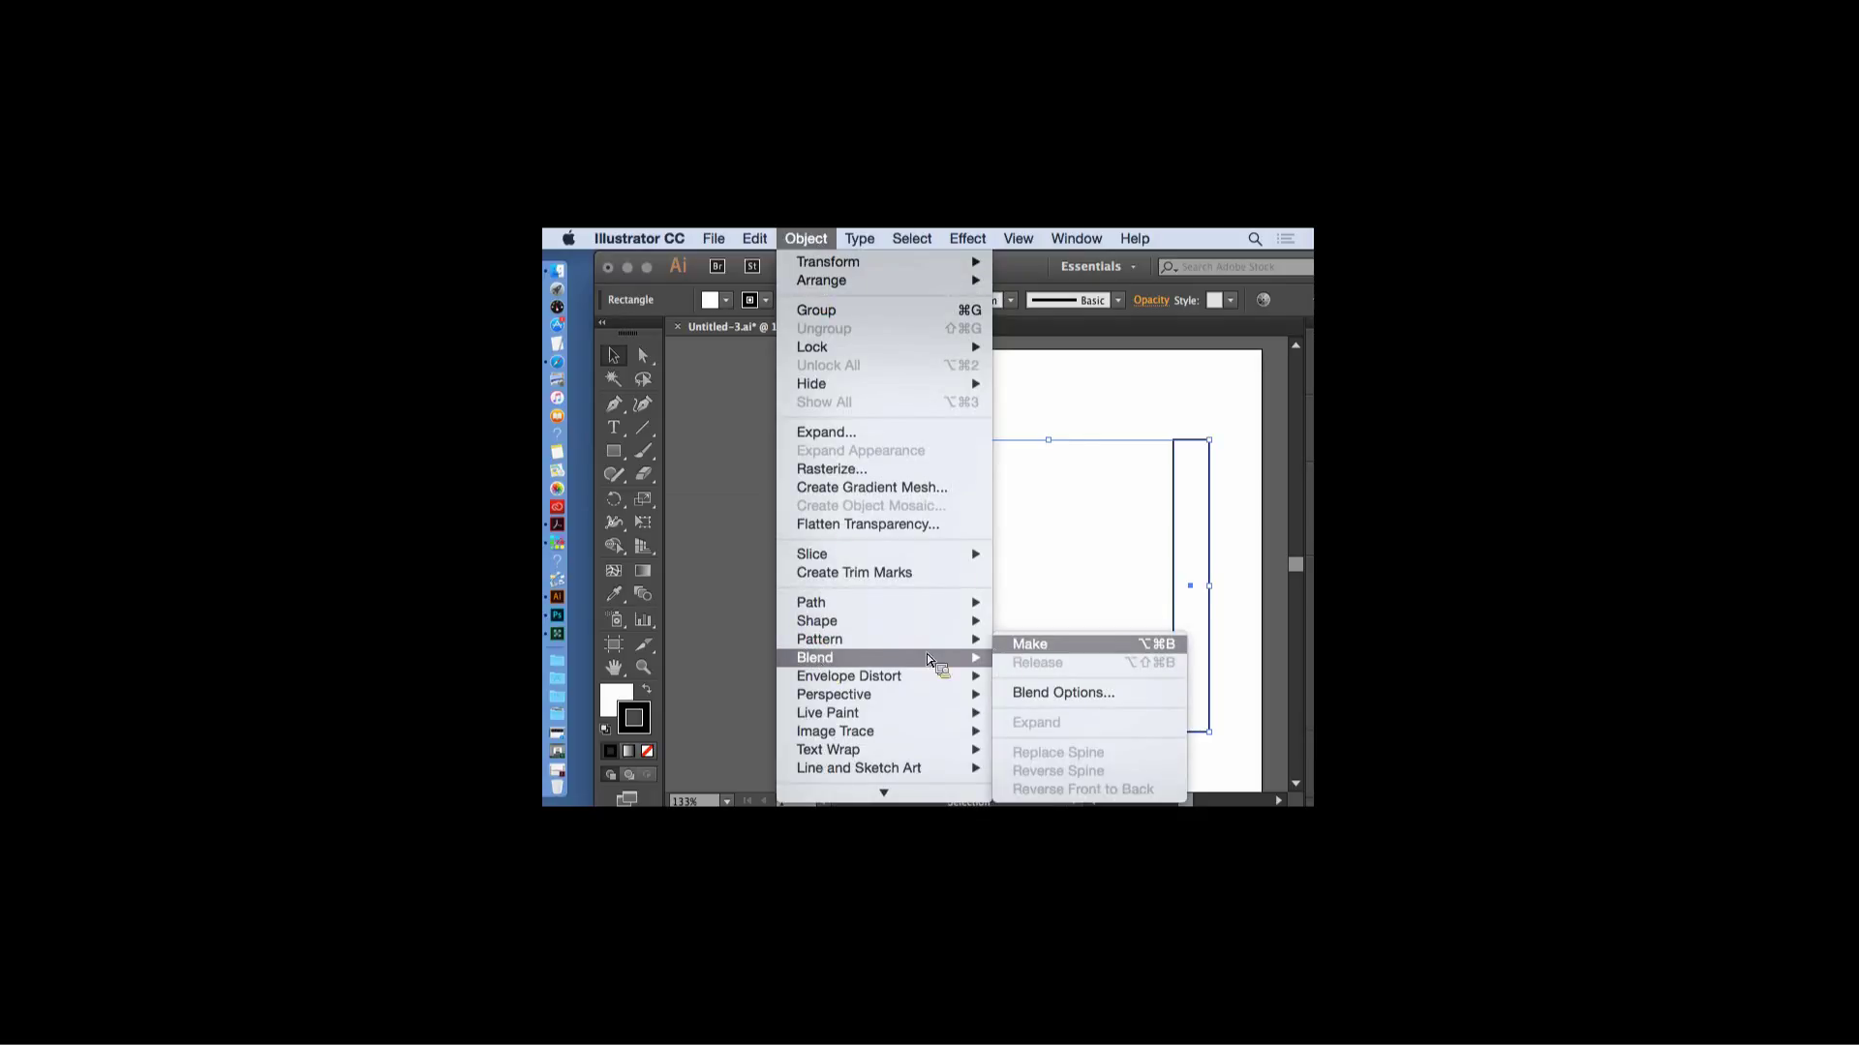
pyautogui.click(1016, 643)
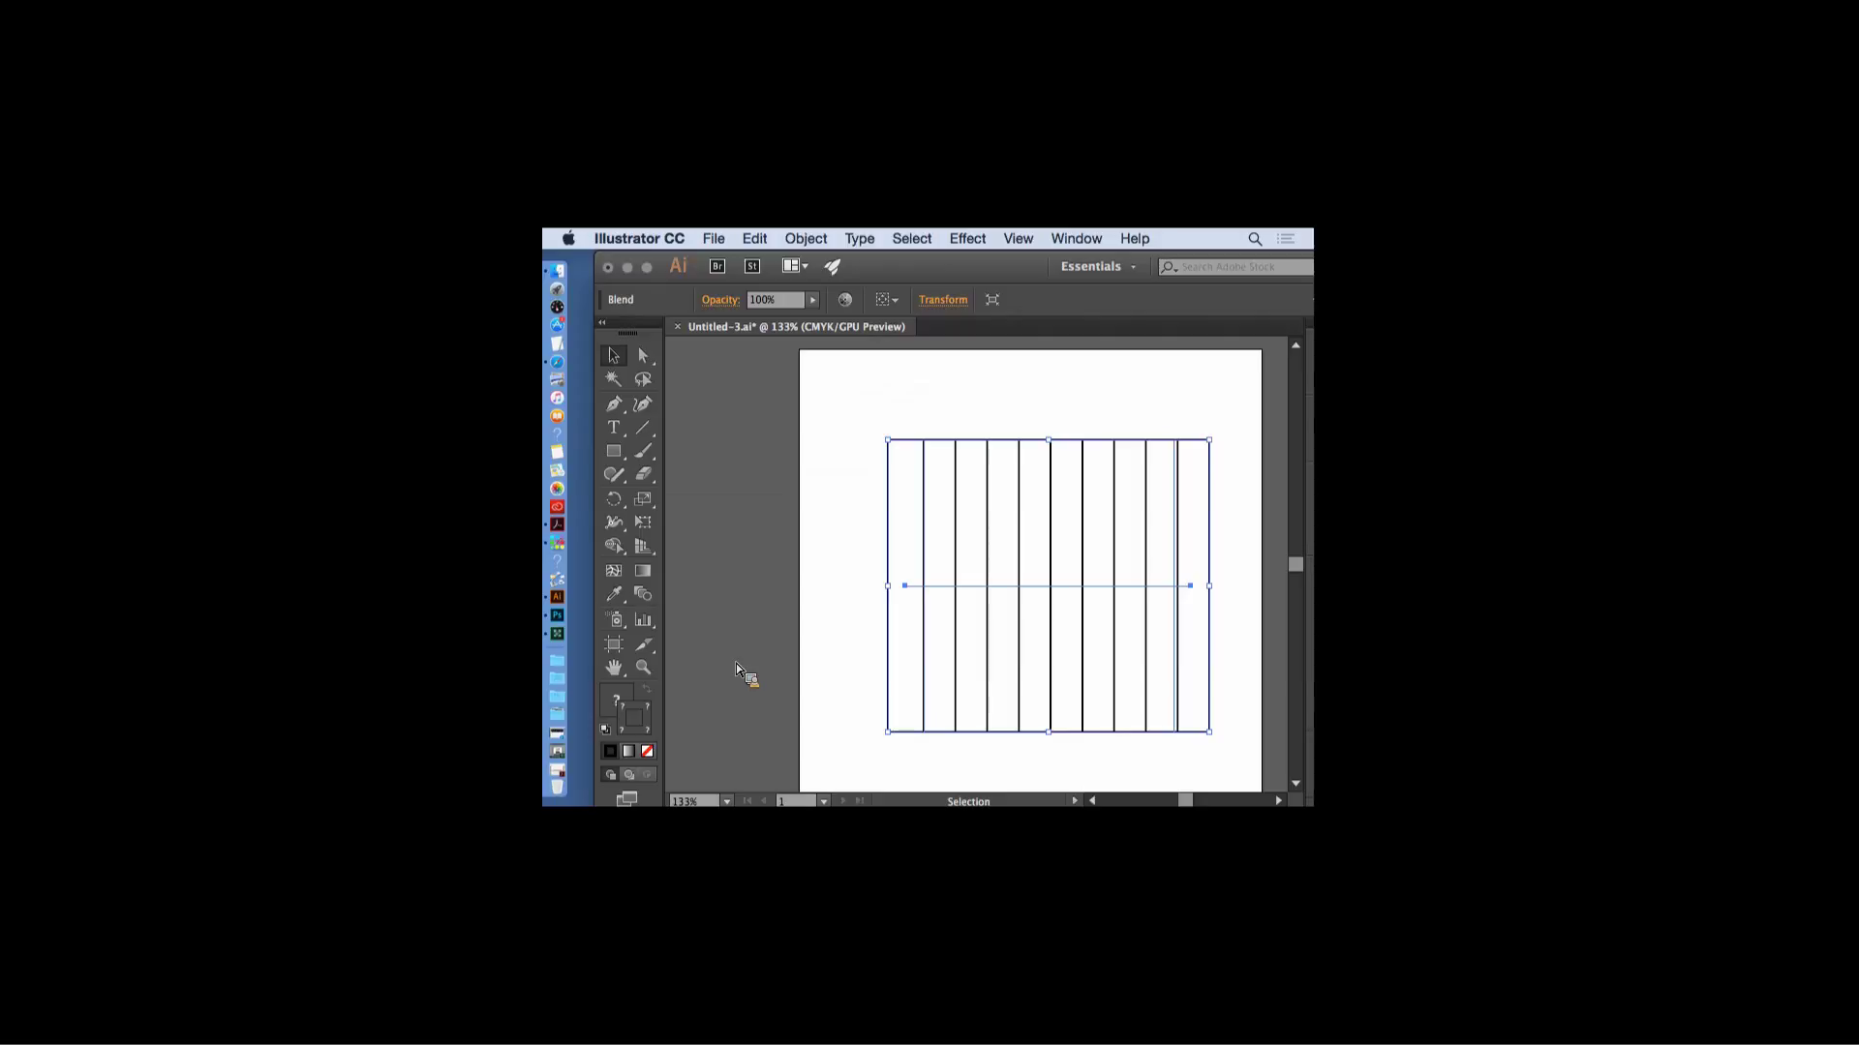
pyautogui.press('super+minus')
pyautogui.press('super+minus')
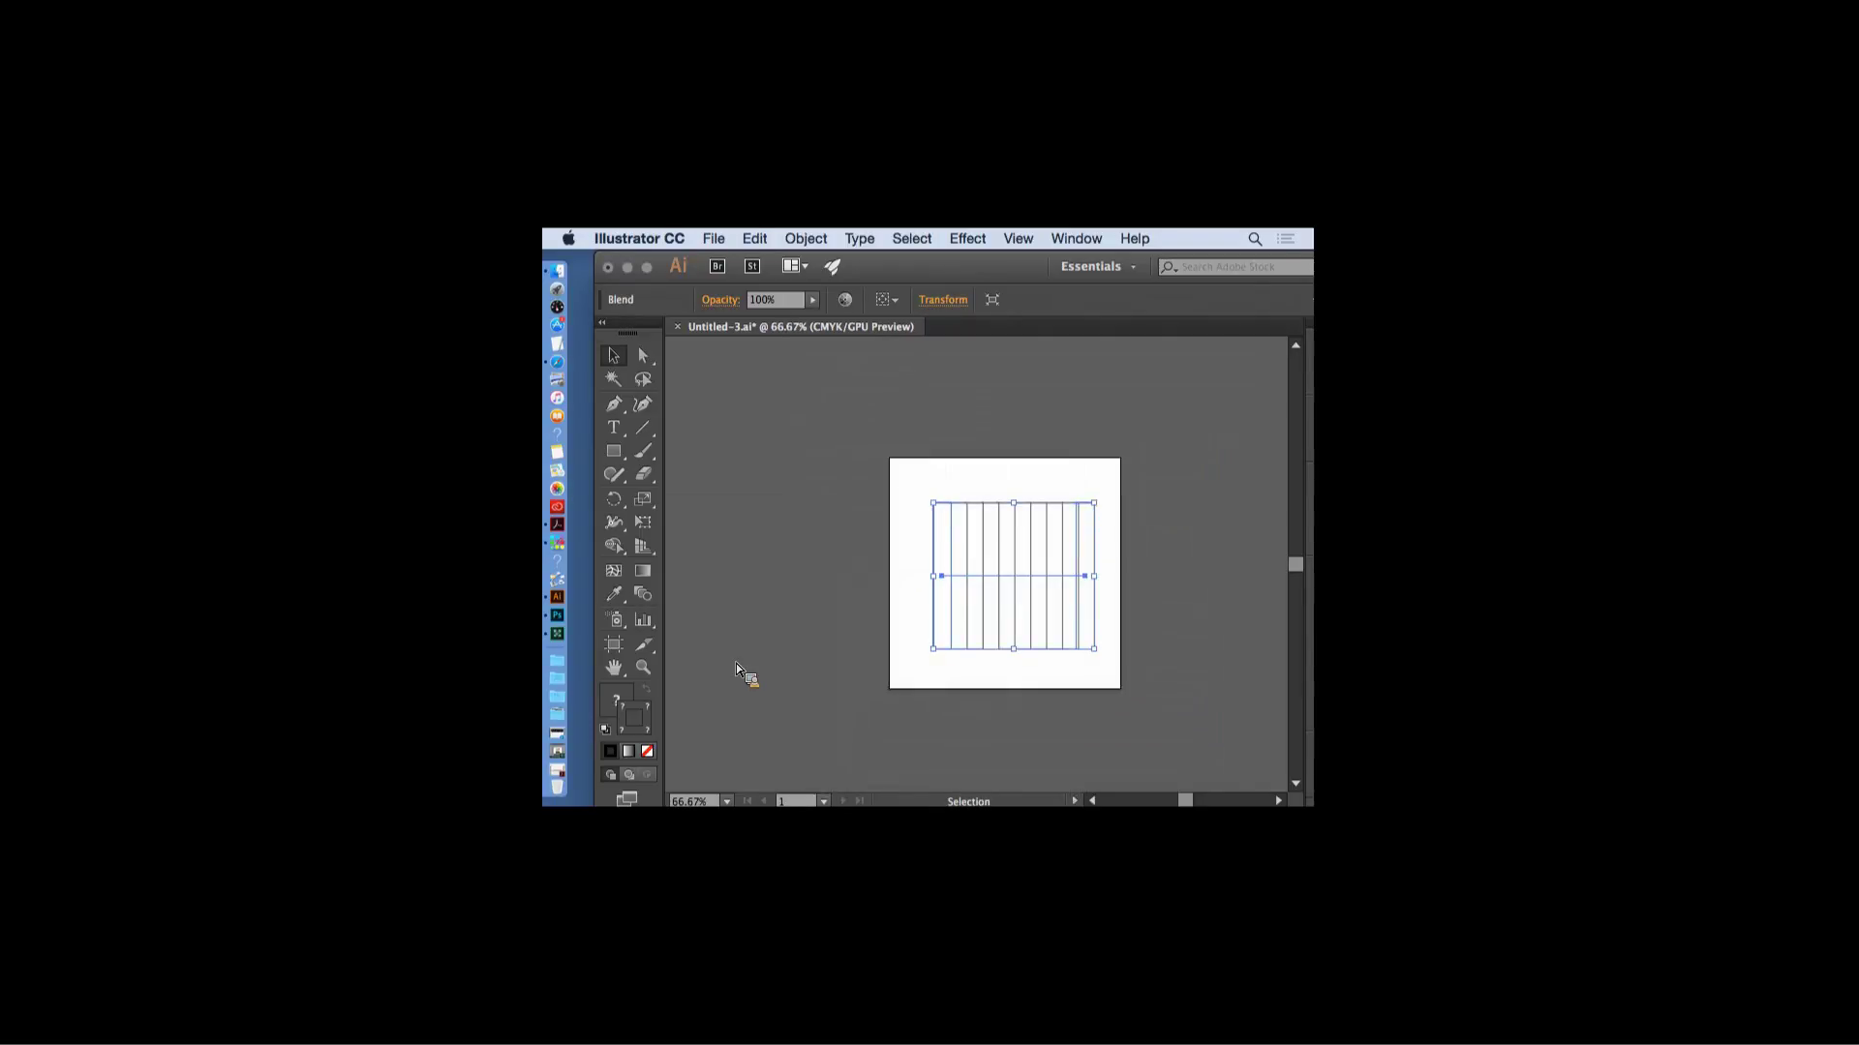
pyautogui.click(972, 499)
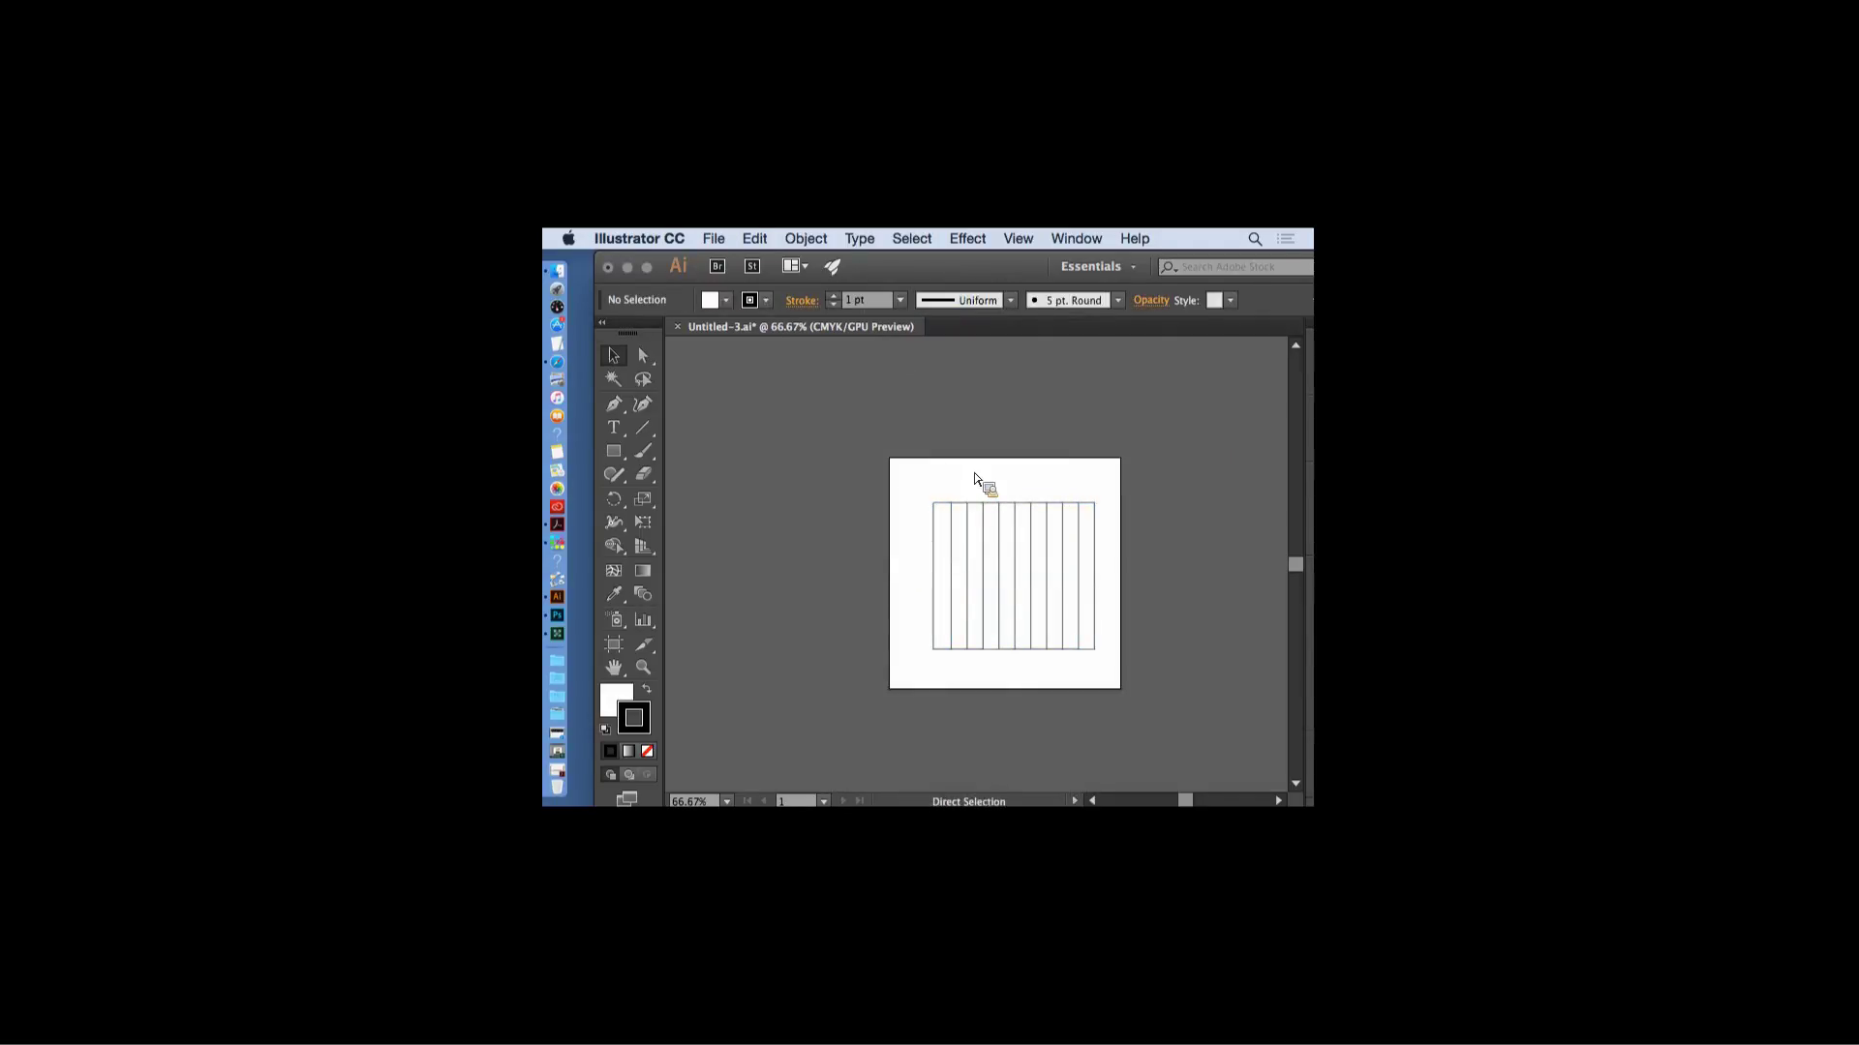
pyautogui.press('super+minus')
pyautogui.press('super+plus')
pyautogui.press('super+plus')
pyautogui.press('super+plus')
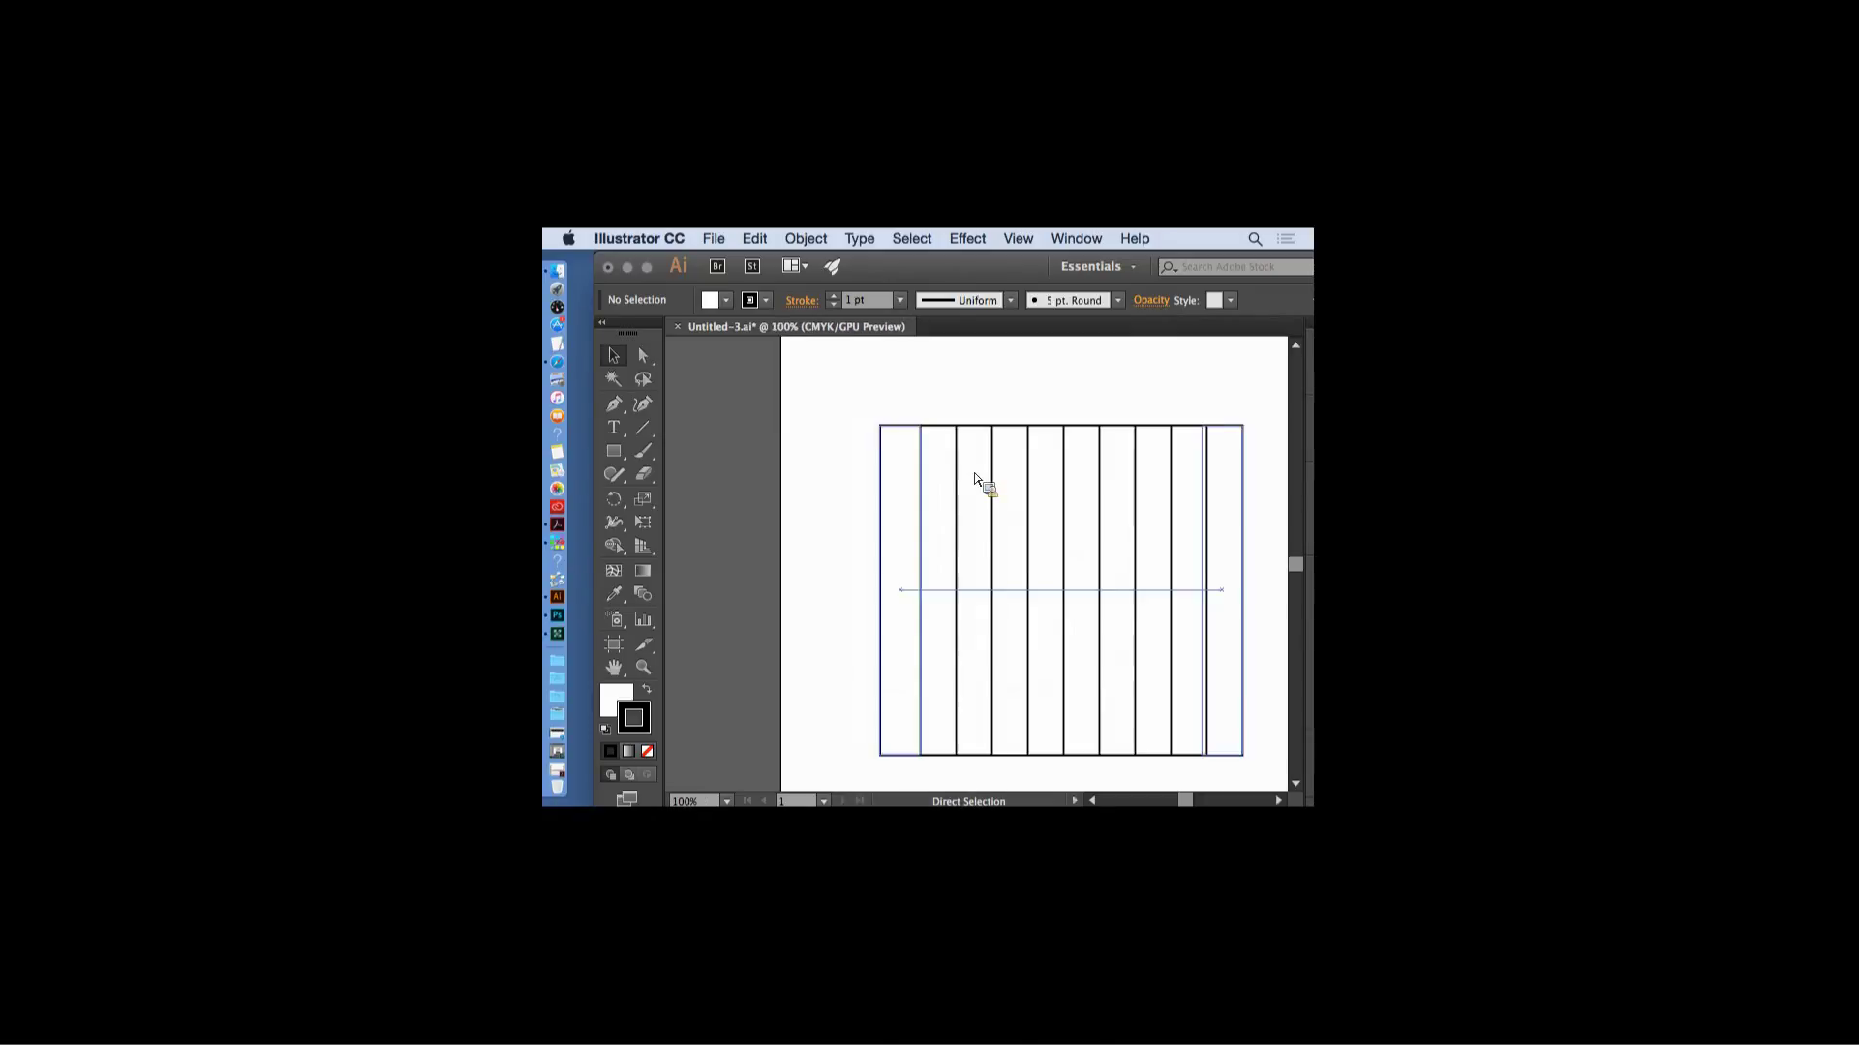
pyautogui.click(884, 475)
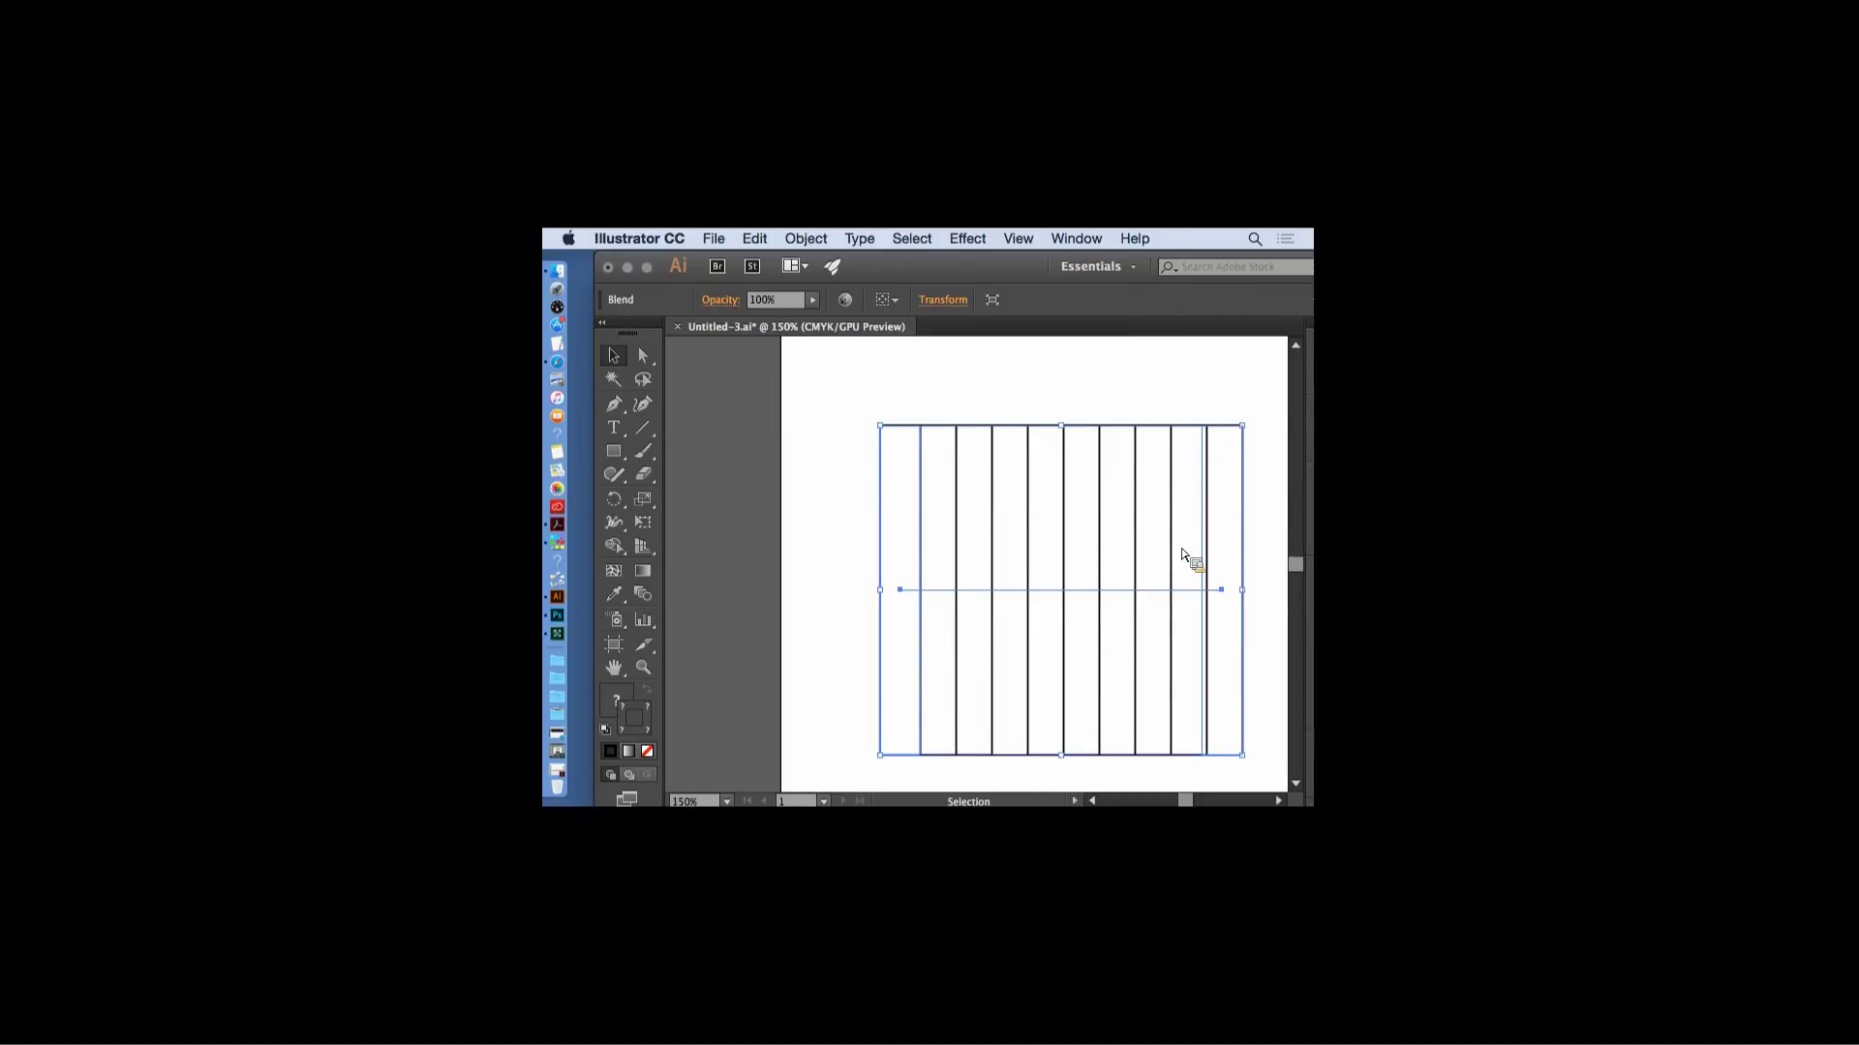
# - Expand the stripe blend into separate paths
pyautogui.click(805, 238)
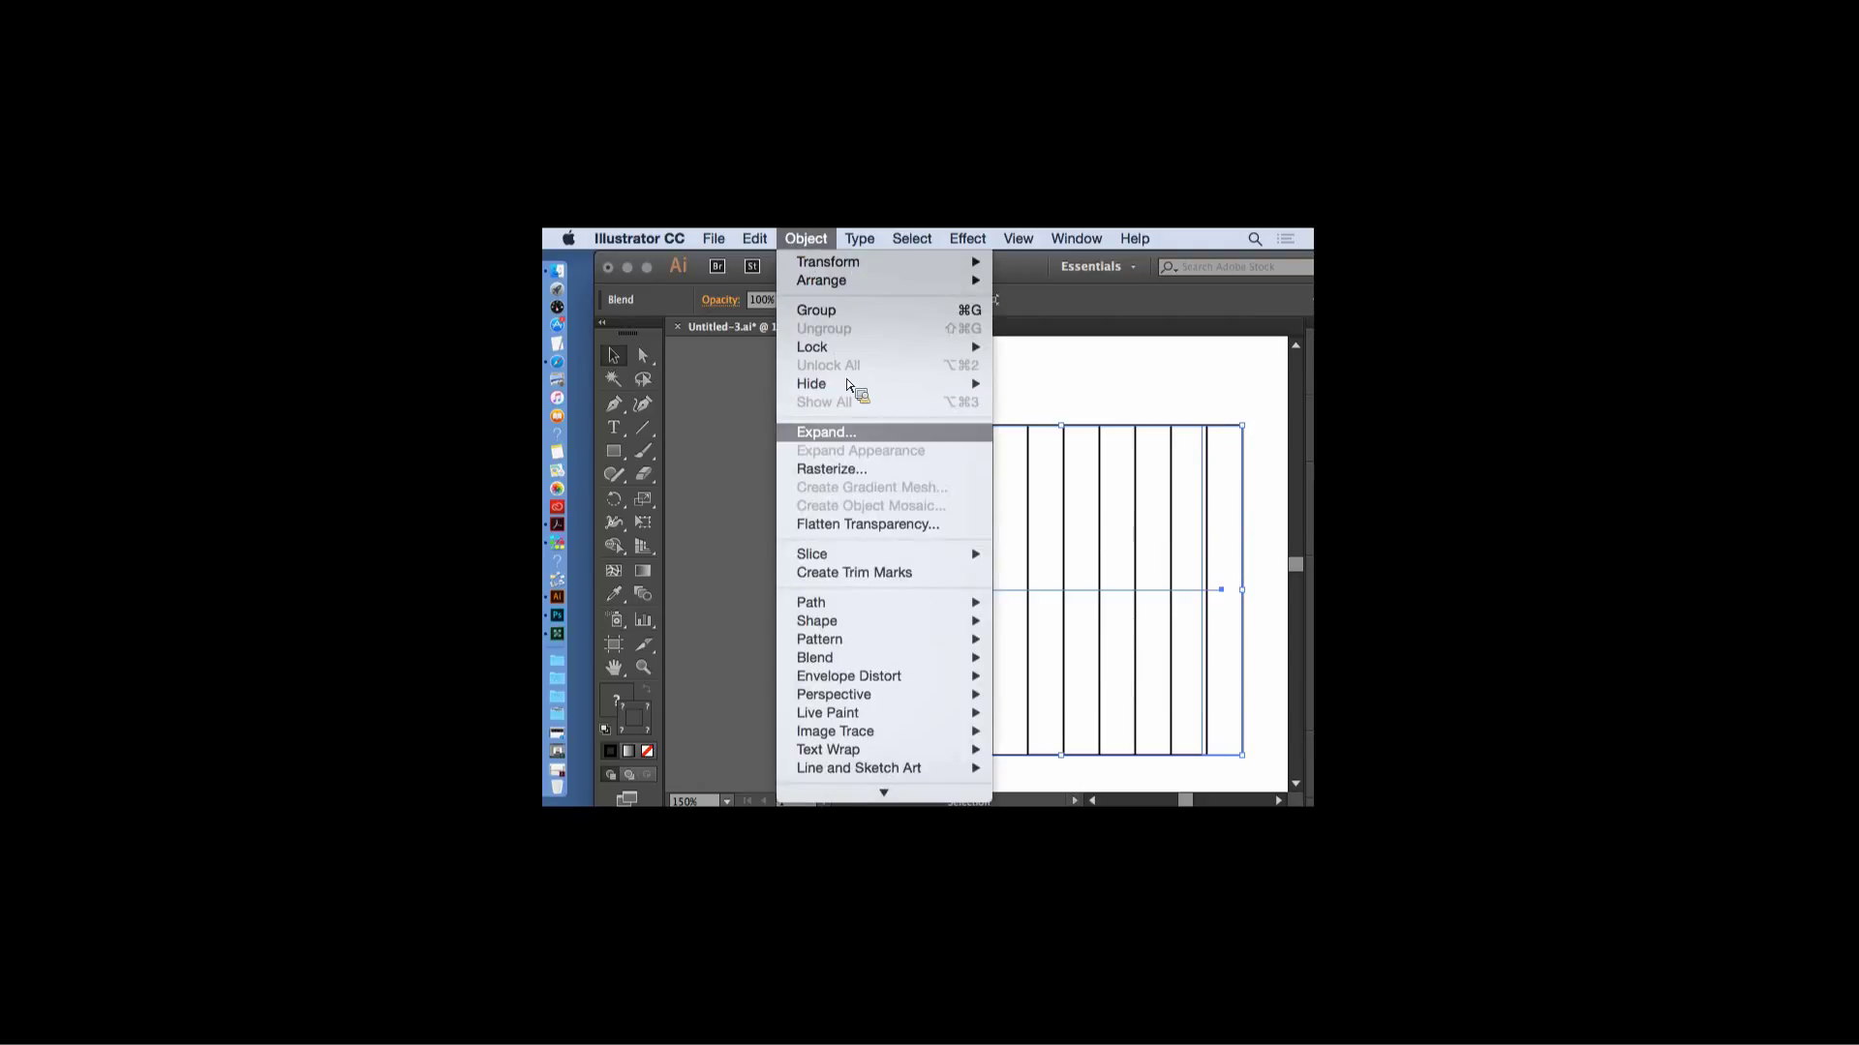
pyautogui.click(822, 433)
pyautogui.click(1249, 763)
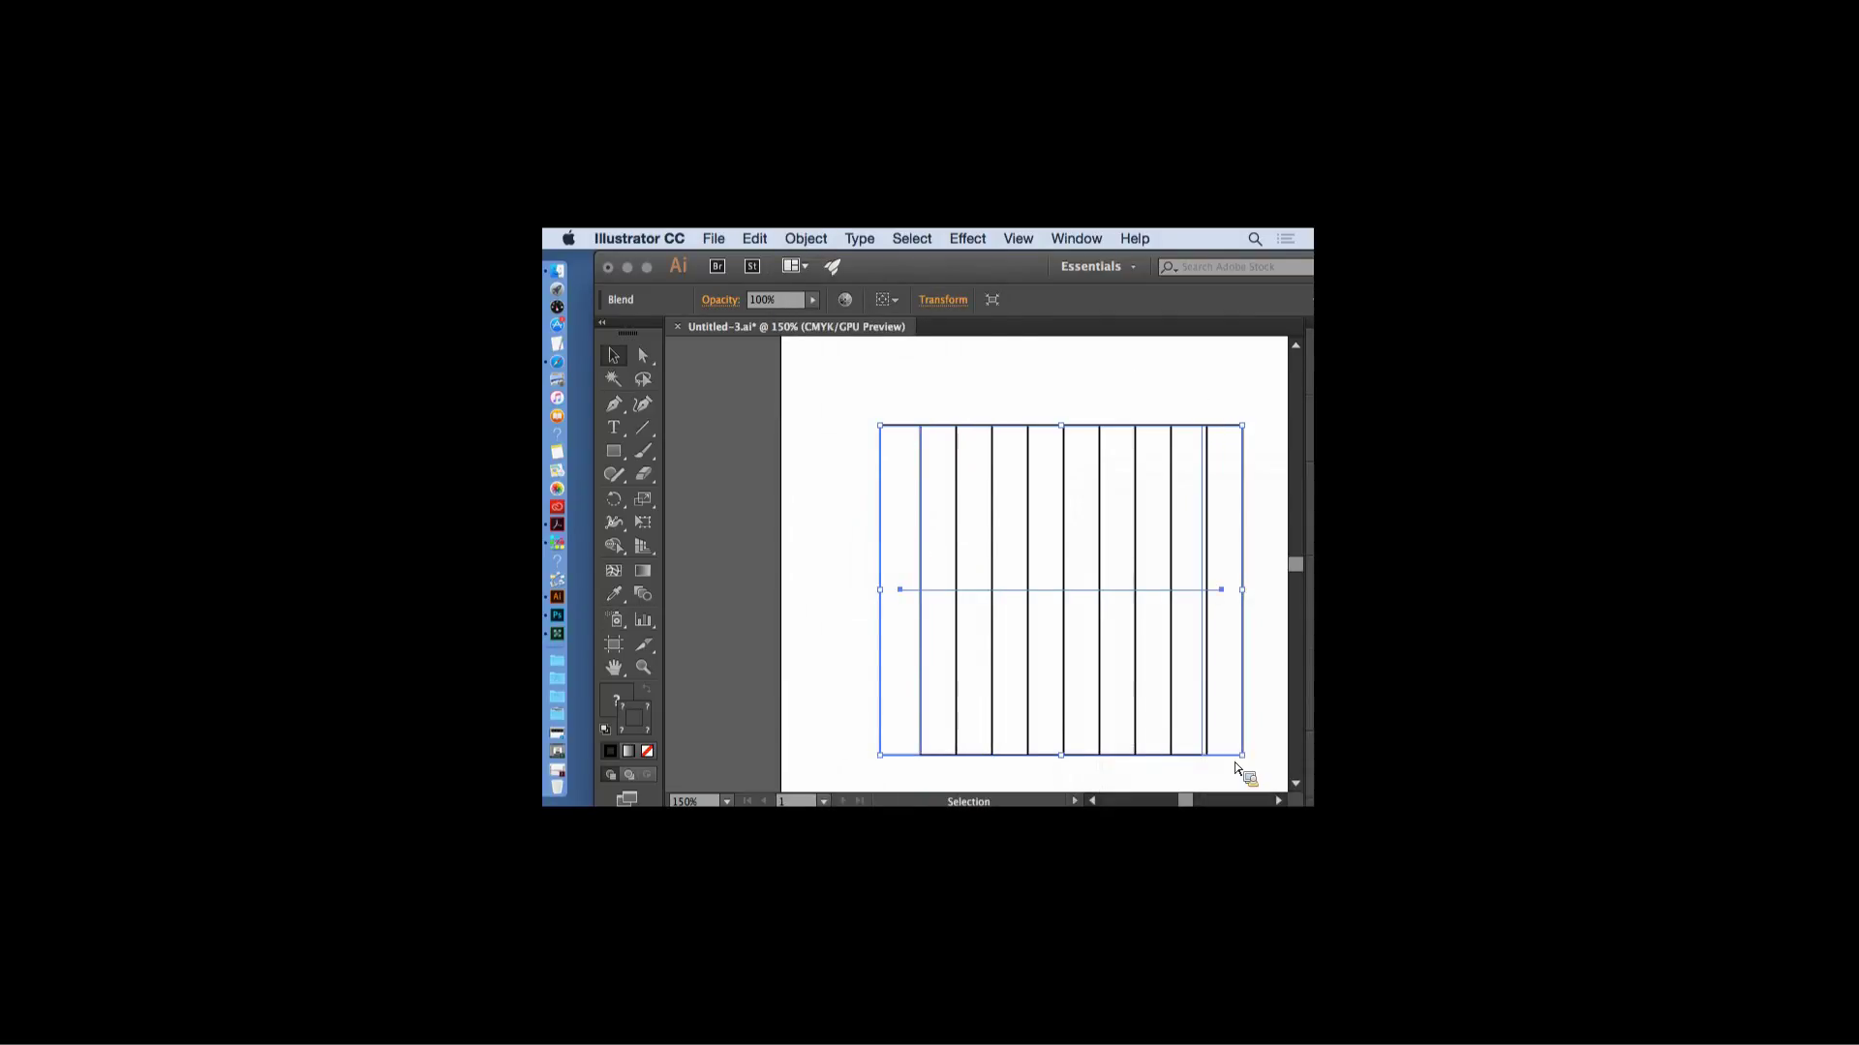
pyautogui.click(814, 600)
# - Ungroup the expanded stripes and drag the first stripe out to the left
pyautogui.click(912, 432)
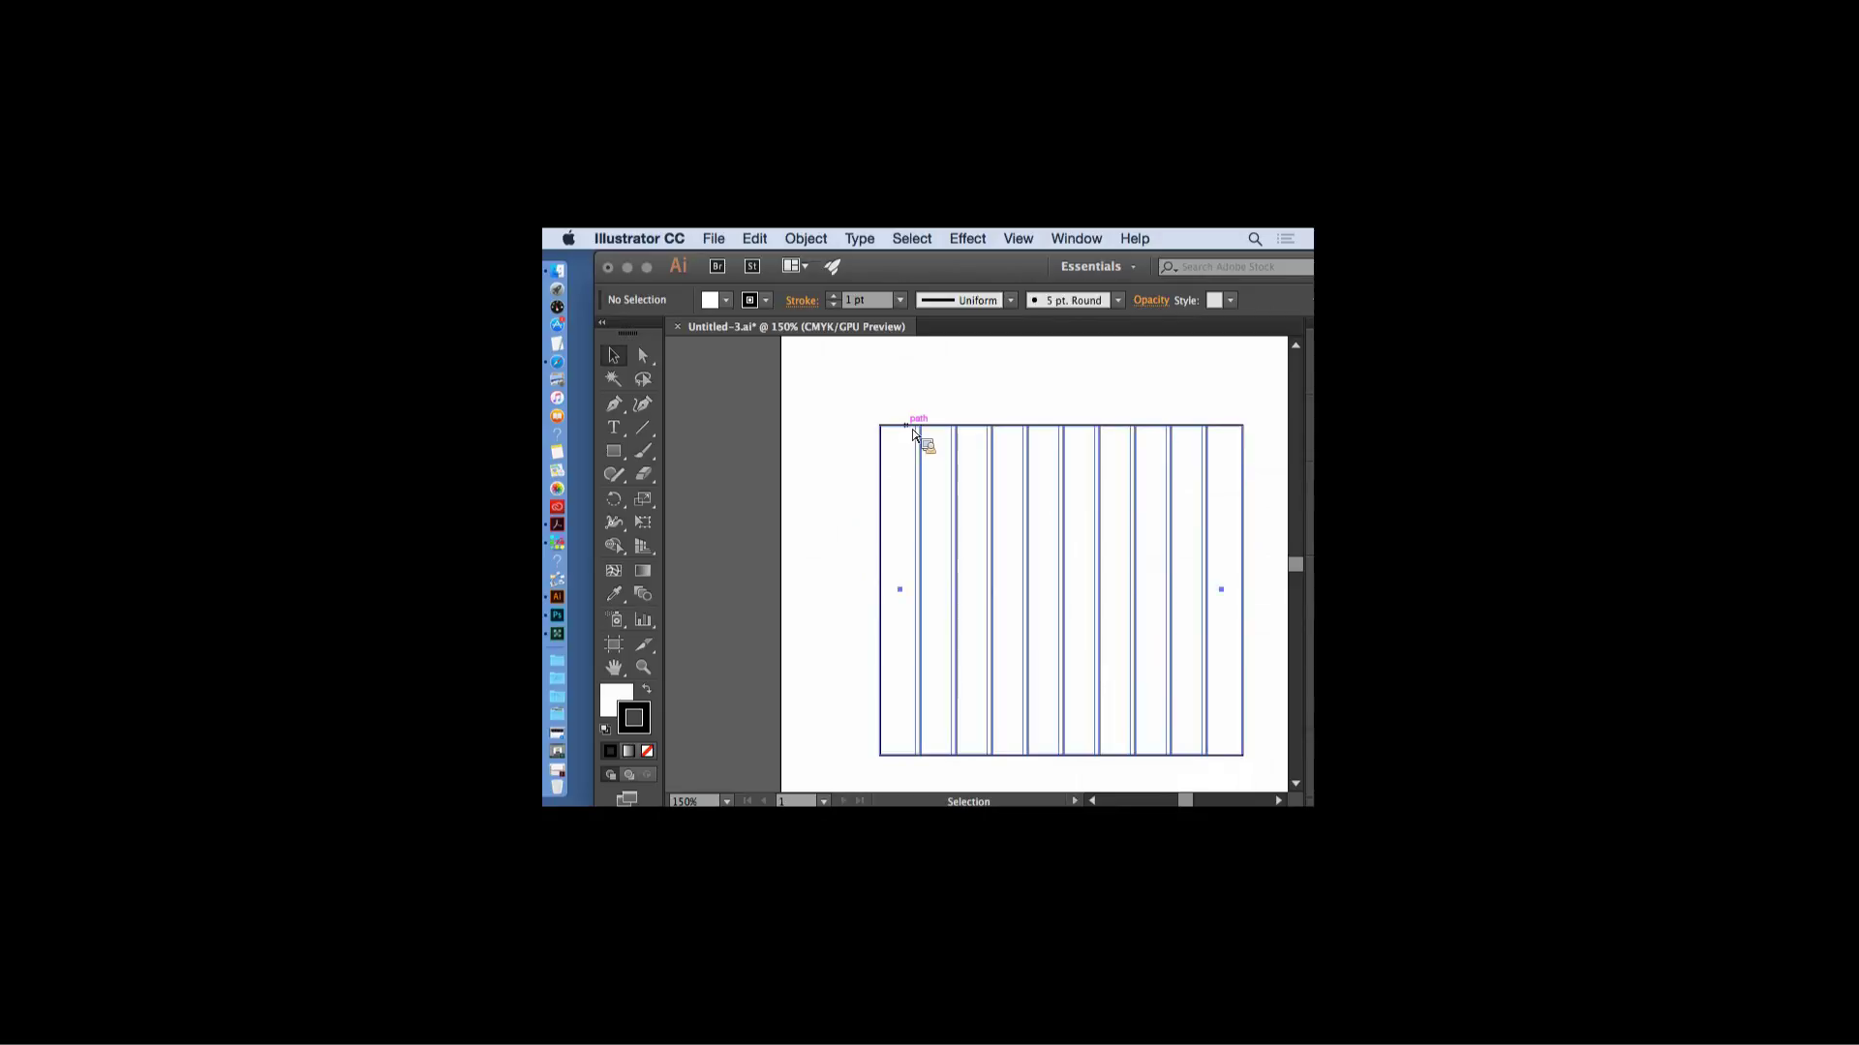
pyautogui.click(805, 238)
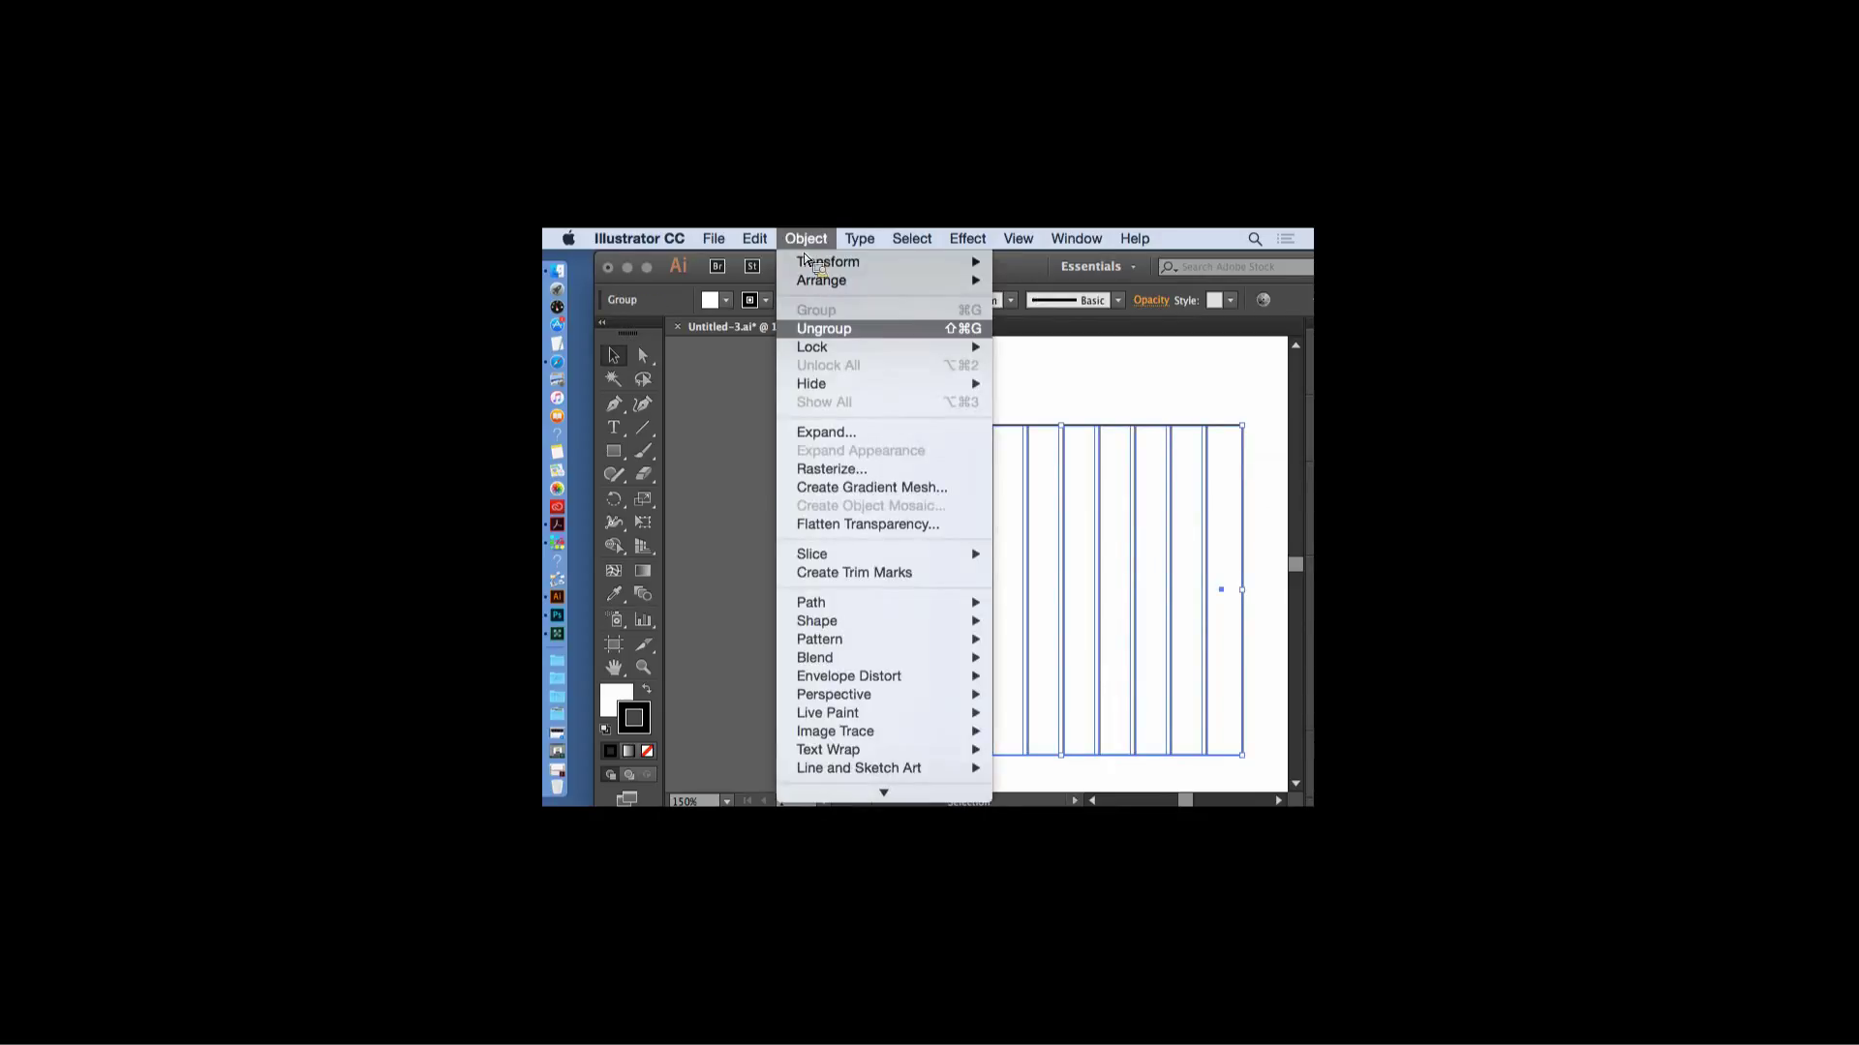
pyautogui.click(827, 321)
pyautogui.click(801, 411)
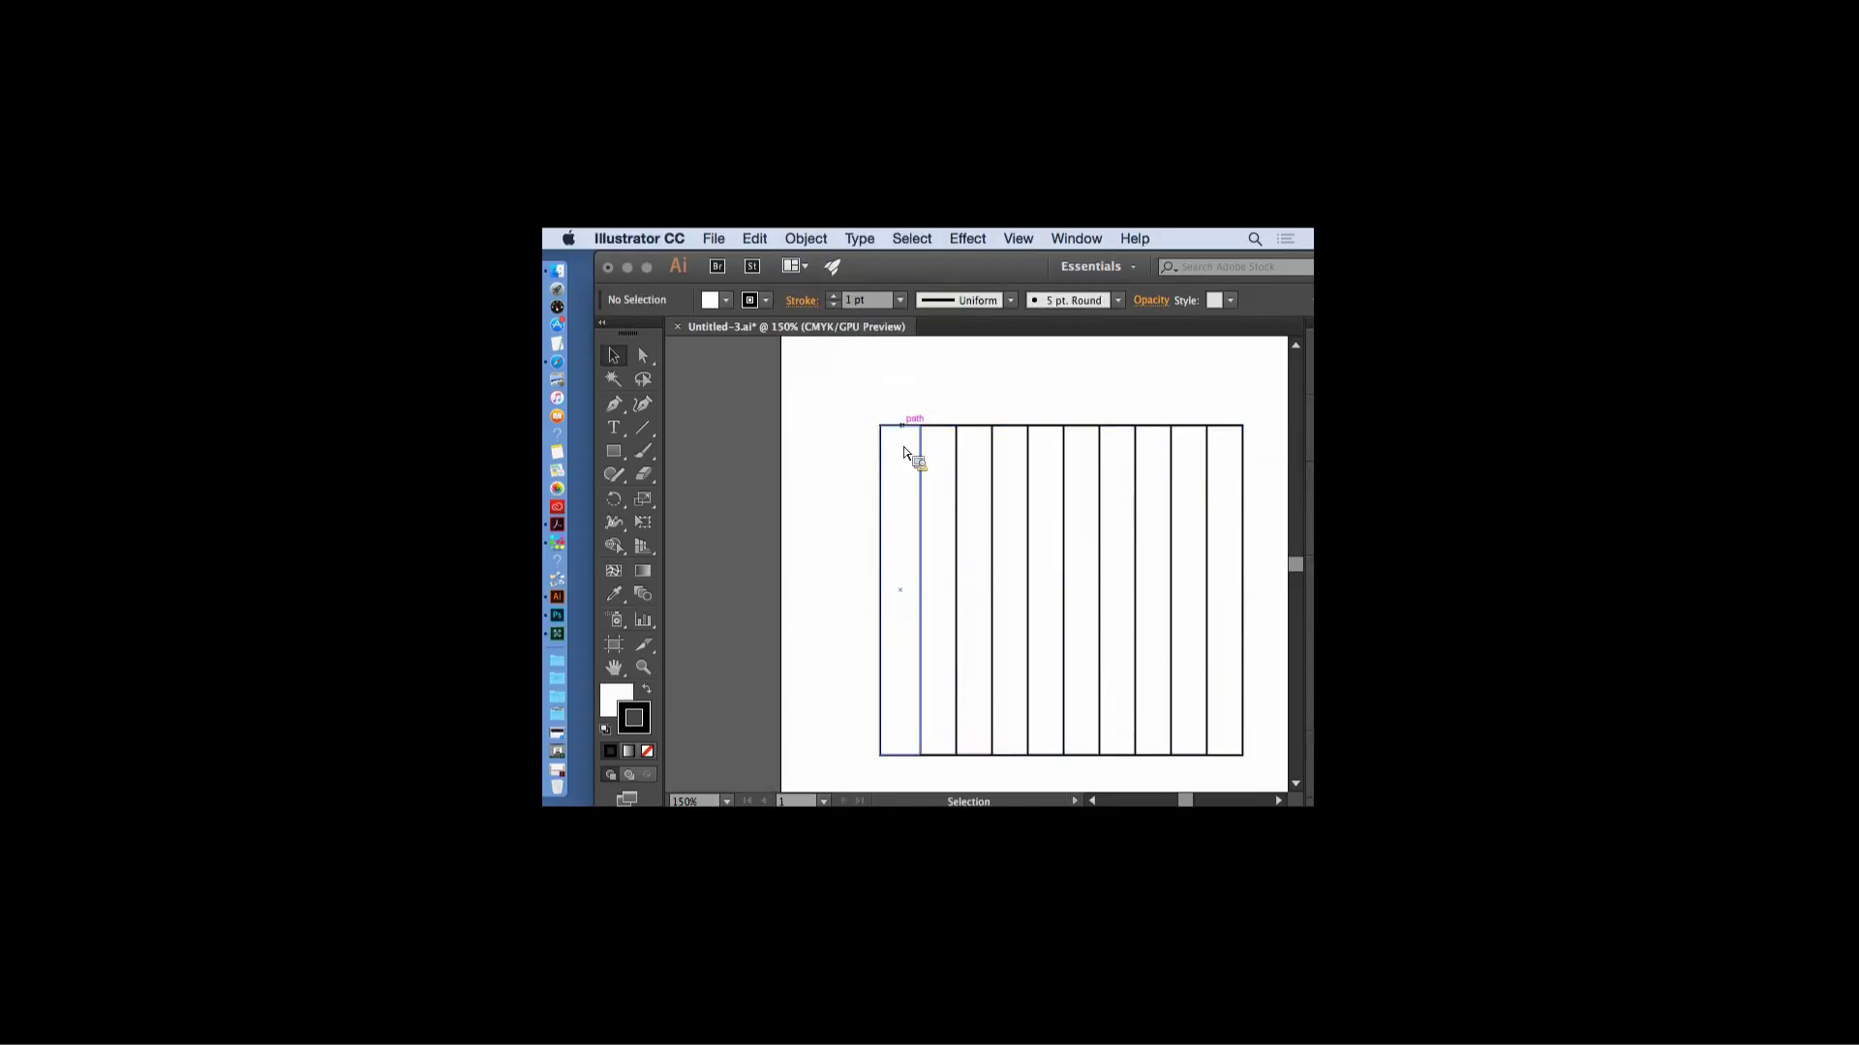
pyautogui.moveTo(912, 432); pyautogui.dragTo(848, 474)
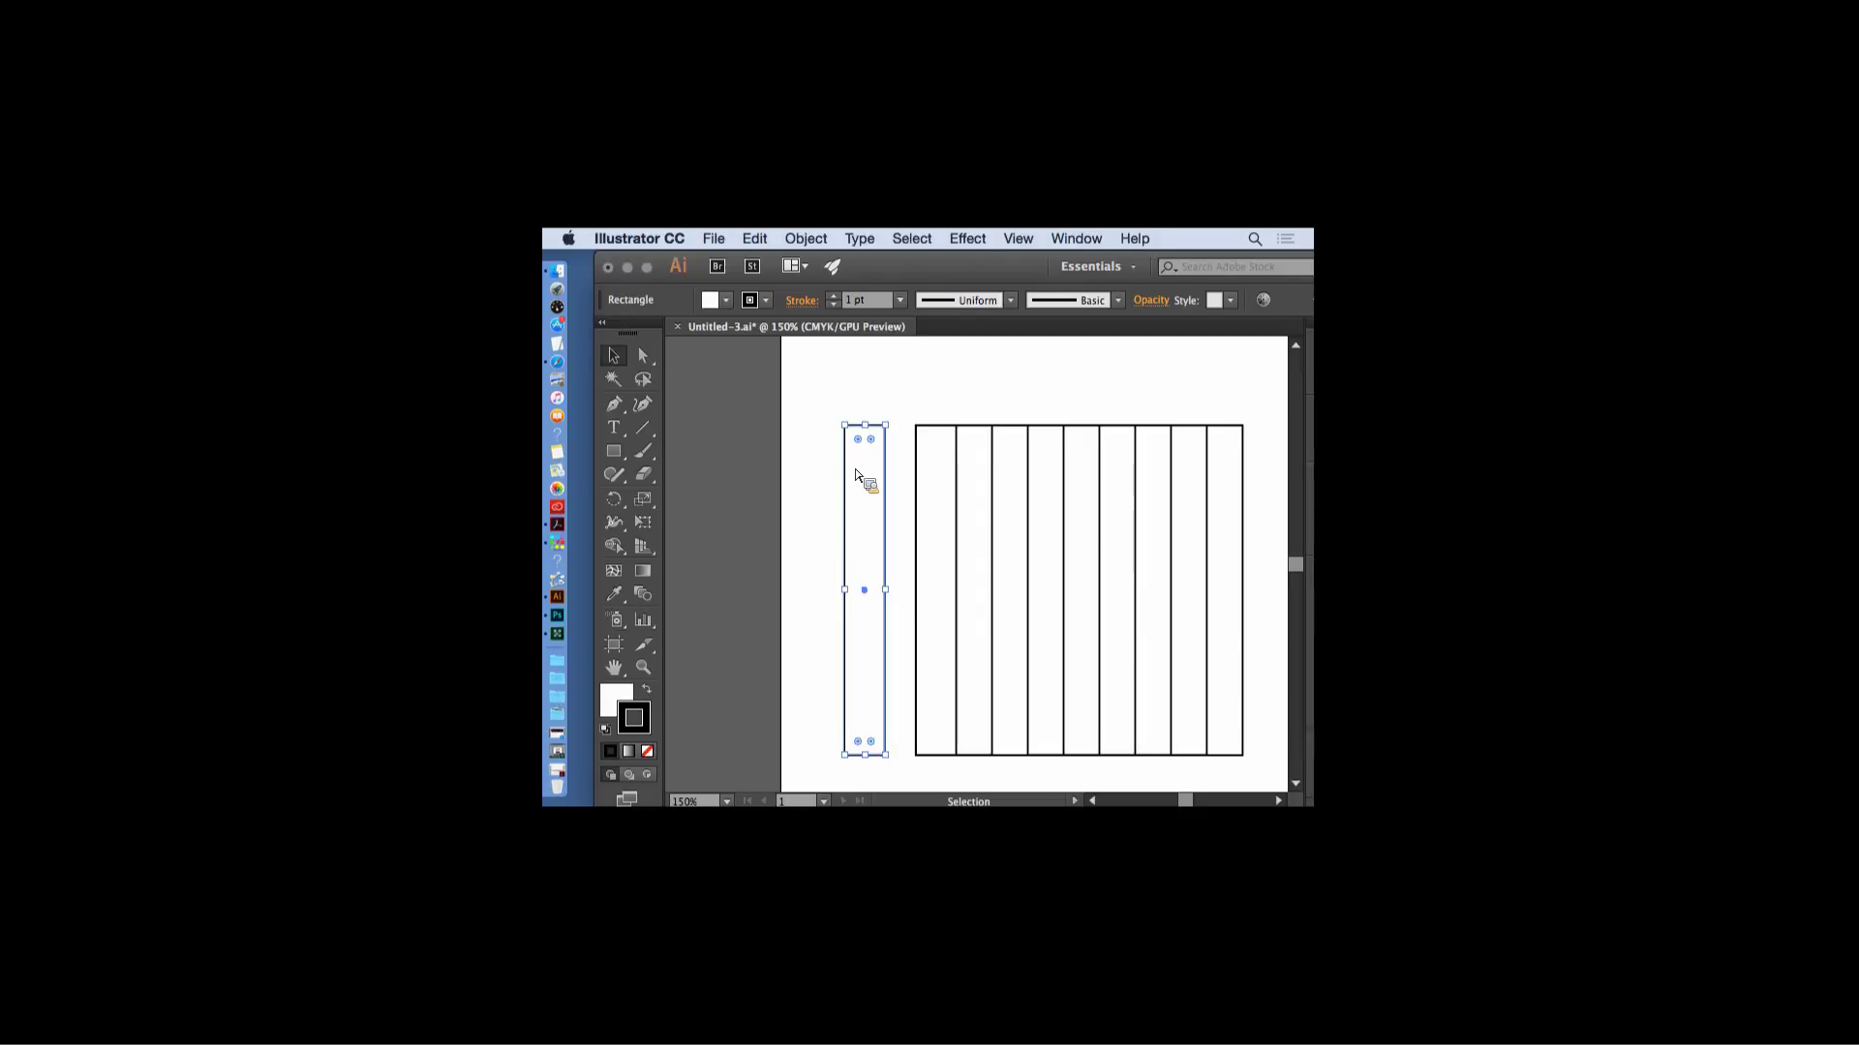
# - Marquee-select all the stripe rectangles
pyautogui.click(819, 242)
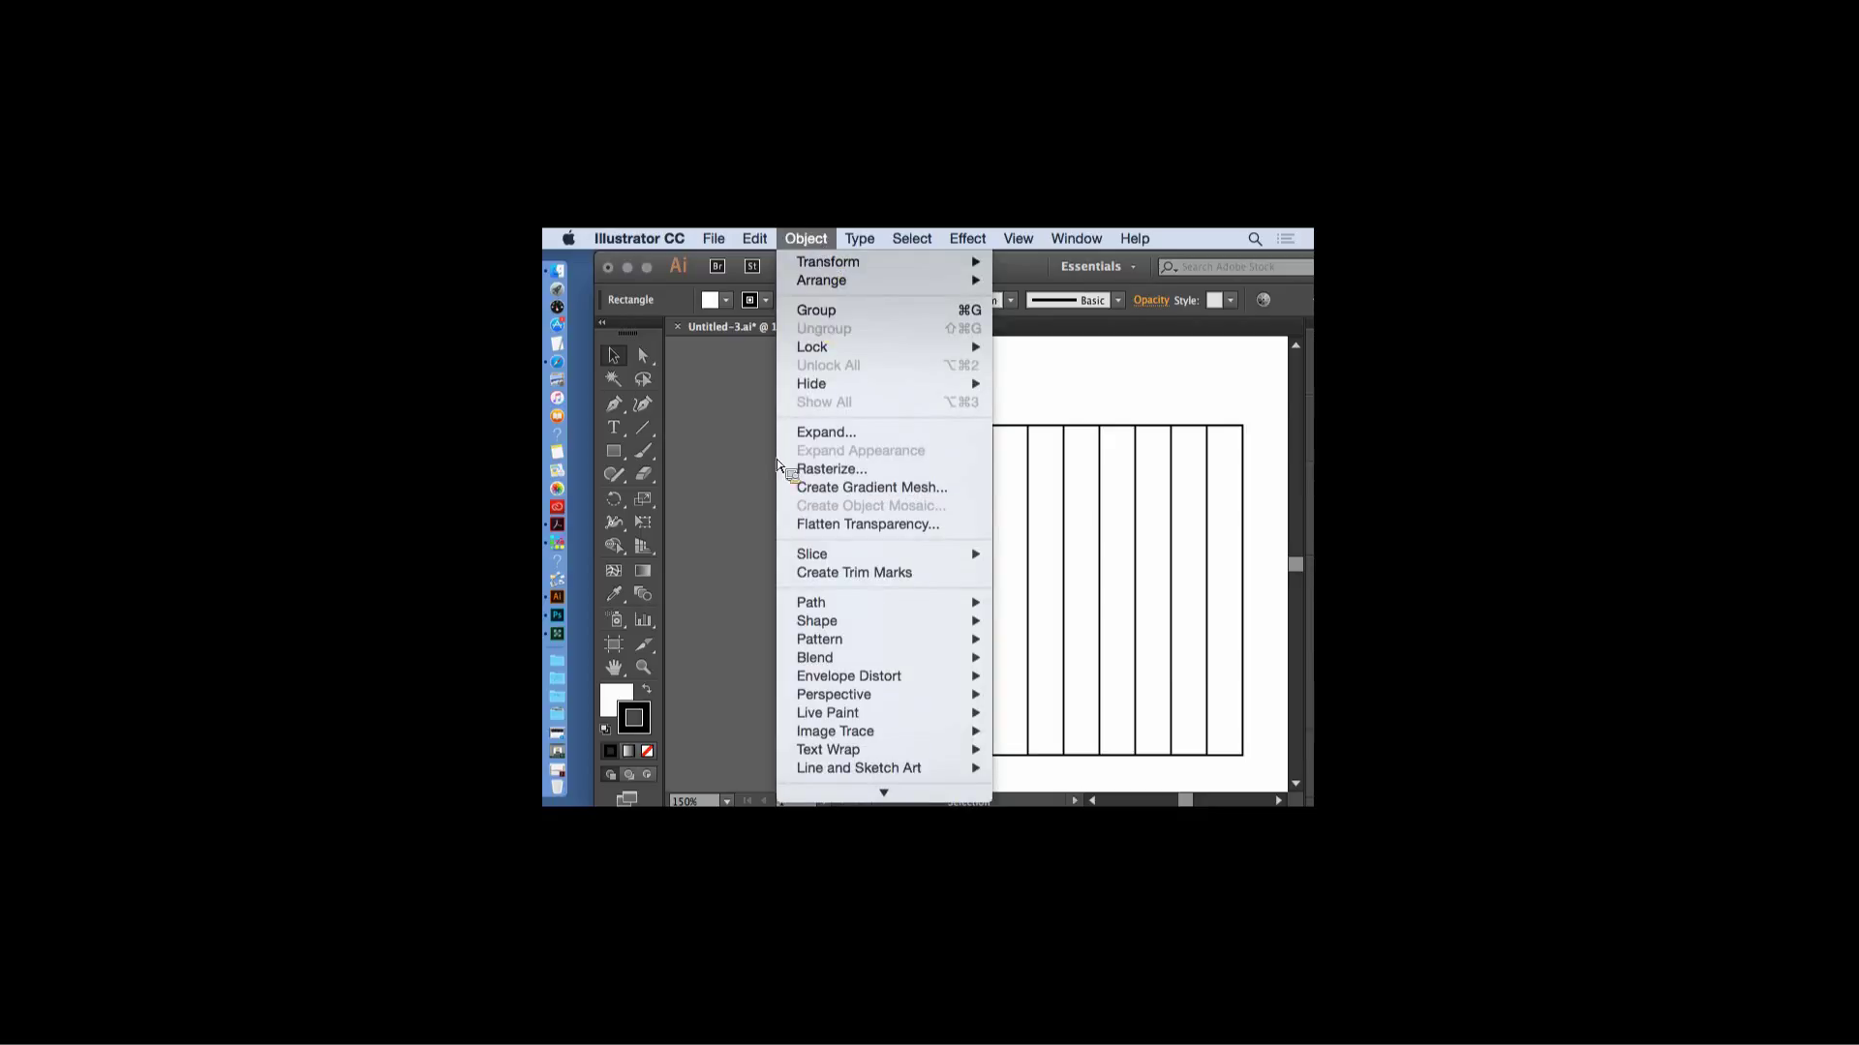
pyautogui.click(748, 585)
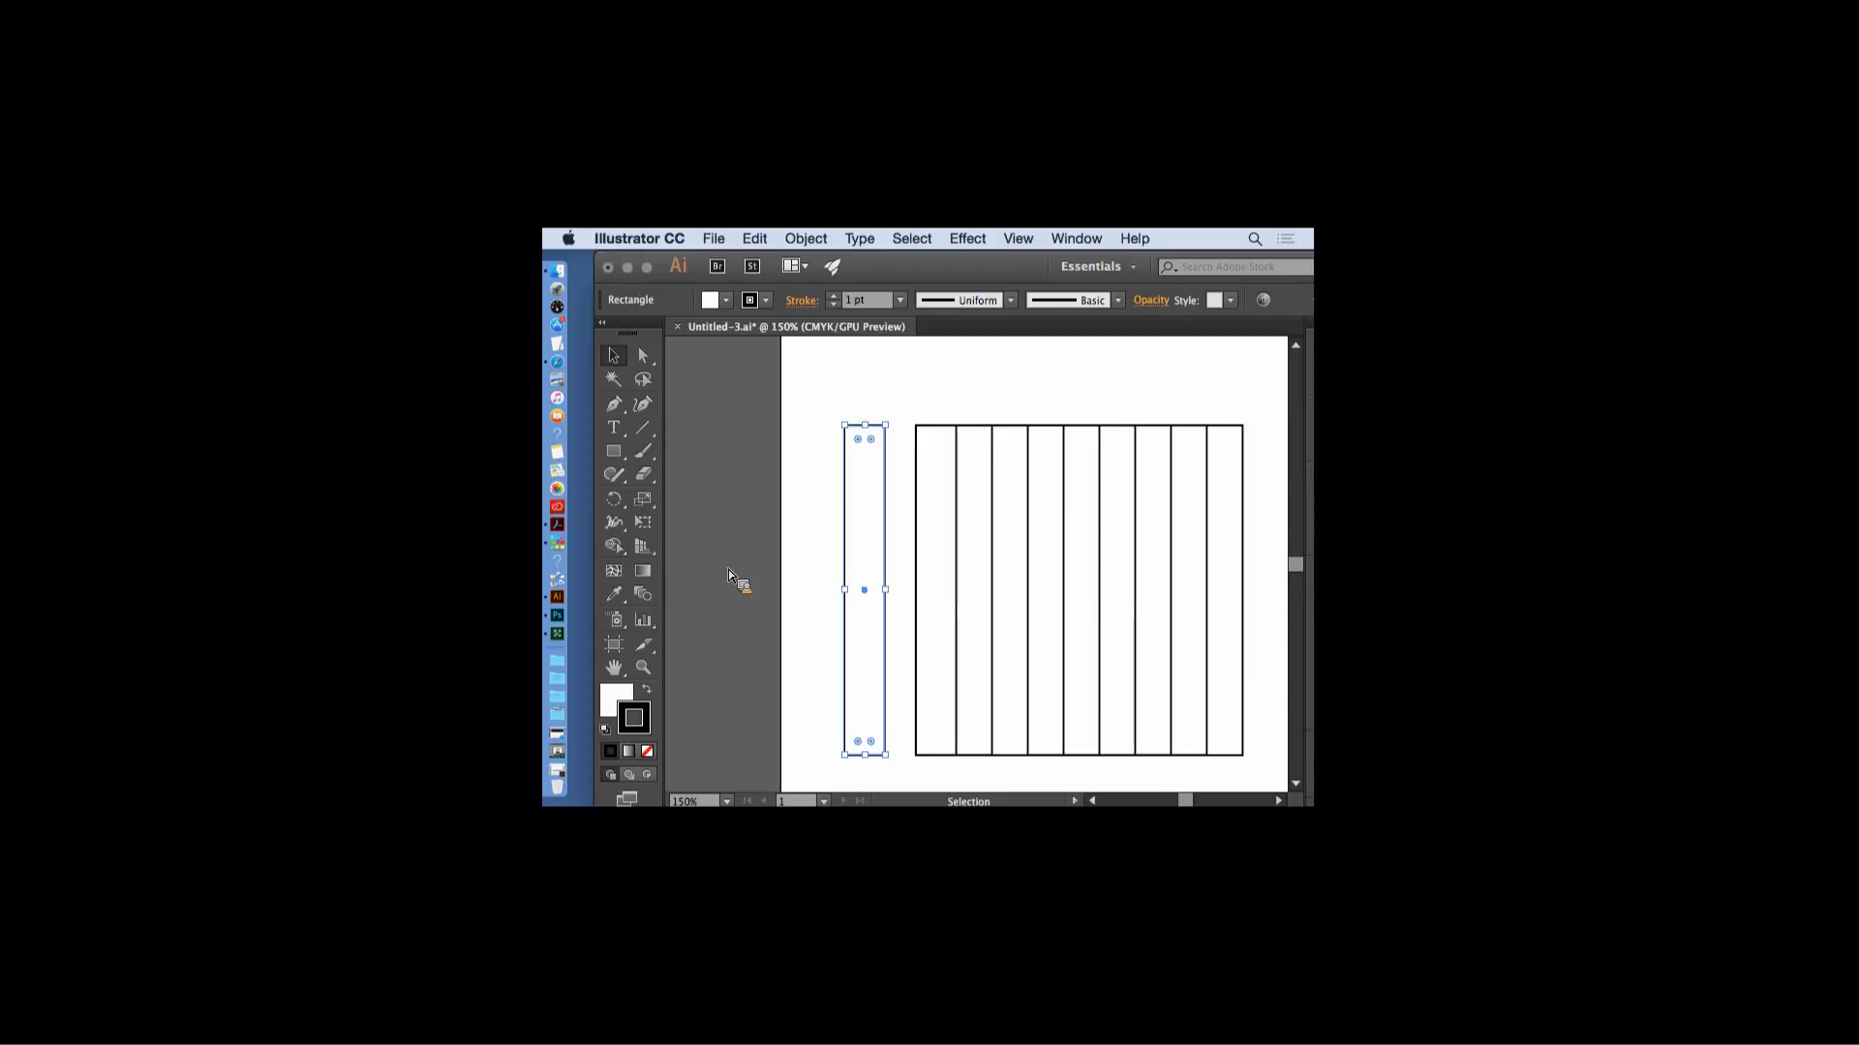
pyautogui.click(829, 474)
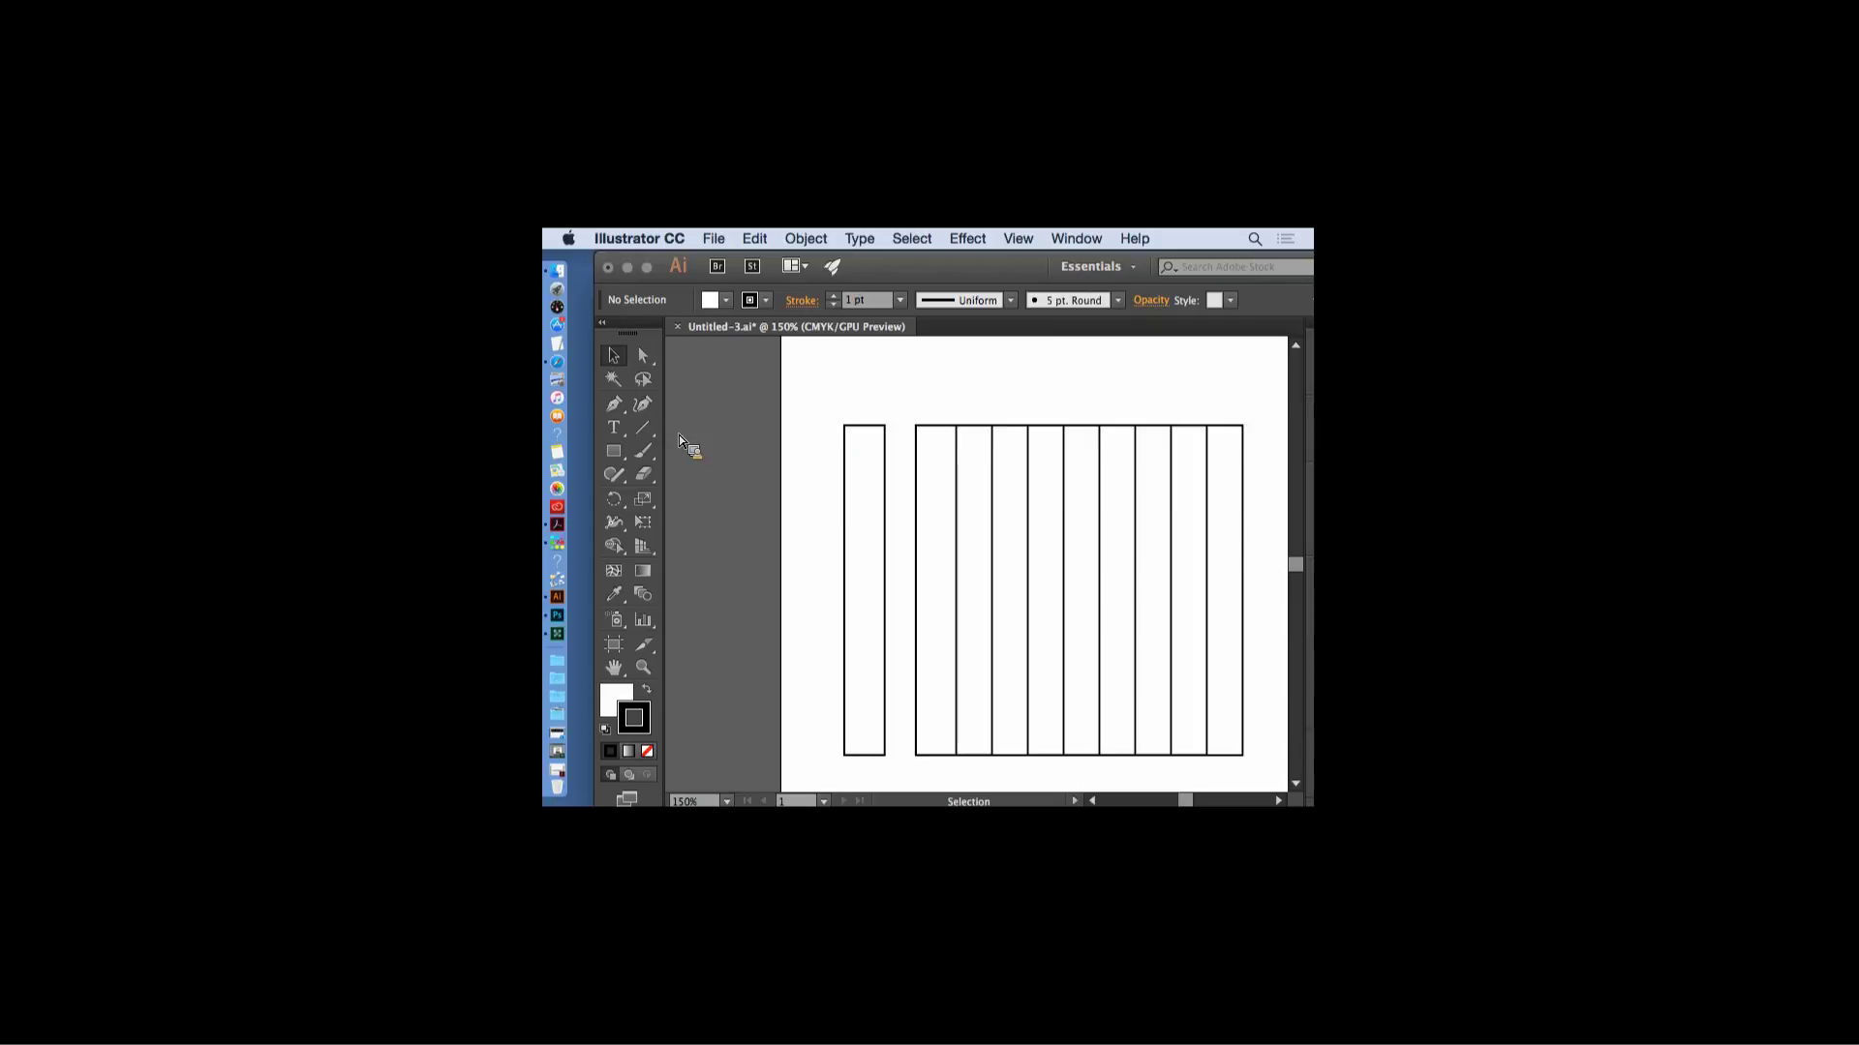
pyautogui.moveTo(824, 402); pyautogui.dragTo(1251, 464)
# - Distribute all the stripes by horizontal centre so they form one continuous row
pyautogui.moveTo(1115, 275); pyautogui.dragTo(1028, 275)
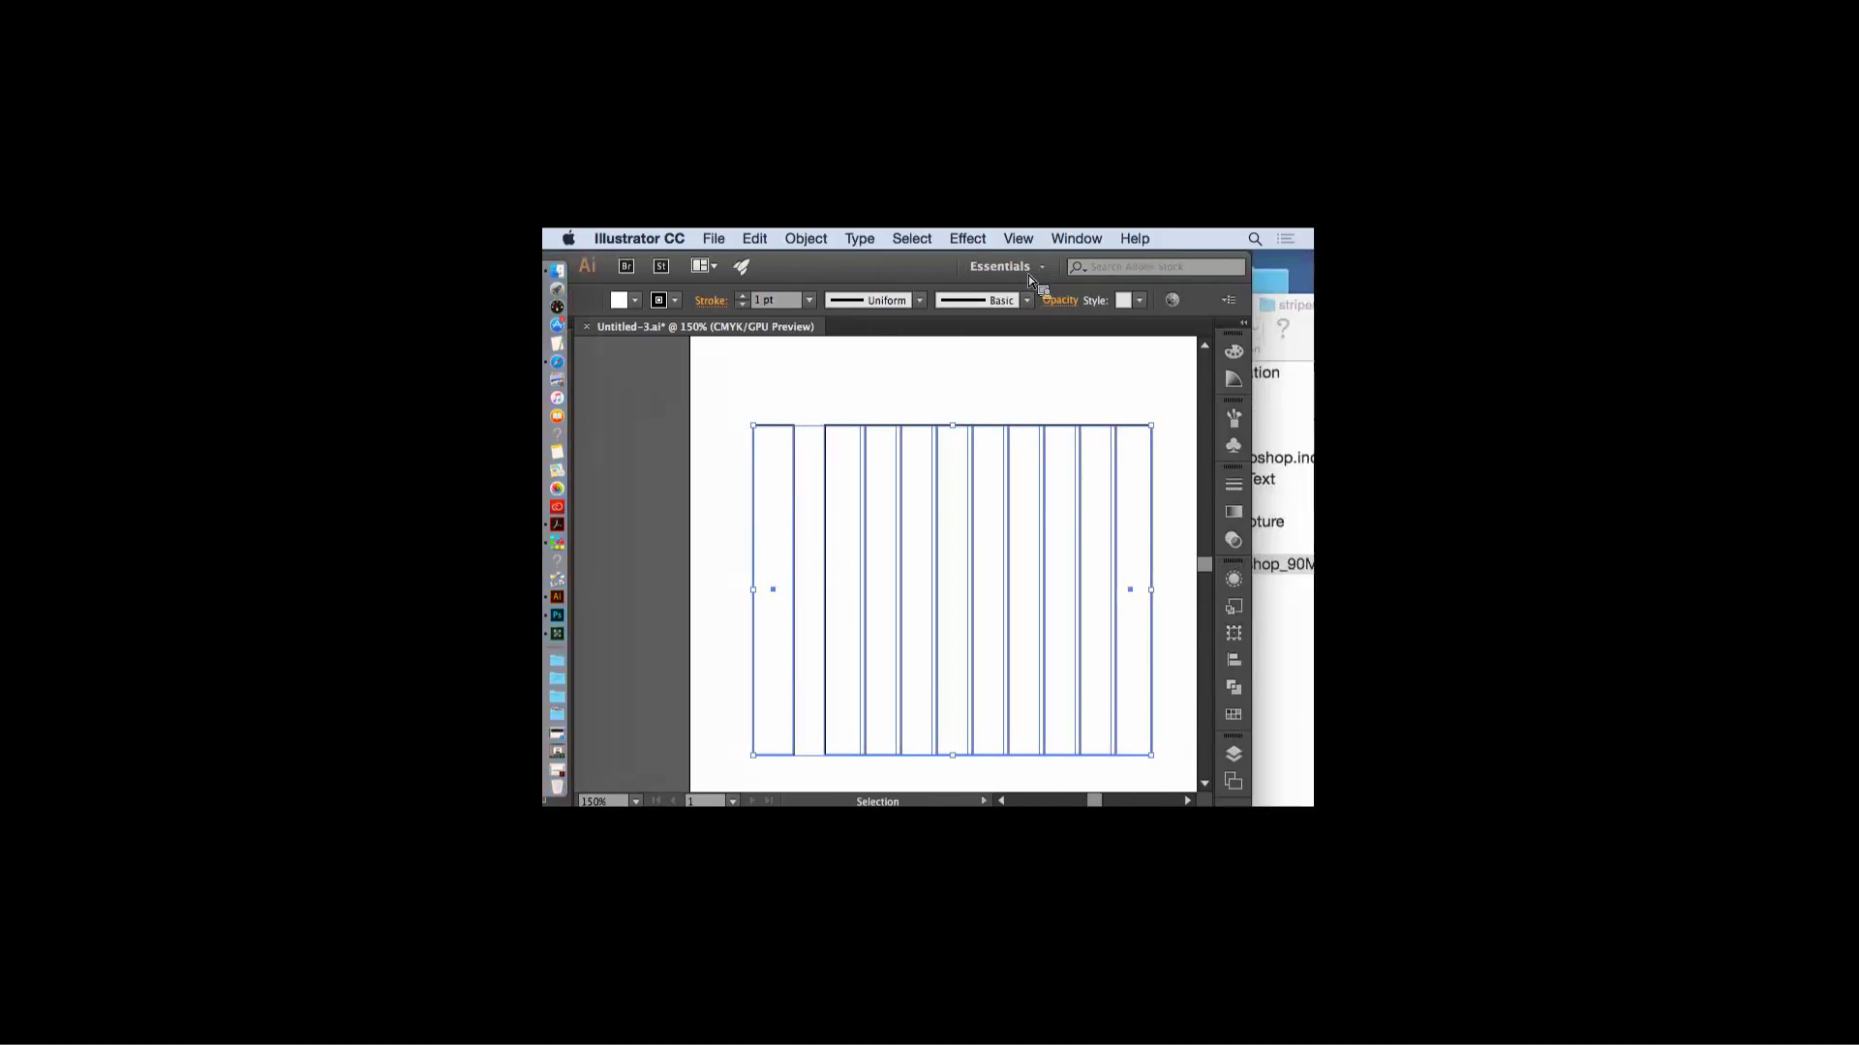
pyautogui.click(1233, 659)
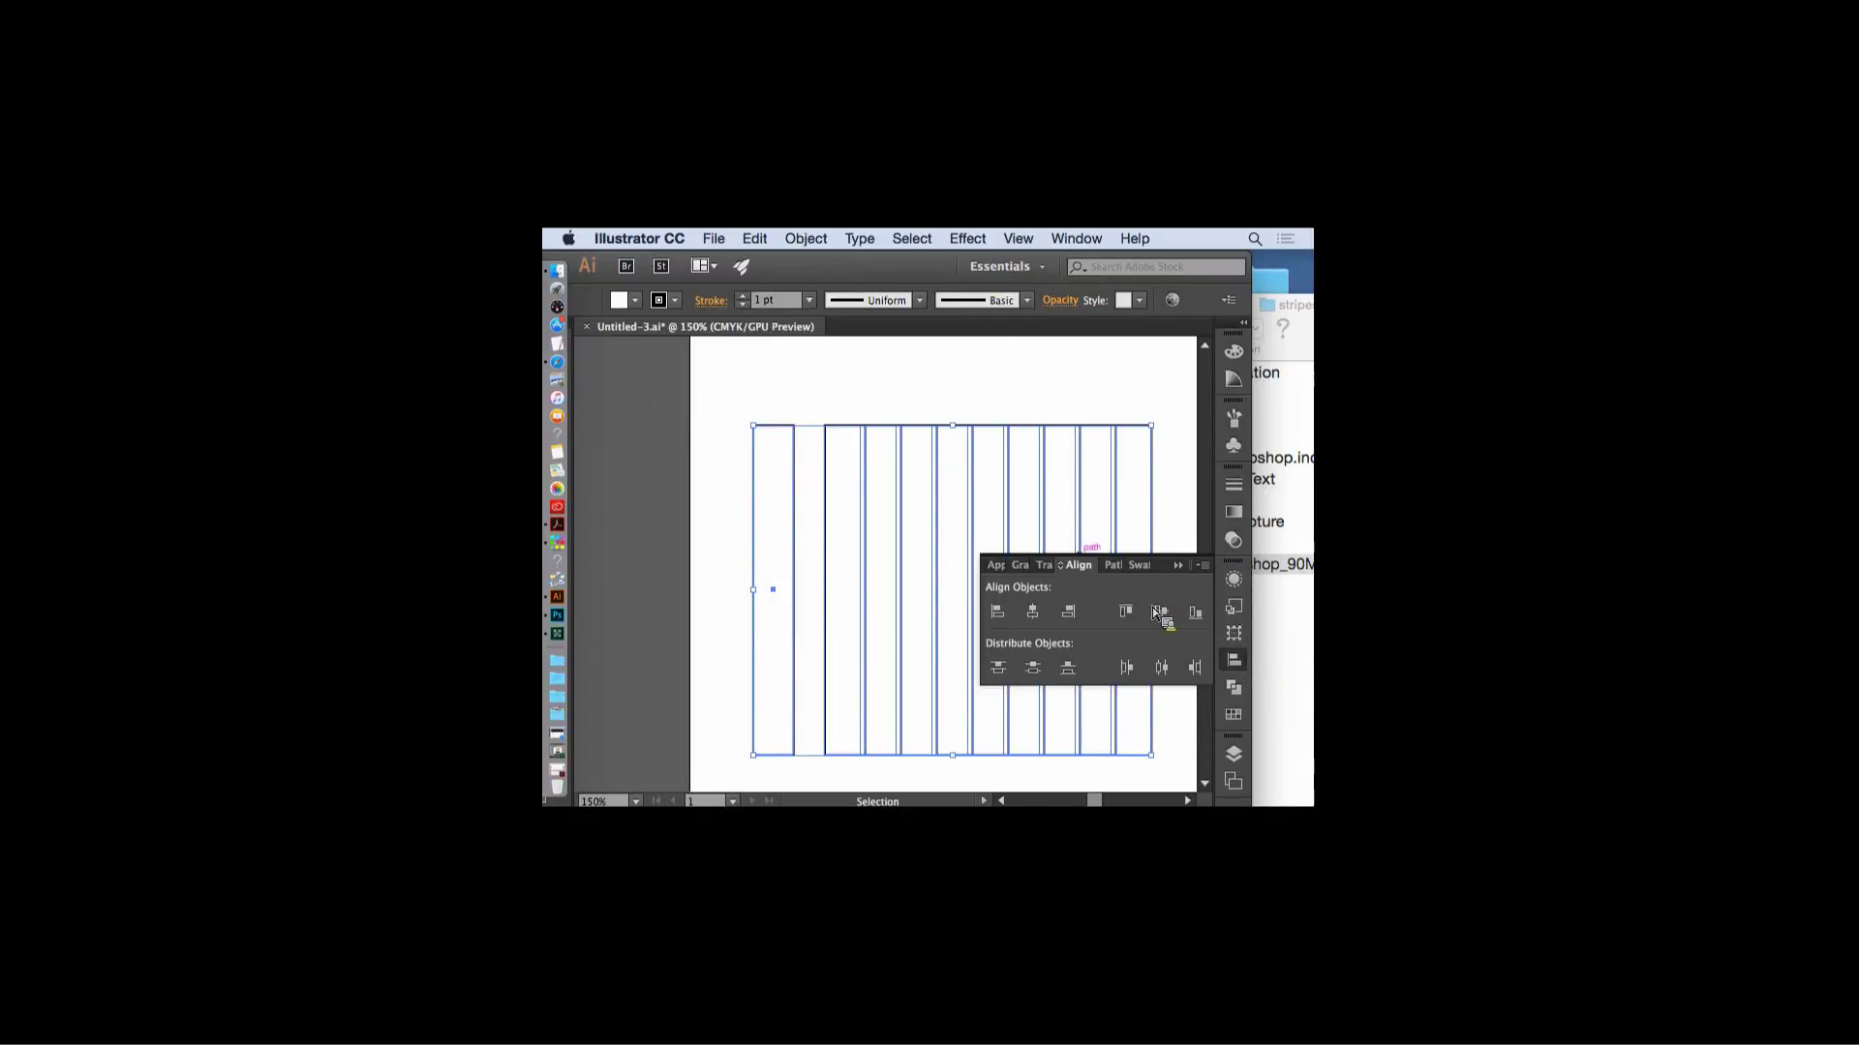
pyautogui.click(1161, 668)
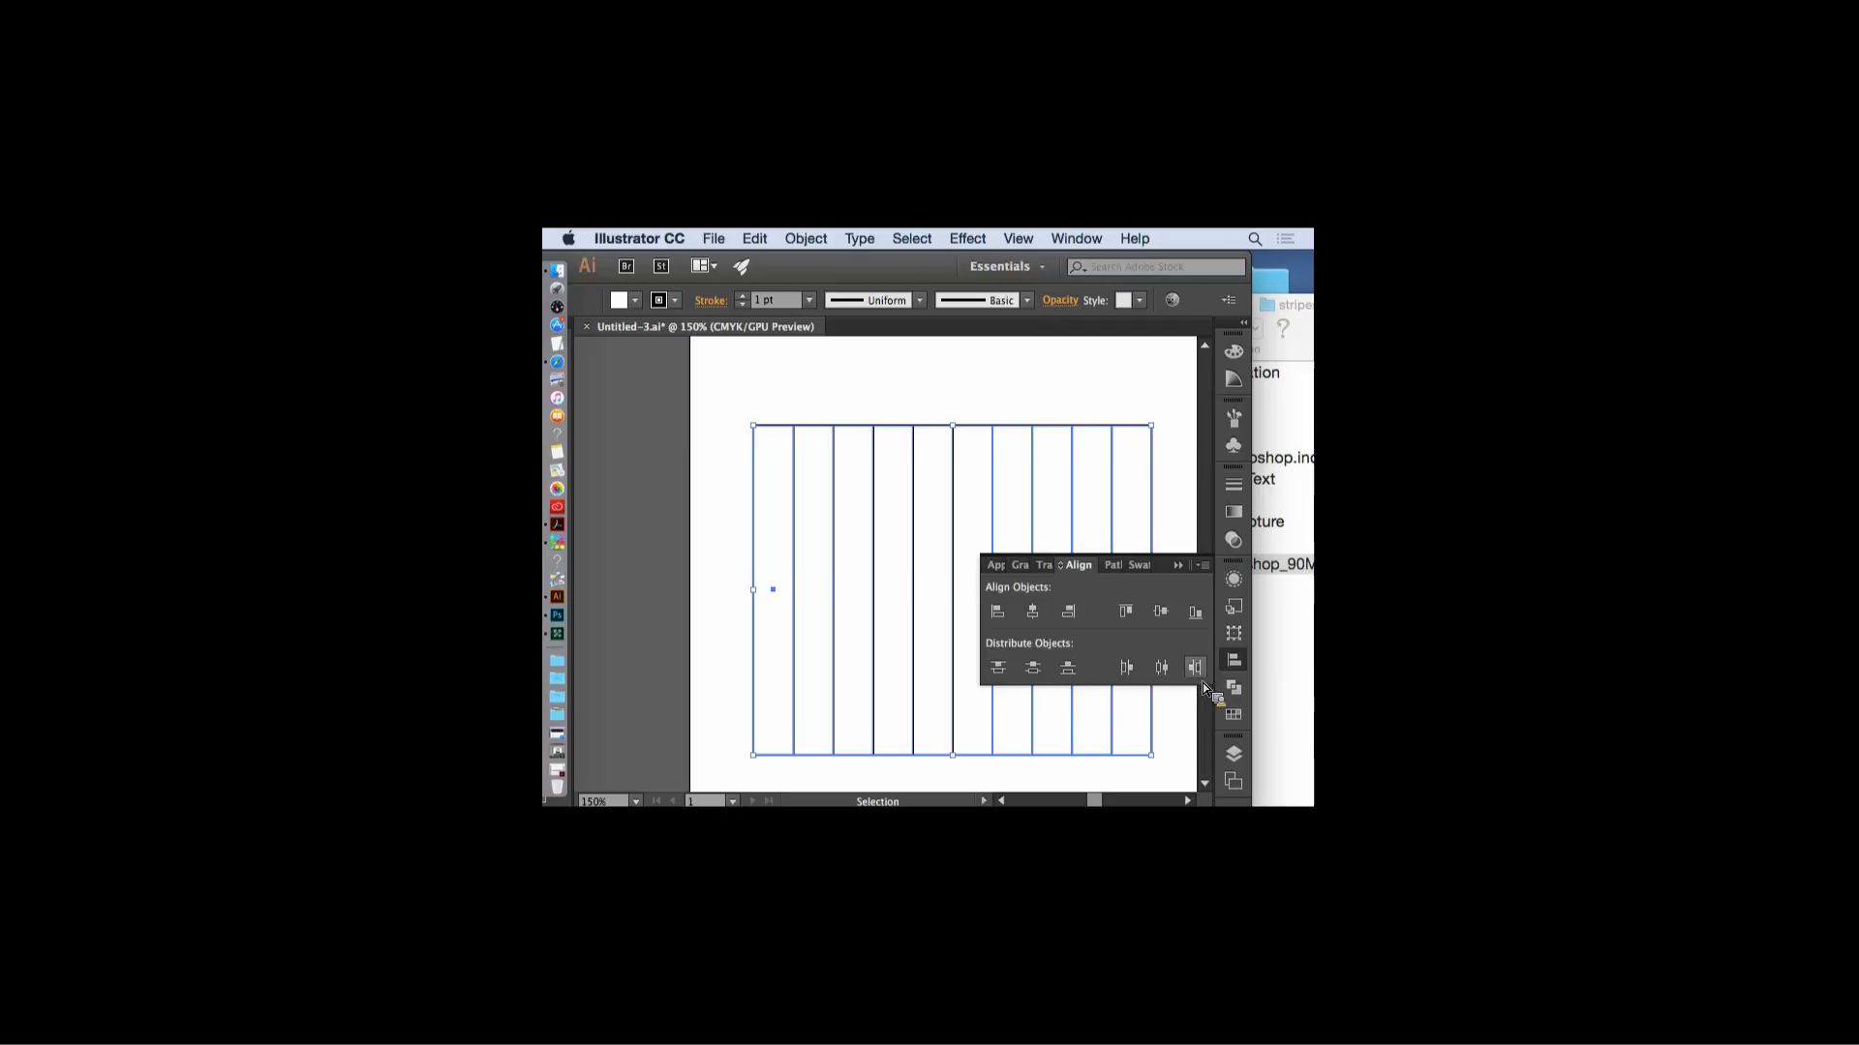
pyautogui.click(1196, 571)
pyautogui.click(1199, 567)
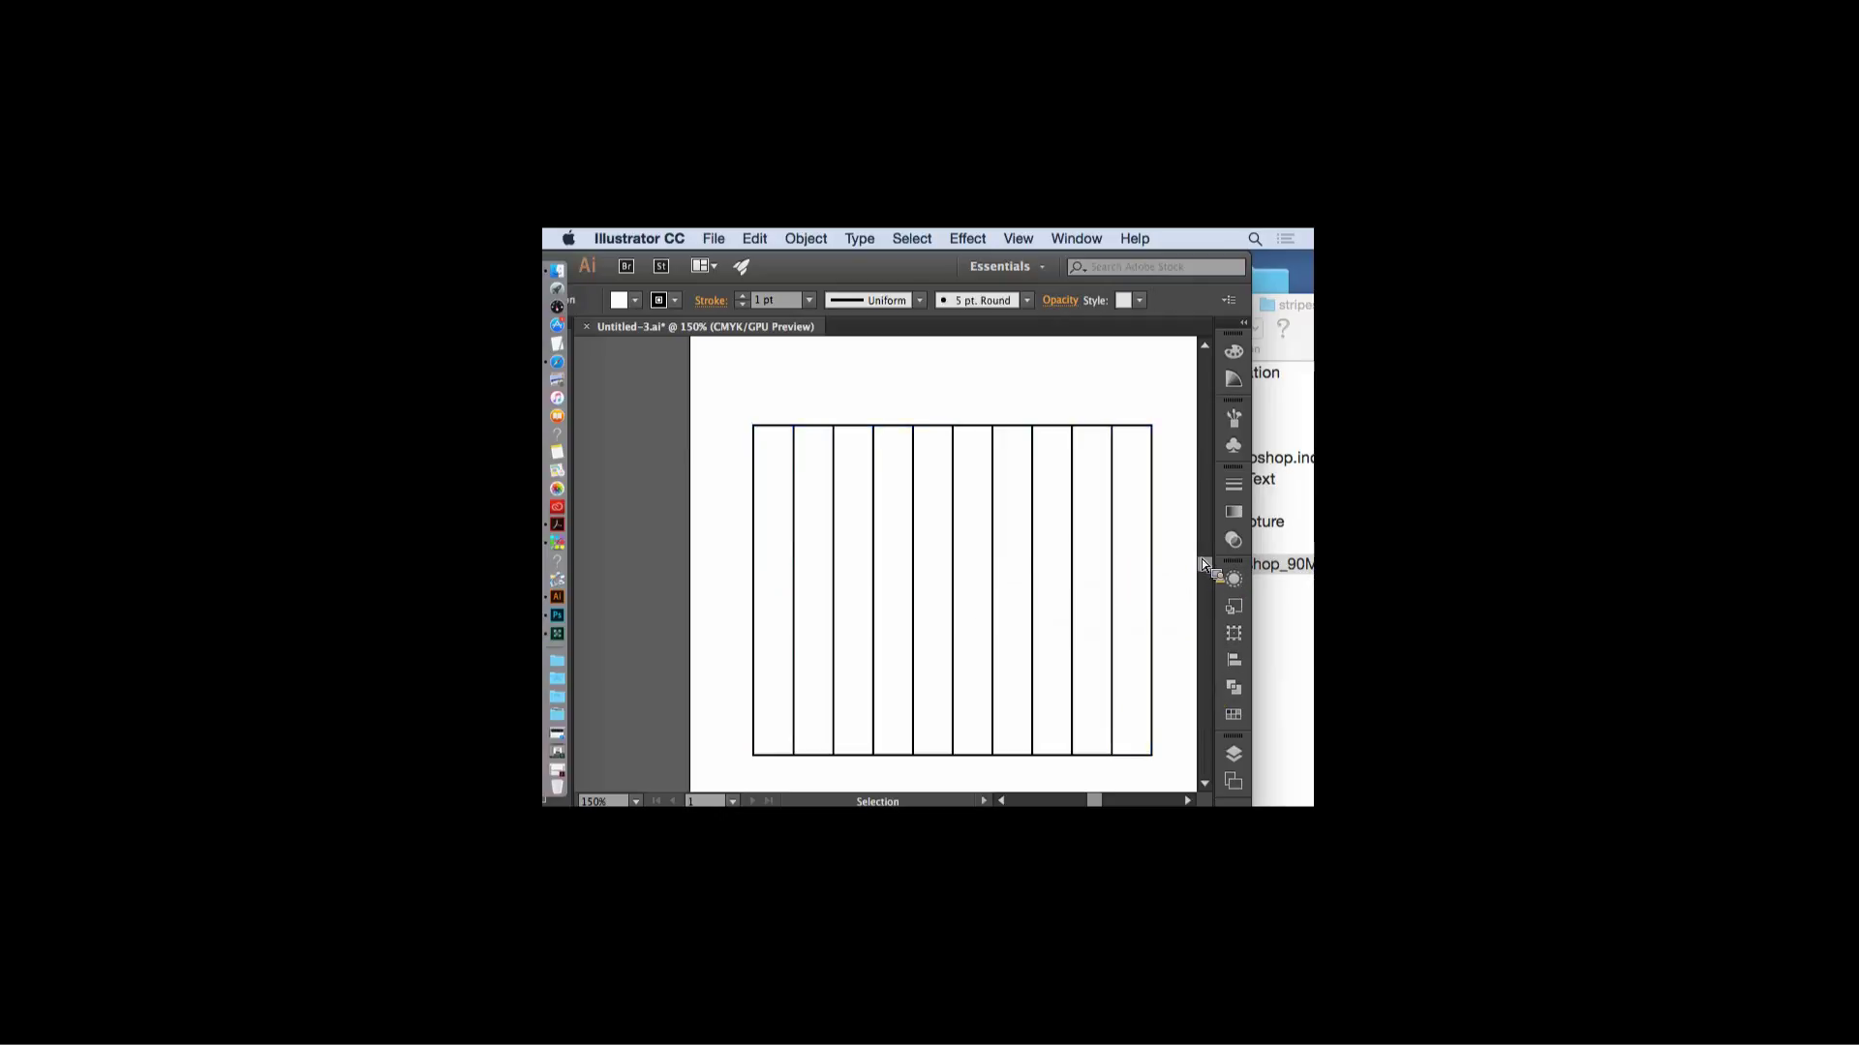
# - Switch to the Direct Selection tool and select the first stripe
pyautogui.press('a')
pyautogui.click(949, 501)
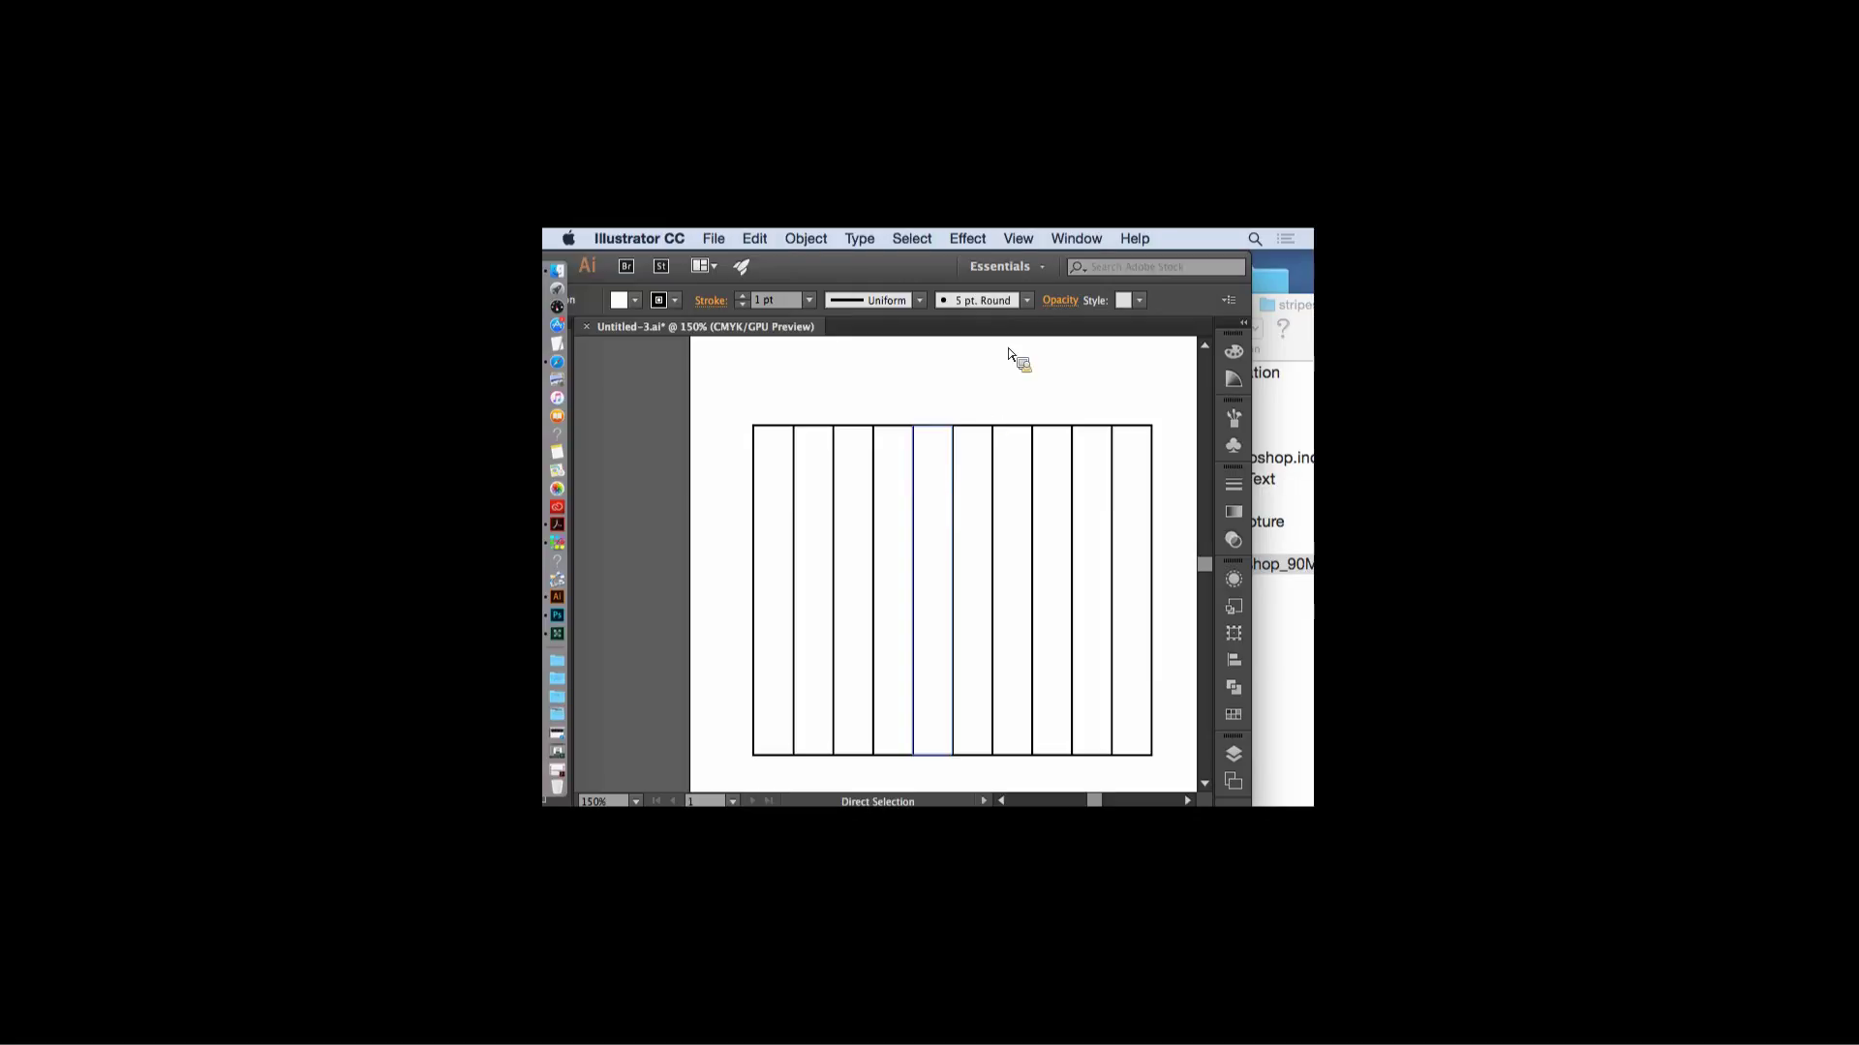
pyautogui.click(797, 436)
pyautogui.moveTo(777, 440); pyautogui.dragTo(769, 397)
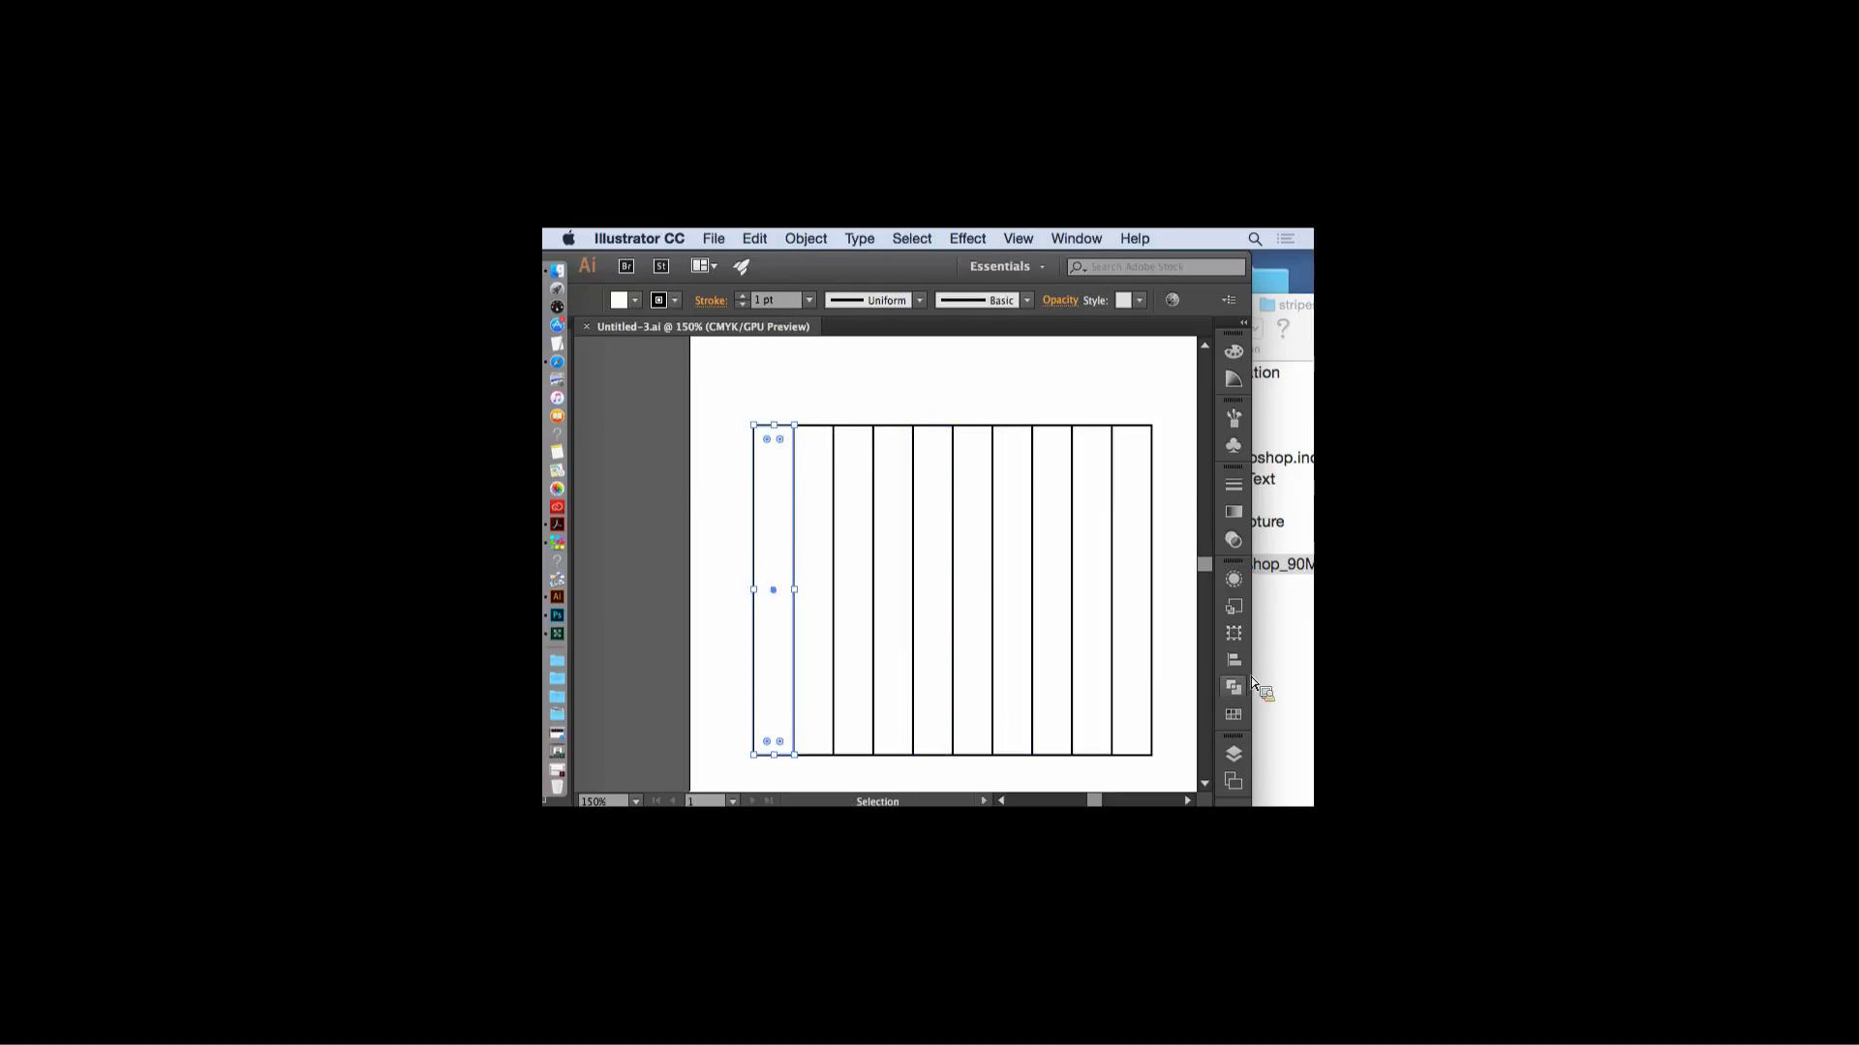
# - Fill the first stripe CMYK Red with a black outline
pyautogui.click(1235, 713)
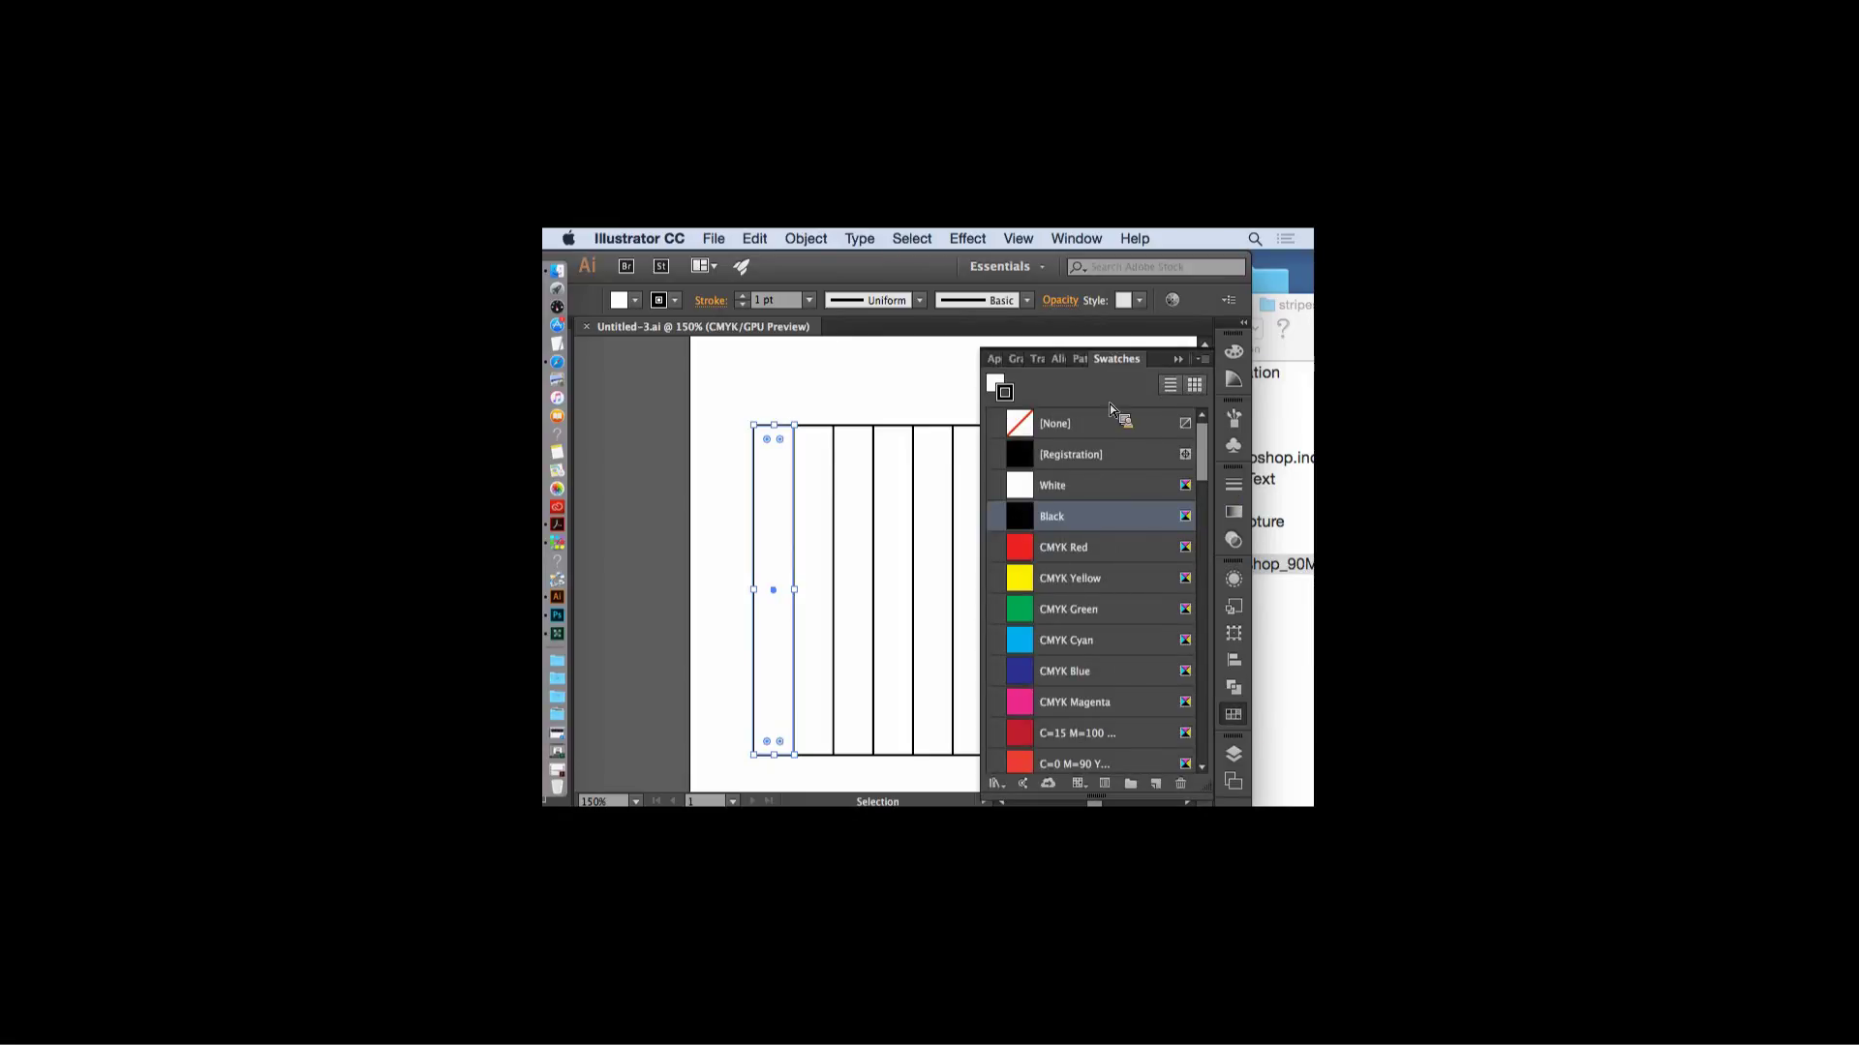
pyautogui.scroll(-3, 1208, 467)
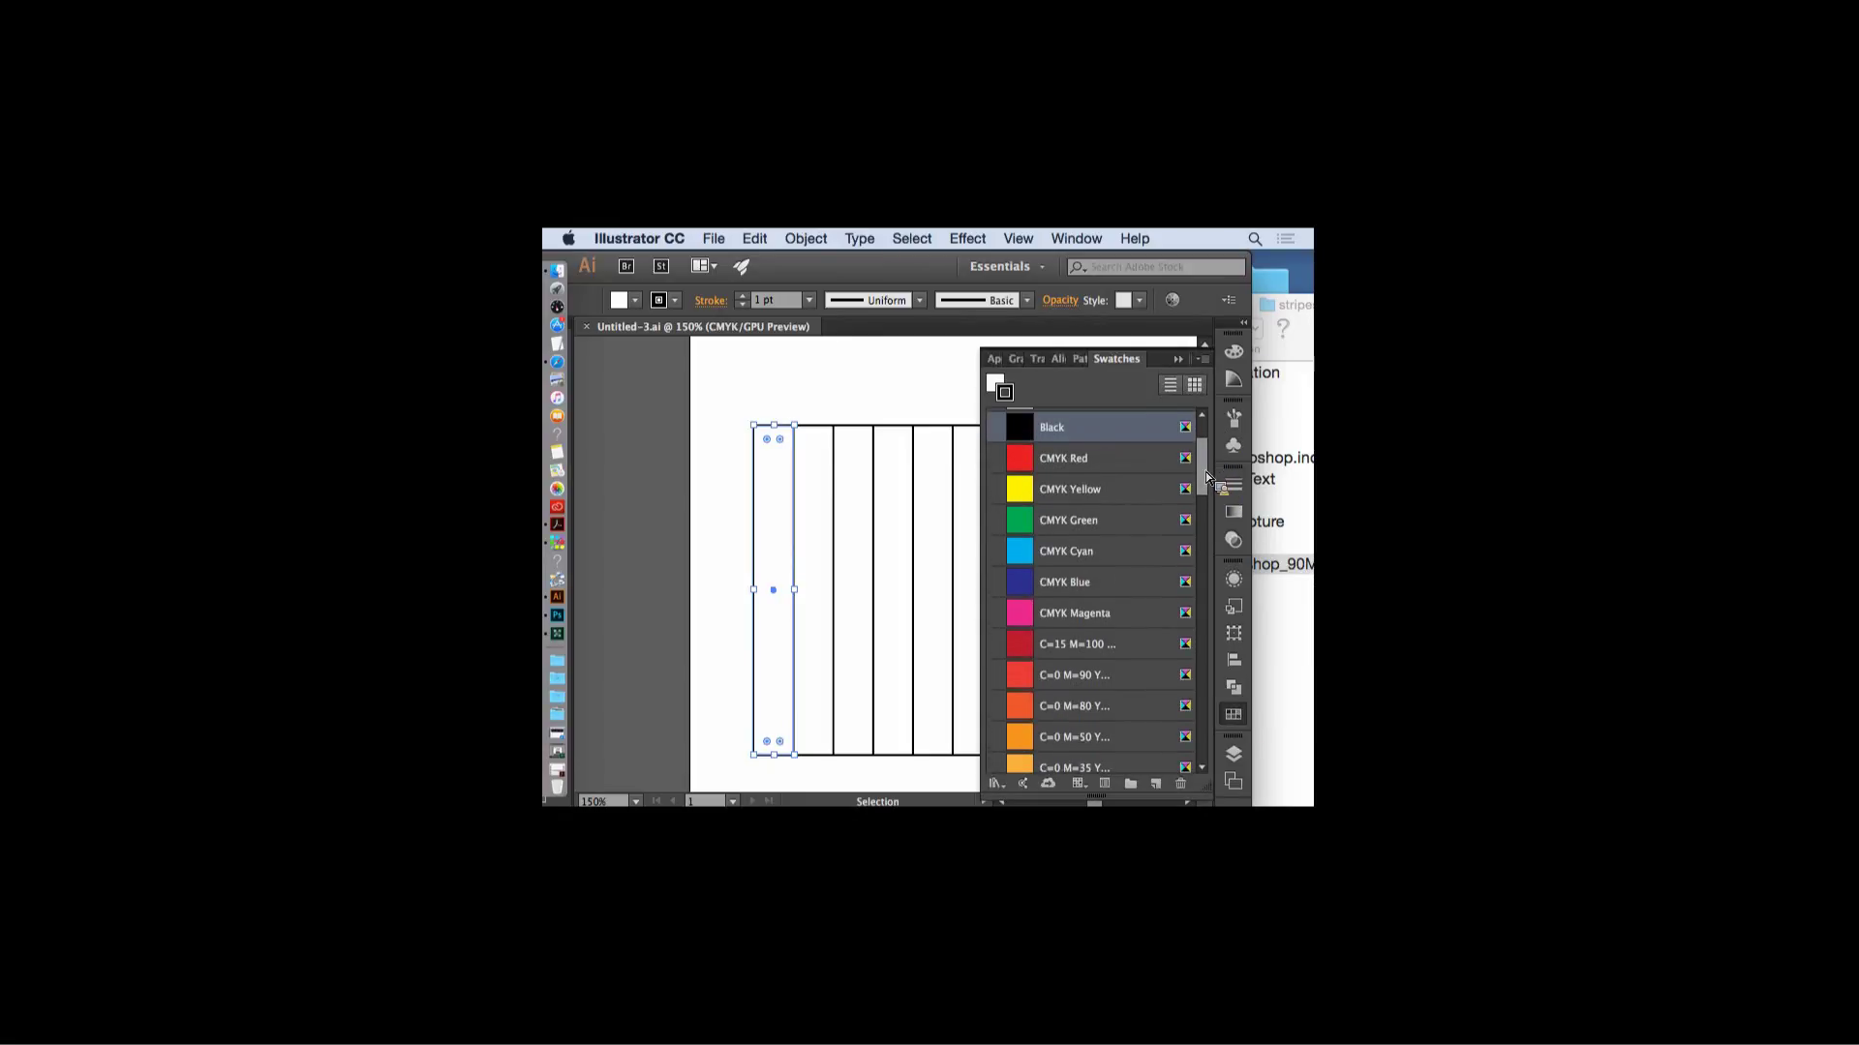
pyautogui.click(1020, 461)
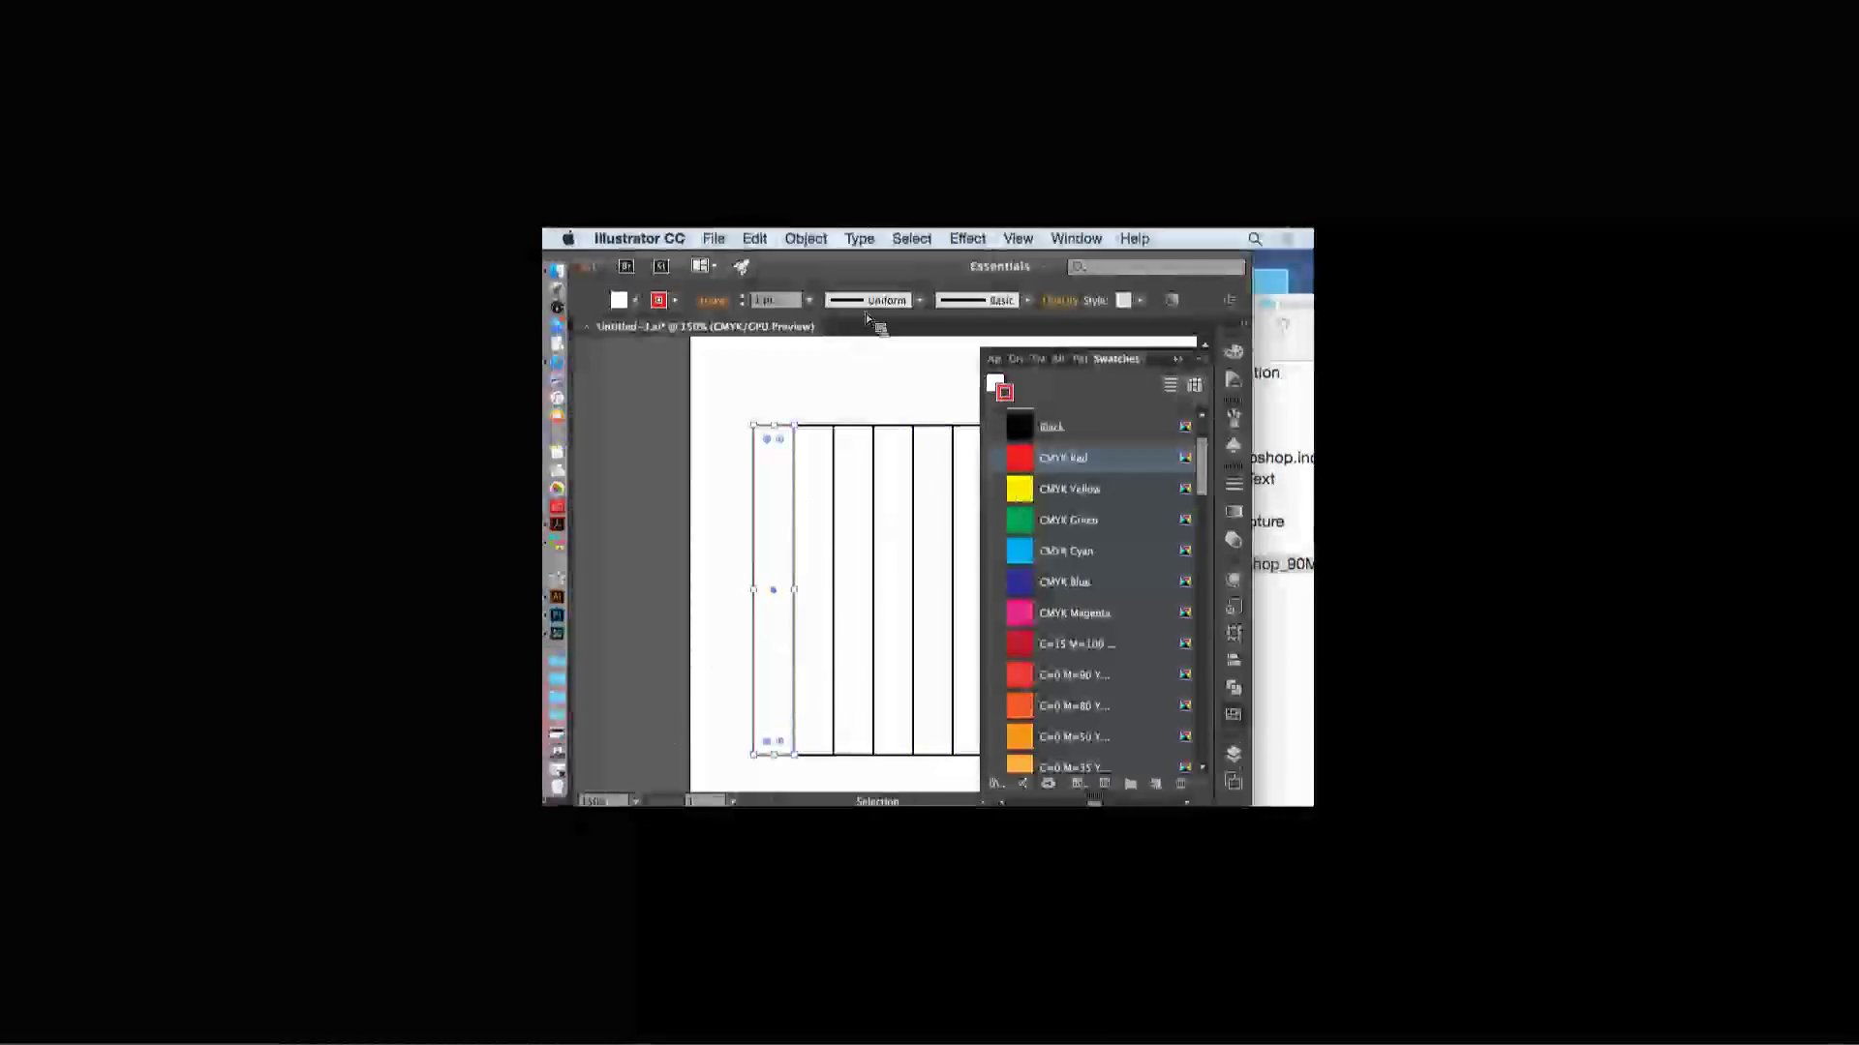
pyautogui.doubleClick(846, 274)
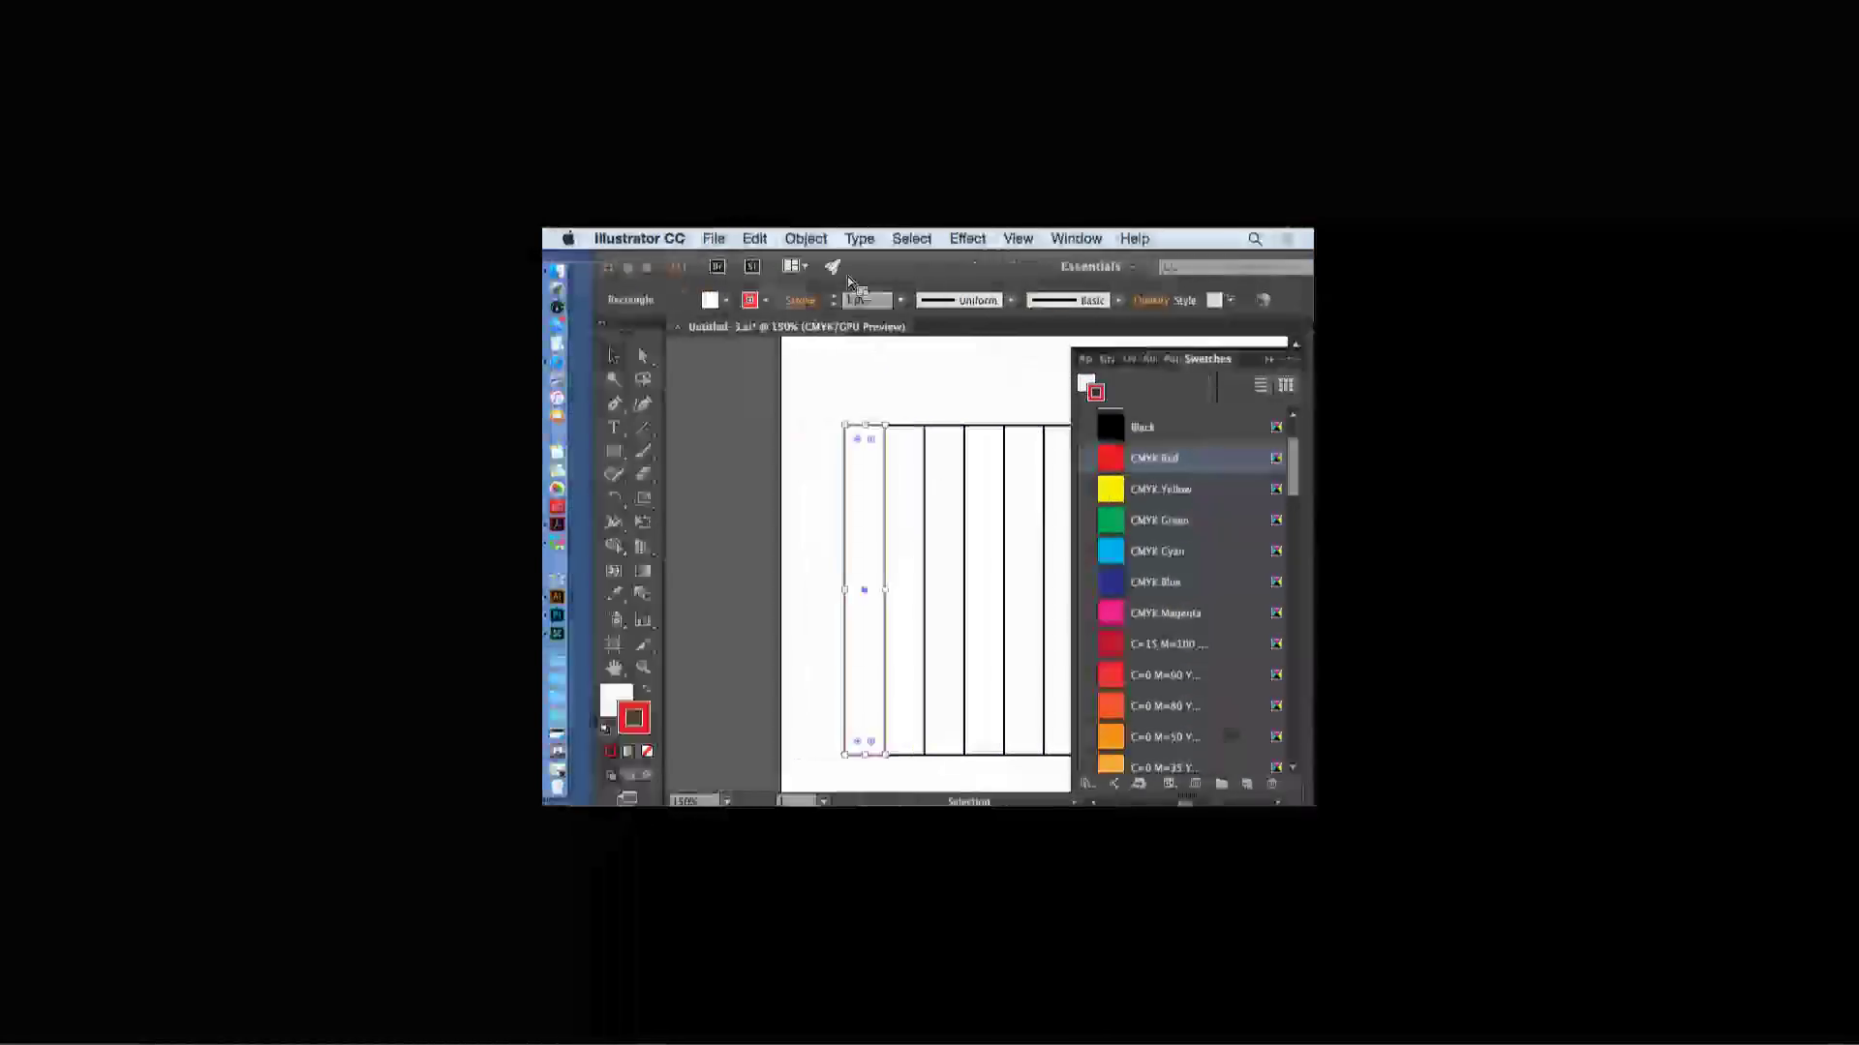
pyautogui.click(643, 692)
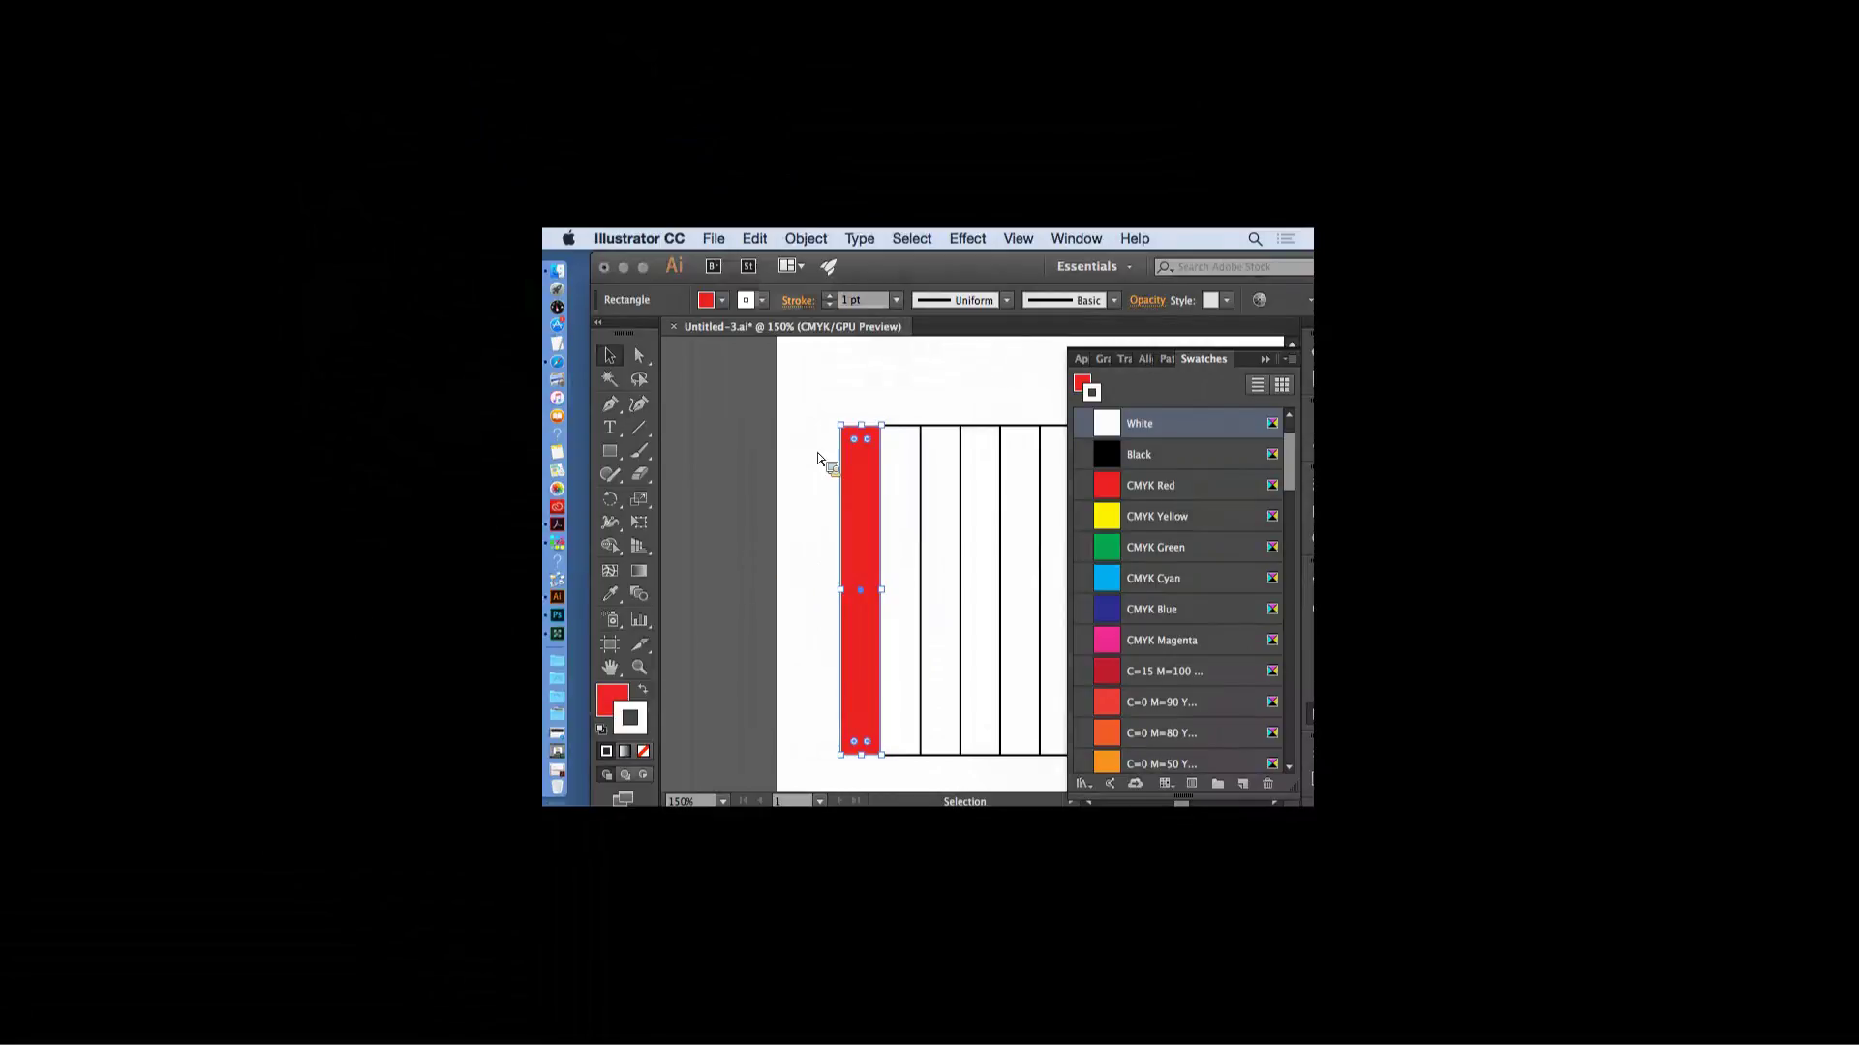
pyautogui.click(1125, 453)
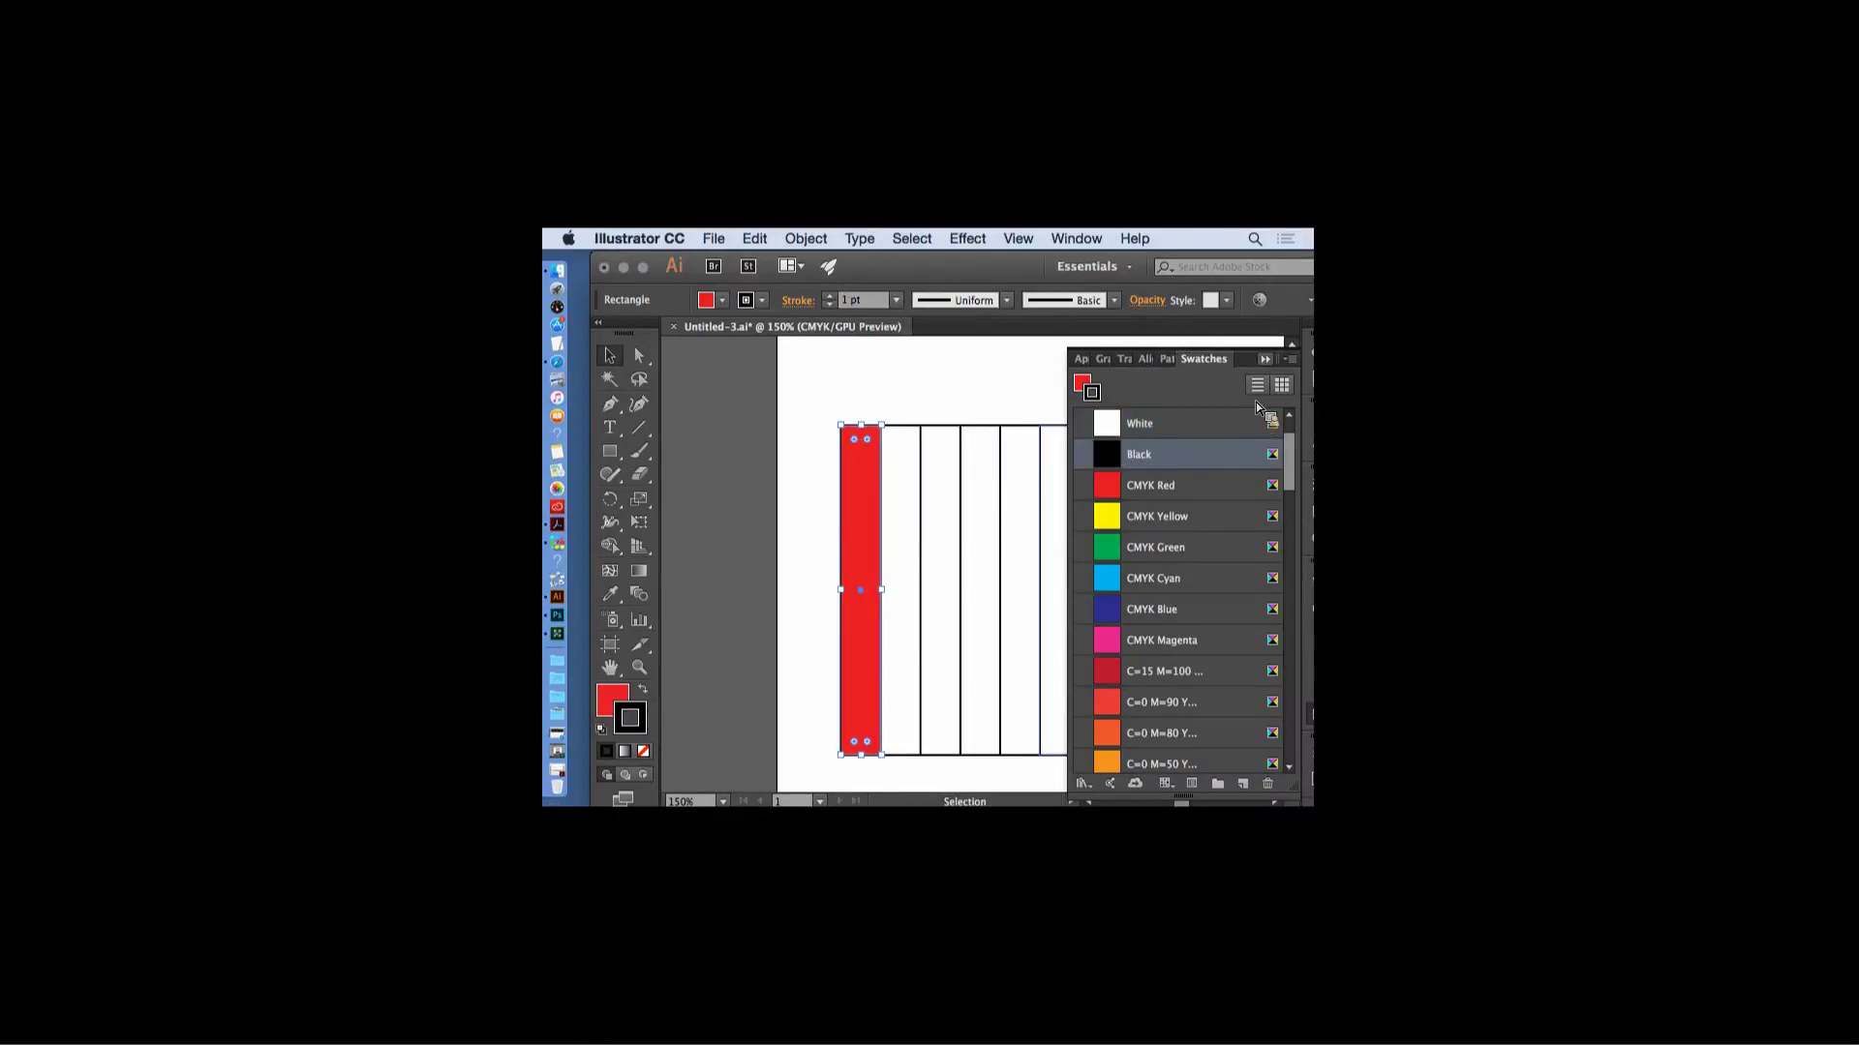
pyautogui.click(1264, 359)
pyautogui.click(1024, 397)
# - Fill the second stripe orange from the Swatches panel
pyautogui.click(915, 438)
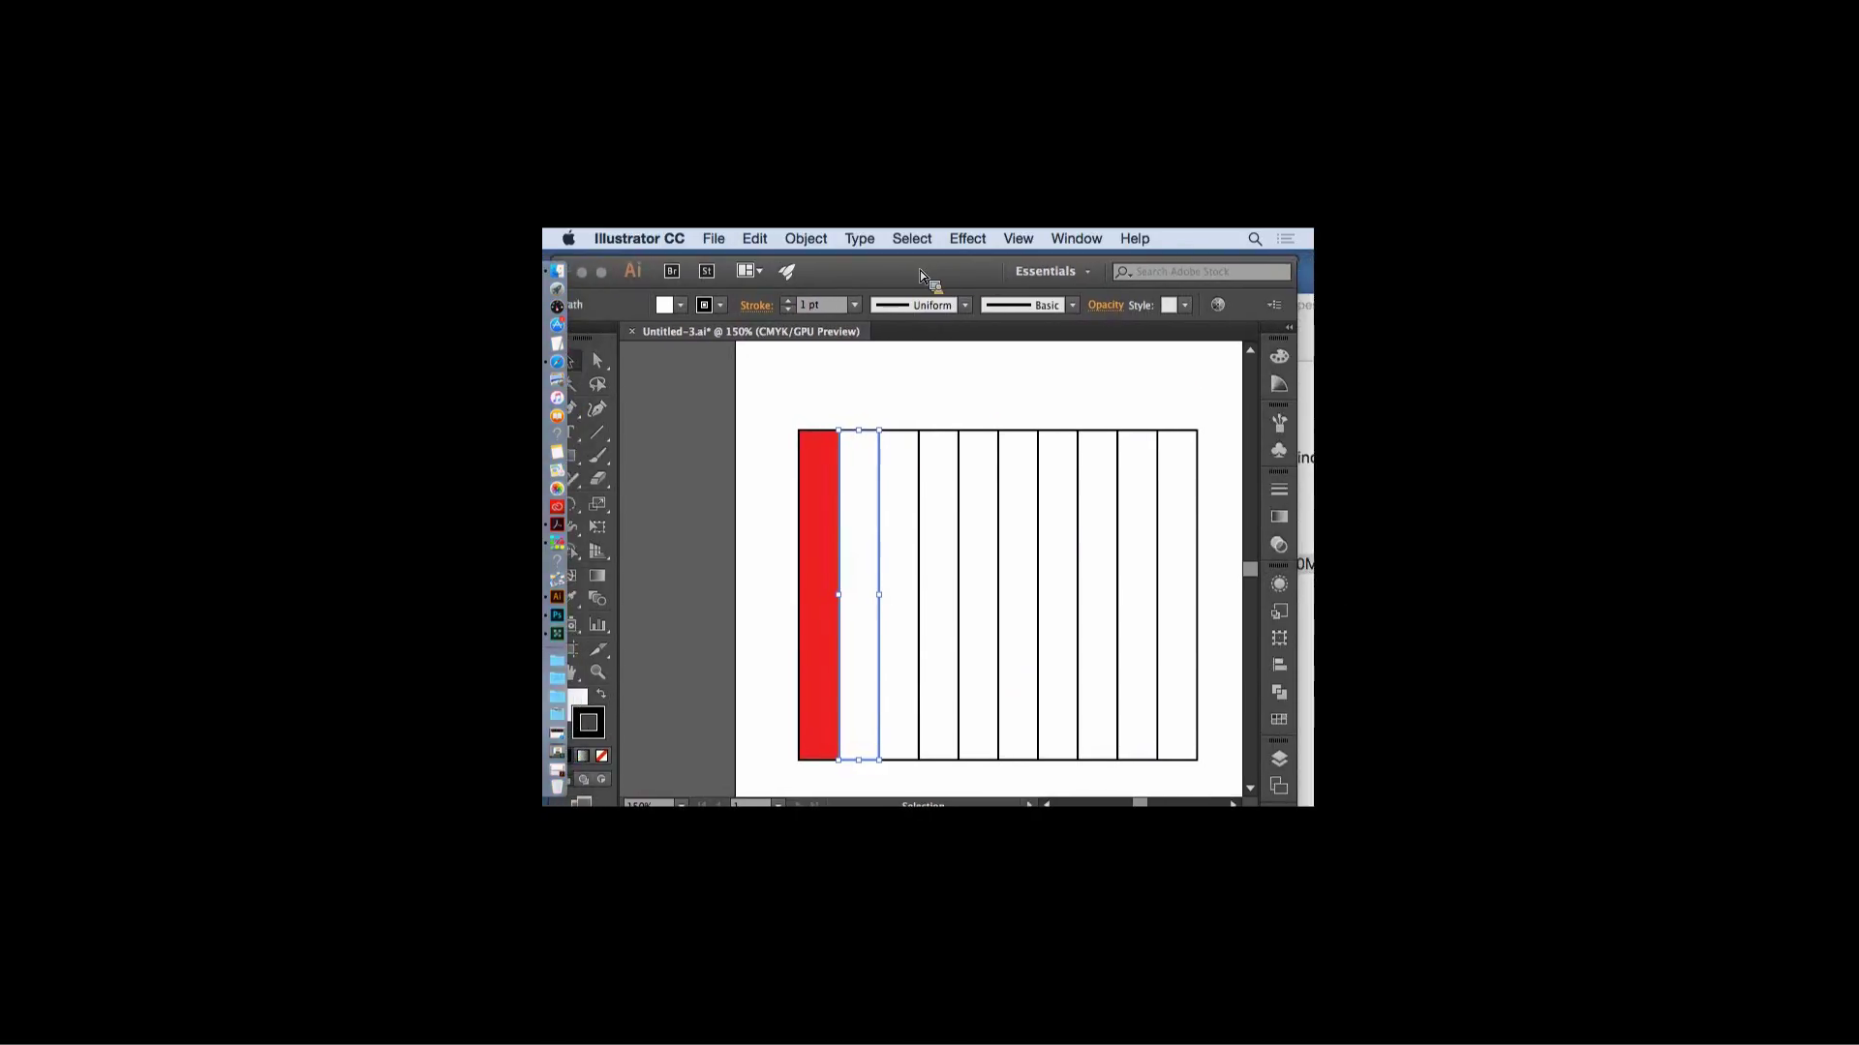
pyautogui.click(669, 697)
pyautogui.doubleClick(670, 697)
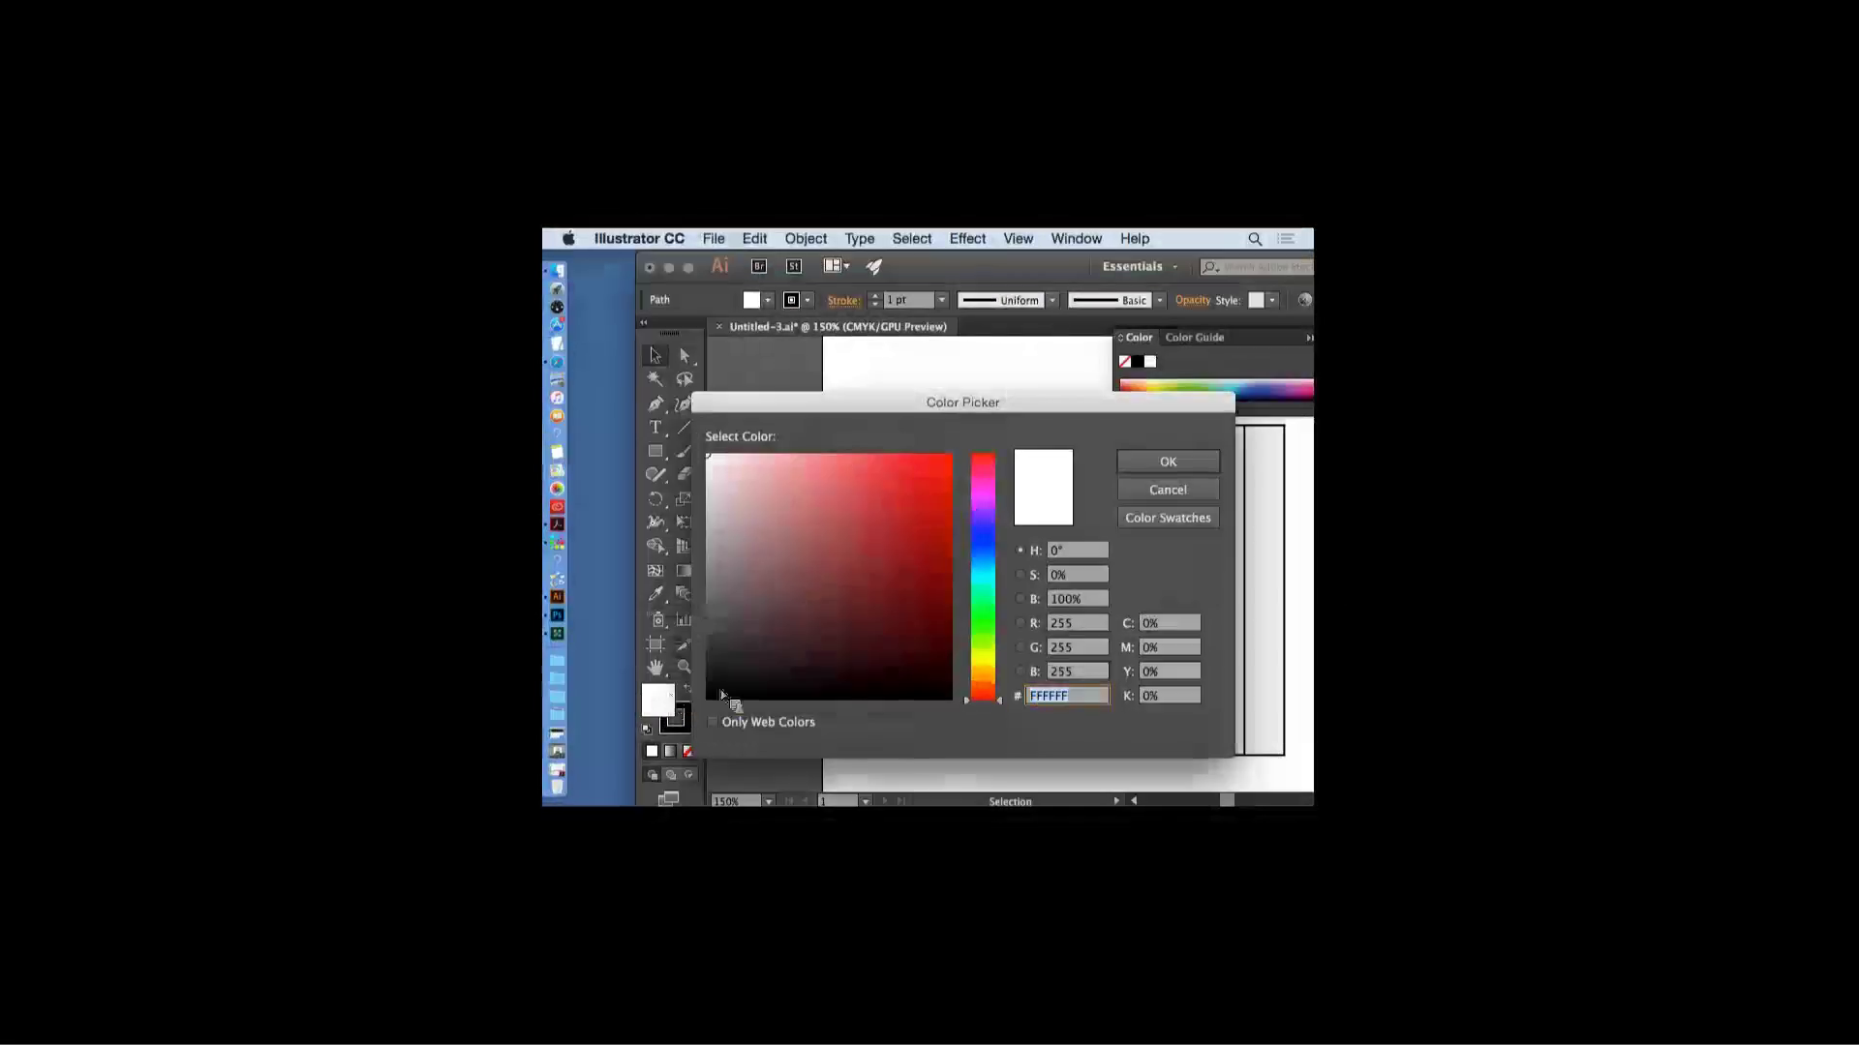
pyautogui.click(1167, 490)
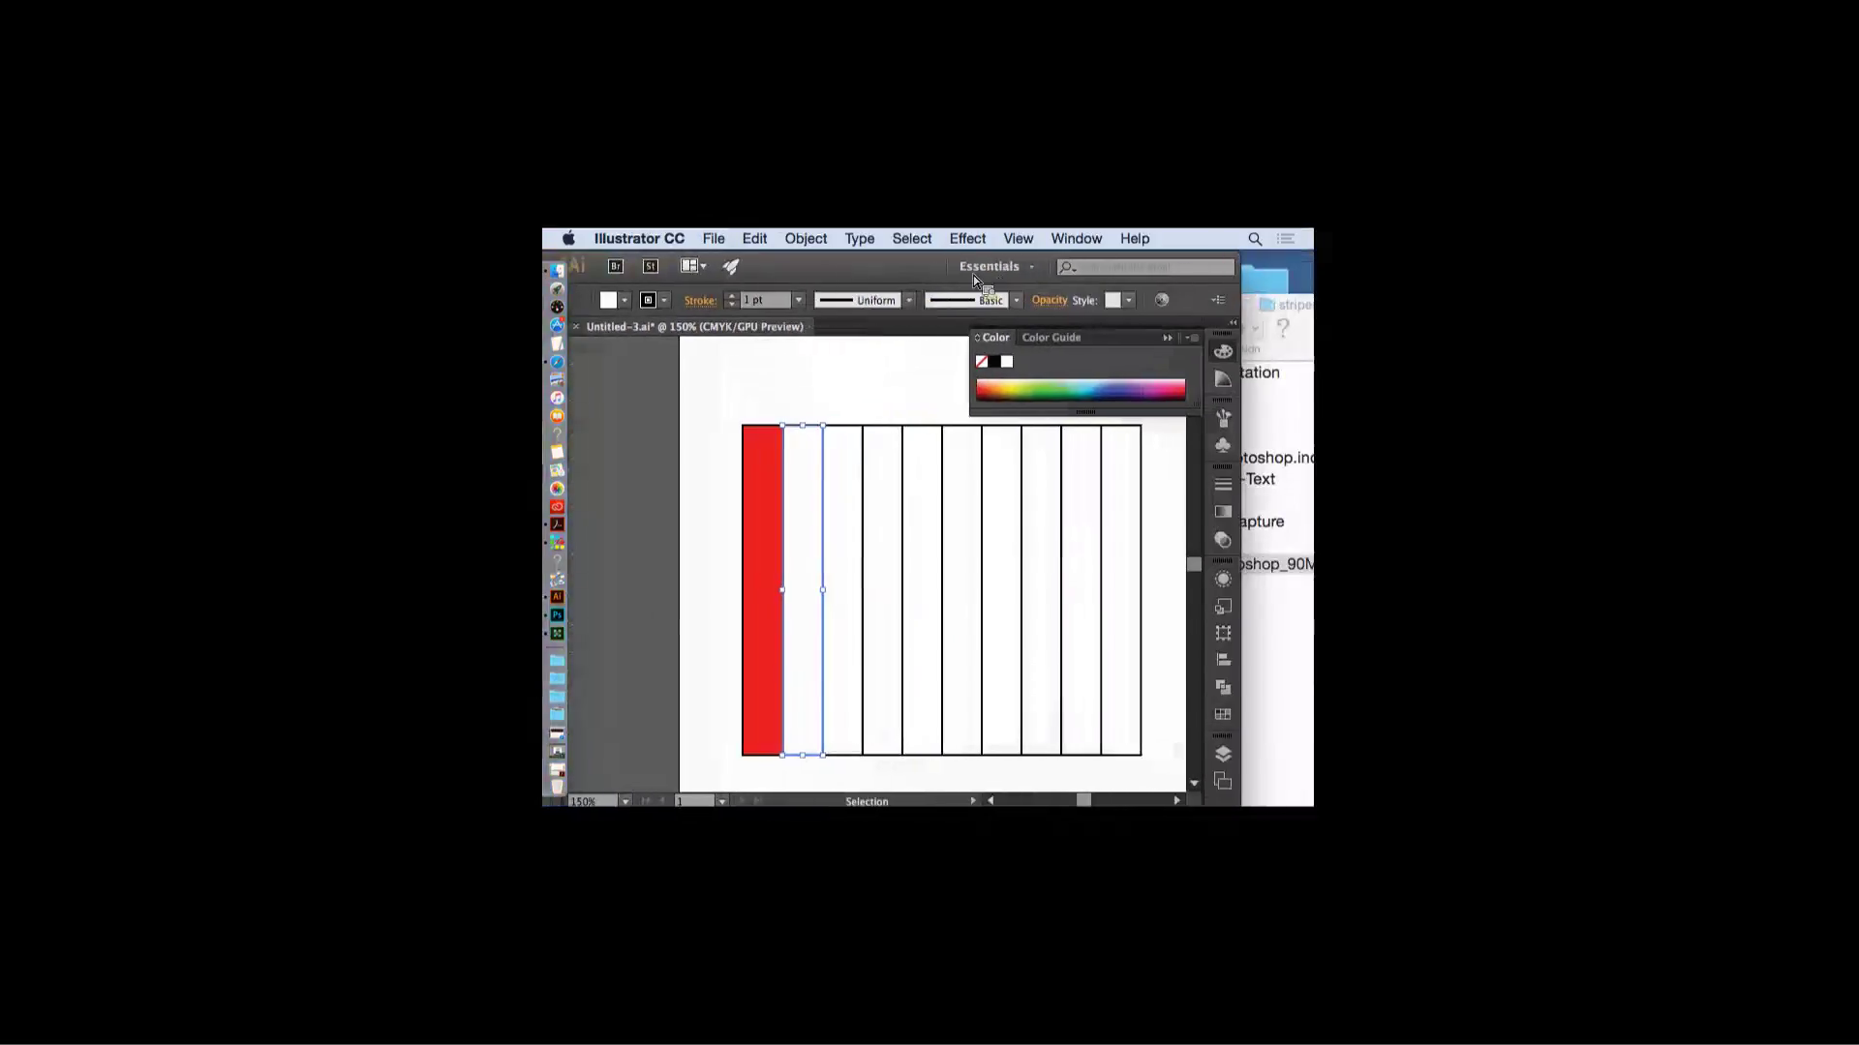
pyautogui.click(1223, 713)
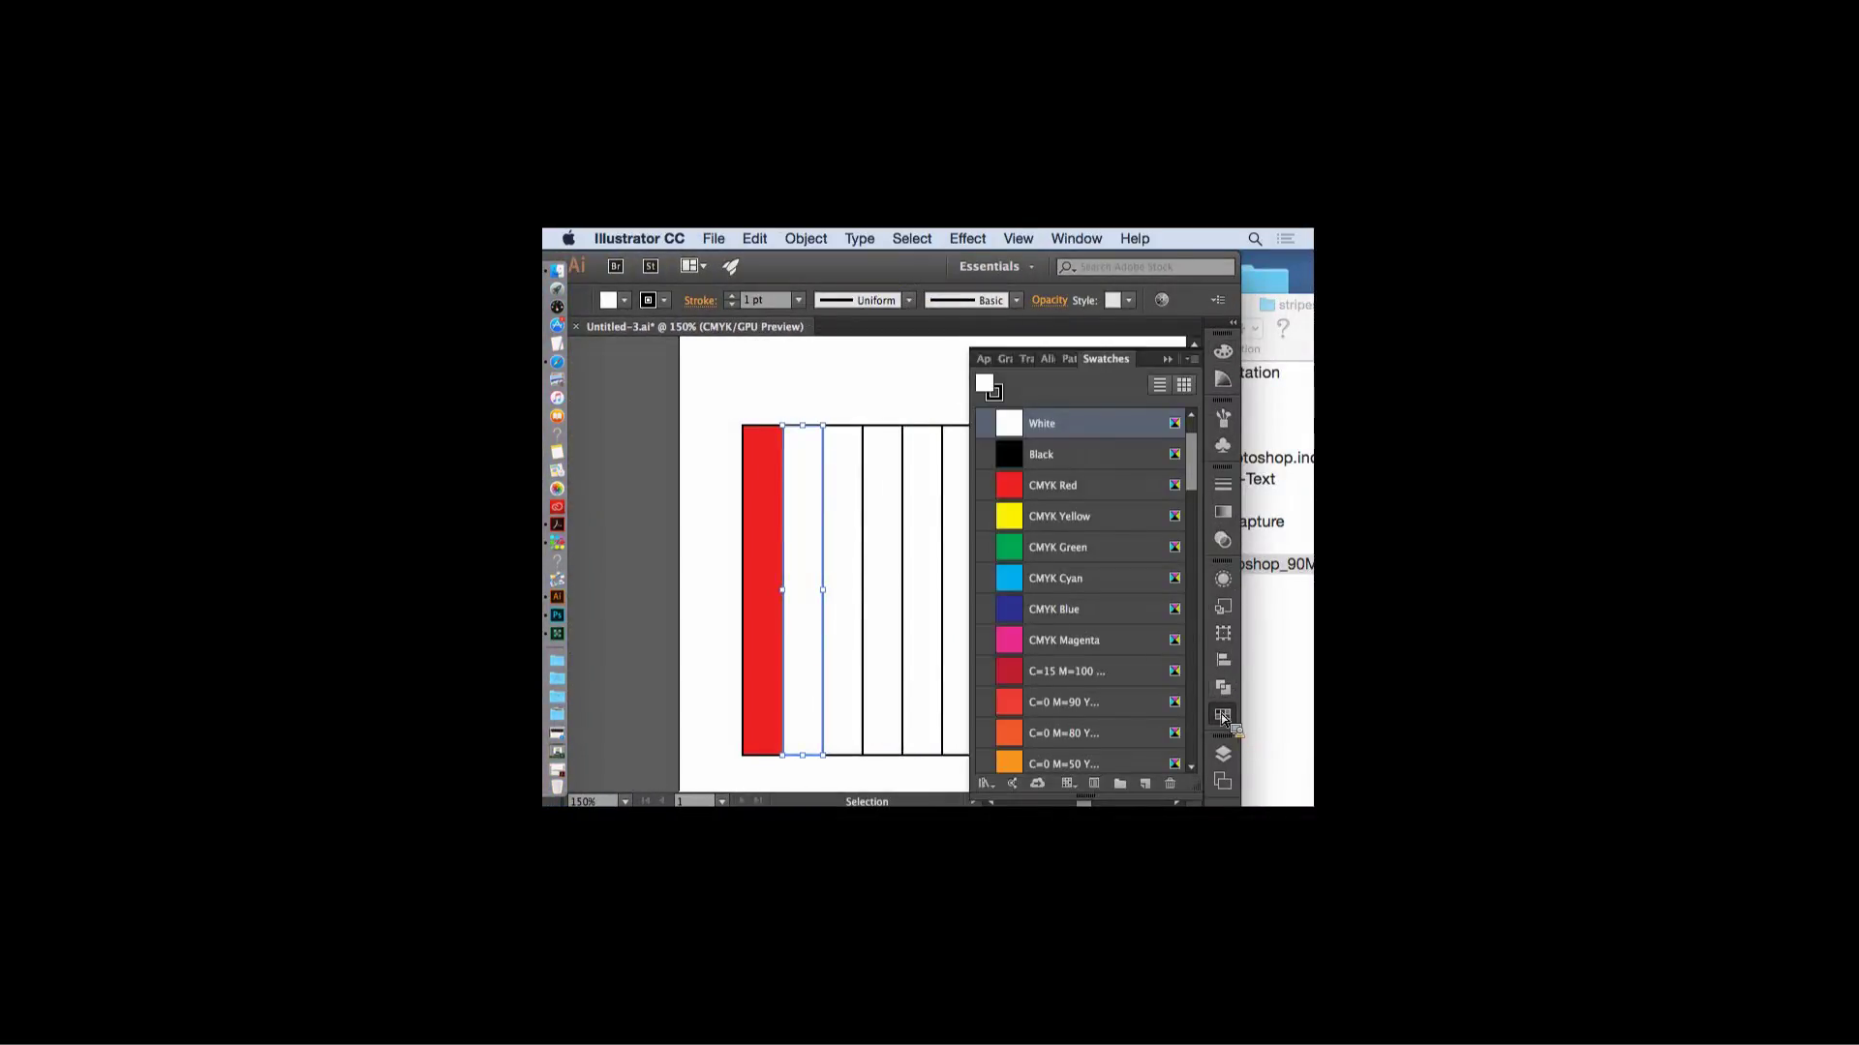
pyautogui.click(1019, 734)
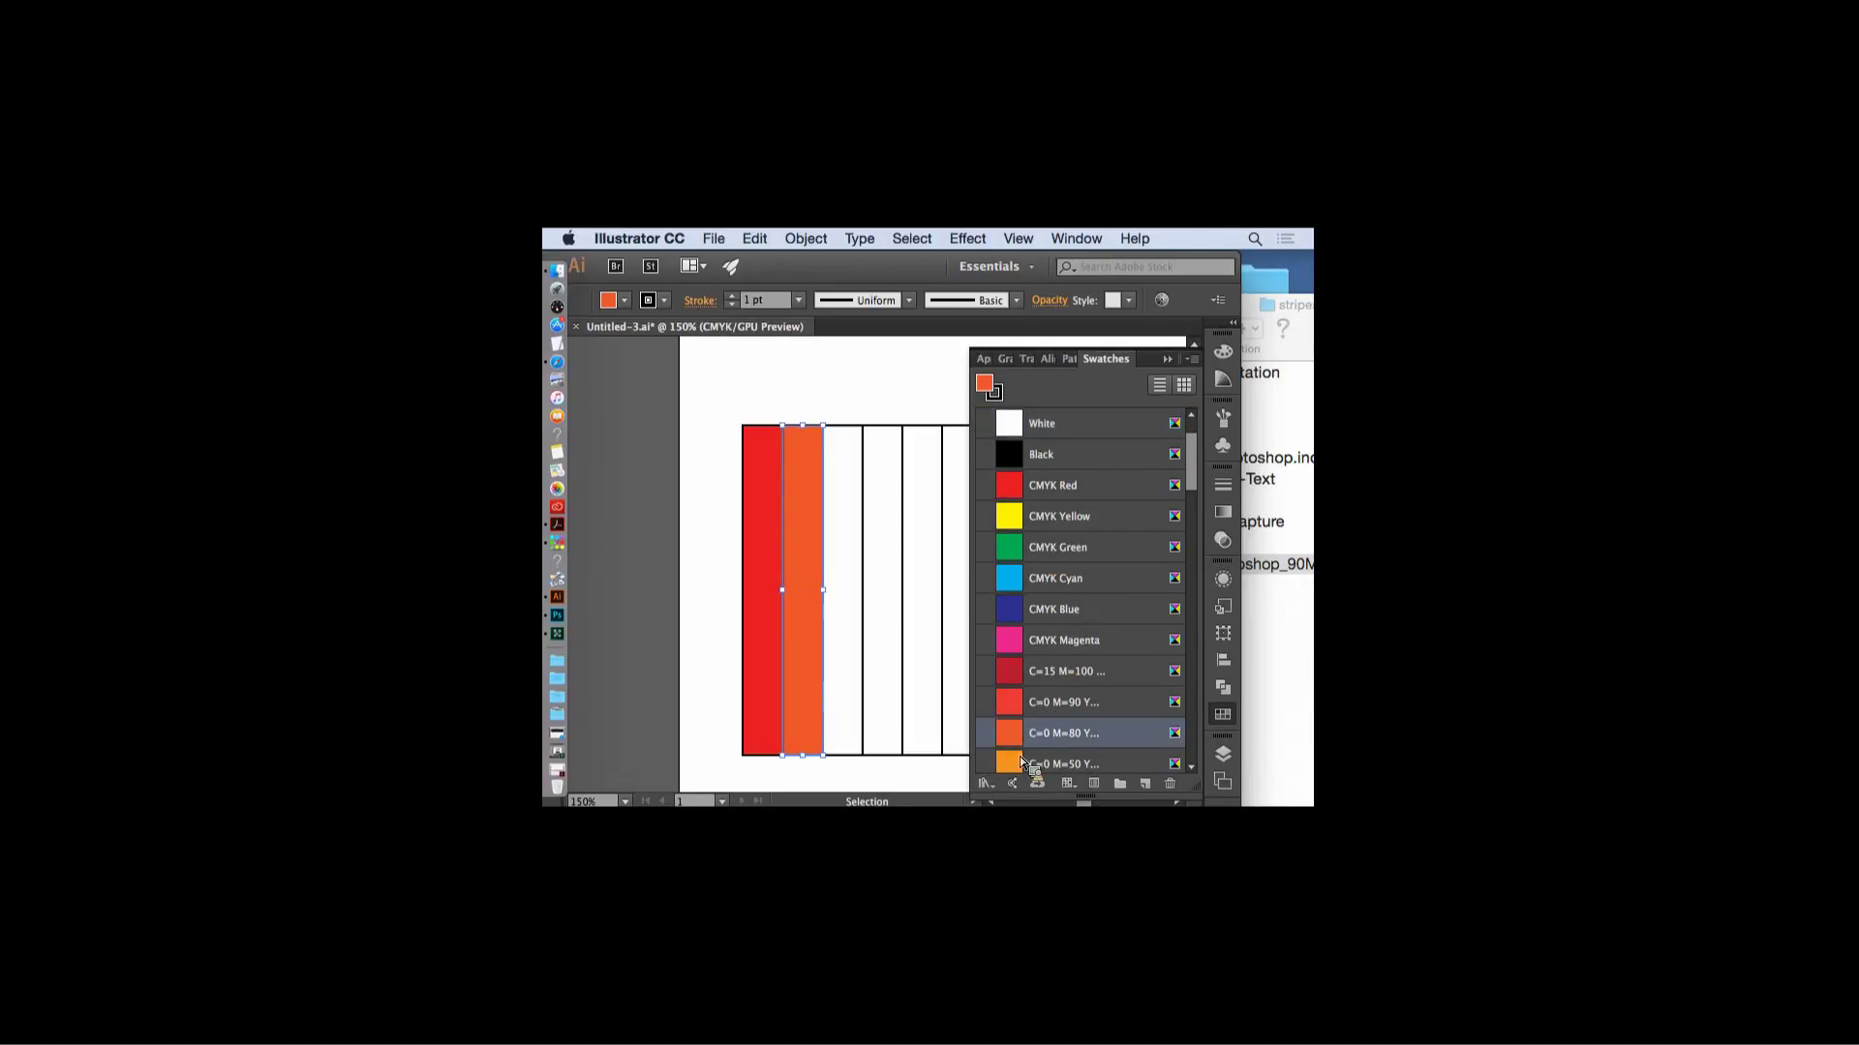
pyautogui.scroll(-3, 1020, 757)
pyautogui.click(1019, 757)
pyautogui.click(1067, 724)
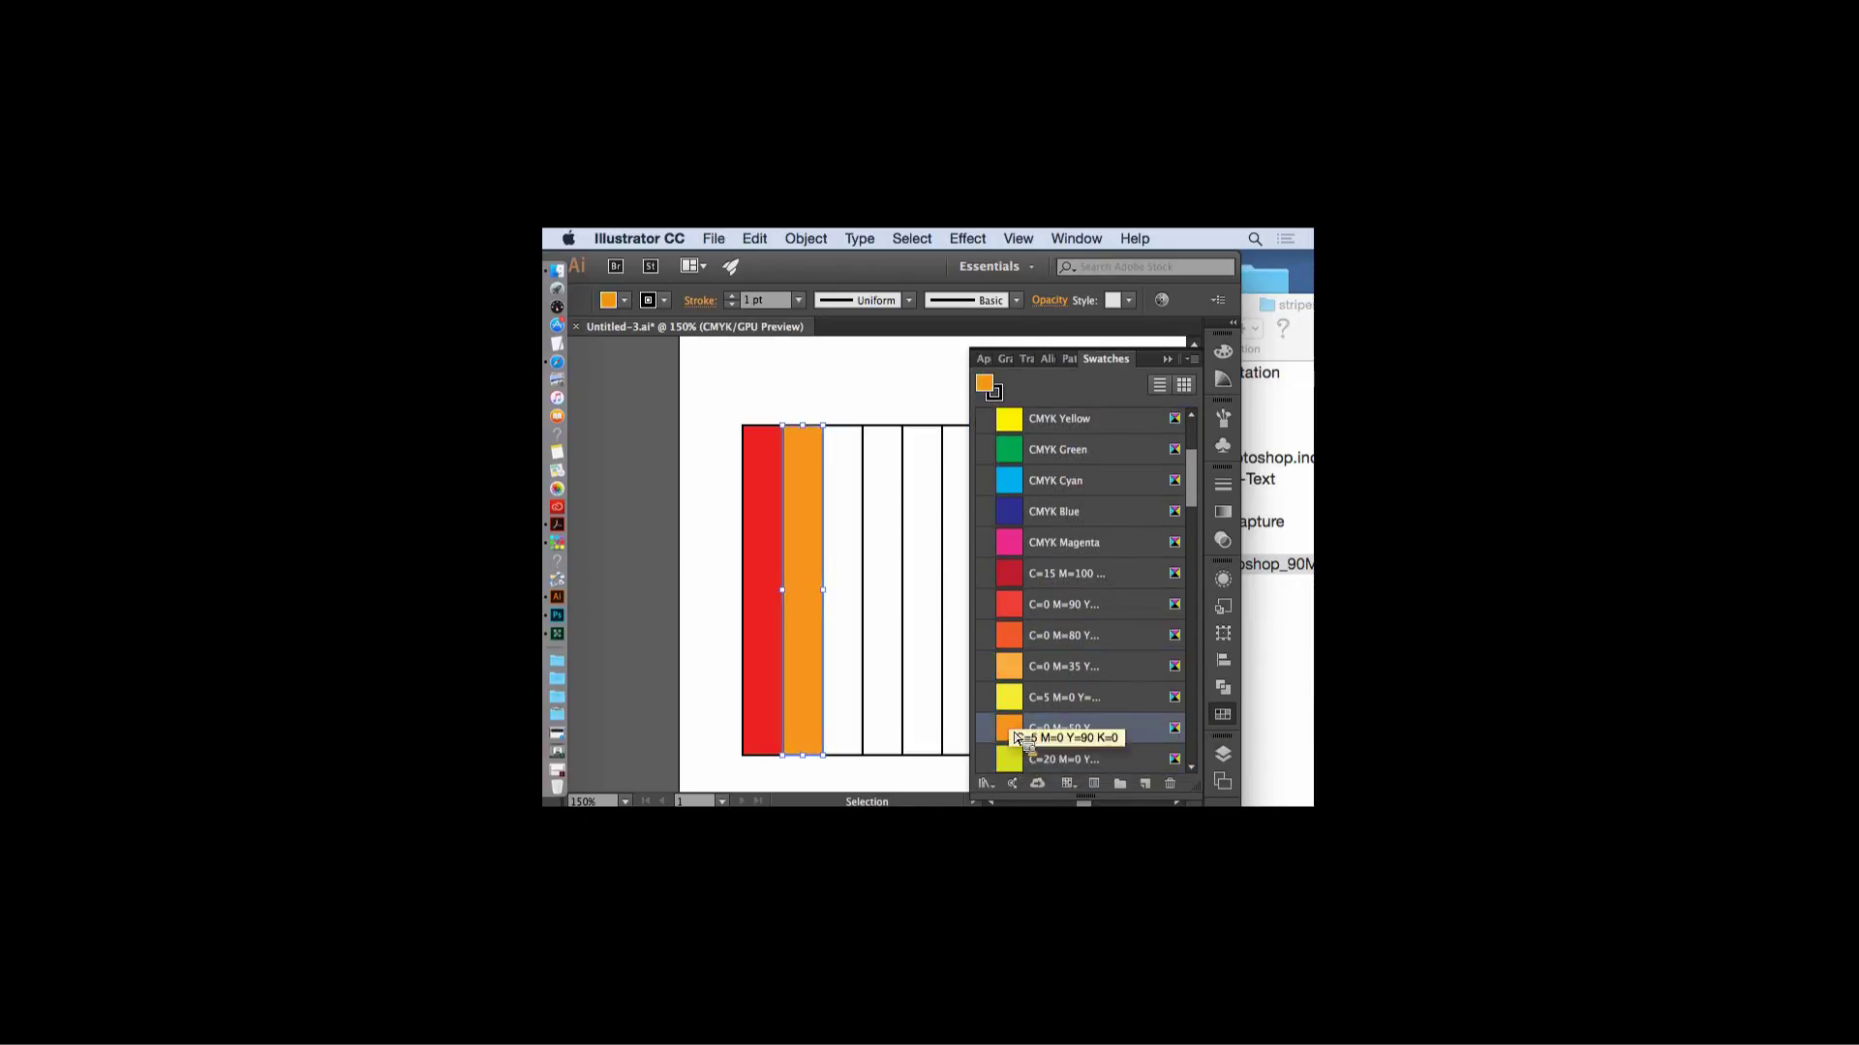
# - Fill the third stripe light orange and the fourth stripe yellow-green
pyautogui.click(851, 452)
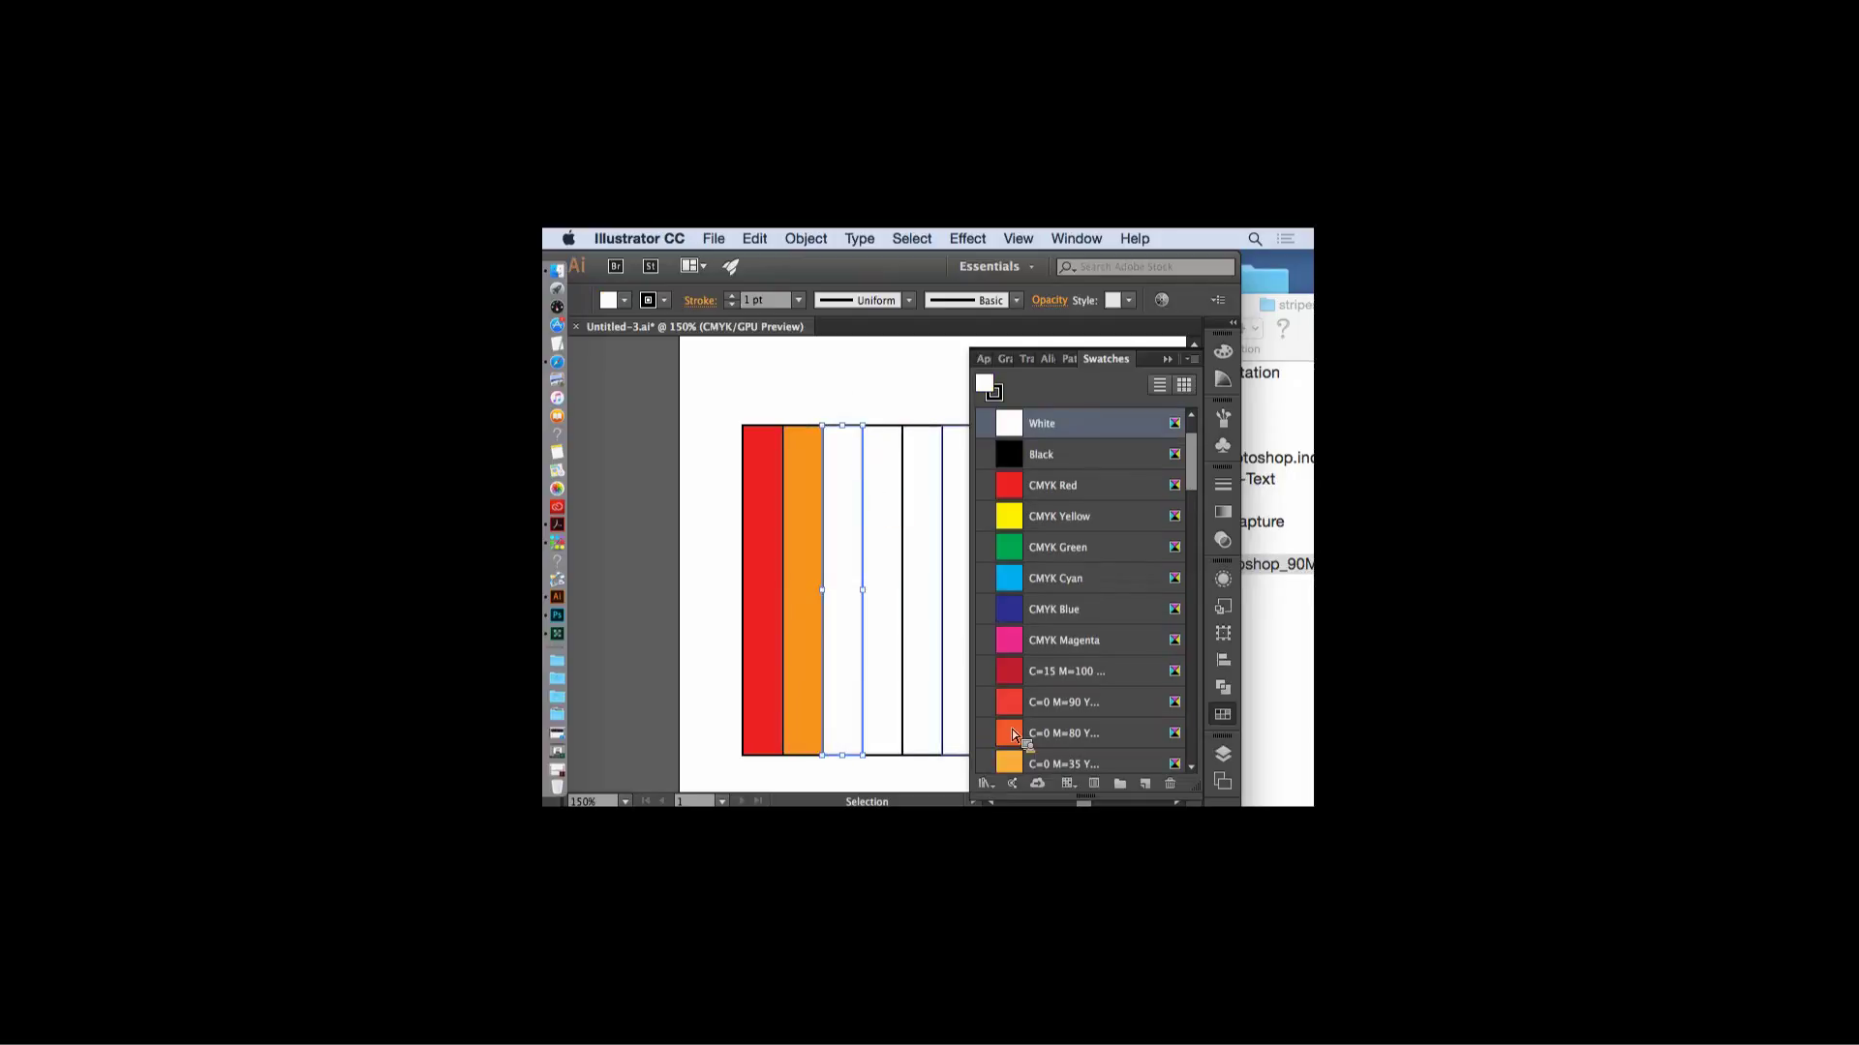
pyautogui.click(1012, 762)
pyautogui.click(913, 377)
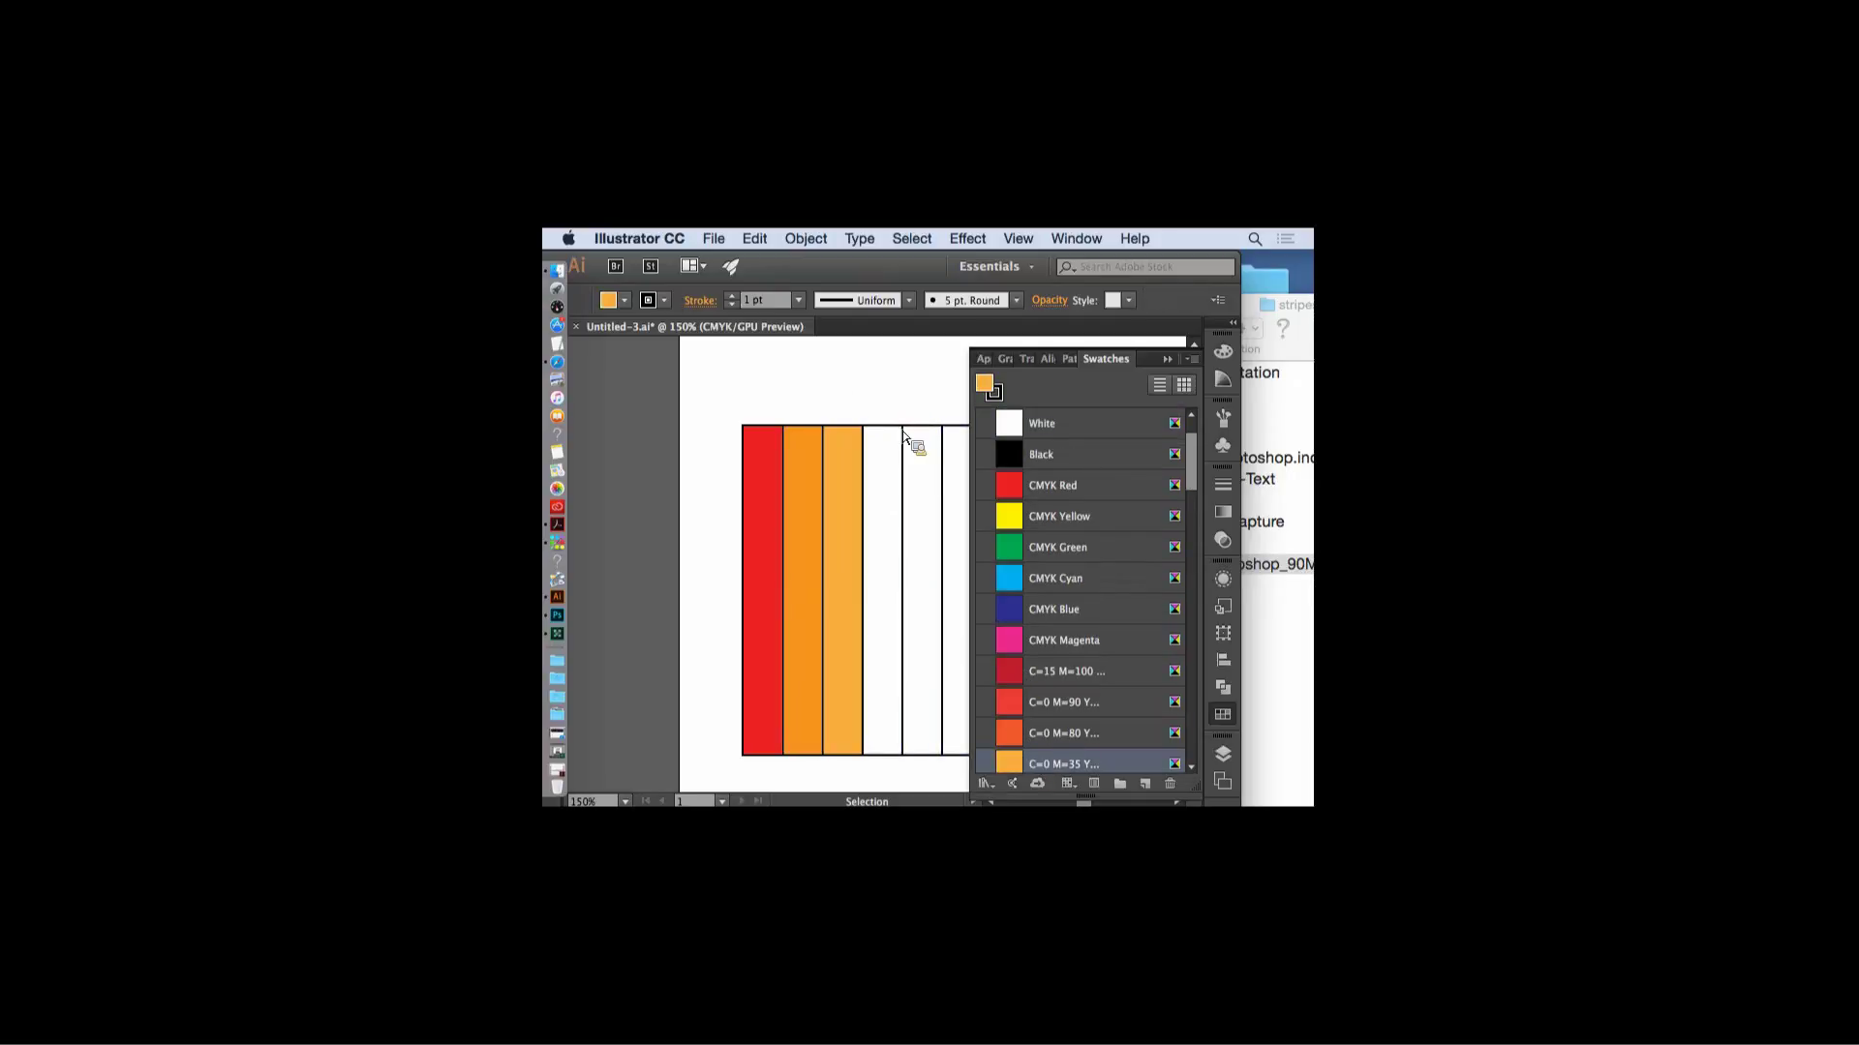
pyautogui.scroll(-5, 1186, 490)
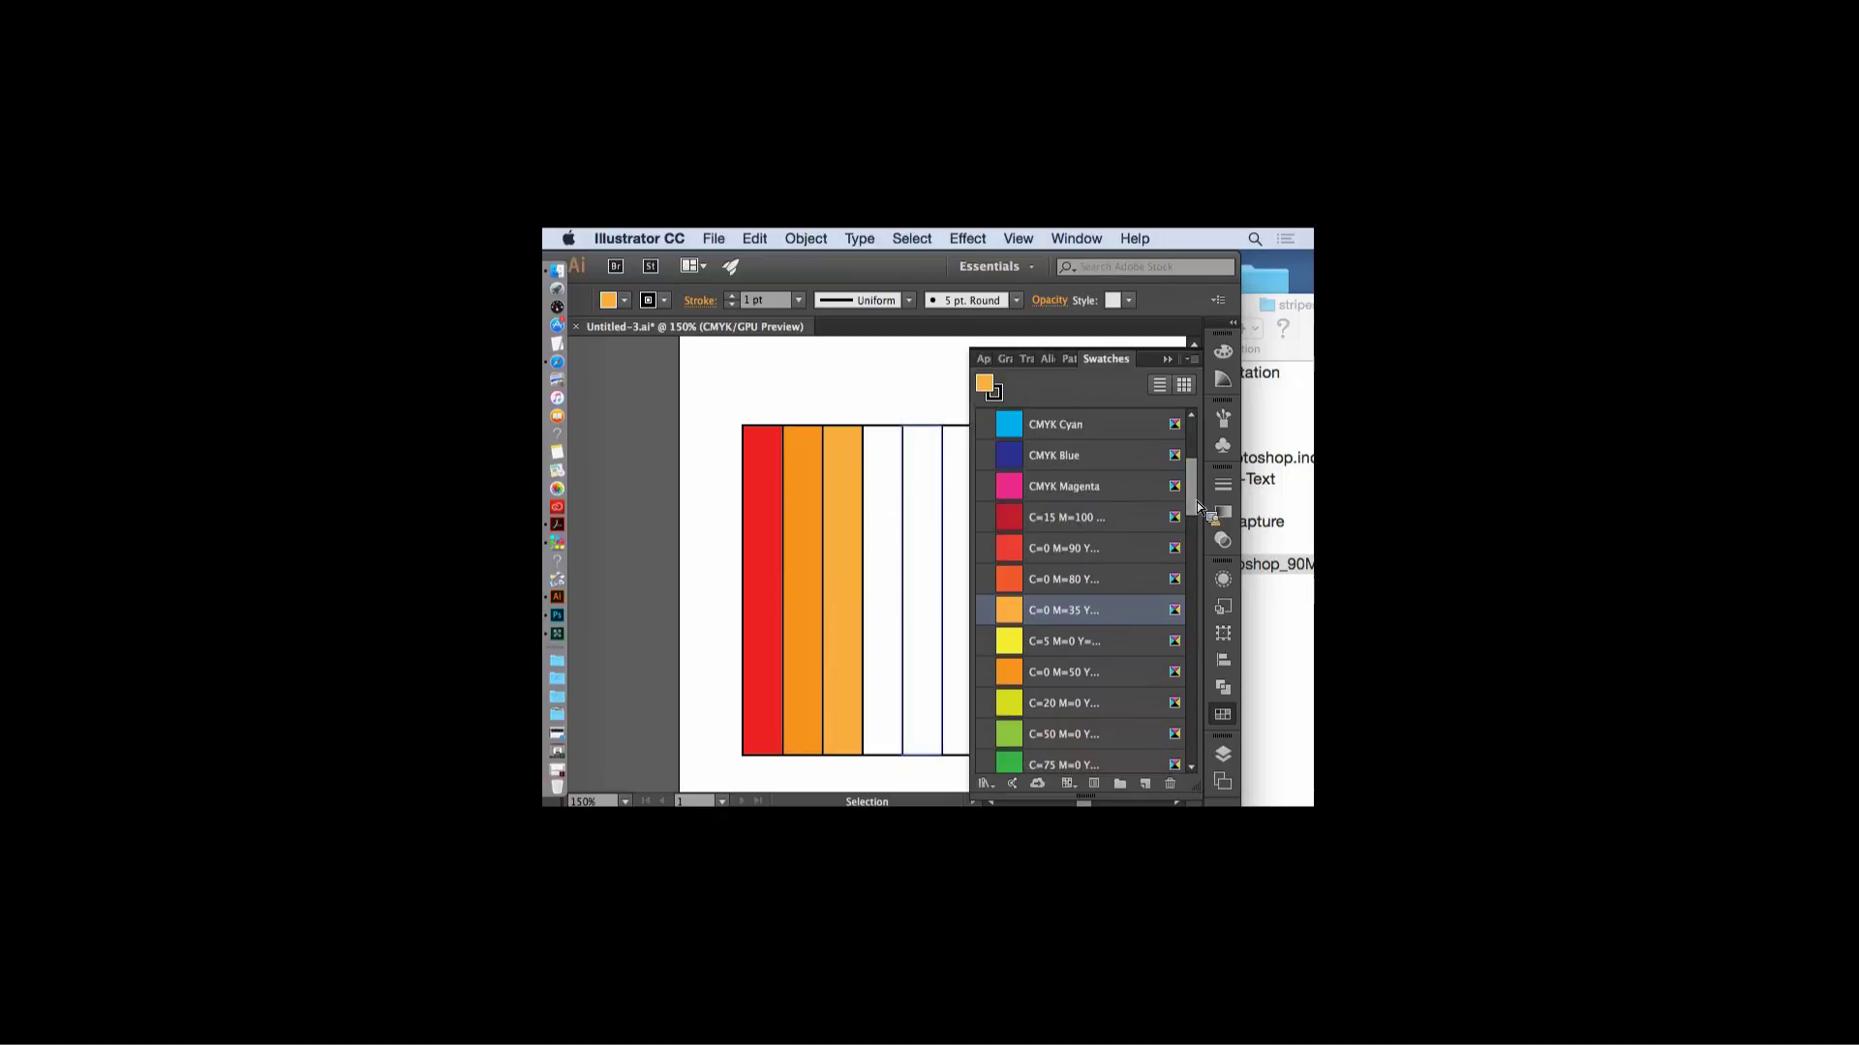
pyautogui.click(884, 456)
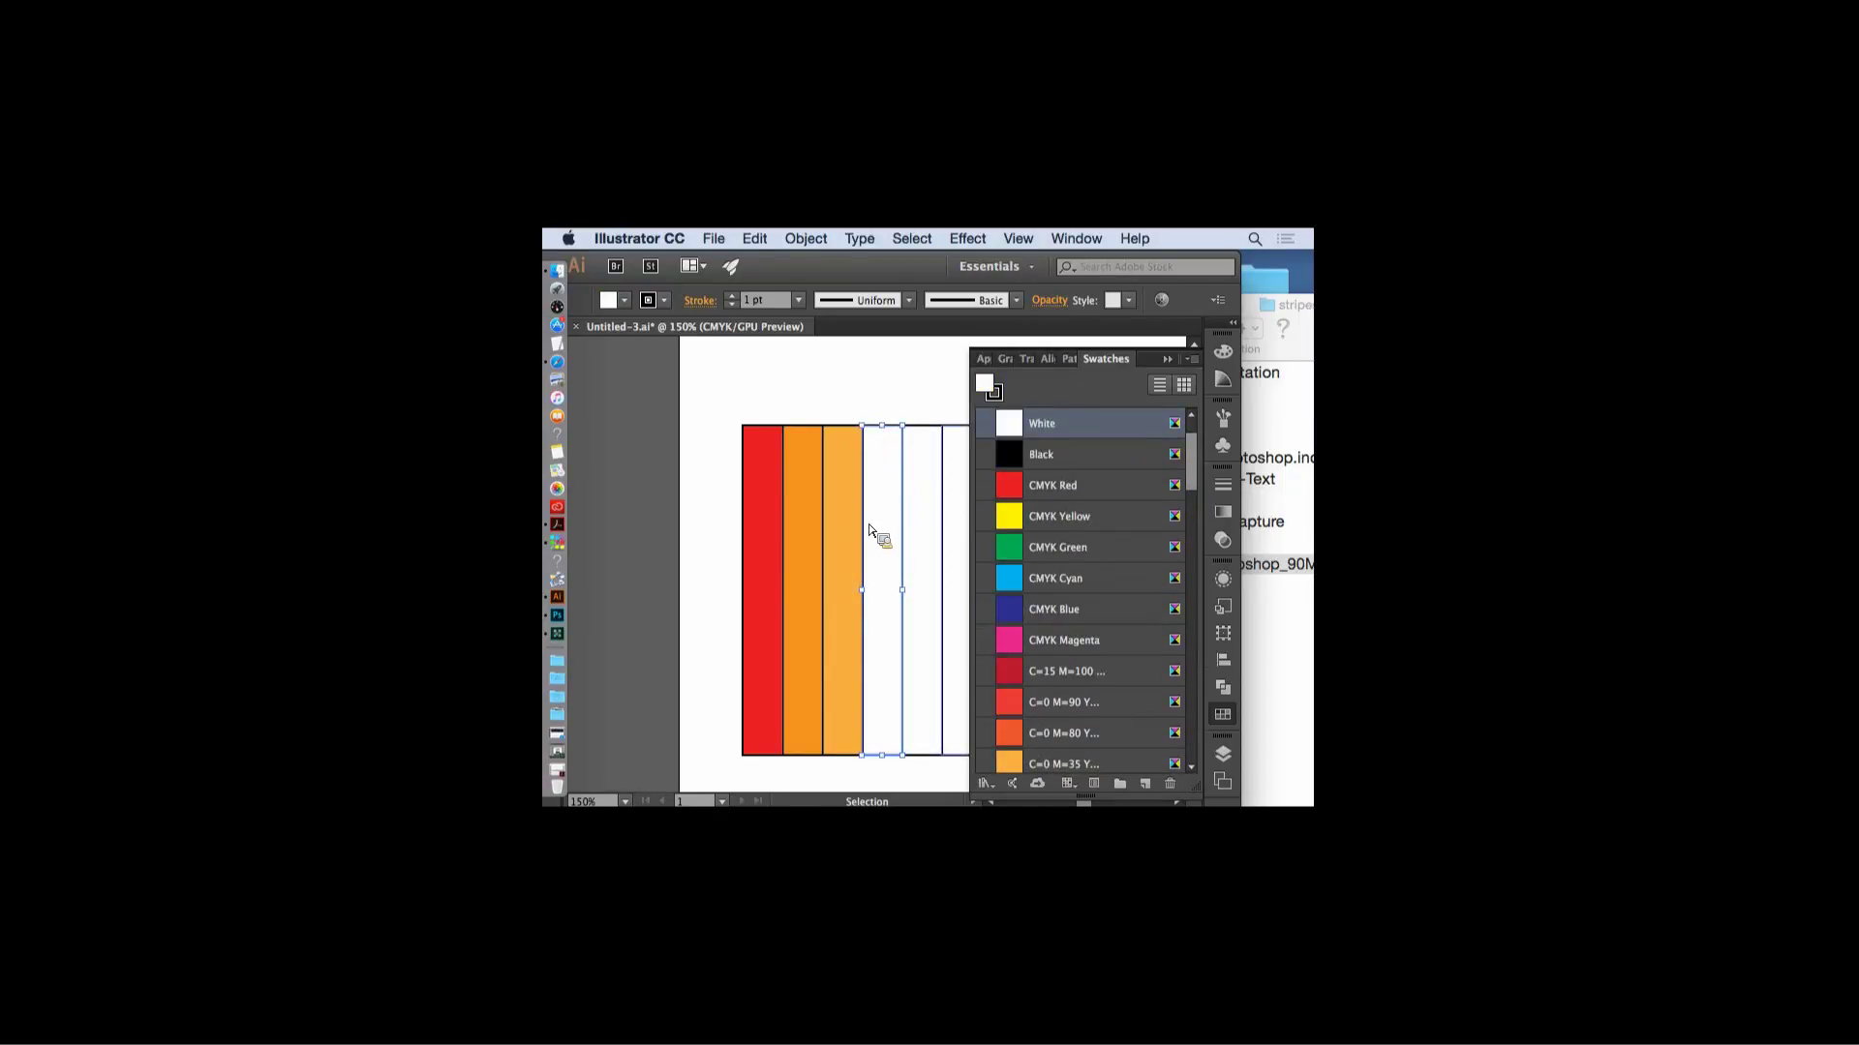
pyautogui.scroll(-4, 1197, 497)
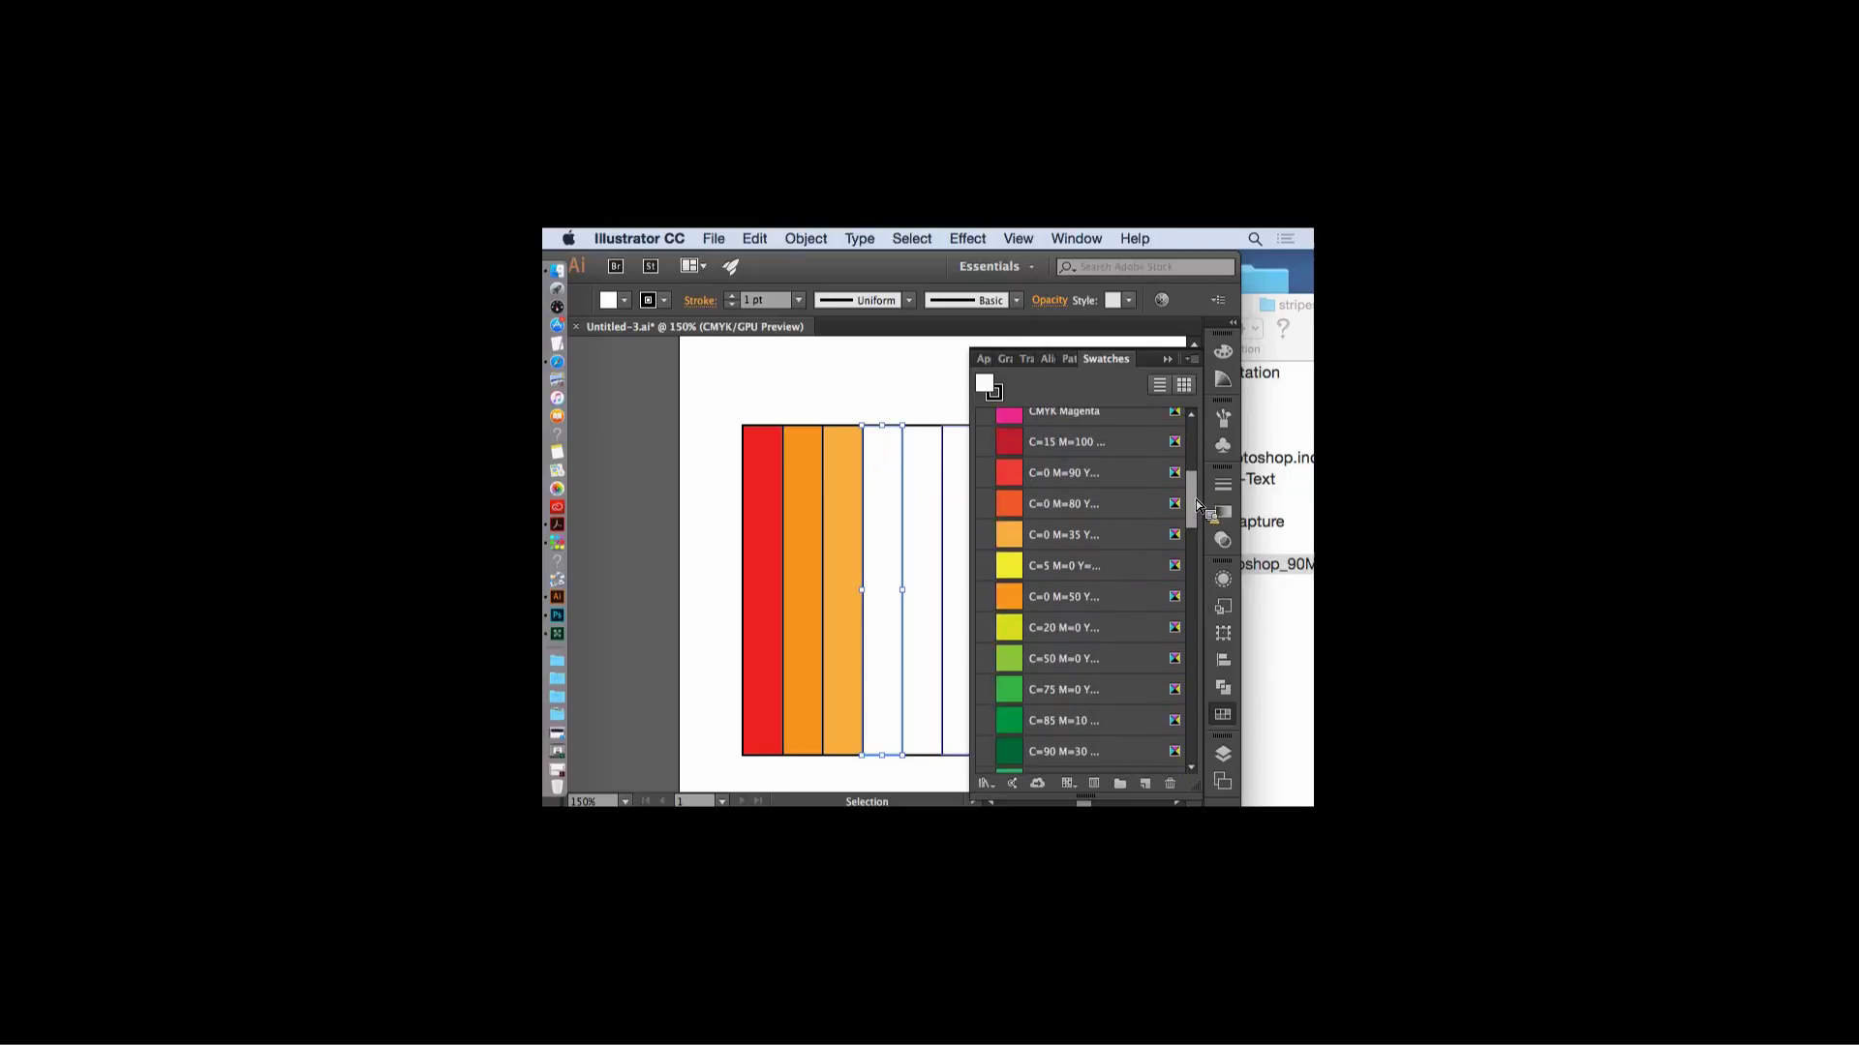
pyautogui.scroll(-1, 1196, 505)
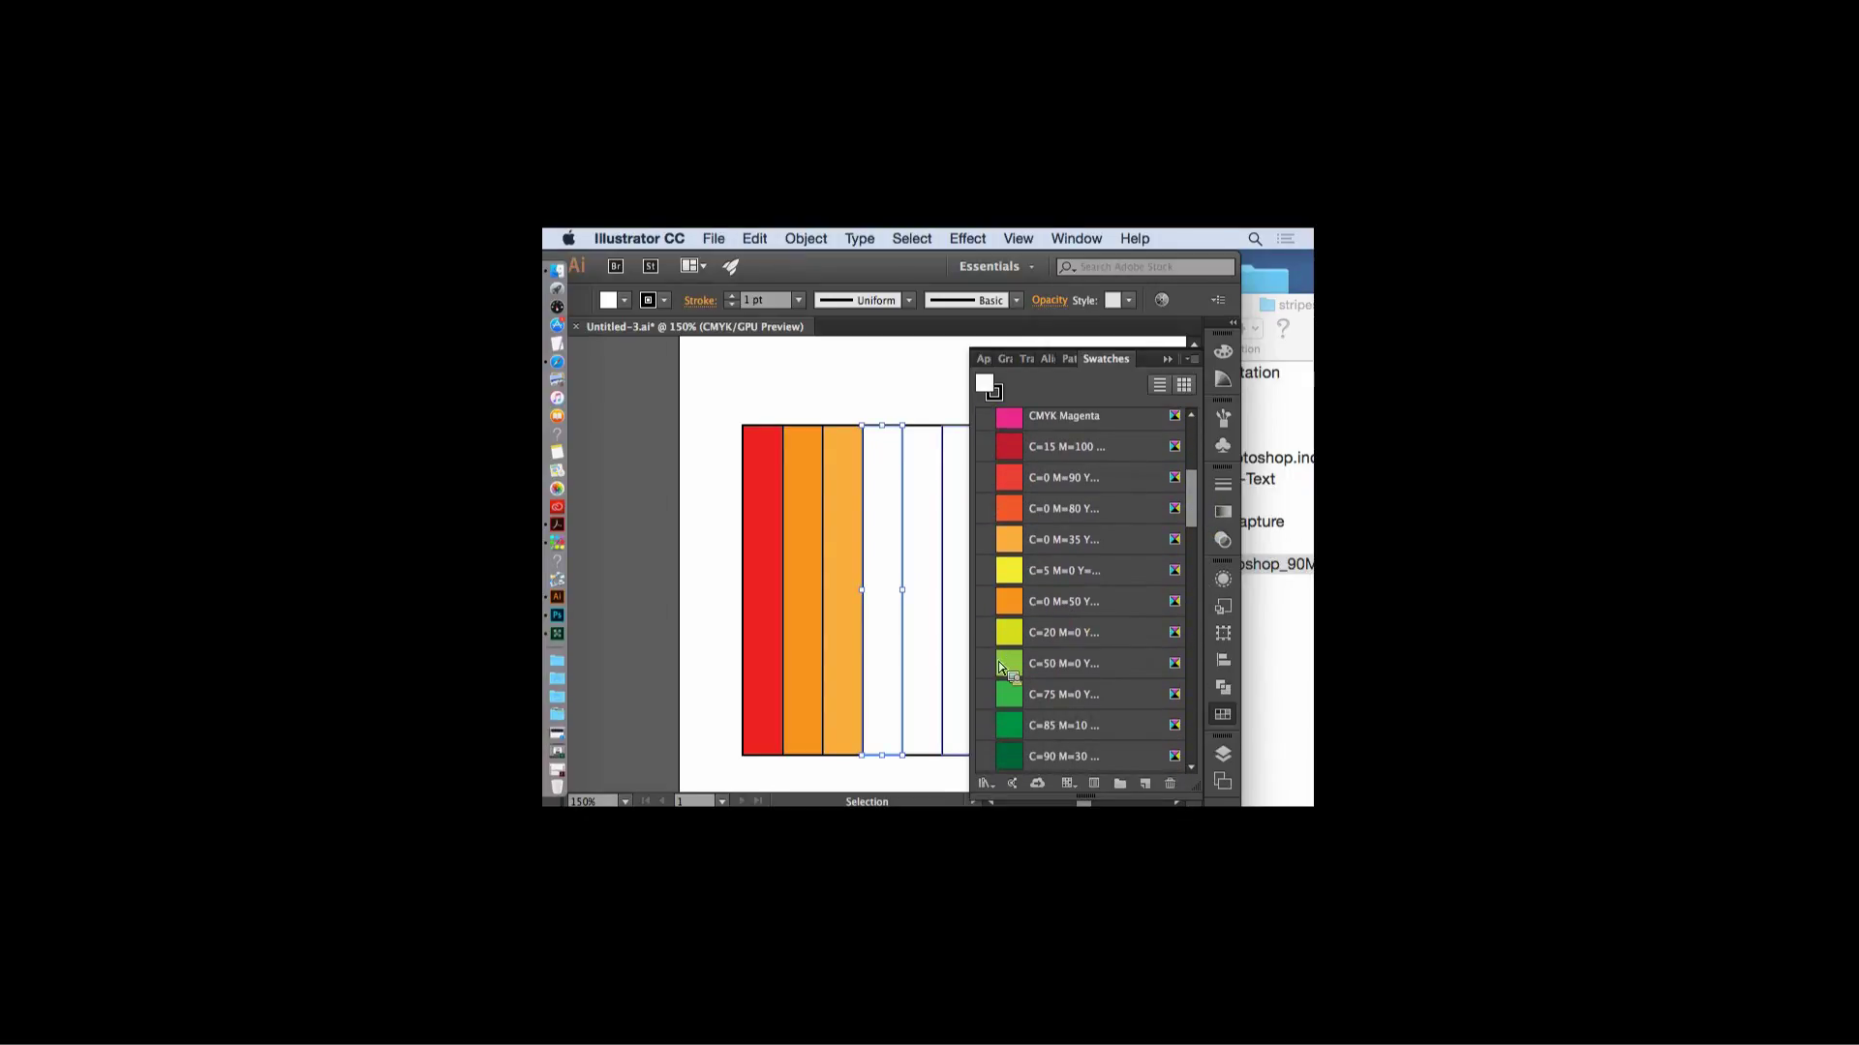
pyautogui.click(1016, 637)
# - Fill the fifth stripe green
pyautogui.click(920, 602)
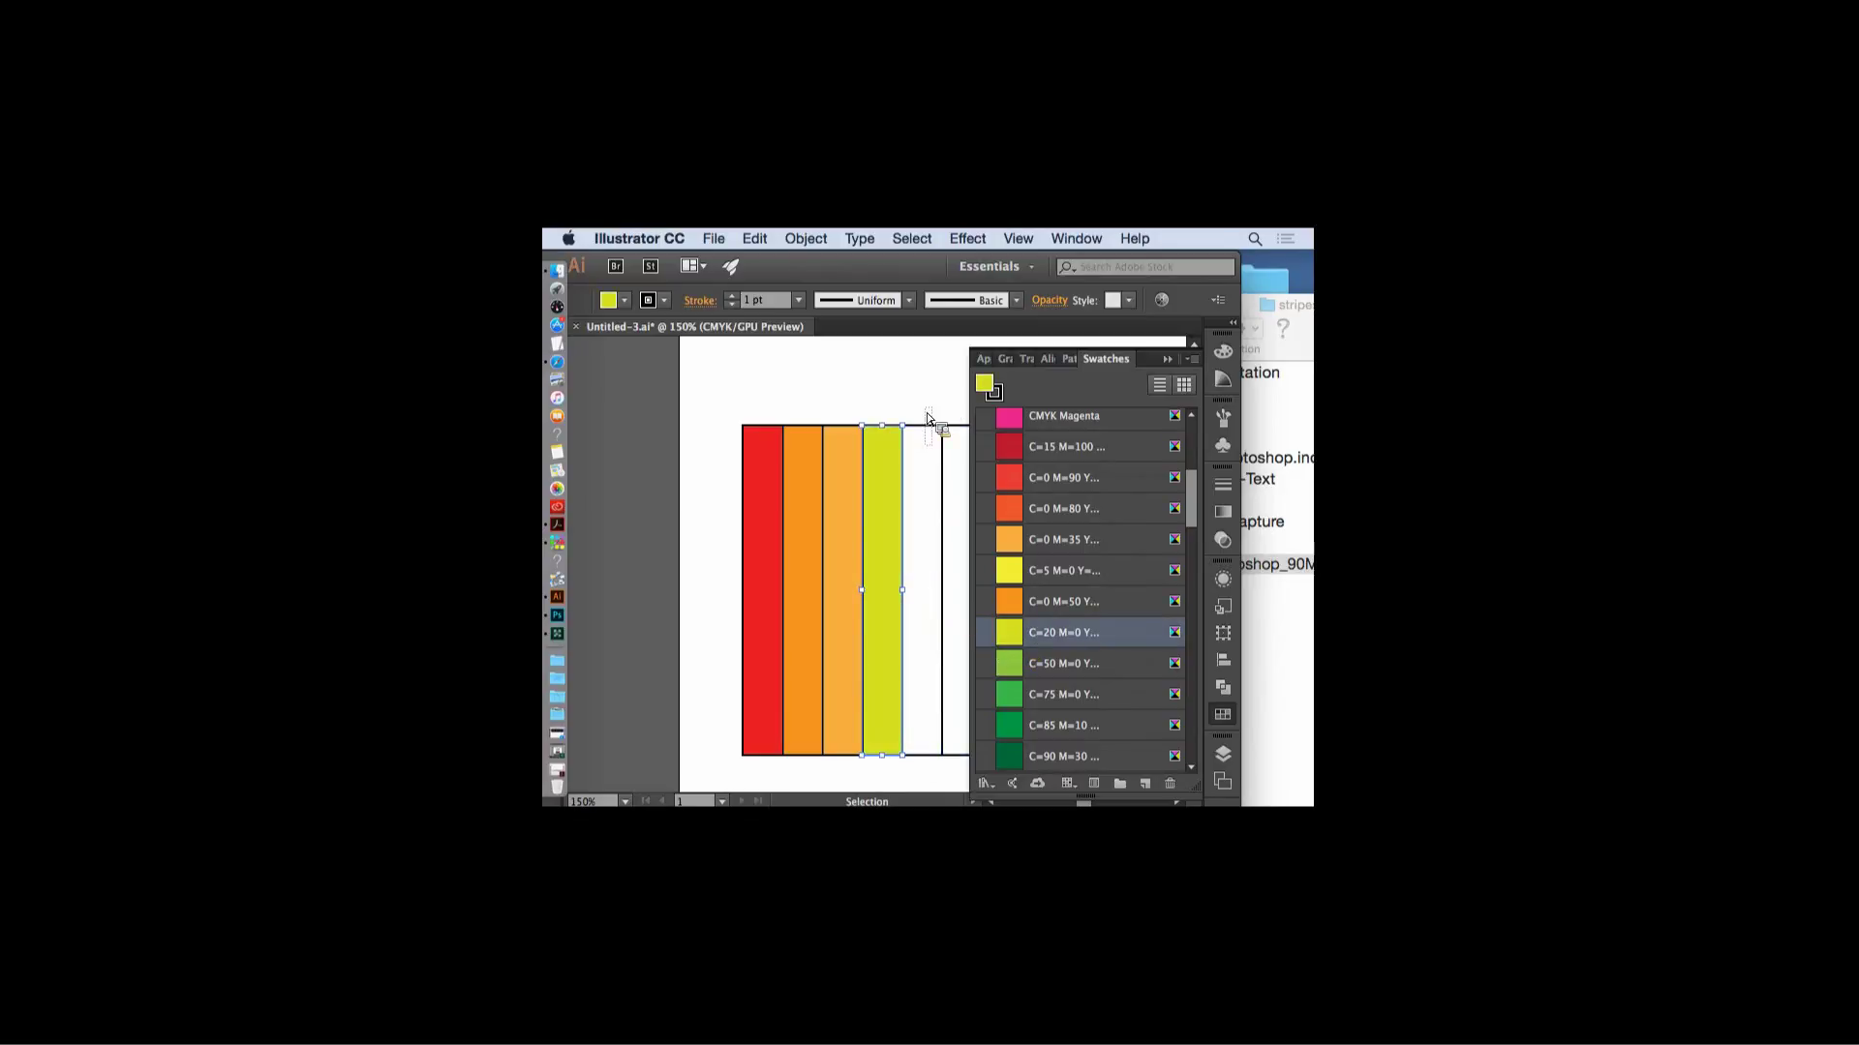
pyautogui.scroll(-10, 1200, 503)
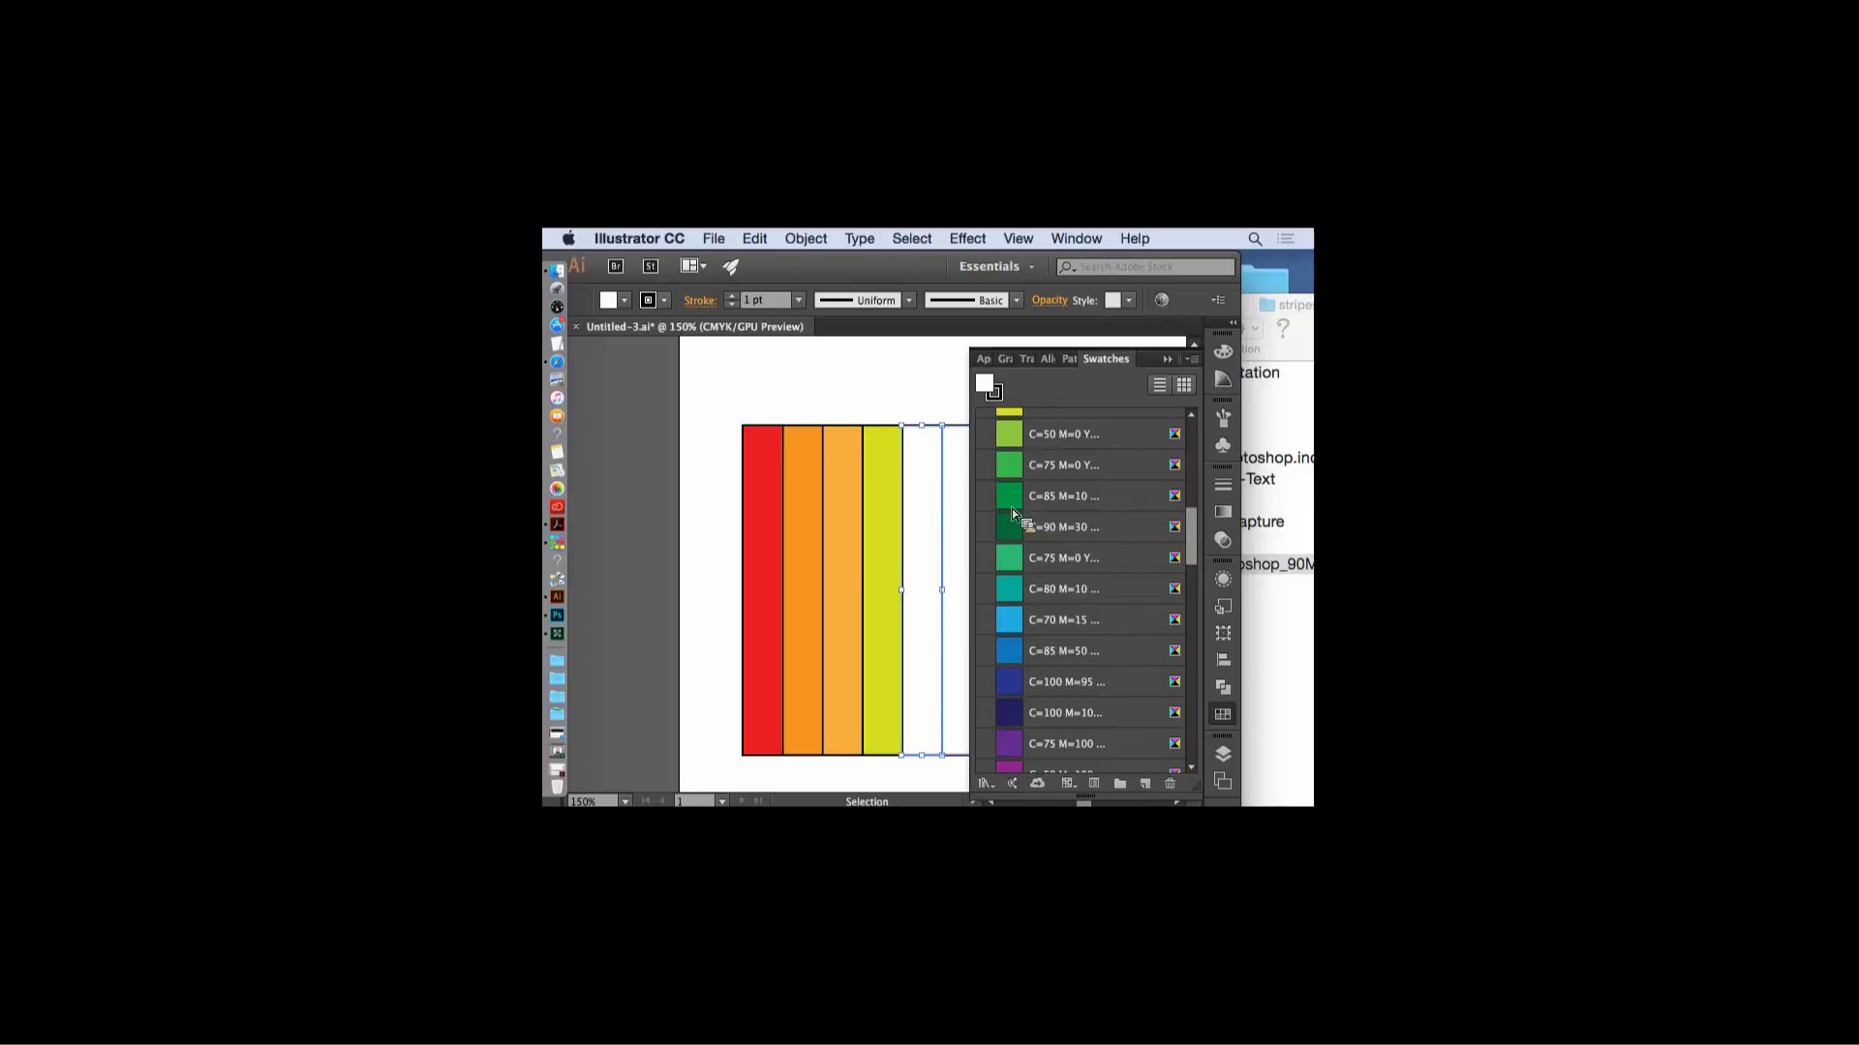
pyautogui.click(1012, 508)
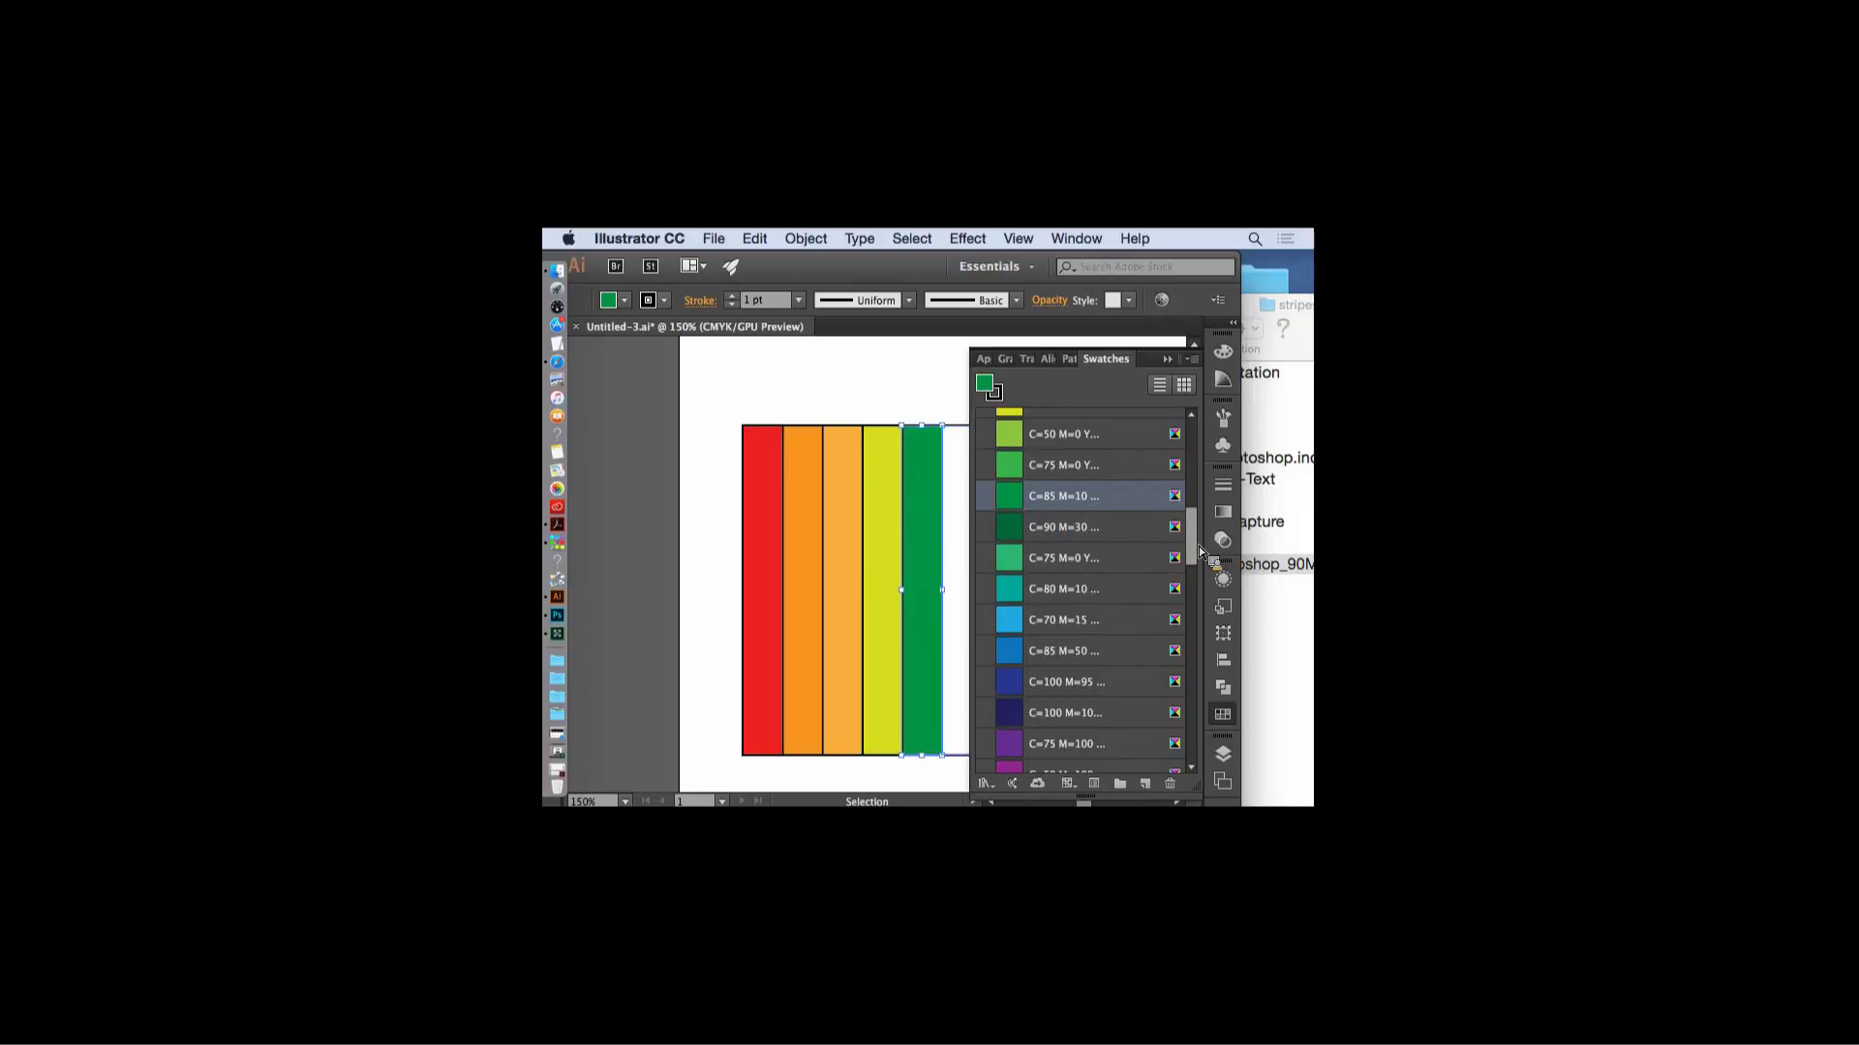
pyautogui.scroll(-3, 1199, 546)
# - Select the sixth stripe and try dragging a purple swatch onto it
pyautogui.moveTo(1057, 475); pyautogui.dragTo(954, 418)
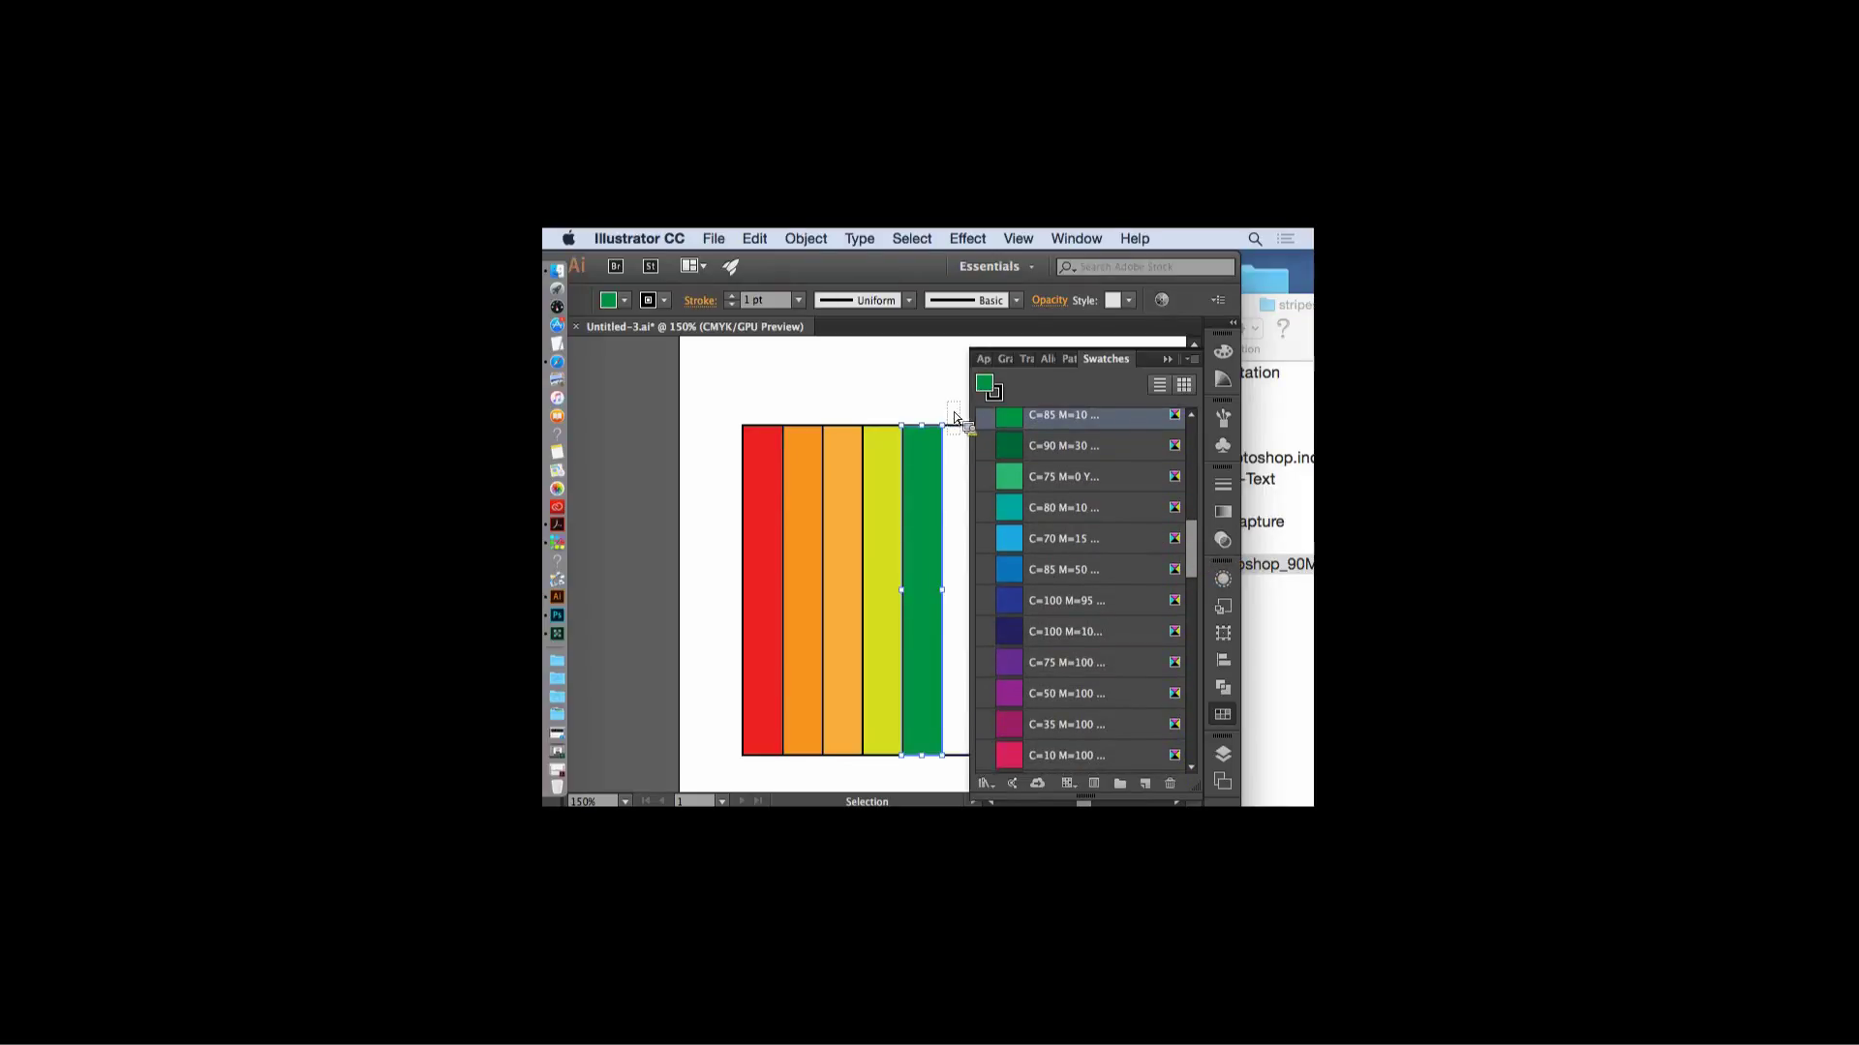
pyautogui.click(959, 428)
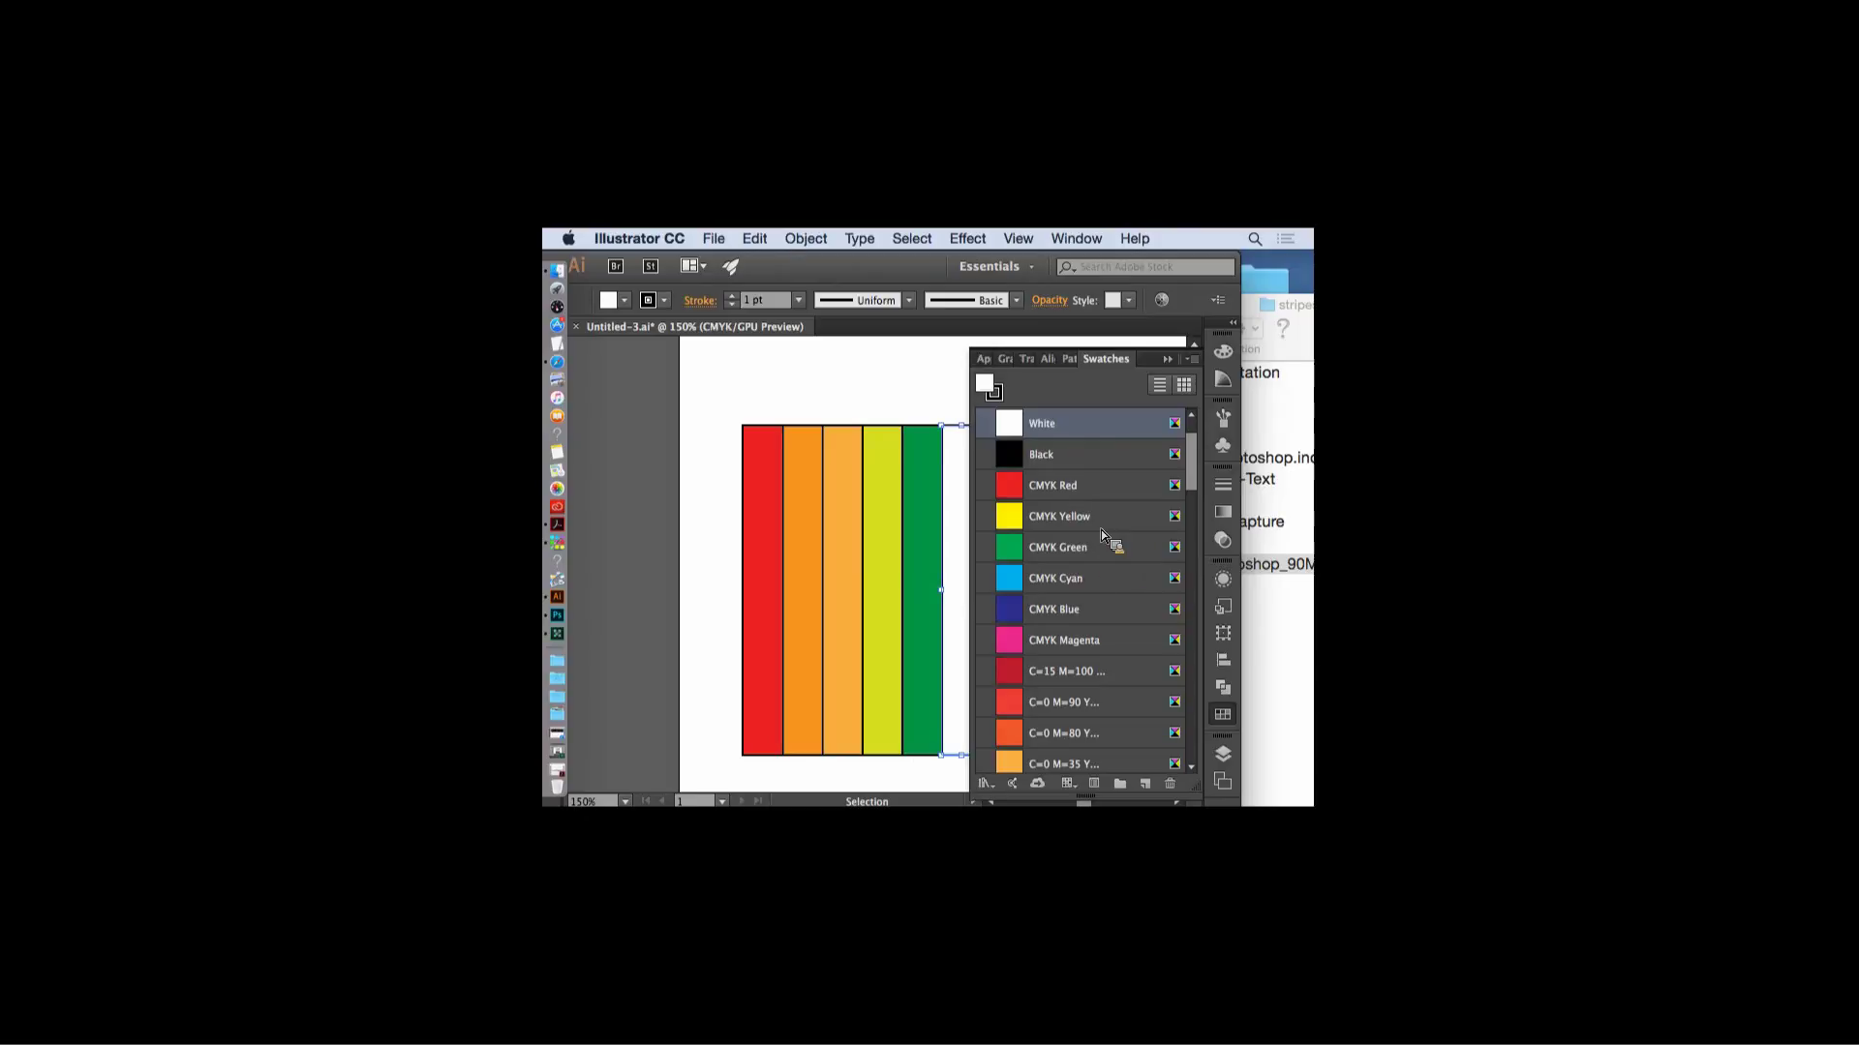
pyautogui.scroll(-10, 1199, 492)
pyautogui.scroll(-10, 1199, 494)
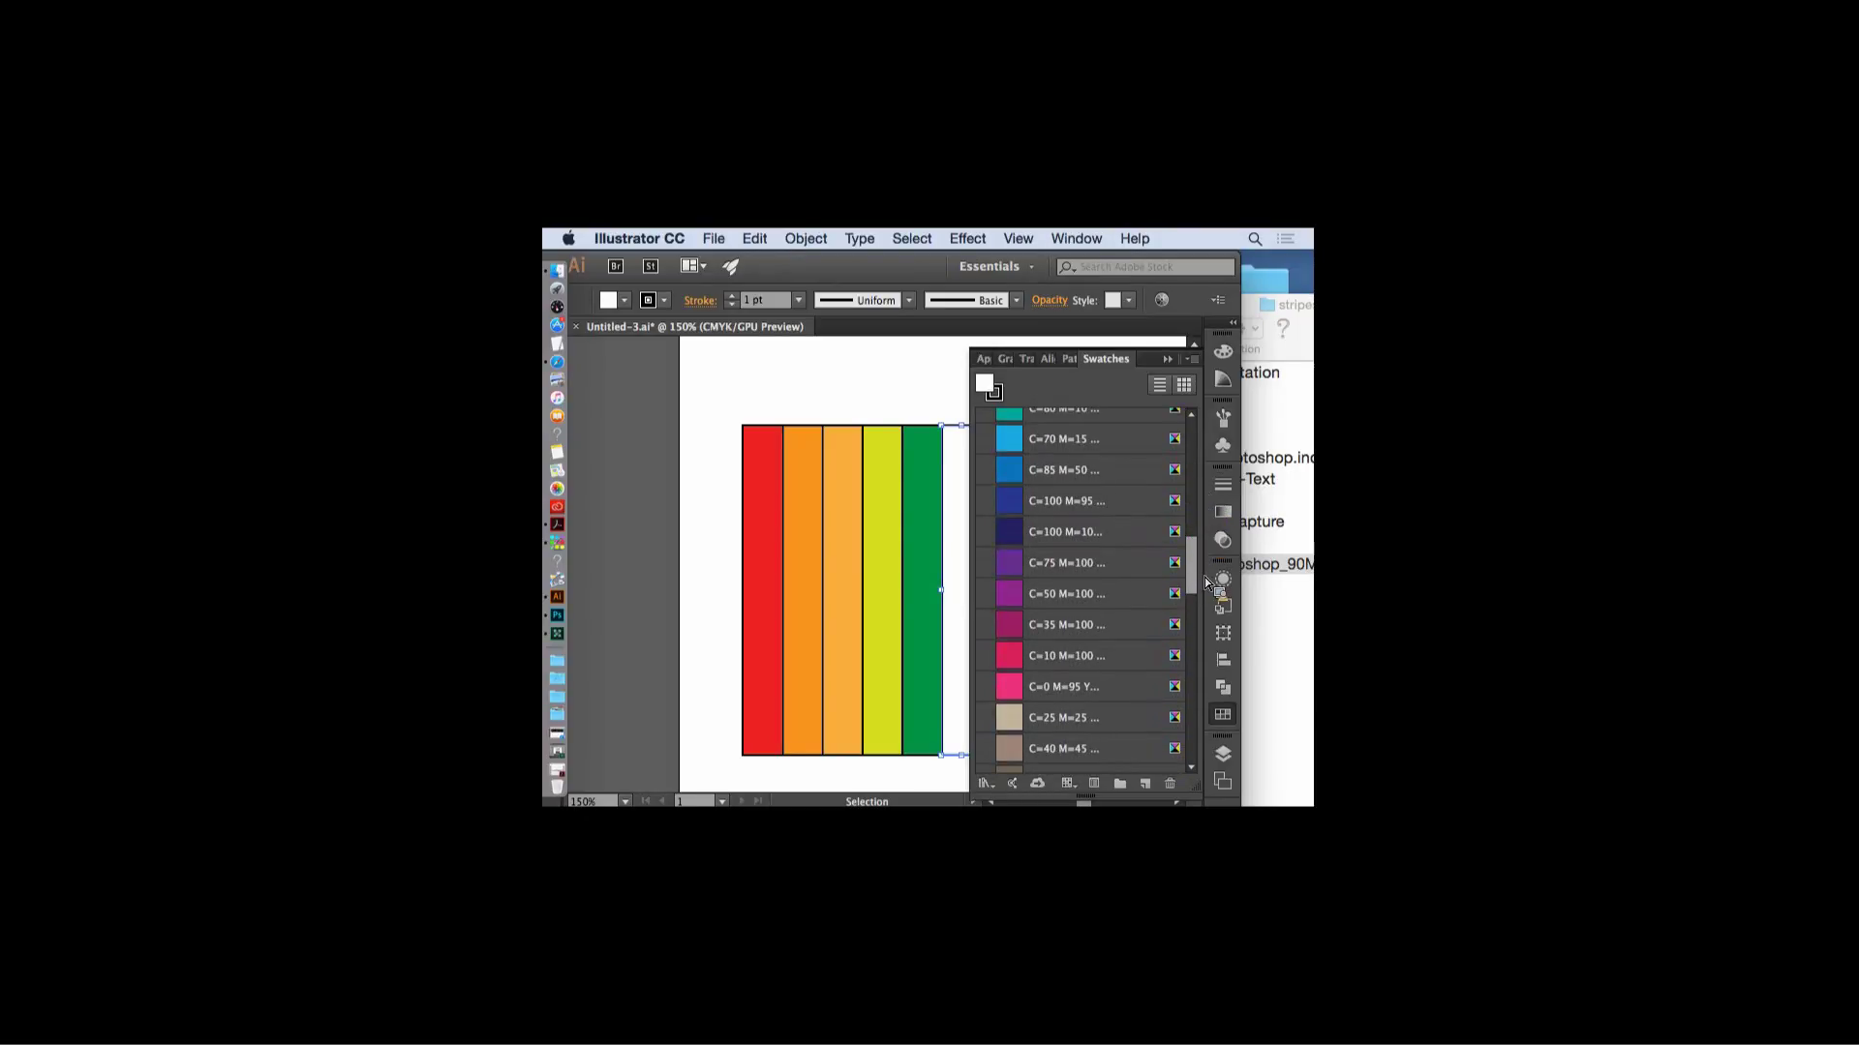
pyautogui.moveTo(1015, 577); pyautogui.dragTo(817, 276)
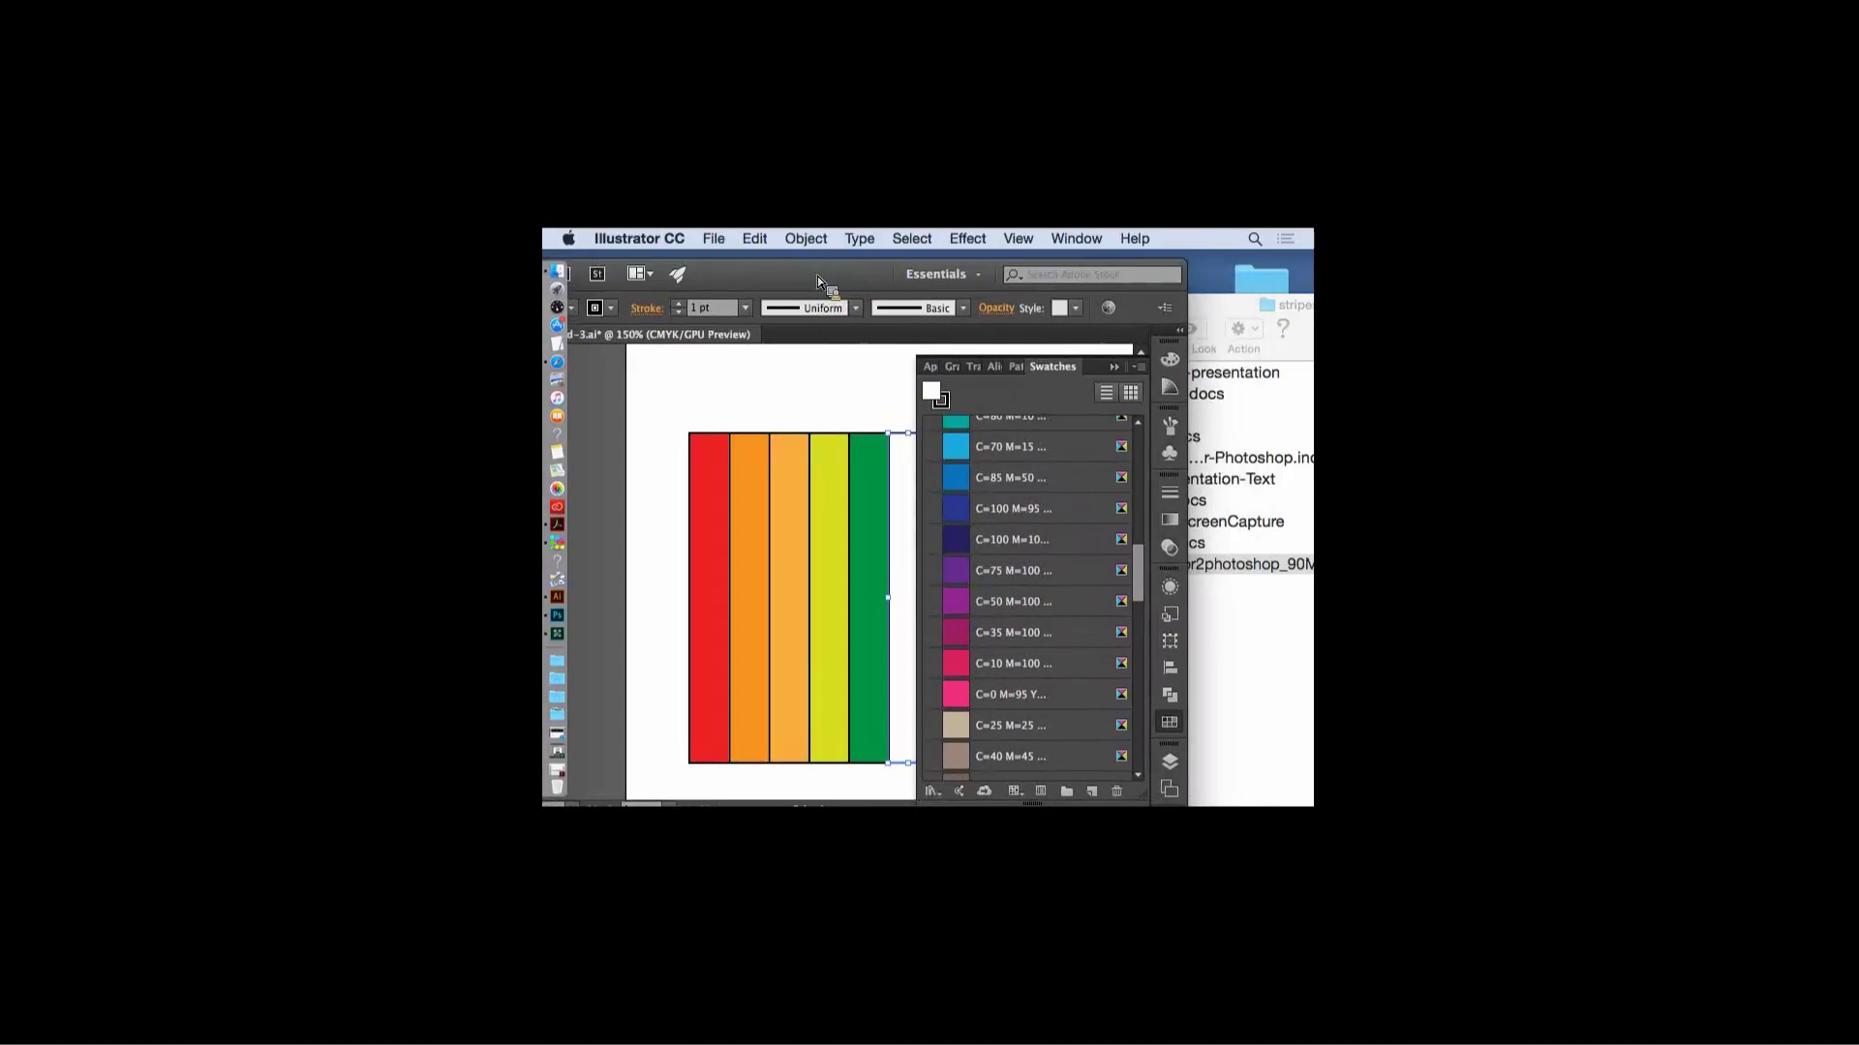
pyautogui.moveTo(1084, 357); pyautogui.dragTo(1130, 565)
pyautogui.scroll(-5, 1142, 617)
pyautogui.scroll(5, 1148, 592)
pyautogui.scroll(-2, 1159, 562)
pyautogui.scroll(3, 1159, 562)
pyautogui.scroll(-4, 1154, 571)
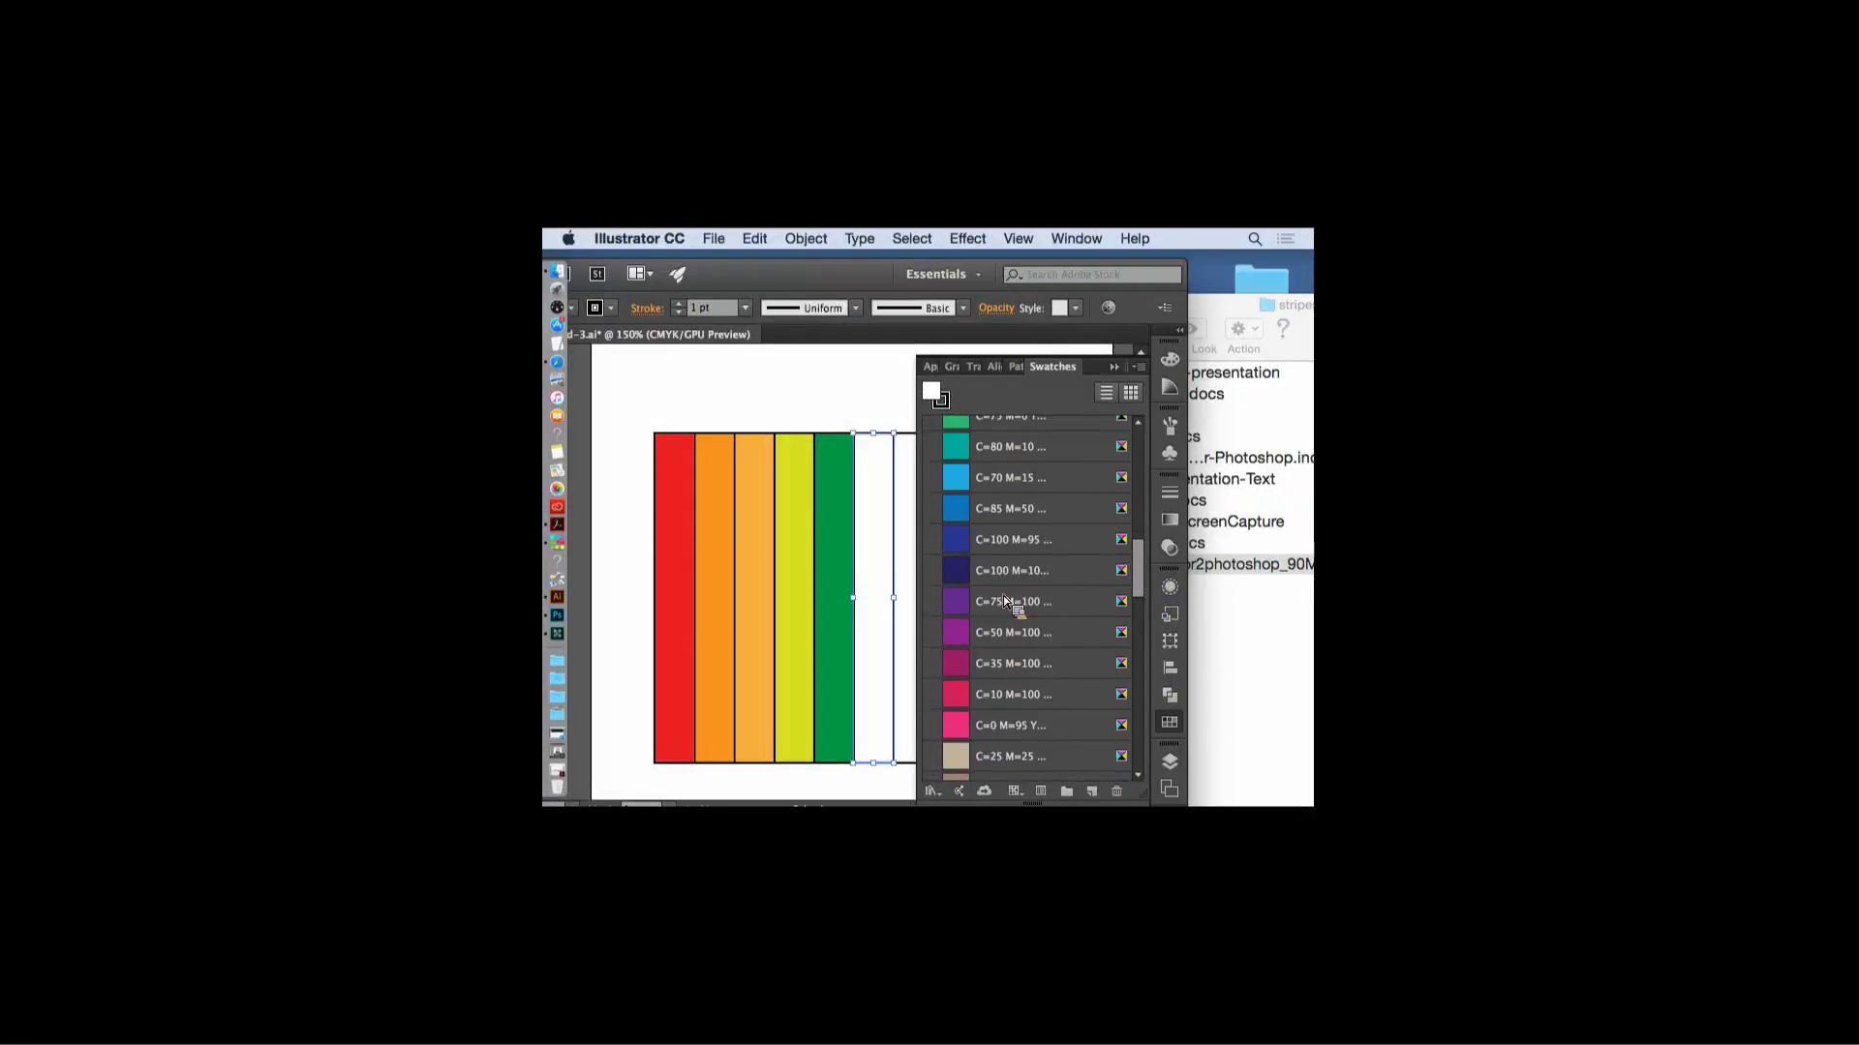
pyautogui.moveTo(947, 550); pyautogui.dragTo(842, 383)
pyautogui.scroll(3, 1094, 568)
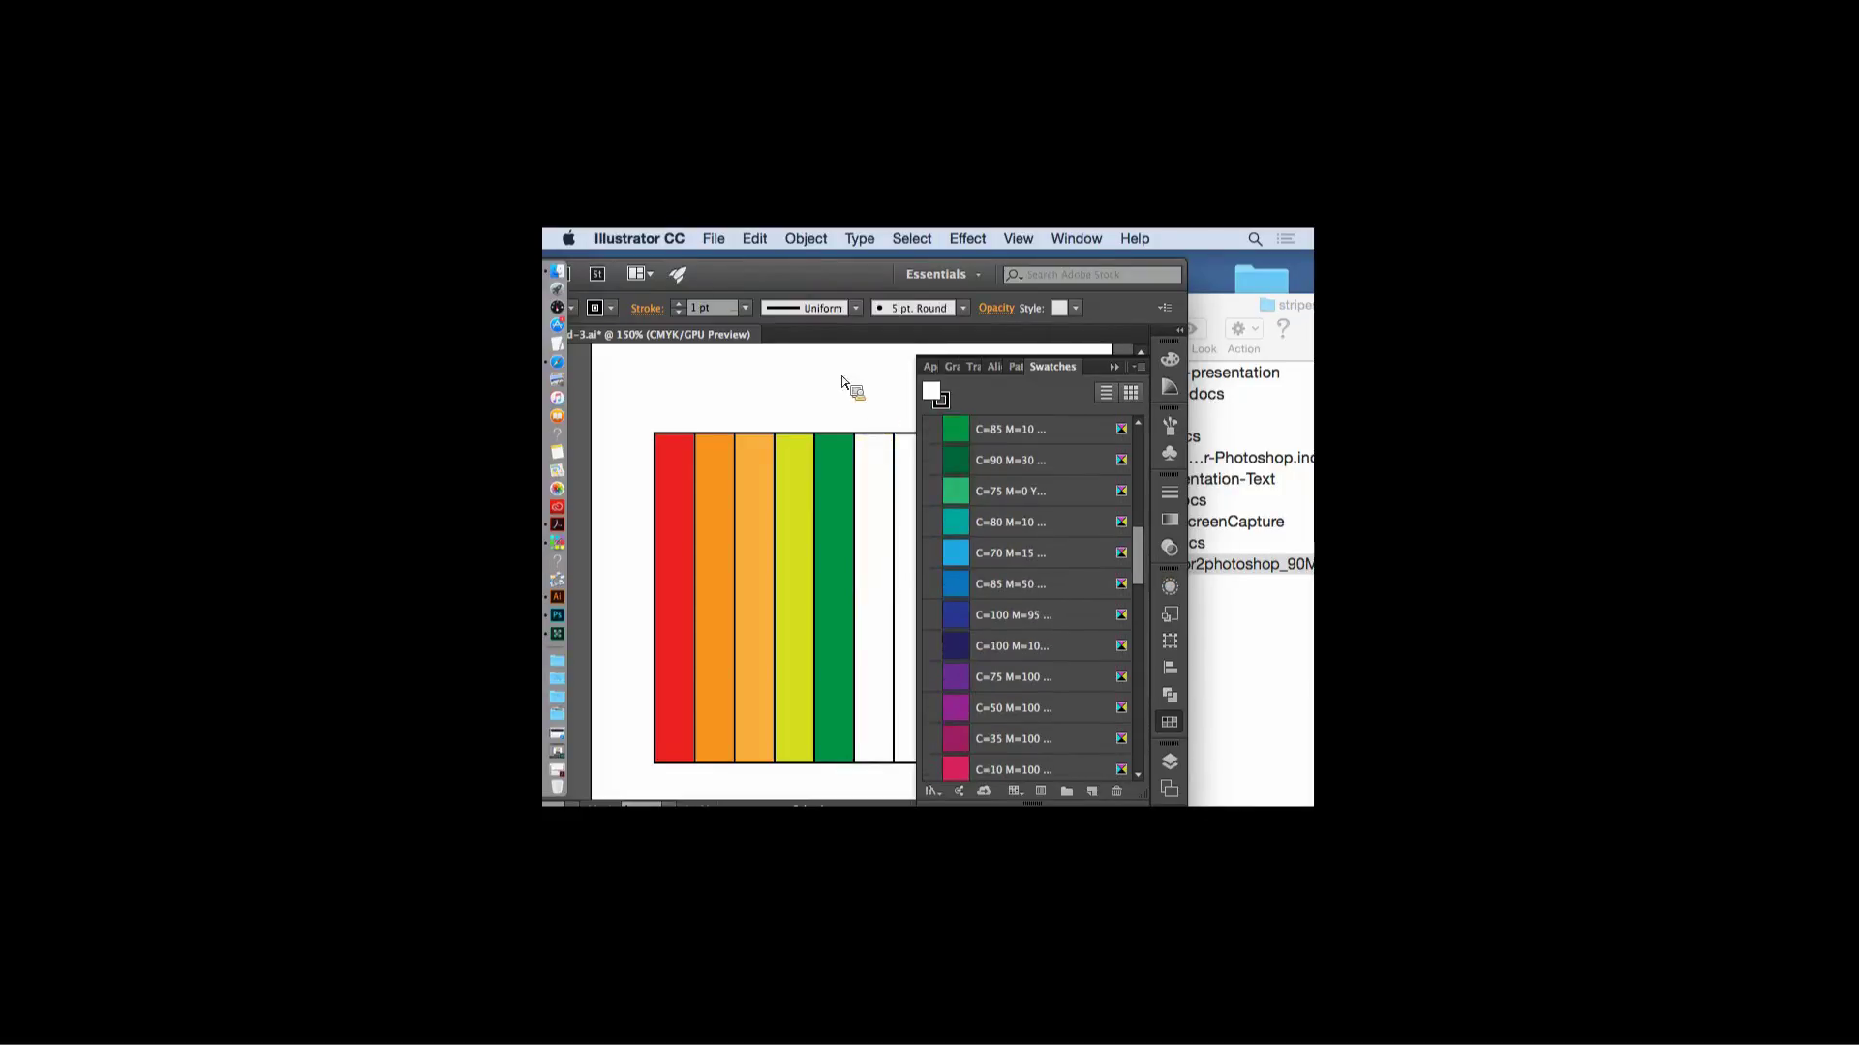
pyautogui.click(714, 238)
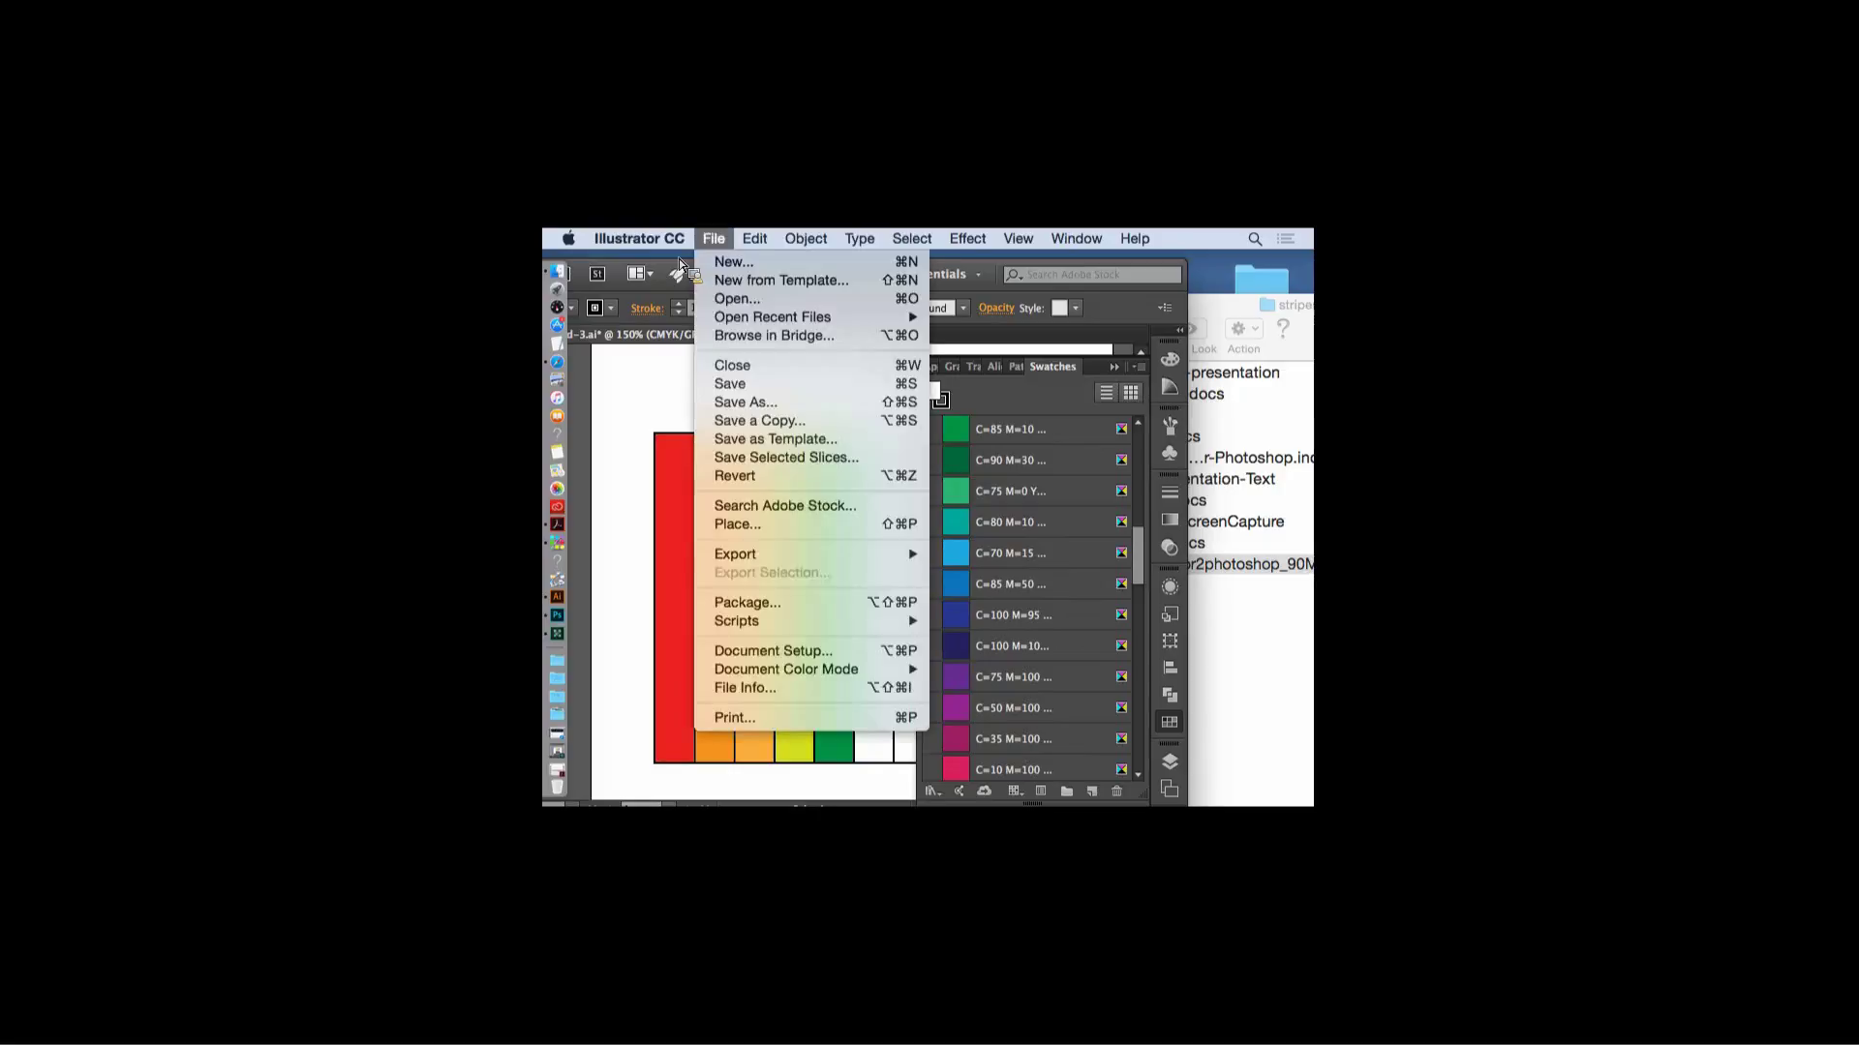
# - Open stripes.ai from the presentation > stripes folder on the desktop
pyautogui.click(724, 298)
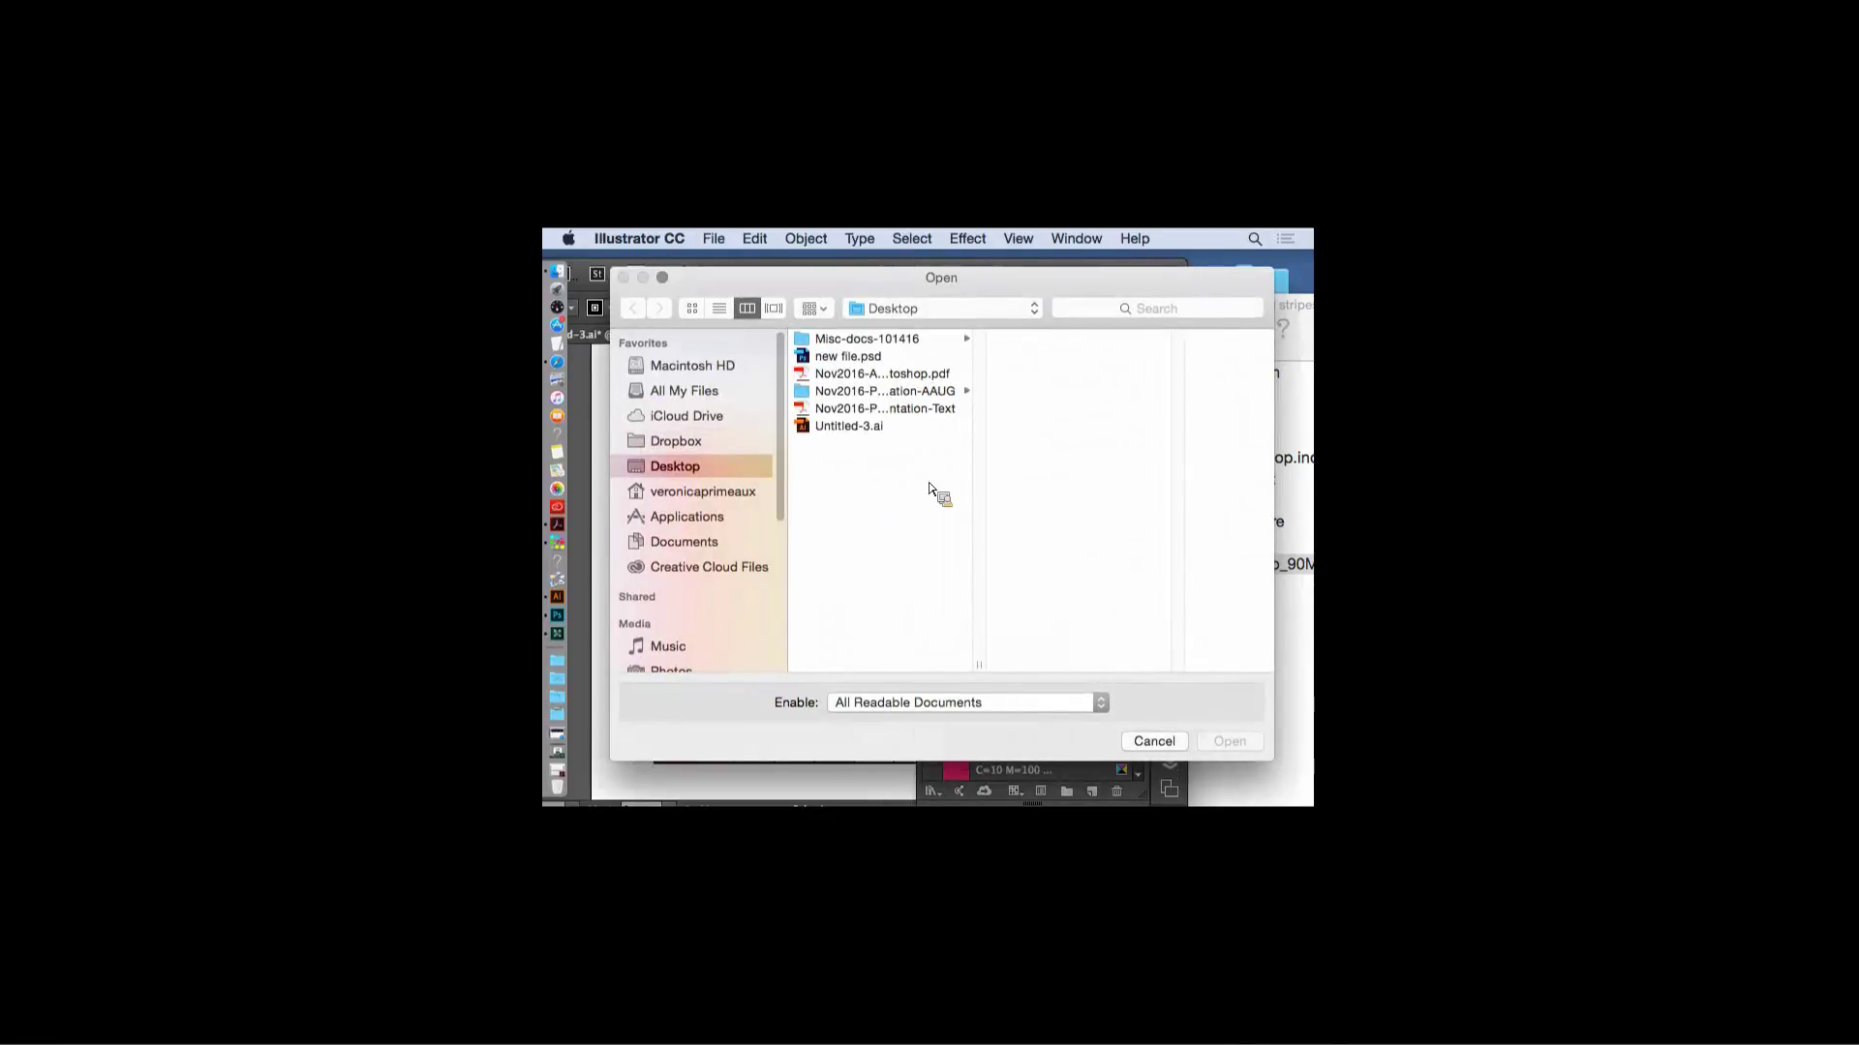
pyautogui.click(918, 391)
pyautogui.click(1073, 496)
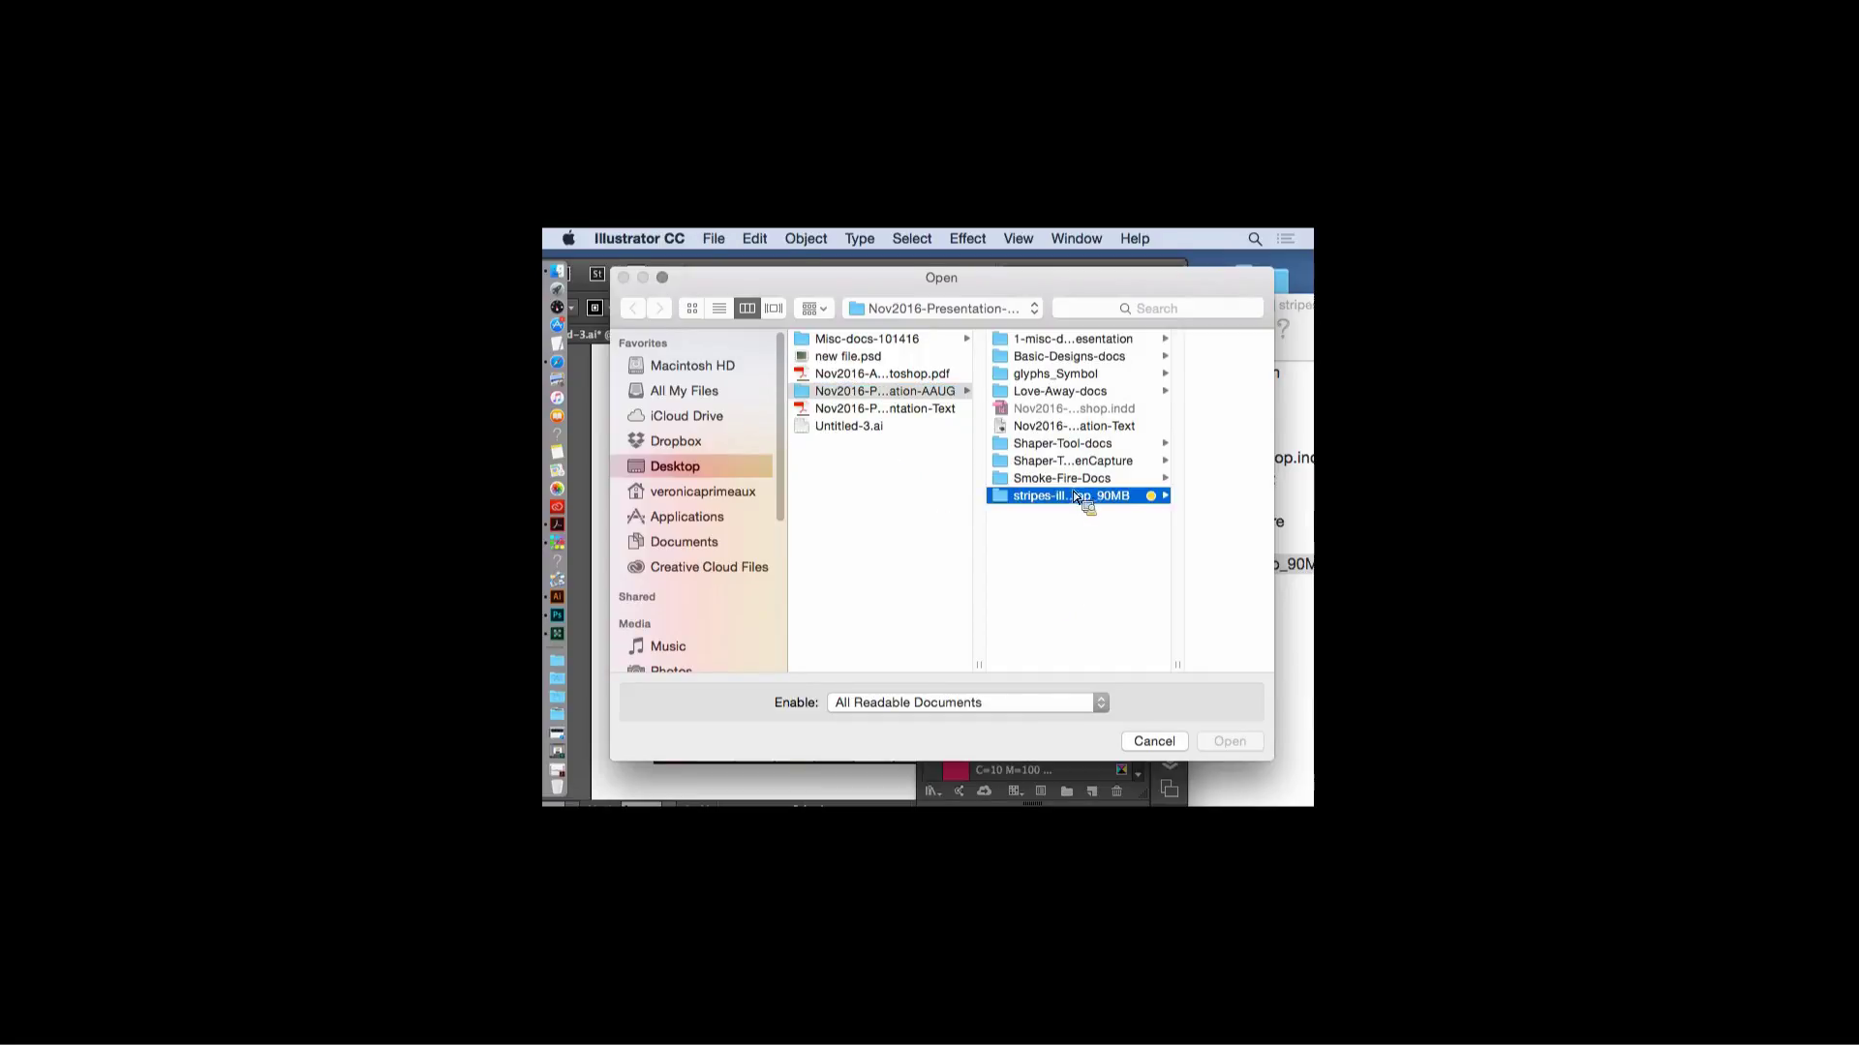
pyautogui.click(1115, 446)
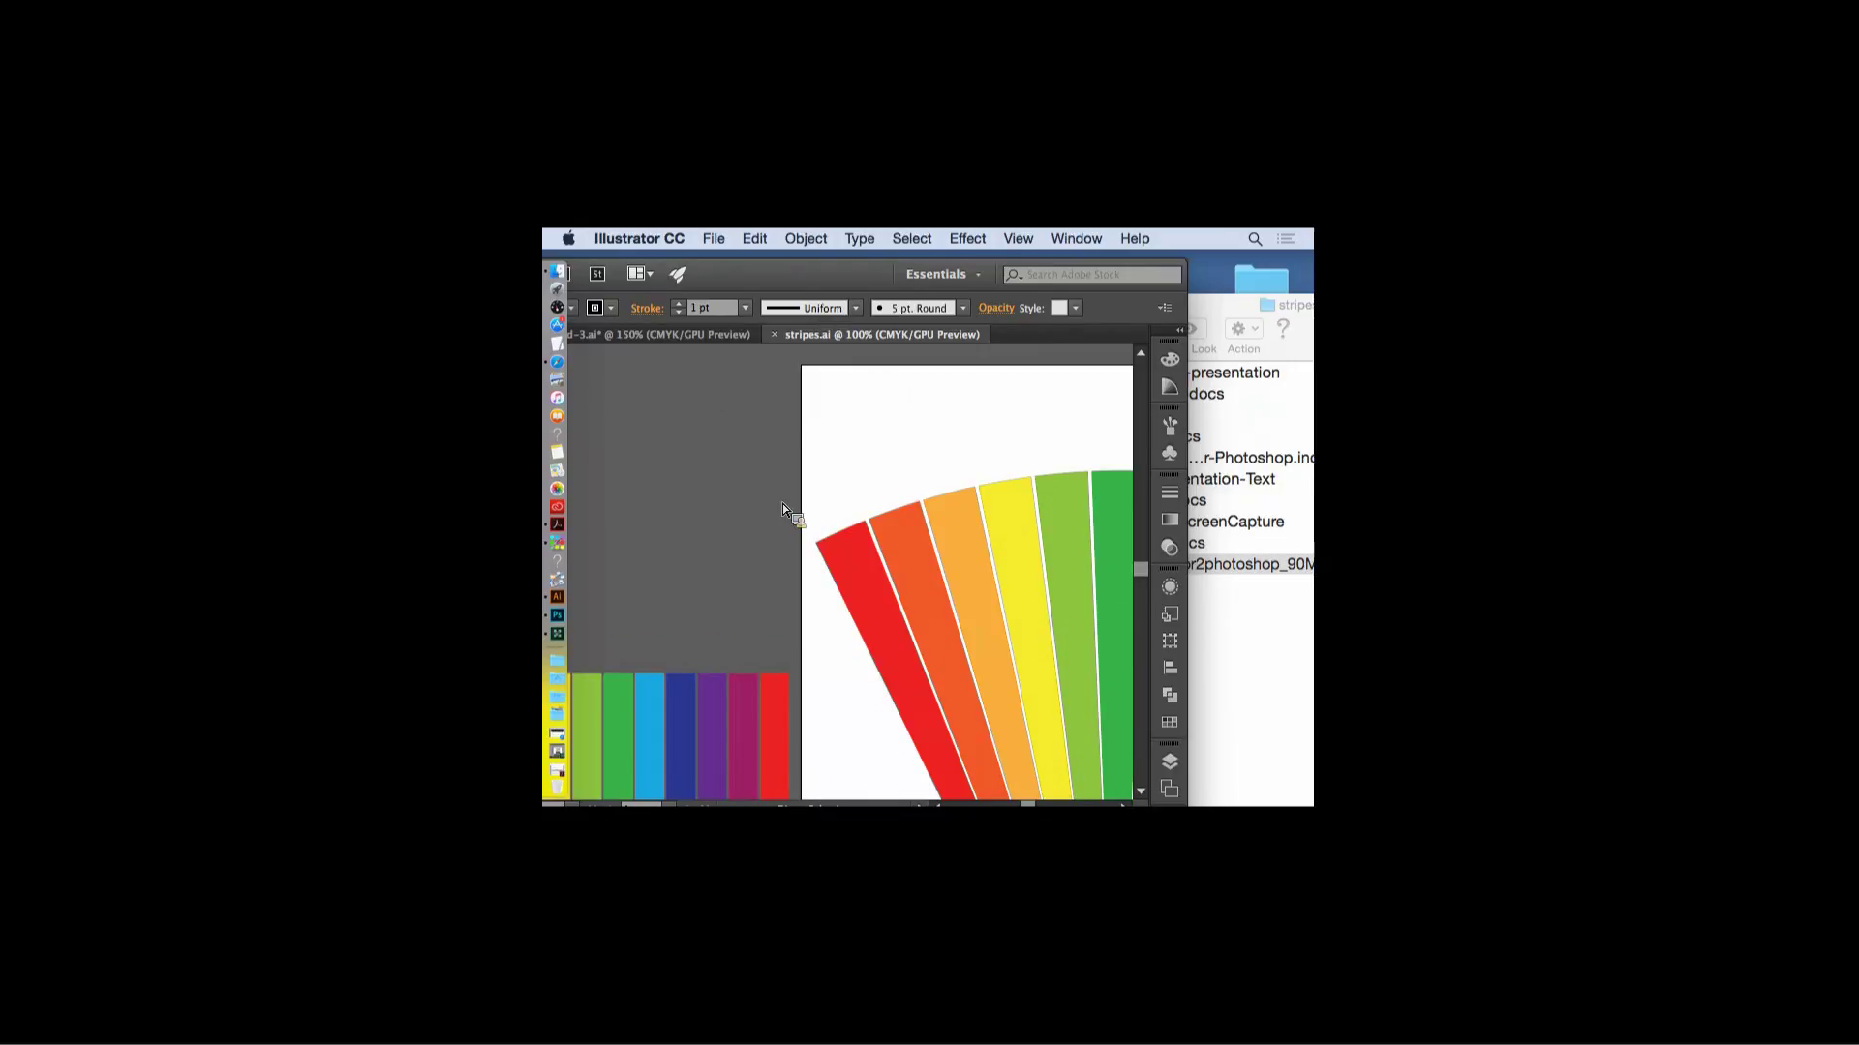
# - Move the straight rainbow stripes group up and reduce its height
pyautogui.press('super+minus')
pyautogui.press('super+minus')
pyautogui.press('super+minus')
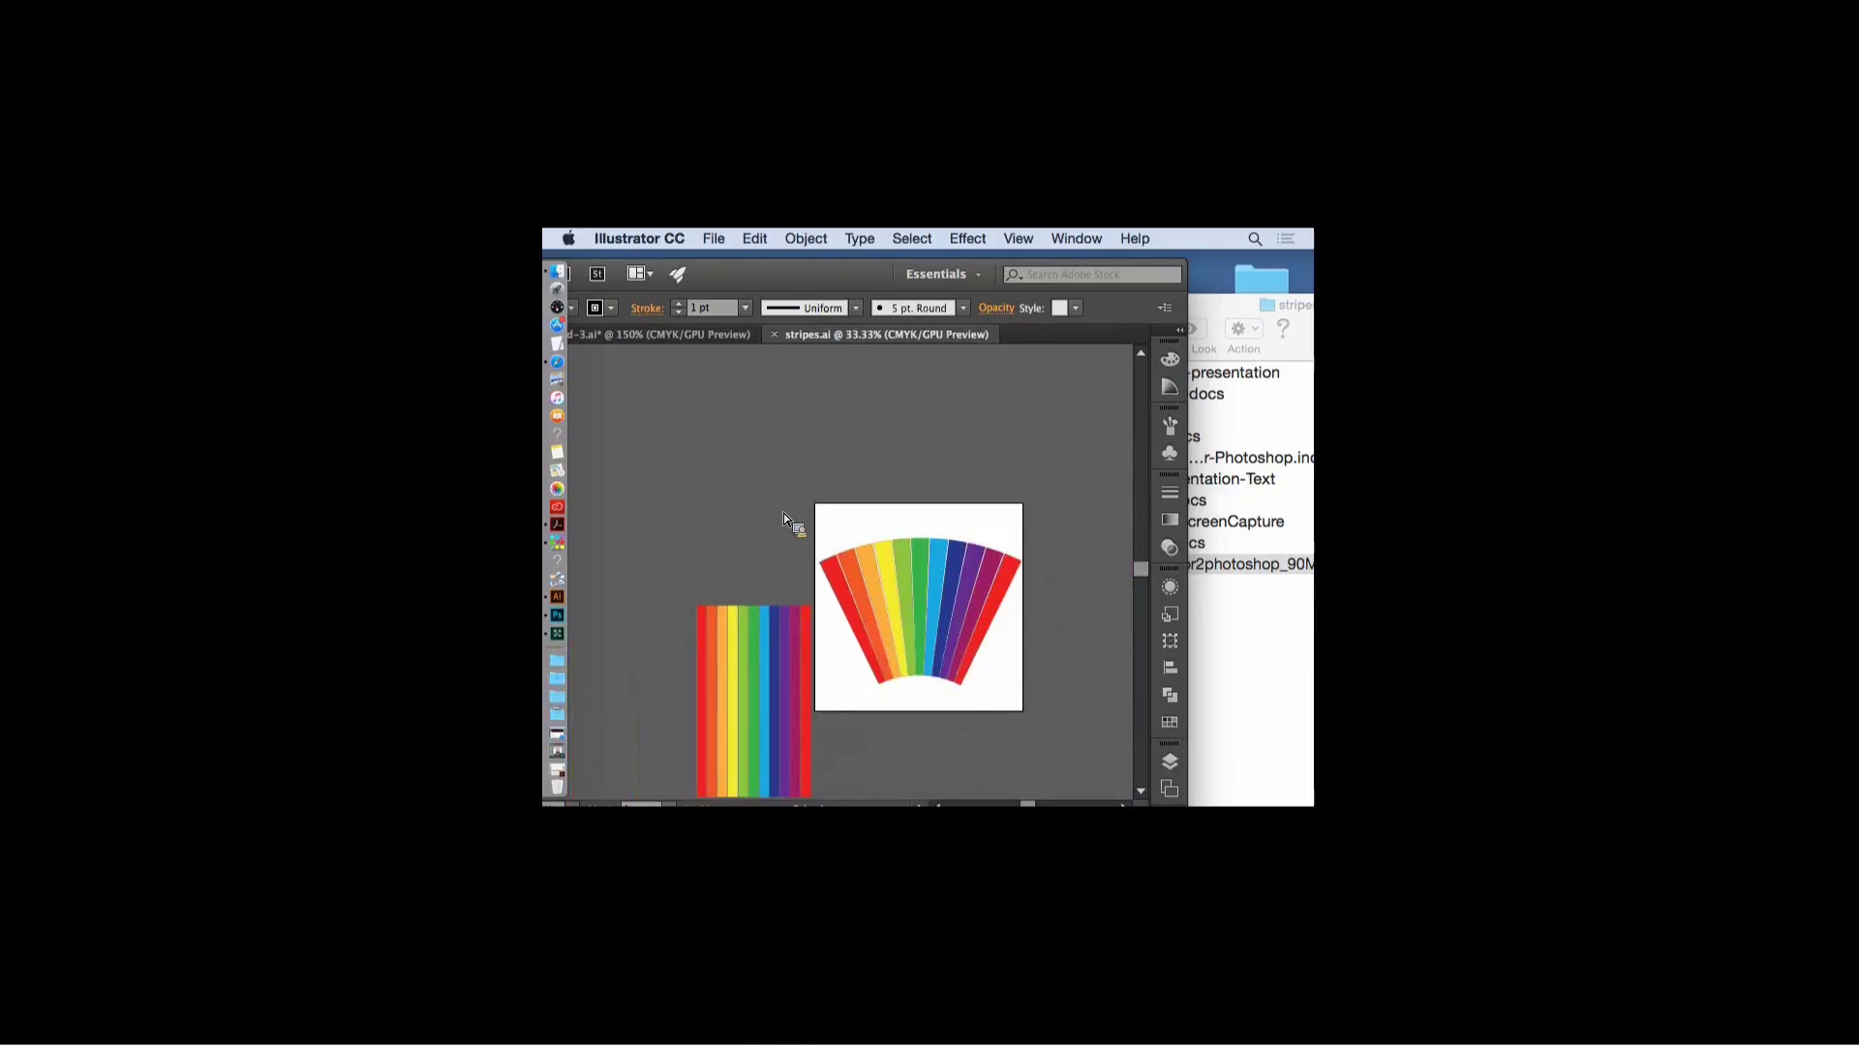
pyautogui.click(772, 626)
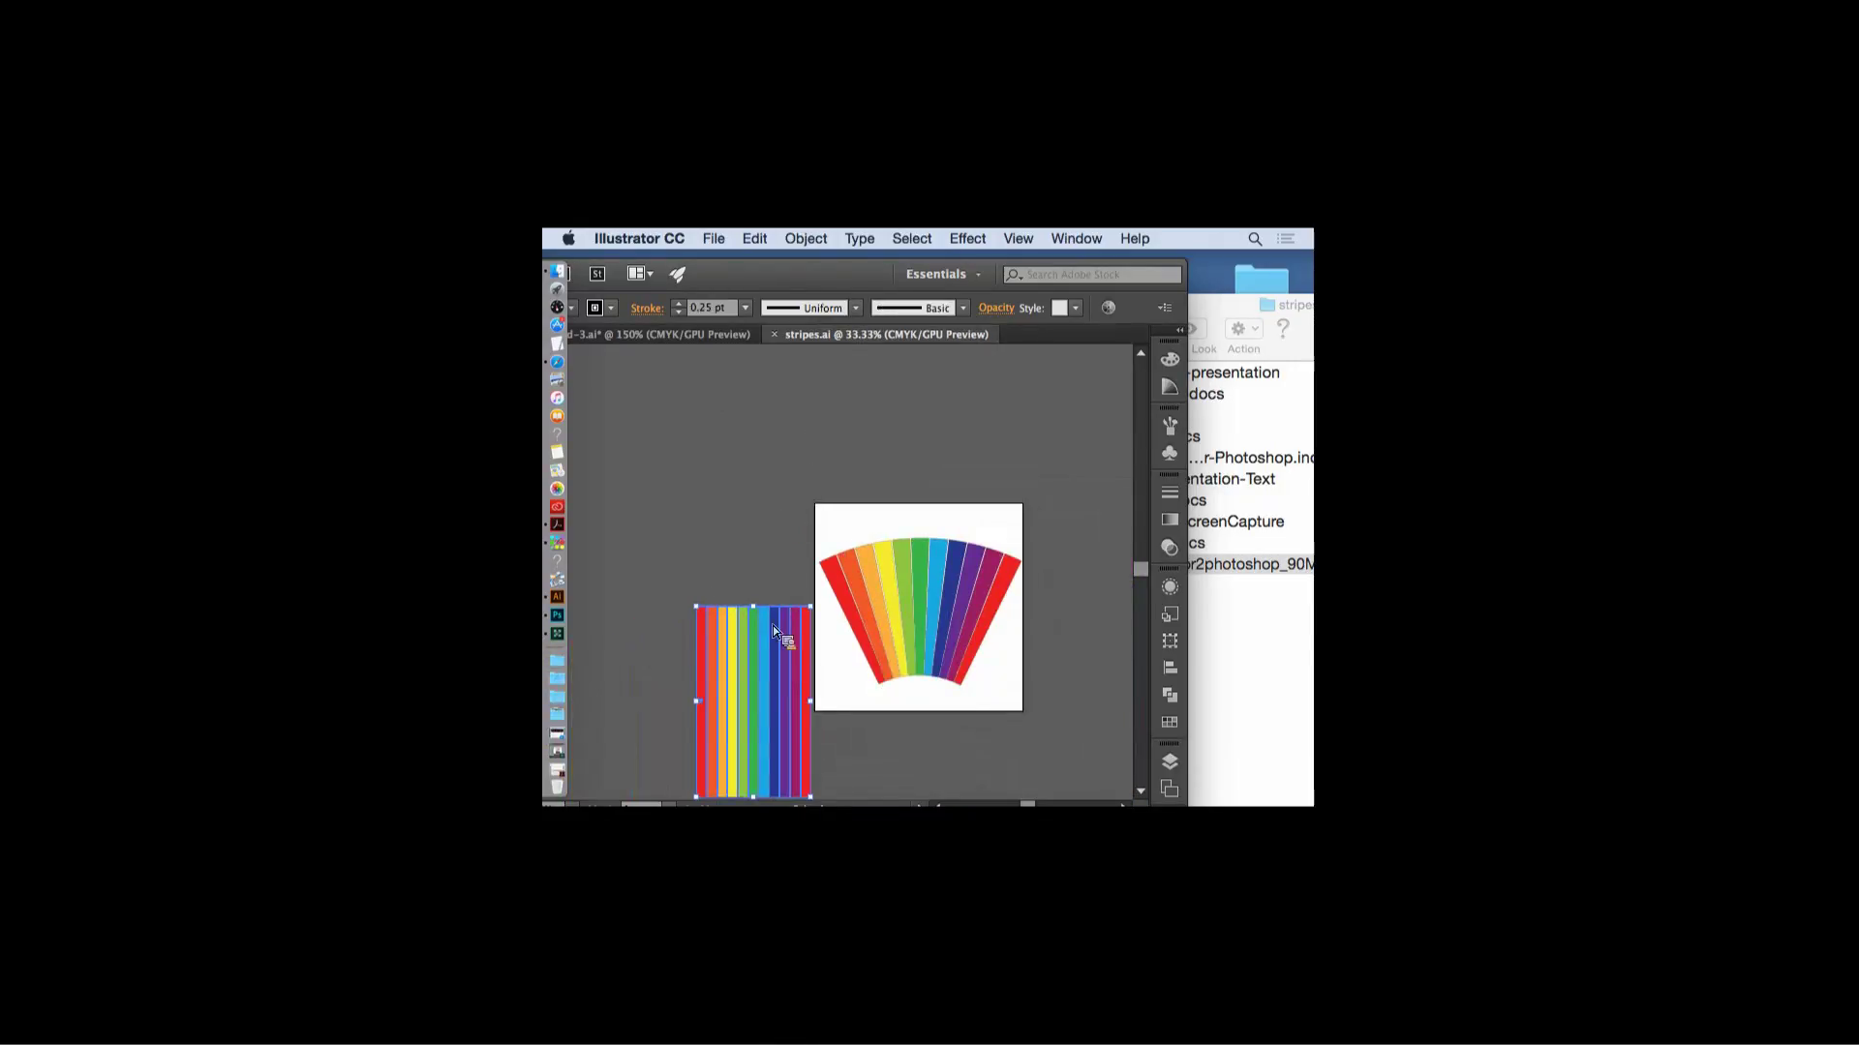
pyautogui.moveTo(746, 666); pyautogui.dragTo(733, 504)
pyautogui.moveTo(742, 432); pyautogui.dragTo(763, 533)
pyautogui.click(808, 535)
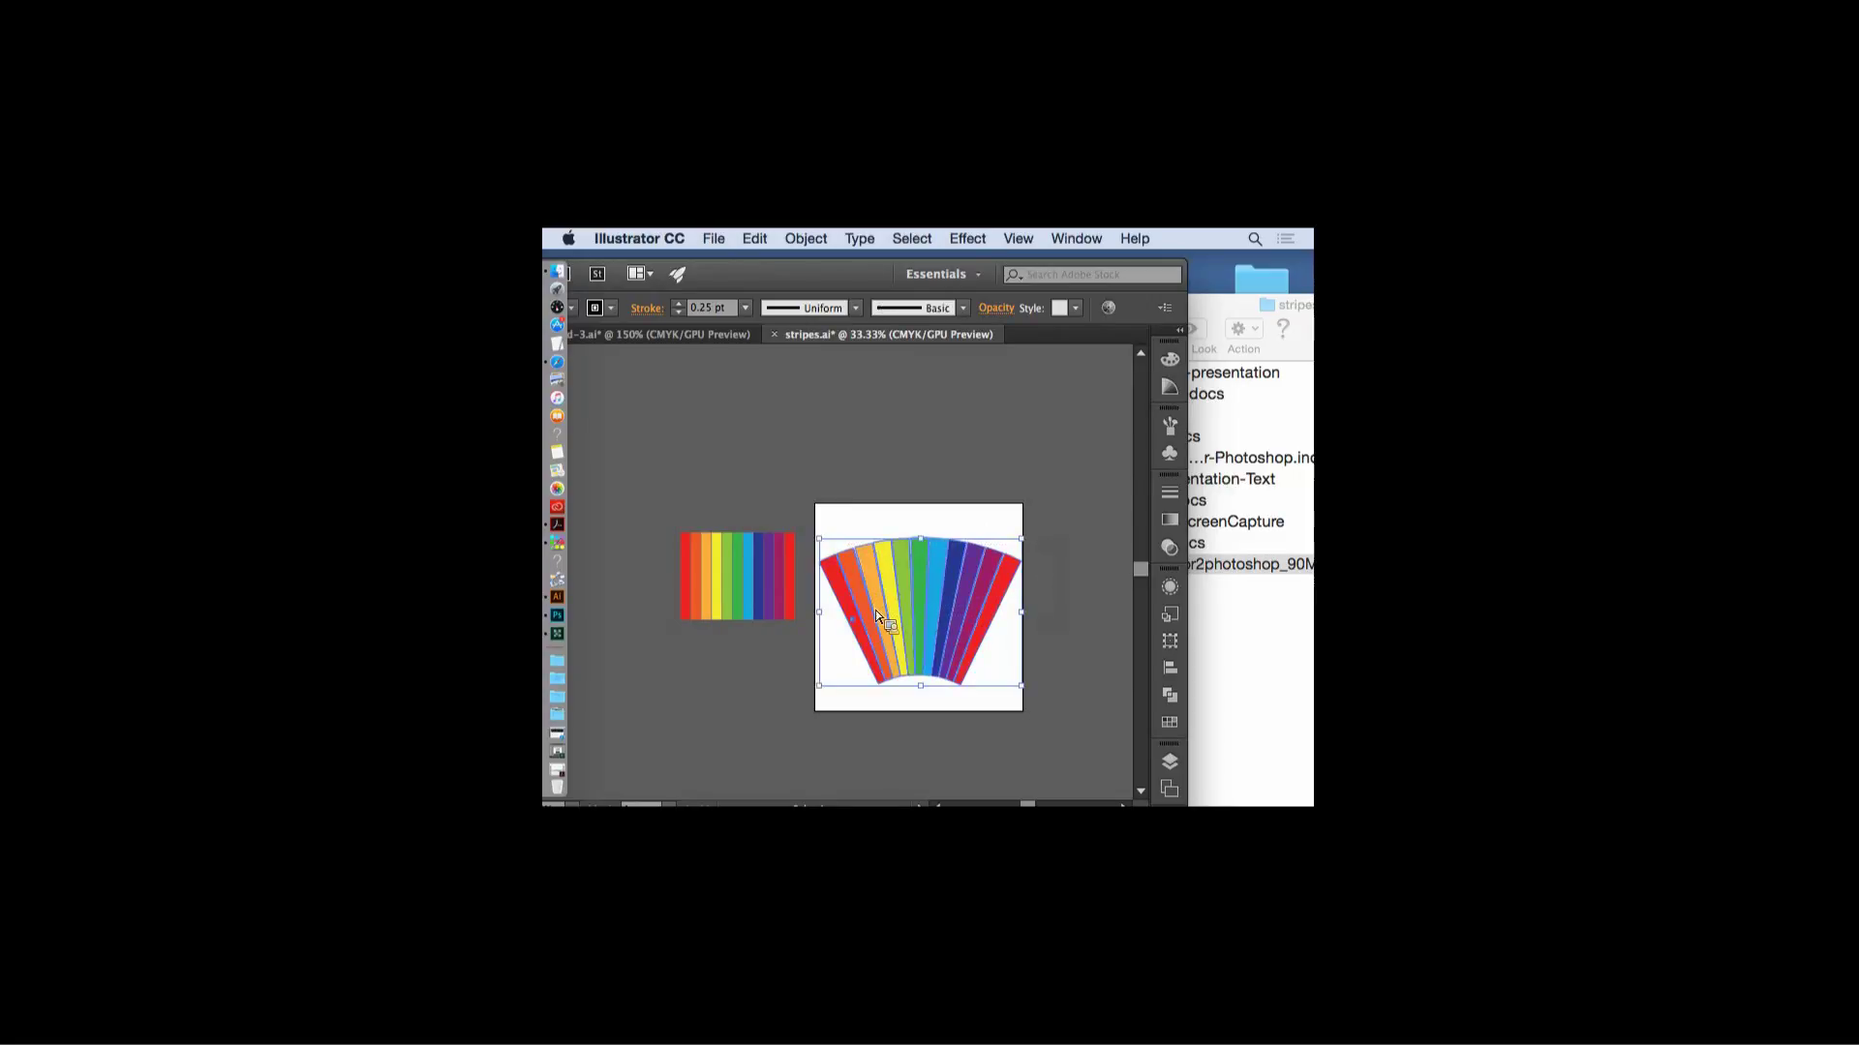
# - Remove the curved fan, widen the stripes group across the artboard, and fit the view
pyautogui.press('super+z')
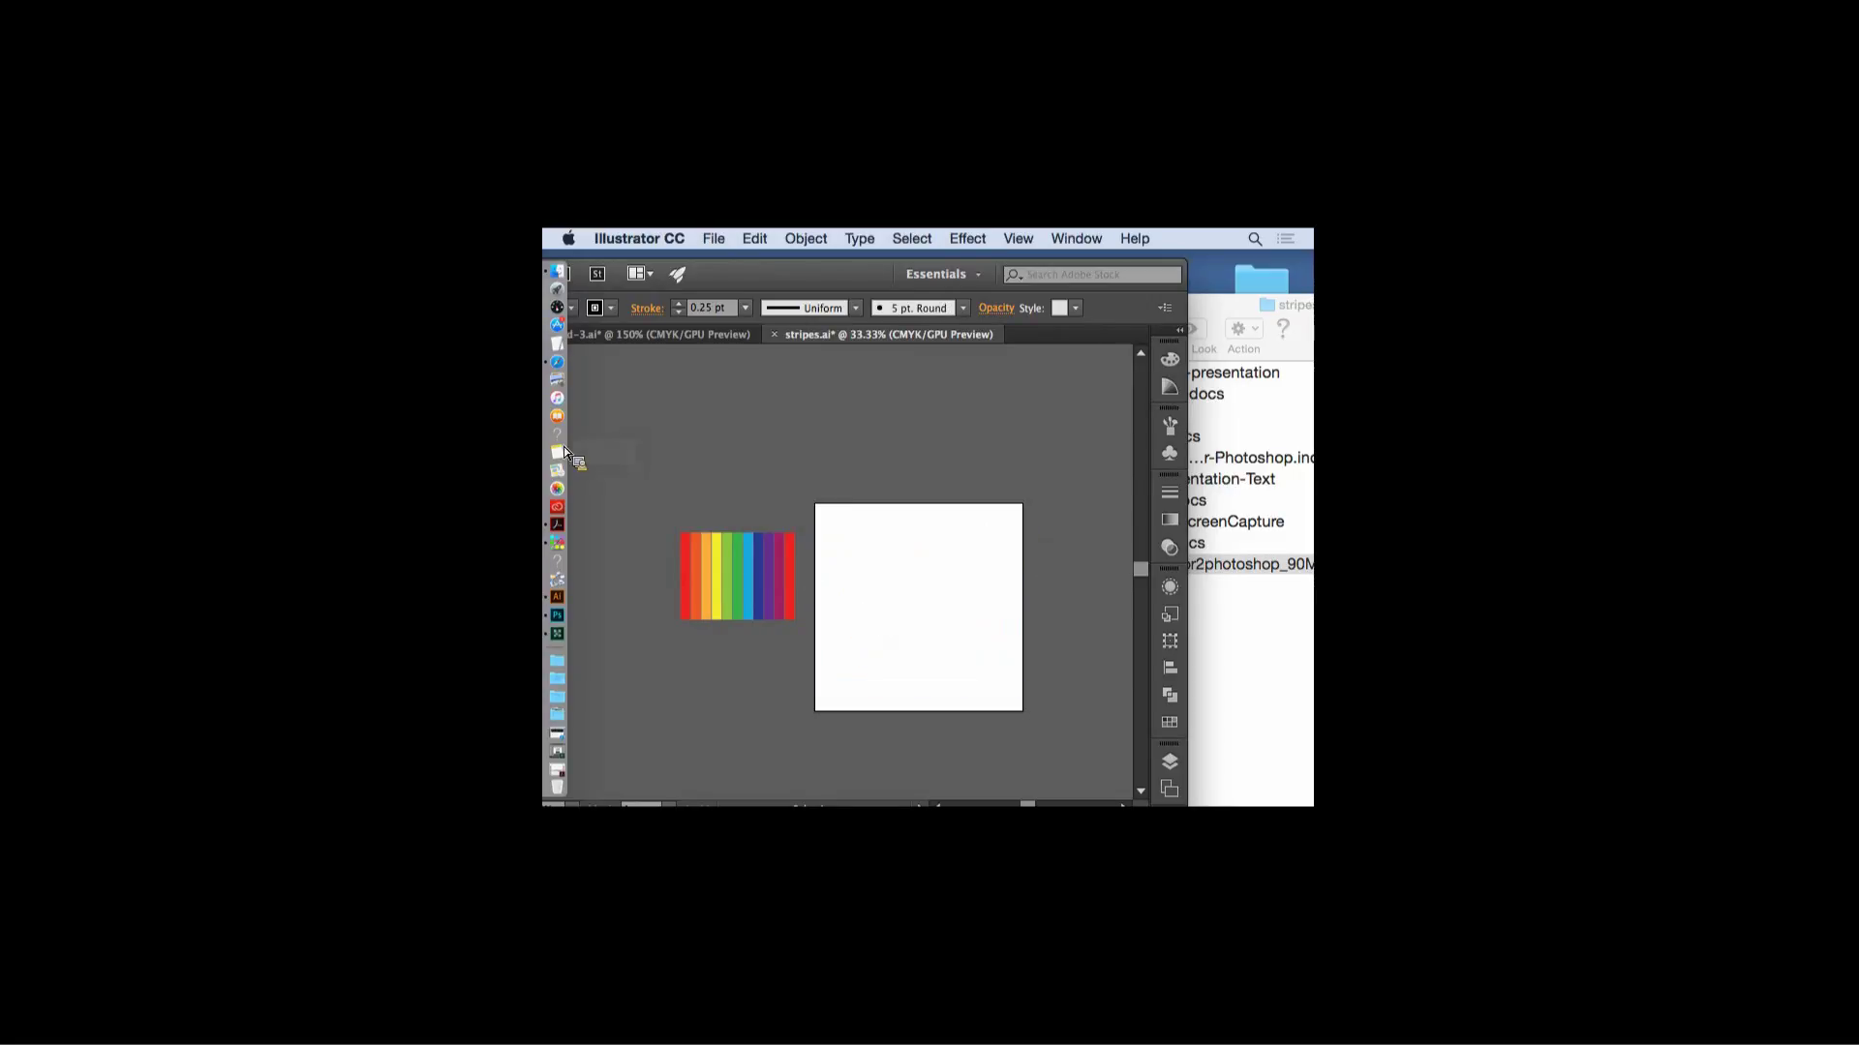
pyautogui.moveTo(649, 509); pyautogui.dragTo(646, 505)
pyautogui.moveTo(787, 612); pyautogui.dragTo(976, 691)
pyautogui.moveTo(976, 624)
pyautogui.mouseDown()
pyautogui.moveTo(1011, 624)
pyautogui.moveTo(968, 625)
pyautogui.mouseUp()
pyautogui.click(798, 484)
pyautogui.click(871, 565)
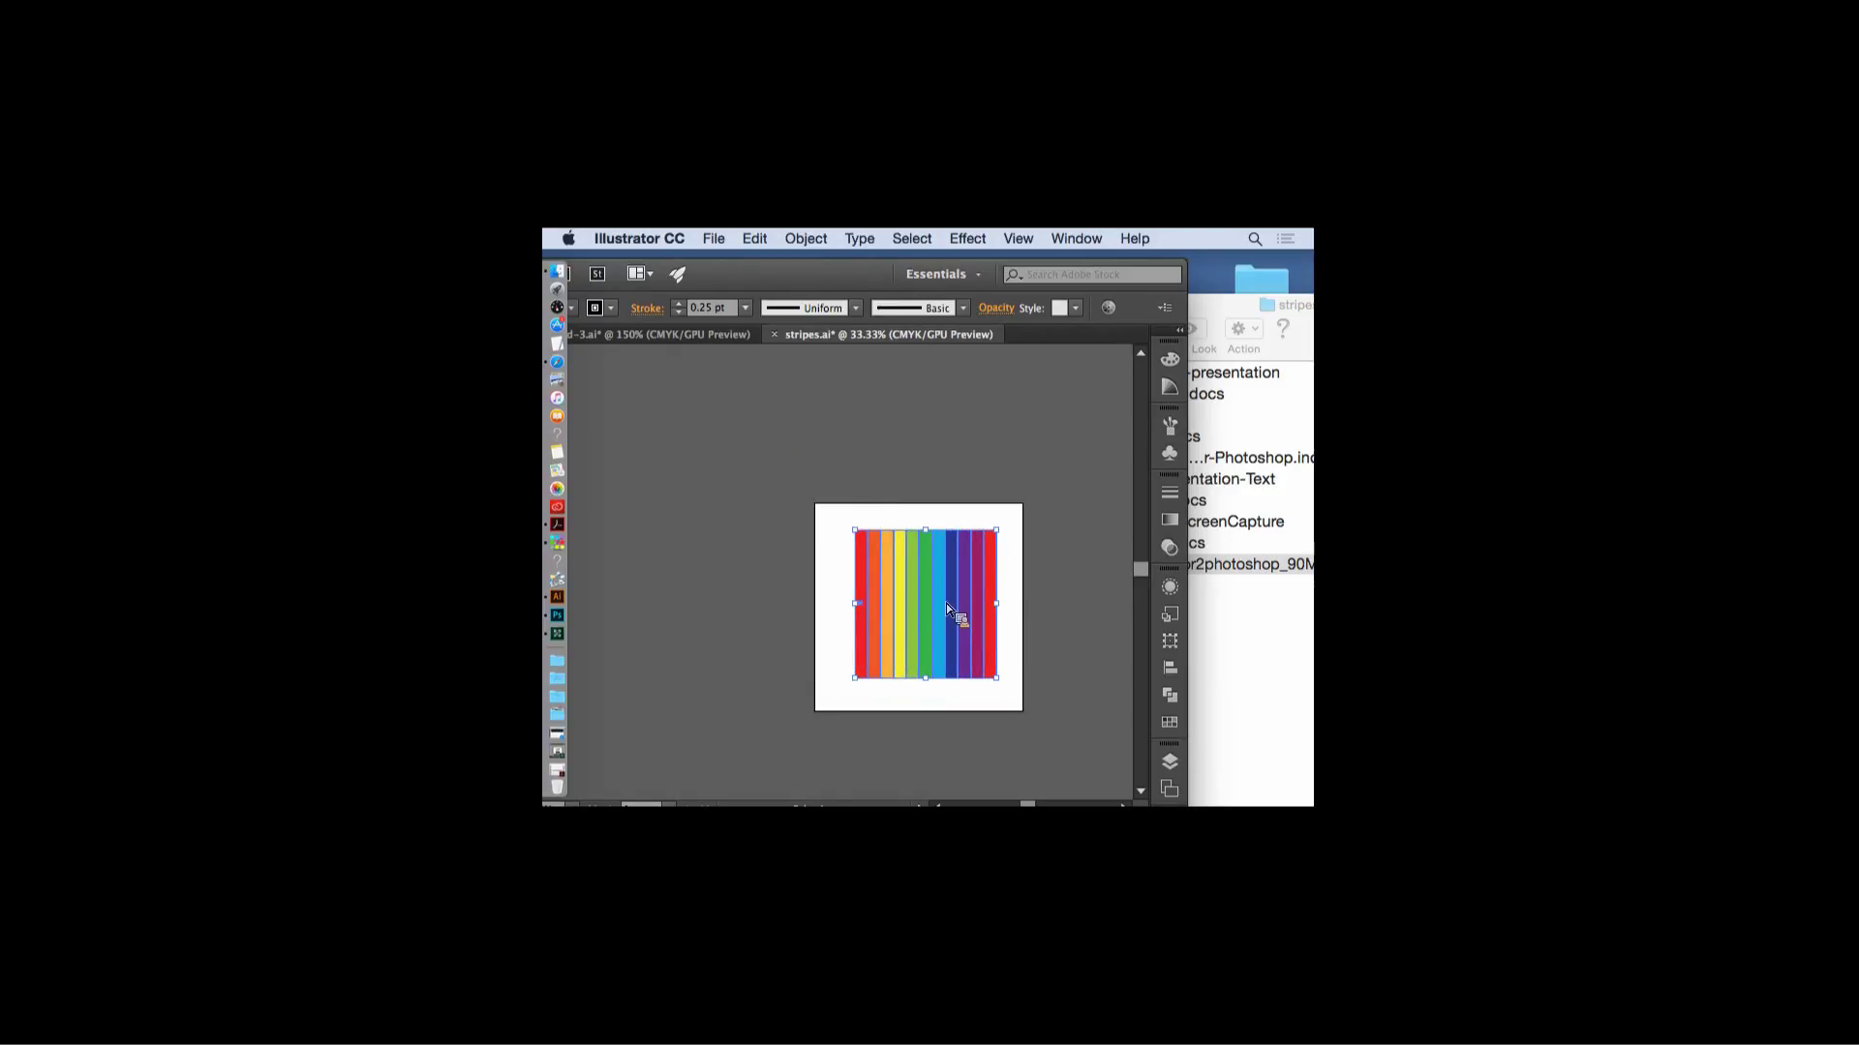
pyautogui.press('super+0')
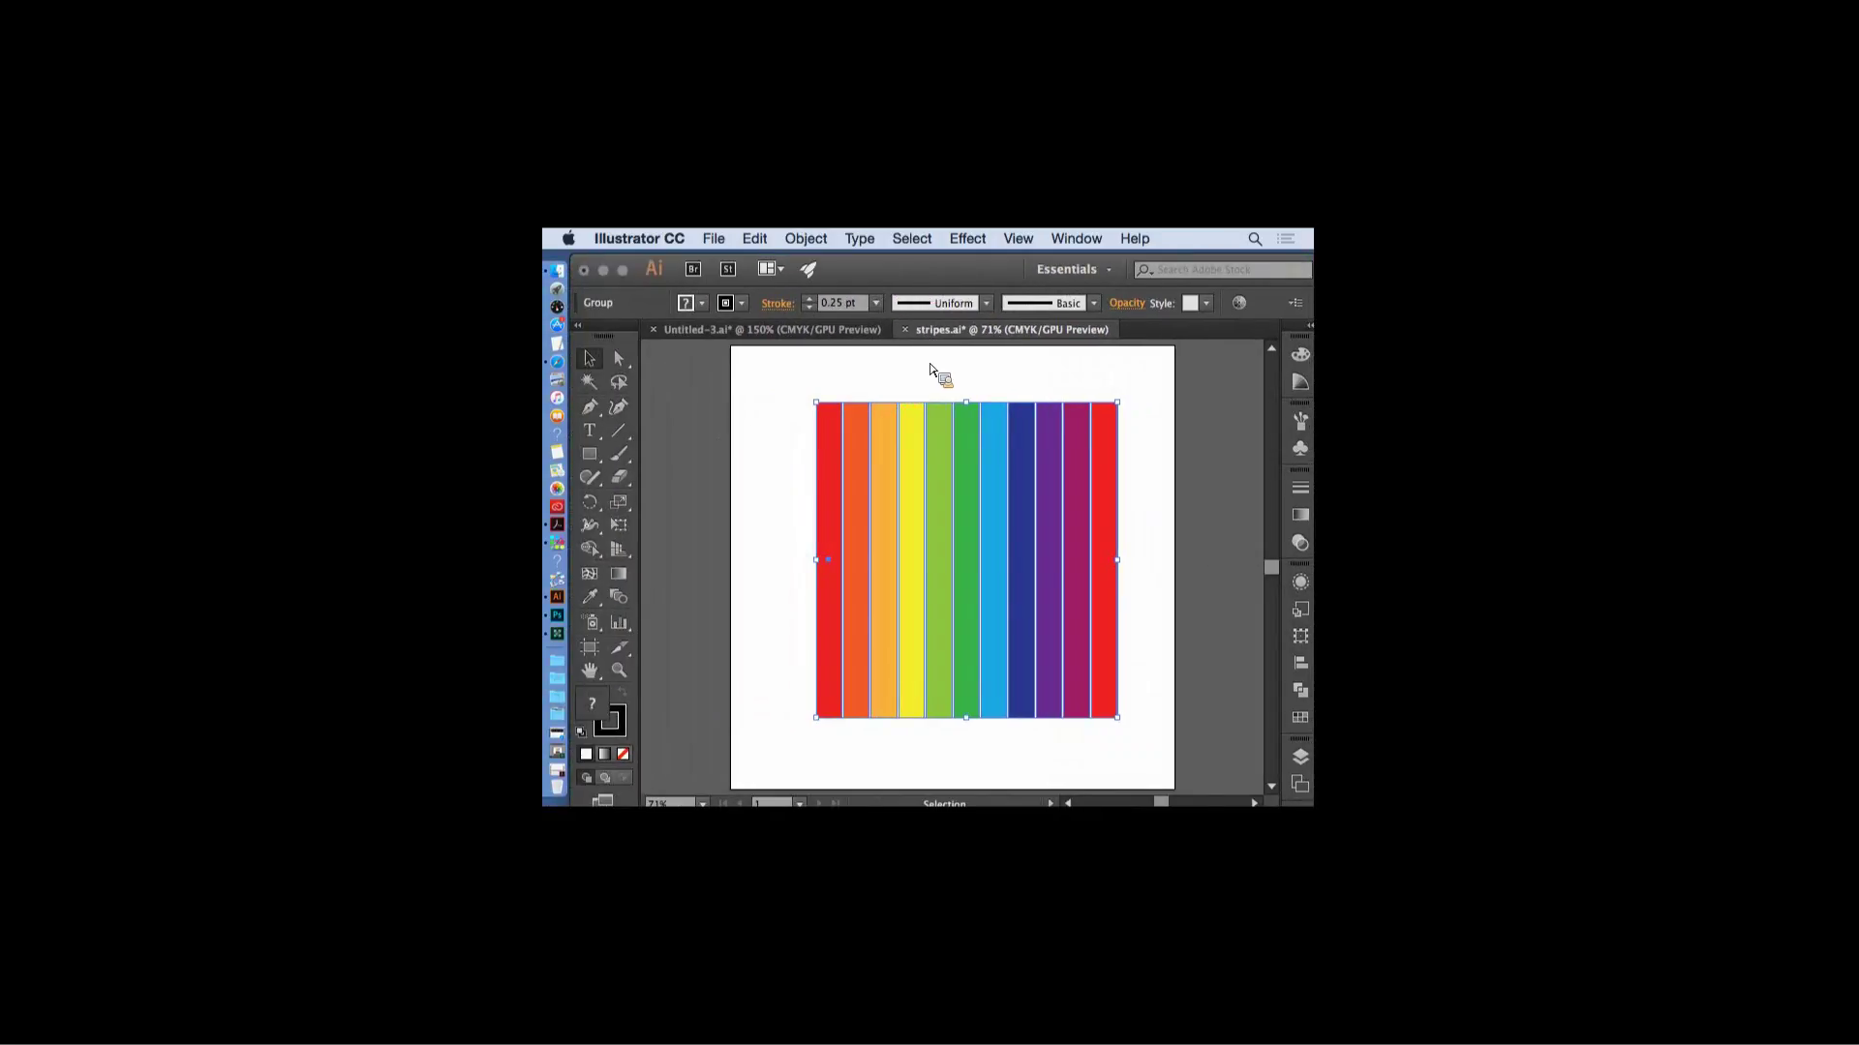
pyautogui.click(726, 438)
pyautogui.moveTo(804, 394); pyautogui.dragTo(1140, 478)
# - Try an Arc warp on the stripes with the bend reduced to 20%
pyautogui.click(970, 238)
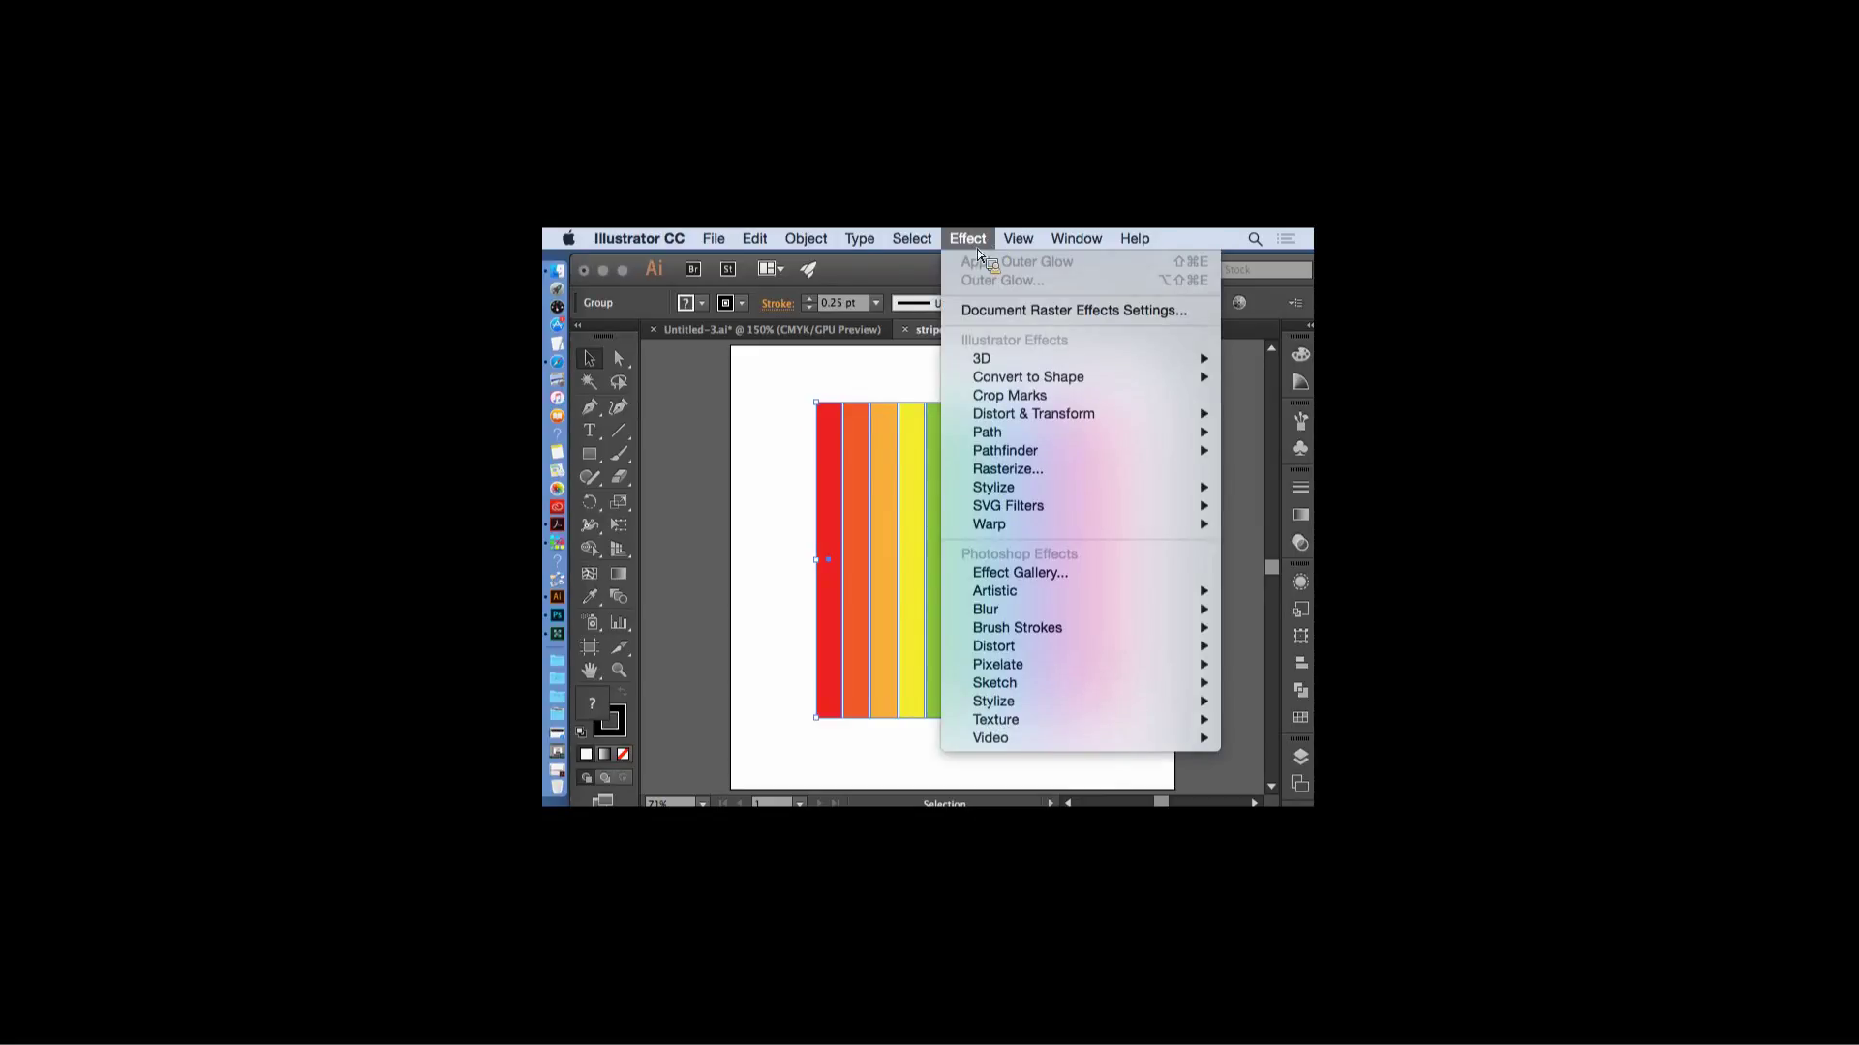
pyautogui.moveTo(1008, 531)
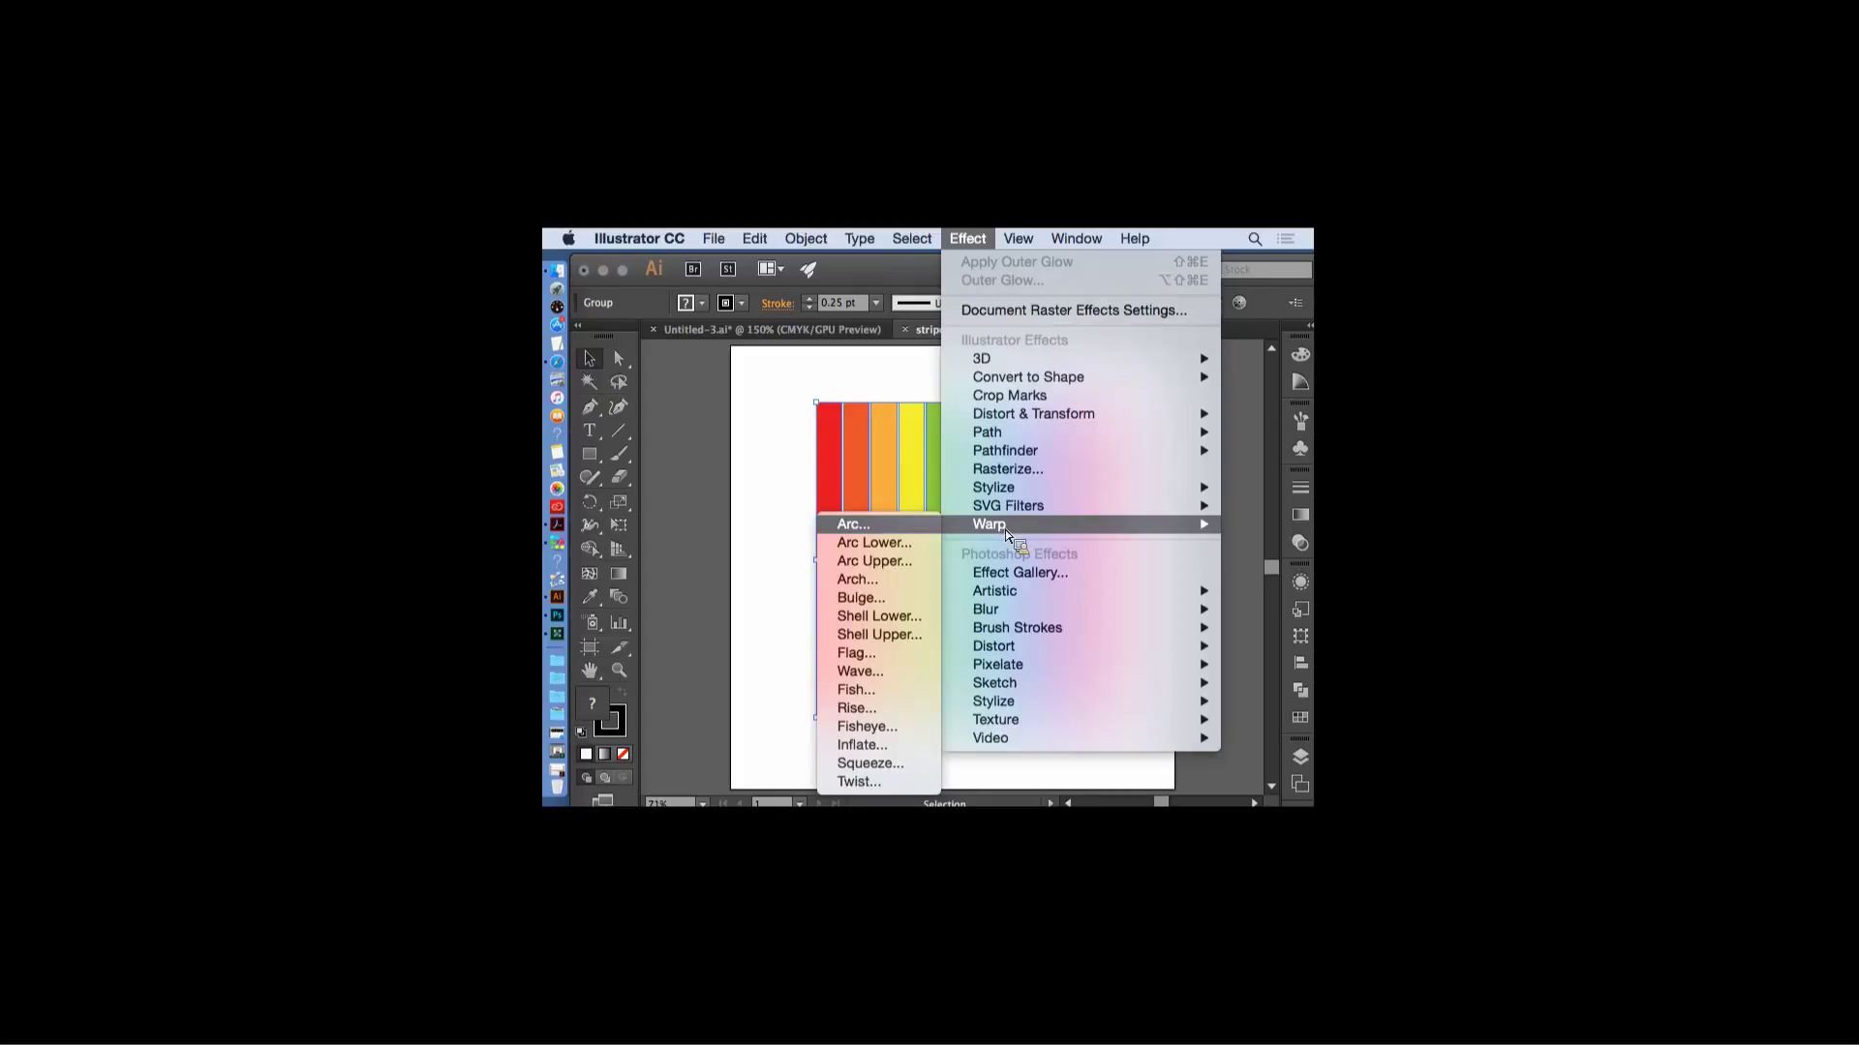
pyautogui.click(862, 525)
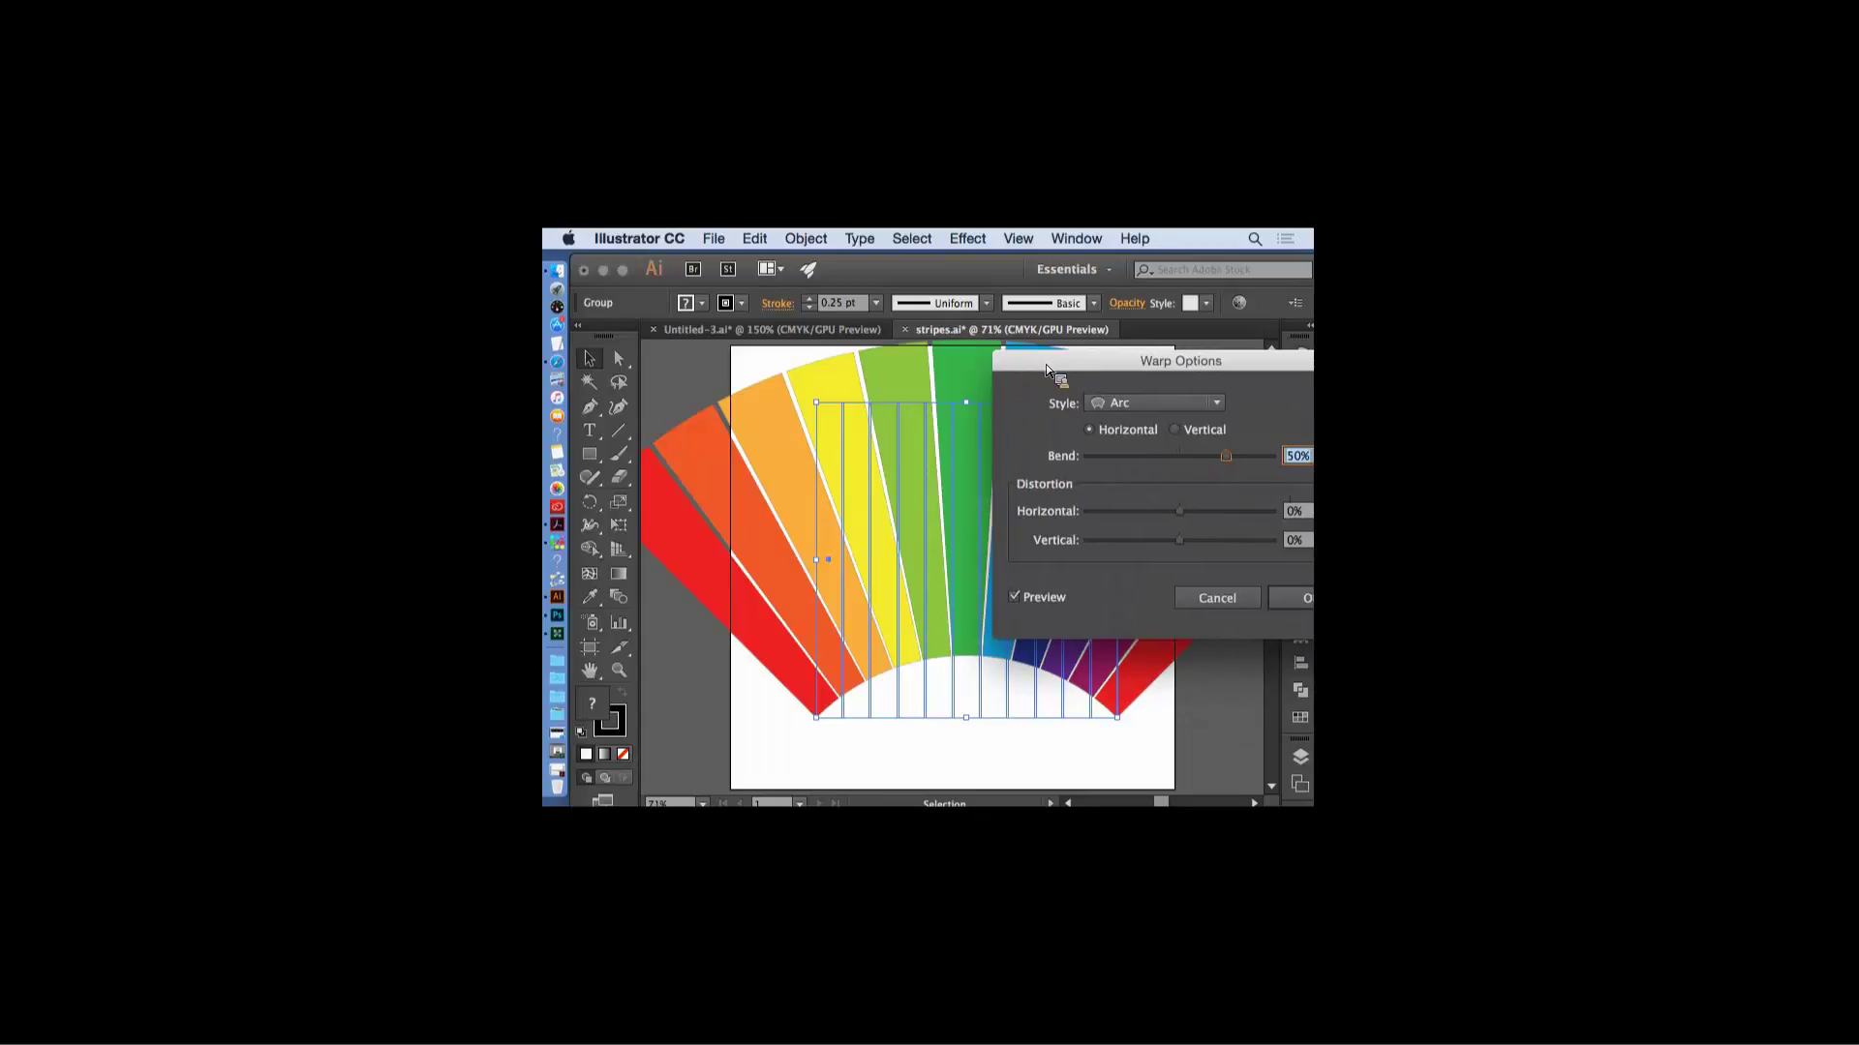
pyautogui.moveTo(1225, 457); pyautogui.dragTo(1132, 548)
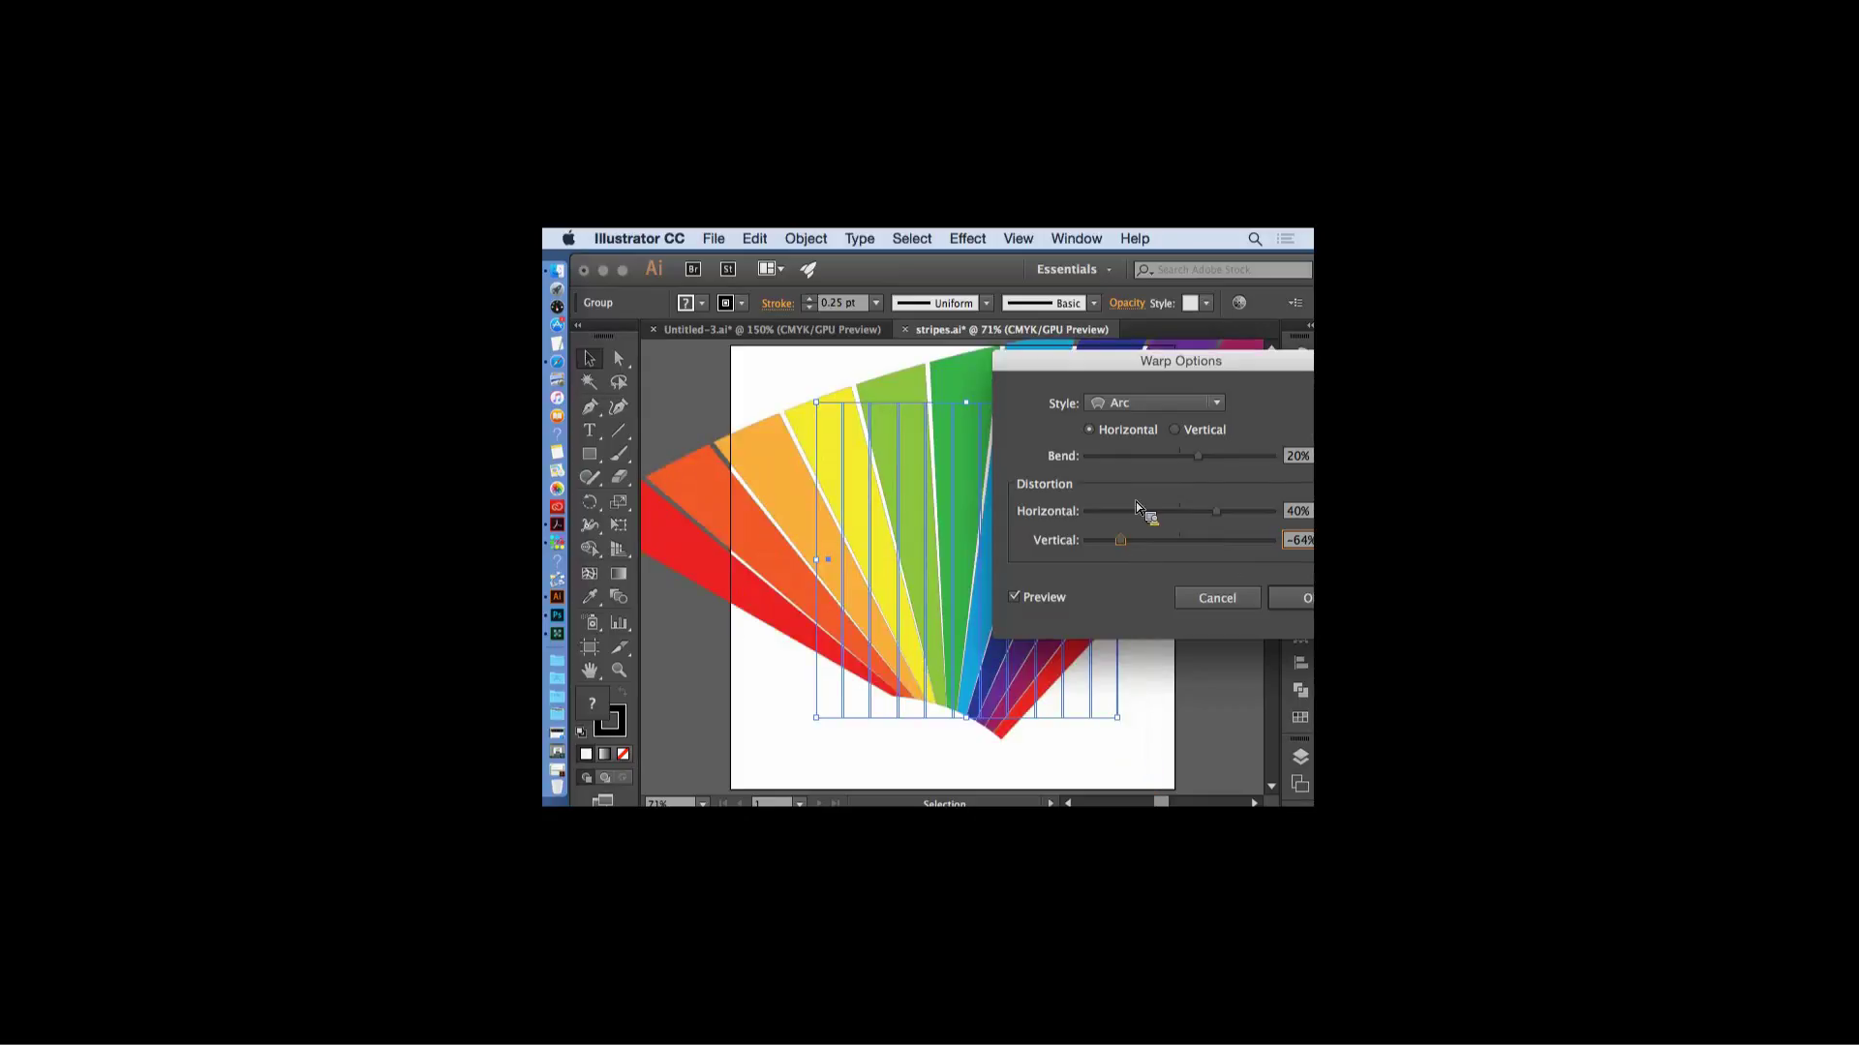
pyautogui.moveTo(1107, 368); pyautogui.dragTo(969, 561)
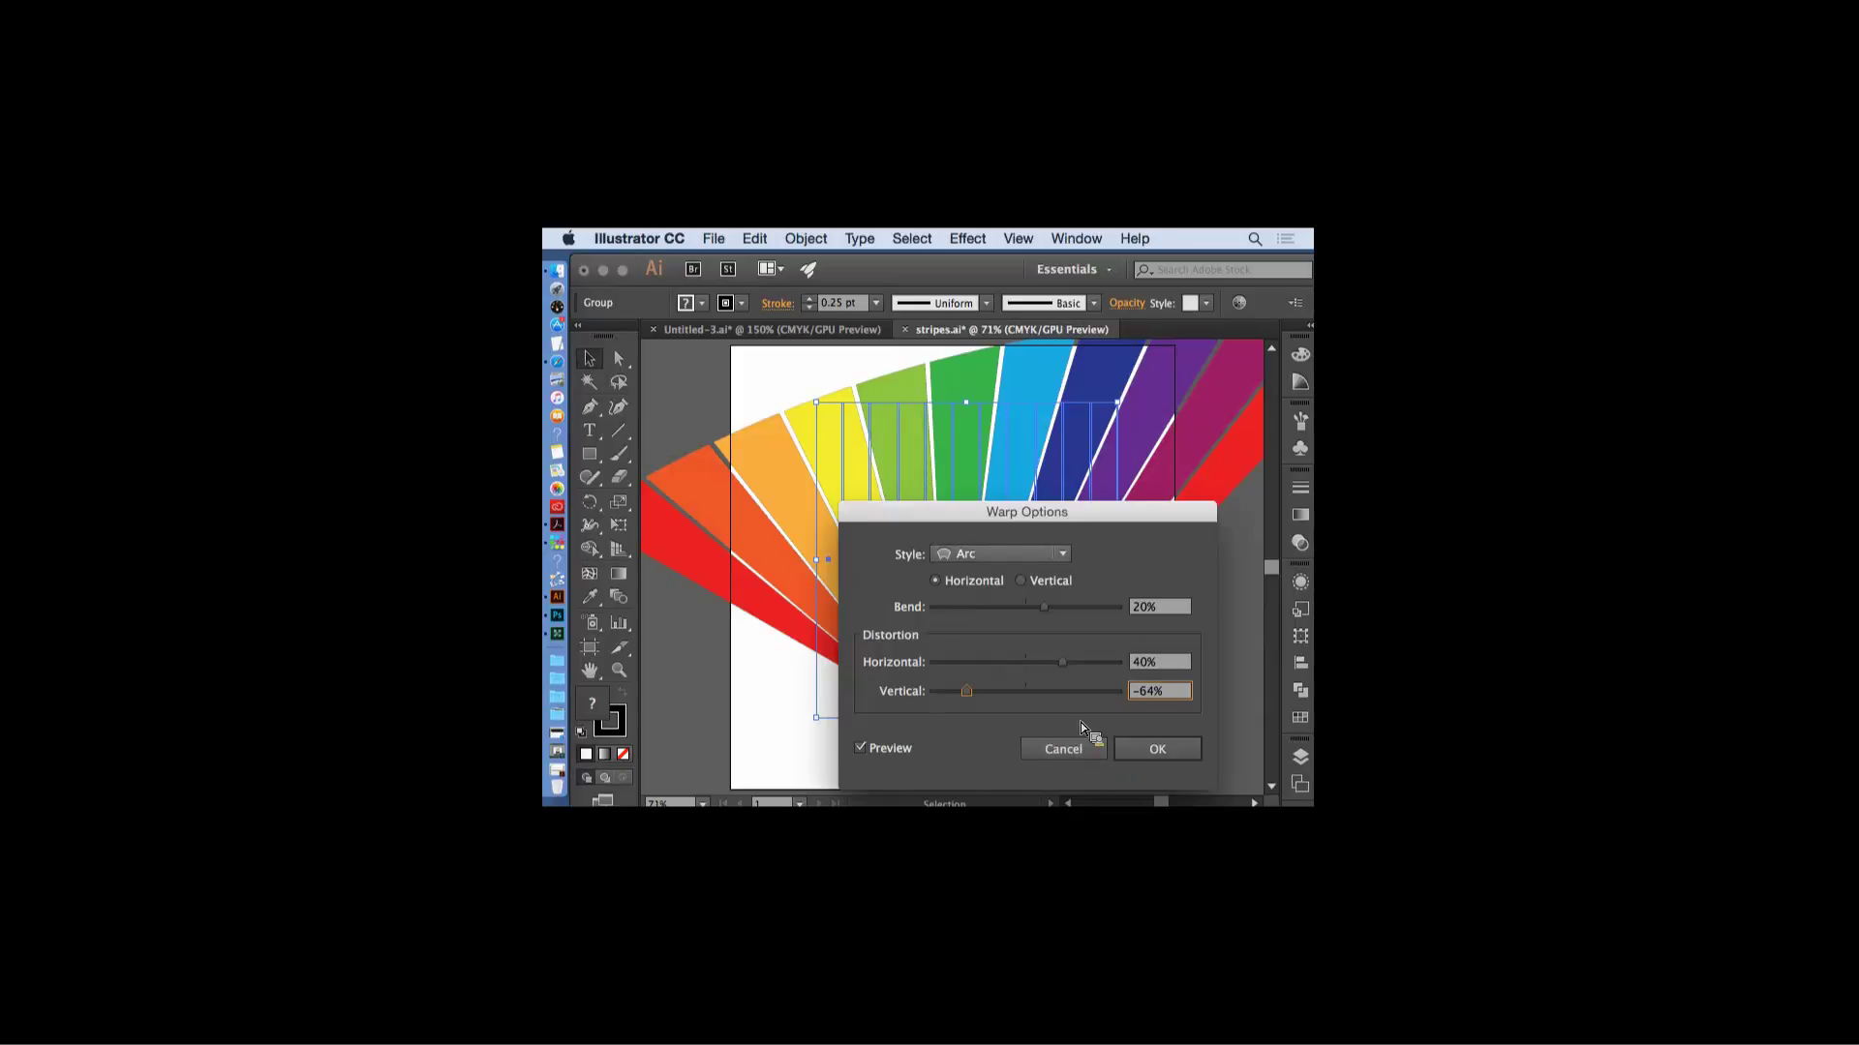
pyautogui.moveTo(1036, 515); pyautogui.dragTo(1092, 507)
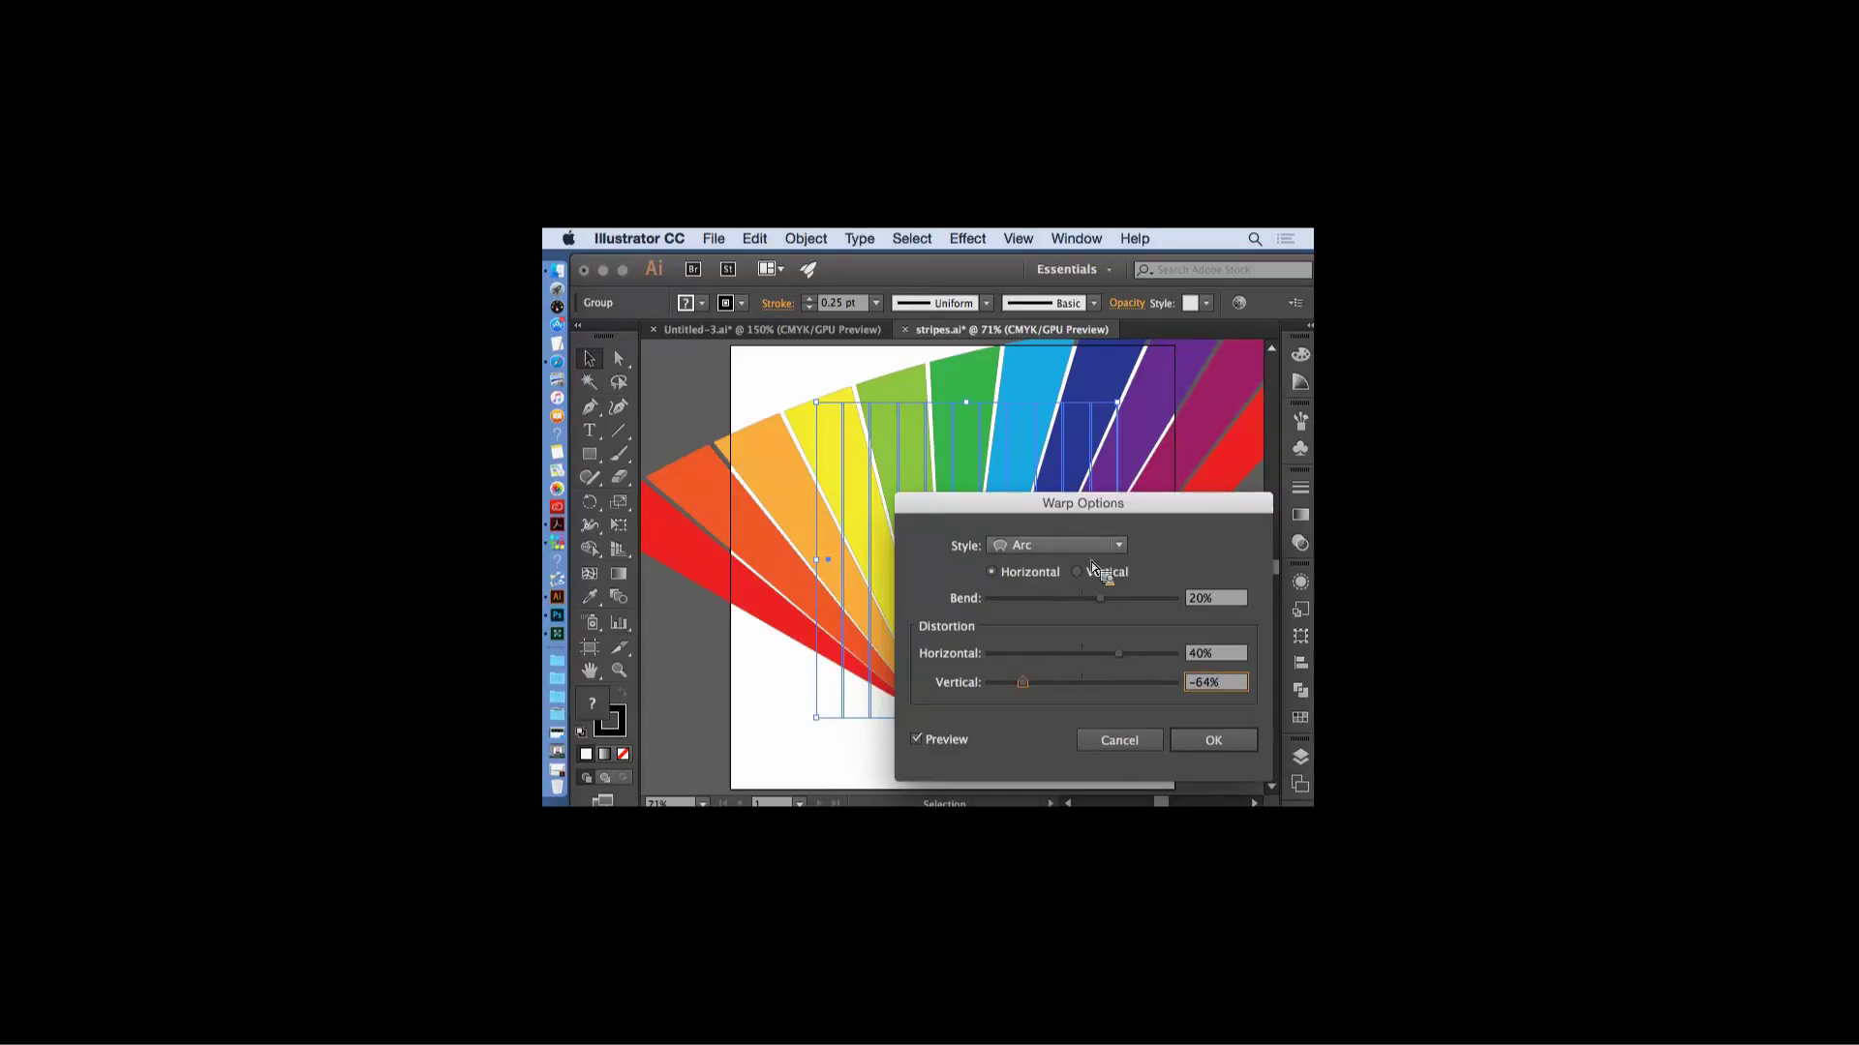
# - Switch the warp style to Arch, lower the bend, then cancel the warp
pyautogui.click(1120, 548)
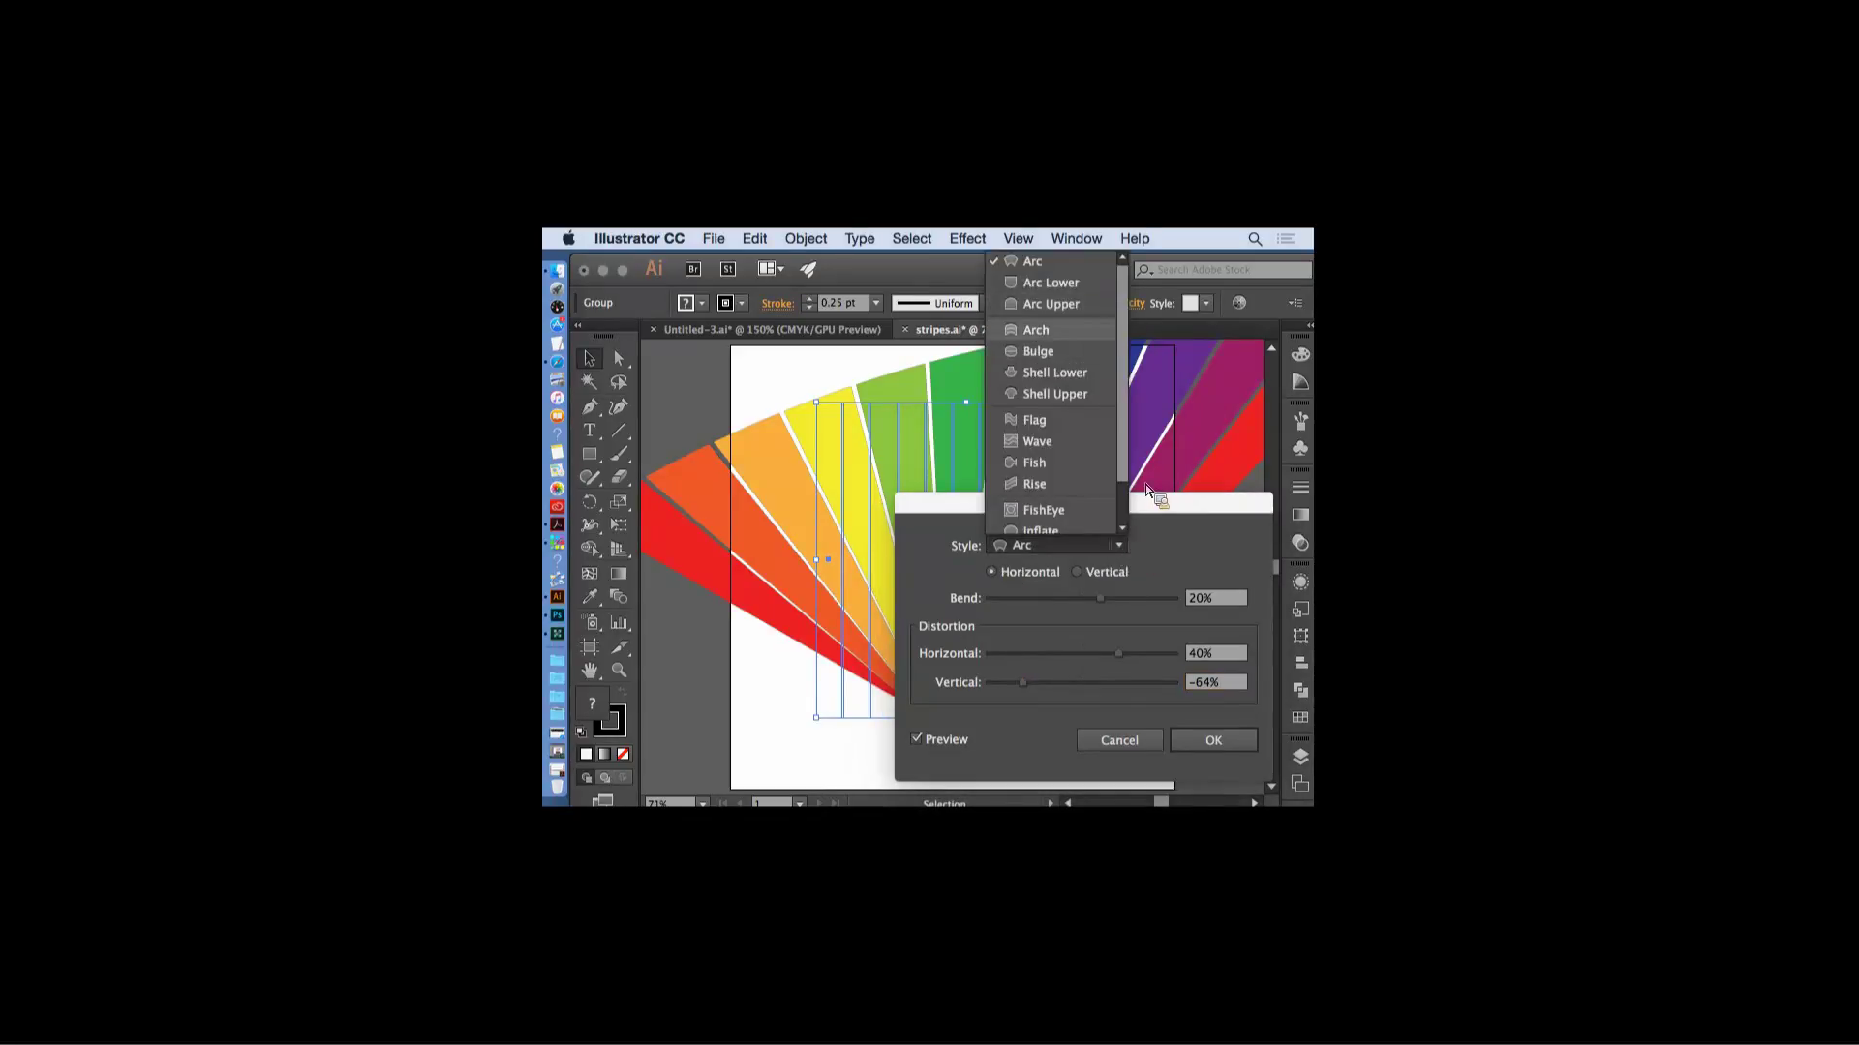
pyautogui.click(1047, 331)
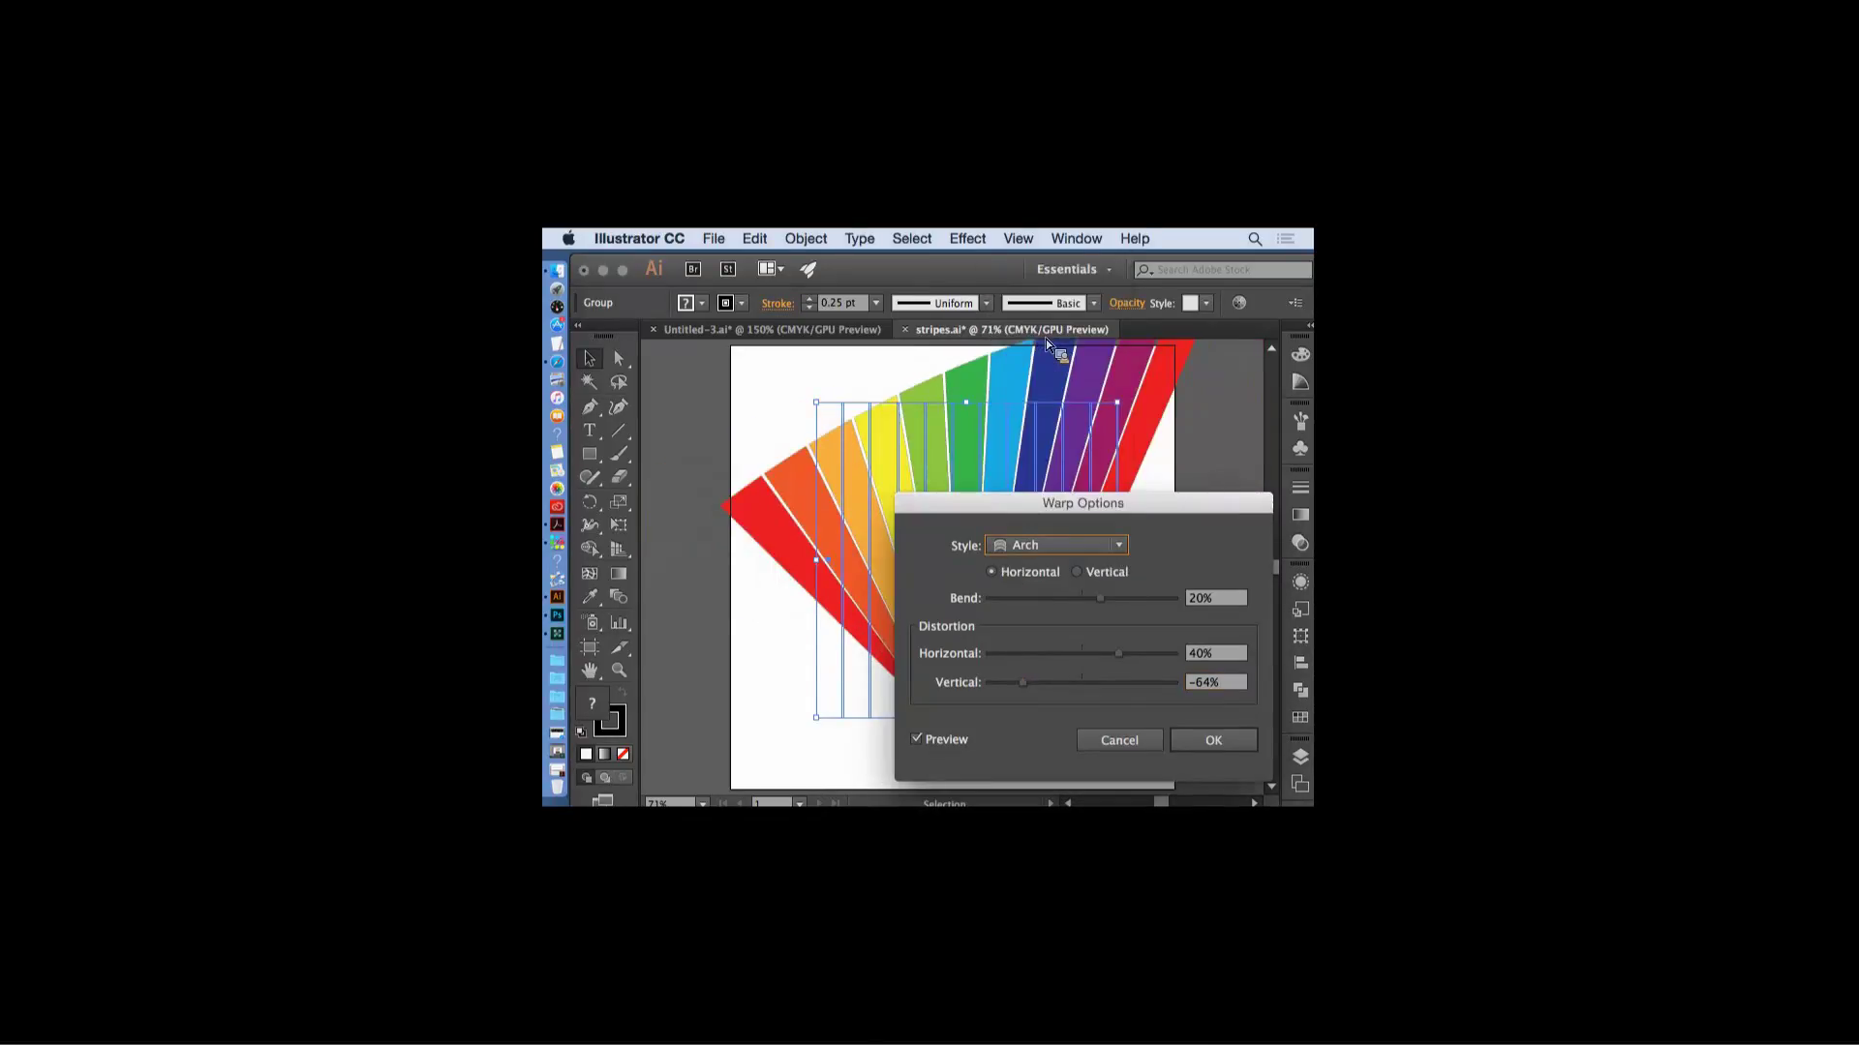
pyautogui.moveTo(1165, 529); pyautogui.dragTo(1151, 536)
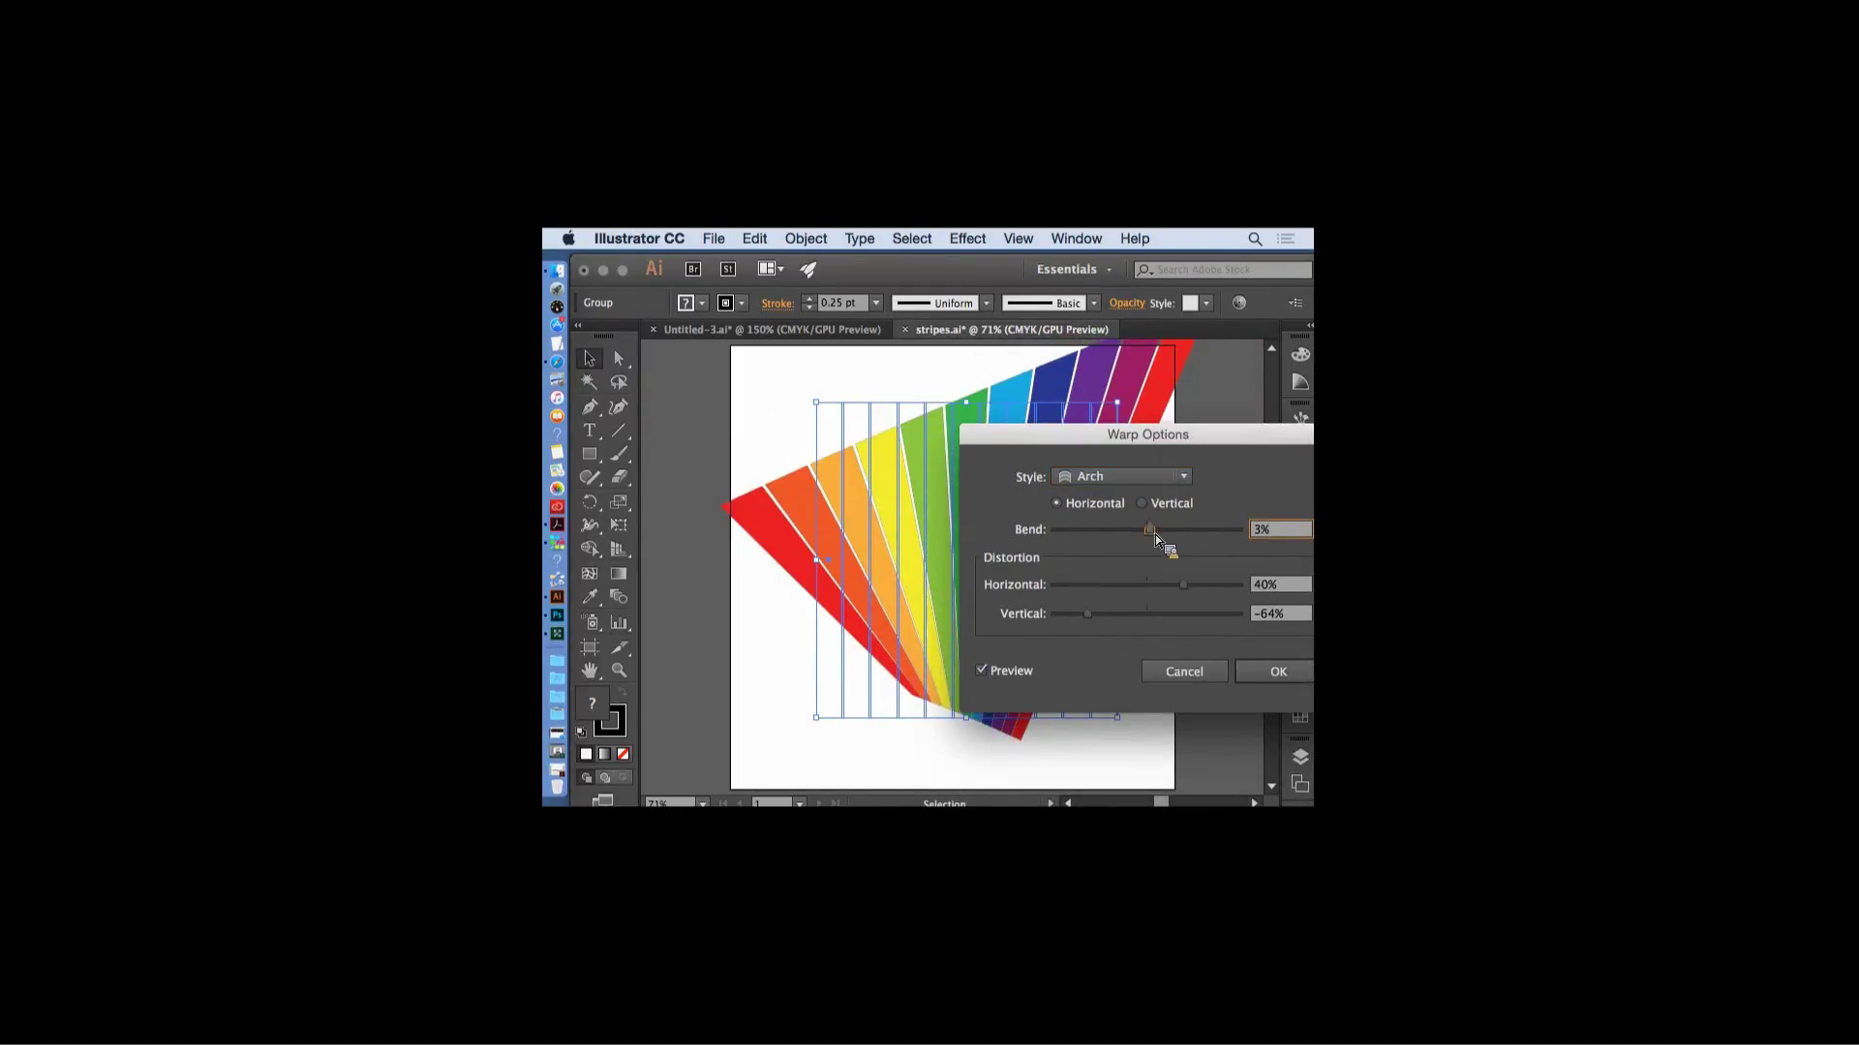
pyautogui.press('Escape')
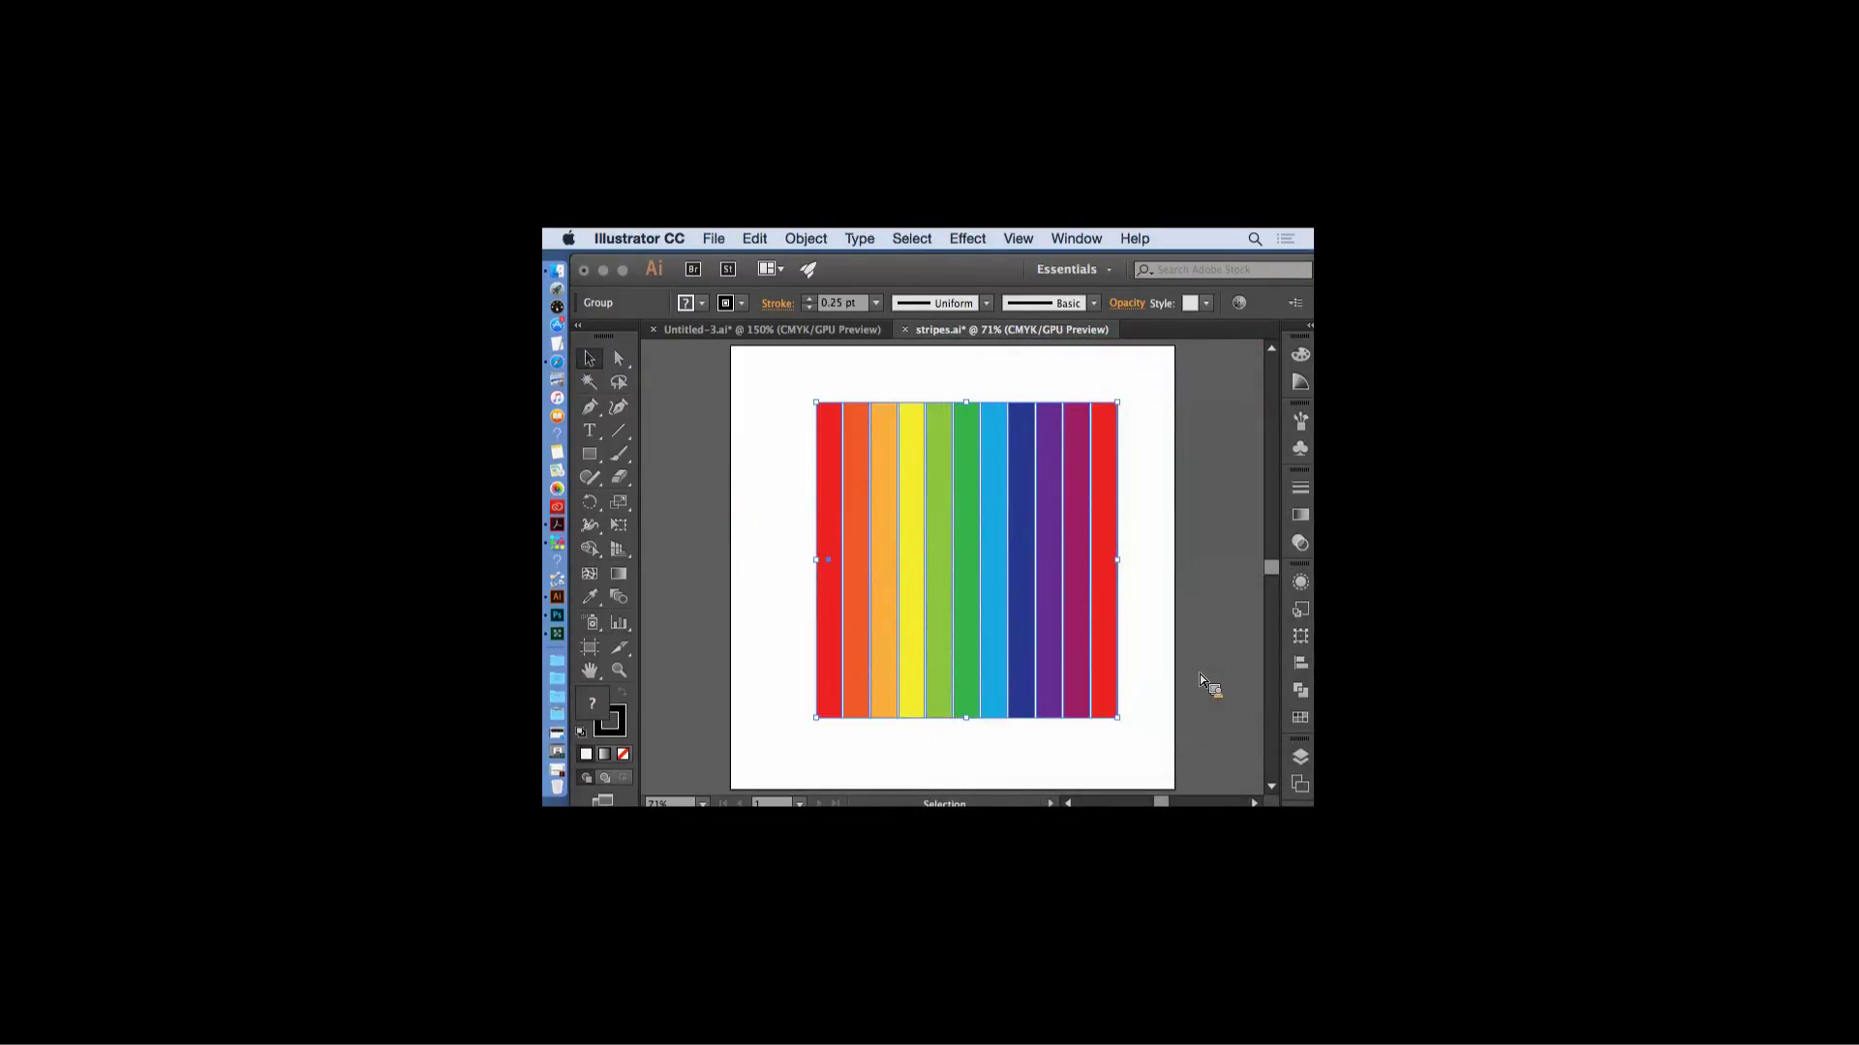
# - Apply a Shell Lower warp with a 52% bend to the stripes
pyautogui.click(967, 239)
pyautogui.moveTo(997, 524)
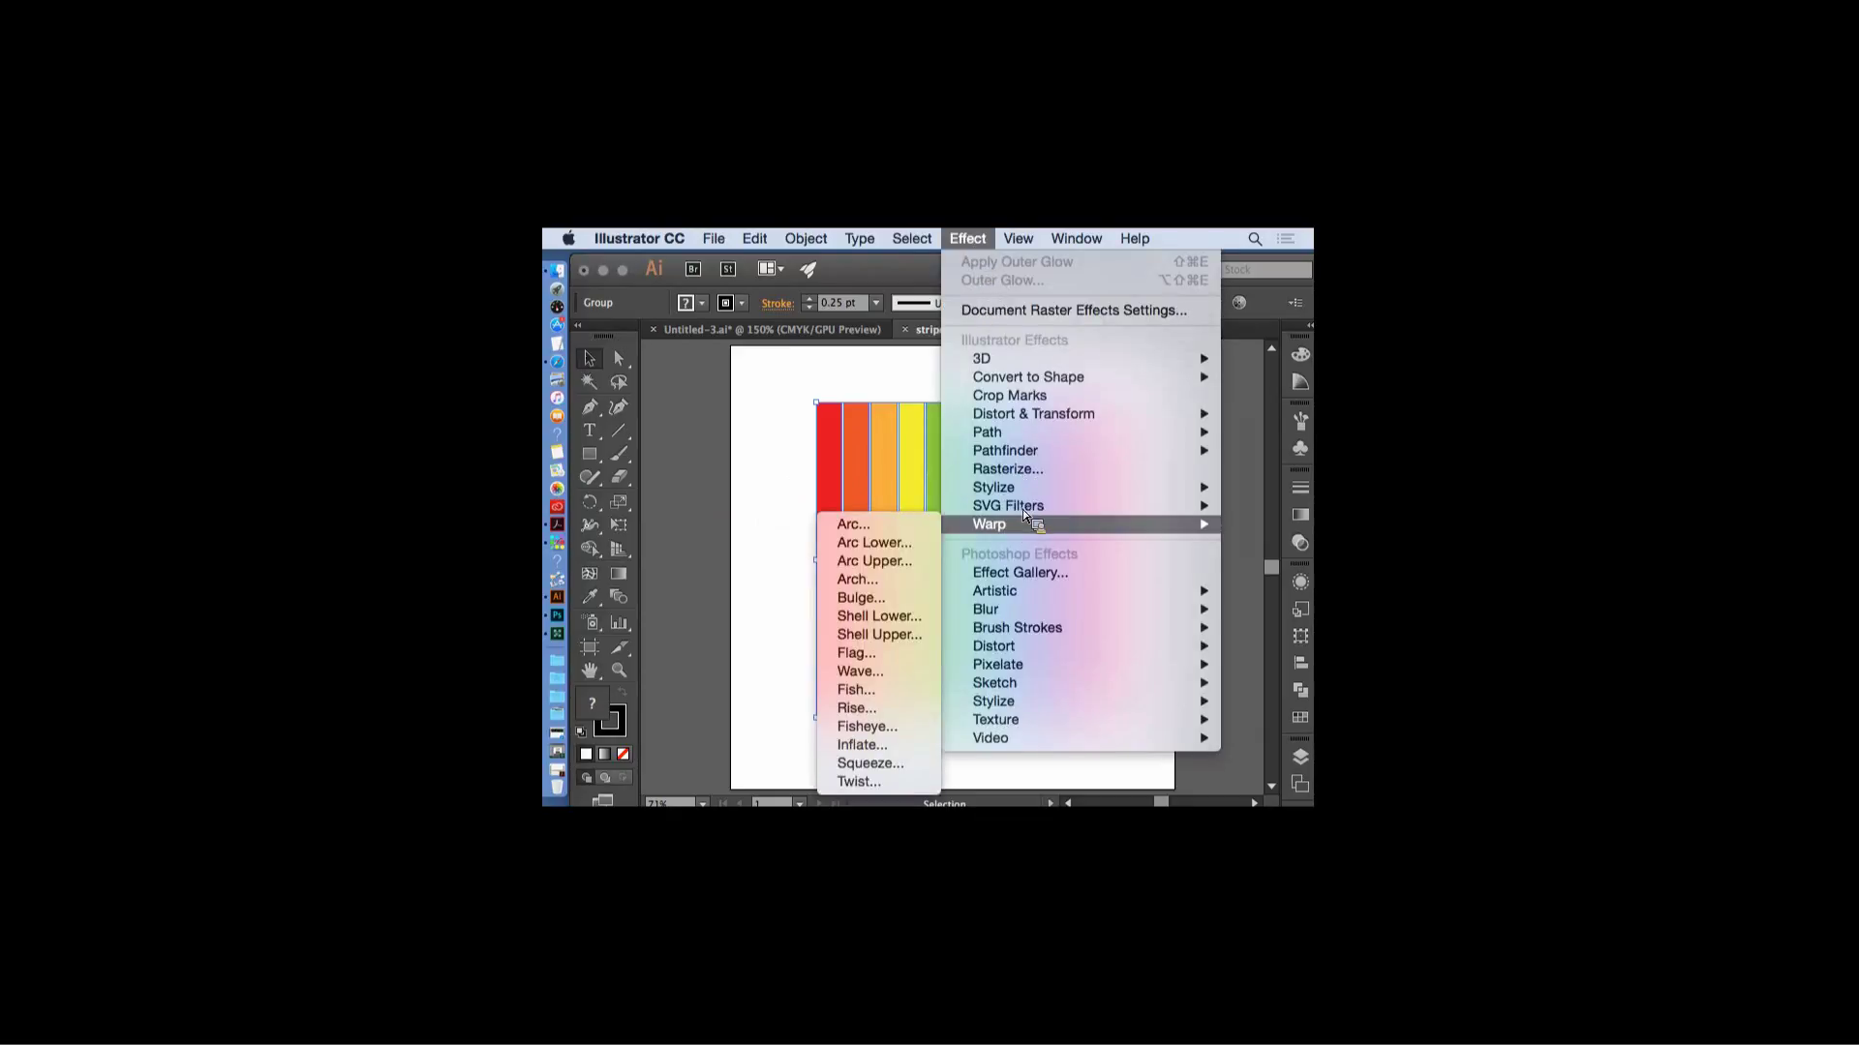
pyautogui.click(881, 624)
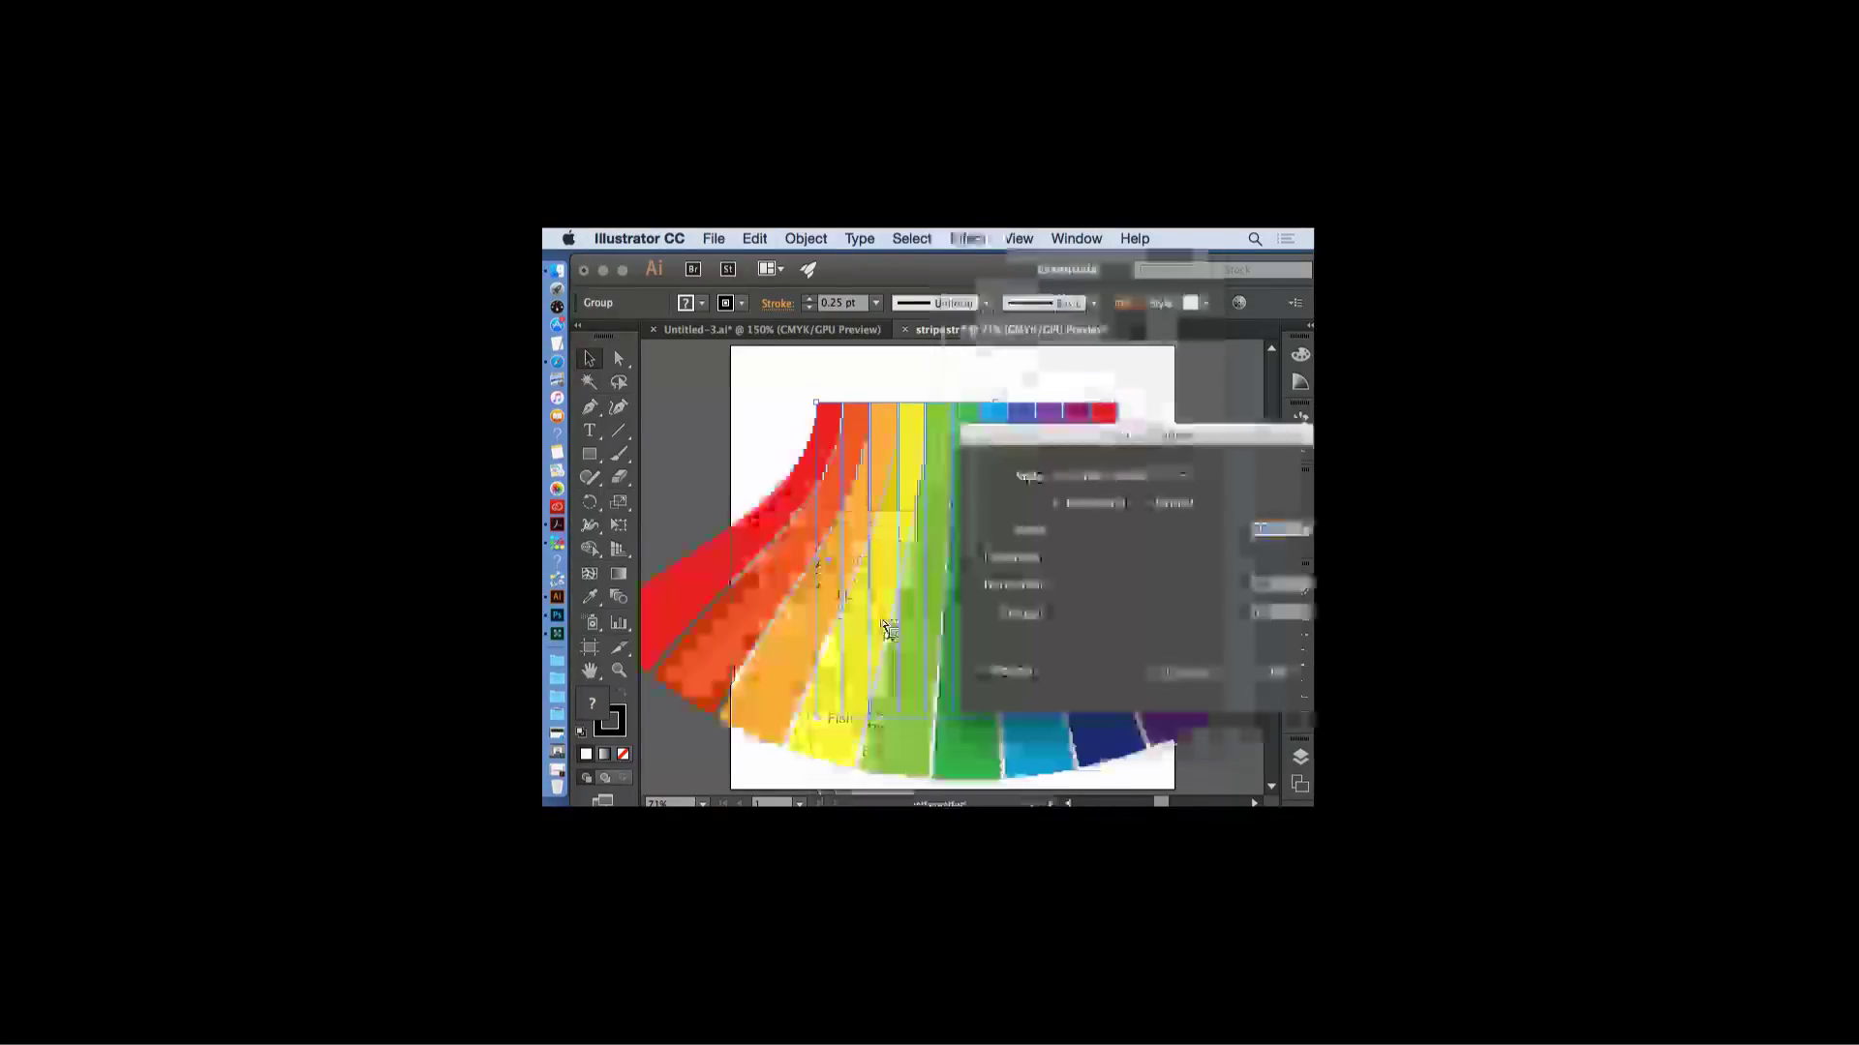
pyautogui.moveTo(1139, 435); pyautogui.dragTo(920, 259)
pyautogui.click(1018, 357)
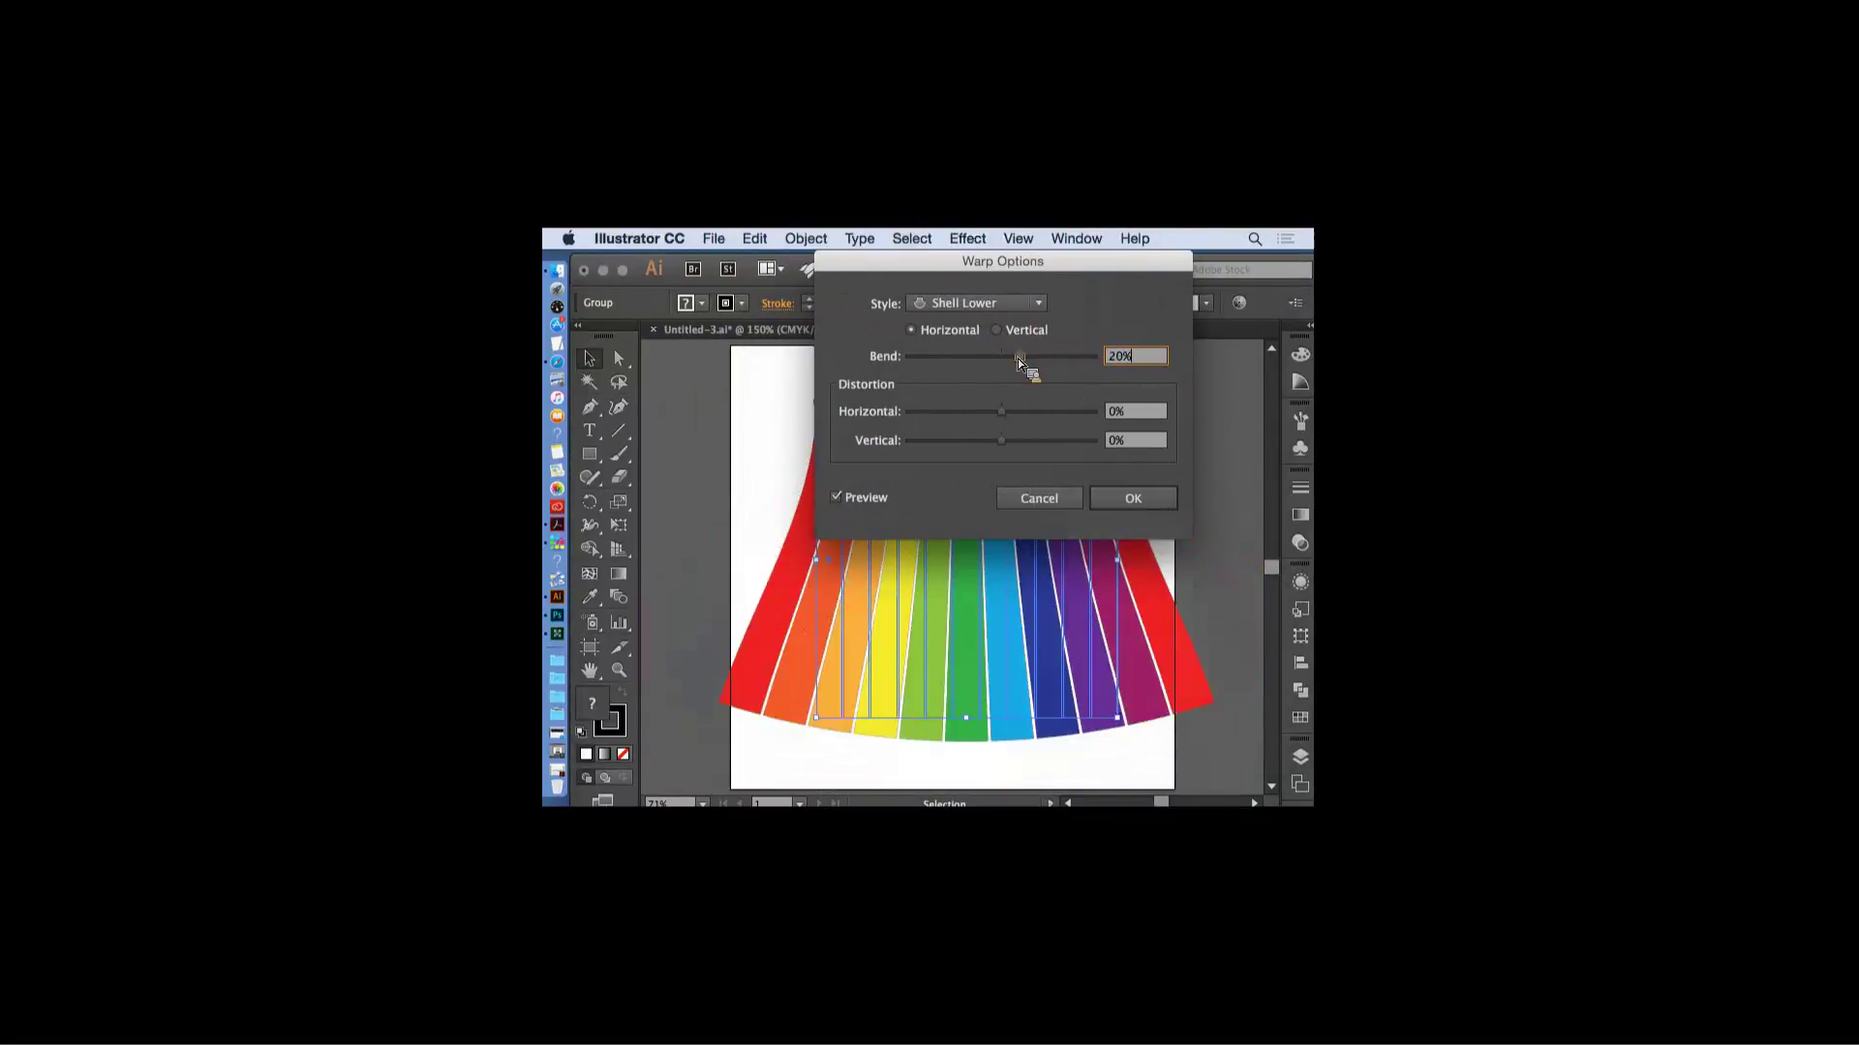
pyautogui.click(1048, 357)
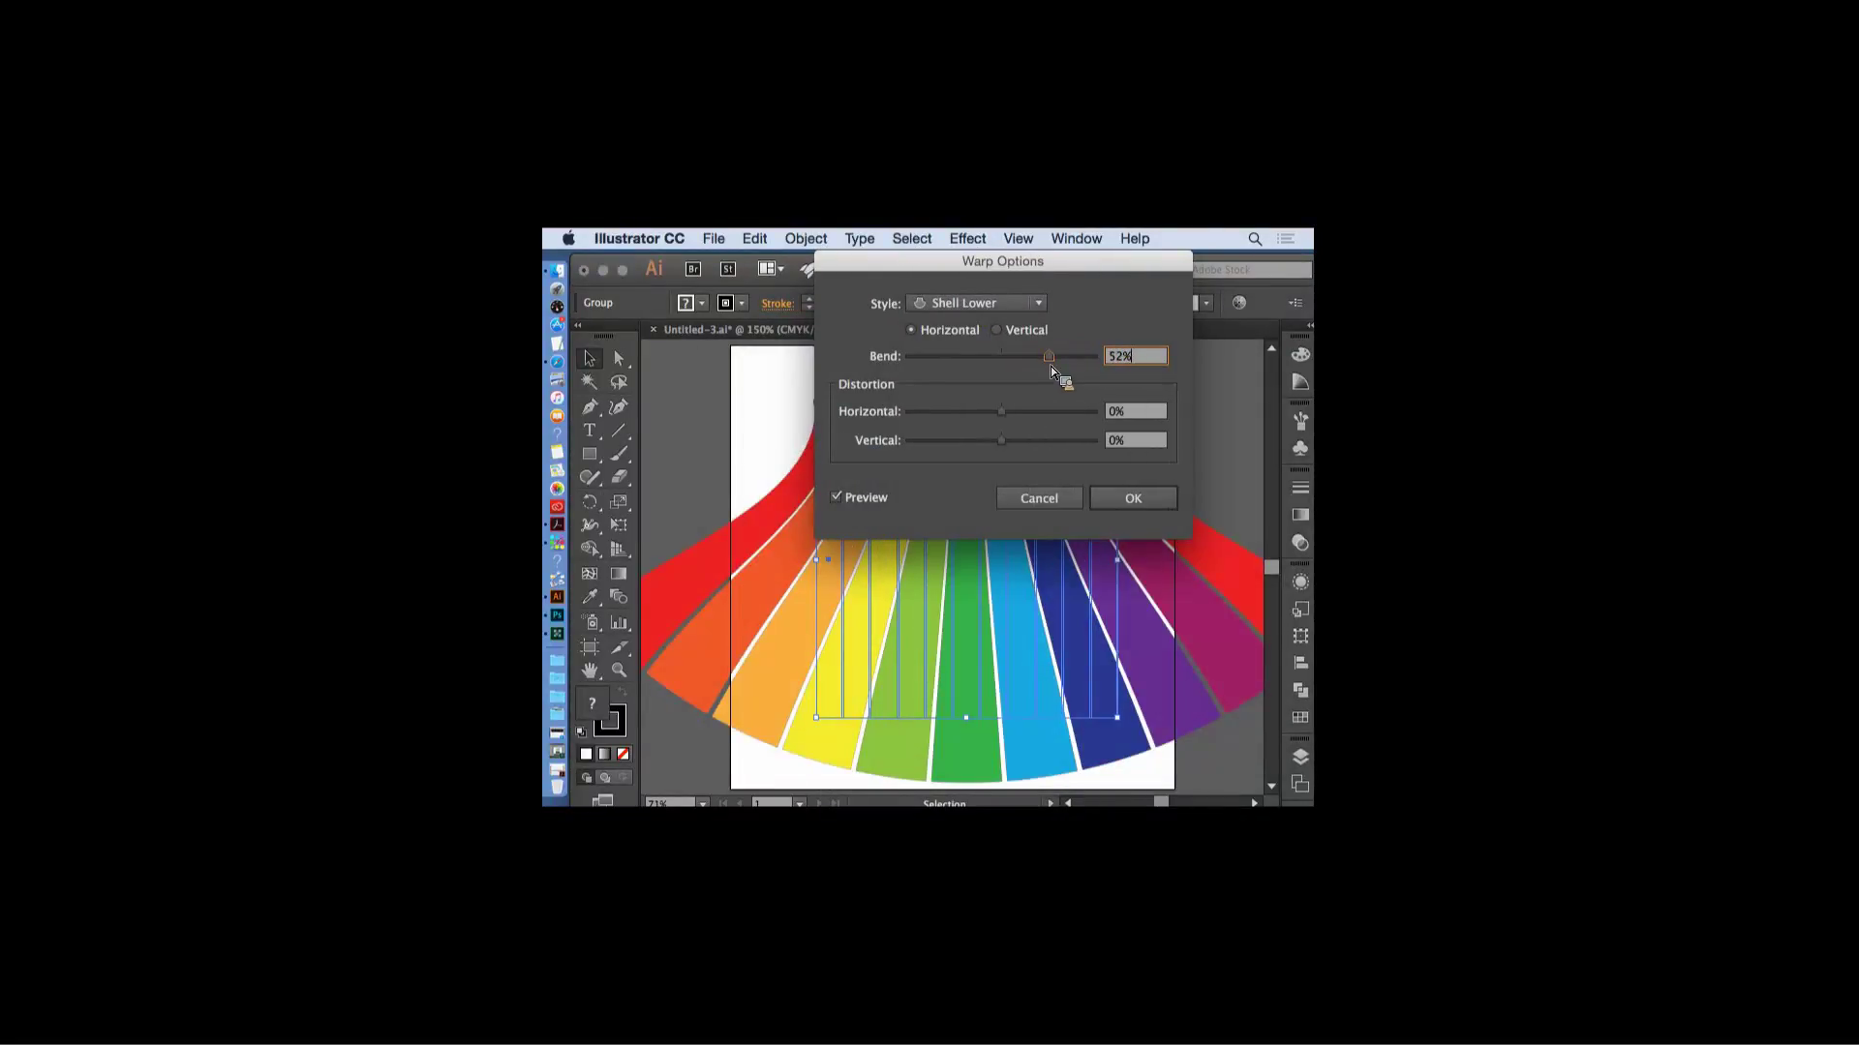
pyautogui.moveTo(856, 266); pyautogui.dragTo(1003, 267)
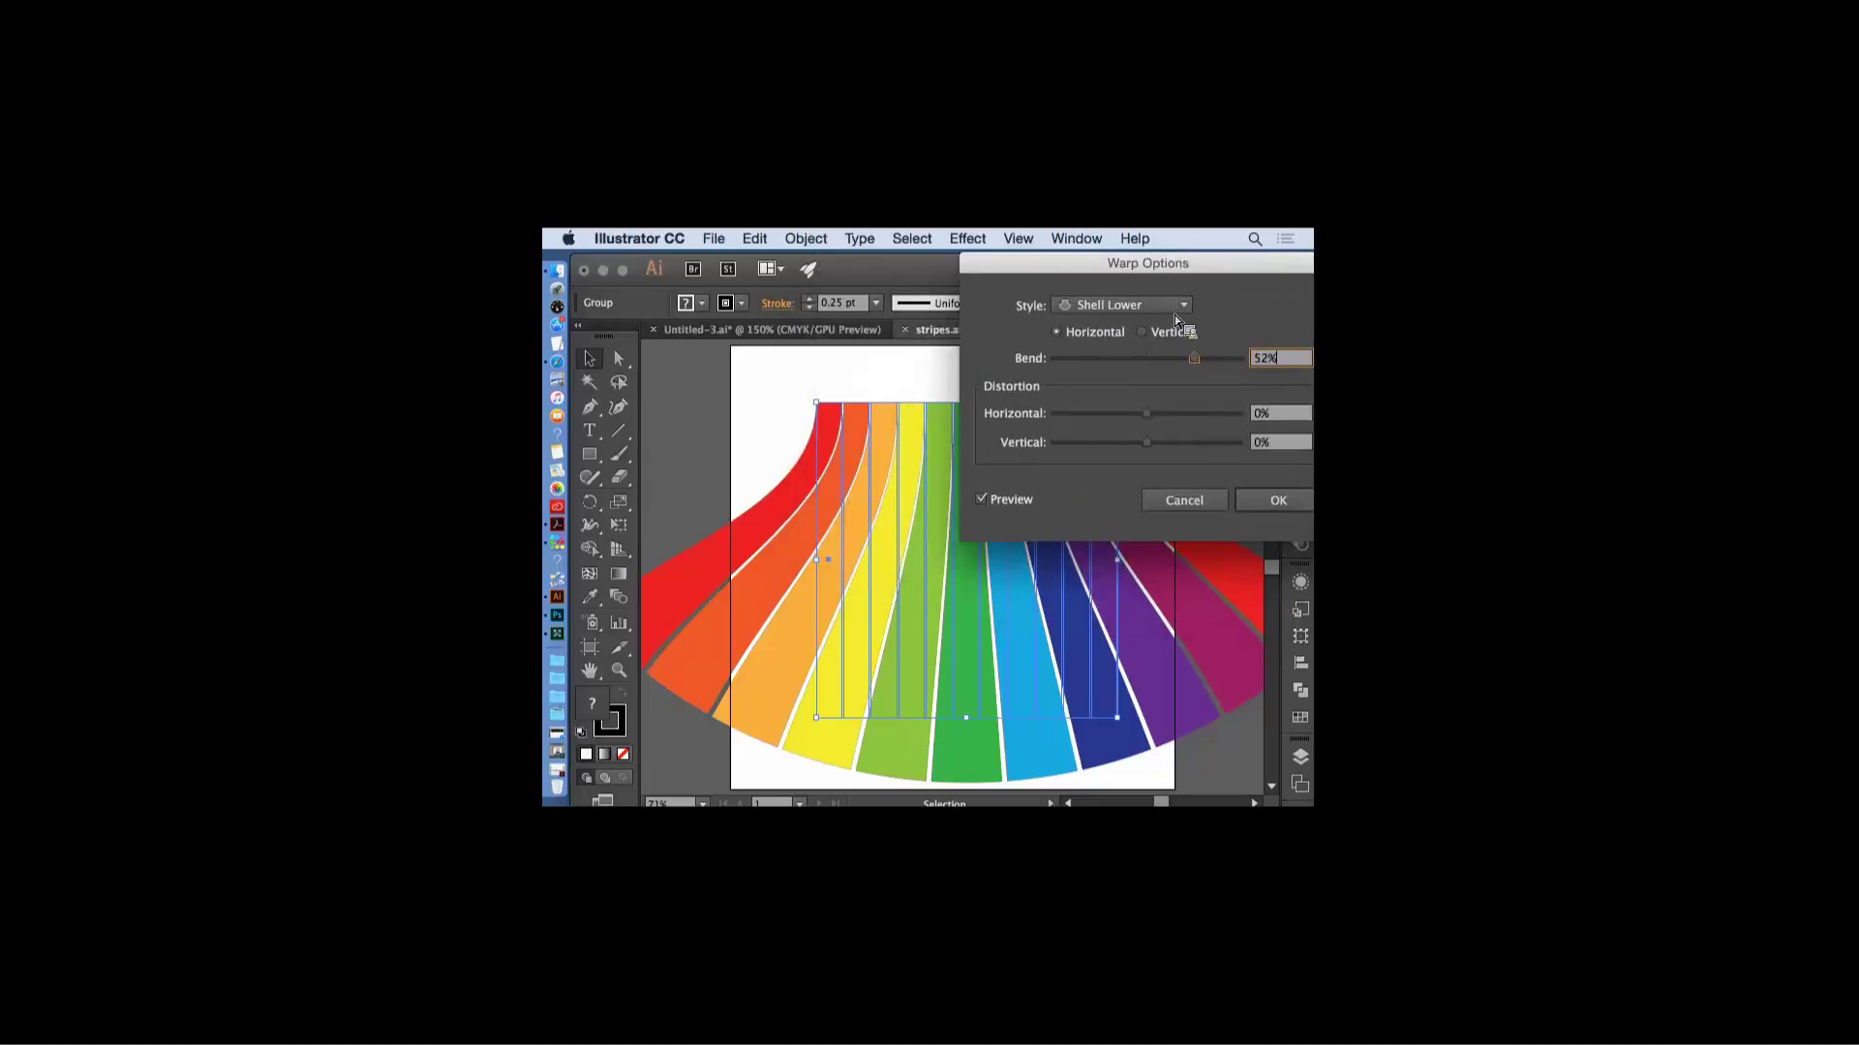
pyautogui.click(1264, 499)
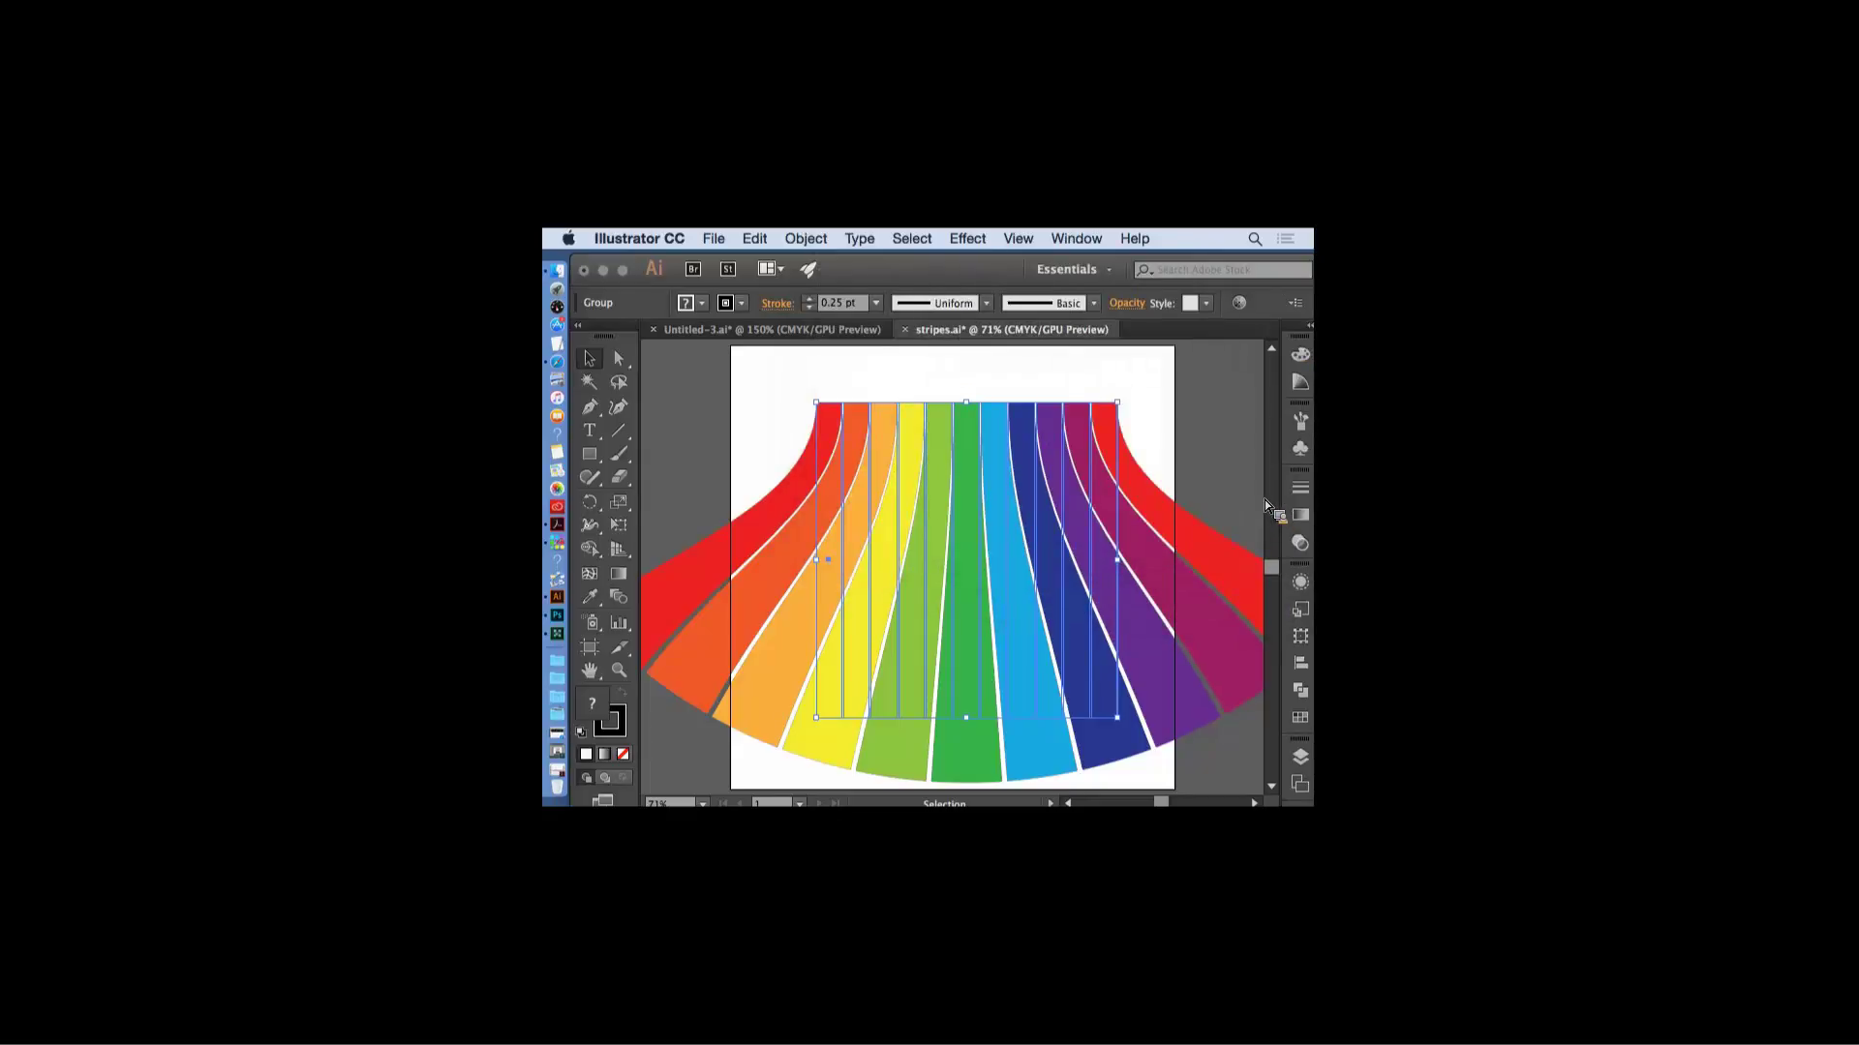
# - Add a Fish warp as a new effect on top of the Shell Lower warp
pyautogui.press('super+minus')
pyautogui.press('super+minus')
pyautogui.press('super+minus')
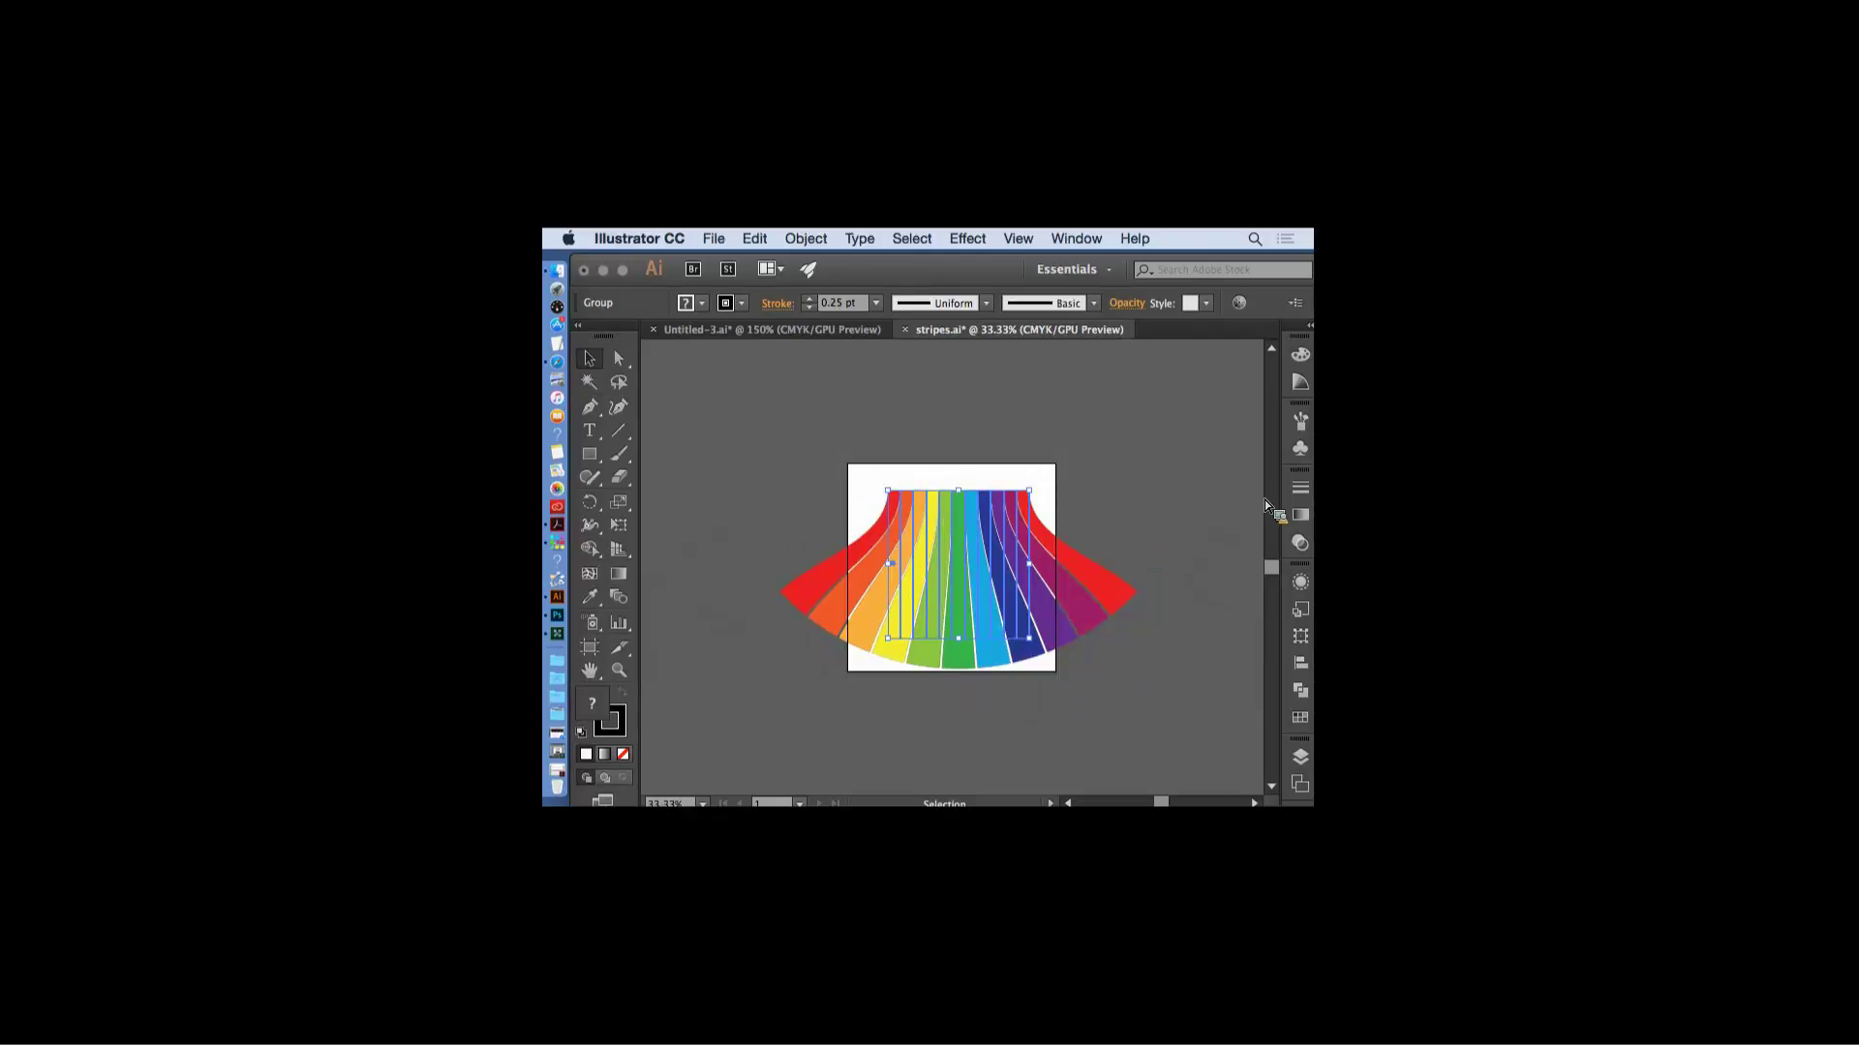
pyautogui.click(971, 239)
pyautogui.moveTo(997, 523)
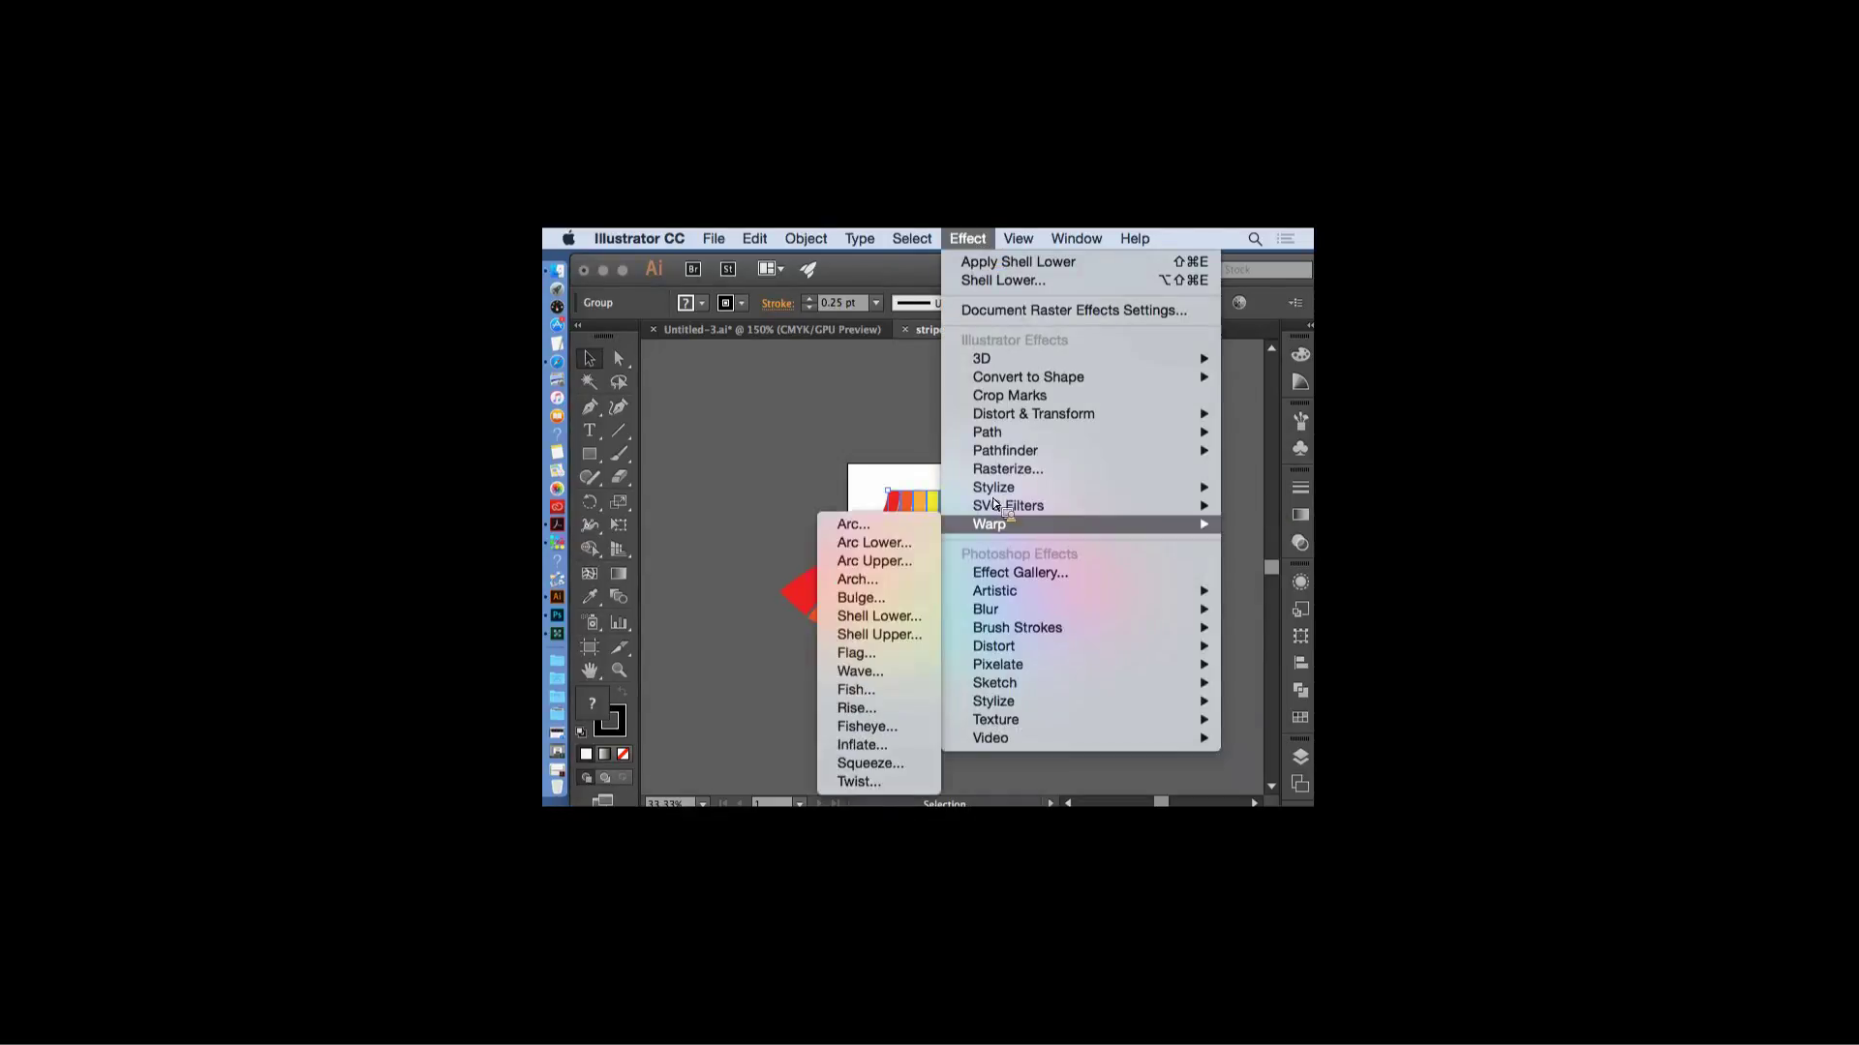
pyautogui.click(873, 686)
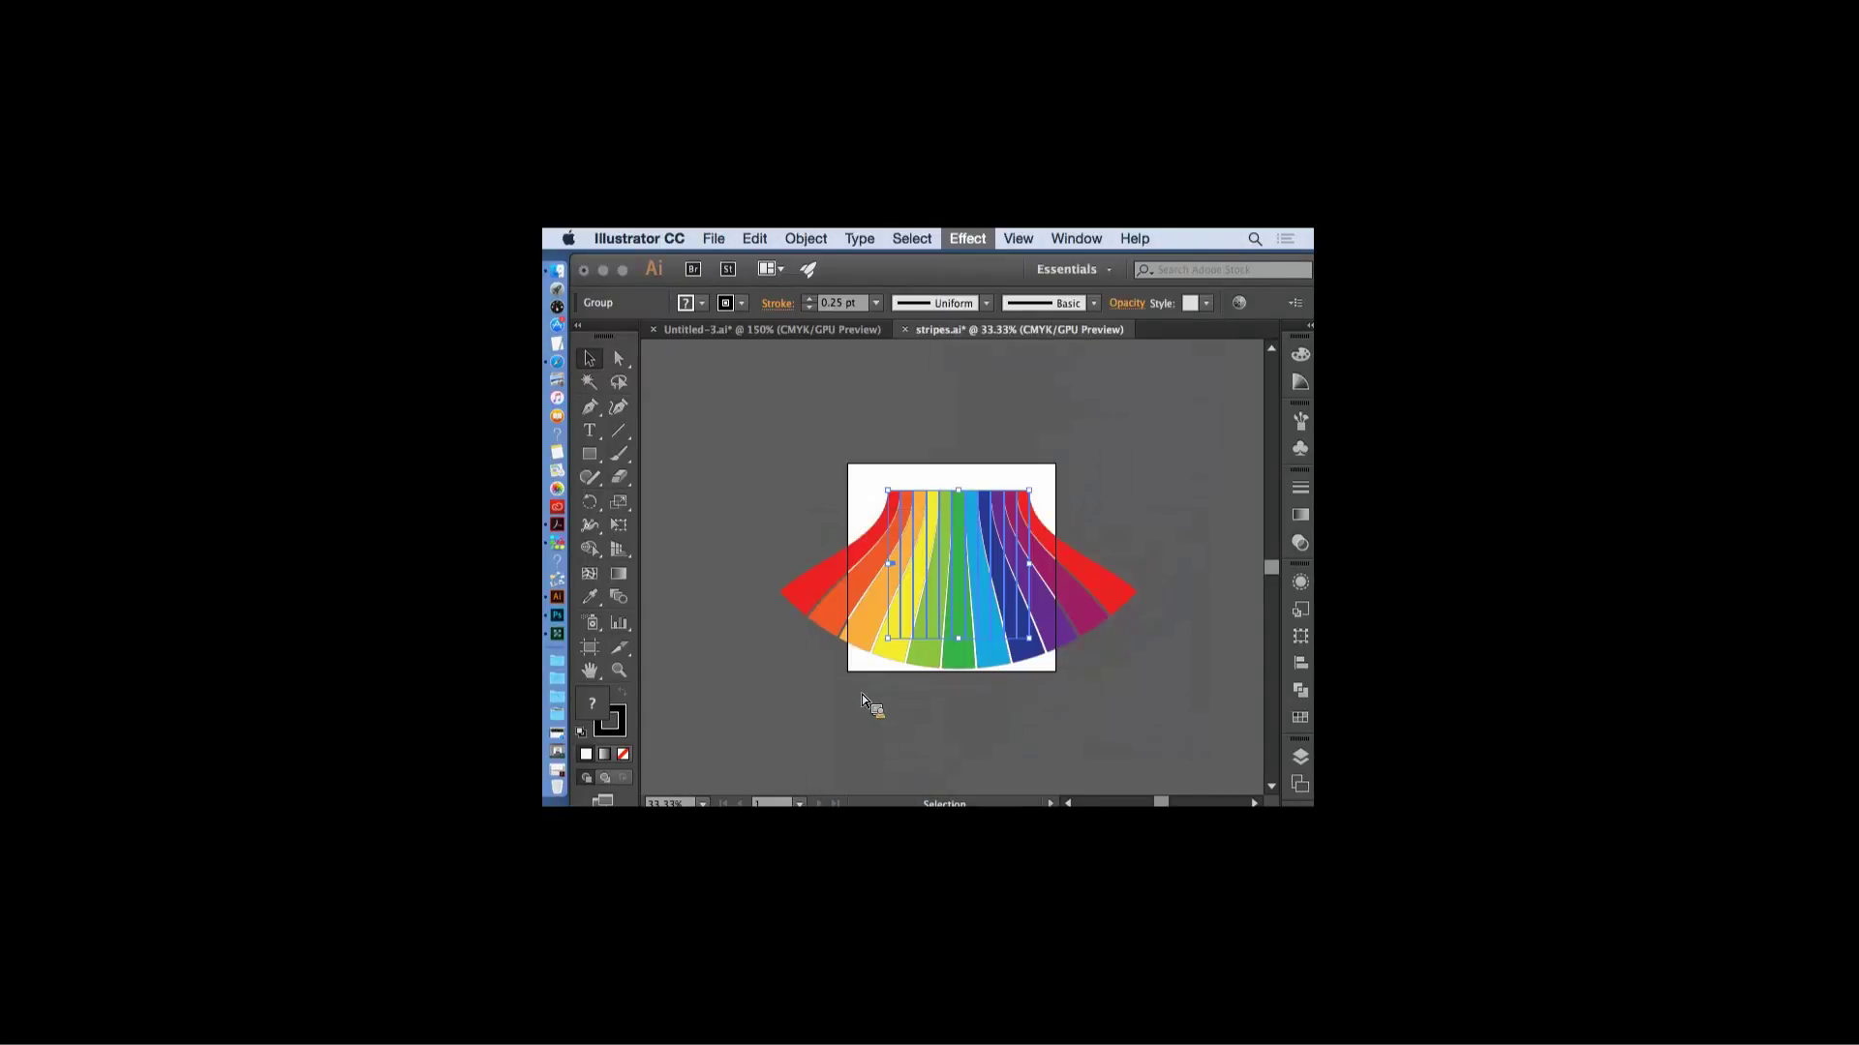
pyautogui.press('Return')
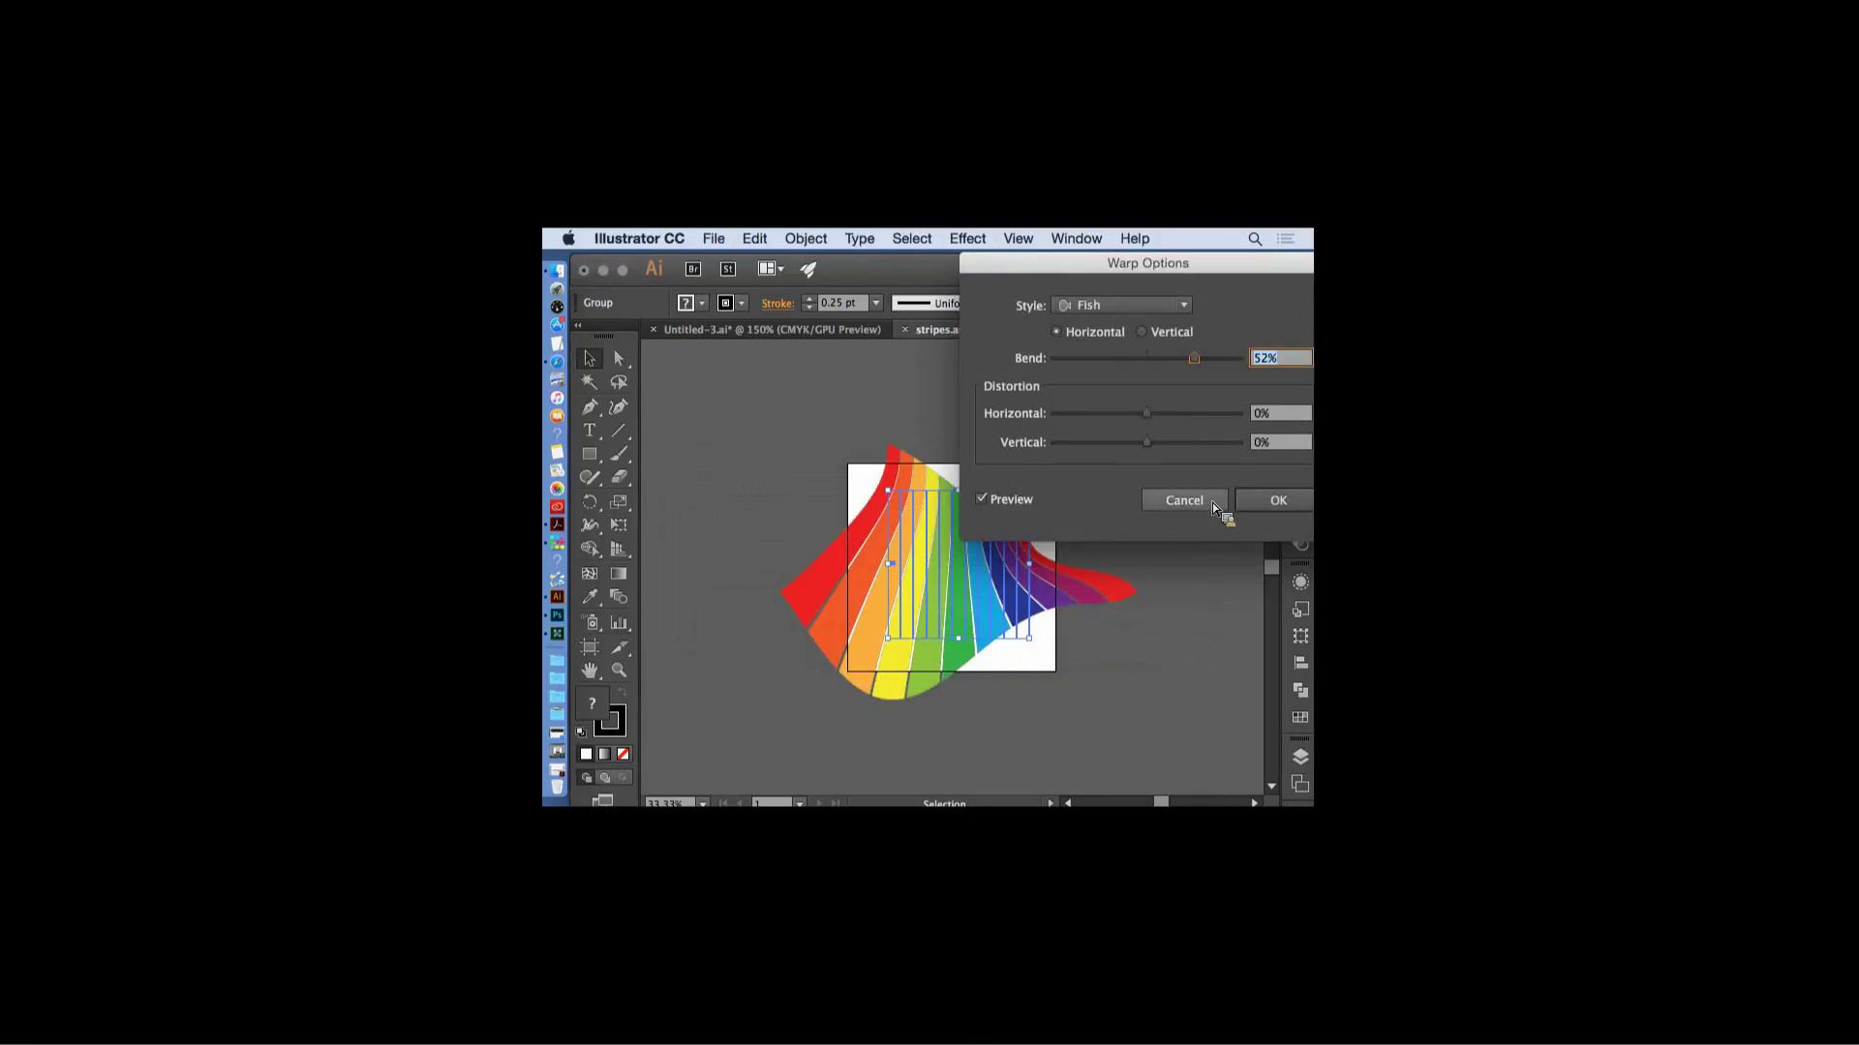
pyautogui.moveTo(1071, 276); pyautogui.dragTo(1018, 237)
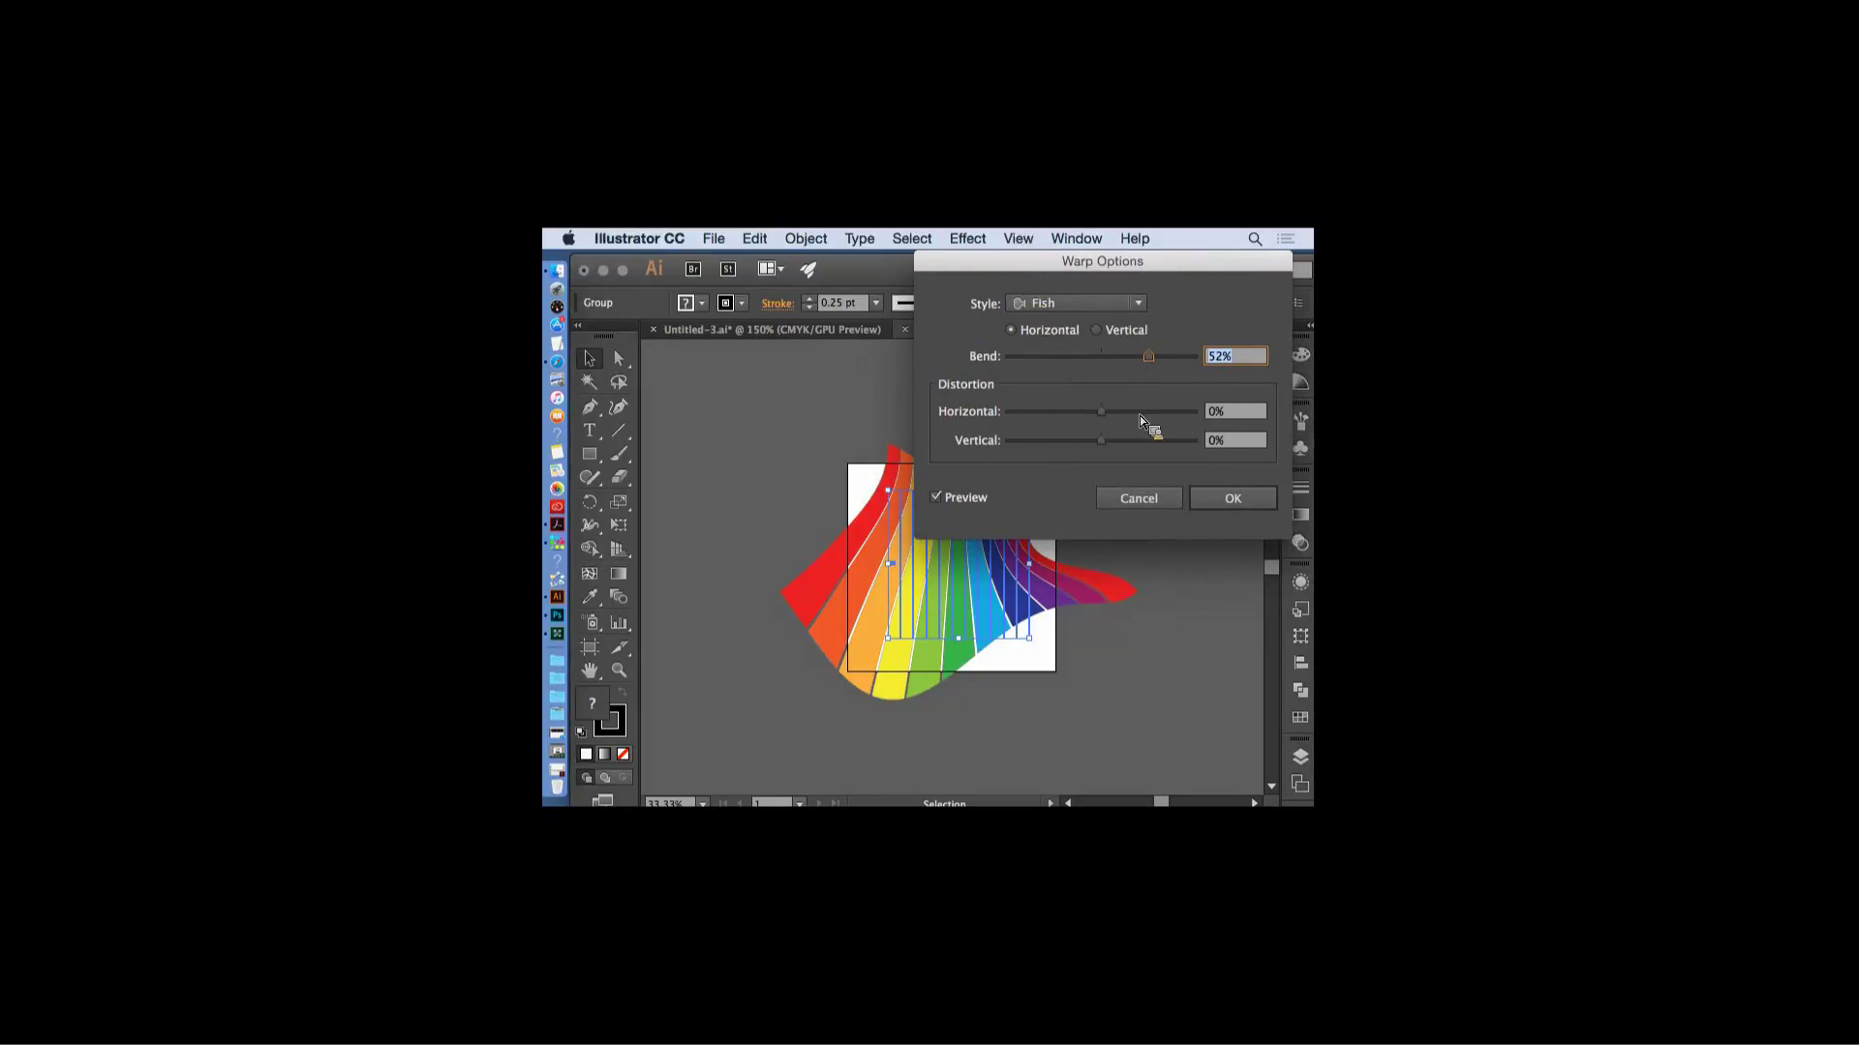
pyautogui.click(1192, 506)
pyautogui.click(1191, 527)
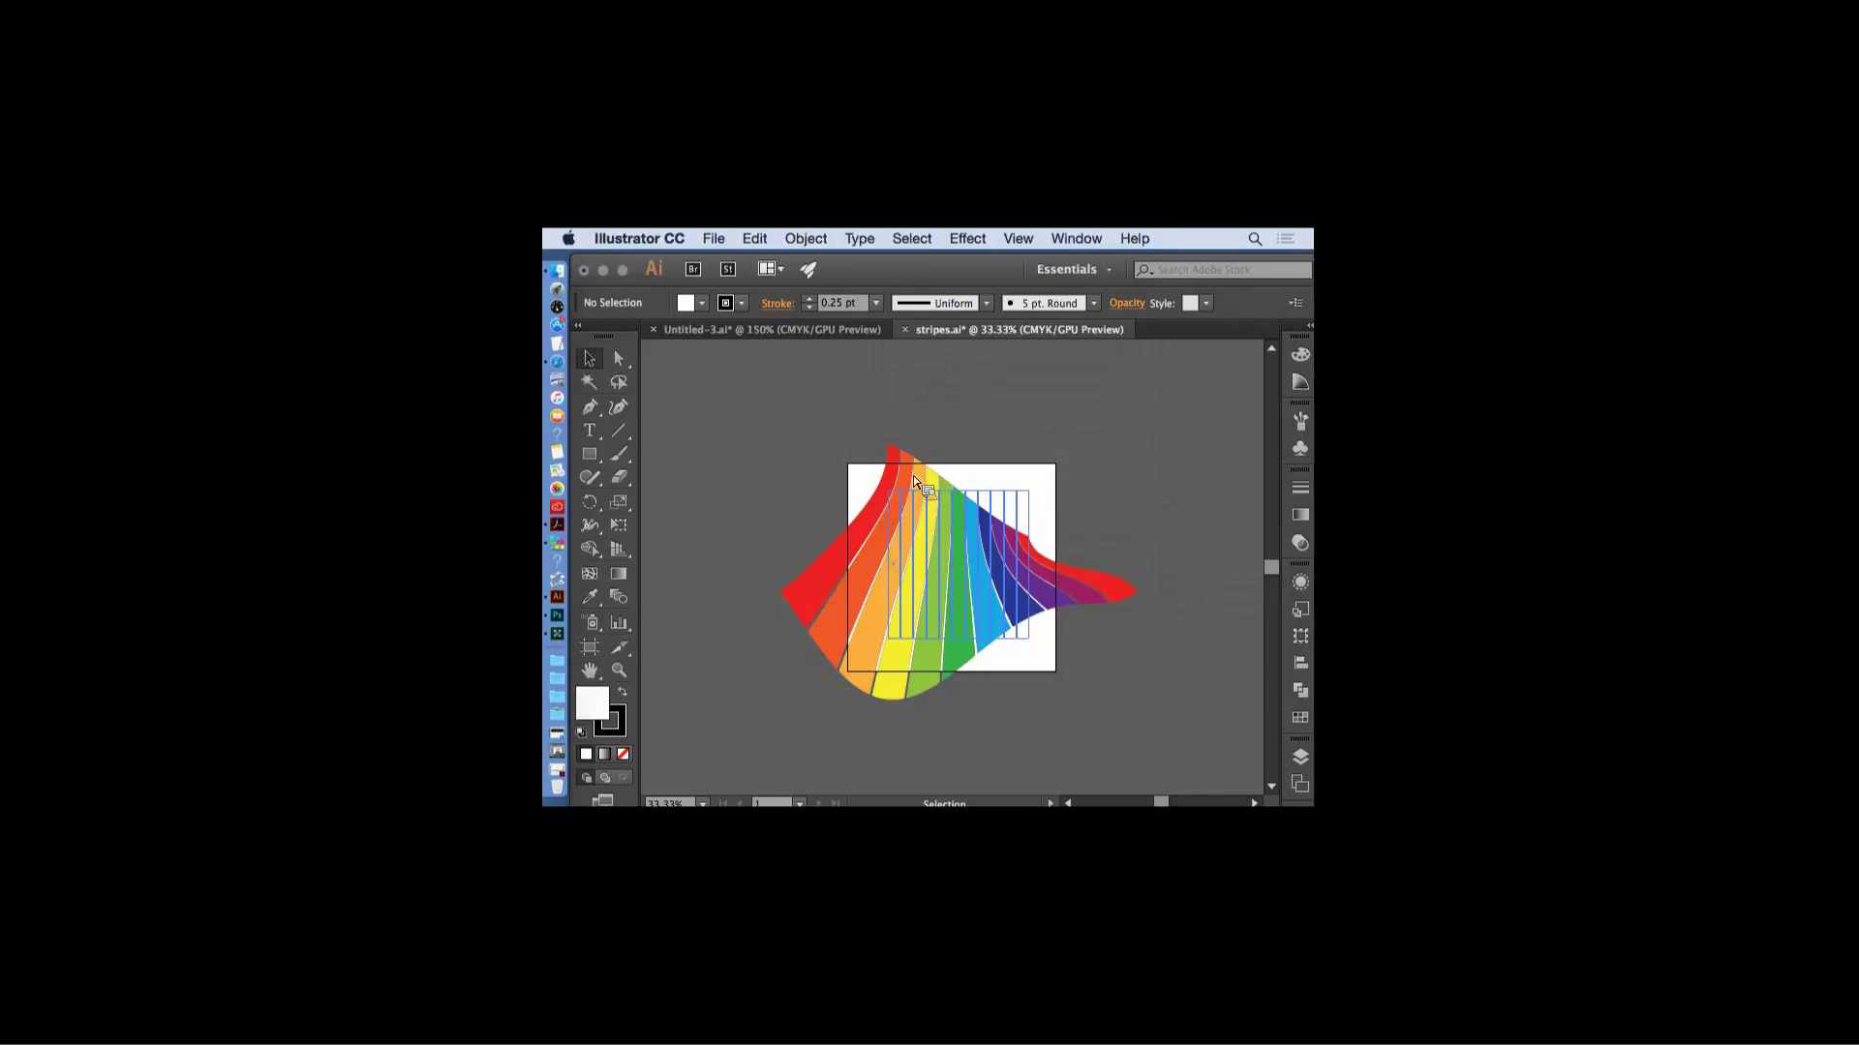
# - Select all of the warped rainbow artwork with Cmd+A
pyautogui.click(967, 238)
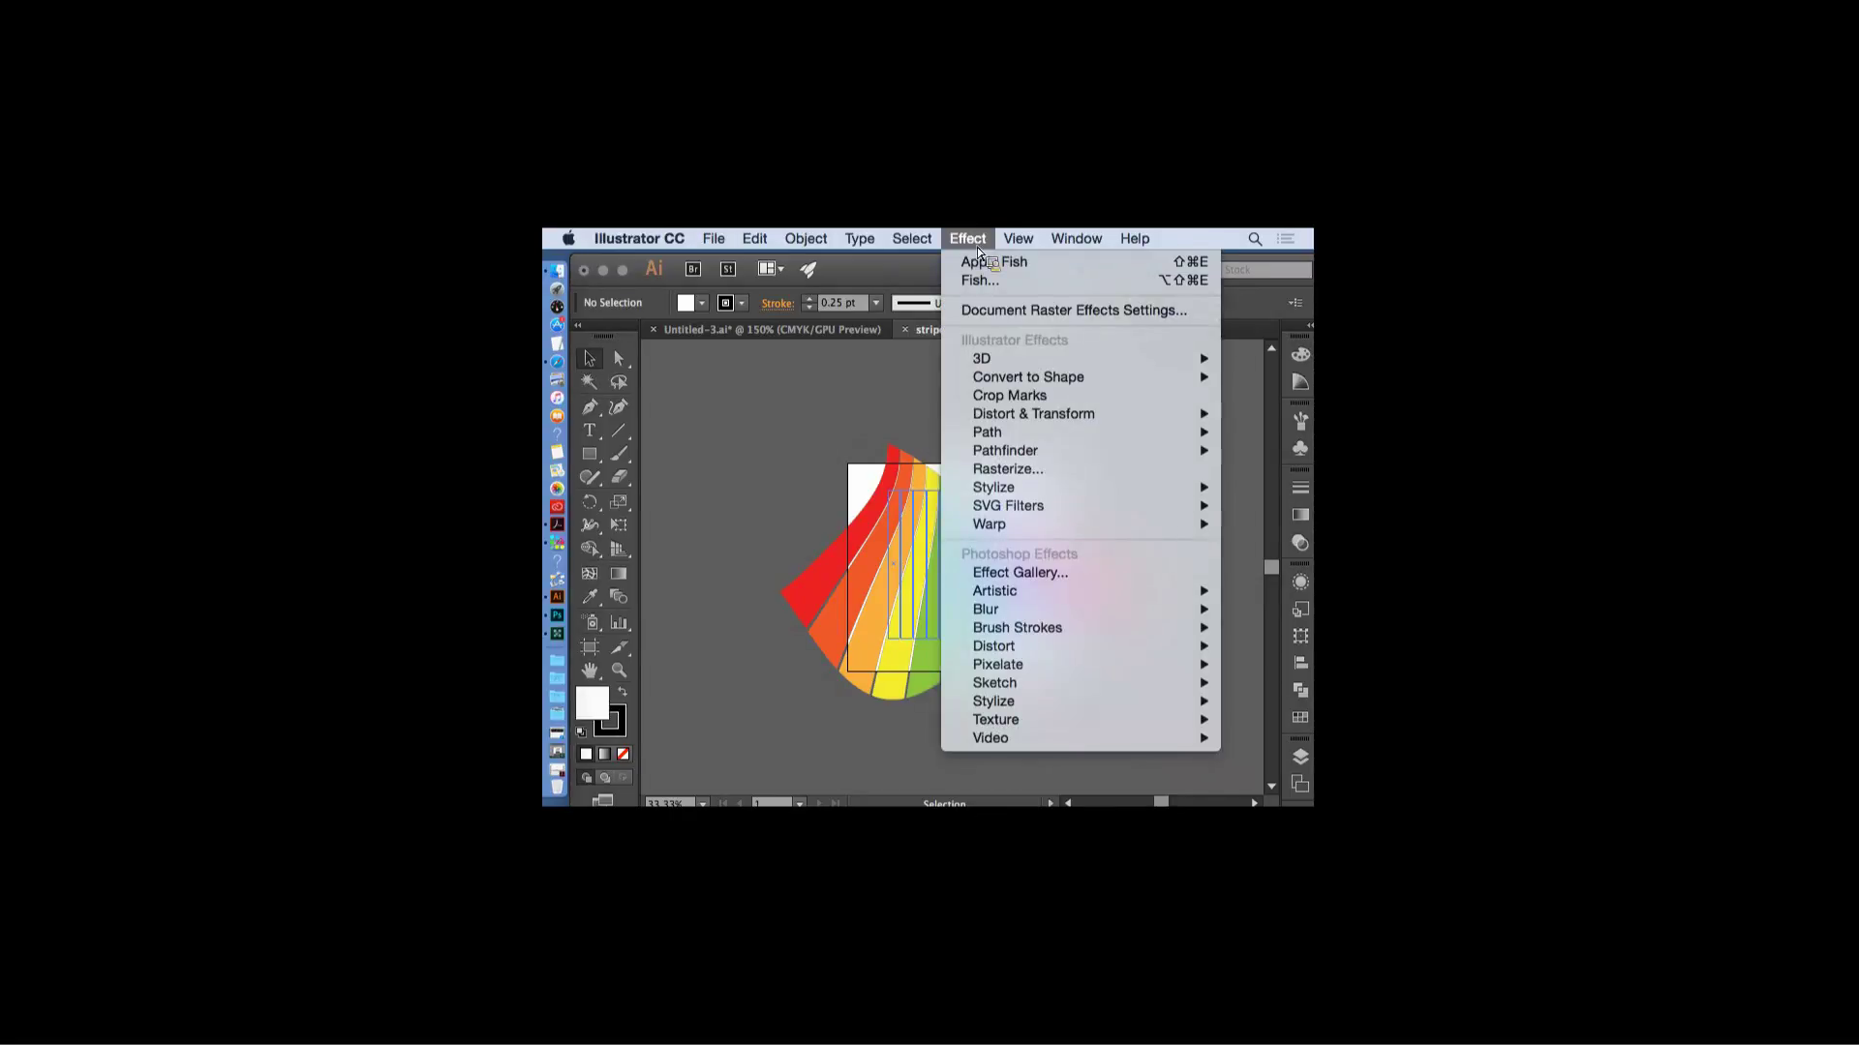
pyautogui.moveTo(1024, 531)
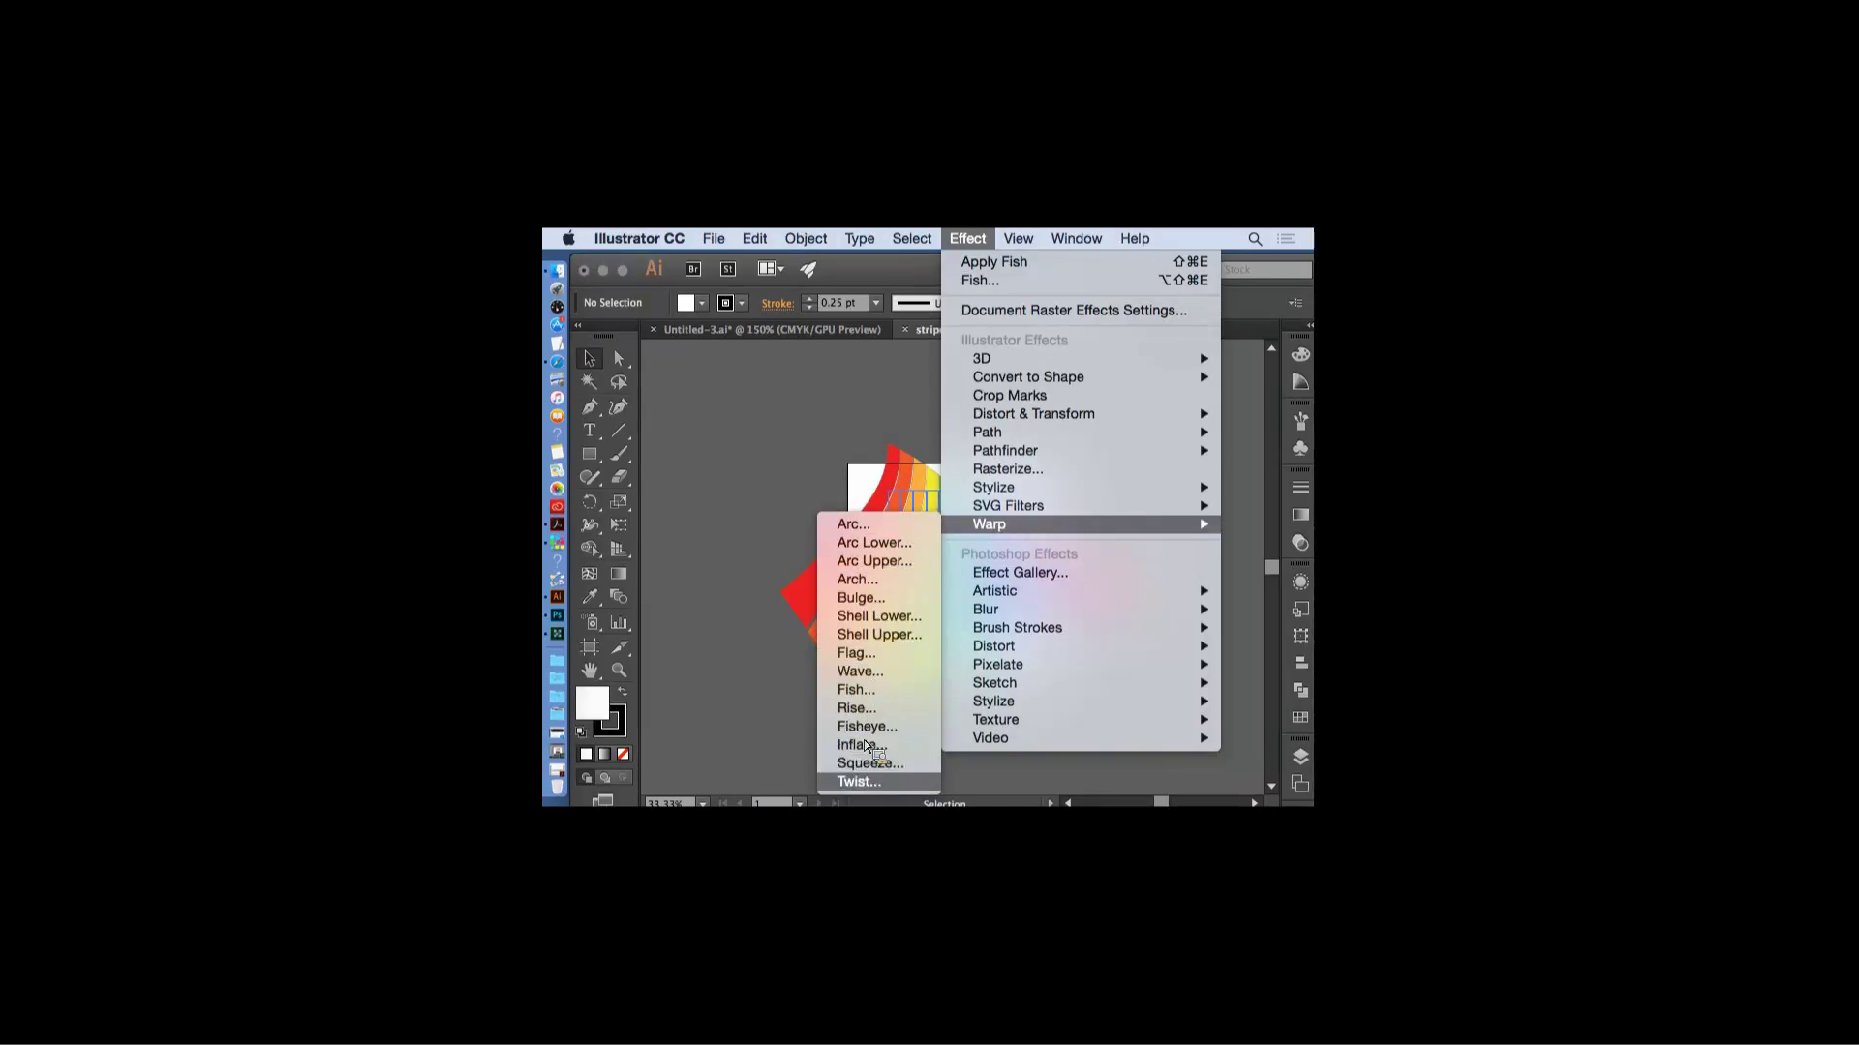
pyautogui.click(874, 510)
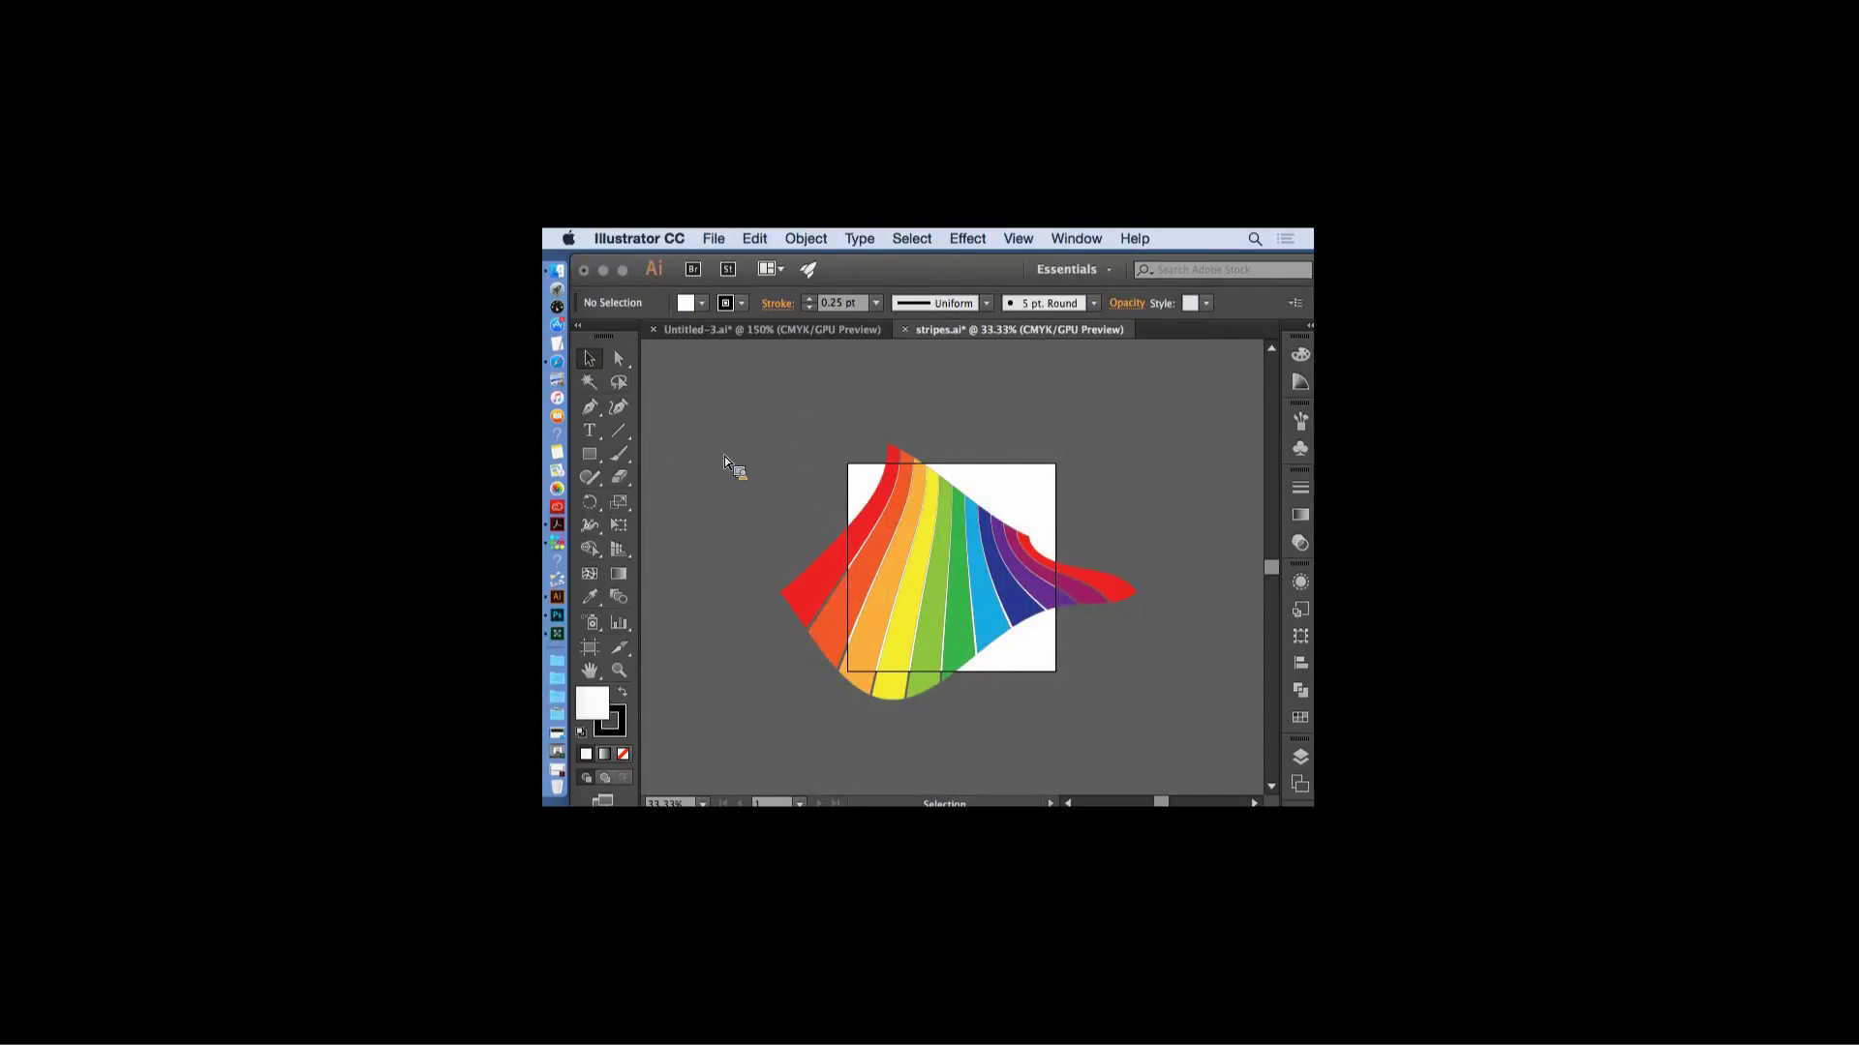
pyautogui.press('super+a')
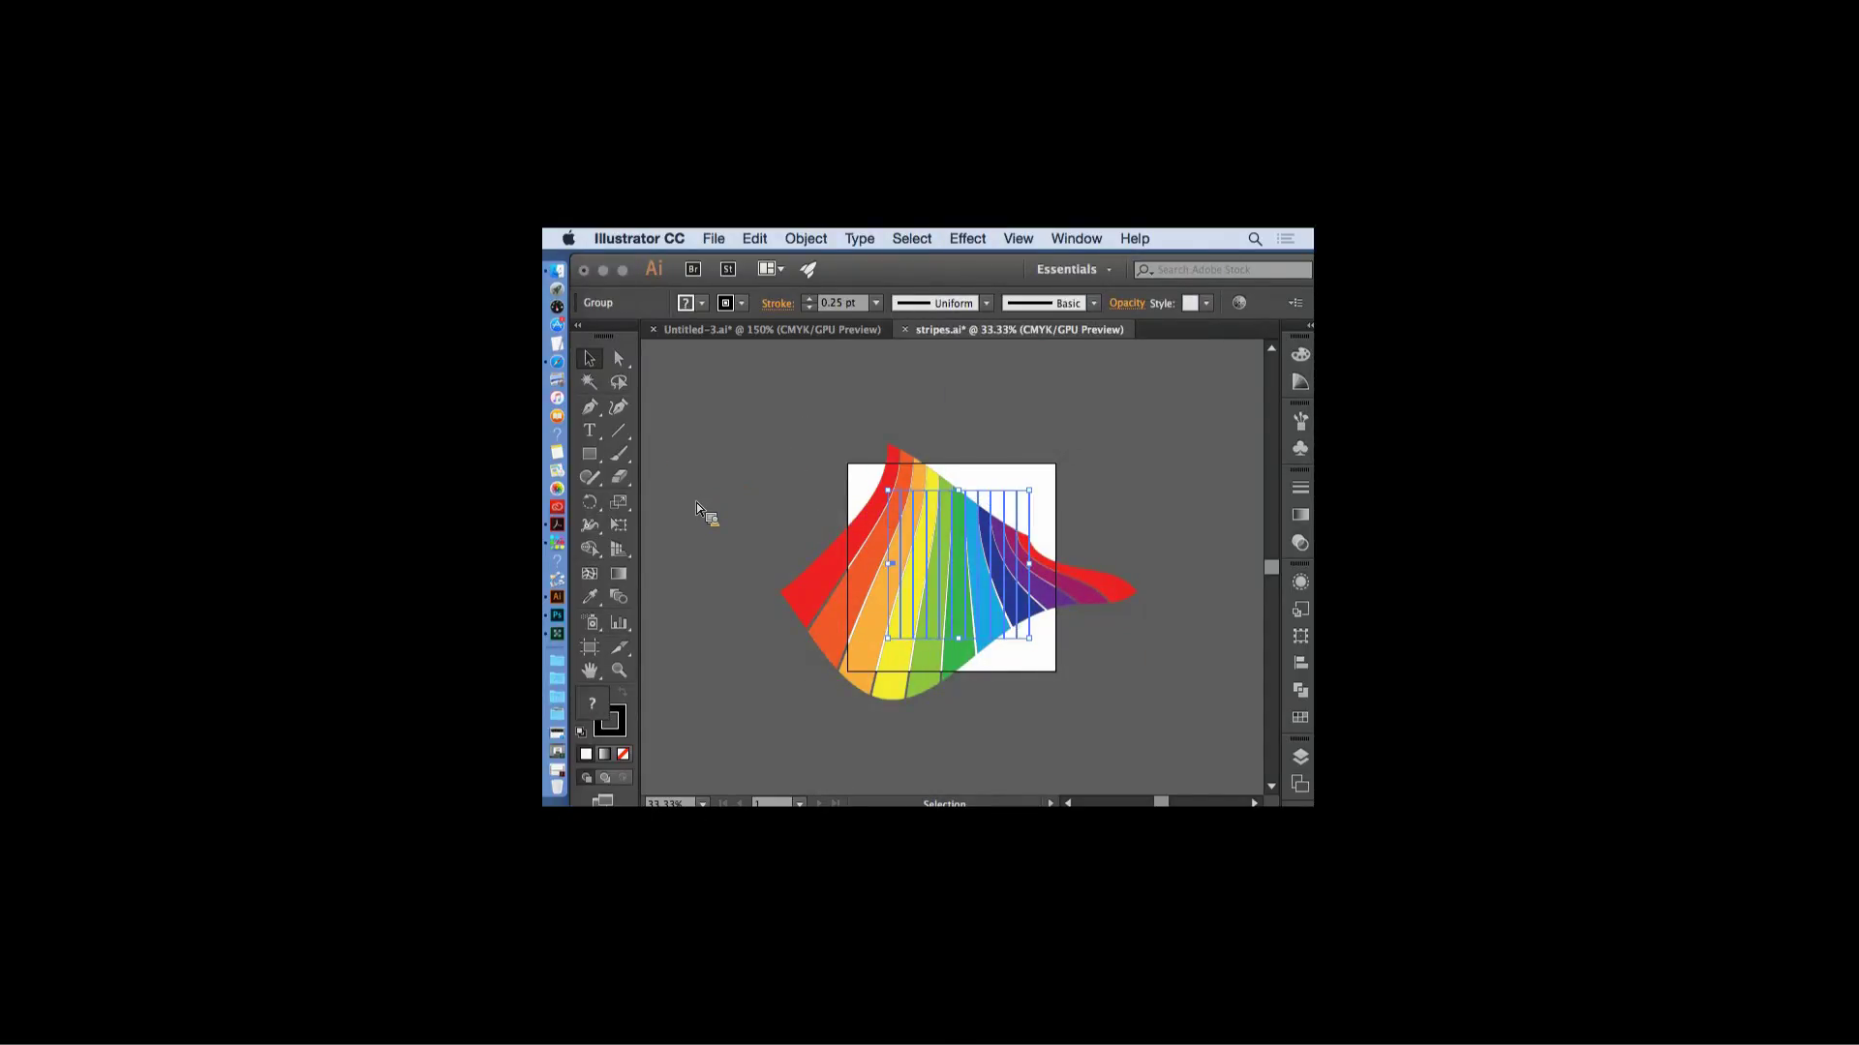
# - Expand Appearance on the Fish-warped fan, then scale it down and centre it on the artboard
pyautogui.click(801, 240)
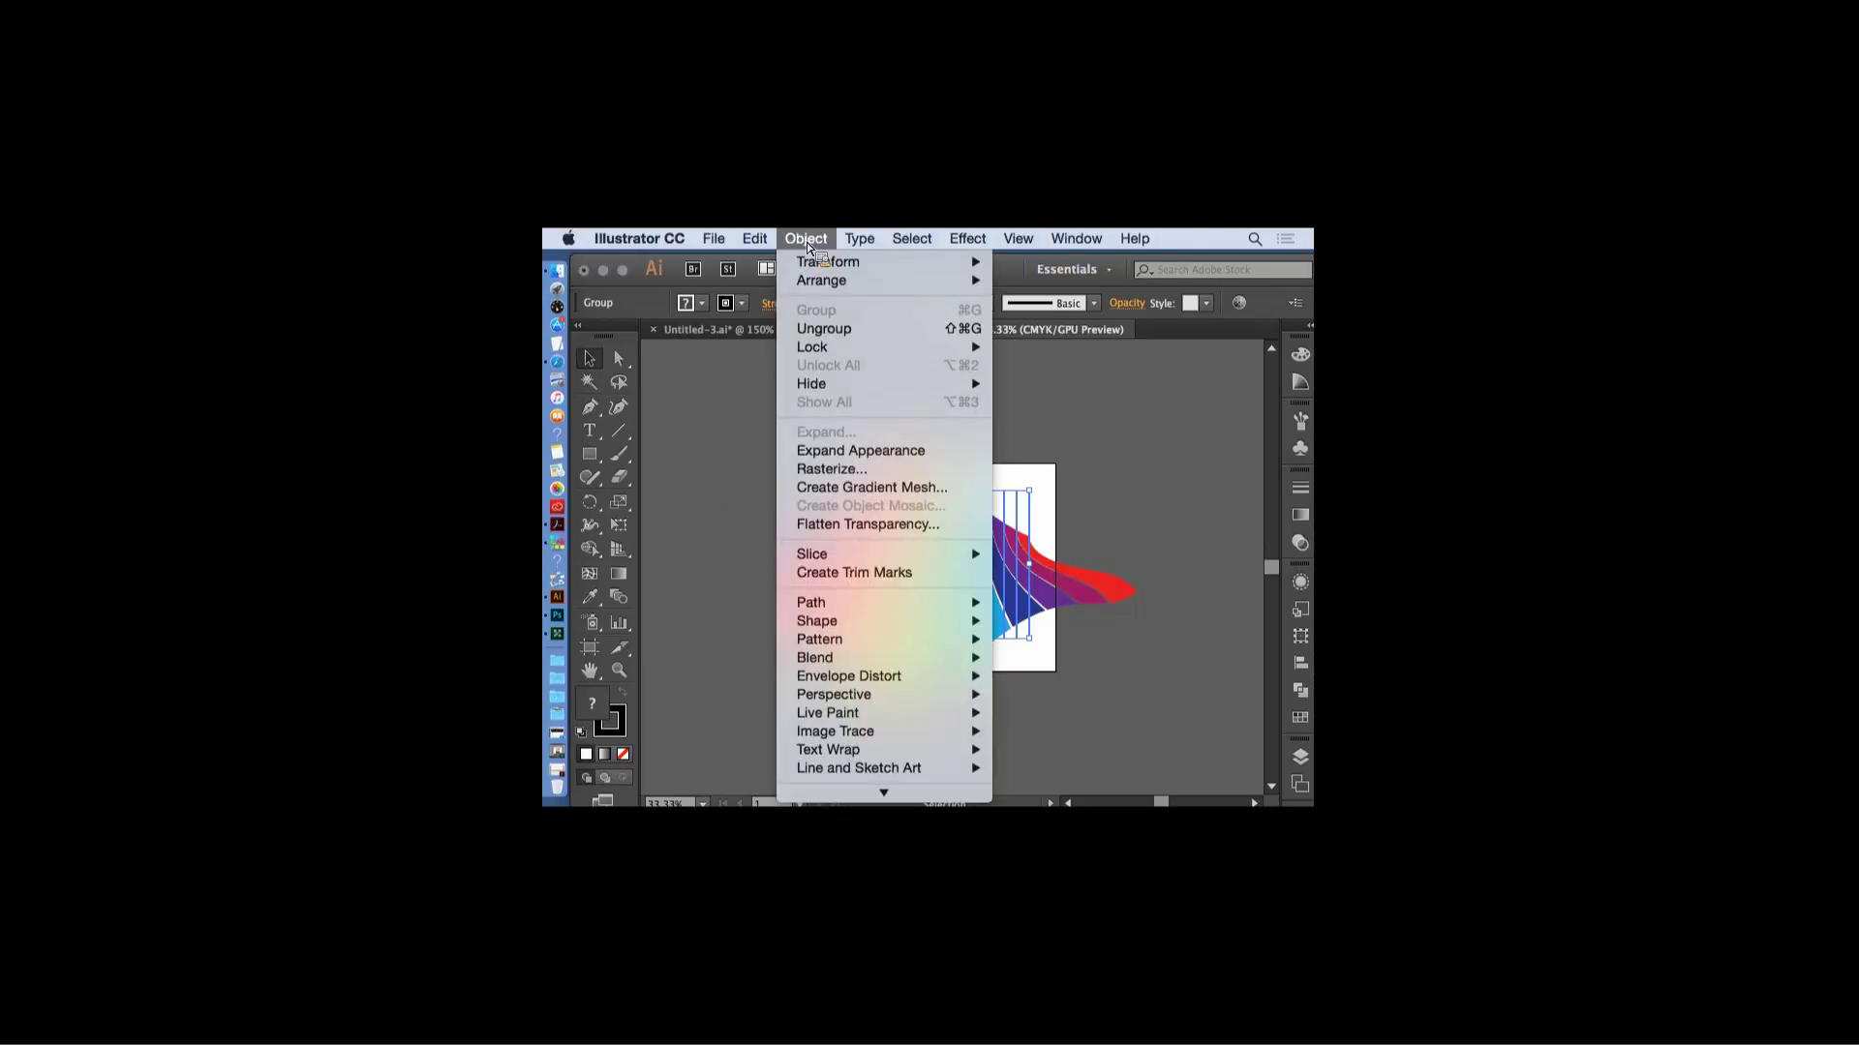
pyautogui.click(844, 453)
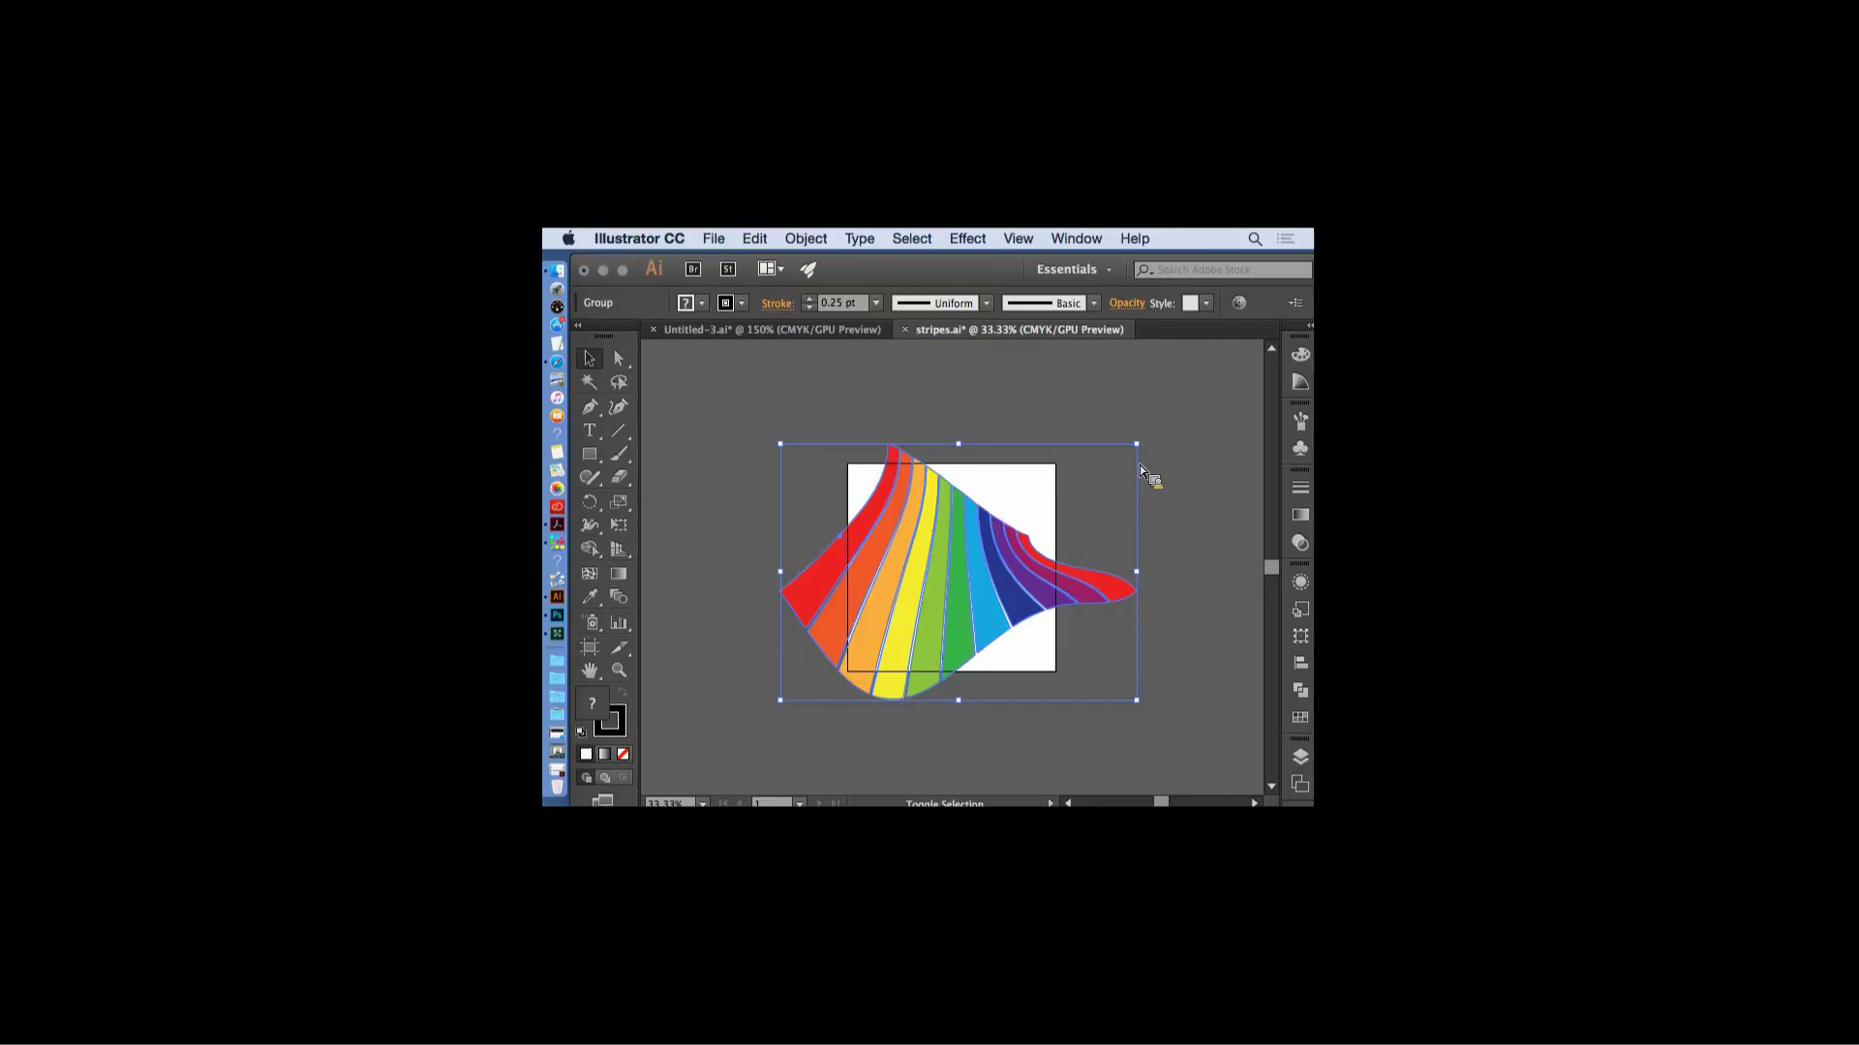
pyautogui.moveTo(1147, 449); pyautogui.dragTo(1066, 486)
pyautogui.moveTo(883, 646); pyautogui.dragTo(950, 573)
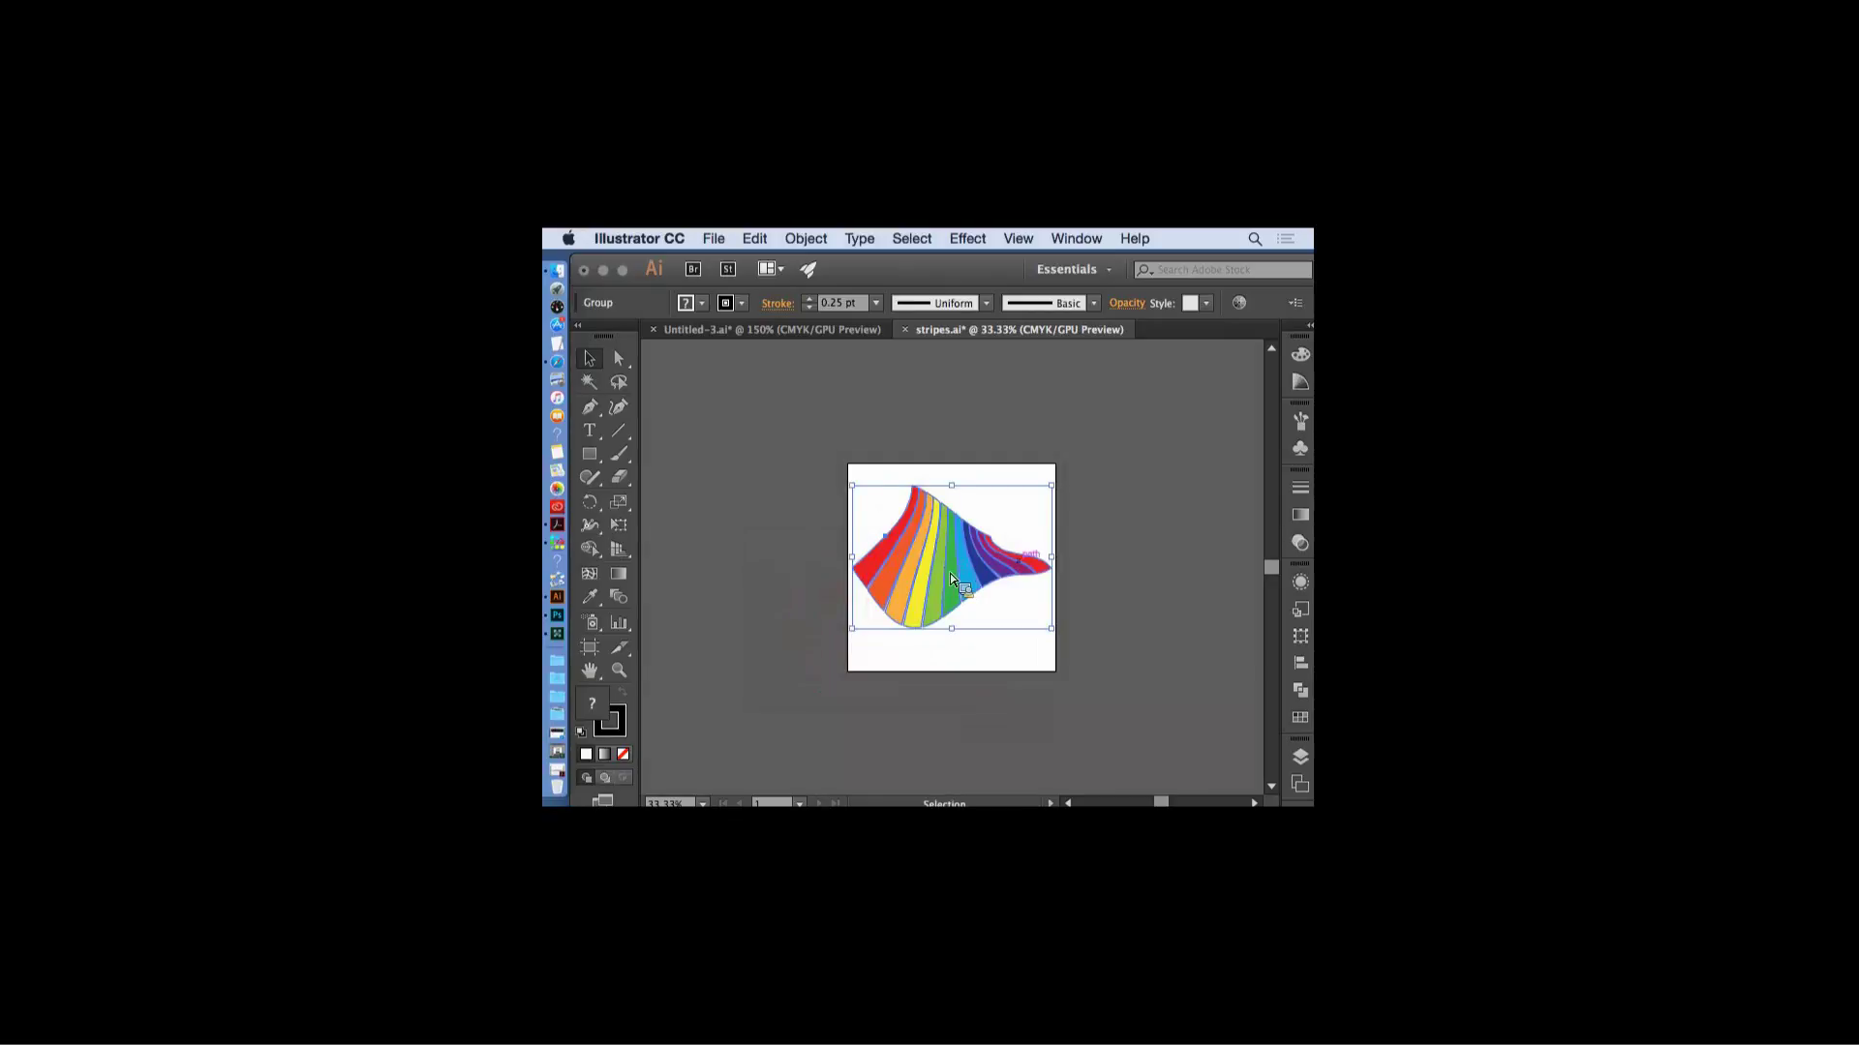
pyautogui.moveTo(1053, 485); pyautogui.dragTo(1055, 496)
pyautogui.click(1006, 584)
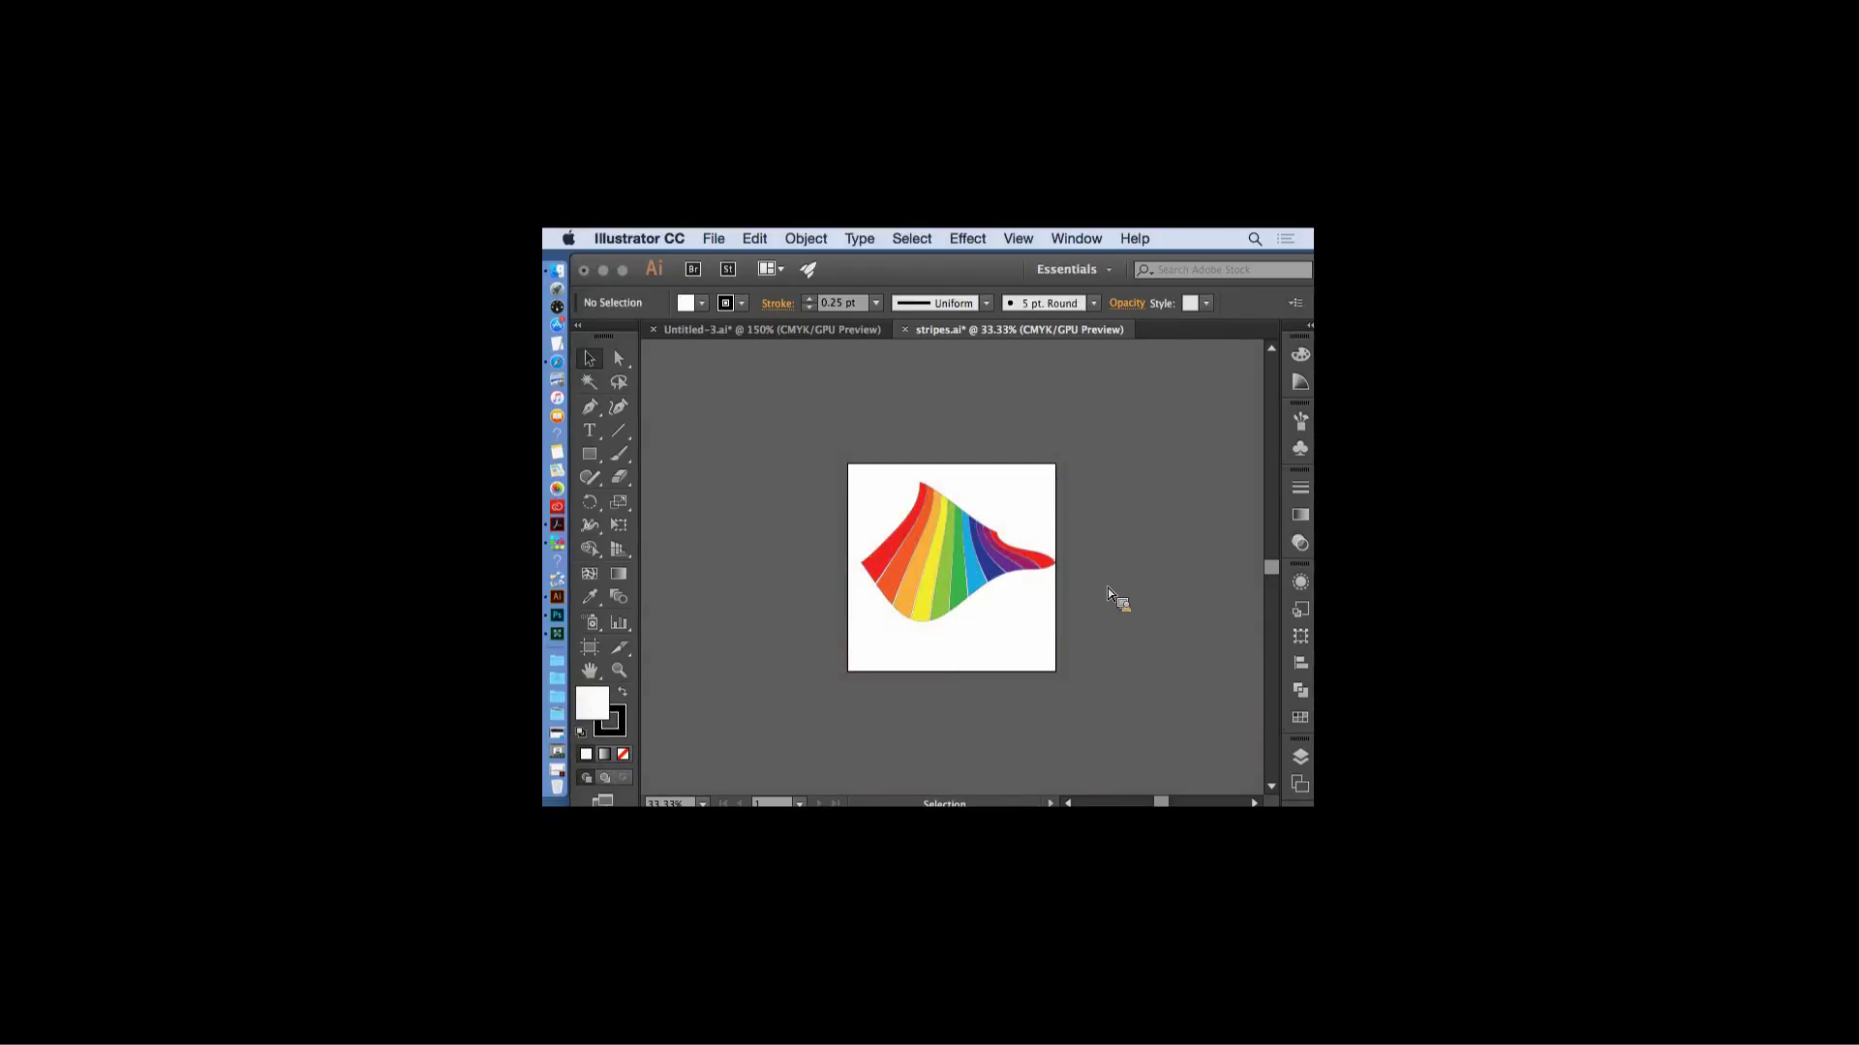
pyautogui.click(1012, 573)
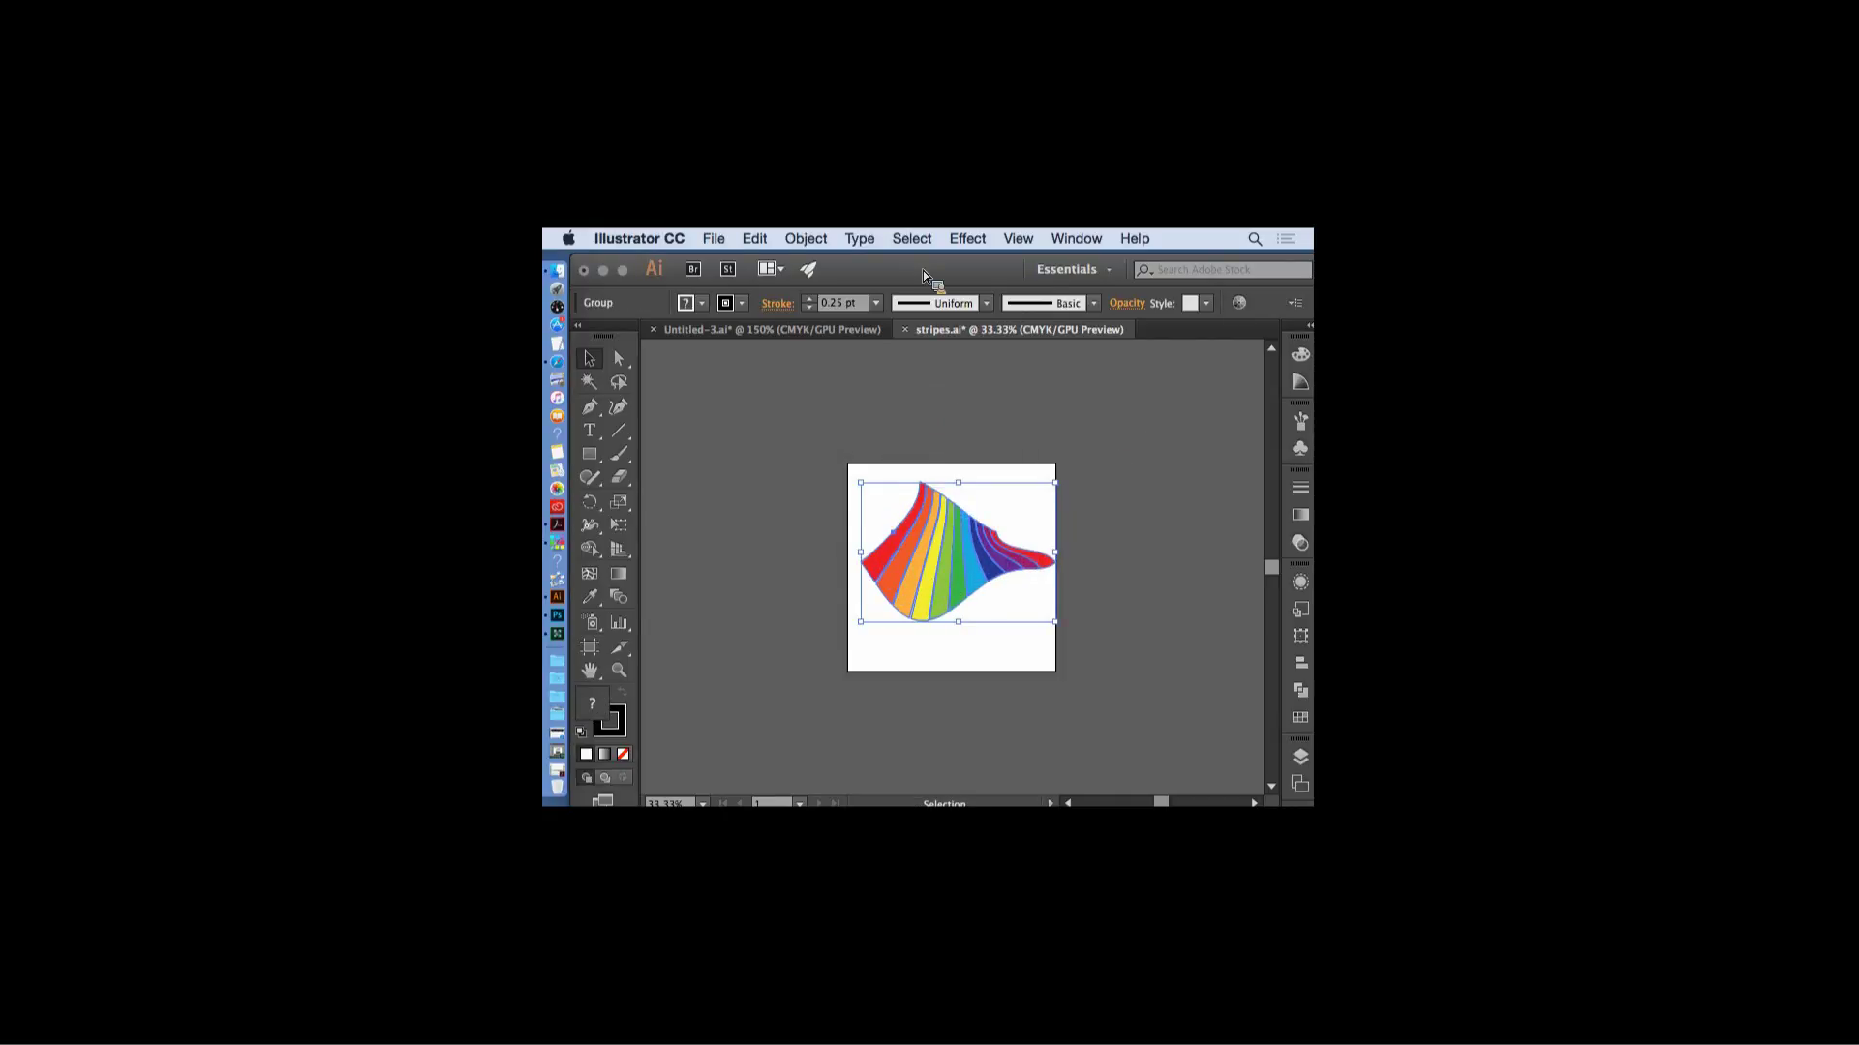
# - Add a Drop Shadow effect to the rainbow stripes and set its colour to a dark green
pyautogui.click(967, 238)
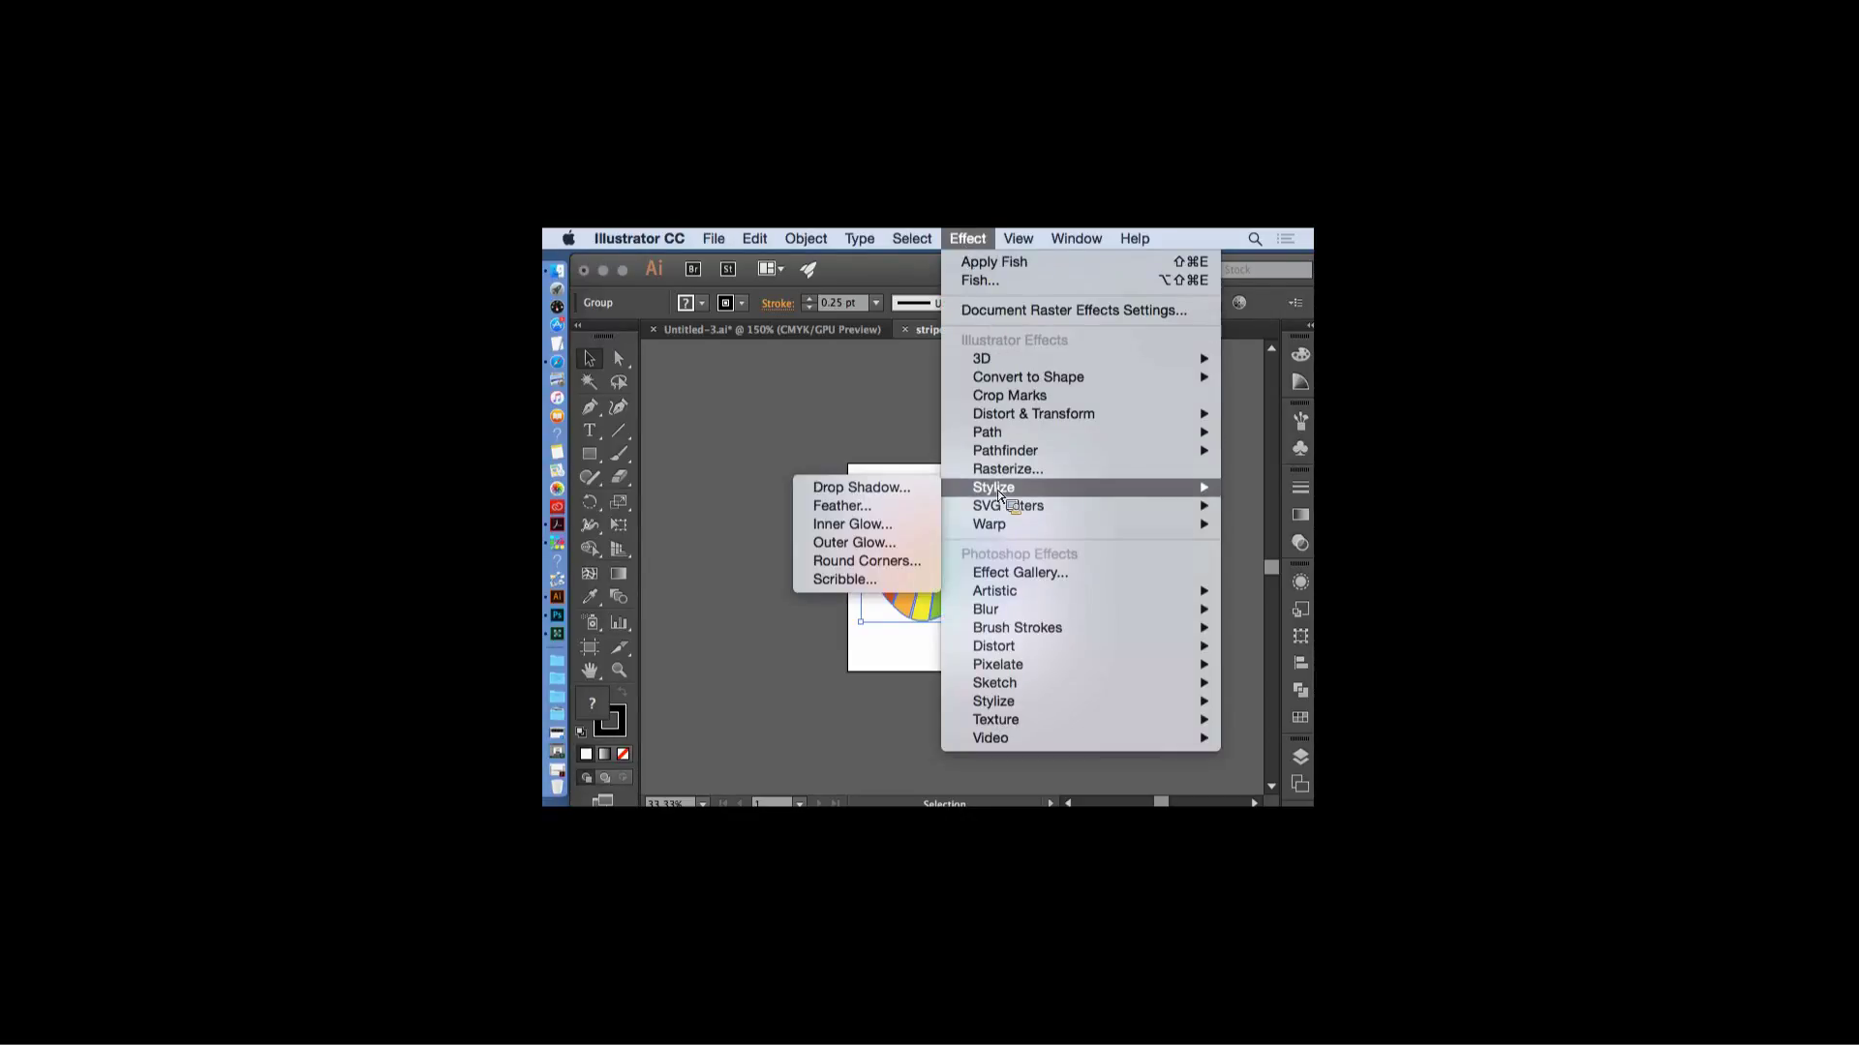
pyautogui.moveTo(997, 505)
pyautogui.press('Up')
pyautogui.click(866, 489)
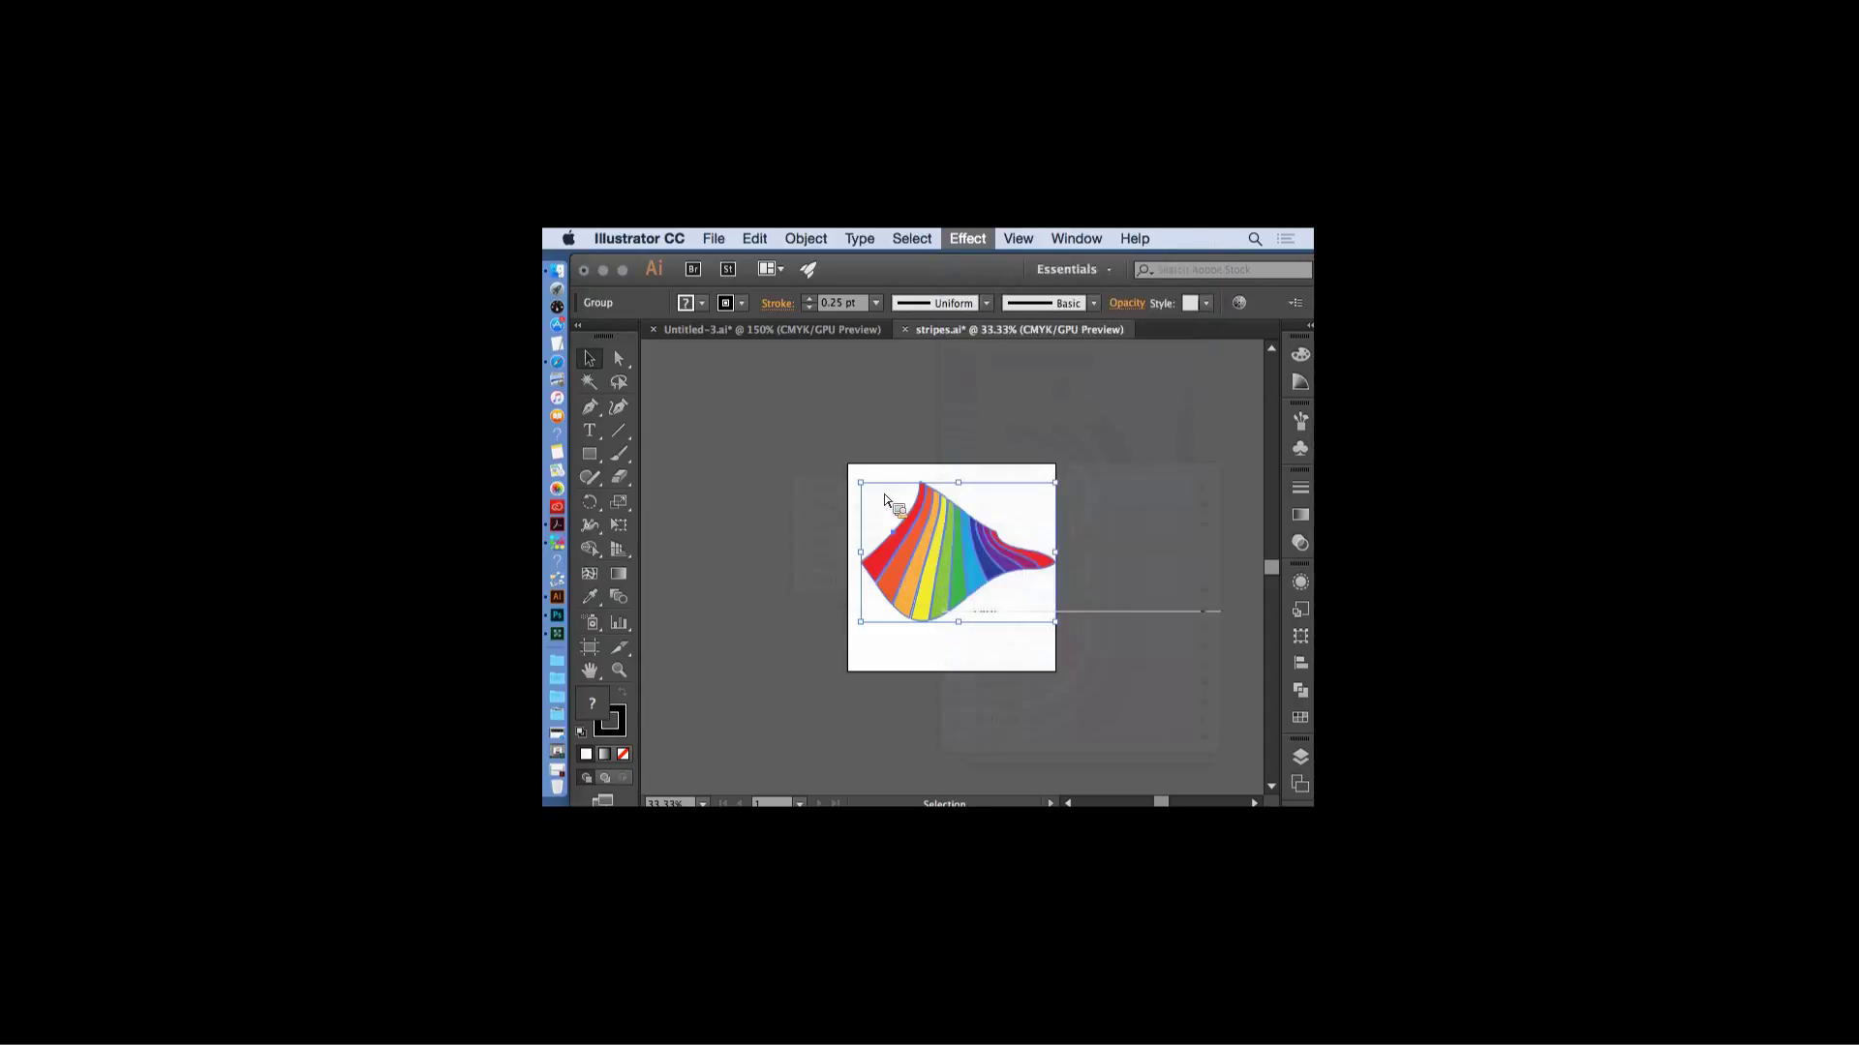
pyautogui.moveTo(1078, 263); pyautogui.dragTo(1131, 264)
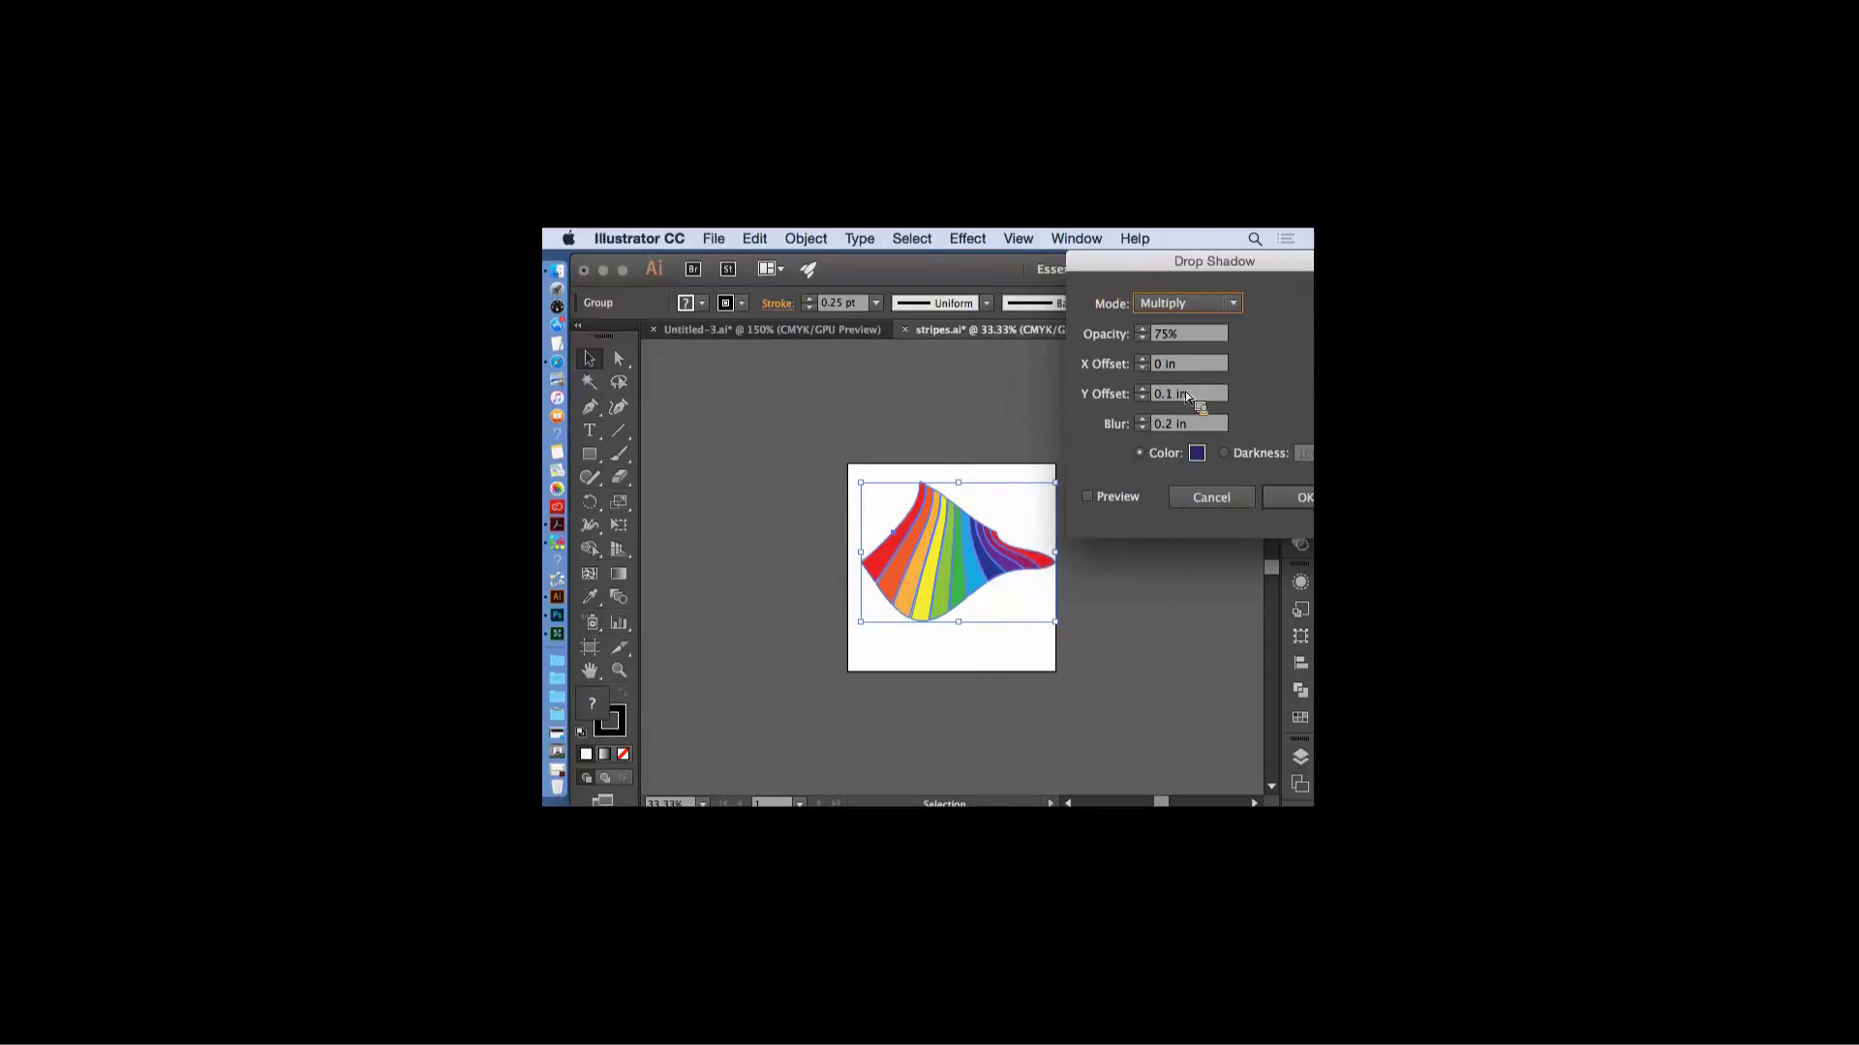
pyautogui.click(1197, 454)
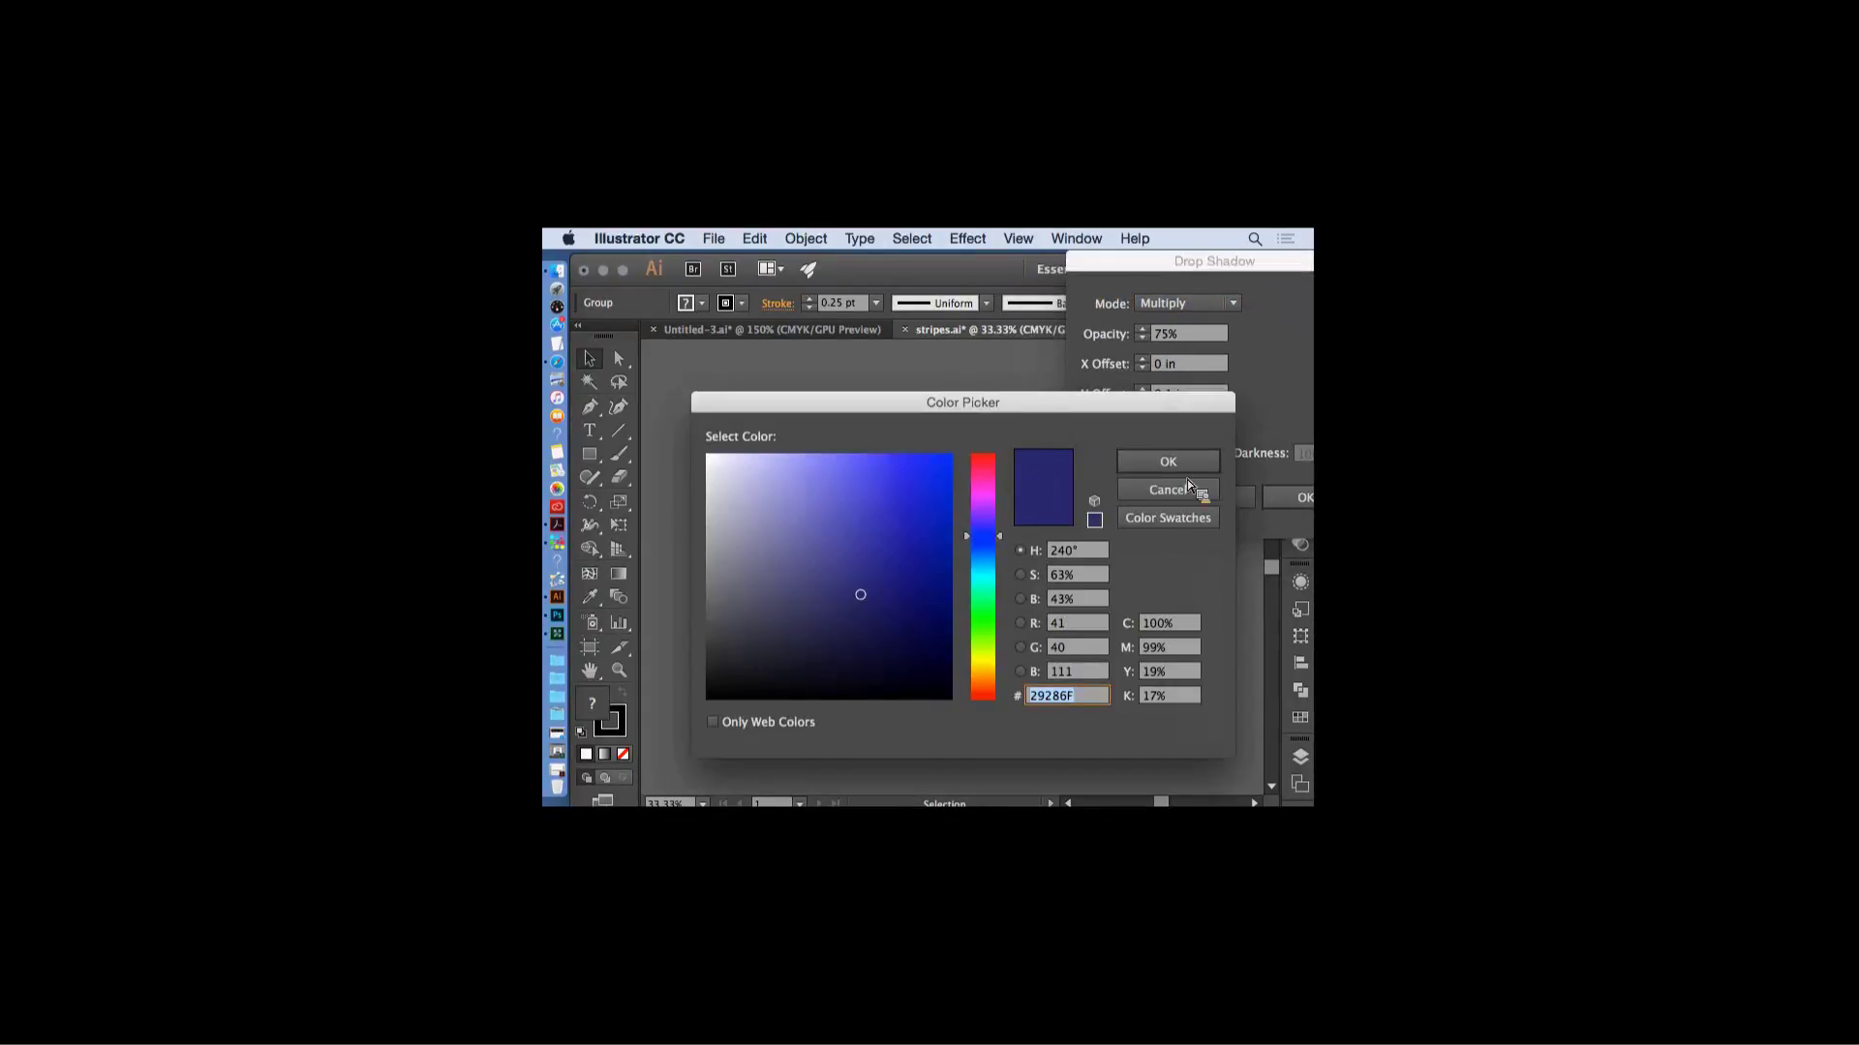
pyautogui.write('11A514')
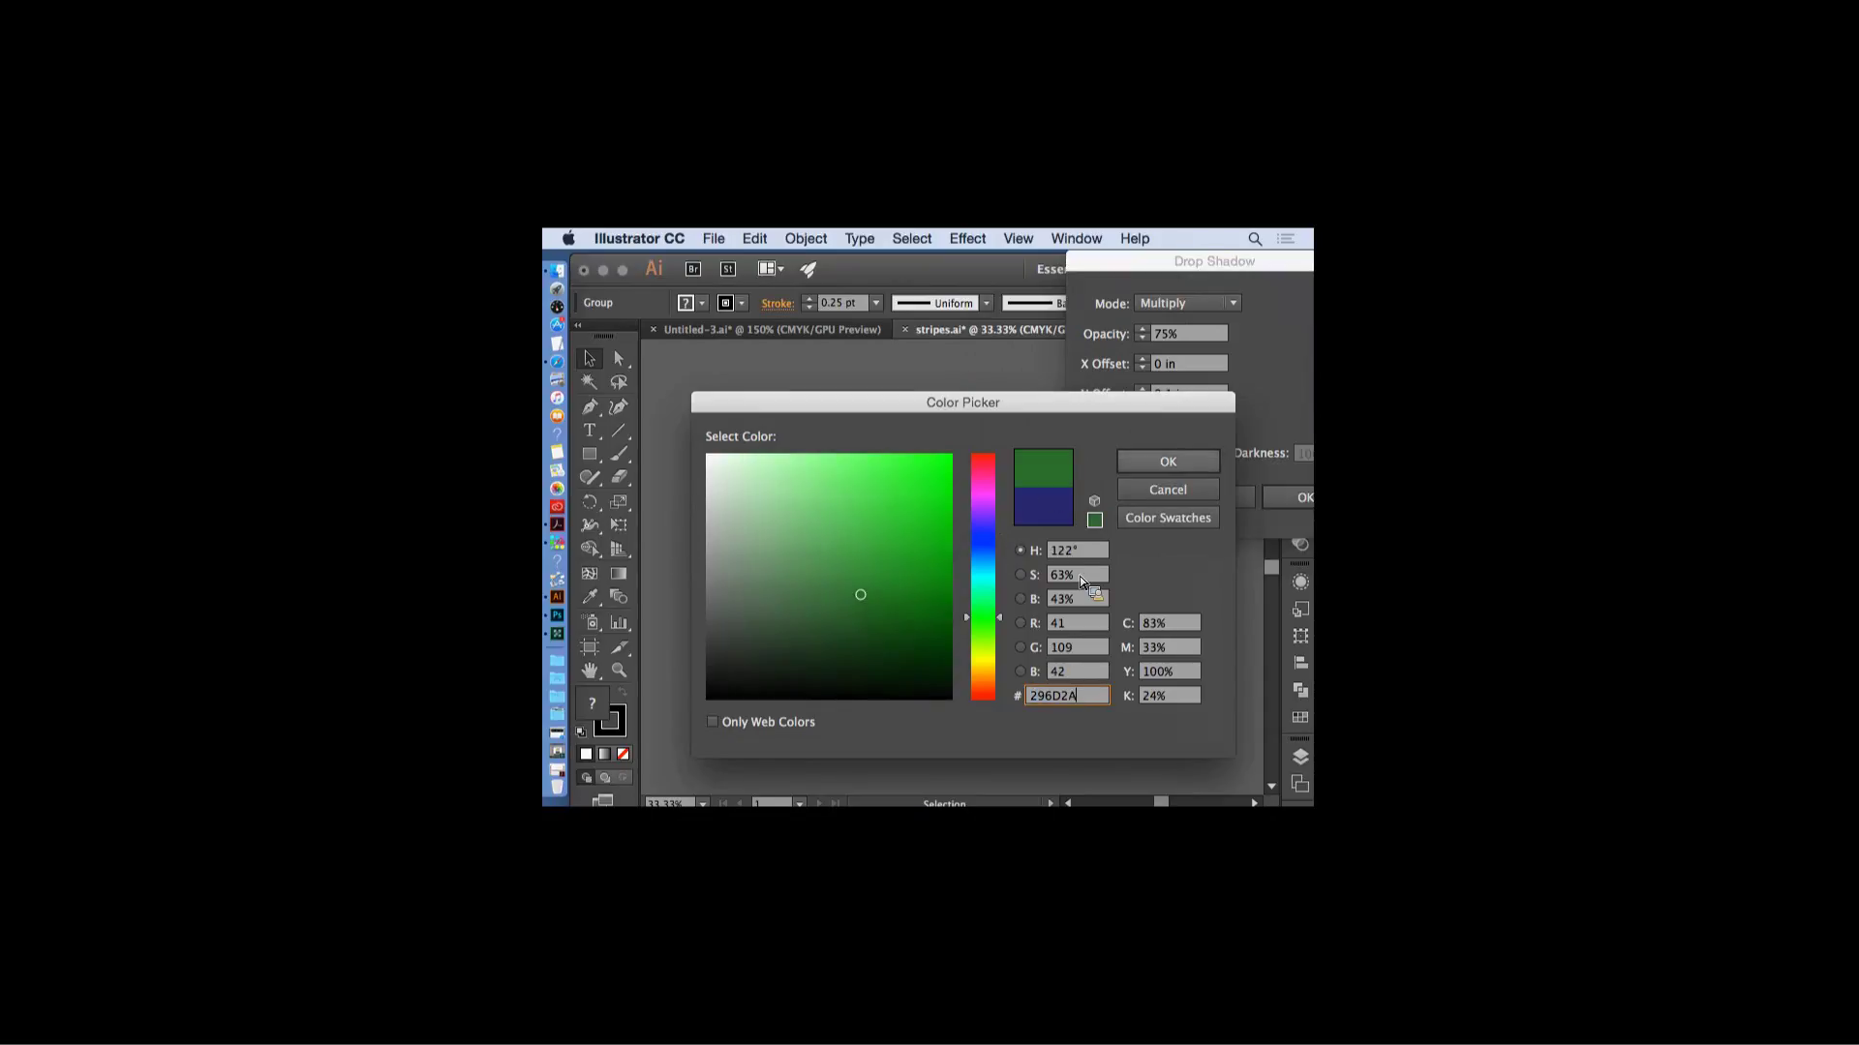
pyautogui.click(910, 612)
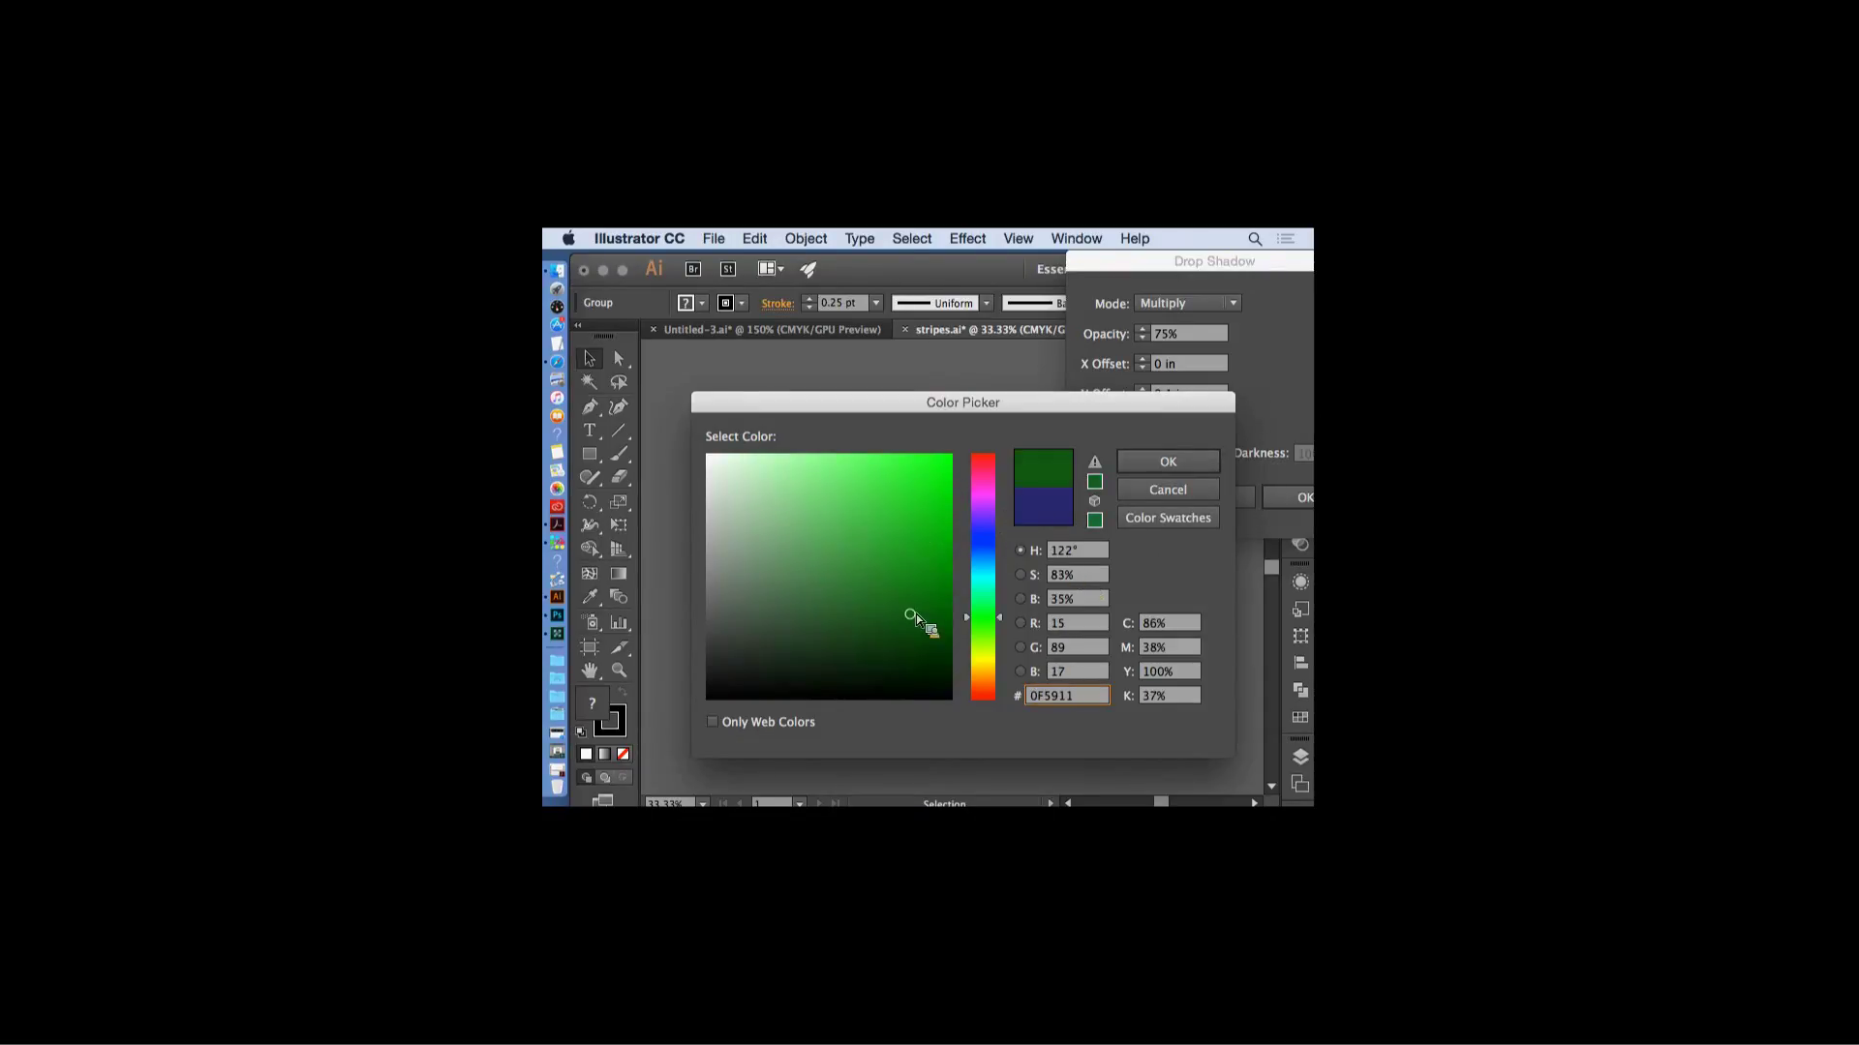
pyautogui.click(1154, 473)
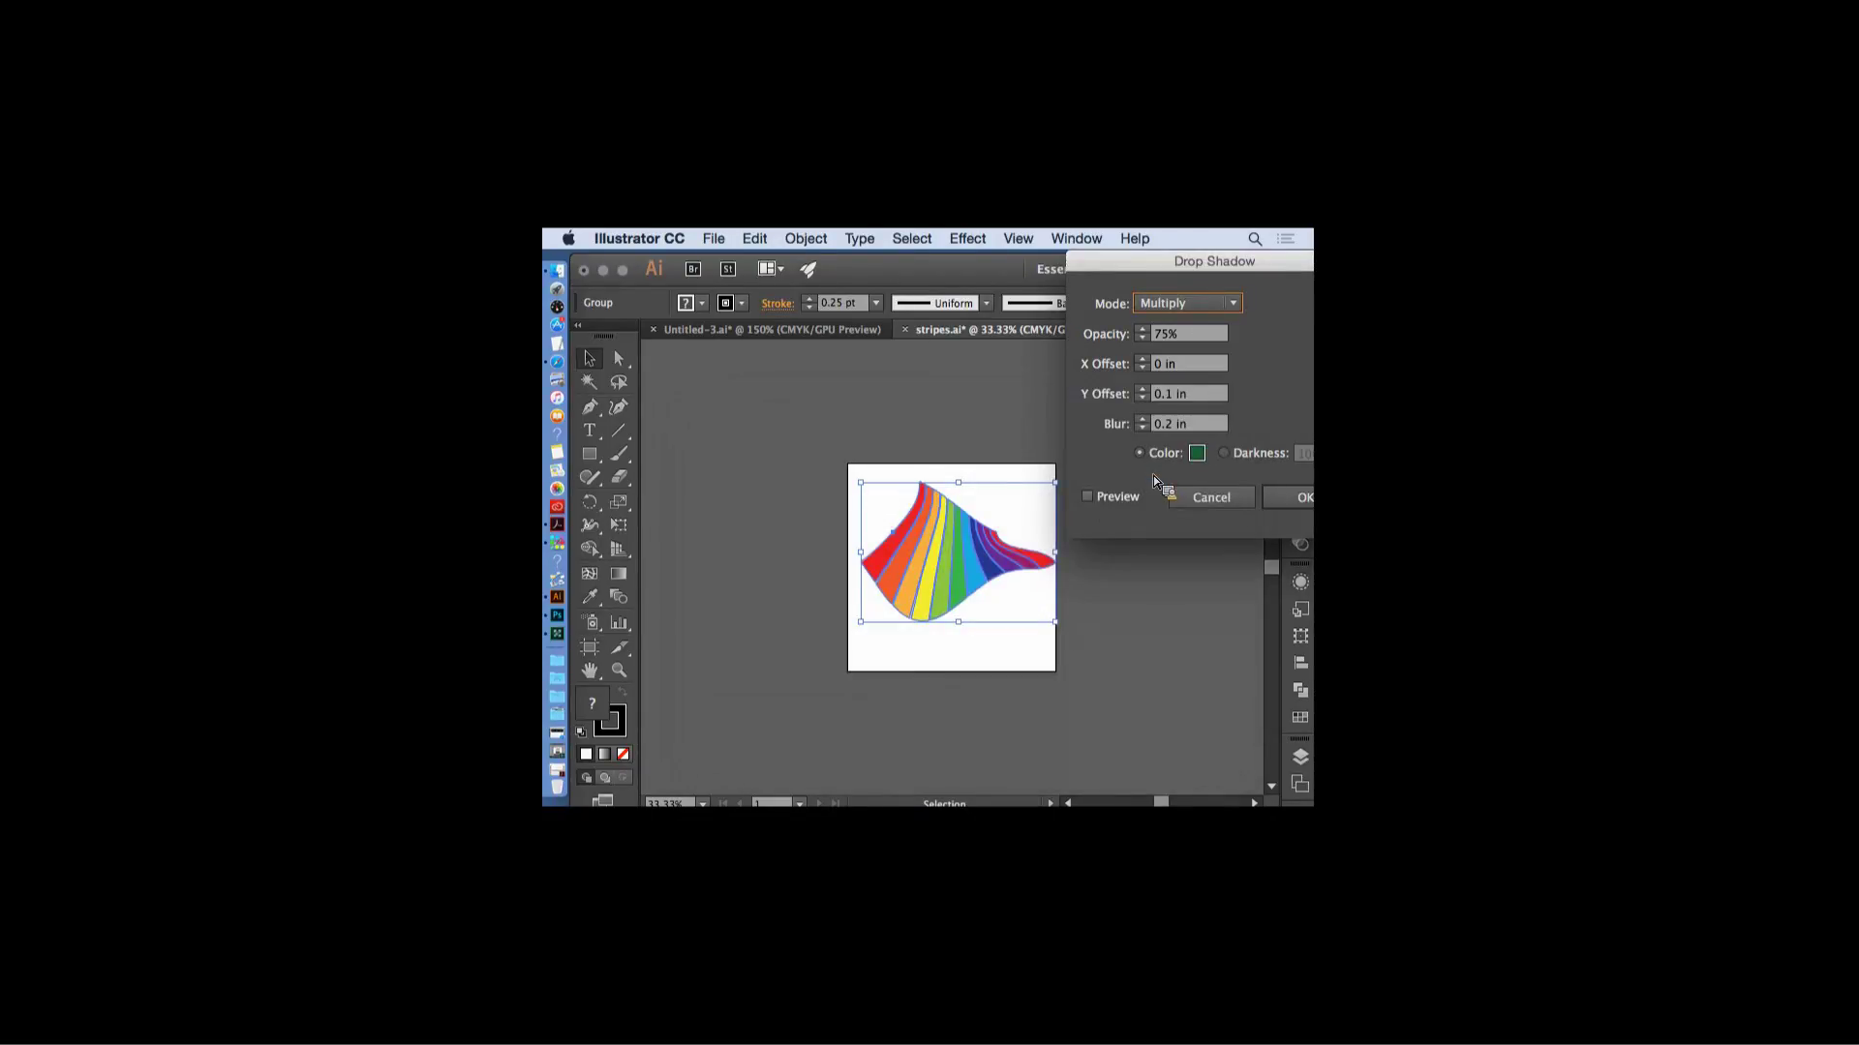
# - Give the shadow a 0.1 in Y offset and 0.2 in blur, then apply it
pyautogui.click(1086, 497)
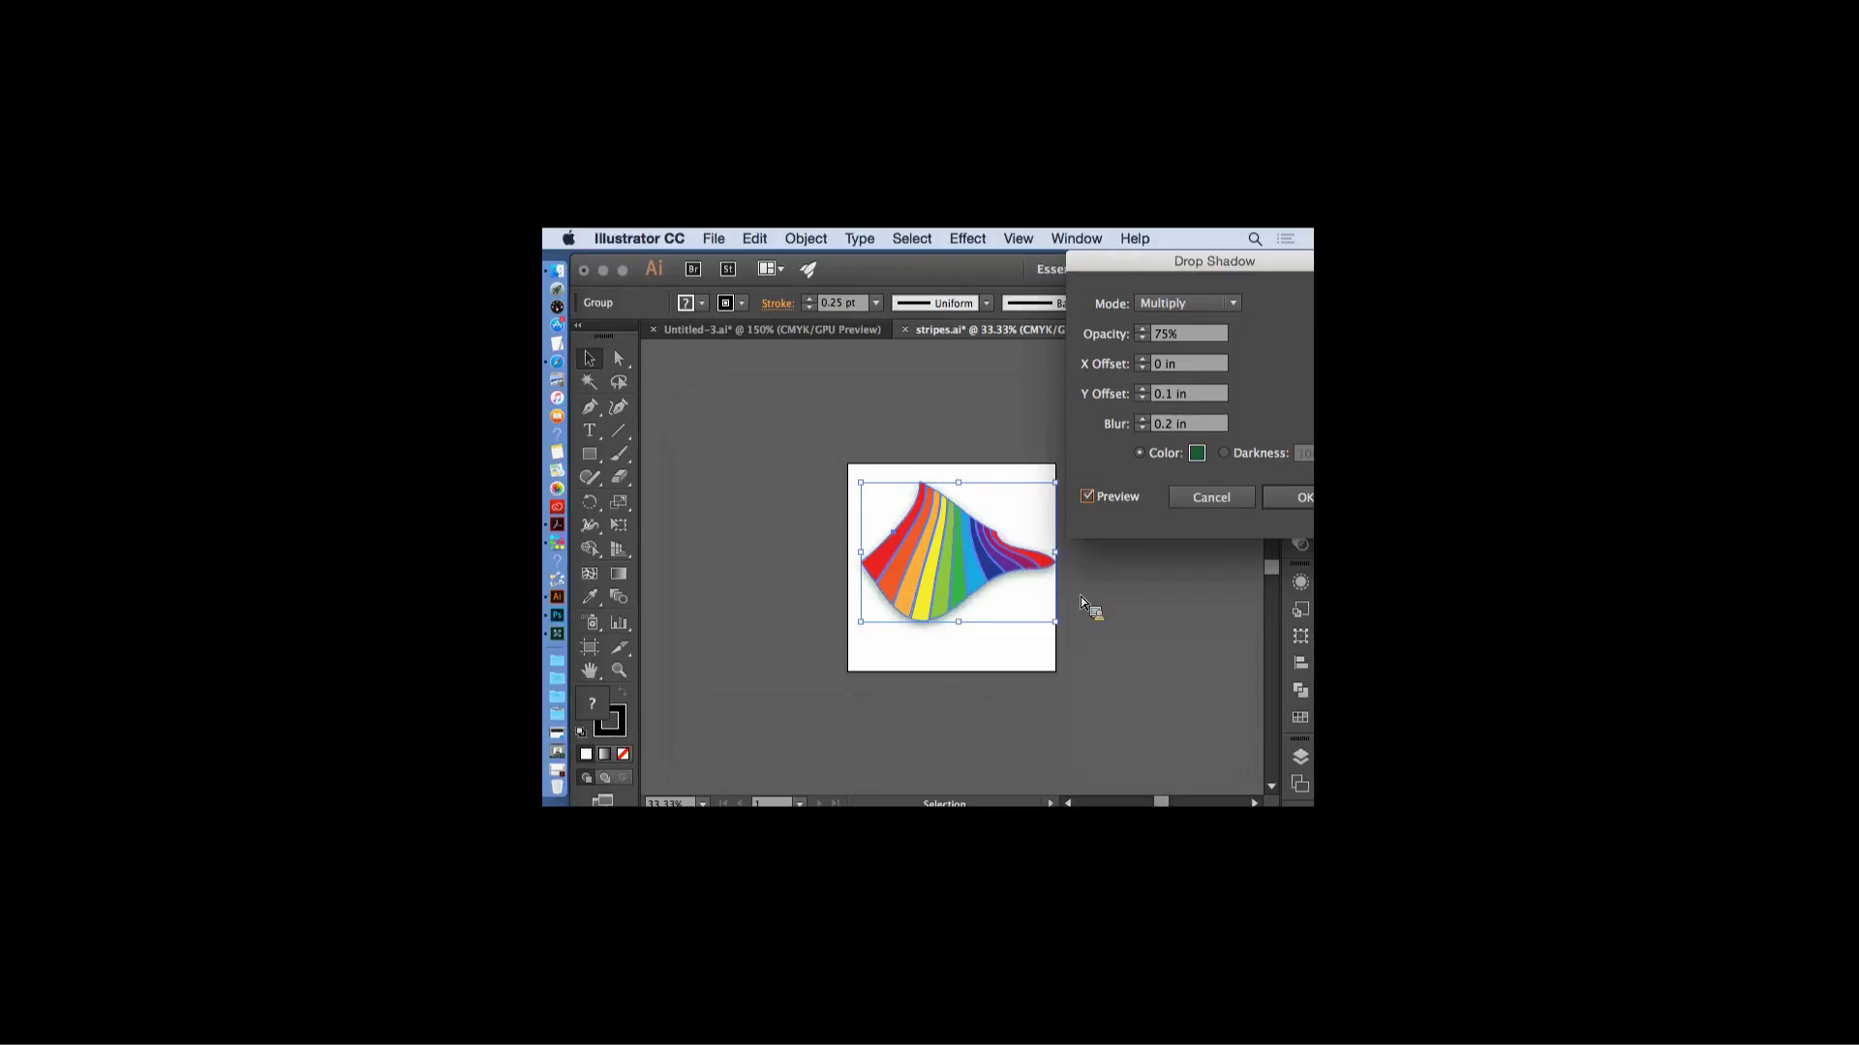
pyautogui.click(1155, 341)
pyautogui.click(1090, 504)
pyautogui.tripleClick(1152, 433)
pyautogui.write('0 in')
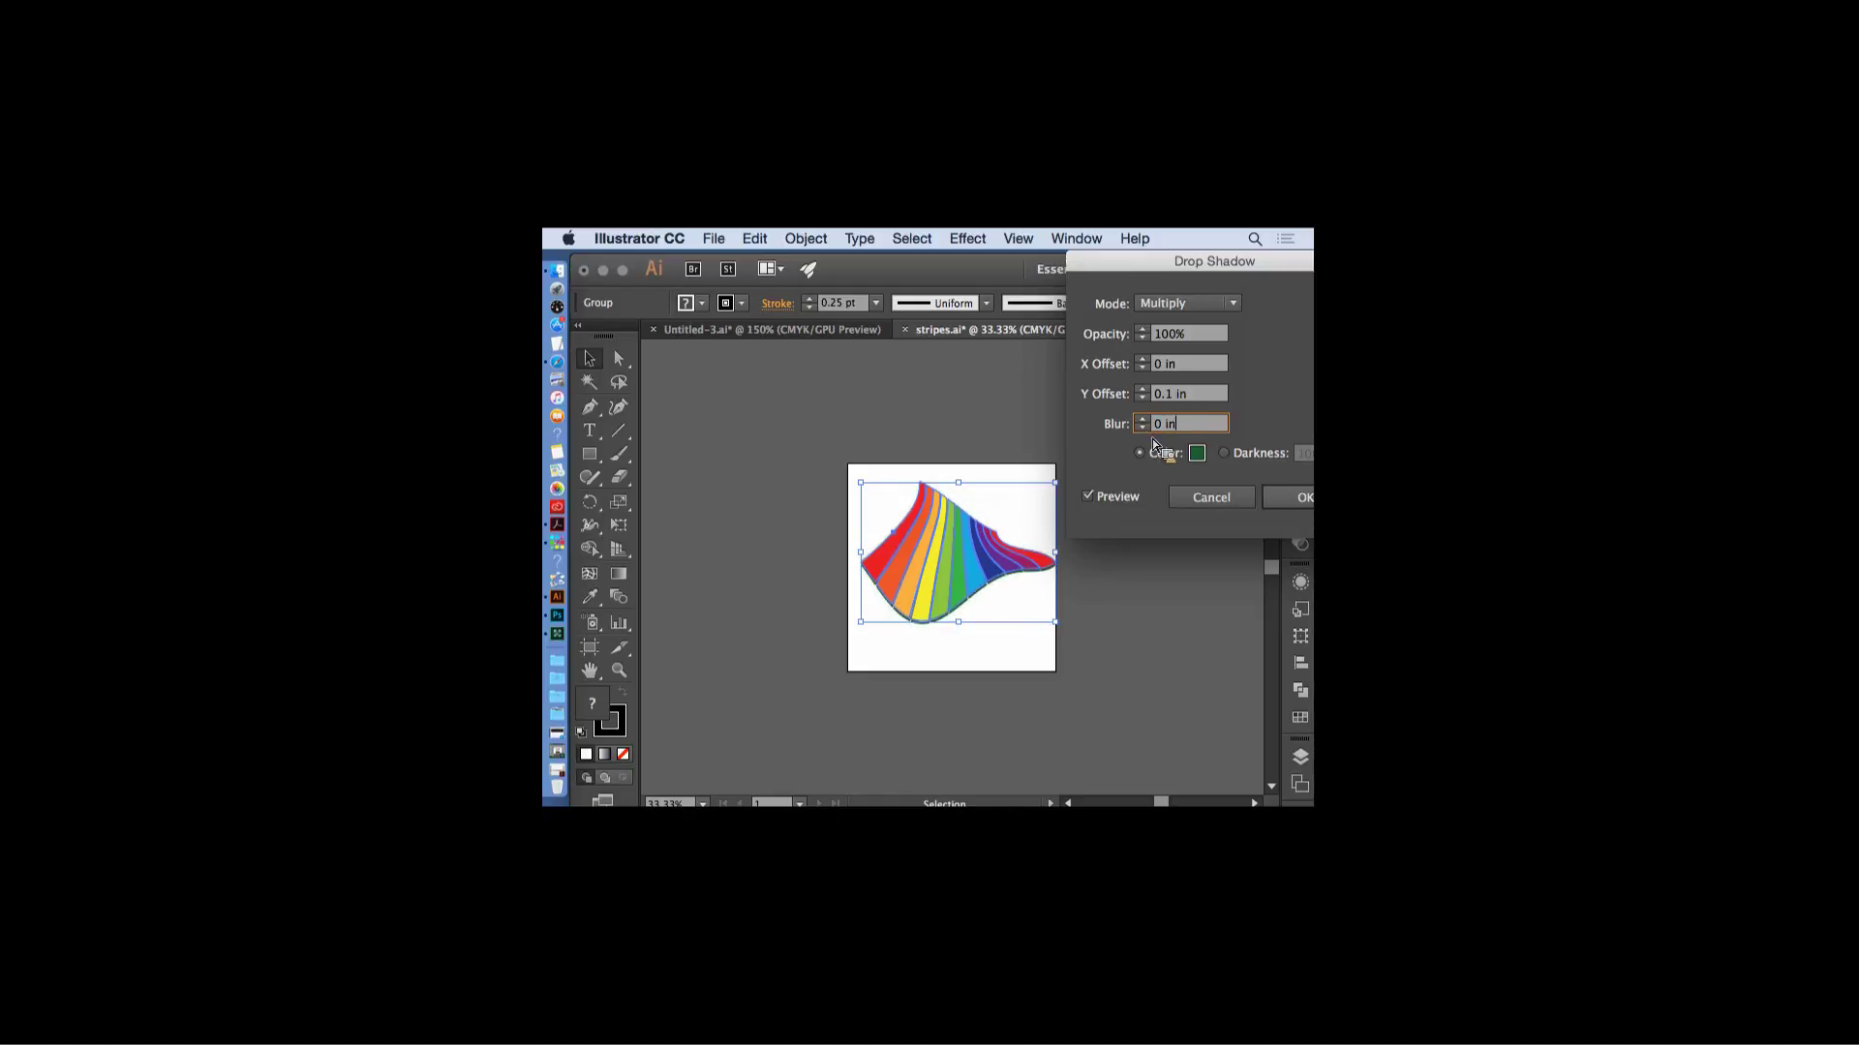
pyautogui.write('0.2 in')
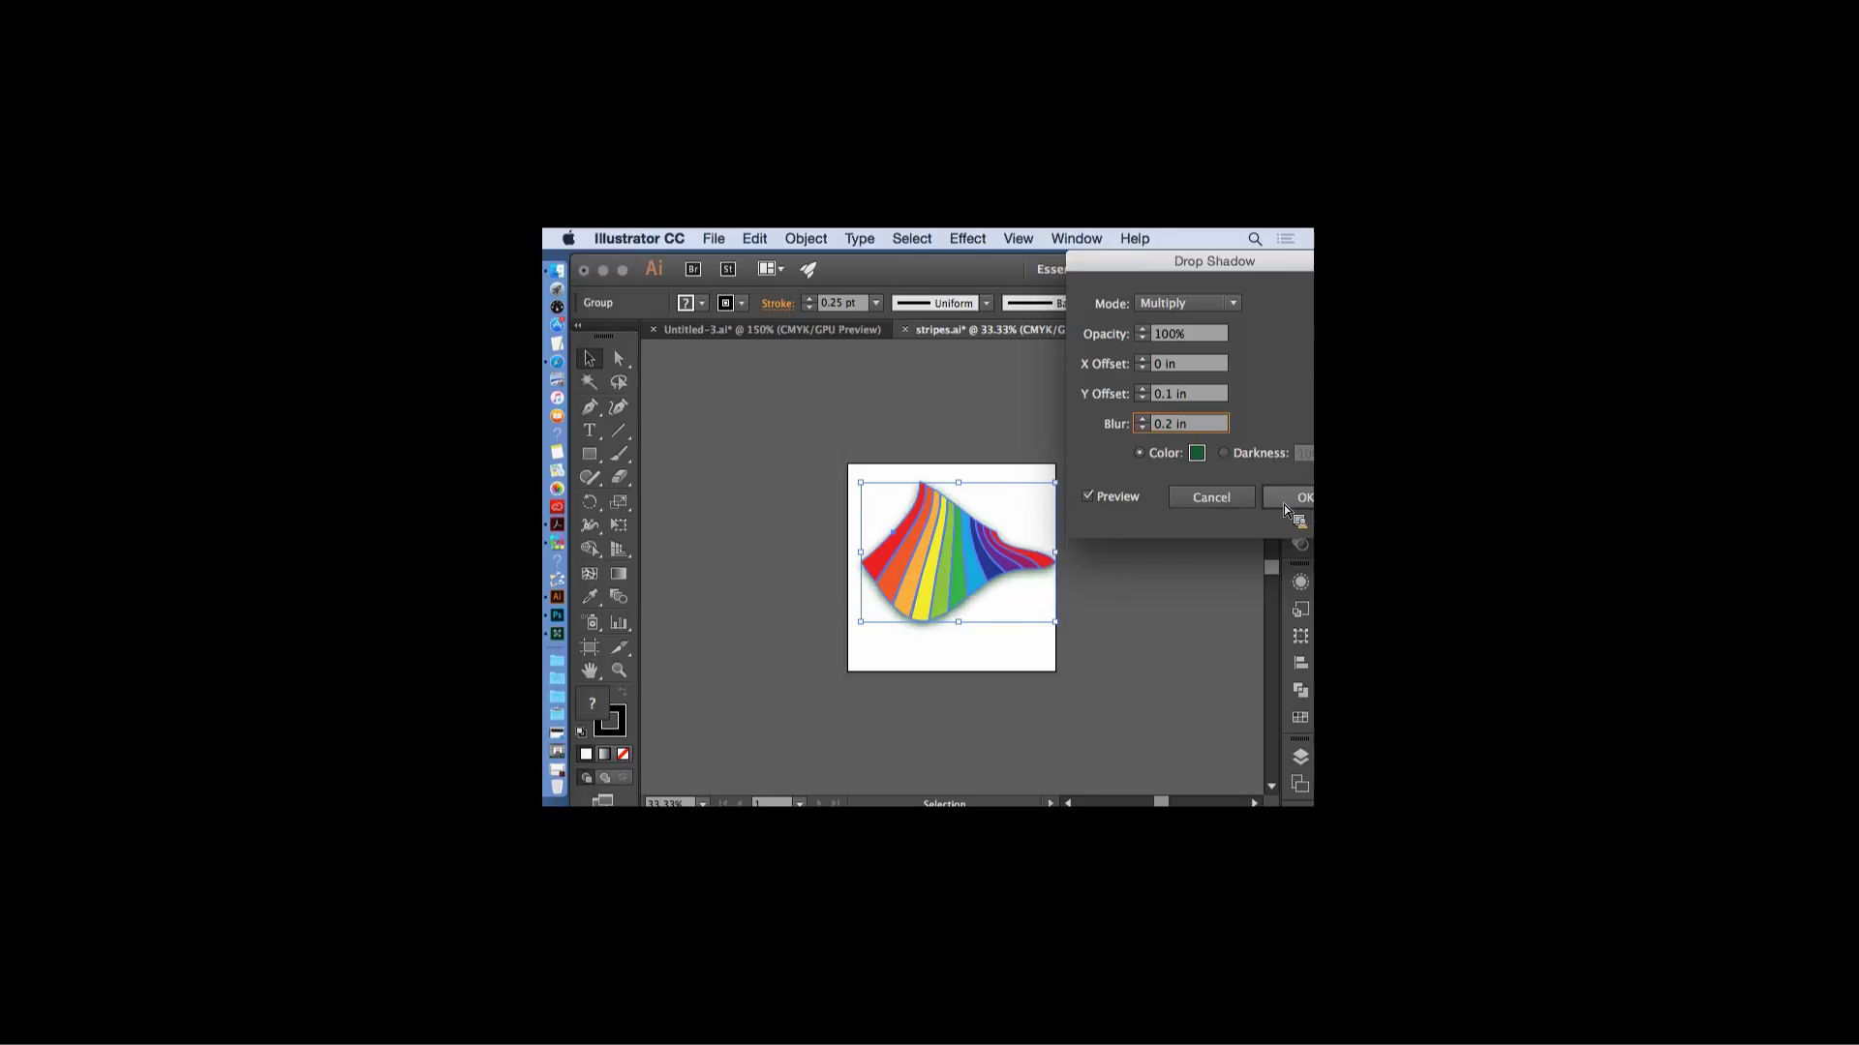
pyautogui.click(1287, 498)
# - Zoom in on the artwork and shift the rainbow group slightly left
pyautogui.press('a')
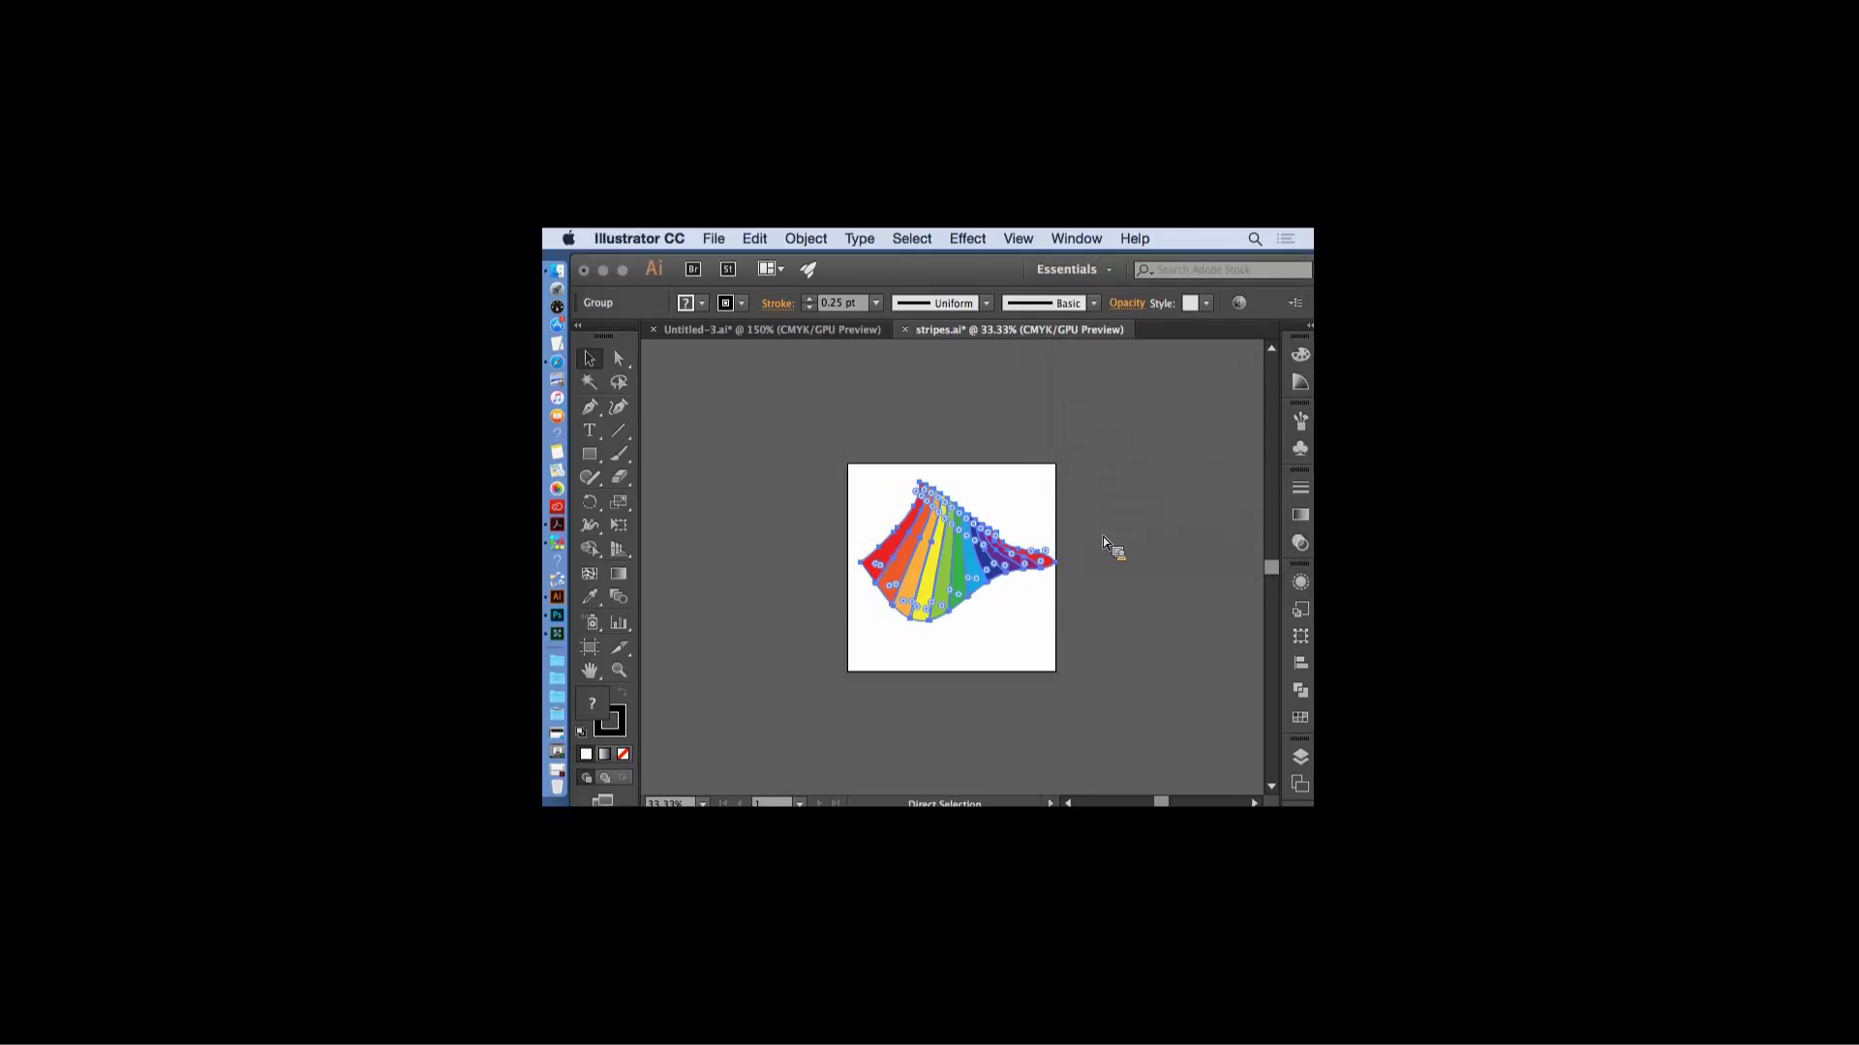
pyautogui.press('super+equal')
pyautogui.press('v')
pyautogui.moveTo(927, 566); pyautogui.dragTo(906, 567)
# - Apply a second, blue drop shadow to the rainbow group at 79% opacity
pyautogui.click(965, 240)
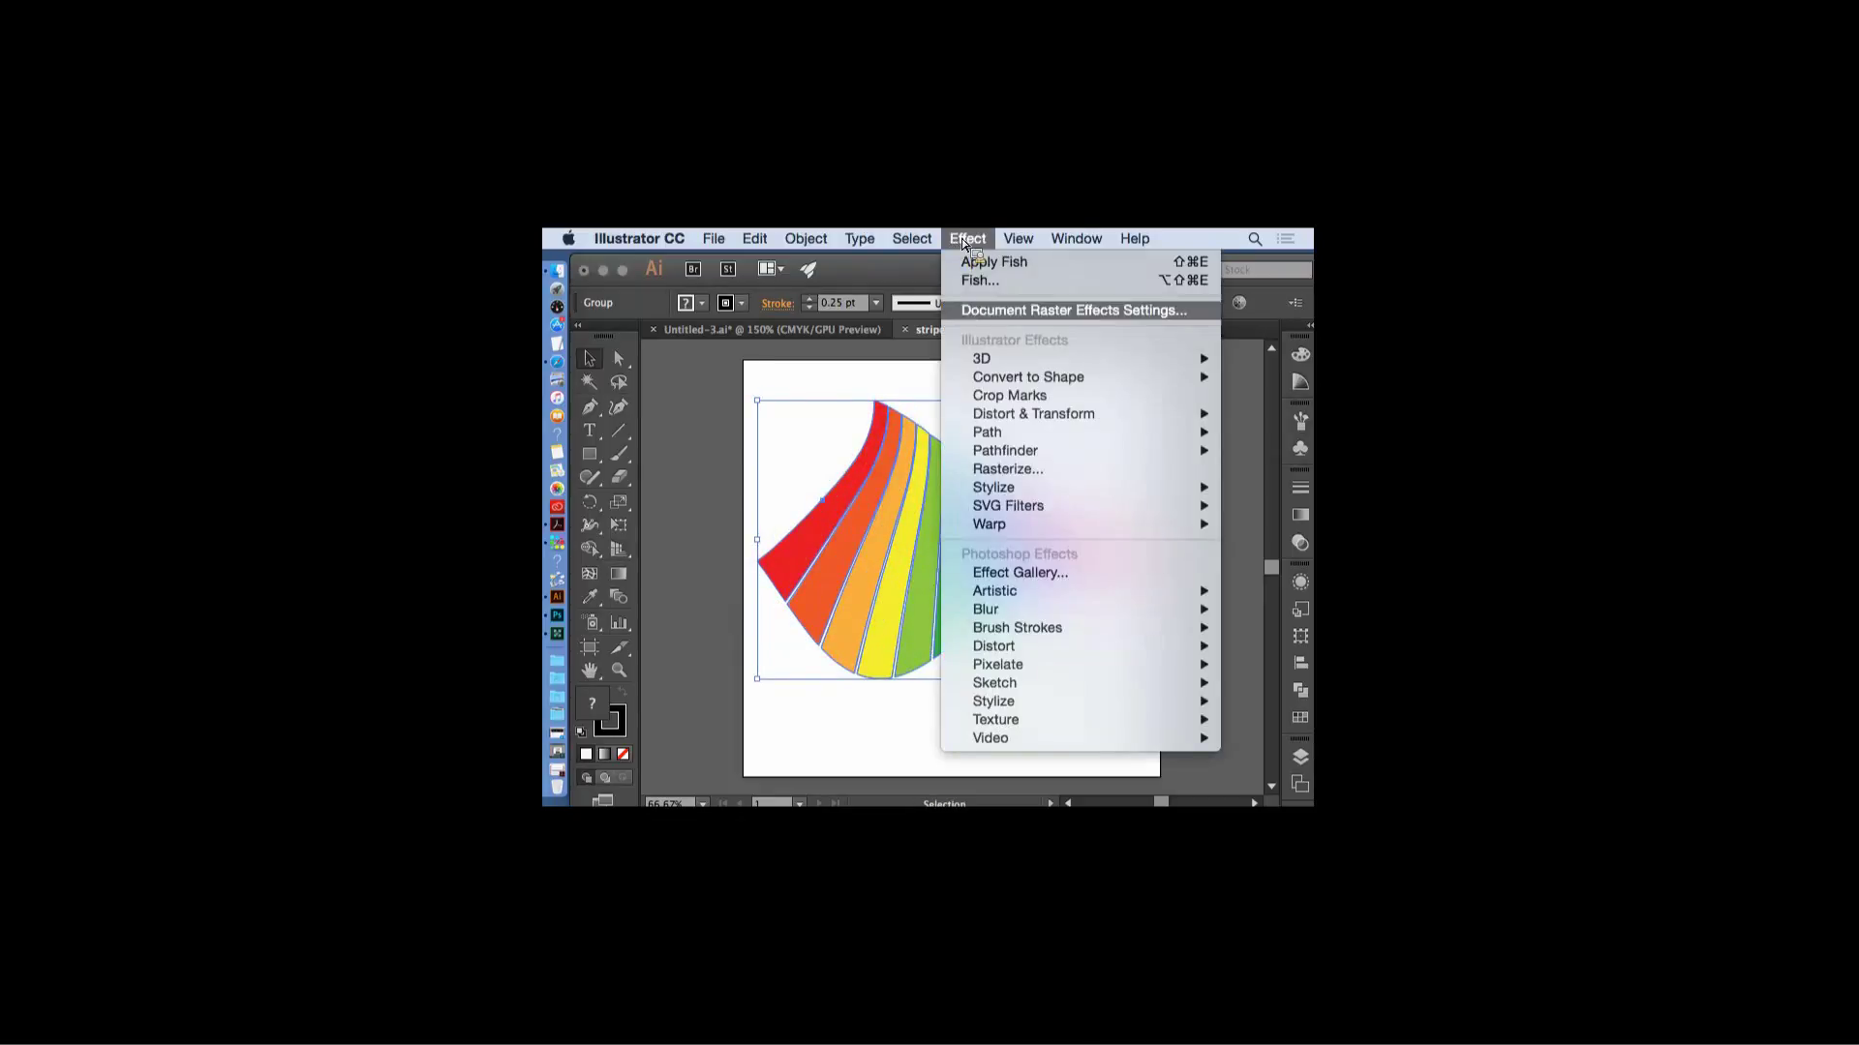
pyautogui.moveTo(1016, 499)
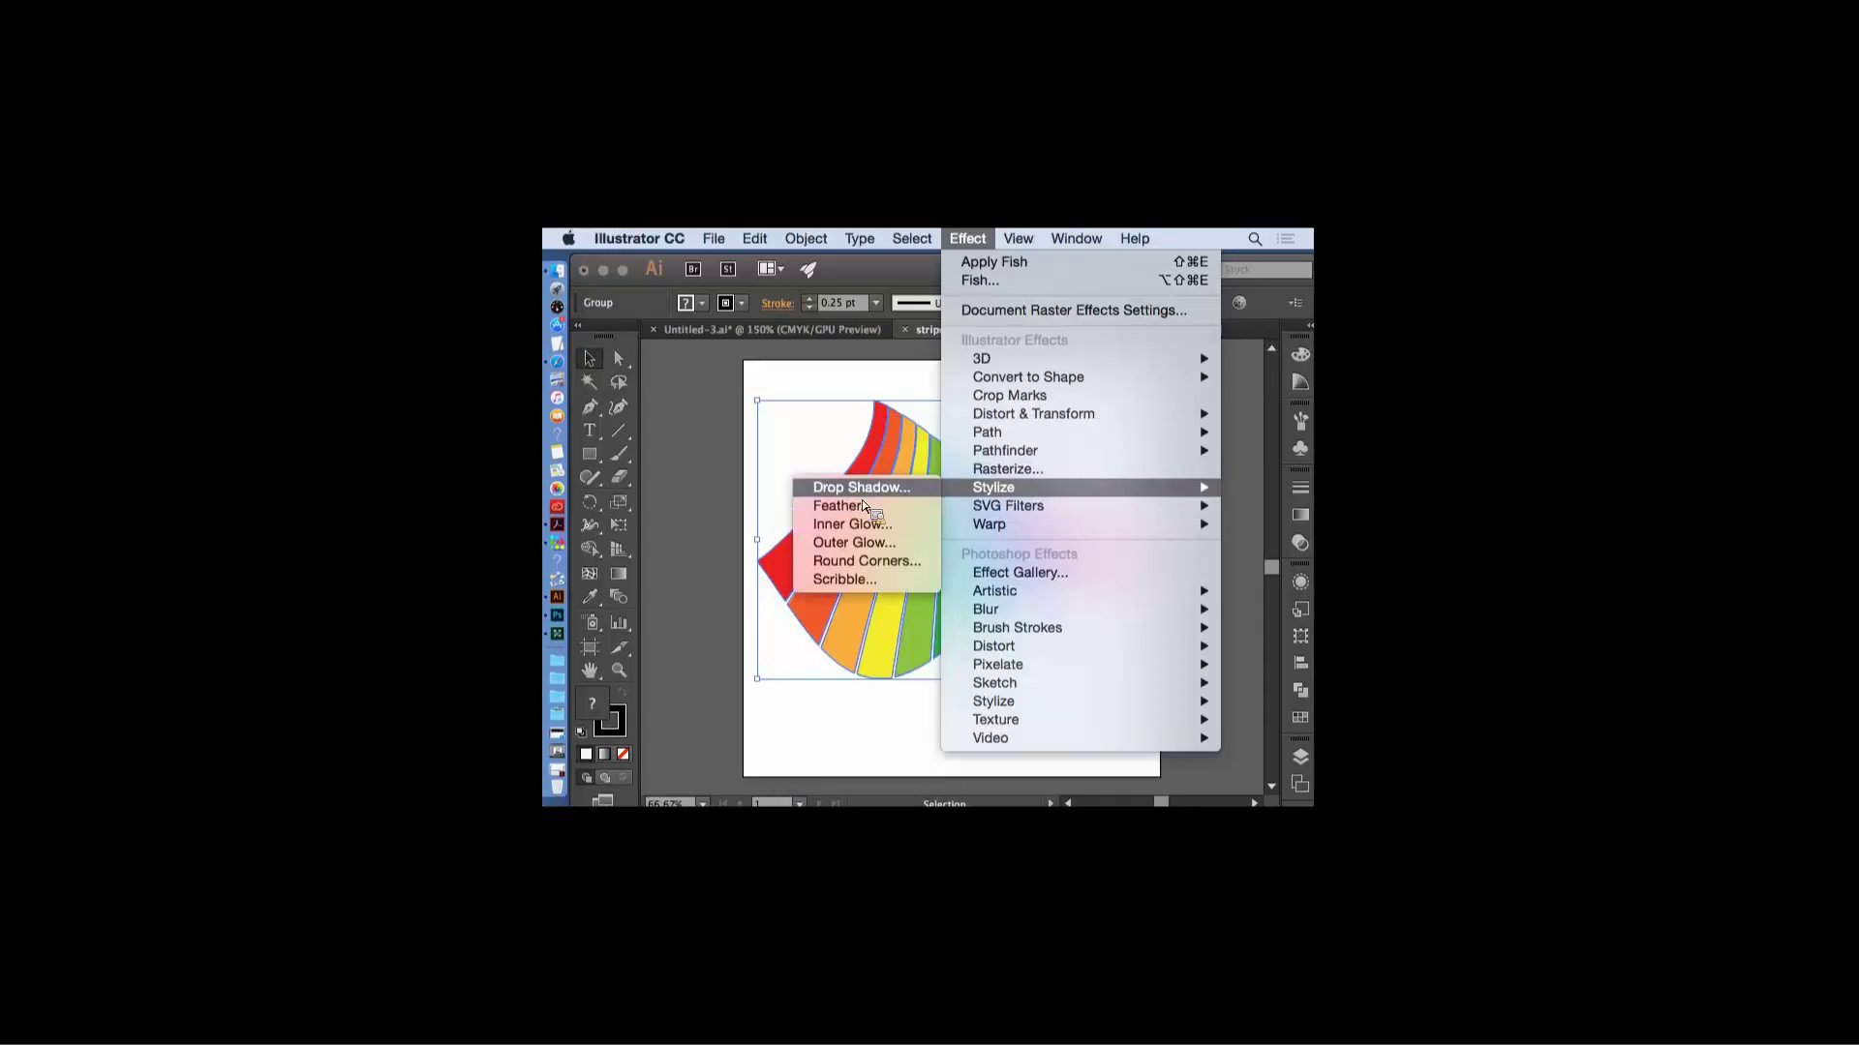
pyautogui.click(865, 491)
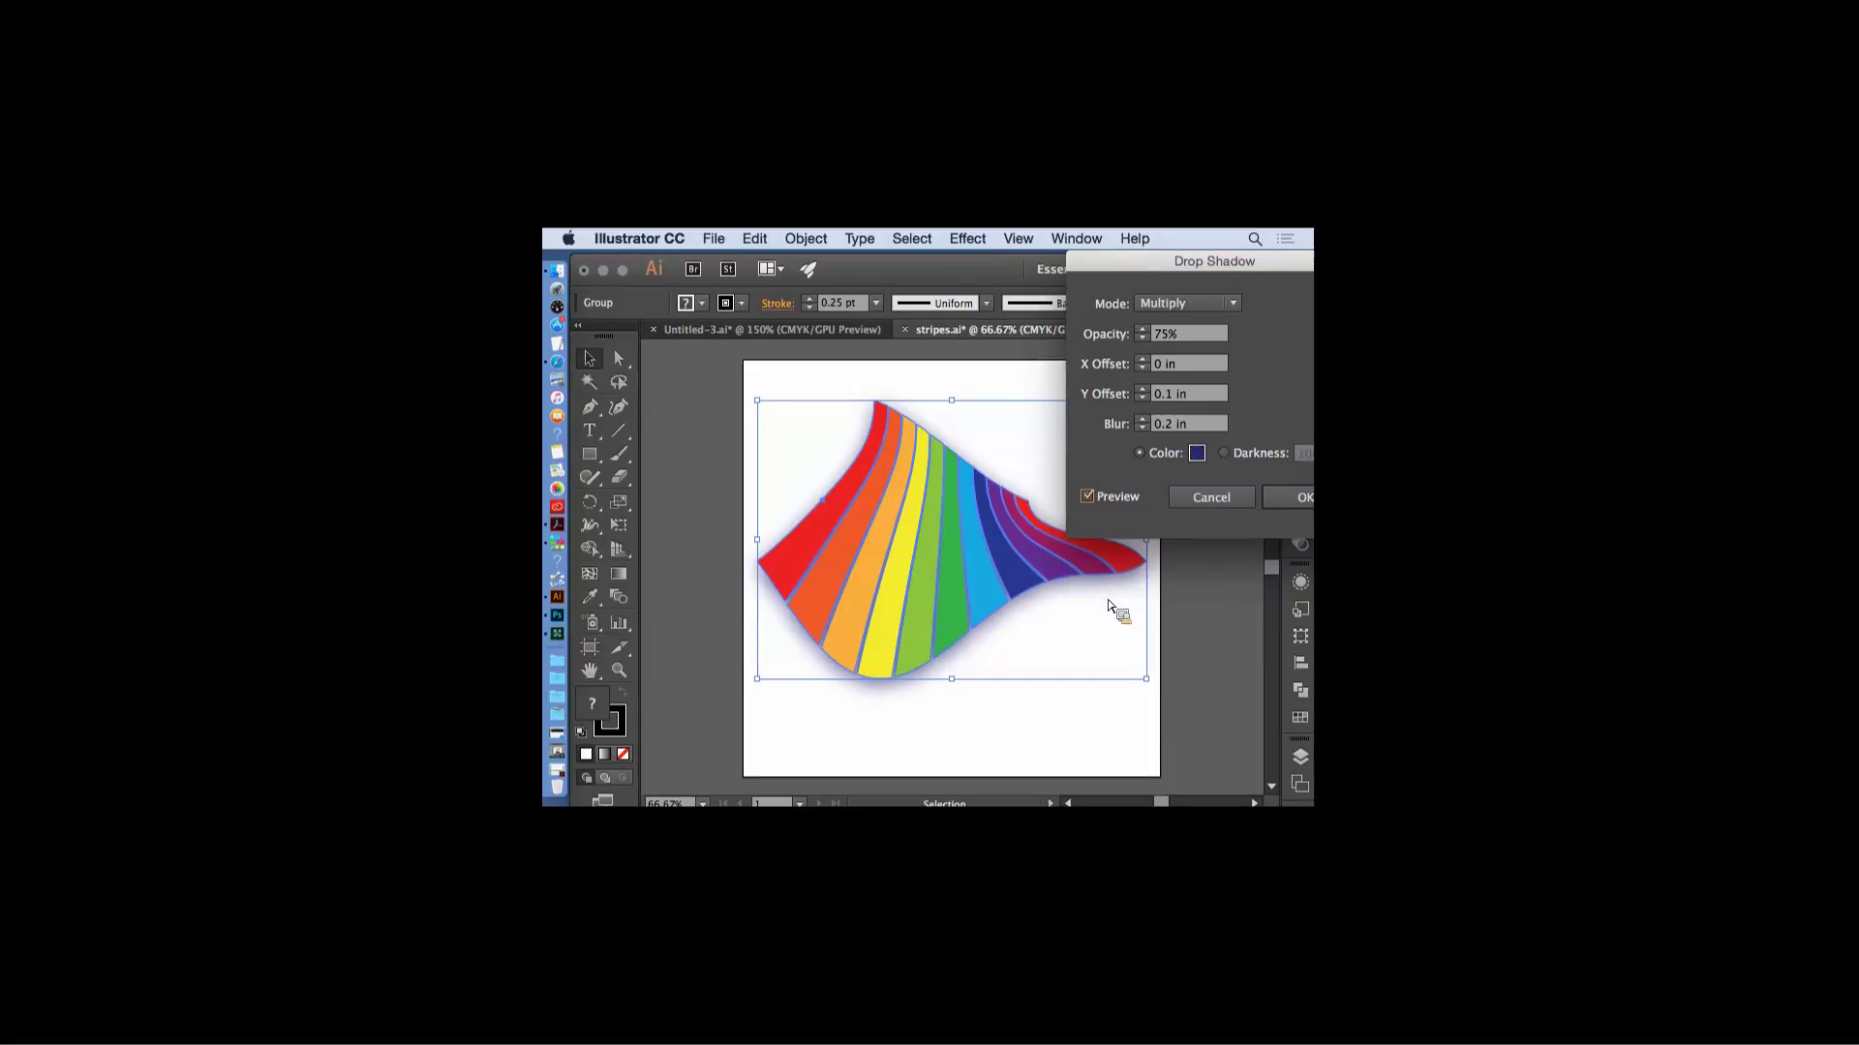
pyautogui.click(1147, 335)
pyautogui.press('Up')
pyautogui.moveTo(1274, 265); pyautogui.dragTo(1164, 261)
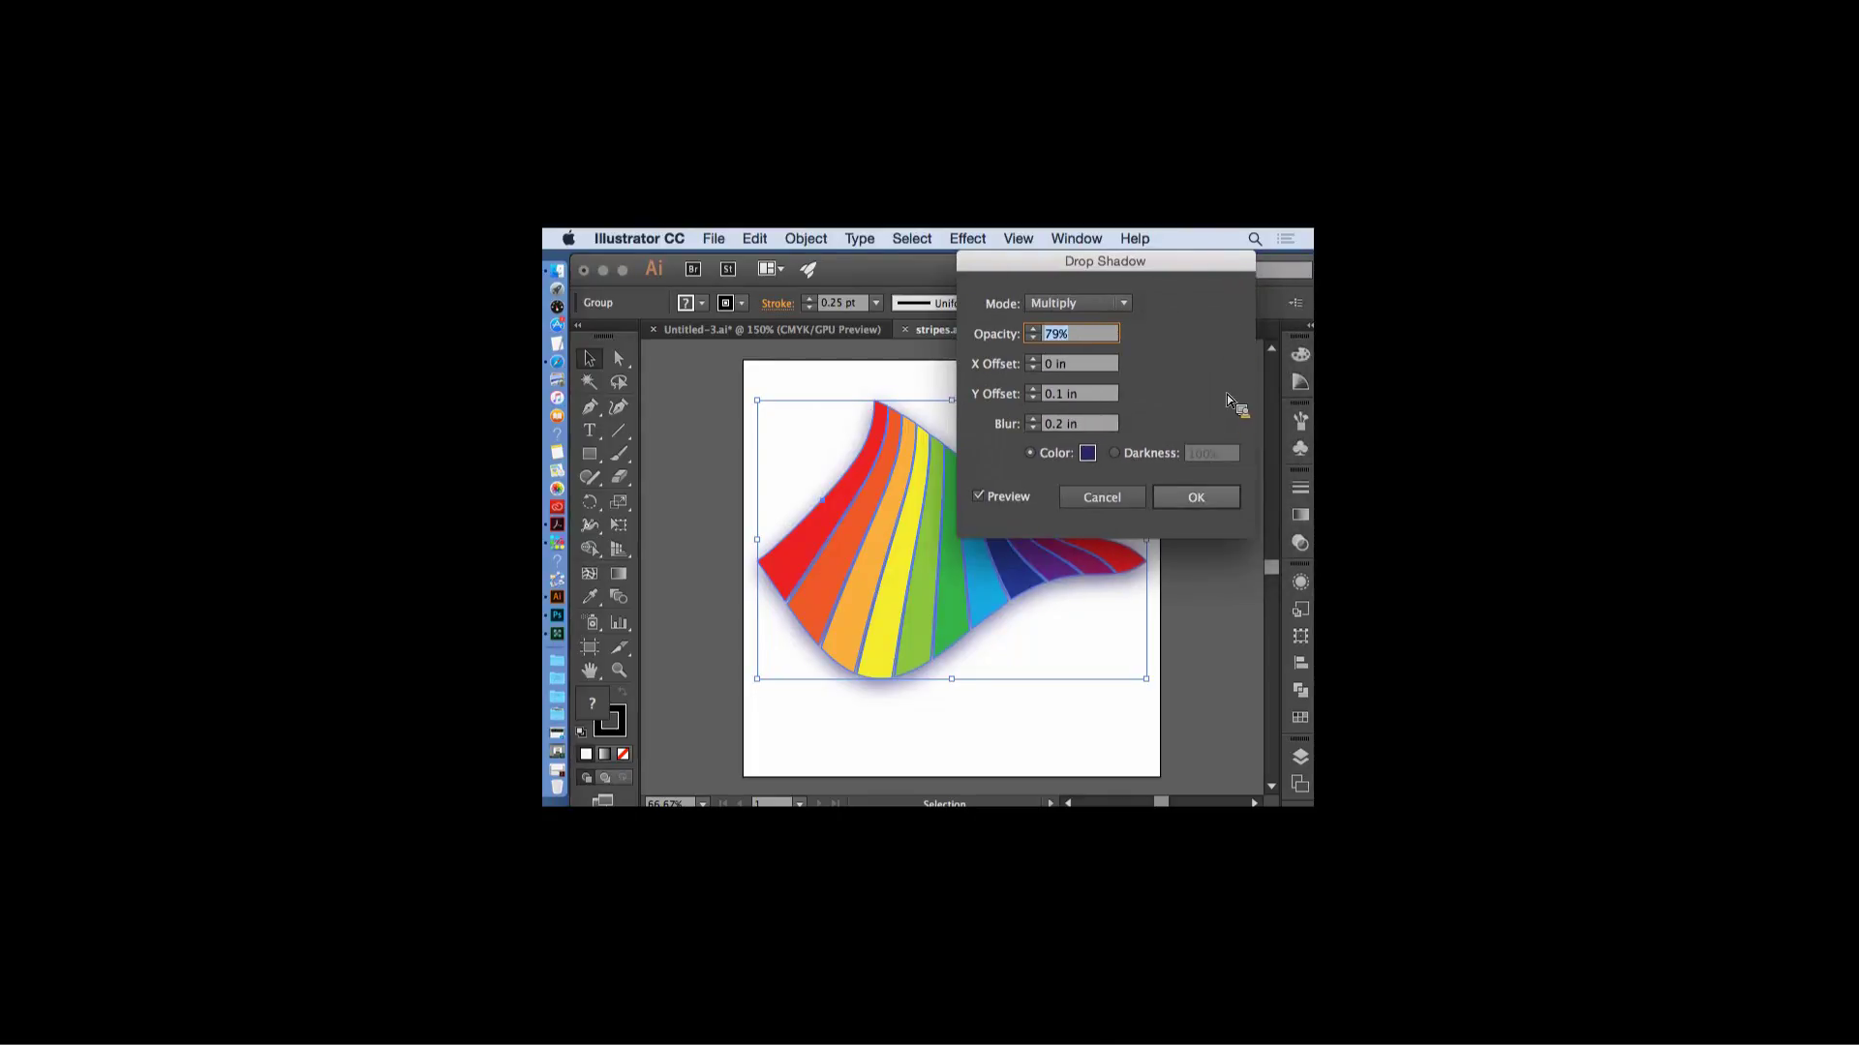
pyautogui.click(1221, 499)
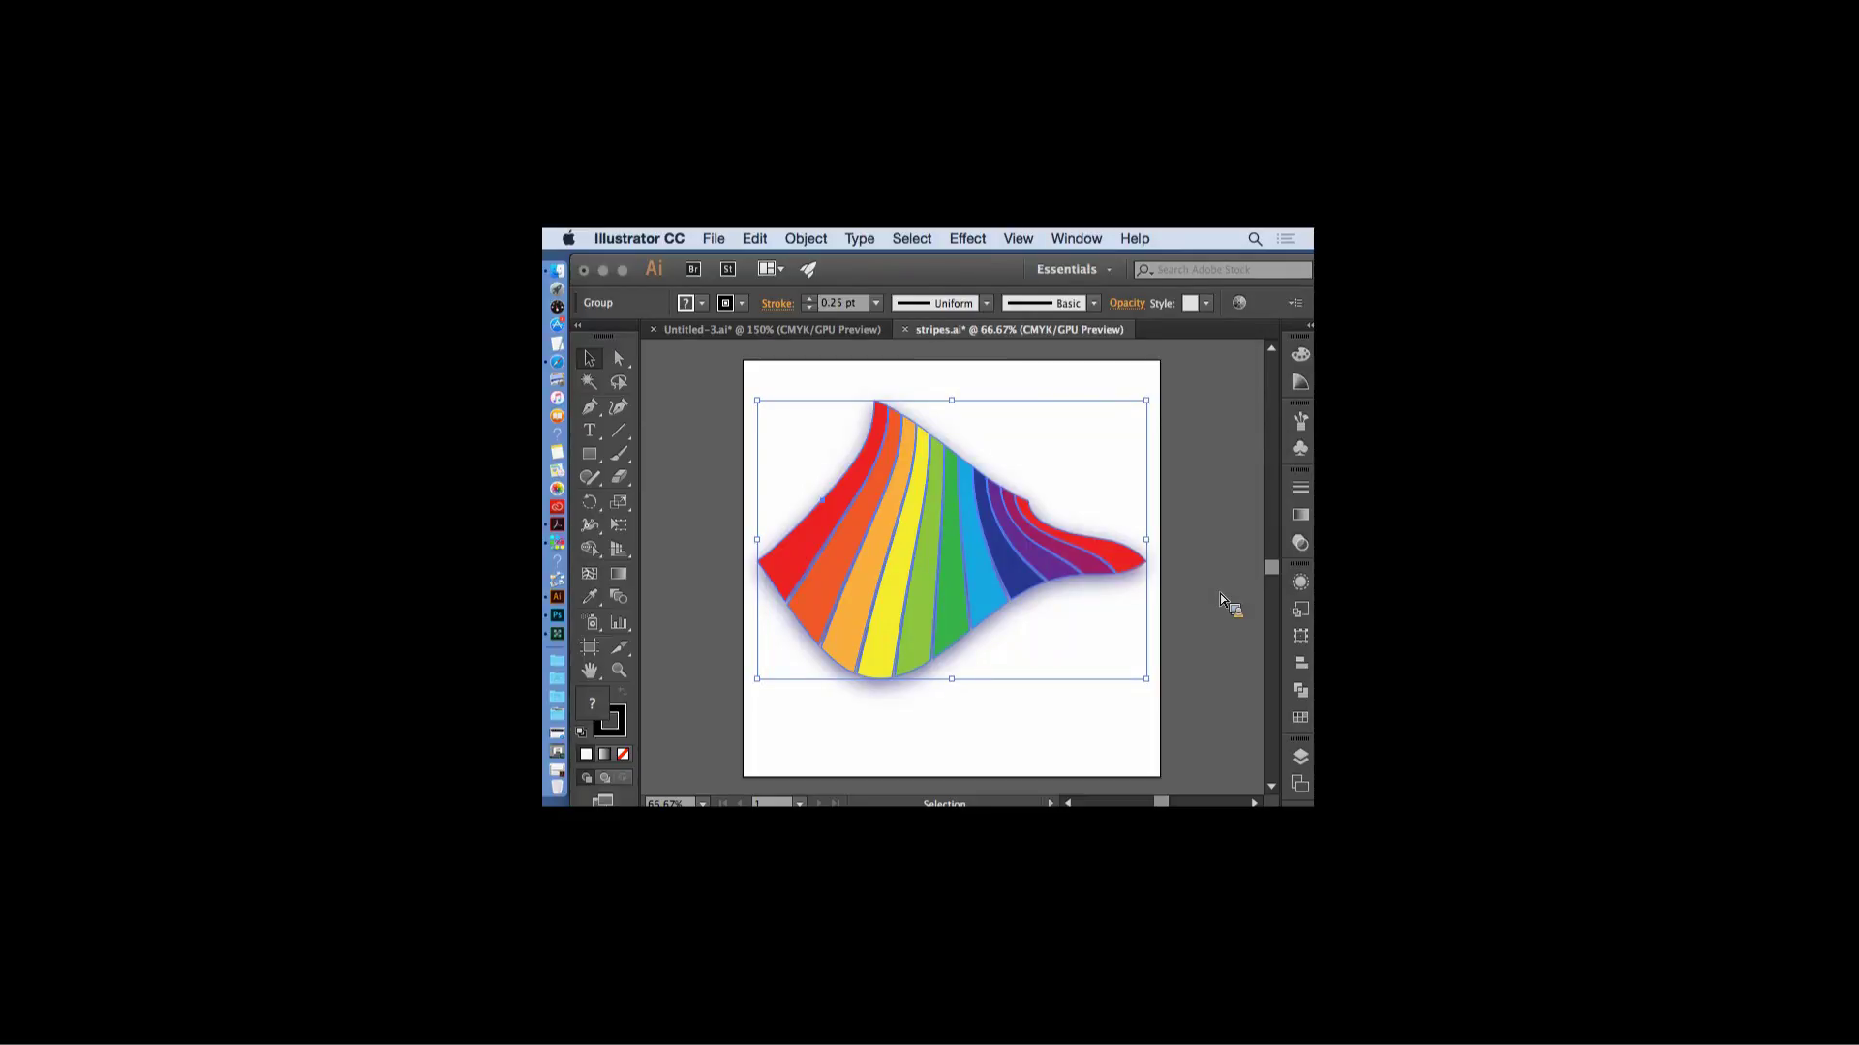
# - Deselect the artwork, save stripes.ai, and drag the Illustrator window aside
pyautogui.press('a')
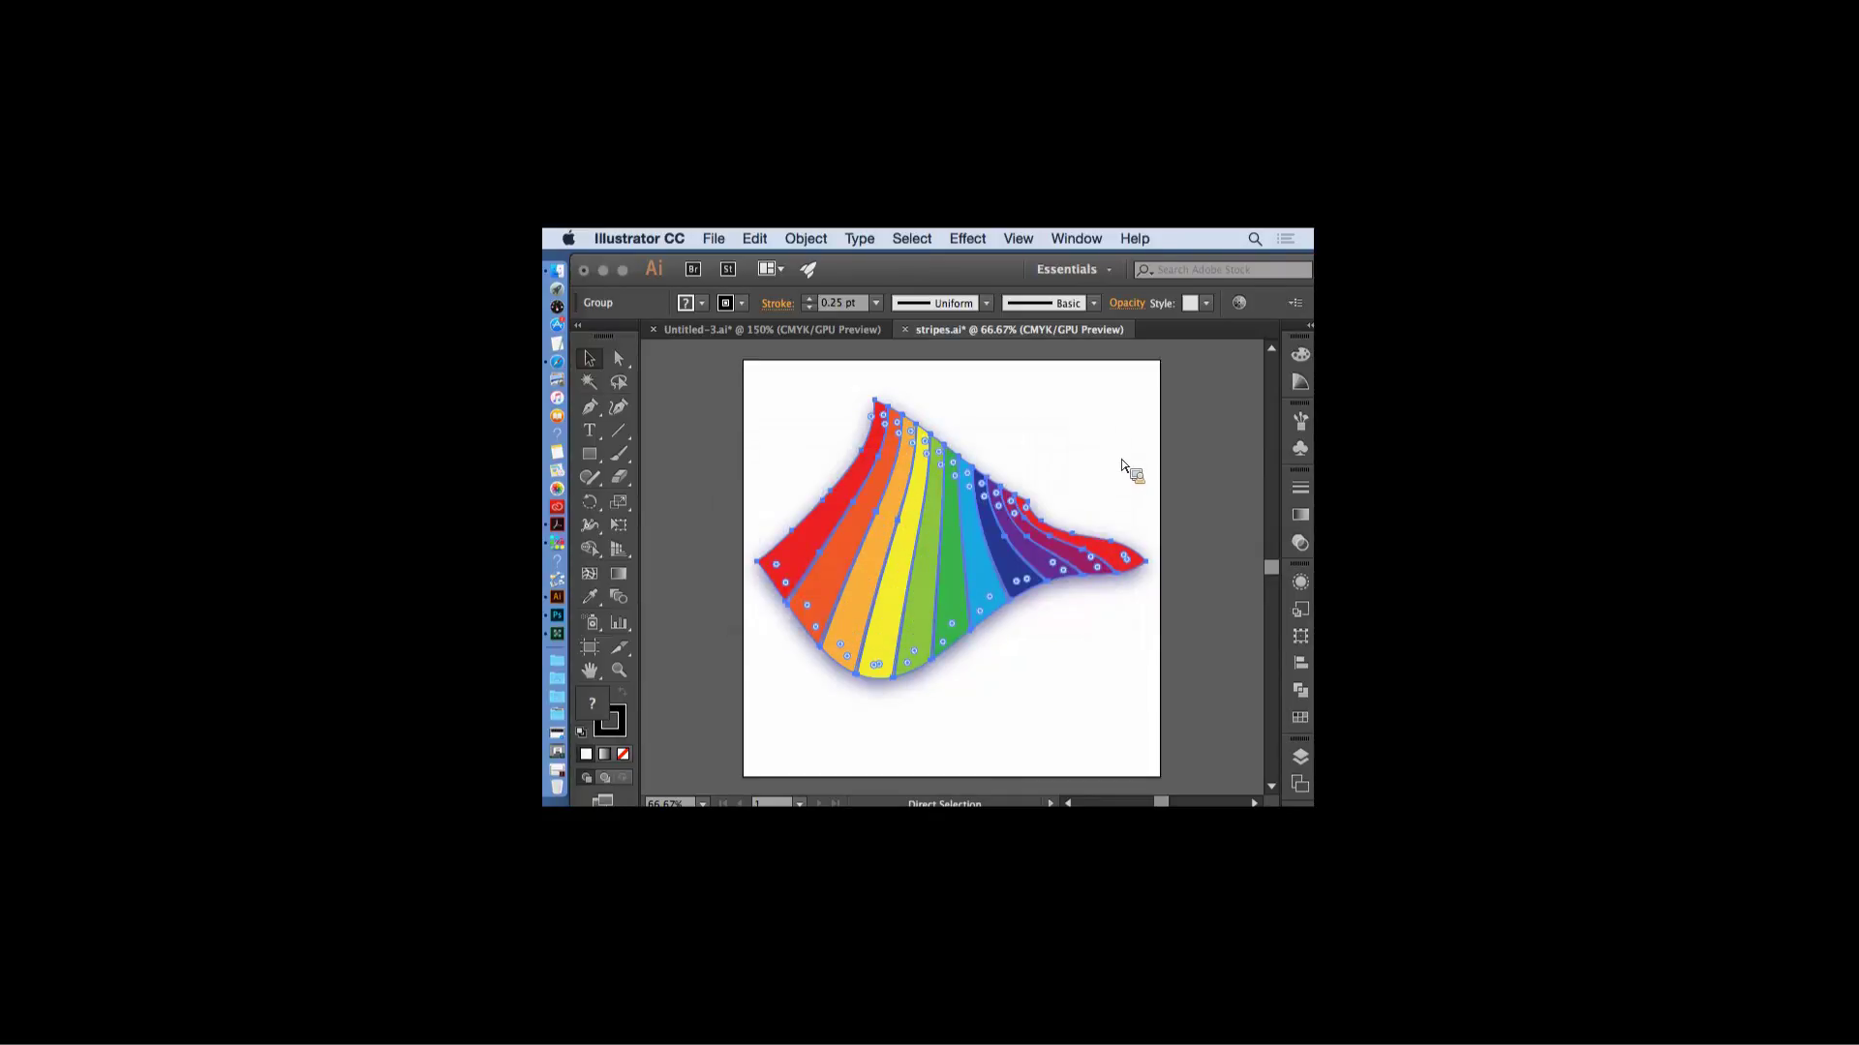
pyautogui.press('v')
pyautogui.click(1168, 560)
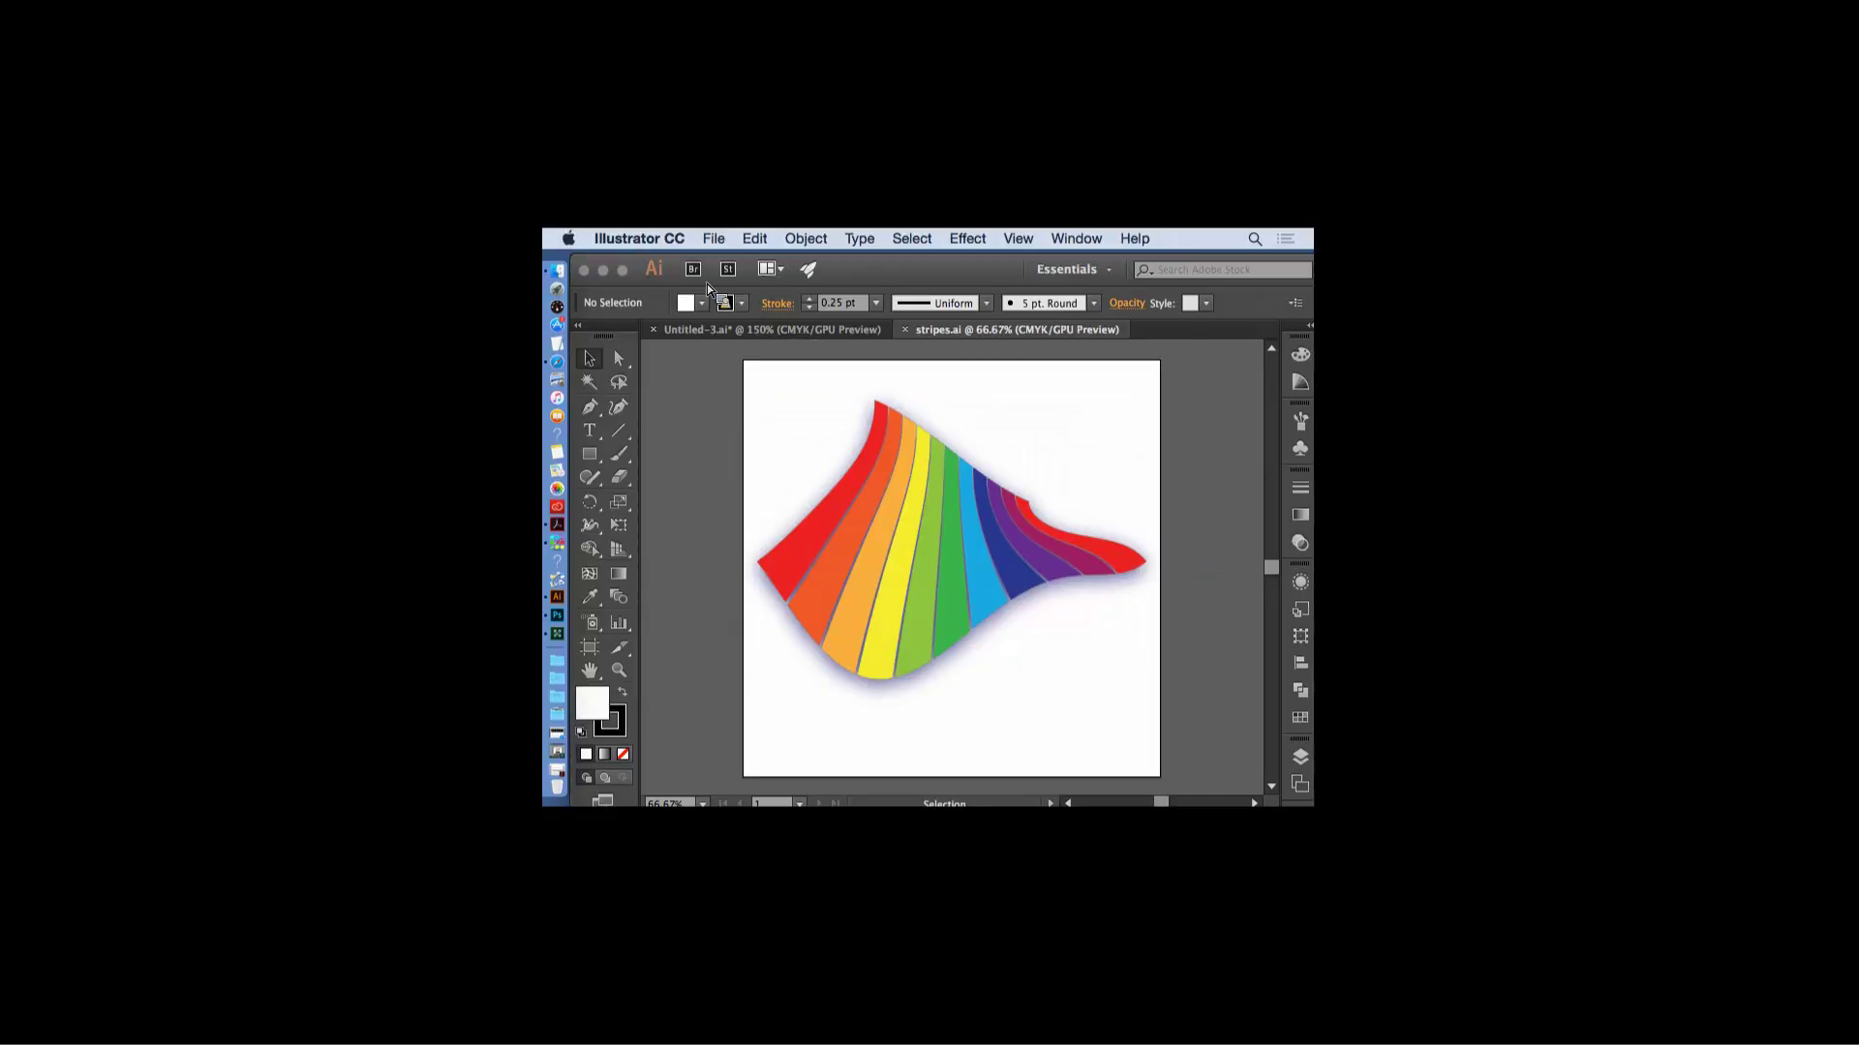
pyautogui.moveTo(639, 281); pyautogui.dragTo(948, 382)
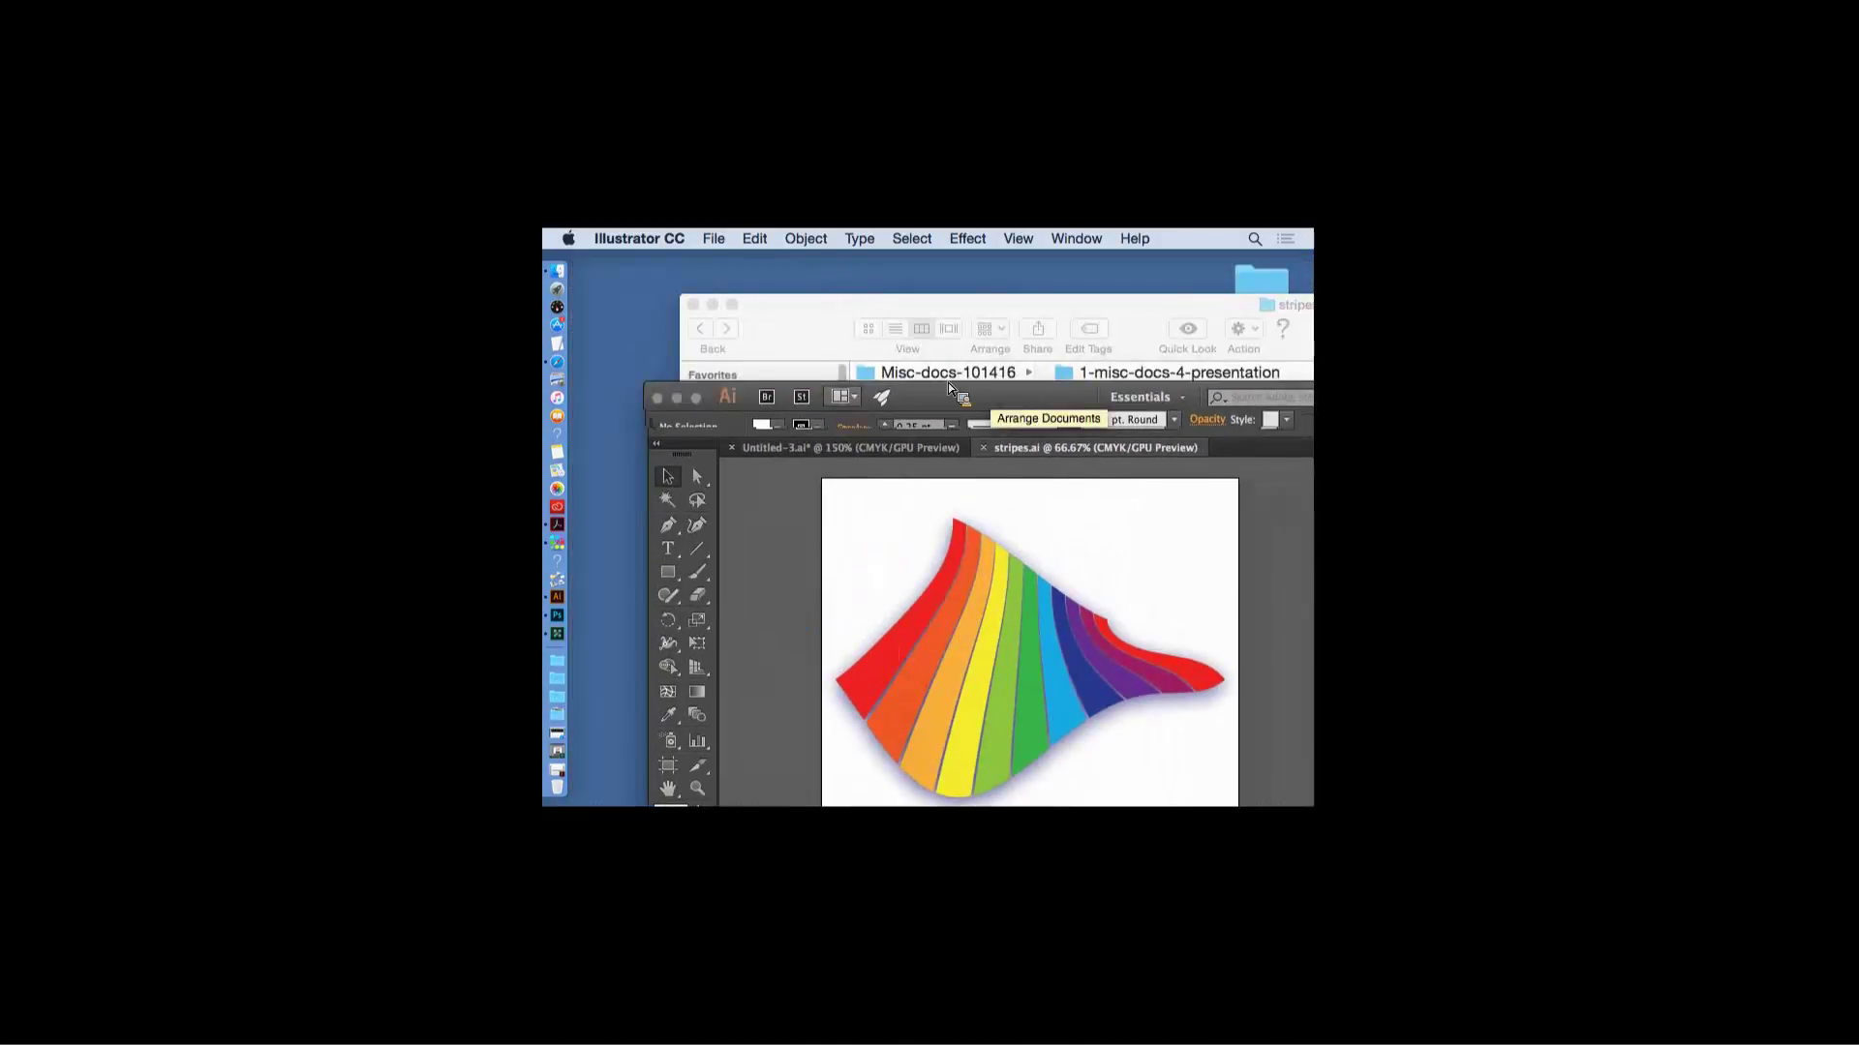
# - Nudge the Illustrator window so the Nov2016 AAUG Finder folder shows behind it
pyautogui.moveTo(903, 509); pyautogui.dragTo(896, 497)
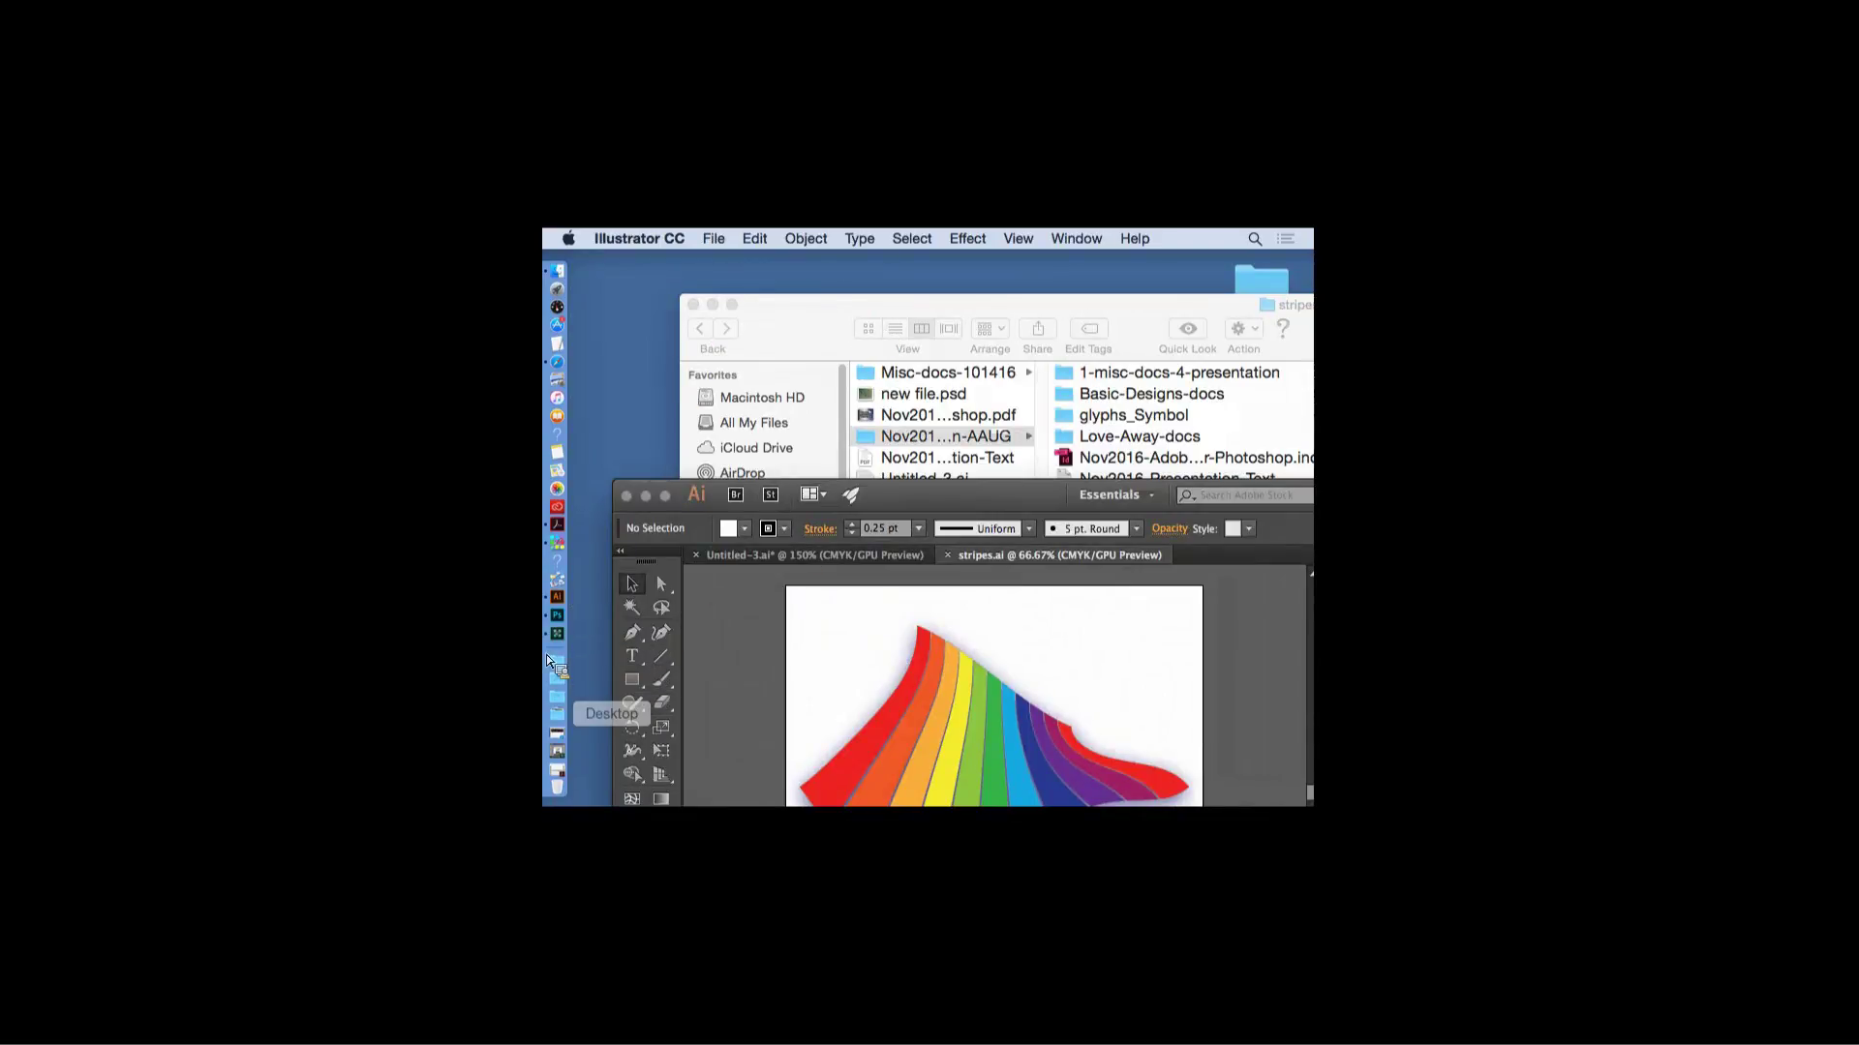
# - Open Nov2016-Adobe-Illustrator-Photoshop.pdf from the Dock in Acrobat Pro
pyautogui.click(561, 778)
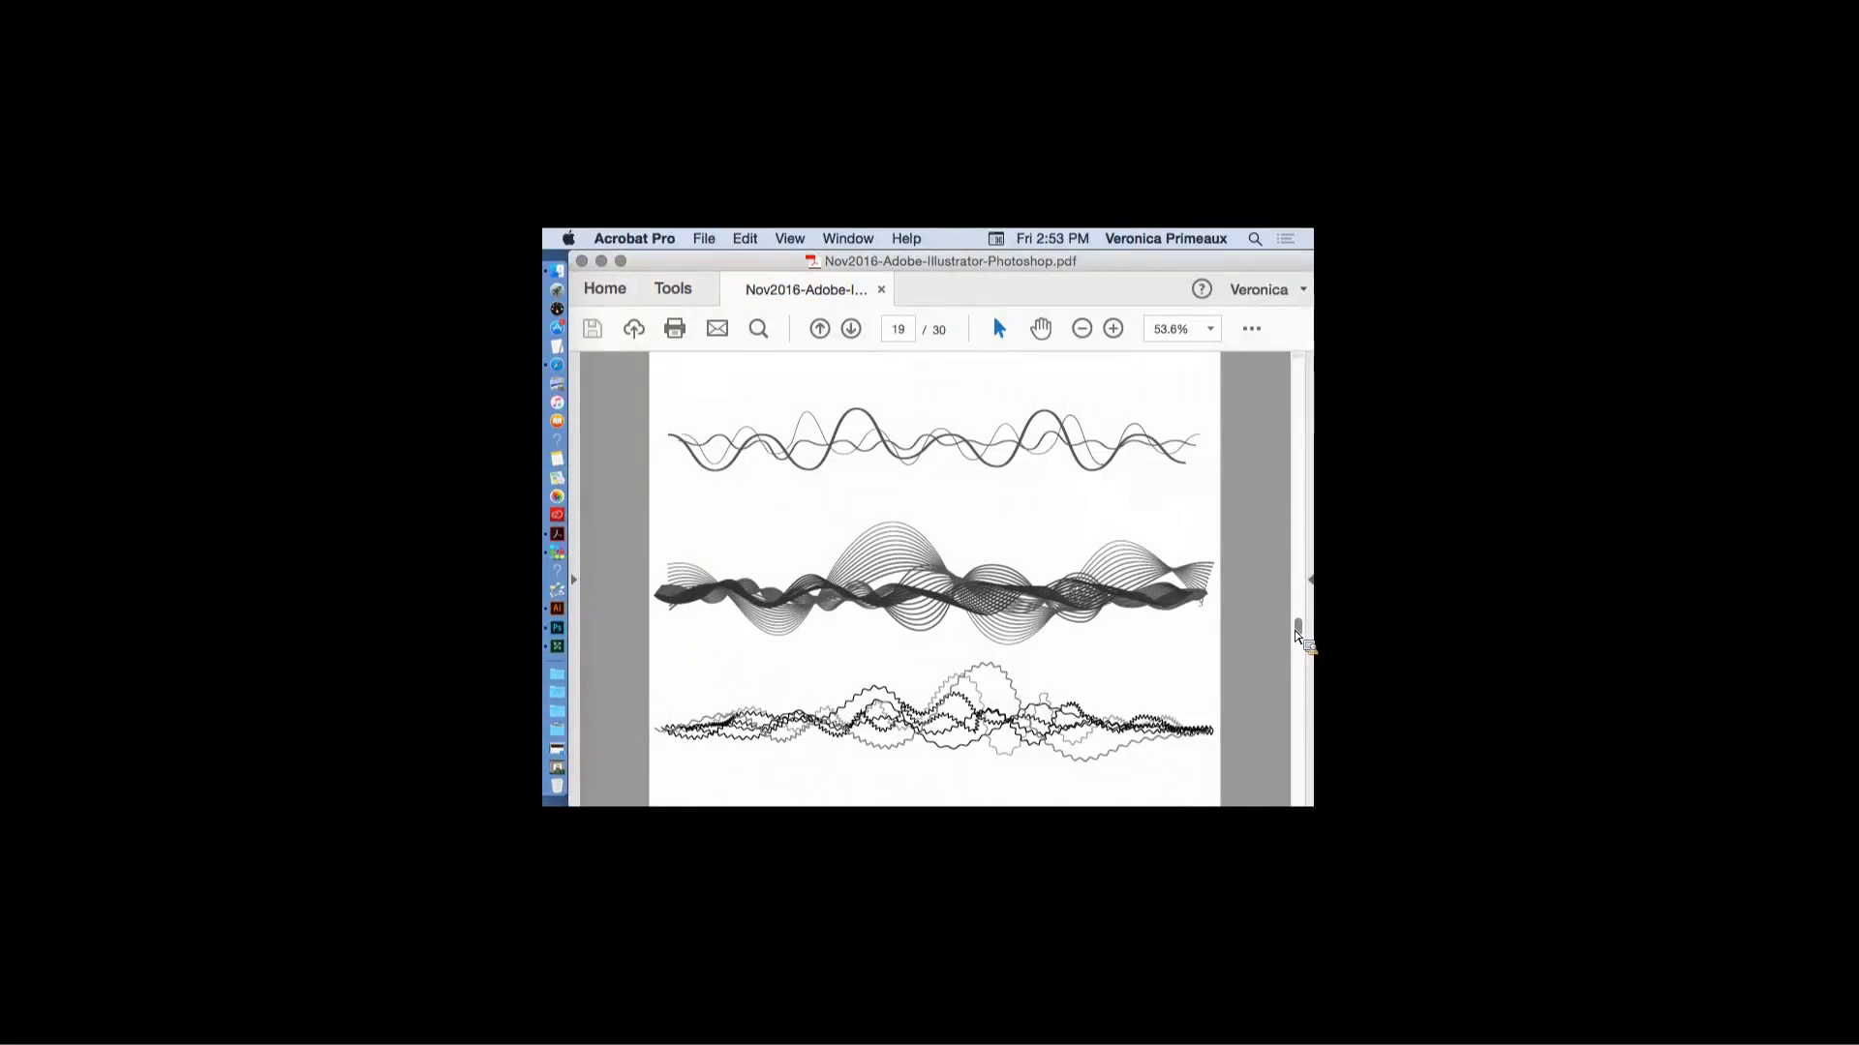
pyautogui.moveTo(1298, 635); pyautogui.dragTo(1298, 654)
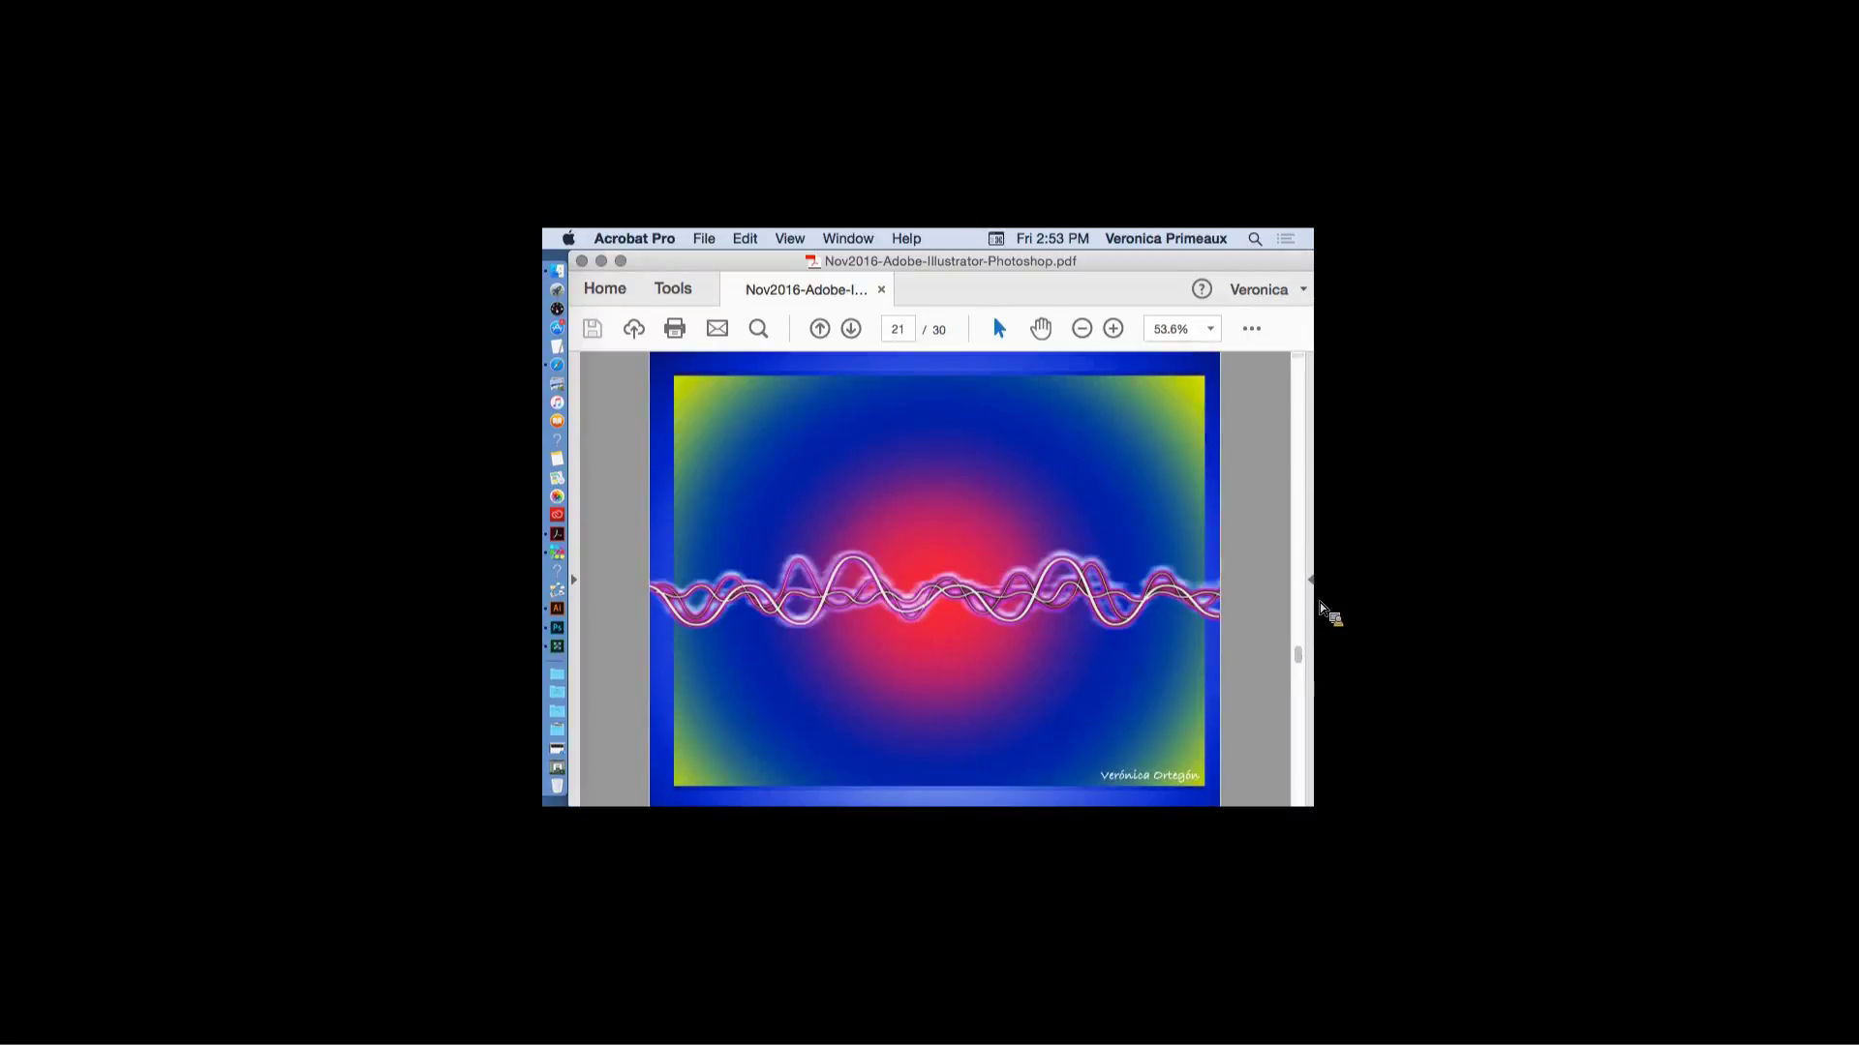
pyautogui.scroll(-10, 1258, 581)
# - Page from the Basic Shapes title through the rainbow examples to the final fire page 30
pyautogui.press('pageup')
pyautogui.press('pageup')
pyautogui.press('pageup')
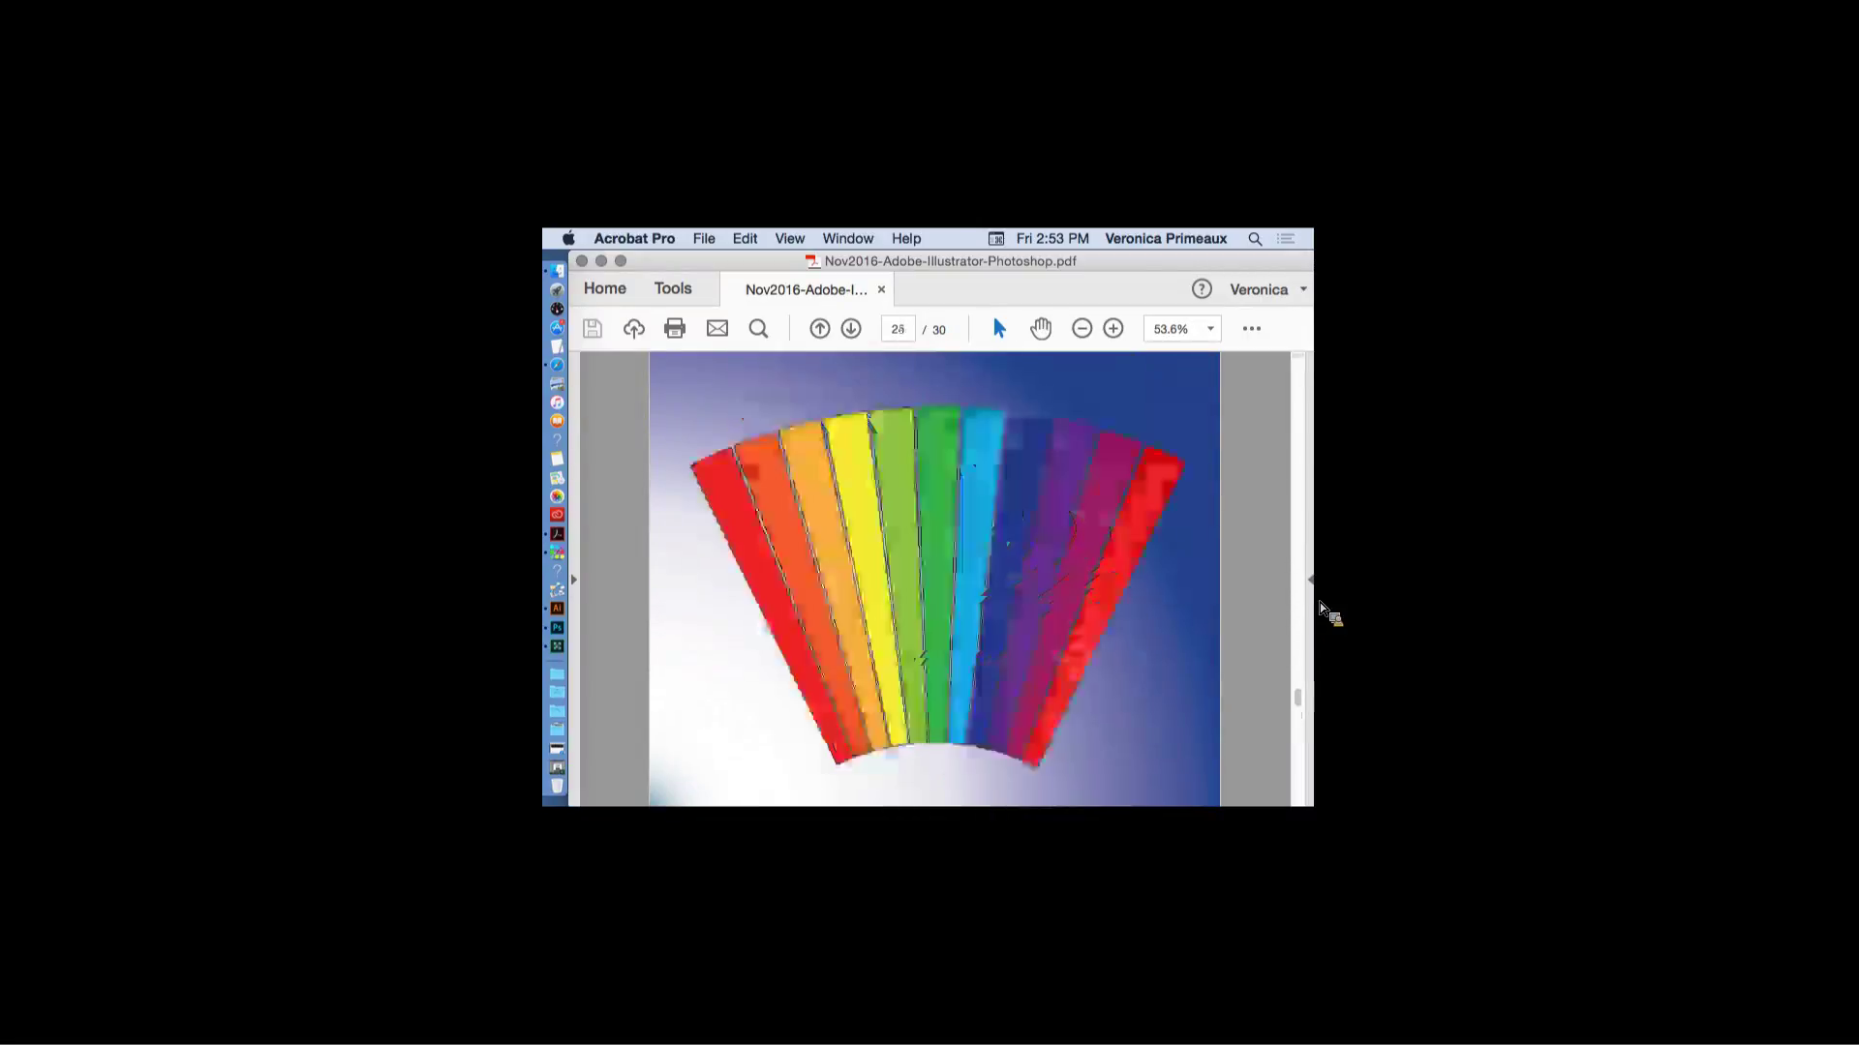
pyautogui.press('pagedown')
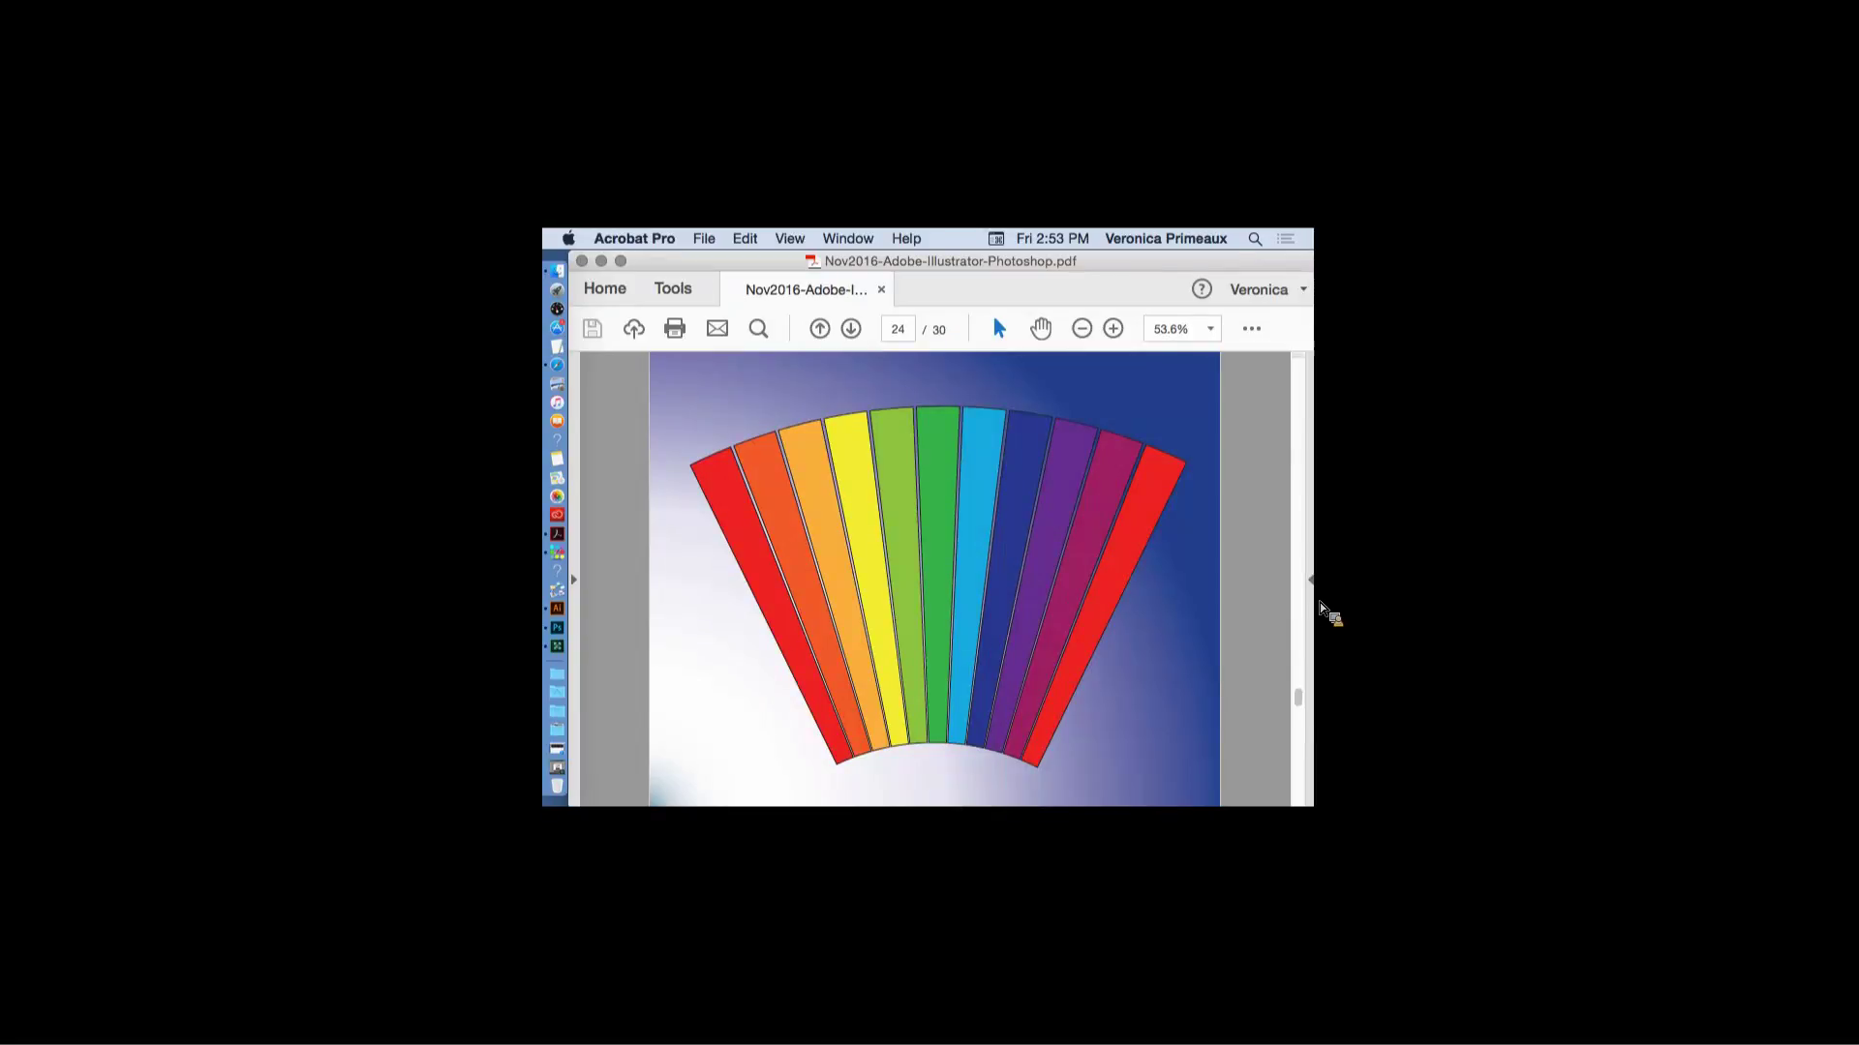
pyautogui.press('pagedown')
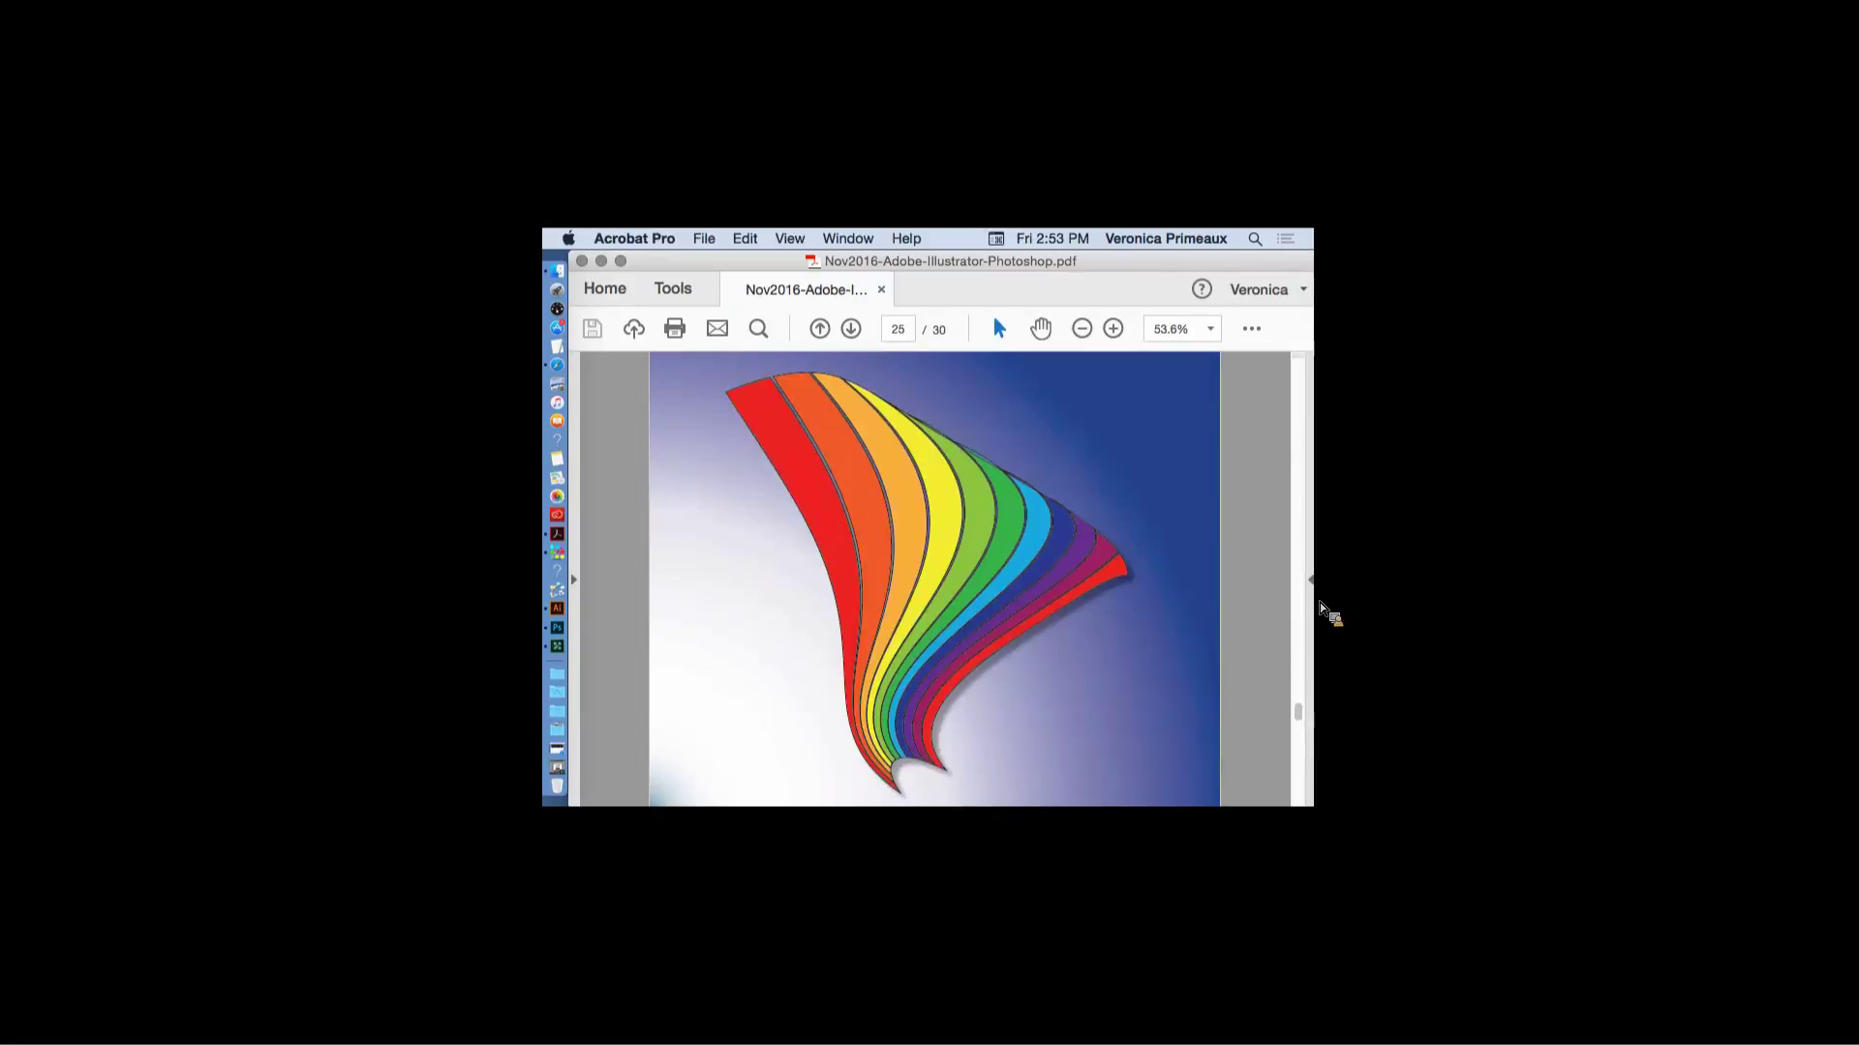
pyautogui.press('pagedown')
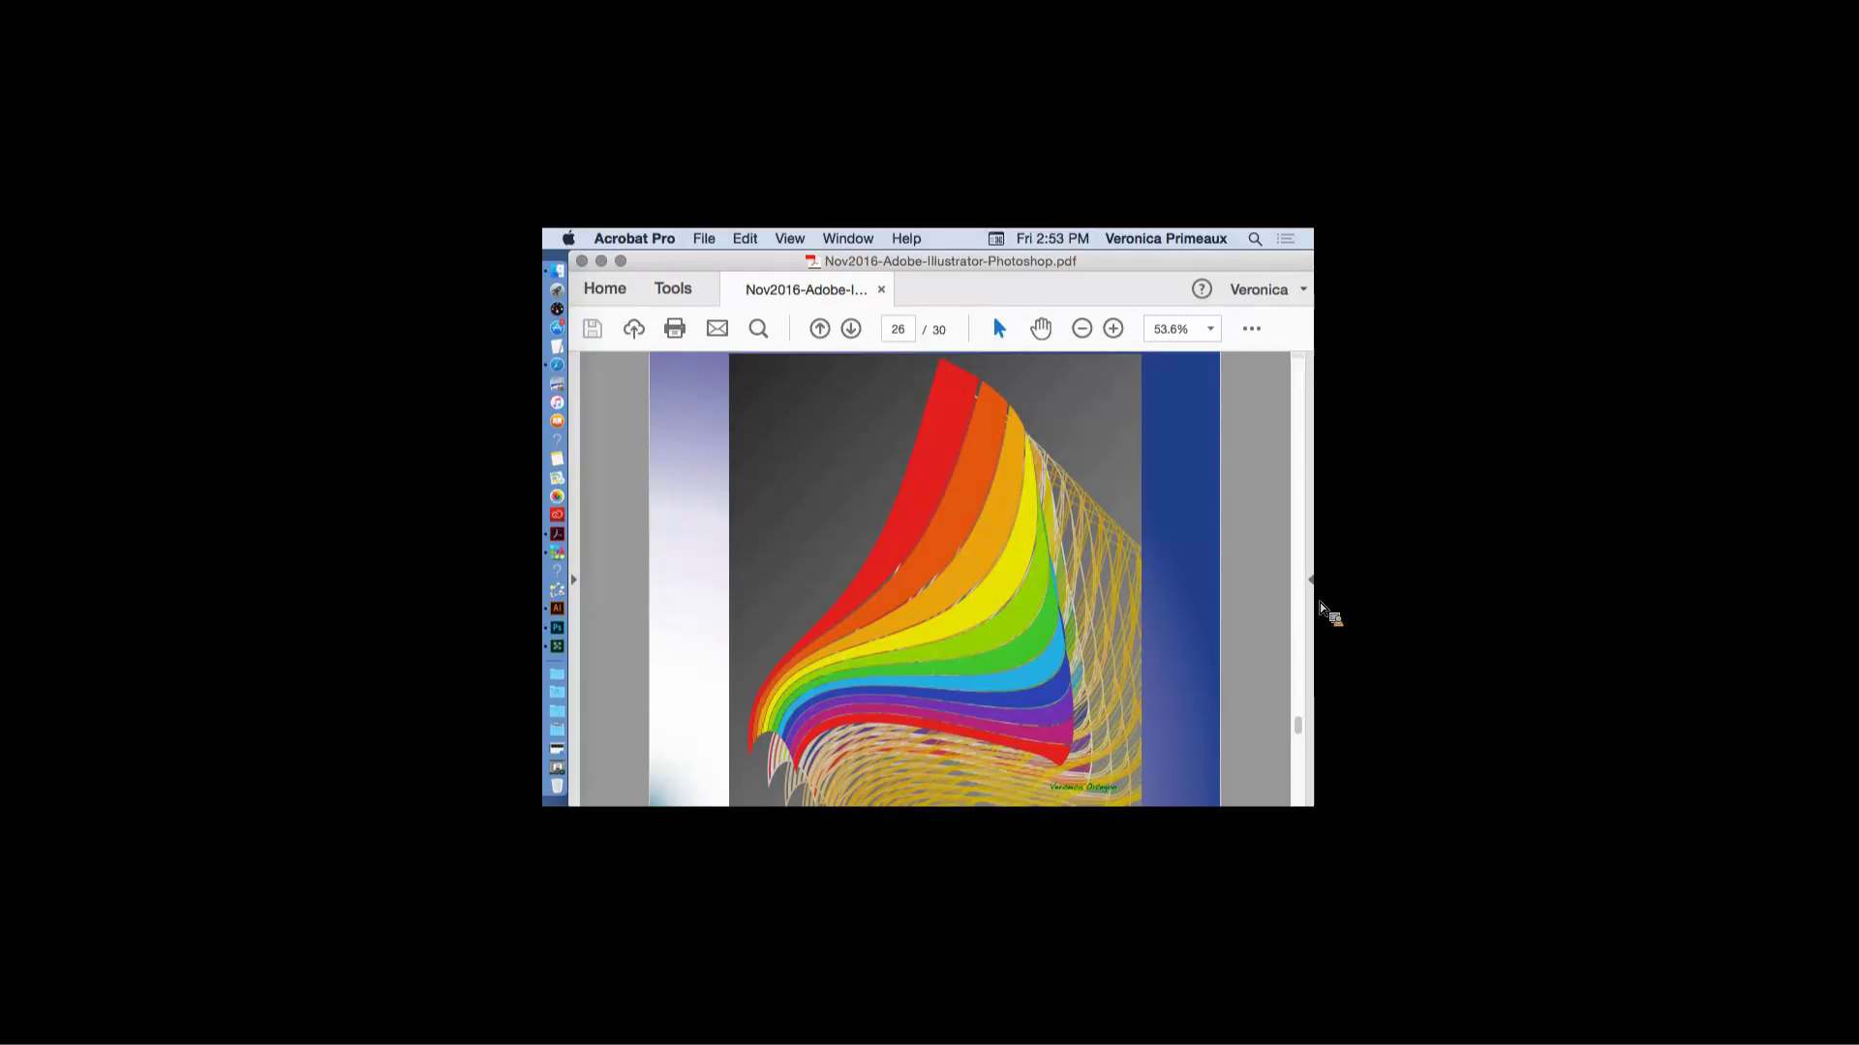
pyautogui.press('pagedown')
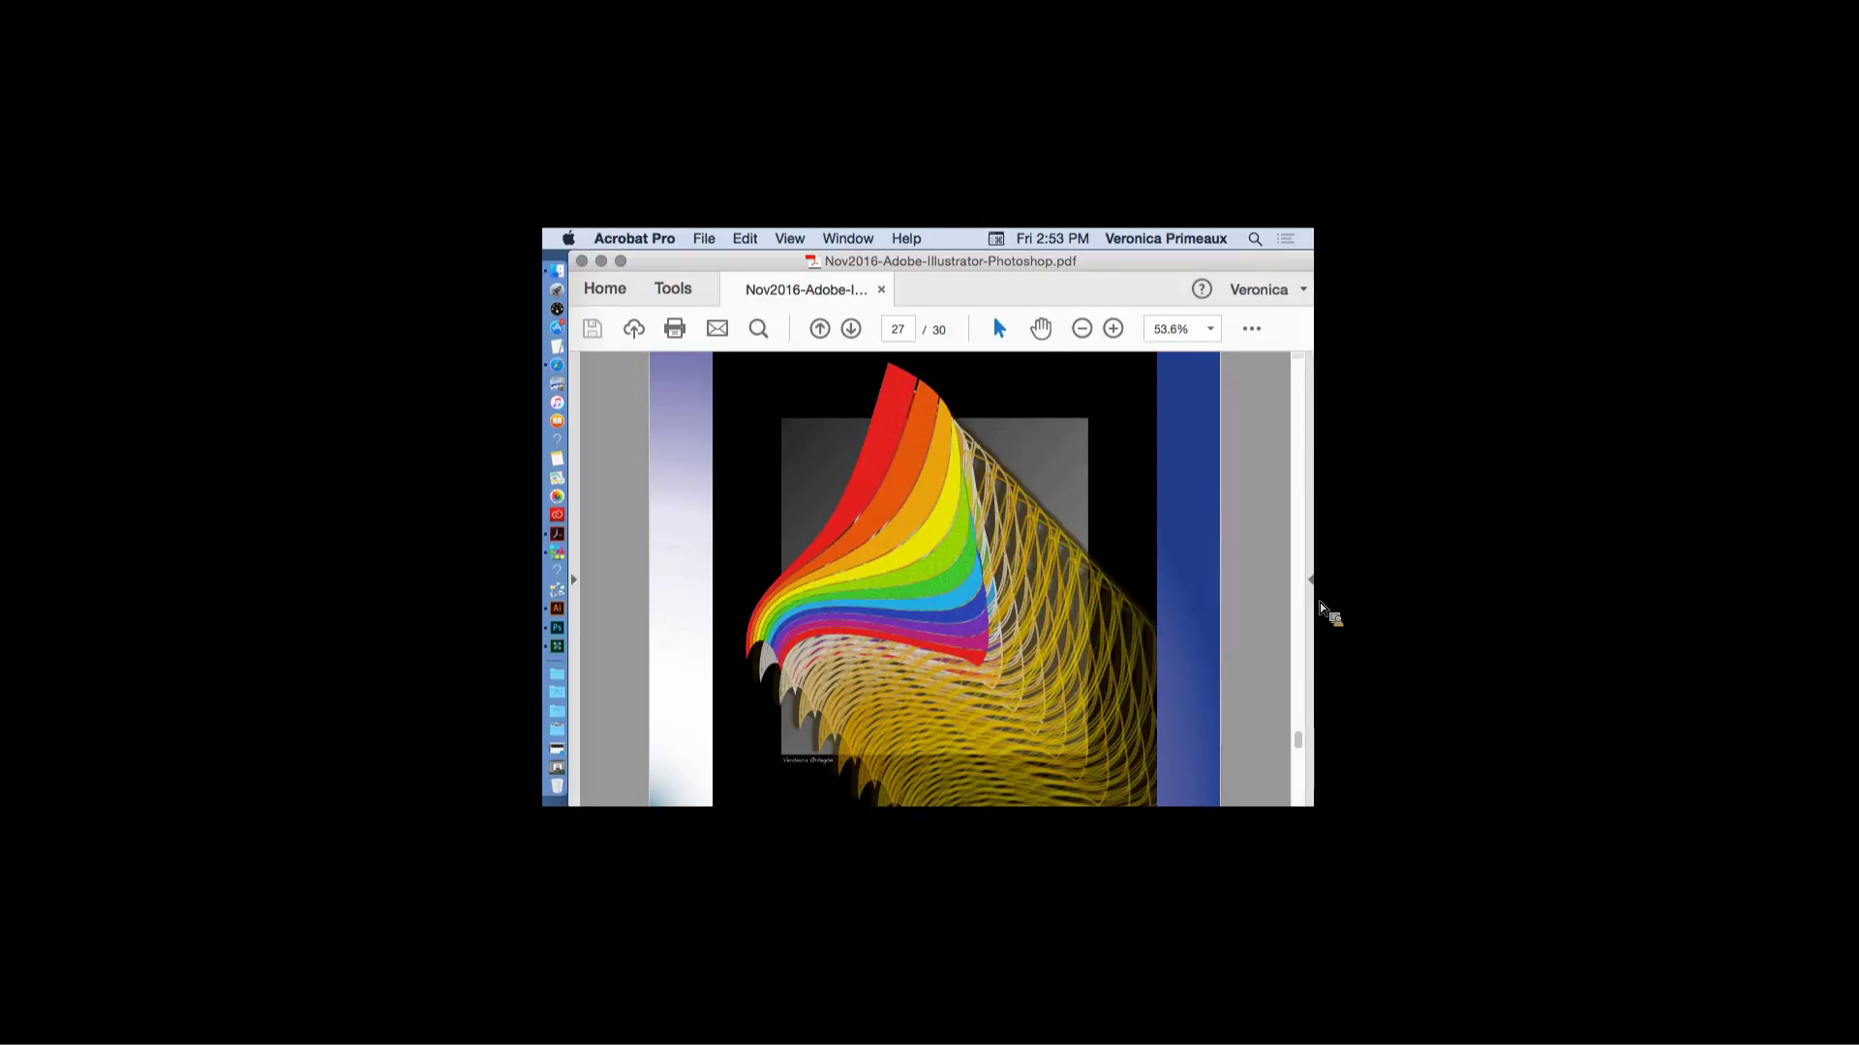
pyautogui.press('Right')
pyautogui.press('Right')
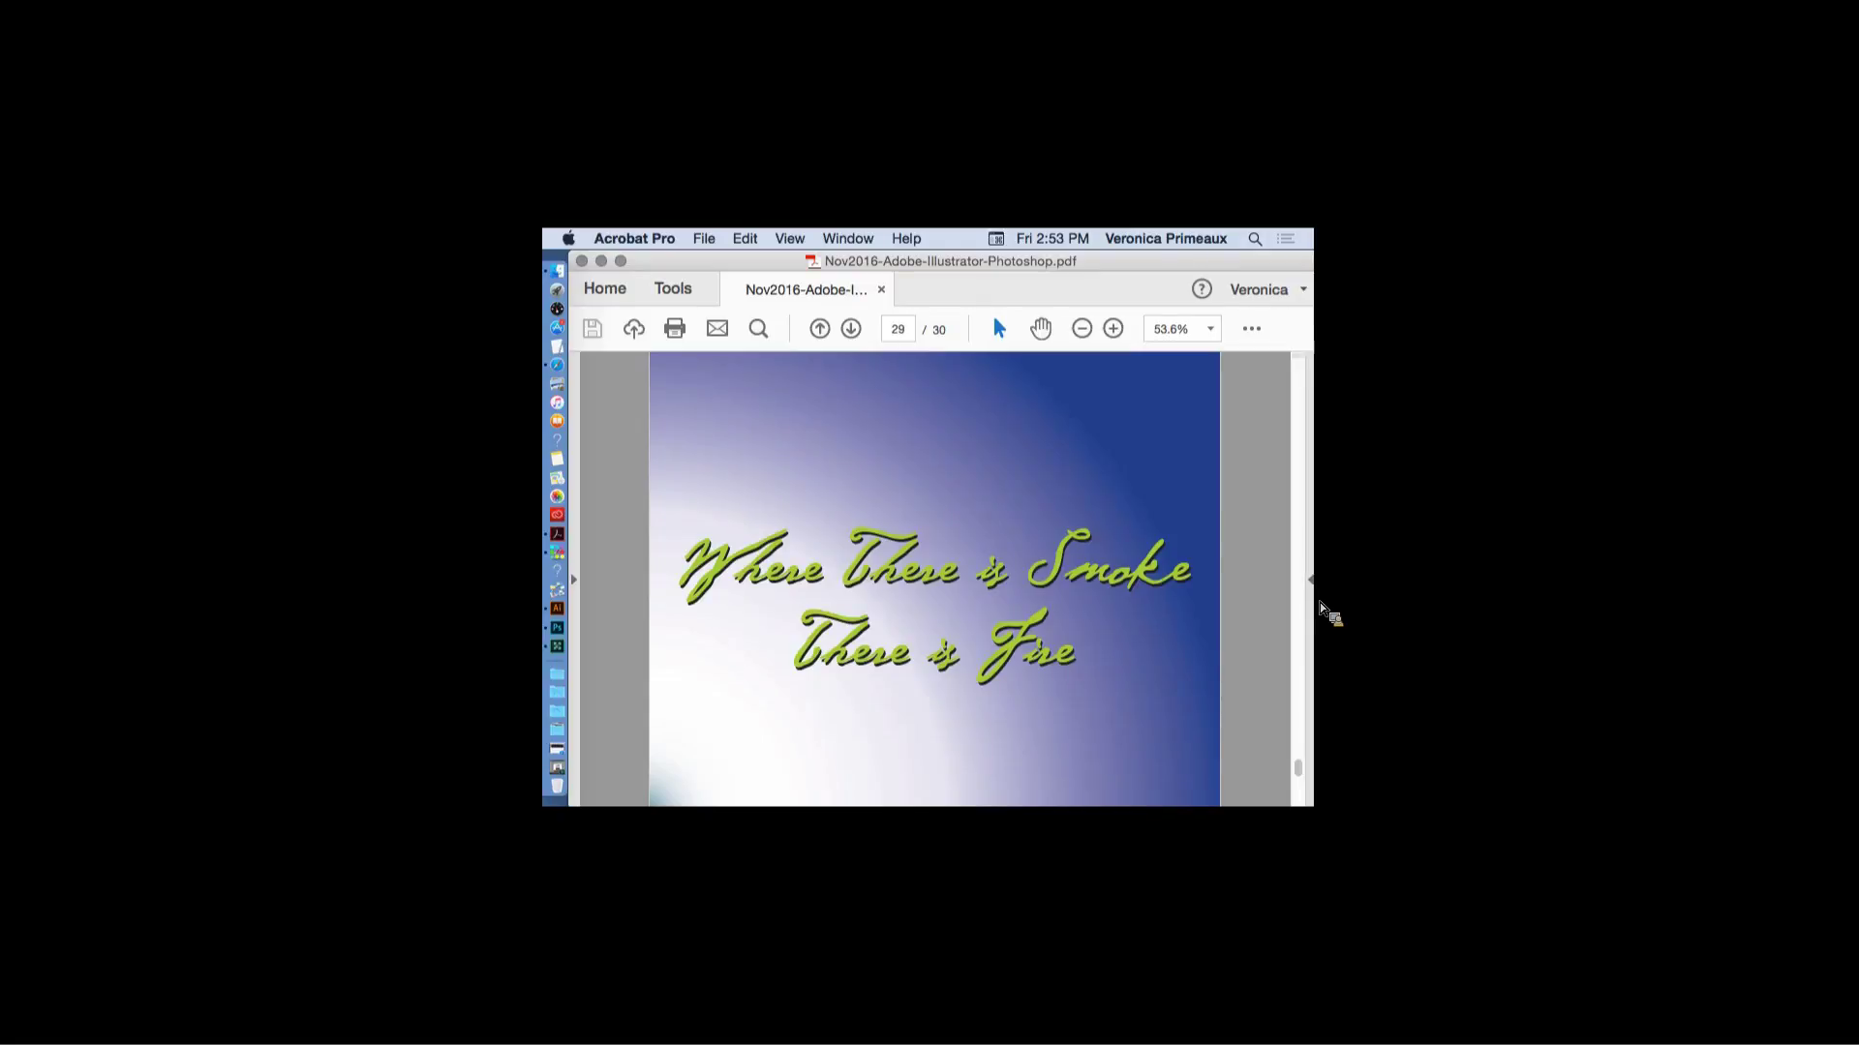
pyautogui.press('Right')
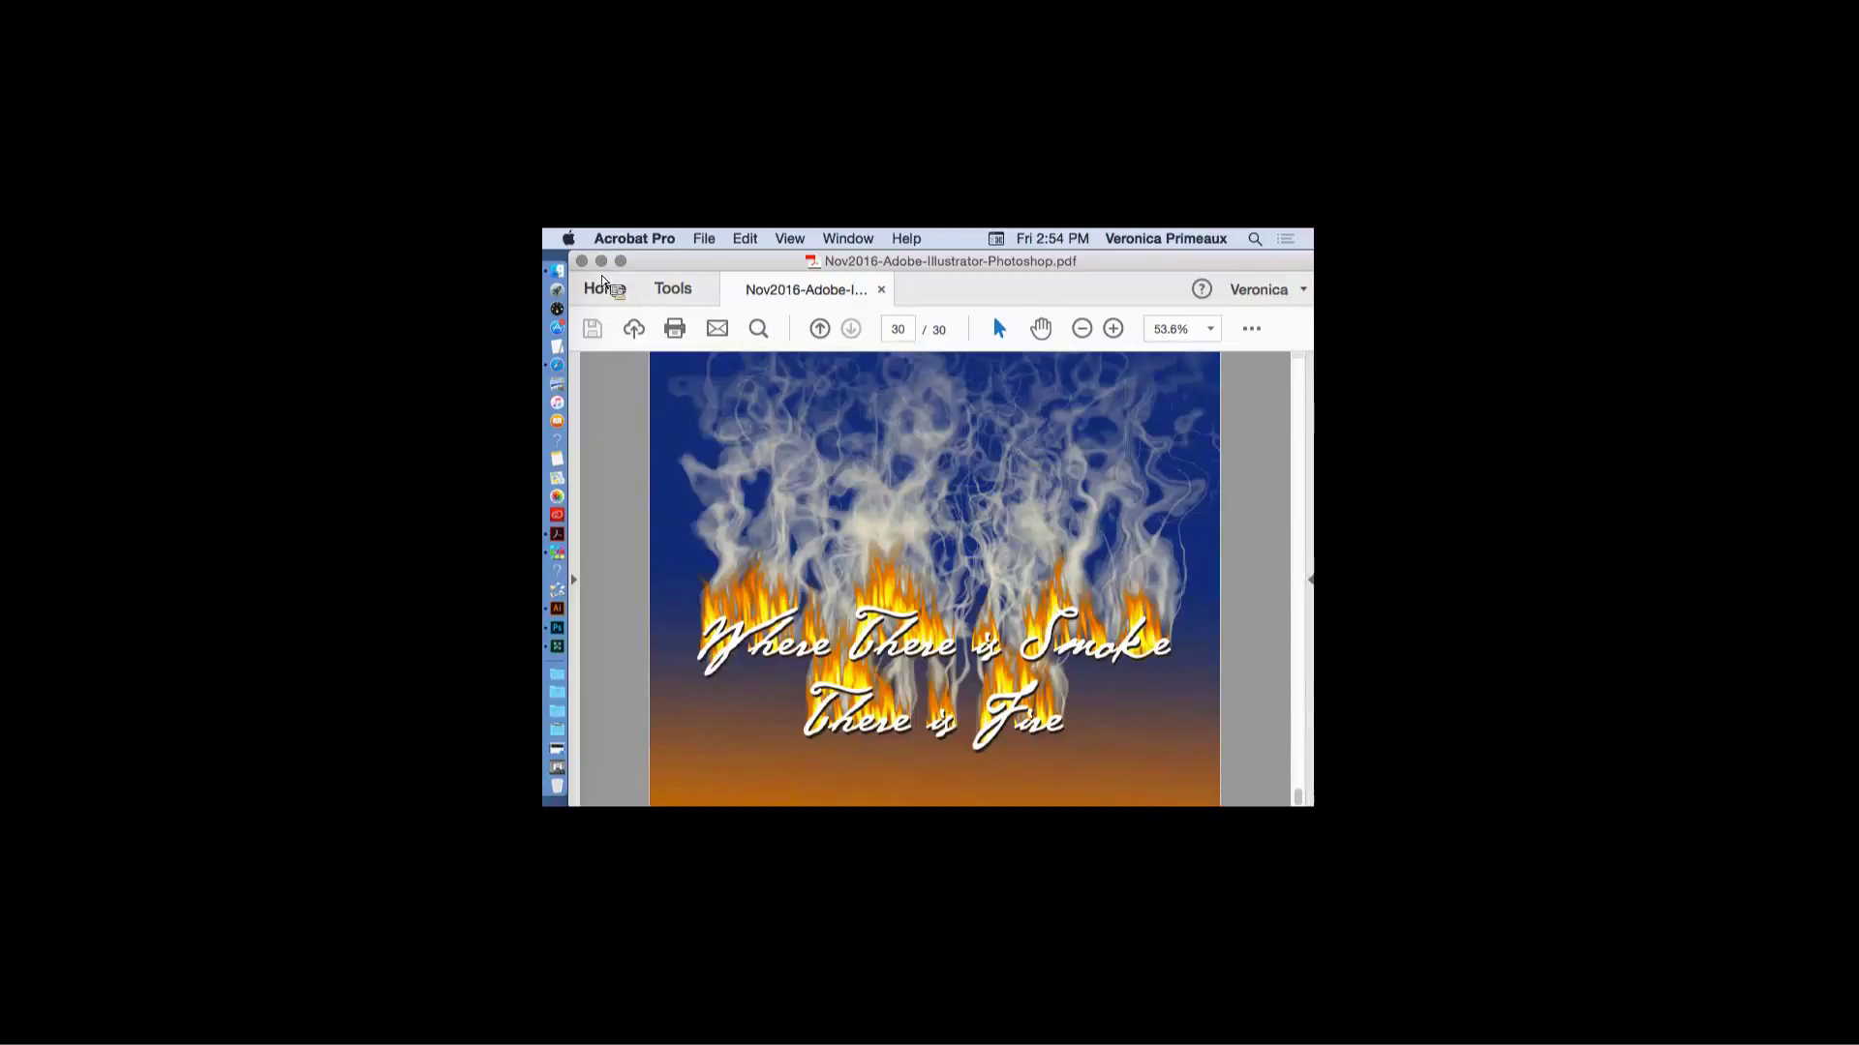
# - Zoom in on the smoke and fire page, then zoom back out to fit the whole page
pyautogui.moveTo(689, 268)
pyautogui.mouseDown()
pyautogui.moveTo(731, 316)
pyautogui.moveTo(618, 393)
pyautogui.moveTo(675, 282)
pyautogui.mouseUp()
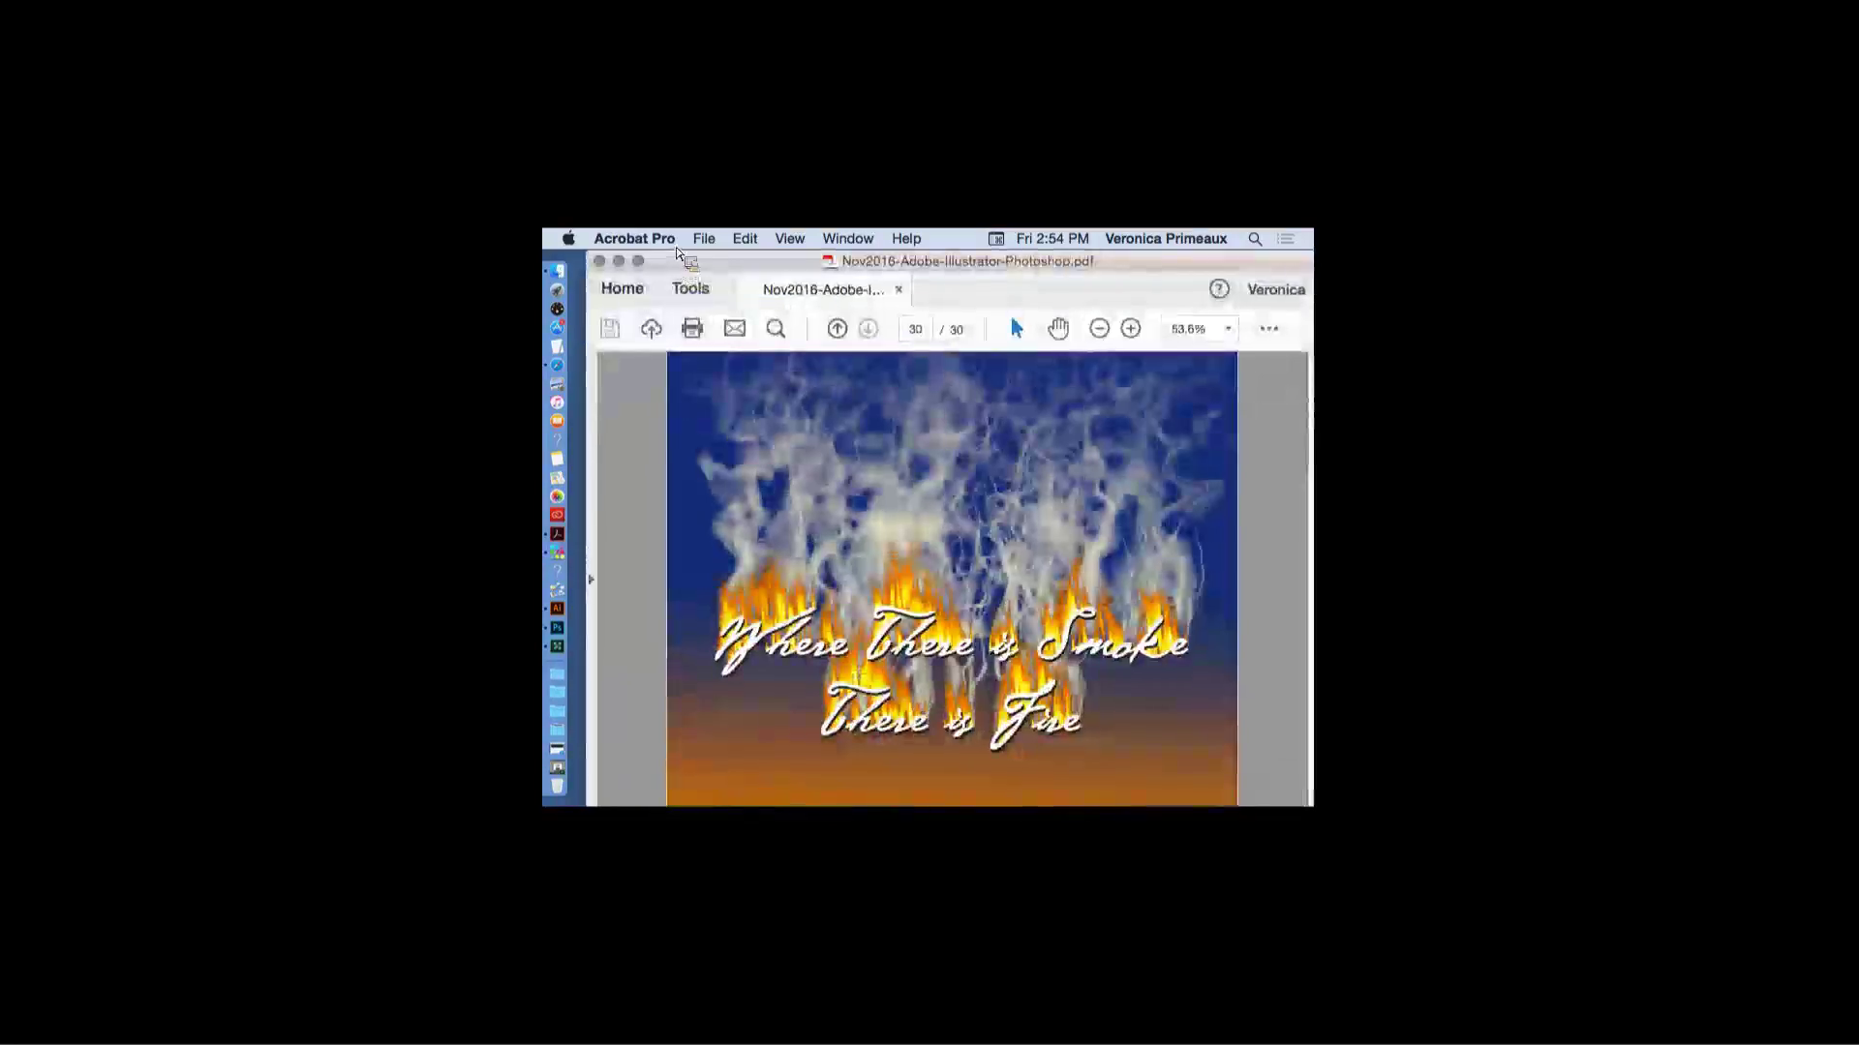
pyautogui.press('super+equal')
pyautogui.press('super+equal')
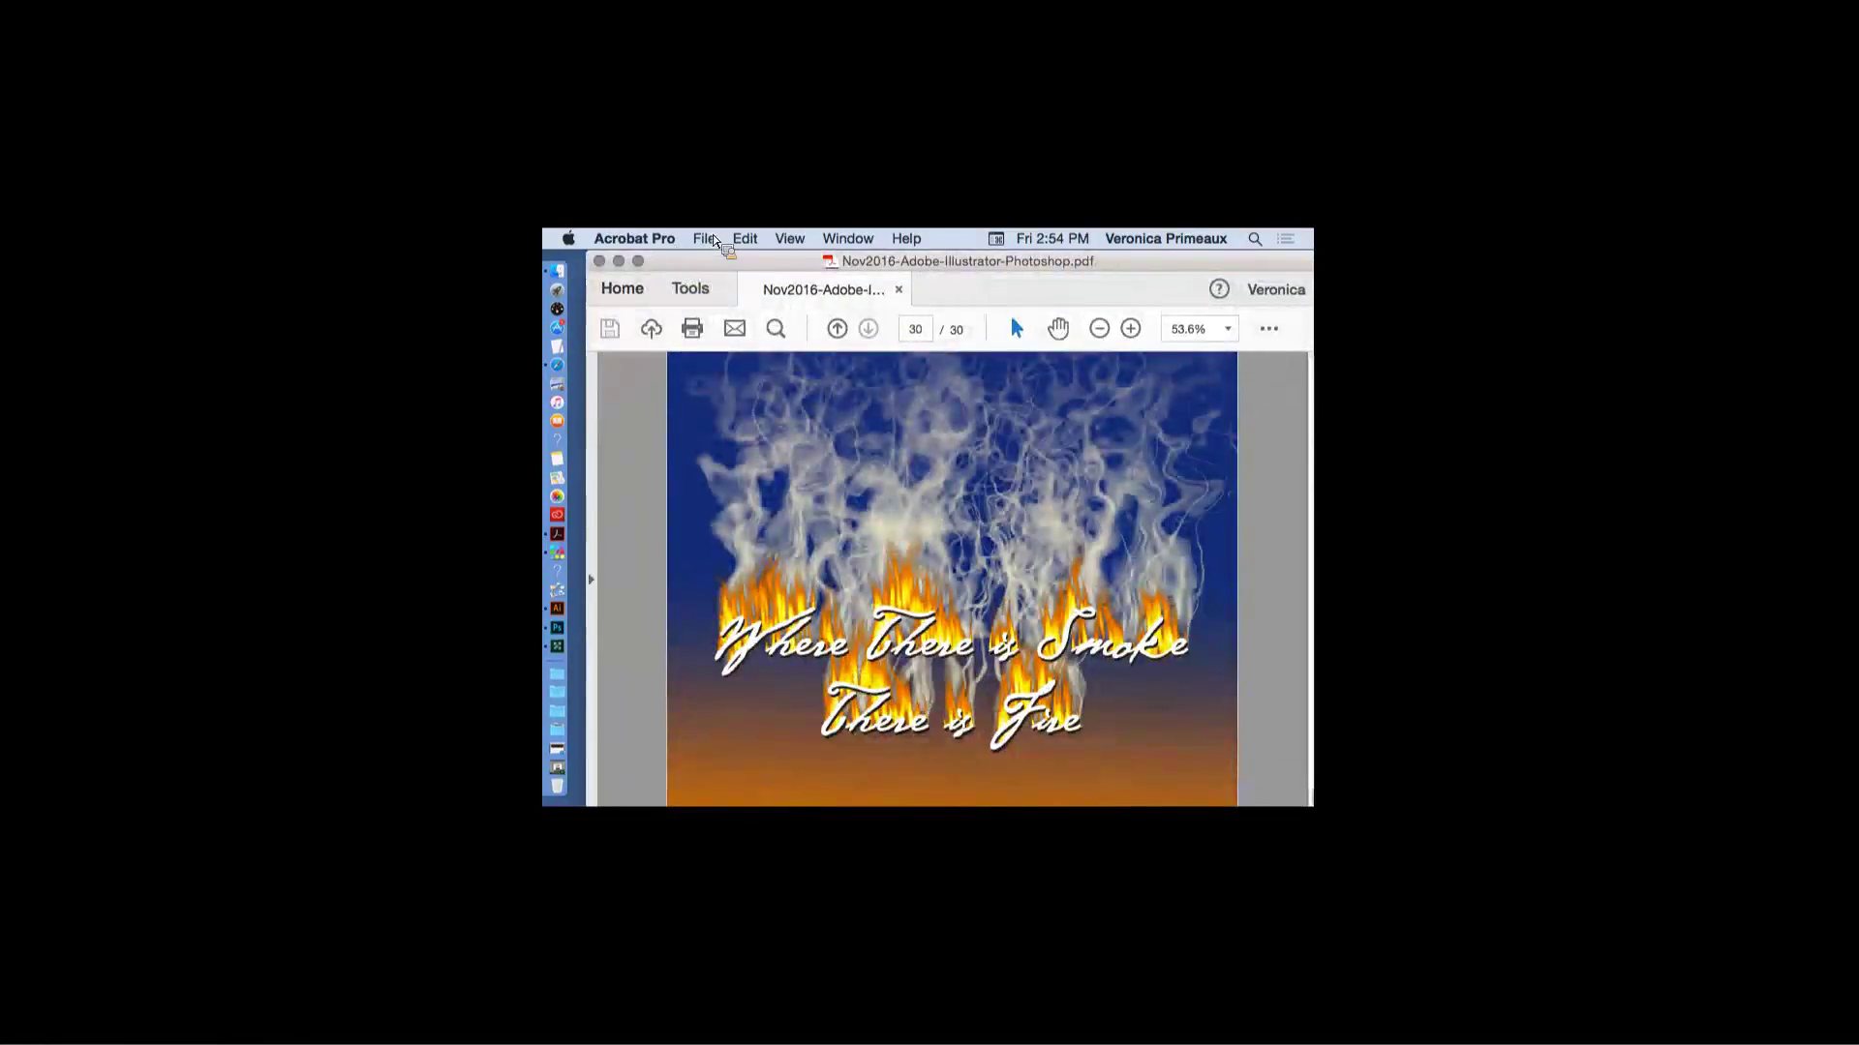
pyautogui.press('super+equal')
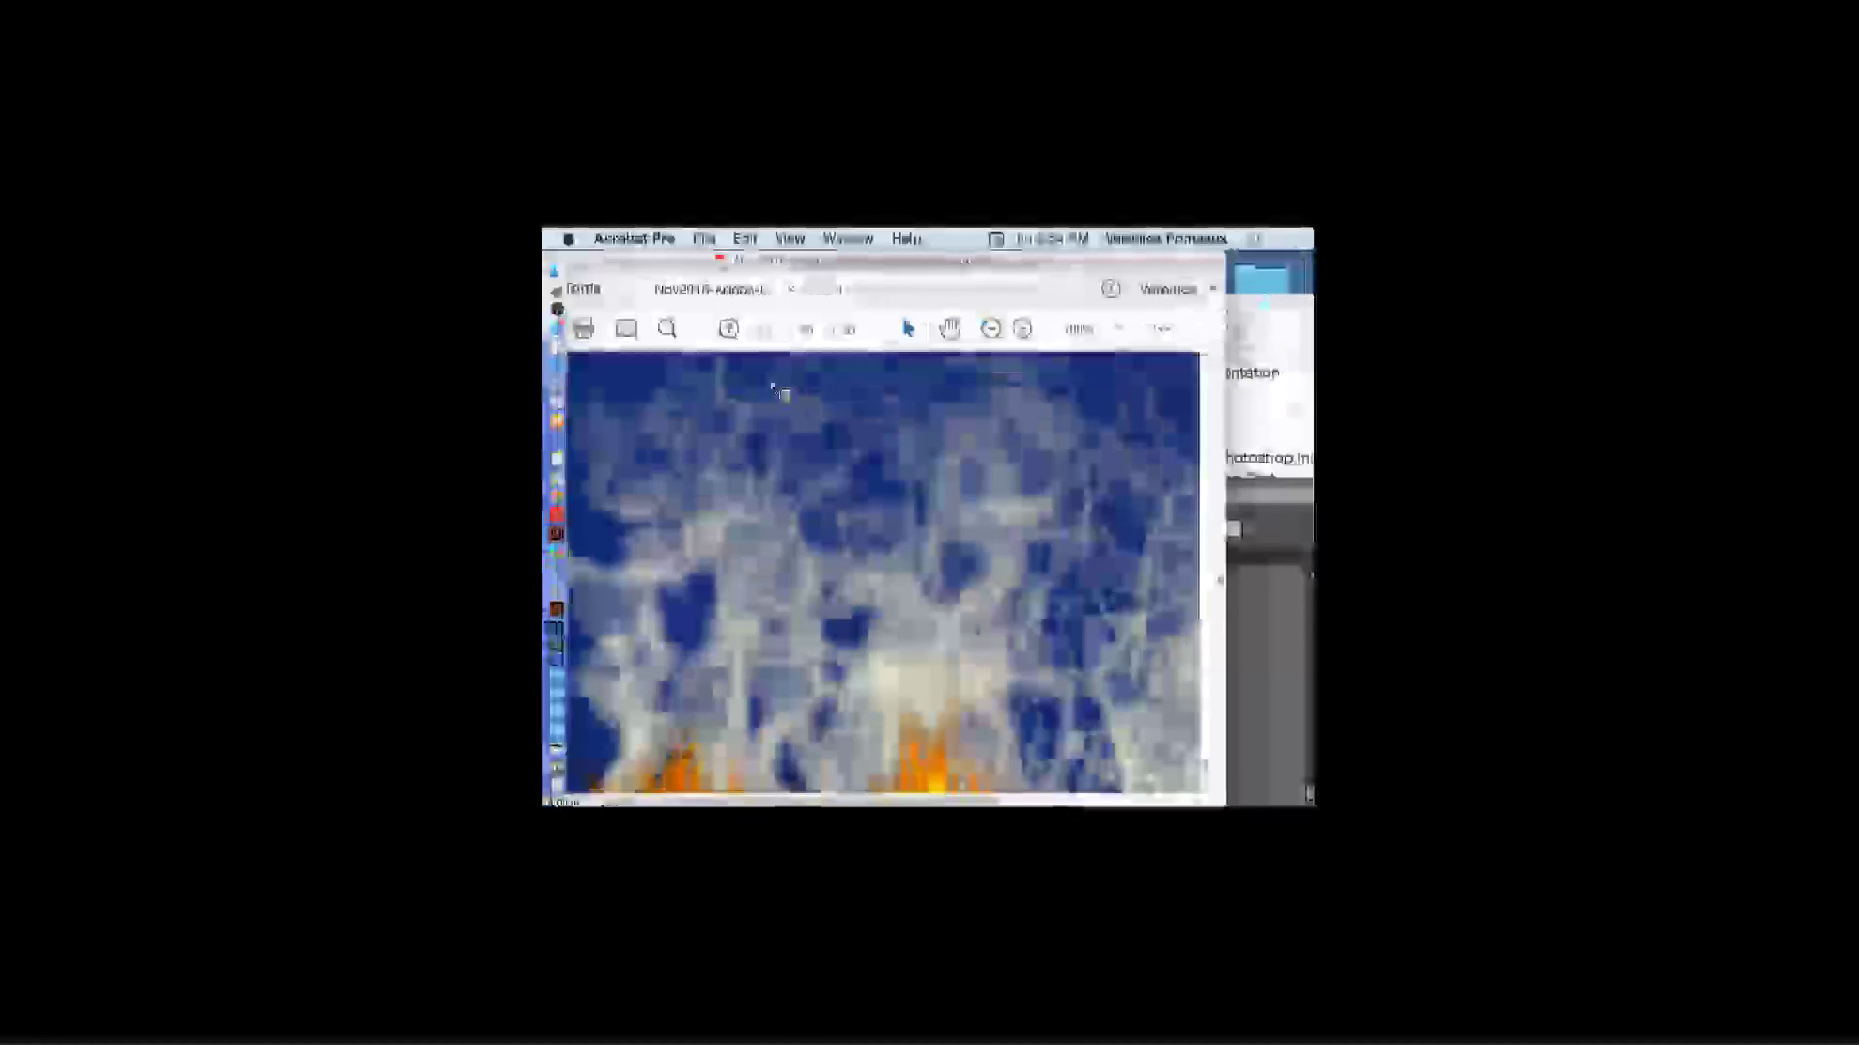
pyautogui.press('super+0')
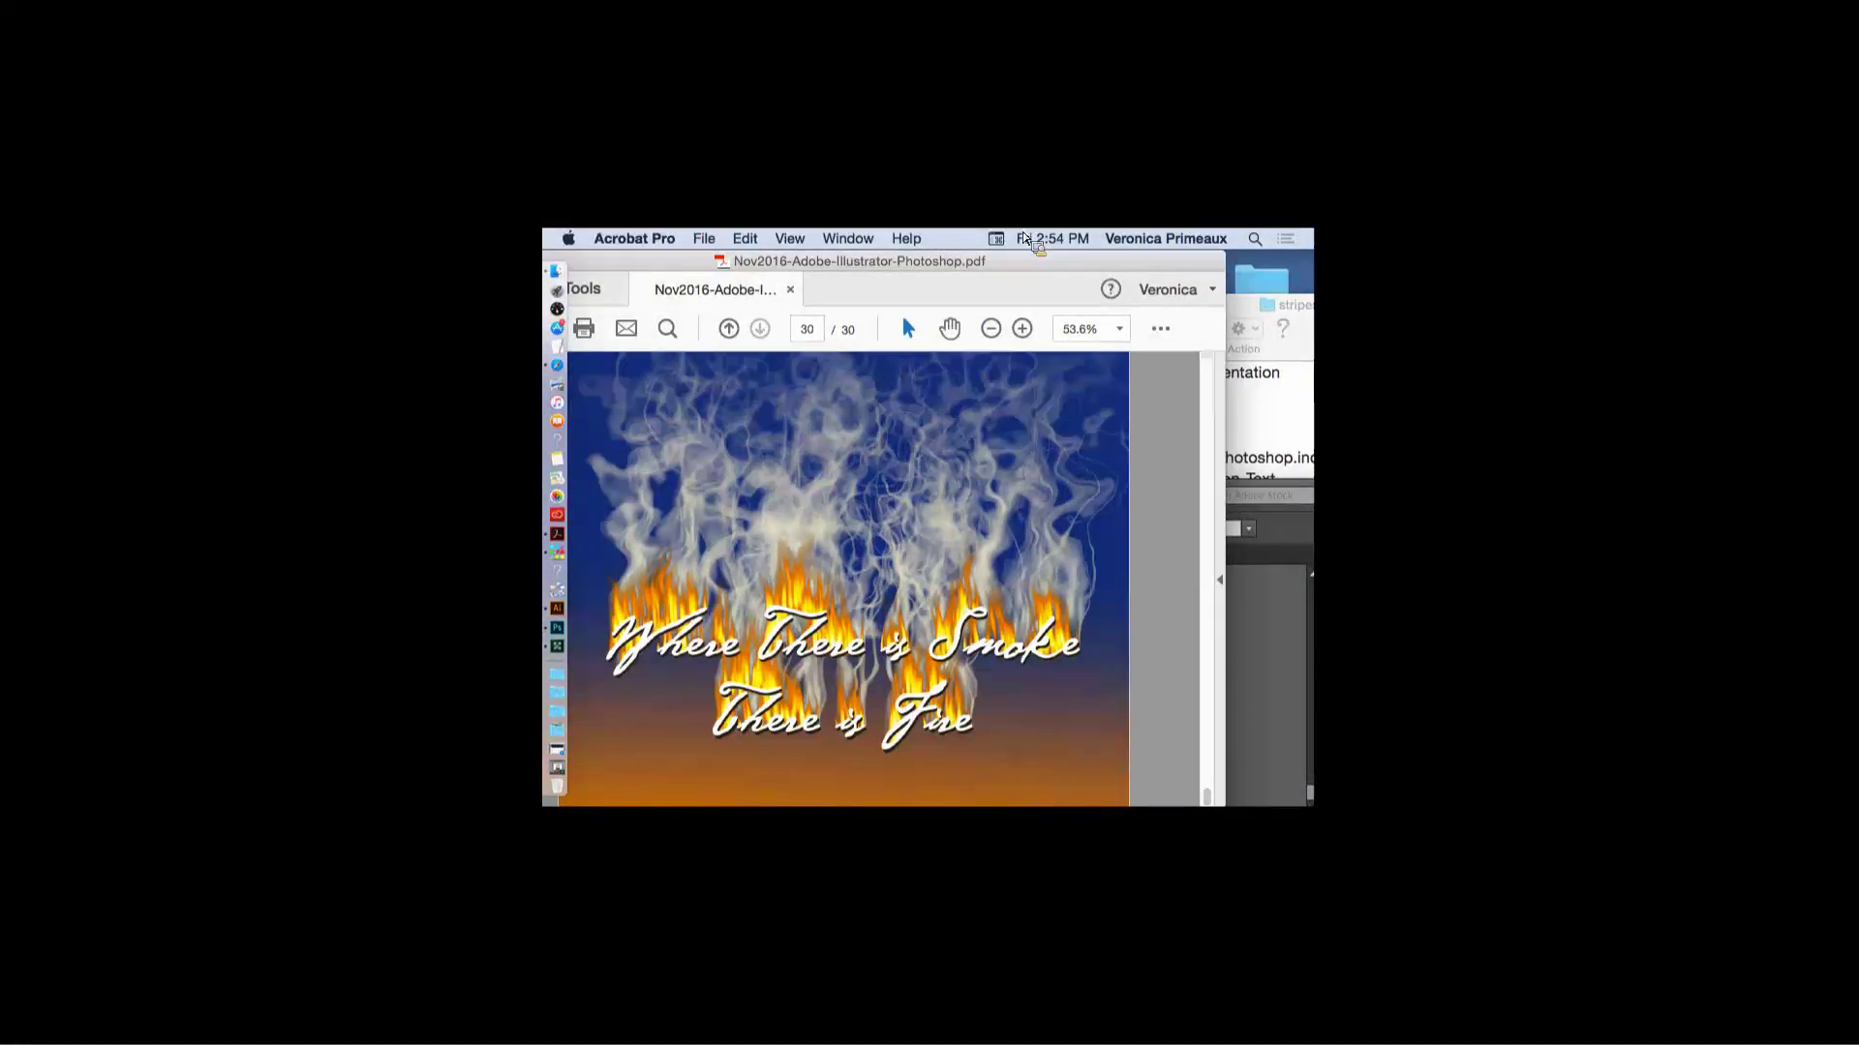
# - Page back through the earlier slides to page 19 with the wavy line artwork
pyautogui.moveTo(800, 308); pyautogui.dragTo(868, 308)
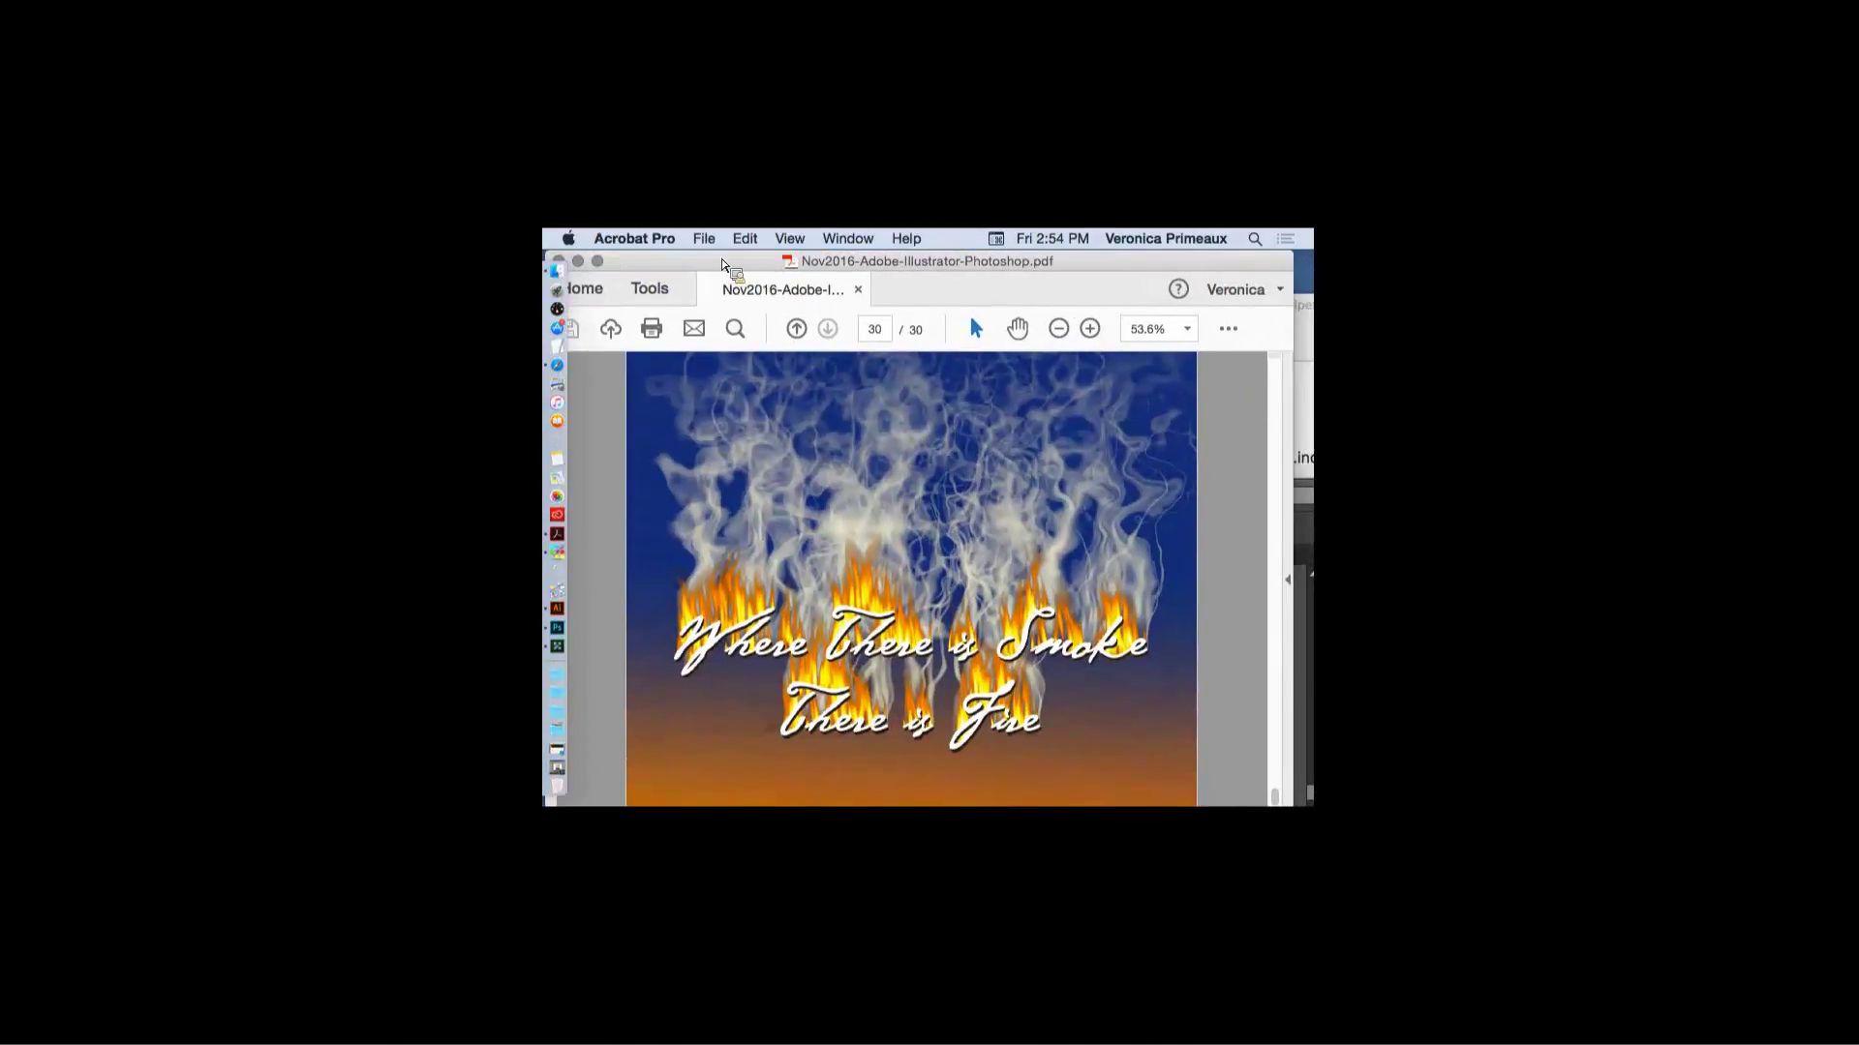
pyautogui.press('Left')
pyautogui.press('Left')
pyautogui.press('Left')
pyautogui.press('Left')
pyautogui.press('Left')
pyautogui.press('Left')
pyautogui.press('Left')
pyautogui.press('Left')
pyautogui.press('Left')
pyautogui.press('Left')
pyautogui.press('Left')
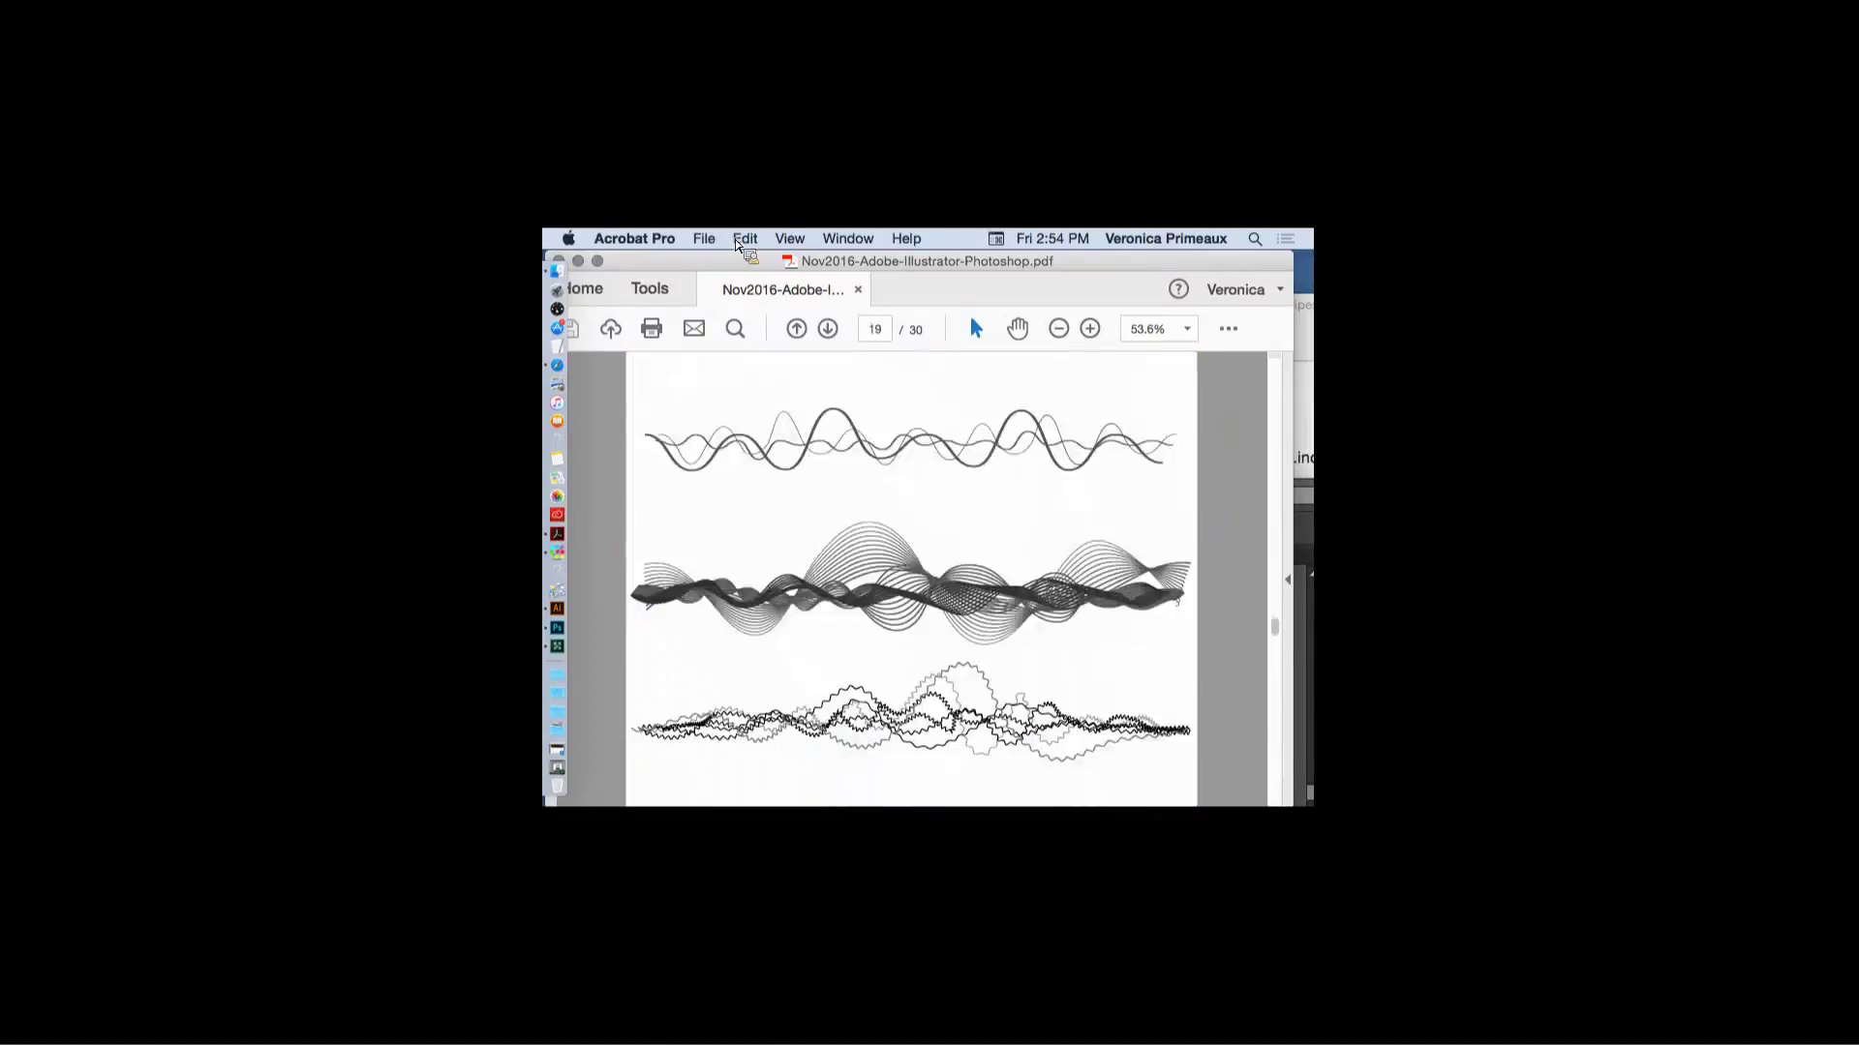
pyautogui.click(1302, 367)
# - Browse the presentation folders from Smoke-Fire-Docs and Shaper-Tool-docs up to Basic-Designs-docs
pyautogui.moveTo(1287, 308); pyautogui.dragTo(1006, 291)
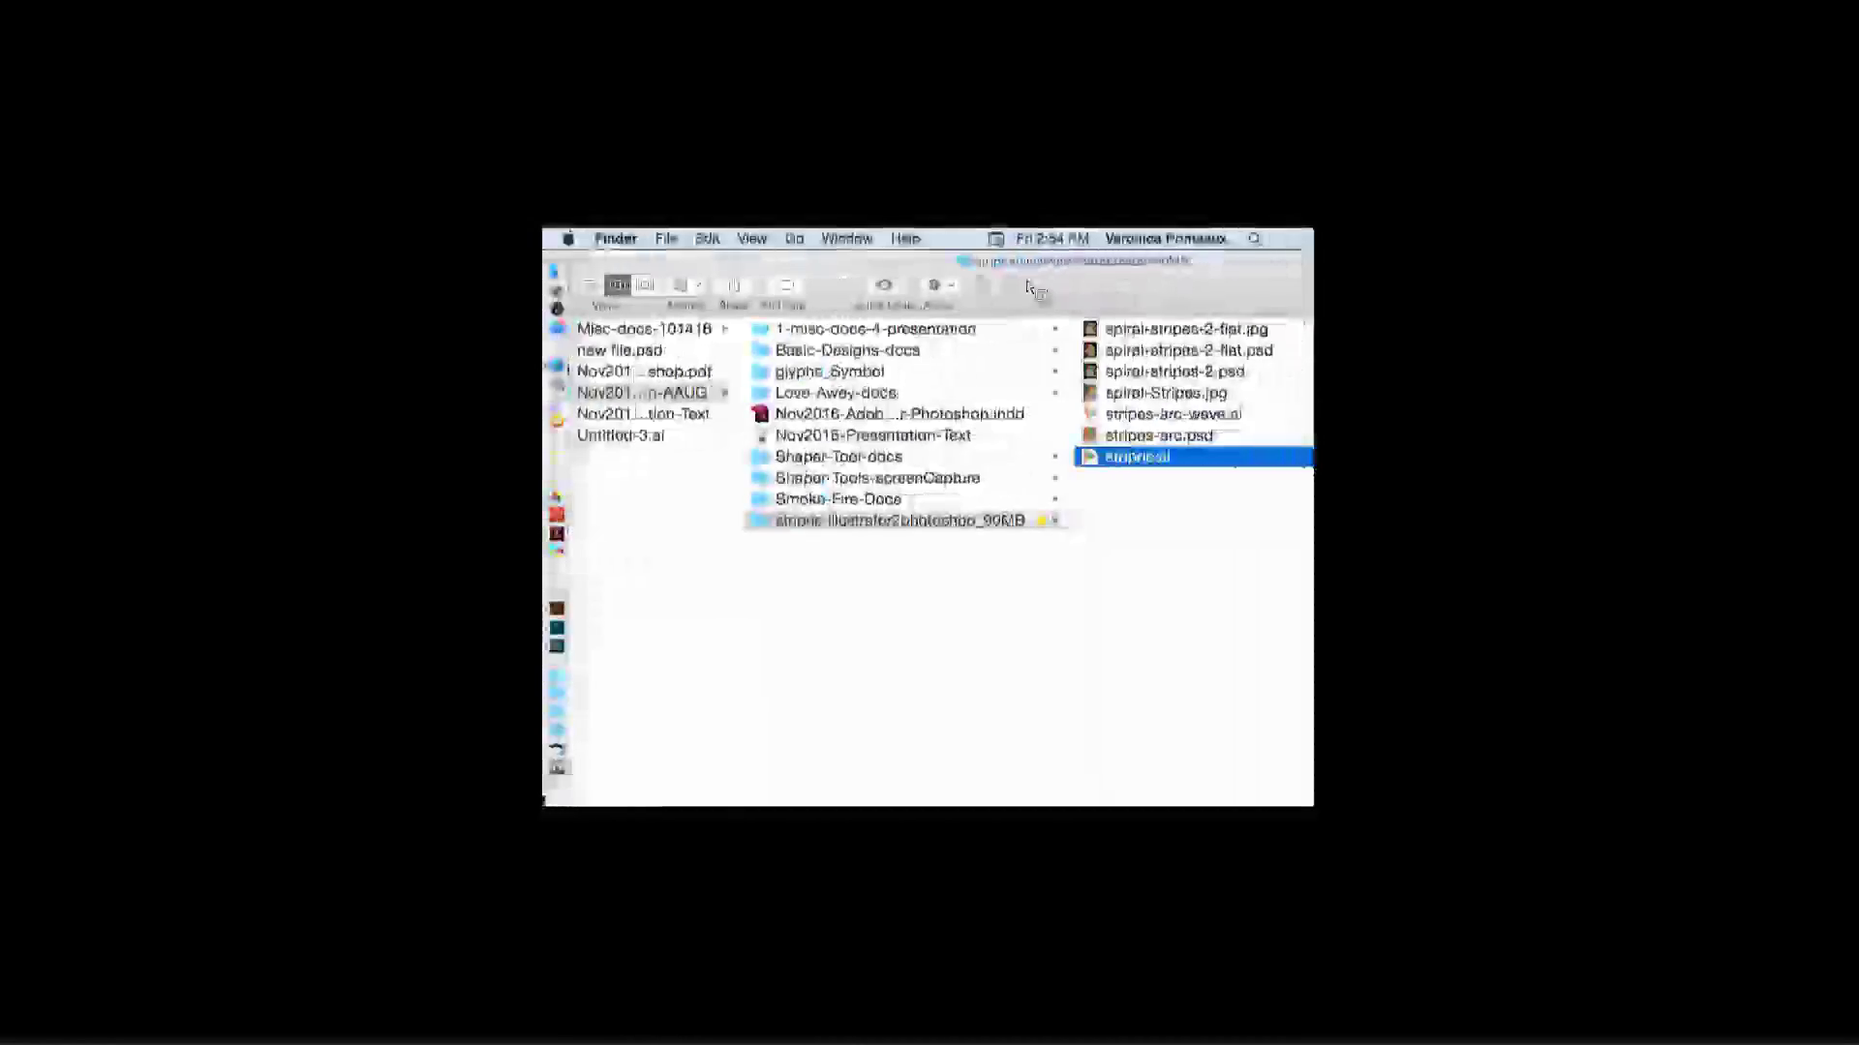
pyautogui.click(878, 502)
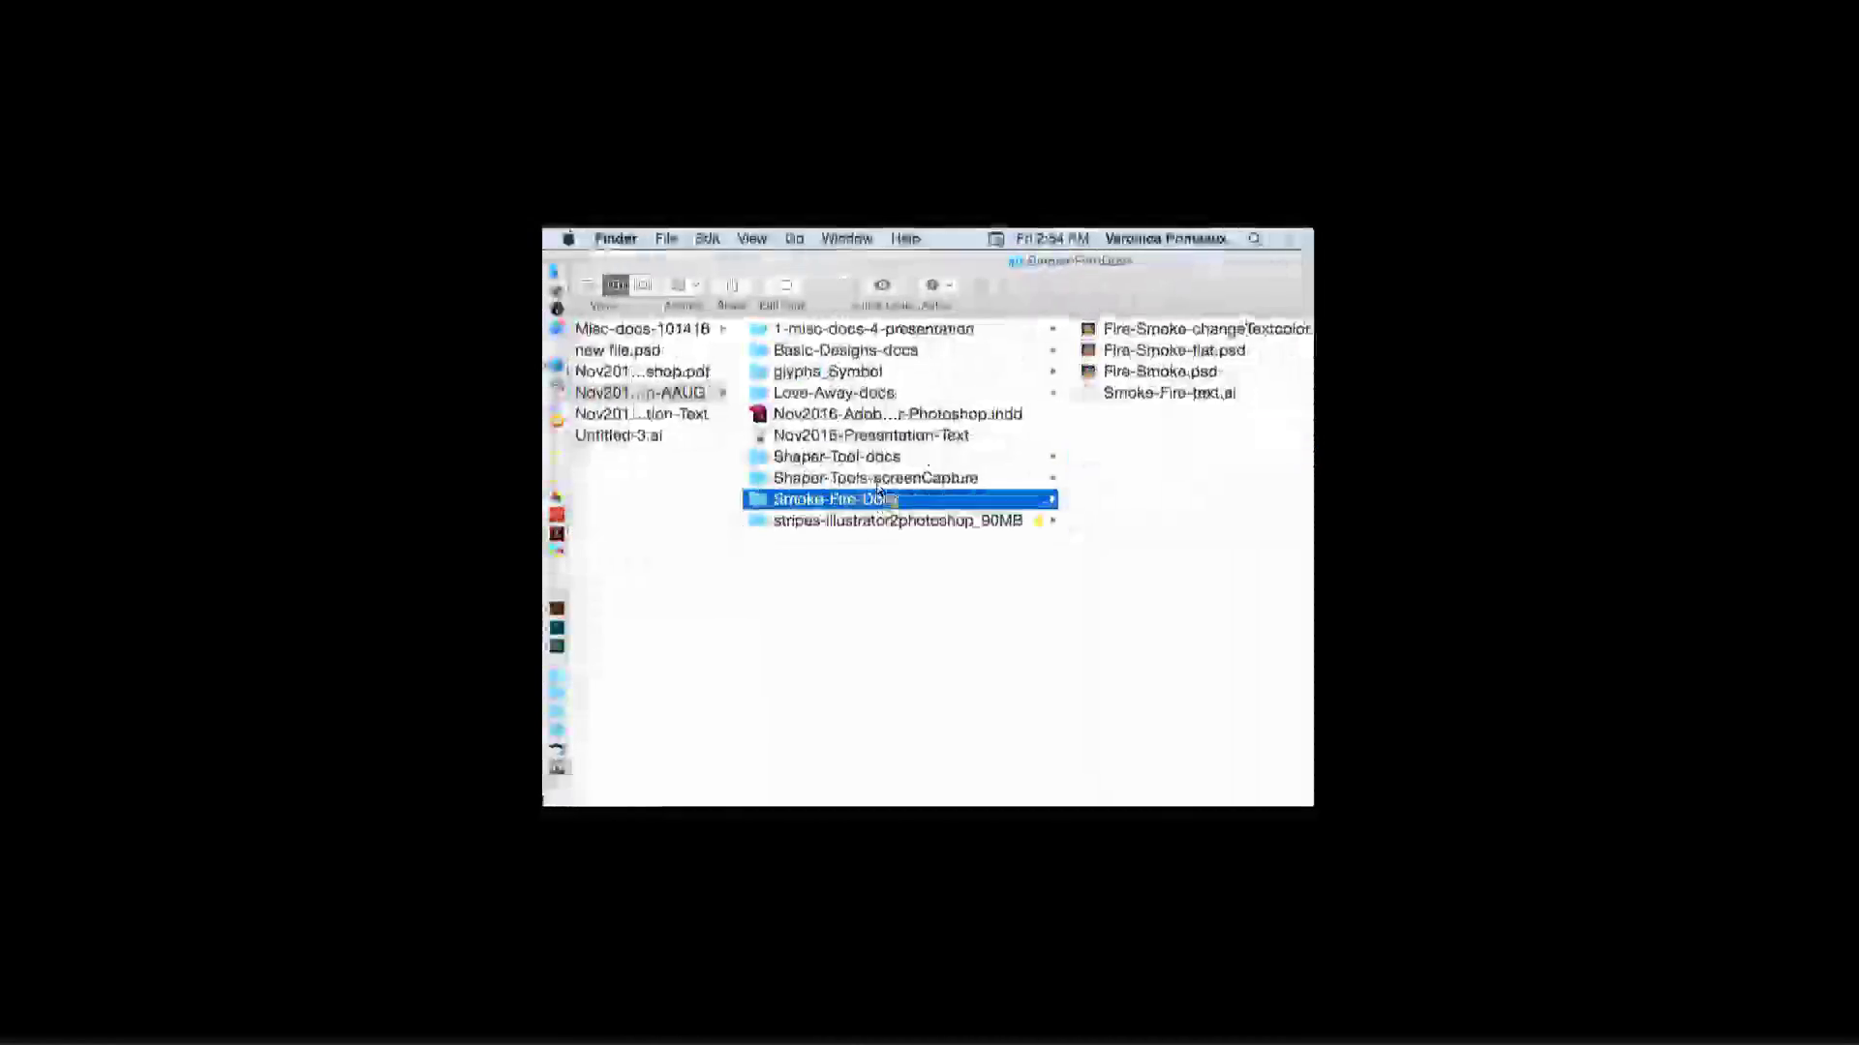
pyautogui.click(905, 474)
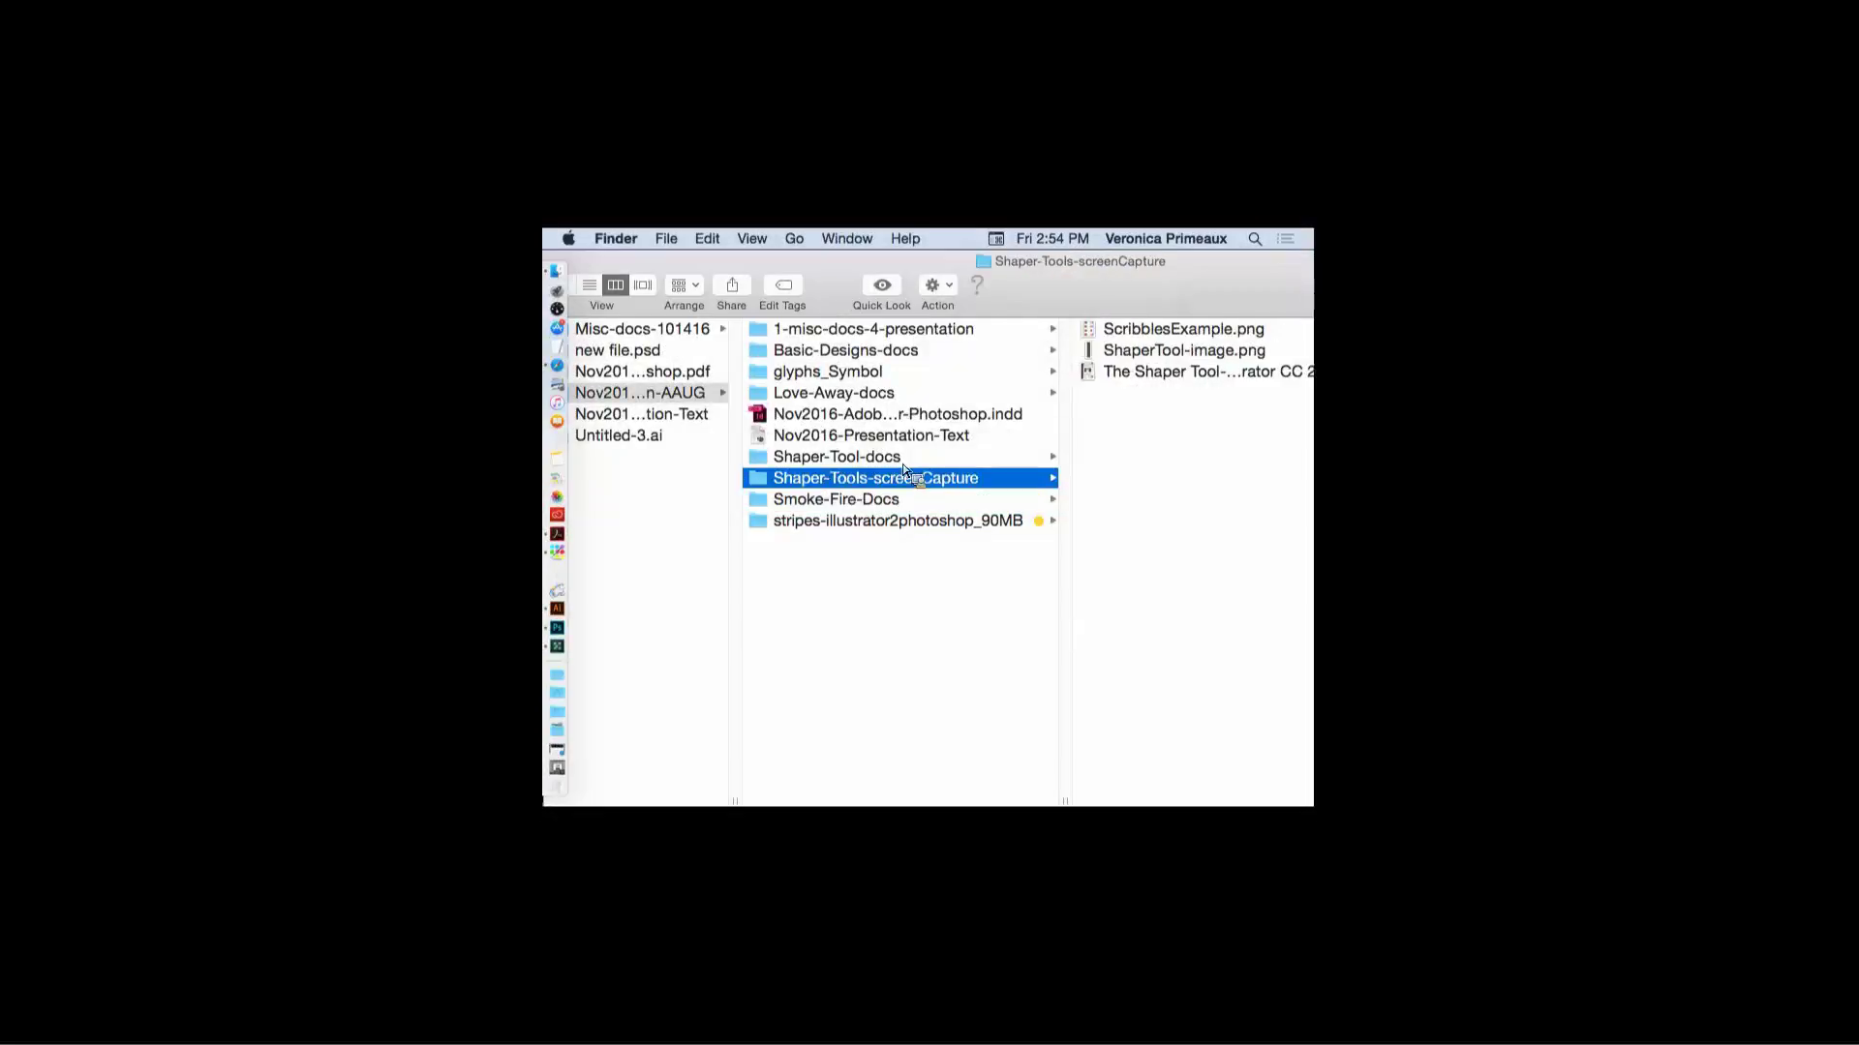
pyautogui.click(891, 461)
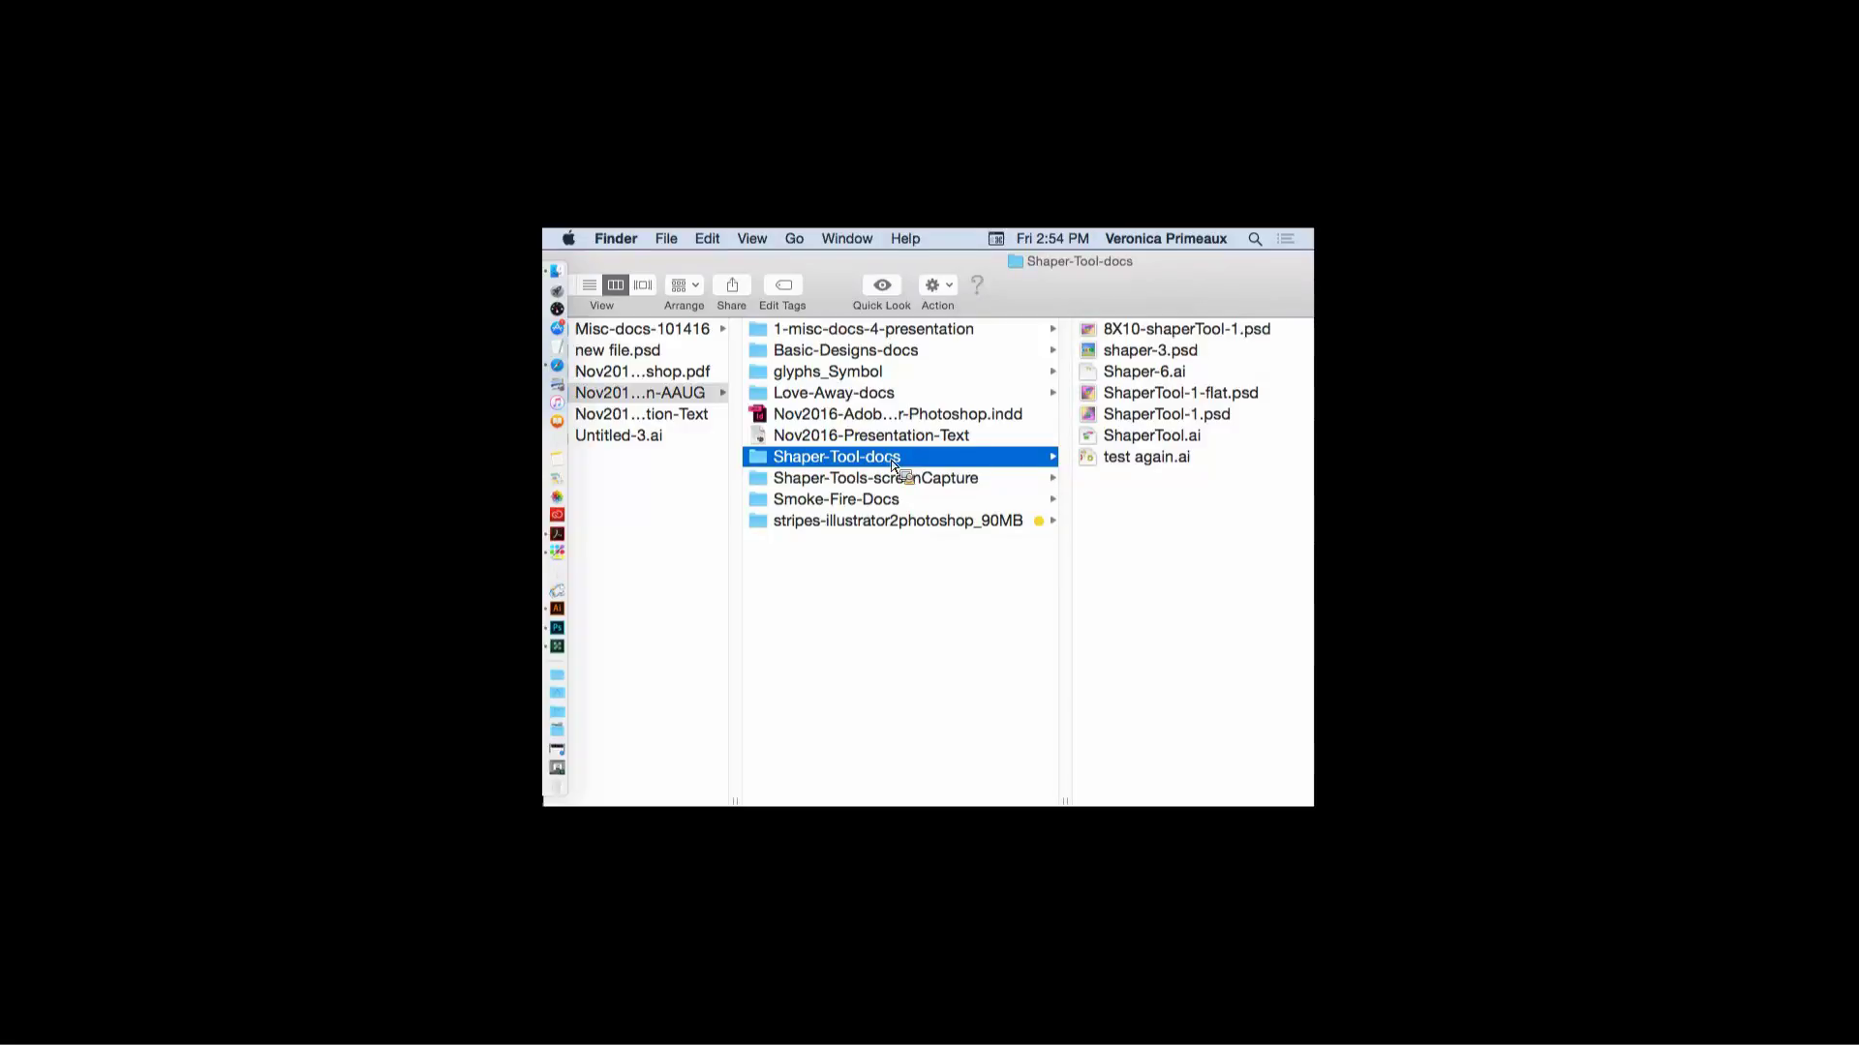
pyautogui.press('Up')
pyautogui.press('Up')
pyautogui.press('Up')
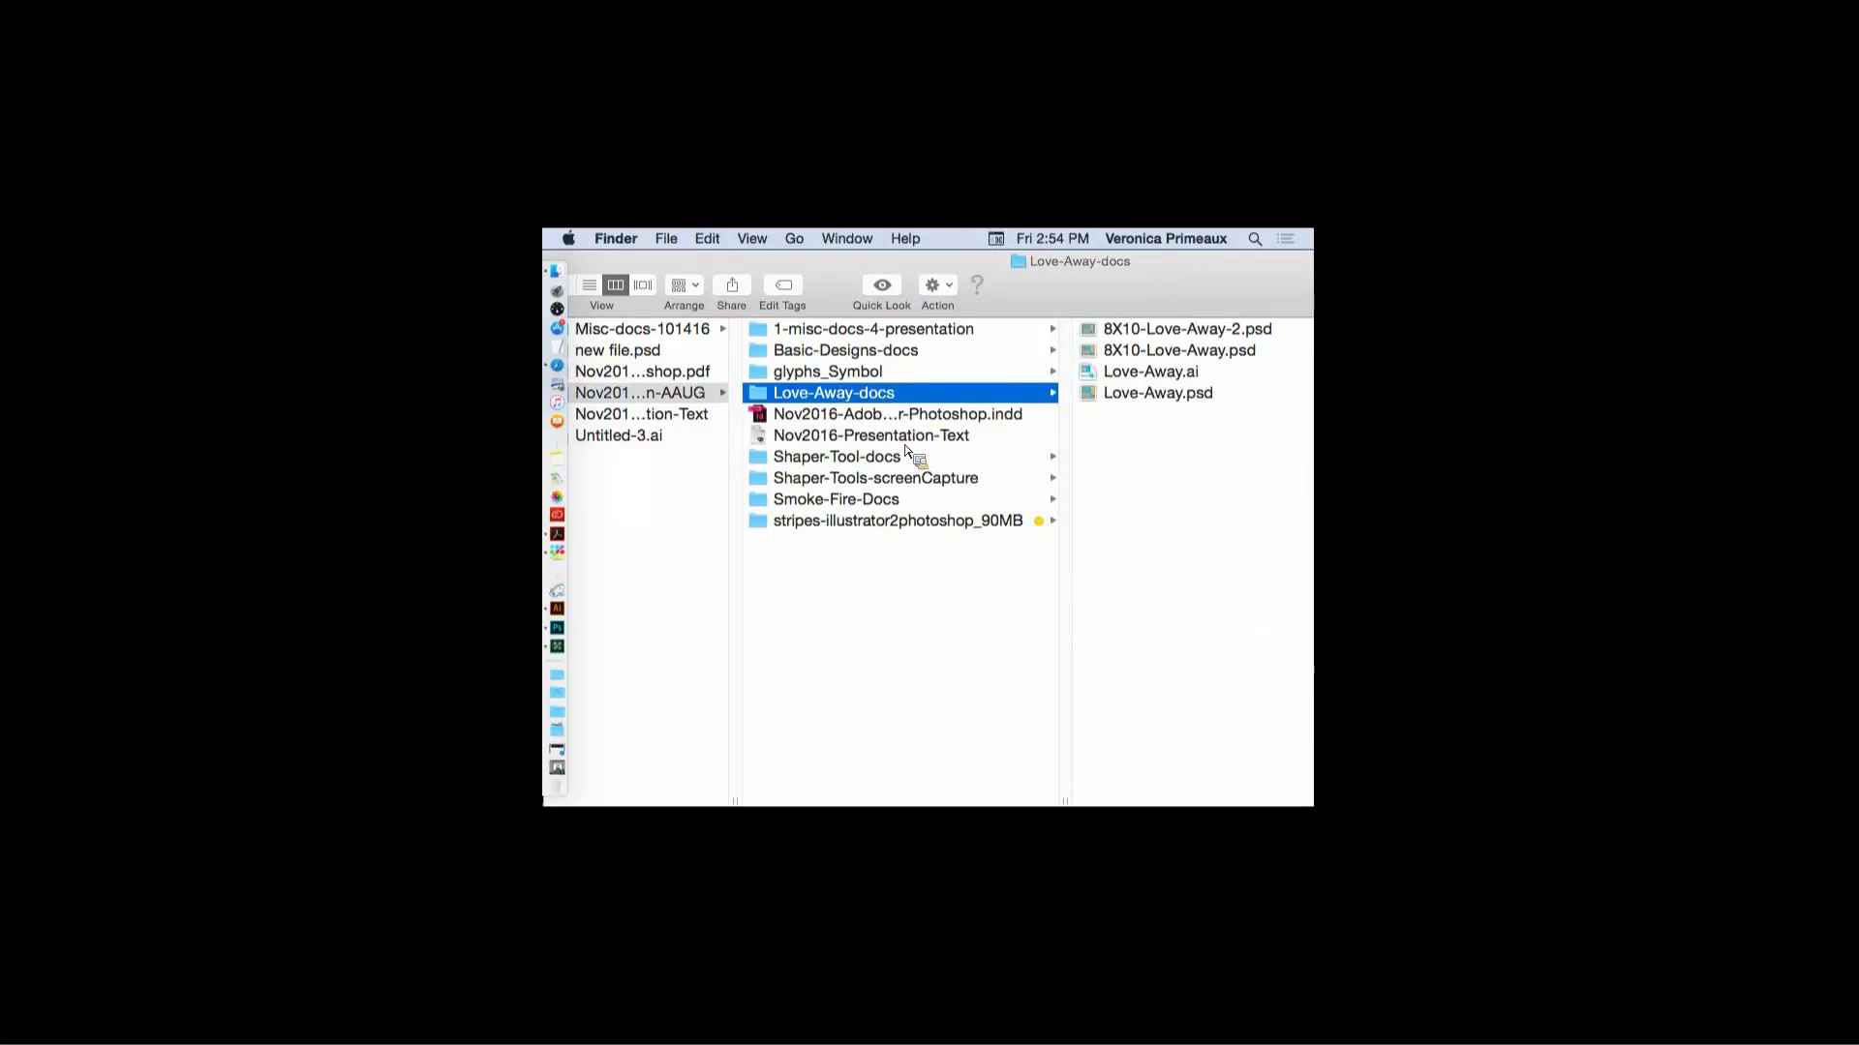
pyautogui.press('Up')
pyautogui.press('Up')
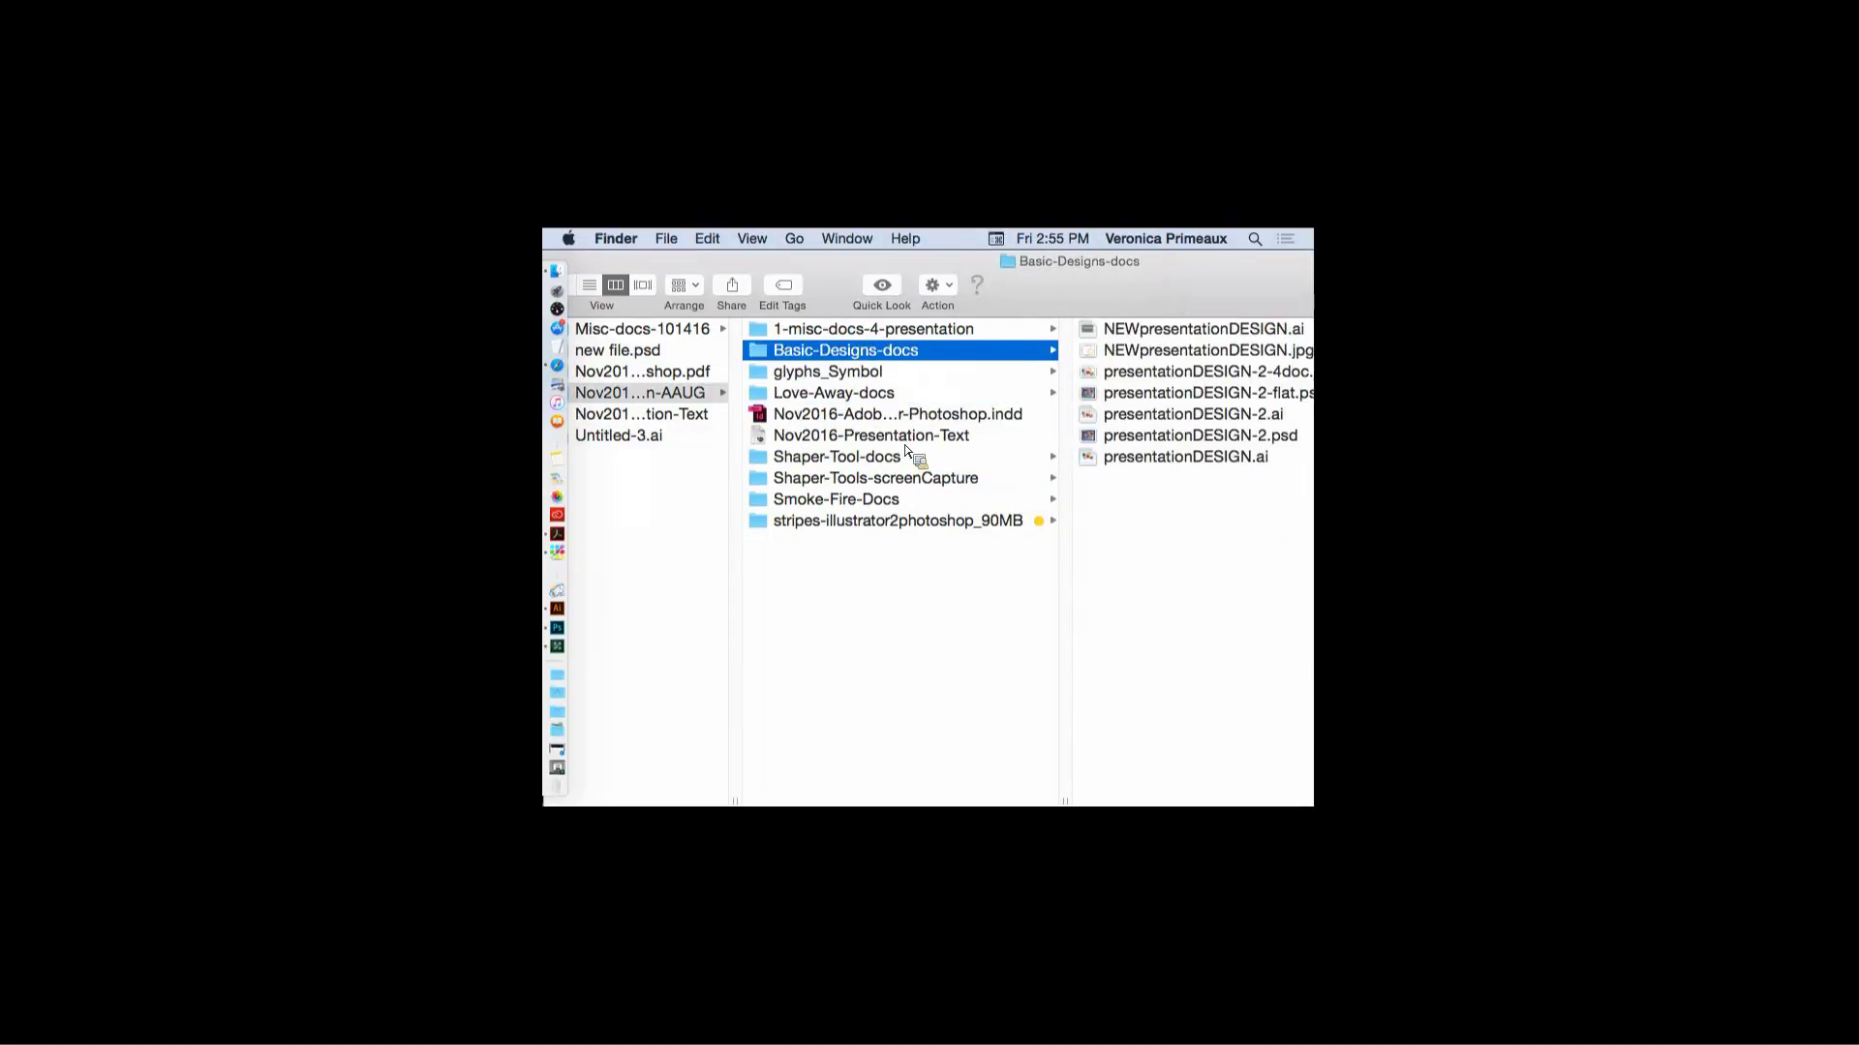
pyautogui.press('Up')
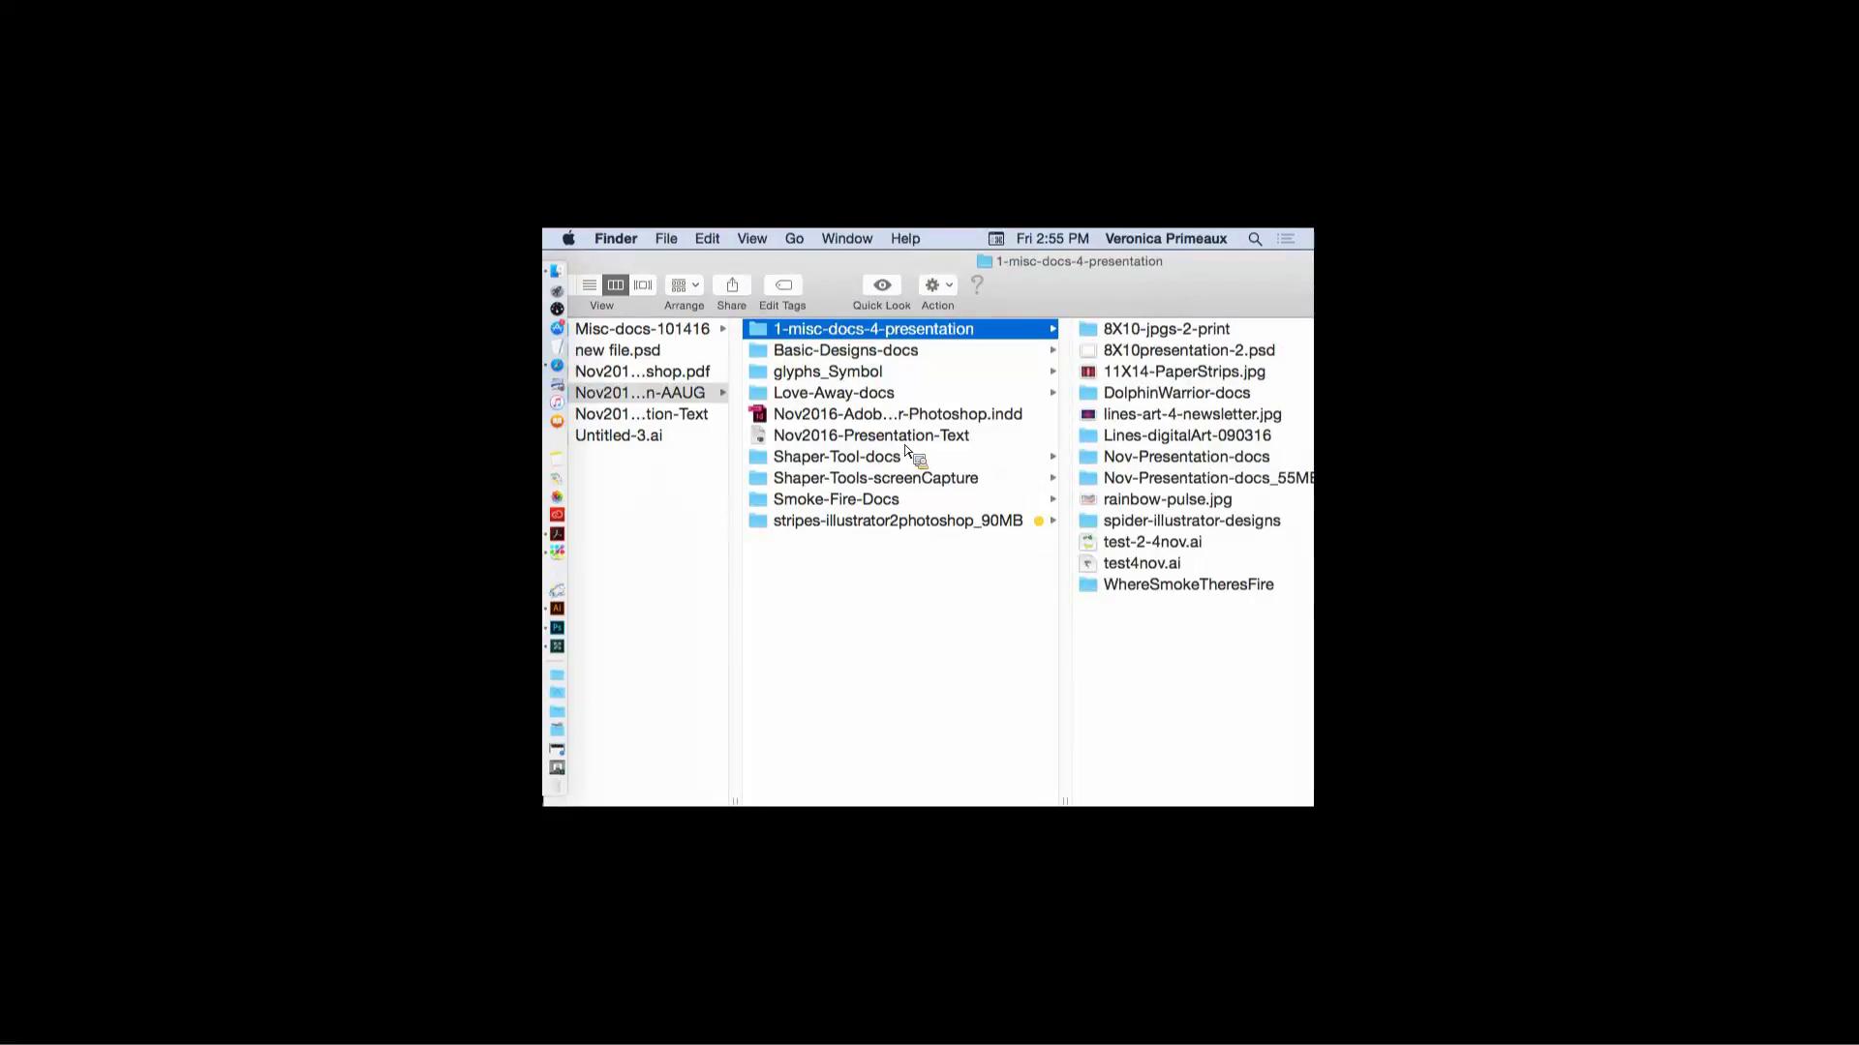
# - Move down to DolphinWarrior-docs and select the dolphinWarrior-color.jpg image
pyautogui.moveTo(1217, 287); pyautogui.dragTo(1090, 282)
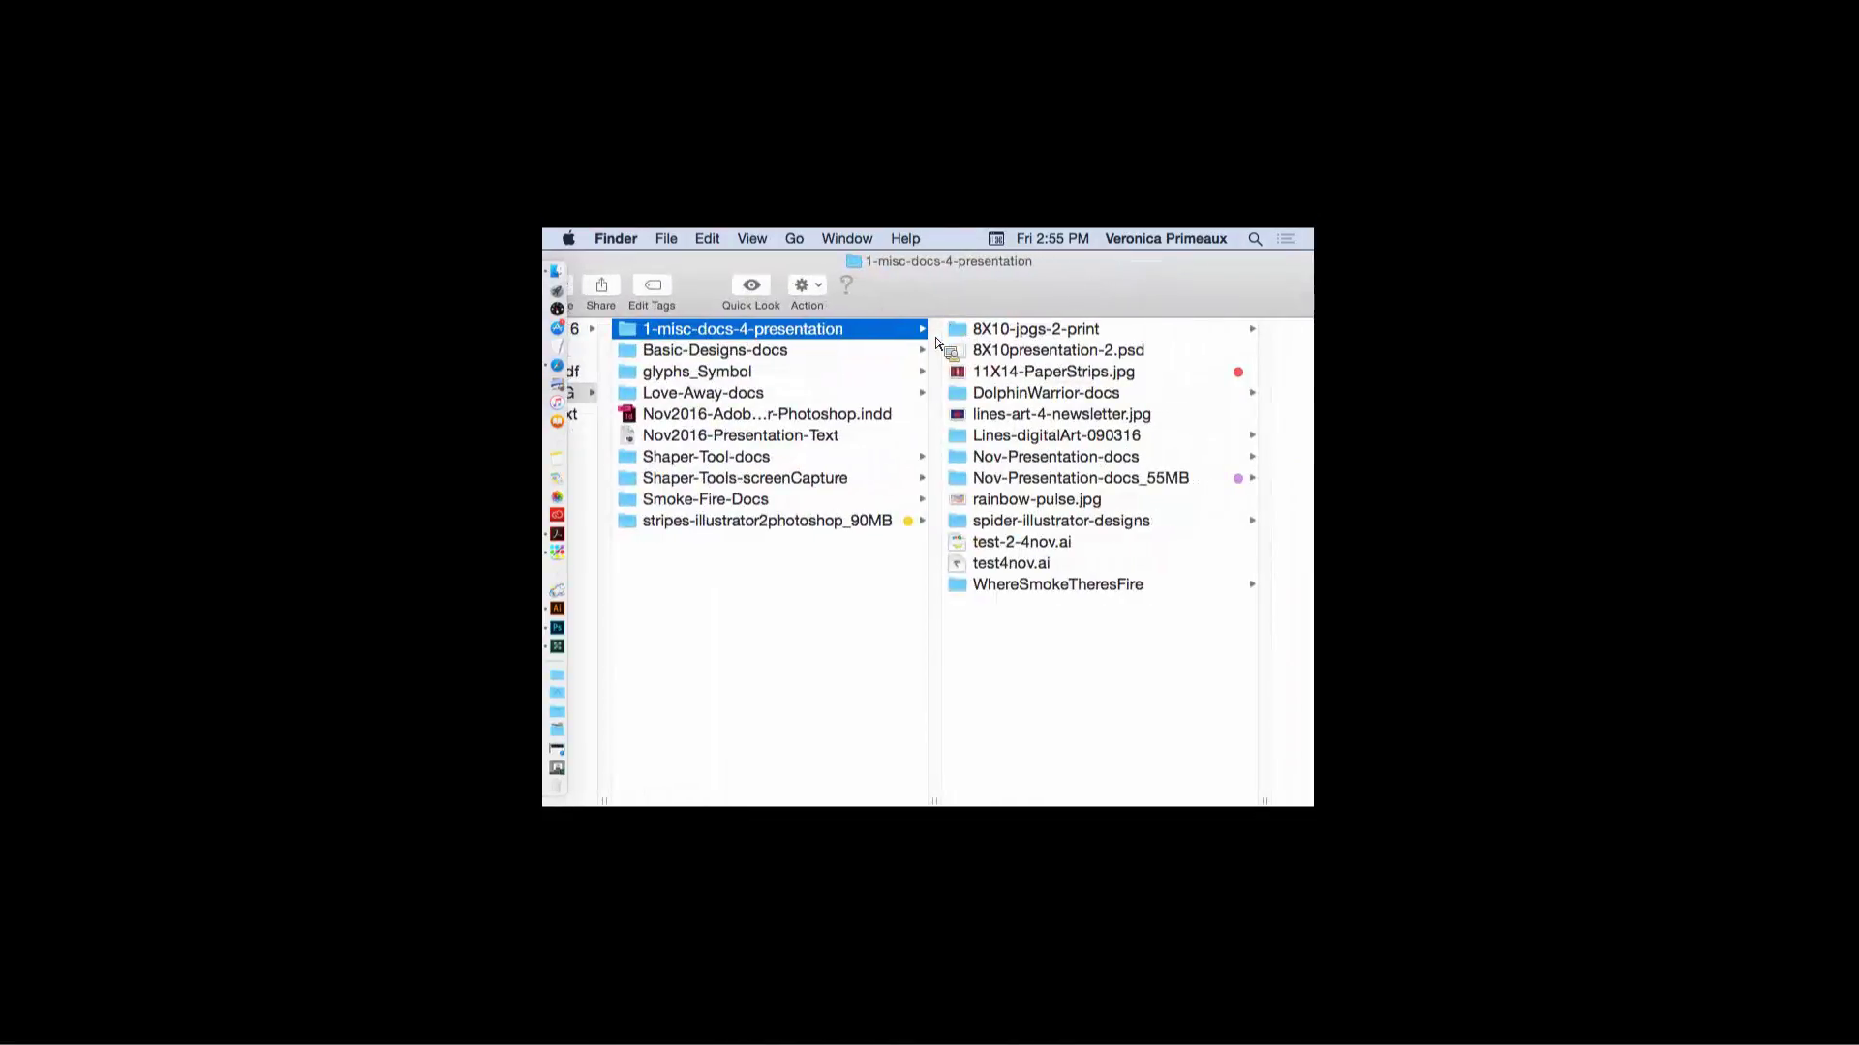
pyautogui.click(970, 330)
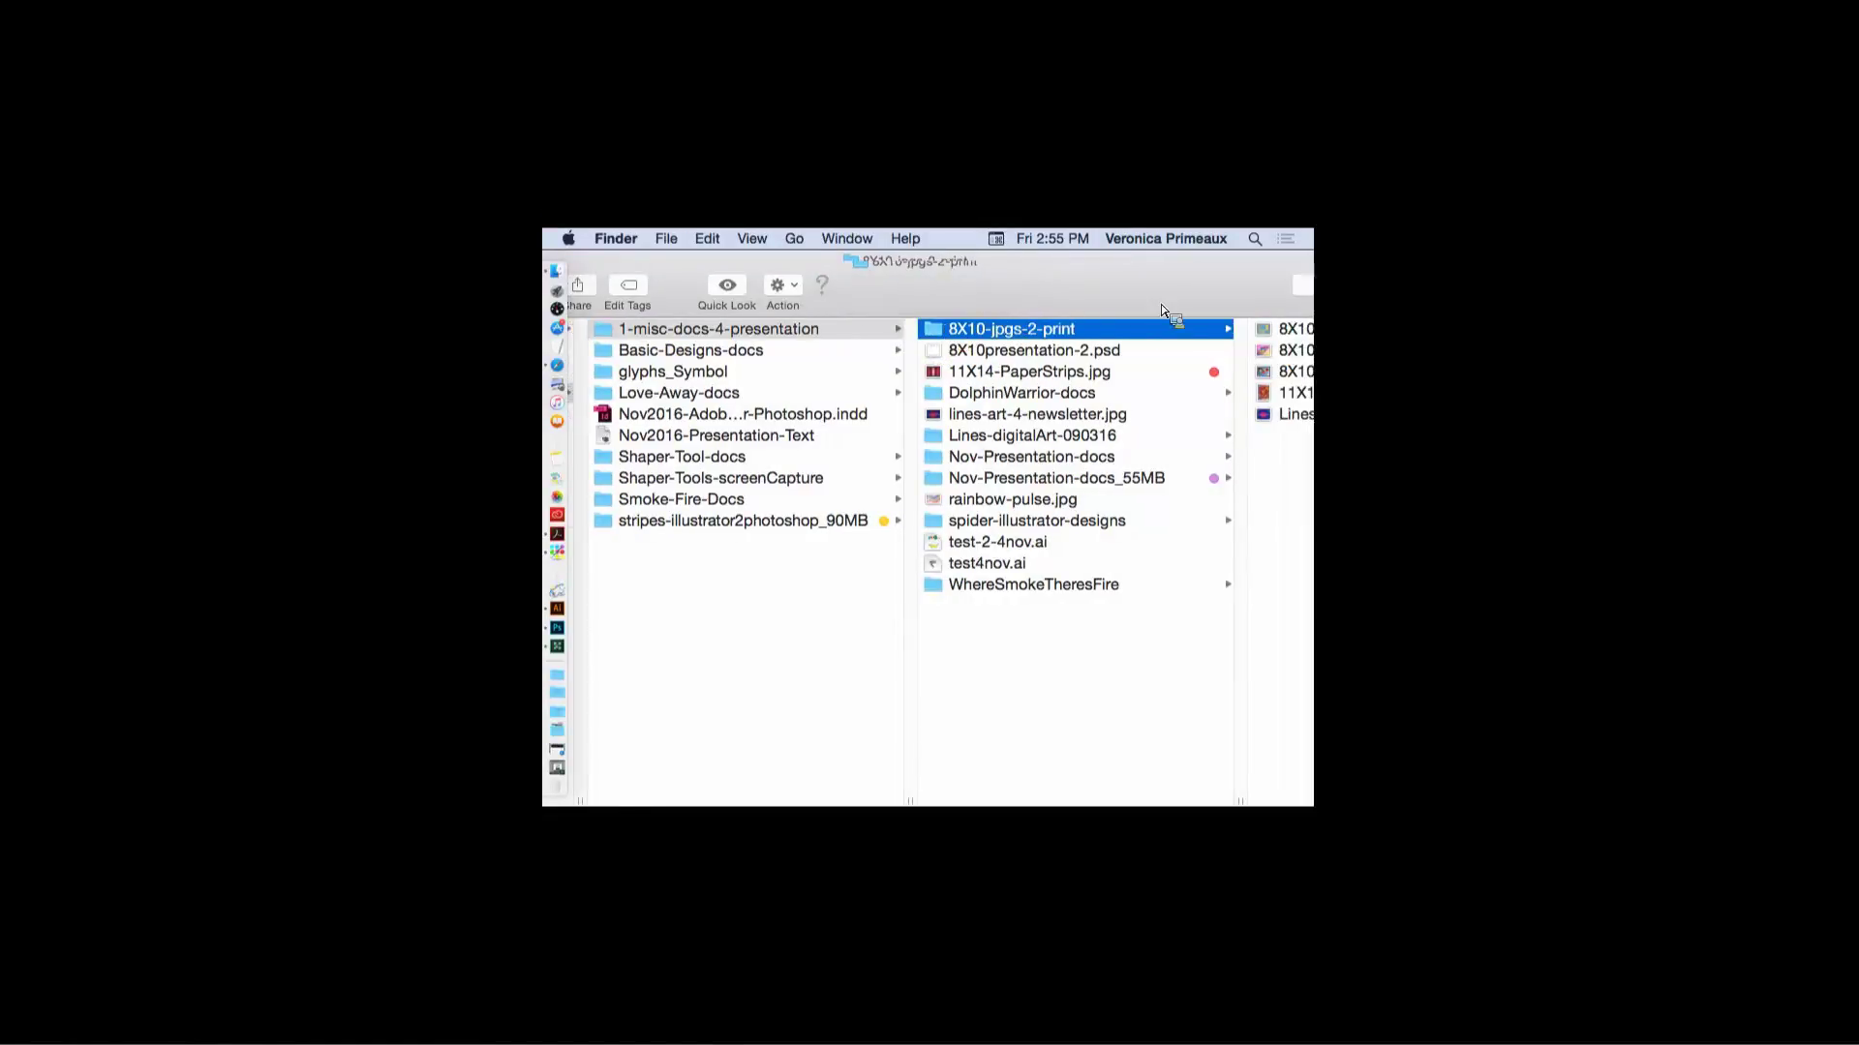
pyautogui.moveTo(1197, 292); pyautogui.dragTo(1113, 292)
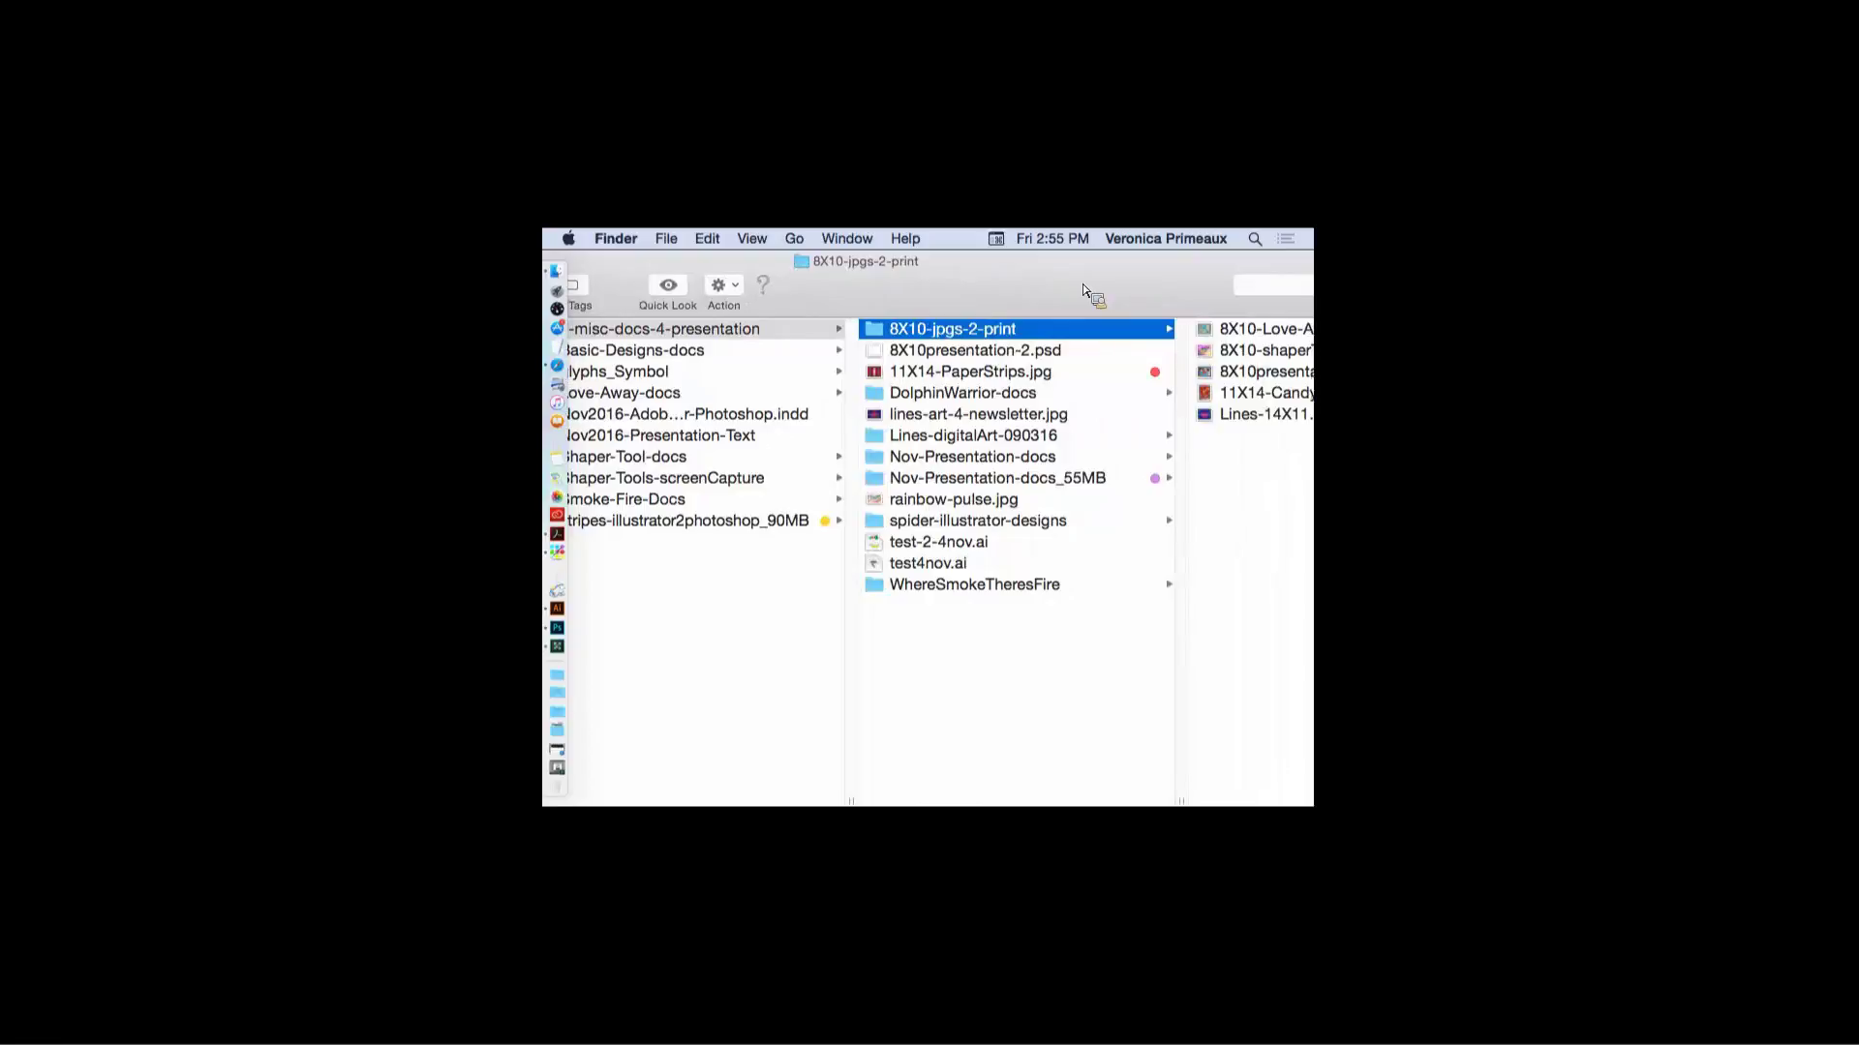
pyautogui.press('Down')
pyautogui.press('Down')
pyautogui.press('Down')
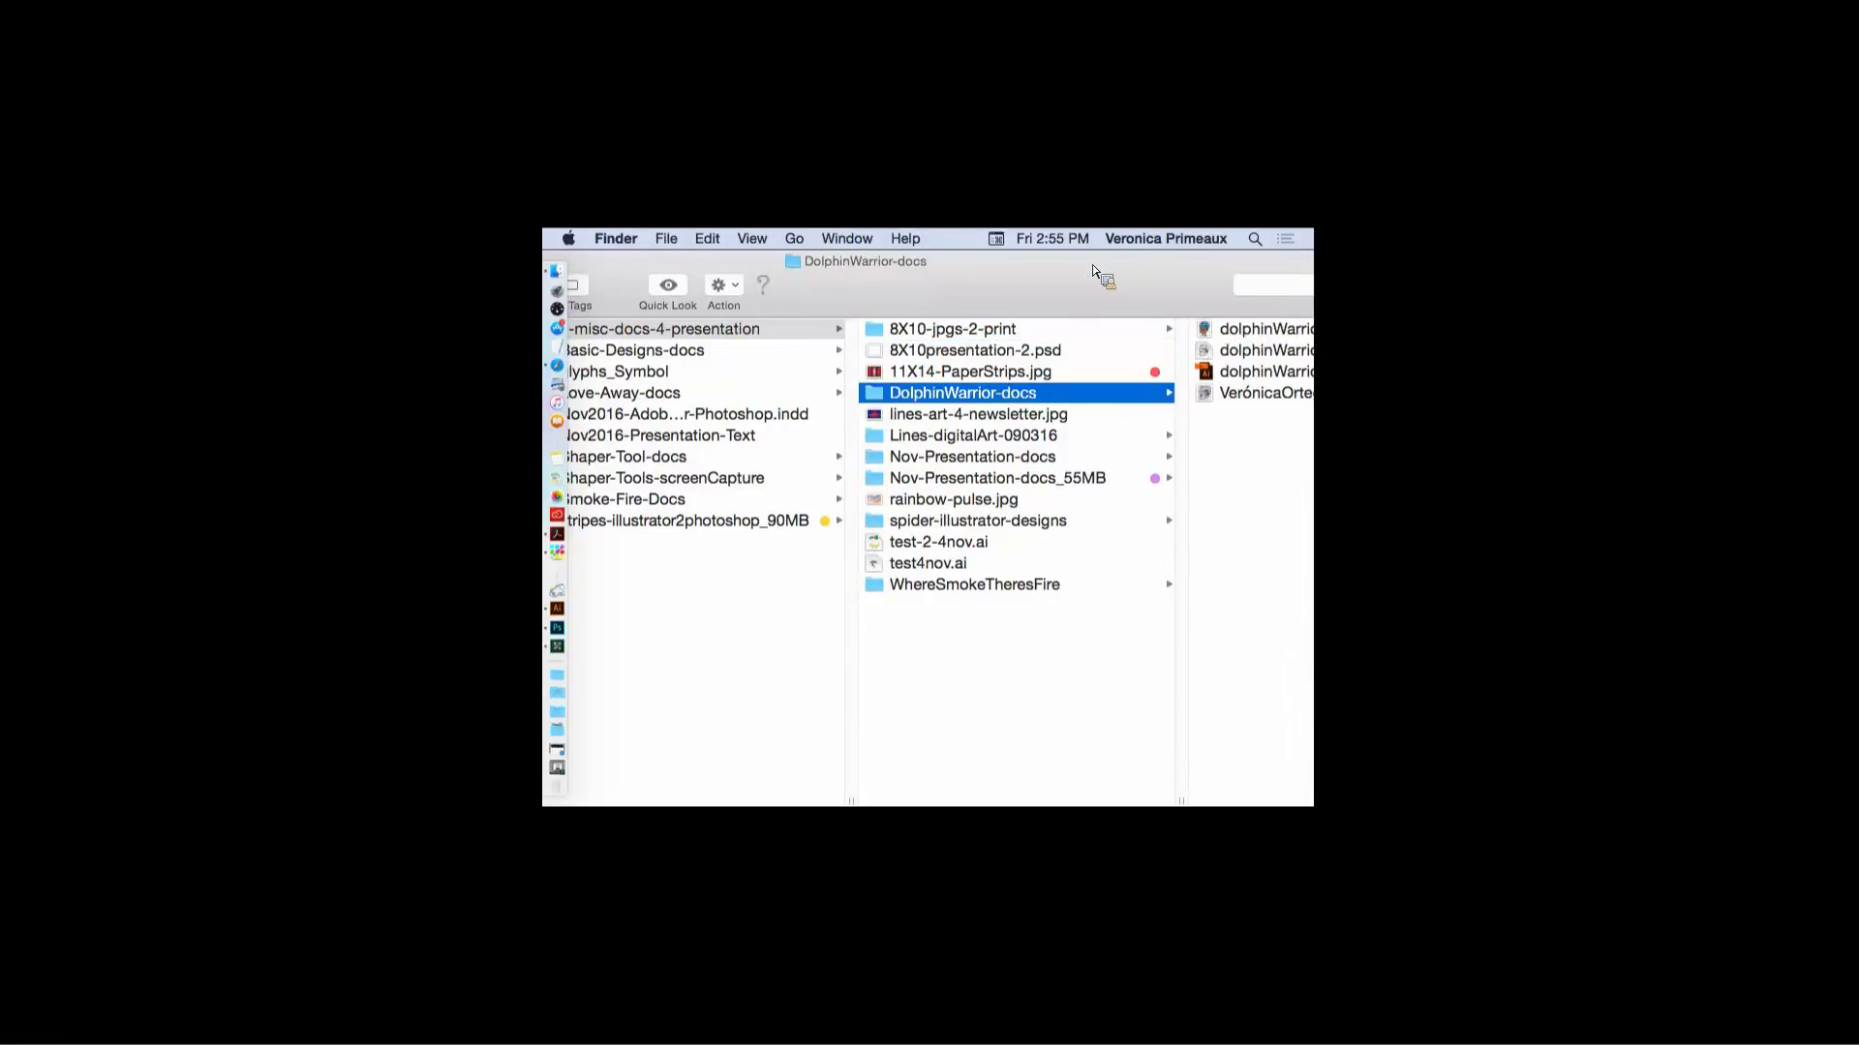
pyautogui.doubleClick(1092, 271)
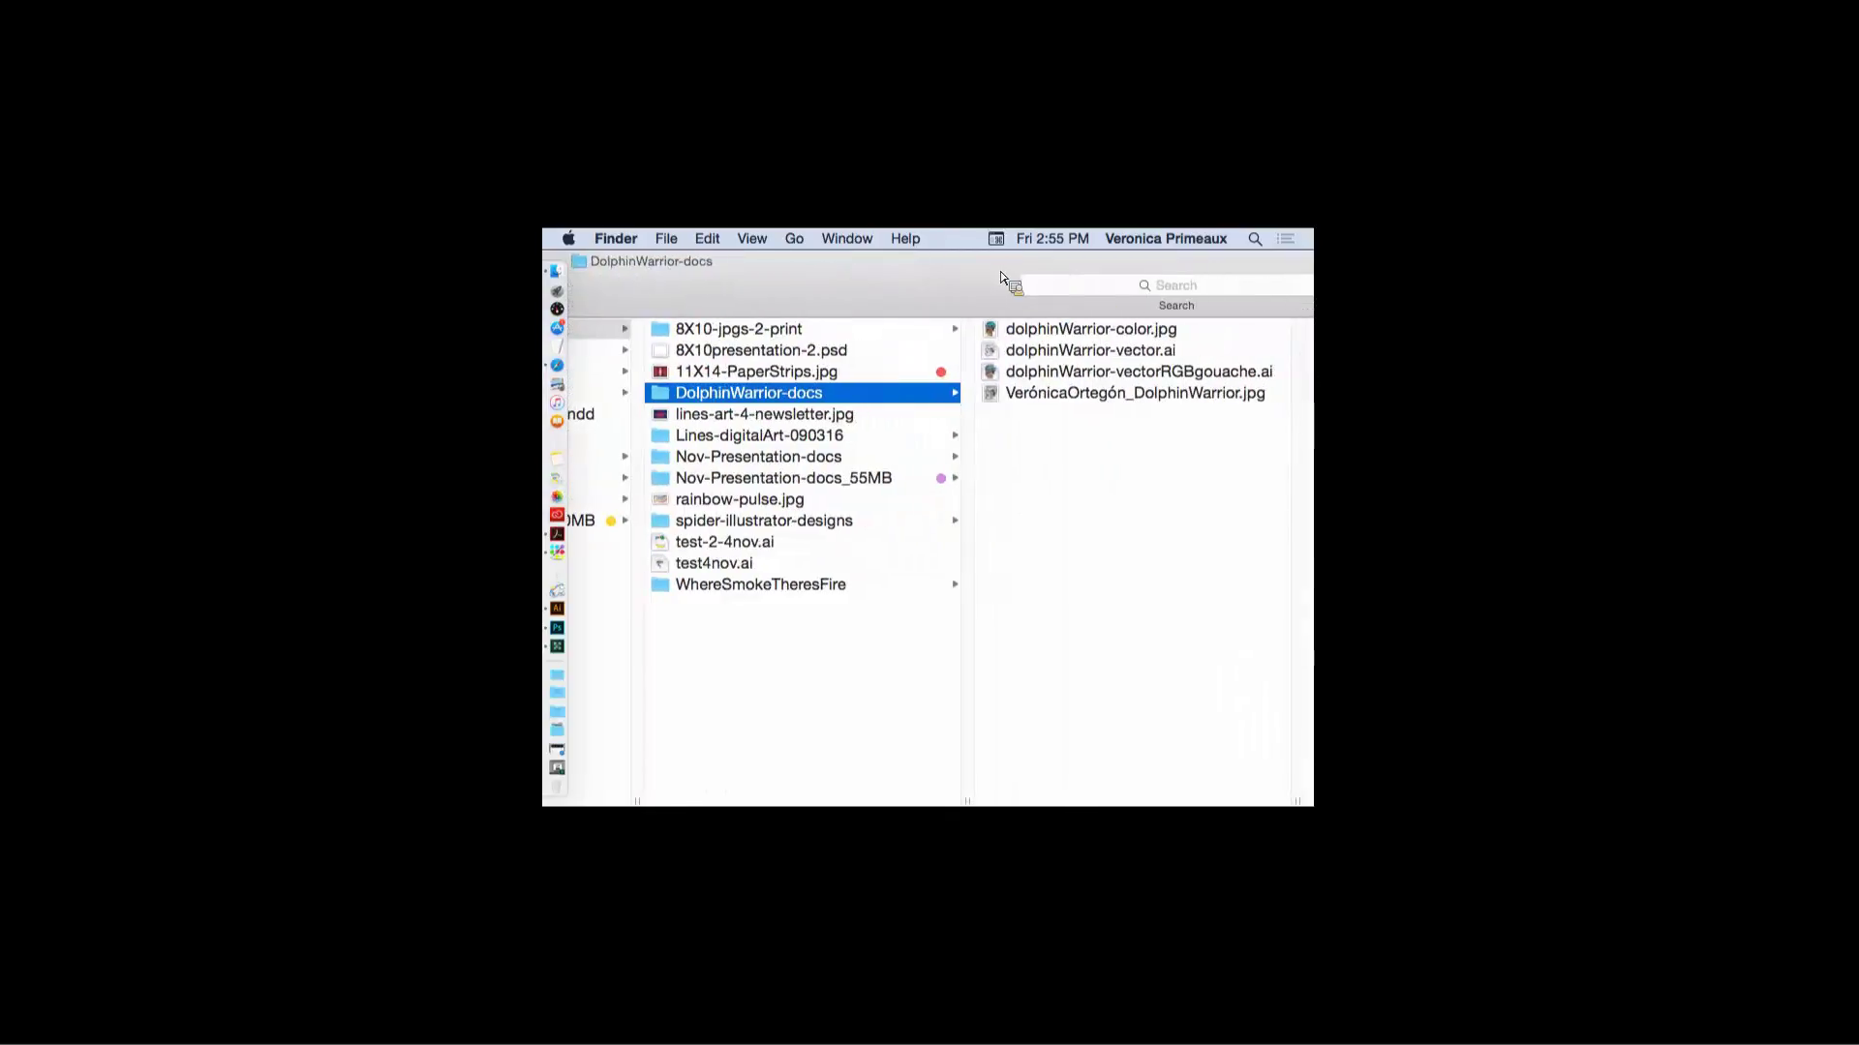
pyautogui.click(1007, 333)
pyautogui.moveTo(1007, 343); pyautogui.dragTo(980, 316)
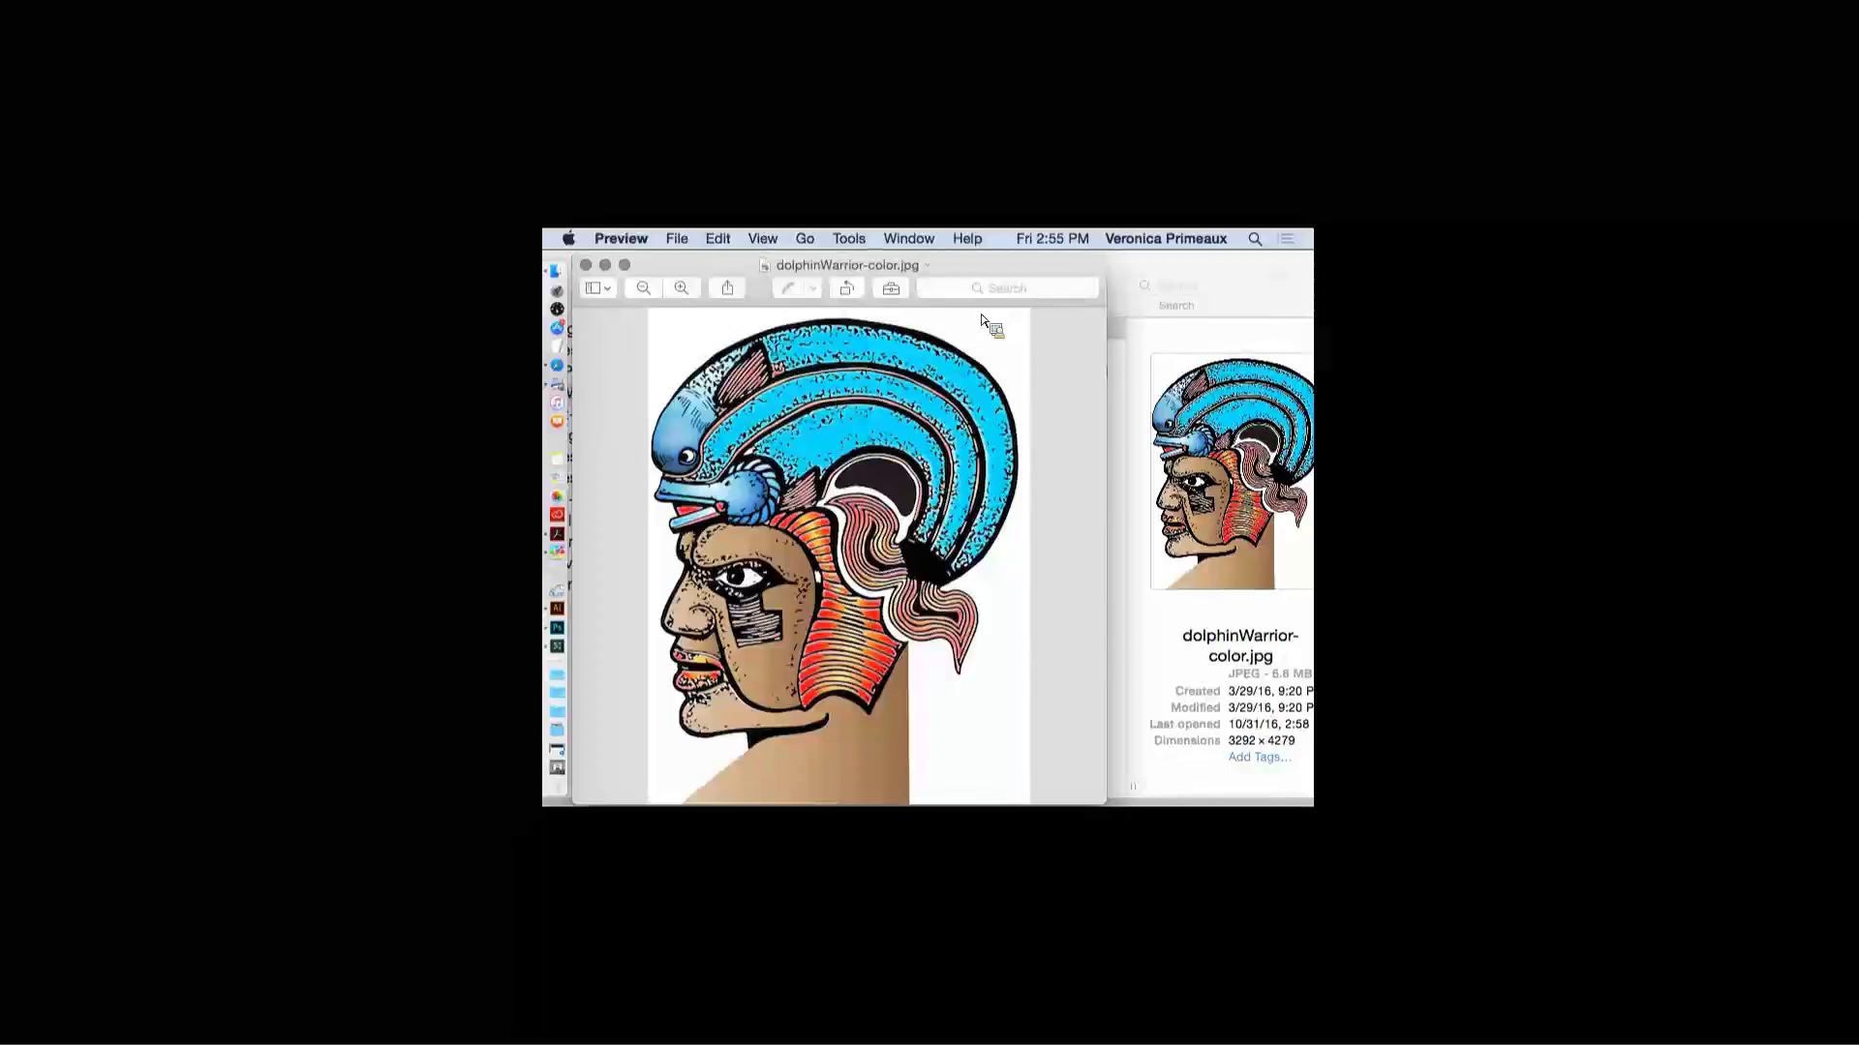
pyautogui.click(586, 265)
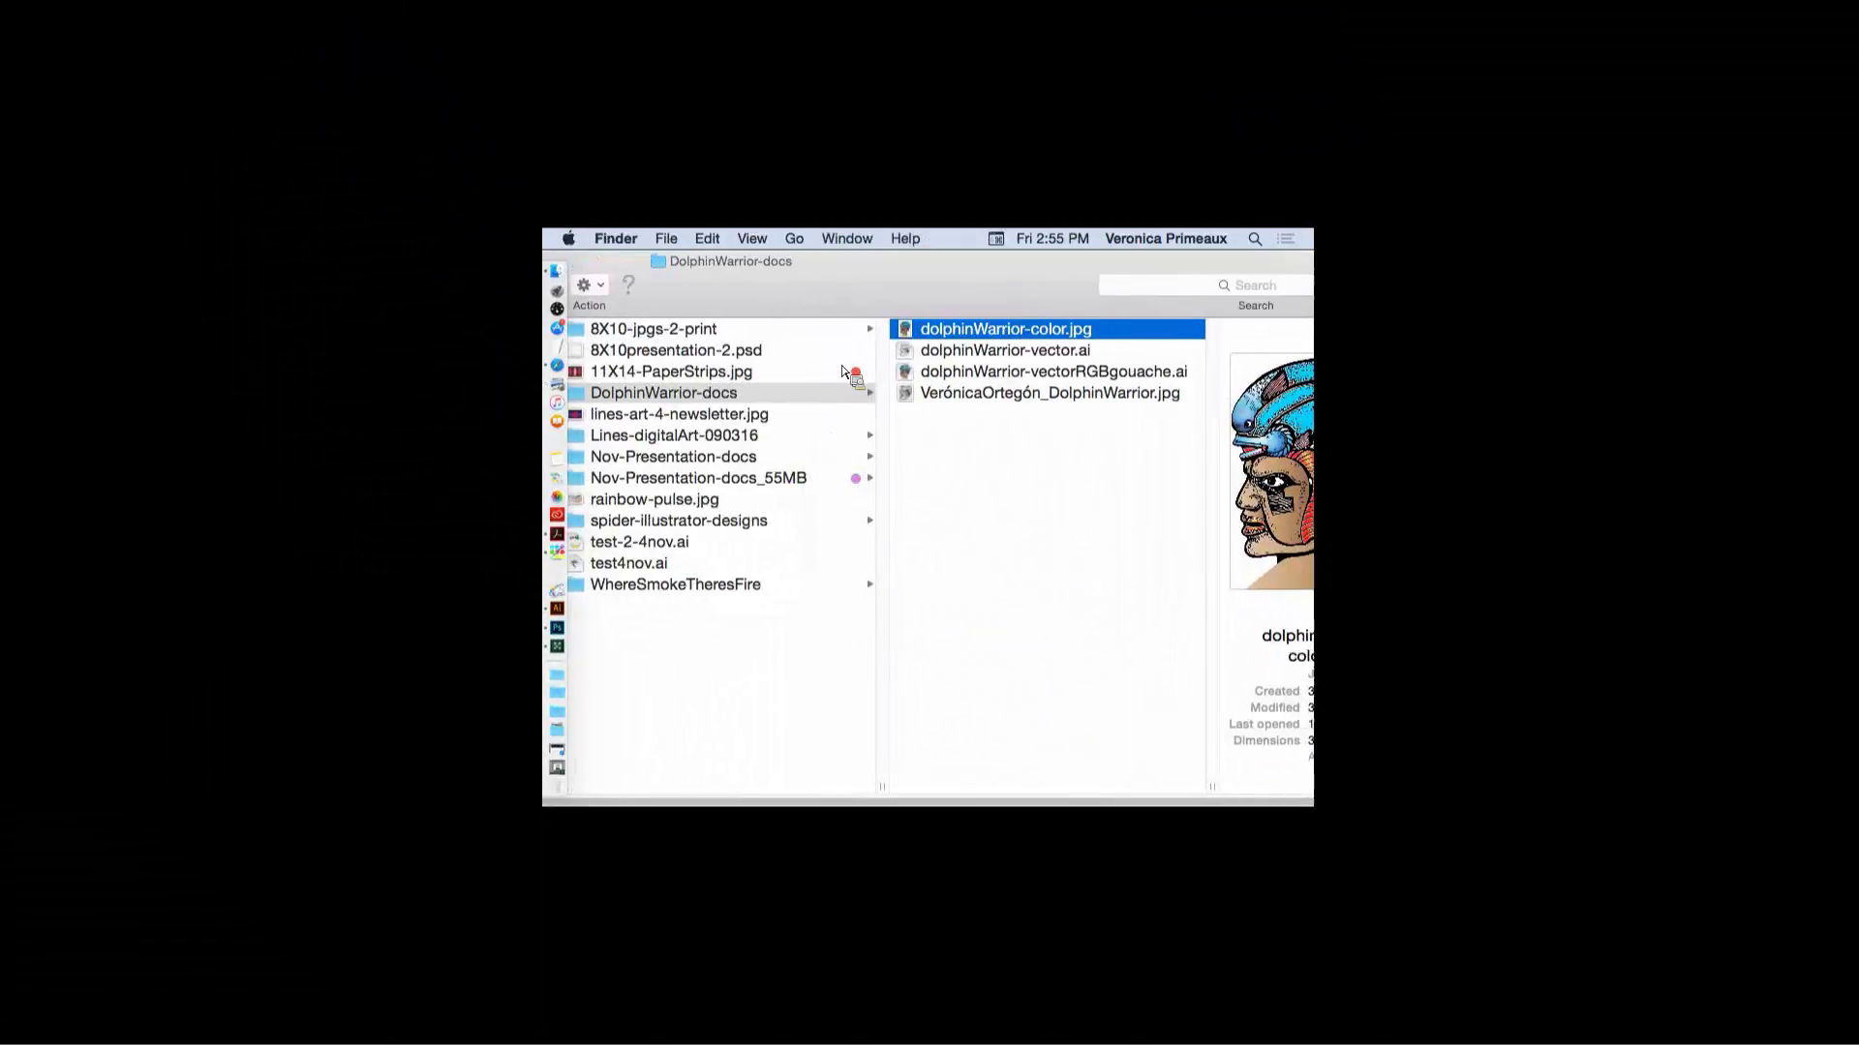
# - Close the Finder folder window and the presentation PDF to reveal stripes.ai in Illustrator
pyautogui.moveTo(793, 280); pyautogui.dragTo(725, 280)
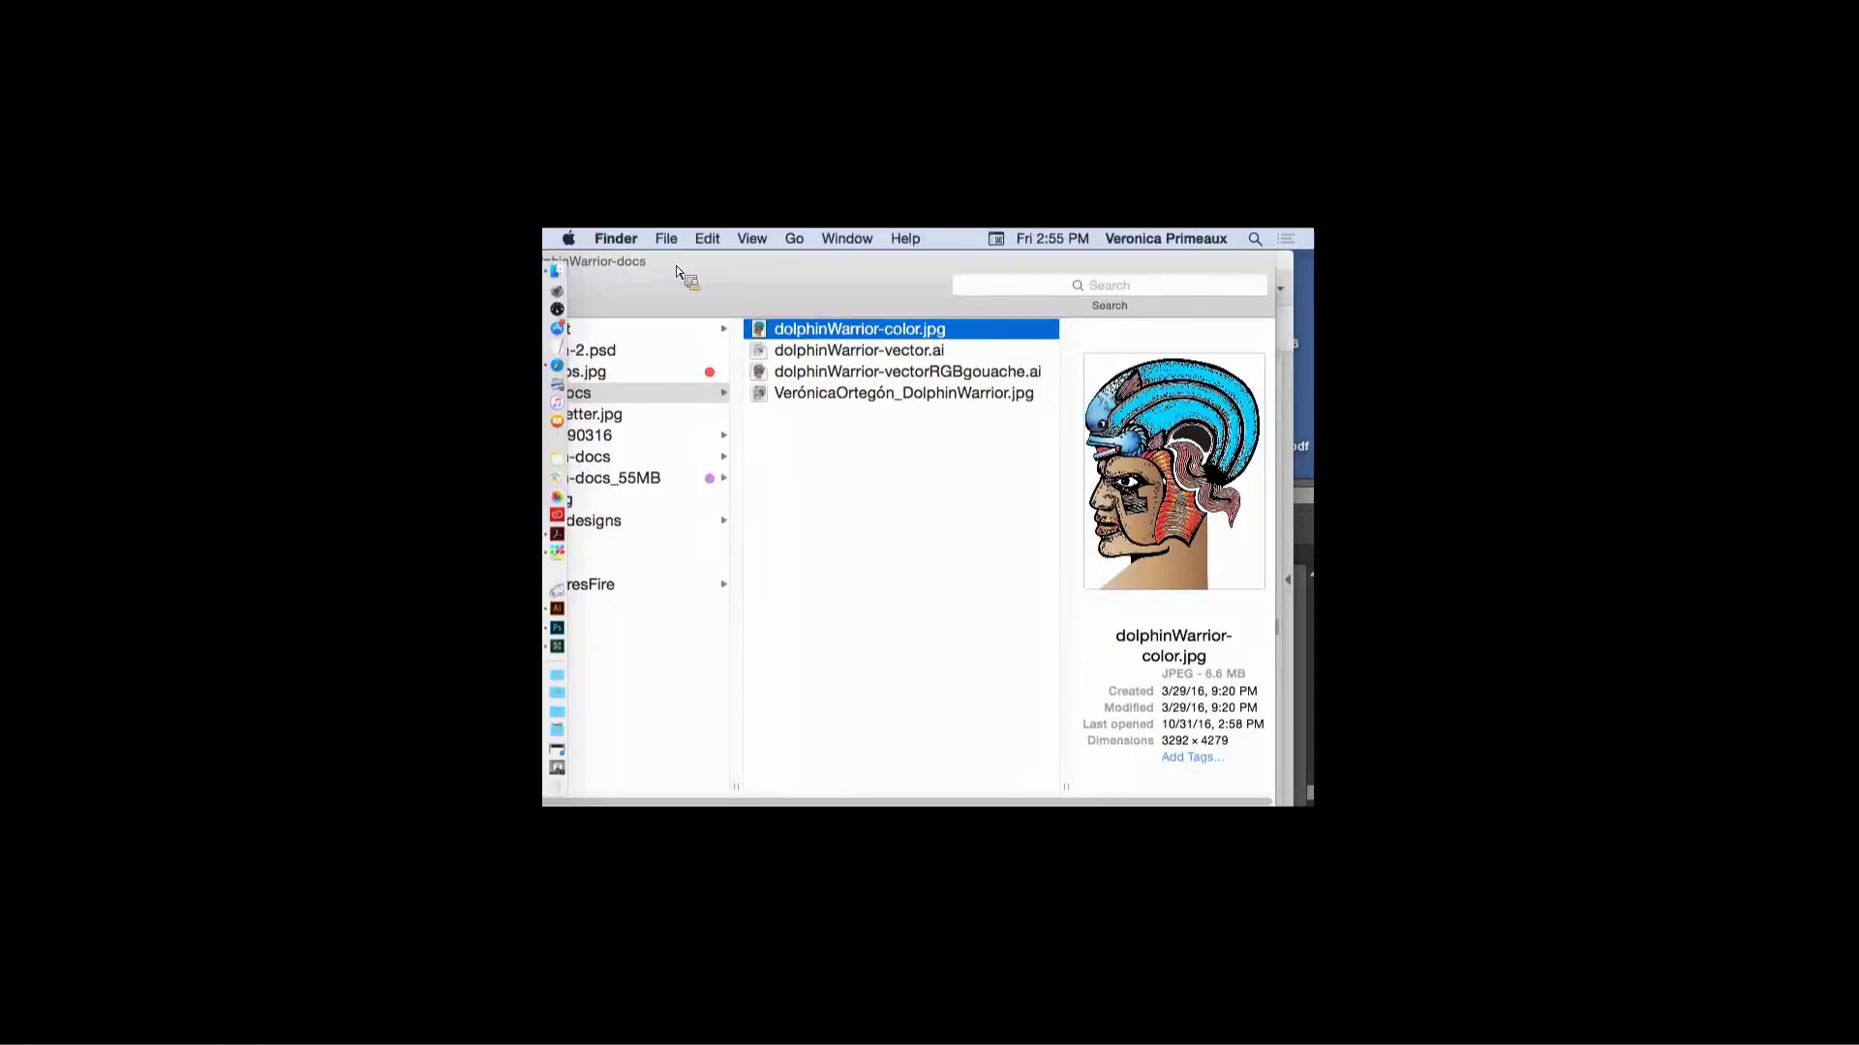
pyautogui.moveTo(682, 271); pyautogui.dragTo(1041, 290)
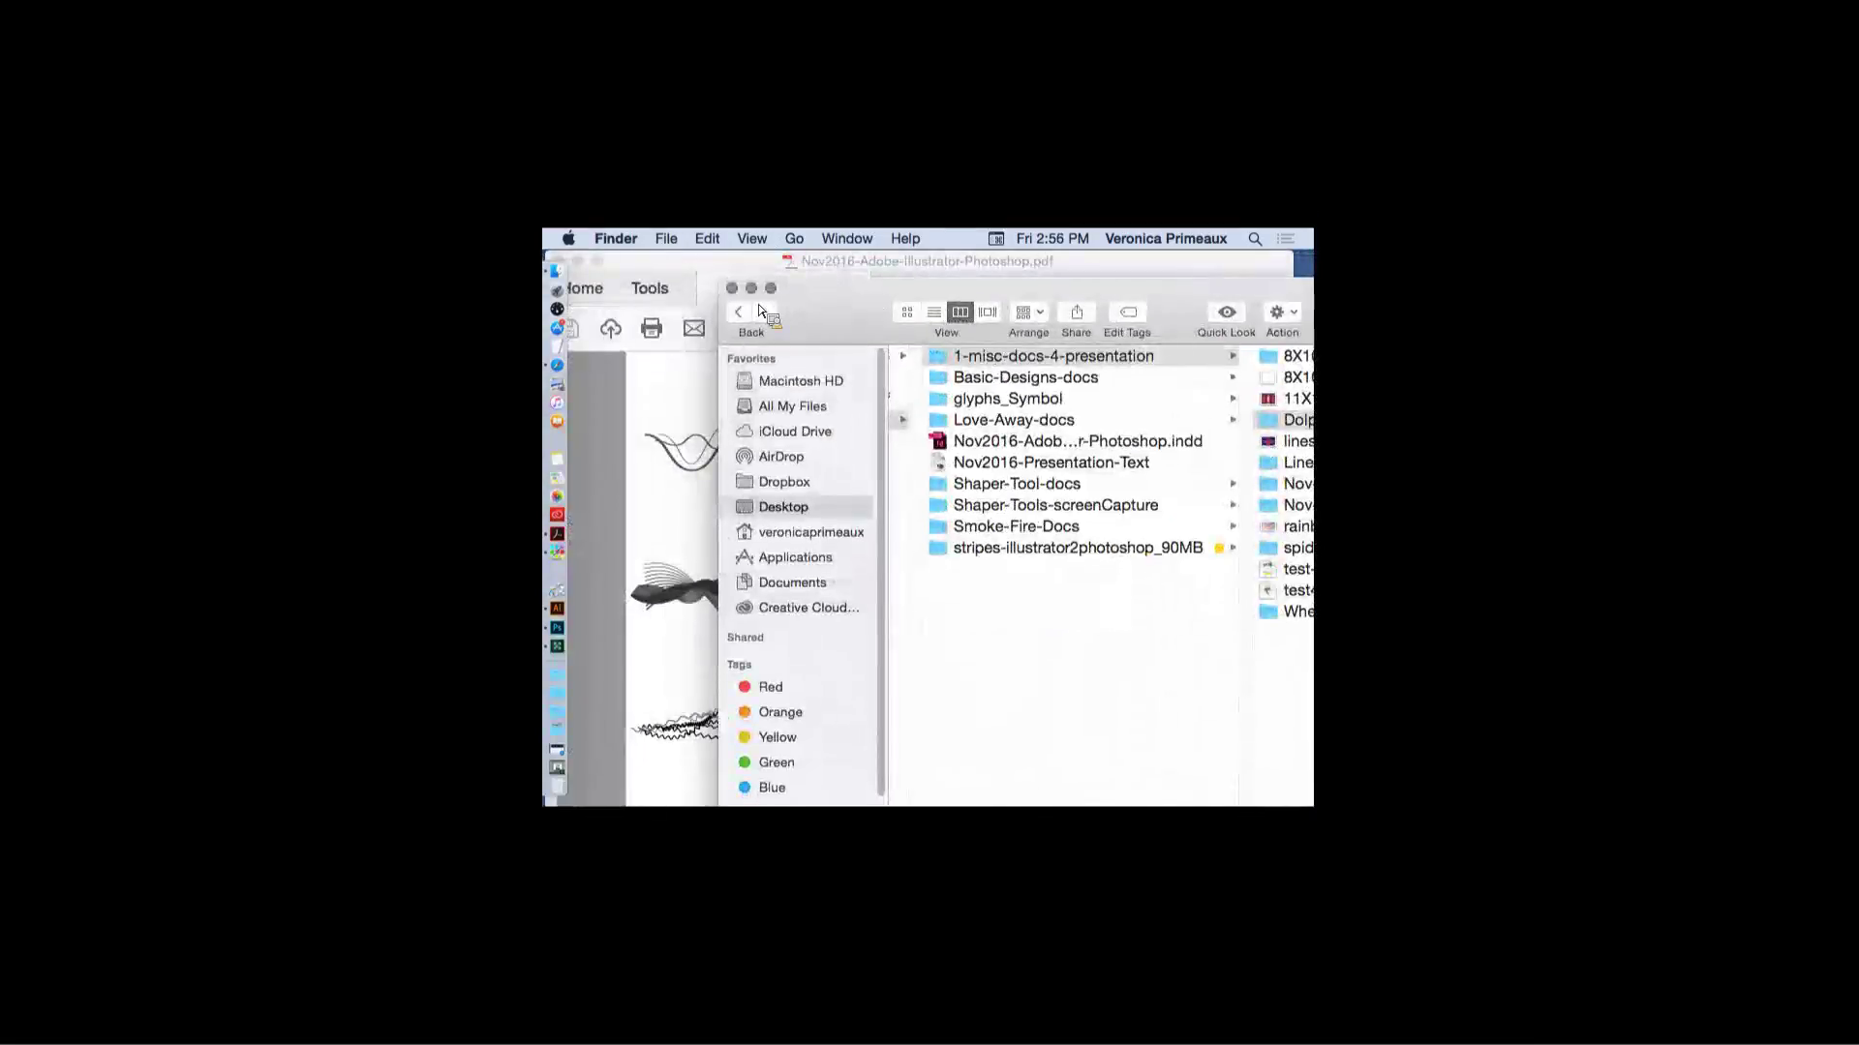
pyautogui.moveTo(761, 310); pyautogui.dragTo(845, 317)
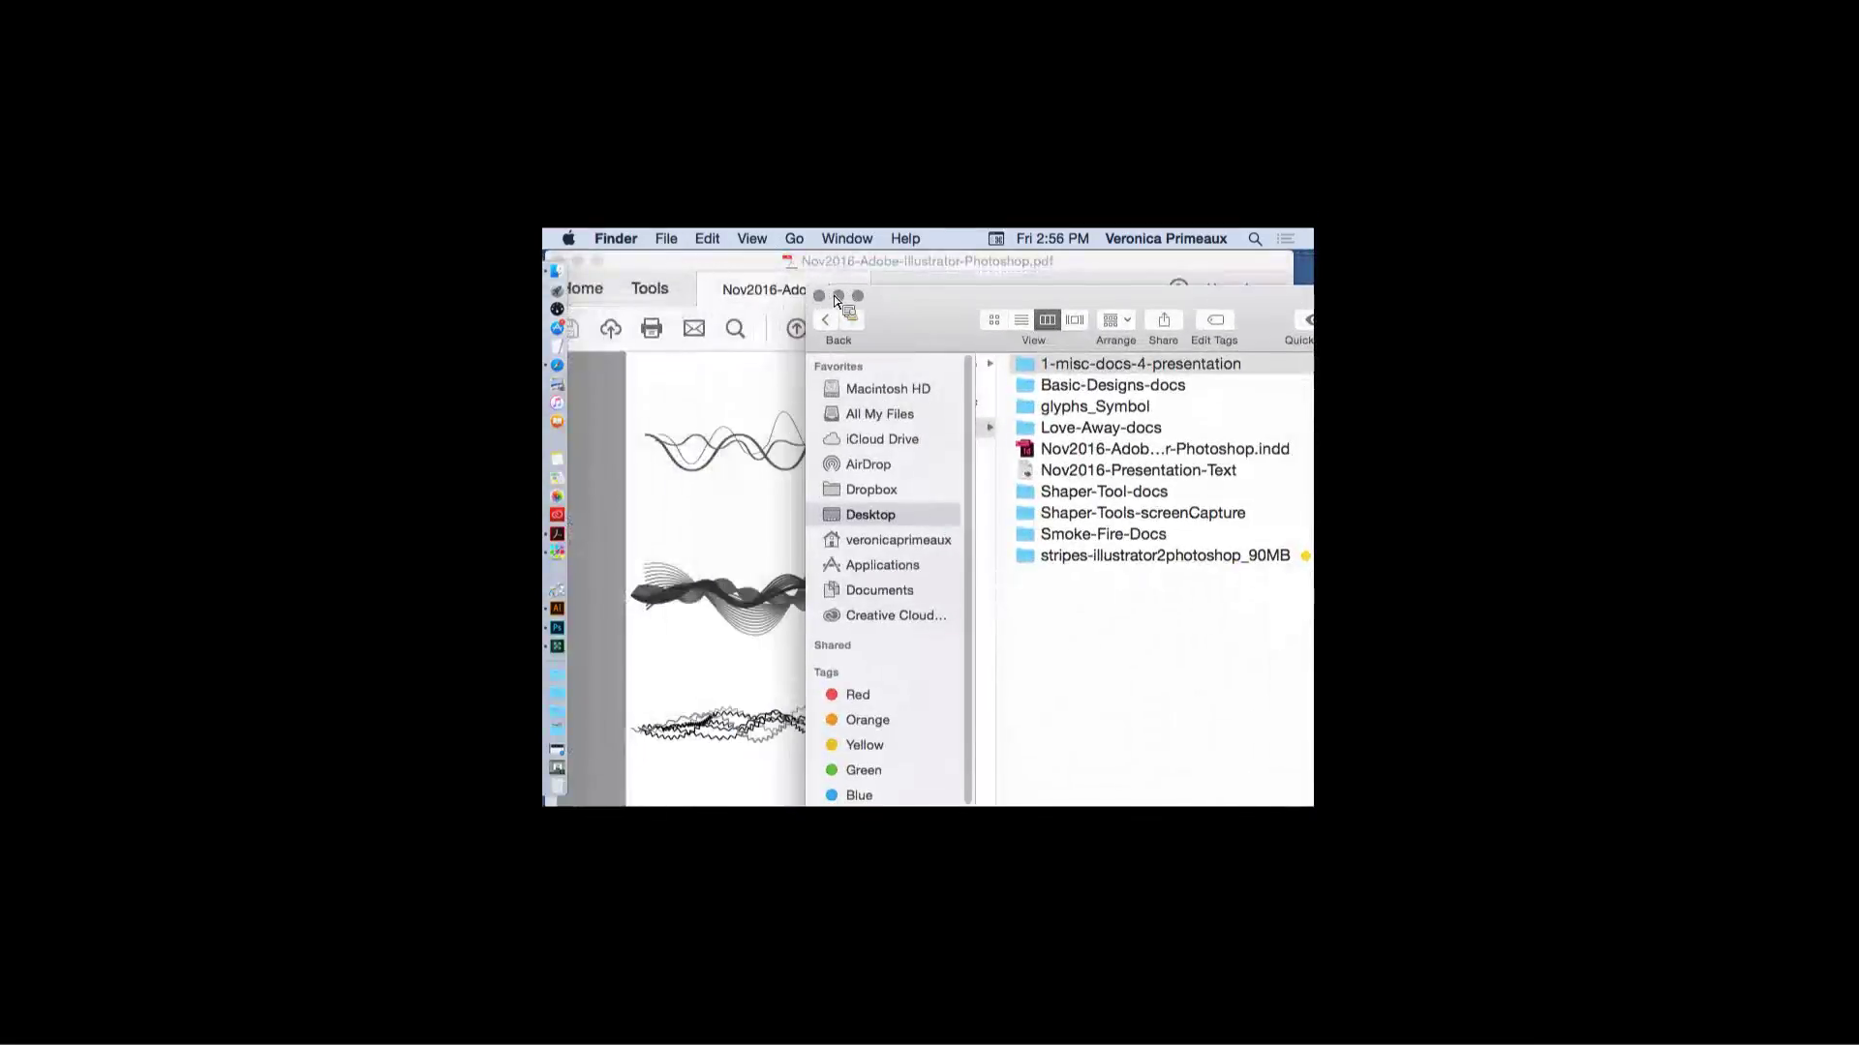
pyautogui.click(736, 276)
pyautogui.press('super+w')
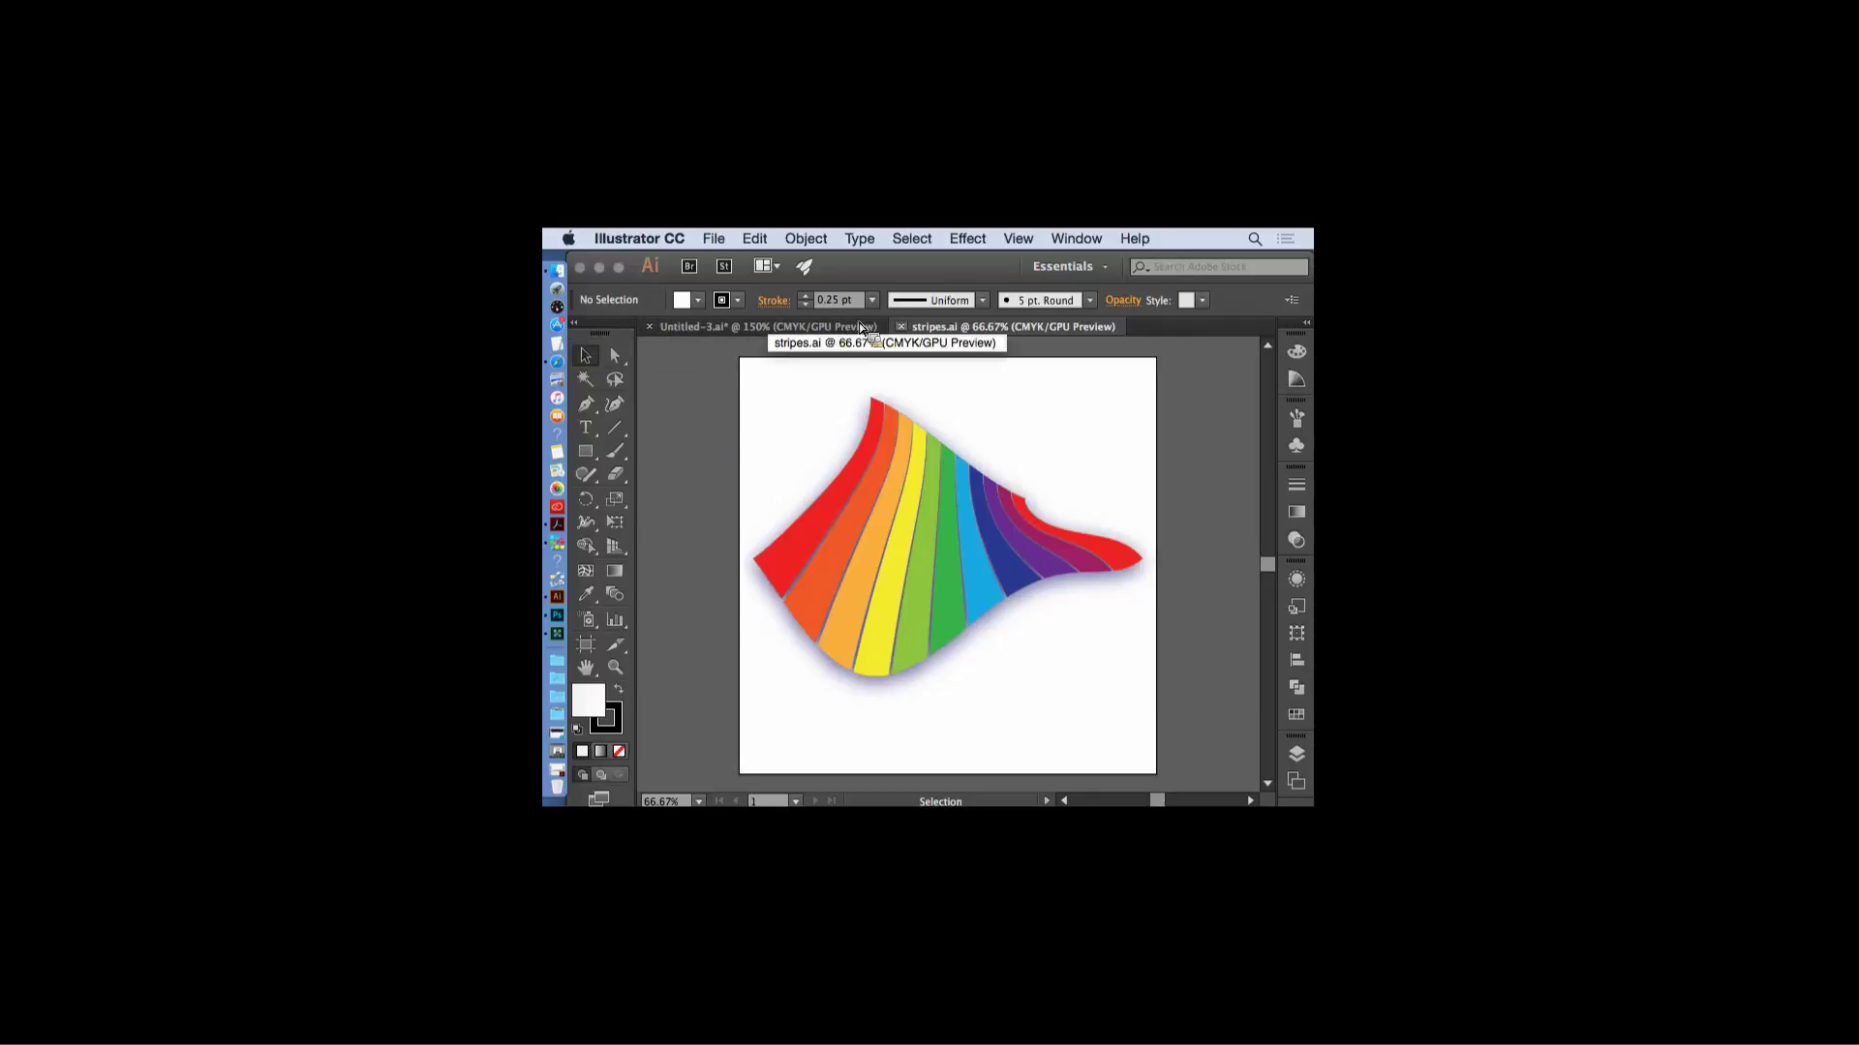
# - Close the Untitled-3.ai document, choosing Don't Save for its changes
pyautogui.click(900, 326)
pyautogui.click(649, 327)
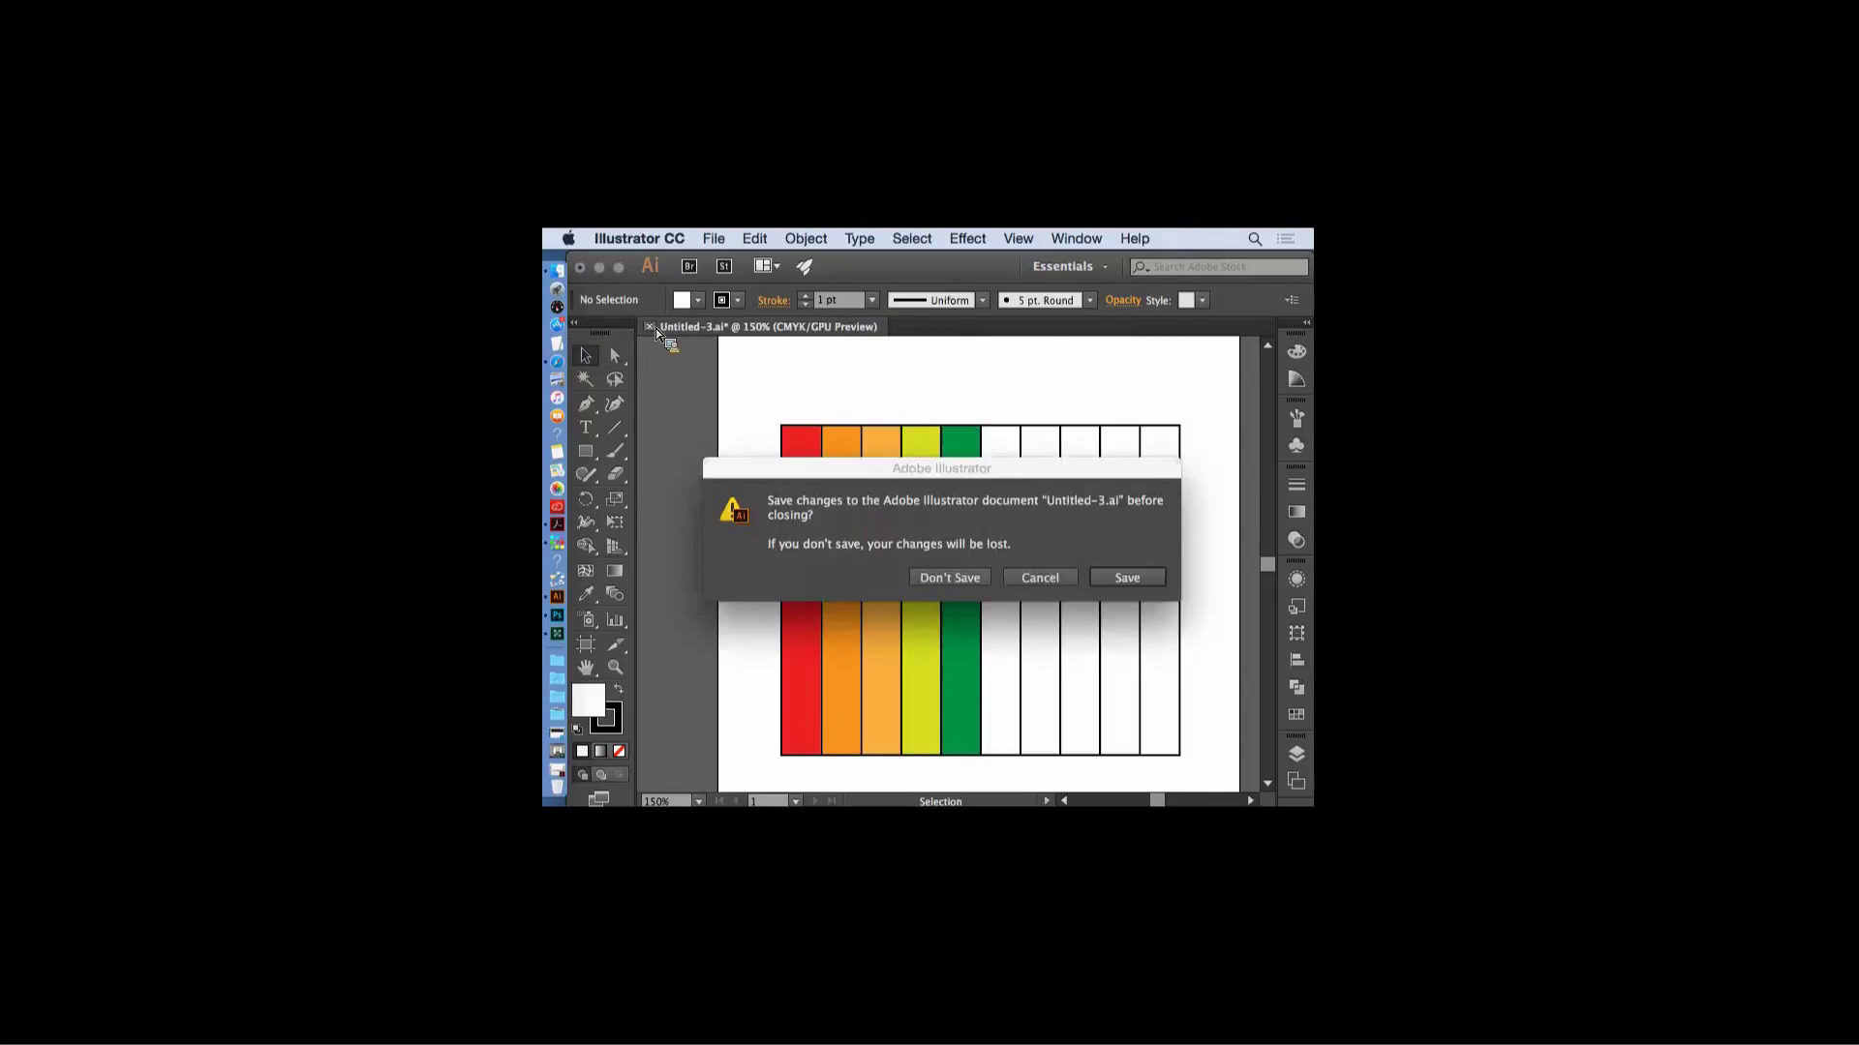
pyautogui.click(968, 578)
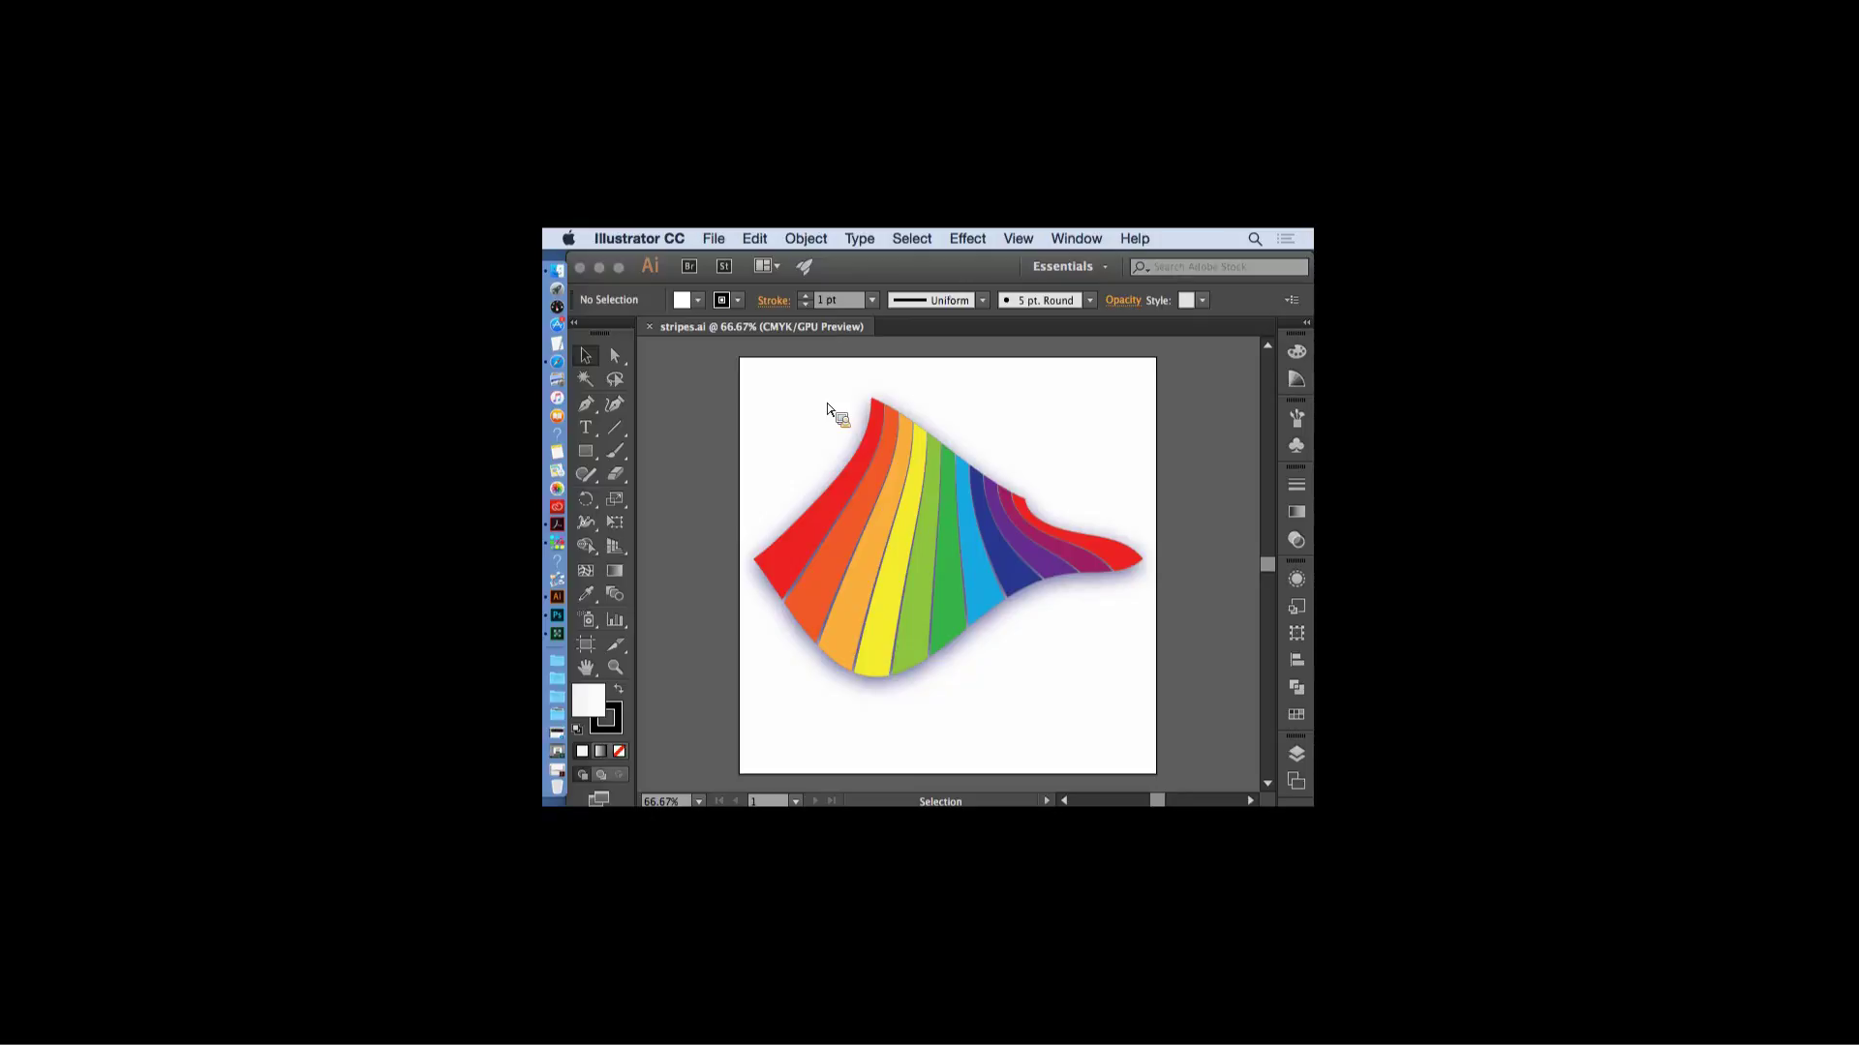
# - Load the Beverages swatch library, enlarge its panel and show Large Thumbnail View
pyautogui.click(1296, 715)
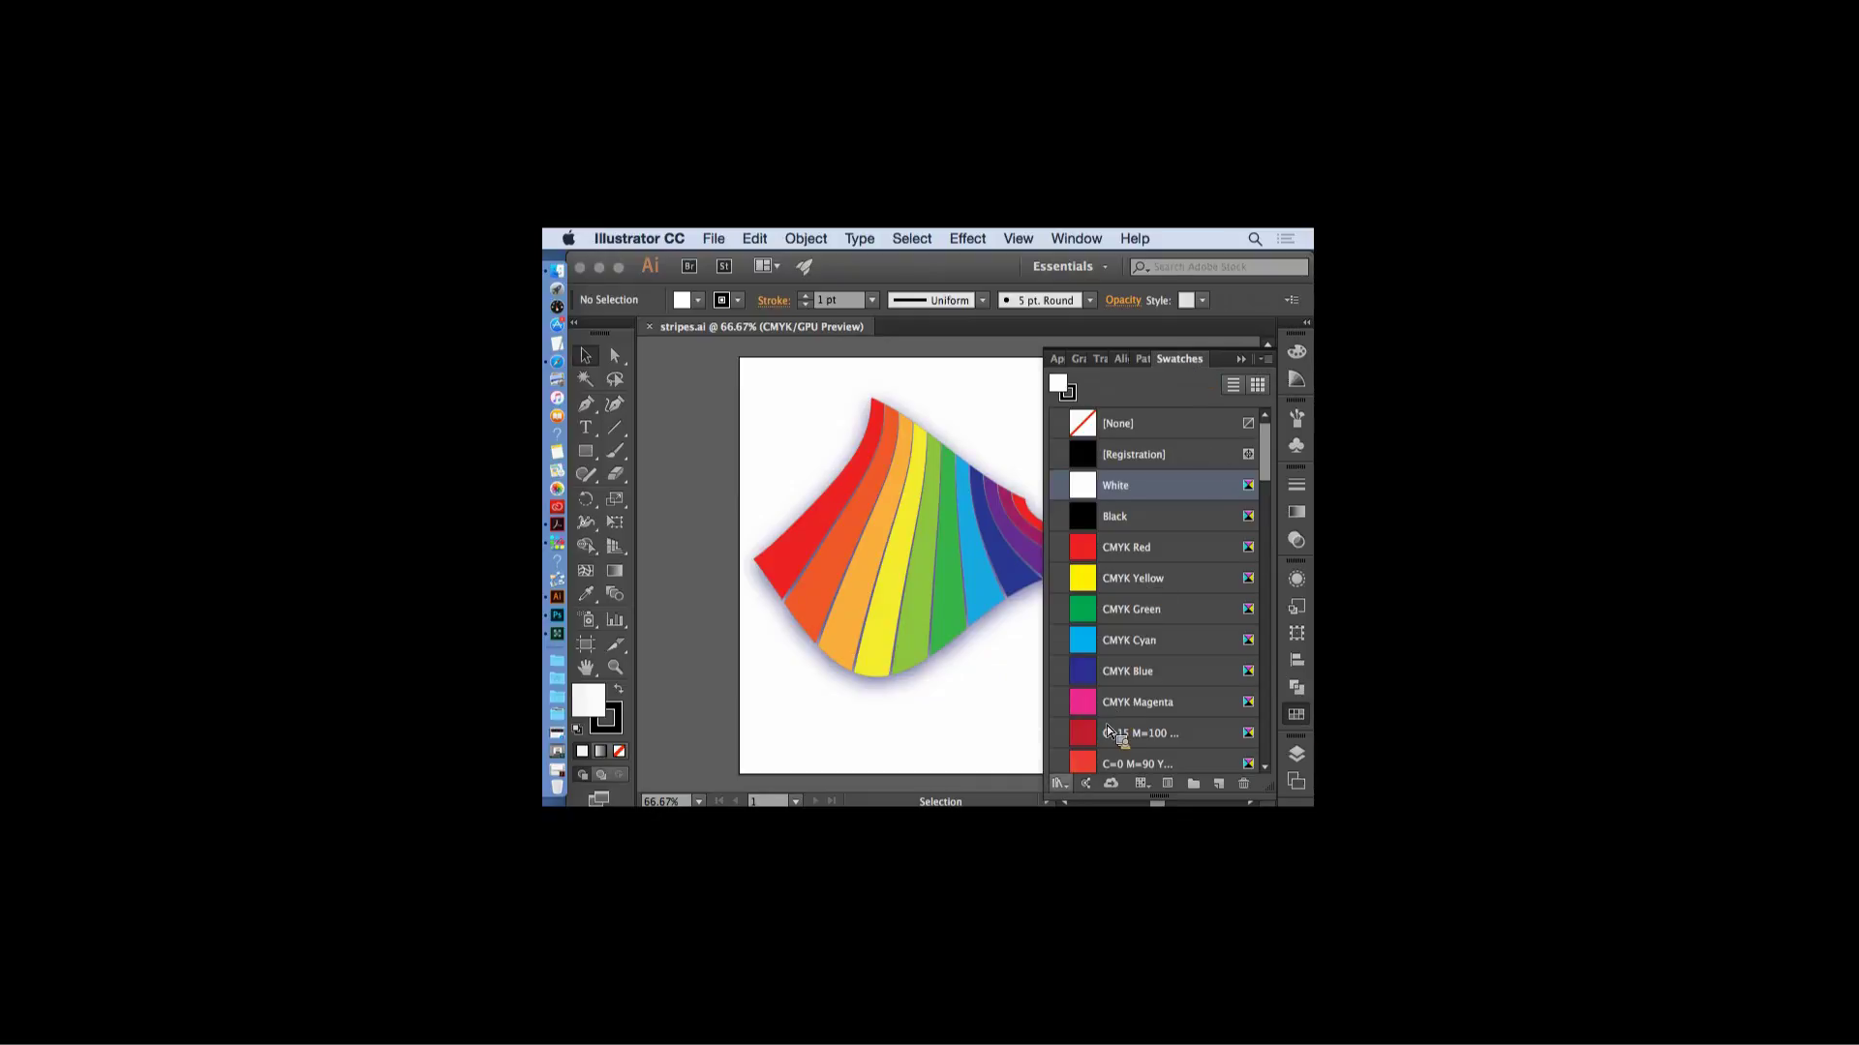
pyautogui.click(1073, 790)
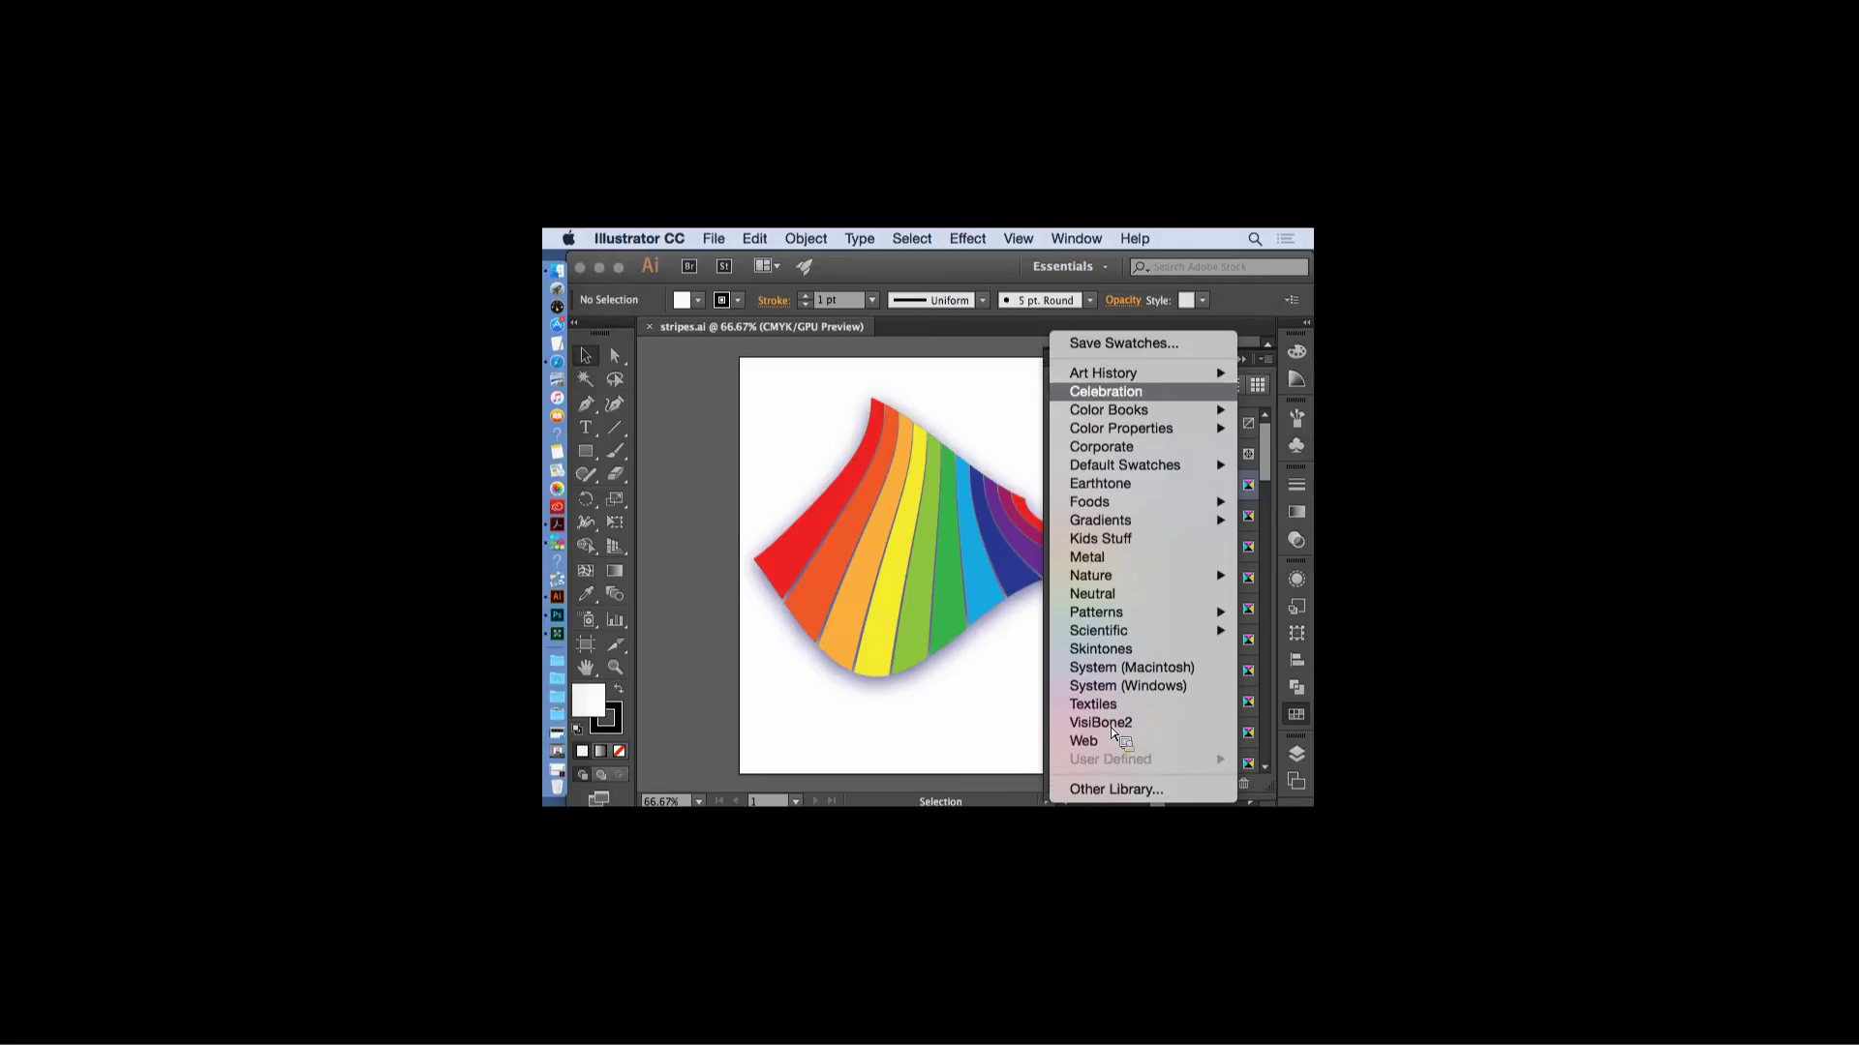
pyautogui.moveTo(1104, 373)
pyautogui.moveTo(1130, 406)
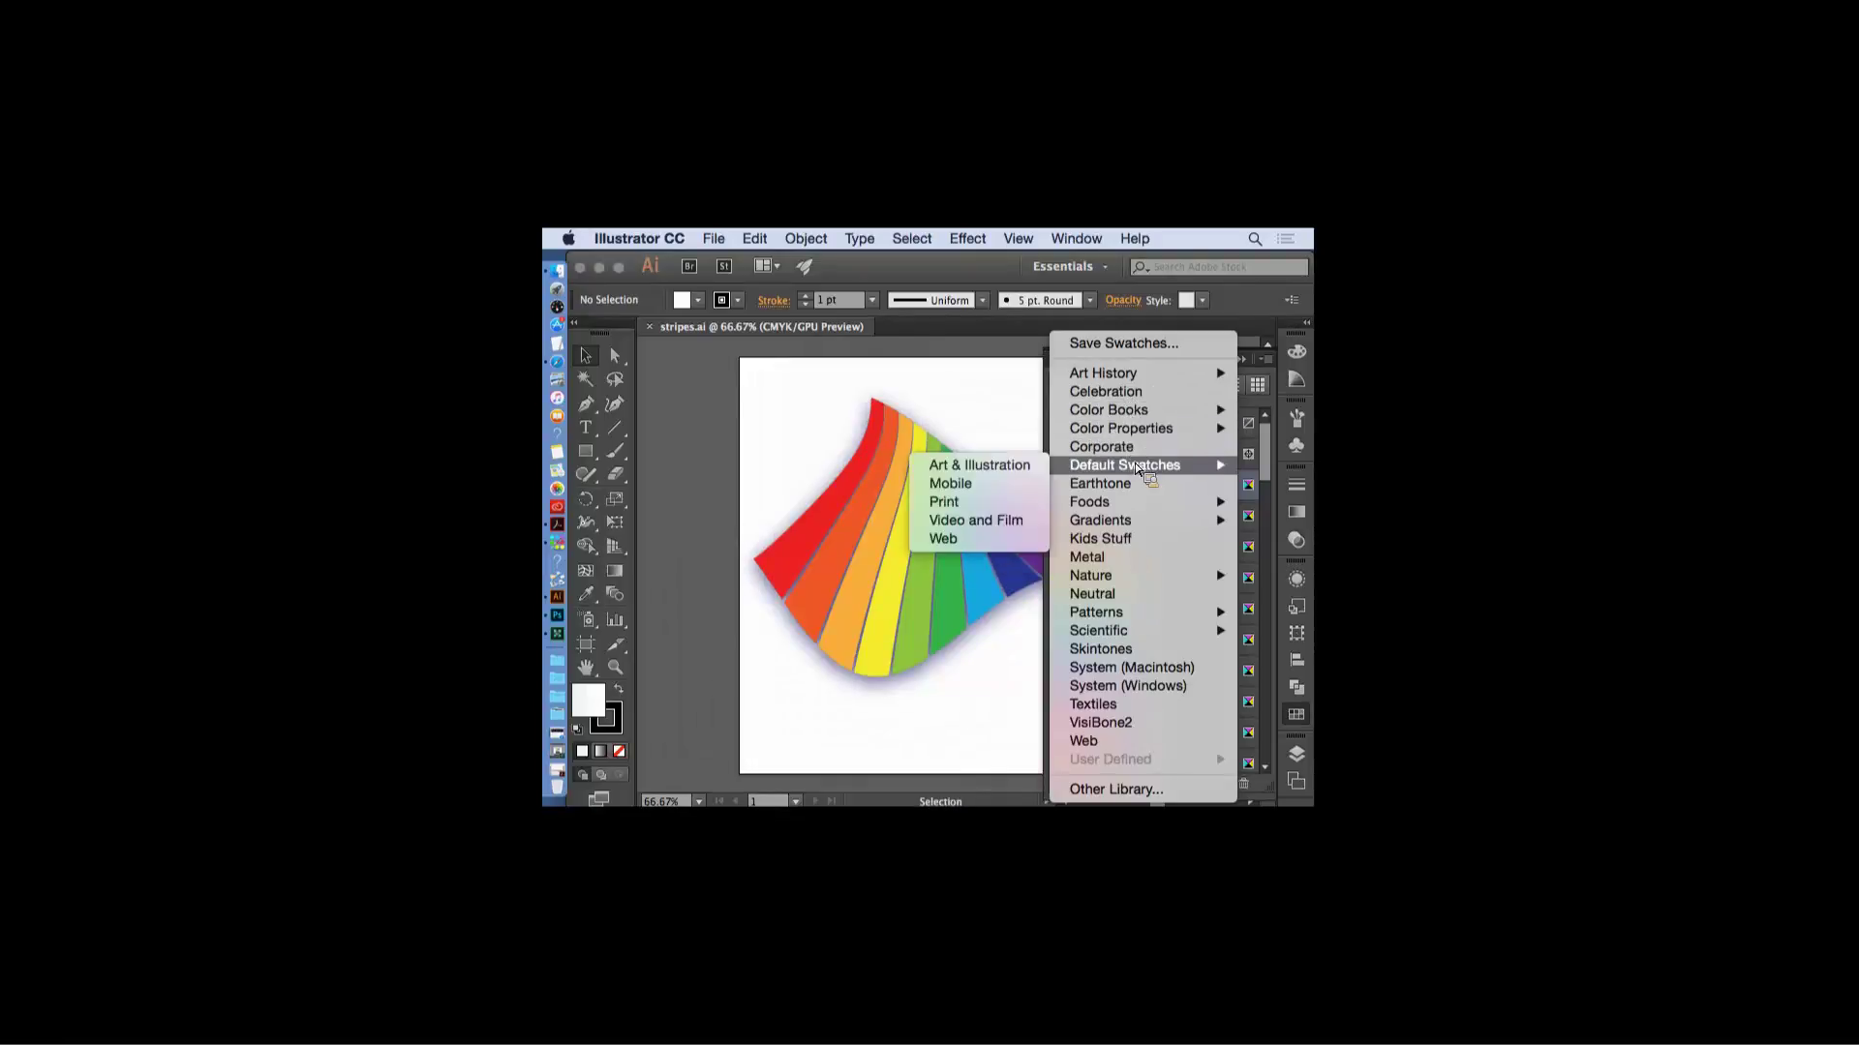
pyautogui.moveTo(1119, 494)
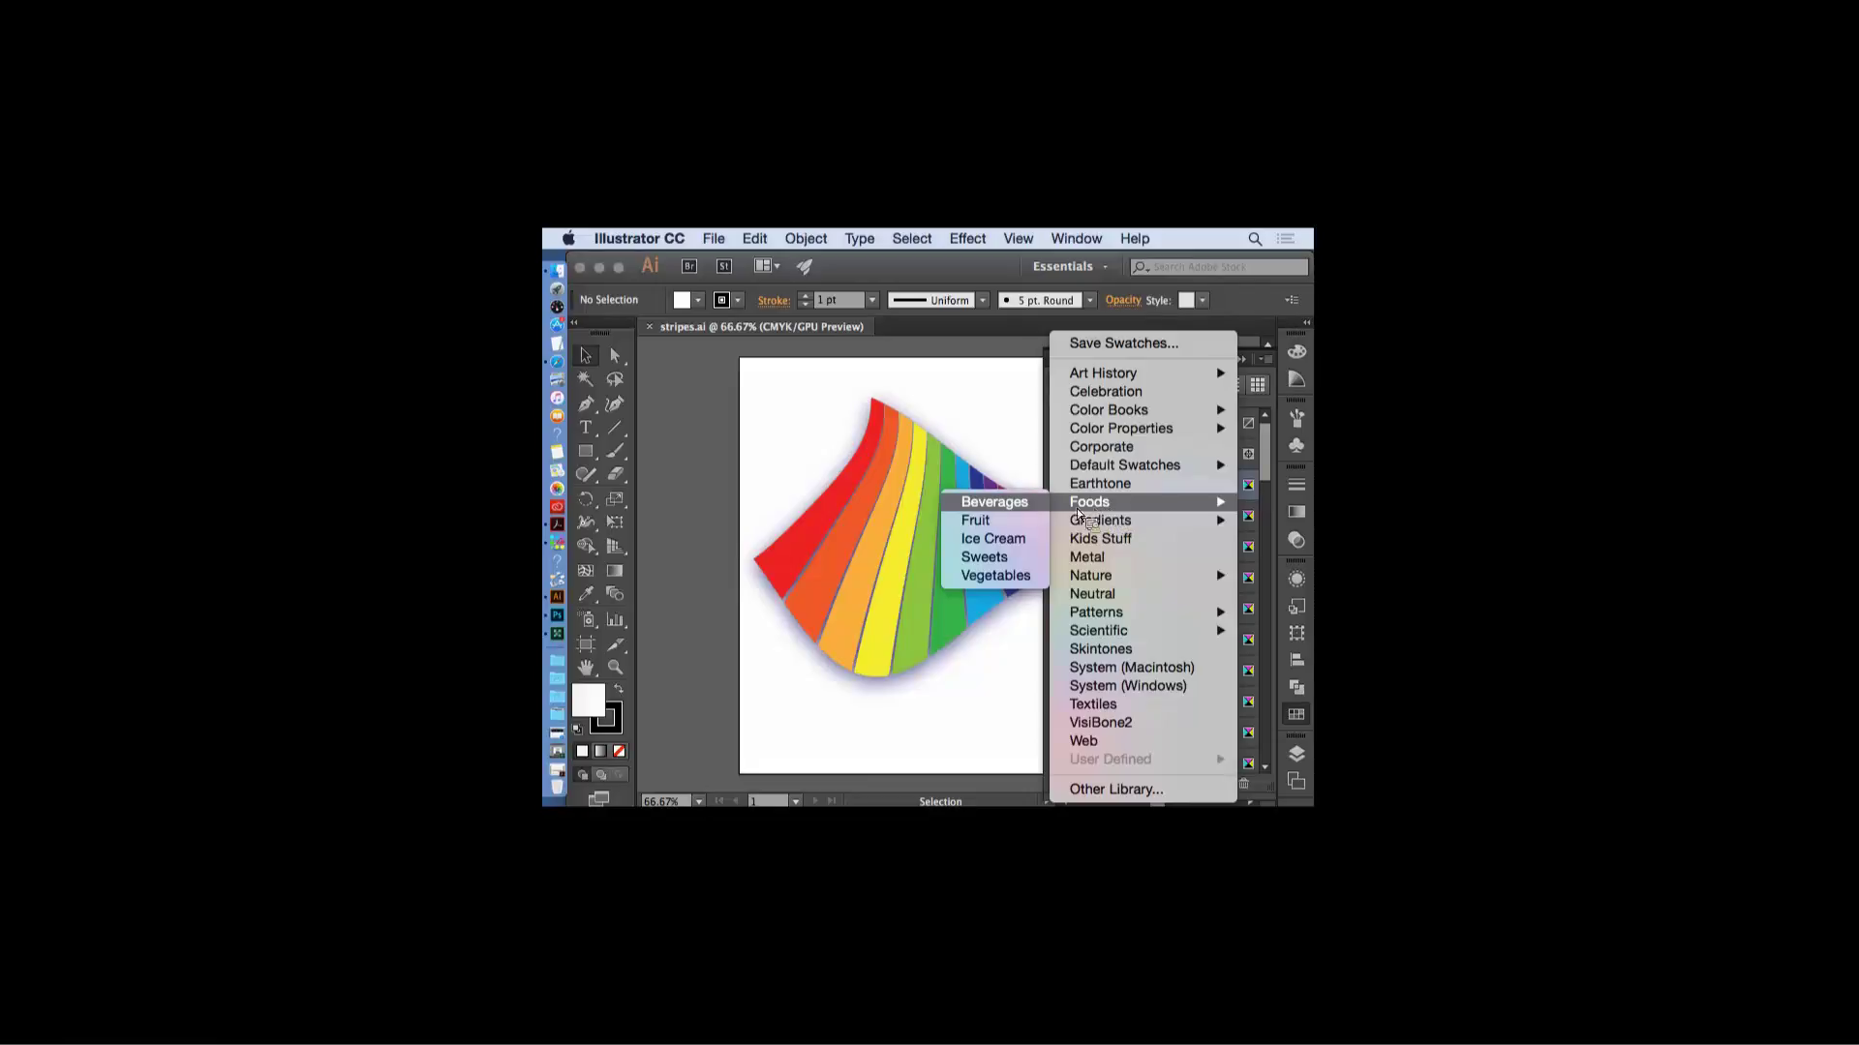
pyautogui.click(999, 503)
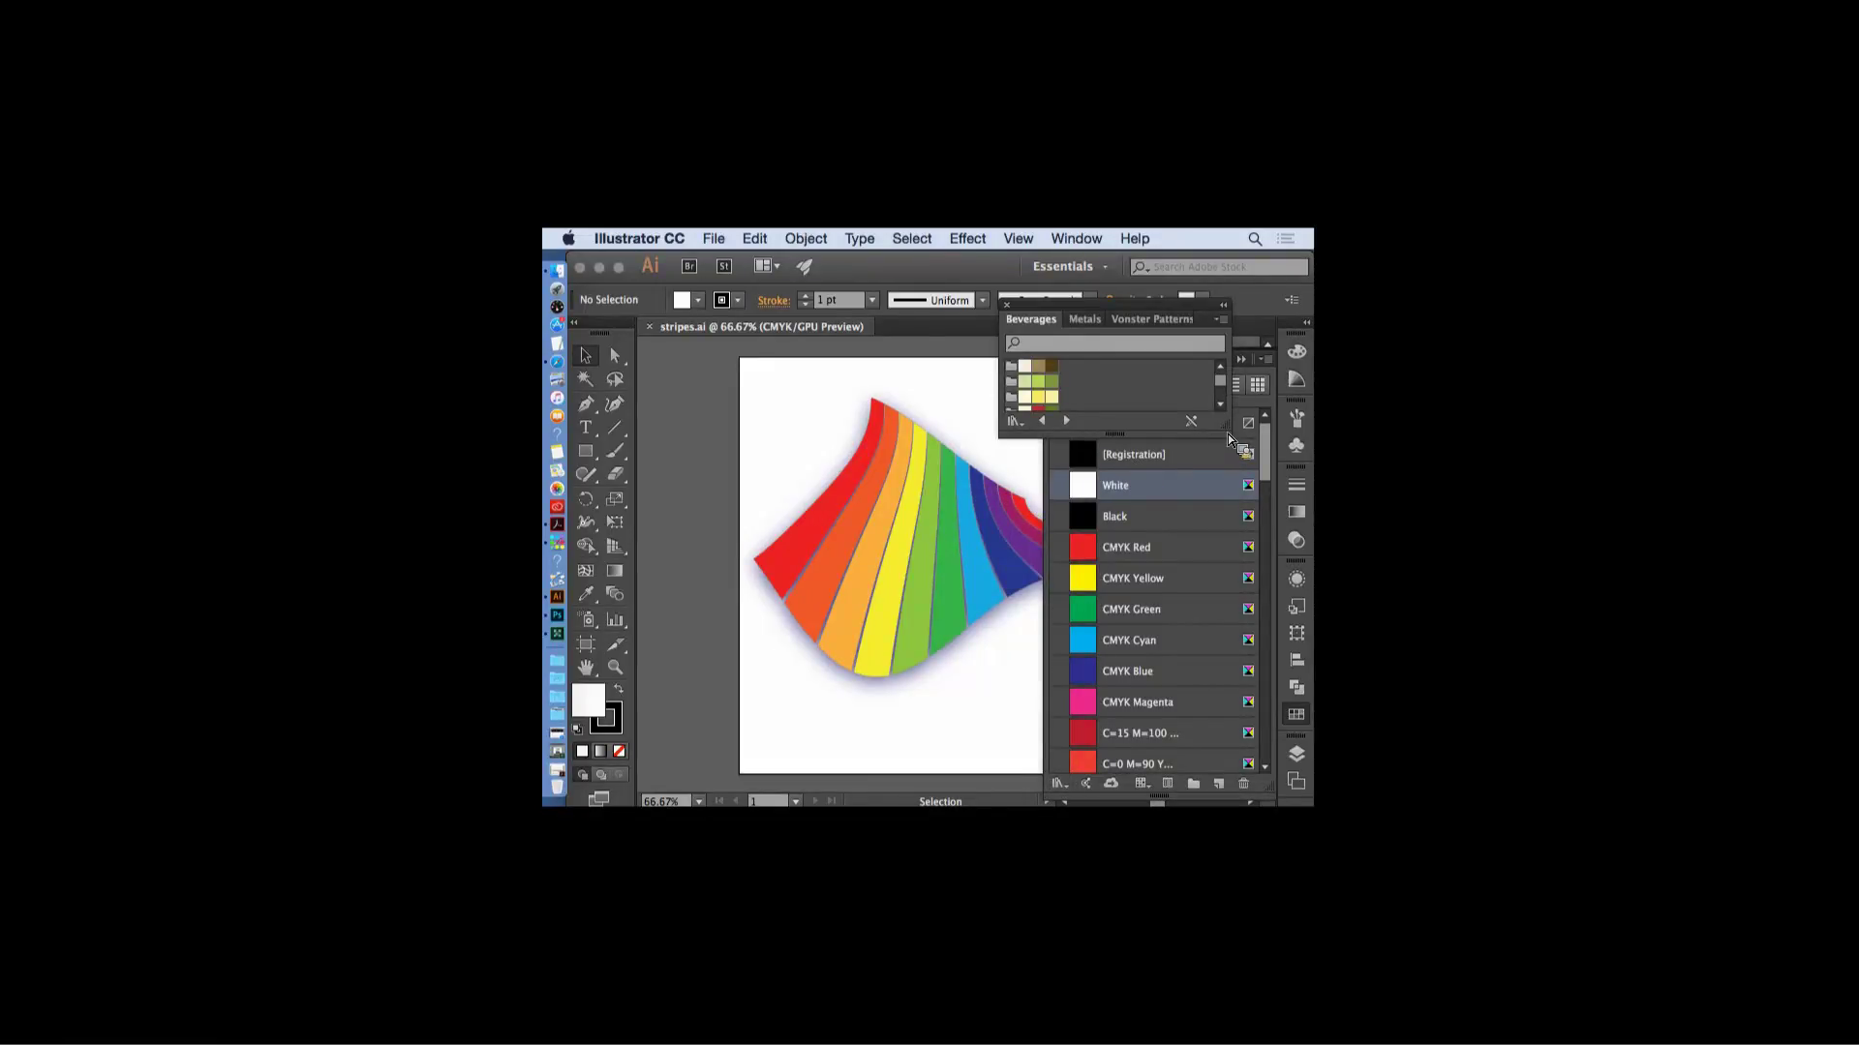
pyautogui.moveTo(1226, 429); pyautogui.dragTo(1244, 750)
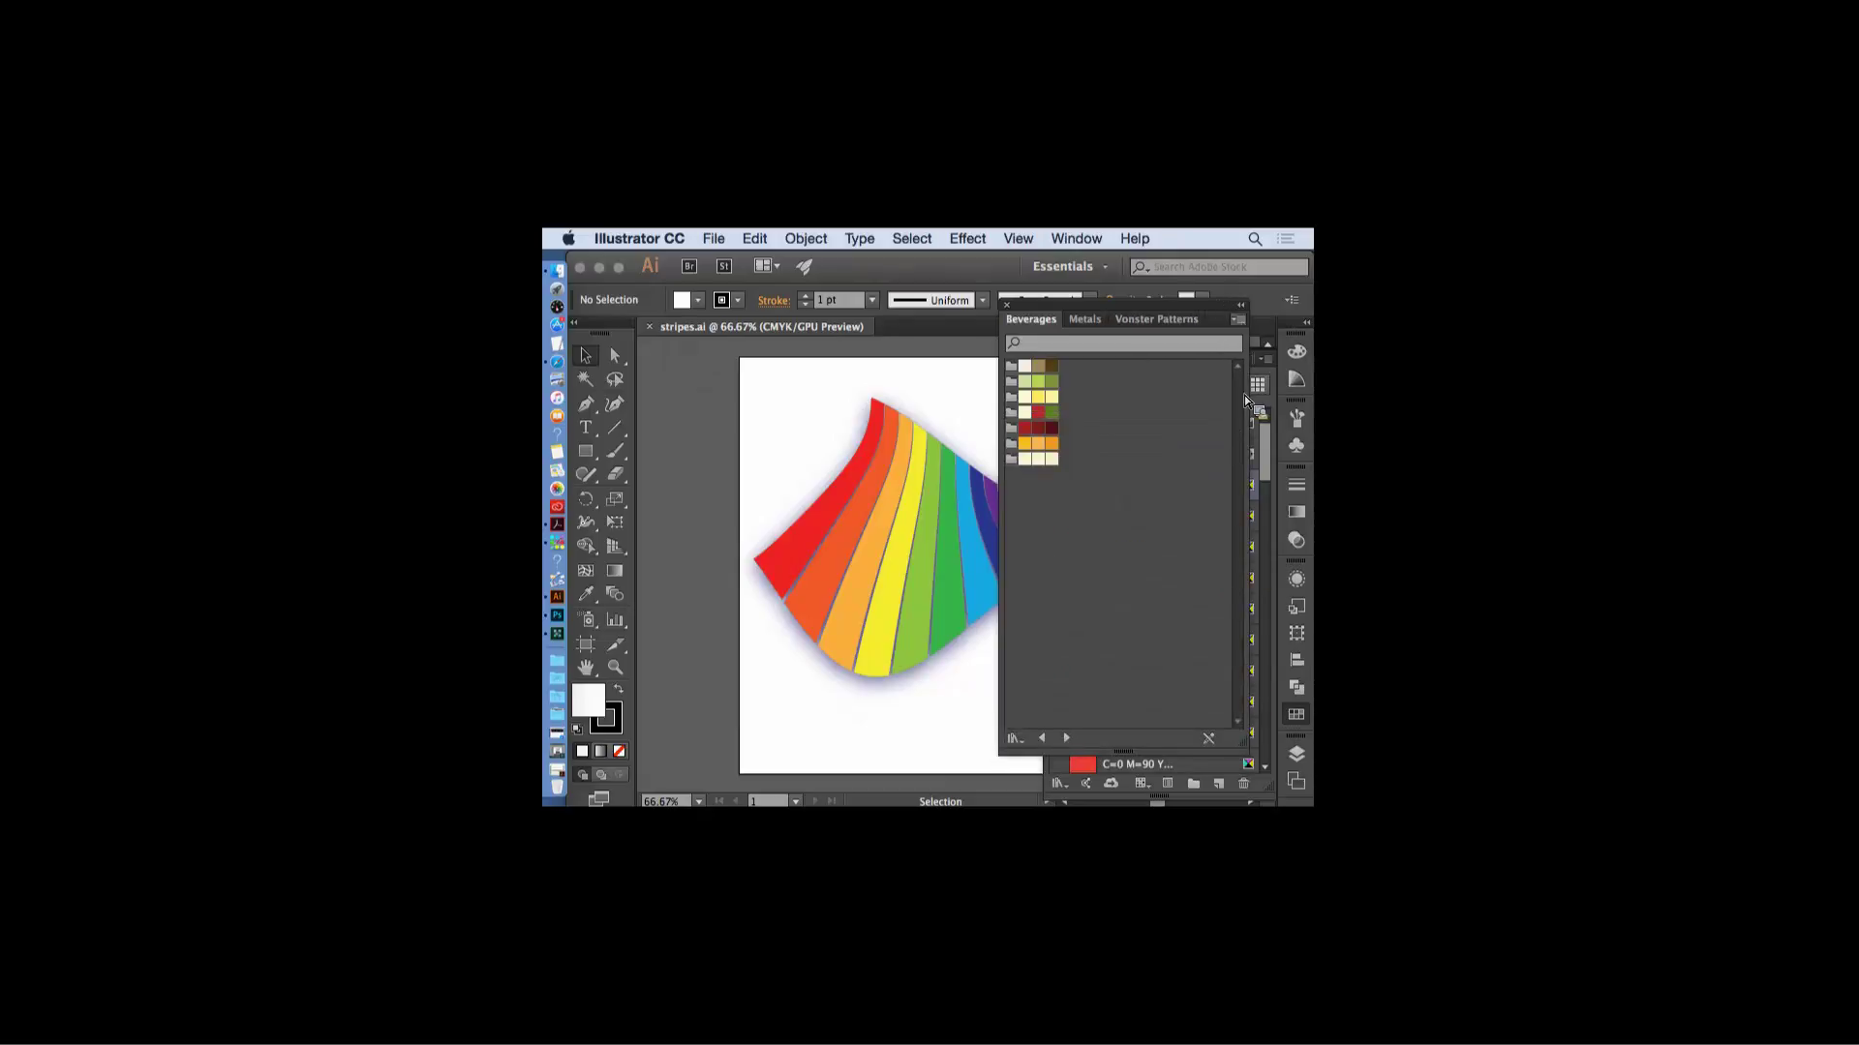
pyautogui.click(1240, 321)
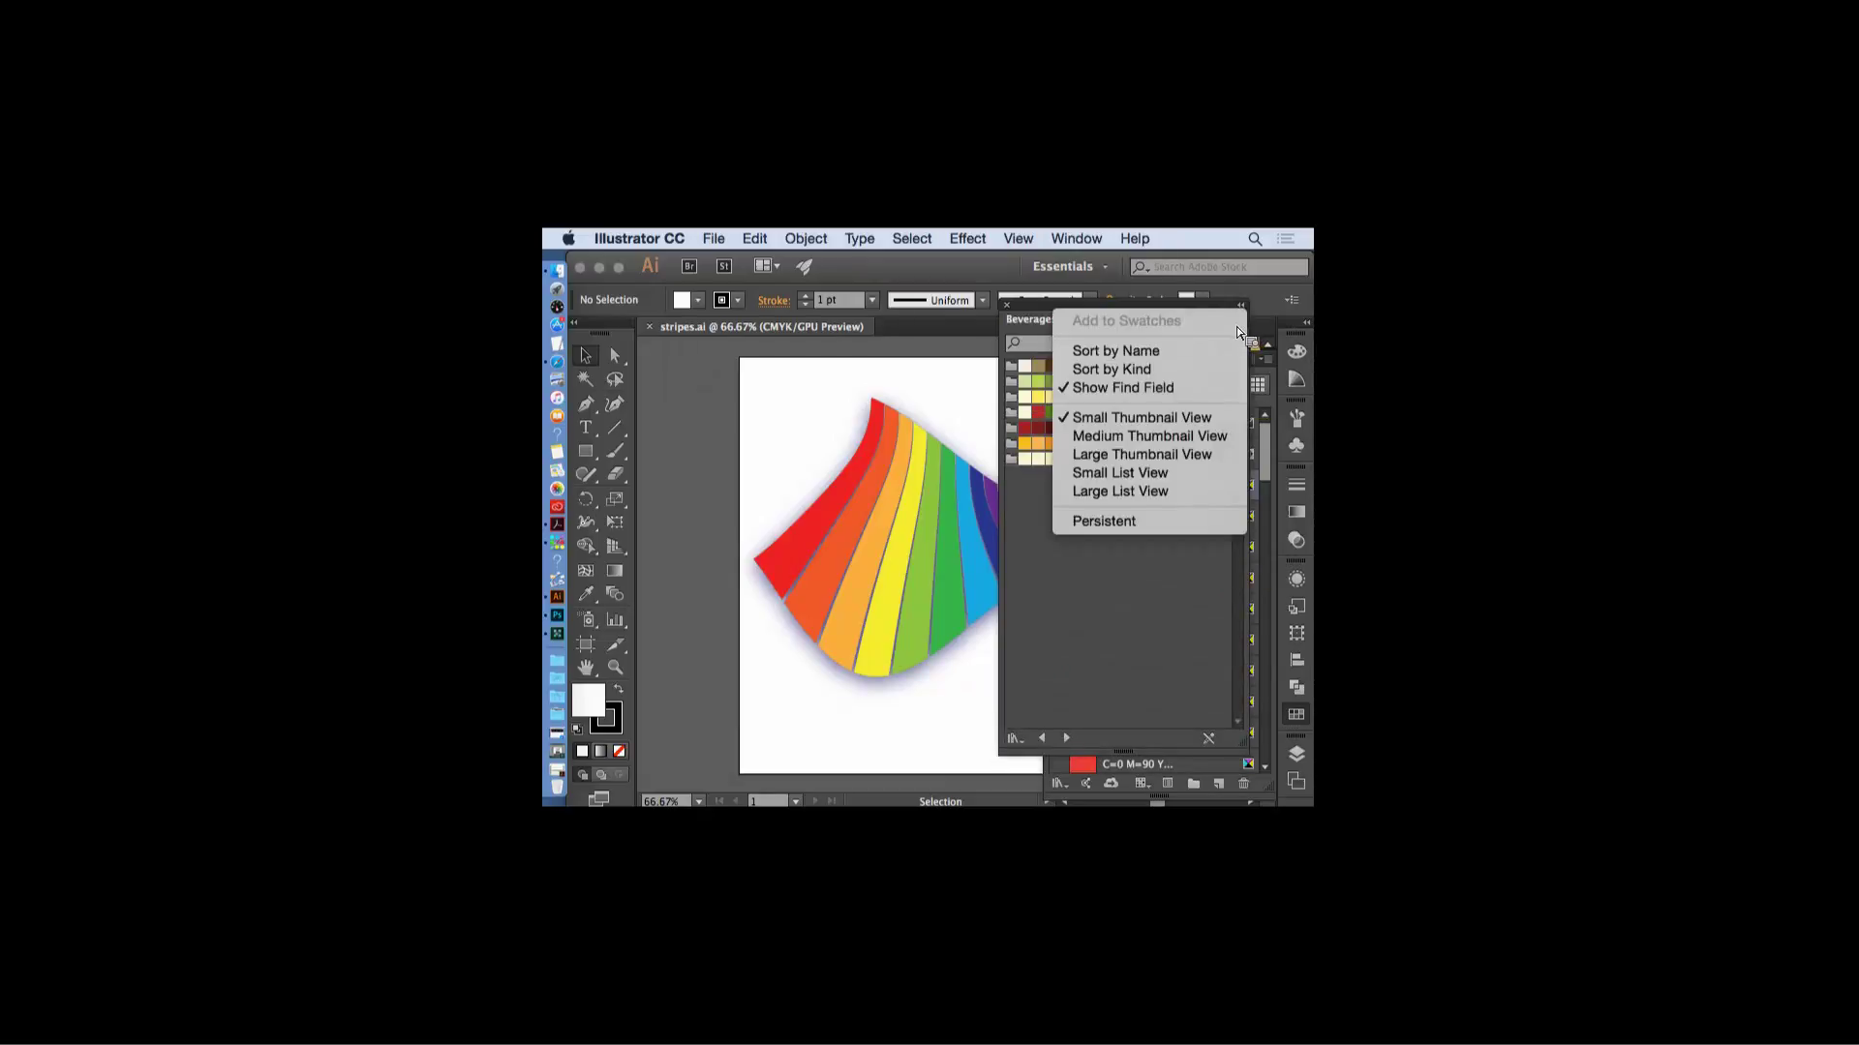
pyautogui.click(1181, 454)
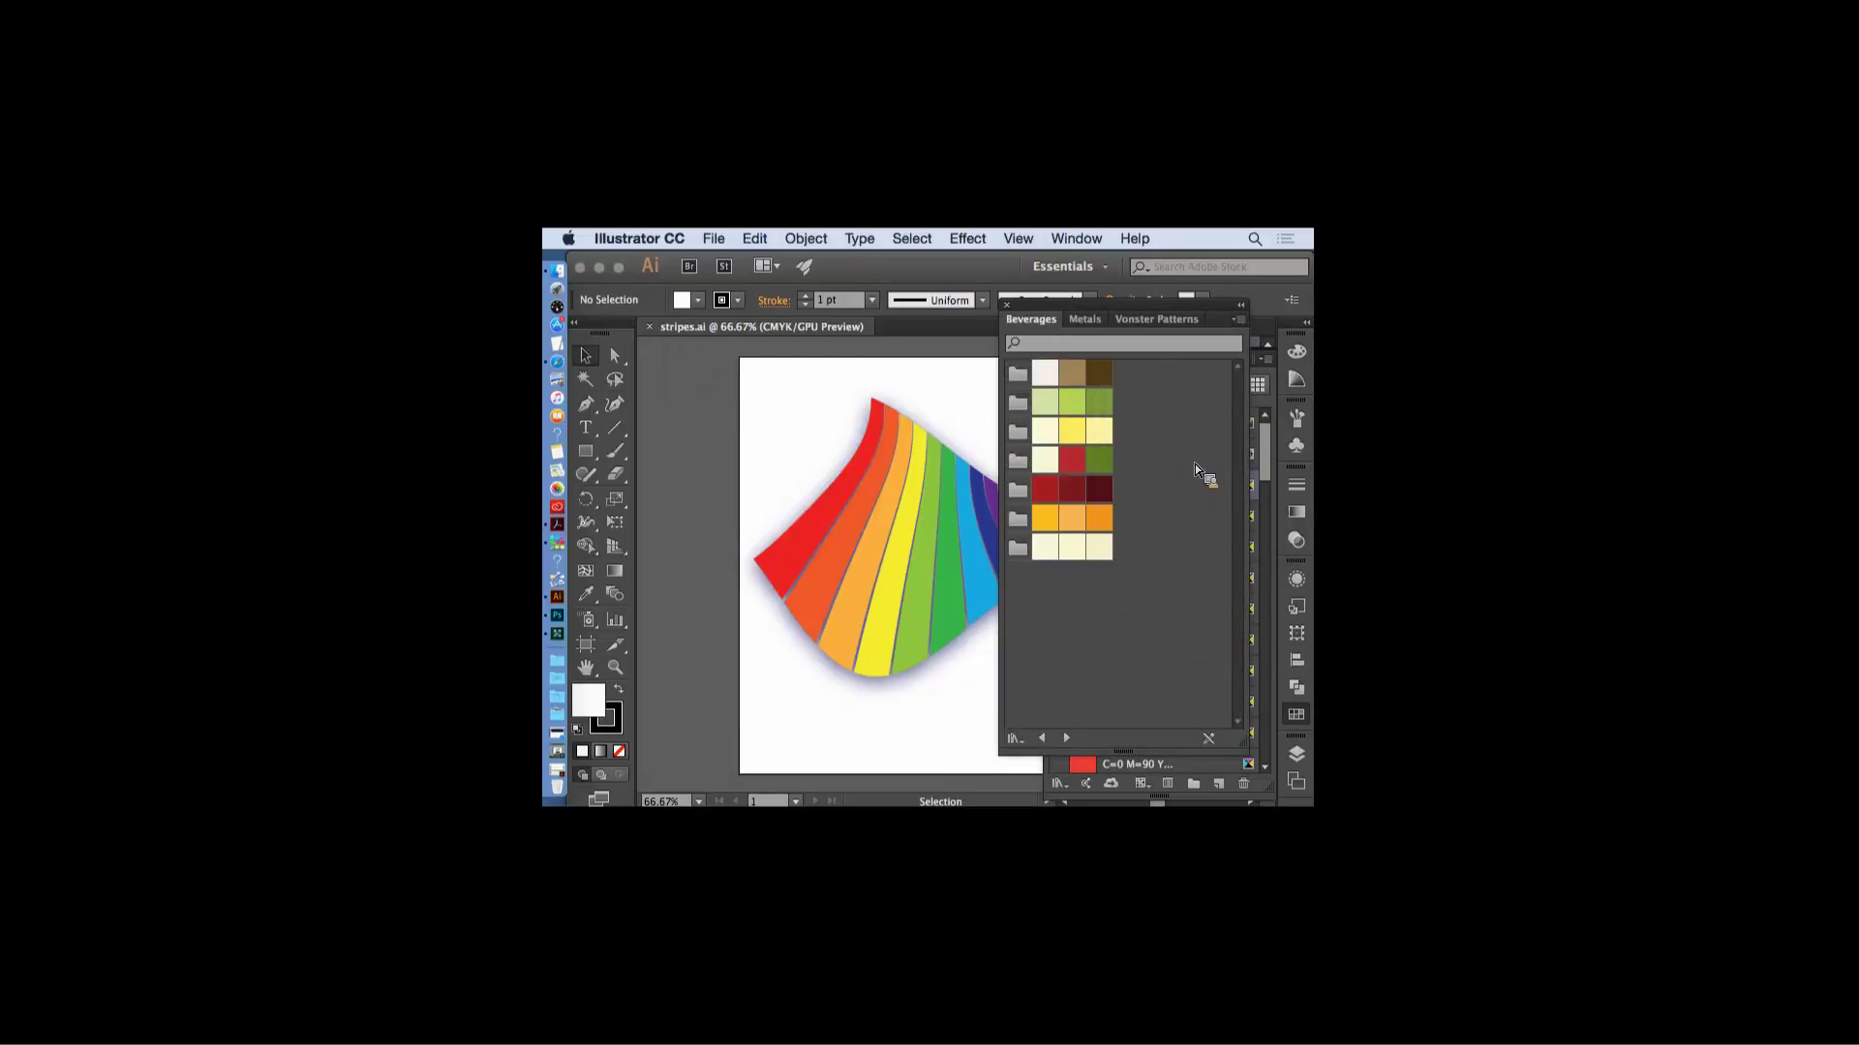
# - Step through Ice Cream, Vegetables, Brights, Earthtones, Fades and other libraries to reach Metals
pyautogui.click(1068, 739)
pyautogui.click(1072, 744)
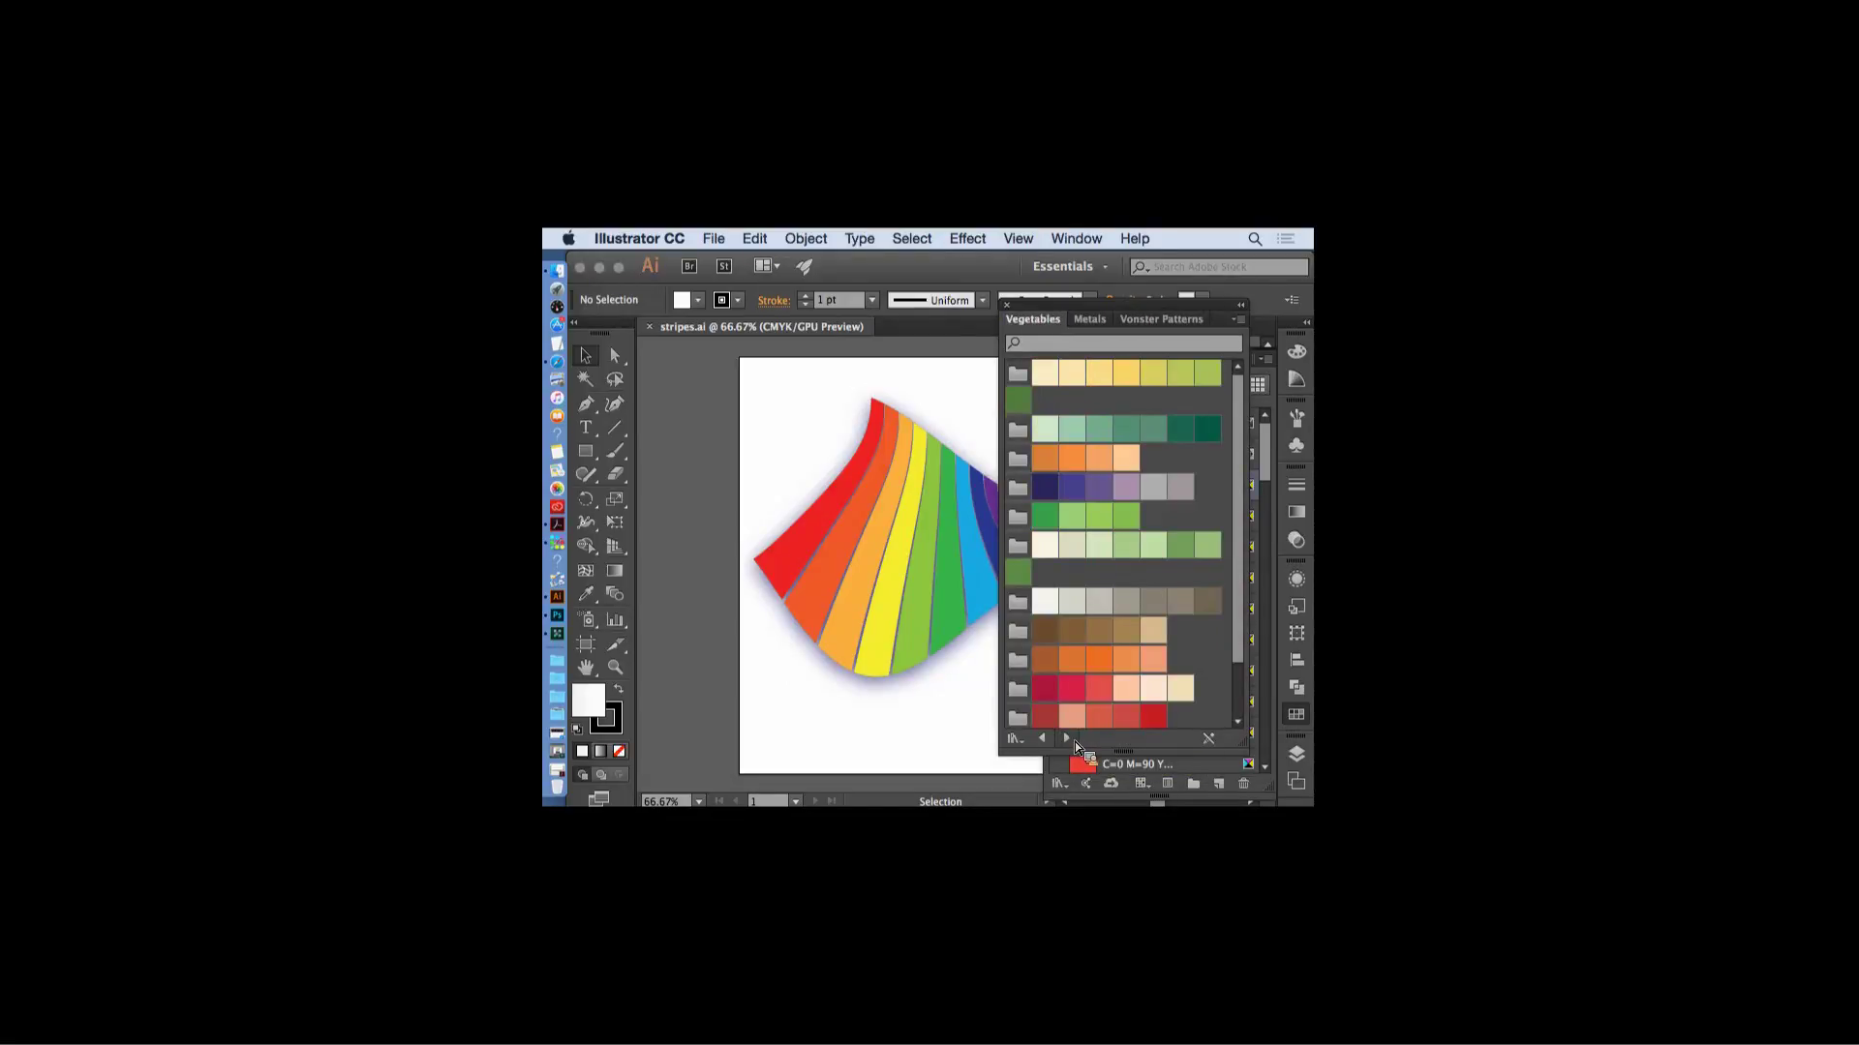
pyautogui.click(1069, 739)
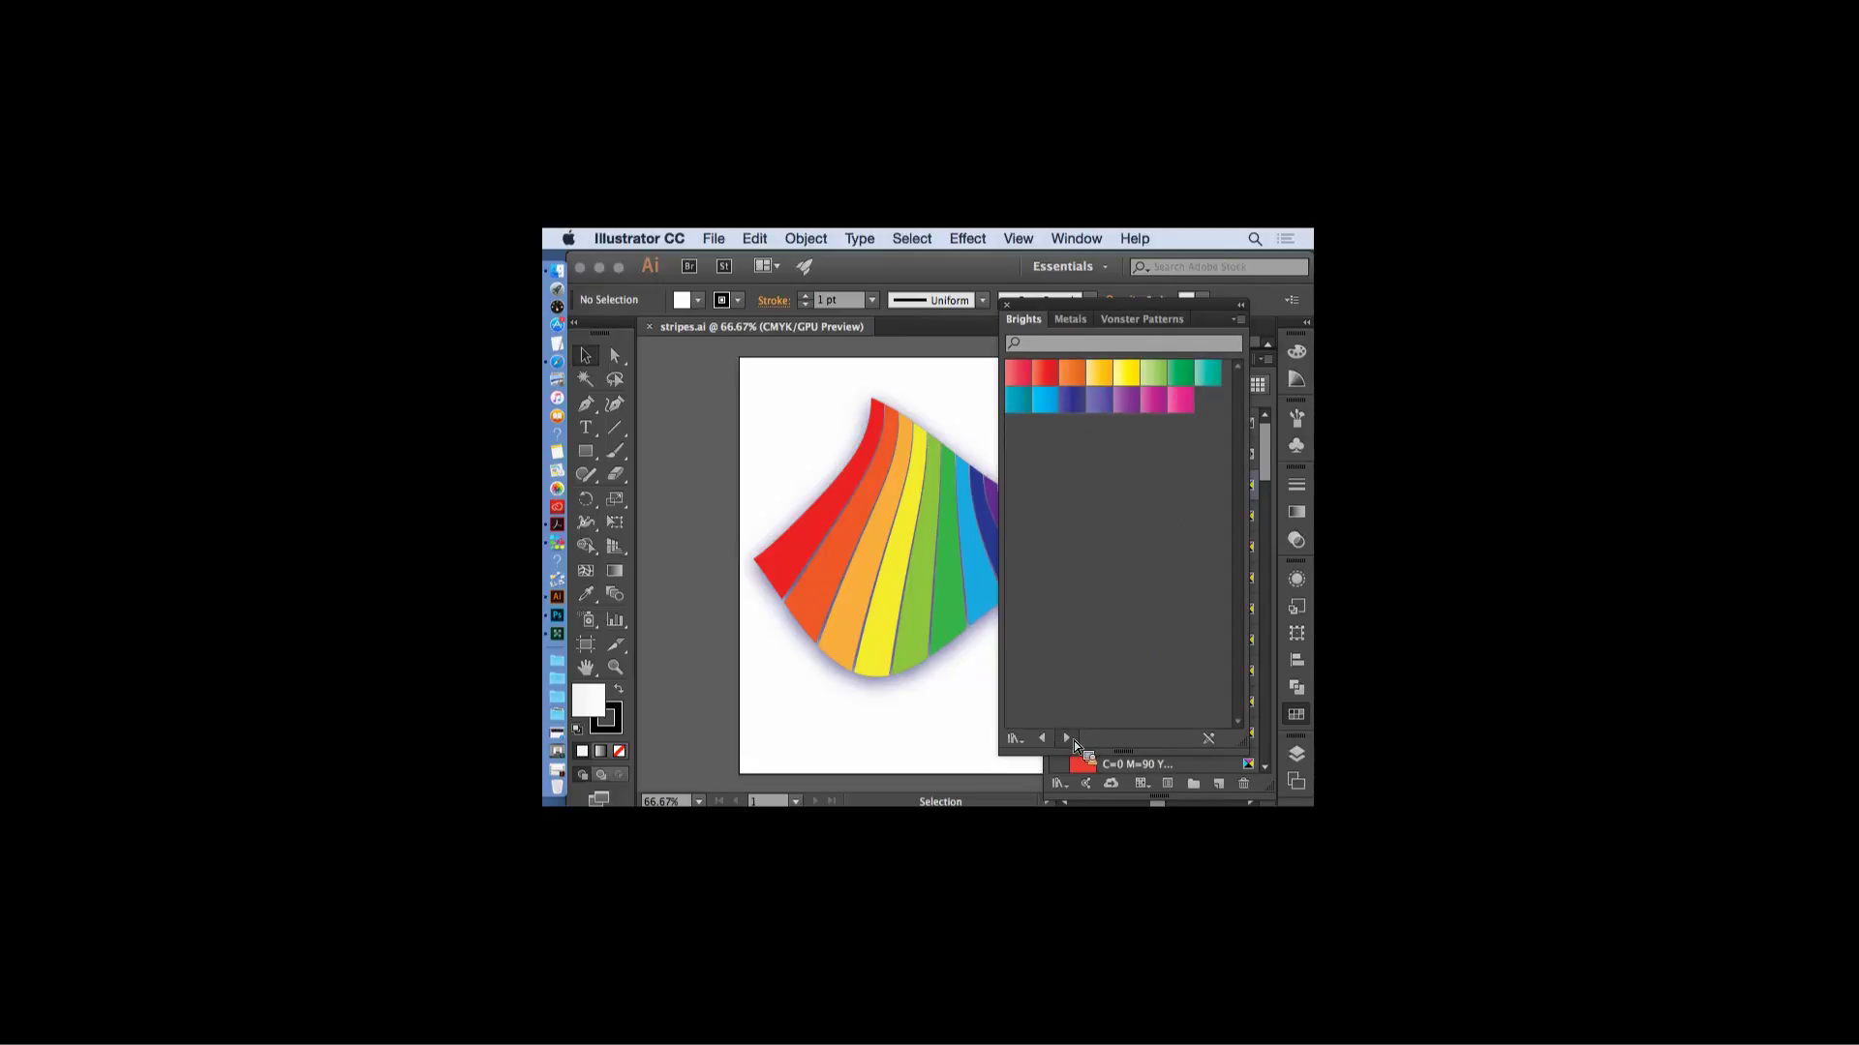
pyautogui.click(1068, 740)
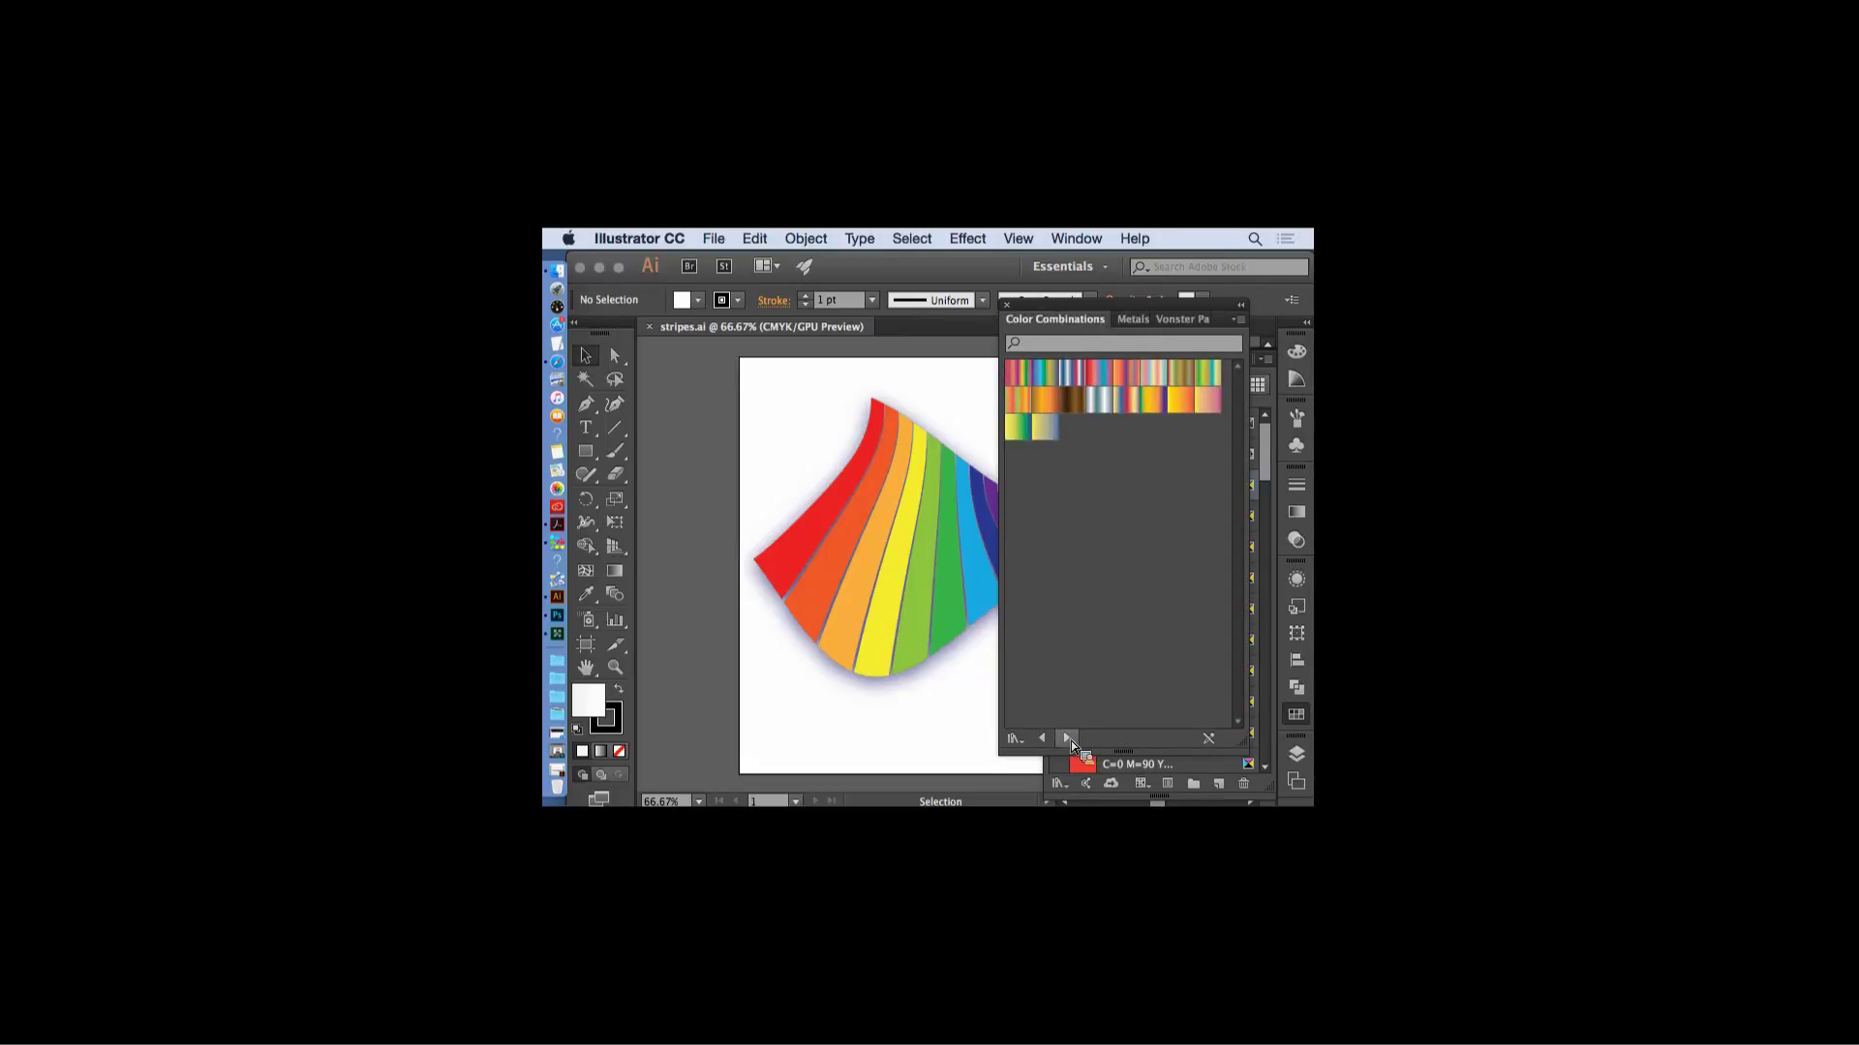
pyautogui.click(1069, 740)
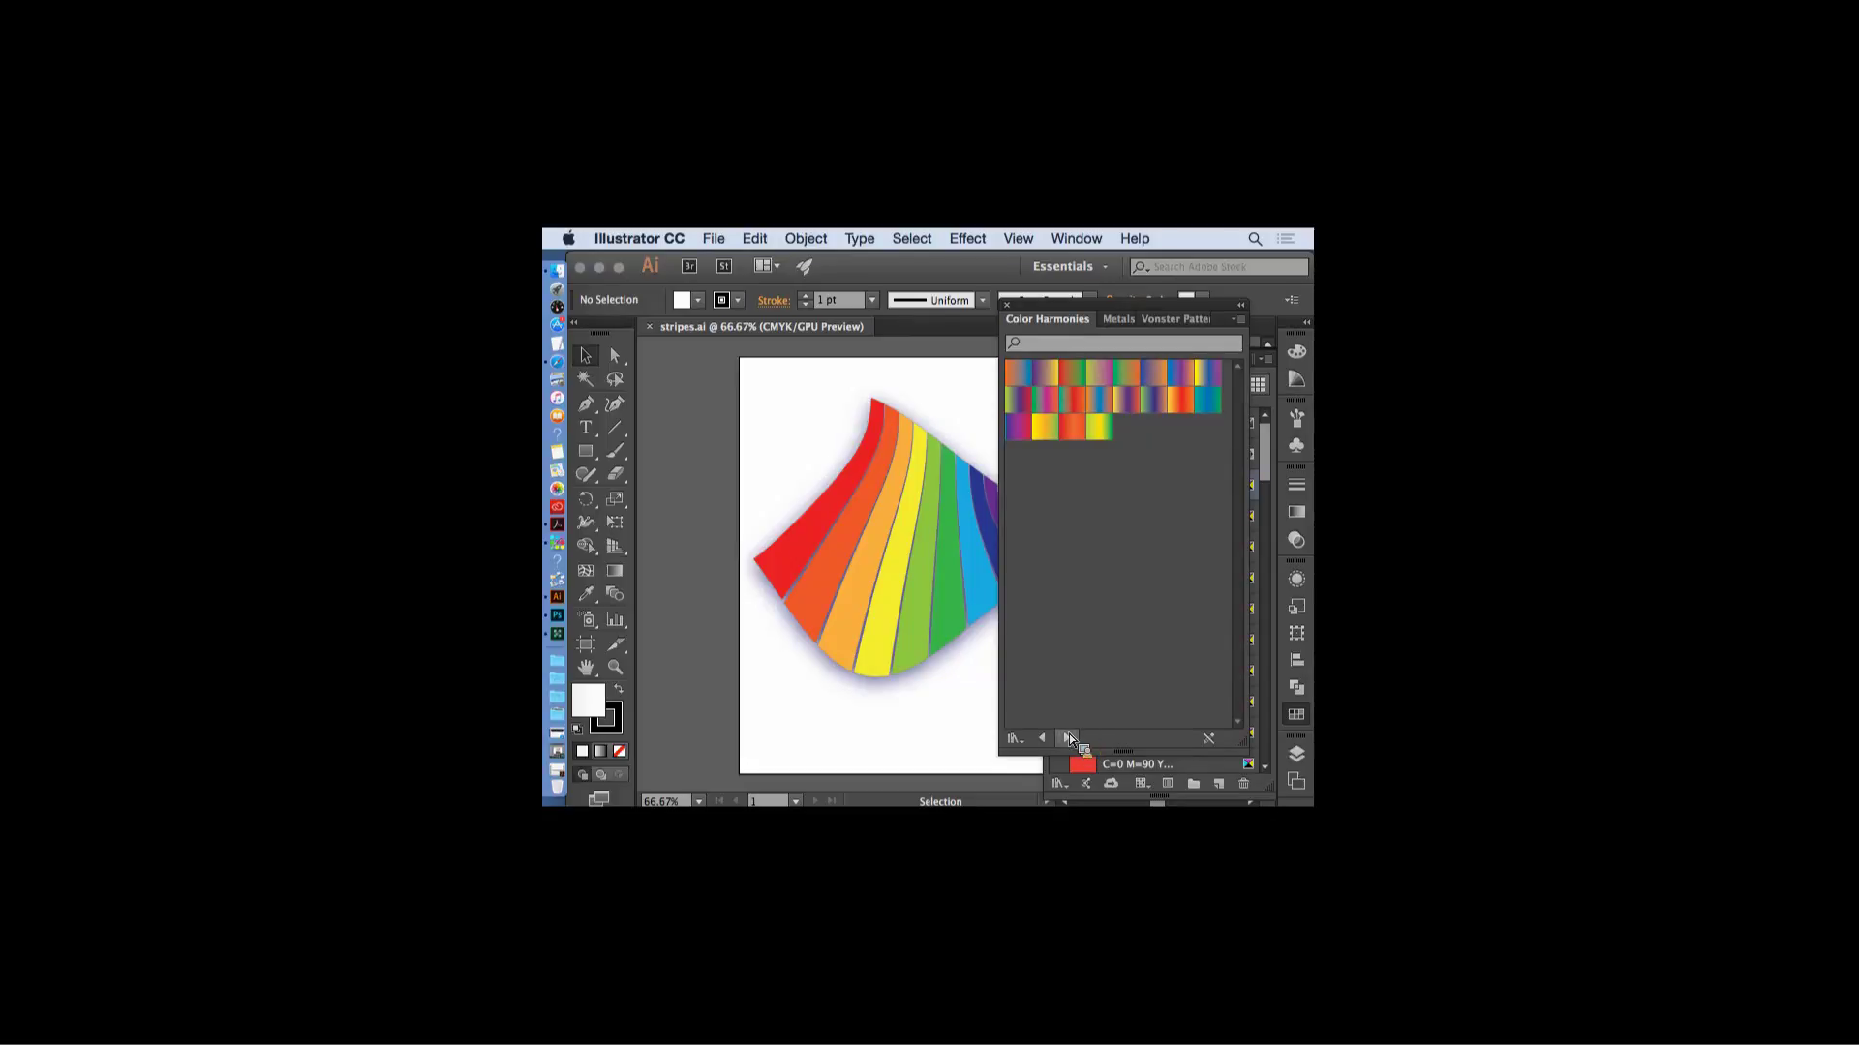
pyautogui.click(1068, 740)
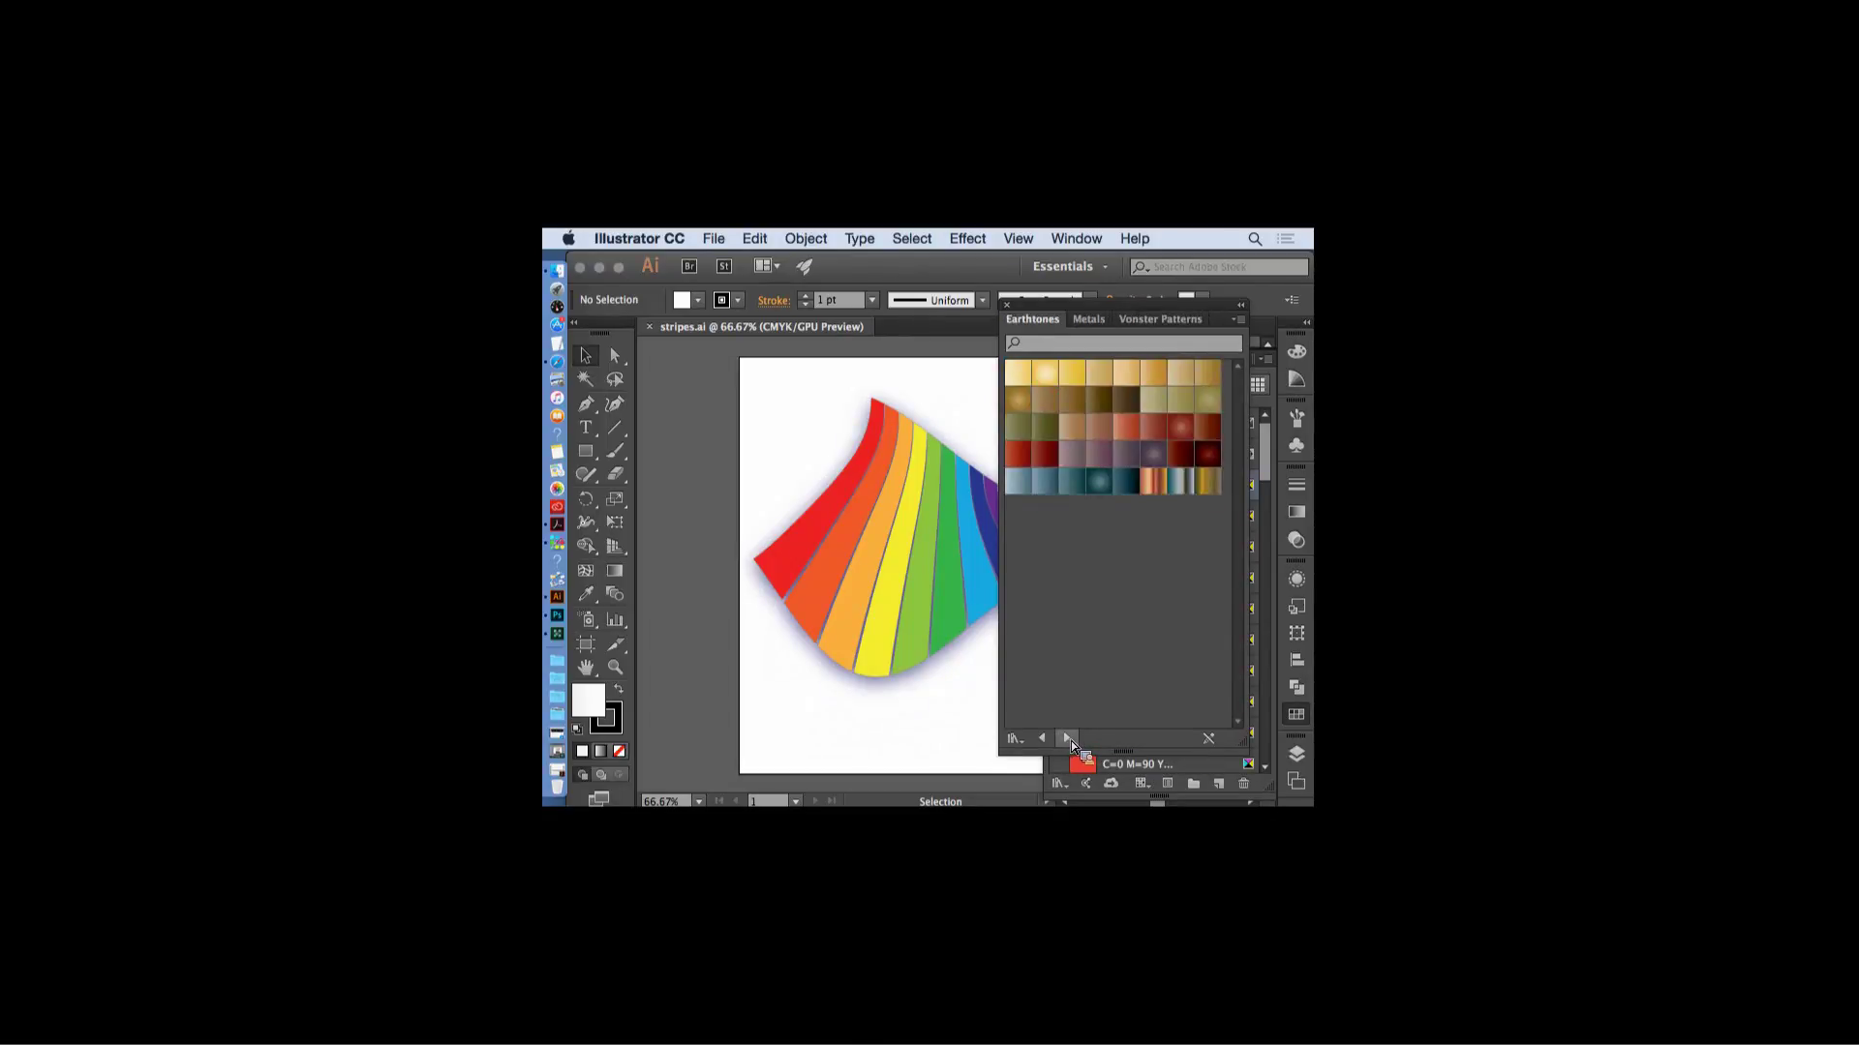
pyautogui.click(1069, 740)
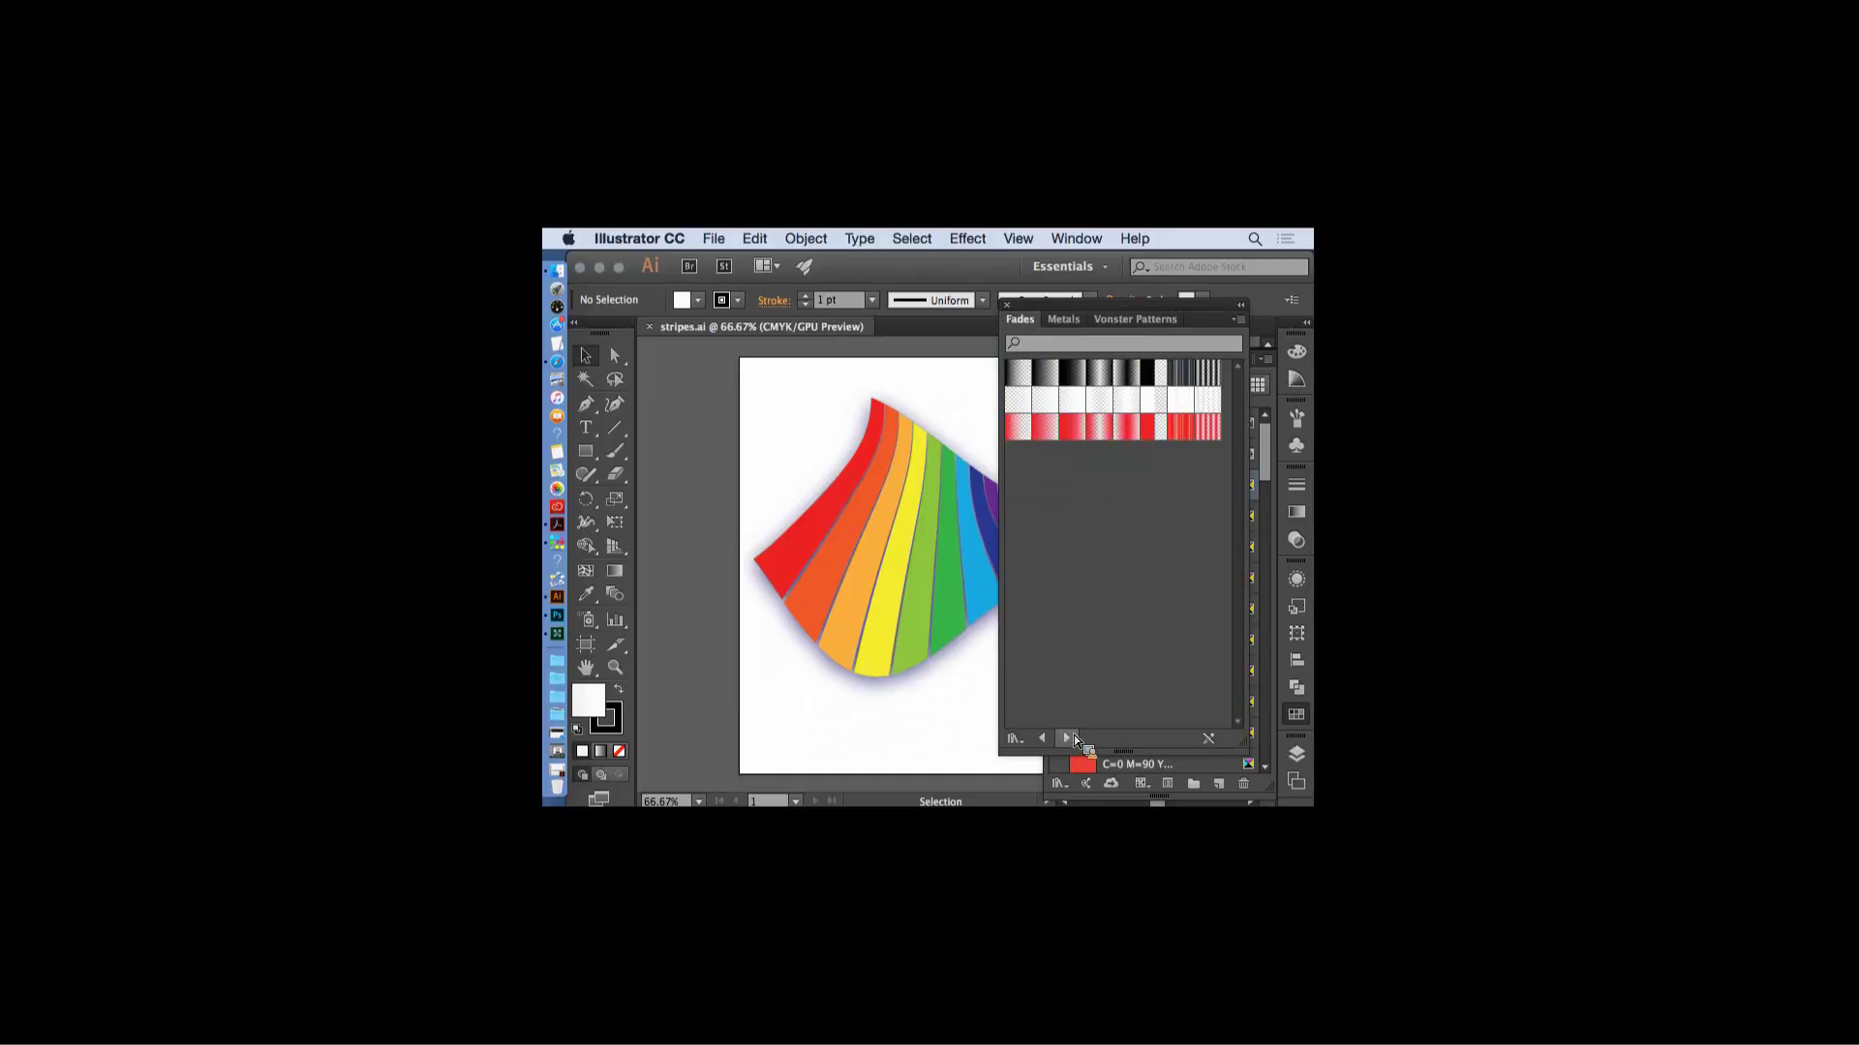
pyautogui.click(1064, 318)
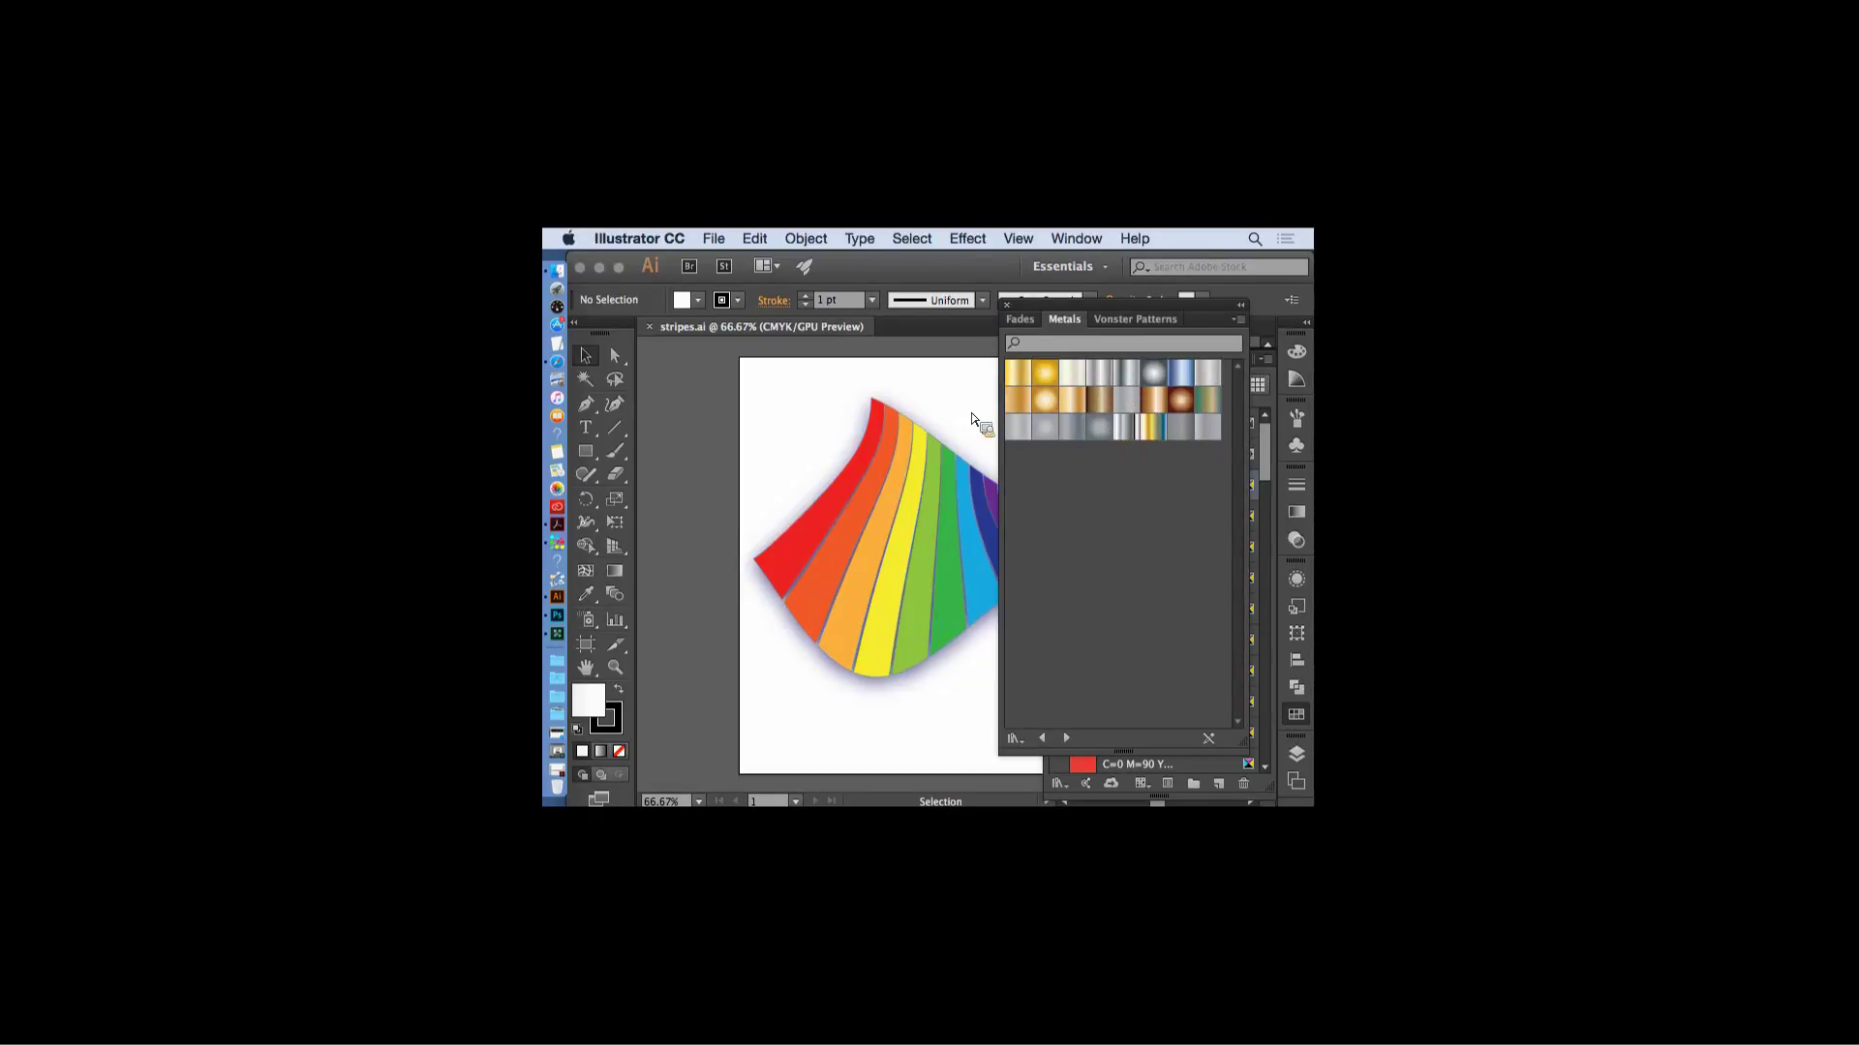
# - Select and delete the rainbow stripes artwork, then bring back the hidden tool and panel columns
pyautogui.moveTo(914, 288); pyautogui.dragTo(615, 271)
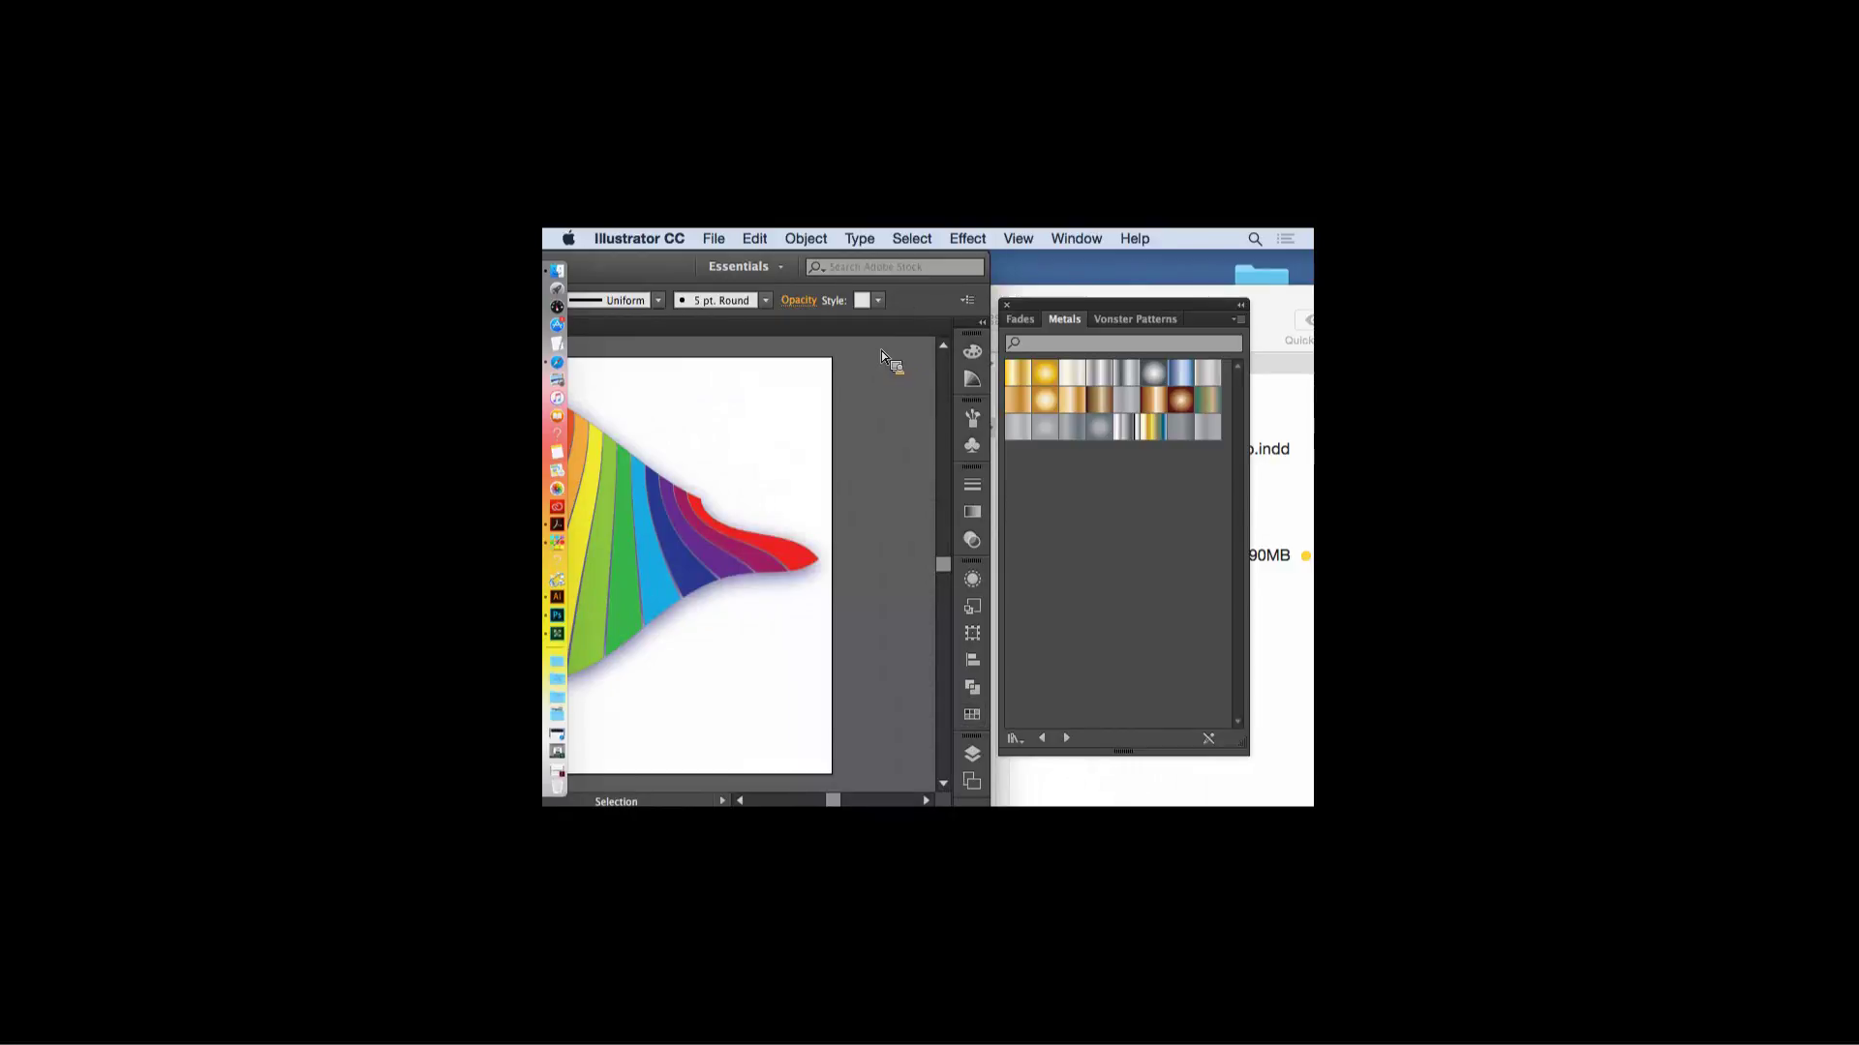
pyautogui.doubleClick(662, 264)
pyautogui.click(753, 513)
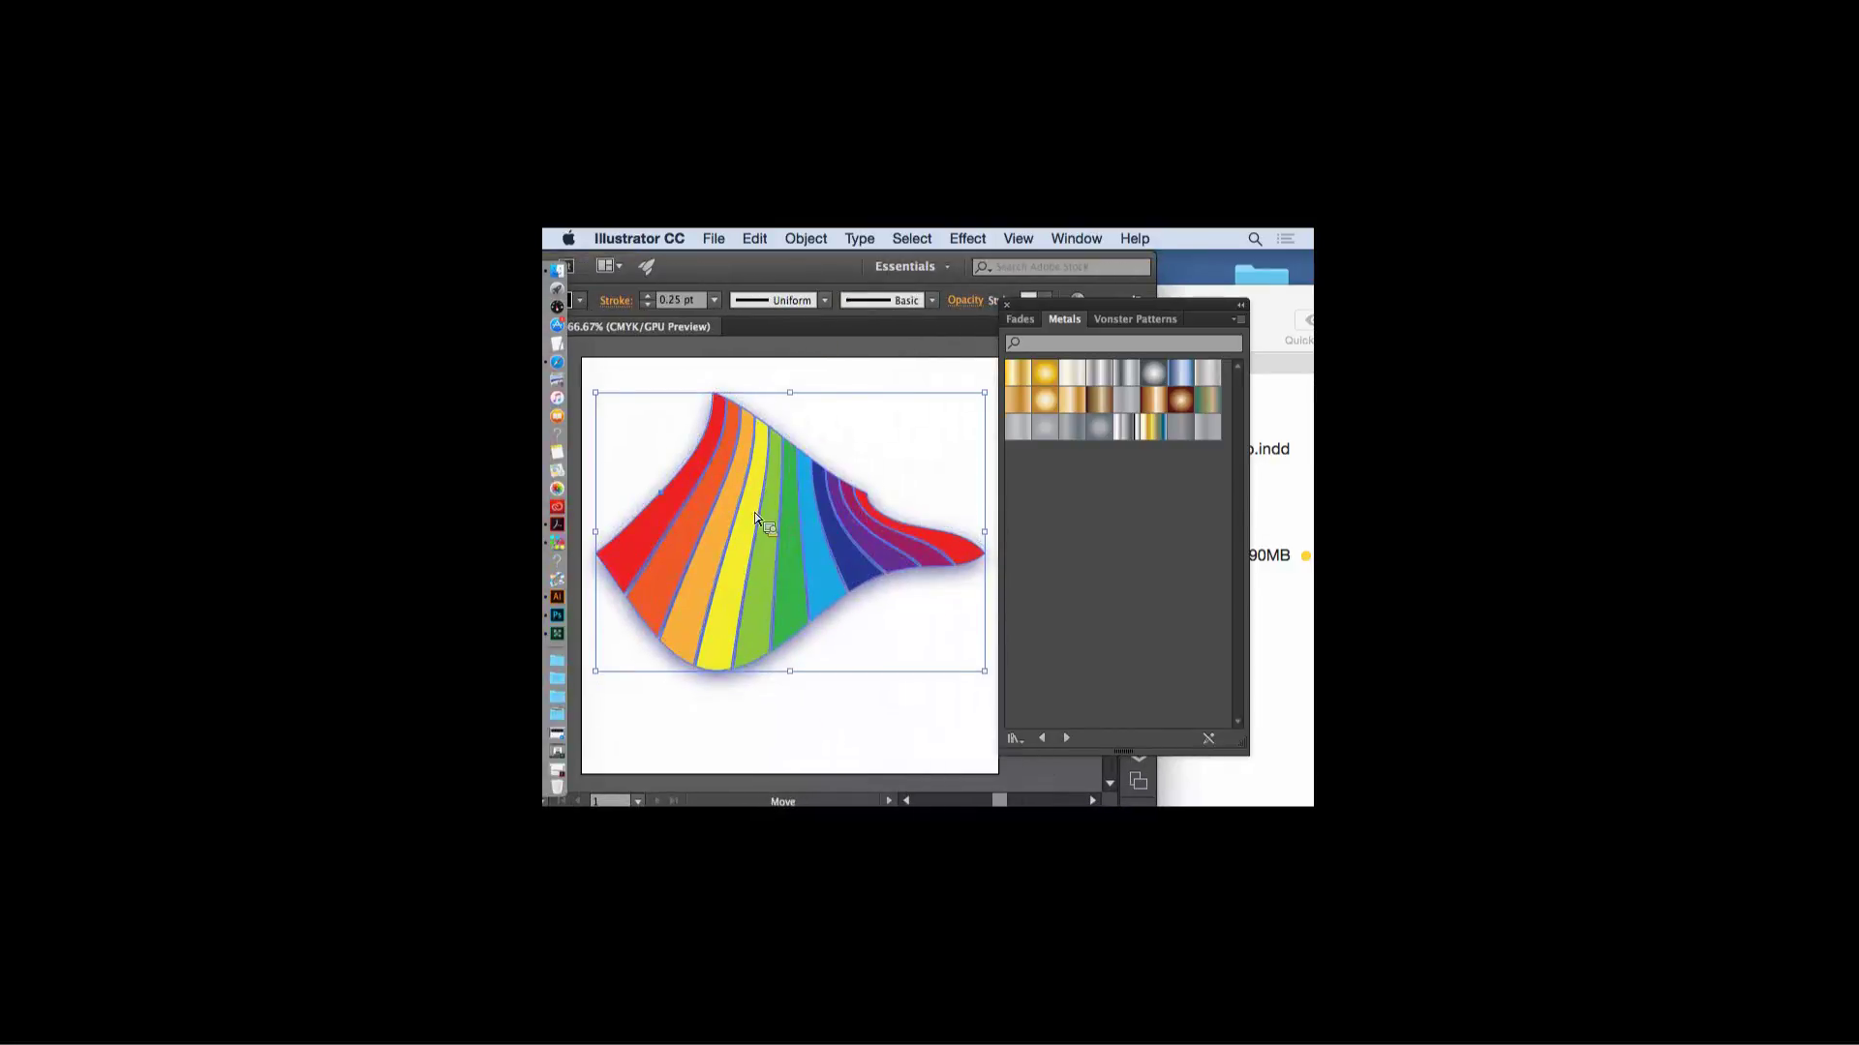
pyautogui.press('Delete')
pyautogui.press('a')
pyautogui.press('v')
pyautogui.doubleClick(810, 288)
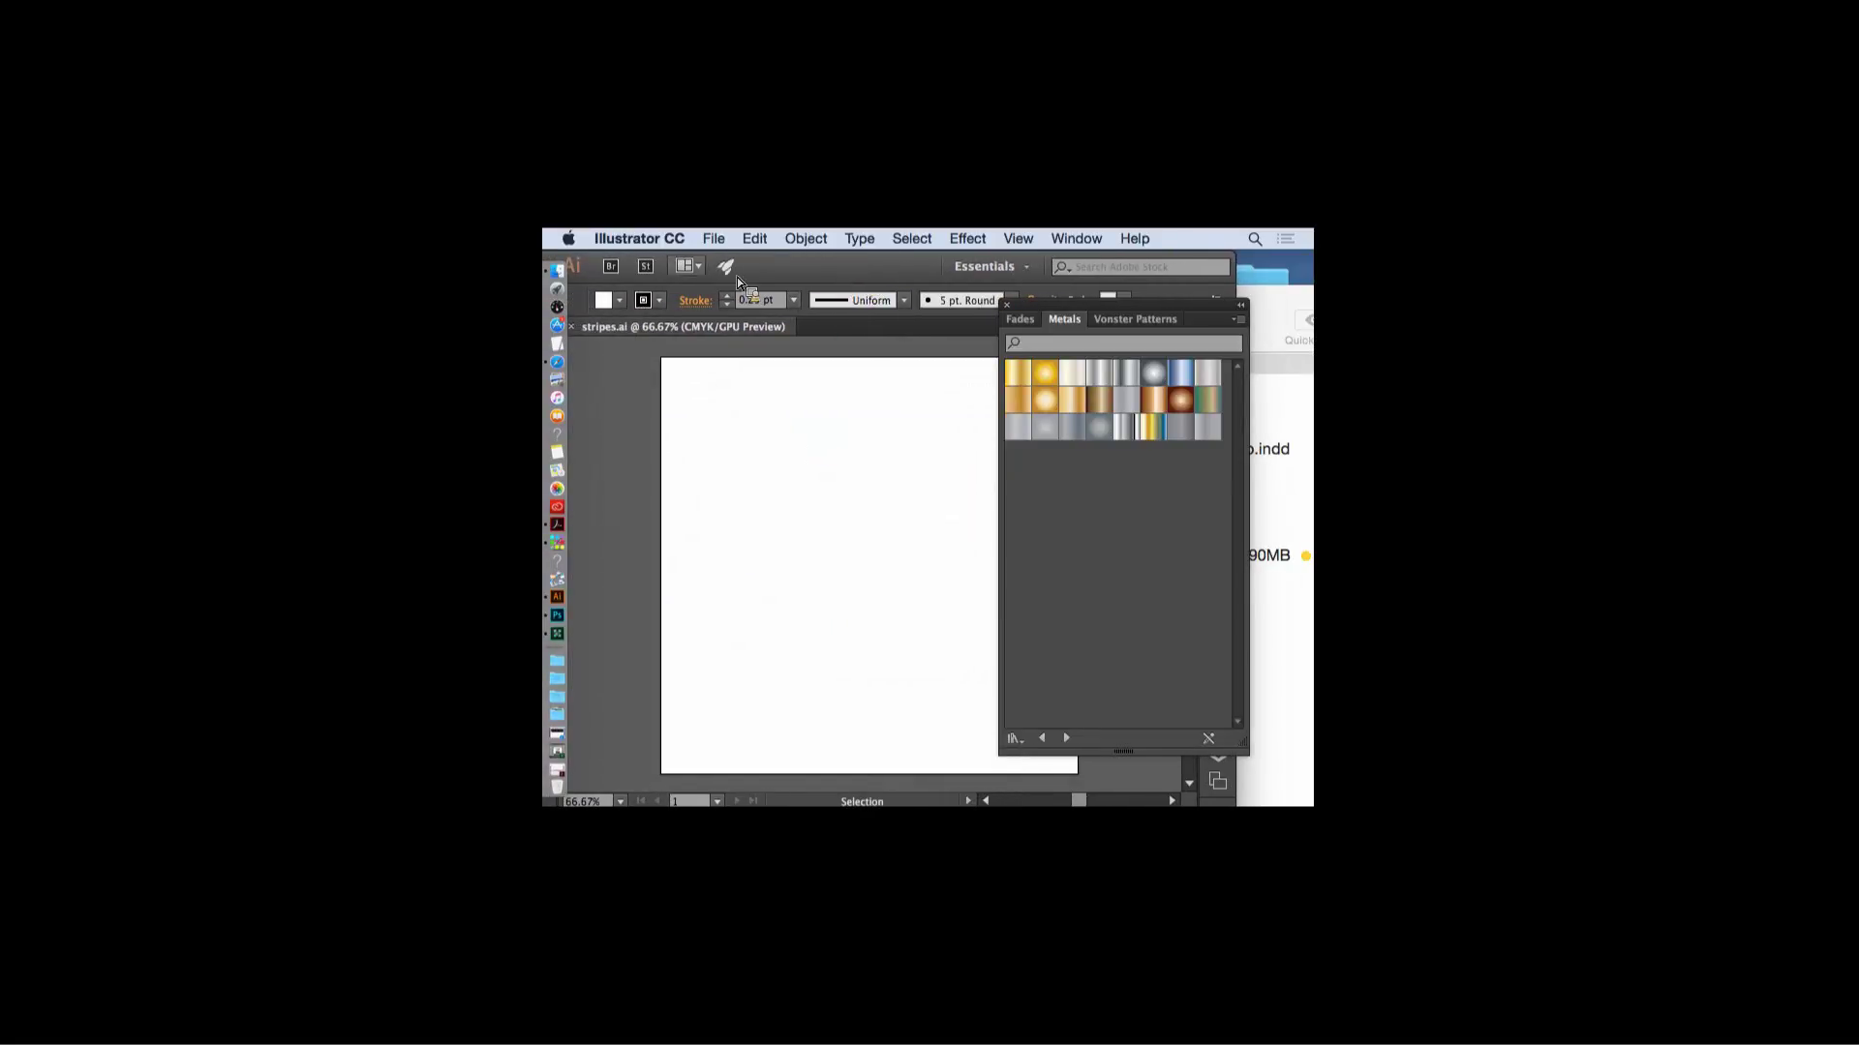
pyautogui.press('Tab')
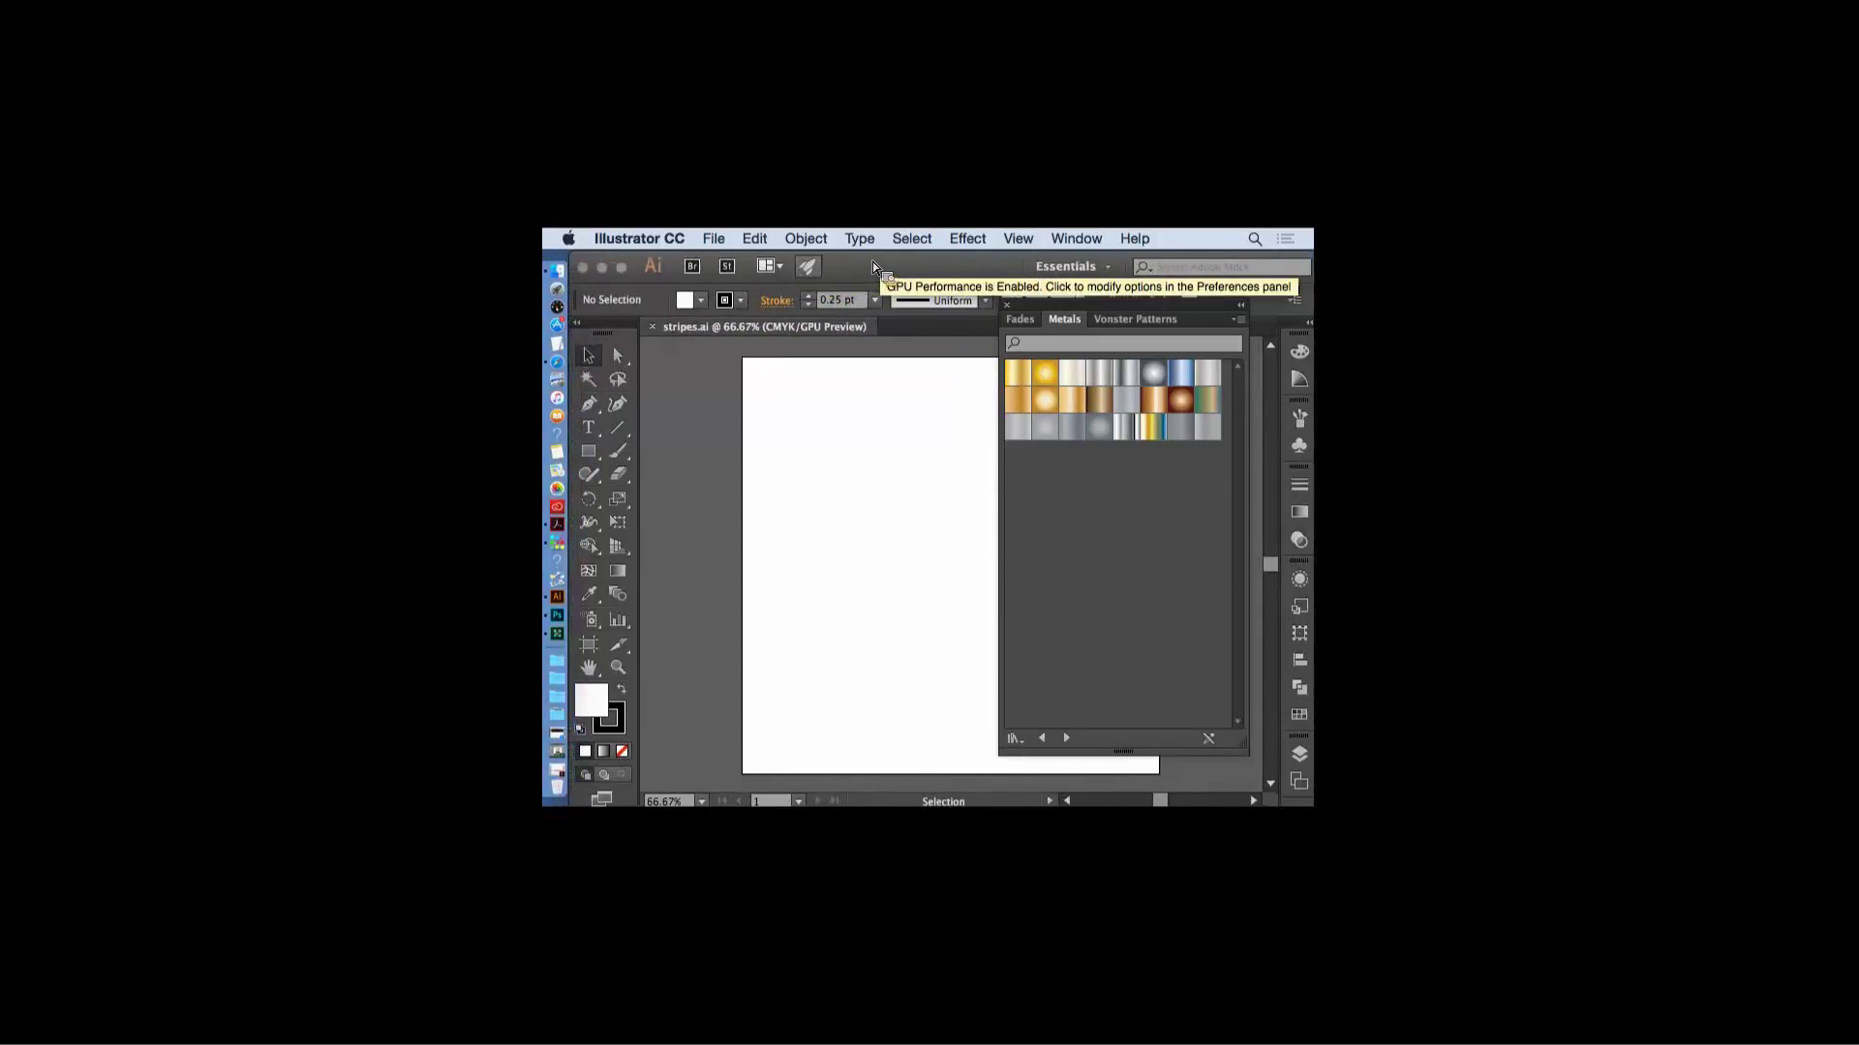
# - Draw a circle with the Shaper tool and fill it with the Metals Blue Steel gradient
pyautogui.click(589, 475)
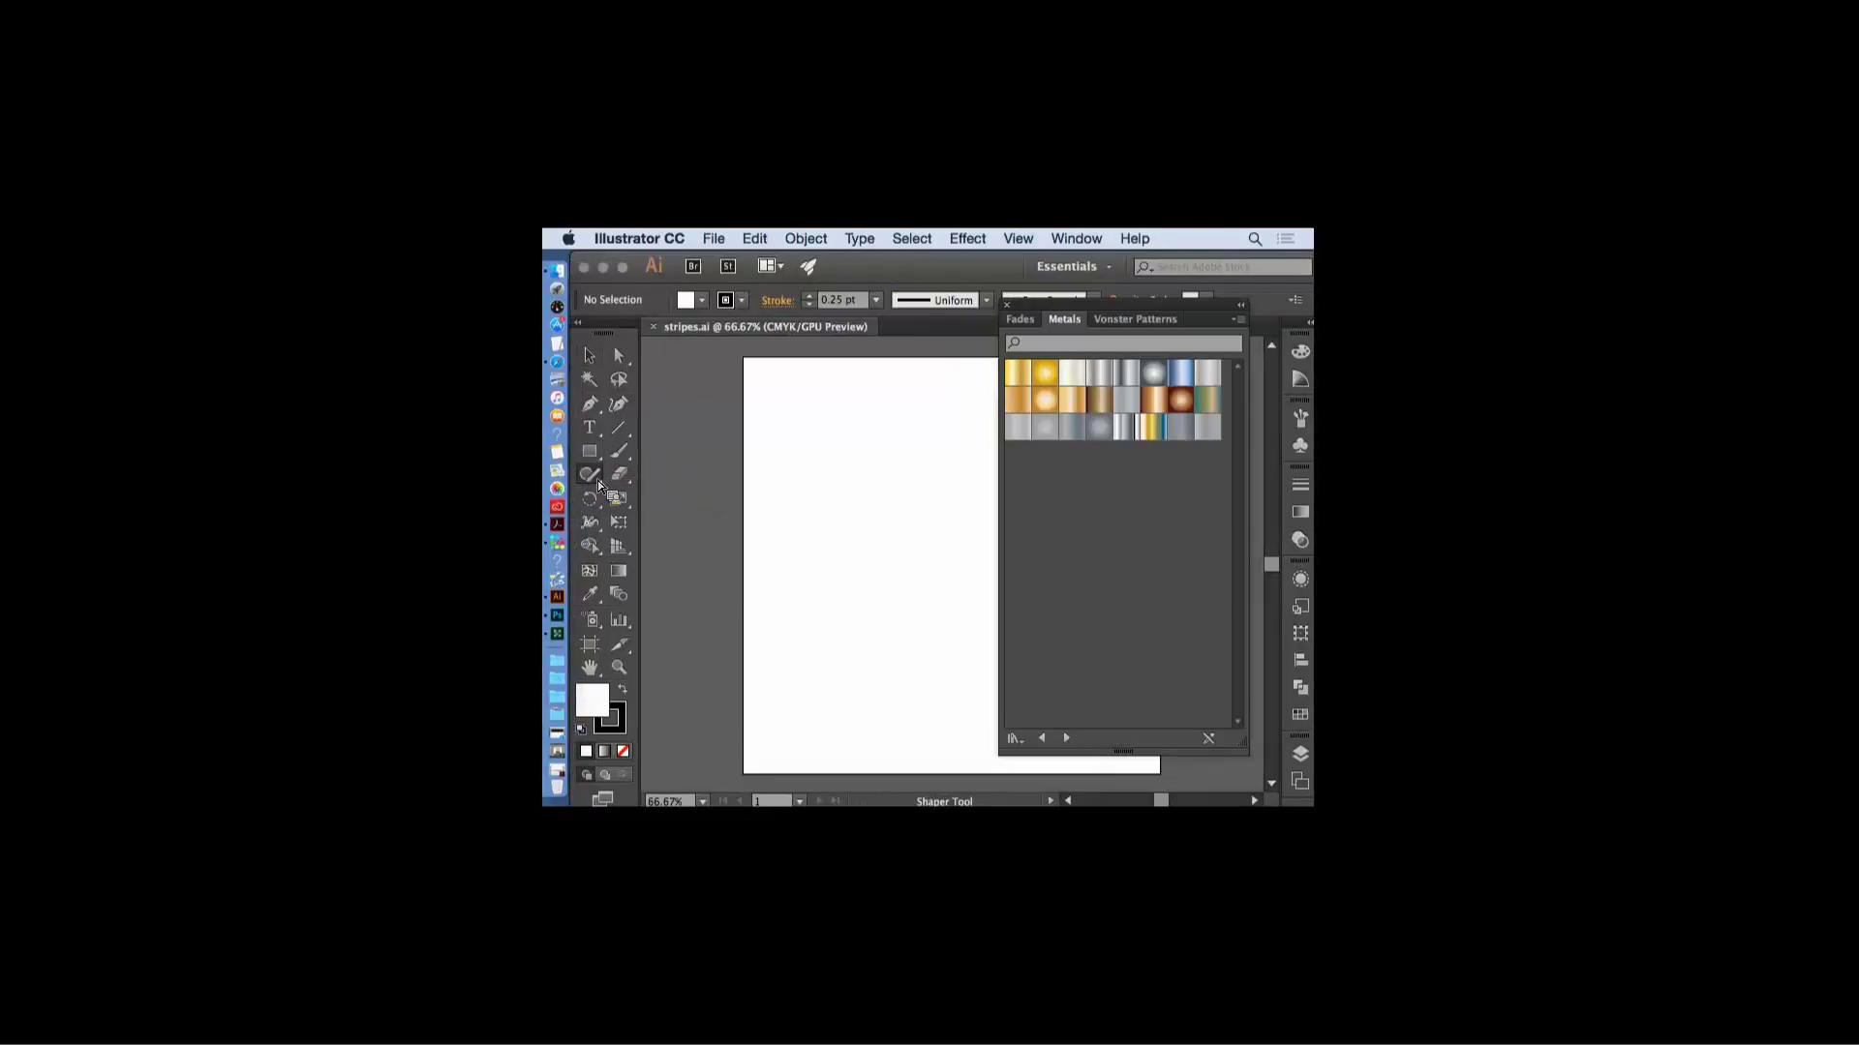
pyautogui.moveTo(879, 607)
pyautogui.mouseDown()
pyautogui.moveTo(882, 429)
pyautogui.moveTo(982, 510)
pyautogui.mouseUp()
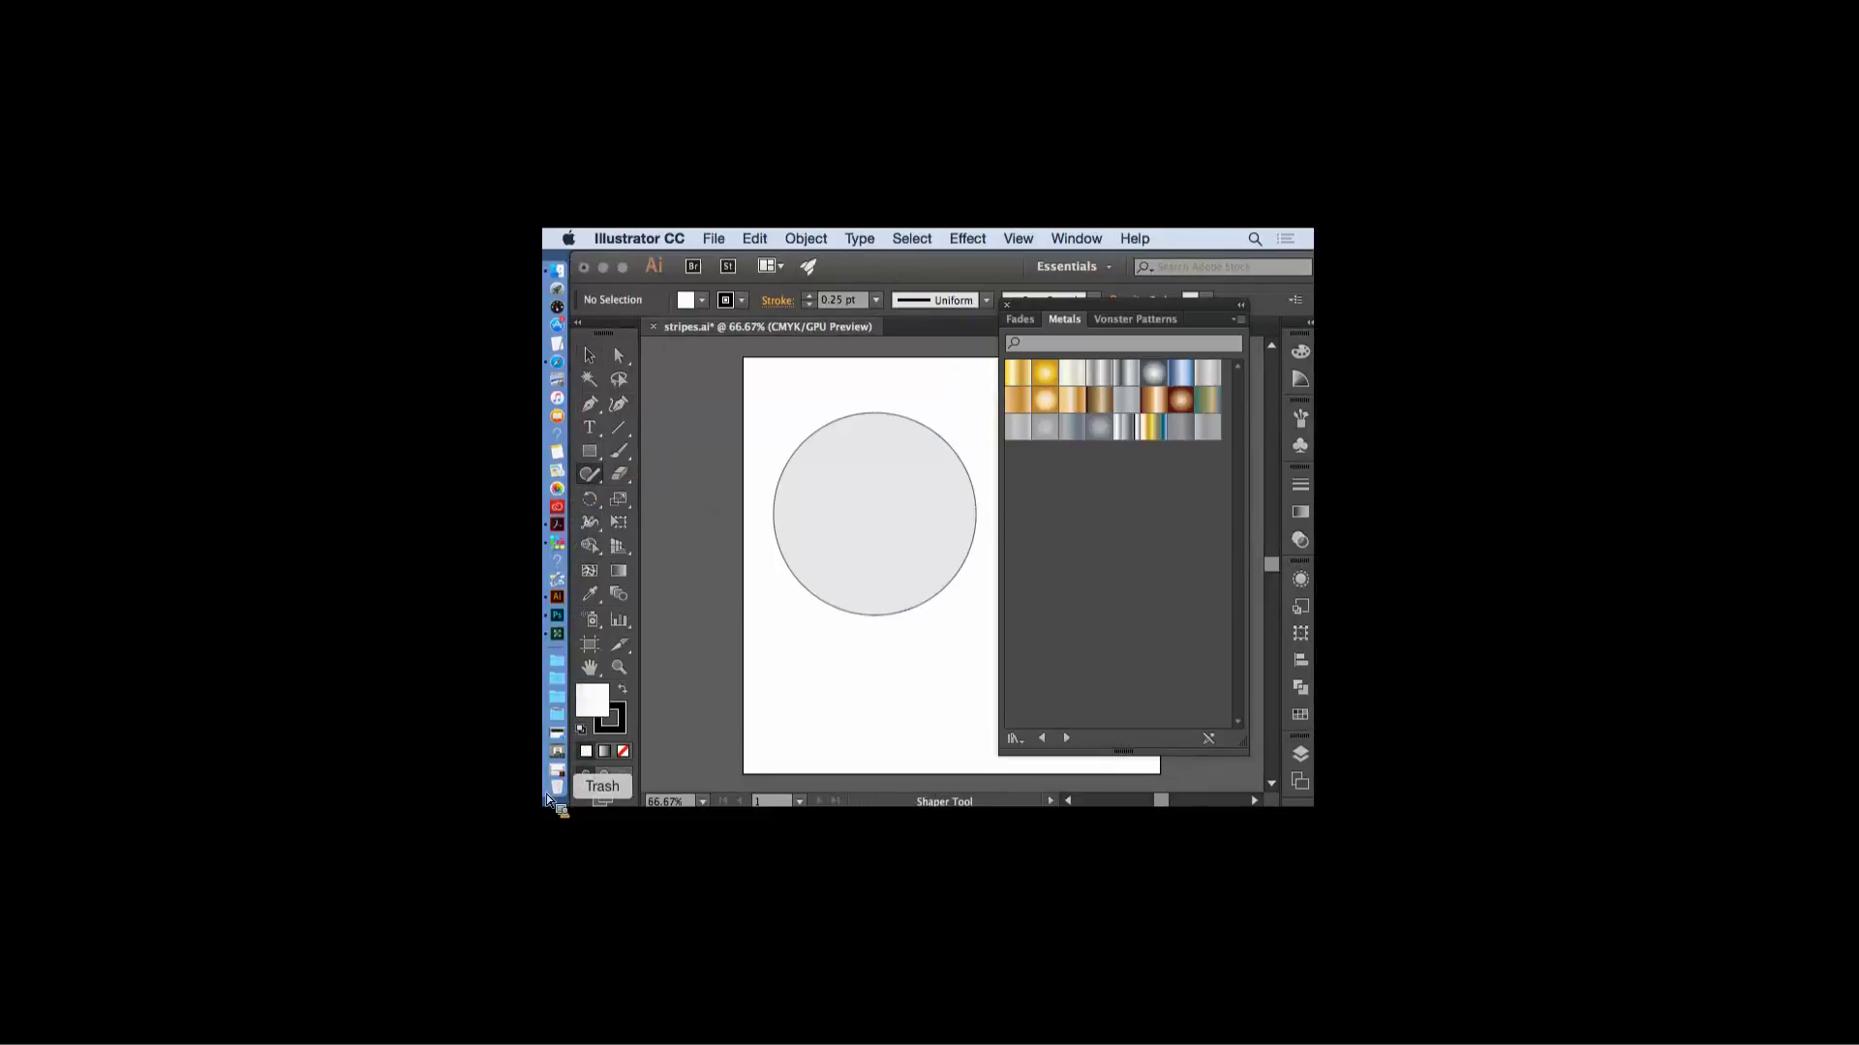
pyautogui.click(589, 356)
pyautogui.click(889, 440)
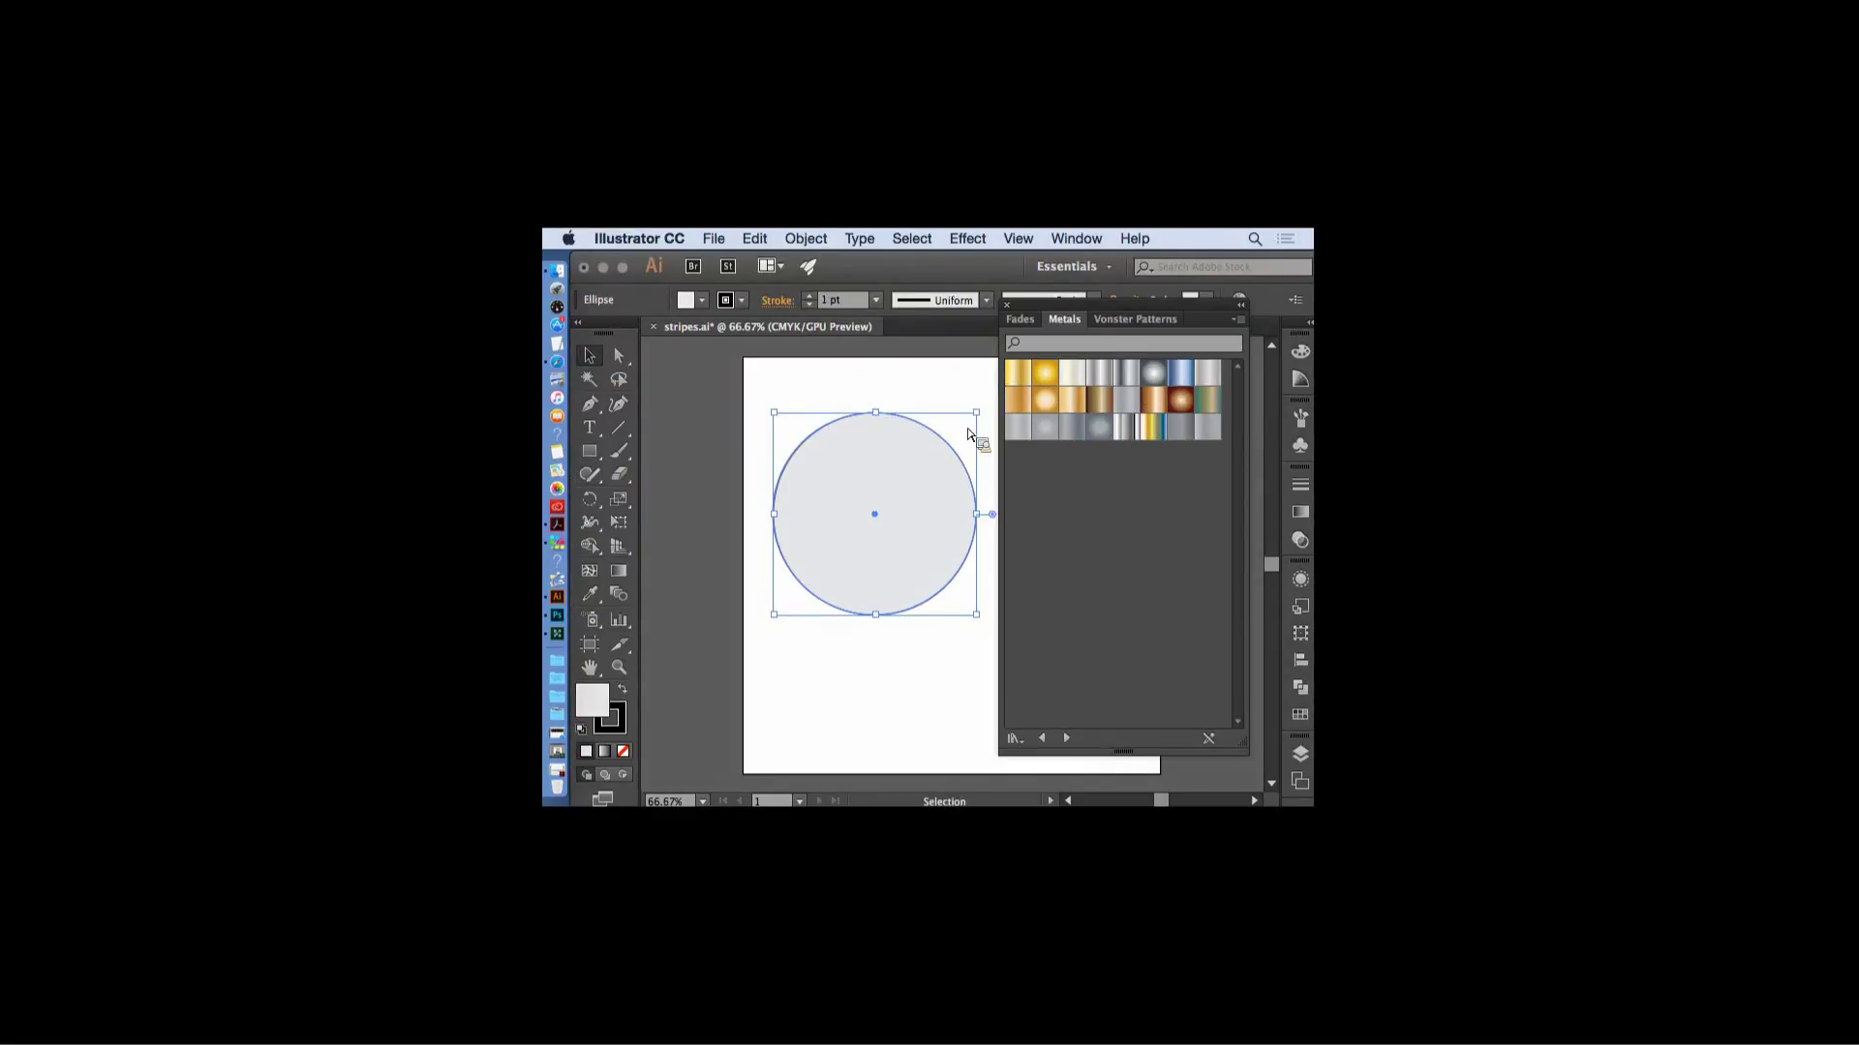
pyautogui.click(1181, 378)
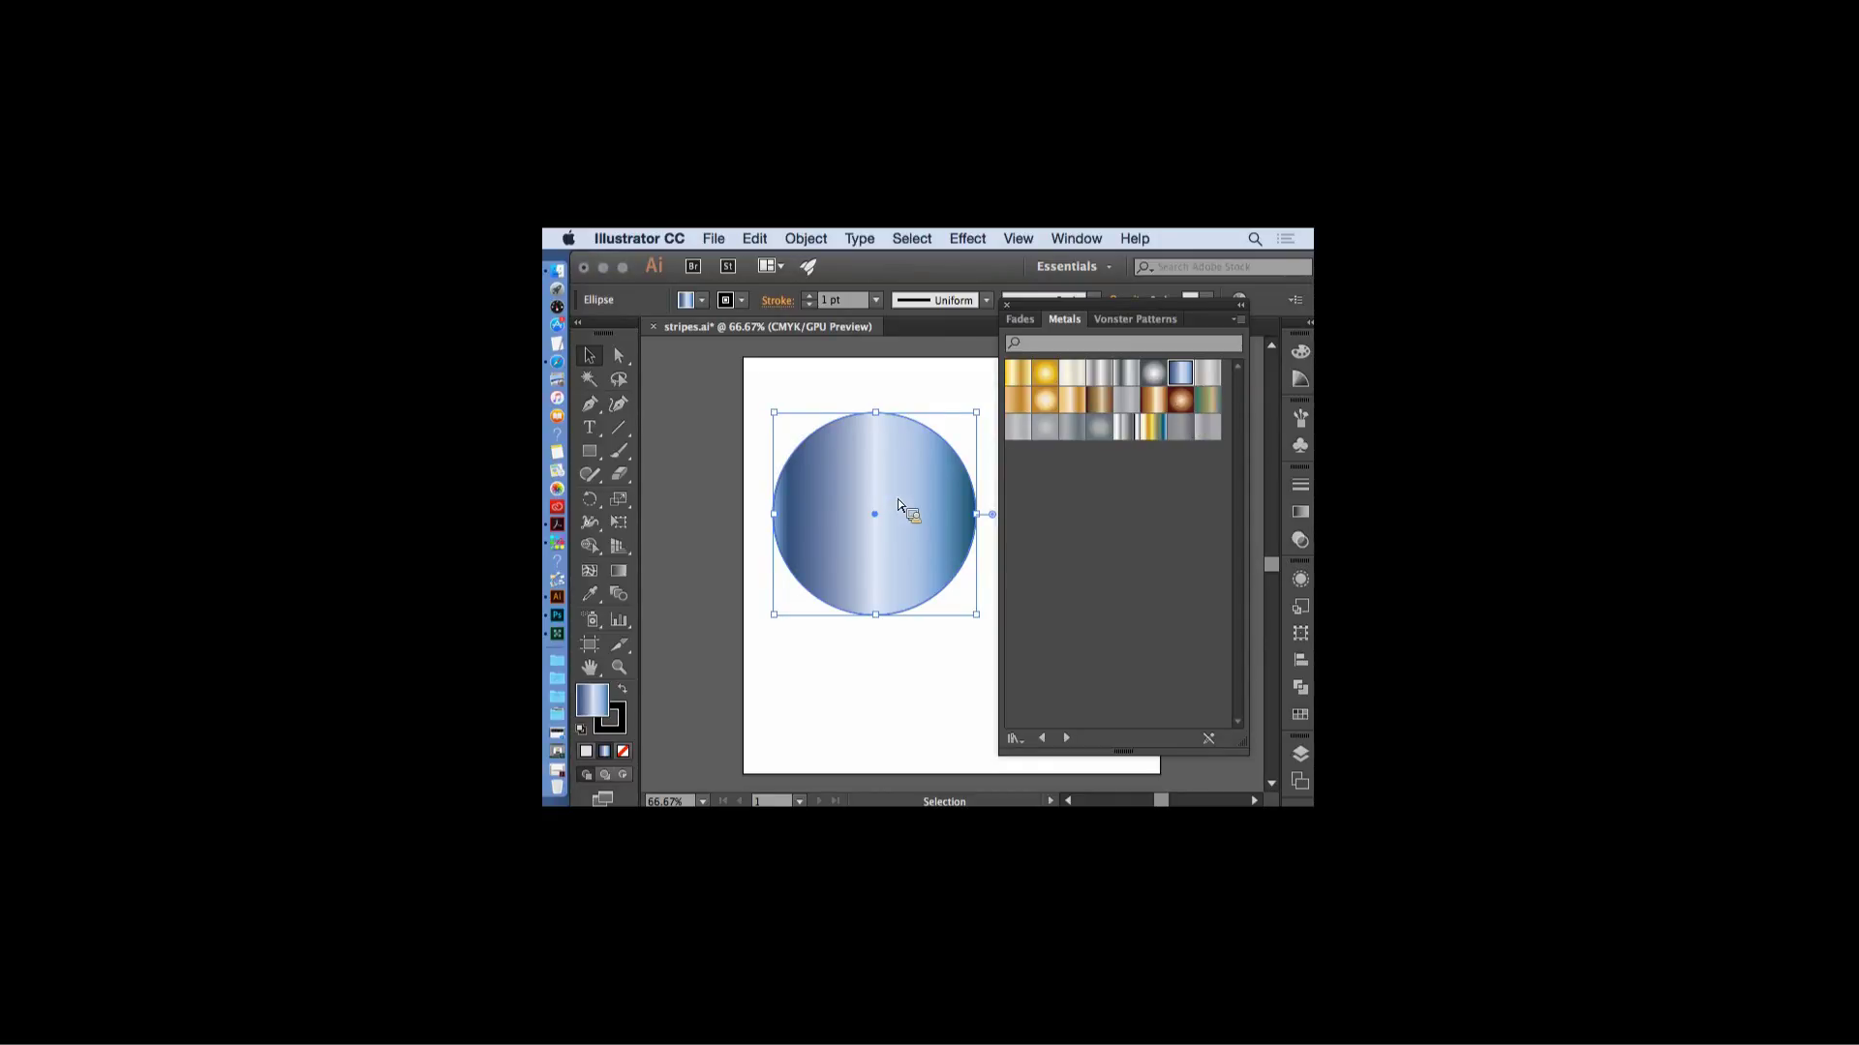
pyautogui.press('g')
# - Stretch the gradient past the circle's right edge and rotate it to run diagonally
pyautogui.click(621, 573)
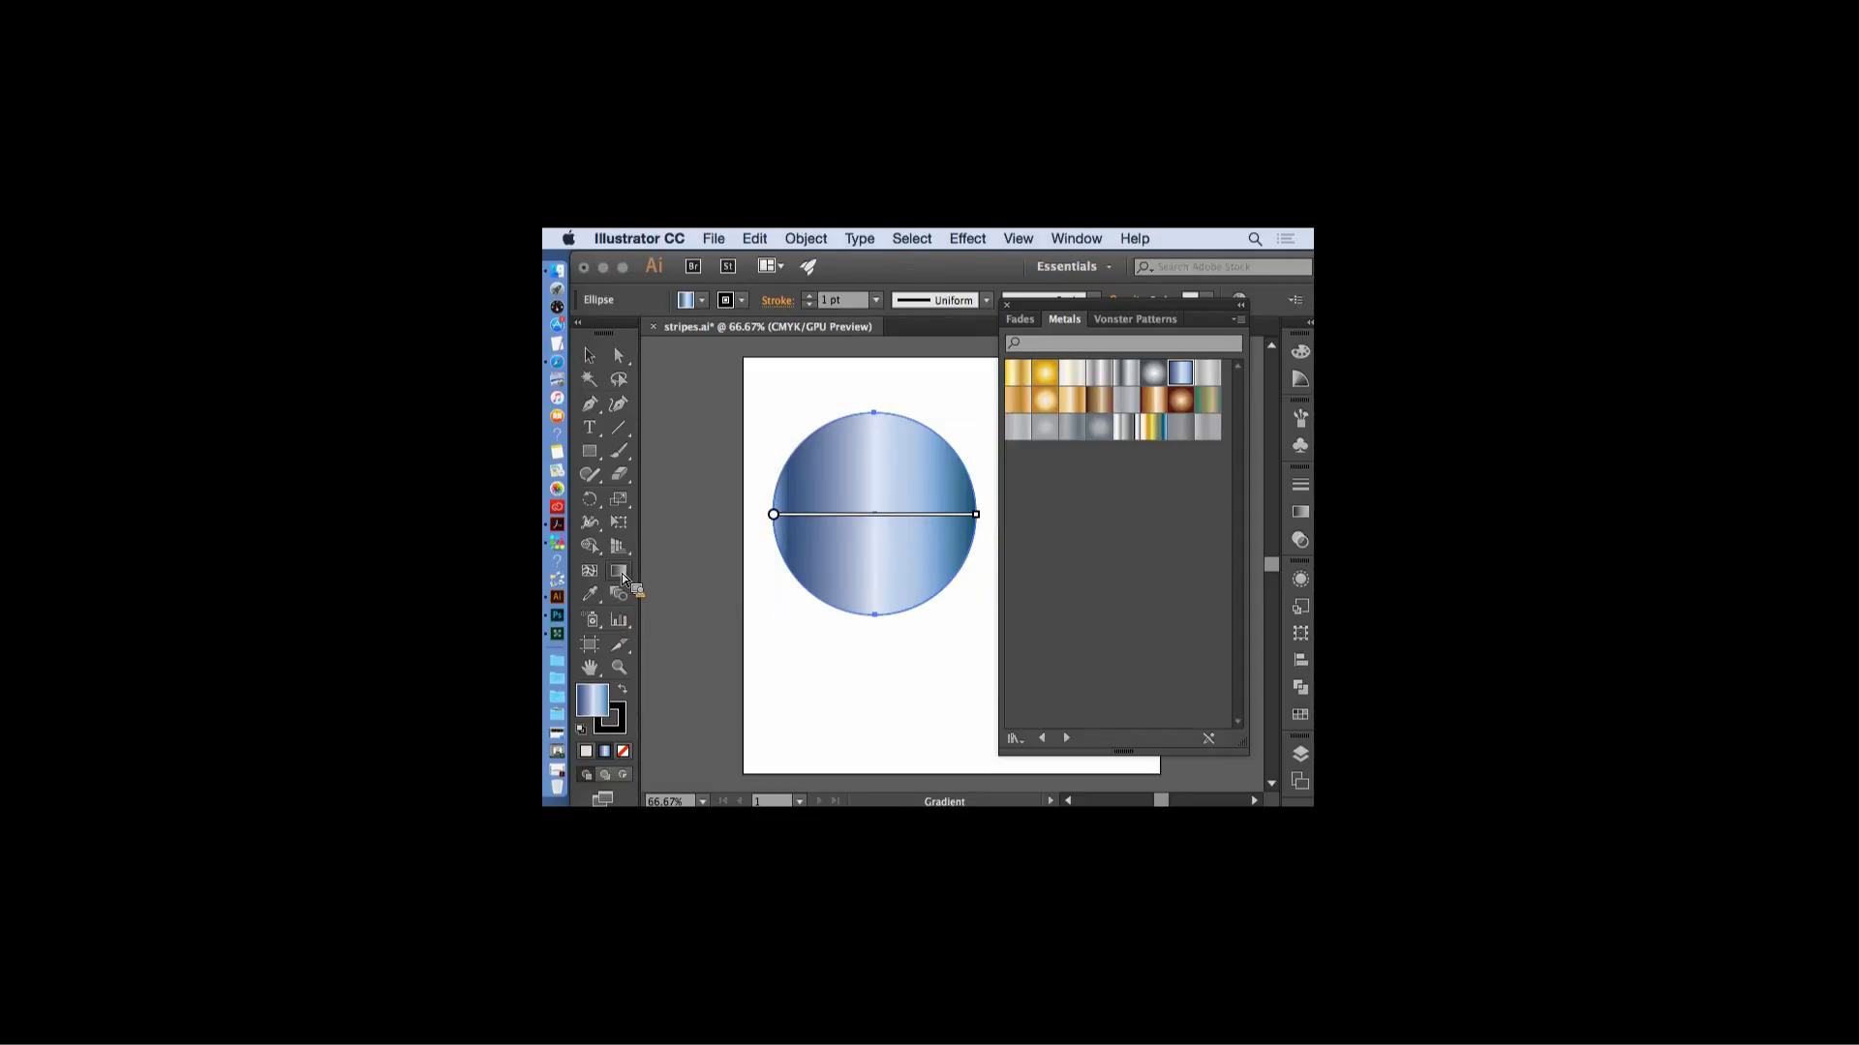
pyautogui.moveTo(1002, 307); pyautogui.dragTo(1106, 317)
pyautogui.moveTo(979, 522)
pyautogui.mouseDown()
pyautogui.moveTo(1130, 534)
pyautogui.moveTo(963, 531)
pyautogui.moveTo(1008, 519)
pyautogui.mouseUp()
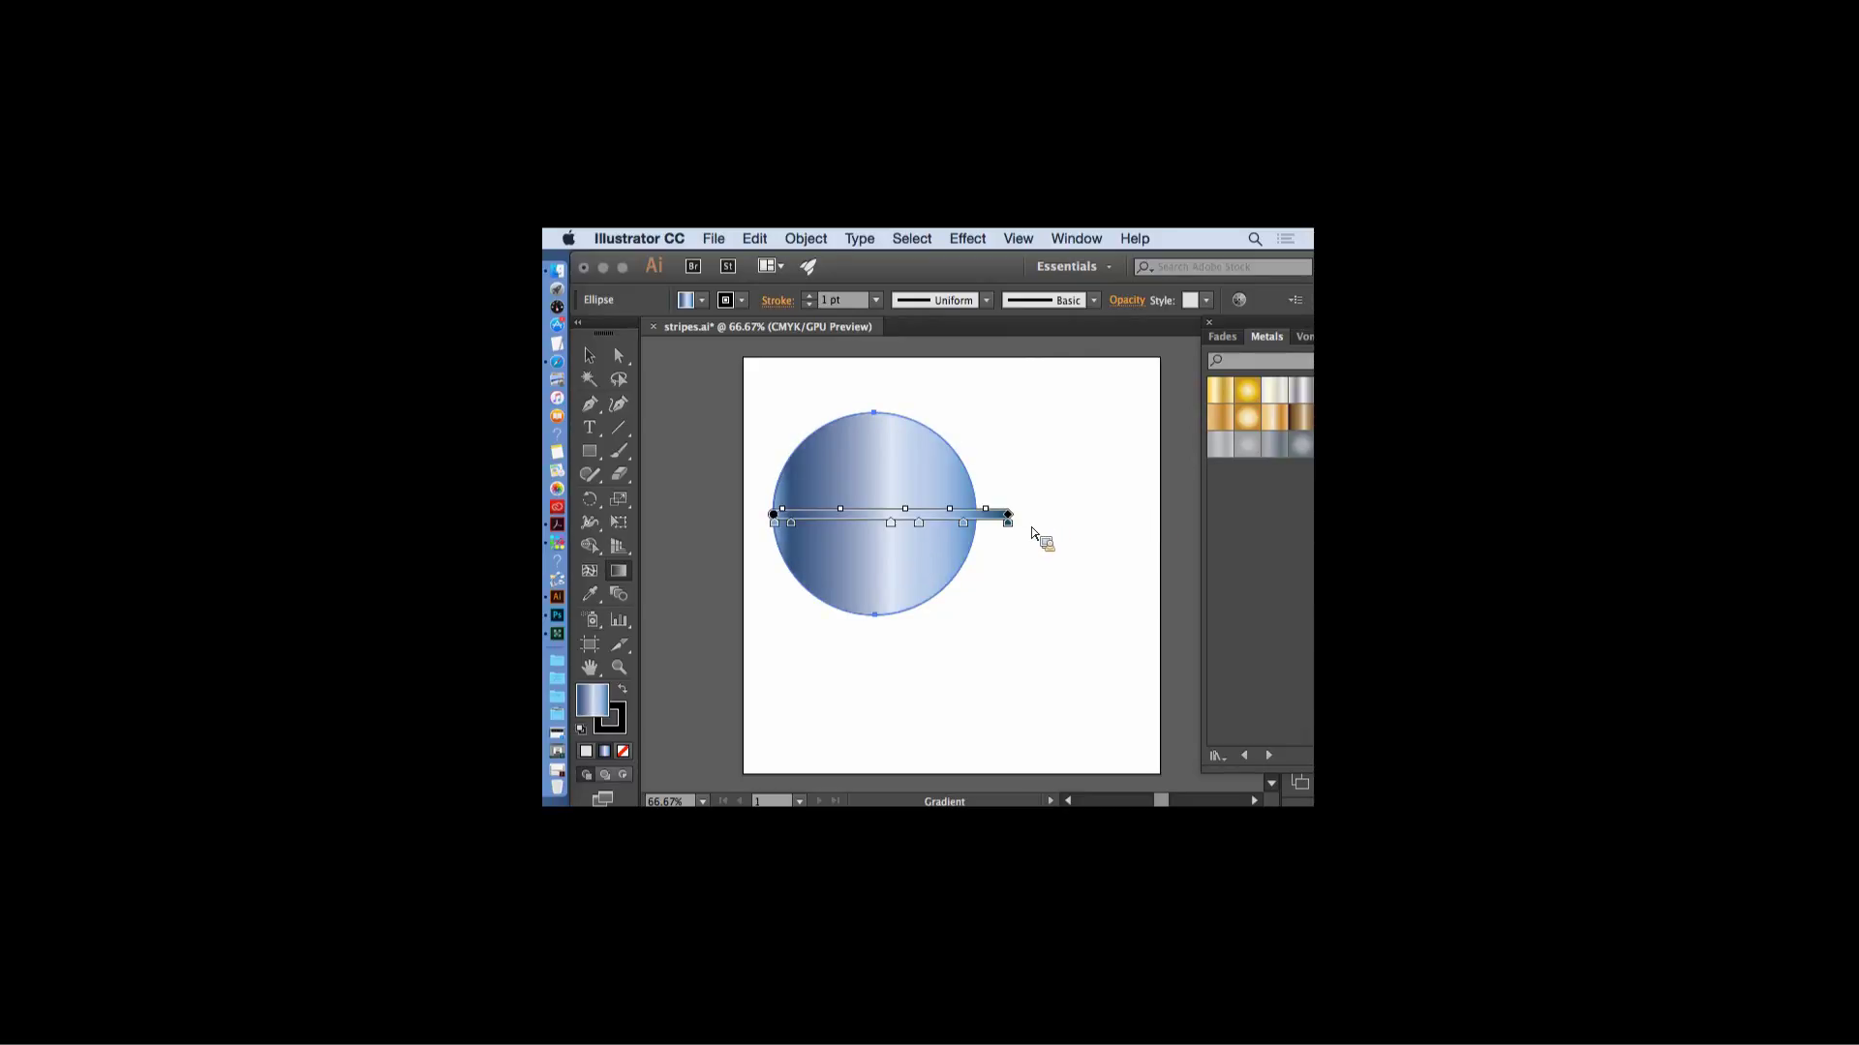
pyautogui.moveTo(1023, 532)
pyautogui.mouseDown()
pyautogui.moveTo(1029, 414)
pyautogui.moveTo(1001, 470)
pyautogui.moveTo(1037, 527)
pyautogui.moveTo(1013, 641)
pyautogui.moveTo(1058, 691)
pyautogui.mouseUp()
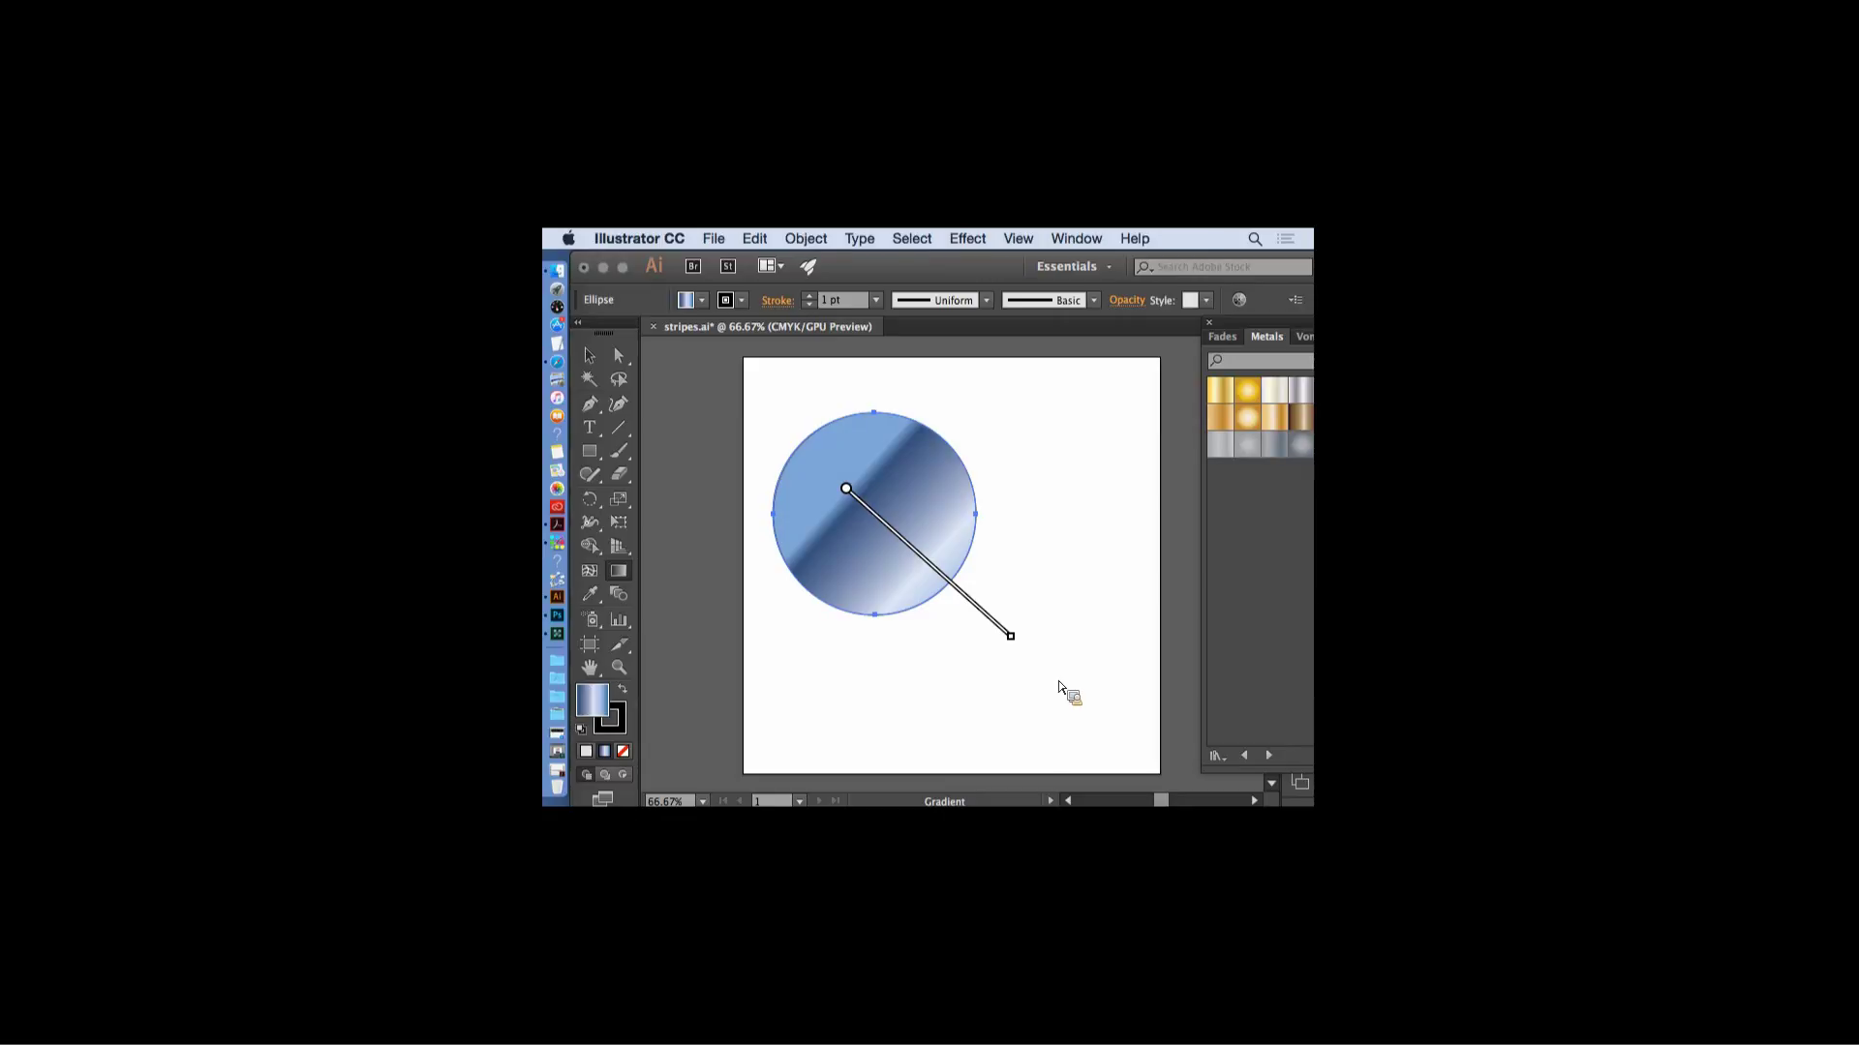
# - Rearrange the workspace, floating the Metals swatch panel back over the artboard
pyautogui.moveTo(1039, 274)
pyautogui.mouseDown()
pyautogui.moveTo(971, 274)
pyautogui.moveTo(1007, 269)
pyautogui.mouseUp()
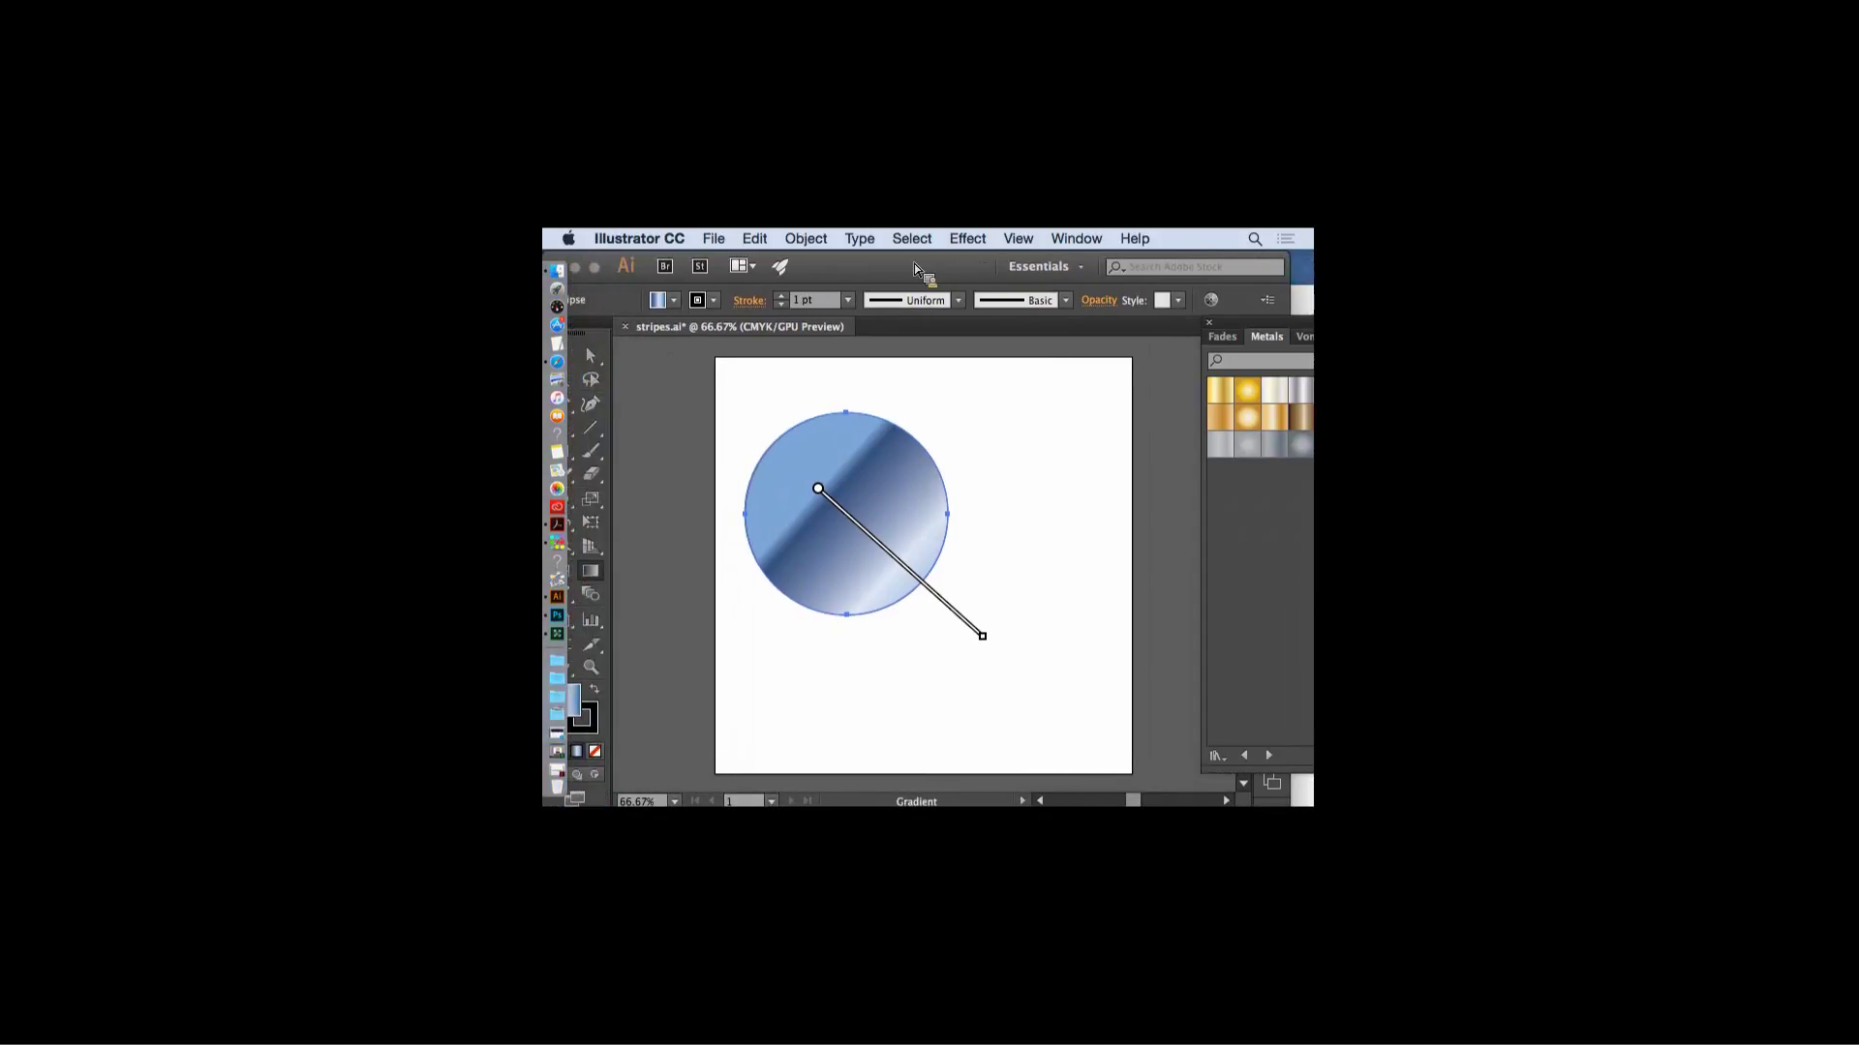
pyautogui.moveTo(1237, 332); pyautogui.dragTo(977, 351)
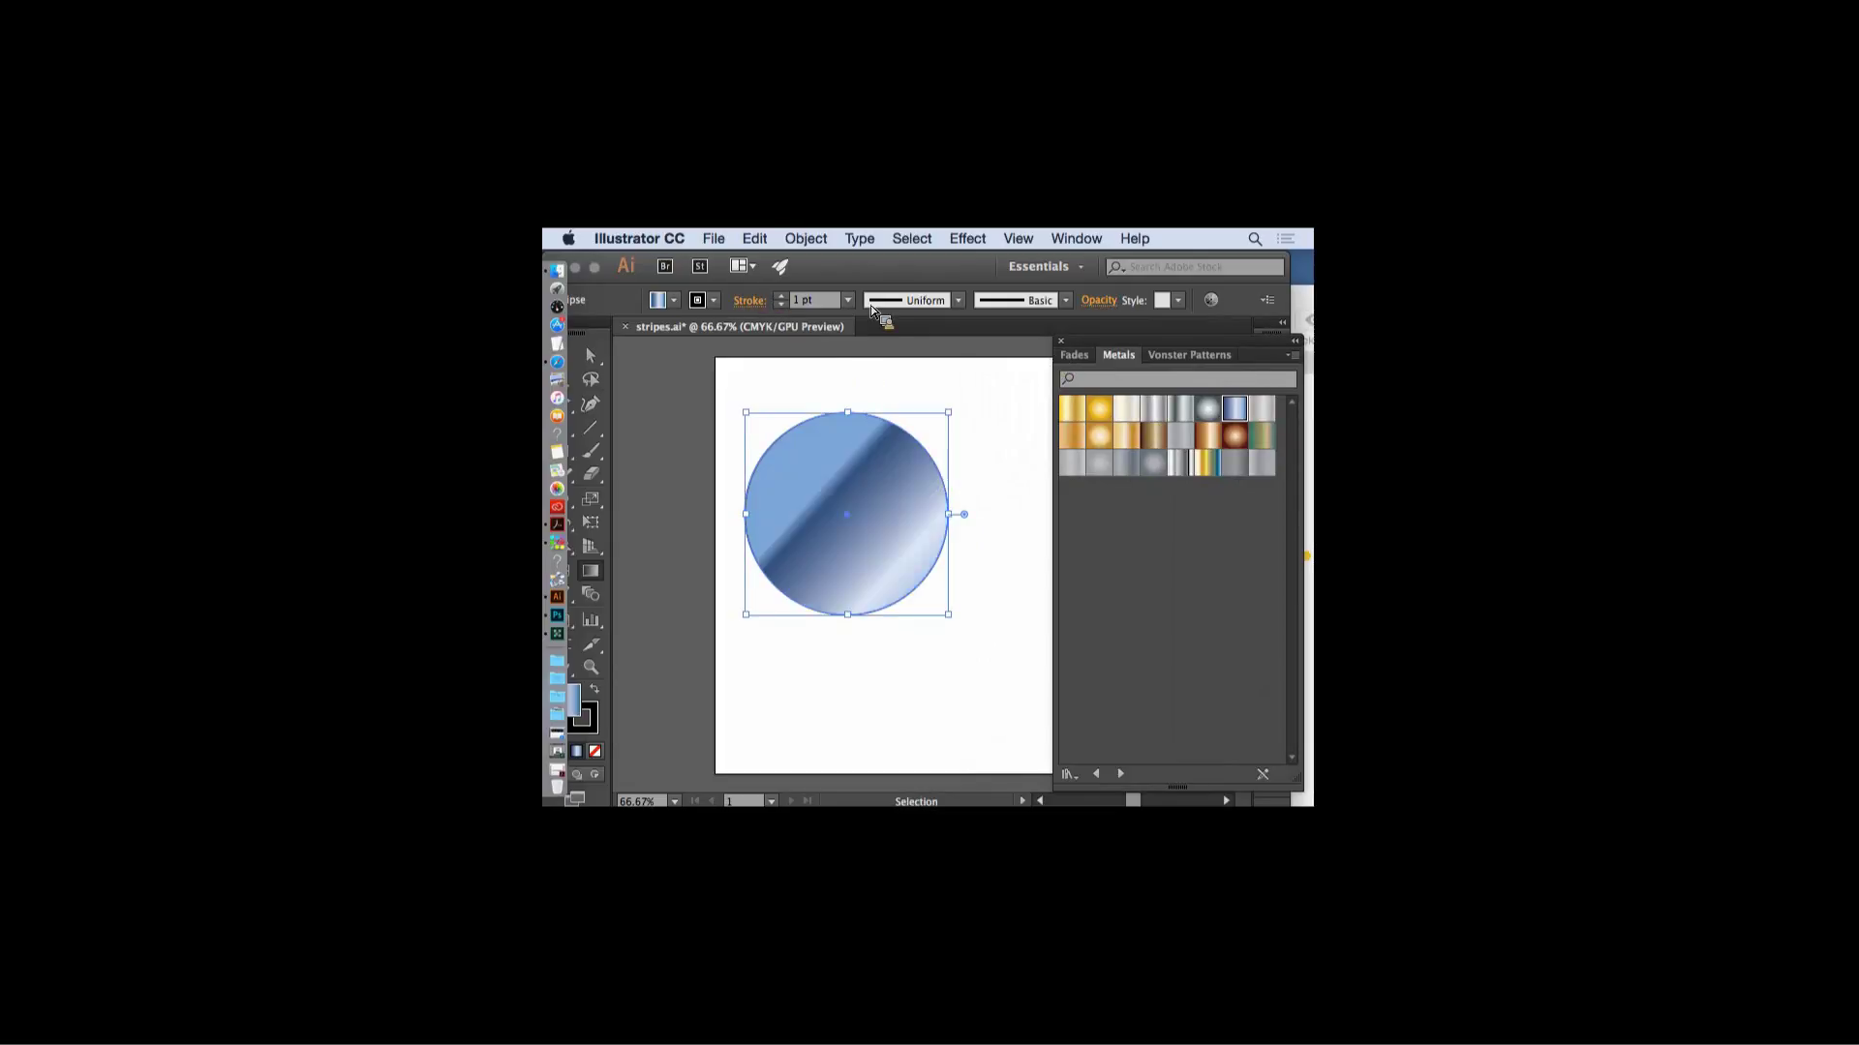
pyautogui.moveTo(850, 281); pyautogui.dragTo(675, 371)
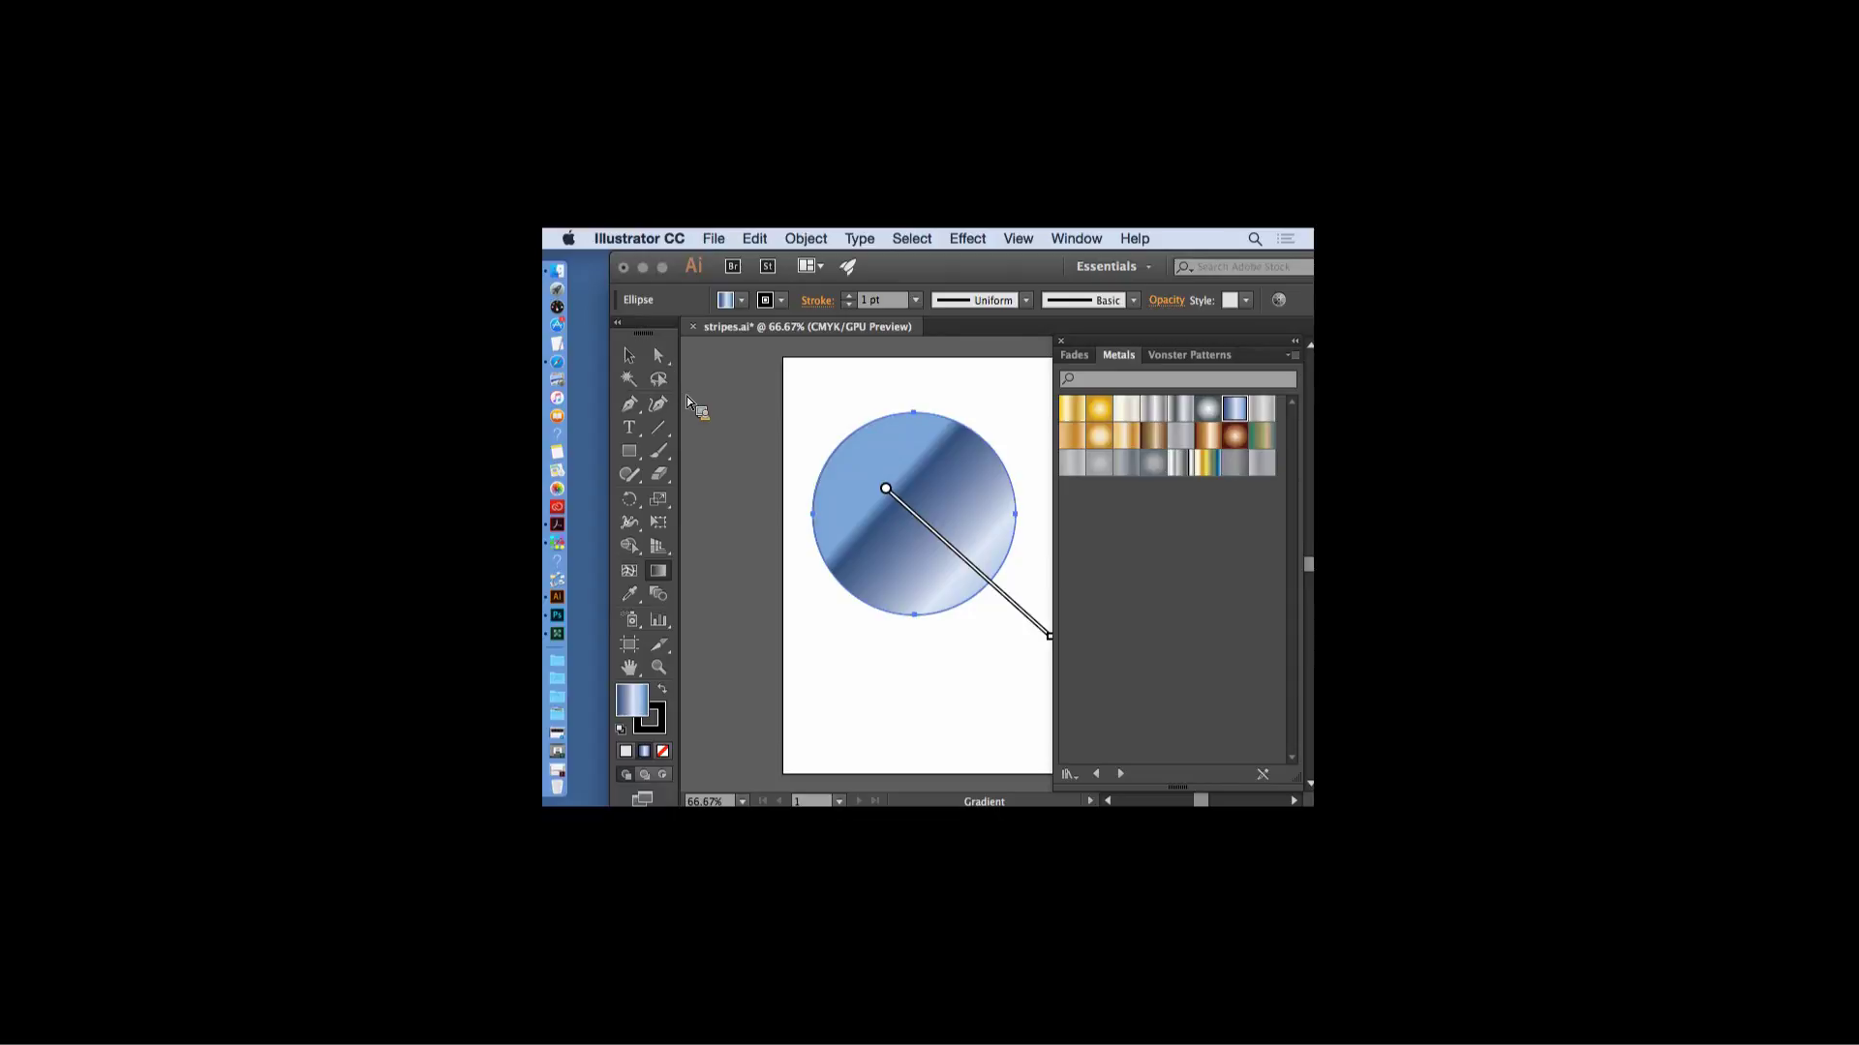
pyautogui.click(631, 360)
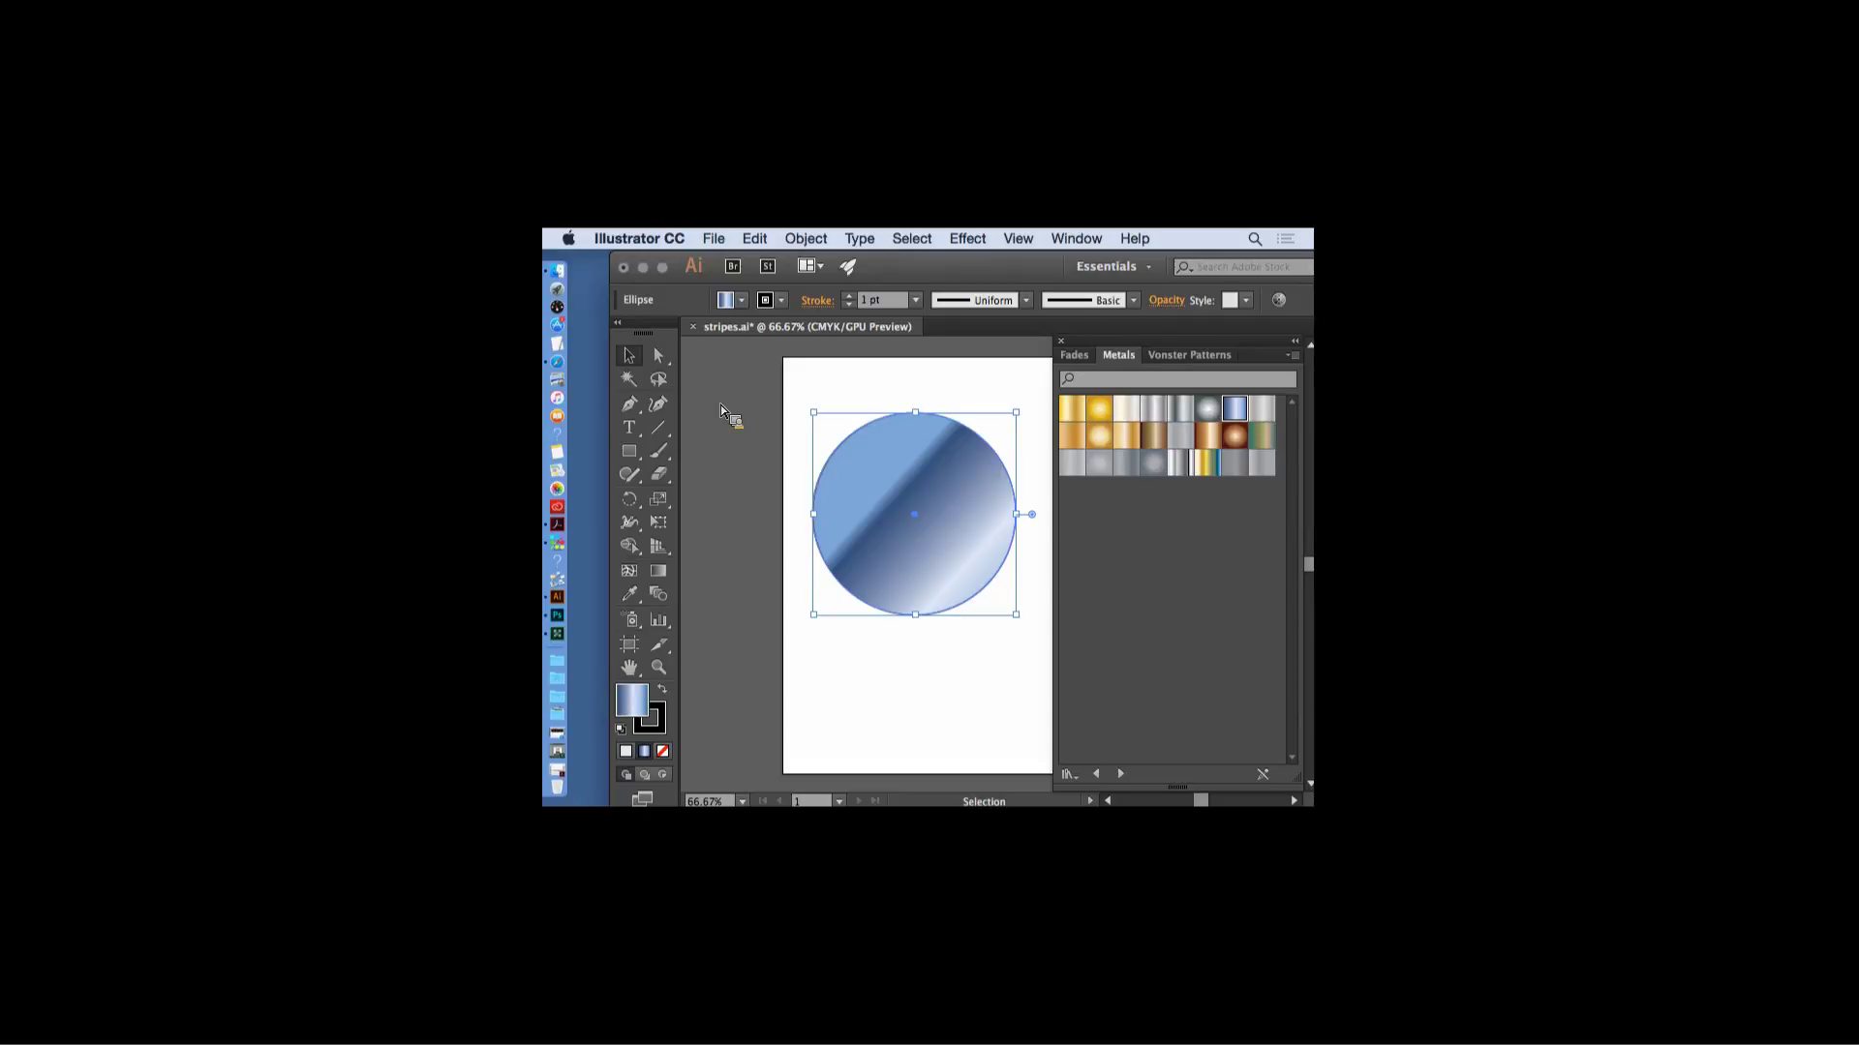
pyautogui.moveTo(967, 271)
pyautogui.mouseDown()
pyautogui.moveTo(891, 271)
pyautogui.moveTo(948, 271)
pyautogui.mouseUp()
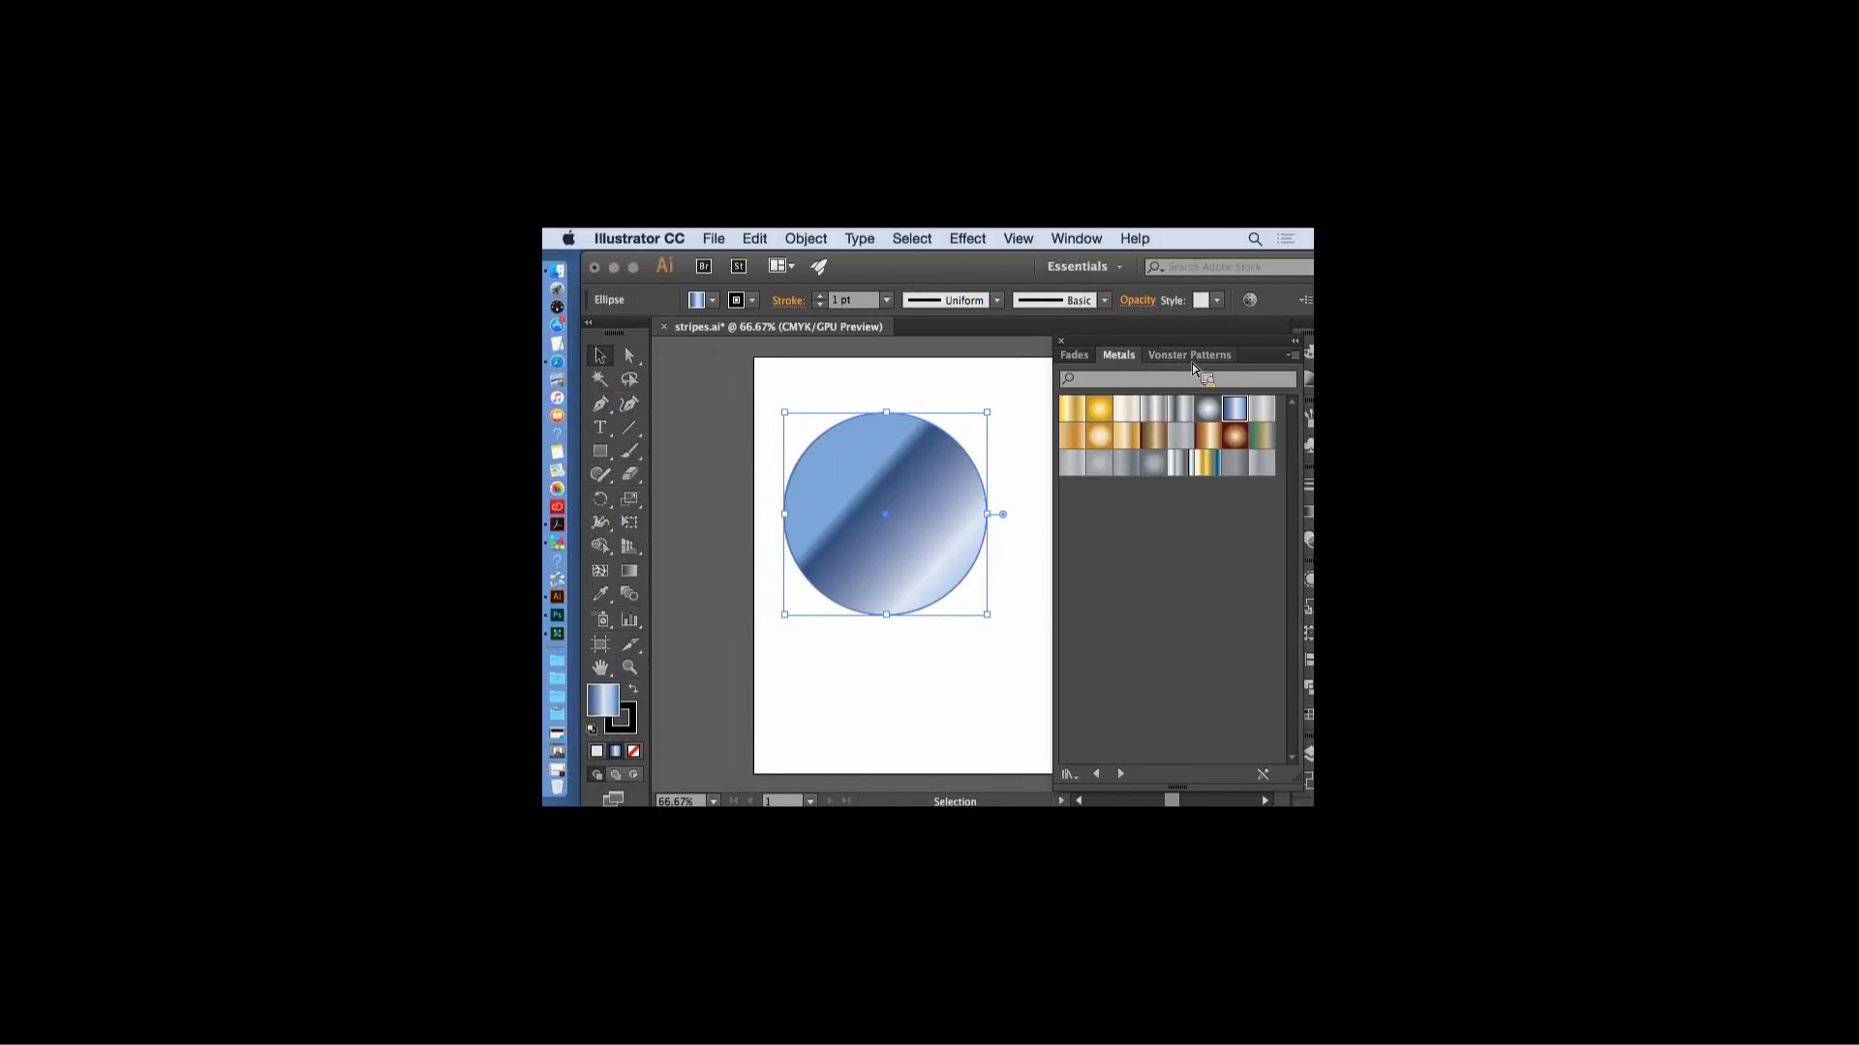
pyautogui.moveTo(1183, 350); pyautogui.dragTo(1065, 513)
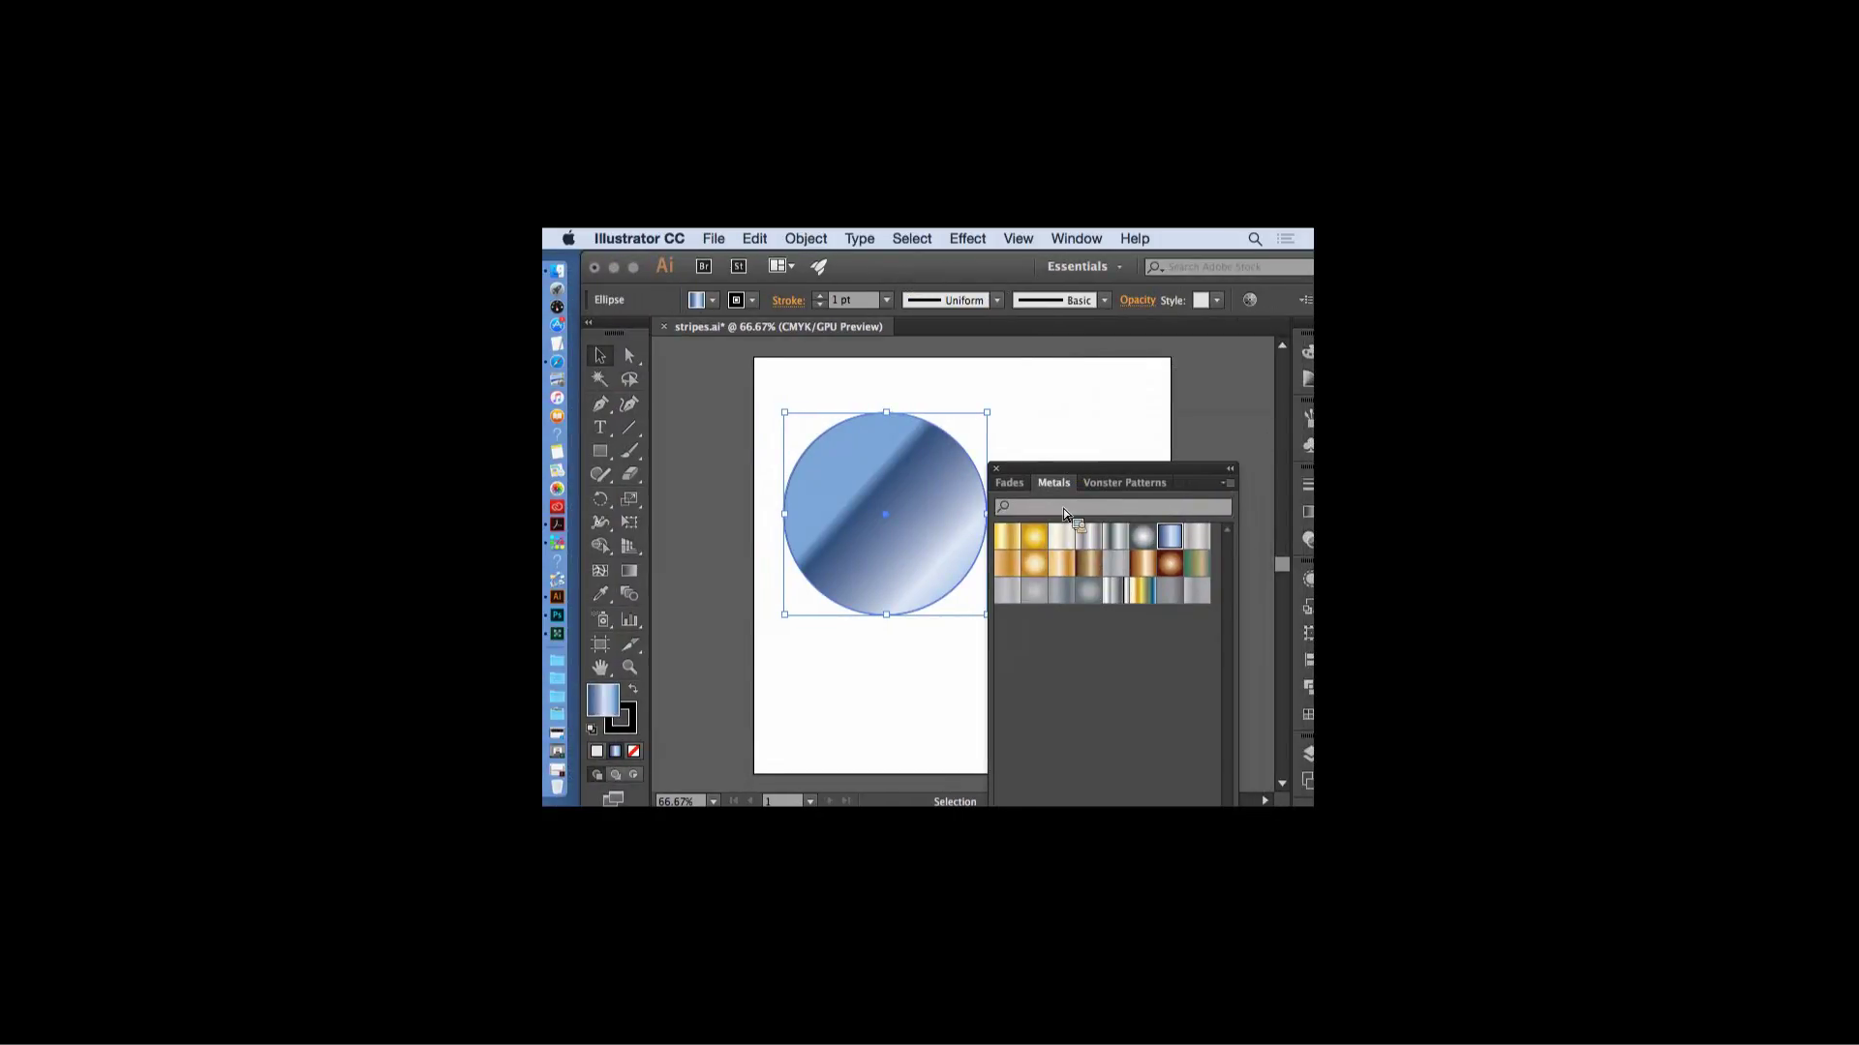
pyautogui.moveTo(1000, 265); pyautogui.dragTo(970, 265)
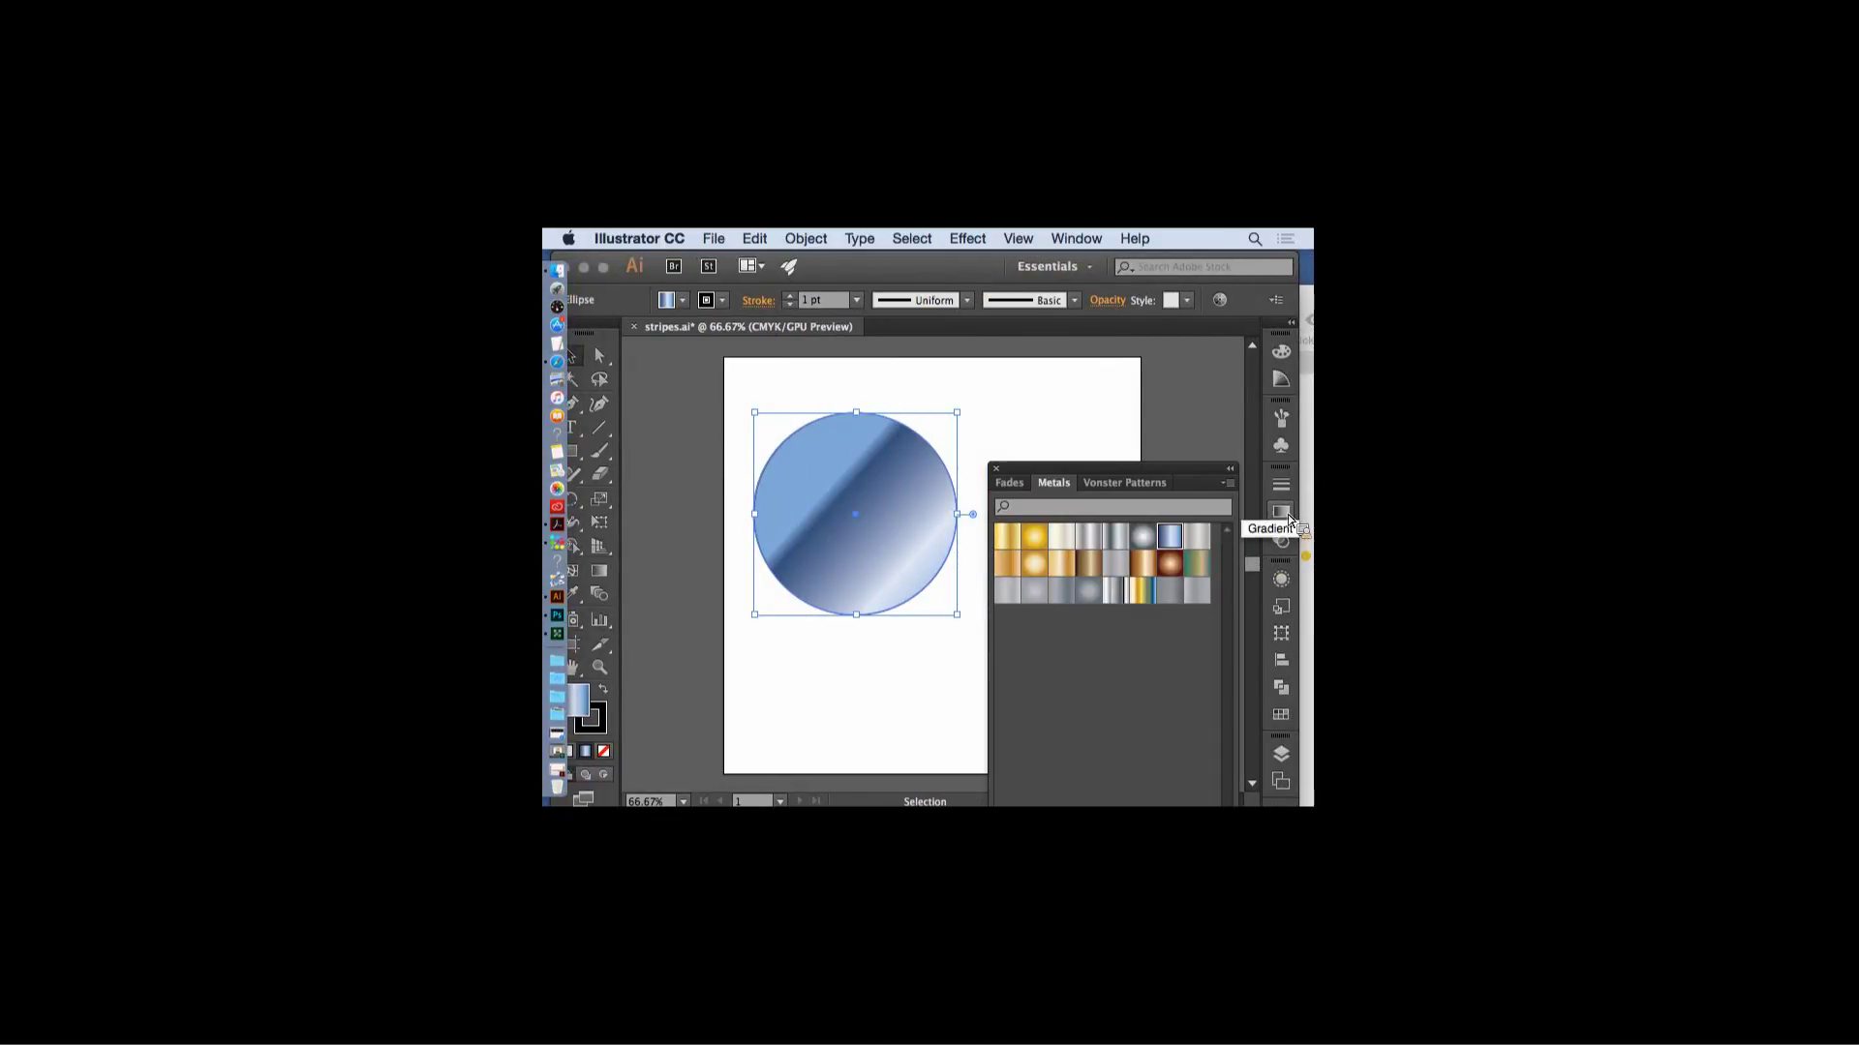
pyautogui.moveTo(995, 280)
pyautogui.mouseDown()
pyautogui.moveTo(1013, 280)
pyautogui.moveTo(973, 282)
pyautogui.mouseUp()
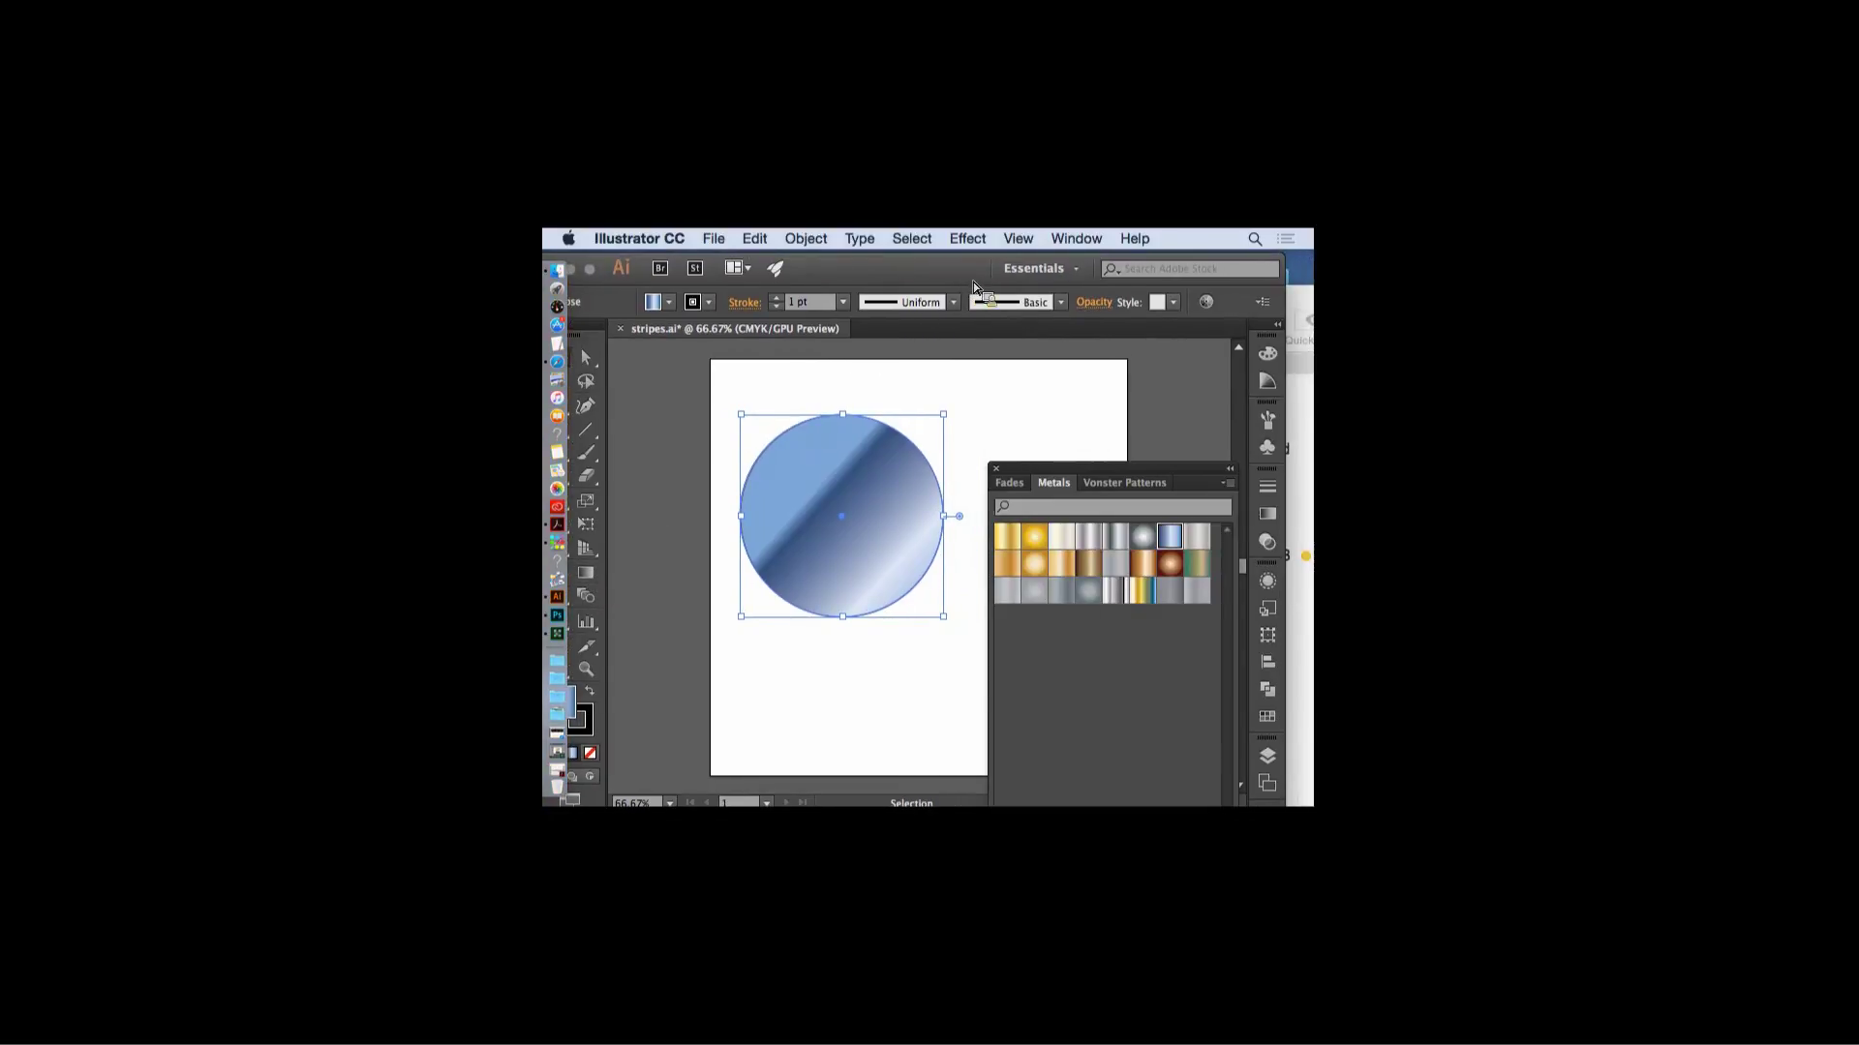
# - Set the circle's gradient type to Radial and try reversing it several times
pyautogui.click(1268, 516)
pyautogui.click(1269, 517)
pyautogui.click(1272, 519)
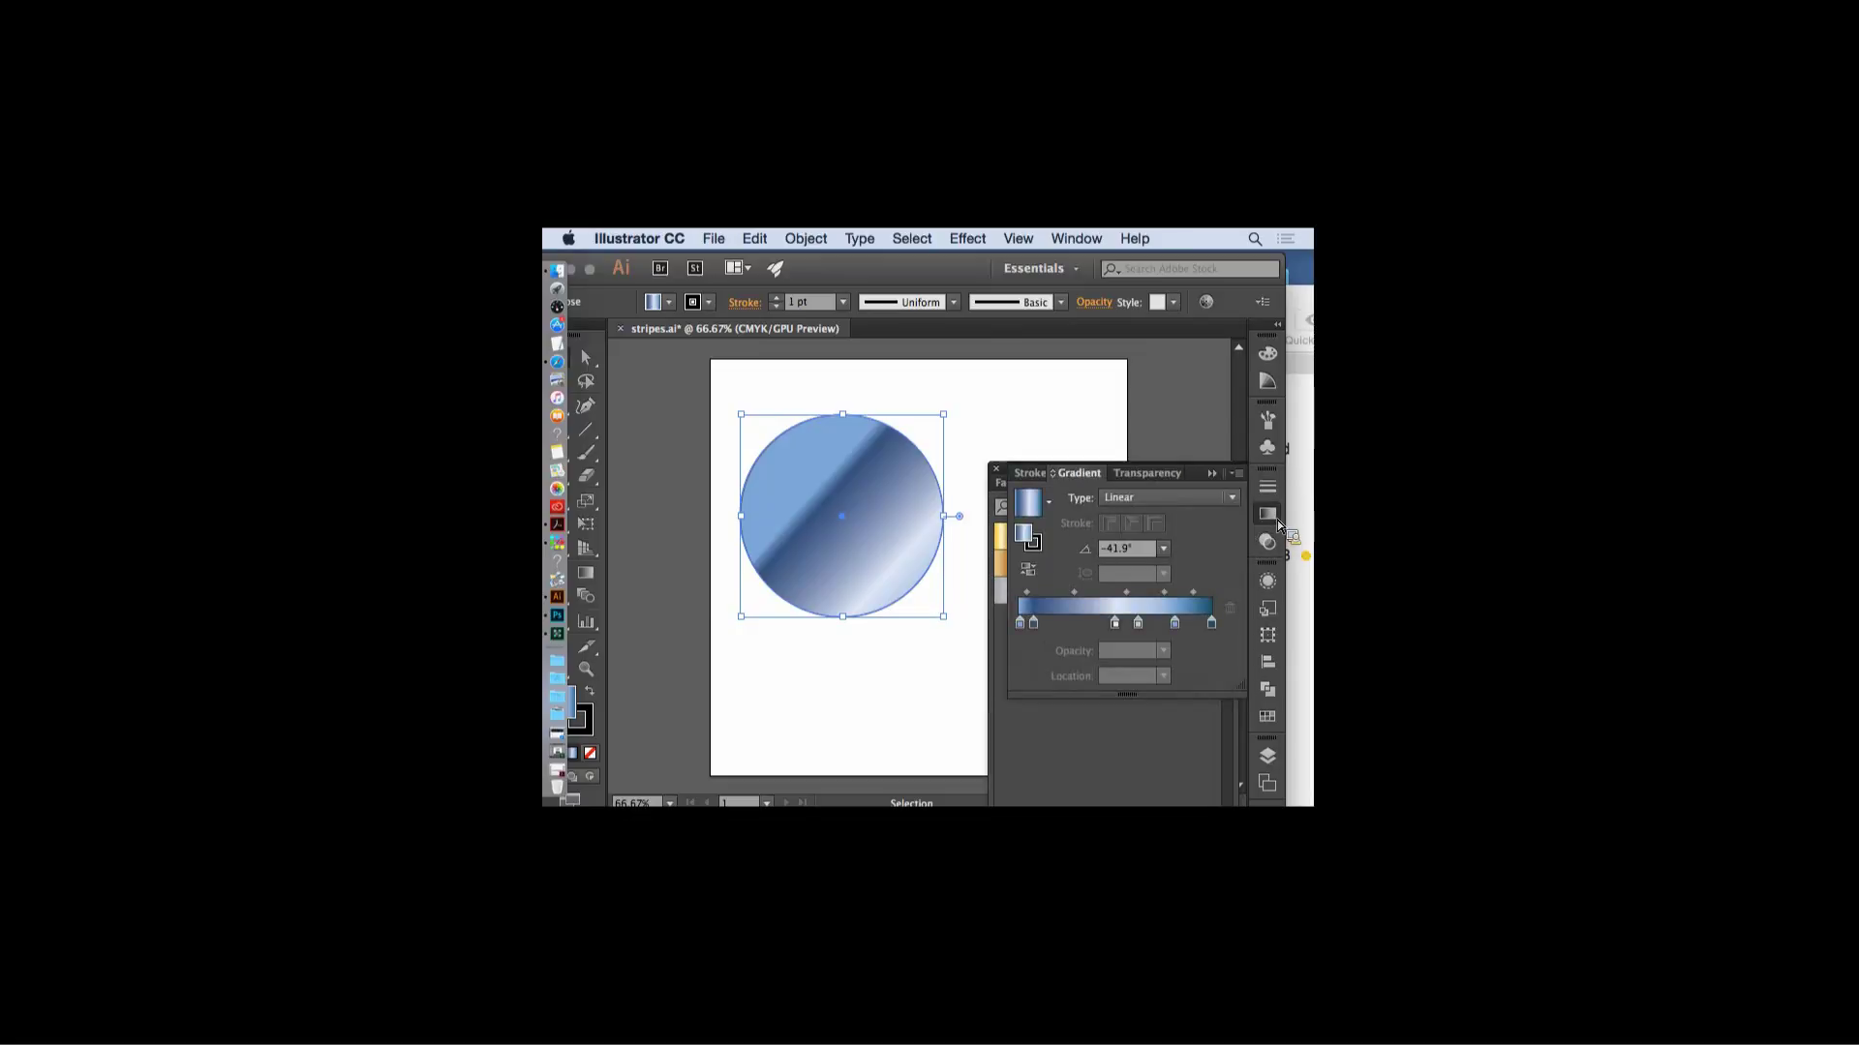
pyautogui.click(1135, 502)
pyautogui.click(1150, 543)
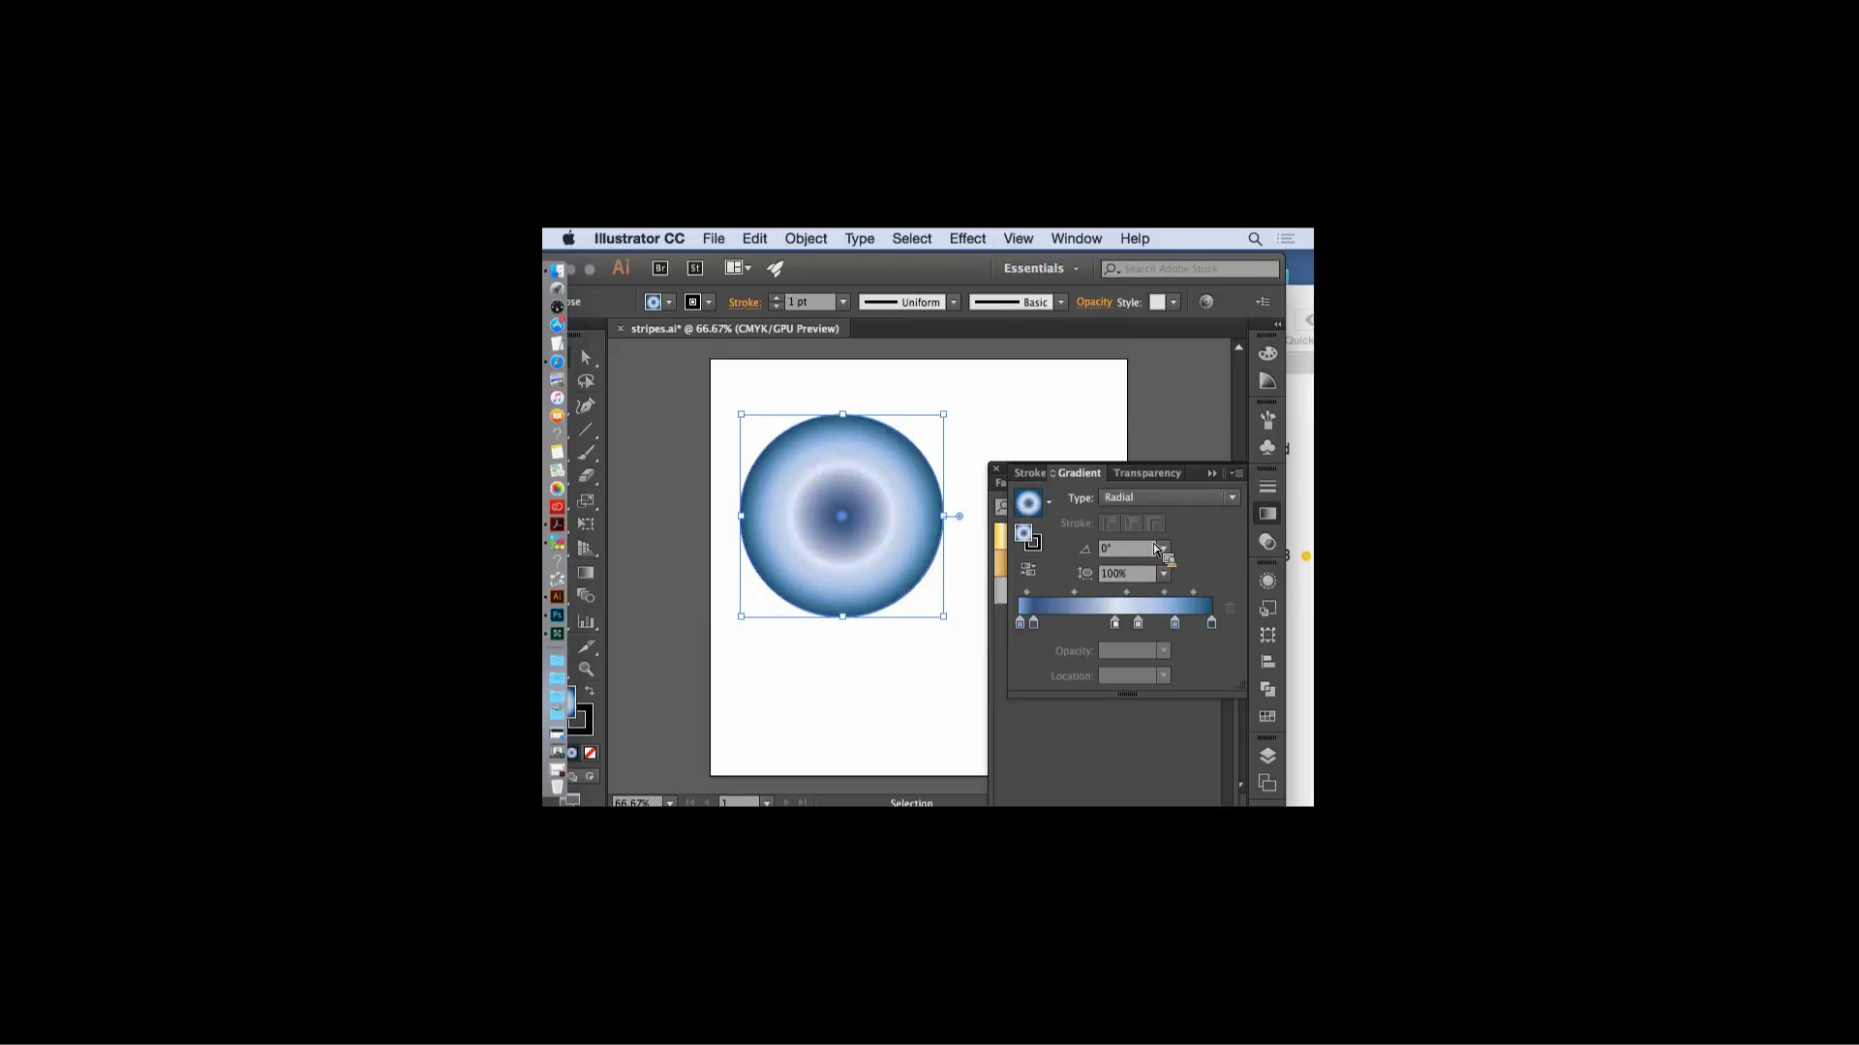
pyautogui.click(1029, 572)
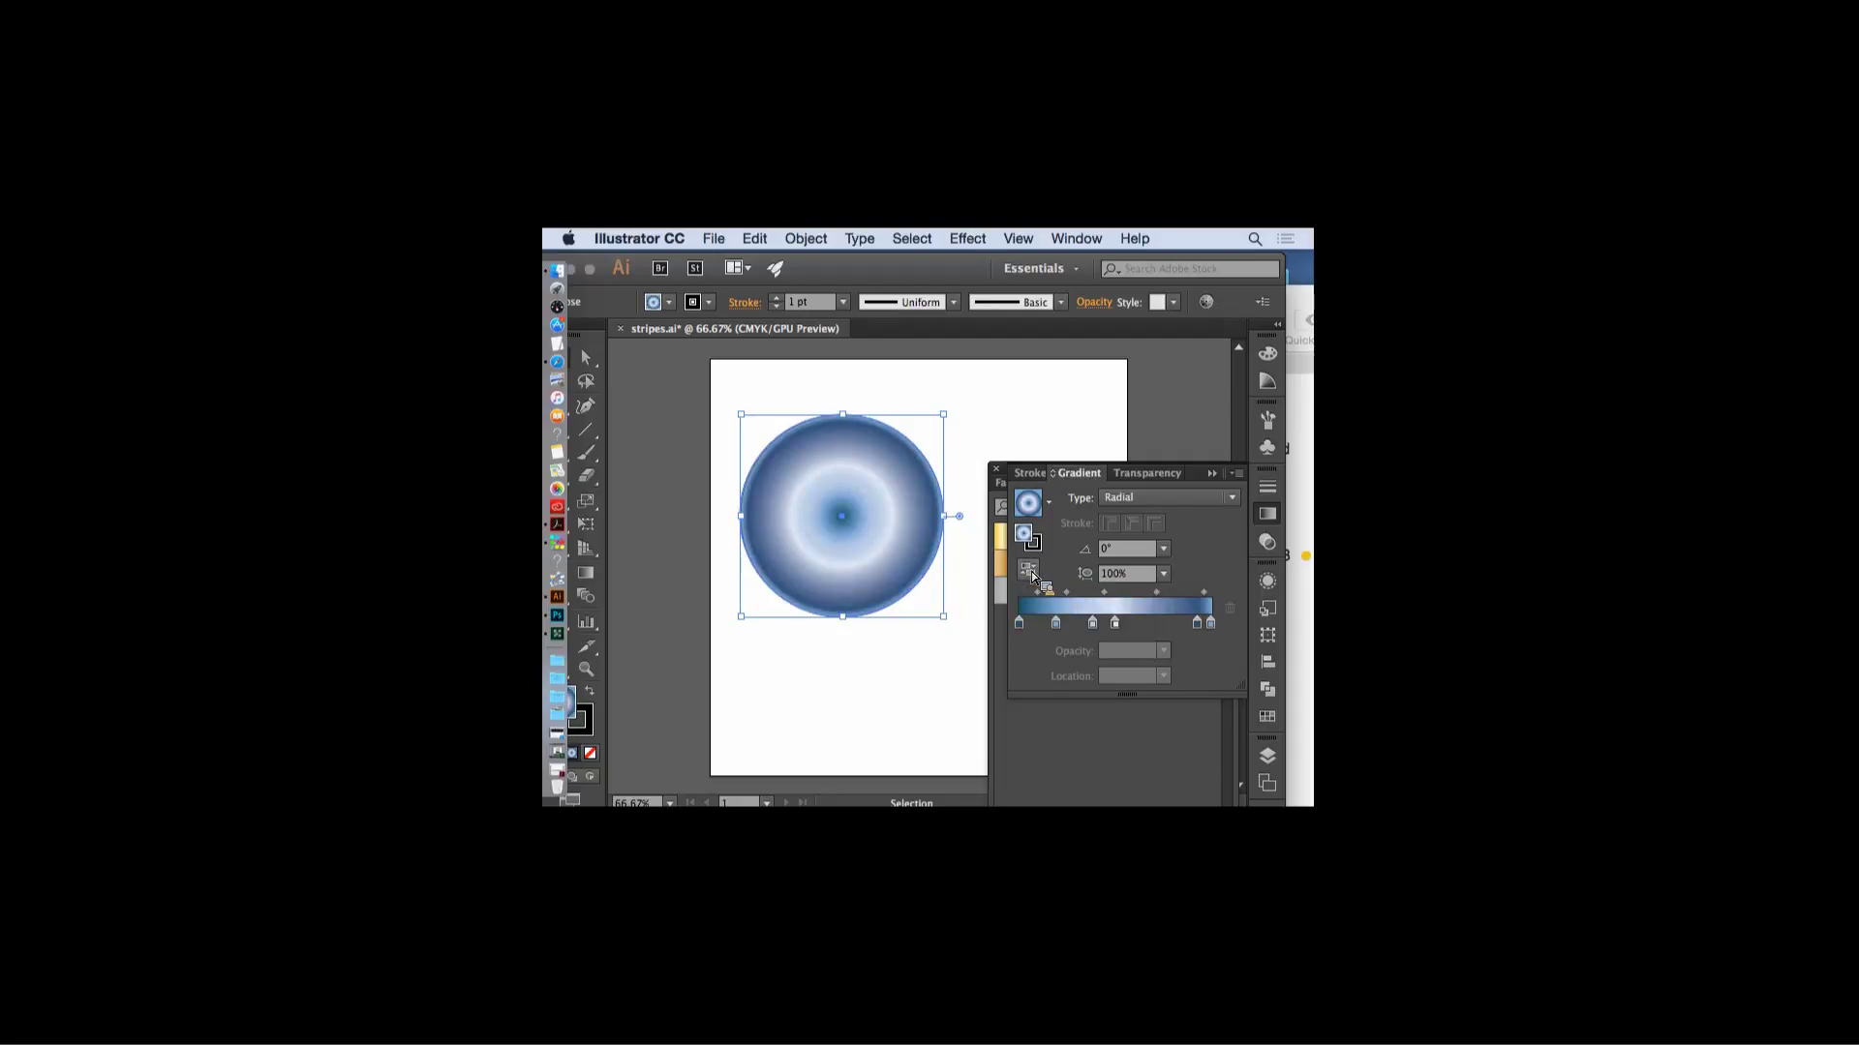
pyautogui.click(1031, 572)
pyautogui.click(1026, 574)
pyautogui.click(1026, 577)
pyautogui.click(1026, 577)
# - Switch the gradient type to Linear, test Reverse Gradient, and open the gradient swatch libraries
pyautogui.click(1235, 498)
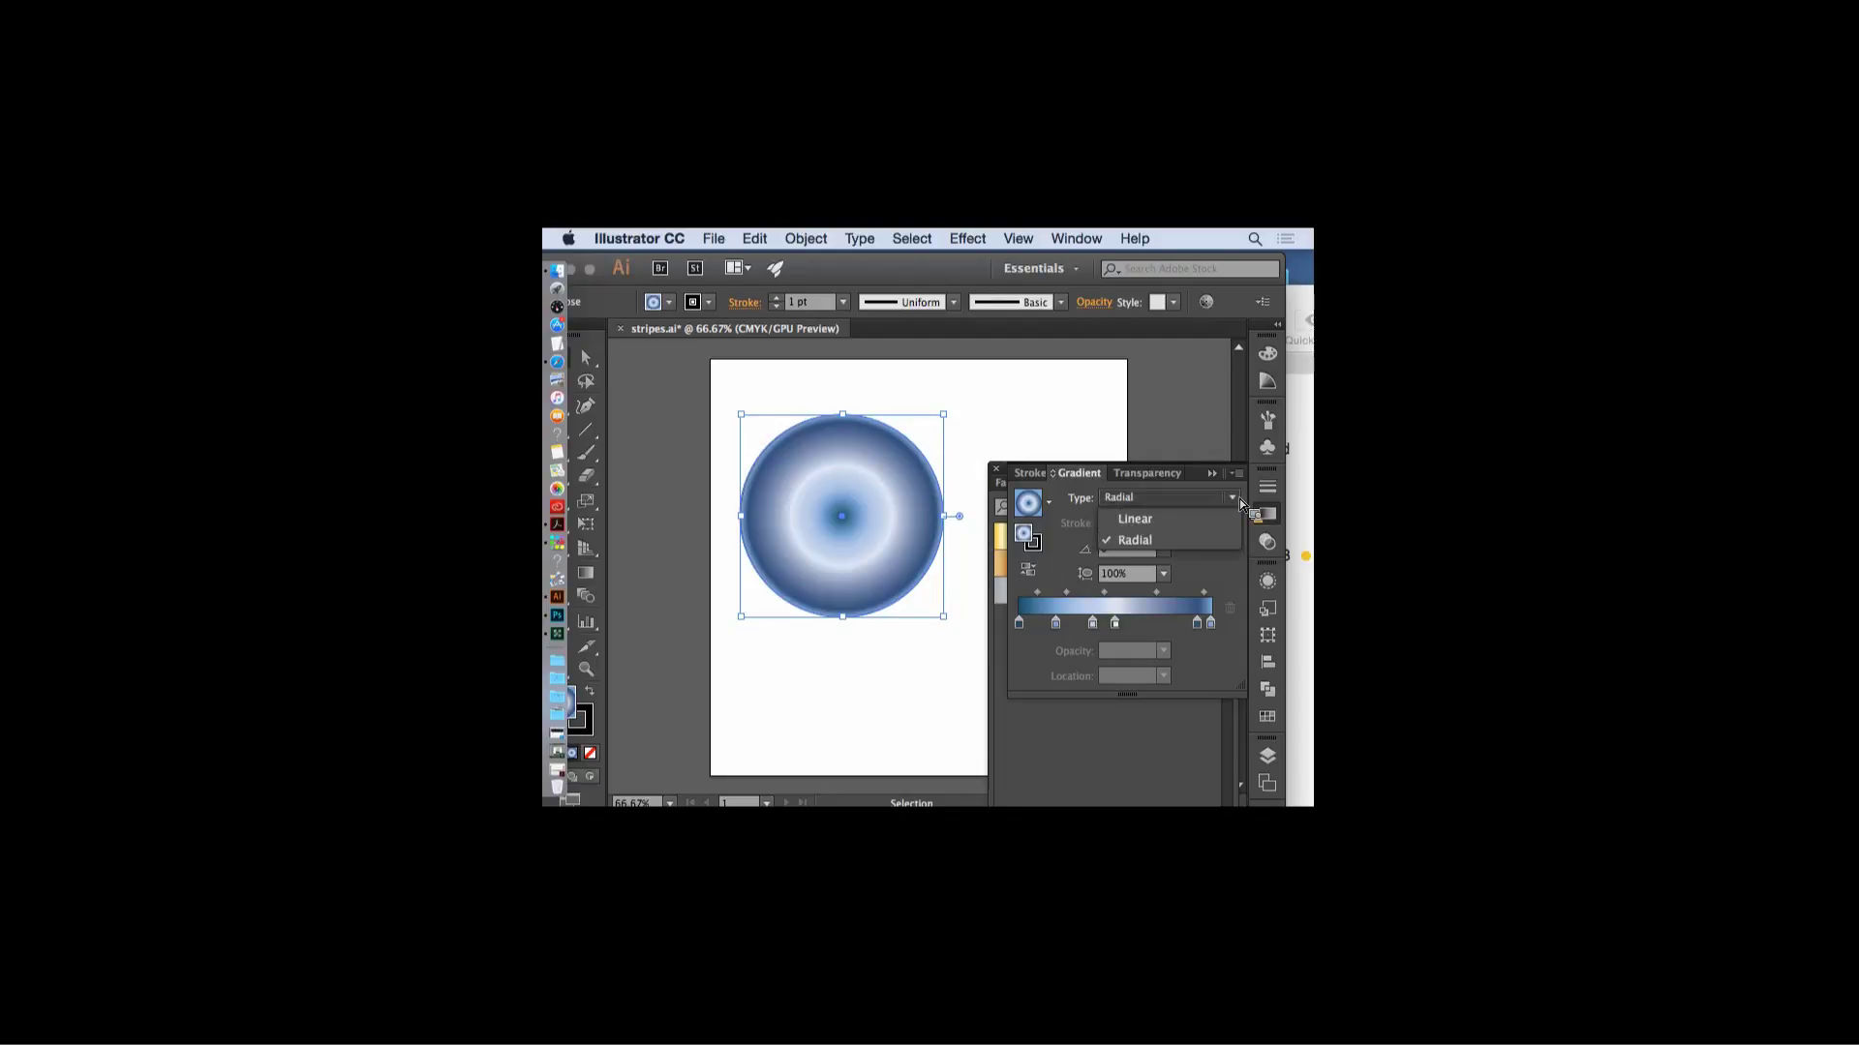
pyautogui.click(1166, 521)
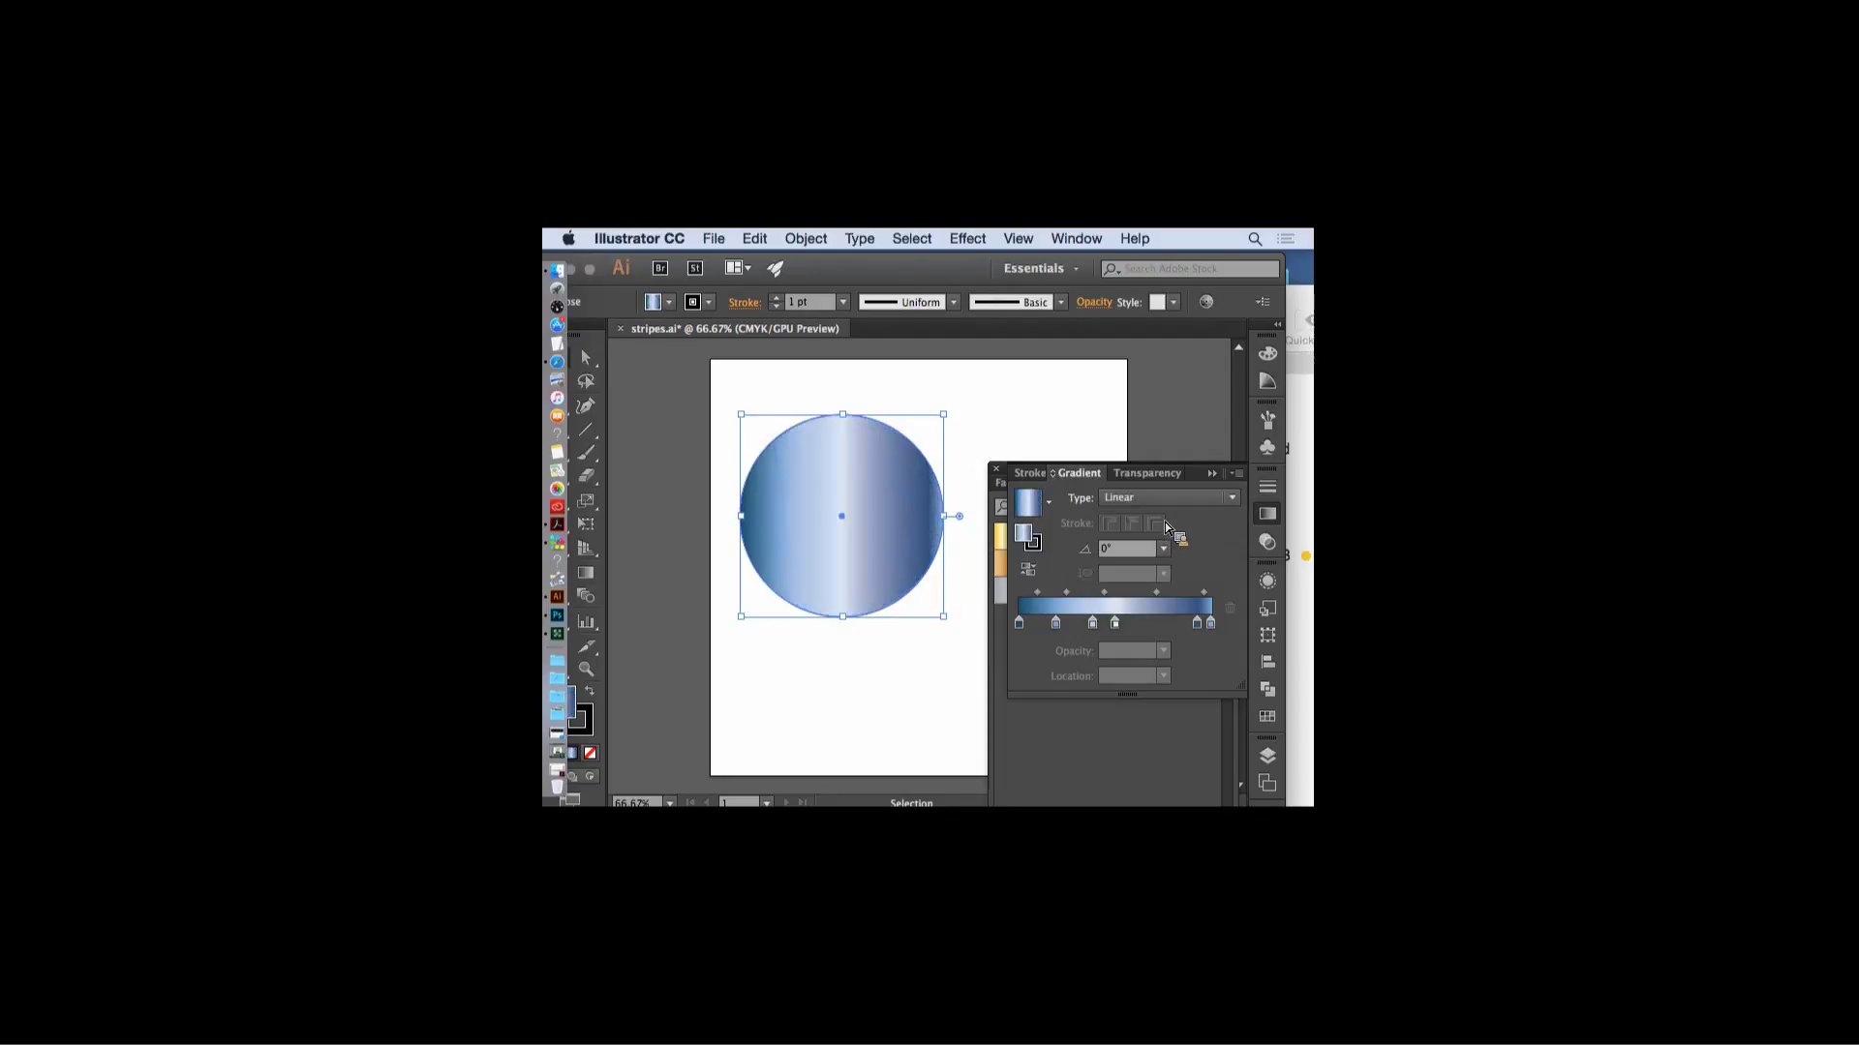
pyautogui.click(1032, 575)
pyautogui.click(1032, 575)
pyautogui.click(1032, 575)
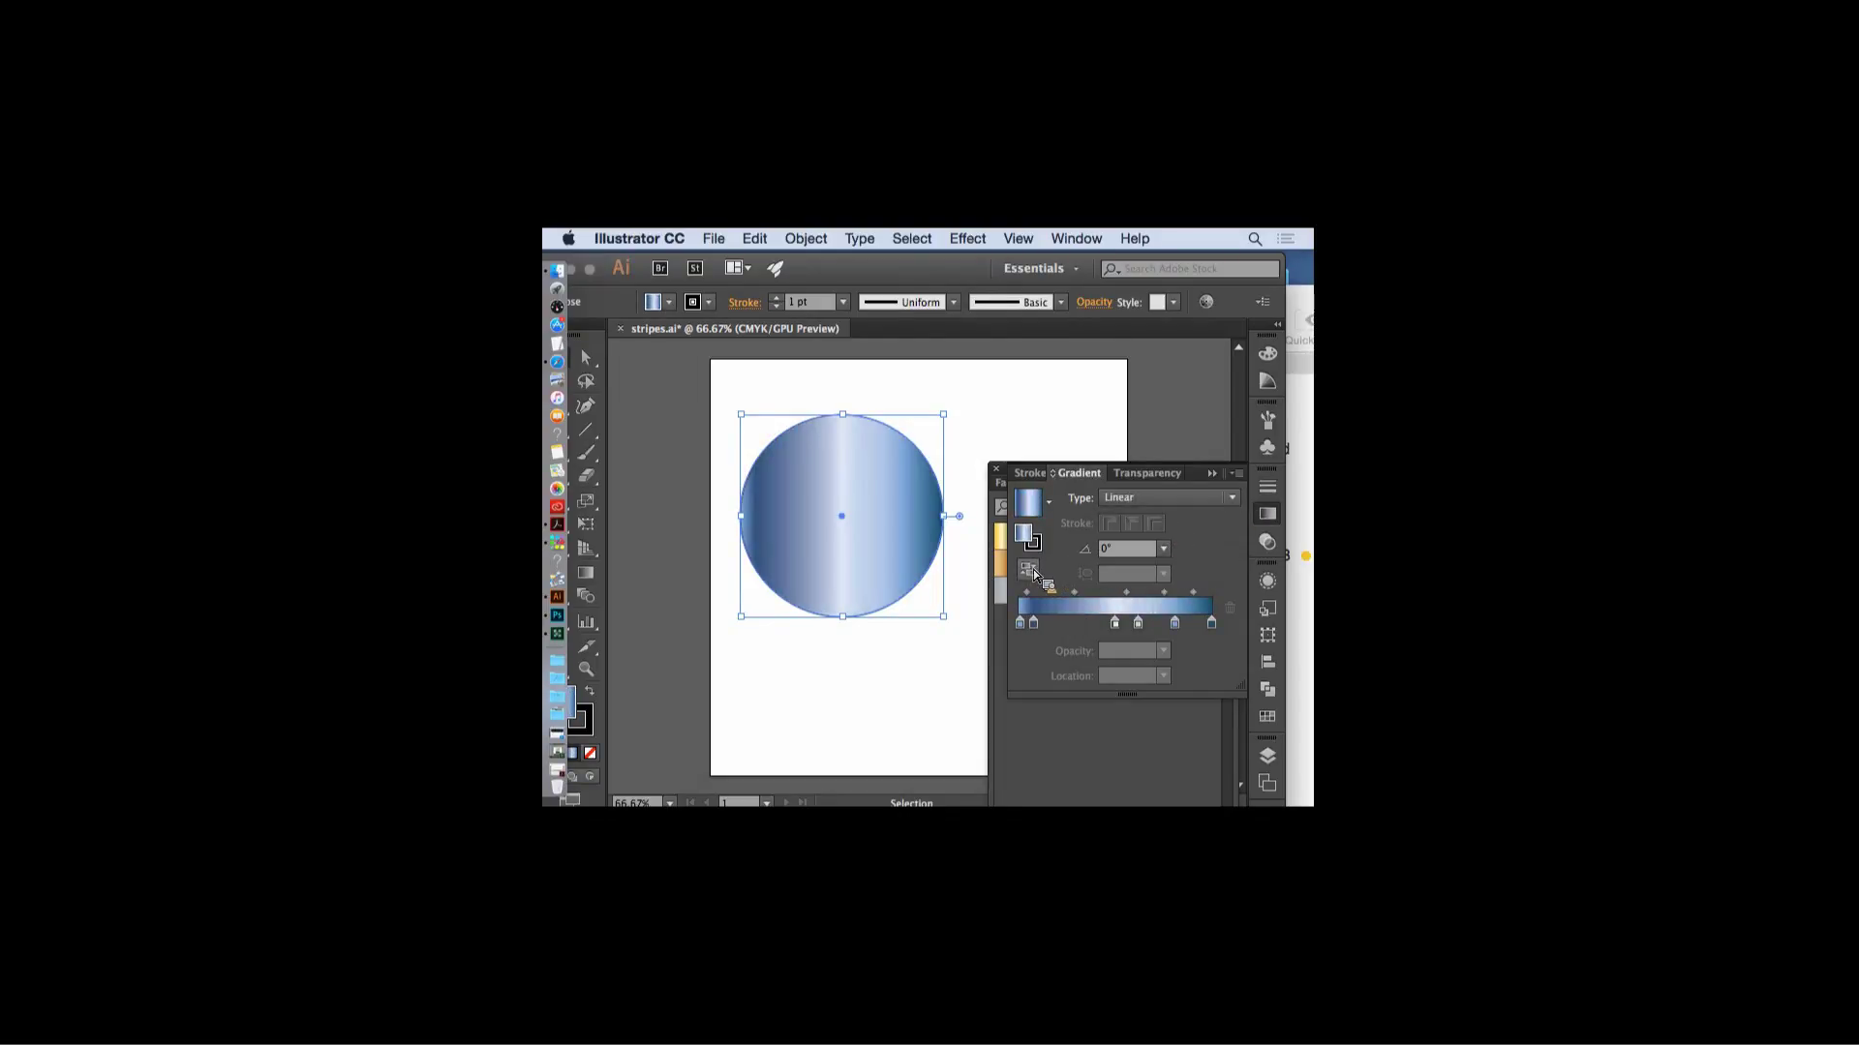
pyautogui.click(1032, 575)
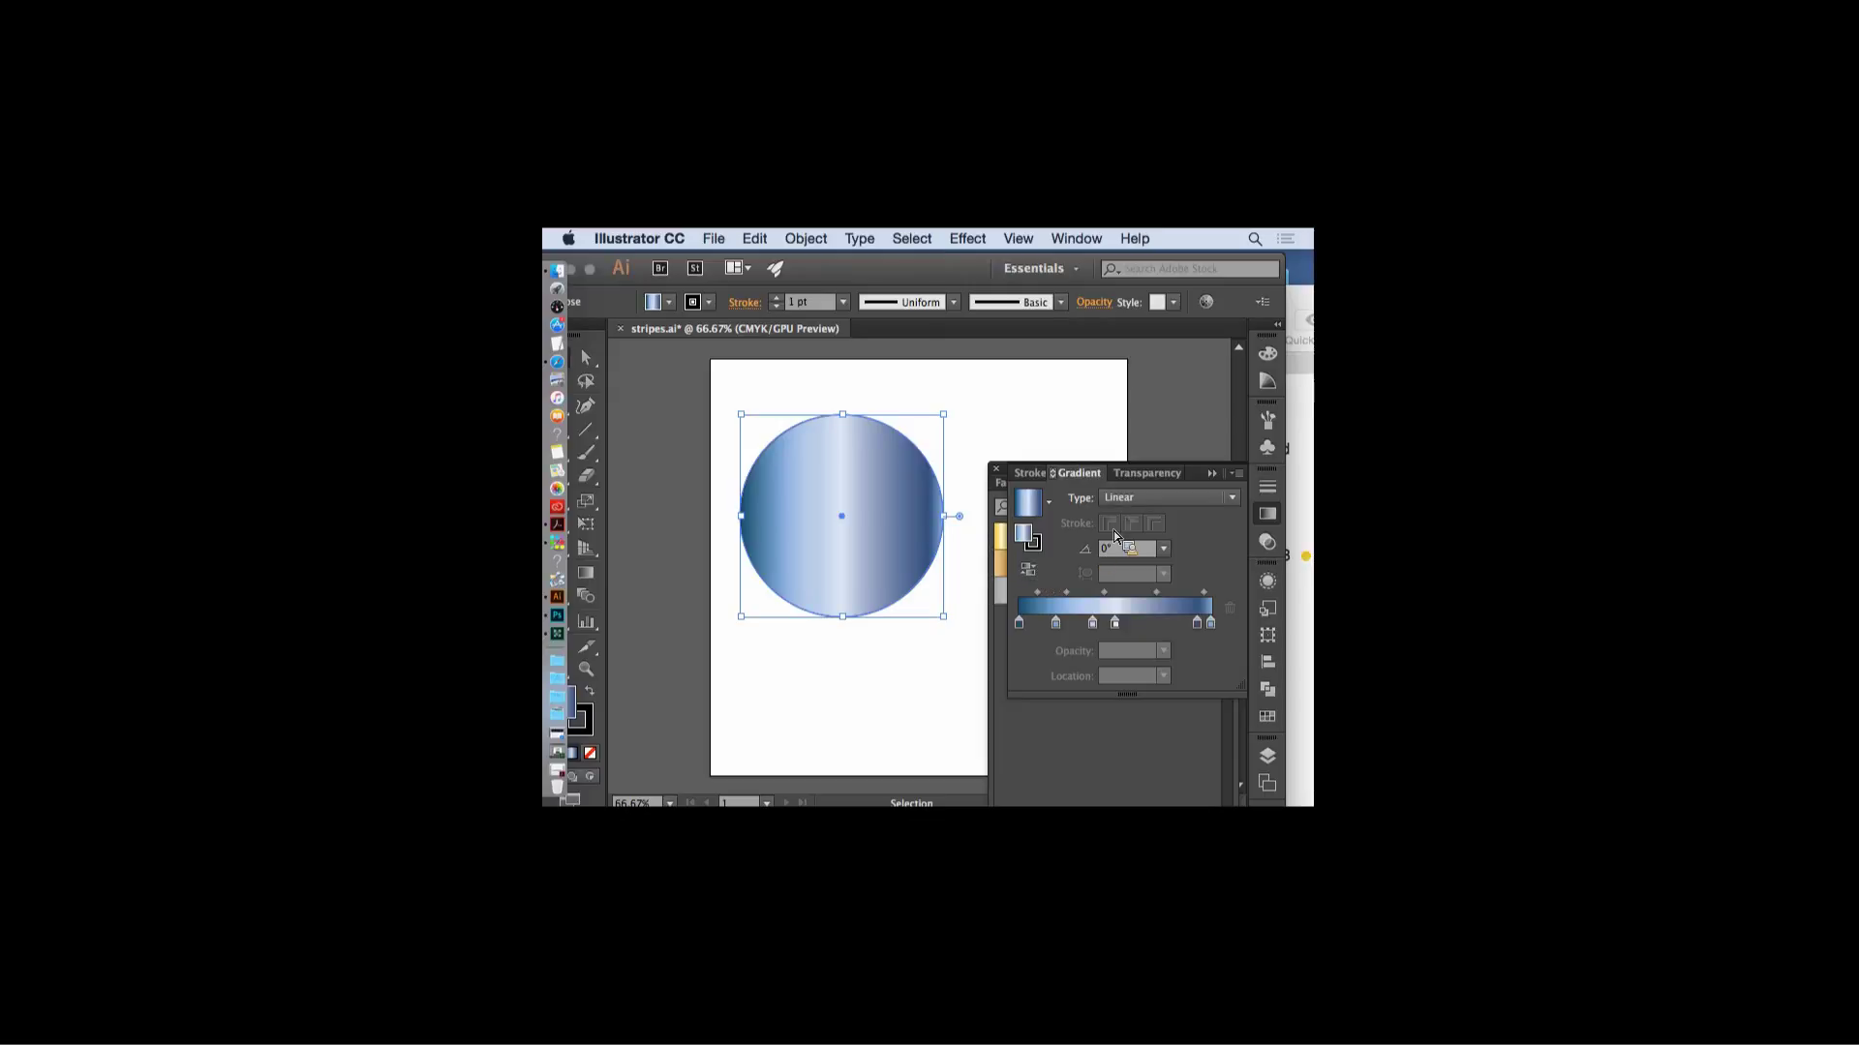
pyautogui.click(1217, 480)
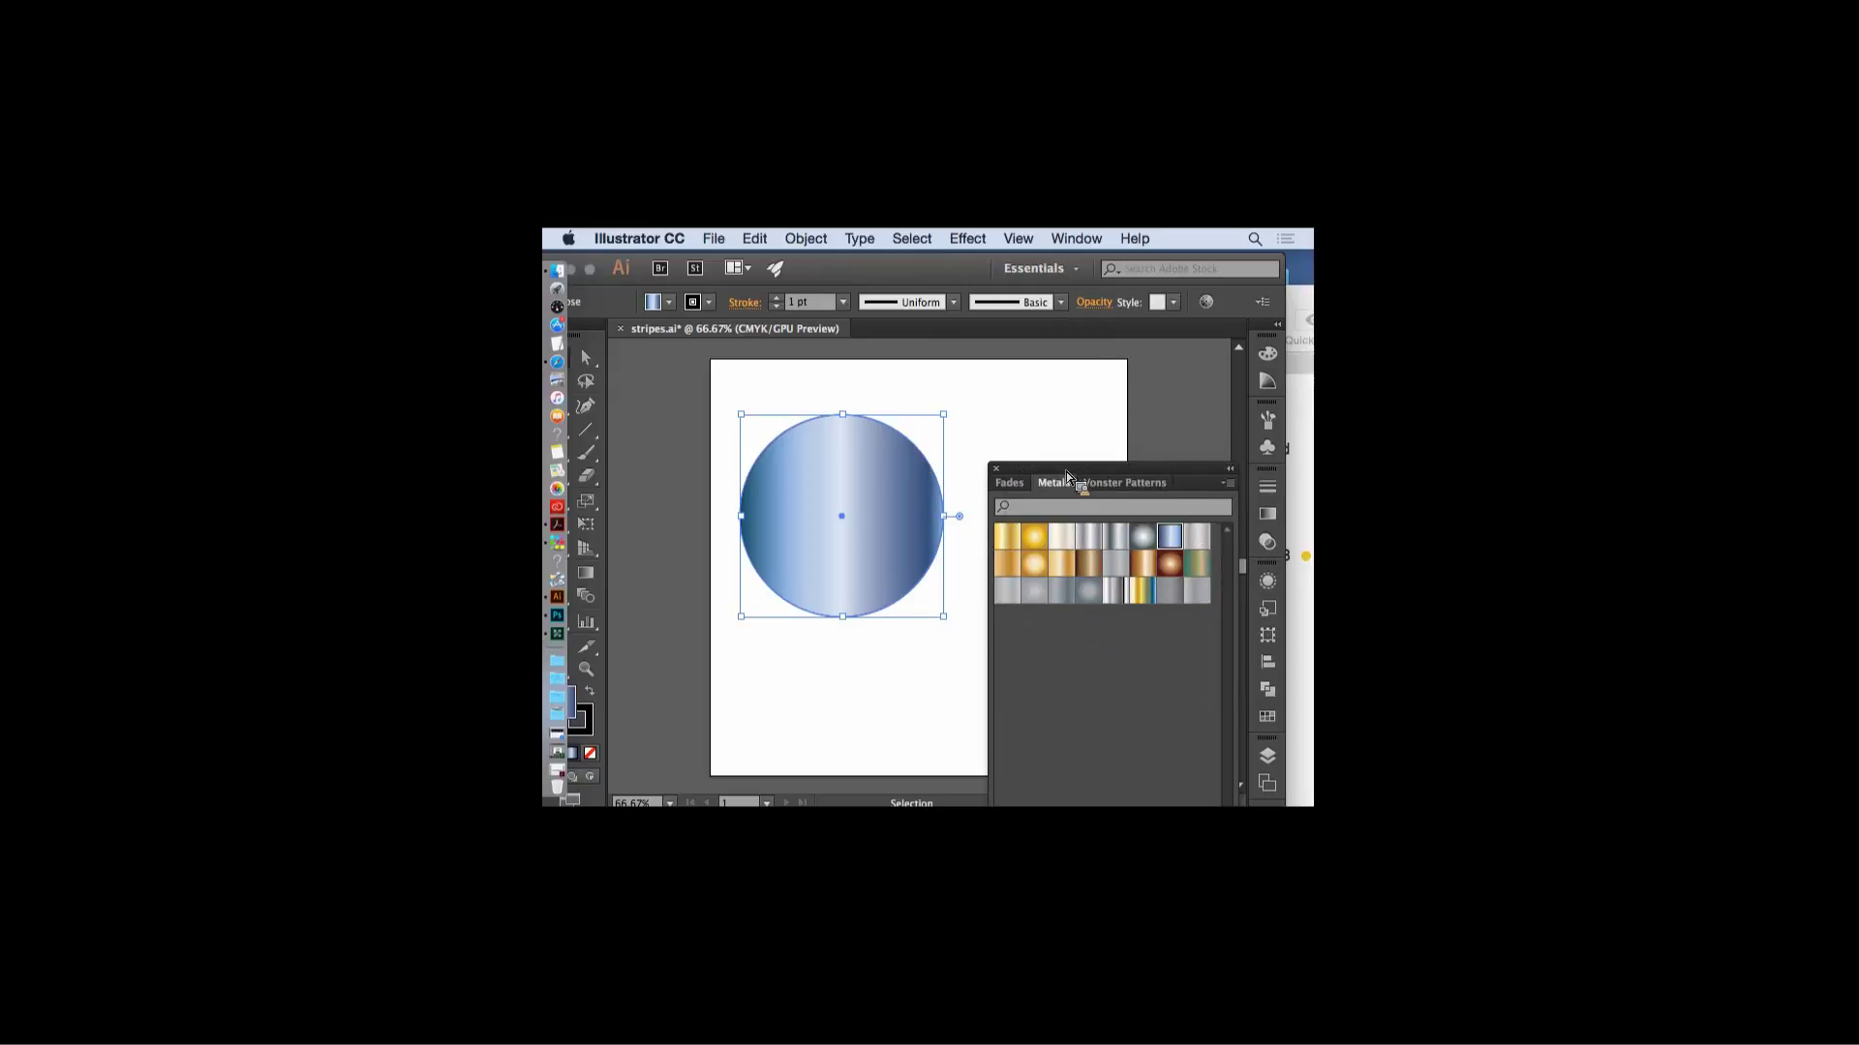
# - Give the circle a solid light grey fill with the Color button, then display Vonster Patterns
pyautogui.moveTo(1066, 472); pyautogui.dragTo(1069, 470)
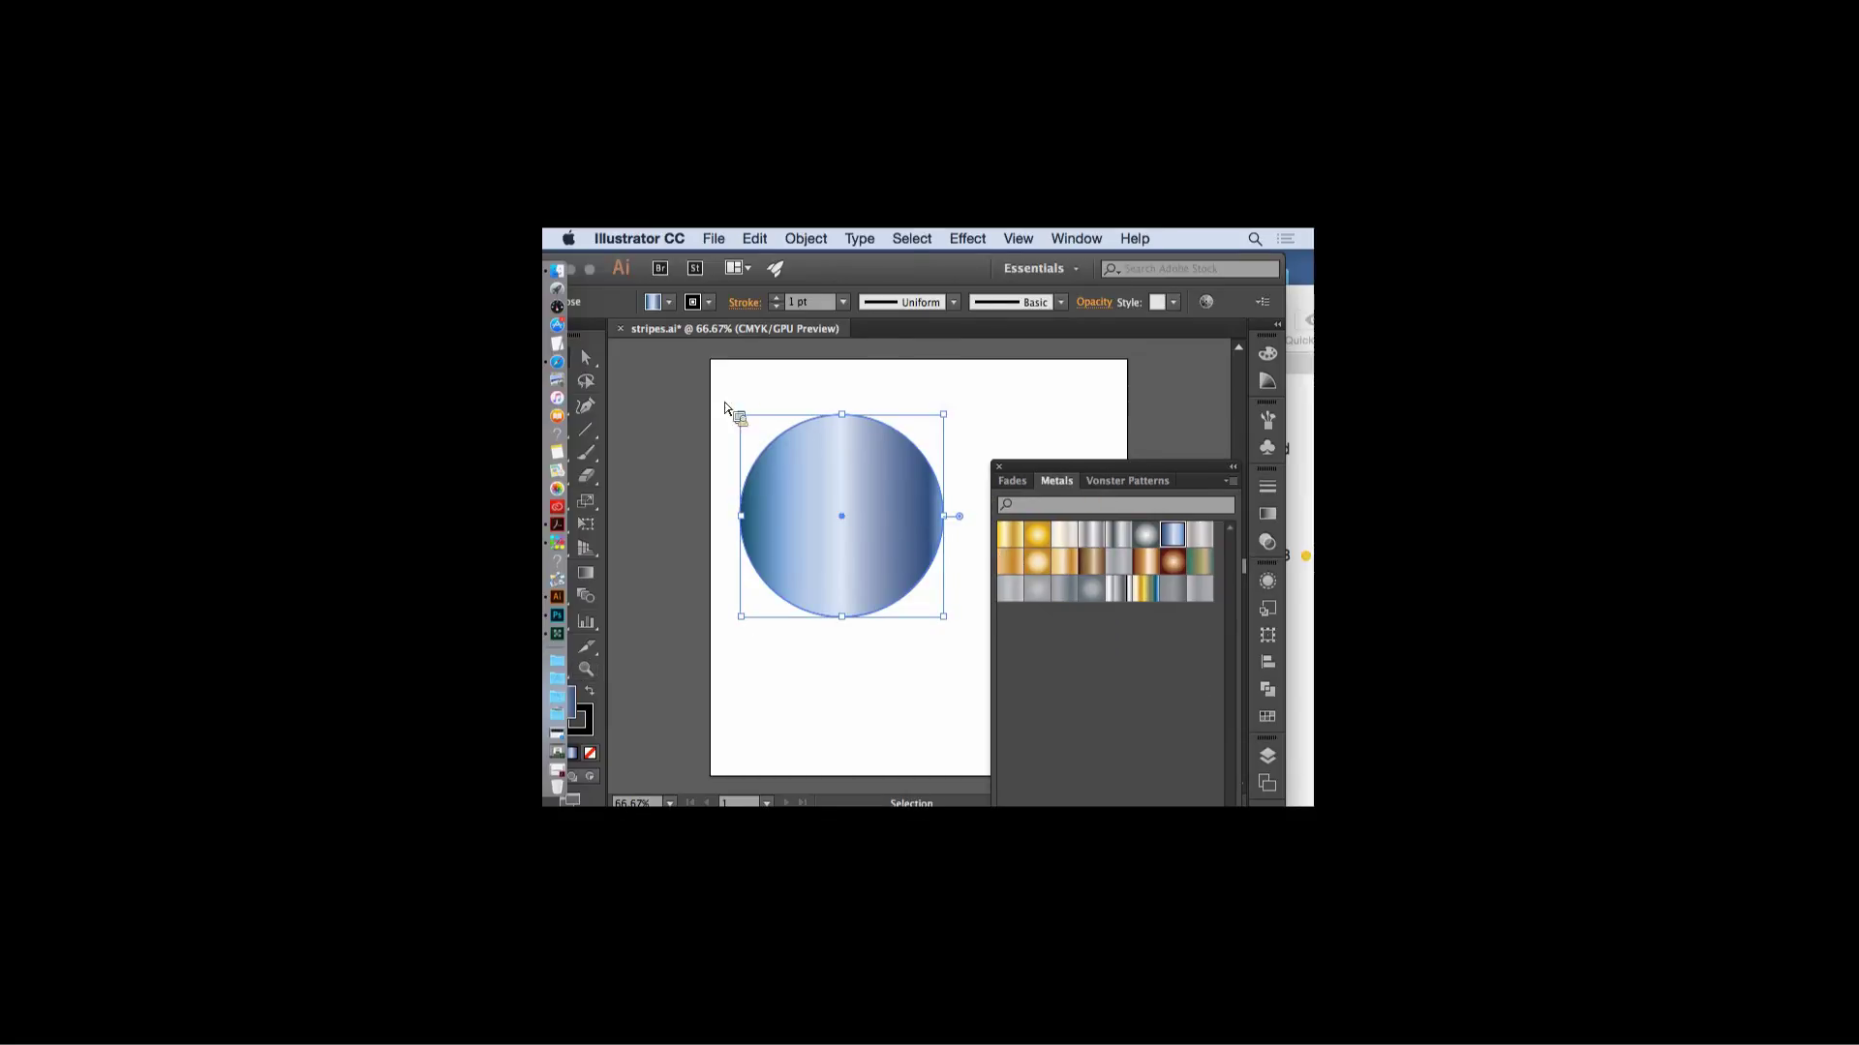
pyautogui.moveTo(919, 272); pyautogui.dragTo(963, 270)
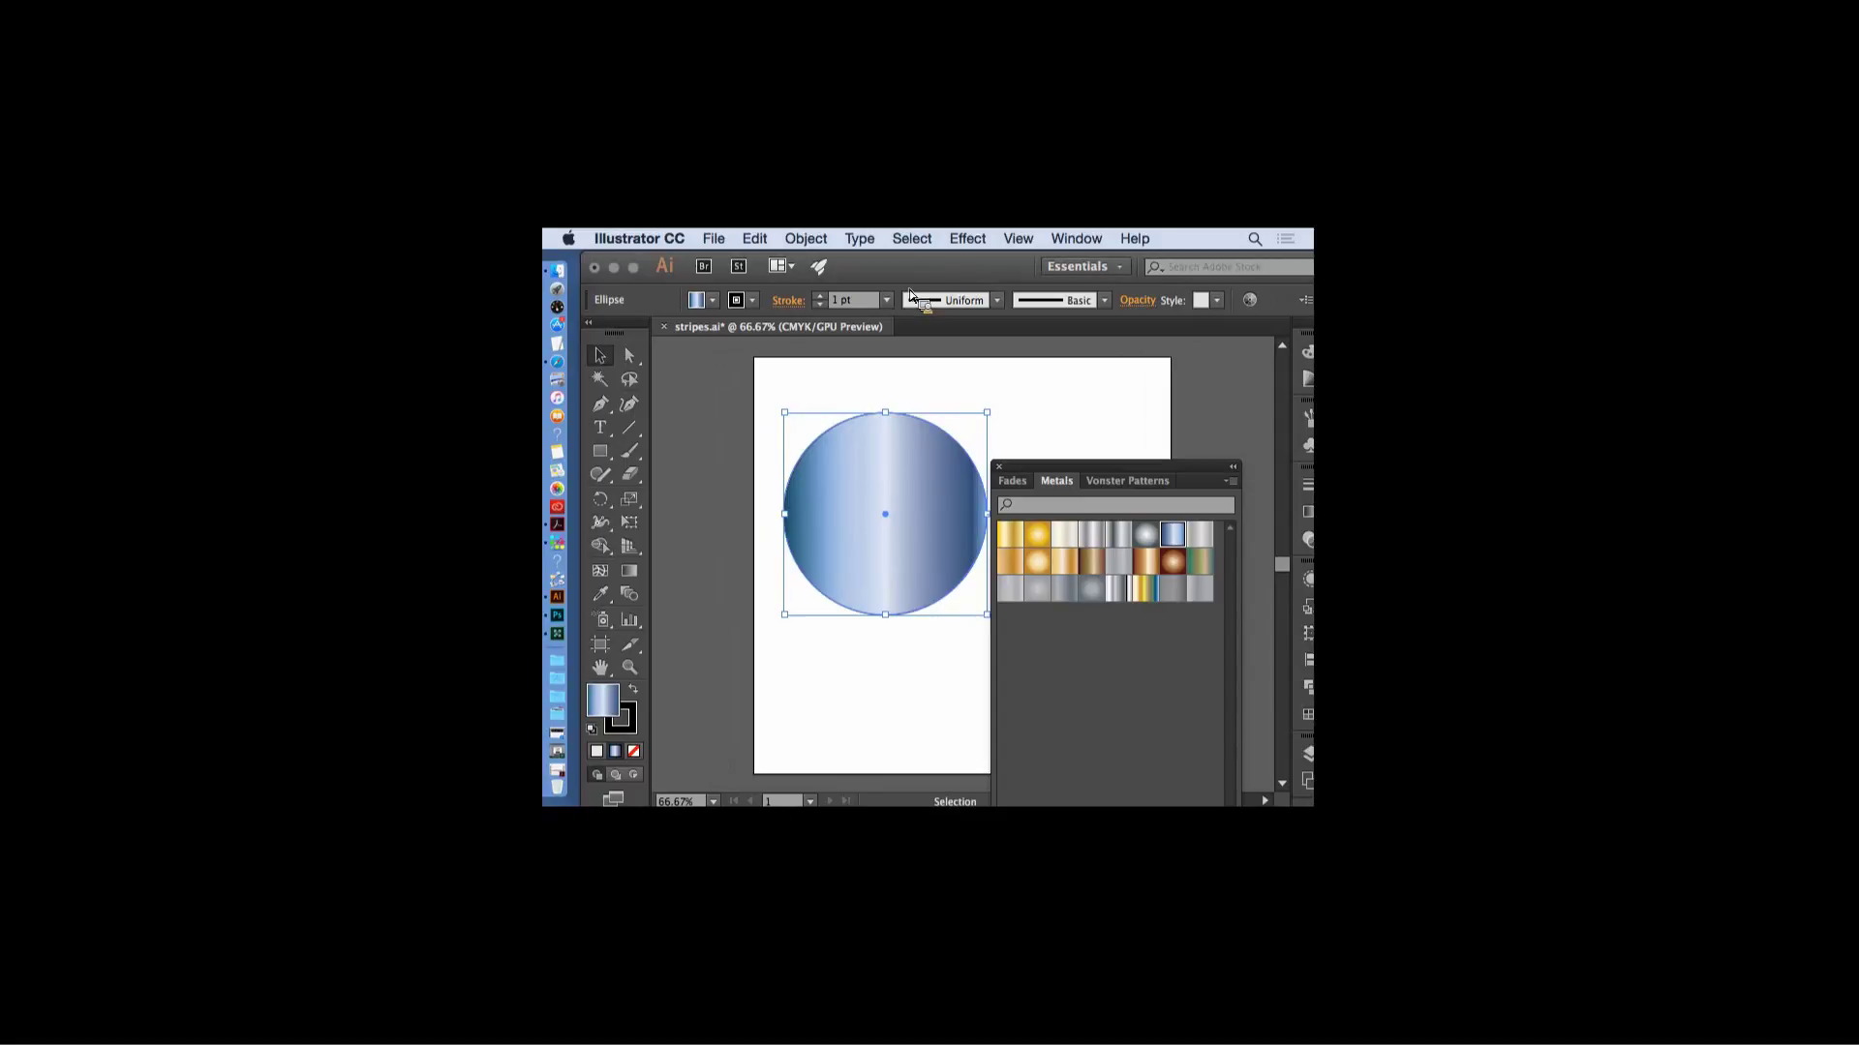
pyautogui.doubleClick(963, 271)
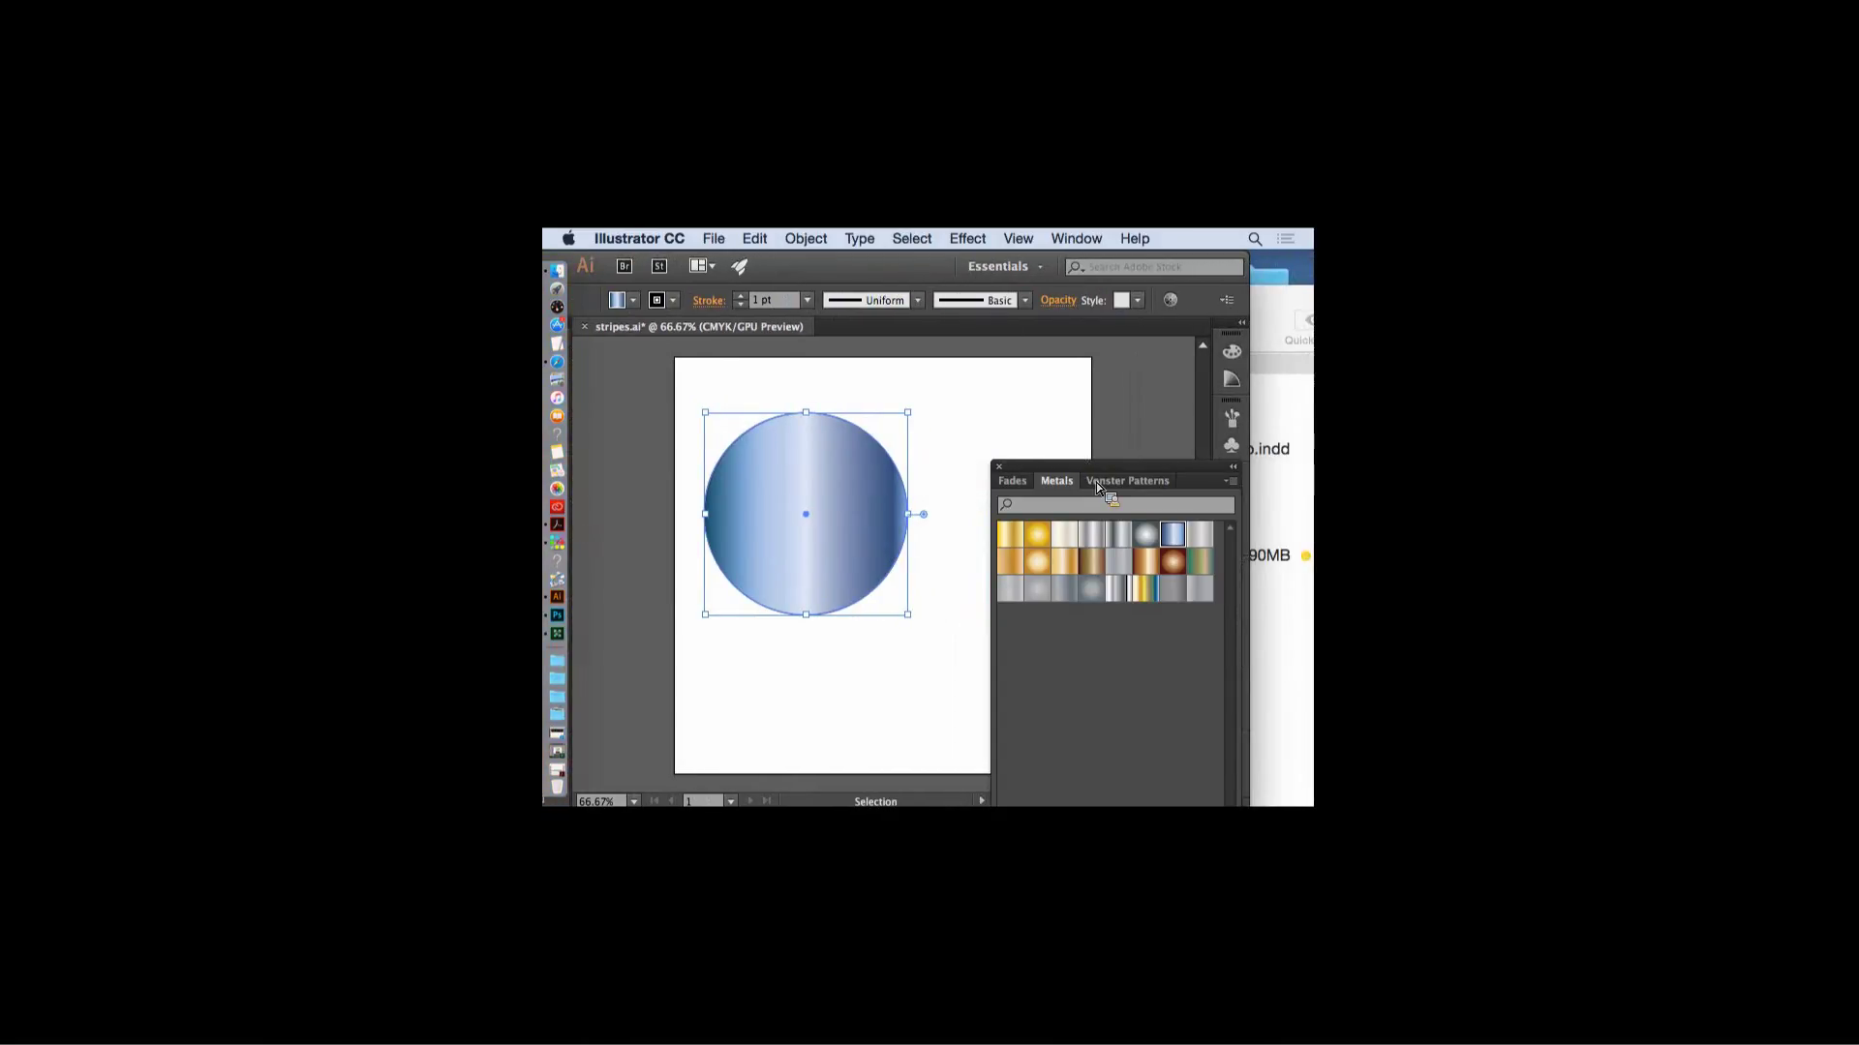
pyautogui.doubleClick(768, 270)
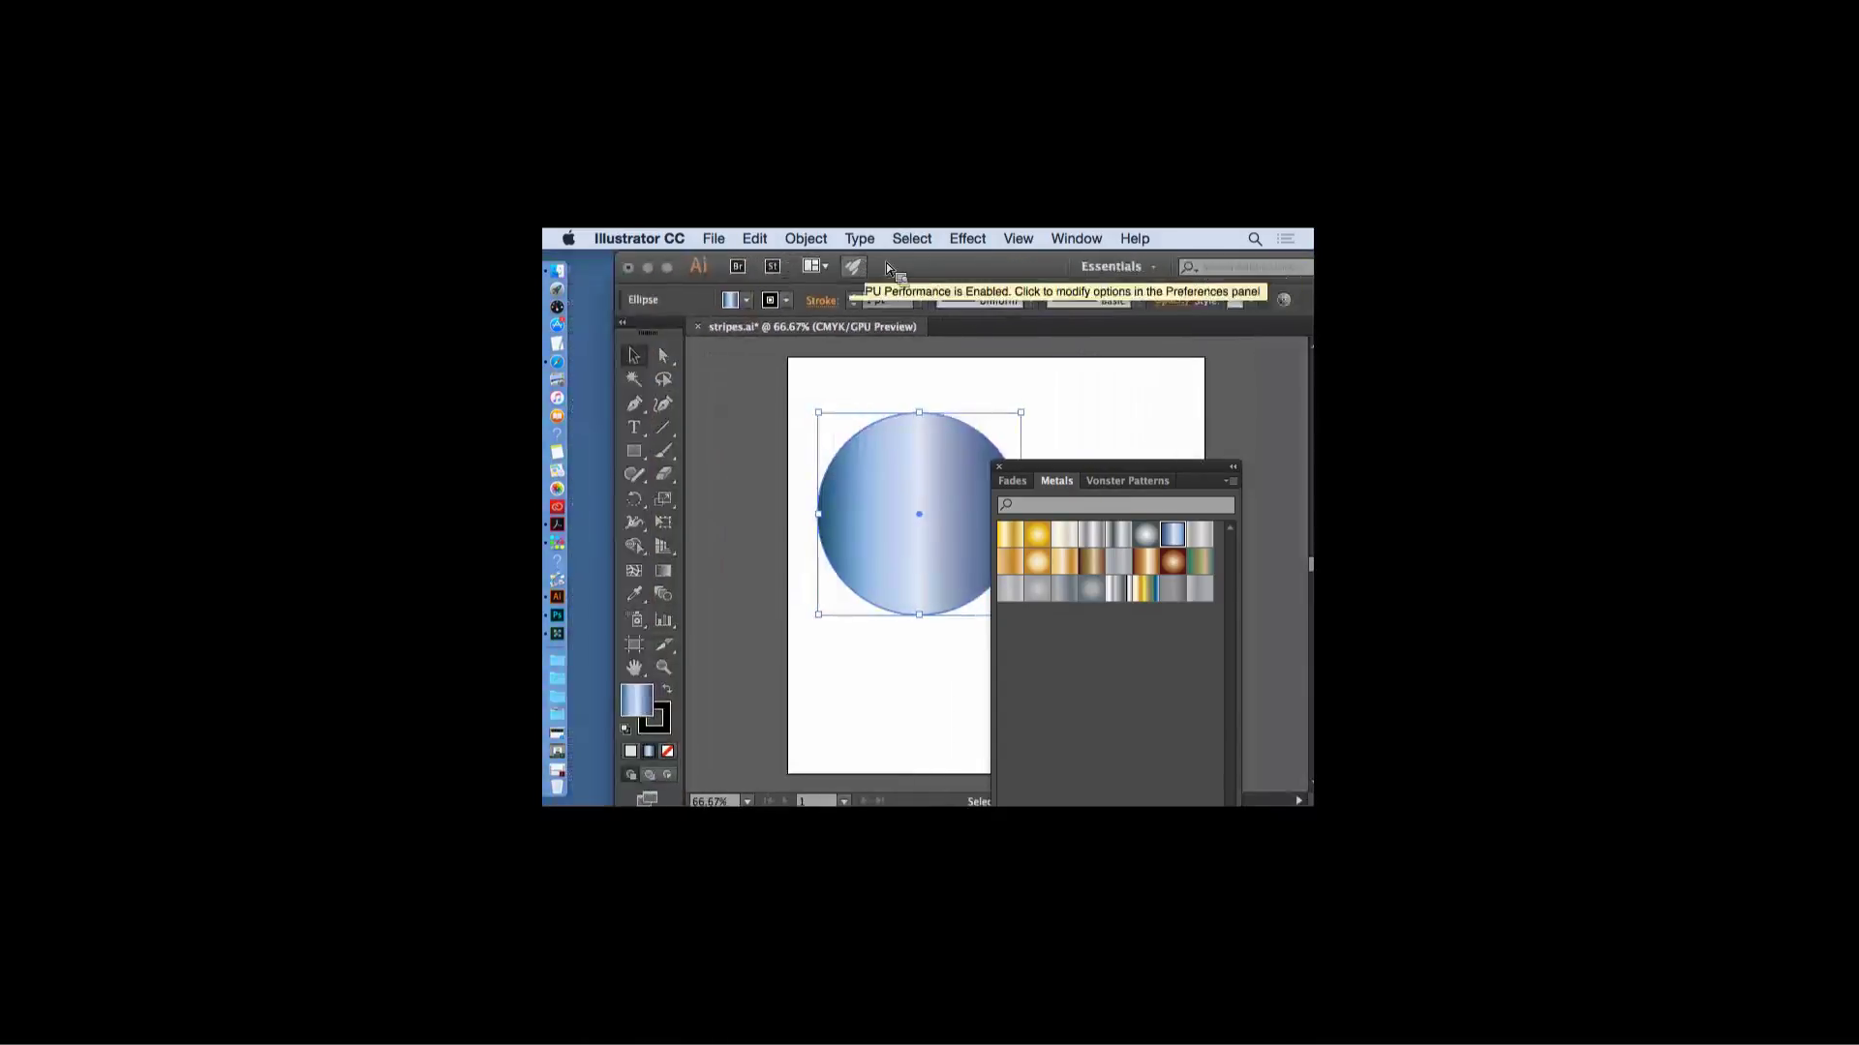
pyautogui.click(632, 751)
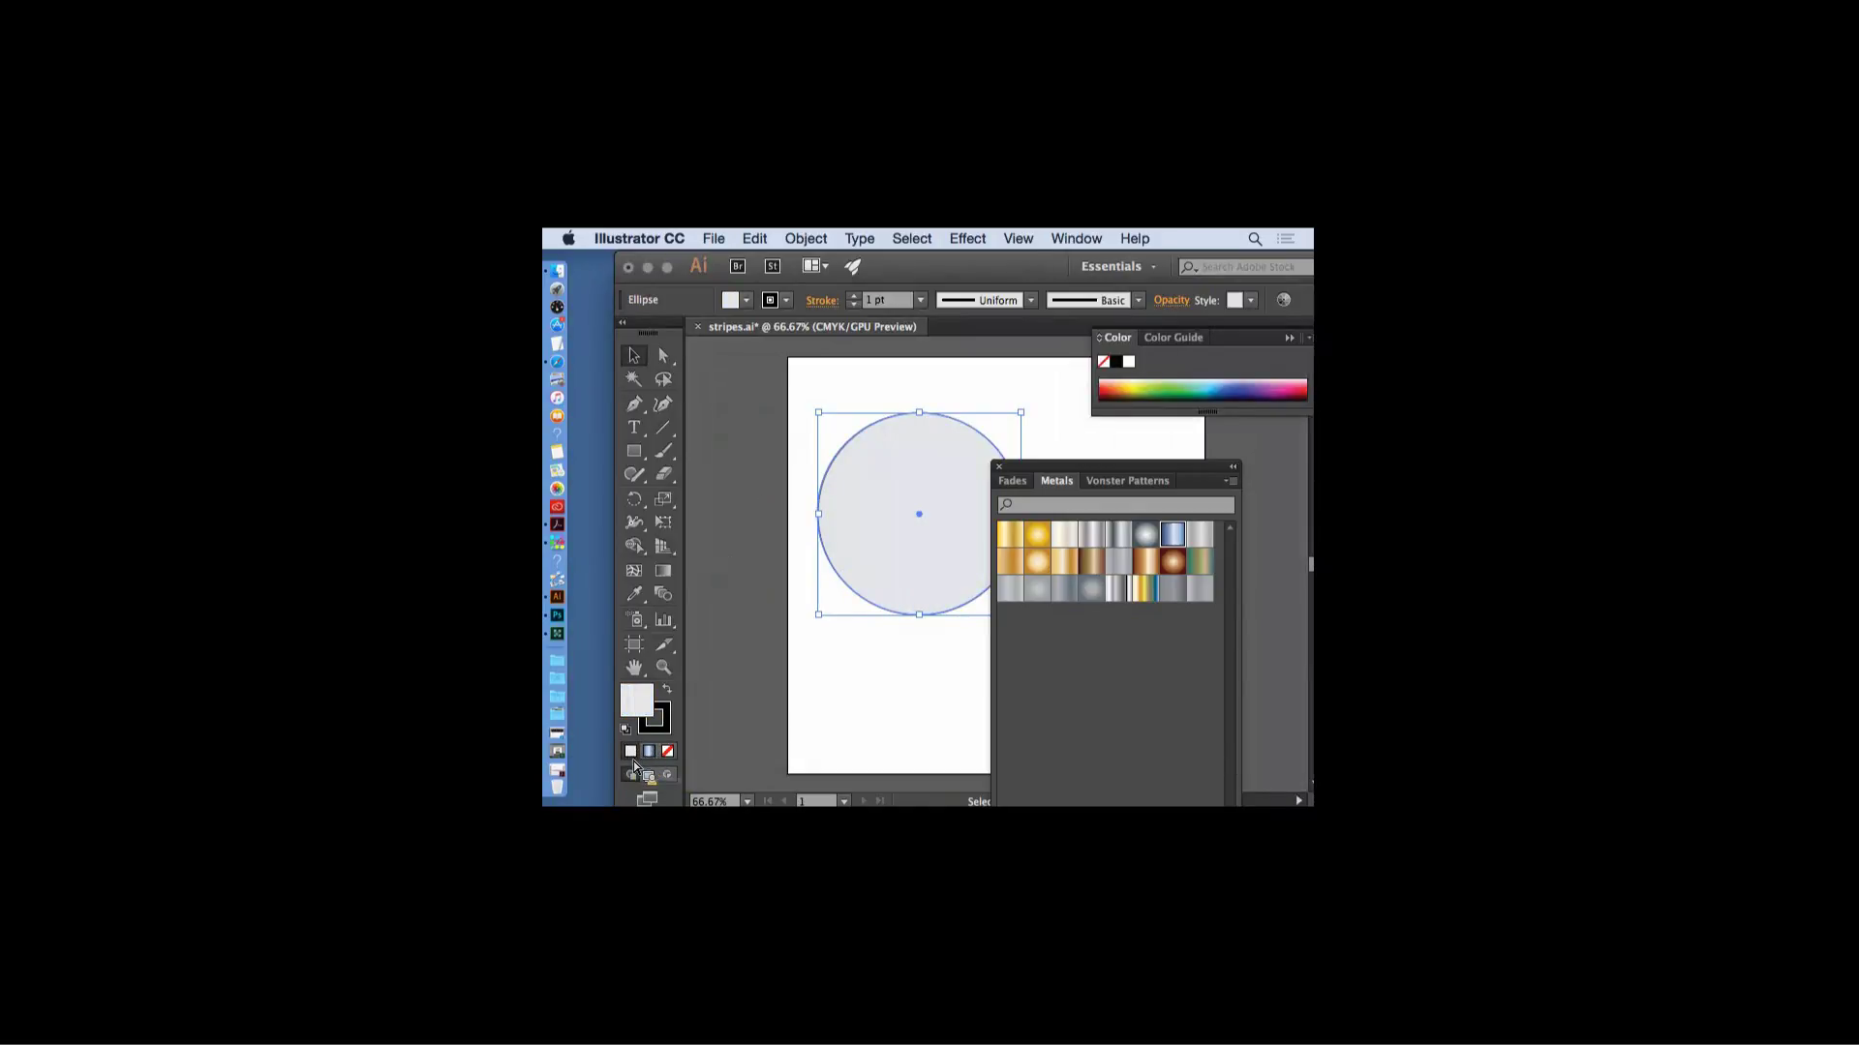
pyautogui.doubleClick(924, 286)
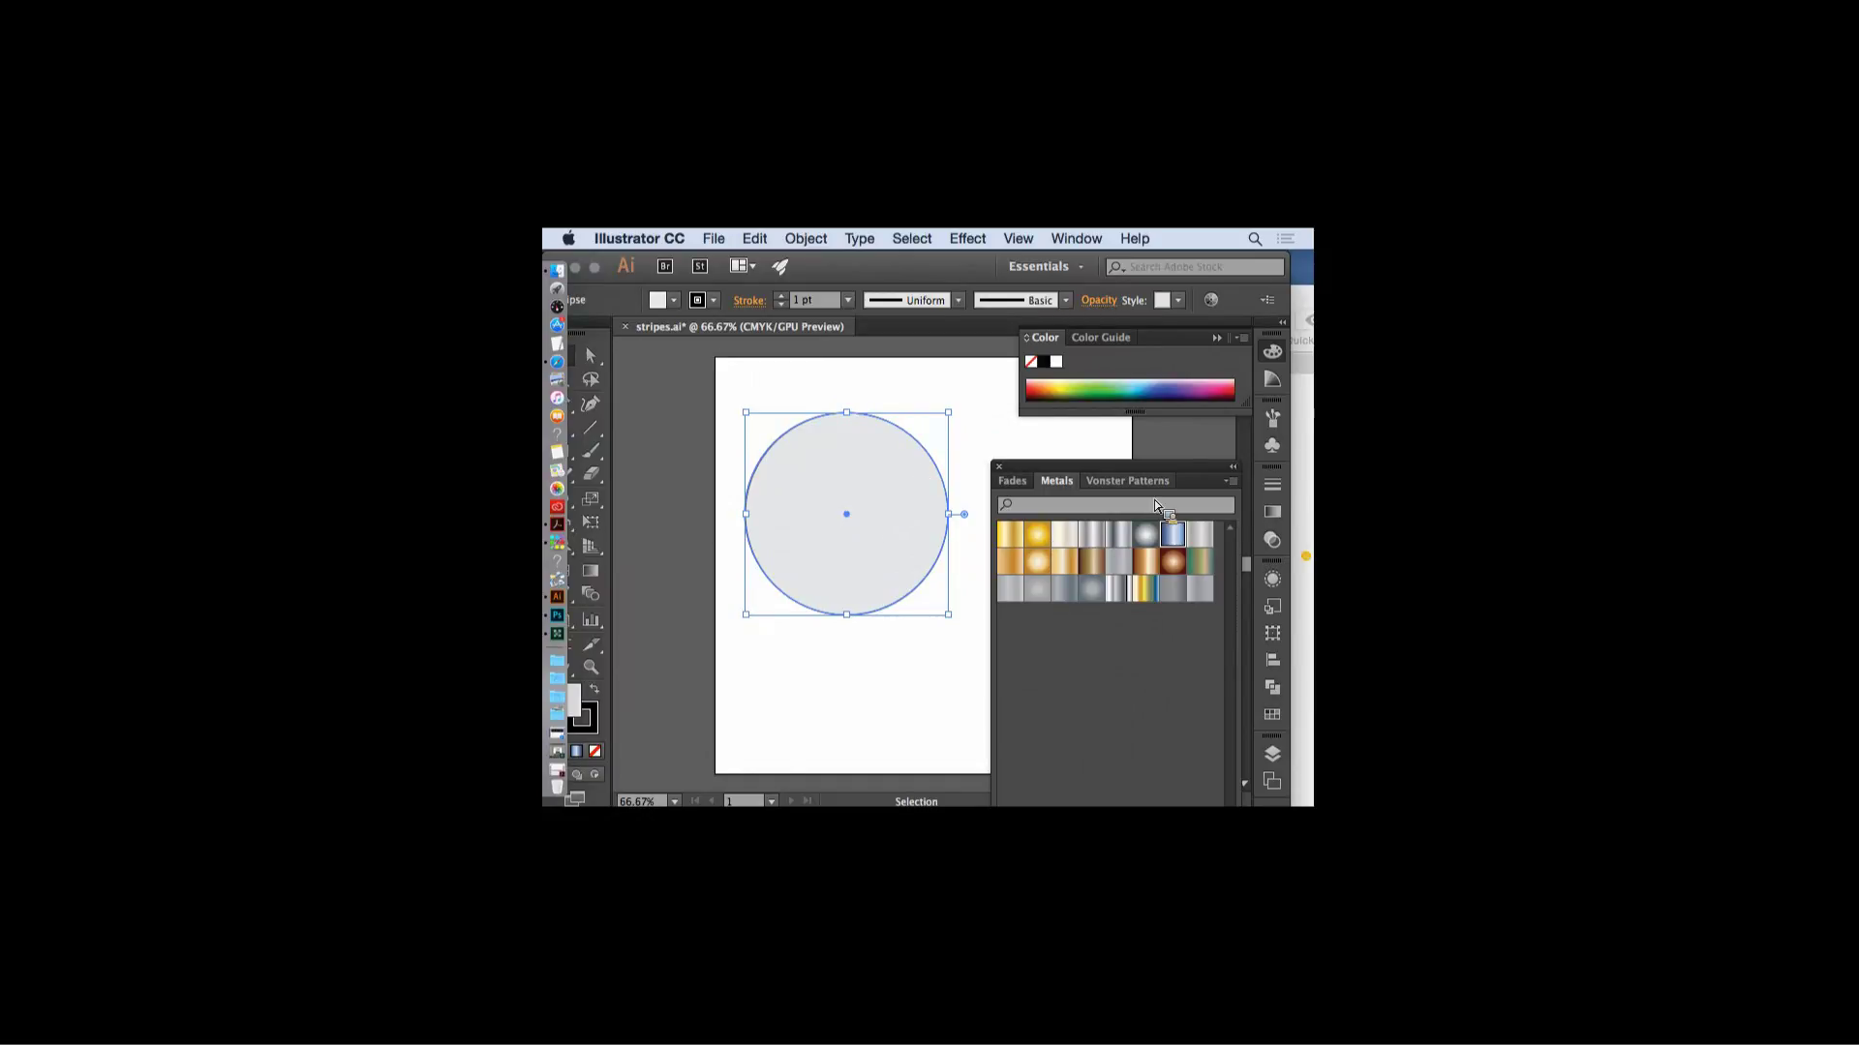
pyautogui.click(1126, 481)
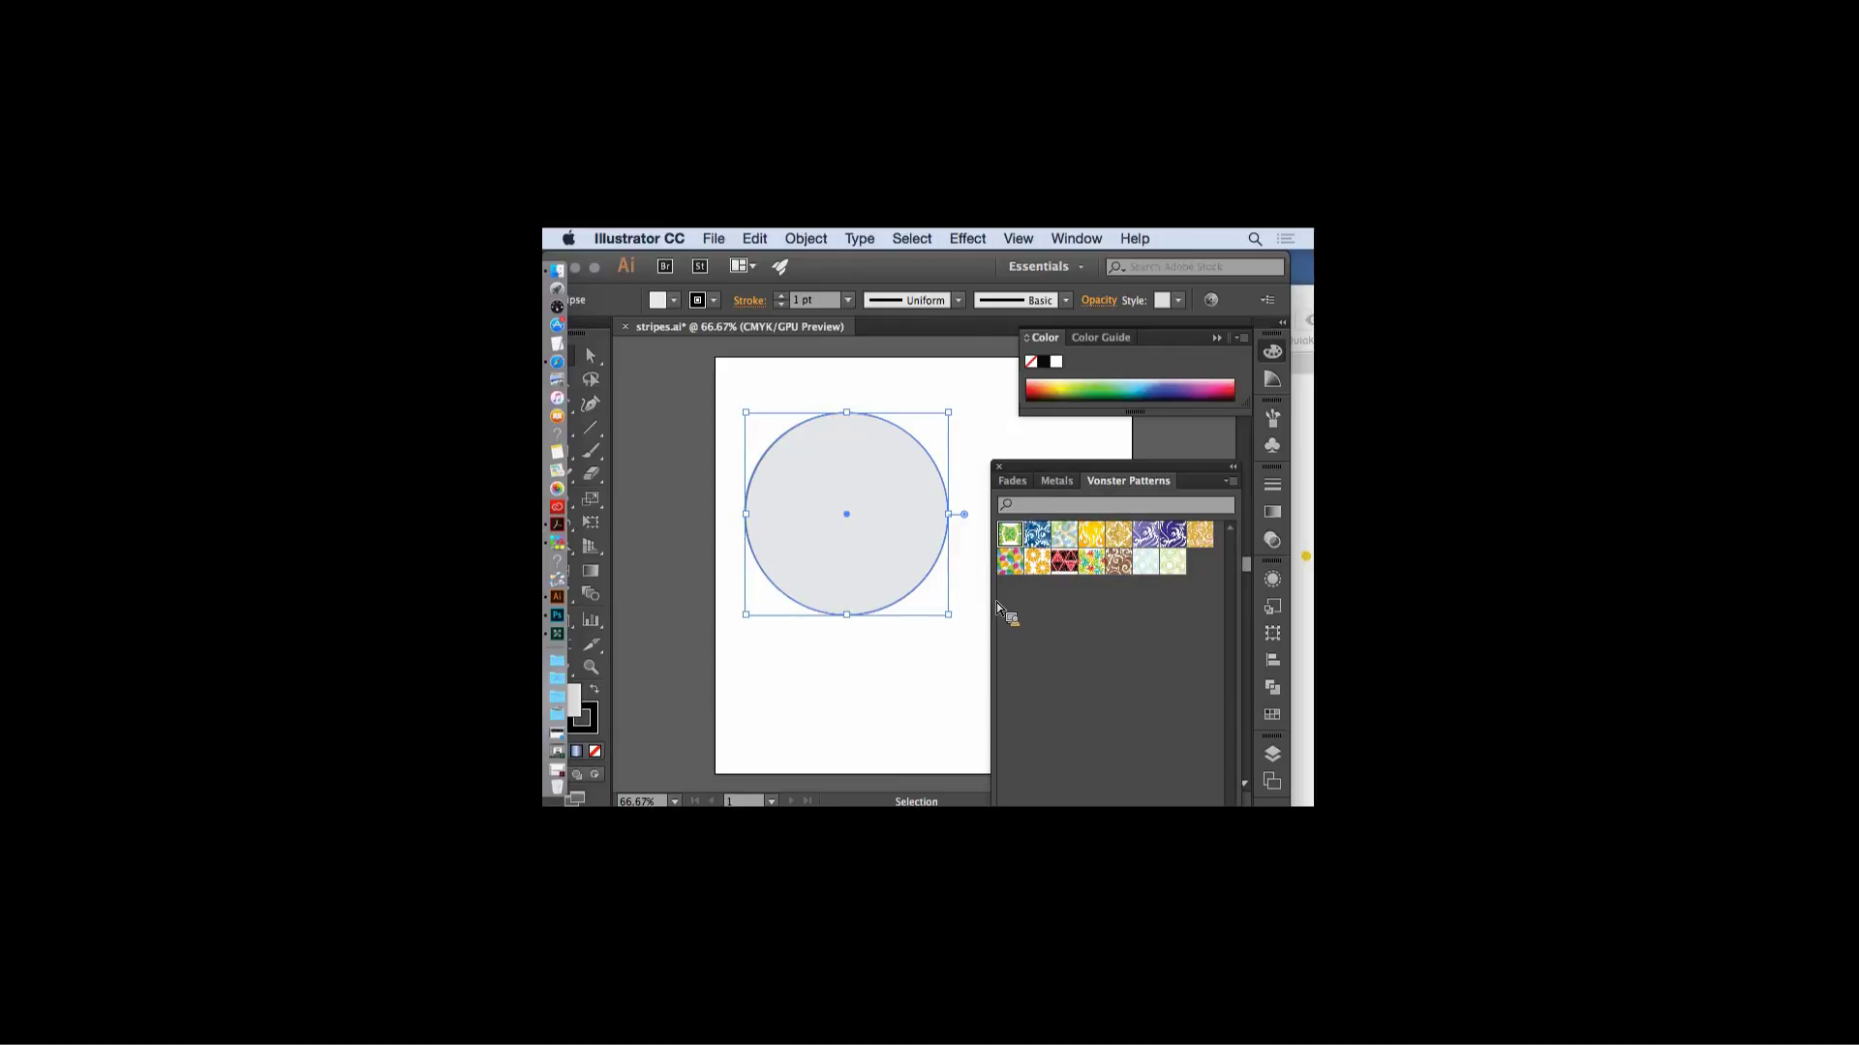
# - Raise the swatch library panel and browse the libraries to Nature_Animal Skins
pyautogui.moveTo(1065, 484); pyautogui.dragTo(1071, 327)
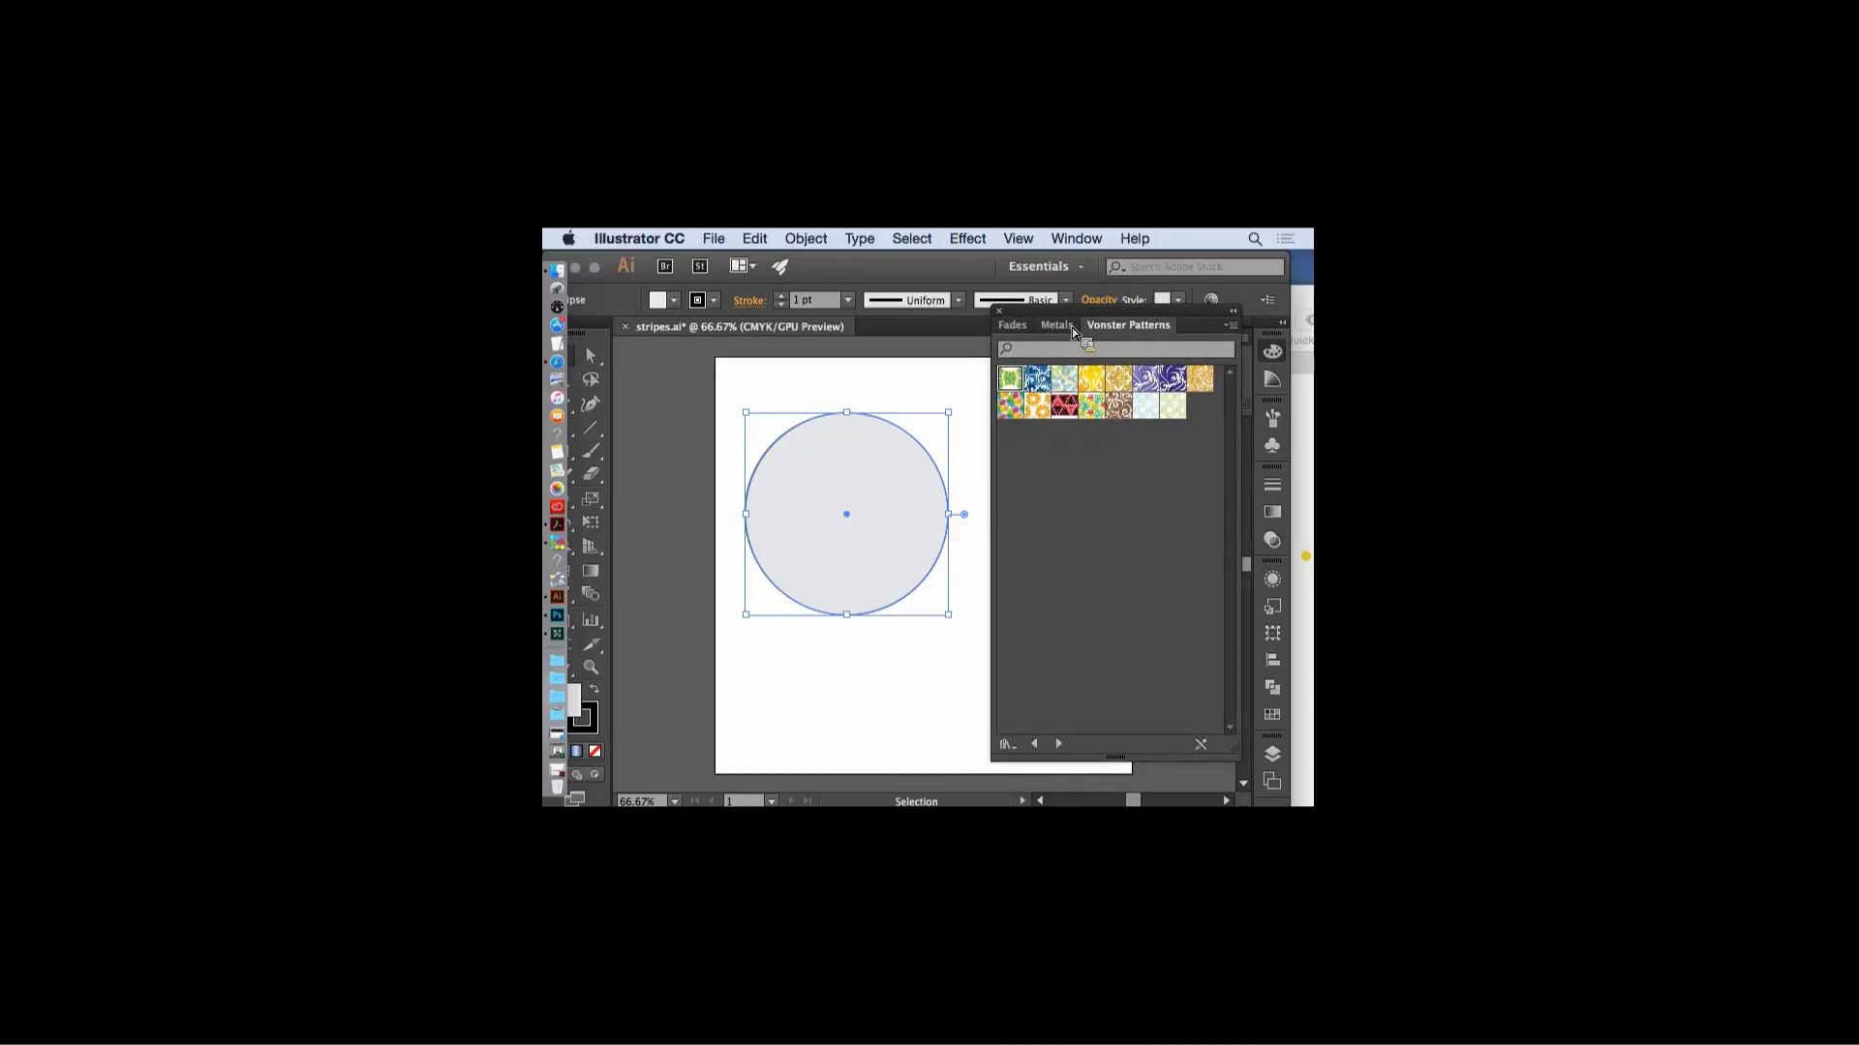
pyautogui.click(1061, 743)
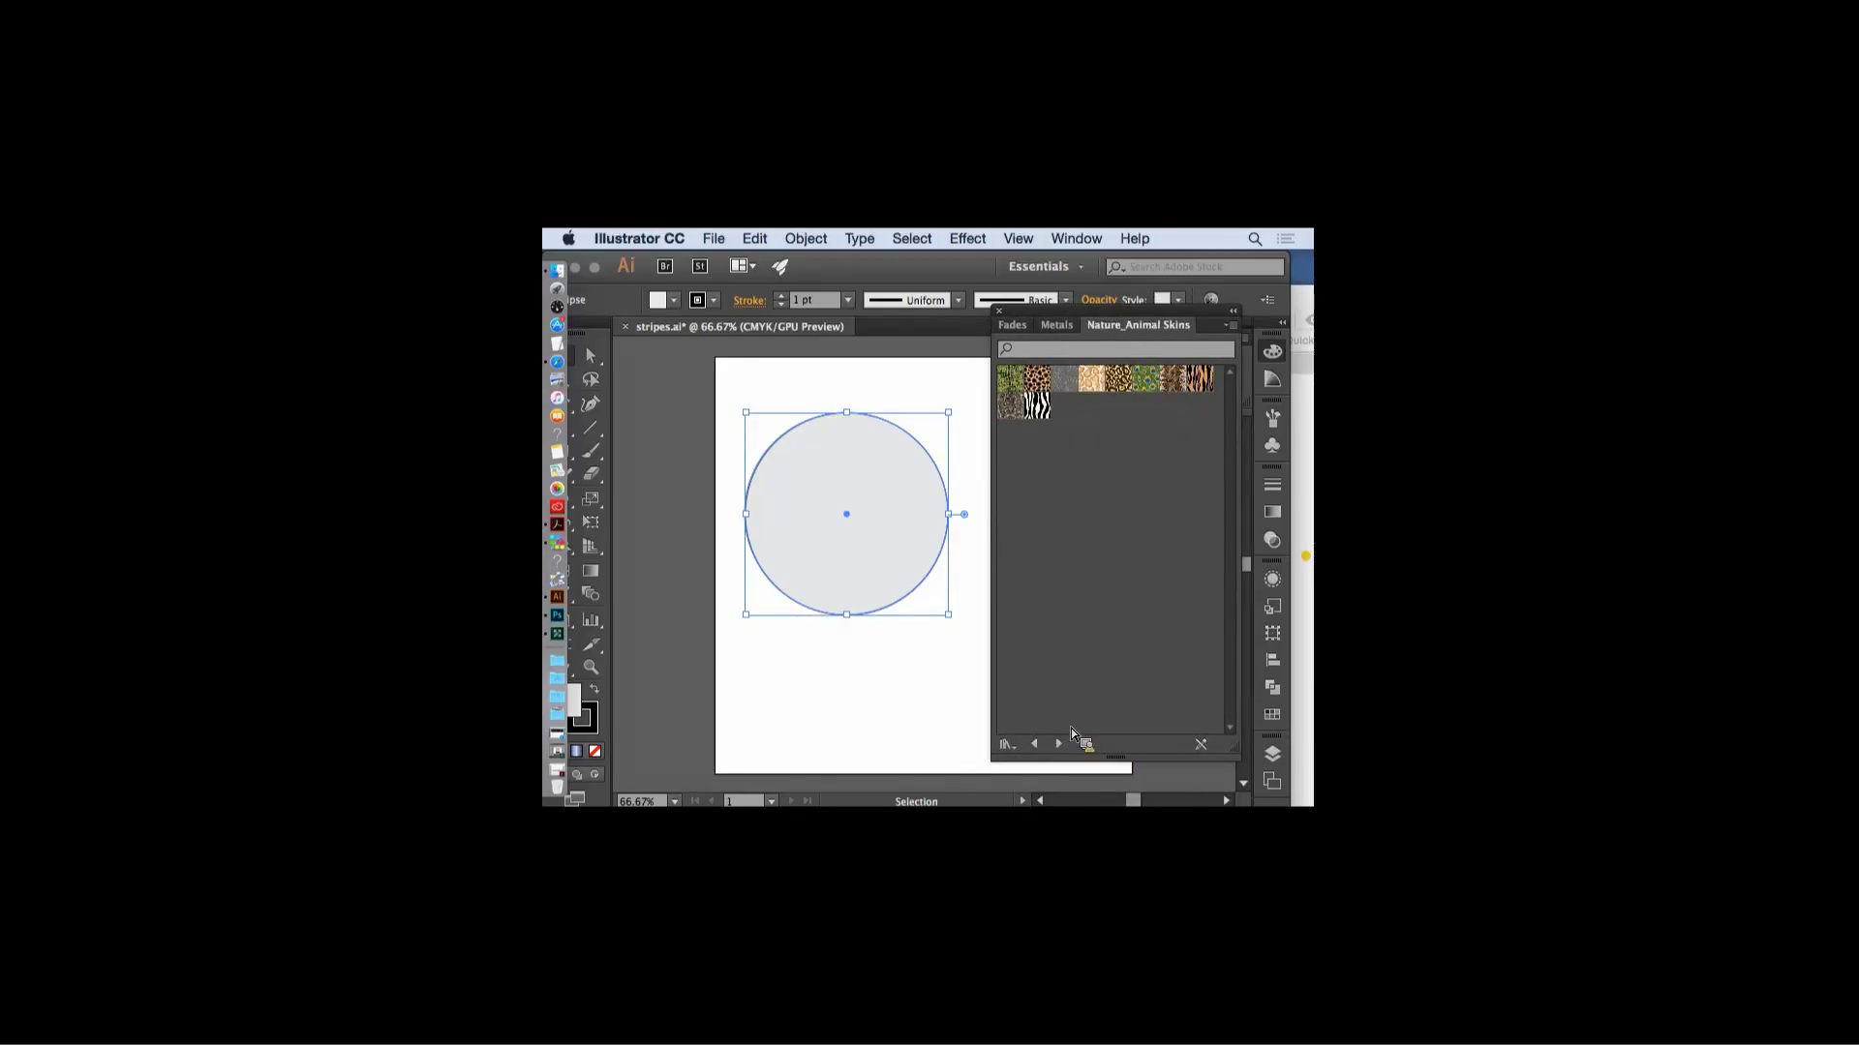
pyautogui.click(1035, 743)
pyautogui.click(1036, 744)
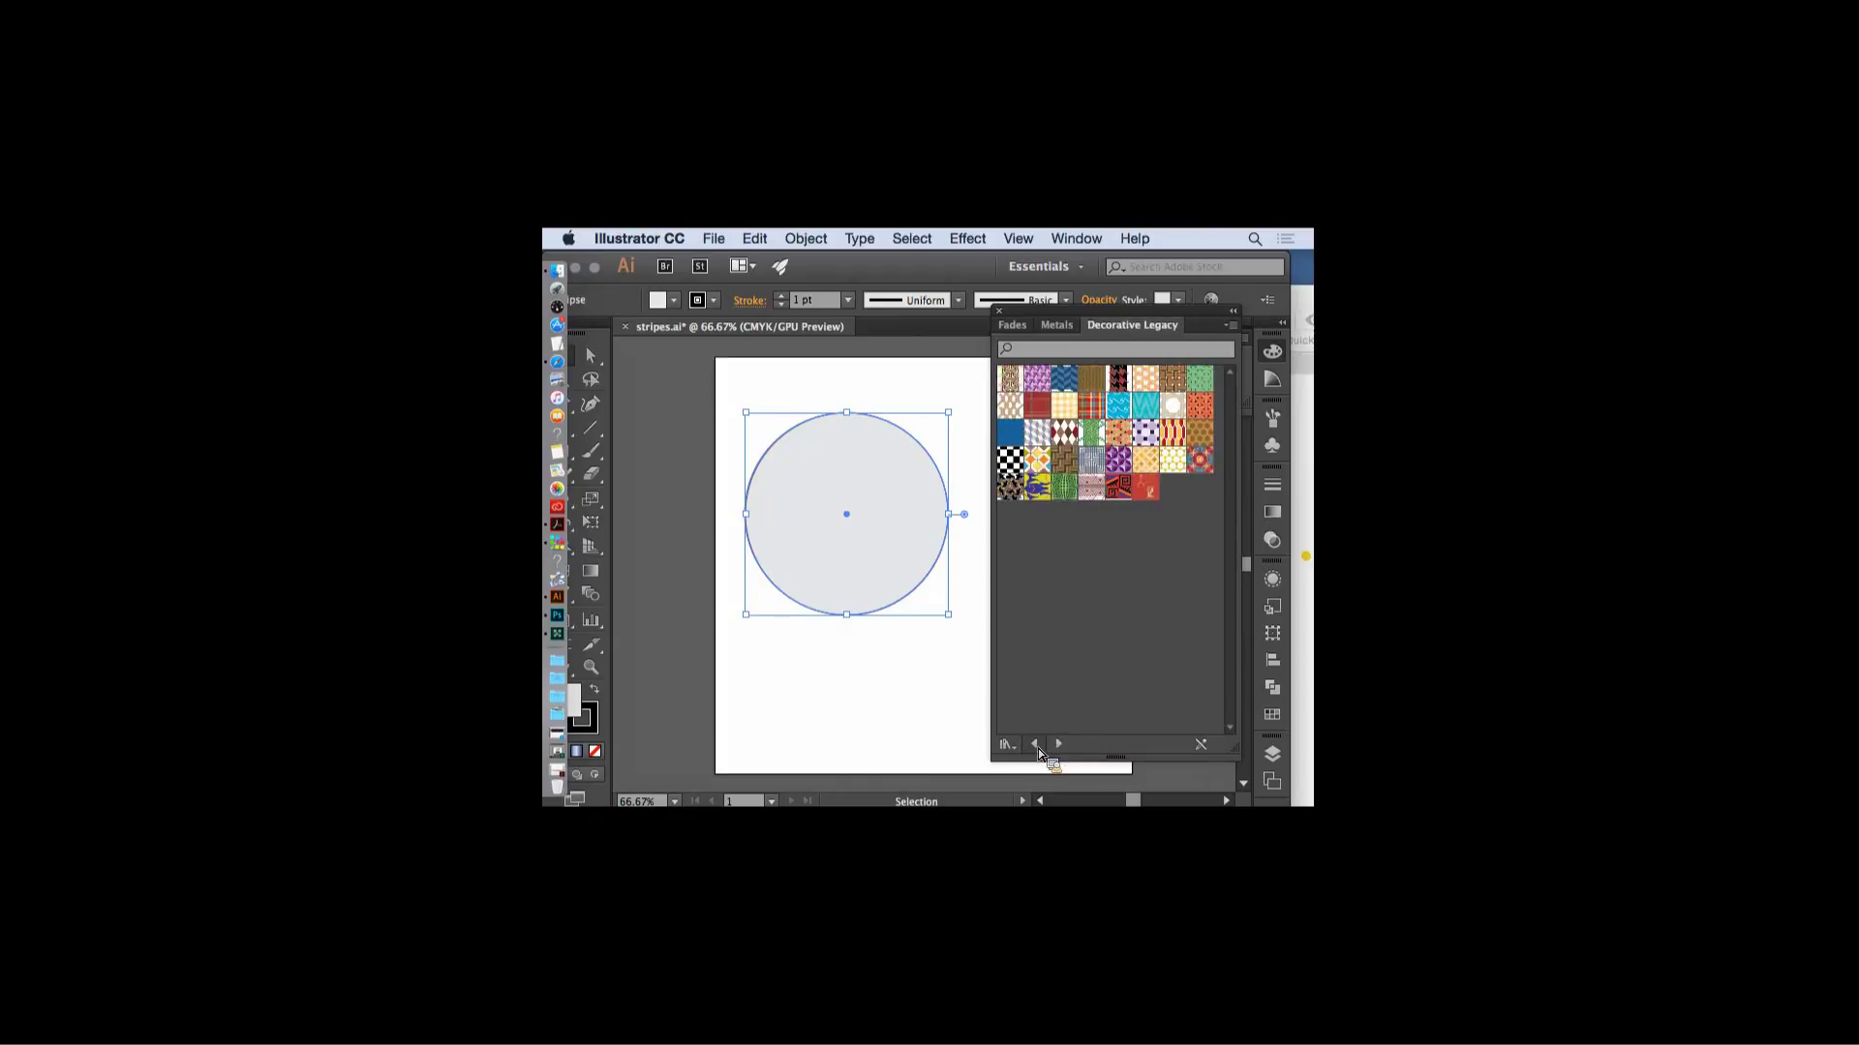
pyautogui.click(1035, 744)
pyautogui.click(1058, 746)
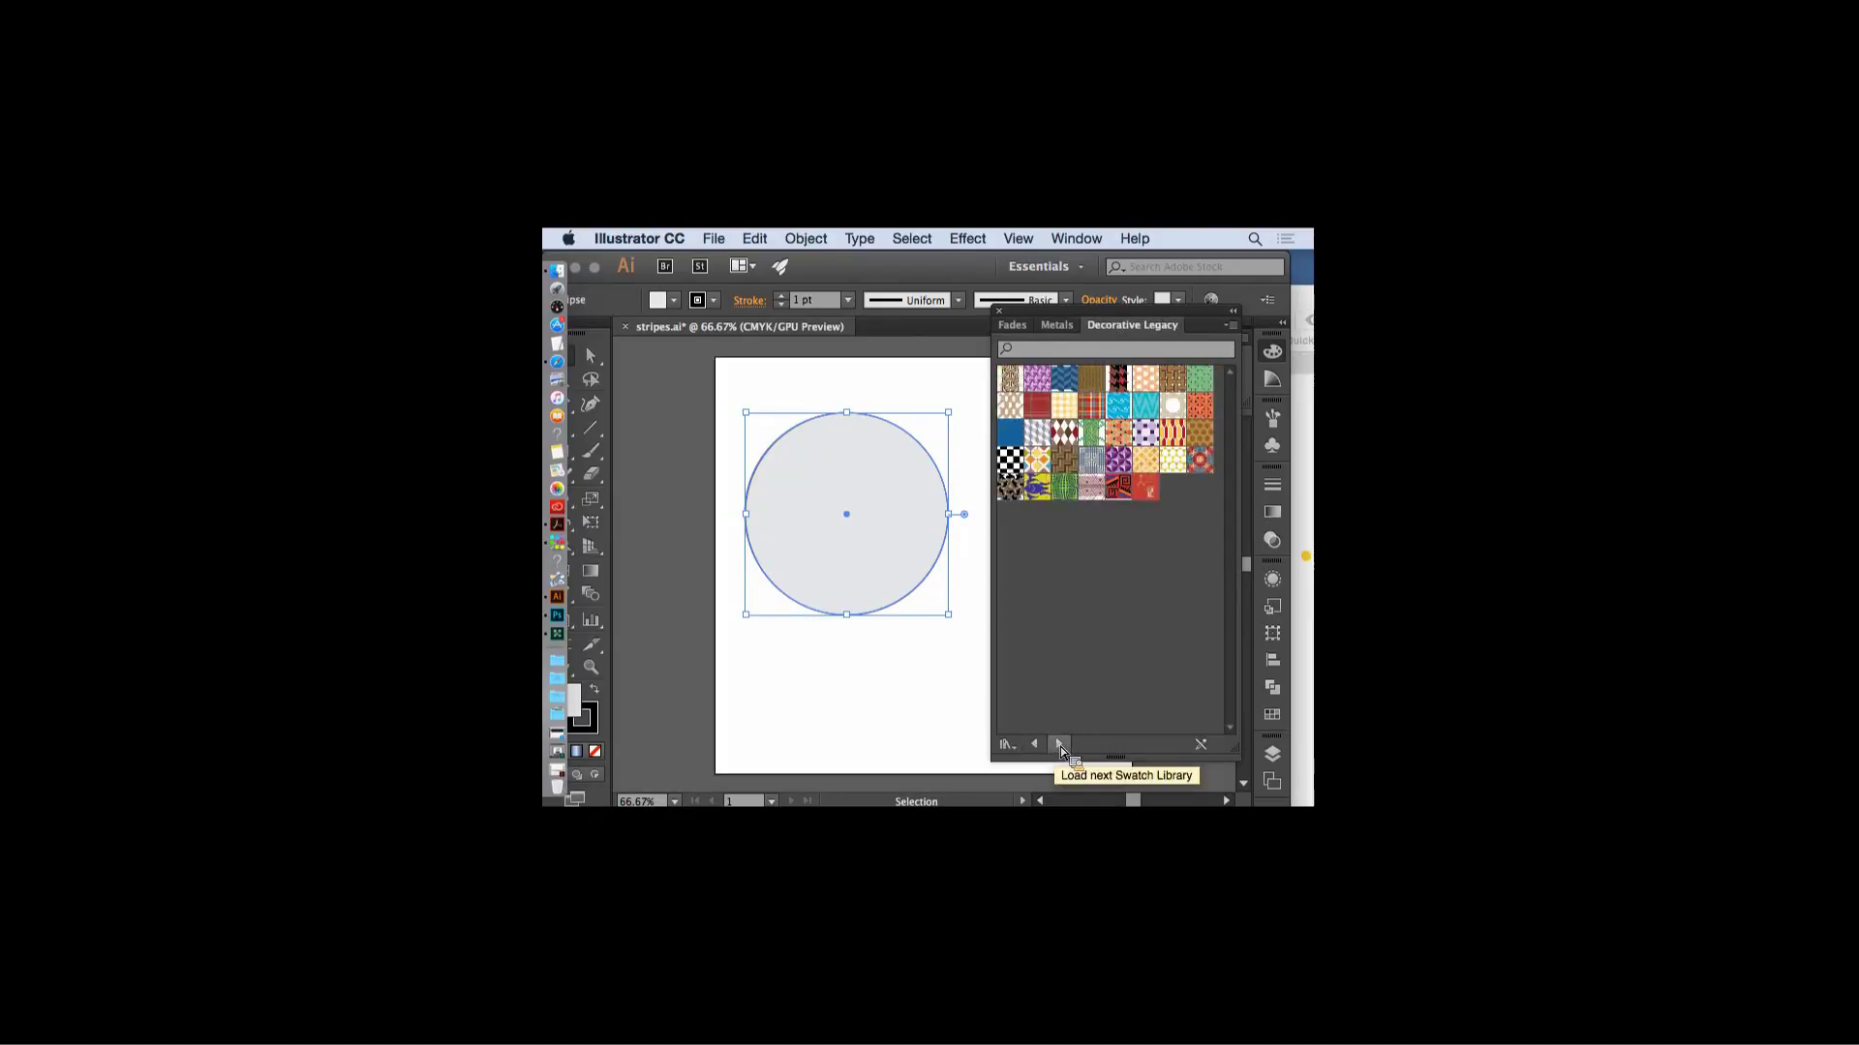
pyautogui.click(1060, 748)
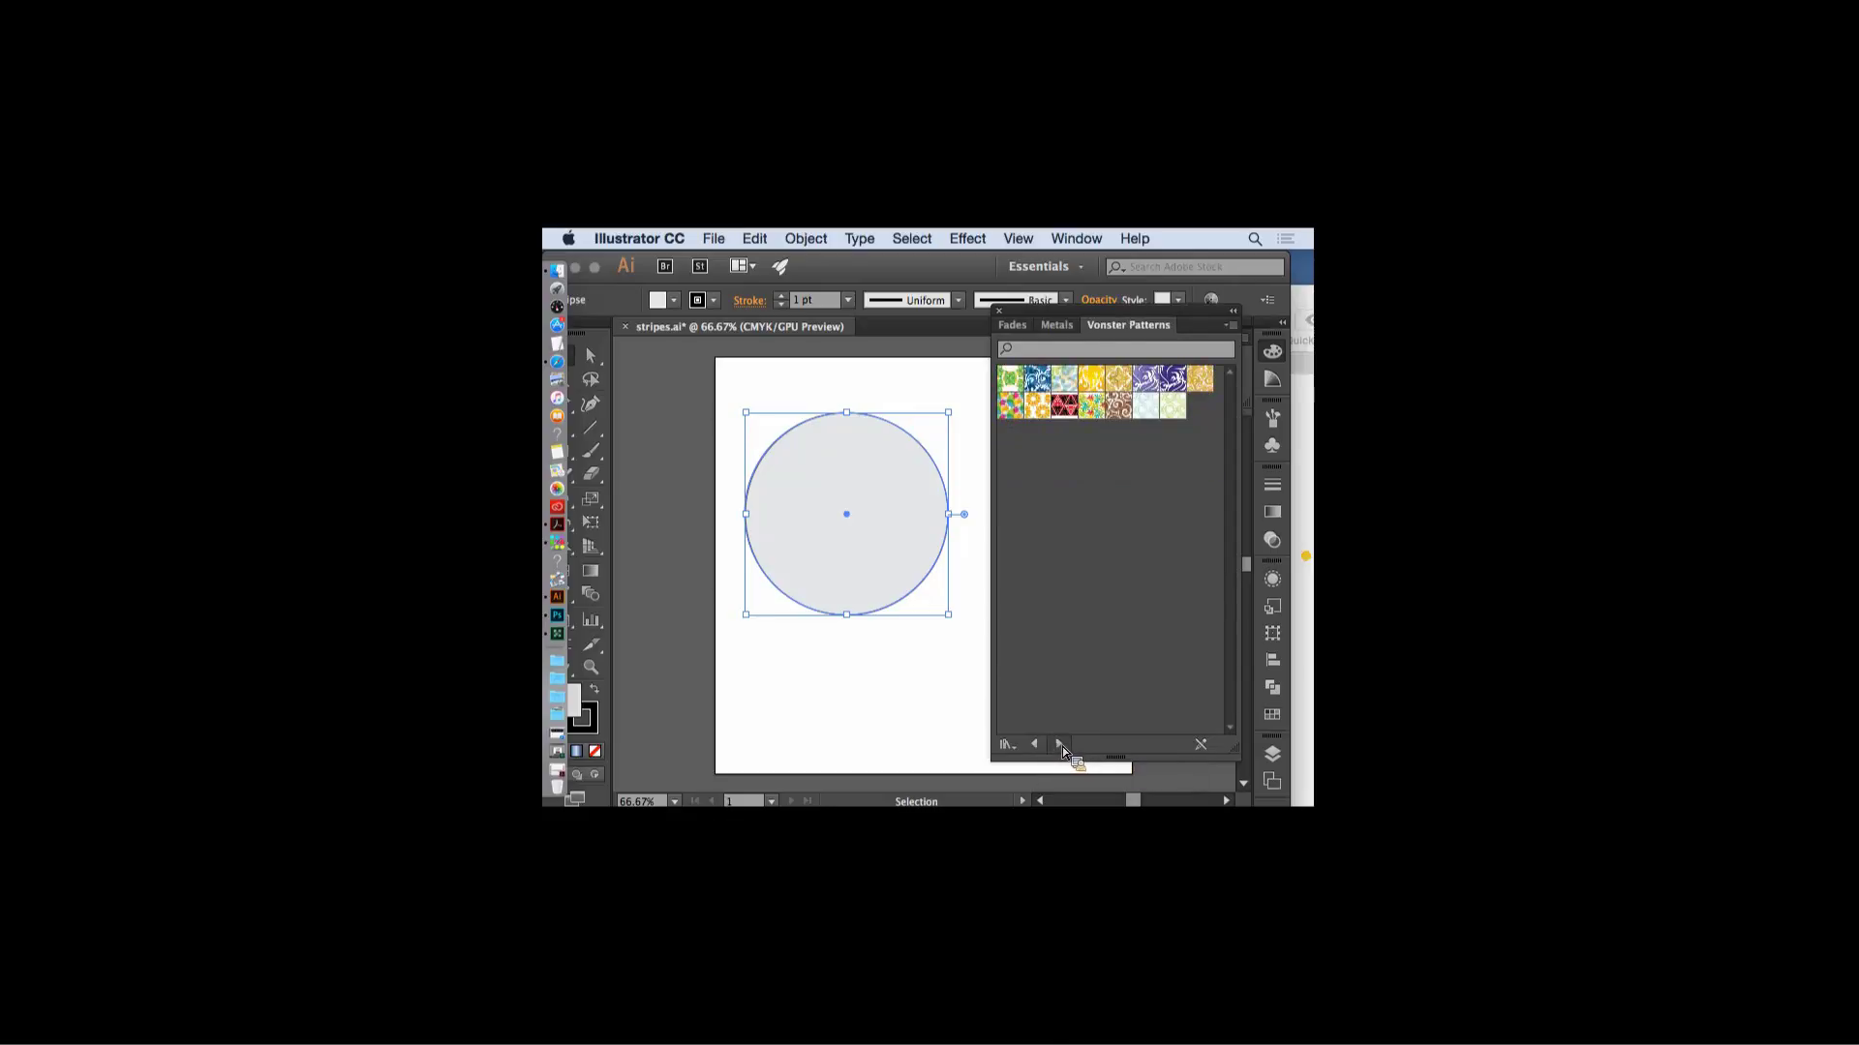
pyautogui.click(1061, 745)
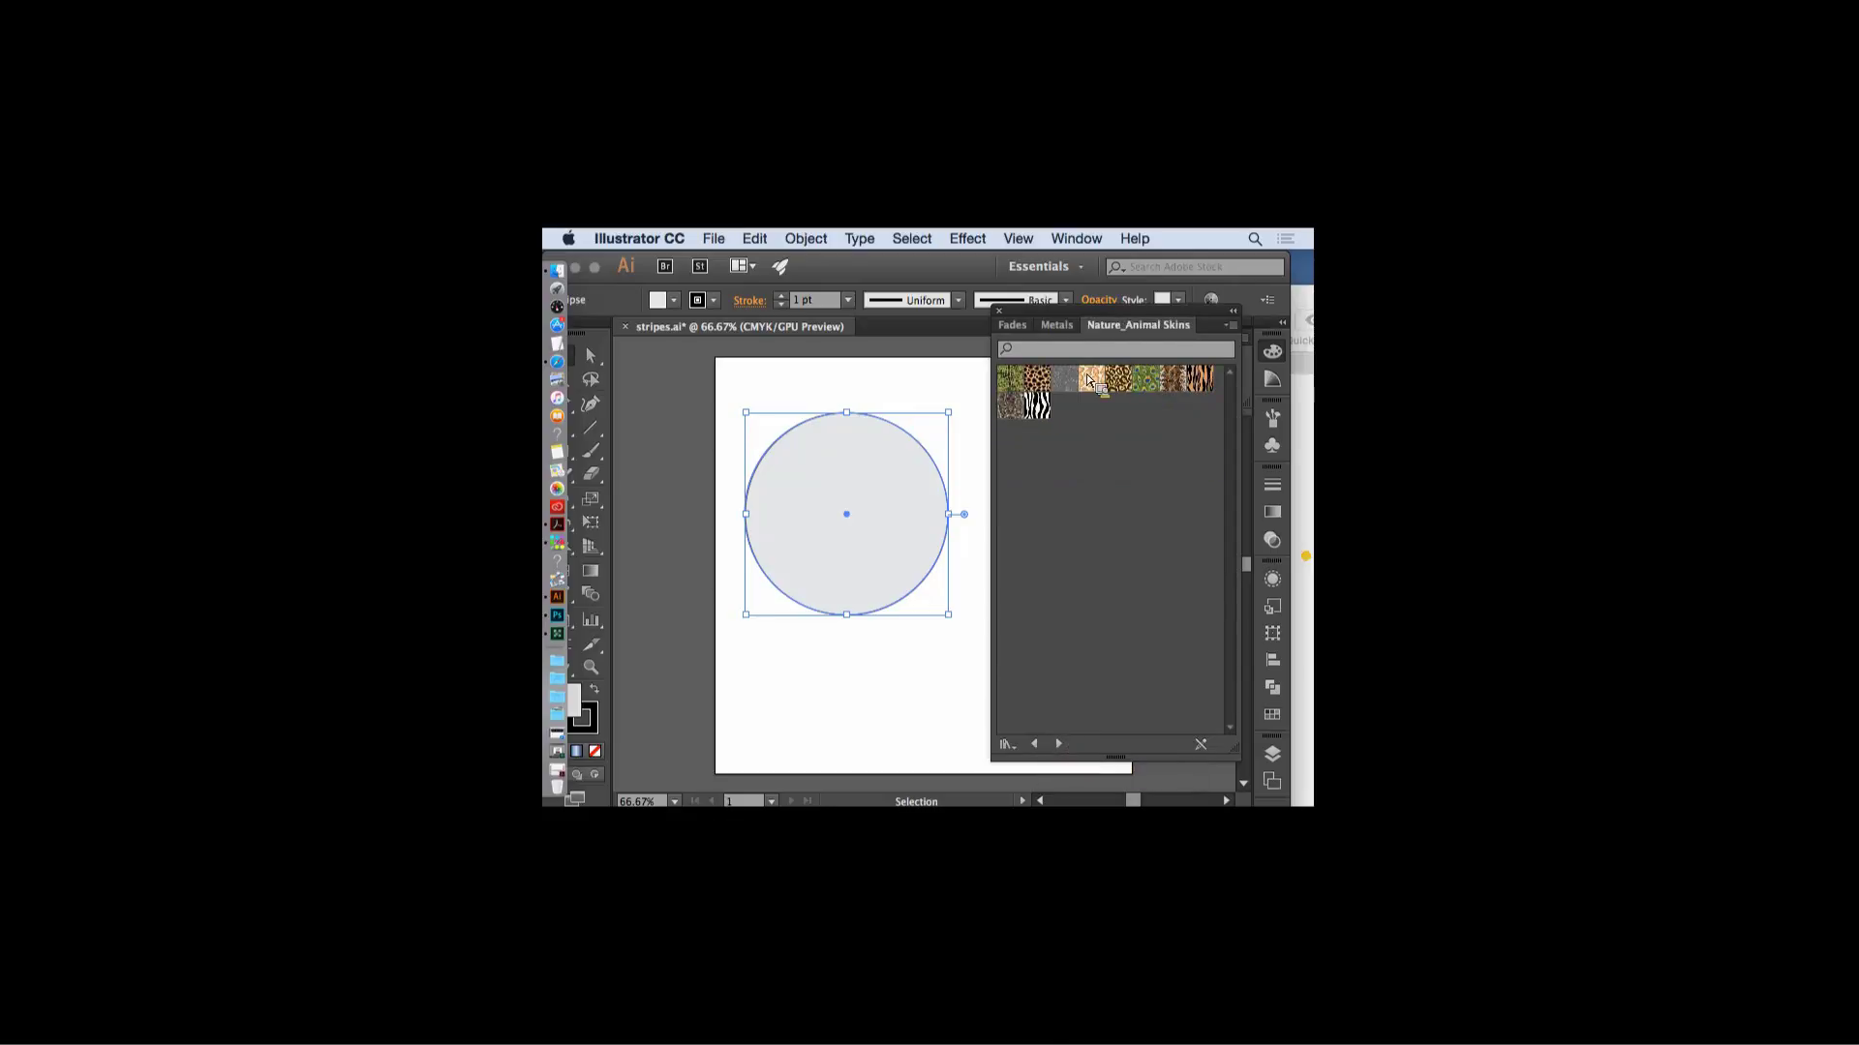
# - Fill the circle with the zebra-stripe swatch, close the library panel, and reselect the circle
pyautogui.click(1036, 406)
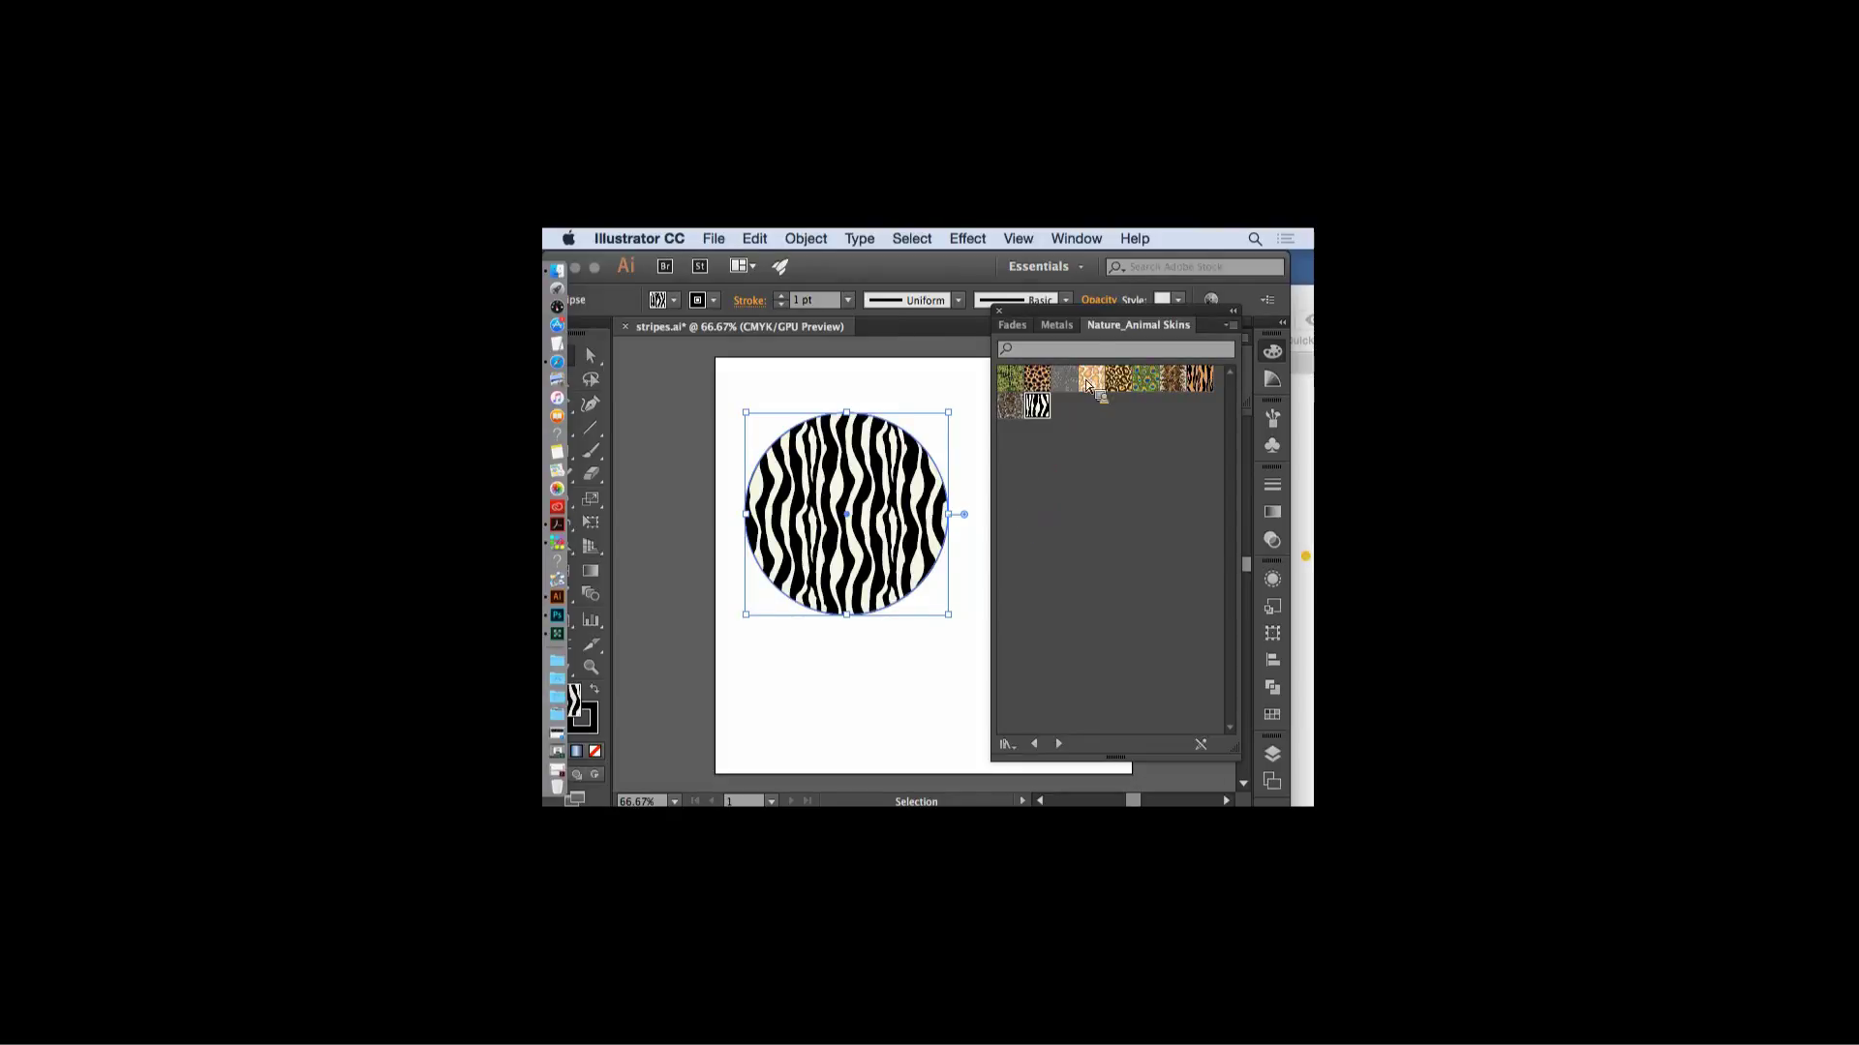
pyautogui.click(1012, 325)
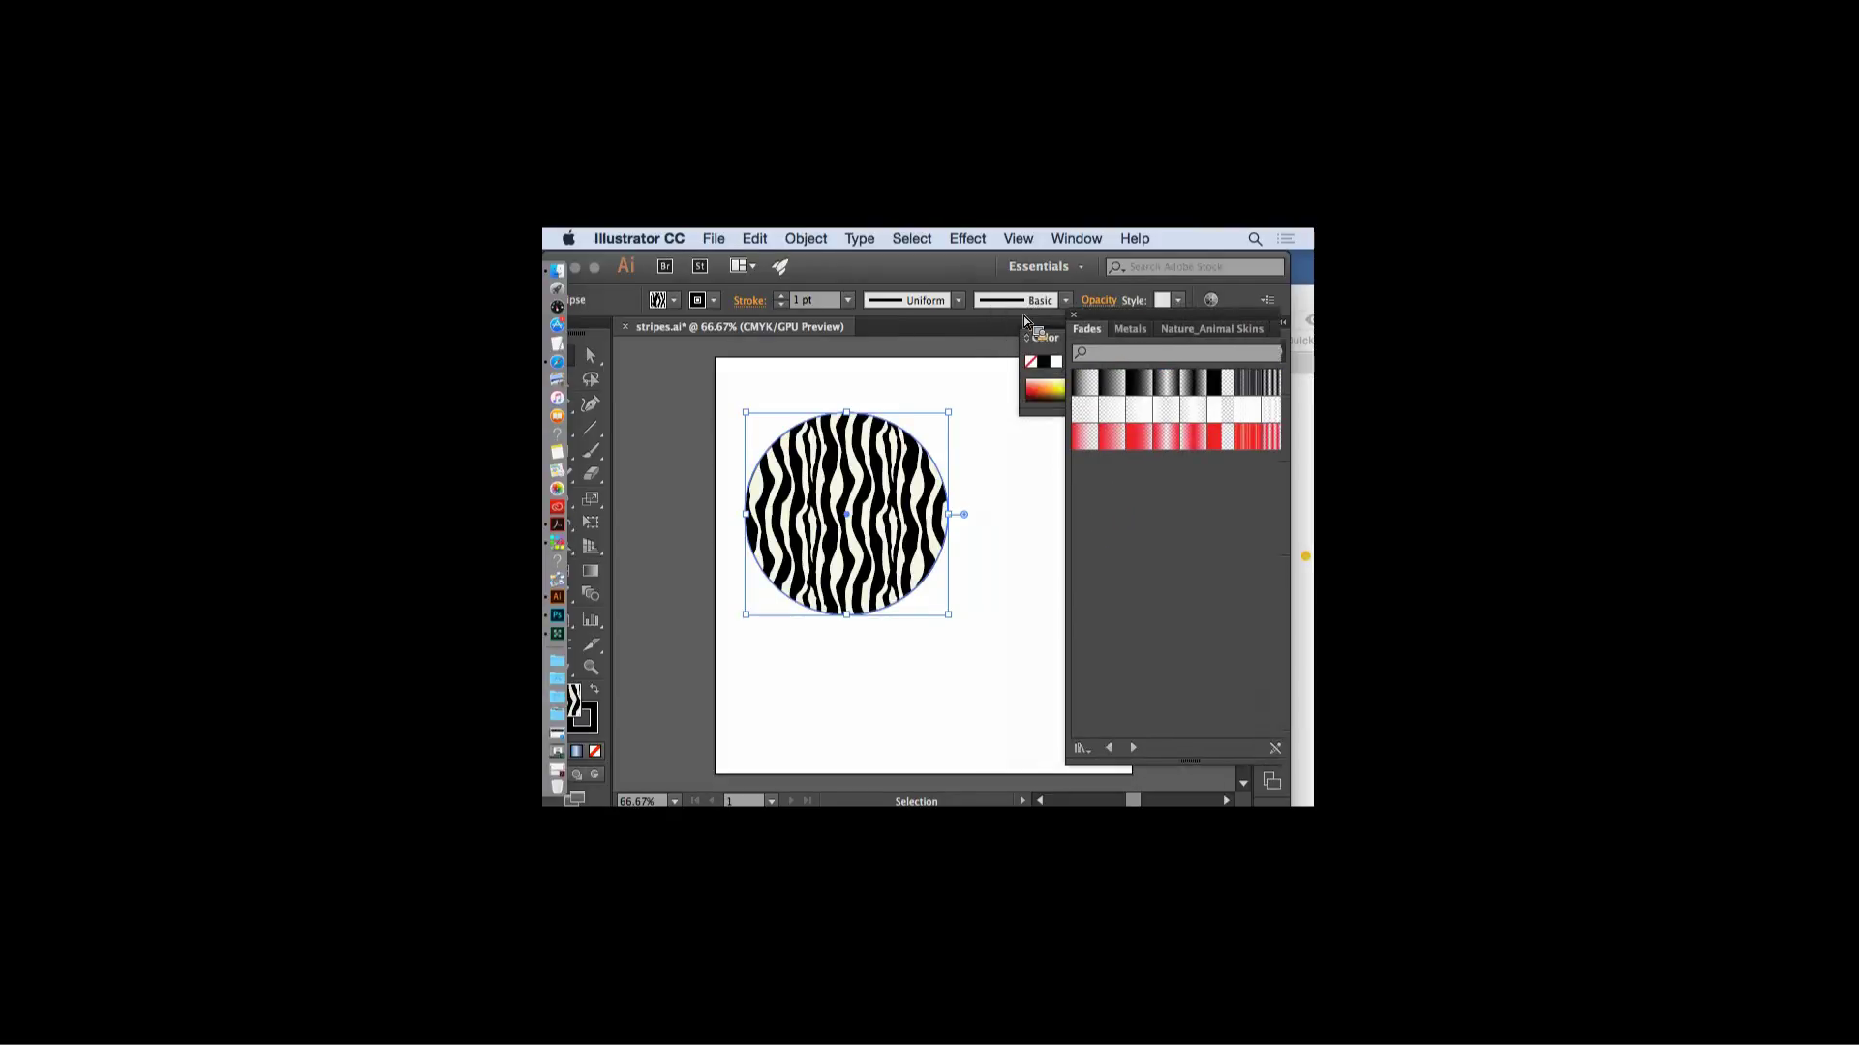
pyautogui.click(1105, 315)
pyautogui.click(1019, 607)
pyautogui.click(897, 532)
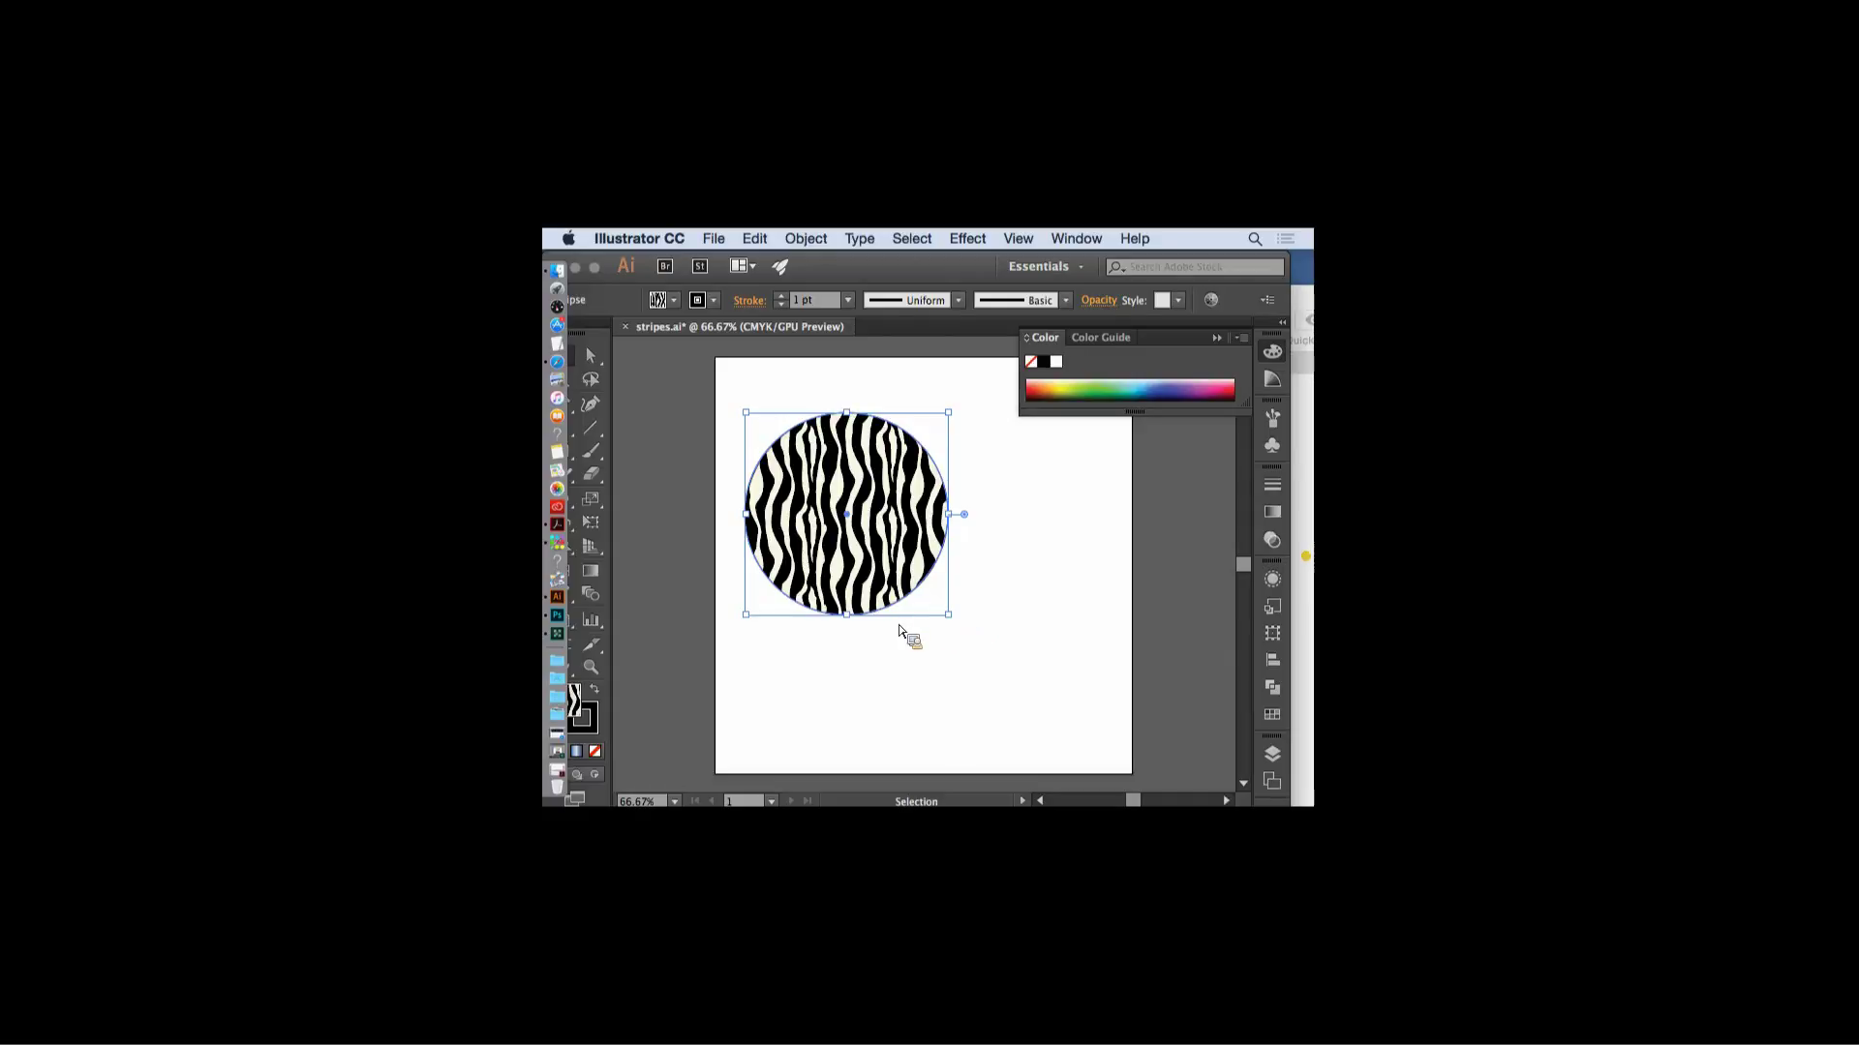
# - Load the Basic Graphics_Textures pattern library from Swatches and make its grid taller
pyautogui.click(1272, 714)
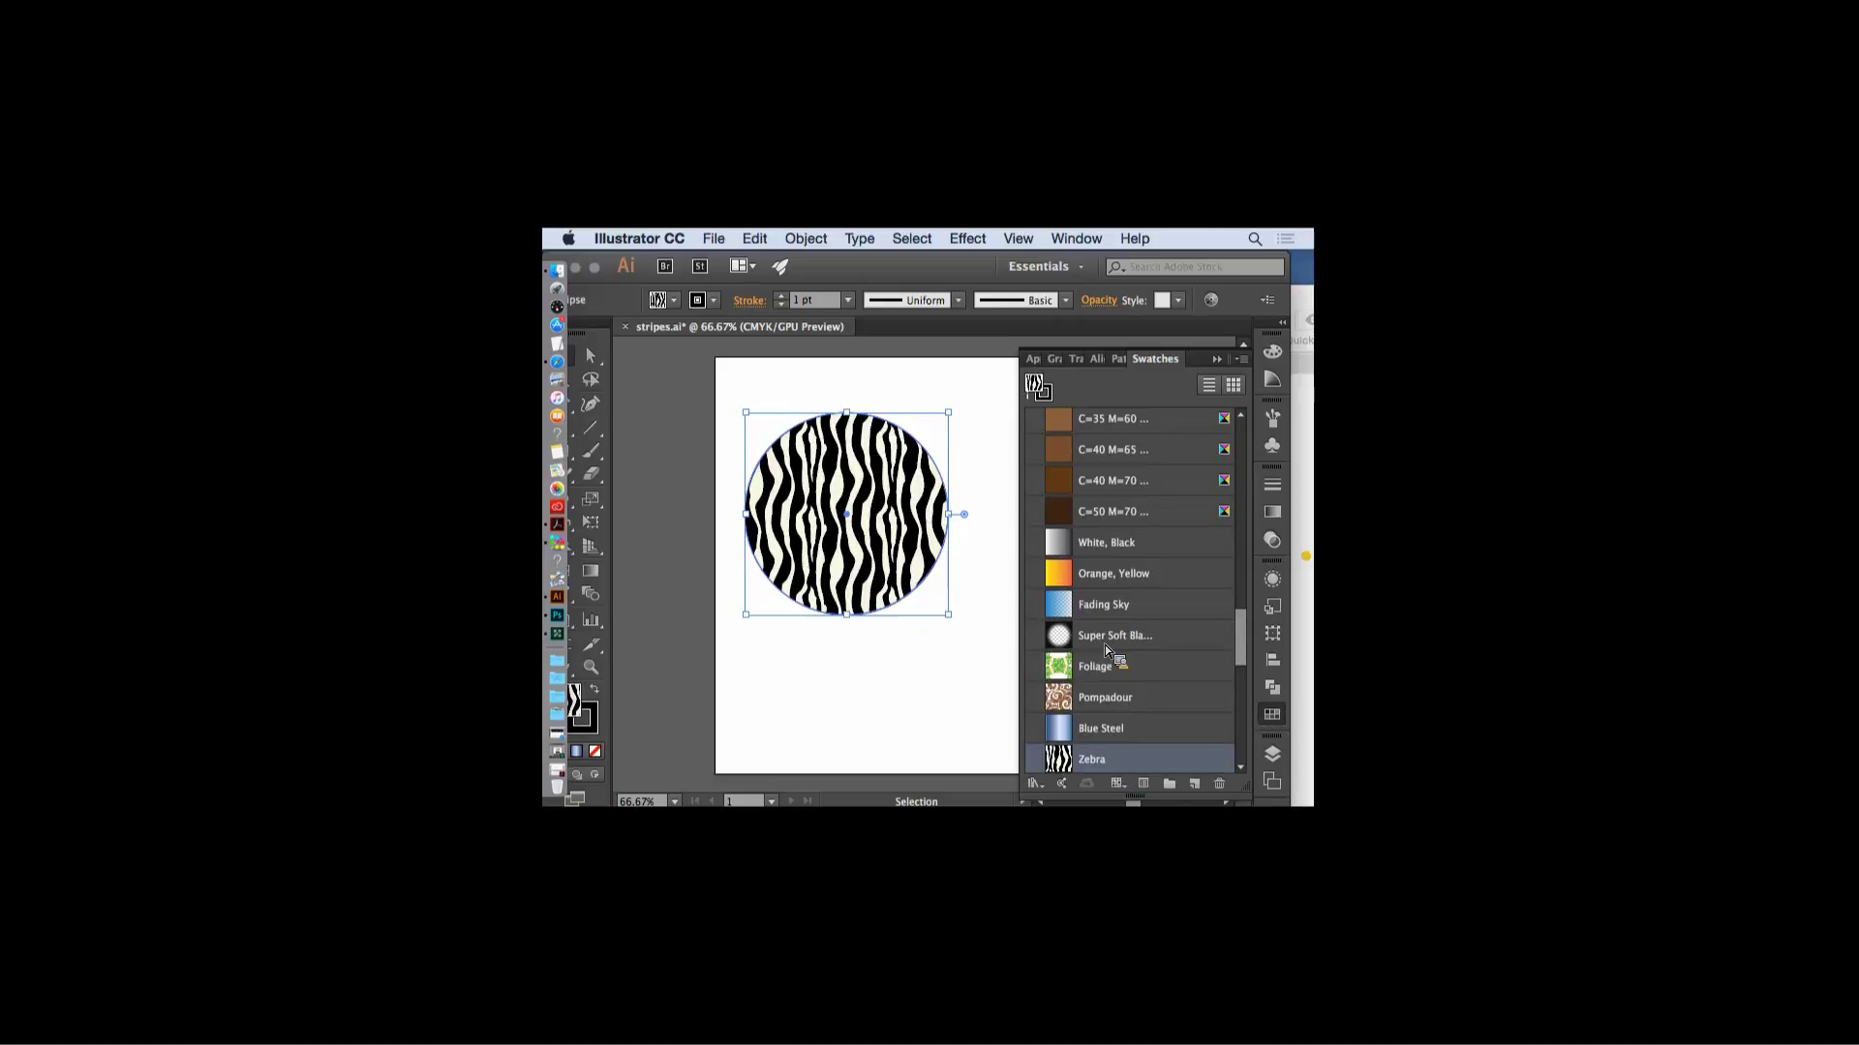
pyautogui.click(1044, 790)
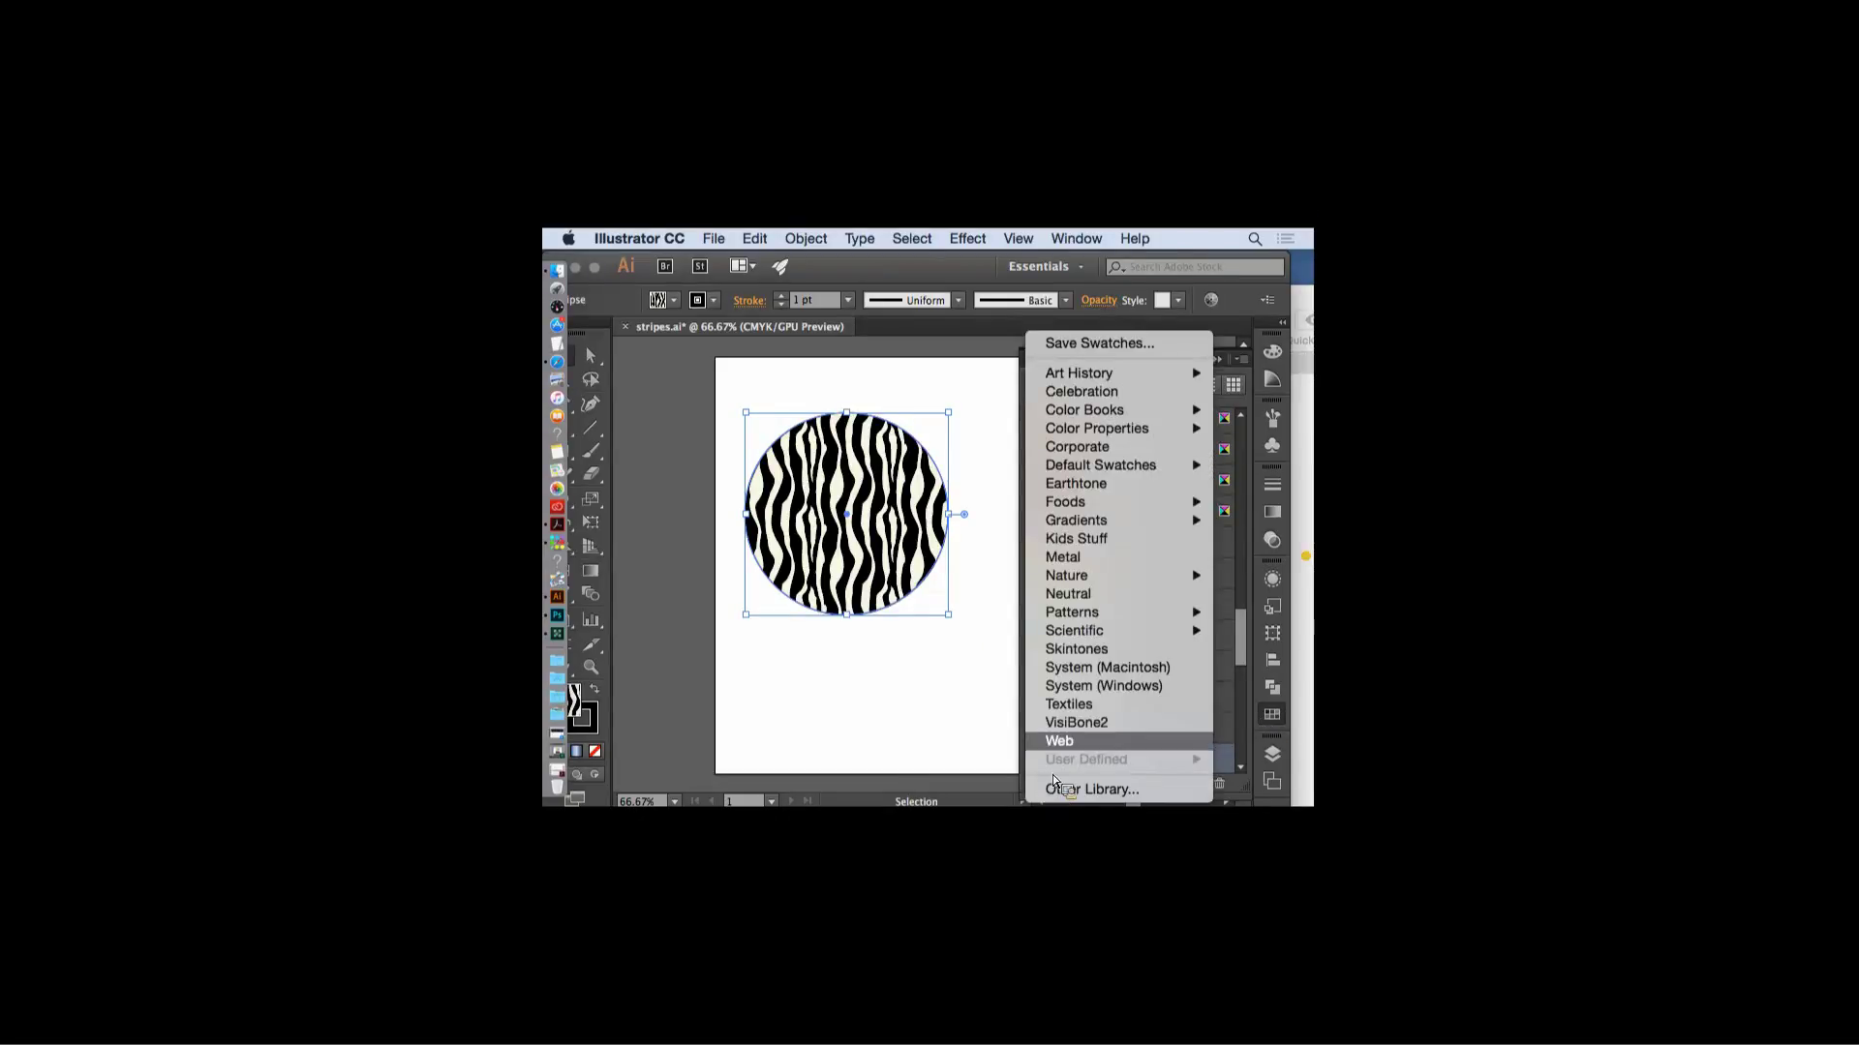
pyautogui.moveTo(1108, 610)
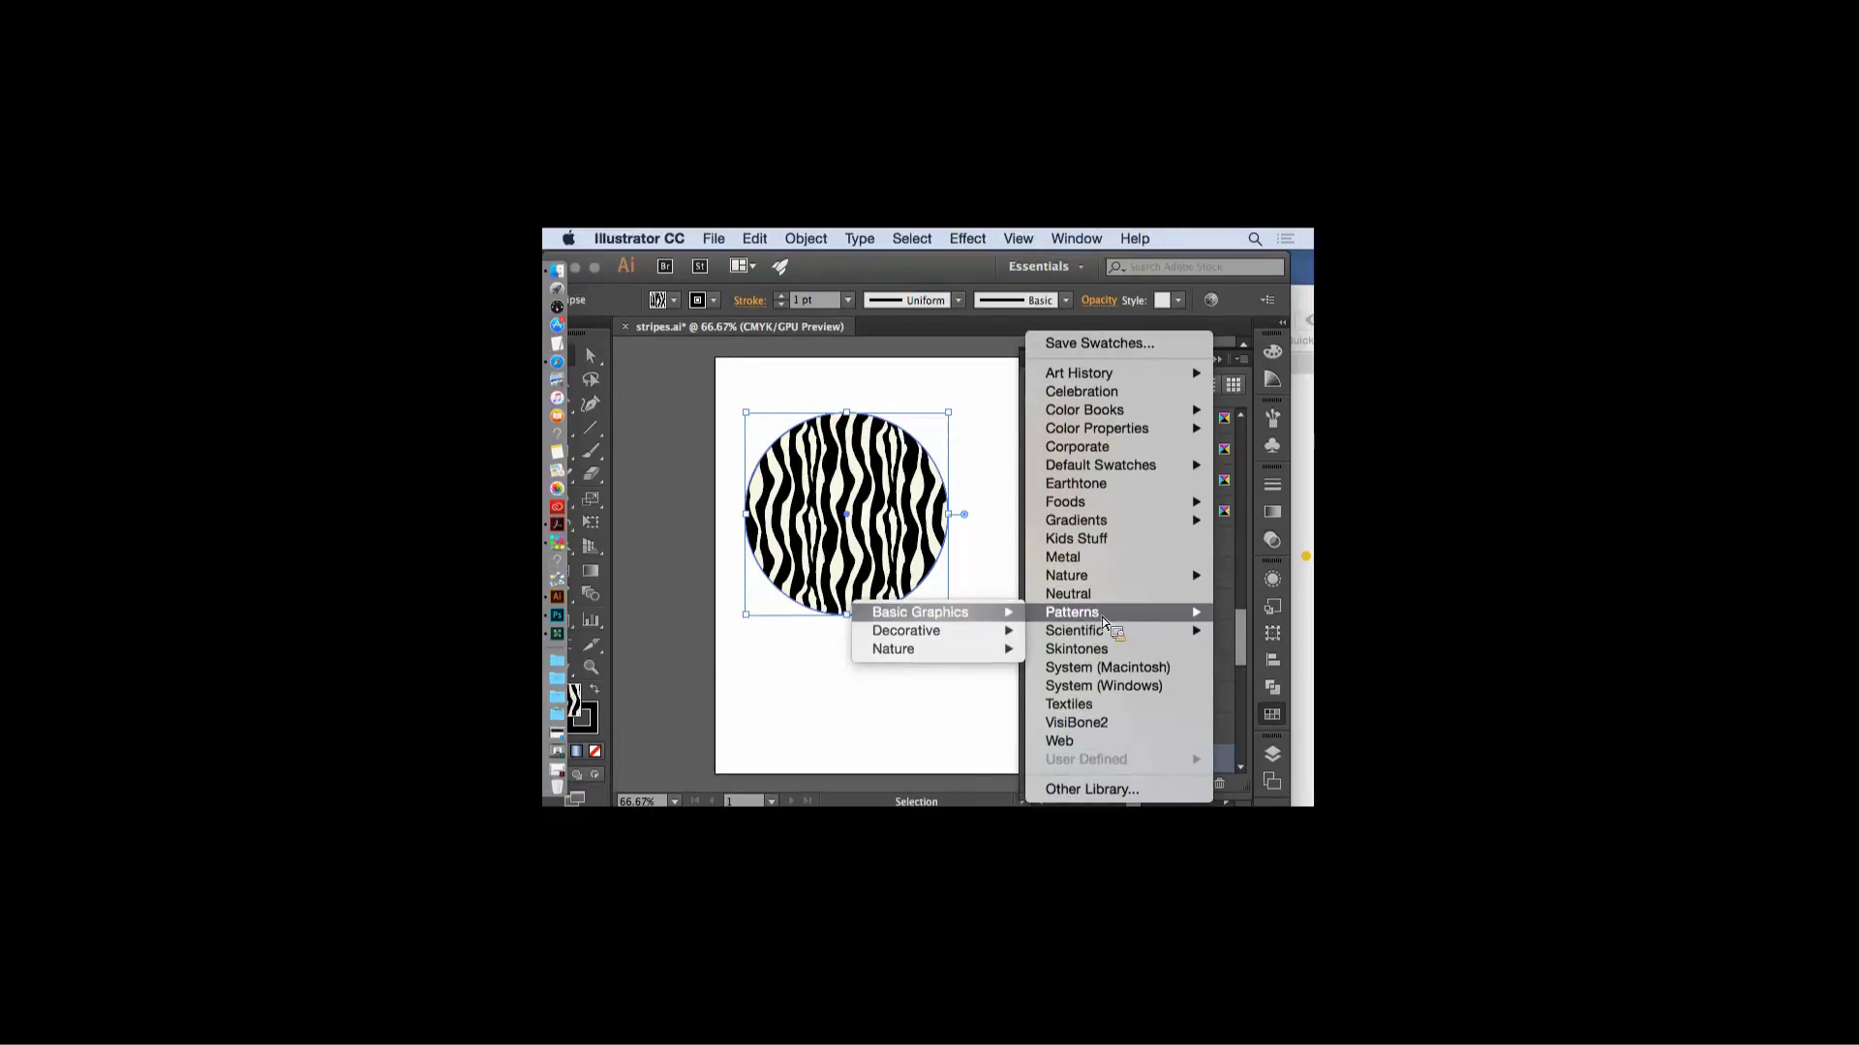
pyautogui.moveTo(1016, 619)
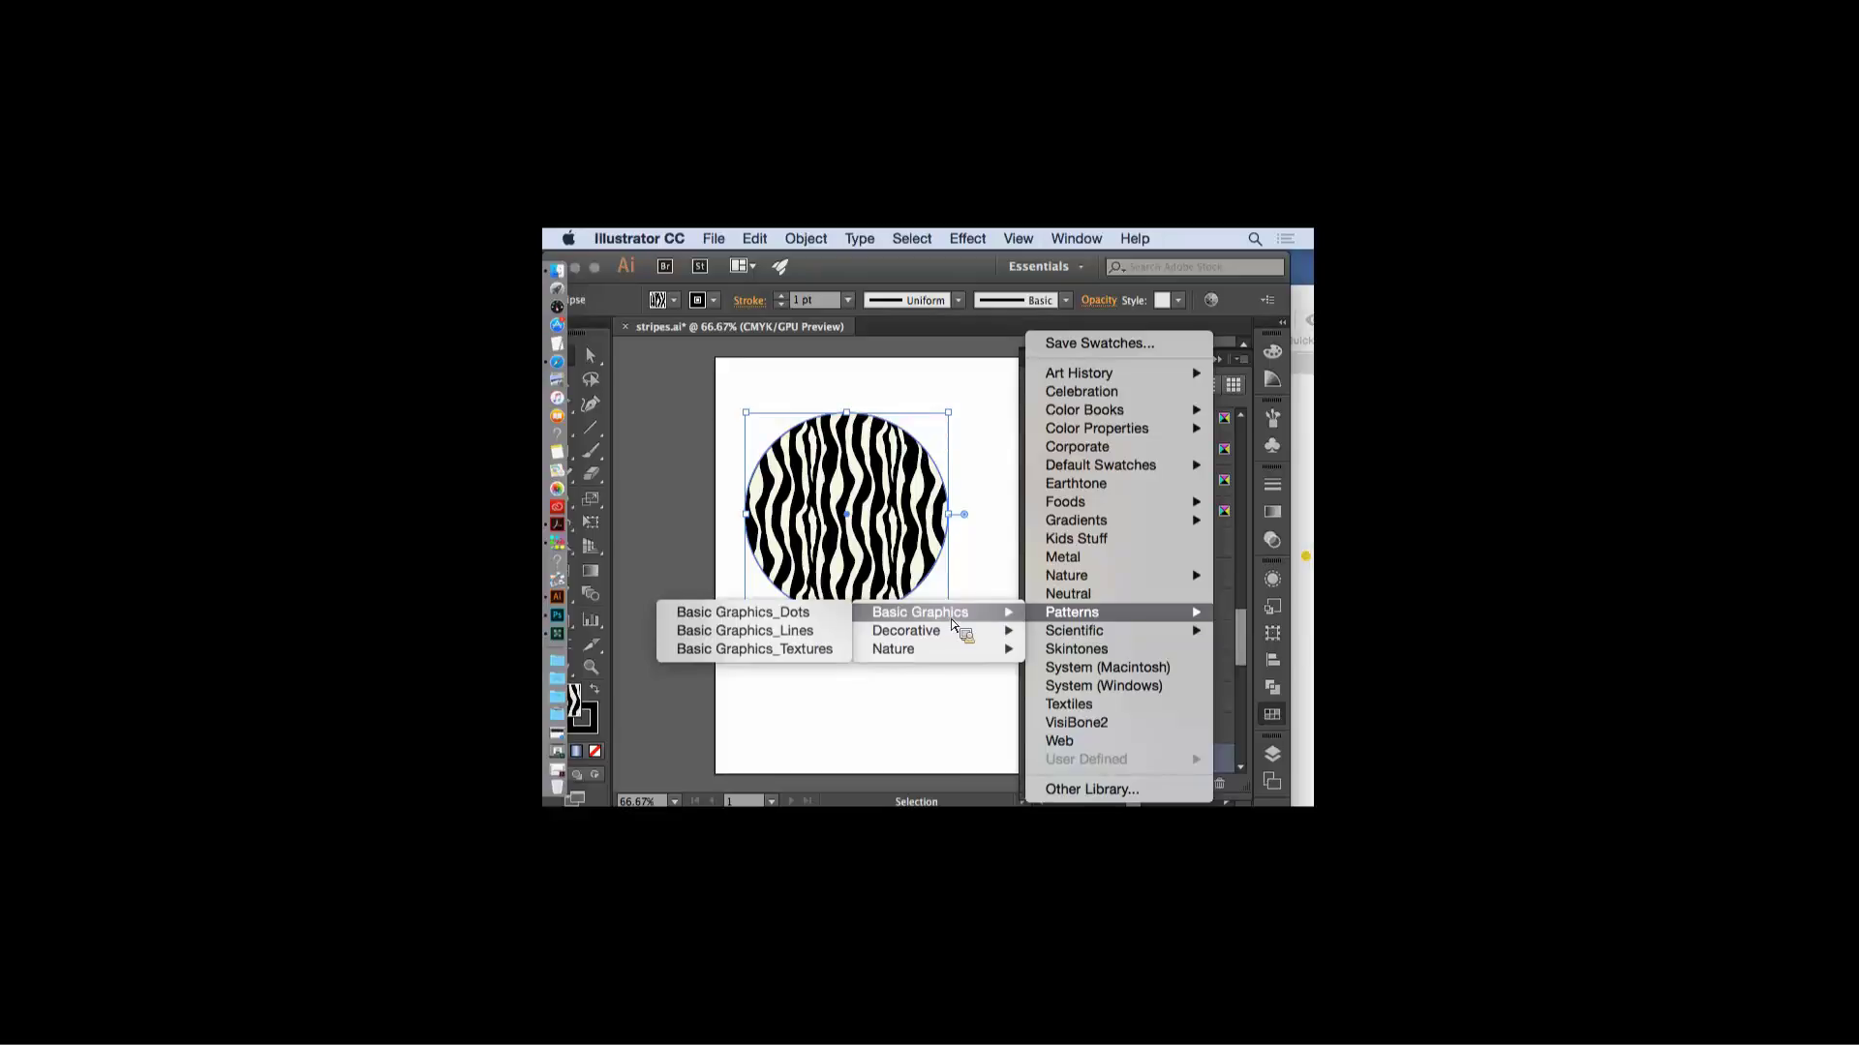
pyautogui.click(794, 649)
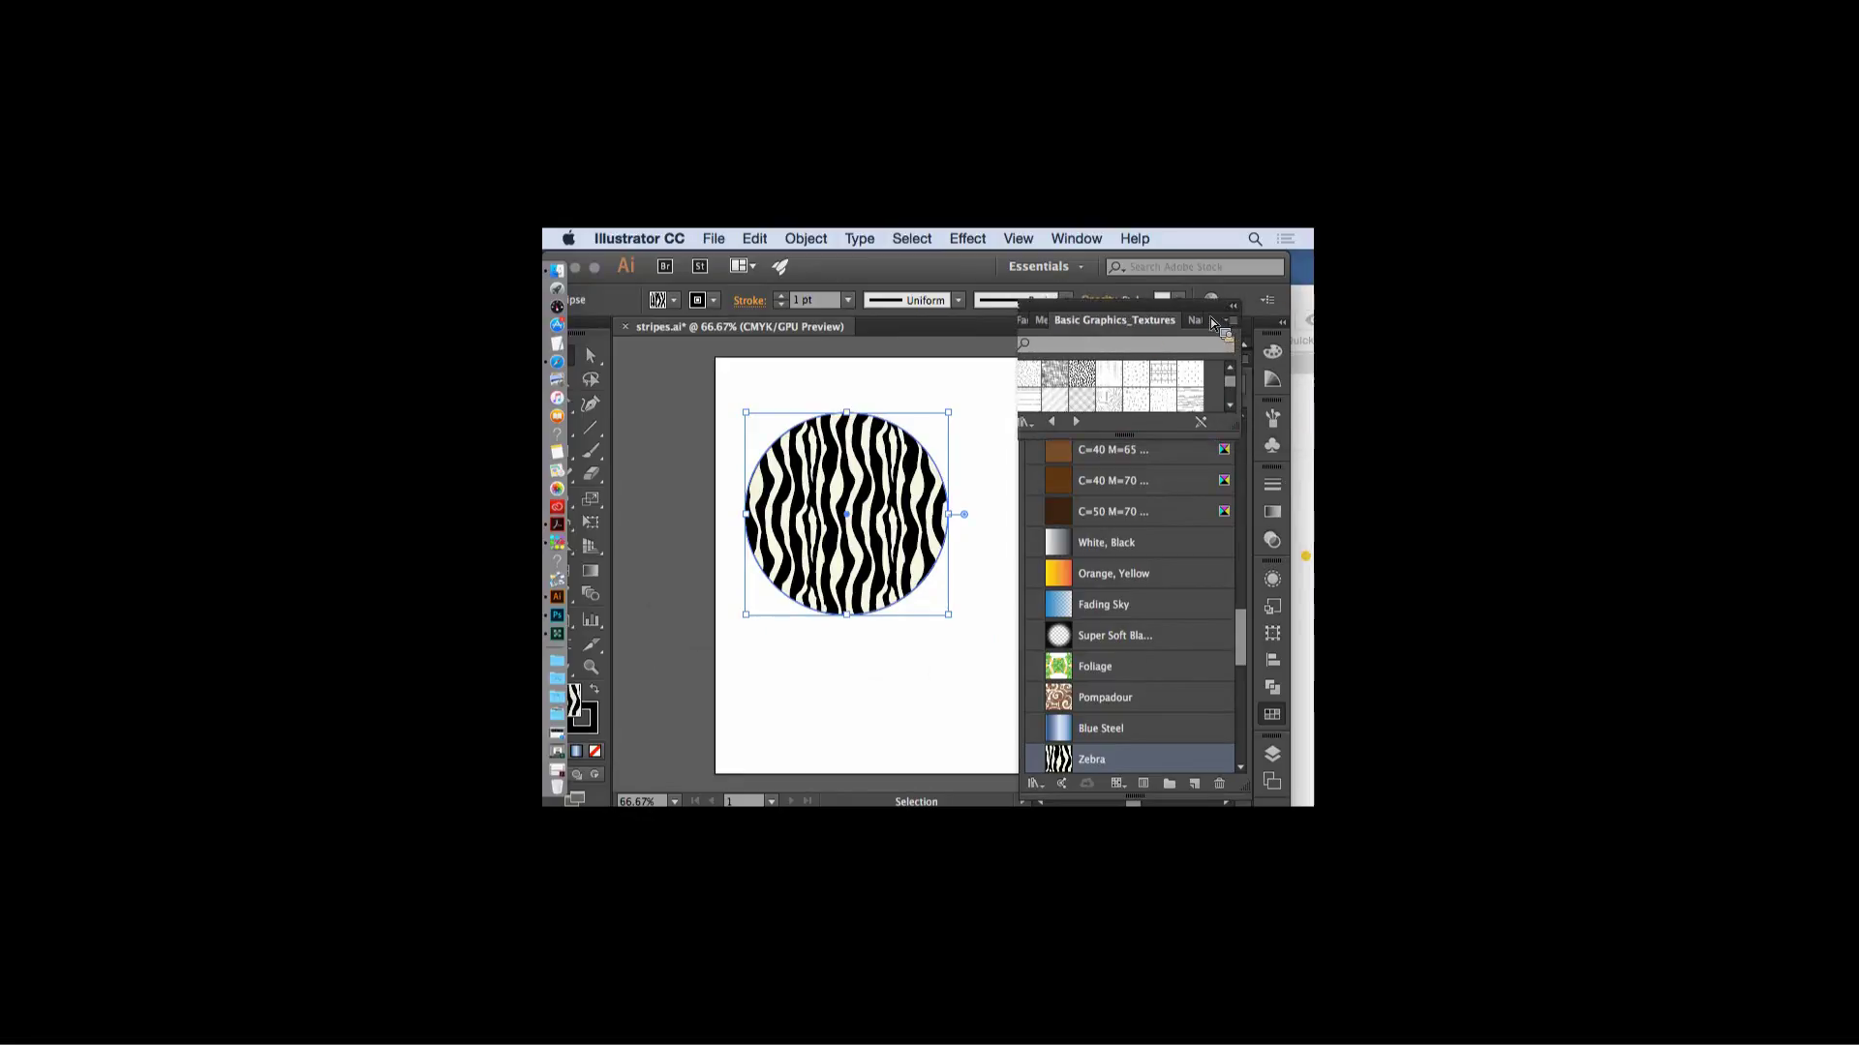
pyautogui.moveTo(1236, 445); pyautogui.dragTo(1227, 596)
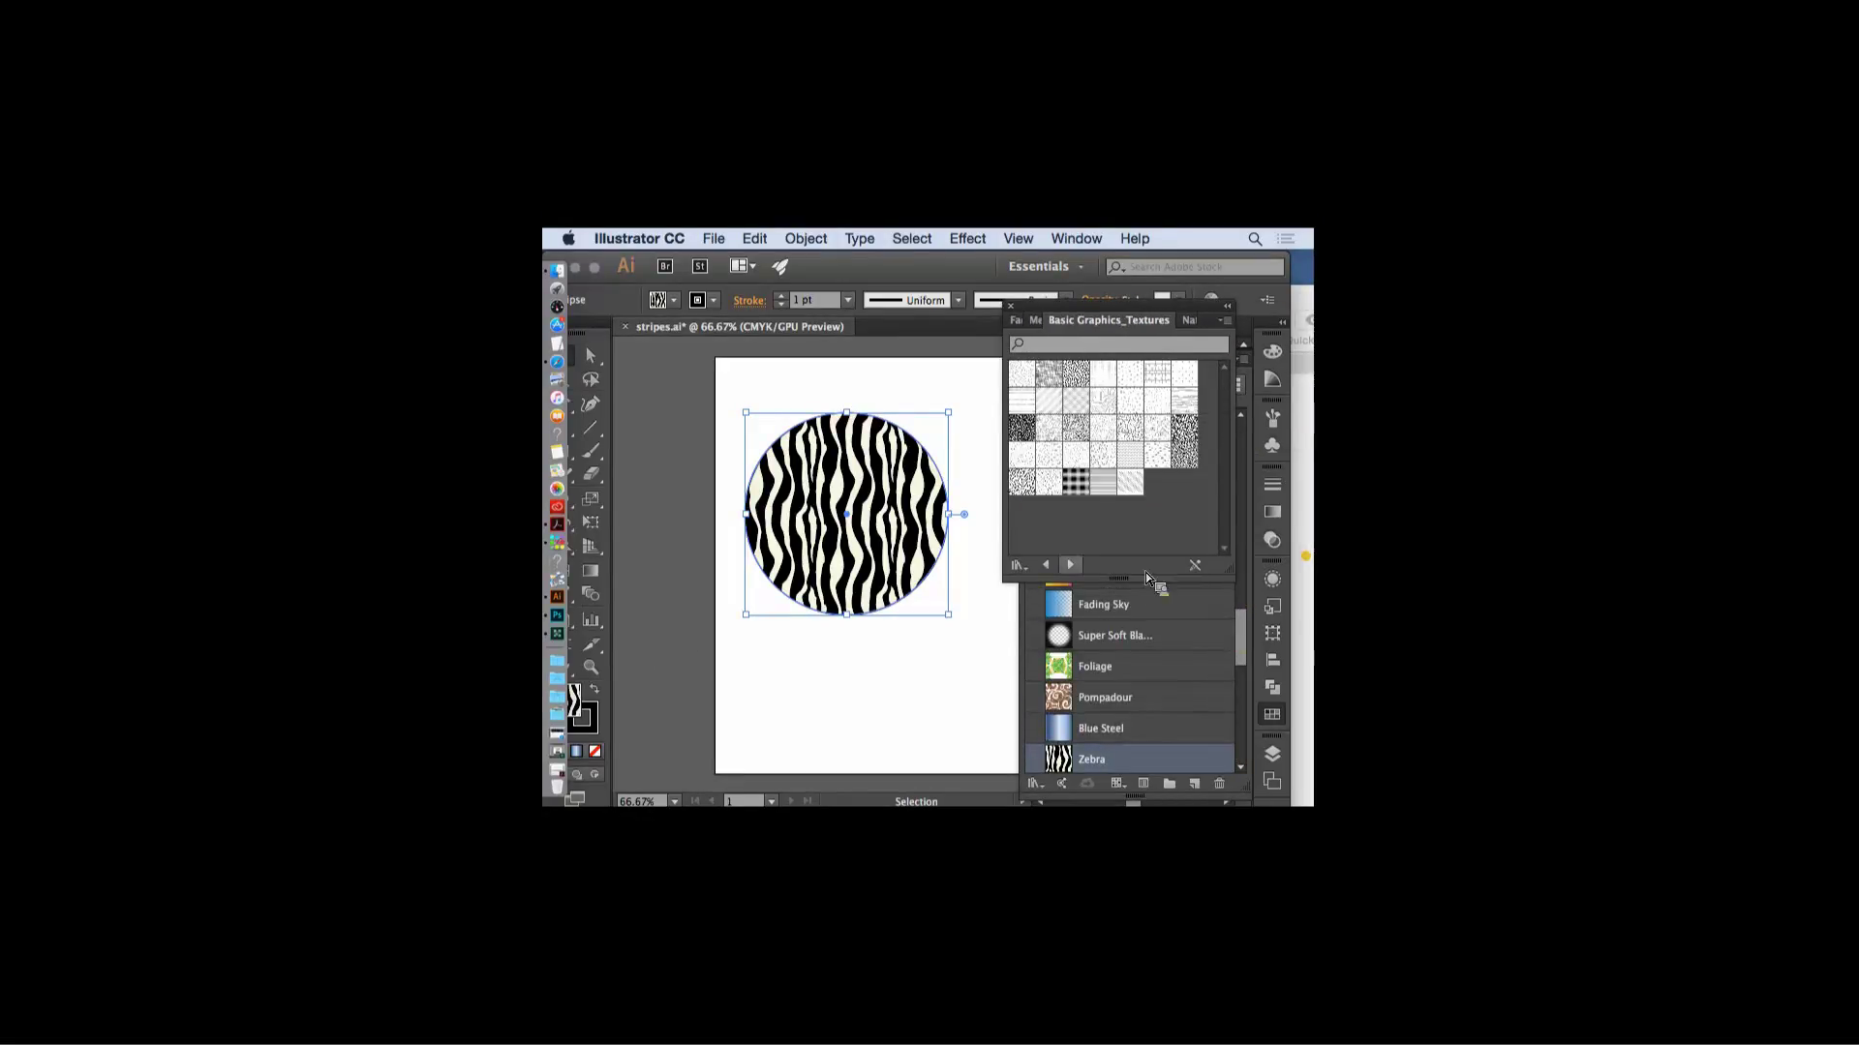
# - Step forward through the libraries to Vonster Patterns, then close that library panel
pyautogui.click(1077, 565)
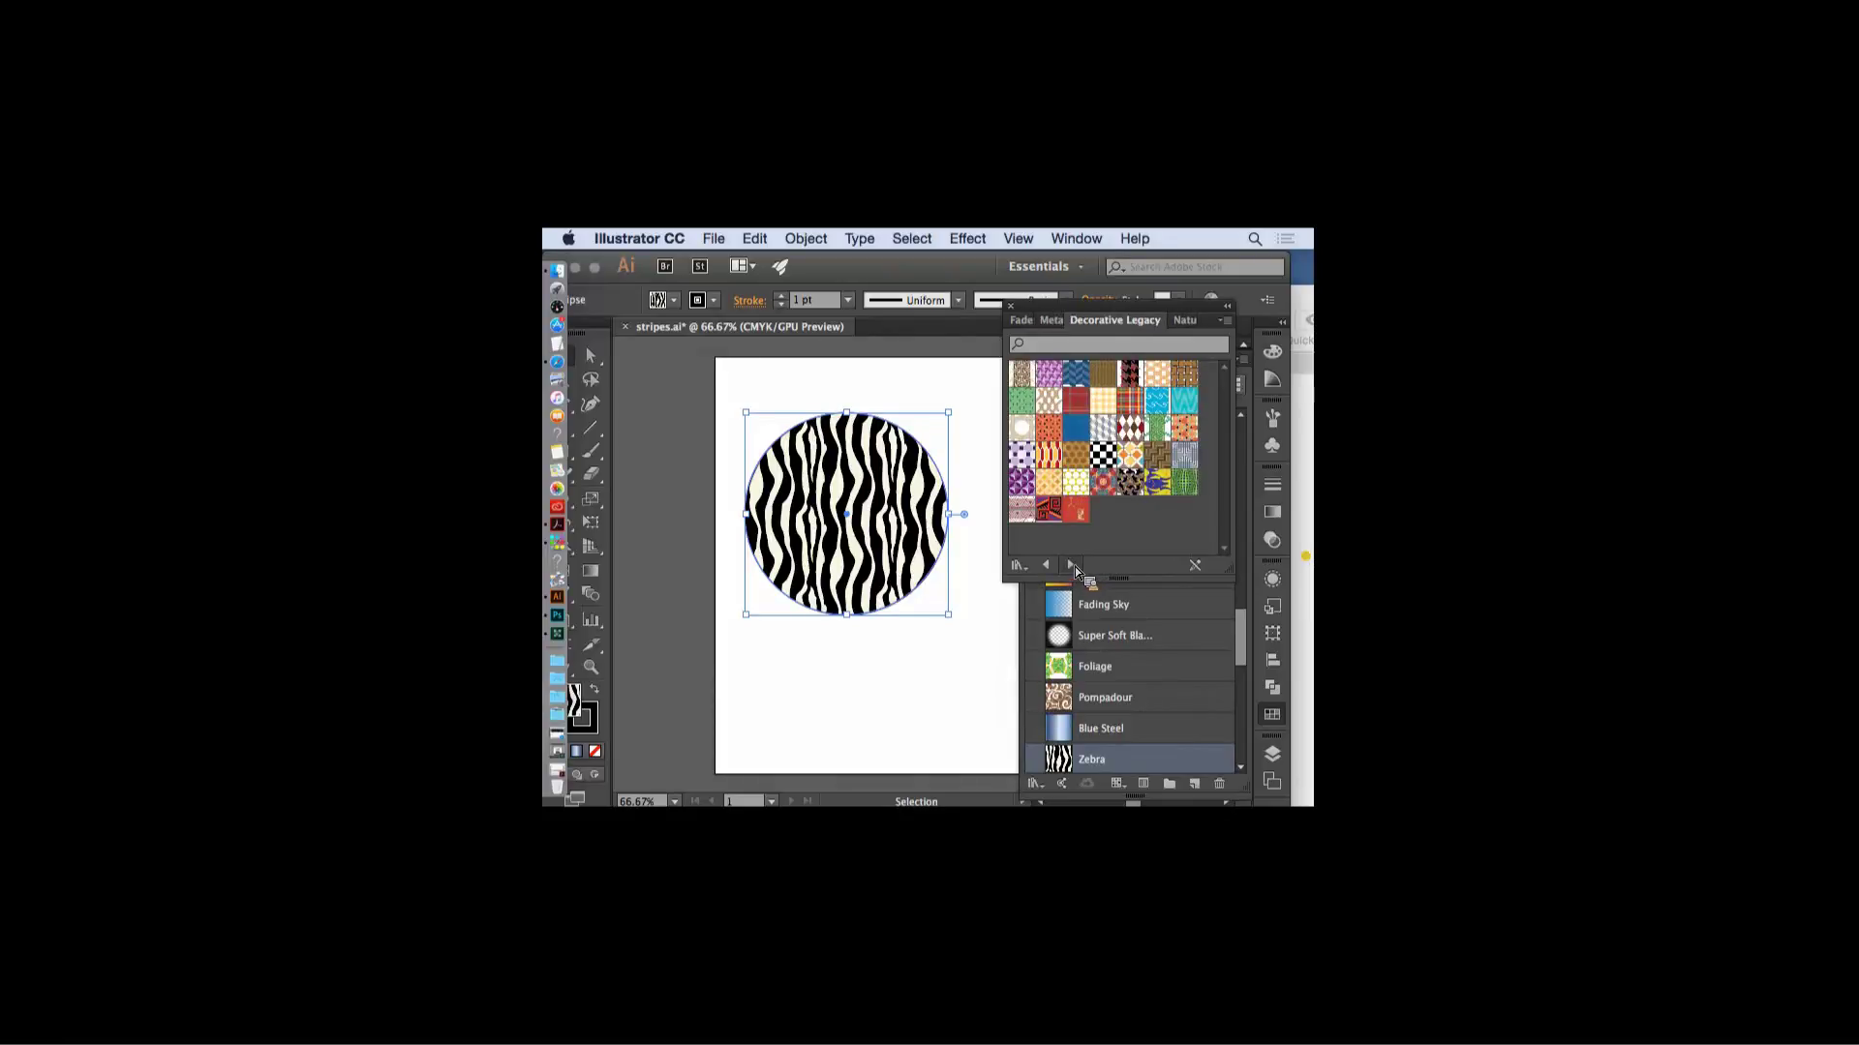
pyautogui.click(1071, 566)
pyautogui.click(1074, 567)
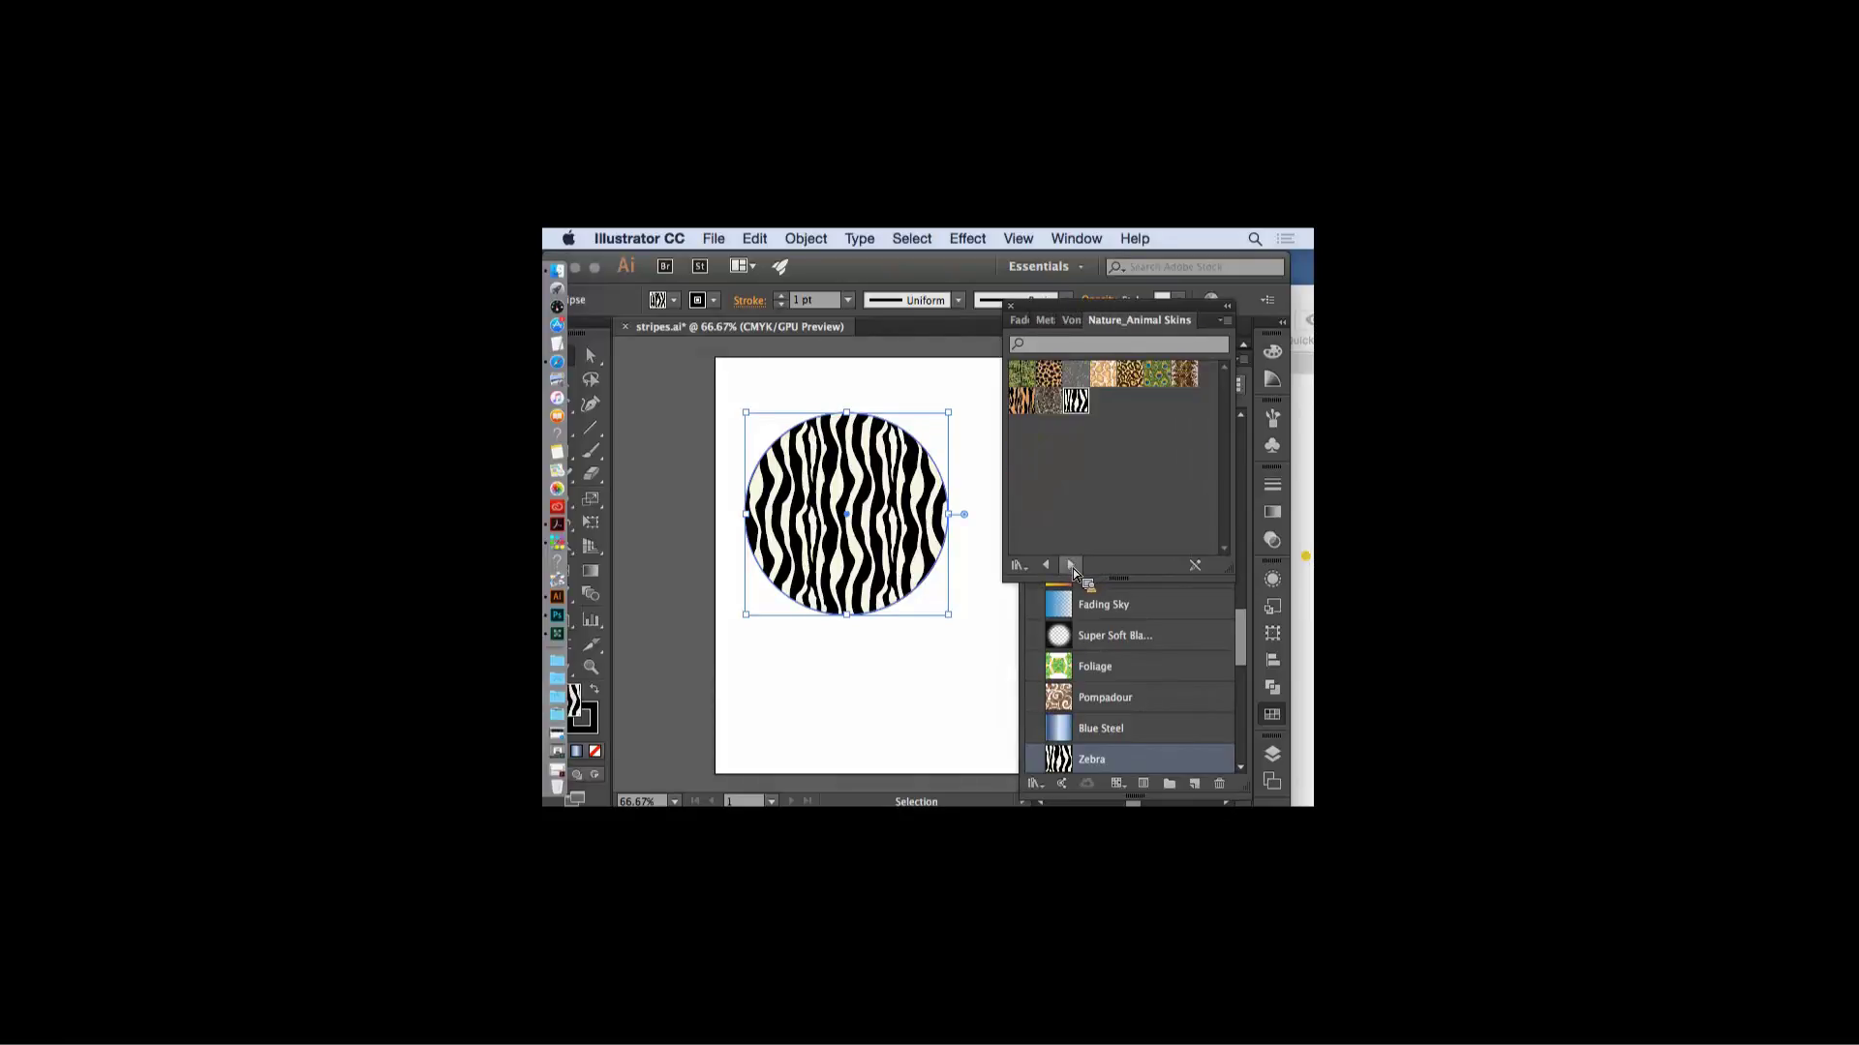
pyautogui.click(1073, 566)
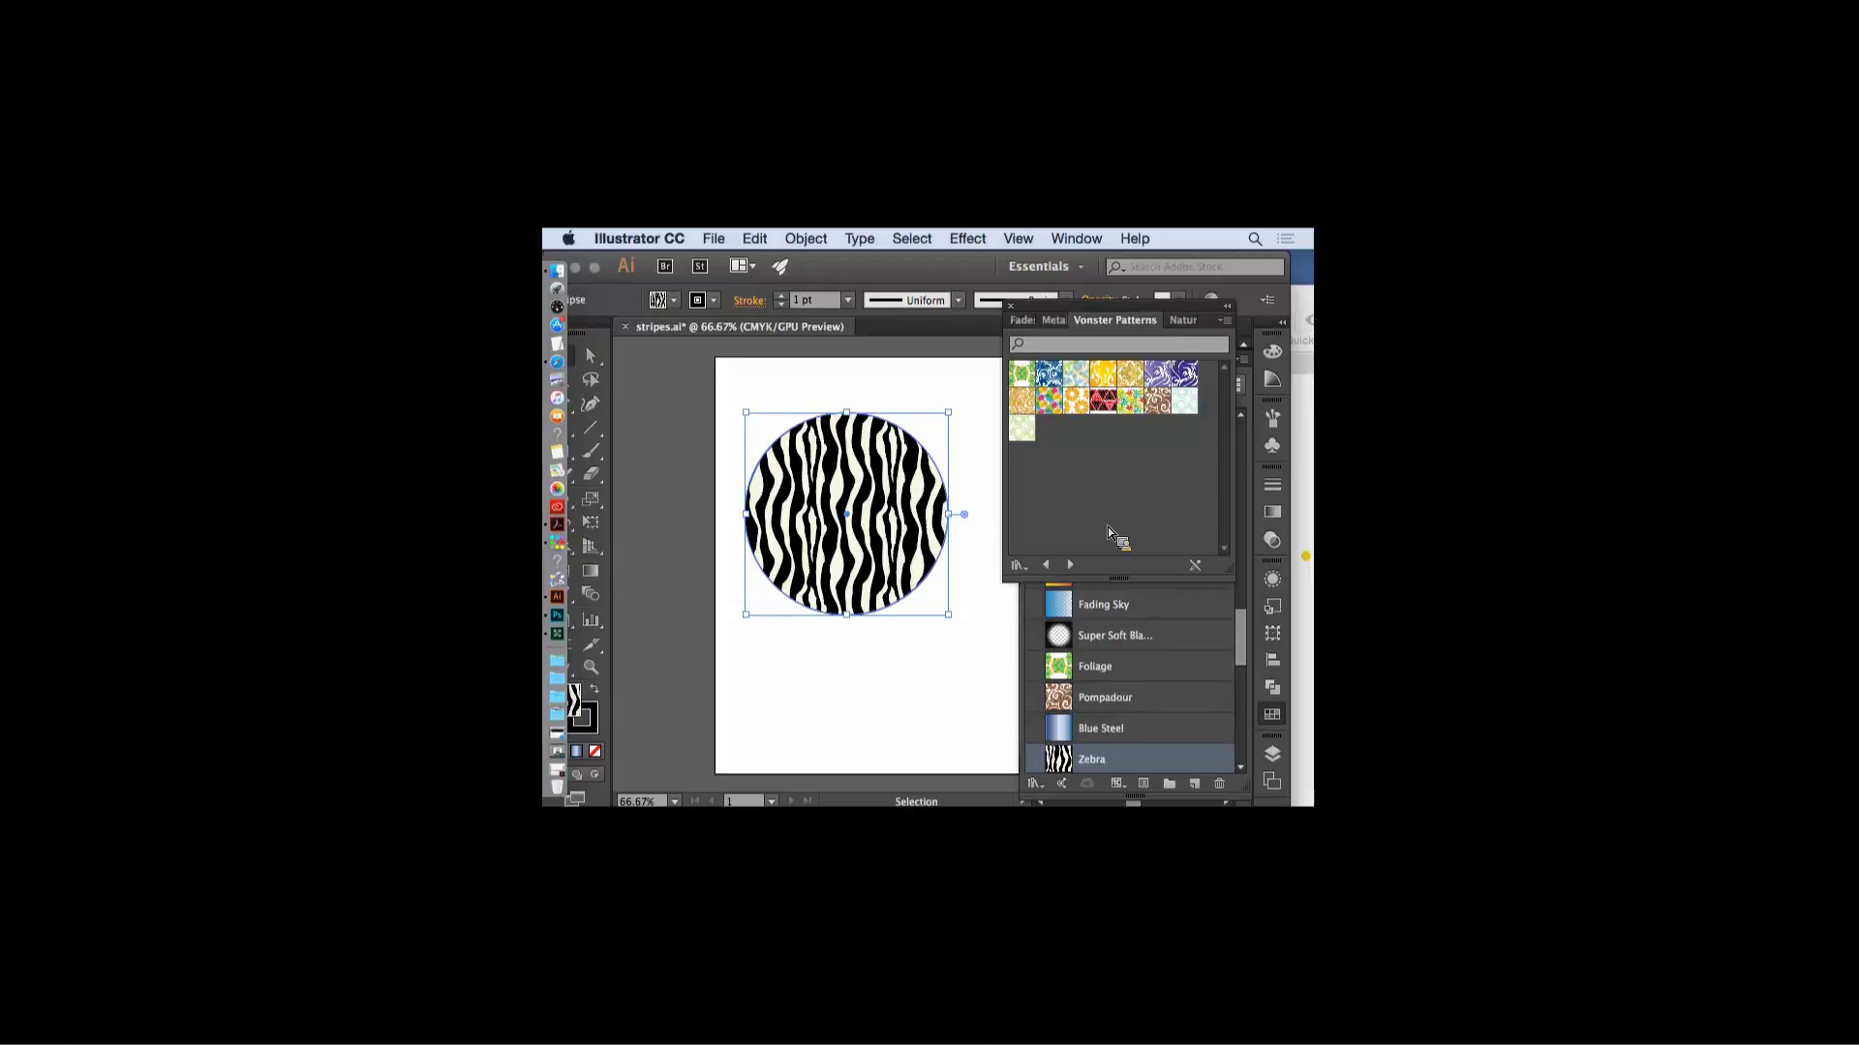
pyautogui.click(1011, 307)
# - Resize the zebra circle and move it up and to the right
pyautogui.click(1012, 472)
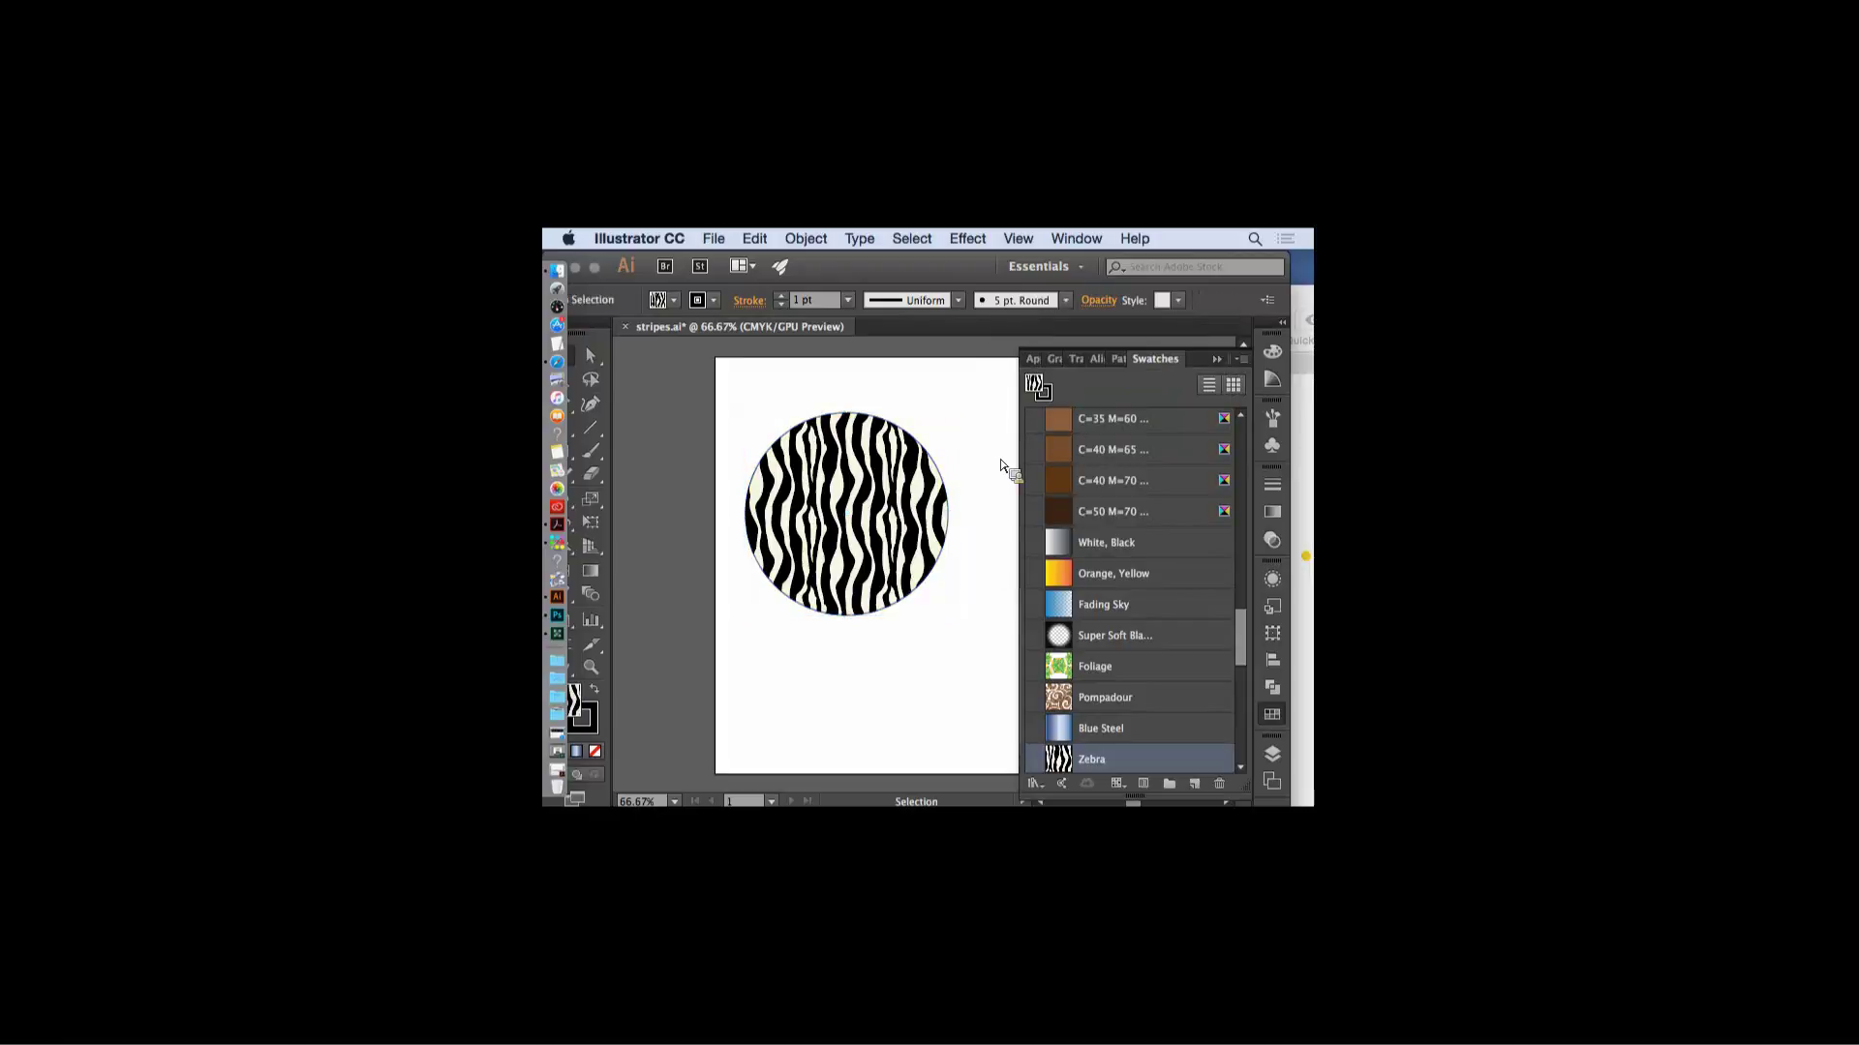
pyautogui.click(1217, 359)
pyautogui.click(924, 508)
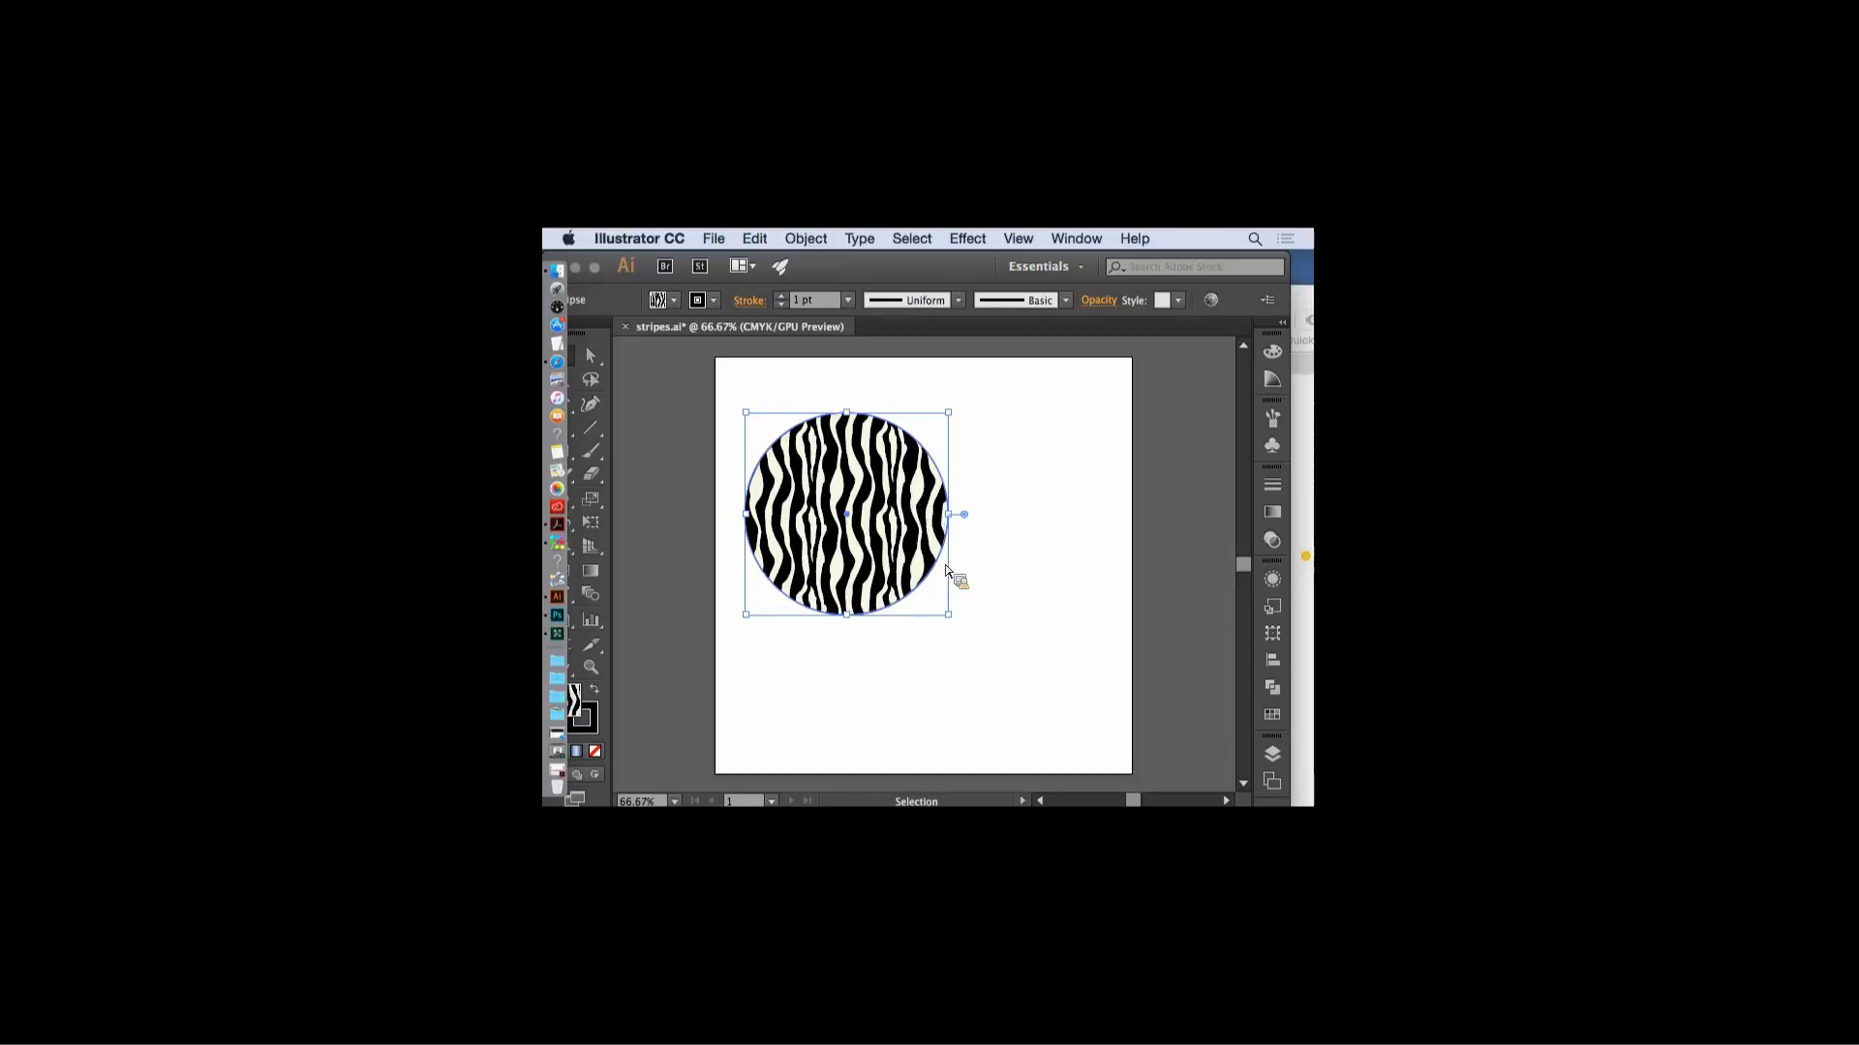
pyautogui.moveTo(957, 624); pyautogui.dragTo(1123, 706)
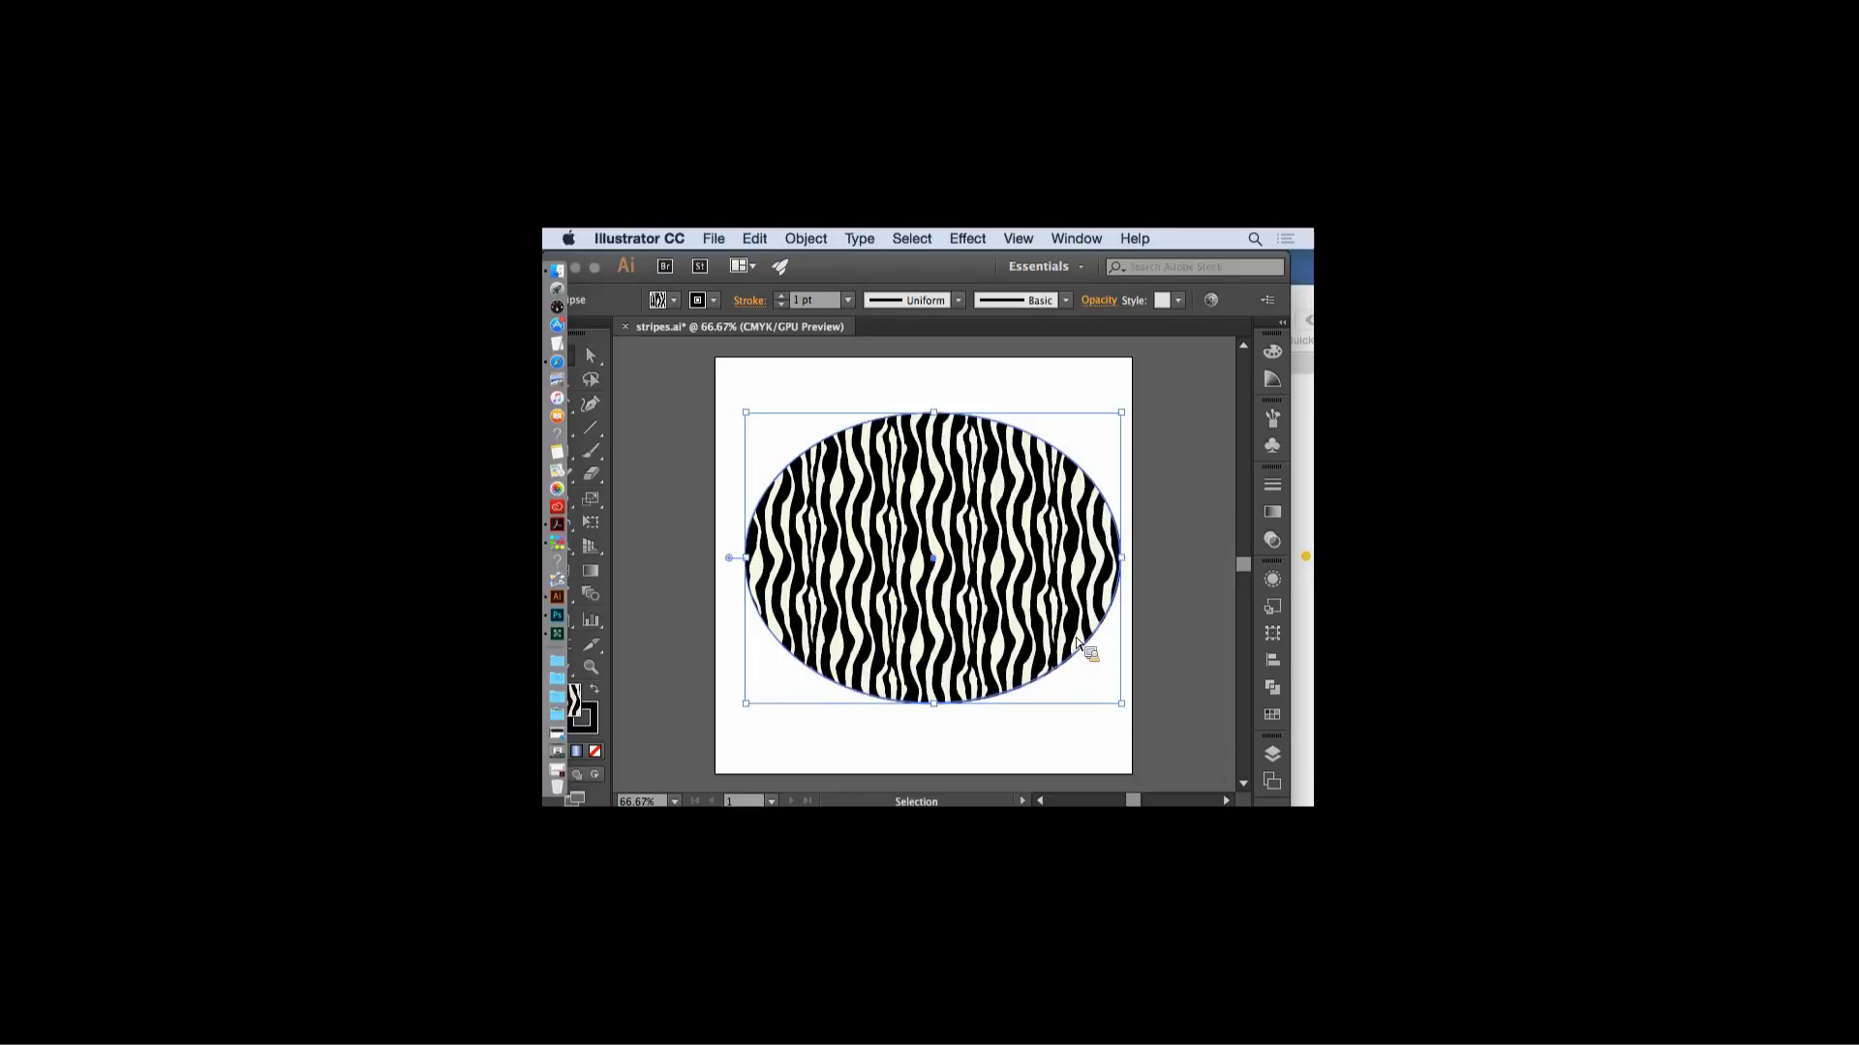
pyautogui.moveTo(1123, 567); pyautogui.dragTo(1019, 566)
pyautogui.moveTo(897, 596)
pyautogui.mouseDown()
pyautogui.moveTo(957, 557)
pyautogui.moveTo(929, 581)
pyautogui.mouseUp()
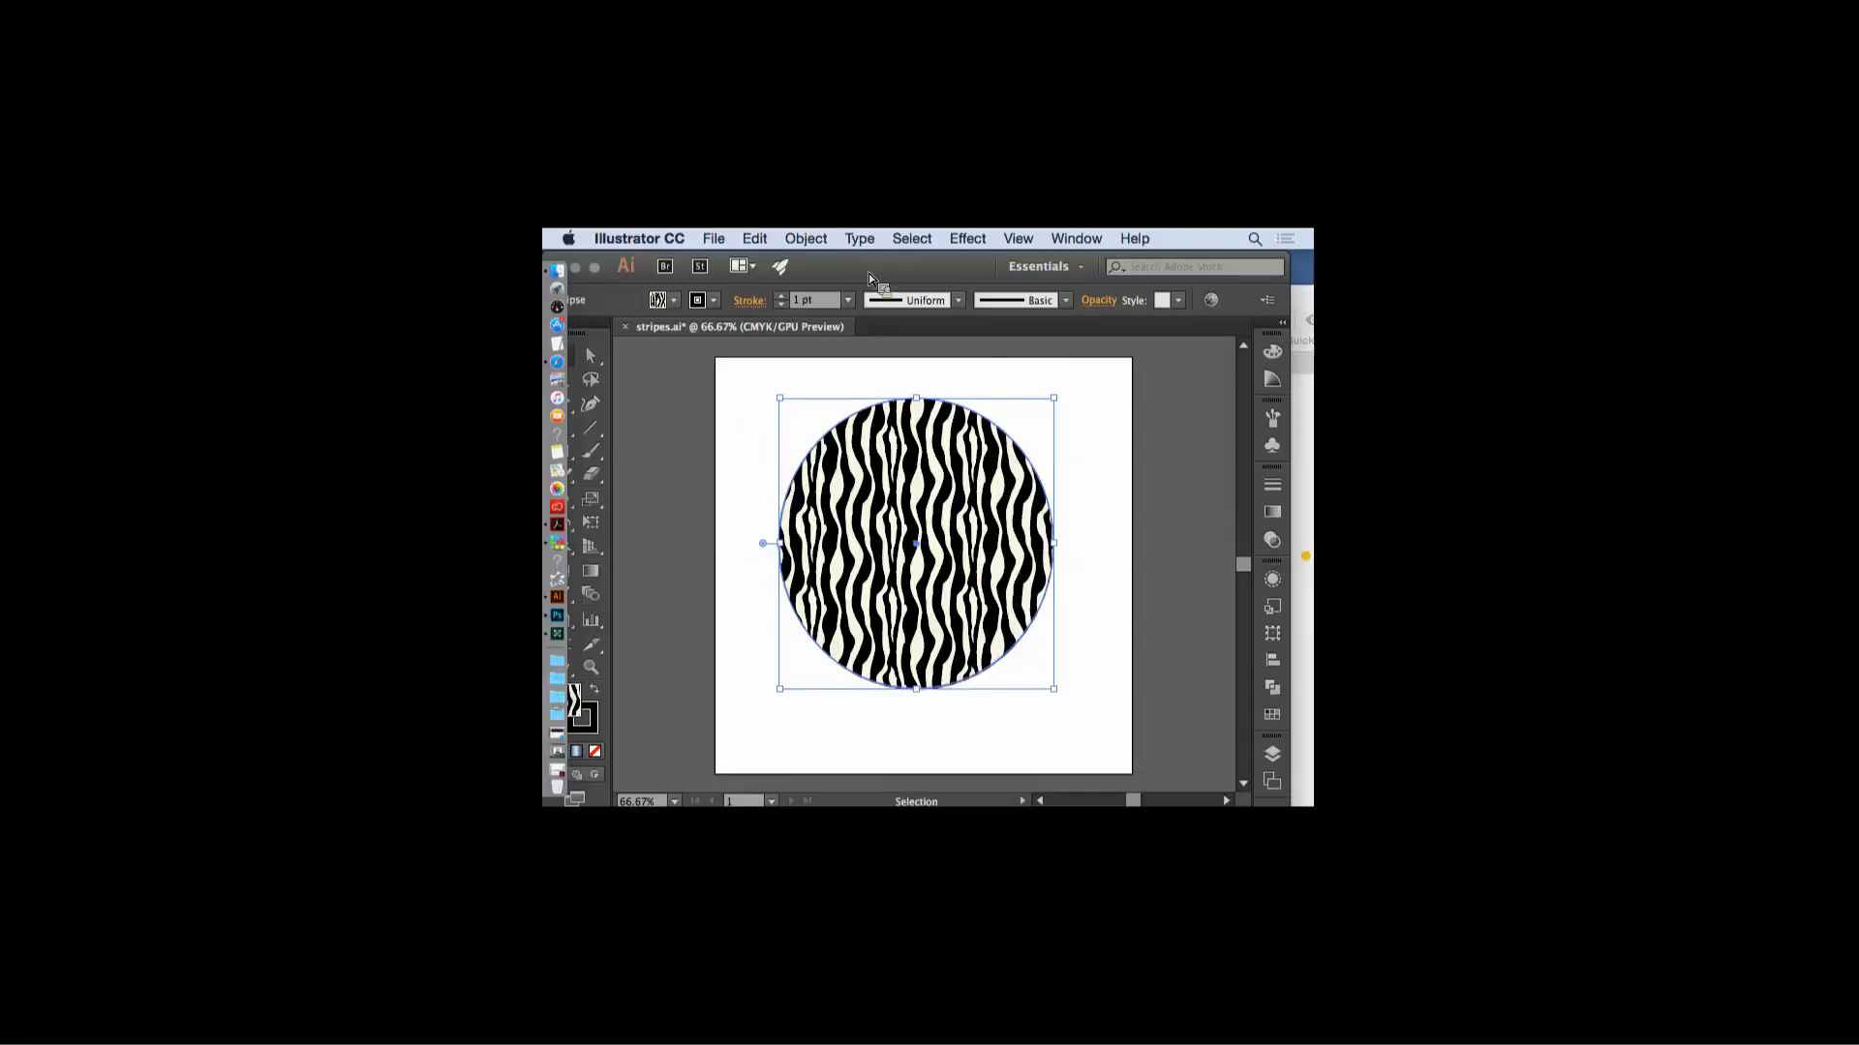
# - Expand the circle's fill and stroke with Object > Expand, then ungroup the result
pyautogui.click(807, 238)
pyautogui.click(852, 432)
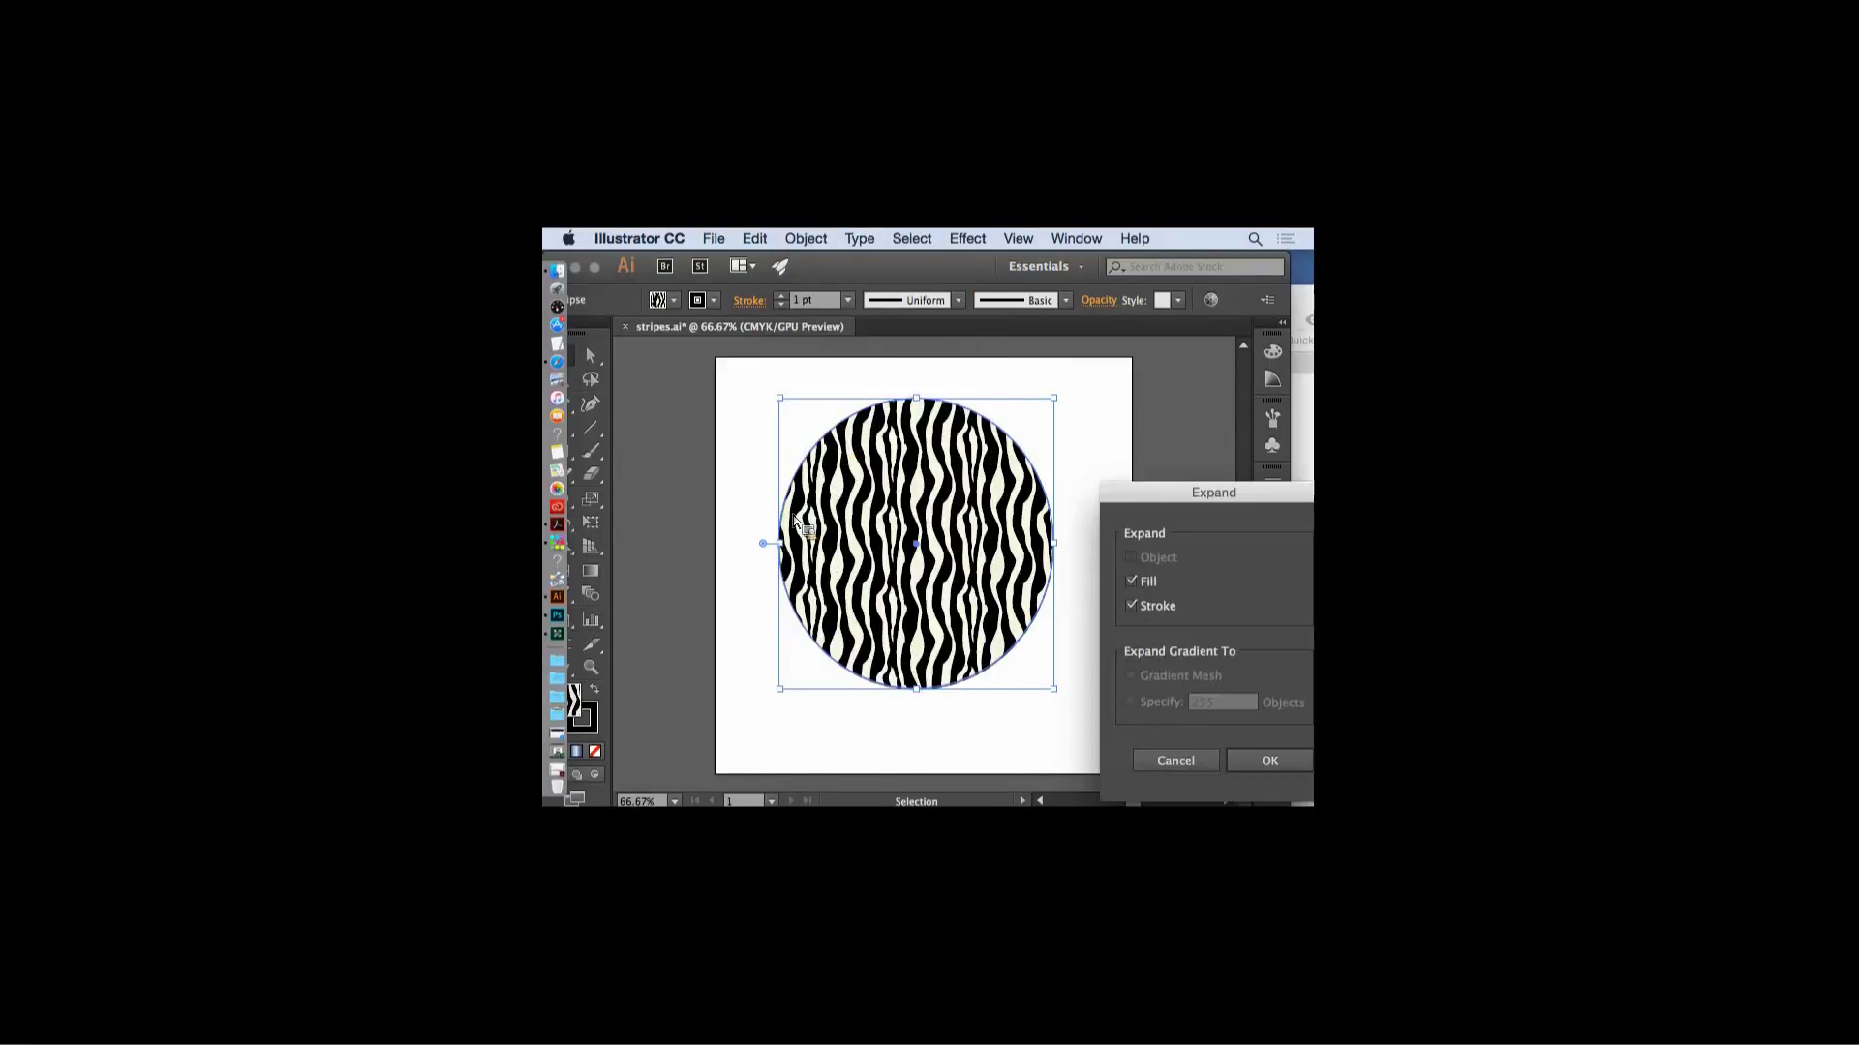
pyautogui.click(1240, 764)
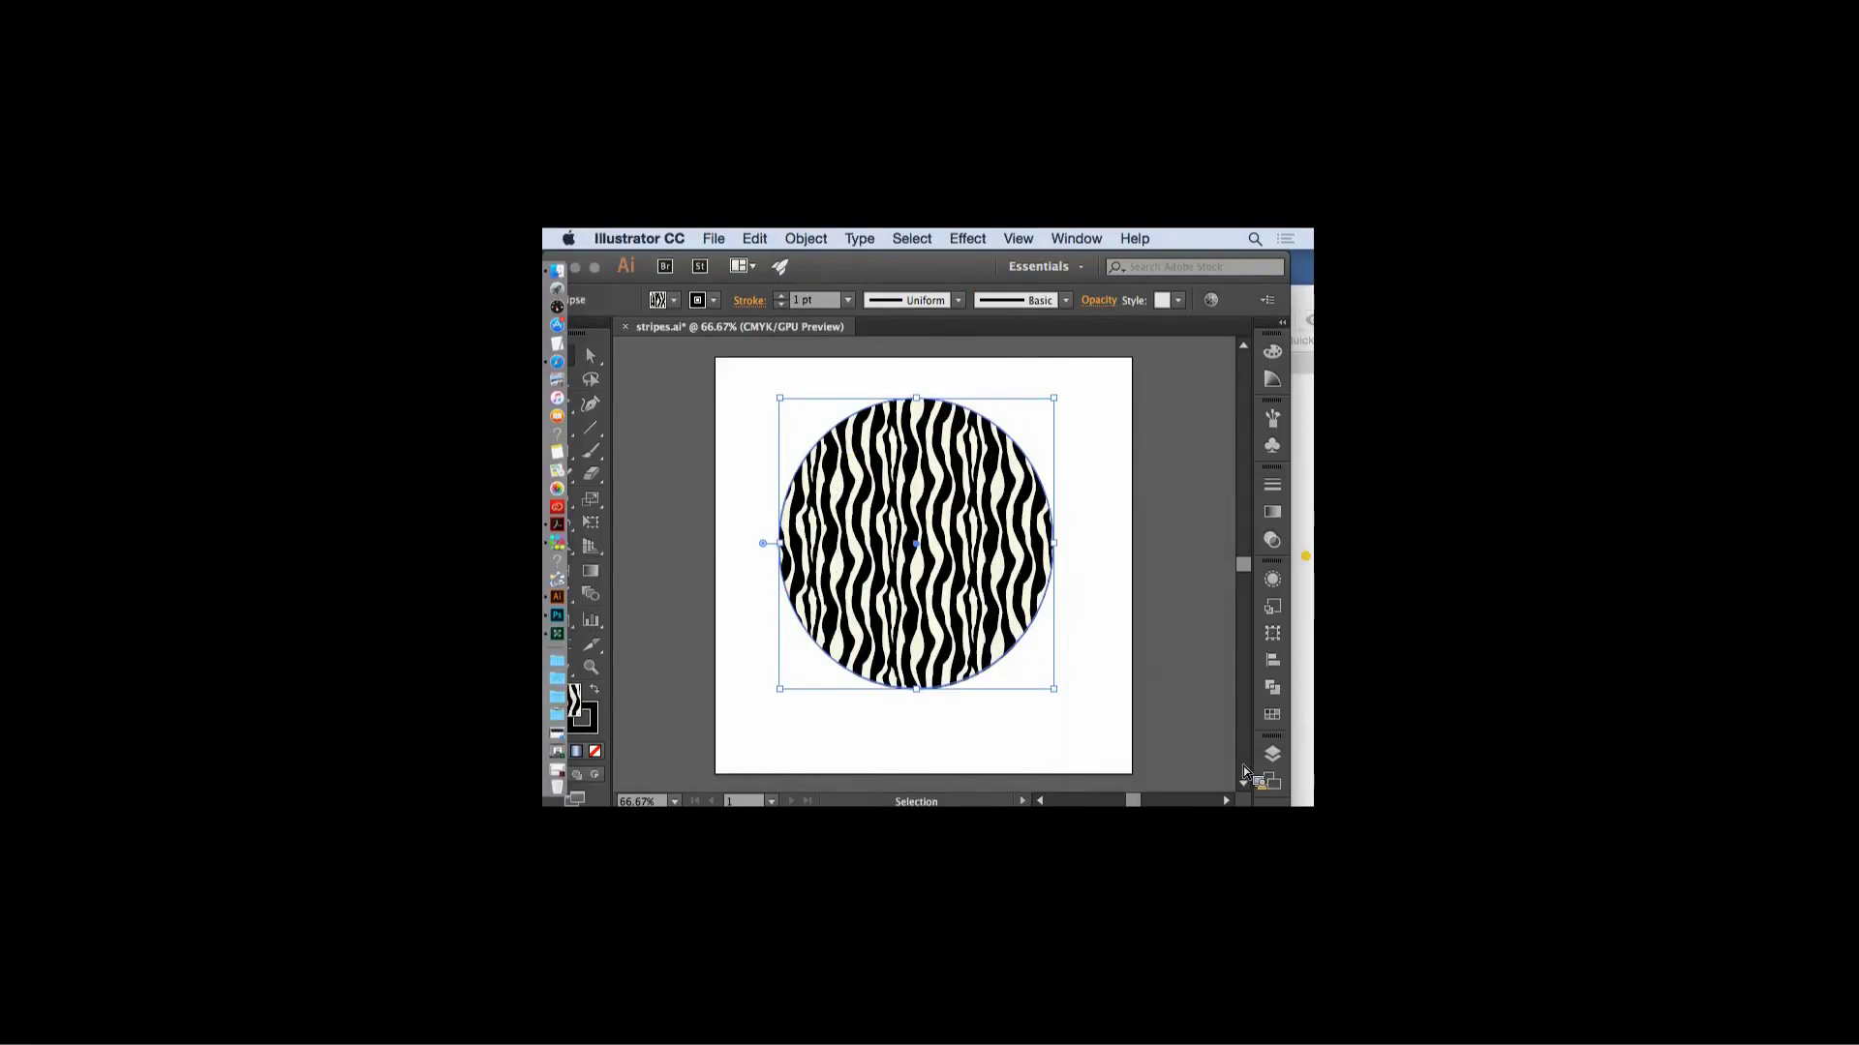
pyautogui.click(809, 240)
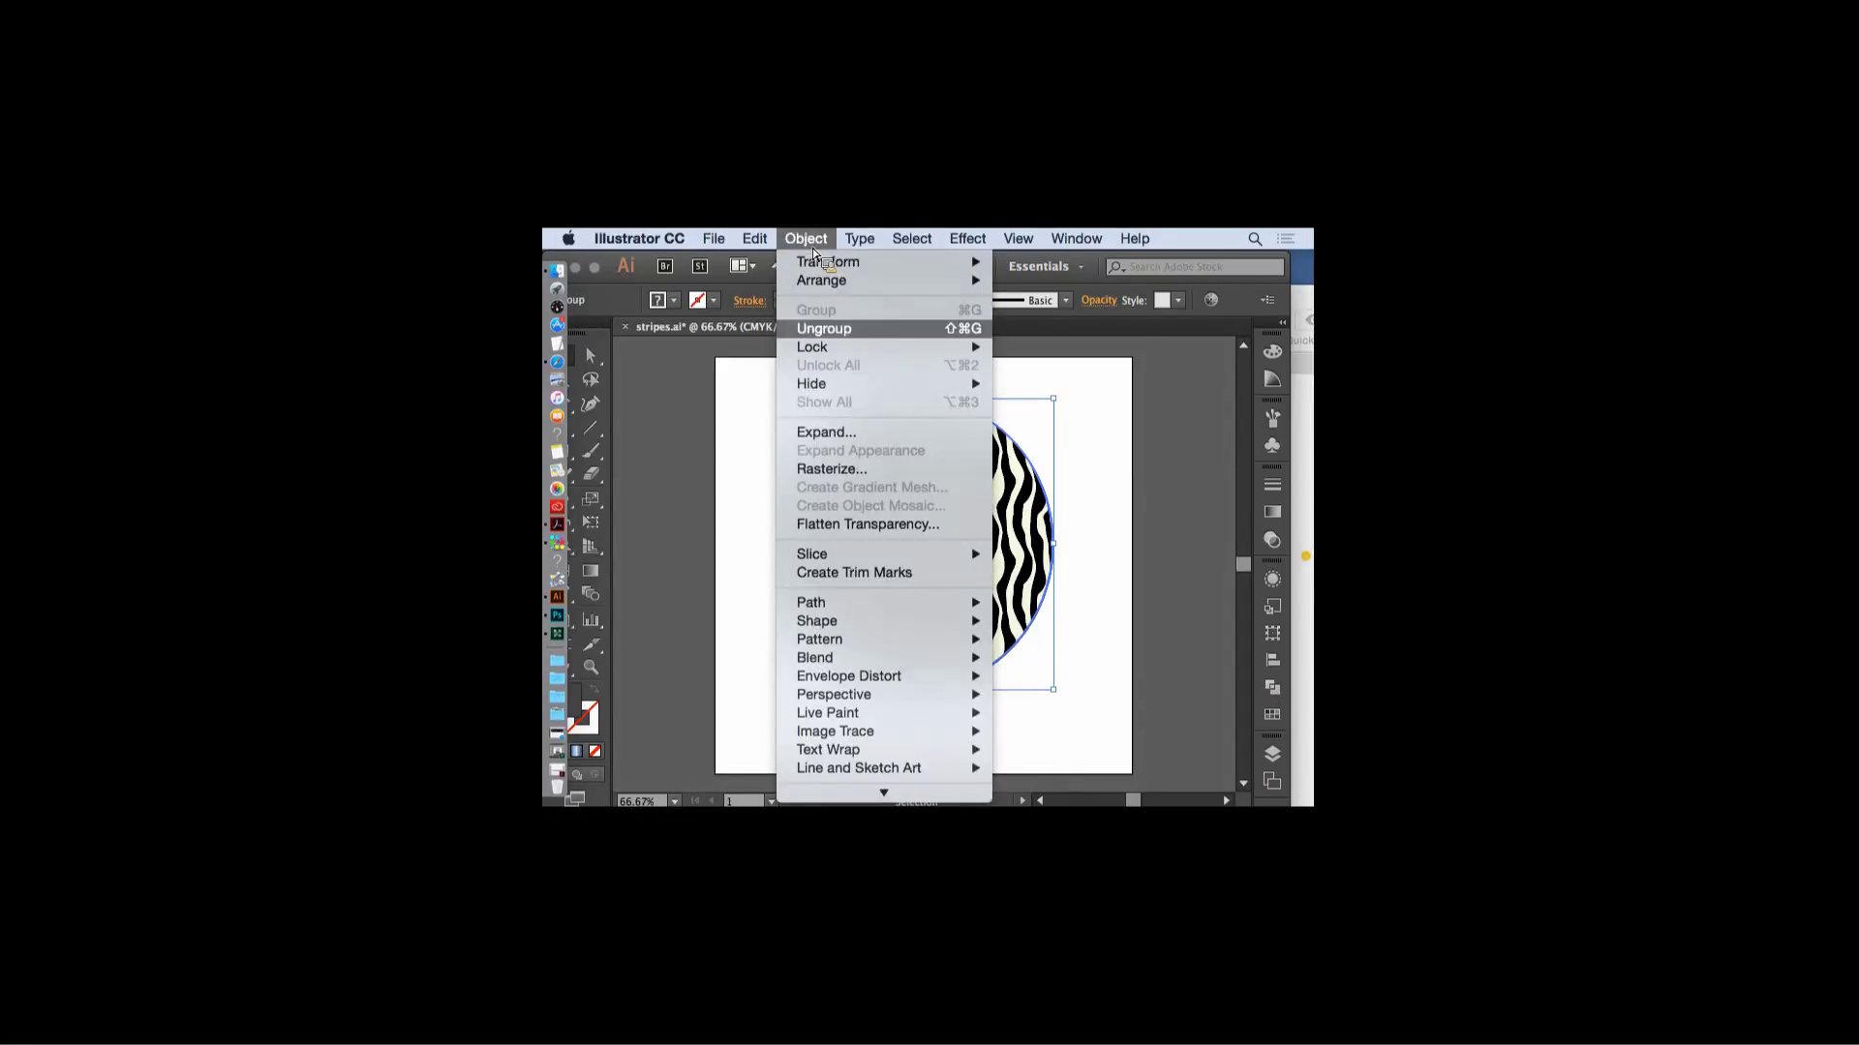
pyautogui.click(823, 330)
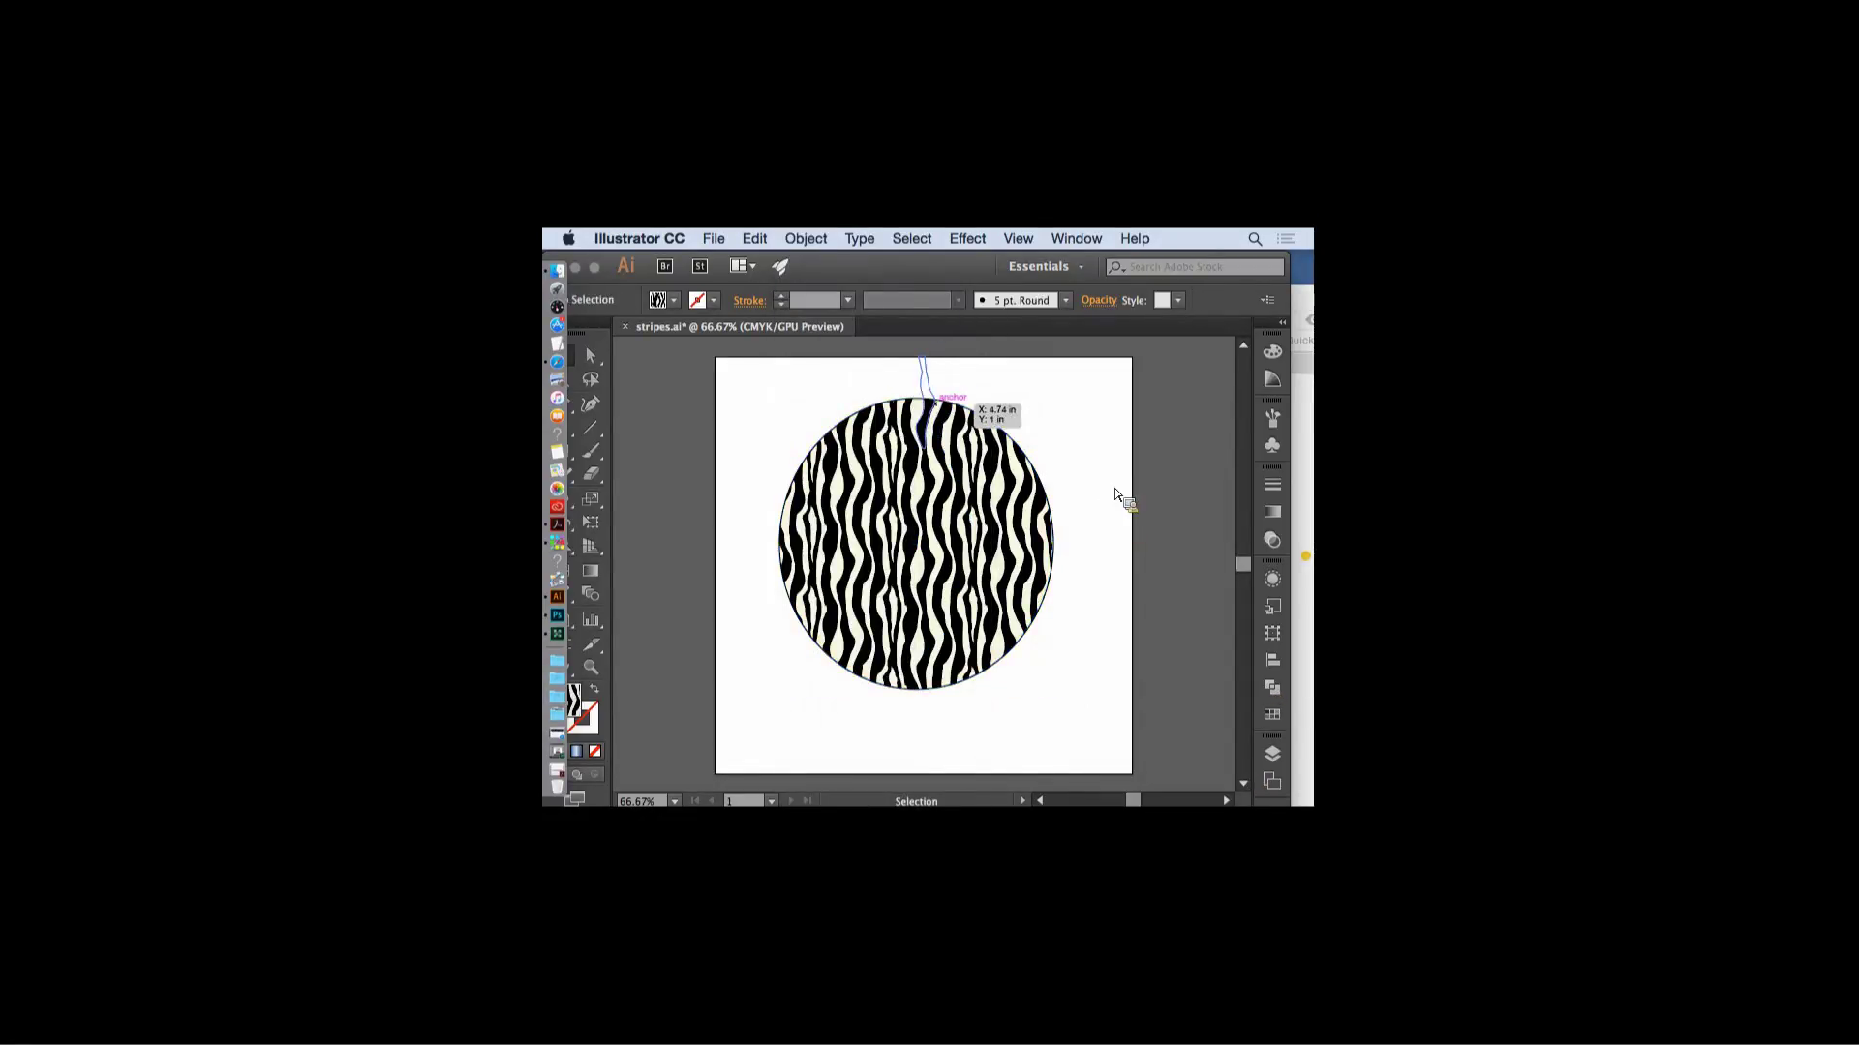
# - Ungroup the clip group again and enter isolation mode to nudge the small square
pyautogui.click(951, 423)
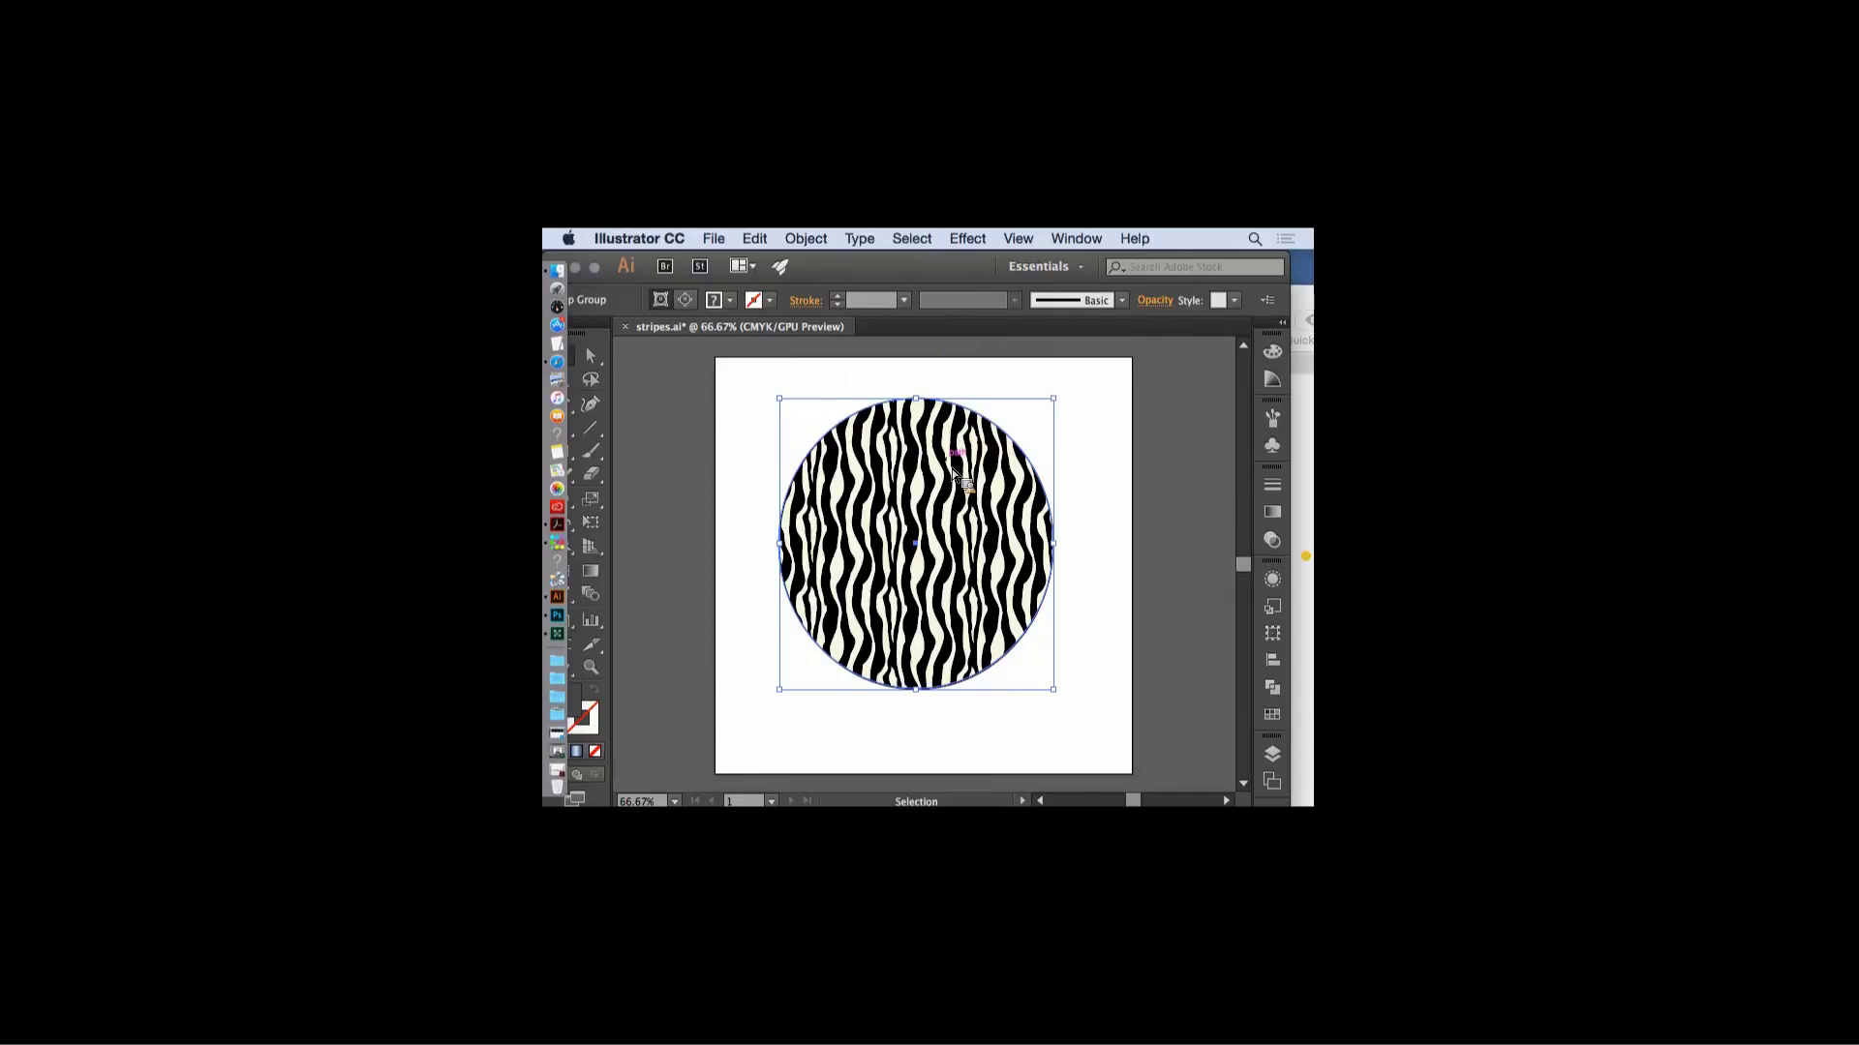
pyautogui.click(805, 239)
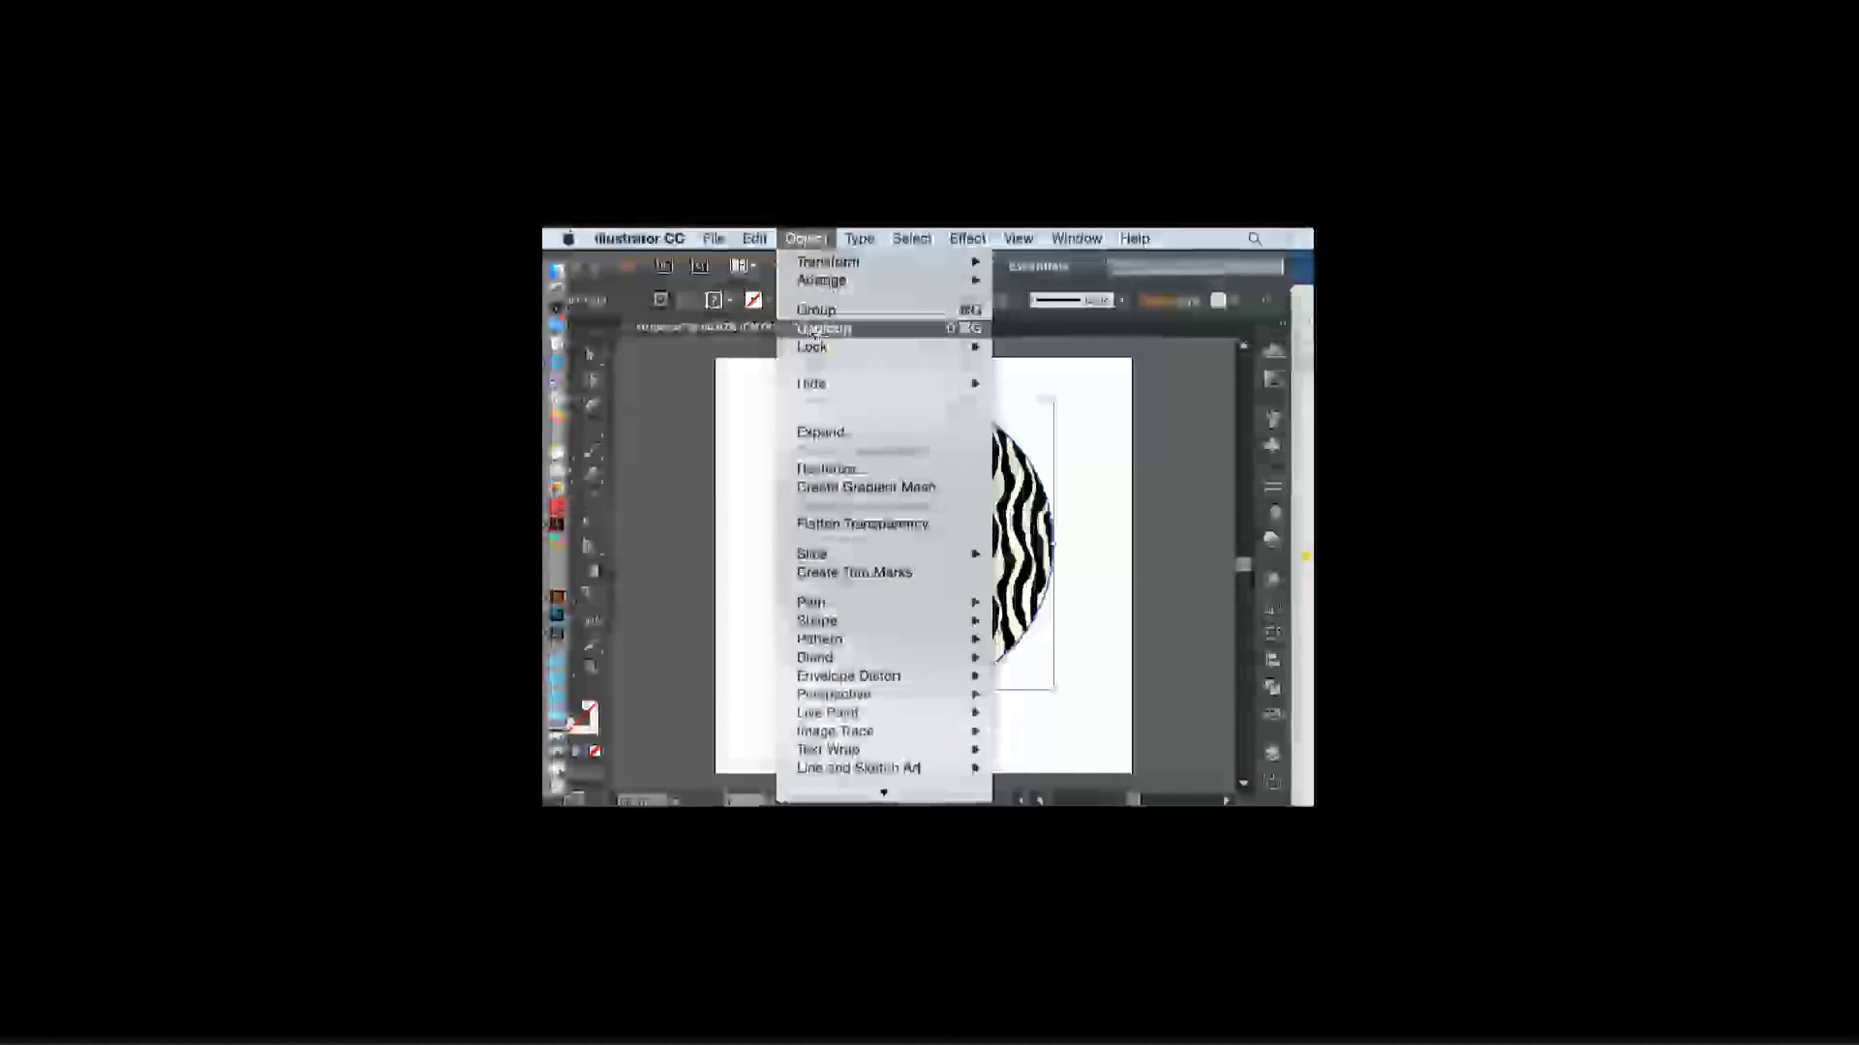
pyautogui.click(823, 329)
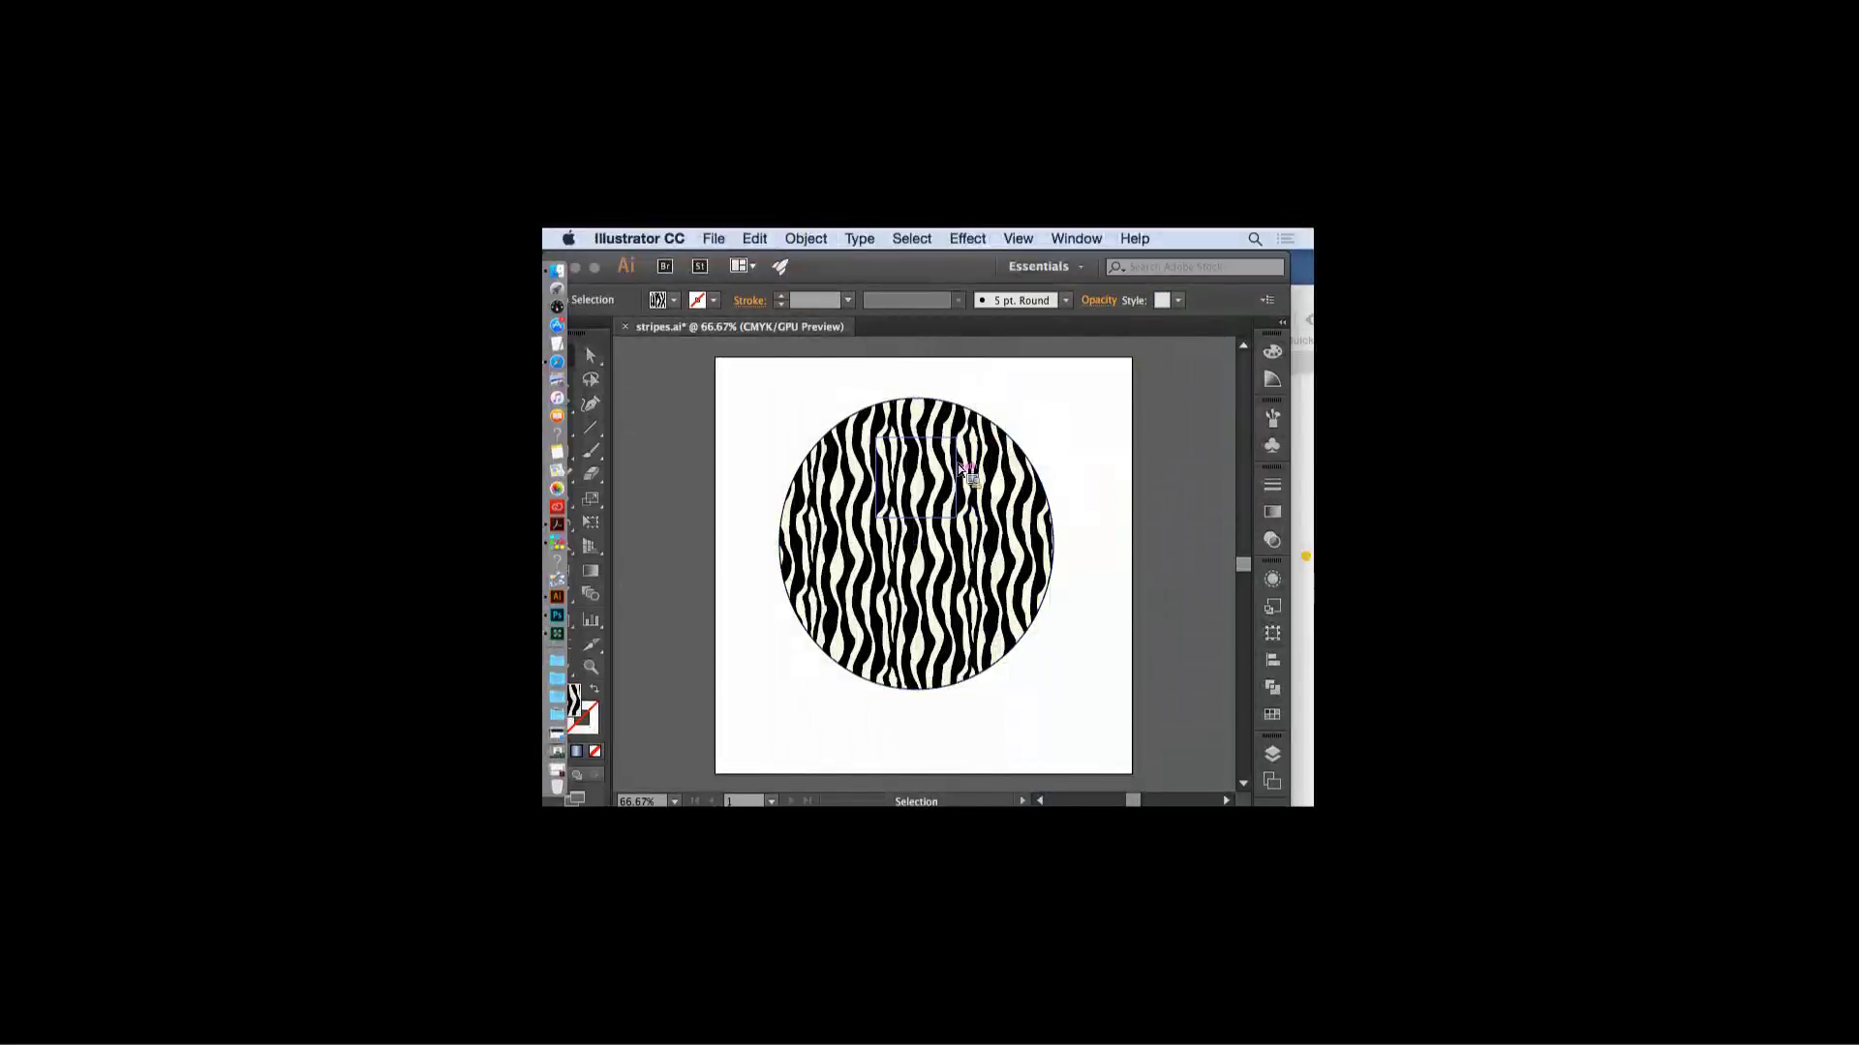
pyautogui.click(967, 558)
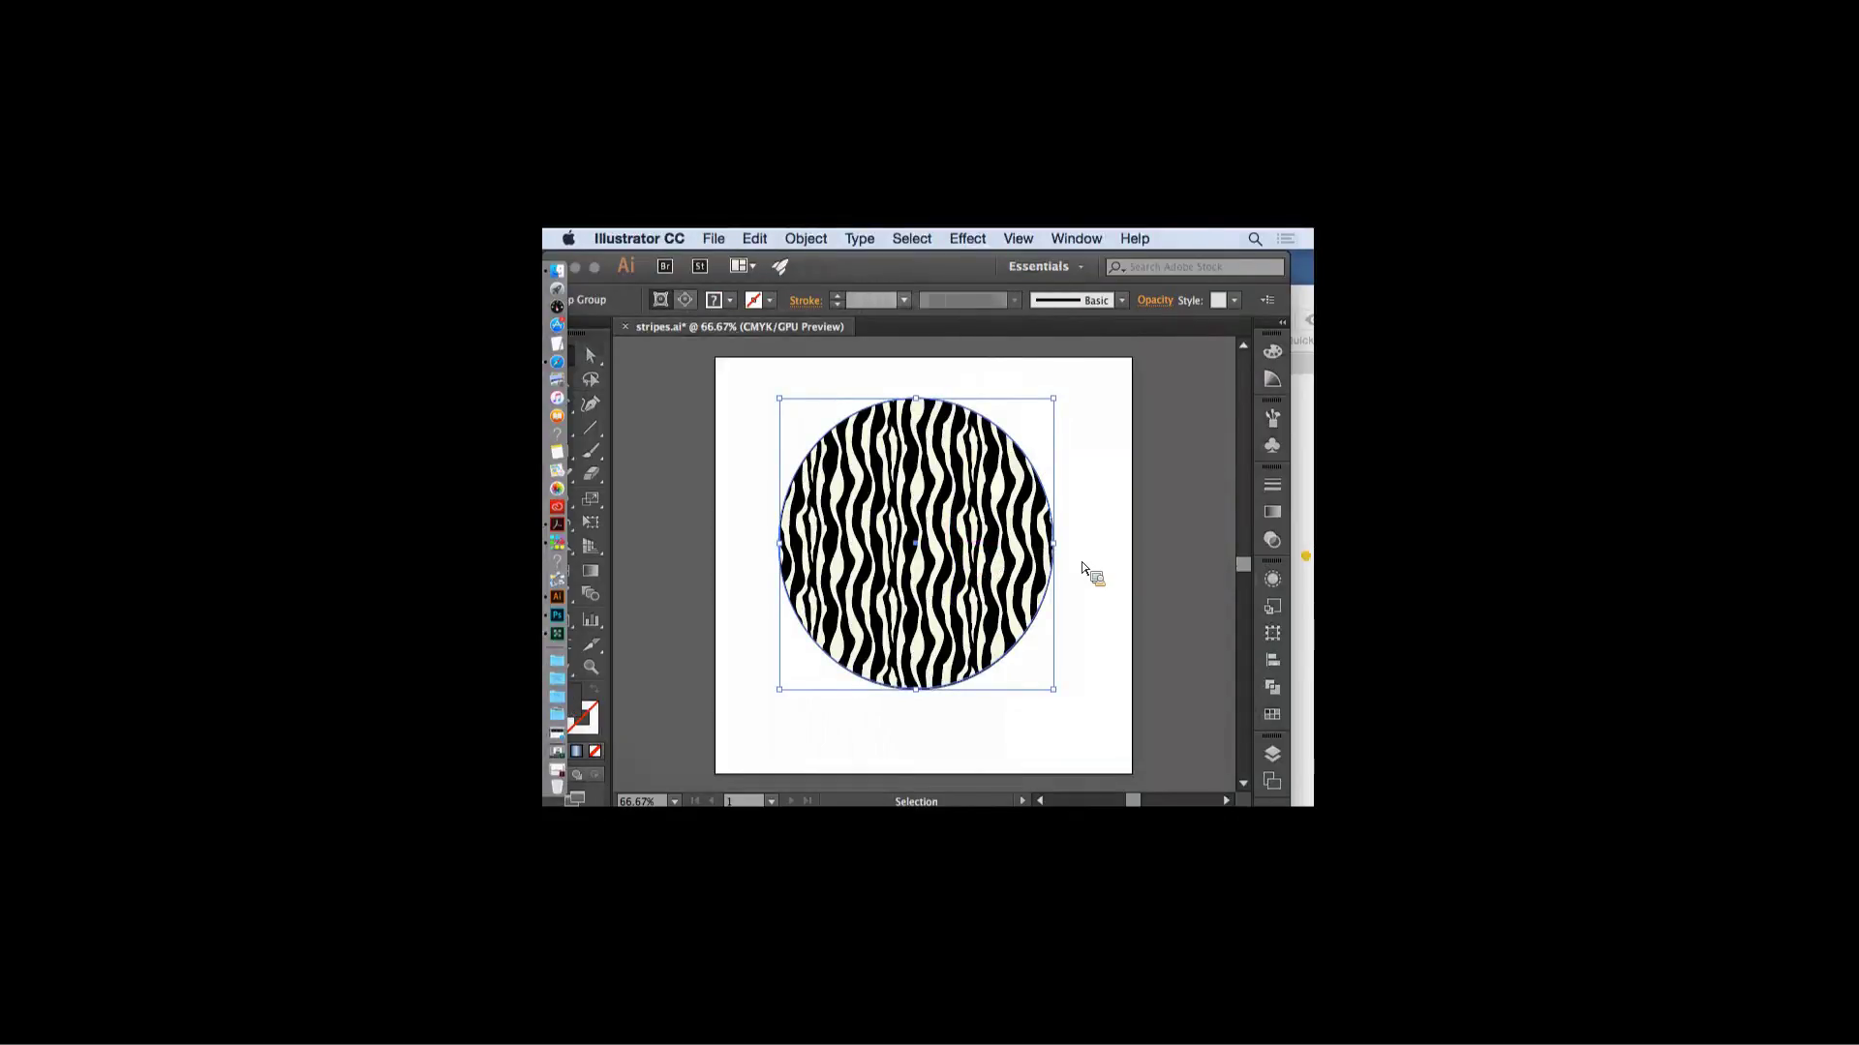
pyautogui.doubleClick(1047, 508)
pyautogui.moveTo(1041, 522); pyautogui.dragTo(1041, 524)
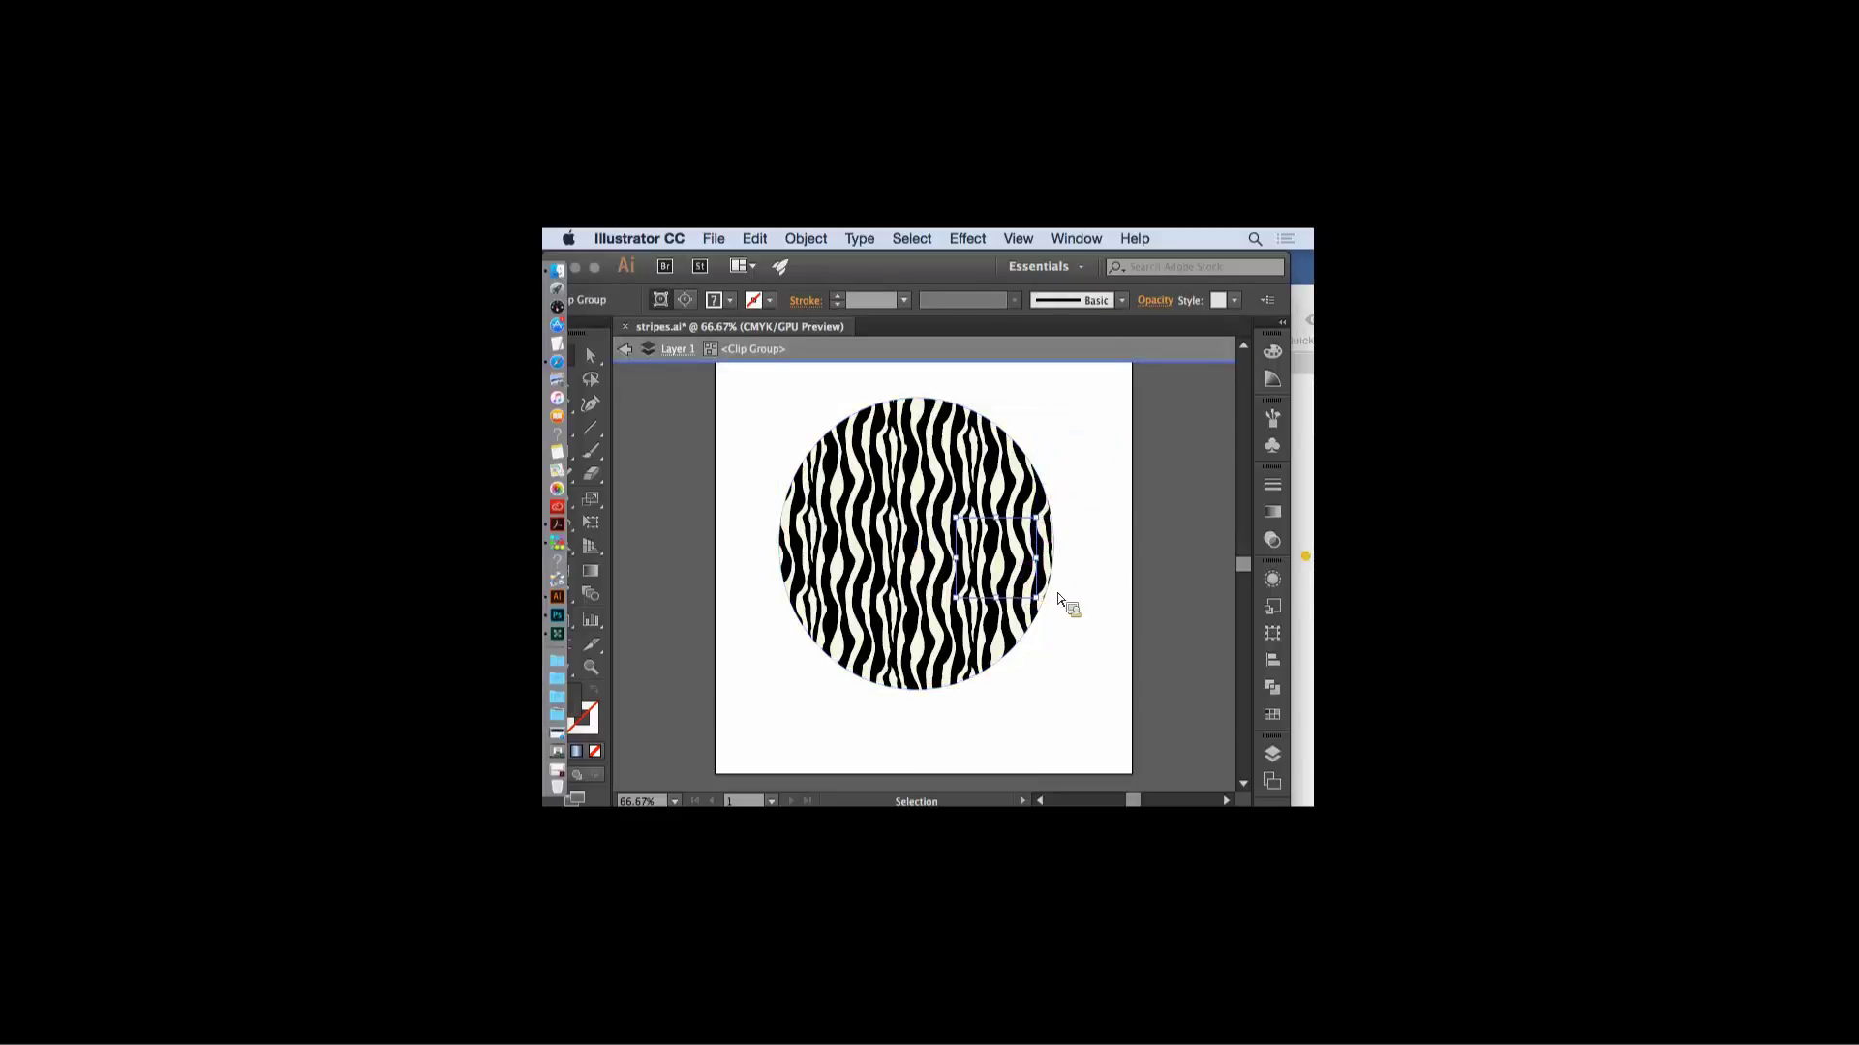
# - Fill the small square with C=0 M=90 Y=85 K=0 red and leave isolation mode
pyautogui.click(1270, 717)
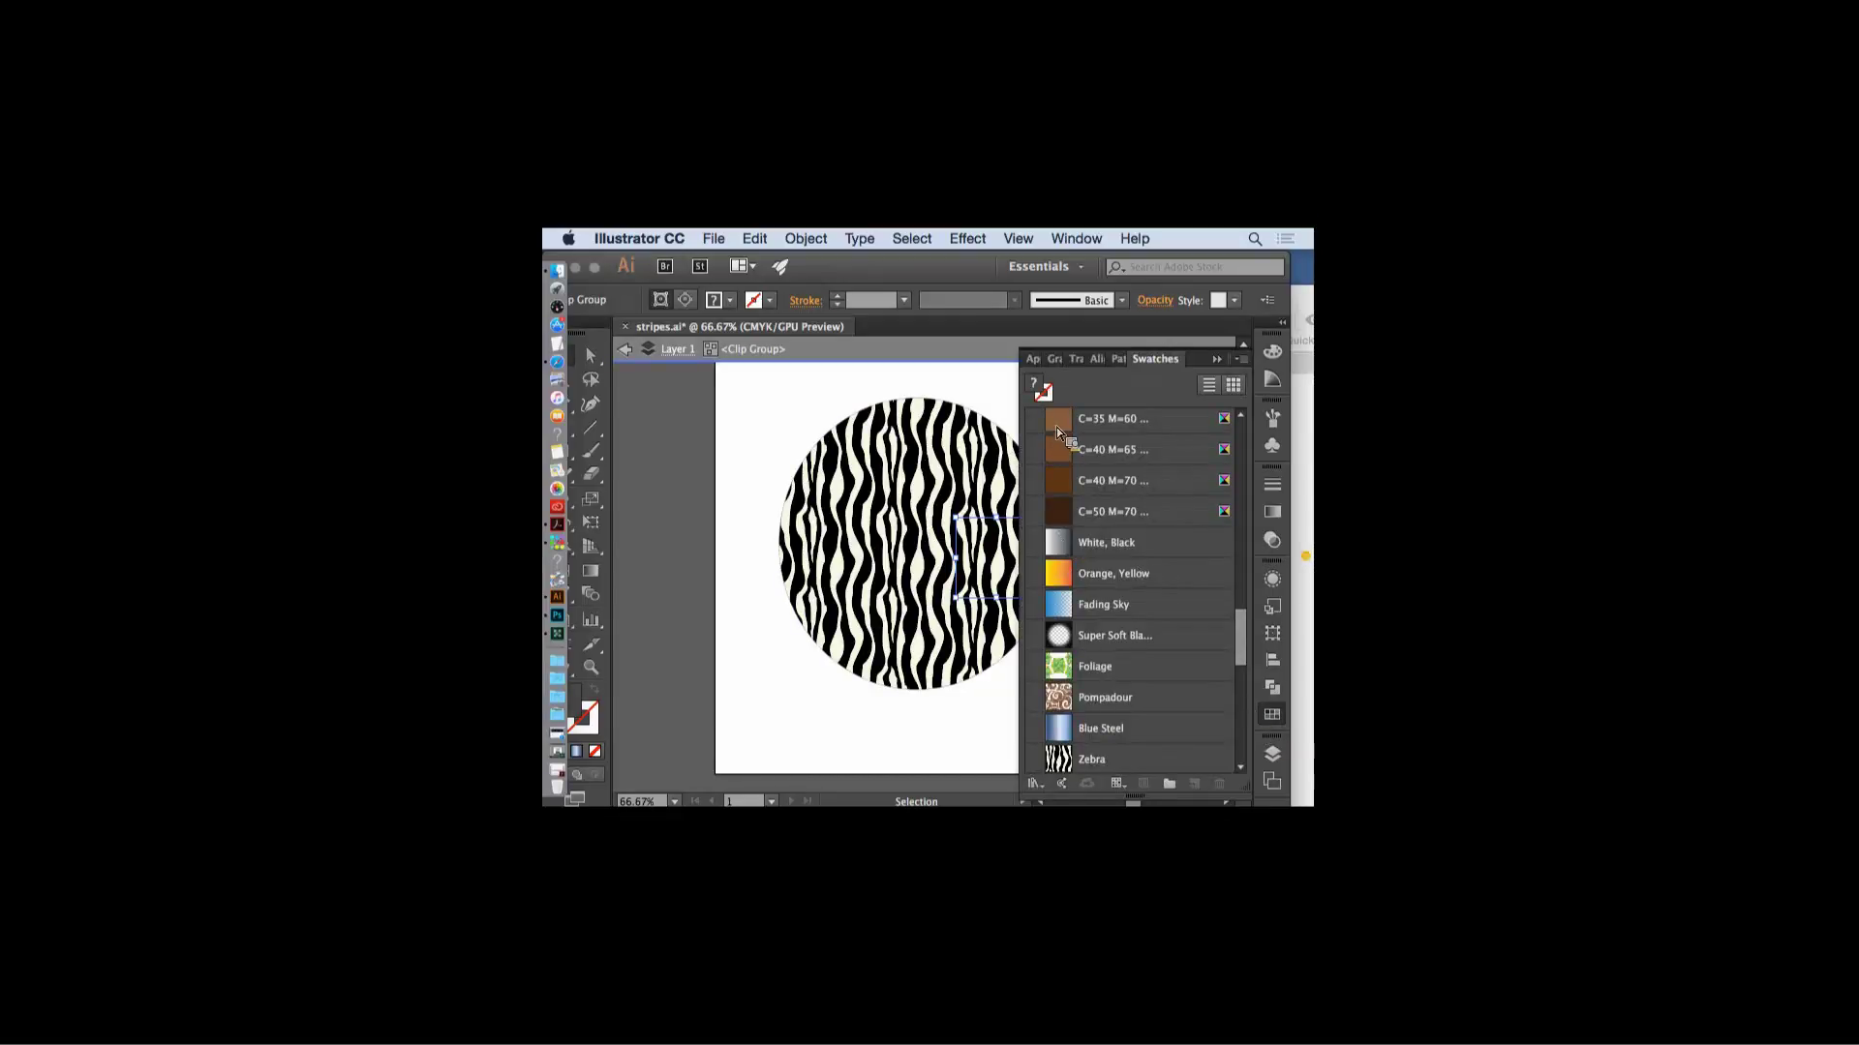
pyautogui.scroll(10, 1239, 626)
pyautogui.moveTo(1069, 460); pyautogui.dragTo(1067, 481)
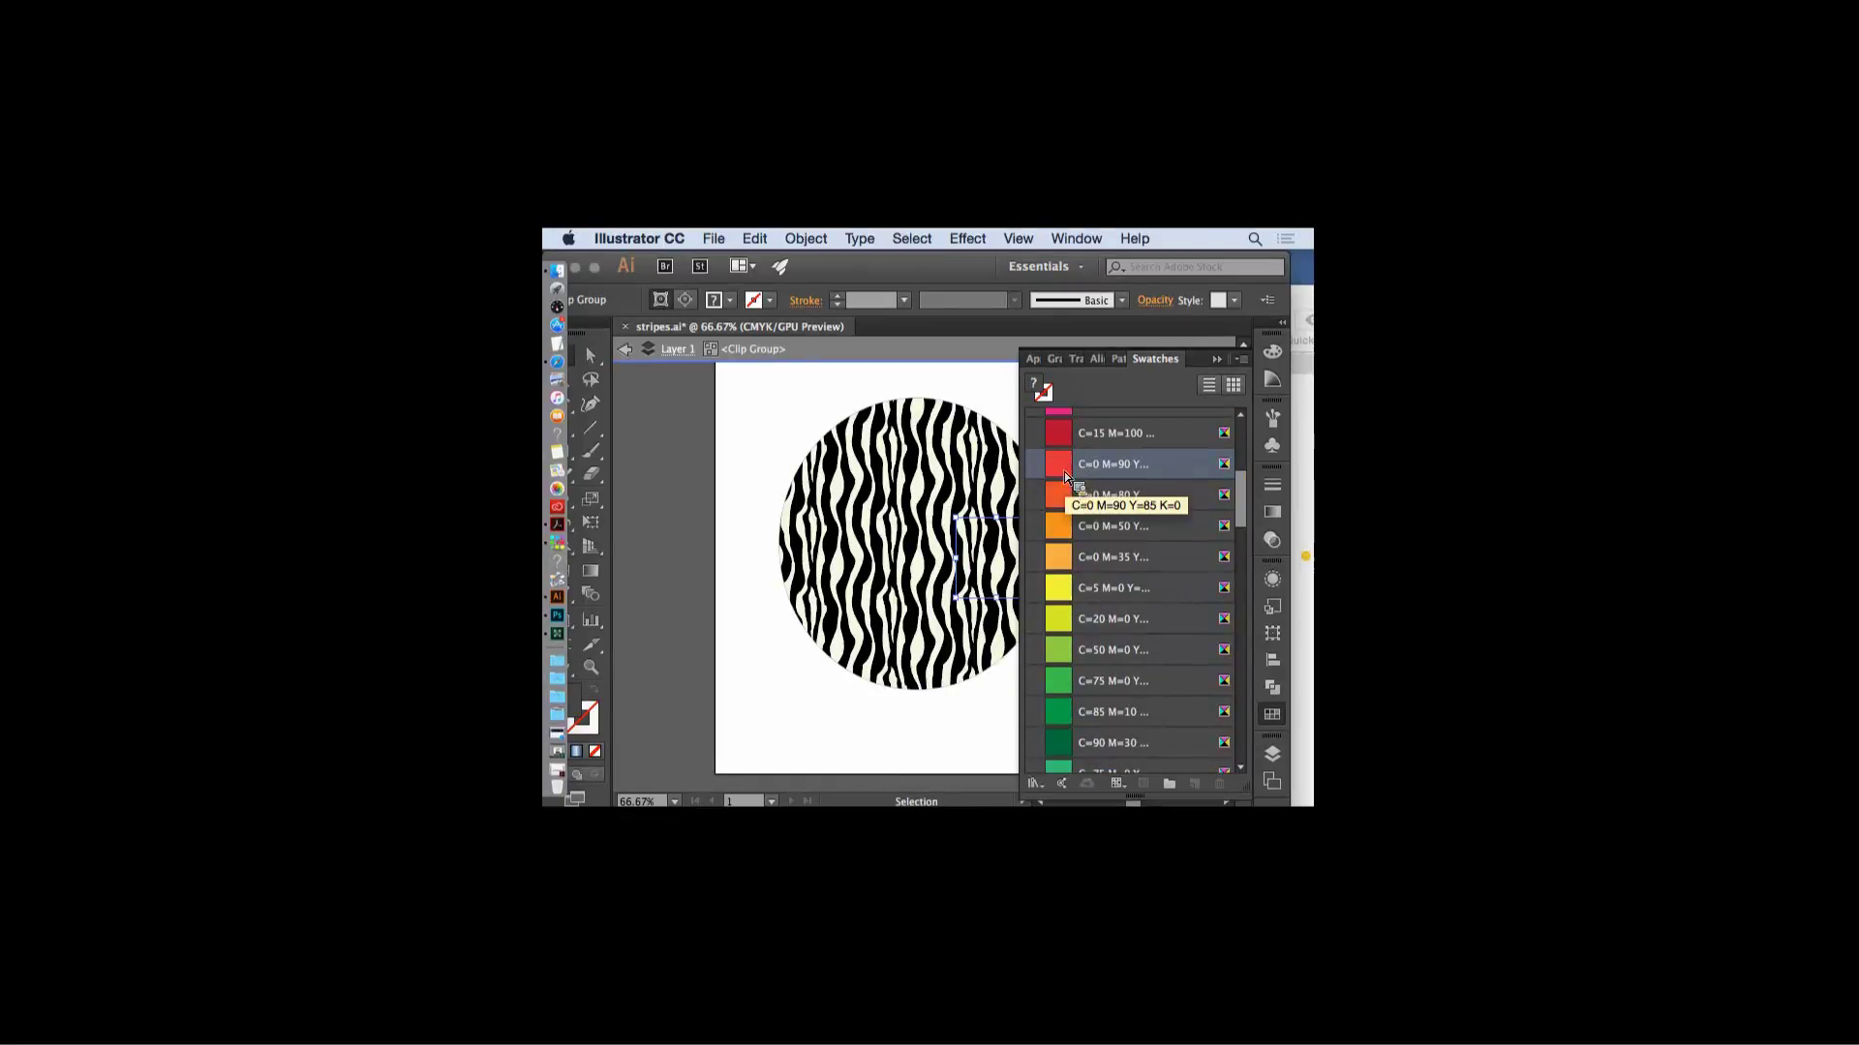
pyautogui.click(1065, 465)
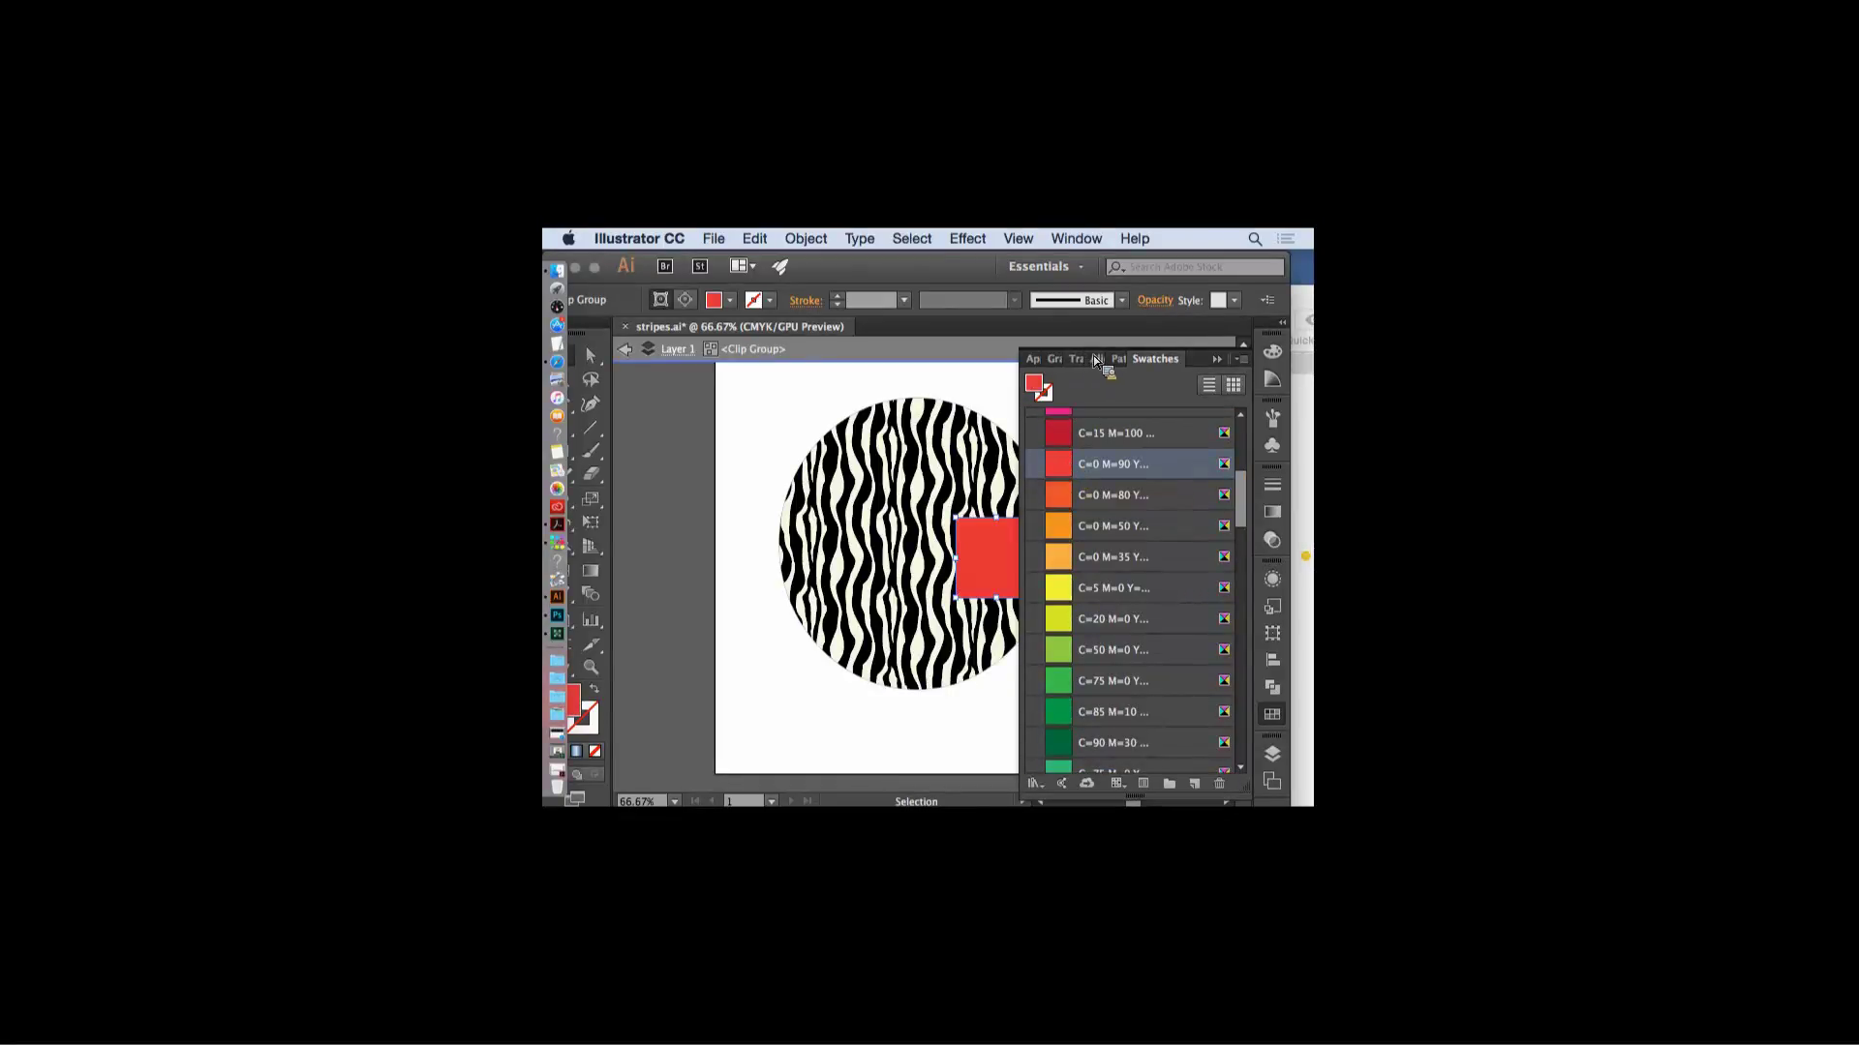
pyautogui.press('Escape')
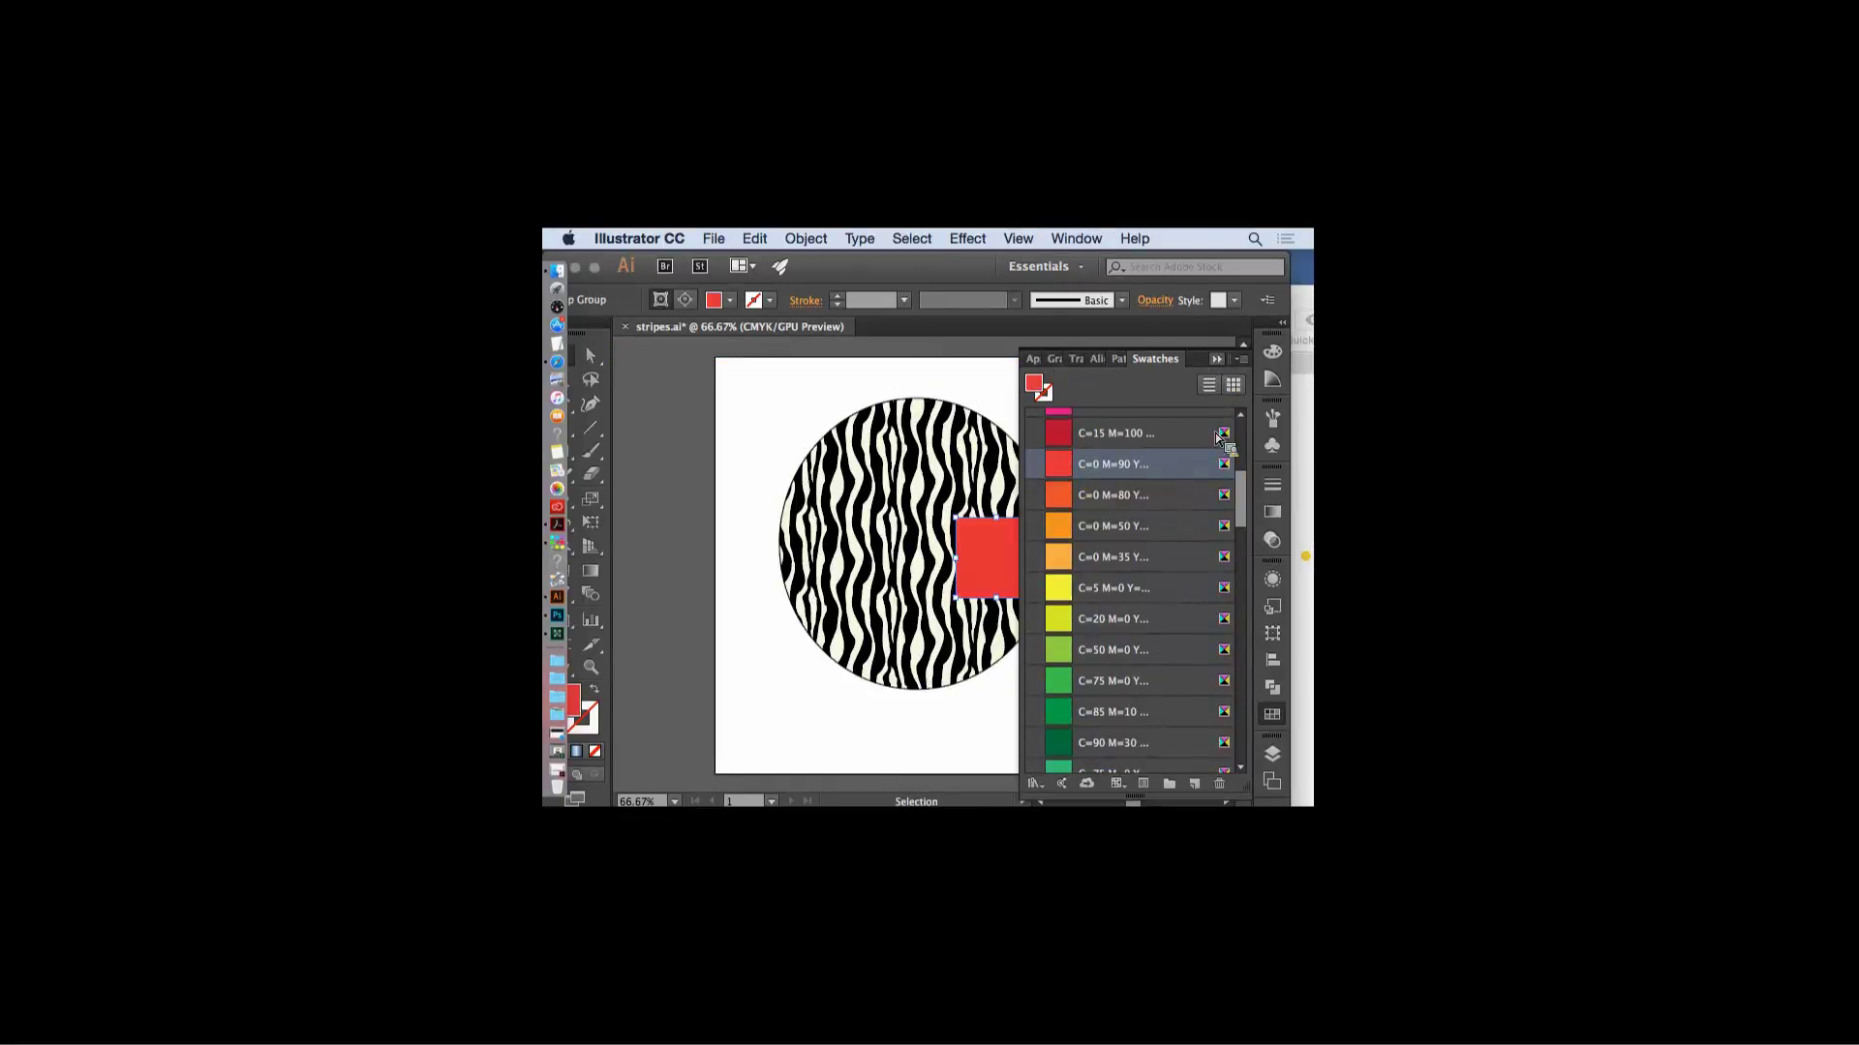
pyautogui.click(1217, 358)
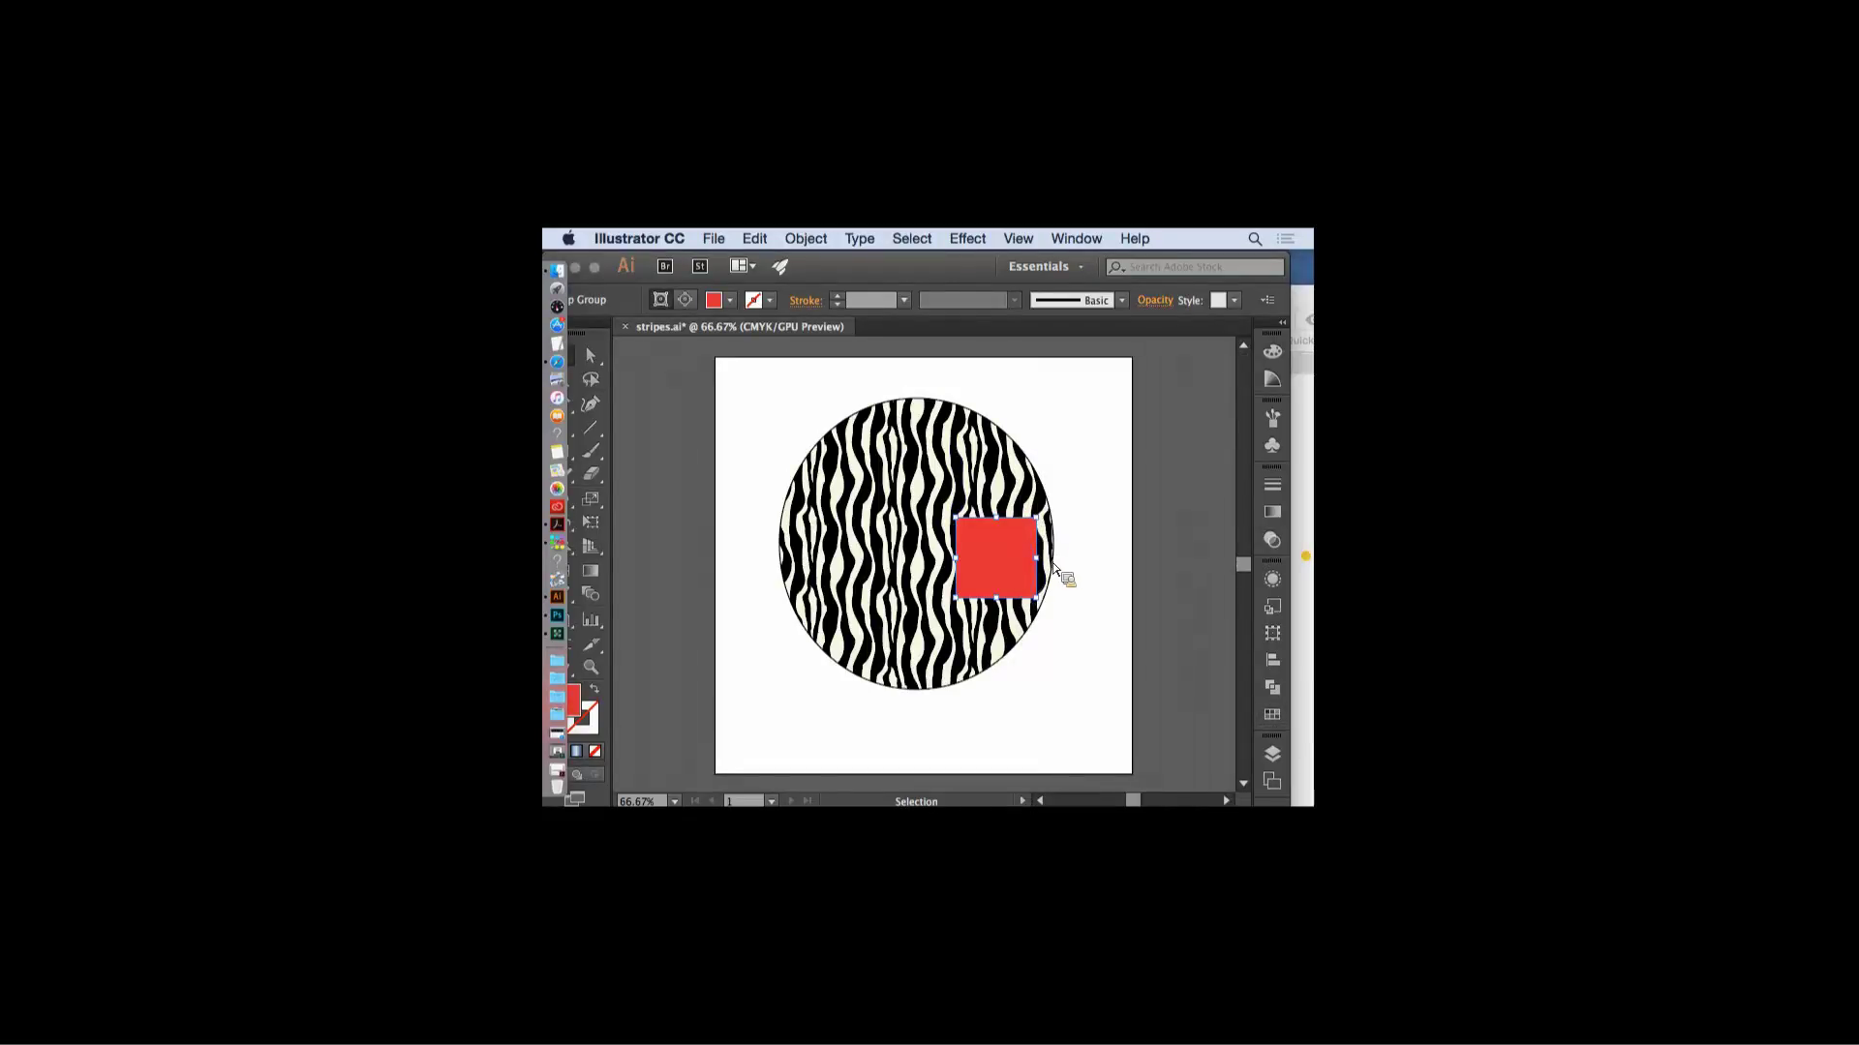
# - Try an orange fill on the striped circle, undo it, and ungroup the artwork
pyautogui.moveTo(1046, 581)
pyautogui.mouseDown()
pyautogui.moveTo(1034, 678)
pyautogui.moveTo(1005, 677)
pyautogui.mouseUp()
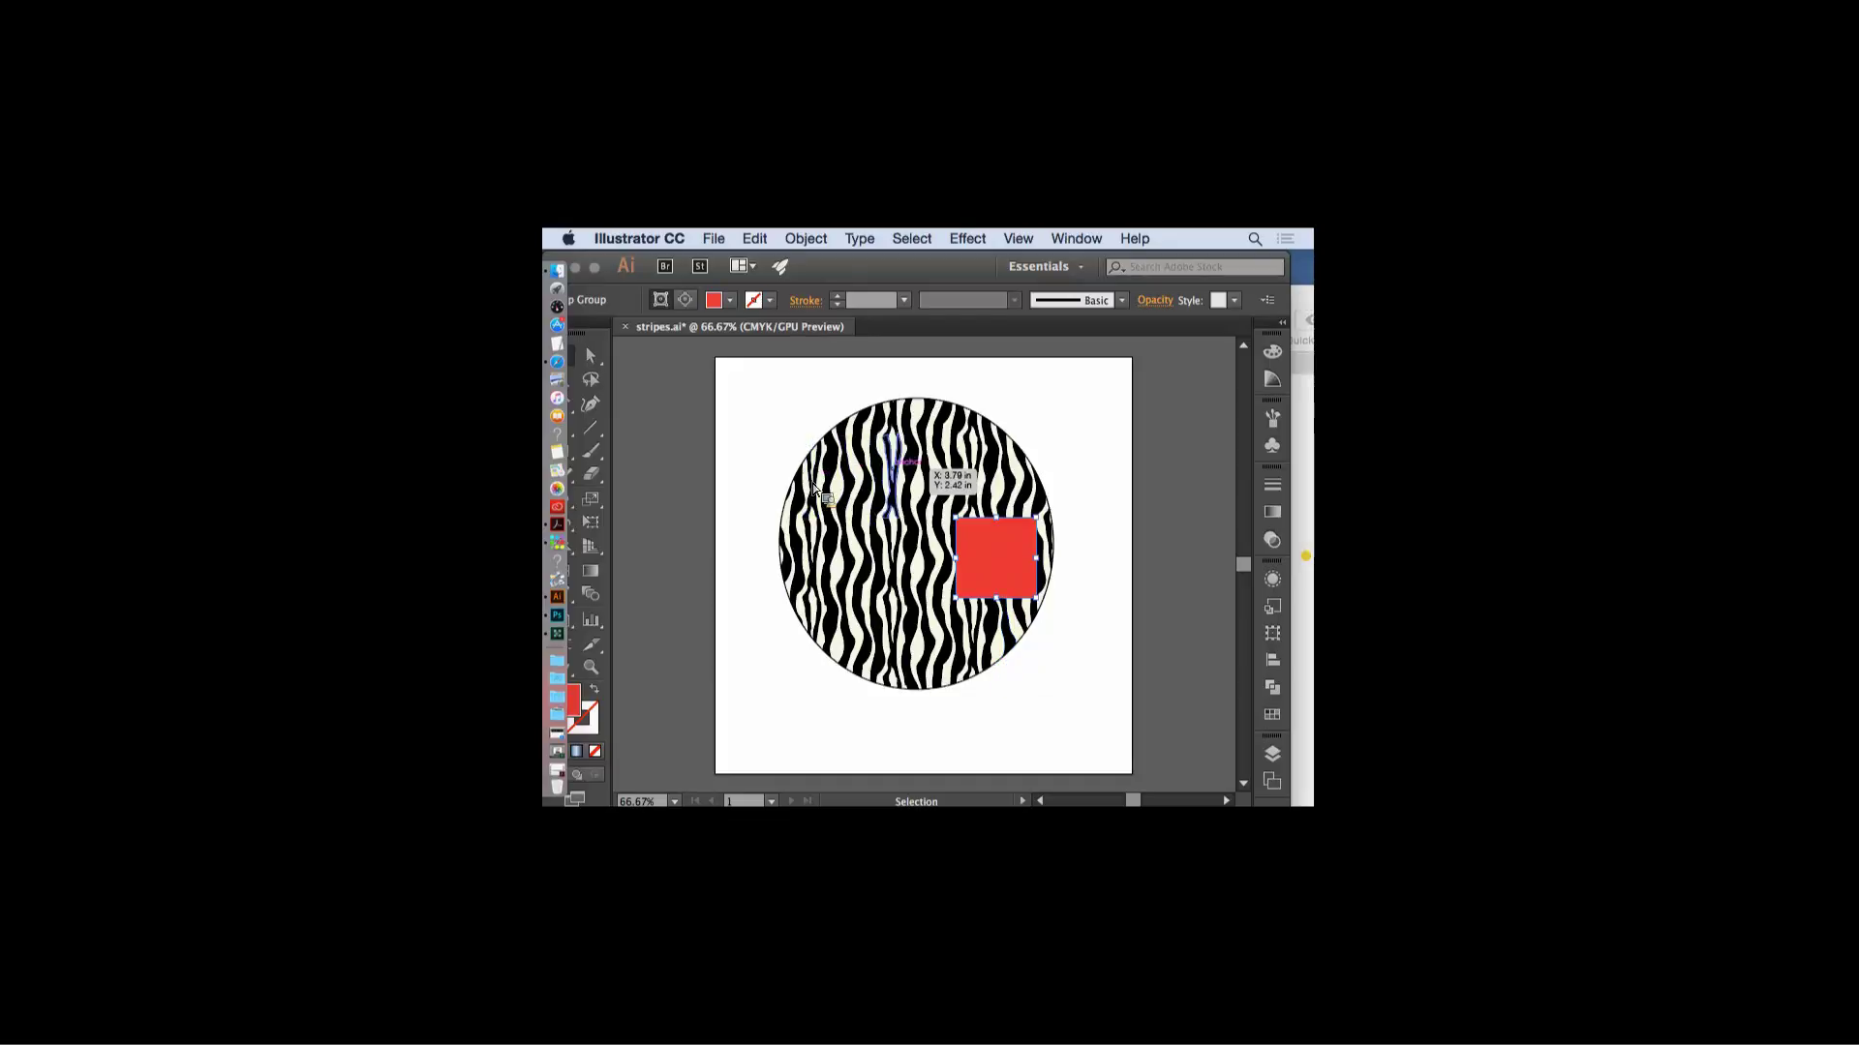
pyautogui.click(915, 474)
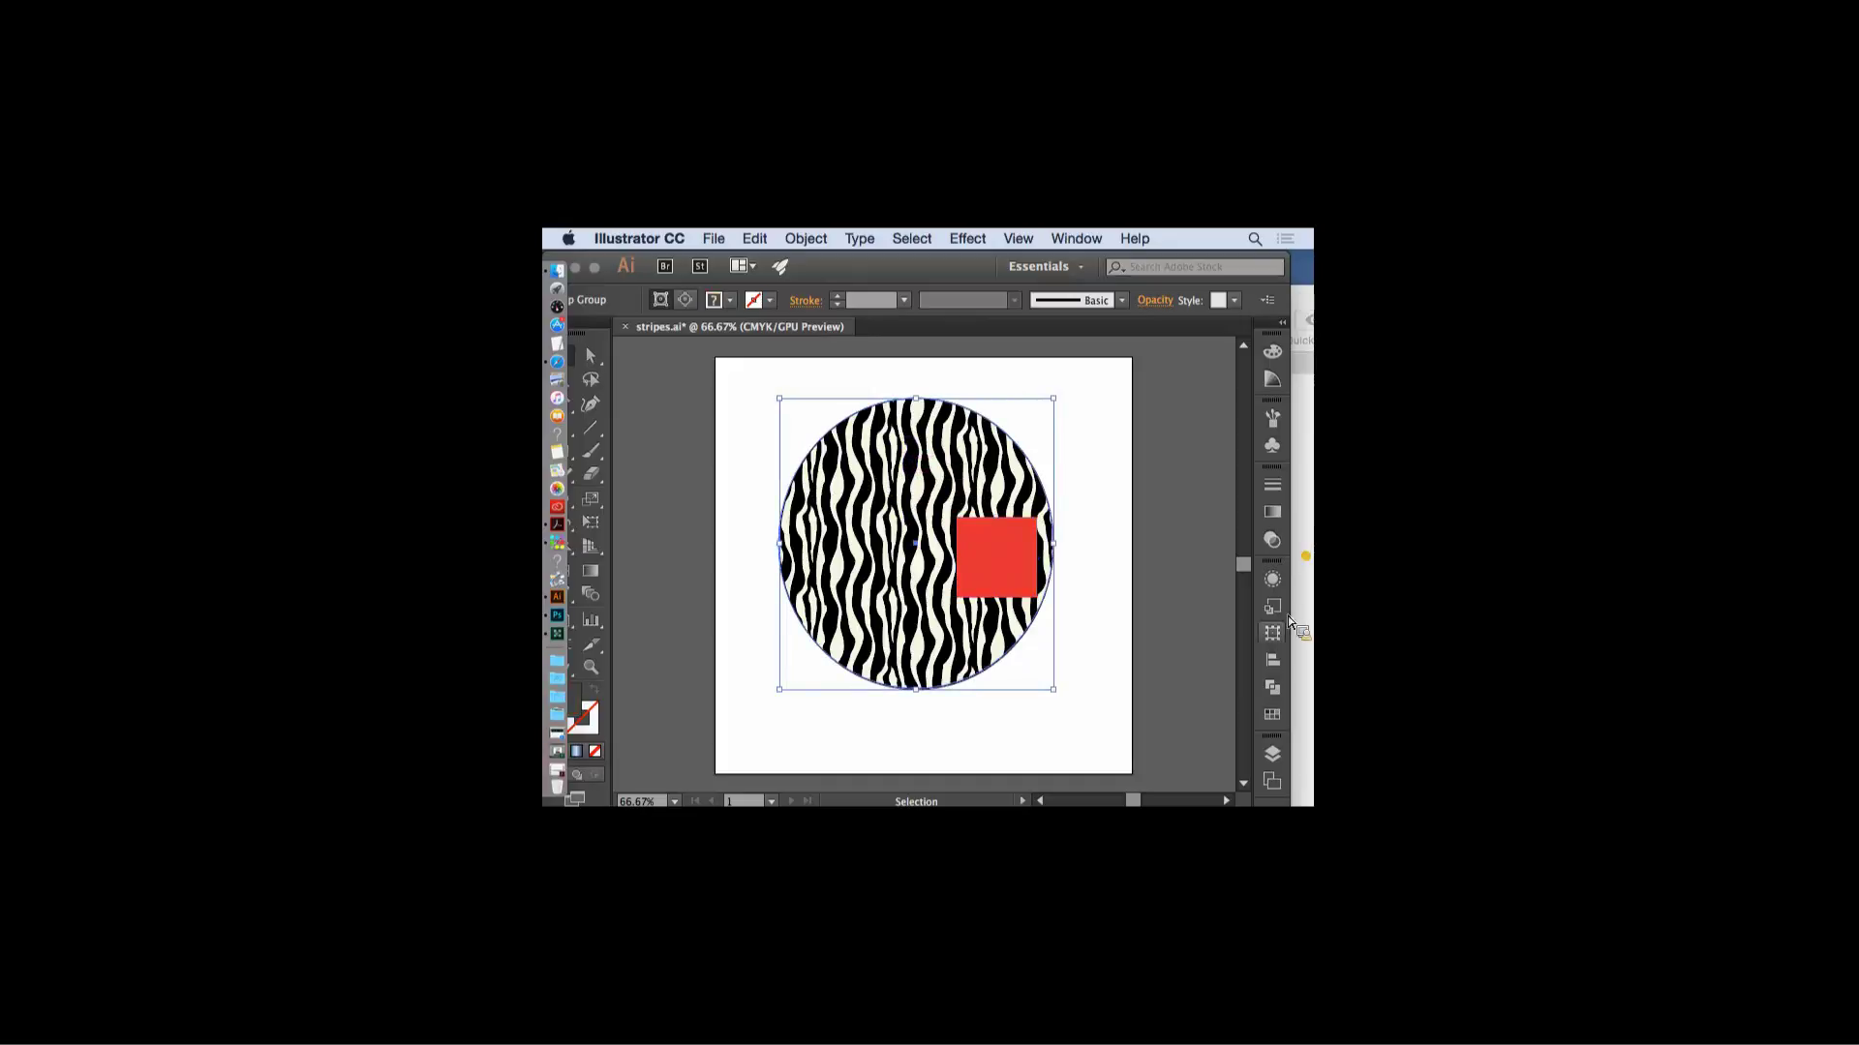
pyautogui.click(1274, 714)
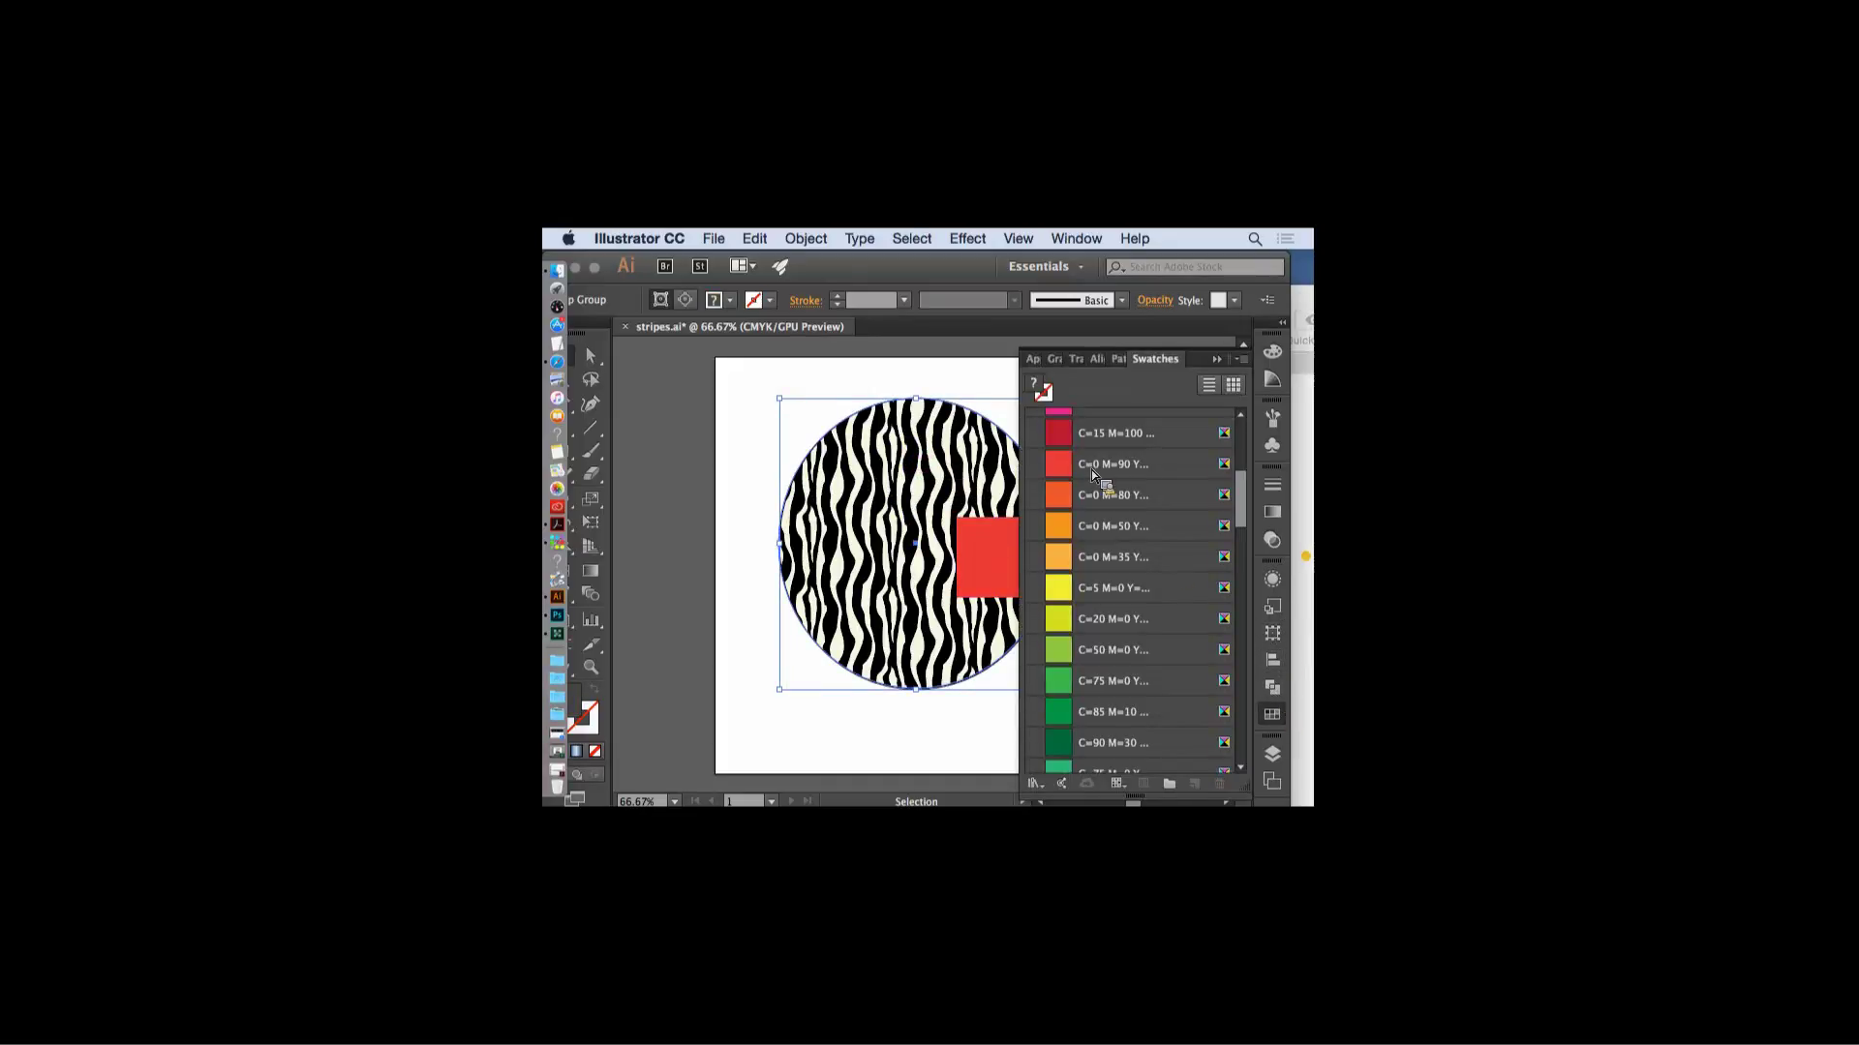
pyautogui.click(1065, 524)
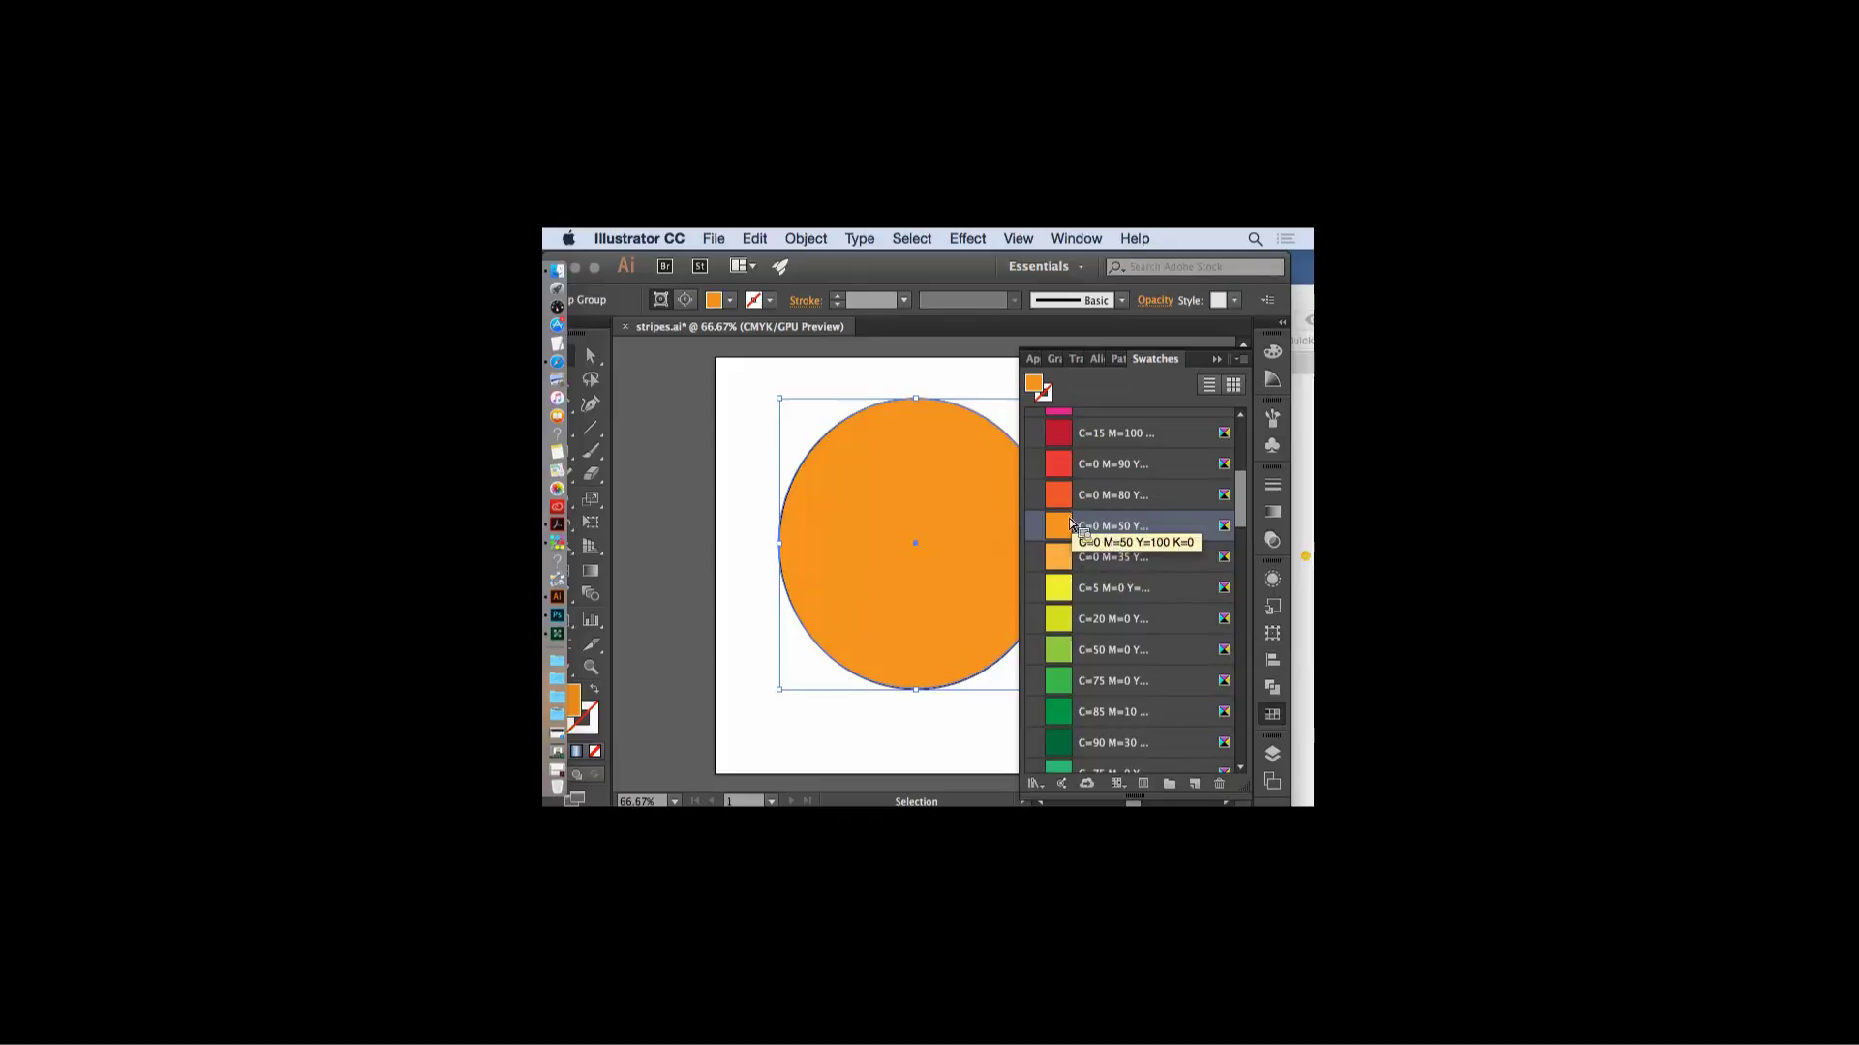
pyautogui.hotkey('ctrl', 'z')
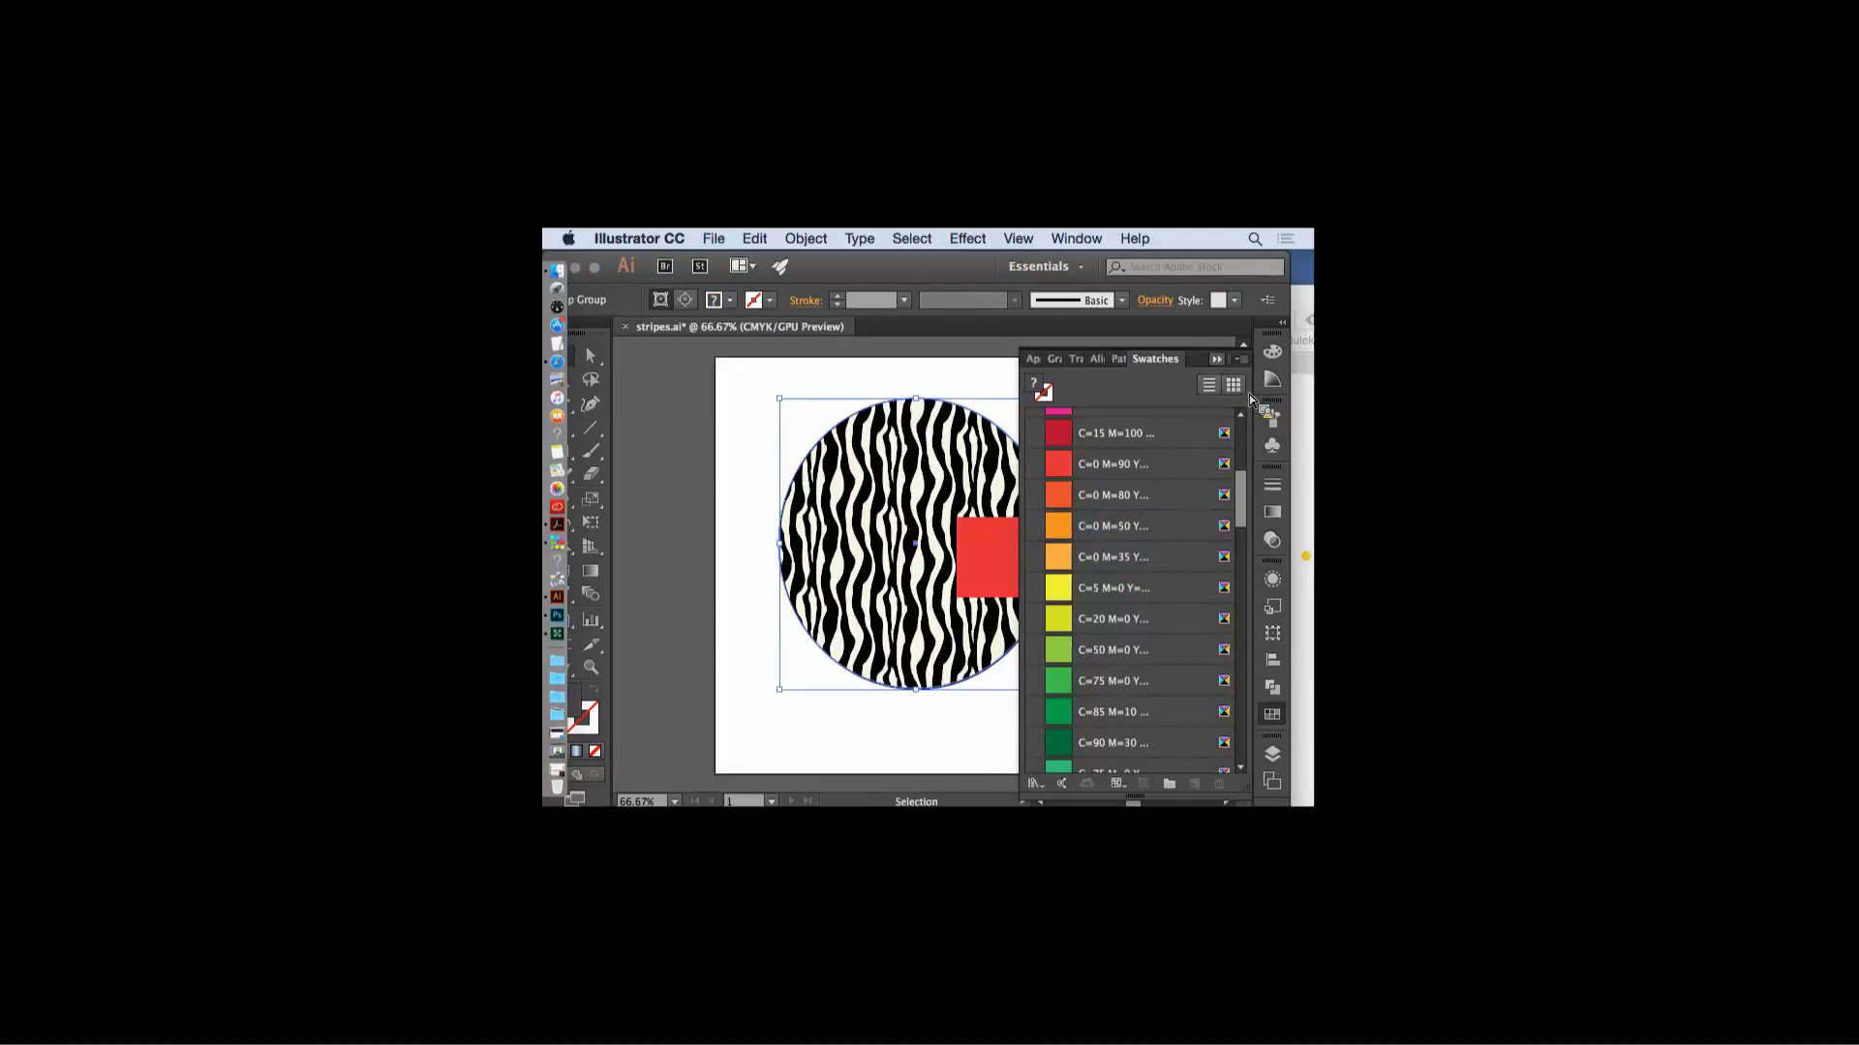
pyautogui.click(805, 238)
pyautogui.click(825, 328)
# - Reposition the striped circle group, moving it right and back left
pyautogui.click(1026, 437)
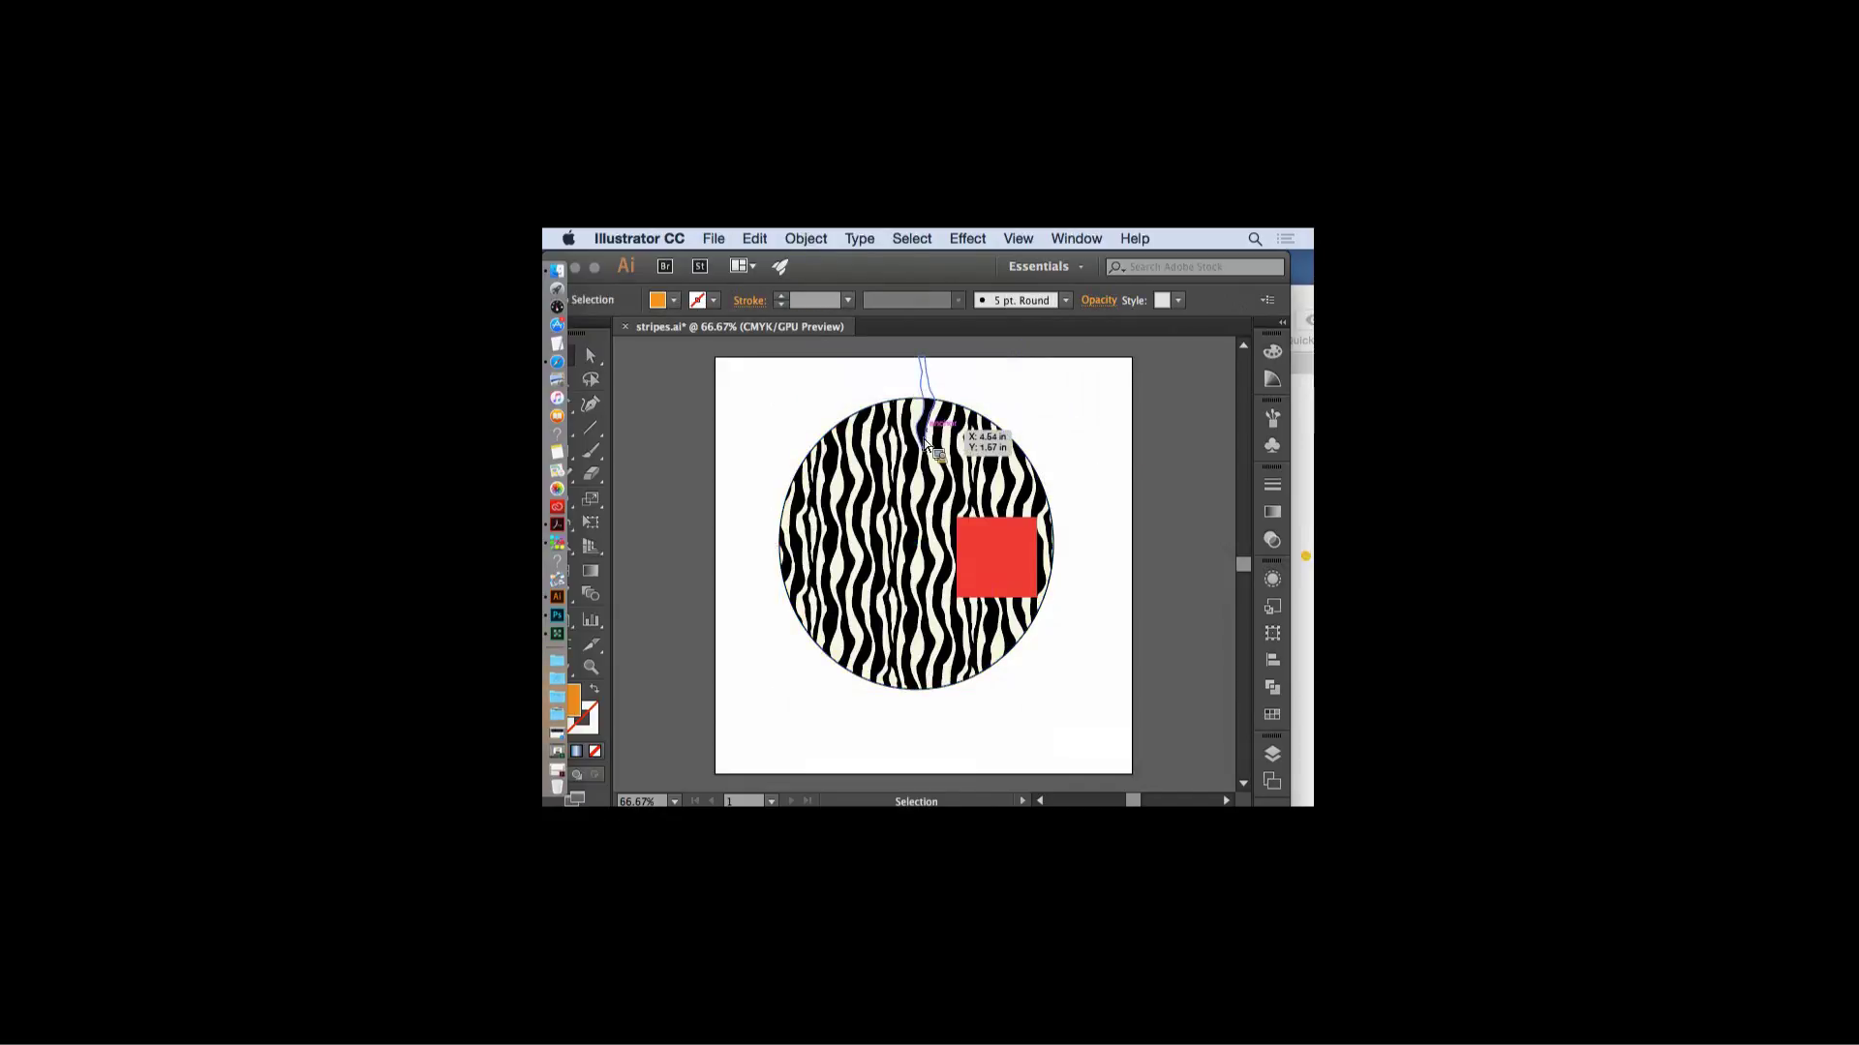
pyautogui.click(944, 476)
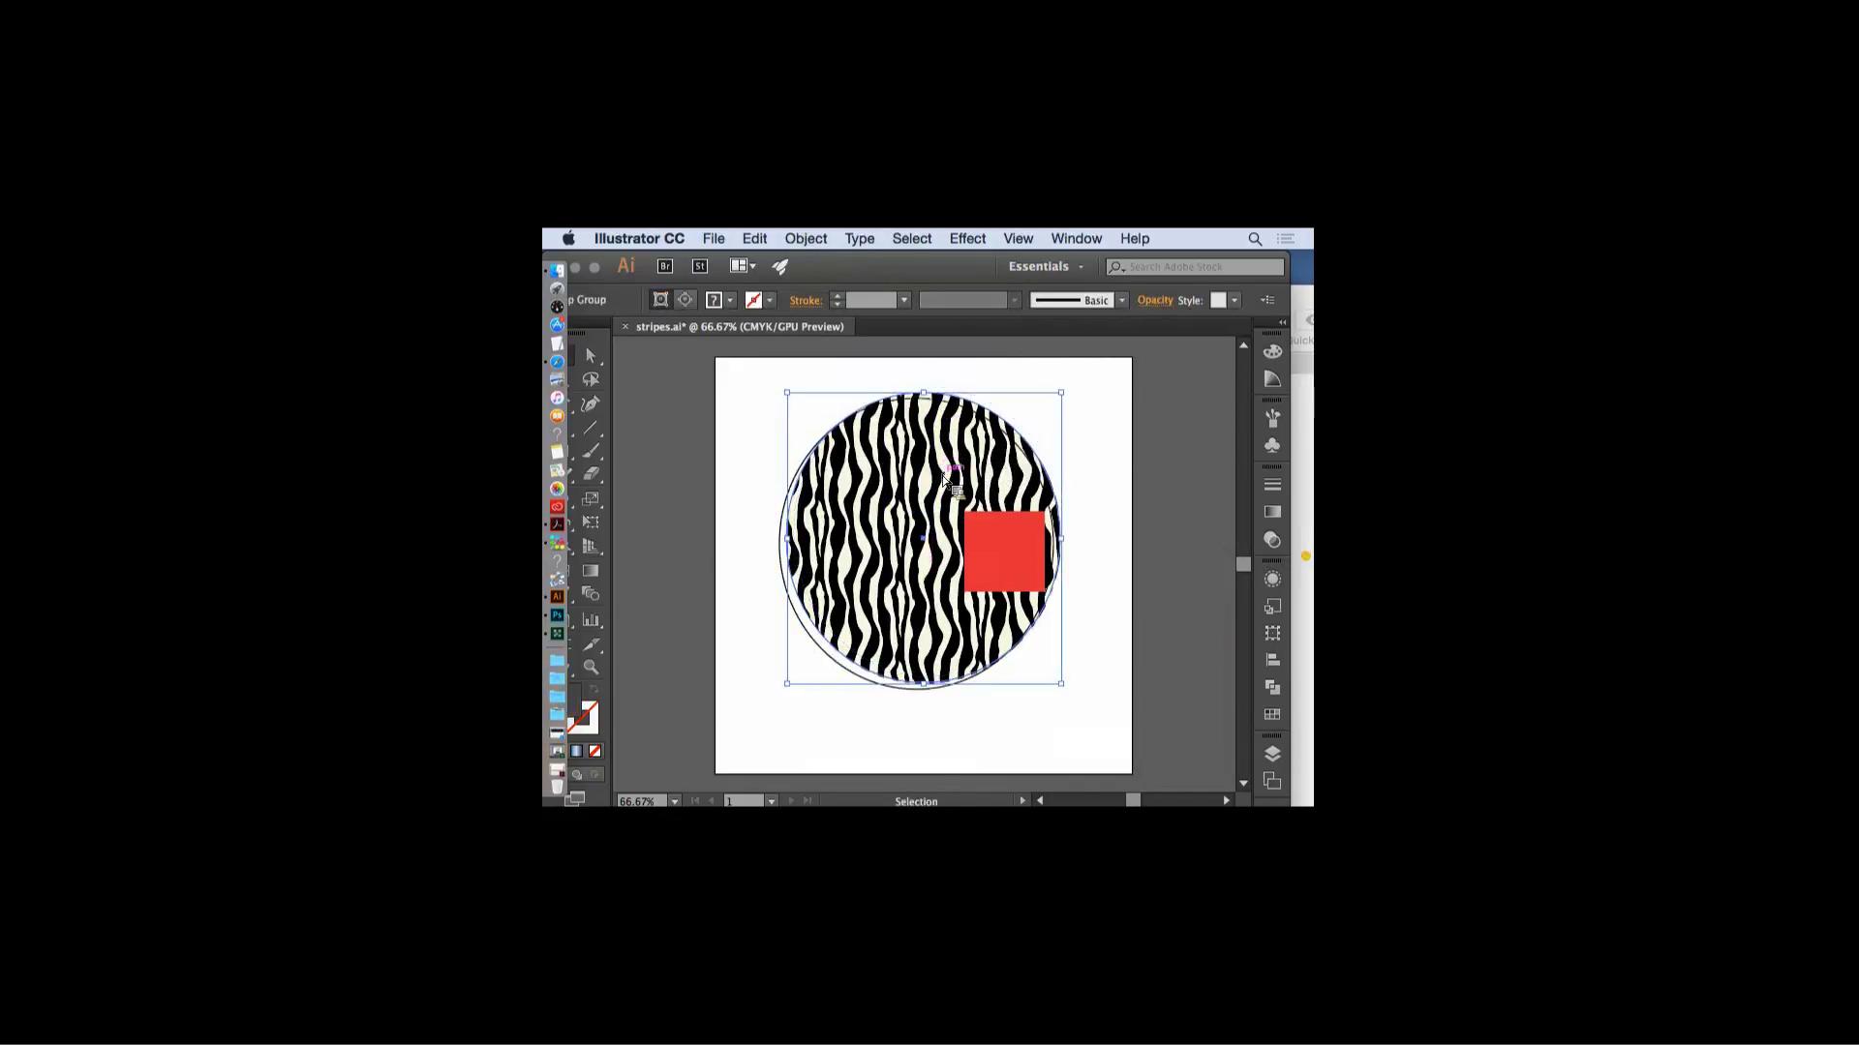
pyautogui.moveTo(944, 477); pyautogui.dragTo(893, 472)
pyautogui.moveTo(762, 272); pyautogui.dragTo(834, 277)
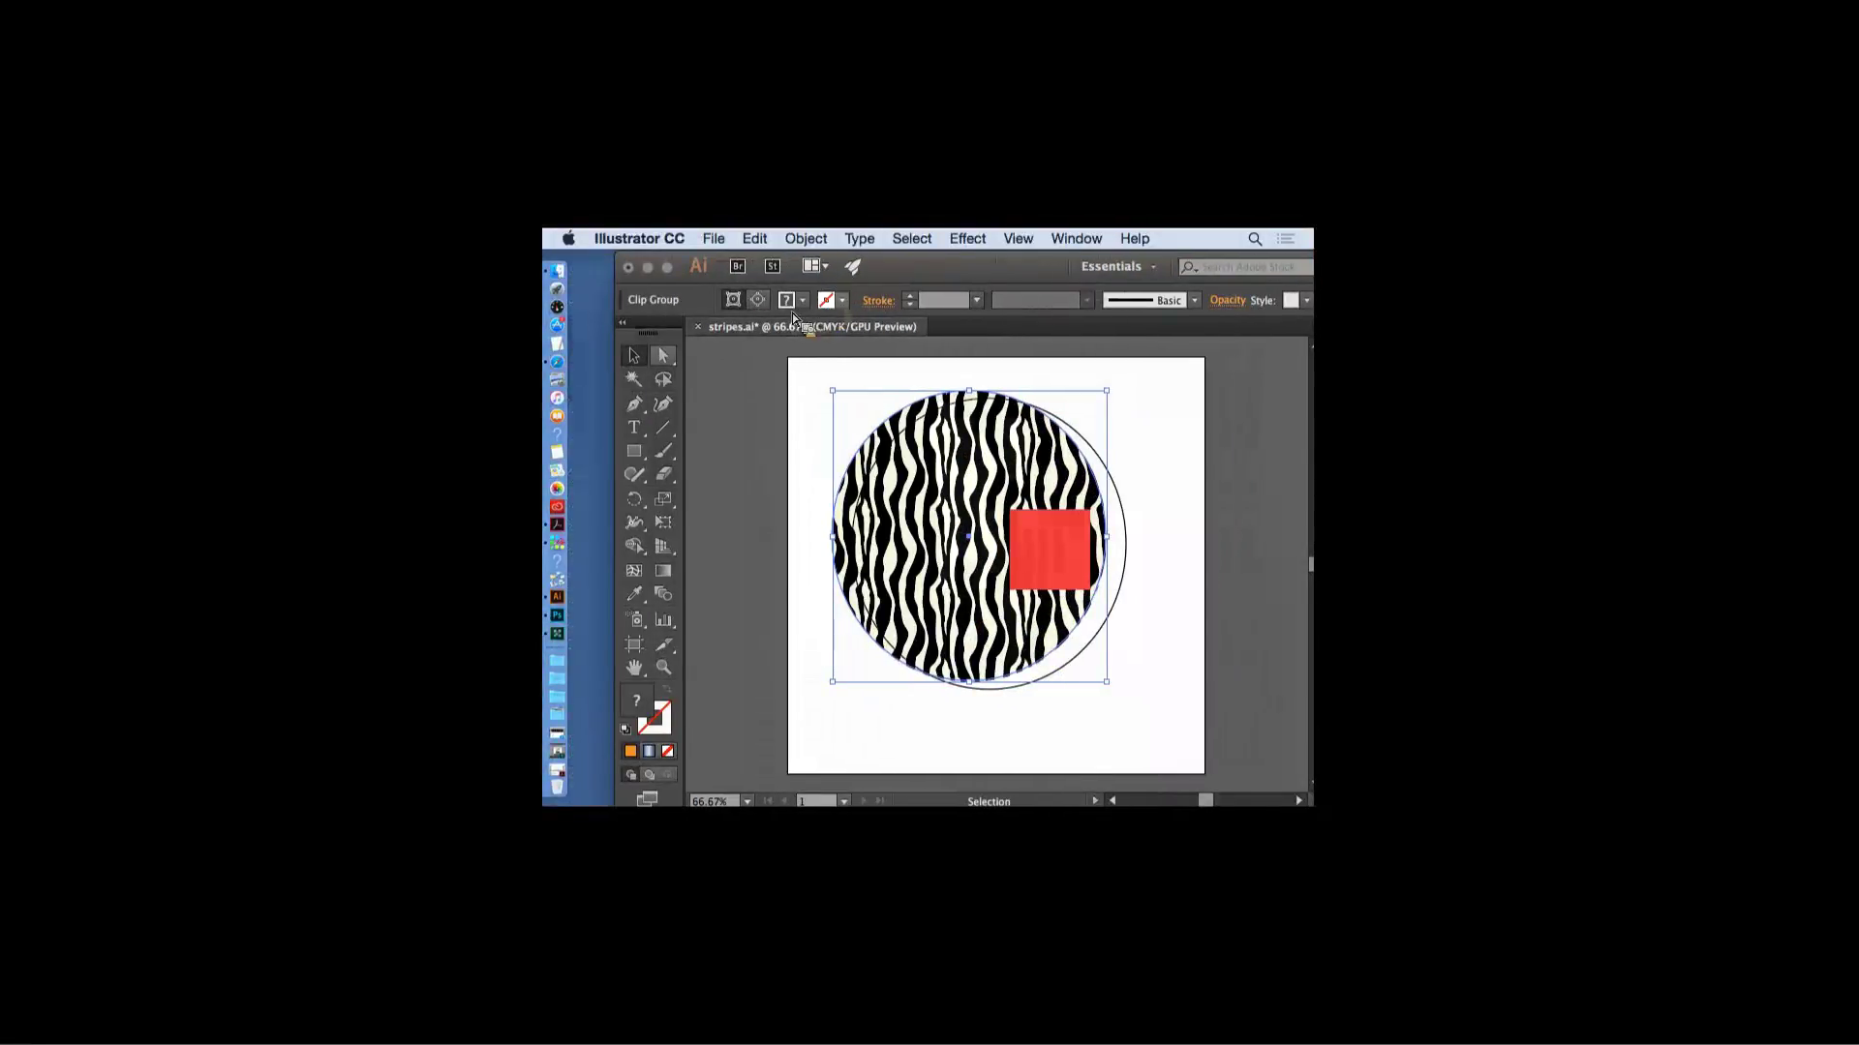
pyautogui.click(753, 402)
# - Direct-select a single stripe path and color it CMYK Green
pyautogui.click(661, 354)
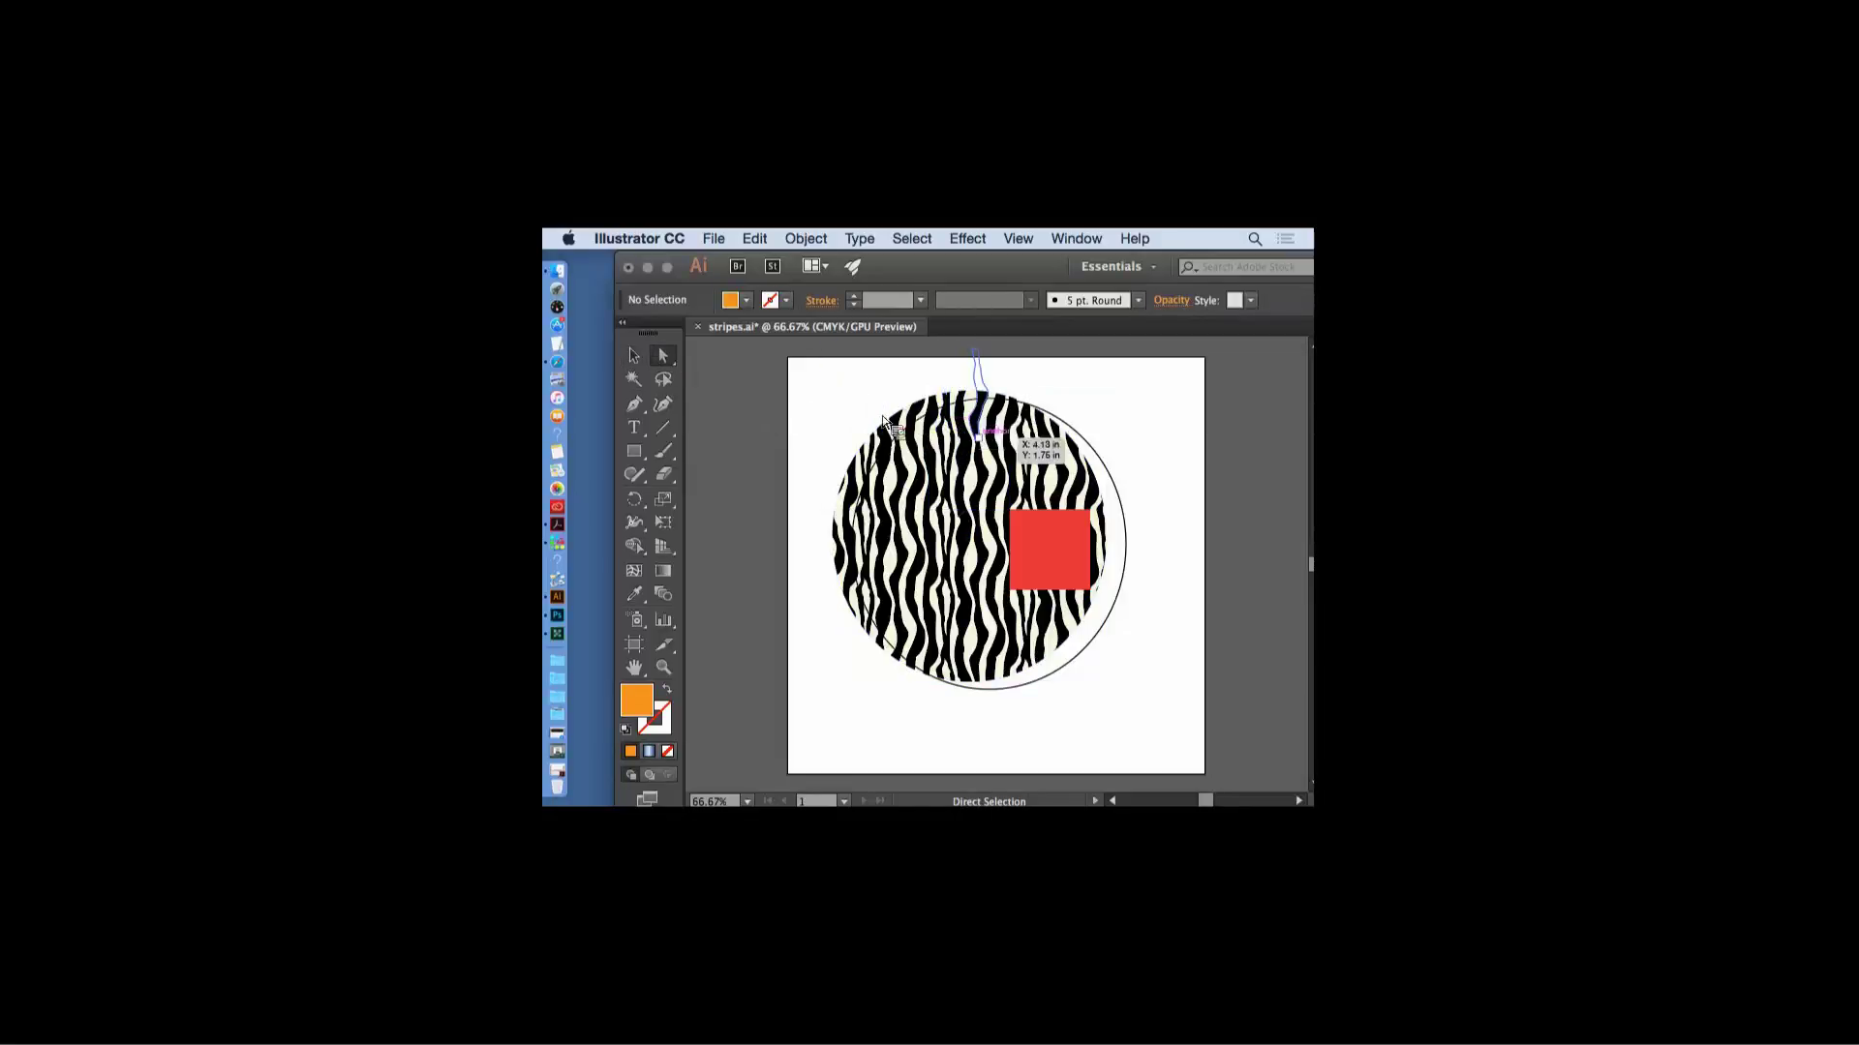
pyautogui.click(973, 457)
pyautogui.doubleClick(1053, 276)
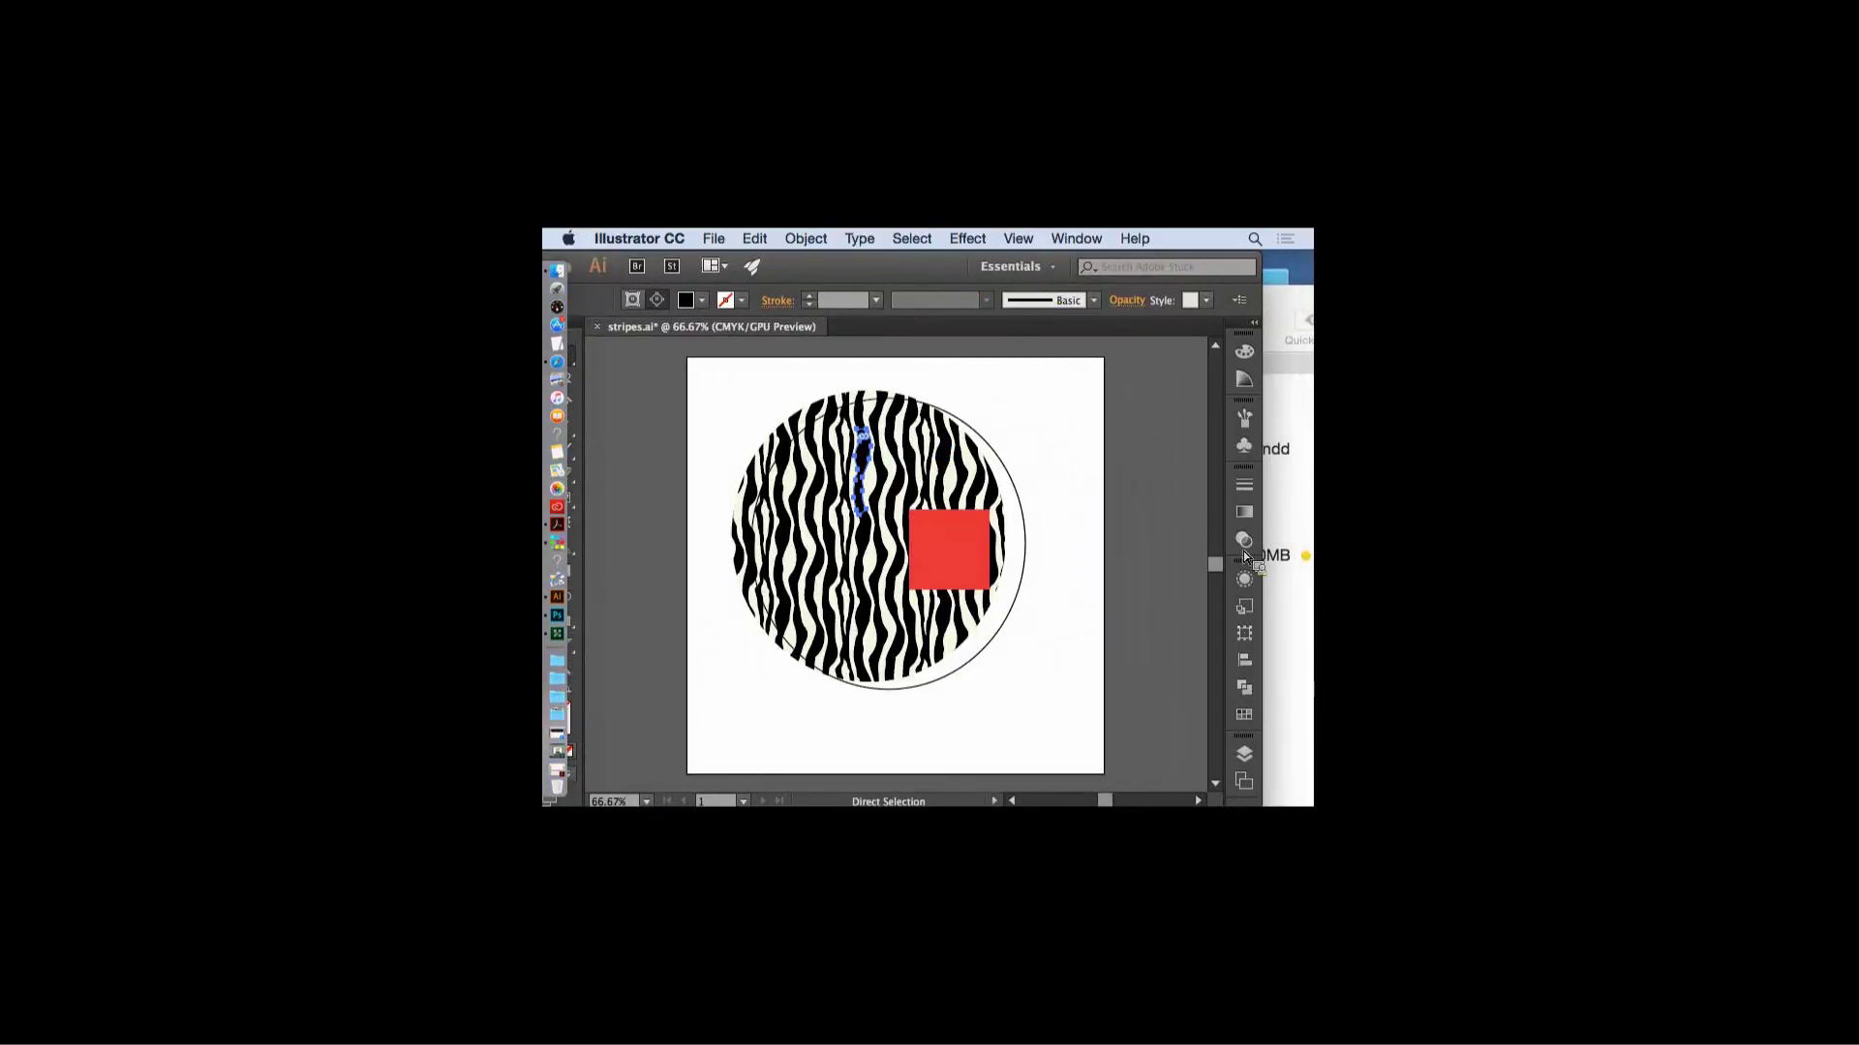
pyautogui.click(1245, 715)
pyautogui.click(1031, 519)
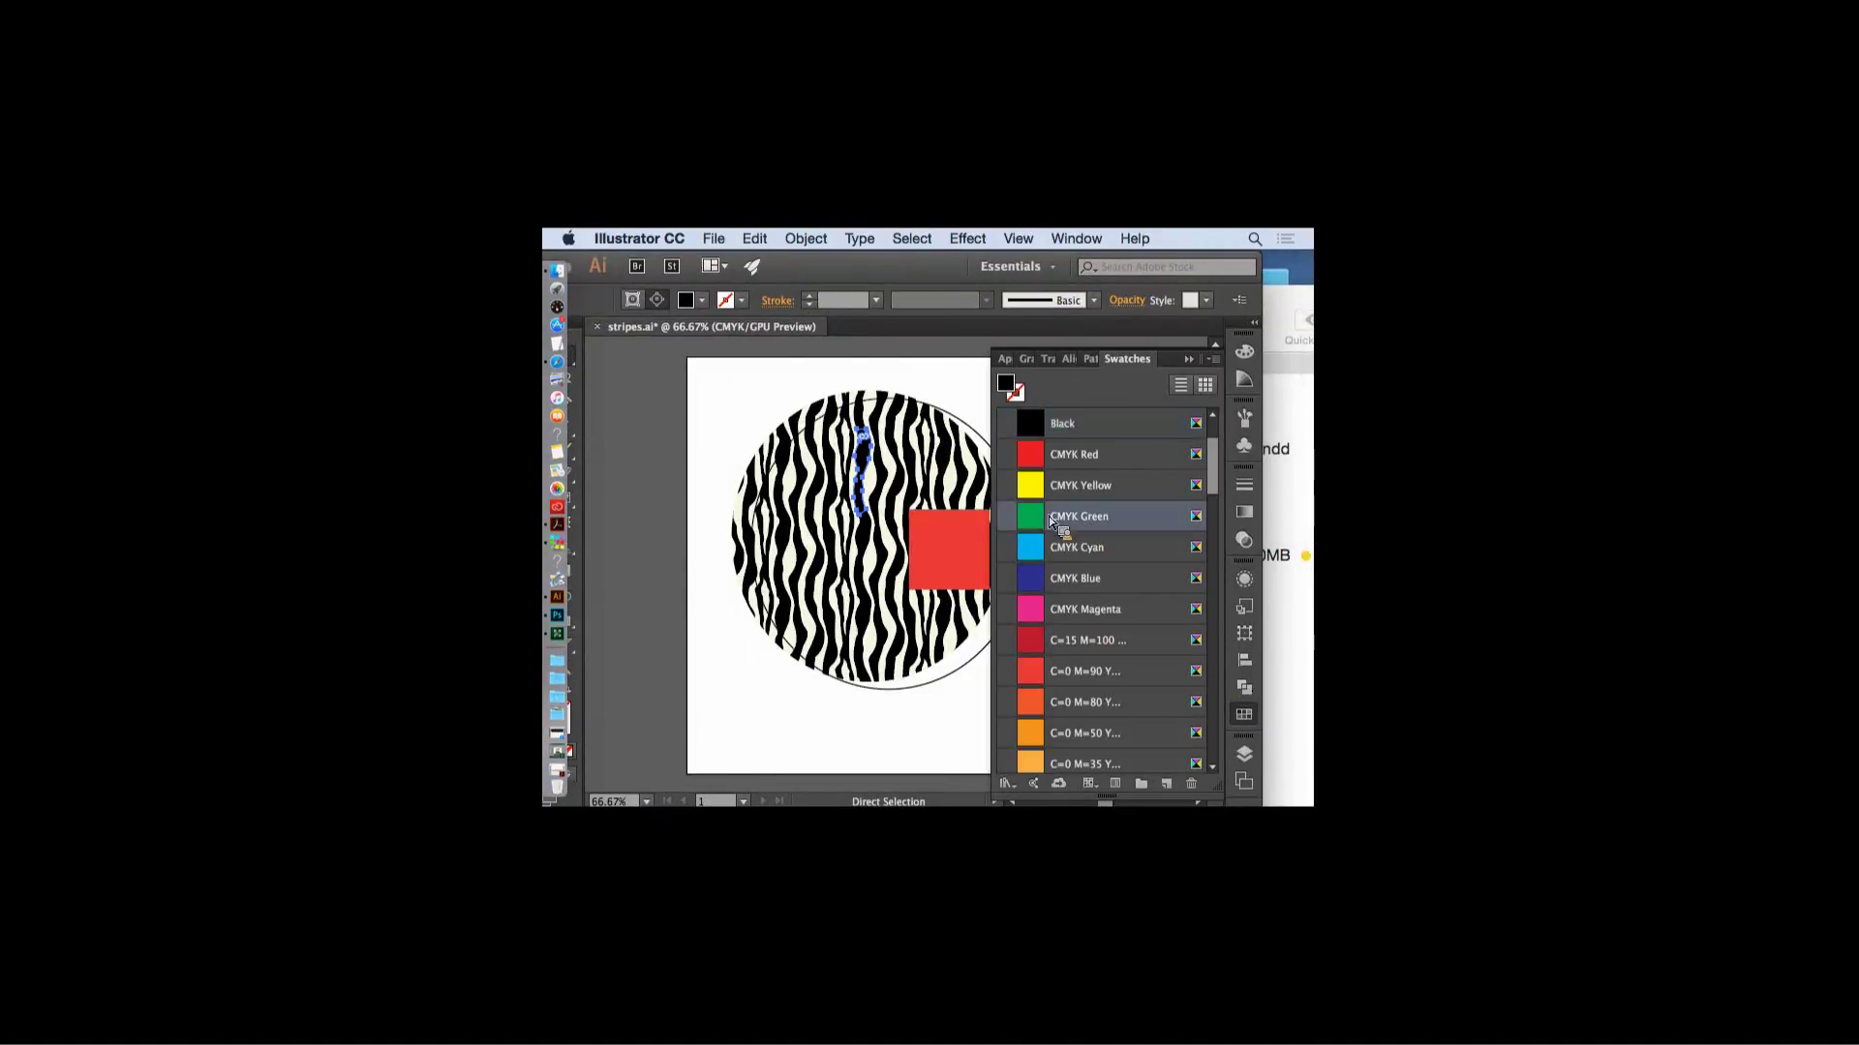
pyautogui.click(1186, 356)
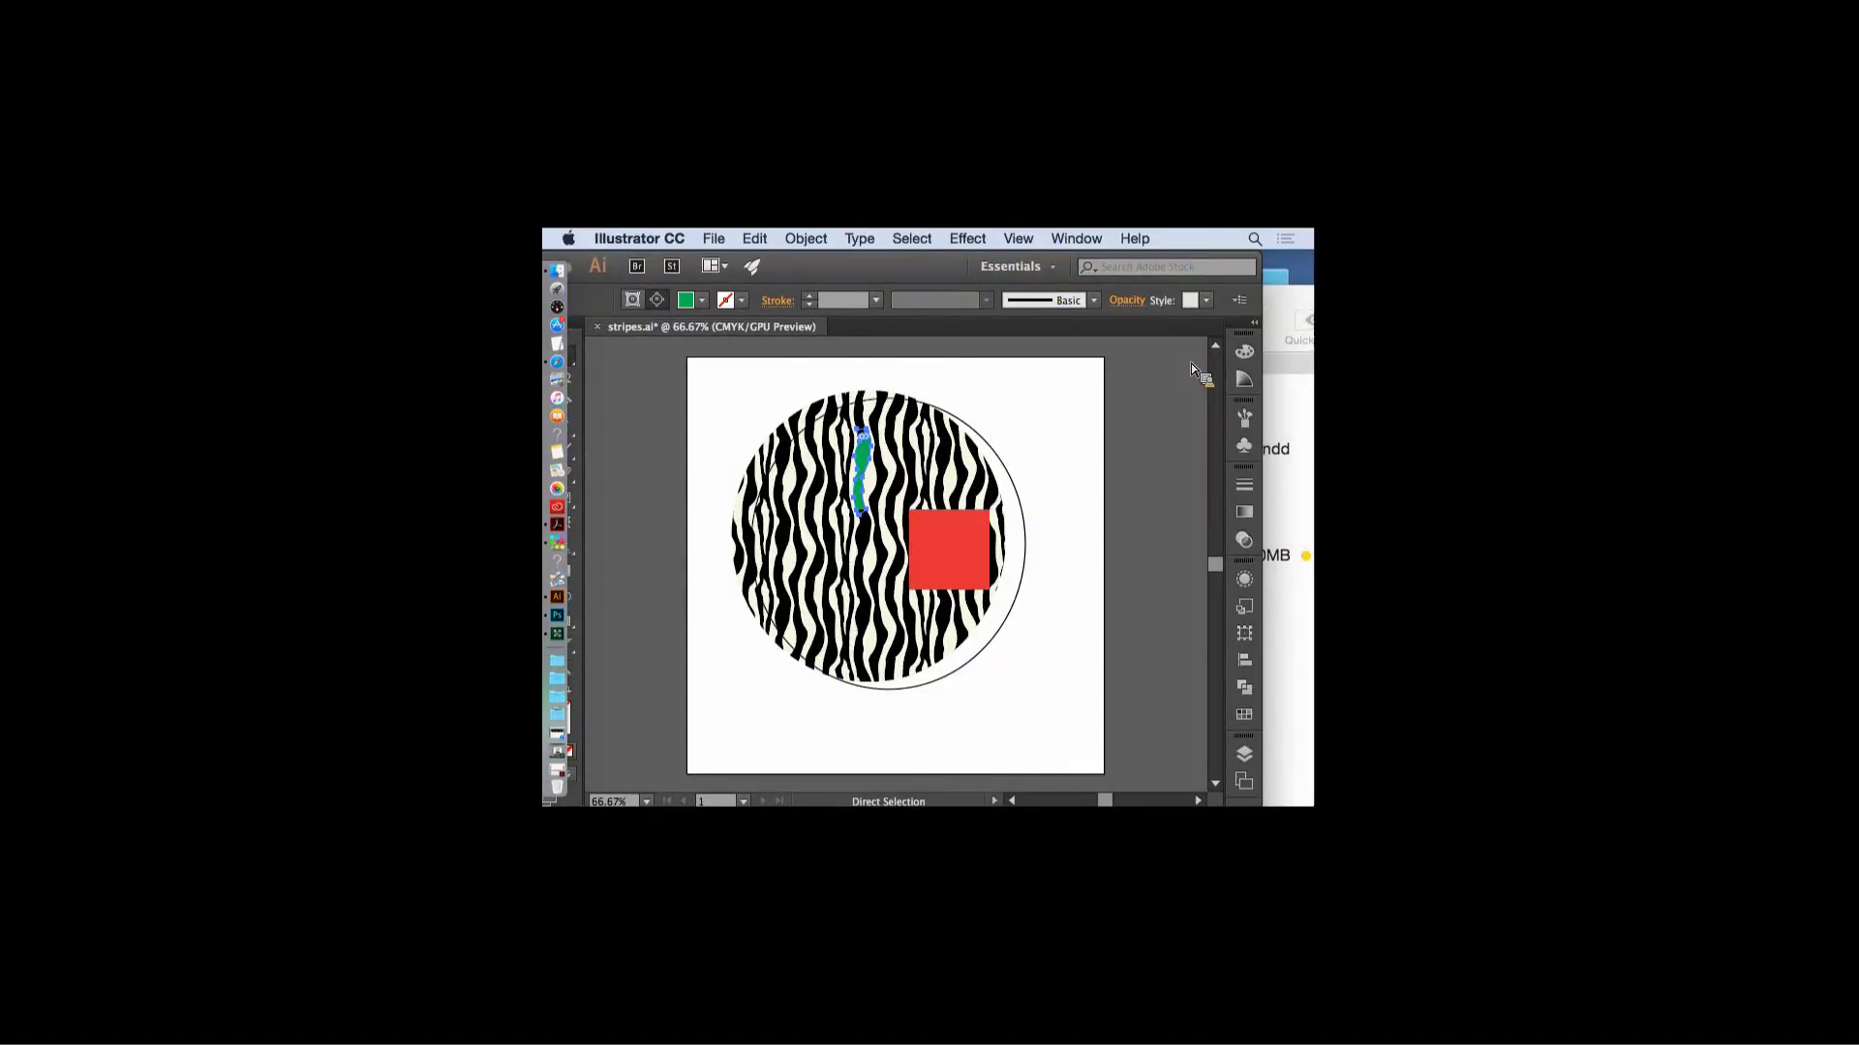
# - Deselect, zoom in on the striped circle, and switch to the Direct Selection tool
pyautogui.click(1142, 422)
pyautogui.press('v')
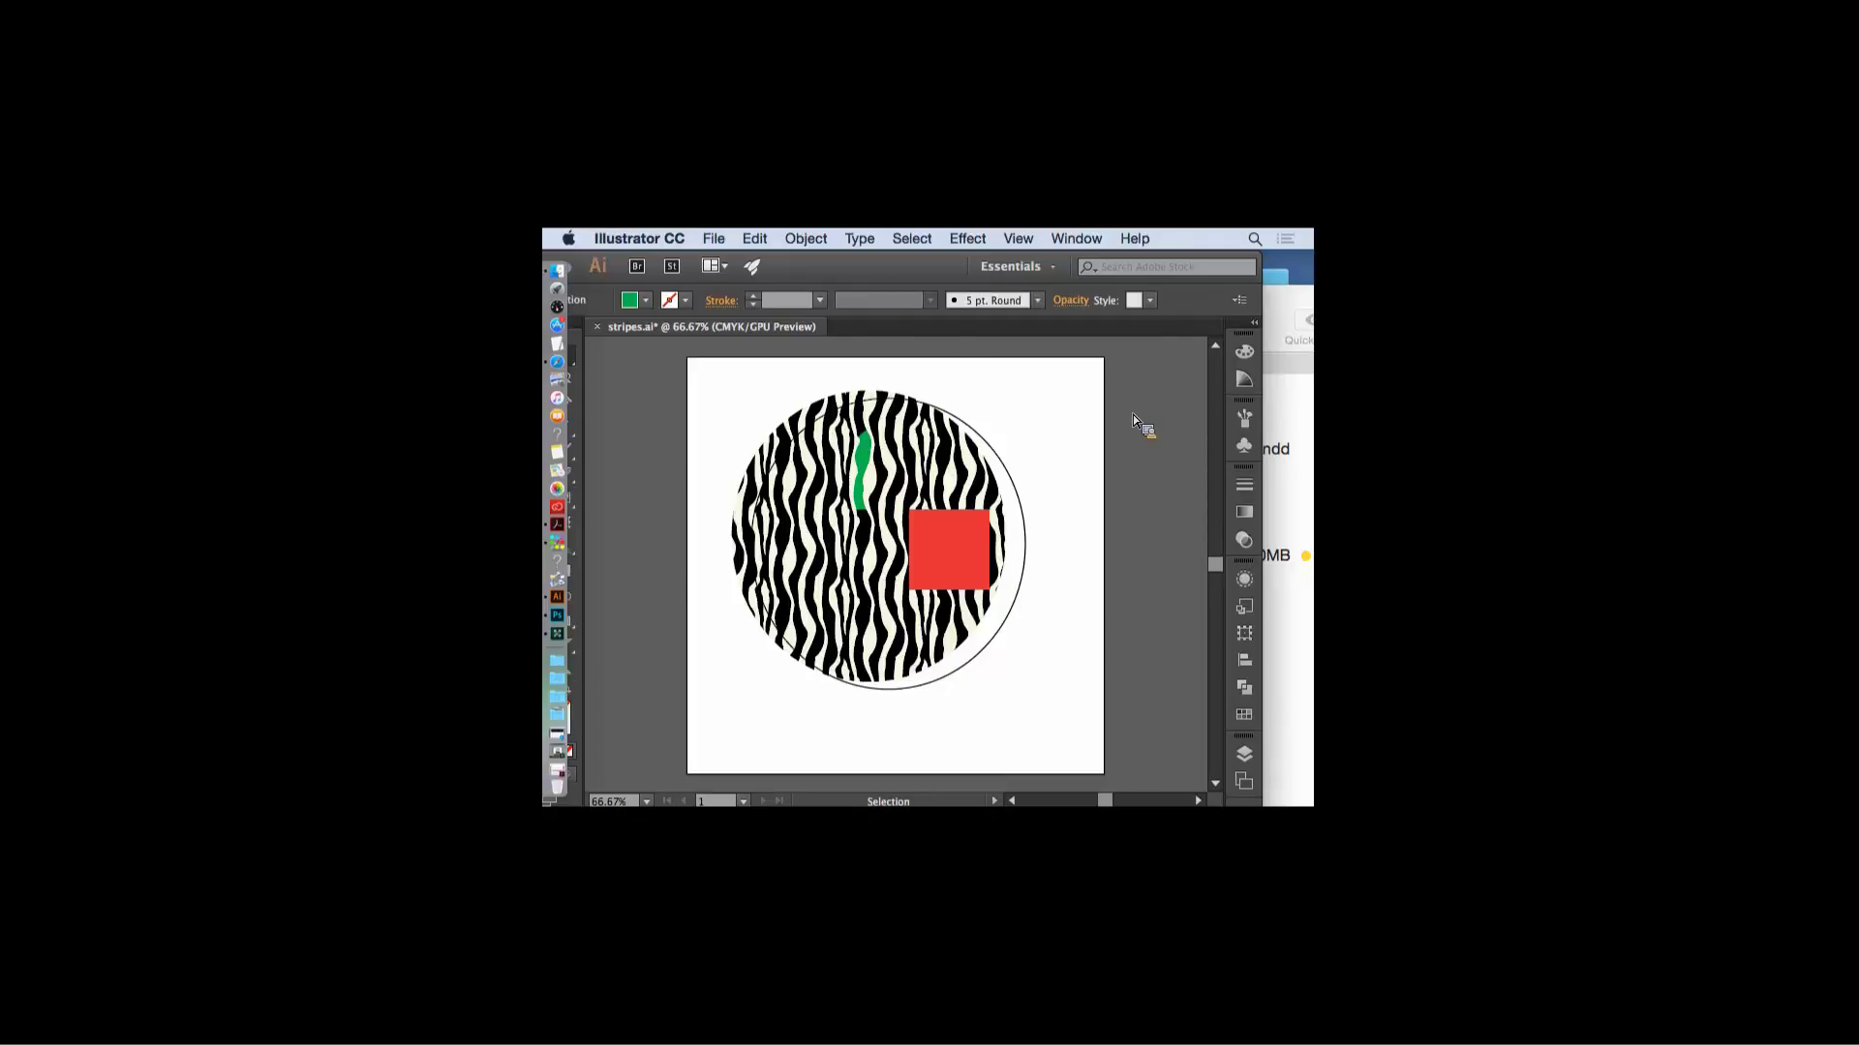
pyautogui.press('super+plus')
pyautogui.press('super+plus')
pyautogui.press('a')
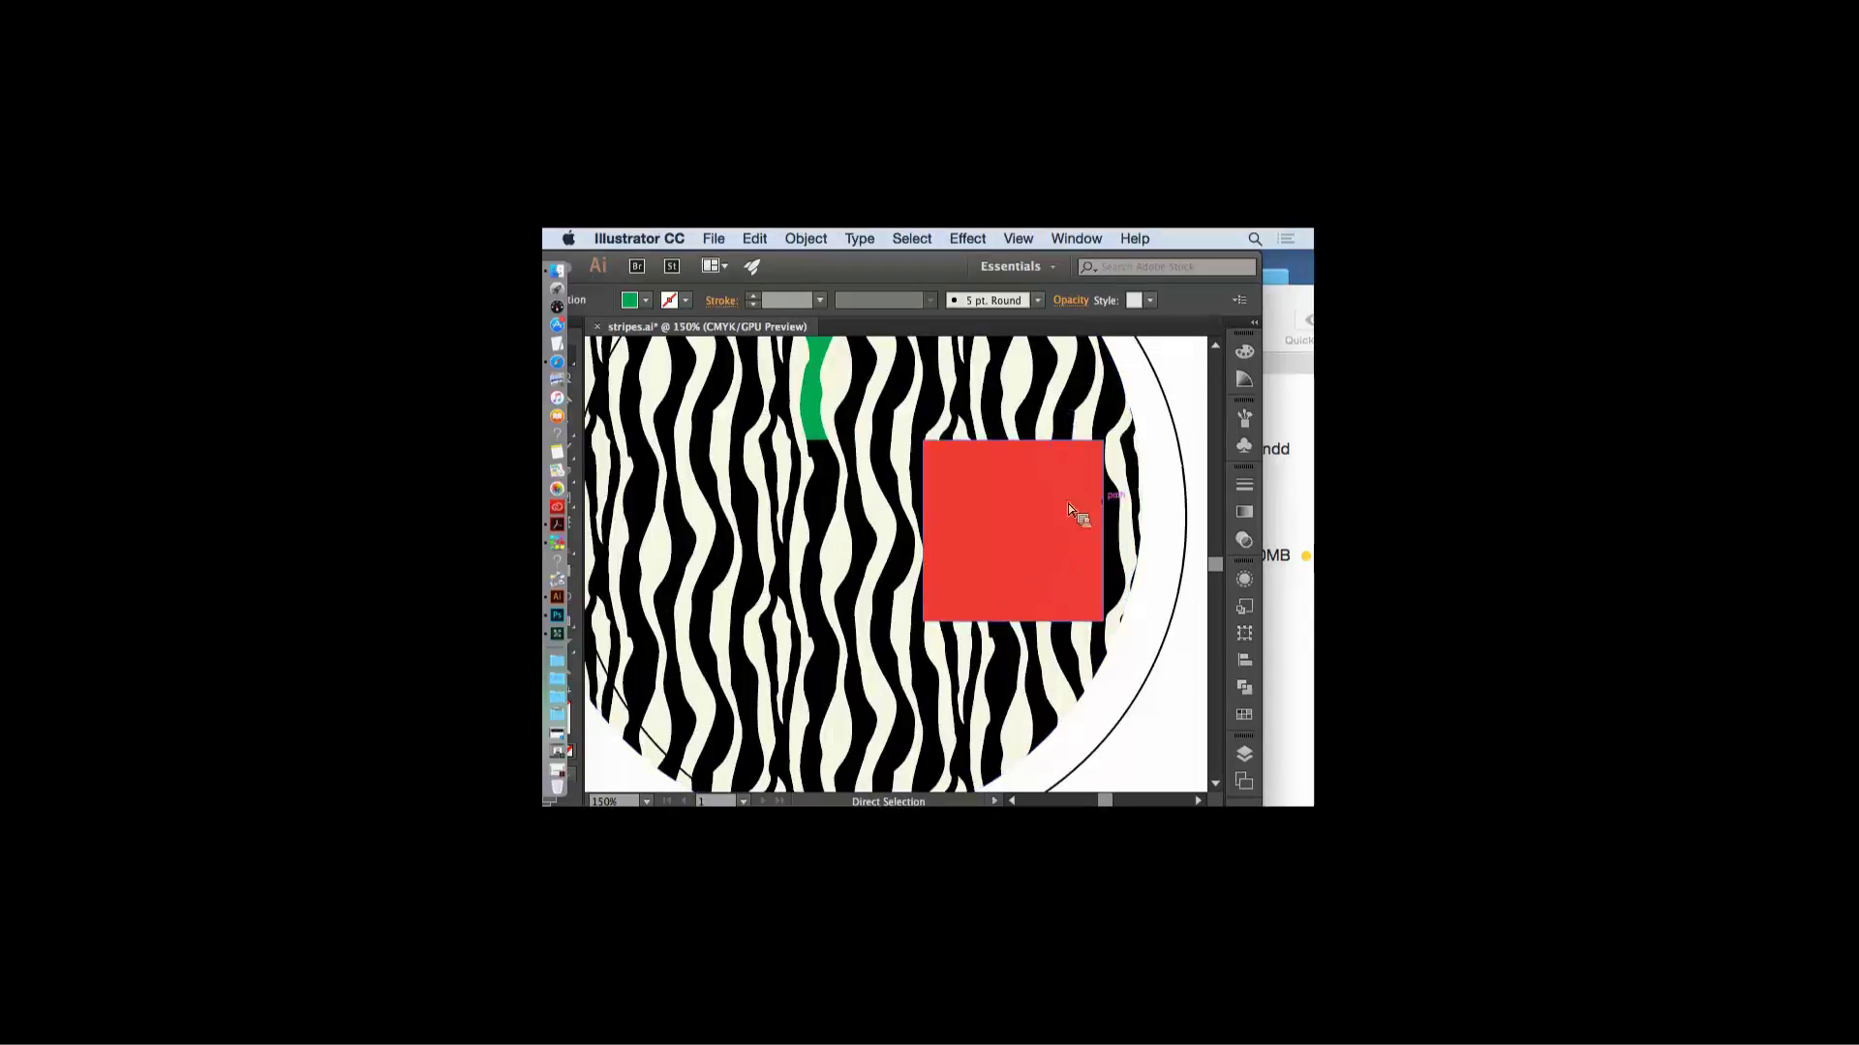
# - Select one black stripe and every object sharing its fill via Select > Same > Fill Color
pyautogui.click(868, 547)
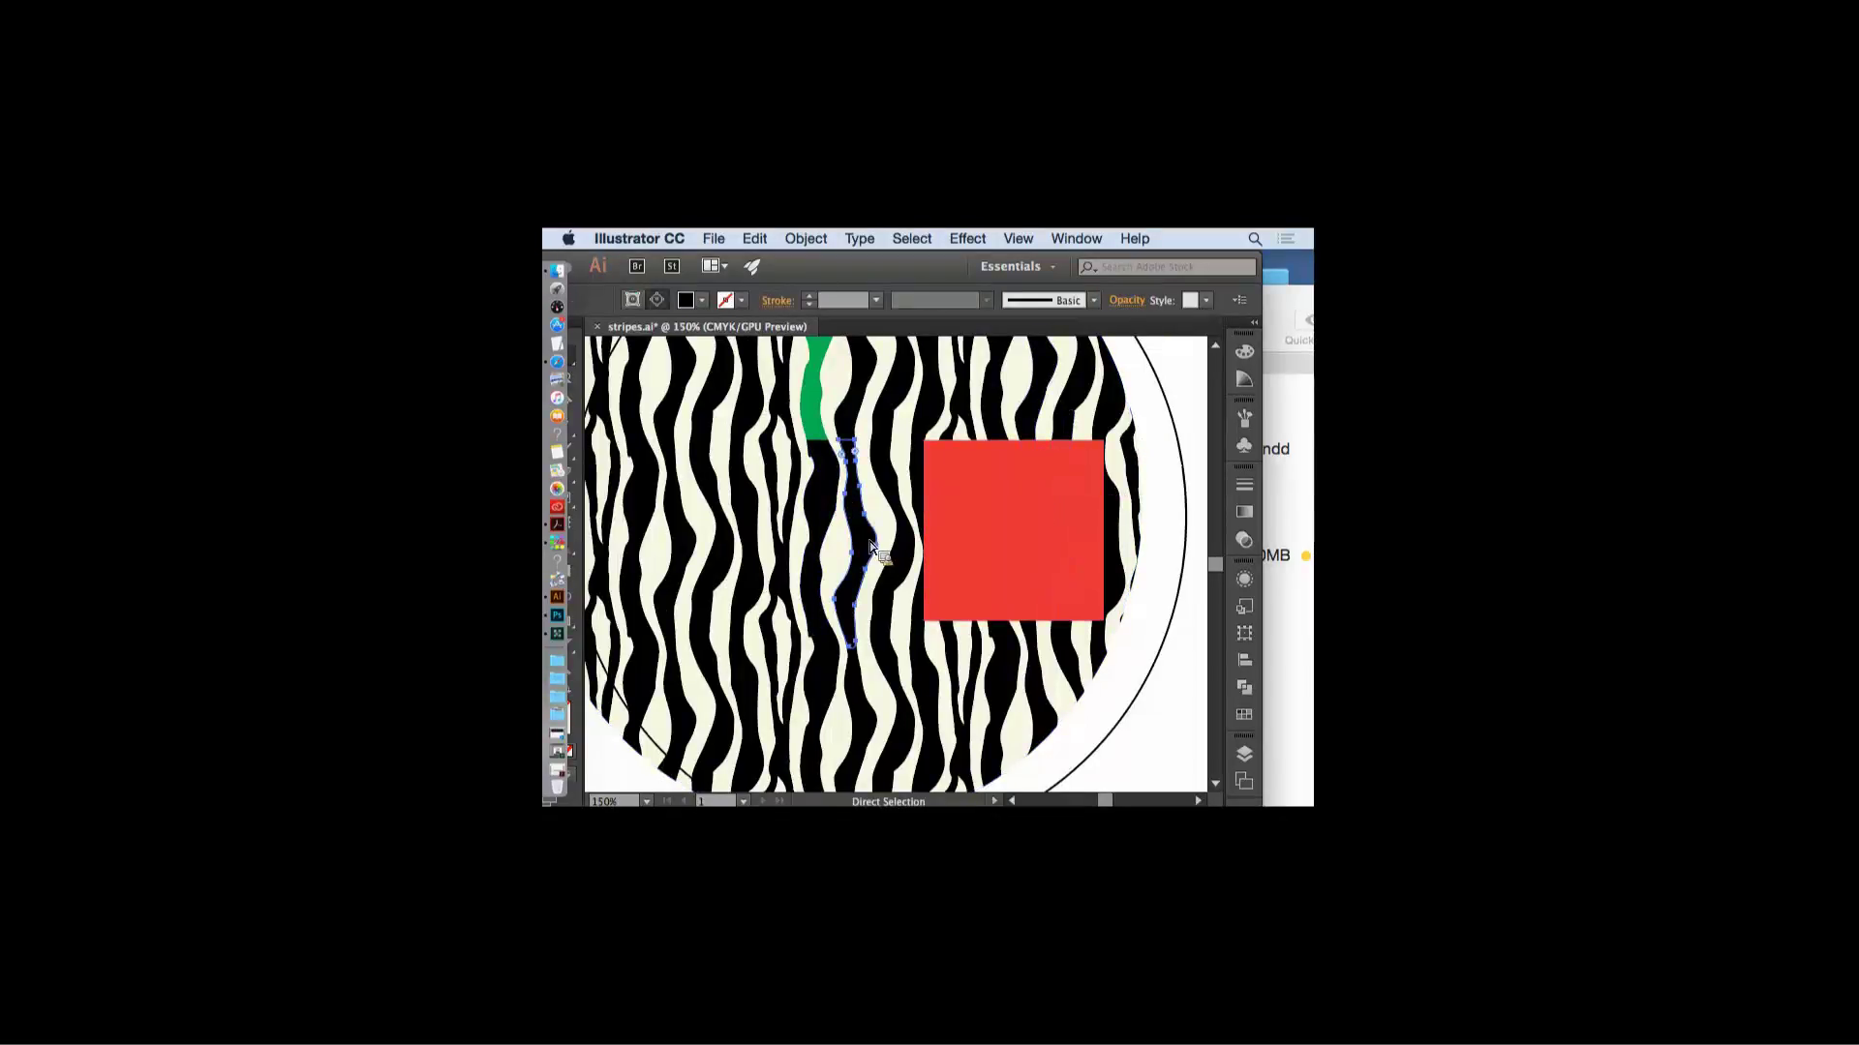
pyautogui.moveTo(846, 275); pyautogui.dragTo(946, 272)
pyautogui.click(912, 239)
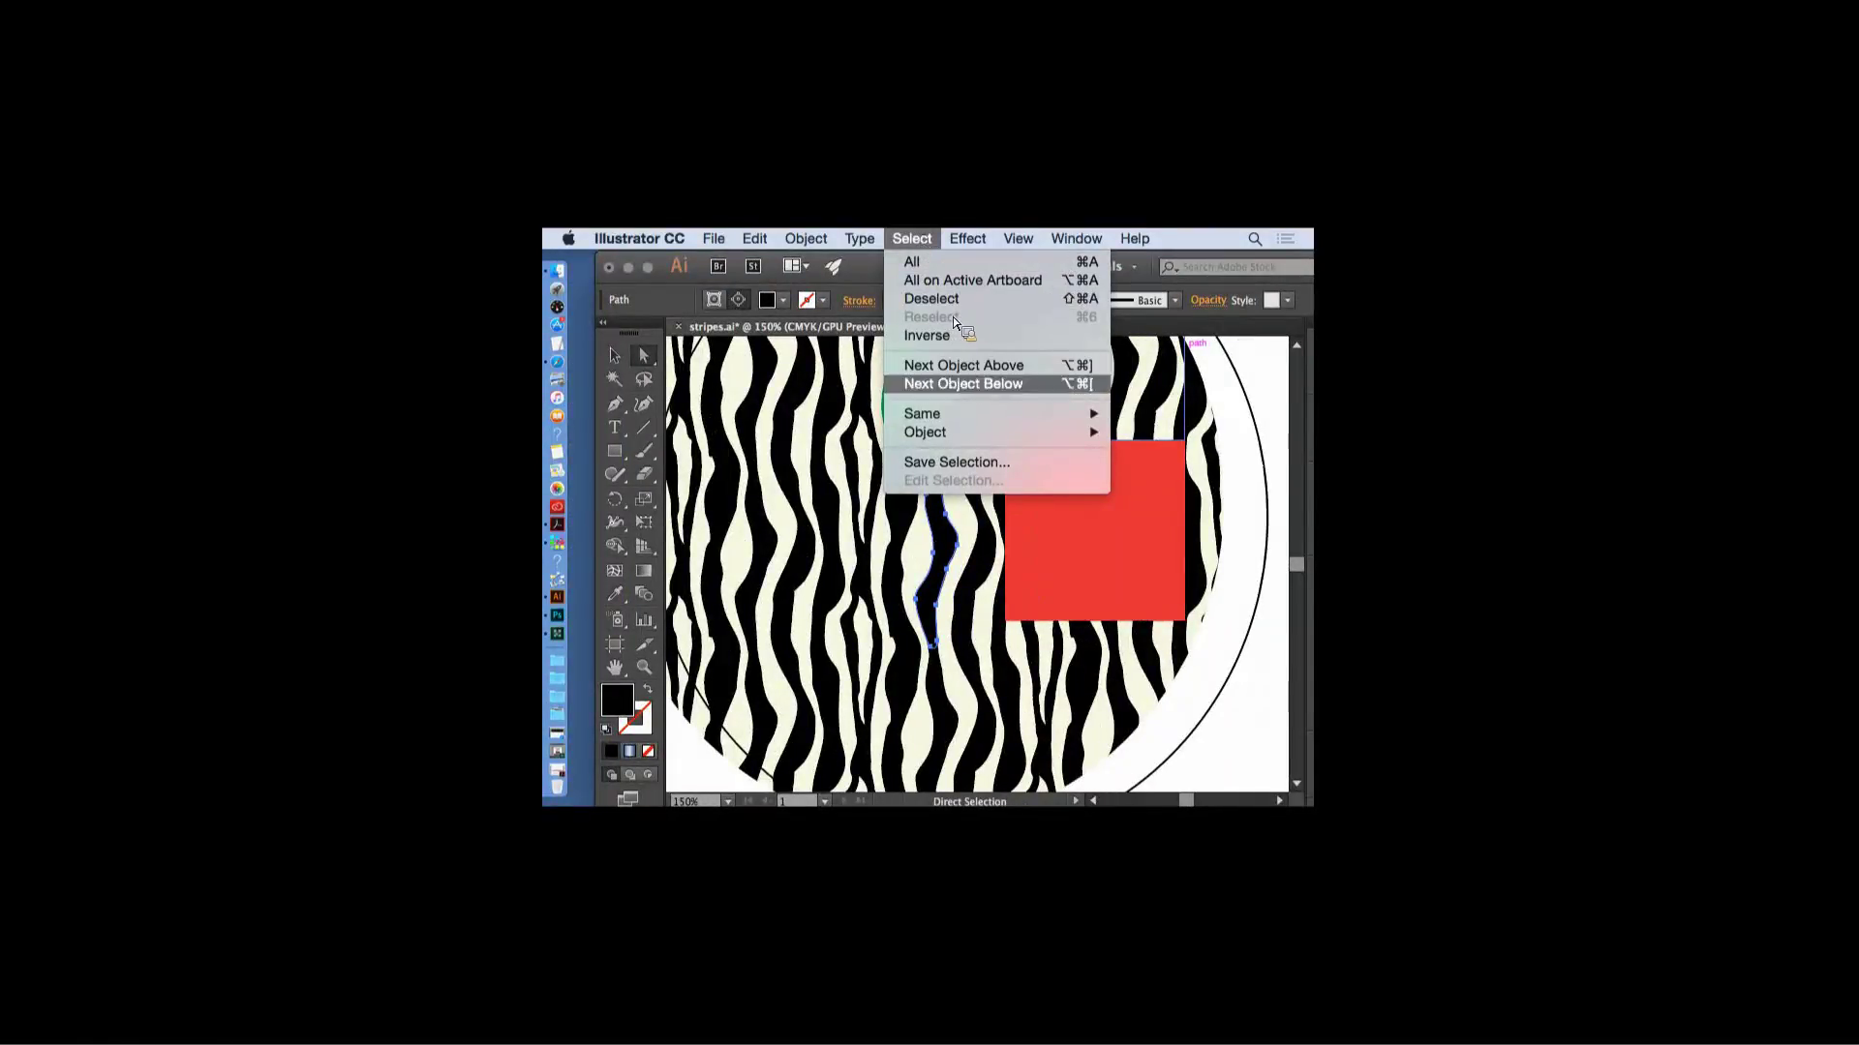
pyautogui.moveTo(943, 418)
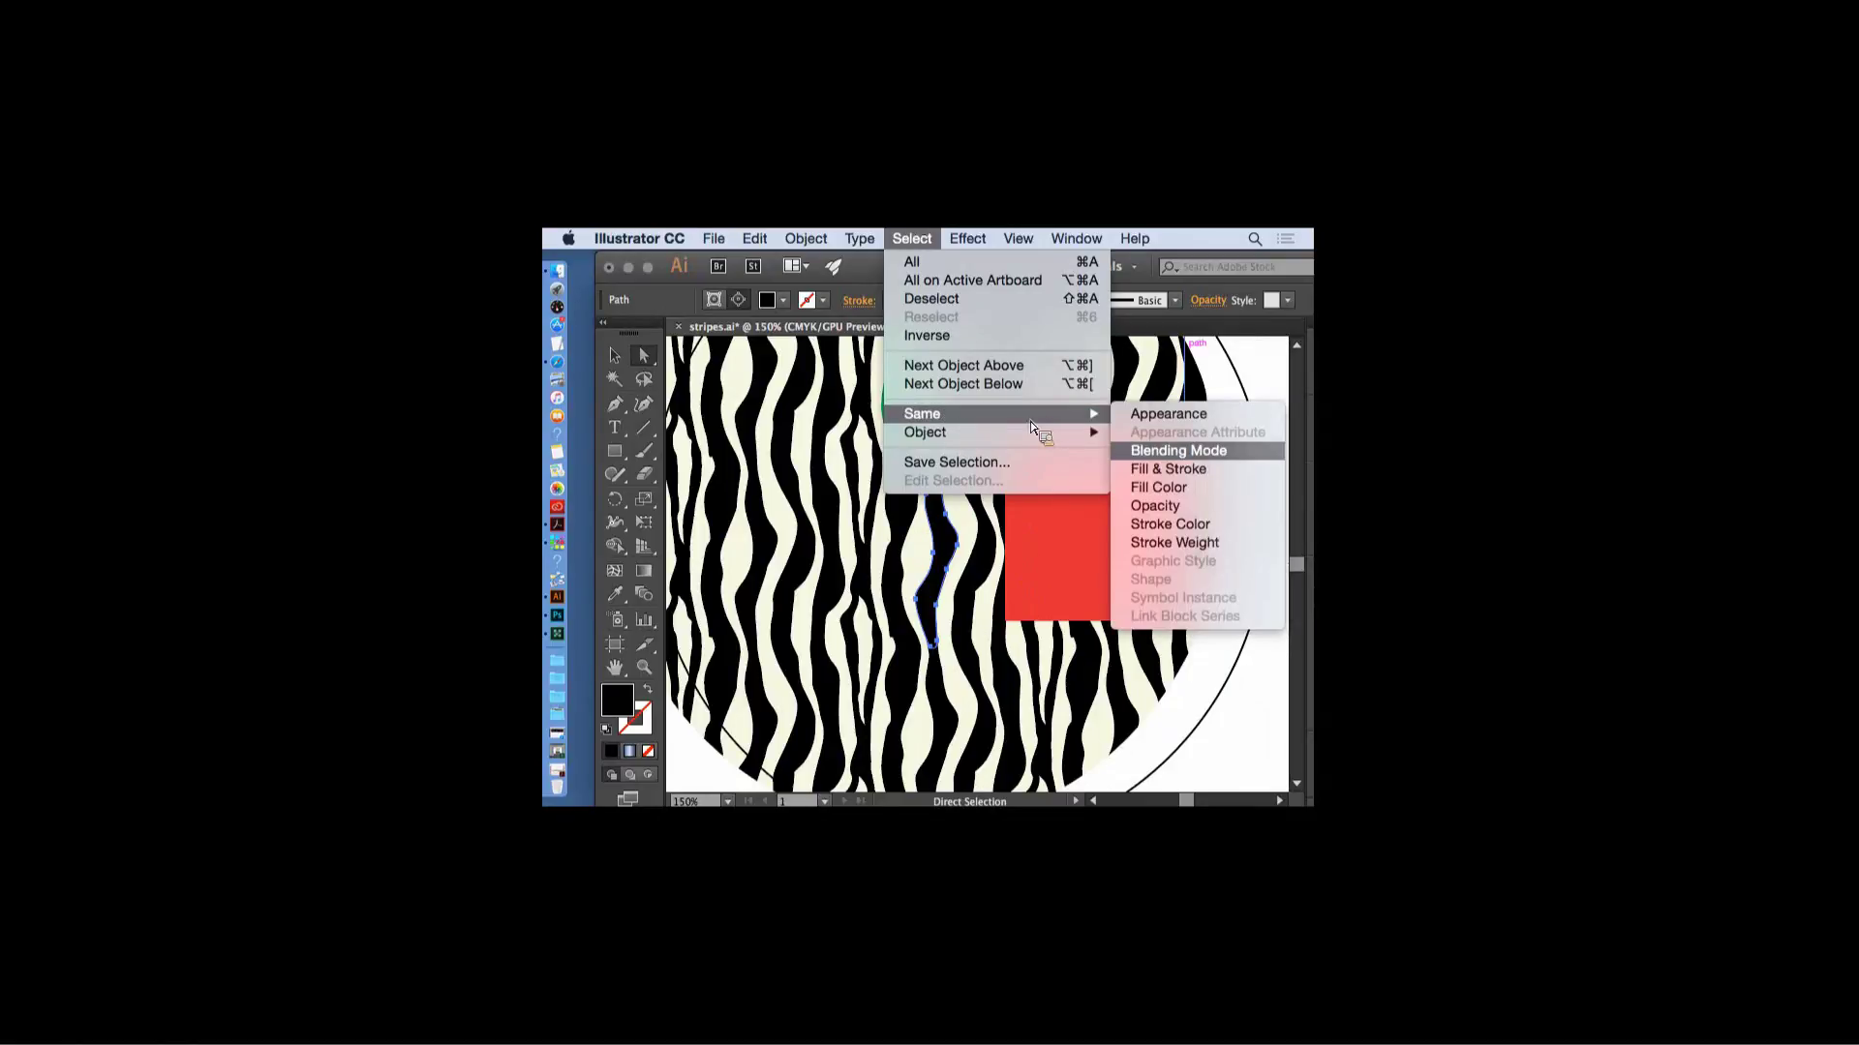
pyautogui.click(1163, 494)
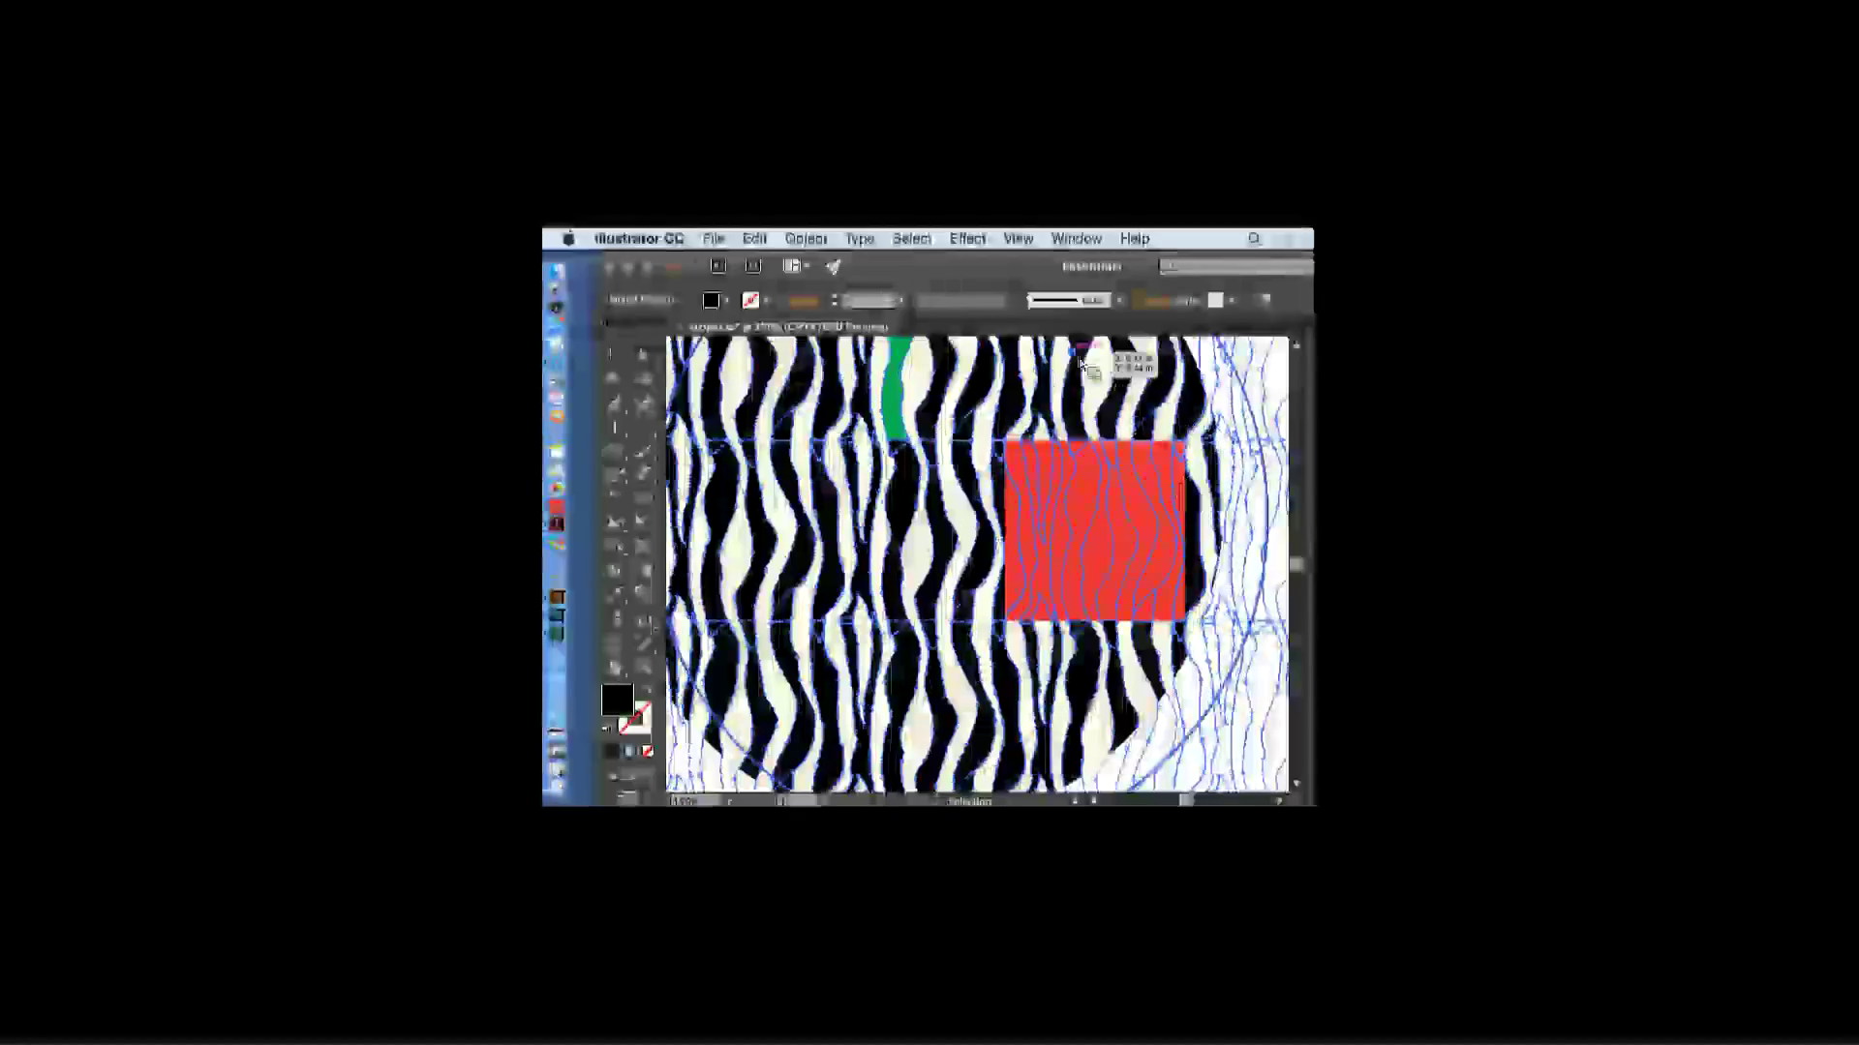
# - Color the selected stripes CMYK Yellow, deselect, and undo a stray yellow outline
pyautogui.press('super+0')
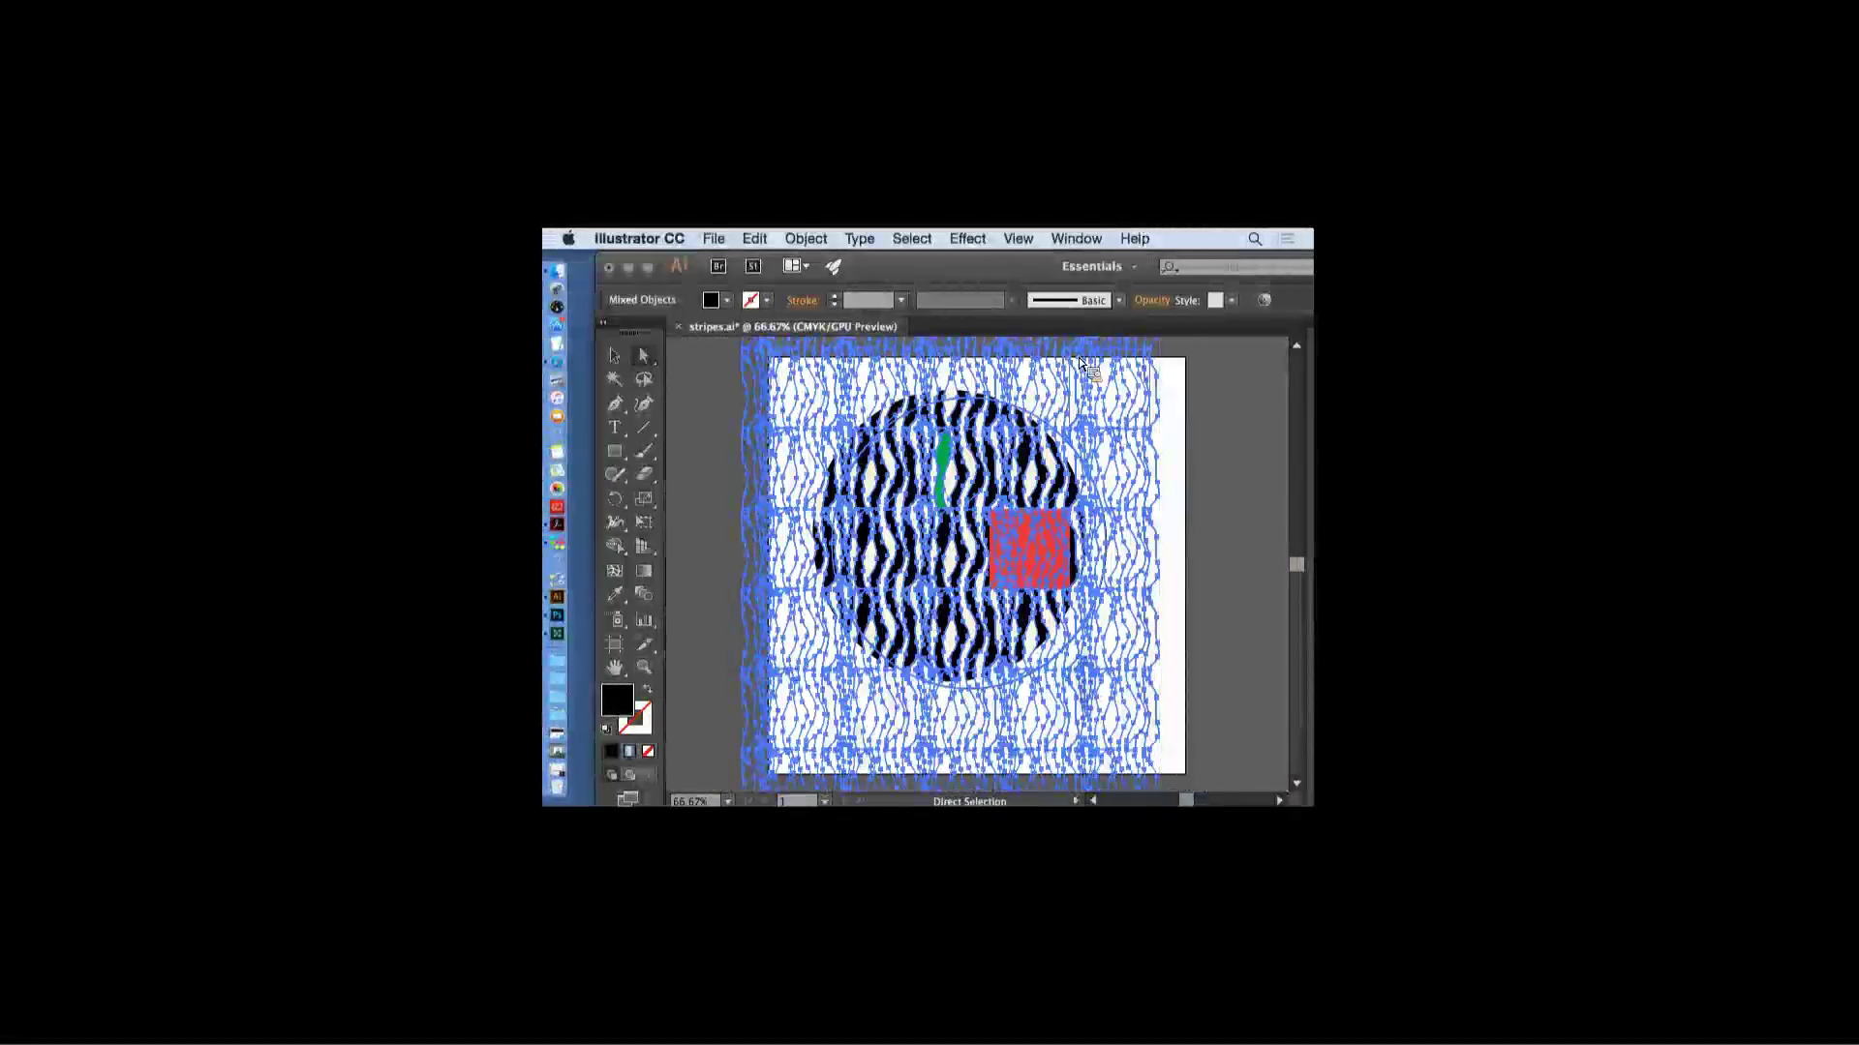
pyautogui.moveTo(1013, 275); pyautogui.dragTo(927, 275)
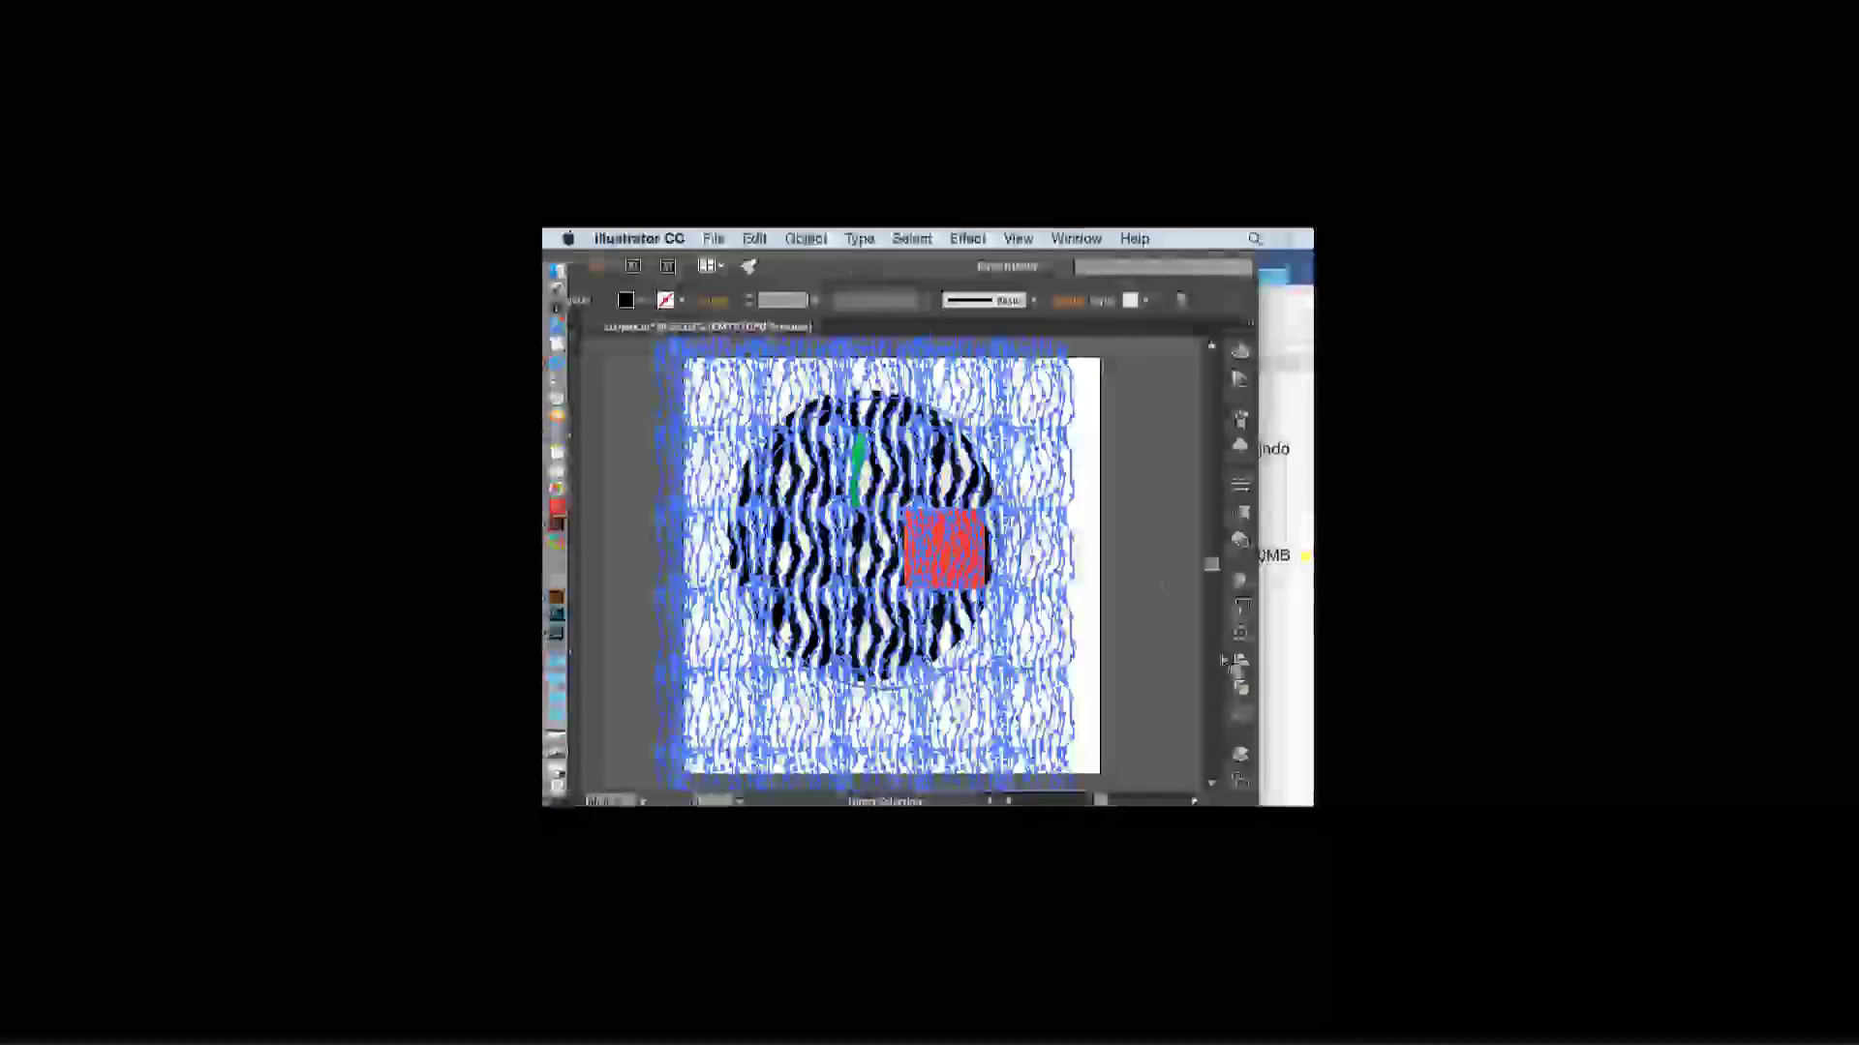
pyautogui.click(1242, 715)
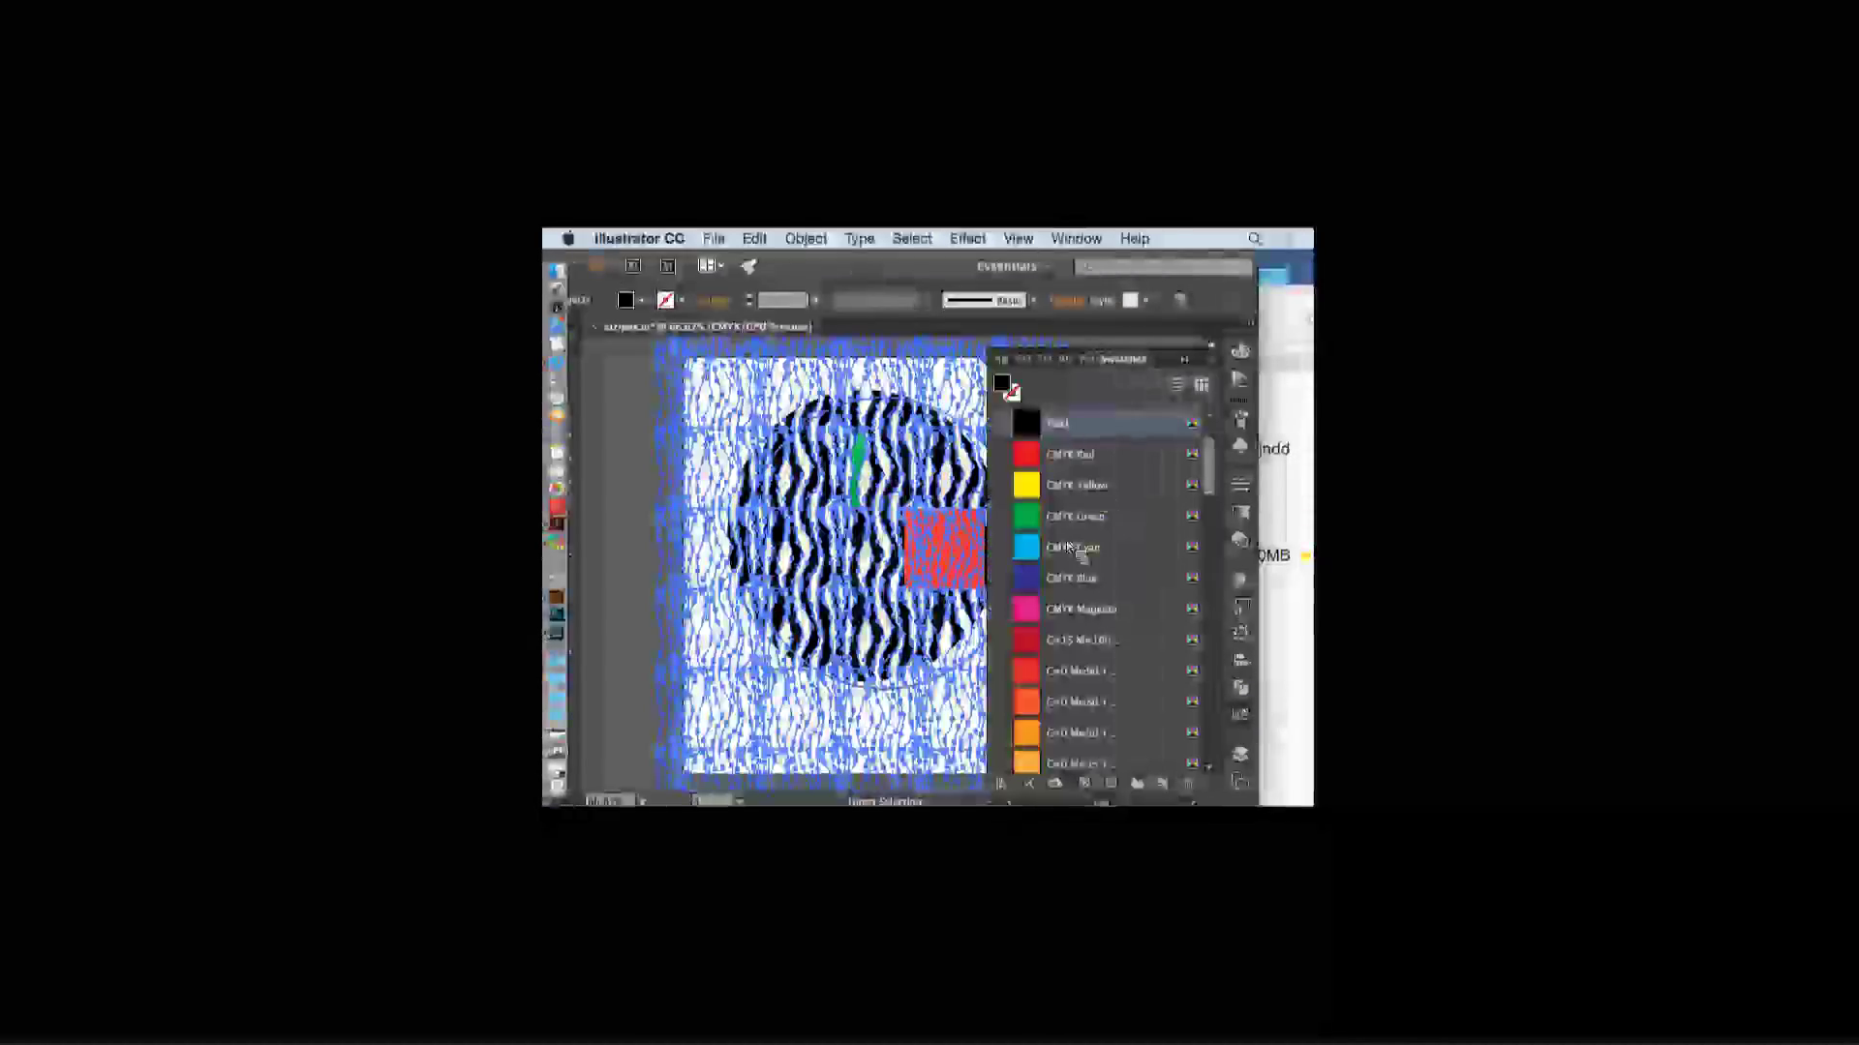
pyautogui.click(1034, 491)
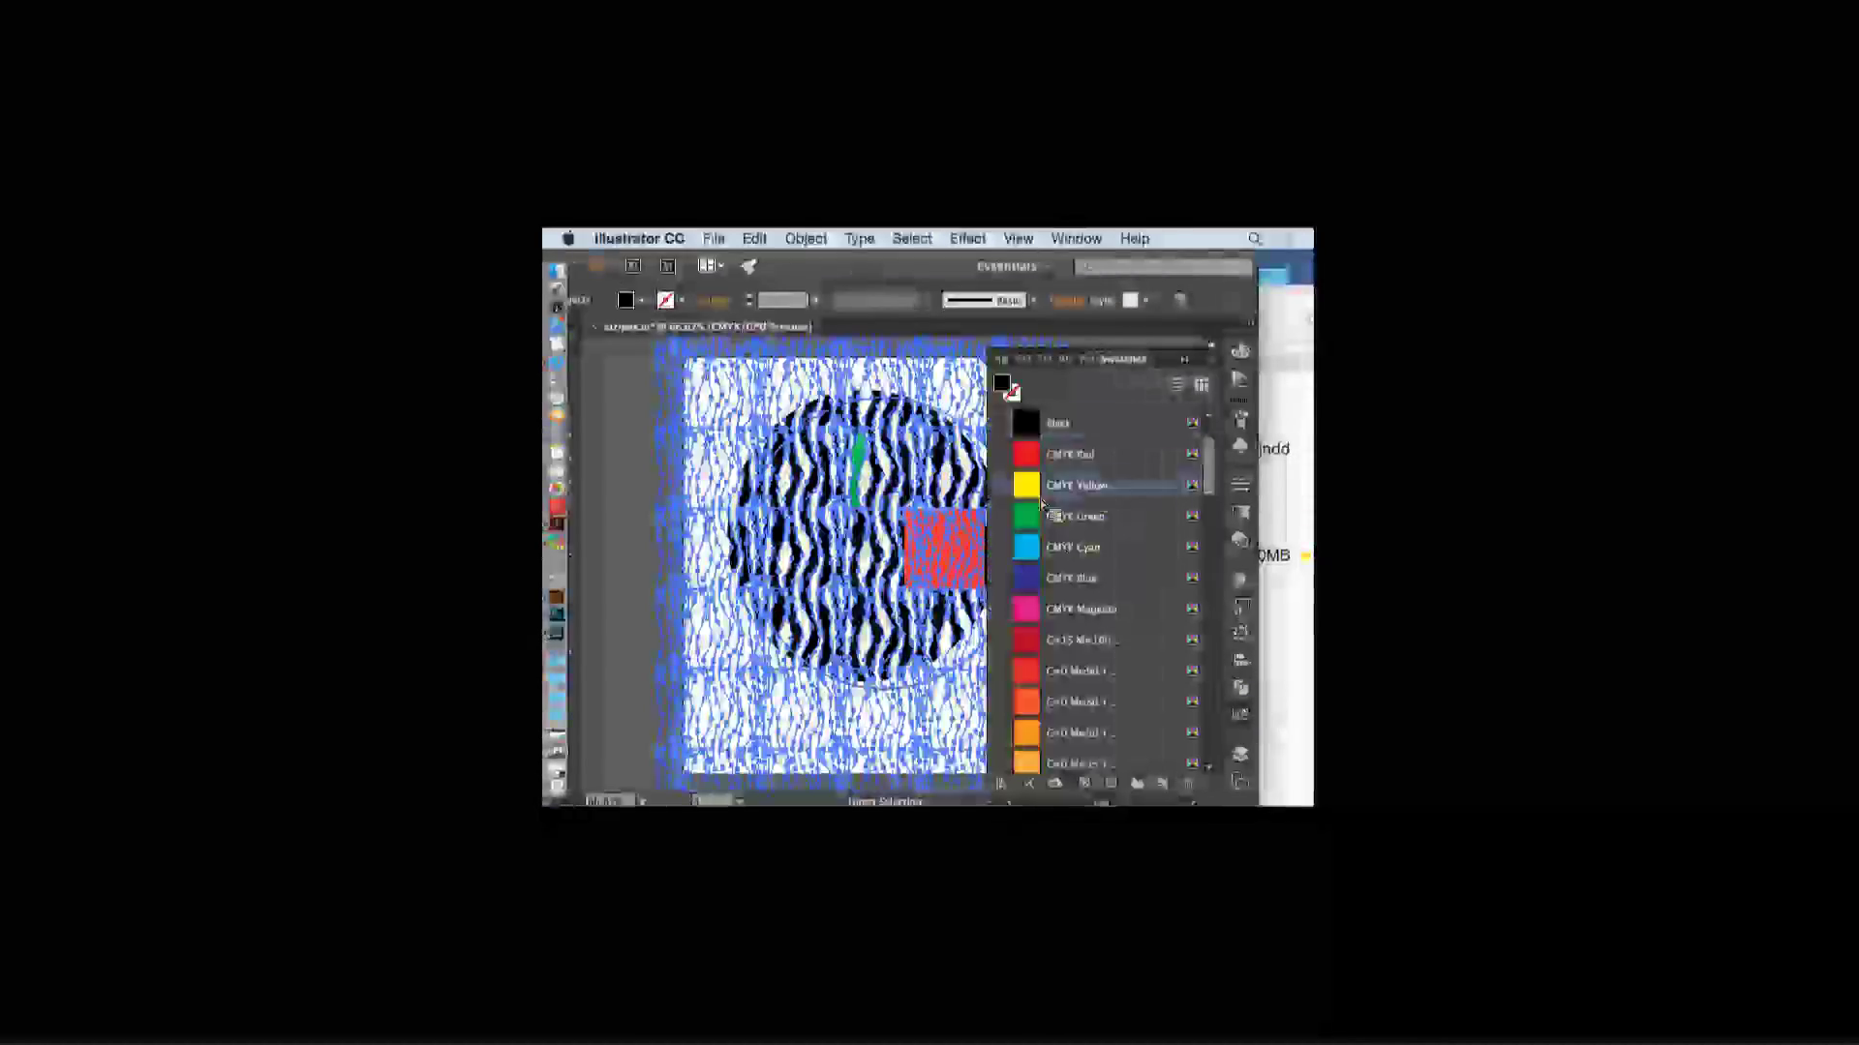
pyautogui.click(1152, 421)
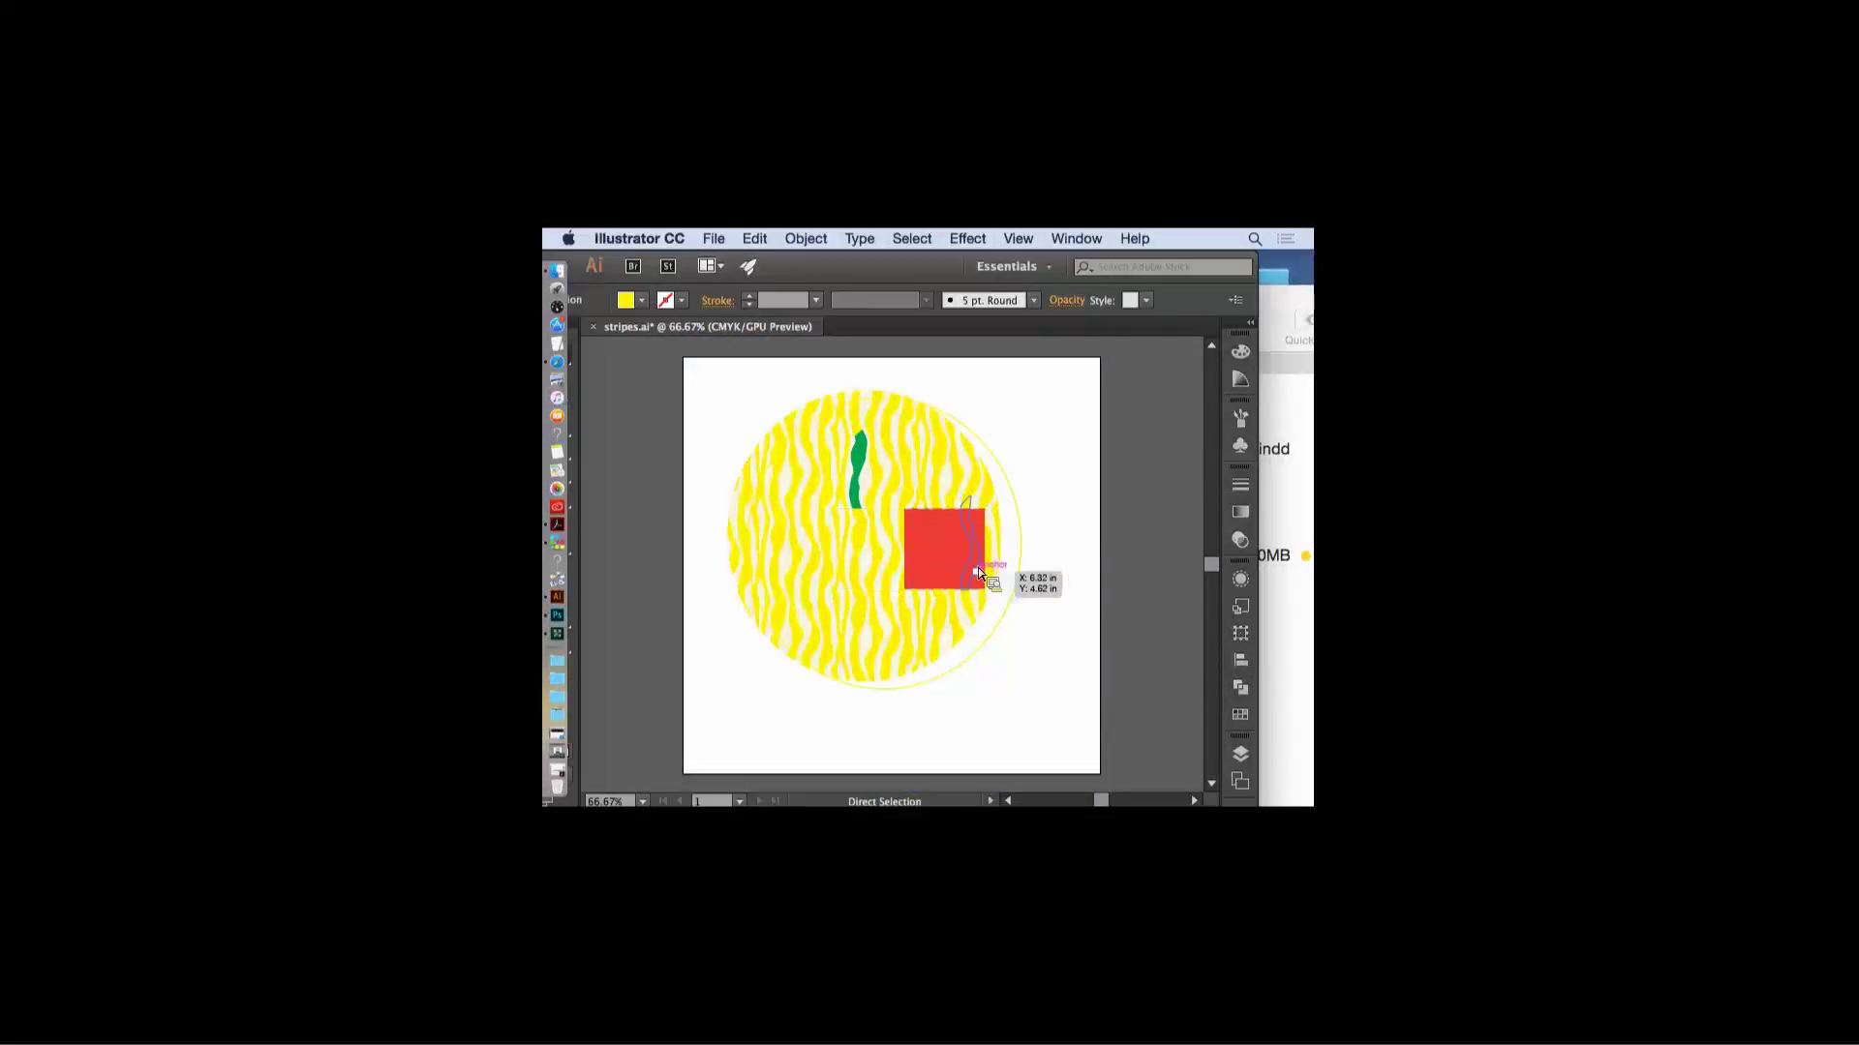
pyautogui.press('super+z')
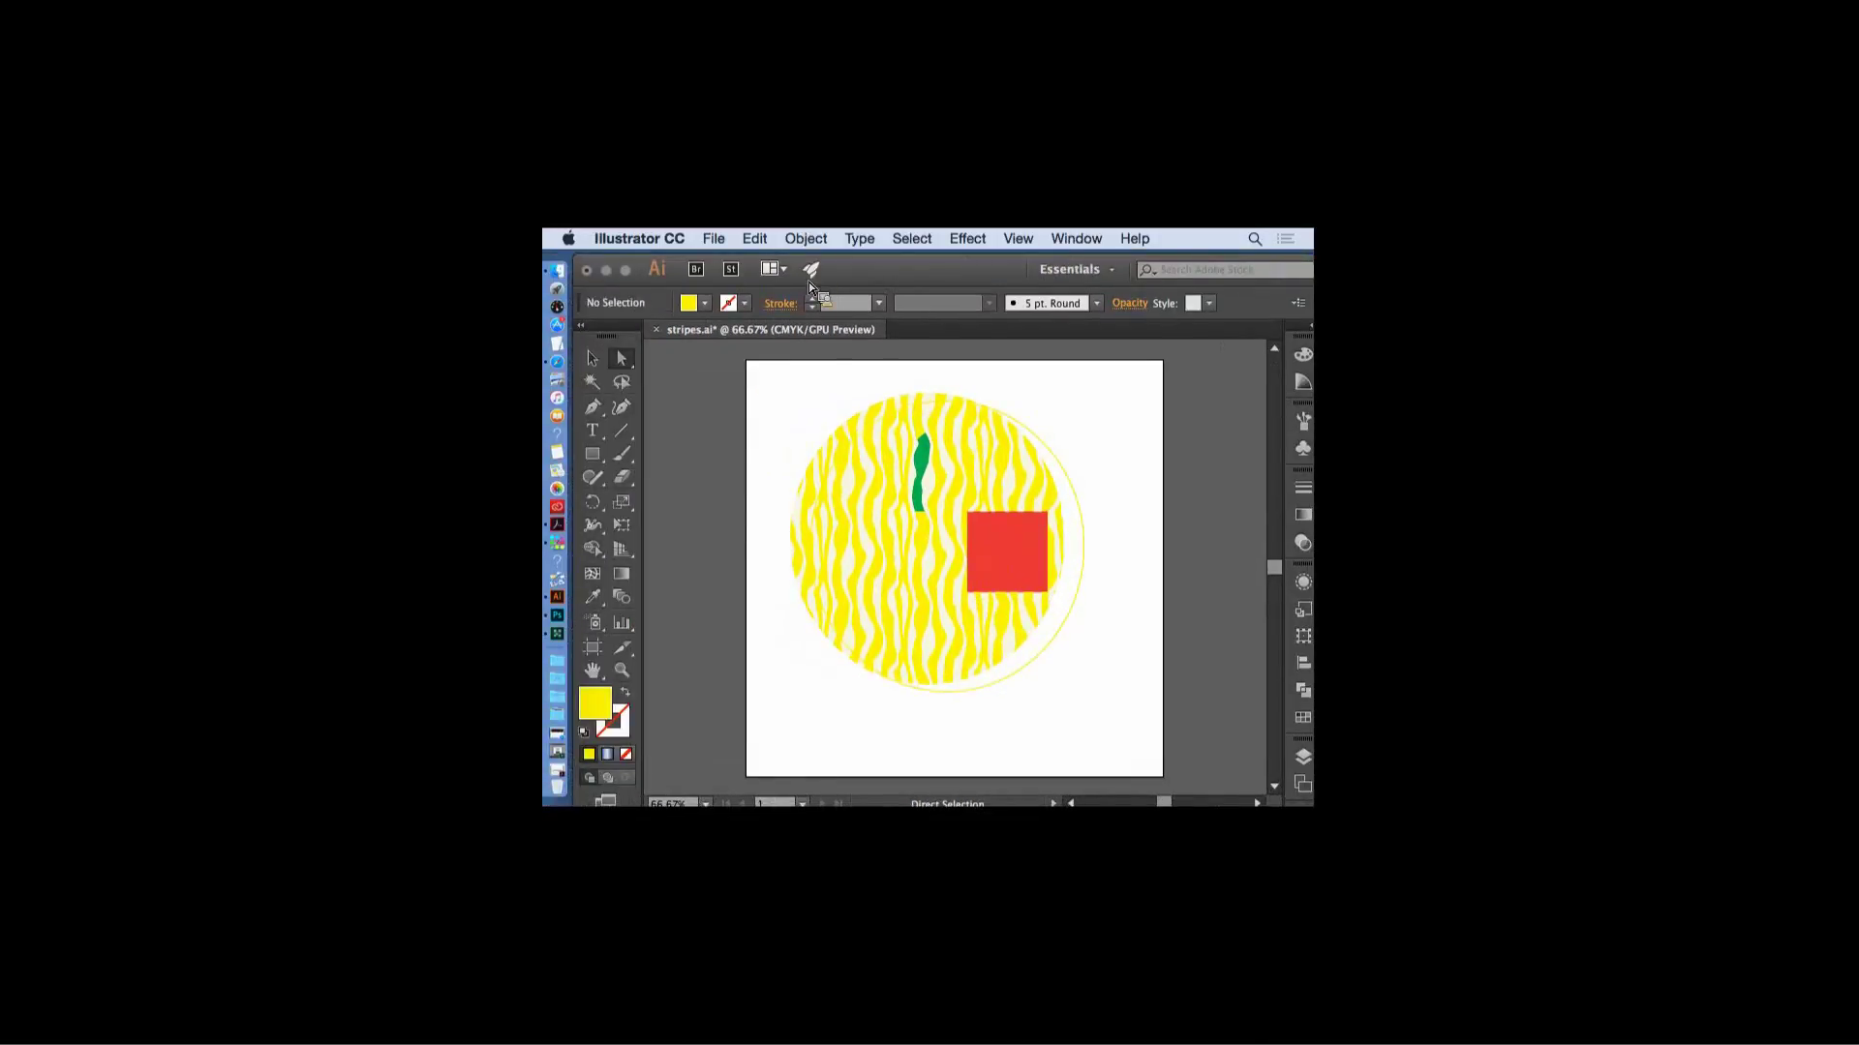
# - Marquee-select all the striped circle artwork and delete it
pyautogui.press('v')
pyautogui.moveTo(706, 378); pyautogui.dragTo(1112, 687)
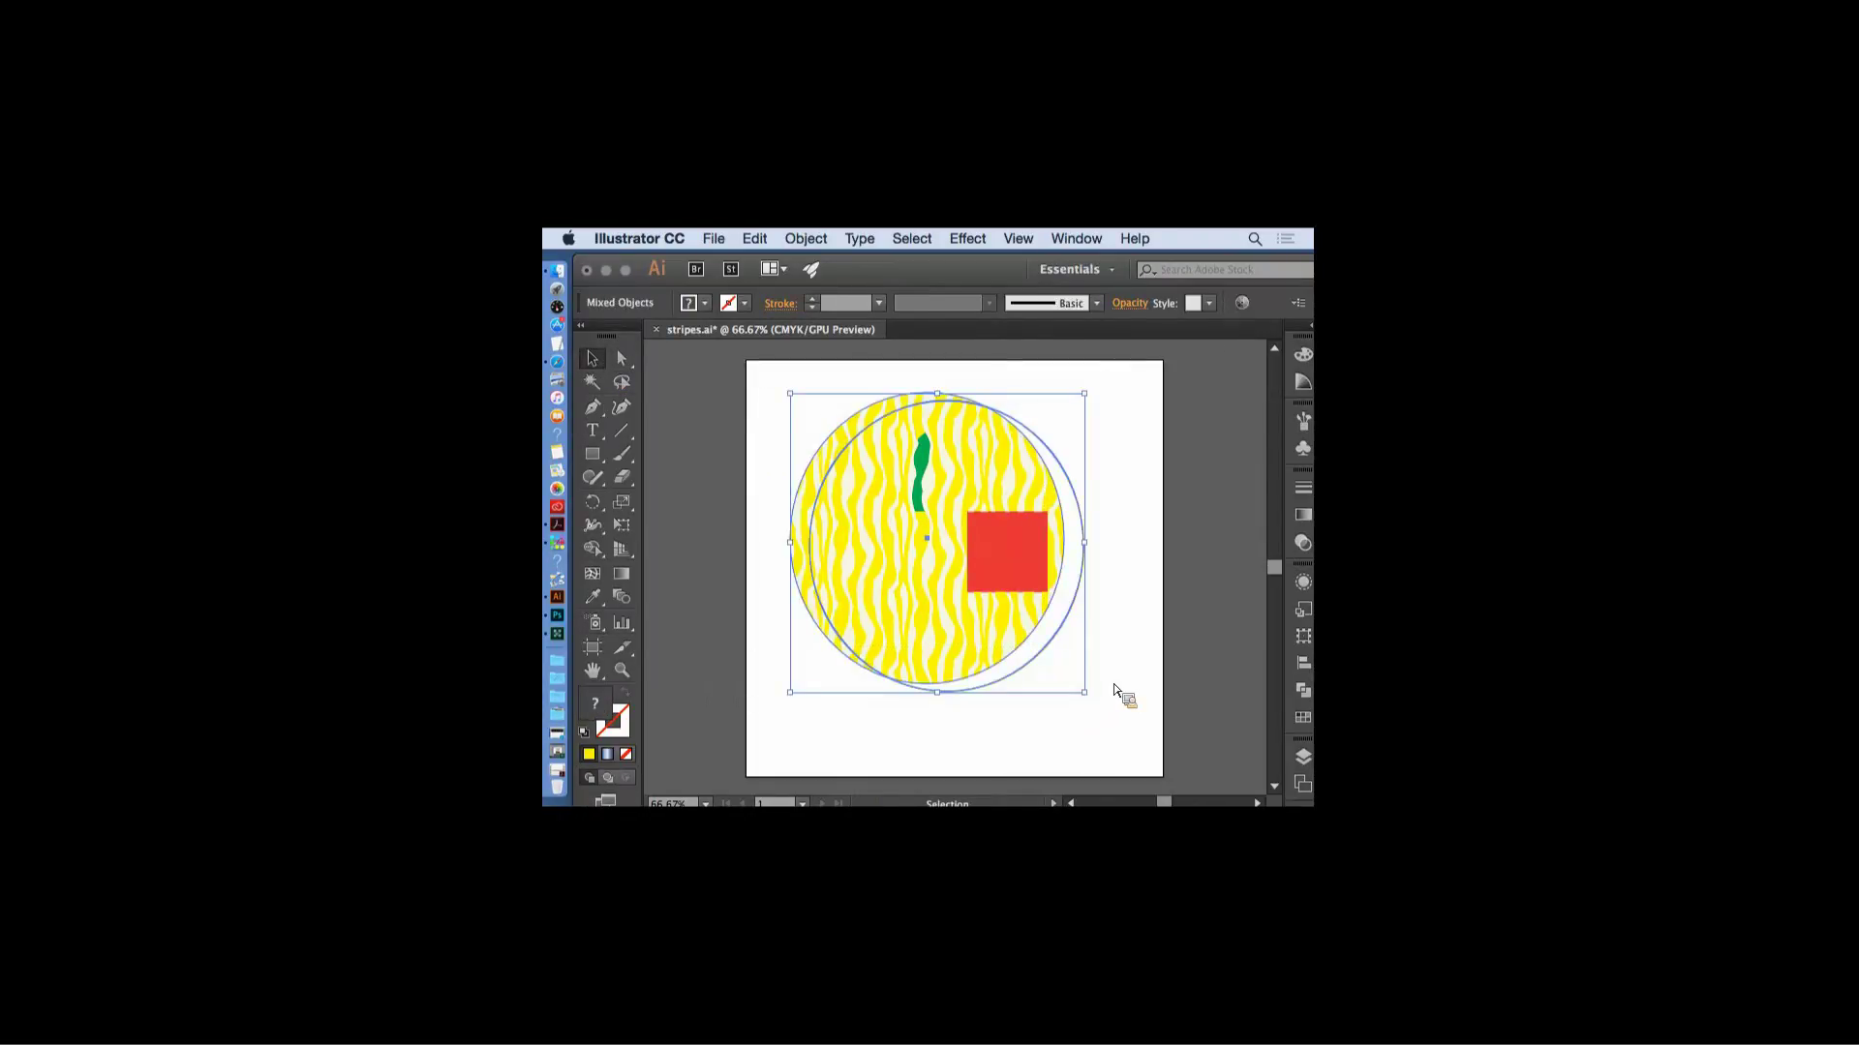
pyautogui.press('Delete')
# - Draw a yellow star on the artboard with the Star Tool
pyautogui.hotkey('shift', 'n')
pyautogui.click(597, 460)
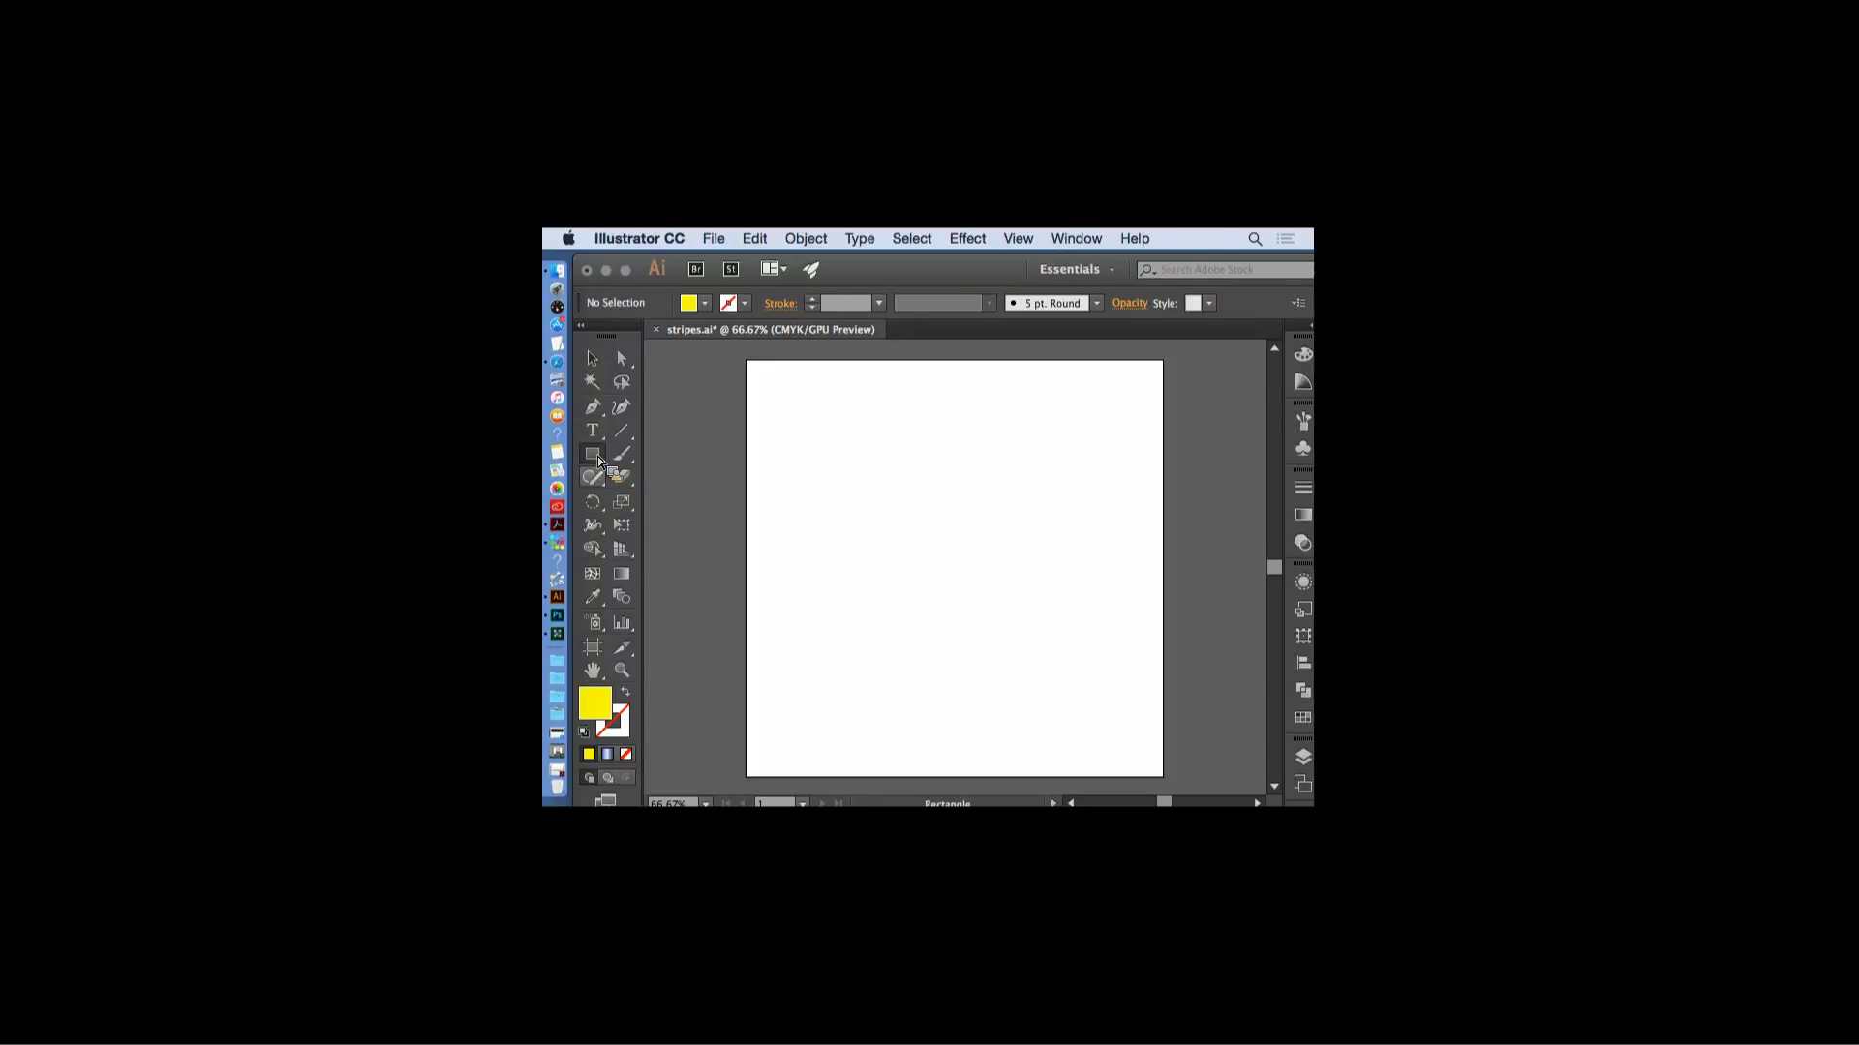
pyautogui.moveTo(597, 456); pyautogui.dragTo(660, 543)
pyautogui.moveTo(882, 472); pyautogui.dragTo(972, 572)
# - Move the star down-right and load the Decorative Legacy pattern library
pyautogui.press('v')
pyautogui.moveTo(877, 445); pyautogui.dragTo(915, 513)
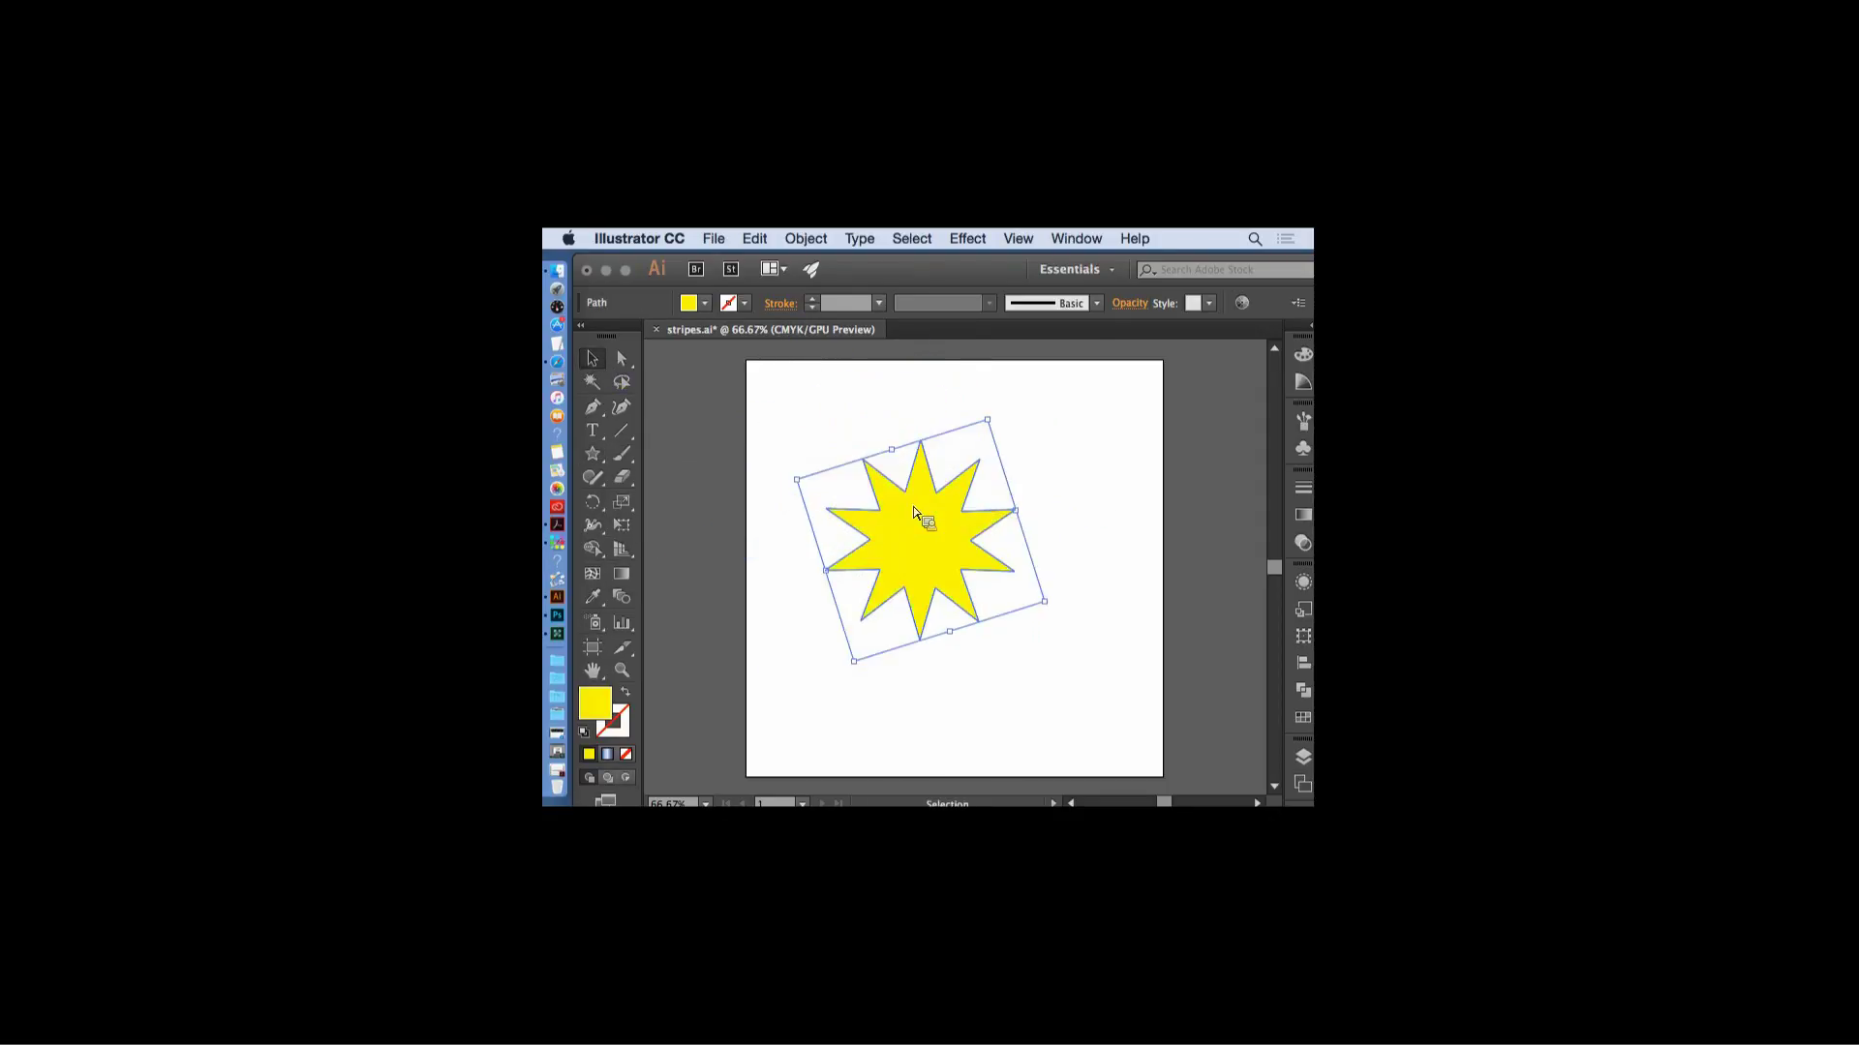
pyautogui.click(1313, 722)
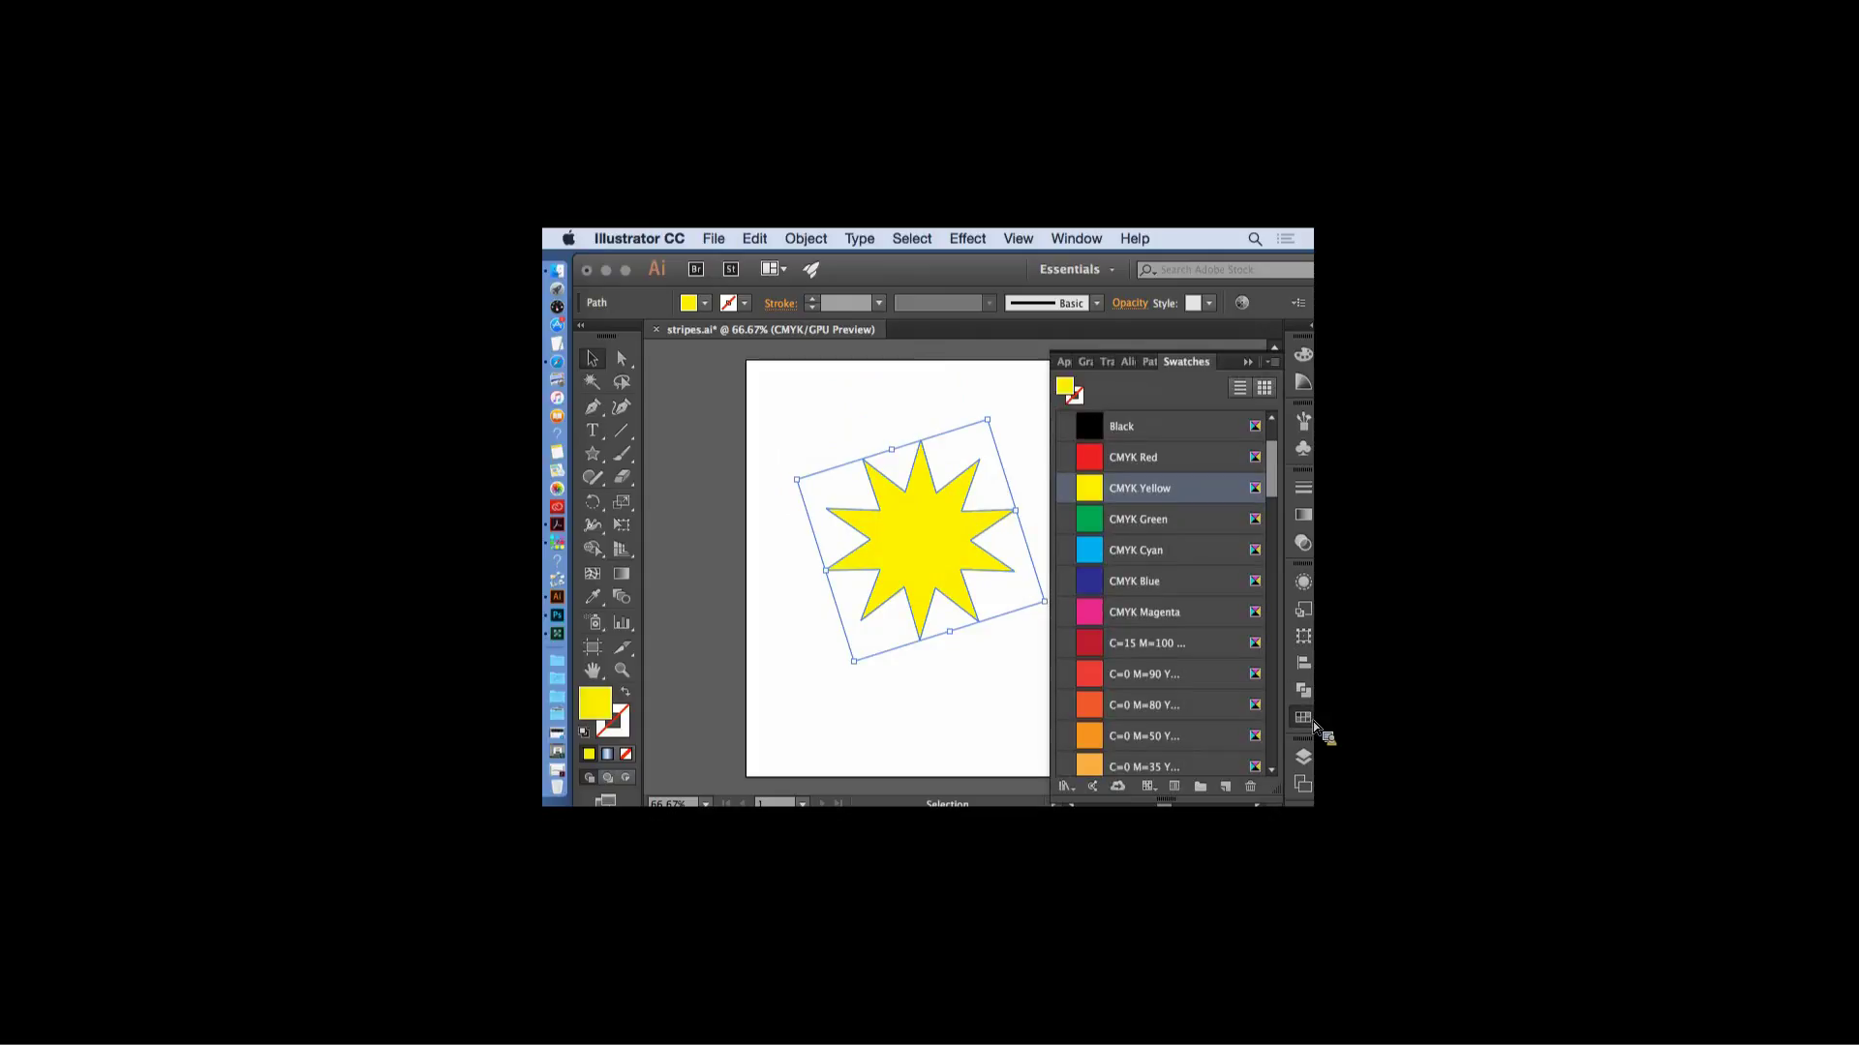
pyautogui.click(1071, 789)
pyautogui.moveTo(1142, 614)
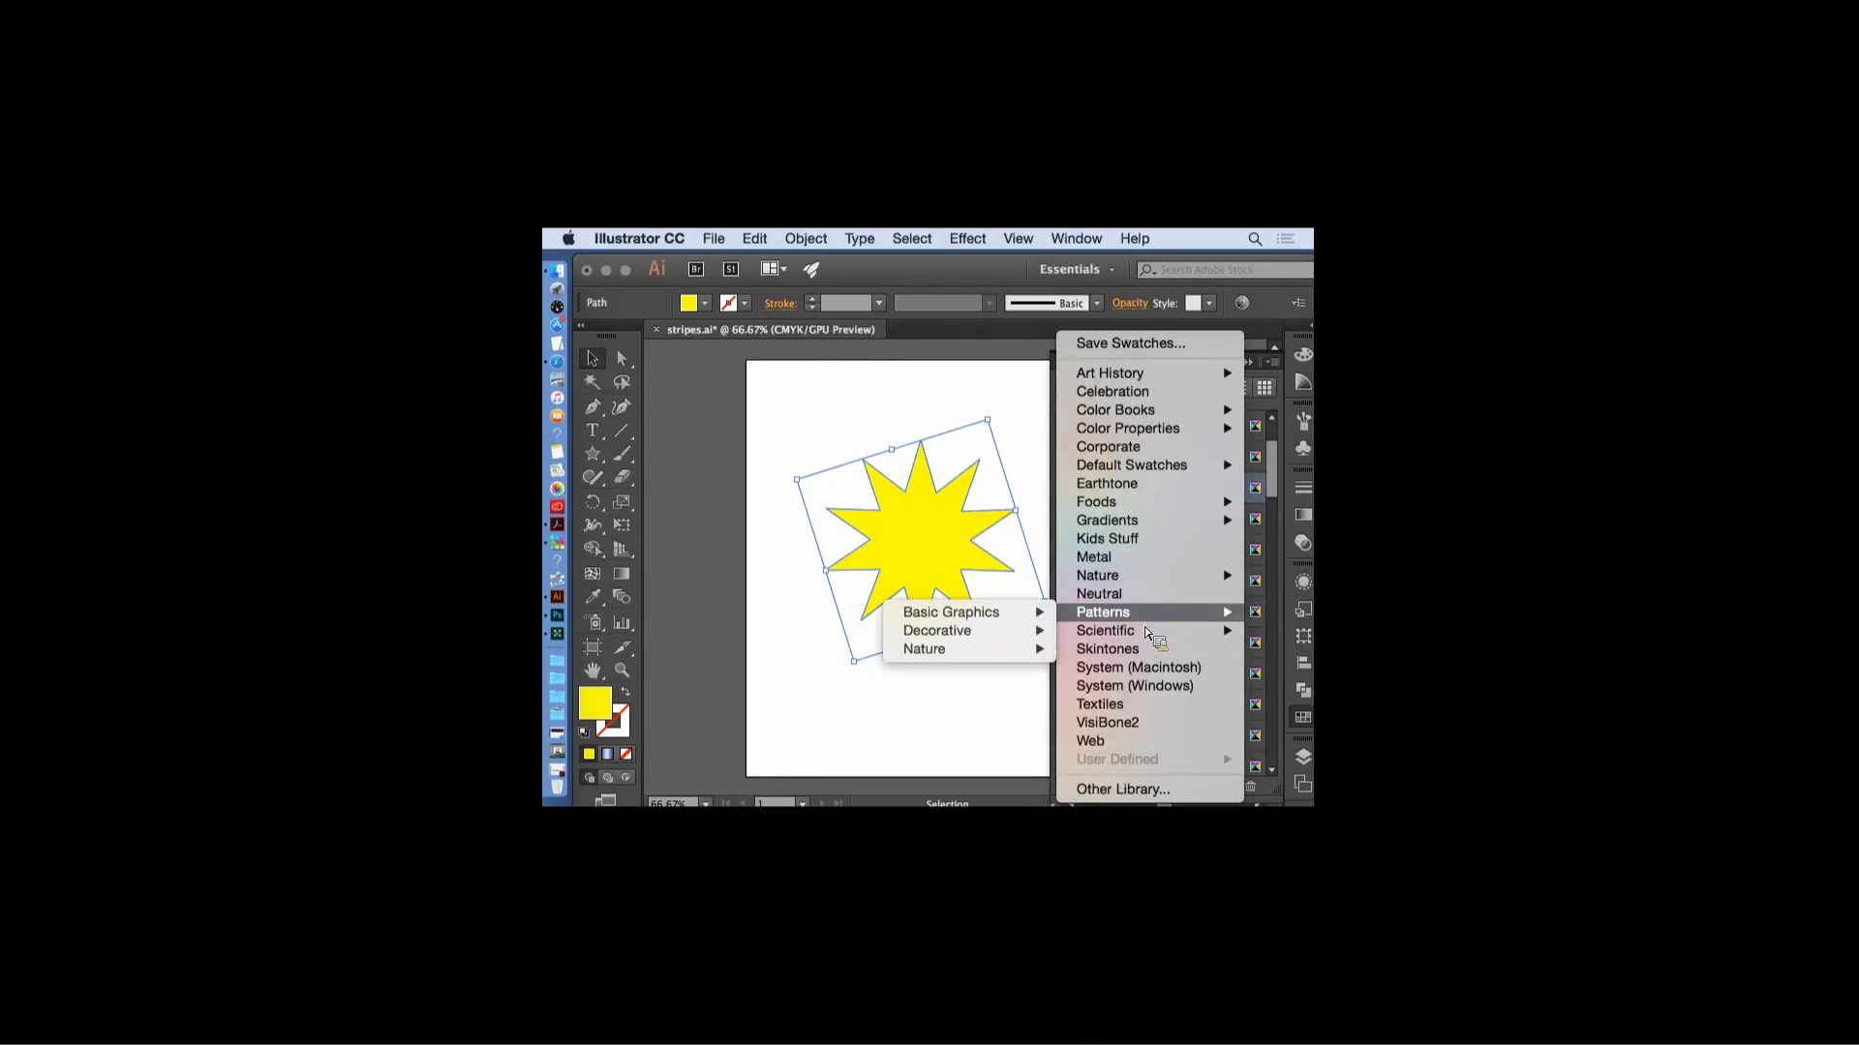
pyautogui.moveTo(1008, 633)
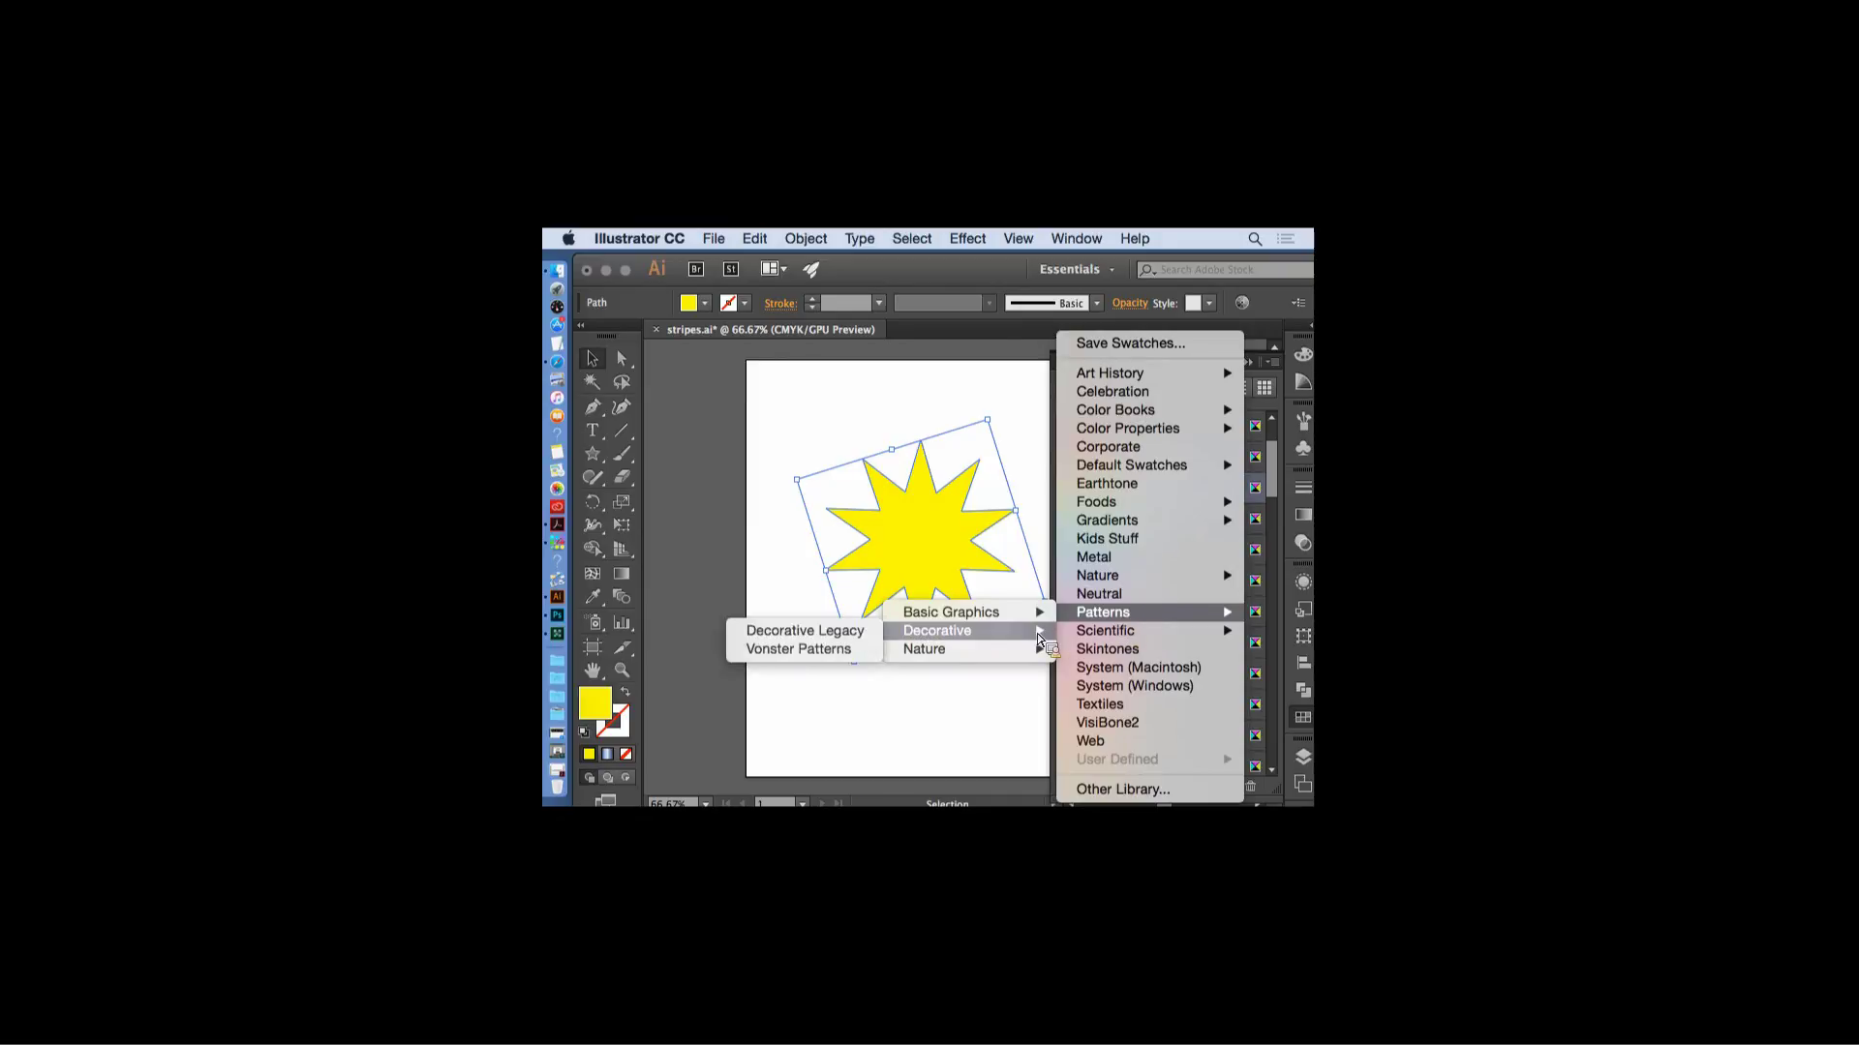
pyautogui.click(864, 642)
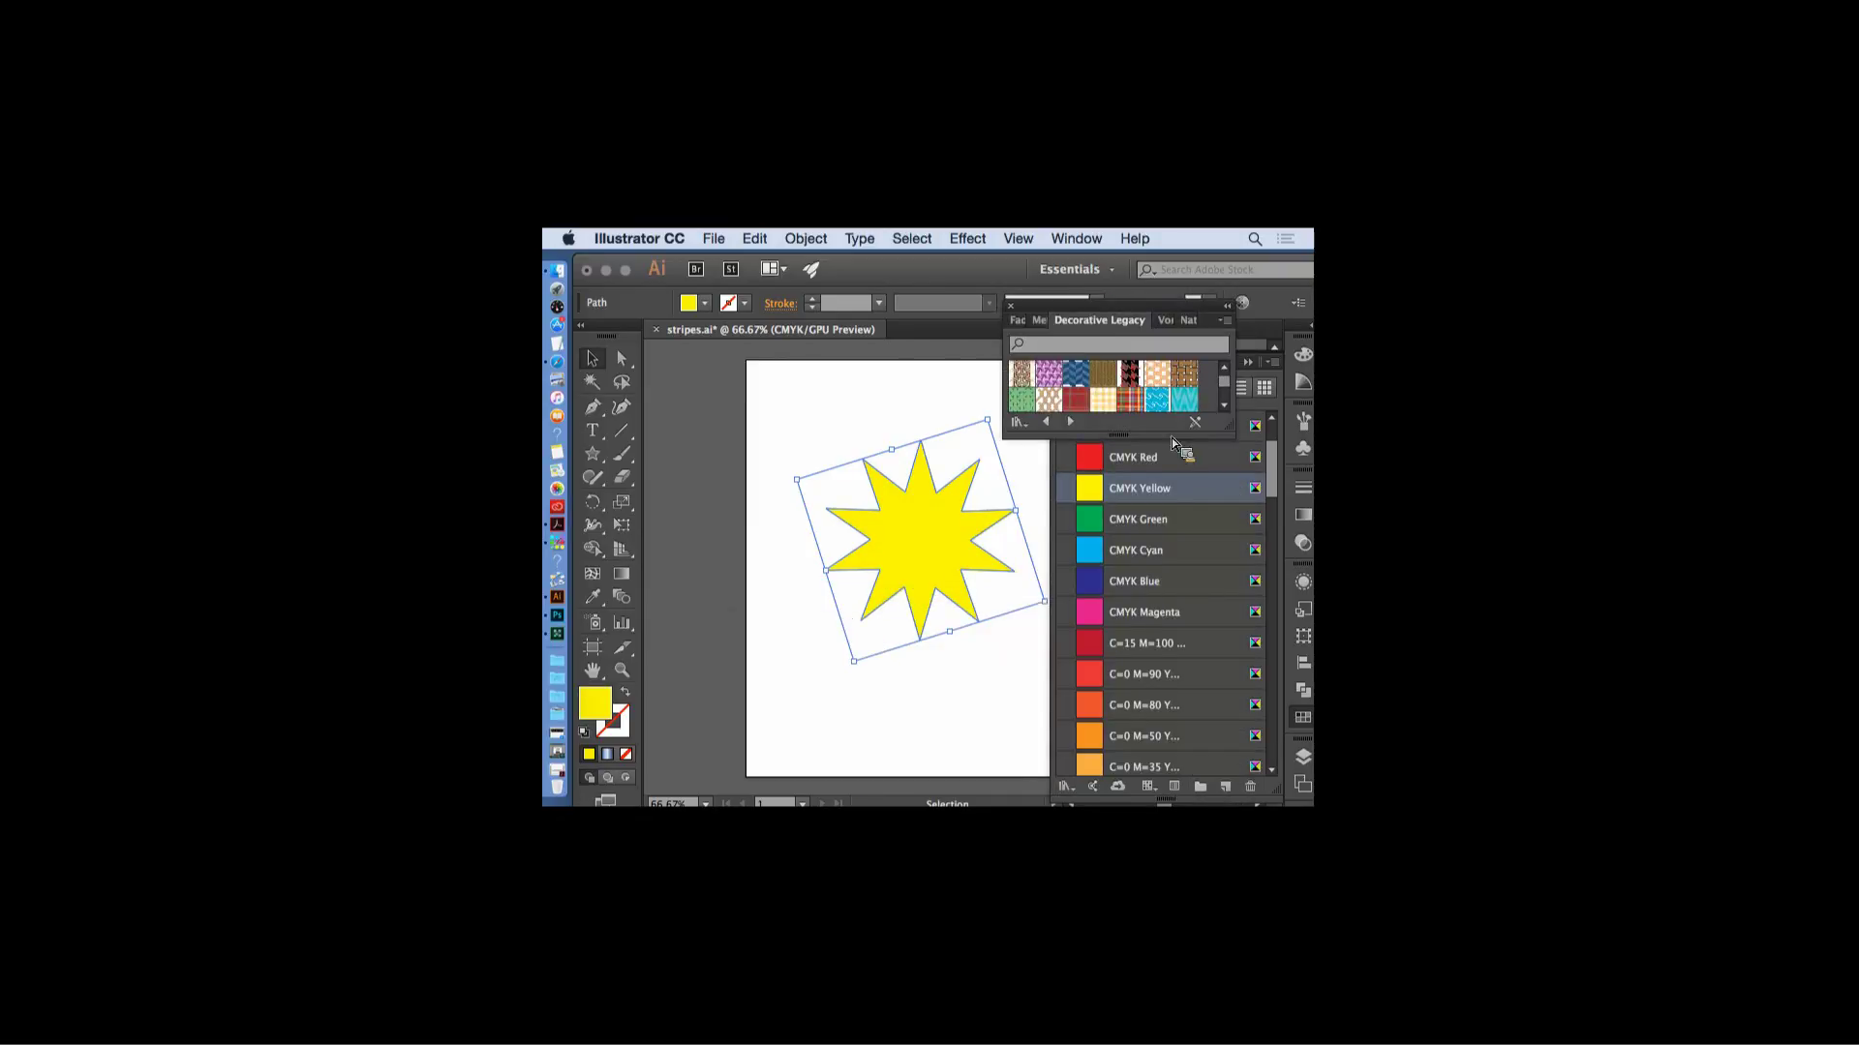
# - Fill the star with the Waves Color pattern and close the Decorative Legacy library
pyautogui.moveTo(1226, 427); pyautogui.dragTo(1310, 559)
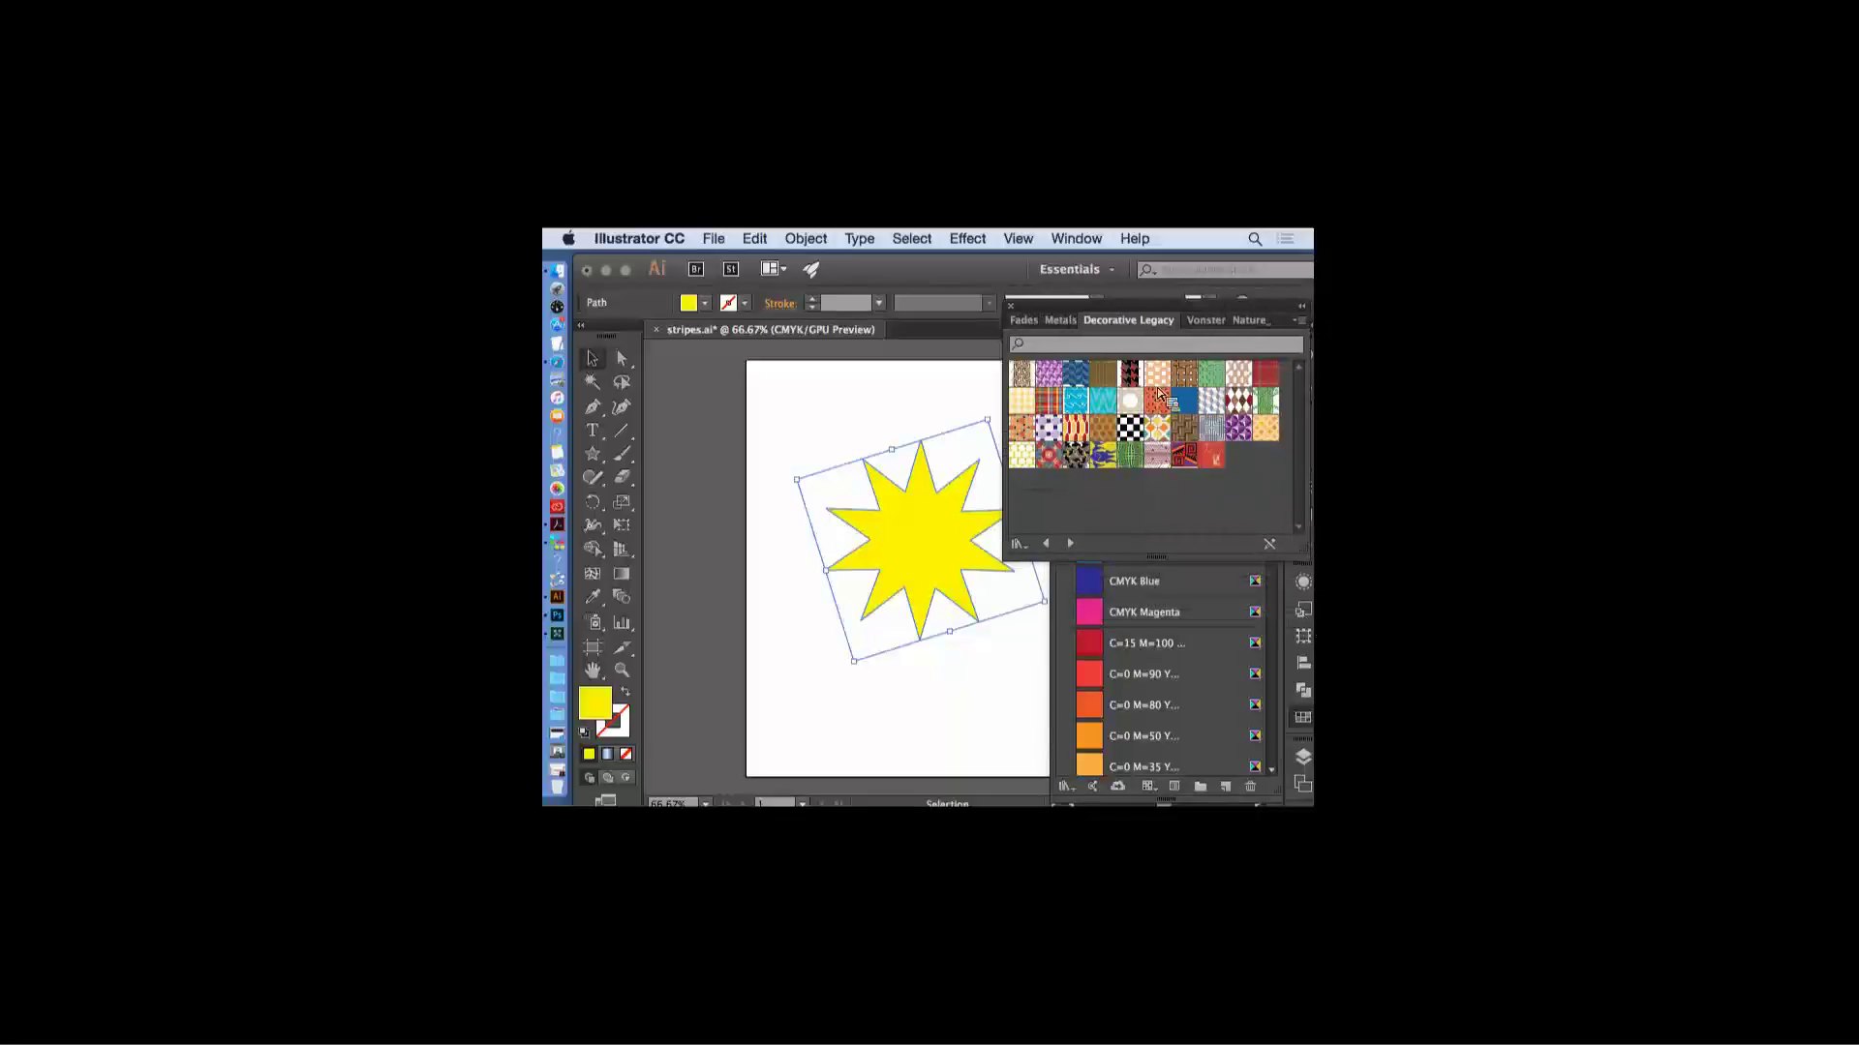
pyautogui.click(1084, 403)
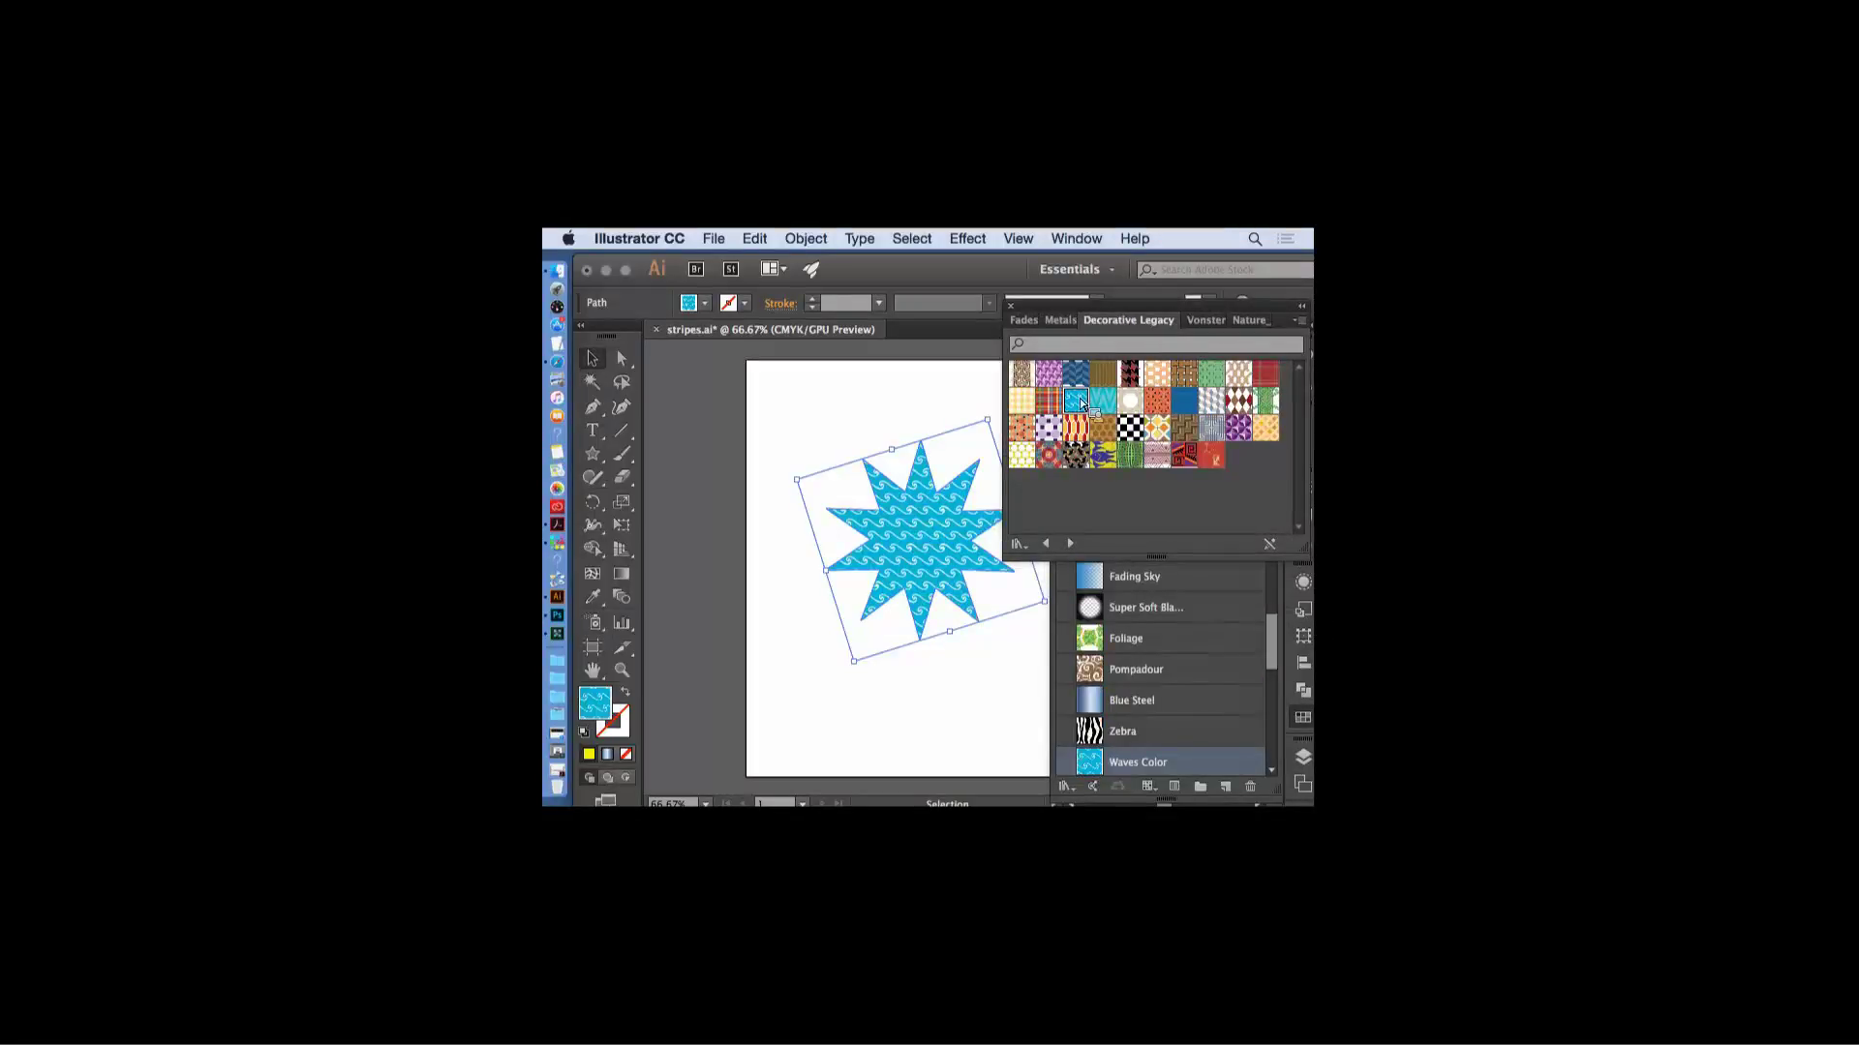
pyautogui.moveTo(1249, 323); pyautogui.dragTo(1254, 322)
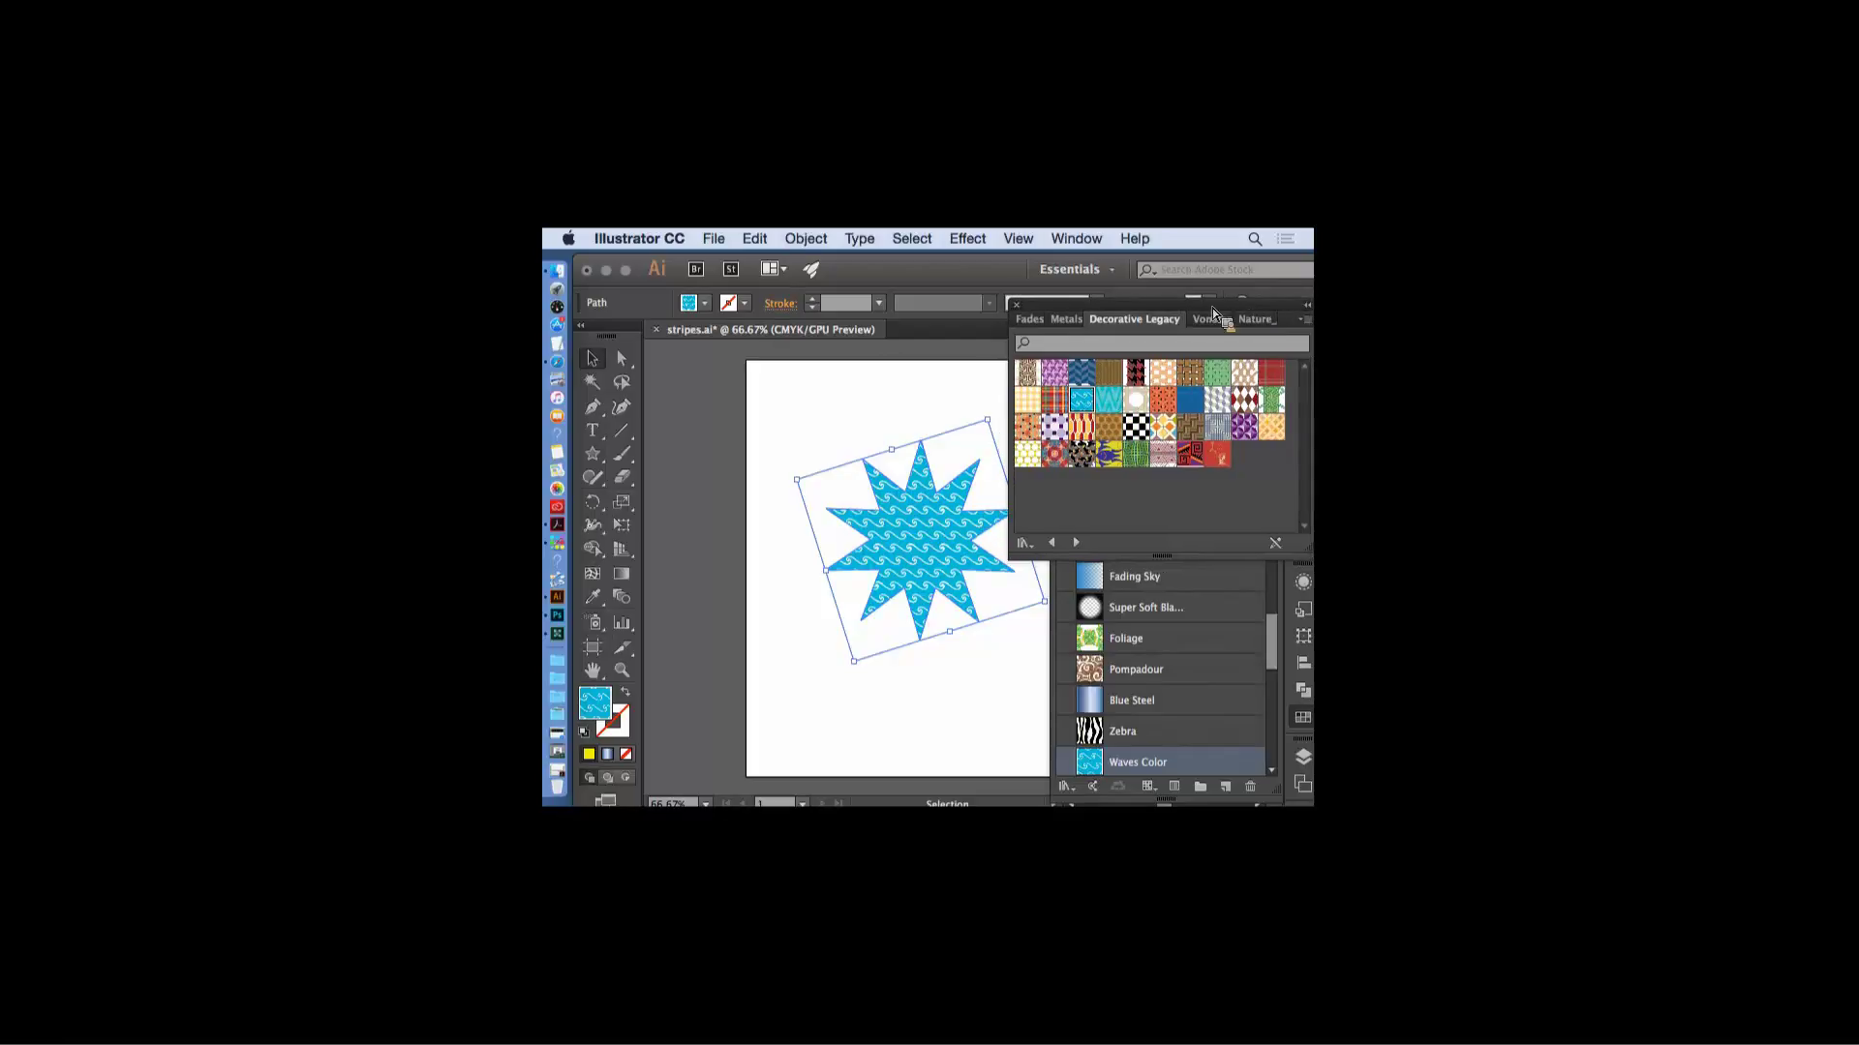
pyautogui.click(1016, 304)
# - Zoom in to inspect the star's wave pattern, then zoom back out
pyautogui.press('shift+super+b')
pyautogui.press('super+equal')
pyautogui.press('super+equal')
pyautogui.press('shift+super+b')
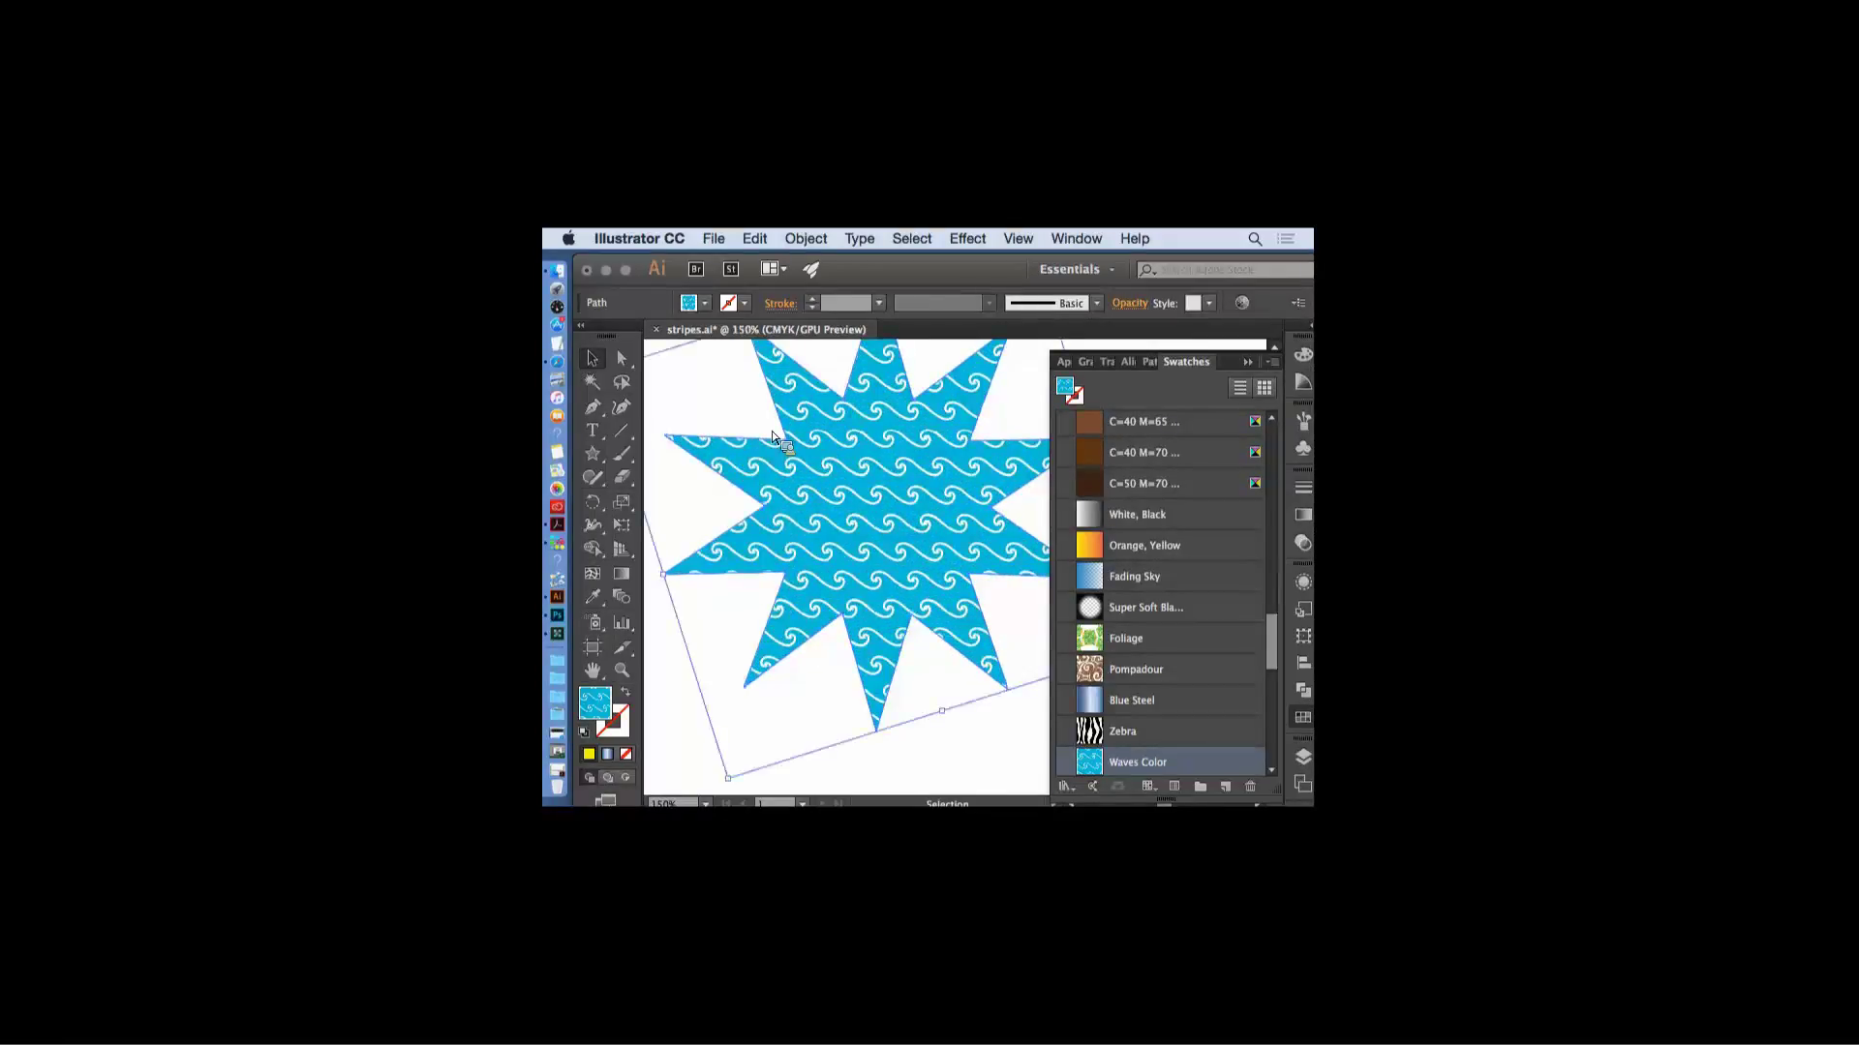
pyautogui.click(1248, 362)
pyautogui.hscroll(-8, 1157, 806)
pyautogui.press('a')
pyautogui.press('super+minus')
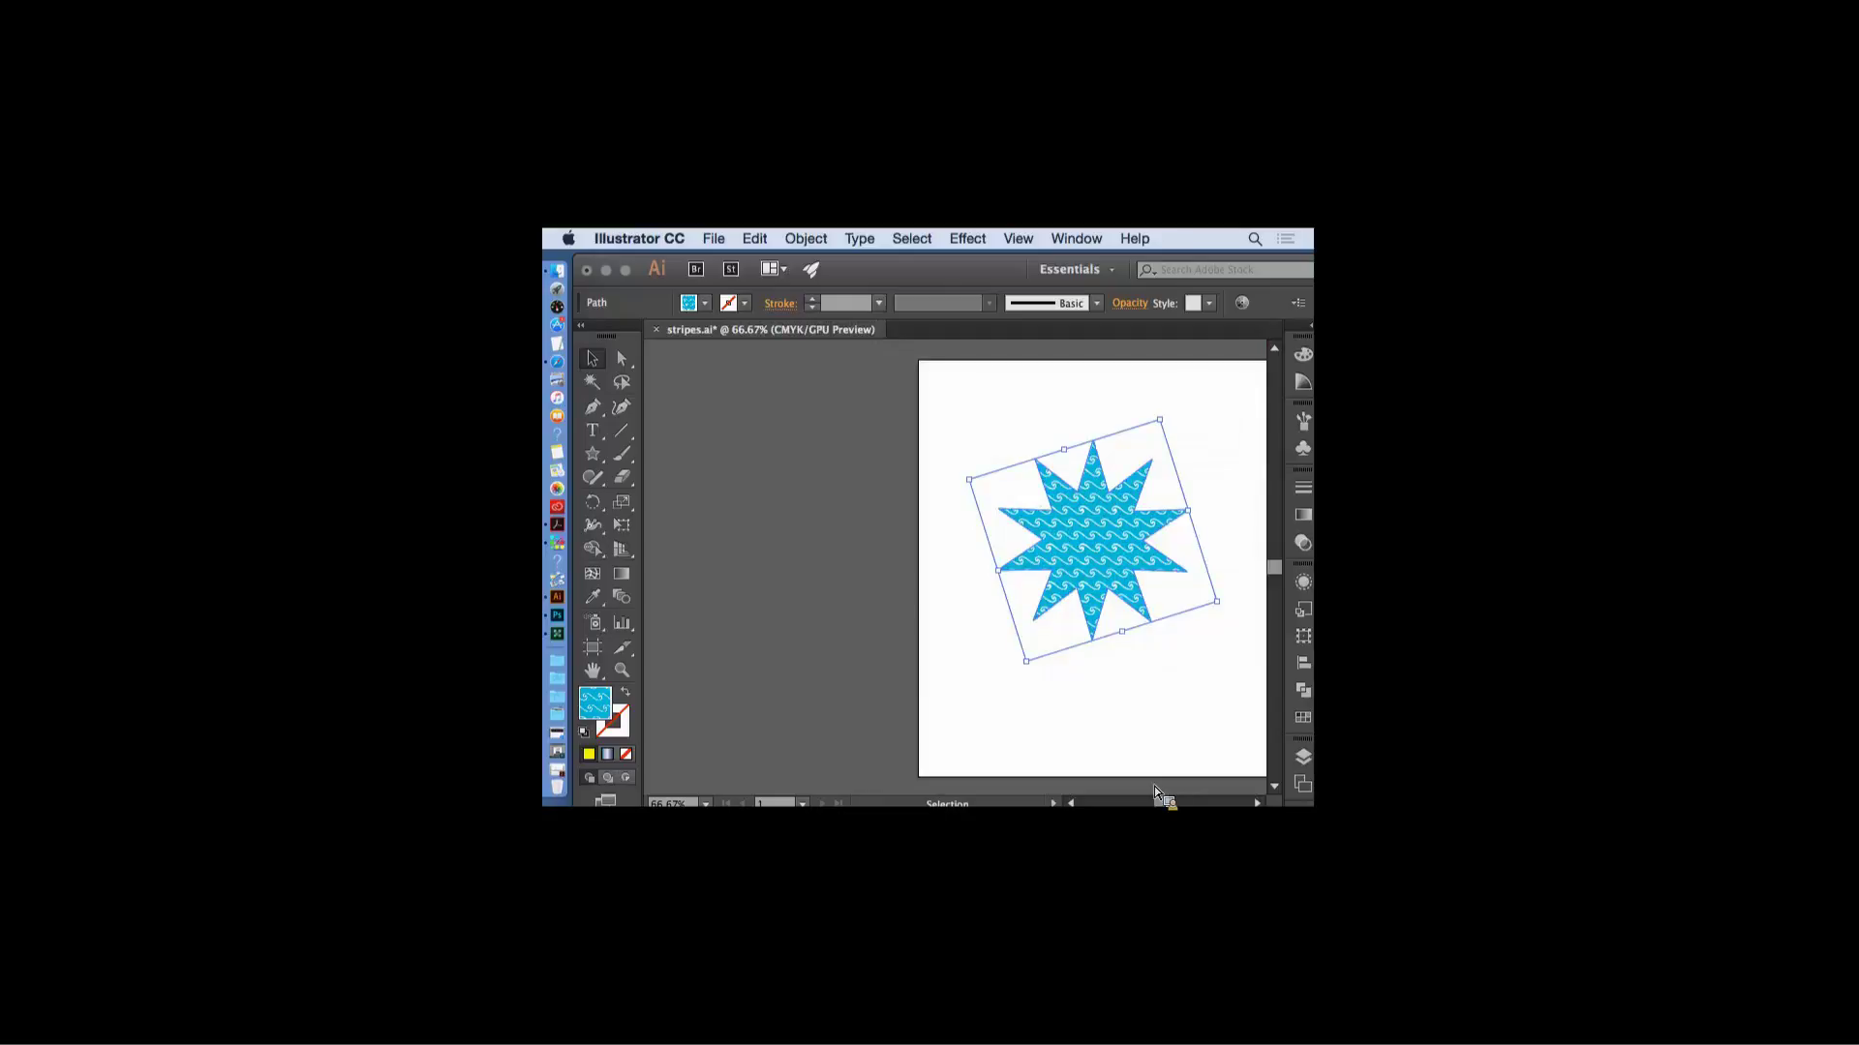
# - Expand the star's Waves Color pattern fill with Object > Expand
pyautogui.click(806, 239)
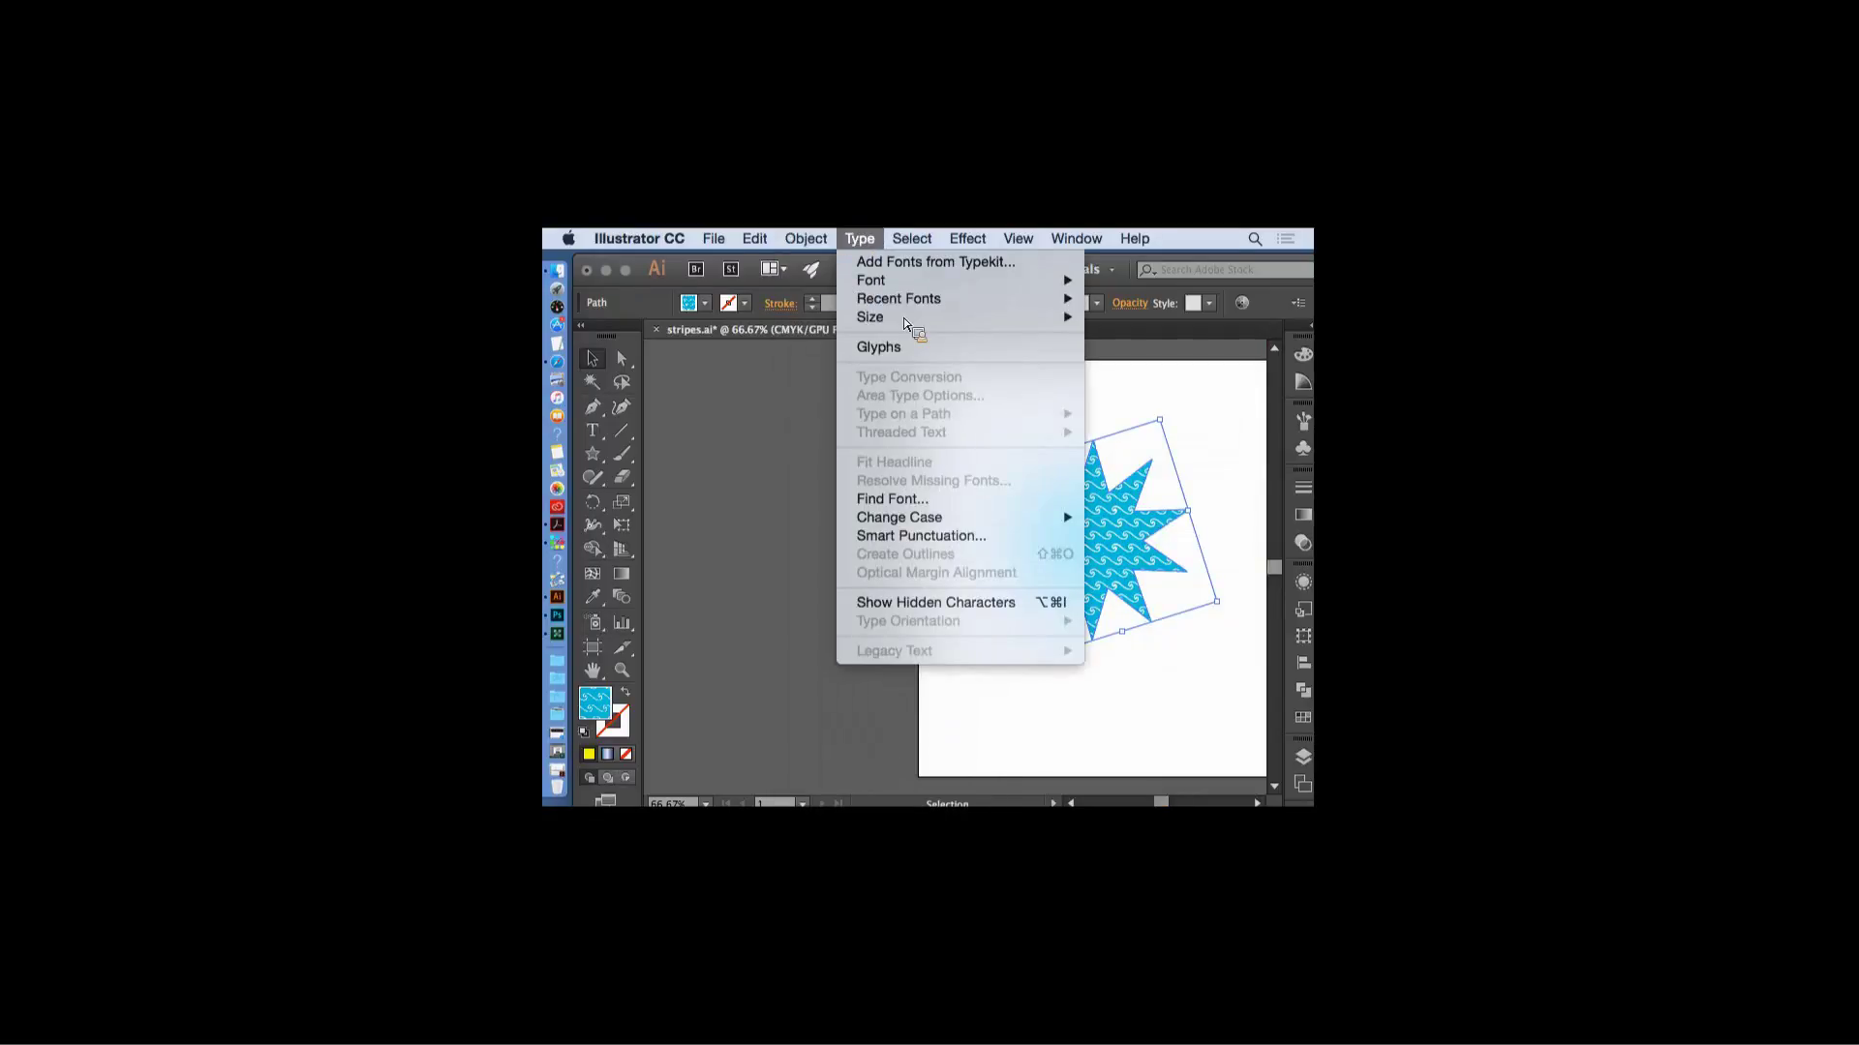
pyautogui.click(829, 431)
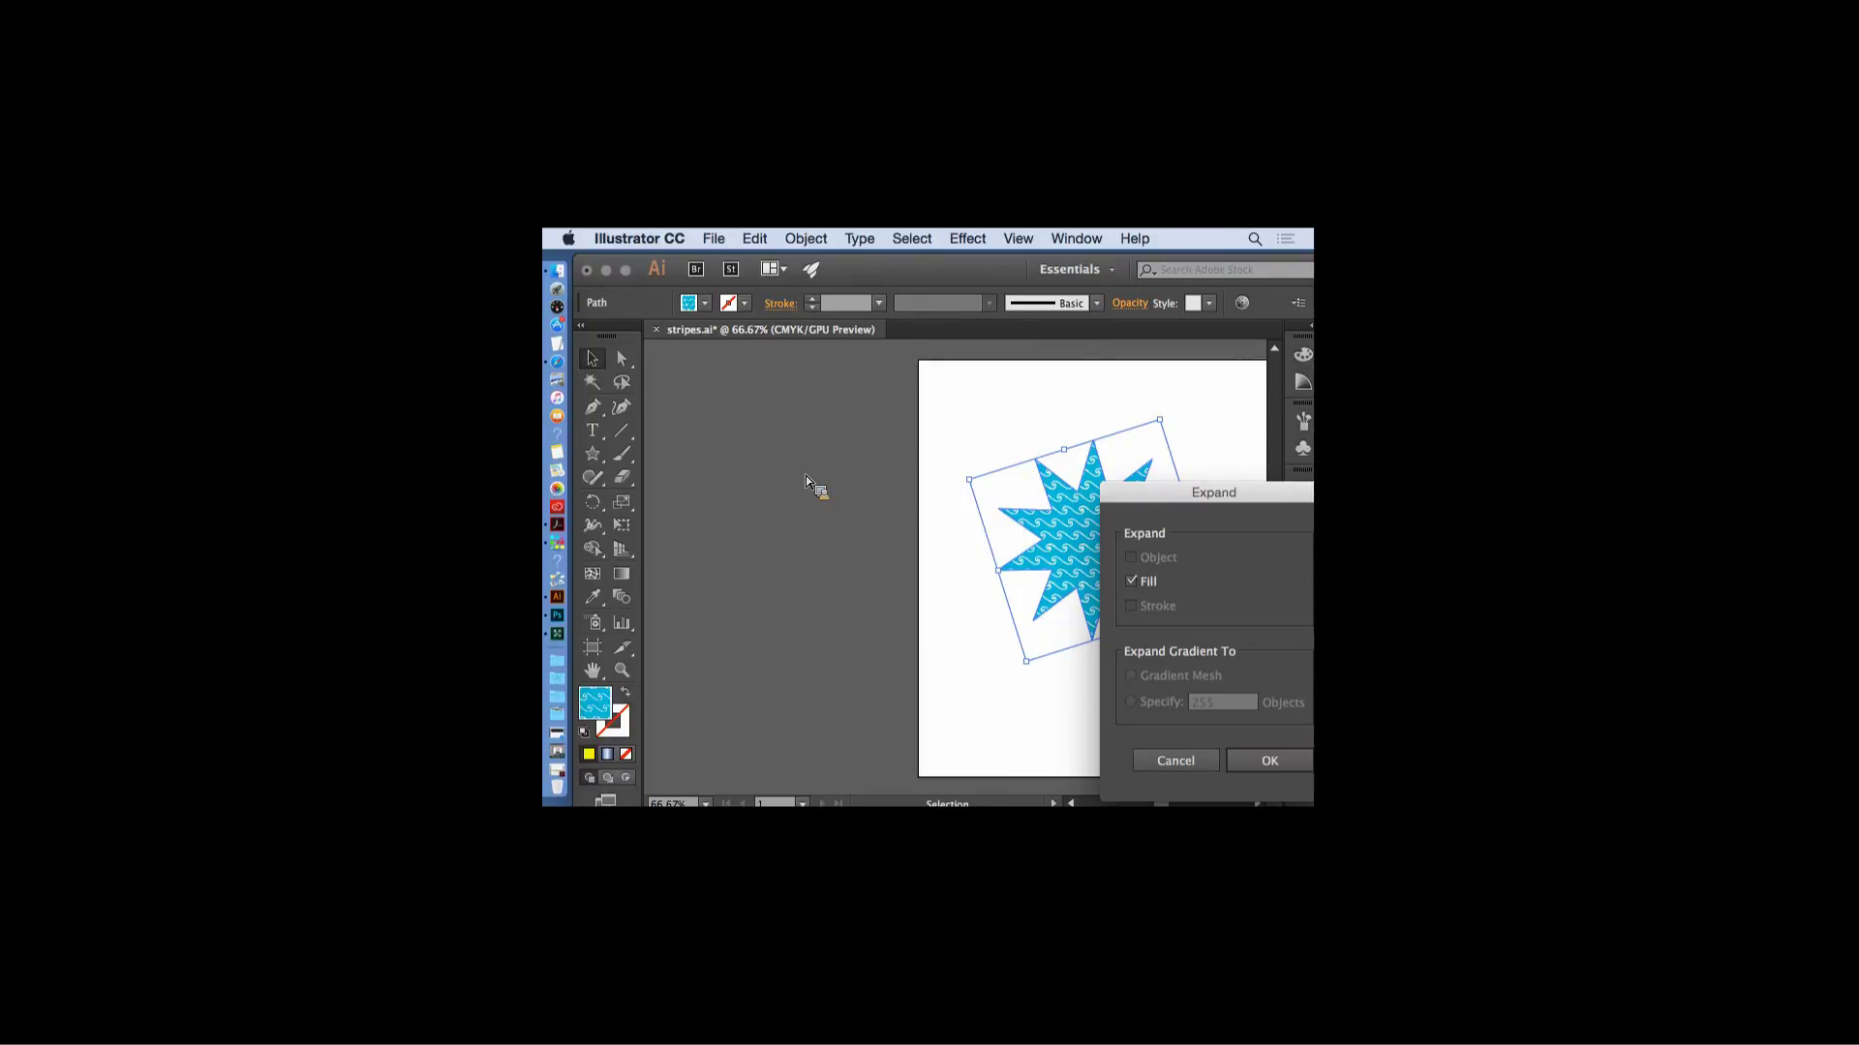
pyautogui.click(1269, 761)
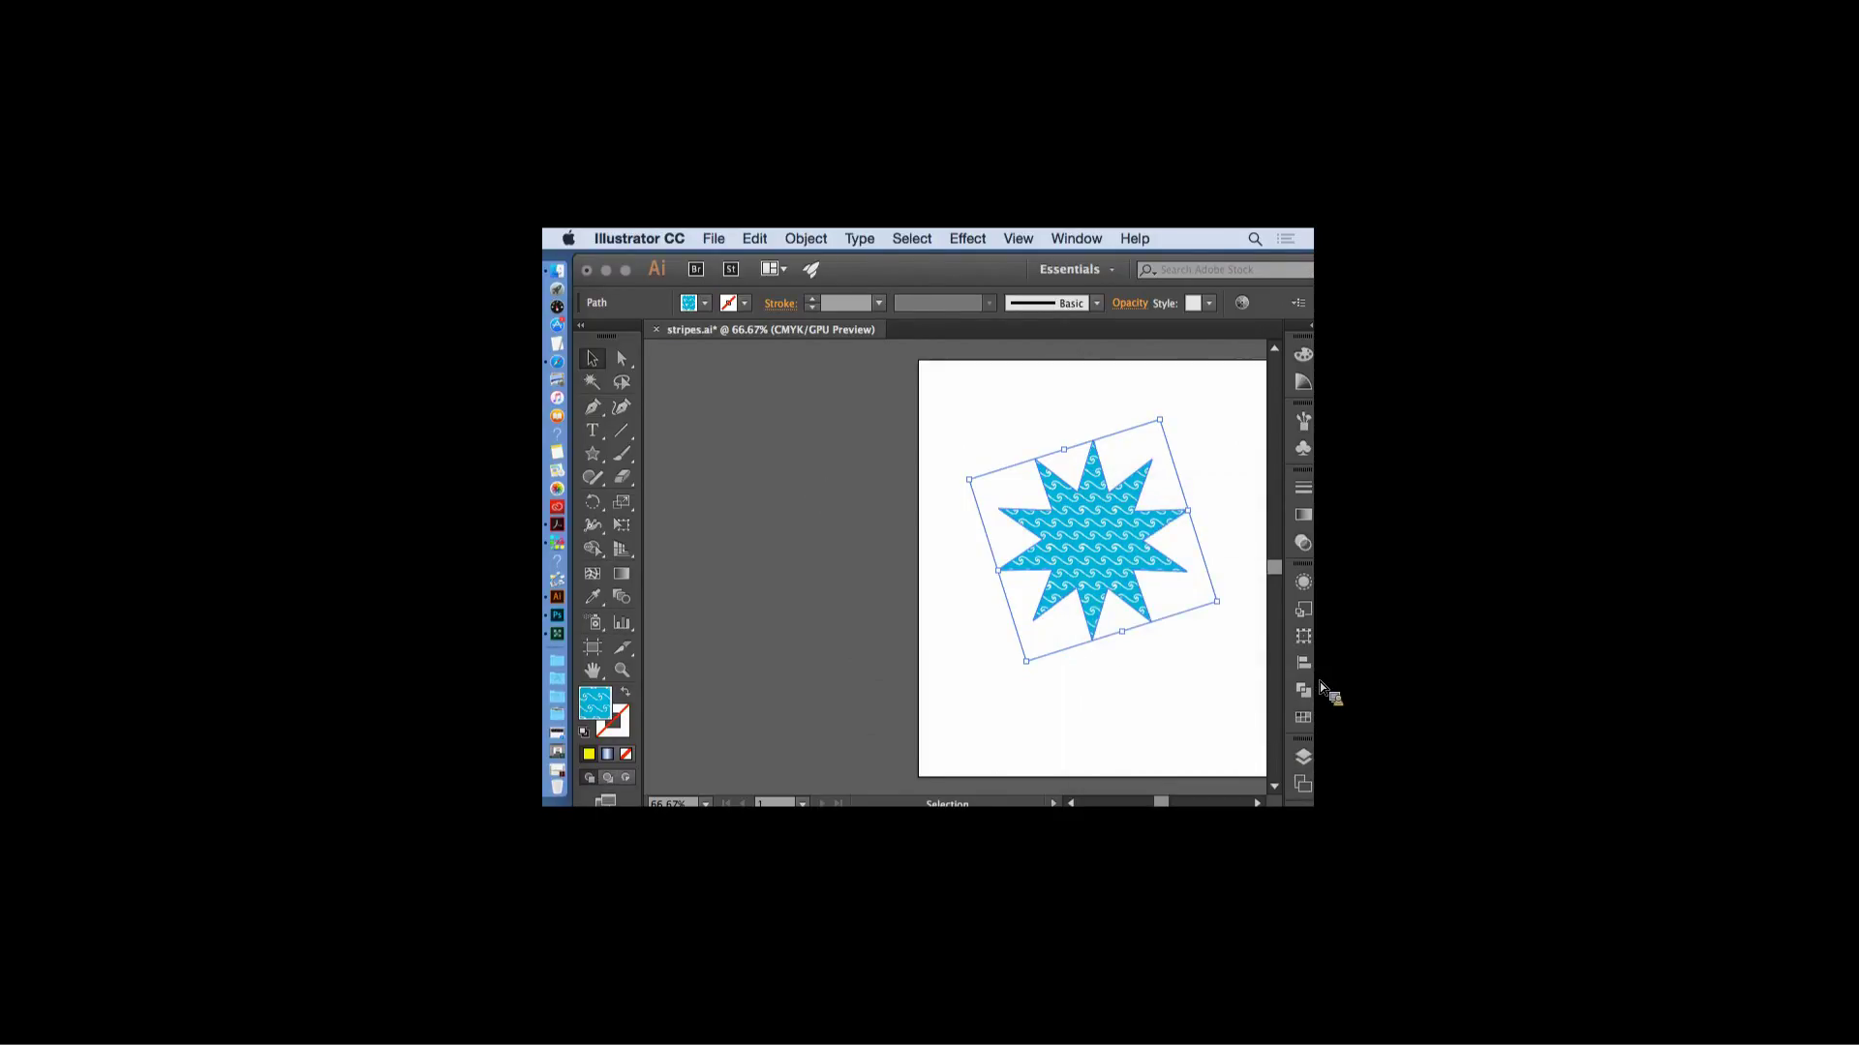
pyautogui.press('super+g')
# - Ungroup the expanded star artwork twice, then deselect it
pyautogui.click(807, 239)
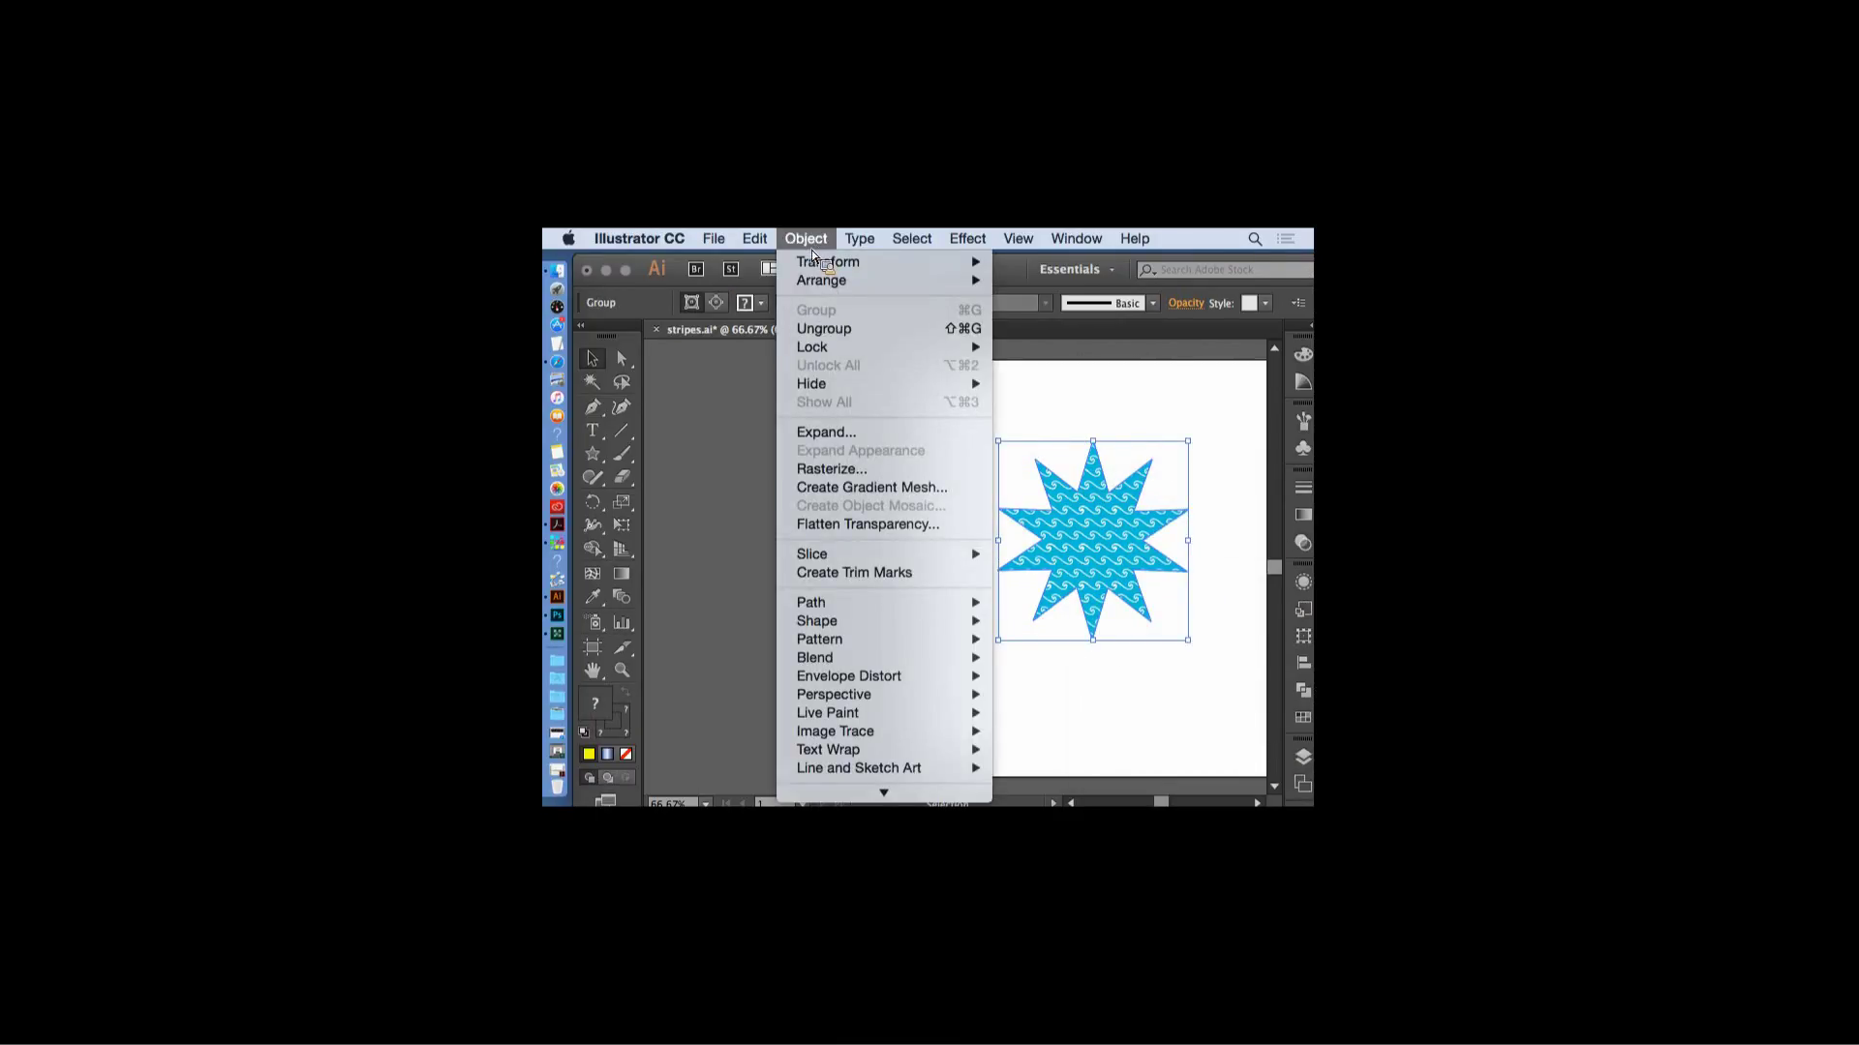
pyautogui.click(831, 330)
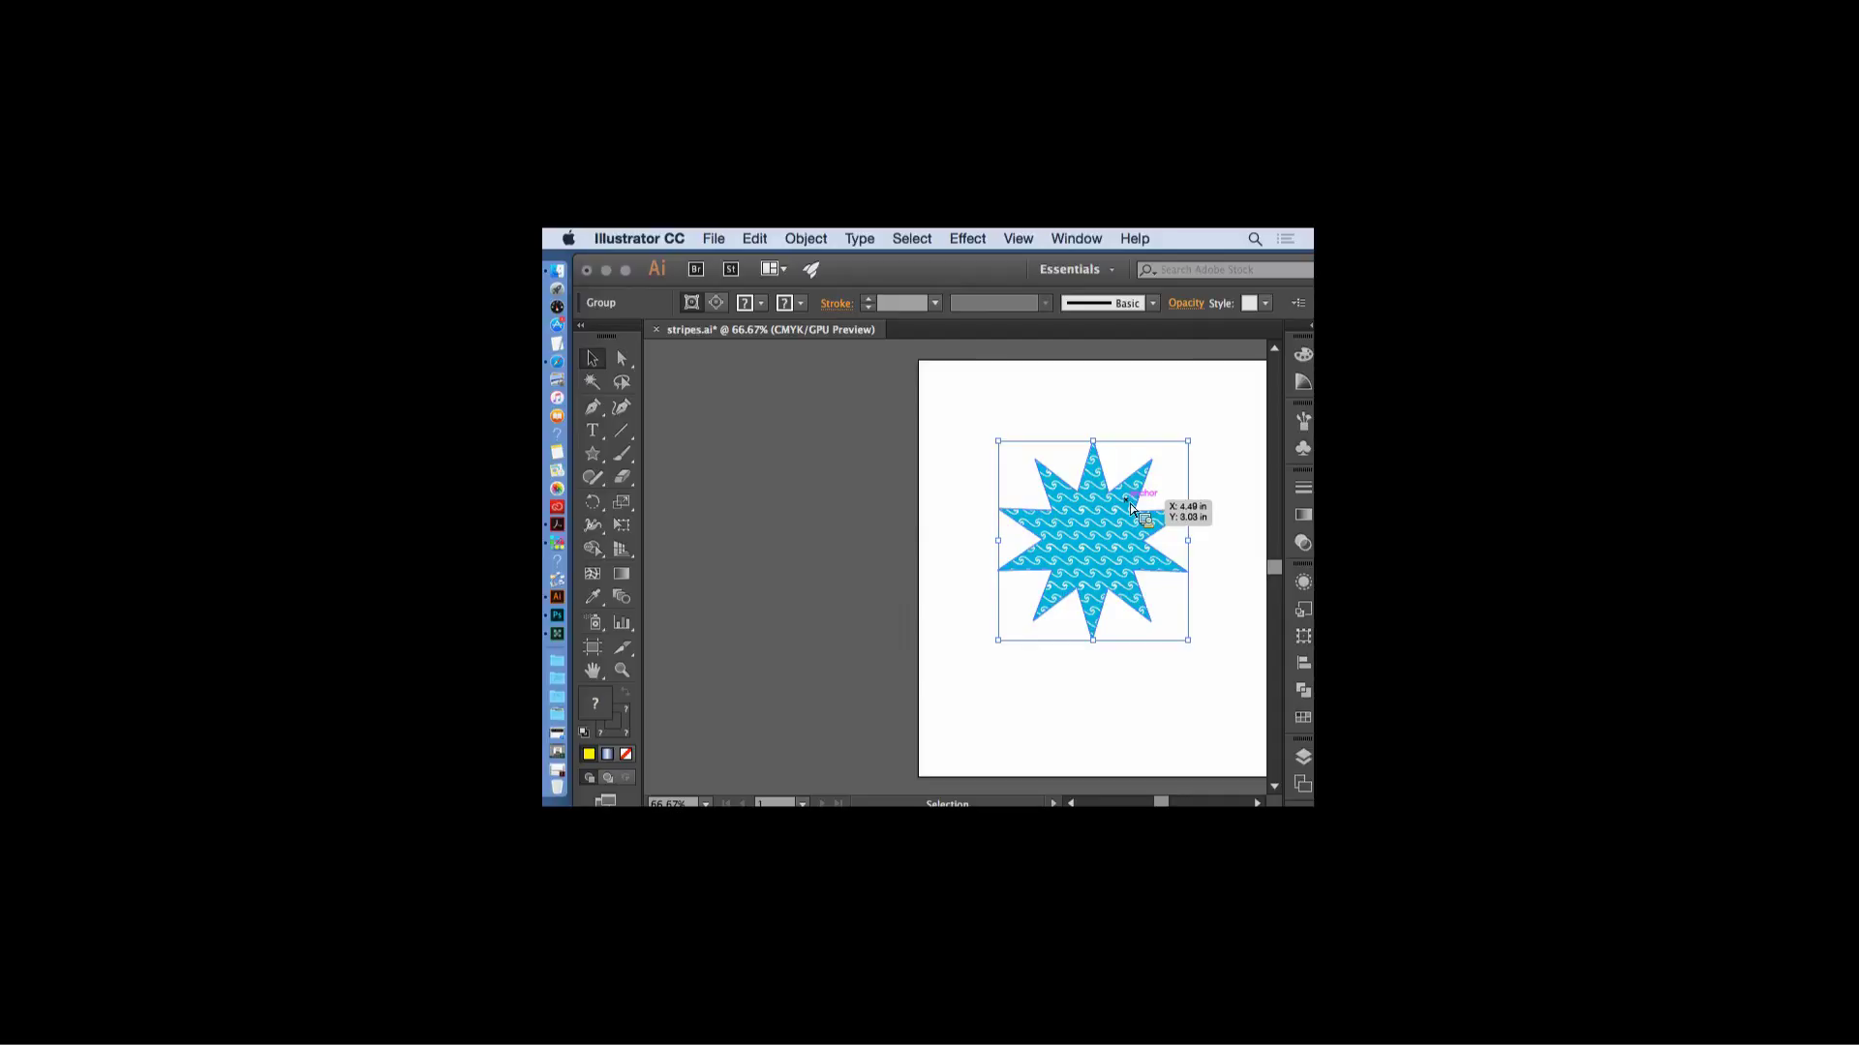
pyautogui.click(813, 240)
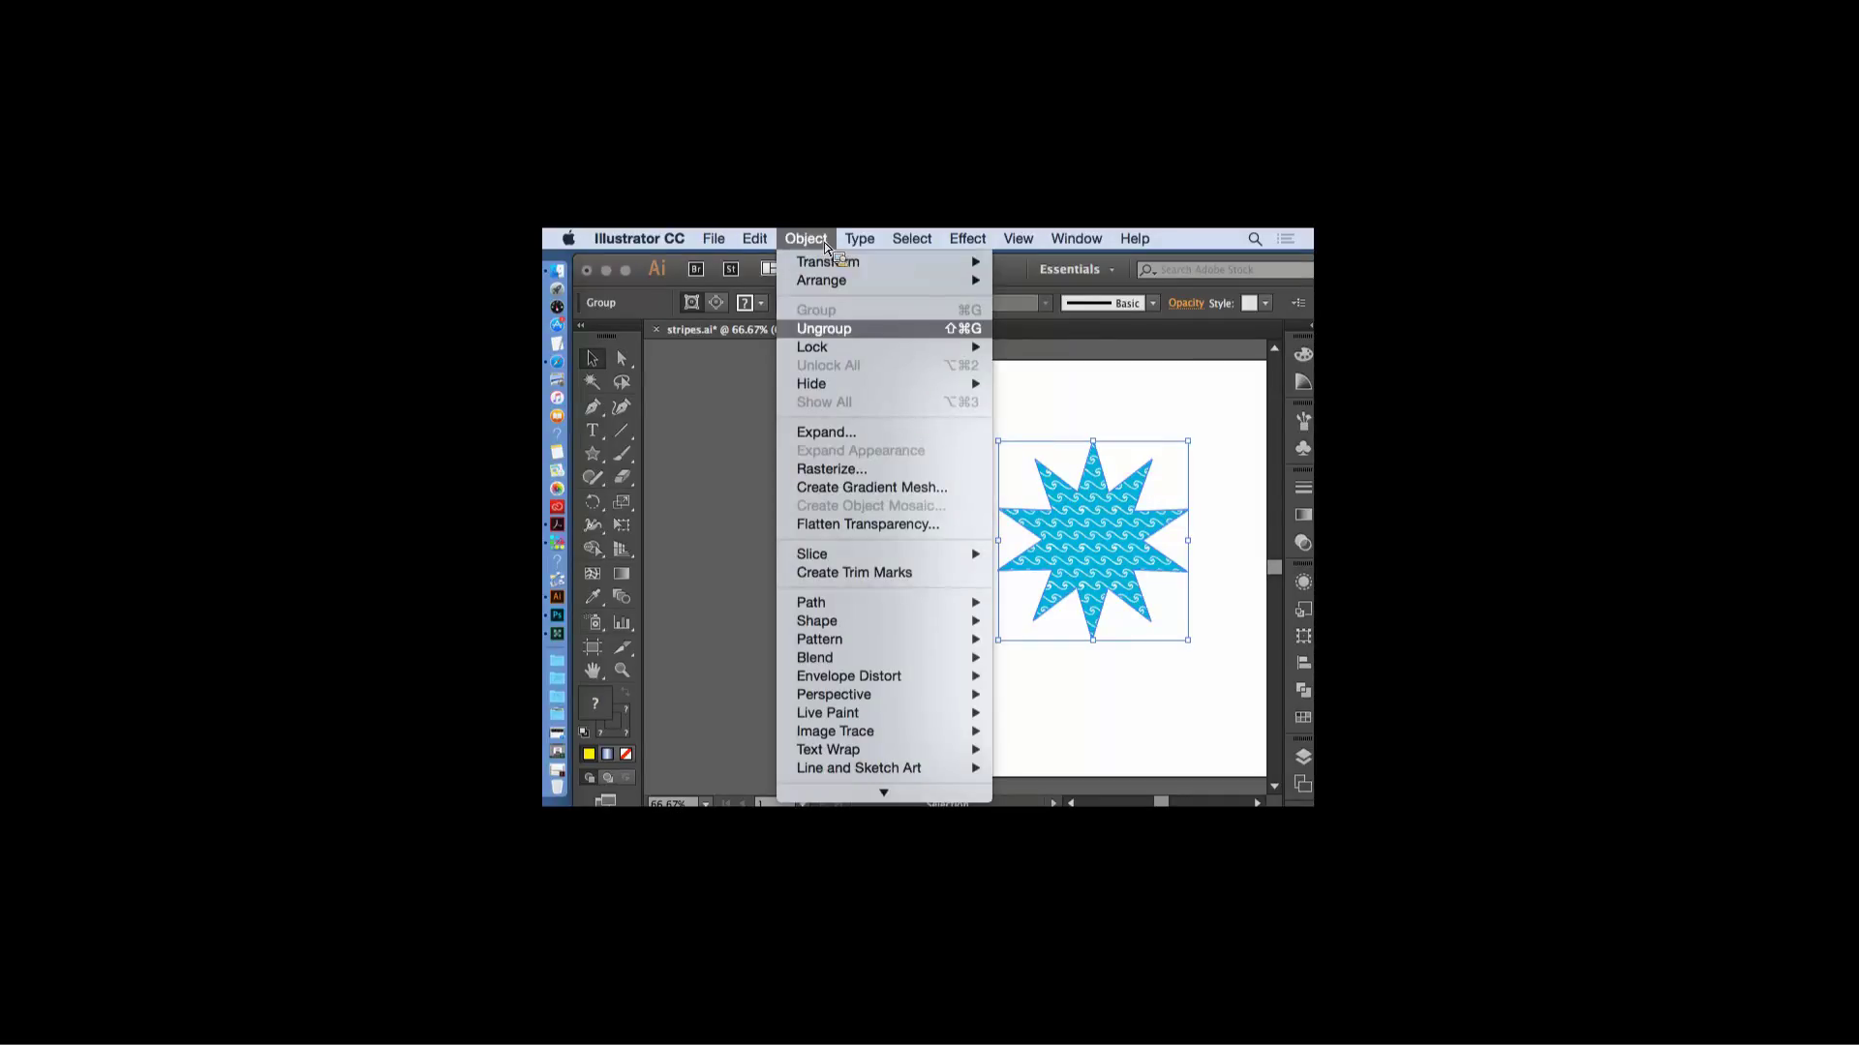
pyautogui.click(848, 329)
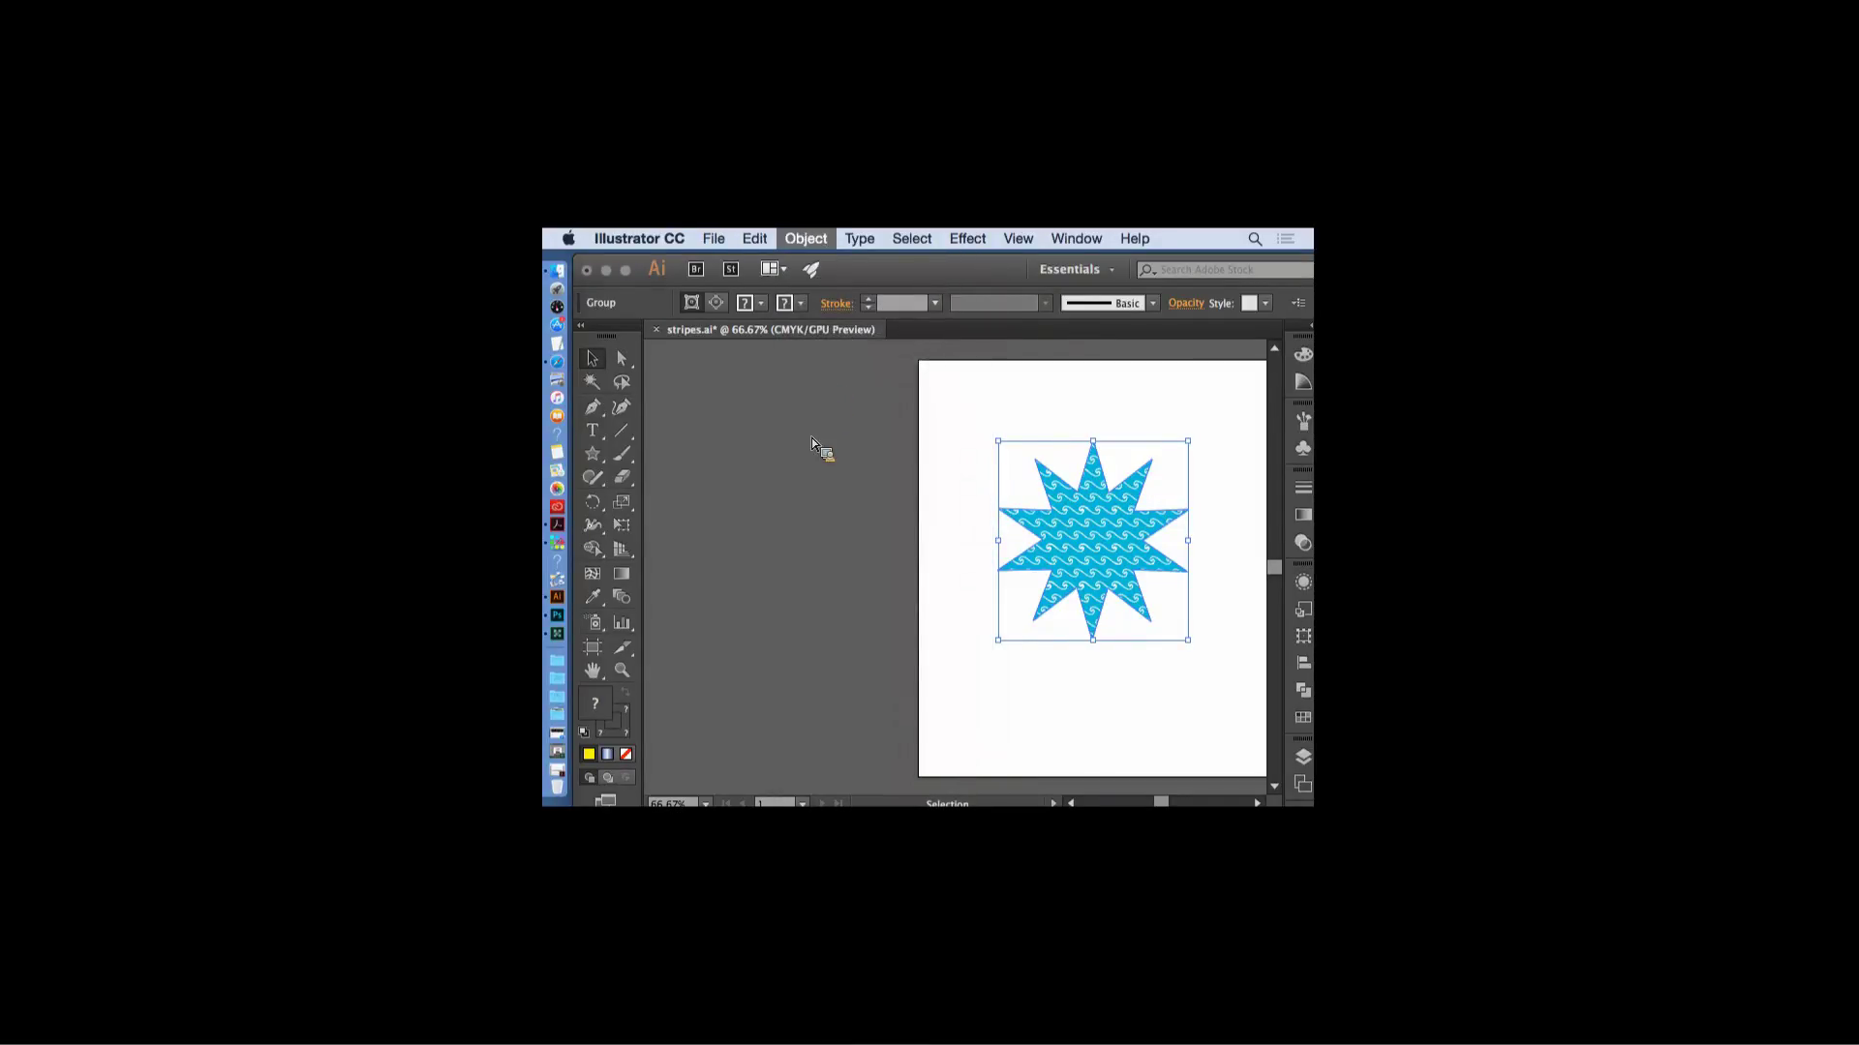
pyautogui.click(812, 437)
pyautogui.click(623, 676)
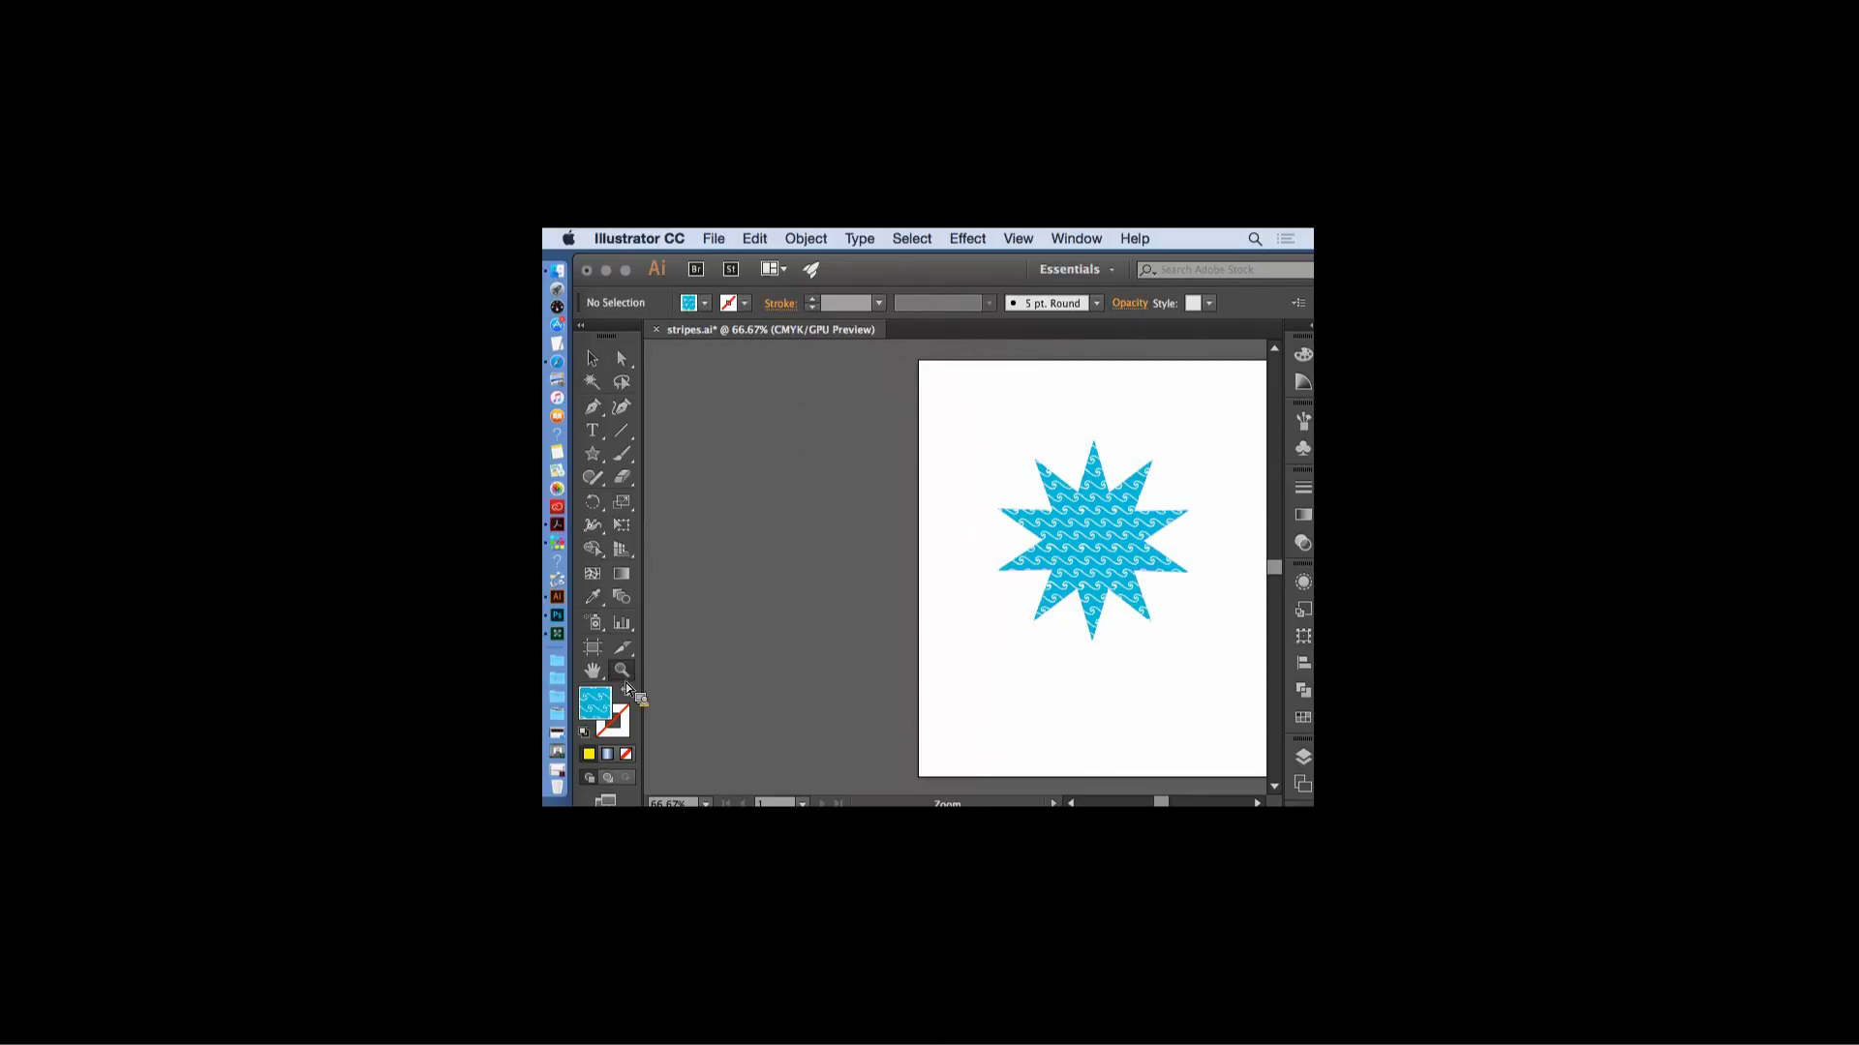
# - Zoom the star to 100% and try selecting the star path, then deselect it
pyautogui.click(1065, 610)
pyautogui.click(594, 360)
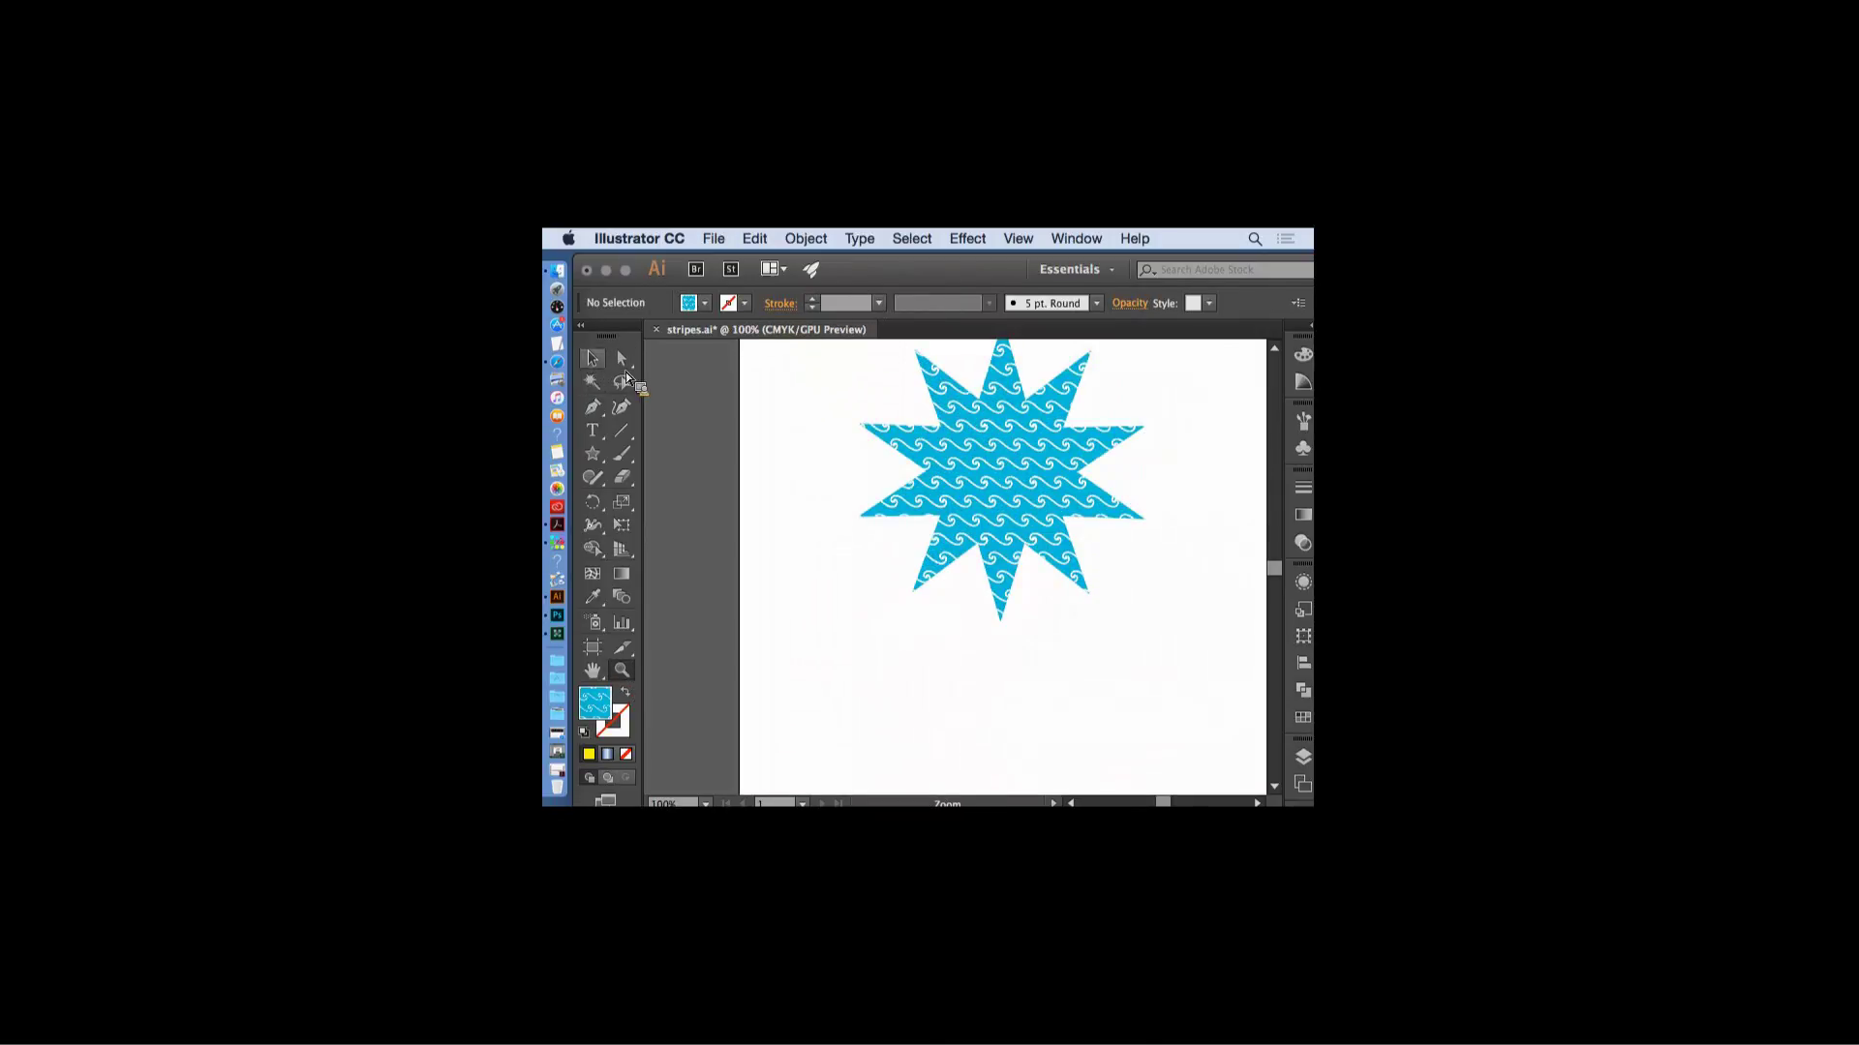
pyautogui.click(626, 362)
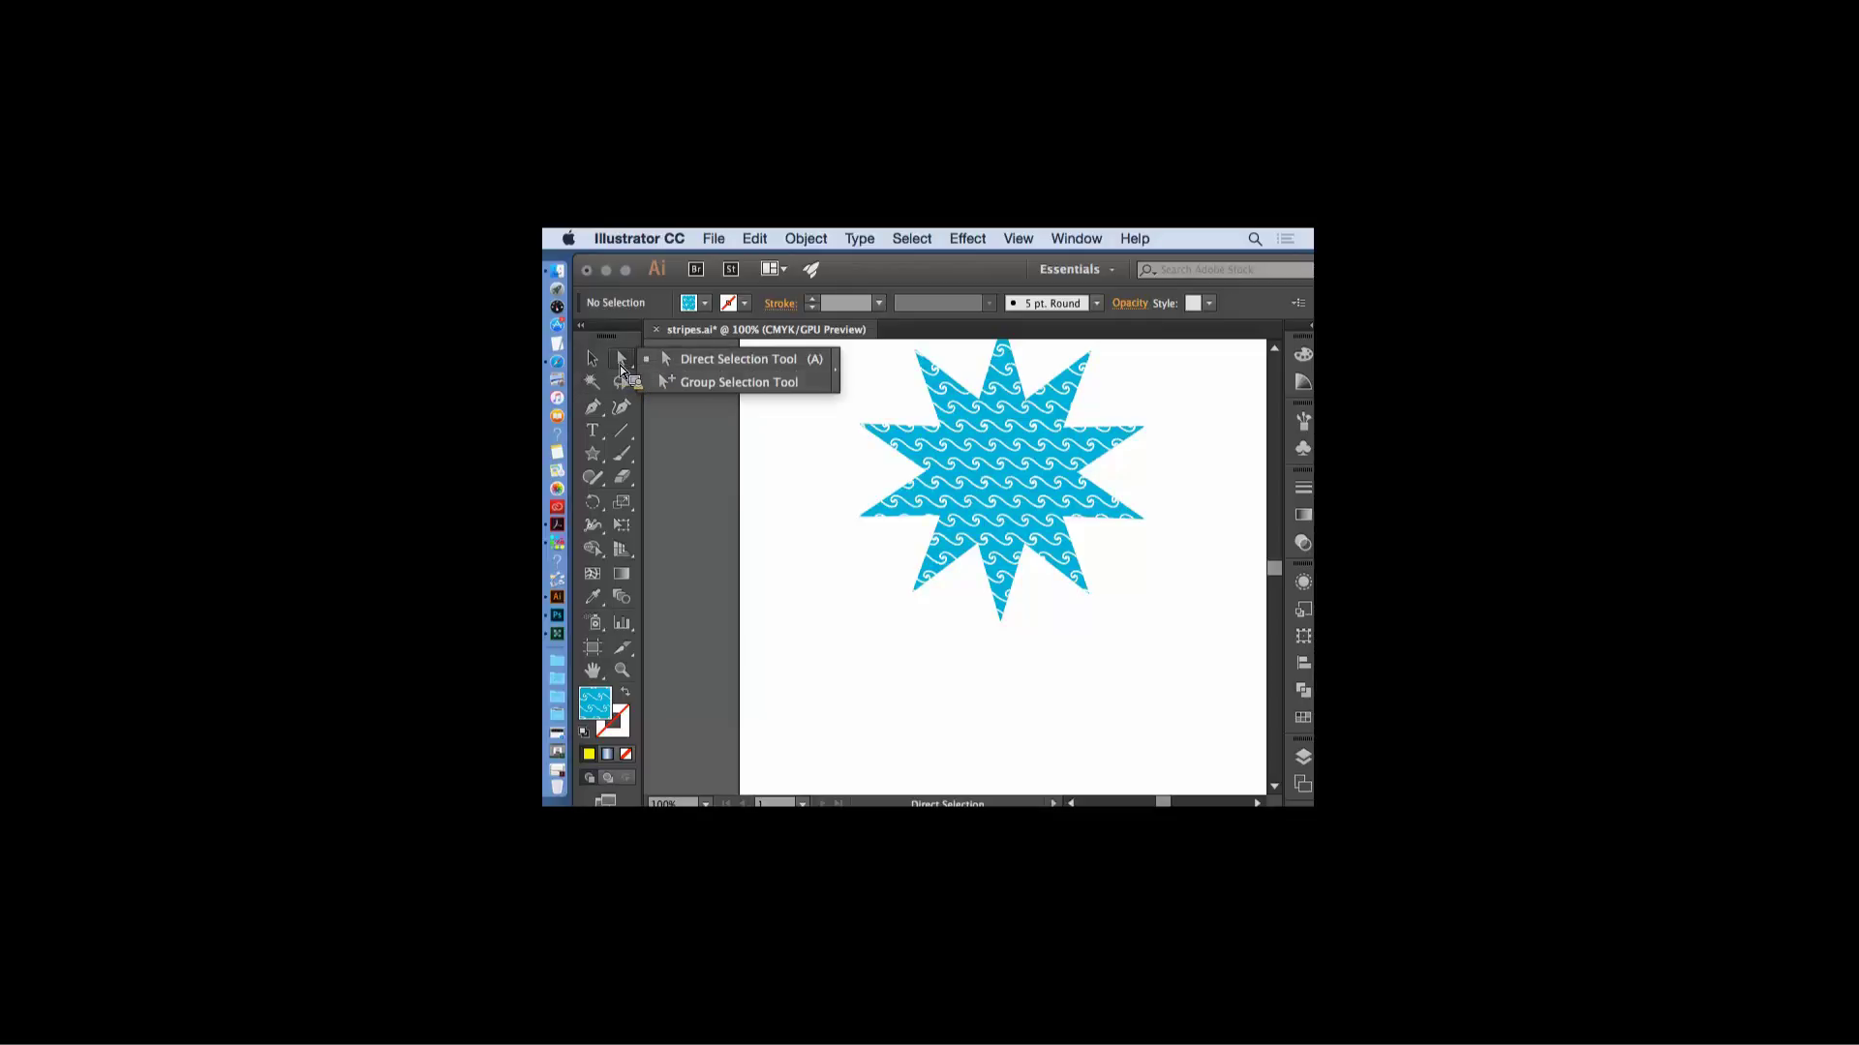
pyautogui.click(1020, 438)
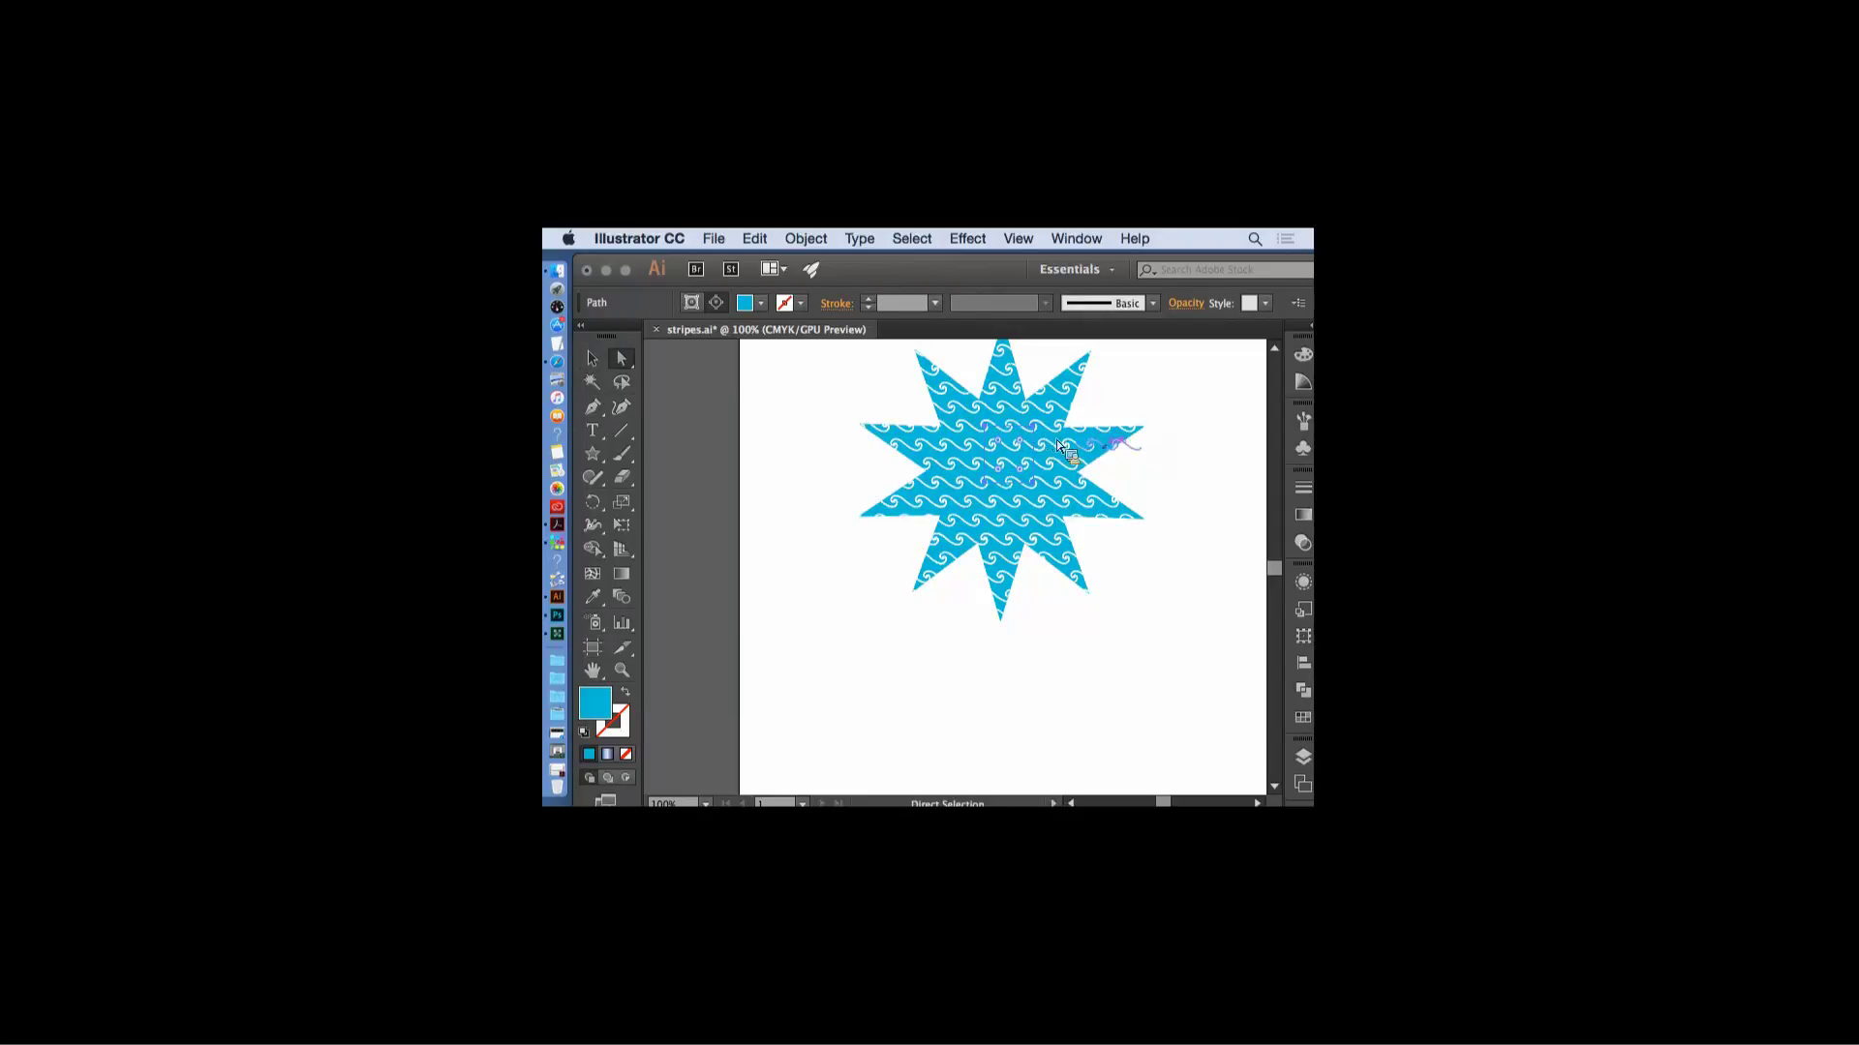
pyautogui.click(677, 576)
pyautogui.click(592, 359)
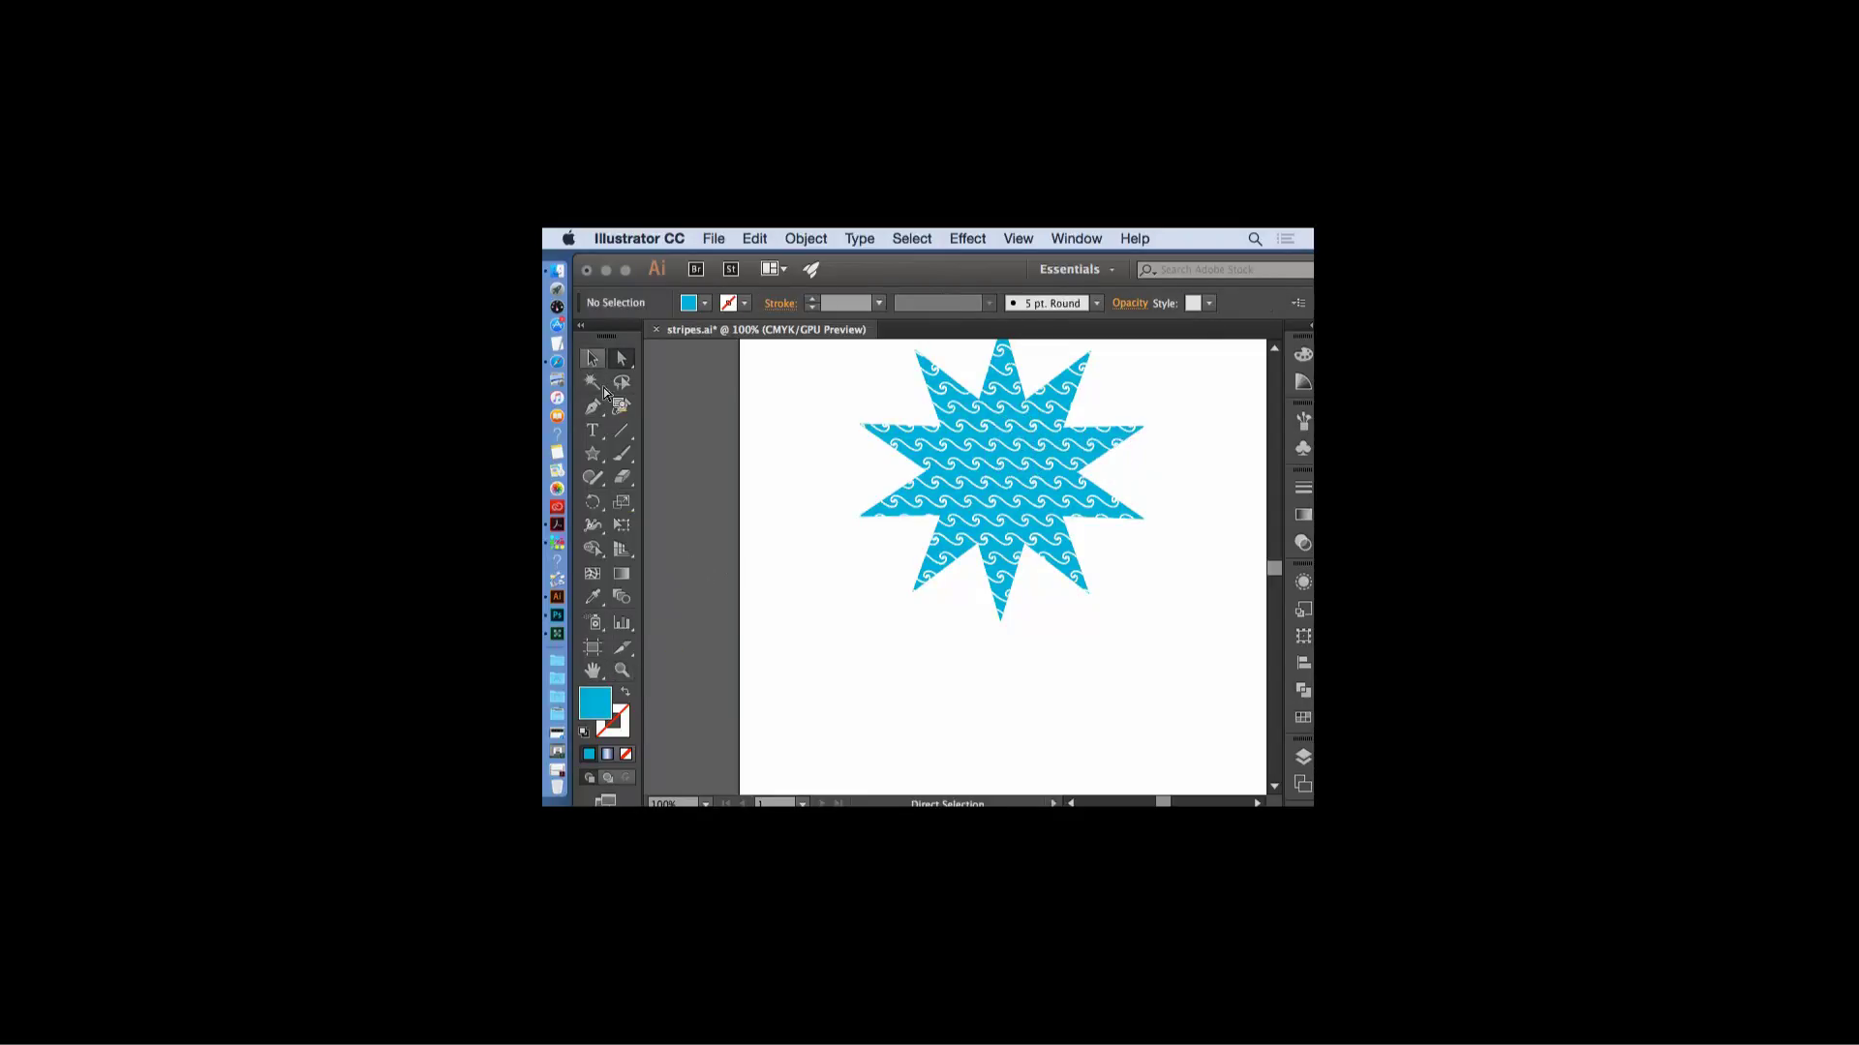
# - Marquee-select the star clip group, ungroup it, and deselect
pyautogui.moveTo(790, 366); pyautogui.dragTo(1112, 543)
pyautogui.scroll(5, 1256, 592)
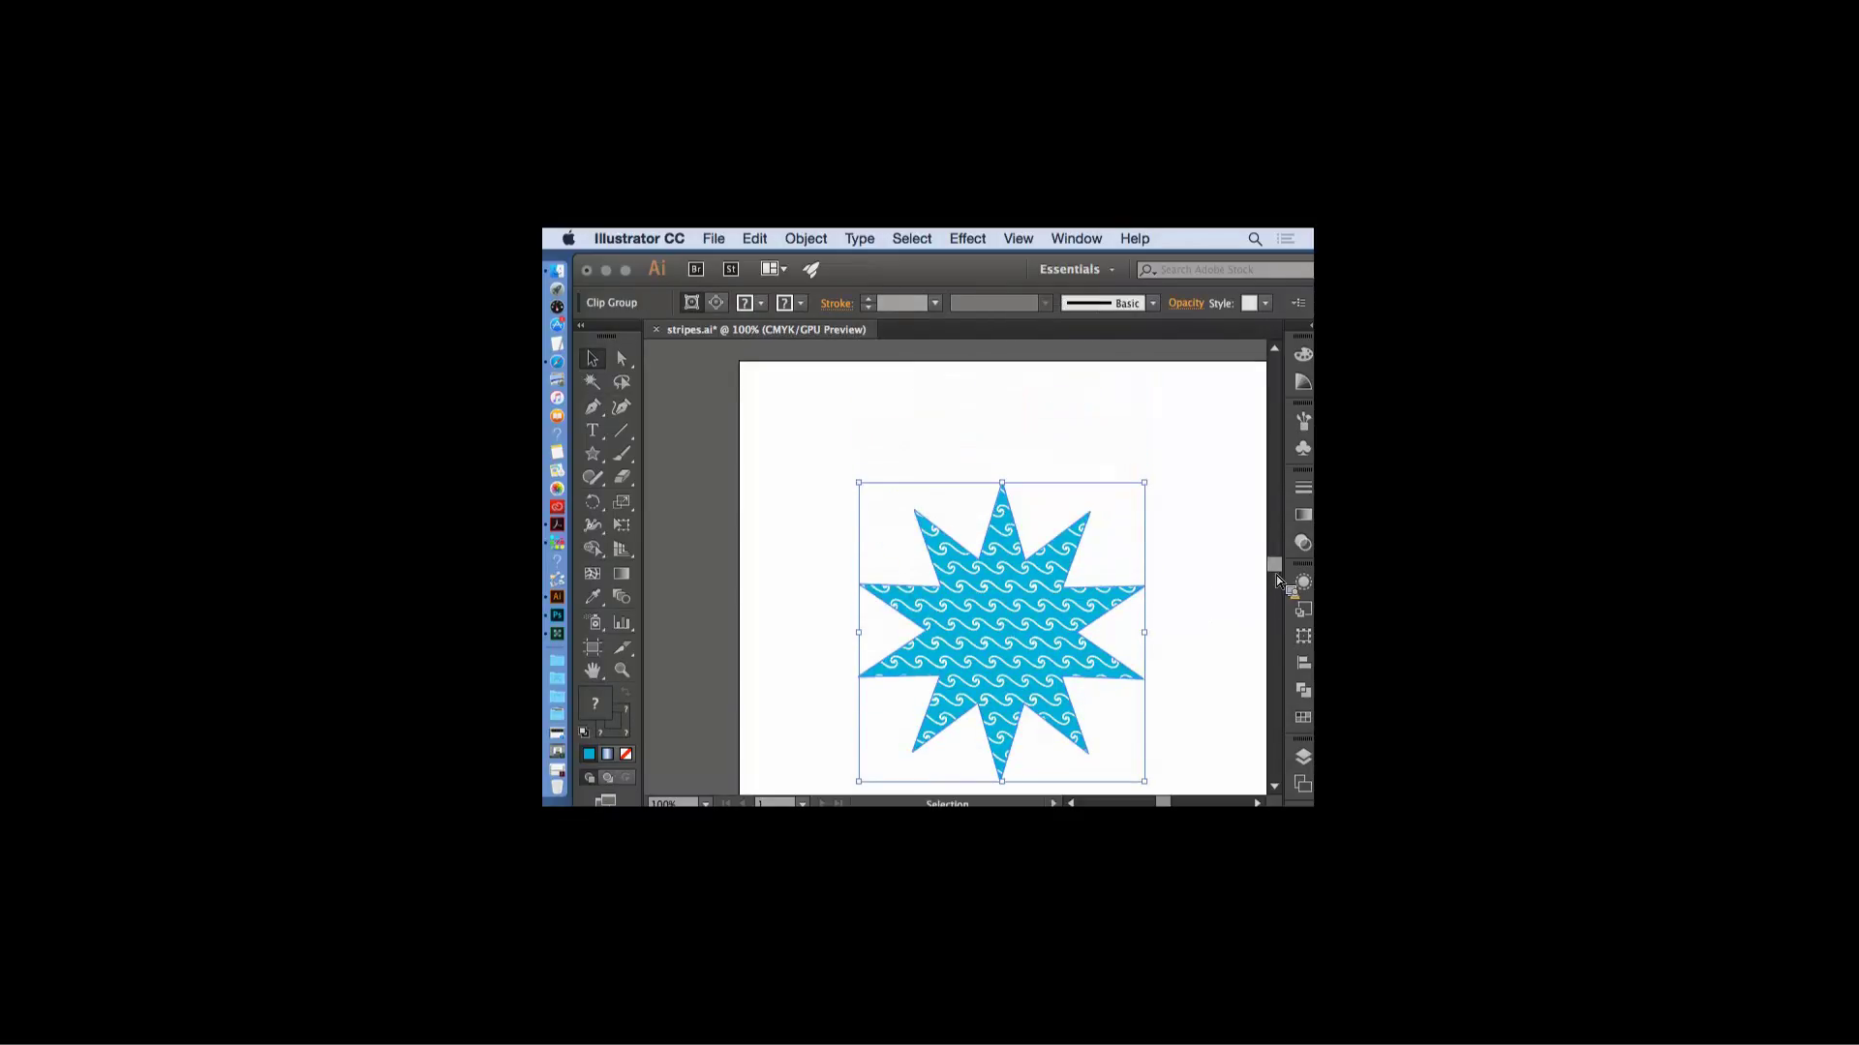
pyautogui.scroll(-4, 1227, 571)
pyautogui.click(805, 238)
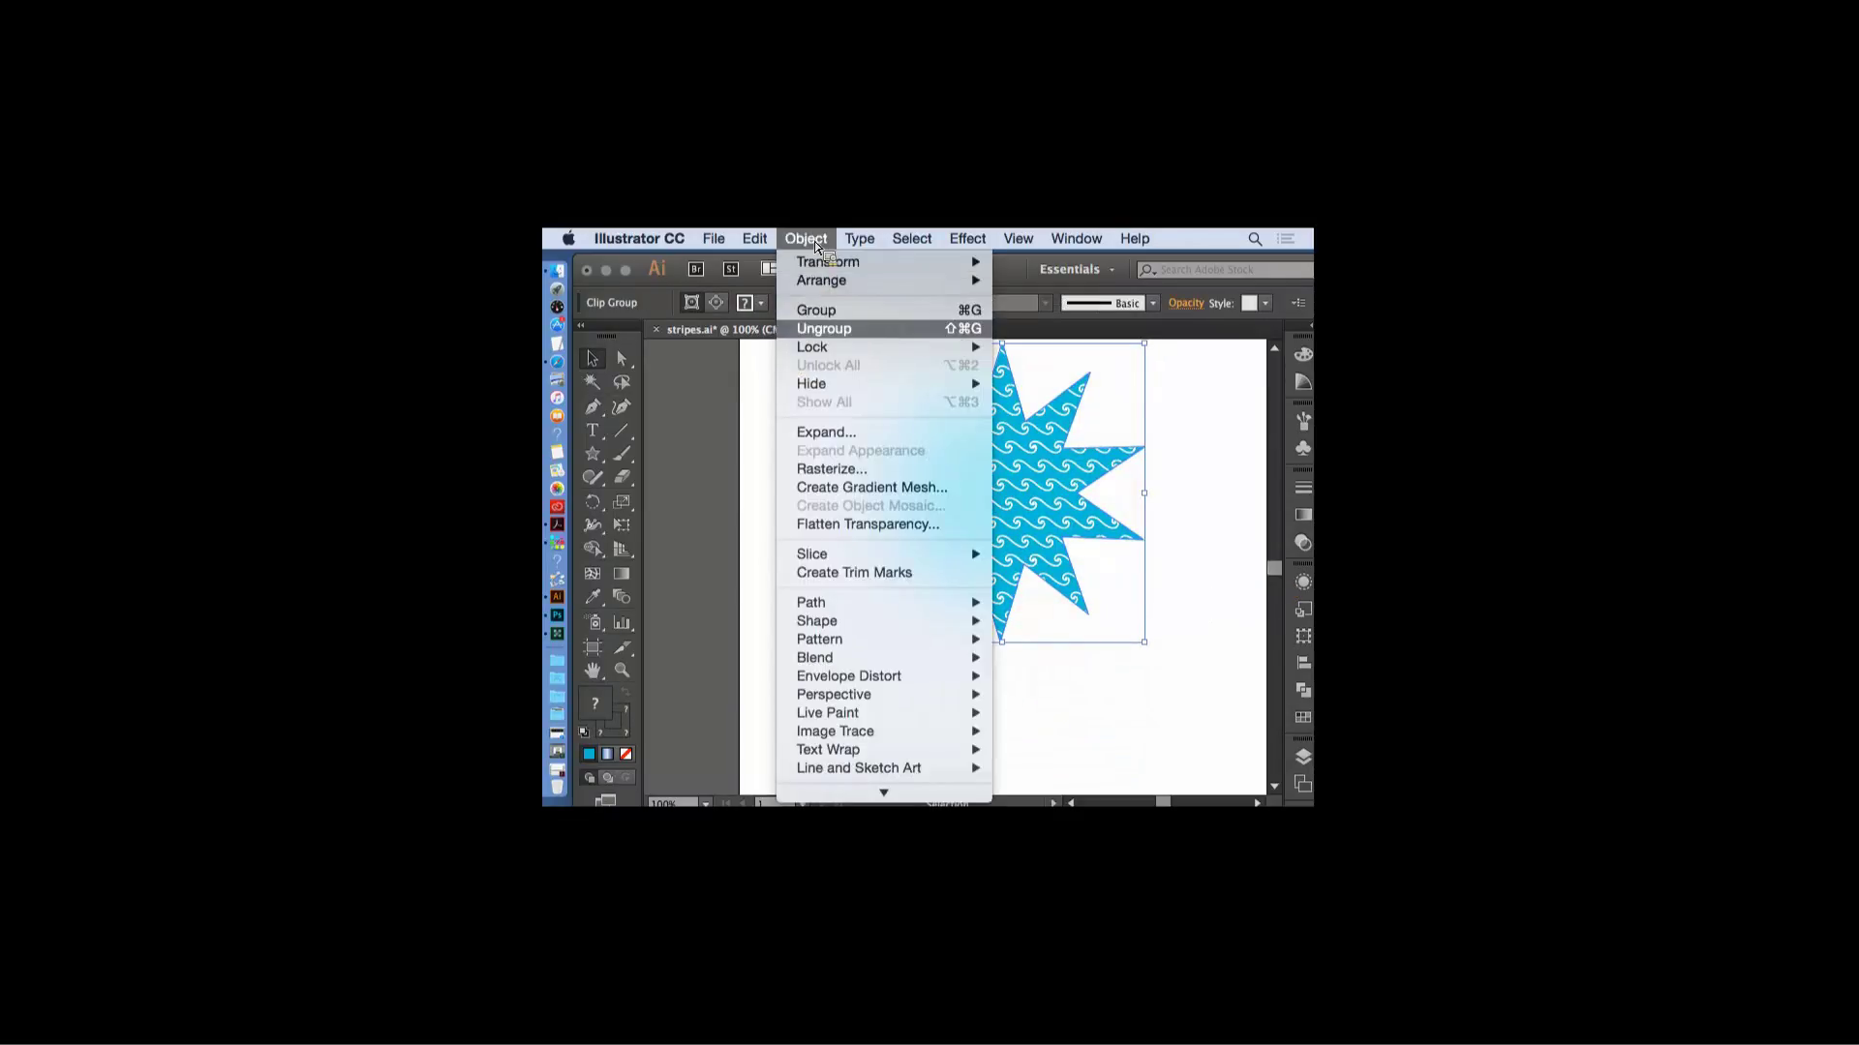
pyautogui.click(815, 329)
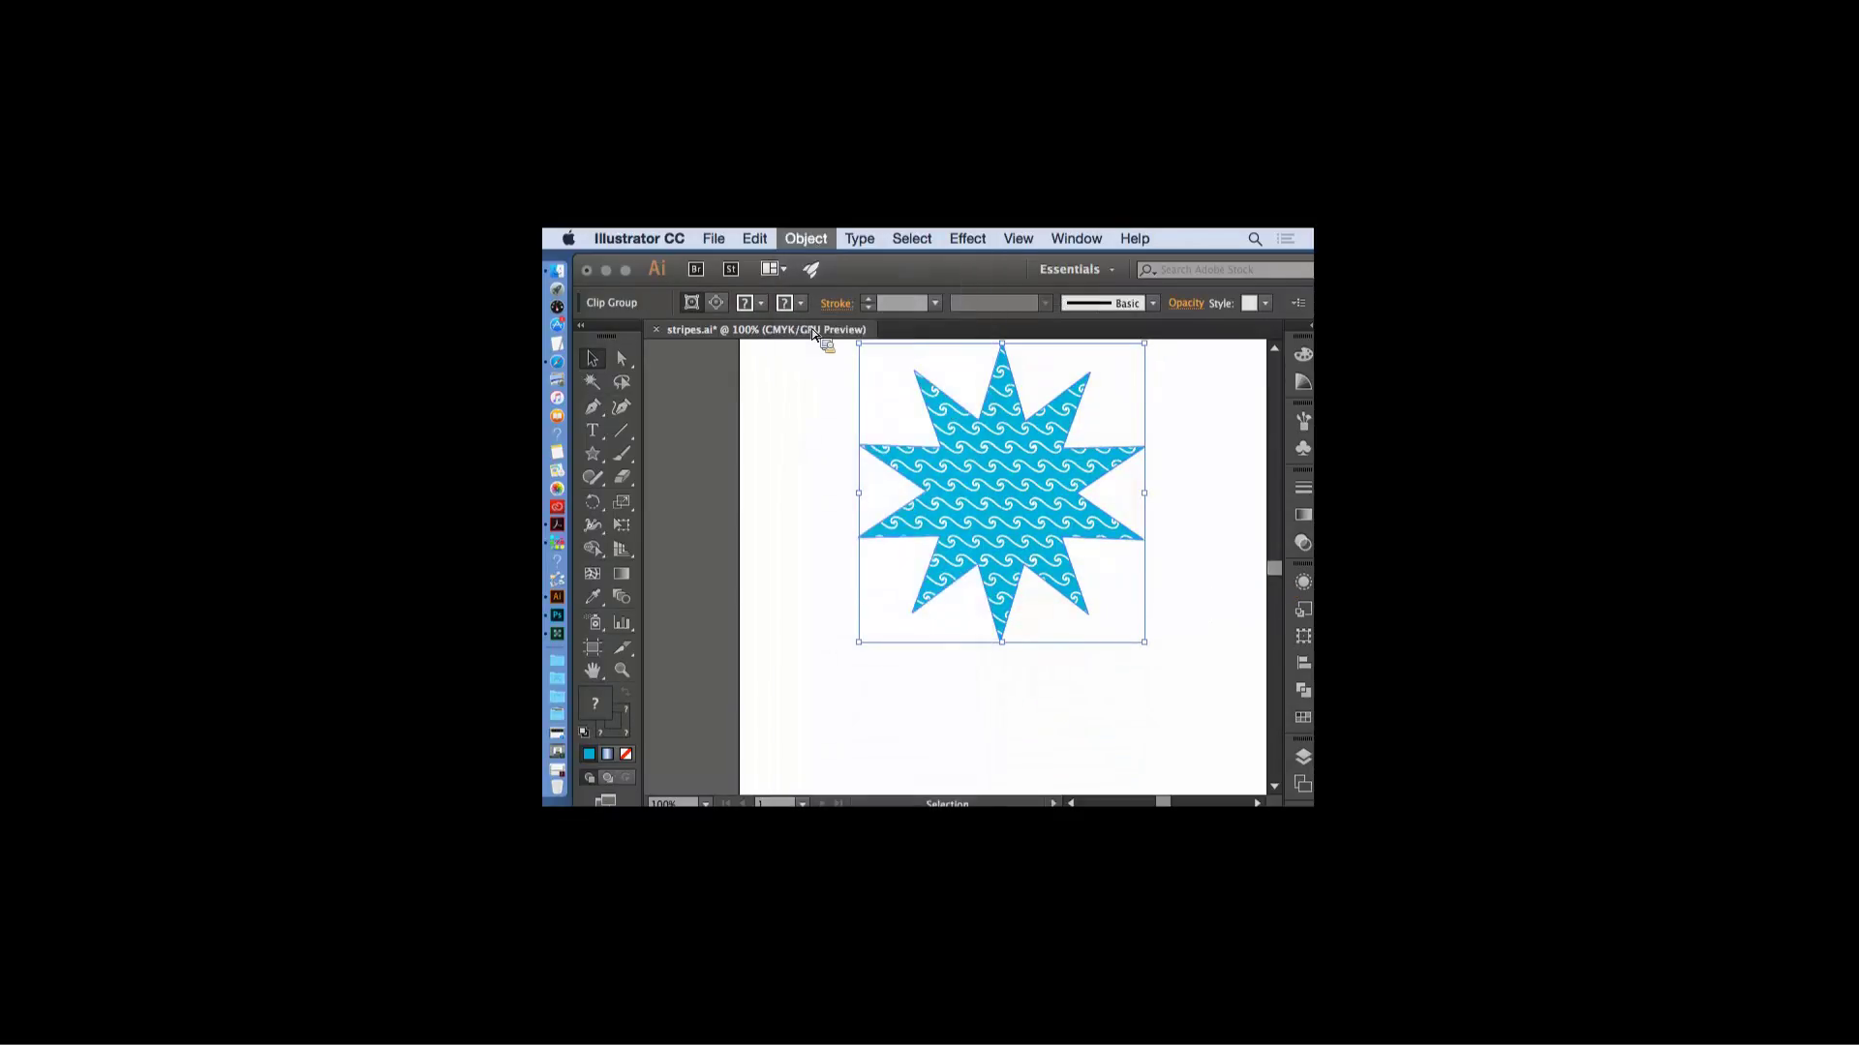
pyautogui.click(738, 471)
# - Direct-select one wave path in the star and open Select > Same
pyautogui.click(624, 365)
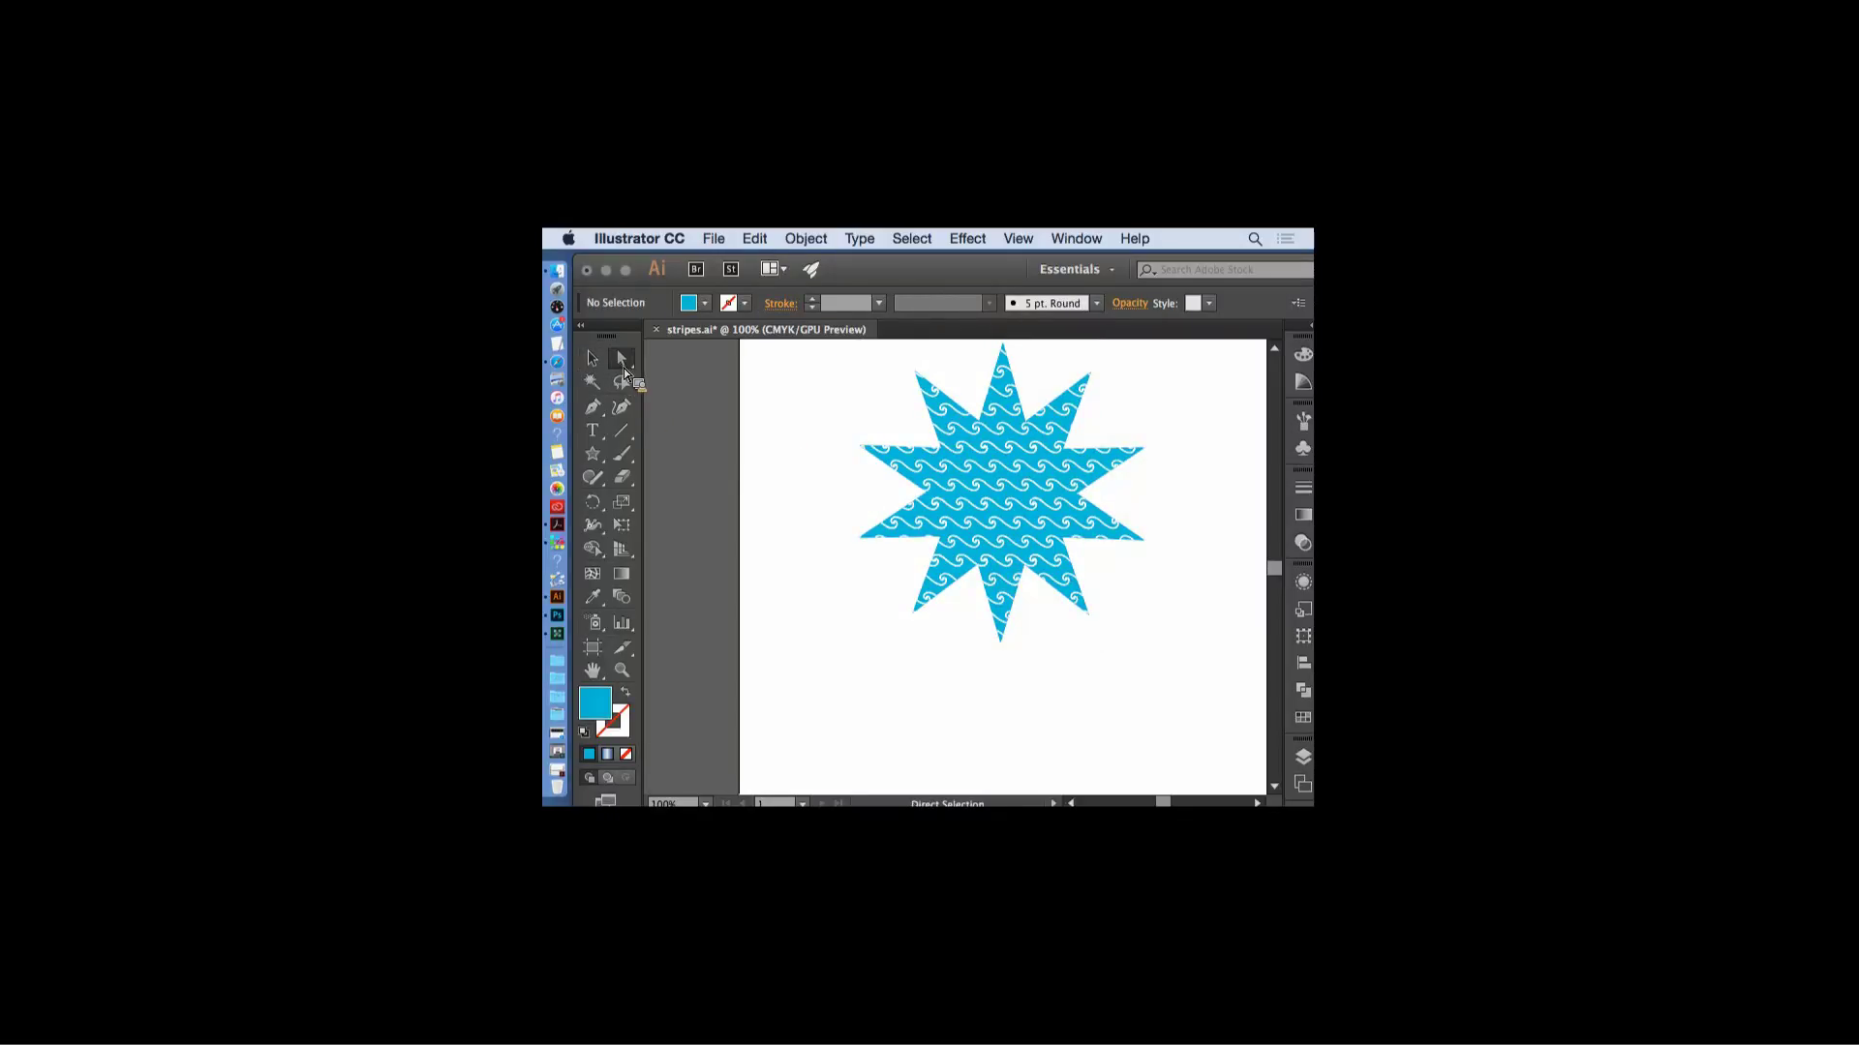
pyautogui.click(1015, 461)
pyautogui.moveTo(1015, 461); pyautogui.dragTo(1055, 281)
pyautogui.click(915, 240)
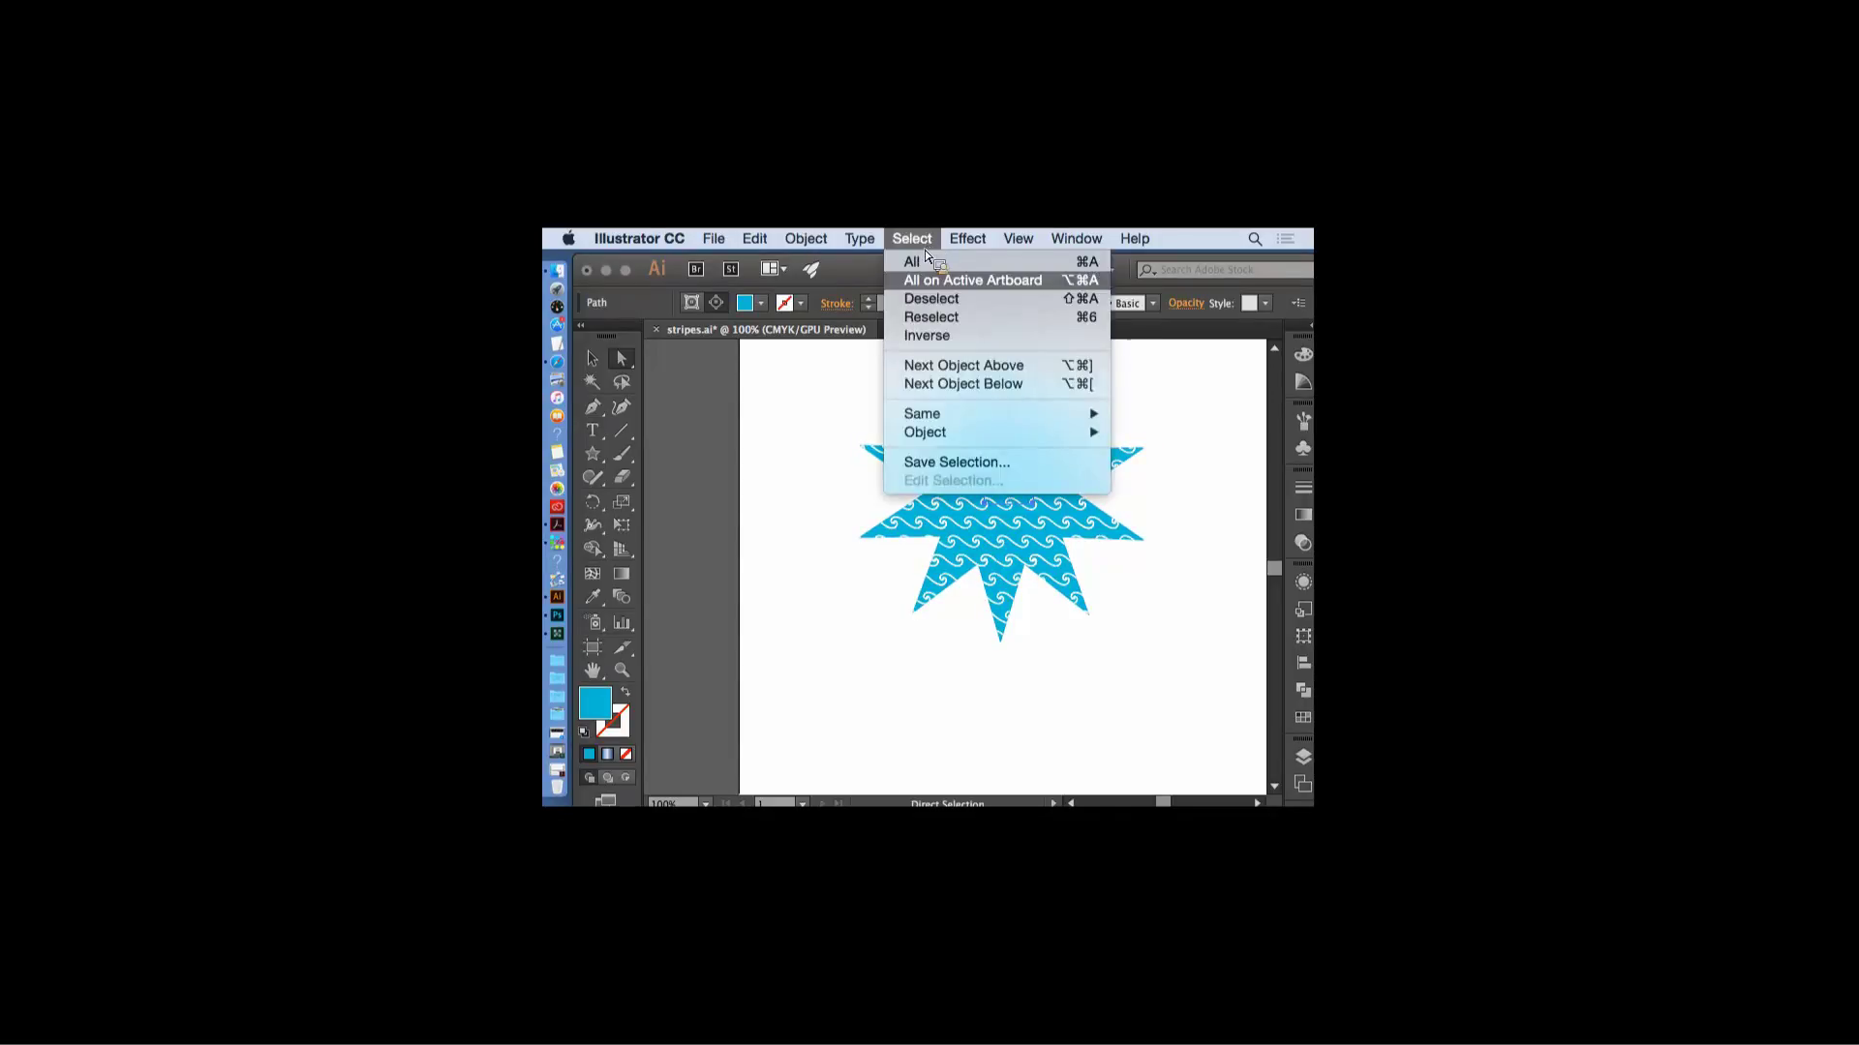
pyautogui.moveTo(942, 418)
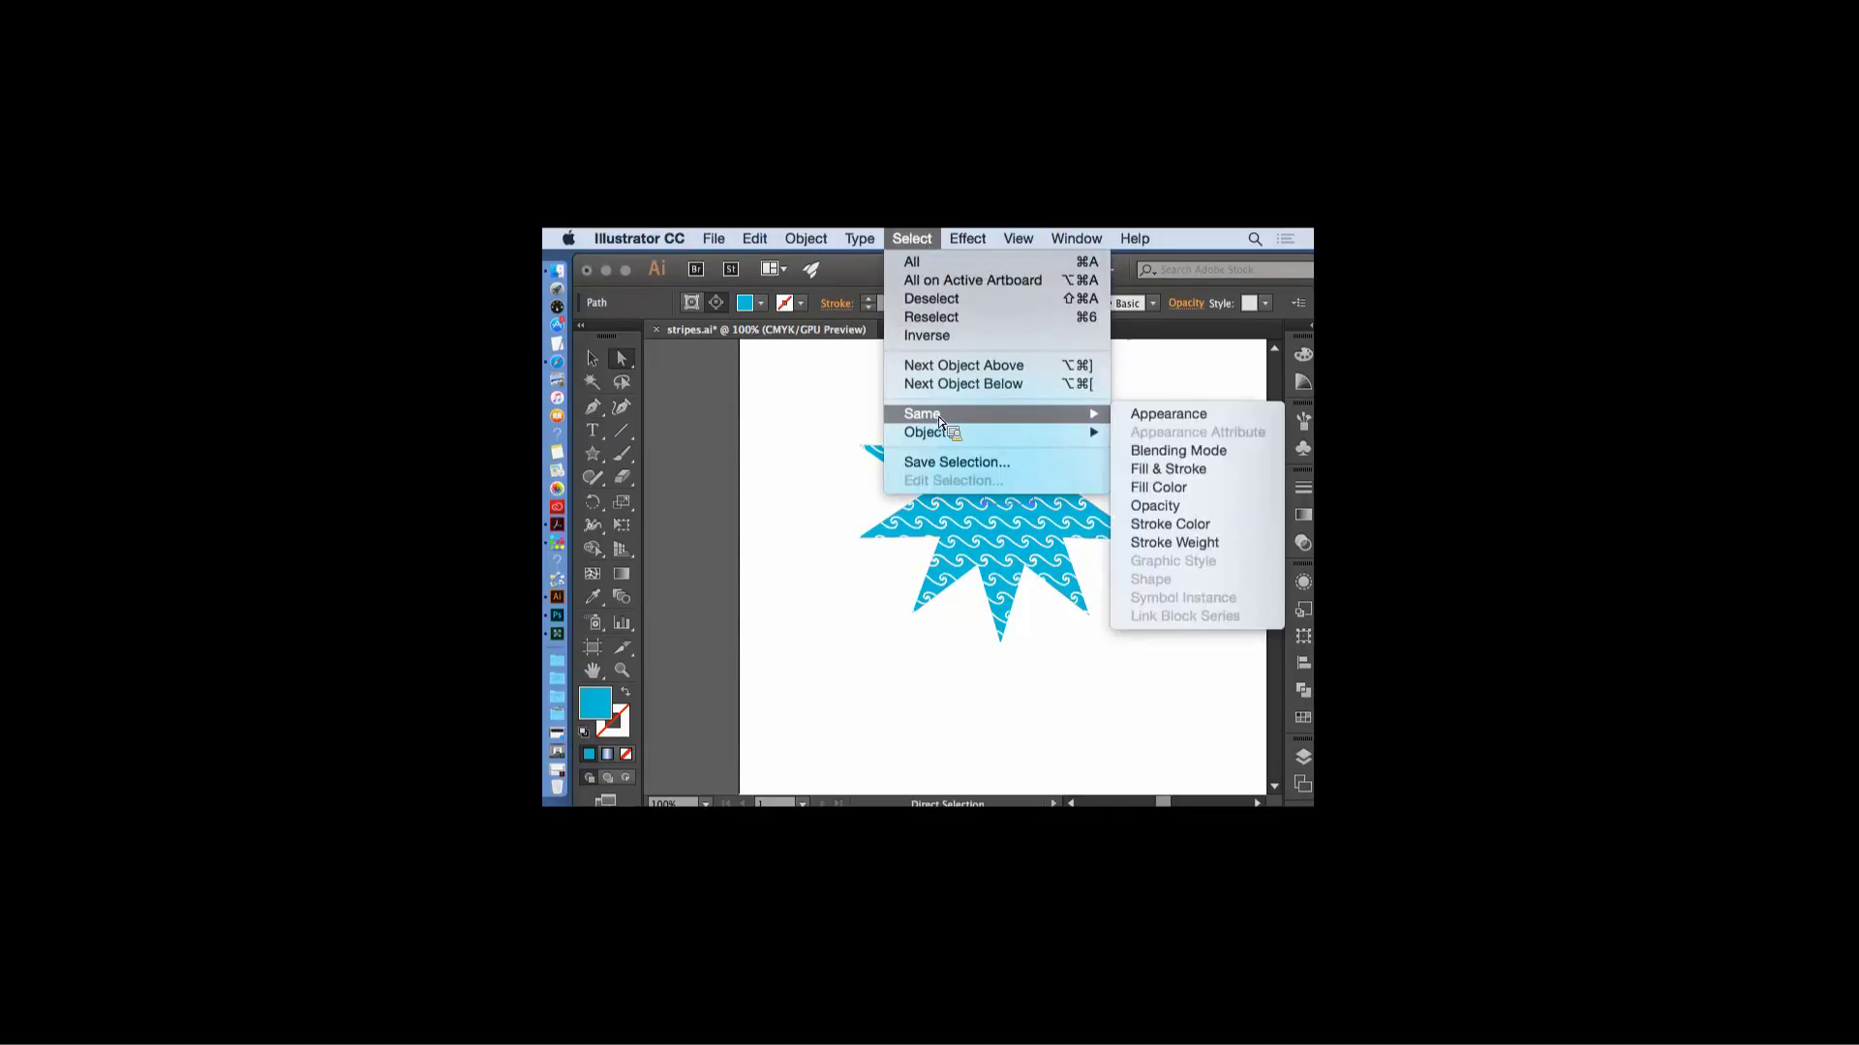
# - Select all same-fill blue wave paths, apply the C=75 M=0 Y=75 K=0 green swatch, then deselect
pyautogui.click(1152, 487)
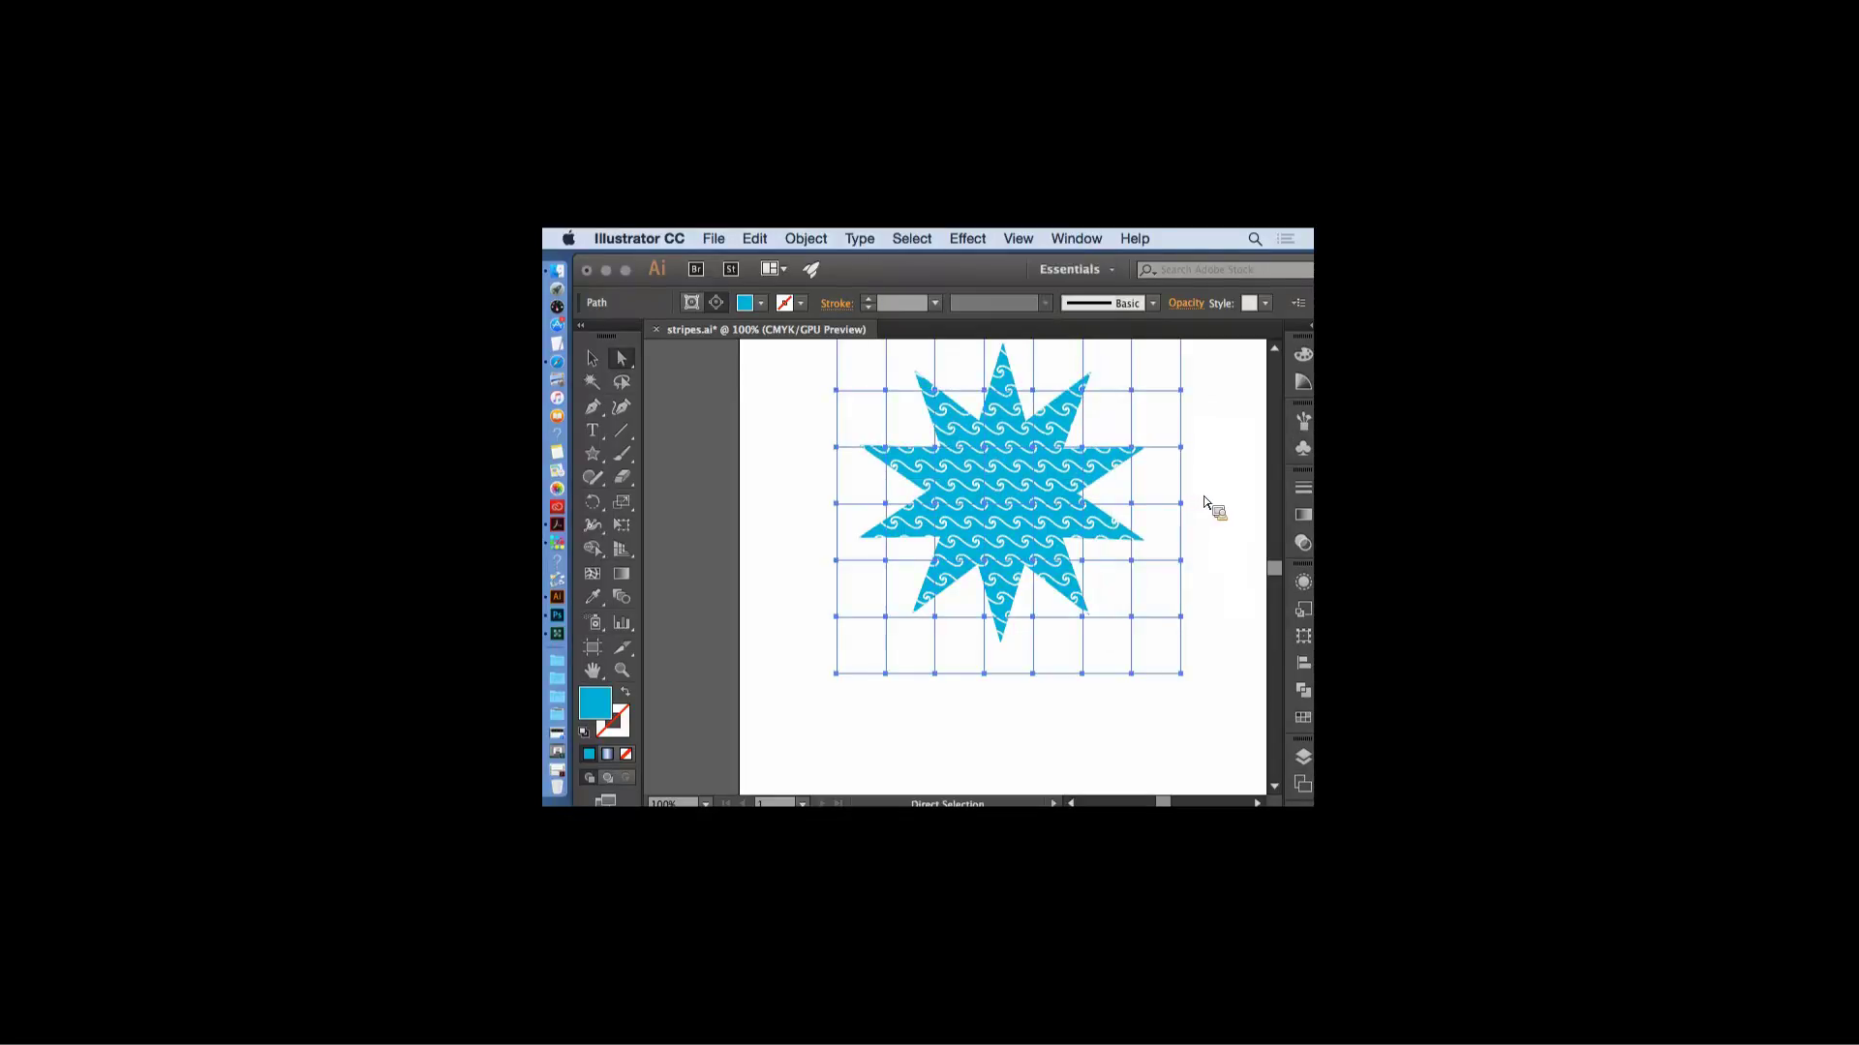
pyautogui.click(1304, 721)
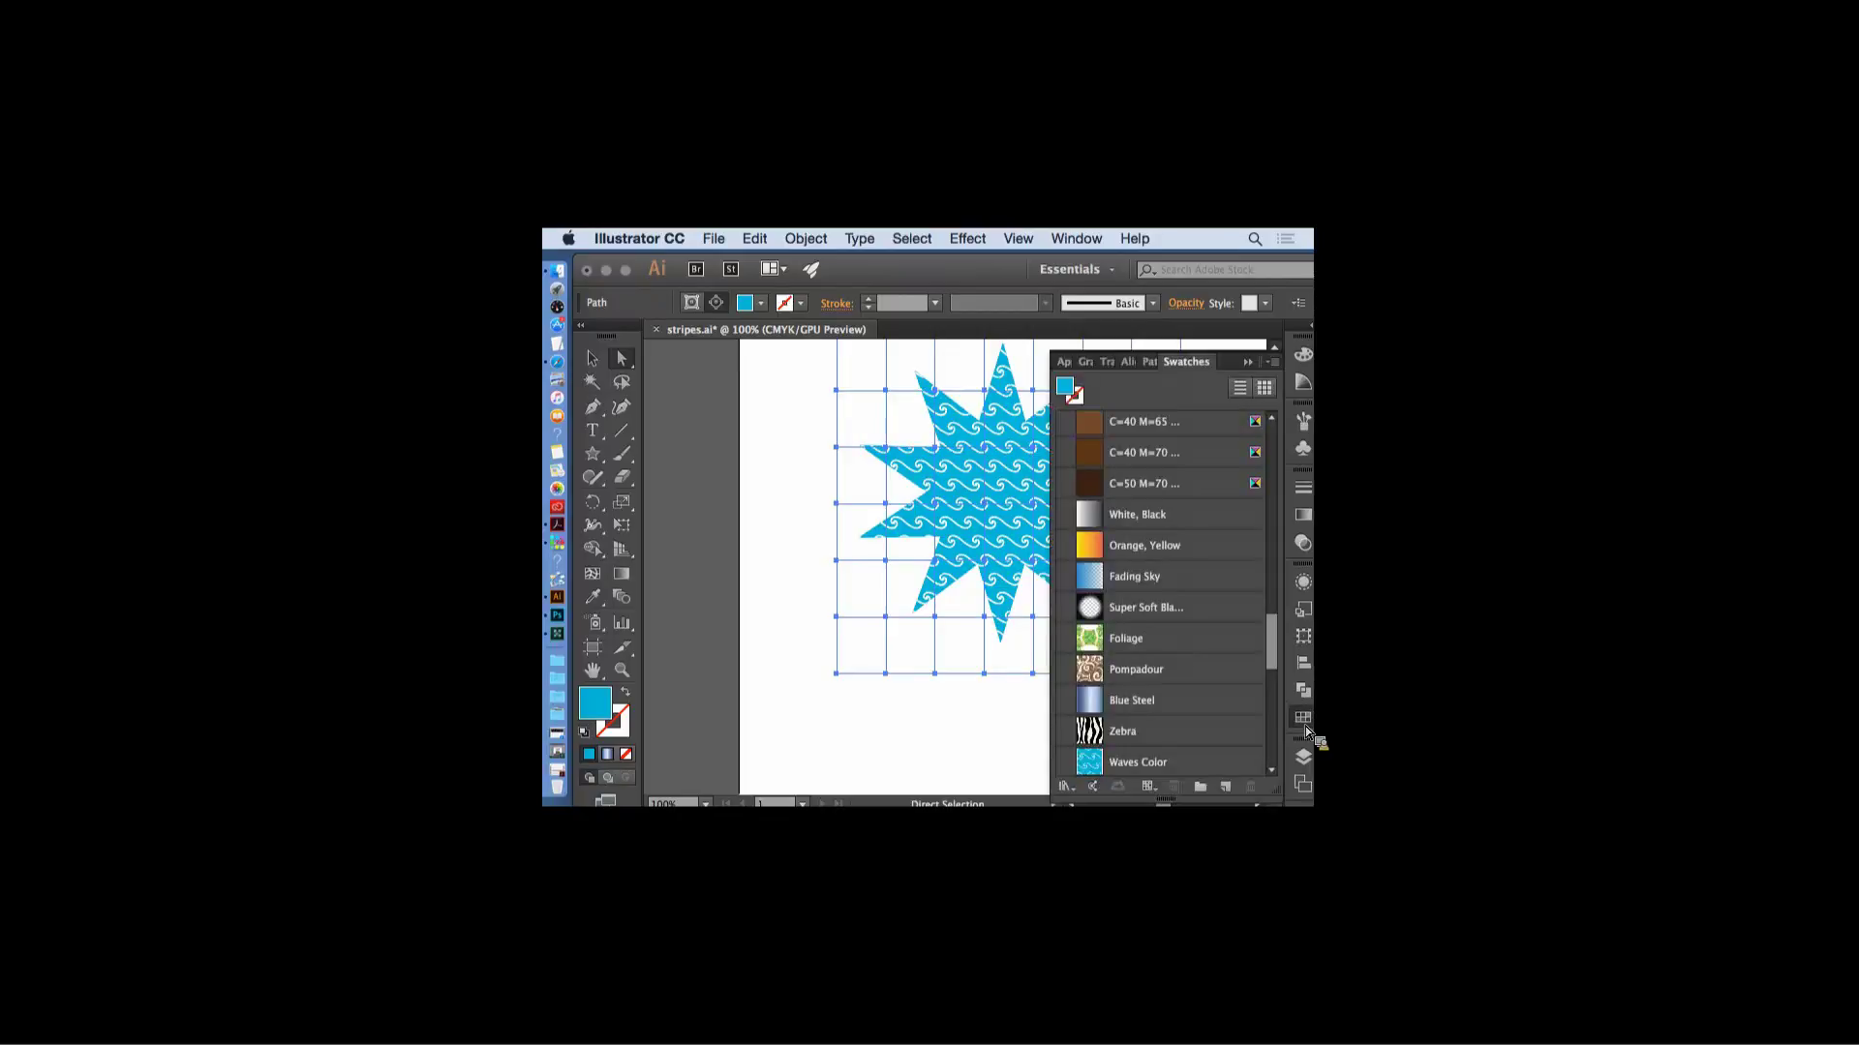
pyautogui.scroll(5, 1251, 602)
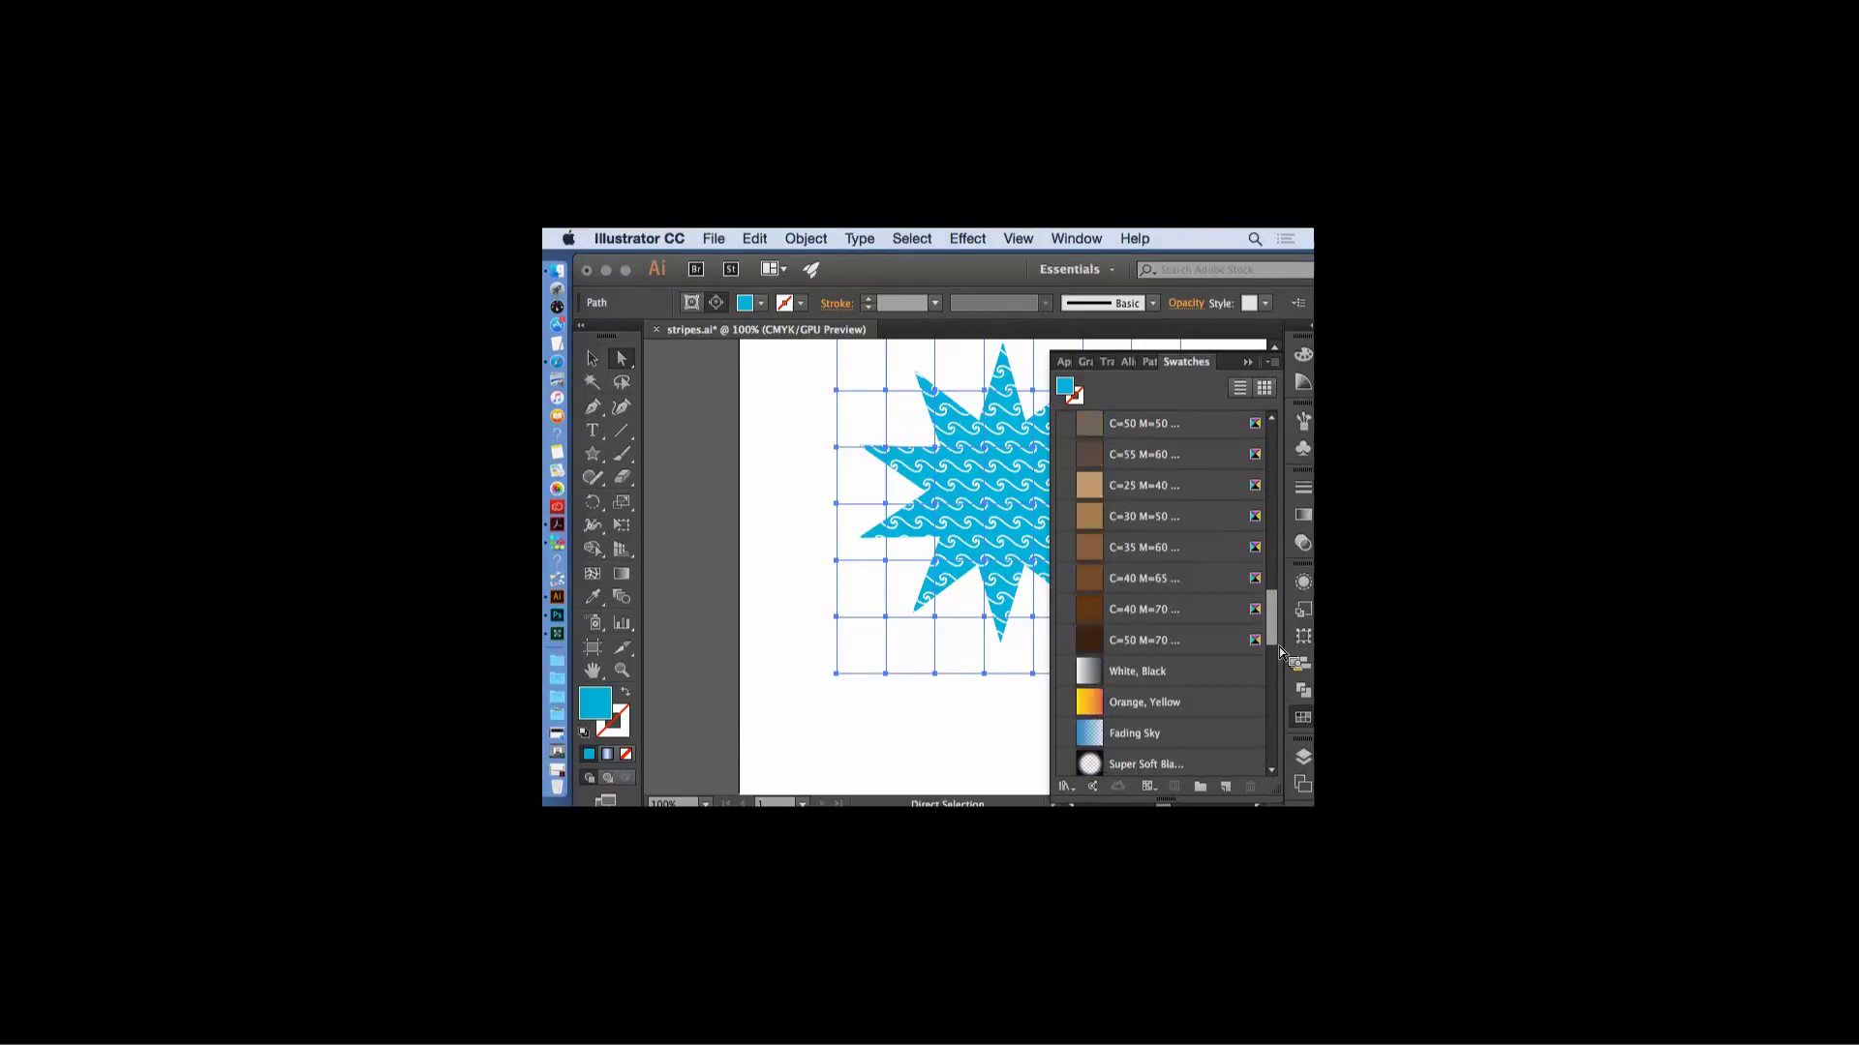
pyautogui.scroll(3, 1290, 614)
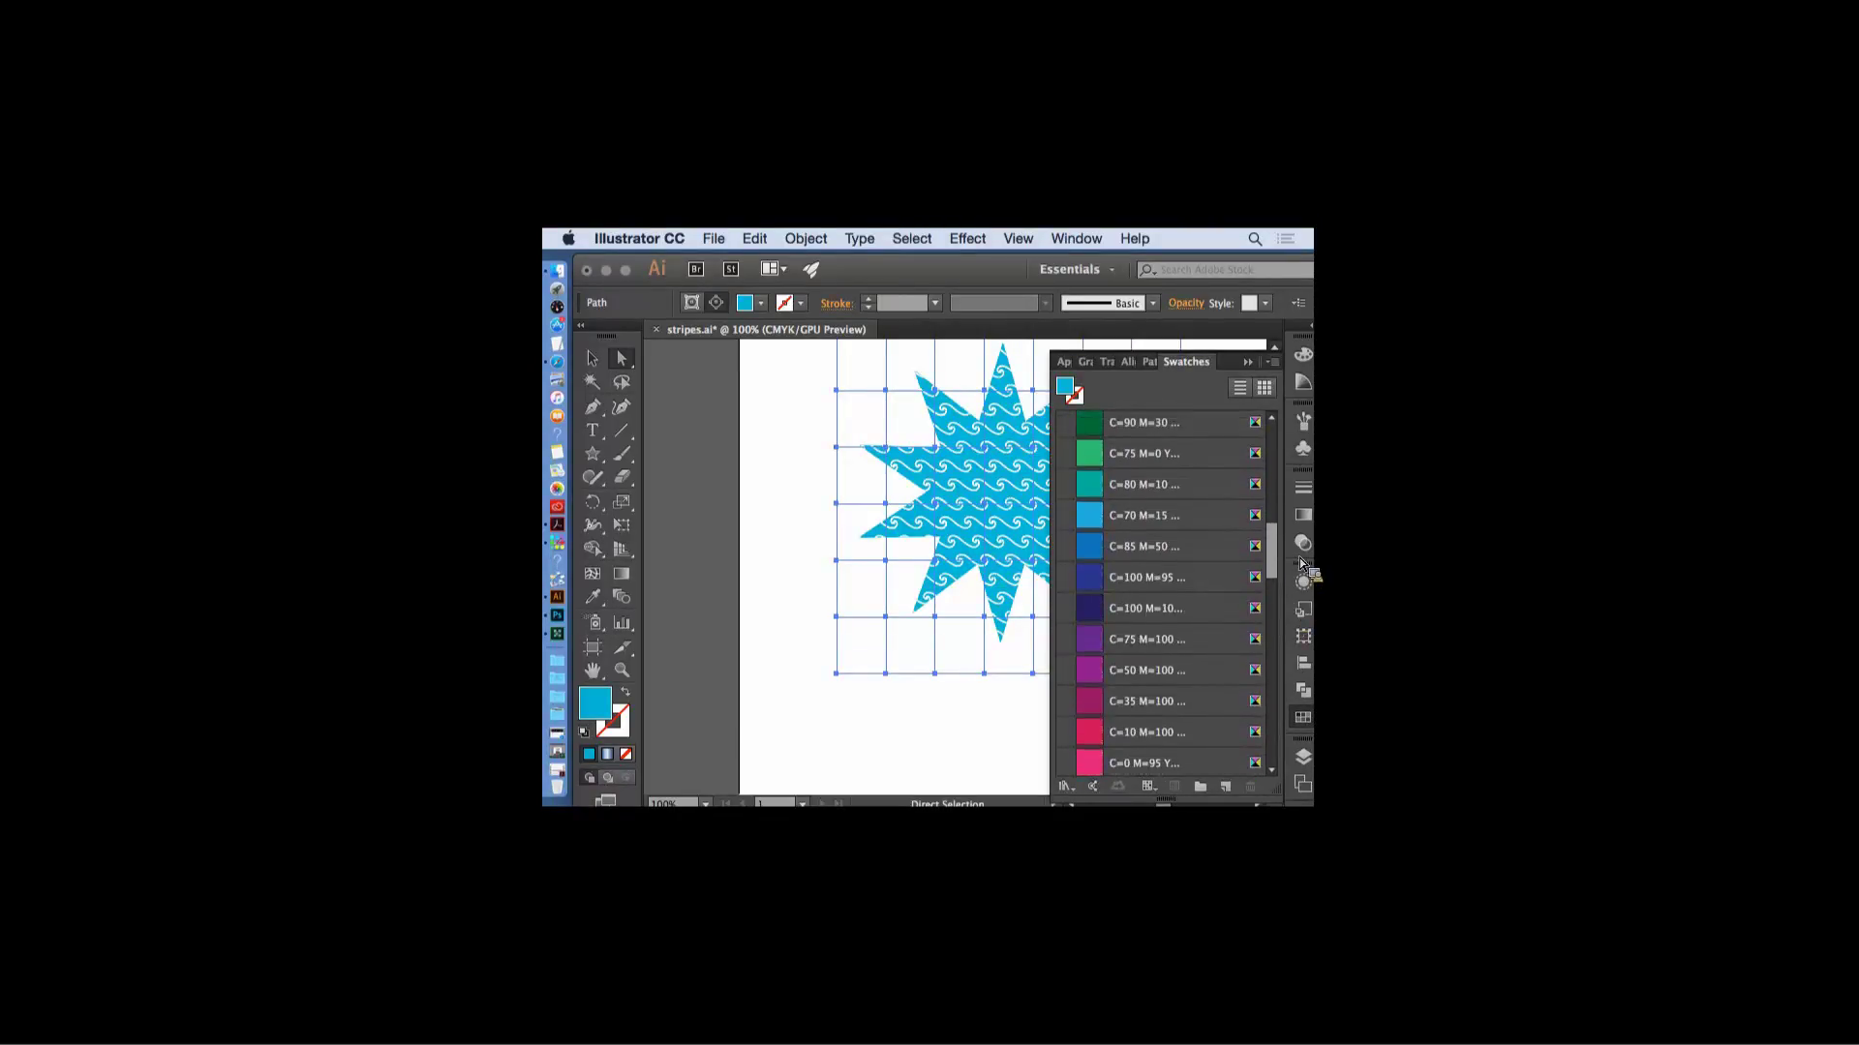
pyautogui.click(1093, 452)
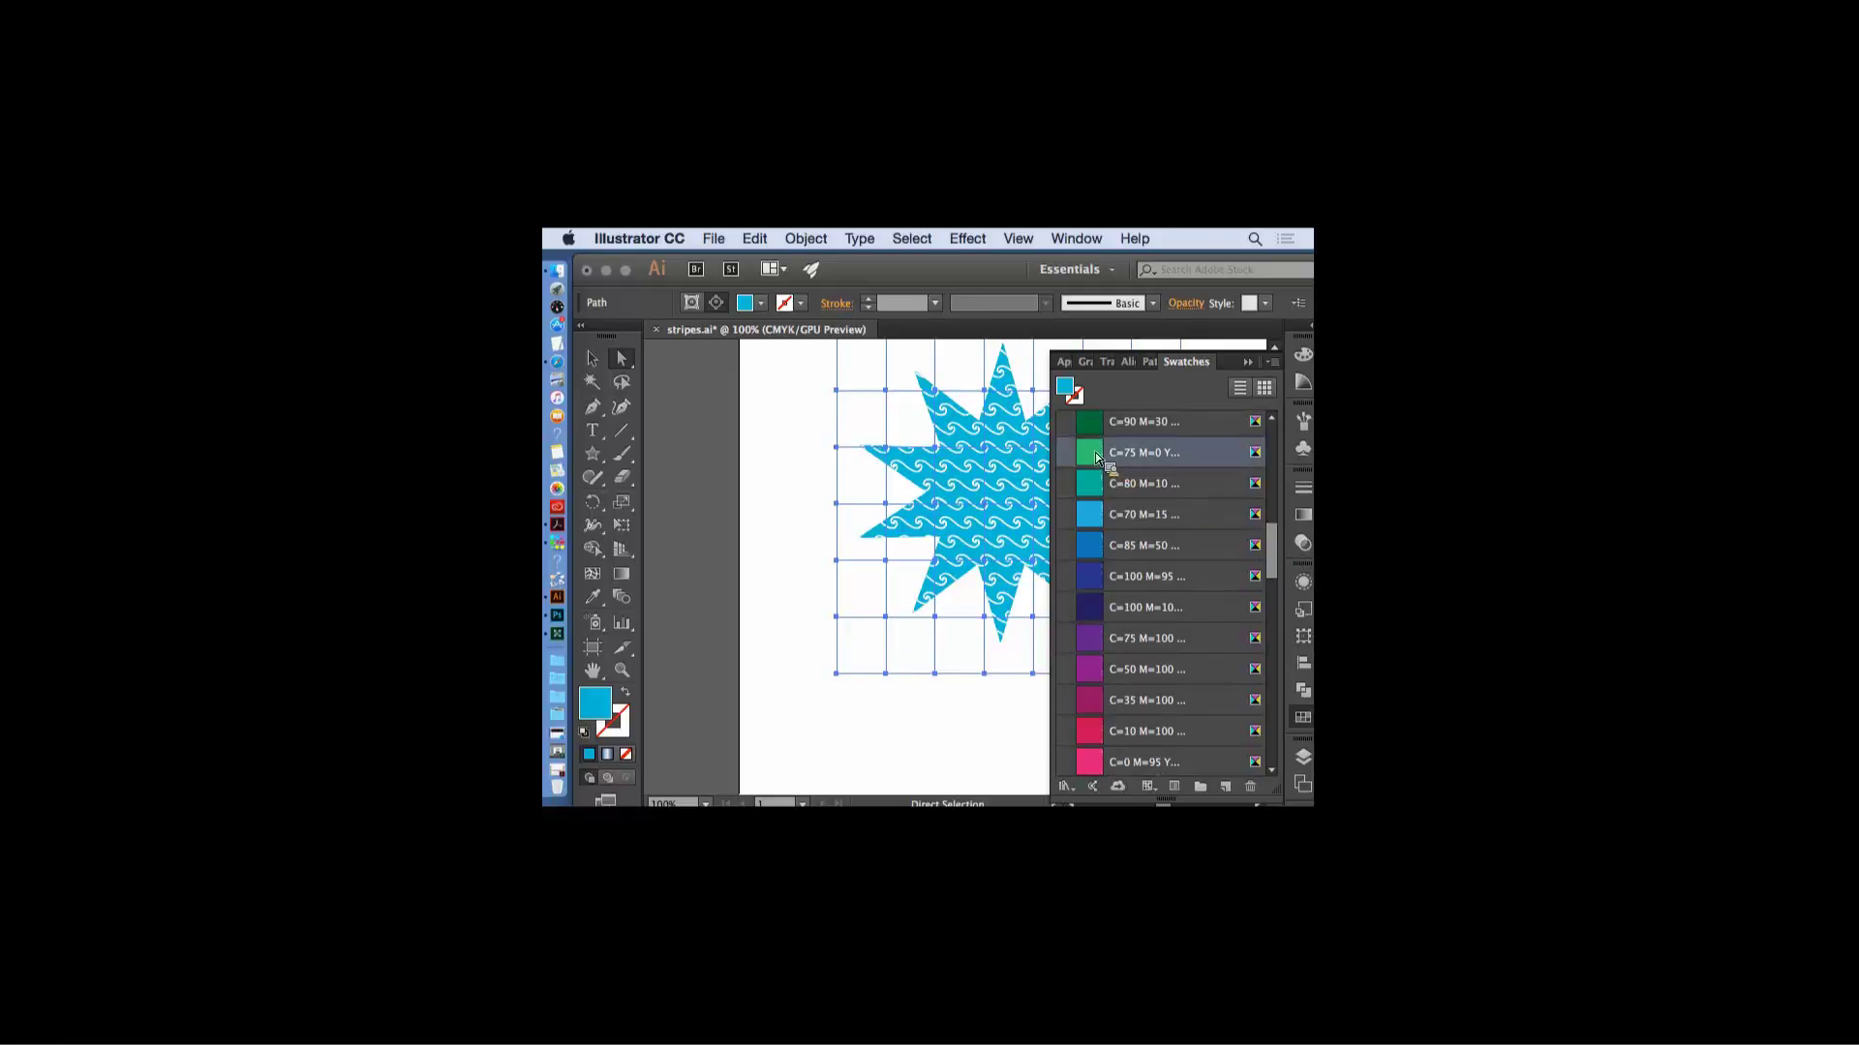
pyautogui.click(1247, 362)
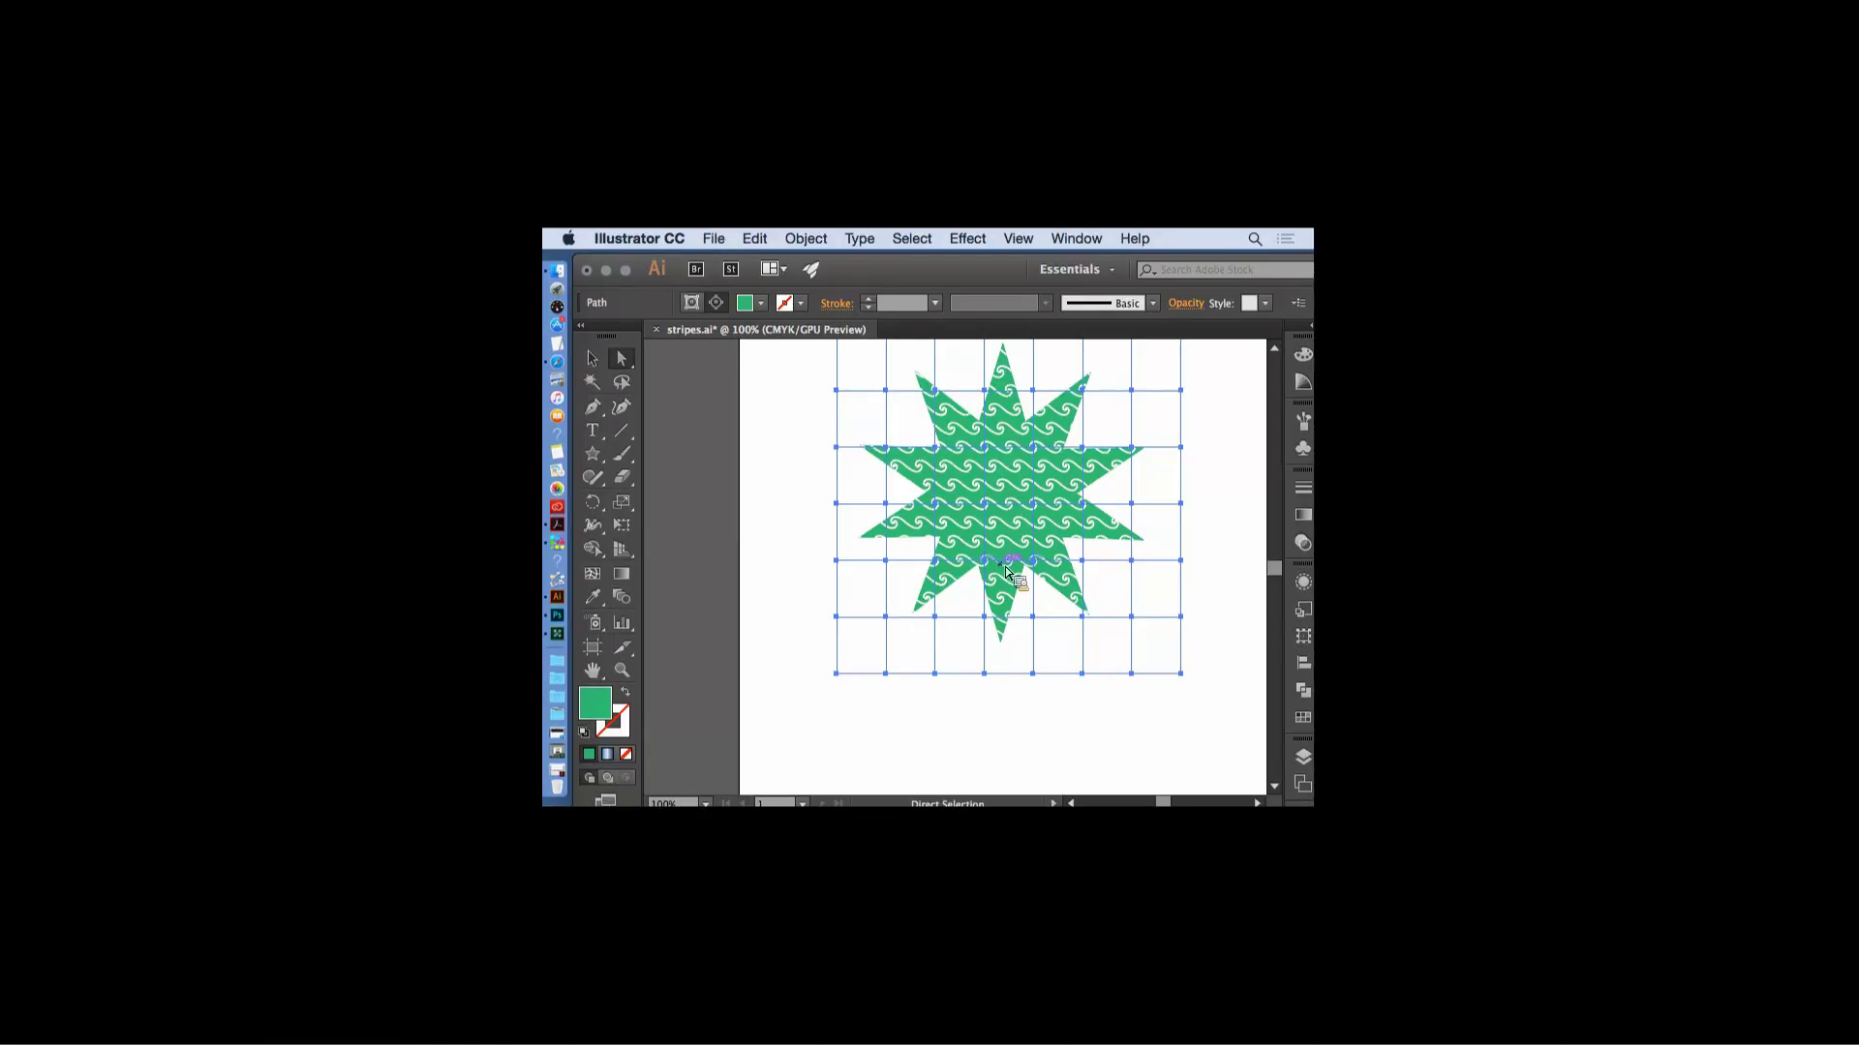
pyautogui.click(794, 625)
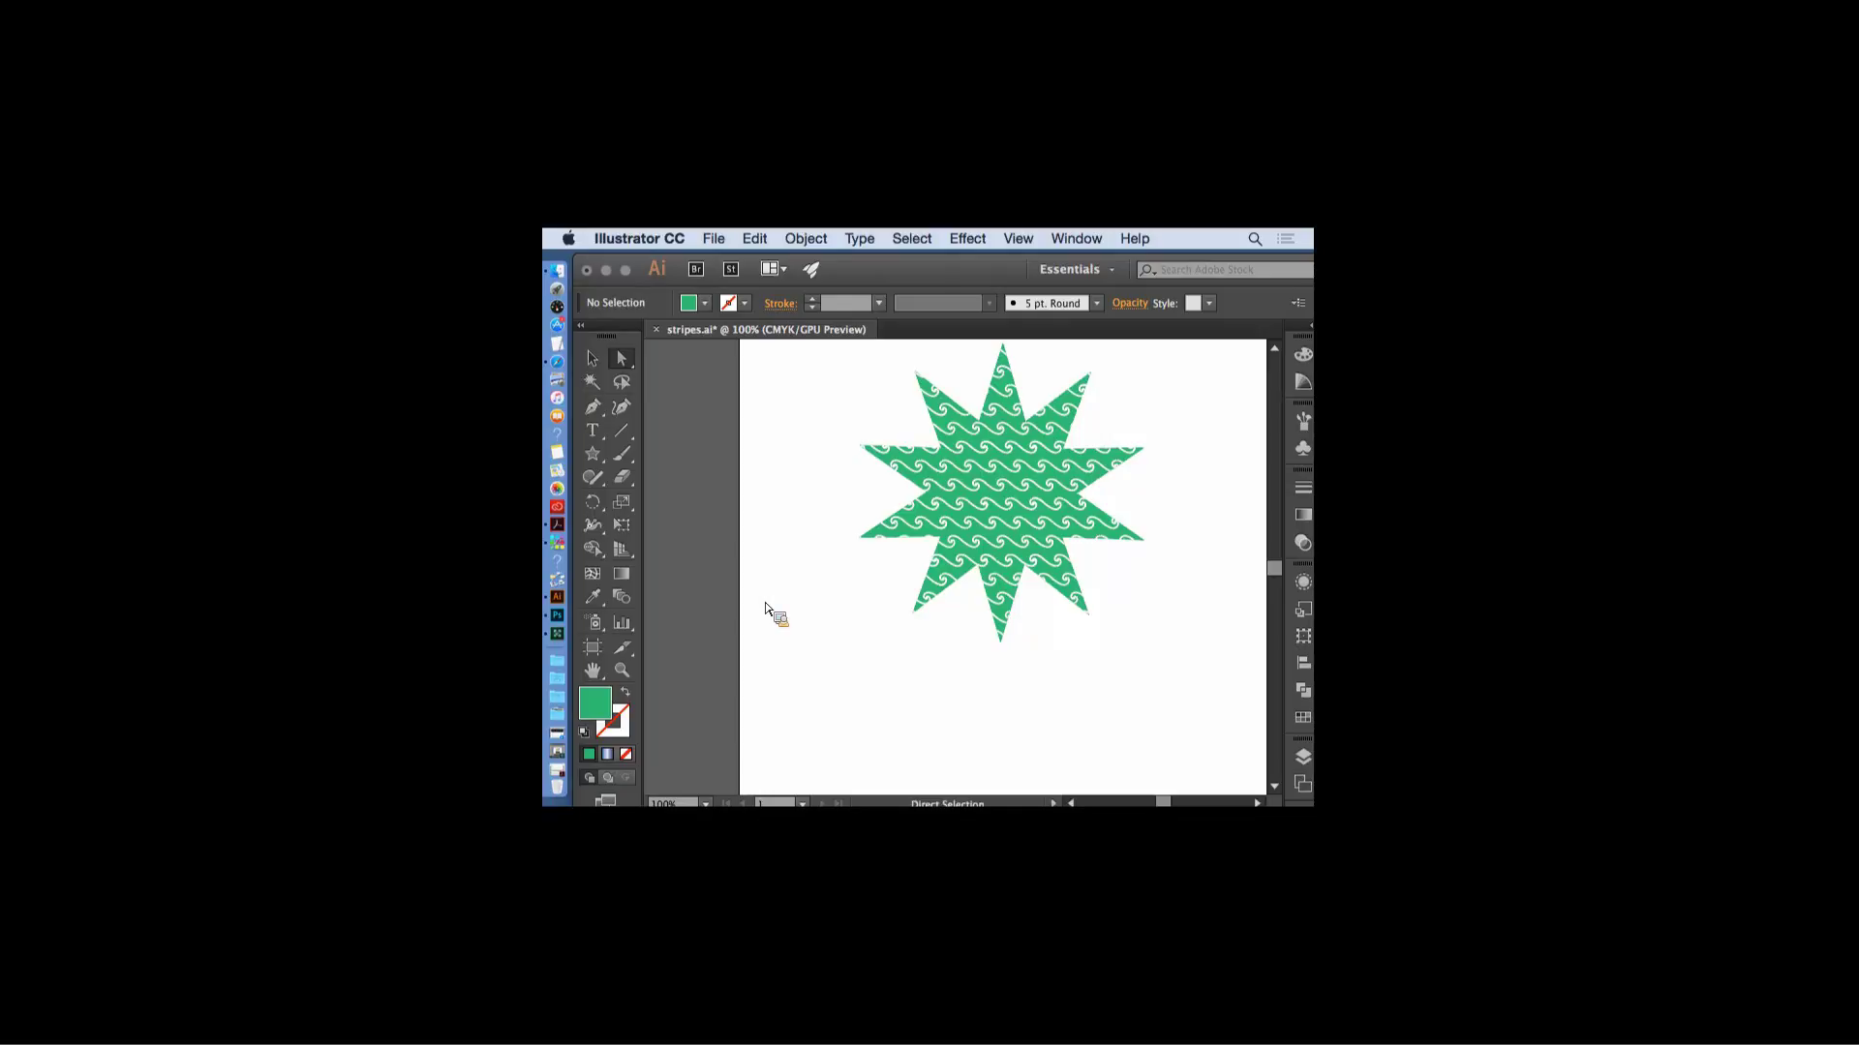
# - Select all paths sharing the same appearance via Select > Same
pyautogui.click(913, 239)
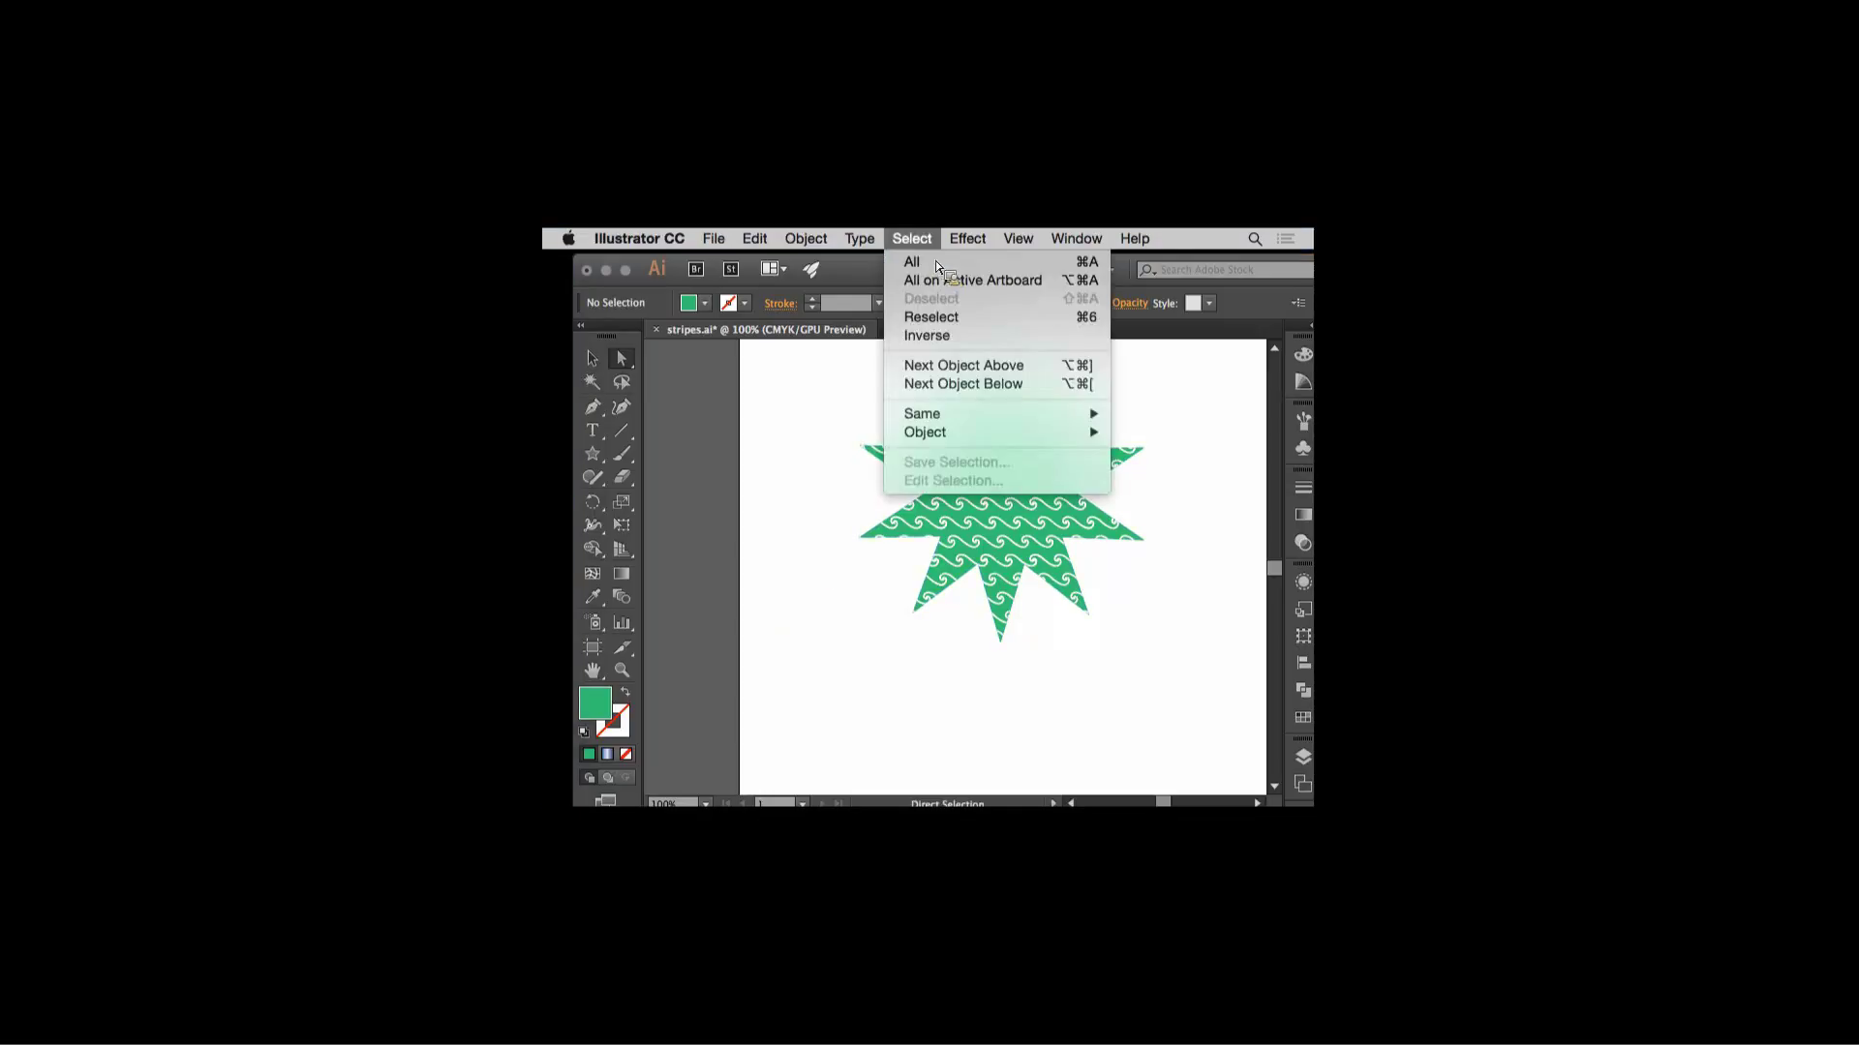
pyautogui.moveTo(941, 416)
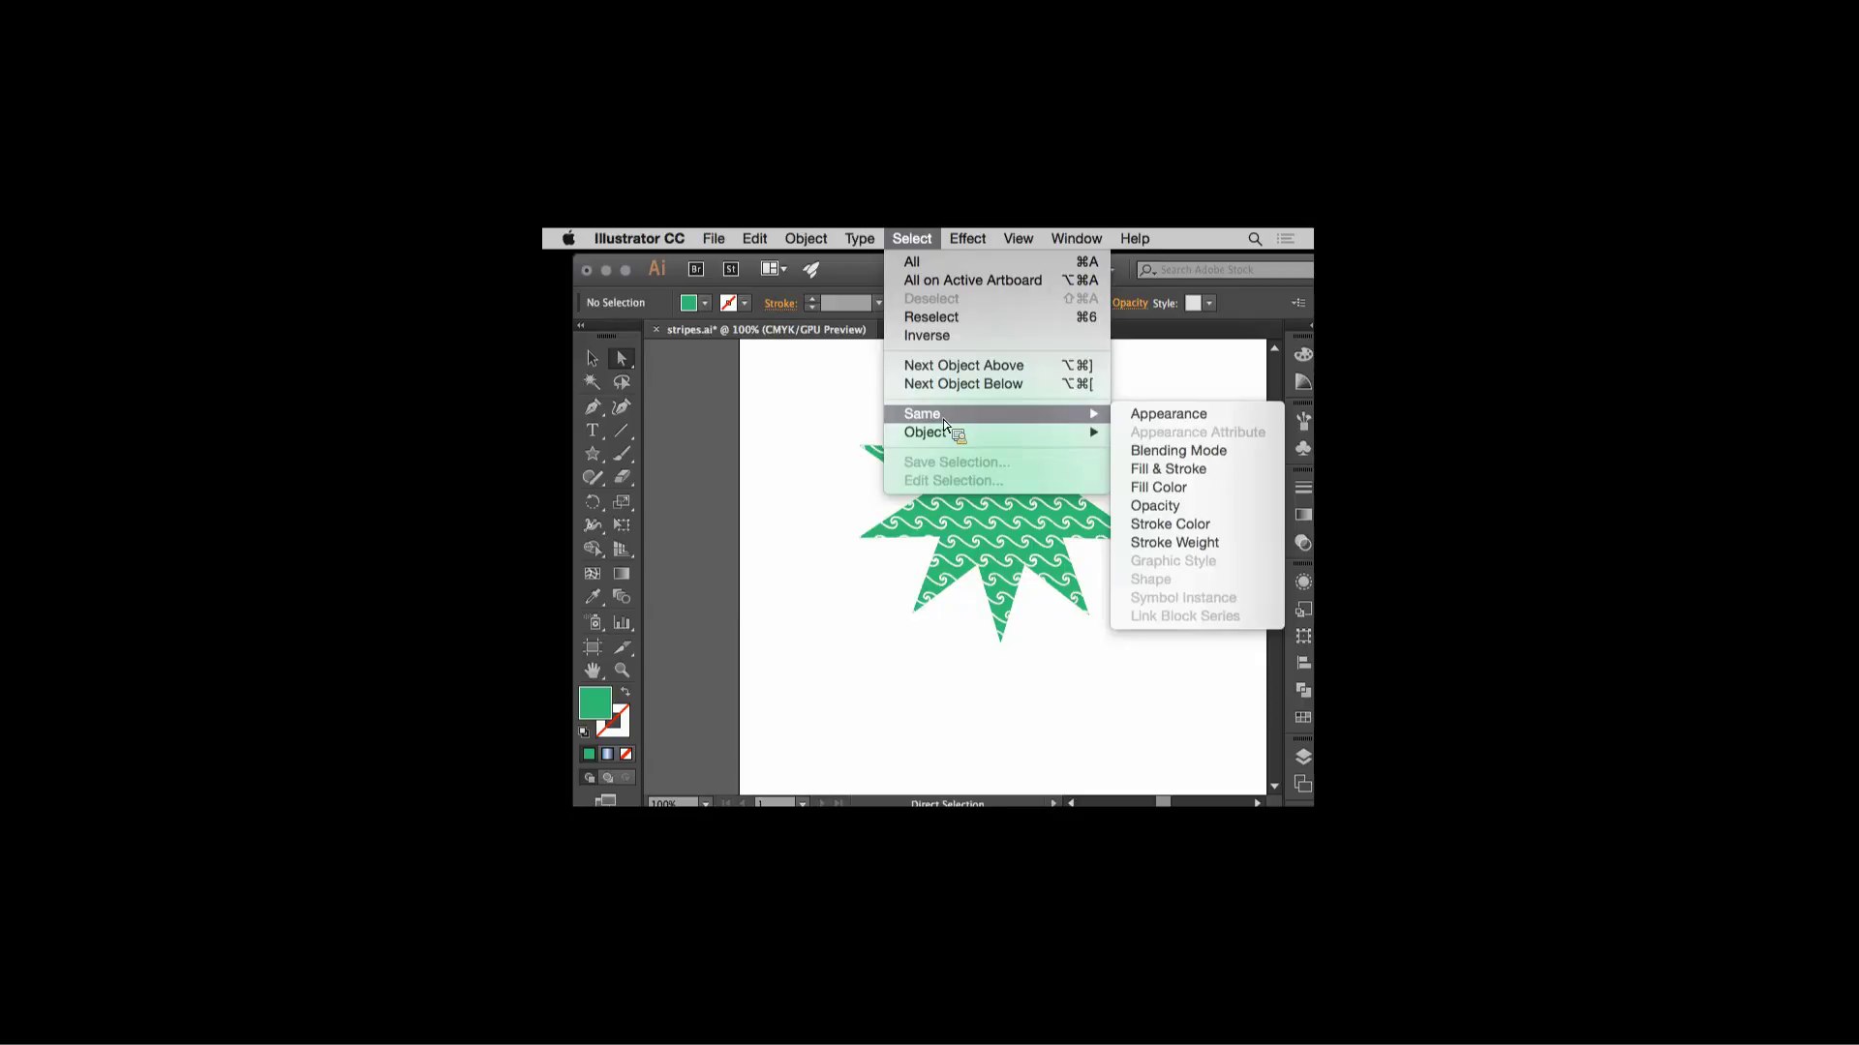
pyautogui.click(1258, 416)
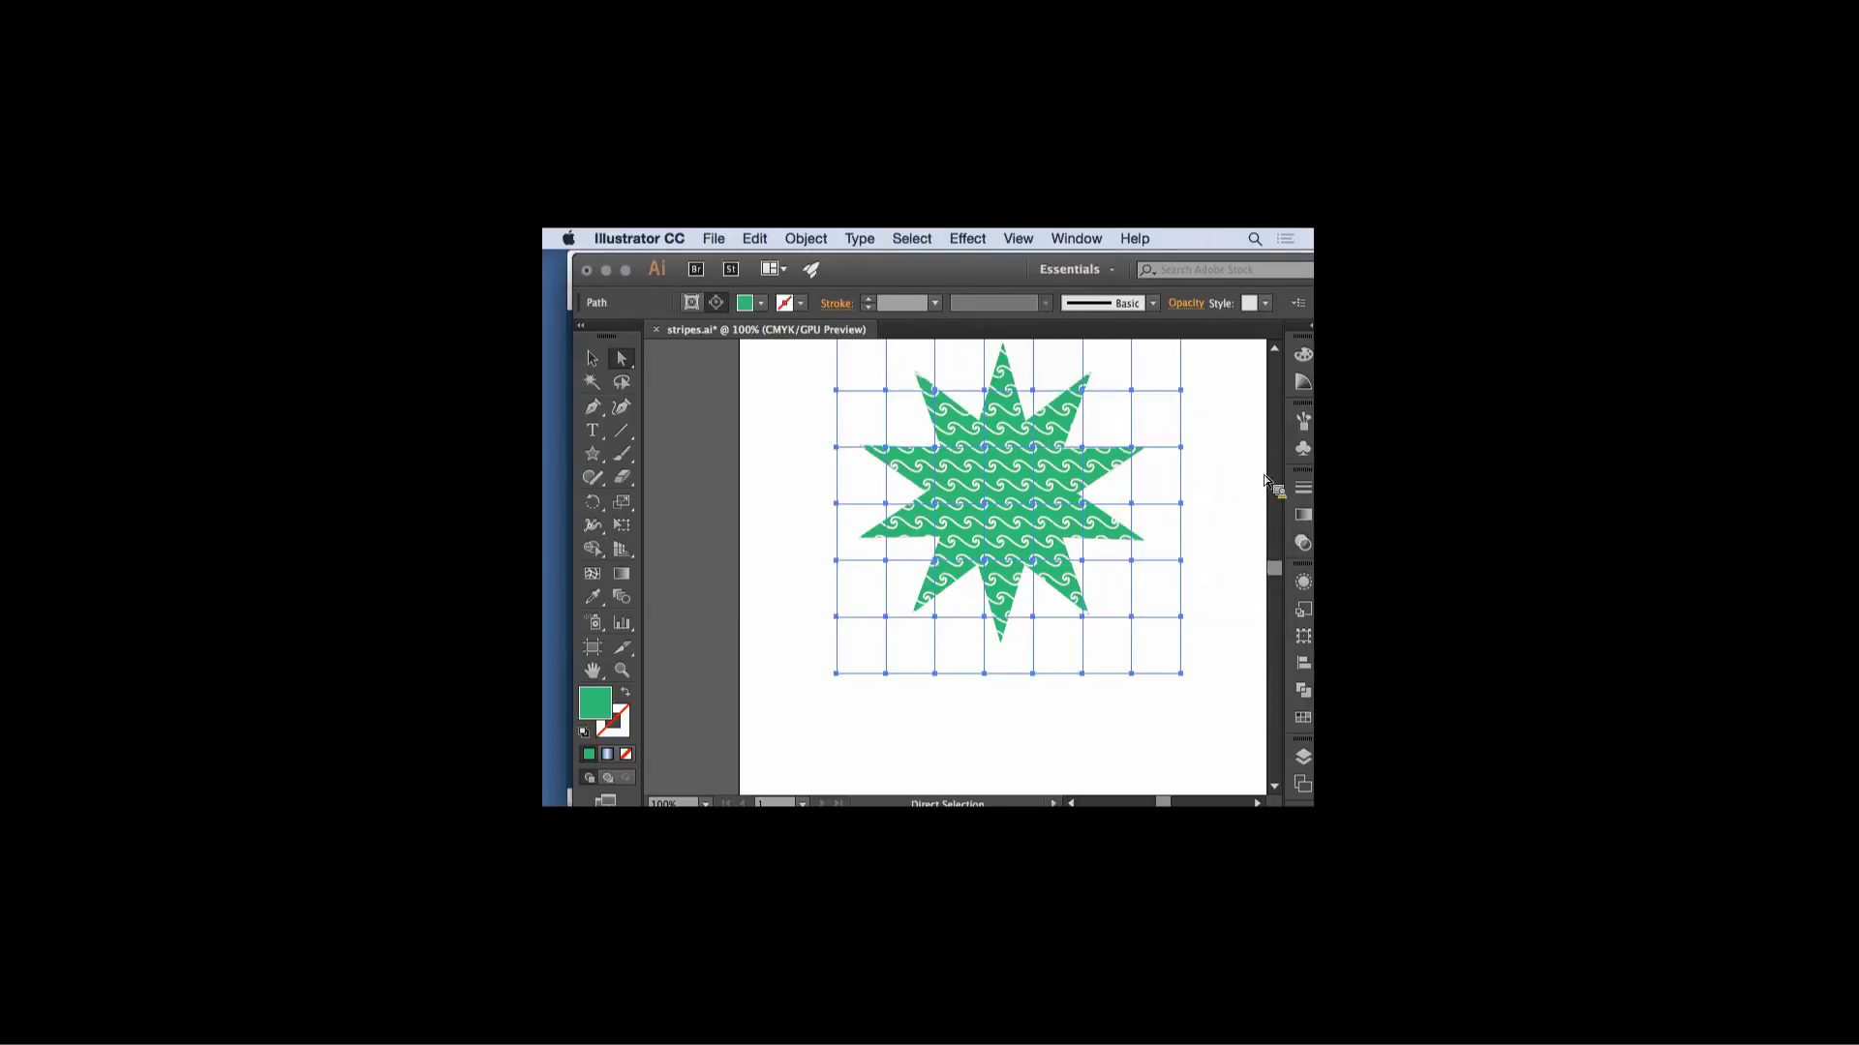
pyautogui.click(1254, 498)
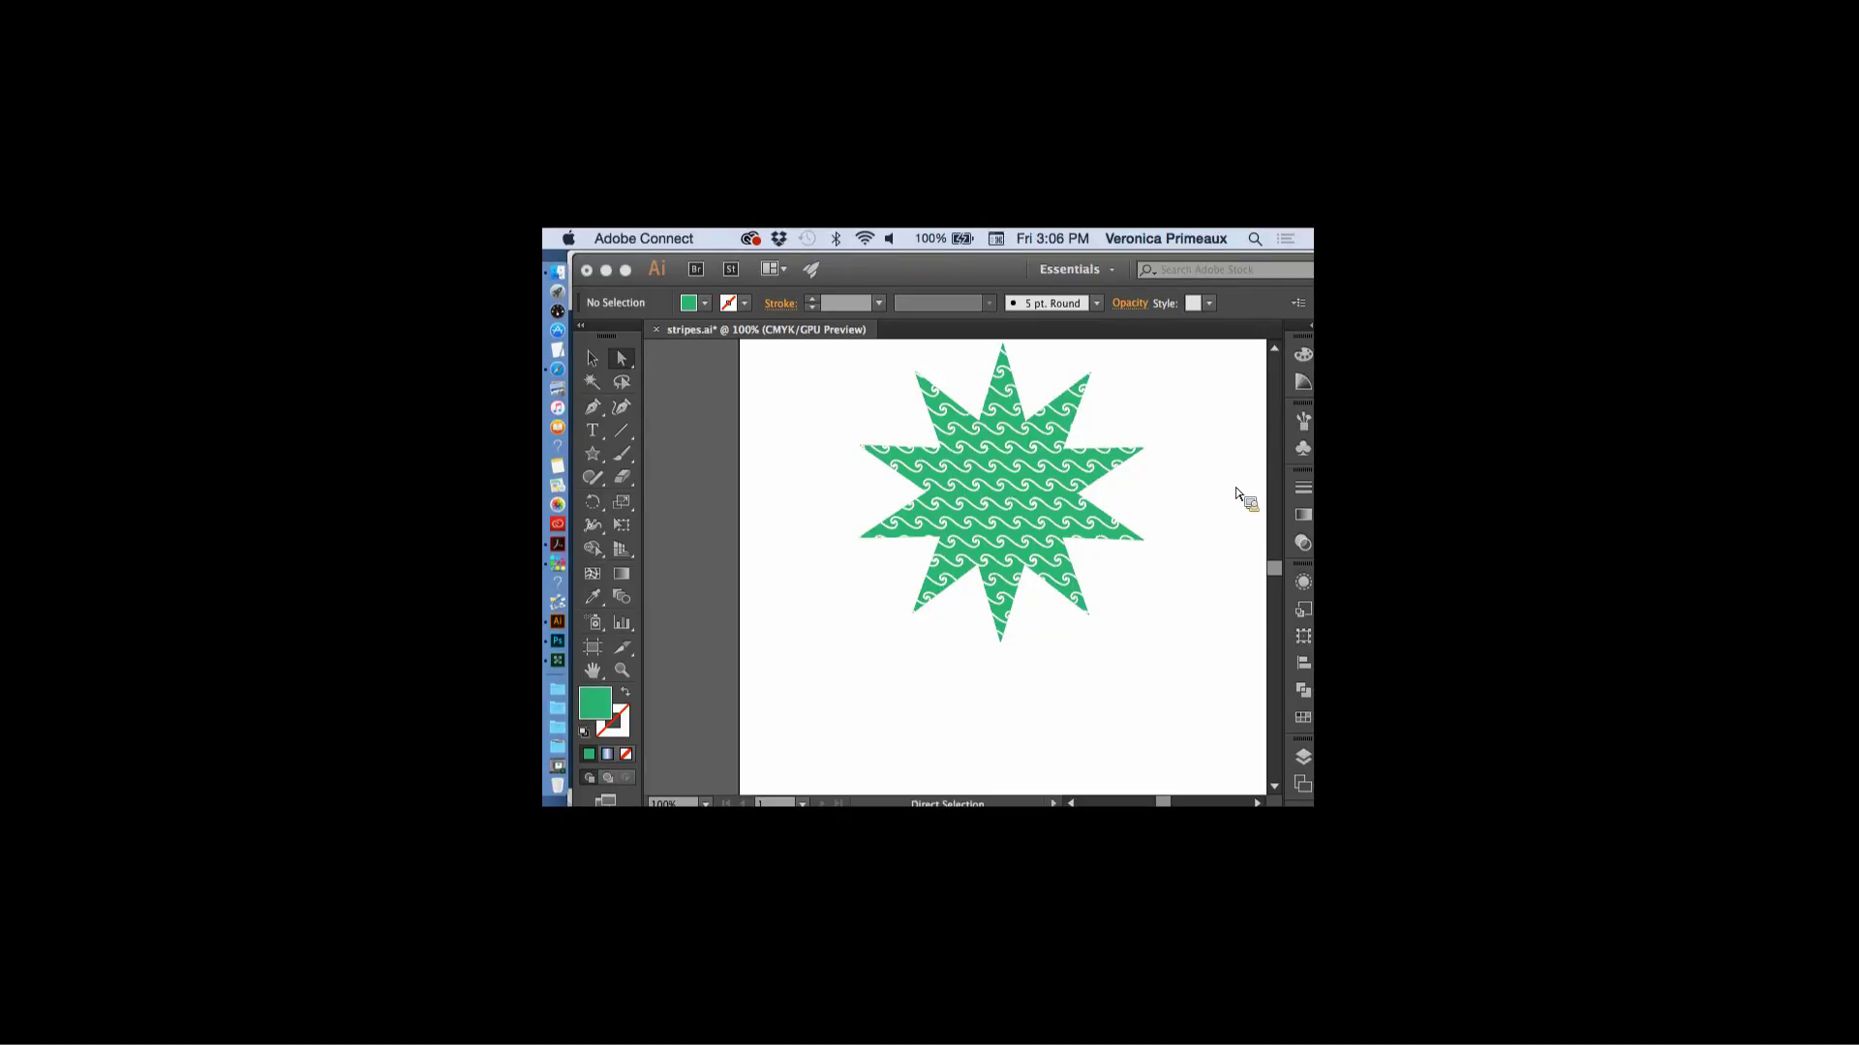
pyautogui.click(1239, 491)
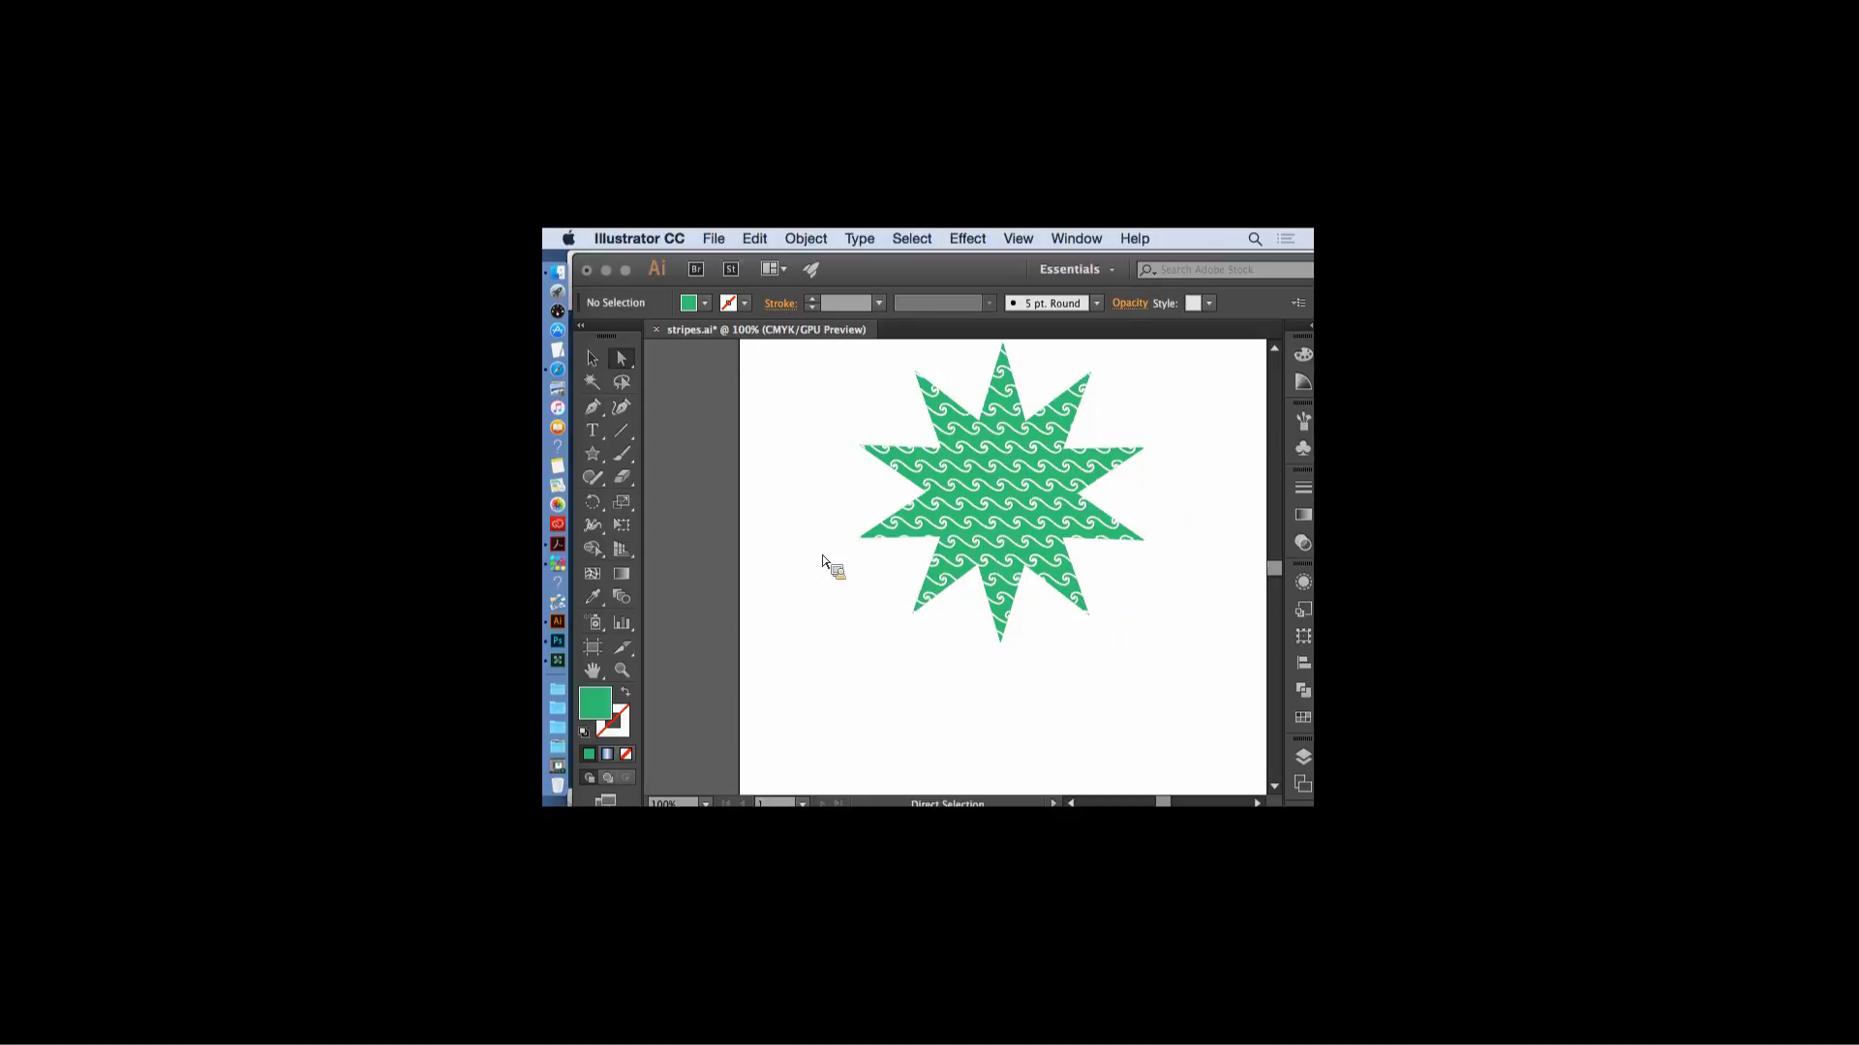
pyautogui.moveTo(881, 278)
pyautogui.mouseDown()
pyautogui.moveTo(898, 267)
pyautogui.moveTo(897, 305)
pyautogui.moveTo(908, 264)
pyautogui.mouseUp()
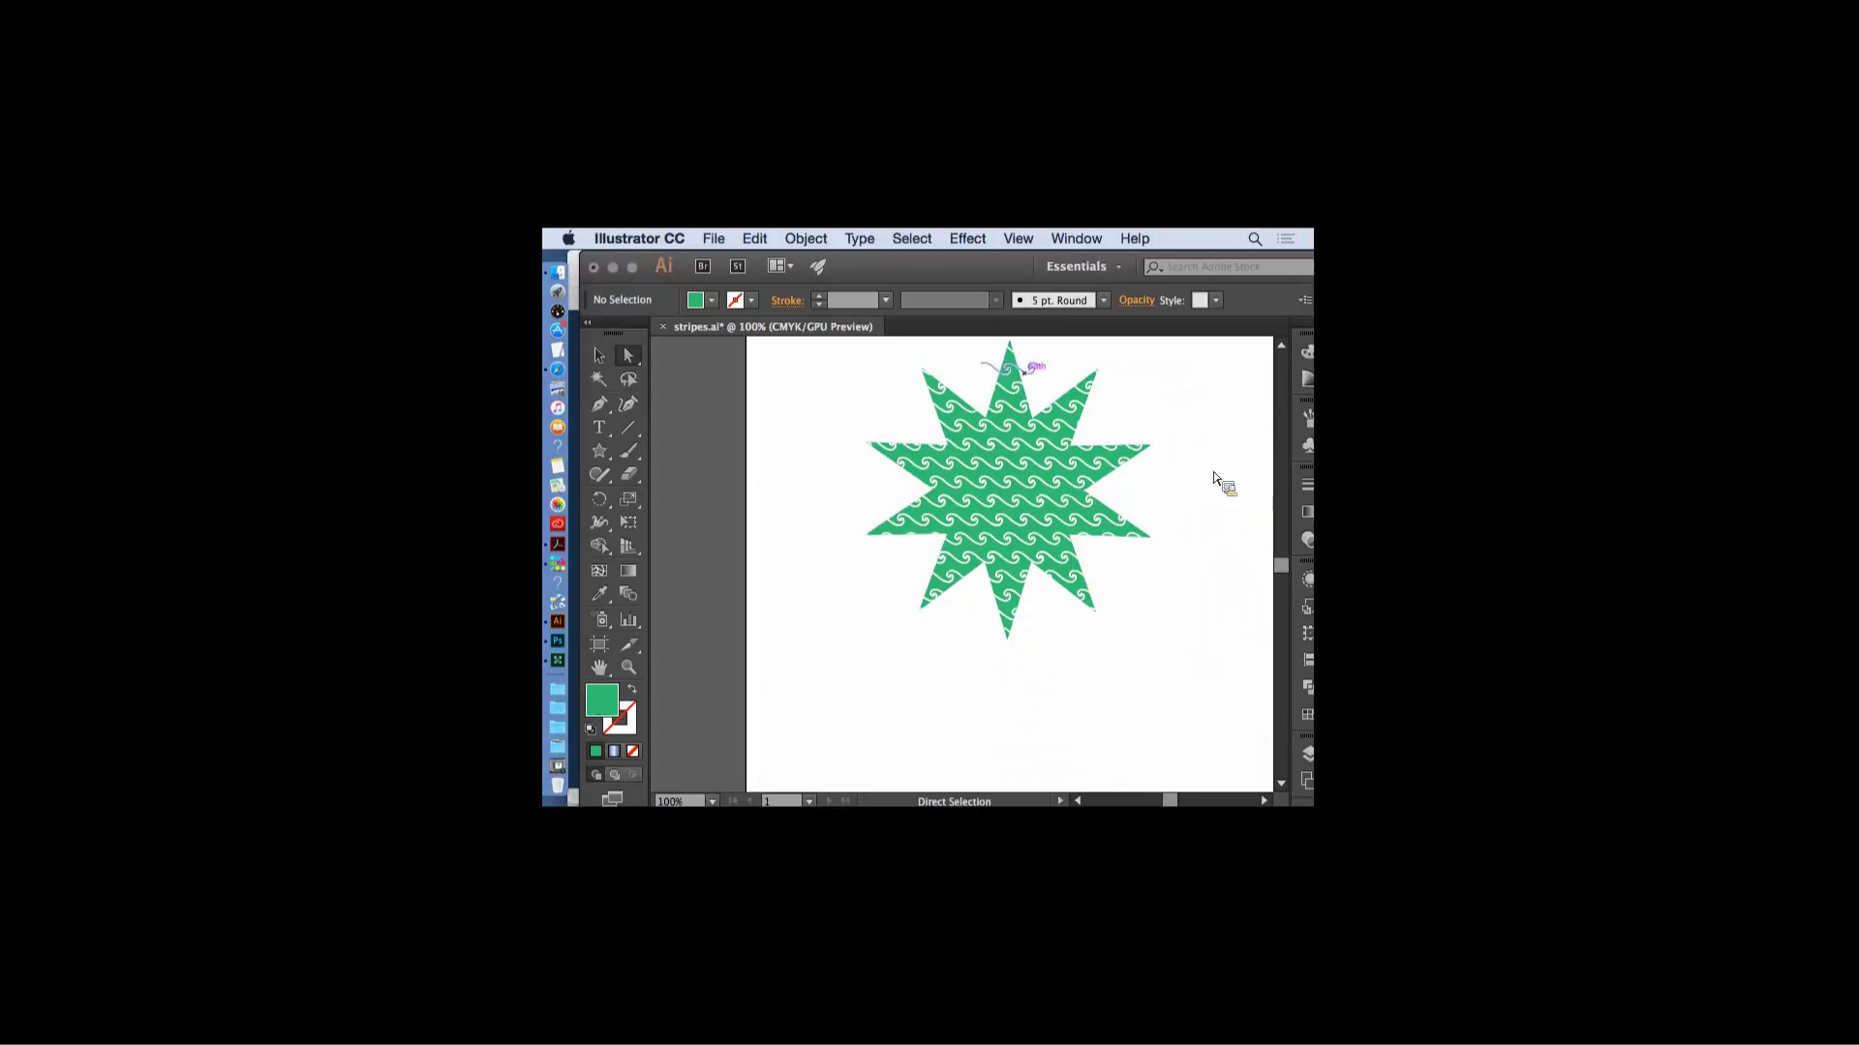
pyautogui.moveTo(726, 277); pyautogui.dragTo(771, 492)
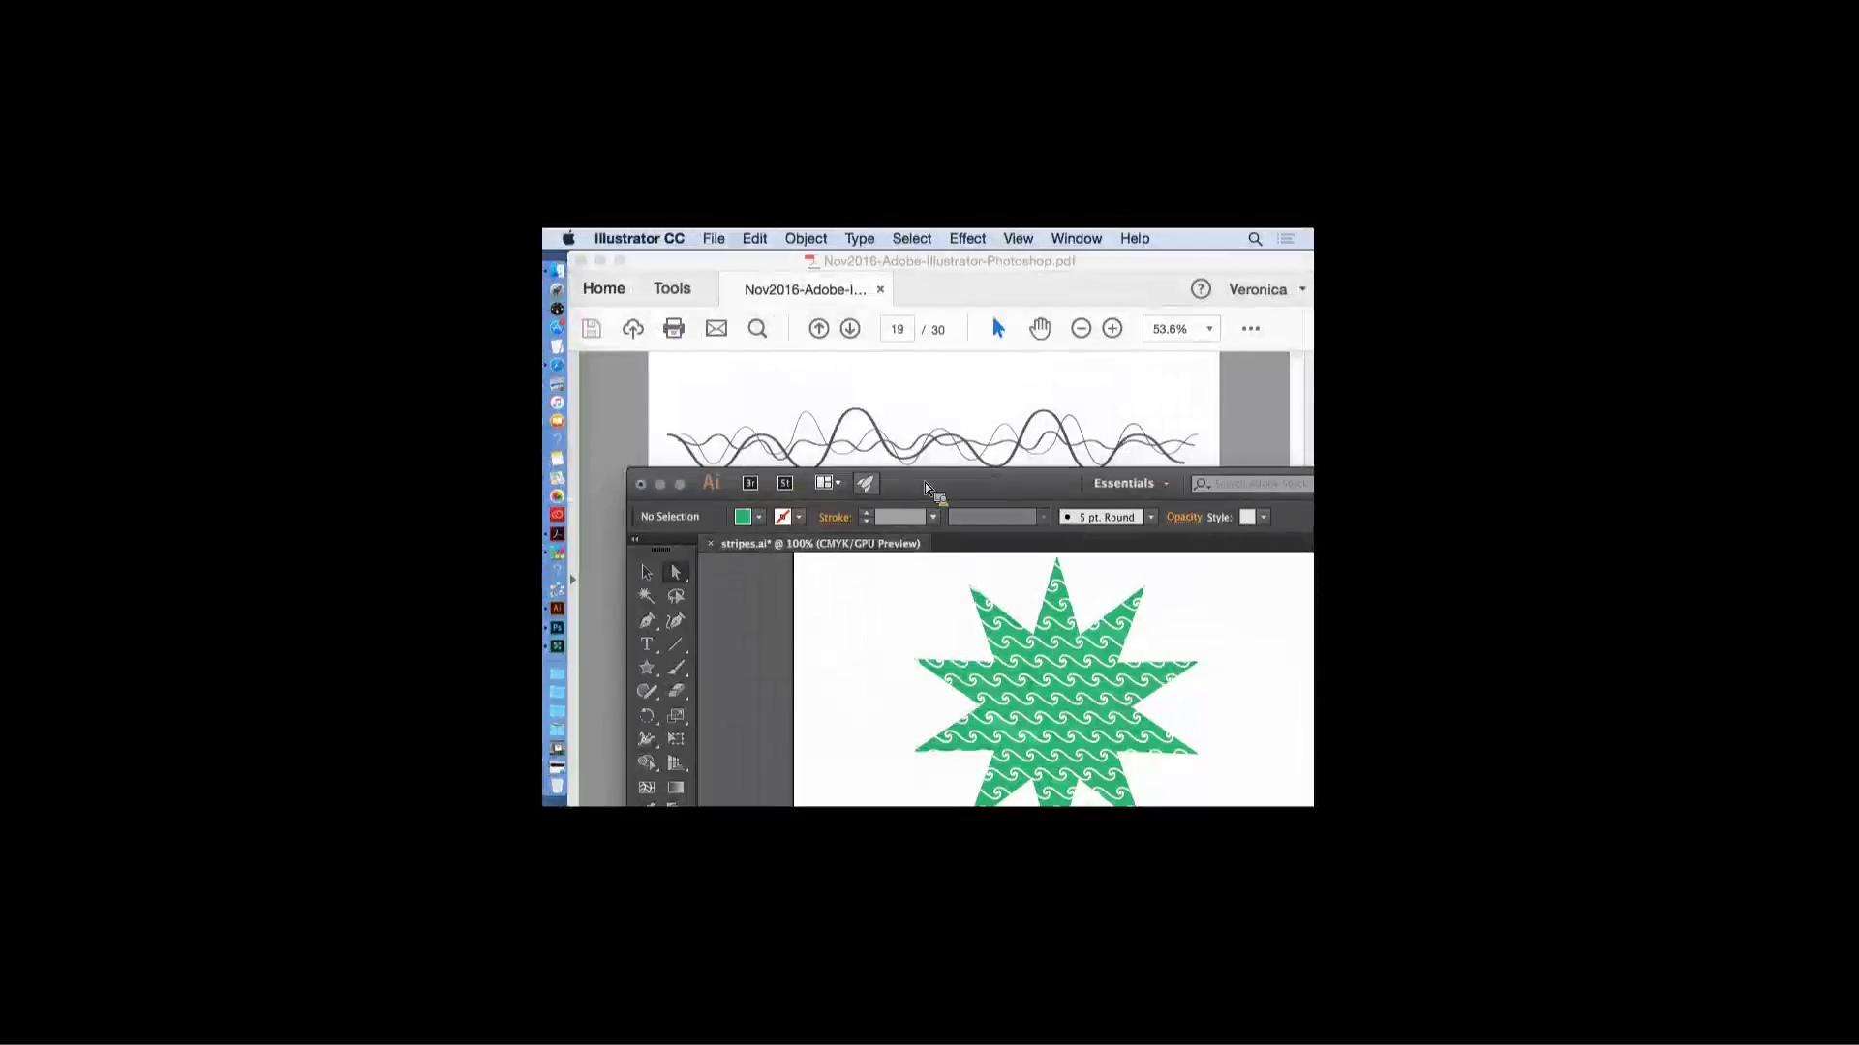
pyautogui.doubleClick(929, 484)
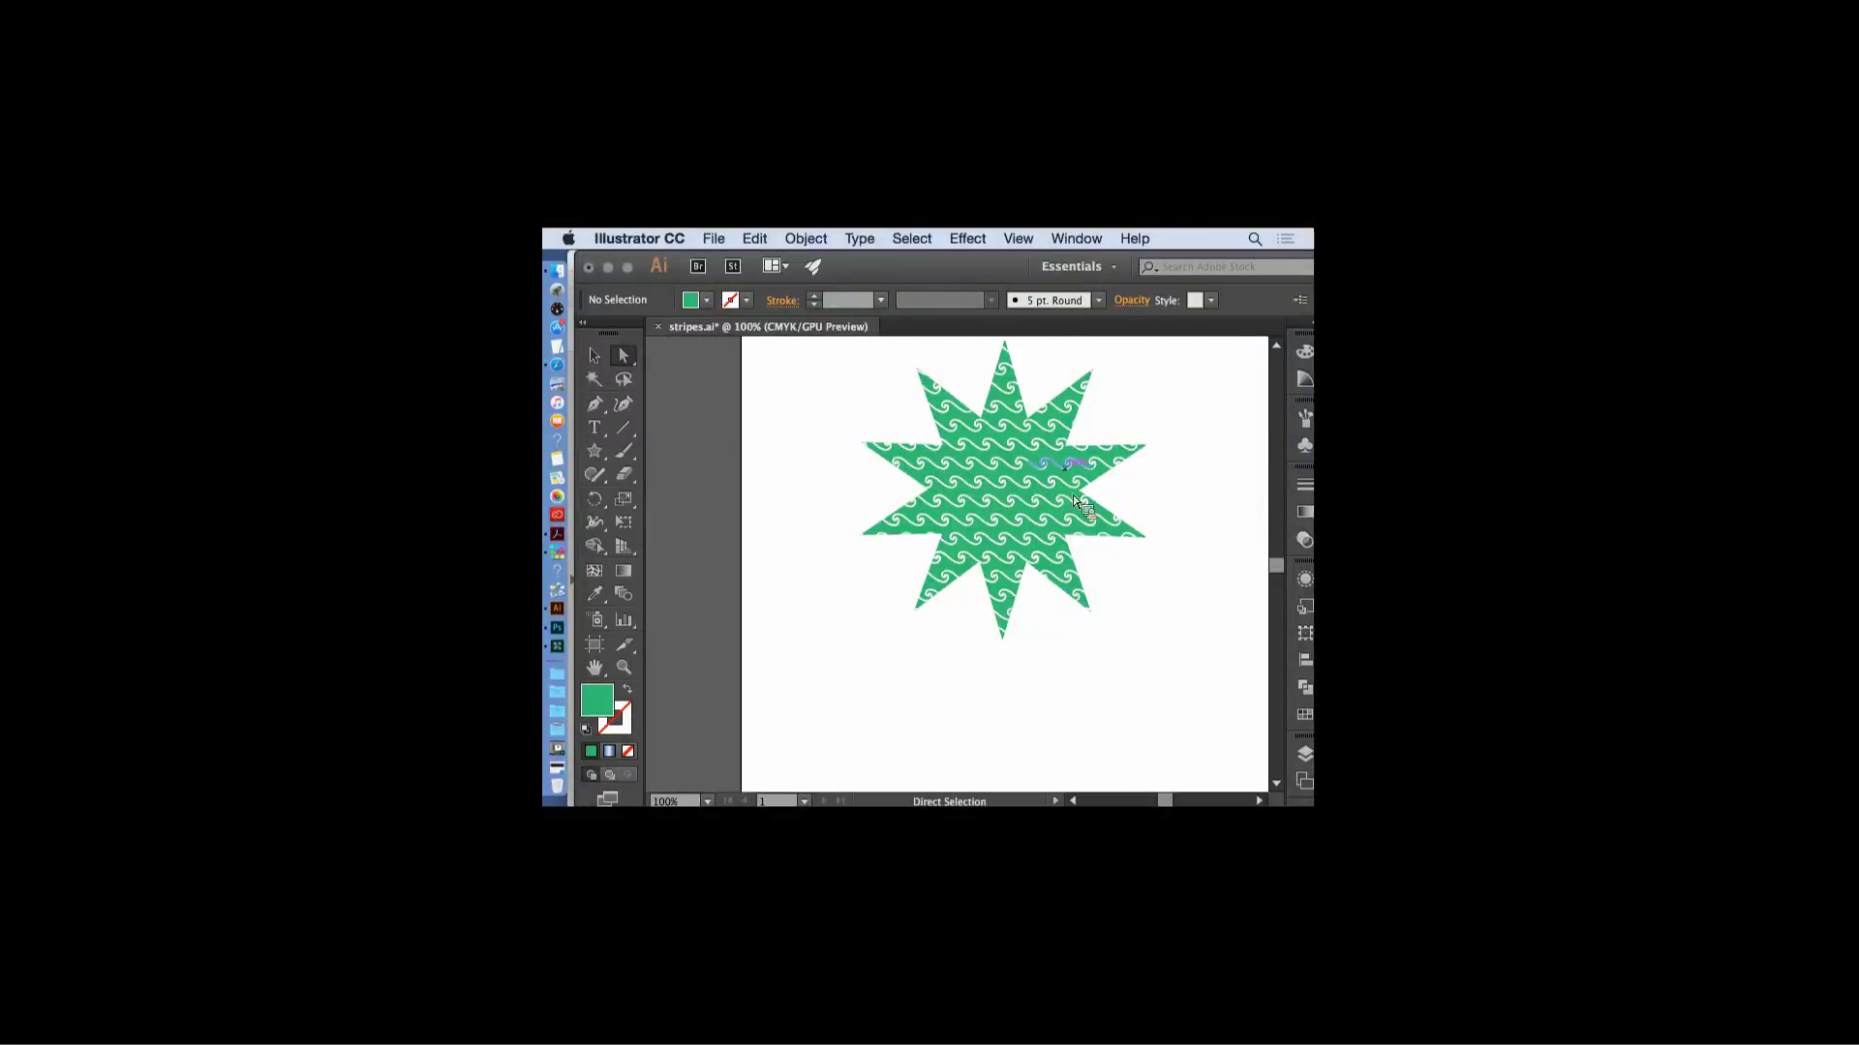
pyautogui.moveTo(1096, 494); pyautogui.dragTo(1075, 566)
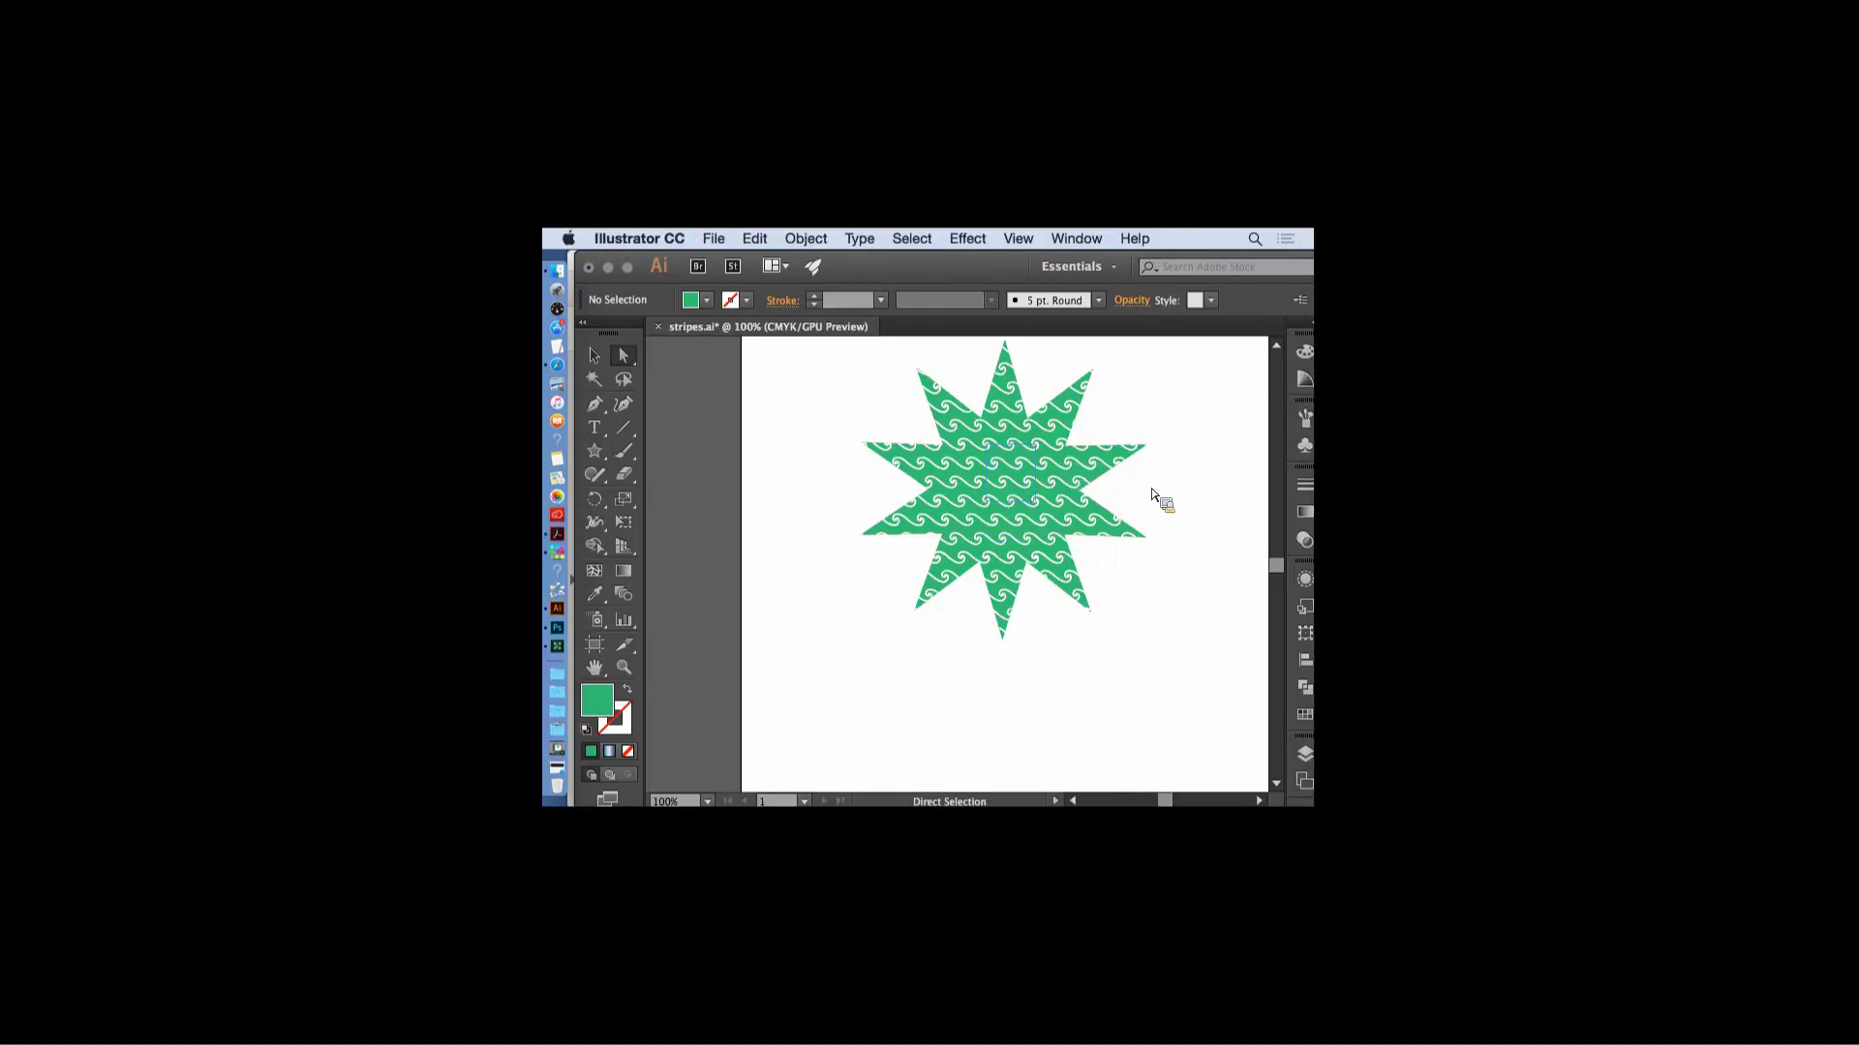